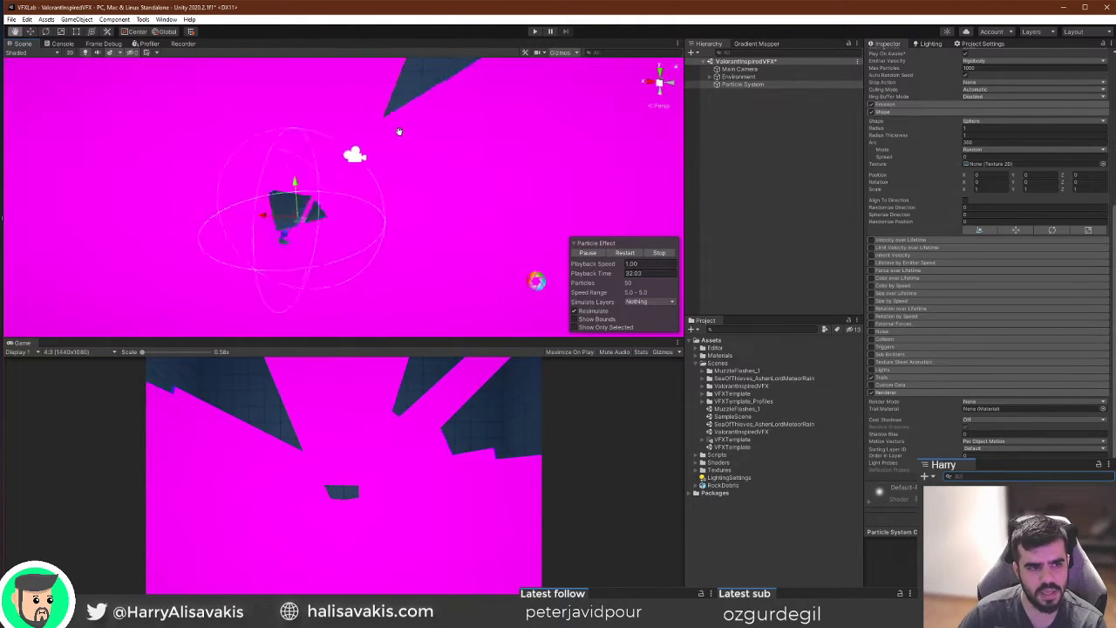
# Assign the Default-Line material as the particle system's trail material.
pyautogui.moveTo(420, 121); pyautogui.dragTo(426, 122, button='middle')
pyautogui.scroll(-5, 449, 151)
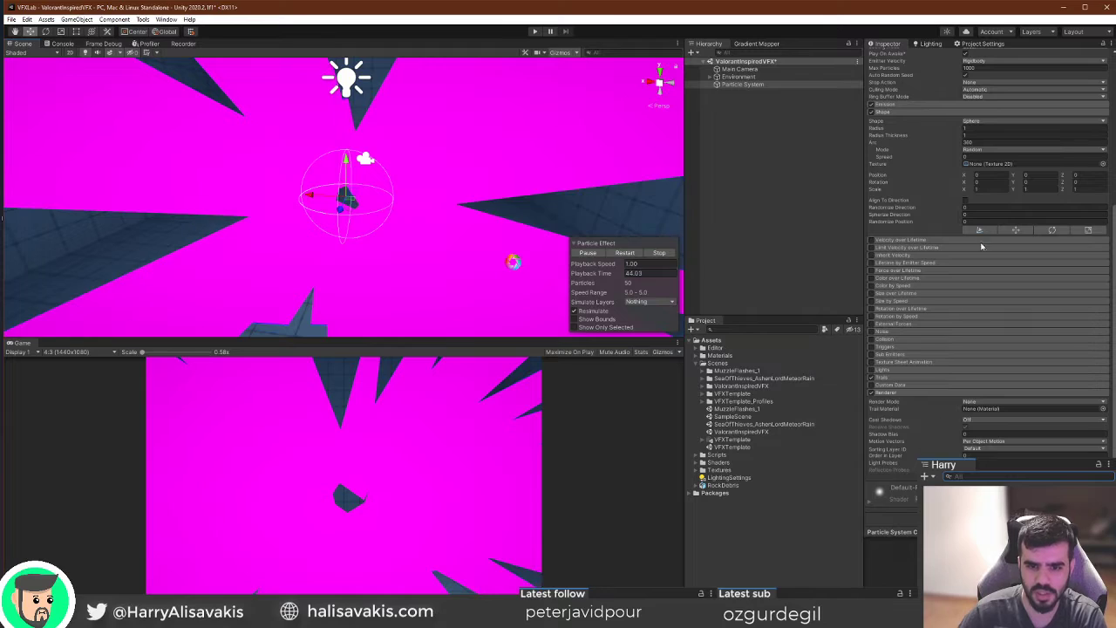
pyautogui.click(905, 377)
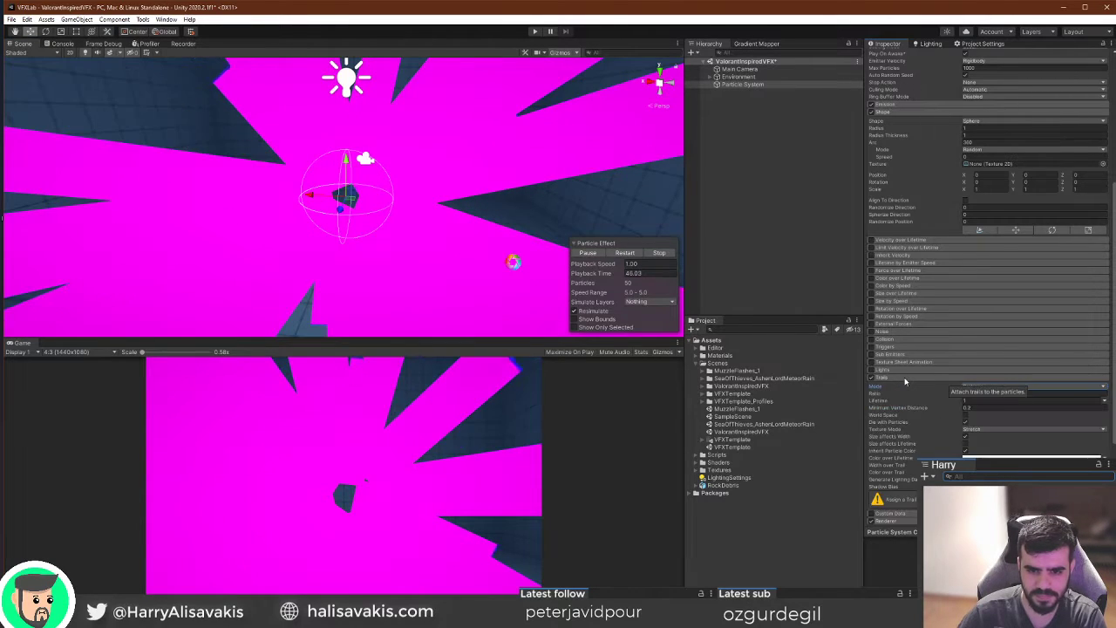
pyautogui.click(904, 377)
pyautogui.scroll(-1, 939, 371)
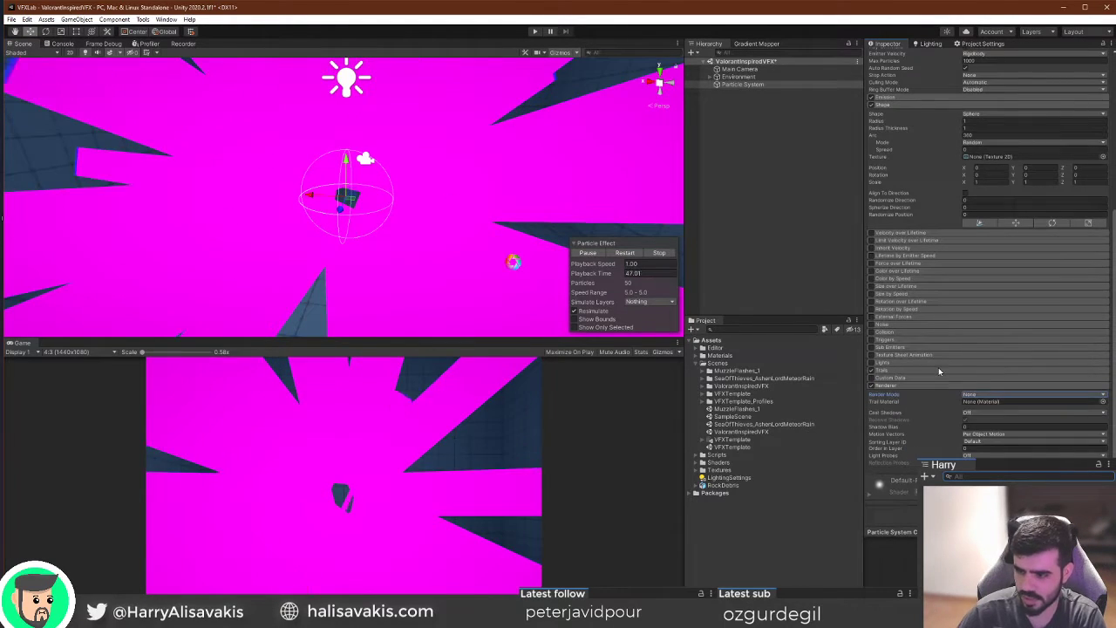
pyautogui.click(1102, 402)
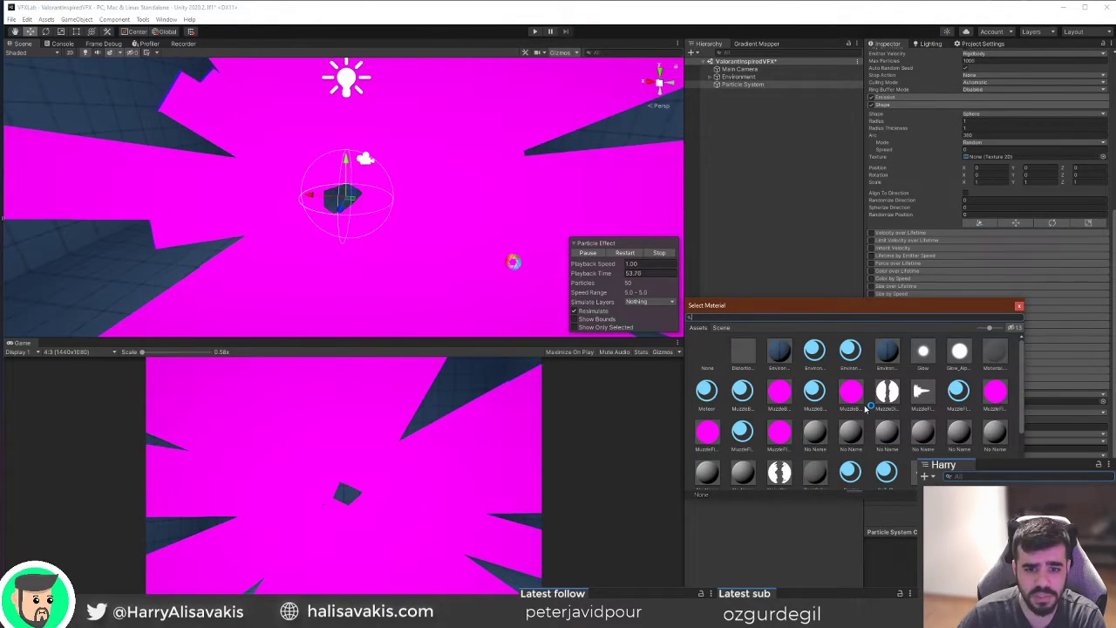
pyautogui.scroll(-2, 864, 405)
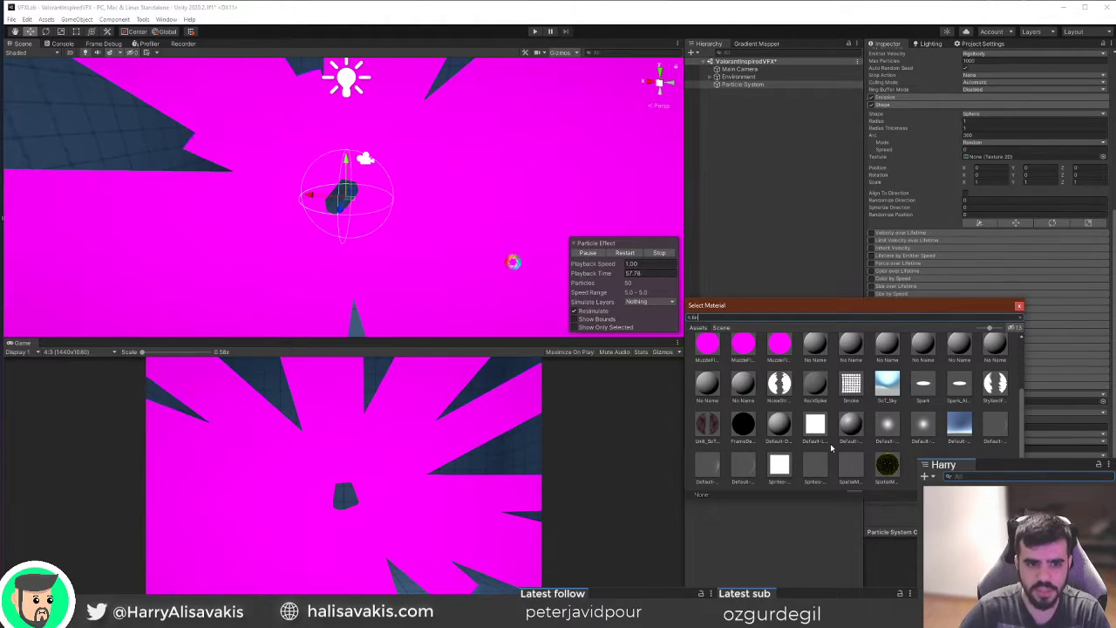
pyautogui.write('line')
pyautogui.doubleClick(737, 351)
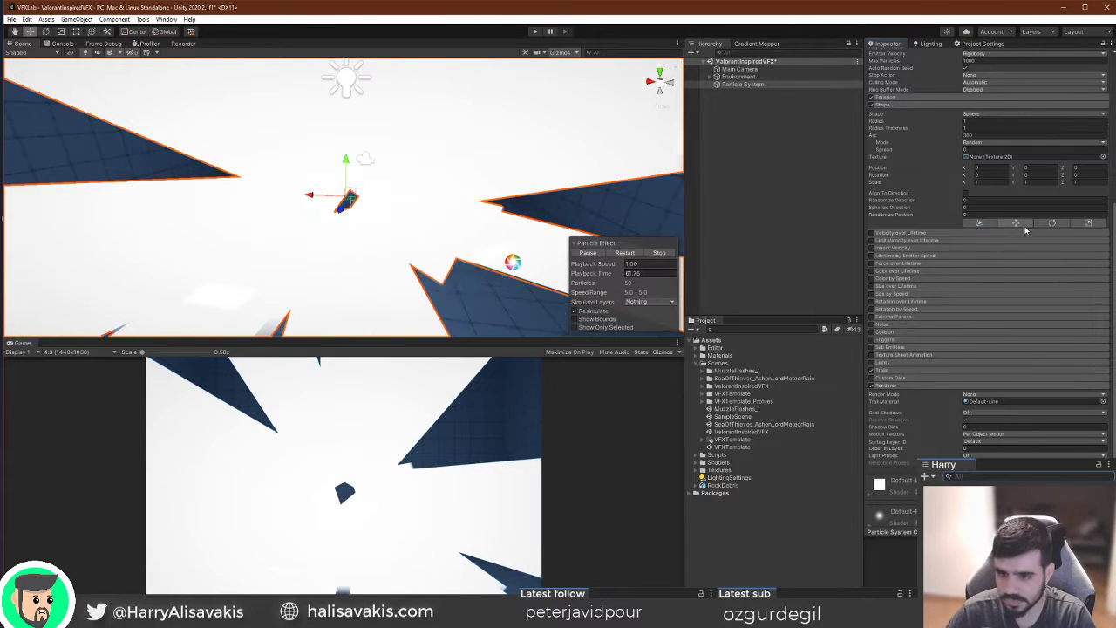
# Set the particles' start size to 0.15 and randomize their start lifetime between the constants 0.5 and 1.
pyautogui.scroll(5, 979, 310)
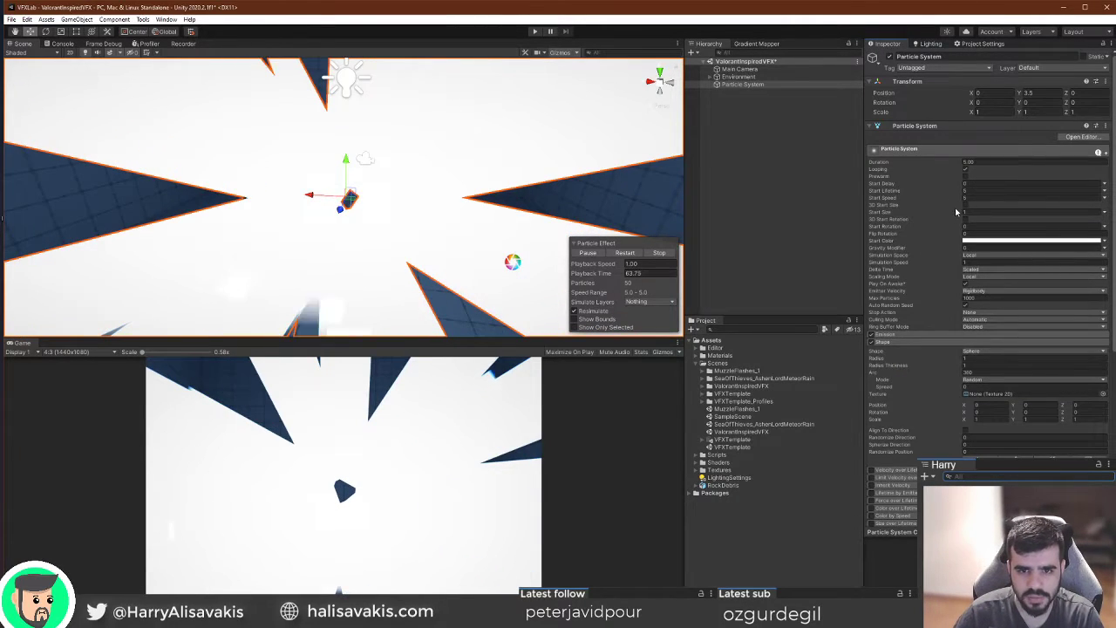
pyautogui.moveTo(953, 212); pyautogui.dragTo(938, 215)
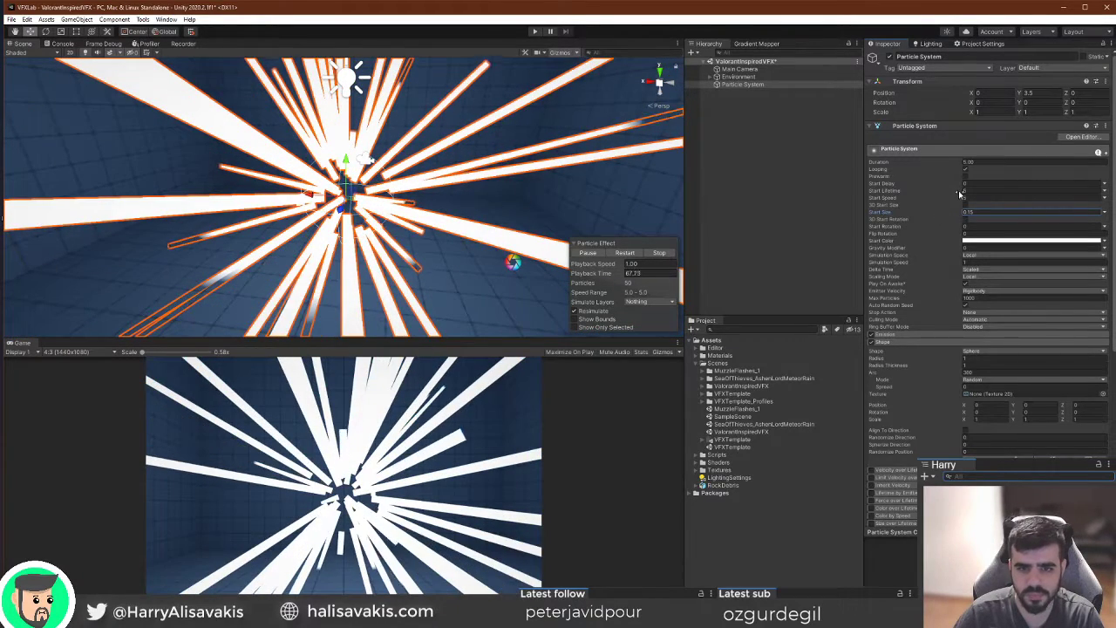
pyautogui.click(966, 191)
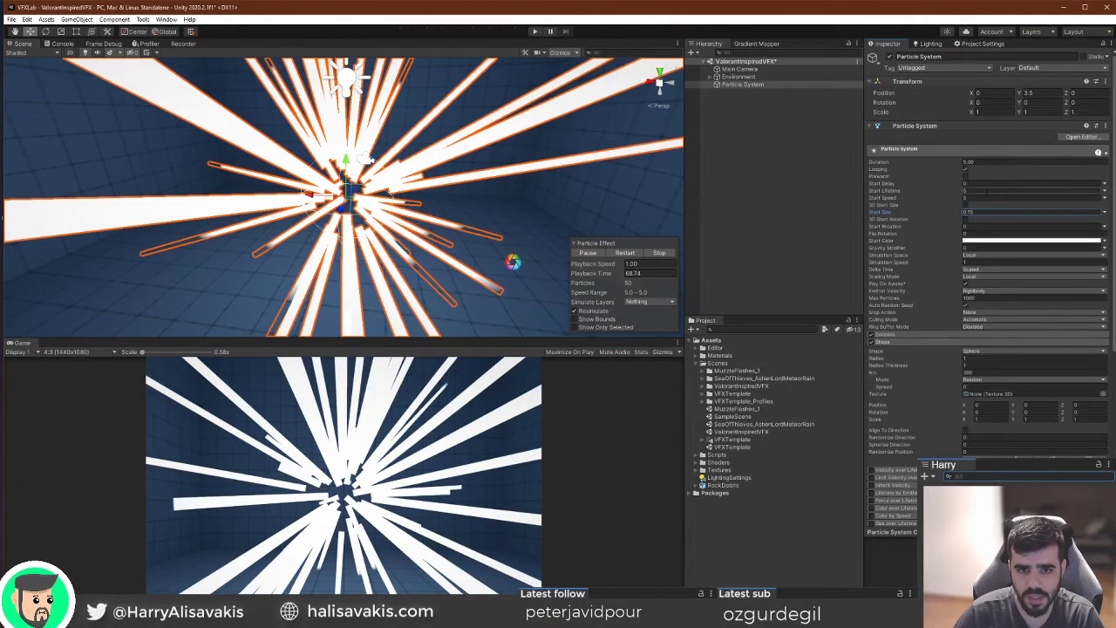
pyautogui.click(1104, 190)
pyautogui.click(1109, 219)
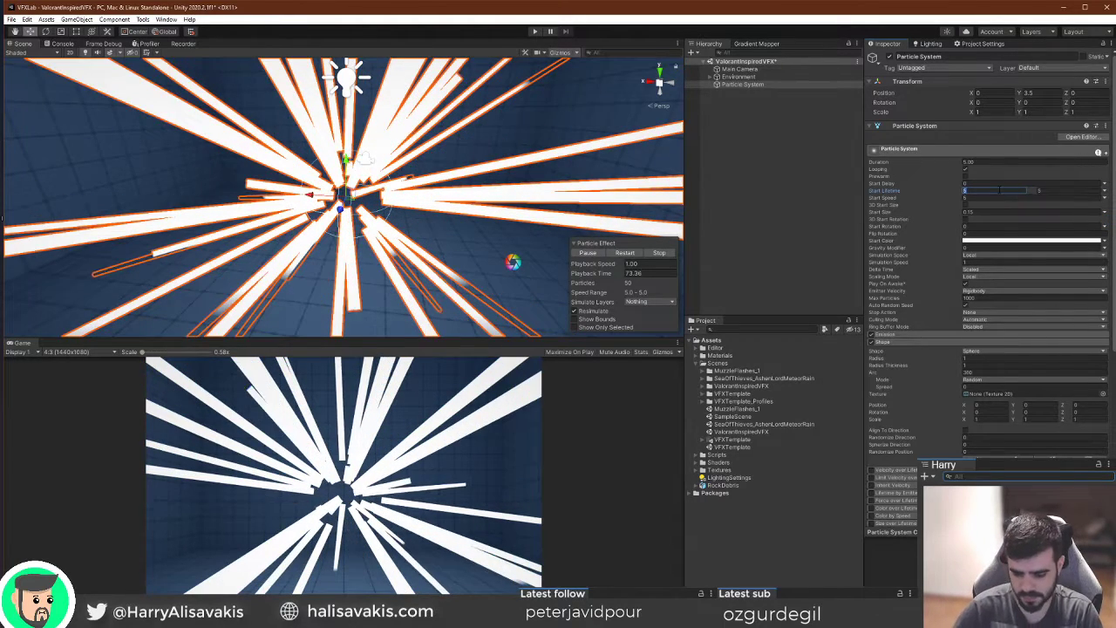
pyautogui.press('Tab')
pyautogui.write('1')
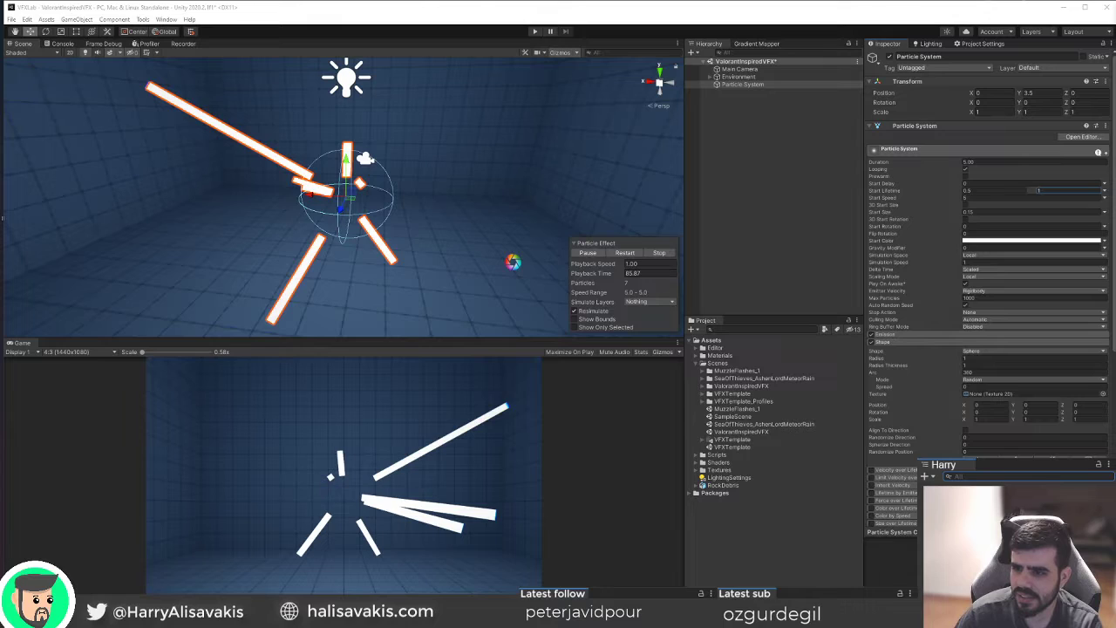
pyautogui.moveTo(1115, 166); pyautogui.dragTo(868, 162)
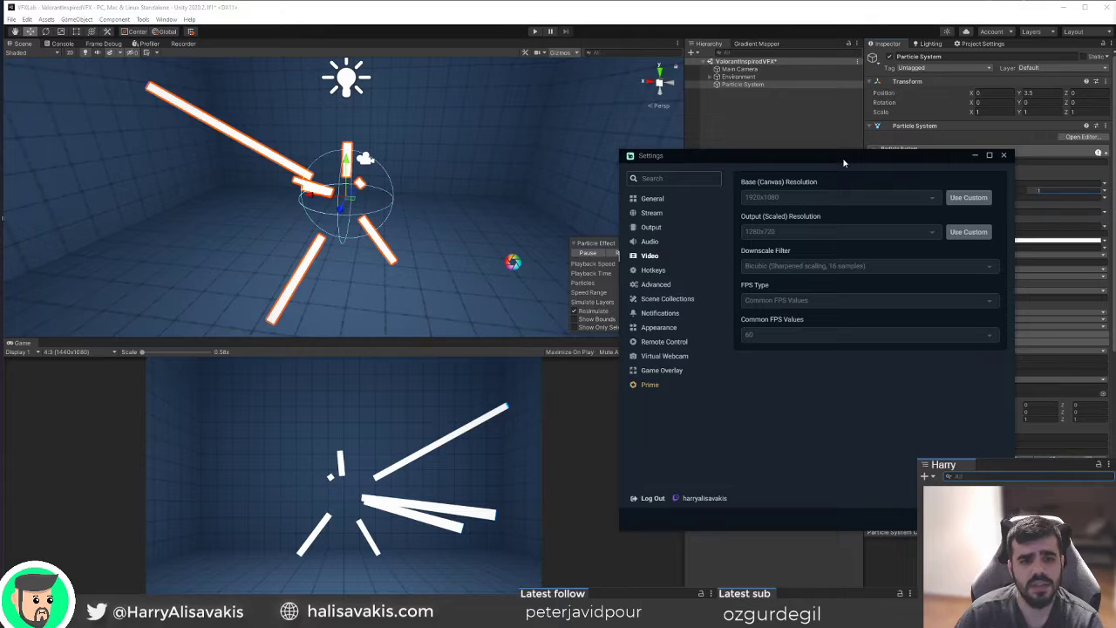
pyautogui.moveTo(846, 162); pyautogui.dragTo(860, 165)
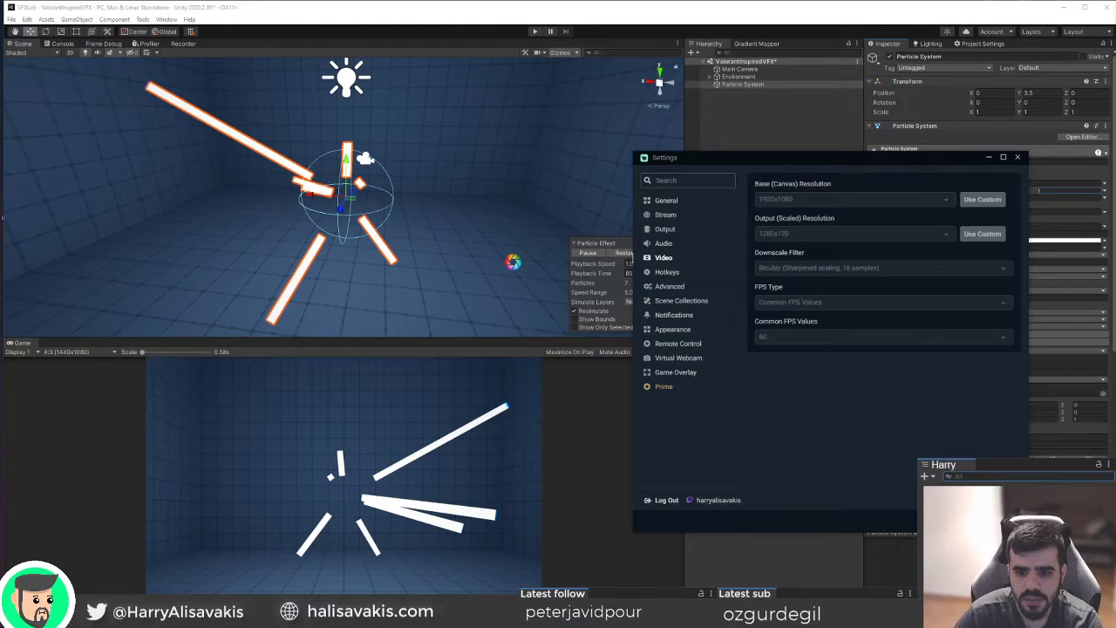
pyautogui.click(1003, 521)
pyautogui.moveTo(436, 237); pyautogui.dragTo(498, 210, button='right')
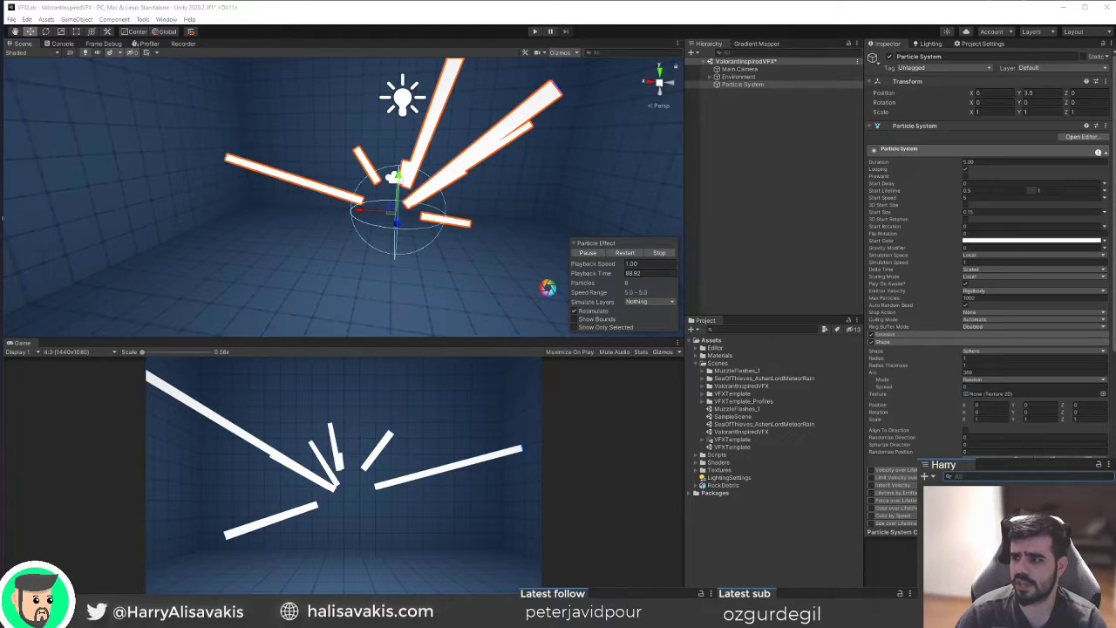
pyautogui.click(667, 20)
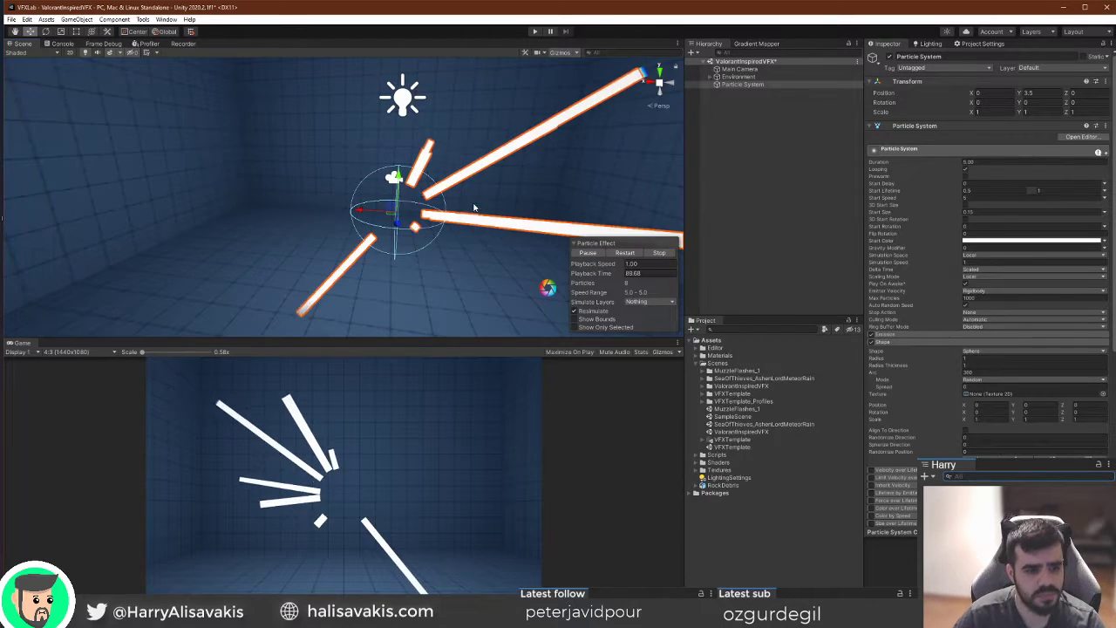
# Set the minimum vertex distance of the particle trails to 0.
pyautogui.scroll(-2, 474, 206)
pyautogui.moveTo(498, 150); pyautogui.dragTo(534, 187, button='right')
pyautogui.scroll(-5, 1003, 349)
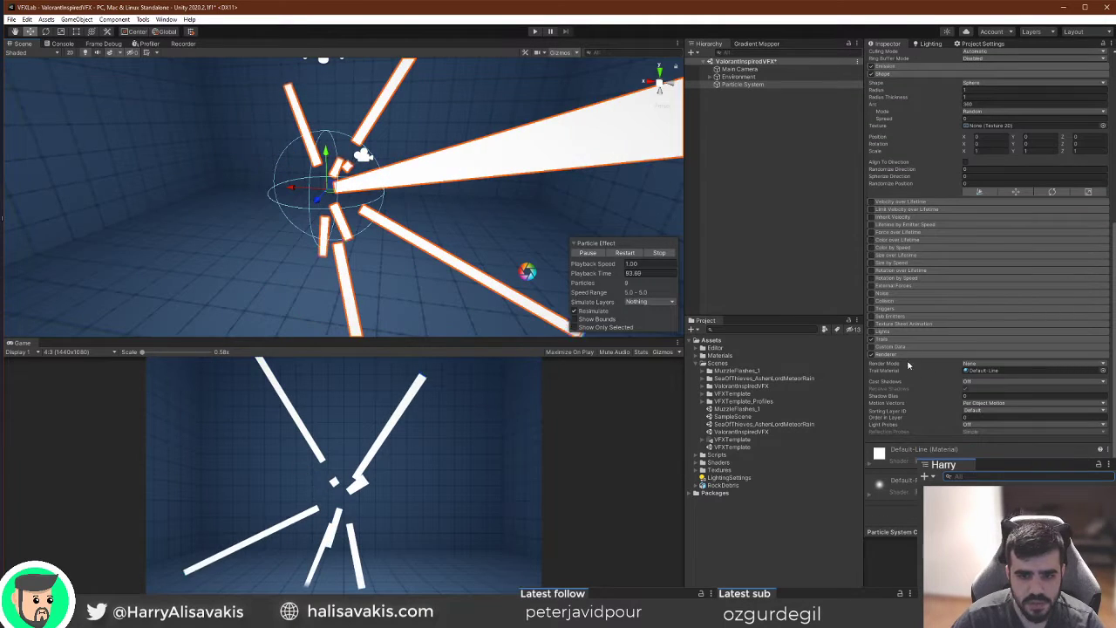
pyautogui.click(898, 339)
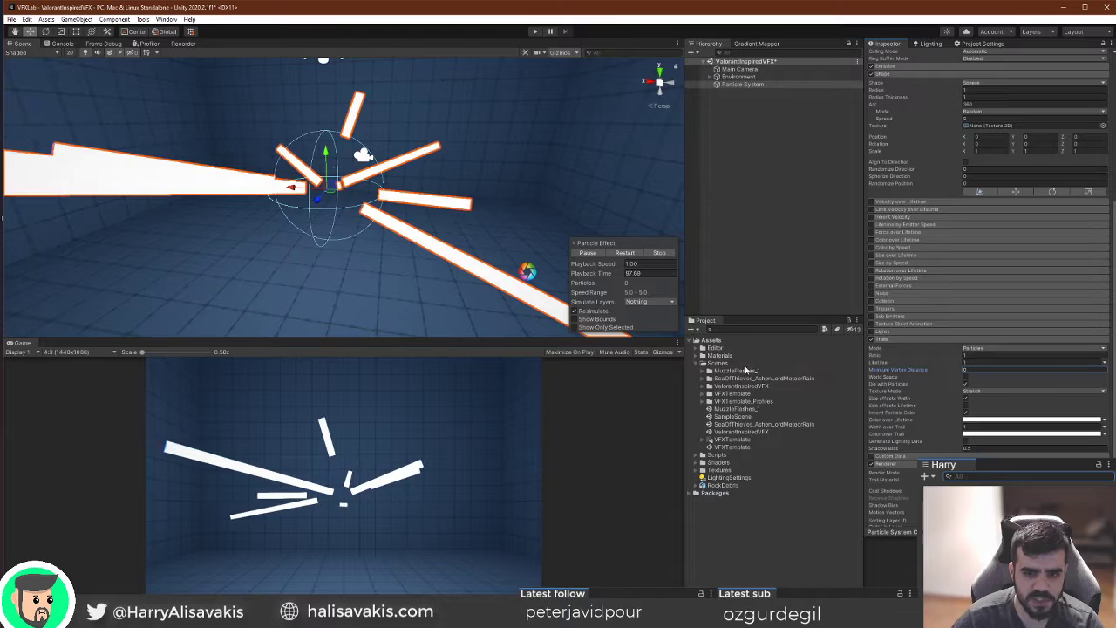
pyautogui.moveTo(371, 221); pyautogui.dragTo(277, 172, button='right')
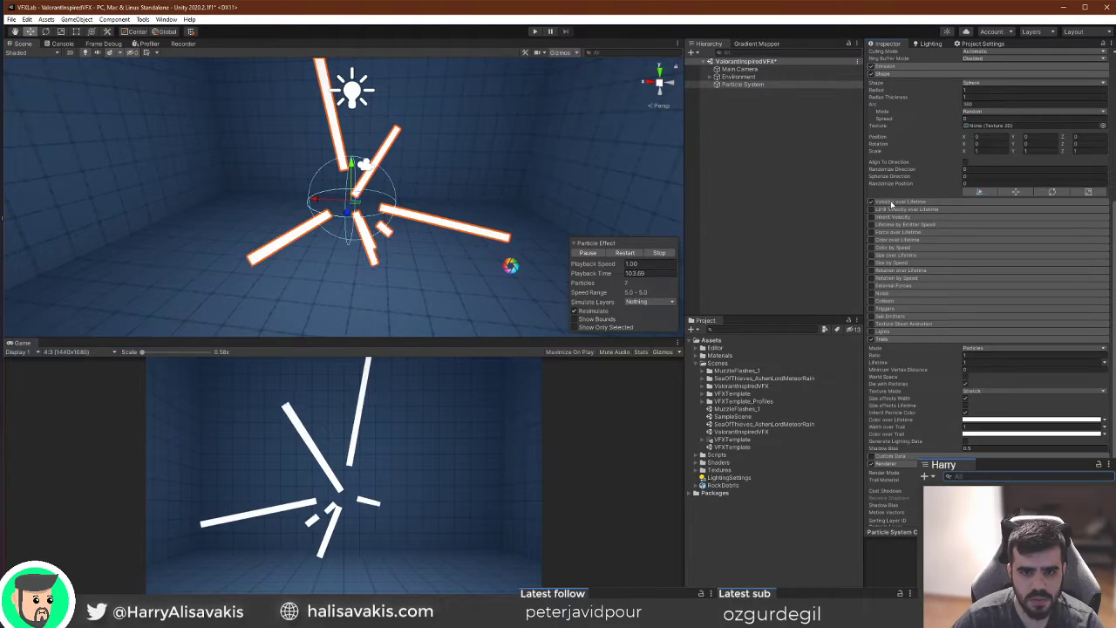
# Set the start speed to 0 and enable Velocity over Lifetime with a Z orbital velocity of 10.
pyautogui.click(872, 202)
pyautogui.scroll(5, 1003, 201)
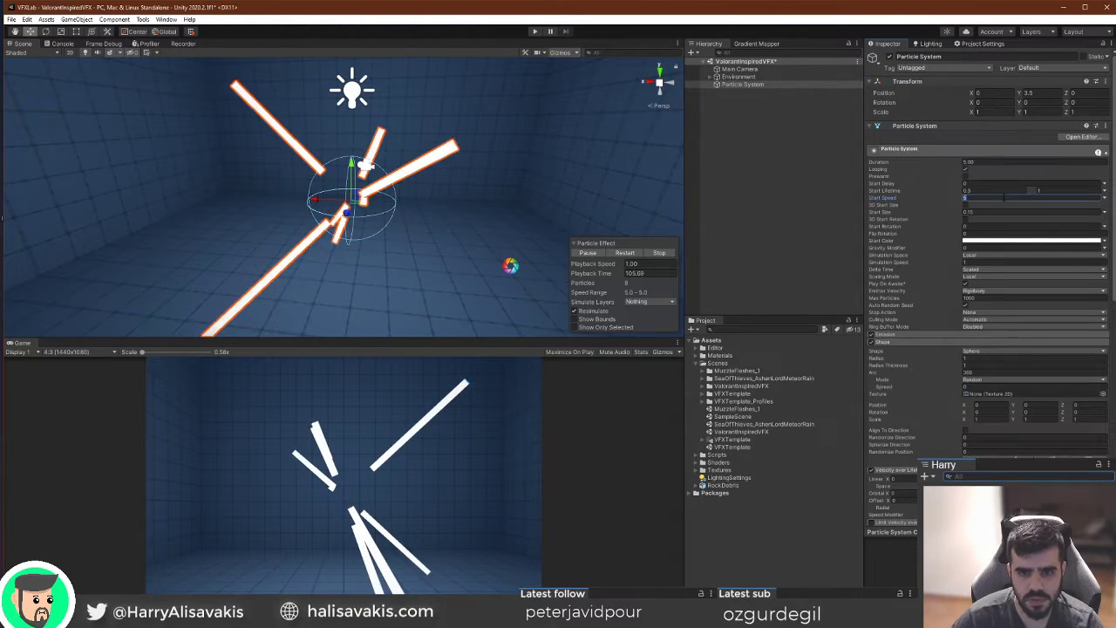
pyautogui.scroll(-5, 1004, 197)
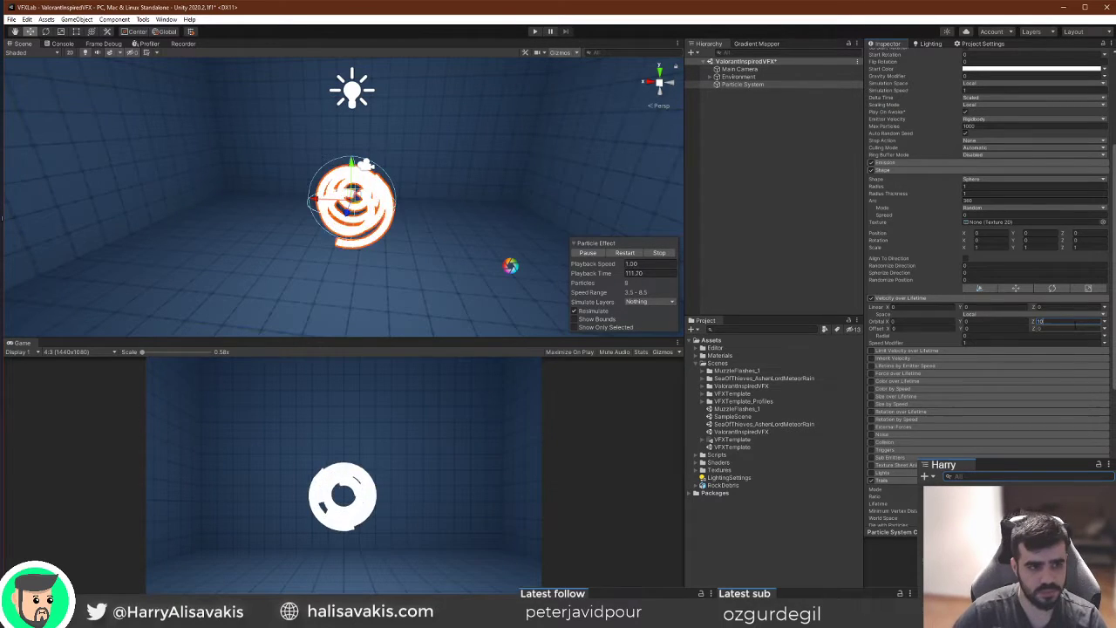
pyautogui.press('a')
pyautogui.moveTo(489, 208); pyautogui.dragTo(242, 229, button='right')
pyautogui.press('d')
pyautogui.moveTo(241, 229); pyautogui.dragTo(260, 231, button='middle')
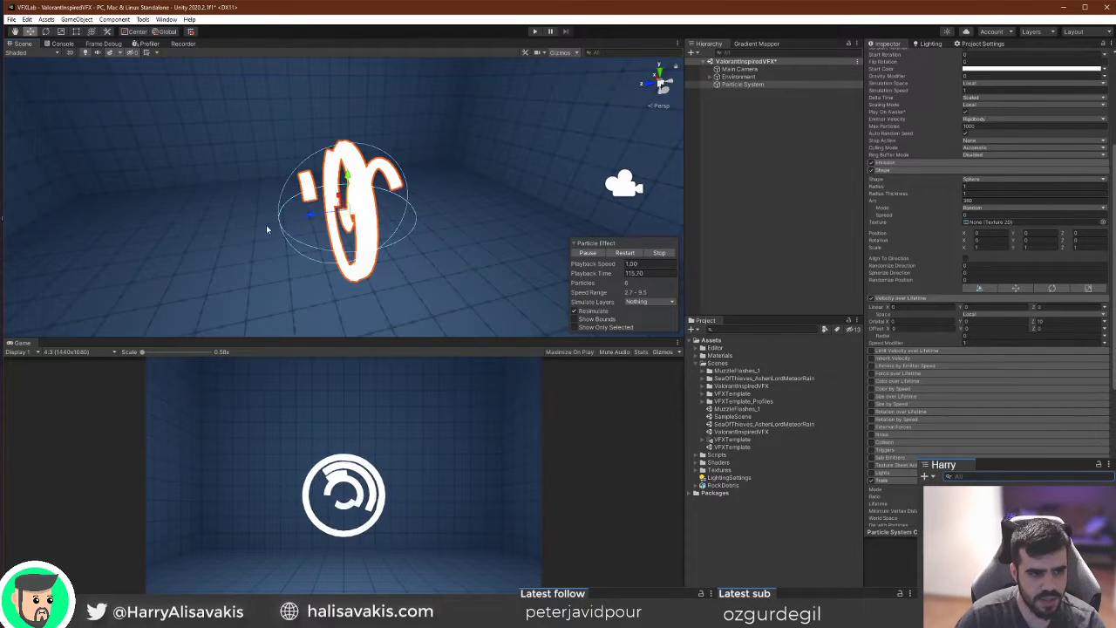
# Set the radius thickness of the spherical emission shape to 0.
pyautogui.scroll(5, 1042, 151)
pyautogui.moveTo(251, 156); pyautogui.dragTo(305, 169, button='right')
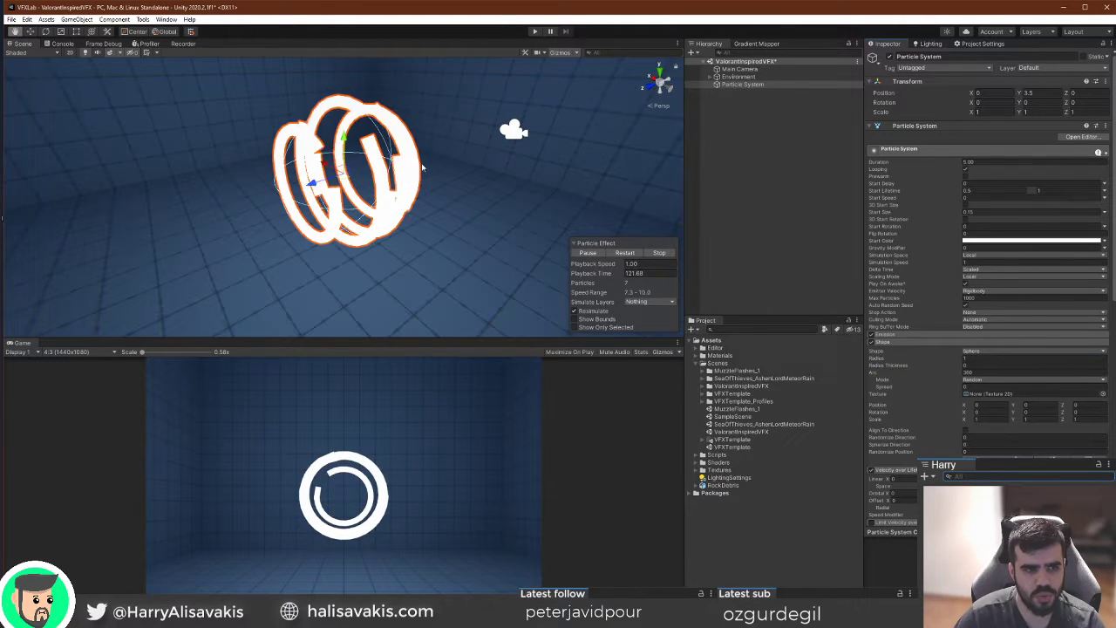
pyautogui.moveTo(514, 213); pyautogui.dragTo(261, 188, button='right')
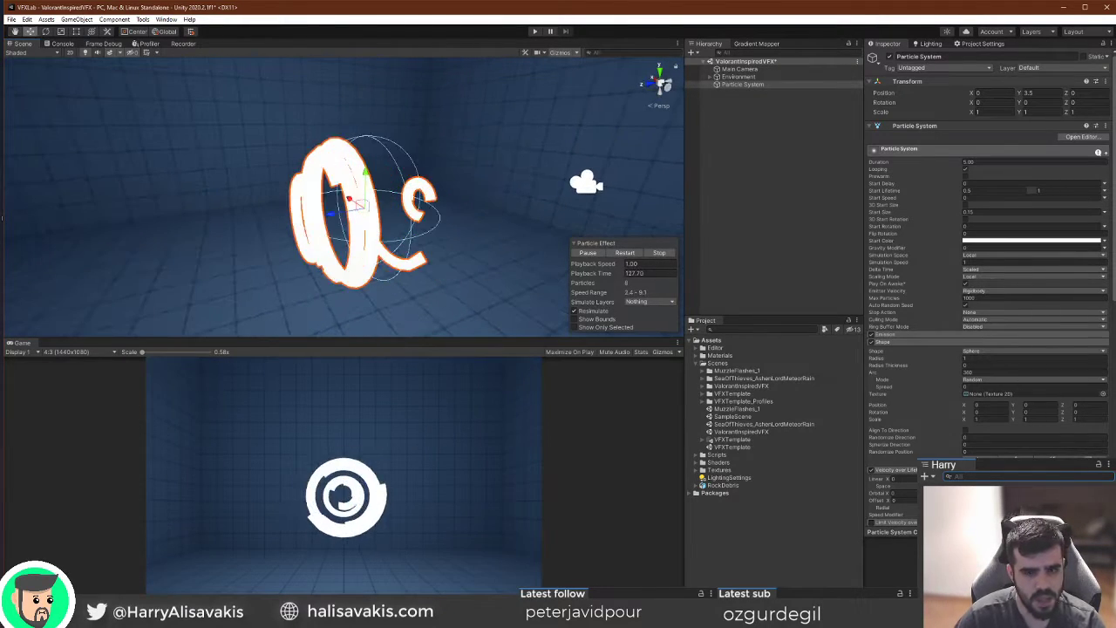
# Randomize the orbital velocity between two constants, -10 and 10, on the X, Y and Z axes.
pyautogui.scroll(-3, 1074, 366)
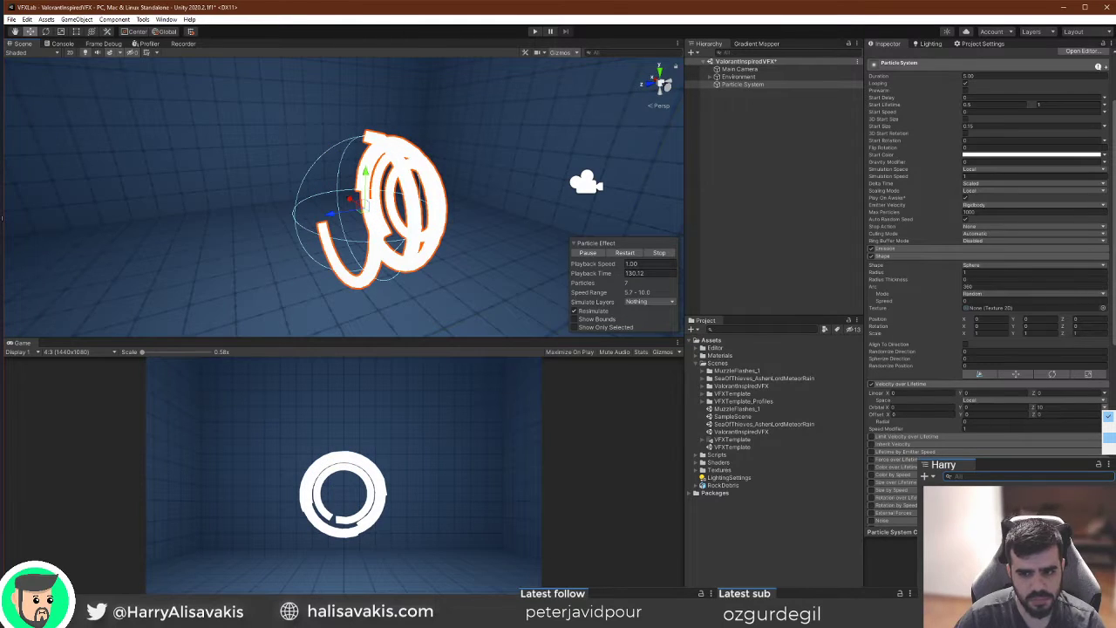
pyautogui.click(1108, 435)
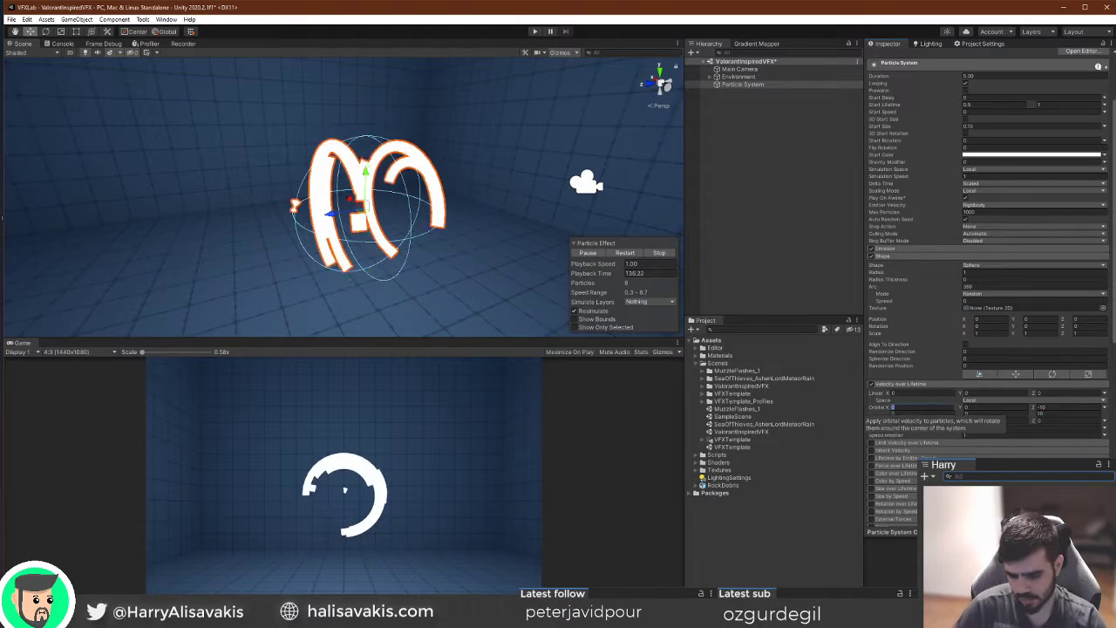
pyautogui.write('-10')
pyautogui.press('Tab')
pyautogui.write('10')
pyautogui.press('Tab')
pyautogui.write('-10')
pyautogui.press('Tab')
pyautogui.write('10')
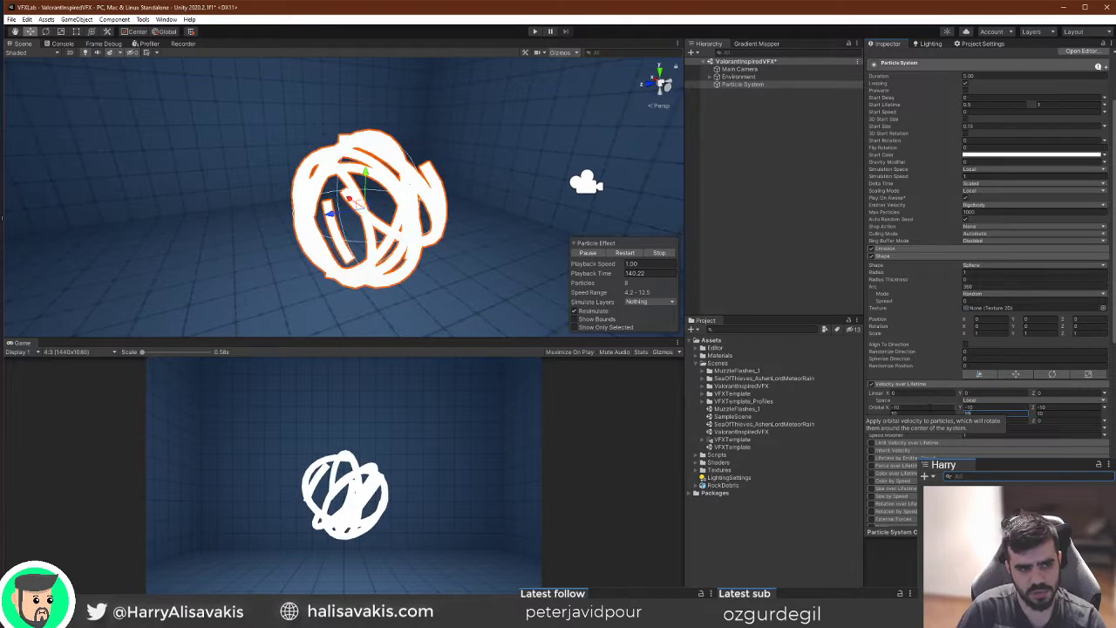
# Taper the particle trails along their length by giving Width over Trail a curve.
pyautogui.keyDown('alt'); pyautogui.moveTo(325, 229); pyautogui.dragTo(496, 254); pyautogui.keyUp('alt')
pyautogui.scroll(5, 497, 253)
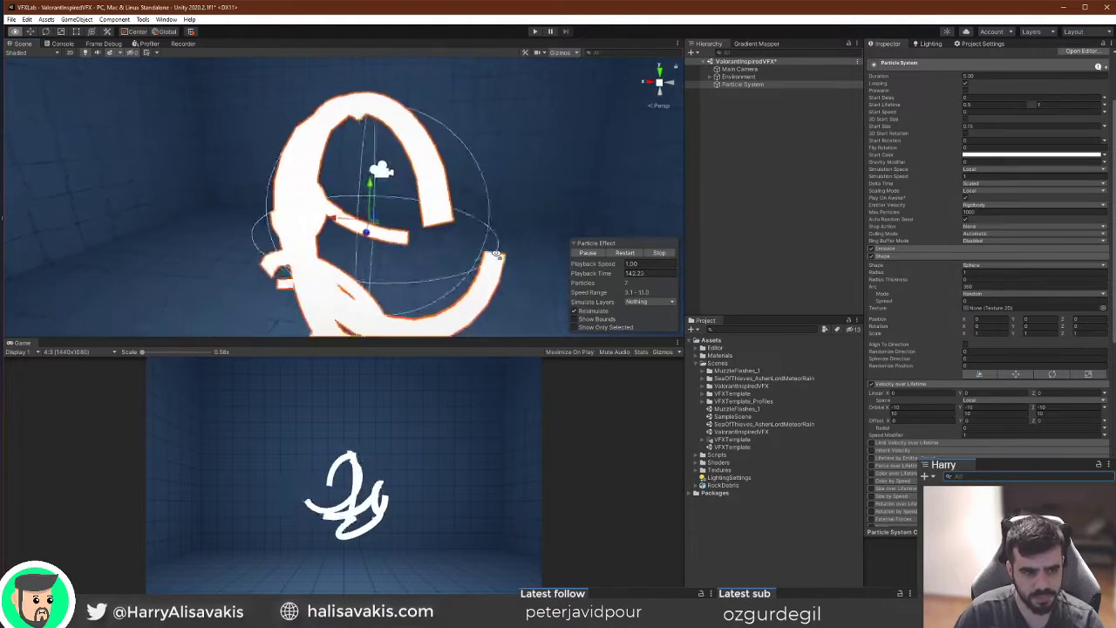
pyautogui.scroll(-5, 496, 254)
pyautogui.scroll(-5, 1079, 395)
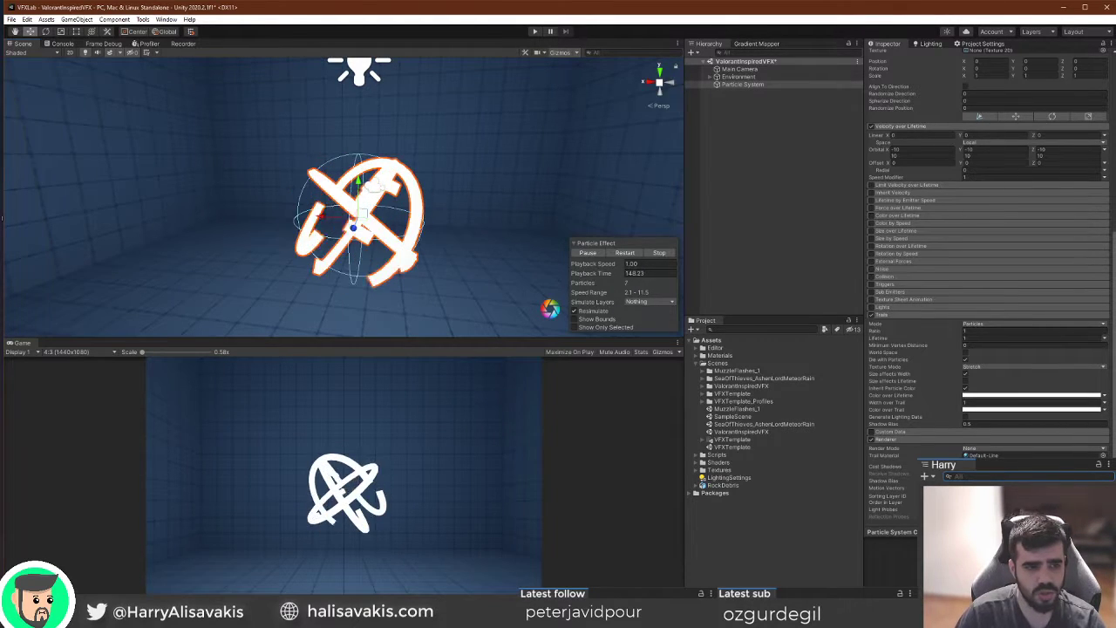
pyautogui.moveTo(353, 251)
pyautogui.mouseDown(button='right')
pyautogui.moveTo(395, 245)
pyautogui.moveTo(346, 235)
pyautogui.mouseUp(button='right')
pyautogui.press('a')
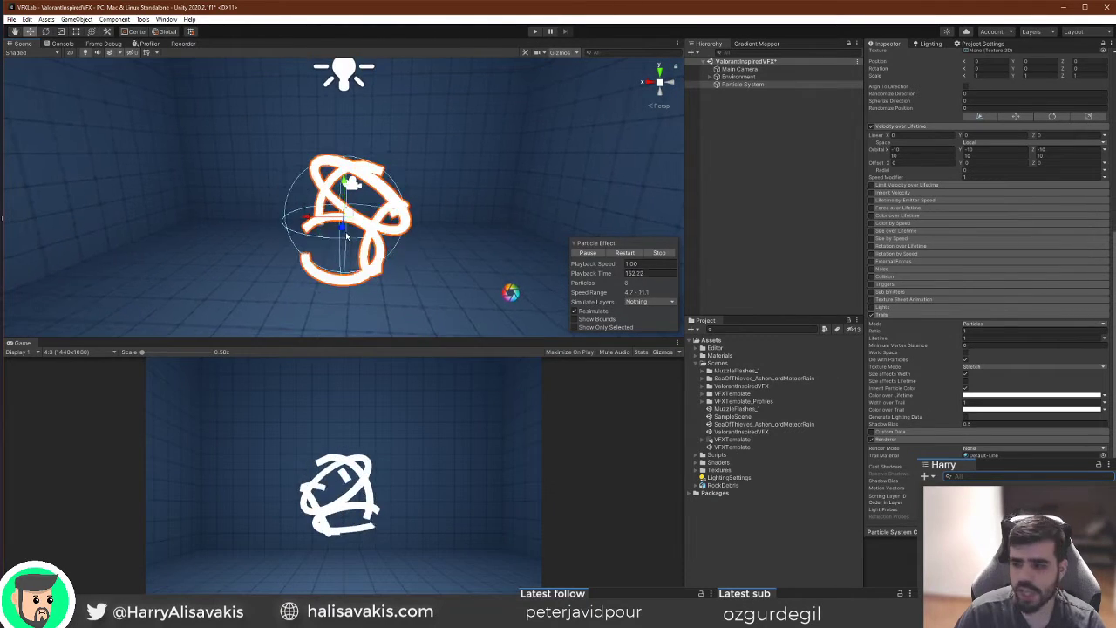
pyautogui.moveTo(462, 162)
pyautogui.mouseDown(button='right')
pyautogui.moveTo(452, 185)
pyautogui.moveTo(461, 153)
pyautogui.moveTo(452, 162)
pyautogui.mouseUp(button='right')
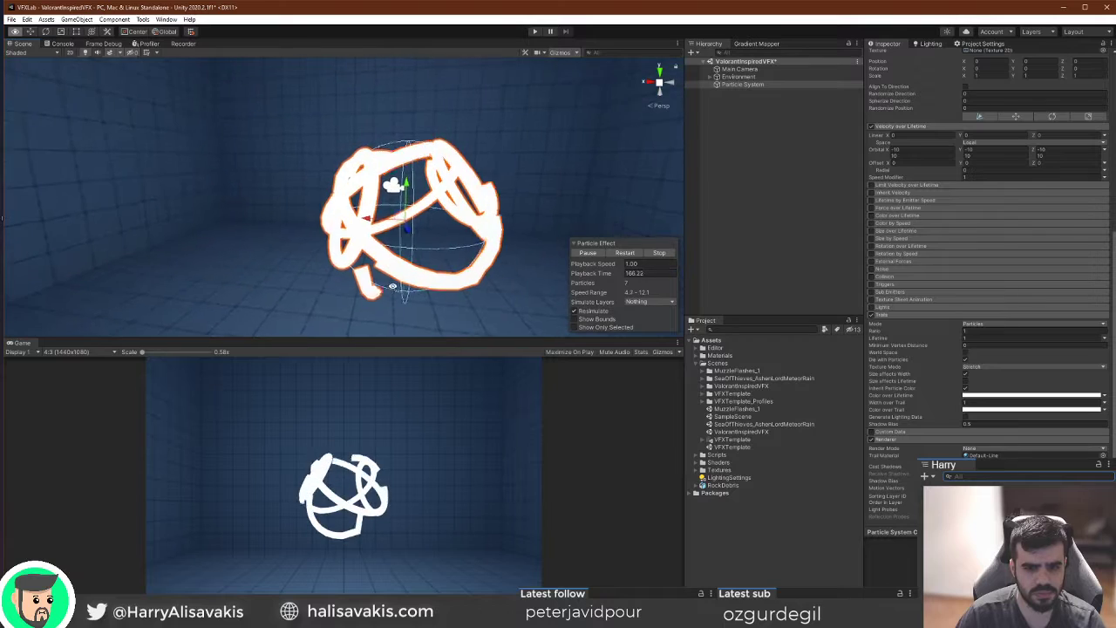
pyautogui.click(1017, 396)
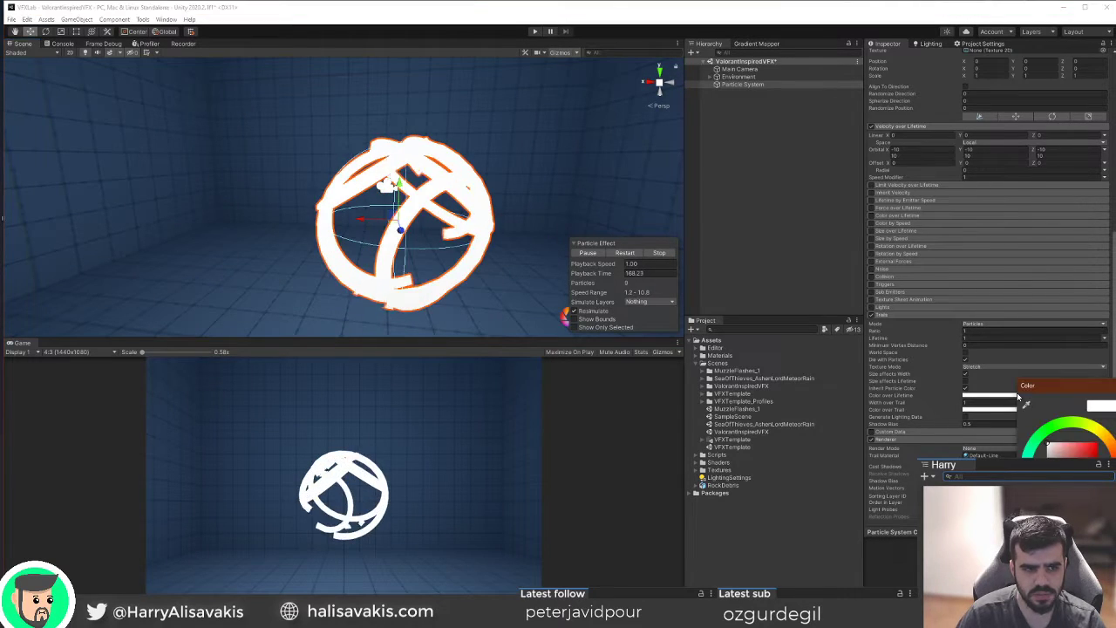
pyautogui.click(1058, 398)
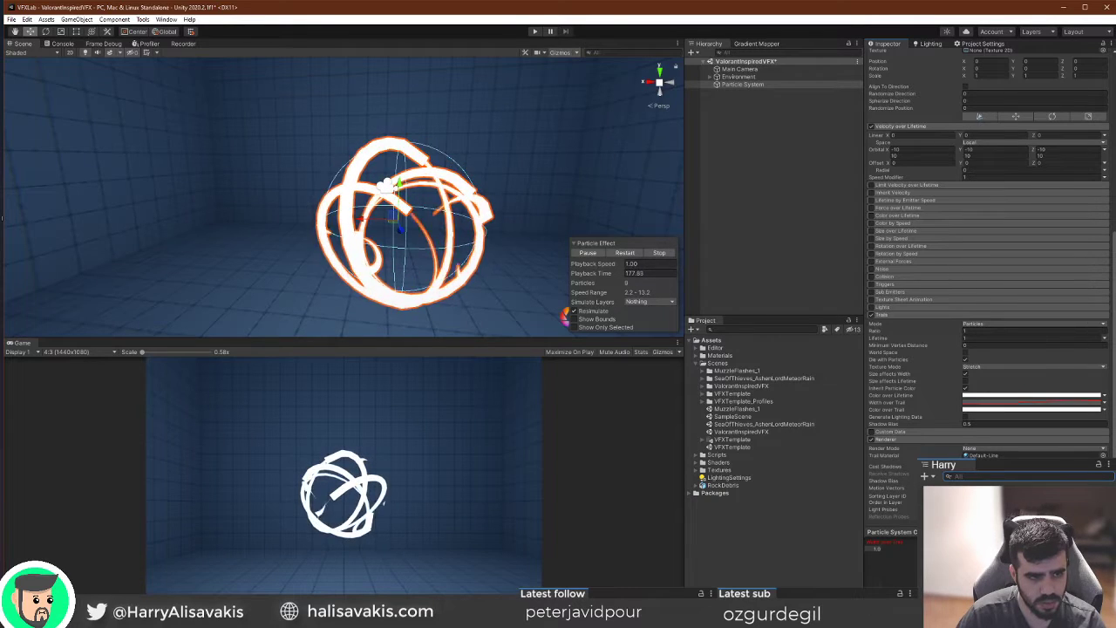
# Switch the trails' Color over Trail to a gradient and fade its end key to an alpha of 0.
pyautogui.click(1046, 404)
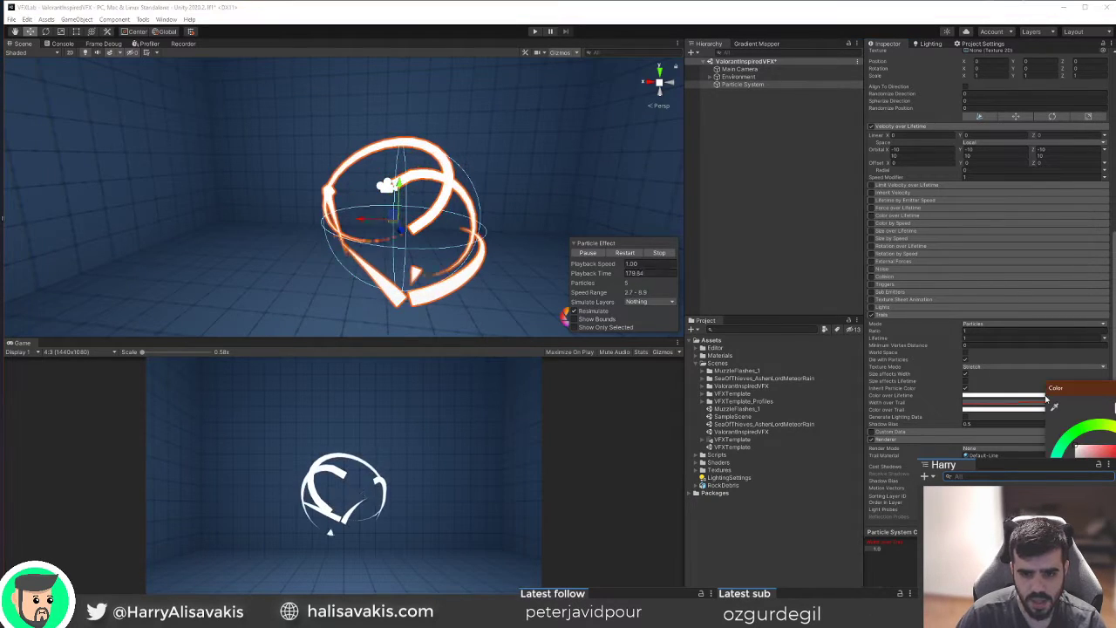
pyautogui.press('Escape')
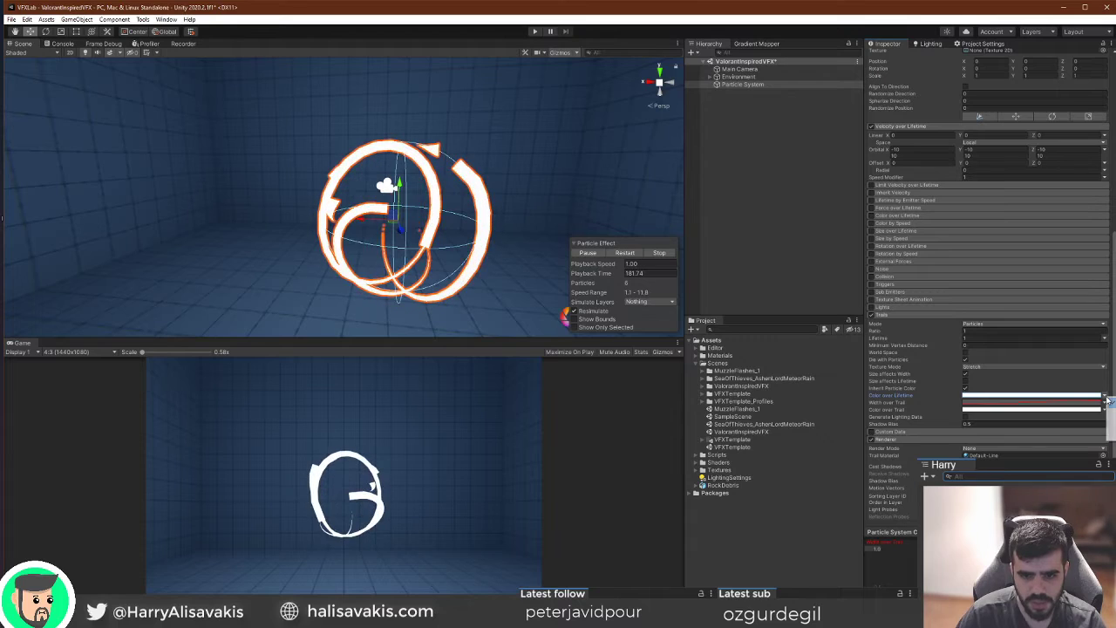
pyautogui.click(1066, 410)
pyautogui.click(1075, 422)
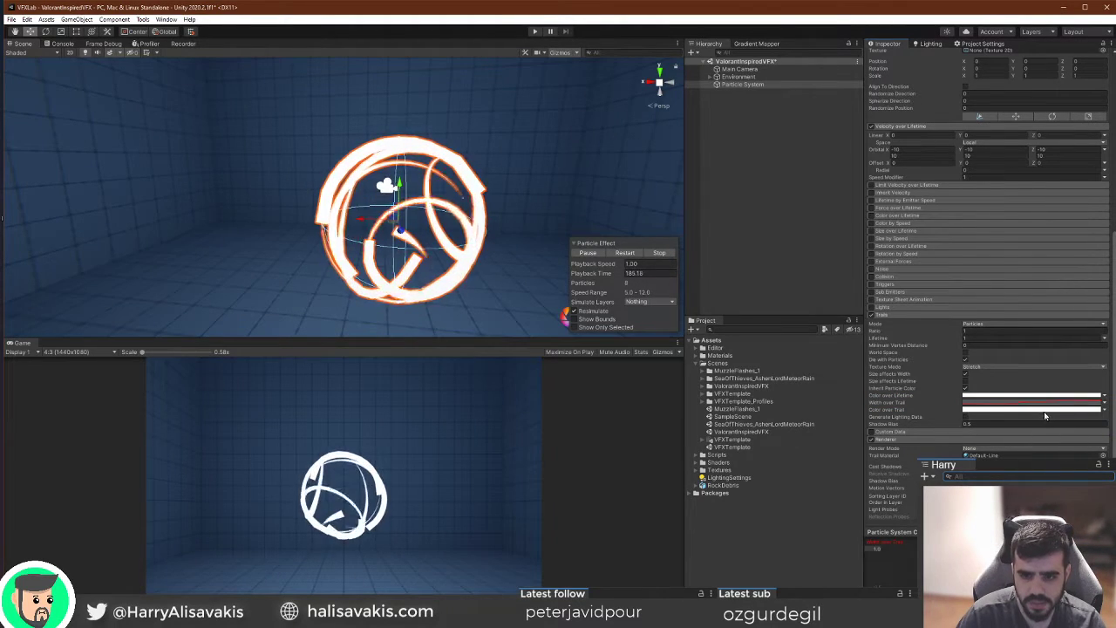
pyautogui.click(1095, 396)
pyautogui.click(985, 185)
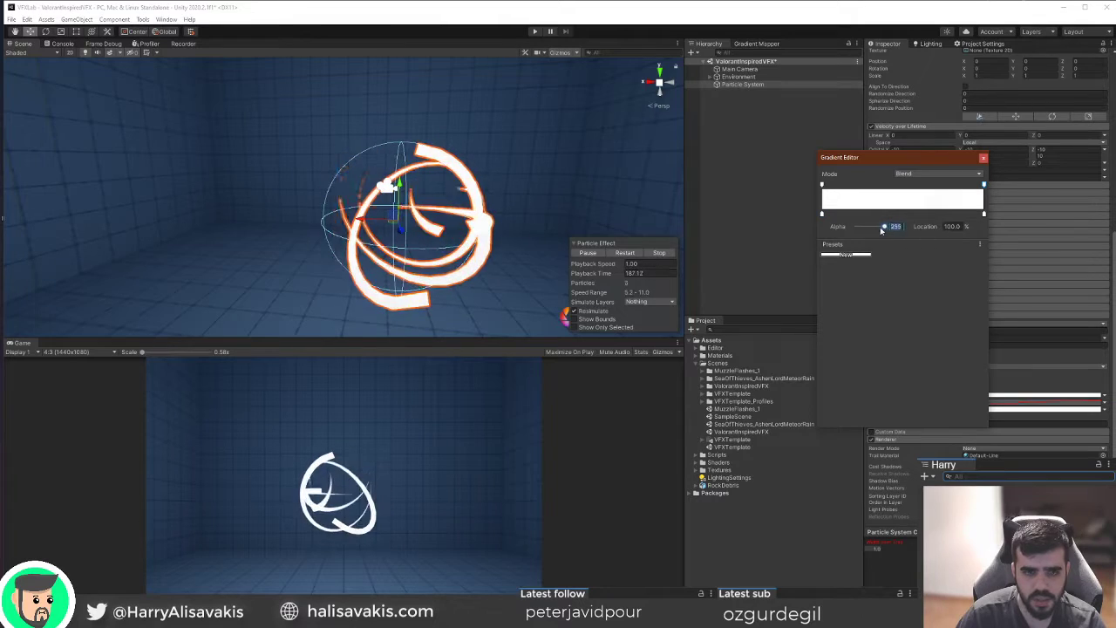
pyautogui.moveTo(888, 226); pyautogui.dragTo(785, 236)
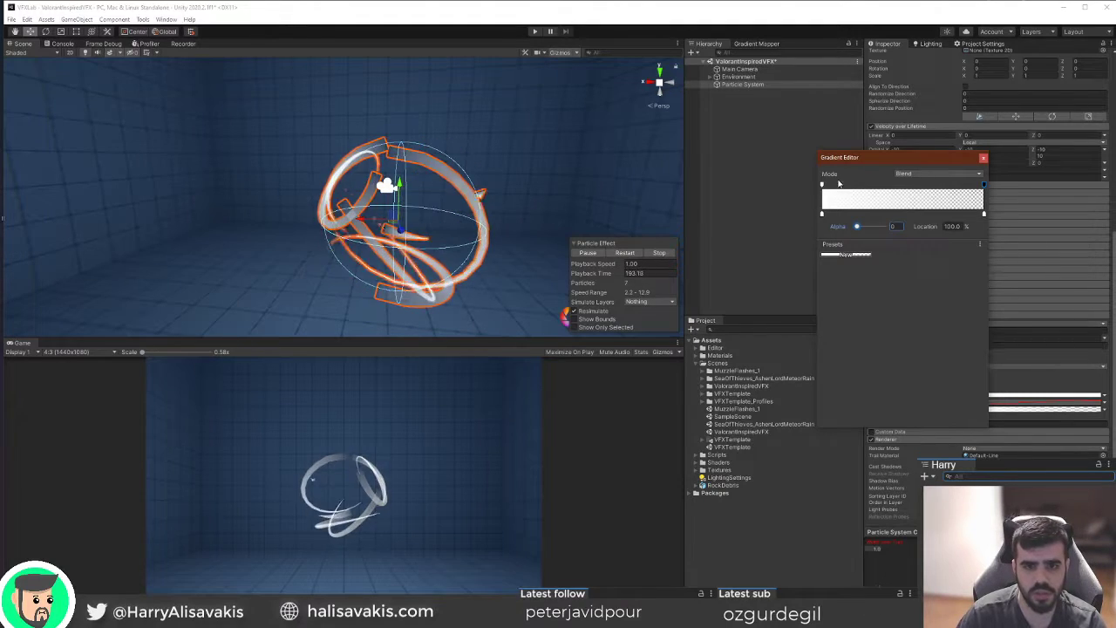
pyautogui.click(984, 160)
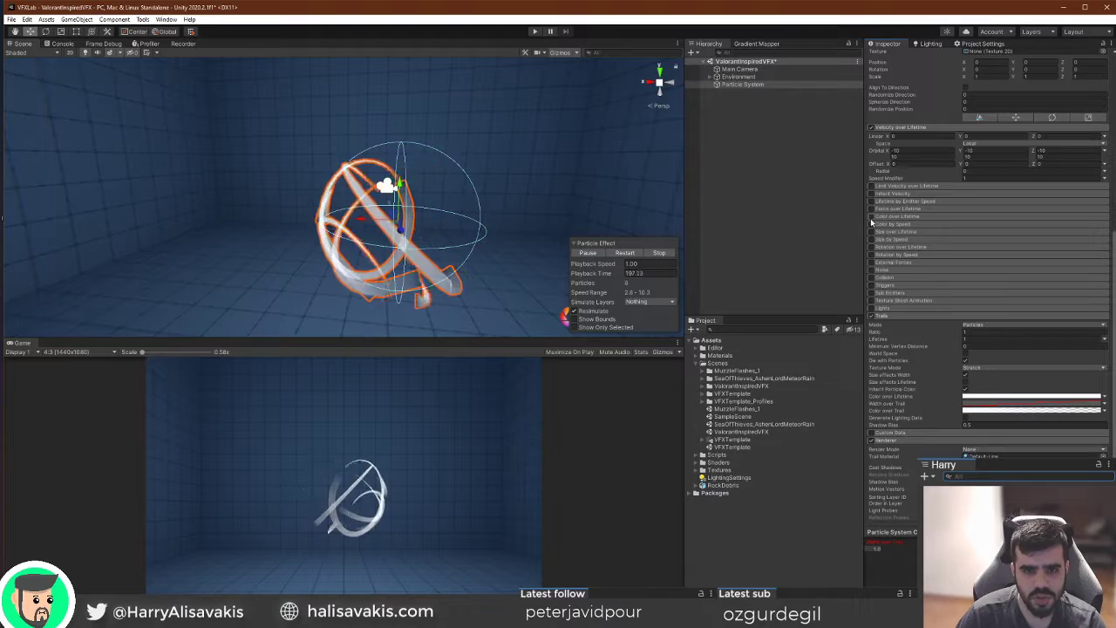
# Enable Color over Lifetime and set the alpha of its gradient's end key to 0.
pyautogui.click(872, 216)
pyautogui.click(1017, 227)
pyautogui.click(983, 185)
pyautogui.moveTo(874, 227); pyautogui.dragTo(834, 231)
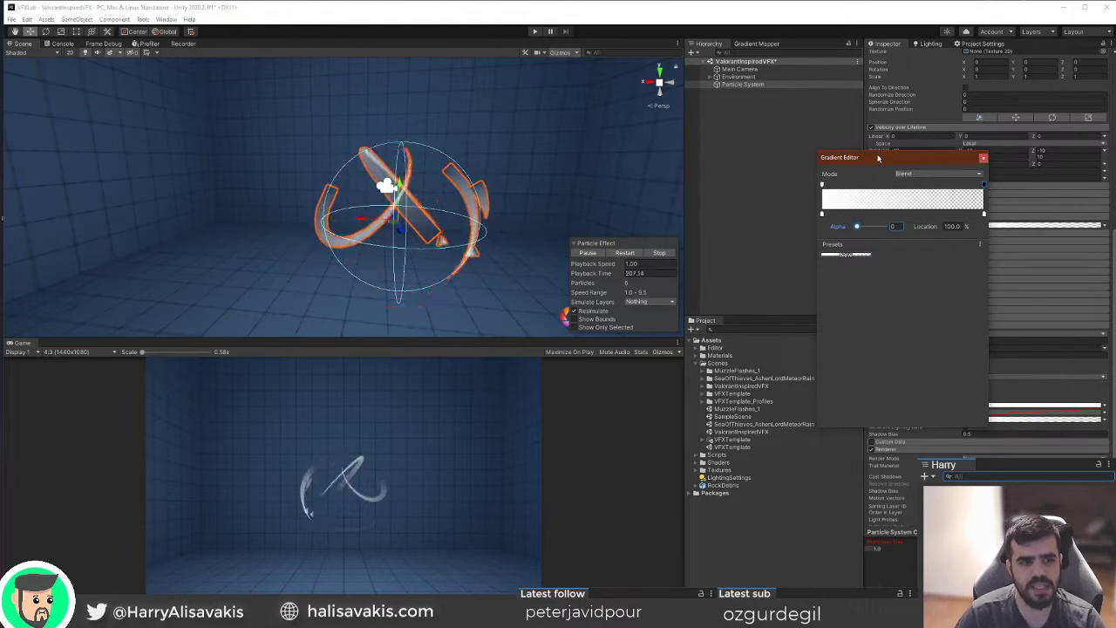
pyautogui.click(984, 159)
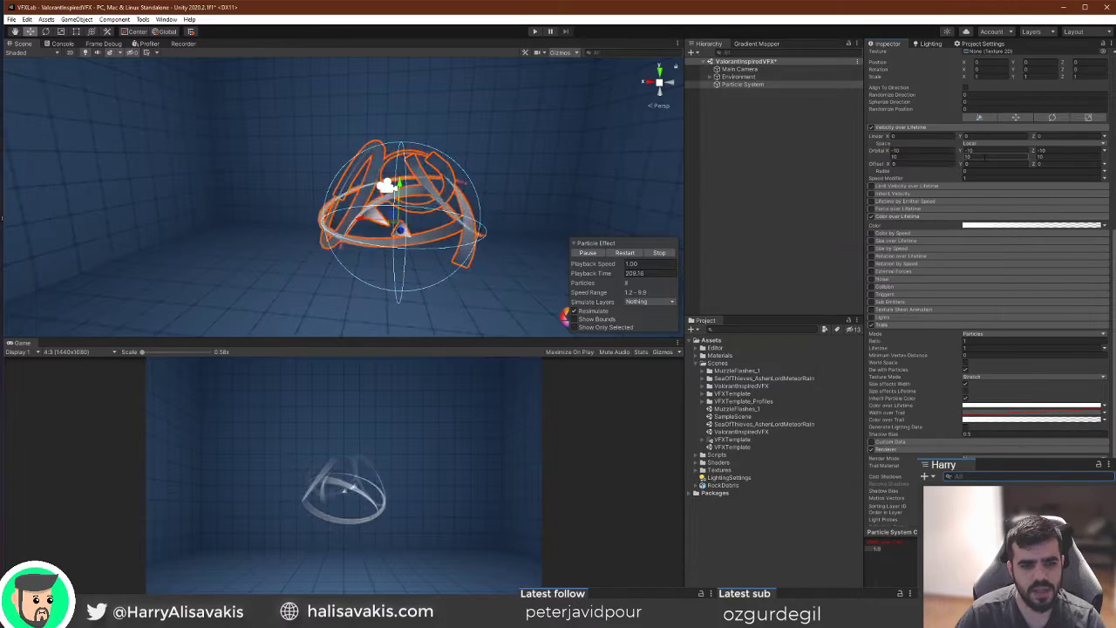
# Set the particle system's start color to orange, hex FF5300.
pyautogui.scroll(4, 985, 338)
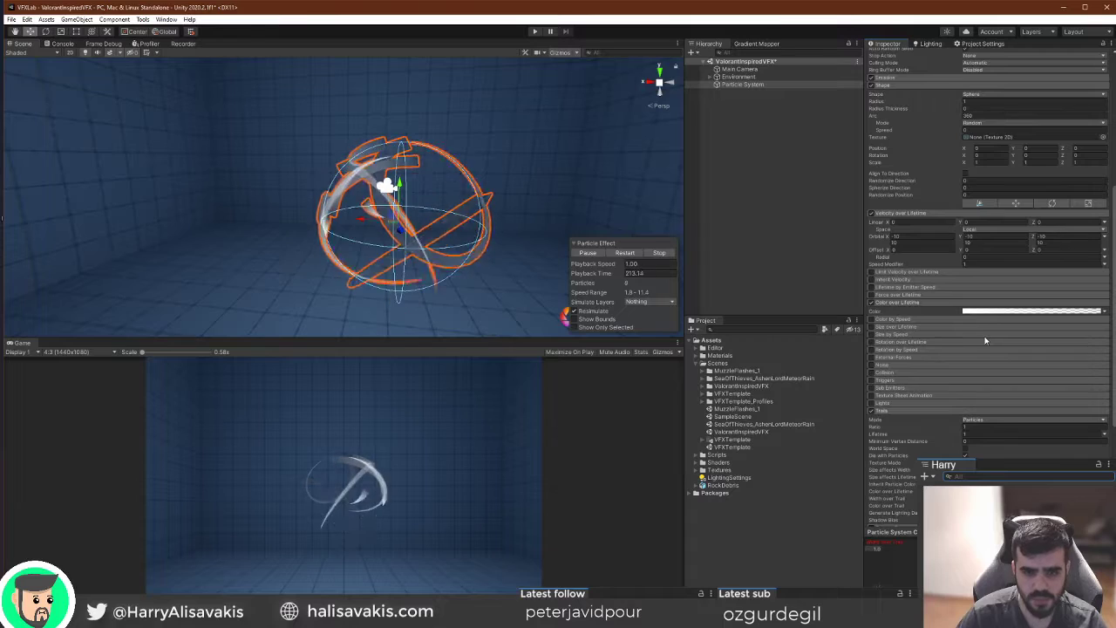
pyautogui.scroll(10, 986, 340)
pyautogui.click(981, 241)
pyautogui.moveTo(1096, 295)
pyautogui.mouseDown()
pyautogui.moveTo(1098, 274)
pyautogui.moveTo(1086, 288)
pyautogui.moveTo(1103, 301)
pyautogui.mouseUp()
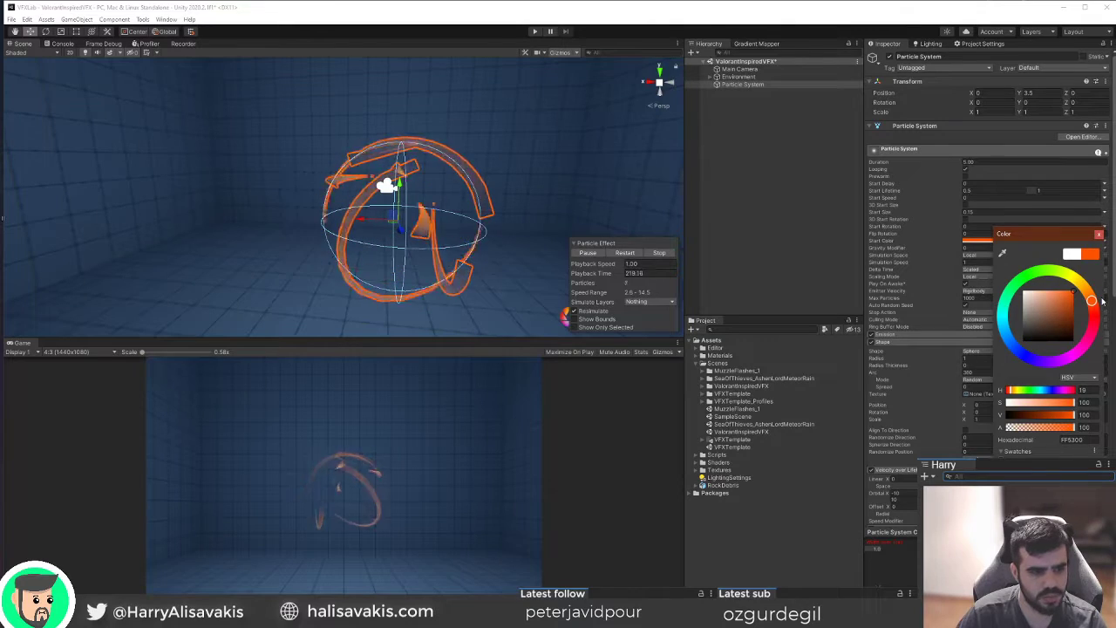
pyautogui.click(1099, 235)
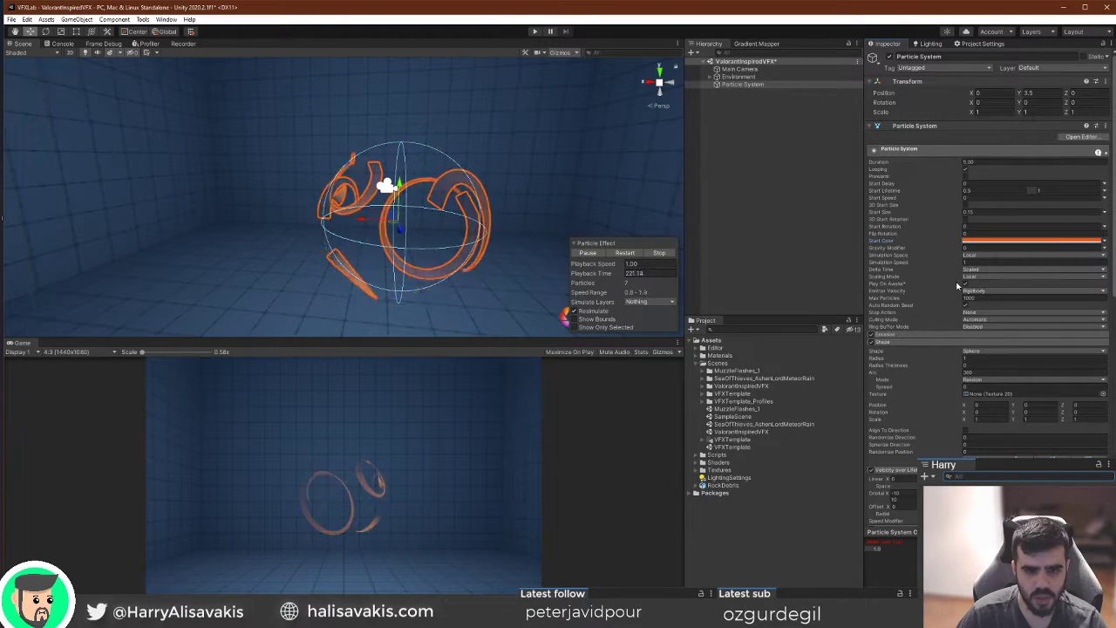
# Shift the hue of the particles' start color slightly toward a lighter orange.
pyautogui.scroll(-4, 957, 286)
pyautogui.keyDown('alt'); pyautogui.moveTo(331, 236); pyautogui.dragTo(419, 206); pyautogui.keyUp('alt')
pyautogui.scroll(-8, 1062, 335)
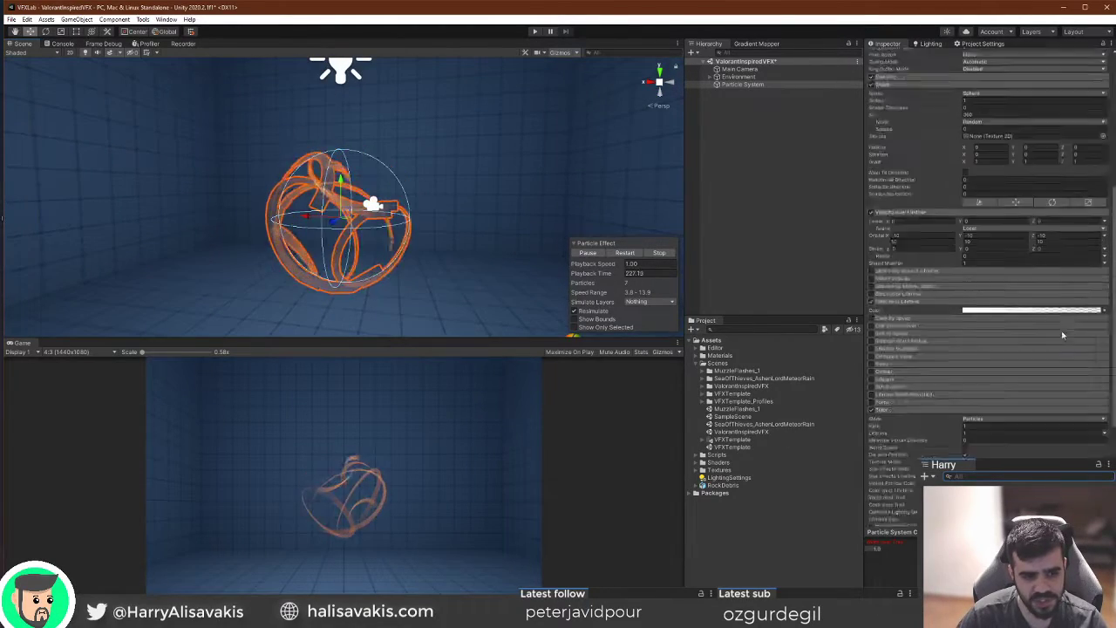
pyautogui.moveTo(439, 245)
pyautogui.keyDown('alt'); pyautogui.mouseDown()
pyautogui.moveTo(443, 232)
pyautogui.moveTo(451, 239)
pyautogui.mouseUp(); pyautogui.keyUp('alt')
pyautogui.scroll(8, 1035, 325)
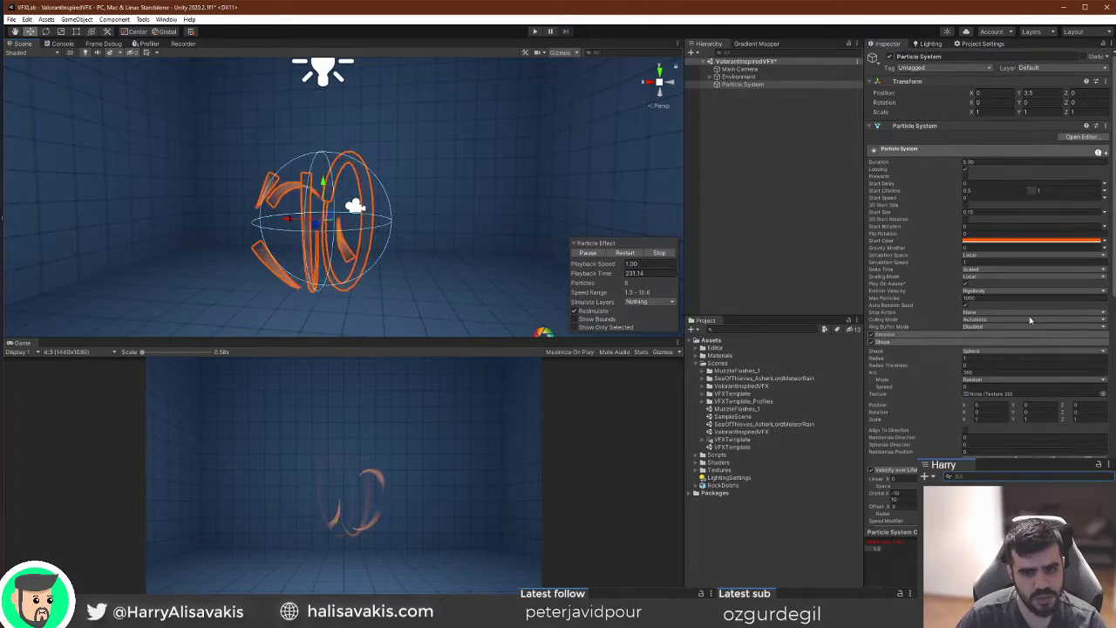
pyautogui.click(1029, 242)
pyautogui.moveTo(1106, 294)
pyautogui.mouseDown()
pyautogui.moveTo(1015, 286)
pyautogui.moveTo(1115, 286)
pyautogui.mouseUp()
pyautogui.click(973, 298)
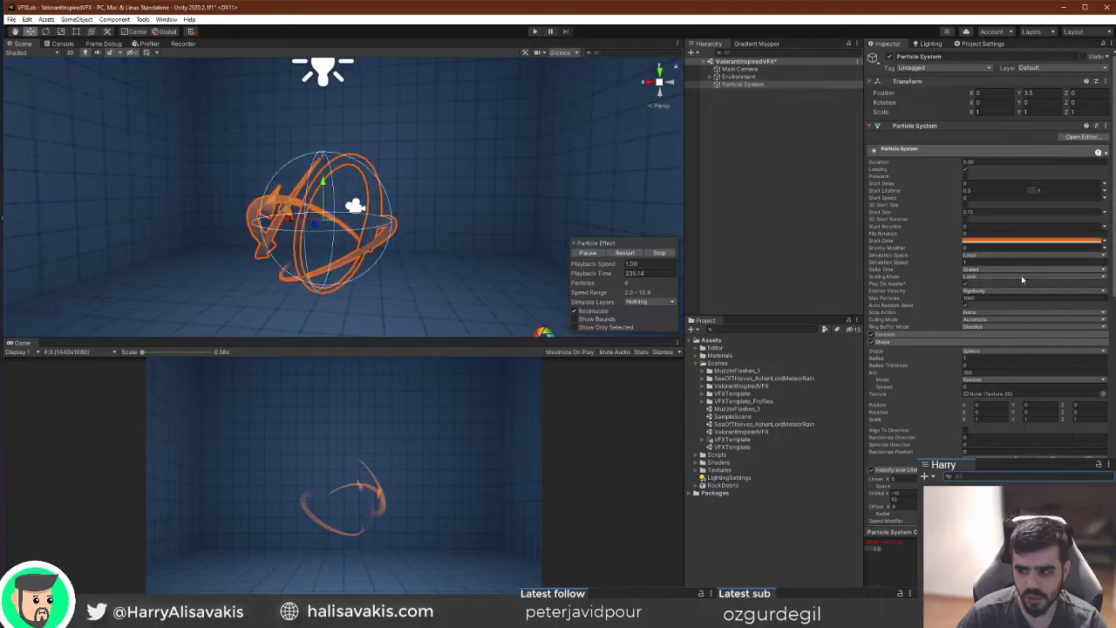
# Create a folder named ValorantInspired inside the project's Materials folder.
pyautogui.scroll(-10, 972, 298)
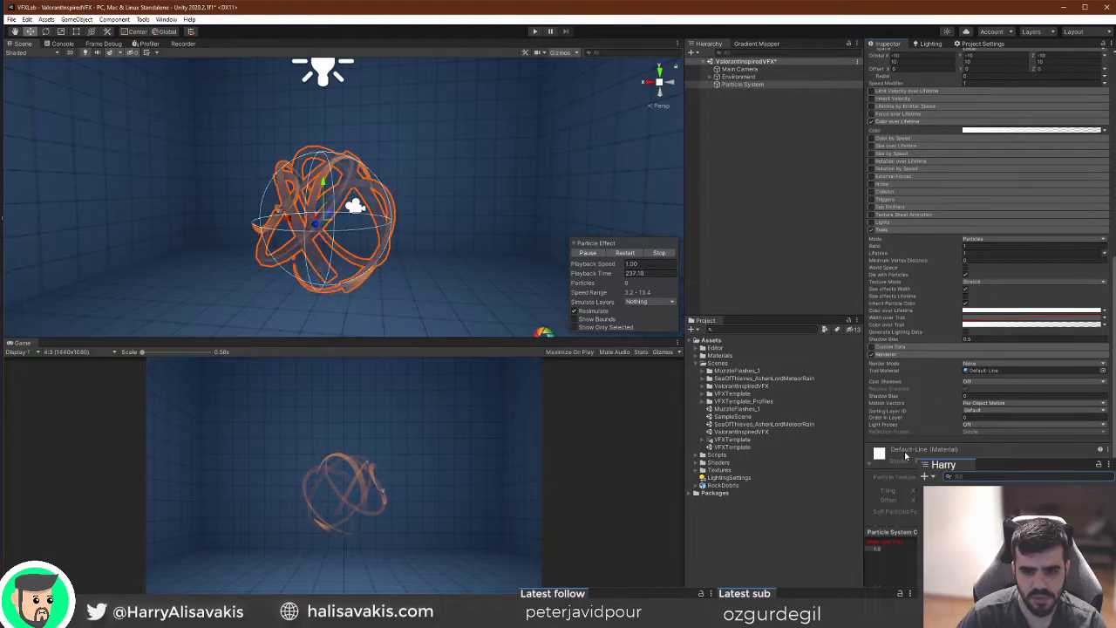
pyautogui.scroll(-3, 925, 410)
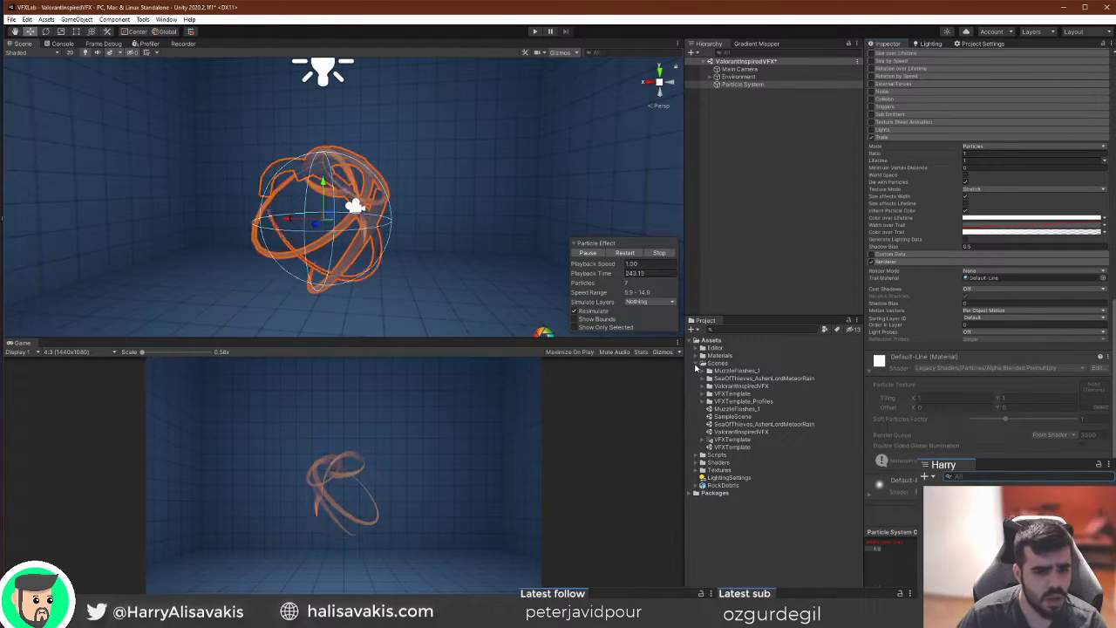
pyautogui.click(697, 364)
pyautogui.click(703, 356)
pyautogui.rightClick(708, 356)
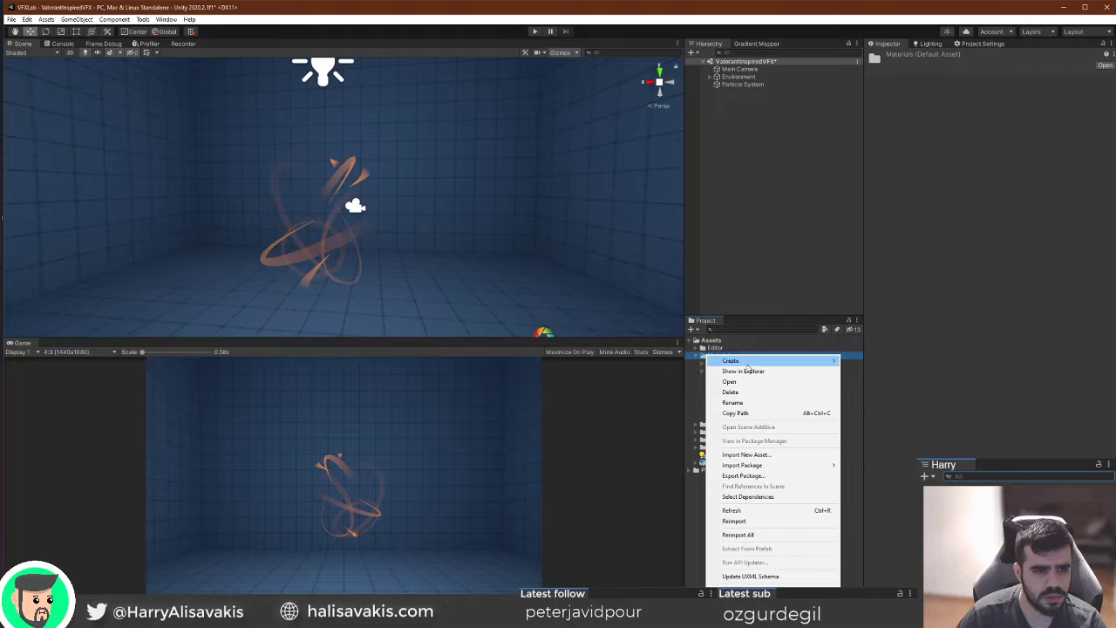
pyautogui.moveTo(730, 363)
pyautogui.click(872, 290)
pyautogui.write('Valorant')
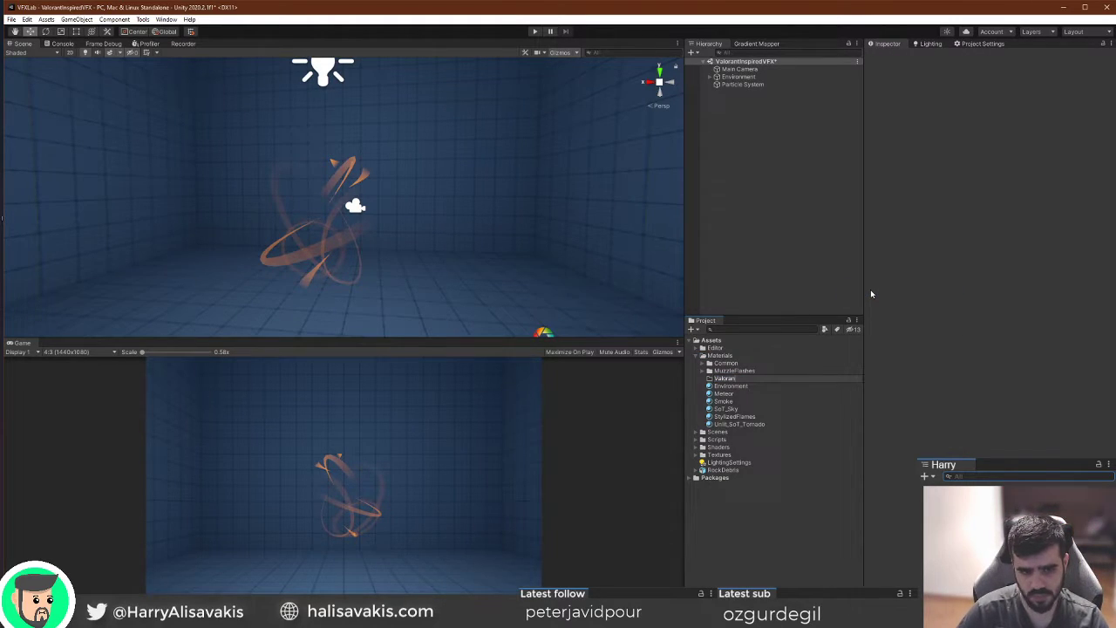
pyautogui.write(' Inspired')
pyautogui.press('Return')
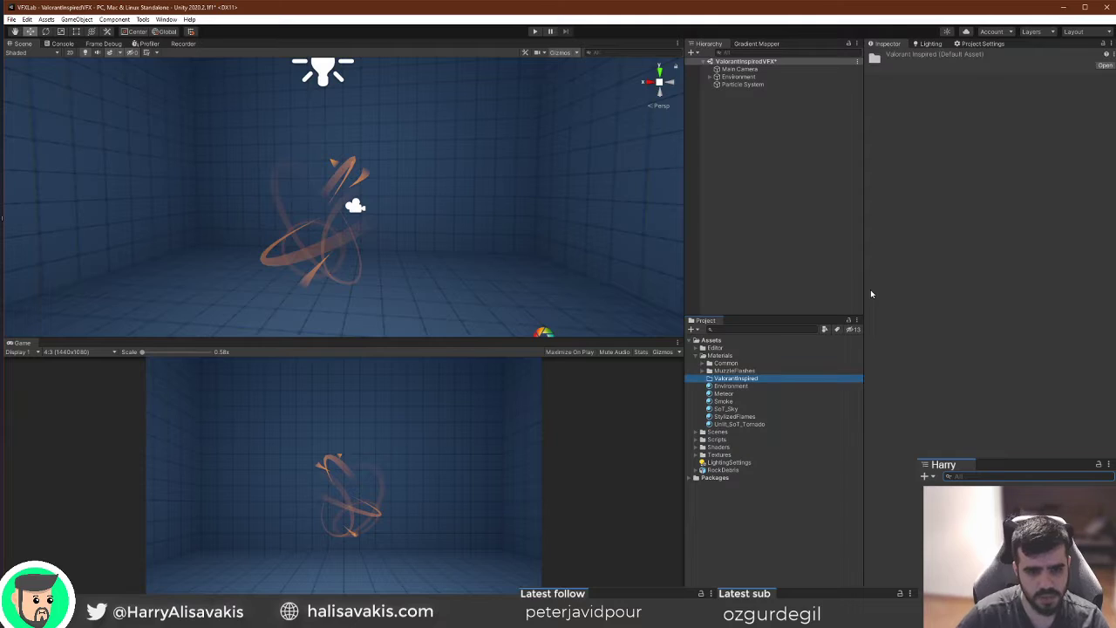
# Create a material named Trails_1 in the ValorantInspired folder and assign it to the Particle System.
pyautogui.rightClick(731, 381)
pyautogui.moveTo(776, 389)
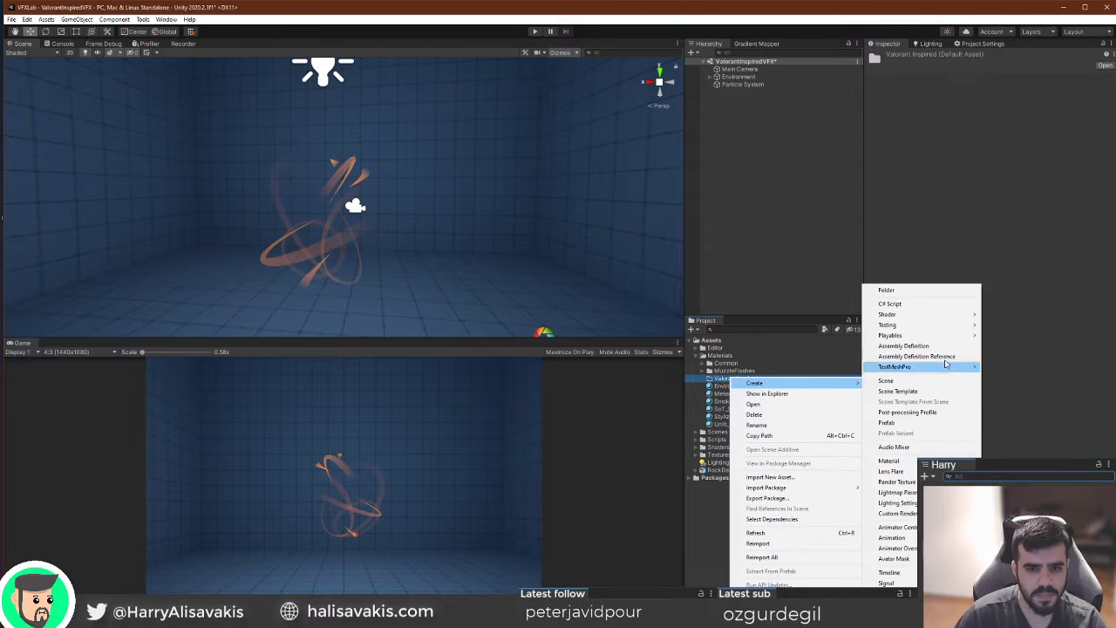
pyautogui.click(889, 460)
pyautogui.write('Trails_1')
pyautogui.press('Return')
pyautogui.moveTo(733, 387); pyautogui.dragTo(755, 84)
pyautogui.click(755, 83)
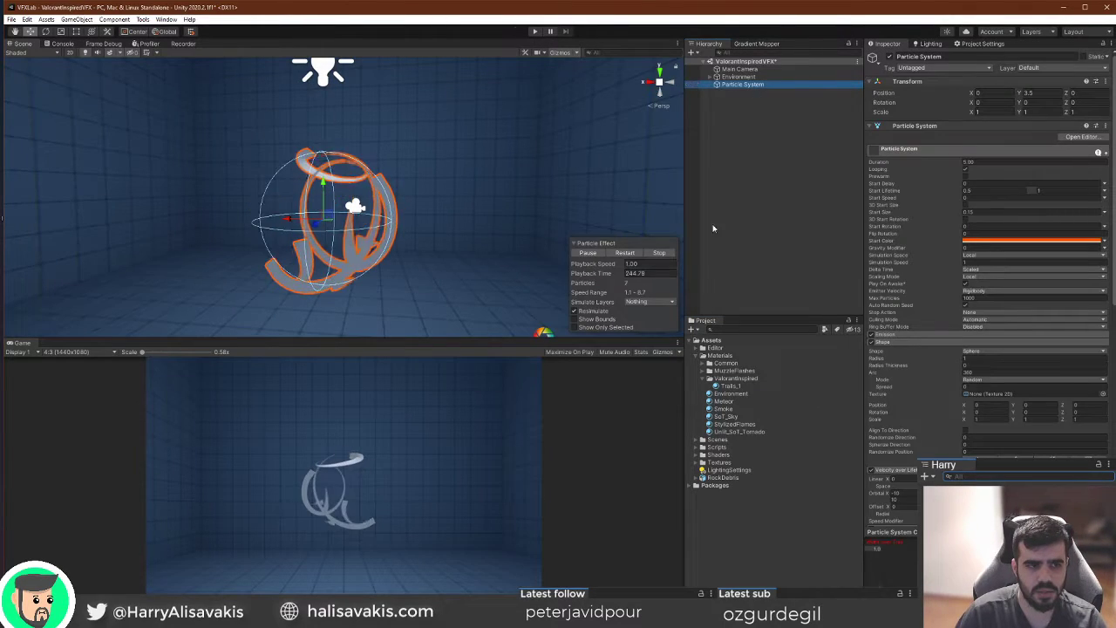
# Restart the particle simulation, pause it mid-play and inspect the trails up close.
pyautogui.click(625, 253)
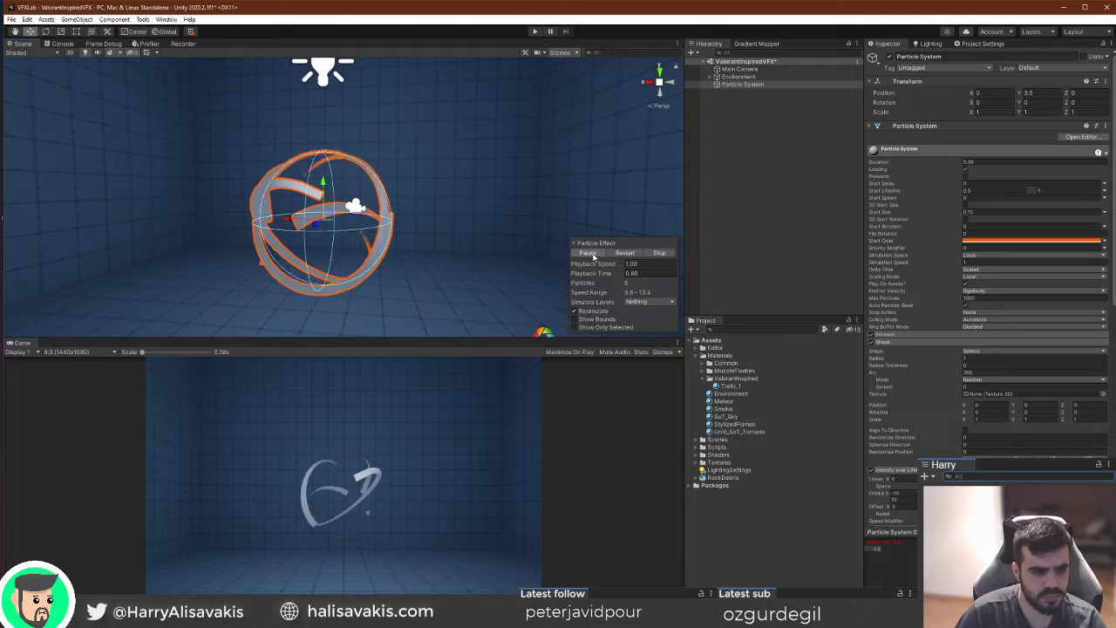
pyautogui.click(588, 253)
pyautogui.keyDown('alt'); pyautogui.moveTo(515, 266); pyautogui.dragTo(490, 287); pyautogui.keyUp('alt')
pyautogui.scroll(3, 506, 284)
# Change the Trails_1 material's shader to Particles/Standard Unlit.
pyautogui.click(731, 386)
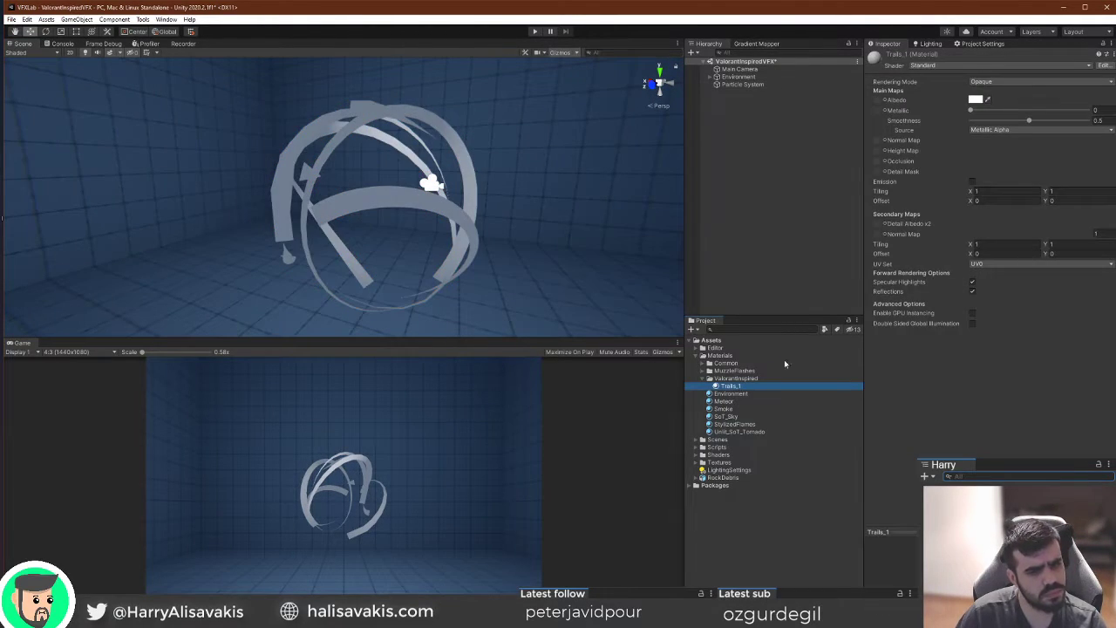
pyautogui.click(988, 66)
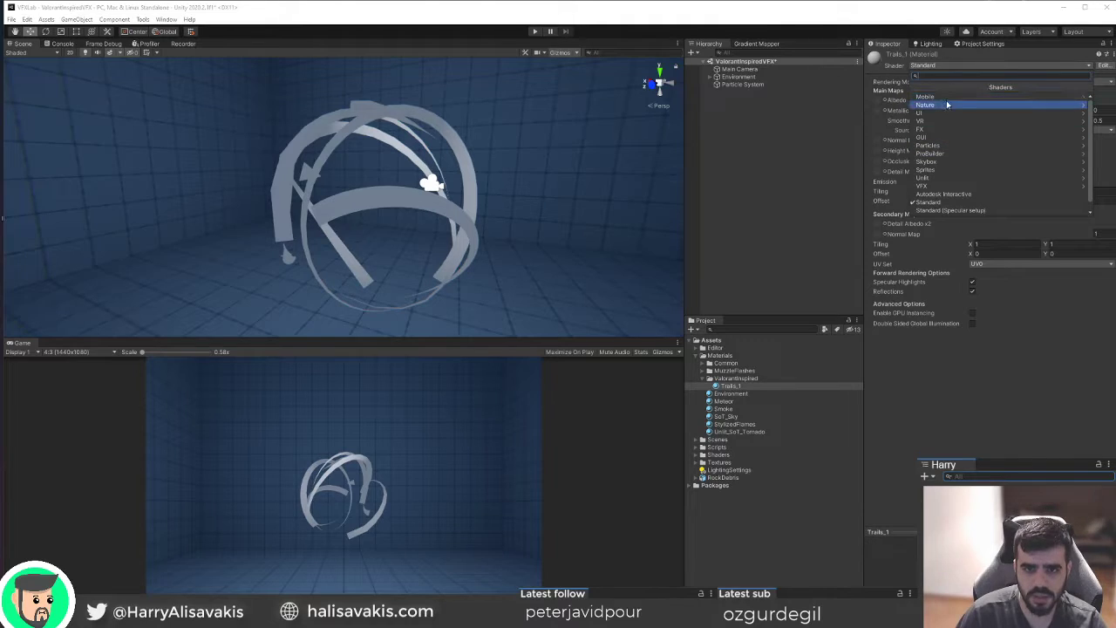
pyautogui.write('part')
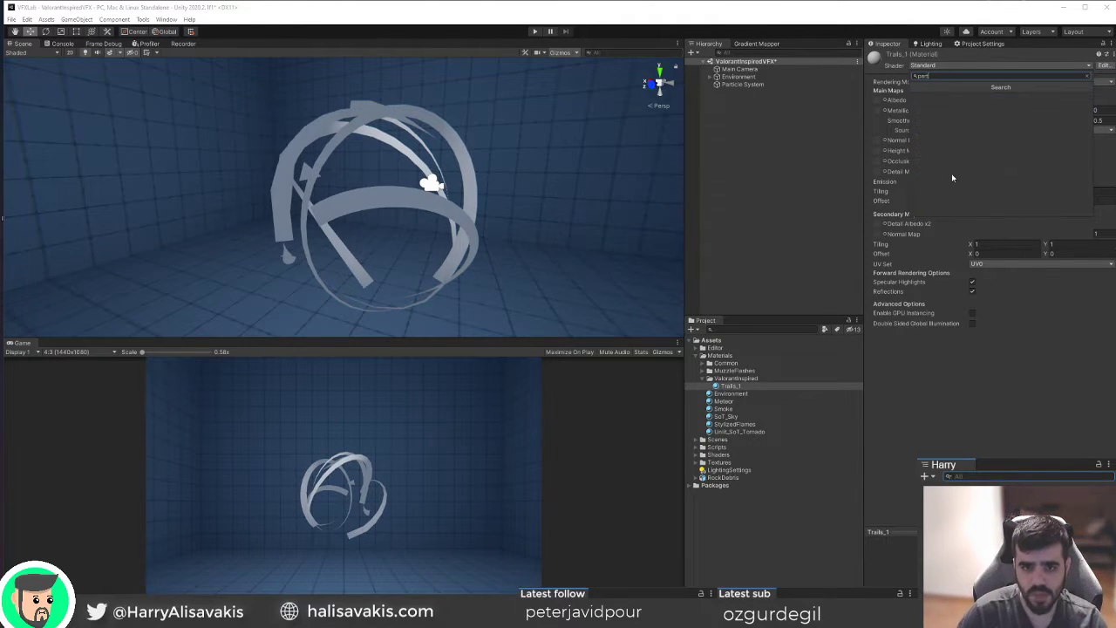
pyautogui.press('BackSpace')
pyautogui.press('BackSpace')
pyautogui.press('BackSpace')
pyautogui.press('BackSpace')
pyautogui.write('u')
pyautogui.press('BackSpace')
pyautogui.write('unlit')
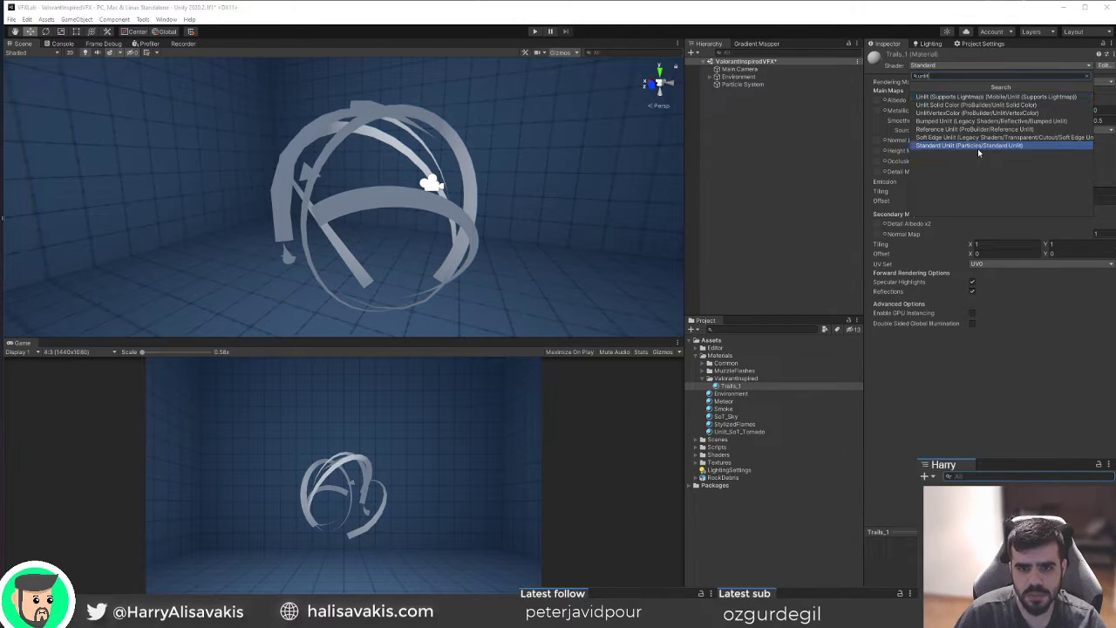
pyautogui.click(977, 145)
# Set the Trails_1 material's rendering mode to Fade and apply its required vertex streams to the particle systems.
pyautogui.click(1004, 89)
pyautogui.click(992, 121)
pyautogui.click(995, 90)
pyautogui.click(1000, 132)
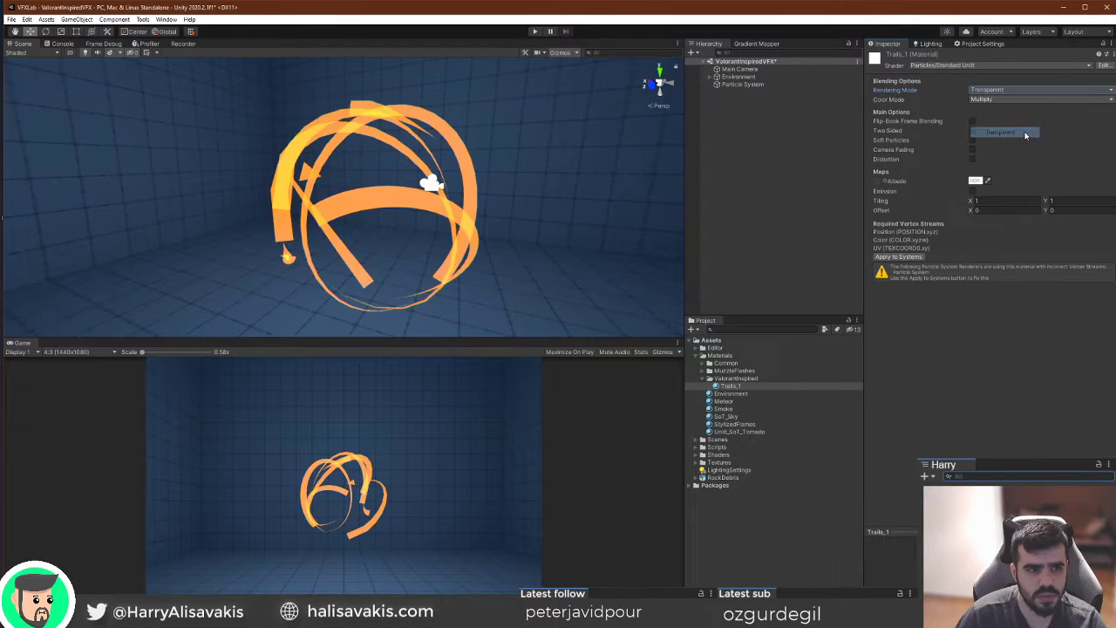
pyautogui.click(996, 90)
pyautogui.click(993, 122)
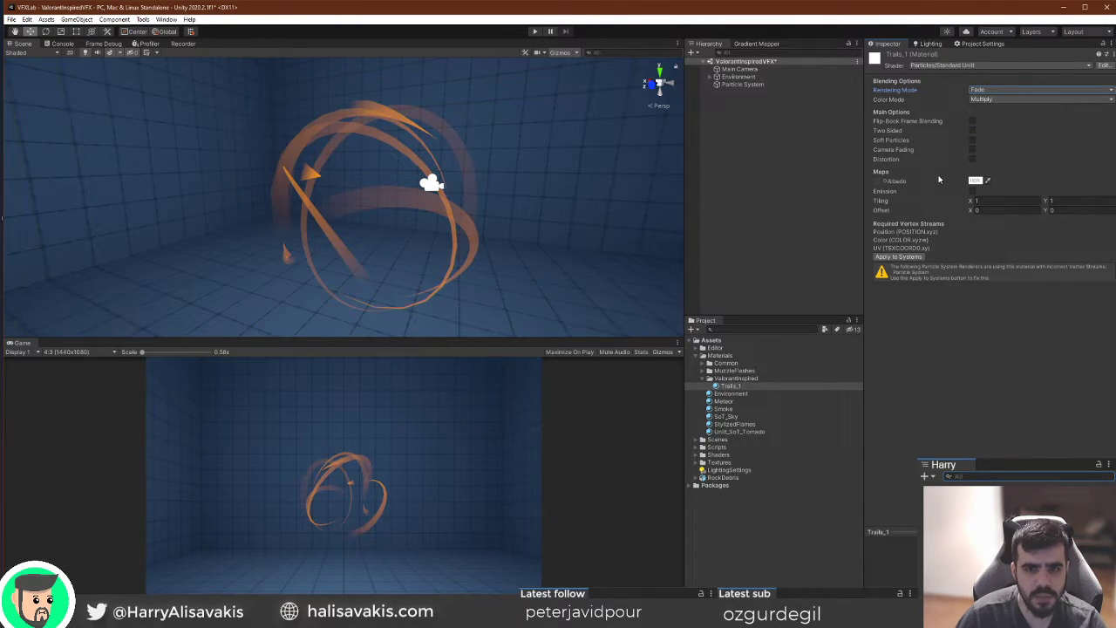
pyautogui.click(896, 256)
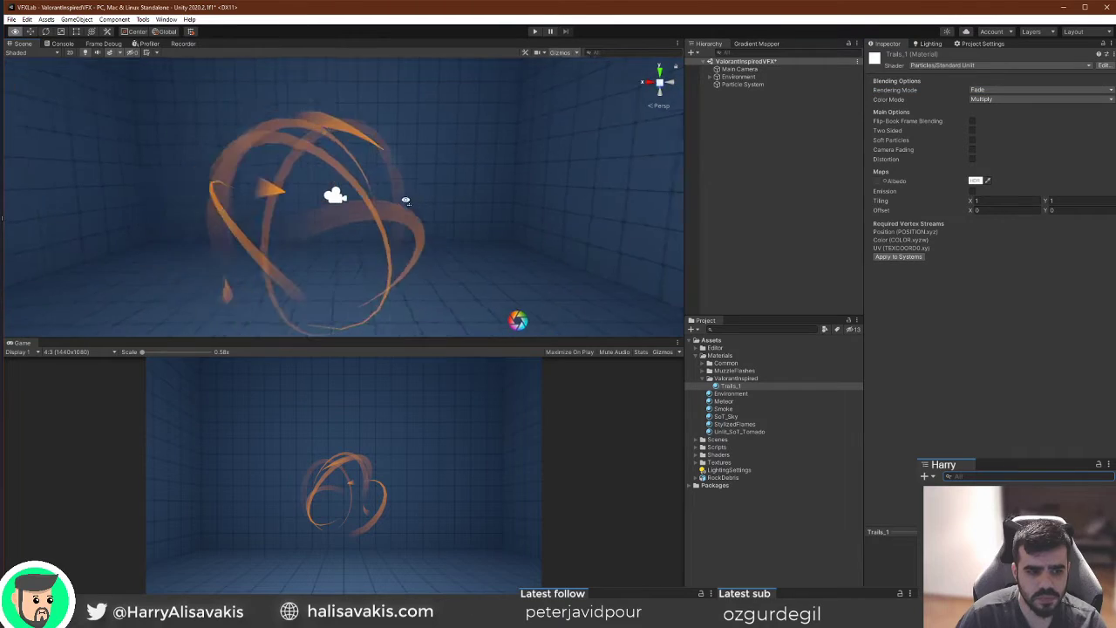
# Raise the Trails_1 albedo's HDR intensity to 1 and replay the particle effect.
pyautogui.click(975, 180)
pyautogui.click(1051, 405)
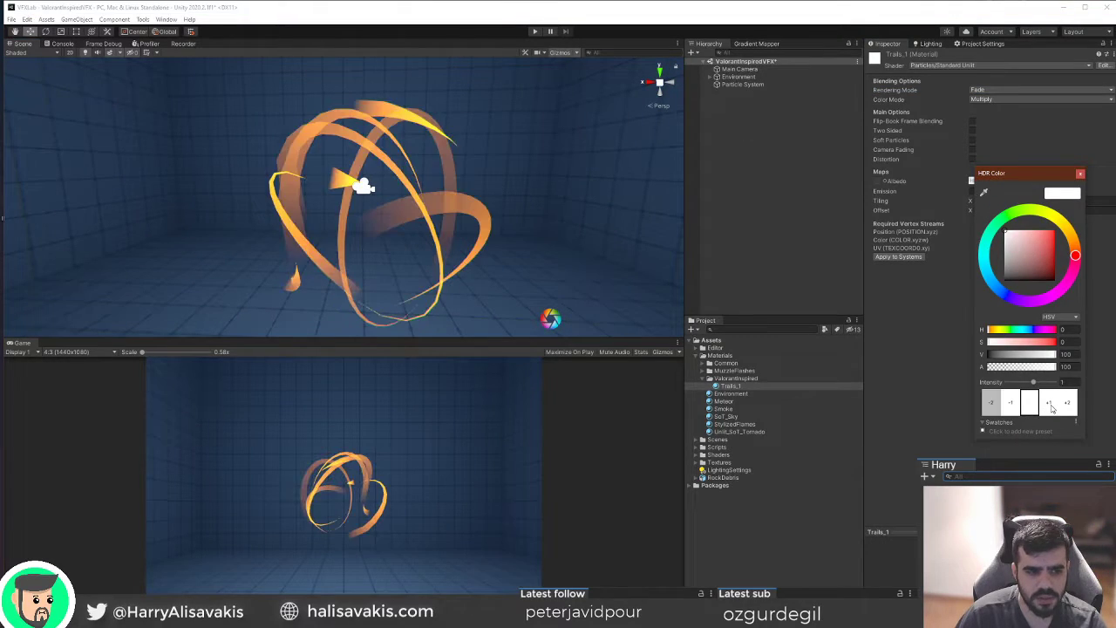
pyautogui.click(1081, 173)
pyautogui.click(742, 84)
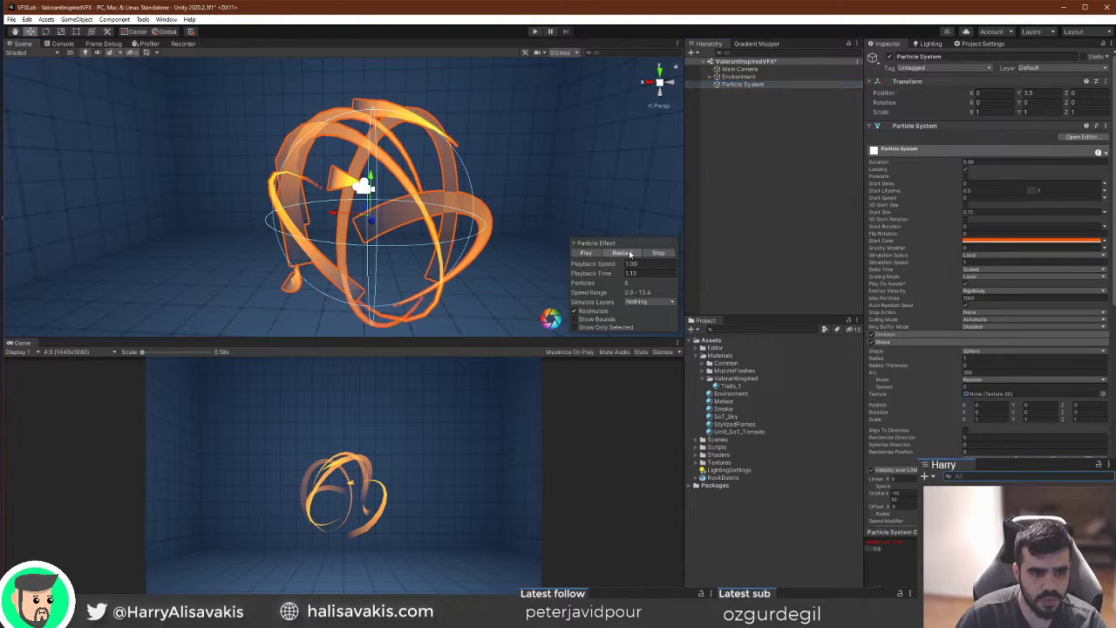
pyautogui.click(623, 253)
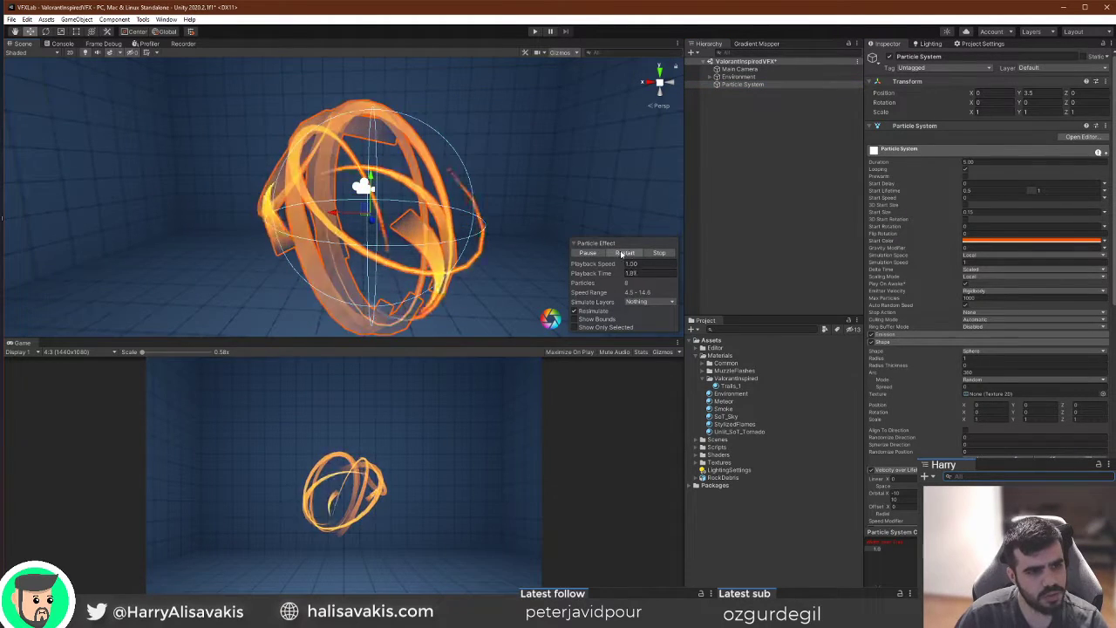
# Set the particle system's Start Color to Random Color and make the gradient's first colour key orange-red.
pyautogui.click(1105, 241)
pyautogui.click(1110, 284)
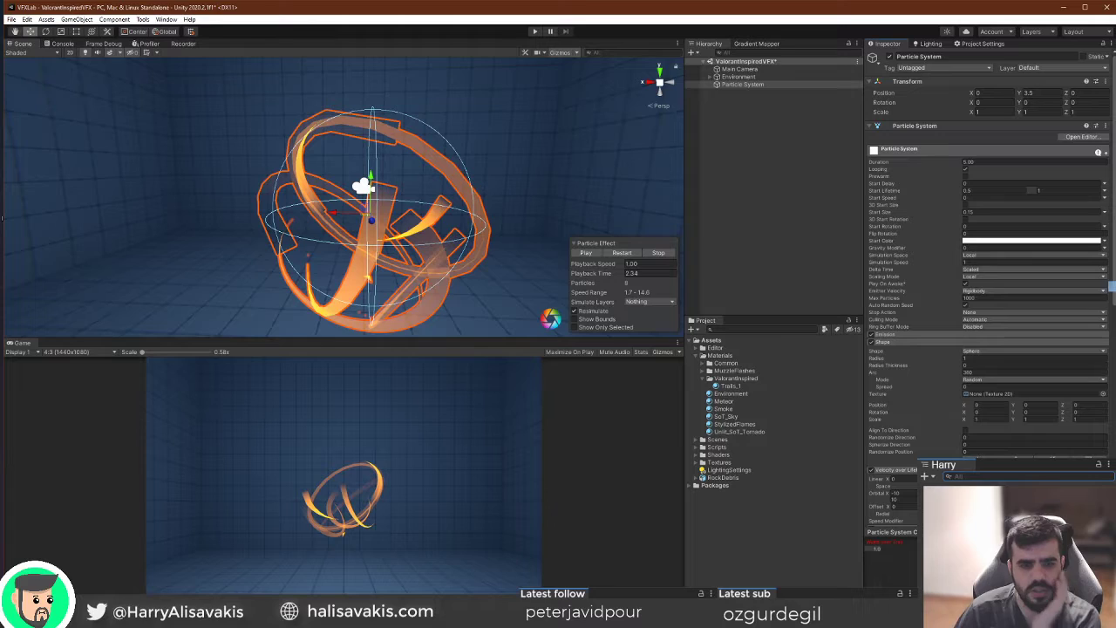
pyautogui.click(1072, 244)
pyautogui.click(857, 226)
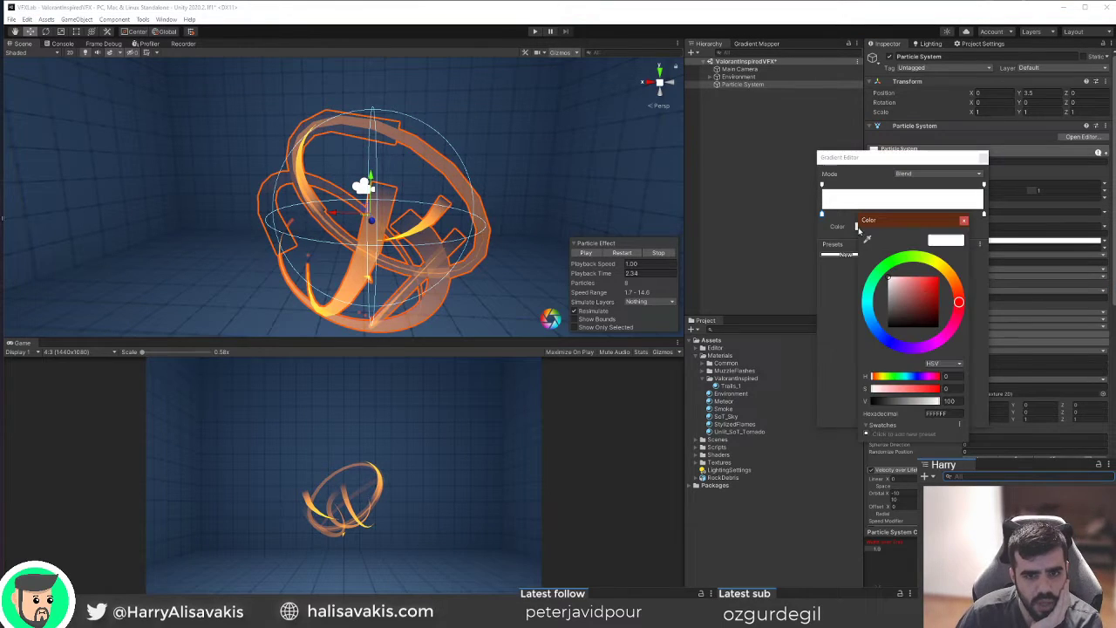
pyautogui.moveTo(959, 297)
pyautogui.mouseDown()
pyautogui.moveTo(954, 279)
pyautogui.moveTo(962, 294)
pyautogui.mouseUp()
pyautogui.click(964, 220)
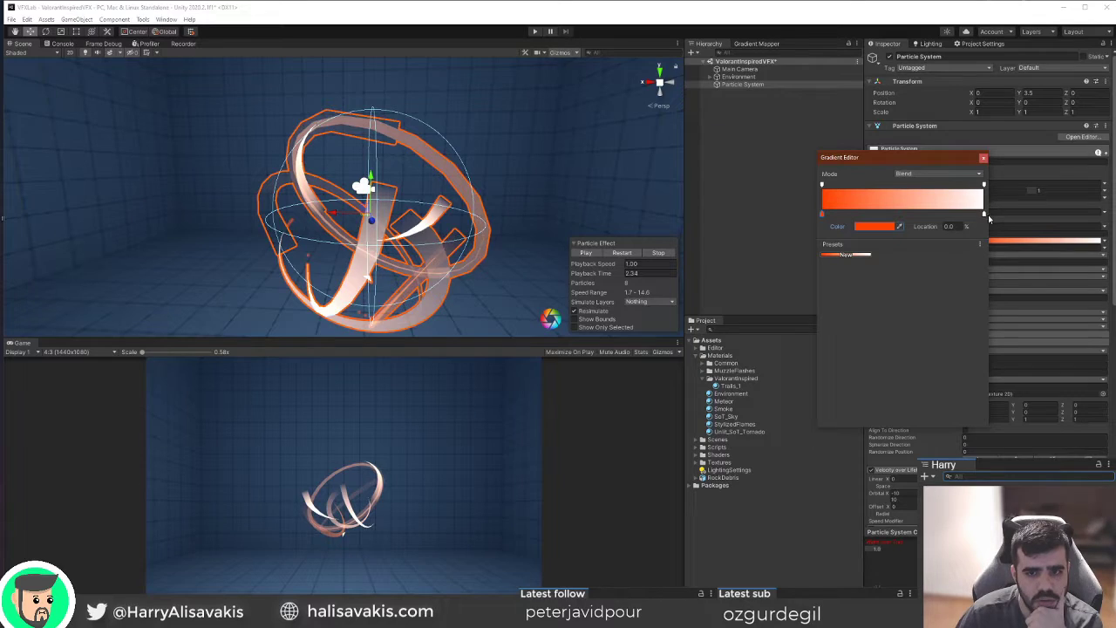
# Switch the start colour gradient to Fixed mode and move the orange-red key to about 40.6%.
pyautogui.click(904, 175)
pyautogui.click(909, 194)
pyautogui.moveTo(823, 216); pyautogui.dragTo(890, 216)
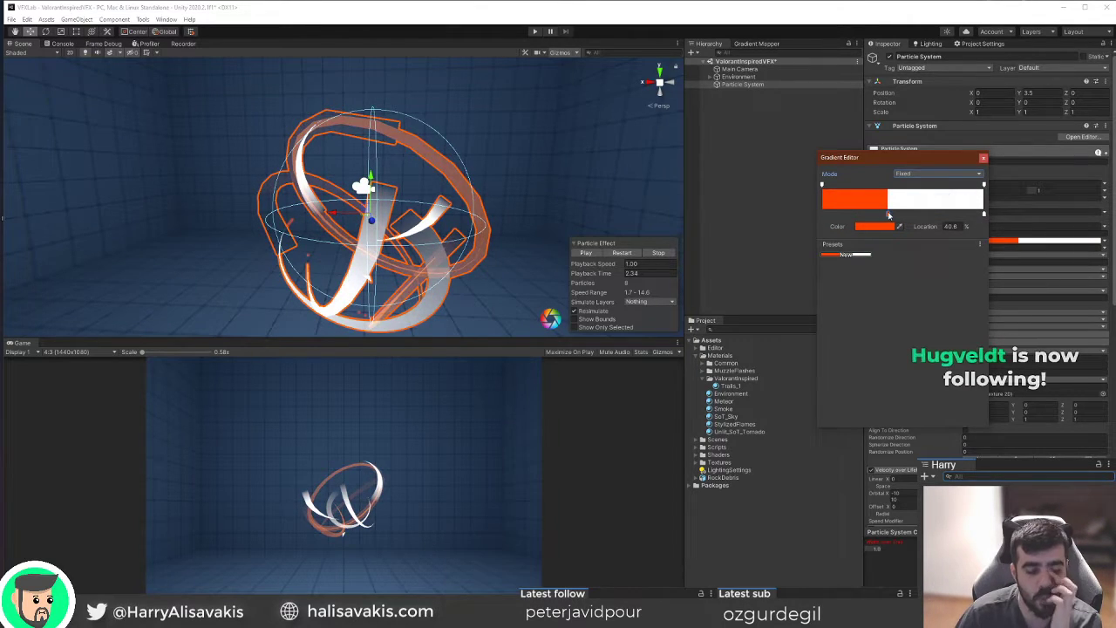
# Change the gradient's white colour key to black (000000) and move it to about 64%.
pyautogui.click(984, 215)
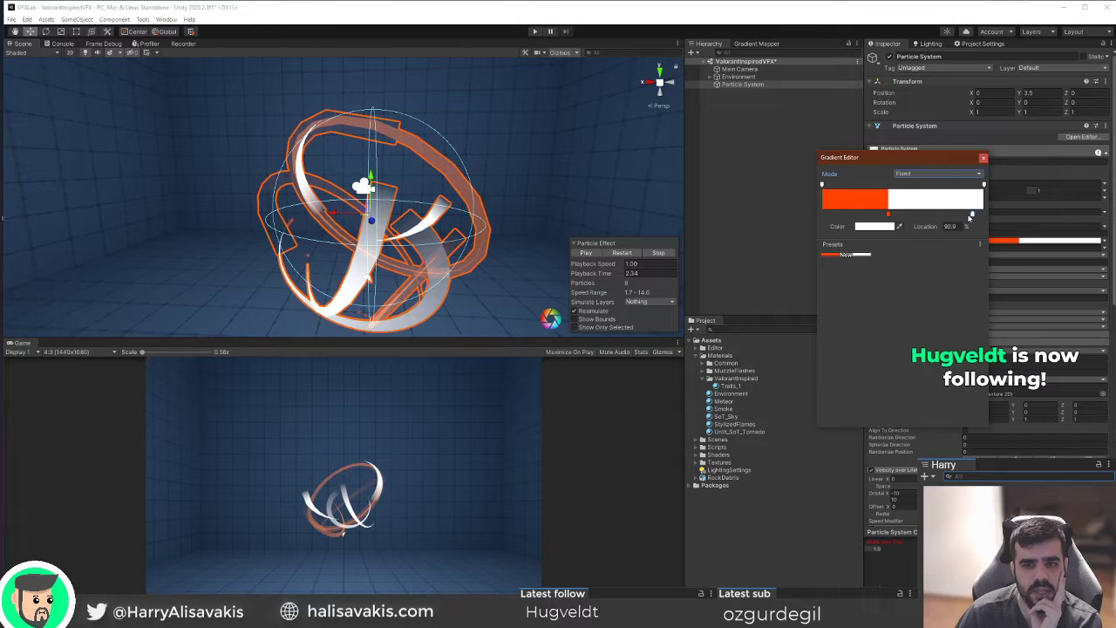
pyautogui.click(884, 227)
pyautogui.moveTo(918, 284); pyautogui.dragTo(915, 329)
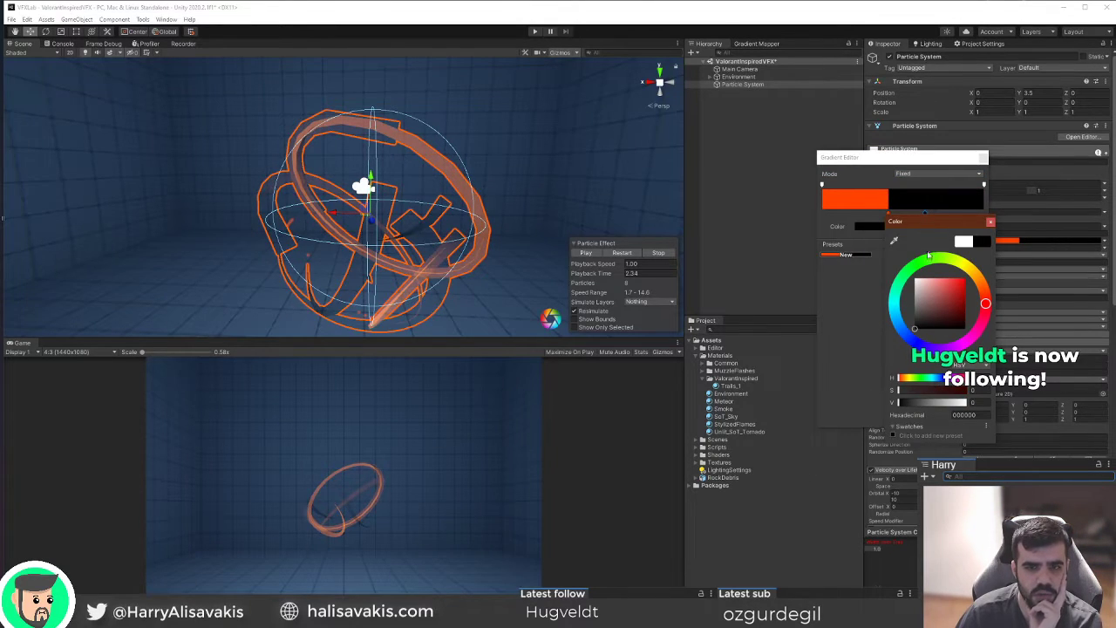
pyautogui.click(991, 221)
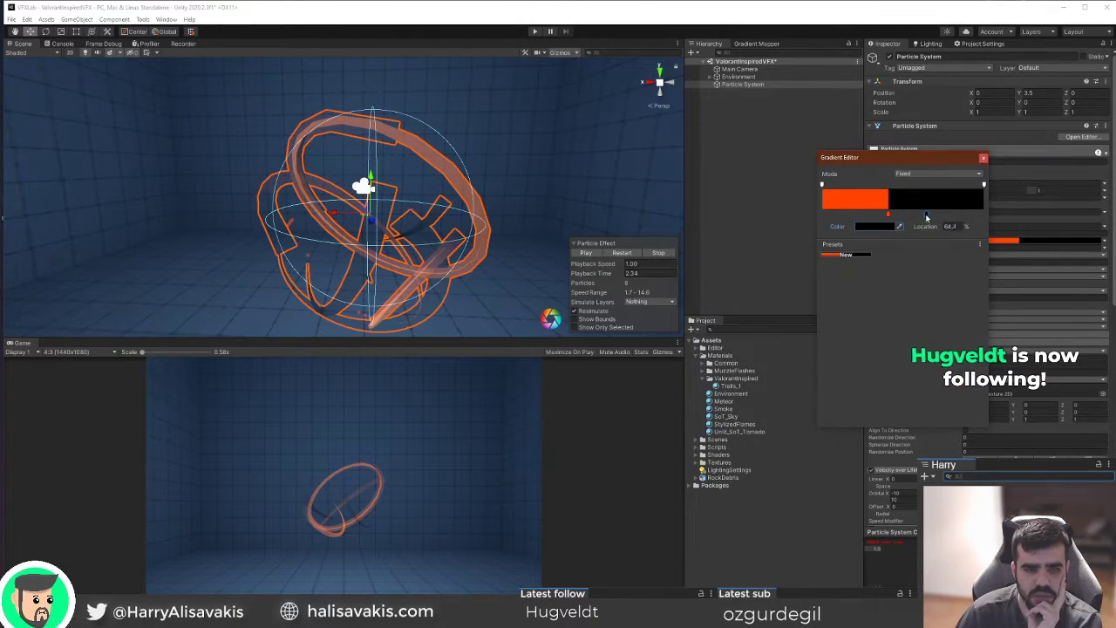
# Move the orange-red gradient key to about 37.9% and change its colour to orange FF6000.
pyautogui.click(889, 215)
pyautogui.moveTo(889, 214); pyautogui.dragTo(883, 214)
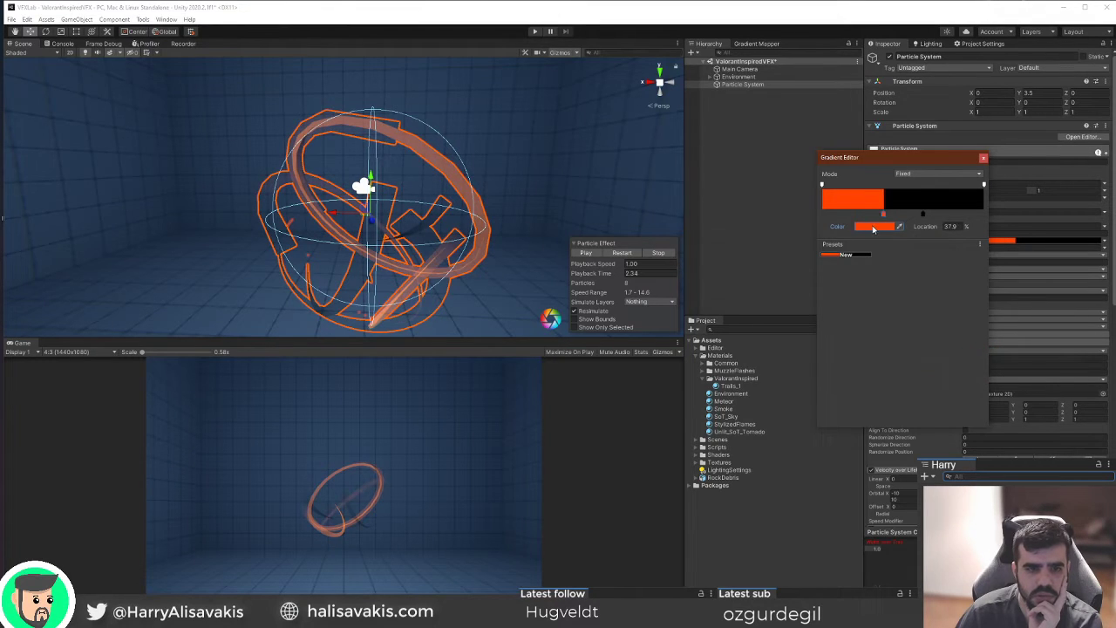
pyautogui.click(867, 227)
pyautogui.moveTo(971, 277); pyautogui.dragTo(979, 285)
pyautogui.click(979, 221)
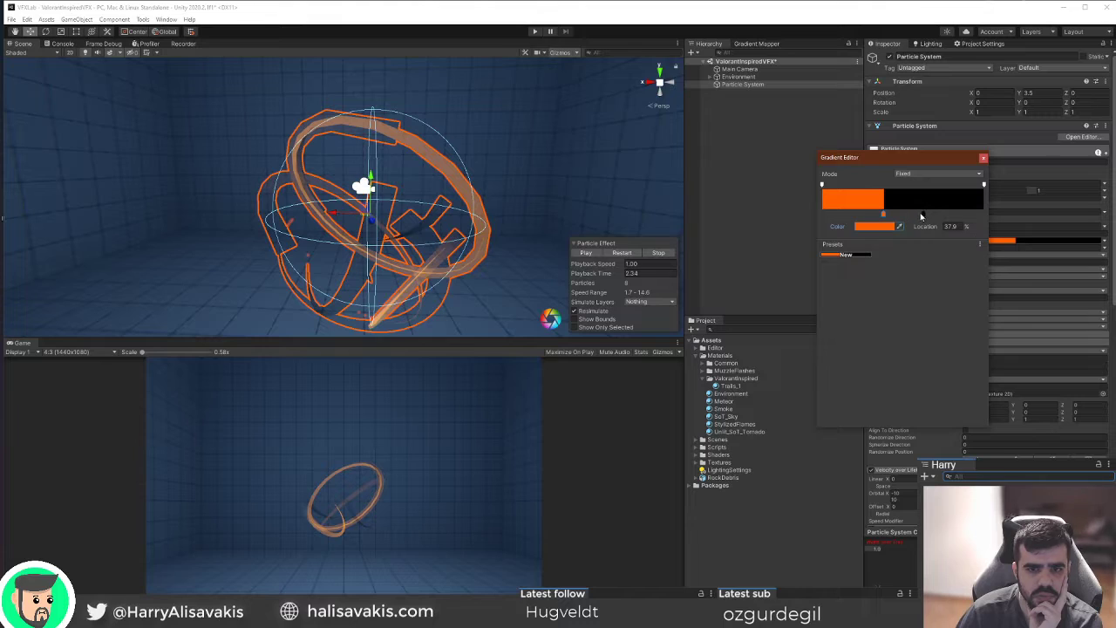
# Extend the gradient's orange section to about 70%, replay the particle effect and pause it.
pyautogui.moveTo(885, 215); pyautogui.dragTo(914, 218)
pyautogui.click(621, 253)
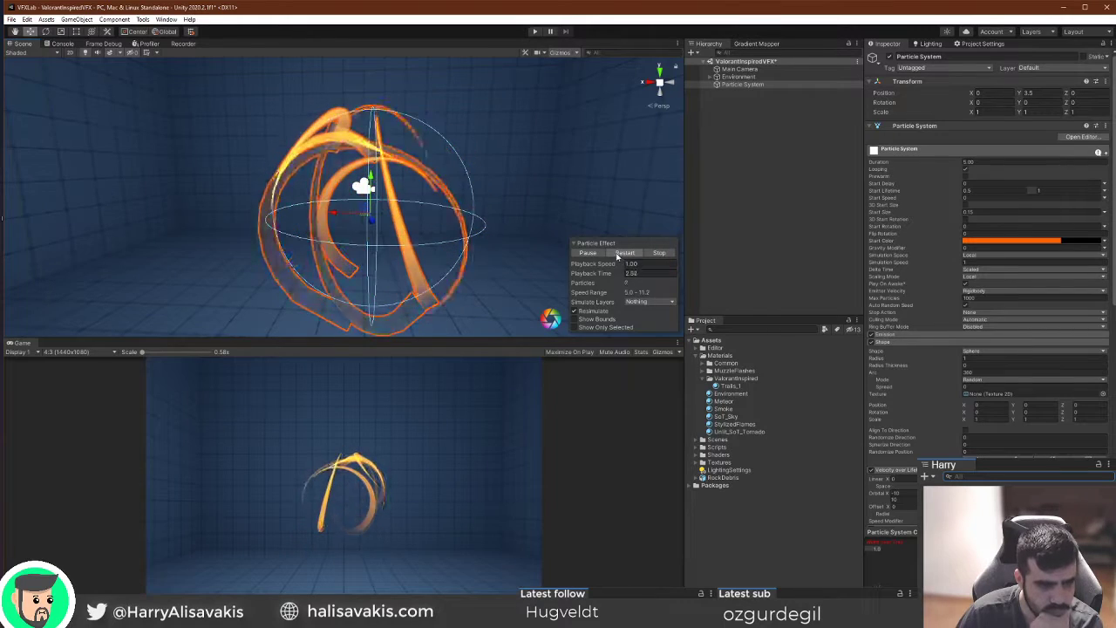
pyautogui.click(588, 253)
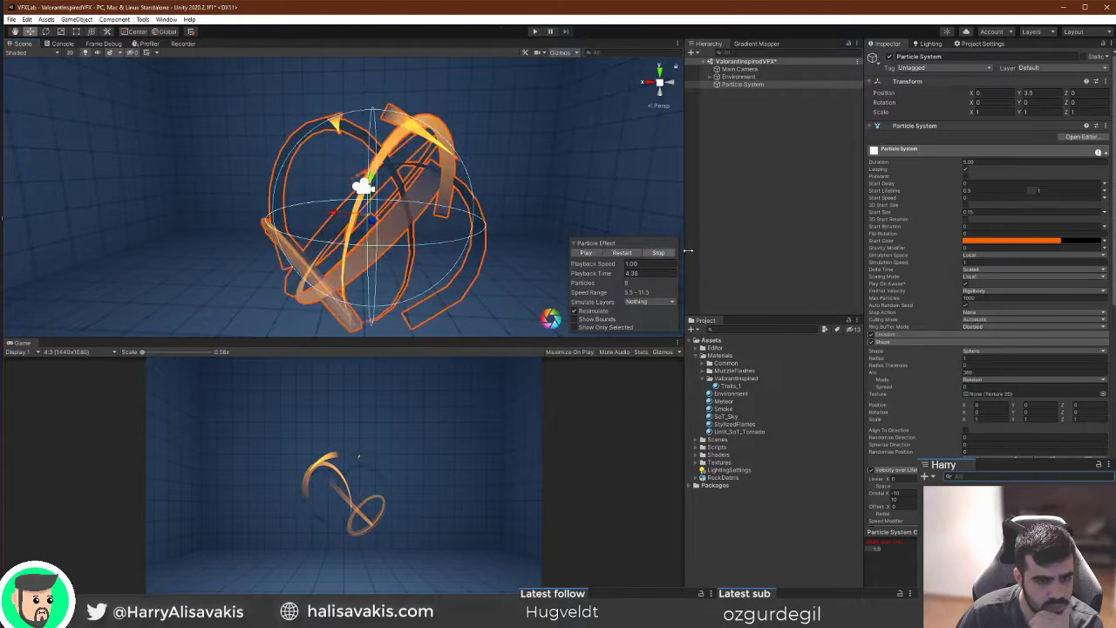
# Move the orange key of the start colour gradient to 51.8% and replay the particle effect several times.
pyautogui.click(1015, 242)
pyautogui.moveTo(937, 218); pyautogui.dragTo(906, 216)
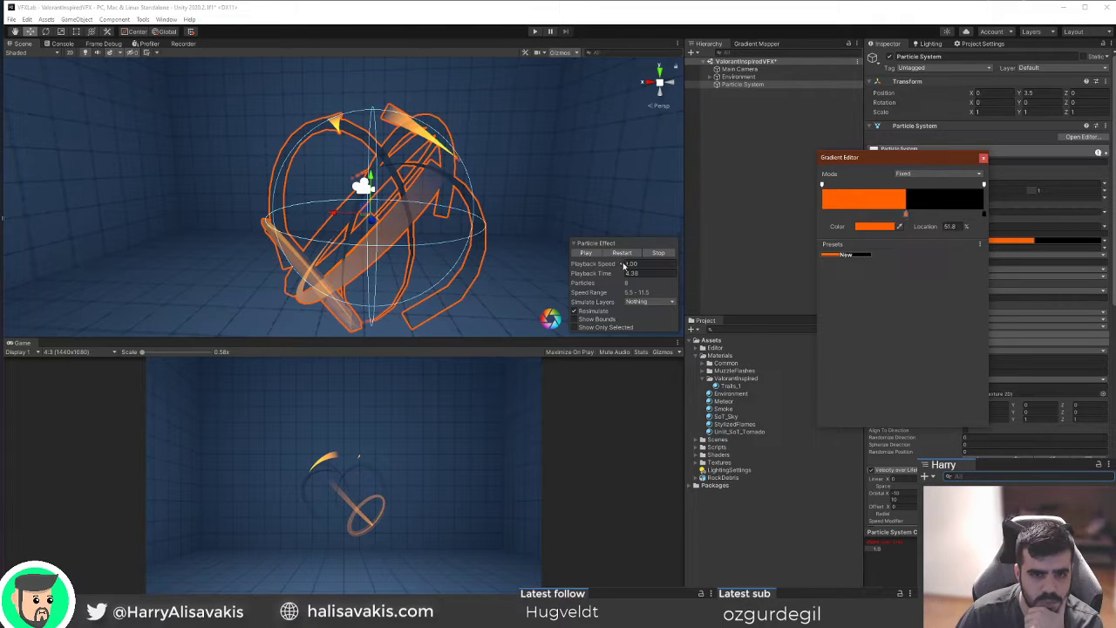
pyautogui.click(622, 253)
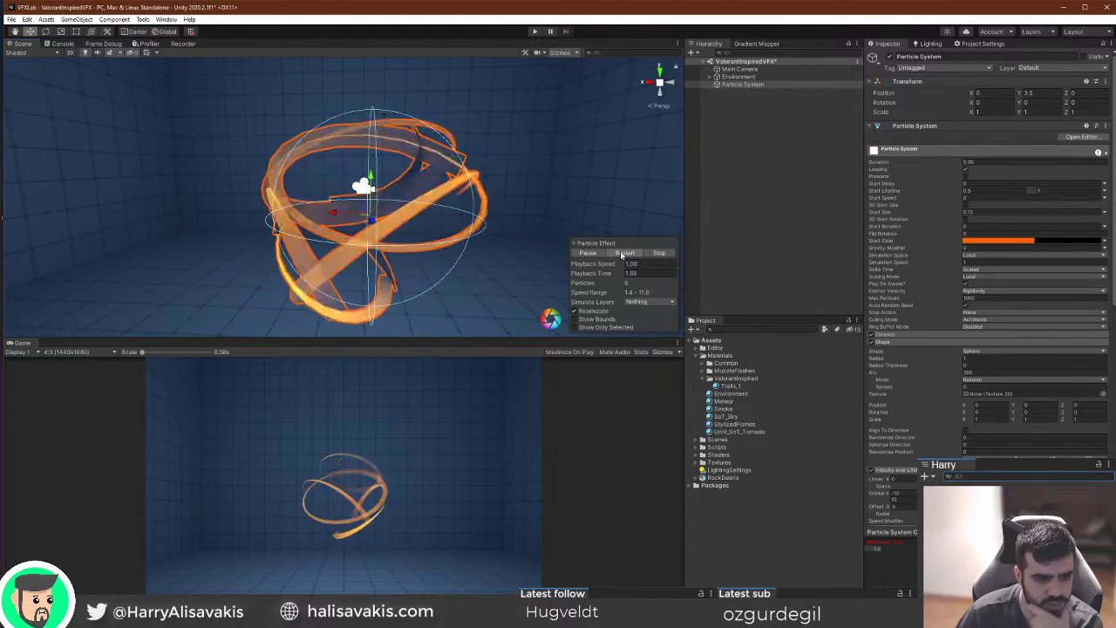
pyautogui.click(622, 253)
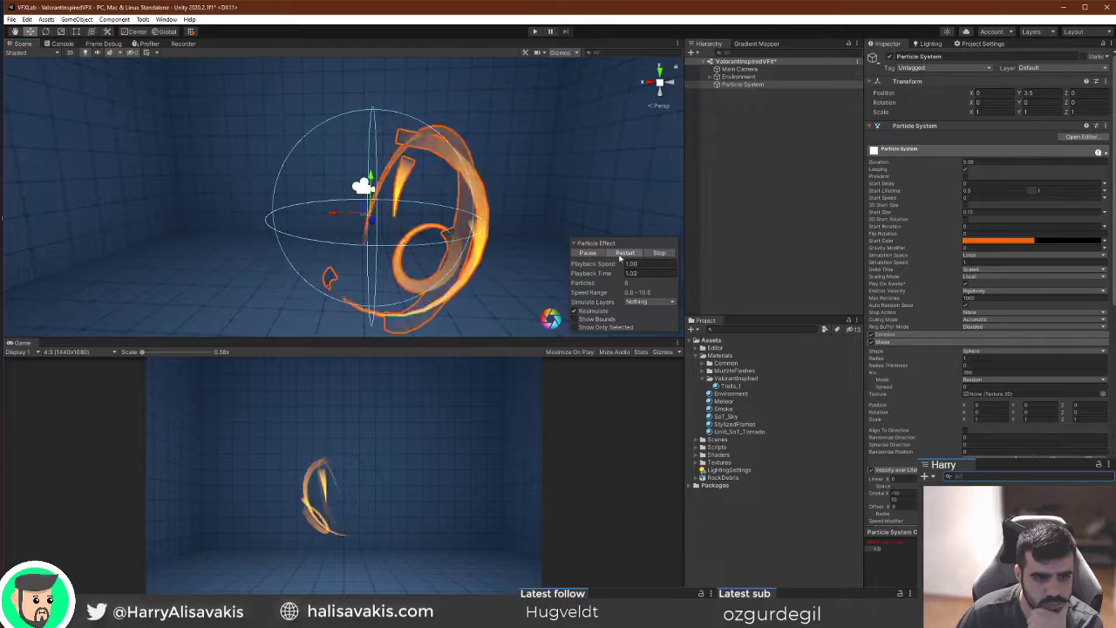
pyautogui.click(622, 253)
# Pause the particle simulation and scrub its playback time to 2.72 to inspect the trail colours.
pyautogui.click(597, 254)
pyautogui.moveTo(607, 276); pyautogui.dragTo(654, 276)
pyautogui.scroll(-3, 922, 300)
pyautogui.scroll(3, 920, 250)
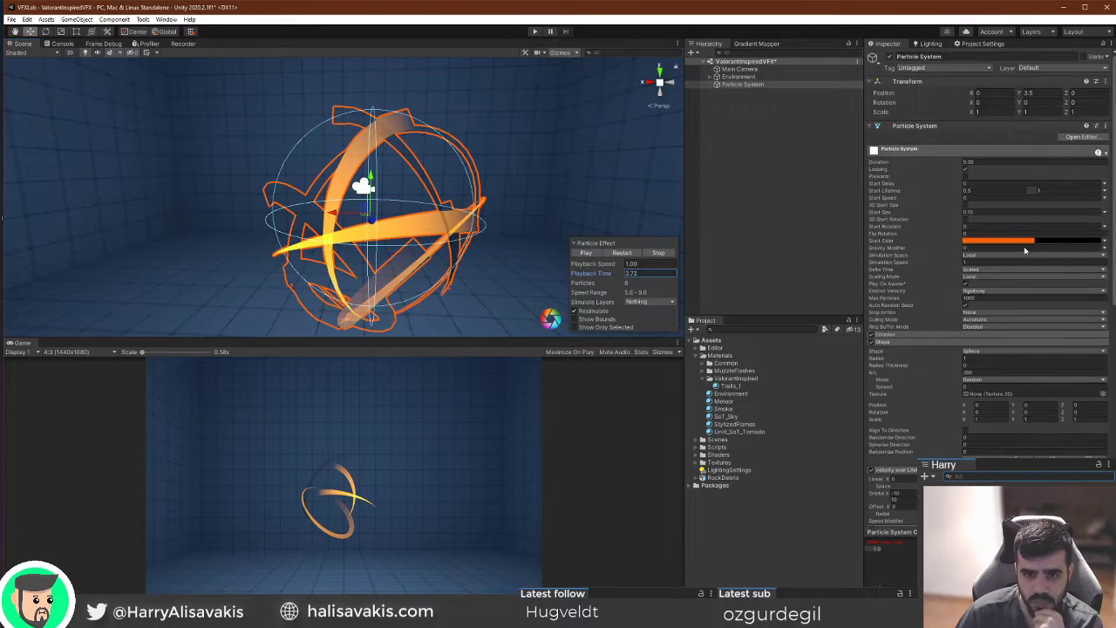
# Change the orange key of the start colour gradient to green 00FF8A.
pyautogui.click(1001, 243)
pyautogui.click(872, 227)
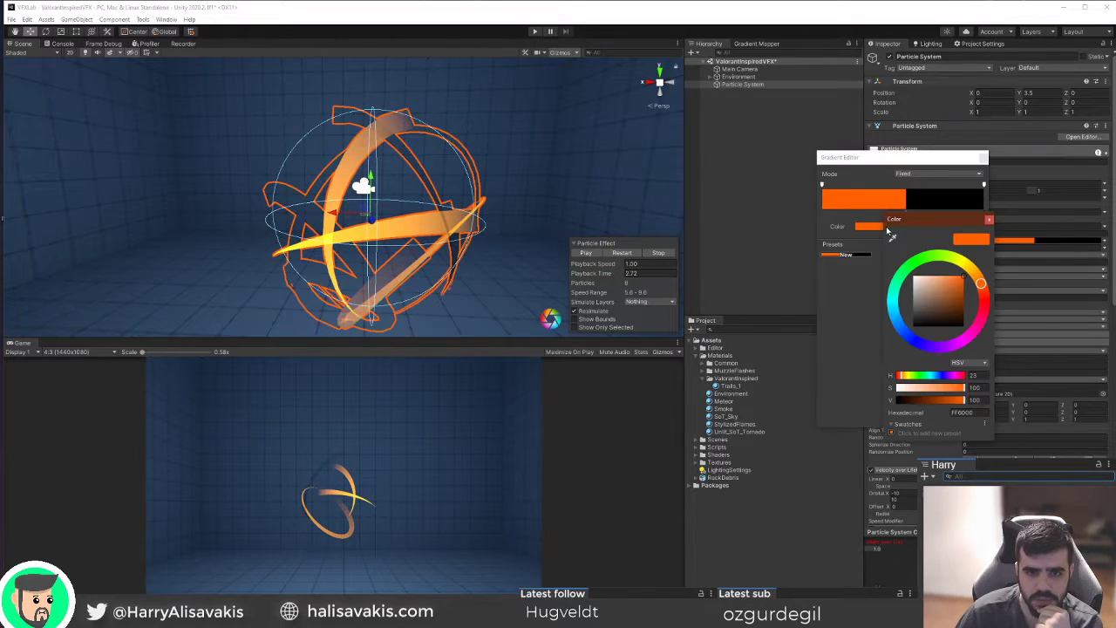
pyautogui.click(988, 296)
pyautogui.moveTo(989, 296); pyautogui.dragTo(882, 265)
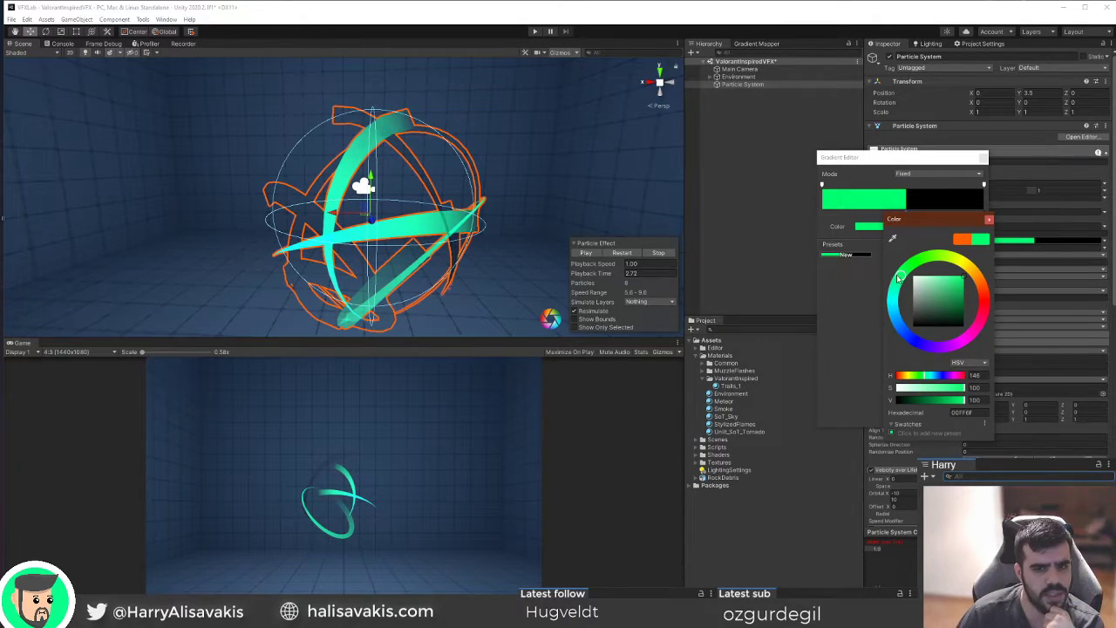
pyautogui.moveTo(949, 286); pyautogui.dragTo(984, 269)
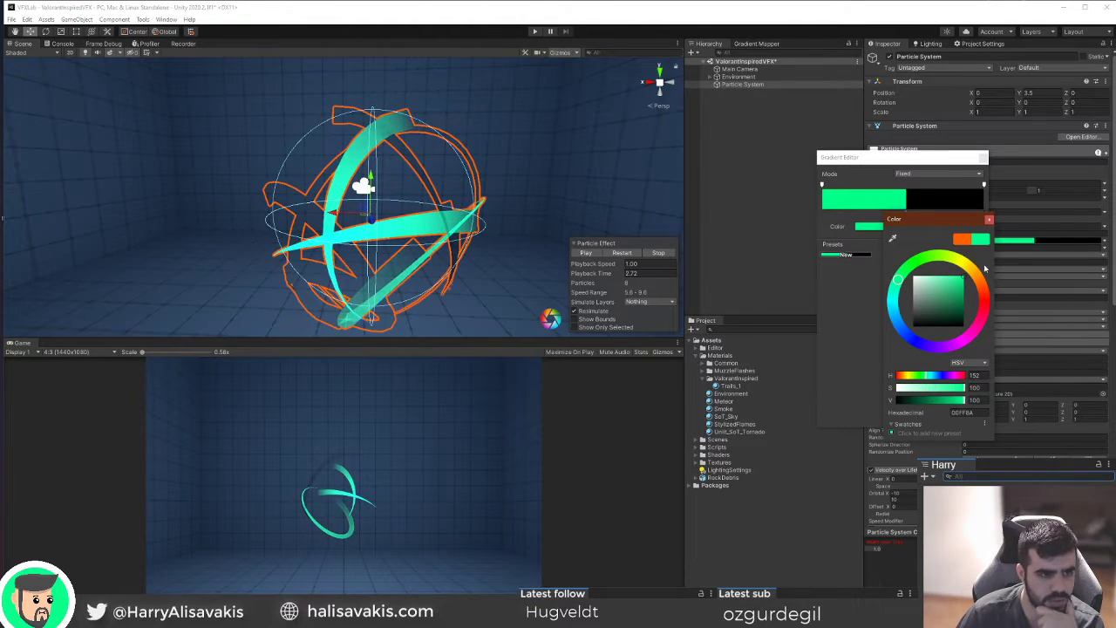
pyautogui.click(988, 219)
pyautogui.click(984, 159)
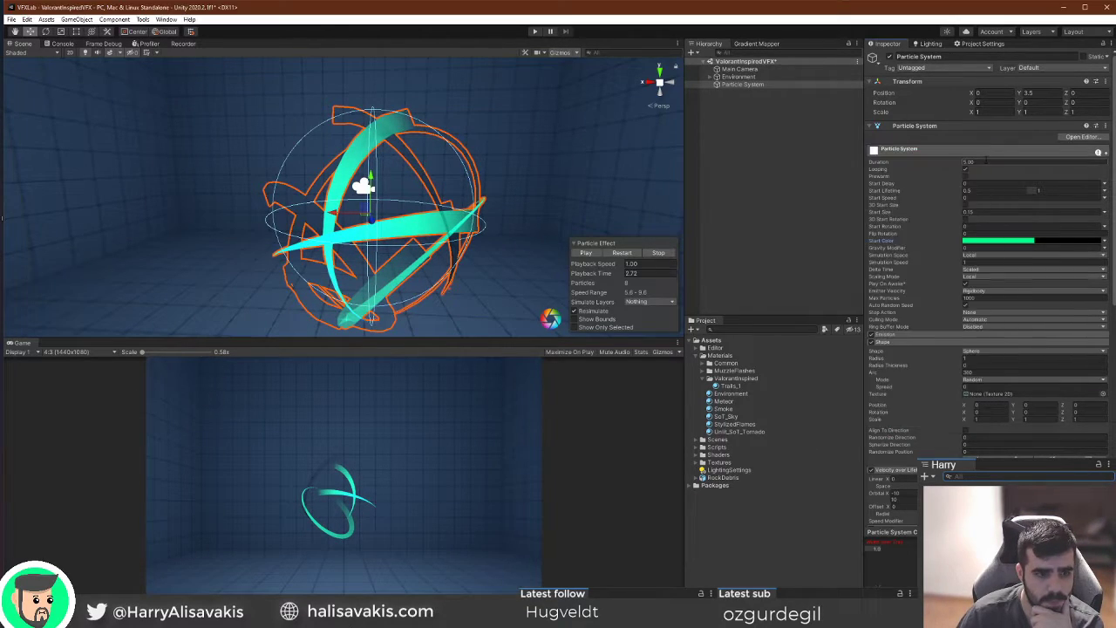
# Lower the brightness of the Trails_1 material's HDR albedo and replay the particle effect.
pyautogui.scroll(-10, 998, 361)
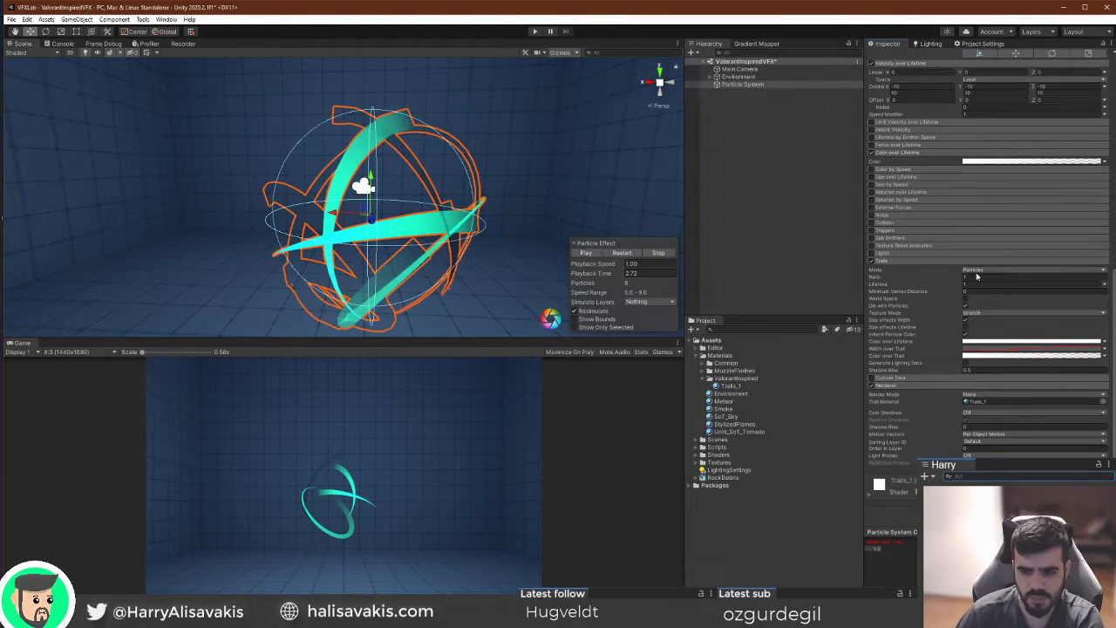
pyautogui.scroll(-5, 985, 370)
pyautogui.click(975, 397)
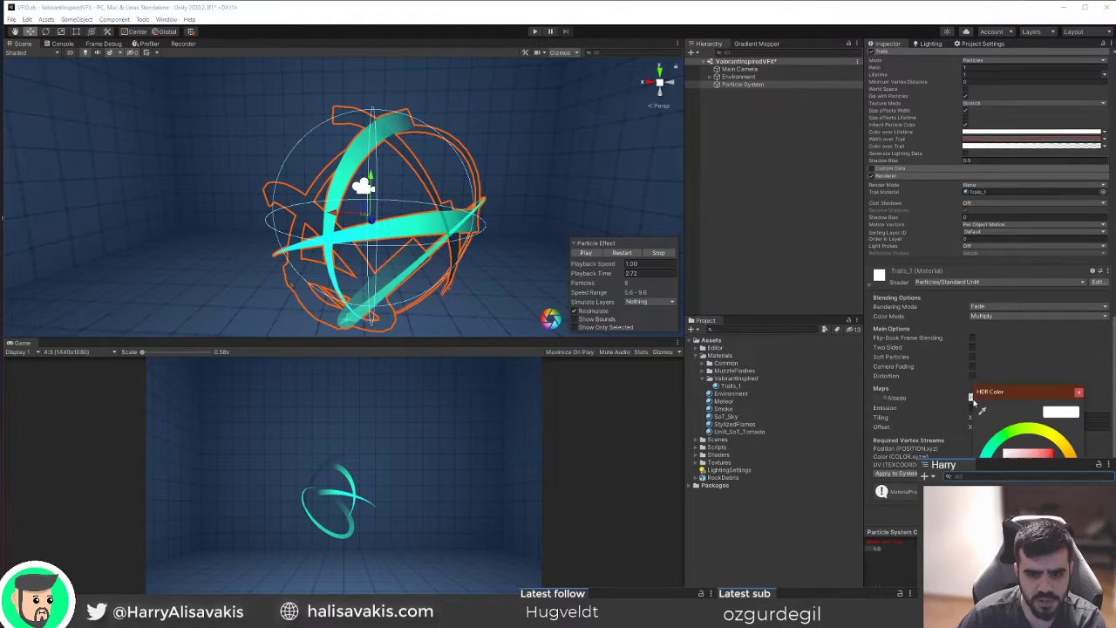
pyautogui.click(1058, 413)
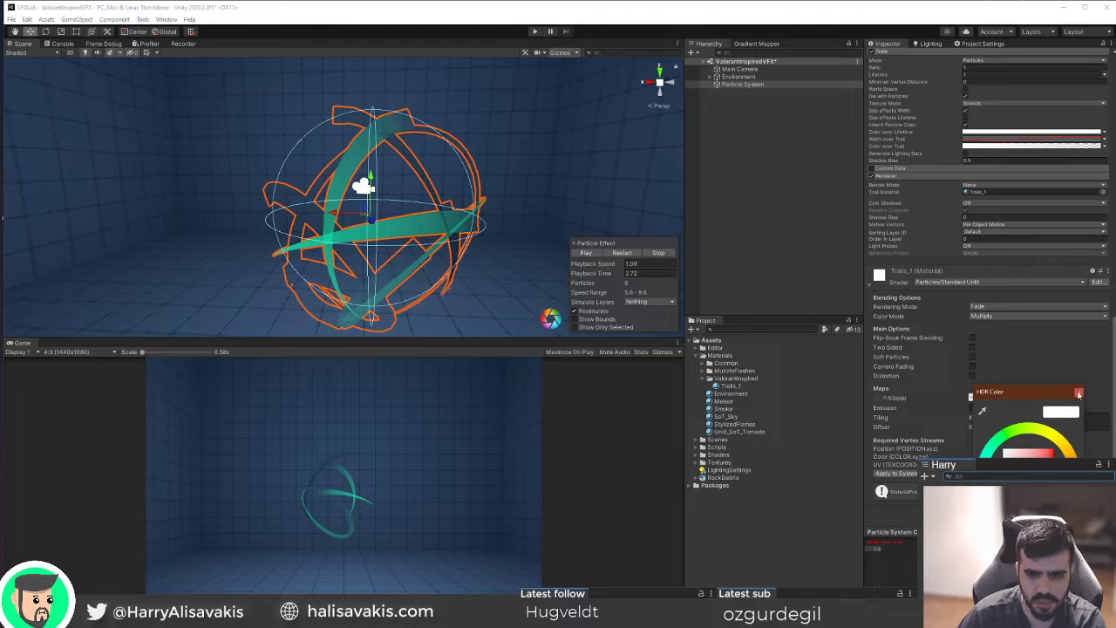
pyautogui.click(1079, 394)
pyautogui.click(630, 253)
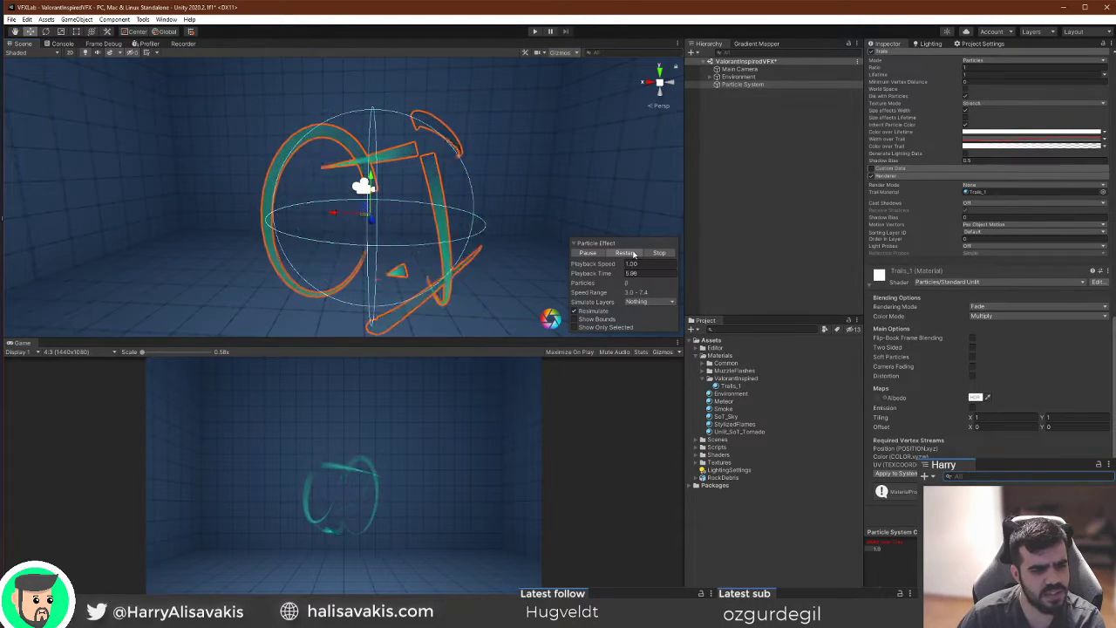
pyautogui.click(634, 254)
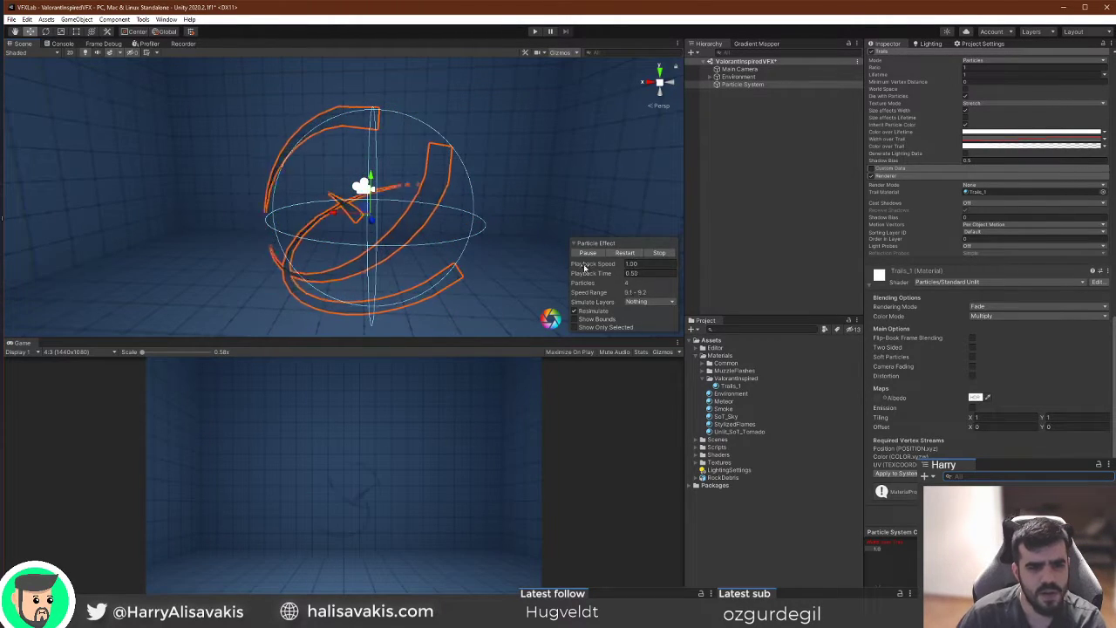
# Try negative Radial values such as -3.69, -3.29 and -1.85 in Velocity over Lifetime, and reset Radial to 0.
pyautogui.scroll(5, 989, 377)
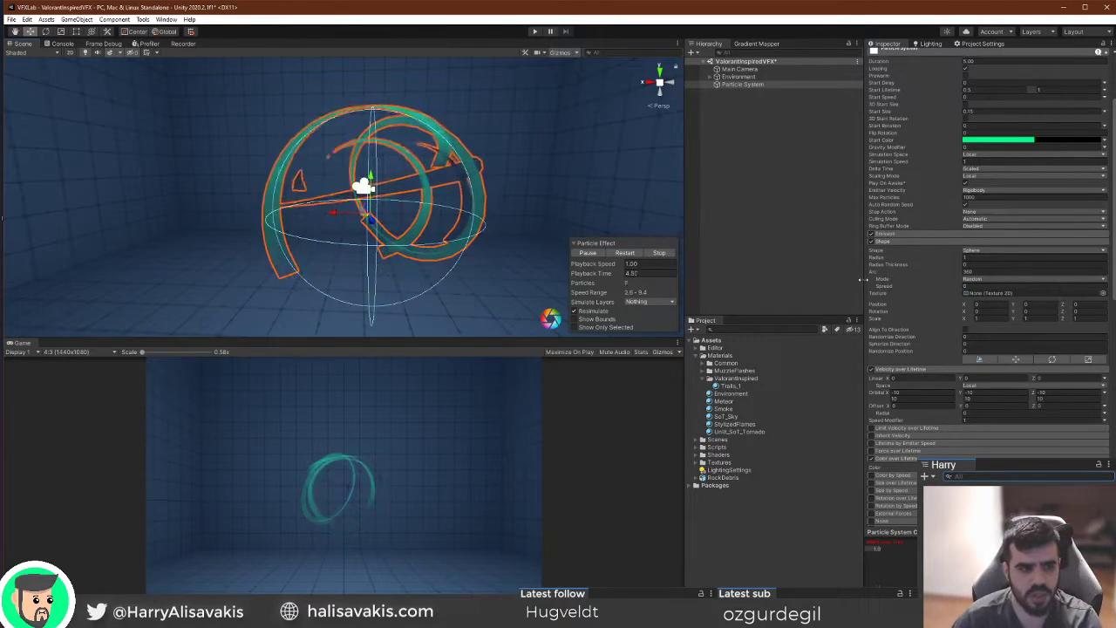
pyautogui.scroll(-3, 959, 286)
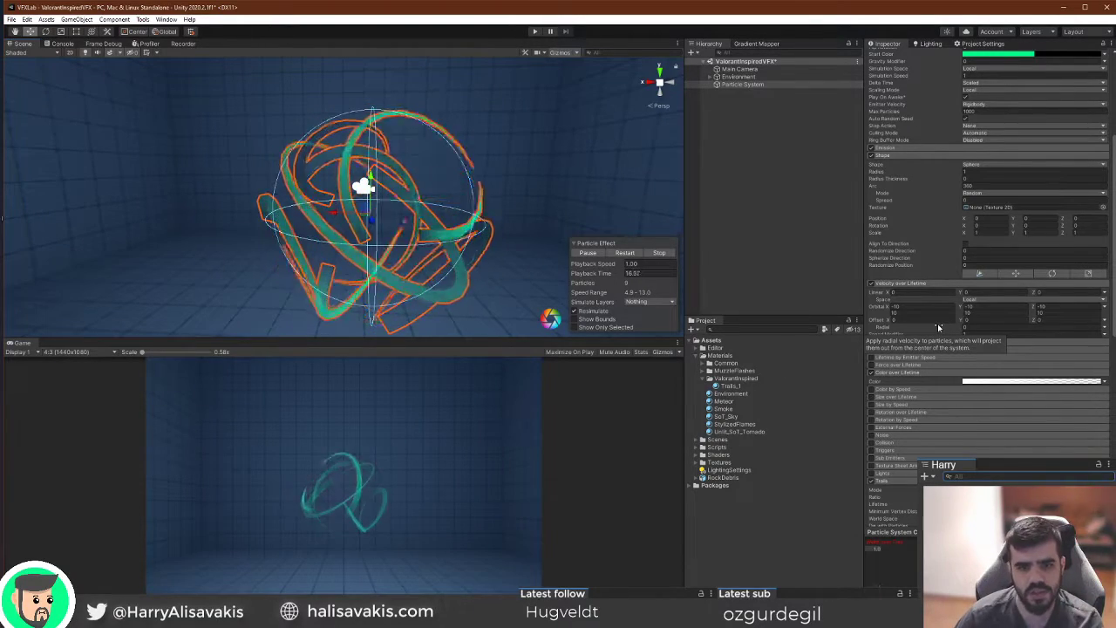
pyautogui.moveTo(939, 329); pyautogui.dragTo(879, 339)
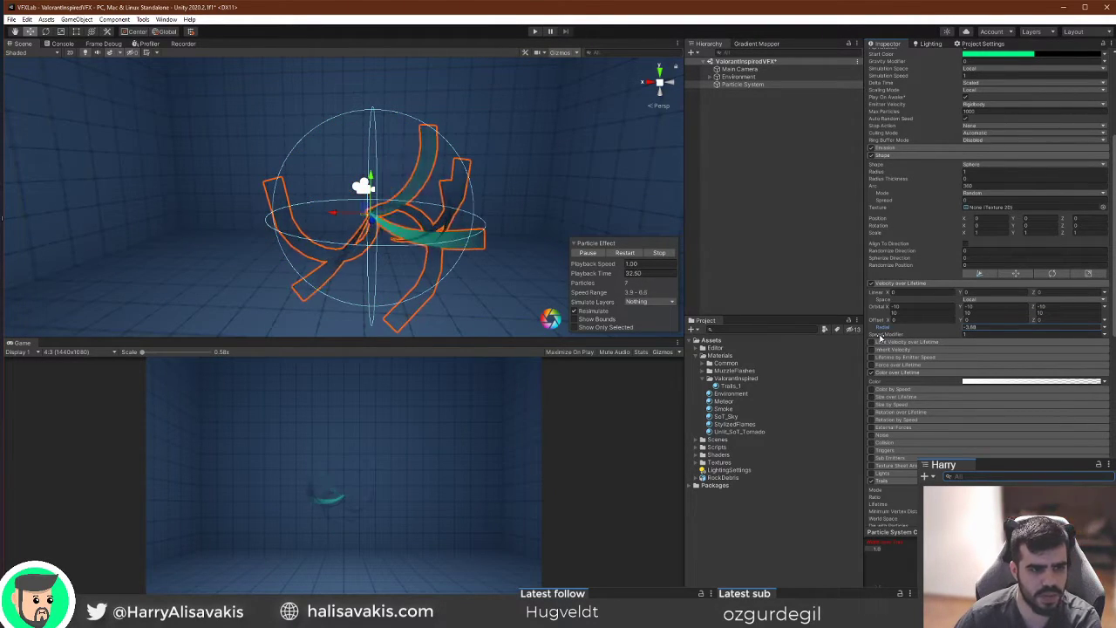
pyautogui.moveTo(880, 339); pyautogui.dragTo(890, 339)
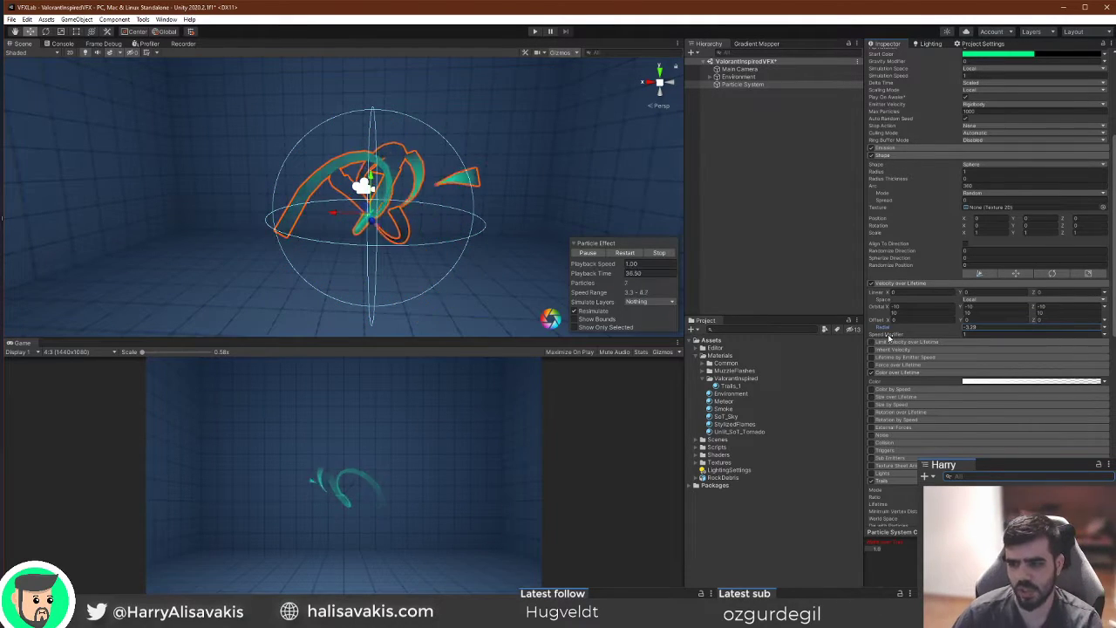
pyautogui.moveTo(890, 336); pyautogui.dragTo(913, 342)
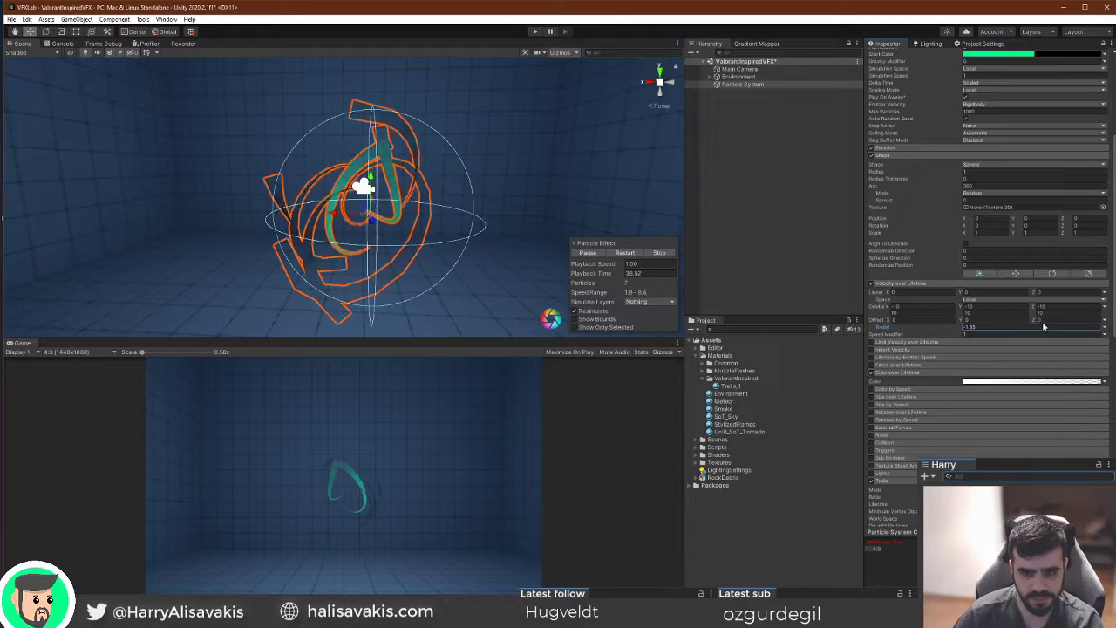
pyautogui.write('0')
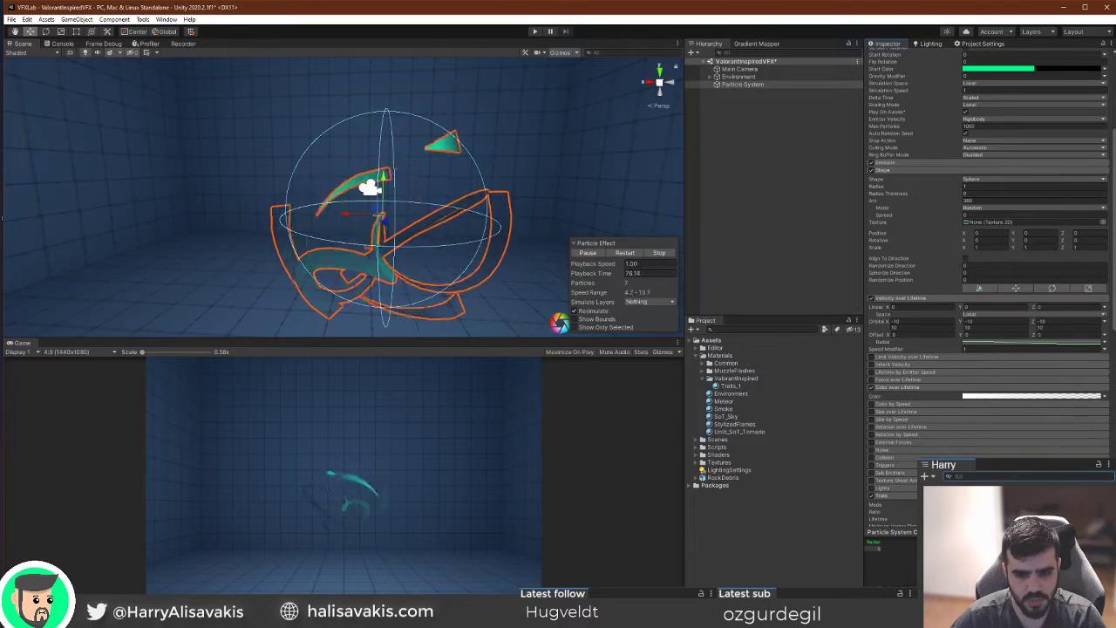
# Detach the particle curve editor, raise the descending Radial curve's range to 10 and move its first key to the start of the lifetime.
pyautogui.click(988, 532)
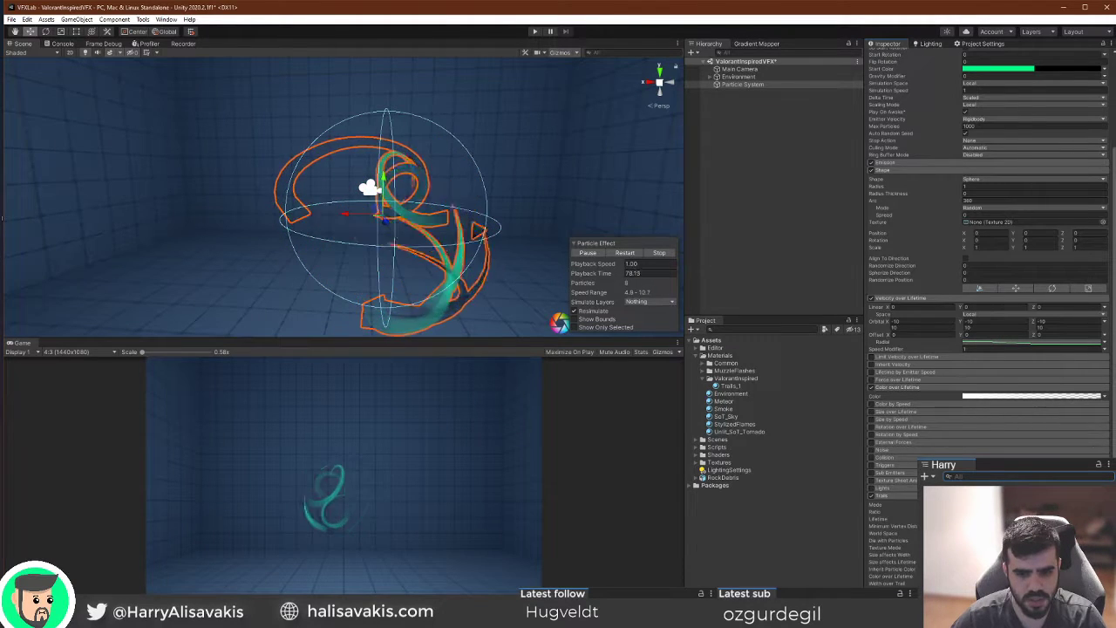
pyautogui.click(988, 597)
pyautogui.rightClick(988, 530)
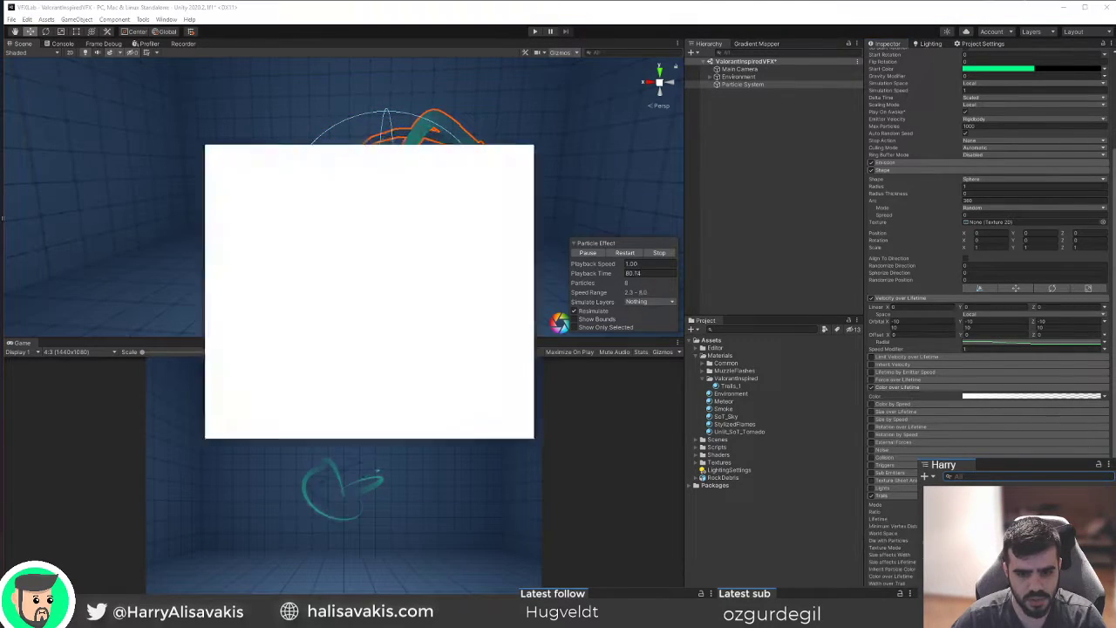
pyautogui.moveTo(262, 153); pyautogui.dragTo(683, 136)
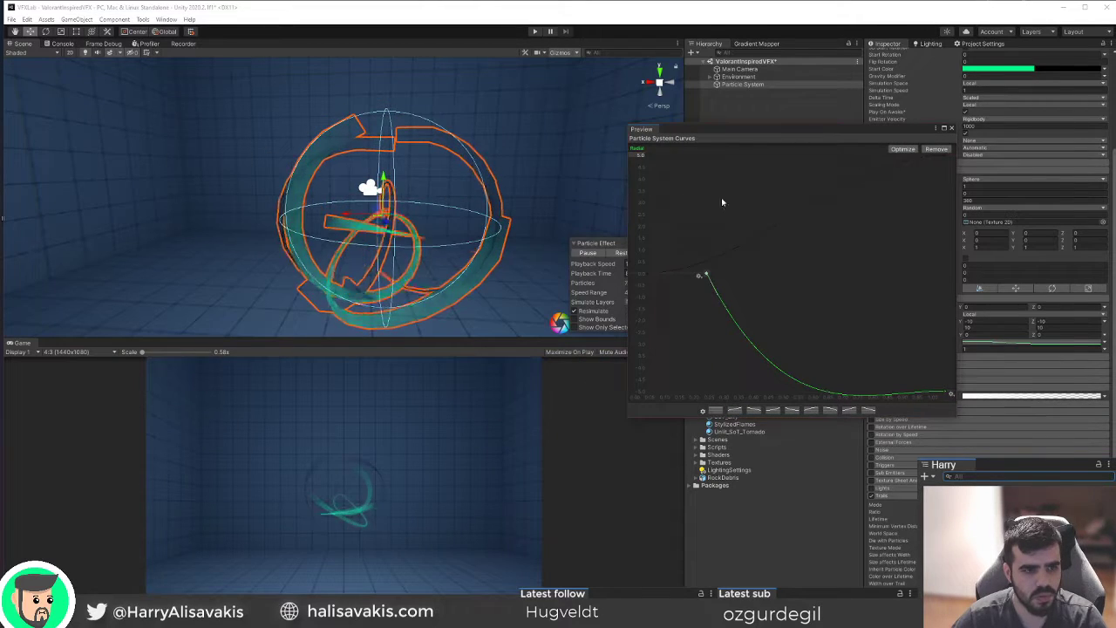
pyautogui.moveTo(719, 299); pyautogui.dragTo(724, 297)
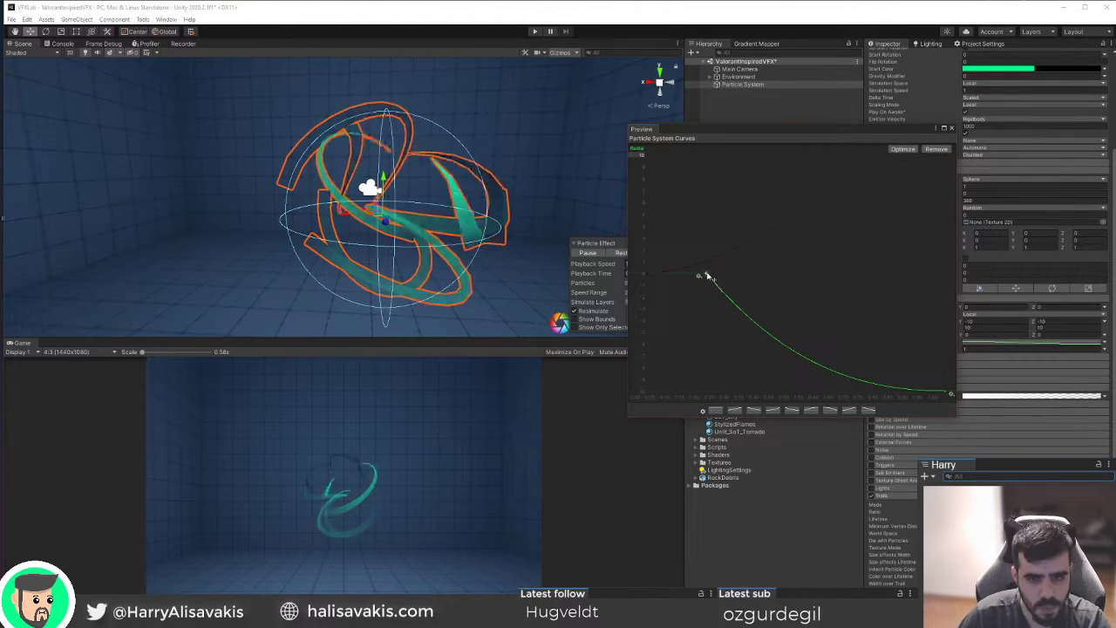
pyautogui.moveTo(708, 277); pyautogui.dragTo(638, 277)
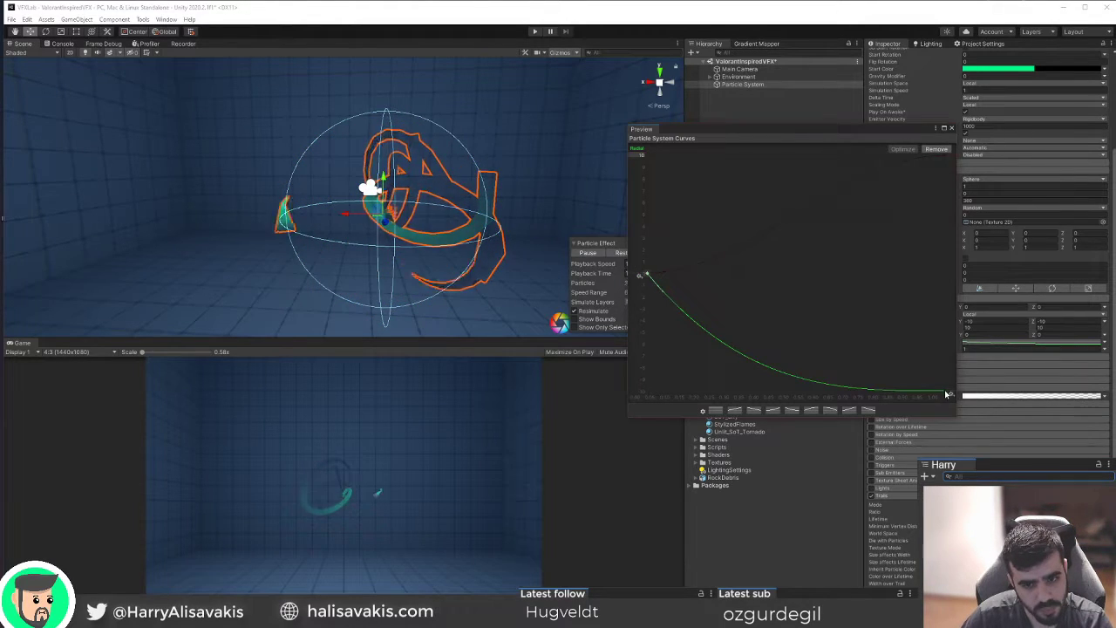
# Adjust the Radial curve's start and end tangents into a steady descent that levels off at the end, and close the detached curve editor.
pyautogui.moveTo(662, 297); pyautogui.dragTo(677, 294)
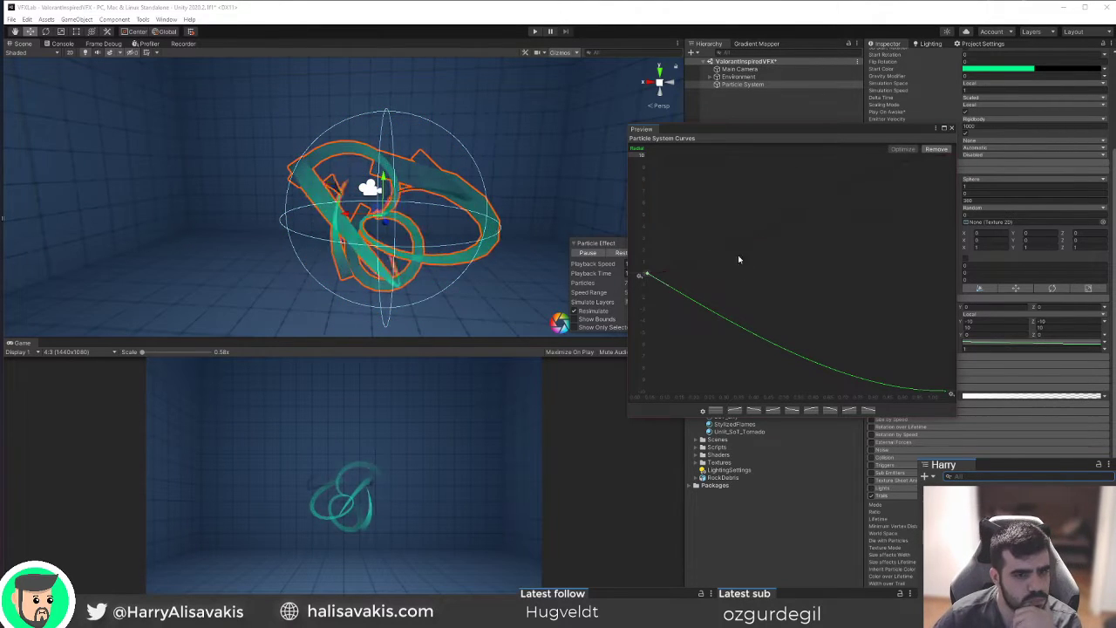
pyautogui.click(949, 394)
pyautogui.moveTo(926, 394); pyautogui.dragTo(931, 371)
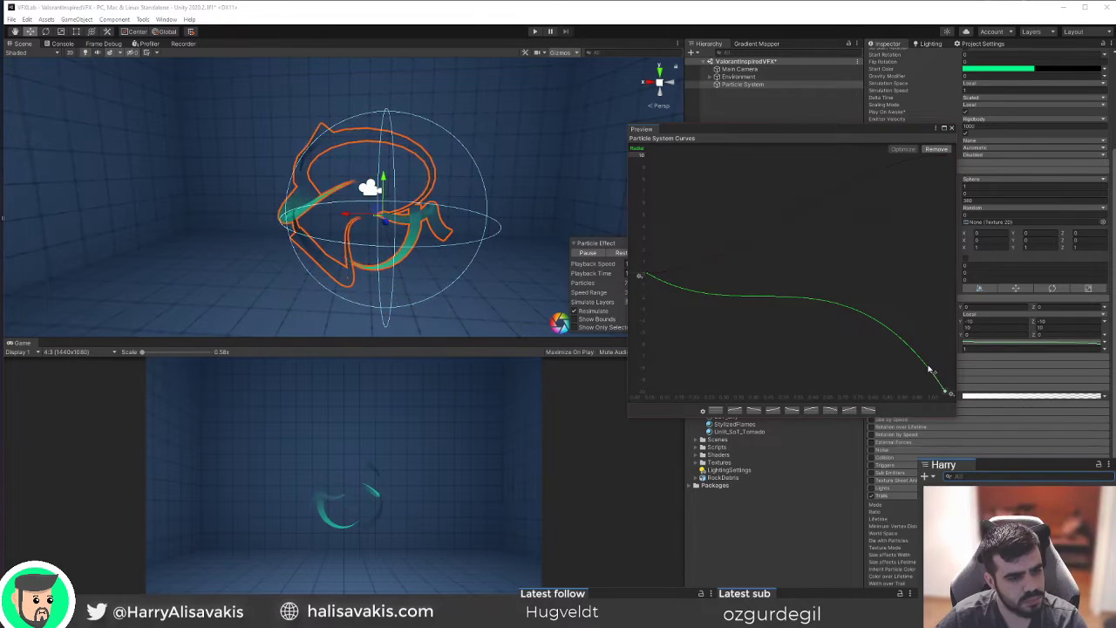
pyautogui.moveTo(931, 370); pyautogui.dragTo(915, 396)
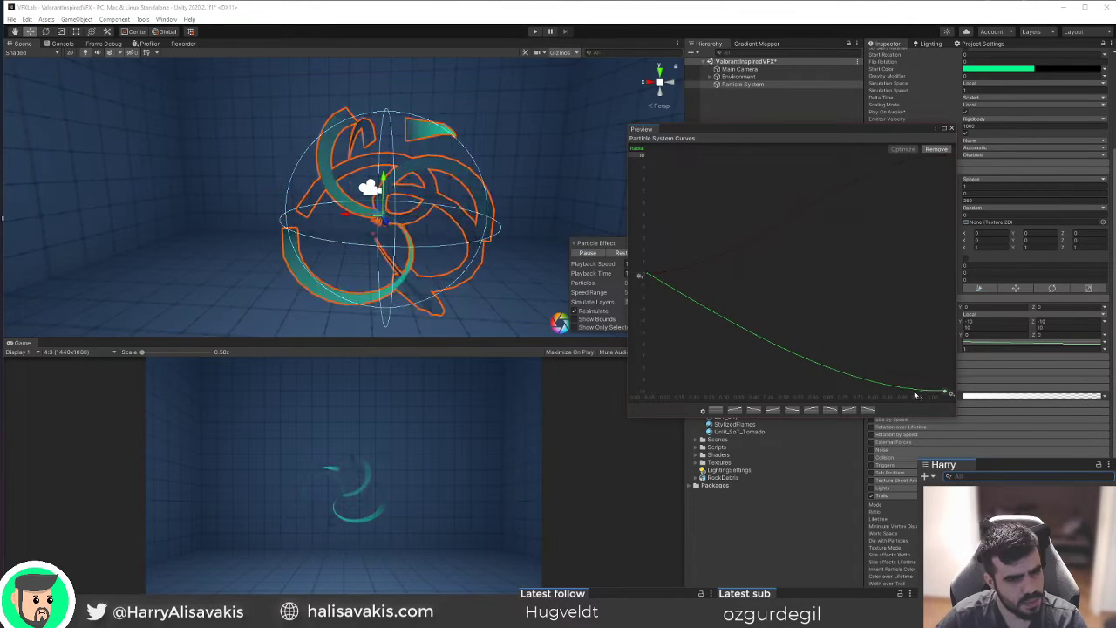
pyautogui.moveTo(916, 396)
pyautogui.mouseDown()
pyautogui.moveTo(916, 386)
pyautogui.moveTo(910, 396)
pyautogui.mouseUp()
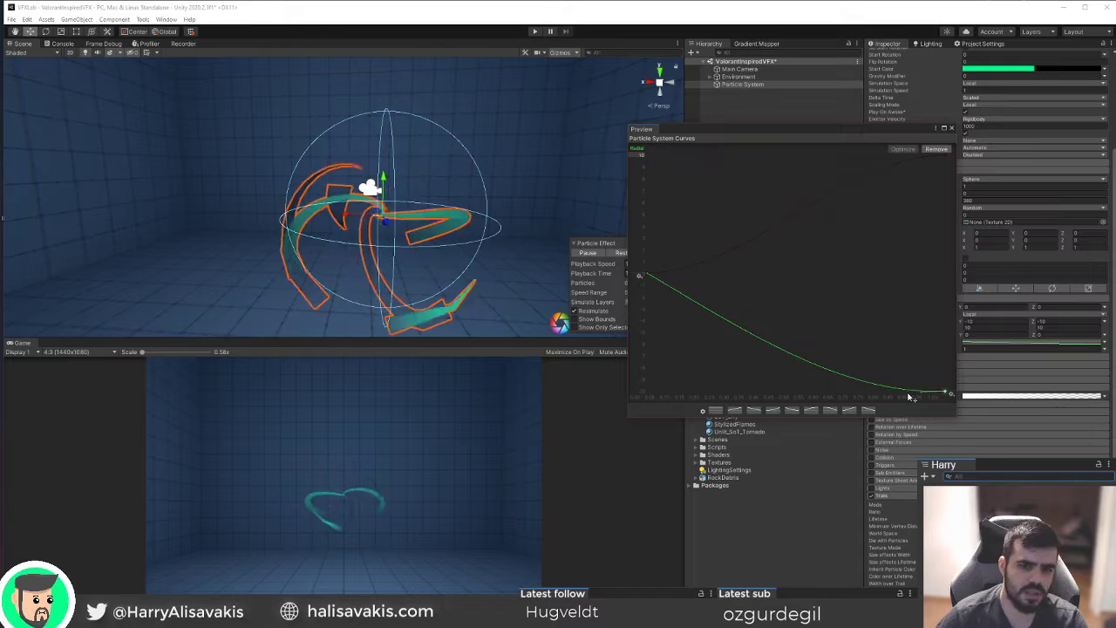
pyautogui.click(952, 129)
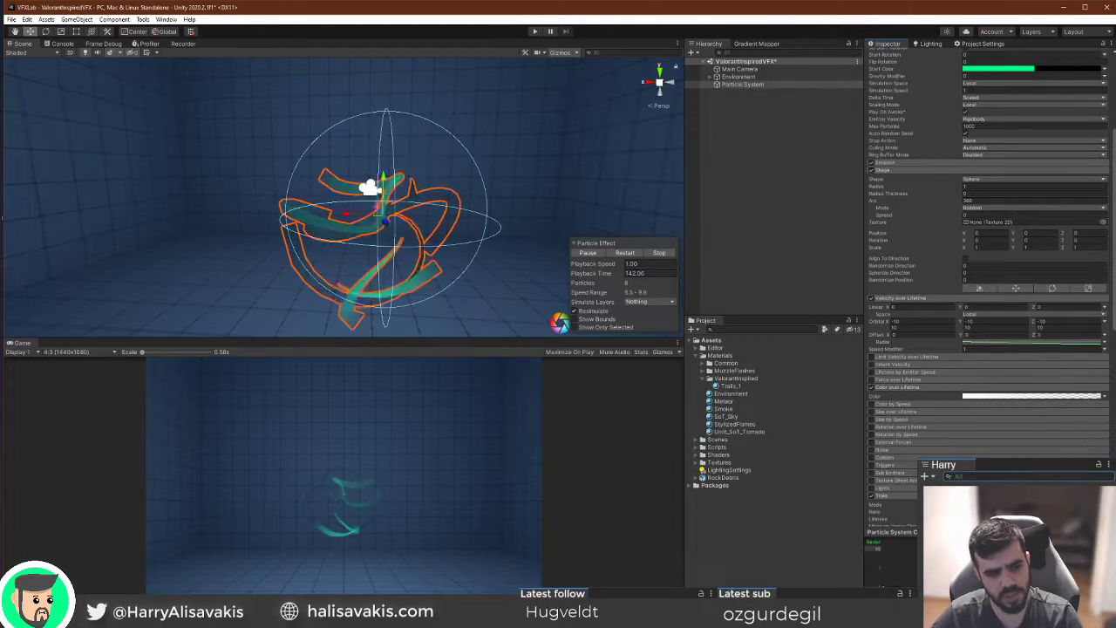
# Enable the Noise module, raise its Strength to 2.13 and set its Scroll Speed to 1.
pyautogui.scroll(3, 939, 304)
pyautogui.scroll(-6, 939, 304)
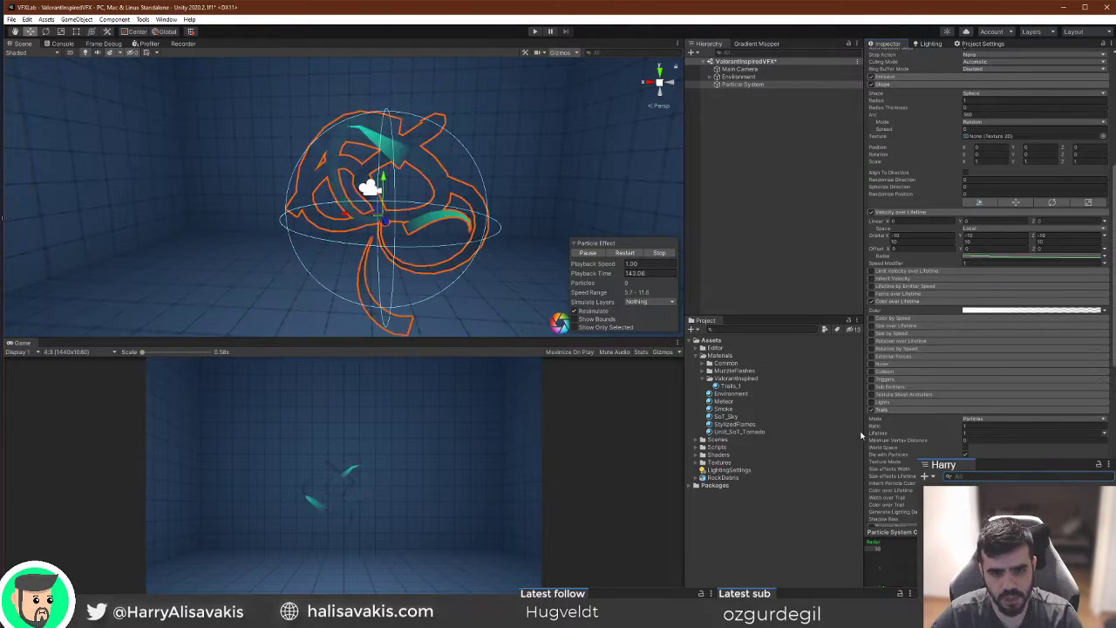
pyautogui.click(872, 364)
pyautogui.click(898, 365)
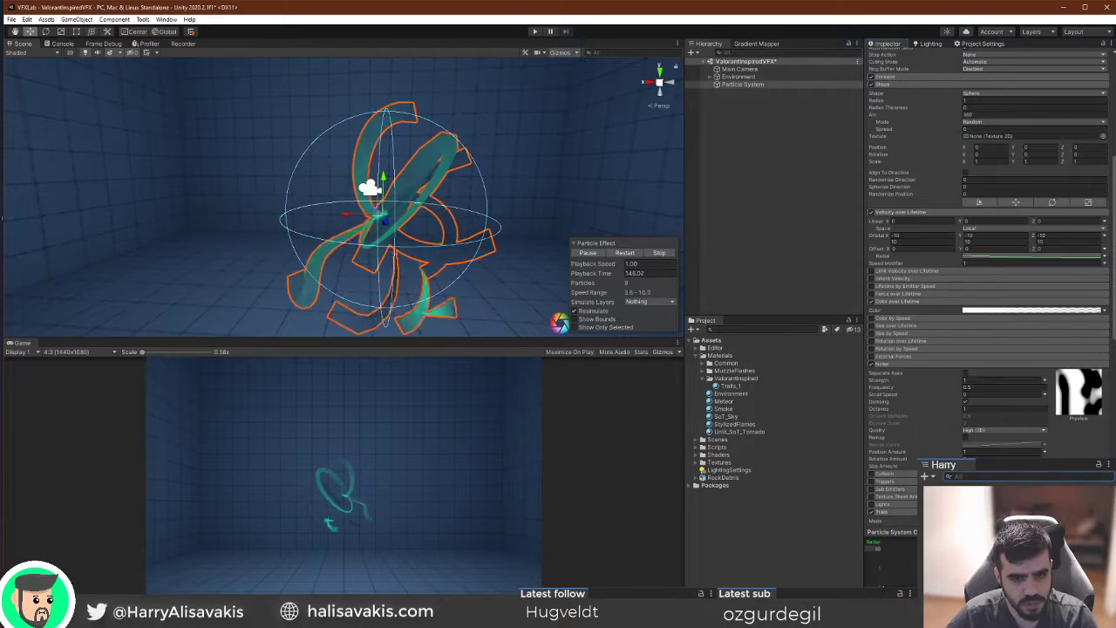
pyautogui.moveTo(942, 382); pyautogui.dragTo(971, 381)
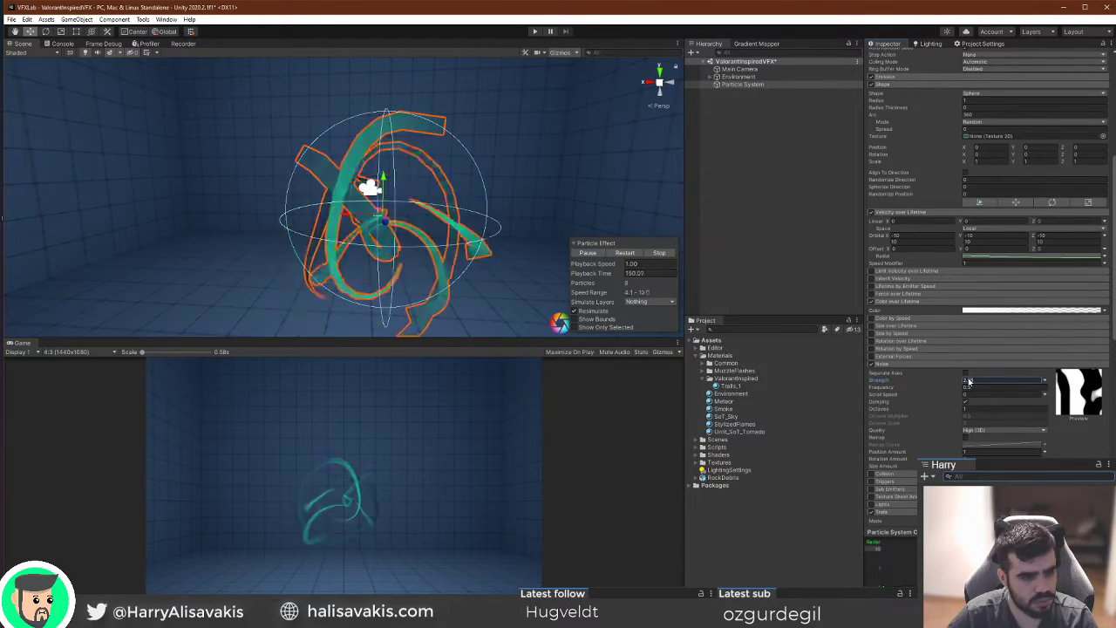
pyautogui.click(980, 395)
pyautogui.write('1')
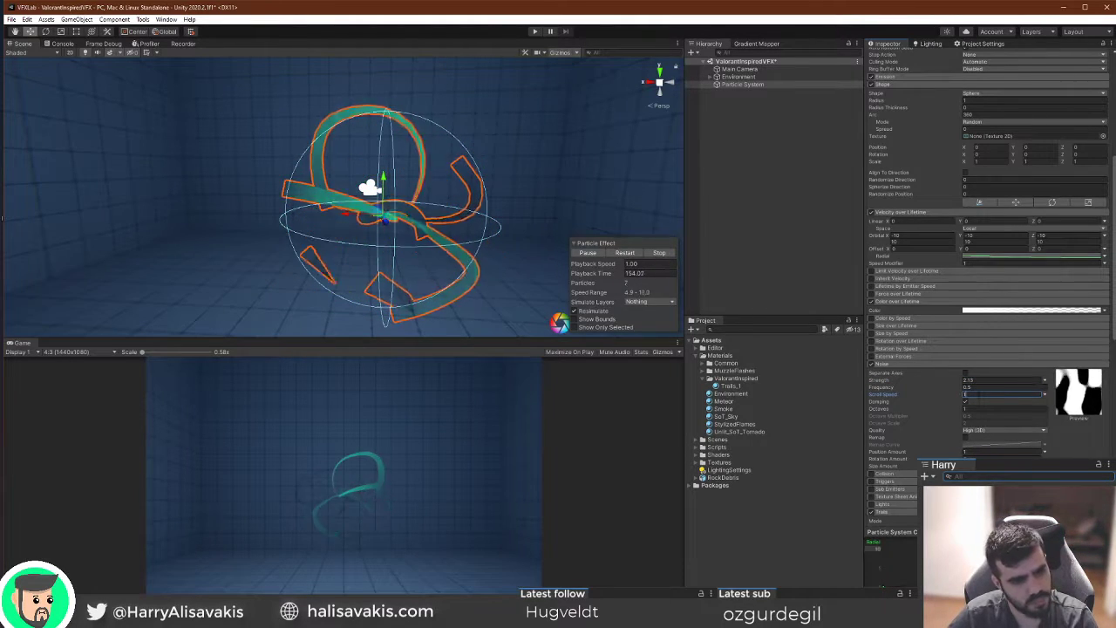
# Try Noise Frequency values of 1 and 2, settle on 0.2, and set the Noise Strength to 2.
pyautogui.click(968, 387)
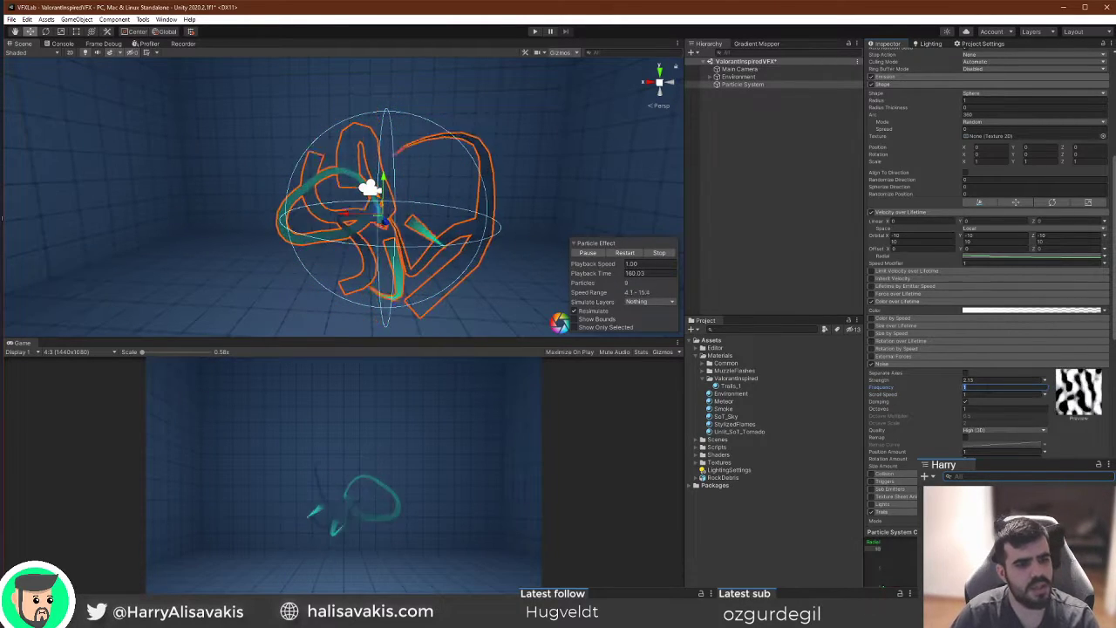
pyautogui.write('2')
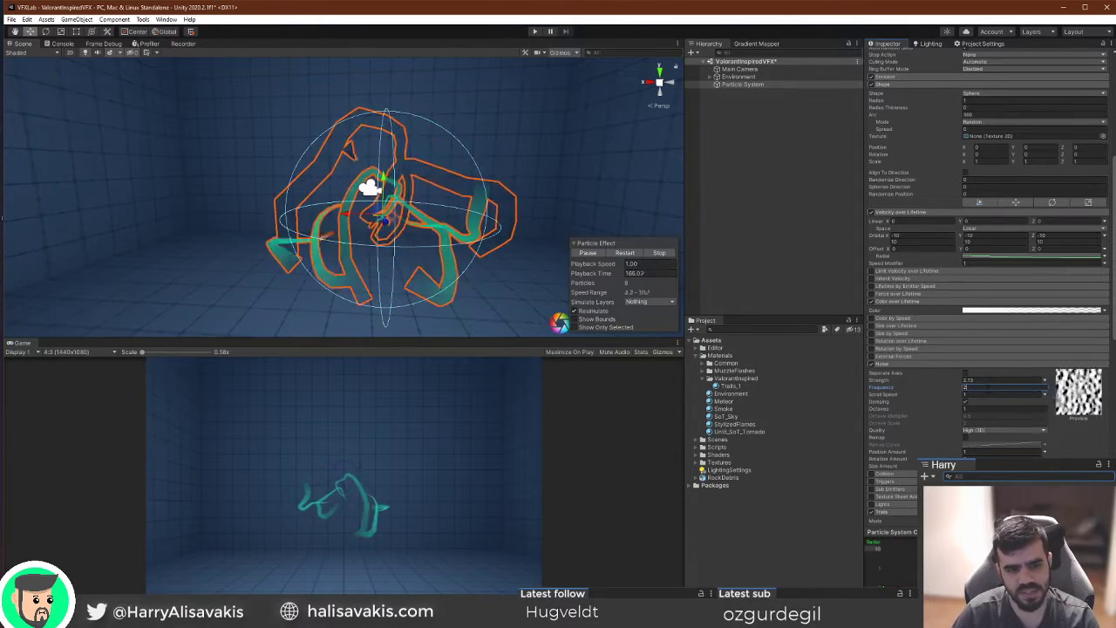
pyautogui.press('BackSpace')
pyautogui.write('0.2')
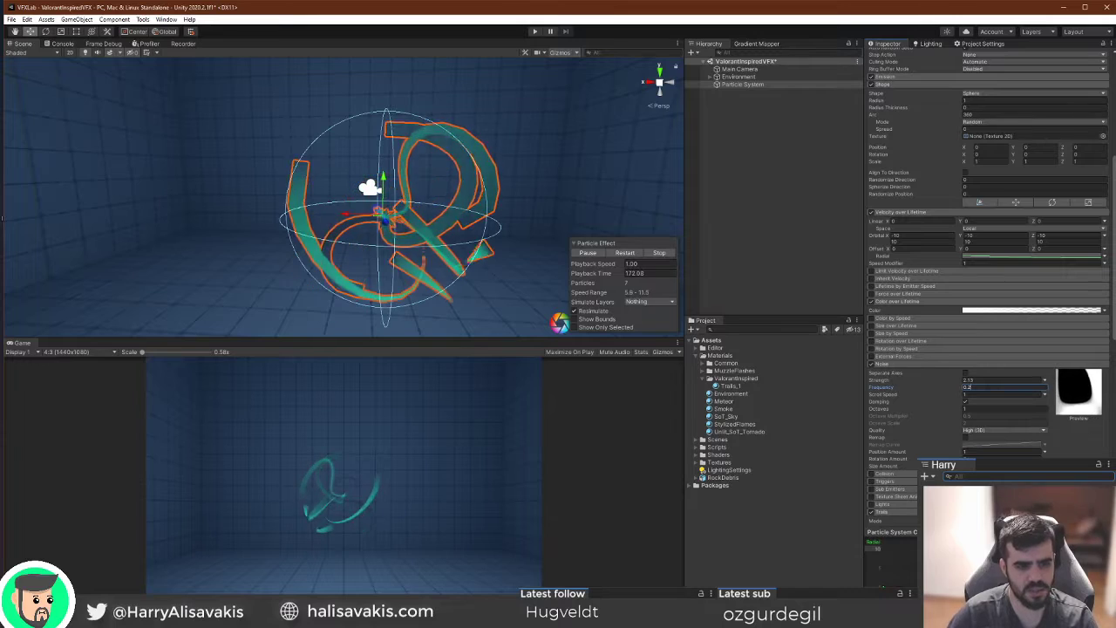
pyautogui.moveTo(952, 384)
pyautogui.mouseDown()
pyautogui.moveTo(908, 382)
pyautogui.moveTo(952, 384)
pyautogui.mouseUp()
pyautogui.write('5')
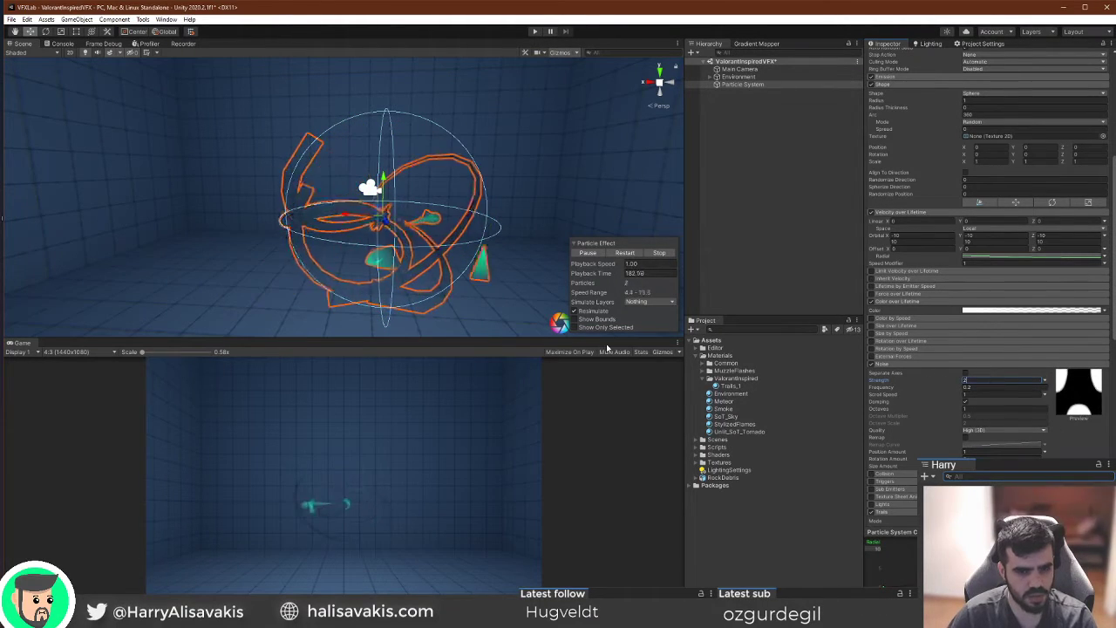
pyautogui.press('BackSpace')
pyautogui.write('2')
# Examine the noisy trails around the sphere in the scene from different angles and distances.
pyautogui.keyDown('alt'); pyautogui.moveTo(398, 229); pyautogui.dragTo(379, 215); pyautogui.keyUp('alt')
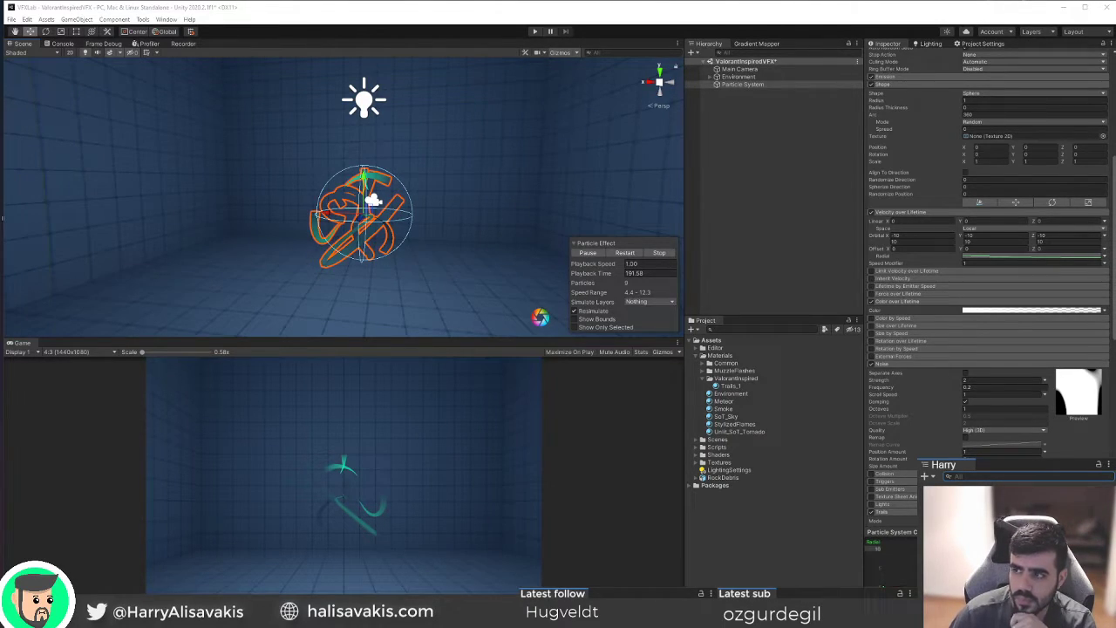
pyautogui.moveTo(417, 236); pyautogui.dragTo(480, 182, button='right')
pyautogui.press('d')
pyautogui.press('a')
pyautogui.press('d')
pyautogui.press('a')
pyautogui.press('w')
pyautogui.press('s')
# Try an additional pink FF0082 key at about 20.9% in the start colour gradient.
pyautogui.scroll(5, 986, 314)
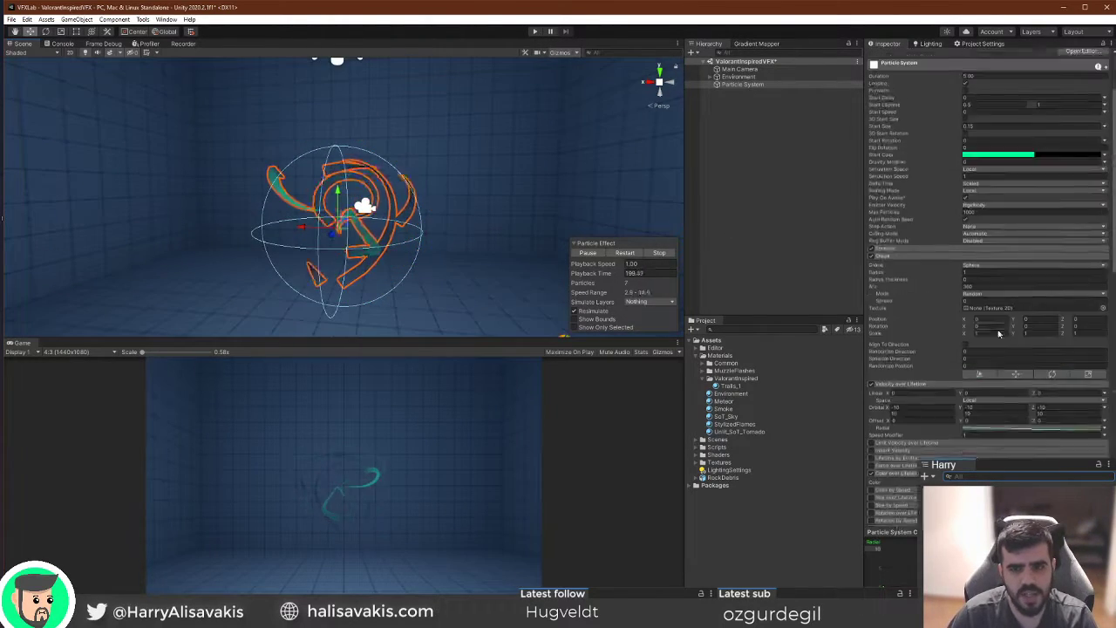
pyautogui.scroll(3, 986, 261)
pyautogui.click(1034, 241)
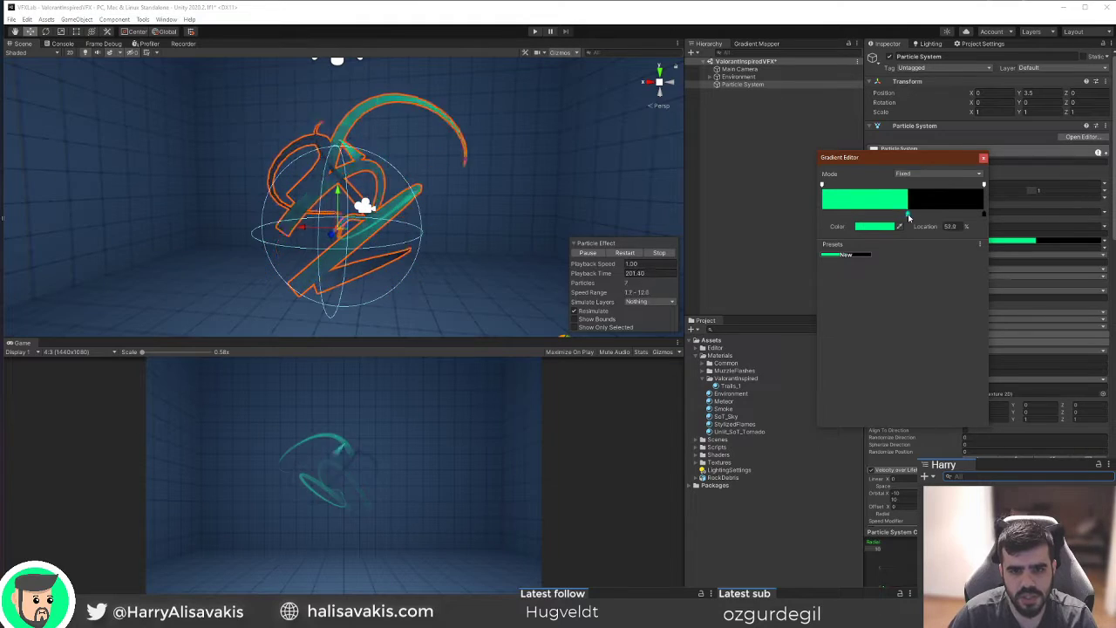
pyautogui.click(876, 227)
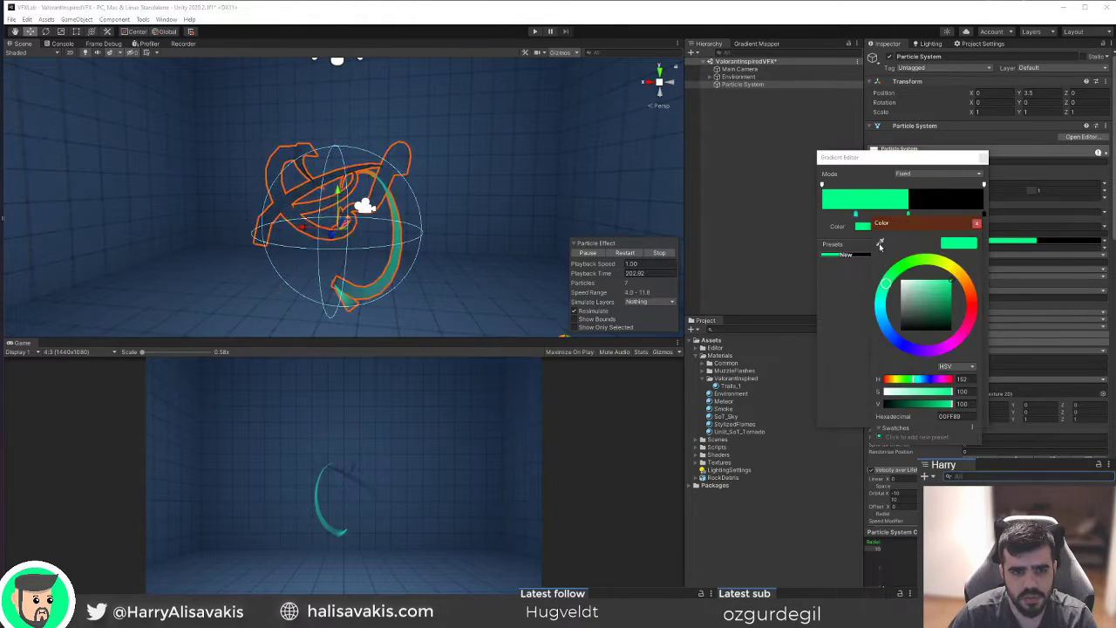
pyautogui.click(880, 305)
pyautogui.moveTo(880, 304)
pyautogui.mouseDown()
pyautogui.moveTo(885, 339)
pyautogui.moveTo(933, 406)
pyautogui.moveTo(1016, 367)
pyautogui.mouseUp()
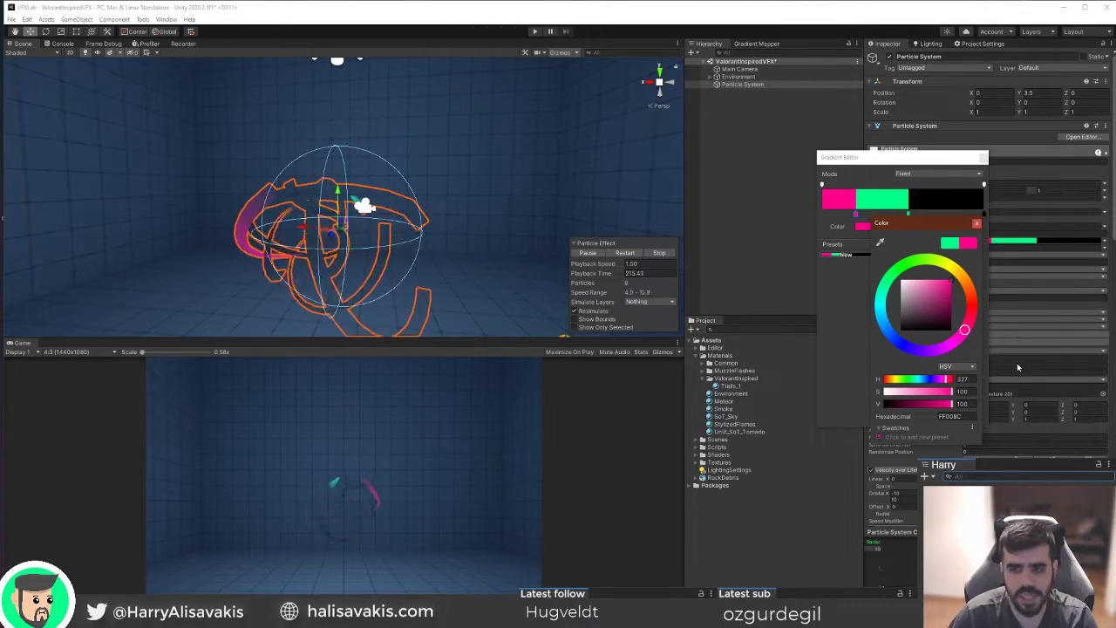
pyautogui.moveTo(1017, 363); pyautogui.dragTo(1029, 369)
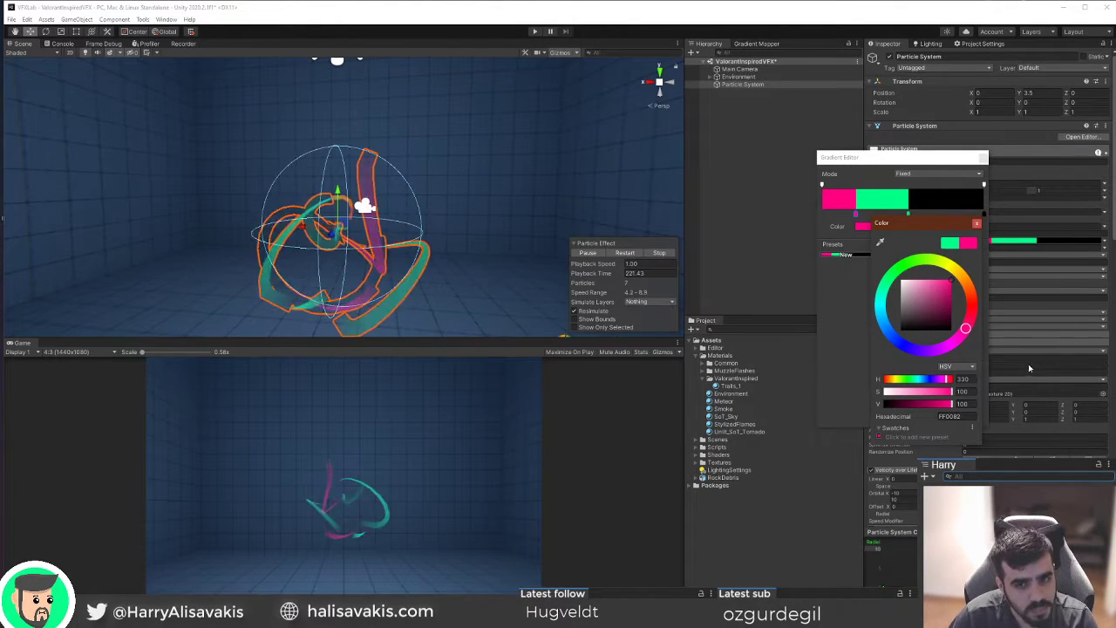
# Try blue 00B5FF for the additional start colour key, and remove that key from the gradient.
pyautogui.click(971, 295)
pyautogui.moveTo(972, 295); pyautogui.dragTo(883, 316)
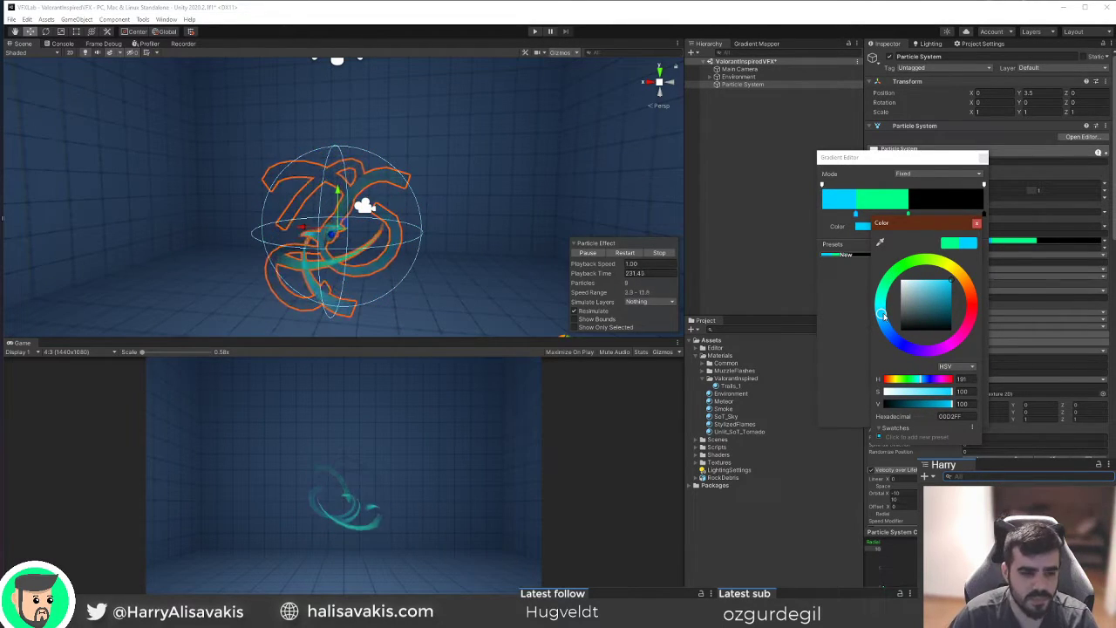
pyautogui.moveTo(882, 315); pyautogui.dragTo(877, 324)
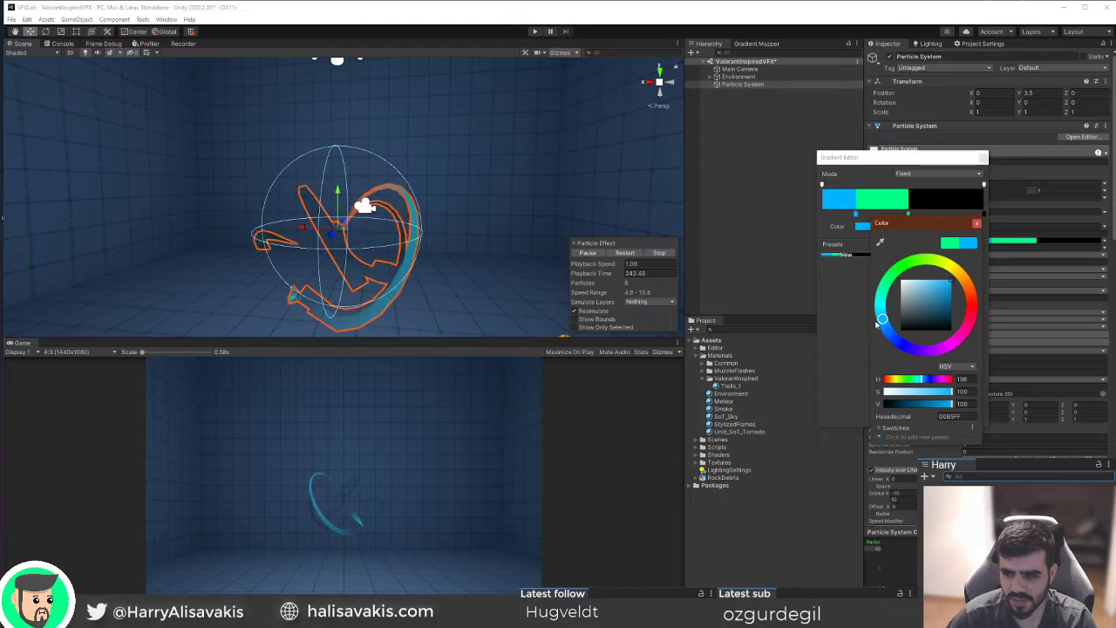
pyautogui.click(977, 223)
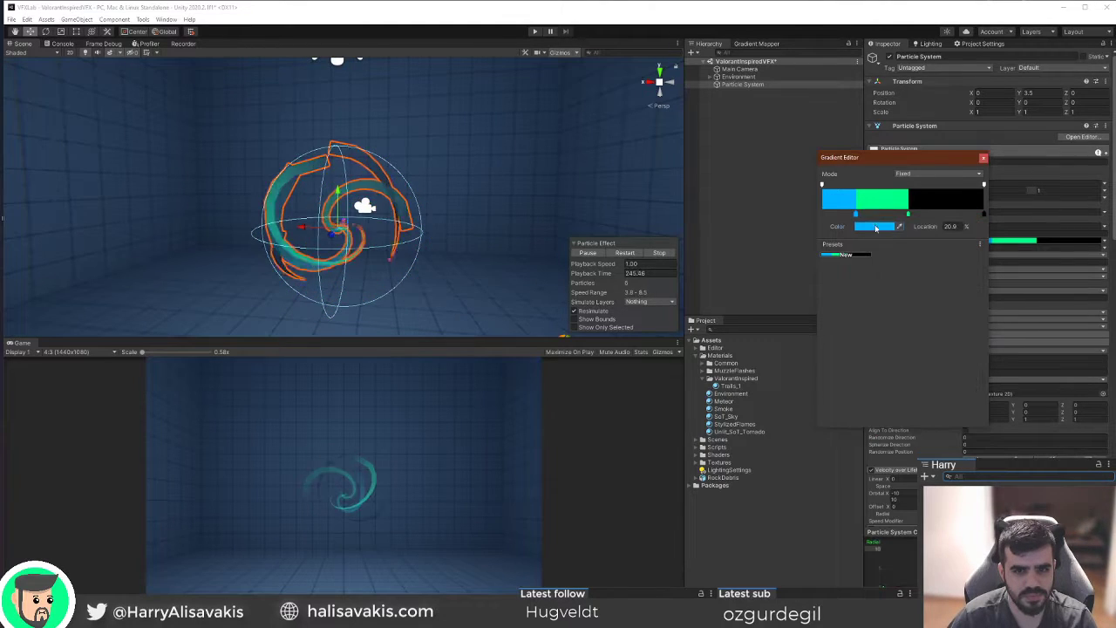
pyautogui.moveTo(856, 215); pyautogui.dragTo(857, 251)
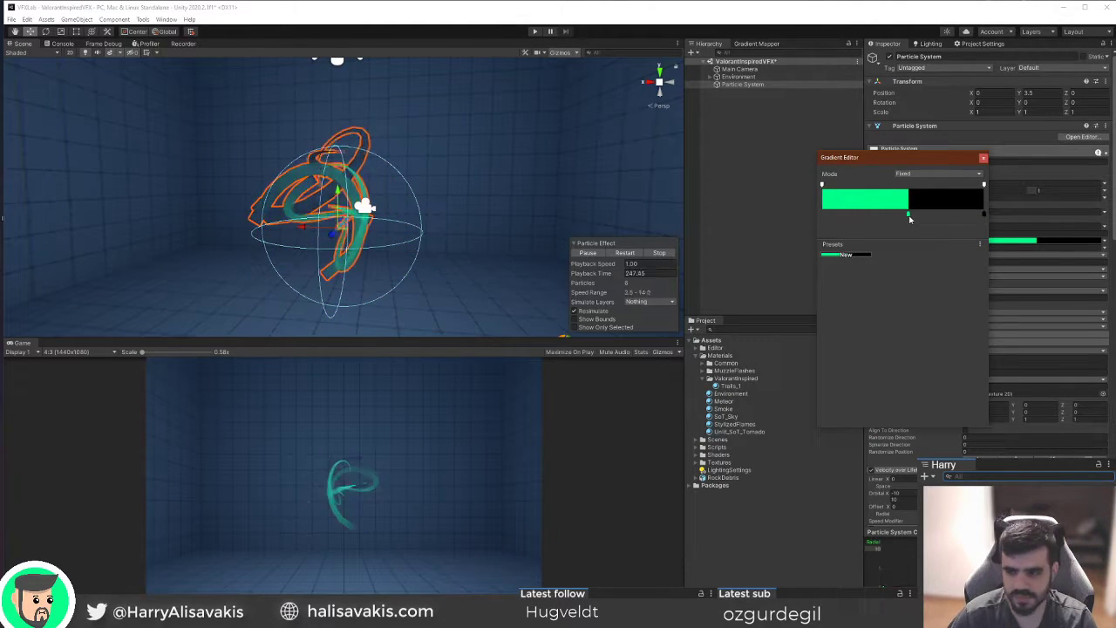
# Move the green key of the start colour gradient to about 50.3% and check the trails from another angle.
pyautogui.click(907, 215)
pyautogui.moveTo(907, 216); pyautogui.dragTo(904, 216)
pyautogui.click(984, 158)
pyautogui.keyDown('alt'); pyautogui.moveTo(352, 227); pyautogui.dragTo(318, 231); pyautogui.keyUp('alt')
pyautogui.scroll(-2, 318, 230)
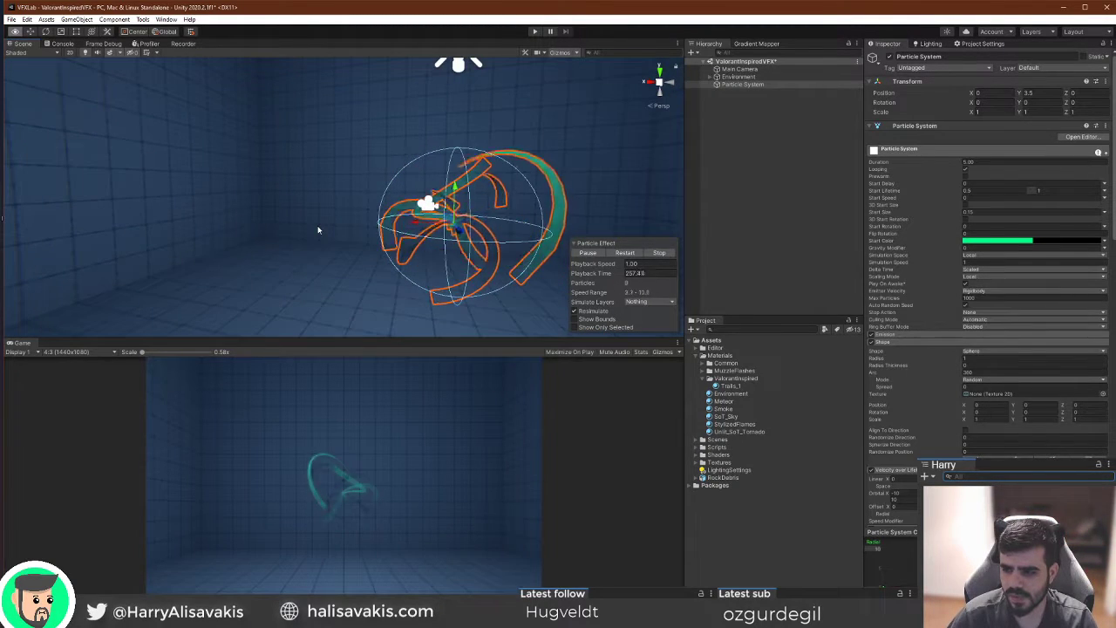
pyautogui.keyDown('alt'); pyautogui.moveTo(319, 229); pyautogui.dragTo(280, 232); pyautogui.keyUp('alt')
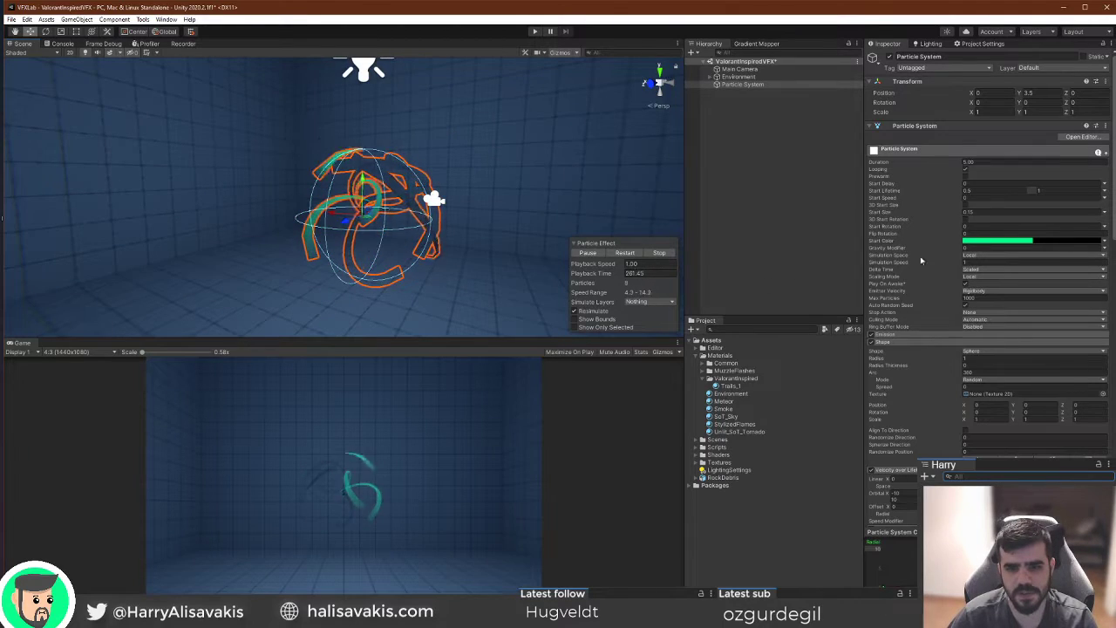
pyautogui.click(1036, 241)
pyautogui.moveTo(904, 214); pyautogui.dragTo(905, 215)
pyautogui.moveTo(463, 204); pyautogui.dragTo(502, 207, button='middle')
# Switch Start Size to a random value between two constants, 0.13 and 0.45.
pyautogui.moveTo(942, 214); pyautogui.dragTo(950, 214)
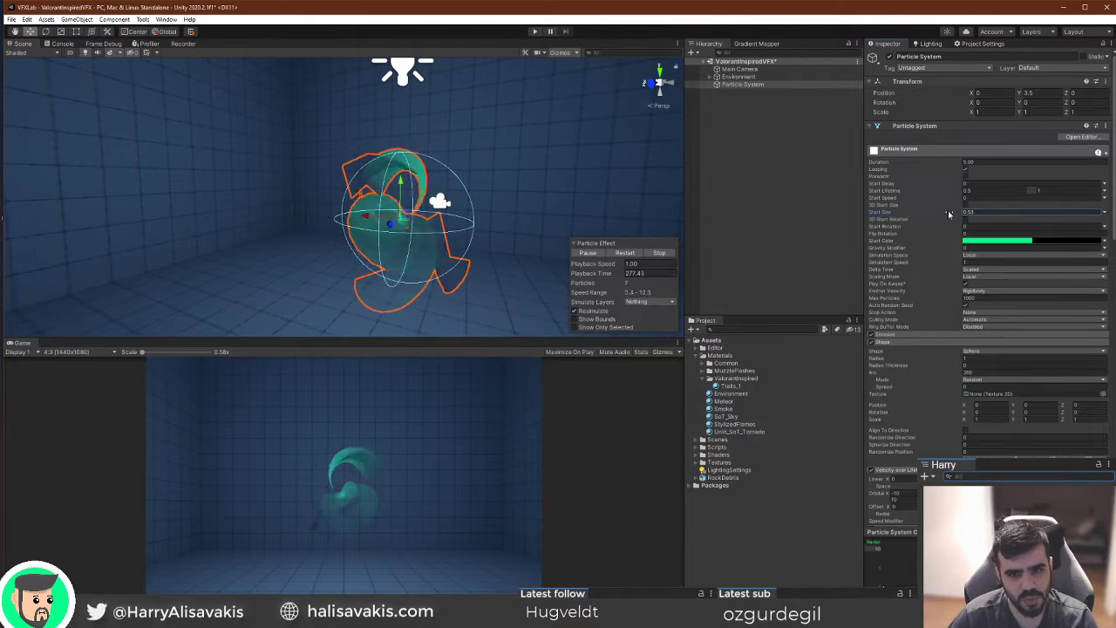
pyautogui.click(1105, 213)
pyautogui.click(1110, 243)
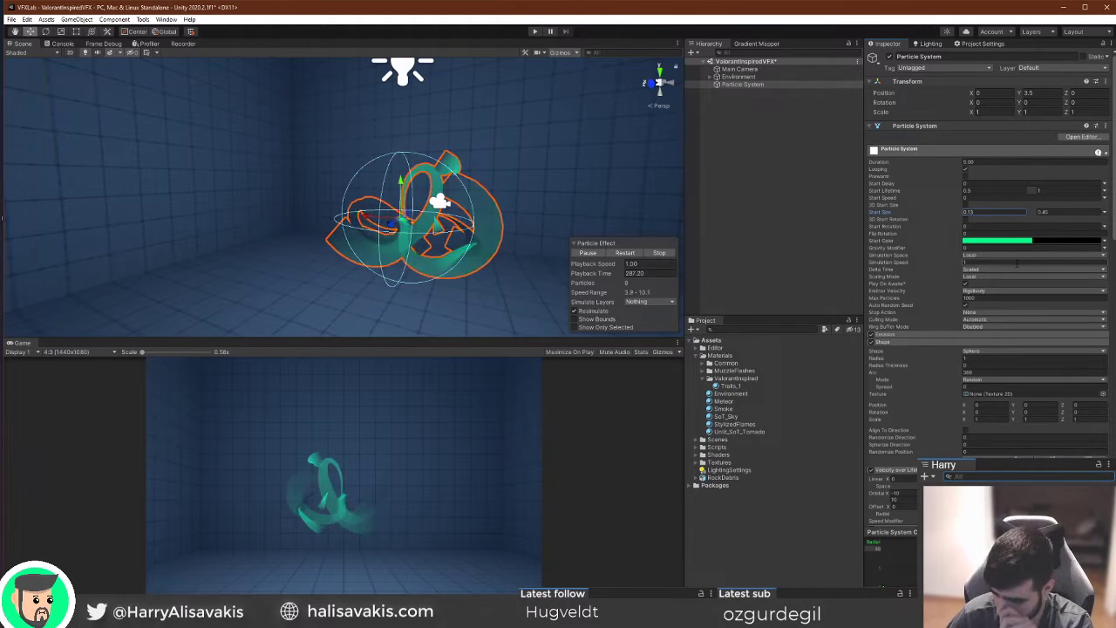
# Set the emission's Rate over Time to 0 and add a burst of 30 particles at time 0.
pyautogui.click(904, 335)
pyautogui.click(1037, 346)
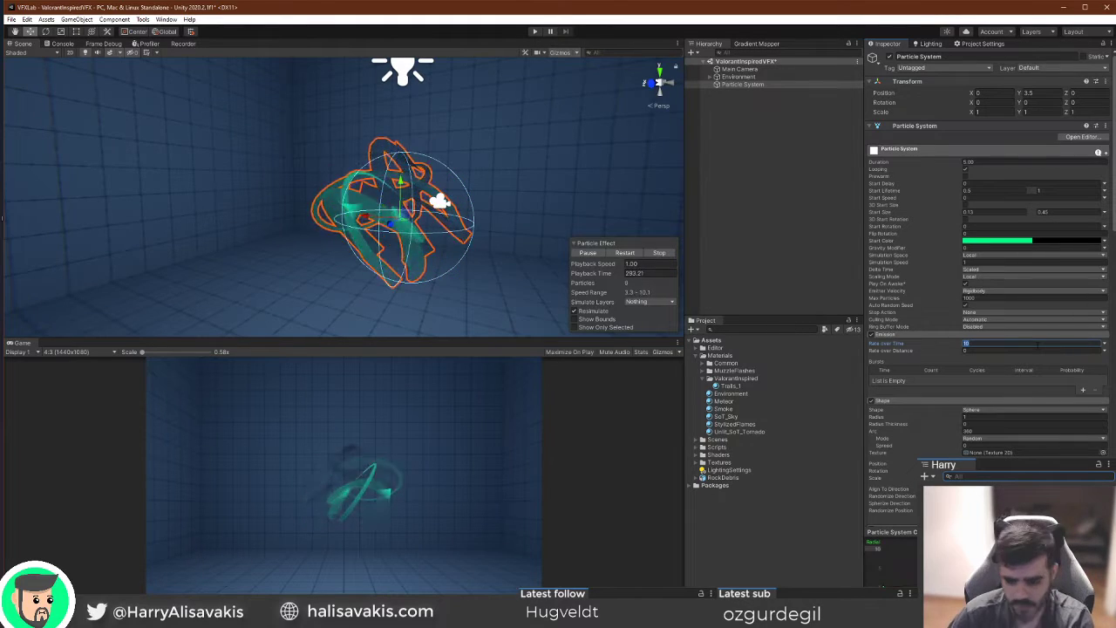
pyautogui.click(1084, 391)
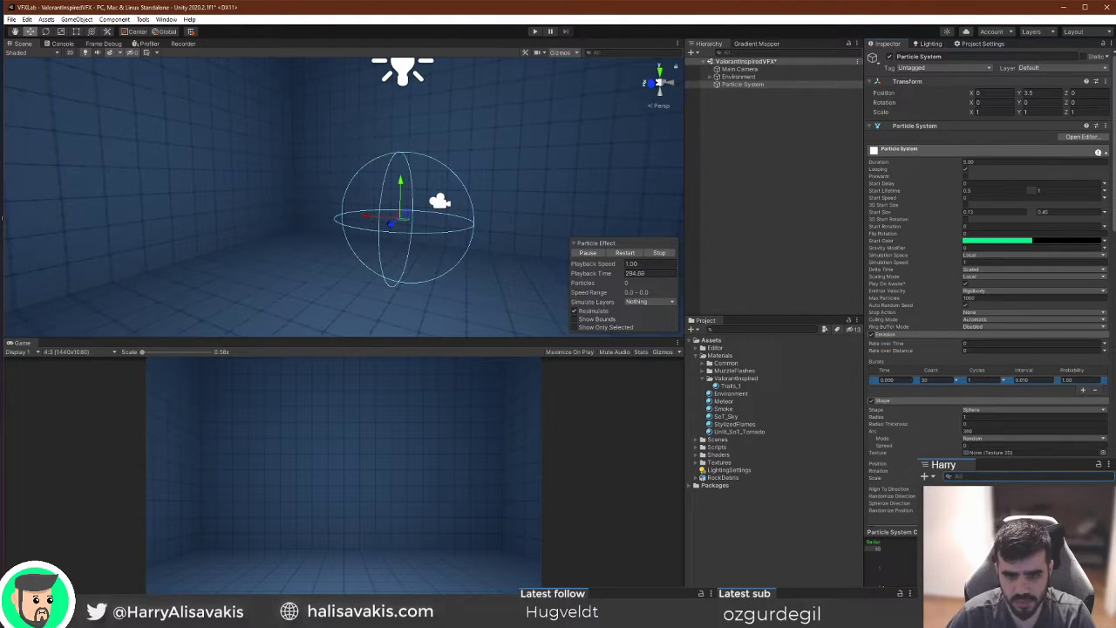
# Replay the particle burst repeatedly to examine how the trails spread and get pulled inward.
pyautogui.click(626, 252)
pyautogui.click(626, 252)
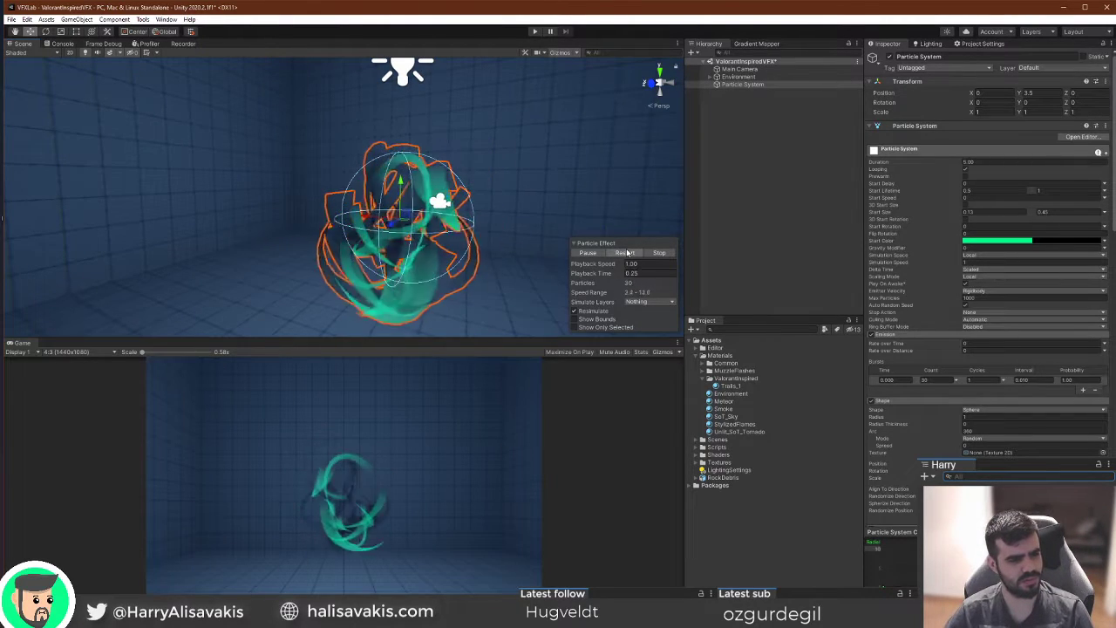
pyautogui.click(626, 252)
pyautogui.click(626, 252)
pyautogui.click(626, 252)
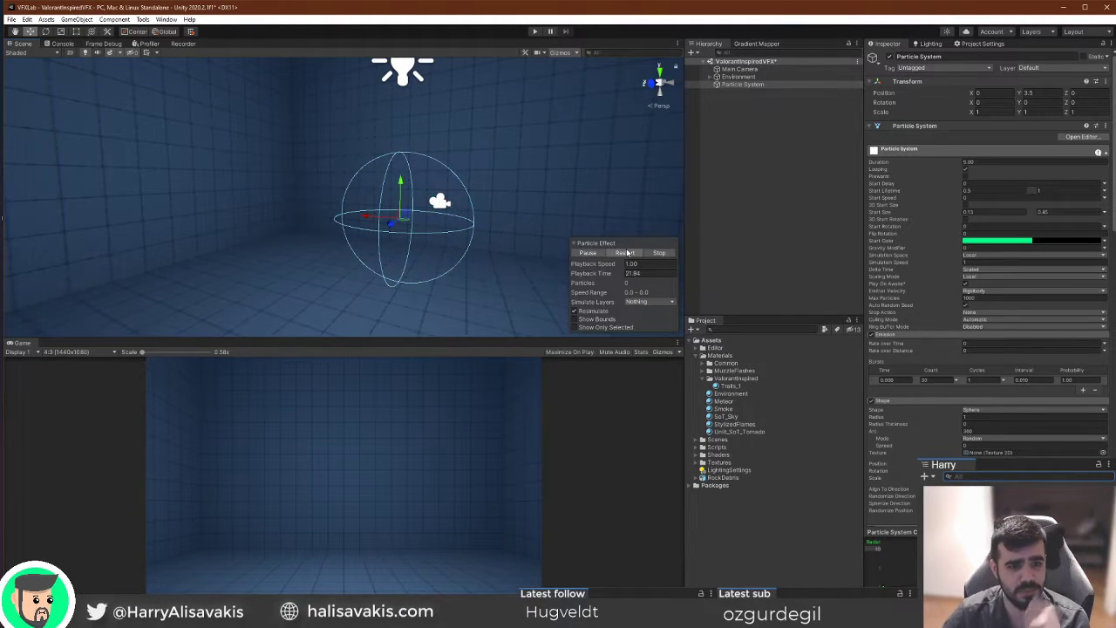
pyautogui.click(626, 252)
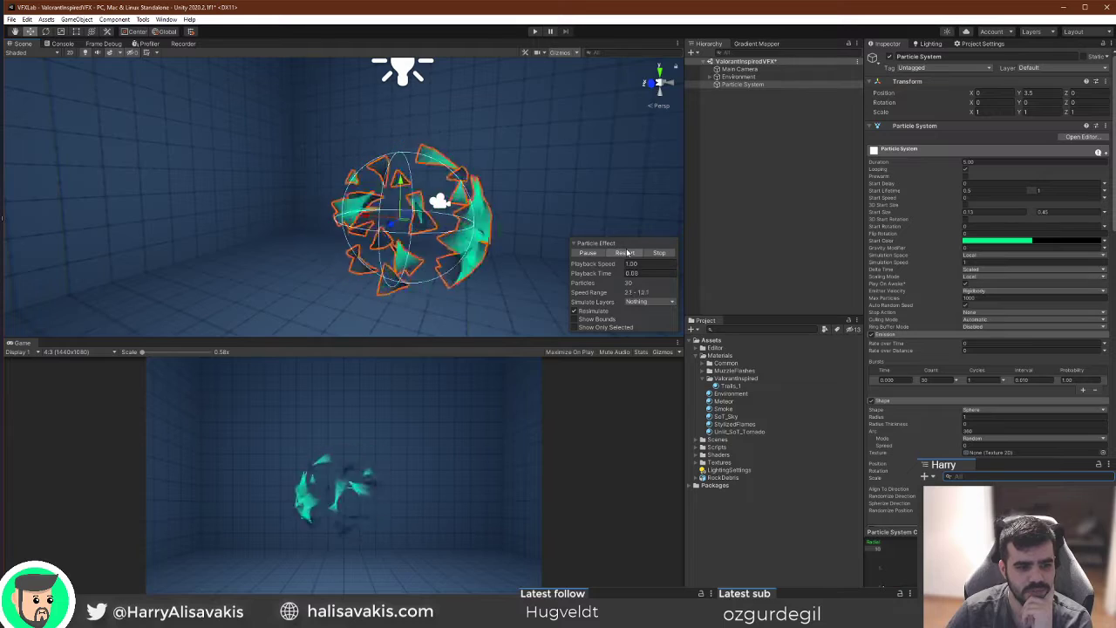
pyautogui.click(626, 252)
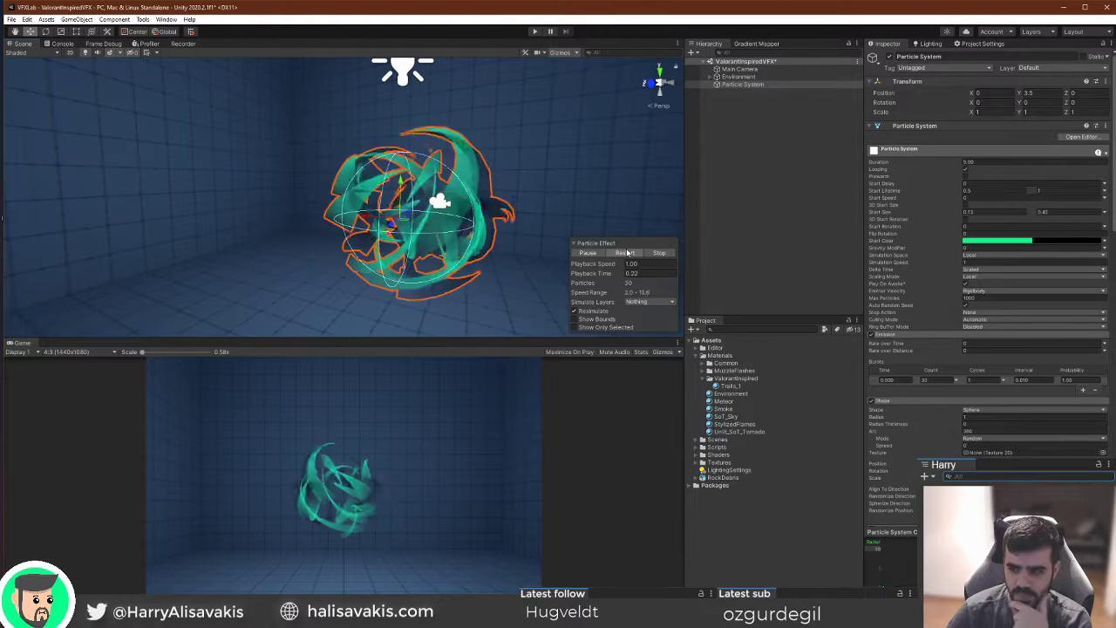
pyautogui.click(626, 252)
pyautogui.click(626, 252)
# Pause the burst playback and move the green key of the start colour gradient to 40.9%.
pyautogui.click(588, 252)
pyautogui.click(999, 242)
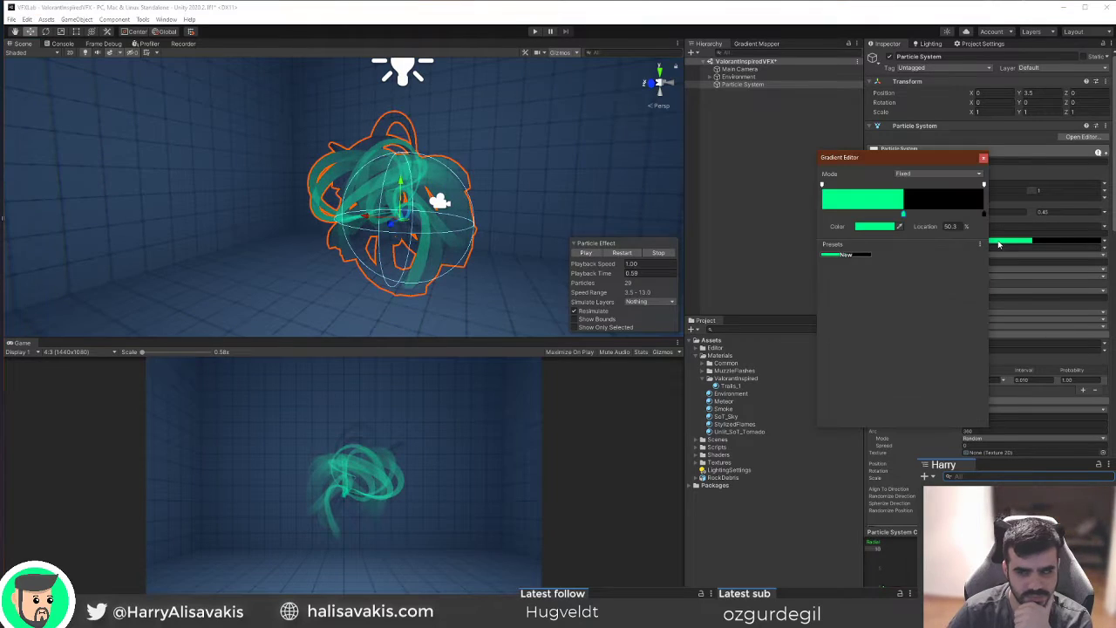
pyautogui.moveTo(904, 214)
pyautogui.mouseDown()
pyautogui.moveTo(858, 216)
pyautogui.moveTo(890, 218)
pyautogui.mouseUp()
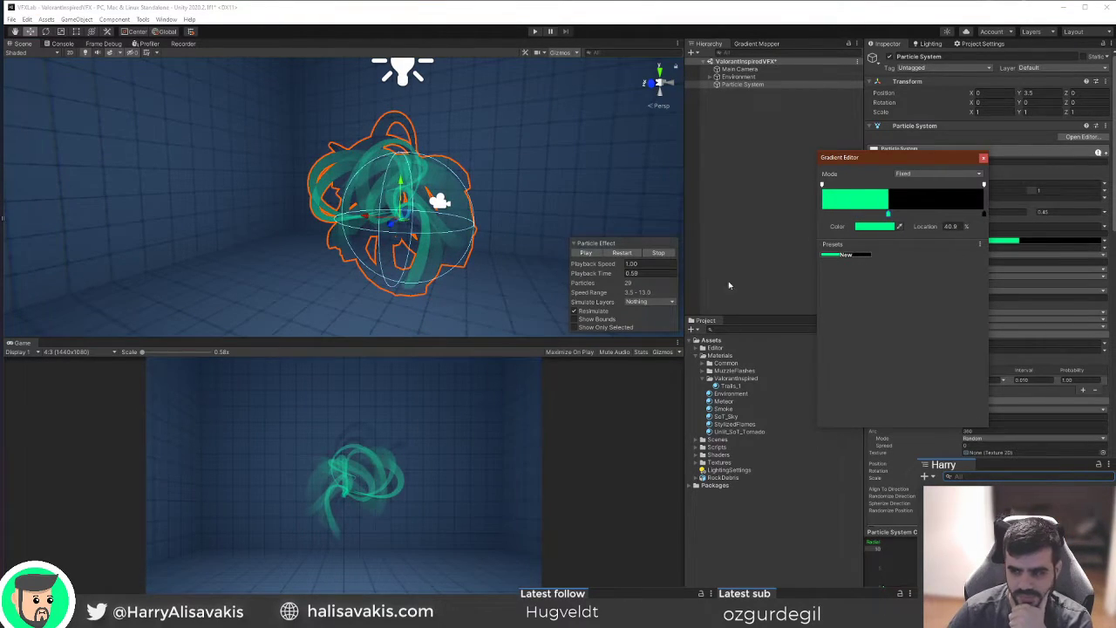
# Replay the burst repeatedly to examine how the green and black trails mix with the adjusted start colour gradient.
pyautogui.click(622, 253)
pyautogui.click(623, 254)
pyautogui.click(624, 255)
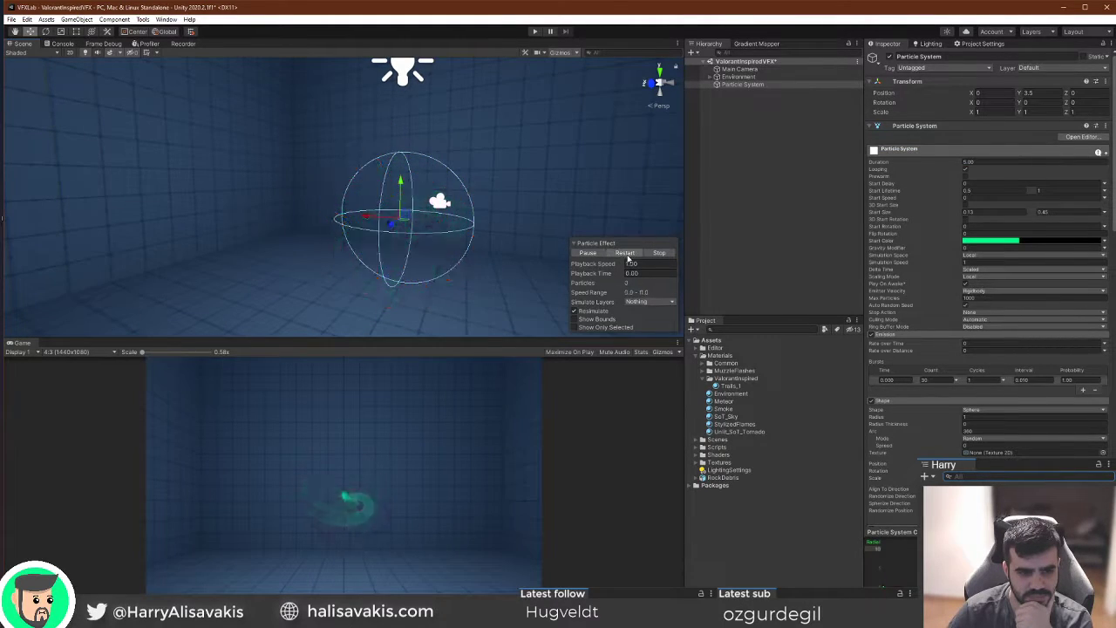
pyautogui.click(624, 254)
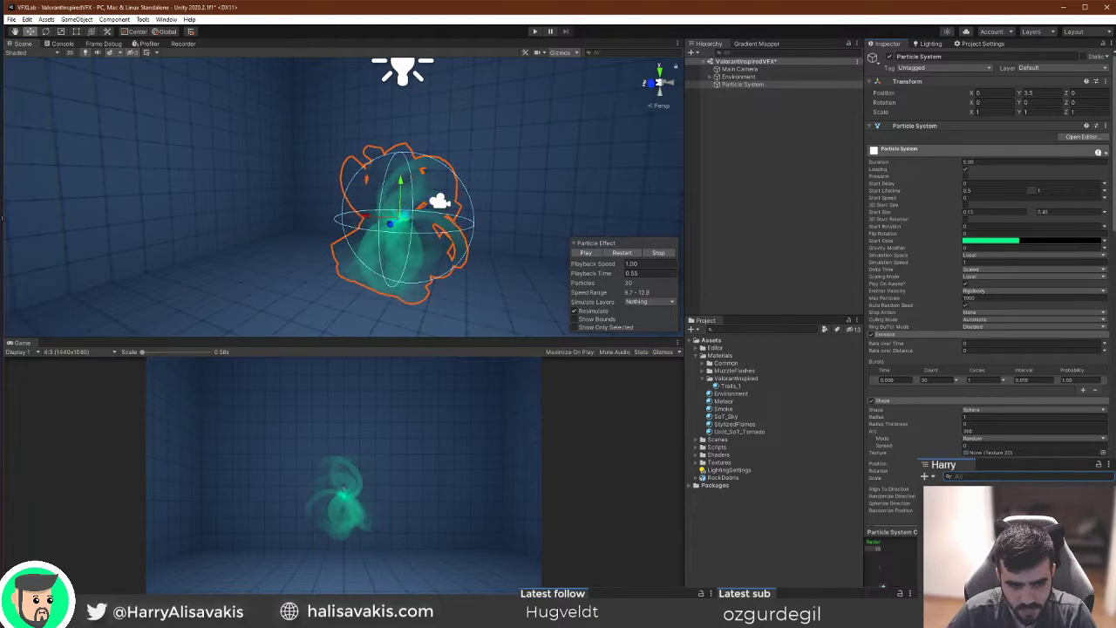
pyautogui.click(617, 254)
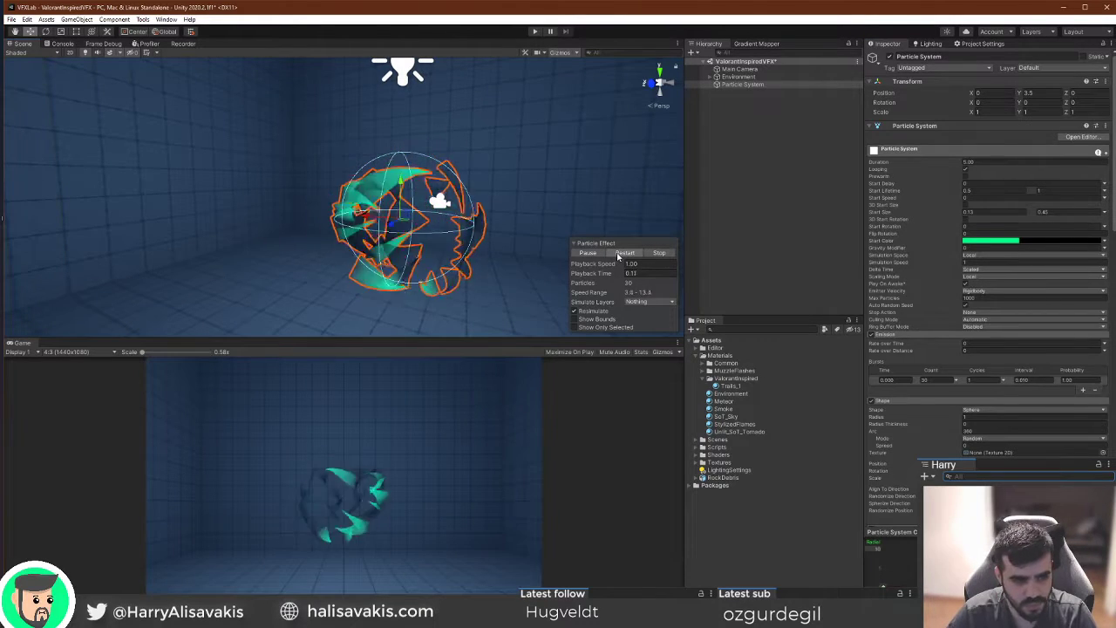
pyautogui.click(624, 254)
pyautogui.click(624, 254)
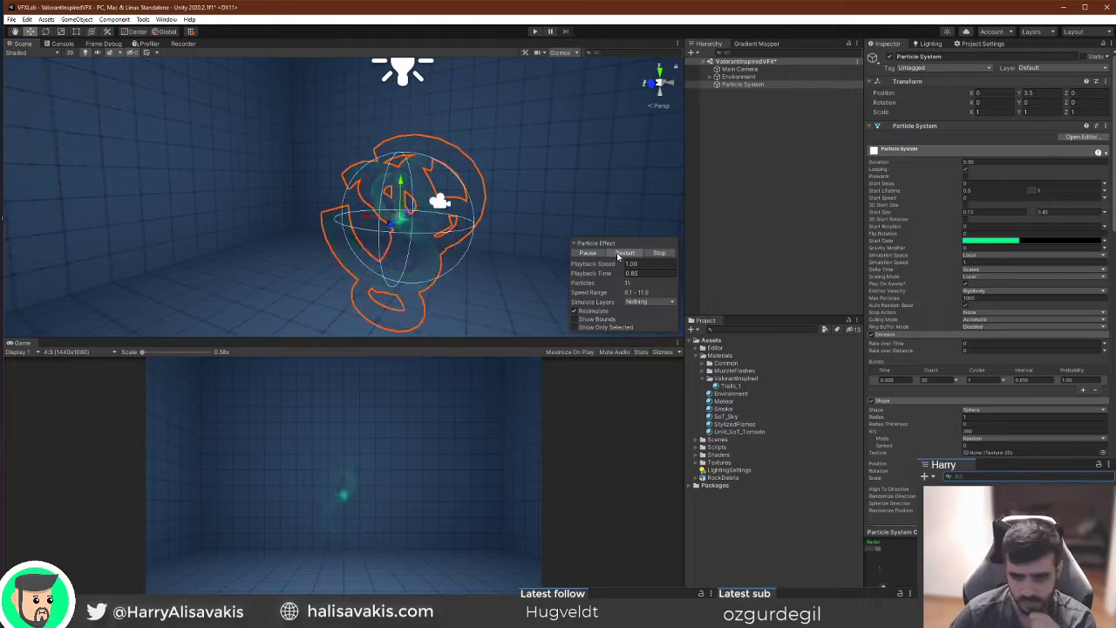
pyautogui.click(624, 253)
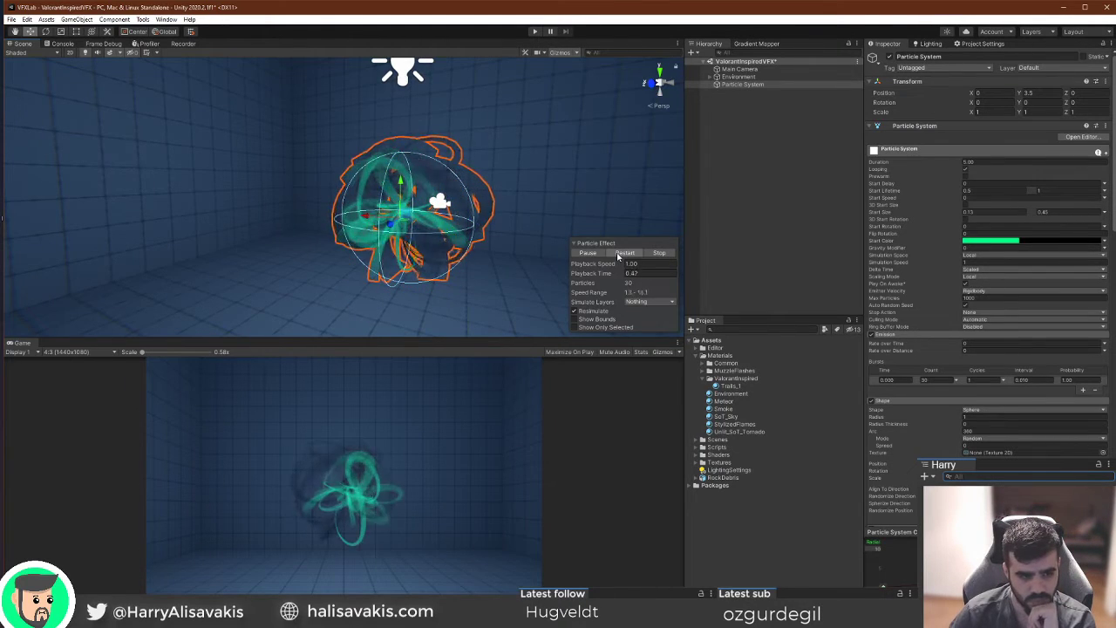
pyautogui.click(618, 253)
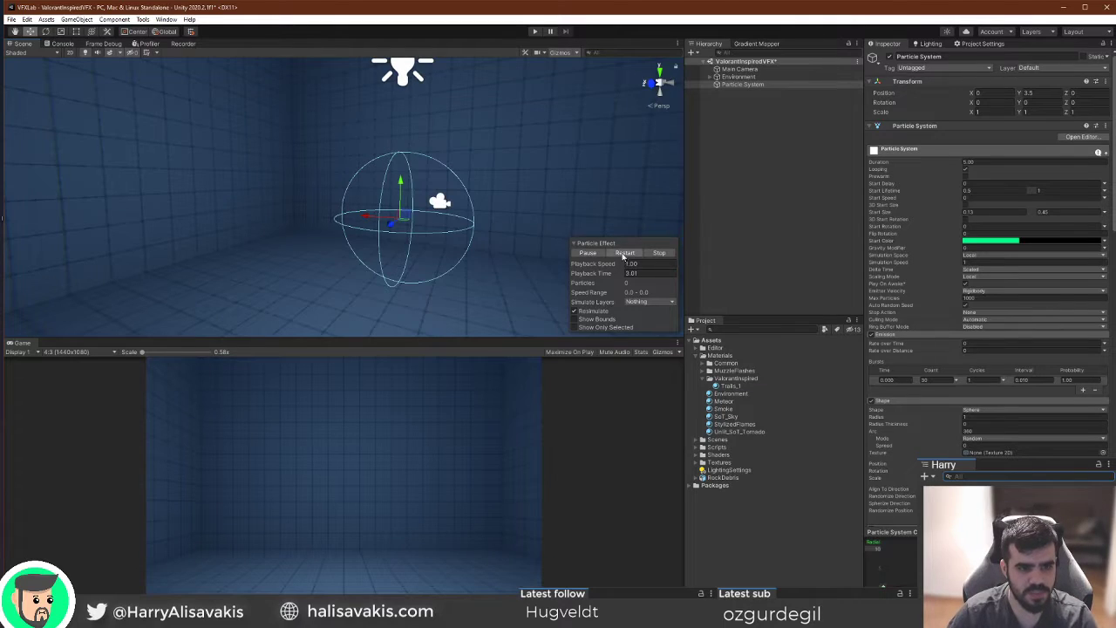
pyautogui.click(625, 254)
pyautogui.click(625, 254)
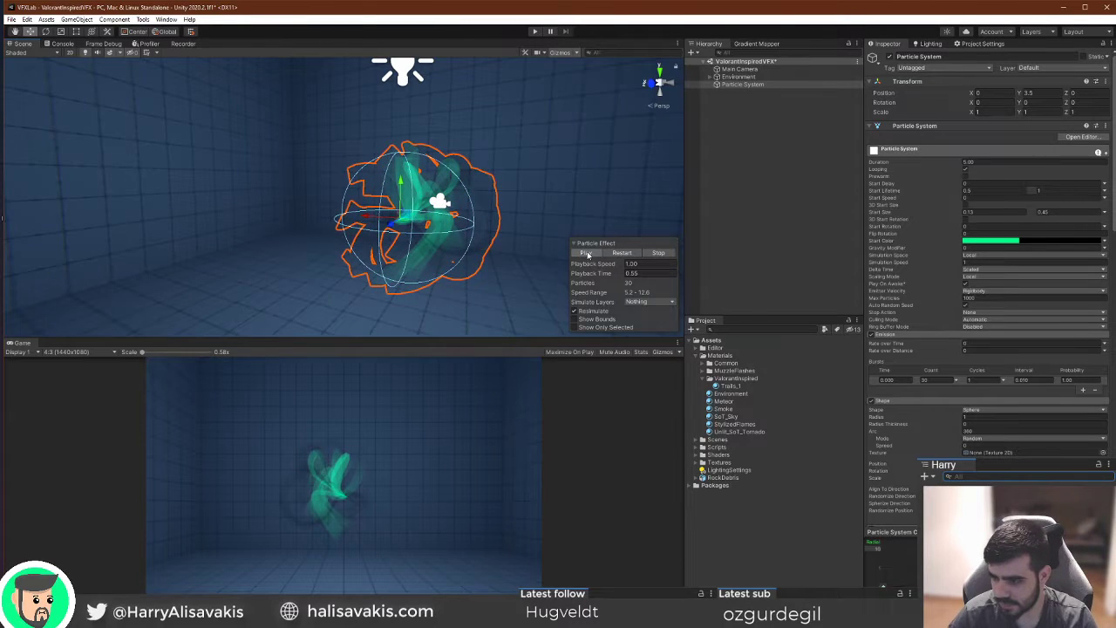
# Replay the burst from a new viewing angle and pause it to judge how long the trails linger.
pyautogui.moveTo(415, 222)
pyautogui.mouseDown(button='right')
pyautogui.moveTo(428, 212)
pyautogui.moveTo(409, 224)
pyautogui.moveTo(427, 222)
pyautogui.mouseUp(button='right')
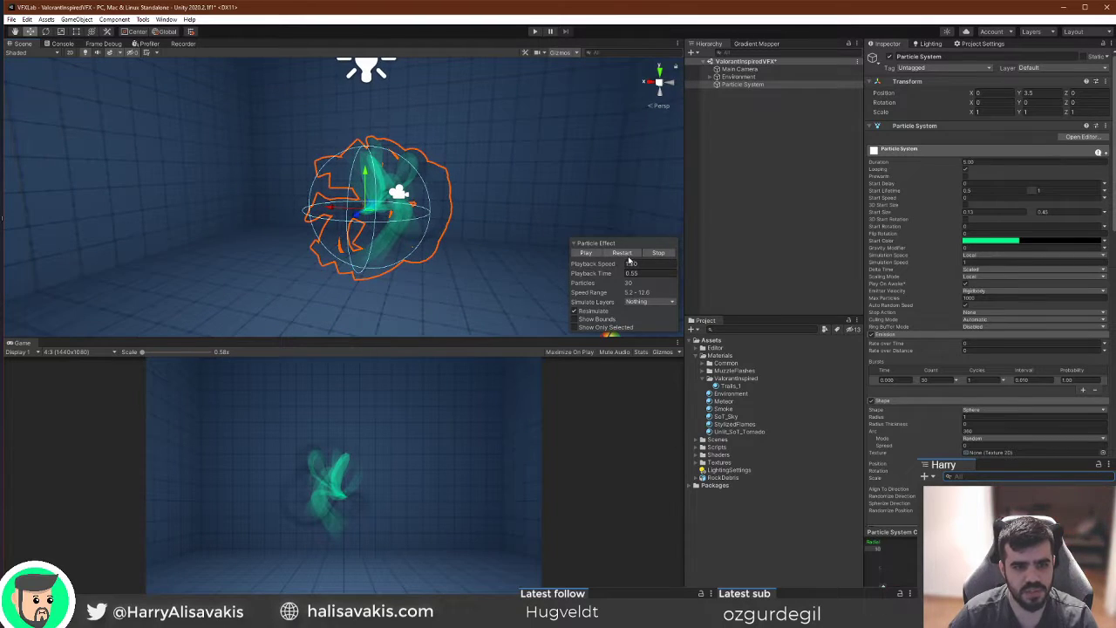
pyautogui.click(625, 253)
pyautogui.click(623, 253)
pyautogui.click(620, 253)
pyautogui.click(620, 254)
pyautogui.click(620, 257)
pyautogui.click(617, 255)
pyautogui.click(588, 254)
pyautogui.moveTo(401, 277); pyautogui.dragTo(440, 286, button='right')
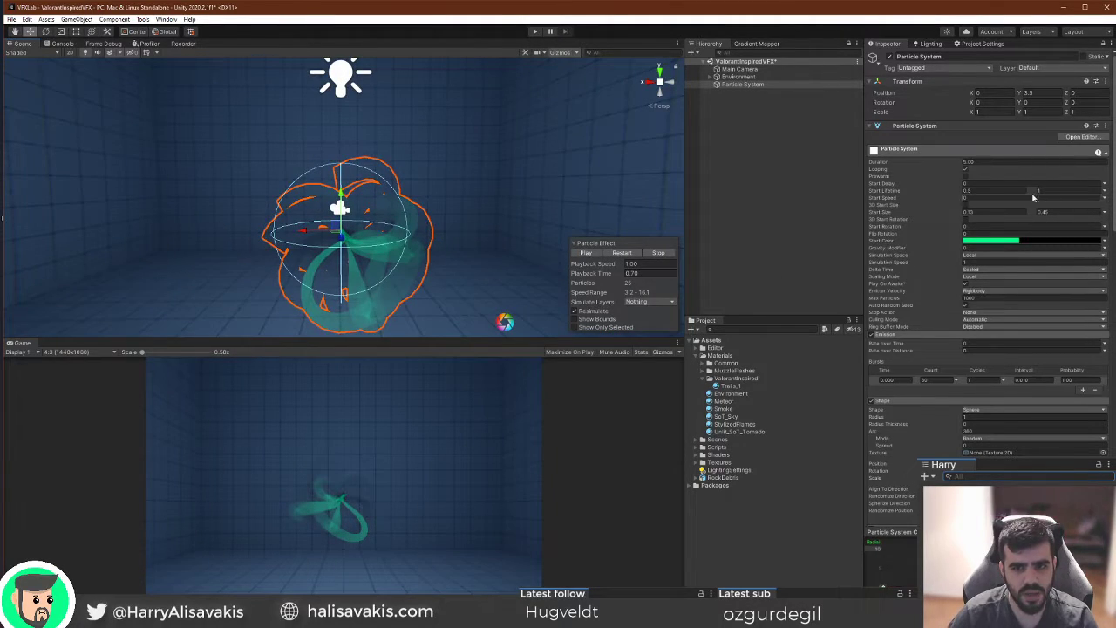
# Set the particles' random Start Lifetime range to 0.3 and 0.6.
pyautogui.write('8')
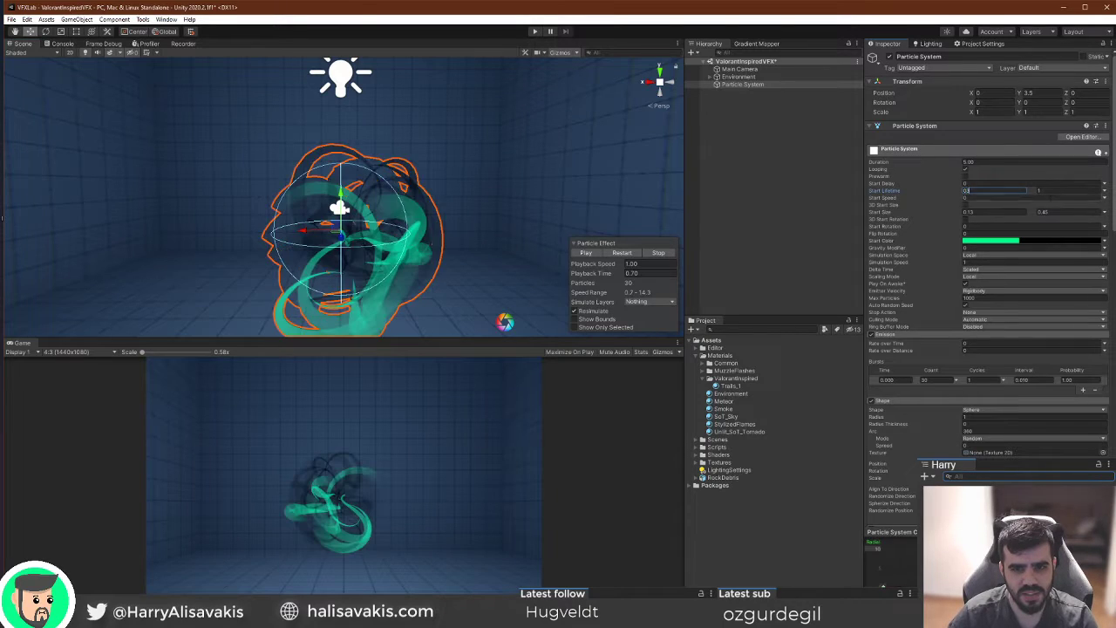
pyautogui.press('BackSpace')
pyautogui.write('3')
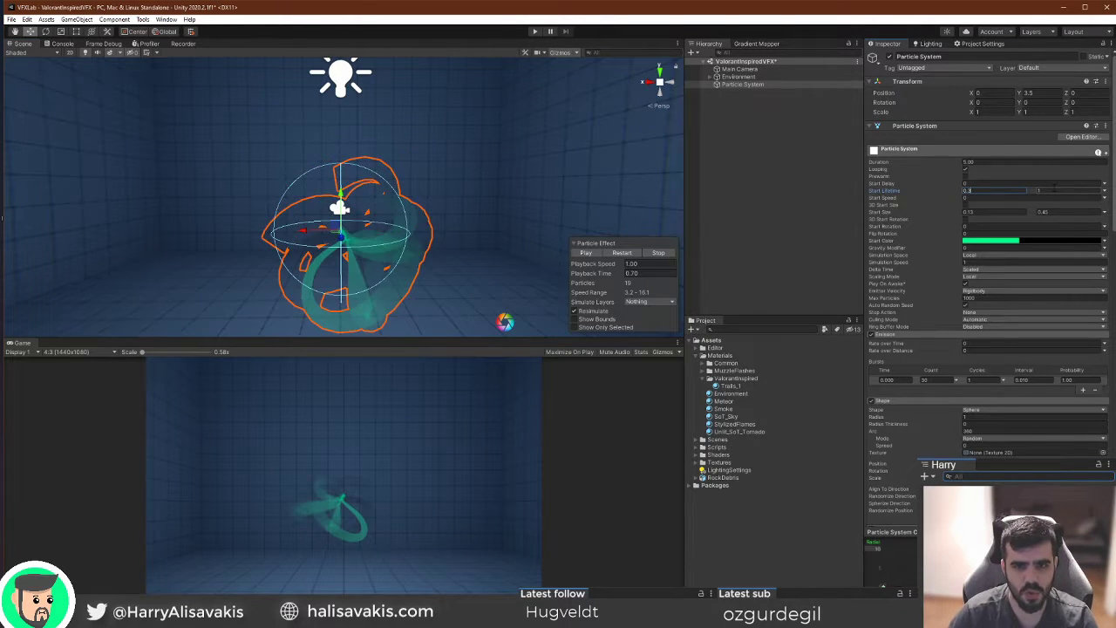
pyautogui.press('Tab')
pyautogui.write('0.')
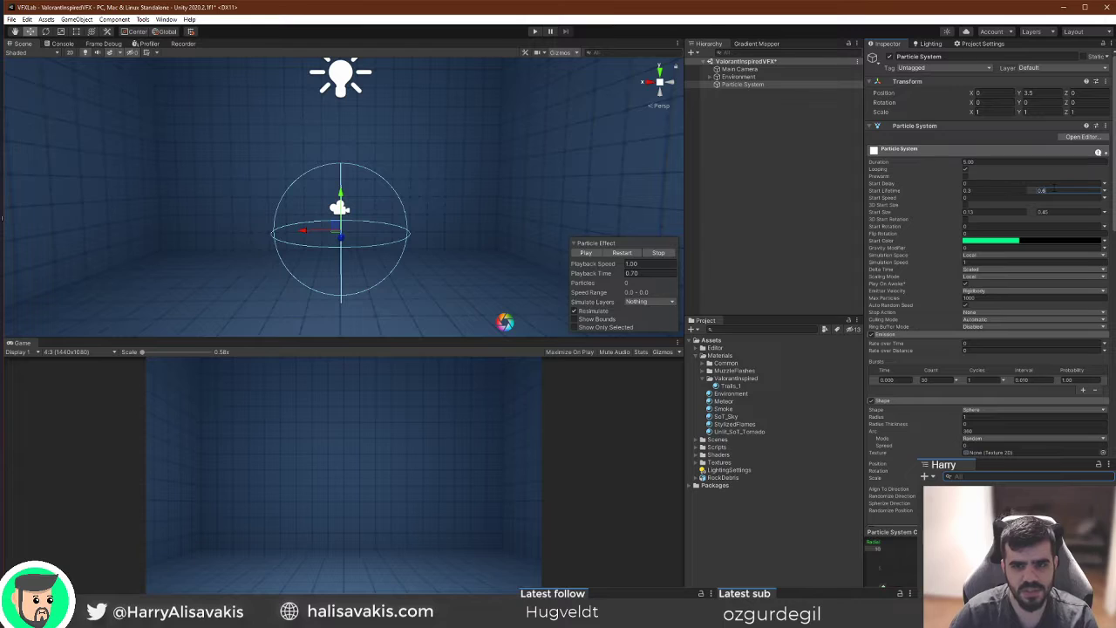
# Replay the burst with the shortened lifetime, pause it and scrub the playback time to inspect the trail shapes.
pyautogui.click(612, 254)
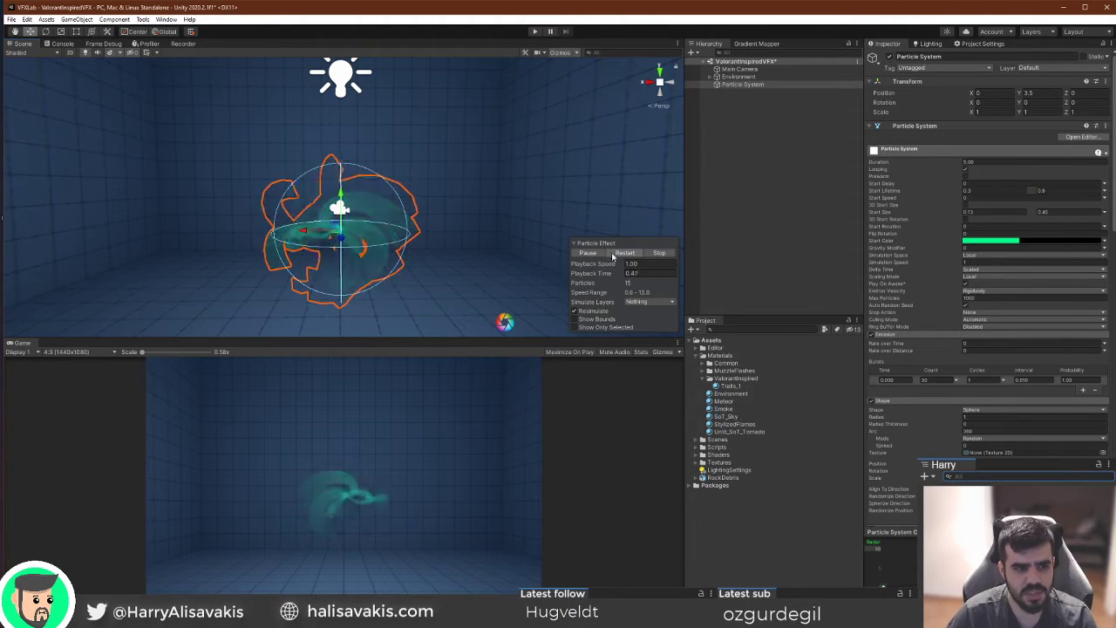
pyautogui.click(616, 254)
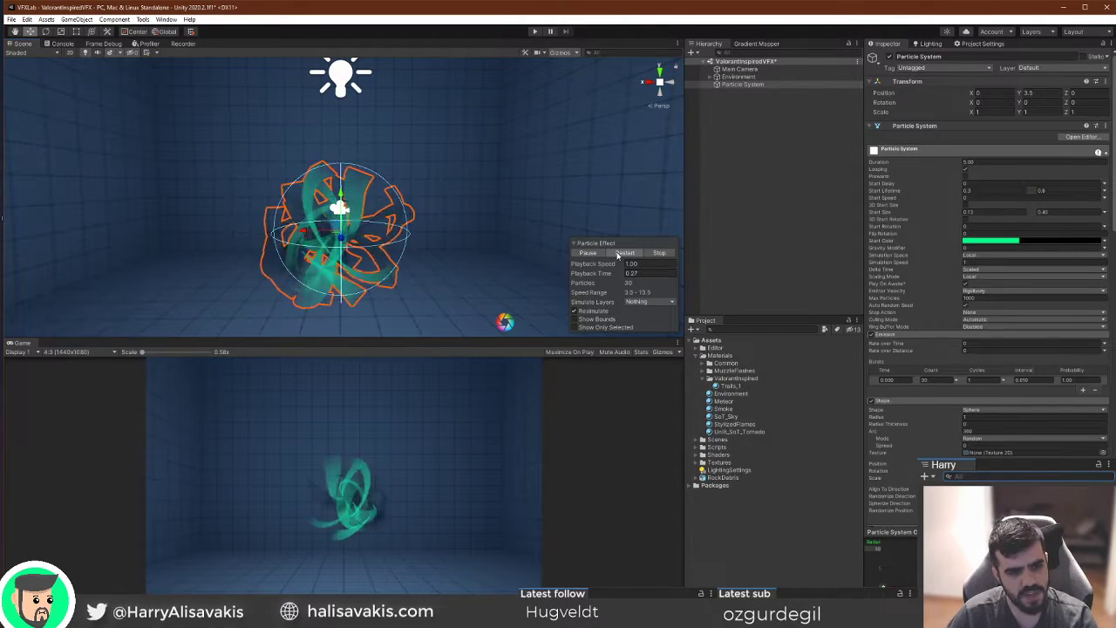
pyautogui.click(617, 254)
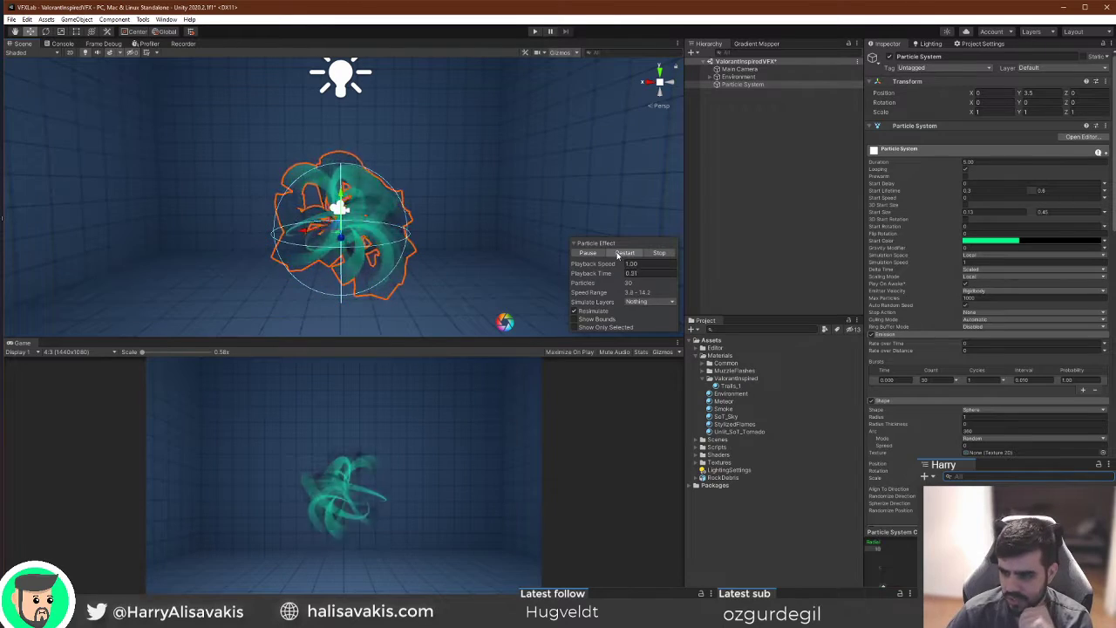
pyautogui.click(617, 254)
pyautogui.click(621, 253)
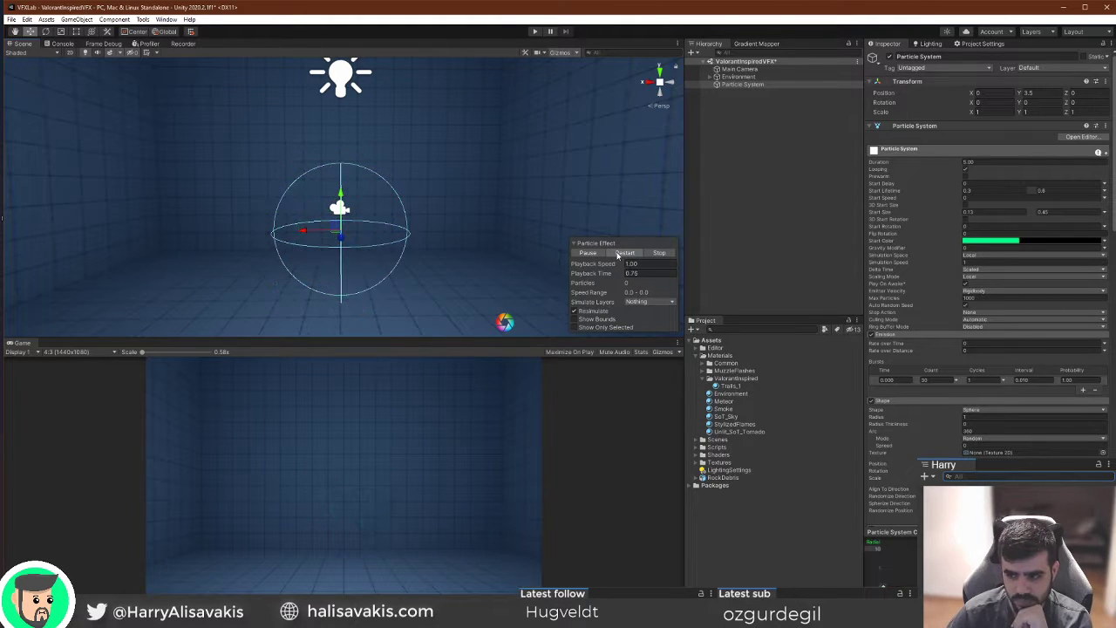
pyautogui.click(621, 253)
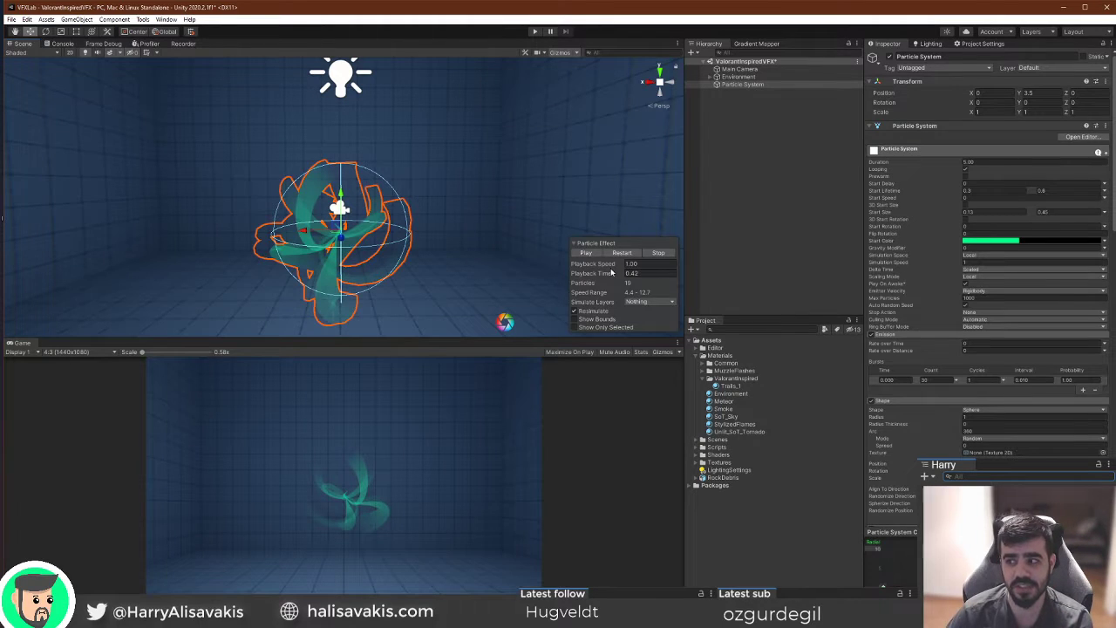
pyautogui.click(624, 254)
pyautogui.click(623, 254)
pyautogui.click(623, 256)
pyautogui.click(623, 255)
pyautogui.click(593, 257)
pyautogui.moveTo(605, 276); pyautogui.dragTo(428, 290)
# Restart the burst several more times, pausing between runs, to compare how the trails vary and how quickly they vanish.
pyautogui.click(624, 254)
pyautogui.click(625, 254)
pyautogui.click(625, 254)
pyautogui.click(627, 253)
pyautogui.click(624, 253)
pyautogui.click(621, 253)
pyautogui.click(619, 253)
pyautogui.click(590, 254)
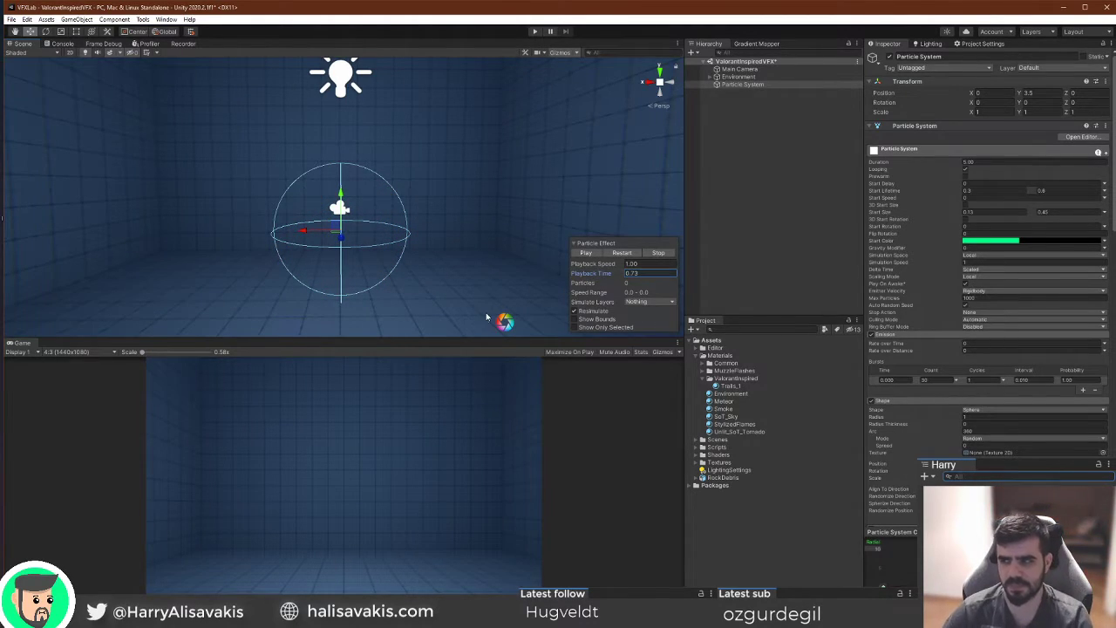
pyautogui.click(632, 254)
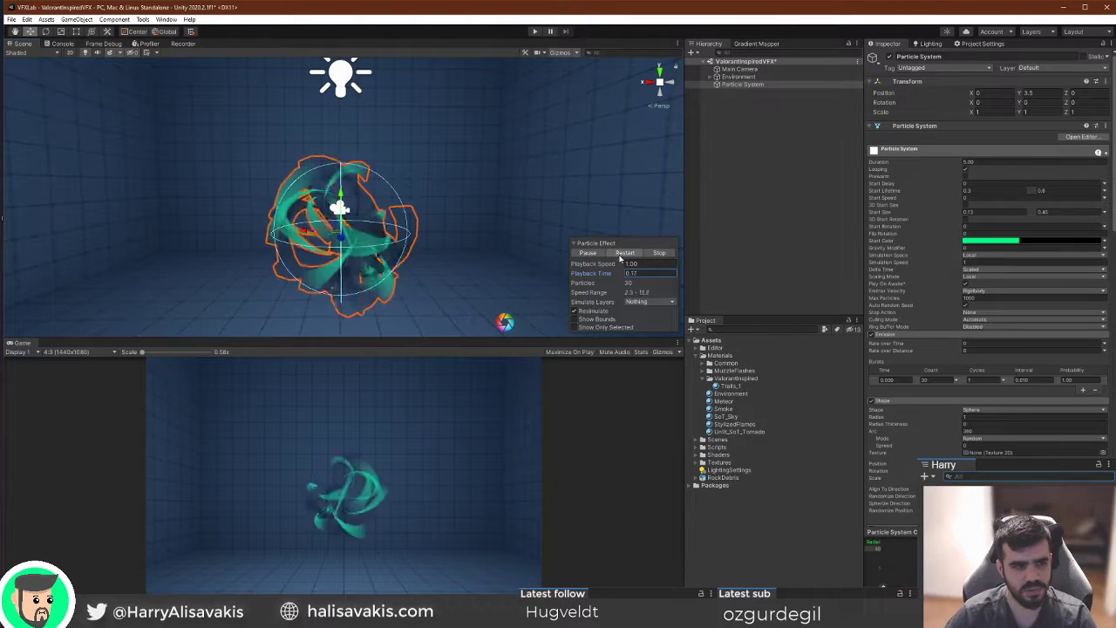
pyautogui.click(621, 253)
pyautogui.click(589, 253)
# Replay the burst, scrub its playback back to mid-swirl and inspect the frozen trails from farther away and close up.
pyautogui.moveTo(449, 248)
pyautogui.mouseDown(button='right')
pyautogui.moveTo(411, 245)
pyautogui.moveTo(462, 249)
pyautogui.moveTo(424, 259)
pyautogui.moveTo(462, 262)
pyautogui.mouseUp(button='right')
pyautogui.click(623, 253)
pyautogui.click(622, 253)
pyautogui.click(623, 253)
pyautogui.click(625, 254)
pyautogui.click(626, 253)
pyautogui.click(625, 253)
pyautogui.moveTo(600, 273); pyautogui.dragTo(412, 298)
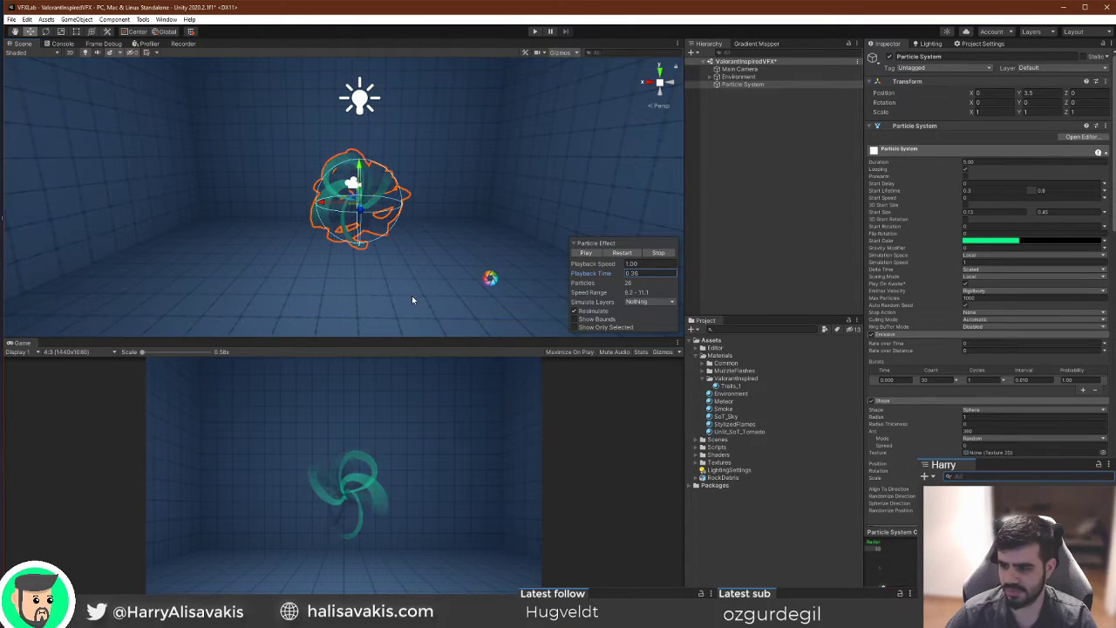
pyautogui.moveTo(342, 272); pyautogui.dragTo(296, 276, button='right')
pyautogui.moveTo(453, 281); pyautogui.dragTo(448, 221, button='right')
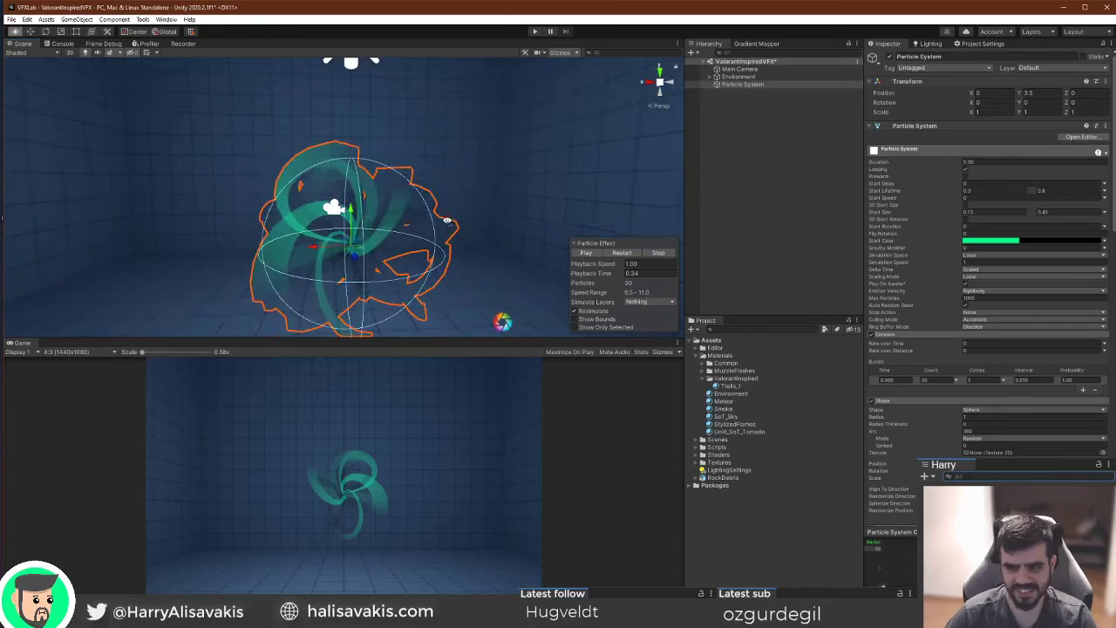
# Replay the burst in close-up many times, then scrub the playback time back to 0.36 to study the swirl.
pyautogui.click(621, 253)
pyautogui.click(624, 253)
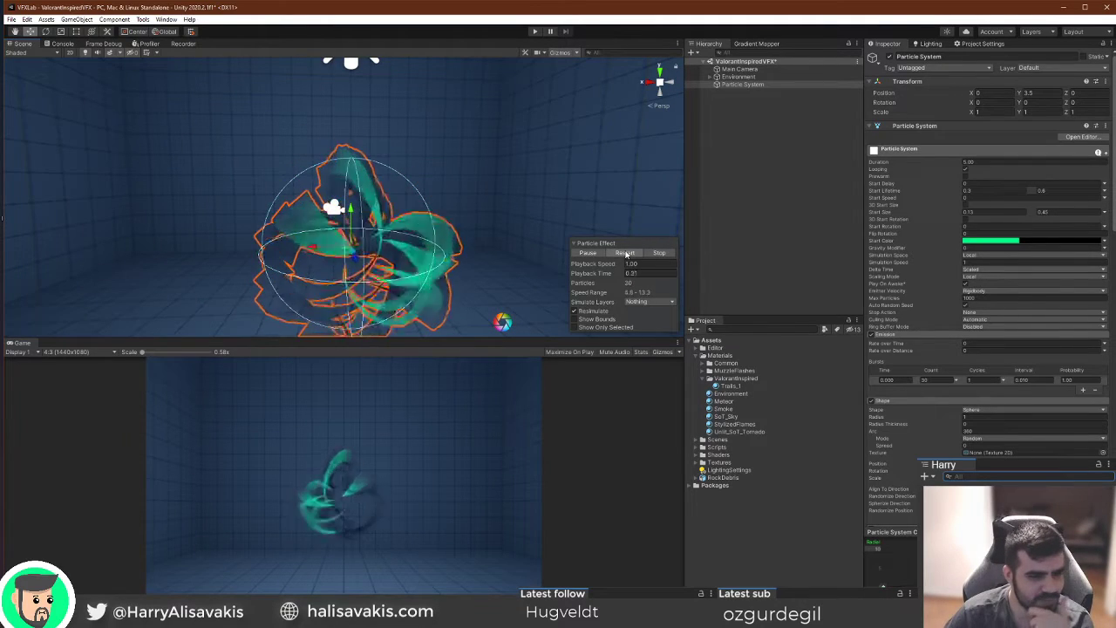
pyautogui.click(626, 253)
pyautogui.click(626, 254)
pyautogui.click(626, 253)
pyautogui.click(626, 254)
pyautogui.click(626, 254)
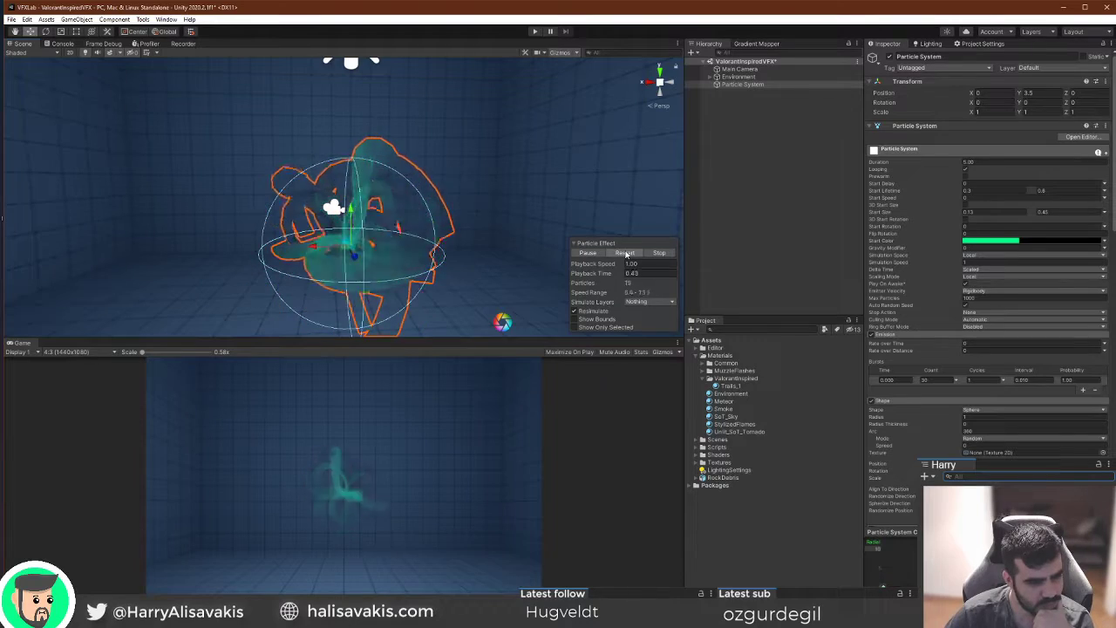
pyautogui.click(626, 253)
pyautogui.click(626, 254)
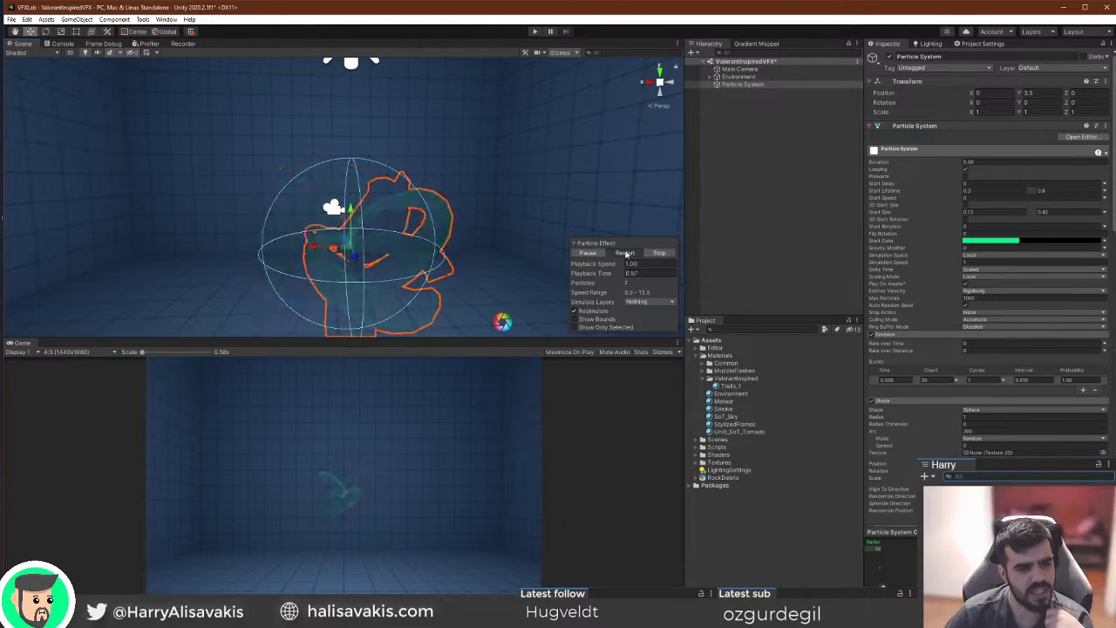
pyautogui.click(627, 253)
pyautogui.click(626, 254)
pyautogui.click(626, 253)
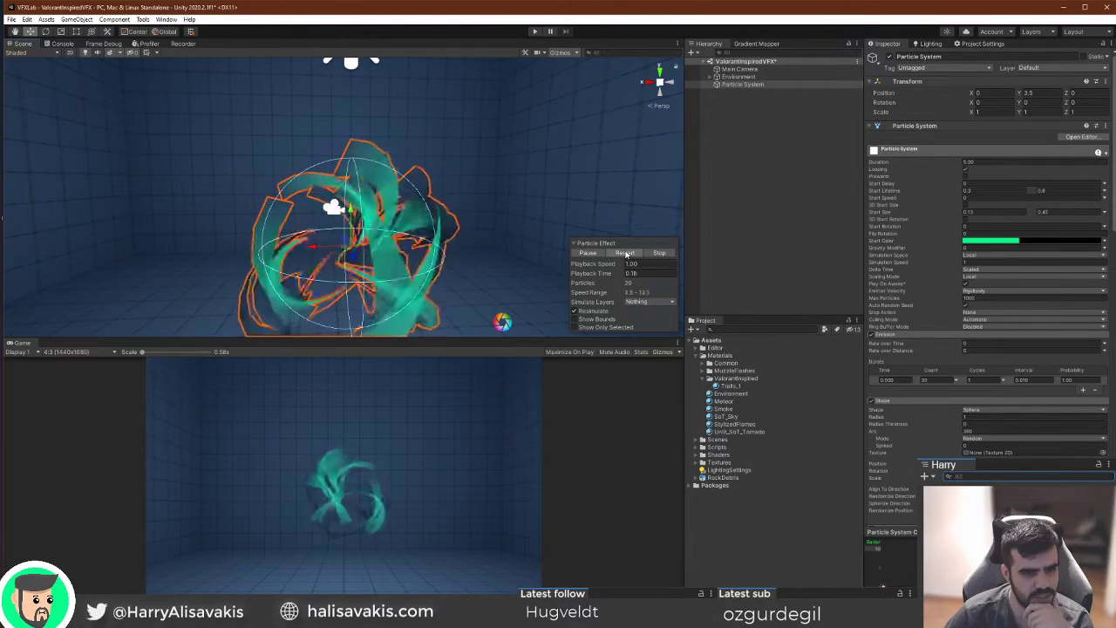
pyautogui.click(626, 254)
pyautogui.click(627, 254)
pyautogui.moveTo(602, 273)
pyautogui.mouseDown()
pyautogui.moveTo(576, 278)
pyautogui.moveTo(587, 276)
pyautogui.mouseUp()
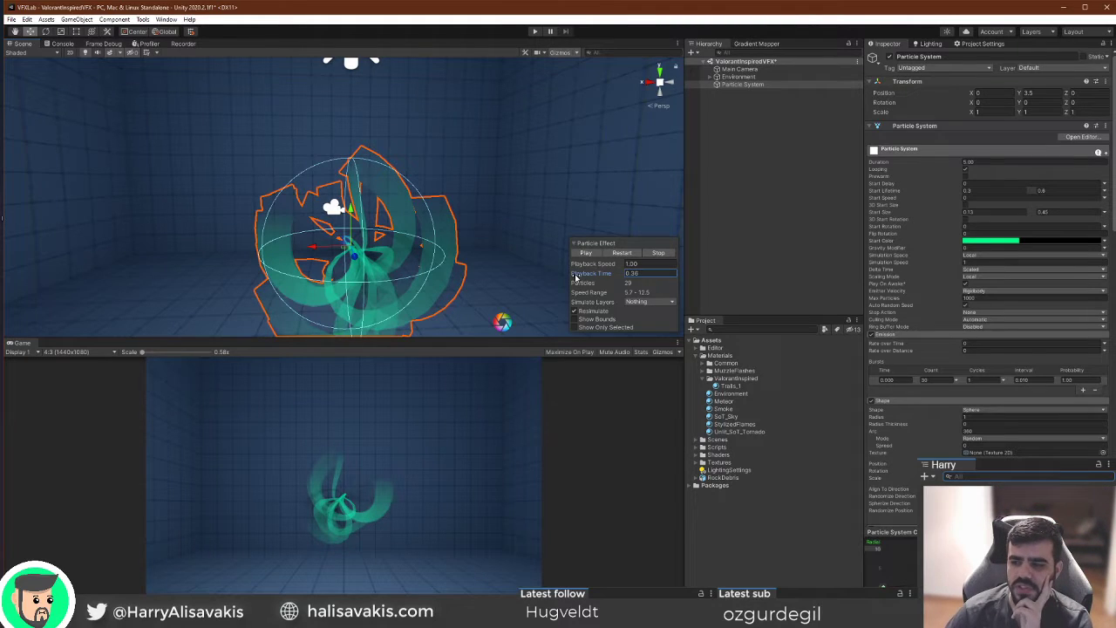
# Restart the burst a few more times and scrub the playback time to examine other random trail patterns mid-burst.
pyautogui.click(619, 253)
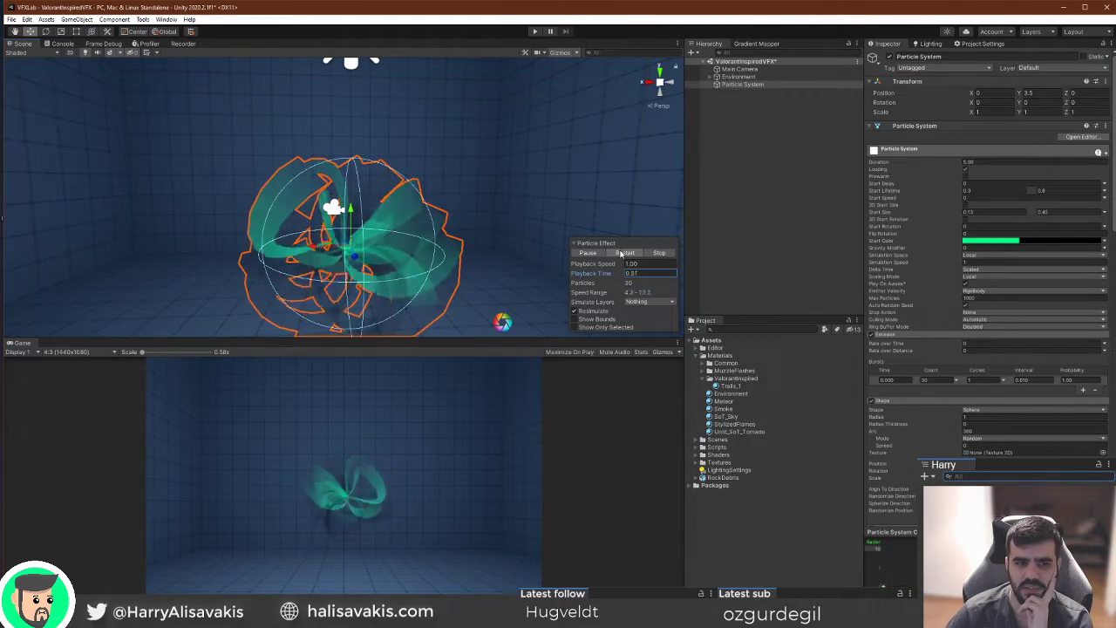
pyautogui.click(623, 254)
pyautogui.click(622, 254)
pyautogui.moveTo(604, 272); pyautogui.dragTo(576, 276)
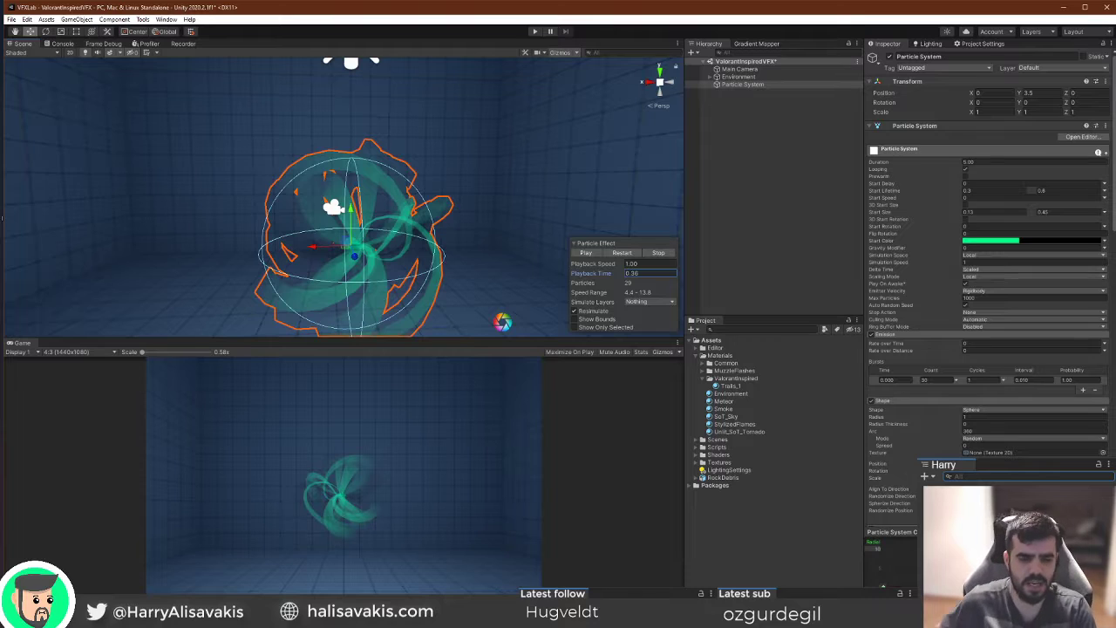
pyautogui.keyDown('alt'); pyautogui.moveTo(349, 235); pyautogui.dragTo(560, 236); pyautogui.keyUp('alt')
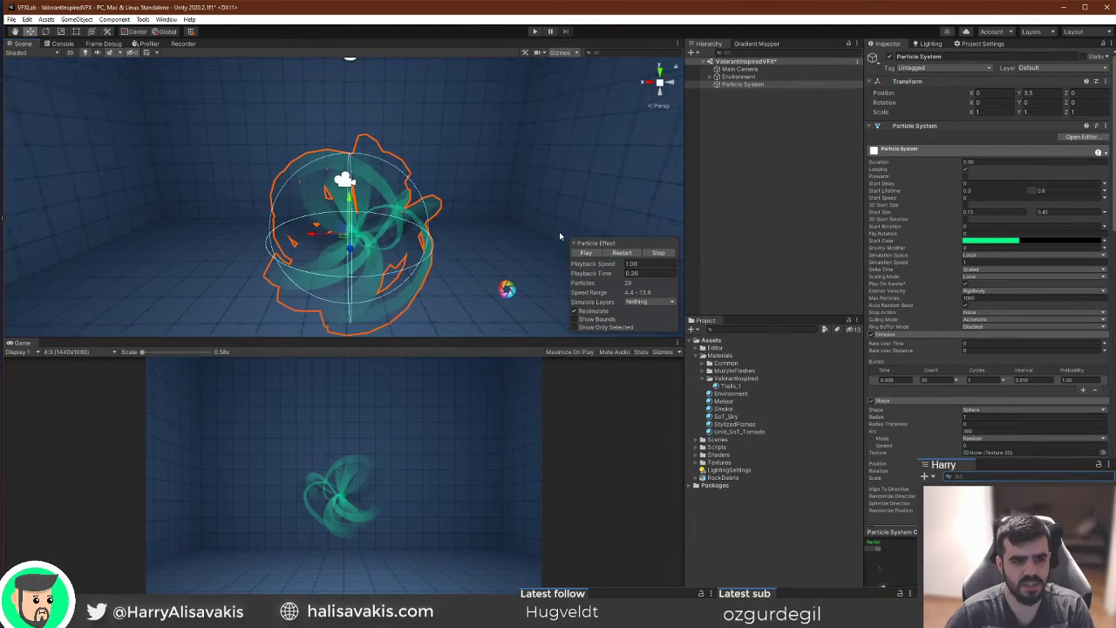
pyautogui.click(621, 253)
pyautogui.click(623, 253)
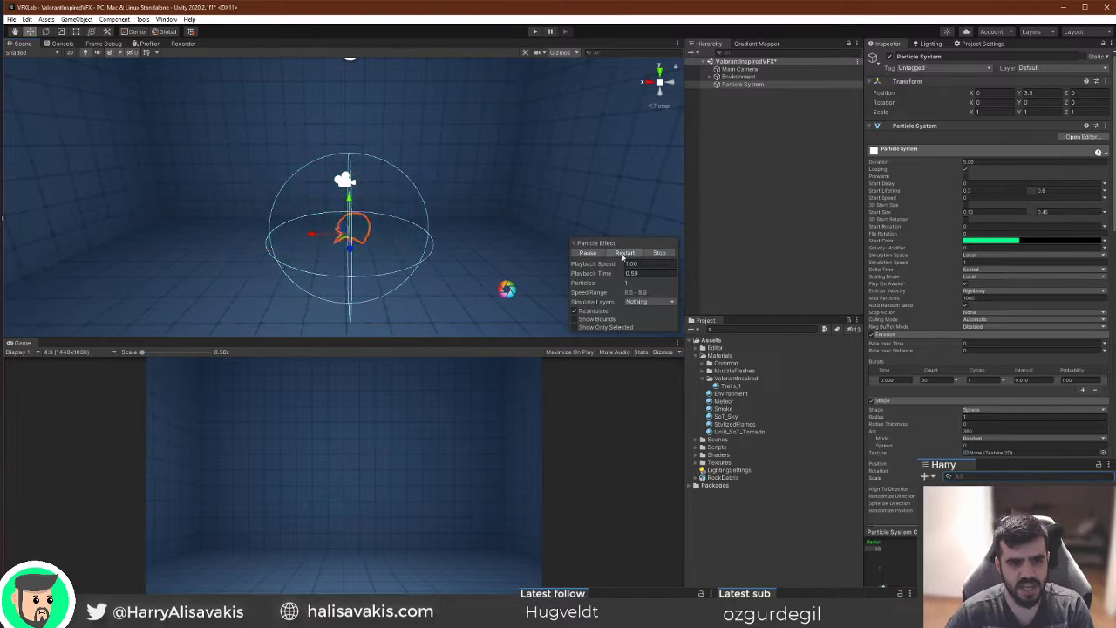
pyautogui.click(623, 256)
pyautogui.moveTo(610, 273); pyautogui.dragTo(607, 272)
# Scrub the burst to 0.36 and examine the frozen trails from several angles and distances.
pyautogui.keyDown('alt'); pyautogui.moveTo(410, 227); pyautogui.dragTo(401, 255); pyautogui.keyUp('alt')
pyautogui.scroll(-4, 406, 240)
pyautogui.scroll(4, 400, 254)
pyautogui.scroll(-3, 401, 255)
pyautogui.moveTo(606, 279); pyautogui.dragTo(575, 285)
pyautogui.scroll(-4, 388, 214)
pyautogui.scroll(3, 388, 215)
pyautogui.keyDown('alt'); pyautogui.moveTo(388, 218); pyautogui.dragTo(335, 251); pyautogui.keyUp('alt')
pyautogui.scroll(-3, 357, 244)
pyautogui.scroll(2, 334, 251)
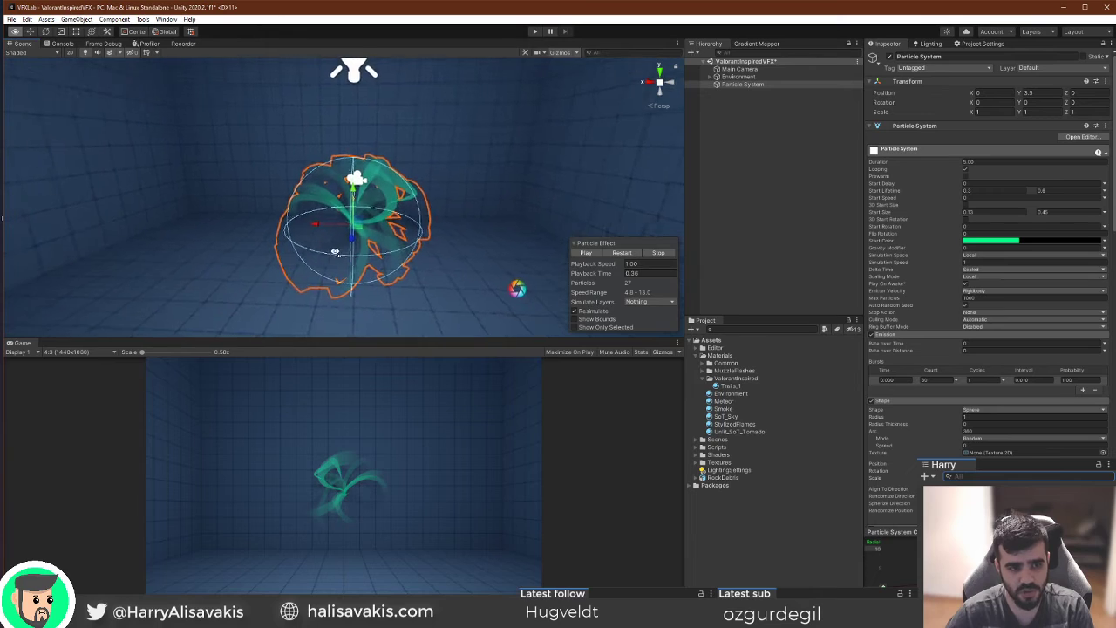
pyautogui.scroll(-2, 336, 255)
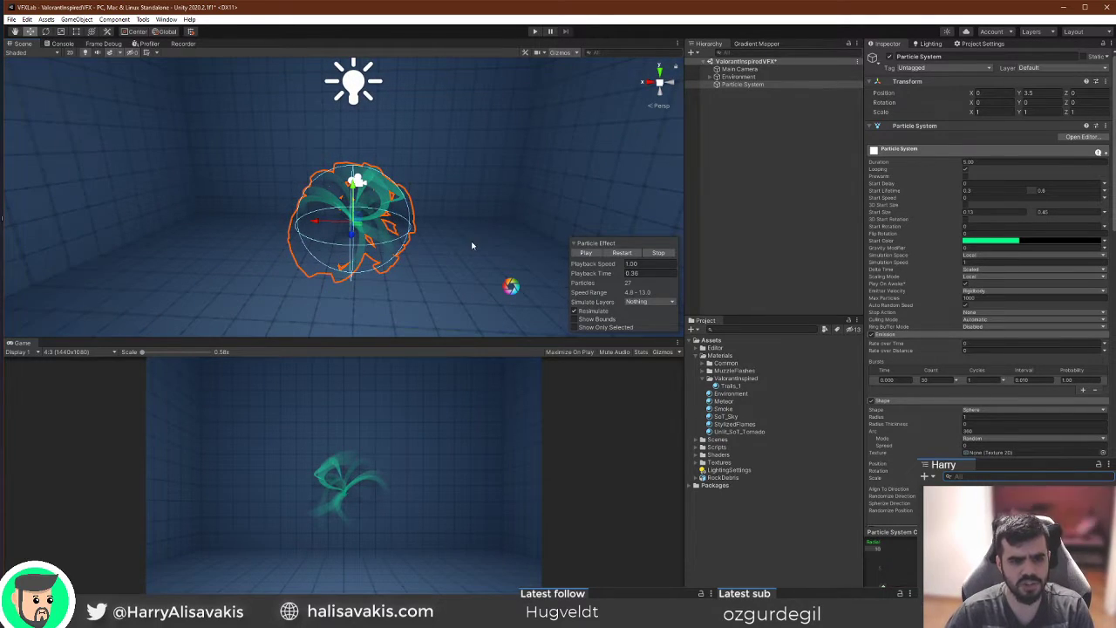
pyautogui.moveTo(444, 229)
pyautogui.keyDown('alt'); pyautogui.mouseDown()
pyautogui.moveTo(423, 227)
pyautogui.moveTo(471, 222)
pyautogui.moveTo(441, 220)
pyautogui.moveTo(466, 232)
pyautogui.moveTo(435, 214)
pyautogui.moveTo(445, 219)
pyautogui.mouseUp(); pyautogui.keyUp('alt')
# Replay the burst from the new angle and scrub back through it to check the overall trail motion.
pyautogui.click(624, 257)
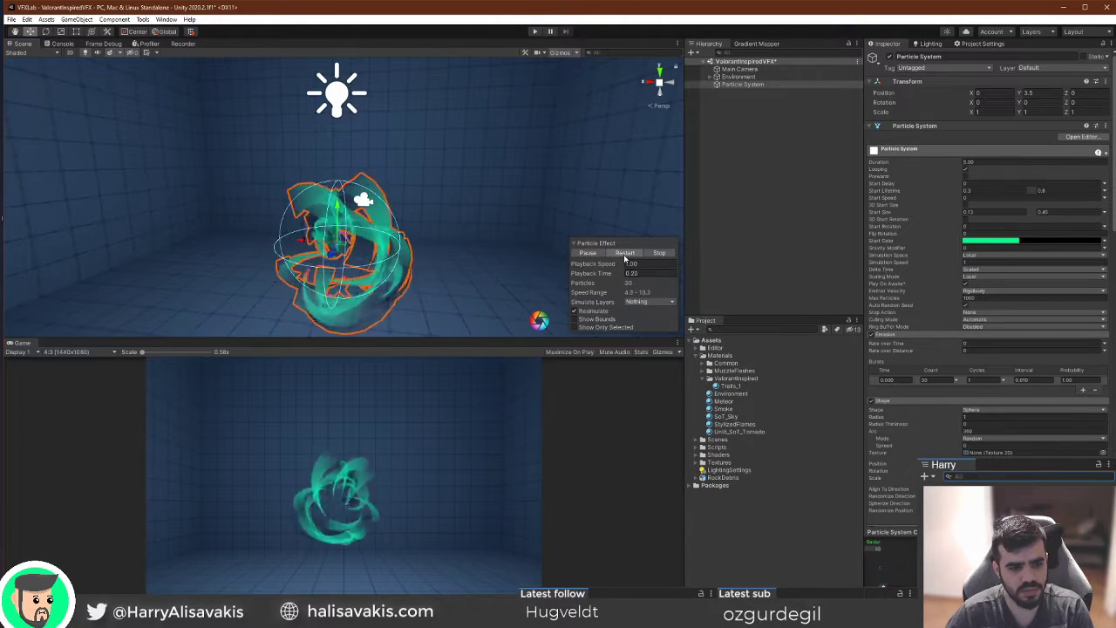
pyautogui.click(623, 257)
pyautogui.click(623, 256)
pyautogui.moveTo(612, 274); pyautogui.dragTo(505, 292)
pyautogui.click(624, 256)
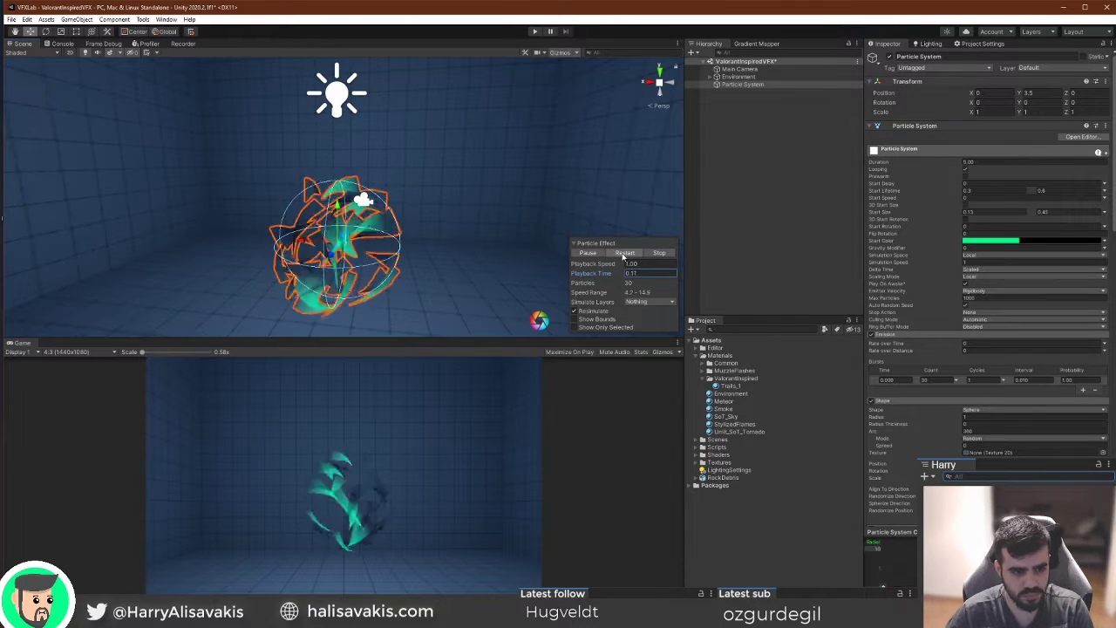
pyautogui.click(624, 256)
pyautogui.click(623, 257)
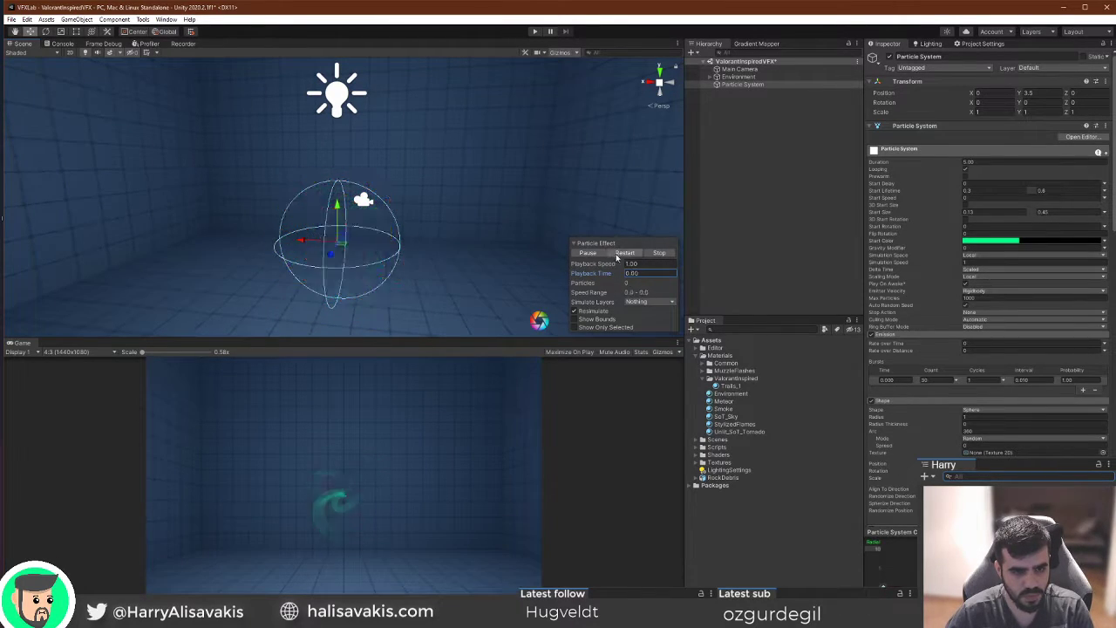
# Scrub the burst's playback time, restart it several times, and scrub to 0.34 to examine the frozen trails.
pyautogui.moveTo(613, 273); pyautogui.dragTo(595, 274)
pyautogui.moveTo(942, 567); pyautogui.dragTo(949, 581)
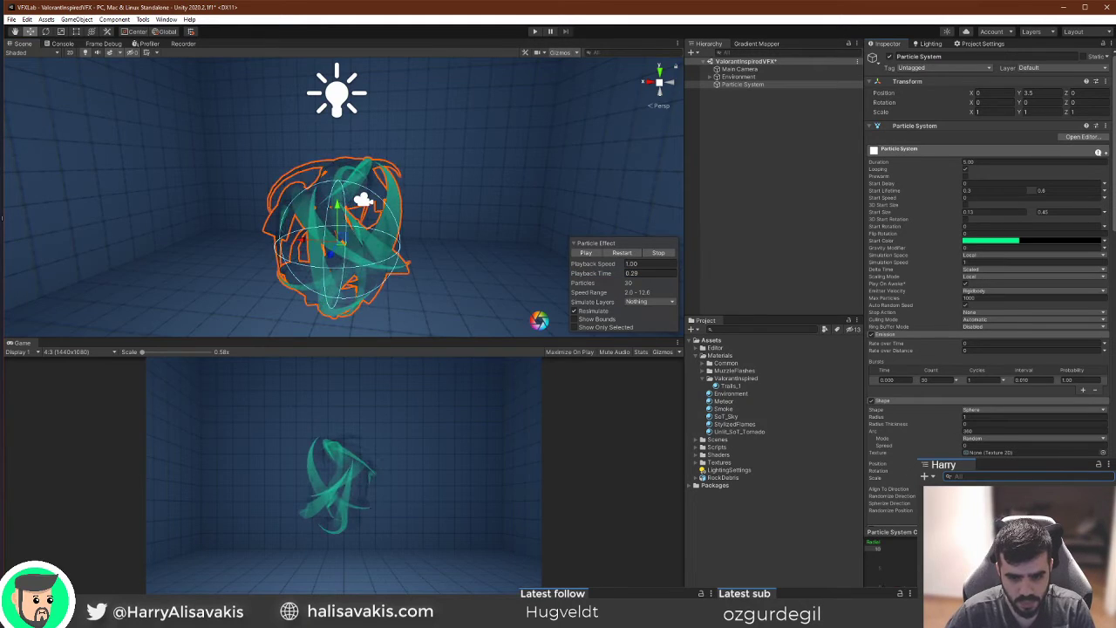
pyautogui.click(619, 253)
pyautogui.click(618, 253)
pyautogui.click(616, 253)
pyautogui.click(616, 253)
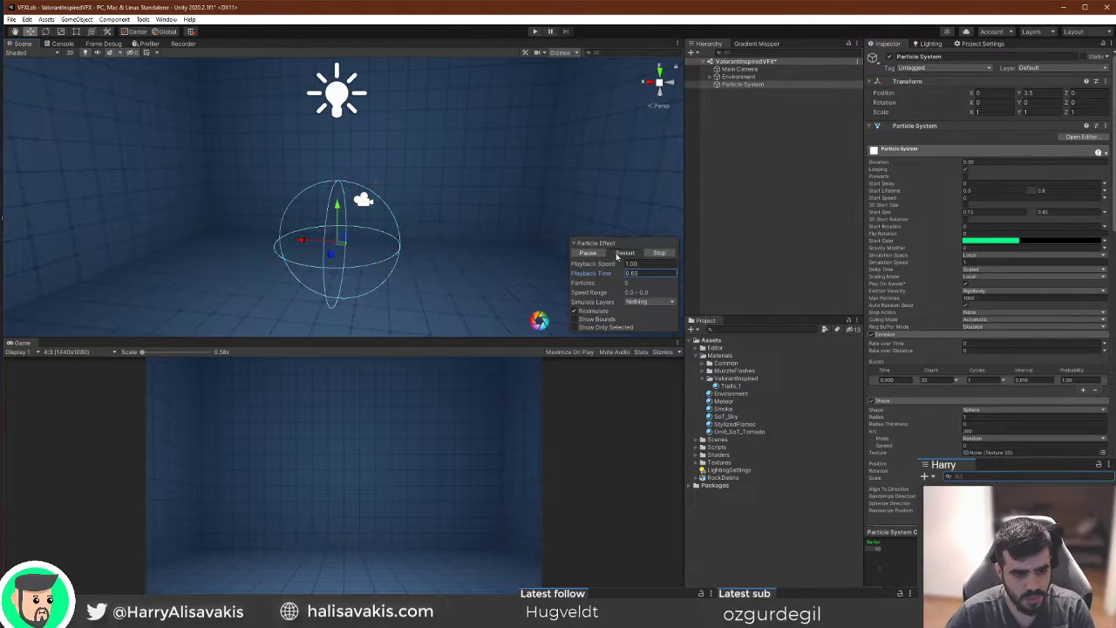
pyautogui.click(615, 253)
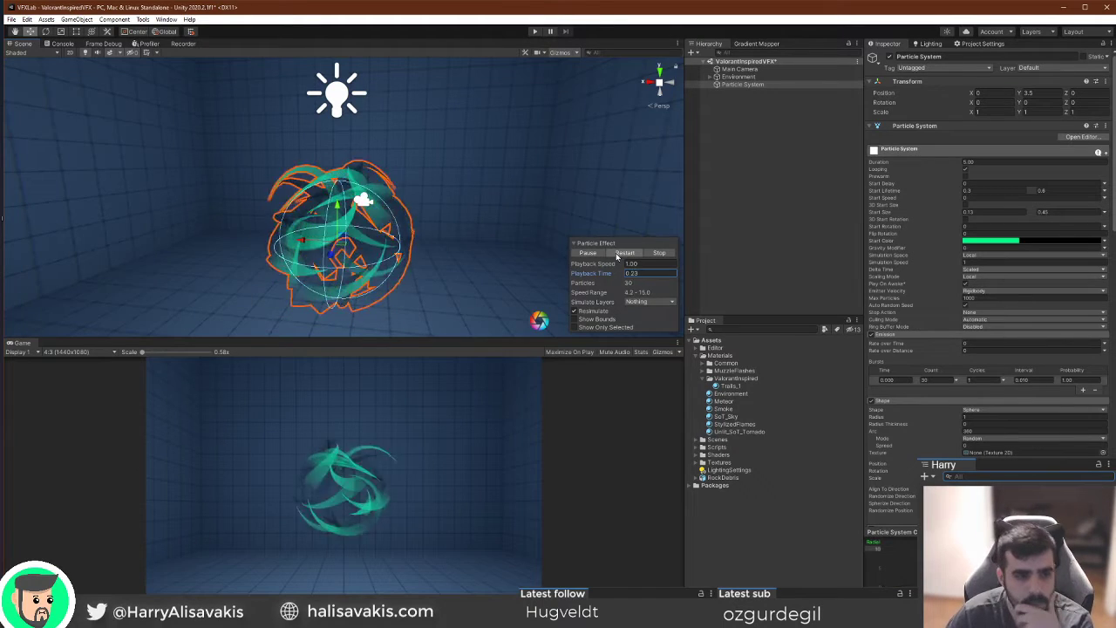
pyautogui.click(616, 253)
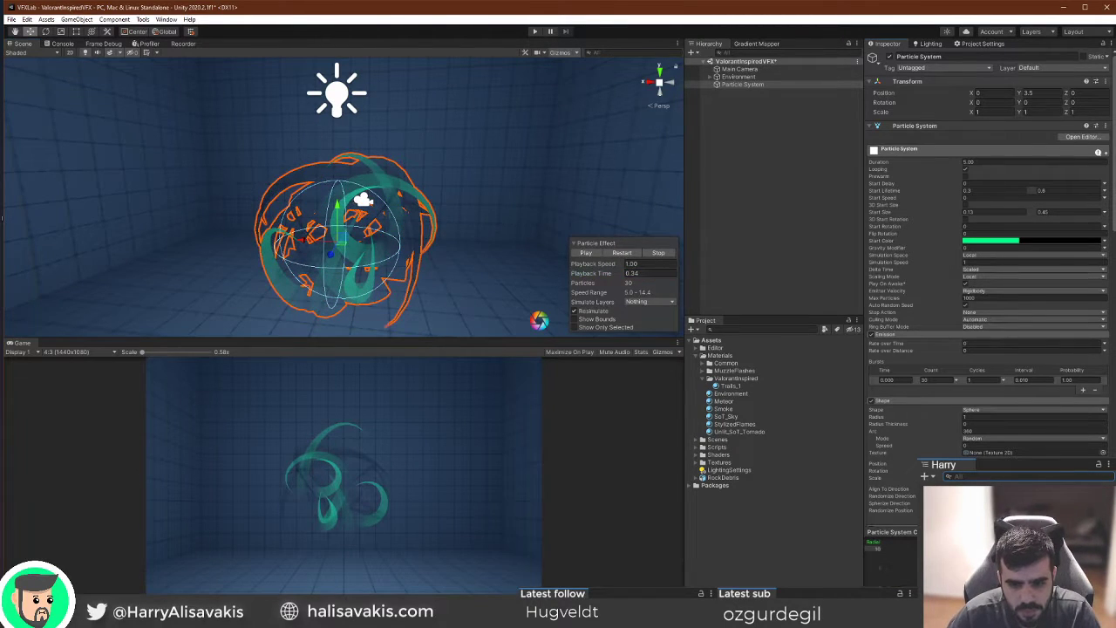
pyautogui.moveTo(994, 558); pyautogui.dragTo(994, 567)
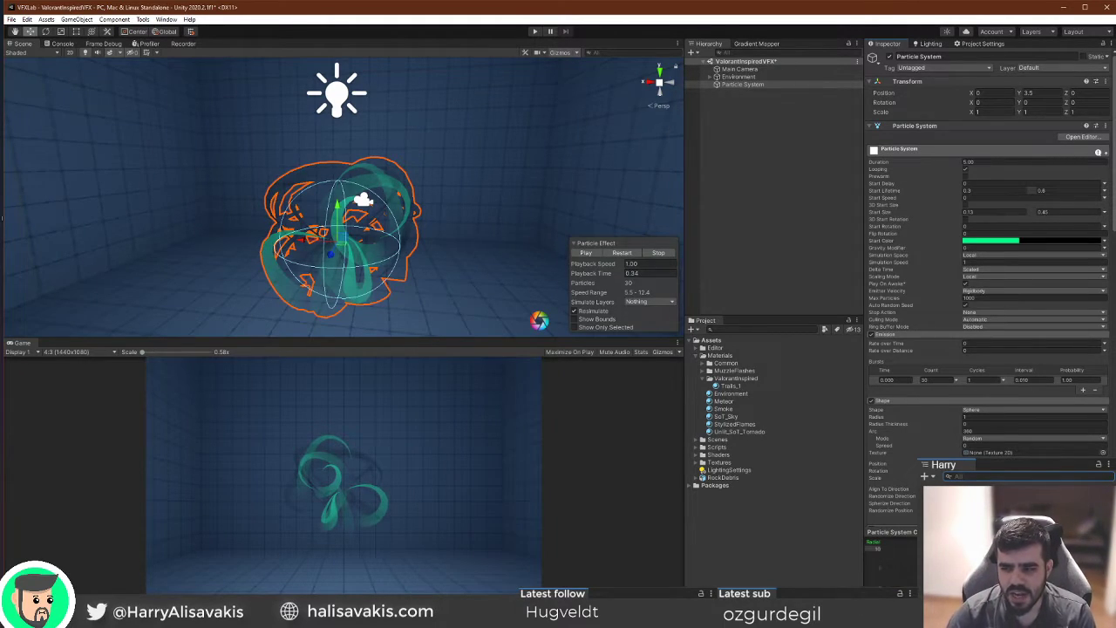
# Replay the burst repeatedly from farther back and scrub the playback time to 0.35.
pyautogui.moveTo(442, 249); pyautogui.dragTo(493, 222, button='right')
pyautogui.press('s')
pyautogui.click(622, 253)
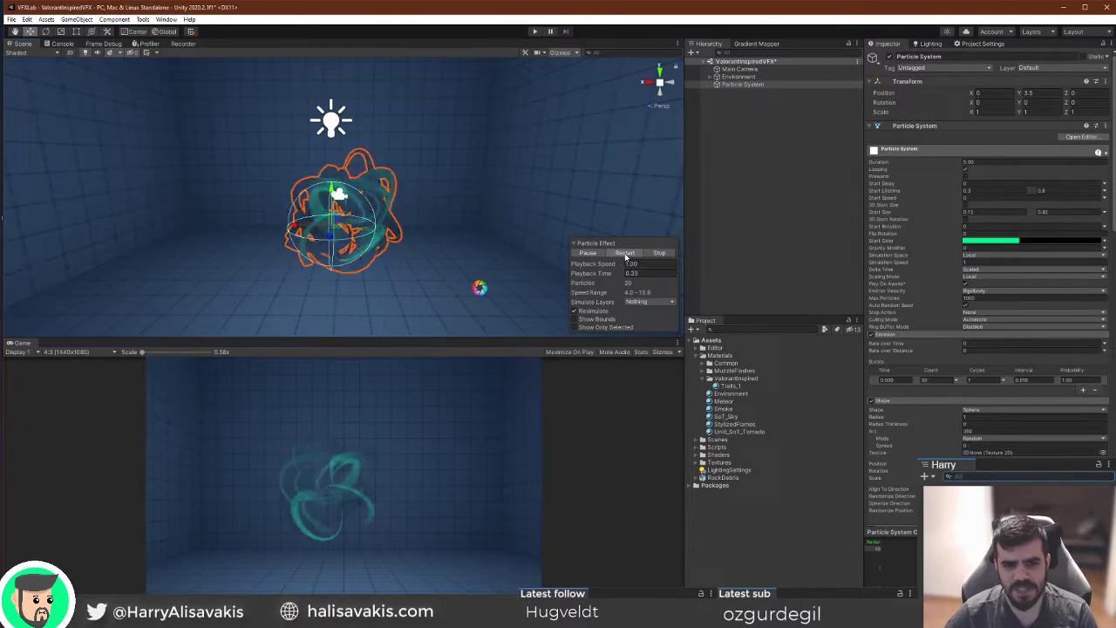
pyautogui.click(624, 255)
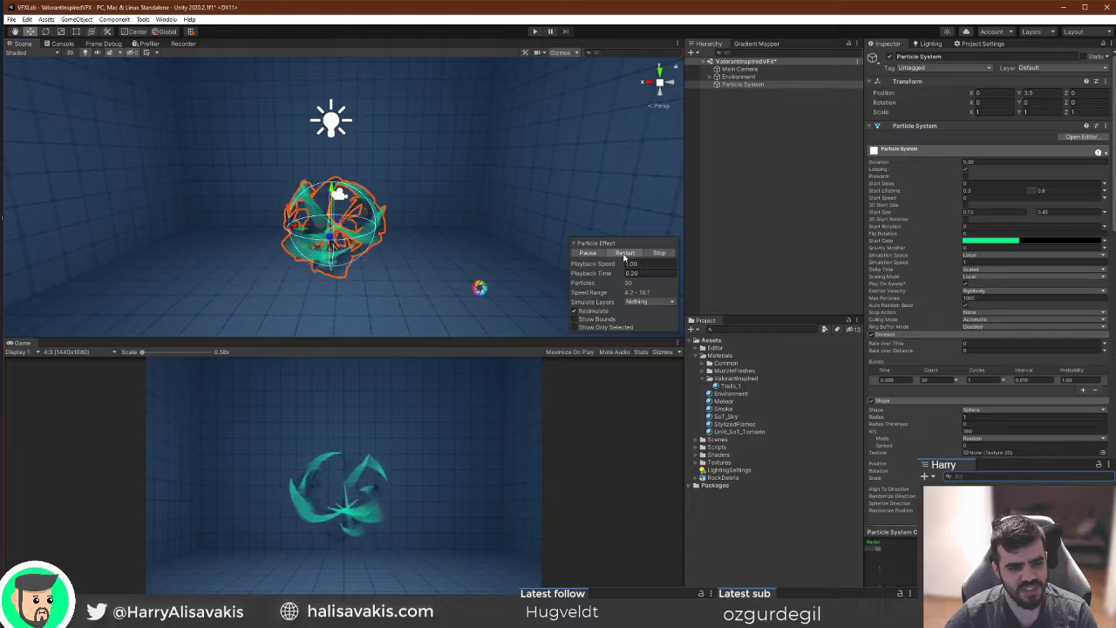
pyautogui.click(624, 255)
pyautogui.click(624, 256)
pyautogui.click(624, 254)
pyautogui.click(624, 256)
pyautogui.click(624, 255)
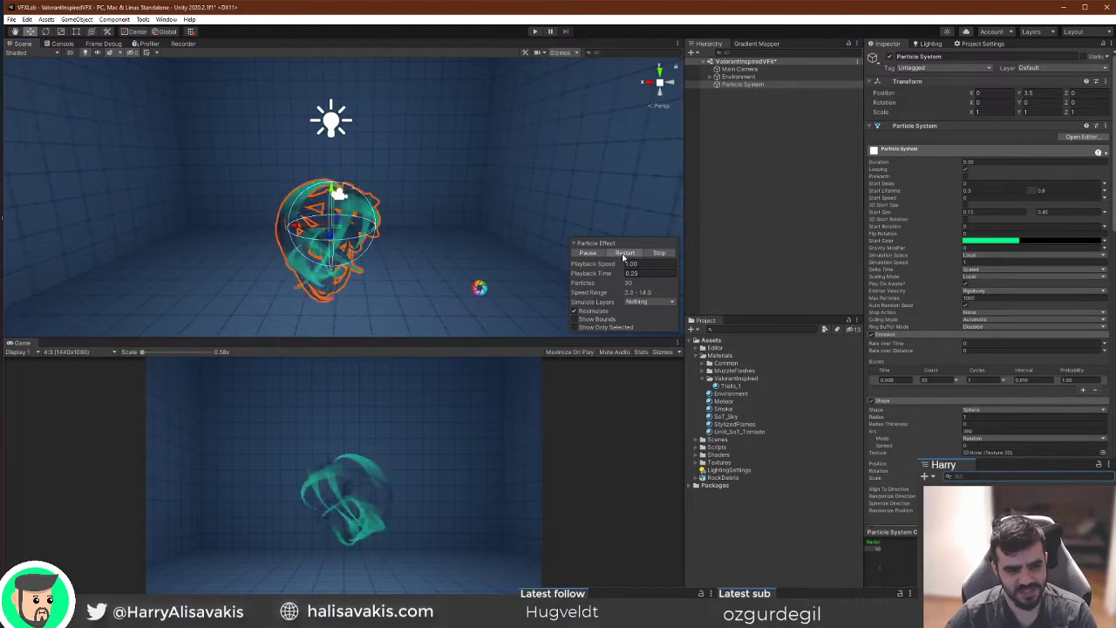
pyautogui.click(623, 254)
pyautogui.click(620, 256)
pyautogui.moveTo(606, 273)
pyautogui.mouseDown()
pyautogui.moveTo(570, 273)
pyautogui.moveTo(601, 272)
pyautogui.mouseUp()
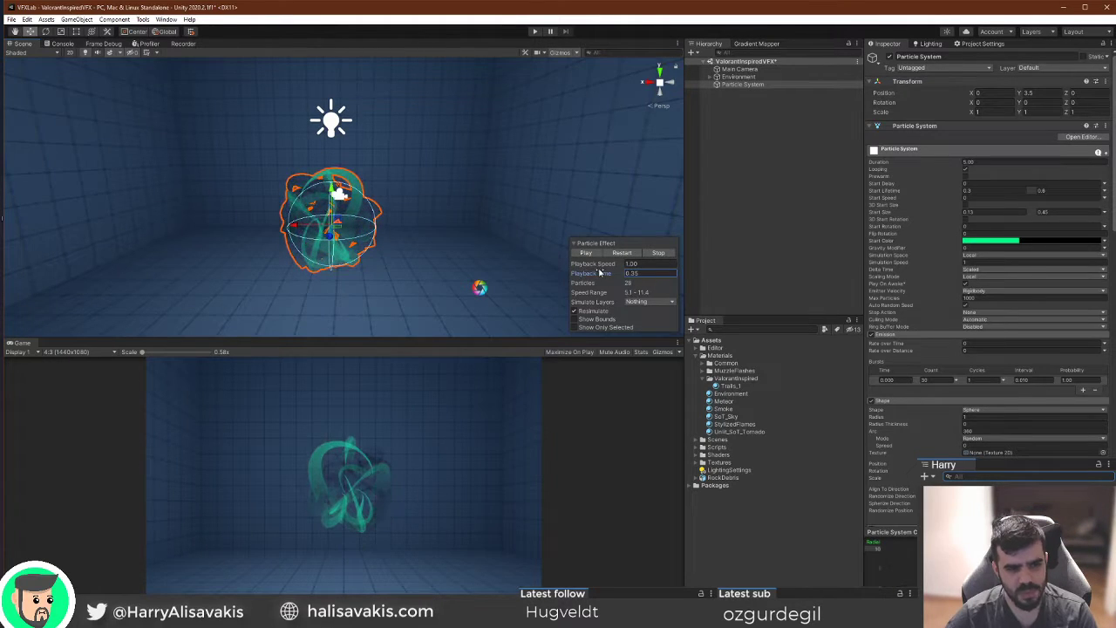
# Examine the trails frozen at 0.35 from different angles and distances, and replay the burst from a closer view.
pyautogui.keyDown('alt'); pyautogui.moveTo(421, 229); pyautogui.dragTo(623, 227); pyautogui.keyUp('alt')
pyautogui.scroll(5, 622, 226)
pyautogui.scroll(-5, 619, 229)
pyautogui.moveTo(558, 244); pyautogui.dragTo(420, 224, button='right')
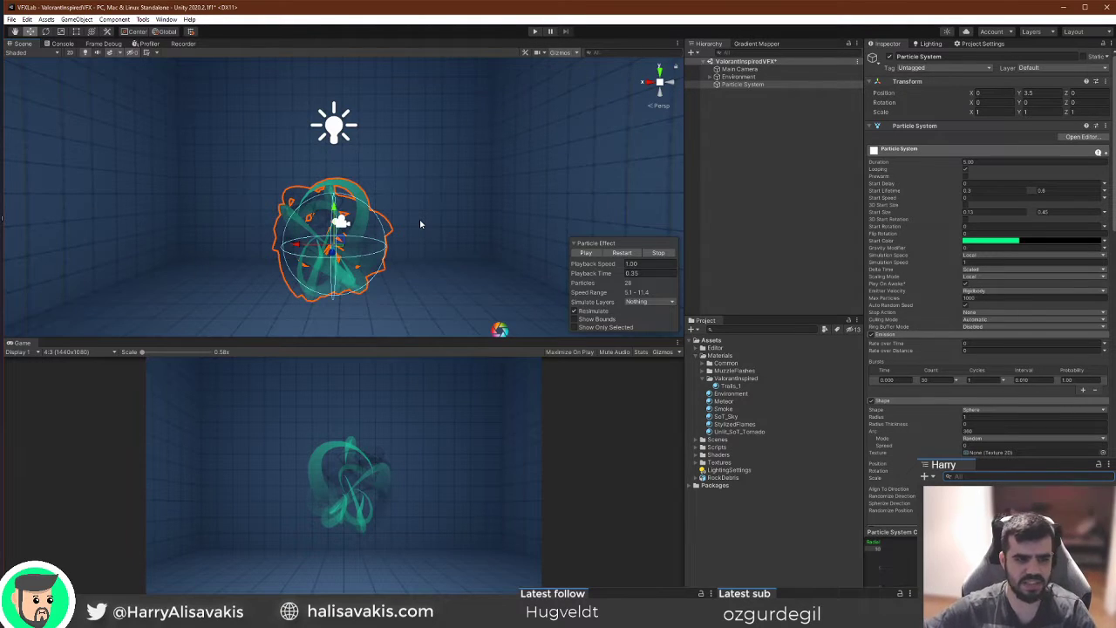
pyautogui.moveTo(420, 224); pyautogui.dragTo(488, 248, button='right')
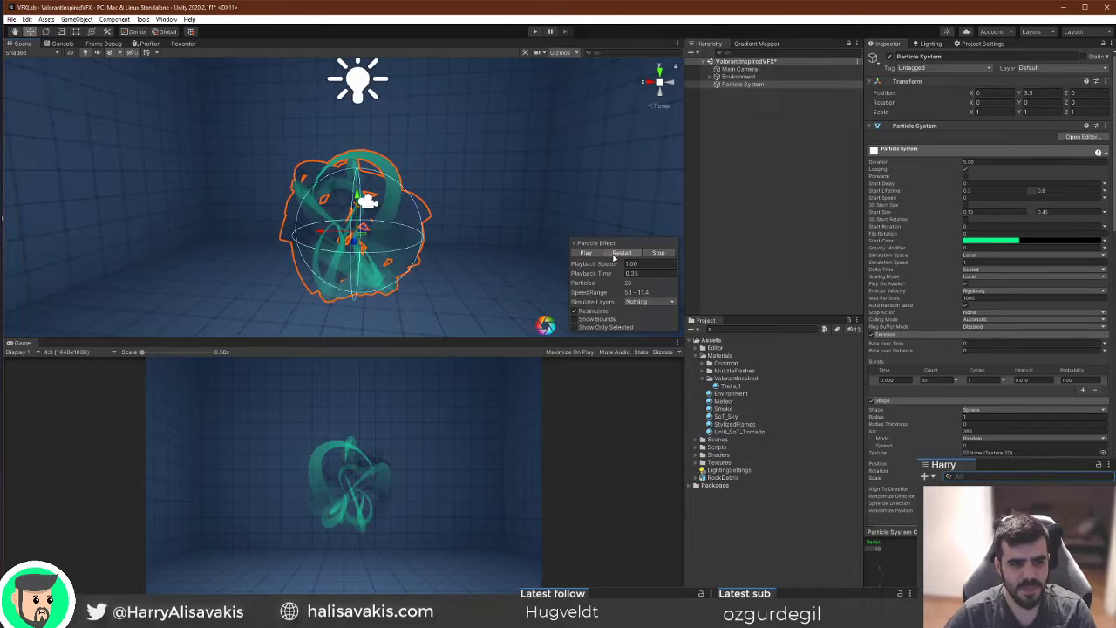
pyautogui.click(621, 253)
pyautogui.click(618, 255)
pyautogui.click(619, 255)
pyautogui.click(618, 256)
pyautogui.click(618, 256)
# Try a muted pink band before the green in the particles' start color gradient and replay the burst to judge it.
pyautogui.click(1044, 241)
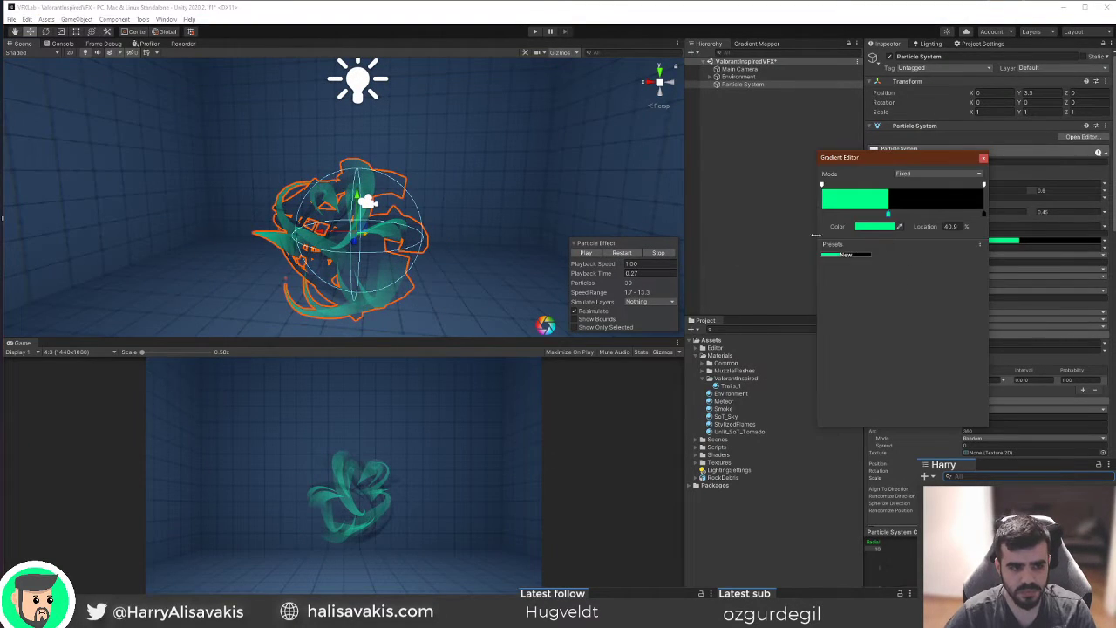
pyautogui.moveTo(889, 215)
pyautogui.mouseDown()
pyautogui.moveTo(869, 214)
pyautogui.moveTo(907, 221)
pyautogui.mouseUp()
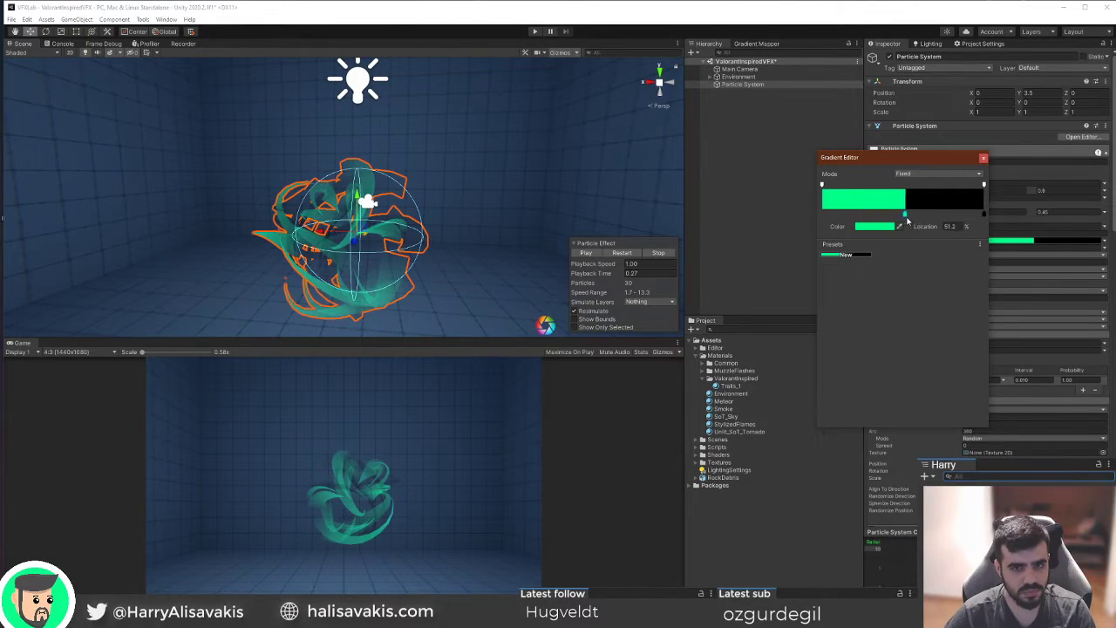
pyautogui.click(861, 231)
pyautogui.moveTo(917, 302); pyautogui.dragTo(998, 350)
pyautogui.click(622, 254)
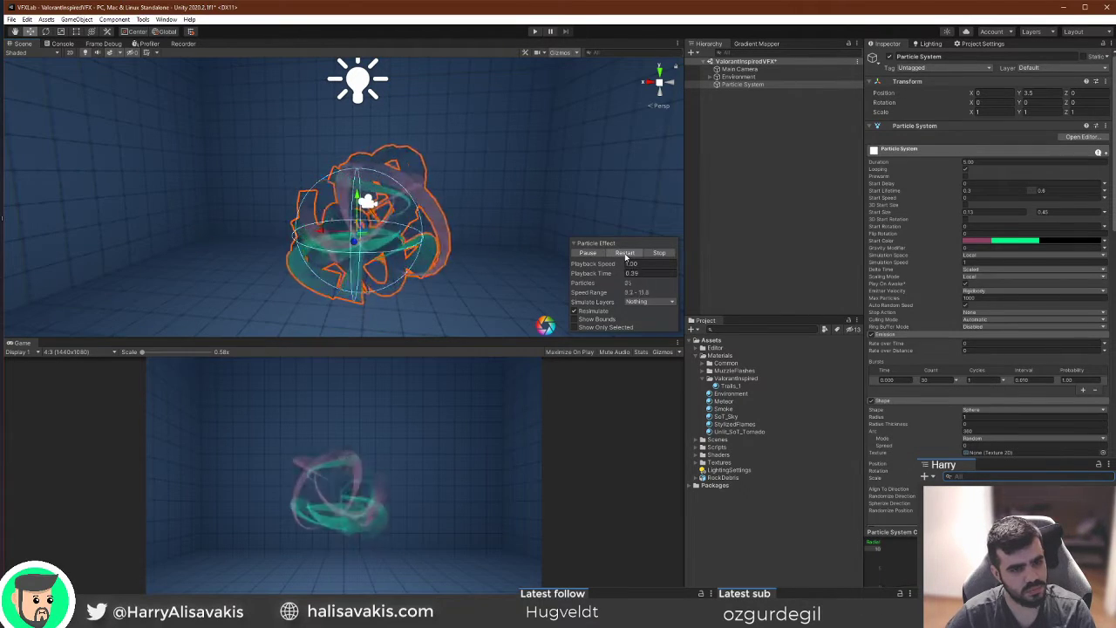
pyautogui.click(624, 254)
pyautogui.click(625, 254)
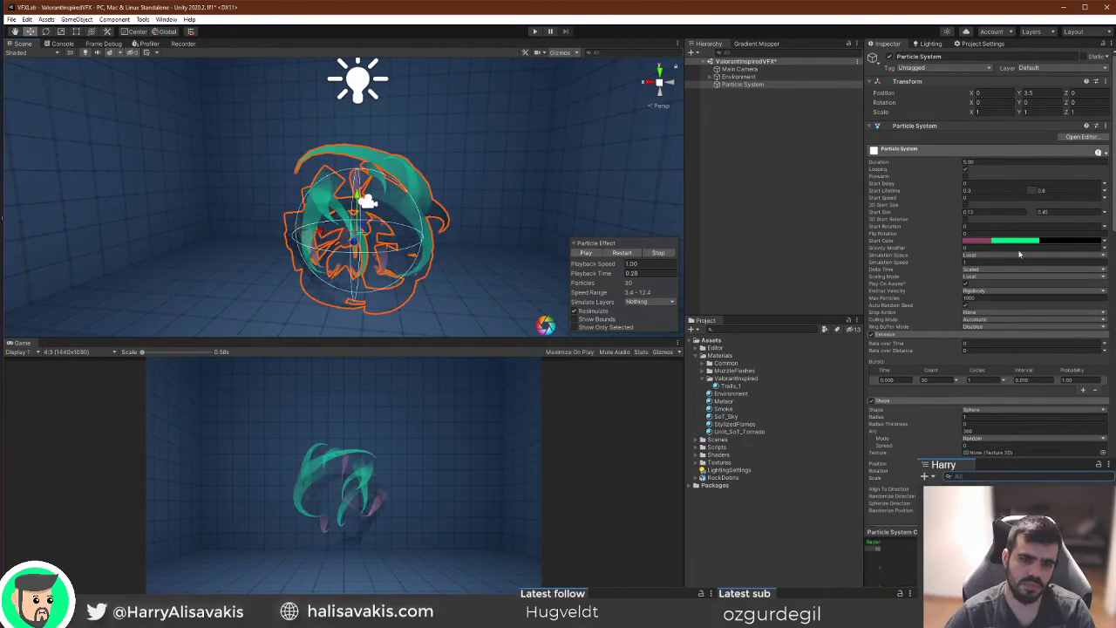
# Remove the pink band from the start color gradient and set the green key's location to 39.7%.
pyautogui.click(1011, 245)
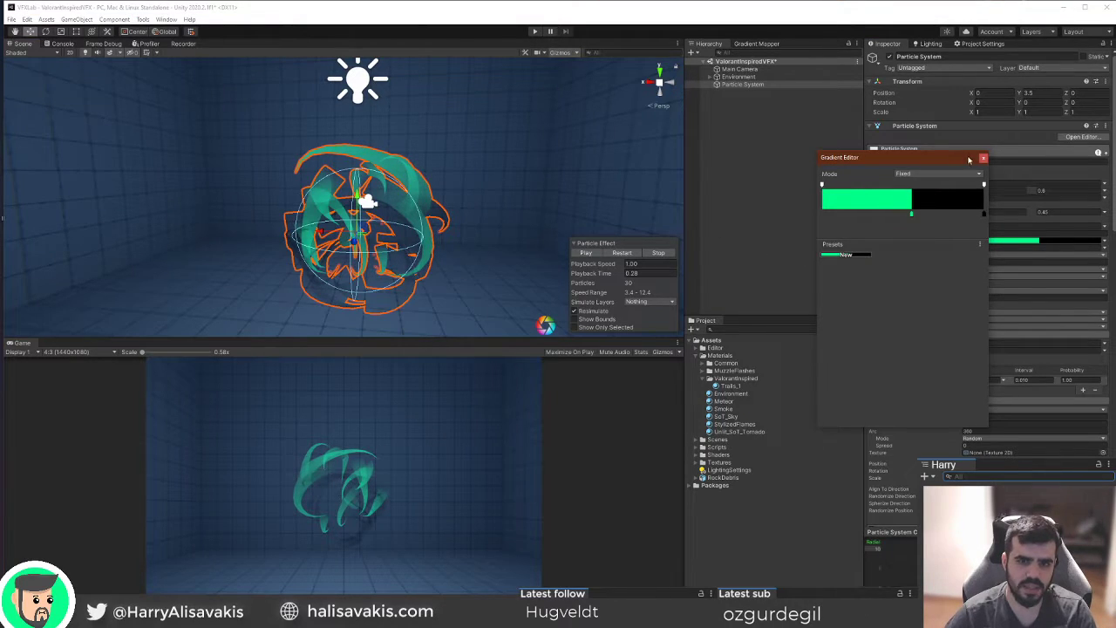
pyautogui.moveTo(912, 217); pyautogui.dragTo(888, 215)
pyautogui.click(625, 253)
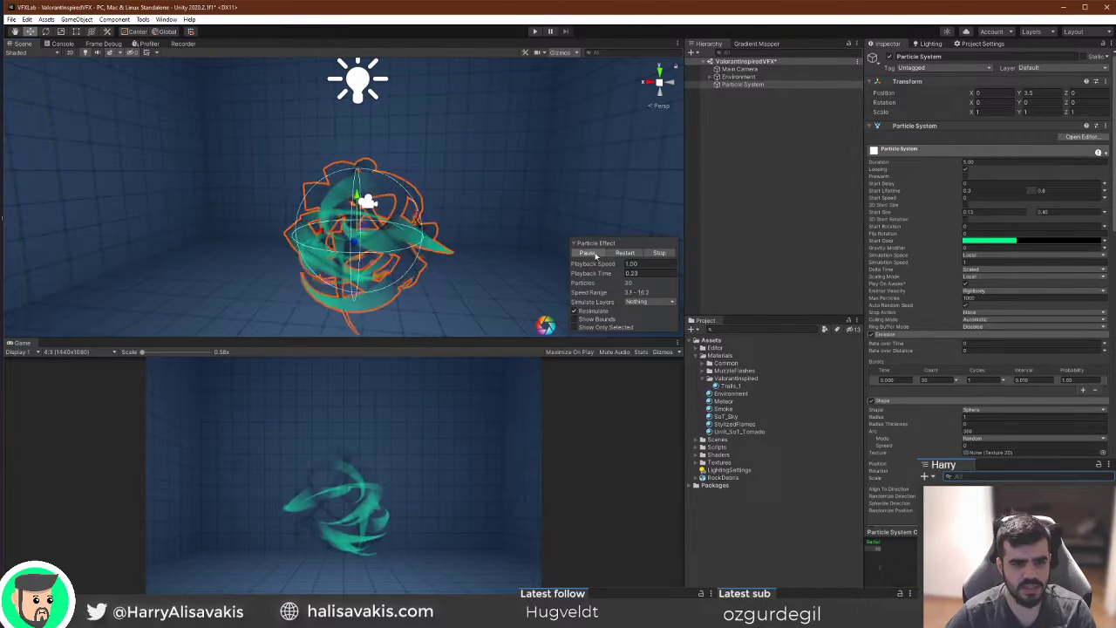
pyautogui.click(1011, 243)
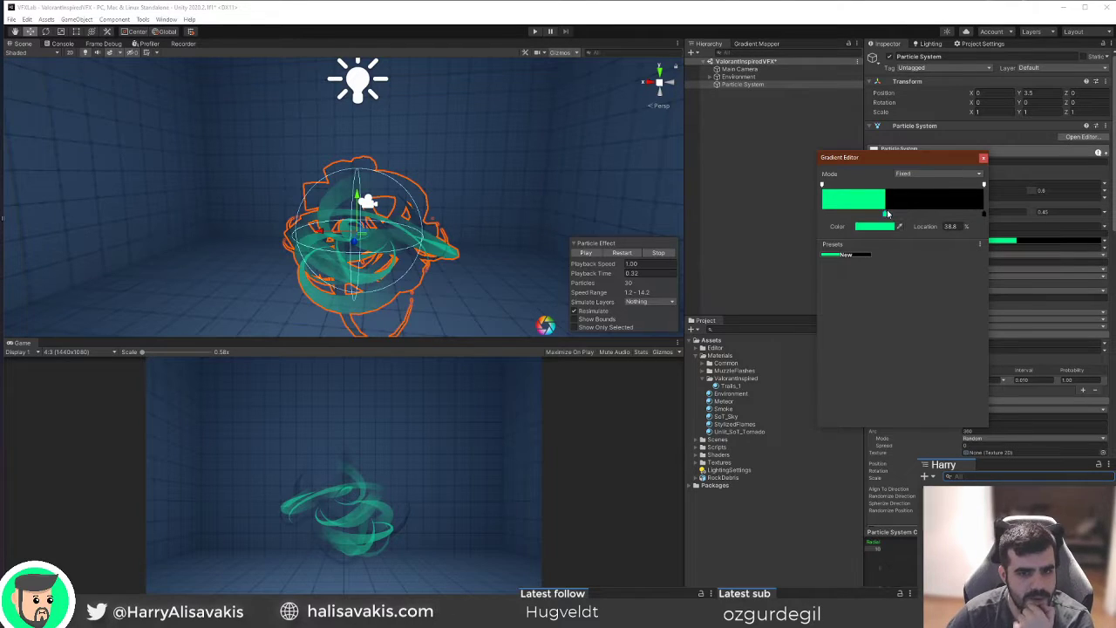
pyautogui.moveTo(885, 215)
pyautogui.mouseDown()
pyautogui.moveTo(916, 216)
pyautogui.moveTo(887, 223)
pyautogui.moveTo(887, 234)
pyautogui.moveTo(887, 224)
pyautogui.mouseUp()
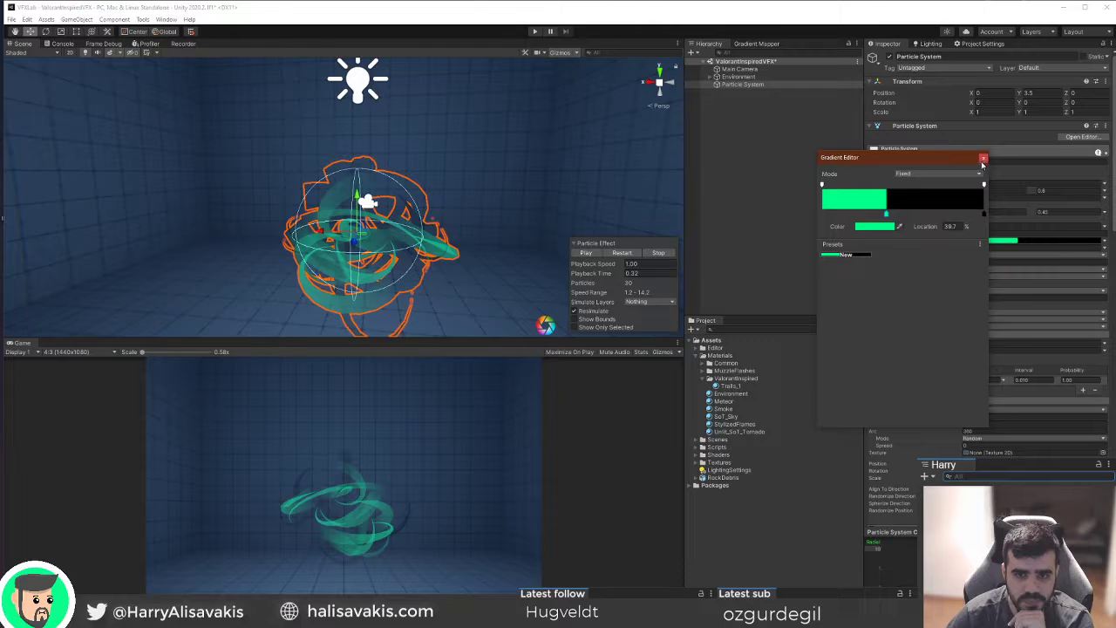
# Replay the burst several times to judge the adjusted green and black balance up close and from a distance.
pyautogui.click(622, 253)
pyautogui.click(626, 256)
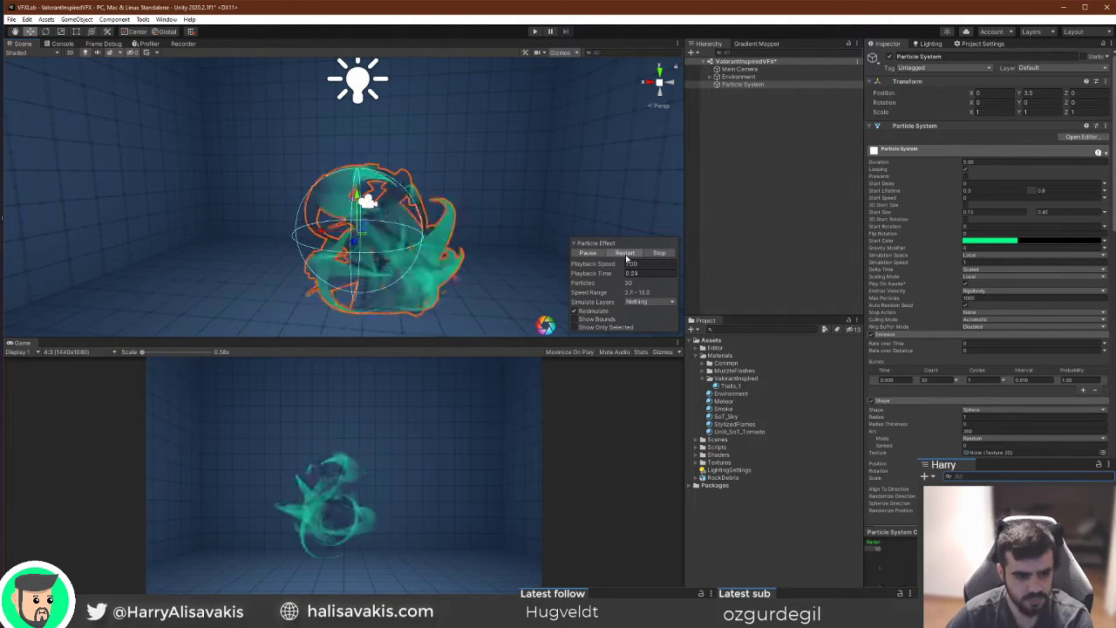
pyautogui.click(626, 257)
pyautogui.click(626, 256)
pyautogui.click(595, 256)
pyautogui.moveTo(428, 274)
pyautogui.keyDown('alt'); pyautogui.mouseDown()
pyautogui.moveTo(463, 269)
pyautogui.moveTo(425, 277)
pyautogui.mouseUp(); pyautogui.keyUp('alt')
pyautogui.scroll(5, 458, 259)
pyautogui.scroll(-6, 469, 266)
# Restart the burst and scrub the playback time to 0.45 to inspect the fading trails.
pyautogui.click(612, 252)
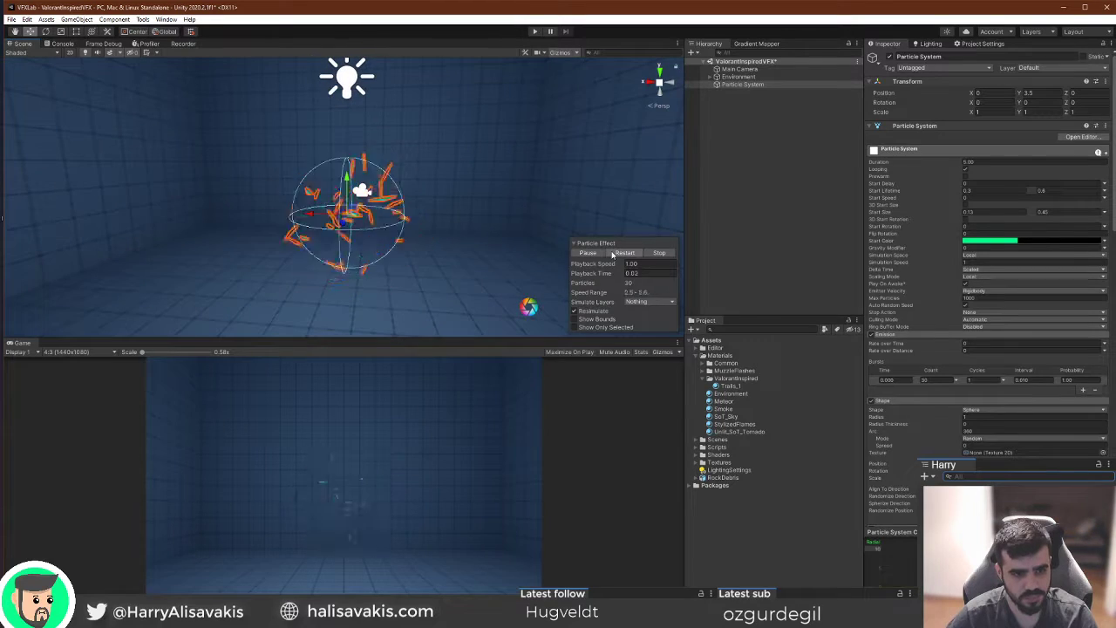
pyautogui.click(611, 252)
pyautogui.click(626, 253)
pyautogui.click(613, 276)
pyautogui.moveTo(678, 286); pyautogui.dragTo(649, 294)
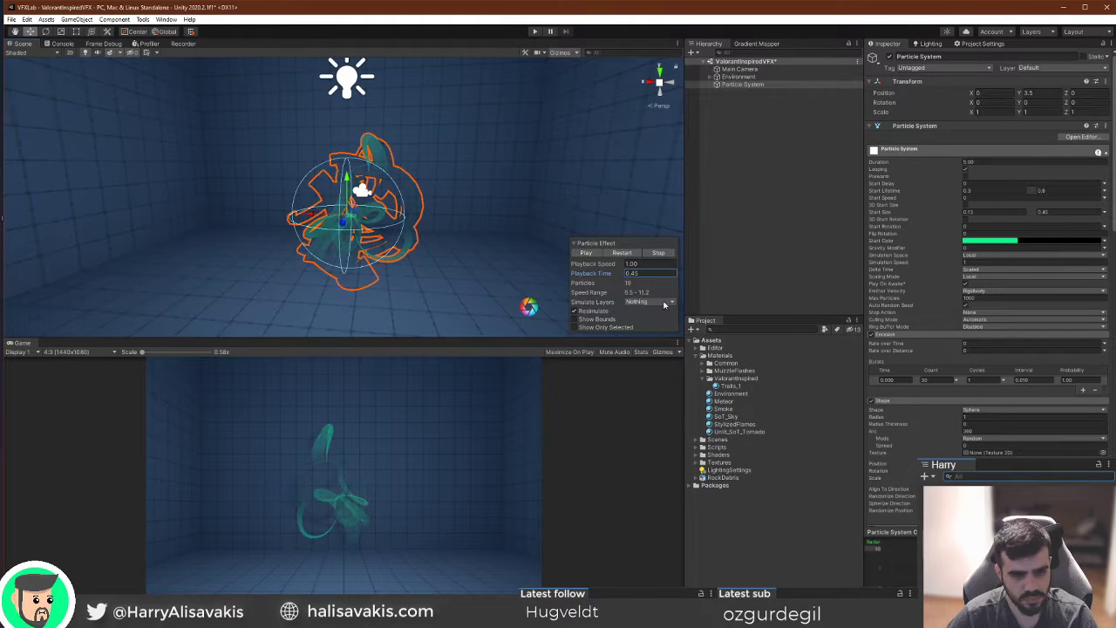
pyautogui.moveTo(994, 571); pyautogui.dragTo(998, 562)
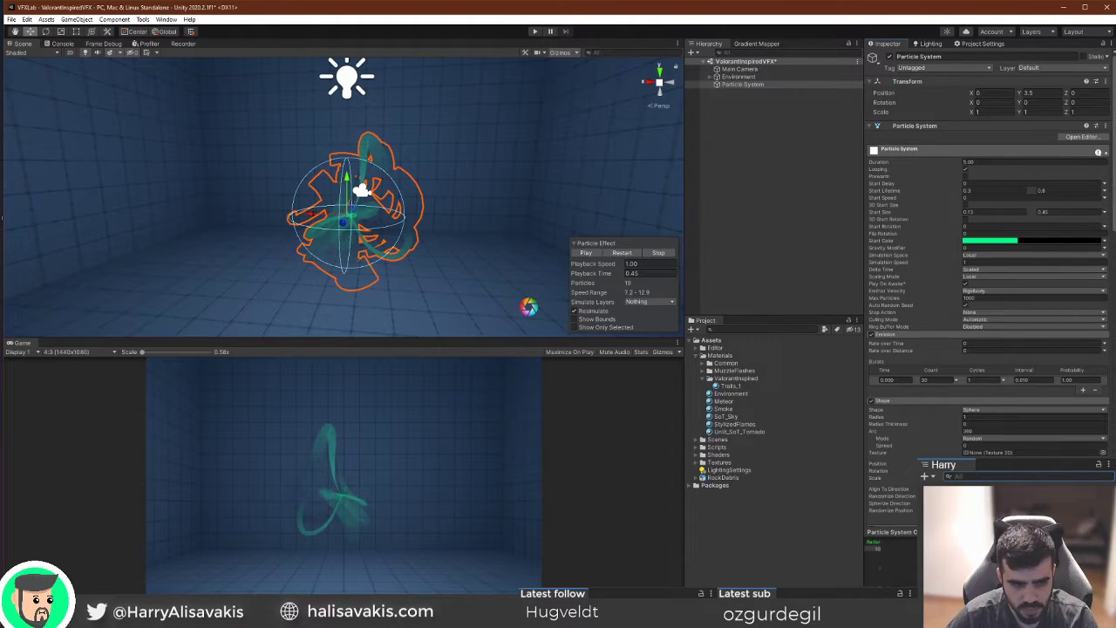
# Replay the burst repeatedly to judge its duration and trail shapes, pausing it mid-burst at 0.35.
pyautogui.click(627, 253)
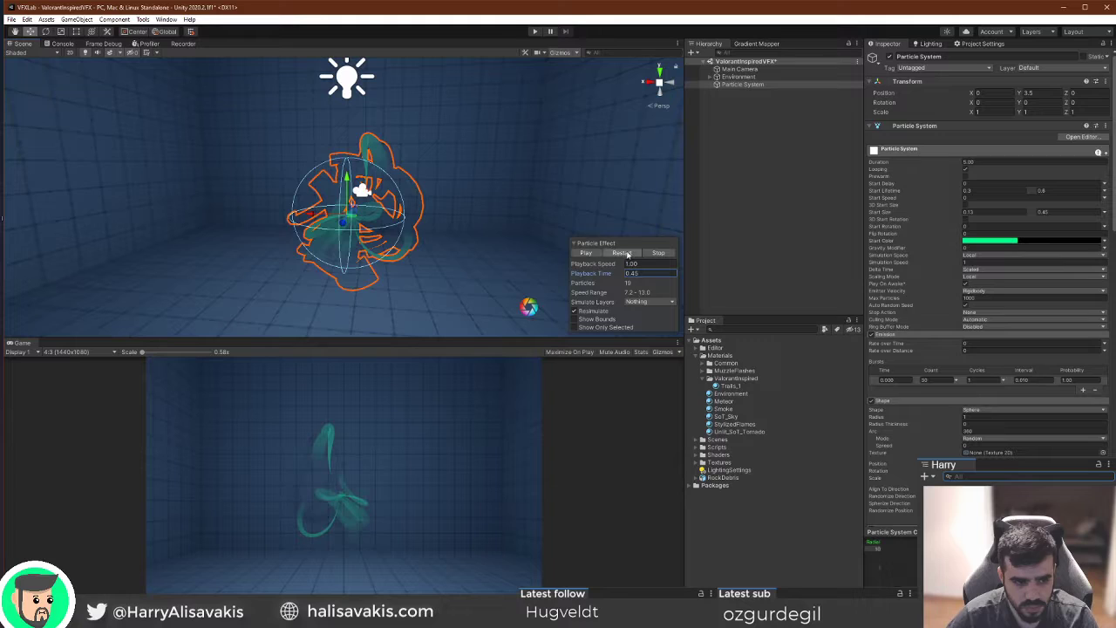
pyautogui.click(625, 253)
pyautogui.click(626, 253)
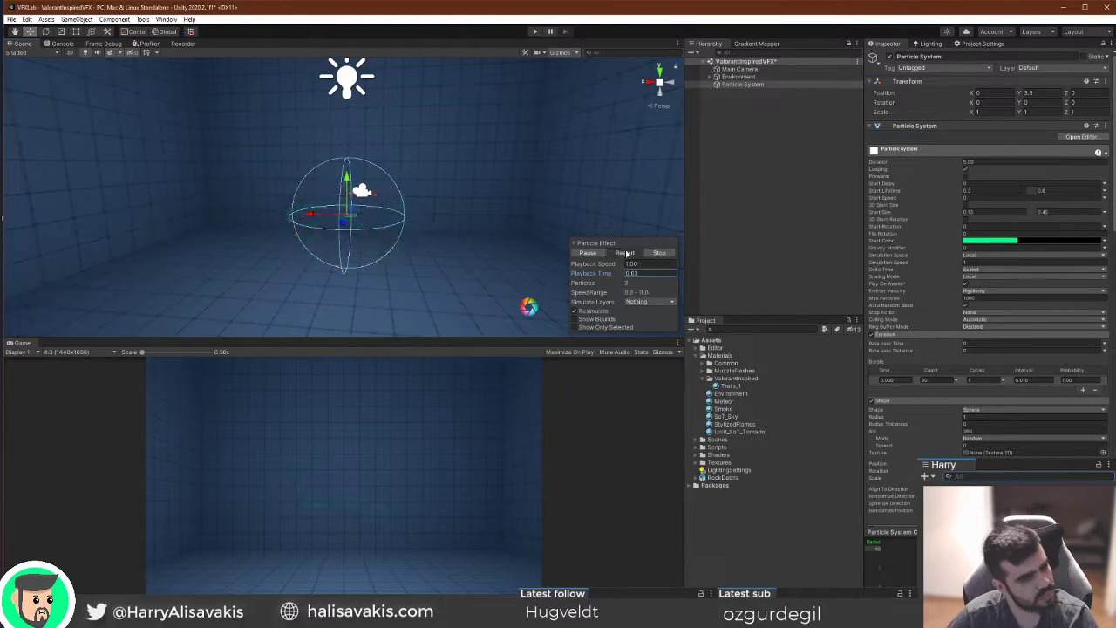
pyautogui.click(625, 253)
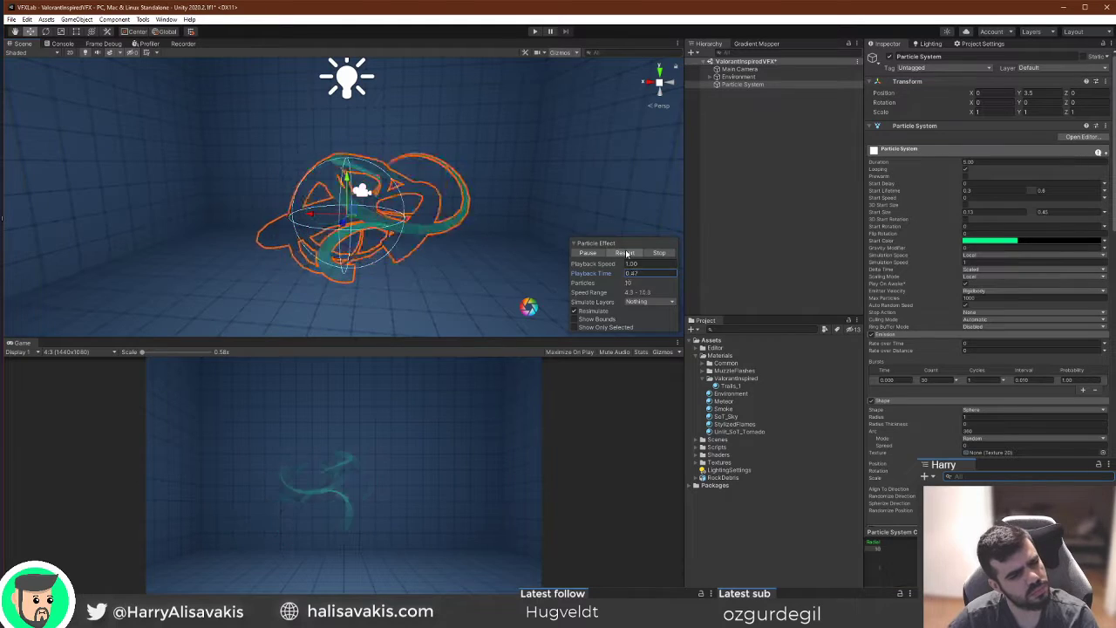
pyautogui.click(625, 253)
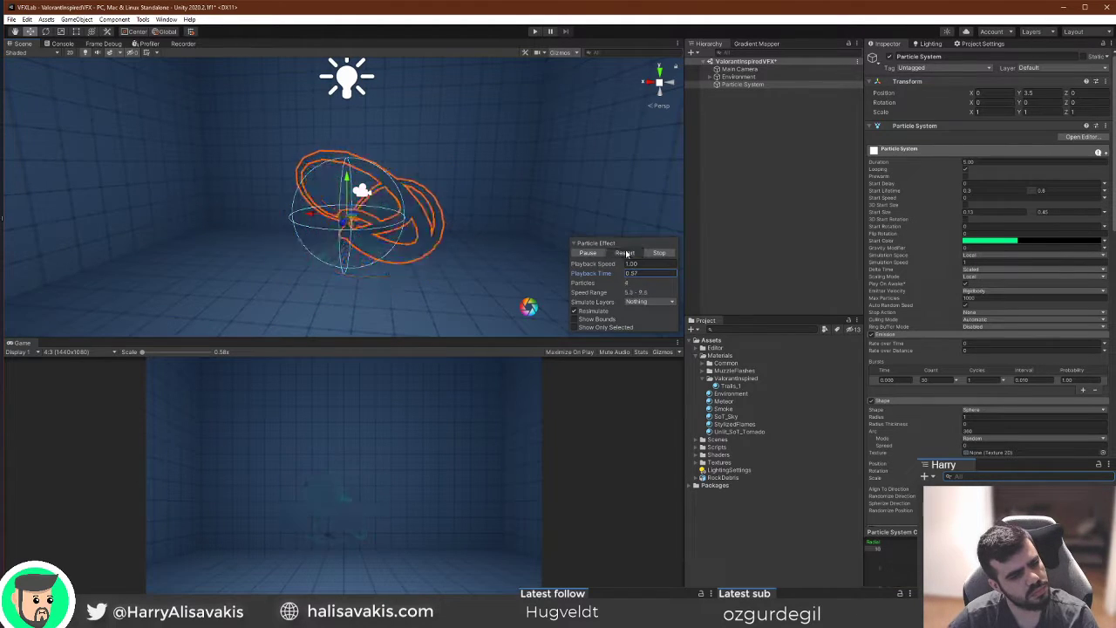
pyautogui.click(626, 253)
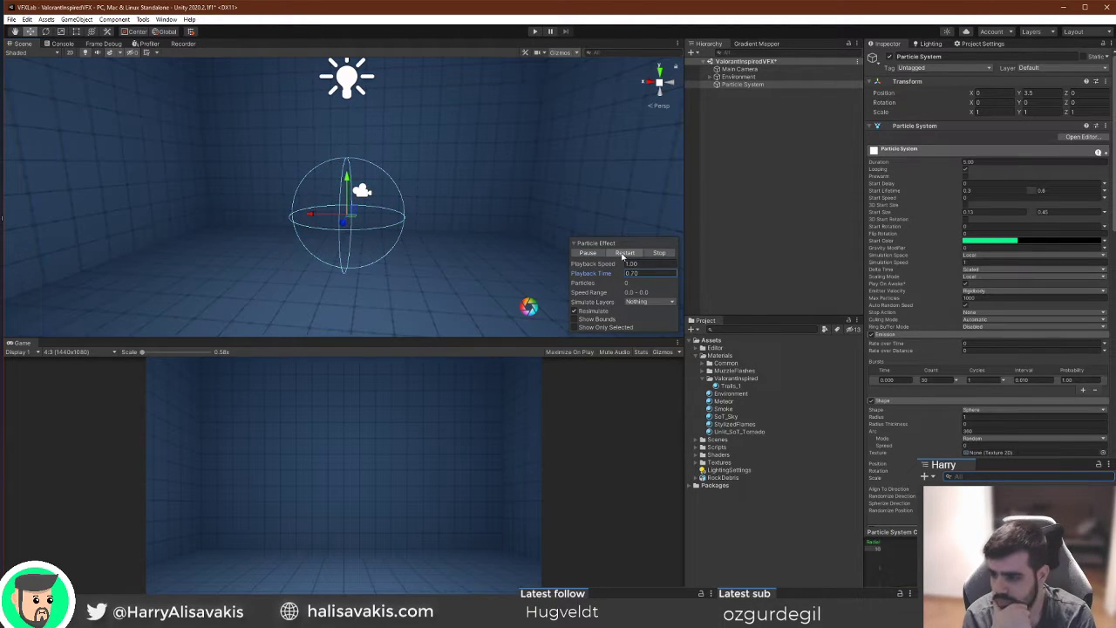
pyautogui.click(626, 252)
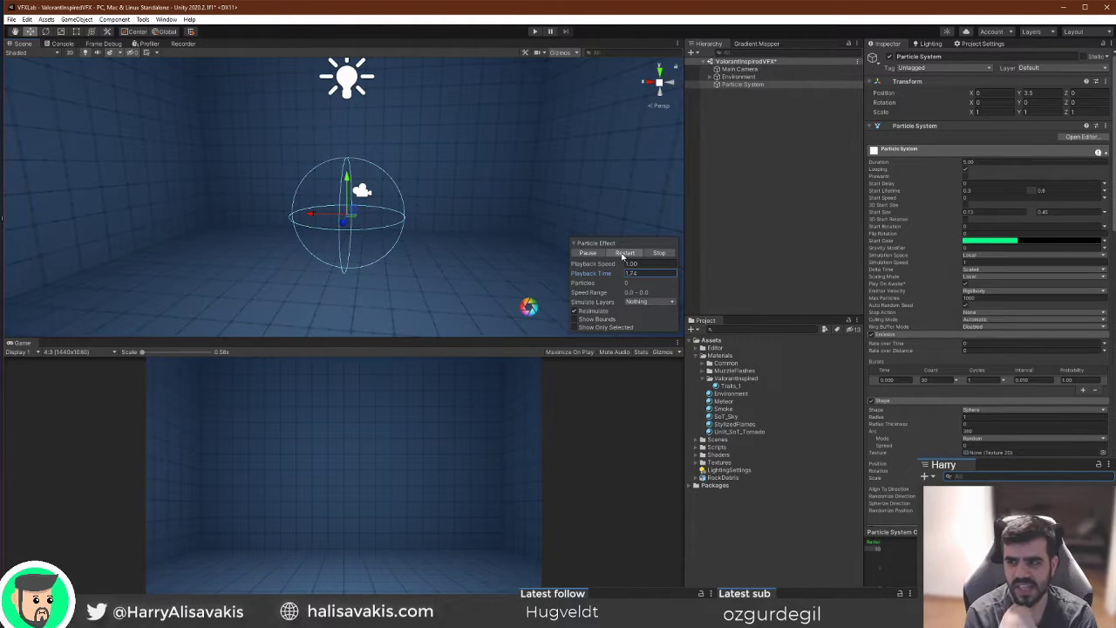
pyautogui.click(624, 253)
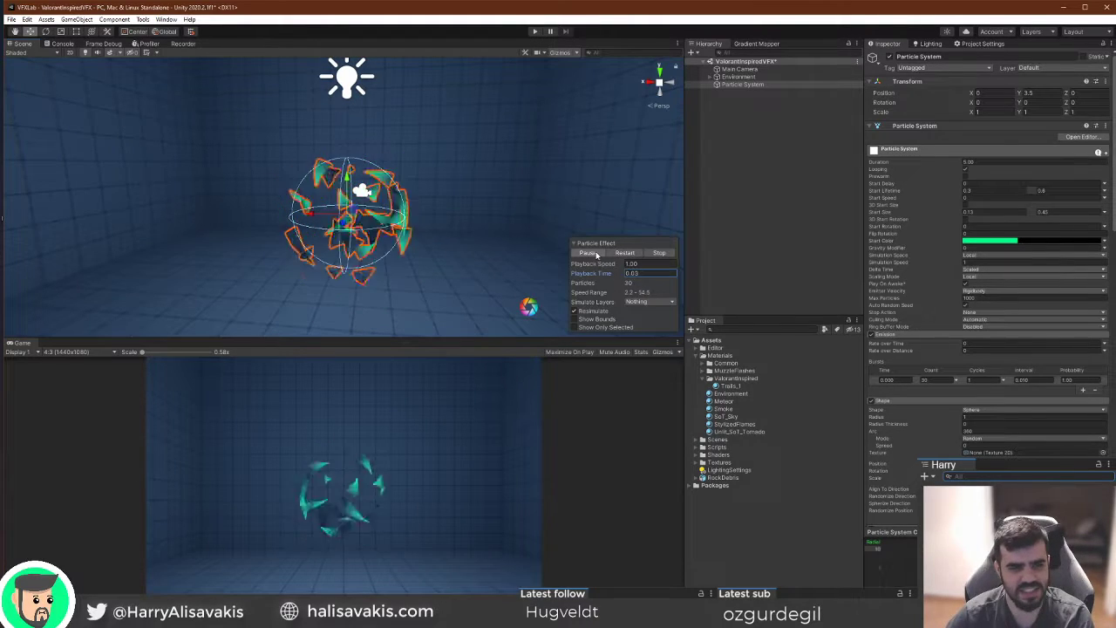
pyautogui.click(631, 254)
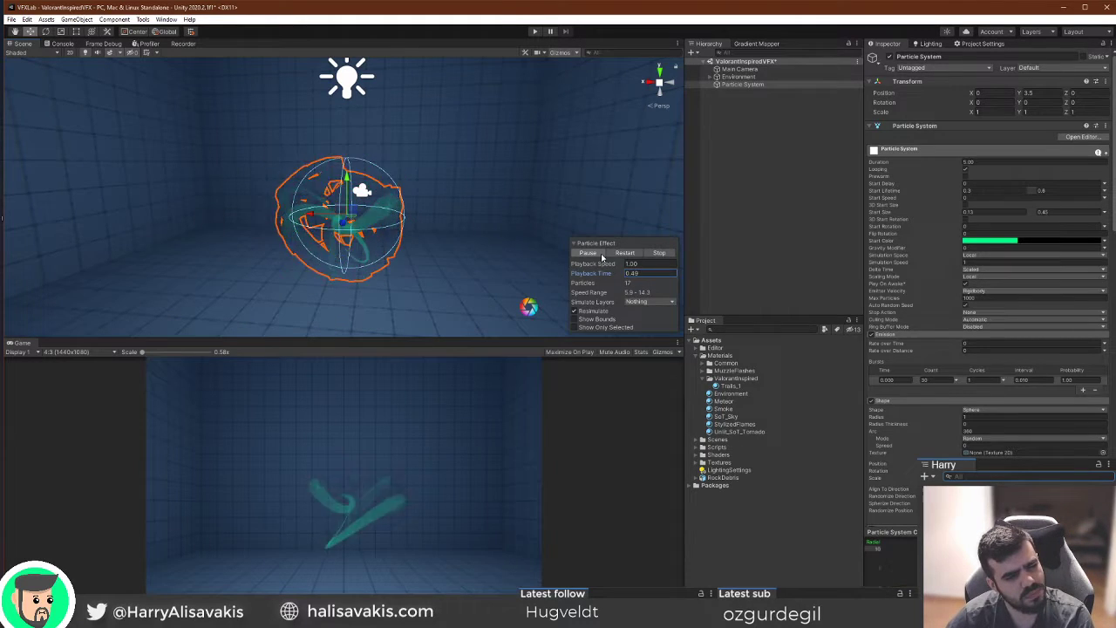
pyautogui.click(600, 257)
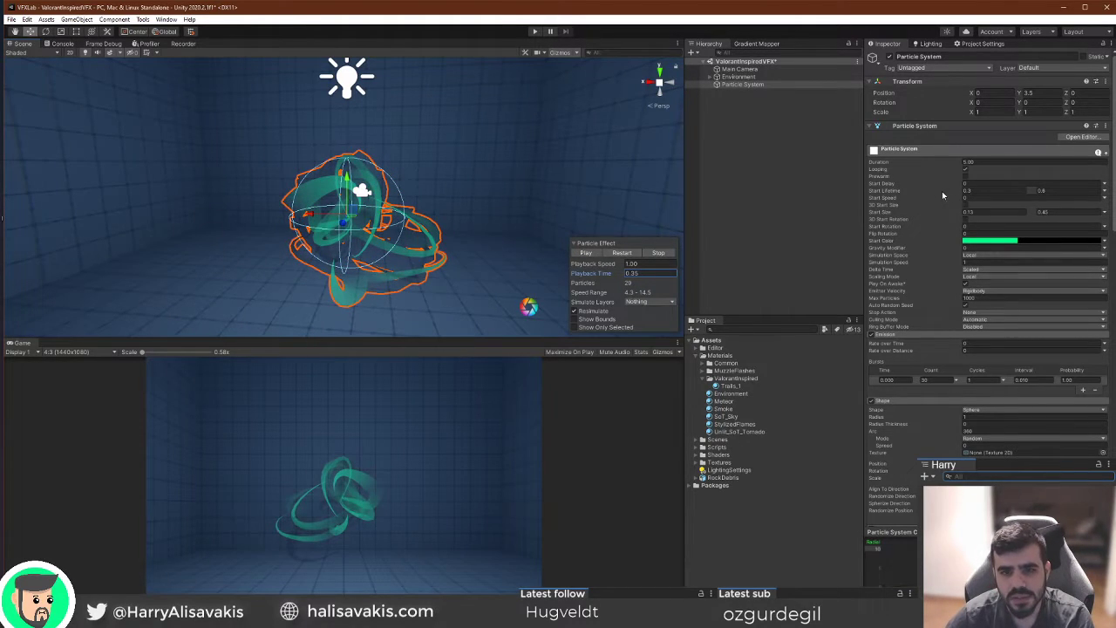
# Set the particles' maximum start lifetime to 0.8.
pyautogui.click(1046, 190)
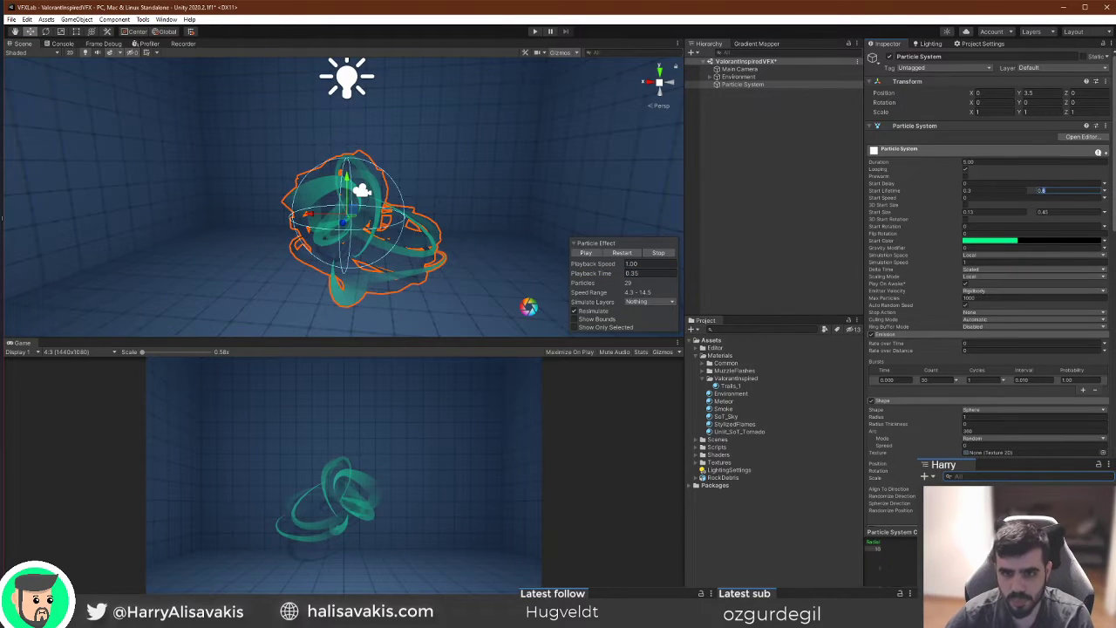
pyautogui.write('8')
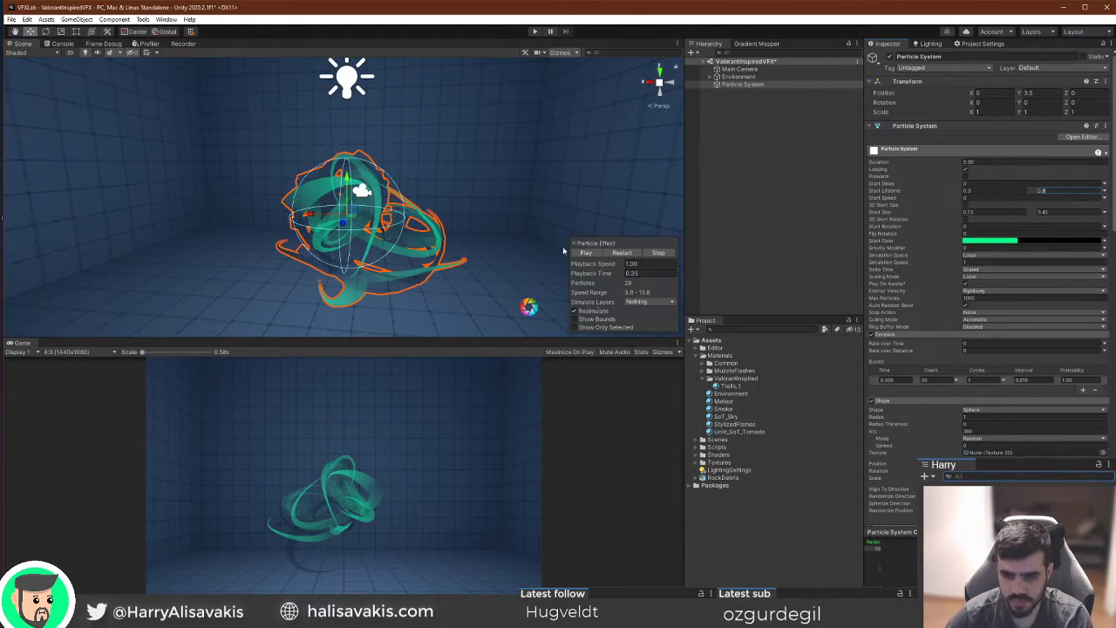
pyautogui.moveTo(540, 214); pyautogui.dragTo(551, 217, button='right')
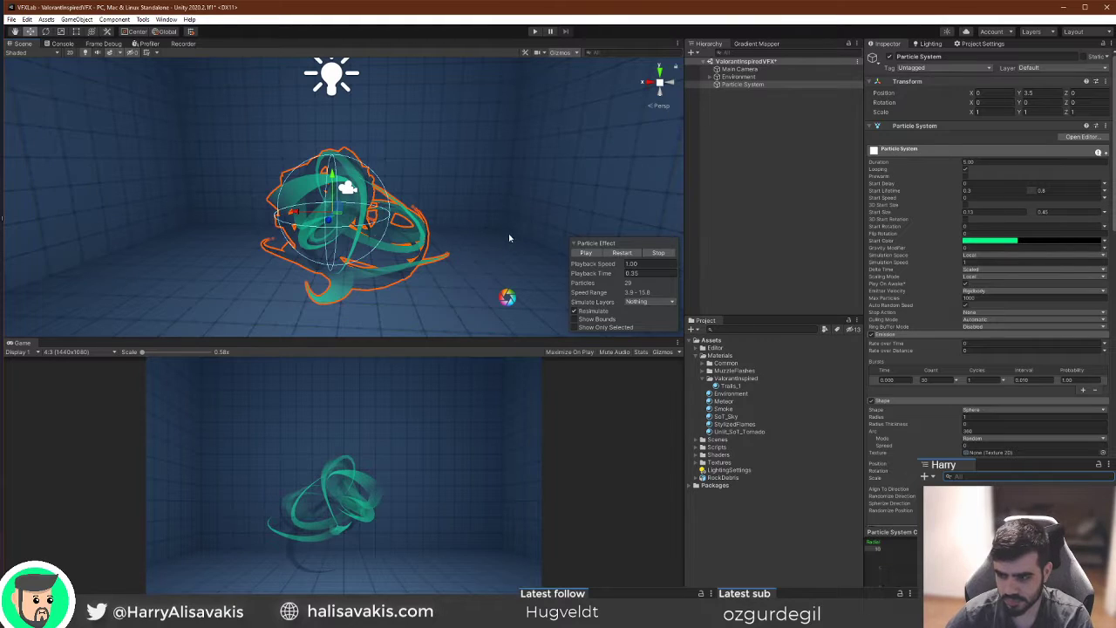
# Replay the burst repeatedly to judge how long the trails last with the current start lifetime range.
pyautogui.press('/')
pyautogui.press('/')
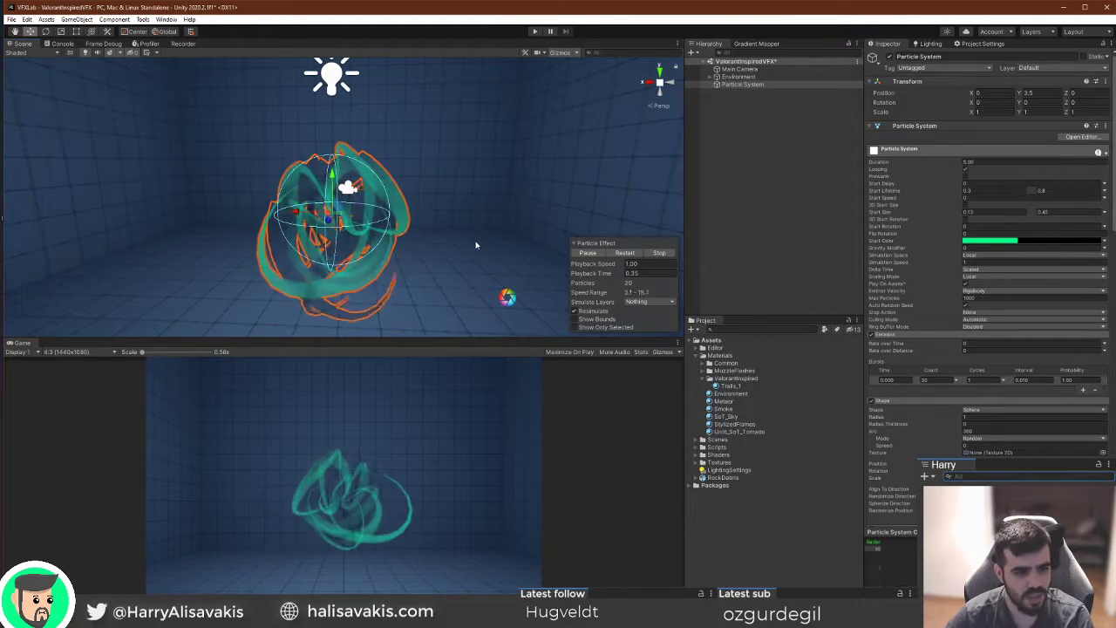
pyautogui.press('/')
pyautogui.press('/')
pyautogui.press('/')
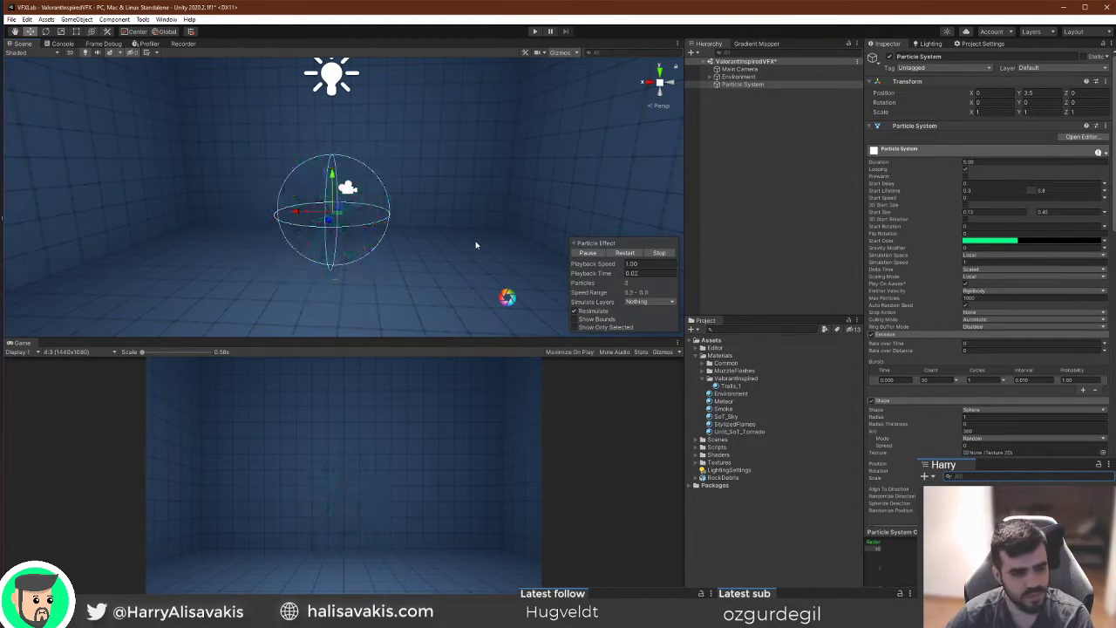
pyautogui.press('/')
pyautogui.press('/')
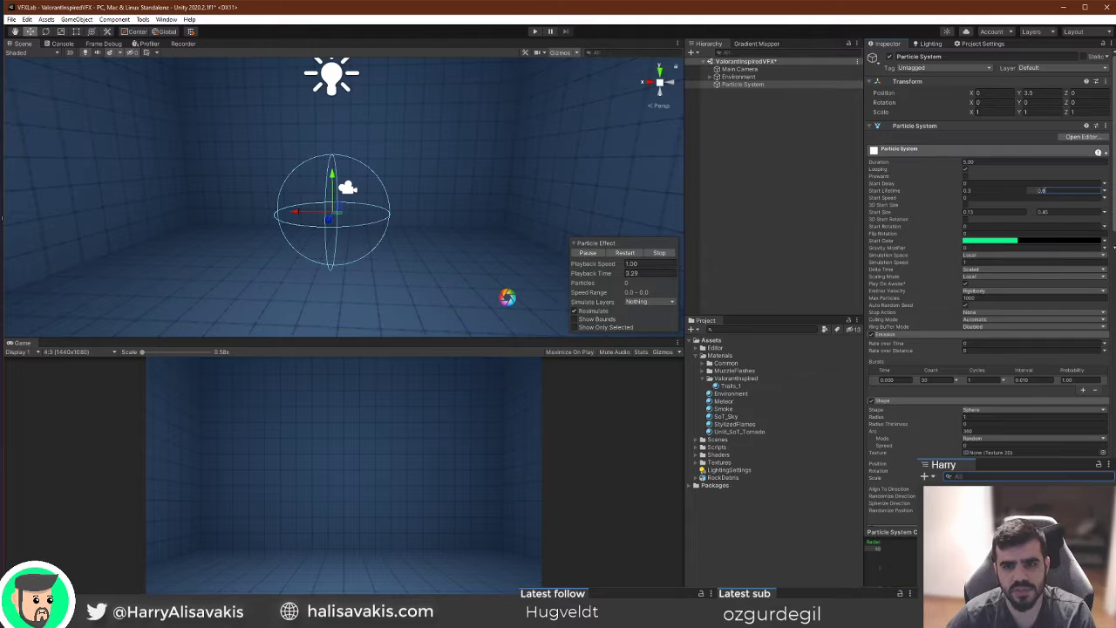
pyautogui.moveTo(423, 286); pyautogui.dragTo(402, 284, button='middle')
pyautogui.press('/')
pyautogui.press('/')
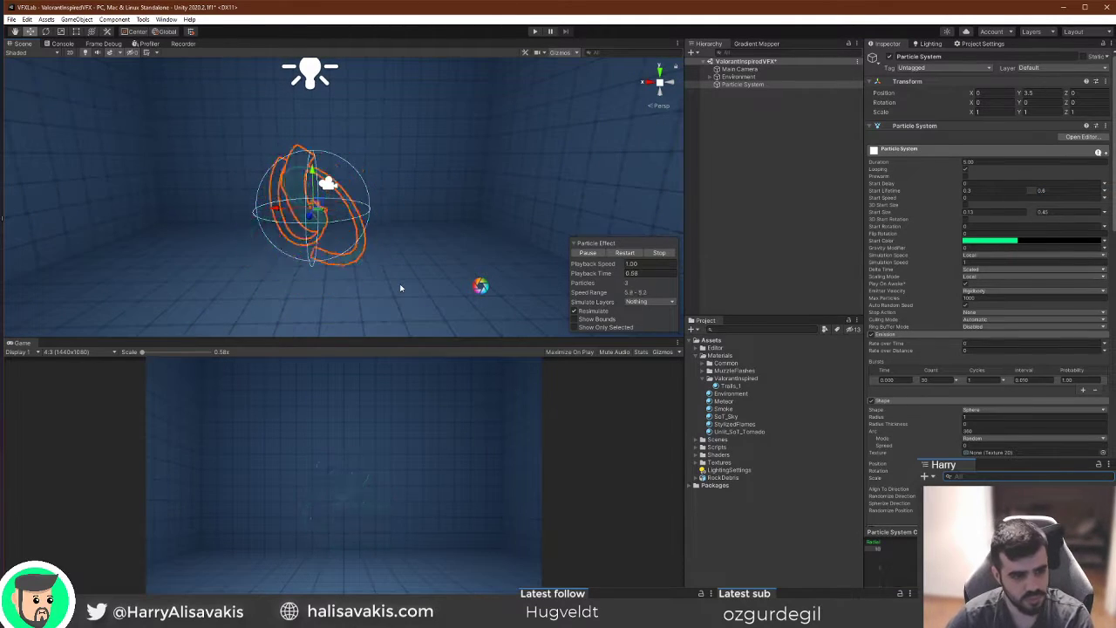
pyautogui.press('/')
pyautogui.press('/')
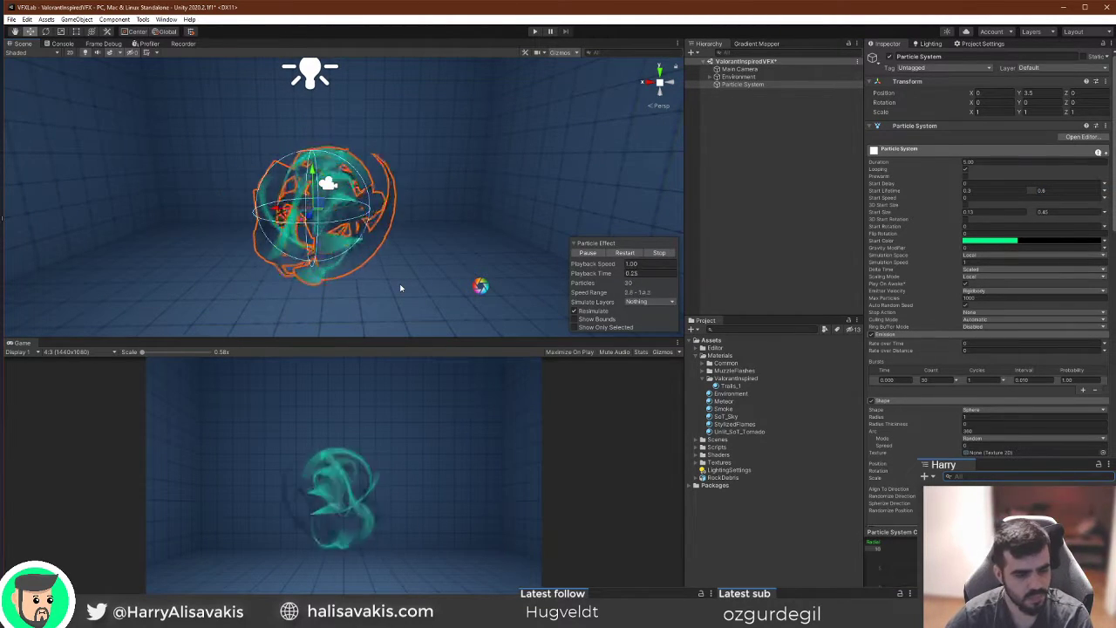
pyautogui.press('/')
pyautogui.press('/')
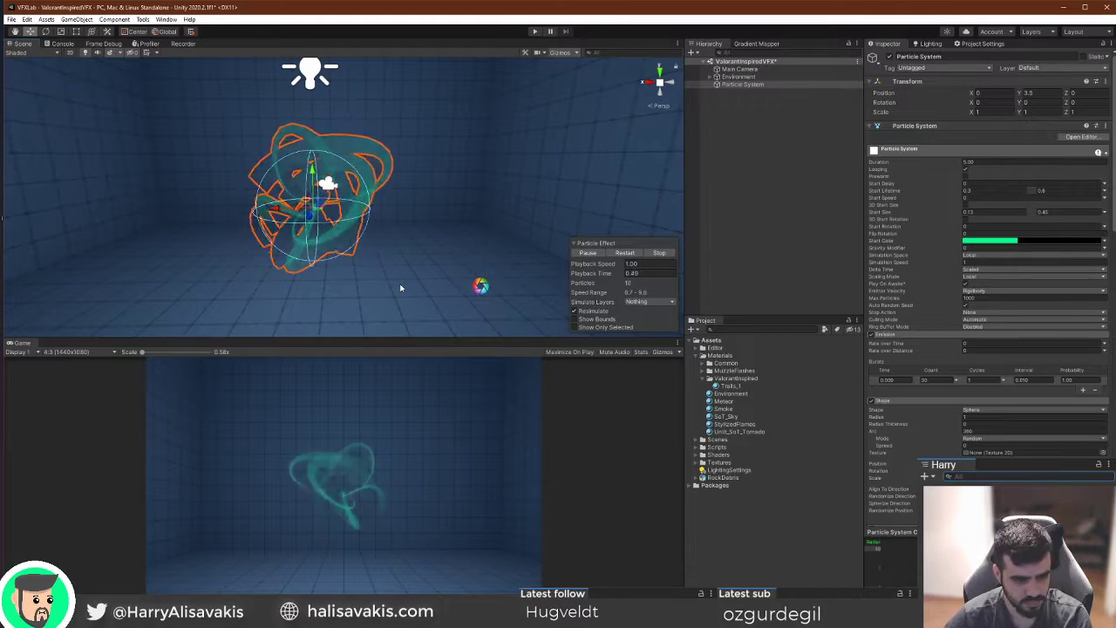
pyautogui.press('/')
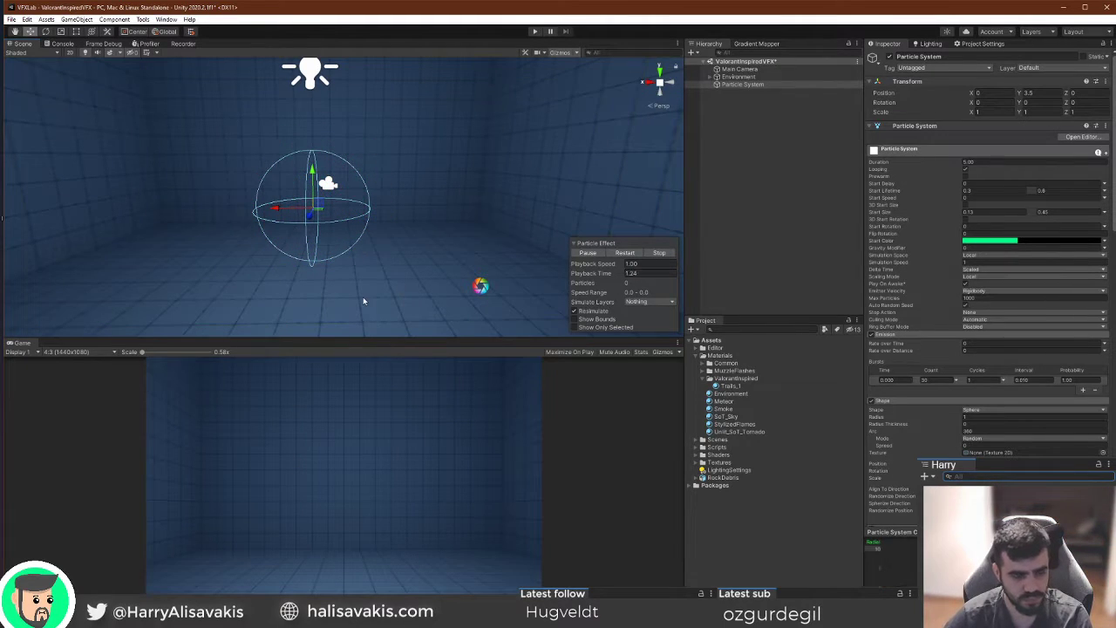
# Keep replaying the burst from a more distant view and pause it at a playback time of 0.47.
pyautogui.press('/')
pyautogui.press('/')
pyautogui.press('/')
pyautogui.press('/')
pyautogui.press('/')
pyautogui.press('/')
pyautogui.moveTo(453, 162); pyautogui.dragTo(421, 172, button='right')
pyautogui.press('s')
pyautogui.click(620, 255)
pyautogui.click(588, 255)
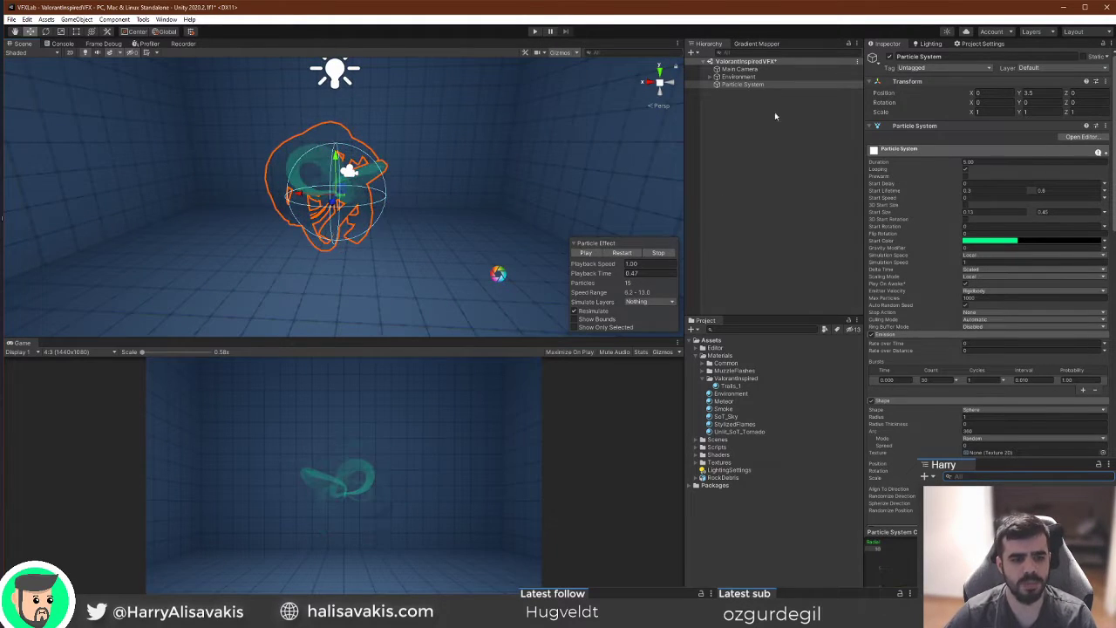
# Rename the Particle System object to Trails.
pyautogui.press('F2')
pyautogui.write('Trails')
pyautogui.press('Return')
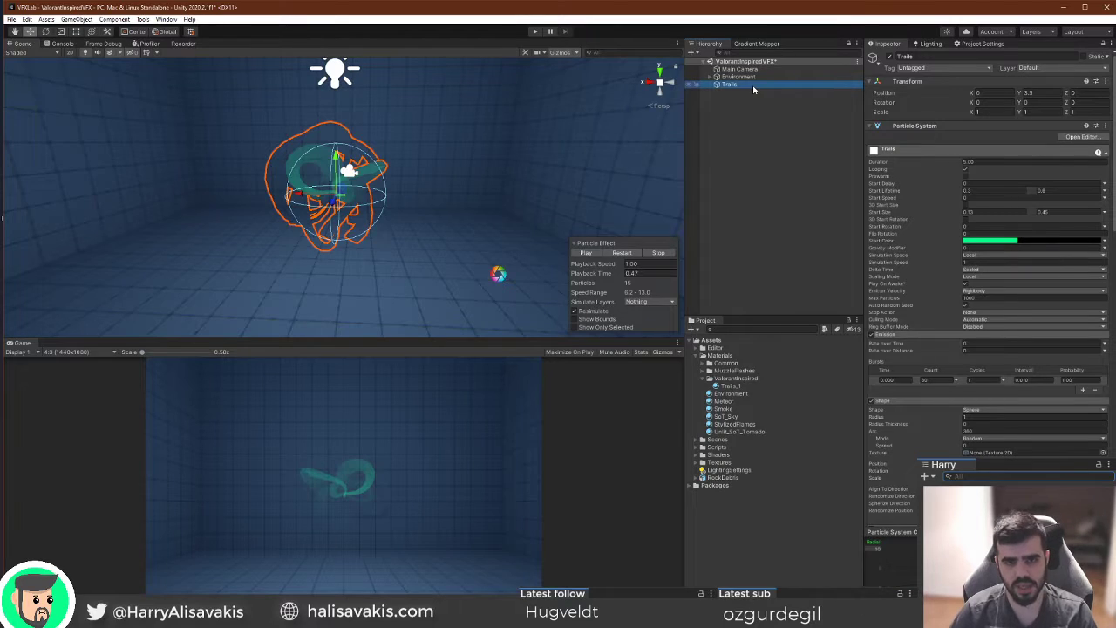
pyautogui.hotkey('ctrl', 'd')
pyautogui.press('F2')
pyautogui.click(757, 96)
pyautogui.click(750, 92)
pyautogui.press('Delete')
# Create a child particle system under Trails and name it Glow.
pyautogui.click(746, 85)
pyautogui.rightClick(747, 84)
pyautogui.moveTo(776, 230)
pyautogui.click(881, 230)
pyautogui.write('Glow')
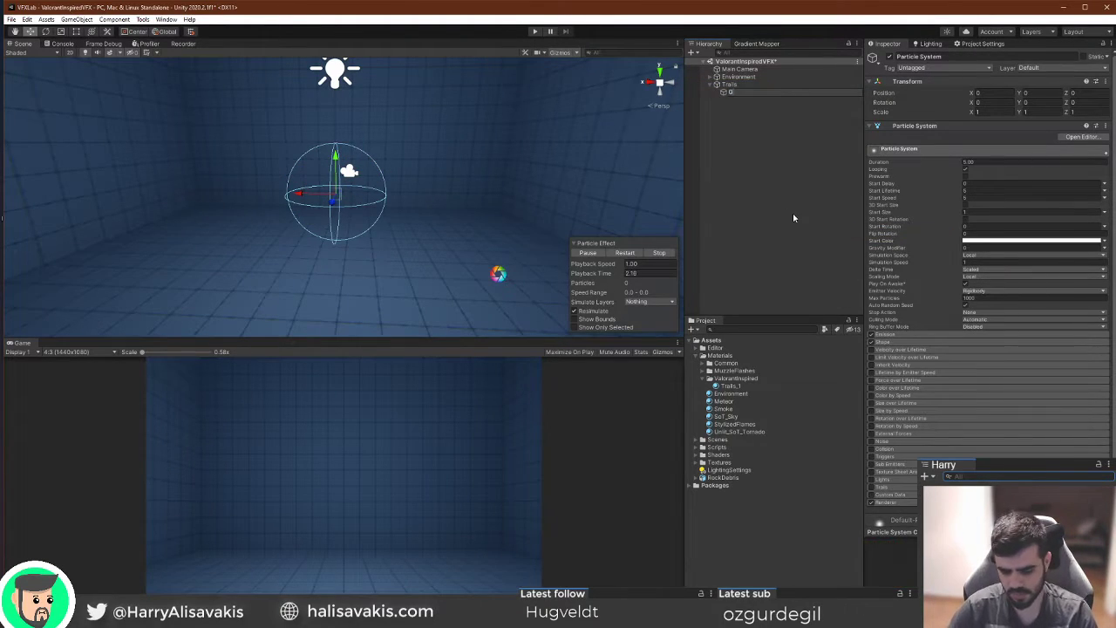
pyautogui.press('Return')
# Create a new material named Glow in the ValorantInspired materials folder.
pyautogui.click(741, 379)
pyautogui.rightClick(743, 378)
pyautogui.moveTo(822, 384)
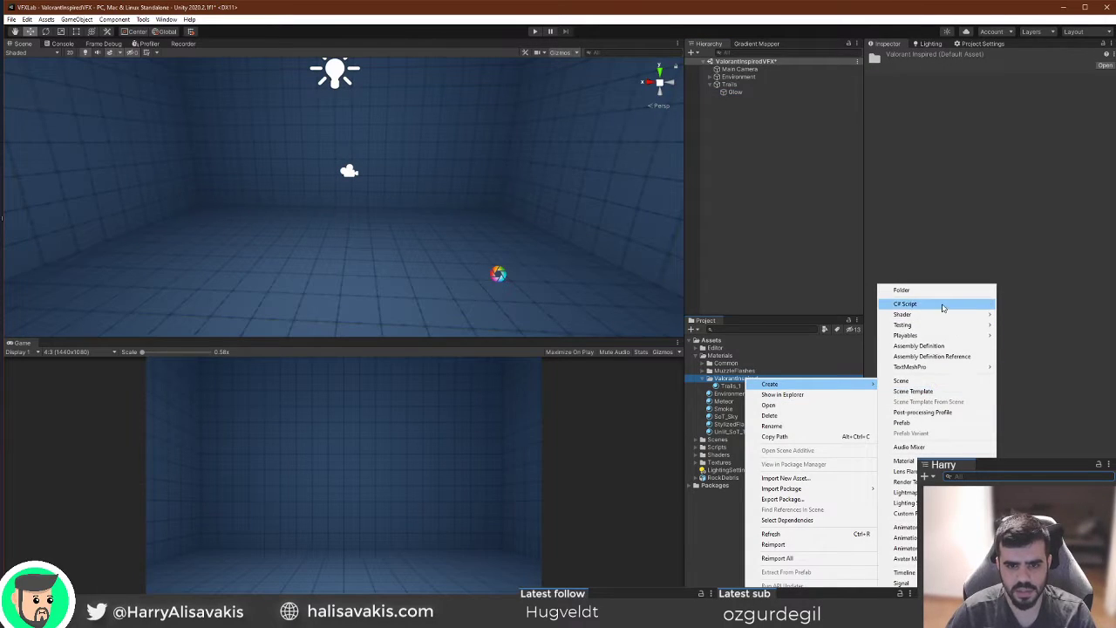
pyautogui.click(904, 461)
pyautogui.write('Glow')
pyautogui.press('Return')
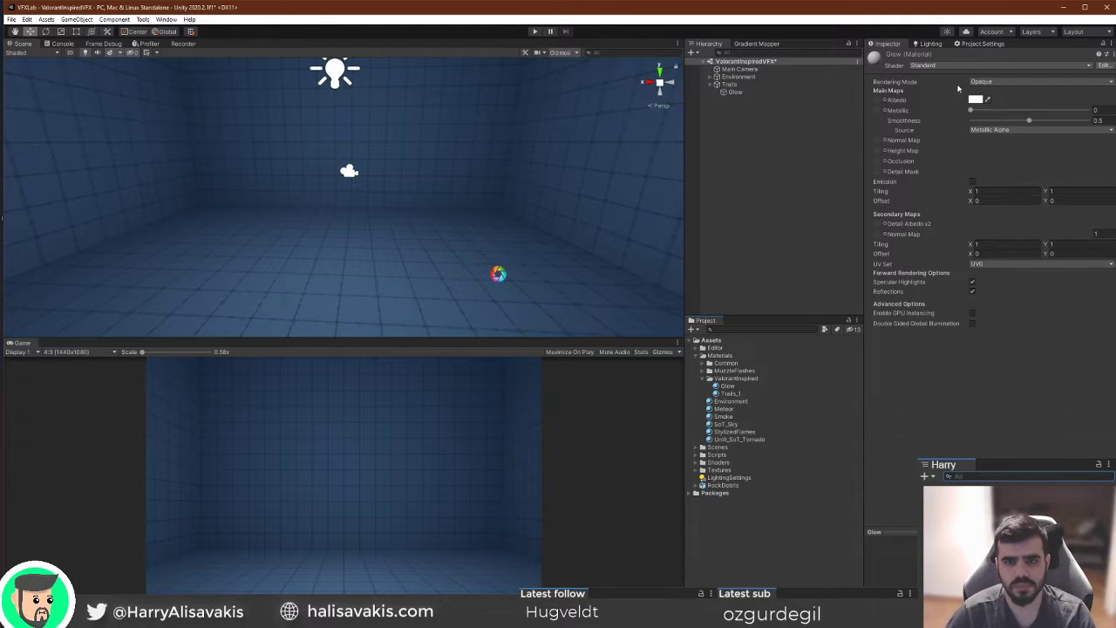
# Change the Glow material's shader to Particles/Standard Unlit.
pyautogui.click(971, 65)
pyautogui.write('unlit')
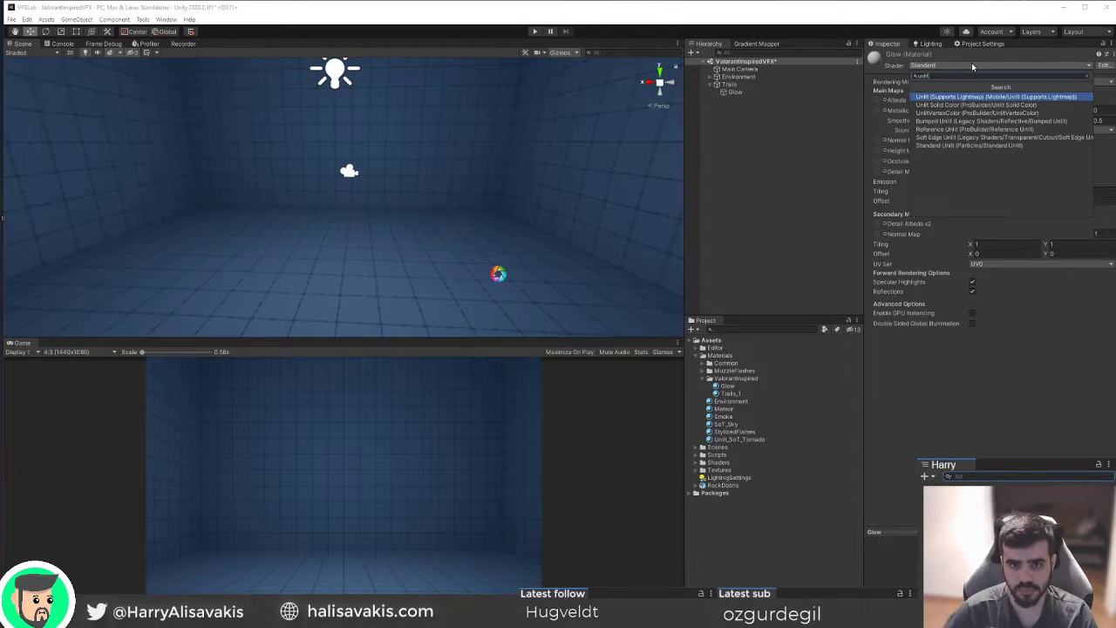
pyautogui.press('Down')
pyautogui.press('Down')
pyautogui.press('Down')
pyautogui.press('Down')
pyautogui.press('Down')
pyautogui.press('Down')
pyautogui.press('Return')
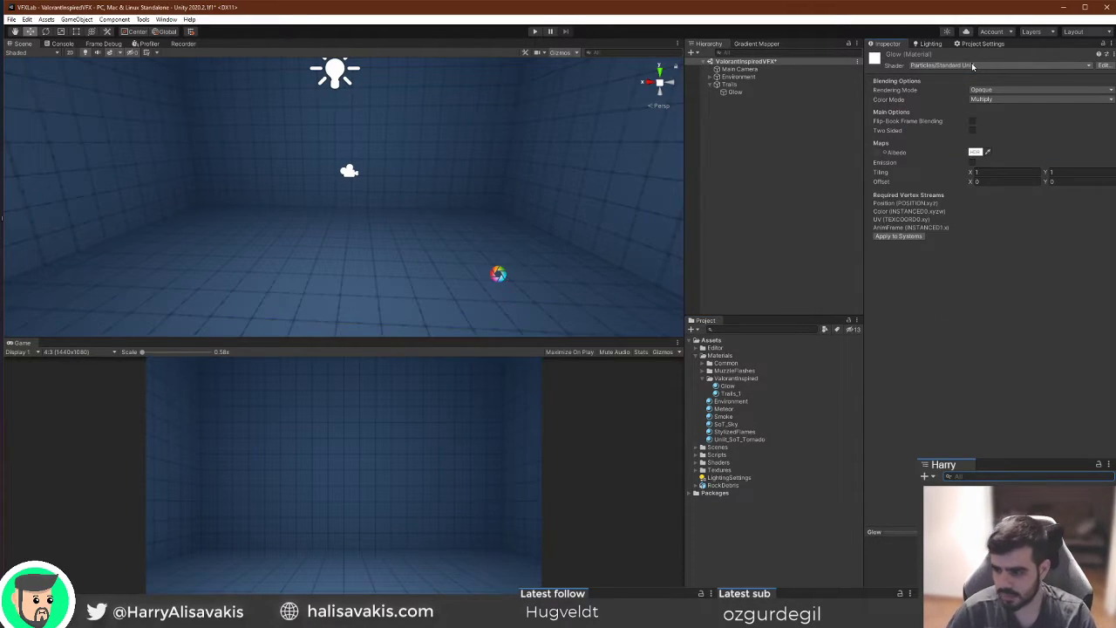
# Replay the Trails effect with its Glow child, pause it at 0.32, and examine both systems in the scene and their settings.
pyautogui.moveTo(469, 218)
pyautogui.mouseDown(button='right')
pyautogui.moveTo(494, 225)
pyautogui.moveTo(463, 217)
pyautogui.mouseUp(button='right')
pyautogui.scroll(-2, 464, 217)
pyautogui.click(733, 85)
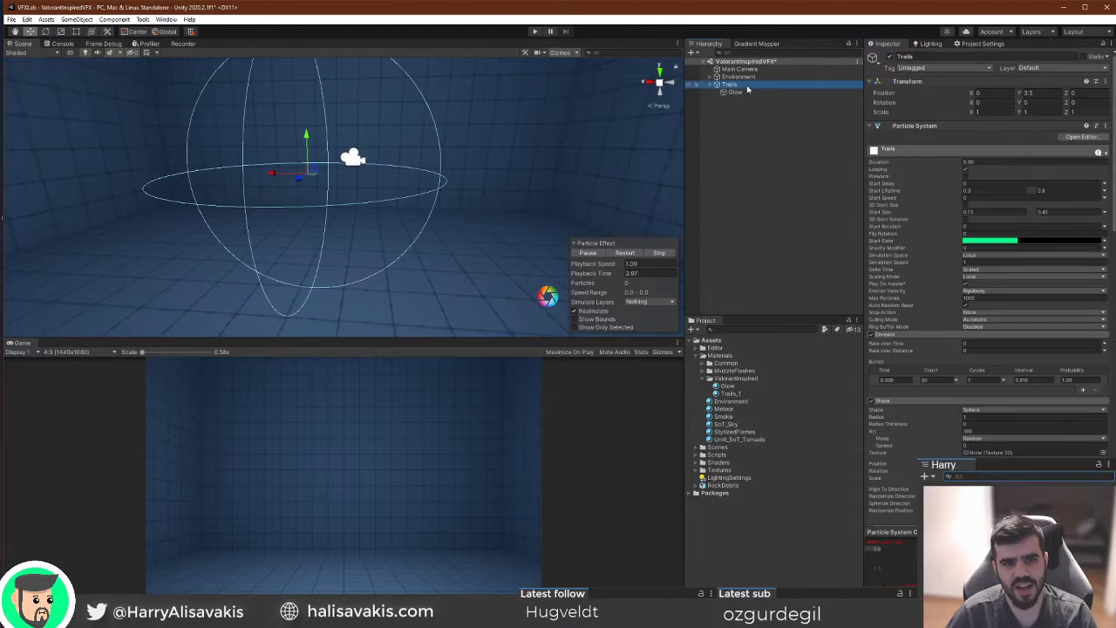
pyautogui.click(616, 252)
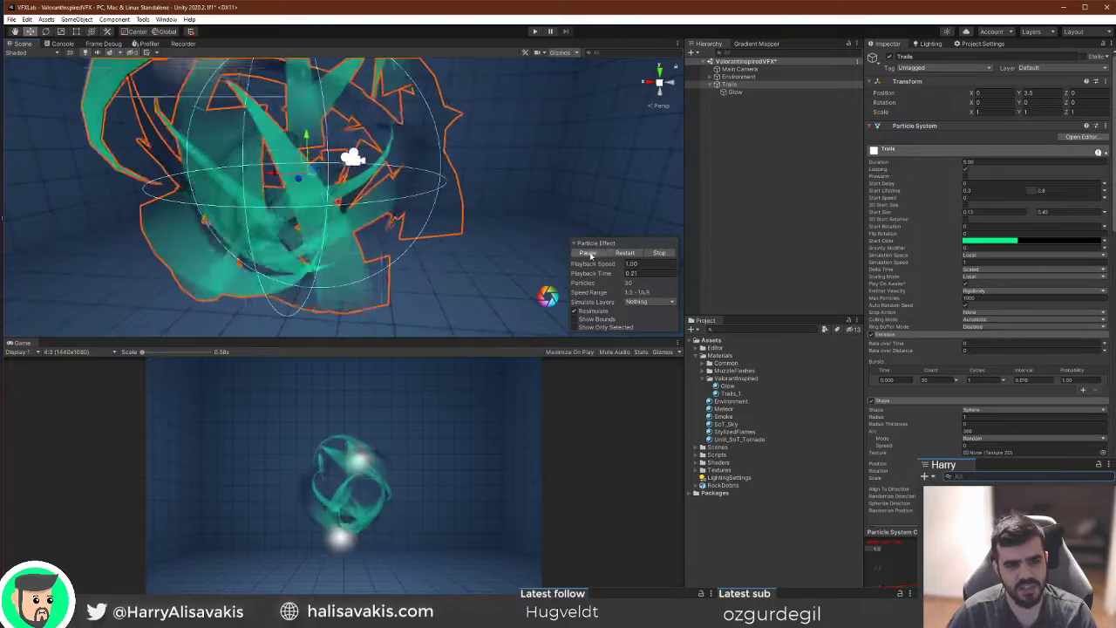
pyautogui.moveTo(408, 158); pyautogui.dragTo(395, 176, button='right')
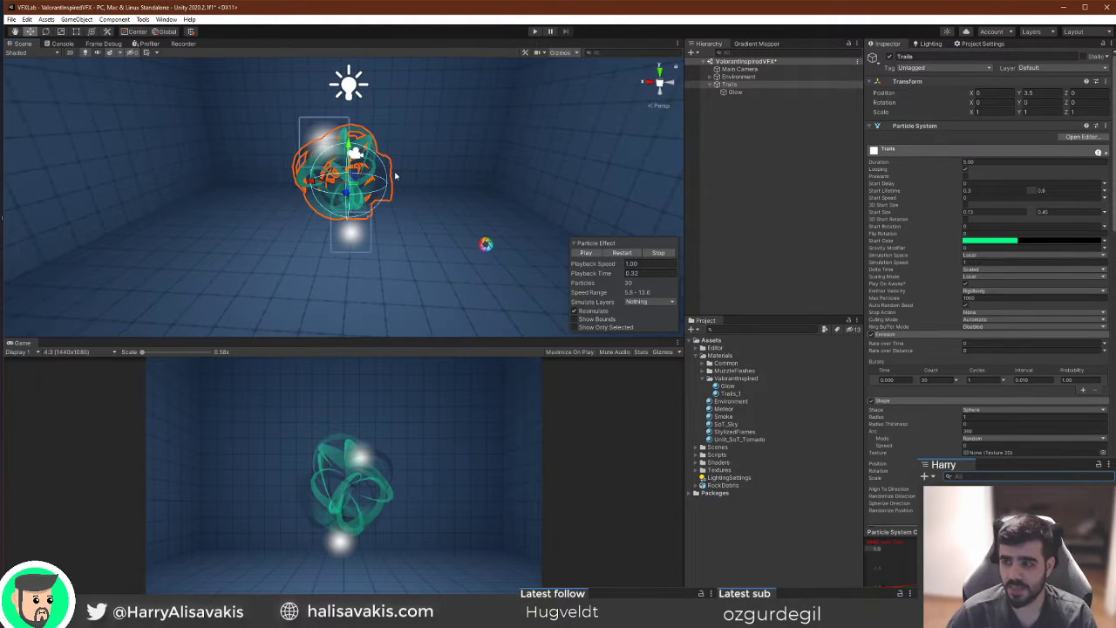
pyautogui.moveTo(398, 172); pyautogui.dragTo(382, 151, button='right')
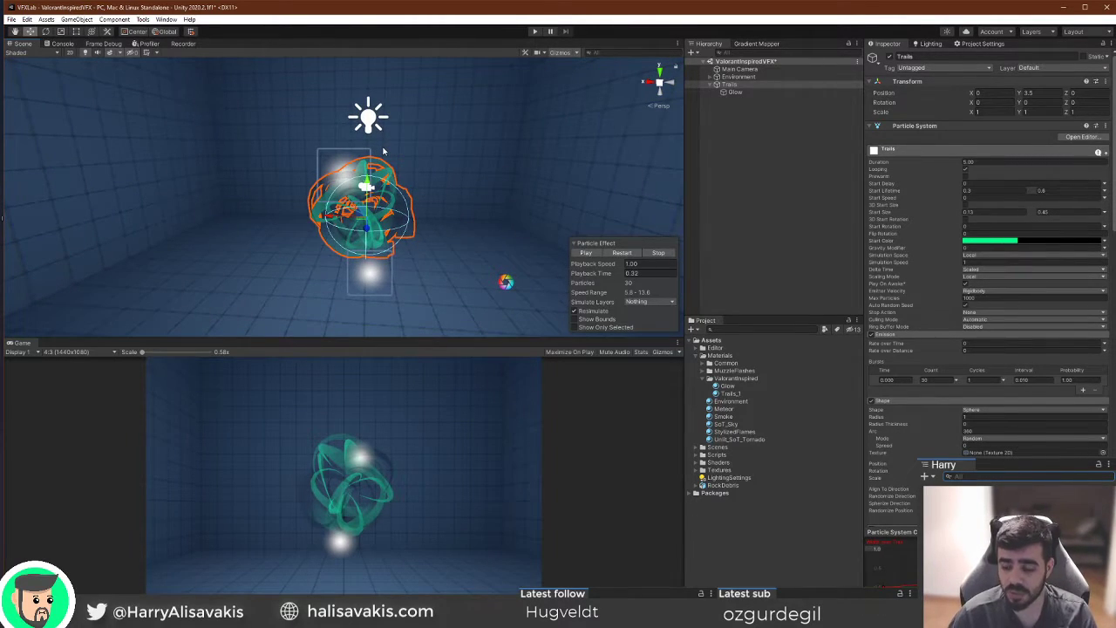
pyautogui.moveTo(382, 151); pyautogui.dragTo(460, 193, button='right')
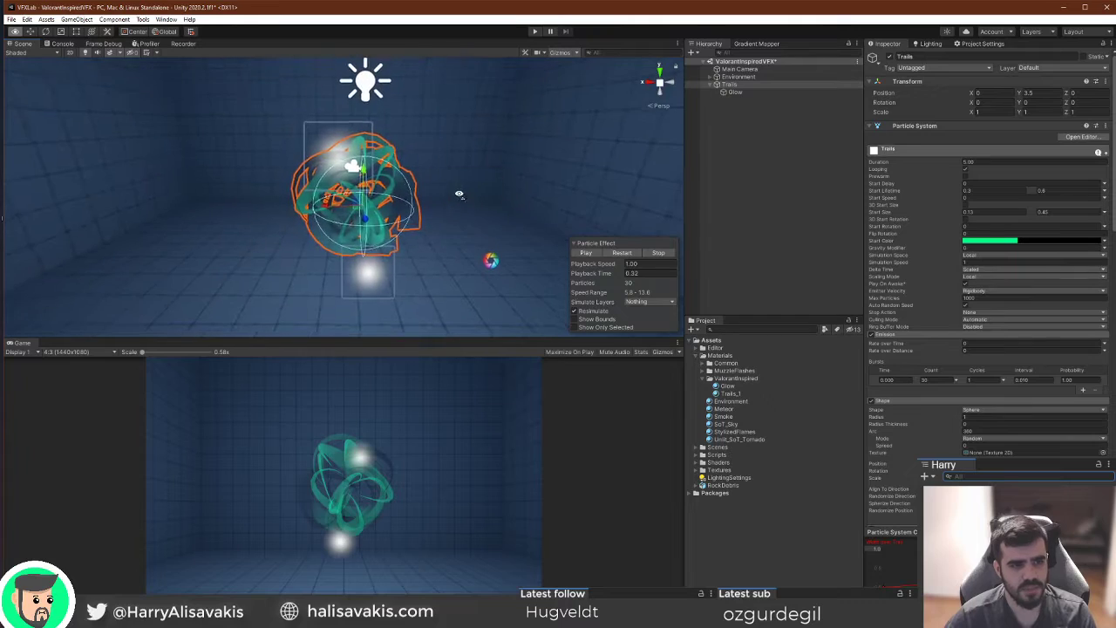
pyautogui.click(737, 92)
pyautogui.click(741, 85)
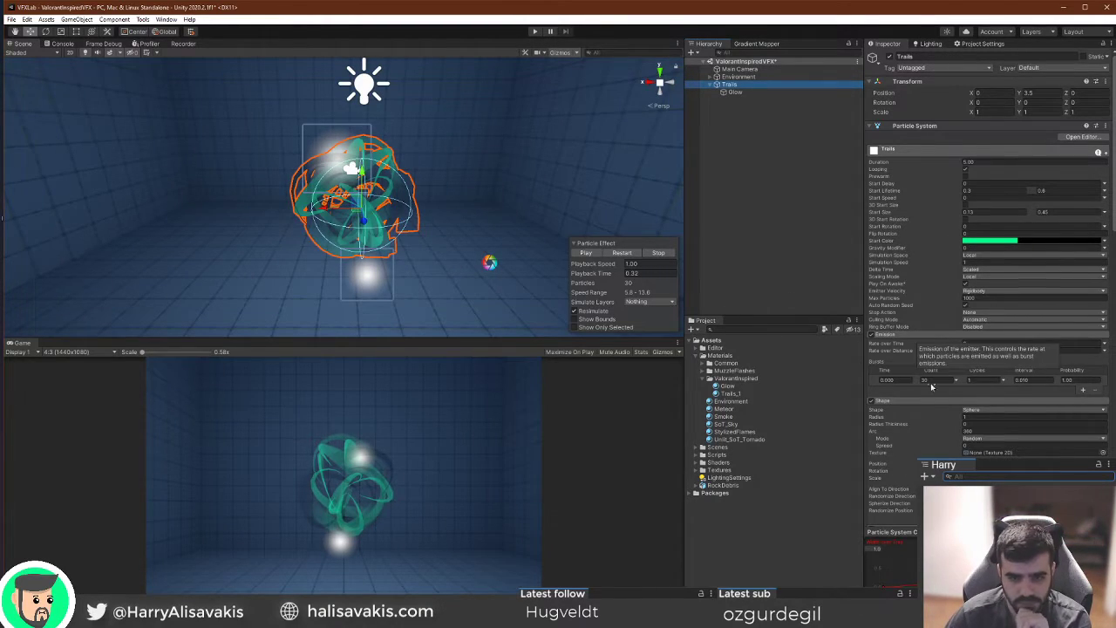
pyautogui.click(773, 91)
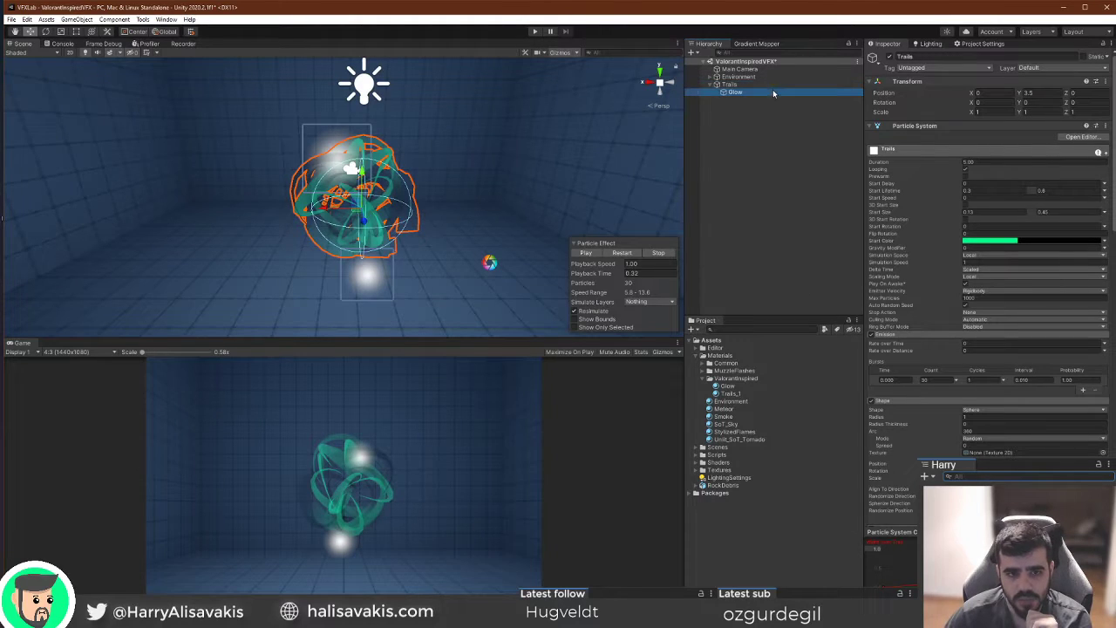
# Give the Glow material the default soft round particle texture as albedo and set its rendering mode to Additive.
pyautogui.click(732, 387)
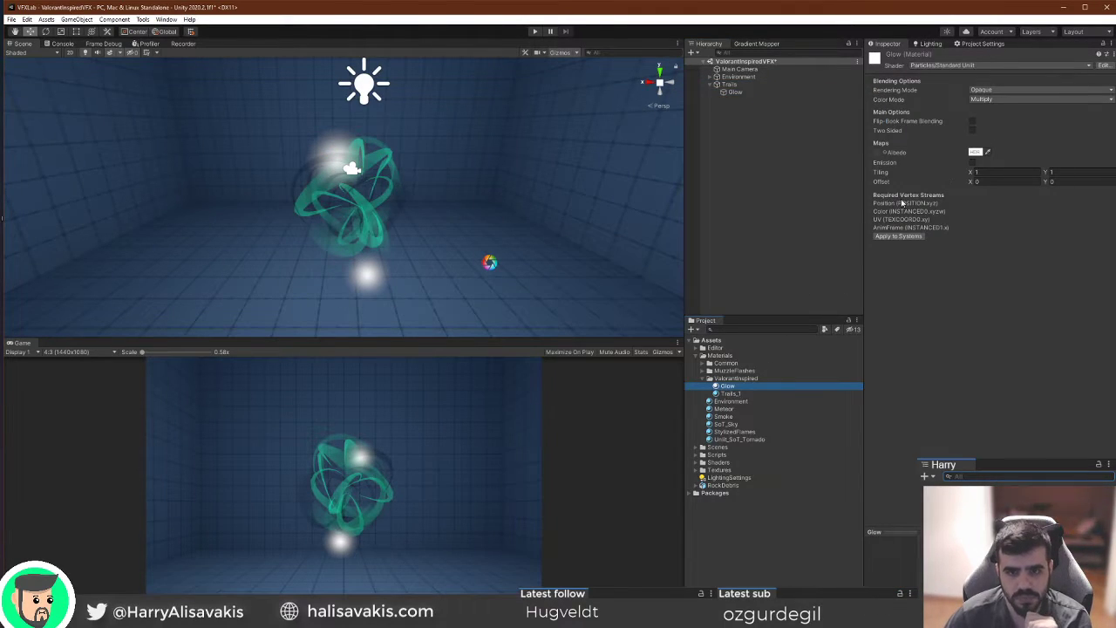
pyautogui.click(886, 155)
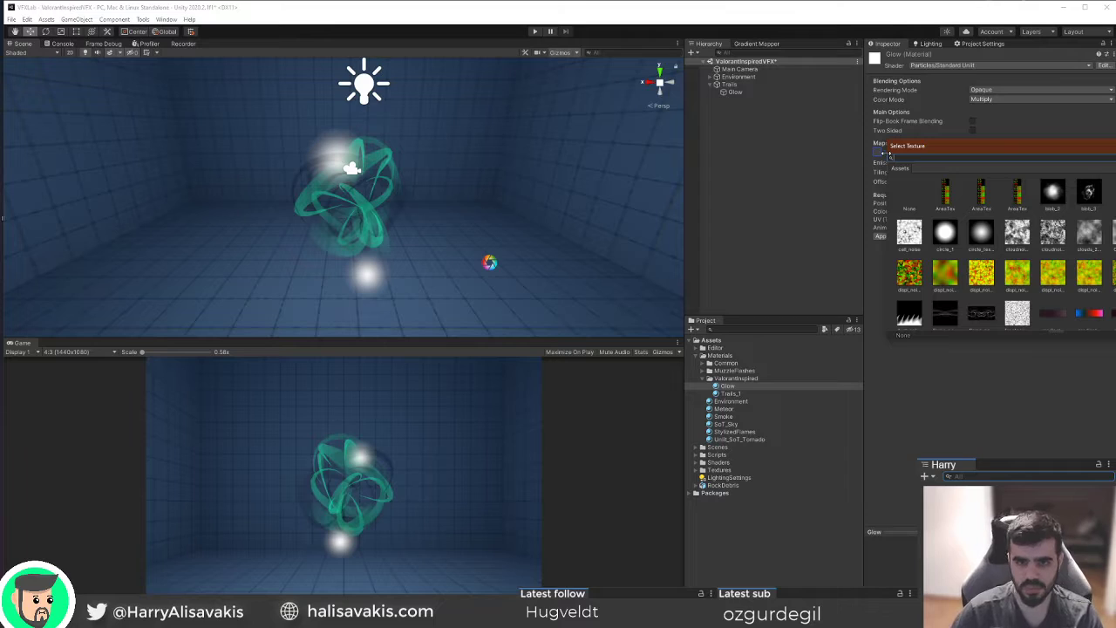
pyautogui.write('part')
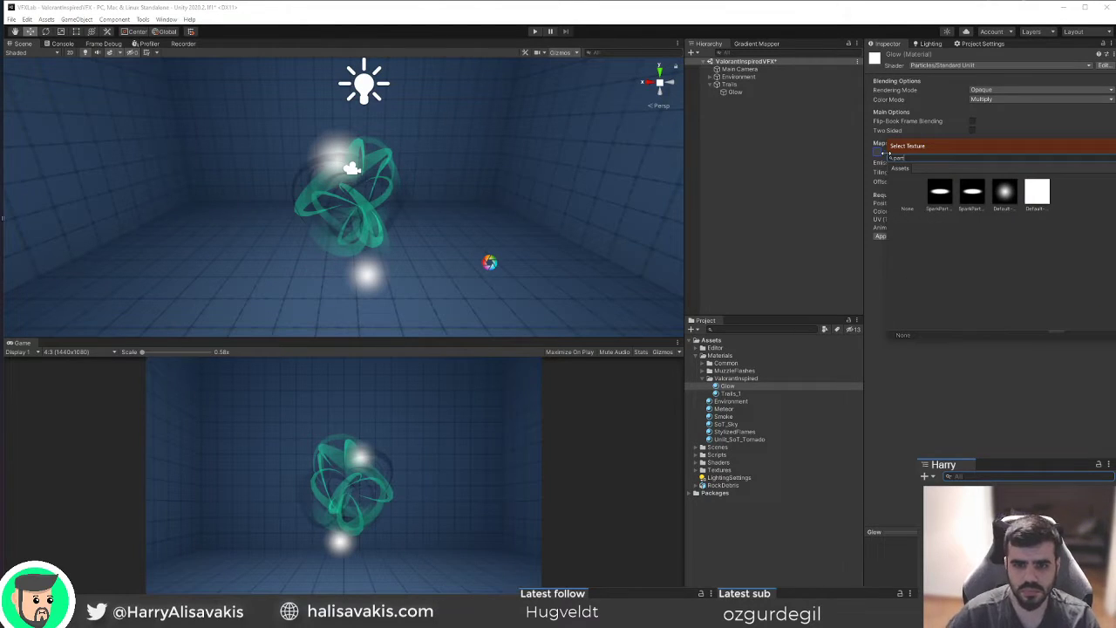
pyautogui.doubleClick(1007, 192)
pyautogui.click(1013, 92)
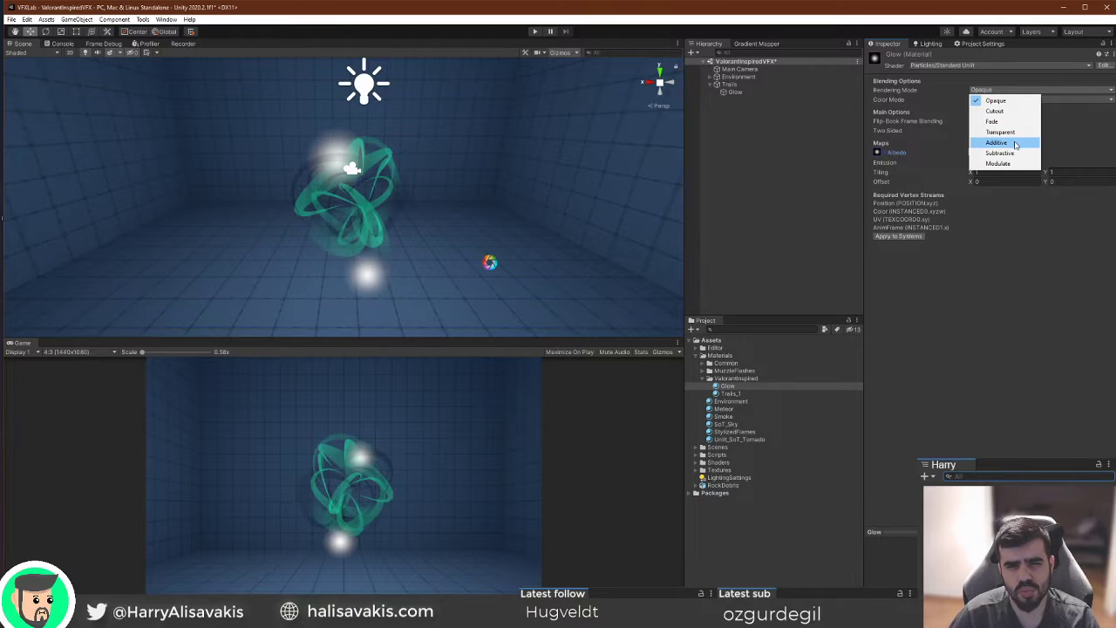
pyautogui.click(997, 142)
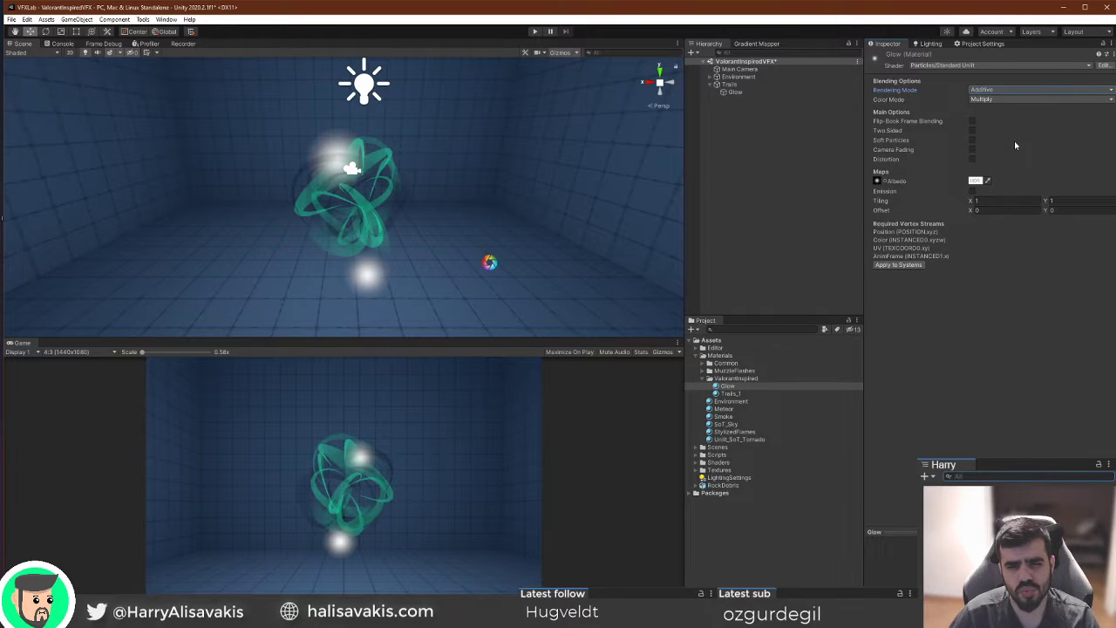
# Apply the Glow material to the Glow particle system and make it emit one burst of 1 particle, with rate over time 0.
pyautogui.click(735, 93)
pyautogui.click(1034, 212)
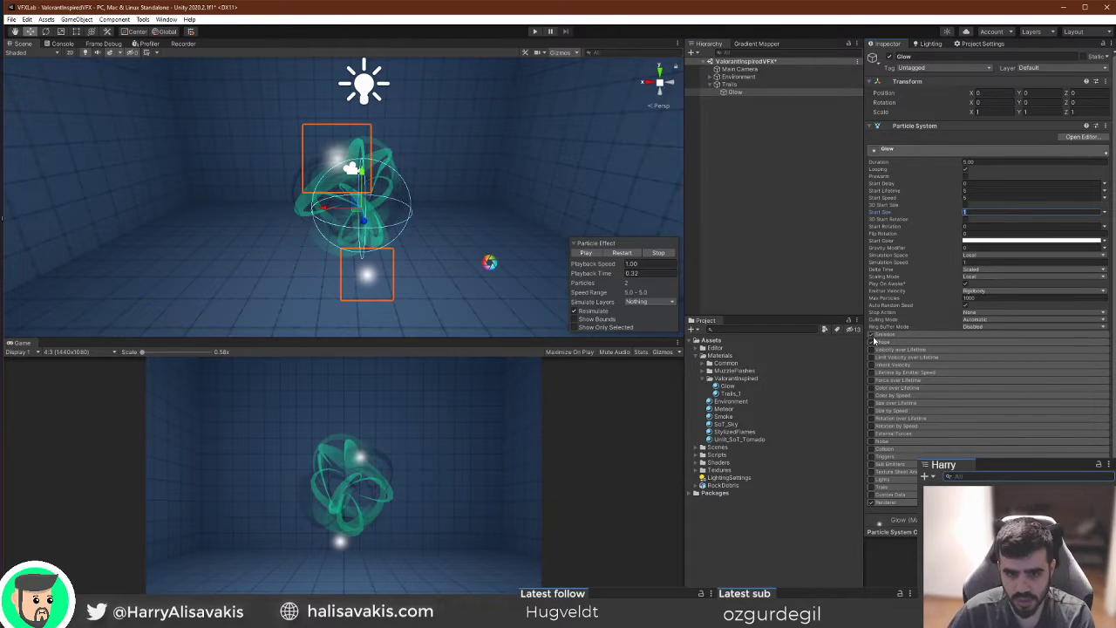
pyautogui.click(882, 335)
pyautogui.click(1029, 343)
pyautogui.write('0')
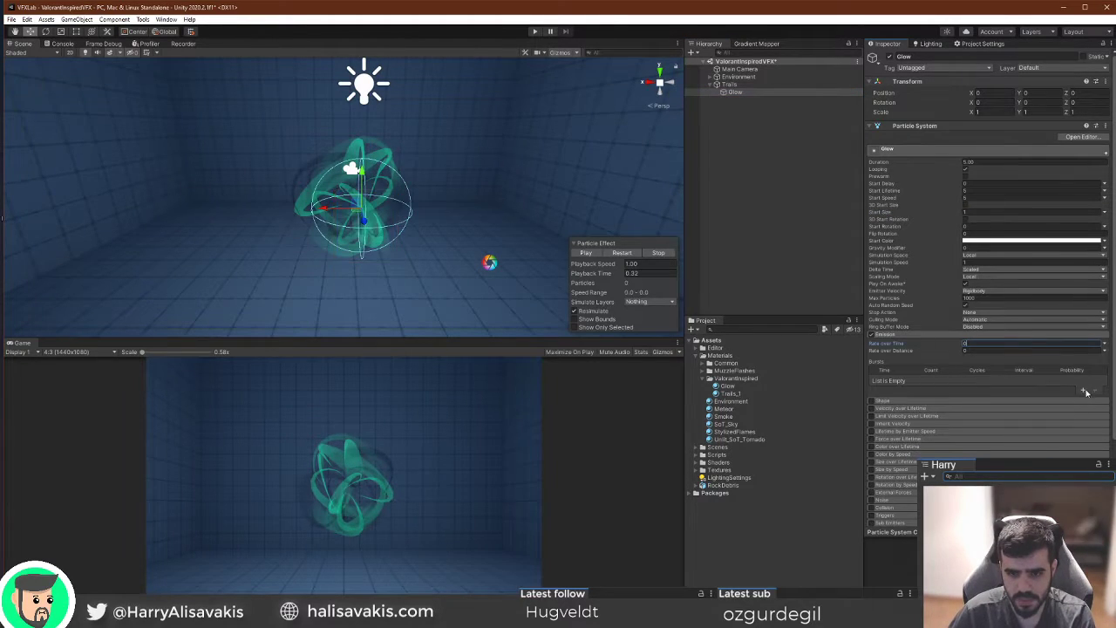
pyautogui.click(1083, 391)
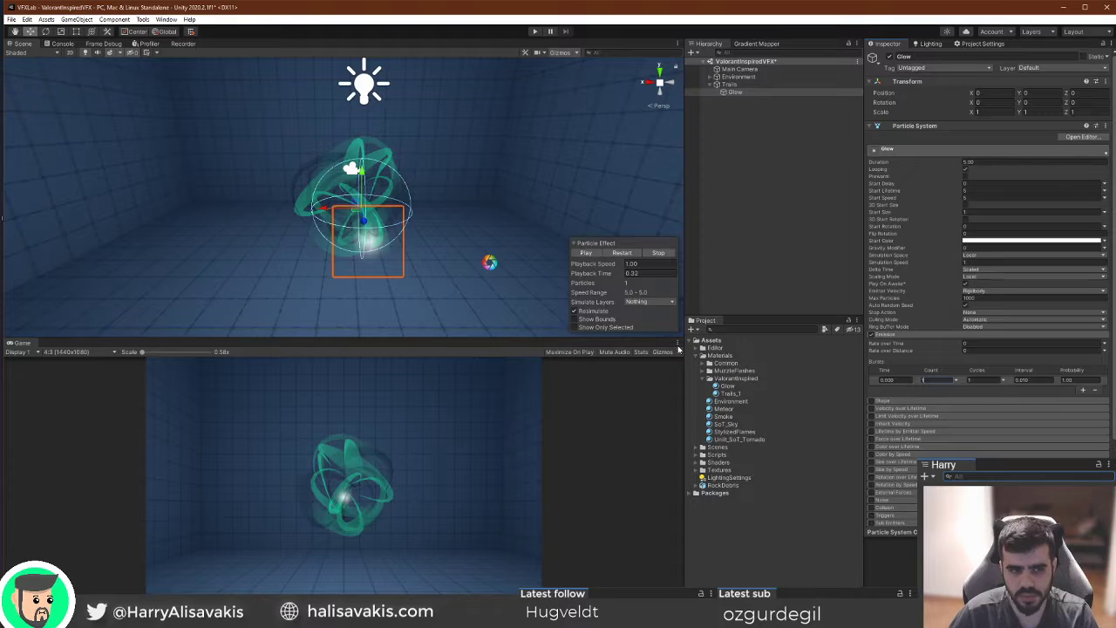
# Set the Glow particle system's start speed to 0 and its start size to 5.
pyautogui.click(1000, 197)
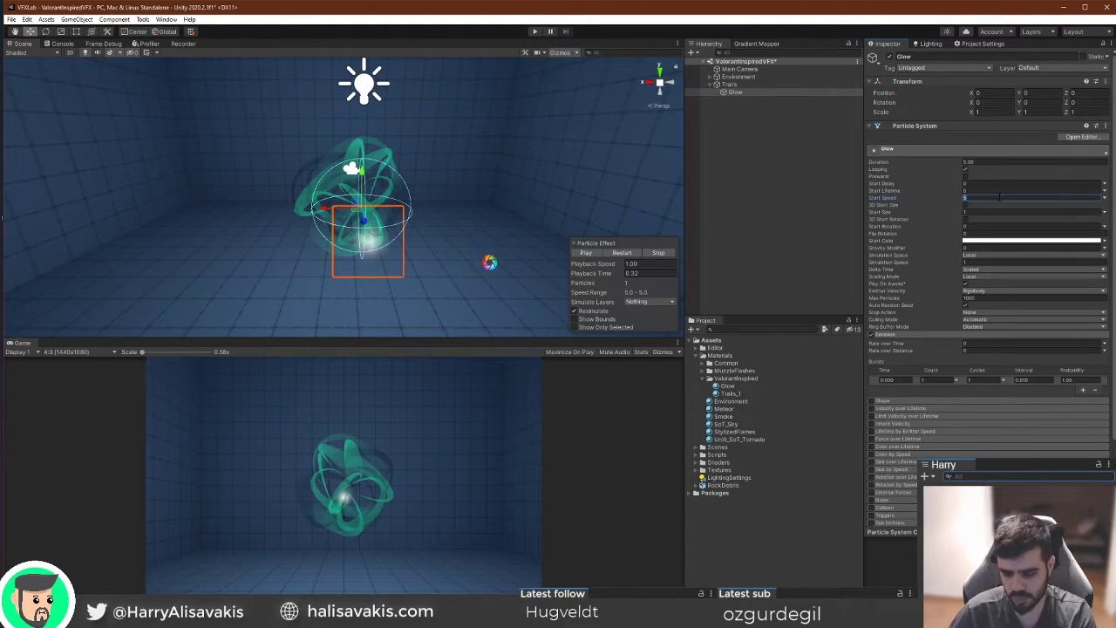
pyautogui.write('0')
pyautogui.click(1005, 212)
pyautogui.write('3')
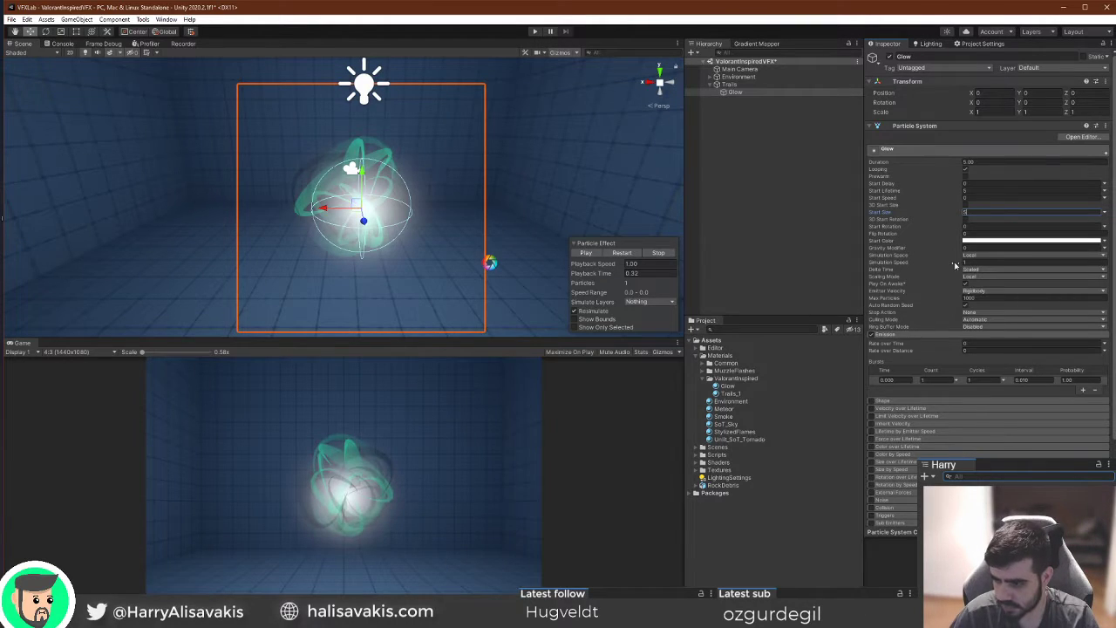
# Restart the effect, scrub it to 0.25, and set the Glow's start color to muted teal 357670.
pyautogui.click(622, 252)
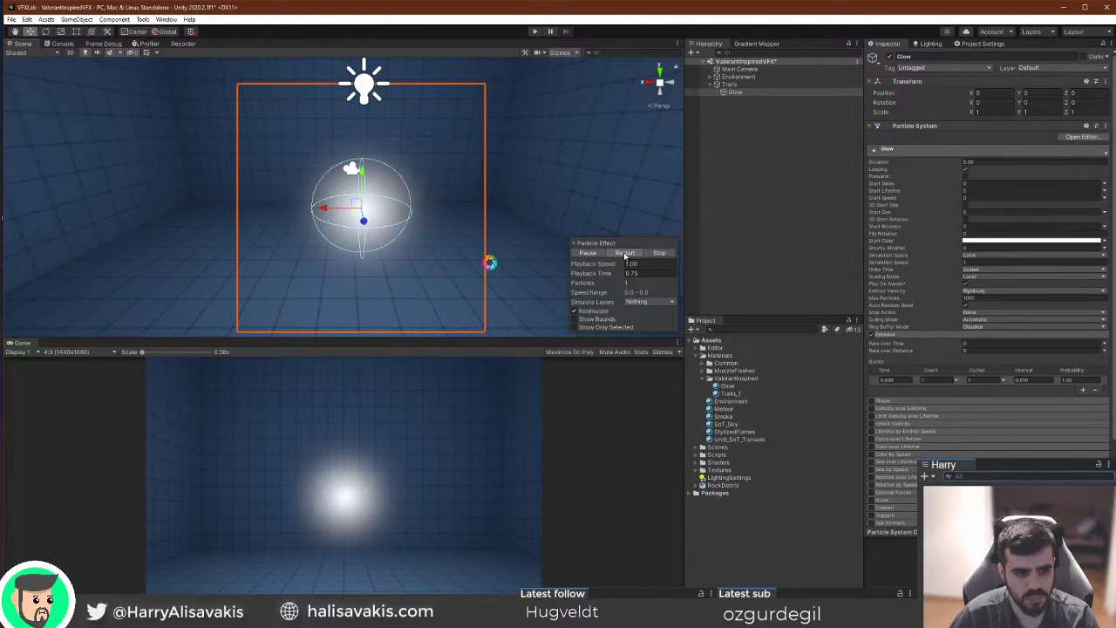
pyautogui.moveTo(611, 274); pyautogui.dragTo(547, 283)
pyautogui.click(990, 241)
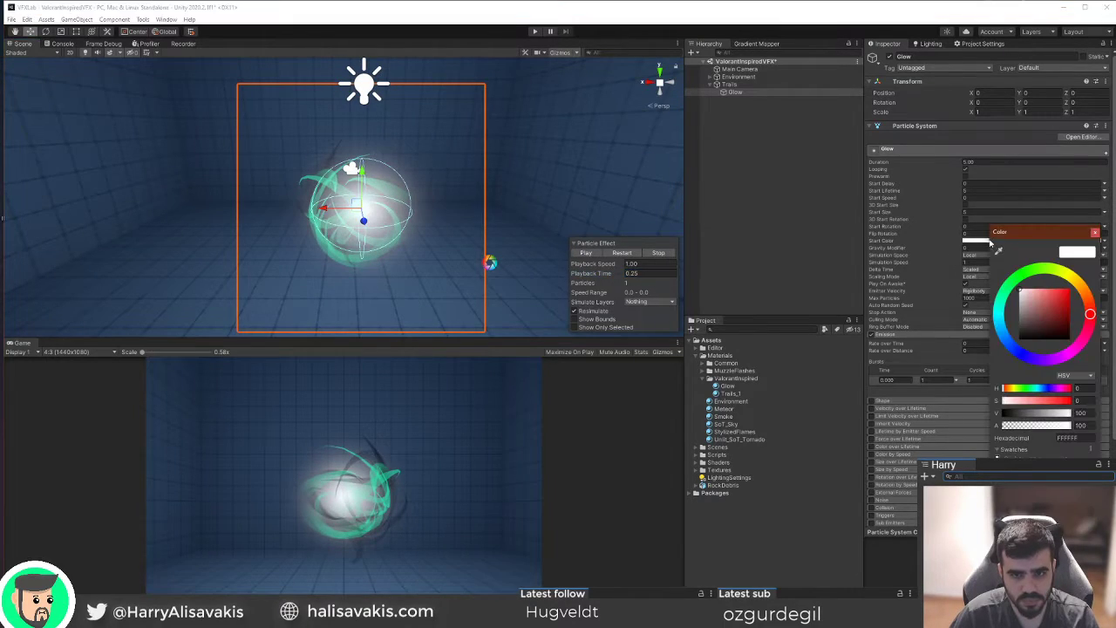
pyautogui.moveTo(1028, 303)
pyautogui.mouseDown()
pyautogui.moveTo(1051, 325)
pyautogui.moveTo(1044, 312)
pyautogui.moveTo(1011, 316)
pyautogui.mouseUp()
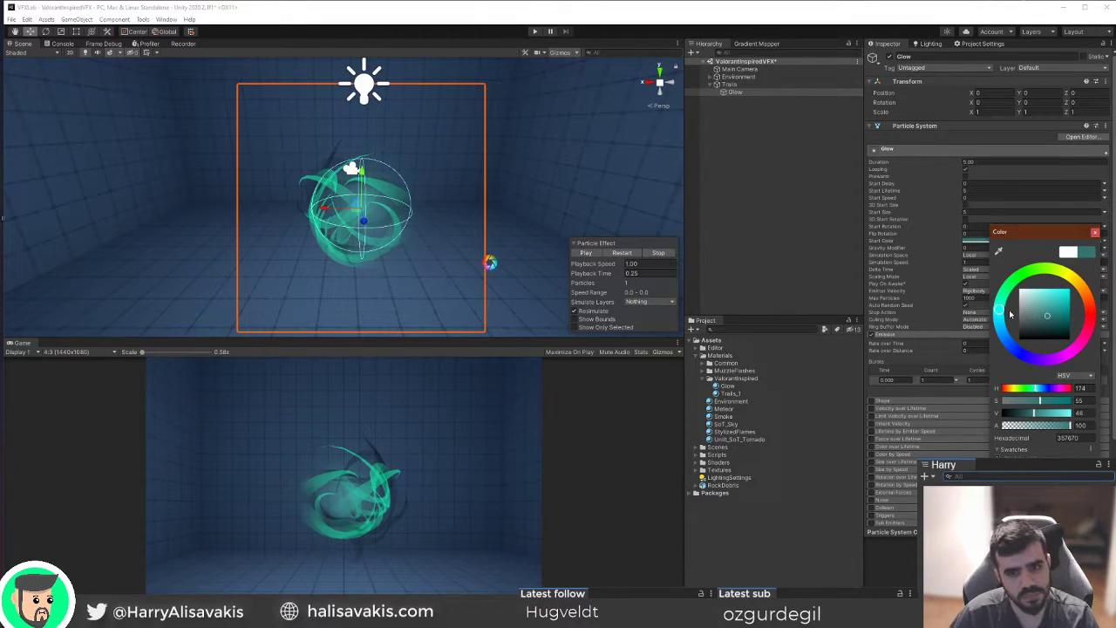
pyautogui.click(1096, 232)
# Set the Glow renderer's order in layer to 5 and replay the effect to about 0.24.
pyautogui.scroll(-3, 1016, 281)
pyautogui.scroll(-5, 1016, 281)
pyautogui.click(991, 447)
pyautogui.write('5')
pyautogui.click(635, 253)
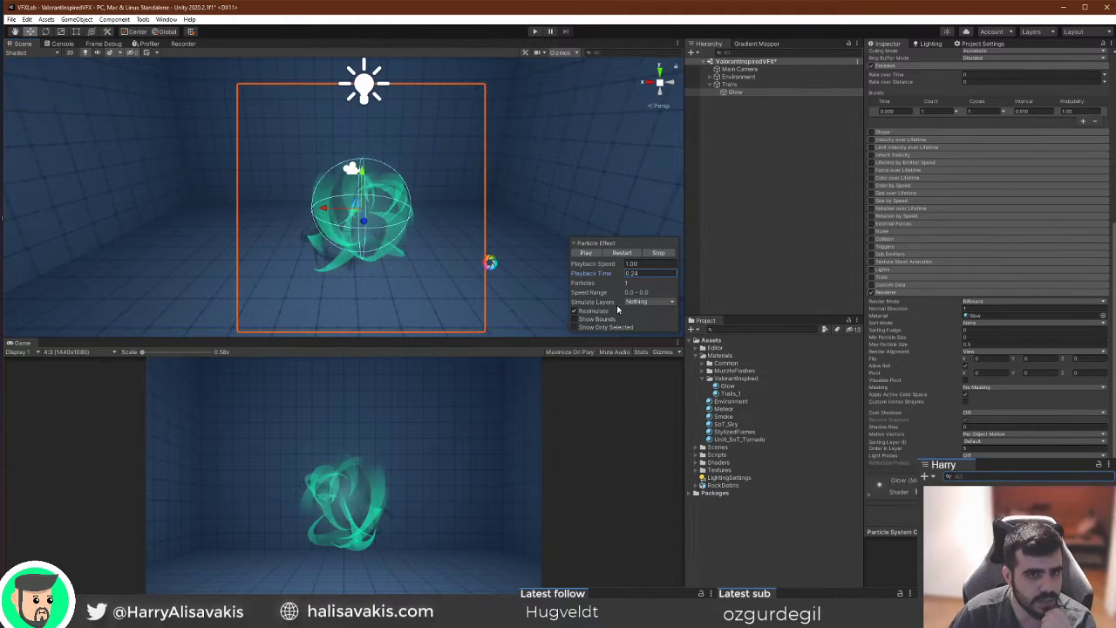
# Set the Glow particle system's start color to a brighter teal, 54C3A6.
pyautogui.moveTo(384, 262); pyautogui.dragTo(563, 241, button='right')
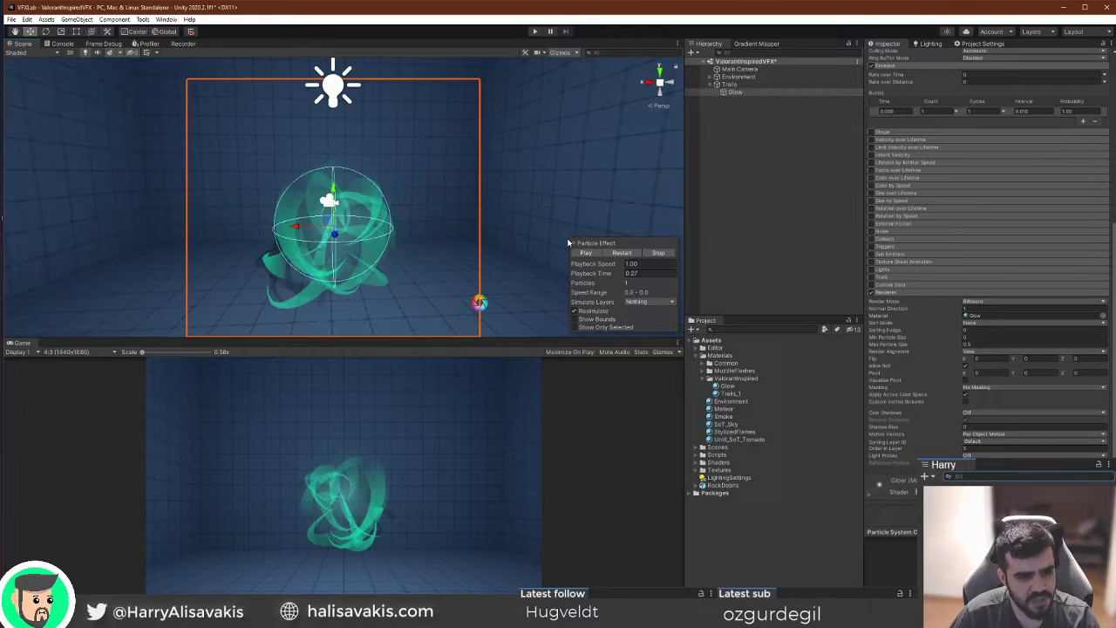
pyautogui.scroll(10, 1021, 423)
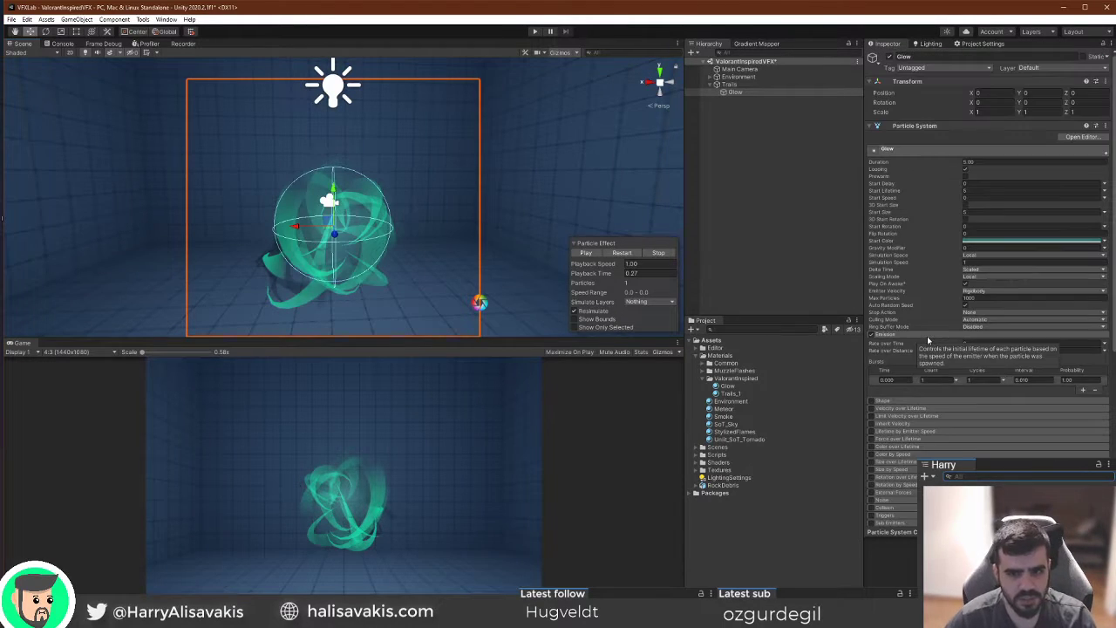
pyautogui.click(1001, 243)
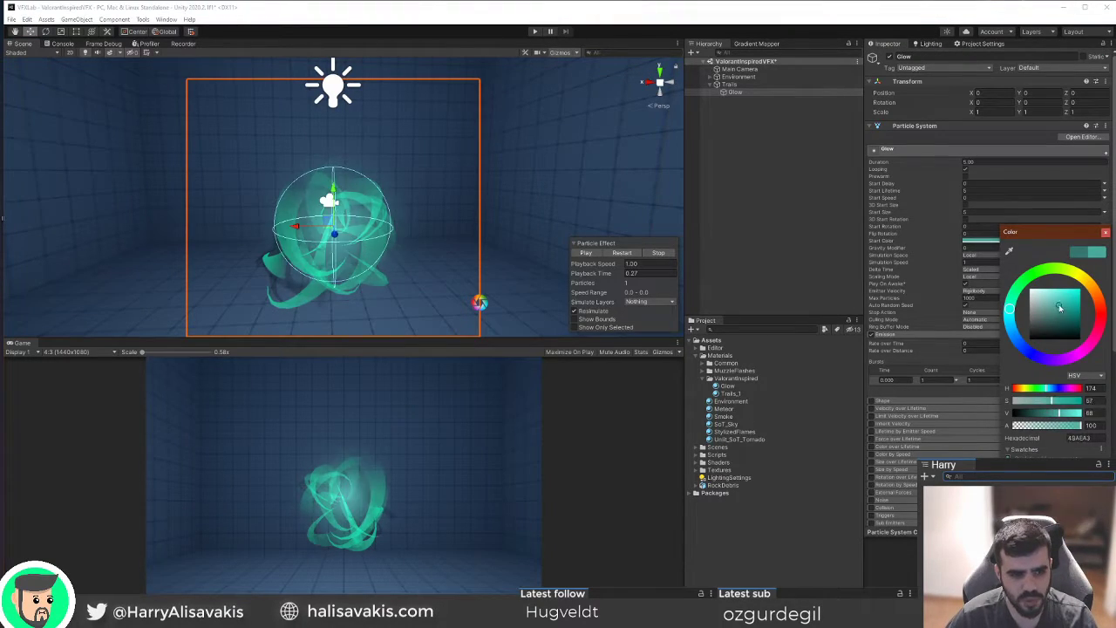
pyautogui.moveTo(1022, 350); pyautogui.dragTo(930, 282)
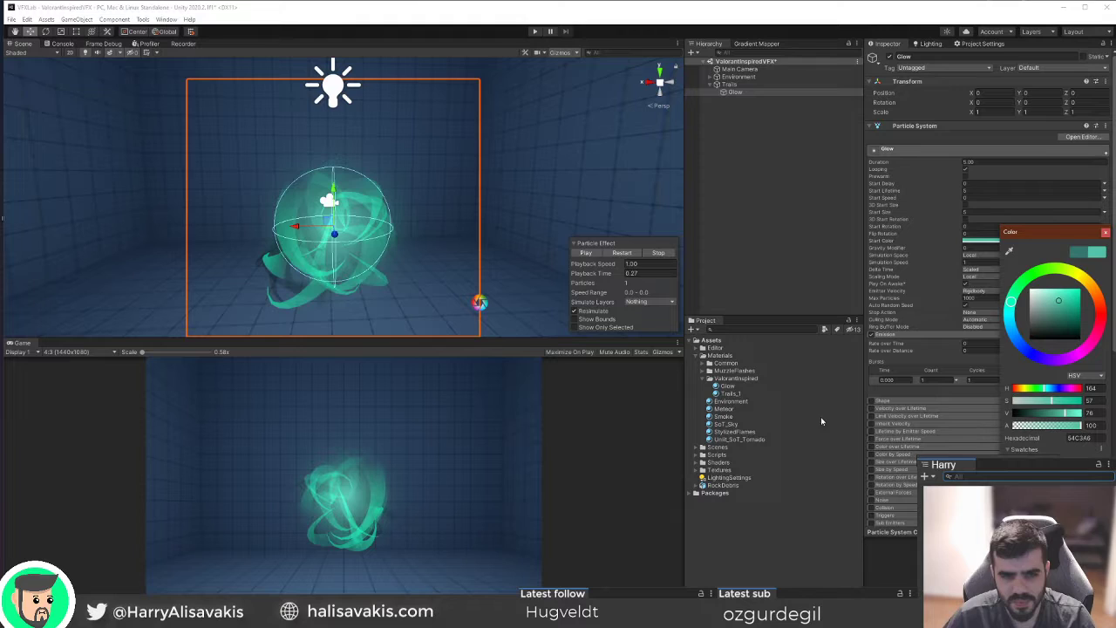
# Replay the effect a few times and pause it at about 0.49 to examine the brighter glow.
pyautogui.click(625, 252)
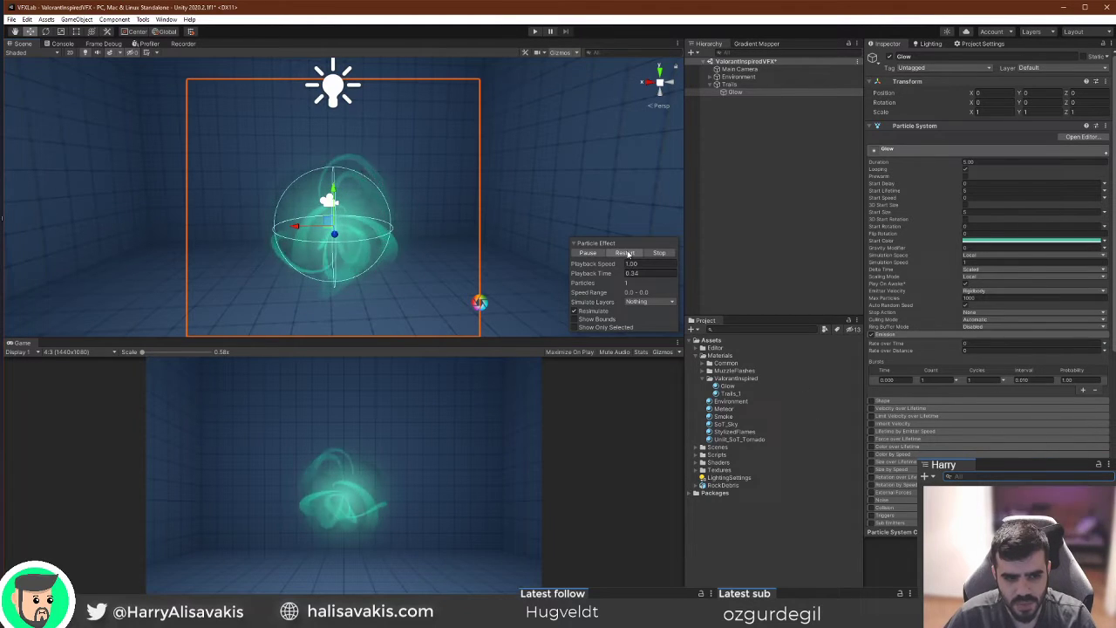
pyautogui.click(627, 254)
pyautogui.click(626, 254)
pyautogui.click(591, 252)
pyautogui.keyDown('alt'); pyautogui.moveTo(549, 212); pyautogui.dragTo(389, 260); pyautogui.keyUp('alt')
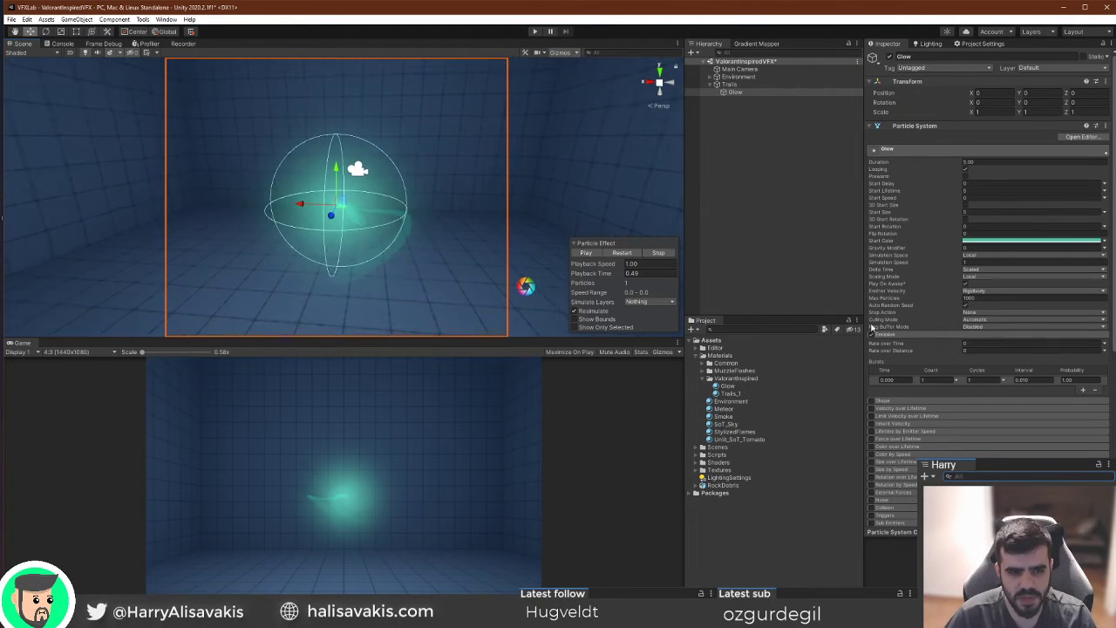
# Enable Color over Lifetime on the Glow and set the gradient's end alpha to 0.
pyautogui.scroll(-3, 1051, 369)
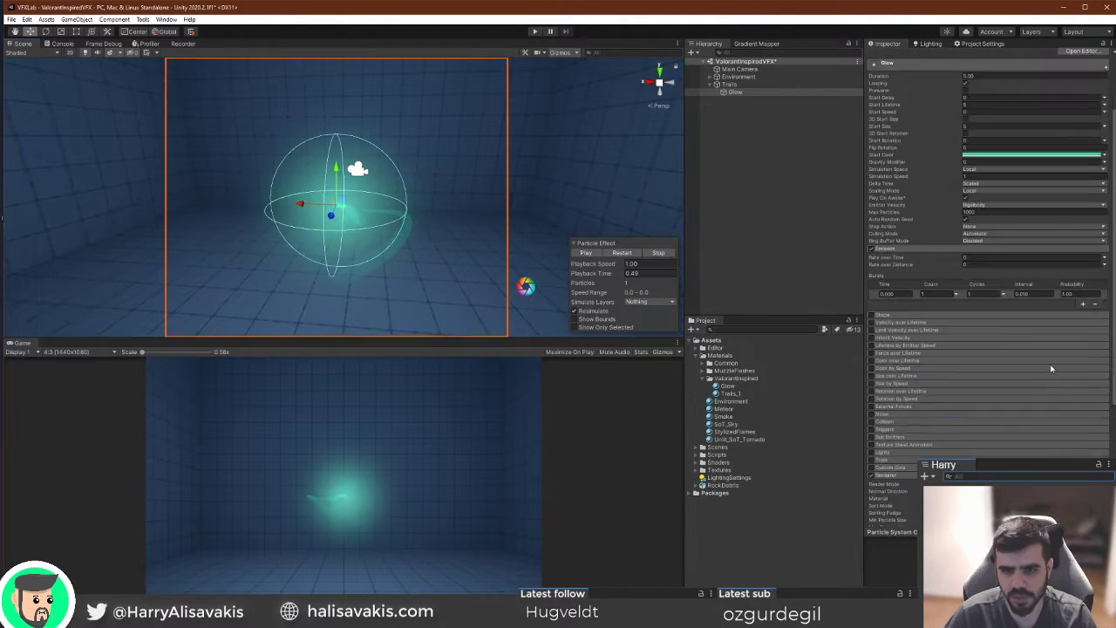
pyautogui.scroll(-6, 1015, 381)
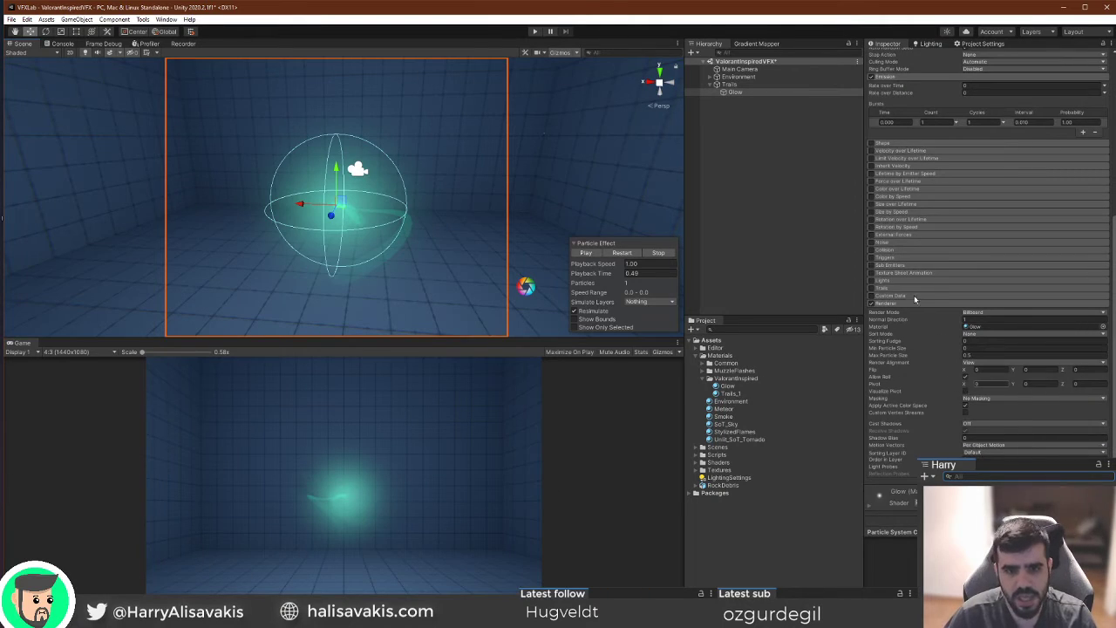
pyautogui.click(872, 189)
pyautogui.click(882, 191)
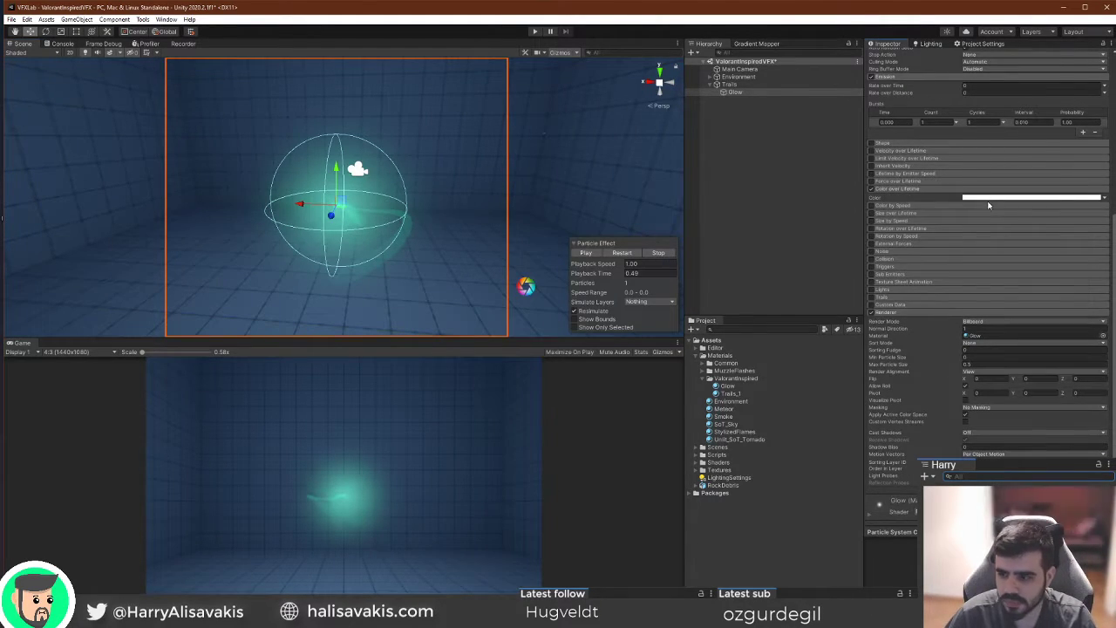
pyautogui.click(990, 201)
pyautogui.click(984, 184)
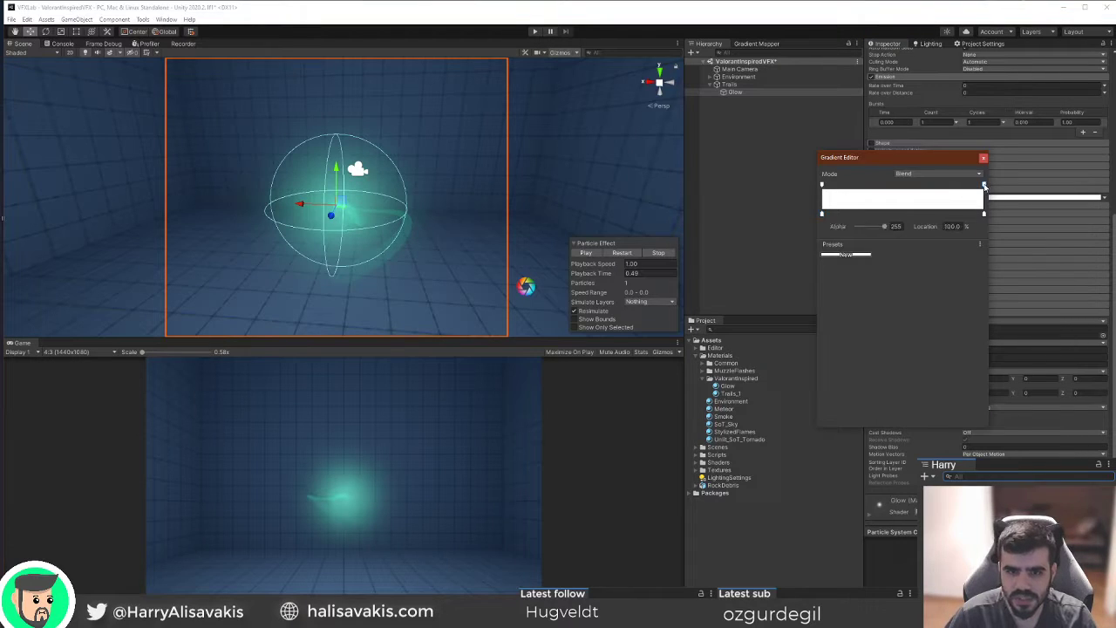
pyautogui.moveTo(885, 225); pyautogui.dragTo(731, 239)
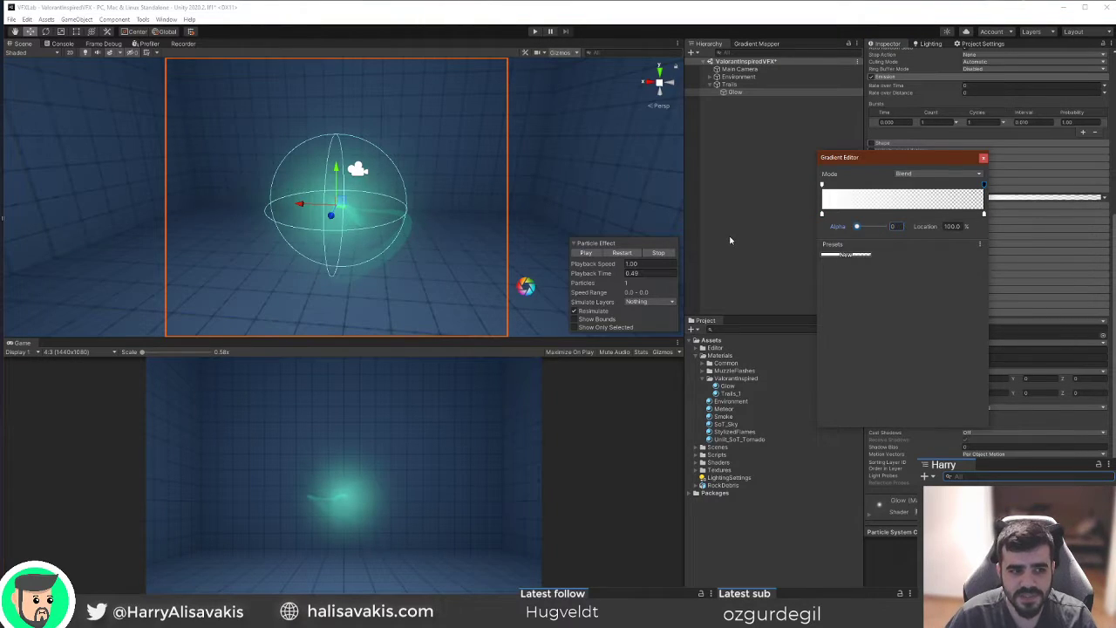
pyautogui.click(983, 157)
# Reverse the Glow's Color over Lifetime fade, with alpha 0 at the start and full opacity at the end.
pyautogui.scroll(5, 1002, 195)
pyautogui.click(1011, 191)
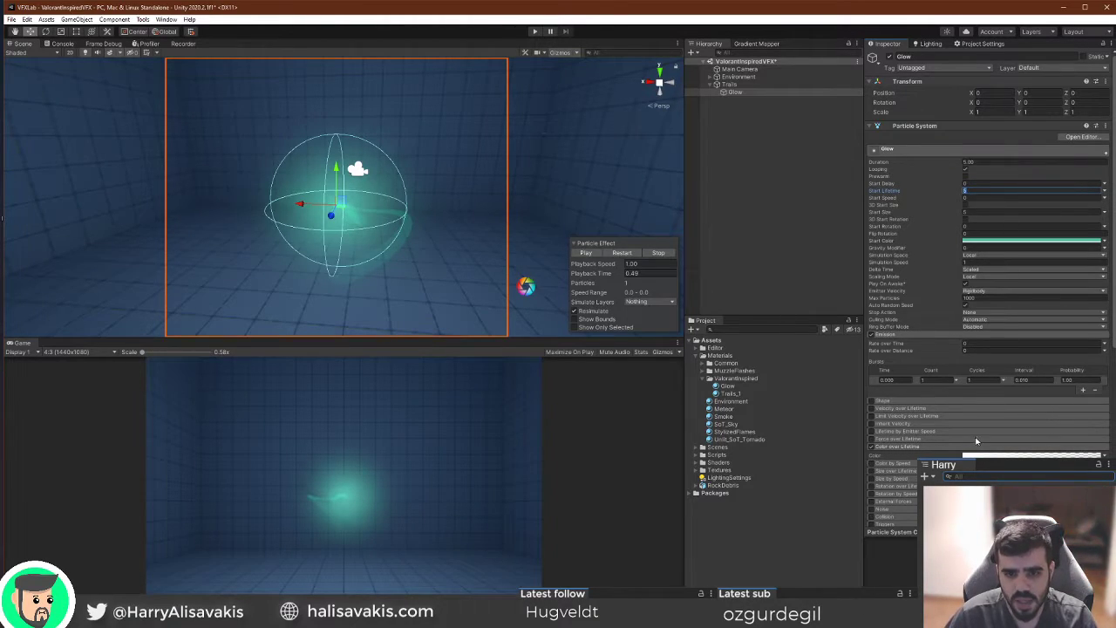
pyautogui.click(1032, 455)
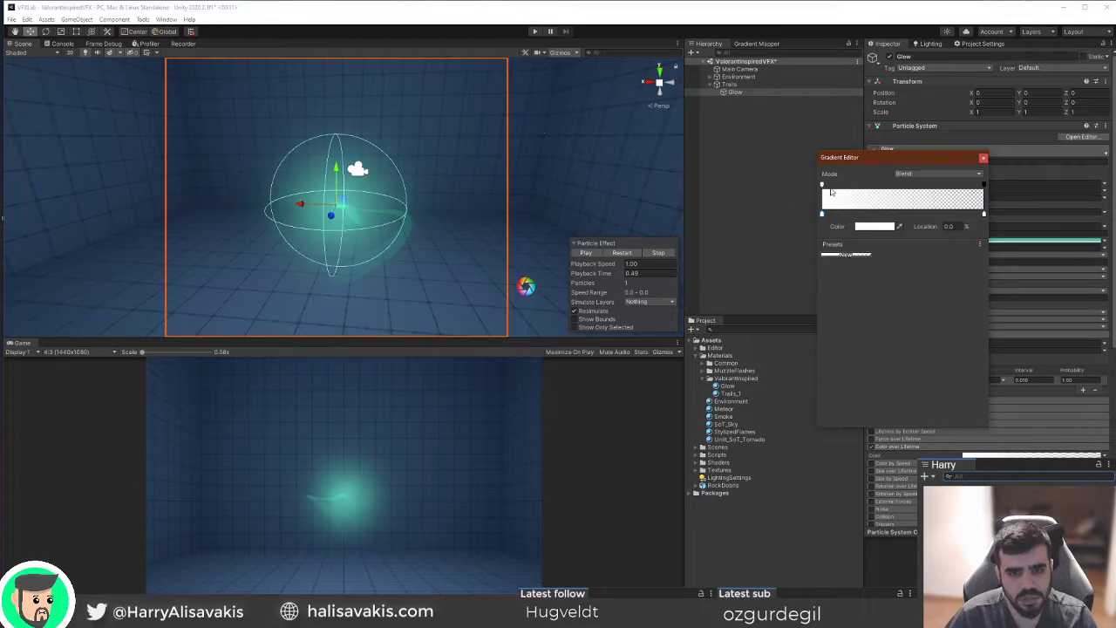
pyautogui.moveTo(860, 227); pyautogui.dragTo(958, 239)
pyautogui.click(823, 185)
pyautogui.moveTo(865, 226); pyautogui.dragTo(855, 232)
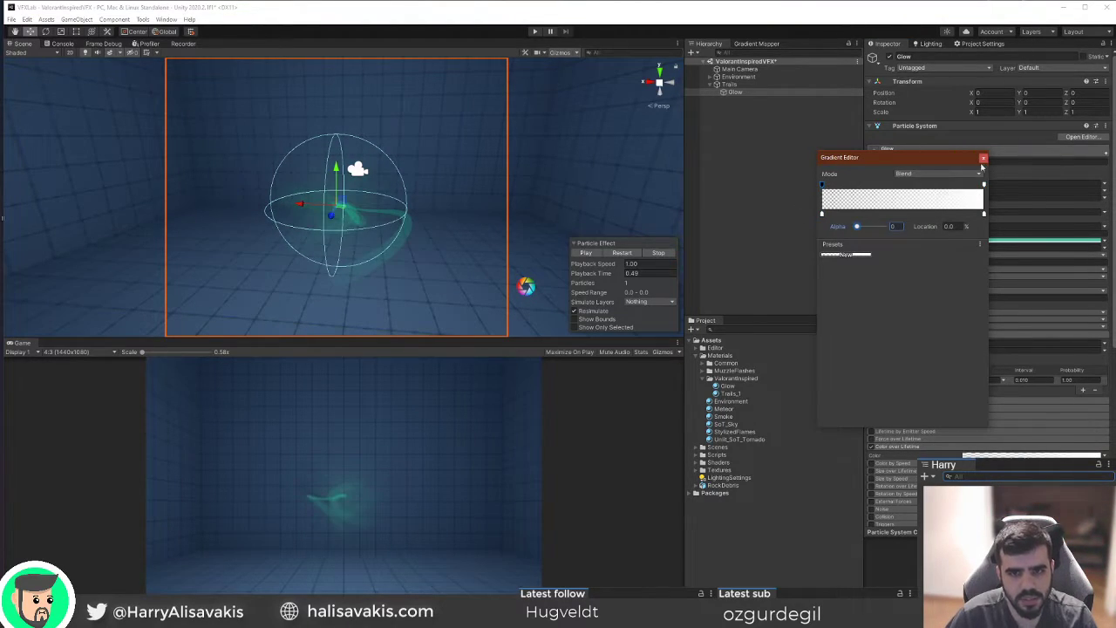
pyautogui.click(984, 160)
# Set the Glow's start lifetime to 1 and replay the effect, pausing at about 0.28.
pyautogui.click(988, 191)
pyautogui.click(622, 252)
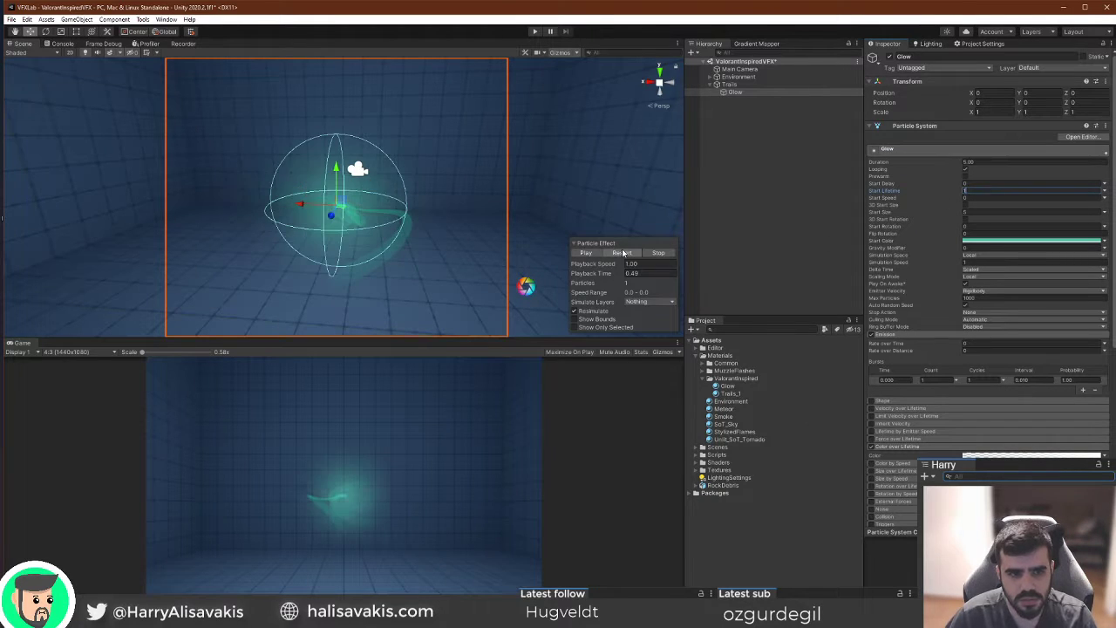
pyautogui.click(622, 252)
pyautogui.click(622, 252)
pyautogui.click(622, 252)
pyautogui.click(599, 254)
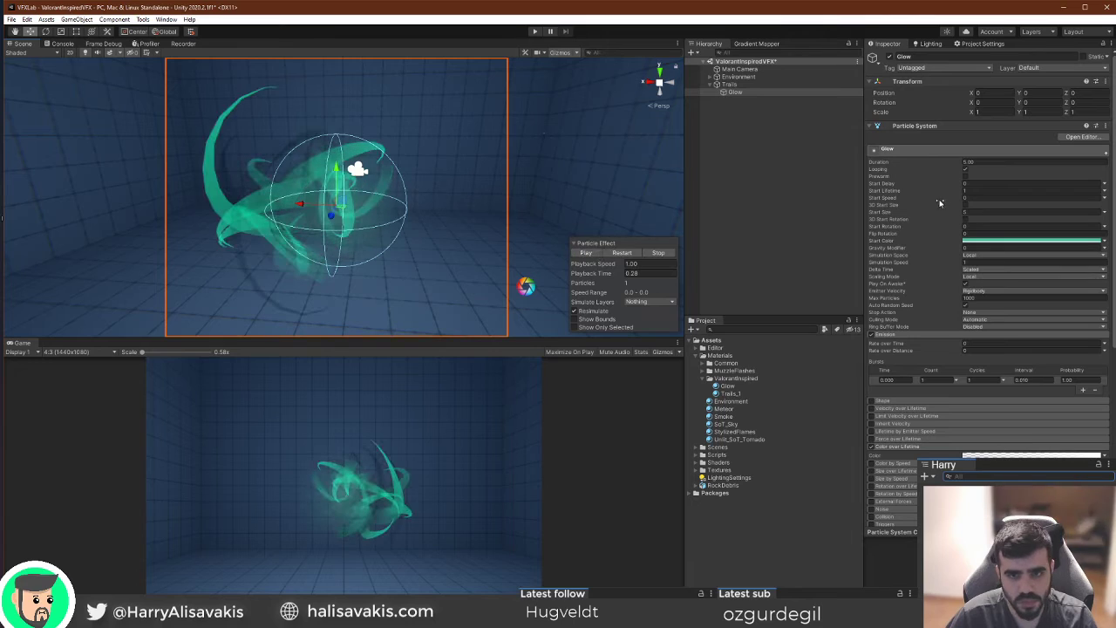
# Set the Glow's start lifetime to 0.5, replay the effect several times and scrub it to 0.47.
pyautogui.click(968, 190)
pyautogui.write('0.5')
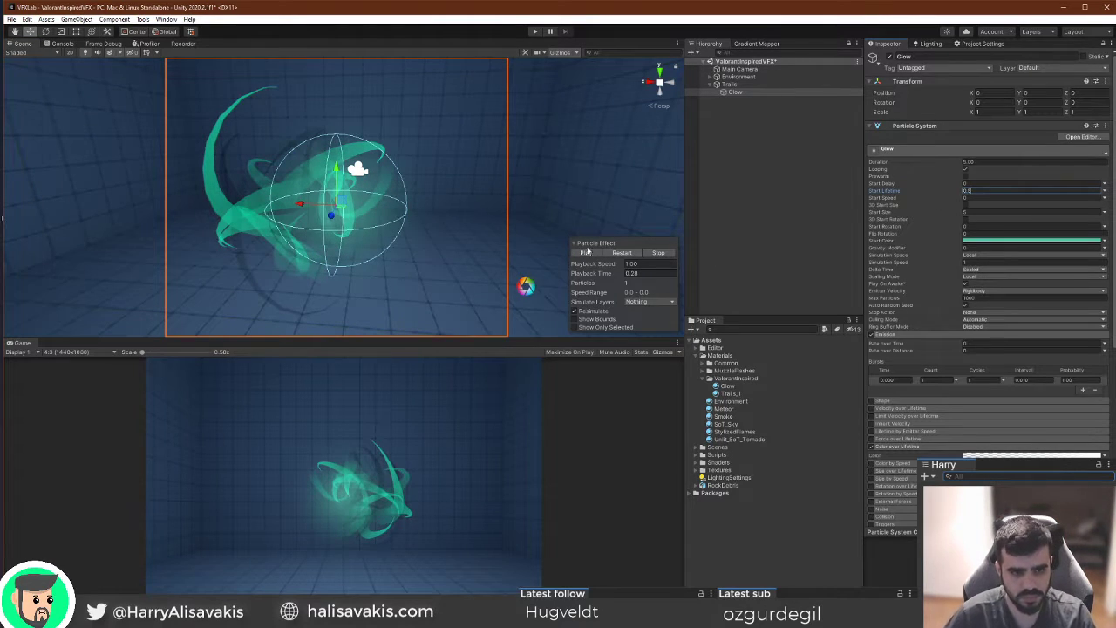
pyautogui.click(620, 251)
pyautogui.click(621, 251)
pyautogui.click(621, 253)
pyautogui.click(622, 253)
pyautogui.click(621, 252)
pyautogui.click(599, 253)
pyautogui.moveTo(605, 273); pyautogui.dragTo(613, 274)
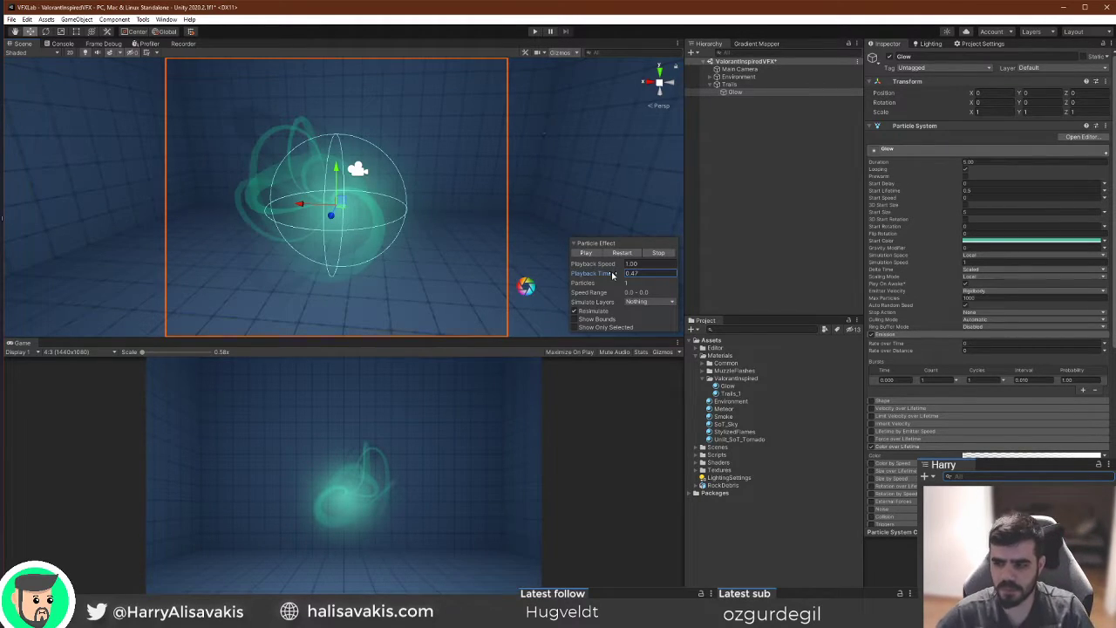
# Inspect the paused glow around the sphere, then replay the effect and pause it at about 0.38.
pyautogui.keyDown('alt'); pyautogui.moveTo(523, 251); pyautogui.dragTo(301, 195); pyautogui.keyUp('alt')
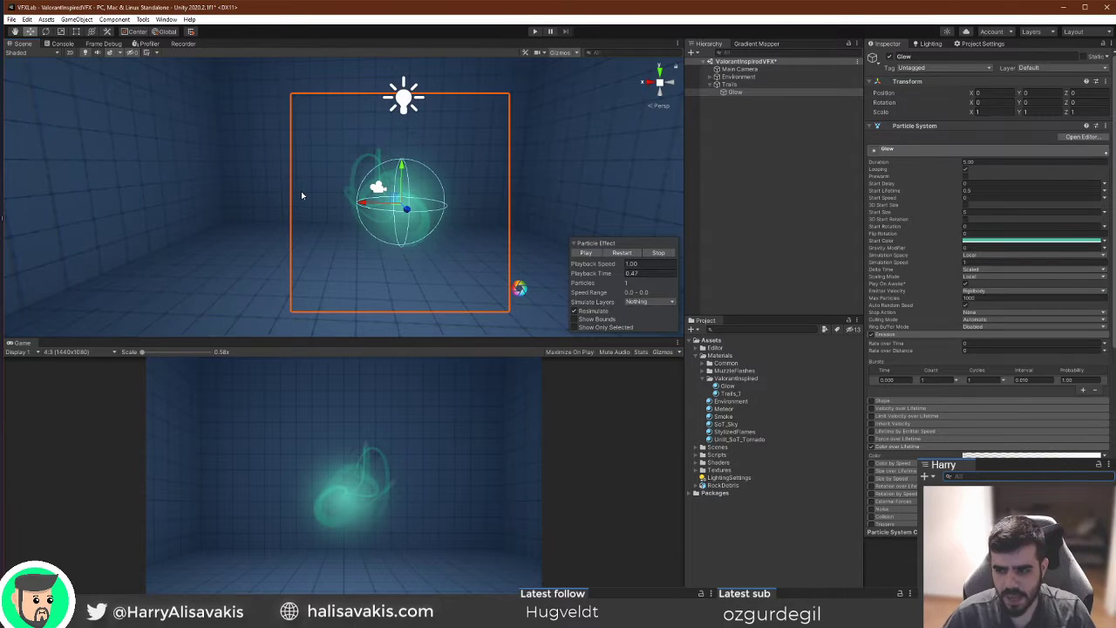
pyautogui.keyDown('alt'); pyautogui.moveTo(301, 162); pyautogui.dragTo(316, 218); pyautogui.keyUp('alt')
pyautogui.press('w')
pyautogui.moveTo(316, 218)
pyautogui.mouseDown(button='right')
pyautogui.moveTo(319, 267)
pyautogui.moveTo(316, 200)
pyautogui.mouseUp(button='right')
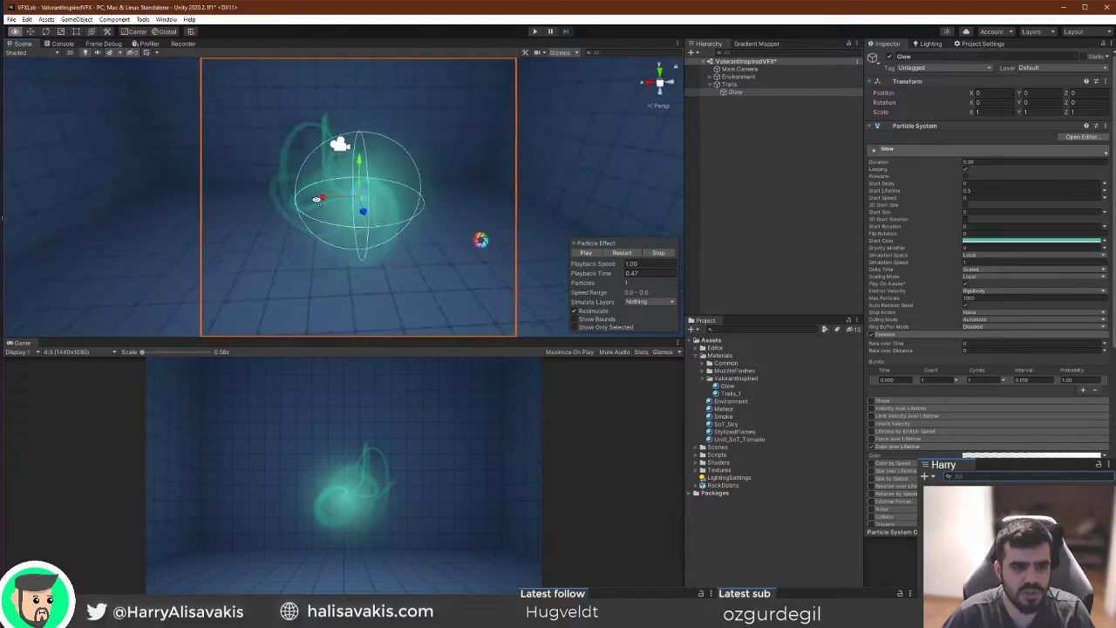
pyautogui.click(626, 253)
pyautogui.click(626, 253)
pyautogui.click(627, 253)
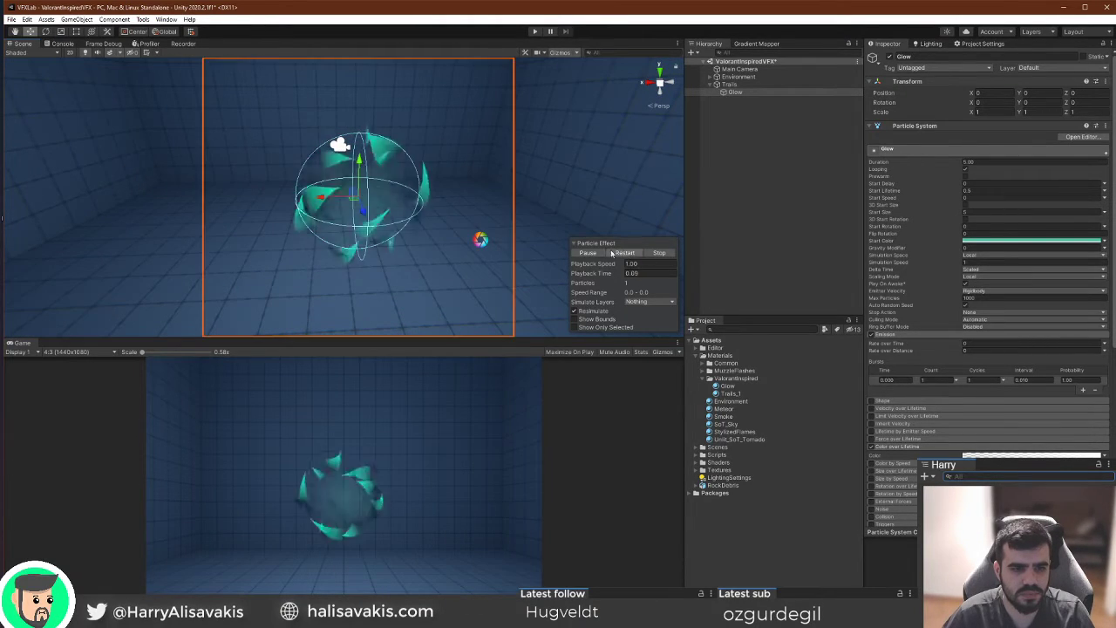
pyautogui.click(595, 253)
# Enable Size over Lifetime on the Glow and apply its material's required vertex streams to the particle system.
pyautogui.scroll(-3, 886, 460)
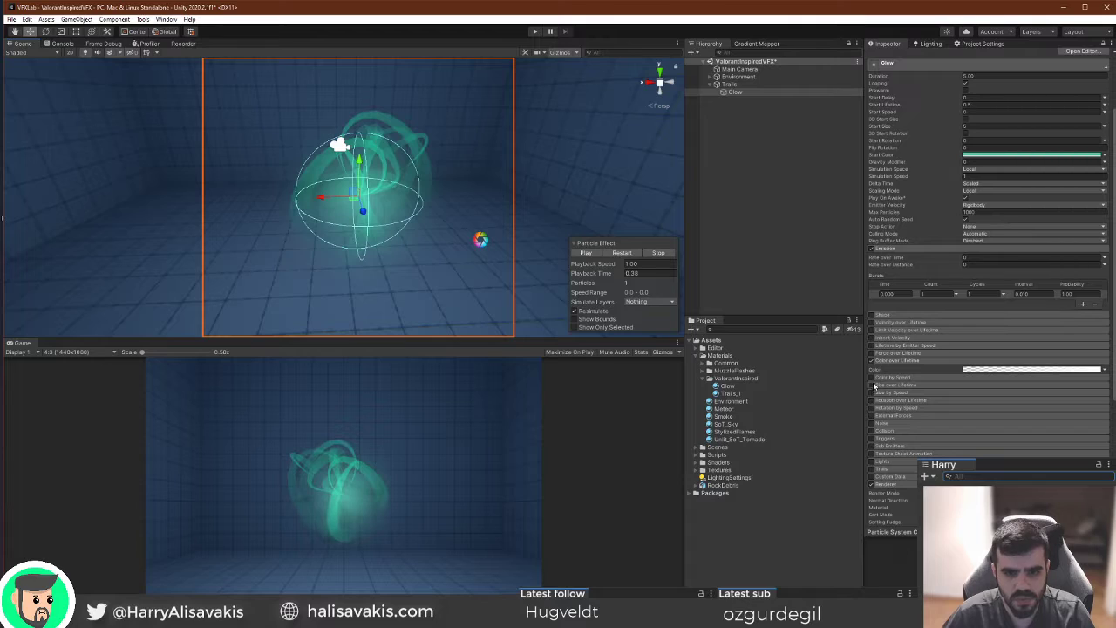
pyautogui.click(872, 386)
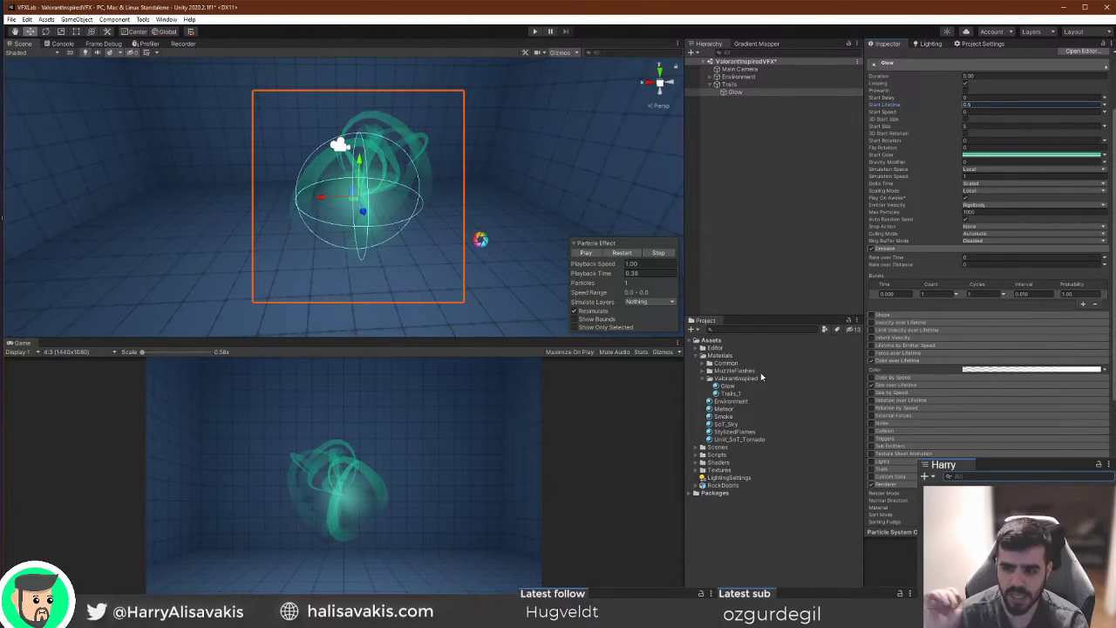
pyautogui.scroll(-5, 1029, 371)
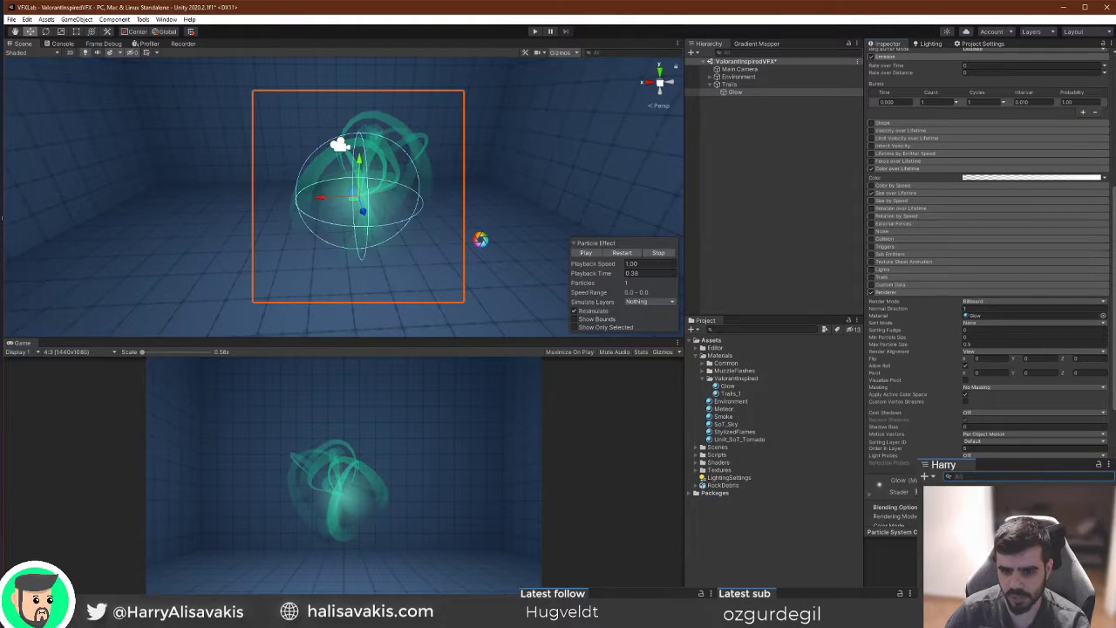
pyautogui.scroll(-6, 890, 453)
pyautogui.click(897, 487)
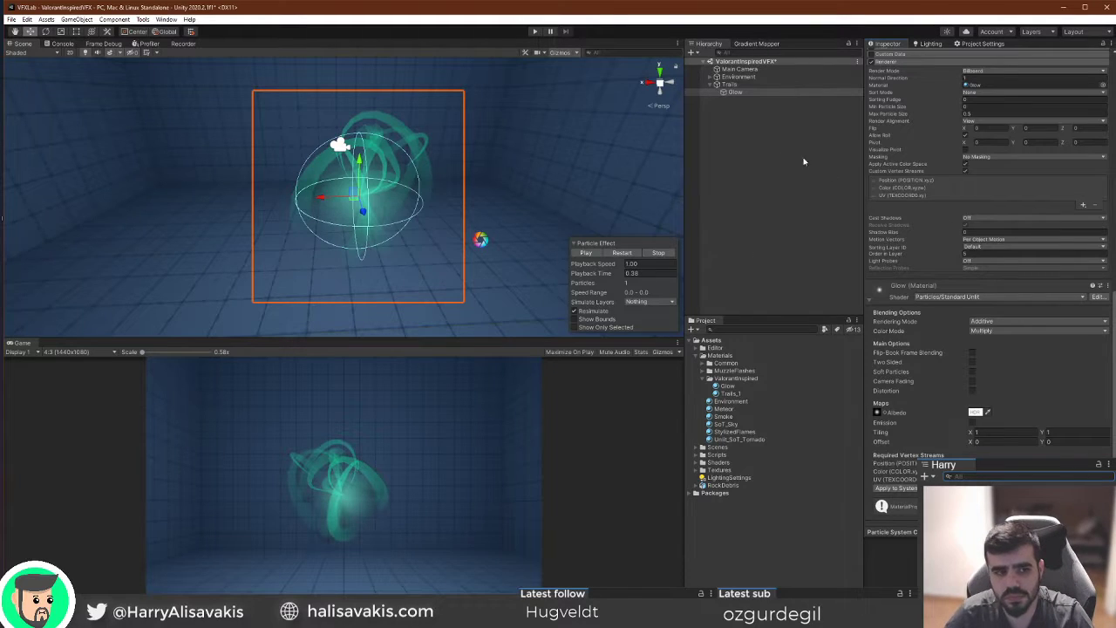
# Try a light blue start color on the Glow.
pyautogui.scroll(15, 991, 320)
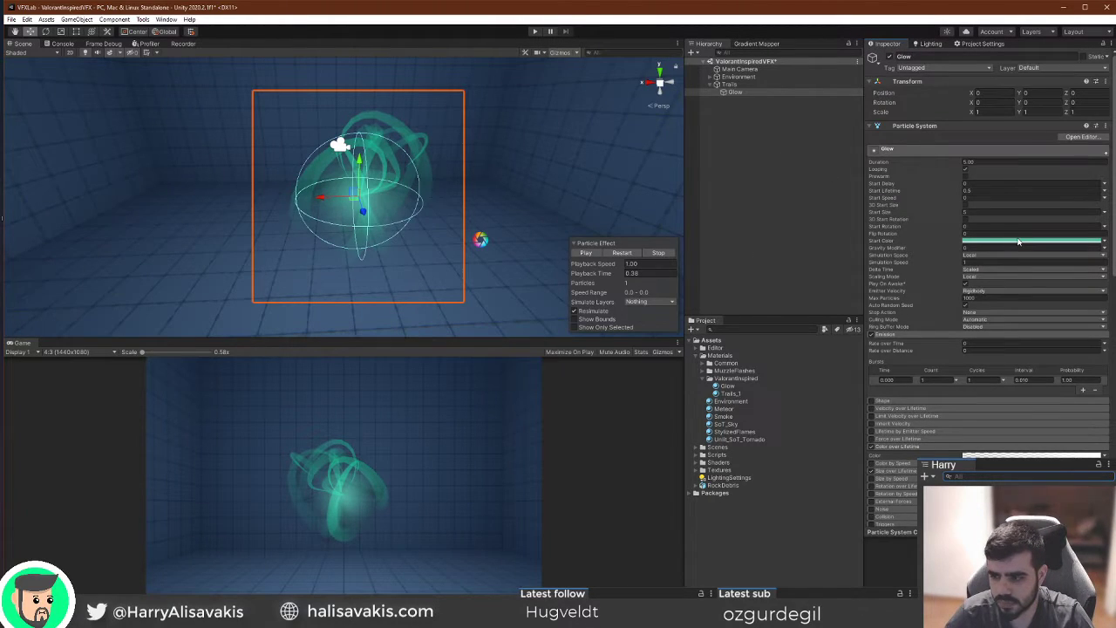
pyautogui.click(1018, 242)
pyautogui.click(1040, 284)
pyautogui.moveTo(1040, 284); pyautogui.dragTo(1007, 334)
pyautogui.click(1003, 327)
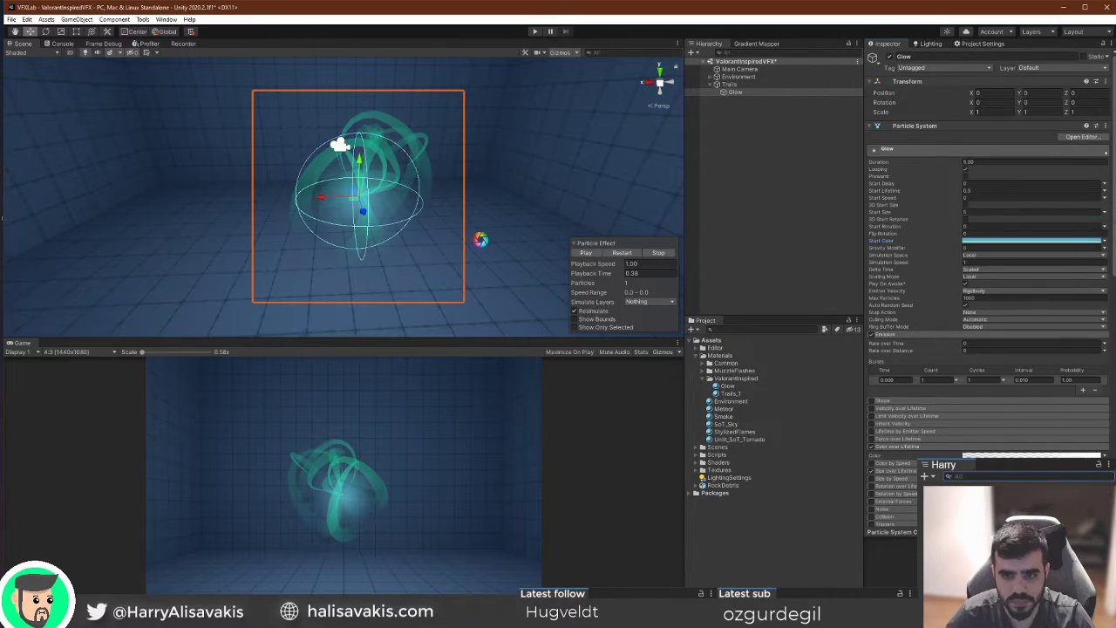
# Set the Glow's burst count to 2 and shape its Size over Lifetime curve to start large and shrink toward the end.
pyautogui.click(940, 380)
pyautogui.write('2')
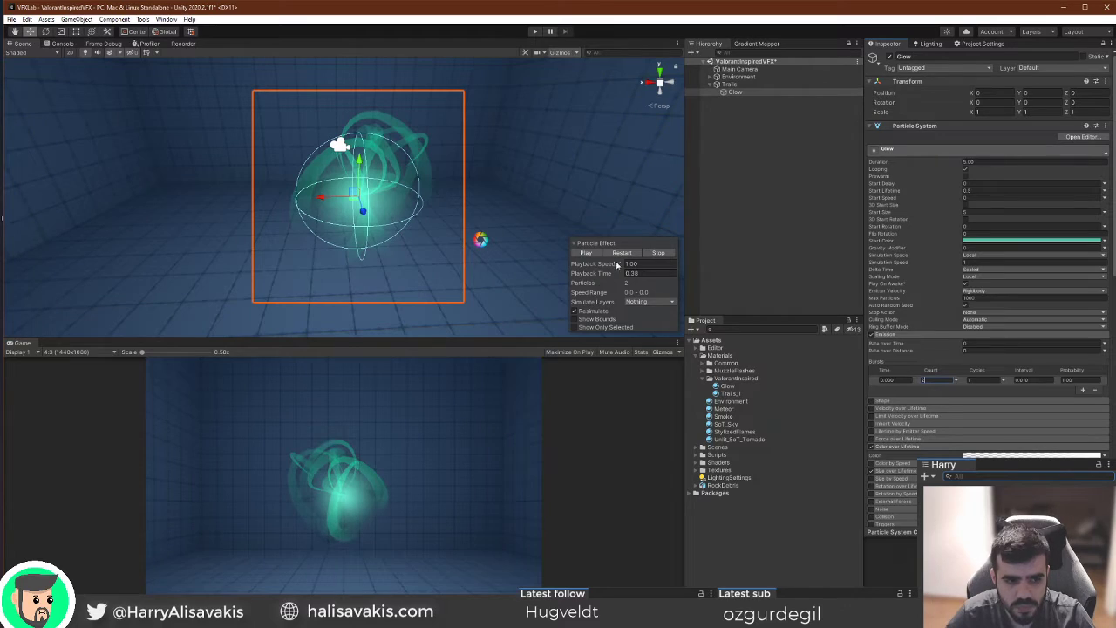
pyautogui.scroll(-5, 985, 262)
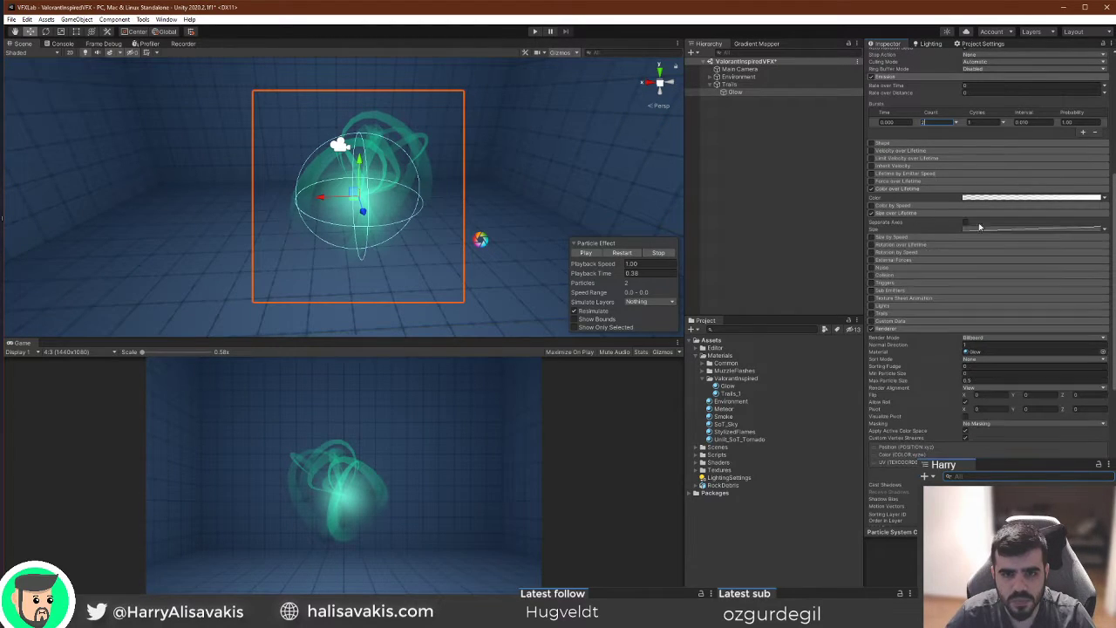
pyautogui.click(898, 213)
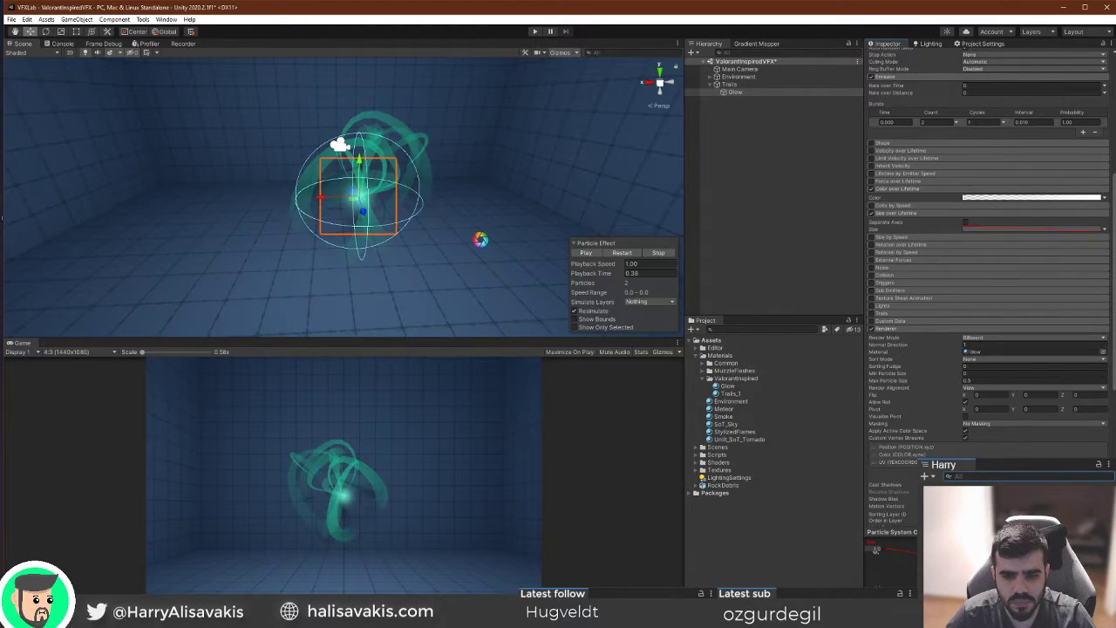
pyautogui.moveTo(885, 551); pyautogui.dragTo(1003, 557)
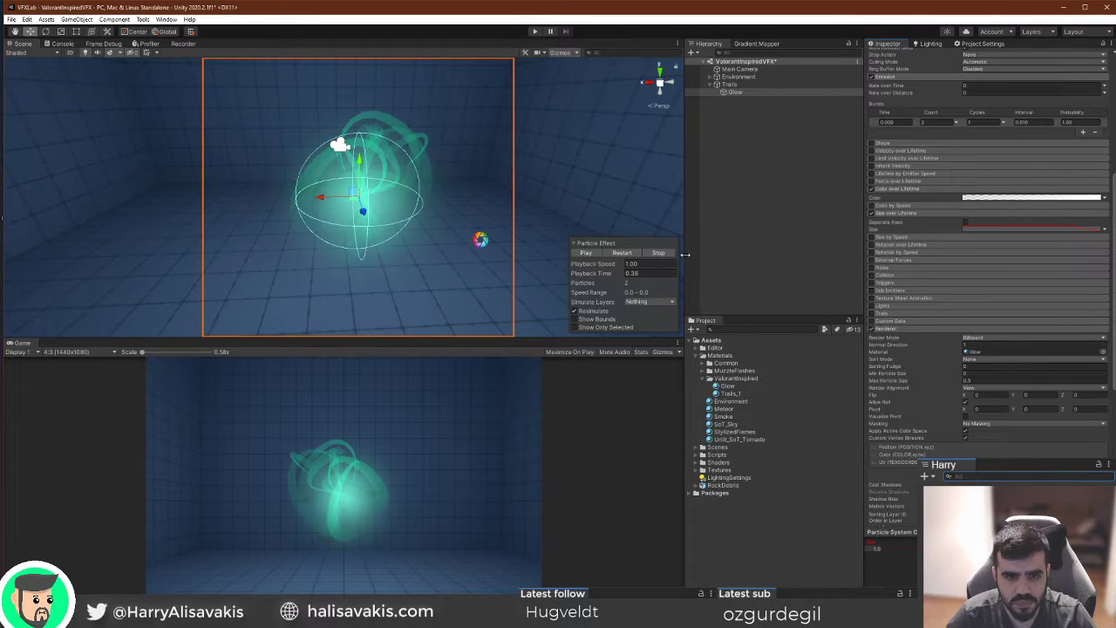
# Replay the effect repeatedly to examine the two-particle glow shrinking together with the trails.
pyautogui.click(644, 254)
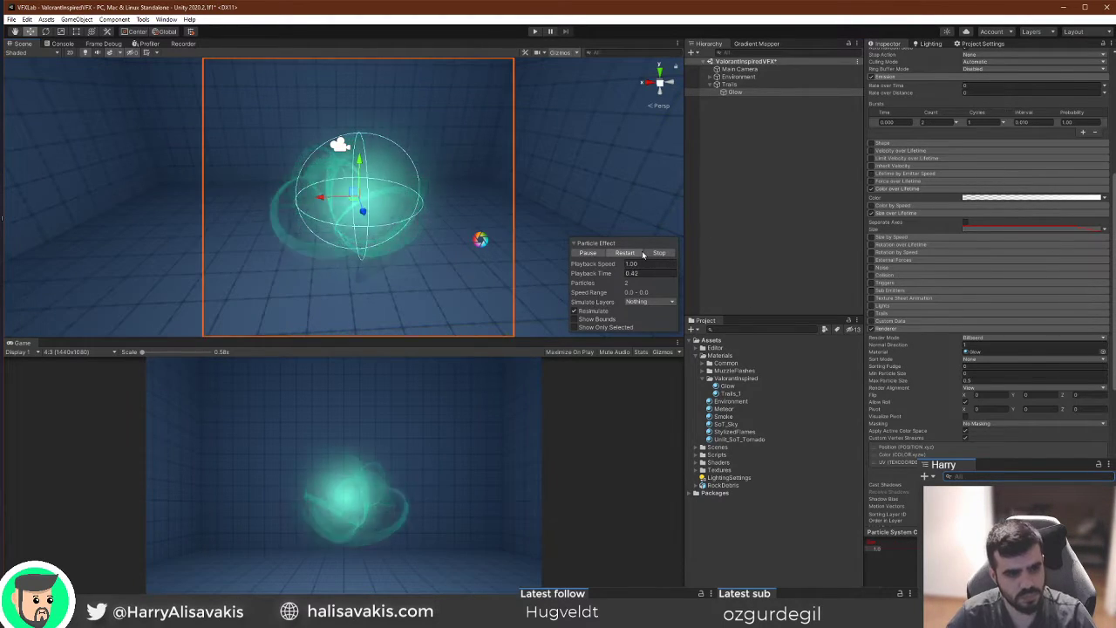
pyautogui.click(643, 253)
pyautogui.click(644, 254)
pyautogui.click(644, 255)
pyautogui.click(643, 253)
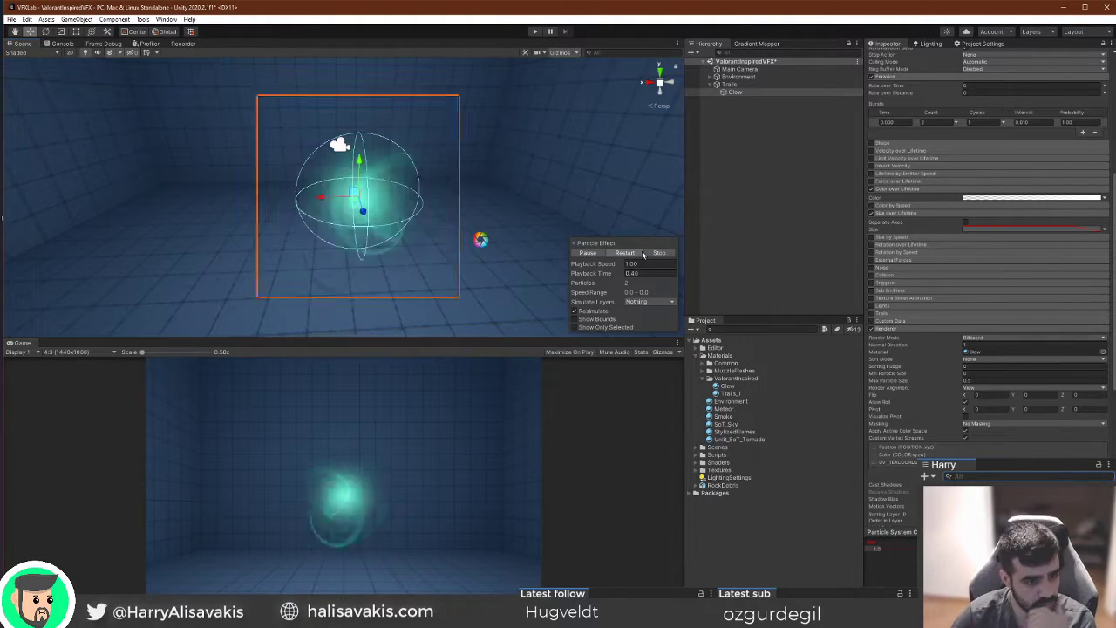
pyautogui.click(642, 253)
pyautogui.click(643, 253)
pyautogui.click(643, 253)
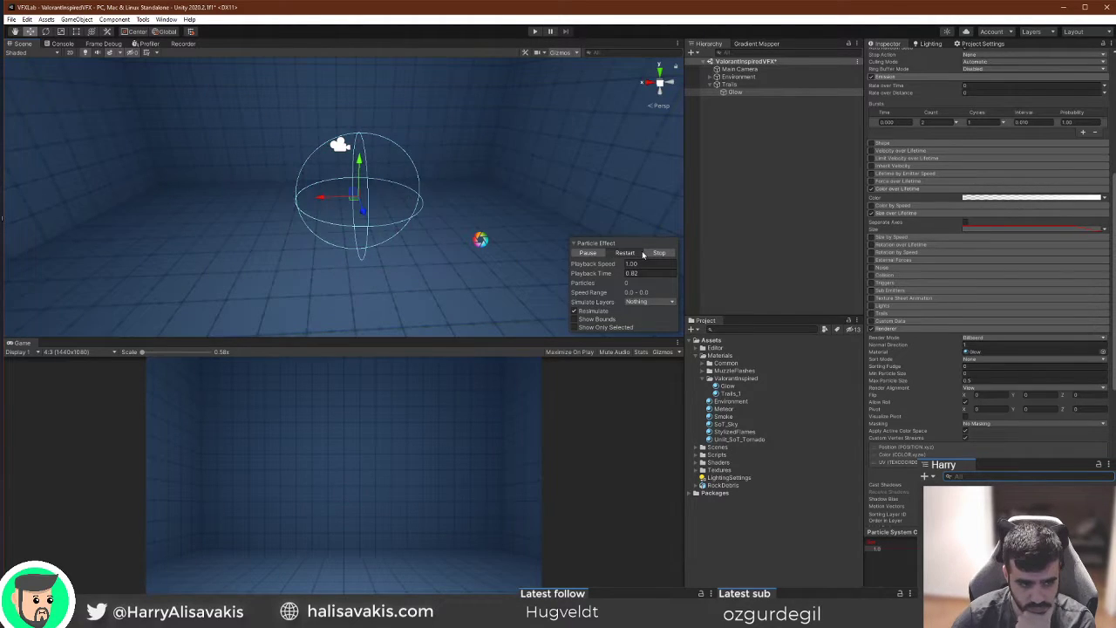
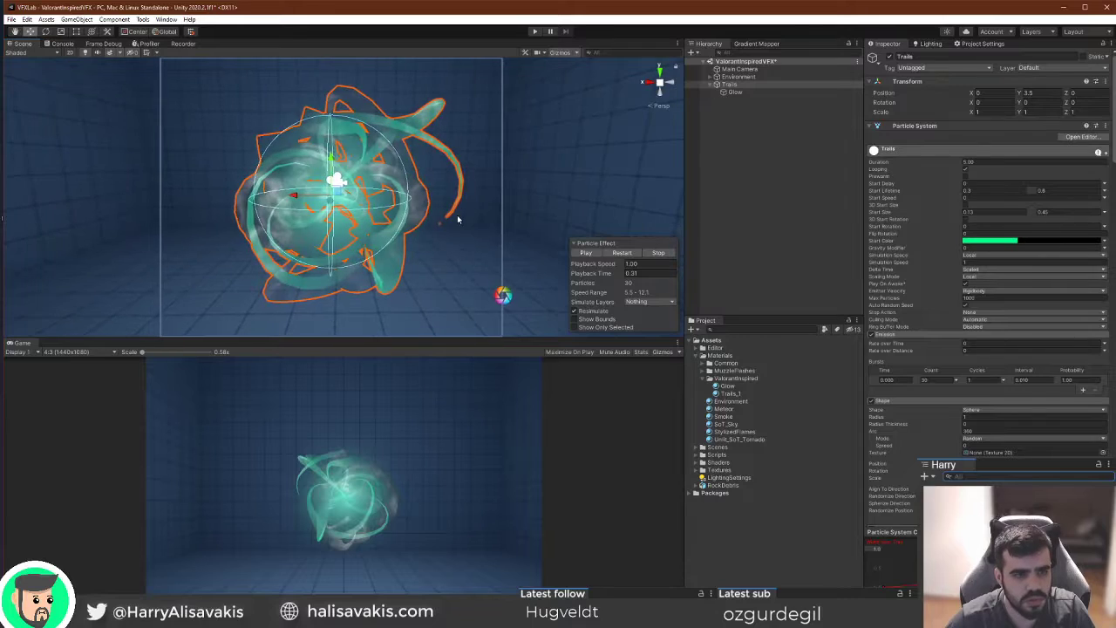
# Replay the effect several times and pause it while the trails wrap around the sphere.
pyautogui.click(622, 253)
pyautogui.click(622, 254)
pyautogui.click(622, 254)
pyautogui.click(621, 253)
pyautogui.click(586, 255)
# Clear the screen space texture of the Trails_1 material by setting it to None.
pyautogui.scroll(-15, 994, 307)
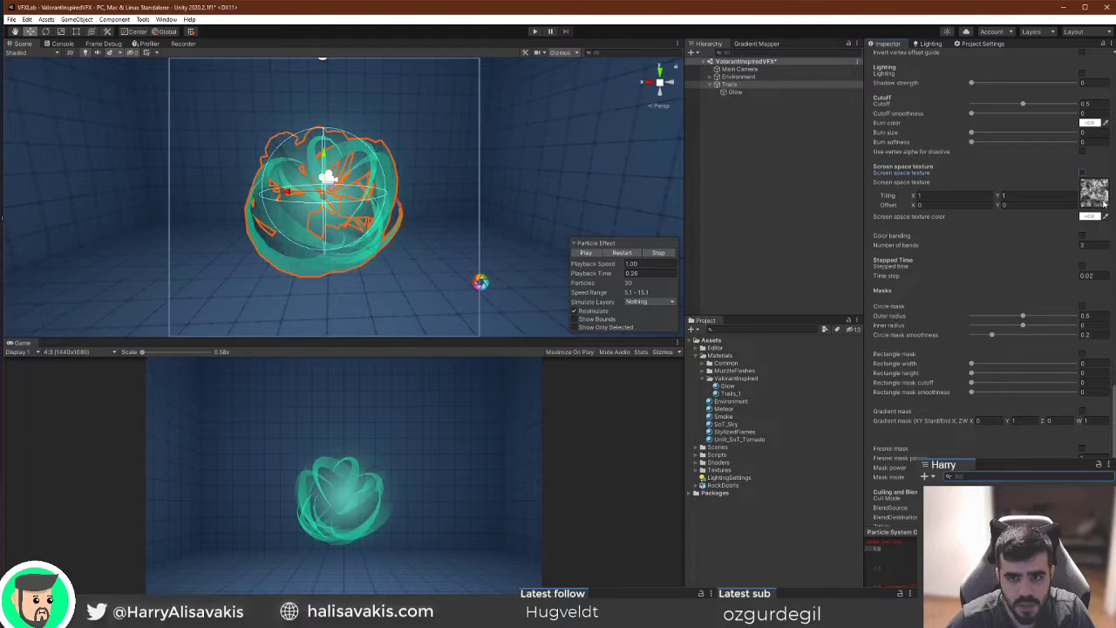
pyautogui.click(1105, 201)
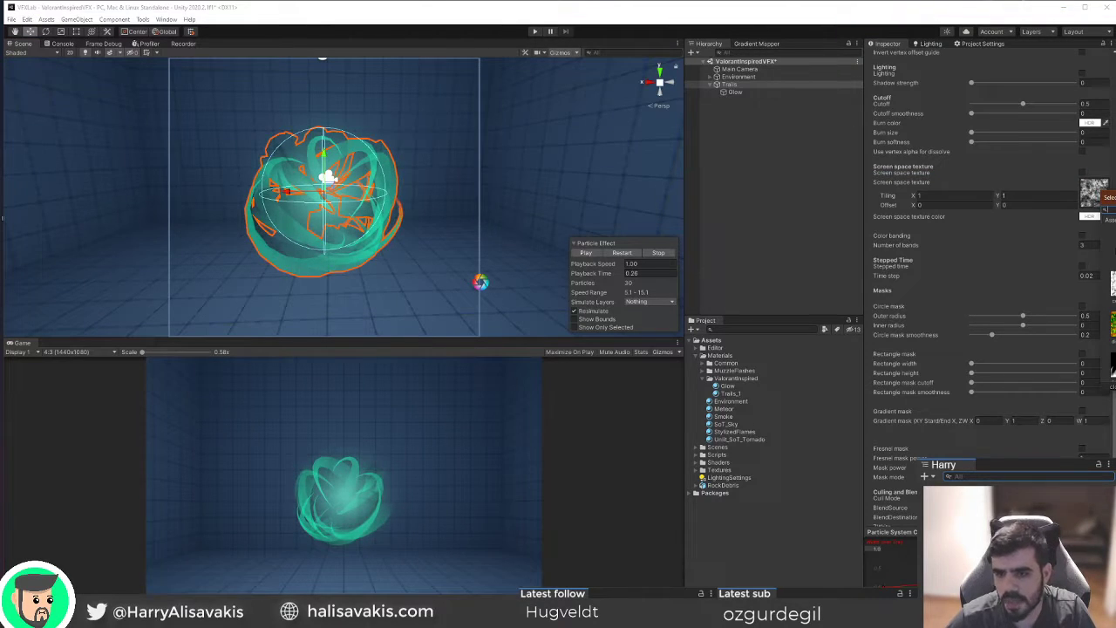
pyautogui.doubleClick(1114, 247)
pyautogui.moveTo(469, 134); pyautogui.dragTo(469, 158, button='right')
pyautogui.press('a')
pyautogui.press('w')
pyautogui.press('s')
pyautogui.press('w')
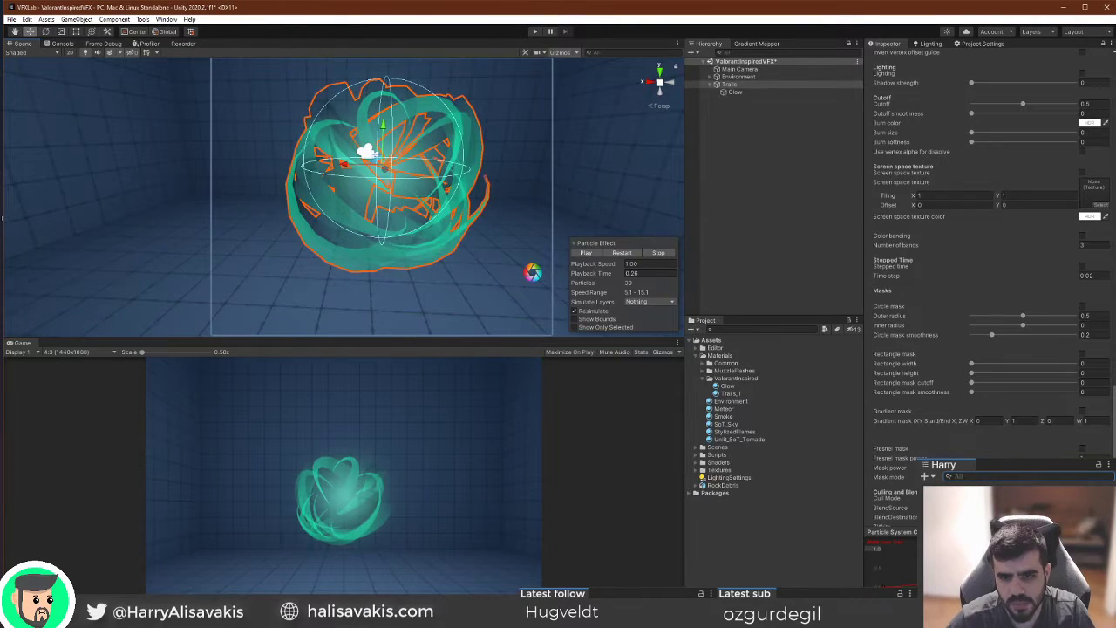
# Browse the project's available textures from the Trails_1 material's main texture slot.
pyautogui.scroll(15, 914, 256)
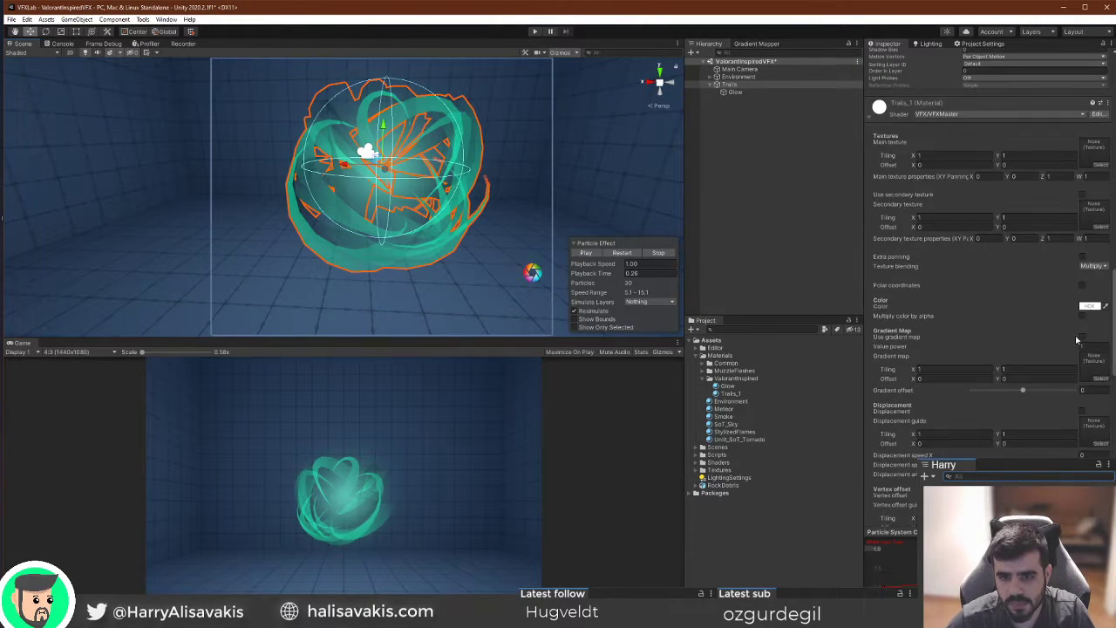
pyautogui.click(1097, 166)
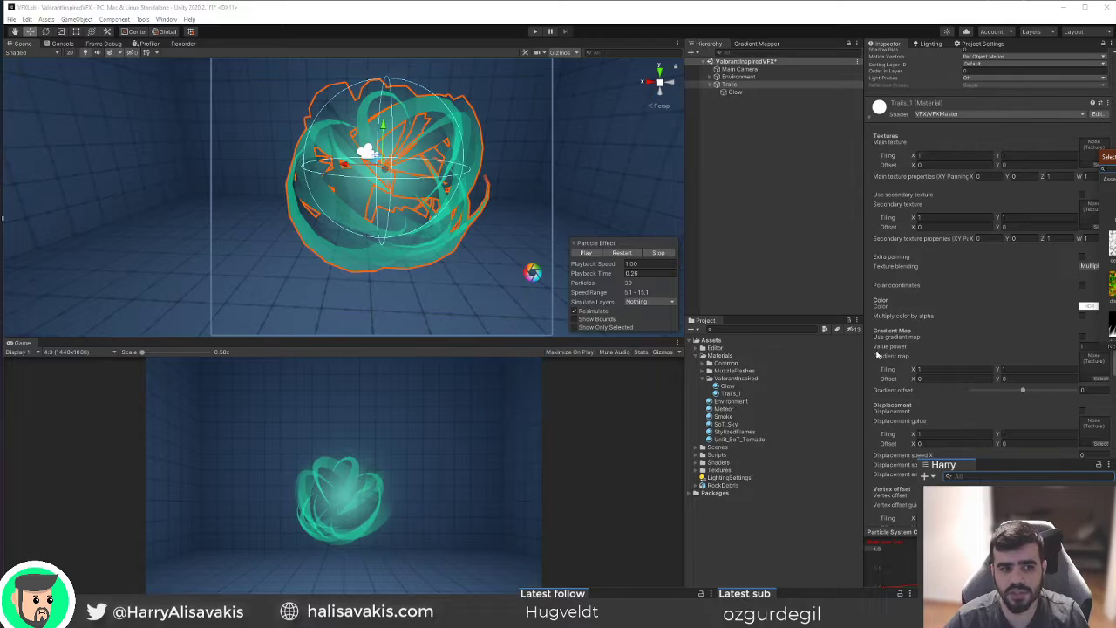
pyautogui.moveTo(1109, 157); pyautogui.dragTo(907, 170)
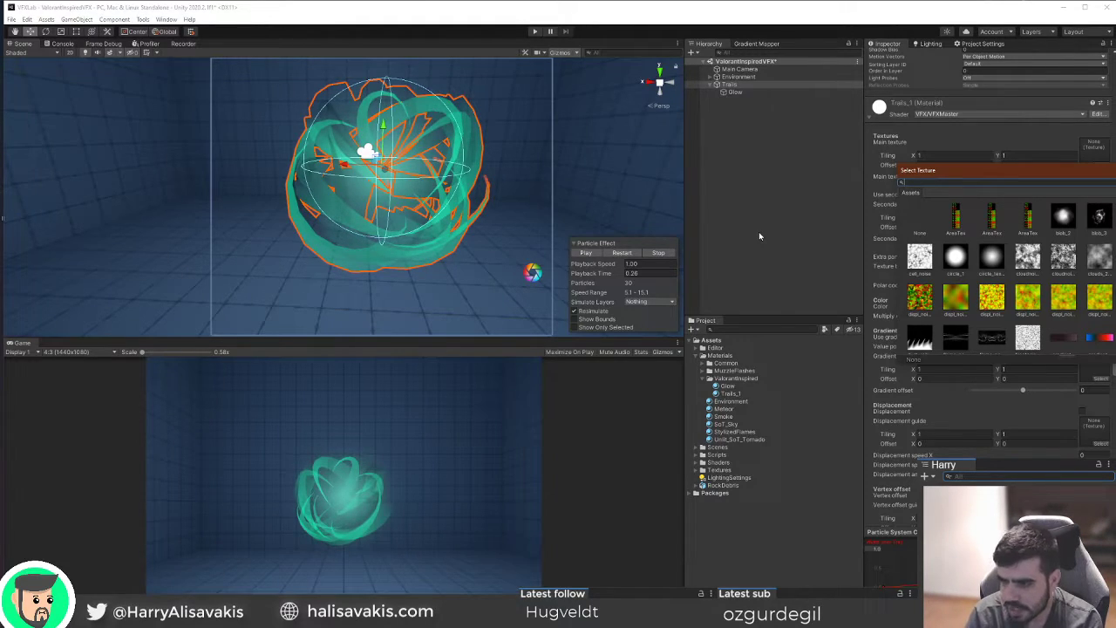
pyautogui.doubleClick(1027, 256)
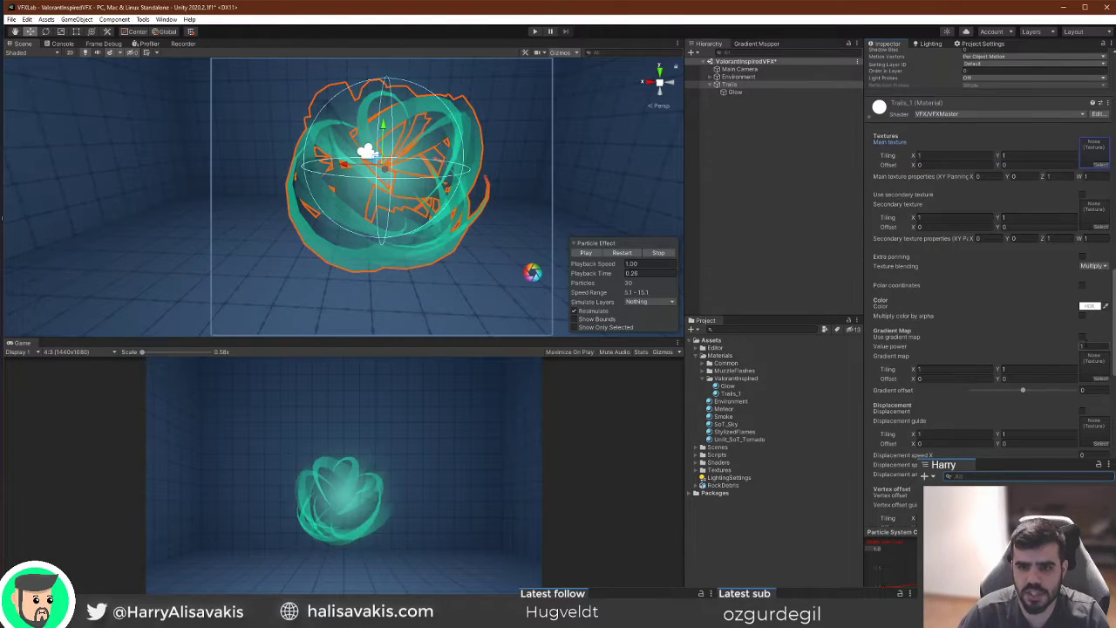
# Look through the Trails_1 material's displacement, vertex offset, lighting, cutoff and screen space texture settings.
pyautogui.scroll(-5, 1084, 322)
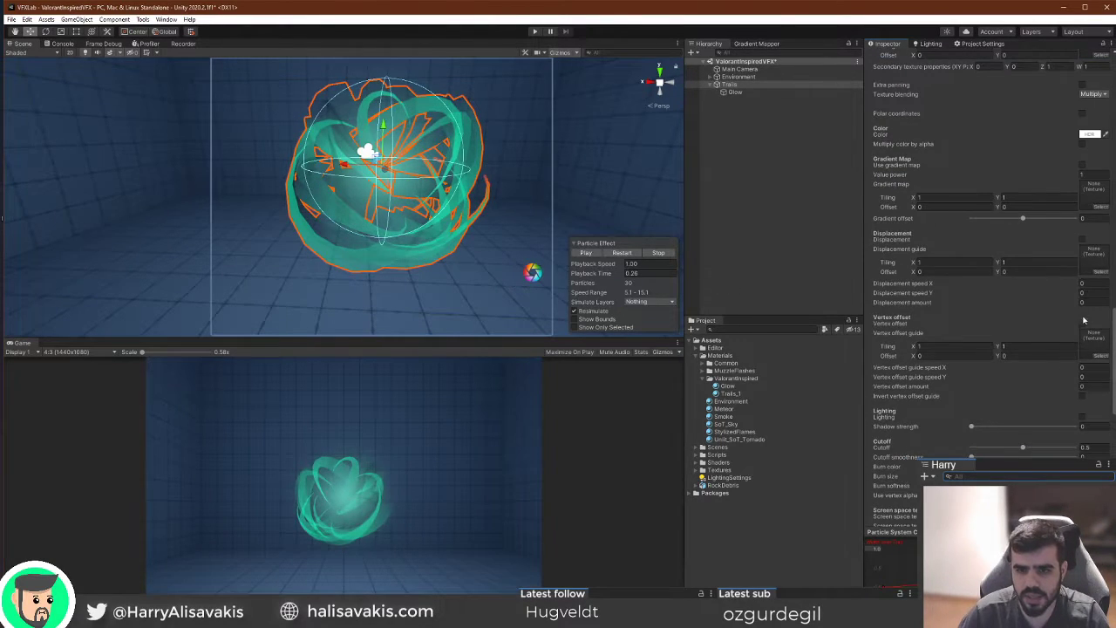
pyautogui.scroll(-5, 1084, 253)
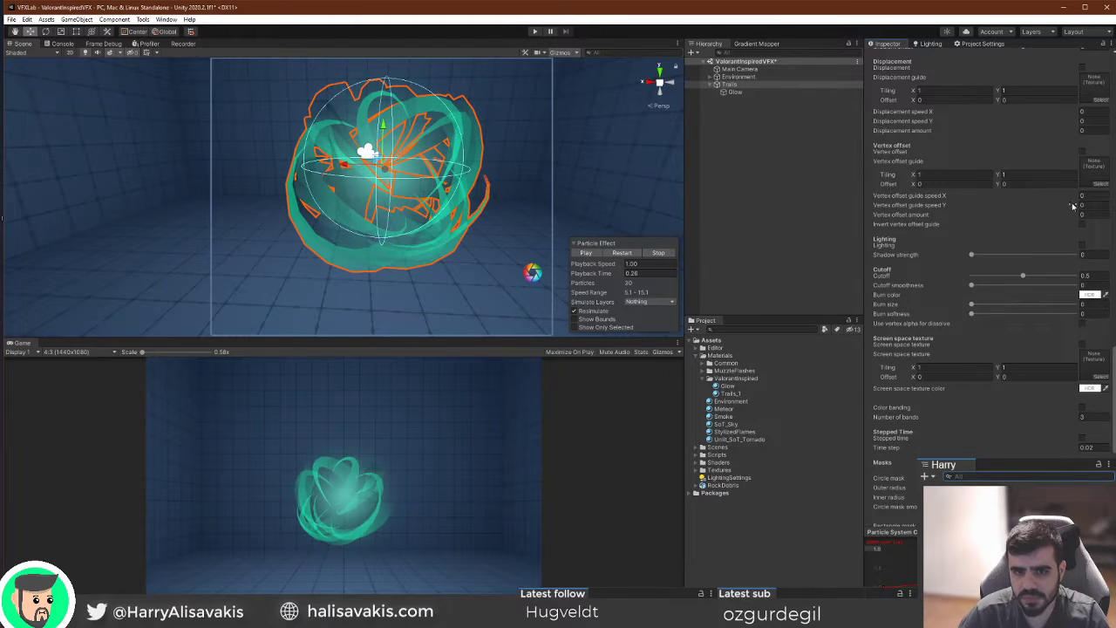
pyautogui.scroll(5, 1078, 192)
pyautogui.scroll(-5, 1069, 214)
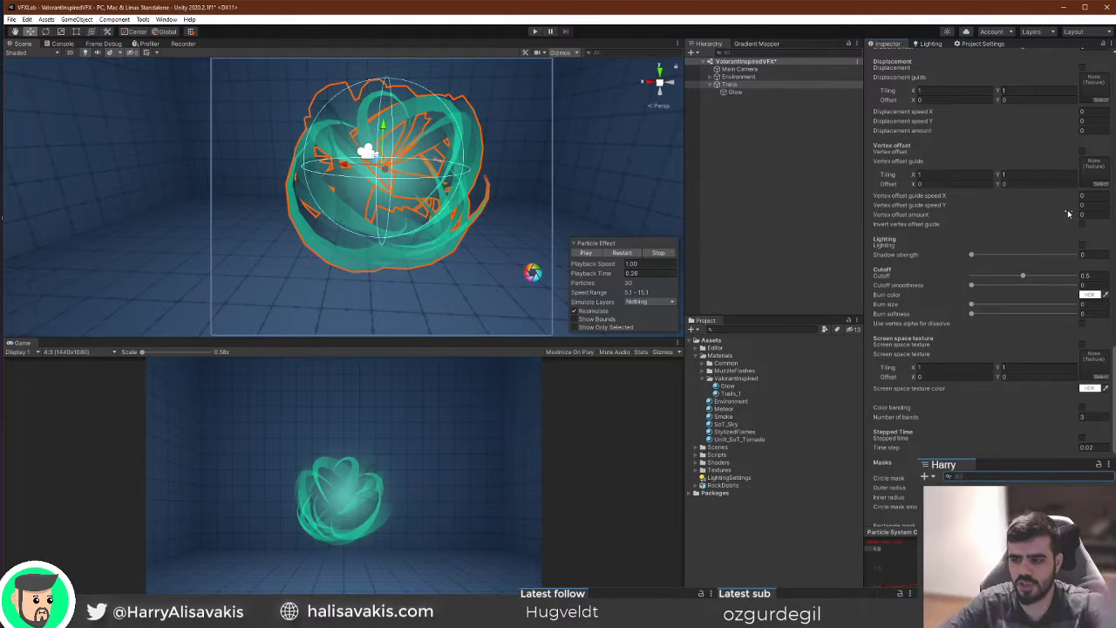
pyautogui.scroll(-3, 506, 280)
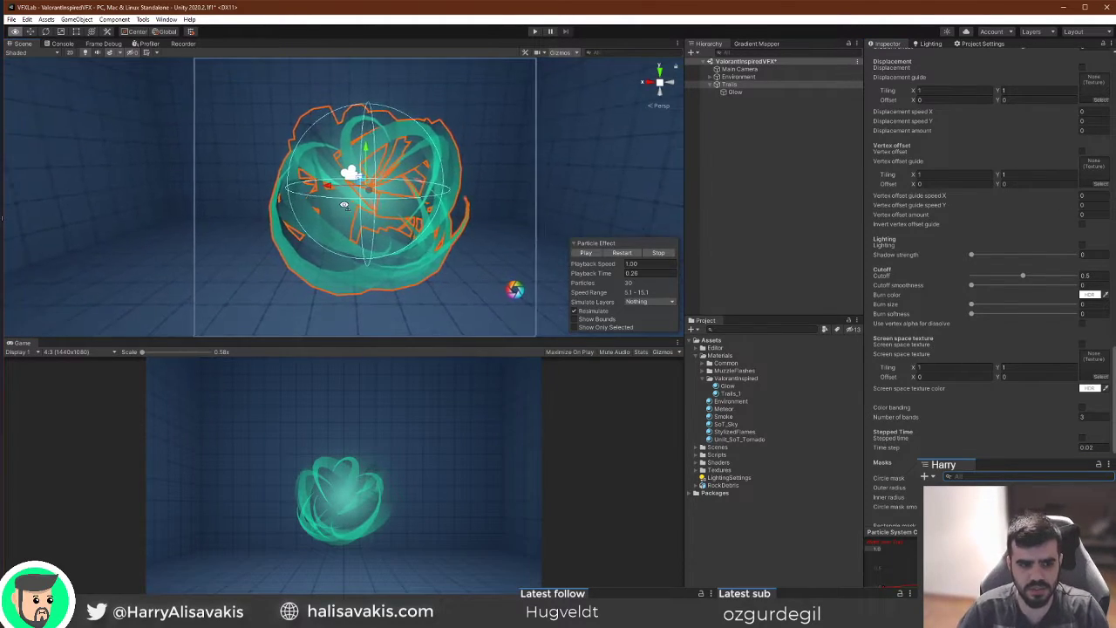
pyautogui.scroll(2, 339, 209)
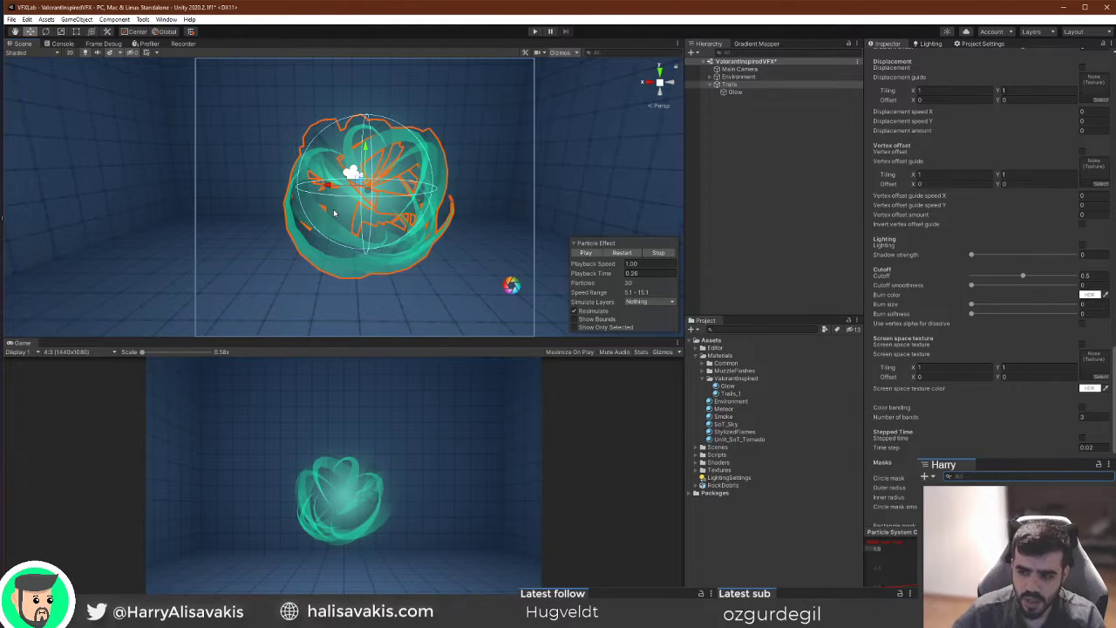
pyautogui.moveTo(344, 255); pyautogui.dragTo(418, 244, button='right')
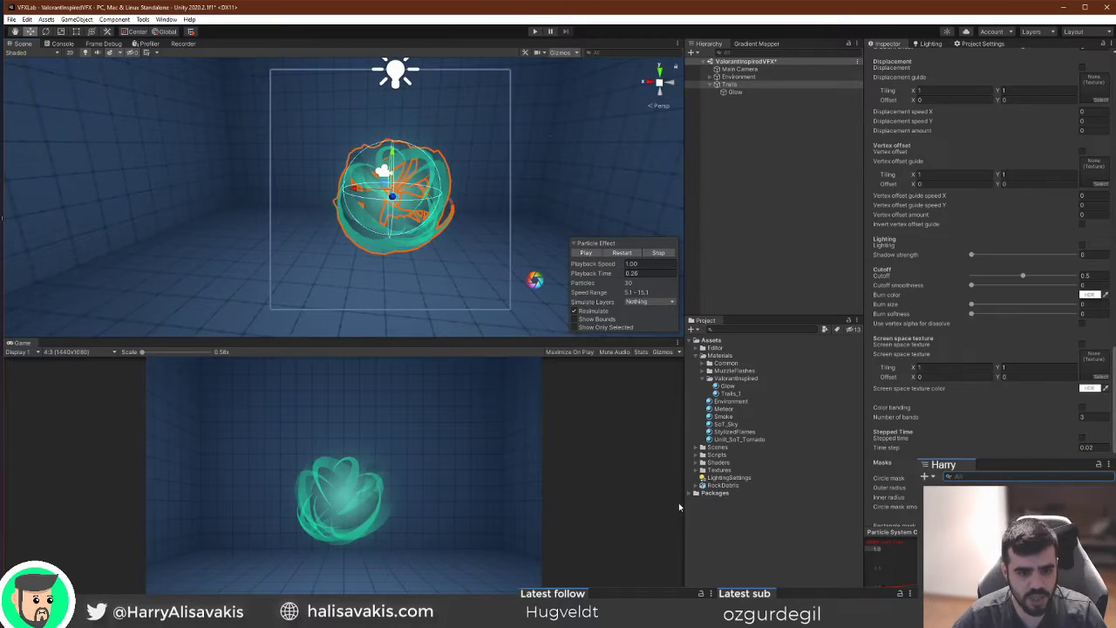
# Find super_sphere 1 among the VFX Essentials package models and show it in a floating preview.
pyautogui.click(695, 493)
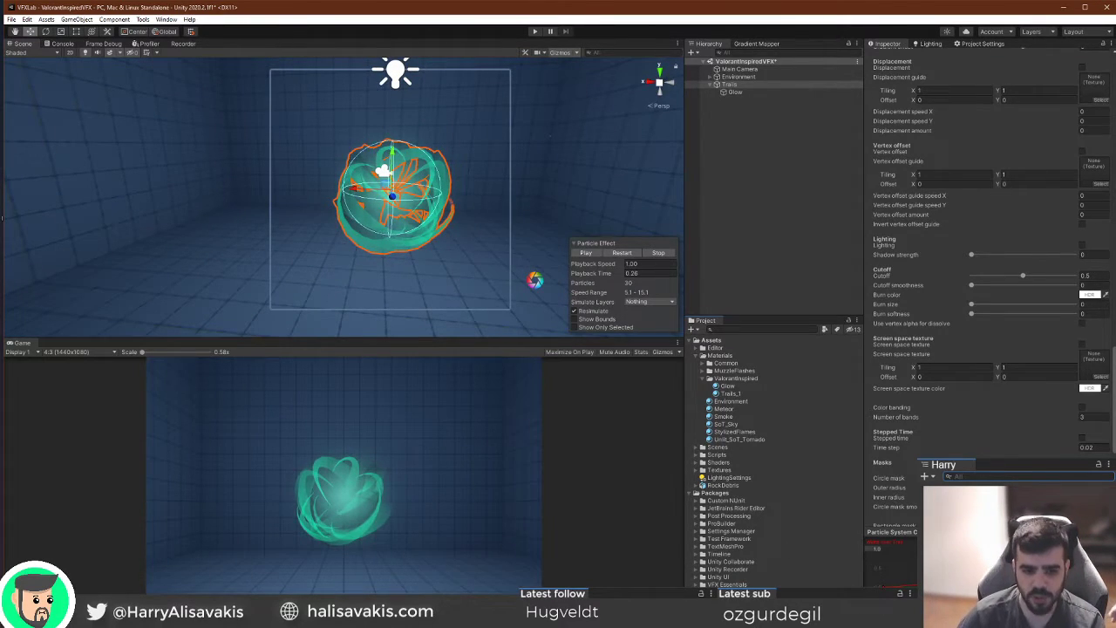
pyautogui.click(702, 584)
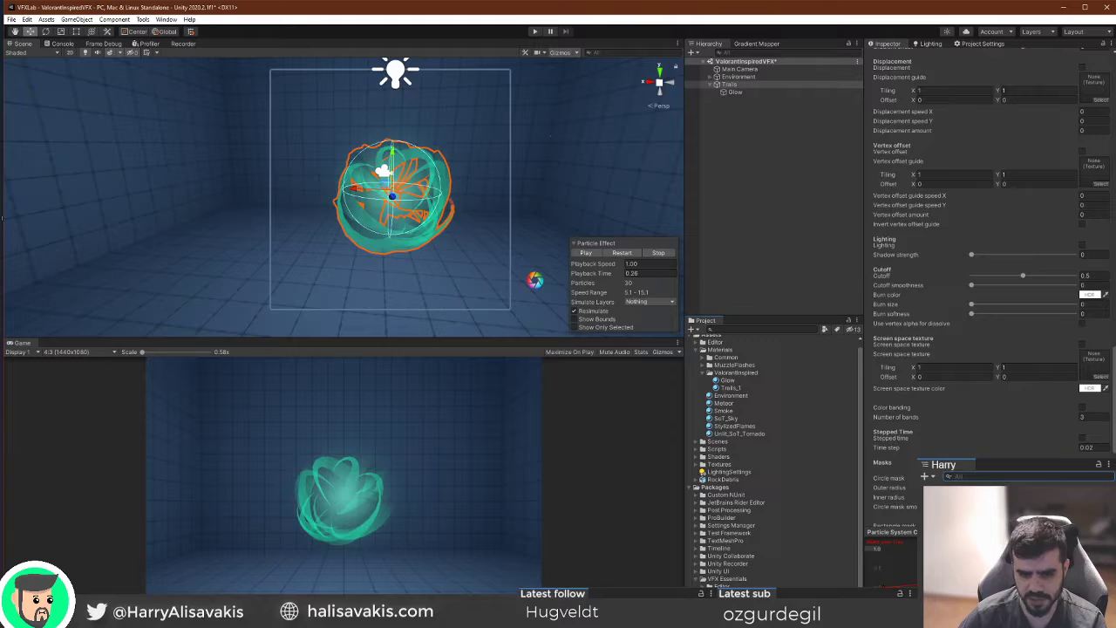
pyautogui.scroll(-1, 774, 460)
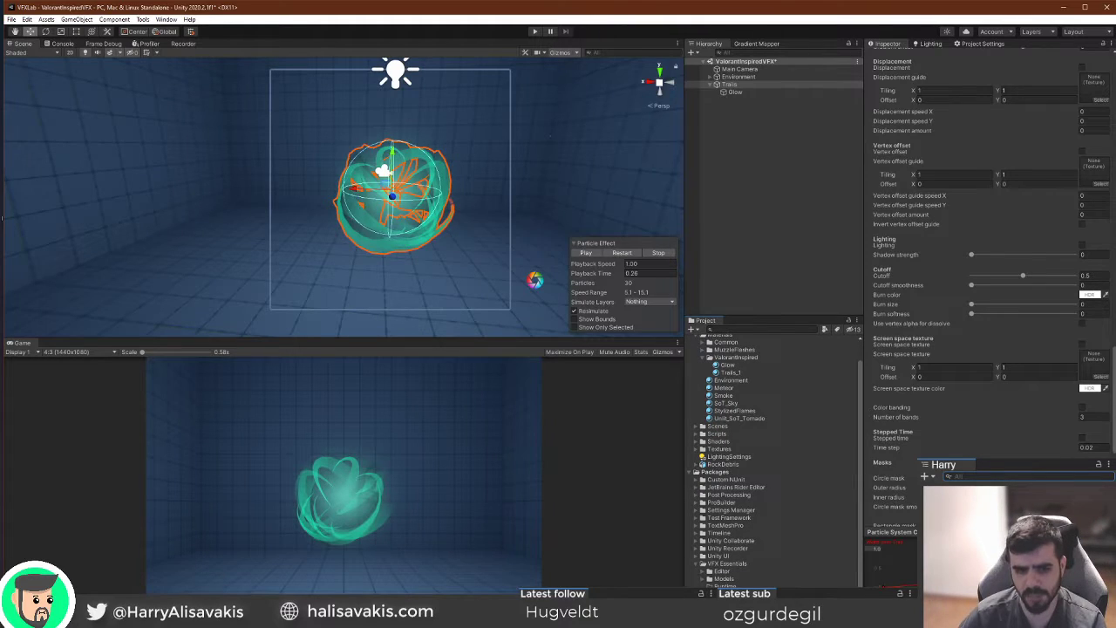
pyautogui.scroll(1, 776, 458)
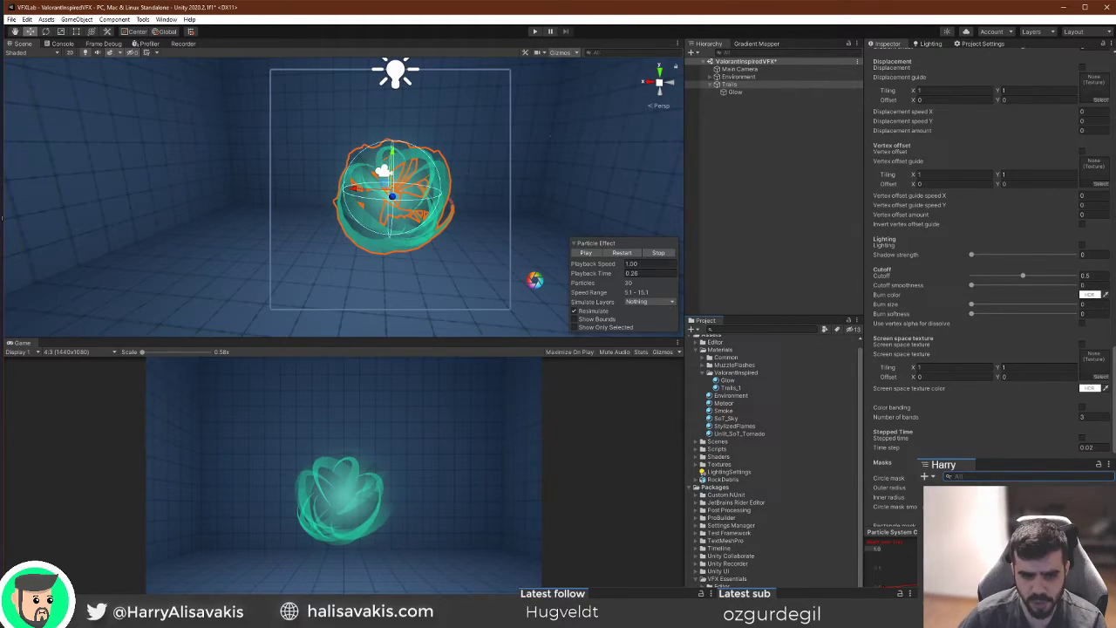
pyautogui.scroll(-3, 775, 458)
pyautogui.click(740, 582)
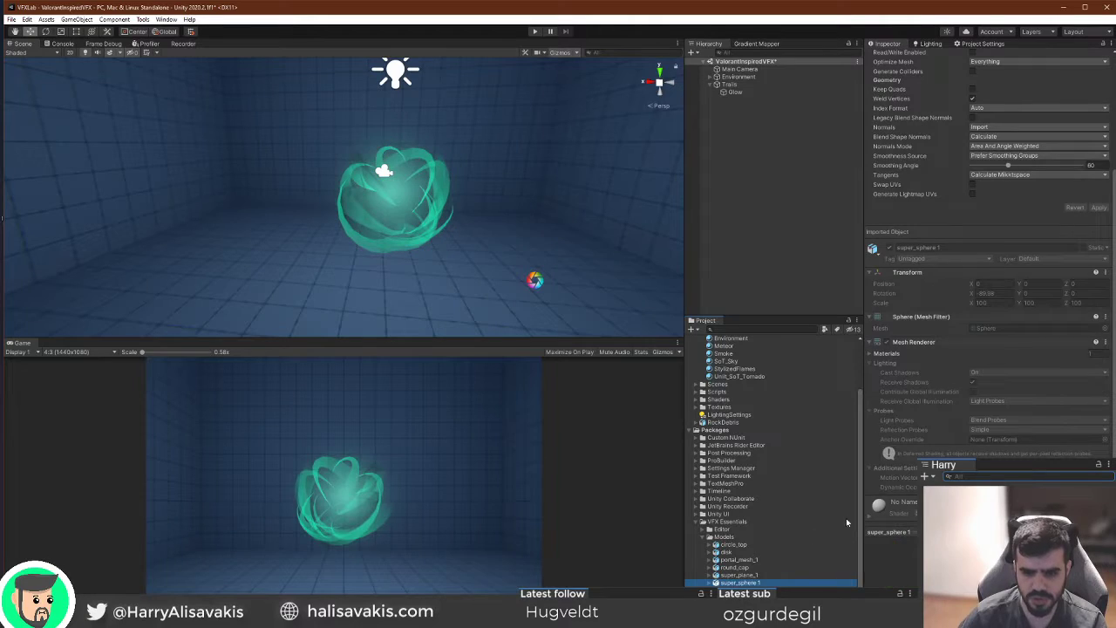
pyautogui.rightClick(899, 532)
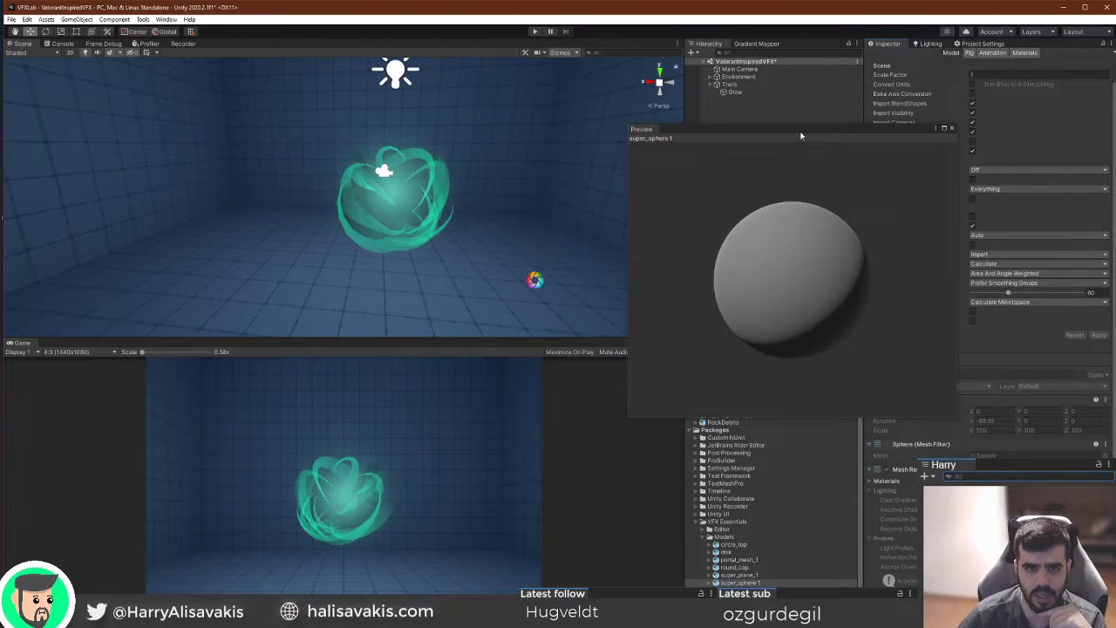
pyautogui.moveTo(801, 133); pyautogui.dragTo(442, 126)
# Preview other VFX Essentials models such as round_cap, disk and wide_open_cone from different angles, and close the preview.
pyautogui.click(734, 568)
pyautogui.click(737, 582)
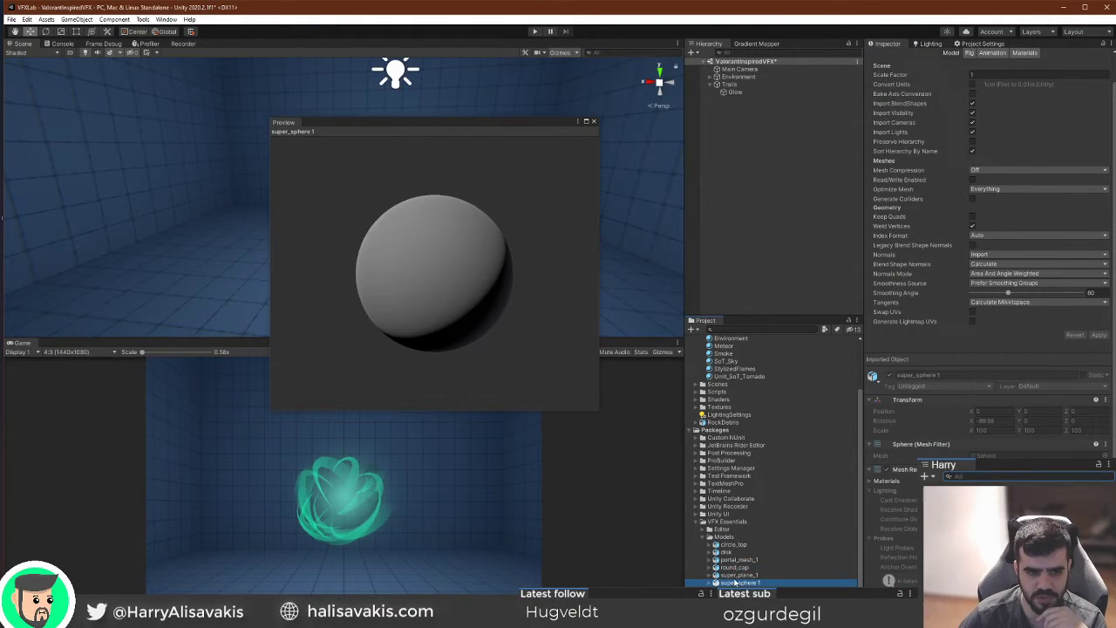
pyautogui.click(746, 559)
pyautogui.click(745, 568)
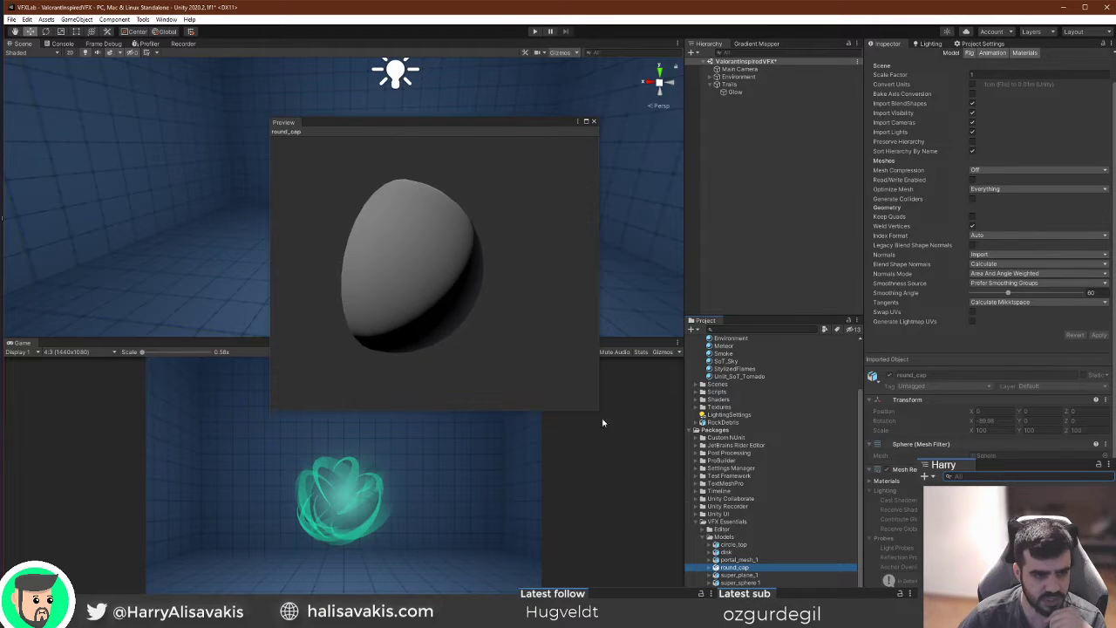
pyautogui.click(436, 297)
pyautogui.moveTo(436, 297); pyautogui.dragTo(408, 326)
pyautogui.click(723, 552)
pyautogui.moveTo(475, 250); pyautogui.dragTo(354, 180)
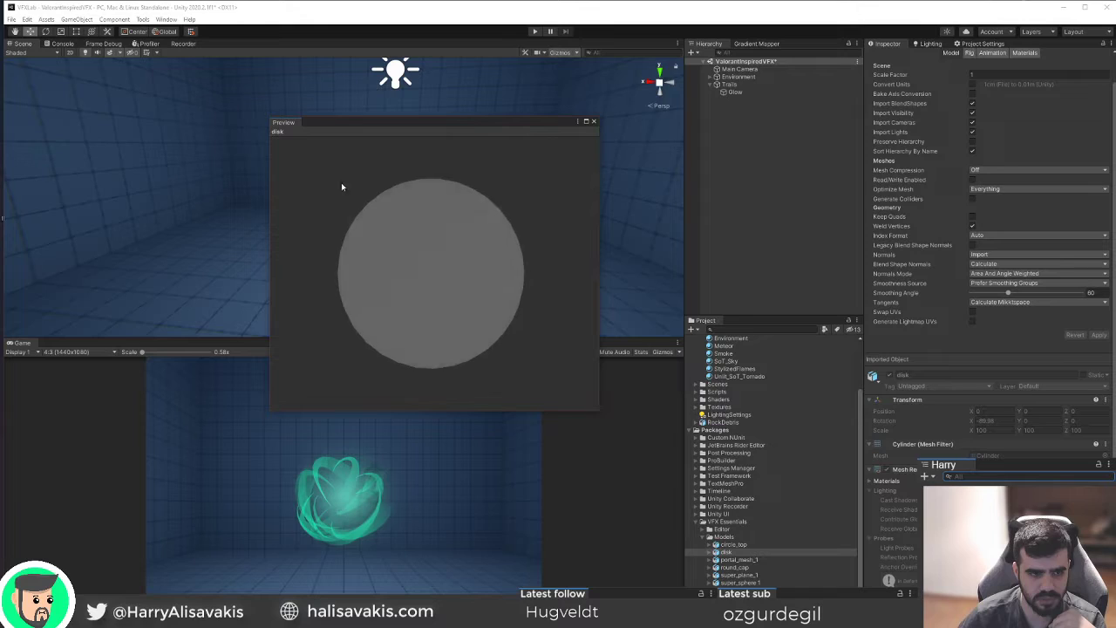
pyautogui.click(771, 589)
pyautogui.moveTo(538, 318)
pyautogui.mouseDown()
pyautogui.moveTo(515, 229)
pyautogui.moveTo(541, 274)
pyautogui.moveTo(514, 182)
pyautogui.moveTo(319, 250)
pyautogui.moveTo(381, 239)
pyautogui.moveTo(531, 307)
pyautogui.mouseUp()
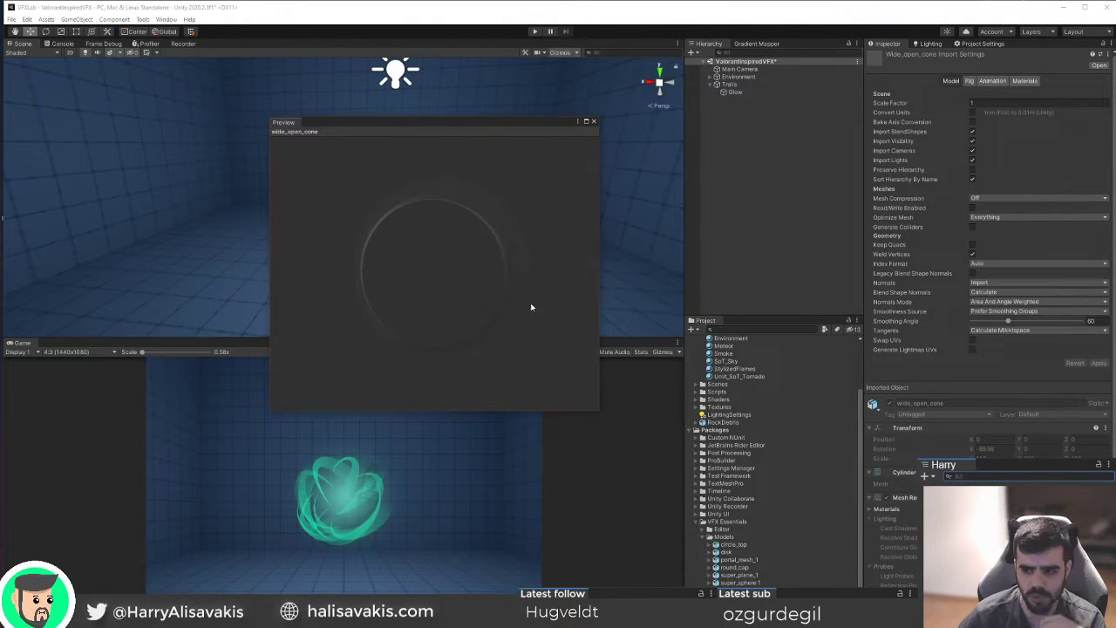
pyautogui.click(594, 123)
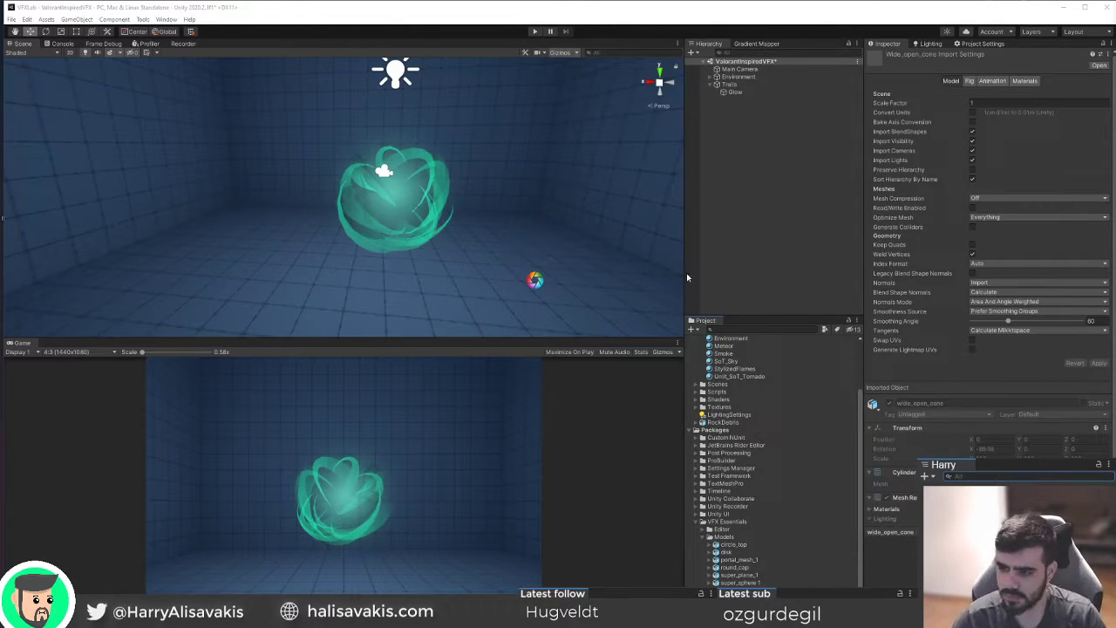
# Select the Trails particle system and replay the effect several times to examine the motion.
pyautogui.moveTo(479, 191); pyautogui.dragTo(431, 164, button='middle')
pyautogui.keyDown('alt'); pyautogui.moveTo(431, 164); pyautogui.dragTo(493, 178); pyautogui.keyUp('alt')
pyautogui.click(732, 85)
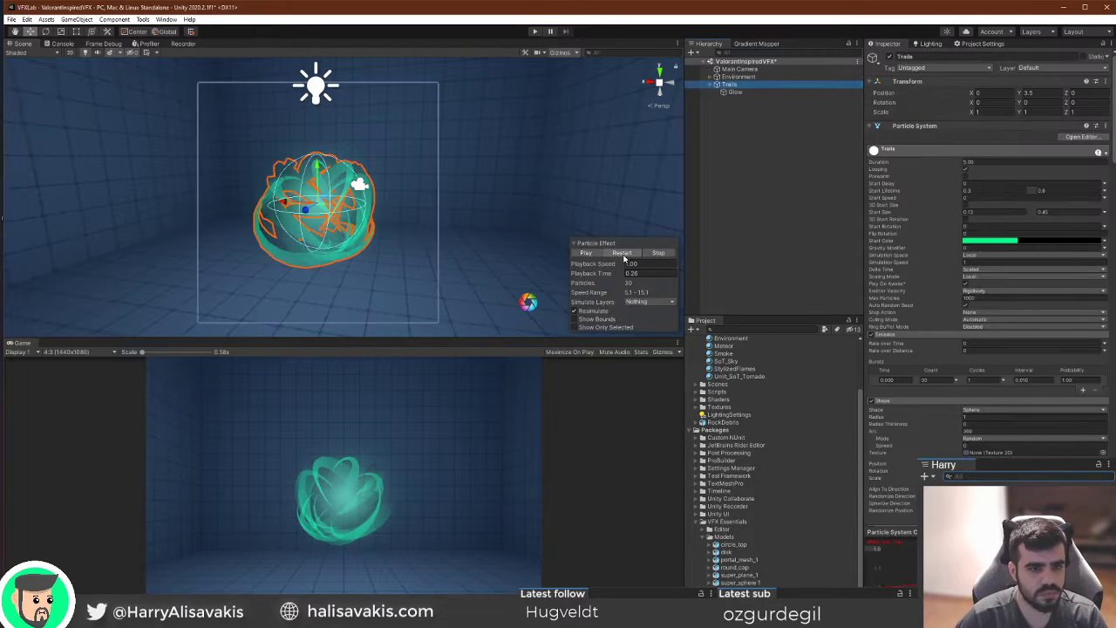
pyautogui.click(622, 253)
pyautogui.click(625, 252)
pyautogui.click(624, 253)
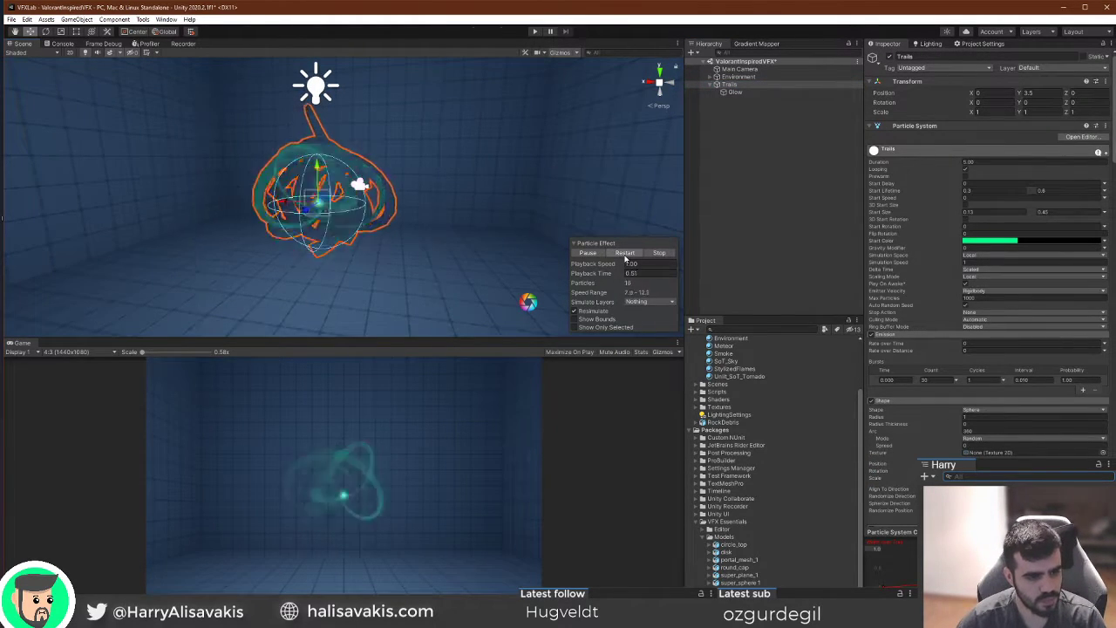
pyautogui.click(624, 252)
# Scrub the effect's playback time to 0.37 and examine the trails and glow up close.
pyautogui.moveTo(611, 278); pyautogui.dragTo(542, 304)
pyautogui.scroll(3, 426, 277)
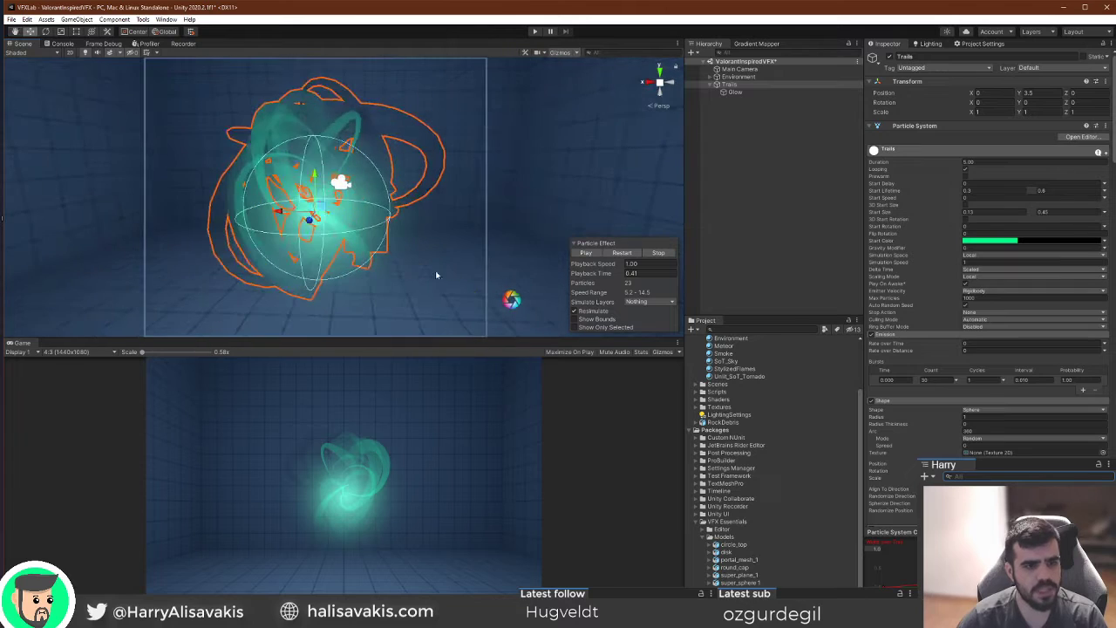
pyautogui.moveTo(610, 274); pyautogui.dragTo(461, 291)
pyautogui.moveTo(615, 322); pyautogui.dragTo(545, 324)
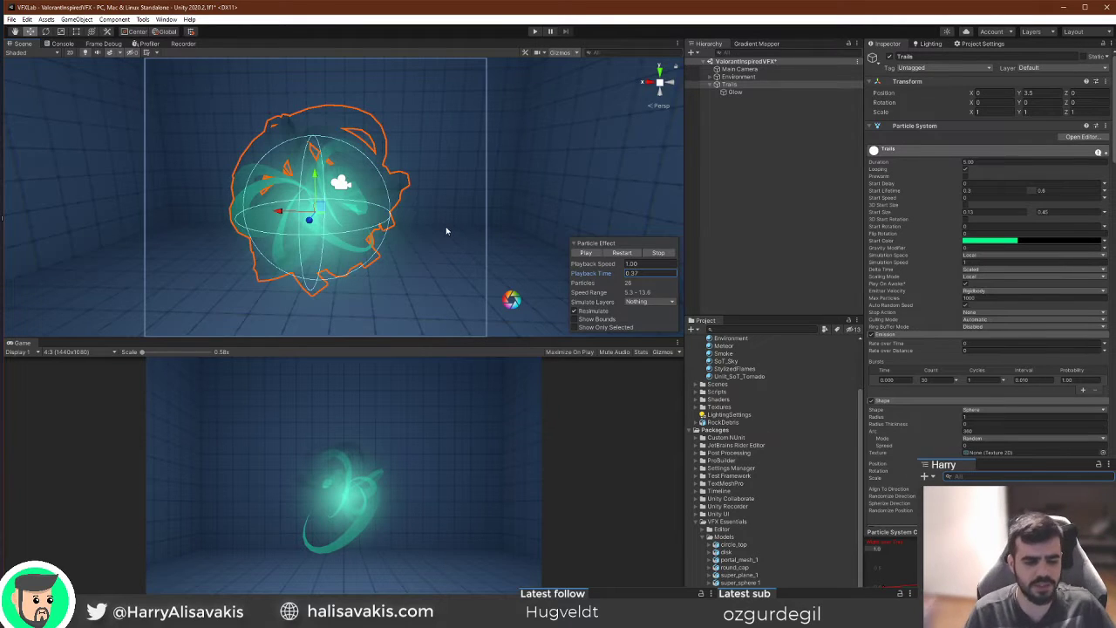
pyautogui.press('s')
pyautogui.moveTo(477, 280)
pyautogui.mouseDown(button='right')
pyautogui.moveTo(455, 282)
pyautogui.moveTo(477, 283)
pyautogui.mouseUp(button='right')
pyautogui.press('w')
pyautogui.press('s')
# Replay the effect a few more times and scrub the playback time to 0.24.
pyautogui.click(622, 253)
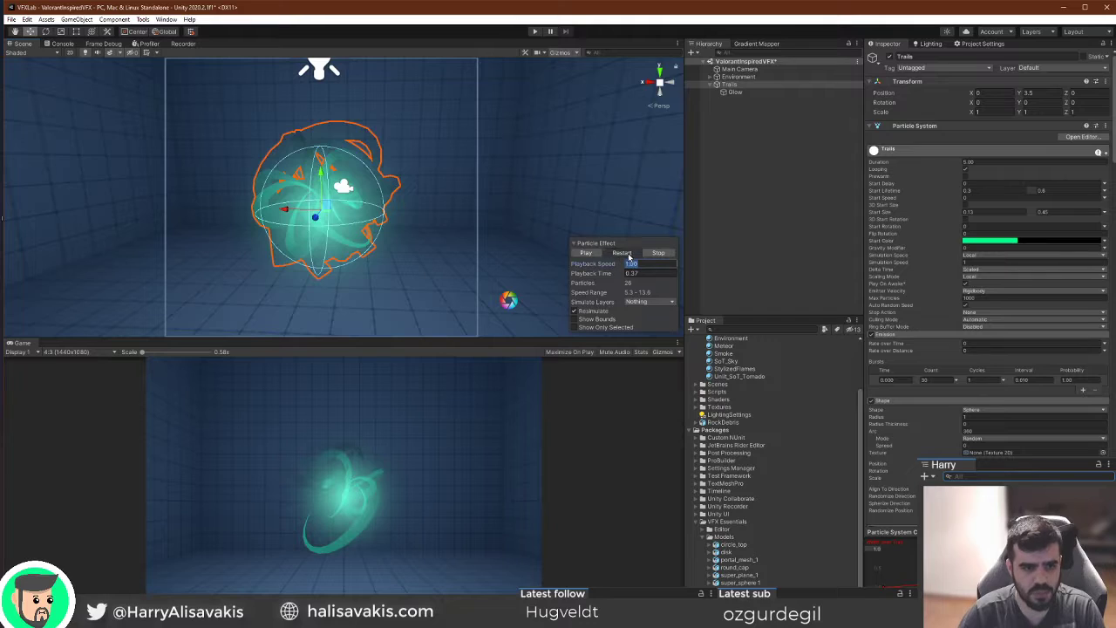
pyautogui.click(624, 254)
pyautogui.click(627, 255)
pyautogui.click(613, 255)
pyautogui.click(596, 255)
pyautogui.moveTo(593, 273)
pyautogui.mouseDown()
pyautogui.moveTo(646, 286)
pyautogui.moveTo(540, 267)
pyautogui.moveTo(597, 269)
pyautogui.moveTo(584, 267)
pyautogui.mouseUp()
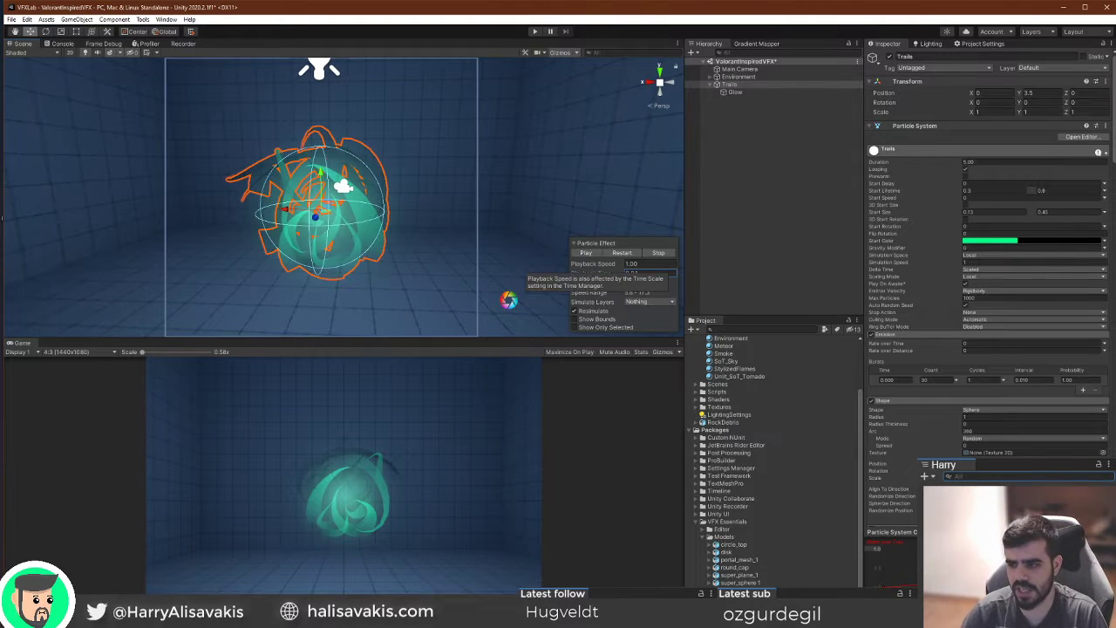
# Replay the effect, scrub to playback time 0.15, and deselect Trails to view the frozen burst without its outline.
pyautogui.moveTo(1038, 627); pyautogui.dragTo(784, 58)
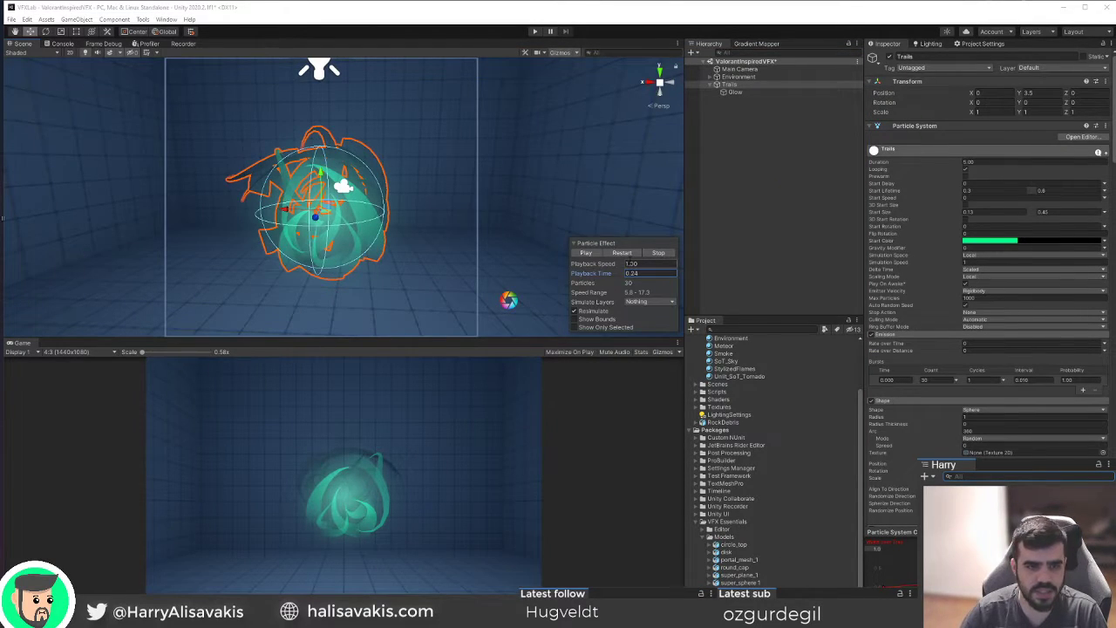
pyautogui.click(623, 253)
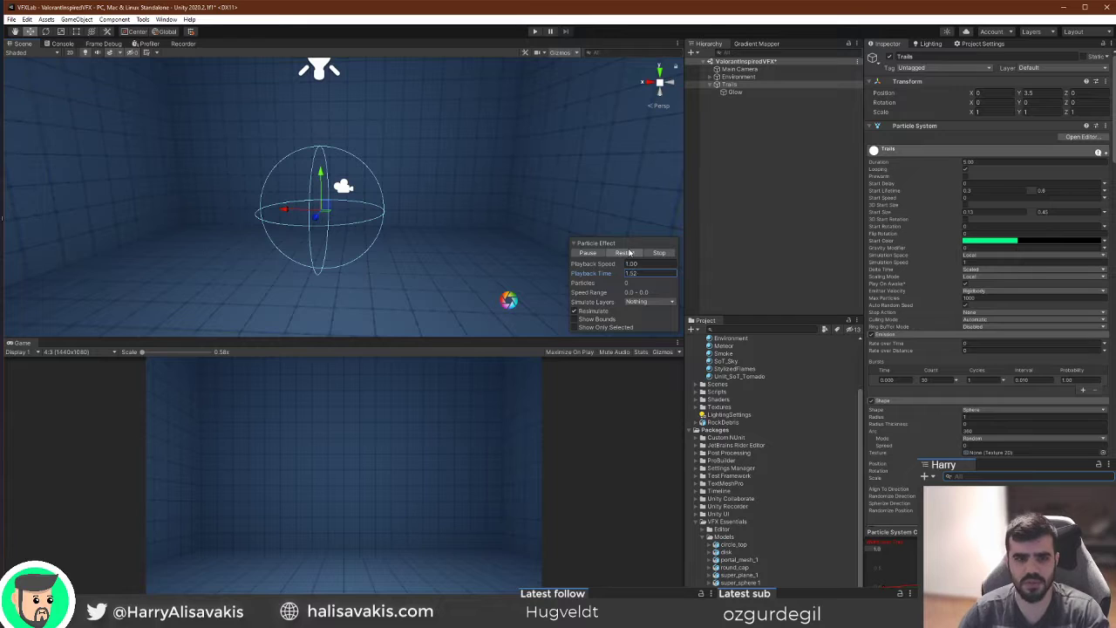
pyautogui.click(625, 253)
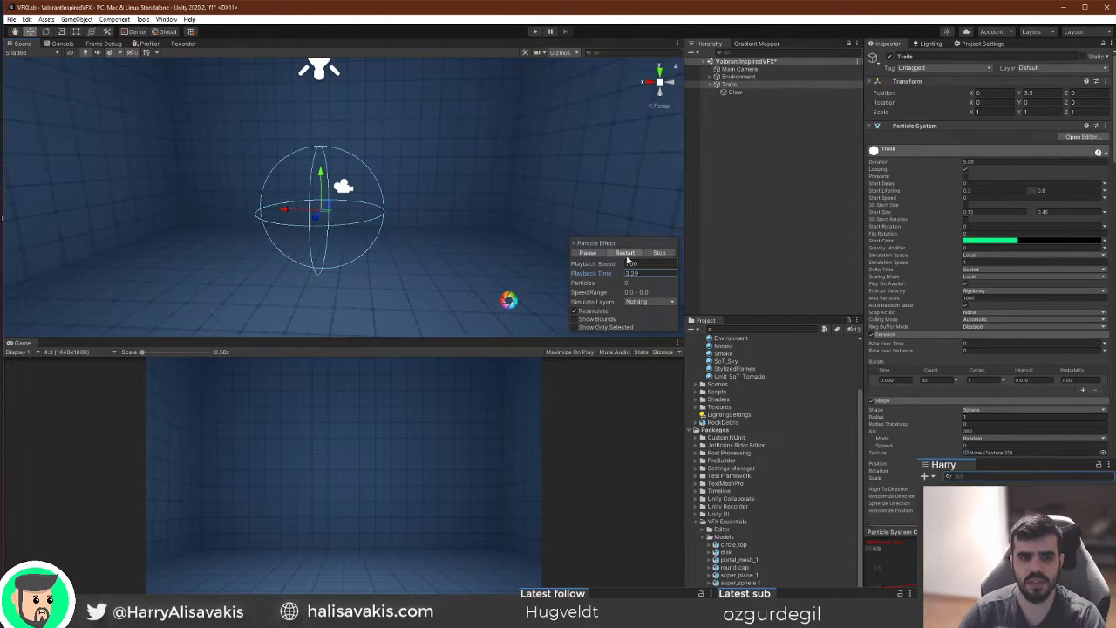
pyautogui.click(625, 253)
pyautogui.moveTo(604, 278); pyautogui.dragTo(504, 274)
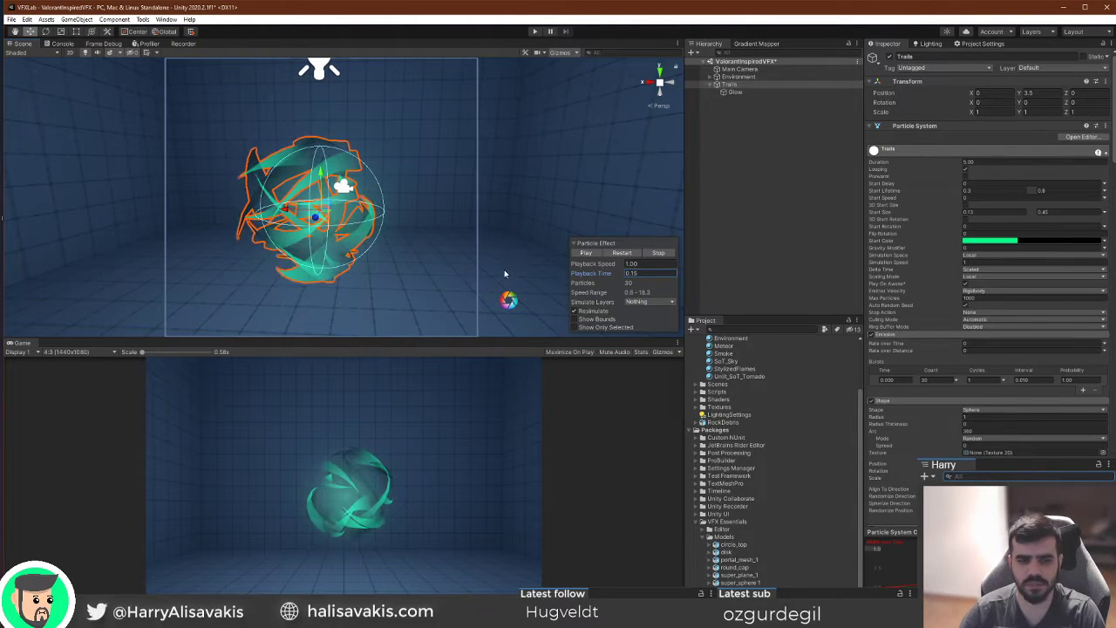
pyautogui.moveTo(404, 267); pyautogui.dragTo(514, 266, button='right')
pyautogui.click(735, 232)
pyautogui.moveTo(437, 255); pyautogui.dragTo(348, 239, button='right')
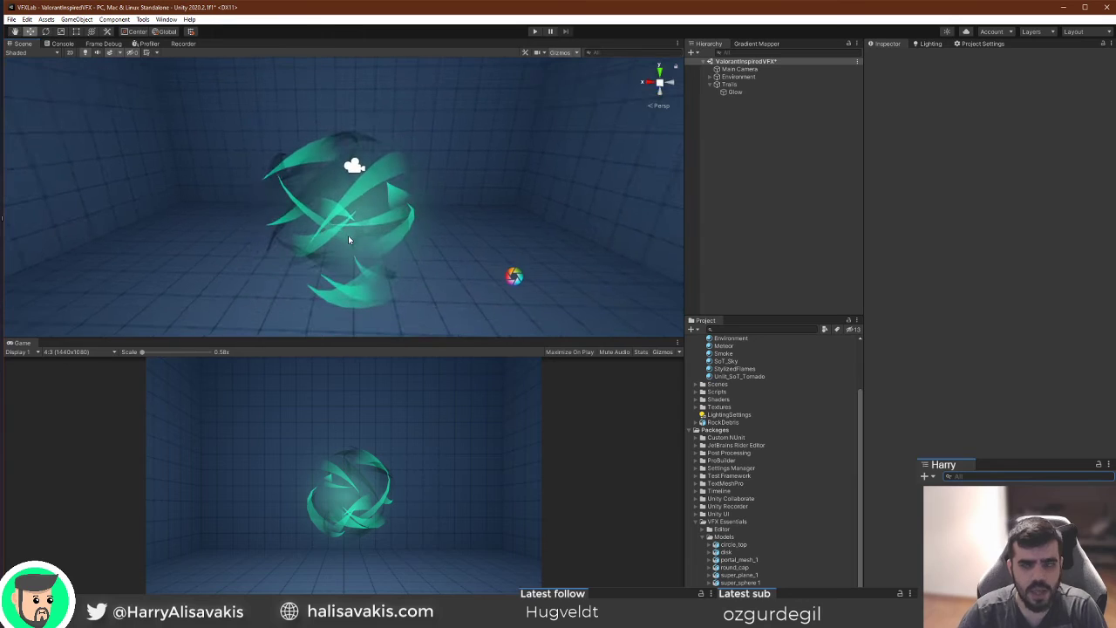
# Deactivate the Trails particle system so that its burst and glow are hidden in the scene.
pyautogui.moveTo(452, 213); pyautogui.dragTo(459, 222, button='right')
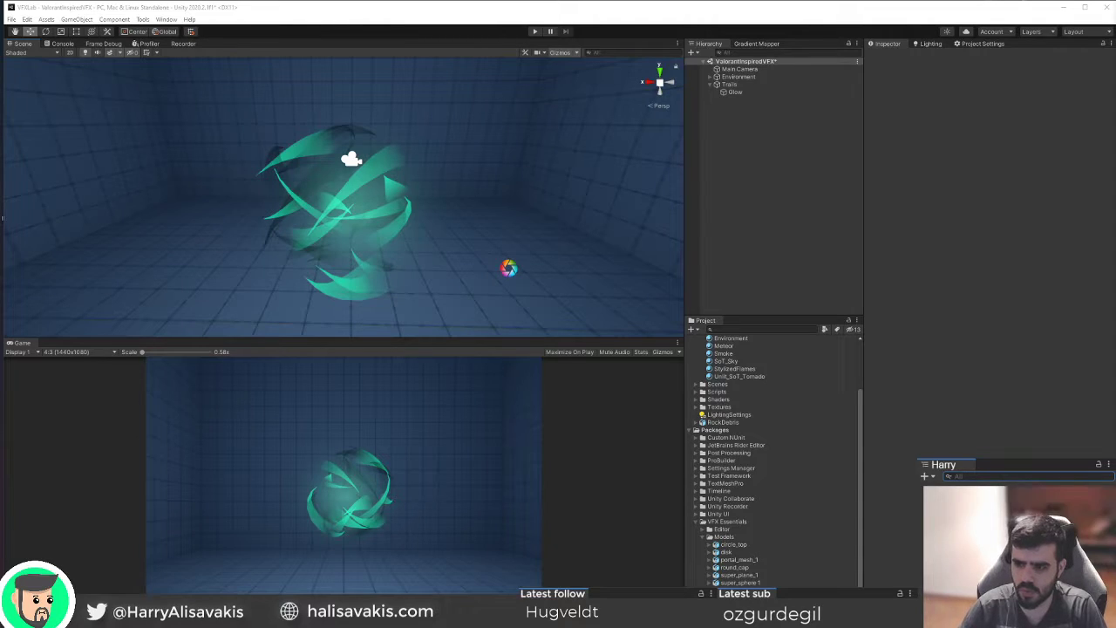
pyautogui.moveTo(291, 262); pyautogui.dragTo(634, 332, button='right')
pyautogui.moveTo(532, 249); pyautogui.dragTo(489, 258, button='middle')
pyautogui.scroll(3, 733, 432)
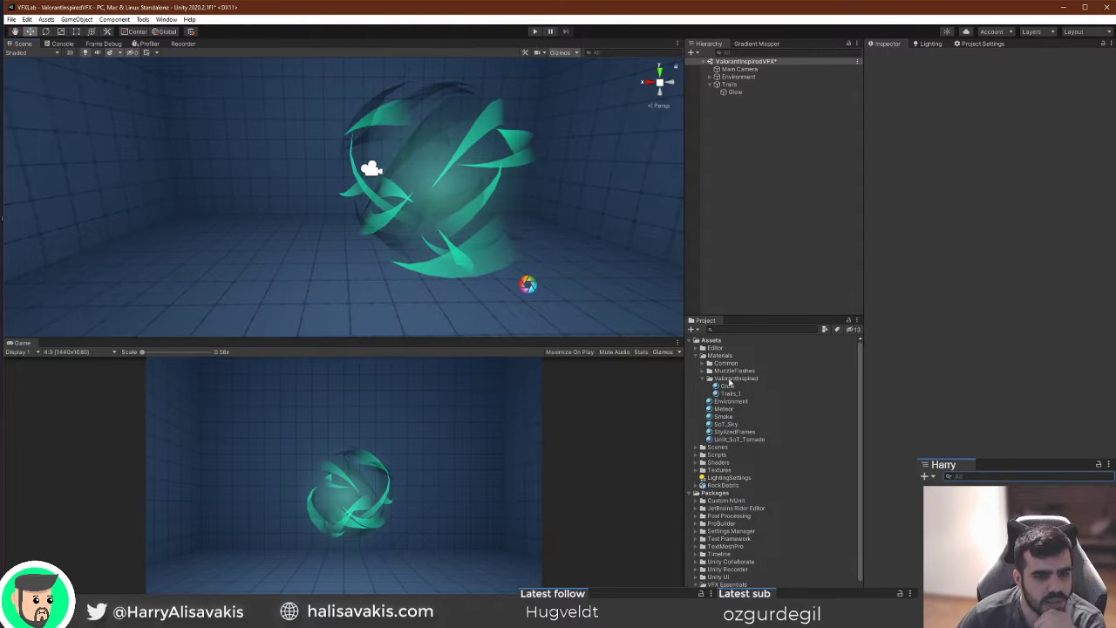
pyautogui.click(745, 85)
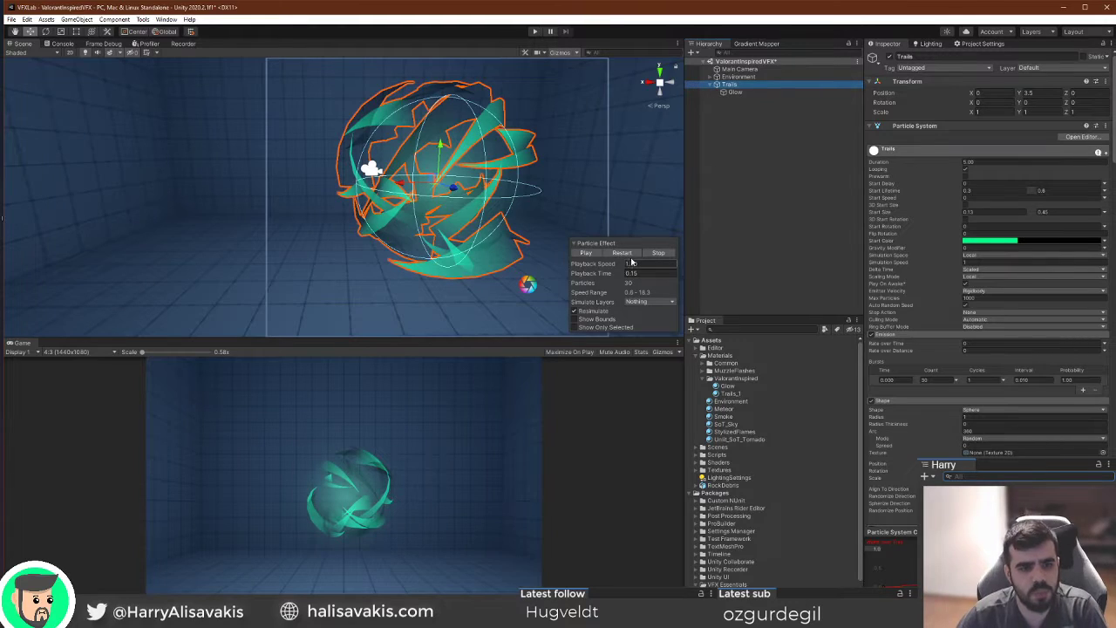
pyautogui.click(822, 166)
pyautogui.click(731, 84)
pyautogui.hotkey('alt', 'shift', 'a')
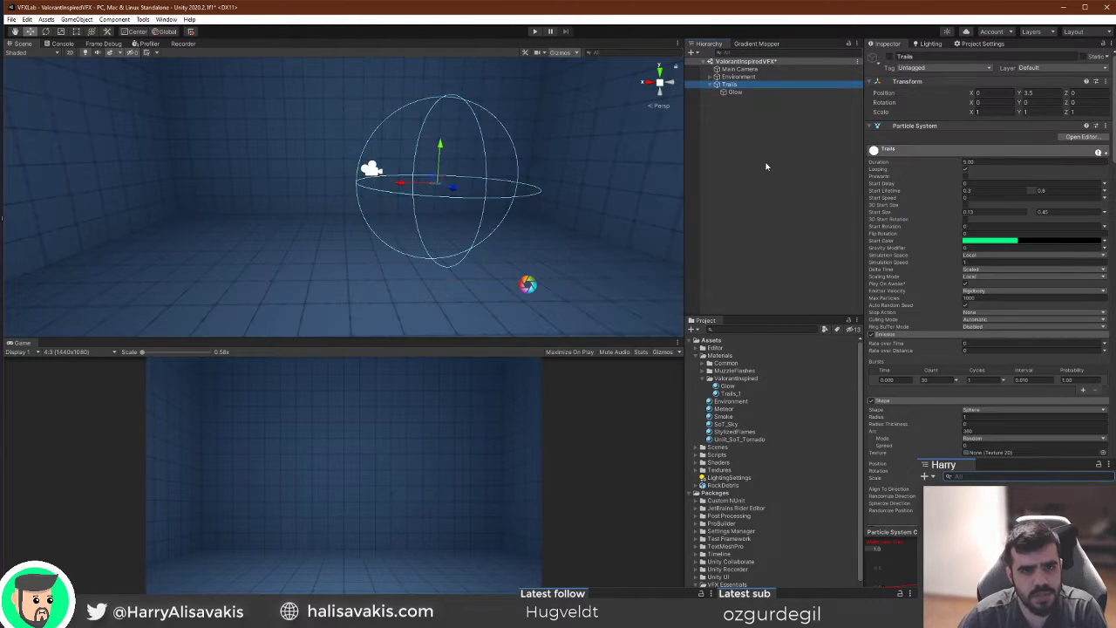
# Add a sphere named Orb at the Trails object's position and move it out to the scene's root level.
pyautogui.click(768, 166)
pyautogui.keyDown('alt'); pyautogui.moveTo(557, 112); pyautogui.dragTo(601, 130); pyautogui.keyUp('alt')
pyautogui.rightClick(730, 85)
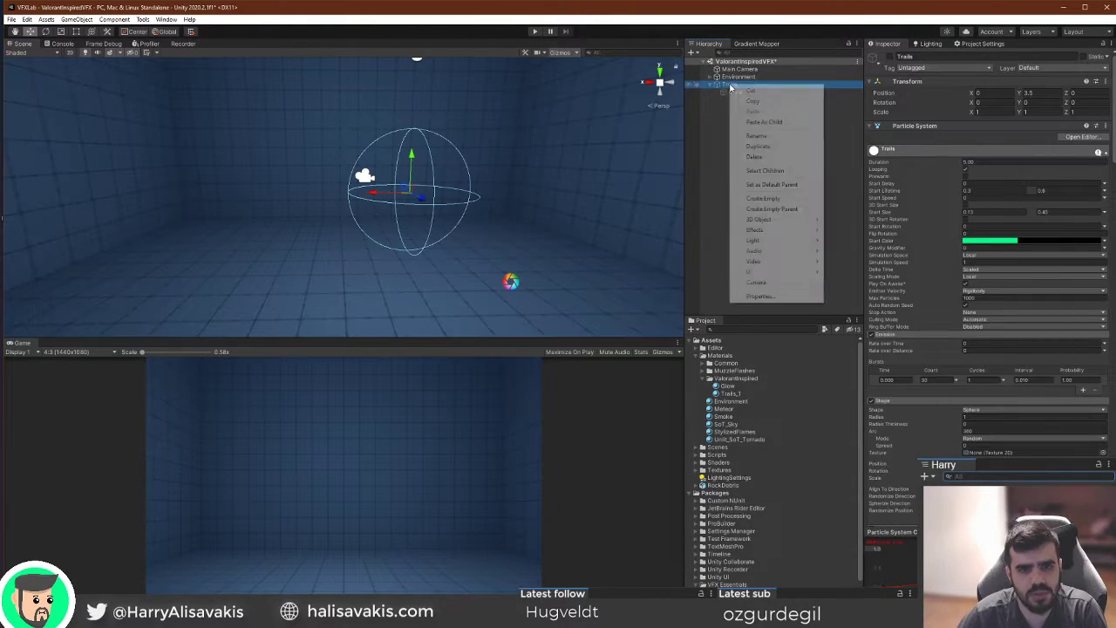
pyautogui.moveTo(761, 219)
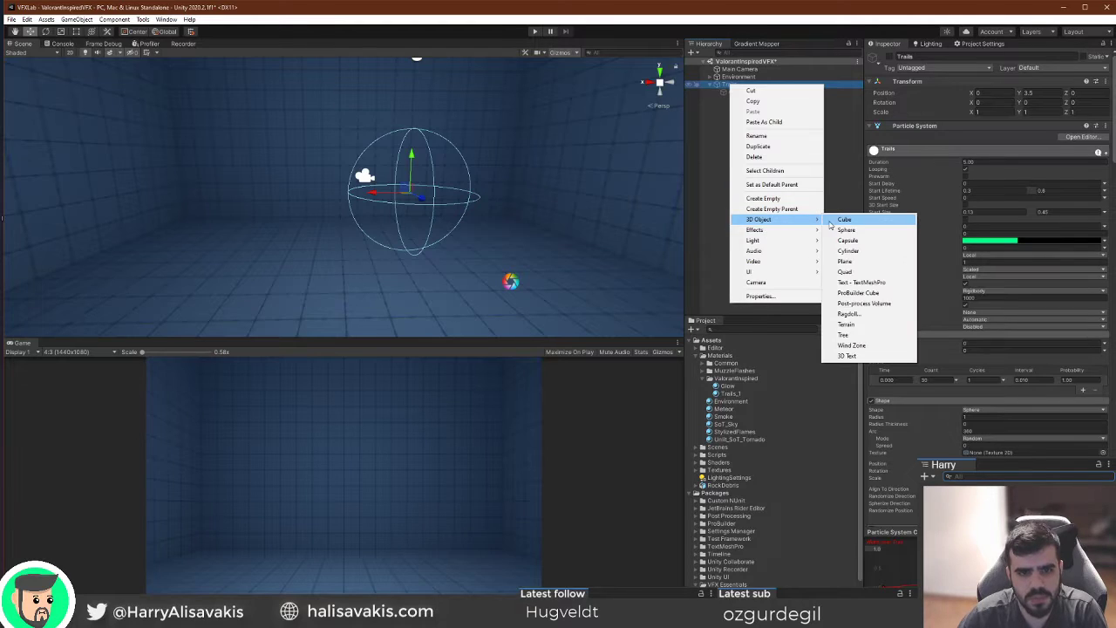
pyautogui.click(835, 230)
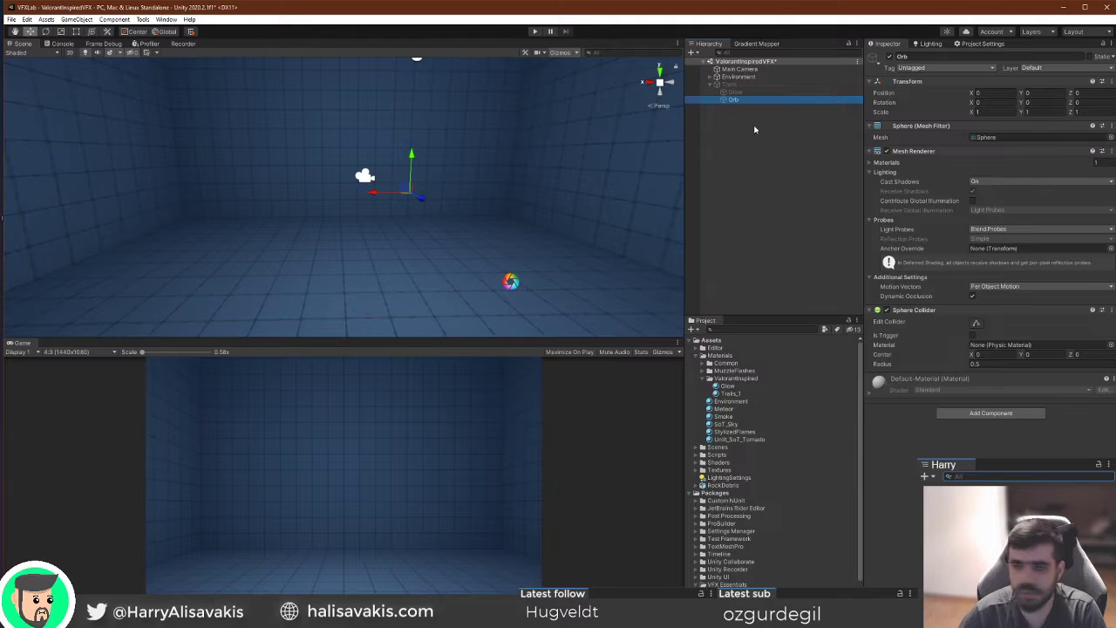
pyautogui.press('Return')
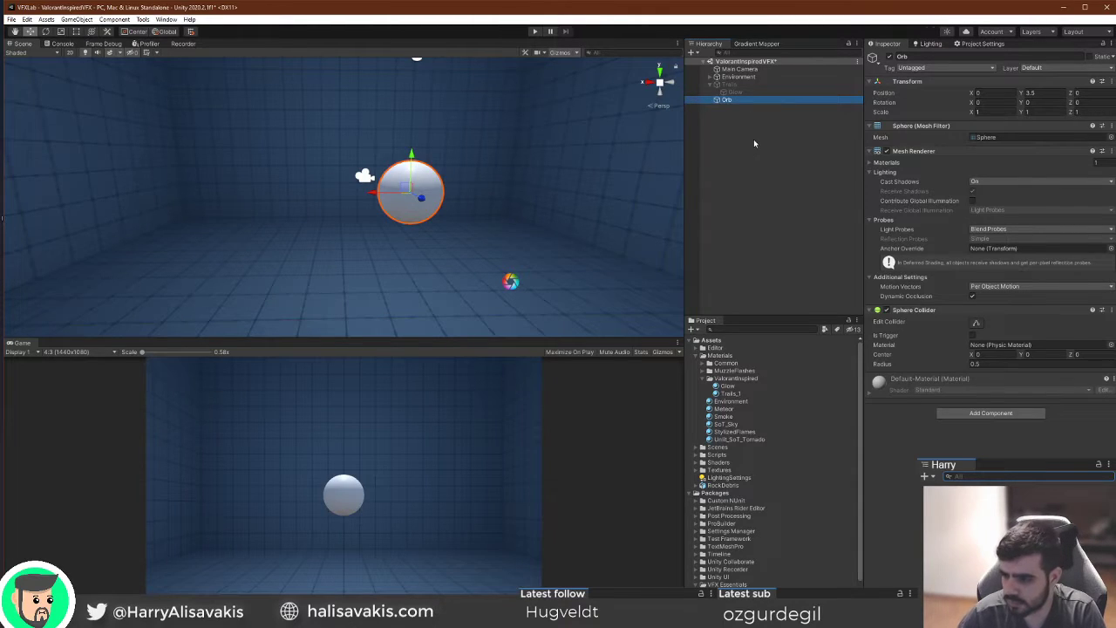
pyautogui.click(710, 85)
# Reactivate Trails and replay the effect several times to judge the Orb's size against the swirling trails.
pyautogui.moveTo(499, 189); pyautogui.dragTo(453, 199, button='right')
pyautogui.press('w')
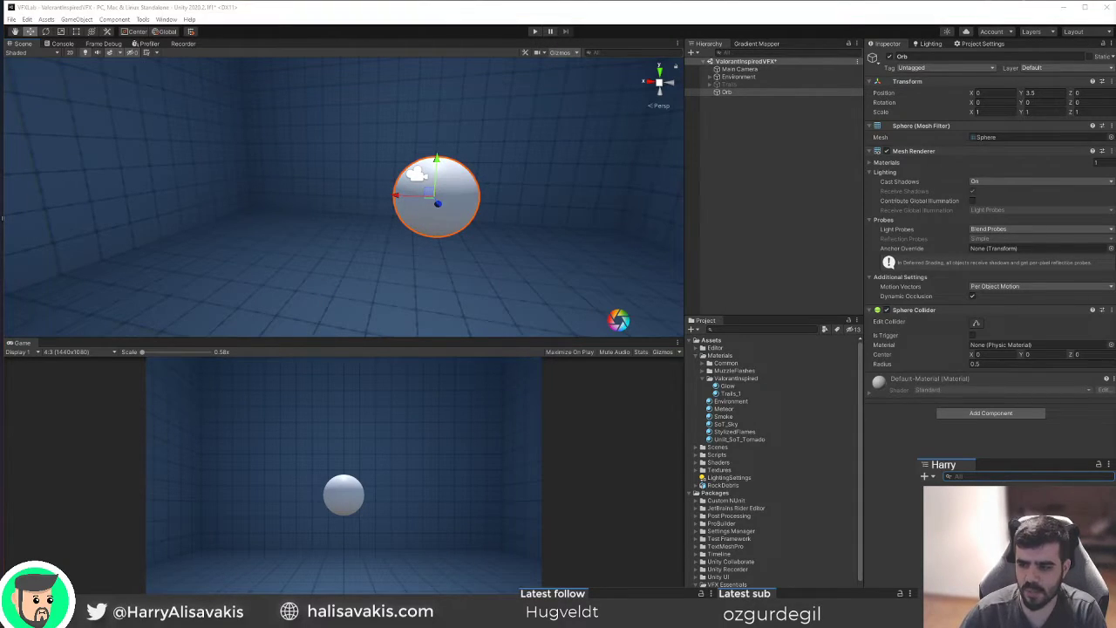
pyautogui.moveTo(570, 225)
pyautogui.keyDown('alt'); pyautogui.mouseDown()
pyautogui.moveTo(593, 232)
pyautogui.moveTo(568, 221)
pyautogui.mouseUp(); pyautogui.keyUp('alt')
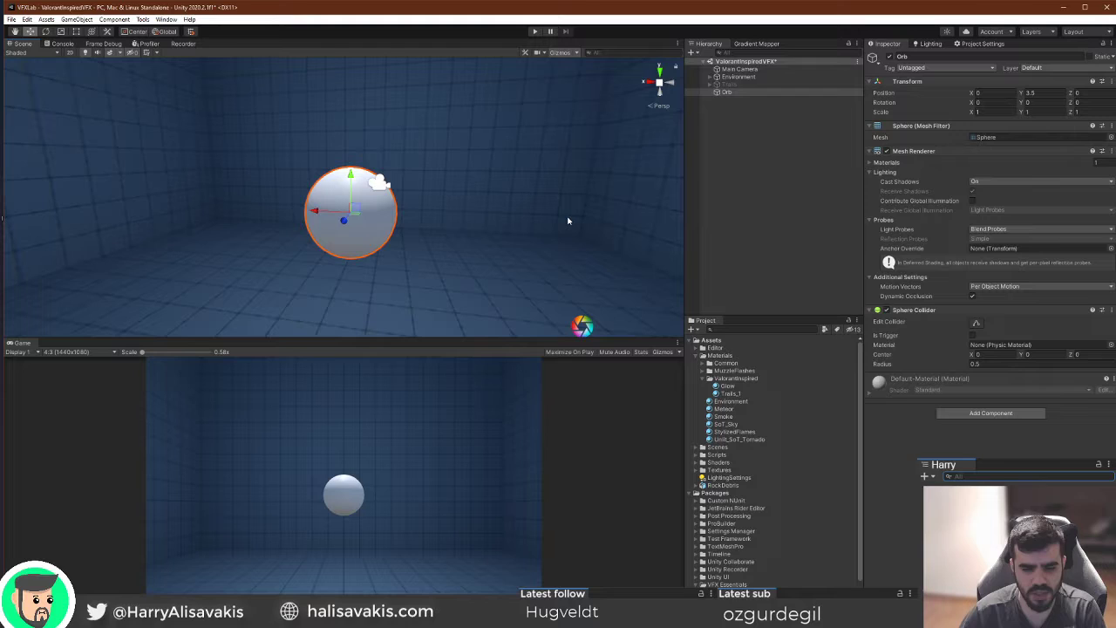
pyautogui.click(755, 84)
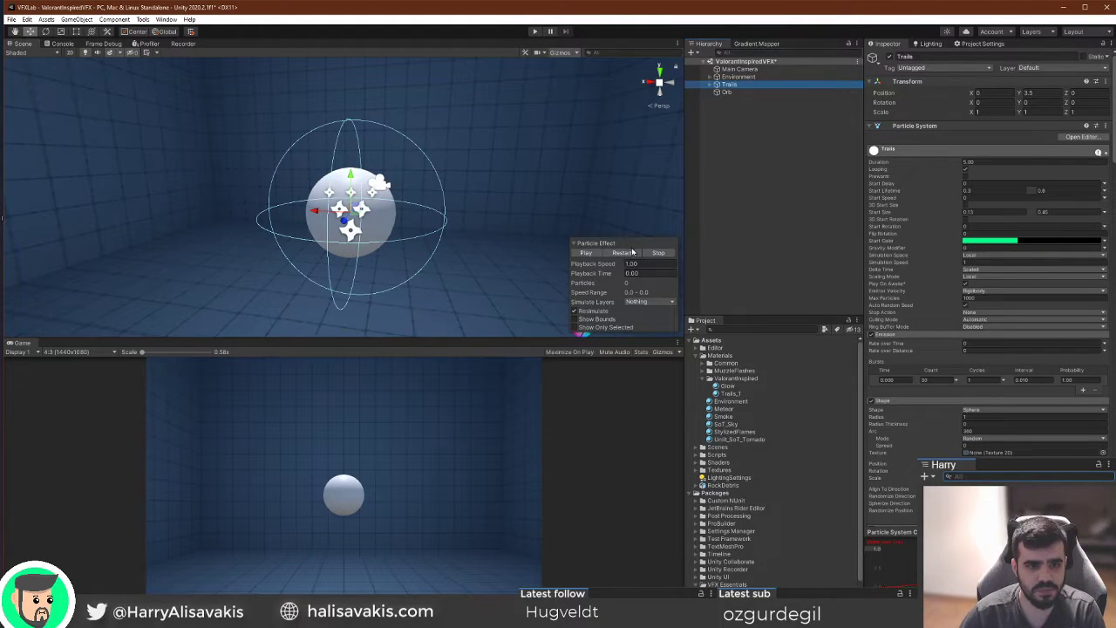
pyautogui.click(632, 252)
pyautogui.click(631, 252)
pyautogui.click(623, 254)
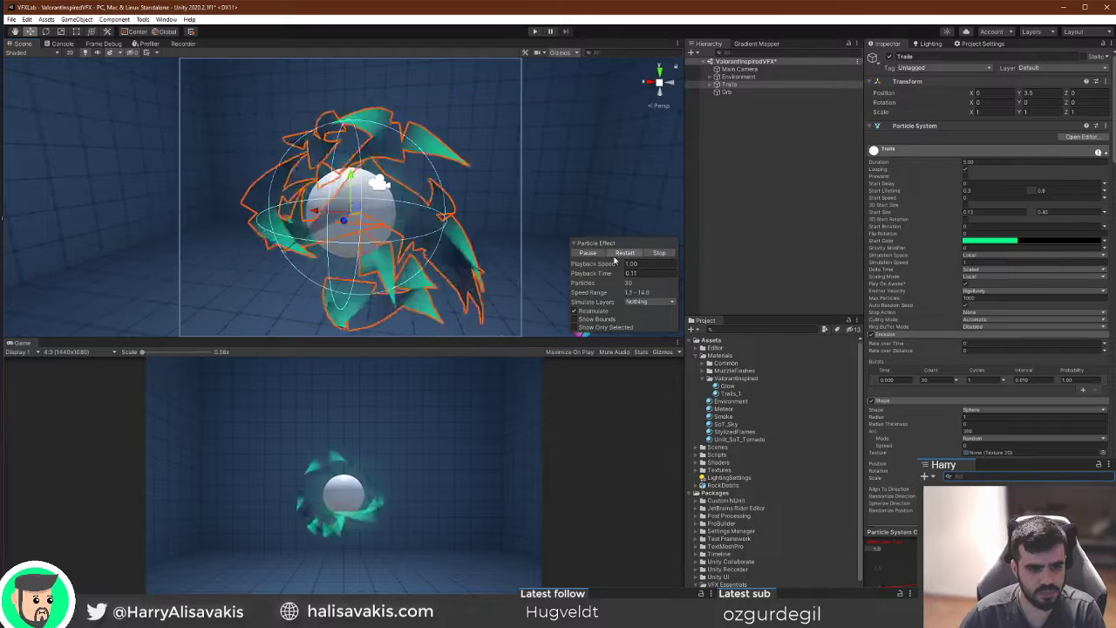
# Remove the Sphere Collider from Orb and scale the sphere down uniformly to about 0.71.
pyautogui.click(731, 92)
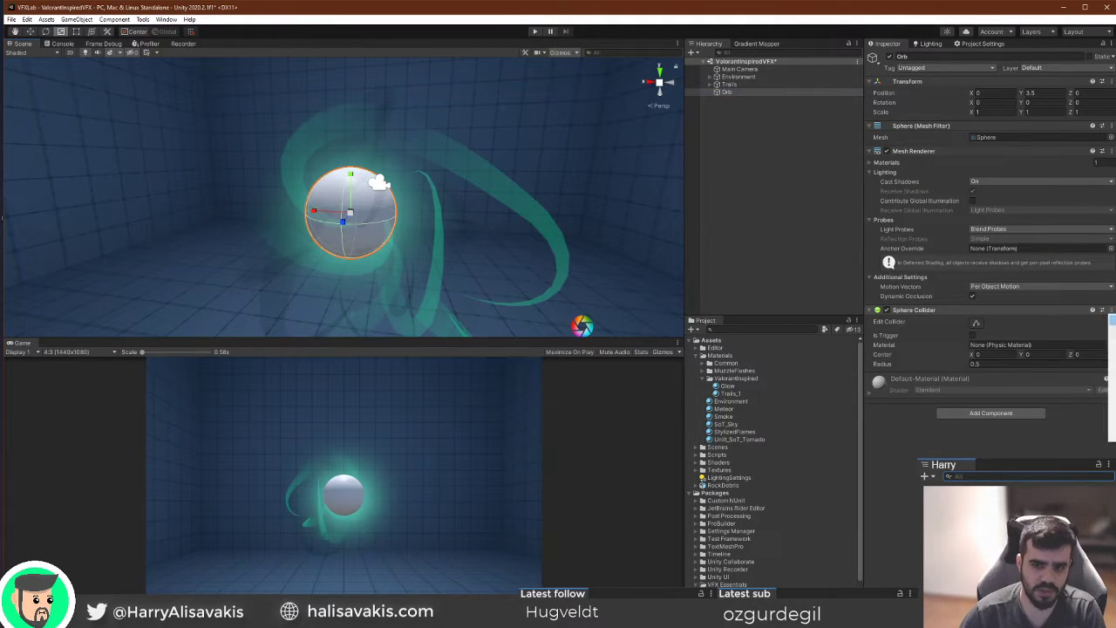
pyautogui.click(1112, 355)
pyautogui.moveTo(548, 232); pyautogui.dragTo(533, 234, button='right')
pyautogui.scroll(5, 533, 234)
pyautogui.moveTo(373, 204)
pyautogui.mouseDown()
pyautogui.moveTo(353, 213)
pyautogui.moveTo(363, 212)
pyautogui.mouseUp()
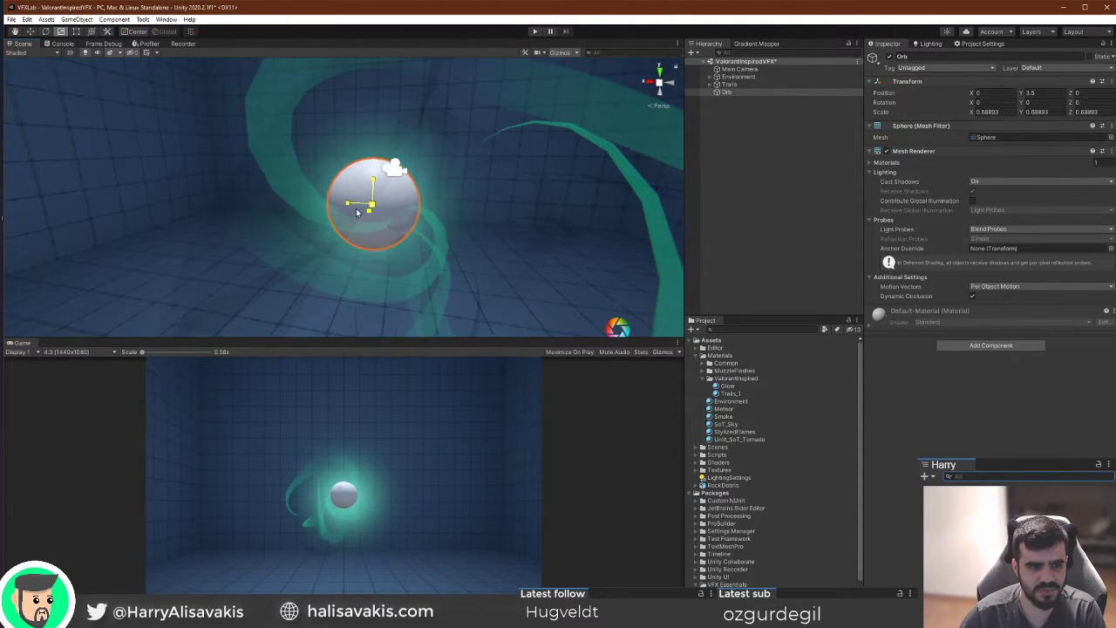
# Deactivate the Trails object again and select Orb so only the sphere is shown.
pyautogui.moveTo(365, 214); pyautogui.dragTo(705, 125, button='right')
pyautogui.click(741, 86)
pyautogui.hotkey('alt', 'shift', 'a')
pyautogui.click(755, 92)
pyautogui.moveTo(507, 206); pyautogui.dragTo(519, 210, button='right')
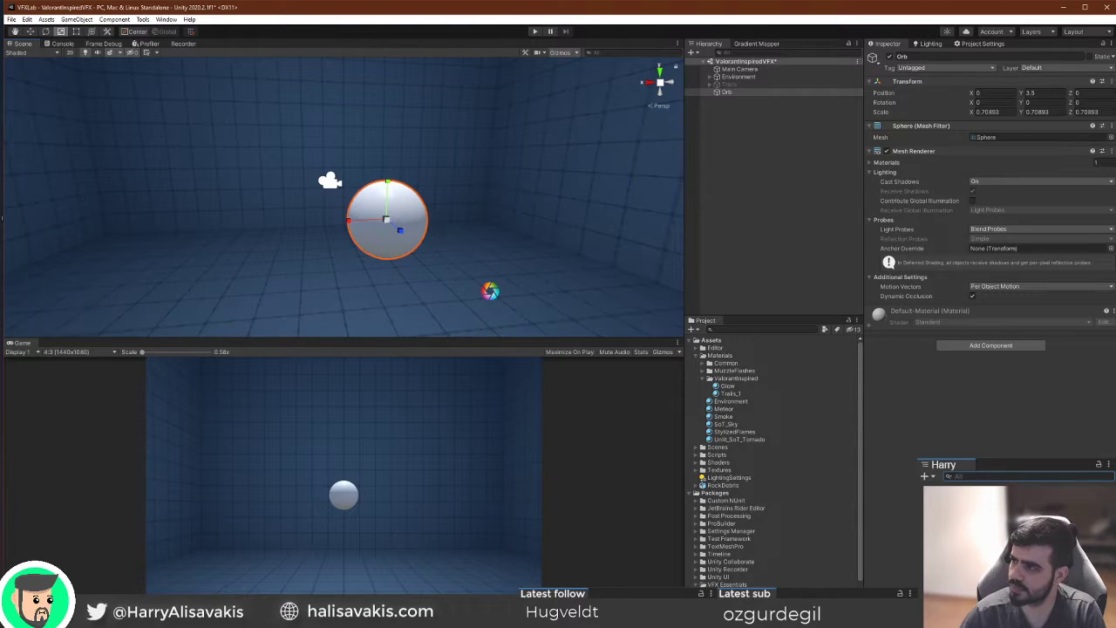
# Switch to the browser with the Moon VFX Demoreel 2020 video and set its playback speed to 0.25.
pyautogui.moveTo(1115, 119); pyautogui.dragTo(788, 12)
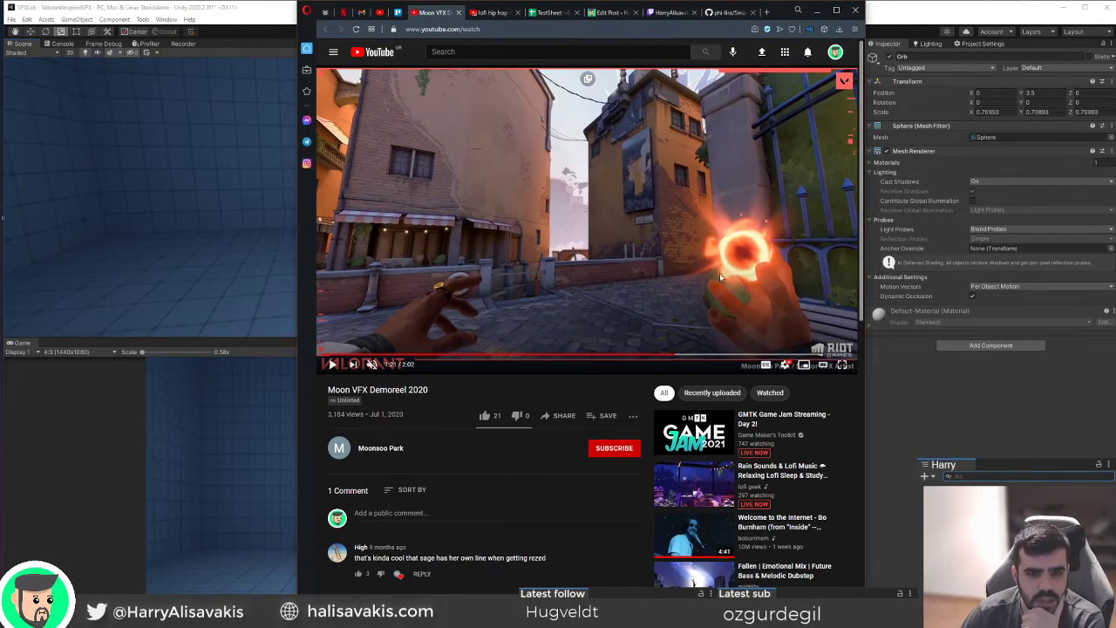
pyautogui.click(785, 364)
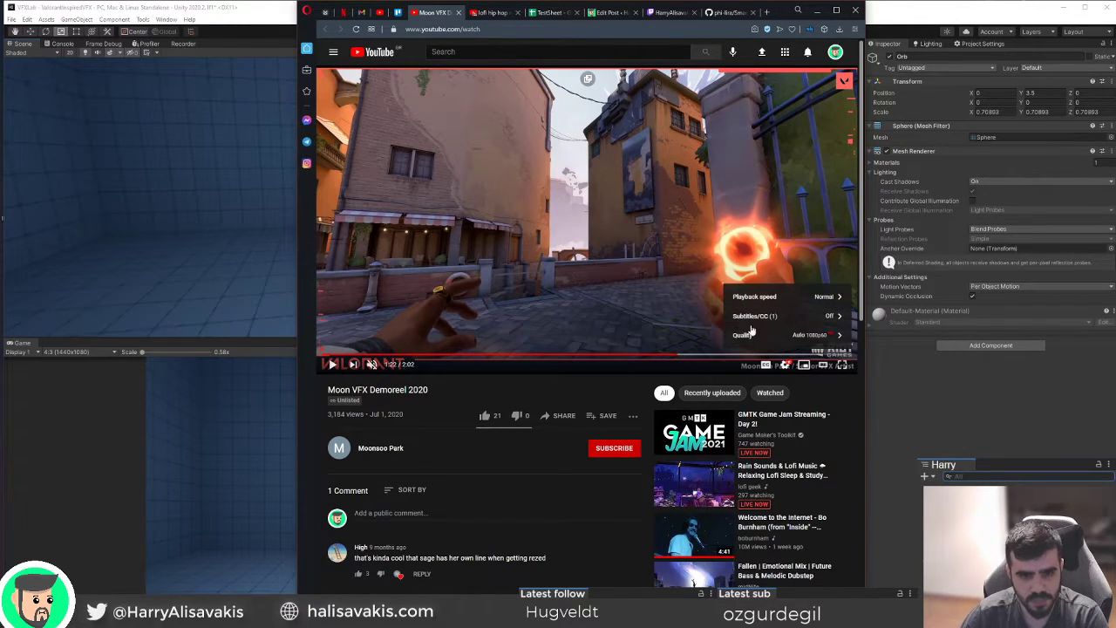
pyautogui.click(791, 299)
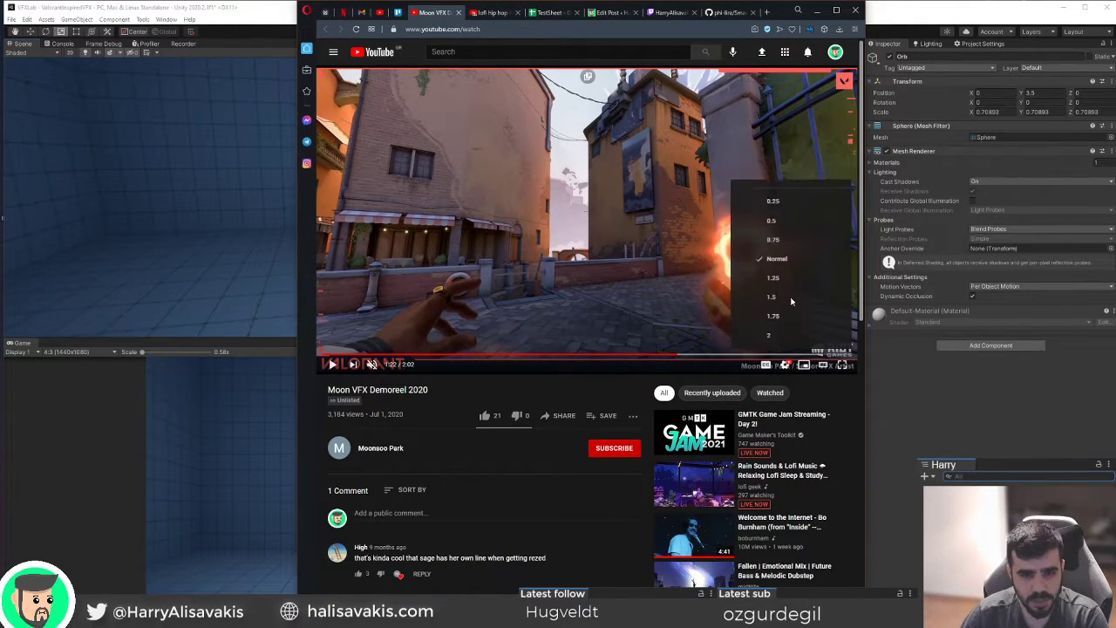
pyautogui.click(772, 202)
# Play the glowing orb section in slow motion and pause around 1:20 to examine its bright rim and dark core.
pyautogui.click(620, 274)
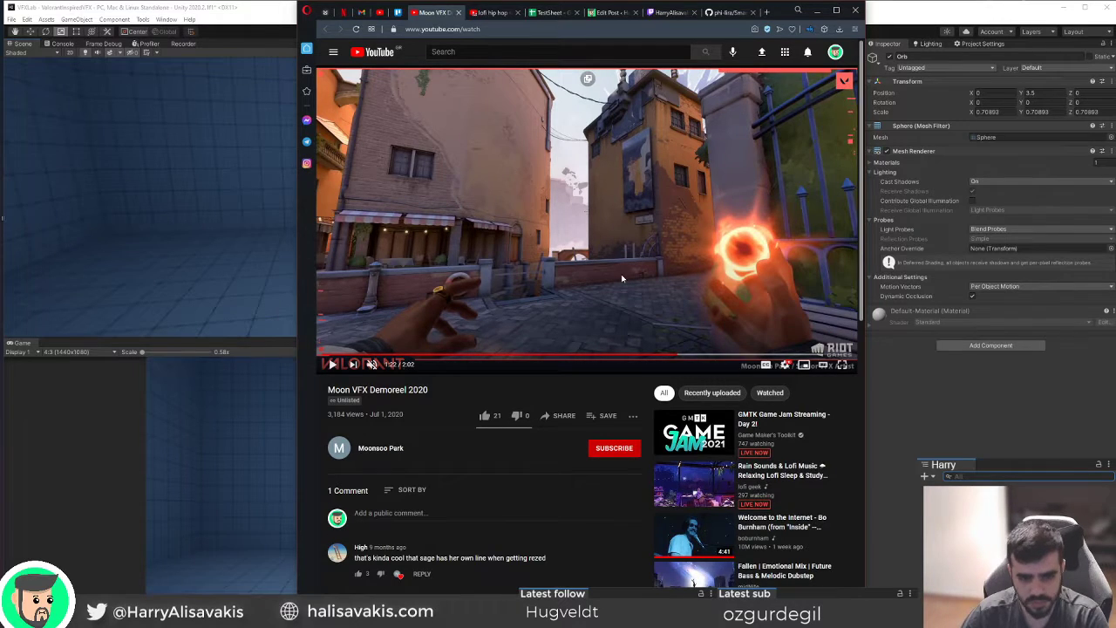
pyautogui.click(621, 274)
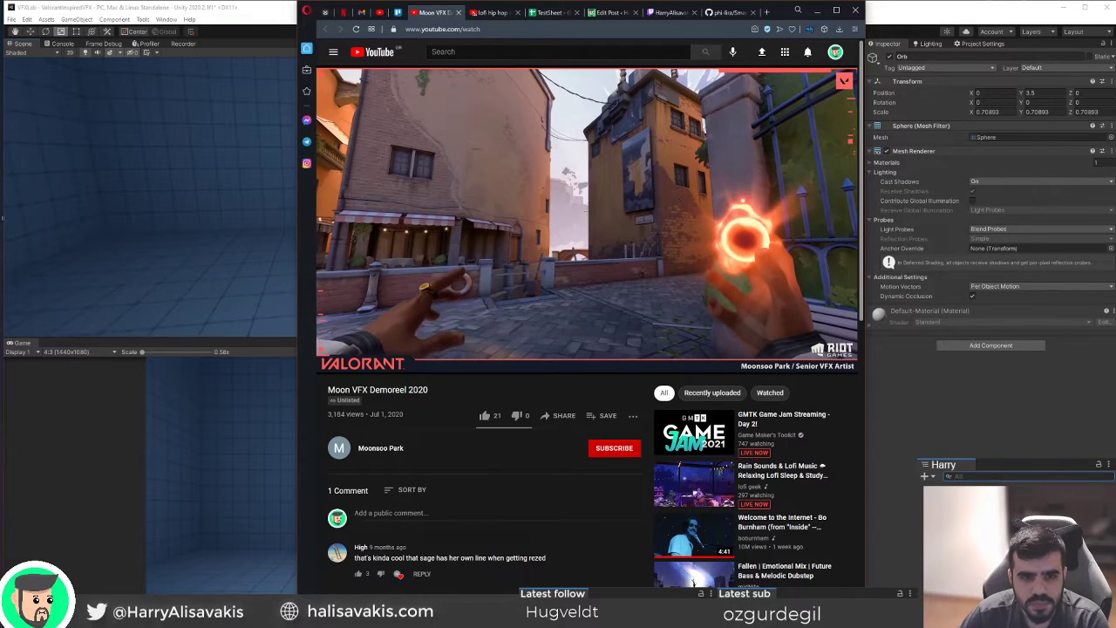
pyautogui.click(622, 278)
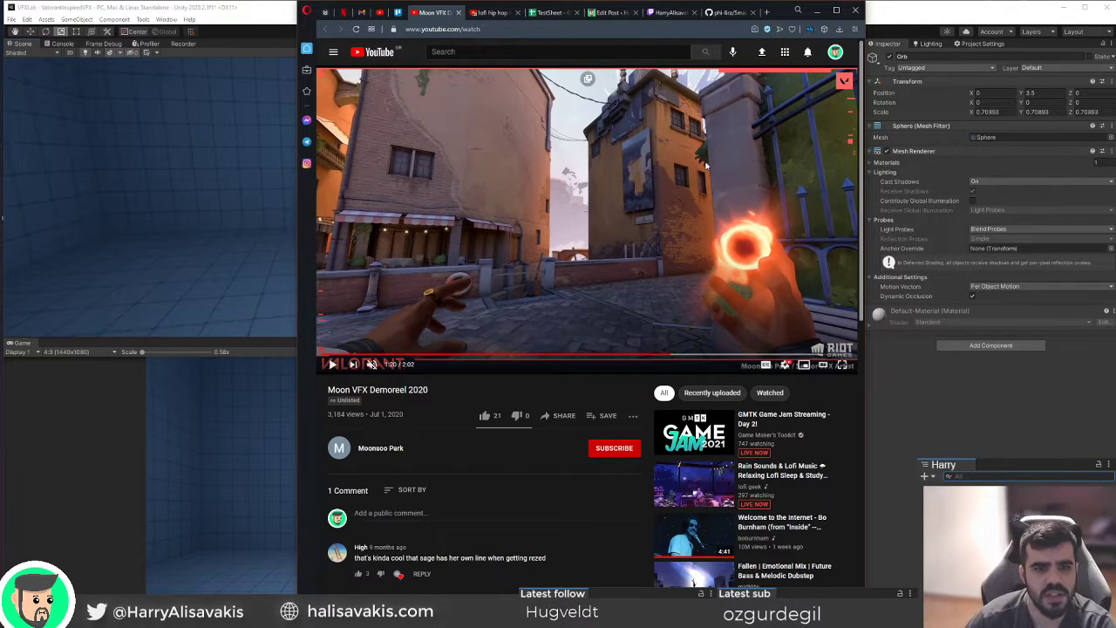
pyautogui.click(760, 247)
pyautogui.click(763, 304)
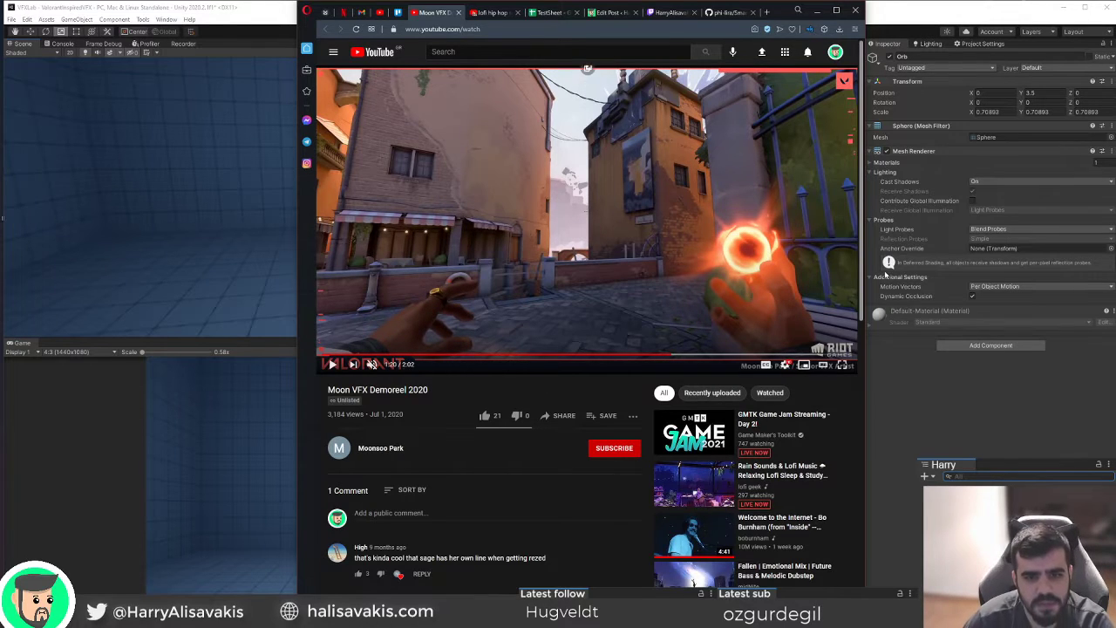
# Enlarge the browser window across the screen to view the reference video at a bigger size.
pyautogui.moveTo(866, 283); pyautogui.dragTo(1115, 283)
pyautogui.moveTo(1115, 31); pyautogui.dragTo(898, 21)
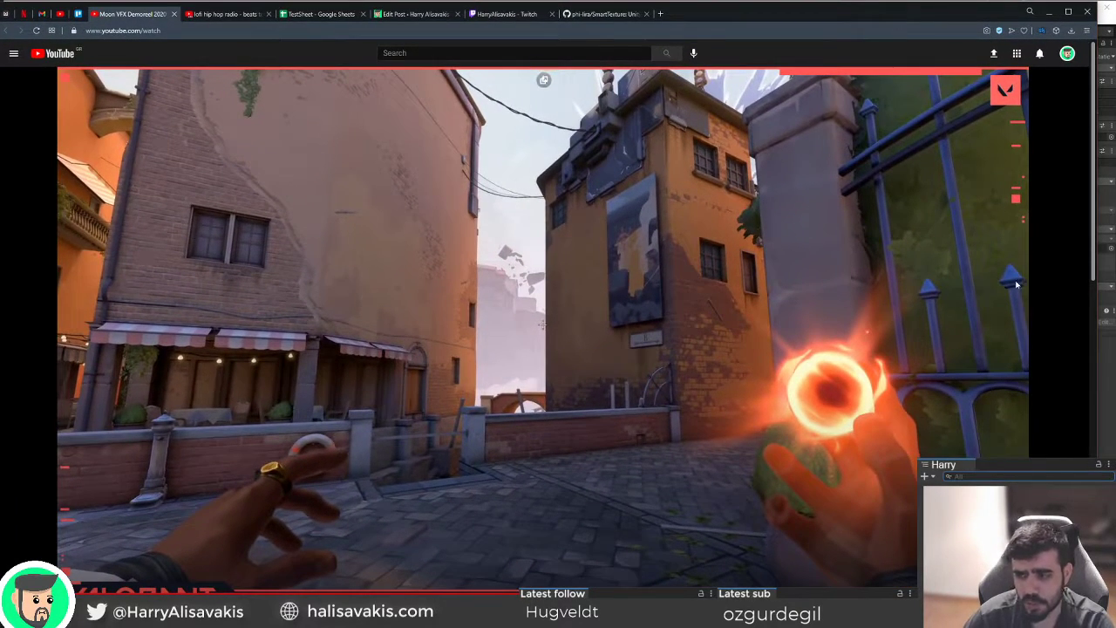
pyautogui.moveTo(1101, 323); pyautogui.dragTo(1115, 323)
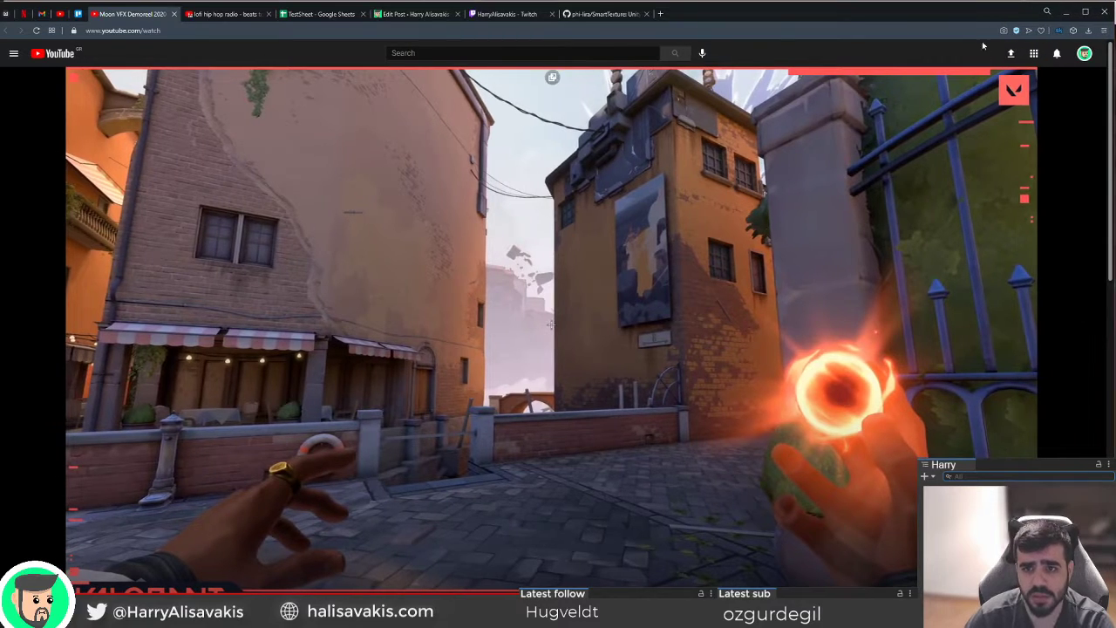
pyautogui.doubleClick(983, 14)
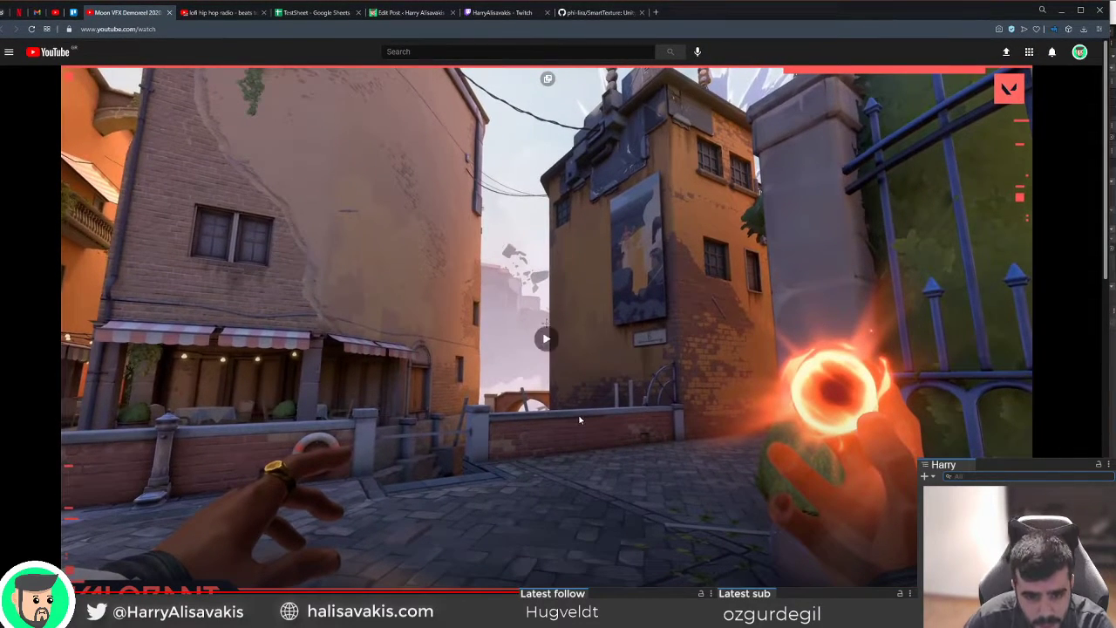
# Replay and pause the orb section of the reference video repeatedly to examine its glowing ring, flames and sparks.
pyautogui.click(700, 386)
pyautogui.click(727, 425)
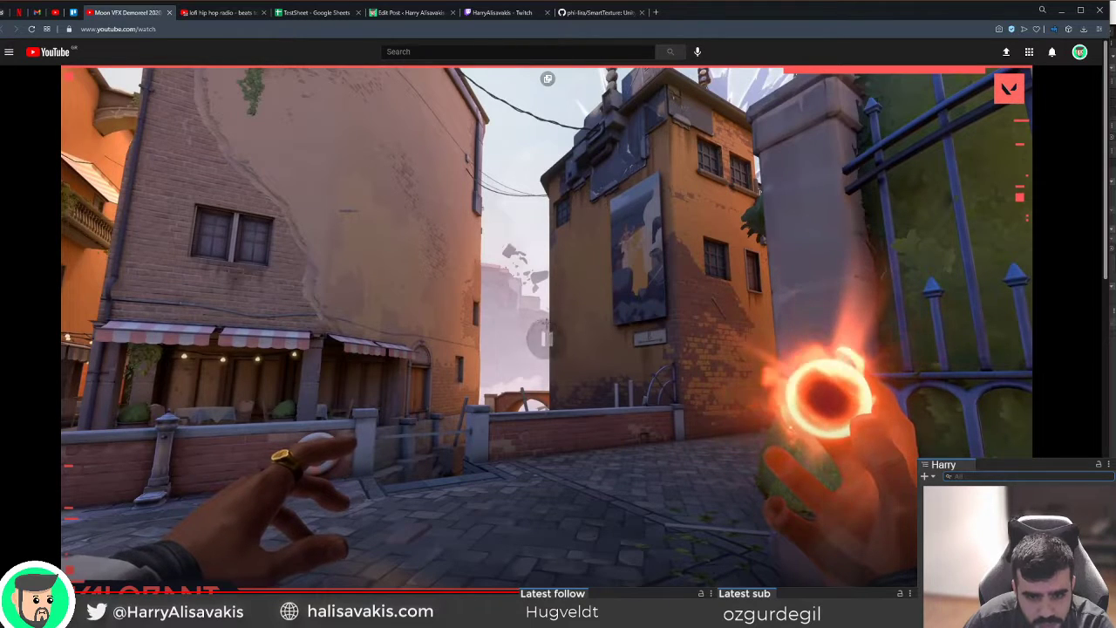
pyautogui.click(725, 592)
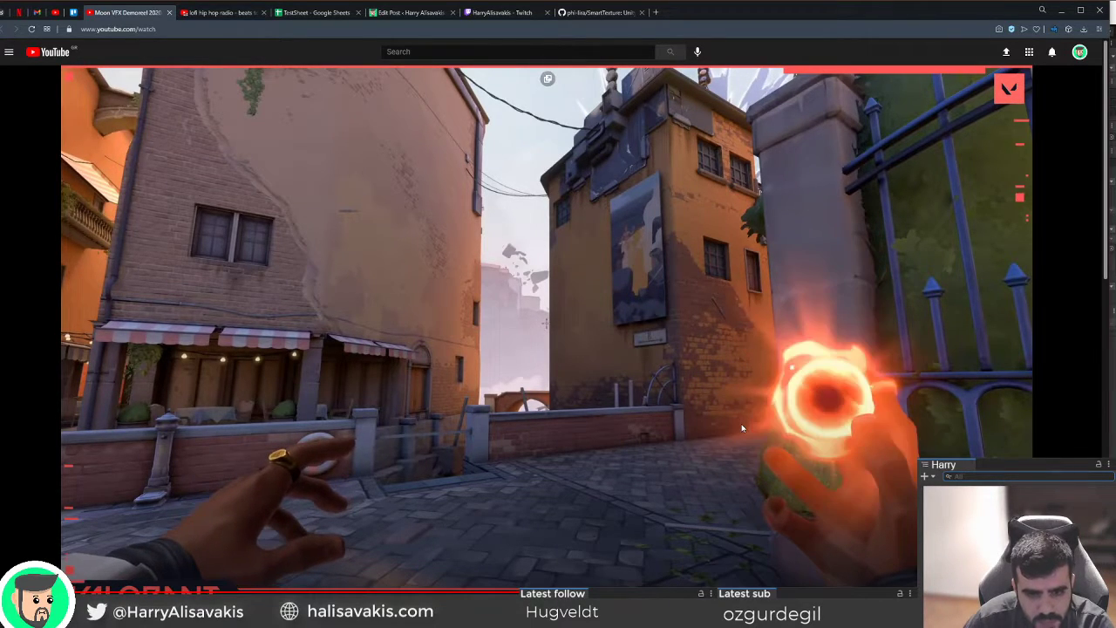
pyautogui.click(744, 427)
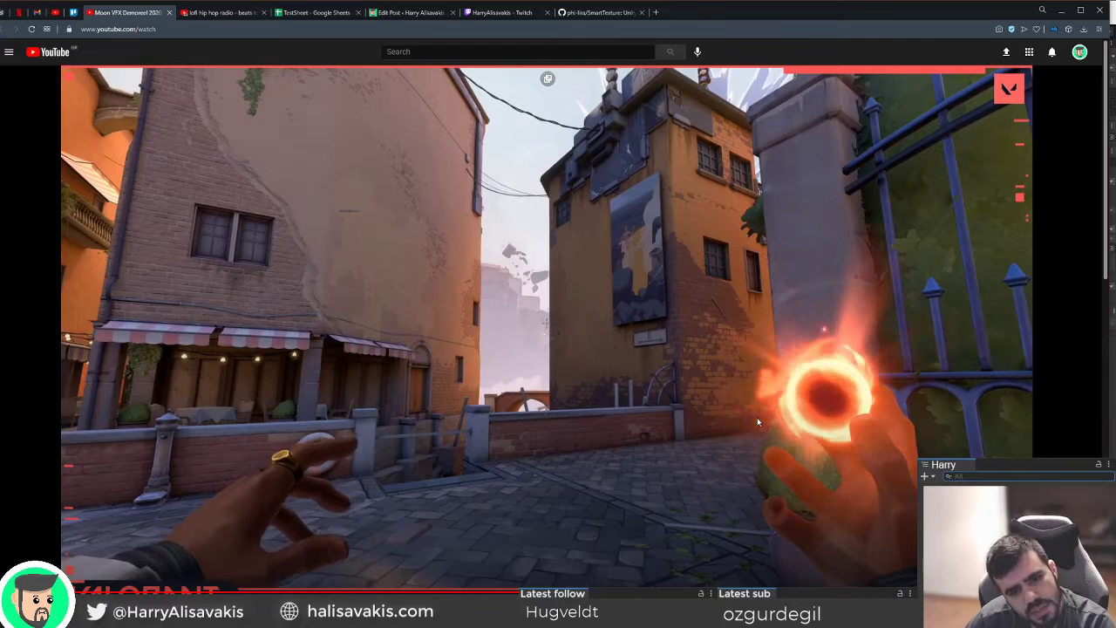
pyautogui.click(758, 421)
pyautogui.click(758, 420)
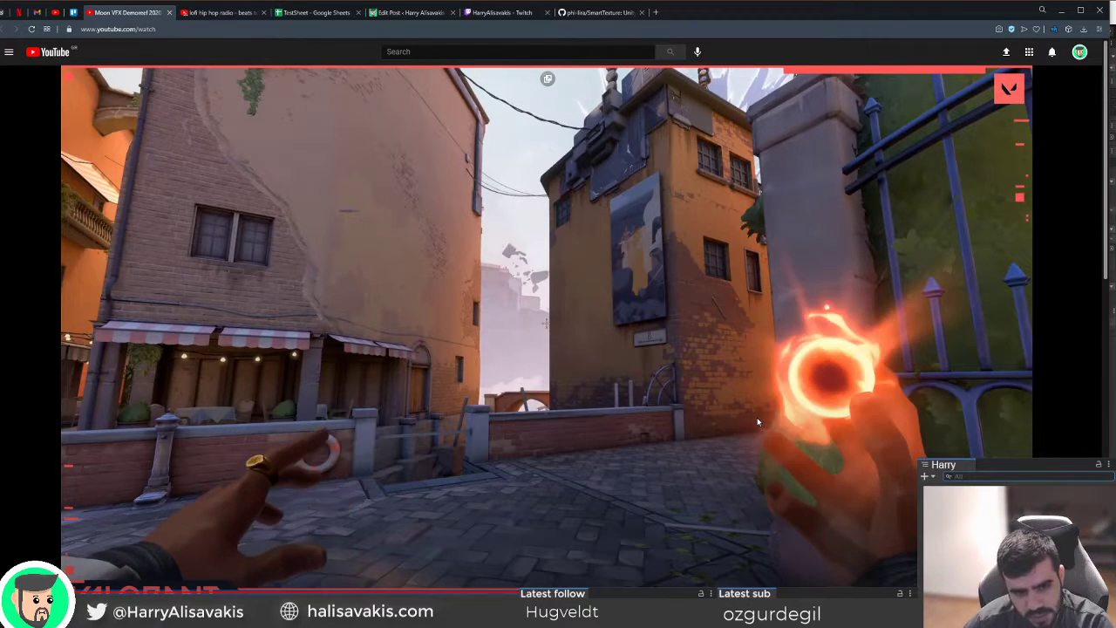
pyautogui.click(838, 400)
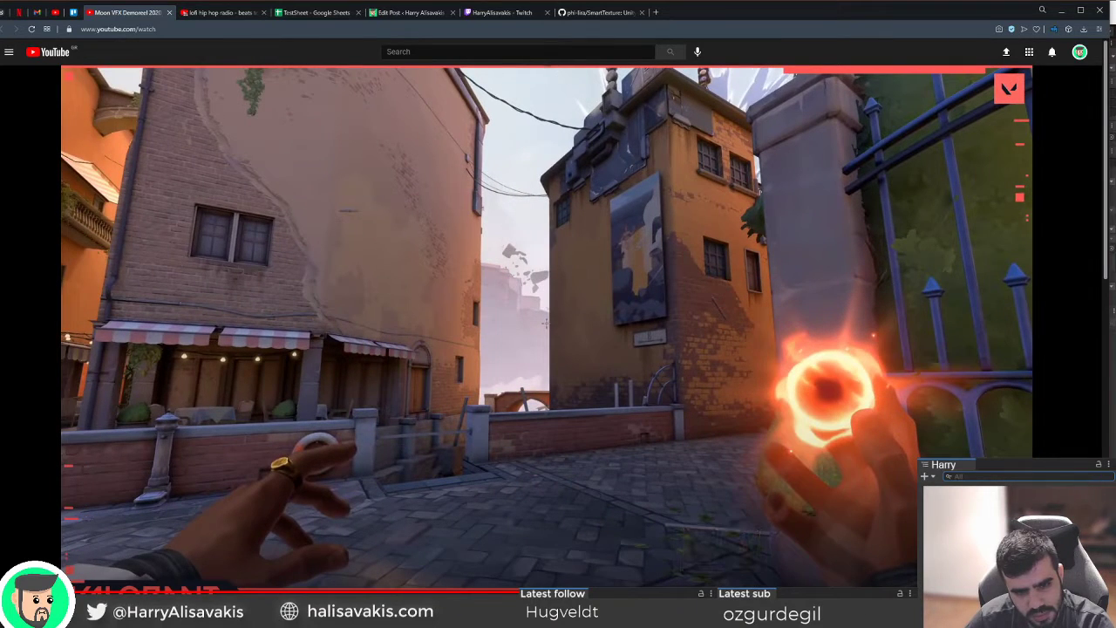
pyautogui.click(737, 493)
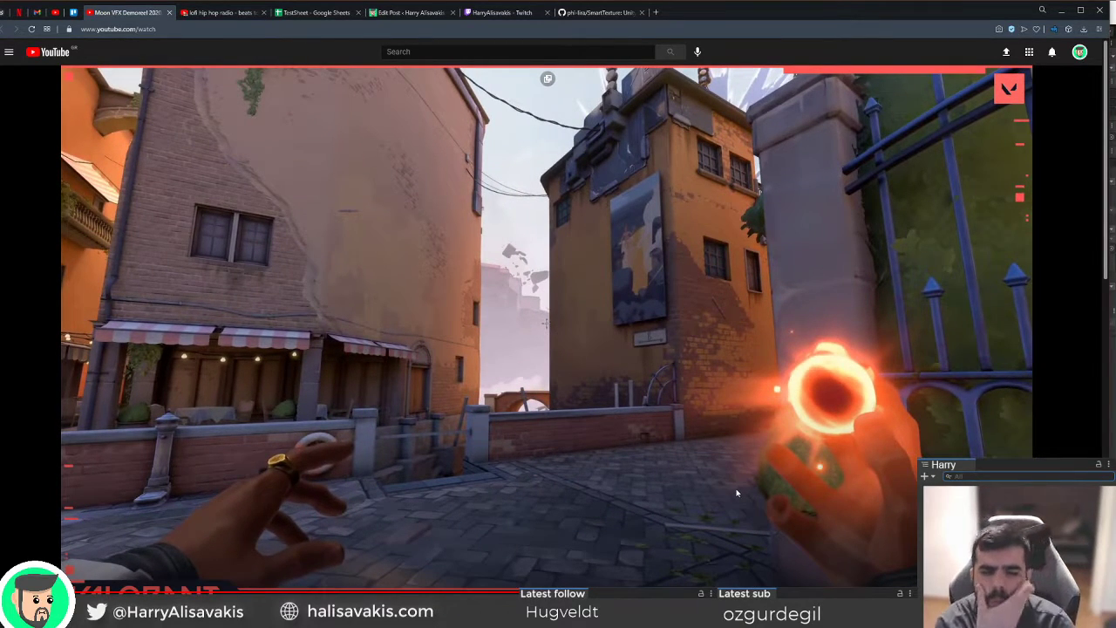
pyautogui.click(737, 492)
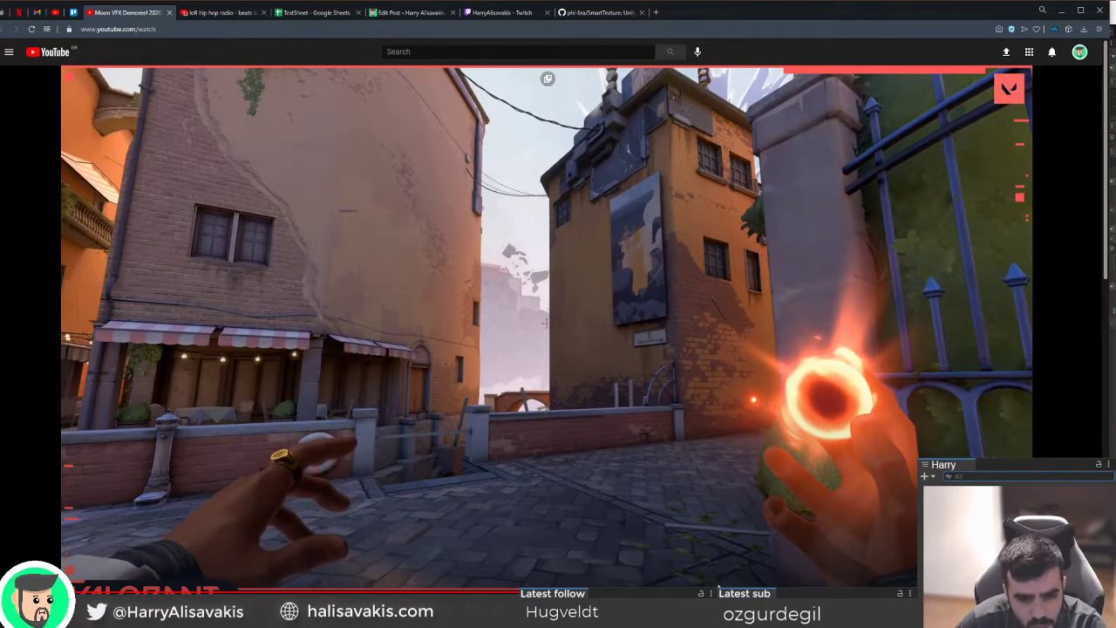
pyautogui.click(723, 591)
pyautogui.click(728, 504)
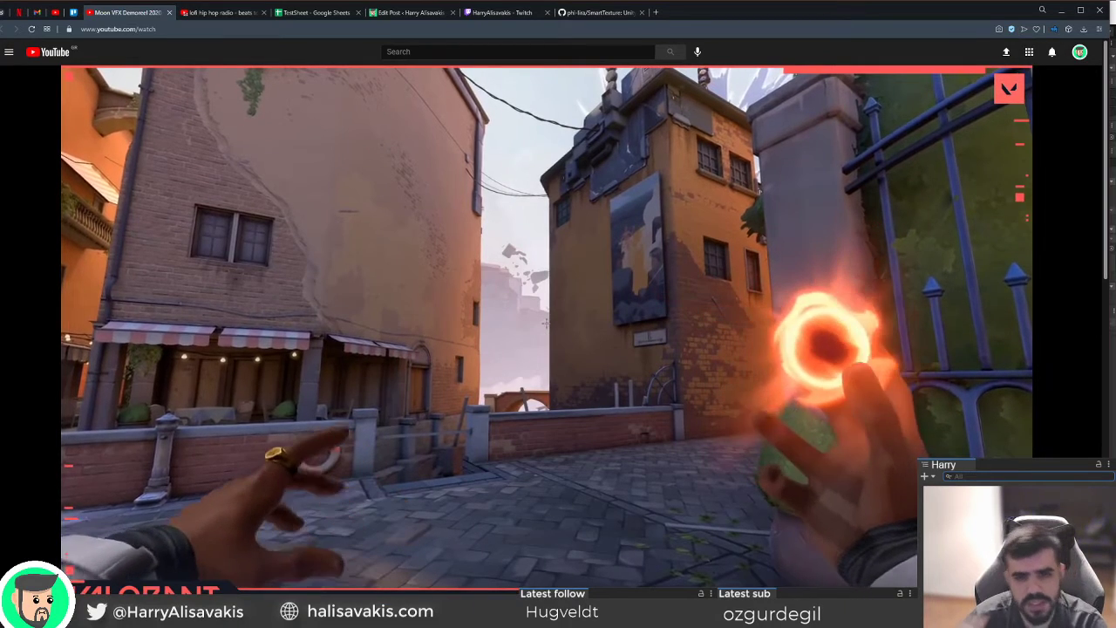
pyautogui.click(545, 323)
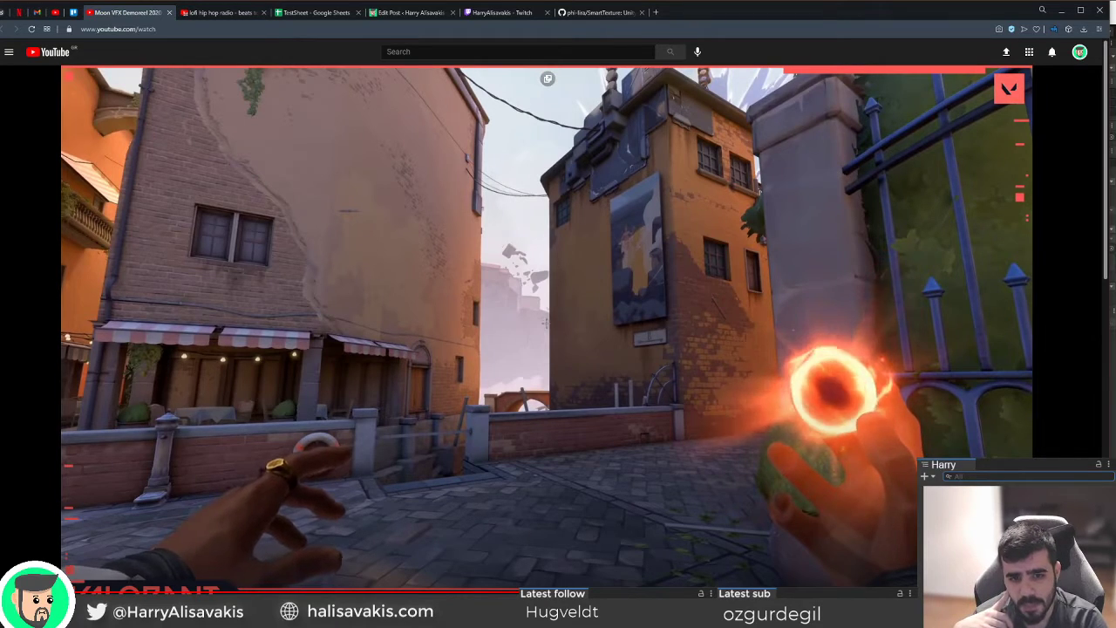
pyautogui.press('space')
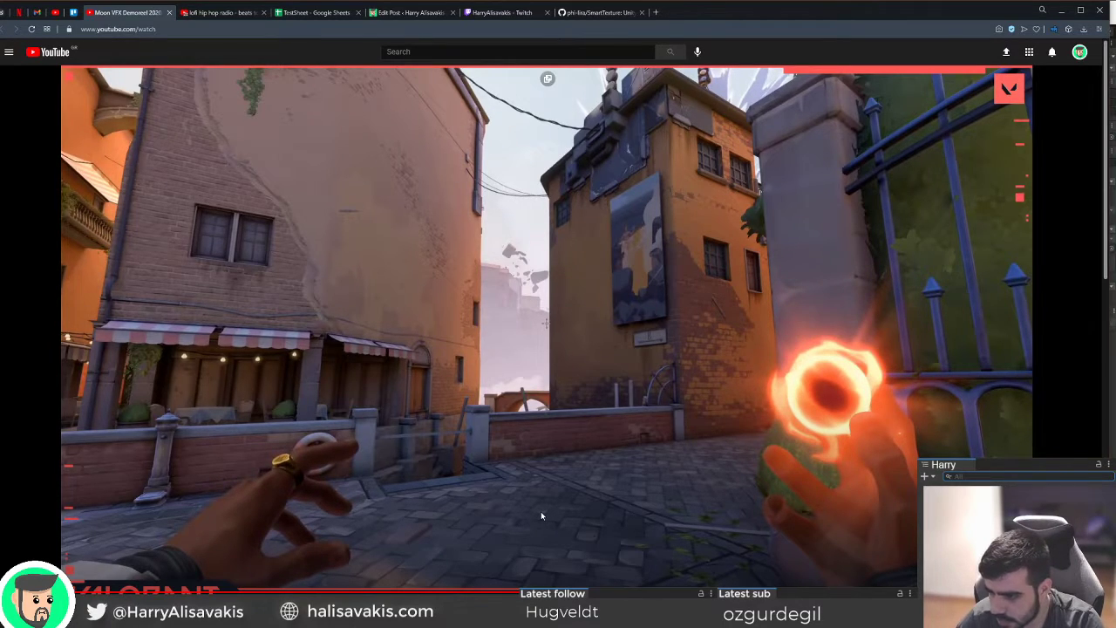
# Play the reference video's orb close-up in short bursts, pausing to study the bright ring, dark core and surrounding wisps.
pyautogui.click(618, 448)
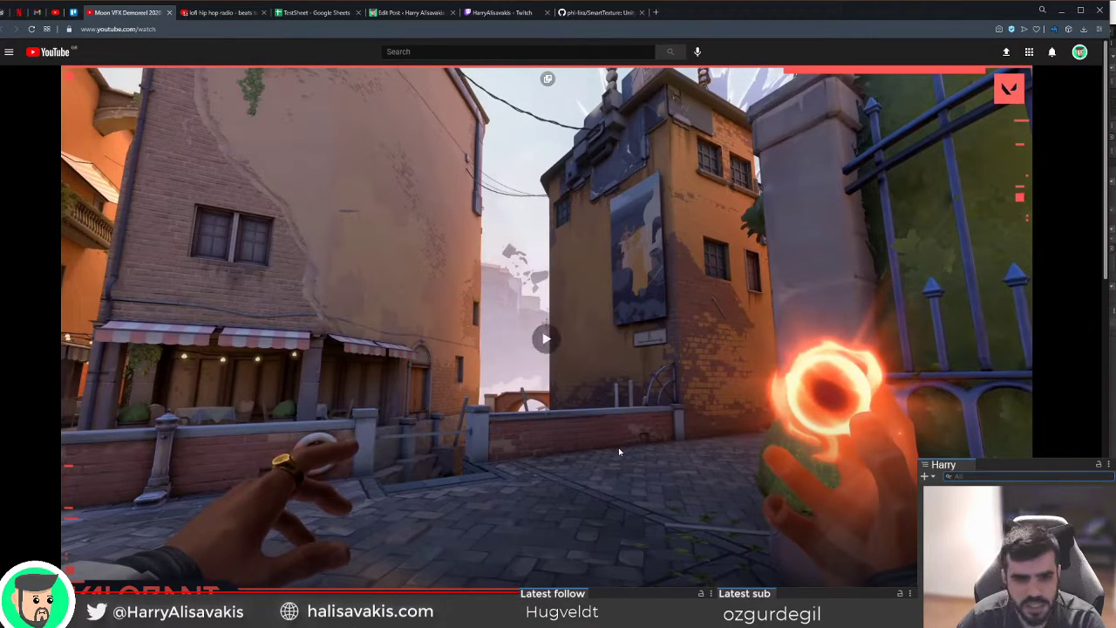
pyautogui.click(700, 427)
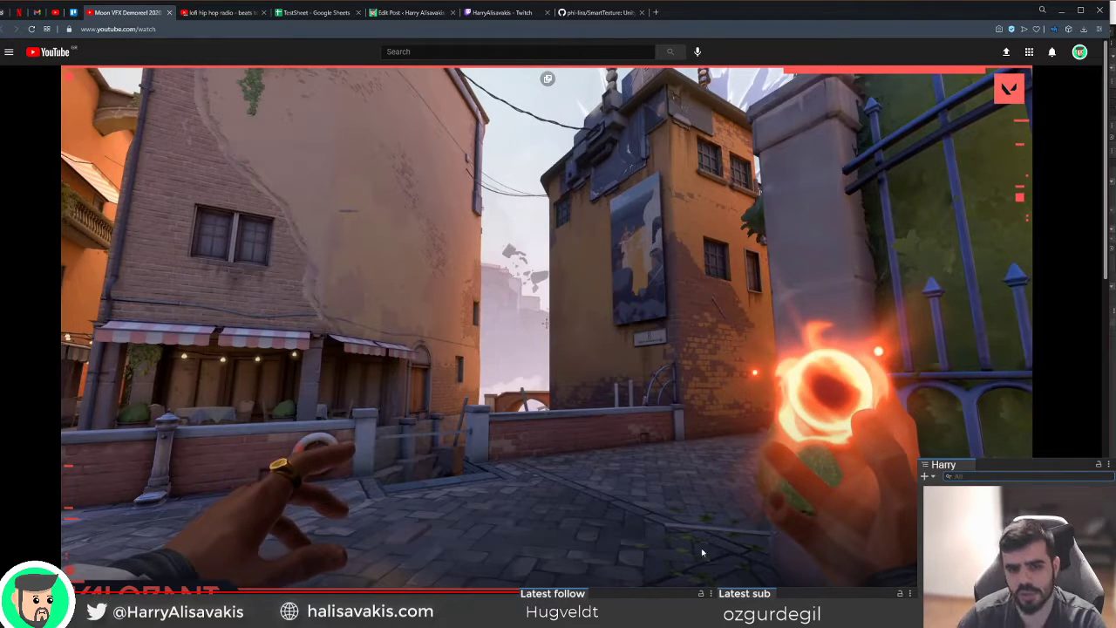
pyautogui.click(632, 454)
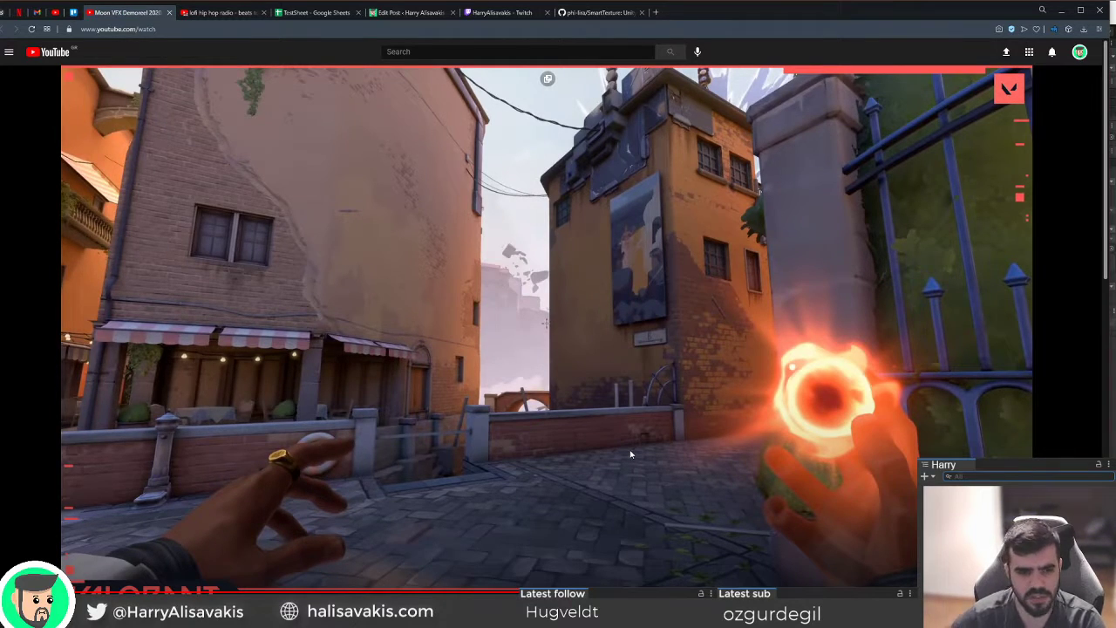
pyautogui.click(623, 452)
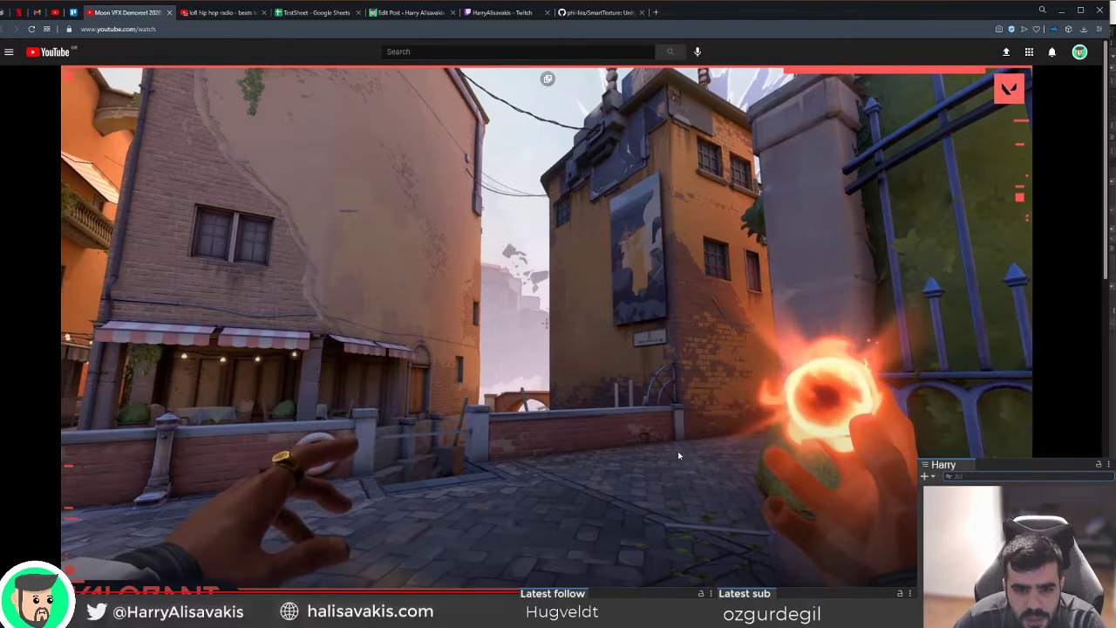
pyautogui.click(723, 434)
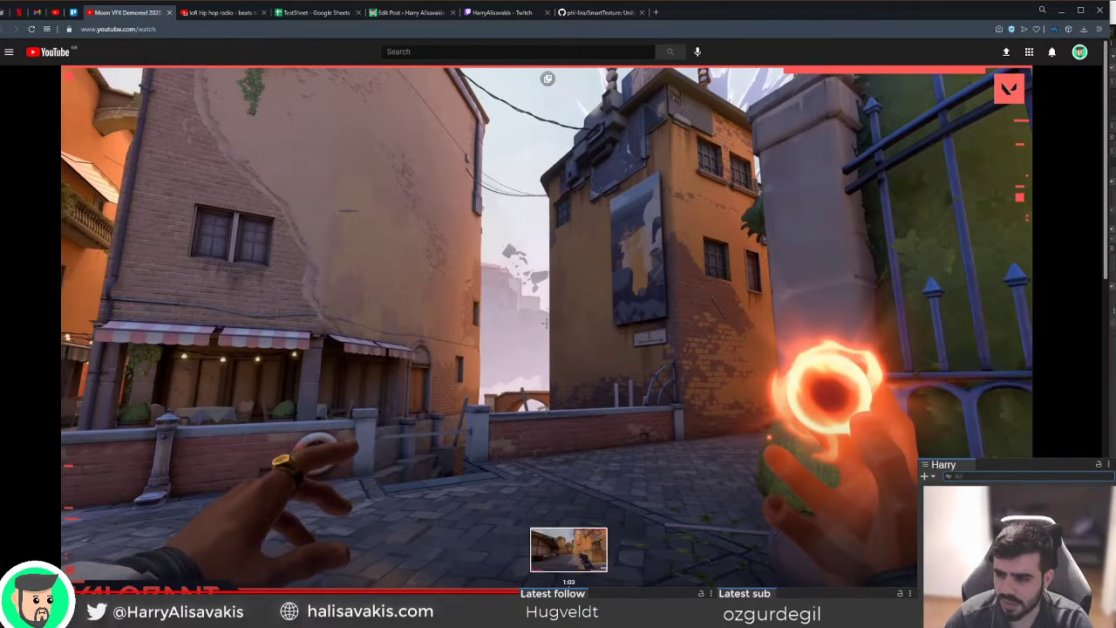
pyautogui.press('space')
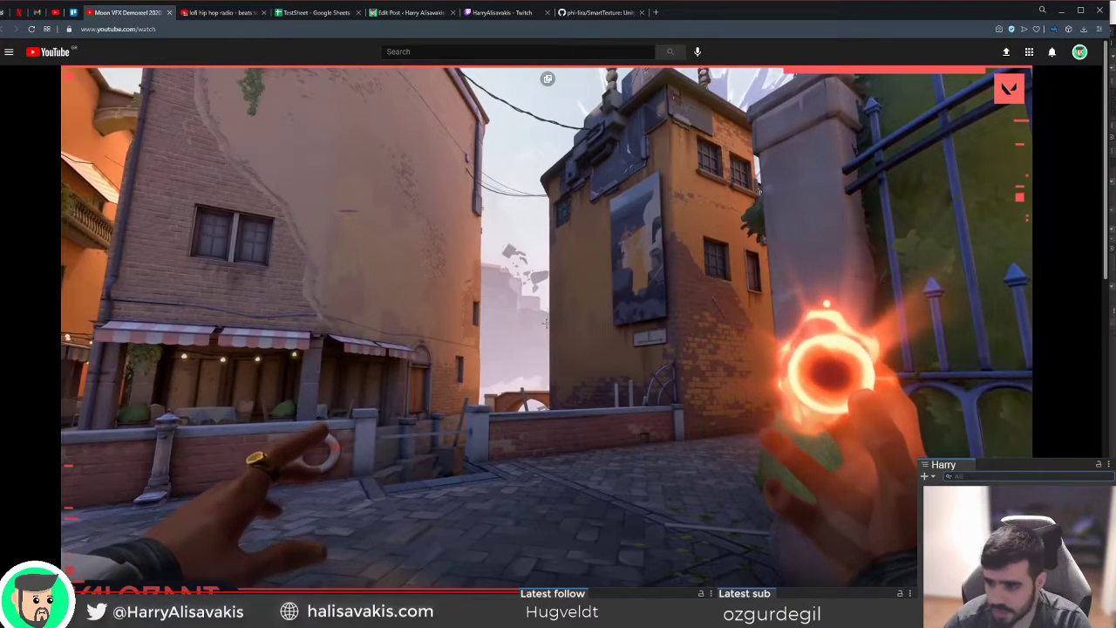
pyautogui.press('space')
pyautogui.press('space')
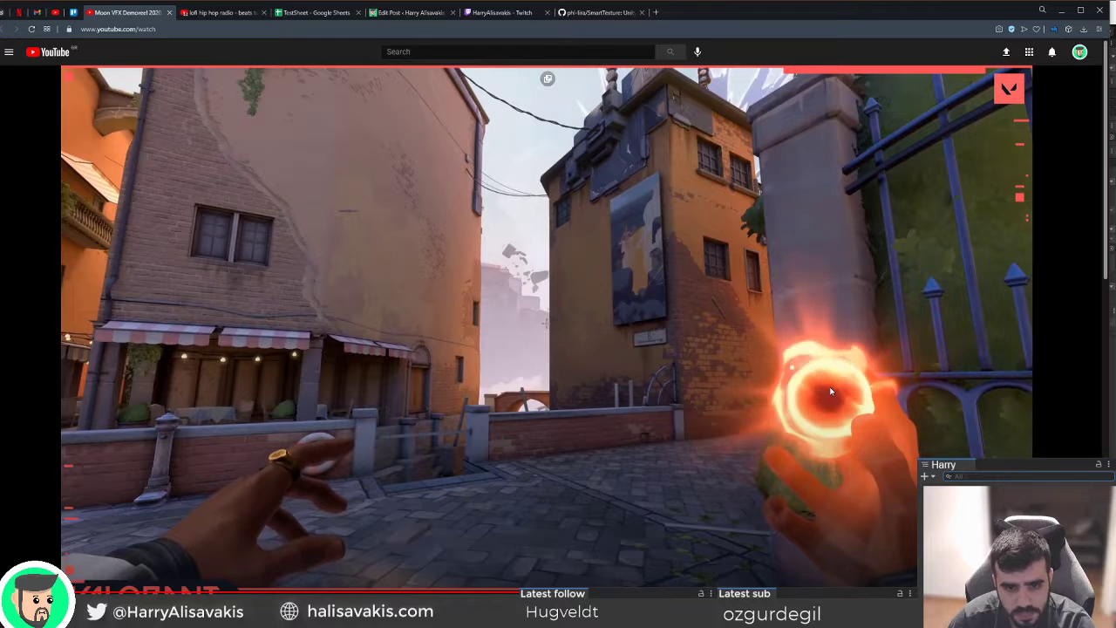
pyautogui.click(816, 377)
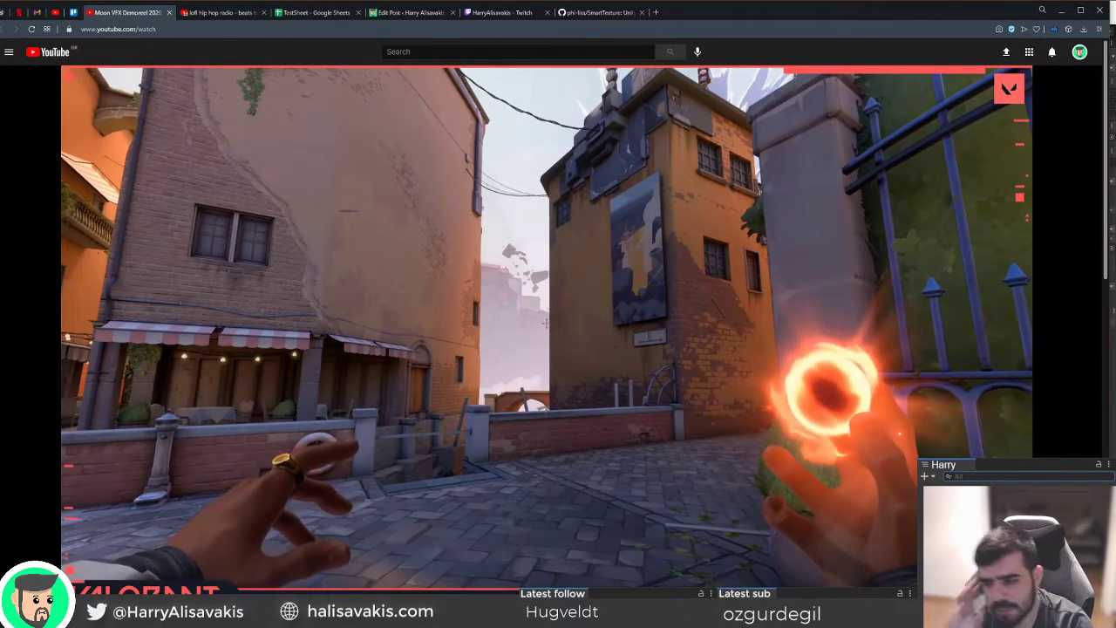
pyautogui.click(545, 323)
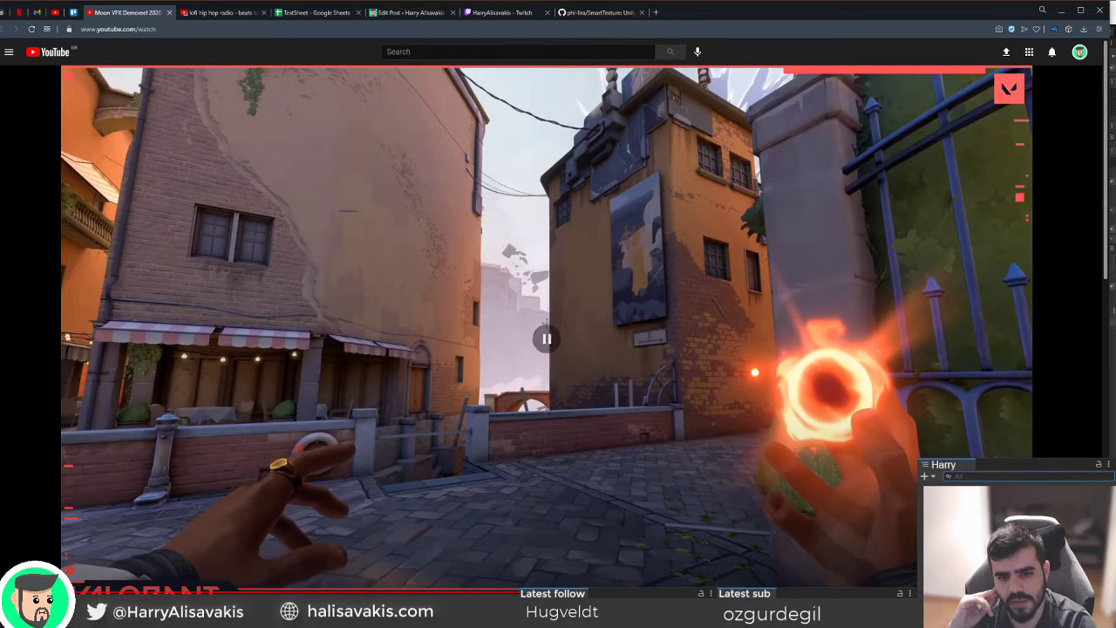
pyautogui.click(545, 323)
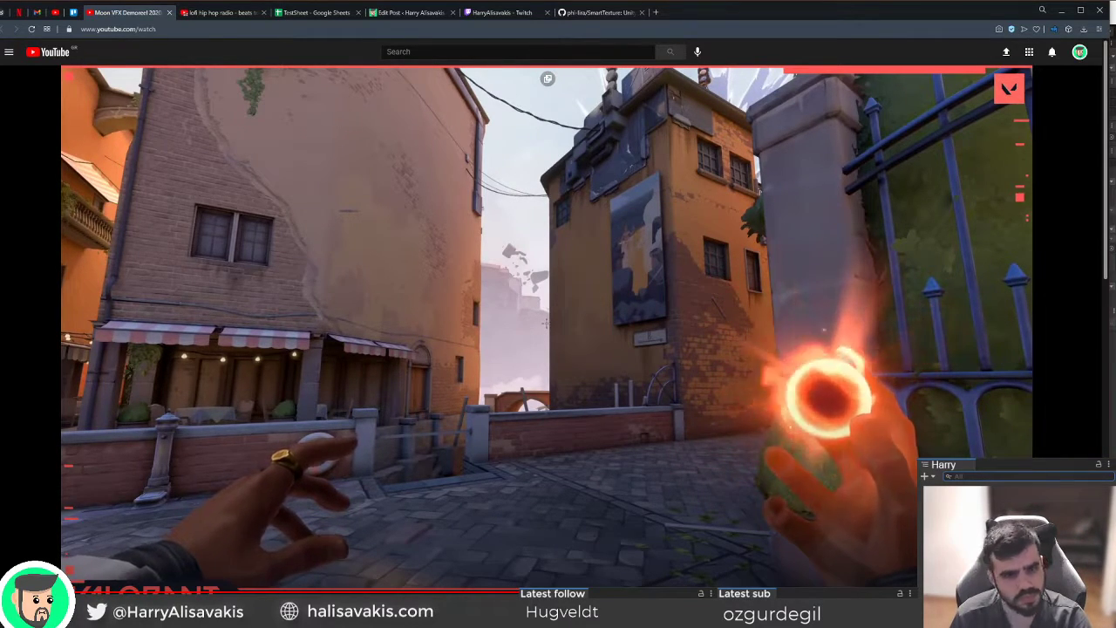
pyautogui.click(544, 321)
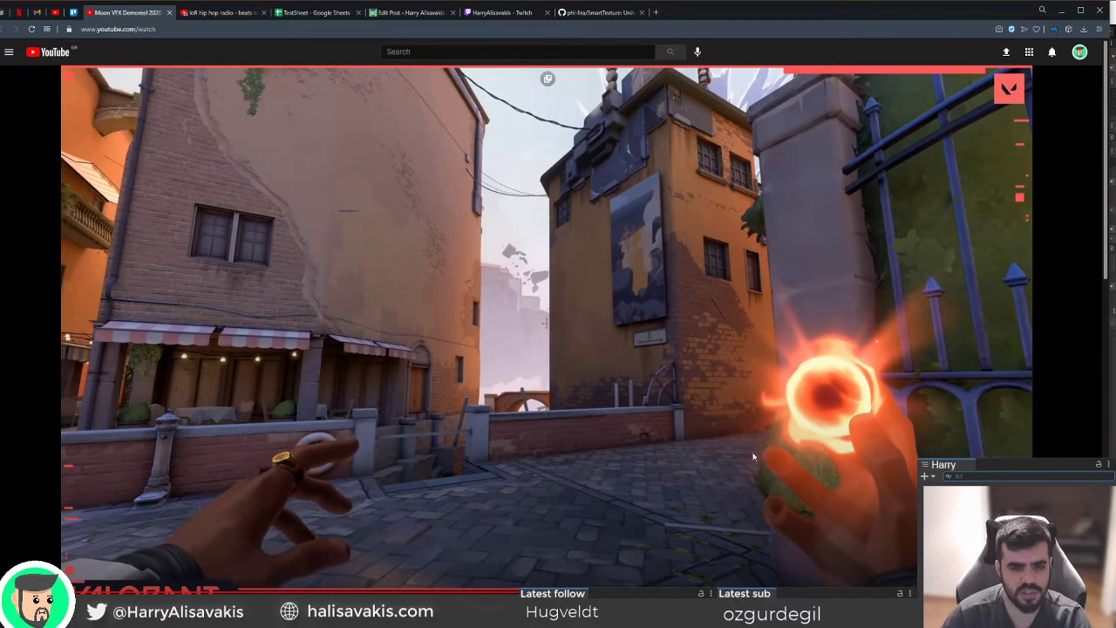
pyautogui.click(765, 373)
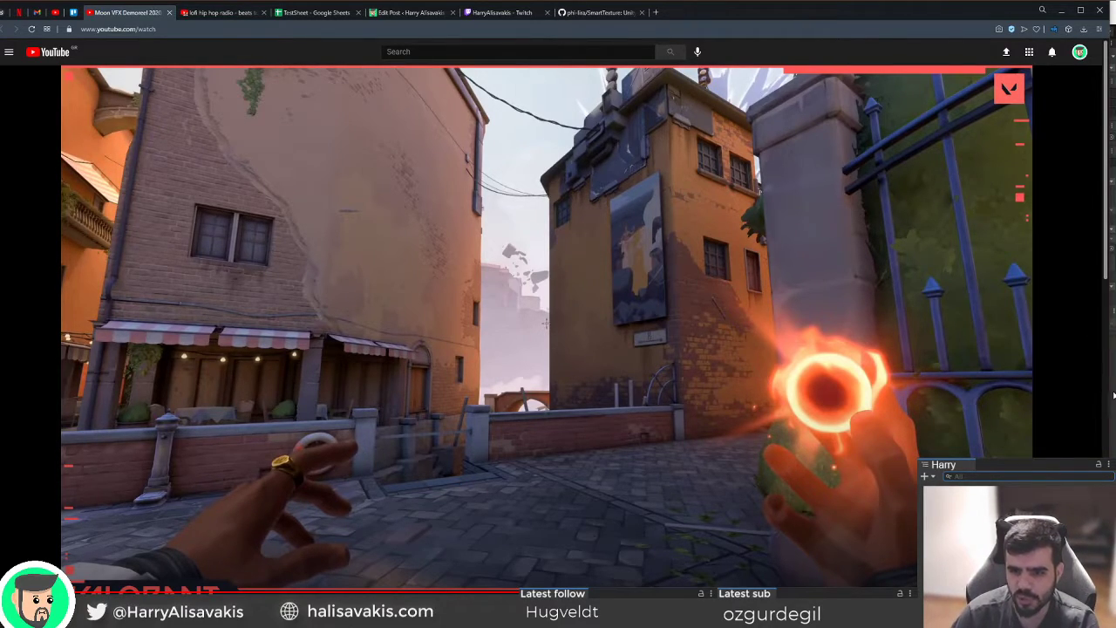
# Shrink the browser window, minimize it to return to Unity, and frame the Orb sphere closely in the scene.
pyautogui.moveTo(1112, 393); pyautogui.dragTo(718, 397)
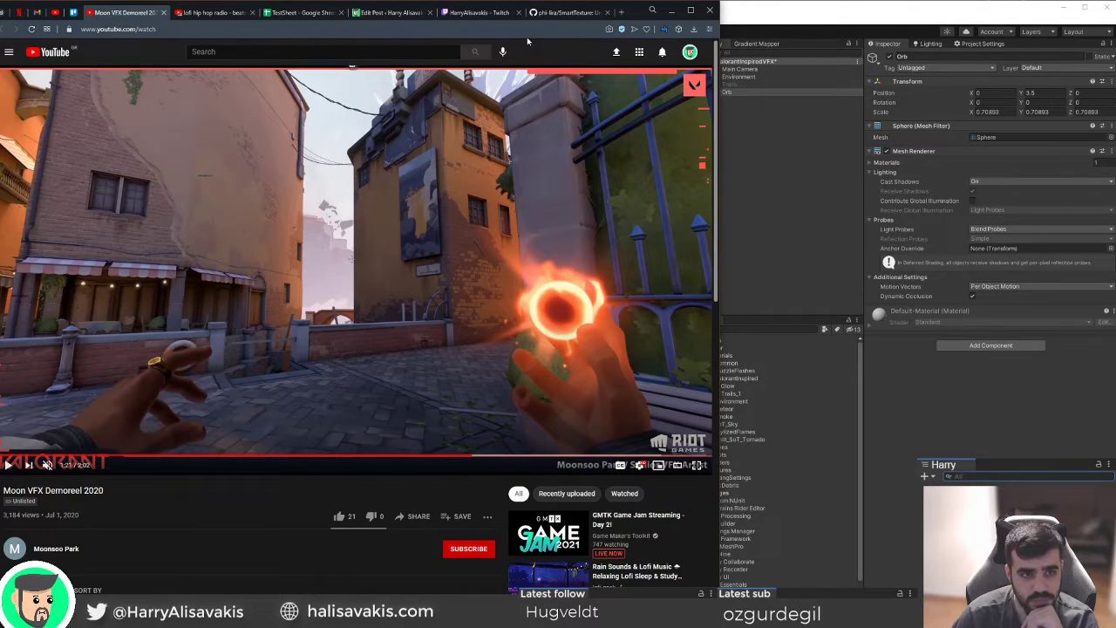
pyautogui.click(672, 10)
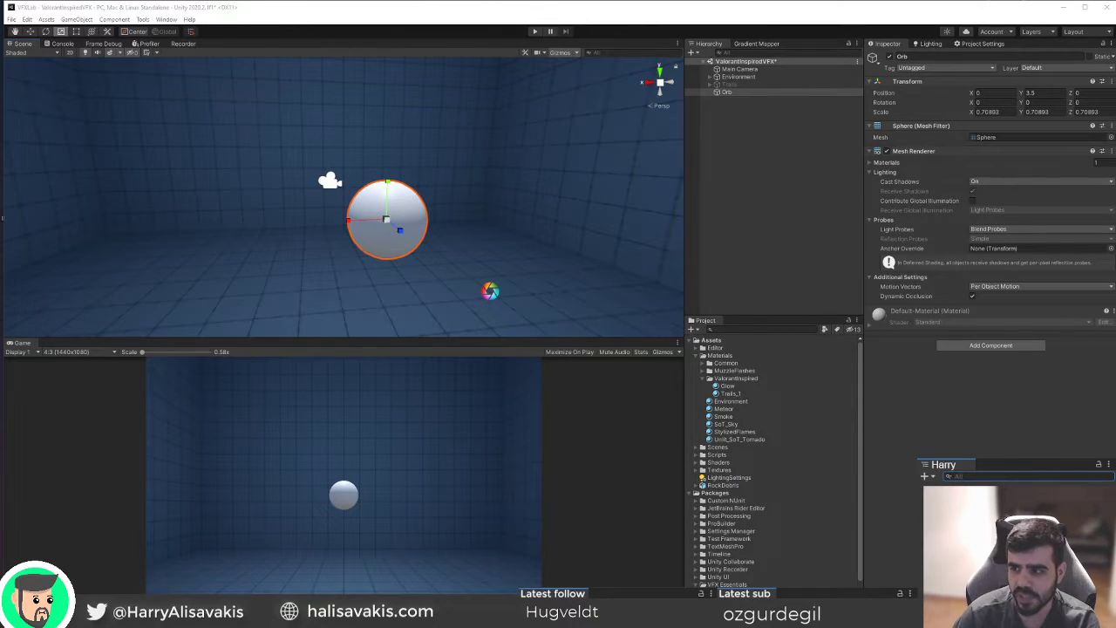
pyautogui.keyDown('alt'); pyautogui.moveTo(514, 239); pyautogui.dragTo(443, 256); pyautogui.keyUp('alt')
pyautogui.keyDown('alt'); pyautogui.scroll(6, 466, 256); pyautogui.keyUp('alt')
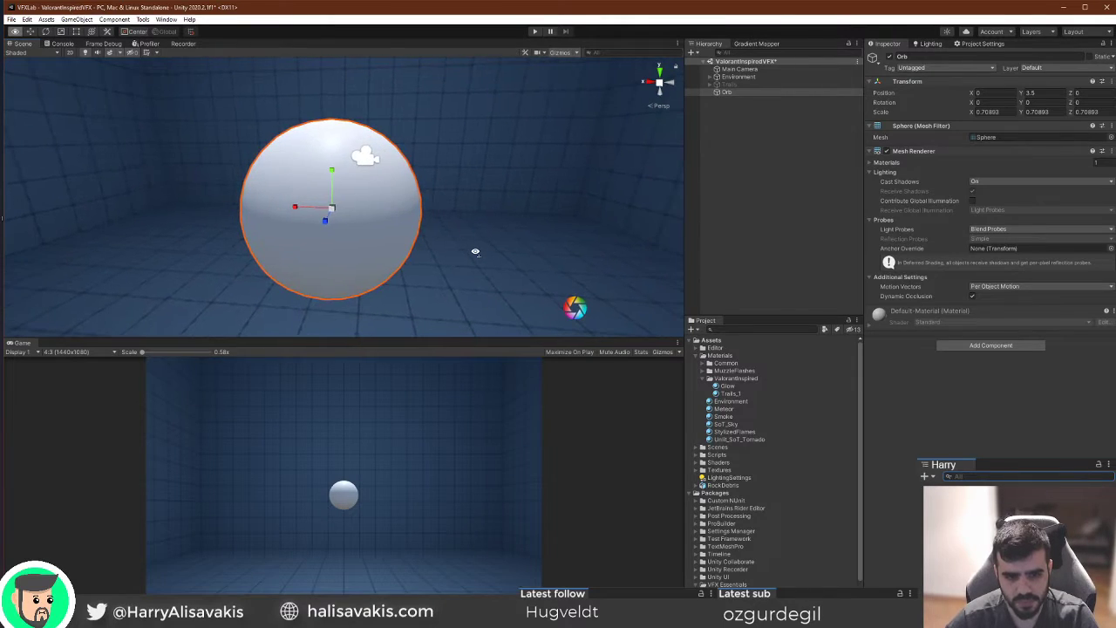
pyautogui.click(732, 380)
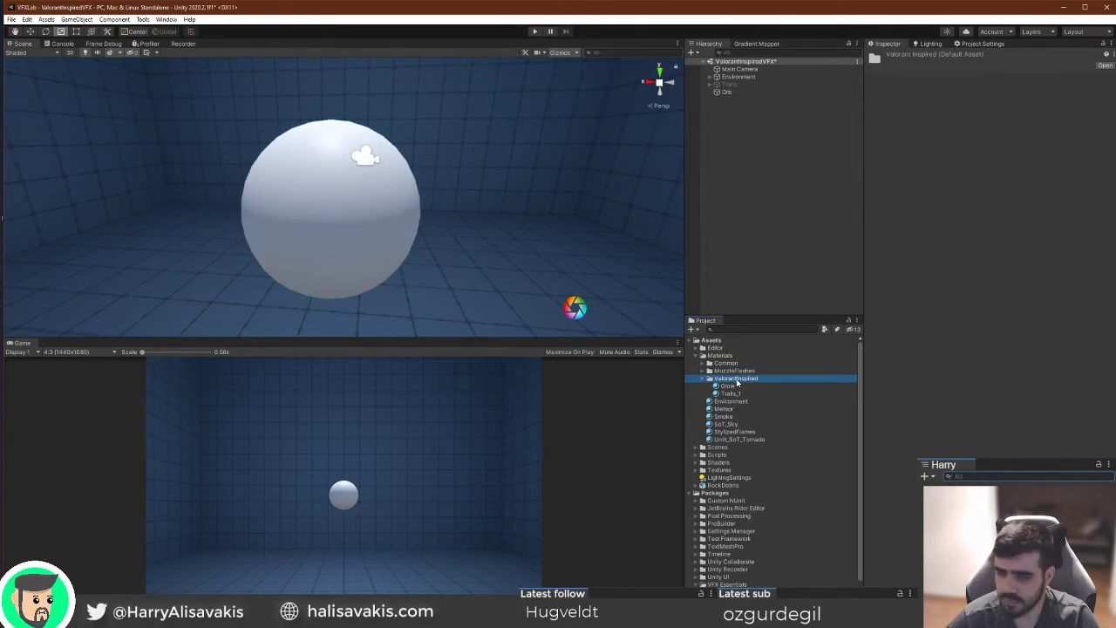
pyautogui.click(734, 388)
pyautogui.click(735, 381)
pyautogui.click(739, 384)
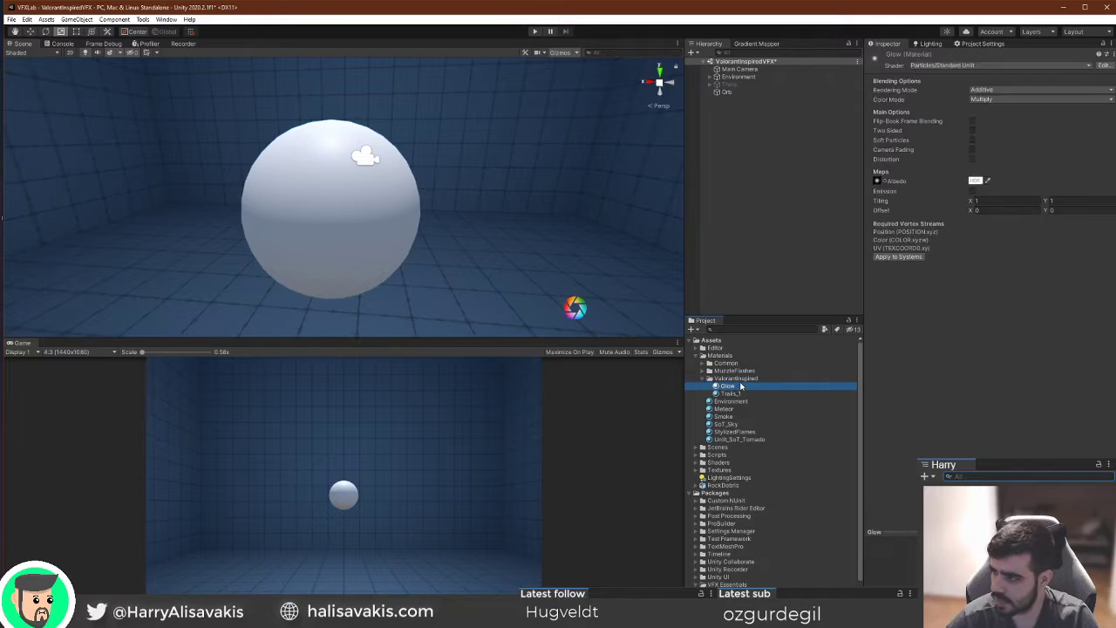
pyautogui.click(736, 380)
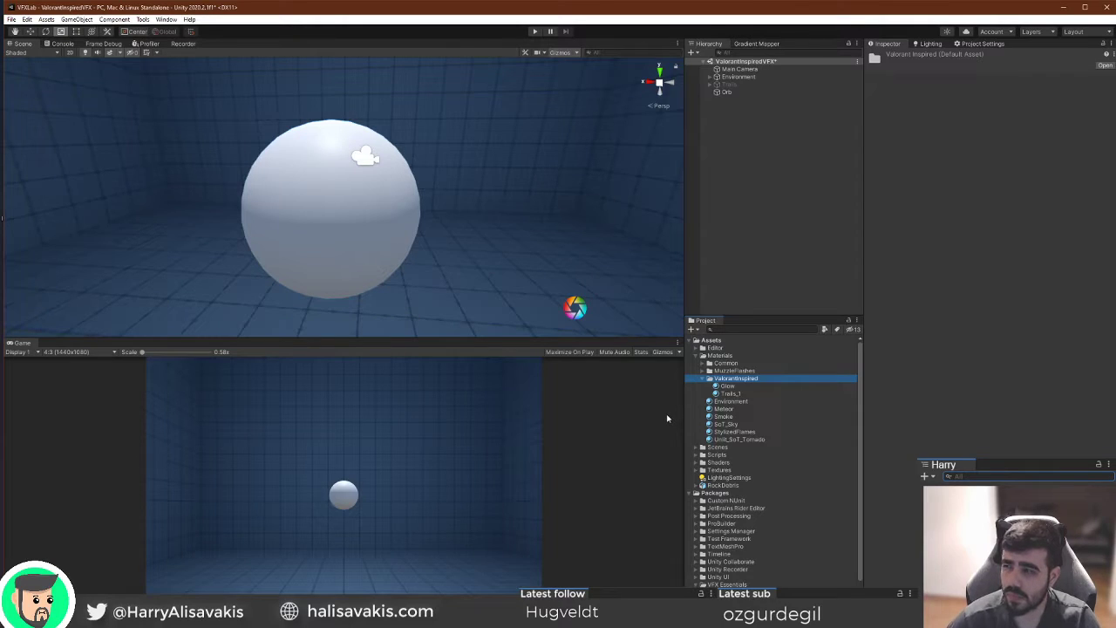
pyautogui.moveTo(453, 264)
pyautogui.mouseDown(button='right')
pyautogui.moveTo(453, 242)
pyautogui.moveTo(461, 253)
pyautogui.mouseUp(button='right')
pyautogui.click(733, 93)
pyautogui.keyDown('alt'); pyautogui.moveTo(420, 209); pyautogui.dragTo(471, 206); pyautogui.keyUp('alt')
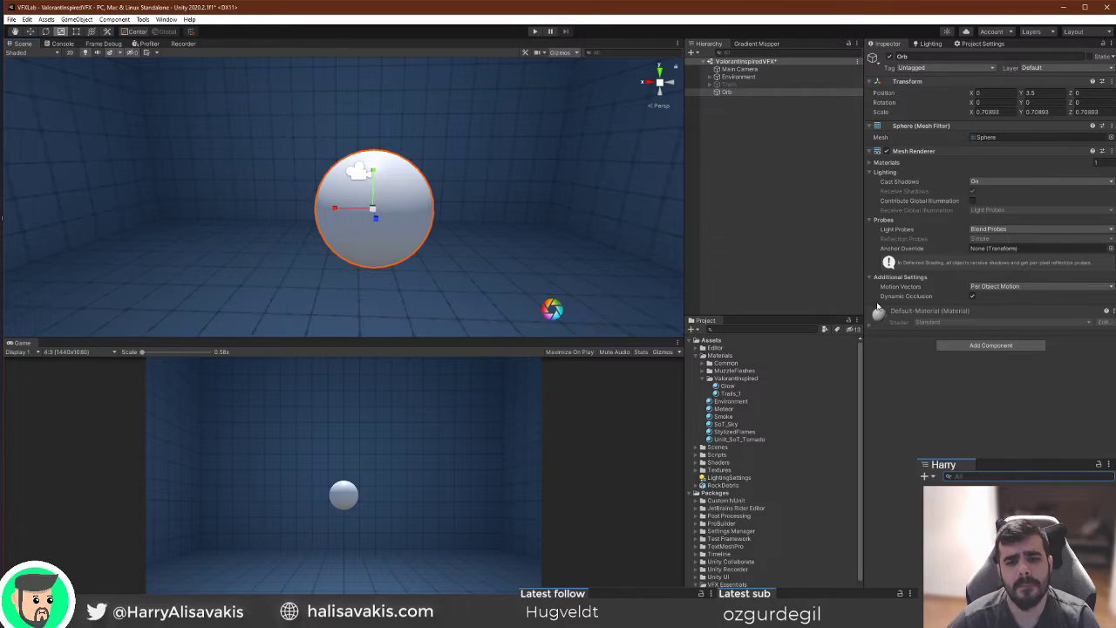
# Review the VFX/VFXMaster shader properties of the Trails_1 material, including its masks and culling and blending settings.
pyautogui.click(755, 395)
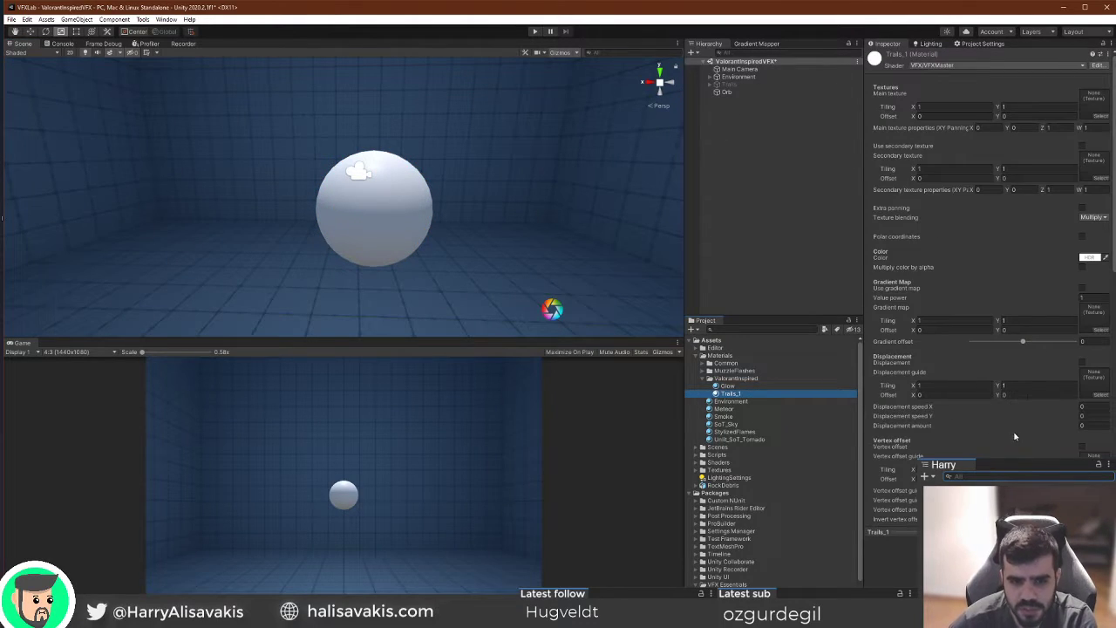
pyautogui.click(1036, 67)
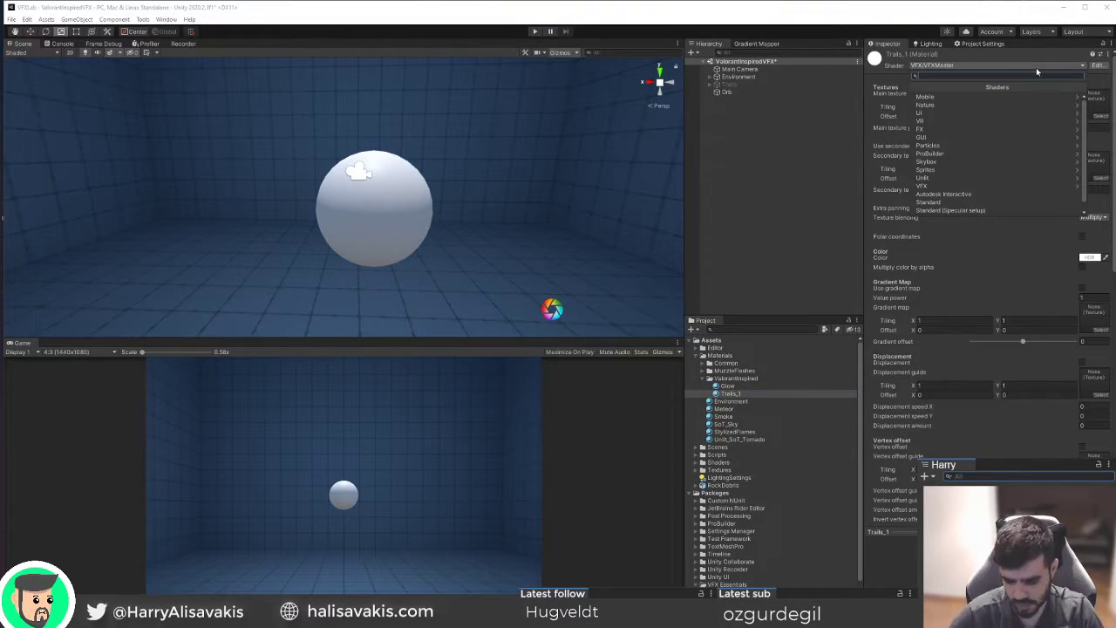
pyautogui.write('unl')
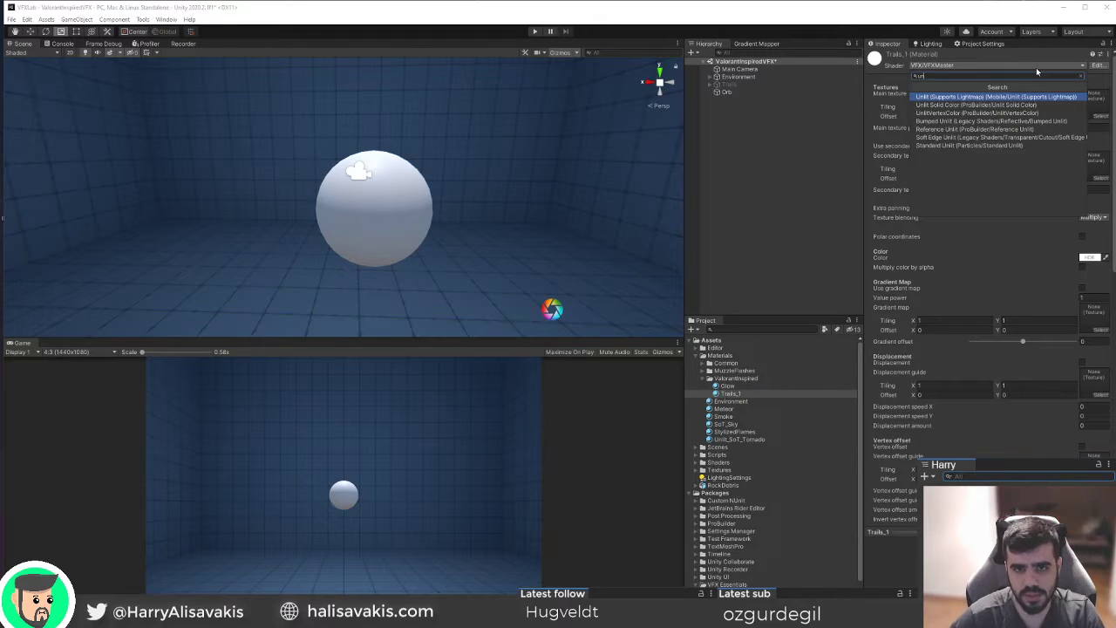
pyautogui.click(975, 275)
pyautogui.scroll(-8, 981, 297)
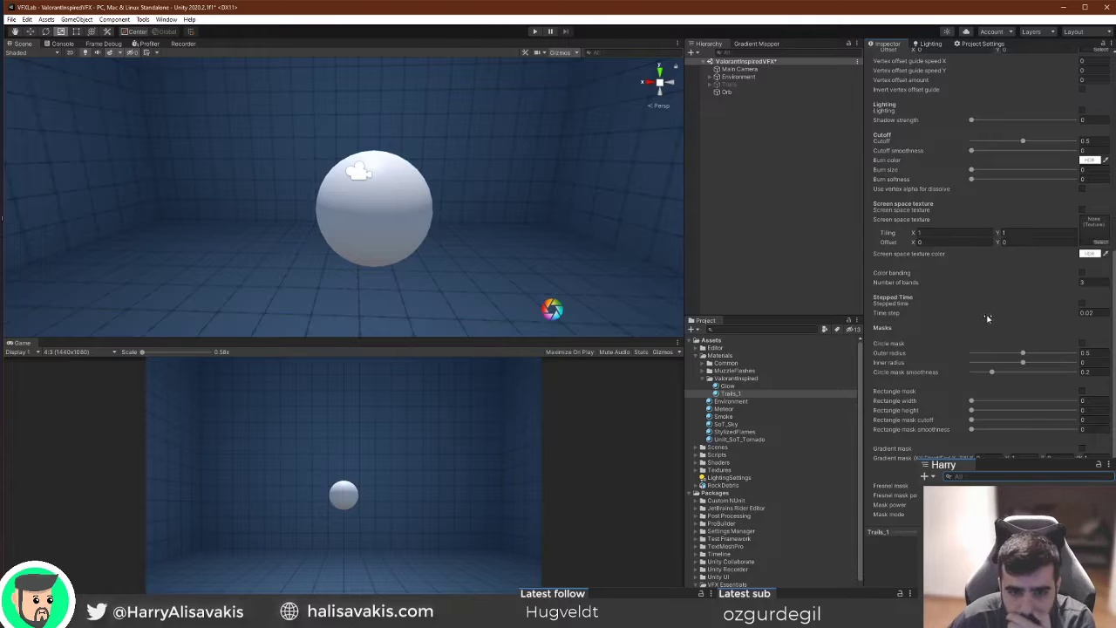
pyautogui.scroll(-4, 988, 320)
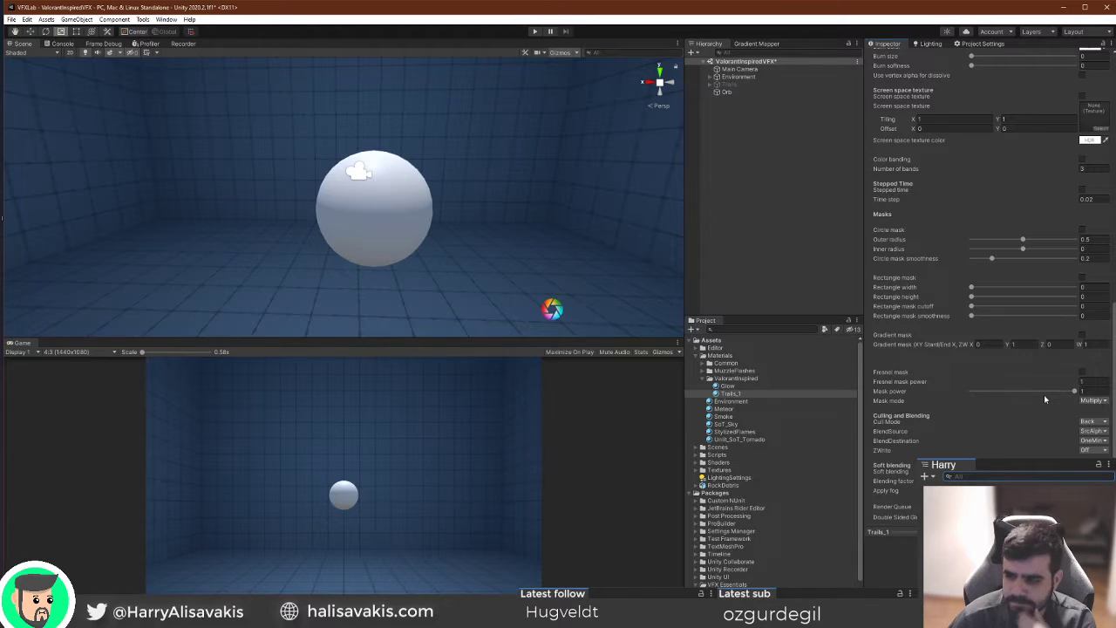
pyautogui.scroll(10, 1029, 383)
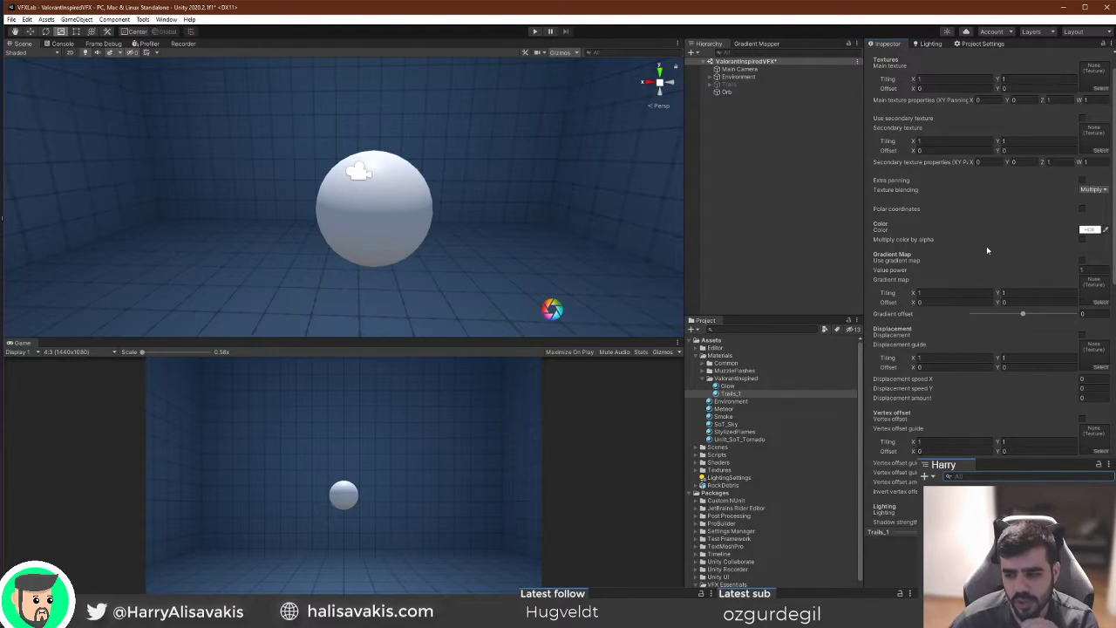
pyautogui.scroll(1, 994, 271)
# Set the Trails_1 material's shader to Particles/Standard Unlit.
pyautogui.click(1042, 66)
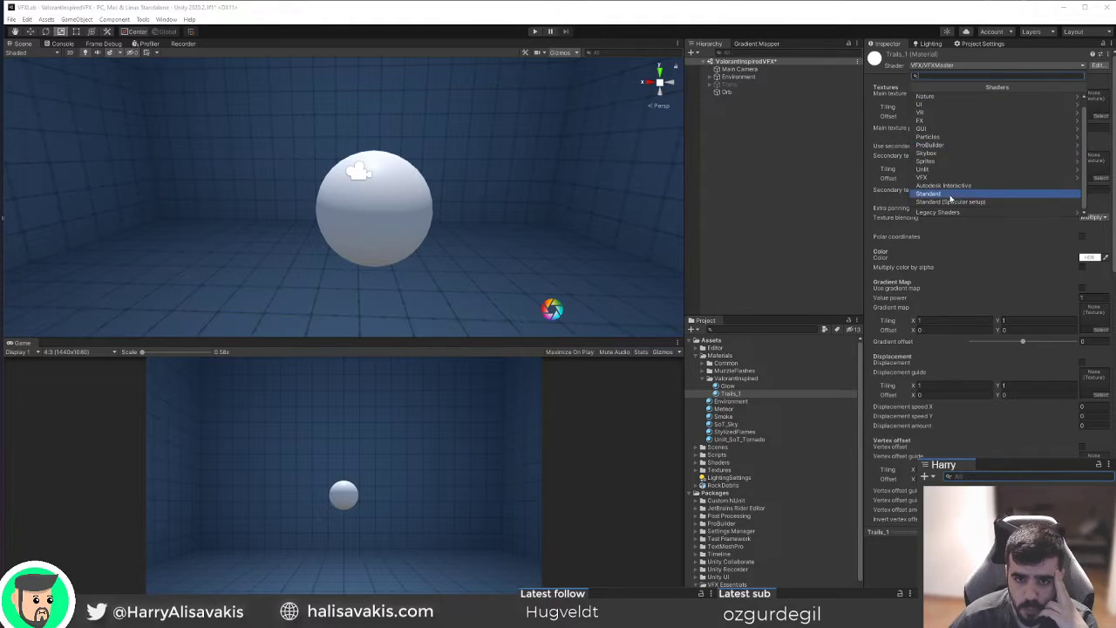
pyautogui.write('p')
pyautogui.press('BackSpace')
pyautogui.write('unlit')
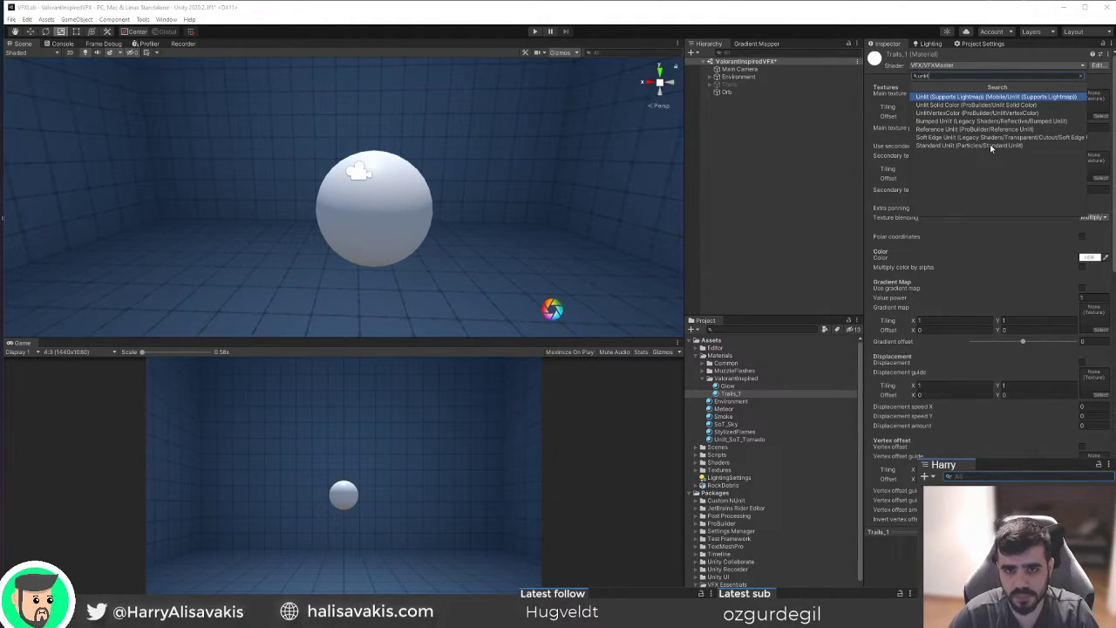
pyautogui.click(990, 144)
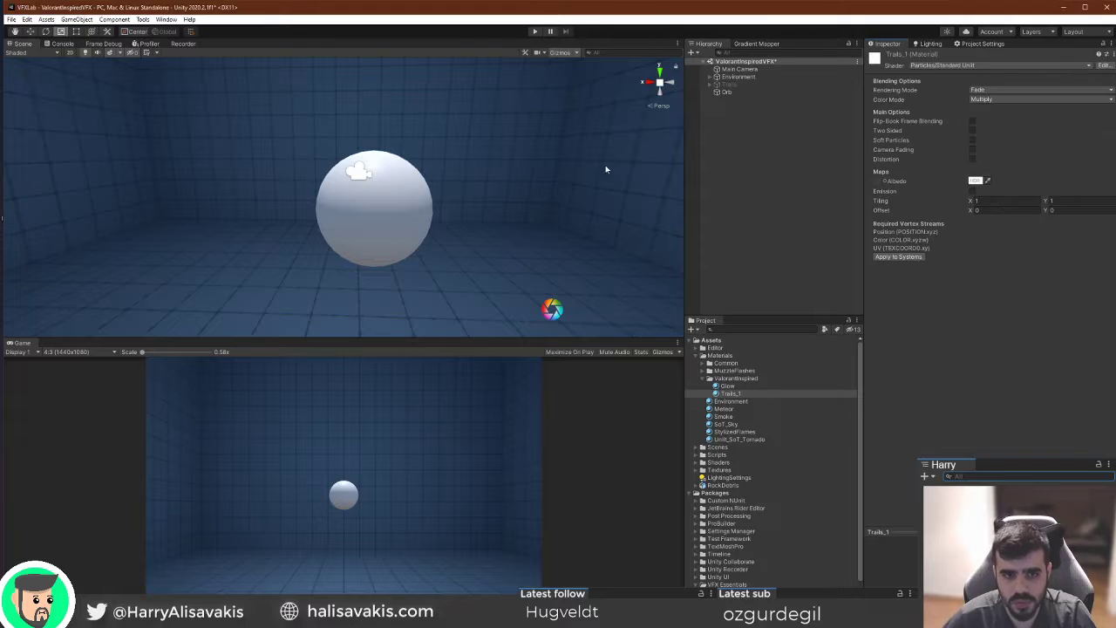
# Create a material named OrbOuter in the ValorantInspired materials folder and assign it to the Orb sphere.
pyautogui.click(729, 92)
pyautogui.scroll(2, 512, 173)
pyautogui.rightClick(737, 379)
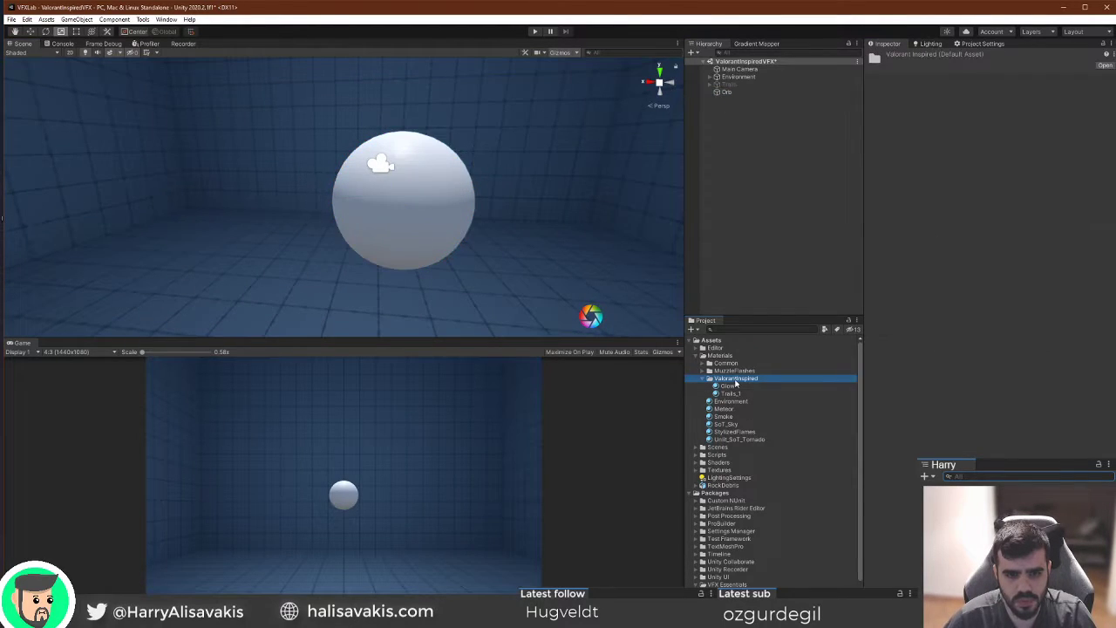
pyautogui.moveTo(835, 389)
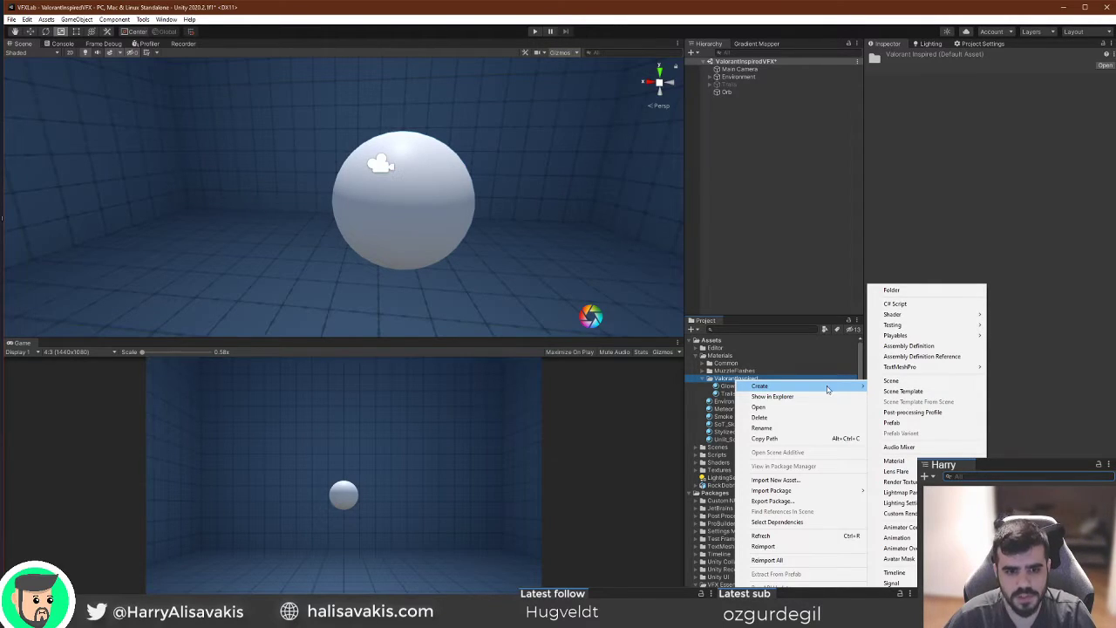
pyautogui.moveTo(797, 390)
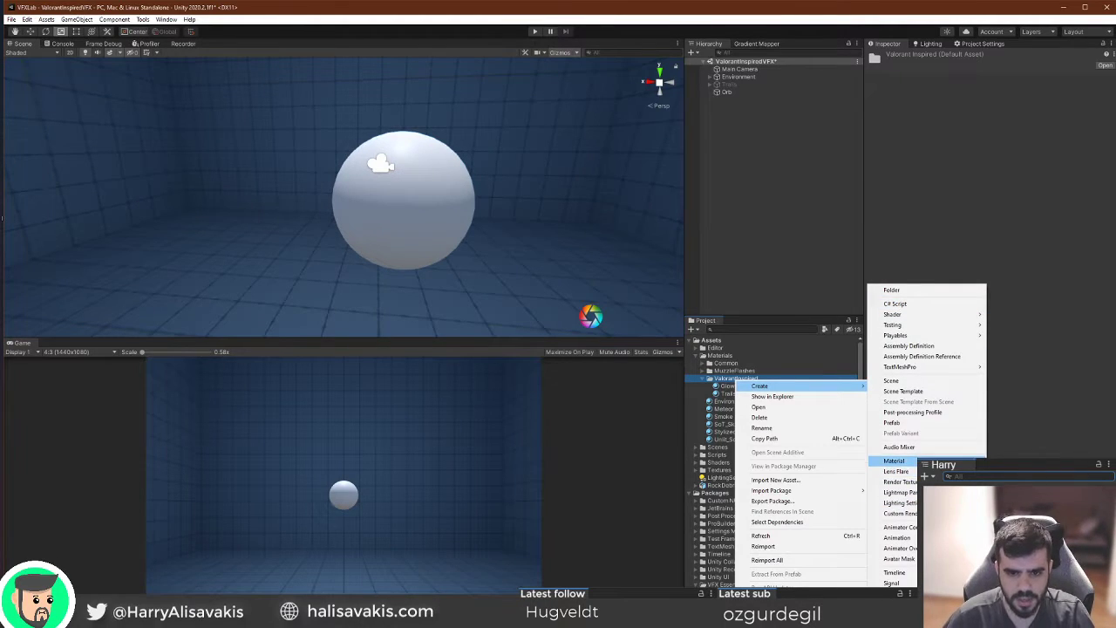
pyautogui.click(895, 461)
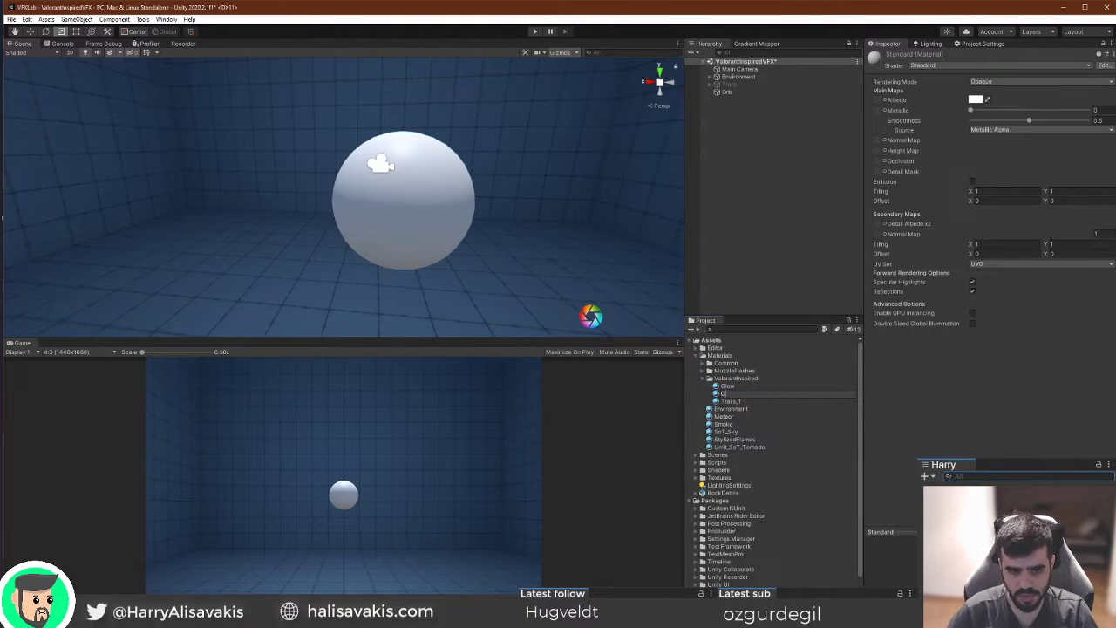
pyautogui.press('Return')
pyautogui.moveTo(738, 398); pyautogui.dragTo(446, 190)
# Set the OrbOuter material's shader to VFX/VFXMaster.
pyautogui.click(1009, 66)
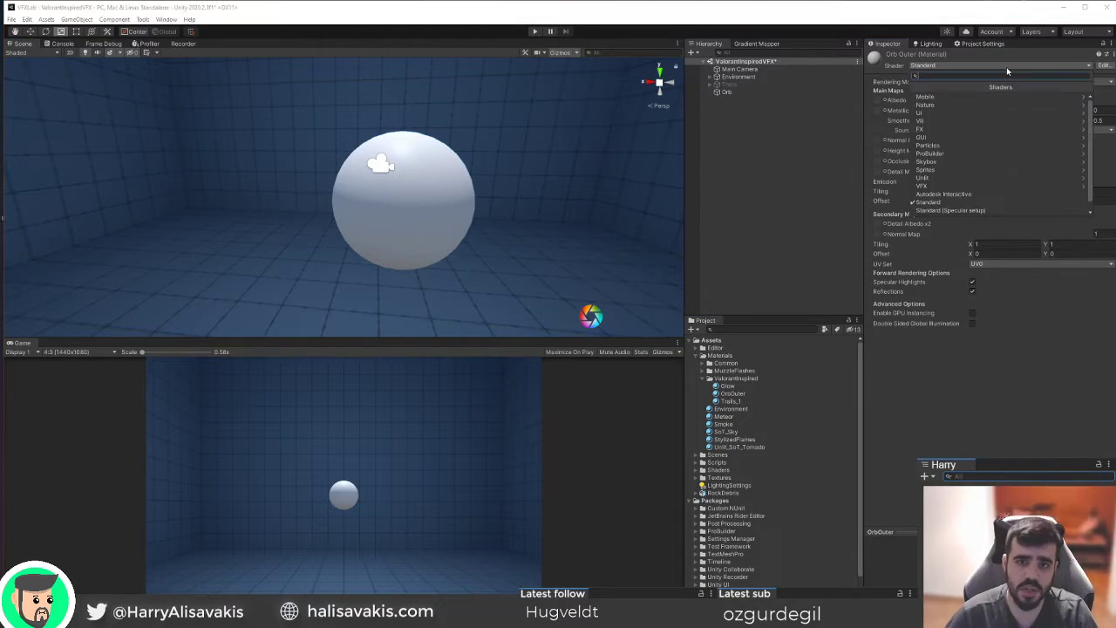
pyautogui.click(992, 92)
pyautogui.scroll(5, 1060, 225)
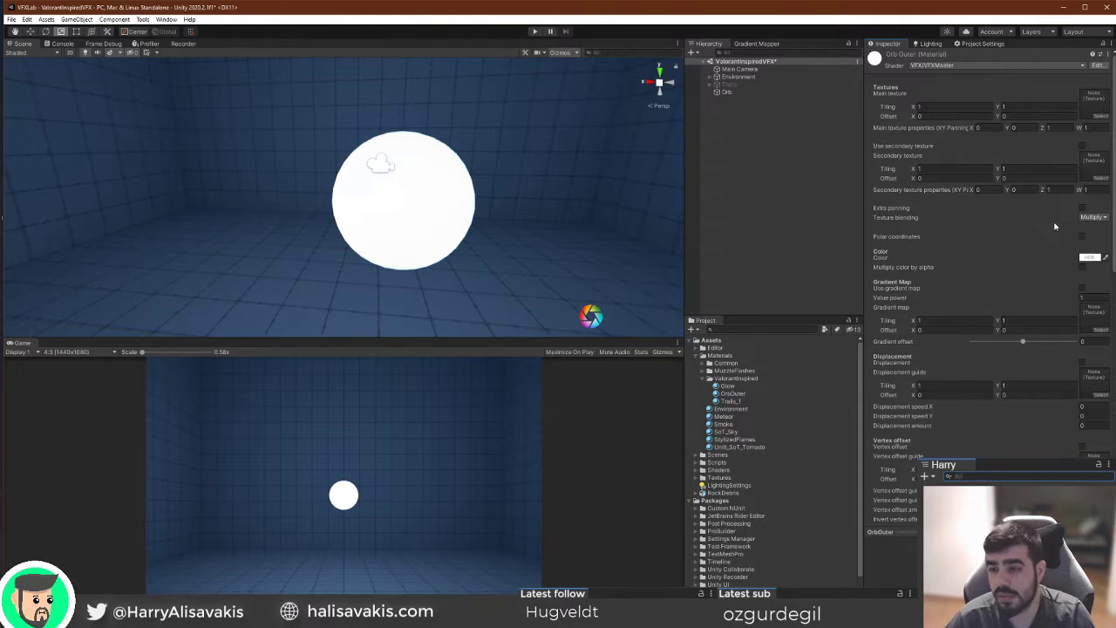
# Assign the noise_24 texture as the OrbOuter material's main texture and set its Cutoff to 0.
pyautogui.keyDown('alt'); pyautogui.moveTo(530, 135); pyautogui.dragTo(509, 157); pyautogui.keyUp('alt')
pyautogui.moveTo(506, 155); pyautogui.dragTo(515, 158, button='right')
pyautogui.press('a')
pyautogui.click(1101, 116)
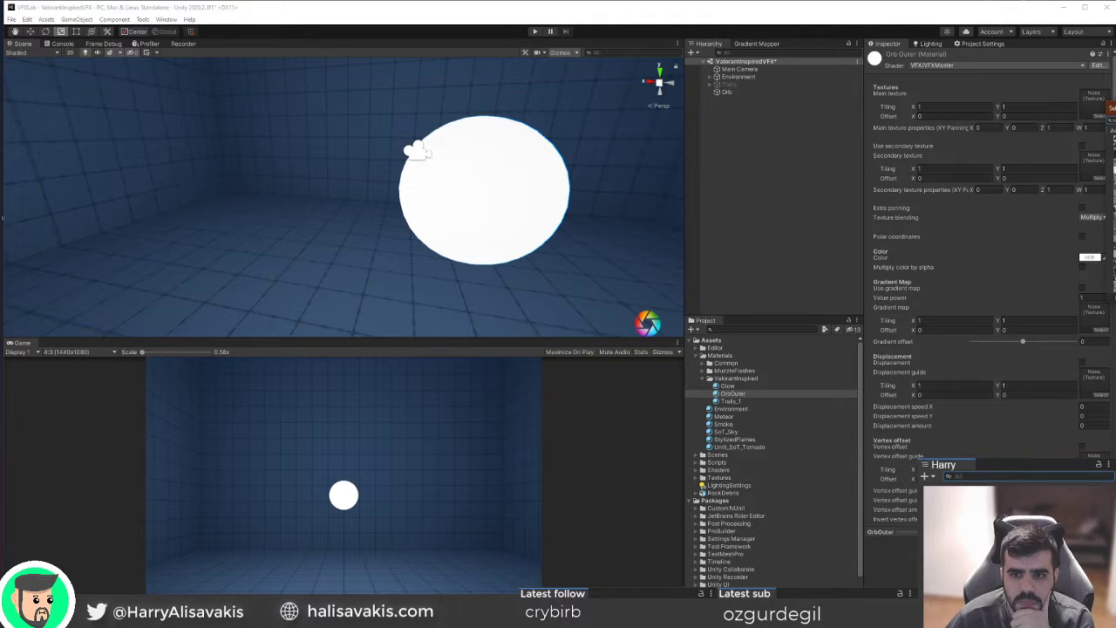
pyautogui.moveTo(1115, 107); pyautogui.dragTo(774, 107)
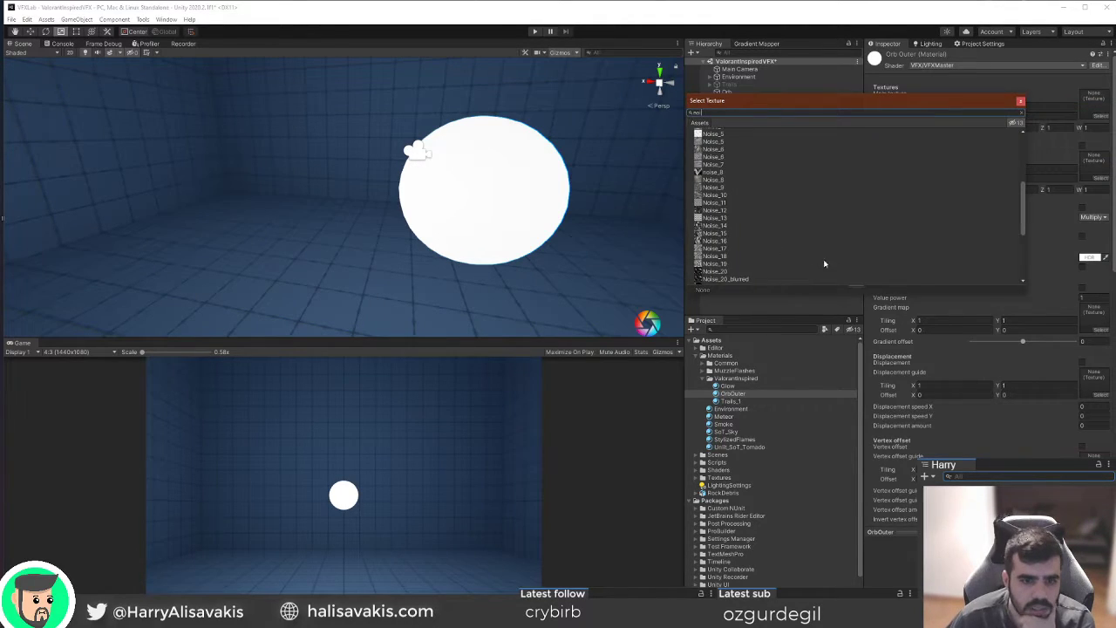
pyautogui.scroll(-4, 717, 238)
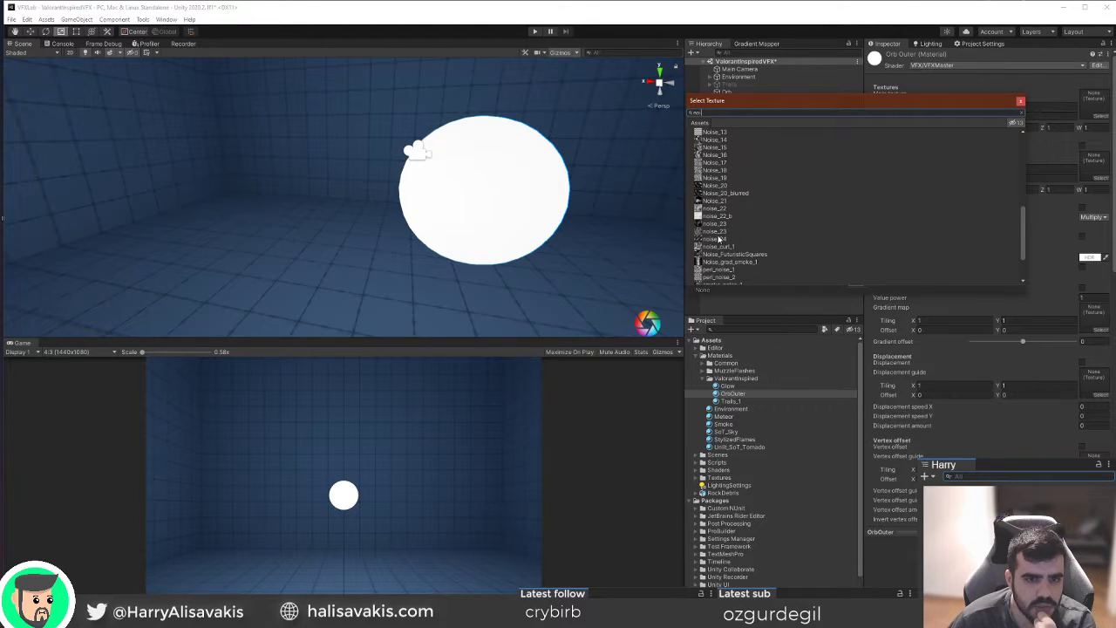
pyautogui.click(717, 238)
pyautogui.doubleClick(720, 241)
pyautogui.scroll(-5, 1025, 377)
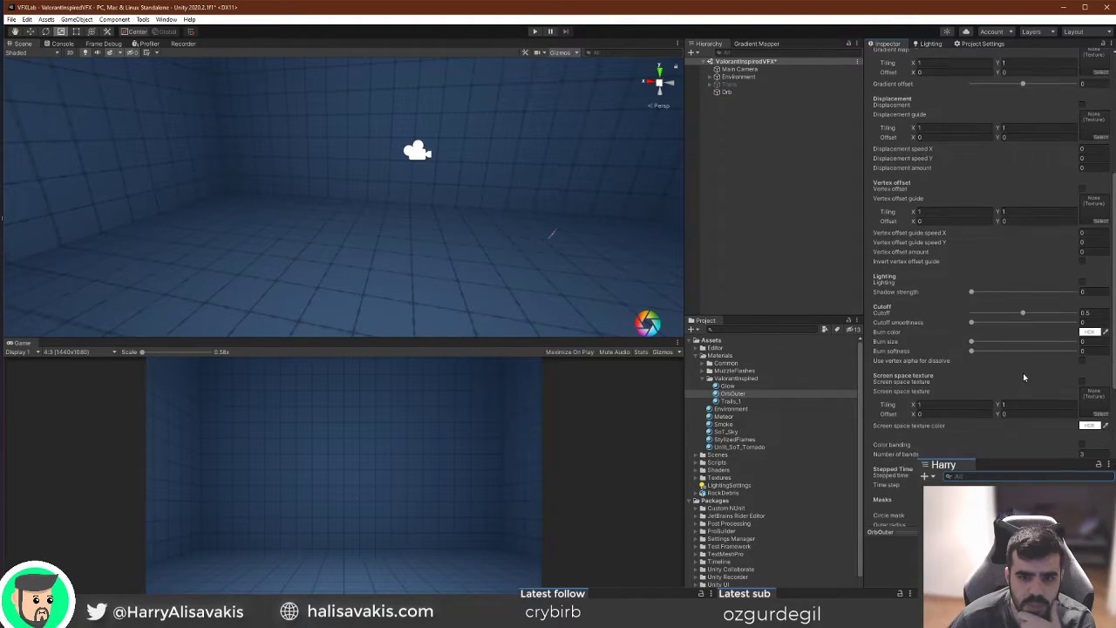
pyautogui.moveTo(1016, 319); pyautogui.dragTo(958, 321)
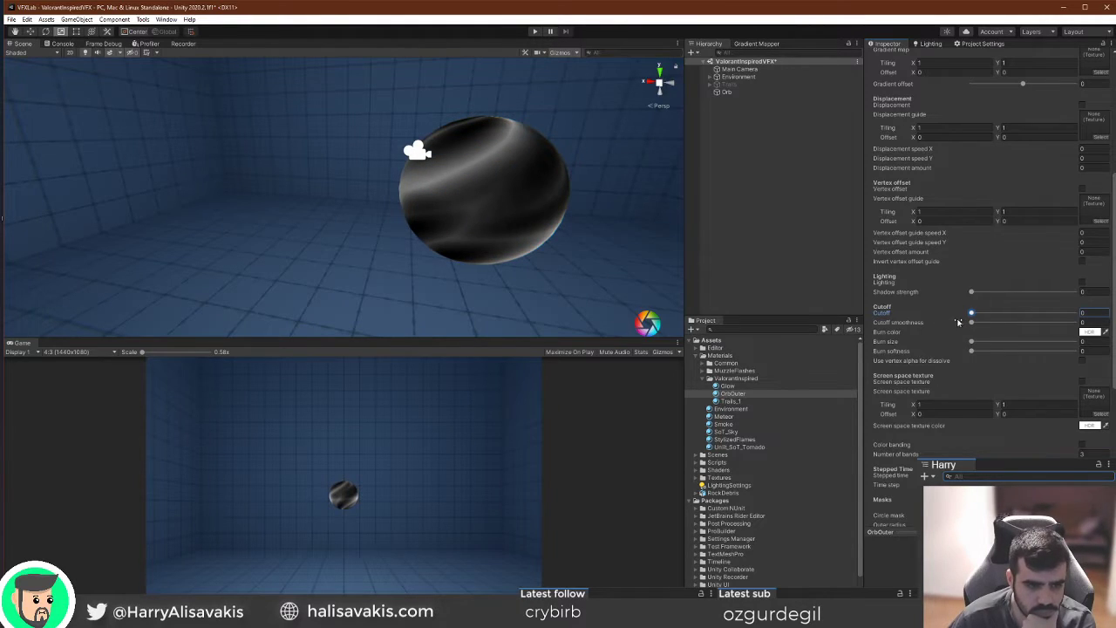
# Set the OrbOuter material's BlendSource to SrcAlpha, BlendDestination to OneMinusSrcAlpha and ZWrite to Off.
pyautogui.scroll(-5, 964, 321)
pyautogui.click(1094, 431)
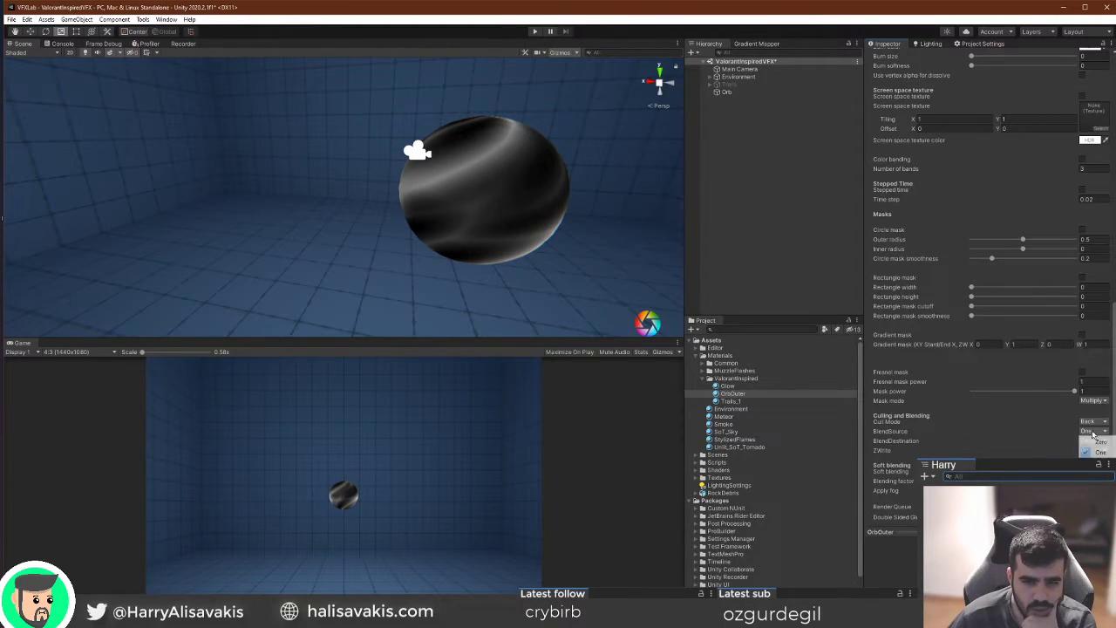
pyautogui.click(1101, 494)
pyautogui.click(1094, 441)
pyautogui.click(1101, 557)
pyautogui.click(1093, 450)
pyautogui.click(1101, 464)
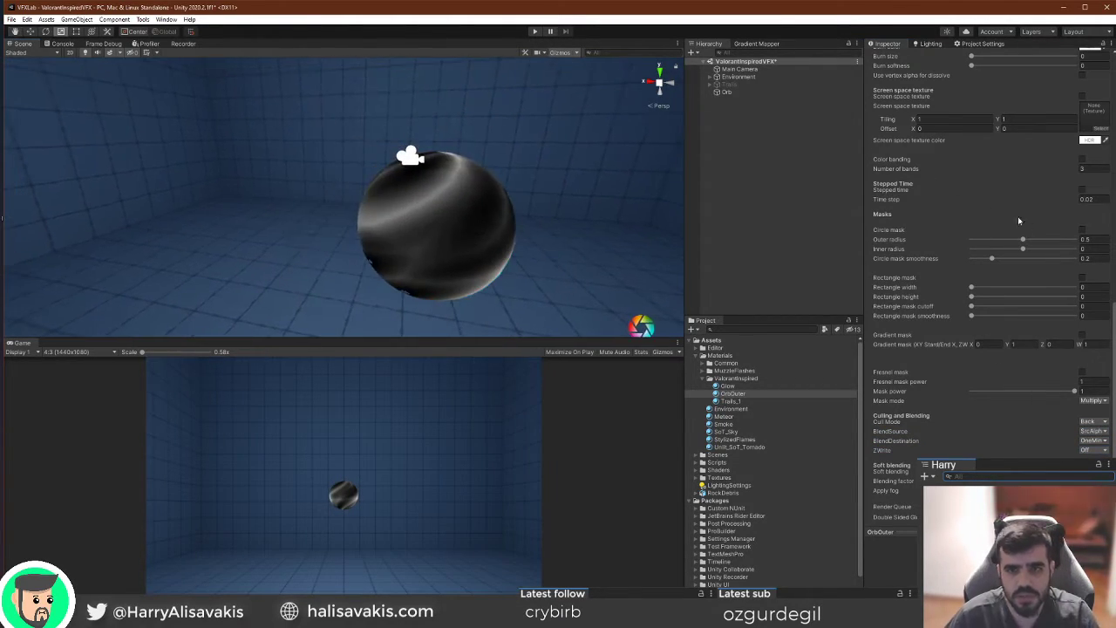
# Adjust the OrbOuter material's Cutoff smoothness and set the Z value of the main texture properties to 0.84.
pyautogui.scroll(5, 1008, 297)
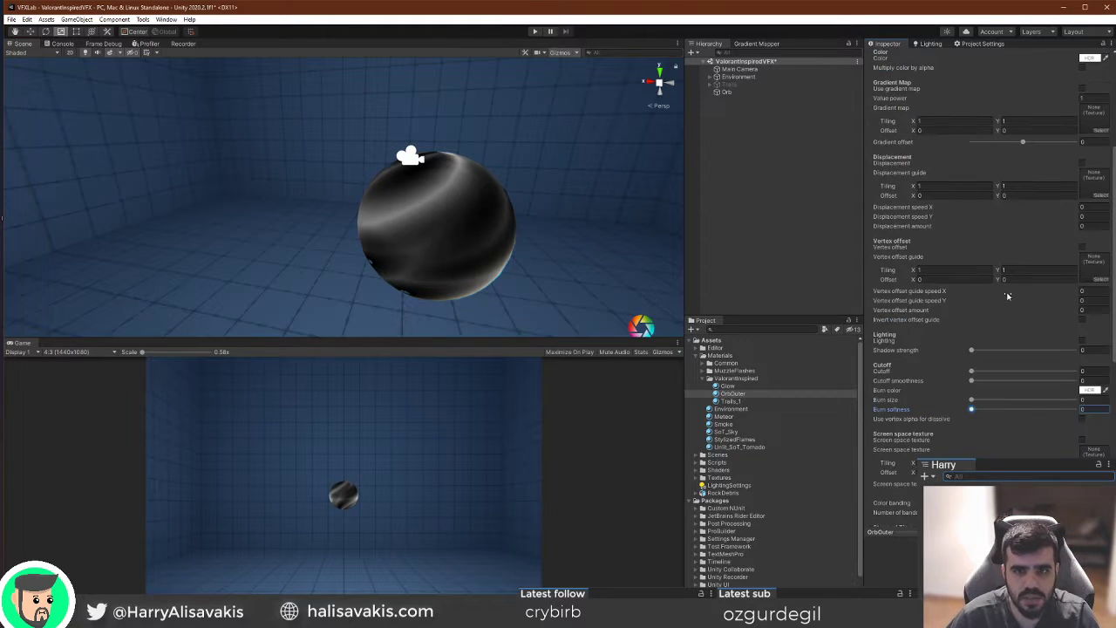
pyautogui.moveTo(975, 382)
pyautogui.mouseDown()
pyautogui.moveTo(993, 384)
pyautogui.moveTo(975, 387)
pyautogui.mouseUp()
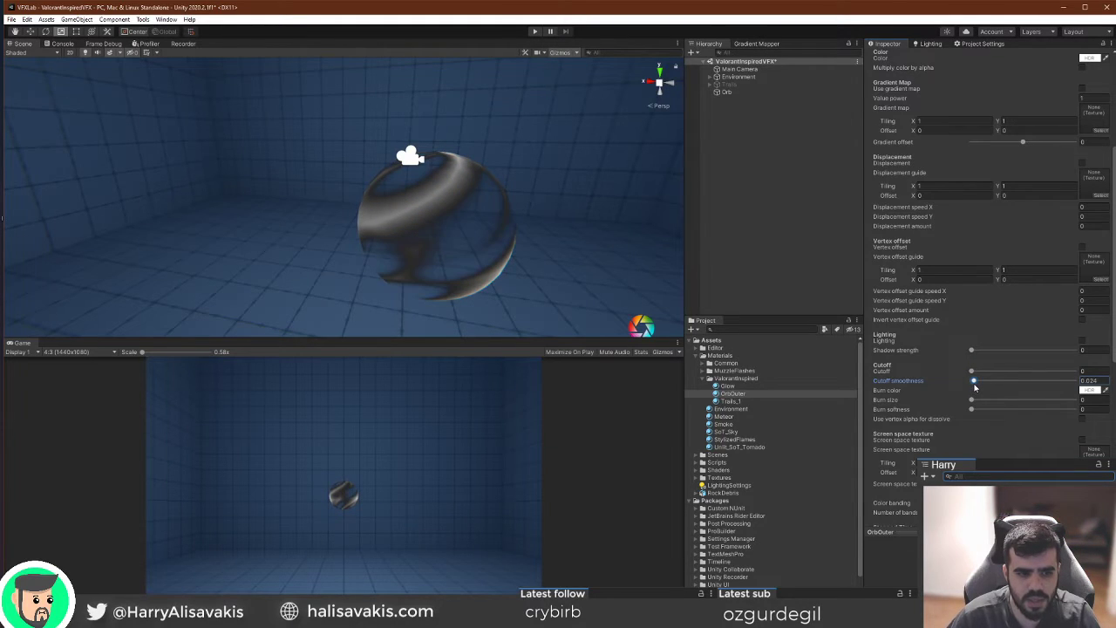
pyautogui.scroll(5, 1012, 288)
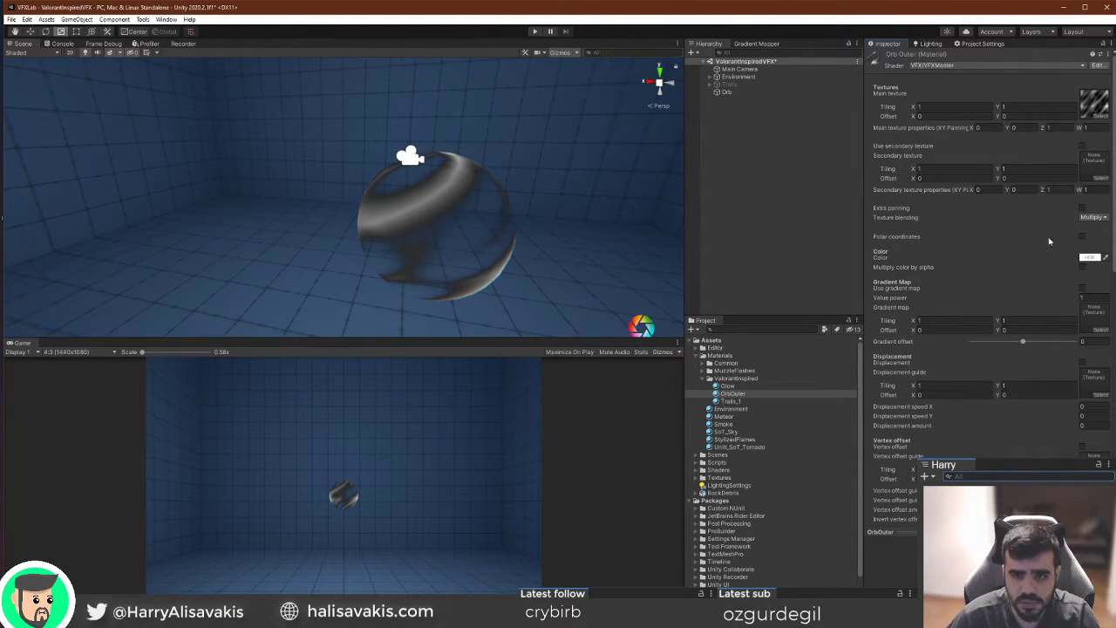
pyautogui.moveTo(1044, 129); pyautogui.dragTo(1045, 129)
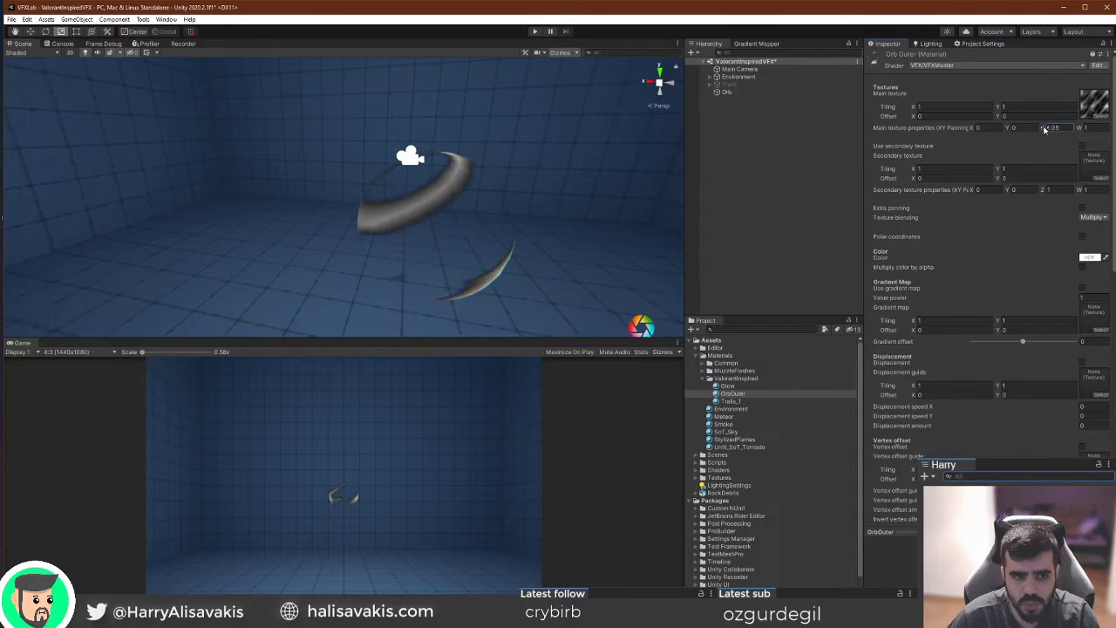
pyautogui.scroll(-5, 1038, 174)
pyautogui.moveTo(974, 322)
pyautogui.mouseDown()
pyautogui.moveTo(985, 324)
pyautogui.moveTo(970, 322)
pyautogui.mouseUp()
pyautogui.scroll(5, 966, 316)
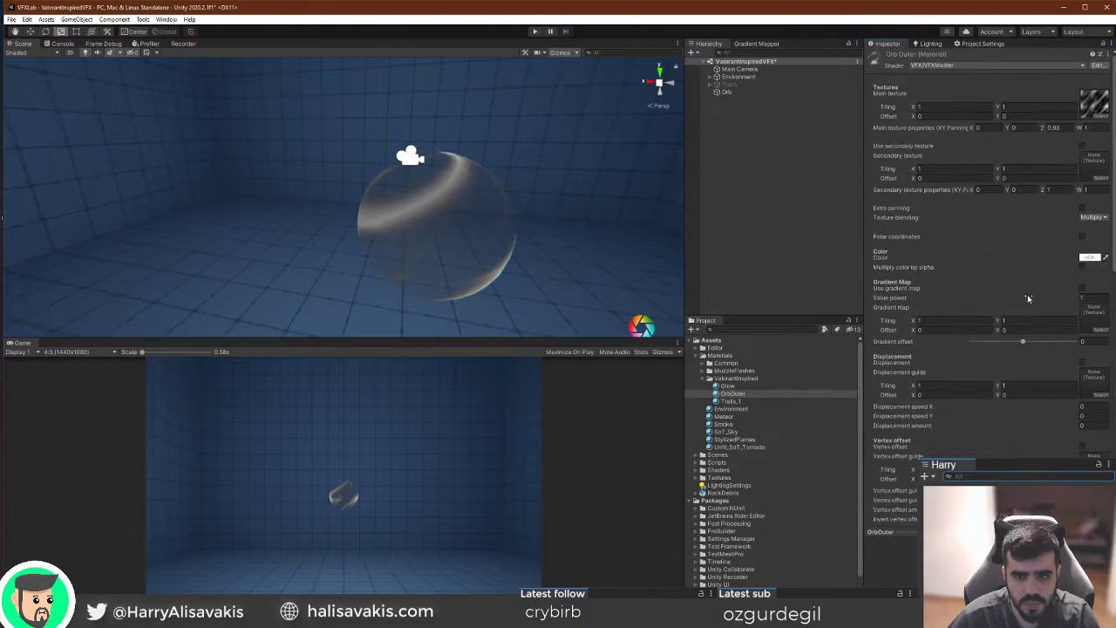
pyautogui.moveTo(1043, 128); pyautogui.dragTo(1039, 131)
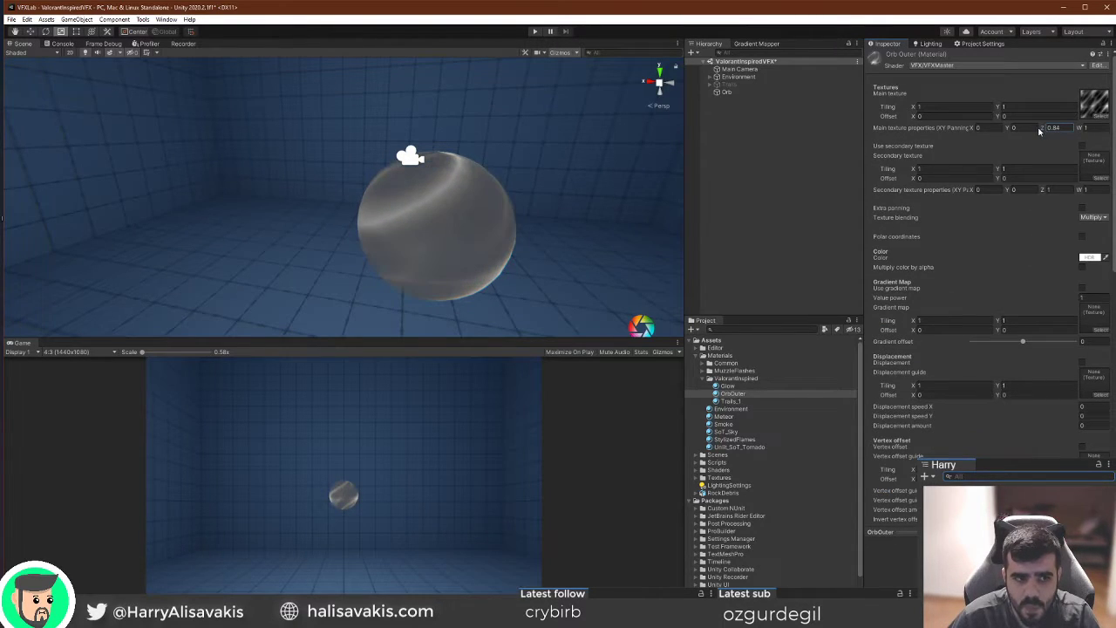
# Set the OrbOuter material's main color to a saturated teal green.
pyautogui.moveTo(505, 290)
pyautogui.mouseDown(button='right')
pyautogui.moveTo(713, 277)
pyautogui.moveTo(622, 302)
pyautogui.moveTo(540, 267)
pyautogui.moveTo(523, 284)
pyautogui.mouseUp(button='right')
pyautogui.press('w')
pyautogui.press('s')
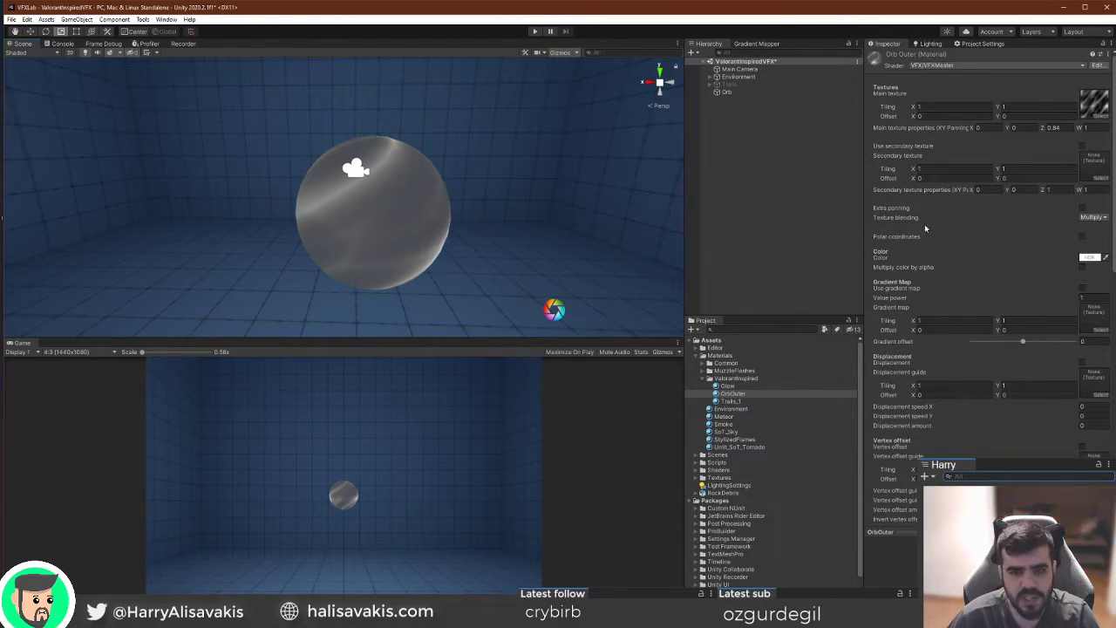
pyautogui.click(1089, 257)
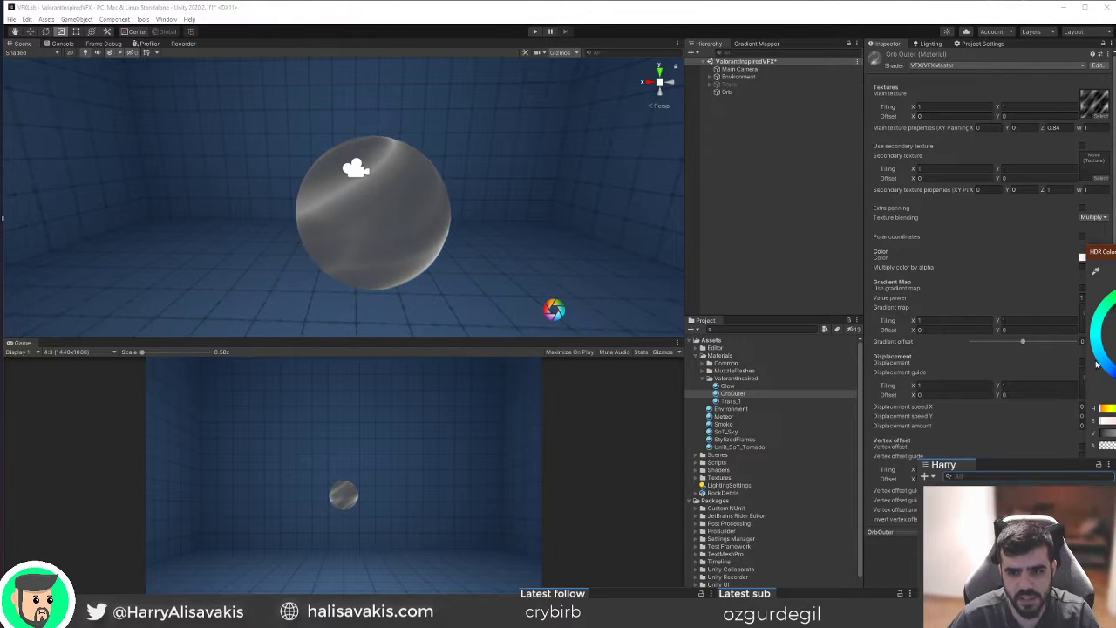
pyautogui.click(1101, 318)
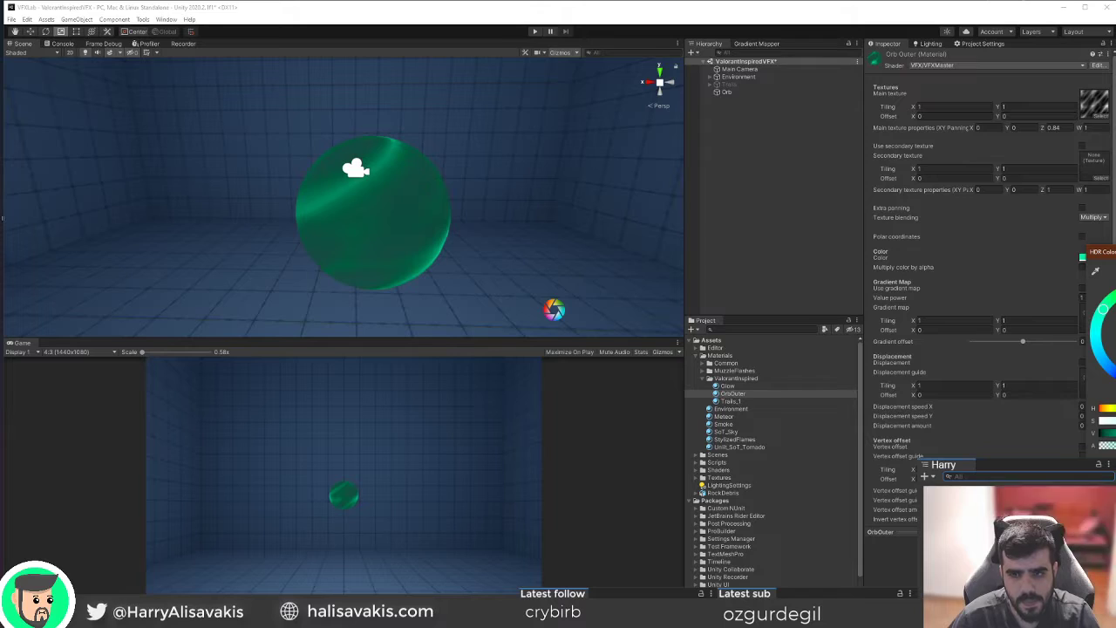
pyautogui.press('Escape')
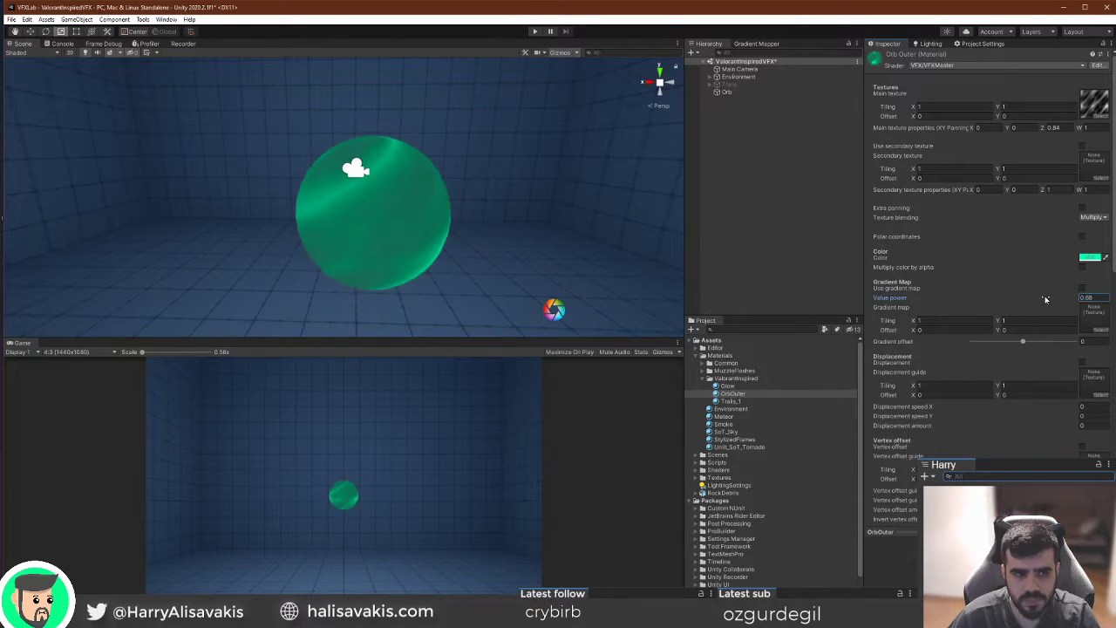
# Set the OrbOuter material's value power to 1, cutoff to about 0.047 and cutoff smoothness to about 0.121.
pyautogui.scroll(-5, 986, 356)
pyautogui.click(978, 401)
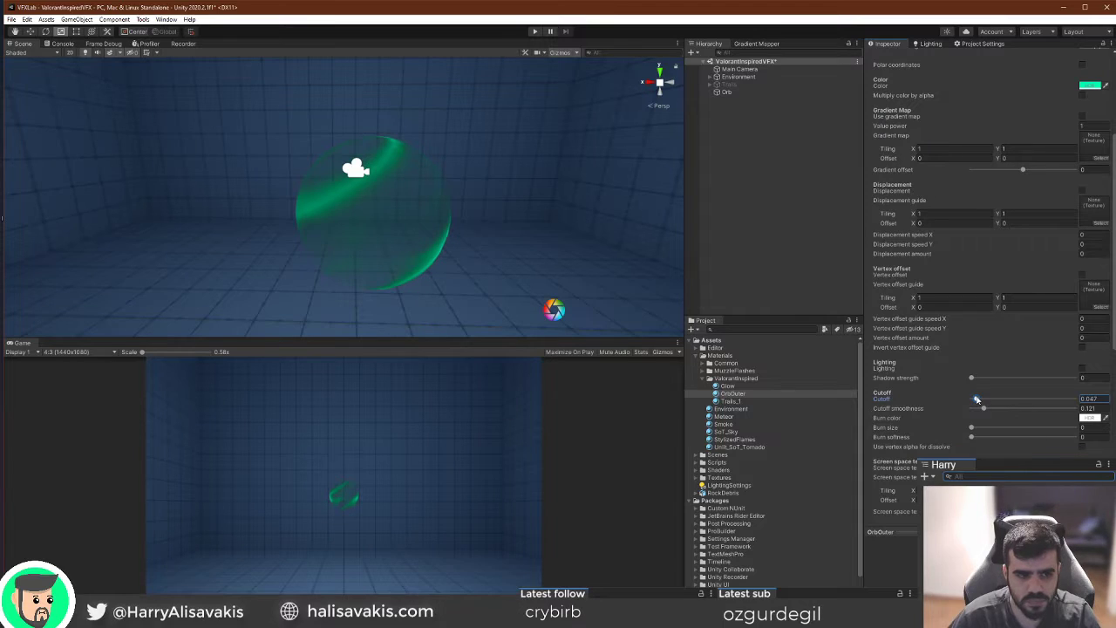
pyautogui.moveTo(115, 144); pyautogui.dragTo(187, 147, button='right')
# Set the main texture's X panning speed to 1.
pyautogui.scroll(5, 971, 340)
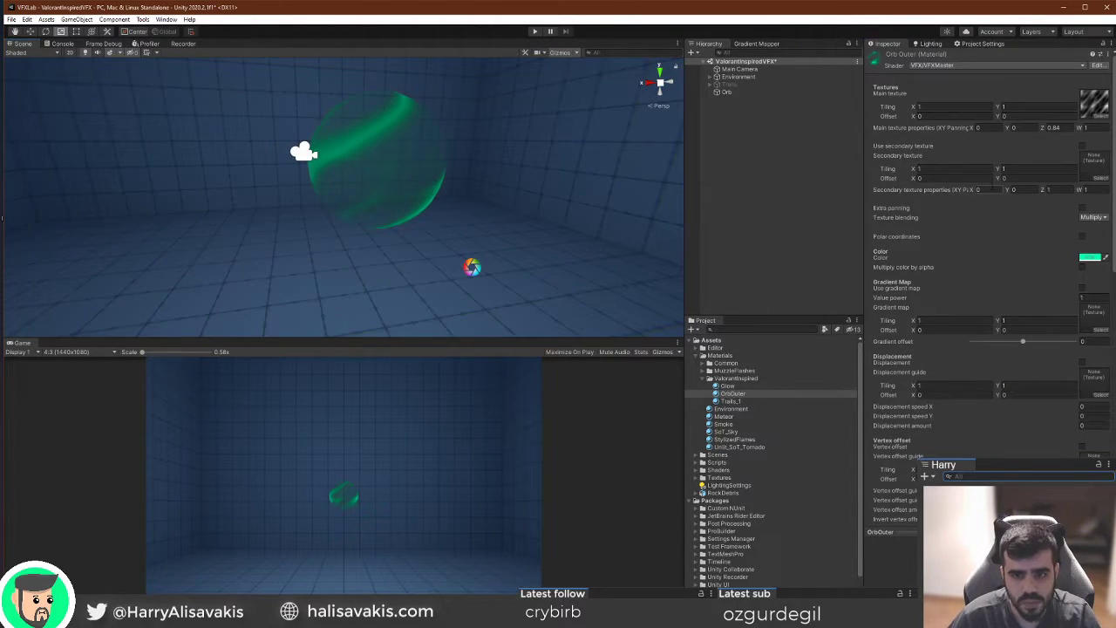
pyautogui.write('1')
pyautogui.click(1012, 128)
# Set the OrbOuter material's Cull Mode to Off and inspect the orb from several angles.
pyautogui.scroll(-10, 1047, 415)
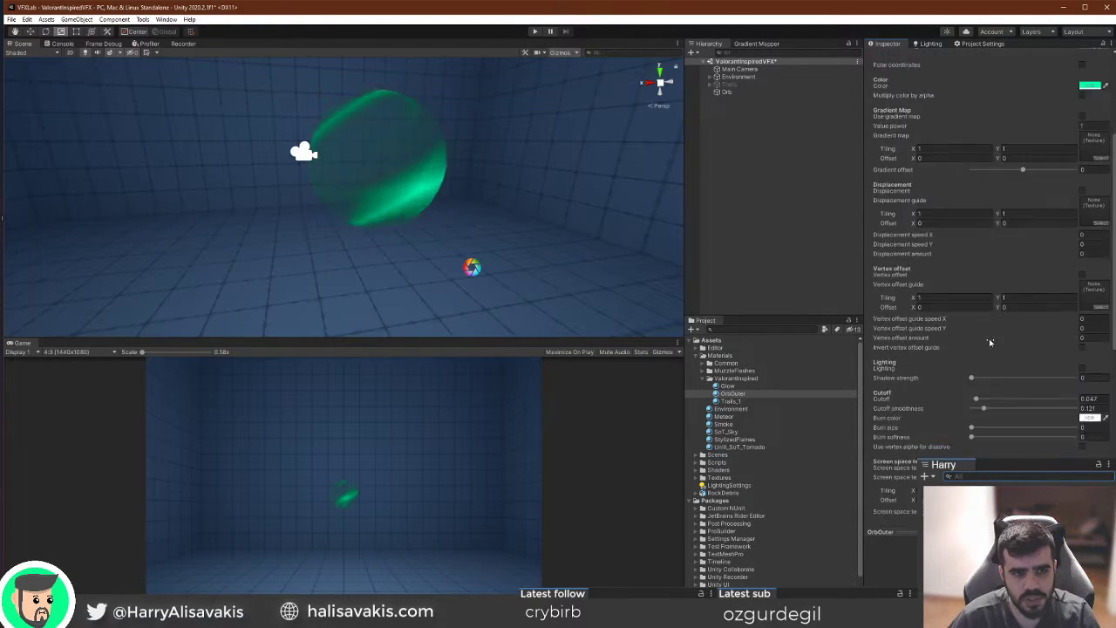
pyautogui.scroll(-3, 1047, 416)
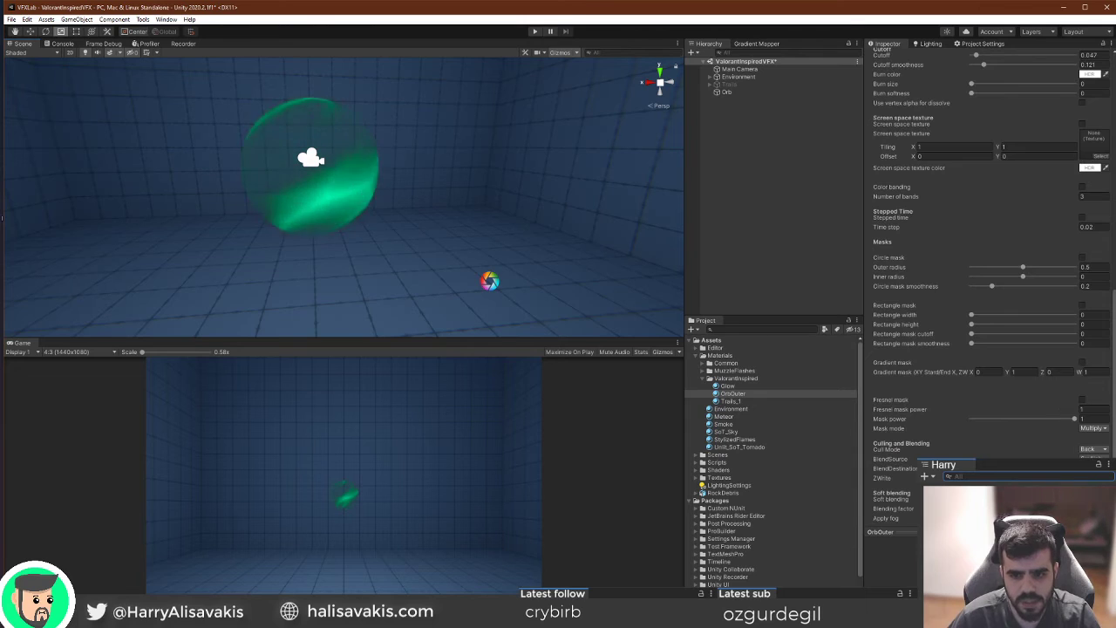
pyautogui.click(1096, 458)
pyautogui.scroll(-4, 446, 213)
pyautogui.keyDown('alt'); pyautogui.moveTo(446, 213); pyautogui.dragTo(476, 218); pyautogui.keyUp('alt')
pyautogui.press('w')
pyautogui.moveTo(477, 218); pyautogui.dragTo(409, 202, button='right')
pyautogui.press('s')
pyautogui.press('w')
pyautogui.press('s')
pyautogui.press('w')
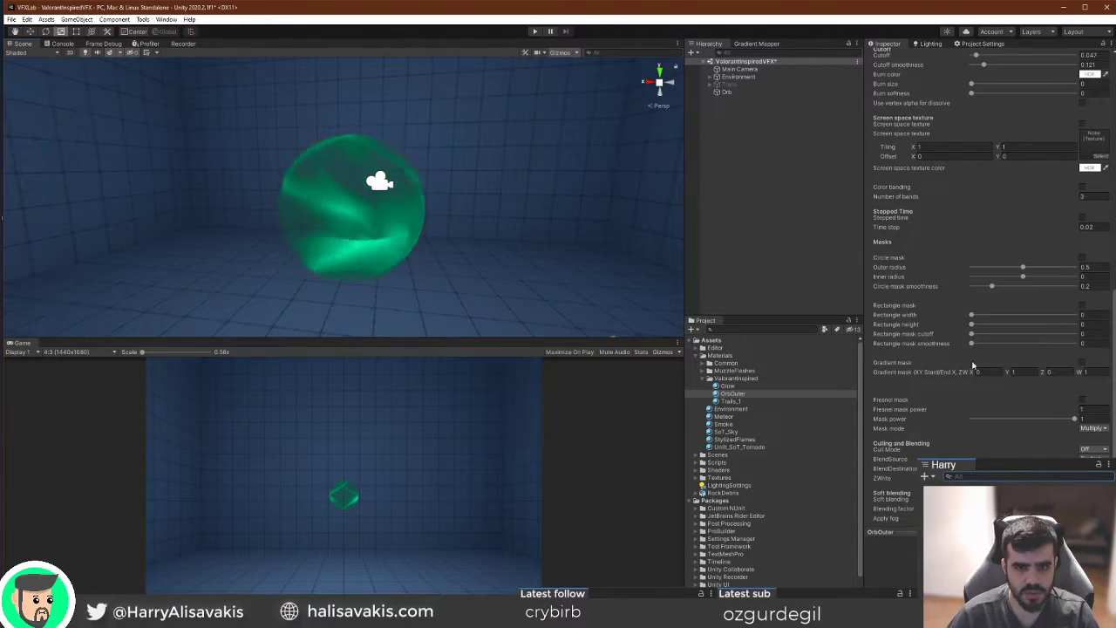
# Change the OrbOuter material's BlendSource to One.
pyautogui.scroll(10, 1000, 365)
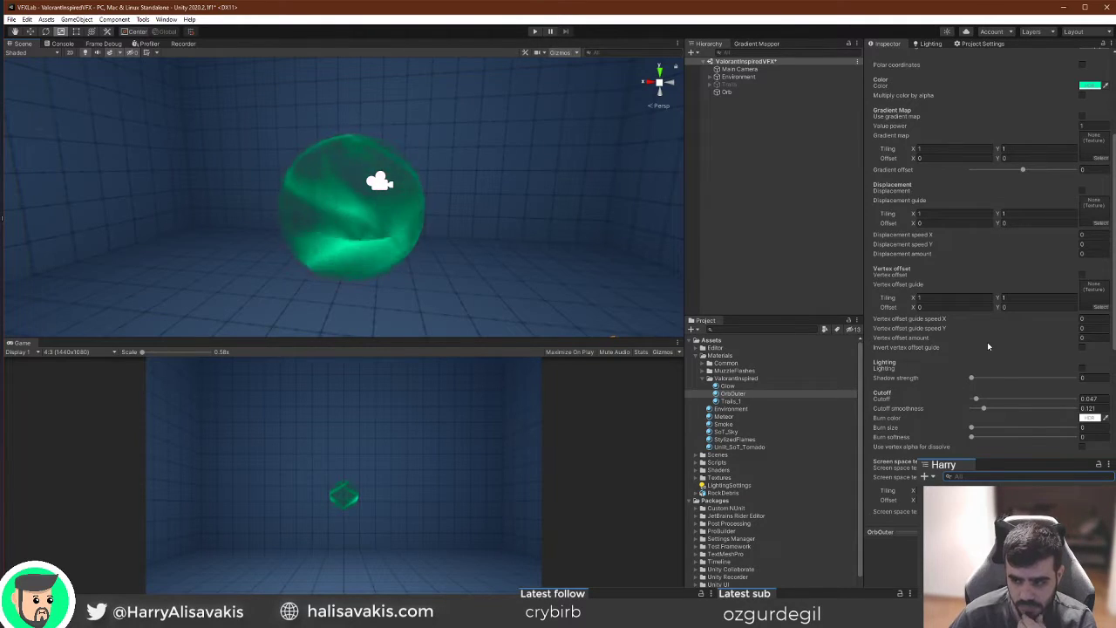
pyautogui.scroll(5, 984, 347)
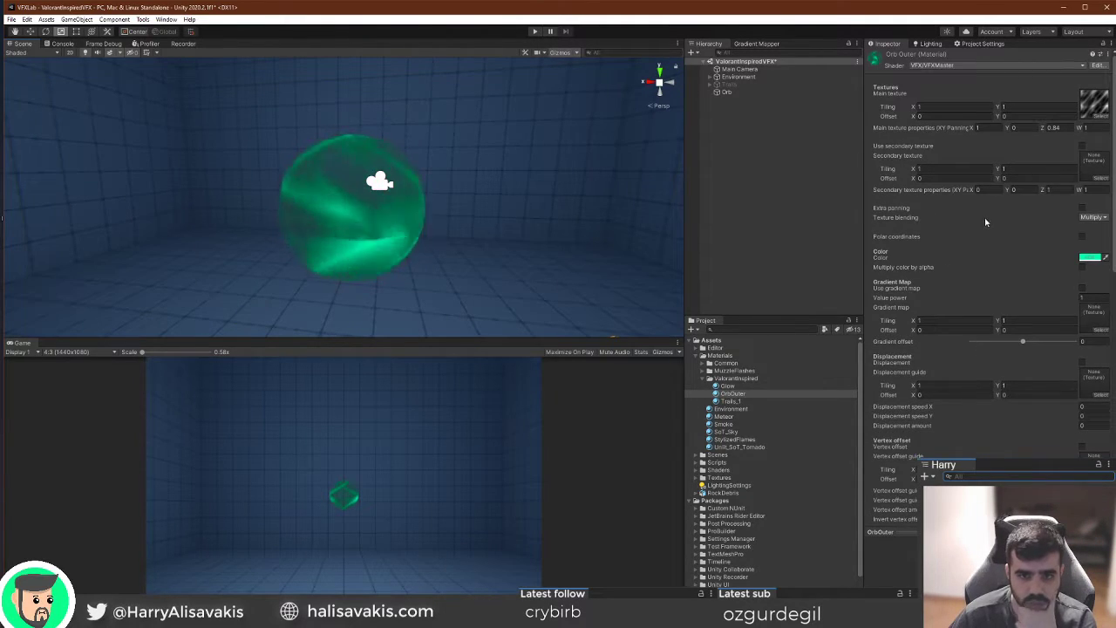
pyautogui.scroll(-15, 1063, 287)
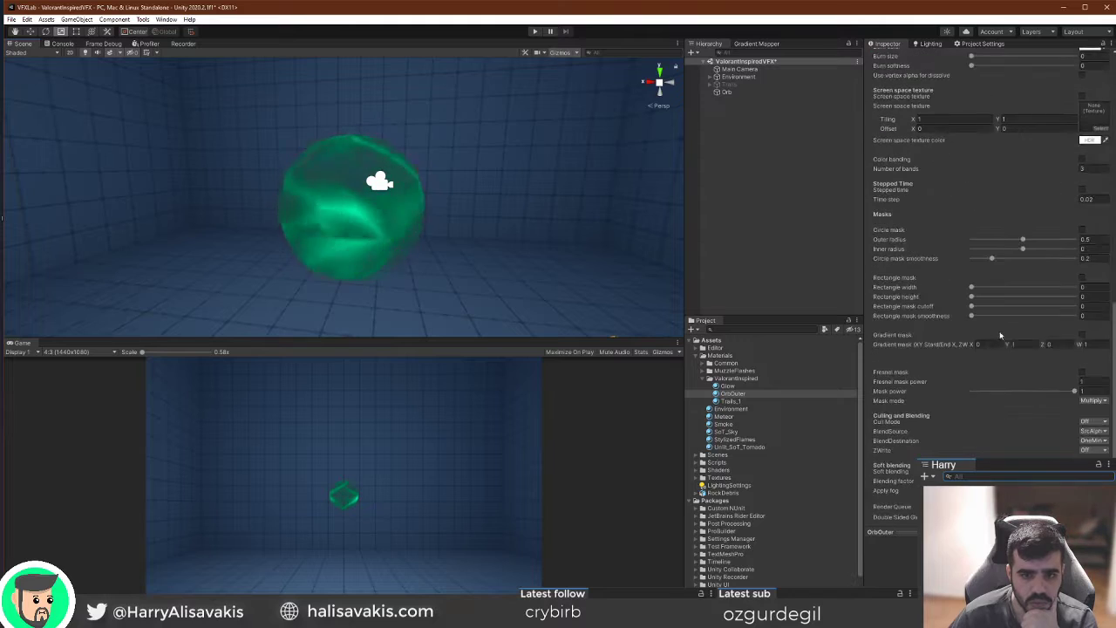
pyautogui.click(1097, 442)
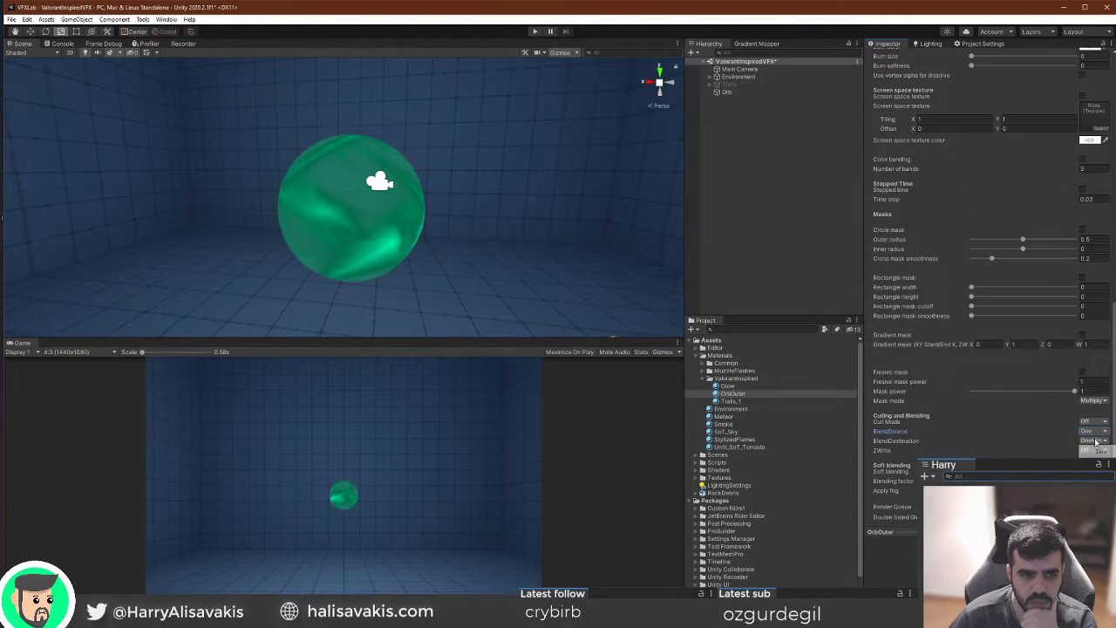
# Try a different BlendDestination option for the orb material and undo the change.
pyautogui.click(1102, 451)
pyautogui.hotkey('ctrl', 'z')
pyautogui.hotkey('ctrl', 'z')
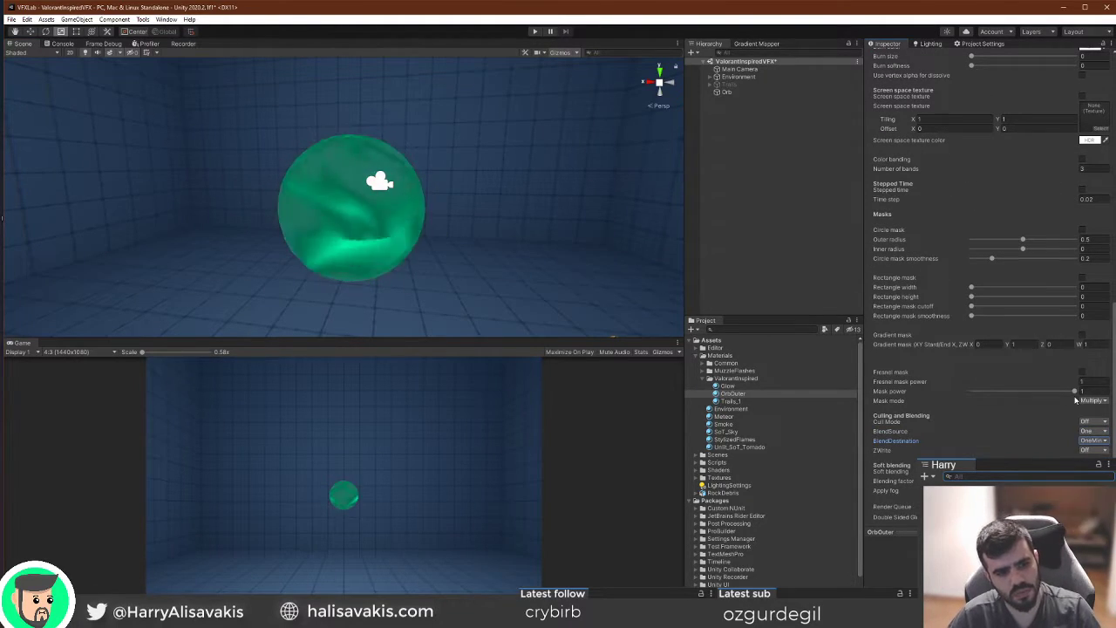
pyautogui.click(1093, 440)
pyautogui.click(1101, 452)
# Raise the orb material's cutoff to about 0.098 and its cutoff smoothness to about 0.177.
pyautogui.scroll(-3, 450, 179)
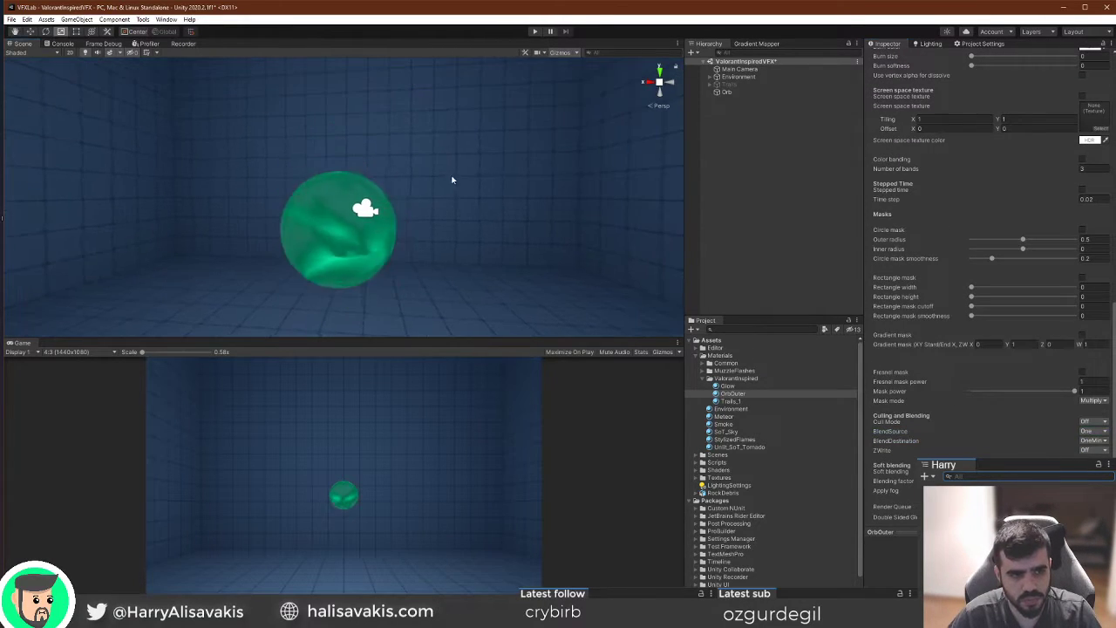
pyautogui.keyDown('alt'); pyautogui.moveTo(450, 179); pyautogui.dragTo(460, 180); pyautogui.keyUp('alt')
pyautogui.scroll(6, 1047, 301)
pyautogui.scroll(3, 977, 288)
pyautogui.moveTo(976, 286)
pyautogui.mouseDown()
pyautogui.moveTo(1026, 301)
pyautogui.moveTo(973, 295)
pyautogui.moveTo(990, 296)
pyautogui.moveTo(982, 289)
pyautogui.mouseUp()
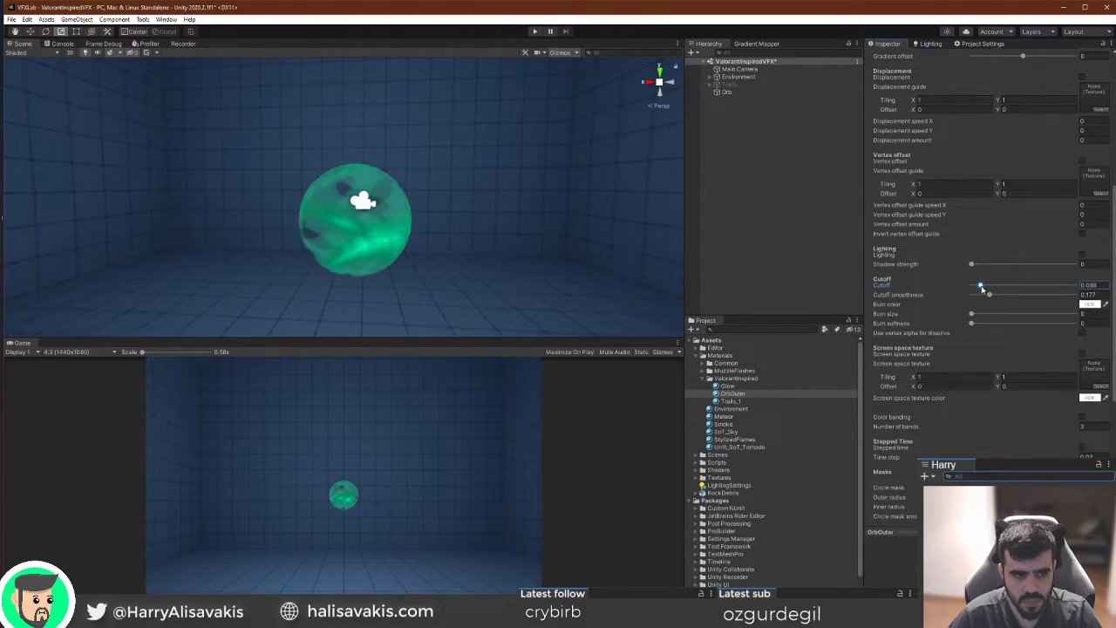
# Raise the Z value of the main texture properties to about 1.29.
pyautogui.scroll(5, 1070, 221)
pyautogui.scroll(1, 1054, 367)
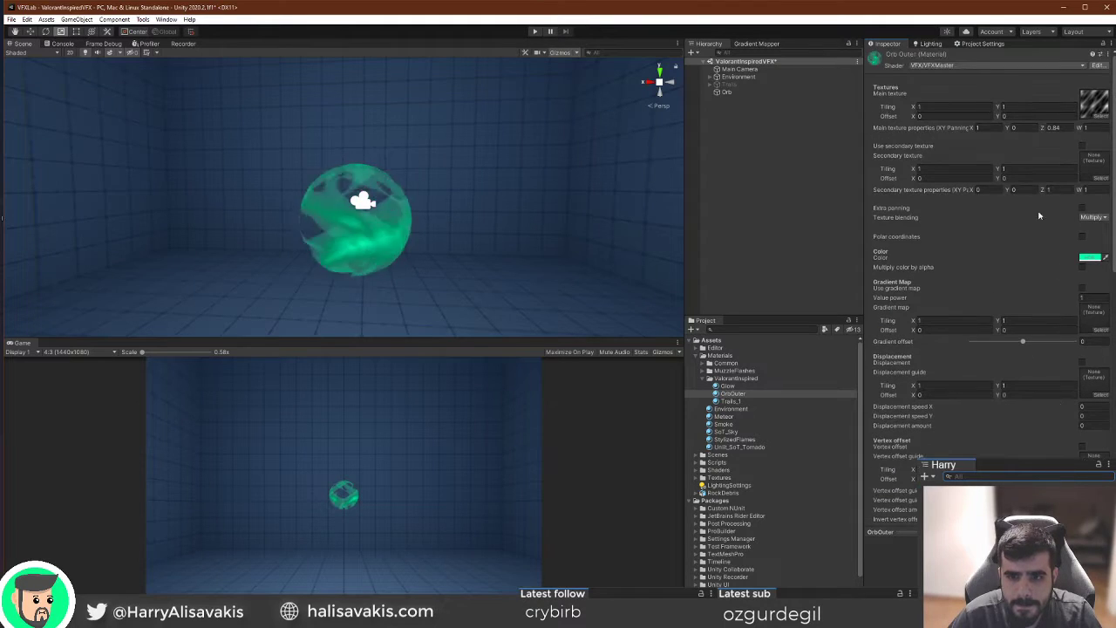
pyautogui.moveTo(1043, 128); pyautogui.dragTo(1050, 130)
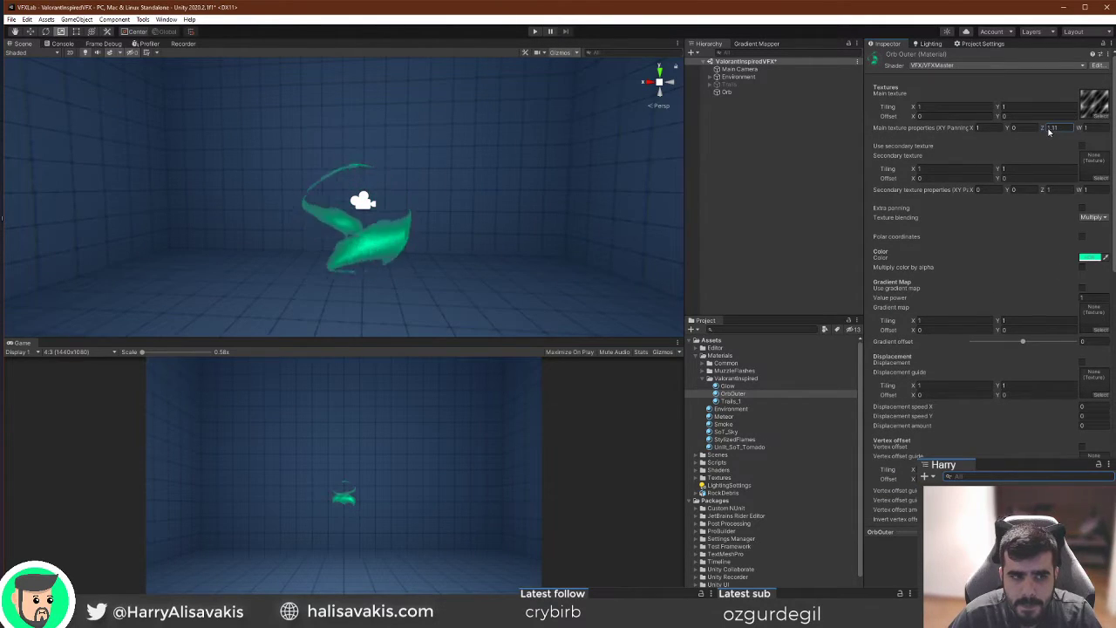
# Set the main texture's X panning to 0 and lower both the cutoff and cutoff smoothness to 0.
pyautogui.scroll(-8, 1020, 201)
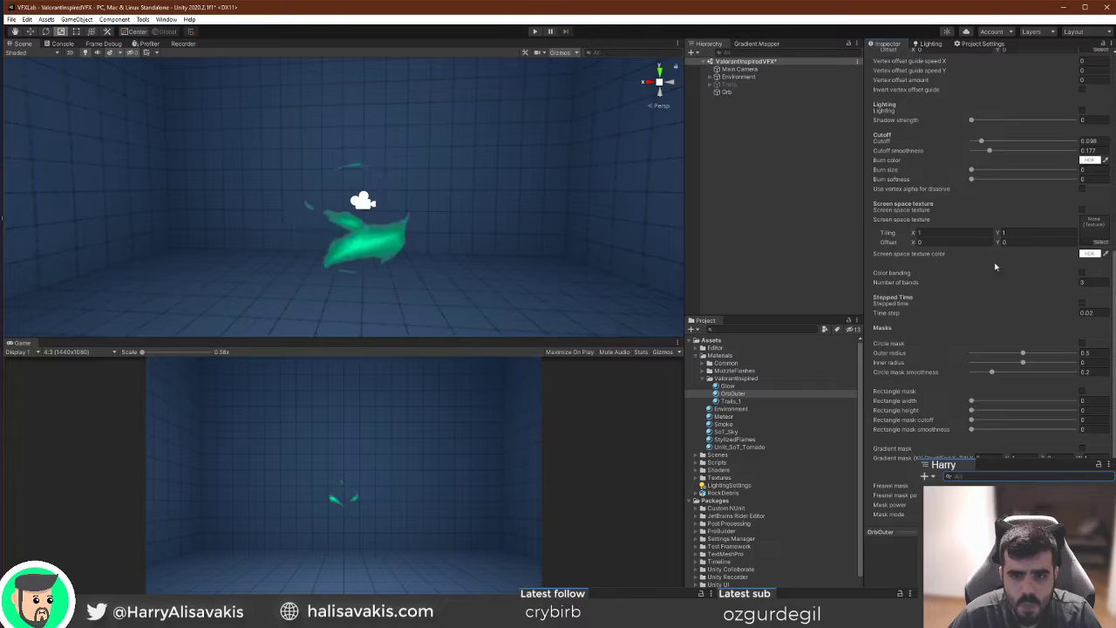
pyautogui.moveTo(989, 151); pyautogui.dragTo(974, 157)
pyautogui.scroll(10, 1002, 244)
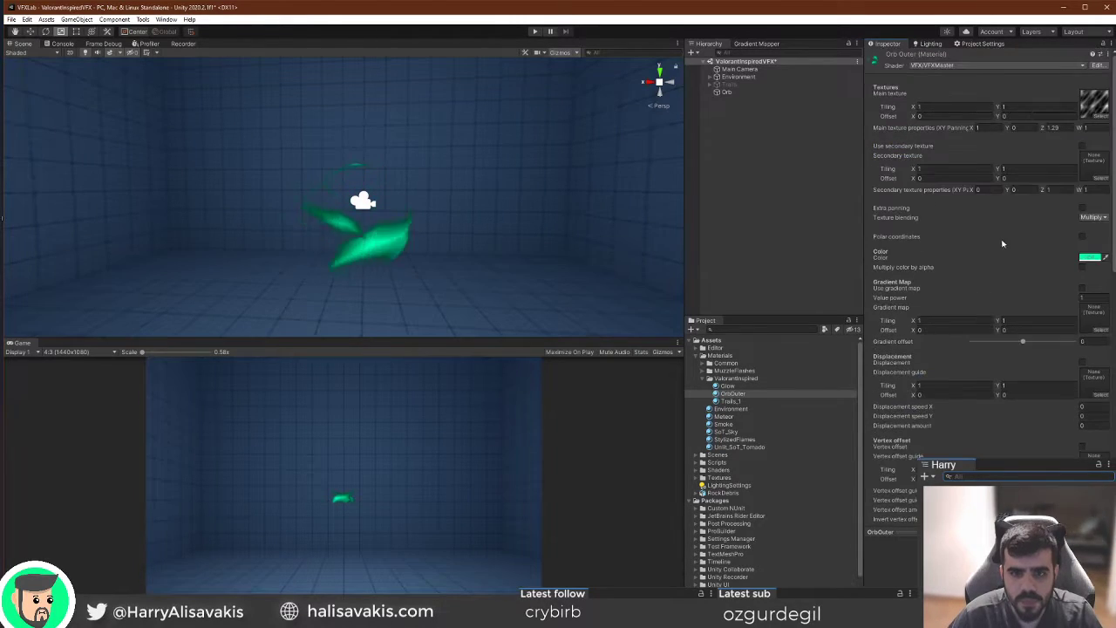
pyautogui.write('0')
pyautogui.keyDown('alt'); pyautogui.moveTo(429, 190); pyautogui.dragTo(462, 207); pyautogui.keyUp('alt')
pyautogui.scroll(-8, 957, 328)
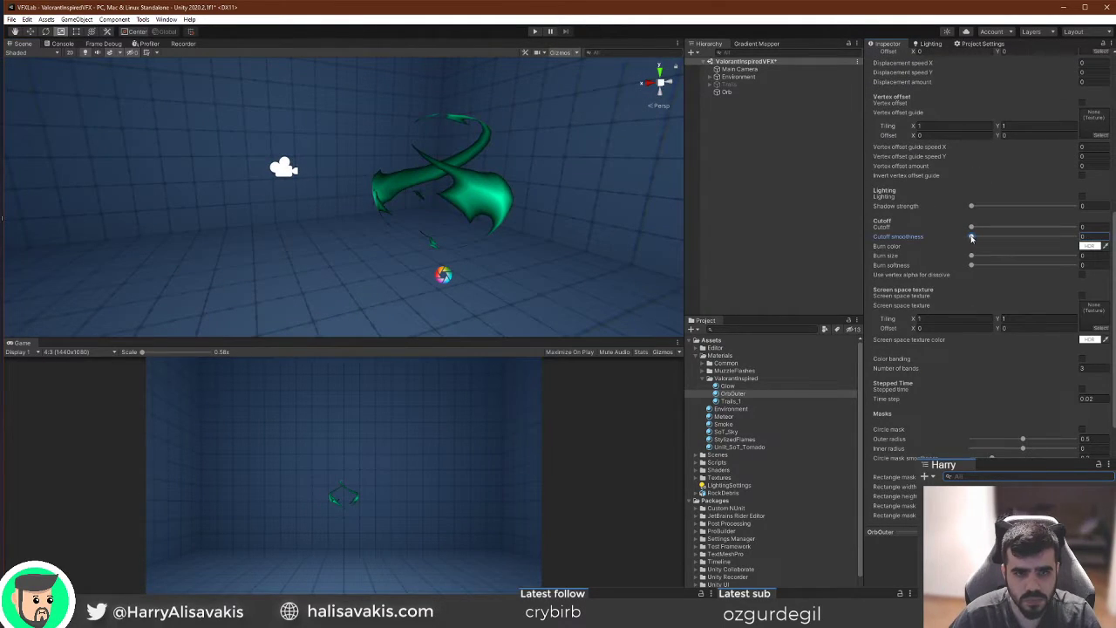
# Set the Z value of the main texture properties to 1 and view the orb from the front.
pyautogui.scroll(10, 993, 236)
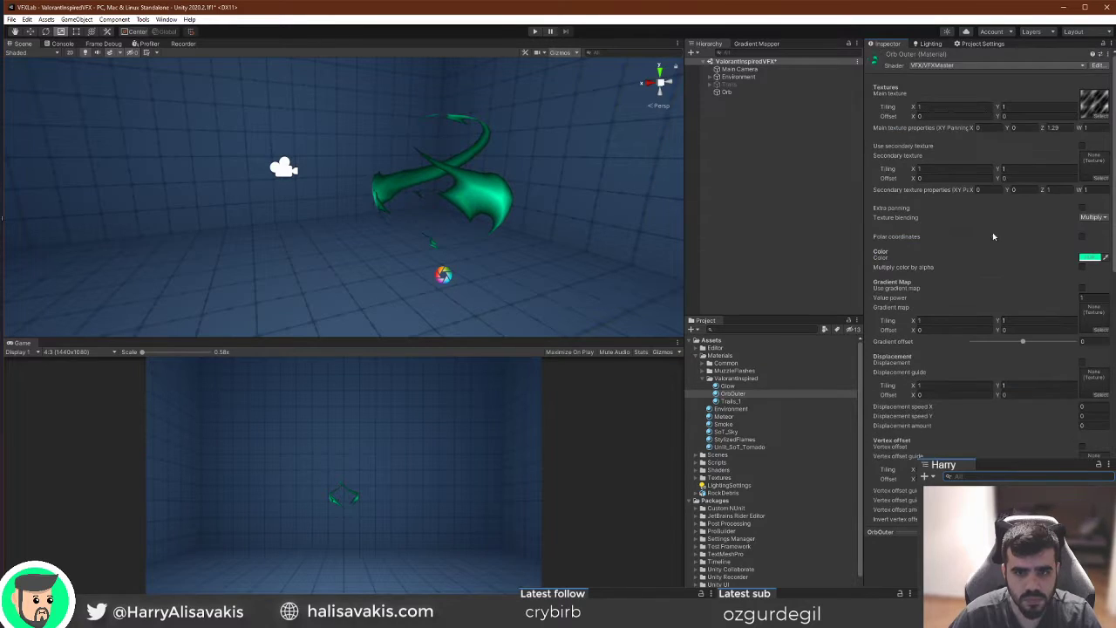
pyautogui.click(1057, 130)
pyautogui.write('1')
pyautogui.press('d')
pyautogui.moveTo(543, 224); pyautogui.dragTo(448, 212, button='right')
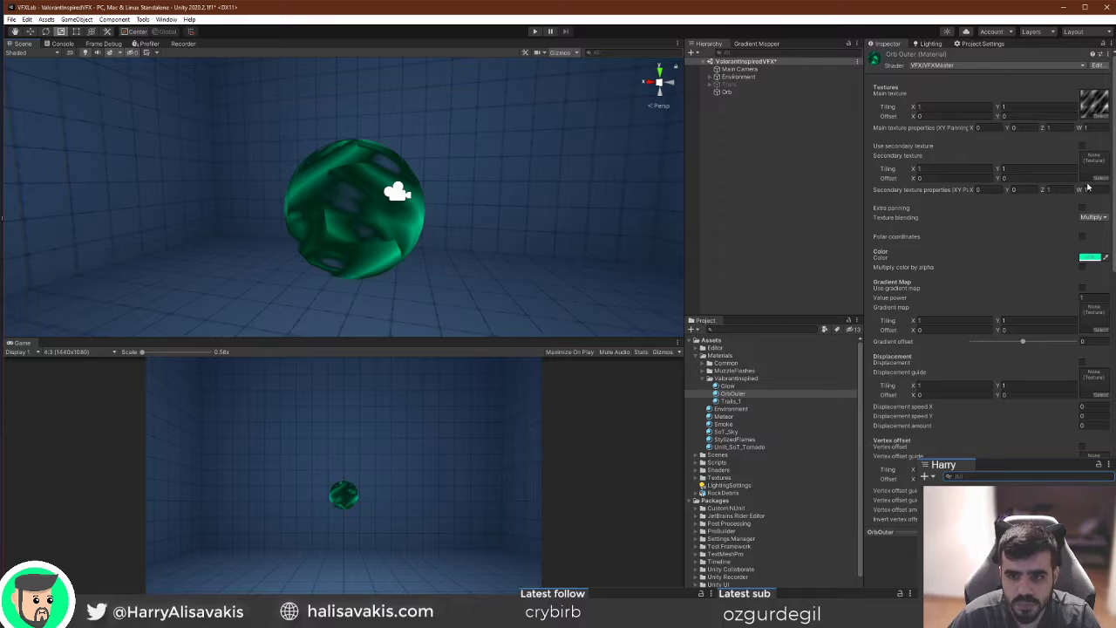
# Enable the secondary texture and assign a cloudy noise texture to it after comparing alternatives.
pyautogui.click(1082, 146)
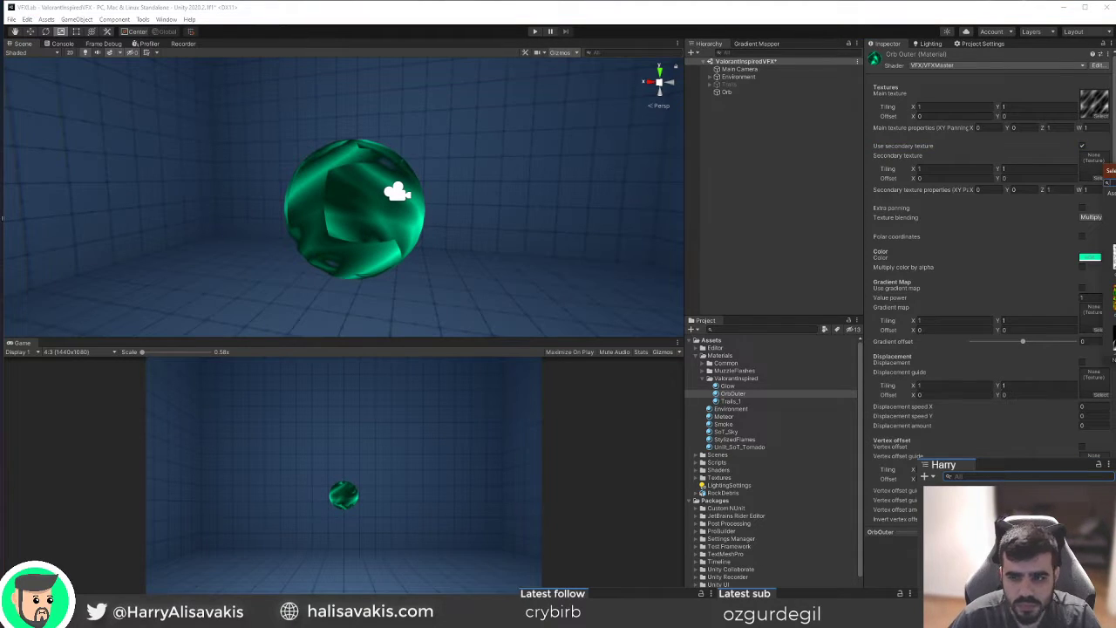
pyautogui.click(1115, 296)
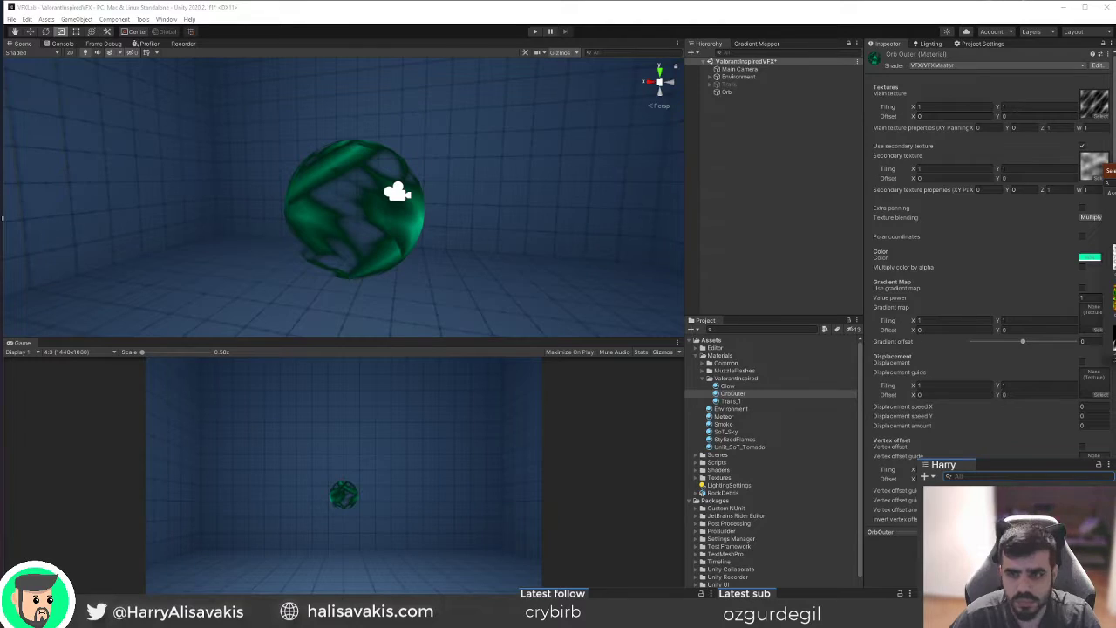
pyautogui.click(1114, 296)
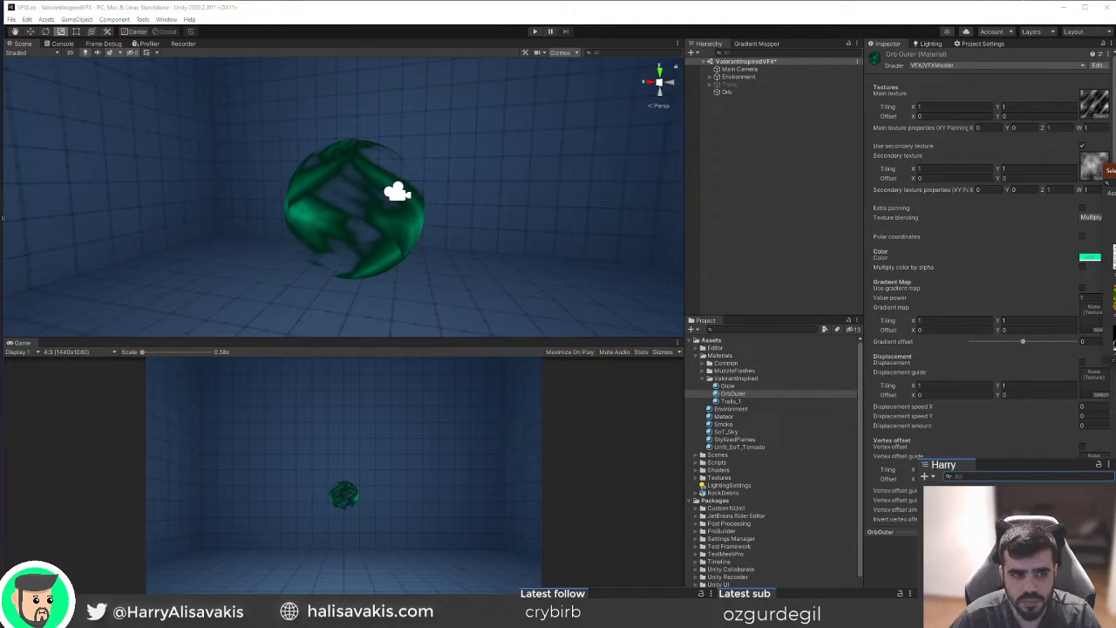
pyautogui.click(1114, 297)
pyautogui.doubleClick(1115, 296)
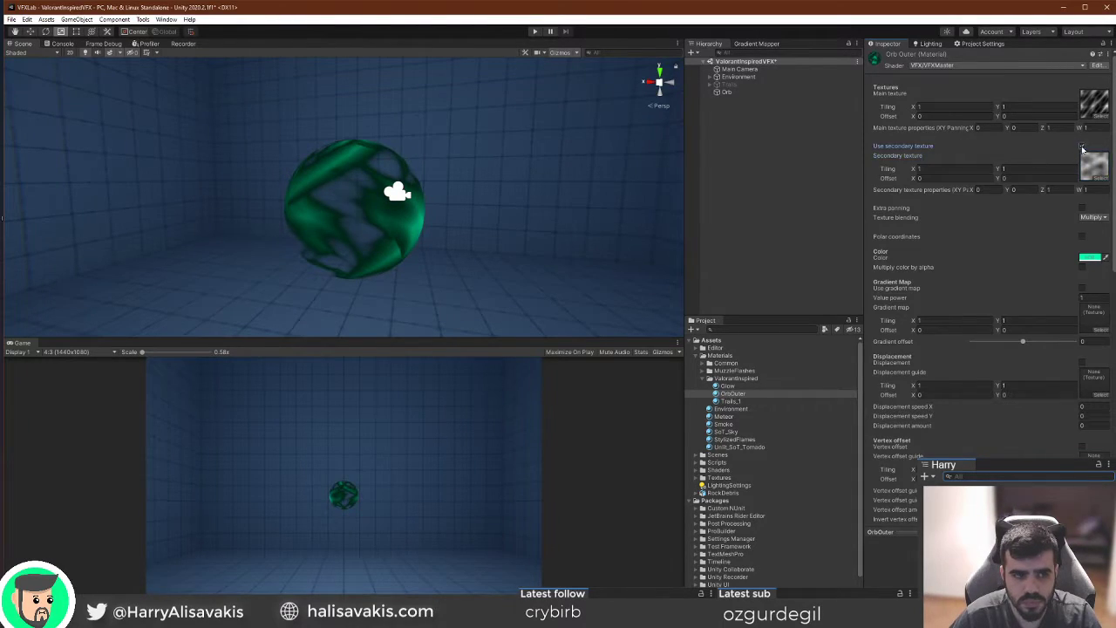
# Set the texture blending to Add and the cutoff smoothness to about 0.177.
pyautogui.moveTo(460, 199)
pyautogui.keyDown('alt'); pyautogui.mouseDown()
pyautogui.moveTo(643, 195)
pyautogui.moveTo(613, 207)
pyautogui.moveTo(444, 211)
pyautogui.mouseUp(); pyautogui.keyUp('alt')
pyautogui.click(1101, 238)
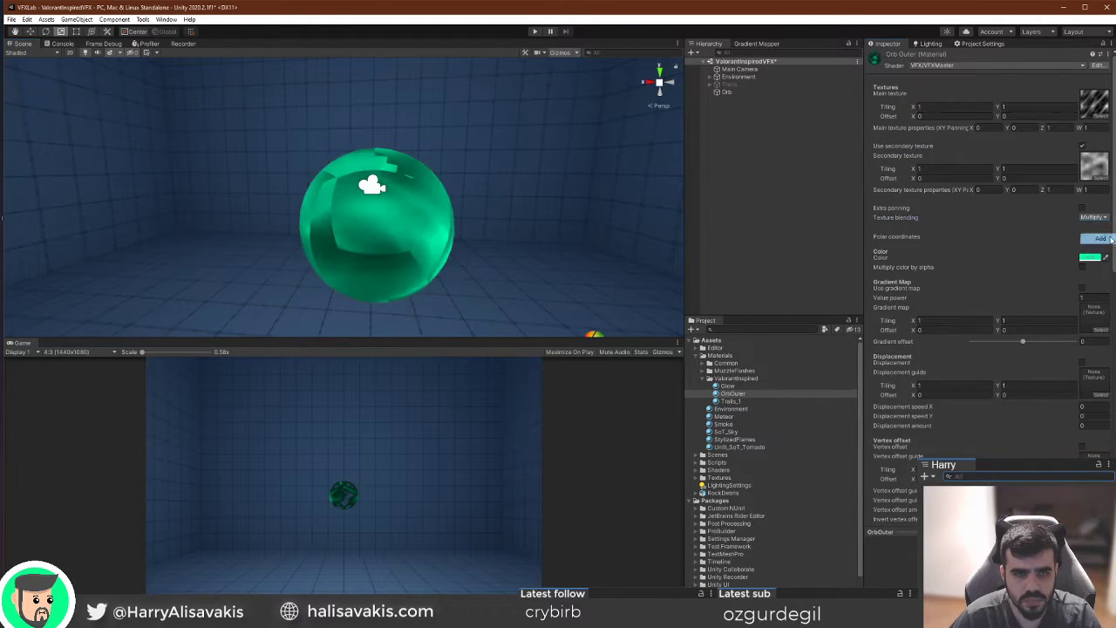
pyautogui.scroll(-10, 965, 367)
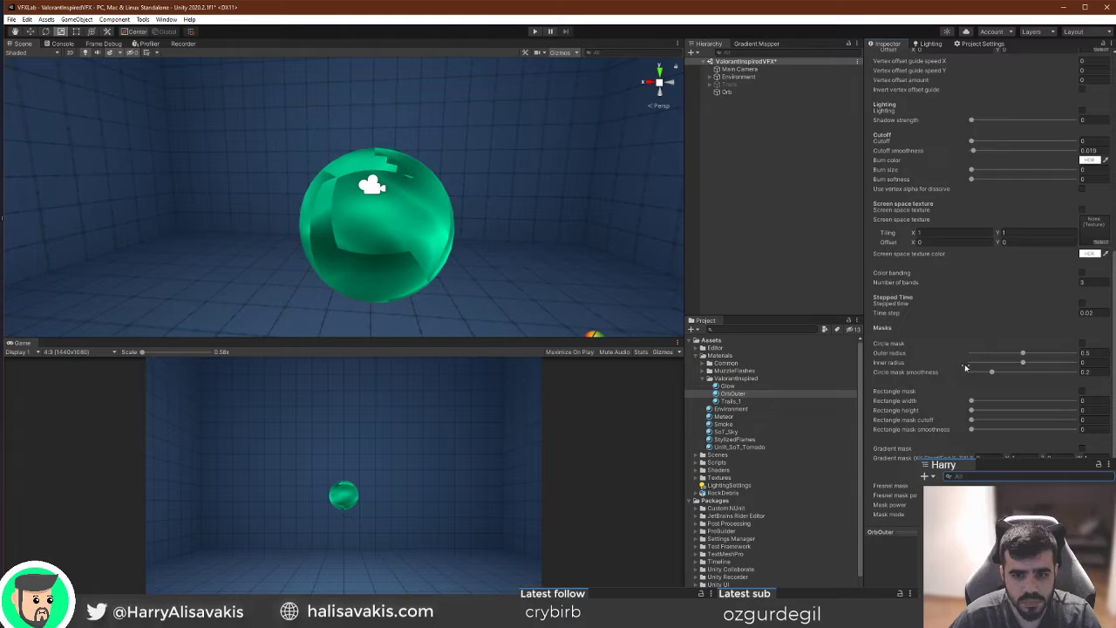
pyautogui.moveTo(992, 153)
pyautogui.mouseDown()
pyautogui.moveTo(1027, 153)
pyautogui.moveTo(967, 142)
pyautogui.moveTo(1018, 156)
pyautogui.moveTo(989, 154)
pyautogui.mouseUp()
pyautogui.keyDown('alt'); pyautogui.moveTo(375, 227); pyautogui.dragTo(397, 249); pyautogui.keyUp('alt')
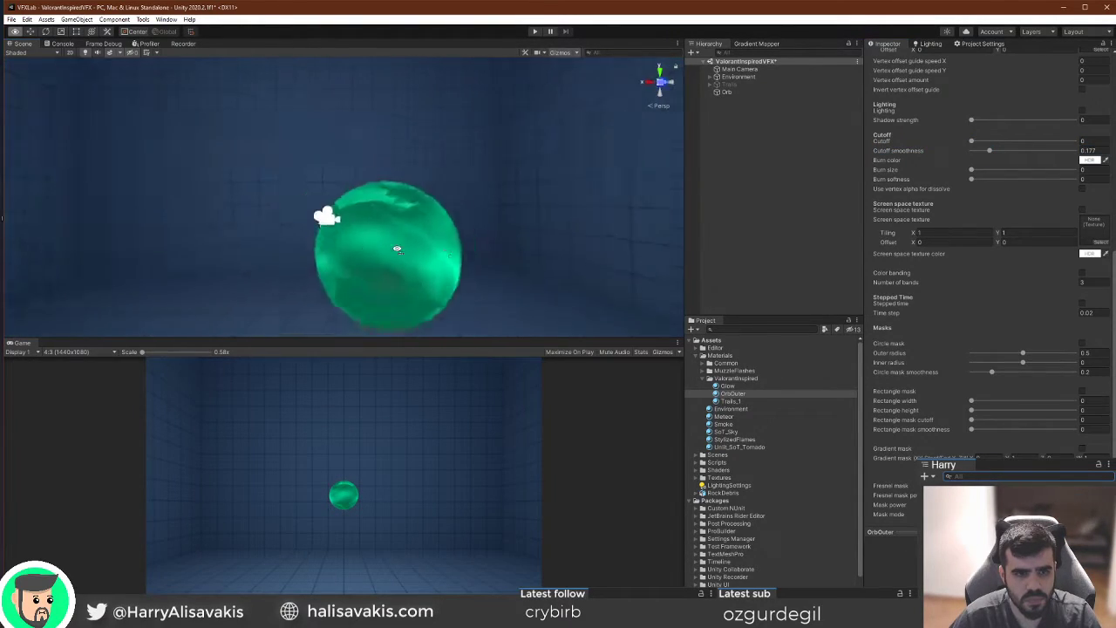
# Turn ZWrite On for the OrbOuter material and check the orb from another angle.
pyautogui.scroll(-3, 397, 249)
pyautogui.scroll(-3, 1084, 454)
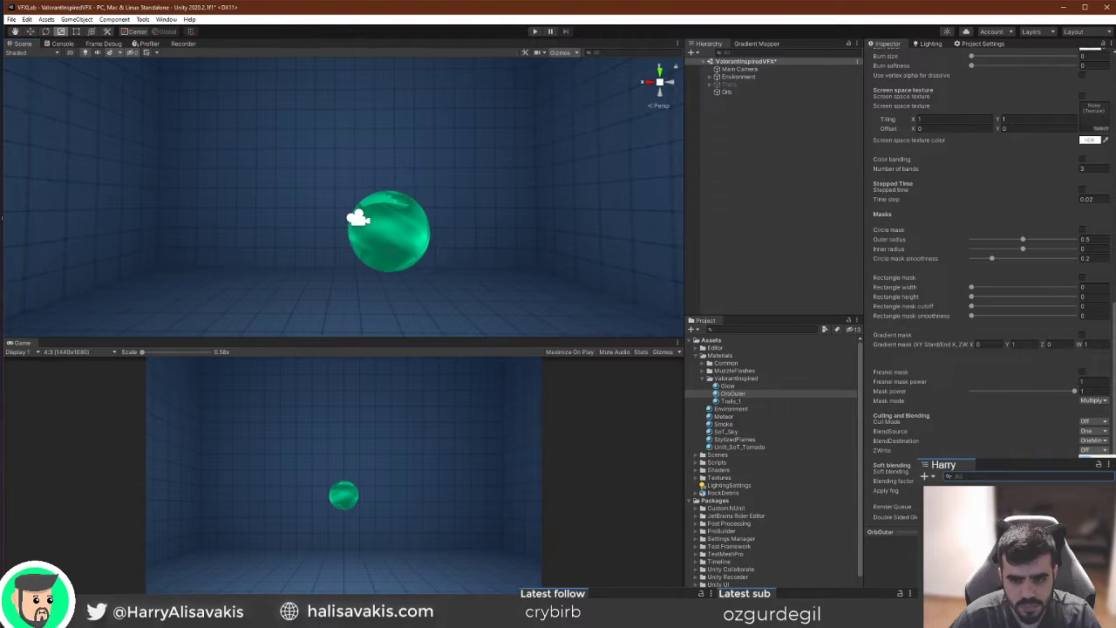
pyautogui.keyDown('alt'); pyautogui.moveTo(588, 247); pyautogui.dragTo(512, 219); pyautogui.keyUp('alt')
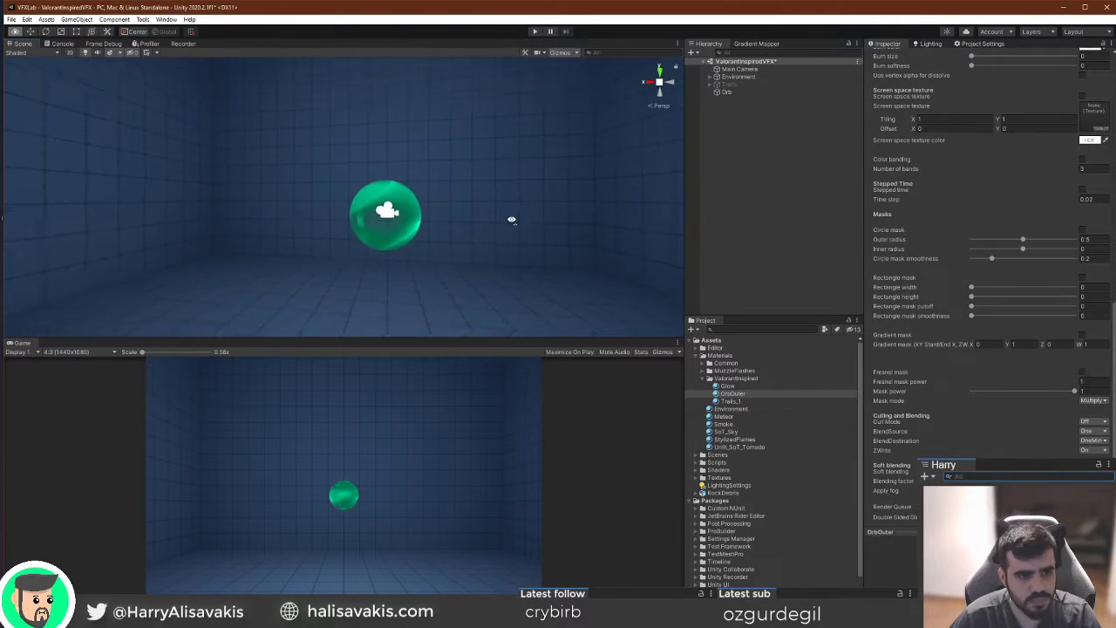
# Set the X panning to 1 for the main texture and -1 for the secondary texture.
pyautogui.scroll(10, 1027, 306)
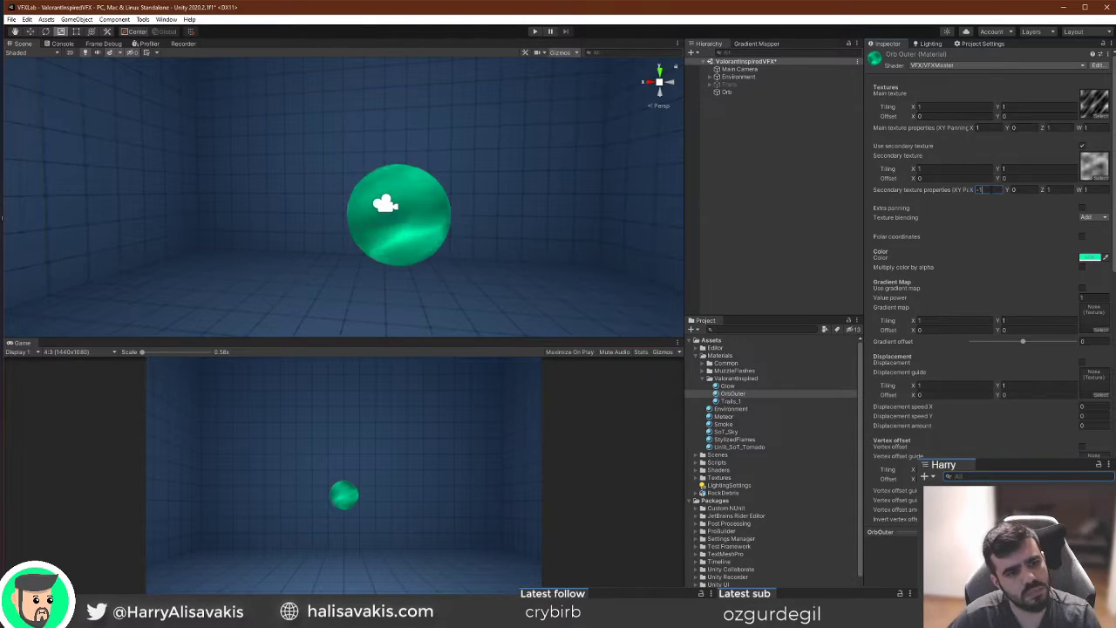
pyautogui.scroll(-5, 984, 234)
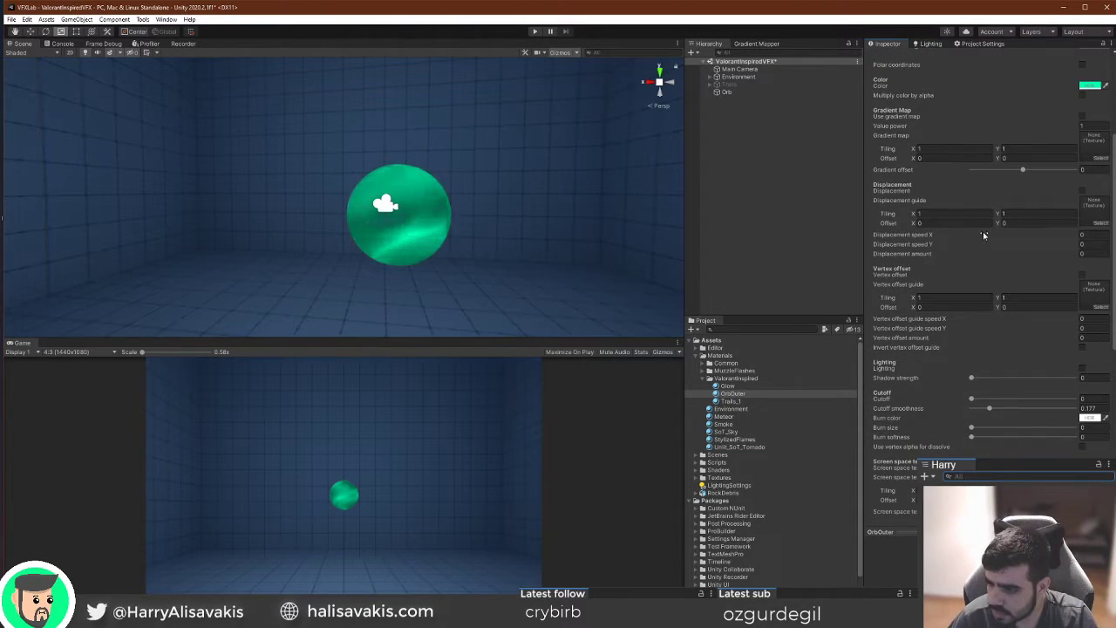
pyautogui.scroll(-3, 960, 257)
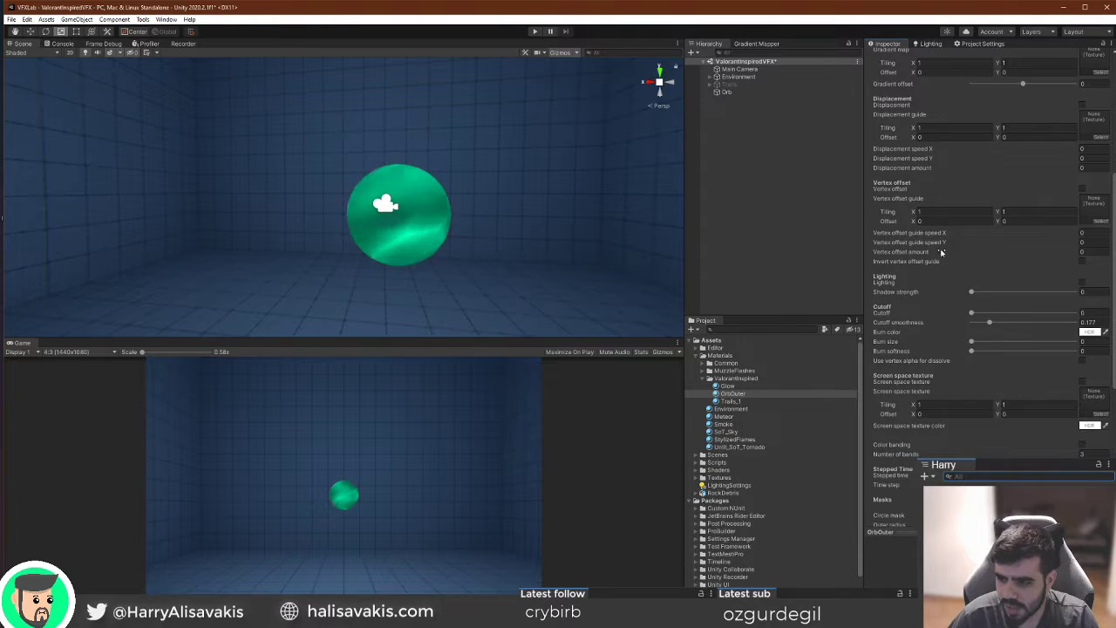
pyautogui.scroll(-5, 948, 277)
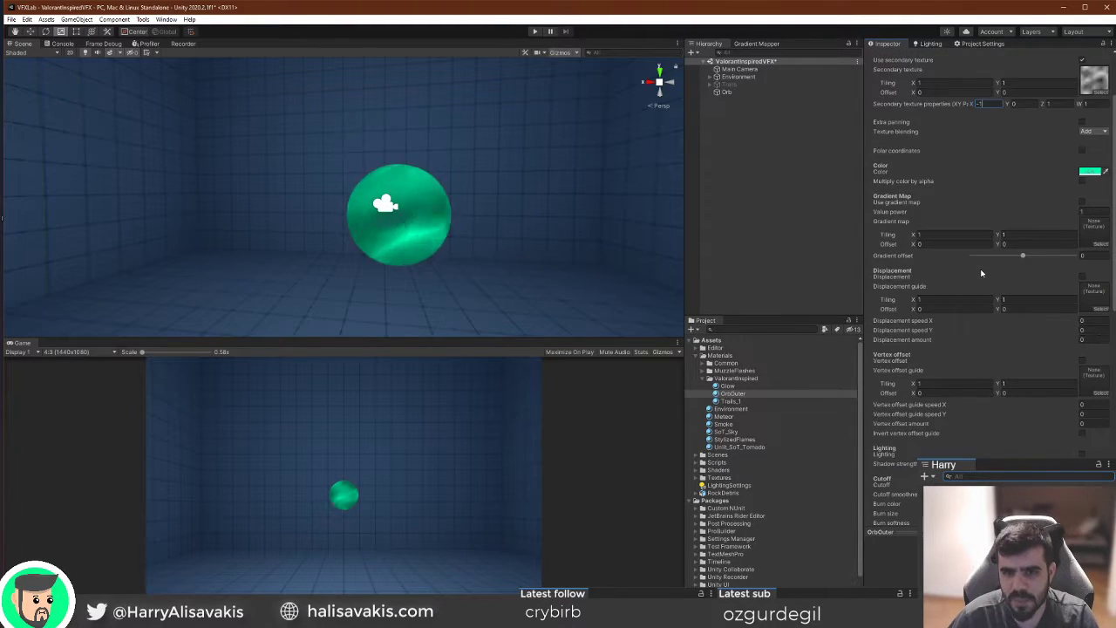
pyautogui.scroll(15, 977, 277)
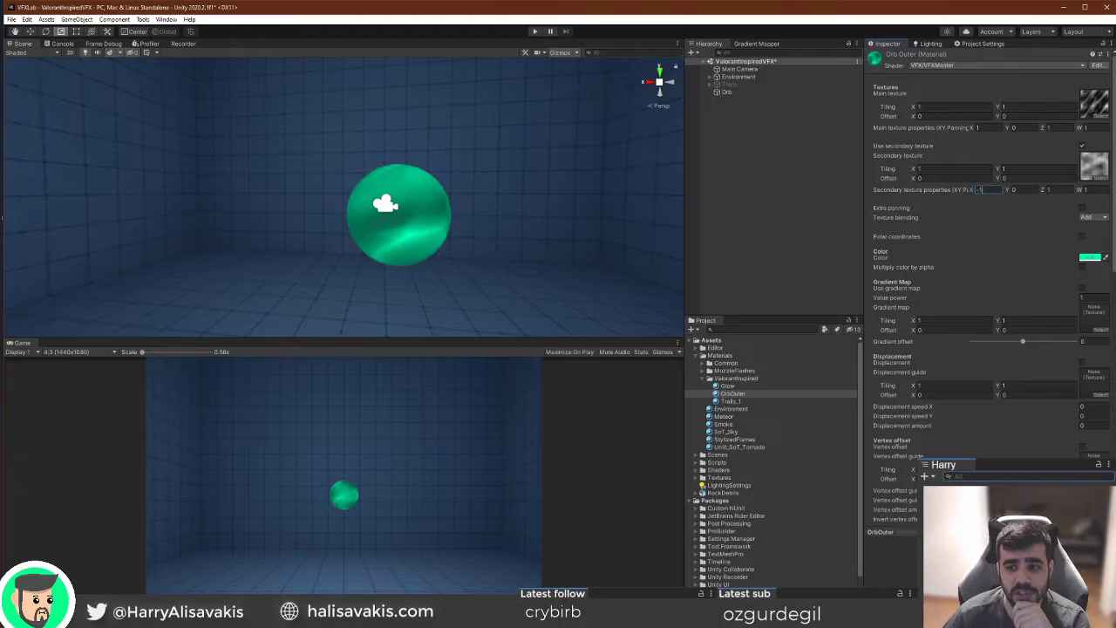
pyautogui.scroll(-10, 951, 347)
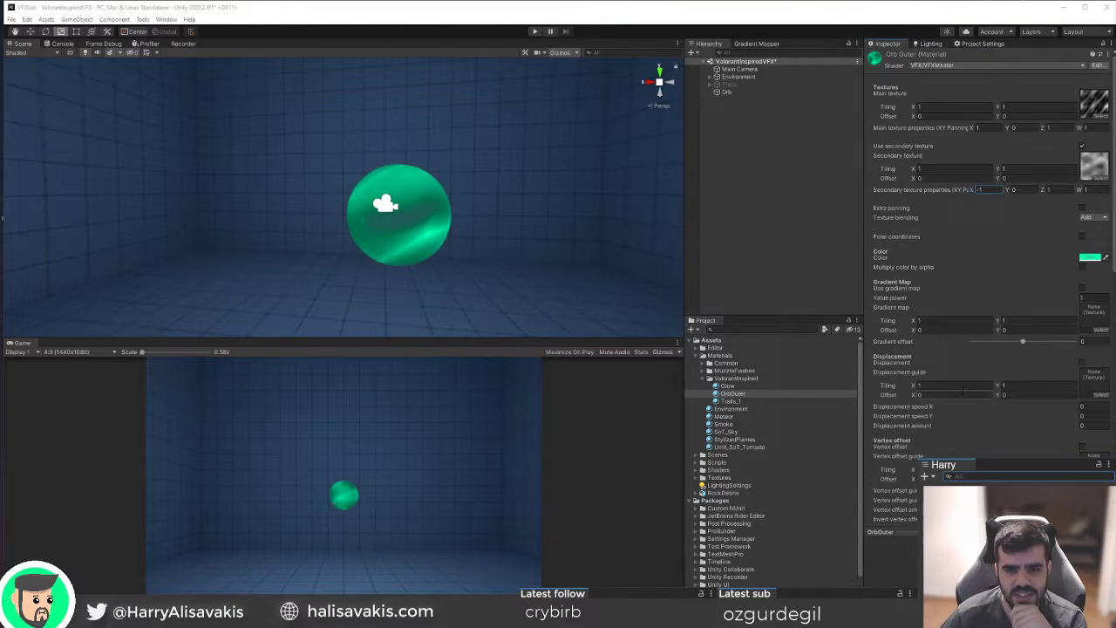
pyautogui.scroll(5, 926, 253)
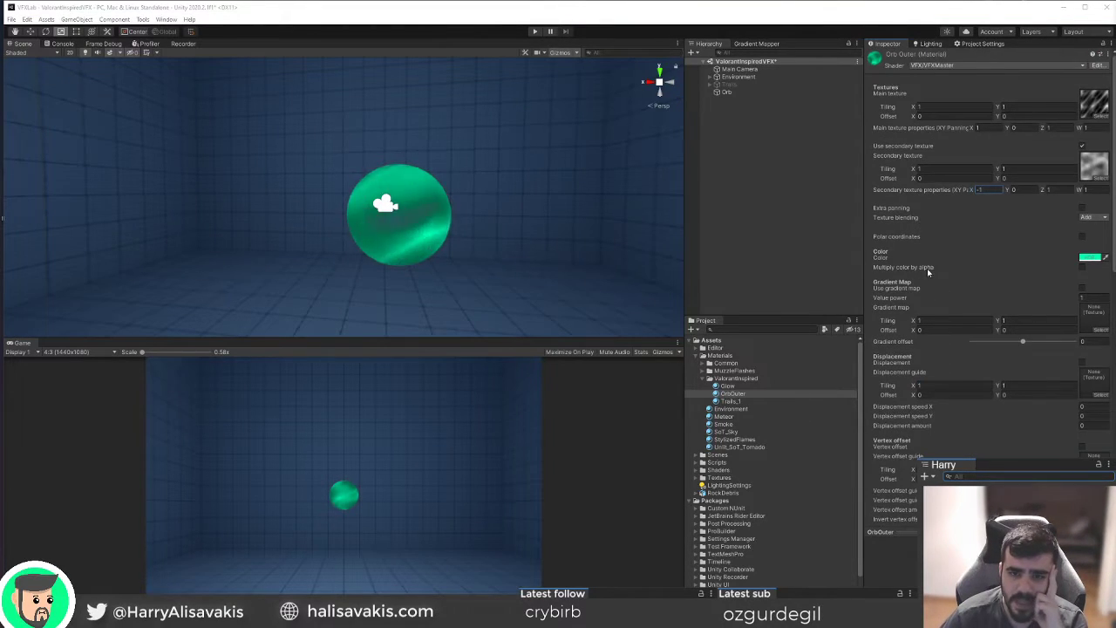
# Examine the orb's swirling surface from several angles and review the OrbOuter material's cutoff, mask and blending settings.
pyautogui.moveTo(469, 259); pyautogui.dragTo(474, 253, button='right')
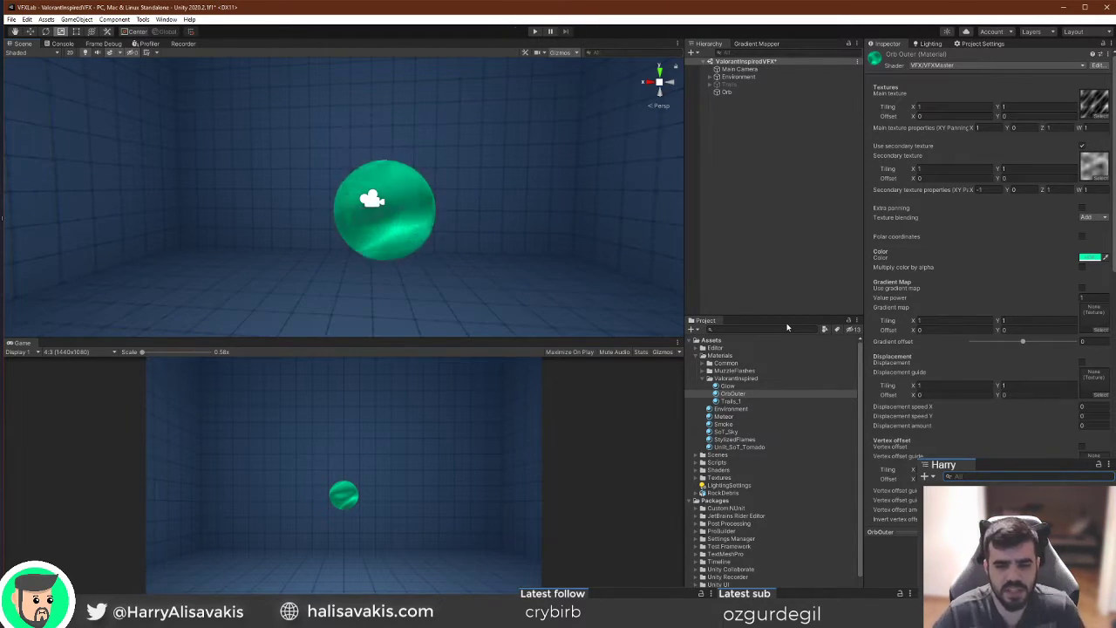
pyautogui.press('a')
pyautogui.moveTo(464, 266)
pyautogui.mouseDown(button='right')
pyautogui.moveTo(518, 262)
pyautogui.moveTo(414, 256)
pyautogui.moveTo(463, 267)
pyautogui.mouseUp(button='right')
pyautogui.press('d')
pyautogui.press('a')
pyautogui.press('d')
pyautogui.press('d')
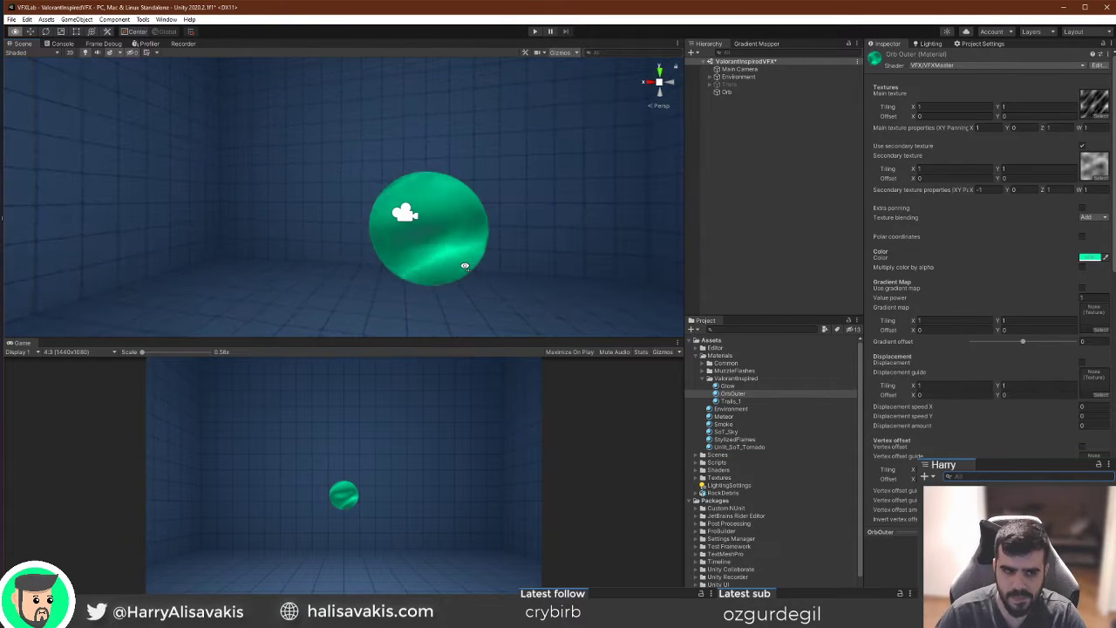
pyautogui.scroll(-10, 958, 316)
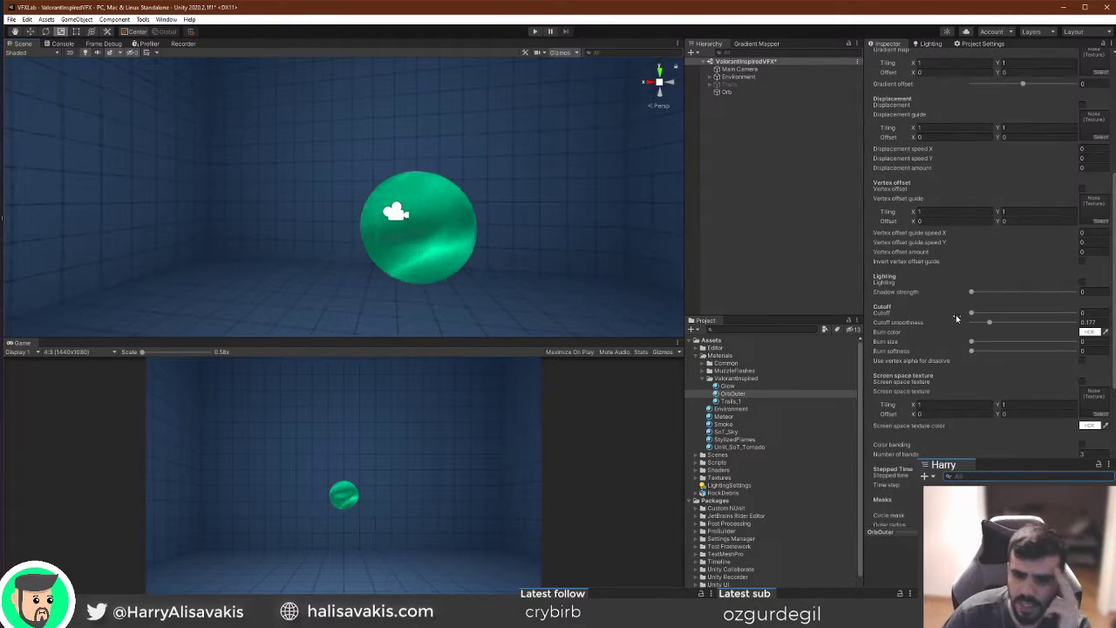
pyautogui.scroll(-3, 958, 316)
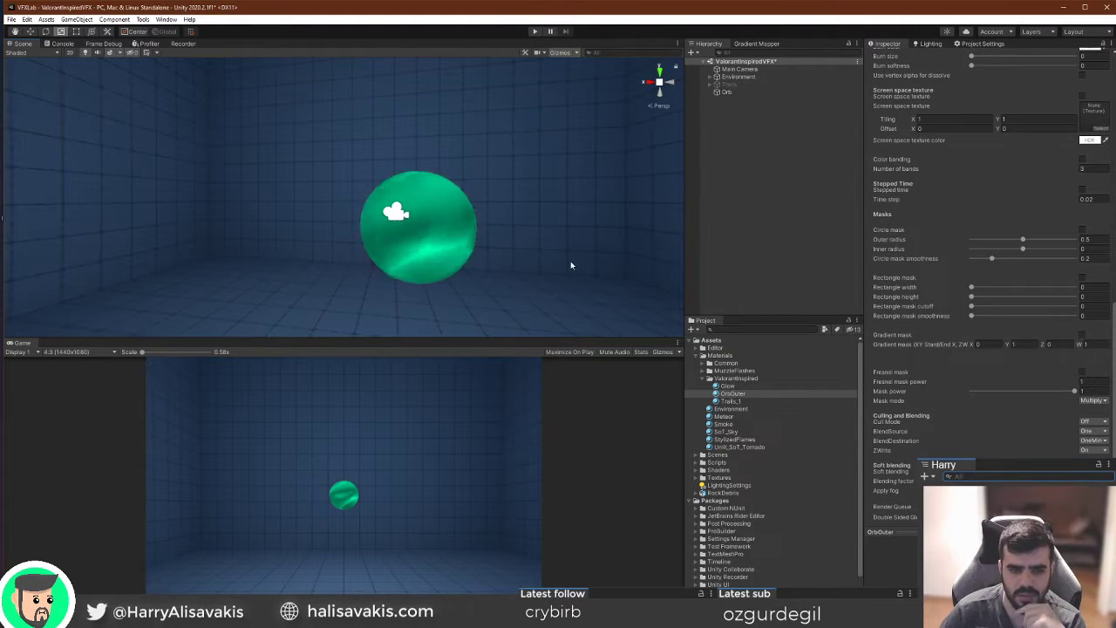
pyautogui.moveTo(558, 262); pyautogui.dragTo(582, 236, button='right')
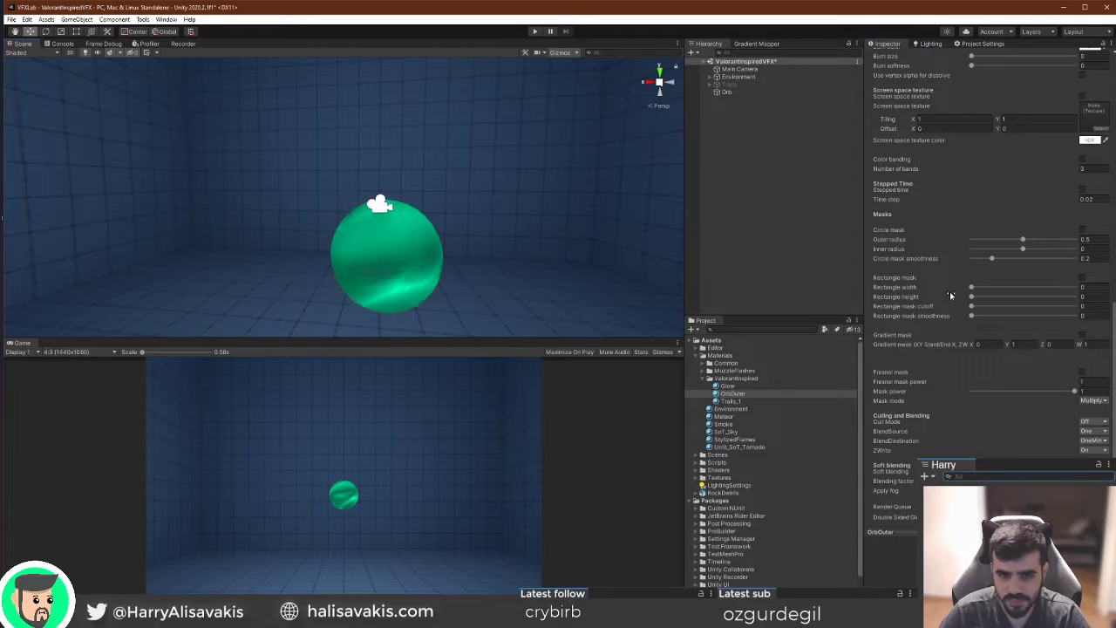
# Try lighting on the OrbOuter material, with shadow strength at 1 and at about 0.71, checking the shading from the side.
pyautogui.scroll(8, 964, 300)
pyautogui.scroll(3, 976, 326)
pyautogui.scroll(-3, 971, 375)
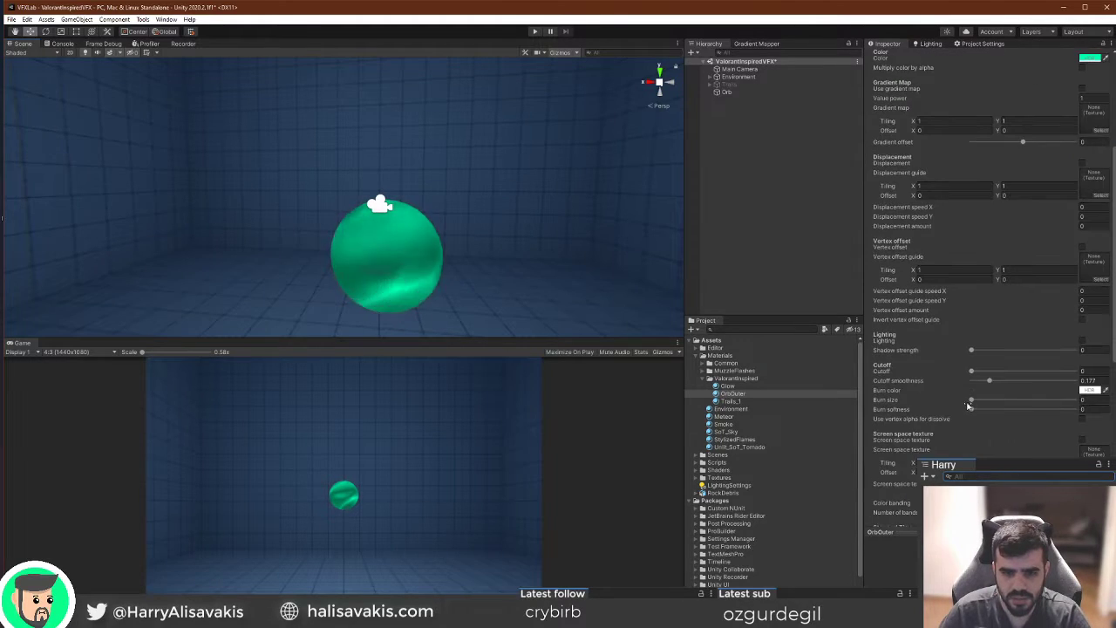
pyautogui.click(1083, 341)
pyautogui.moveTo(972, 351); pyautogui.dragTo(1069, 352)
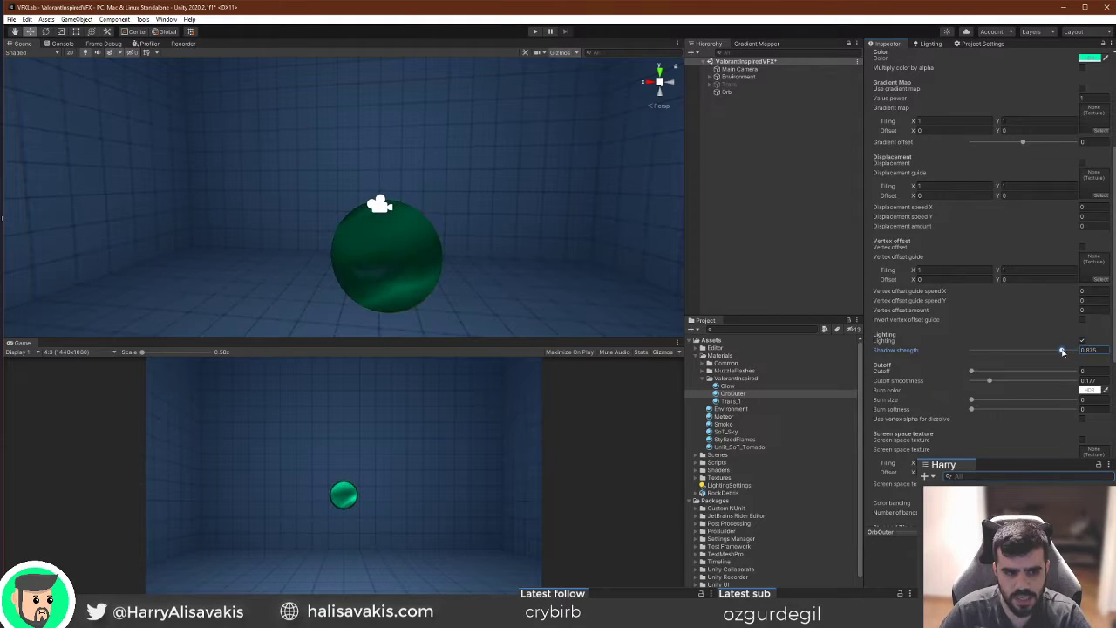
pyautogui.keyDown('alt'); pyautogui.moveTo(393, 219); pyautogui.dragTo(623, 219); pyautogui.keyUp('alt')
pyautogui.moveTo(979, 375)
pyautogui.mouseDown()
pyautogui.moveTo(1028, 376)
pyautogui.moveTo(974, 373)
pyautogui.mouseUp()
pyautogui.moveTo(1067, 350)
pyautogui.mouseDown()
pyautogui.moveTo(949, 357)
pyautogui.moveTo(1045, 350)
pyautogui.mouseUp()
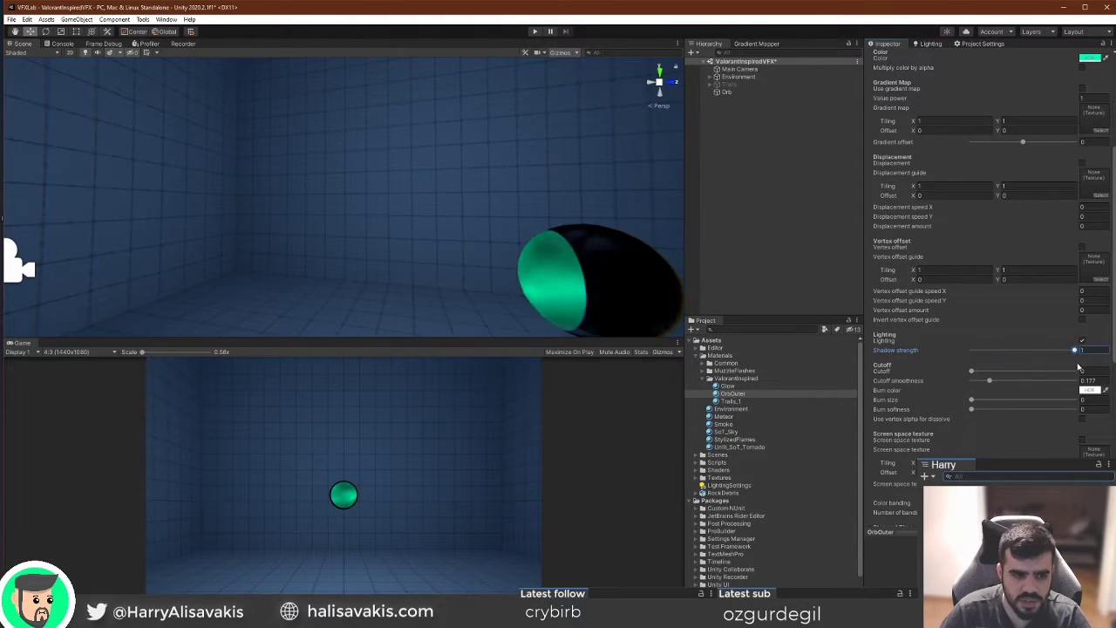
pyautogui.moveTo(445, 228)
pyautogui.keyDown('alt'); pyautogui.mouseDown()
pyautogui.moveTo(279, 233)
pyautogui.moveTo(307, 227)
pyautogui.mouseUp(); pyautogui.keyUp('alt')
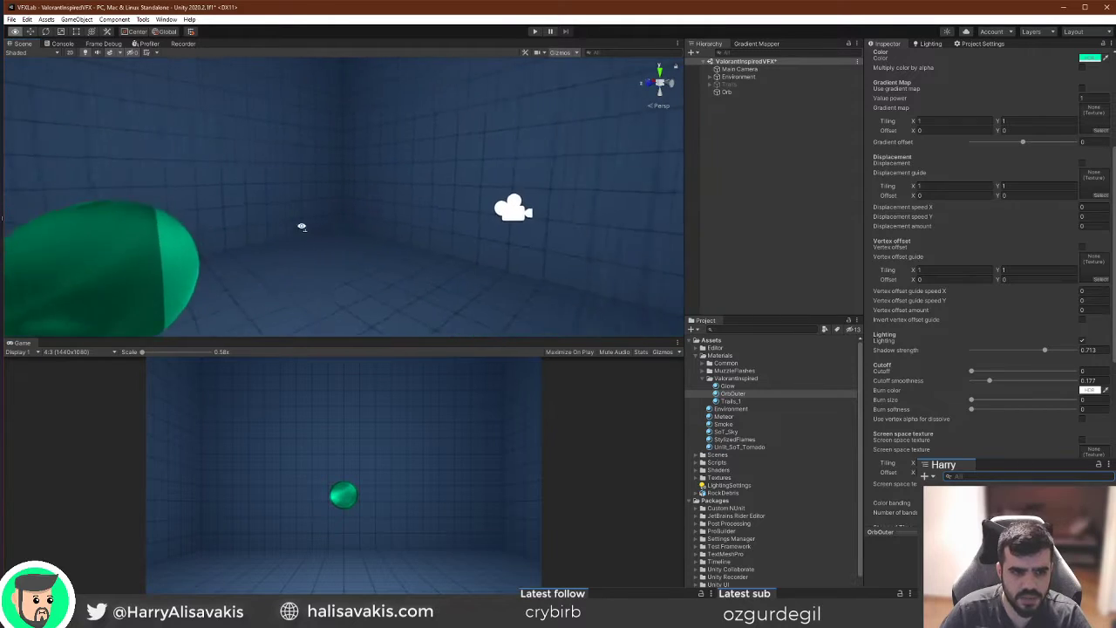
pyautogui.scroll(-3, 295, 228)
# Undo the lighting and shadow strength changes on the OrbOuter material.
pyautogui.hotkey('ctrl', 'z')
pyautogui.hotkey('ctrl', 'z')
pyautogui.hotkey('ctrl', 'z')
# Inspect the unlit orb from several angles and look through the OrbOuter material's texture, mask and culling settings.
pyautogui.keyDown('alt'); pyautogui.moveTo(404, 226); pyautogui.dragTo(449, 244); pyautogui.keyUp('alt')
pyautogui.scroll(3, 448, 245)
pyautogui.moveTo(349, 247); pyautogui.dragTo(462, 247, button='middle')
pyautogui.keyDown('alt'); pyautogui.moveTo(424, 266); pyautogui.dragTo(446, 182); pyautogui.keyUp('alt')
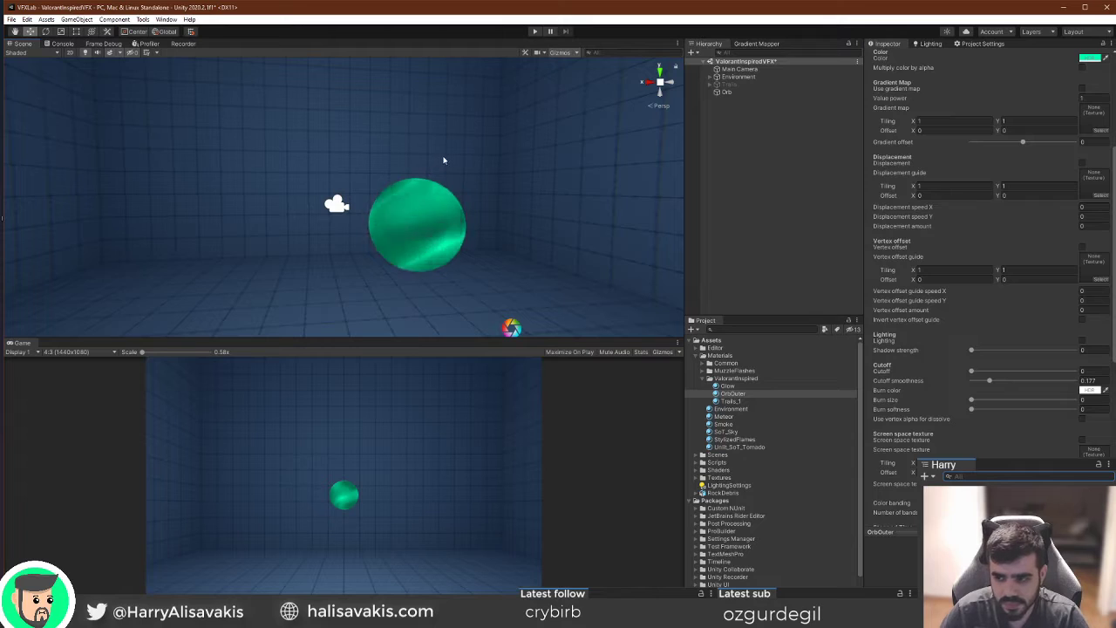
pyautogui.keyDown('alt'); pyautogui.moveTo(448, 169); pyautogui.dragTo(393, 175); pyautogui.keyUp('alt')
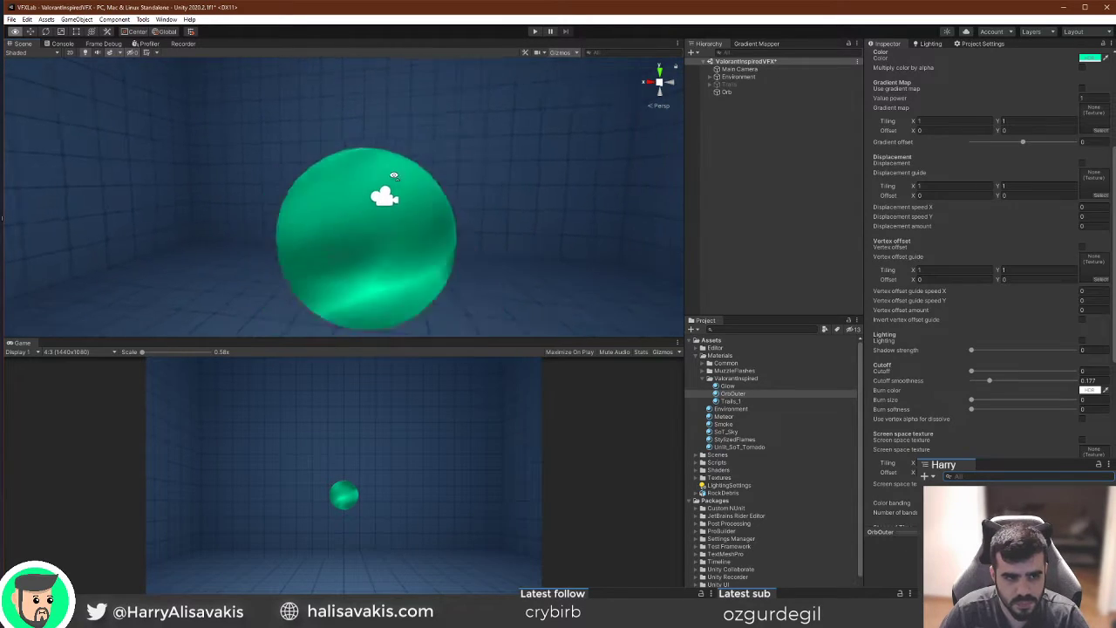
pyautogui.scroll(-3, 393, 176)
pyautogui.scroll(-8, 984, 358)
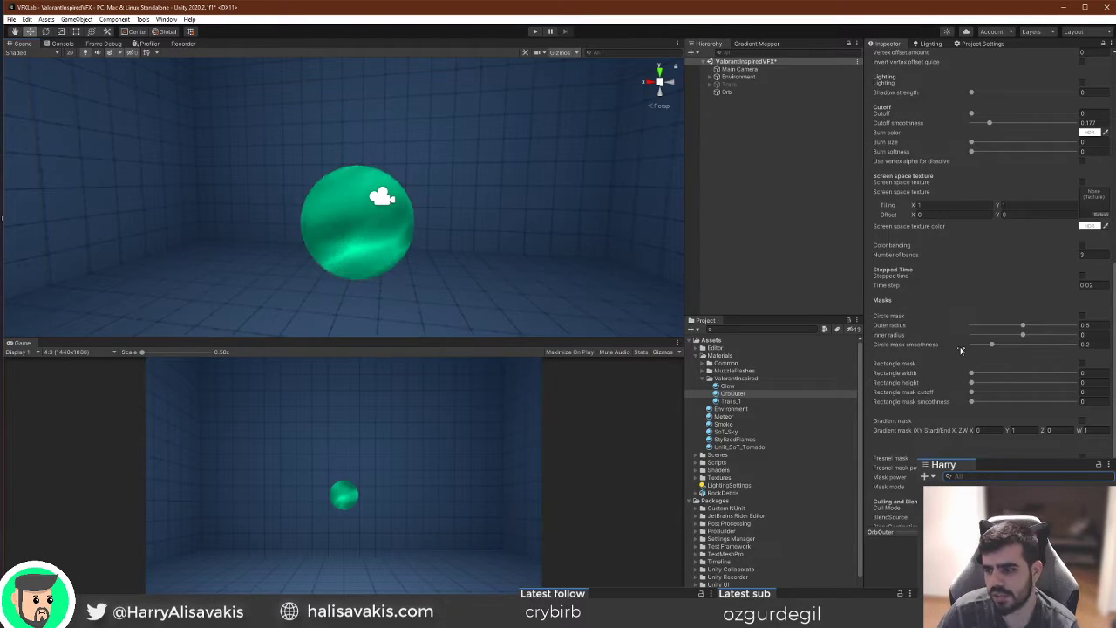
pyautogui.scroll(10, 1081, 305)
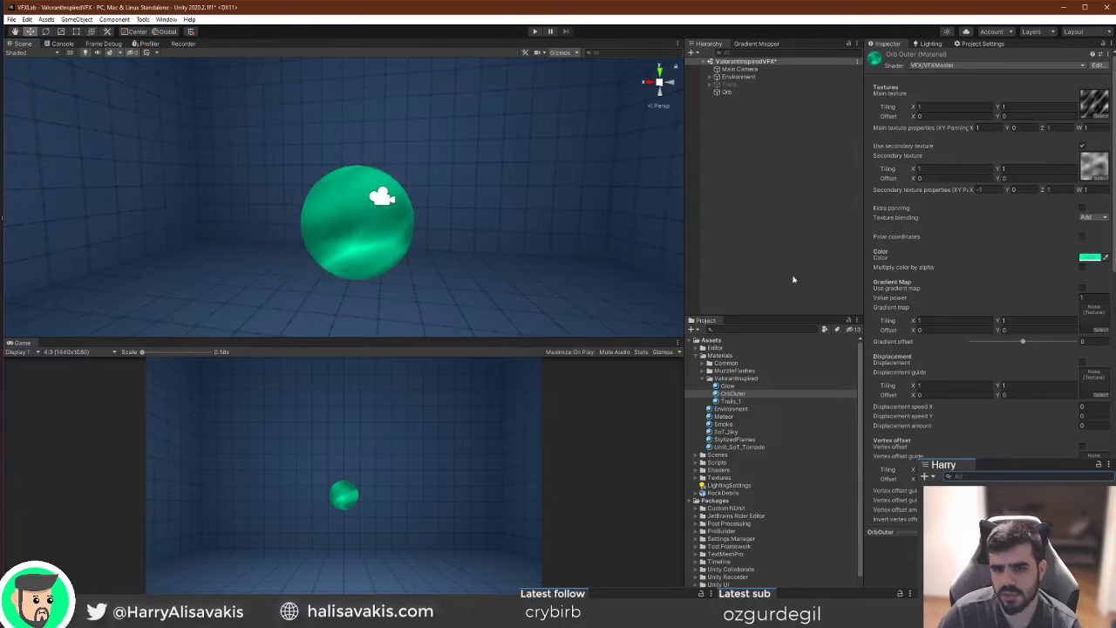
pyautogui.scroll(-10, 960, 253)
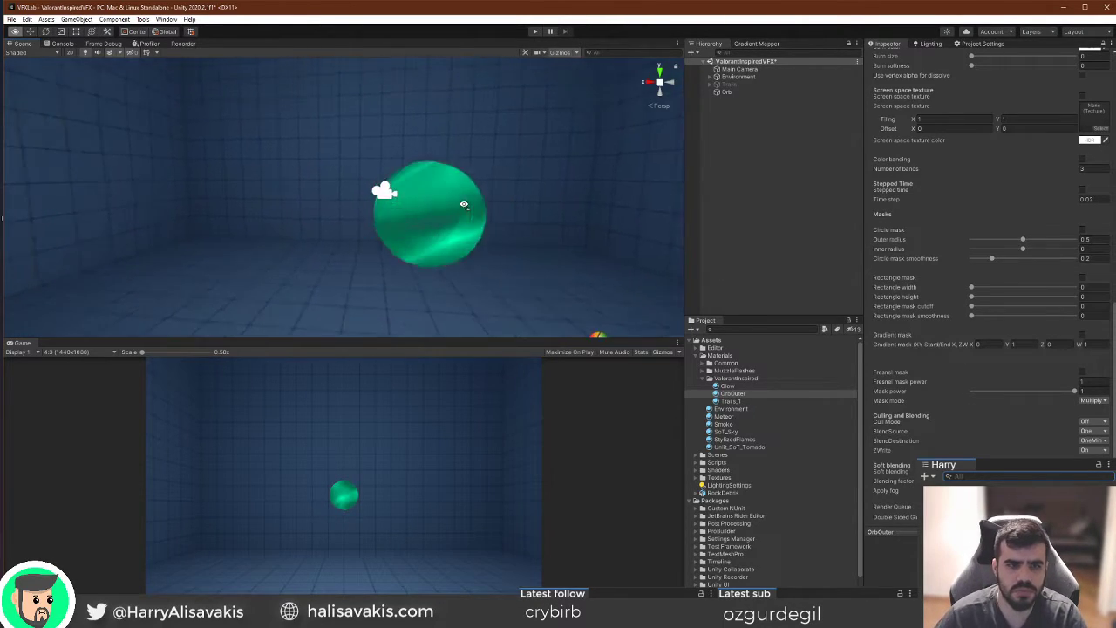
# Duplicate the Orb object and create a new material named OrbInner in the ValorantInspired materials folder.
pyautogui.click(728, 92)
pyautogui.hotkey('ctrl', 'd')
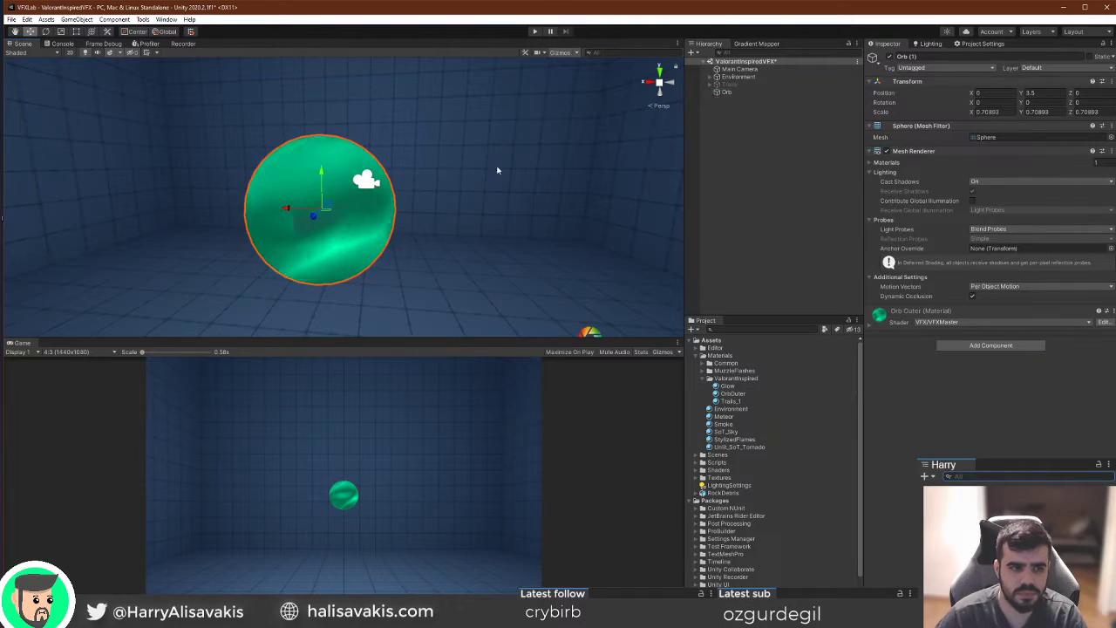
pyautogui.click(737, 378)
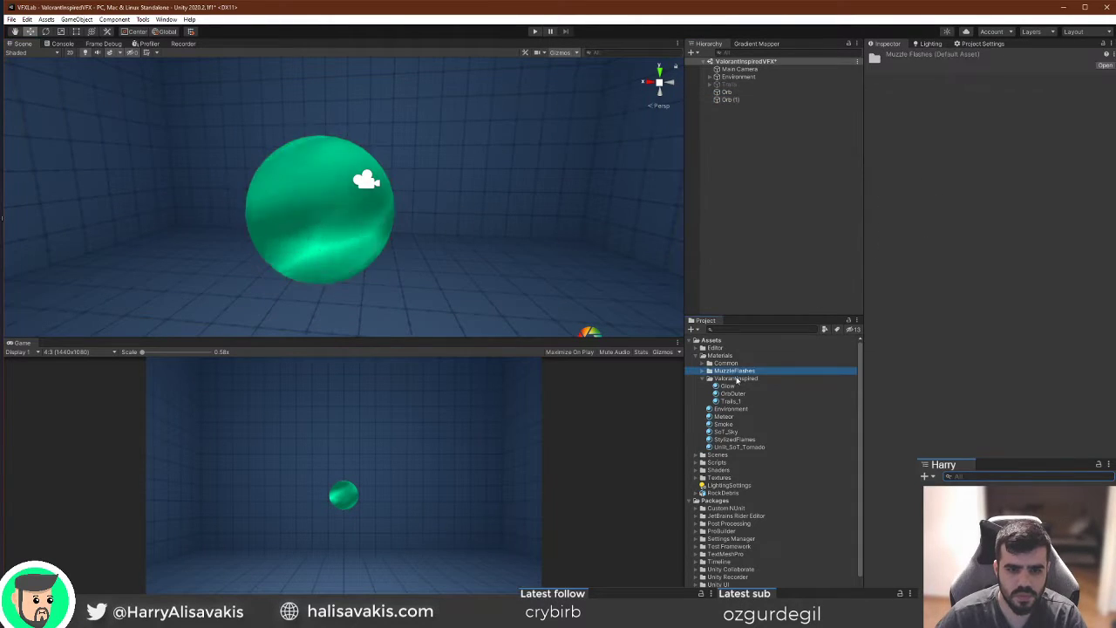
pyautogui.rightClick(747, 379)
pyautogui.moveTo(813, 382)
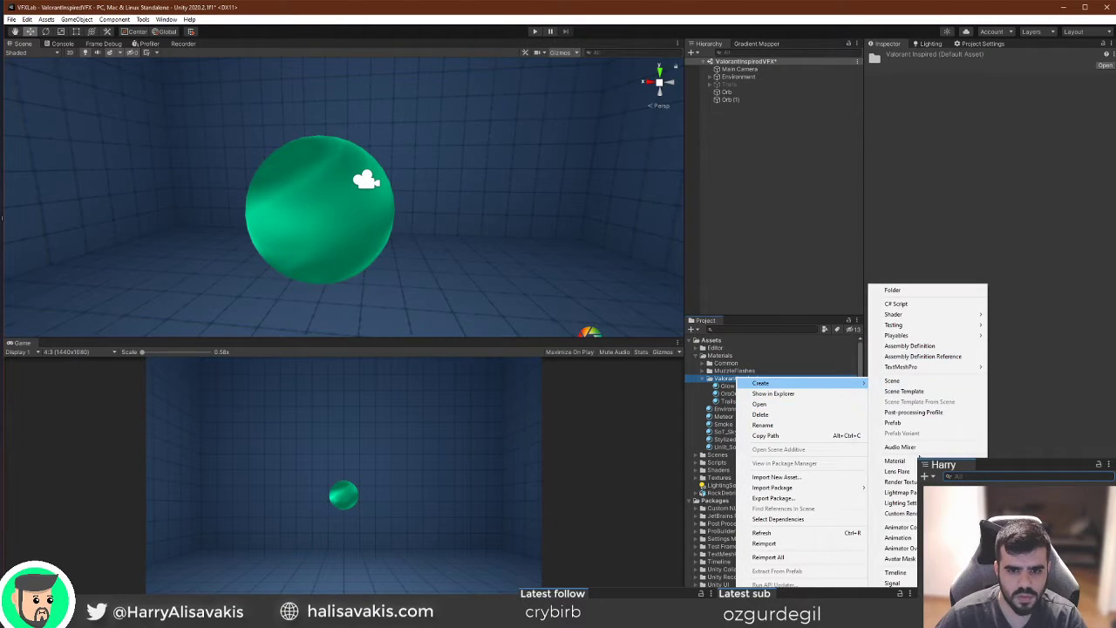
pyautogui.click(896, 460)
pyautogui.write('OrbInner')
pyautogui.press('Return')
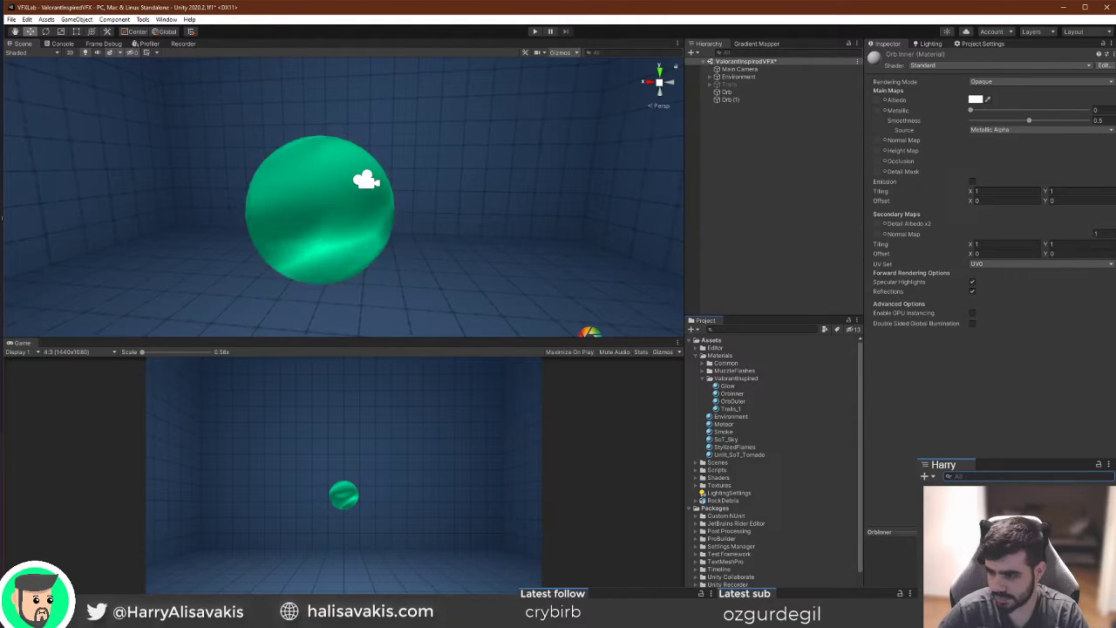
# Activate the Trails particle system and preview its effect around the orb.
pyautogui.click(744, 85)
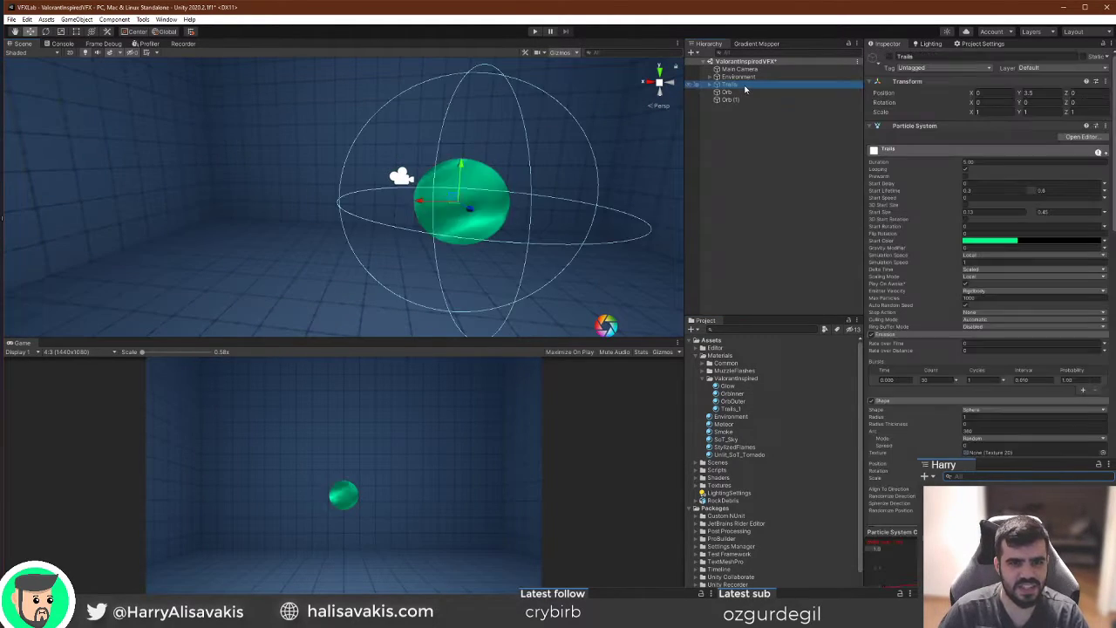
pyautogui.click(621, 252)
pyautogui.click(622, 253)
pyautogui.click(623, 253)
pyautogui.click(623, 253)
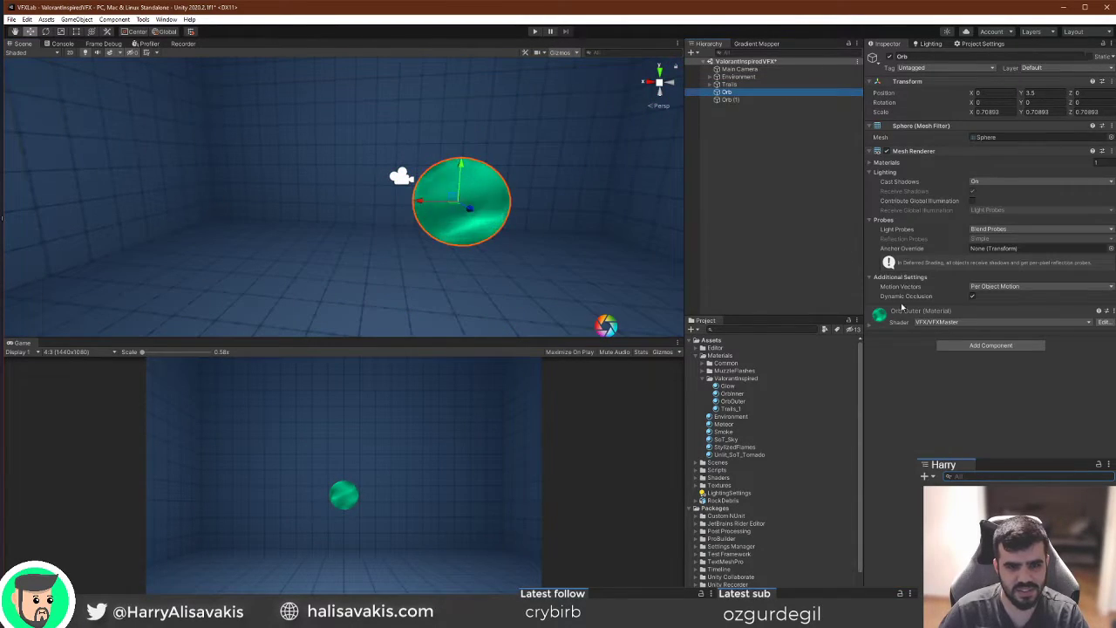
# Set the Orb's OrbOuter material cutoff to 0.167 and adjust its blend source.
pyautogui.click(901, 312)
pyautogui.scroll(-10, 901, 312)
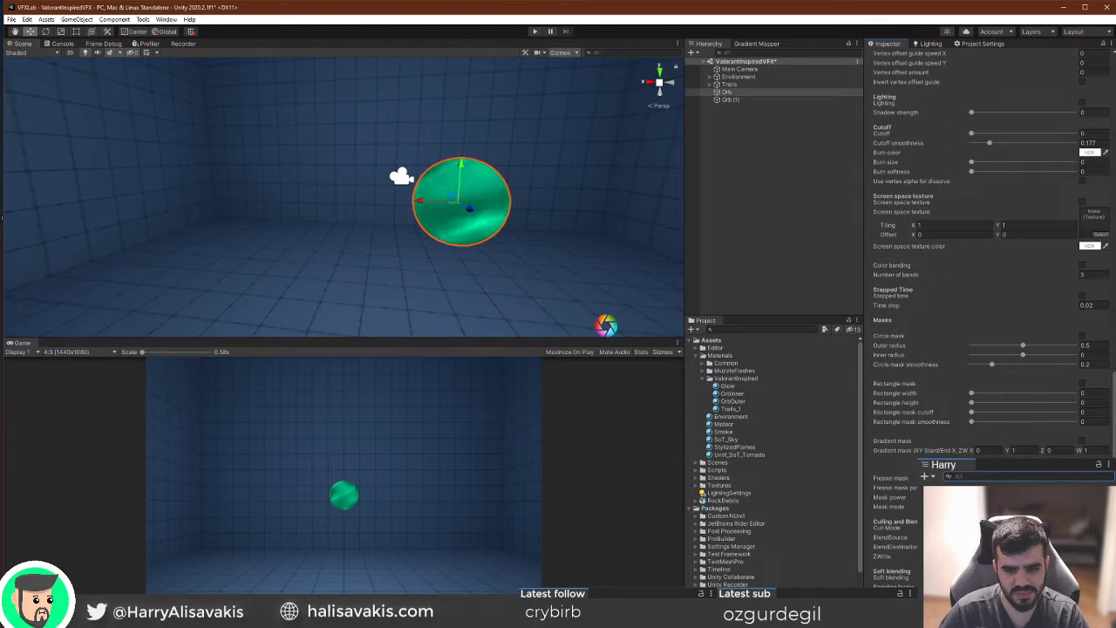
pyautogui.scroll(10, 1025, 320)
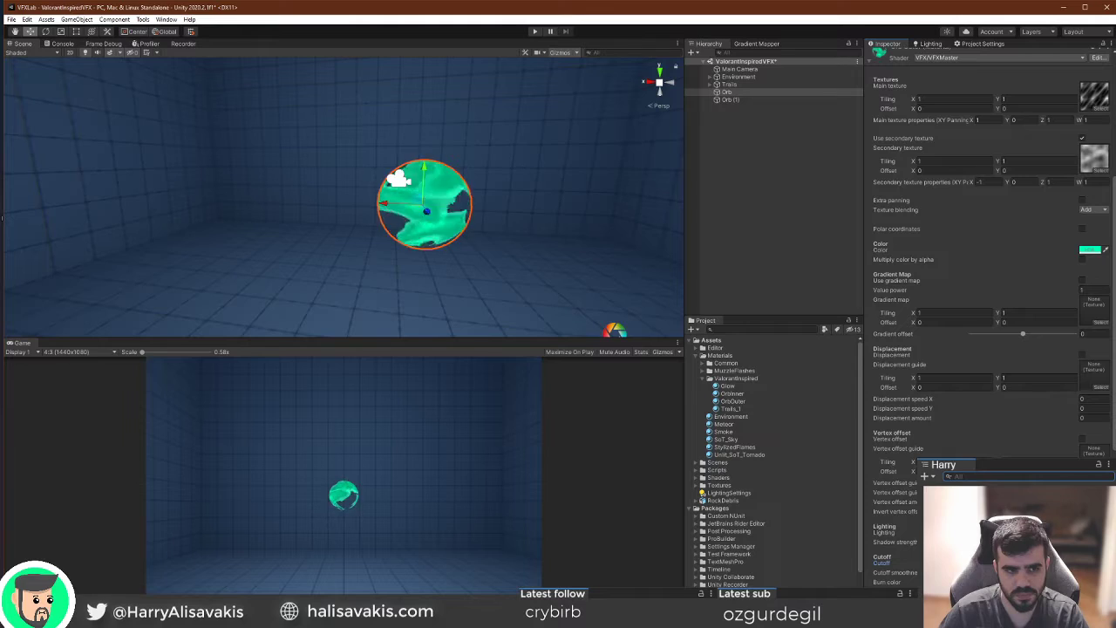
pyautogui.scroll(-10, 990, 314)
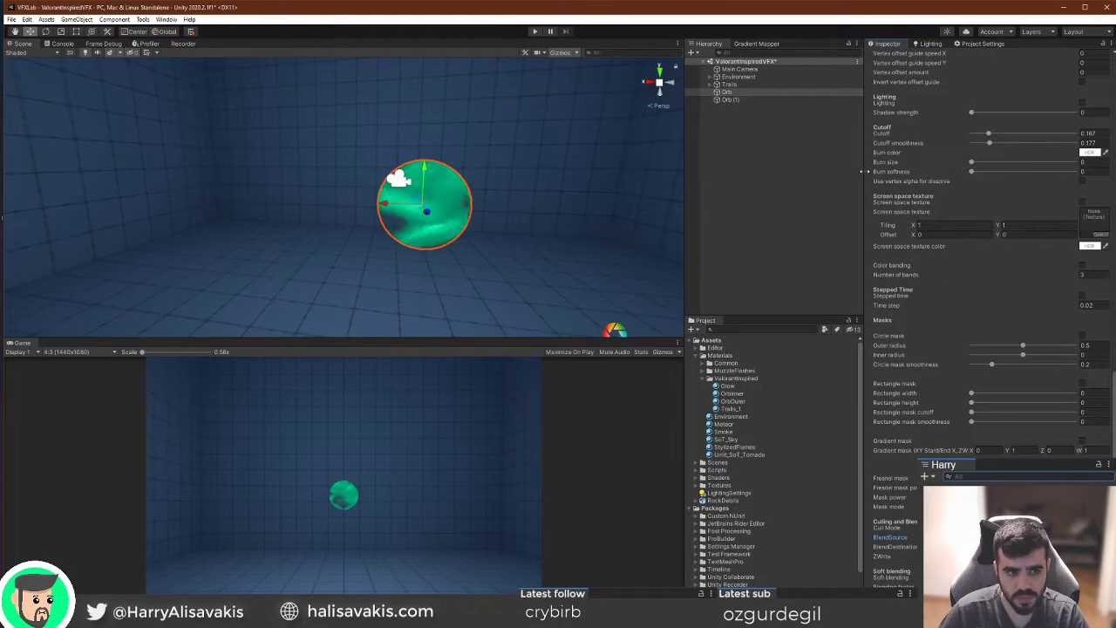
# Enable stepped time on the OrbOuter material with a time step of 0.06.
pyautogui.scroll(5, 465, 153)
pyautogui.scroll(-2, 481, 136)
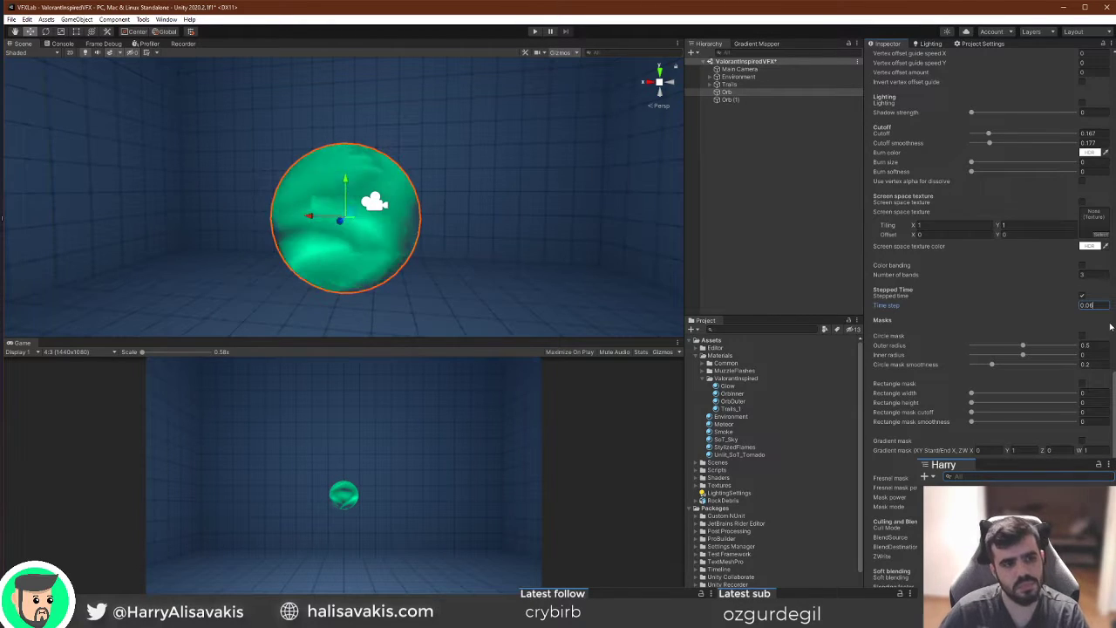
pyautogui.moveTo(562, 194); pyautogui.dragTo(658, 193, button='right')
# Make the duplicated orb a child of Orb and rename it OrbInner.
pyautogui.click(729, 100)
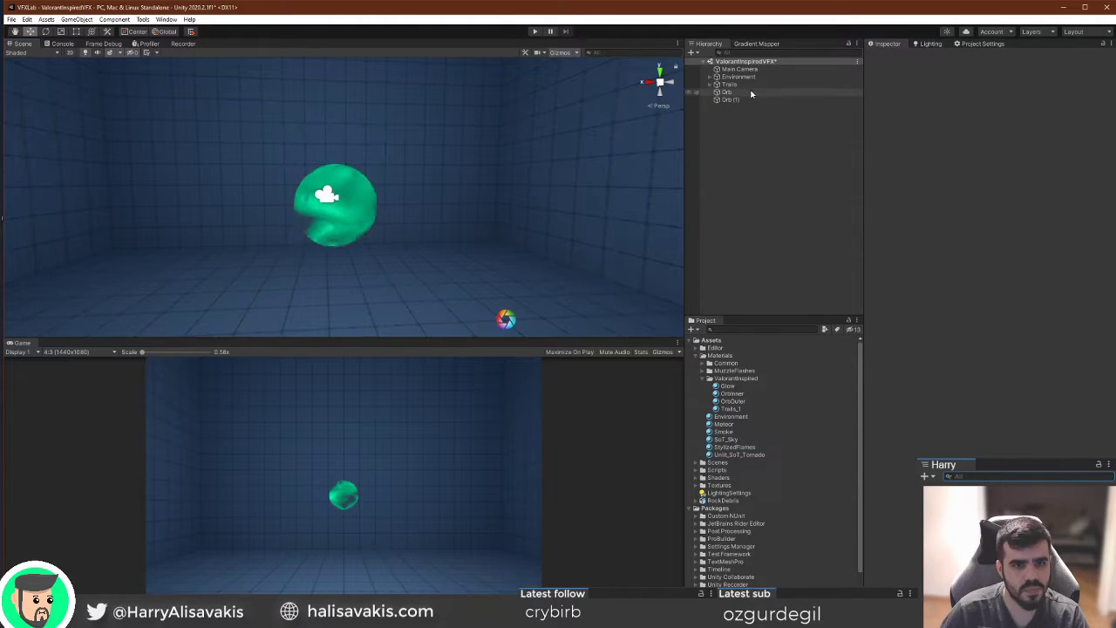
pyautogui.click(728, 100)
pyautogui.moveTo(724, 102)
pyautogui.mouseDown()
pyautogui.moveTo(742, 93)
pyautogui.moveTo(733, 92)
pyautogui.mouseUp()
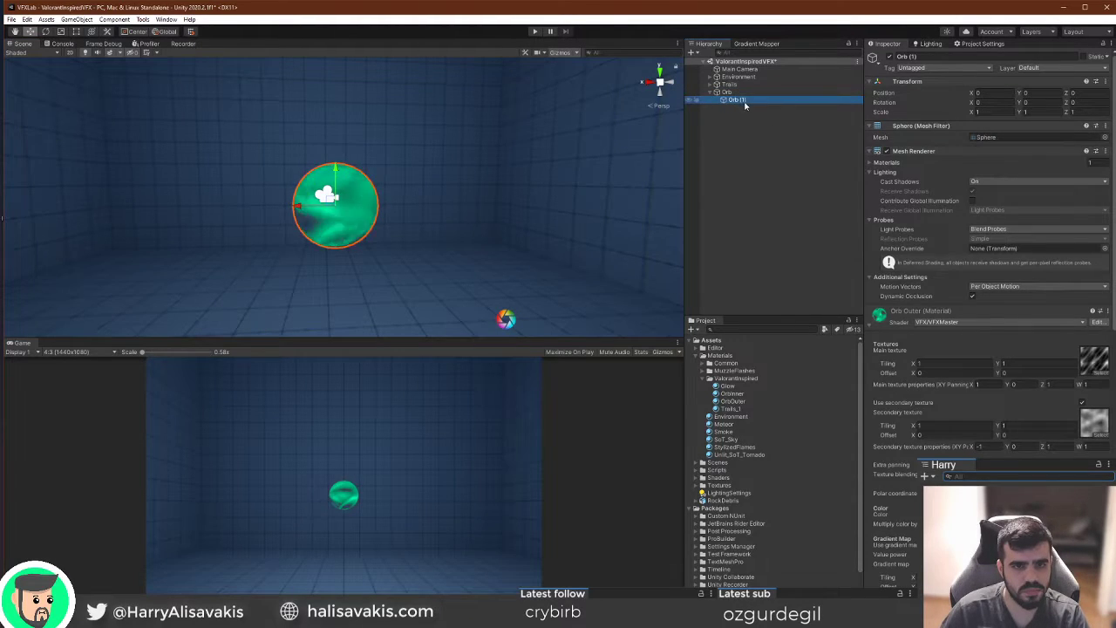
pyautogui.click(753, 102)
pyautogui.write('OrbInnder')
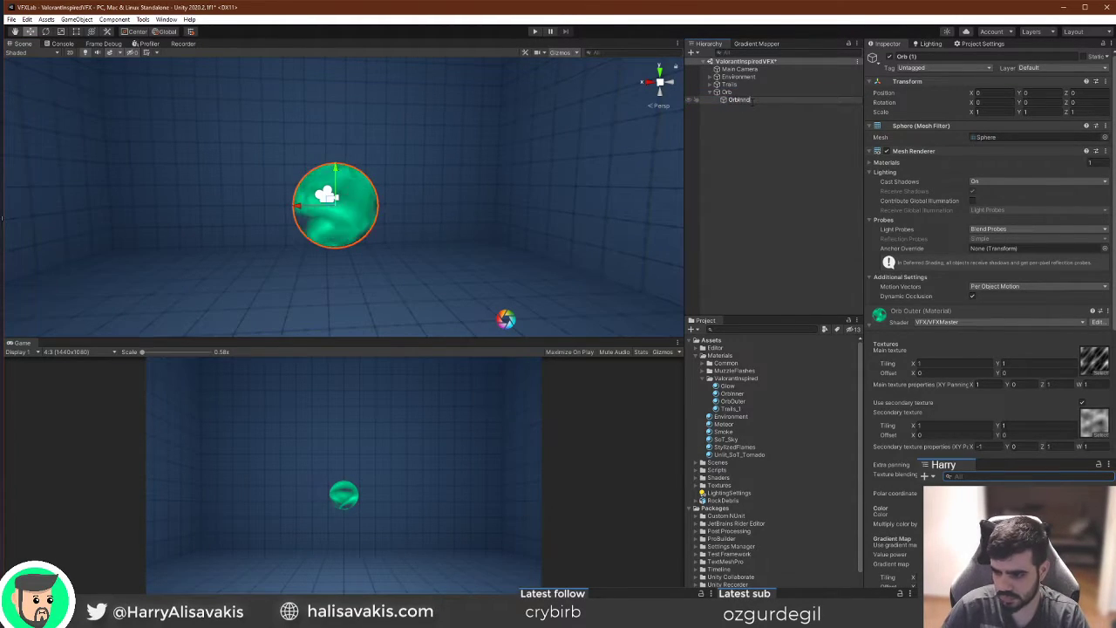
pyautogui.press('BackSpace')
pyautogui.press('BackSpace')
pyautogui.press('BackSpace')
pyautogui.press('BackSpace')
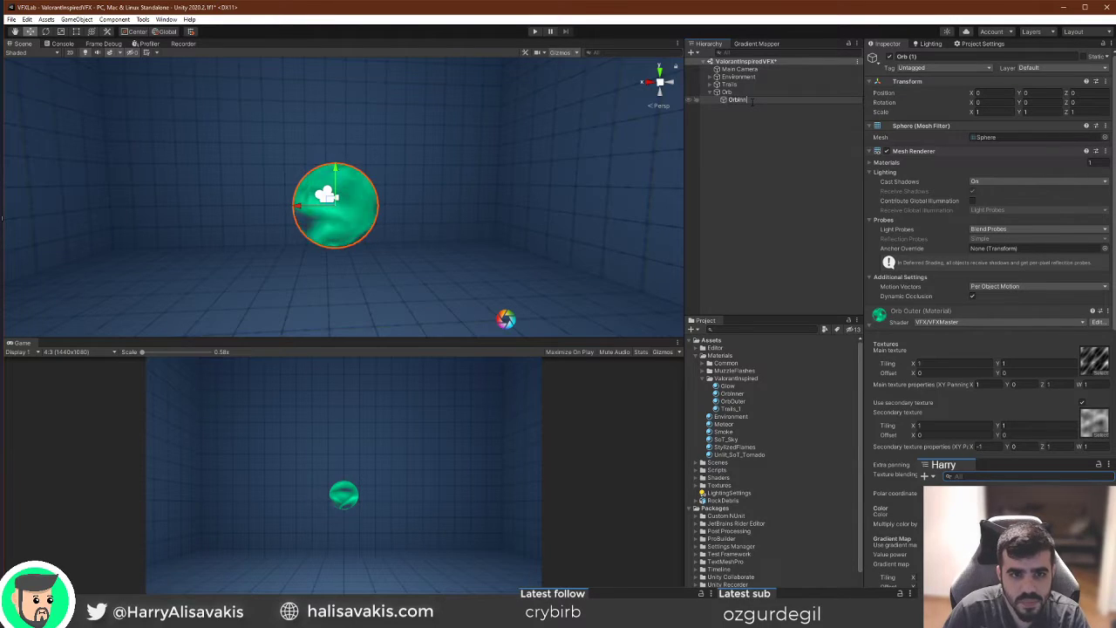
pyautogui.write('ner')
pyautogui.press('Return')
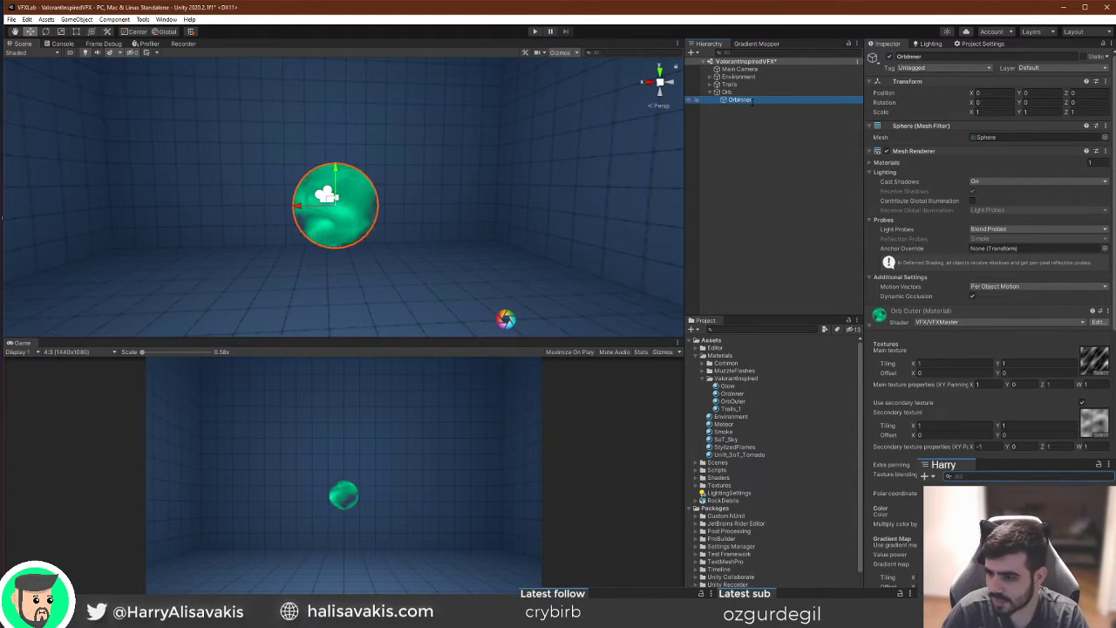
# Scale the OrbInner sphere down uniformly to about 0.67.
pyautogui.press('f')
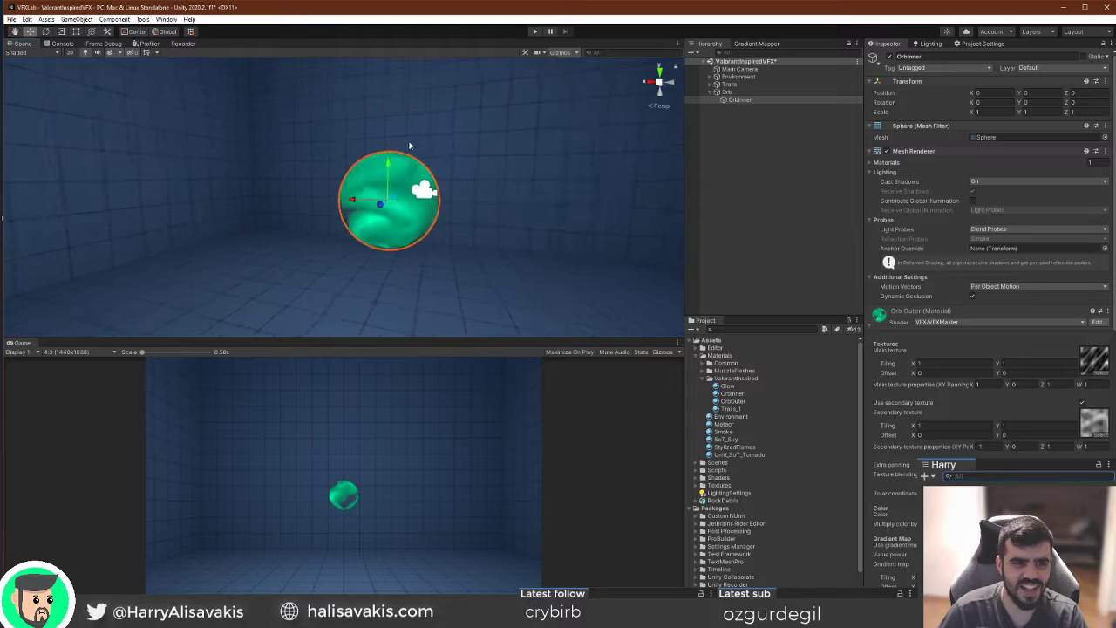
pyautogui.press('r')
pyautogui.moveTo(347, 203); pyautogui.dragTo(420, 221)
pyautogui.scroll(-7, 338, 207)
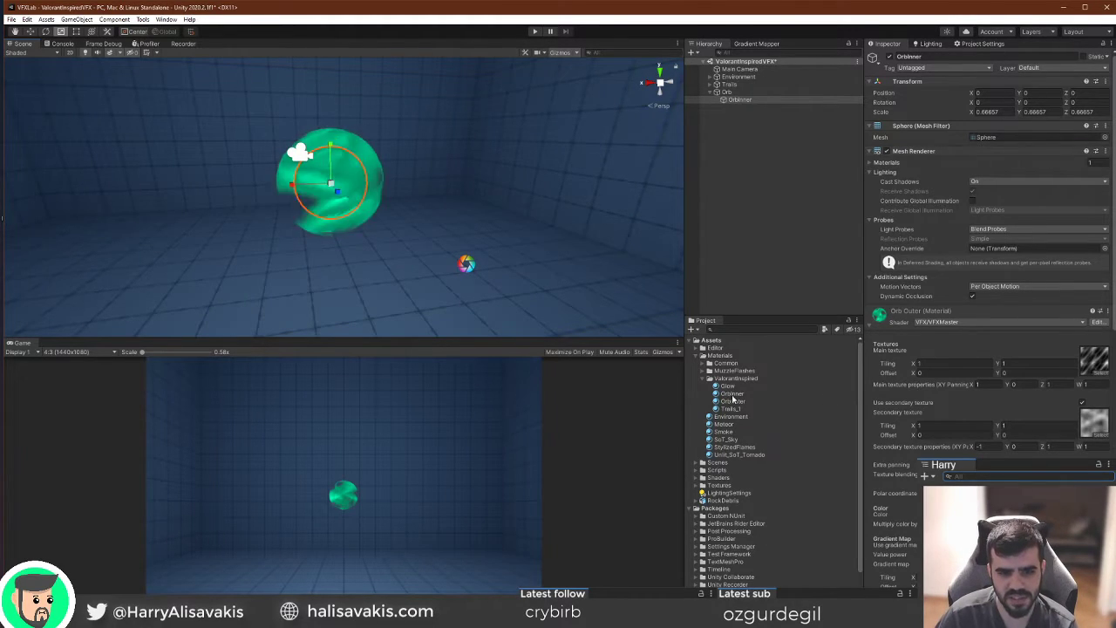
# Assign the OrbInner material to the OrbInner sphere and set its shader to VFX/VFXMaster.
pyautogui.moveTo(748, 102); pyautogui.dragTo(749, 100)
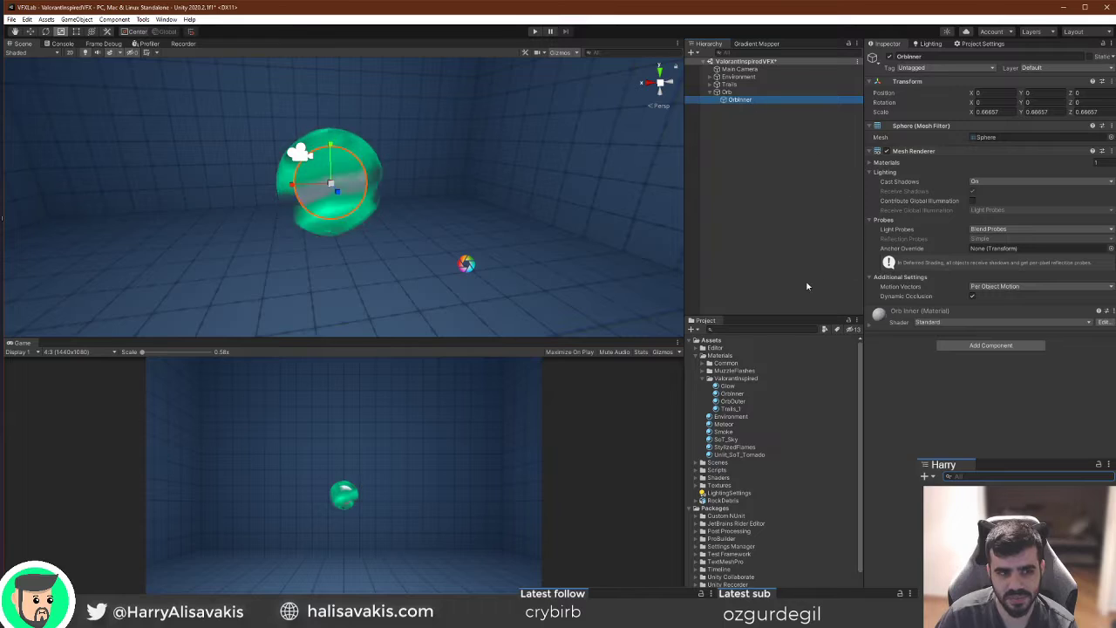
pyautogui.click(947, 322)
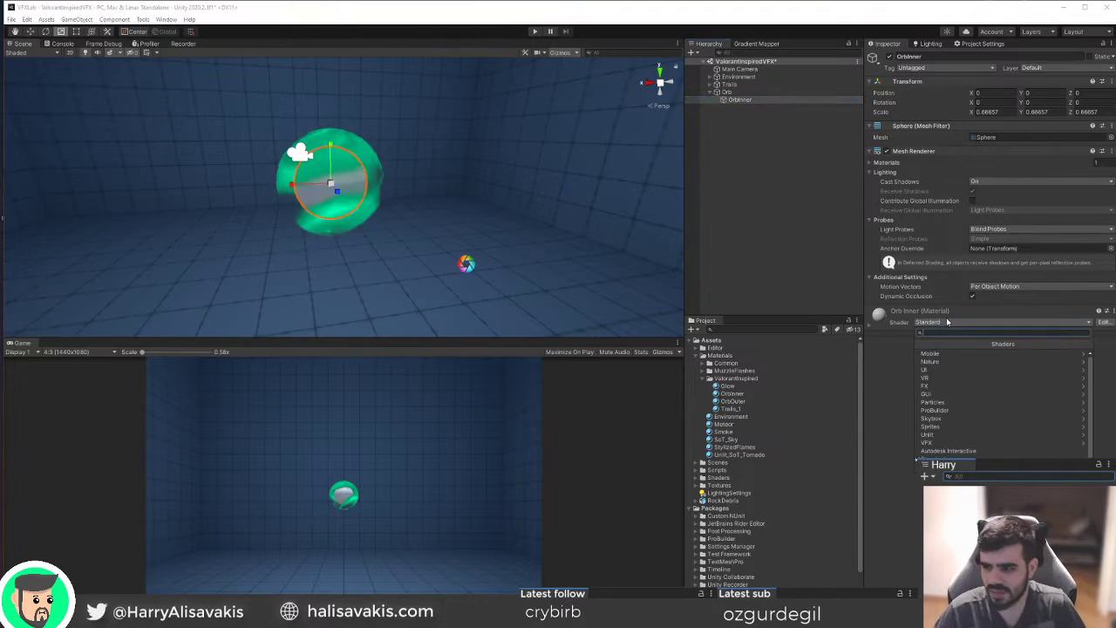
pyautogui.write('vf')
pyautogui.press('Return')
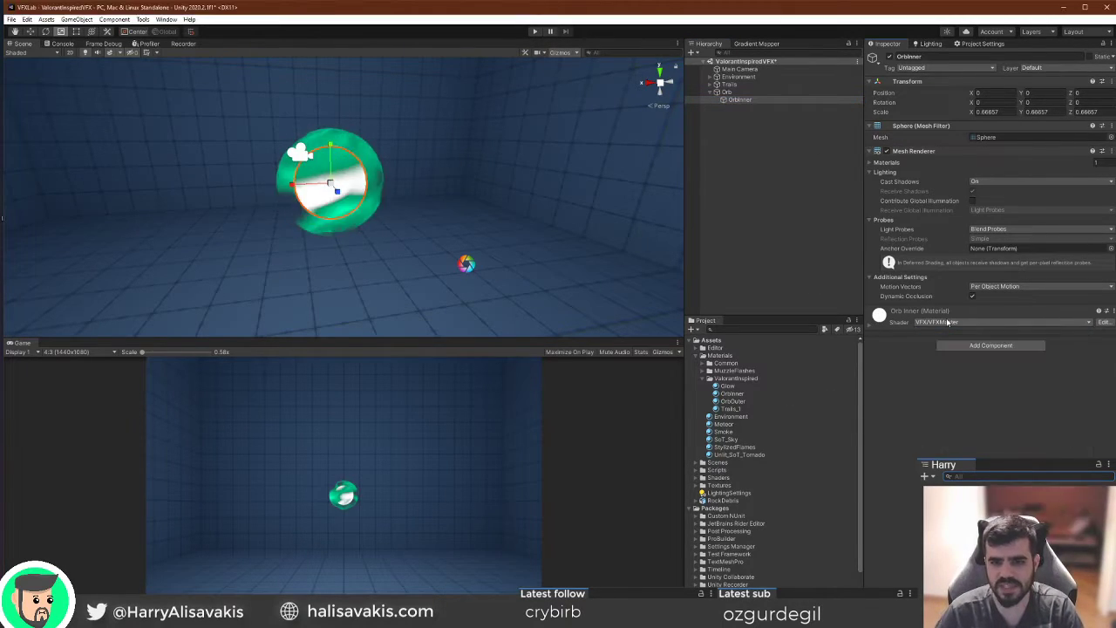
# Scale the OrbInner sphere uniformly to about 0.88 so it nearly fills the outer orb.
pyautogui.moveTo(439, 271); pyautogui.dragTo(412, 230, button='right')
pyautogui.moveTo(358, 225); pyautogui.dragTo(369, 227)
pyautogui.moveTo(489, 228)
pyautogui.mouseDown(button='right')
pyautogui.moveTo(518, 229)
pyautogui.moveTo(498, 229)
pyautogui.mouseUp(button='right')
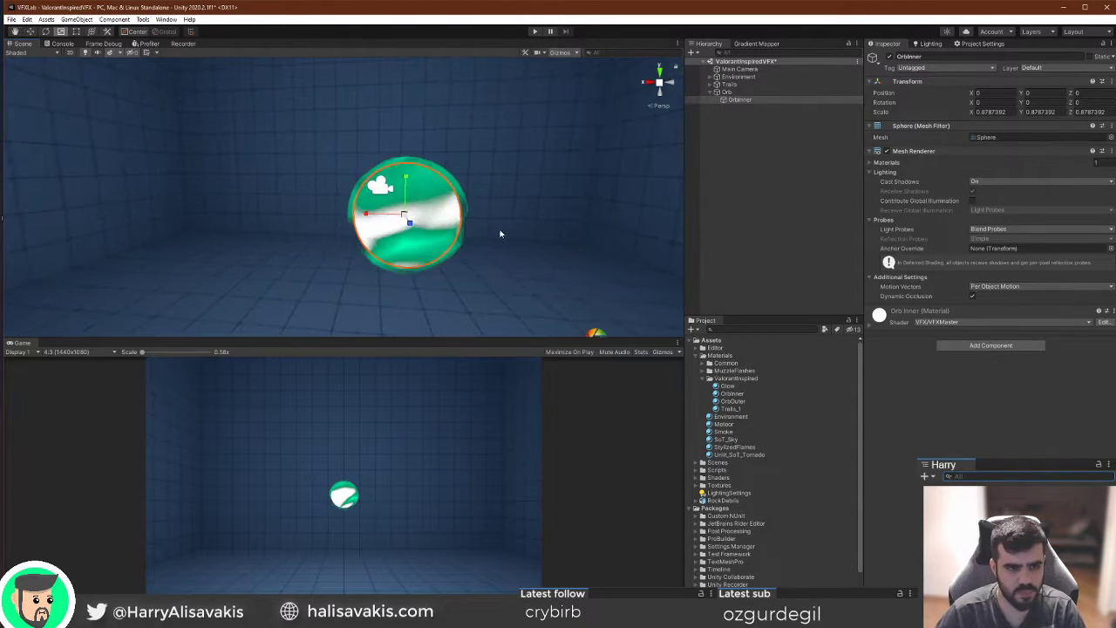
# Set the OrbInner material's HDR color to a dark green.
pyautogui.click(920, 314)
pyautogui.scroll(-10, 985, 261)
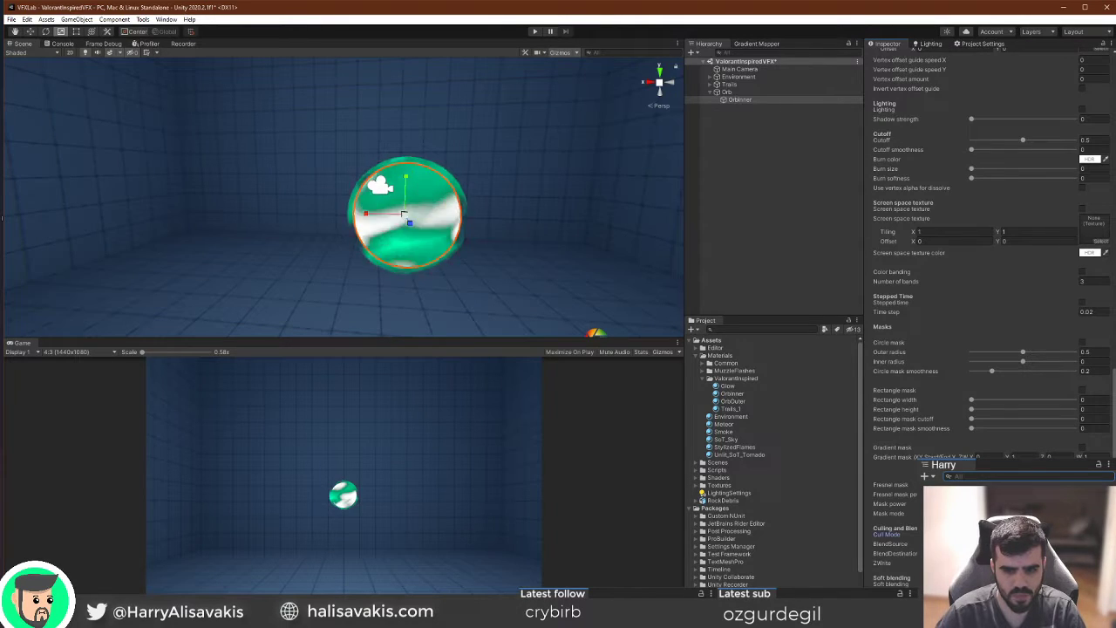
pyautogui.scroll(12, 1085, 433)
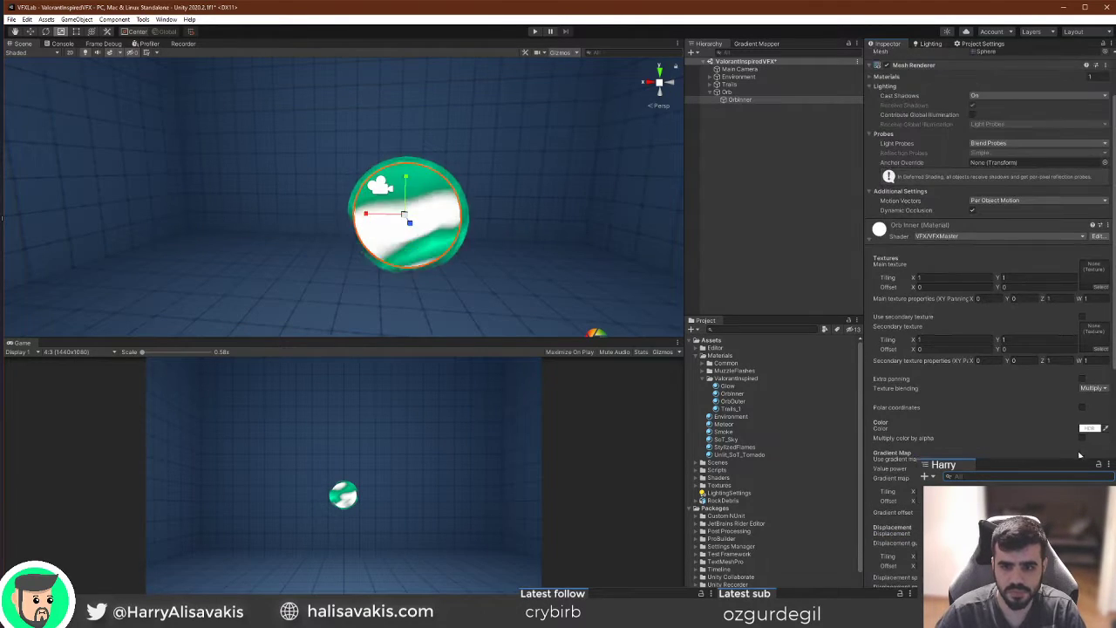
pyautogui.click(1087, 429)
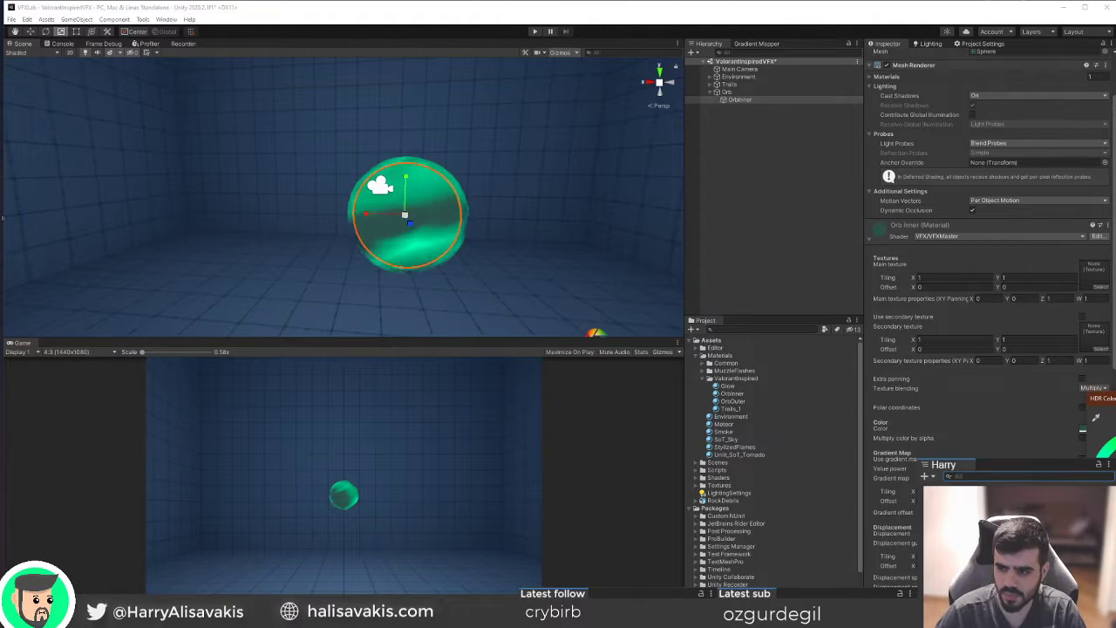
pyautogui.press('Escape')
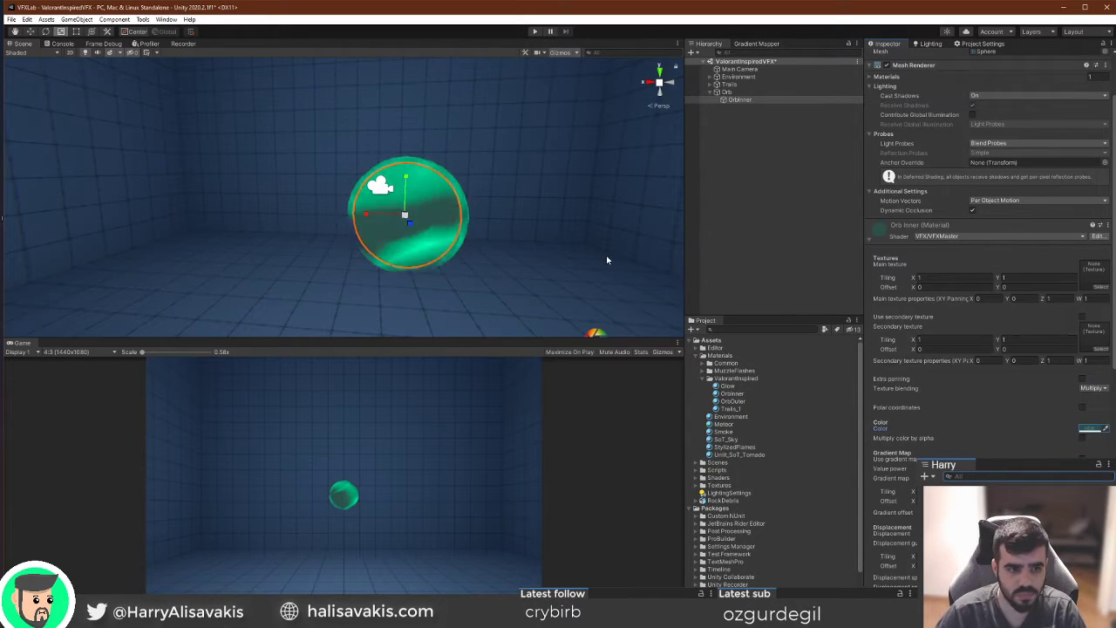
# Move the OrbInner sphere beside the outer orb to about X -1.02 and give its material a noise main texture.
pyautogui.moveTo(355, 215); pyautogui.dragTo(481, 217)
pyautogui.press('f')
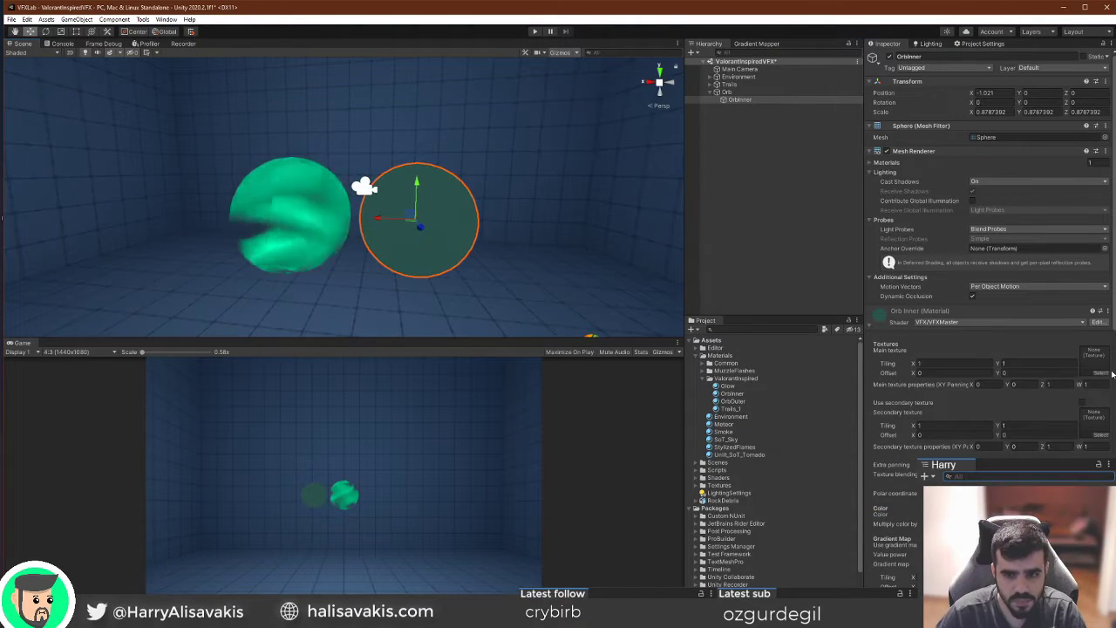
pyautogui.click(1108, 373)
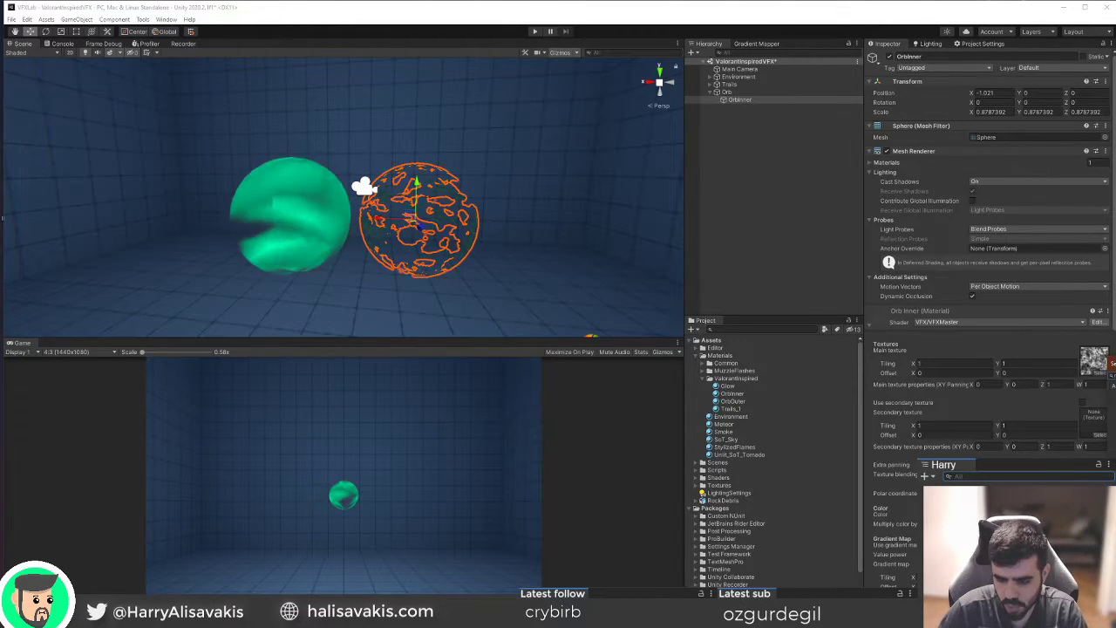
# Use a web-like cell noise as the OrbInner material's main texture and set its Cutoff to 0.
pyautogui.scroll(-5, 986, 262)
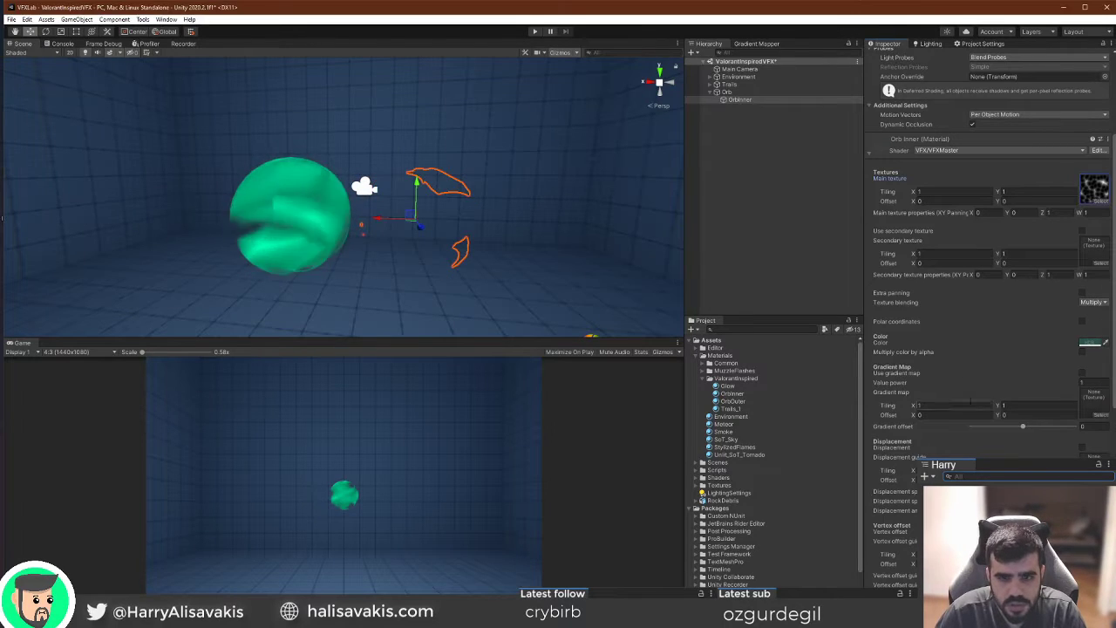
pyautogui.scroll(-7, 993, 399)
pyautogui.moveTo(1014, 400); pyautogui.dragTo(973, 407)
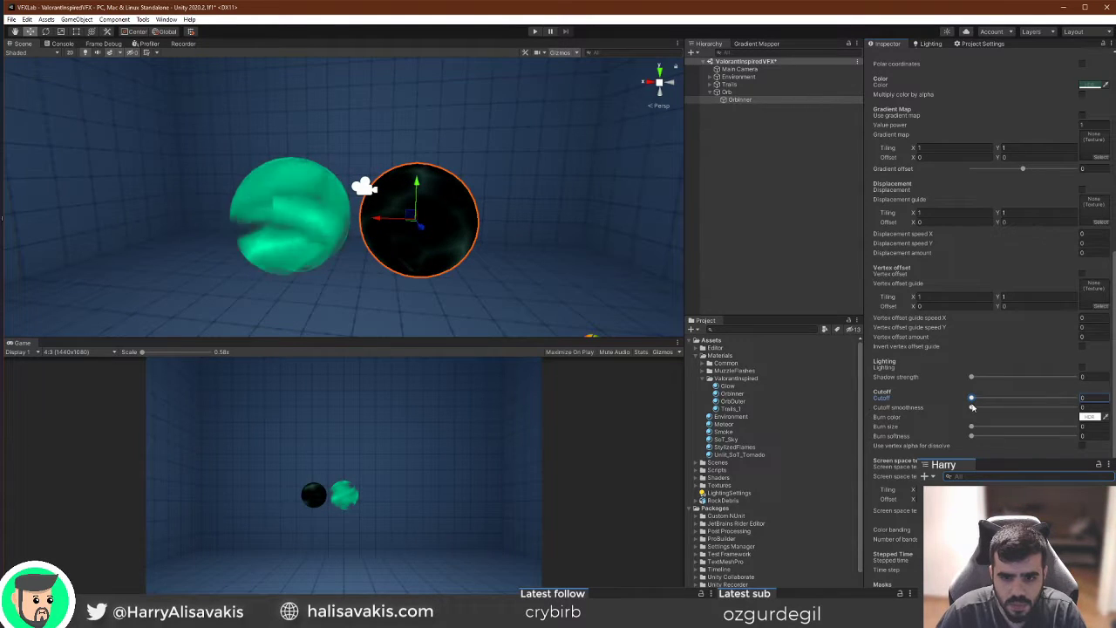
pyautogui.moveTo(973, 400); pyautogui.dragTo(972, 399)
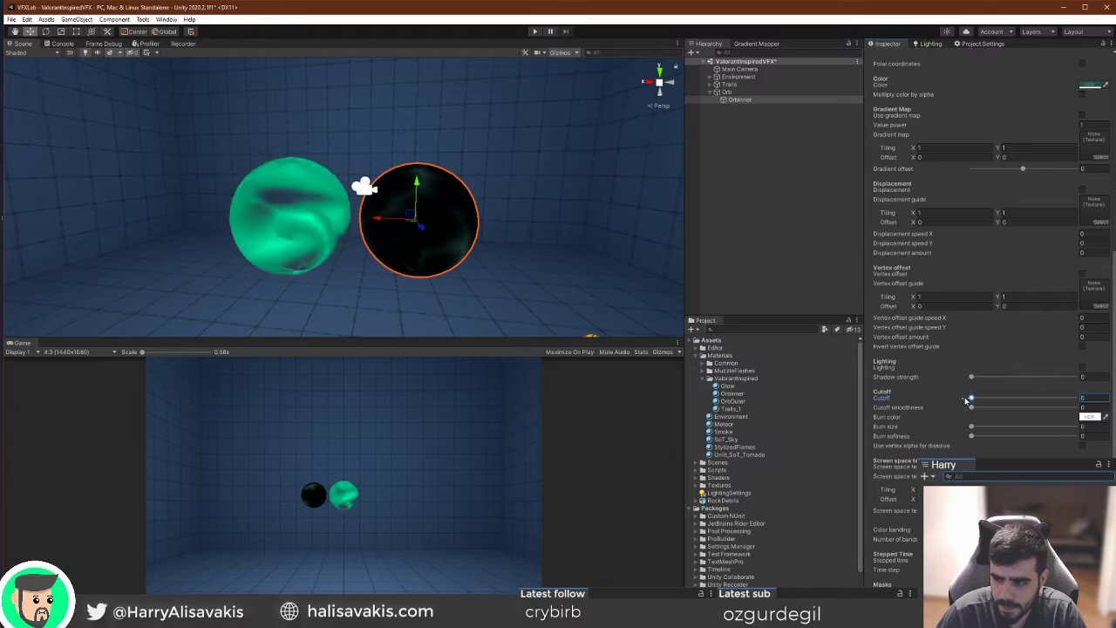
# Set the OrbInner main texture property Z to 0.95 and return the sphere inside the outer orb at X position 0.
pyautogui.scroll(5, 985, 403)
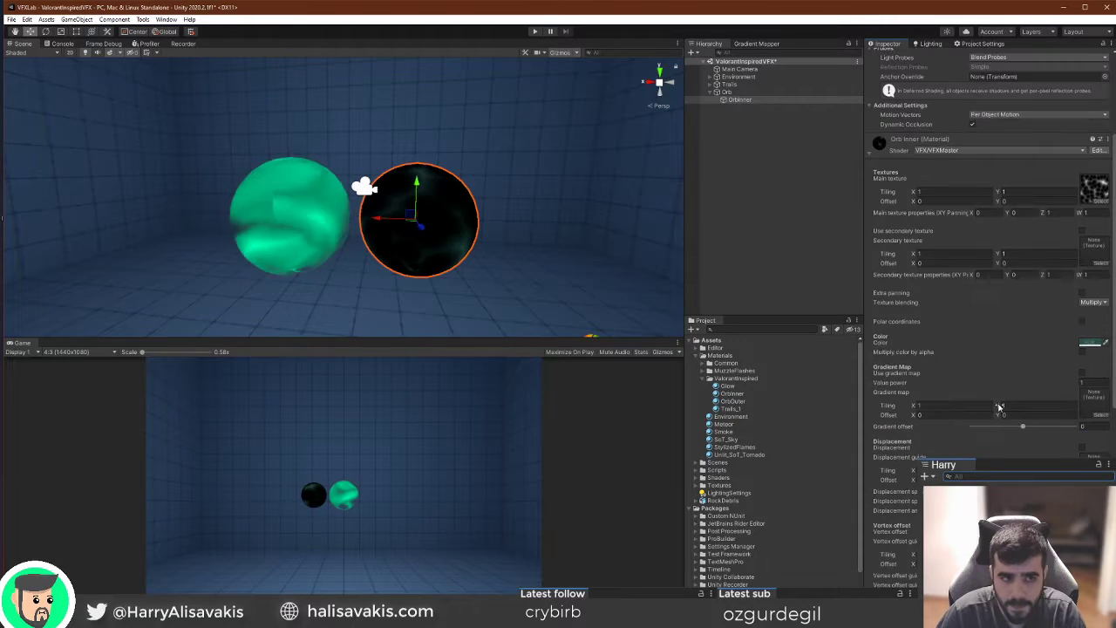
pyautogui.moveTo(1042, 217)
pyautogui.mouseDown()
pyautogui.moveTo(1061, 217)
pyautogui.moveTo(1042, 220)
pyautogui.mouseUp()
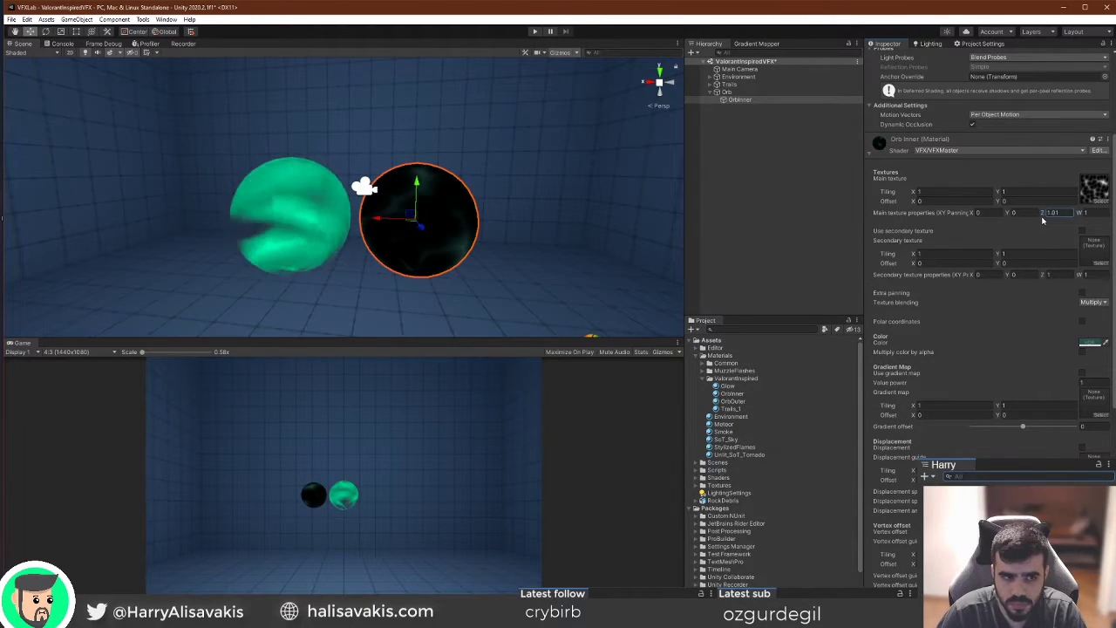
pyautogui.moveTo(382, 224); pyautogui.dragTo(271, 234)
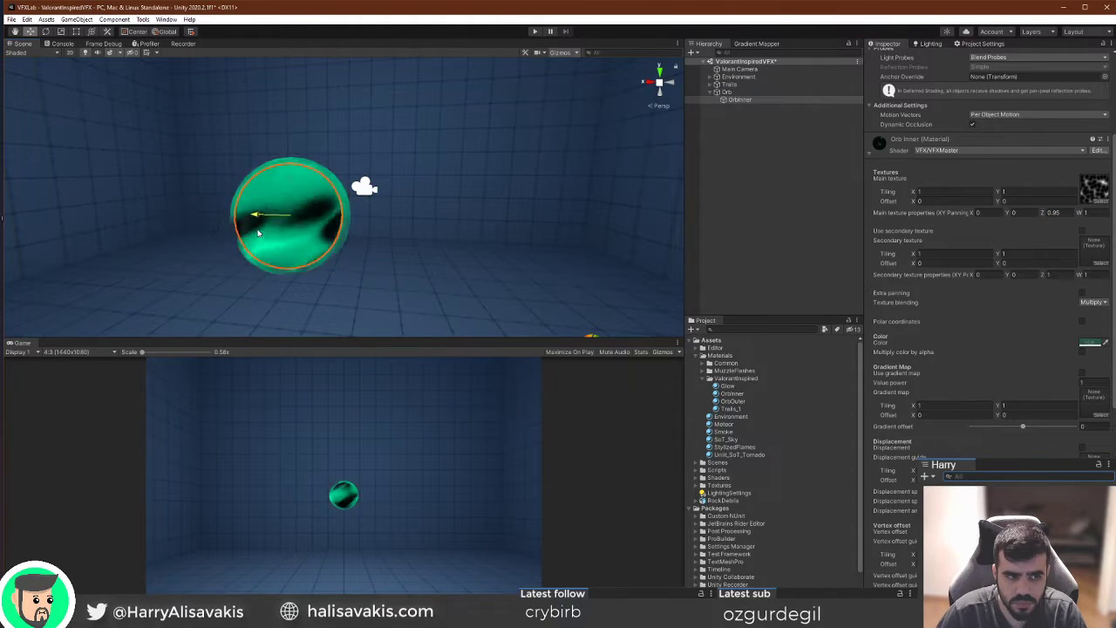
pyautogui.scroll(5, 955, 225)
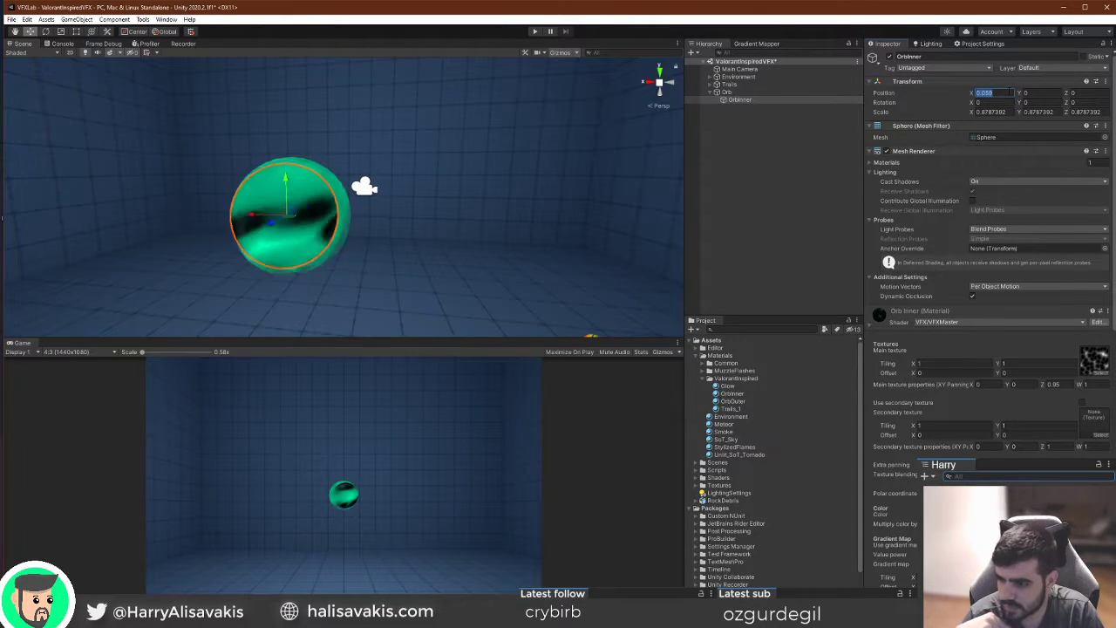
pyautogui.moveTo(445, 211)
pyautogui.mouseDown(button='right')
pyautogui.moveTo(461, 211)
pyautogui.moveTo(422, 203)
pyautogui.moveTo(473, 212)
pyautogui.moveTo(473, 239)
pyautogui.moveTo(438, 234)
pyautogui.moveTo(451, 221)
pyautogui.mouseUp(button='right')
pyautogui.press('w')
pyautogui.press('a')
pyautogui.press('s')
pyautogui.press('w')
pyautogui.press('s')
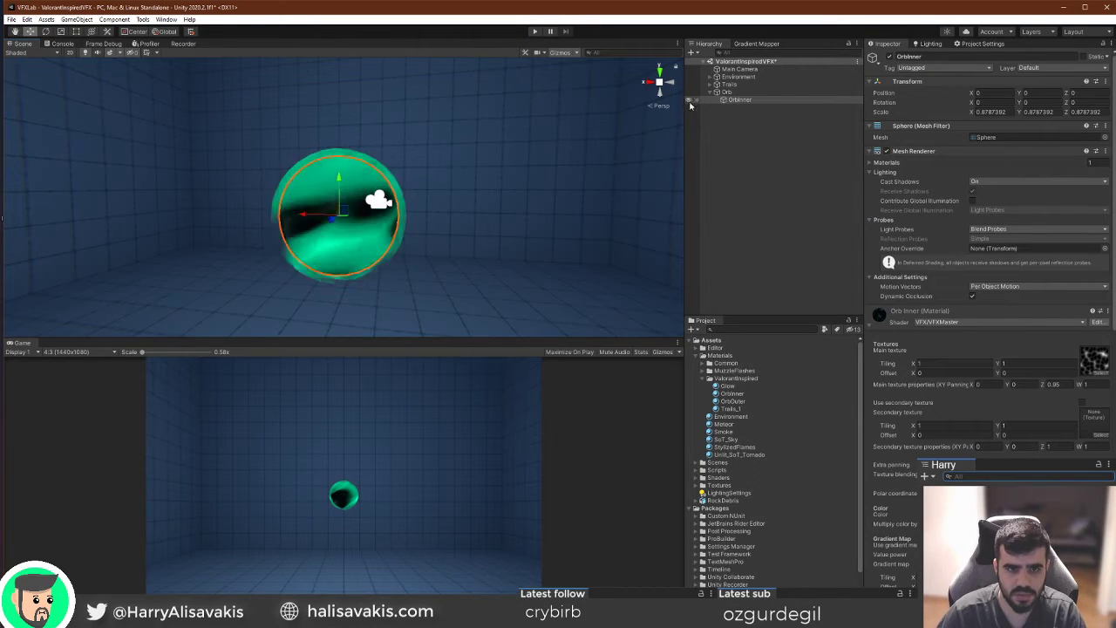
# Set both the main and secondary texture tiling of the Orb Outer material to 2 by 2.
pyautogui.click(727, 91)
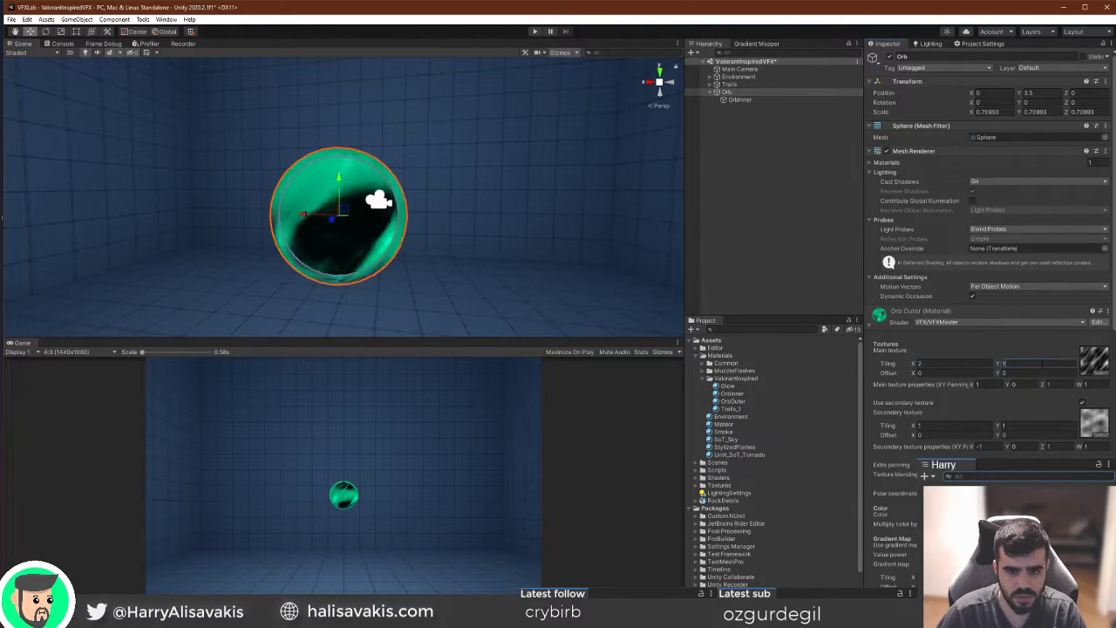
pyautogui.moveTo(443, 248); pyautogui.dragTo(587, 237, button='right')
pyautogui.press('s')
pyautogui.press('a')
pyautogui.press('w')
pyautogui.press('s')
pyautogui.press('w')
pyautogui.press('d')
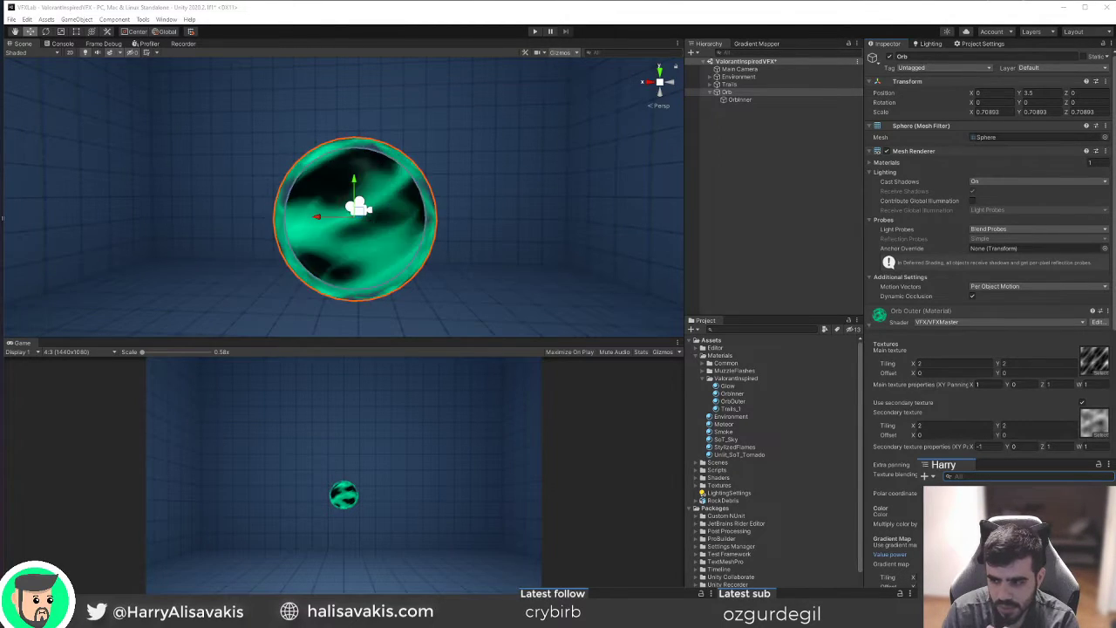
pyautogui.press('s')
pyautogui.moveTo(465, 269)
pyautogui.mouseDown(button='right')
pyautogui.moveTo(548, 283)
pyautogui.moveTo(481, 256)
pyautogui.moveTo(491, 279)
pyautogui.moveTo(462, 265)
pyautogui.moveTo(454, 287)
pyautogui.mouseUp(button='right')
pyautogui.press('w')
pyautogui.press('a')
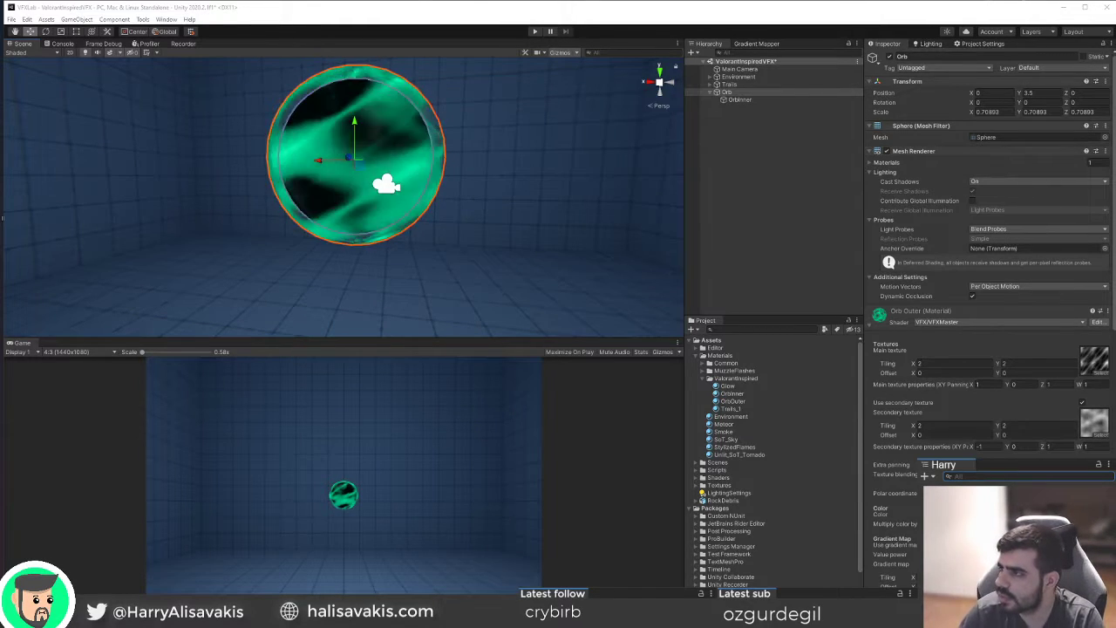
# Switch to the browser, watch the Breath of the Wild 2 Full Presentation video in a widened window, and open the Gameplay Trailer.
pyautogui.moveTo(1115, 280); pyautogui.dragTo(798, 12)
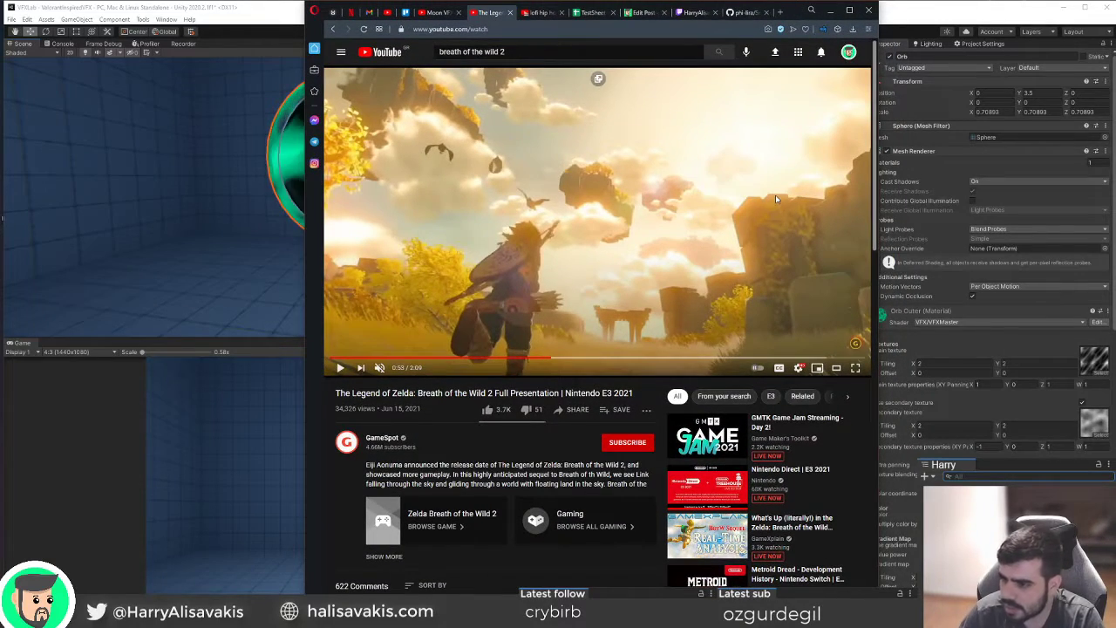
pyautogui.click(574, 246)
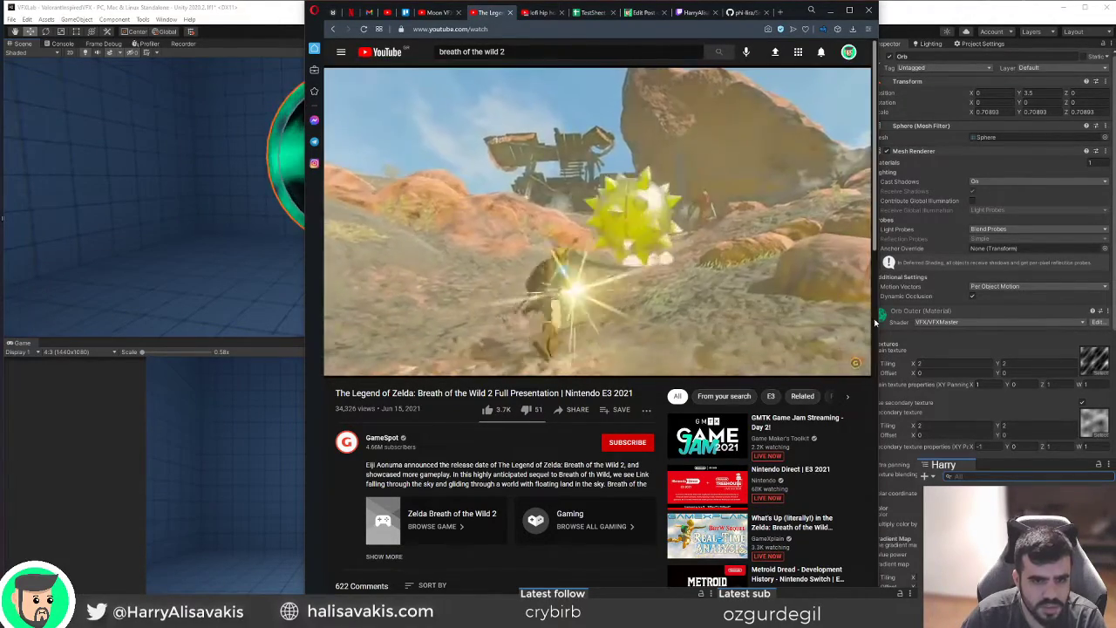
pyautogui.moveTo(880, 318); pyautogui.dragTo(1036, 319)
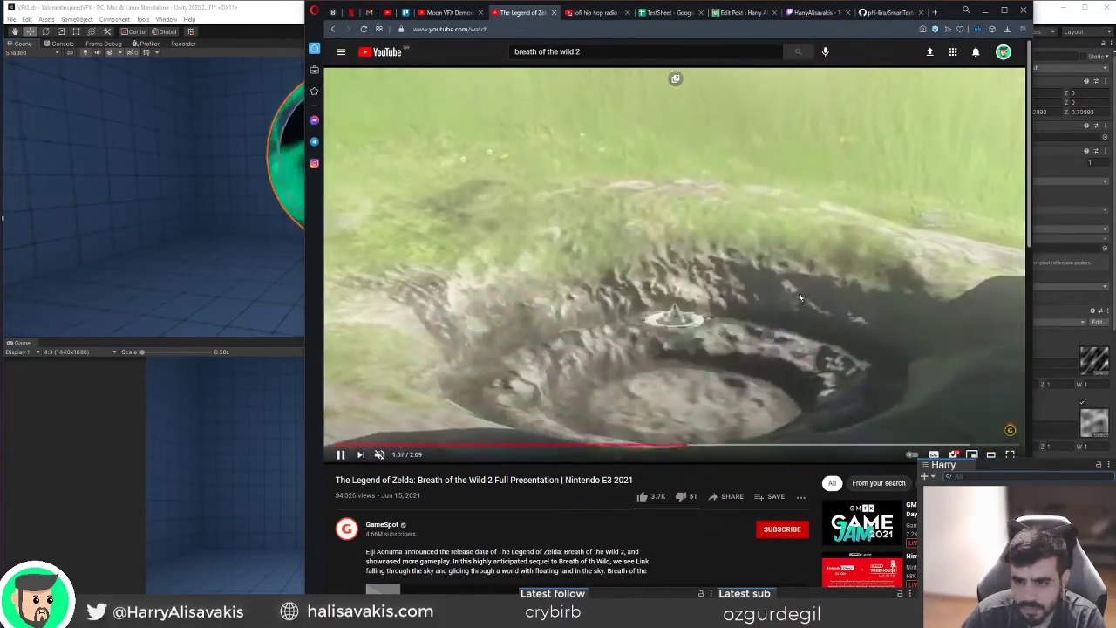
pyautogui.click(677, 278)
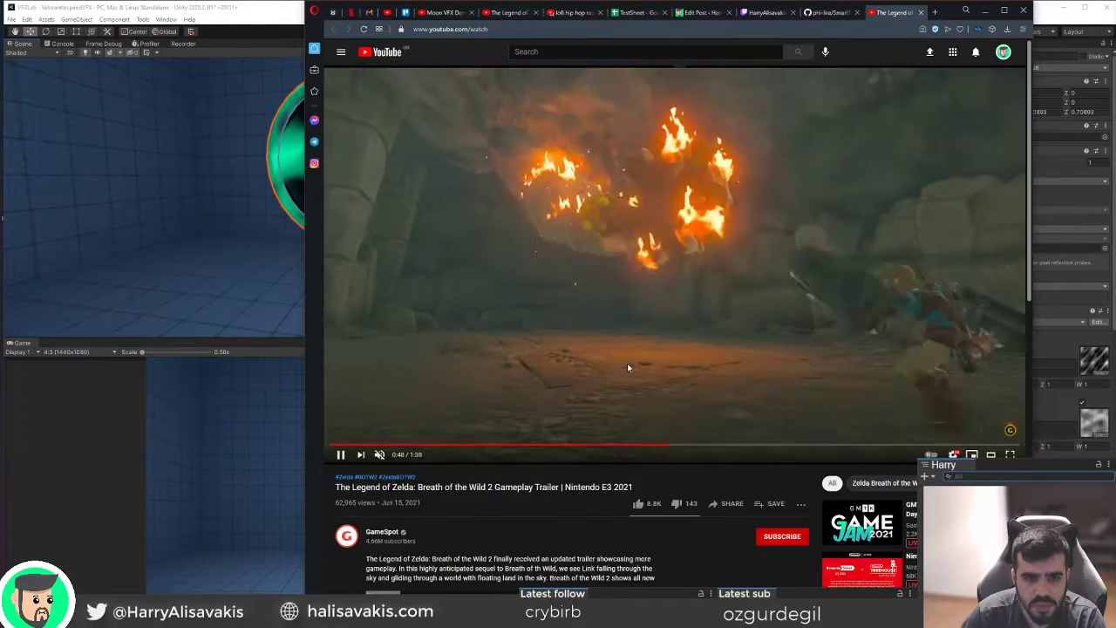
# Play and pause the Breath of the Wild 2 Gameplay Trailer around 0:48 to examine the water splash effect.
pyautogui.click(627, 362)
pyautogui.press('space')
pyautogui.press('space')
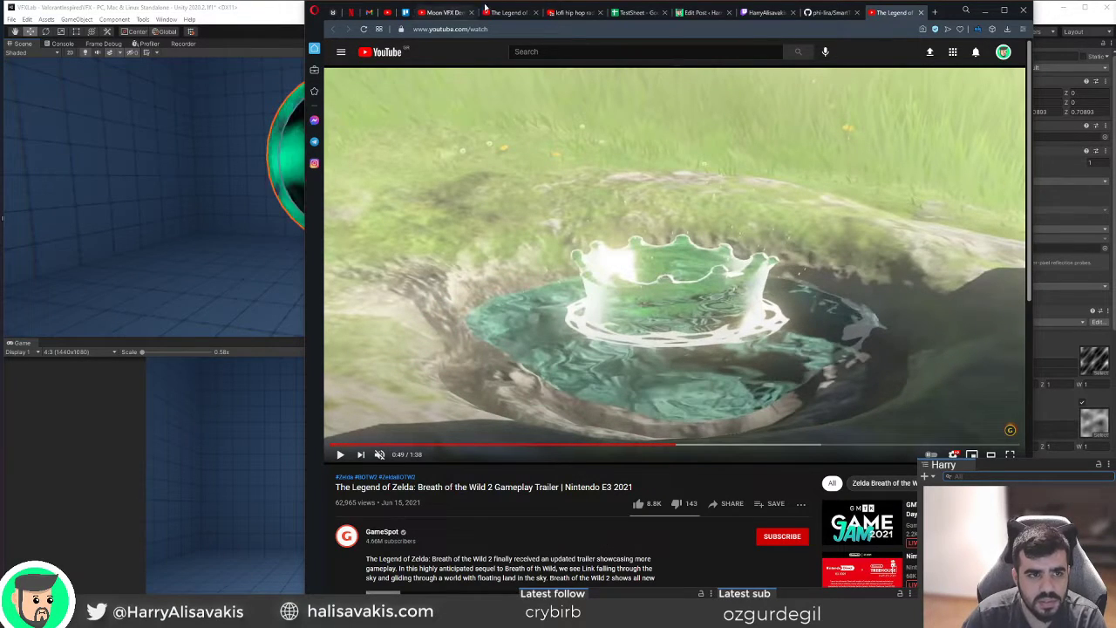
pyautogui.press('space')
pyautogui.press('space')
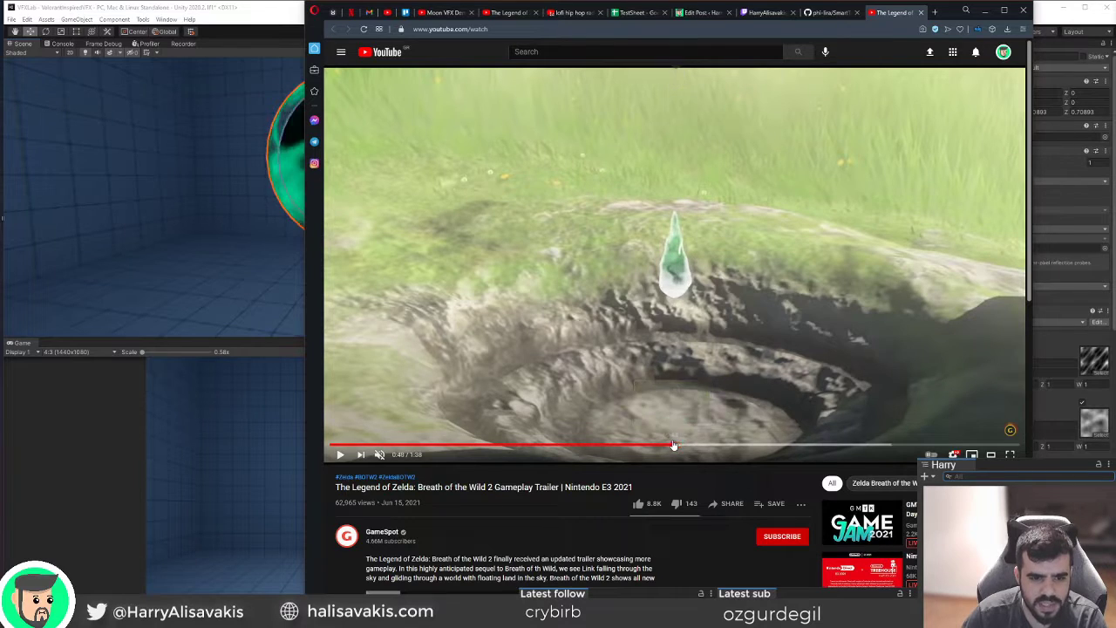
pyautogui.click(672, 445)
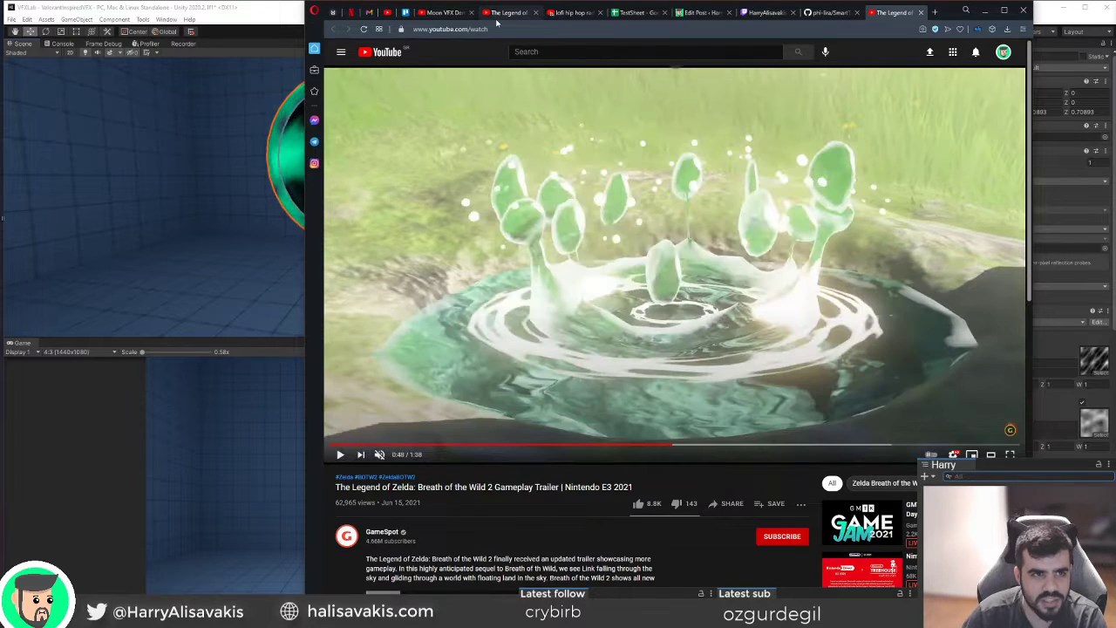
# Close the Full Presentation video and bring the Gameplay Trailer back to 0:47, just before the water splash.
pyautogui.click(535, 12)
pyautogui.click(687, 375)
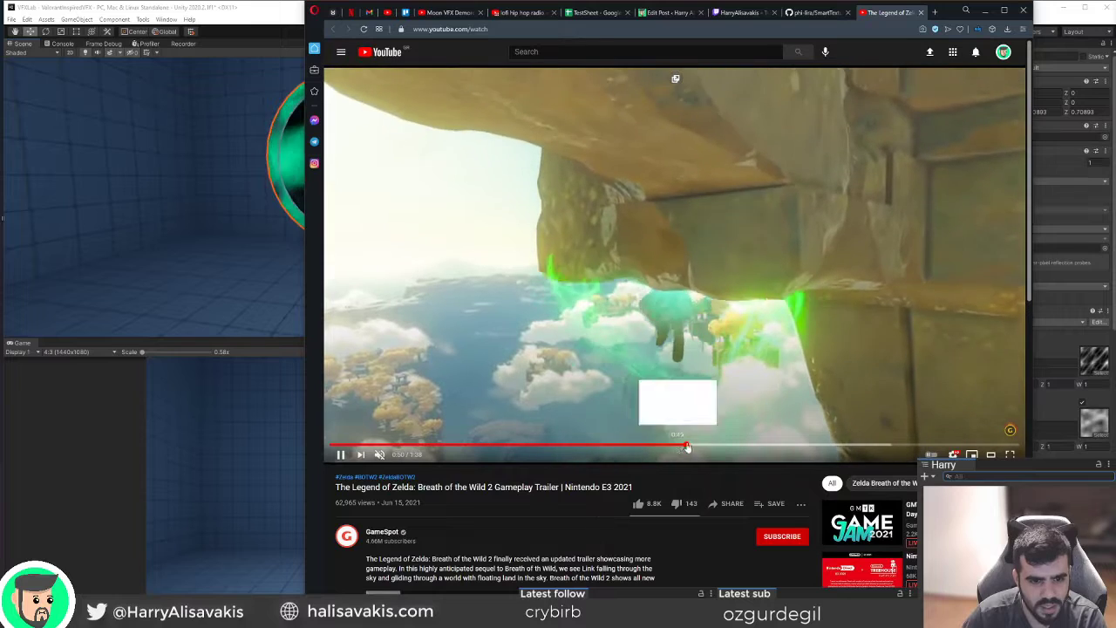
pyautogui.click(676, 446)
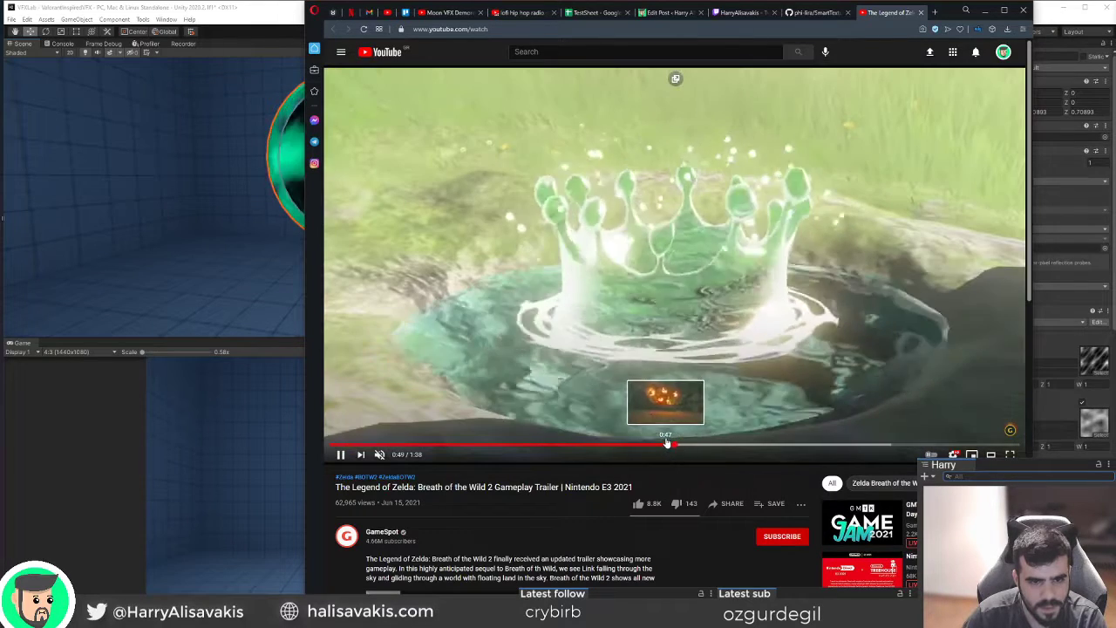
pyautogui.click(678, 436)
pyautogui.click(668, 444)
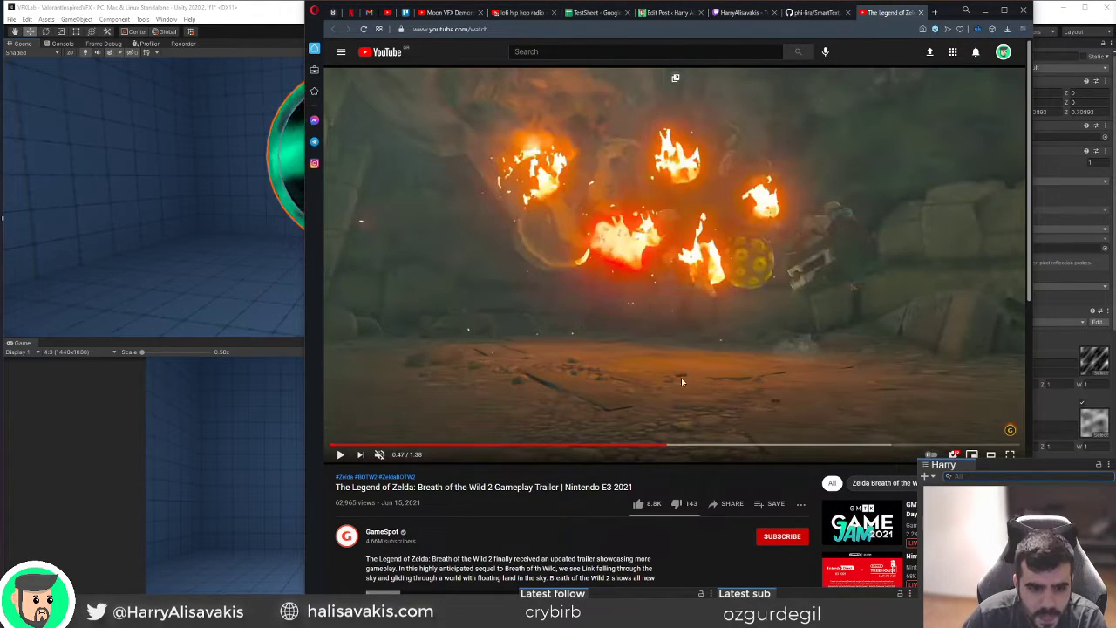
# Advance the Gameplay Trailer frame by frame from 0:47 to examine the flame effects and the green water splash.
pyautogui.press('.')
pyautogui.press('.')
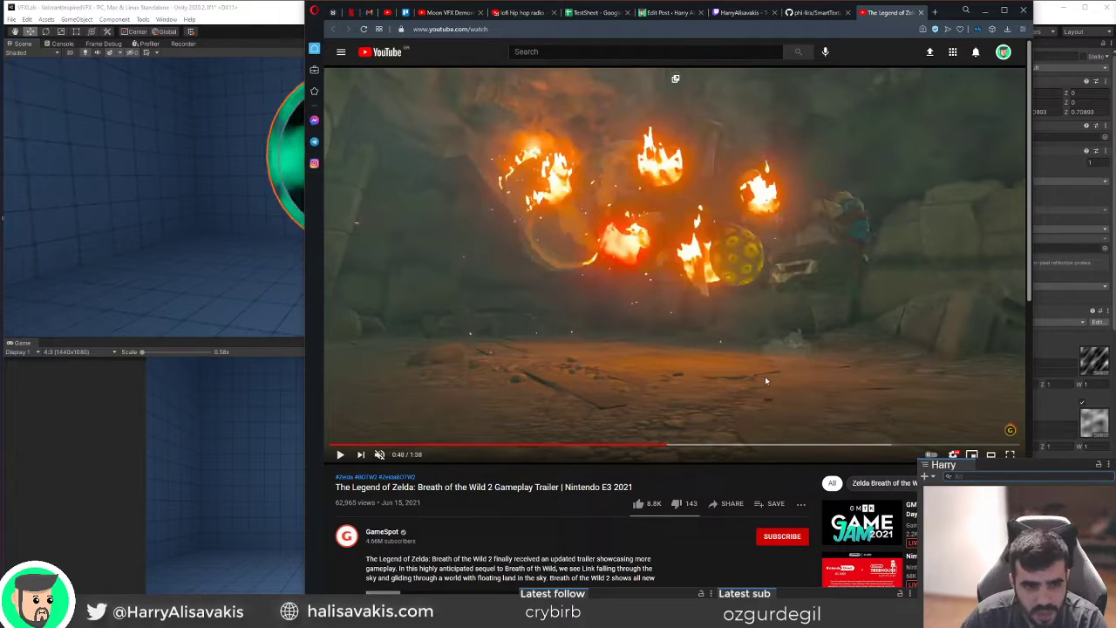
pyautogui.press('.')
pyautogui.press('.')
pyautogui.press('.')
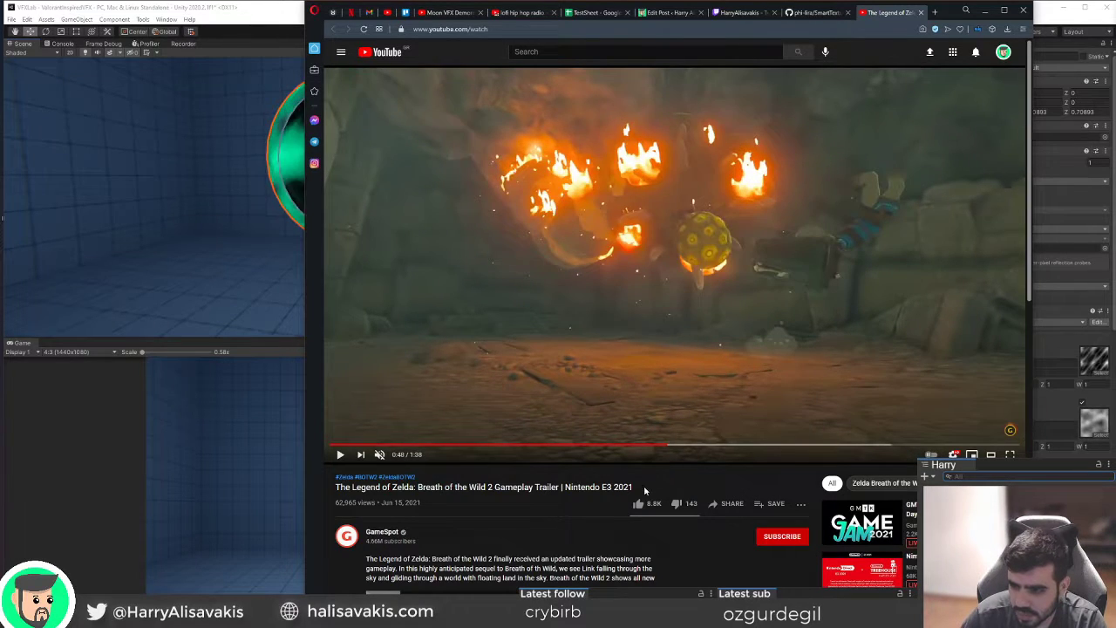
pyautogui.press('.')
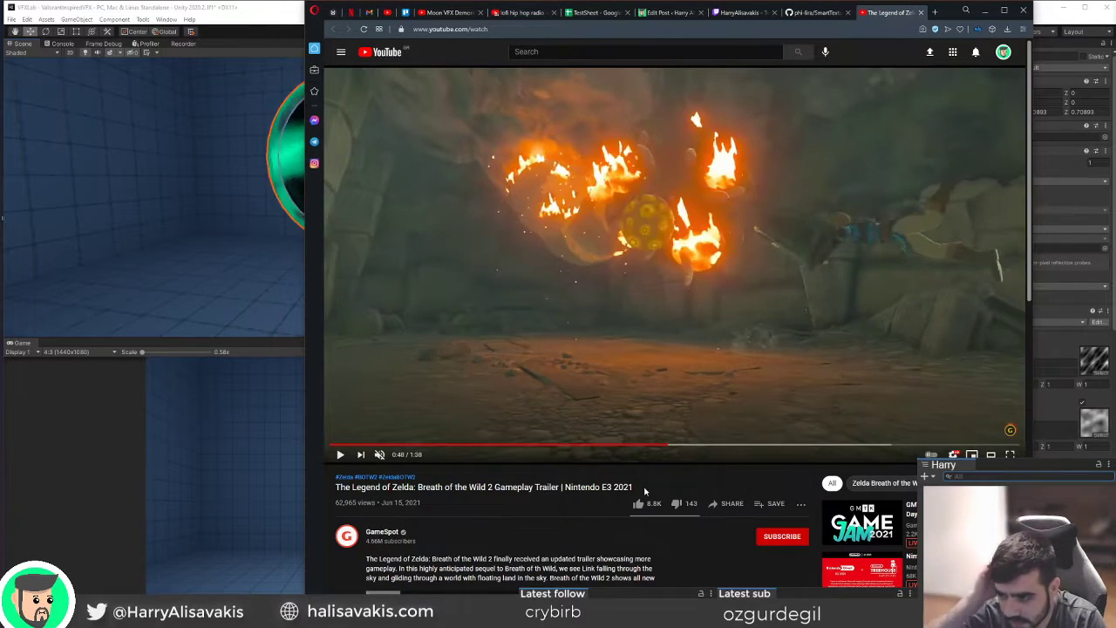
pyautogui.press('.')
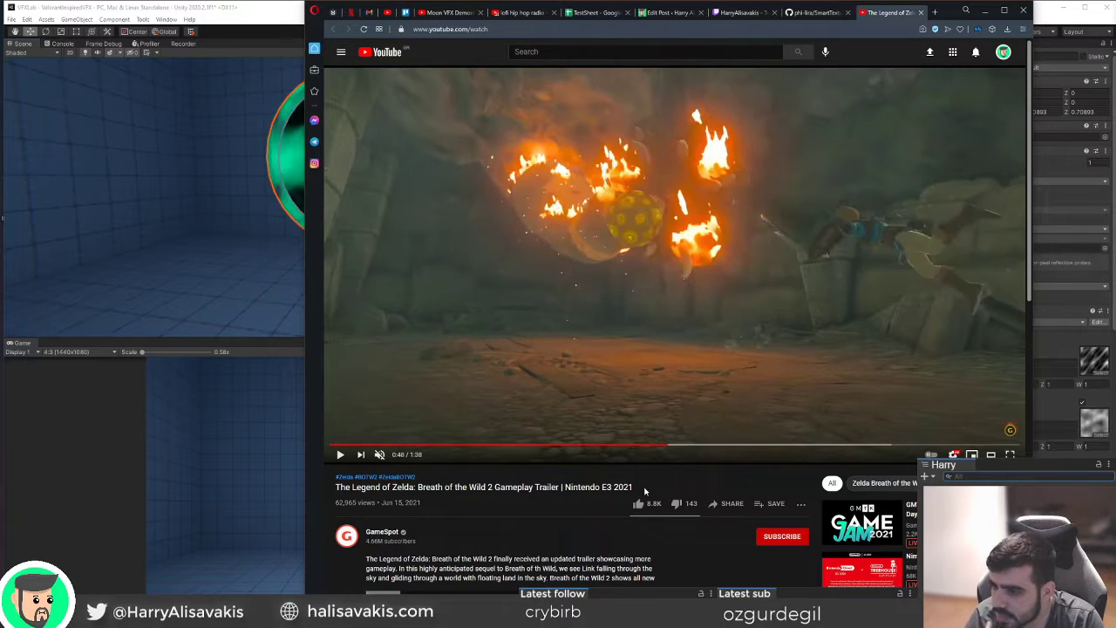
pyautogui.press('.')
pyautogui.press('.')
pyautogui.press('.')
pyautogui.press('.')
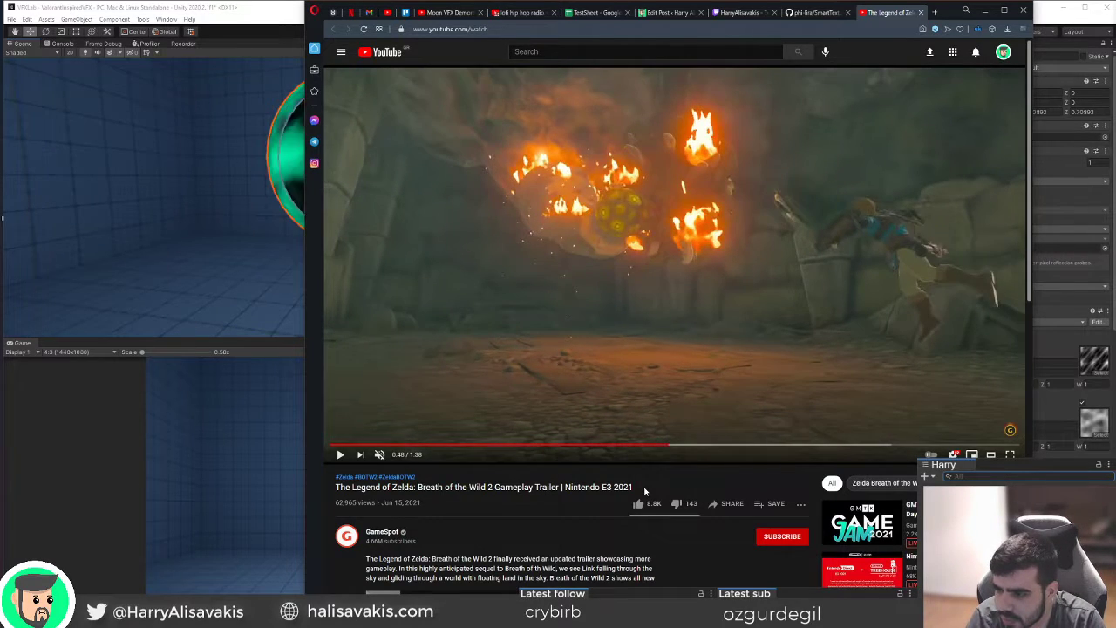
pyautogui.press('.')
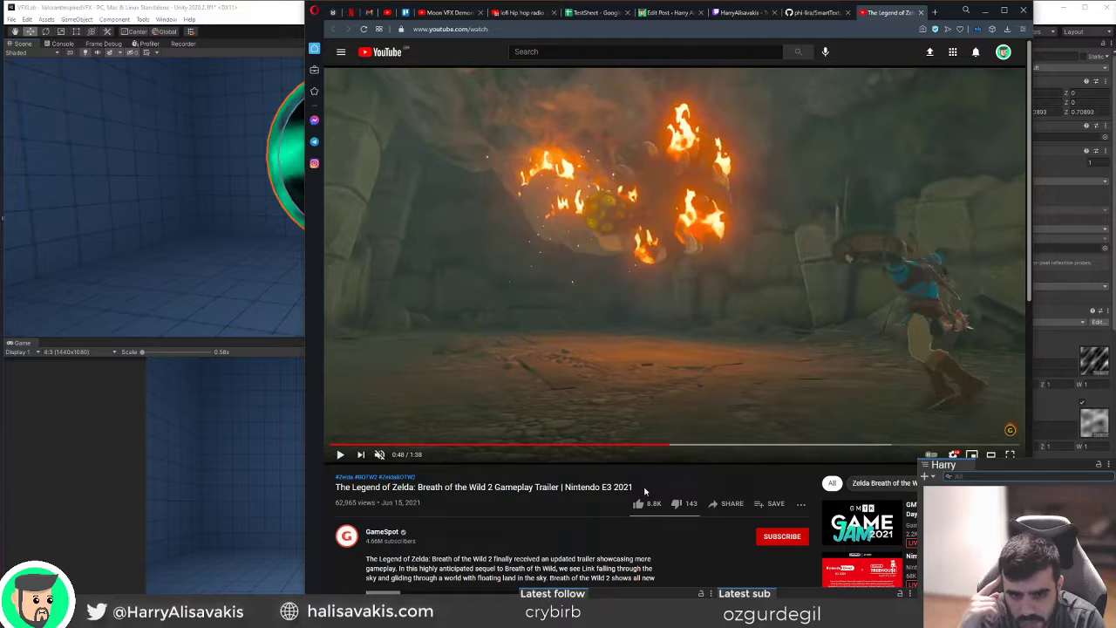
pyautogui.press('.')
pyautogui.press('l')
pyautogui.press('j')
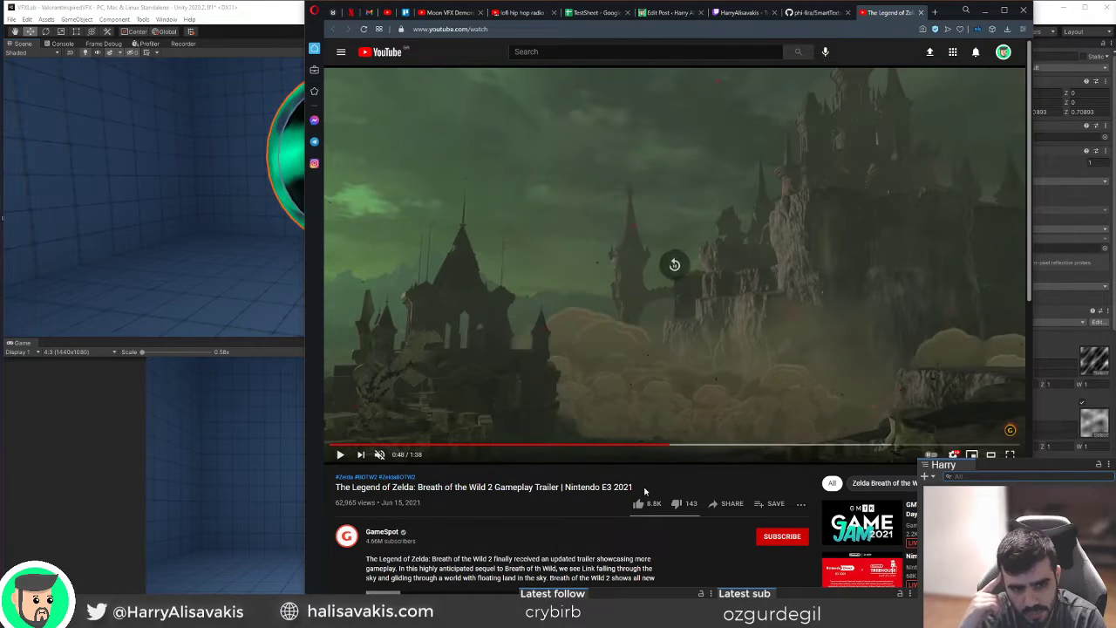
pyautogui.press('k')
pyautogui.press('k')
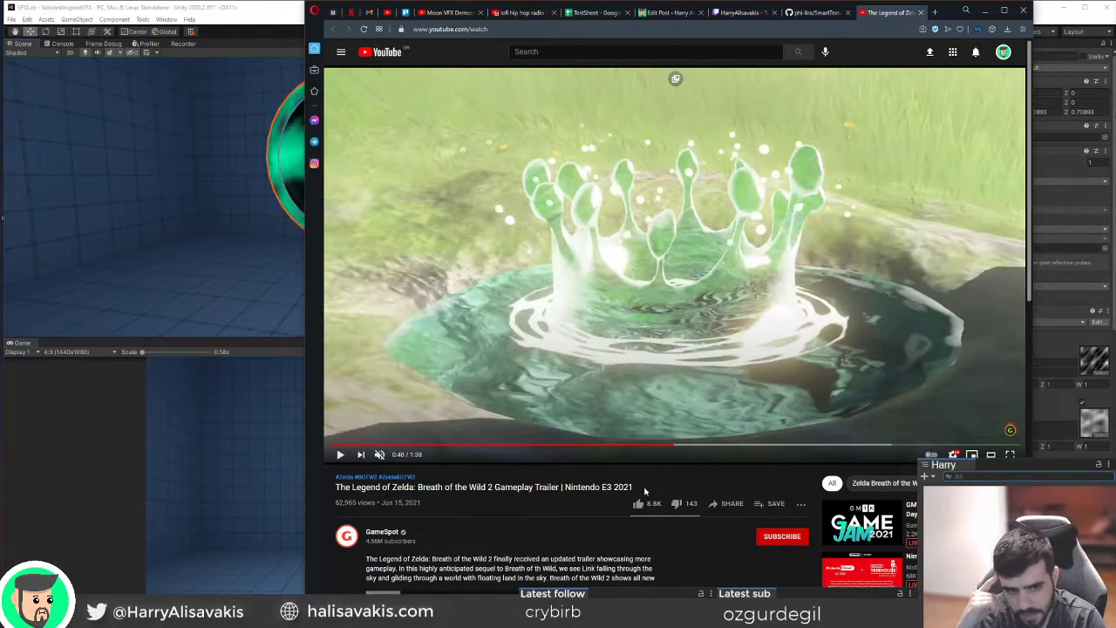
# Step the Gameplay Trailer back frame by frame at 0:48, through the green water crown to the end of the flame scene.
pyautogui.press('.')
pyautogui.press('.')
pyautogui.press('.')
pyautogui.press('.')
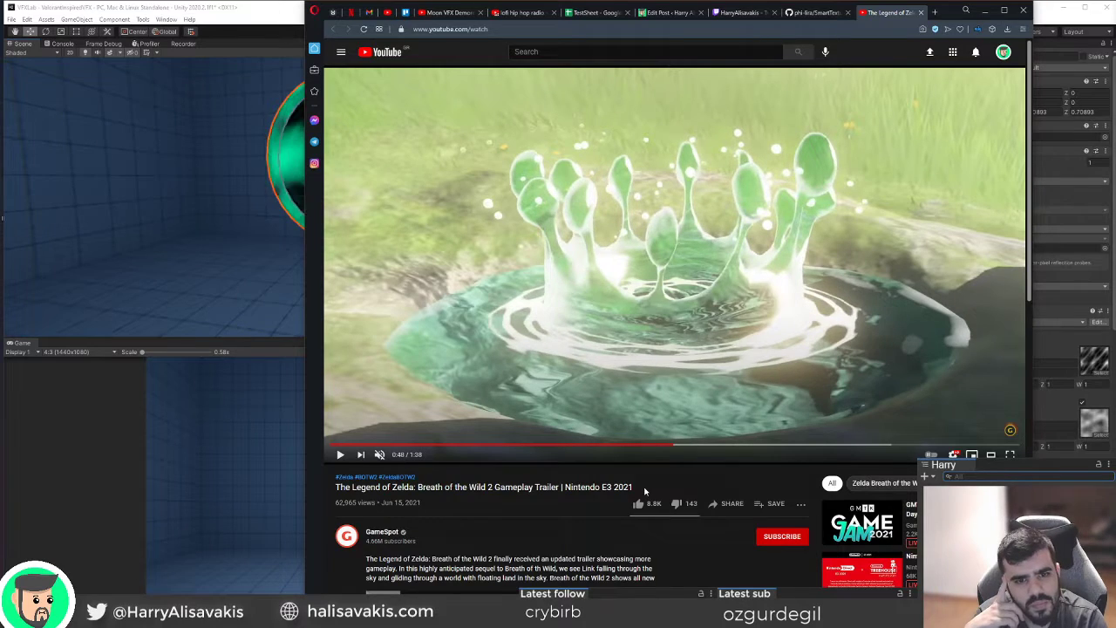
pyautogui.press('.')
pyautogui.press('.')
pyautogui.press('.')
pyautogui.press('.')
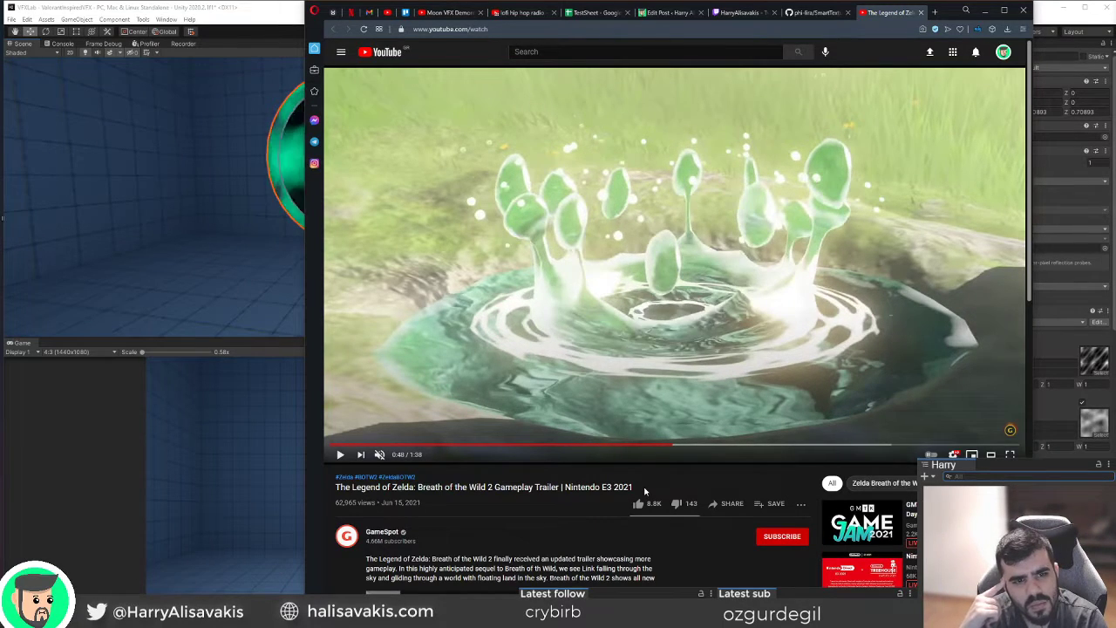
pyautogui.press('.')
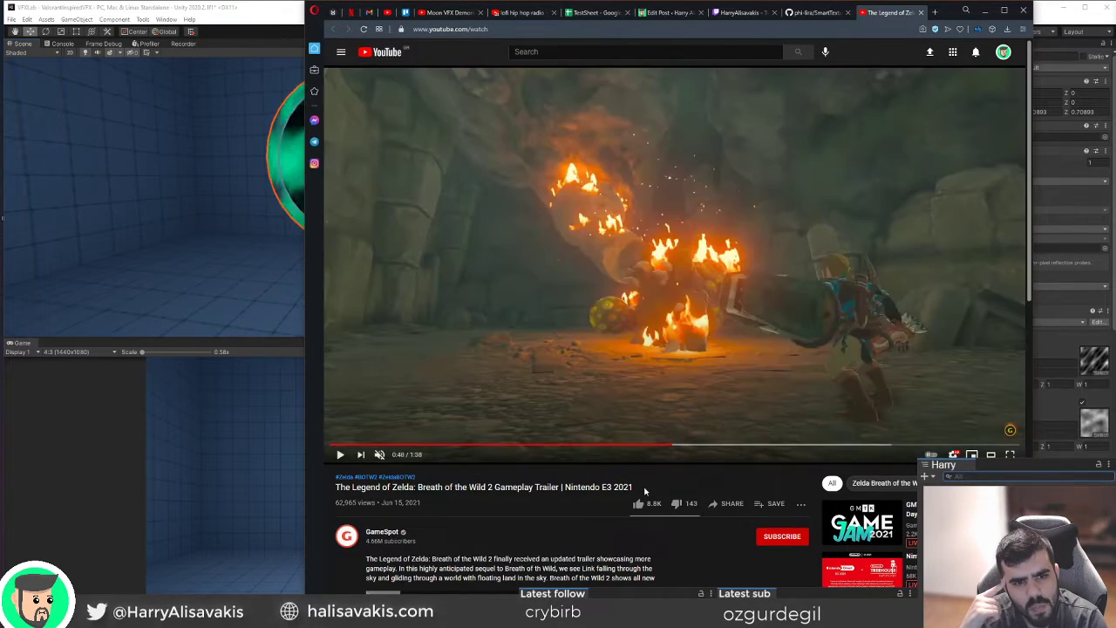
# Return to the water splash just after the flame scene and advance a few frames to examine the droplets above the crown.
pyautogui.press(',')
pyautogui.press('.')
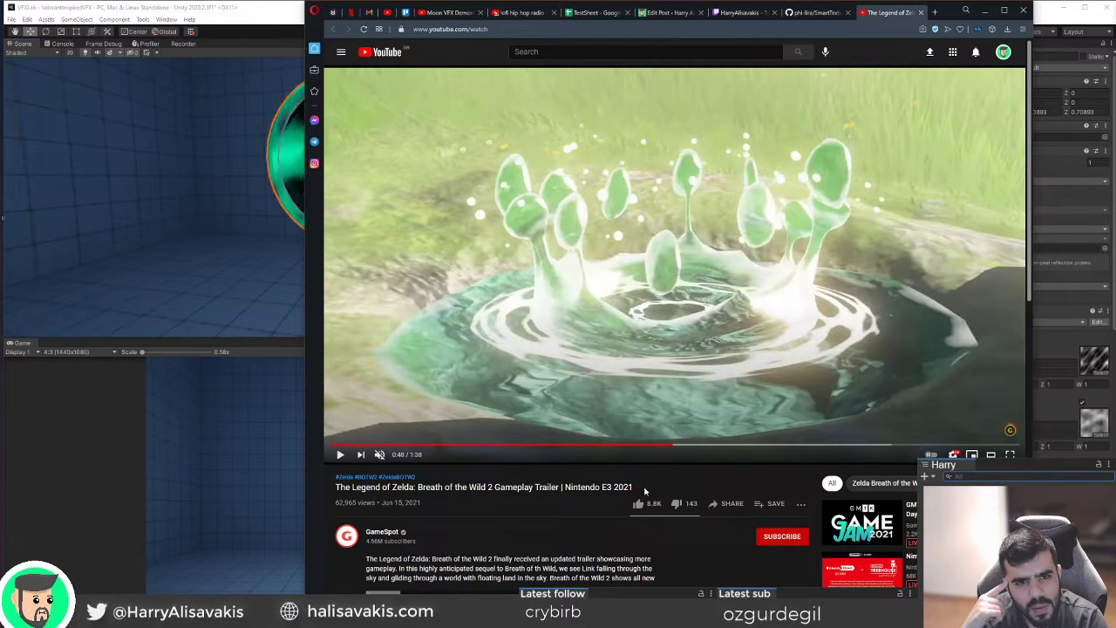
pyautogui.press('.')
pyautogui.press(',')
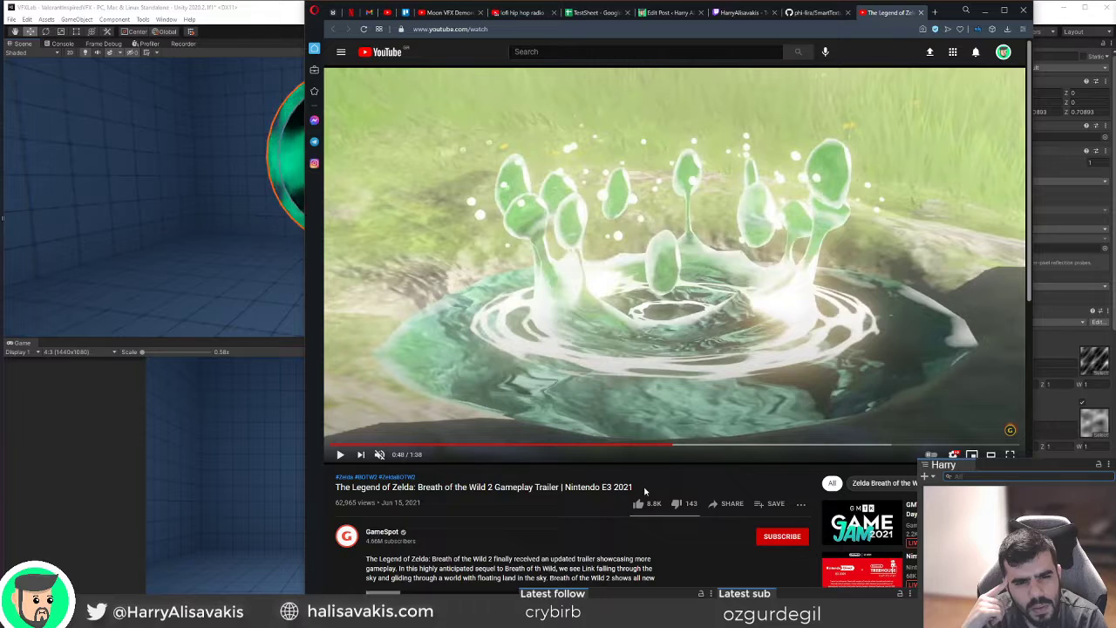
pyautogui.press('.')
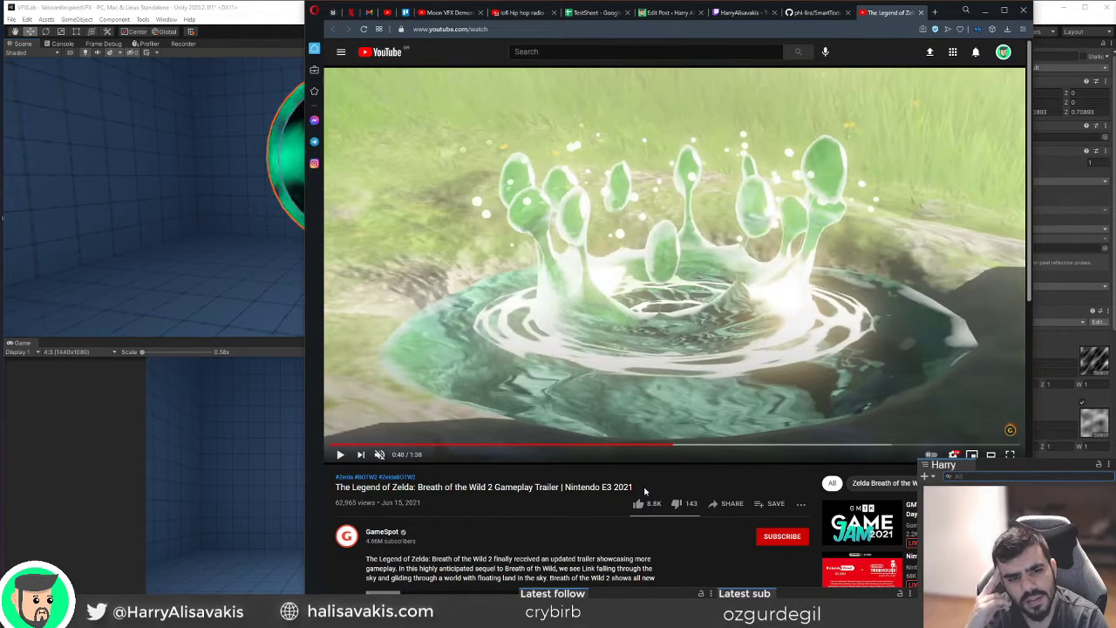
pyautogui.press('.')
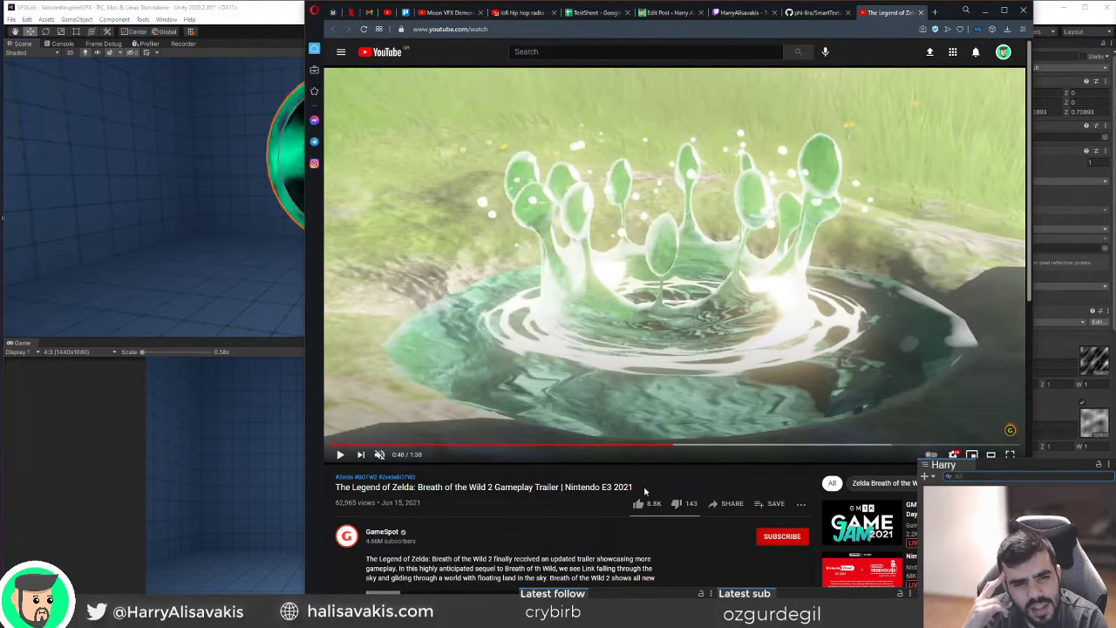
pyautogui.press('.')
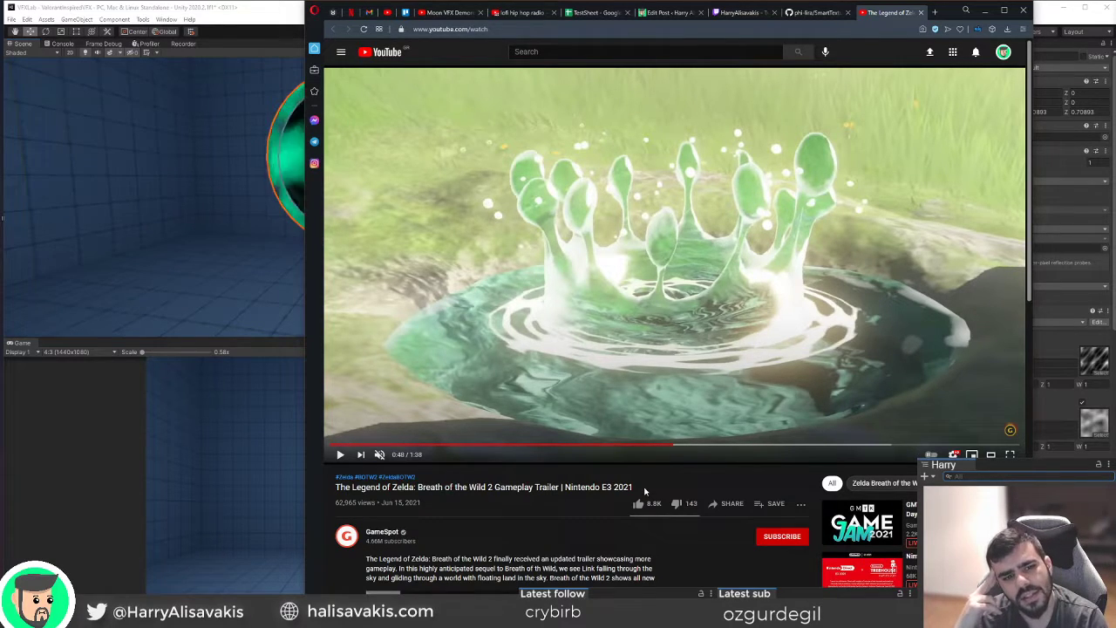
# Step back to the splash's first frames at 0:48 to examine the detached droplets and their thin stems.
pyautogui.press('.')
pyautogui.press('.')
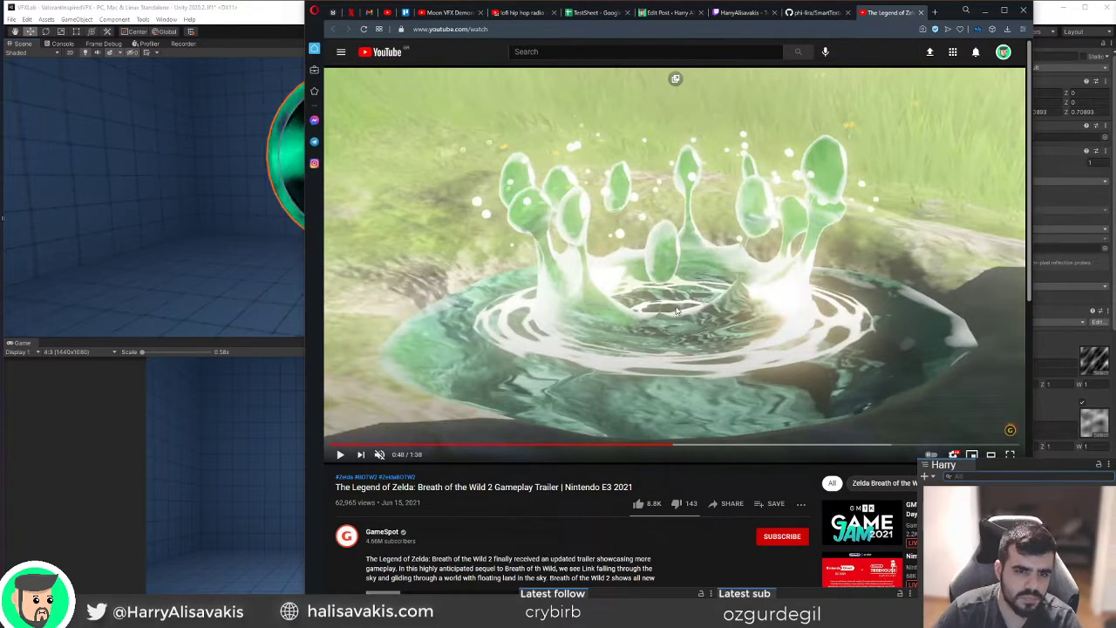
pyautogui.press('.')
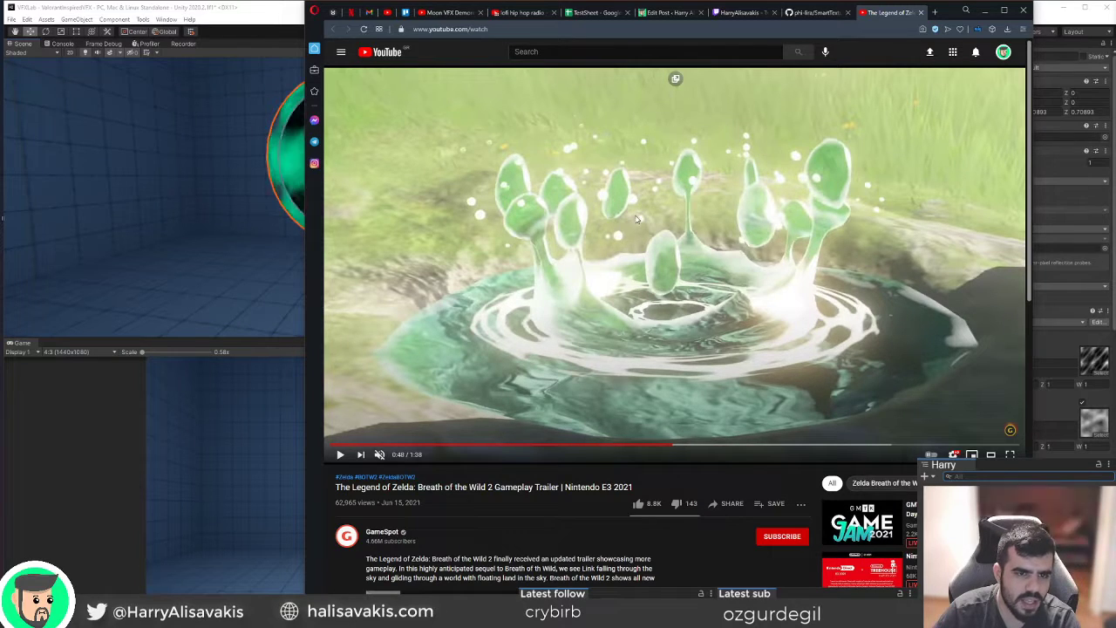
pyautogui.press('.')
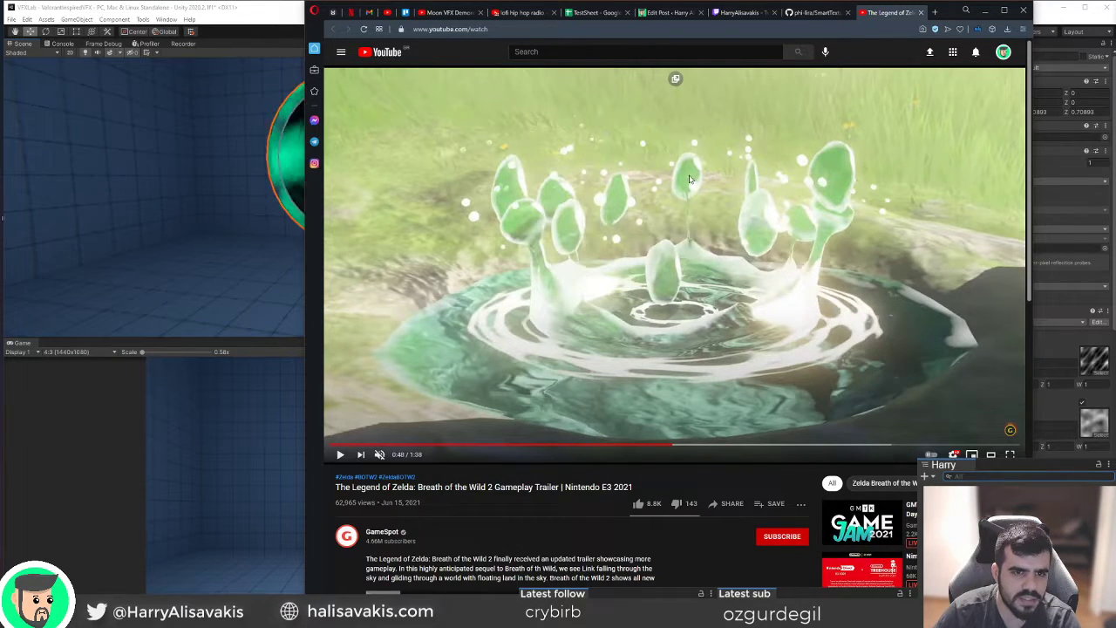
pyautogui.press('.')
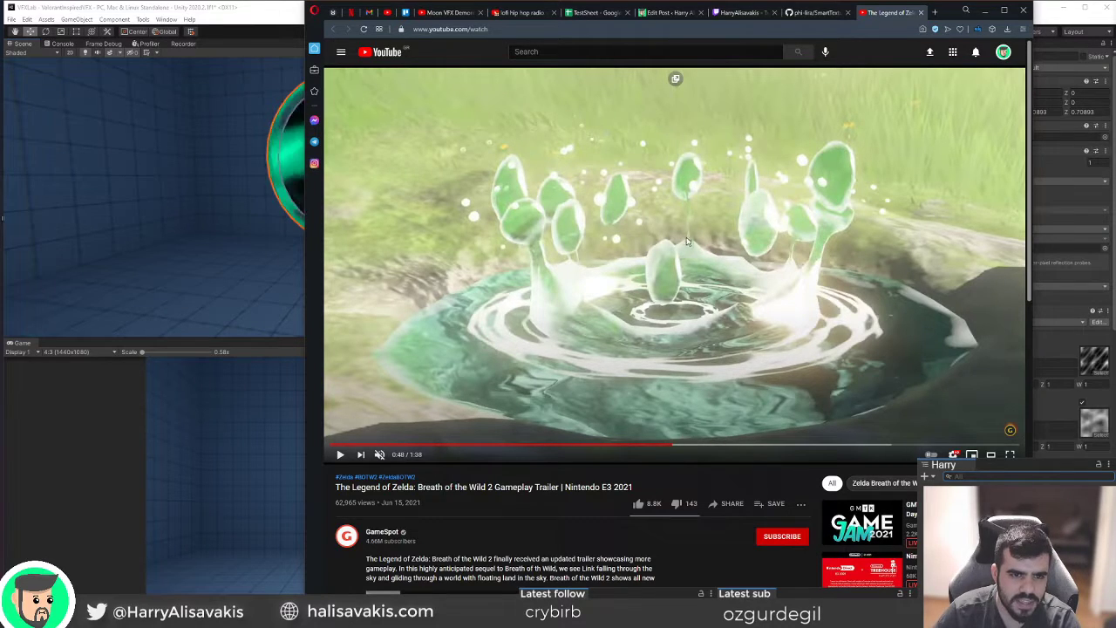
pyautogui.press('.')
pyautogui.press('.')
pyautogui.press('.')
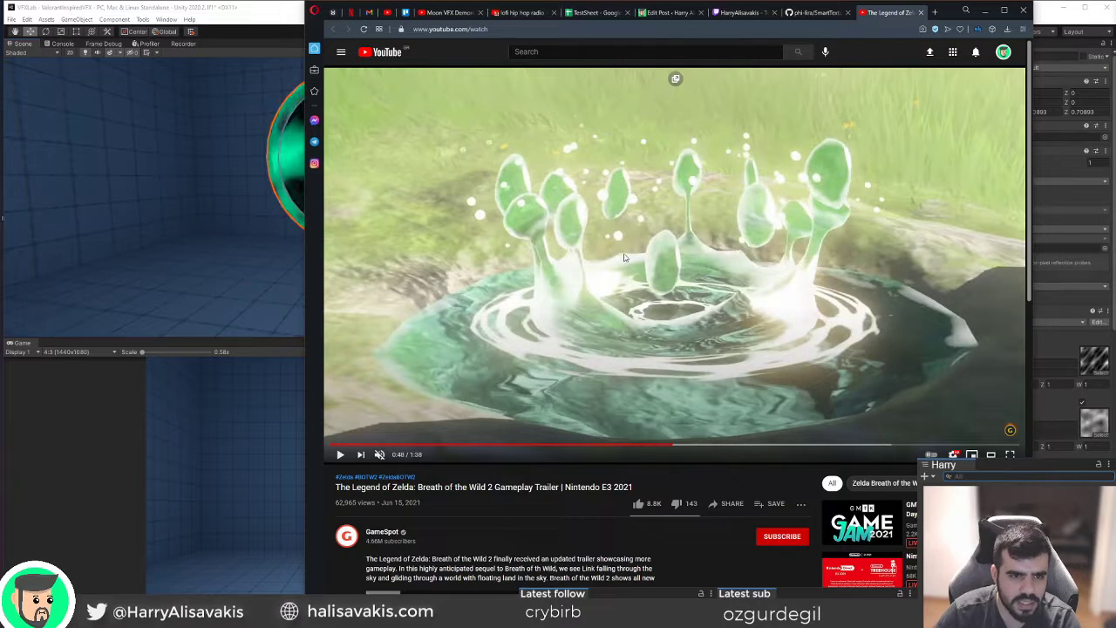
# Step back and forth between neighbouring frames at 0:48 to compare how the droplets connect to the water crown.
pyautogui.press('.')
pyautogui.press('.')
pyautogui.press(',')
pyautogui.press('.')
pyautogui.press(',')
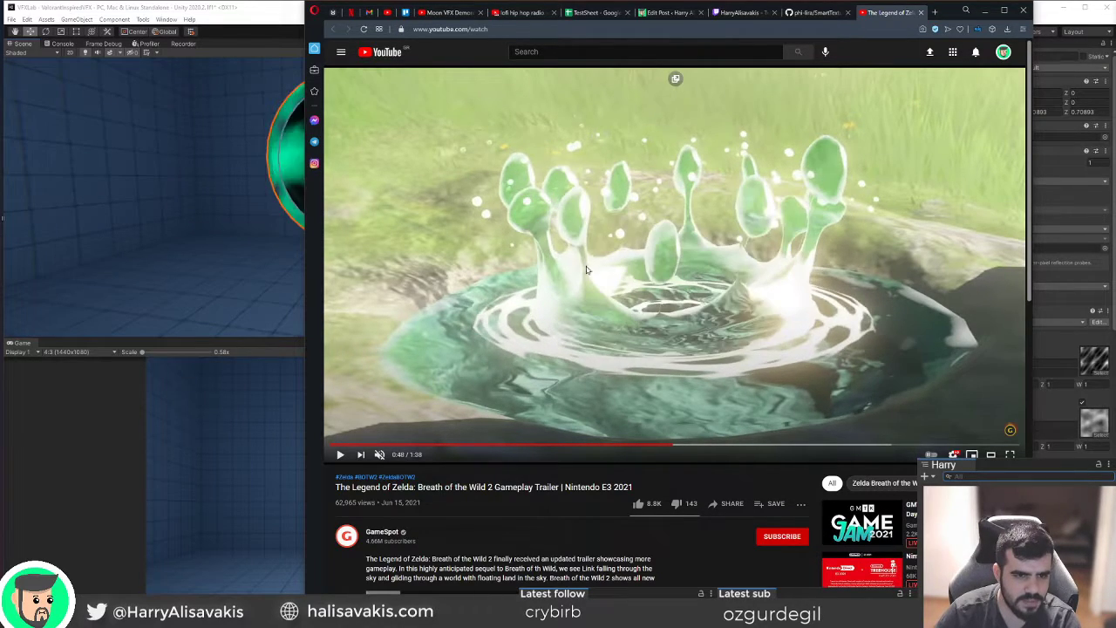
pyautogui.press('.')
pyautogui.press(',')
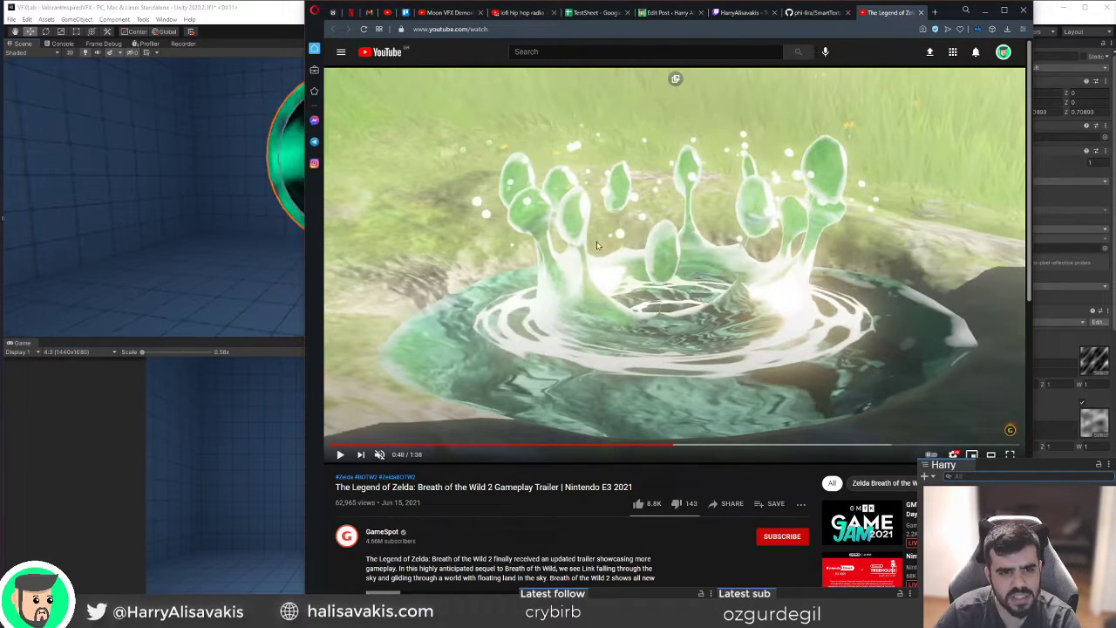
pyautogui.press('.')
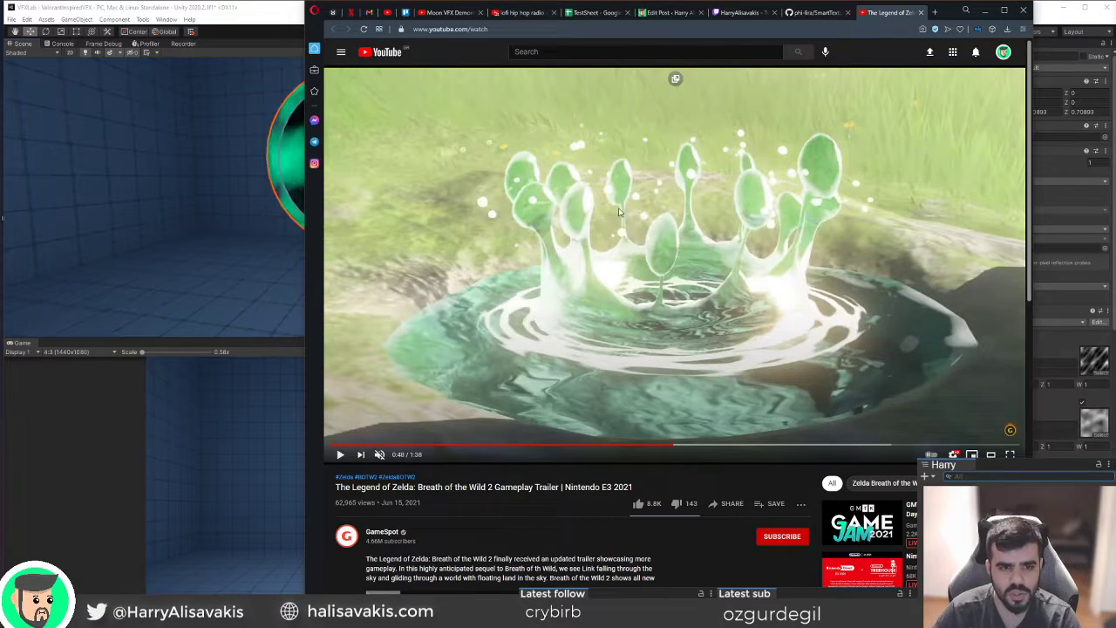
pyautogui.press('.')
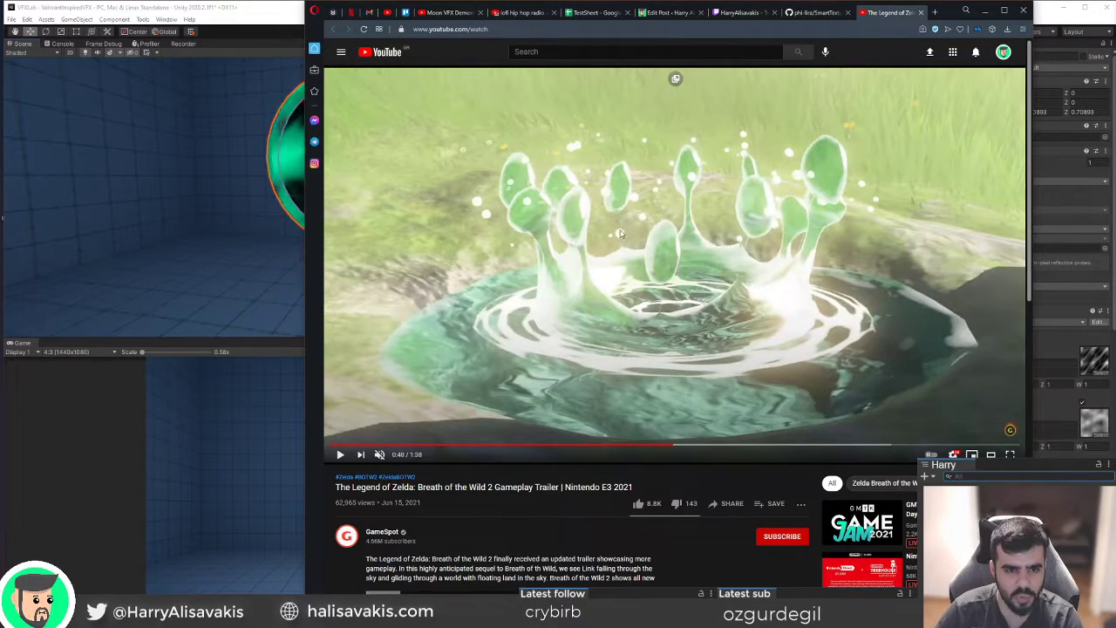
pyautogui.press('.')
pyautogui.press(',')
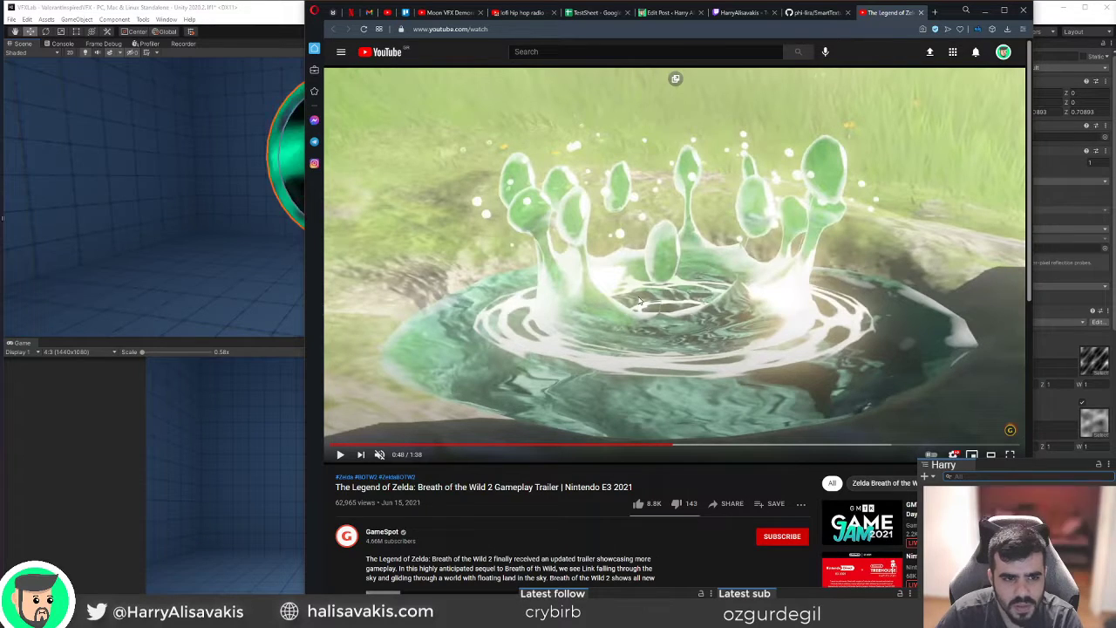
pyautogui.press('.')
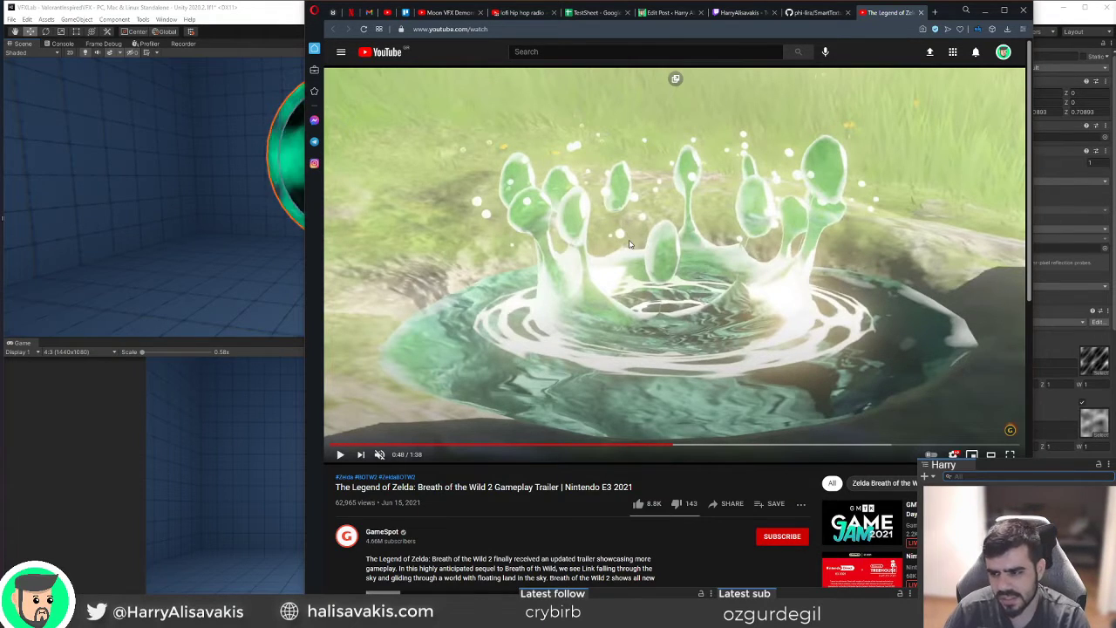
# Advance the trailer frame by frame from 0:48 to 0:49 to examine the shape and glowing outlines of the water crown.
pyautogui.press('.')
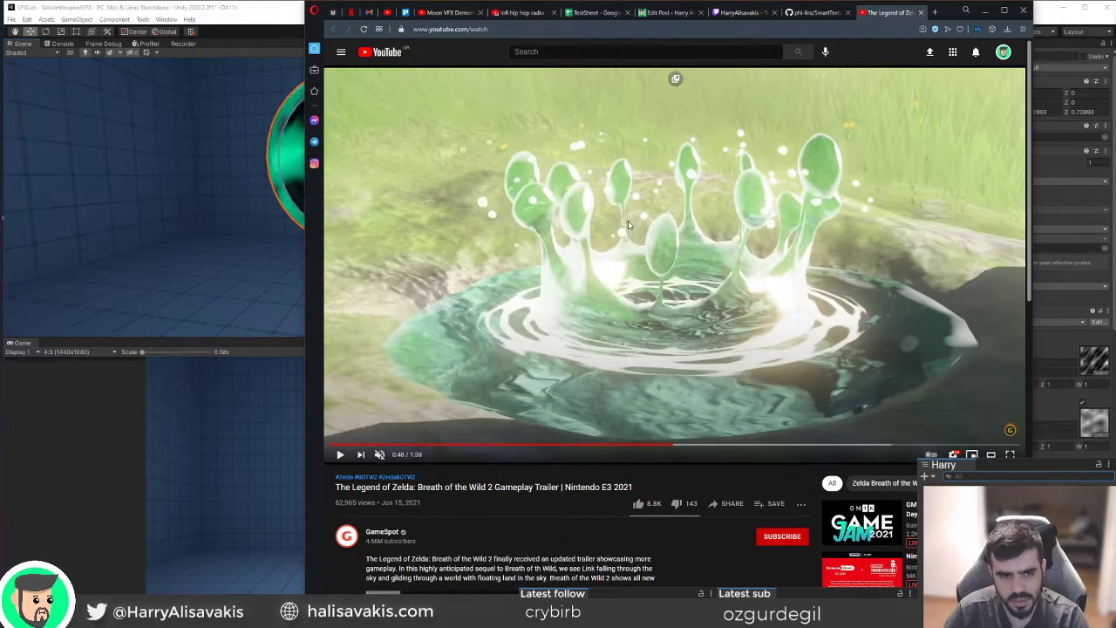
pyautogui.press('.')
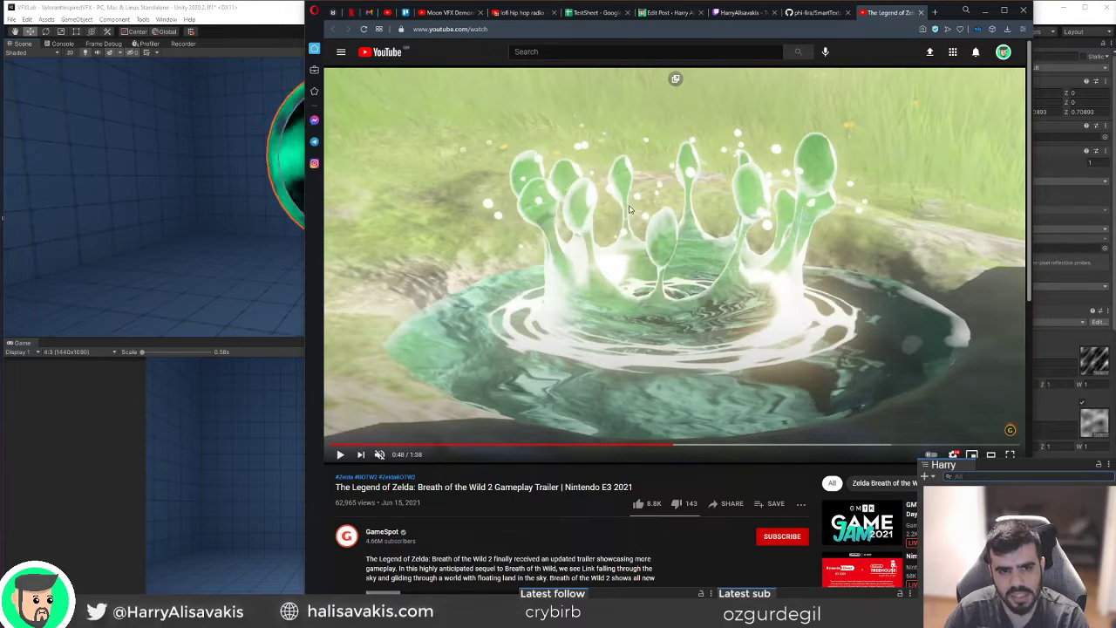
pyautogui.press('.')
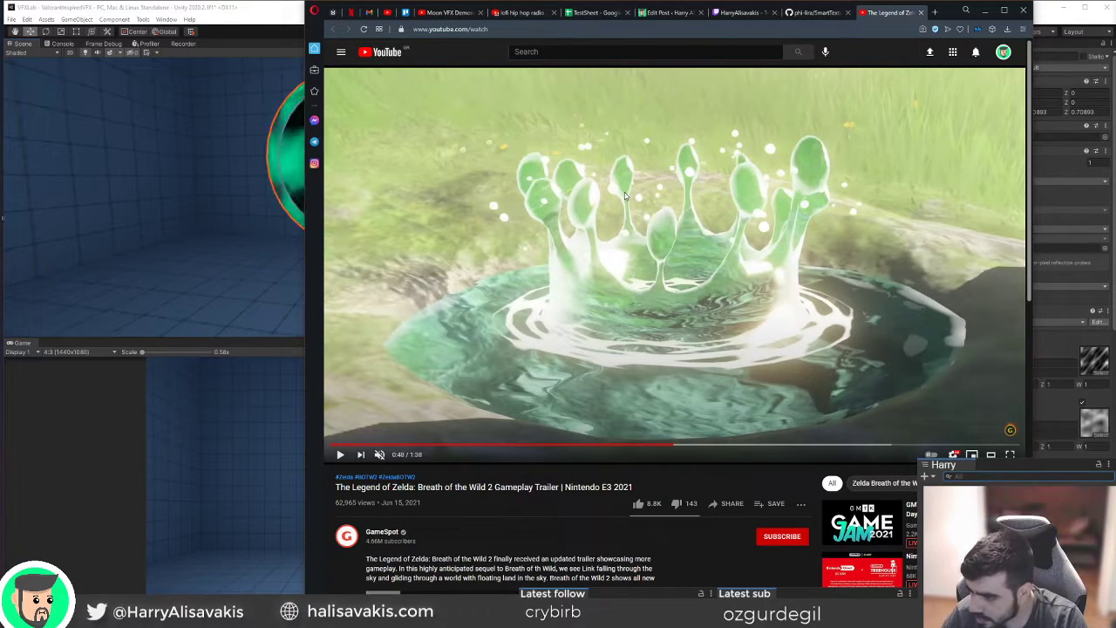
pyautogui.press('.')
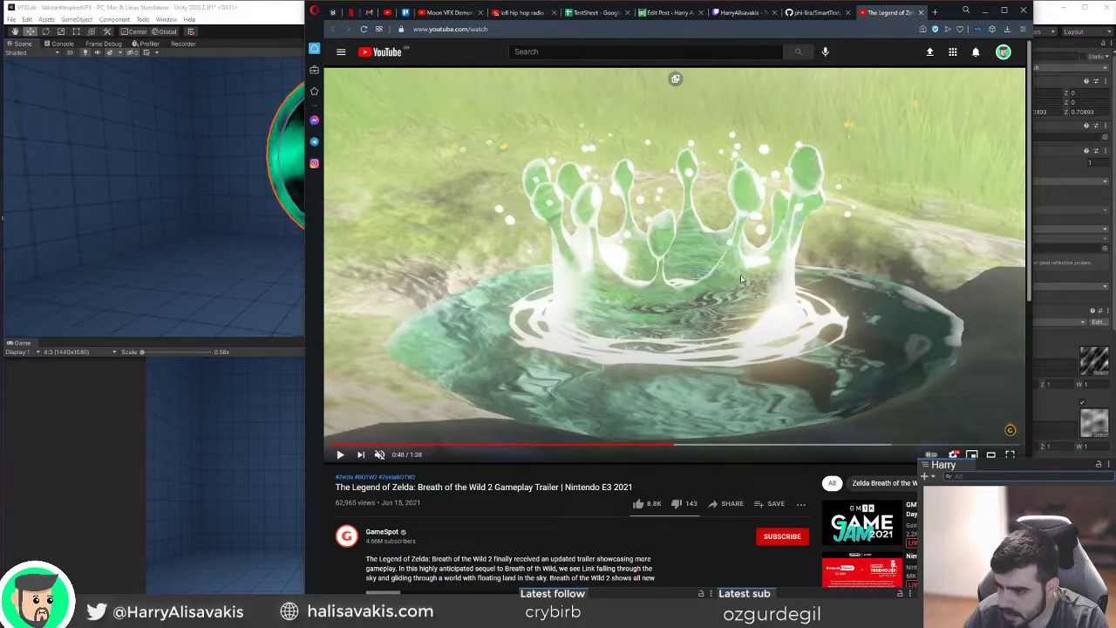
pyautogui.press('.')
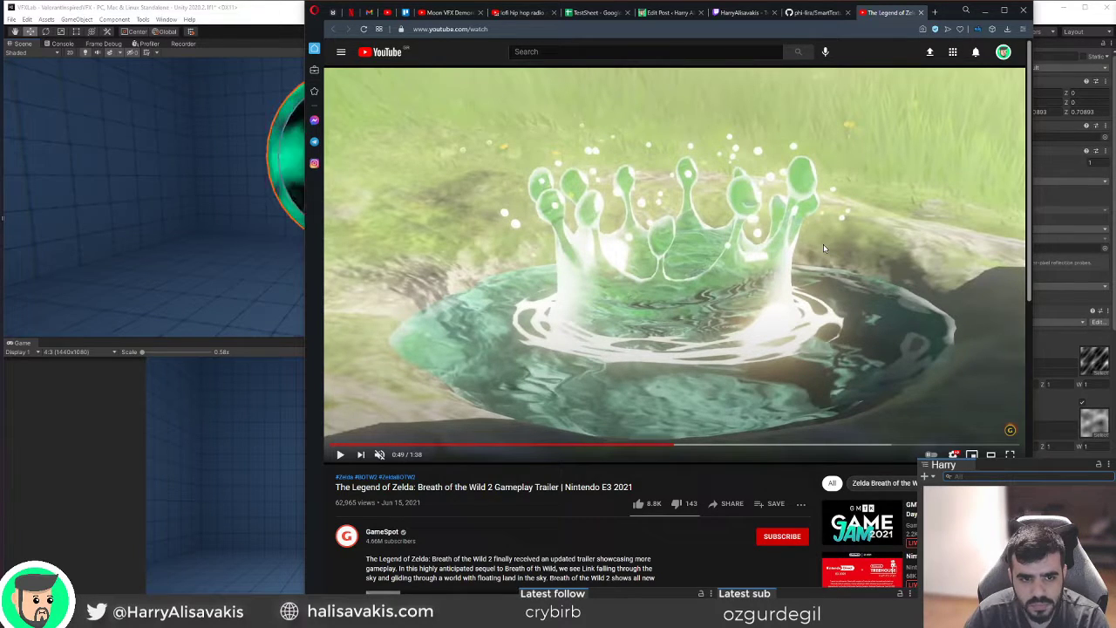
pyautogui.press('.')
pyautogui.press('.')
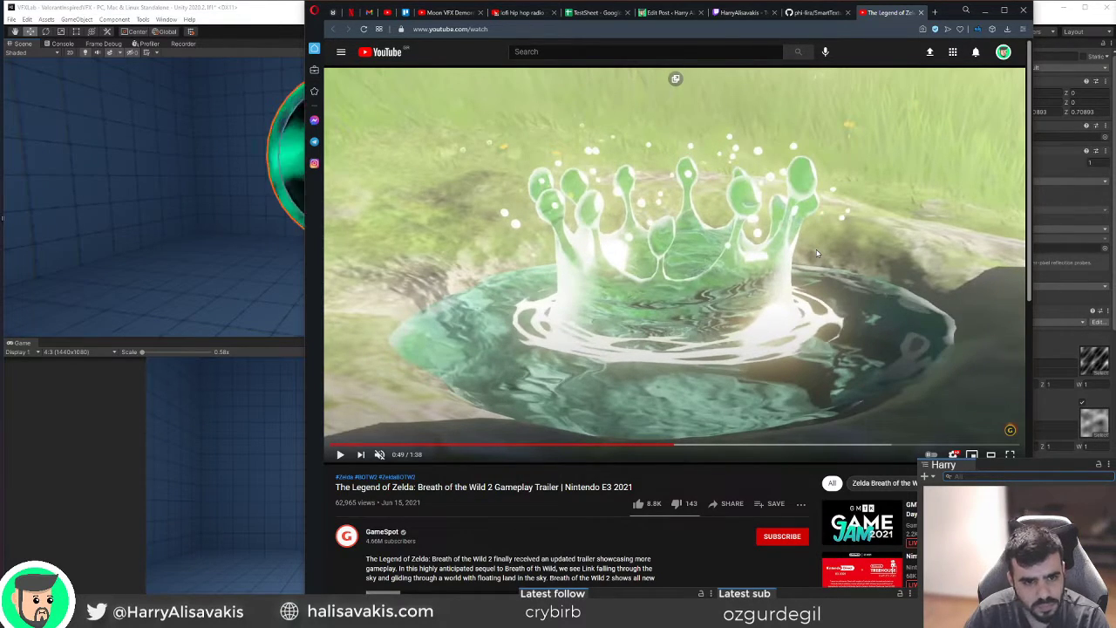
pyautogui.press('.')
pyautogui.press('.')
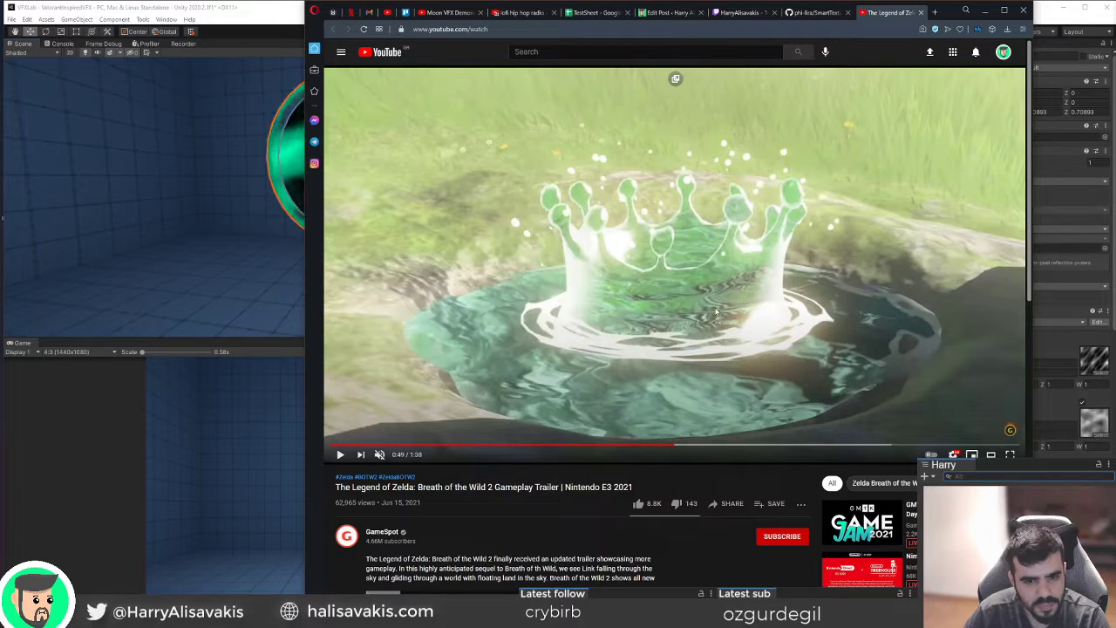
# Continue frame by frame through 0:49 to examine how the crown and its surrounding pool shrink towards the central drop.
pyautogui.press('.')
pyautogui.press('.')
pyautogui.press('.')
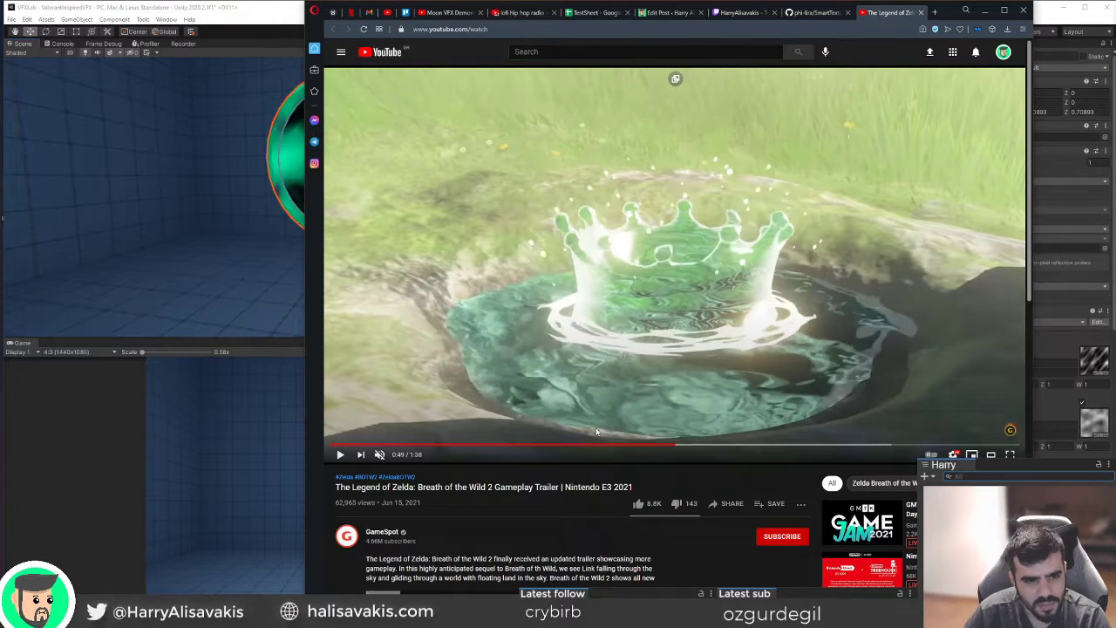
pyautogui.press('.')
pyautogui.press('.')
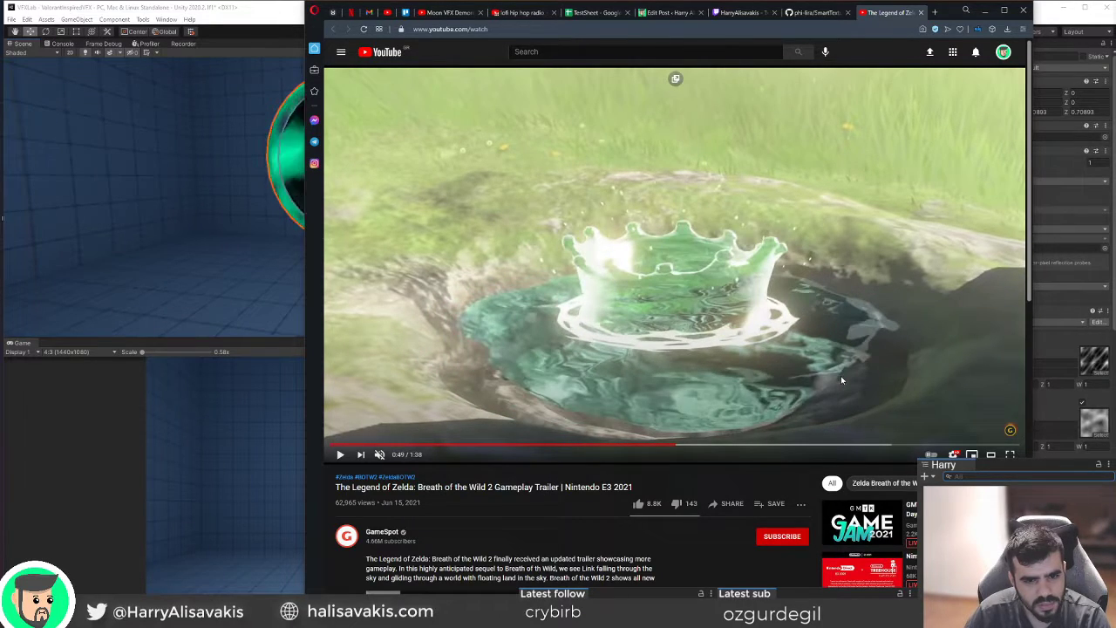
pyautogui.press('.')
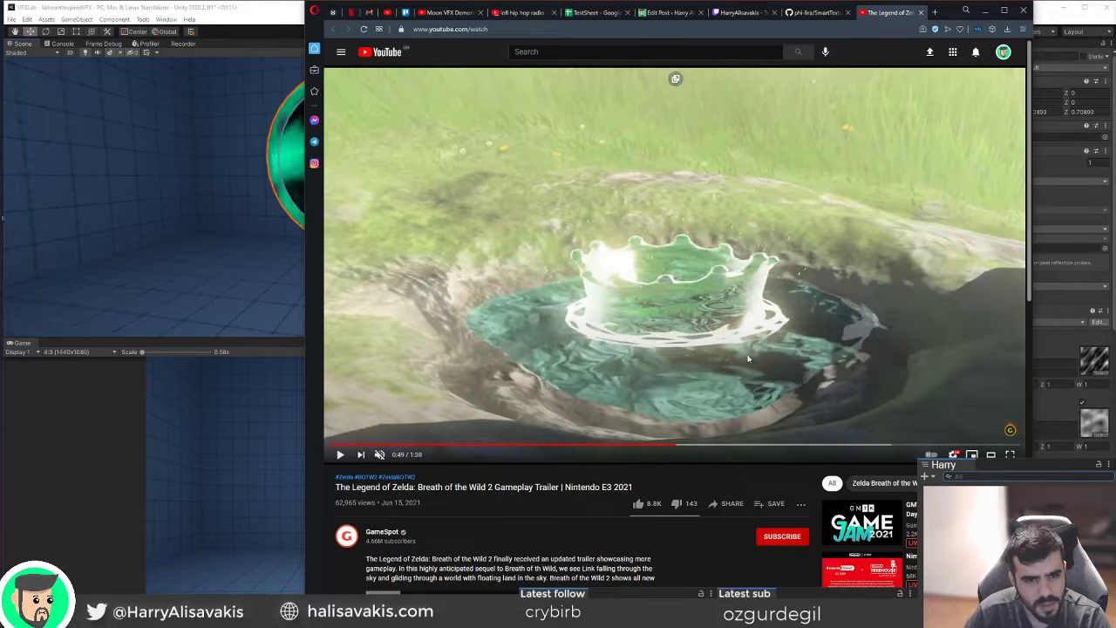
pyautogui.press('.')
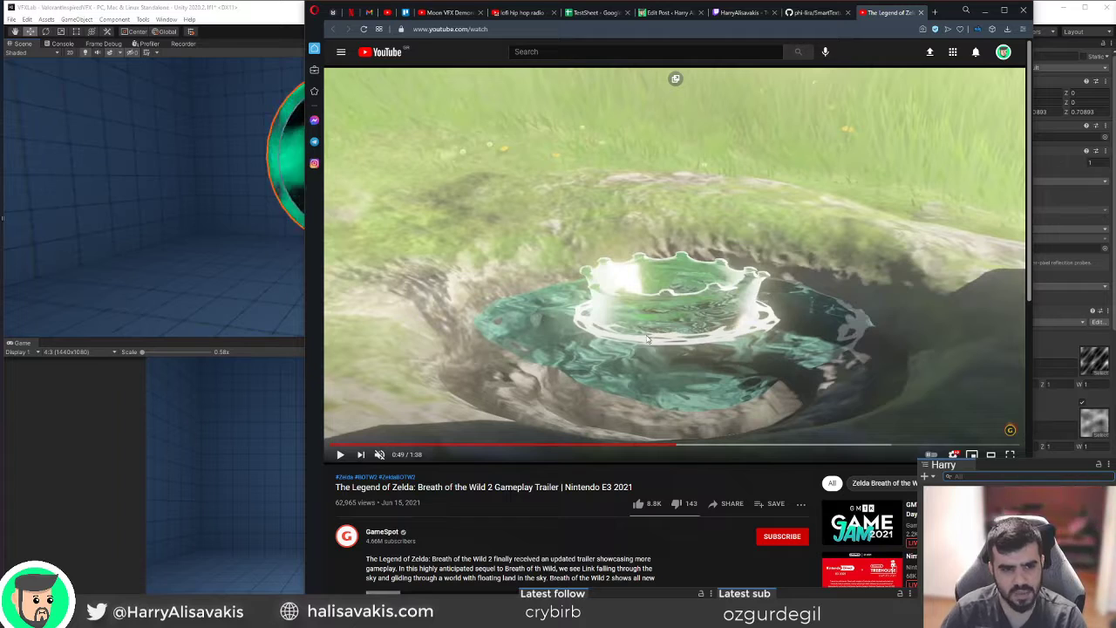
pyautogui.press('.')
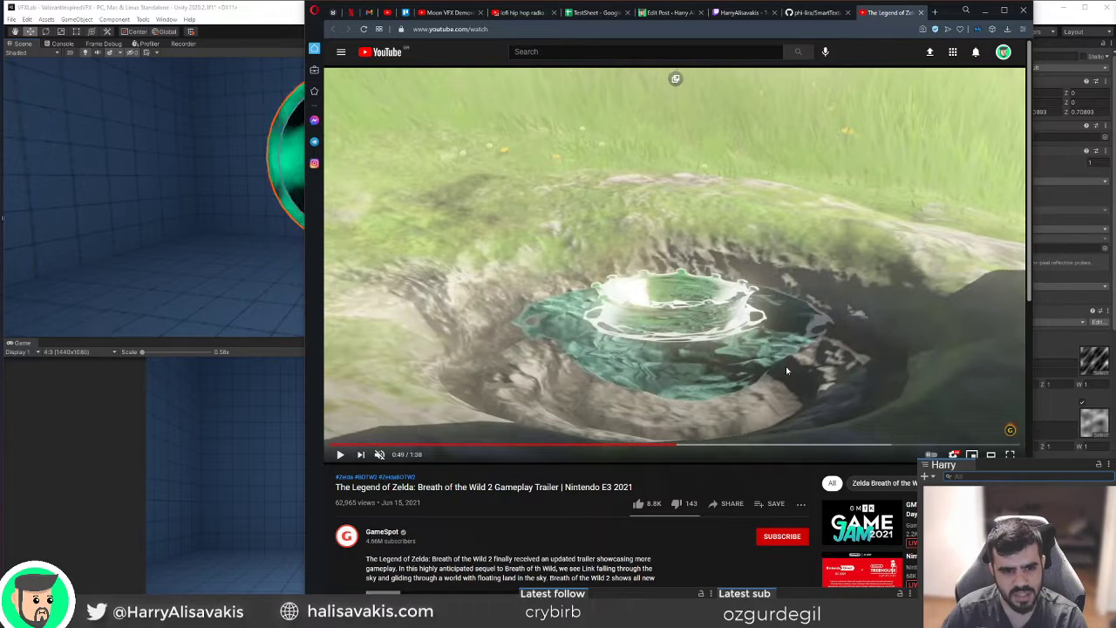
pyautogui.press('.')
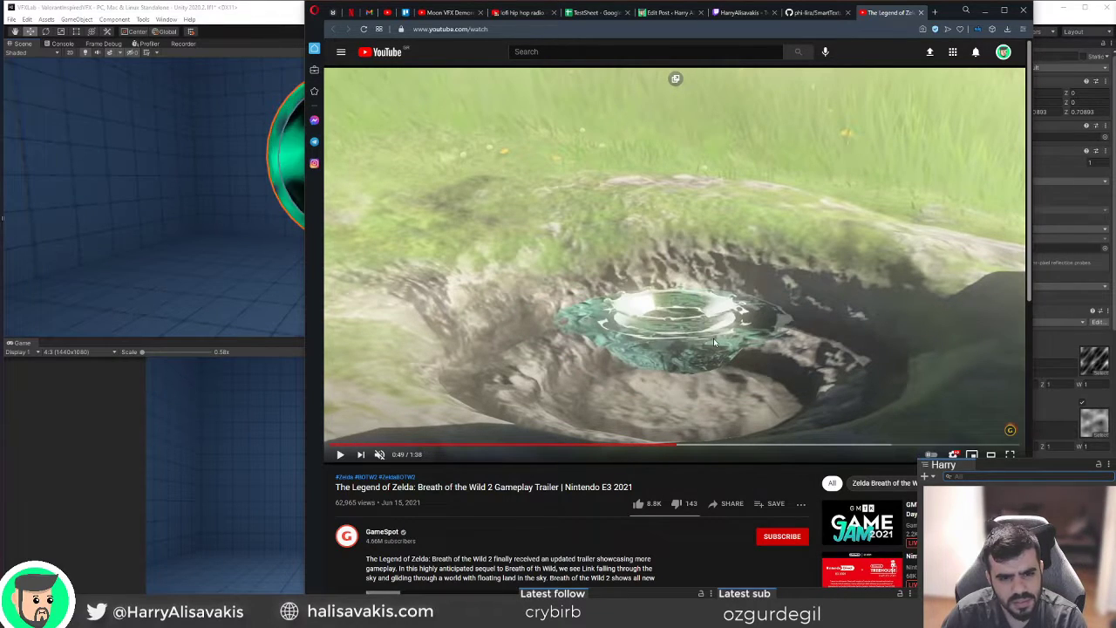
pyautogui.press('.')
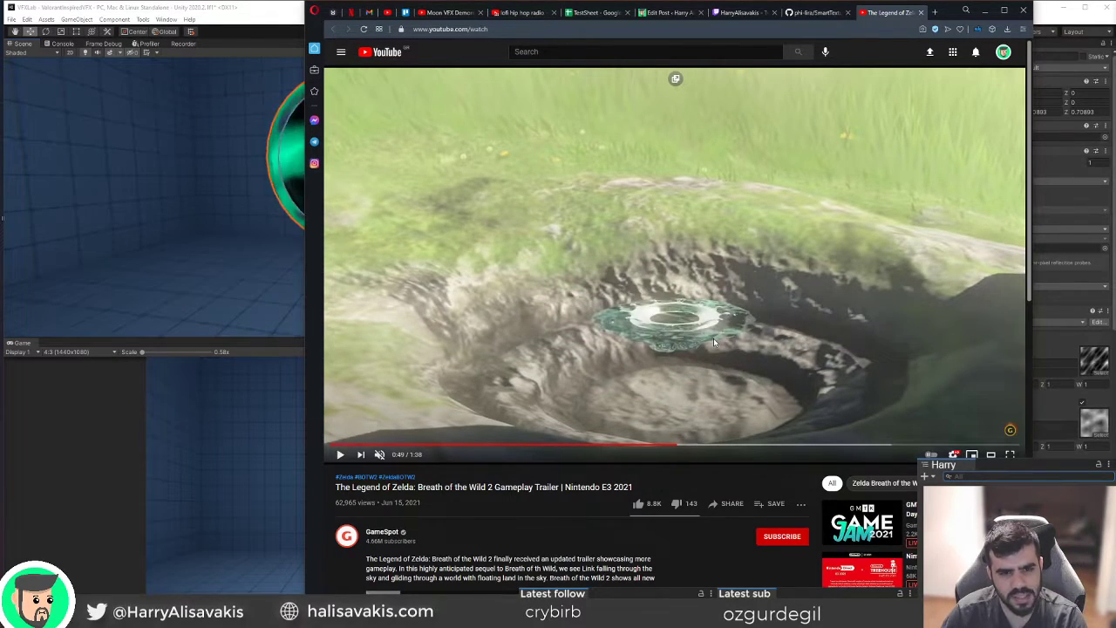
pyautogui.press('.')
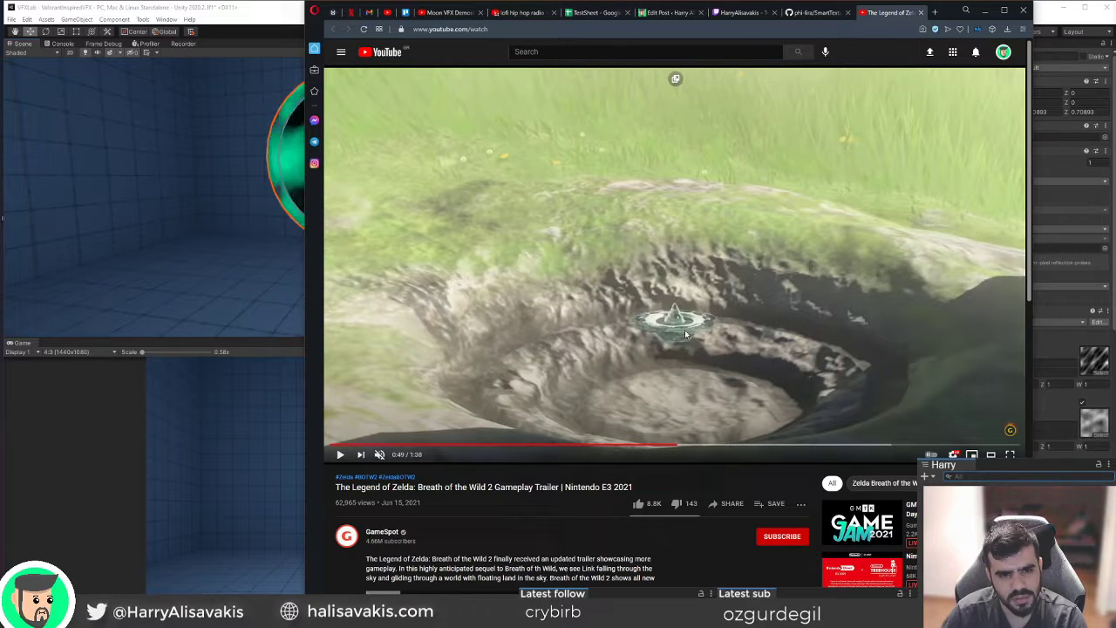
pyautogui.press('.')
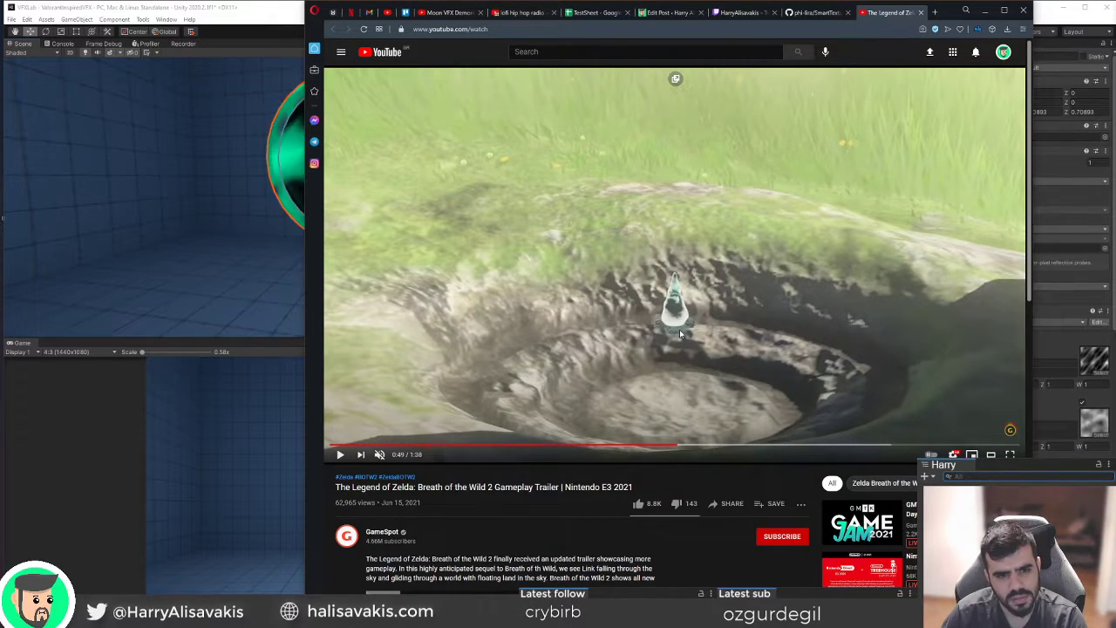
# Advance the trailer frame by frame through 0:49 to examine how the central water drop stretches upward and leaves its base.
pyautogui.press('.')
pyautogui.press('.')
pyautogui.press('.')
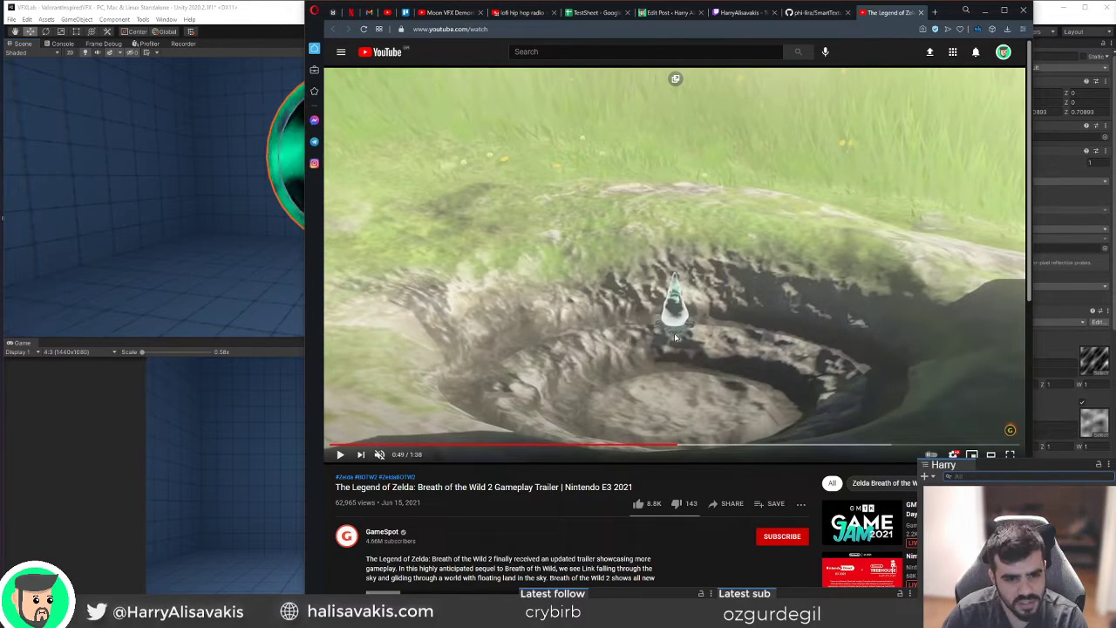
pyautogui.press('.')
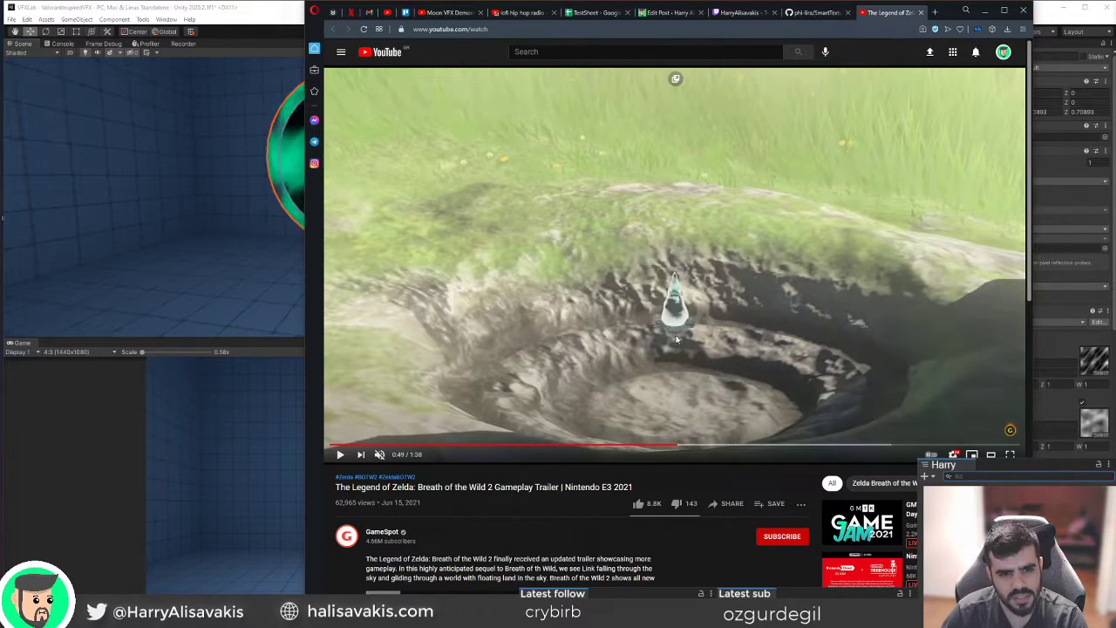
pyautogui.press('.')
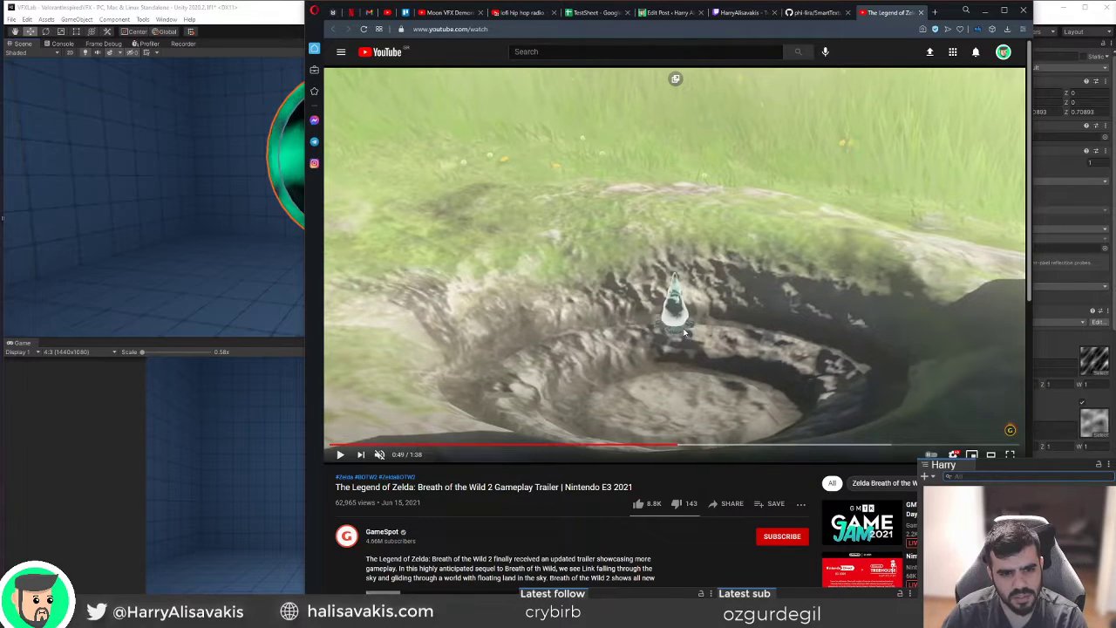
pyautogui.press('.')
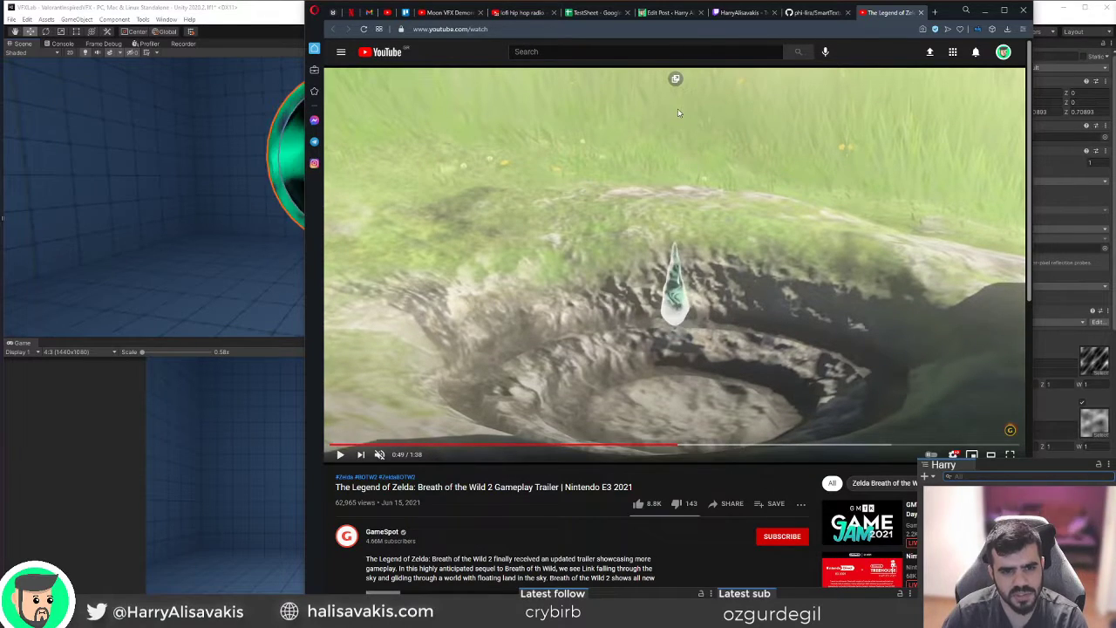
pyautogui.press('.')
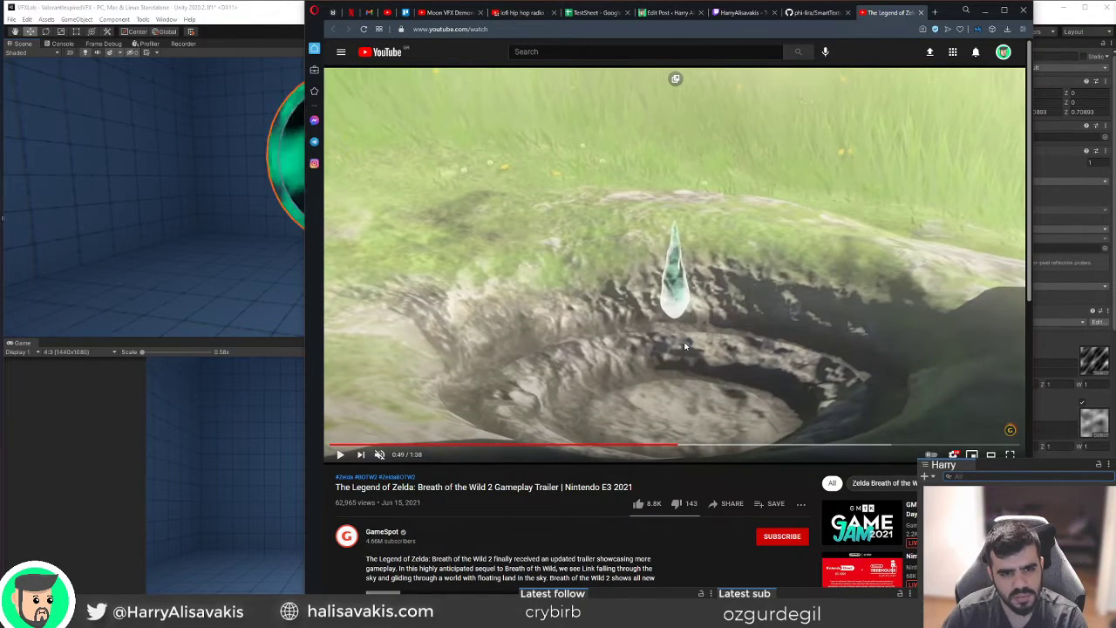
pyautogui.press('.')
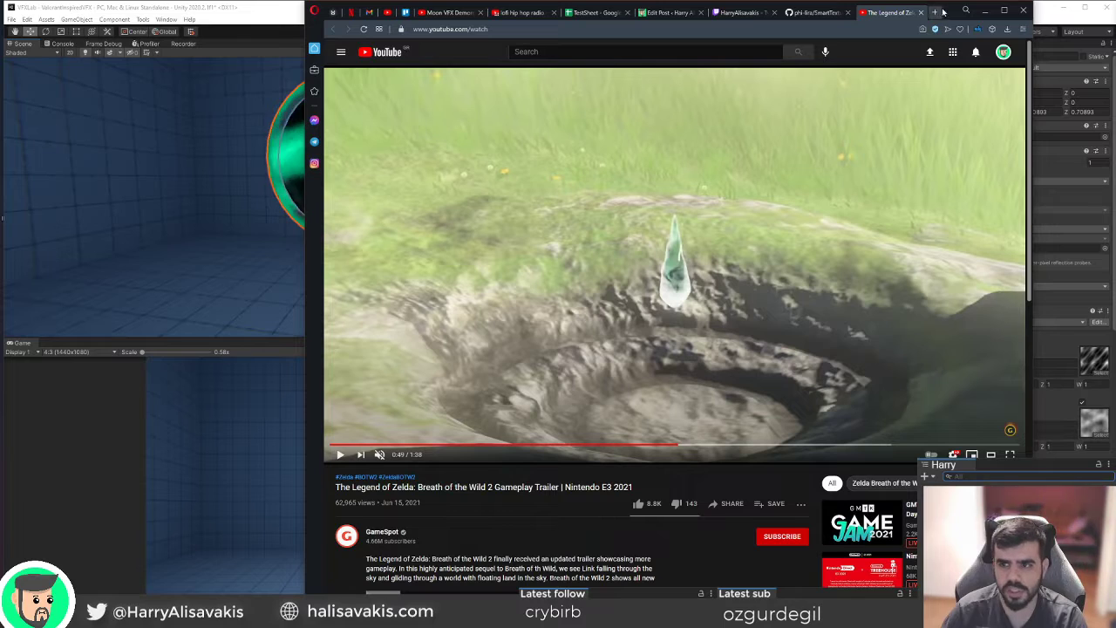
# Back in Unity, set the OrbInner material's main texture tiling X to 0.34 and its X panning to 1.
pyautogui.click(986, 9)
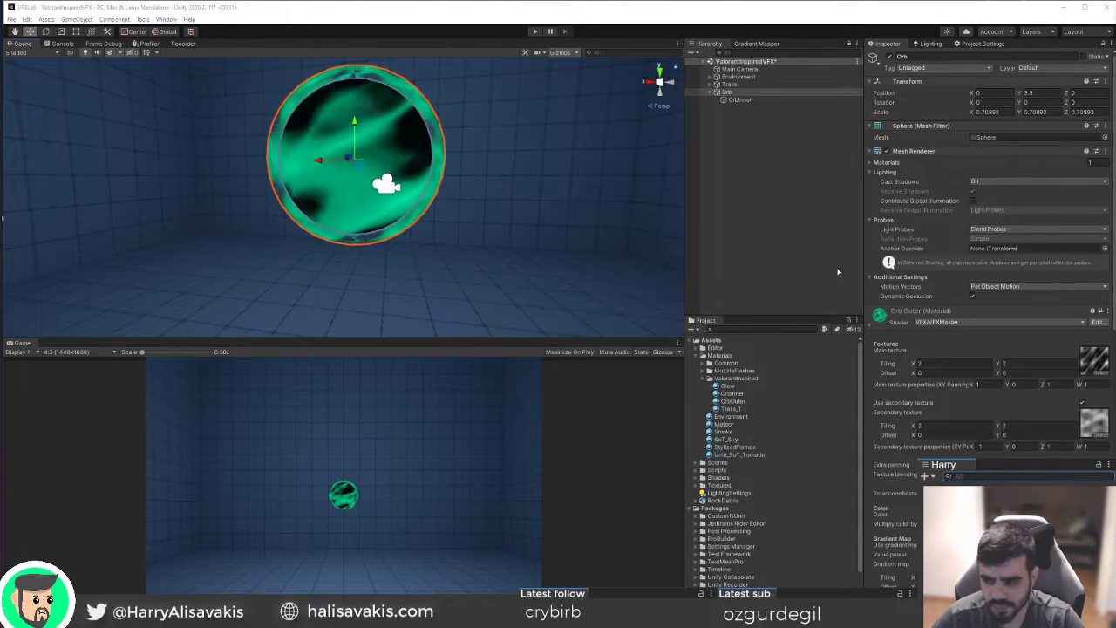
pyautogui.keyDown('alt'); pyautogui.moveTo(475, 166); pyautogui.dragTo(419, 175); pyautogui.keyUp('alt')
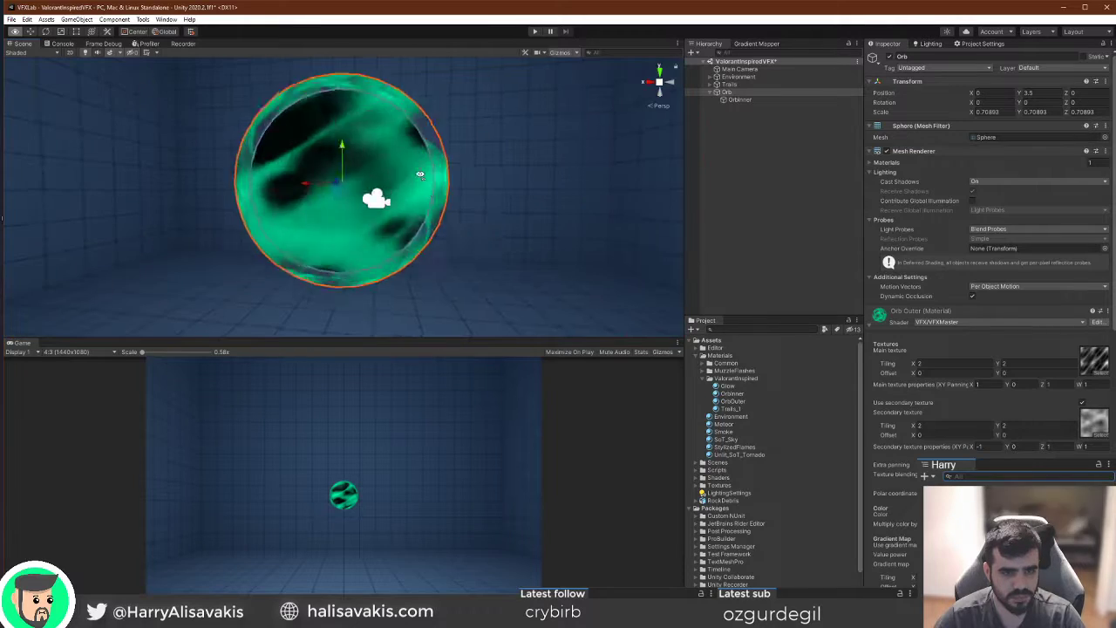
pyautogui.click(760, 99)
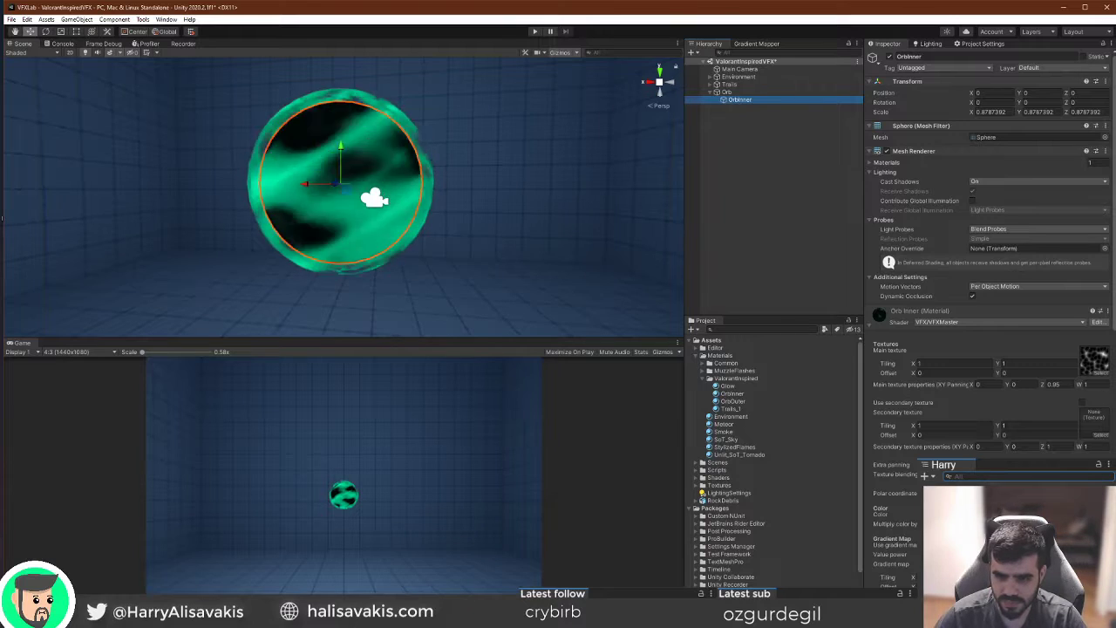
pyautogui.click(1033, 514)
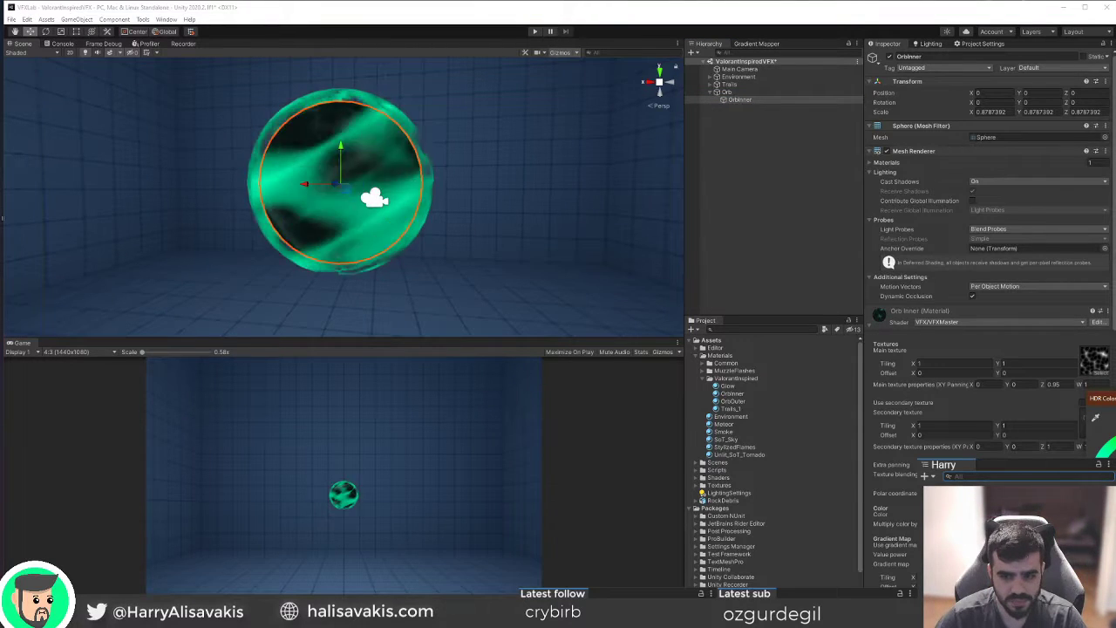
pyautogui.press('Escape')
pyautogui.moveTo(913, 365); pyautogui.dragTo(931, 417)
pyautogui.click(984, 385)
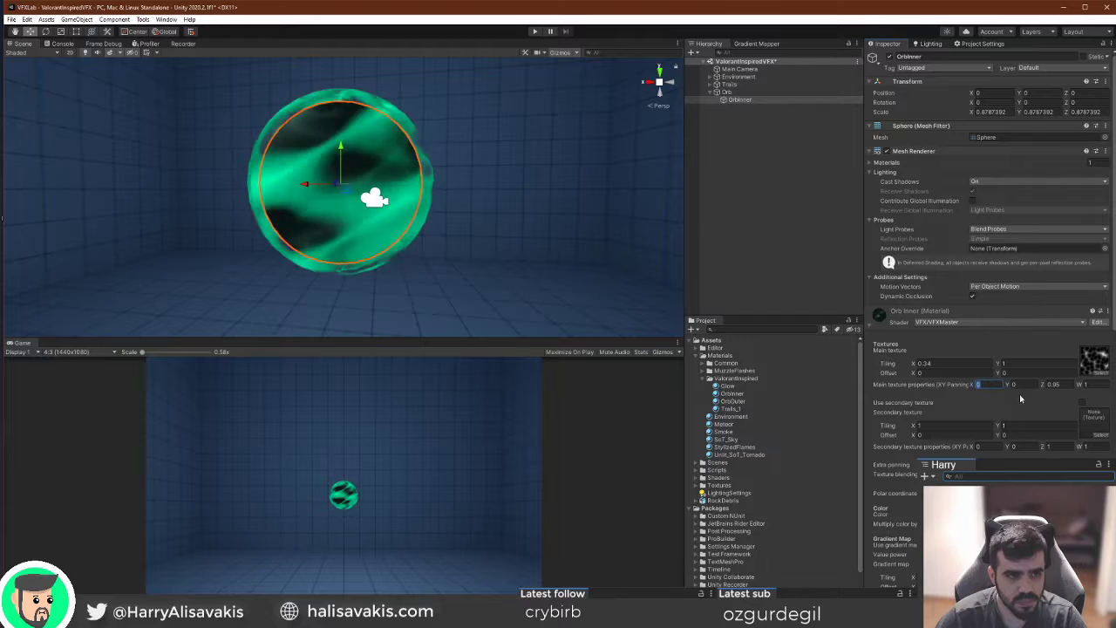
pyautogui.write('1')
pyautogui.press('s')
pyautogui.moveTo(380, 244); pyautogui.dragTo(442, 273, button='right')
pyautogui.press('w')
pyautogui.press('w')
pyautogui.press('a')
pyautogui.press('s')
pyautogui.click(698, 100)
# Create a new material named OrbCore in the ValorantInspired materials folder.
pyautogui.rightClick(737, 380)
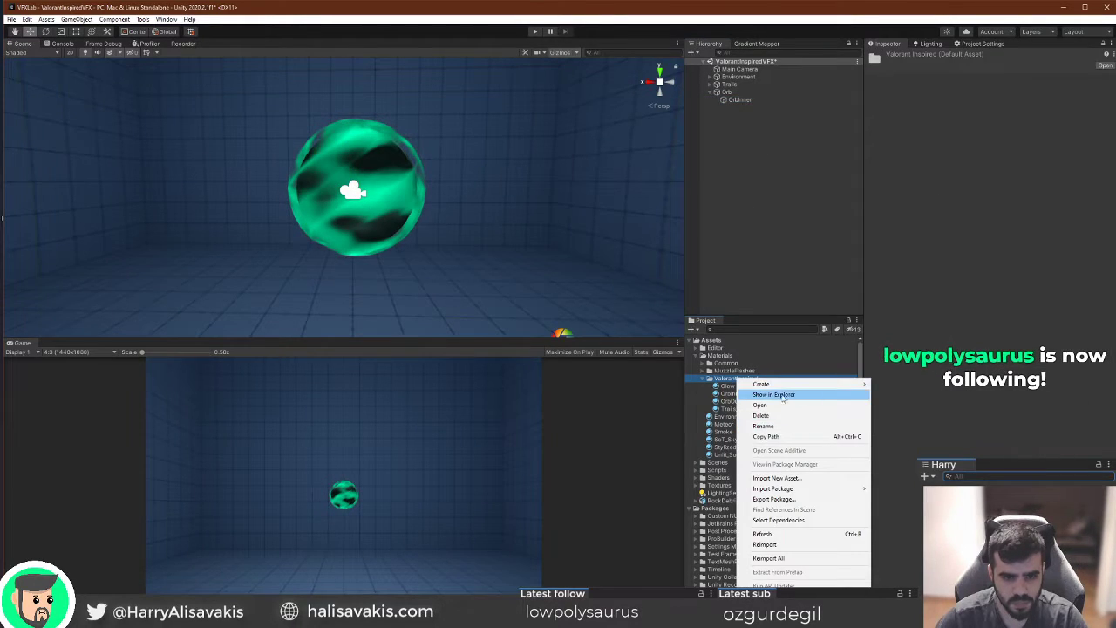
pyautogui.moveTo(767, 383)
pyautogui.click(896, 460)
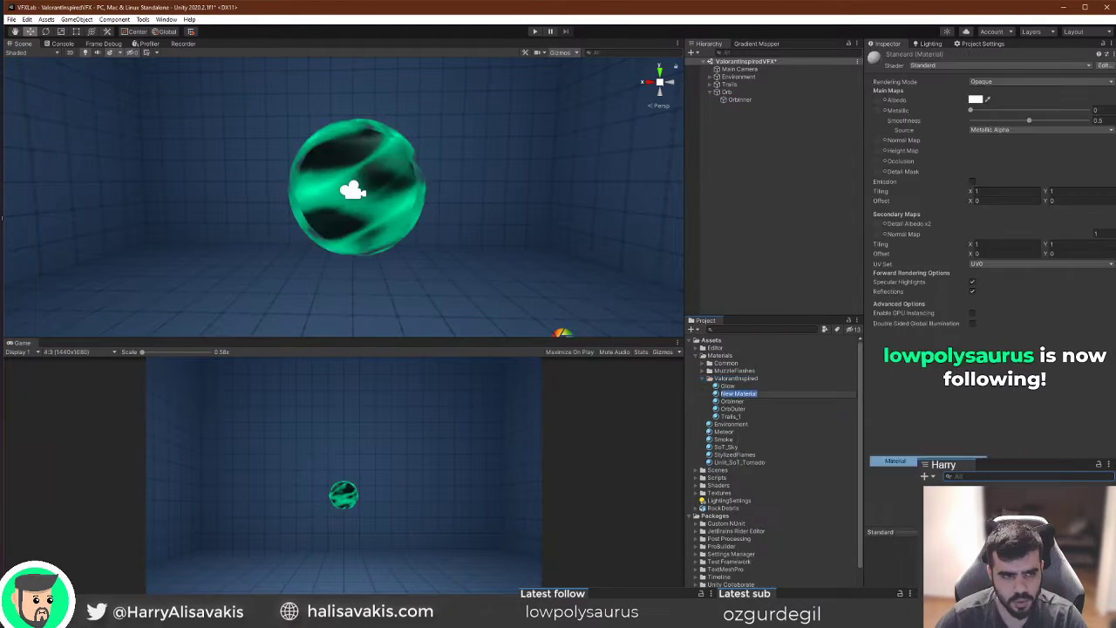
pyautogui.write('OrbCore')
pyautogui.press('Return')
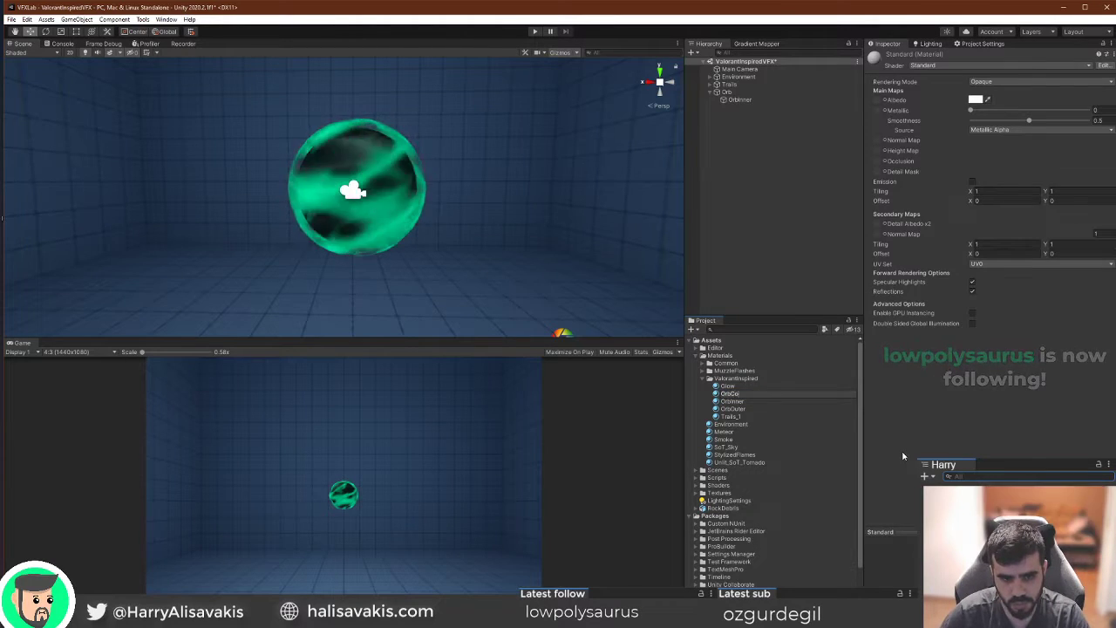
# Add a 3D sphere as a child of Orb and name it Core.
pyautogui.click(735, 93)
pyautogui.rightClick(737, 96)
pyautogui.click(714, 200)
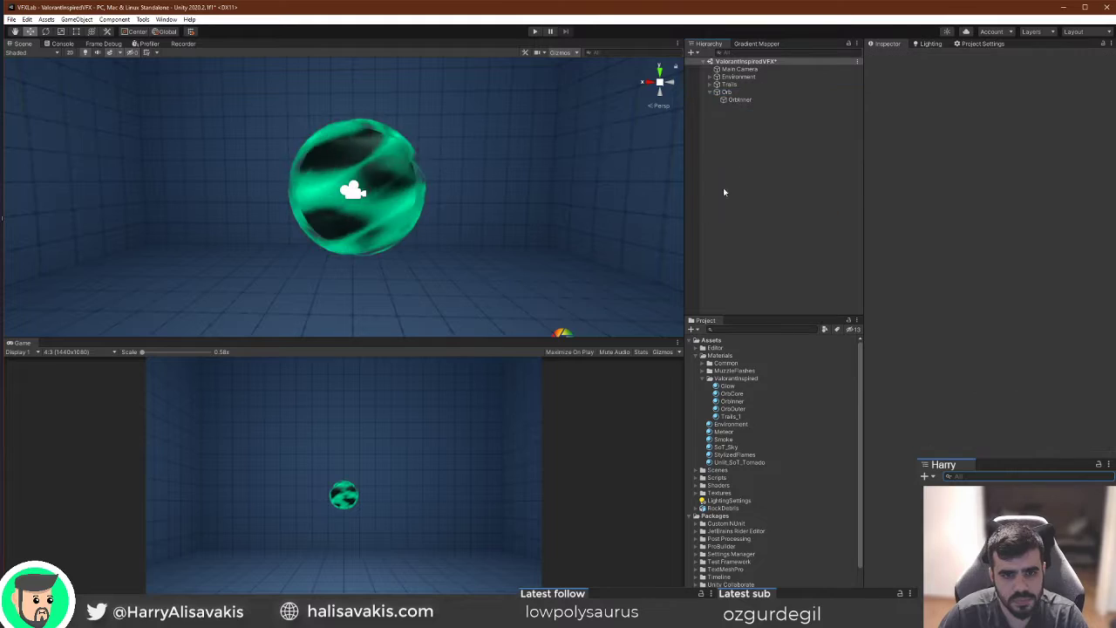
pyautogui.rightClick(745, 96)
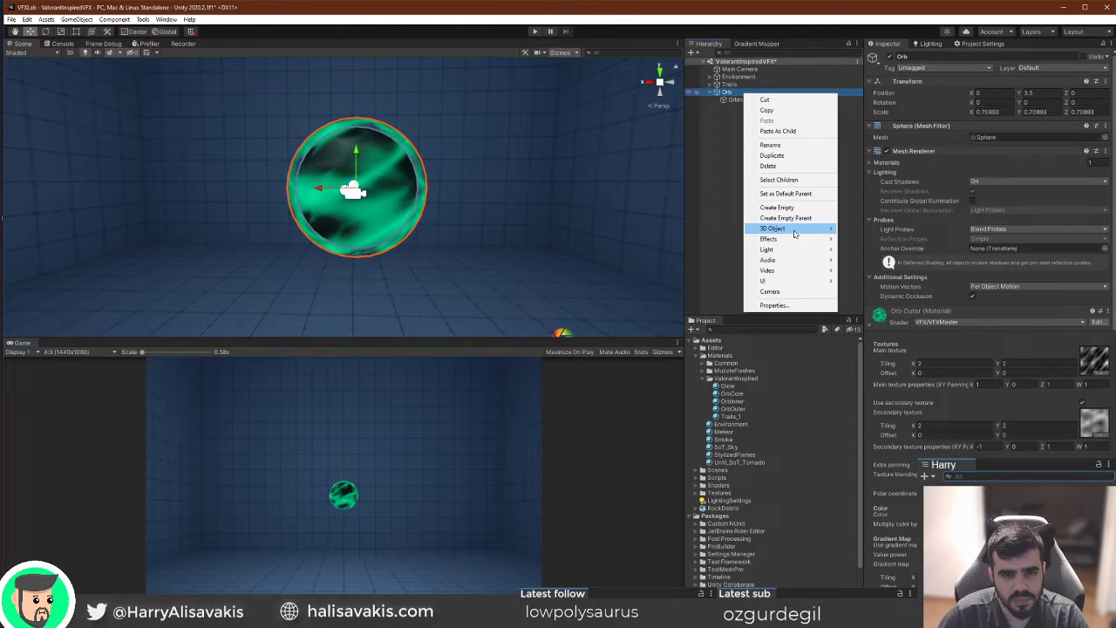
pyautogui.moveTo(795, 231)
pyautogui.click(868, 238)
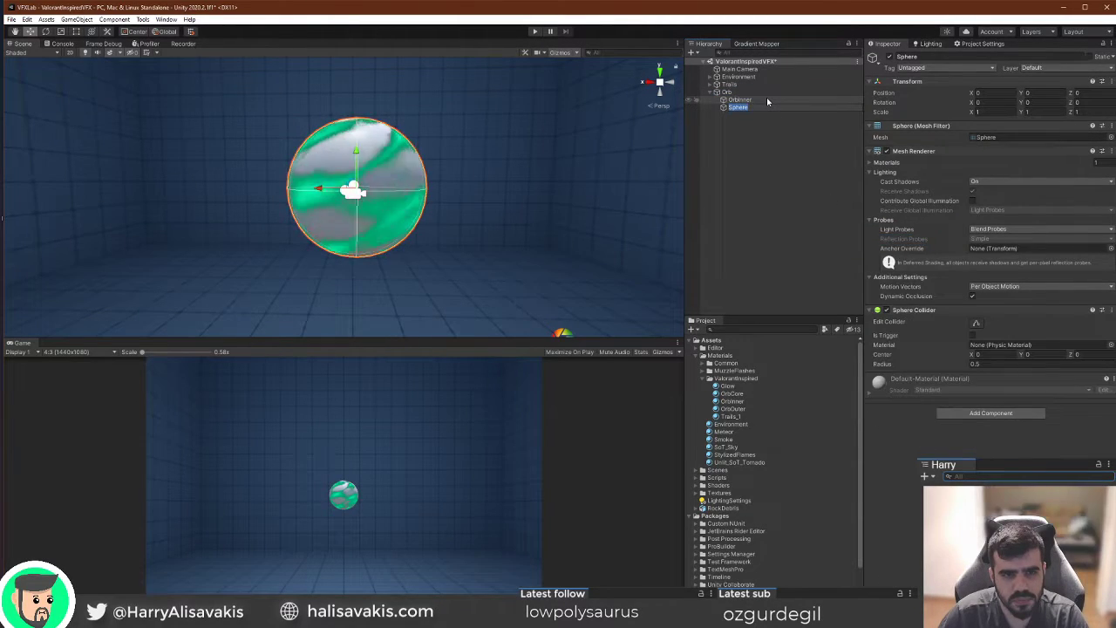
pyautogui.write('Core')
pyautogui.press('Return')
# Look over OrbInner's material settings and remove the Sphere Collider component from the Core sphere.
pyautogui.click(768, 99)
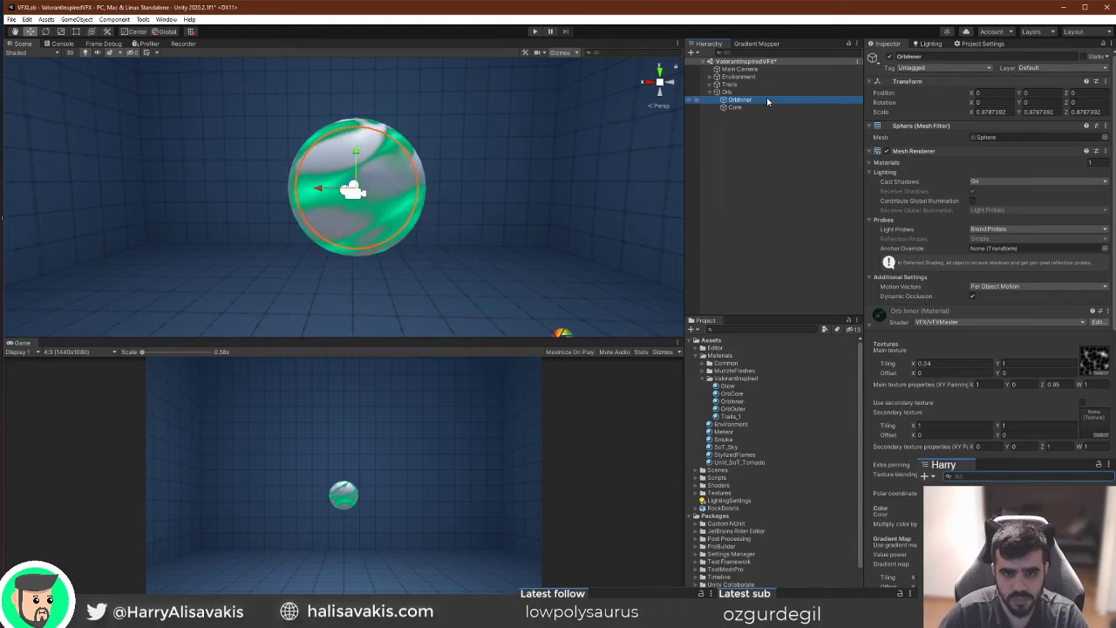
pyautogui.scroll(-10, 872, 206)
pyautogui.scroll(10, 960, 210)
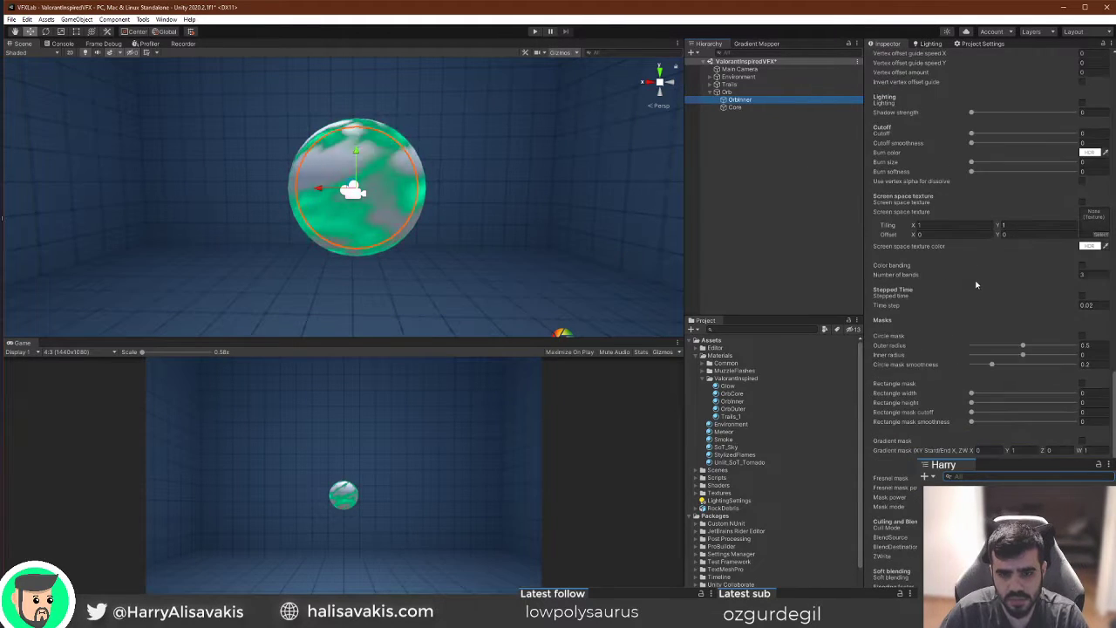
pyautogui.click(735, 107)
pyautogui.click(1110, 309)
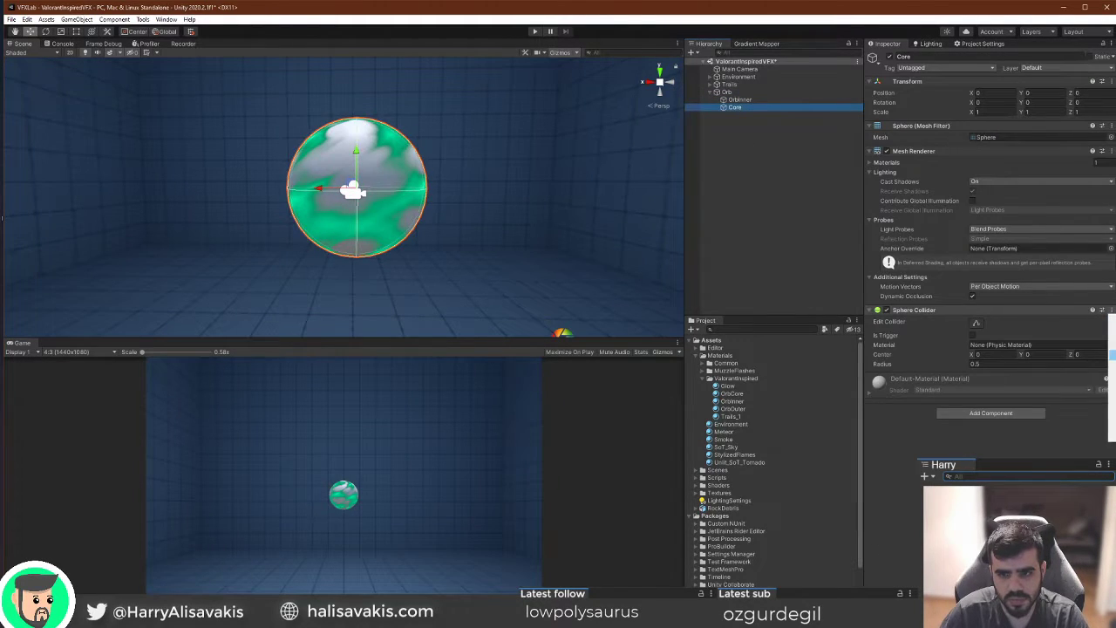
pyautogui.click(1113, 355)
# Scale the Core sphere uniformly to about 0.4 and assign the OrbCore material to it.
pyautogui.press('t')
pyautogui.moveTo(353, 192); pyautogui.dragTo(307, 177)
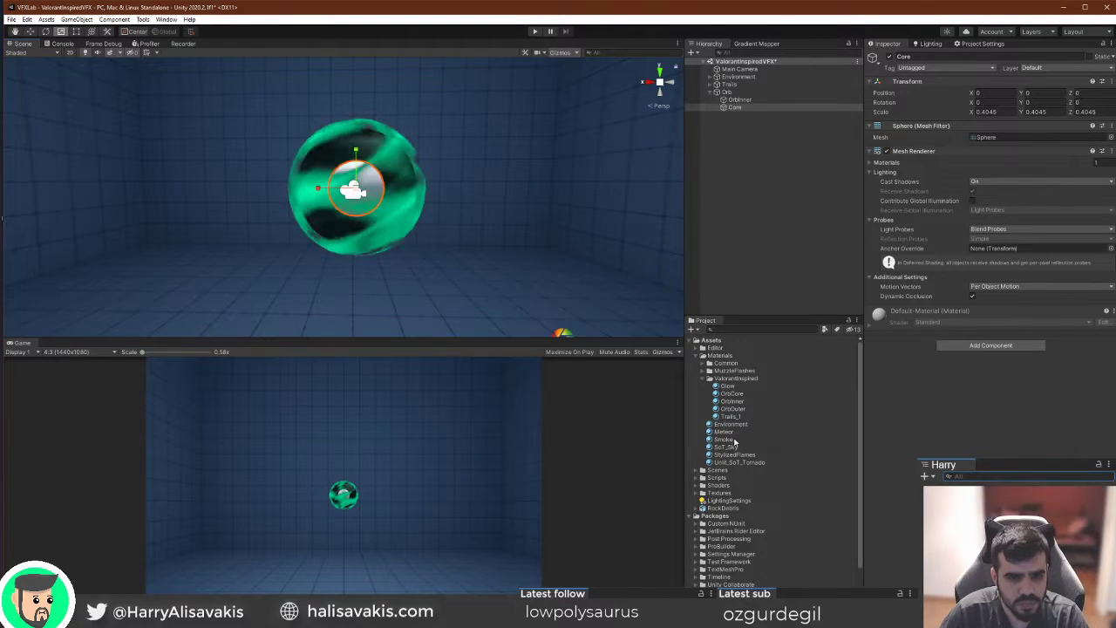
pyautogui.moveTo(732, 394); pyautogui.dragTo(755, 111)
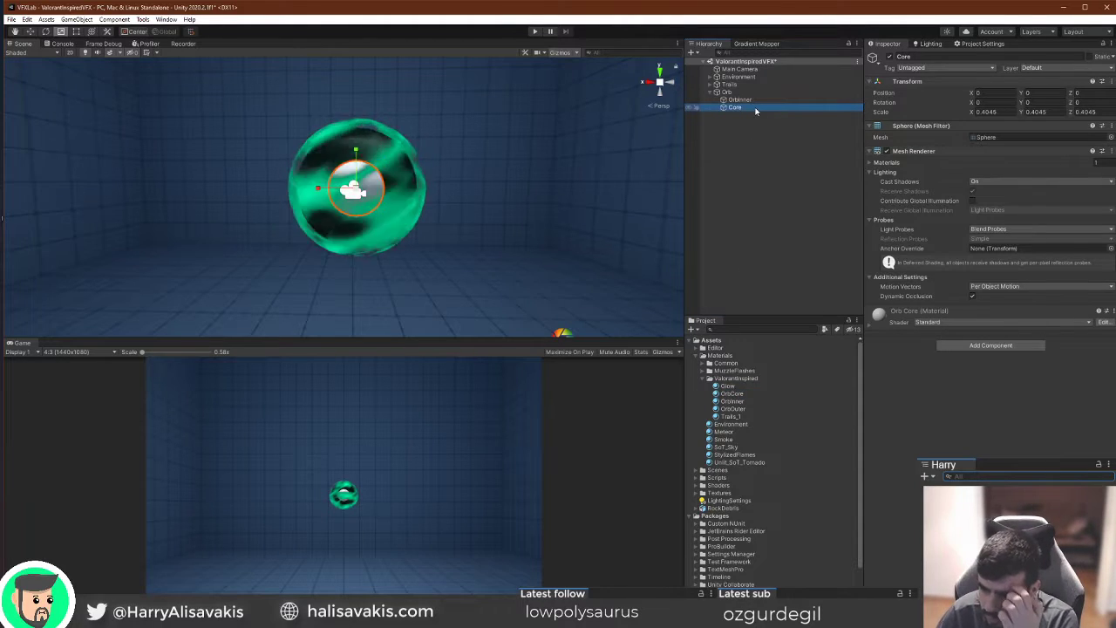
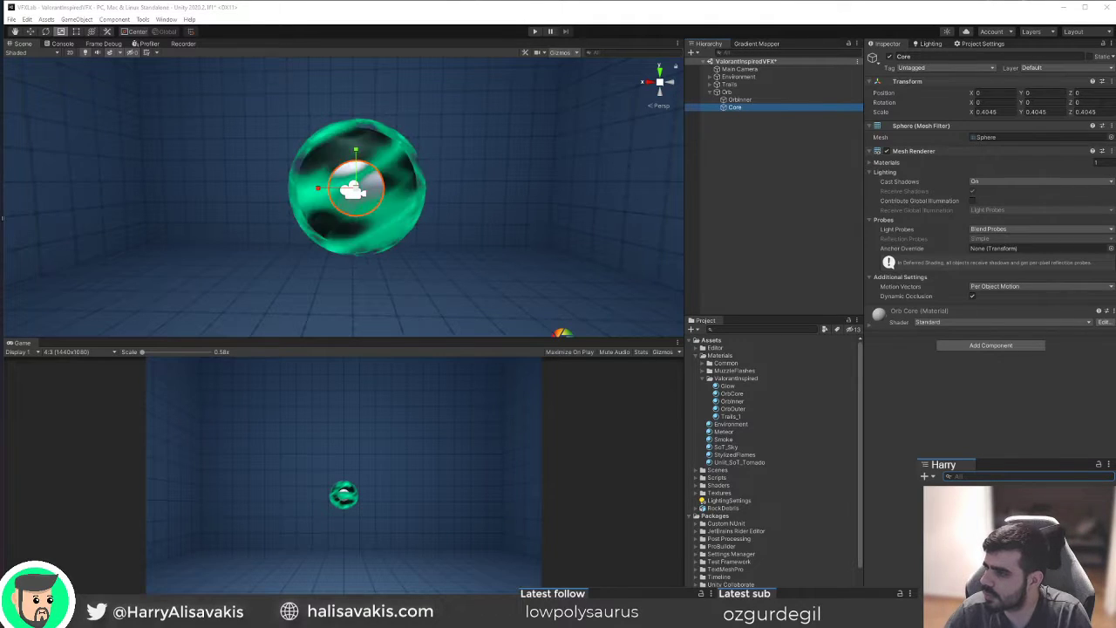
# Bring up the Populus Run gameplay video in the browser and sample its footage from around 1:34 to 4:31.
pyautogui.moveTo(1114, 287); pyautogui.dragTo(805, 35)
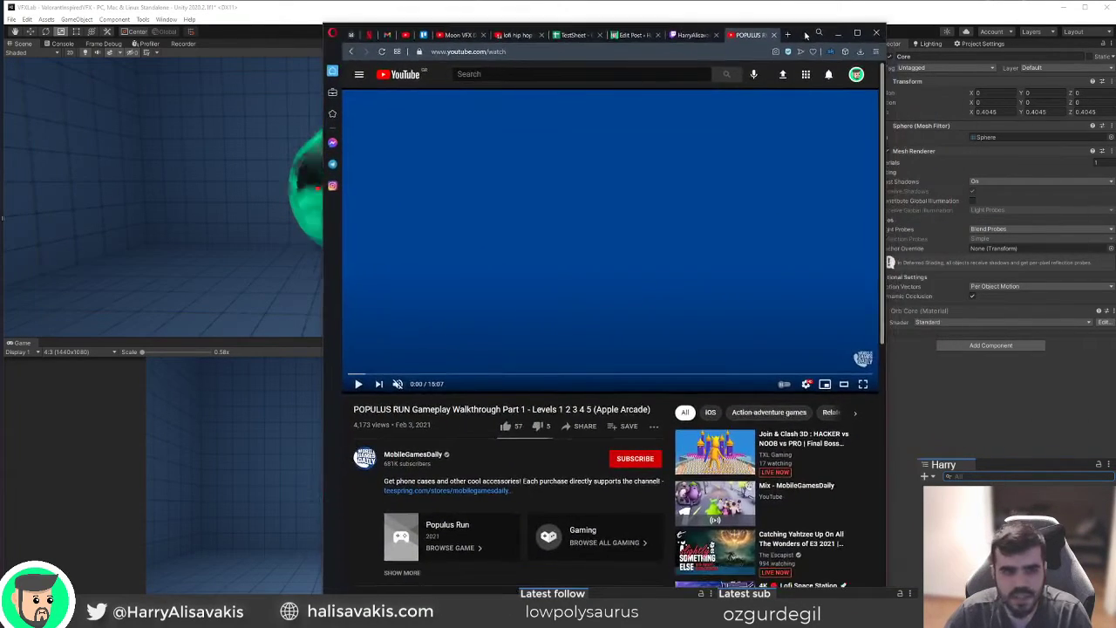
pyautogui.click(477, 373)
pyautogui.click(402, 373)
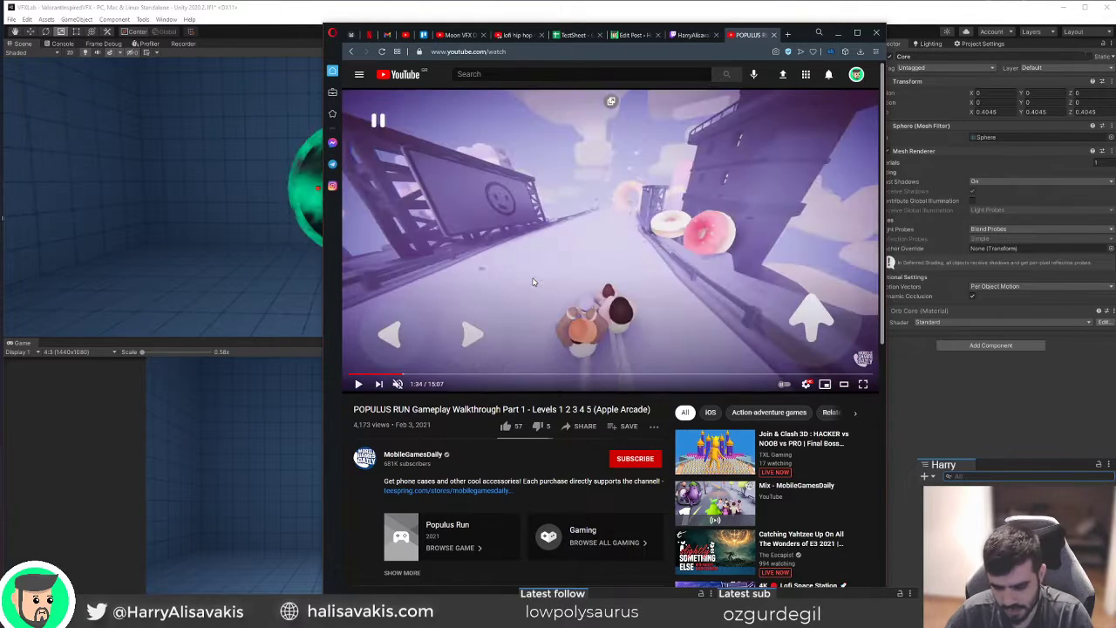
pyautogui.click(534, 281)
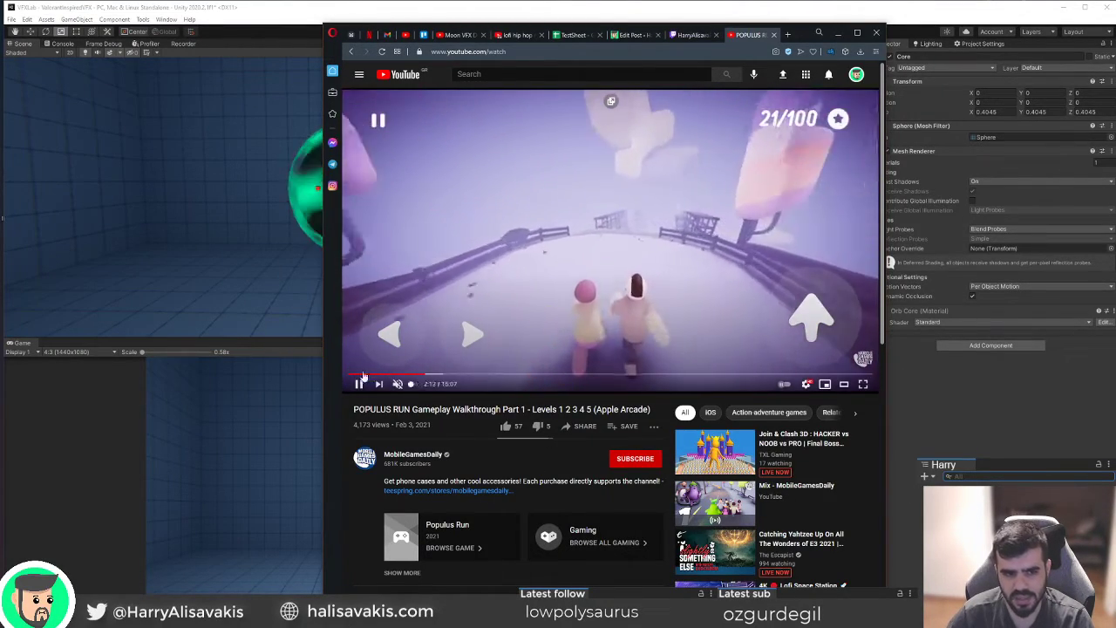
pyautogui.click(497, 374)
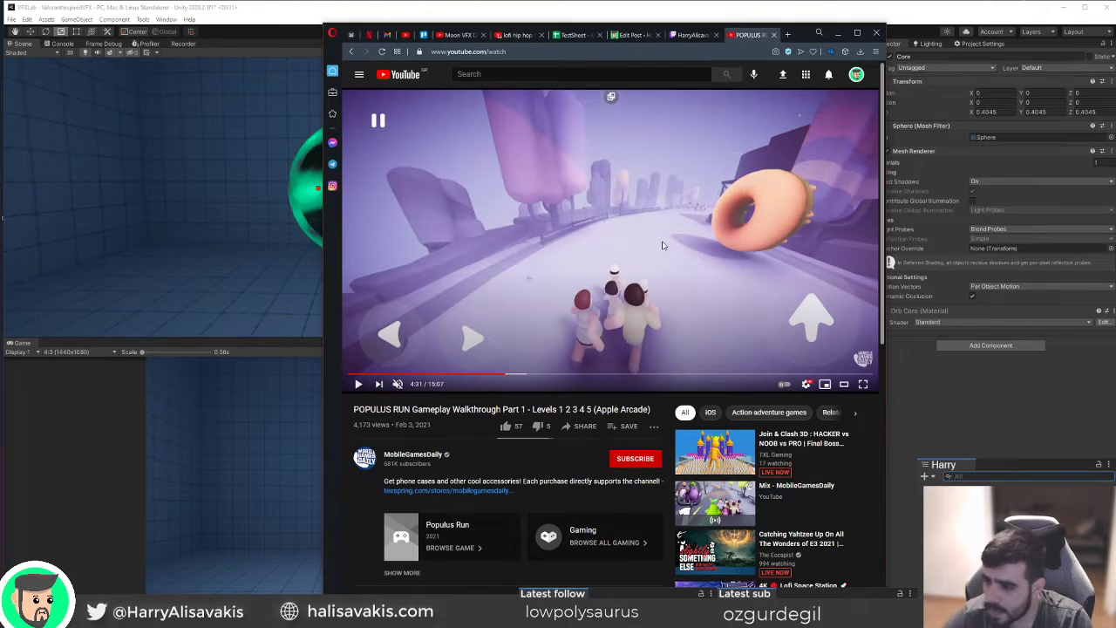
pyautogui.click(838, 32)
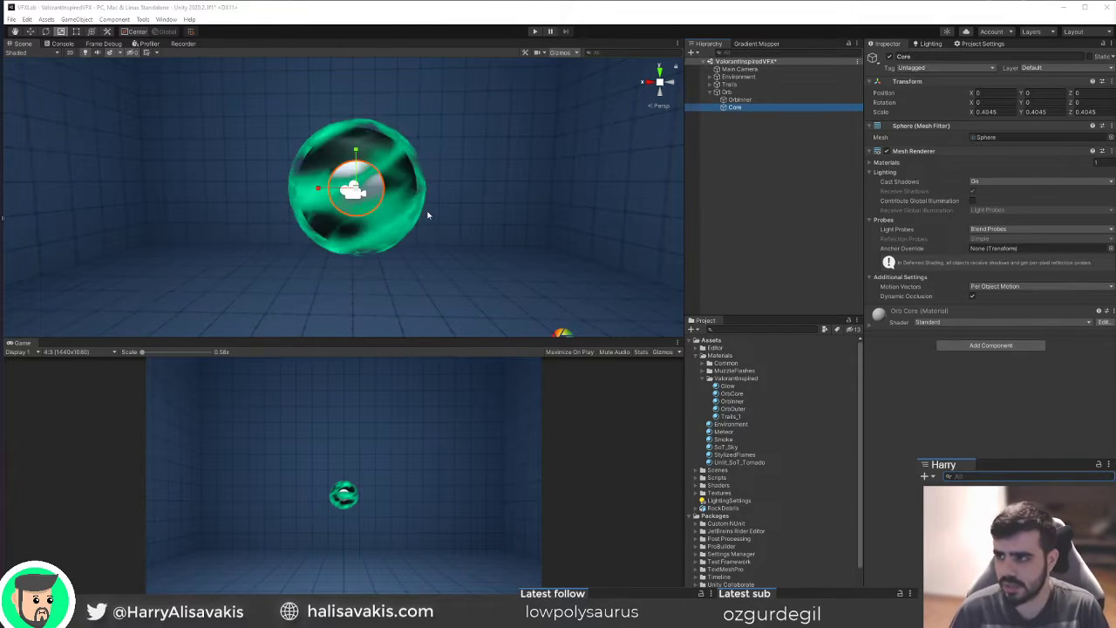
# Back in Unity, change the OrbCore material's shader to VFX/VFXMaster.
pyautogui.moveTo(449, 206)
pyautogui.keyDown('alt'); pyautogui.mouseDown()
pyautogui.moveTo(434, 202)
pyautogui.moveTo(451, 205)
pyautogui.mouseUp(); pyautogui.keyUp('alt')
pyautogui.scroll(4, 451, 205)
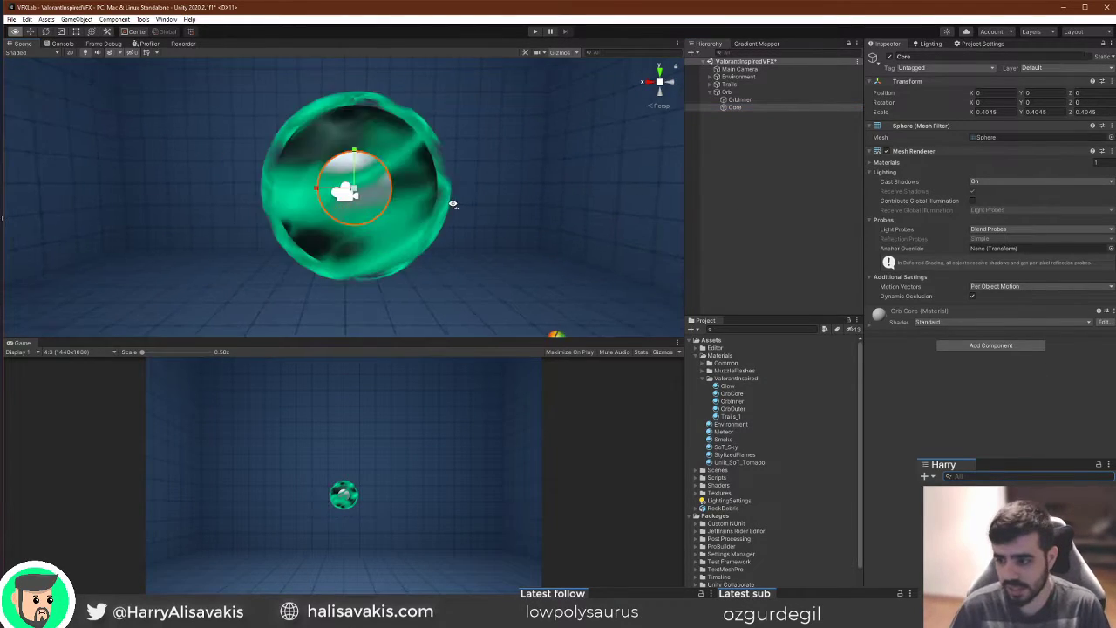
pyautogui.scroll(-5, 451, 205)
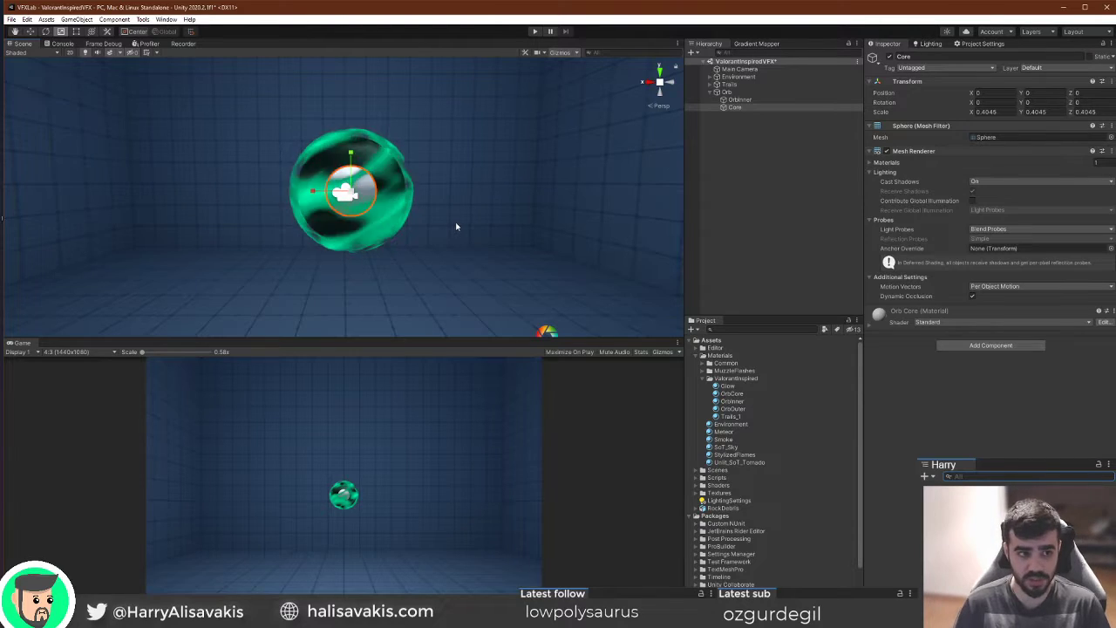
pyautogui.press('w')
pyautogui.moveTo(455, 224)
pyautogui.mouseDown(button='right')
pyautogui.moveTo(501, 152)
pyautogui.moveTo(485, 226)
pyautogui.moveTo(462, 205)
pyautogui.mouseUp(button='right')
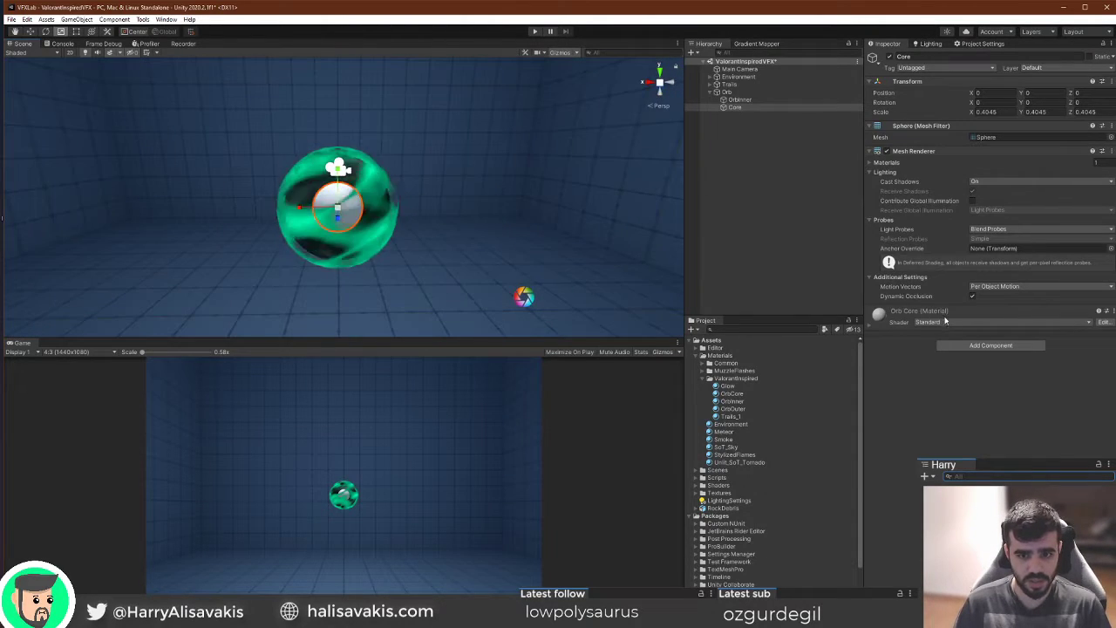
pyautogui.click(1003, 322)
pyautogui.write('vfxmaster')
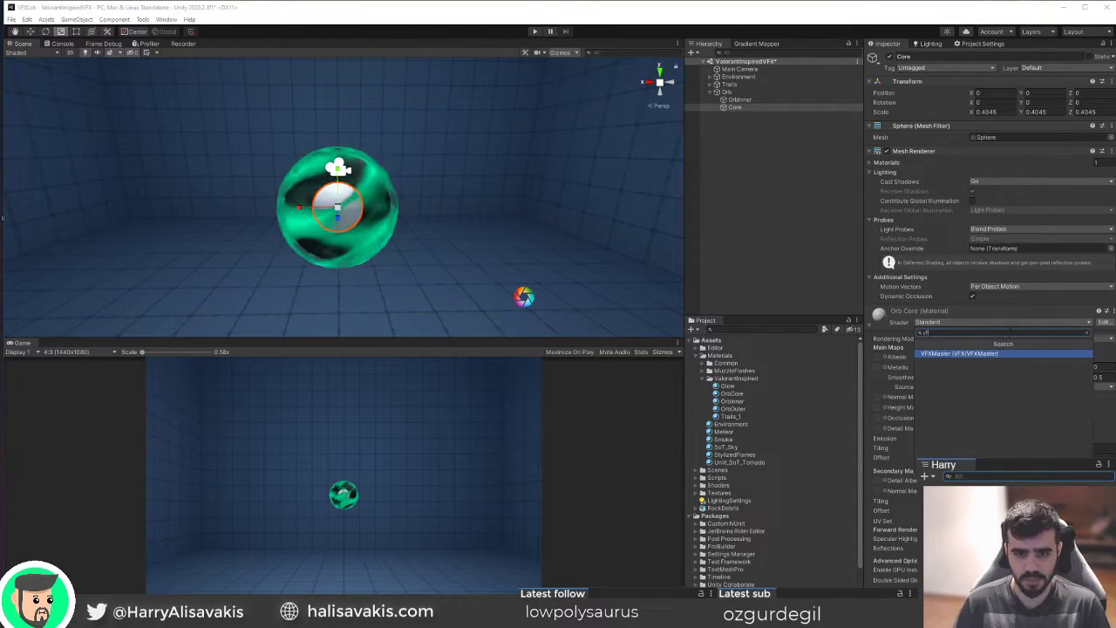
pyautogui.click(1002, 351)
pyautogui.moveTo(391, 176)
pyautogui.mouseDown(button='right')
pyautogui.moveTo(384, 137)
pyautogui.moveTo(376, 142)
pyautogui.moveTo(393, 157)
pyautogui.mouseUp(button='right')
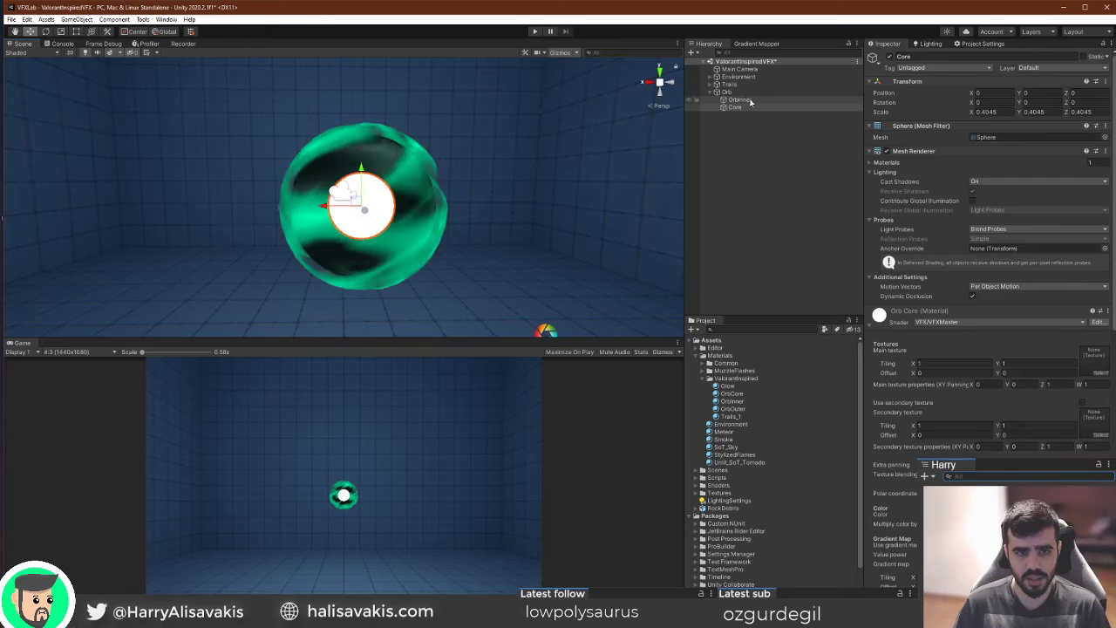
# Look over the VFXMaster settings of the OrbCore material and inspect the Core sphere inside the orb.
pyautogui.scroll(-15, 985, 261)
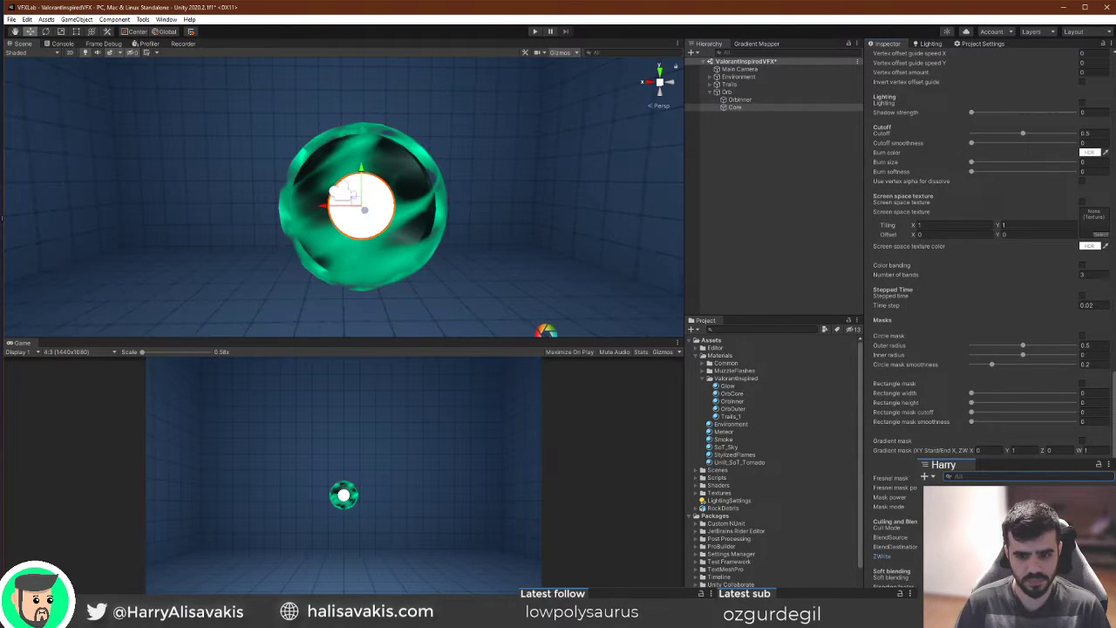
pyautogui.scroll(5, 868, 371)
pyautogui.keyDown('alt'); pyautogui.moveTo(375, 237); pyautogui.dragTo(345, 252); pyautogui.keyUp('alt')
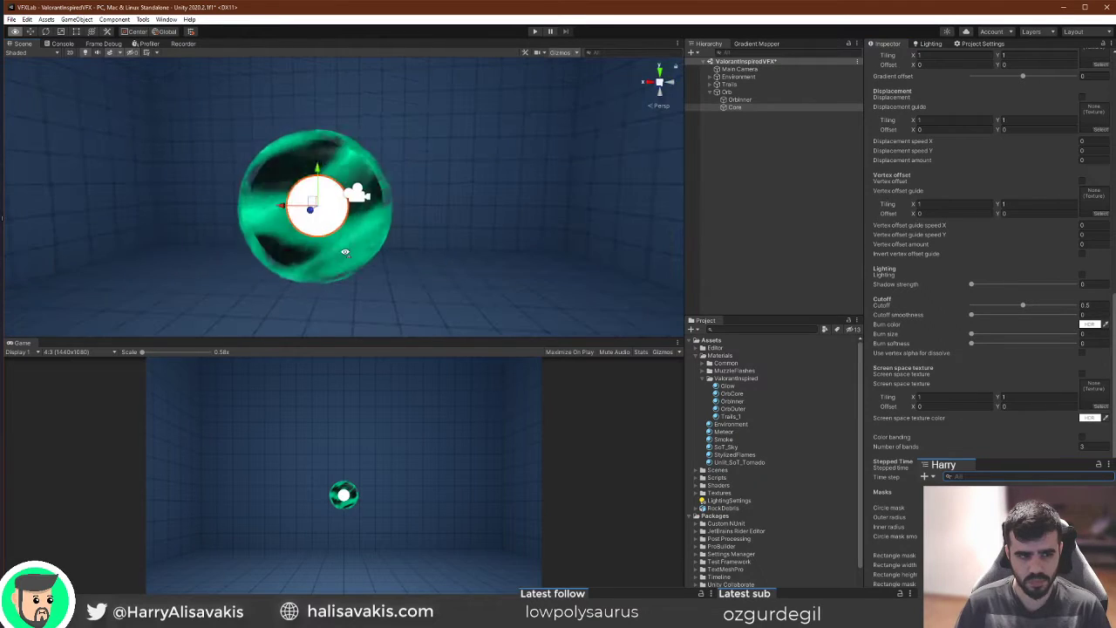
pyautogui.keyDown('alt'); pyautogui.scroll(6, 345, 252); pyautogui.keyUp('alt')
pyautogui.keyDown('alt'); pyautogui.scroll(-5, 344, 252); pyautogui.keyUp('alt')
pyautogui.scroll(10, 1066, 394)
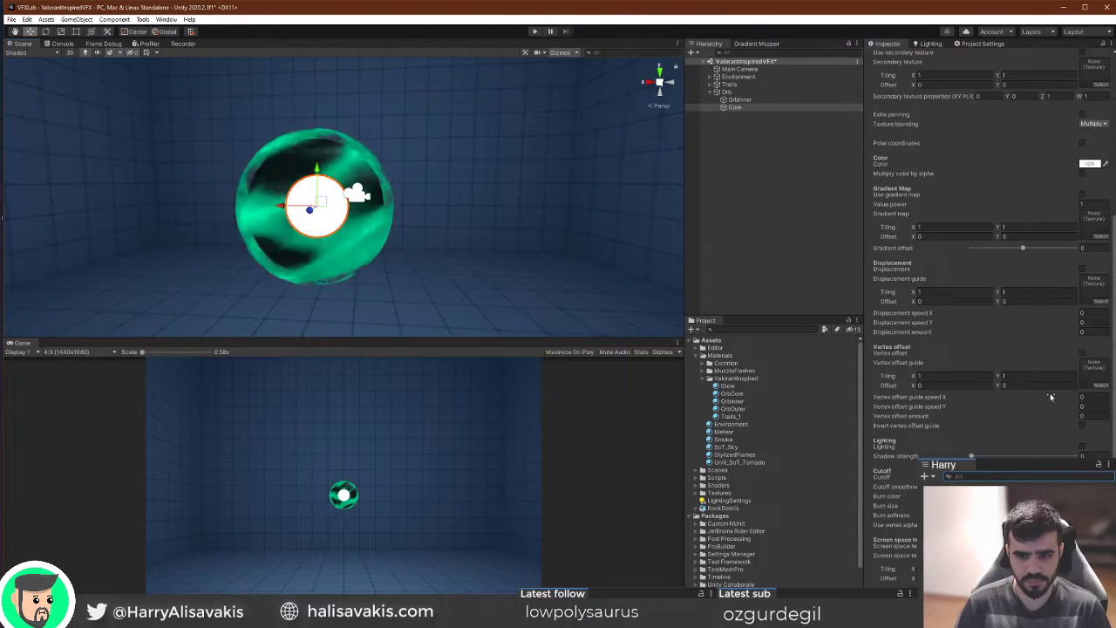
pyautogui.scroll(-6, 1066, 394)
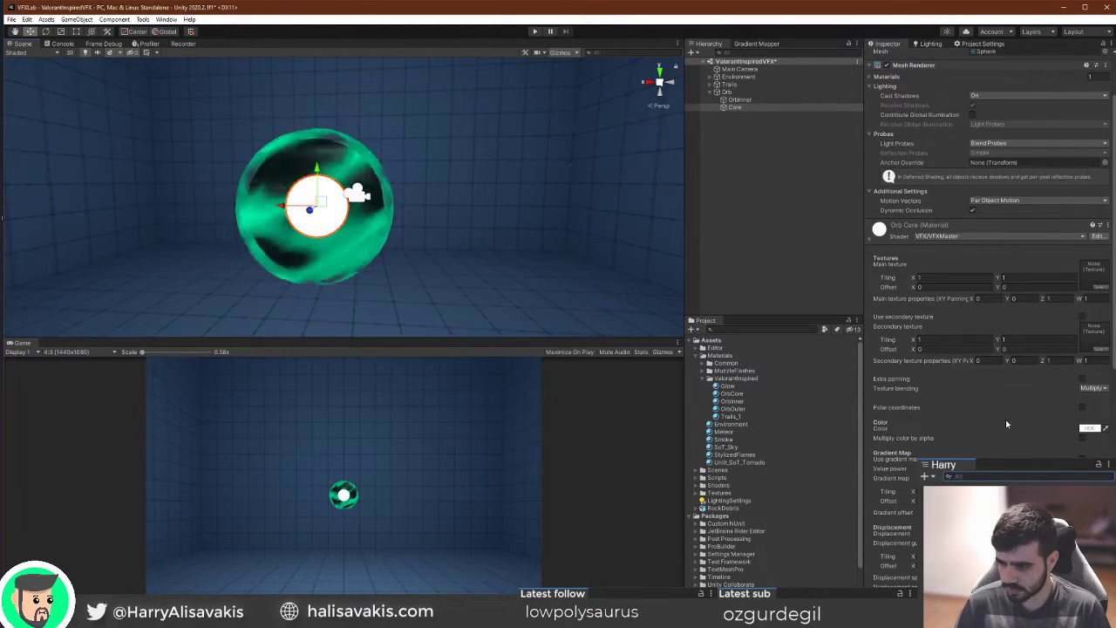
pyautogui.scroll(3, 1066, 394)
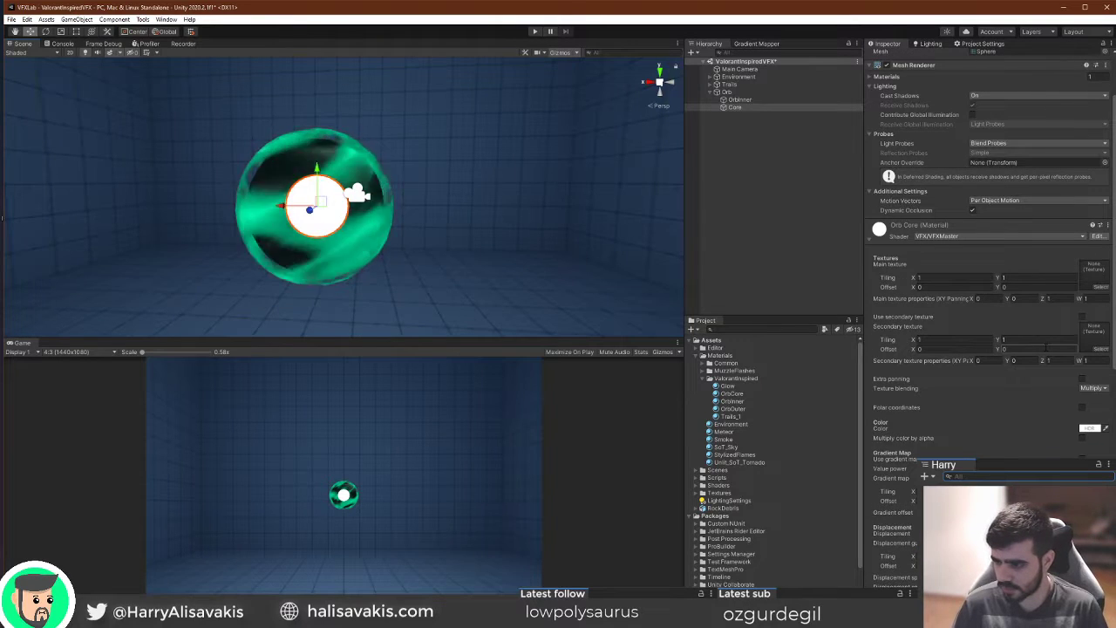
pyautogui.scroll(-3, 1089, 306)
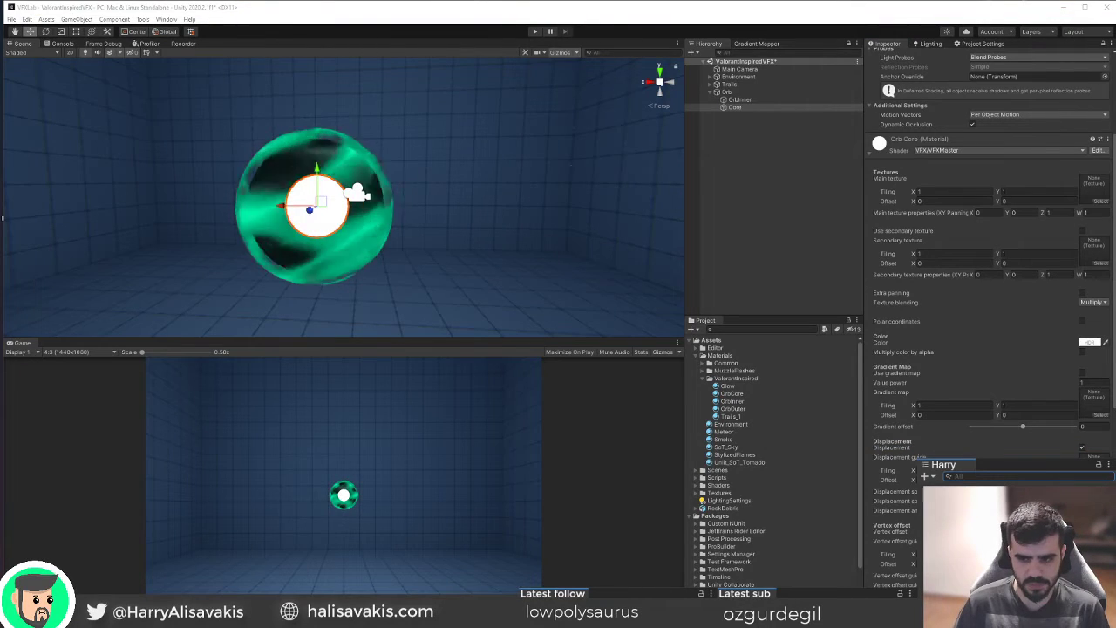
# Give the OrbCore material a vertex offset with a noise guide texture, leaving displacement off and unassigned, and color it bright turquoise.
pyautogui.press('Return')
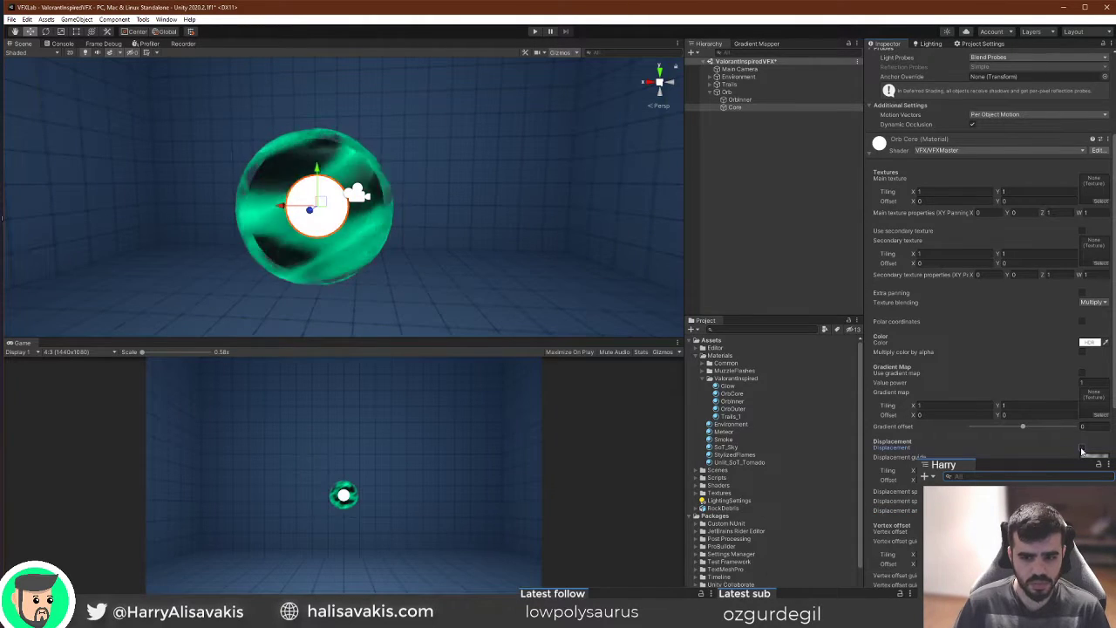
pyautogui.scroll(-3, 1087, 452)
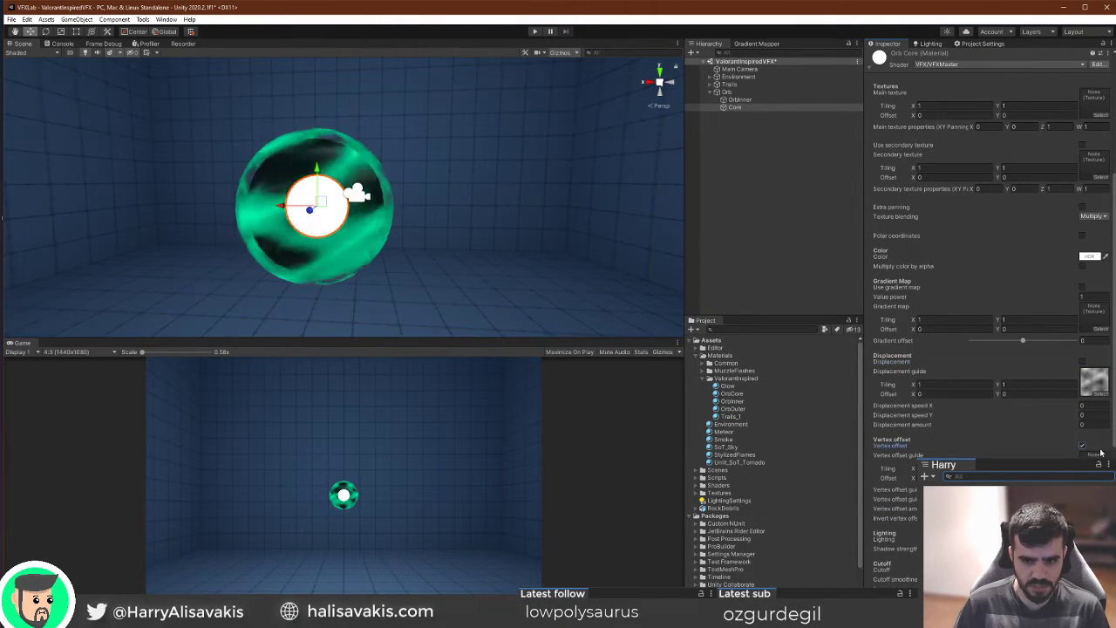
pyautogui.click(1100, 389)
pyautogui.doubleClick(1114, 421)
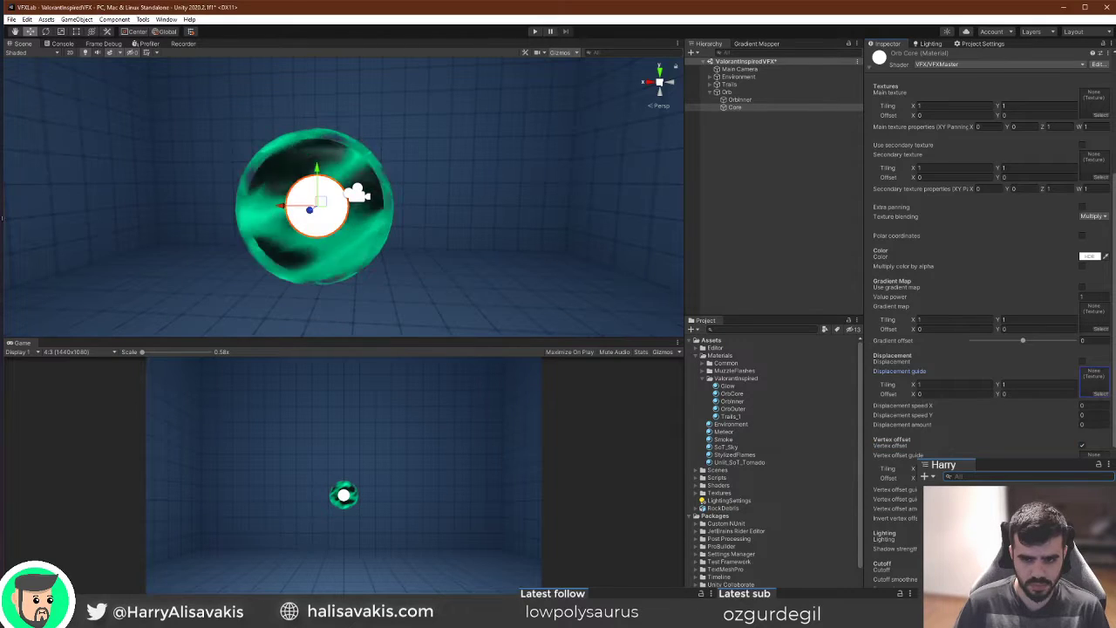
pyautogui.click(1101, 477)
pyautogui.doubleClick(1115, 436)
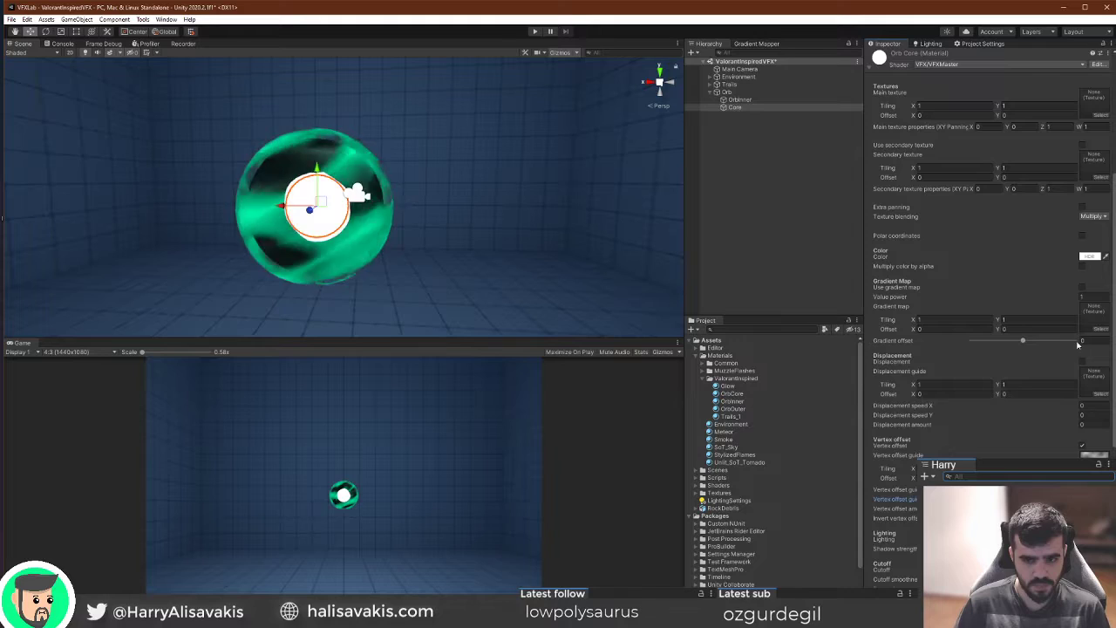
pyautogui.click(1092, 256)
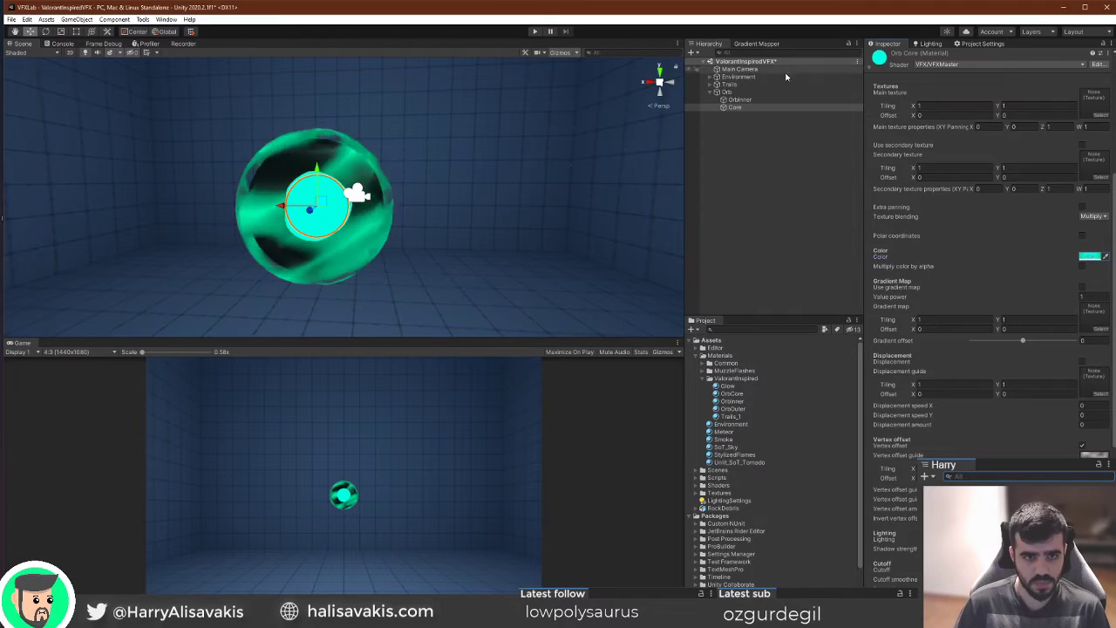
# Enable the Bloom override on the Environment's Post-process Volume.
pyautogui.click(754, 81)
pyautogui.press('Right')
pyautogui.press('Down')
pyautogui.press('Down')
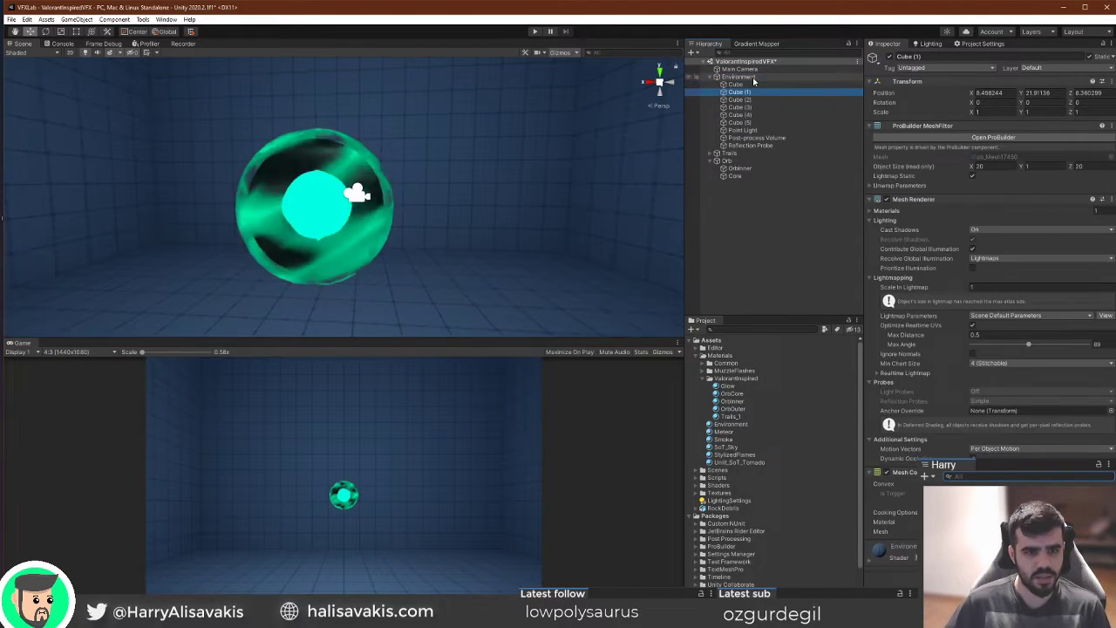
pyautogui.click(773, 134)
pyautogui.click(773, 138)
pyautogui.click(885, 257)
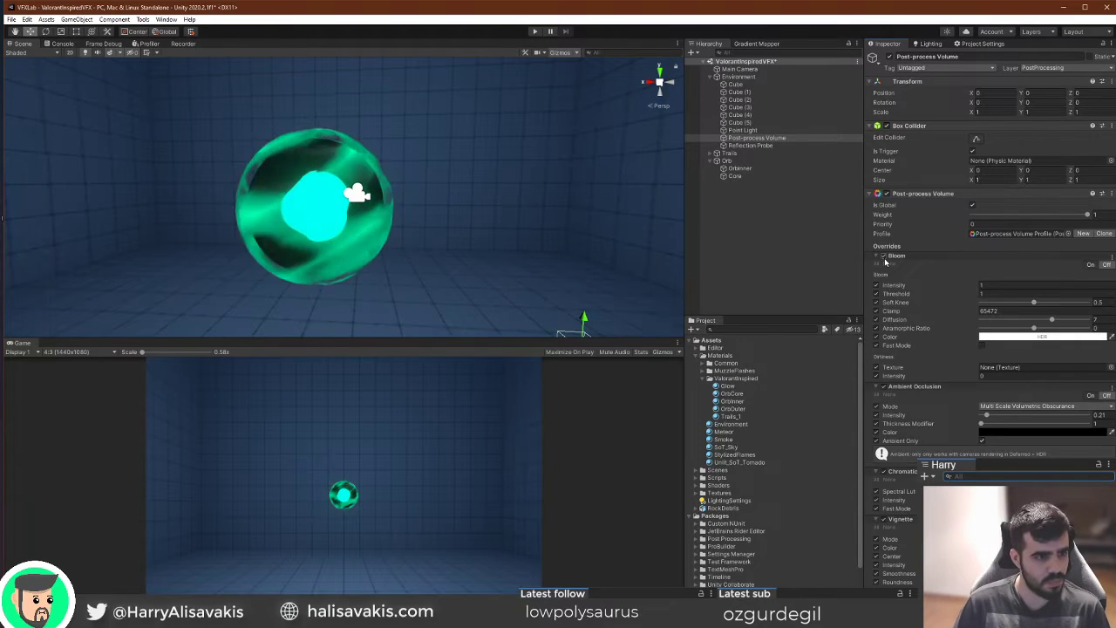
# Lighten the OrbCore material's HDR color to near white and delete the Core sphere from the Orb.
pyautogui.click(734, 168)
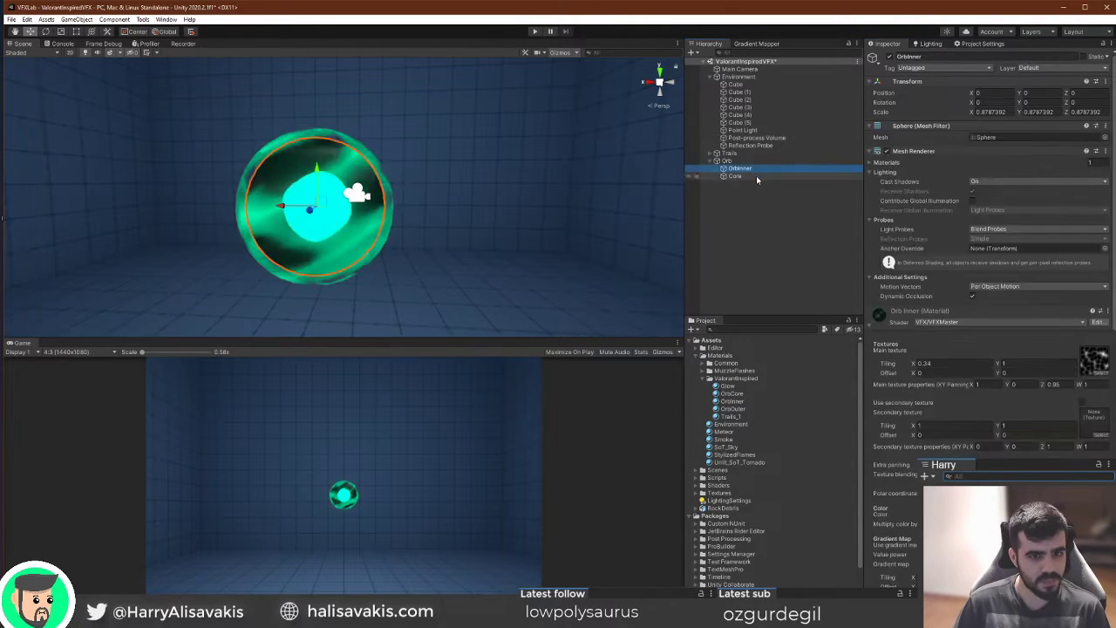
pyautogui.click(735, 176)
pyautogui.click(1091, 430)
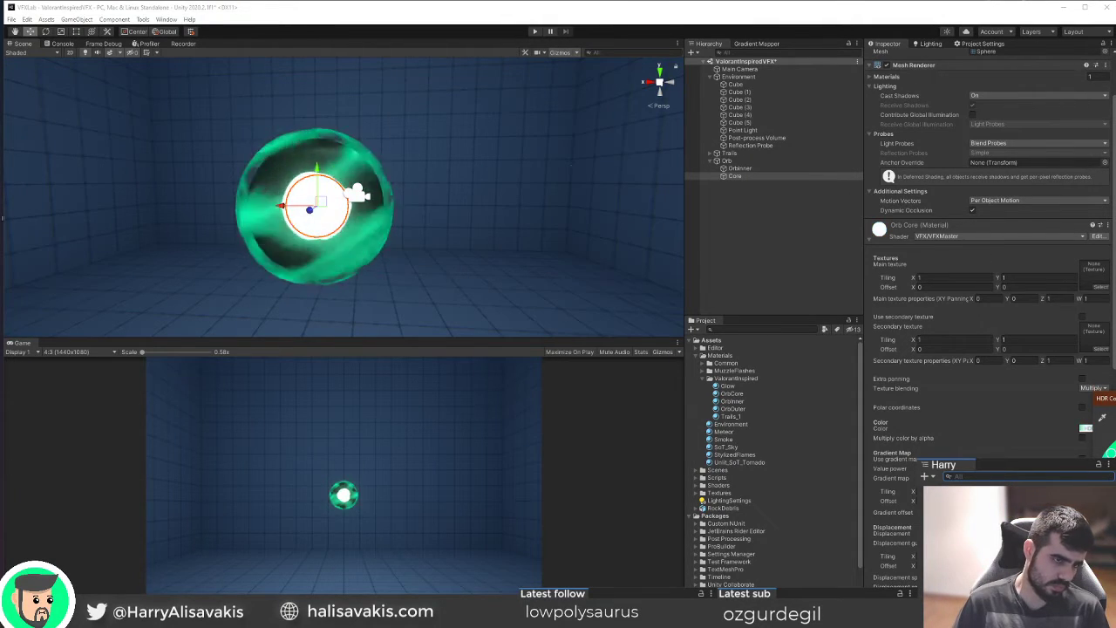
pyautogui.click(763, 208)
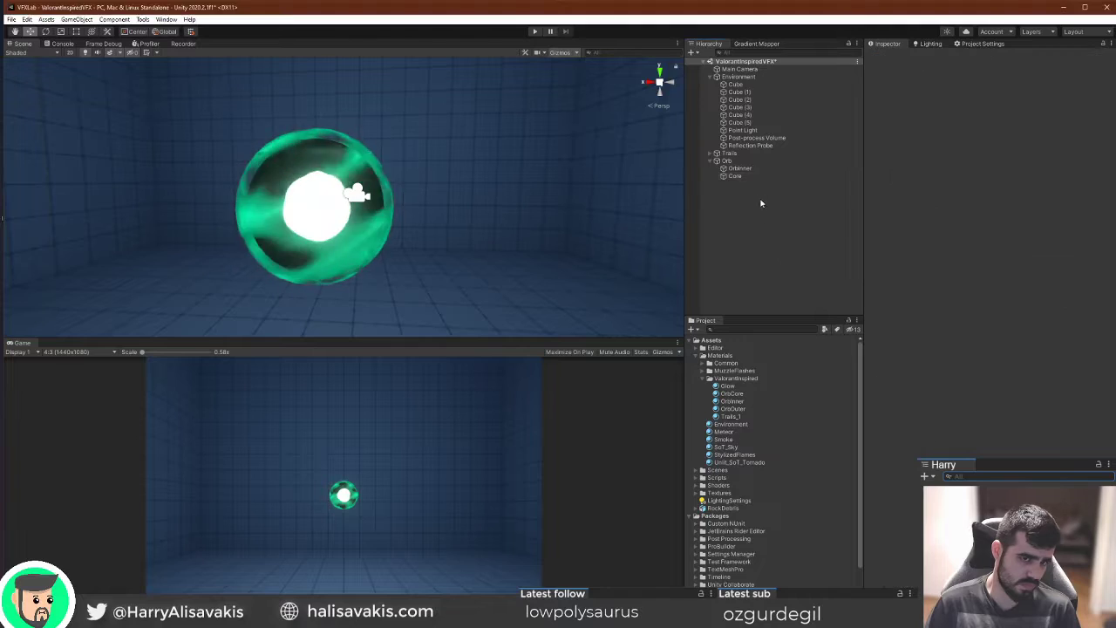
pyautogui.press('Delete')
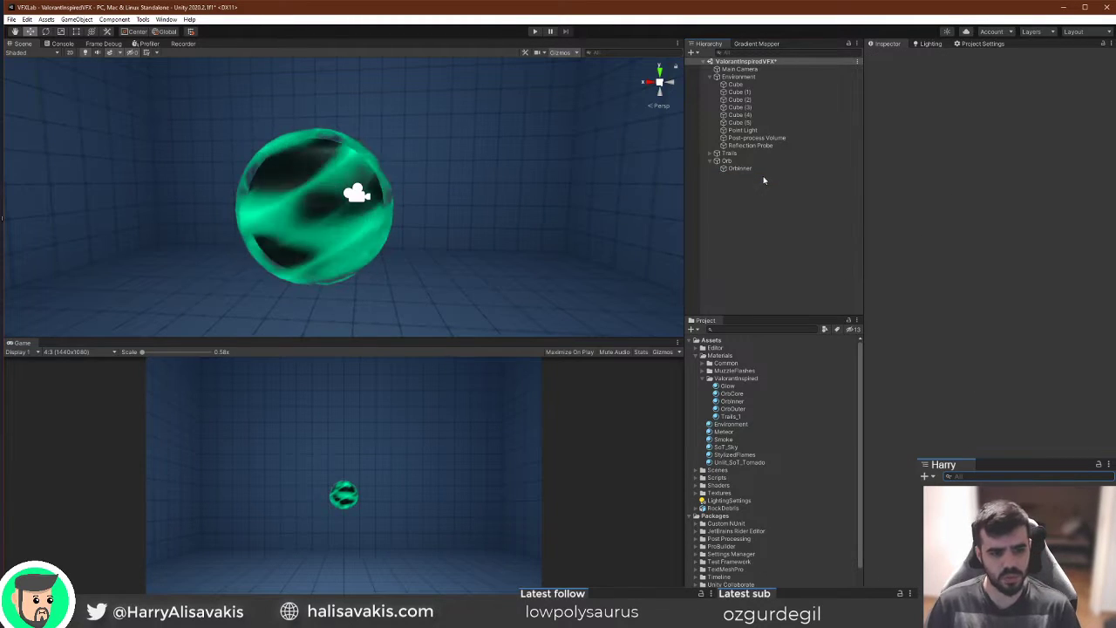
# Replay the Trails particle effect around the orb to judge how the two look together.
pyautogui.click(797, 169)
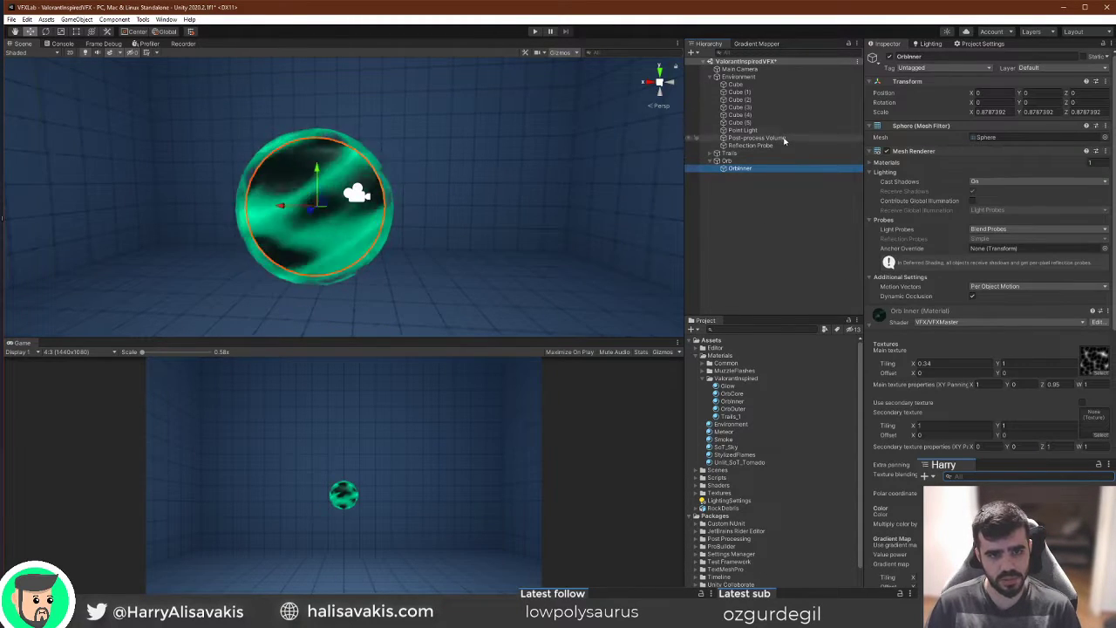
pyautogui.click(784, 139)
pyautogui.click(732, 212)
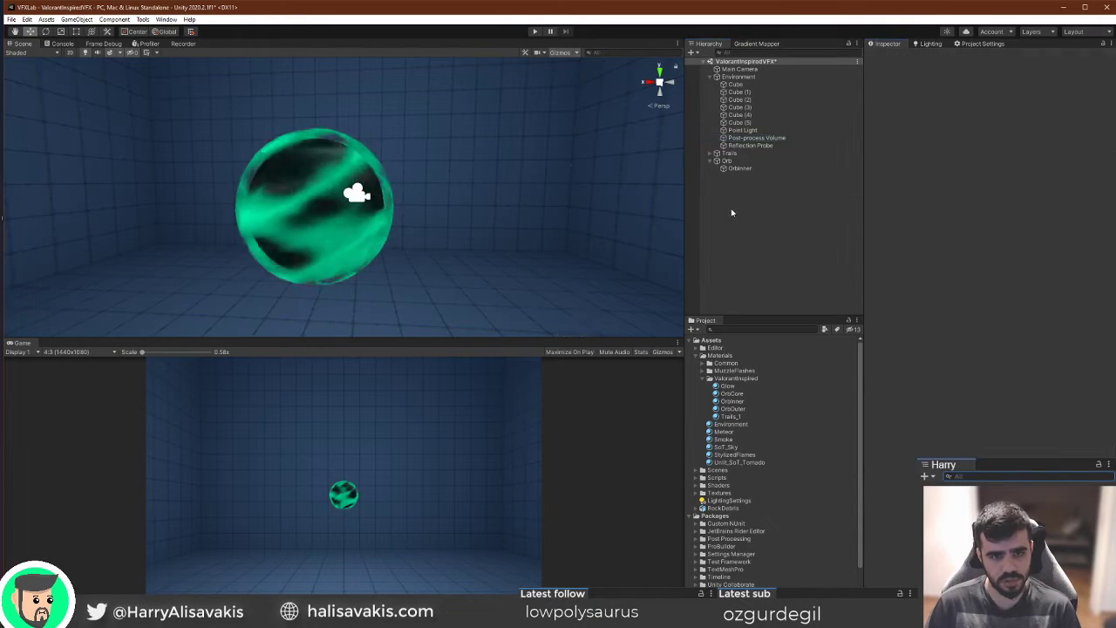
pyautogui.click(728, 162)
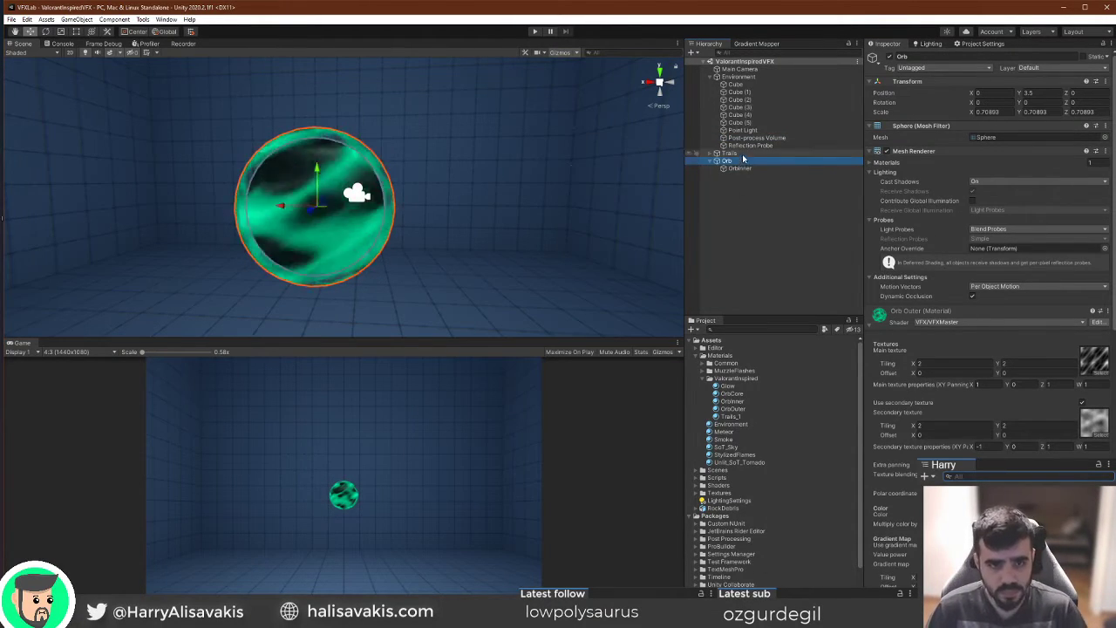
pyautogui.click(730, 152)
pyautogui.click(628, 252)
pyautogui.click(629, 254)
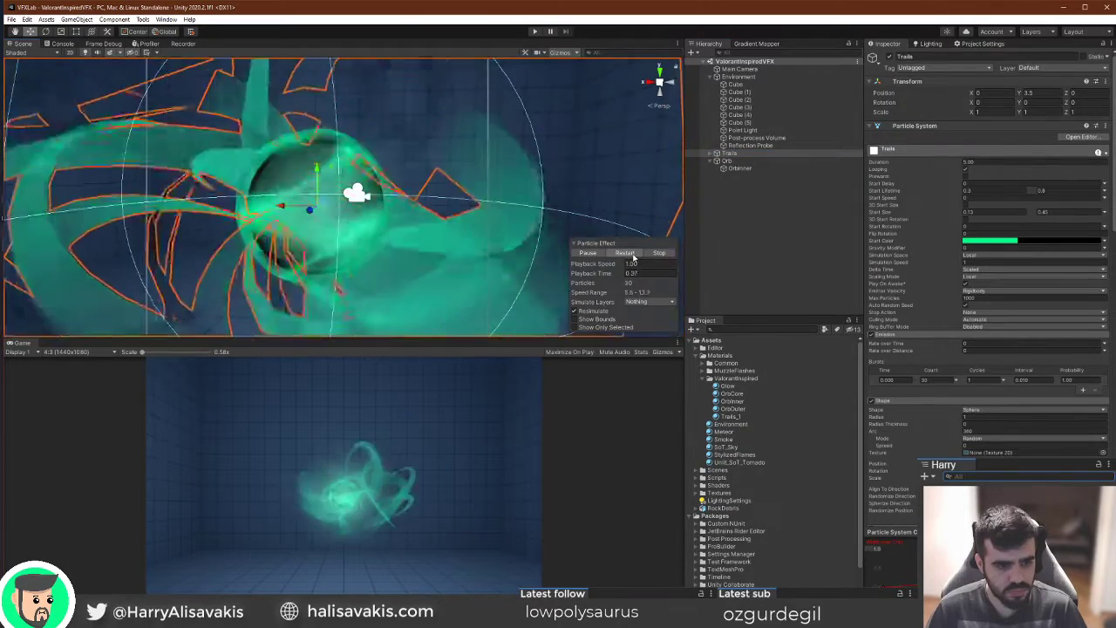
pyautogui.click(633, 255)
pyautogui.click(590, 255)
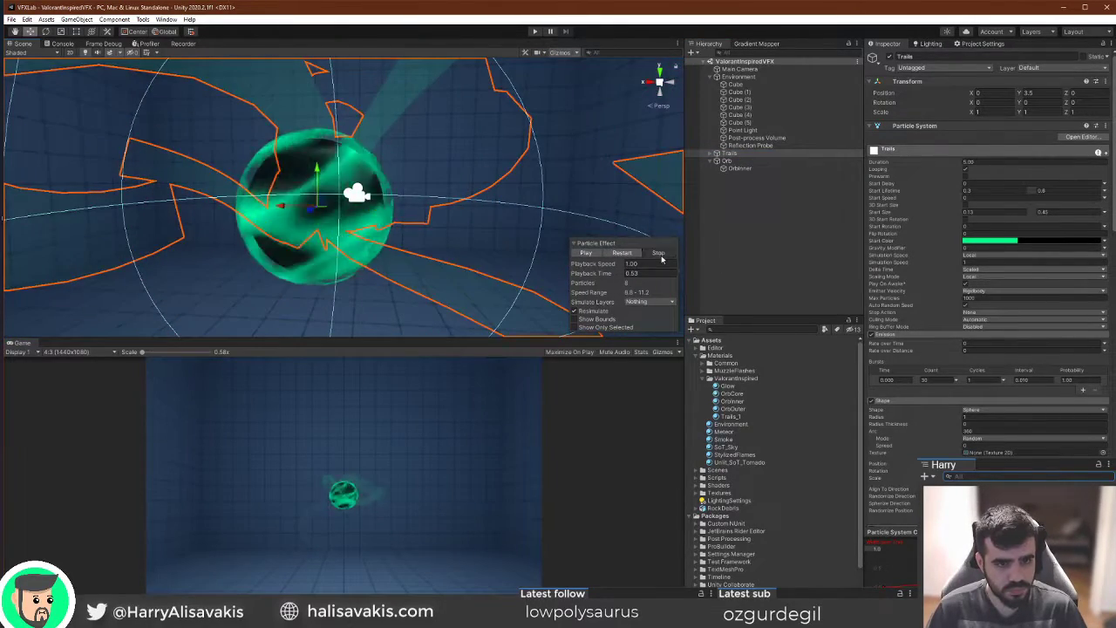
# Duplicate the OrbInner sphere as OrbGlow and scale it uniformly to about 1.23.
pyautogui.click(740, 168)
pyautogui.hotkey('ctrl', 'd')
pyautogui.press('F2')
pyautogui.write('OrbGlow')
pyautogui.press('Return')
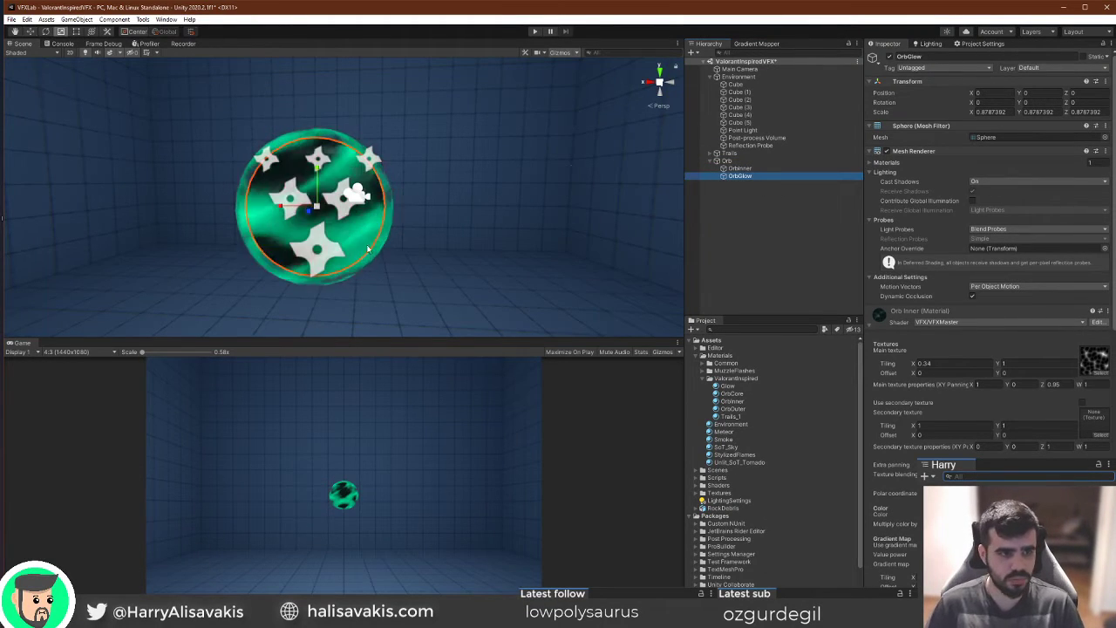
pyautogui.moveTo(314, 206); pyautogui.dragTo(355, 215)
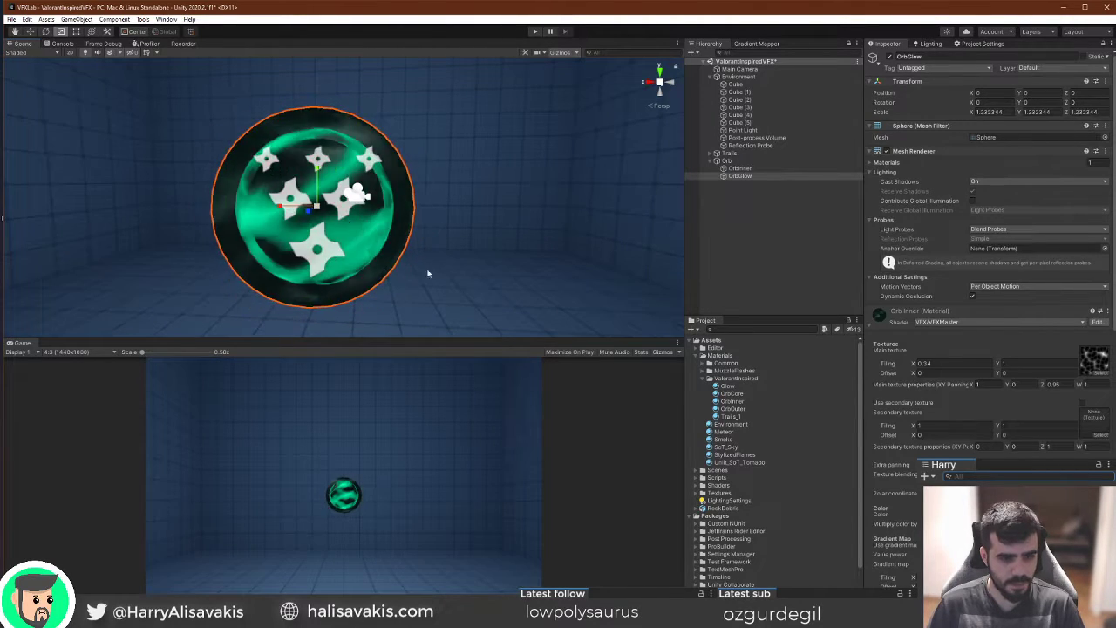
# Create a material named OrbGlow in the ValorantInspired folder and assign it to the OrbGlow sphere.
pyautogui.scroll(-15, 986, 261)
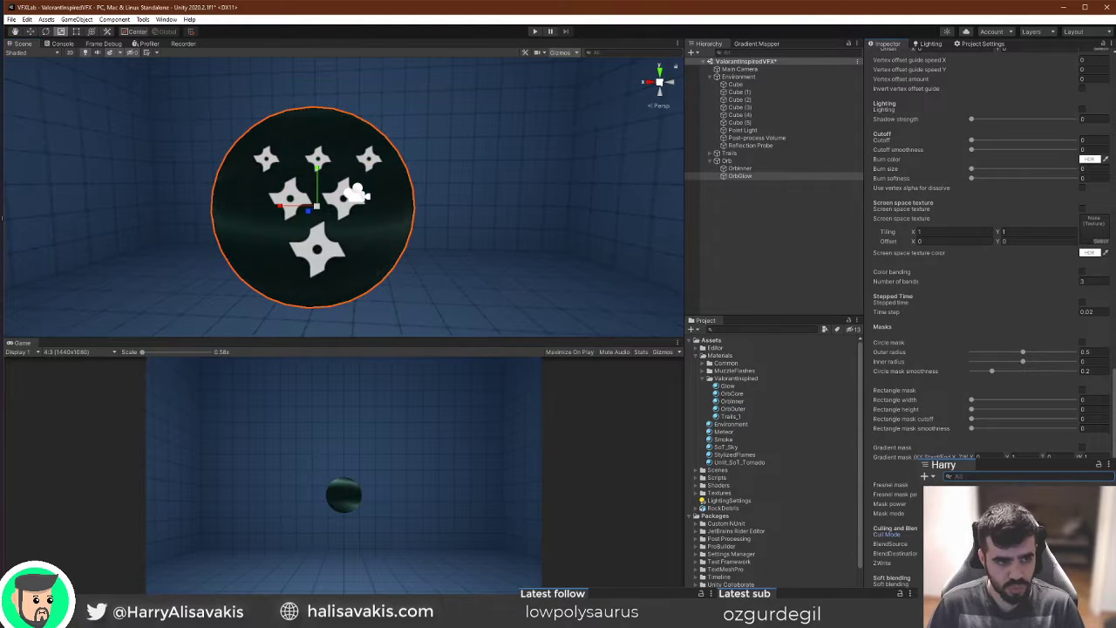
pyautogui.rightClick(735, 379)
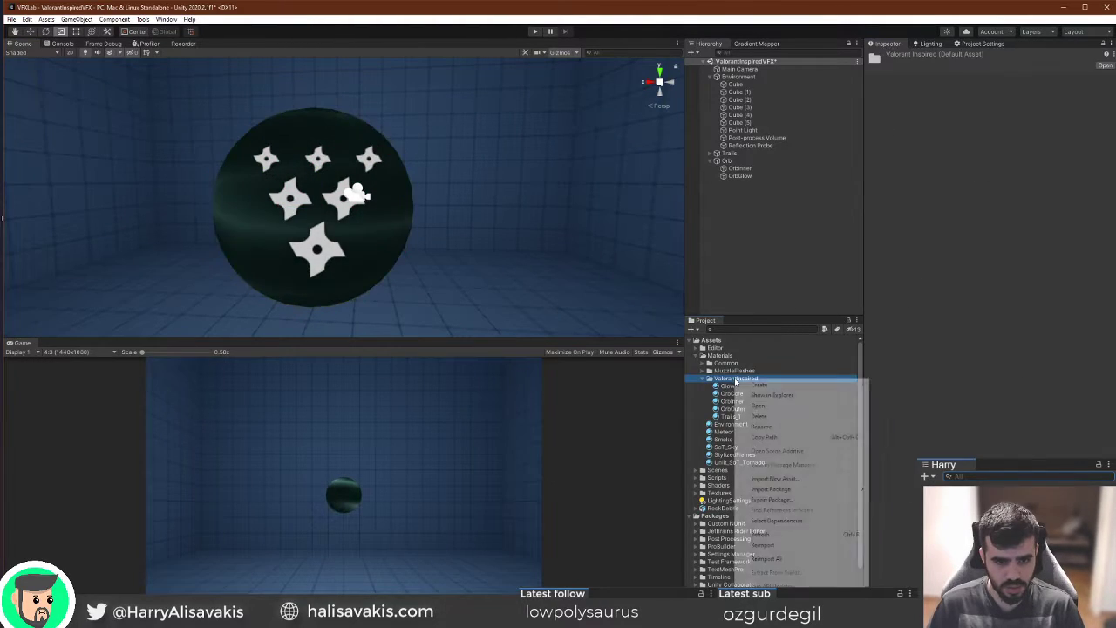
pyautogui.moveTo(785, 385)
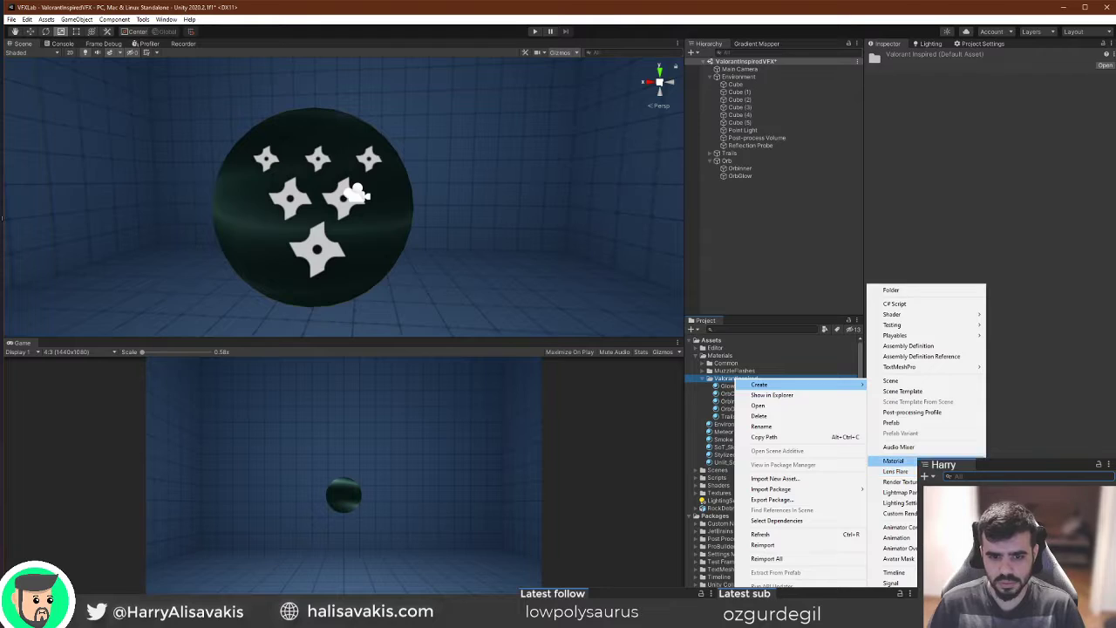
pyautogui.click(894, 461)
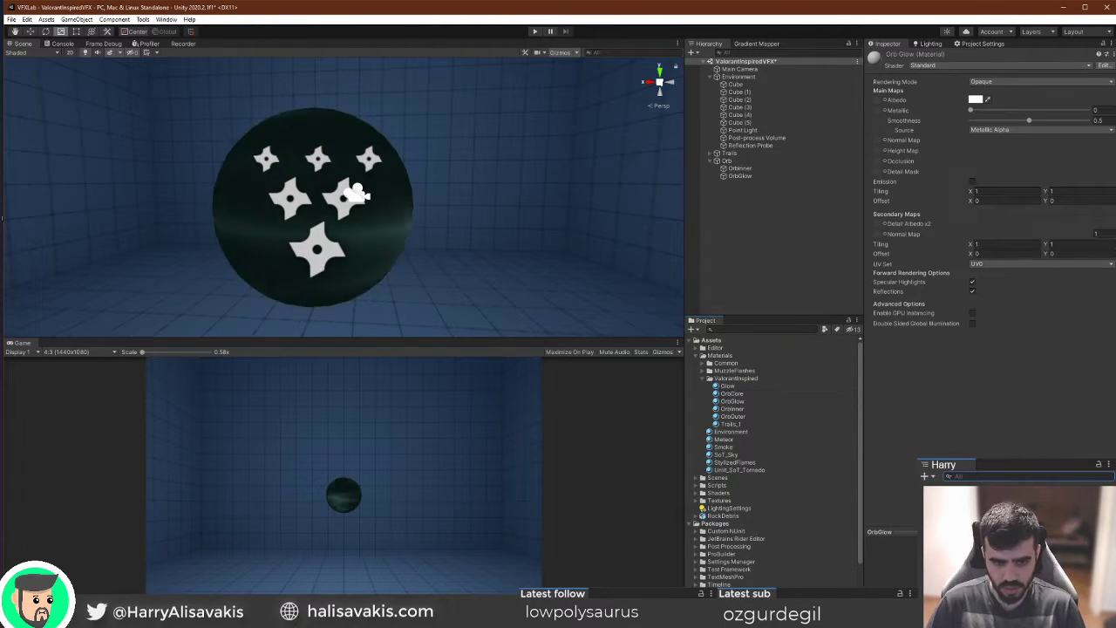
pyautogui.moveTo(735, 402); pyautogui.dragTo(739, 177)
# Change the OrbGlow material's shader to VFX/VFXMaster.
pyautogui.click(740, 176)
pyautogui.click(950, 323)
pyautogui.click(968, 365)
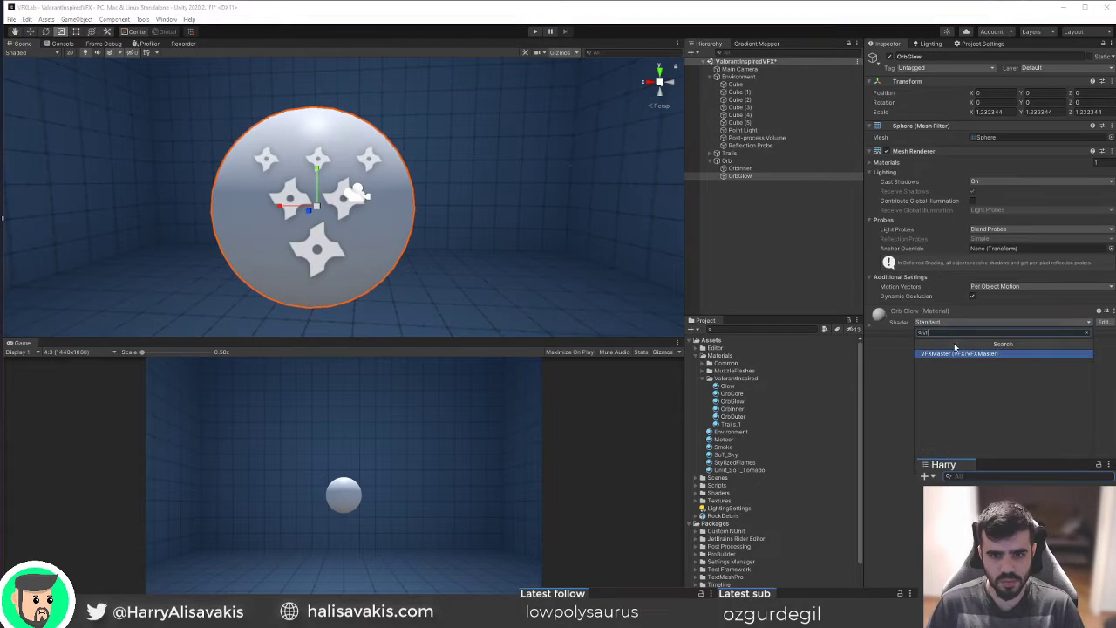
# Set the OrbGlow material's HDR color to a faint translucent grey.
pyautogui.scroll(-8, 965, 375)
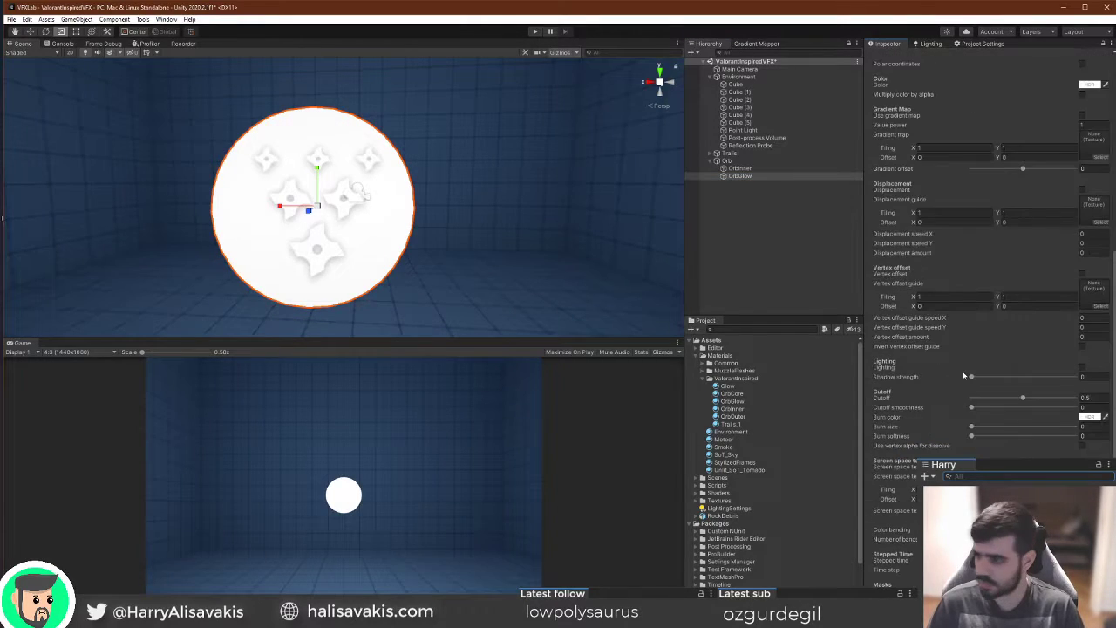
pyautogui.scroll(-8, 975, 393)
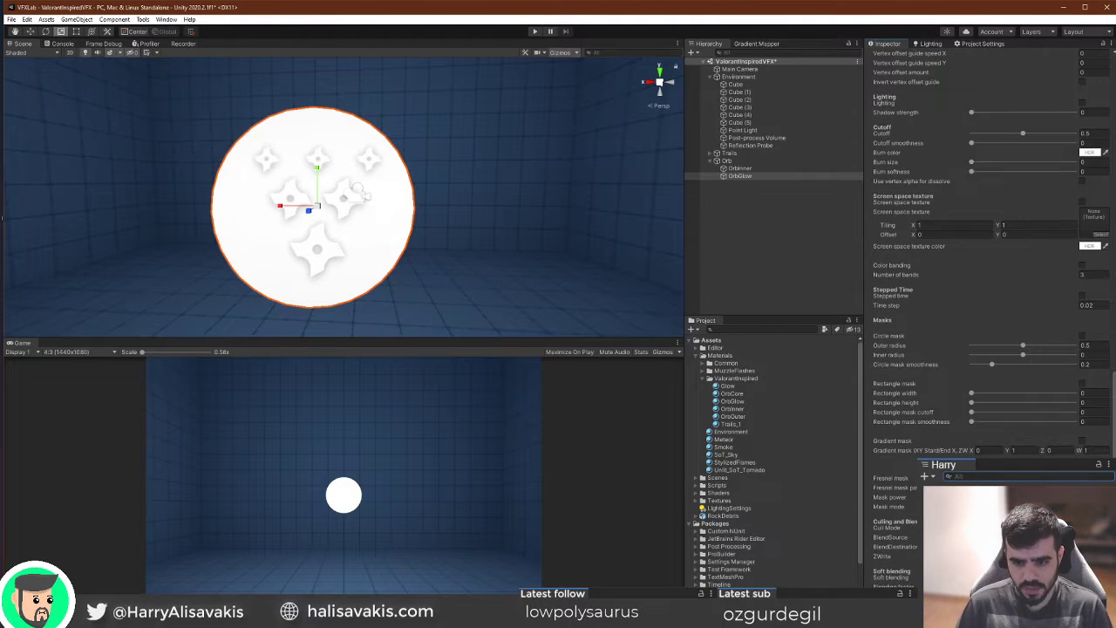
pyautogui.scroll(15, 1082, 335)
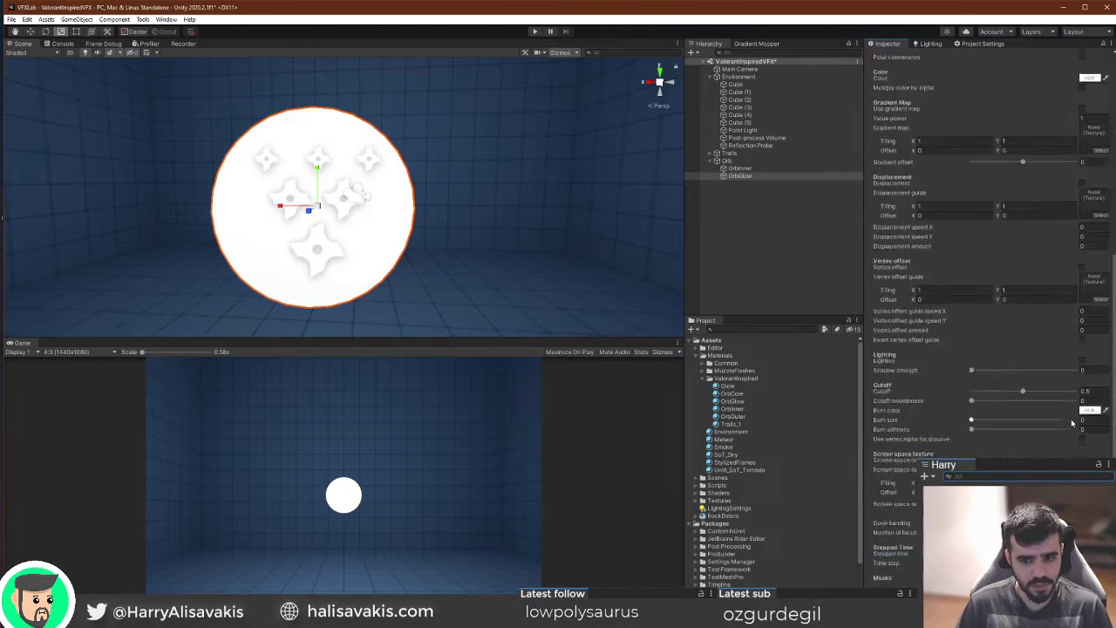
pyautogui.click(1089, 336)
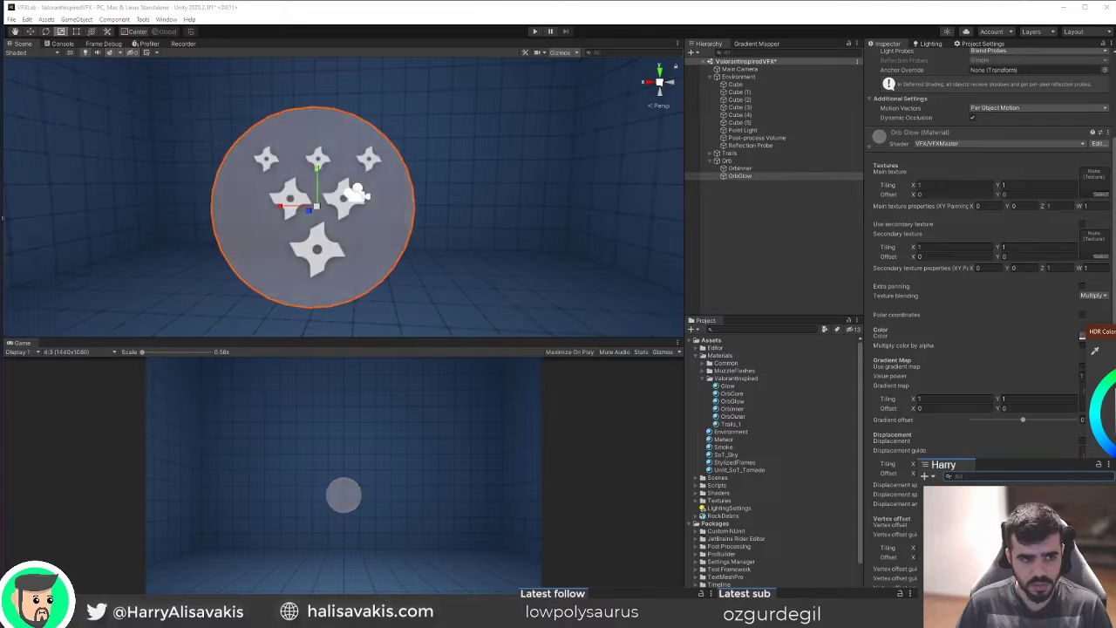
pyautogui.click(1002, 422)
# Turn off ZWrite on the OrbGlow material and check the glow shell around the orb from farther away.
pyautogui.scroll(-15, 1002, 422)
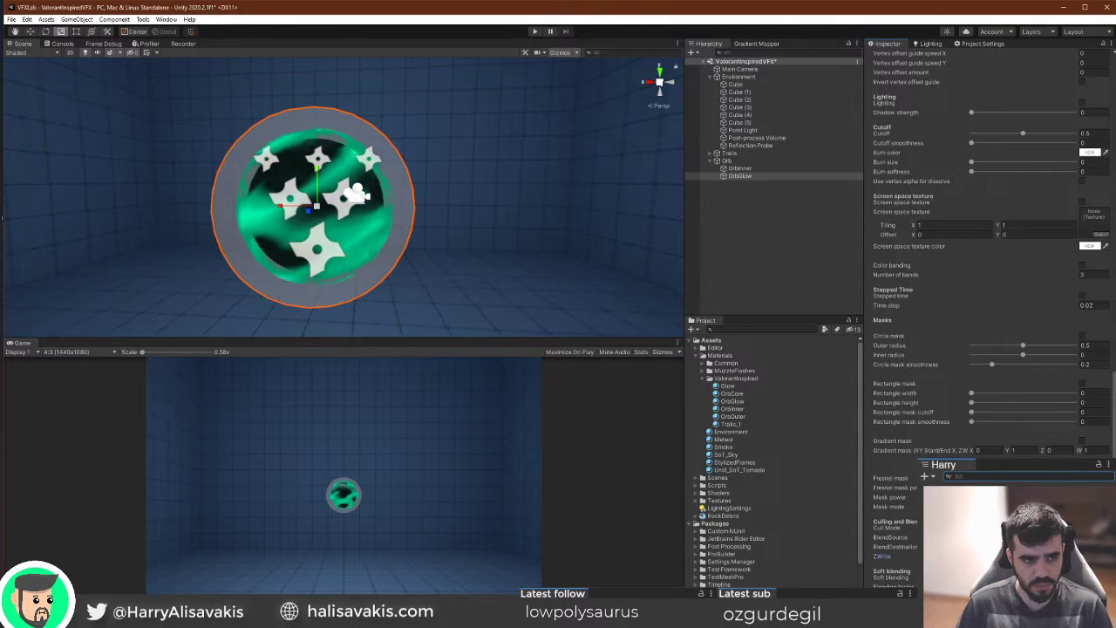
pyautogui.scroll(15, 1021, 439)
pyautogui.moveTo(541, 226); pyautogui.dragTo(597, 212, button='right')
pyautogui.scroll(-5, 480, 217)
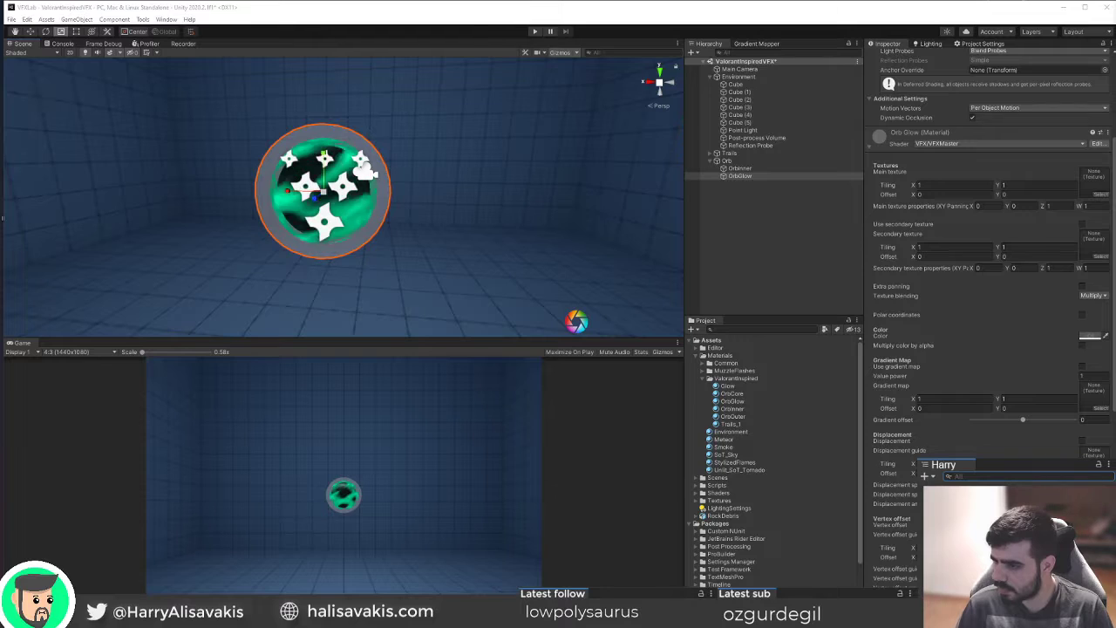
# Set the OrbGlow material's Cutoff to 0.
pyautogui.moveTo(406, 169); pyautogui.dragTo(486, 182, button='right')
pyautogui.press('a')
pyautogui.press('w')
pyautogui.press('s')
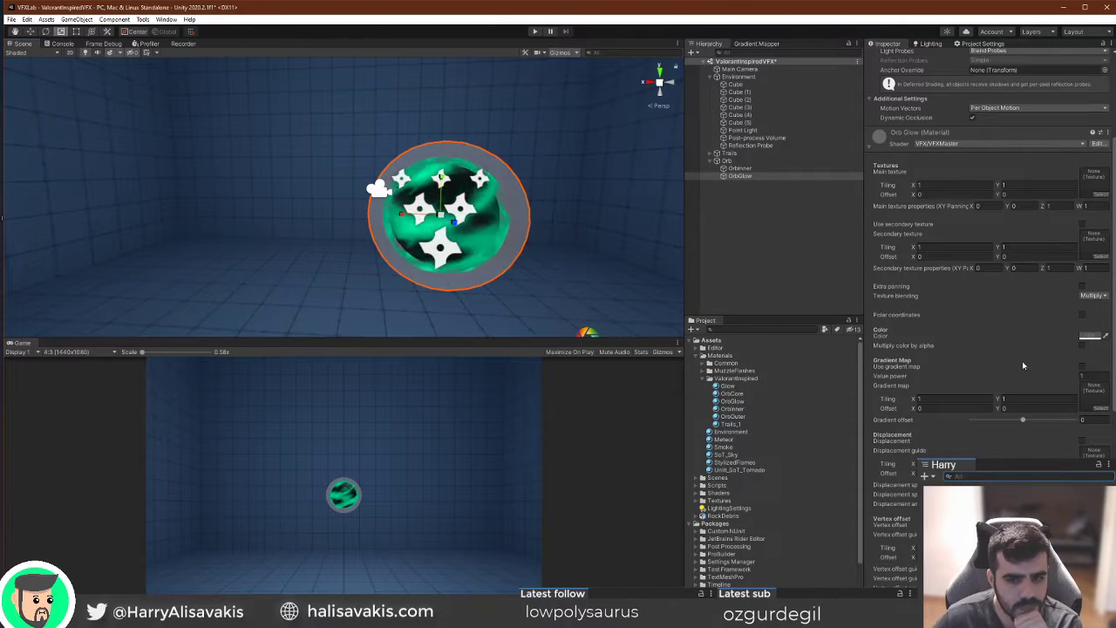
pyautogui.scroll(-8, 1031, 369)
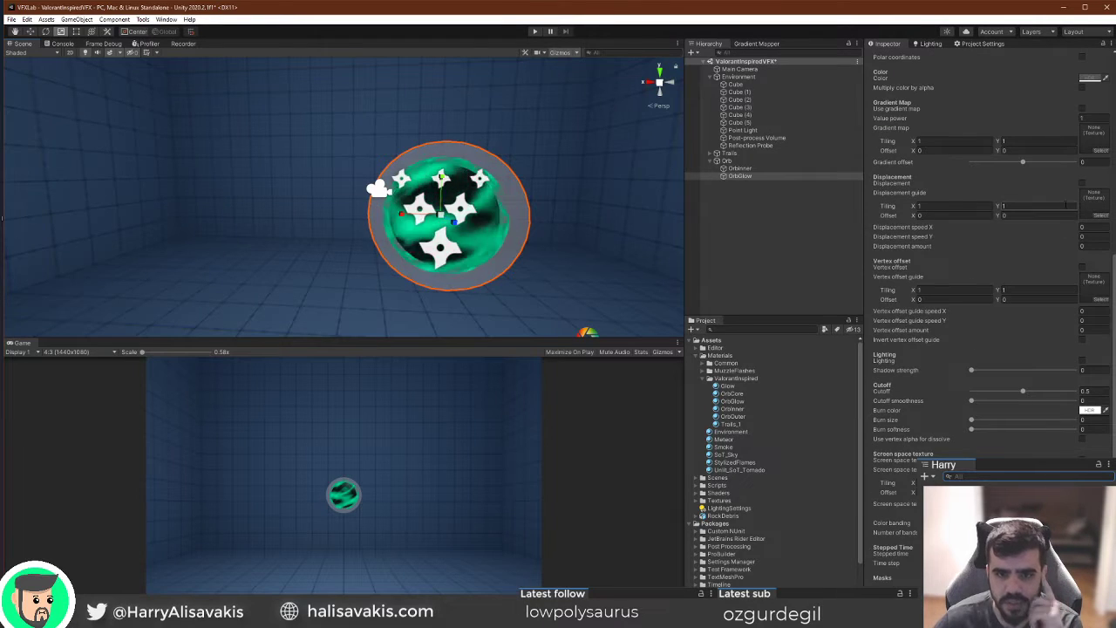
pyautogui.scroll(8, 1016, 266)
pyautogui.scroll(-10, 1016, 266)
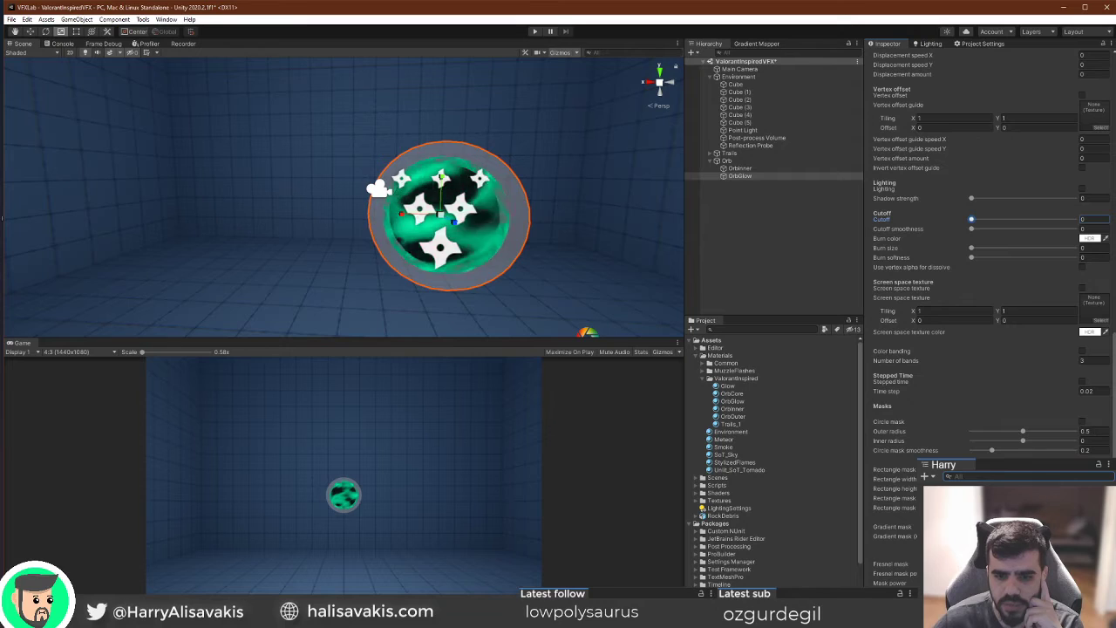
# Try the Gradient mask on the OrbGlow material, switch it off again and enable the Fresnel mask, keeping Cutoff at 0.
pyautogui.scroll(-2, 1085, 440)
pyautogui.click(1083, 442)
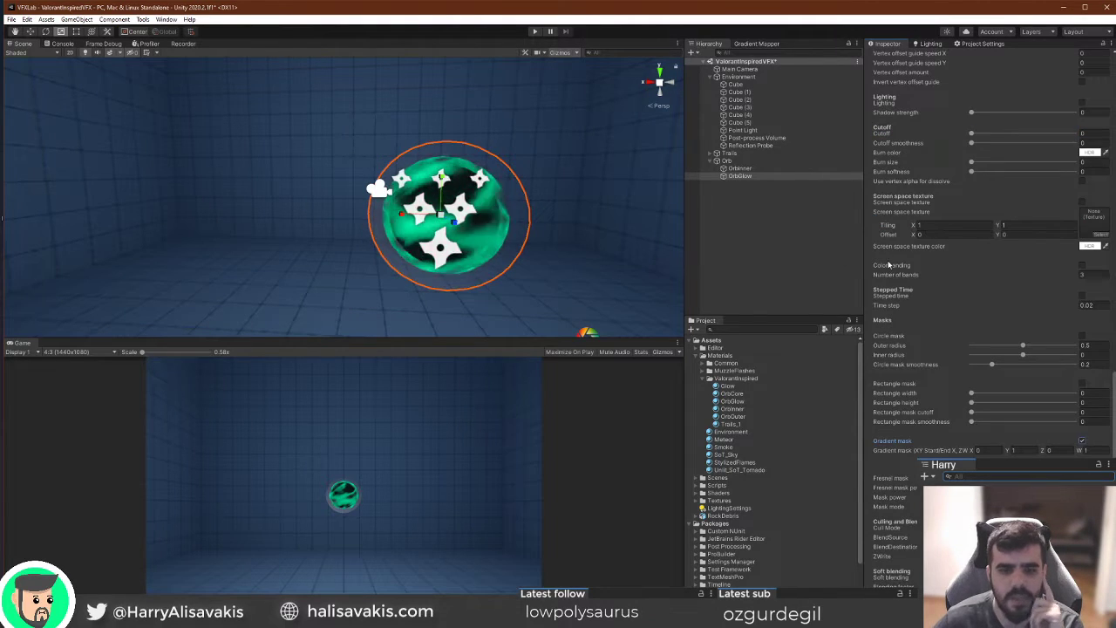
pyautogui.click(1079, 442)
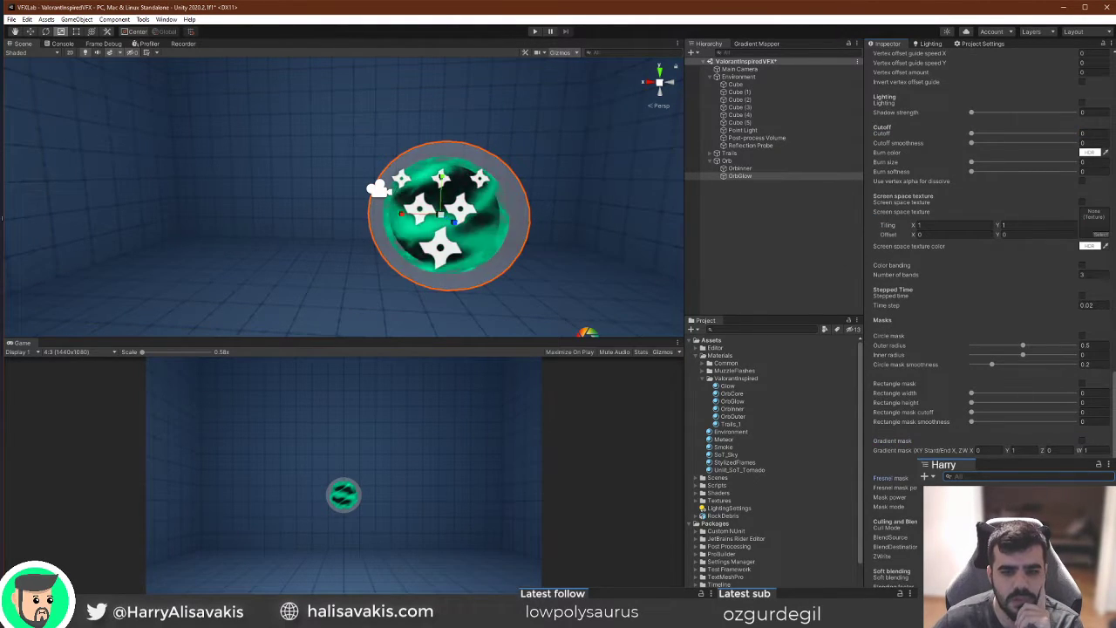
pyautogui.scroll(4, 1064, 371)
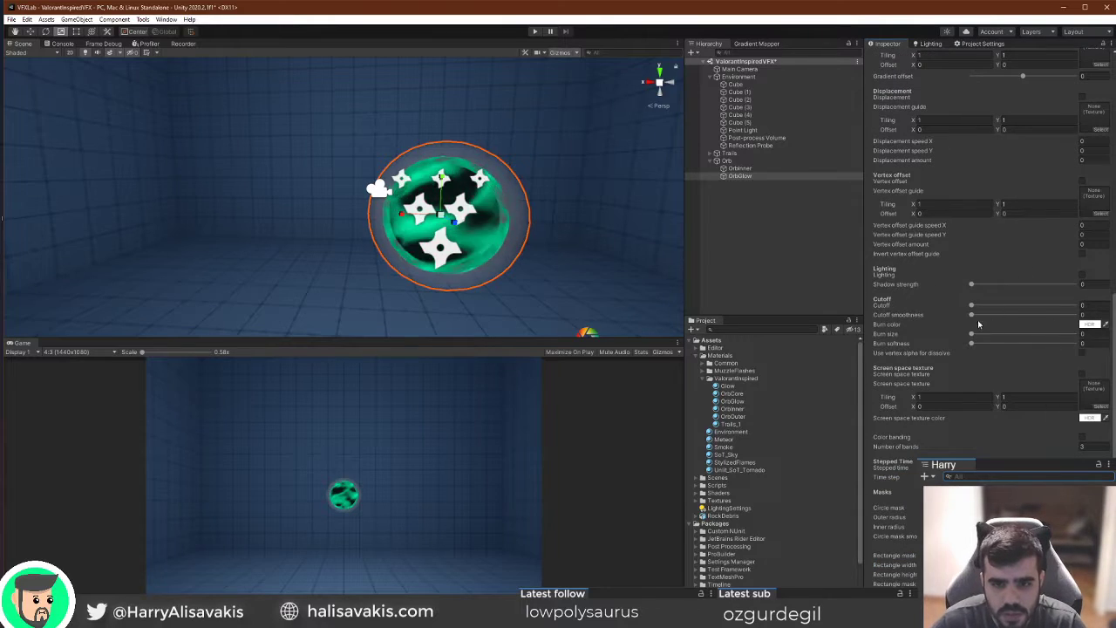
pyautogui.moveTo(972, 305); pyautogui.dragTo(922, 312)
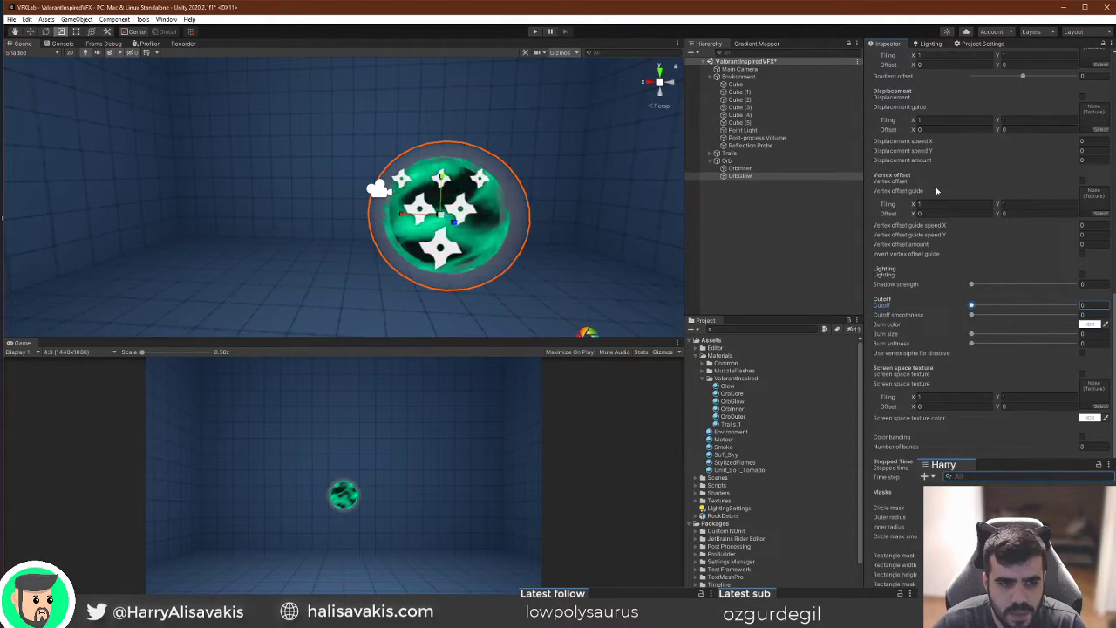
# Change the OrbGlow material's Cull Mode and check the glow shell around the orb from several angles.
pyautogui.scroll(2, 959, 349)
pyautogui.scroll(3, 552, 188)
pyautogui.keyDown('alt'); pyautogui.moveTo(553, 188); pyautogui.dragTo(466, 229); pyautogui.keyUp('alt')
pyautogui.scroll(-4, 475, 216)
pyautogui.scroll(-6, 985, 349)
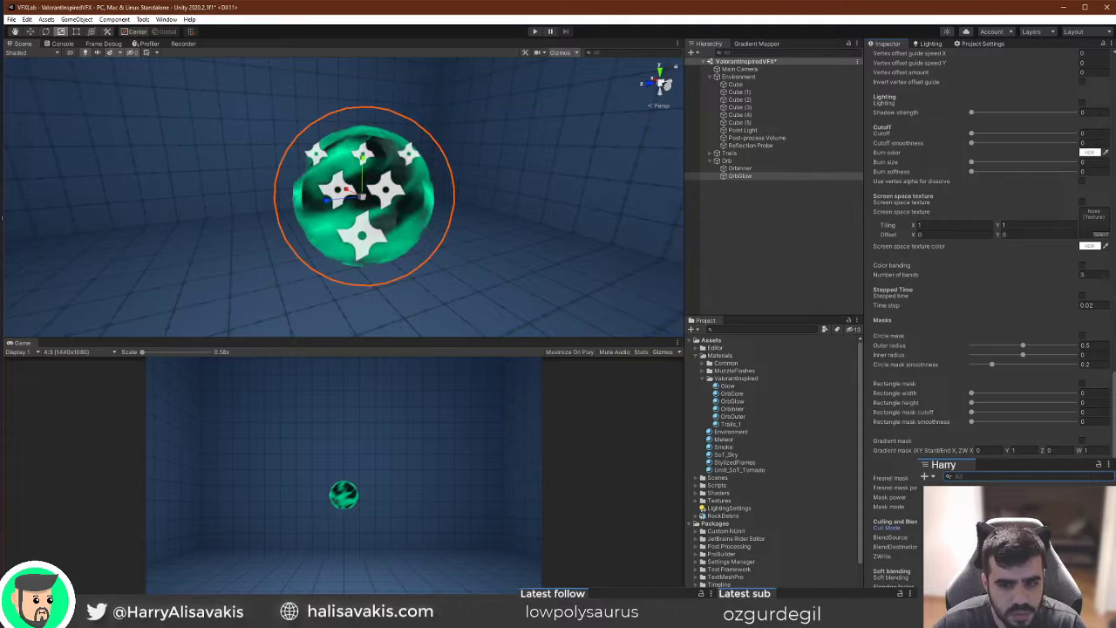
pyautogui.click(1086, 546)
pyautogui.keyDown('alt'); pyautogui.moveTo(449, 241); pyautogui.dragTo(589, 215); pyautogui.keyUp('alt')
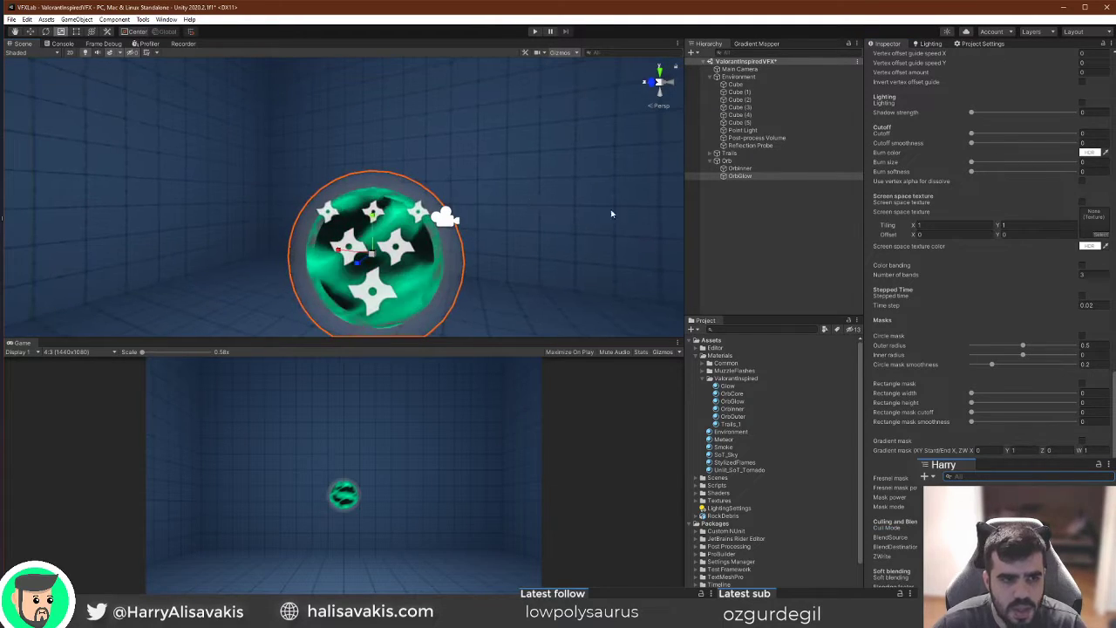
# Try a bright, more opaque white HDR color on the OrbGlow material and inspect the shell from different distances and angles.
pyautogui.scroll(12, 1081, 314)
pyautogui.click(1091, 334)
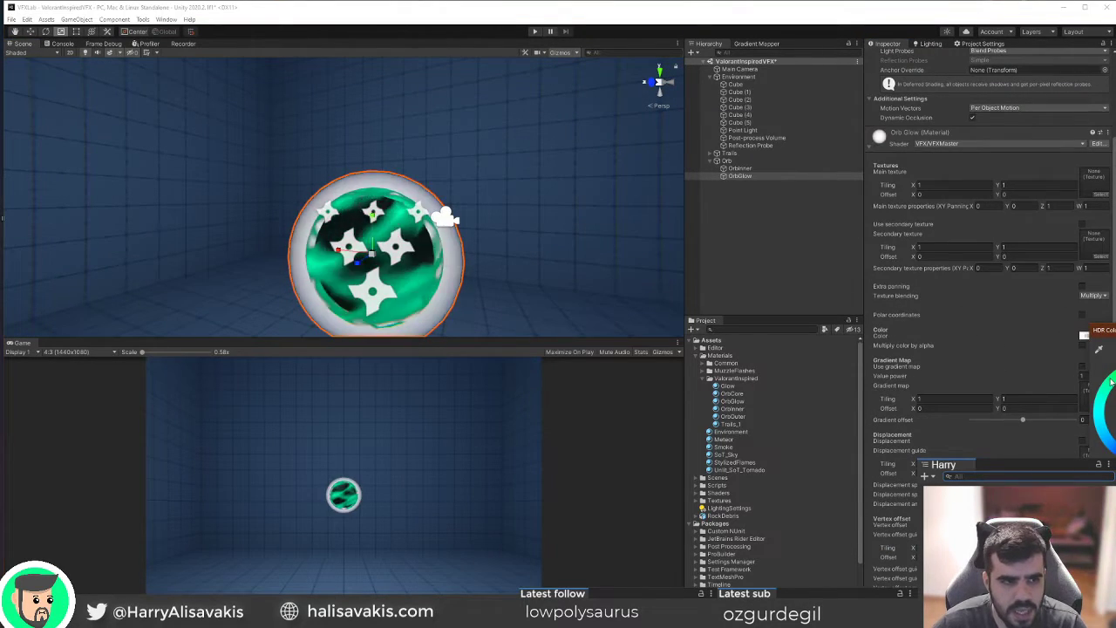
pyautogui.keyDown('alt'); pyautogui.moveTo(368, 171); pyautogui.dragTo(323, 214); pyautogui.keyUp('alt')
pyautogui.scroll(-5, 413, 194)
pyautogui.scroll(5, 479, 194)
pyautogui.scroll(-3, 322, 214)
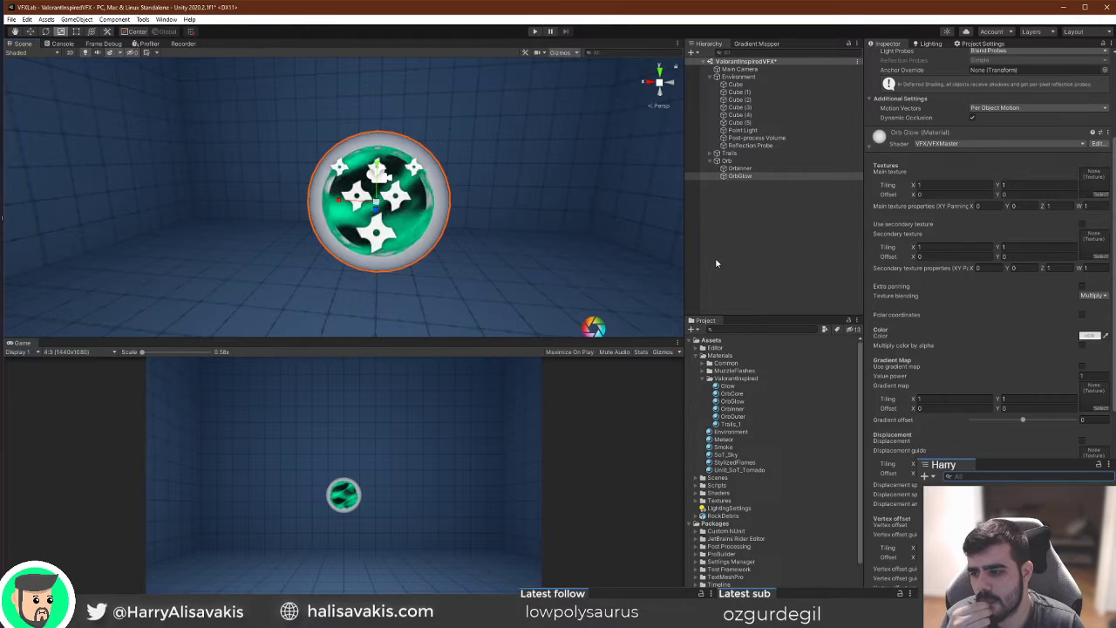
pyautogui.click(760, 261)
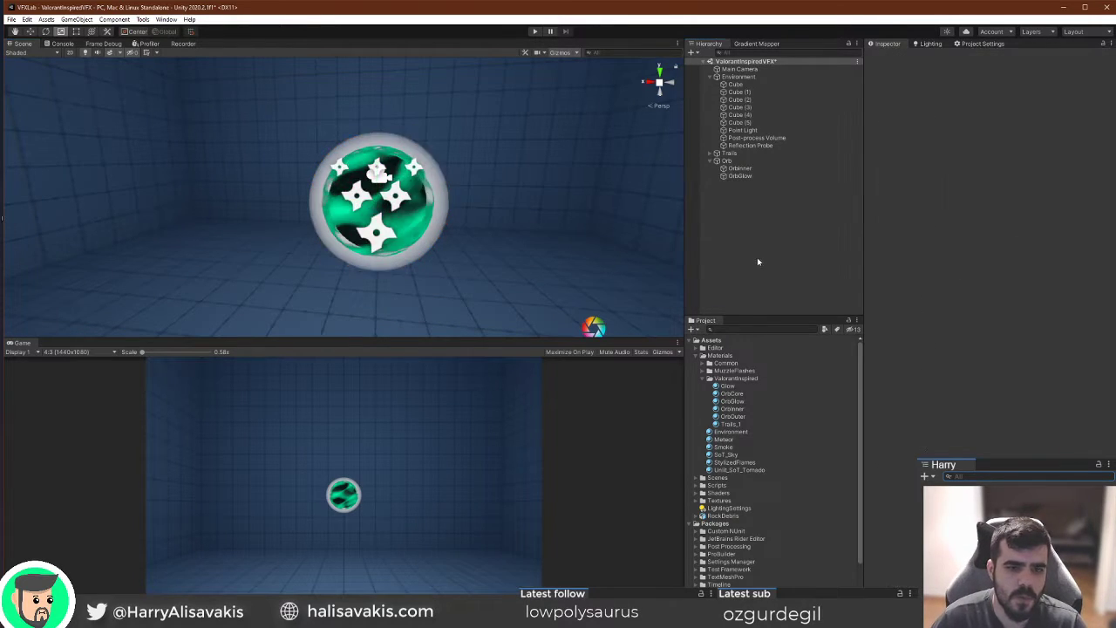
pyautogui.scroll(-4, 588, 241)
pyautogui.keyDown('alt'); pyautogui.moveTo(588, 241); pyautogui.dragTo(473, 232); pyautogui.keyUp('alt')
pyautogui.scroll(5, 473, 233)
pyautogui.moveTo(472, 233); pyautogui.dragTo(492, 245, button='right')
# Set the OrbGlow material's HDR color to a faint translucent green and check the halo around the orb.
pyautogui.click(747, 177)
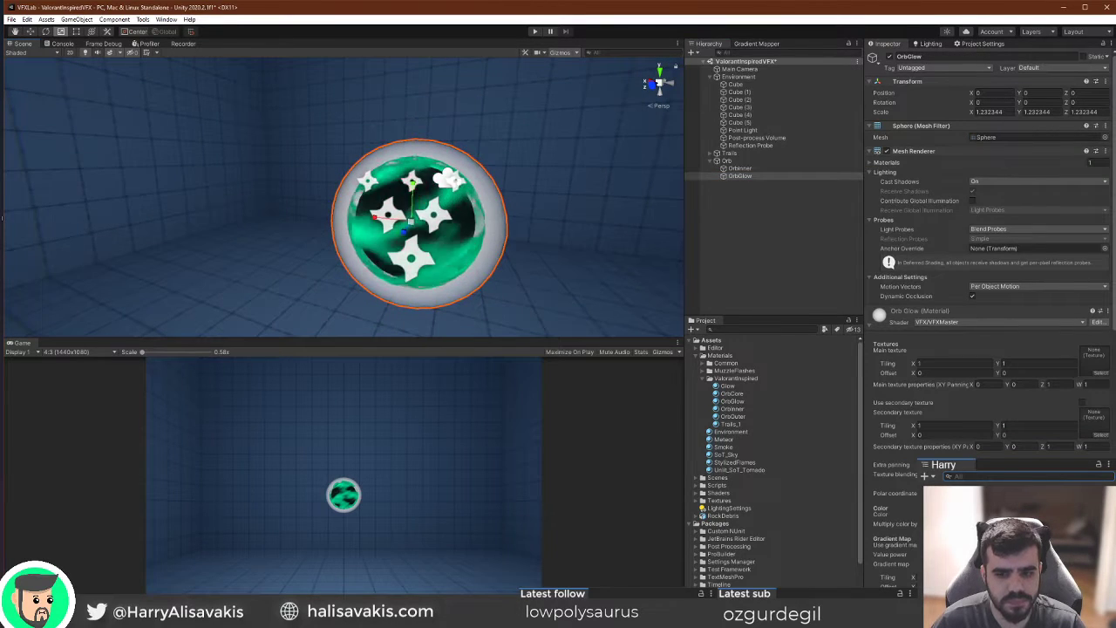
pyautogui.click(1029, 514)
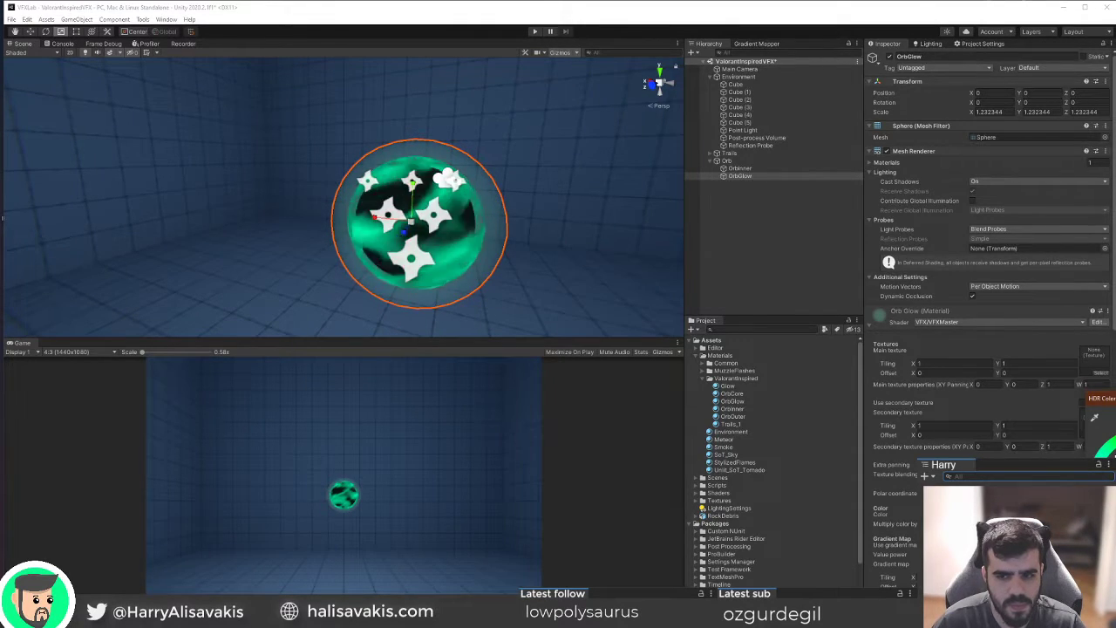
pyautogui.click(767, 244)
pyautogui.keyDown('alt'); pyautogui.moveTo(421, 241); pyautogui.dragTo(483, 233); pyautogui.keyUp('alt')
pyautogui.scroll(2, 483, 233)
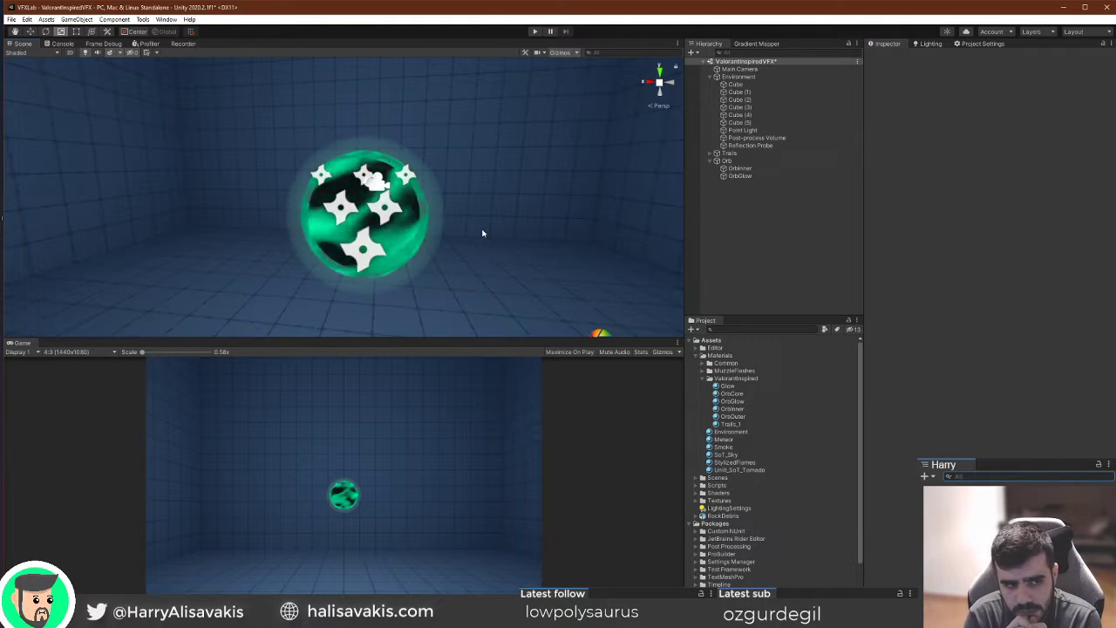
# Create a particle system named Orb at the orb's position and place it at the root of the scene.
pyautogui.click(785, 177)
pyautogui.click(737, 168)
pyautogui.click(725, 204)
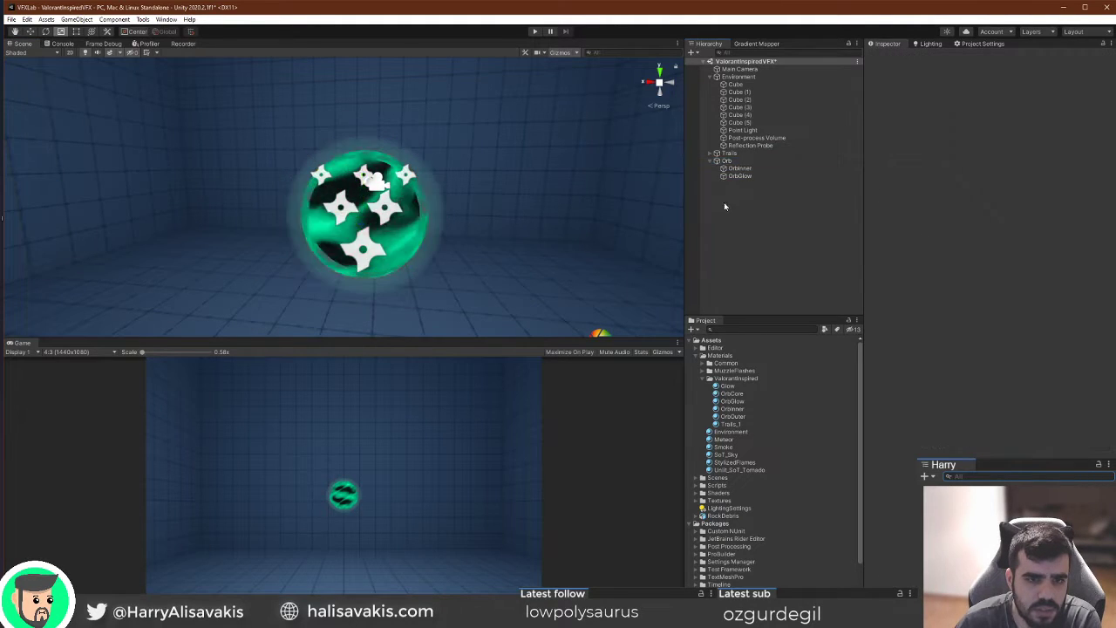
pyautogui.click(711, 77)
pyautogui.click(727, 92)
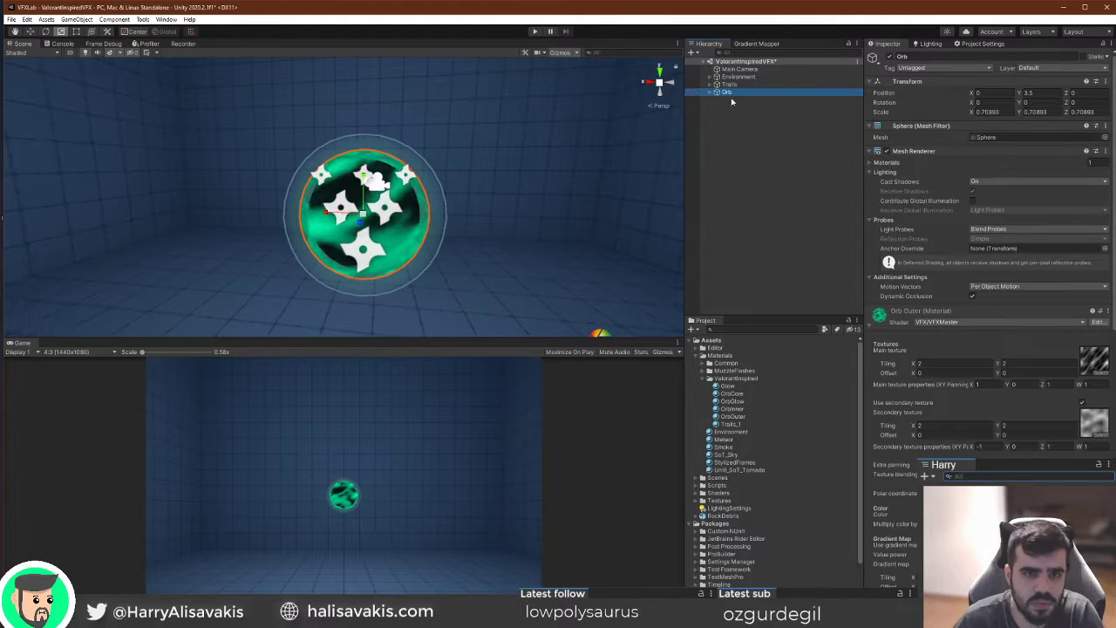
pyautogui.rightClick(735, 102)
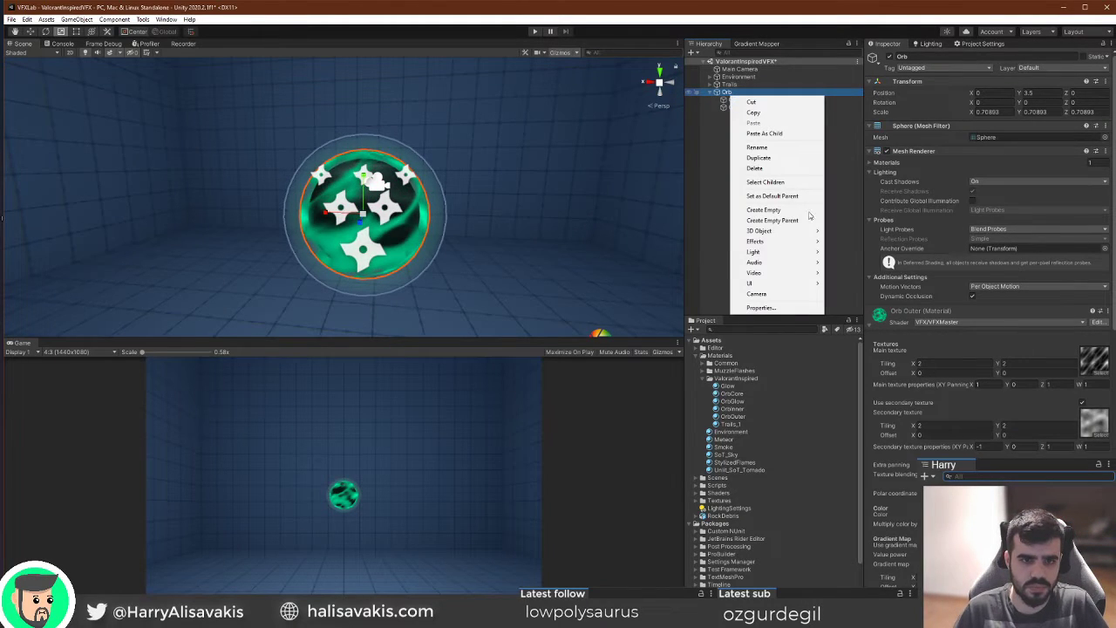
pyautogui.moveTo(796, 244)
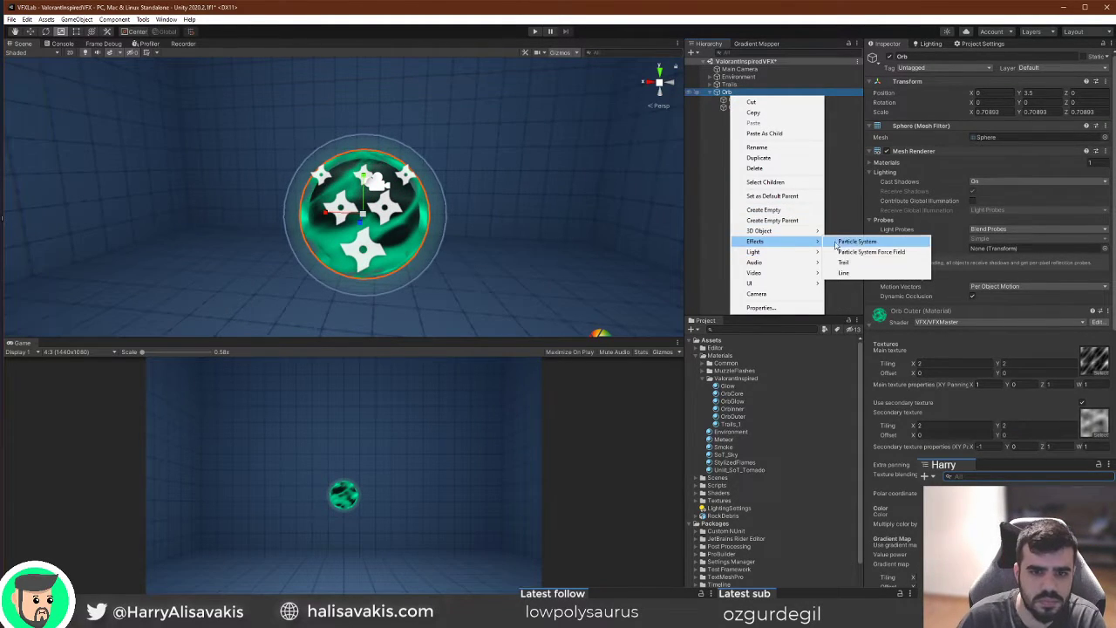
pyautogui.click(850, 242)
pyautogui.write('Orb')
pyautogui.press('Return')
pyautogui.moveTo(736, 115); pyautogui.dragTo(727, 116)
# Deactivate the original Orb sphere that contains OrbInner and OrbGlow.
pyautogui.click(739, 100)
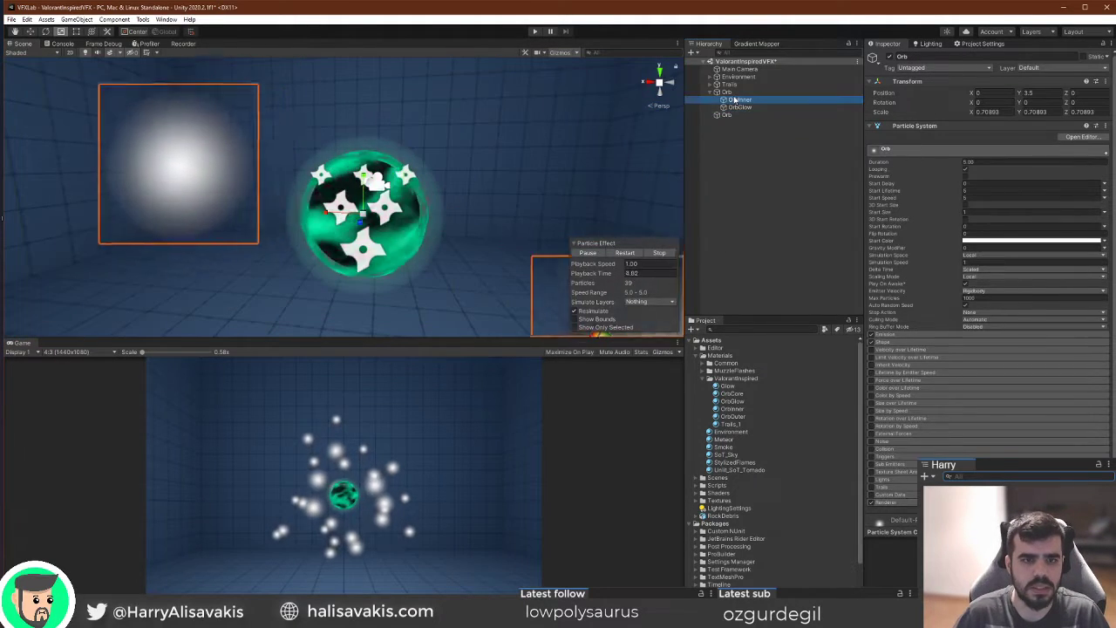
pyautogui.click(738, 94)
pyautogui.hotkey('alt', 'shift', 'a')
pyautogui.click(740, 109)
# Turn off the Orb particle system's Shape module and set its emission Rate over Time to 0.2.
pyautogui.click(737, 114)
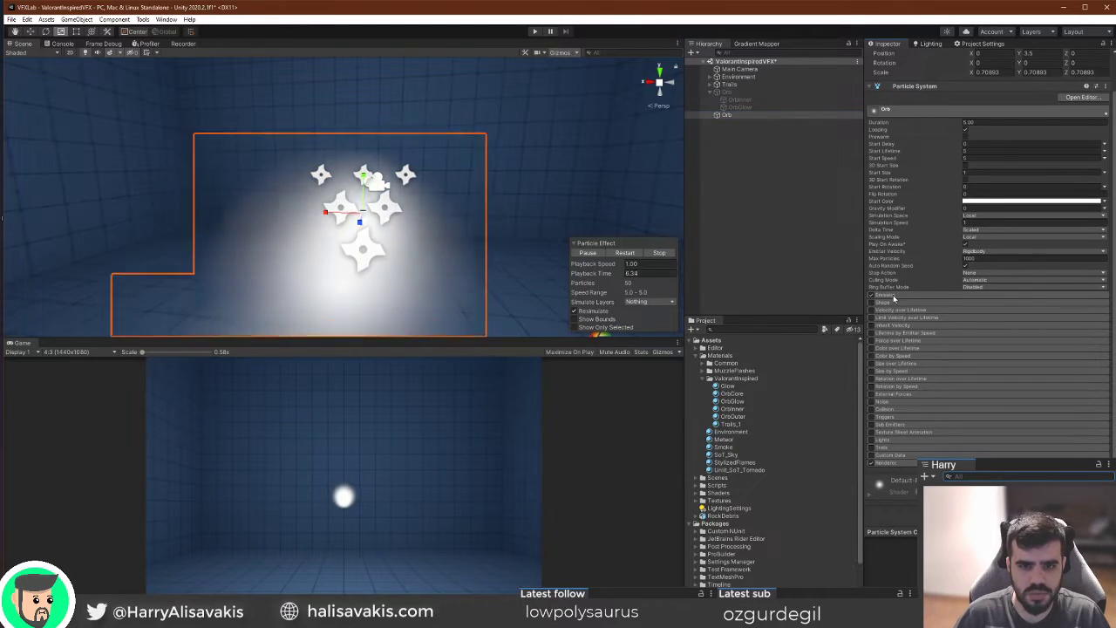
pyautogui.click(872, 295)
pyautogui.click(1038, 304)
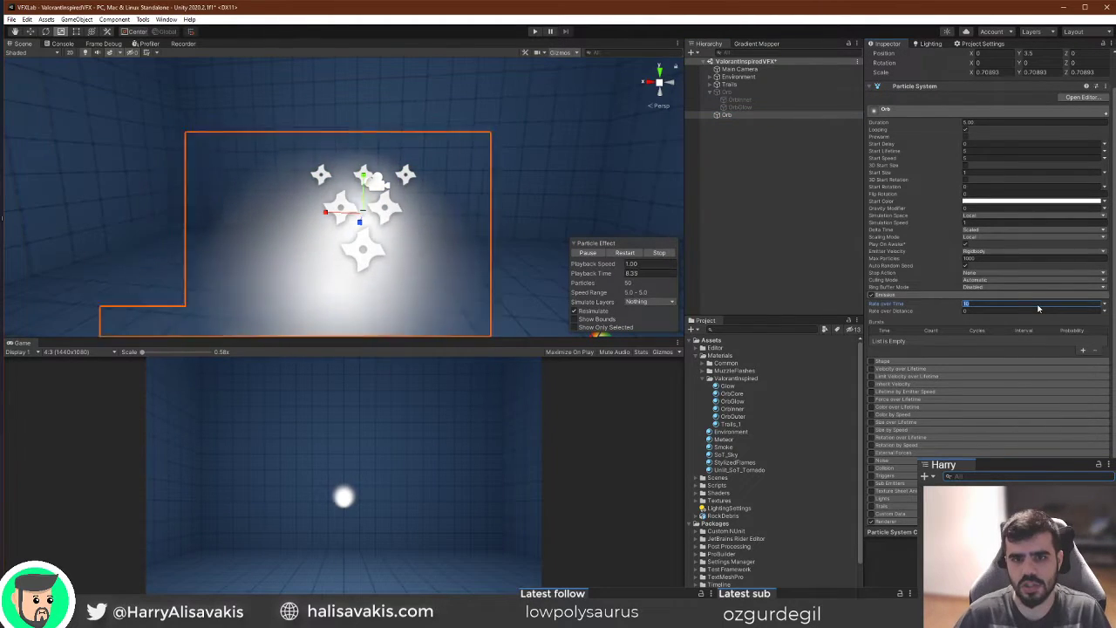
pyautogui.write('0')
# Set the Orb particle system's Start Speed to 0 and Start Lifetime to 5, enable Prewarm and restart the effect.
pyautogui.click(966, 151)
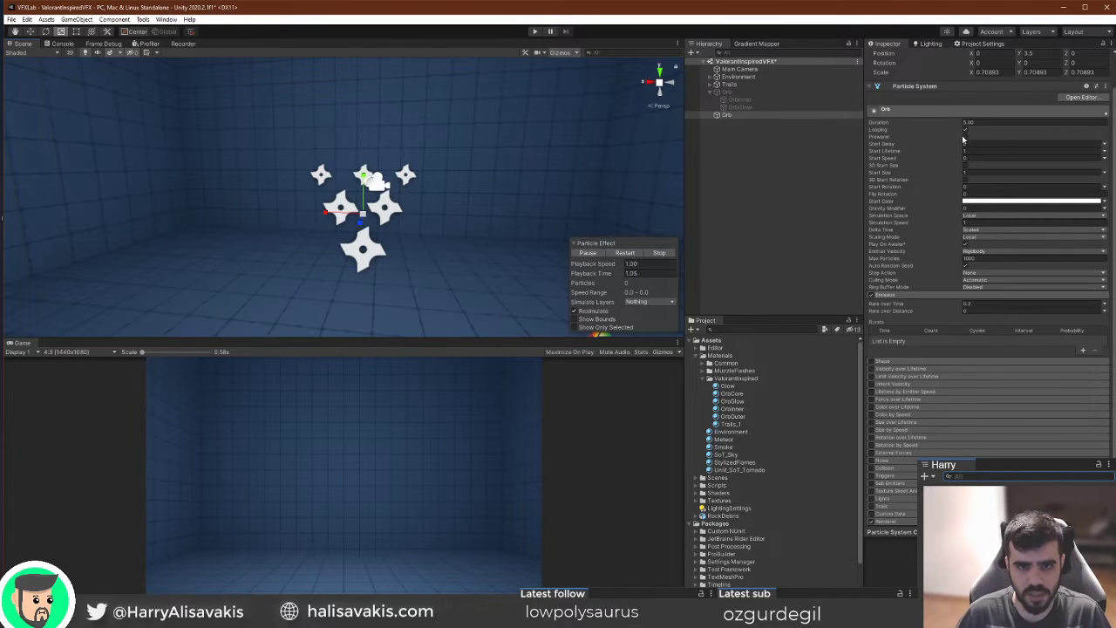
pyautogui.keyDown('alt'); pyautogui.moveTo(544, 239); pyautogui.dragTo(449, 246); pyautogui.keyUp('alt')
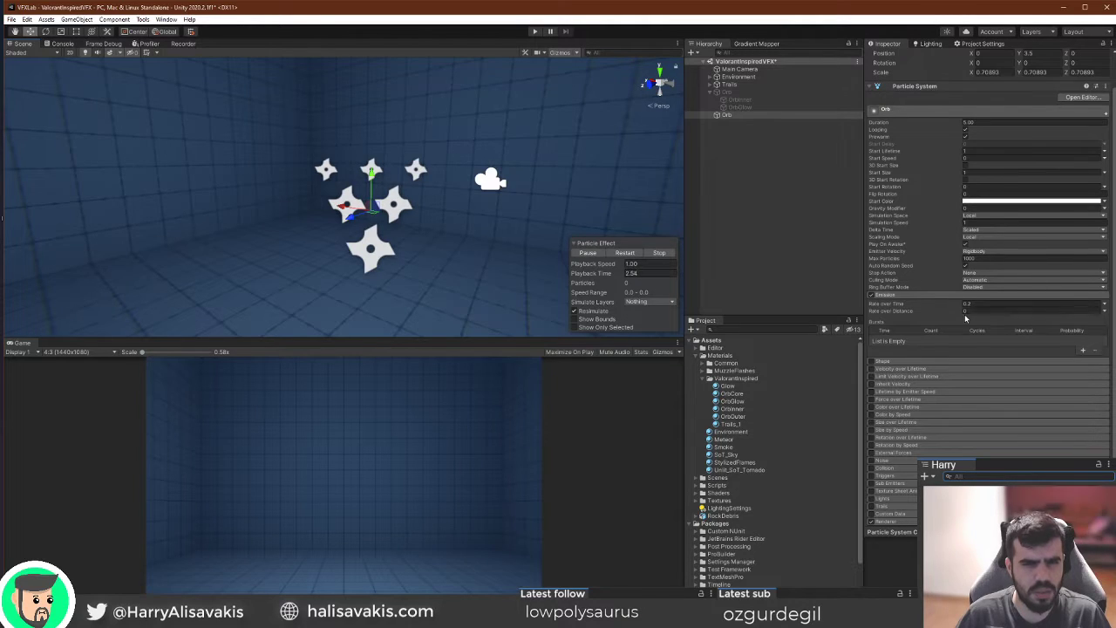
pyautogui.click(634, 253)
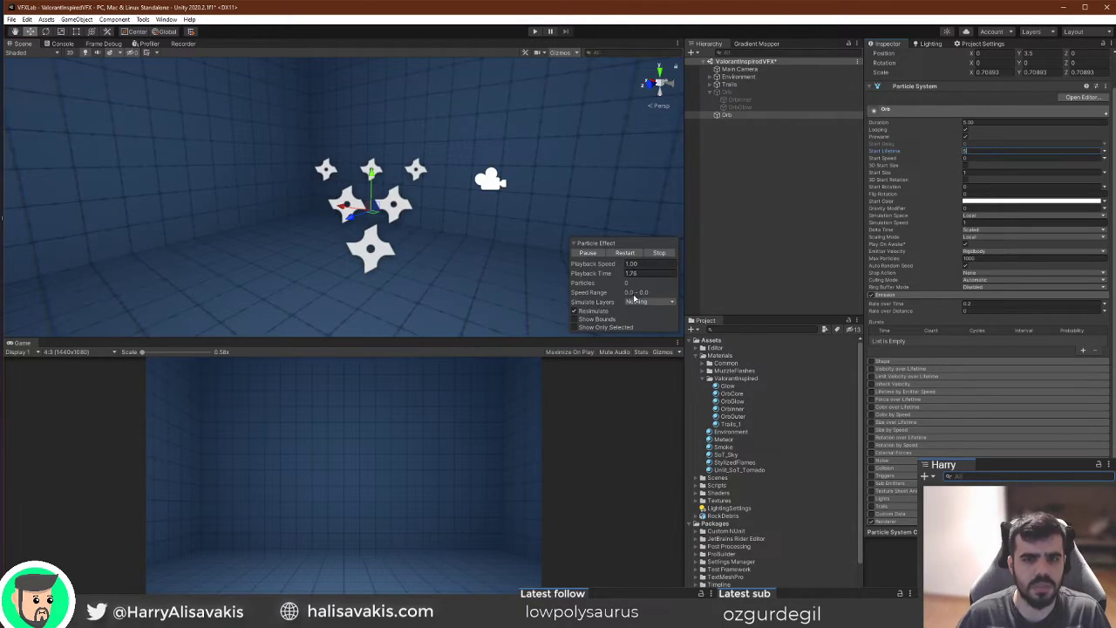
pyautogui.click(641, 253)
pyautogui.keyDown('alt'); pyautogui.moveTo(358, 229); pyautogui.dragTo(451, 237); pyautogui.keyUp('alt')
pyautogui.keyDown('alt'); pyautogui.scroll(-3, 450, 237); pyautogui.keyUp('alt')
pyautogui.keyDown('alt'); pyautogui.scroll(3, 450, 236); pyautogui.keyUp('alt')
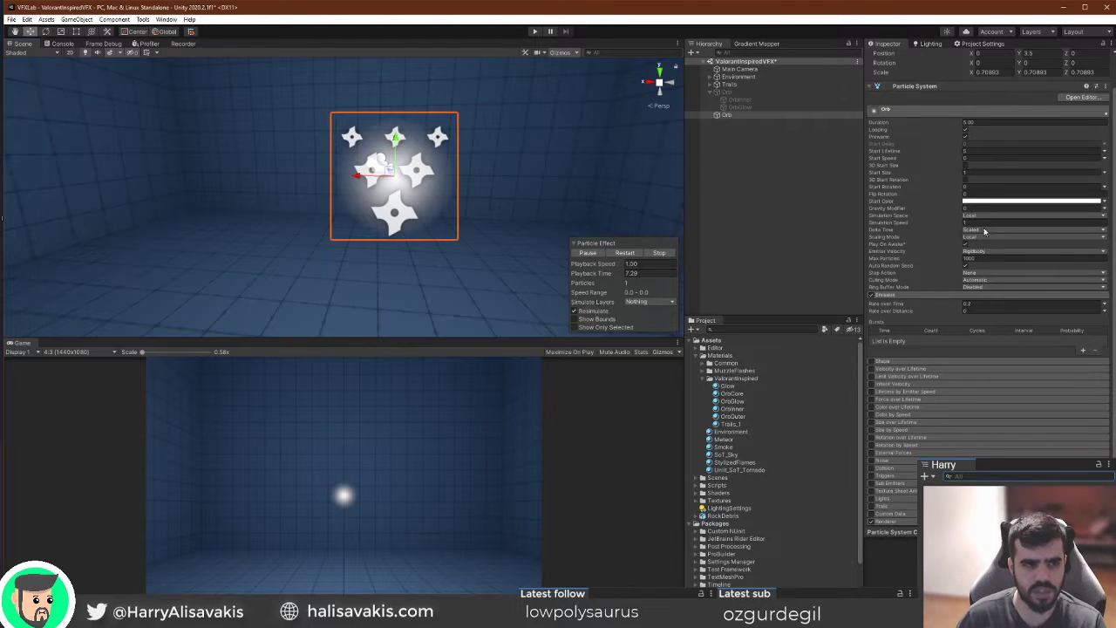
pyautogui.moveTo(490, 274); pyautogui.dragTo(515, 246, button='right')
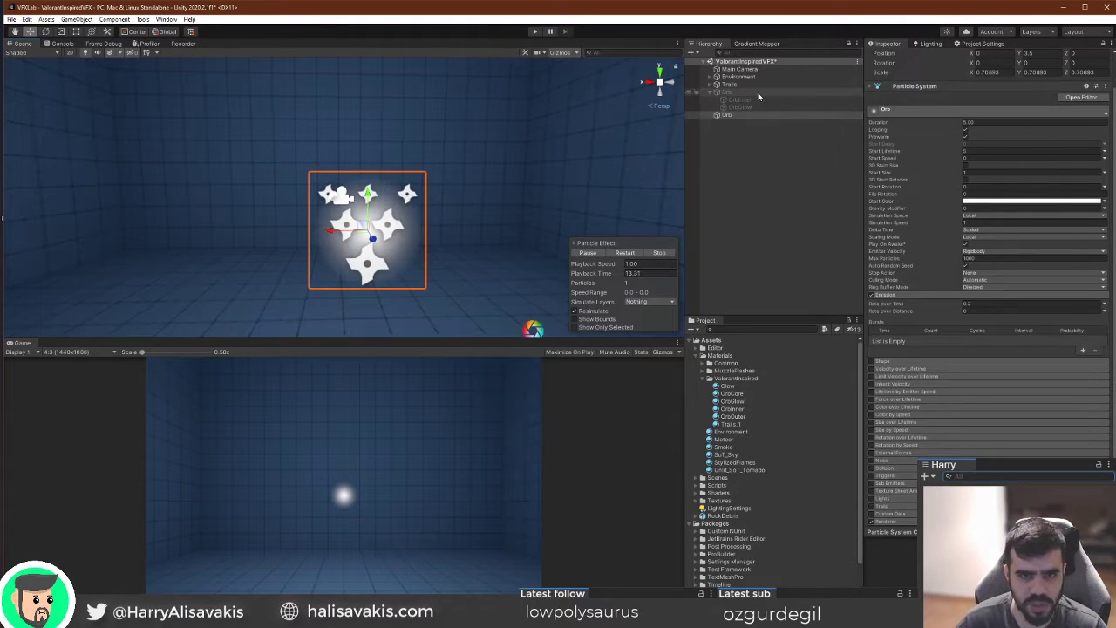
# Hide the scene gizmo icons and set the Orb particle renderer to Mesh mode with the Sphere mesh.
pyautogui.click(559, 53)
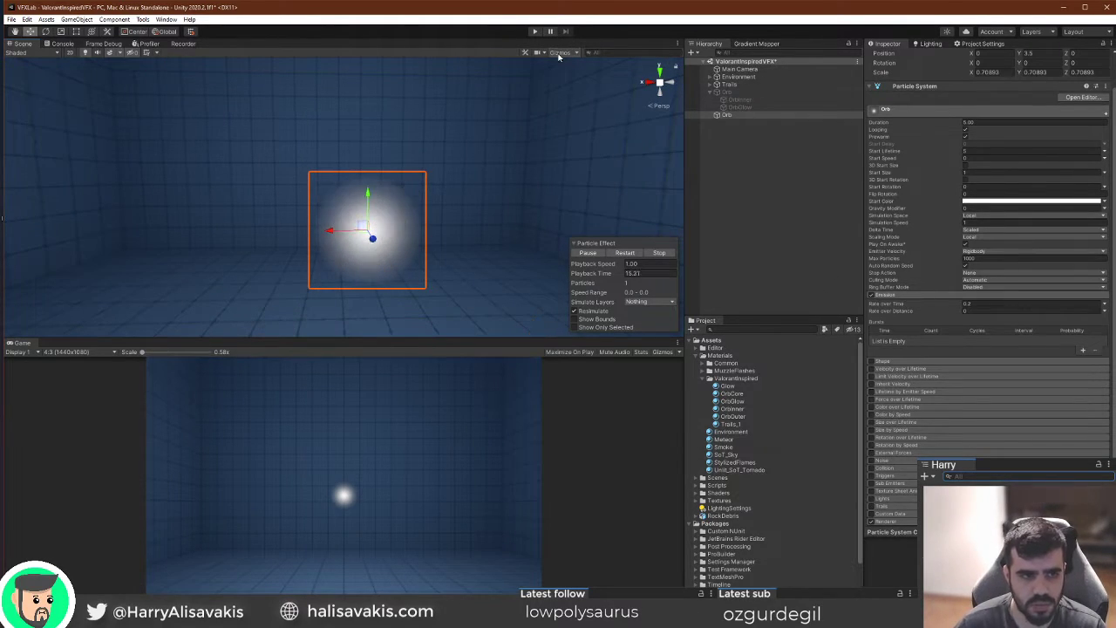
pyautogui.scroll(-3, 1015, 447)
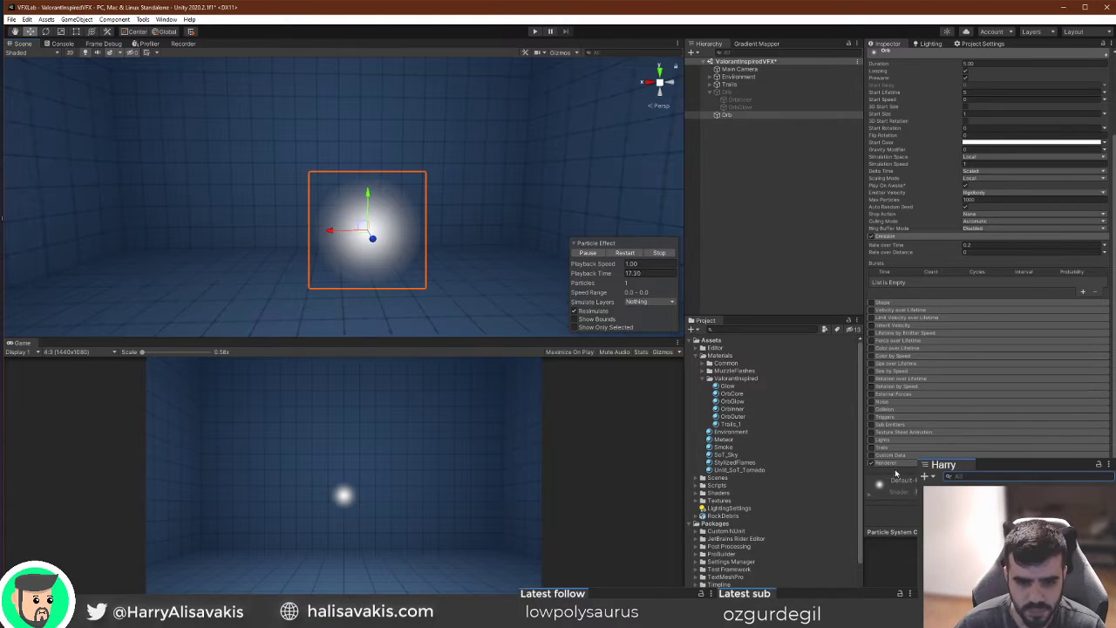
pyautogui.click(1003, 518)
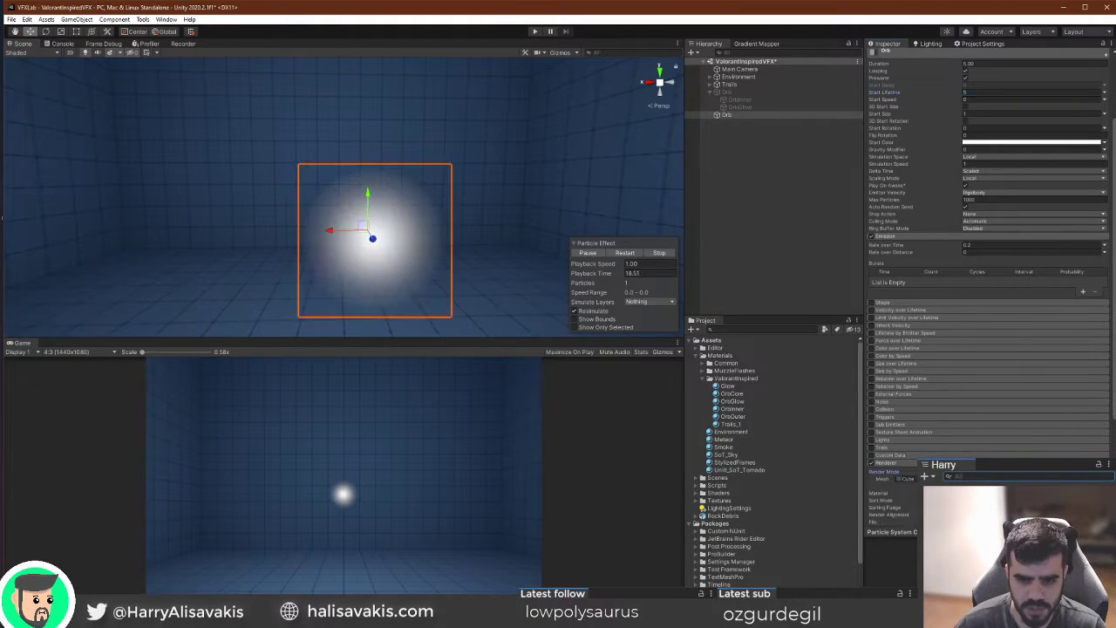
pyautogui.doubleClick(695, 427)
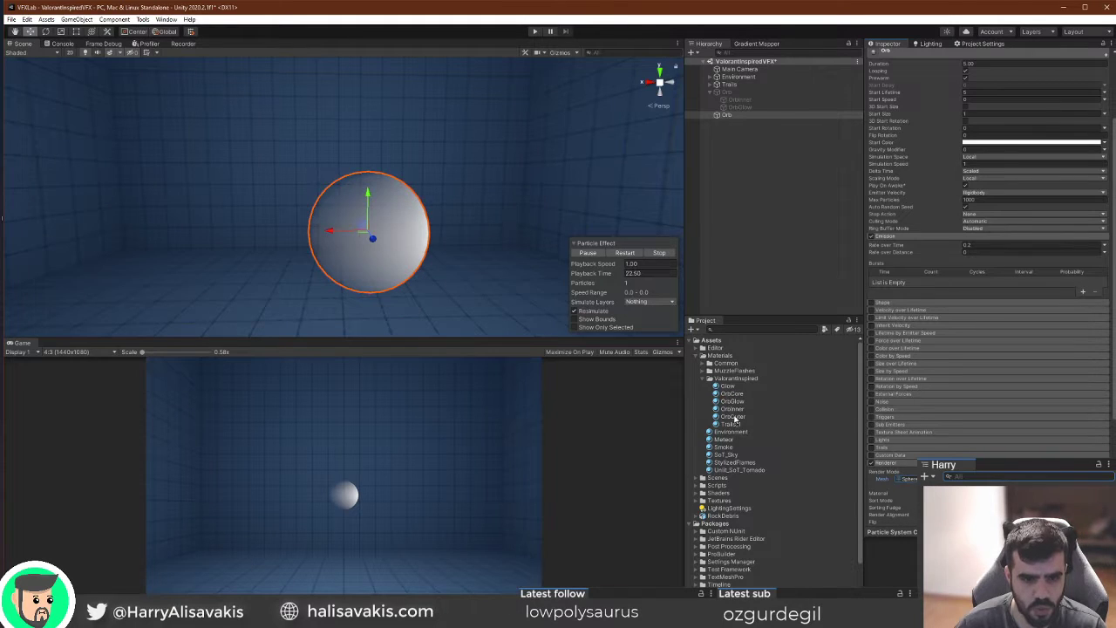
# Assign the OrbOuter material to the Orb particle system and compare the Local and View render alignments.
pyautogui.moveTo(758, 113); pyautogui.dragTo(375, 233)
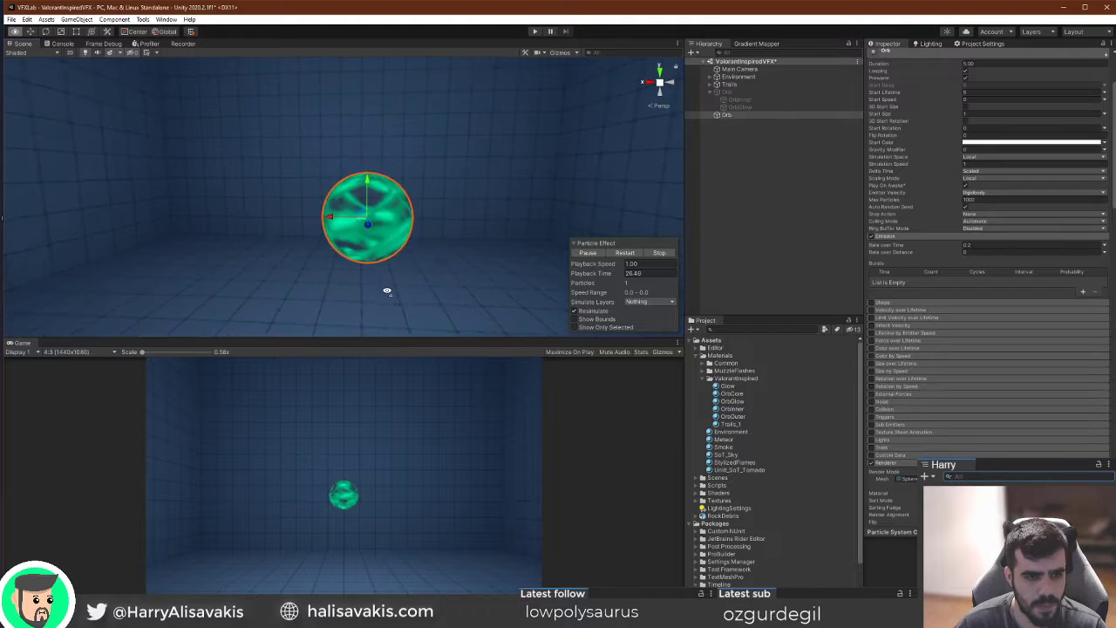
pyautogui.scroll(-5, 972, 434)
pyautogui.scroll(-3, 973, 433)
pyautogui.click(994, 257)
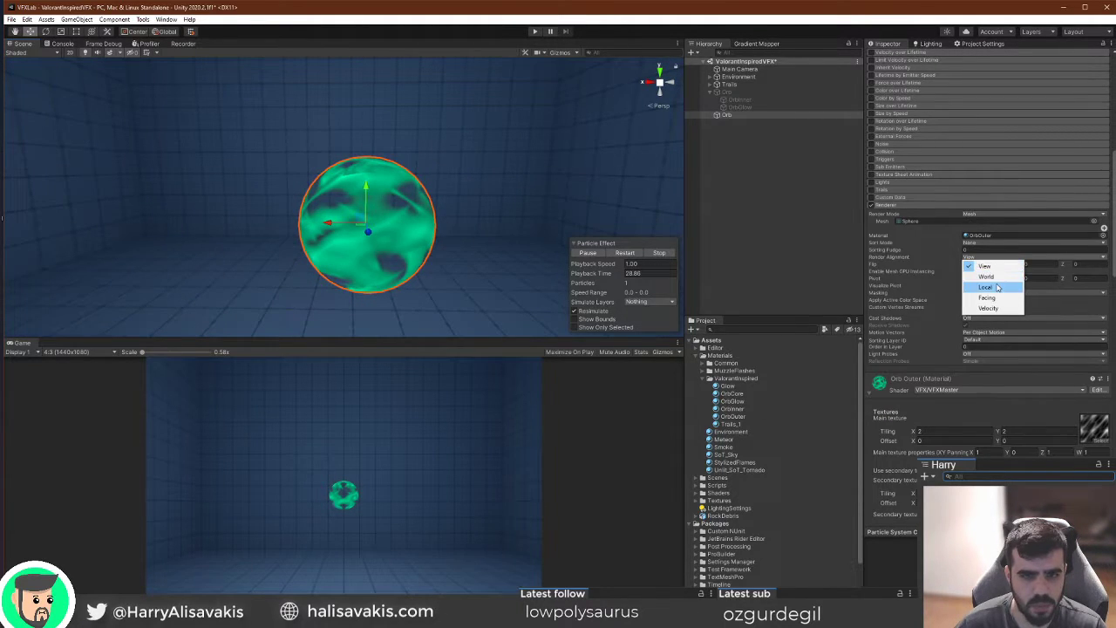
pyautogui.click(995, 287)
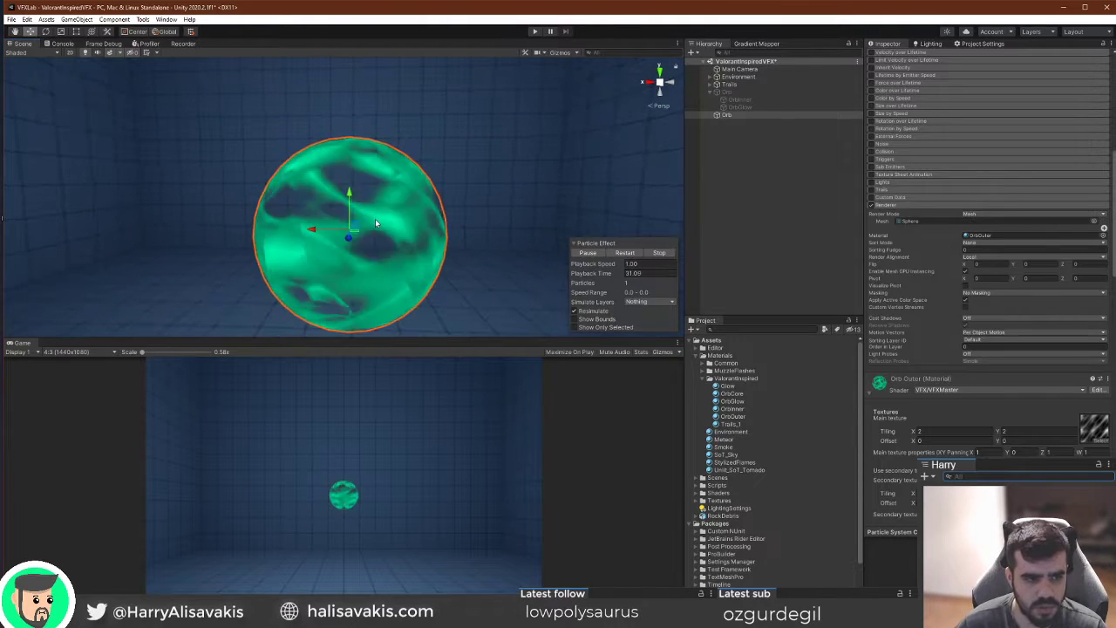
pyautogui.keyDown('alt'); pyautogui.moveTo(491, 244); pyautogui.dragTo(502, 212); pyautogui.keyUp('alt')
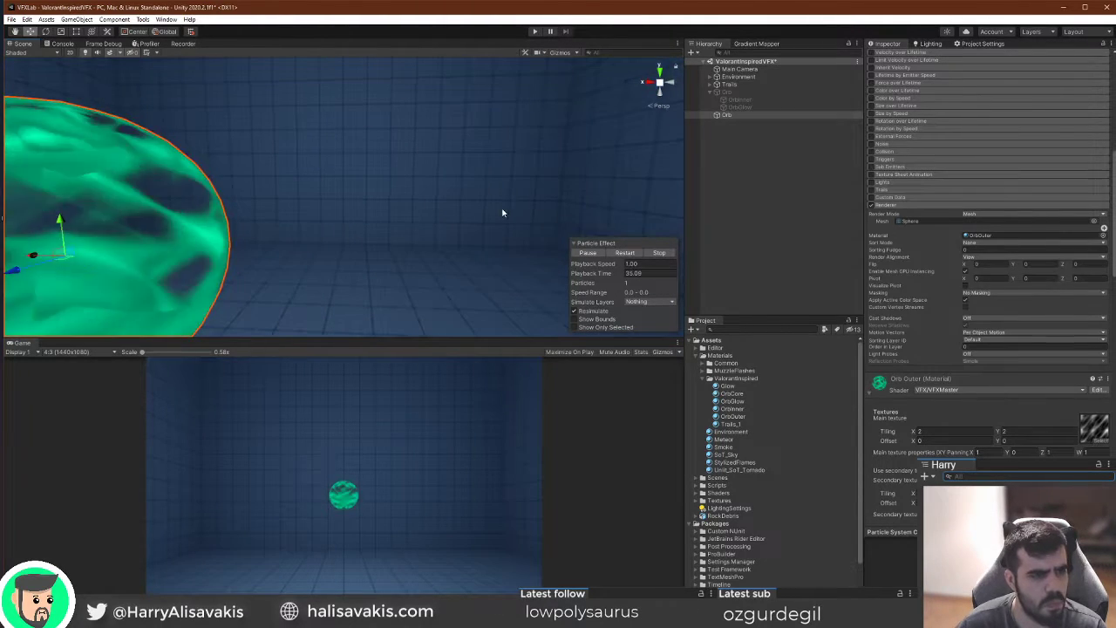
# Return the Orb renderer's alignment to Local and frame the orb in the scene.
pyautogui.hotkey('ctrl', 'z')
pyautogui.hotkey('ctrl', 'y')
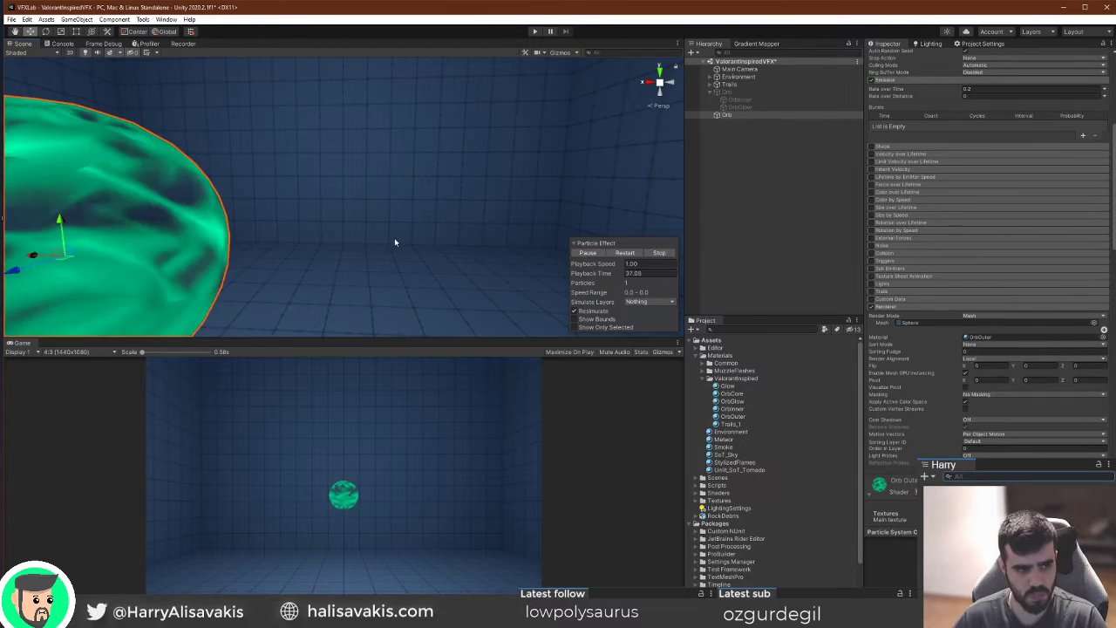
pyautogui.press('f')
# Duplicate the Orb particle system as OrbInner, nest it under Orb and restart the effect.
pyautogui.click(744, 116)
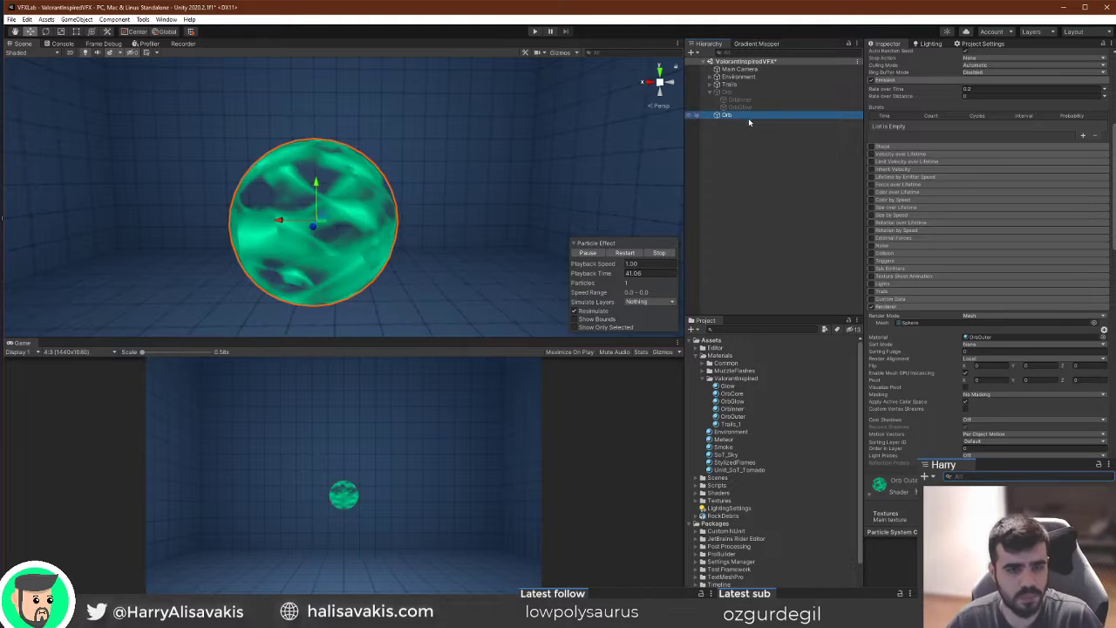
pyautogui.hotkey('ctrl', 'd')
pyautogui.write('OrbInner')
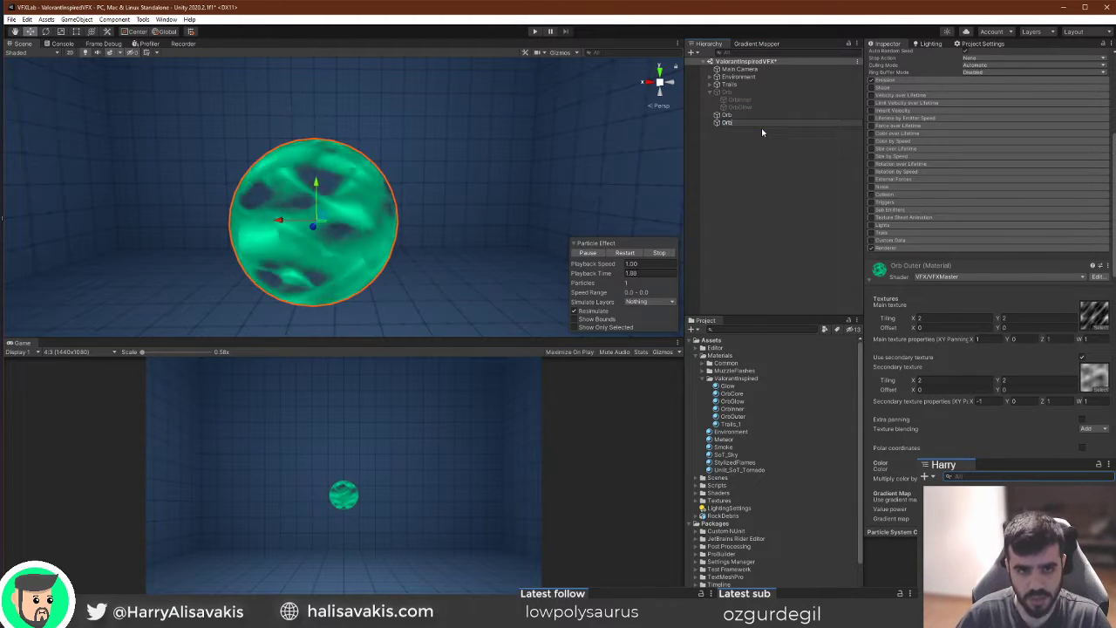
pyautogui.press('Return')
pyautogui.moveTo(755, 122); pyautogui.dragTo(749, 114)
pyautogui.click(620, 252)
pyautogui.click(593, 254)
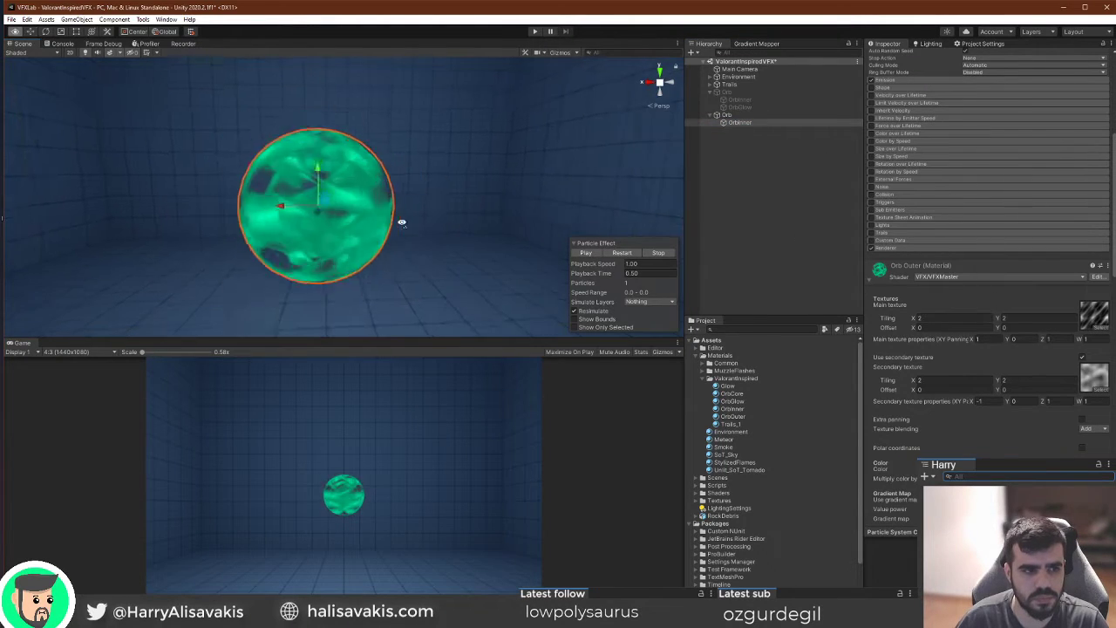
# Show the original mesh orb as a size reference and reduce the Orb particle system's Start Size to about 0.6.
pyautogui.click(782, 93)
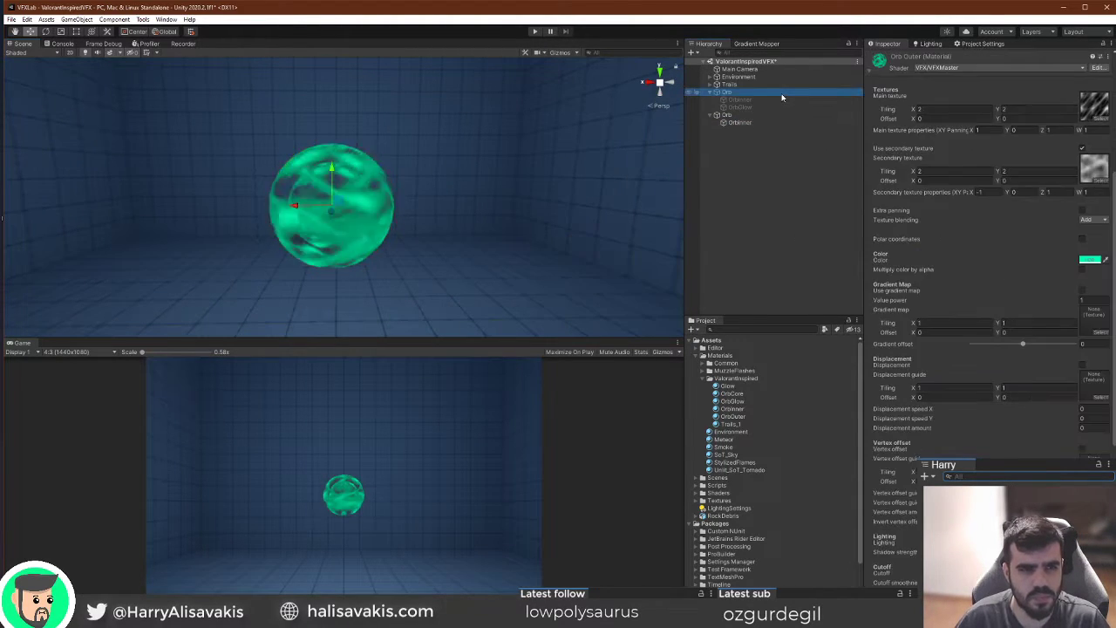
pyautogui.click(776, 114)
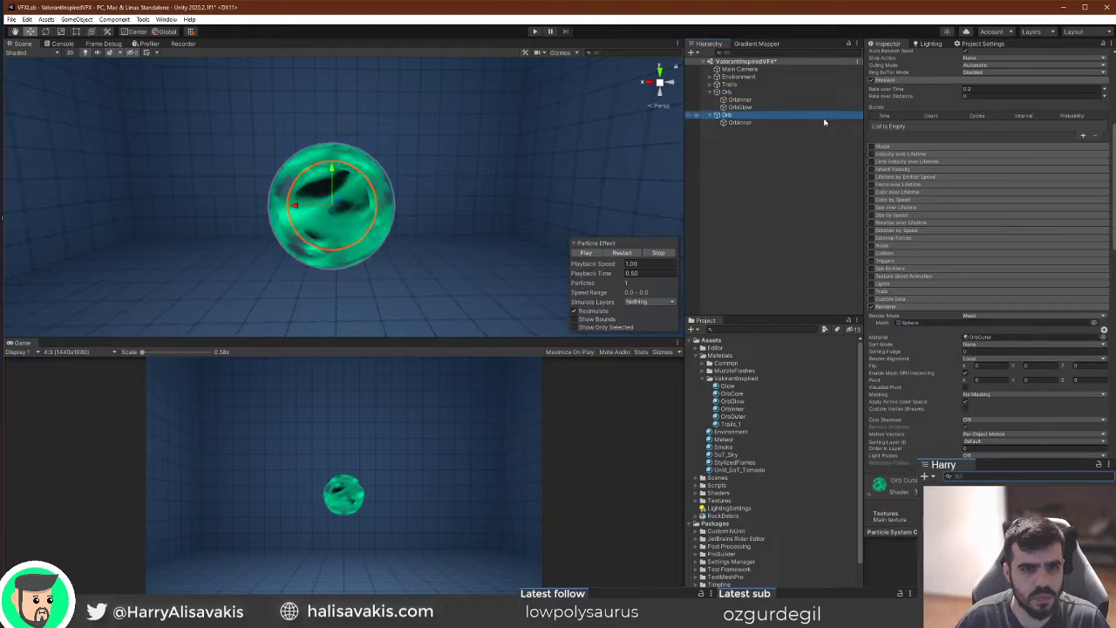
pyautogui.click(942, 214)
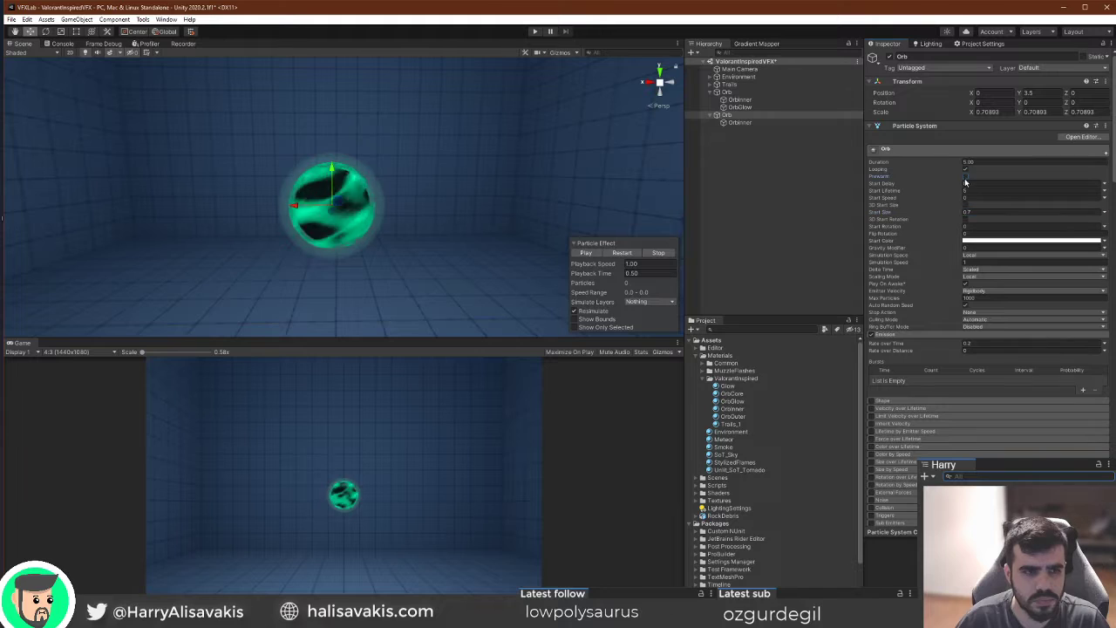
pyautogui.click(588, 253)
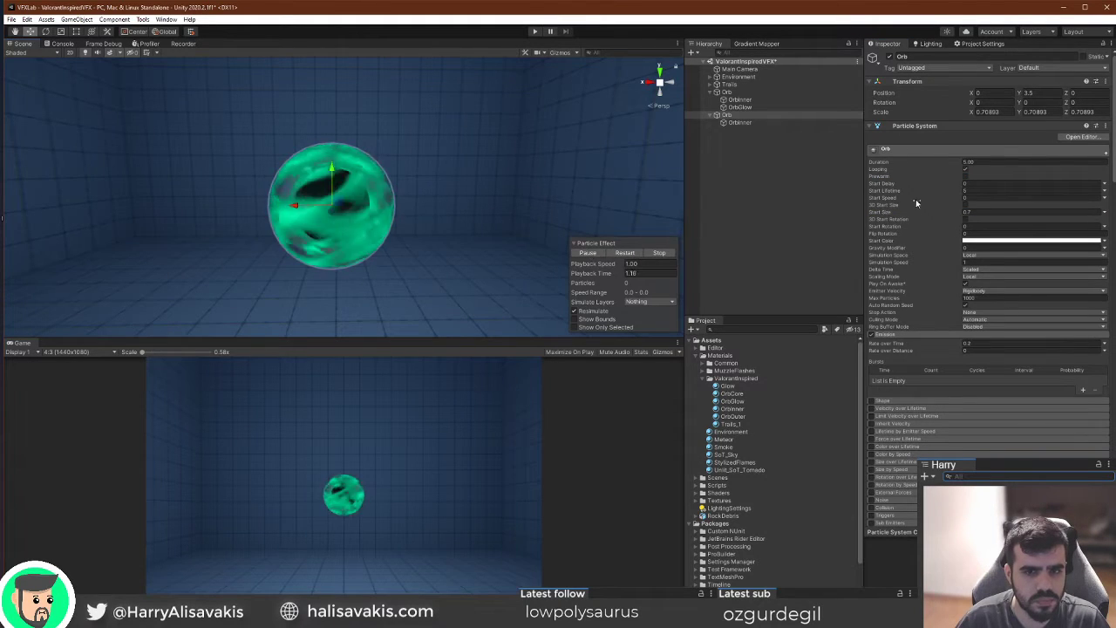
pyautogui.moveTo(943, 213); pyautogui.dragTo(933, 217)
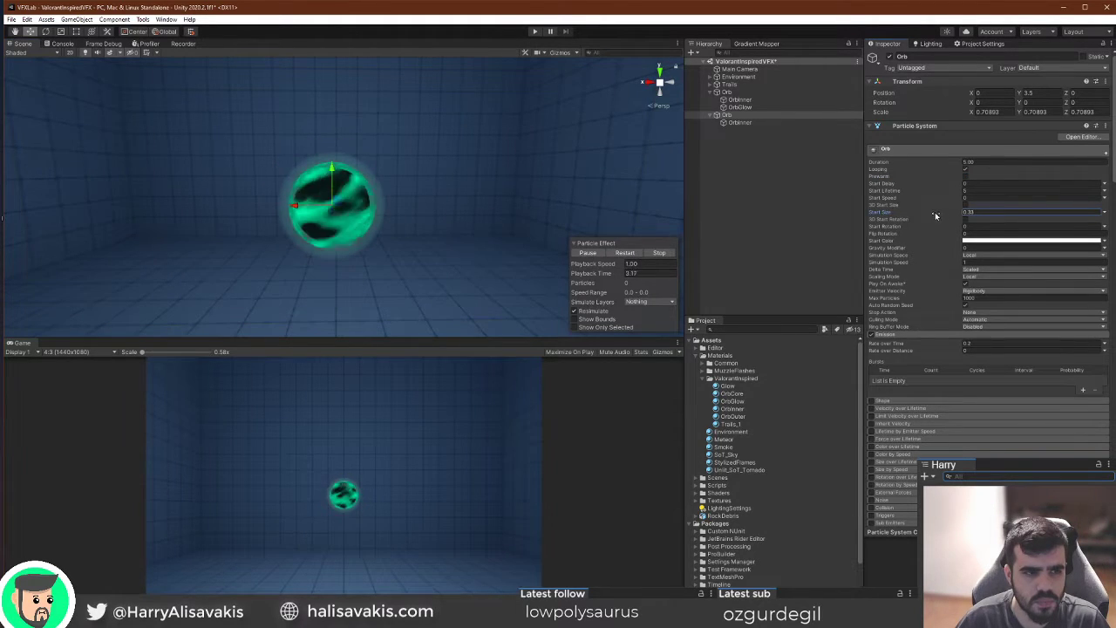
pyautogui.click(625, 253)
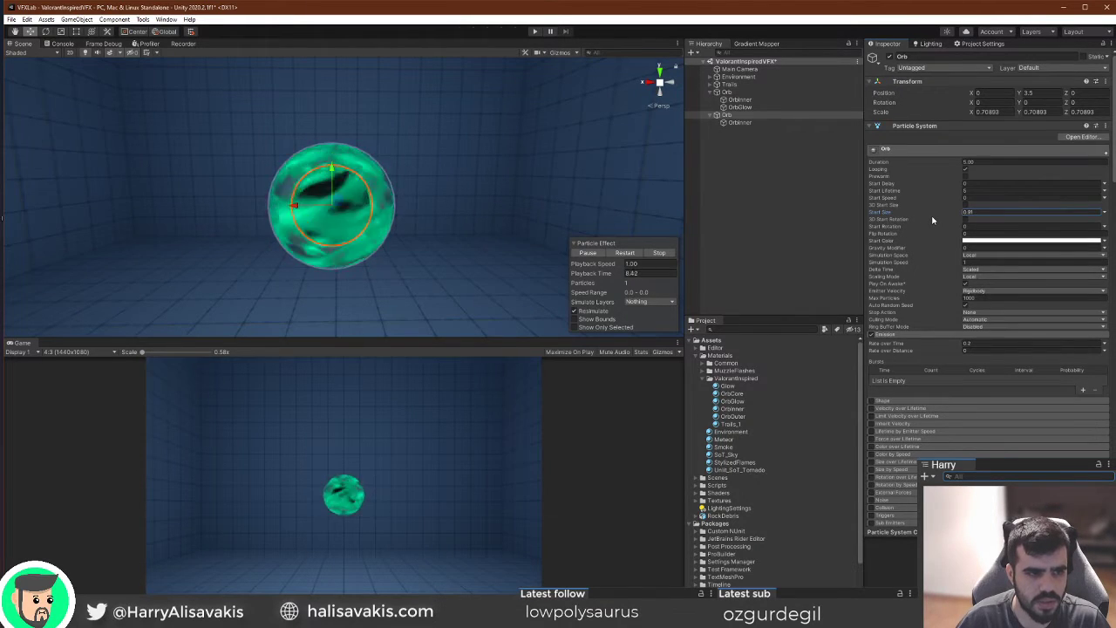
# Set OrbInner's Start Size to 0.58 and deactivate the original mesh orb again.
pyautogui.click(741, 123)
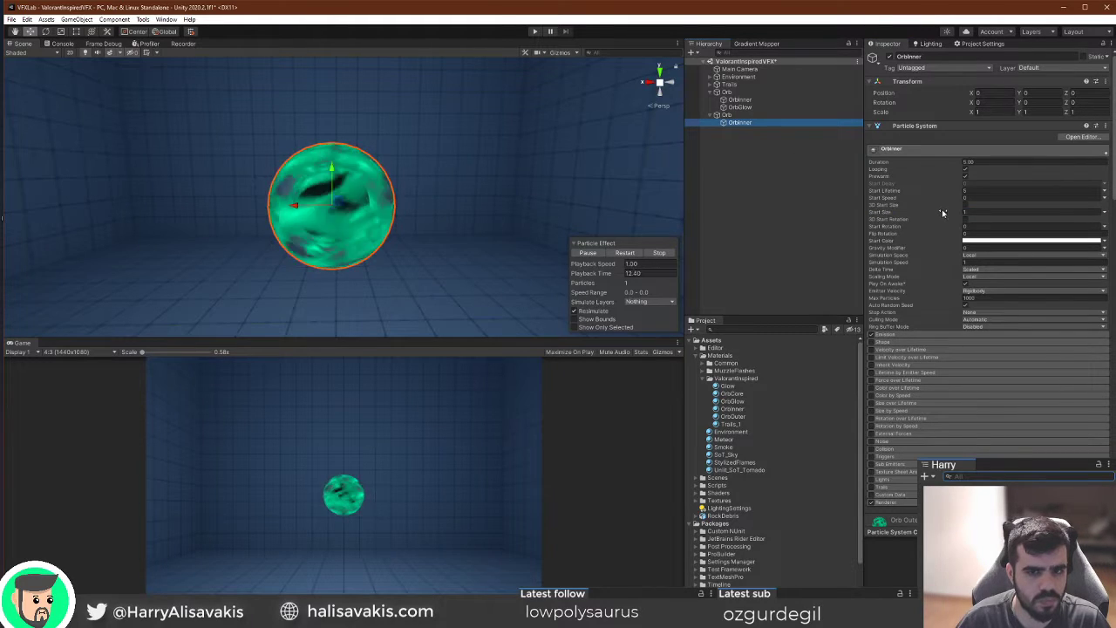
pyautogui.click(751, 92)
pyautogui.click(741, 122)
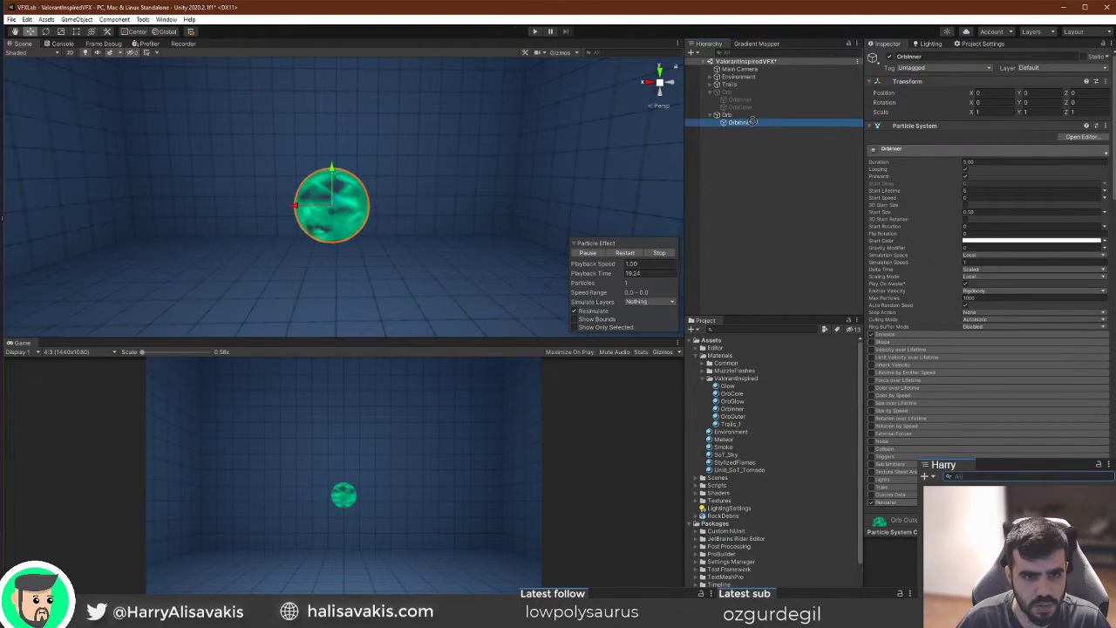
# Duplicate OrbInner as OrbGlow and assign the OrbInner and OrbGlow materials to the matching particle systems.
pyautogui.keyDown('alt'); pyautogui.moveTo(518, 236); pyautogui.dragTo(430, 187); pyautogui.keyUp('alt')
pyautogui.scroll(4, 436, 199)
pyautogui.click(753, 123)
pyautogui.hotkey('ctrl', 'd')
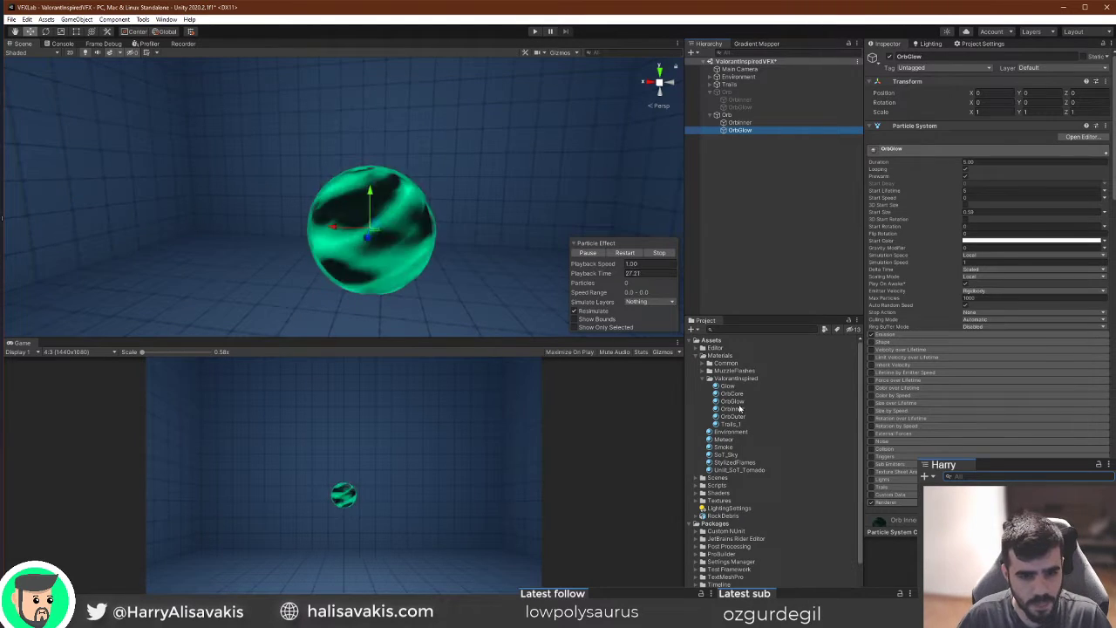
pyautogui.click(728, 115)
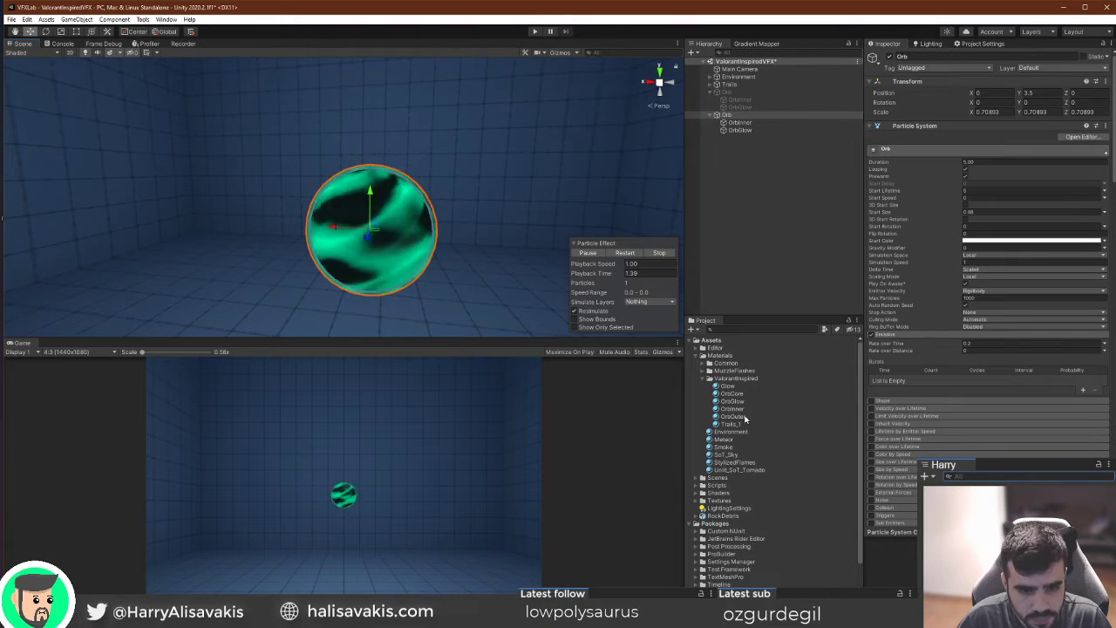
pyautogui.click(740, 130)
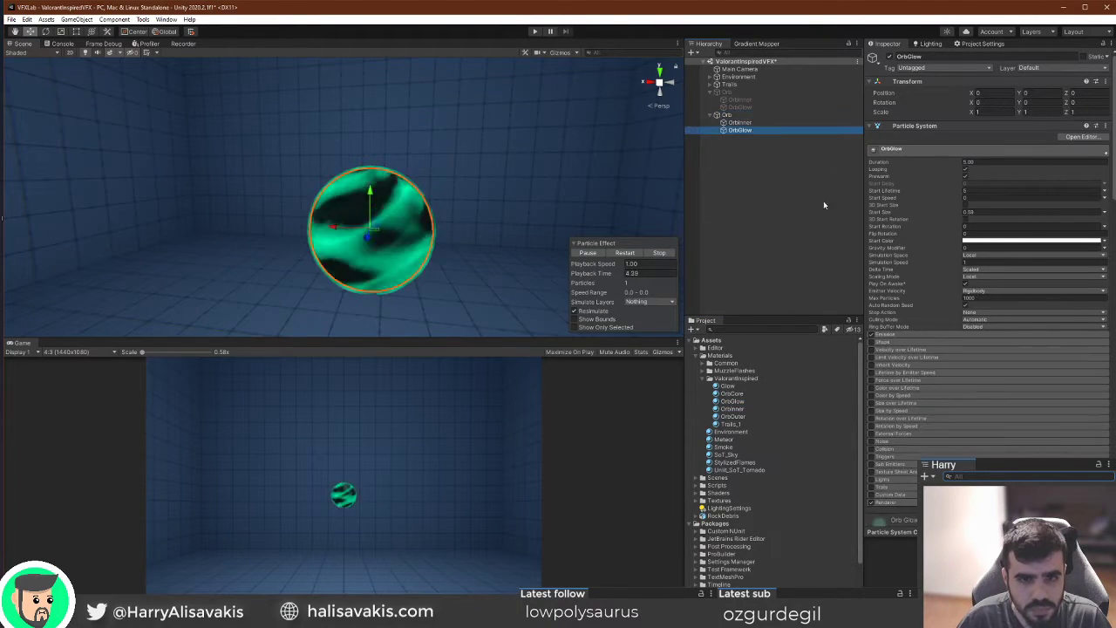
# Set OrbGlow's Start Size to 0.83 and restart the effect.
pyautogui.click(639, 252)
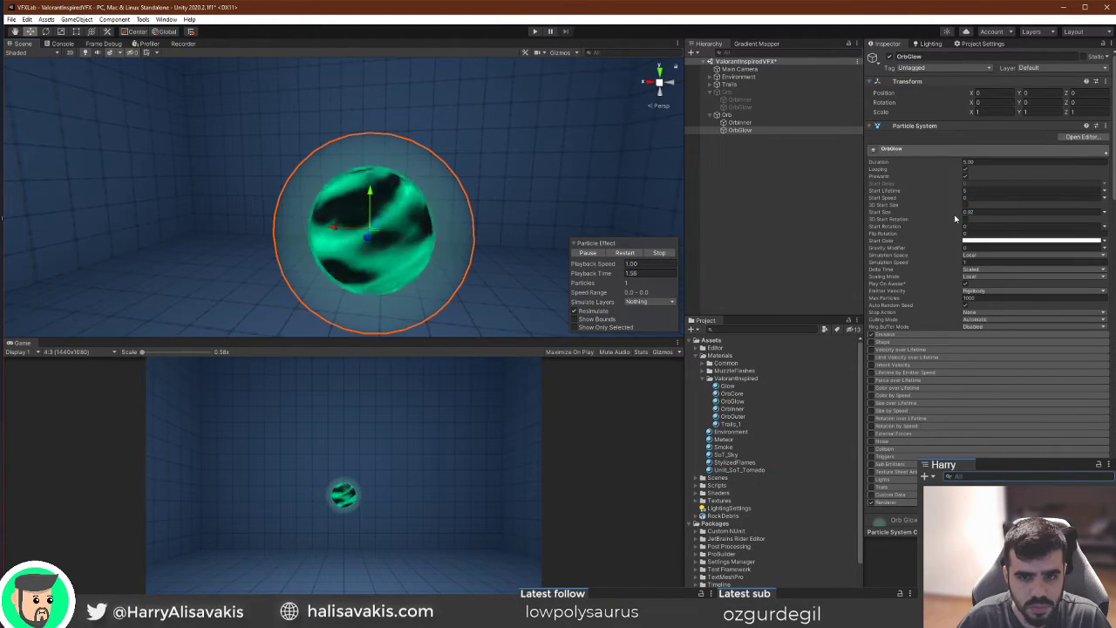
pyautogui.moveTo(954, 214); pyautogui.dragTo(950, 214)
pyautogui.click(635, 255)
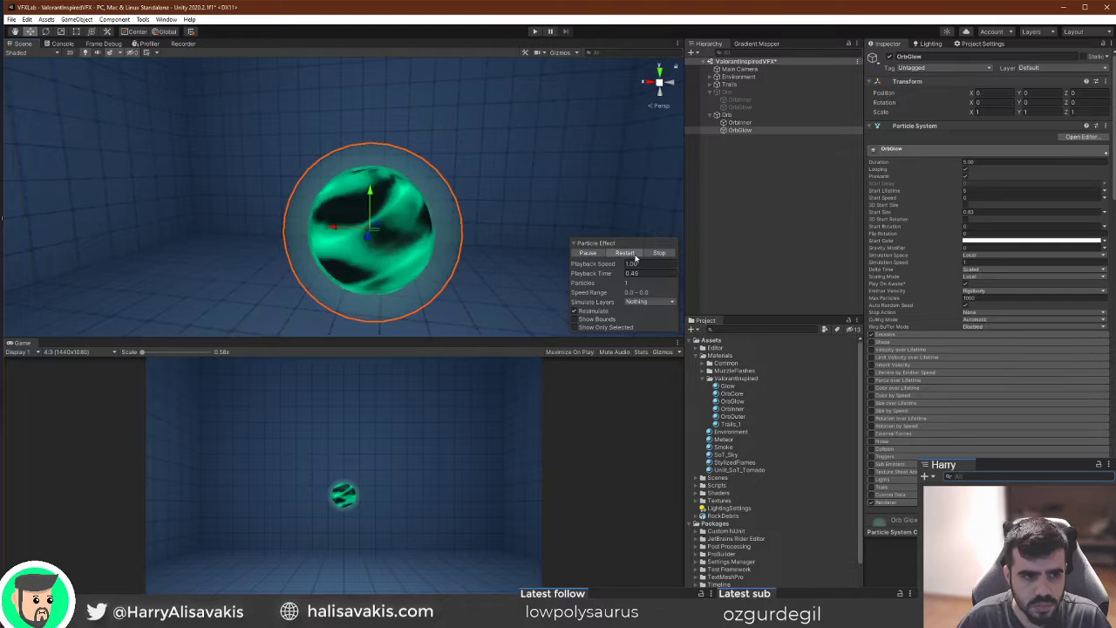
# Expand OrbGlow's Renderer module and raise its Order in Layer to 5 so the glow draws over the orb.
pyautogui.scroll(-5, 944, 245)
pyautogui.click(929, 329)
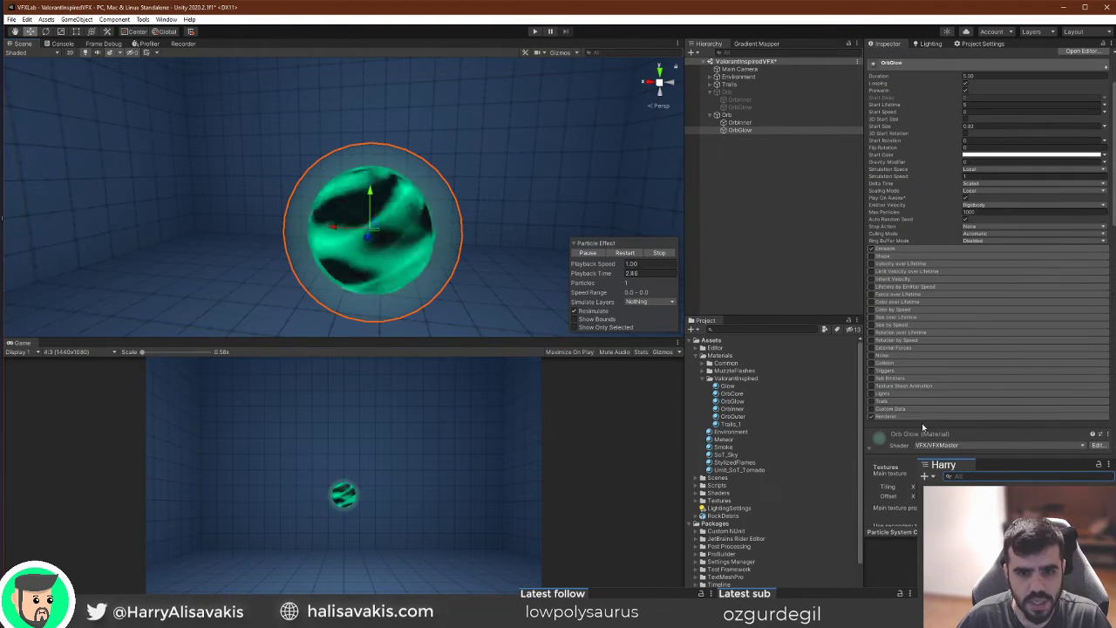
pyautogui.scroll(-2, 930, 431)
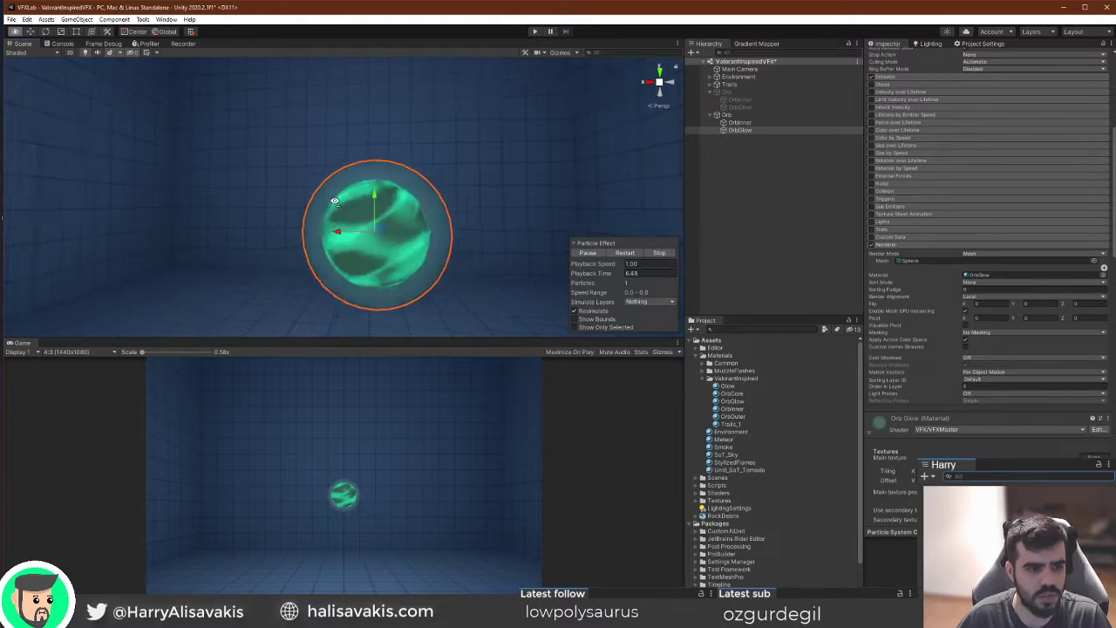
# Brighten the OrbGlow material's HDR color and set its Fresnel mask power to 4.56.
pyautogui.scroll(-10, 929, 347)
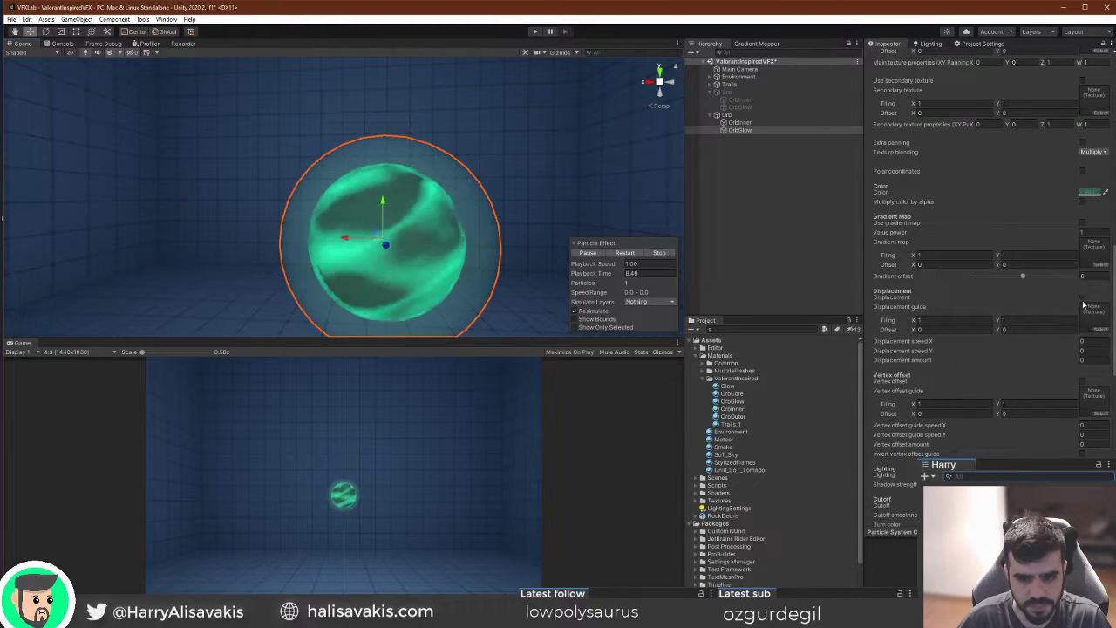
pyautogui.scroll(2, 1048, 282)
pyautogui.click(1086, 278)
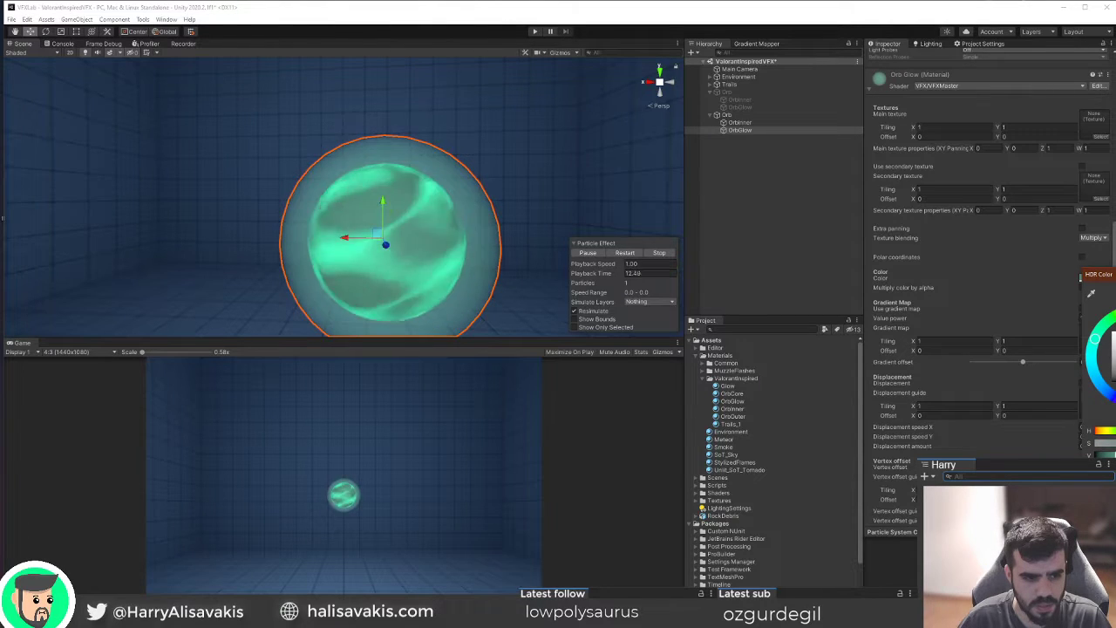
pyautogui.scroll(-6, 997, 333)
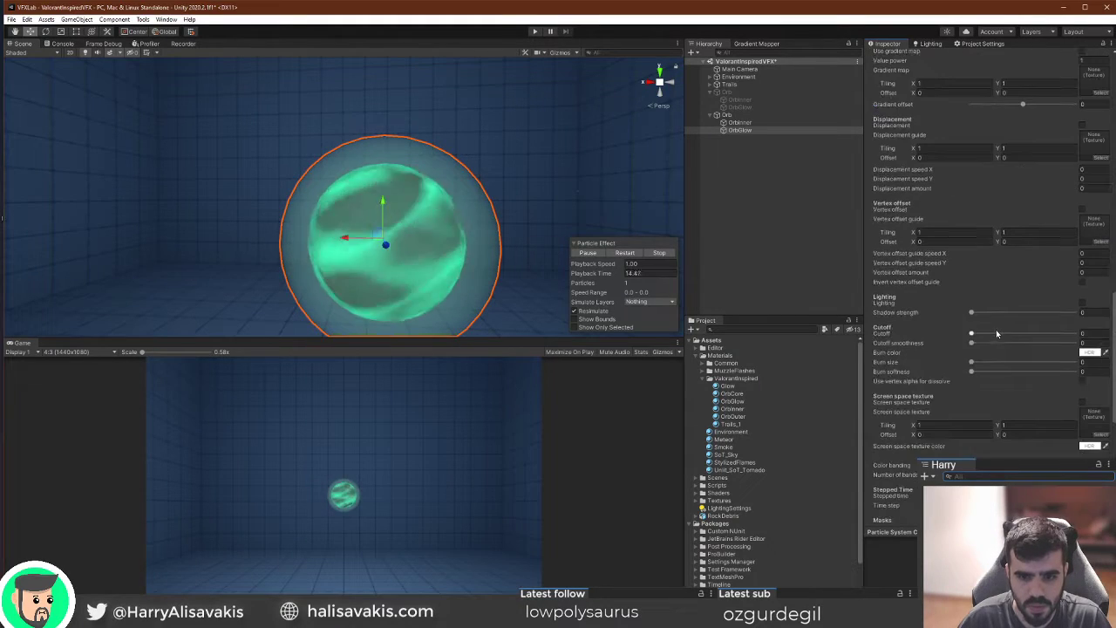
pyautogui.scroll(-8, 1003, 343)
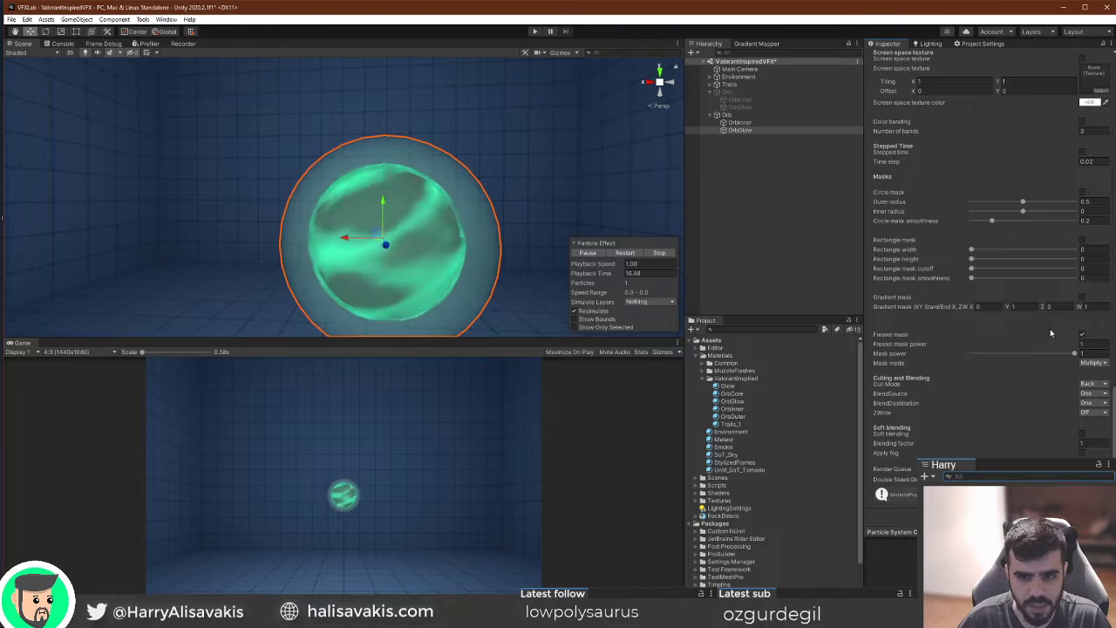
pyautogui.click(1053, 346)
pyautogui.moveTo(1053, 346)
pyautogui.mouseDown()
pyautogui.moveTo(1114, 346)
pyautogui.moveTo(1087, 351)
pyautogui.mouseUp()
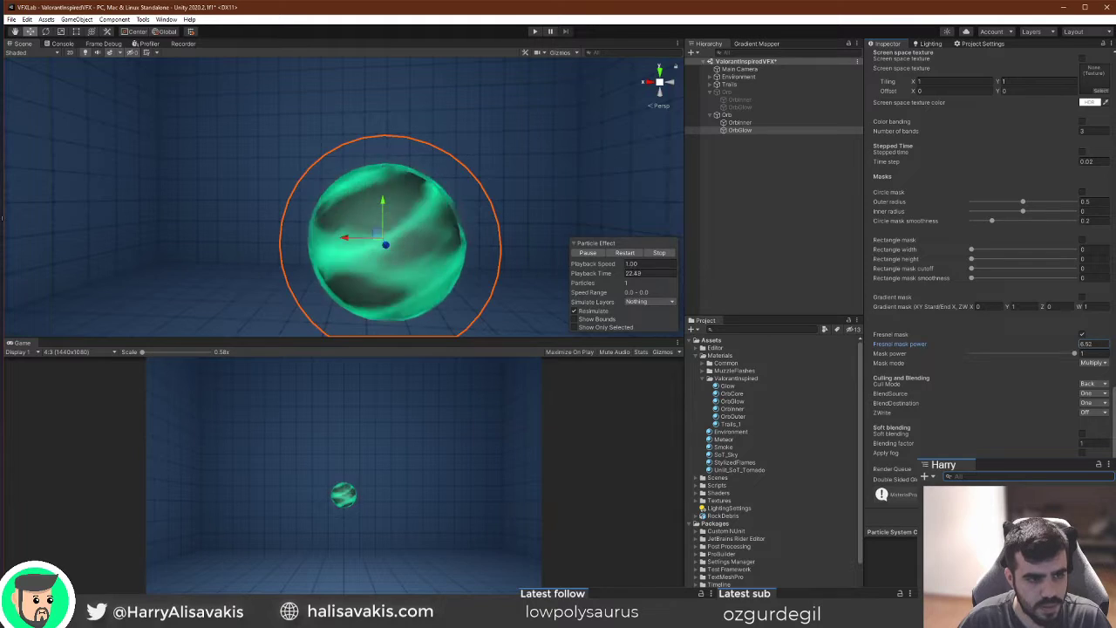
# Try red and cyan hues for the OrbGlow material's HDR color and settle on a saturated teal green.
pyautogui.scroll(10, 1094, 314)
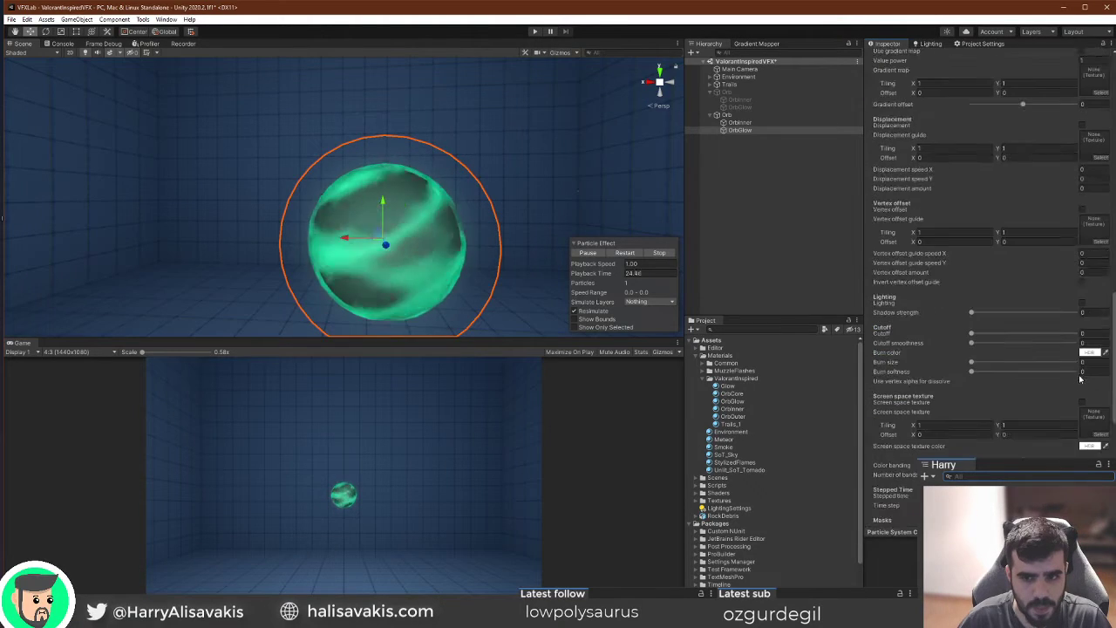
pyautogui.click(1089, 279)
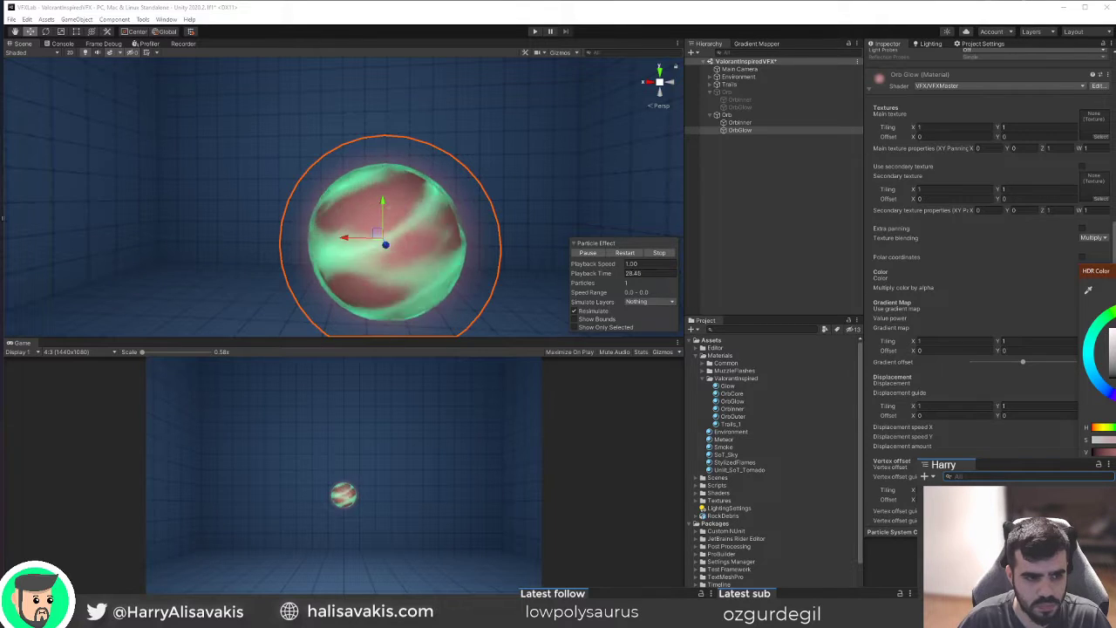
pyautogui.moveTo(1044, 406)
pyautogui.mouseDown()
pyautogui.moveTo(1068, 464)
pyautogui.moveTo(1083, 472)
pyautogui.mouseUp()
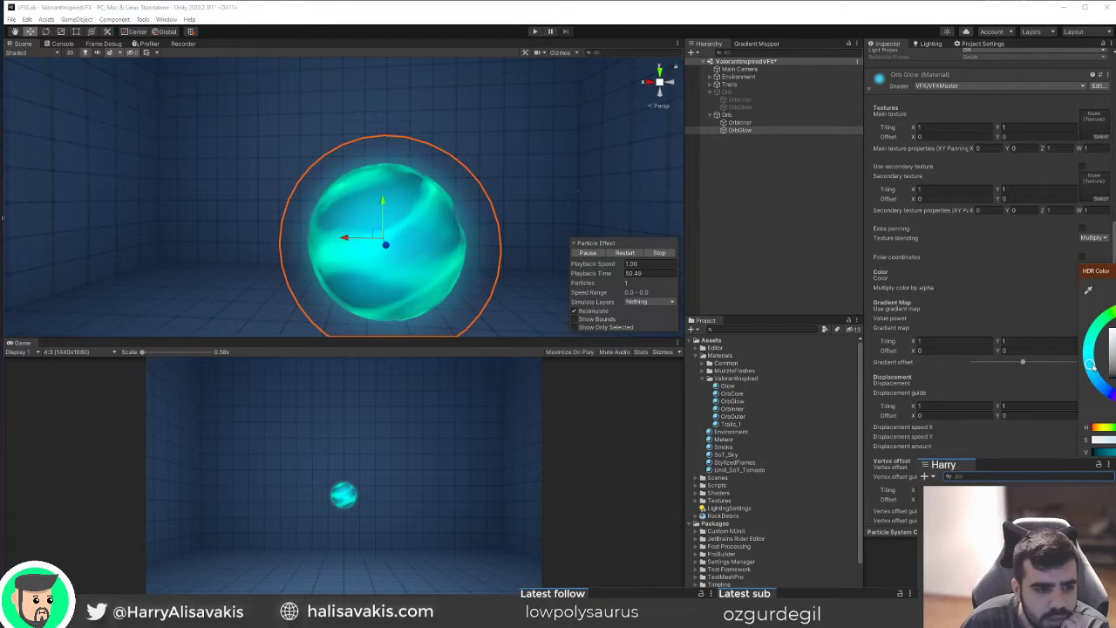
pyautogui.moveTo(1091, 365); pyautogui.dragTo(861, 289)
pyautogui.moveTo(1115, 330); pyautogui.dragTo(1115, 345)
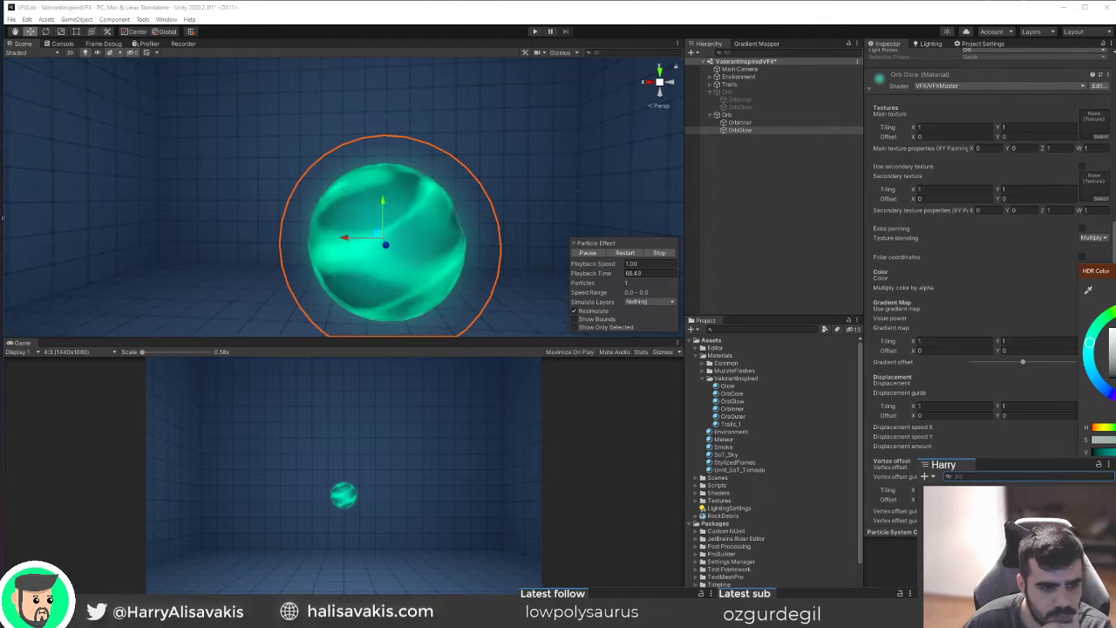
# Examine the recolored glow around the orb from several distances and angles in the scene.
pyautogui.click(462, 228)
pyautogui.moveTo(464, 232)
pyautogui.mouseDown(button='right')
pyautogui.moveTo(486, 227)
pyautogui.moveTo(453, 237)
pyautogui.moveTo(541, 228)
pyautogui.moveTo(506, 239)
pyautogui.moveTo(532, 214)
pyautogui.moveTo(518, 236)
pyautogui.moveTo(491, 241)
pyautogui.moveTo(509, 228)
pyautogui.moveTo(495, 231)
pyautogui.moveTo(556, 257)
pyautogui.moveTo(438, 251)
pyautogui.moveTo(452, 248)
pyautogui.mouseUp(button='right')
pyautogui.press('s')
pyautogui.press('w')
pyautogui.press('s')
pyautogui.press('s')
pyautogui.press('w')
pyautogui.press('w')
pyautogui.press('s')
pyautogui.press('a')
pyautogui.press('w')
pyautogui.moveTo(361, 184); pyautogui.dragTo(394, 202)
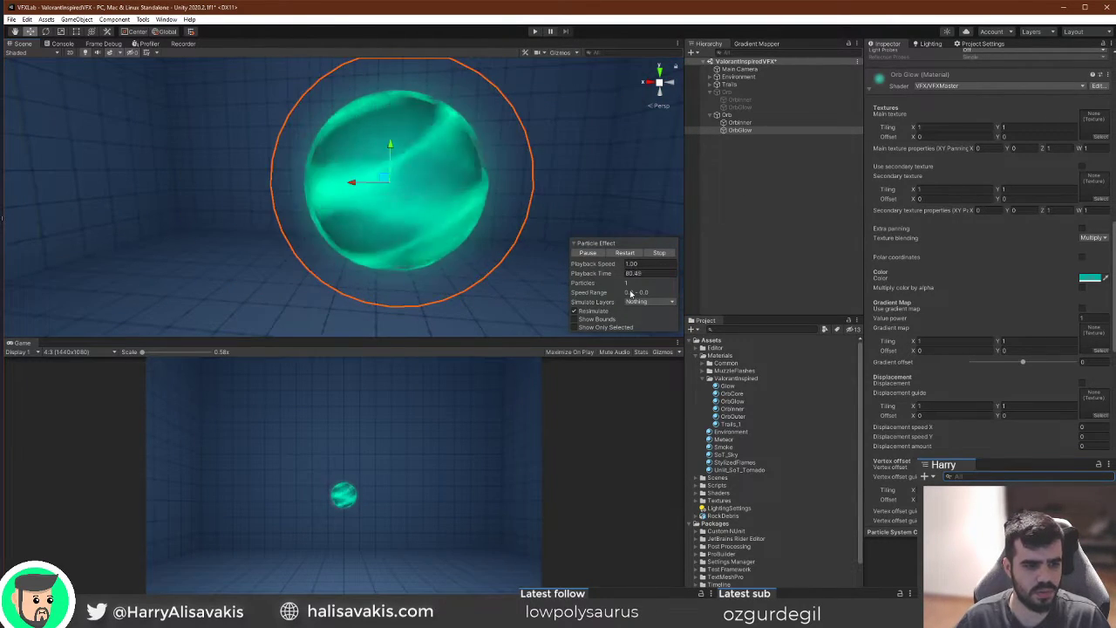
# Set the OrbGlow material's Fresnel mask power to 6.81 and the system's emission Rate over Time to 0.4, restarting the effect.
pyautogui.scroll(-12, 1055, 332)
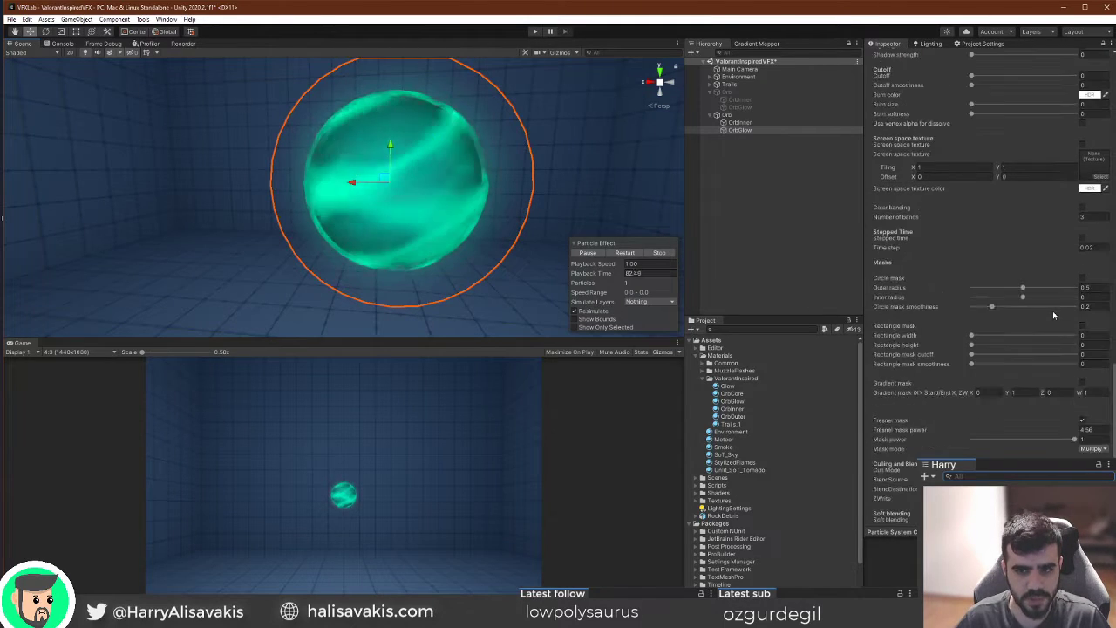
pyautogui.moveTo(1058, 430); pyautogui.dragTo(1099, 450)
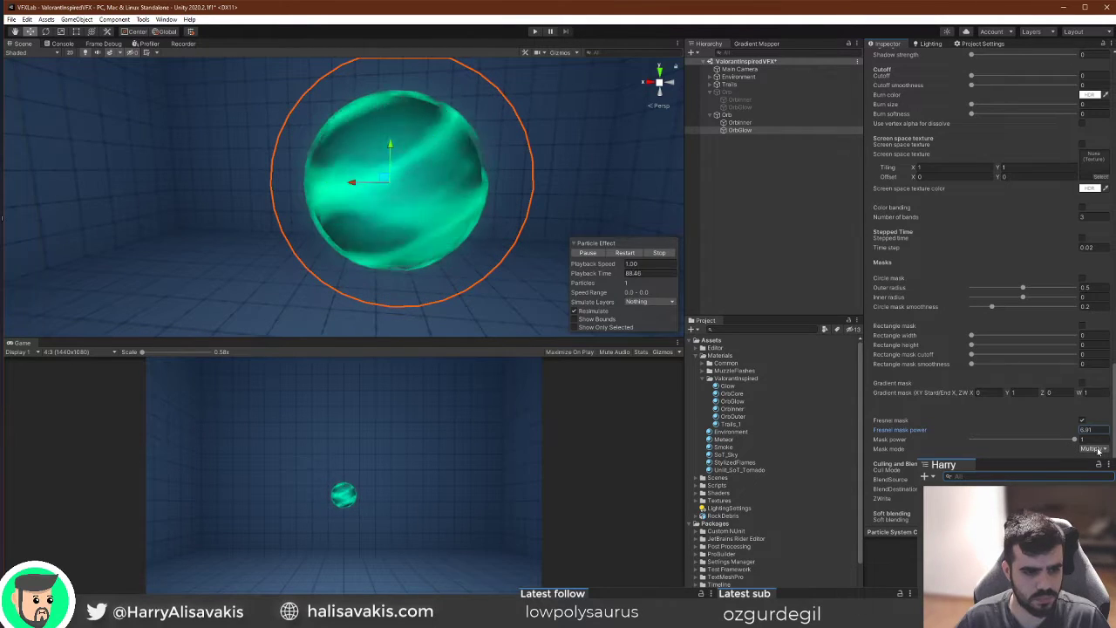
pyautogui.scroll(10, 985, 349)
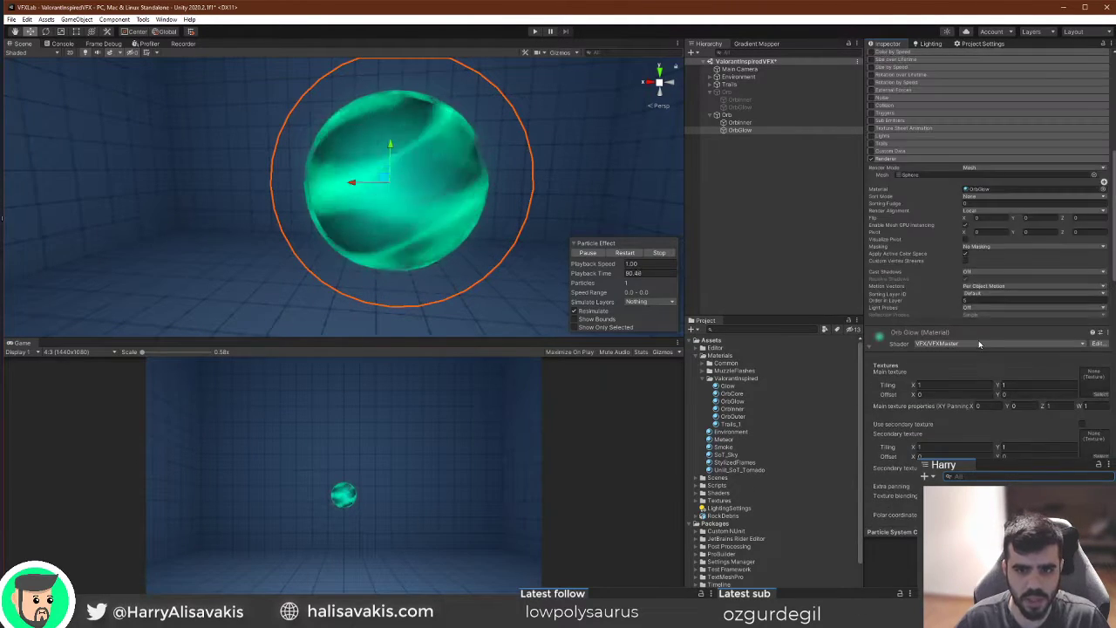
pyautogui.scroll(10, 979, 344)
pyautogui.click(925, 336)
pyautogui.click(970, 343)
pyautogui.write('0.')
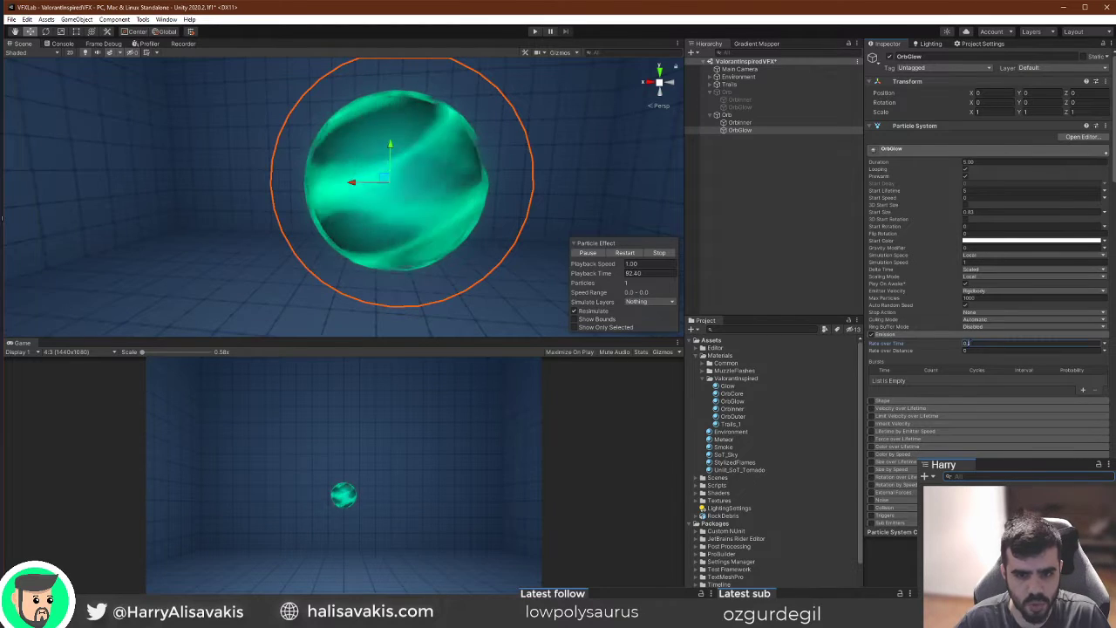
pyautogui.write('4')
pyautogui.click(621, 253)
pyautogui.click(629, 253)
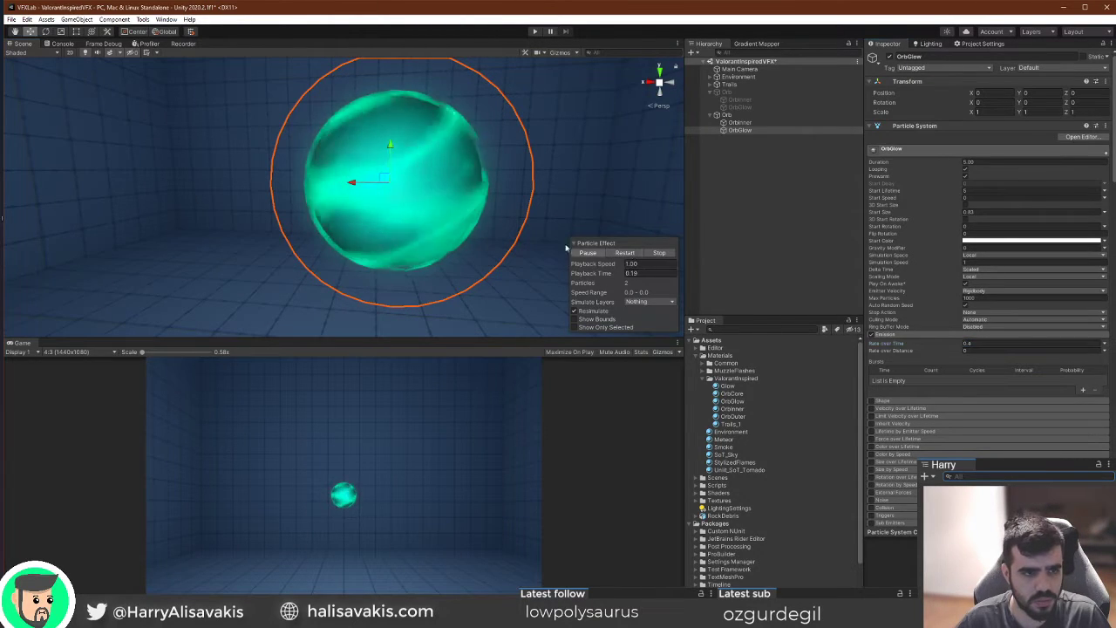
pyautogui.scroll(-10, 1102, 239)
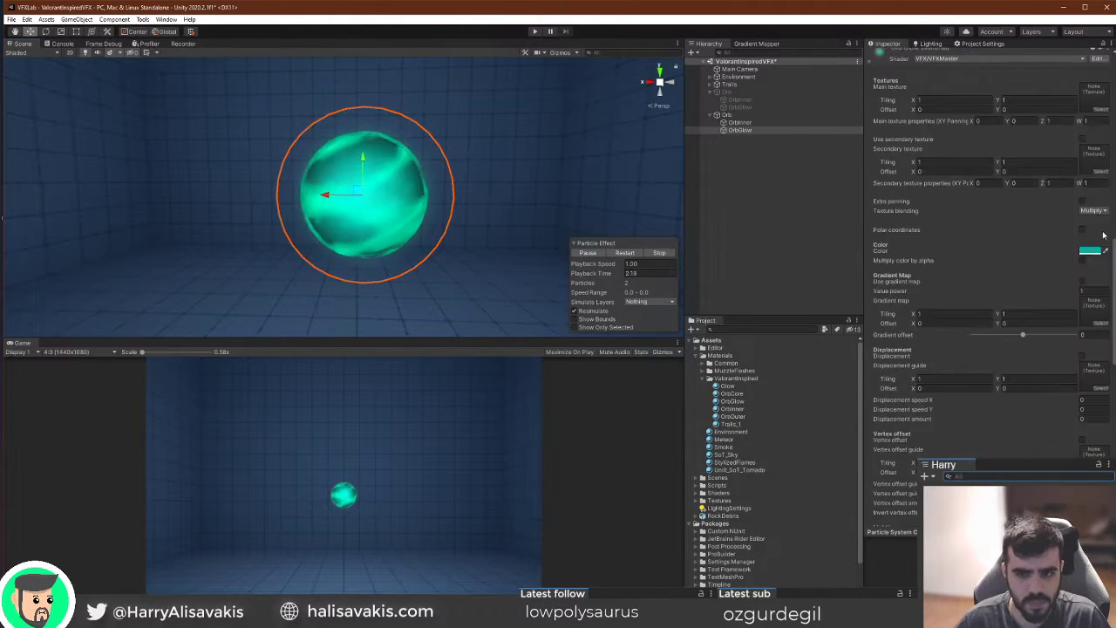
# Increase the OrbGlow system's Start Size slightly and shift its material's HDR color a little toward cyan.
pyautogui.scroll(10, 1073, 253)
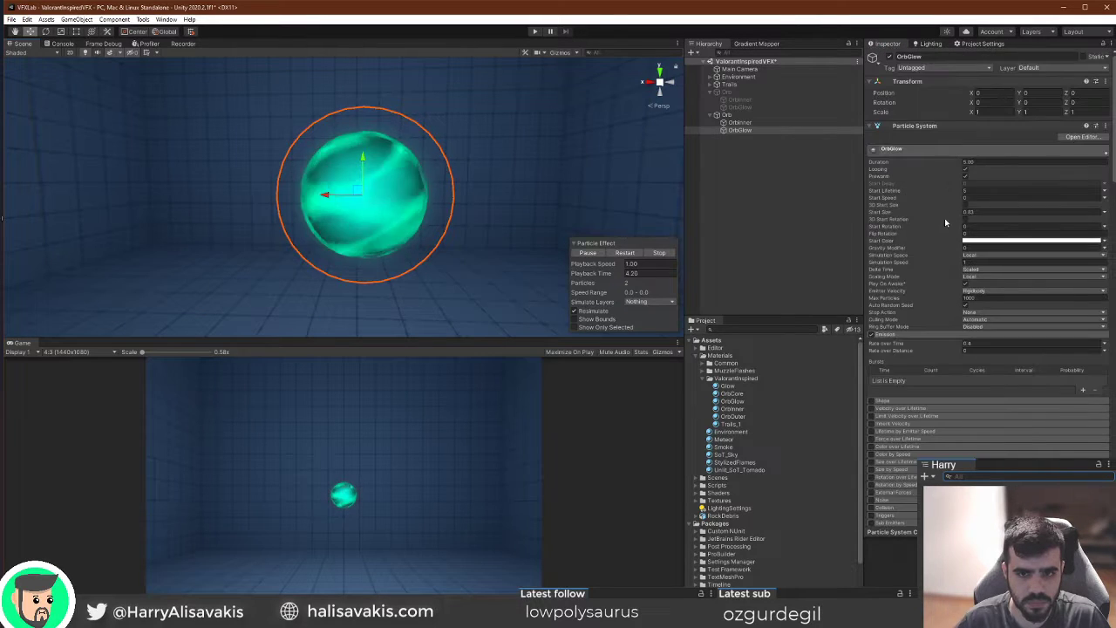
pyautogui.moveTo(938, 212); pyautogui.dragTo(941, 214)
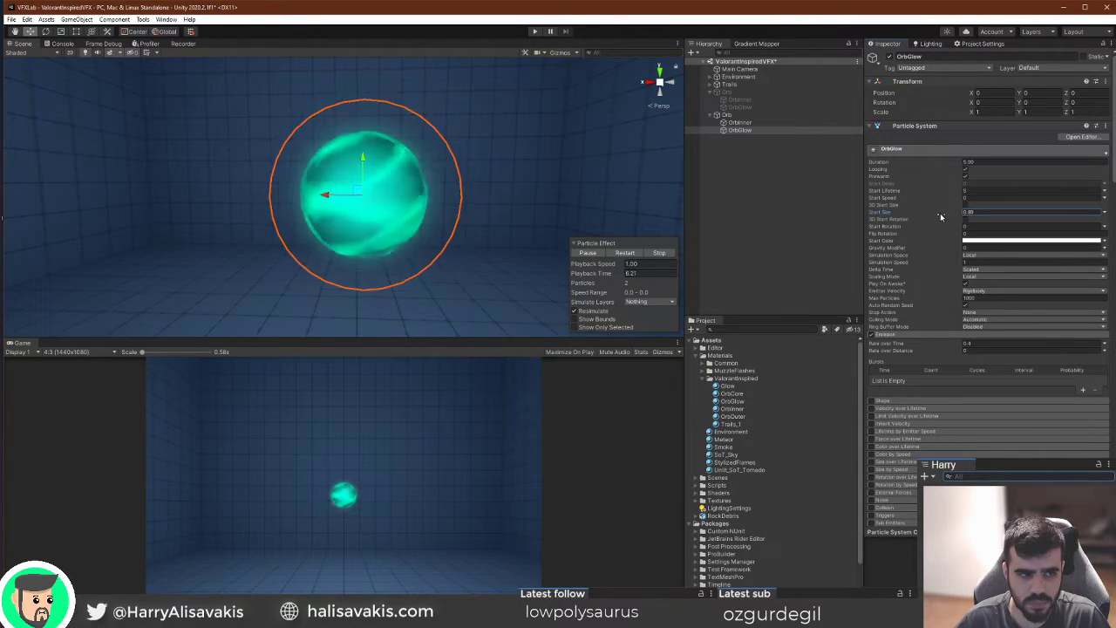
pyautogui.scroll(-15, 1038, 291)
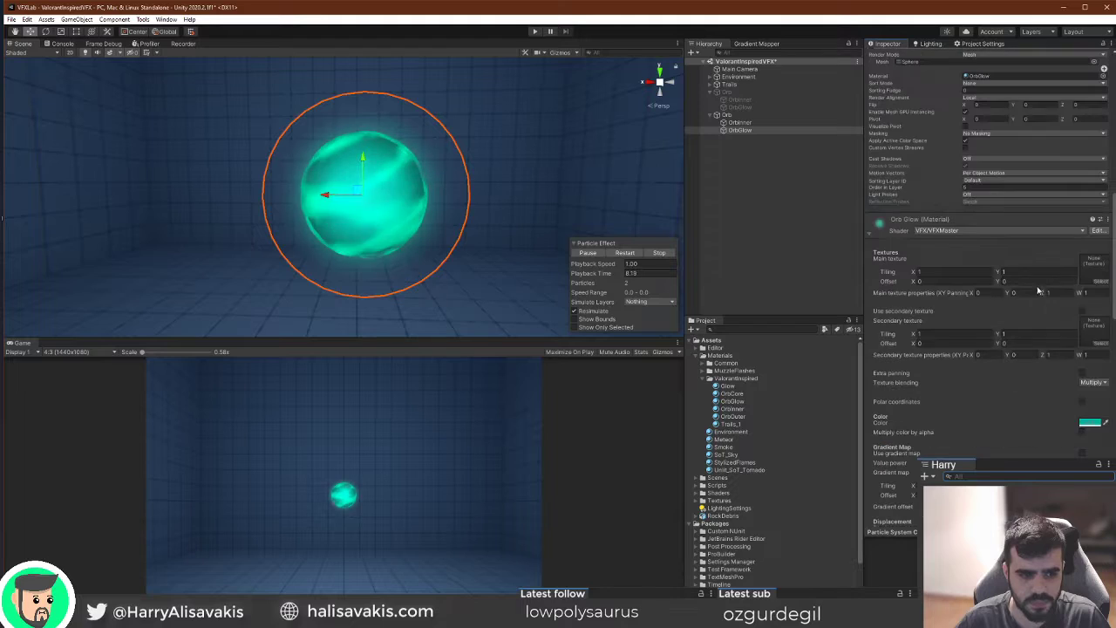
pyautogui.click(1088, 423)
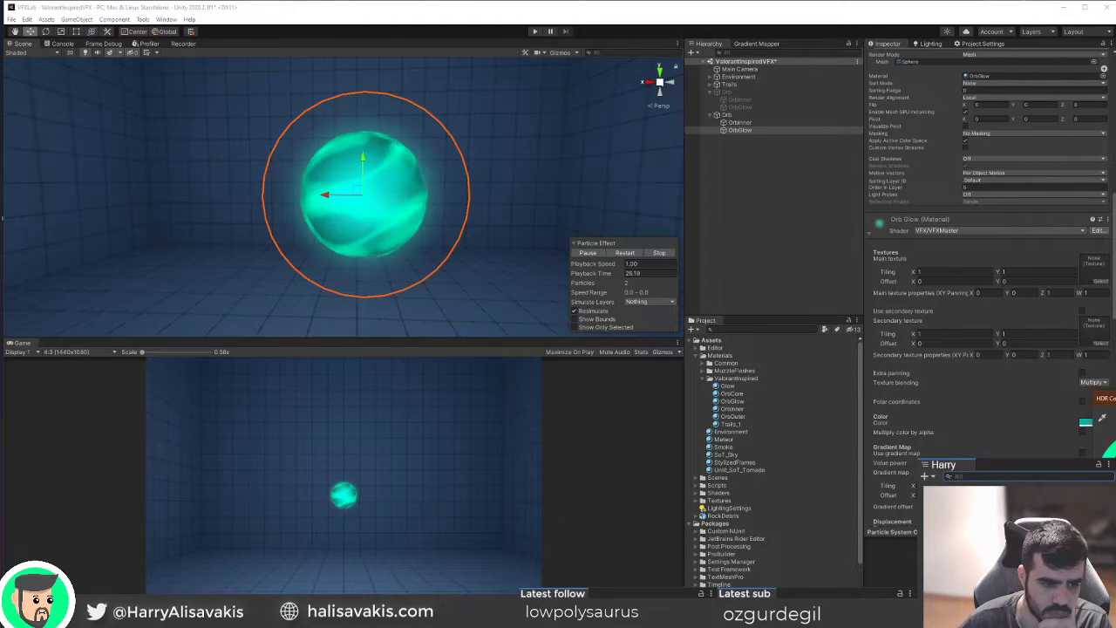
# Enable the Bloom override and all Color Grading settings on the Environment's Post-process Volume.
pyautogui.click(750, 85)
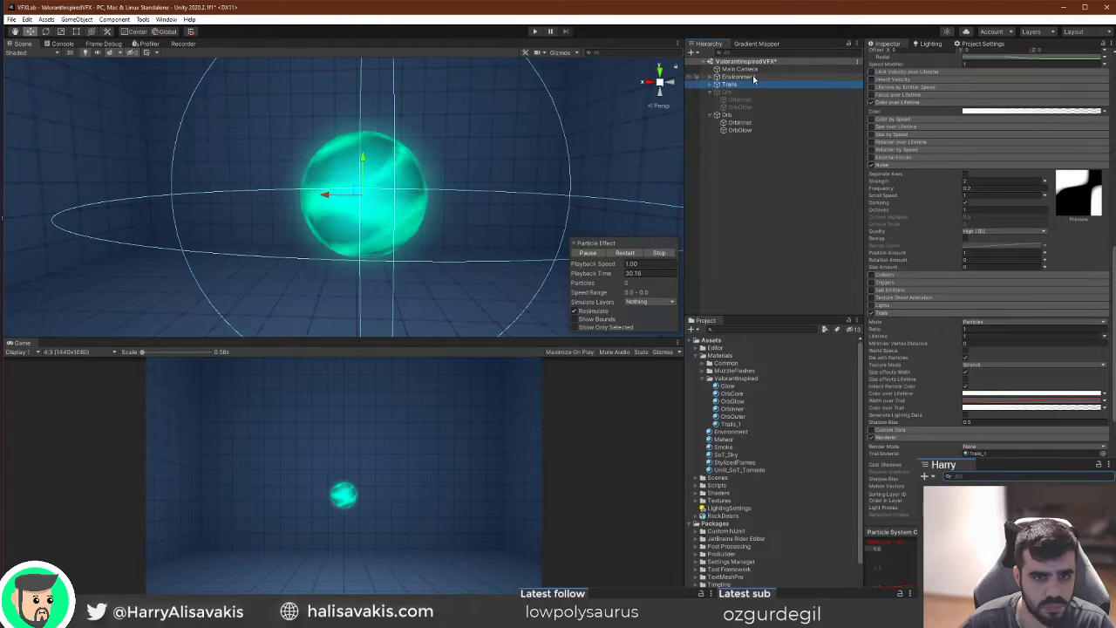
pyautogui.click(755, 77)
pyautogui.press('Right')
pyautogui.press('Down')
pyautogui.click(759, 138)
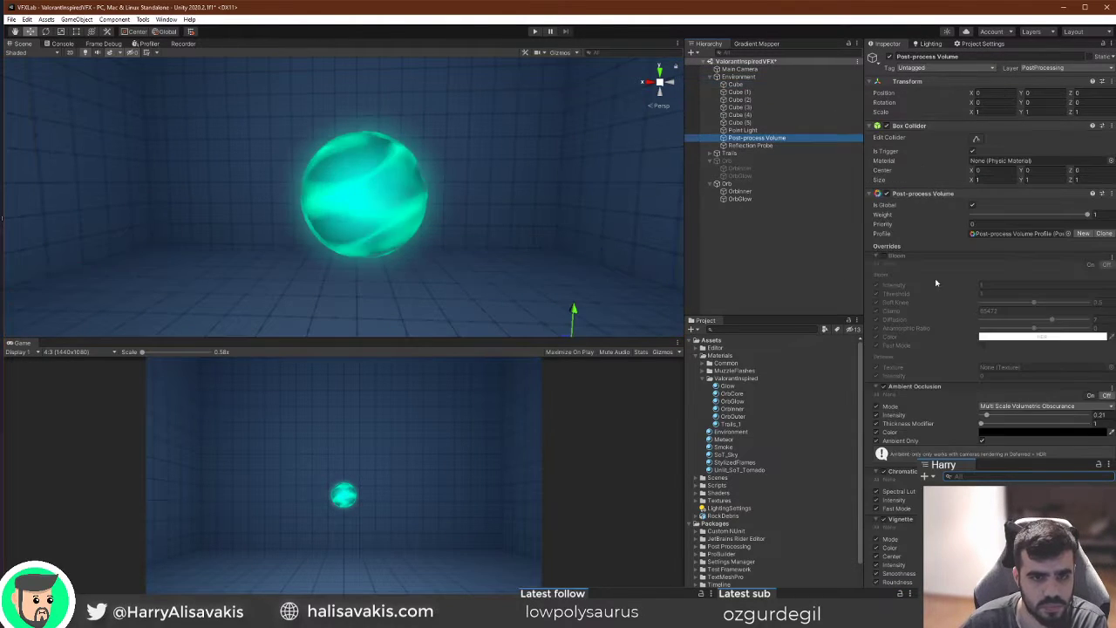
pyautogui.click(883, 256)
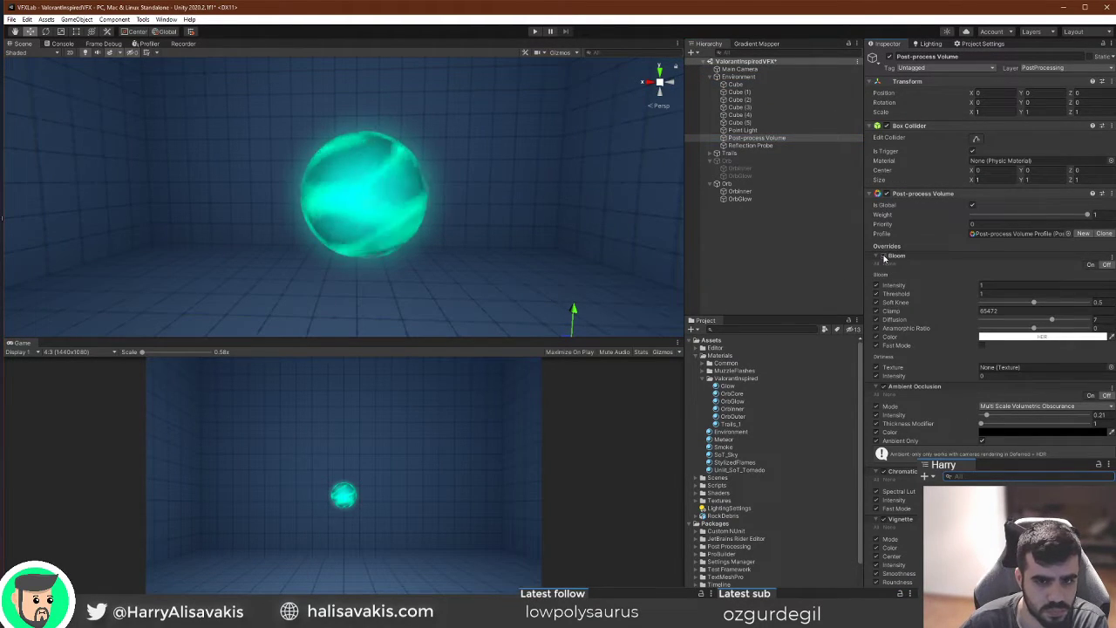
pyautogui.moveTo(932, 291); pyautogui.dragTo(1032, 326)
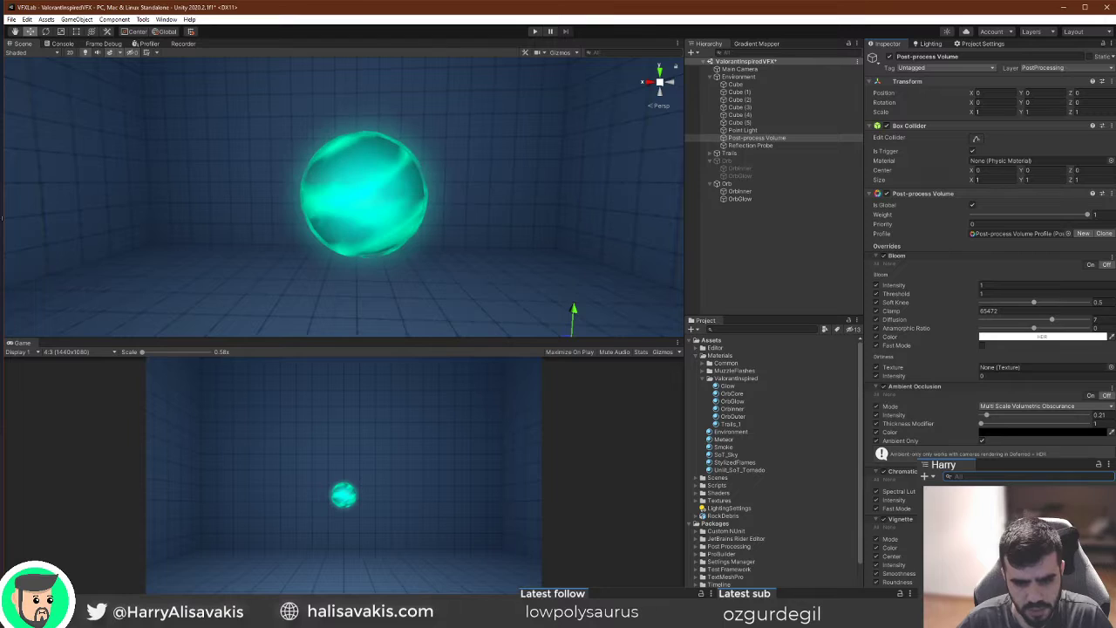
pyautogui.scroll(-5, 1020, 387)
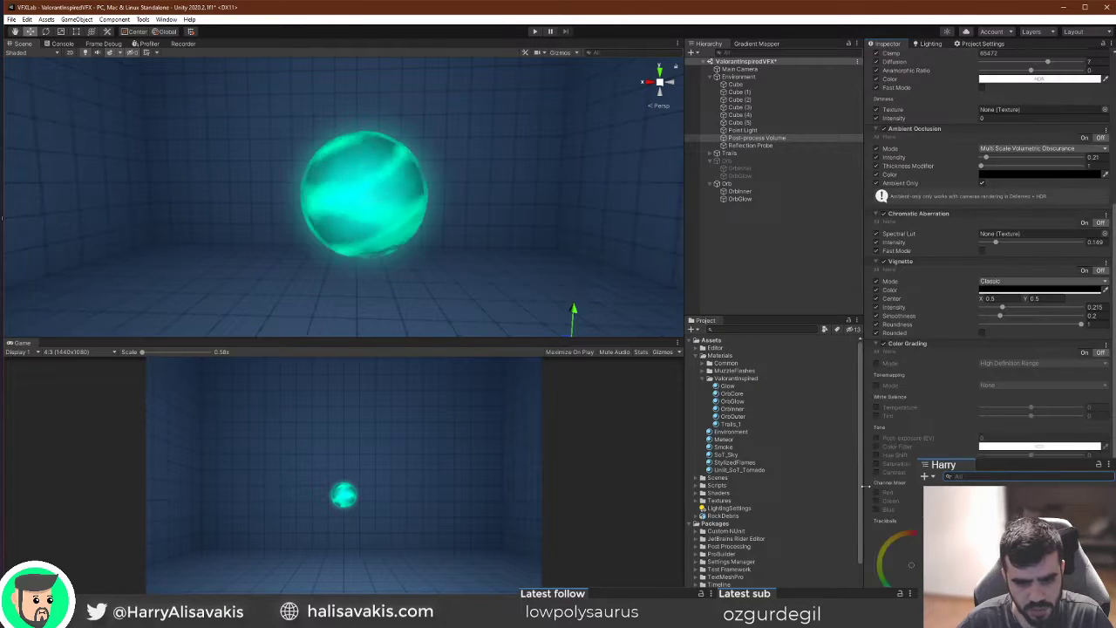
pyautogui.click(1020, 384)
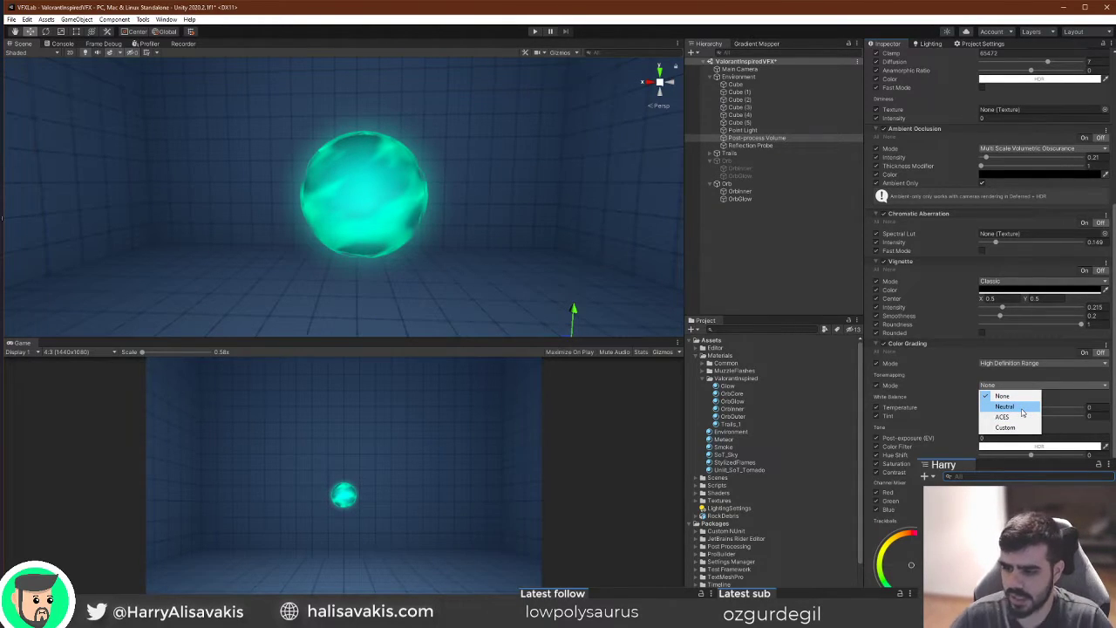
# Show only the OrbGlow particles in the scene and fine-tune their material's Fresnel mask power.
pyautogui.click(747, 243)
pyautogui.click(746, 185)
pyautogui.click(756, 200)
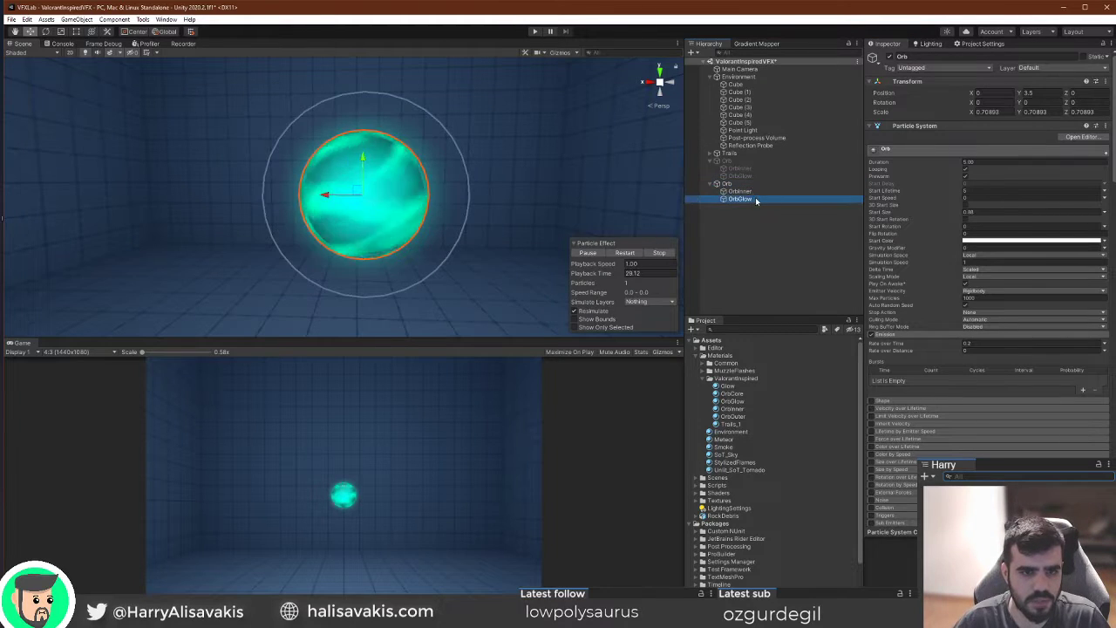
pyautogui.click(617, 329)
pyautogui.keyDown('alt'); pyautogui.moveTo(461, 259); pyautogui.dragTo(426, 349); pyautogui.keyUp('alt')
pyautogui.scroll(-15, 953, 435)
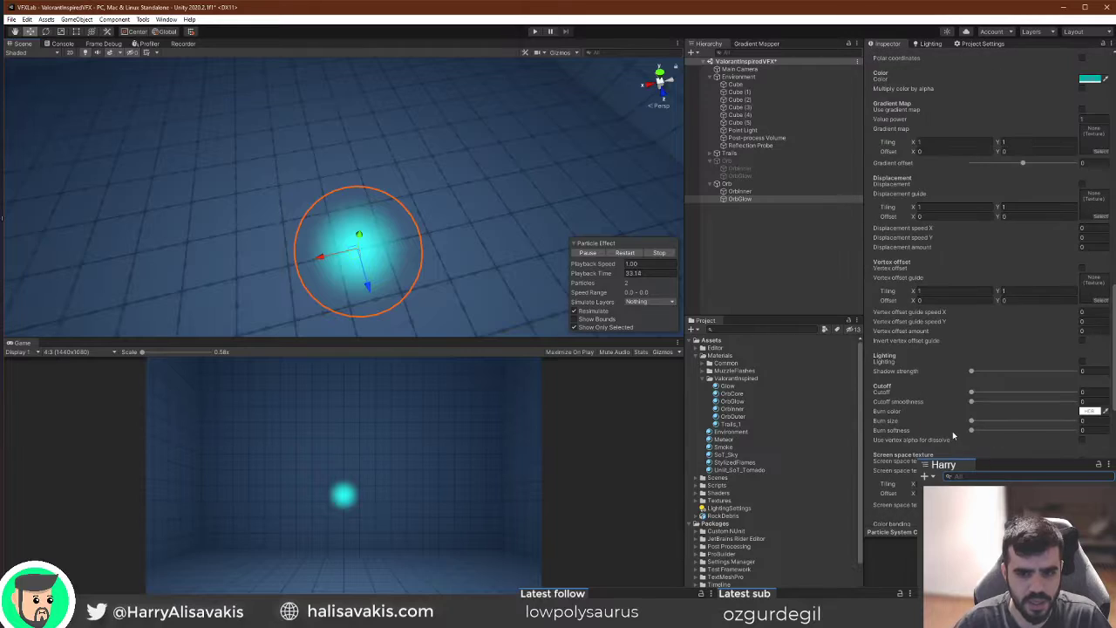
pyautogui.scroll(-10, 953, 435)
pyautogui.keyDown('alt'); pyautogui.moveTo(389, 255); pyautogui.dragTo(391, 192); pyautogui.keyUp('alt')
pyautogui.keyDown('alt'); pyautogui.moveTo(411, 257); pyautogui.dragTo(408, 234); pyautogui.keyUp('alt')
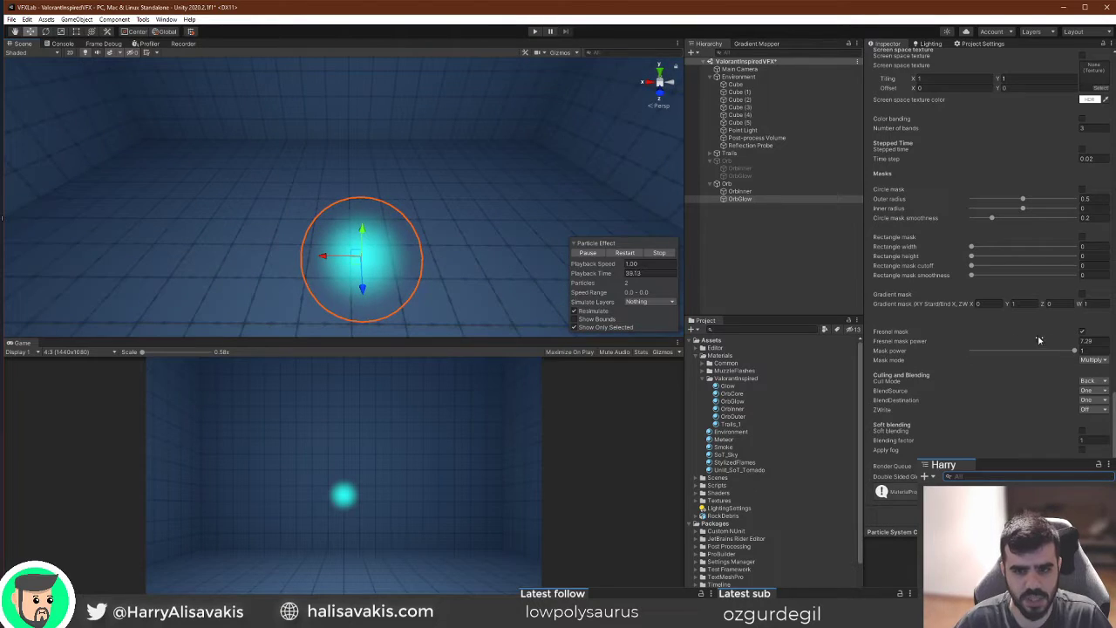
pyautogui.moveTo(1048, 345); pyautogui.dragTo(1072, 347)
# Try custom vertex streams on the OrbGlow particle renderer.
pyautogui.scroll(10, 1053, 361)
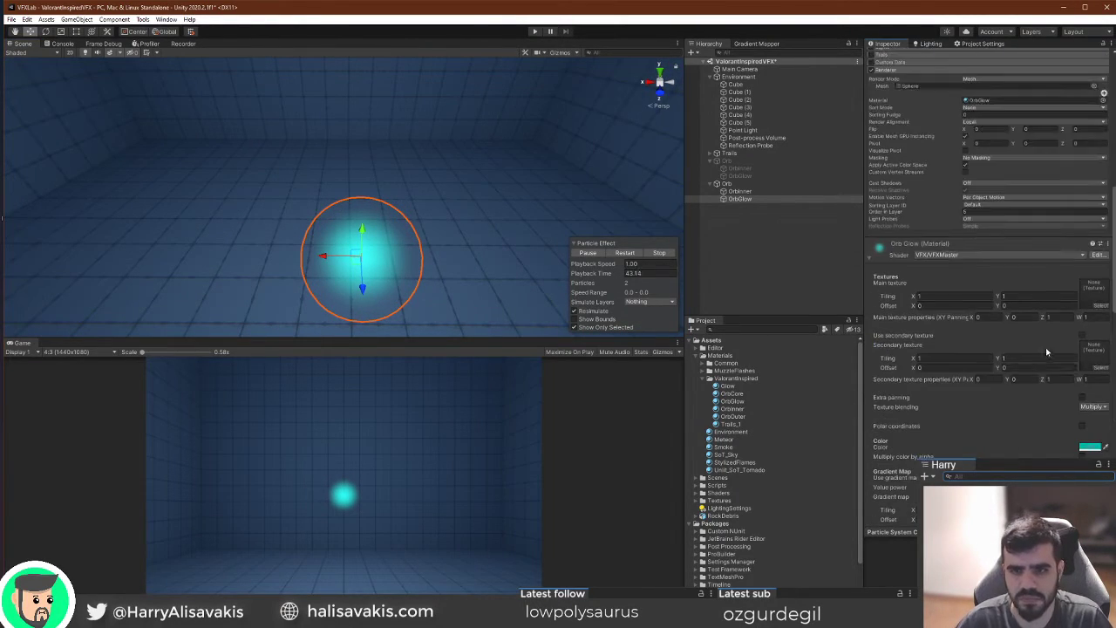
pyautogui.scroll(-5, 979, 340)
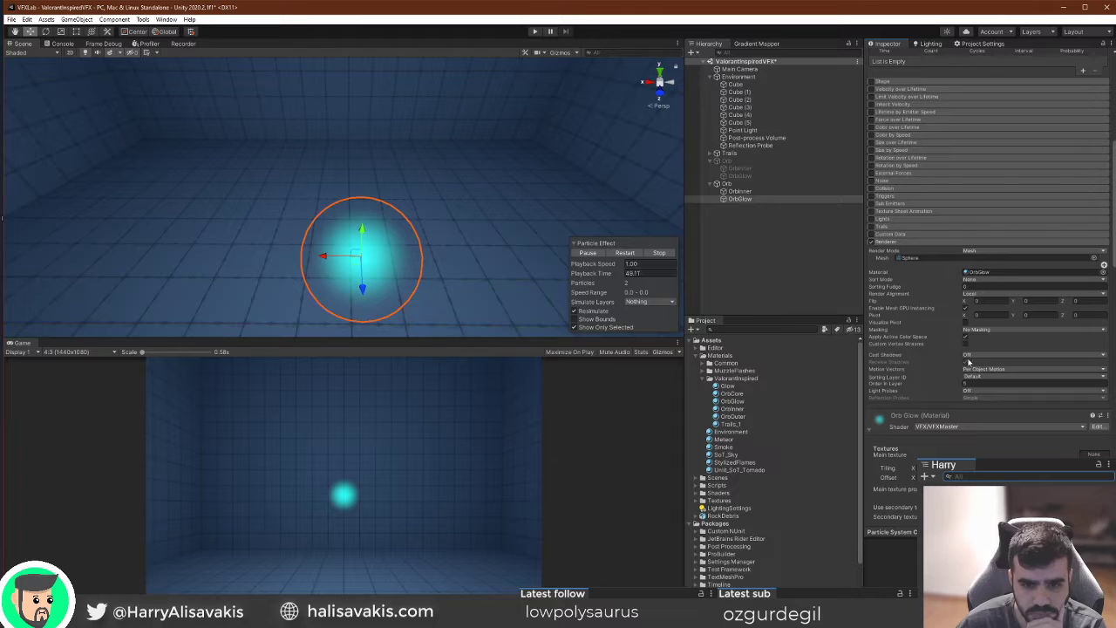
pyautogui.click(966, 344)
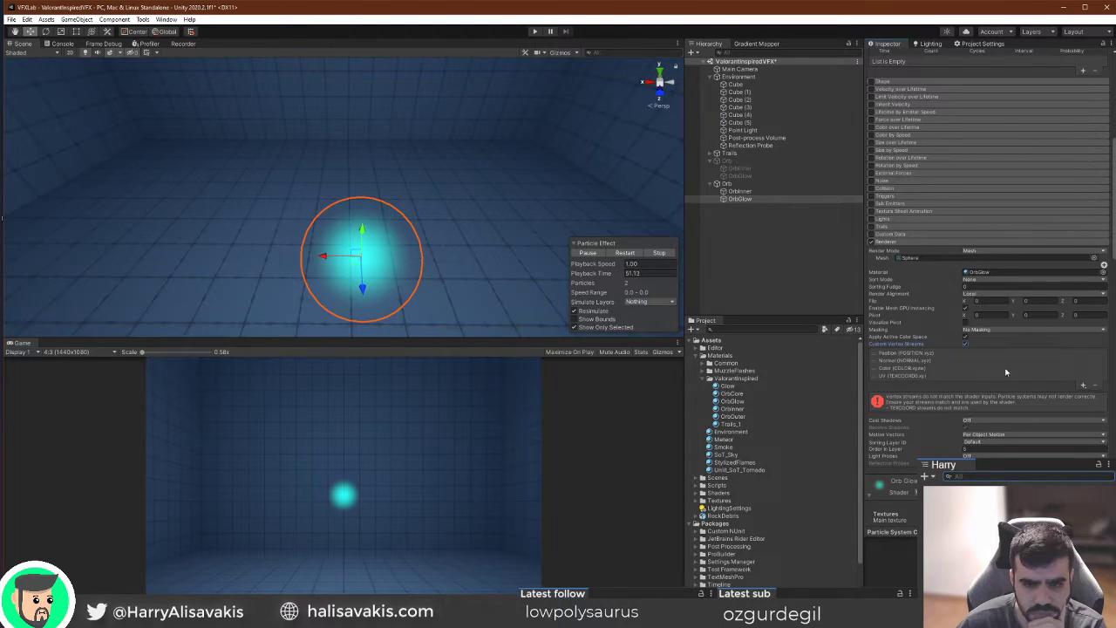
pyautogui.click(966, 345)
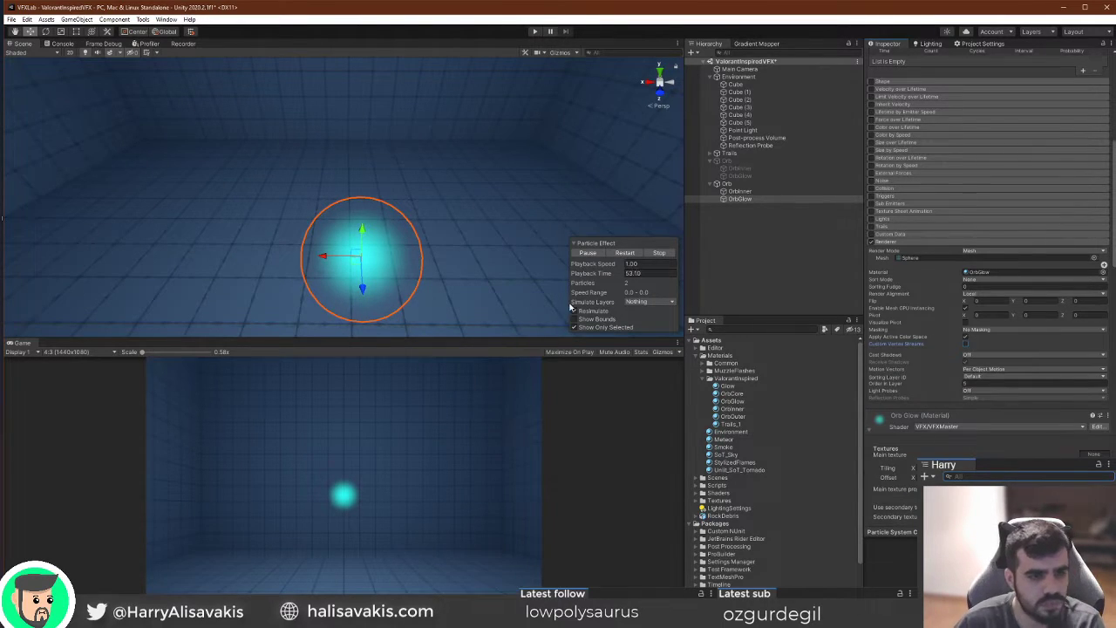
# View the OrbInner sphere on its own, return to OrbGlow and show the complete orb again.
pyautogui.click(739, 201)
pyautogui.click(750, 191)
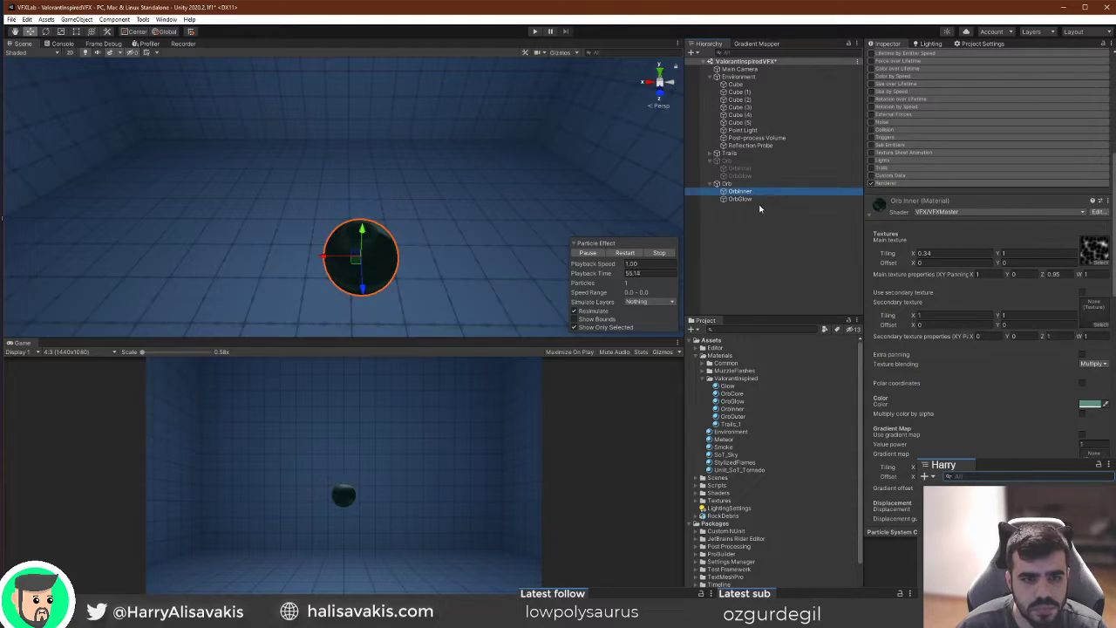
pyautogui.click(750, 198)
pyautogui.click(611, 327)
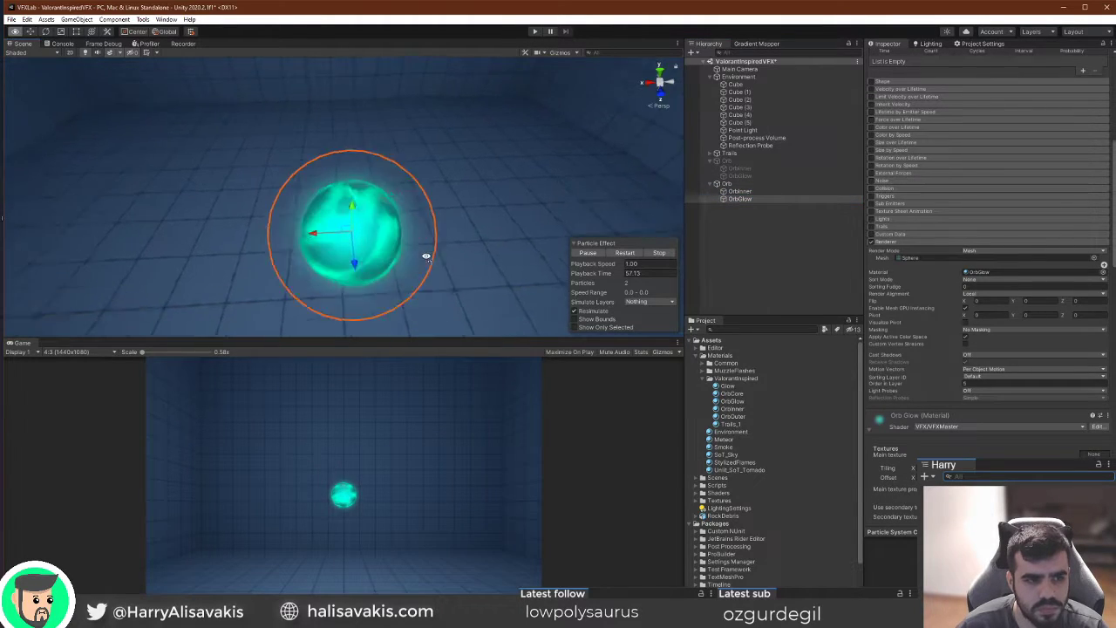
pyautogui.moveTo(424, 254); pyautogui.dragTo(406, 152, button='right')
pyautogui.scroll(-3, 407, 152)
# Set the Post-process Volume's Color Grading tonemapping mode to ACES.
pyautogui.click(795, 139)
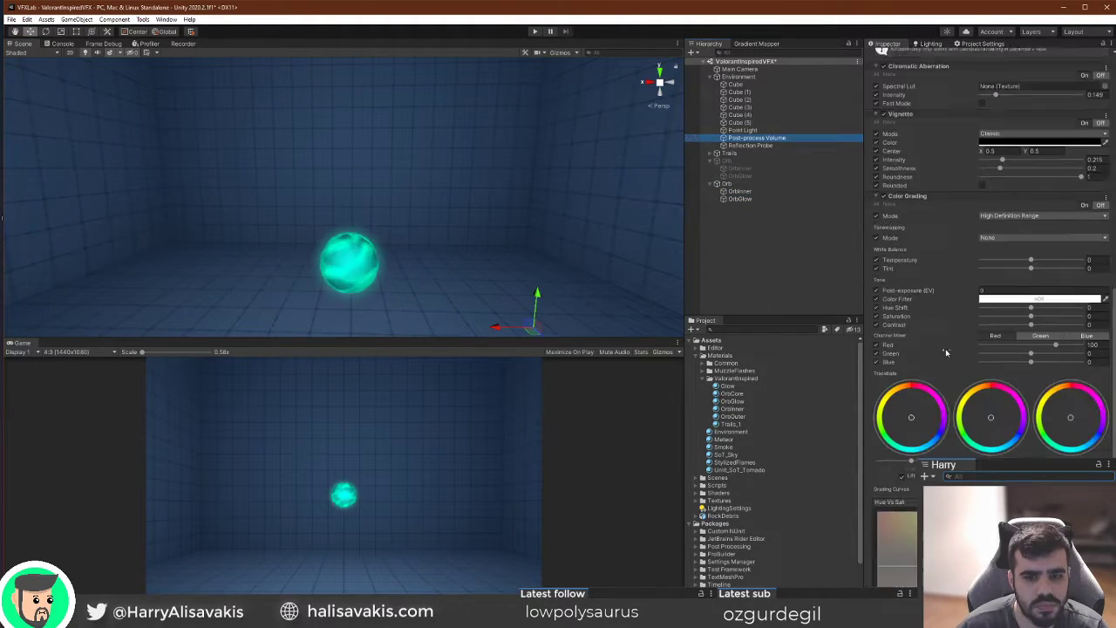
pyautogui.click(1012, 218)
pyautogui.click(1010, 250)
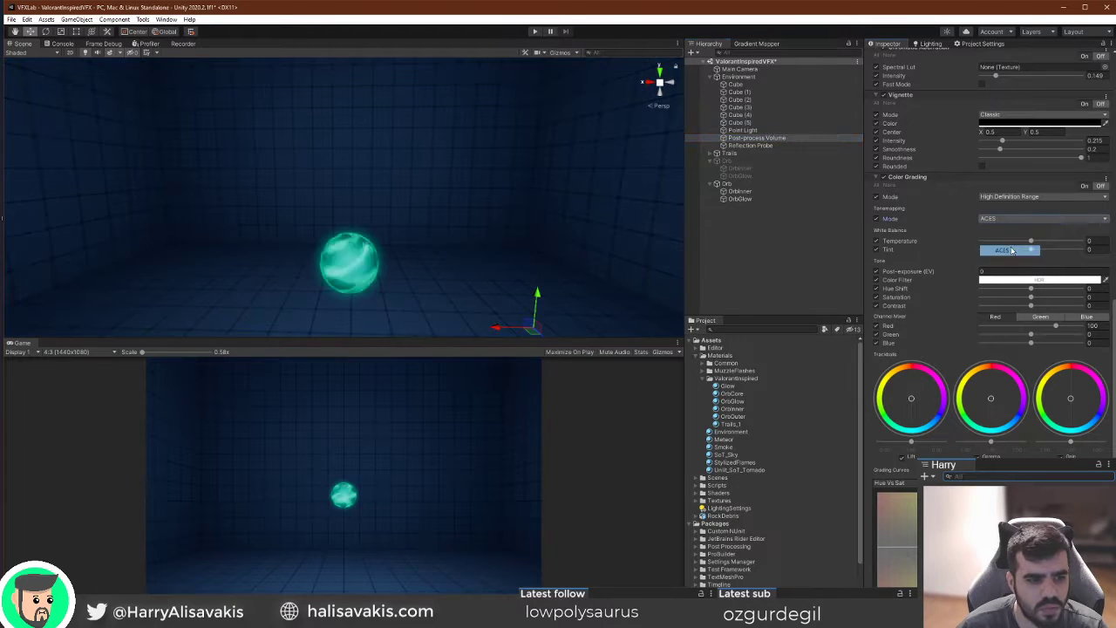
pyautogui.moveTo(345, 188); pyautogui.dragTo(349, 95, button='right')
pyautogui.press('w')
# Compare the orb with Color Grading switched off and on from near and far, leaving the override enabled.
pyautogui.click(884, 178)
pyautogui.click(884, 178)
pyautogui.click(883, 178)
pyautogui.click(883, 178)
pyautogui.click(883, 178)
pyautogui.moveTo(395, 238)
pyautogui.mouseDown(button='right')
pyautogui.moveTo(387, 265)
pyautogui.moveTo(381, 252)
pyautogui.mouseUp(button='right')
pyautogui.press('w')
pyautogui.press('s')
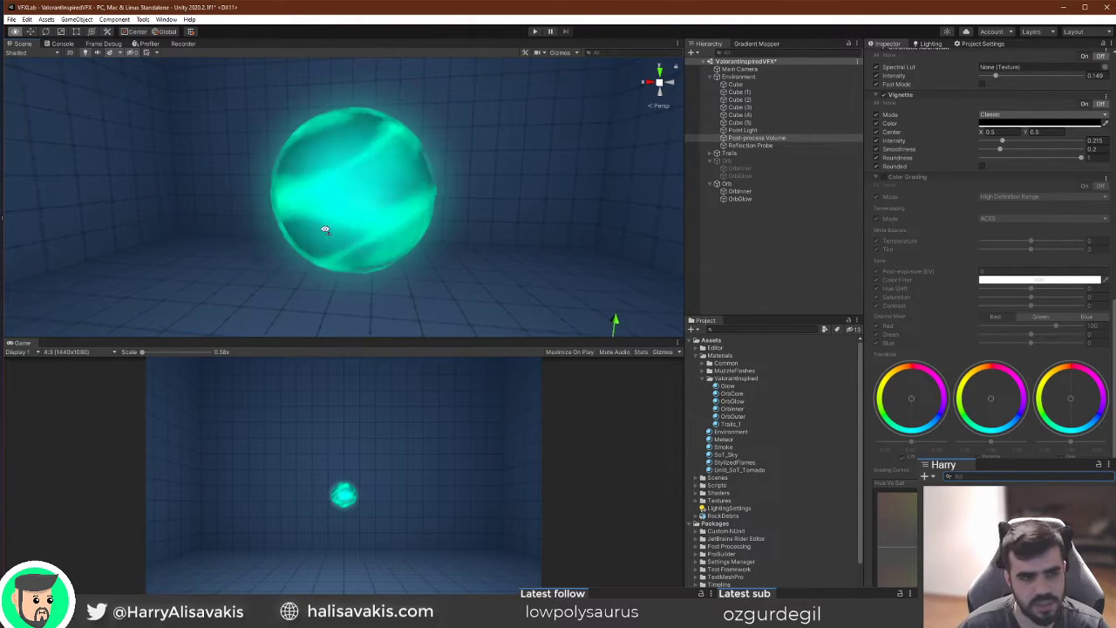
pyautogui.scroll(5, 354, 212)
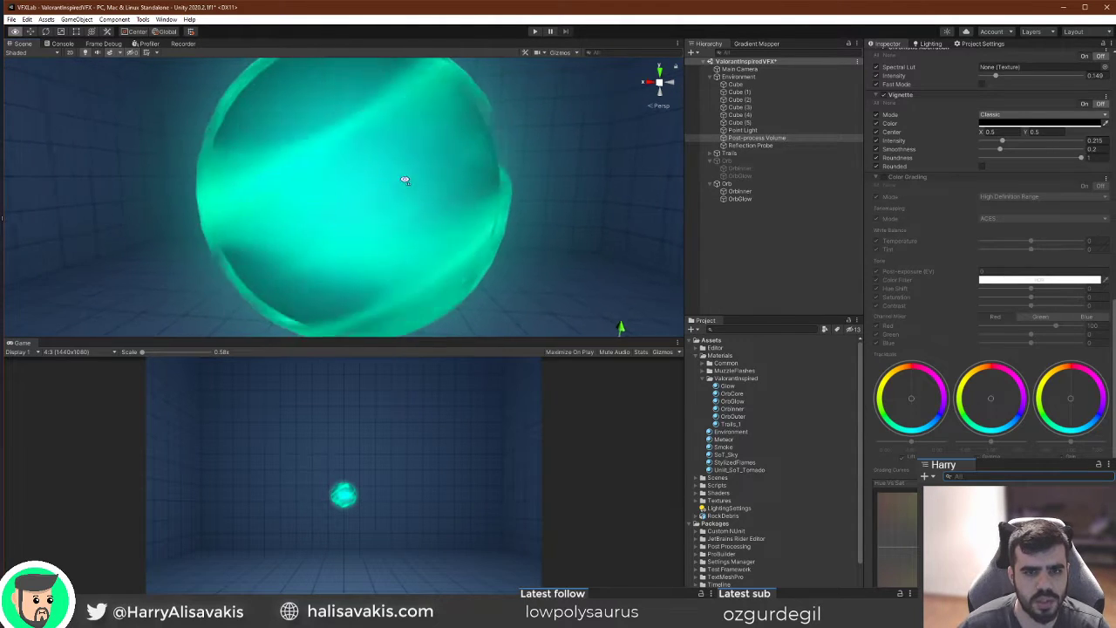
pyautogui.scroll(-3, 408, 182)
pyautogui.click(883, 177)
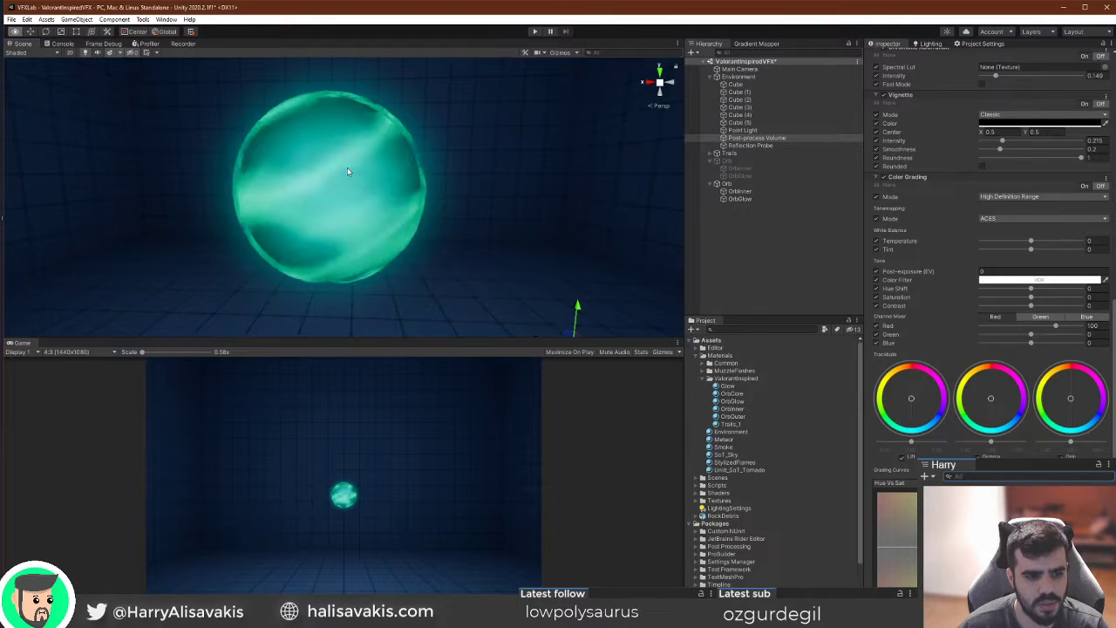
# Replay the Trails effect around the orb and scrub through its playback time.
pyautogui.click(739, 153)
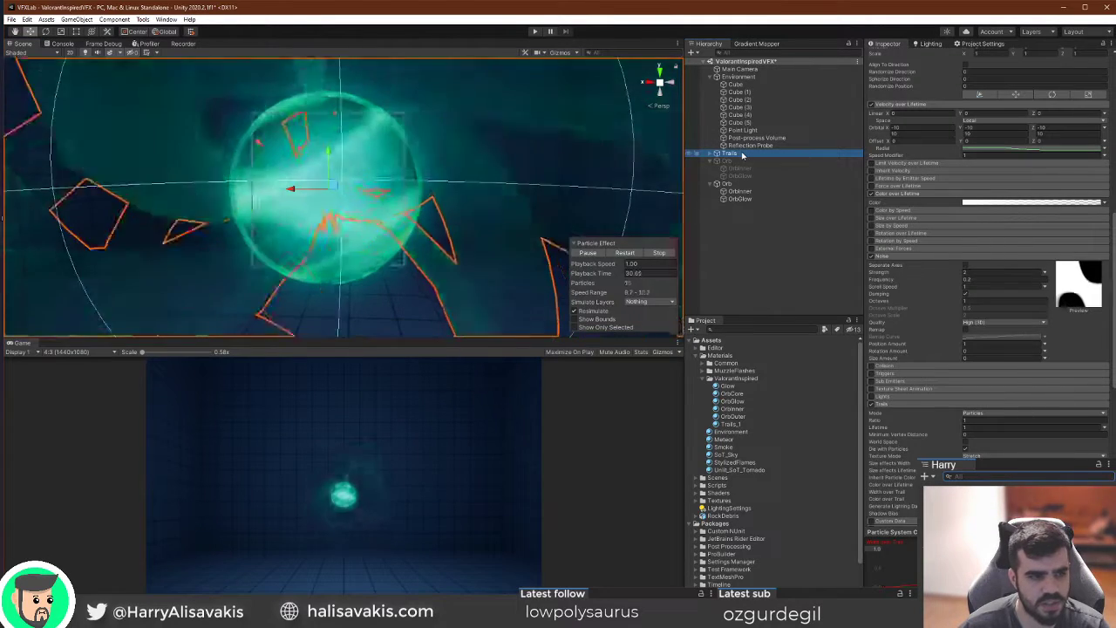
pyautogui.click(636, 253)
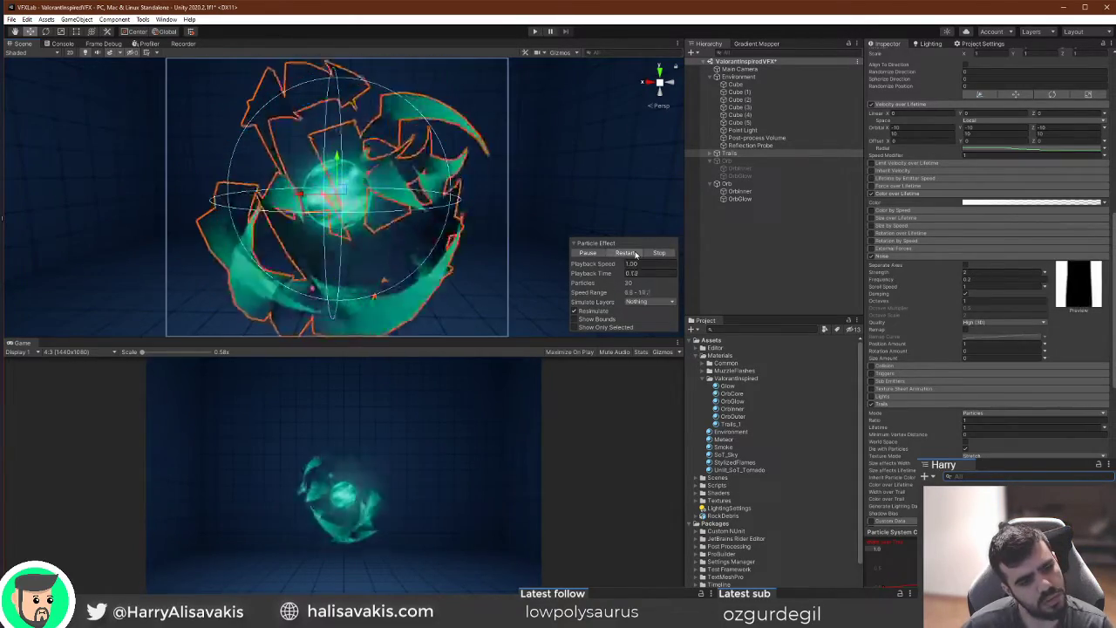
pyautogui.click(633, 253)
pyautogui.click(614, 274)
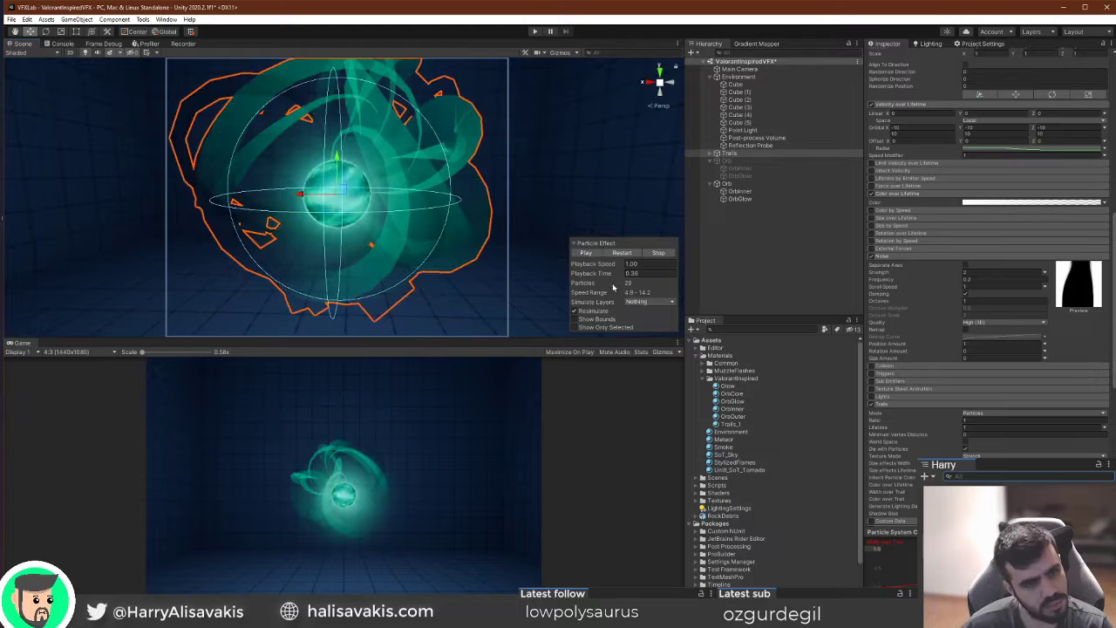
pyautogui.moveTo(615, 274); pyautogui.dragTo(486, 268)
# Set both the main and secondary texture tiling of the Orb Outer material to 1 by 1.
pyautogui.click(761, 184)
pyautogui.scroll(-3, 995, 308)
pyautogui.click(950, 191)
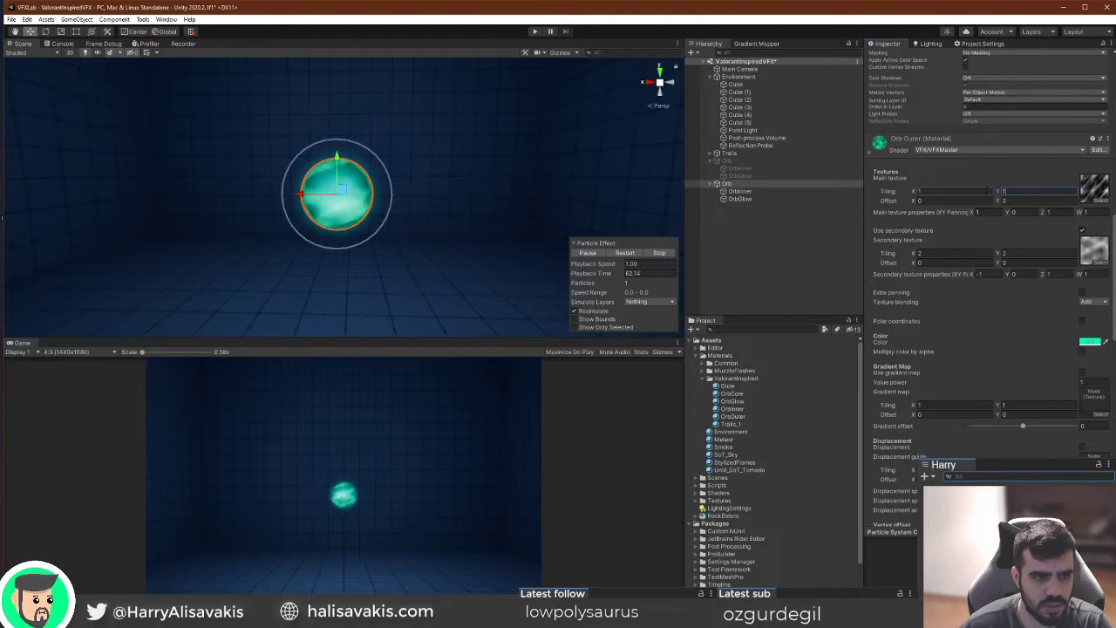
pyautogui.click(974, 252)
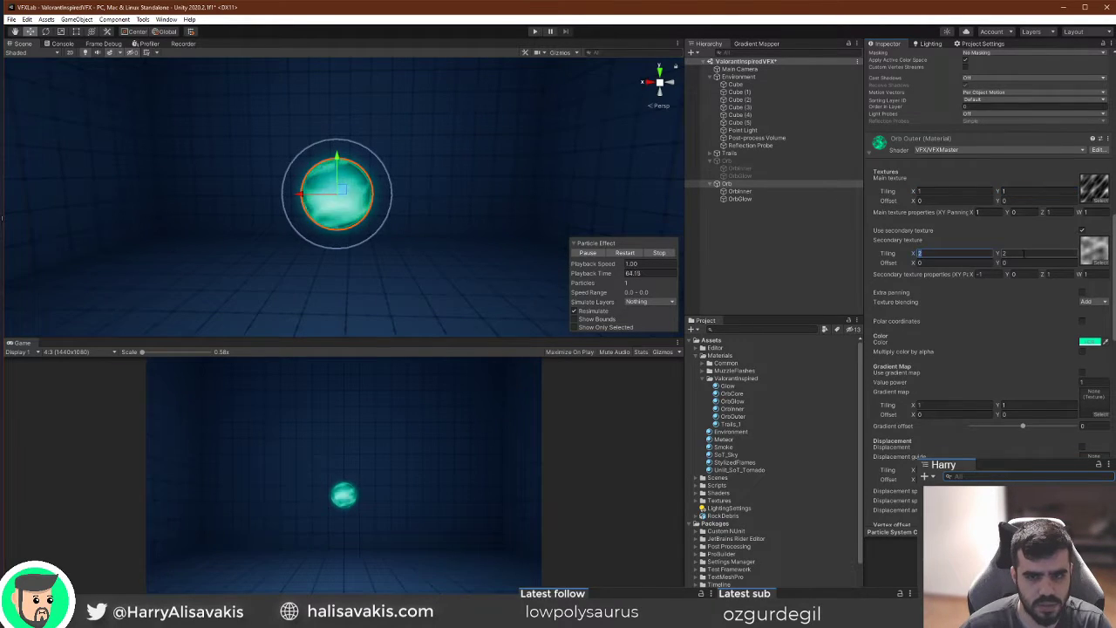
pyautogui.moveTo(430, 260)
pyautogui.mouseDown(button='right')
pyautogui.moveTo(416, 252)
pyautogui.moveTo(436, 254)
pyautogui.moveTo(434, 244)
pyautogui.moveTo(436, 256)
pyautogui.mouseUp(button='right')
pyautogui.press('s')
pyautogui.press('w')
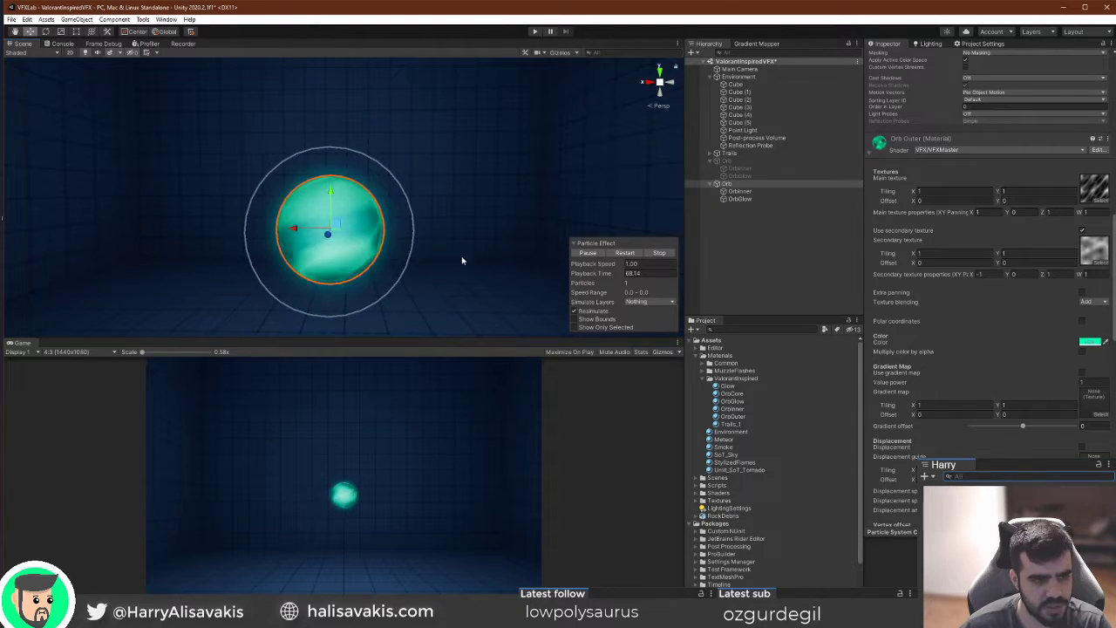
# Set the Orb Outer material's Cutoff to 0.278 and its Cutoff smoothness to 0.139.
pyautogui.scroll(-10, 1024, 353)
pyautogui.moveTo(989, 321)
pyautogui.mouseDown()
pyautogui.moveTo(968, 320)
pyautogui.moveTo(1001, 316)
pyautogui.mouseUp()
pyautogui.click(986, 320)
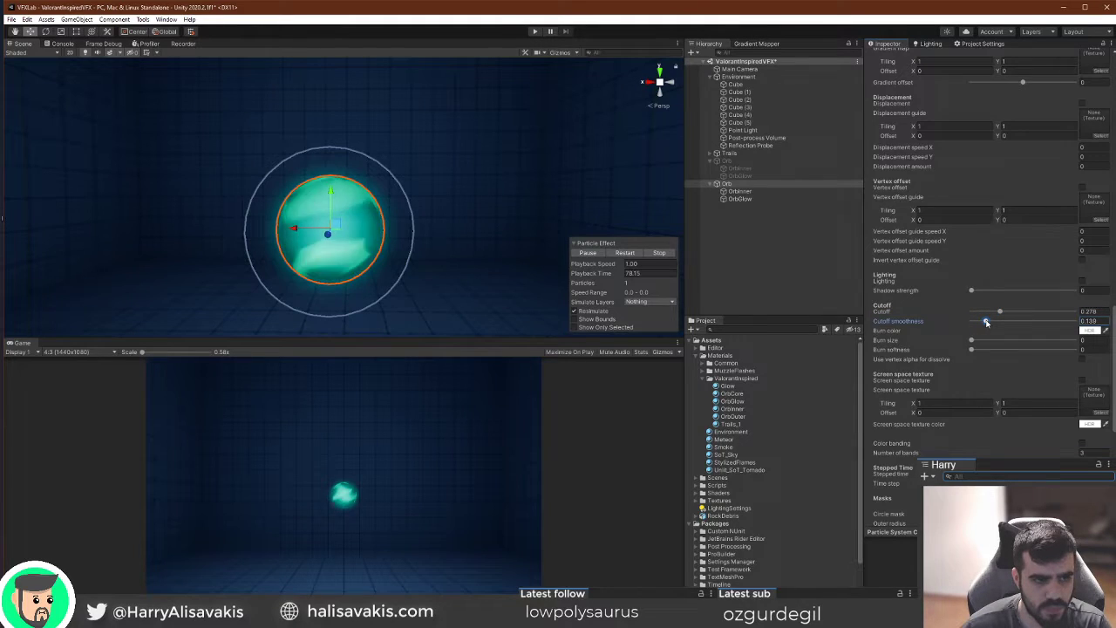
# Try a different gradient map value power, reset it to 1, and set the main texture's Z property to 1.04.
pyautogui.scroll(5, 1042, 336)
pyautogui.scroll(3, 1042, 336)
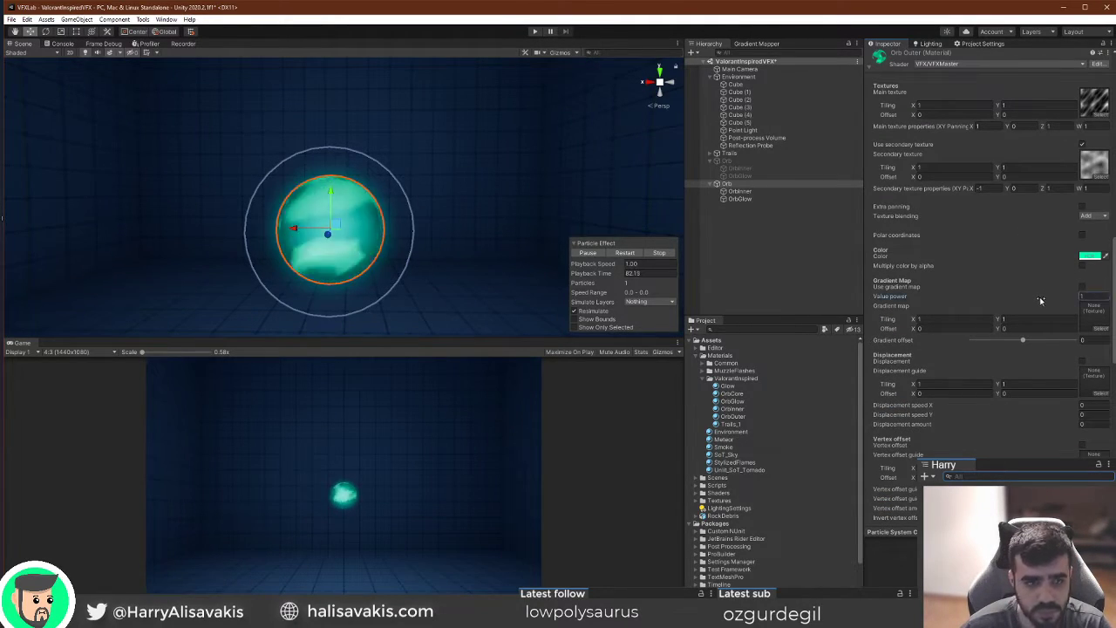
pyautogui.moveTo(1009, 297)
pyautogui.mouseDown()
pyautogui.moveTo(981, 300)
pyautogui.moveTo(1000, 310)
pyautogui.mouseUp()
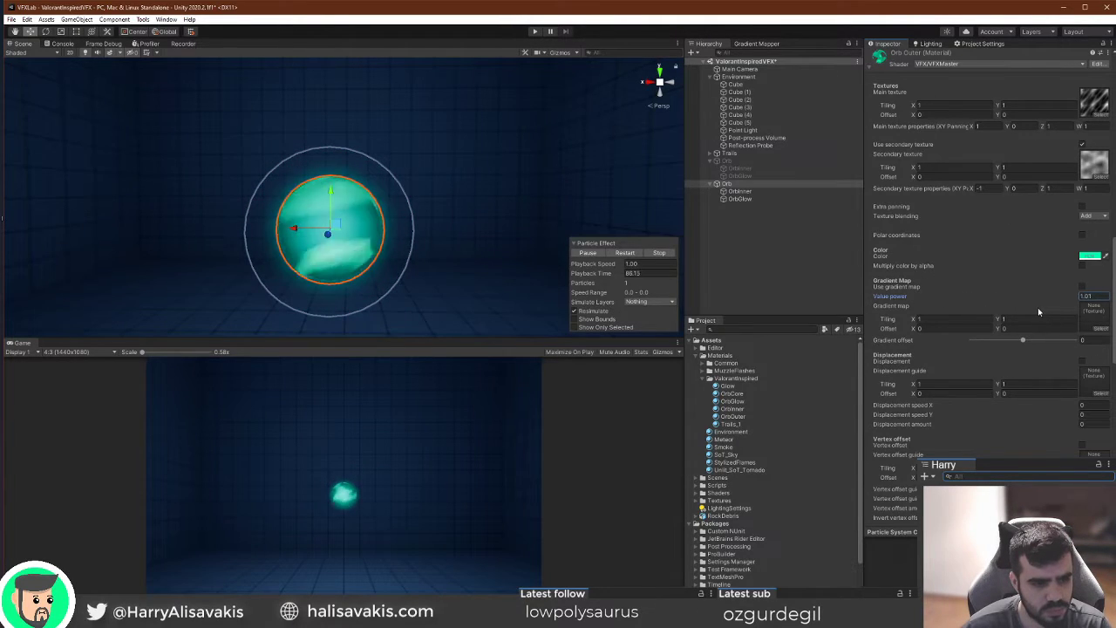
pyautogui.press('BackSpace')
pyautogui.press('BackSpace')
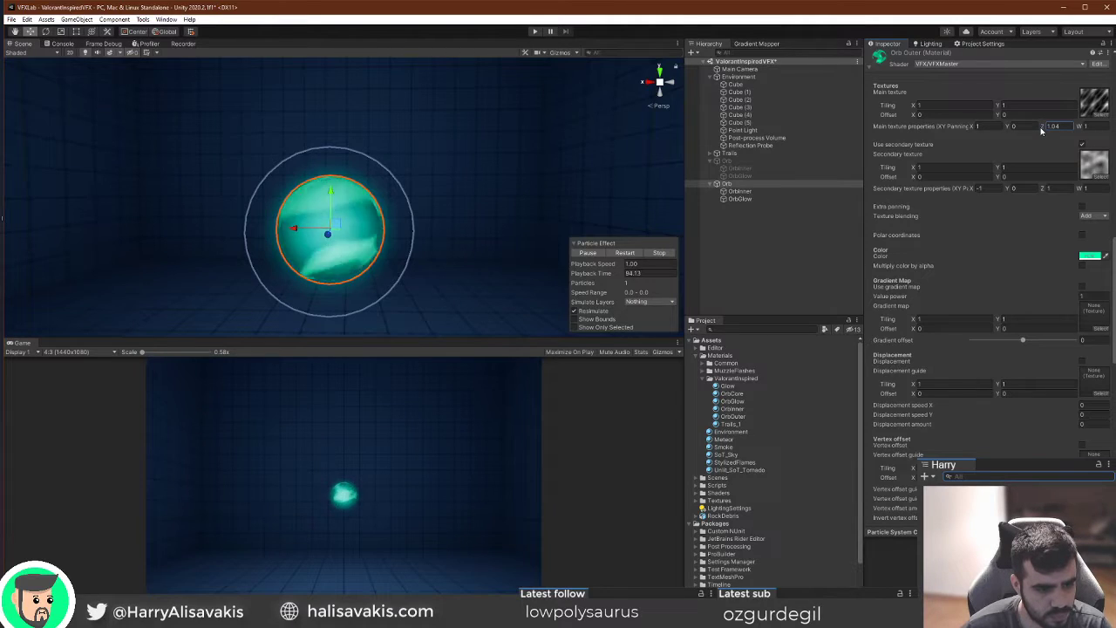
# Replace the Orb Outer material's secondary texture with a dark cellular noise, using 1 by 1 tiling and a Z property of 0.43.
pyautogui.click(1101, 173)
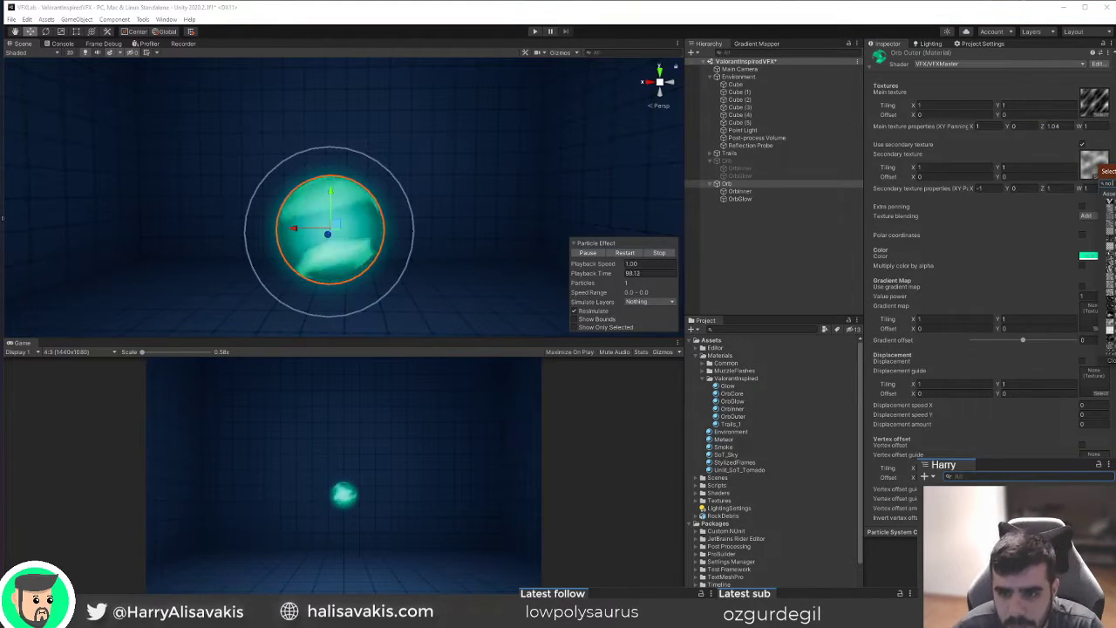
pyautogui.click(1109, 300)
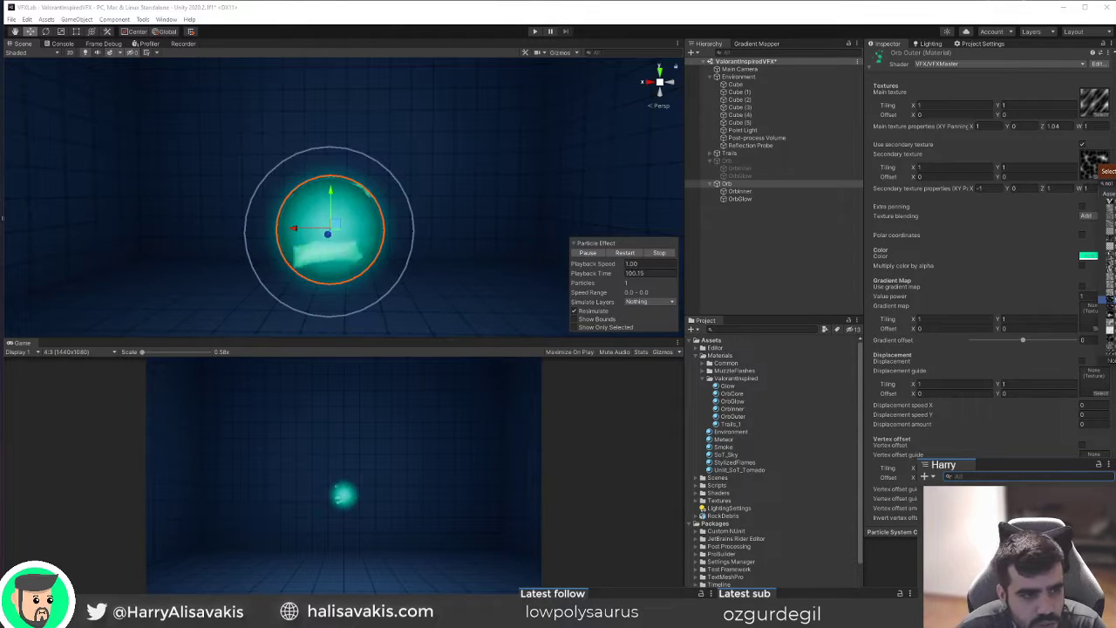
pyautogui.click(1115, 172)
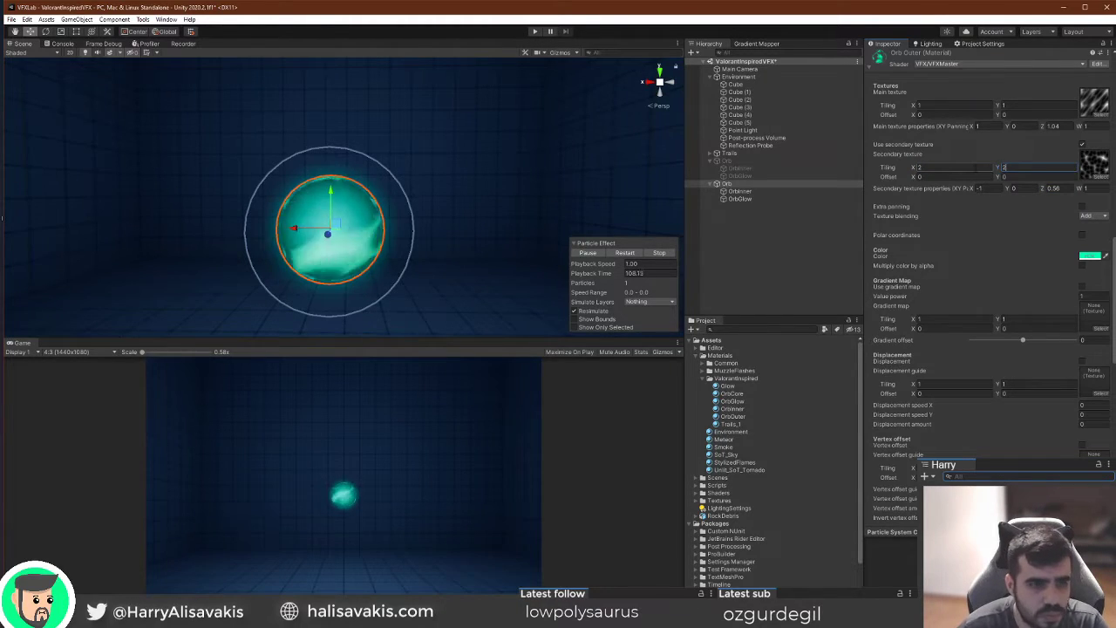
pyautogui.write('1')
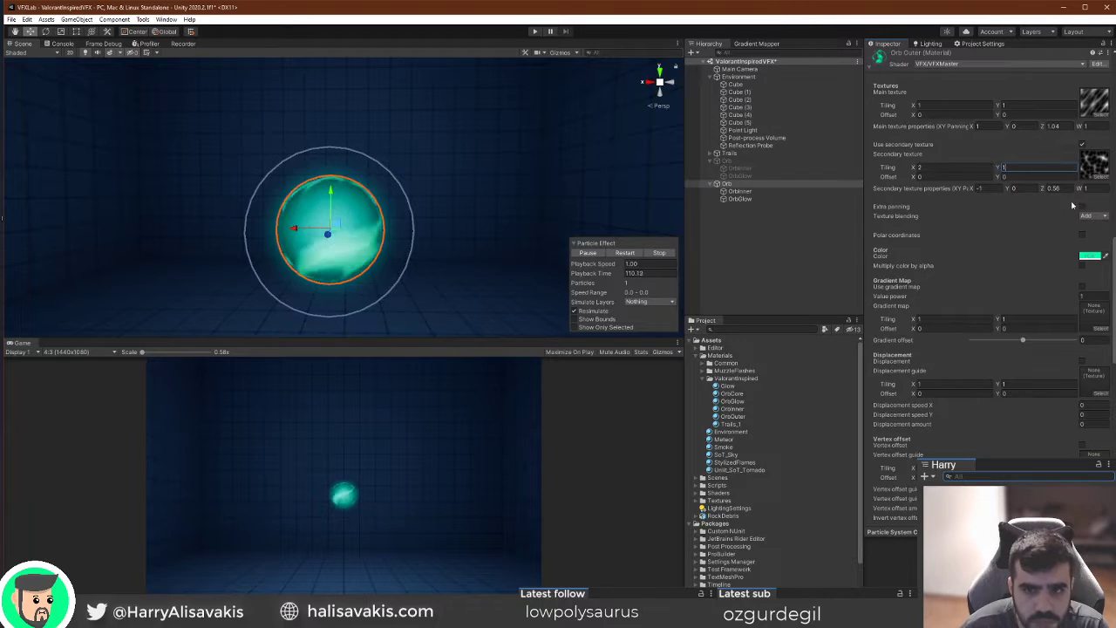
pyautogui.moveTo(914, 168); pyautogui.dragTo(1030, 187)
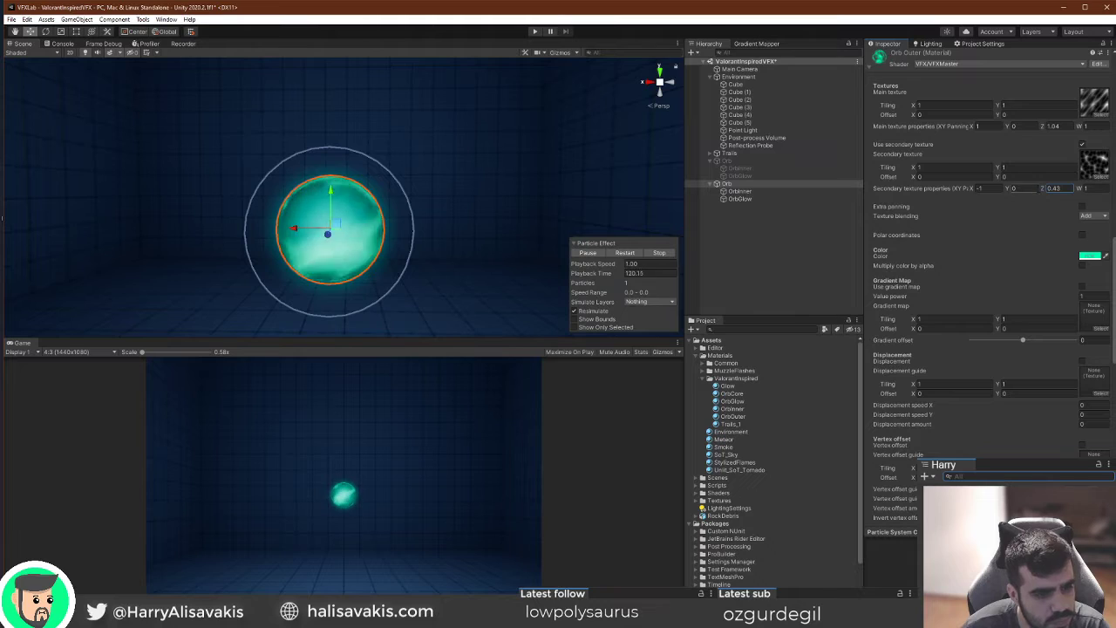
# Try Multiply as the Orb Outer material's texture blending, and return it to Add.
pyautogui.click(1094, 216)
pyautogui.click(1104, 227)
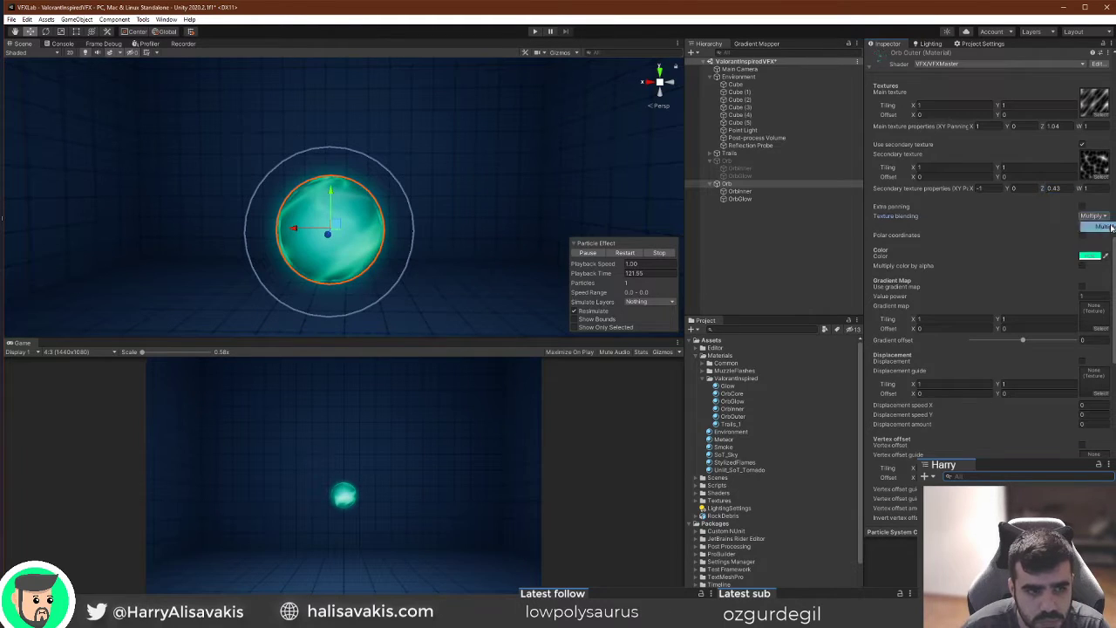
pyautogui.click(1082, 215)
pyautogui.click(1096, 237)
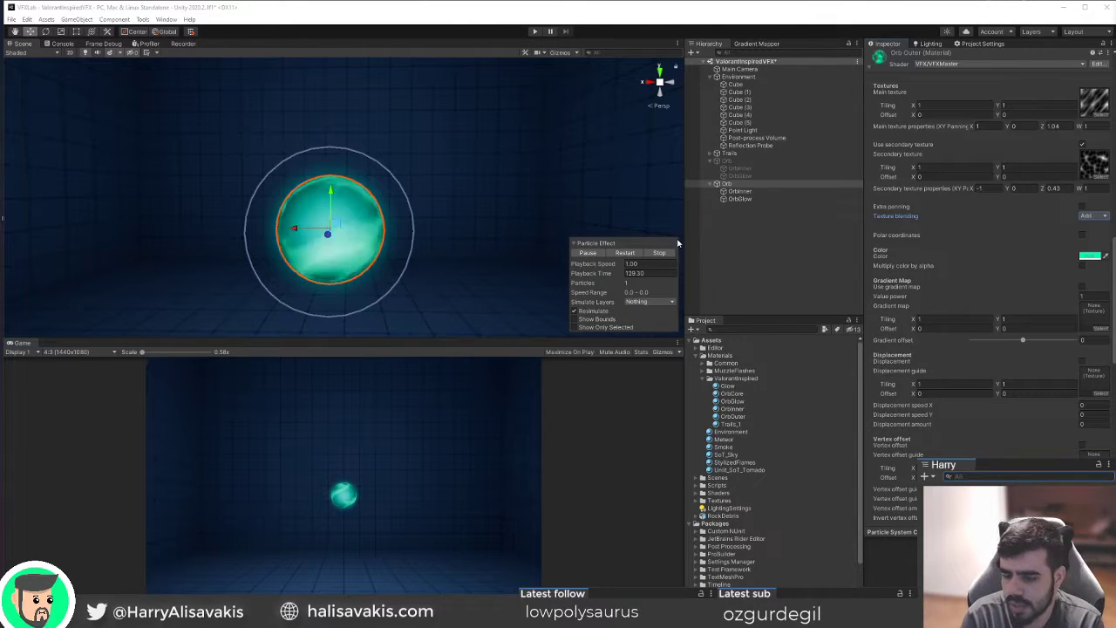
pyautogui.moveTo(401, 213); pyautogui.dragTo(360, 201, button='right')
pyautogui.scroll(3, 404, 194)
pyautogui.scroll(-3, 359, 201)
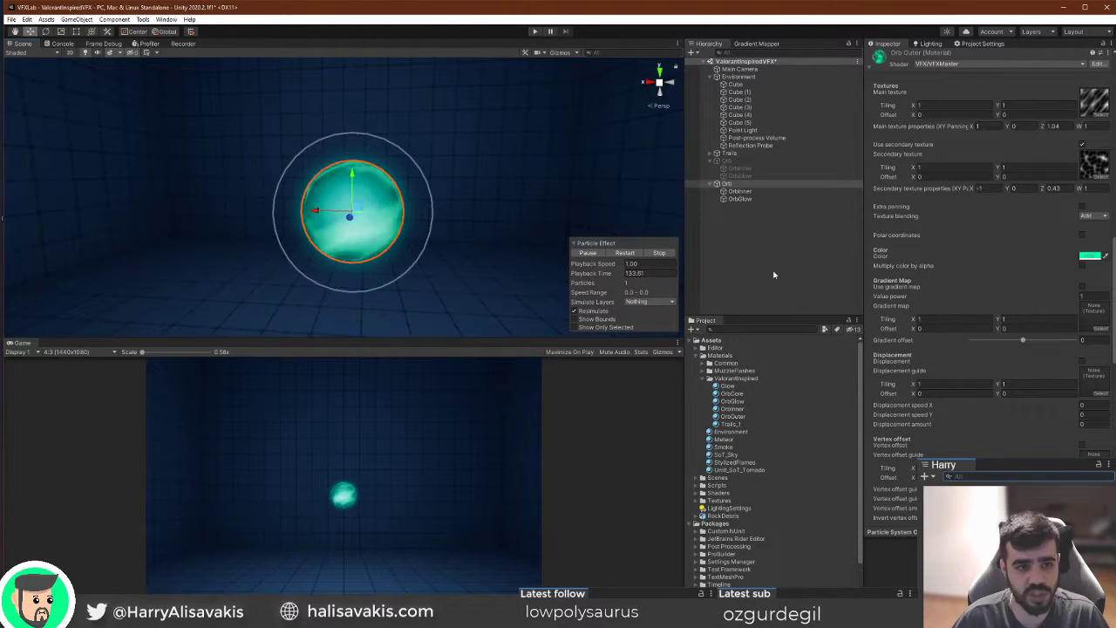
# Set the Order in Layer of the OrbGlow particle renderer to 5.
pyautogui.click(763, 191)
pyautogui.click(789, 184)
pyautogui.scroll(-10, 930, 266)
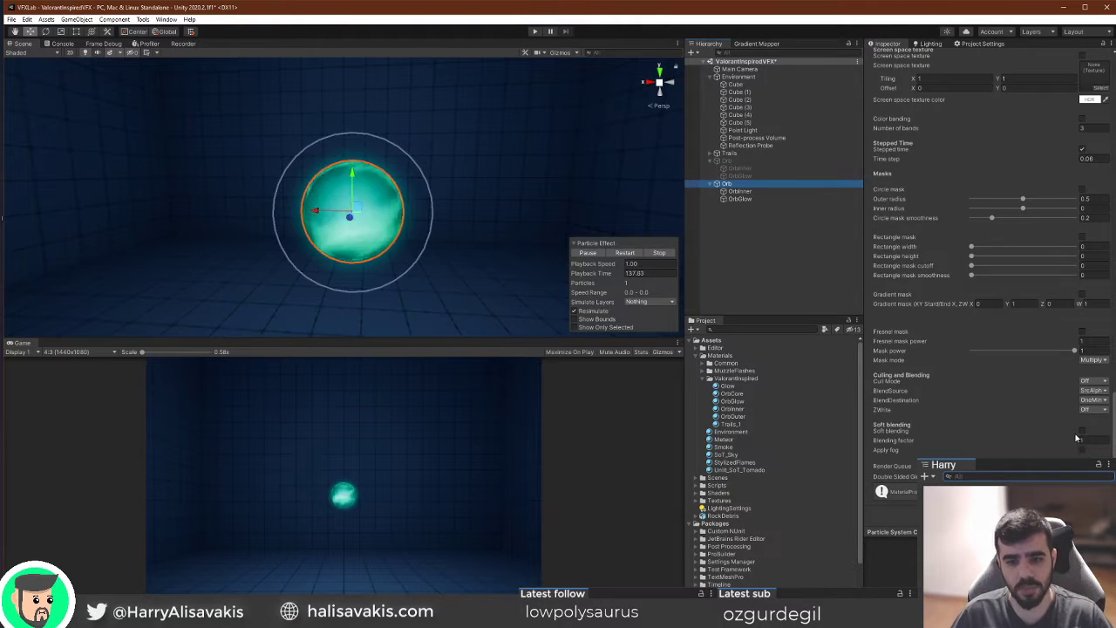
pyautogui.scroll(10, 1026, 368)
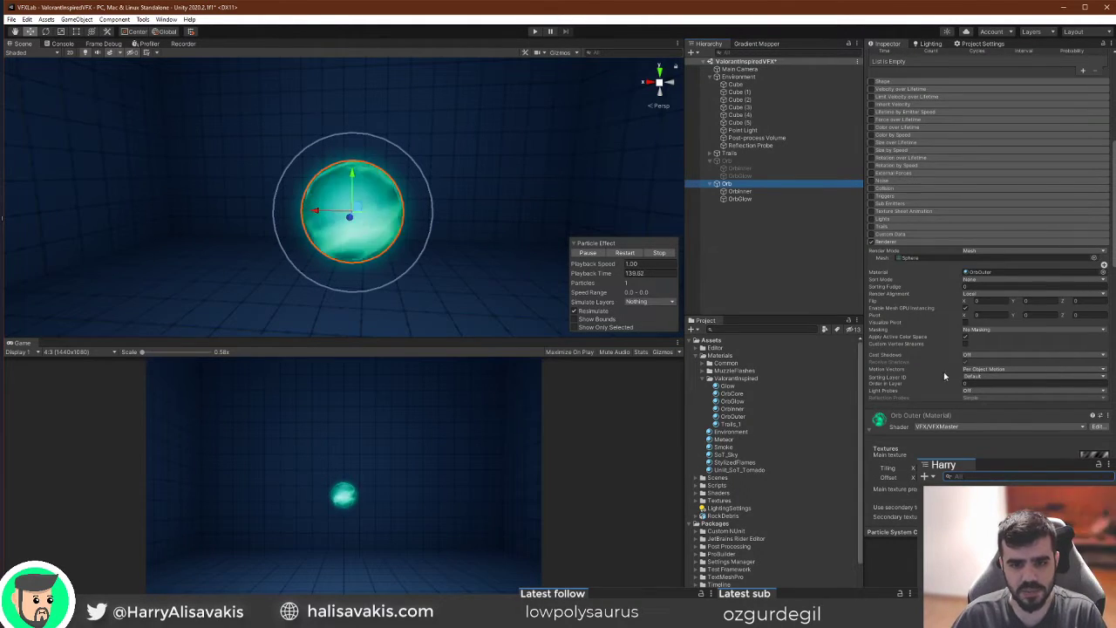
pyautogui.click(764, 198)
pyautogui.click(975, 385)
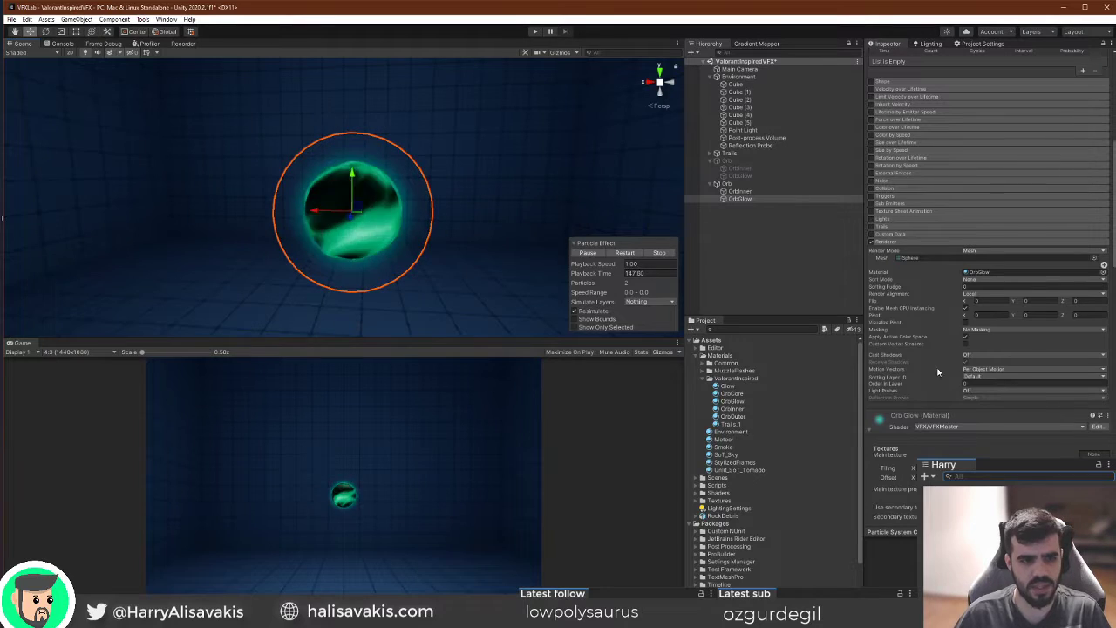
pyautogui.moveTo(496, 294); pyautogui.dragTo(390, 274, button='right')
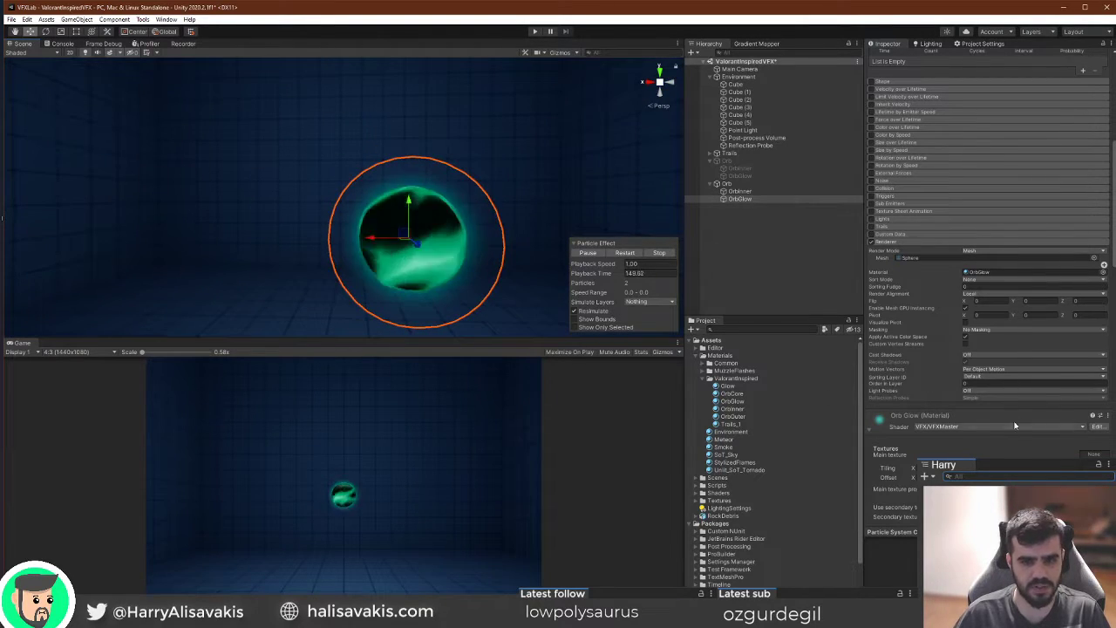
pyautogui.moveTo(375, 236); pyautogui.dragTo(358, 227, button='right')
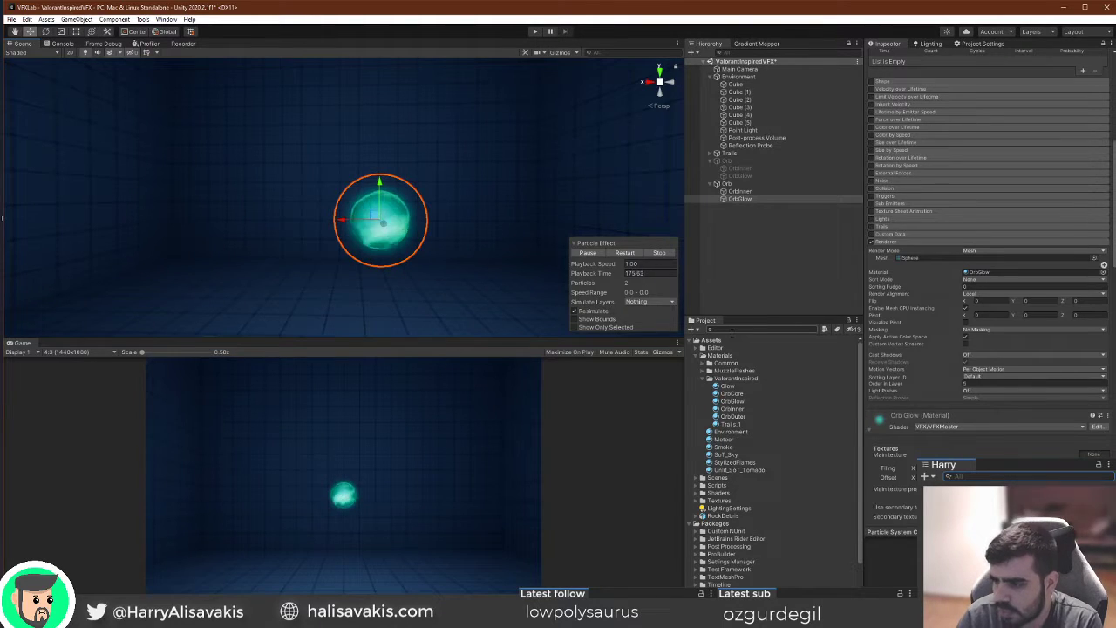
# Examine the orb and its surrounding glow up close from several sides.
pyautogui.press('w')
pyautogui.moveTo(213, 246); pyautogui.dragTo(341, 252, button='right')
pyautogui.press('s')
pyautogui.press('a')
pyautogui.press('w')
pyautogui.press('s')
pyautogui.press('w')
pyautogui.press('s')
pyautogui.press('d')
pyautogui.press('w')
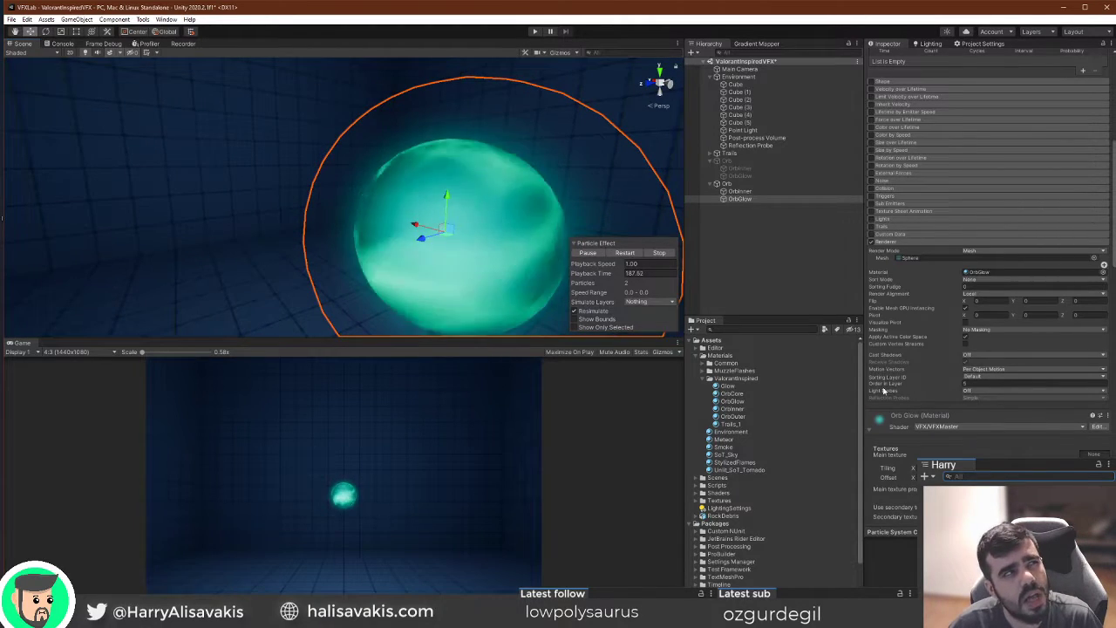
# Try rendering the OrbGlow particles as a Billboard with a higher Order in Layer.
pyautogui.scroll(-5, 985, 174)
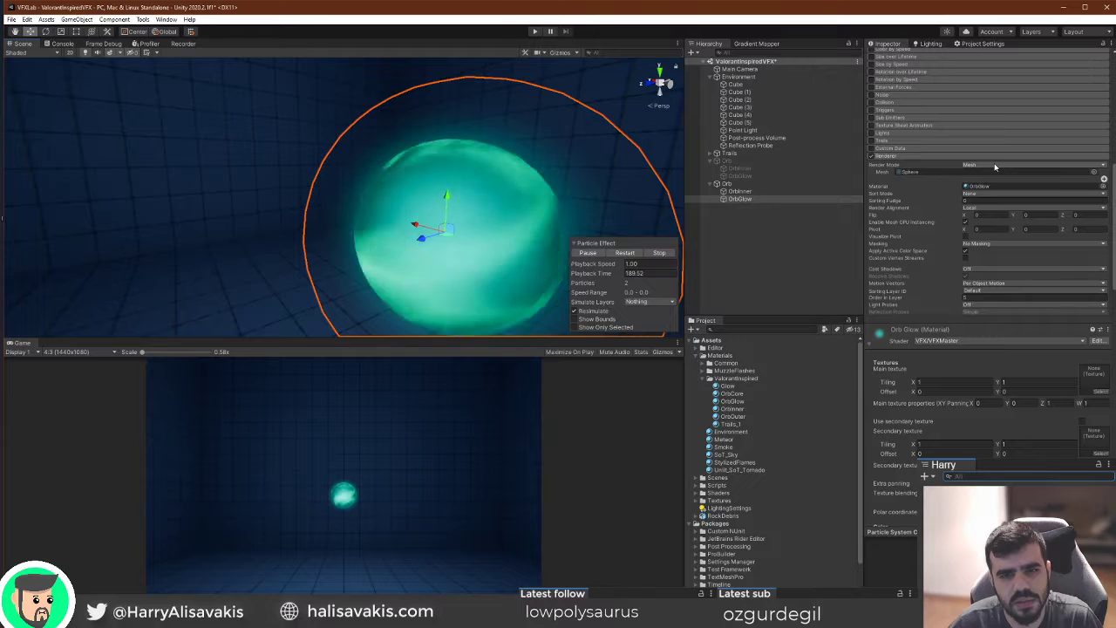
pyautogui.click(999, 164)
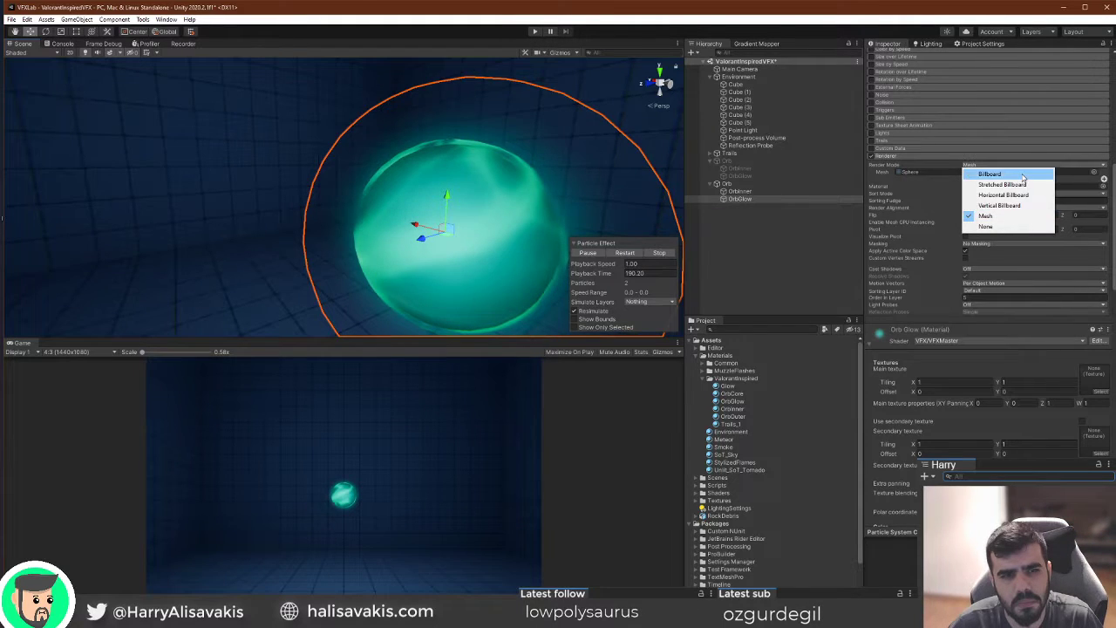
pyautogui.click(991, 175)
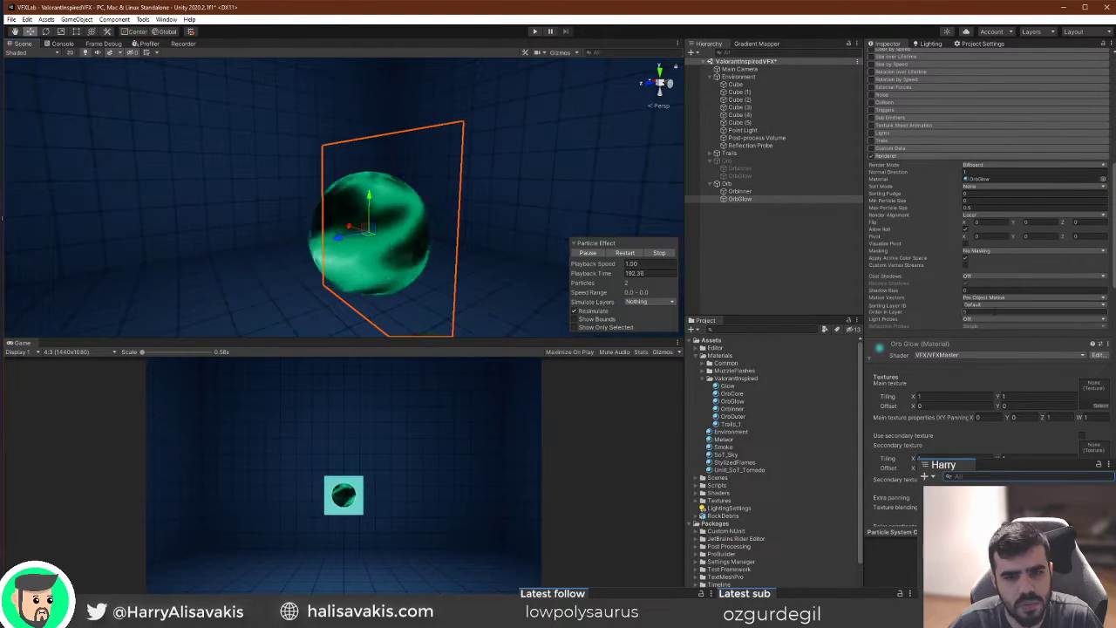
pyautogui.moveTo(941, 313); pyautogui.dragTo(969, 314)
pyautogui.moveTo(529, 193); pyautogui.dragTo(229, 185, button='right')
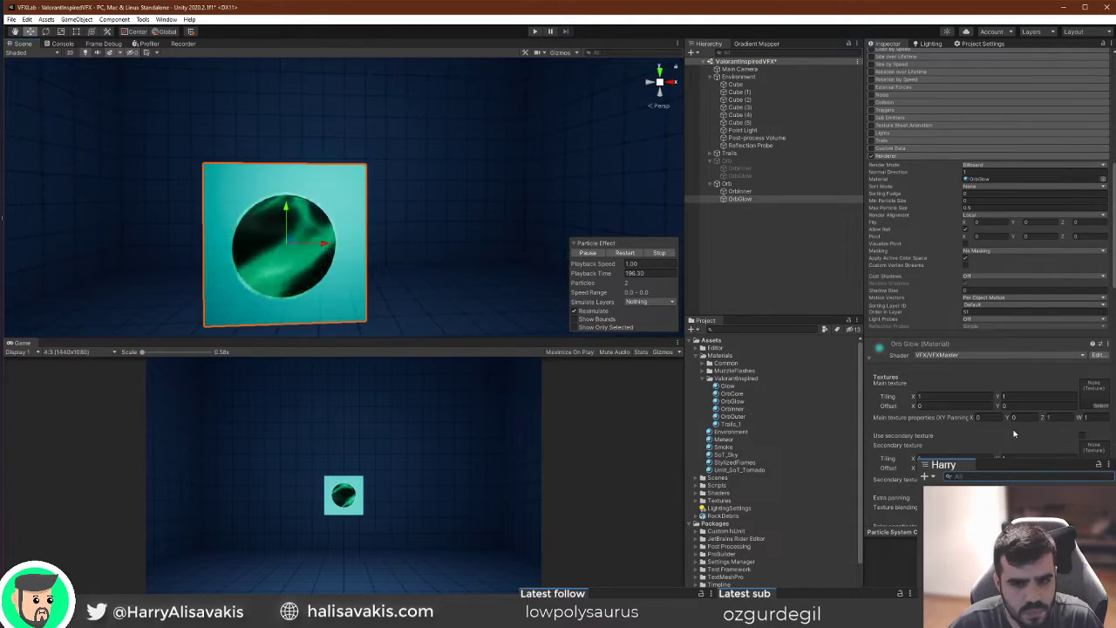
pyautogui.scroll(-5, 1015, 434)
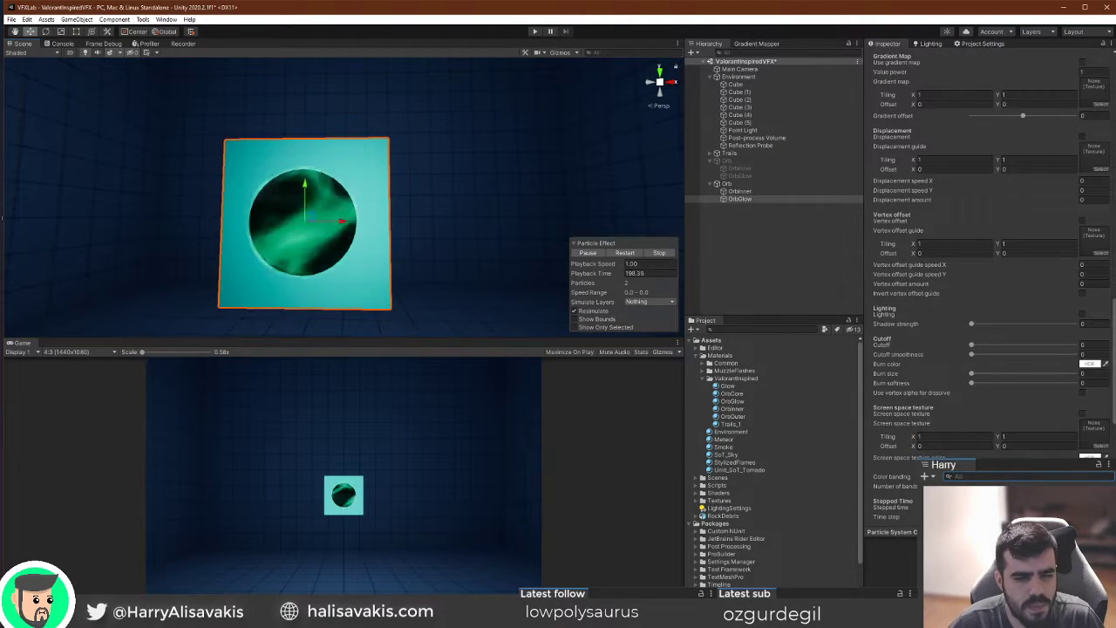
# Try the Glow material with a start size of 1.7 on OrbGlow, and revert it to the sphere mesh setup.
pyautogui.click(740, 199)
pyautogui.moveTo(745, 196); pyautogui.dragTo(753, 200)
pyautogui.keyDown('alt'); pyautogui.moveTo(288, 240); pyautogui.dragTo(392, 209); pyautogui.keyUp('alt')
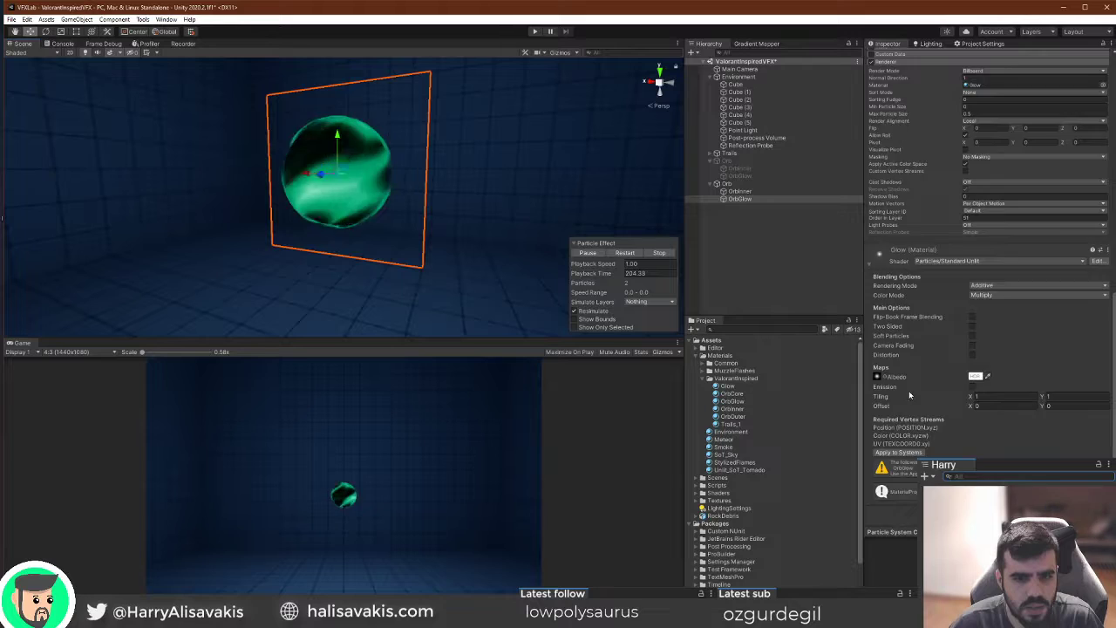
pyautogui.scroll(15, 905, 390)
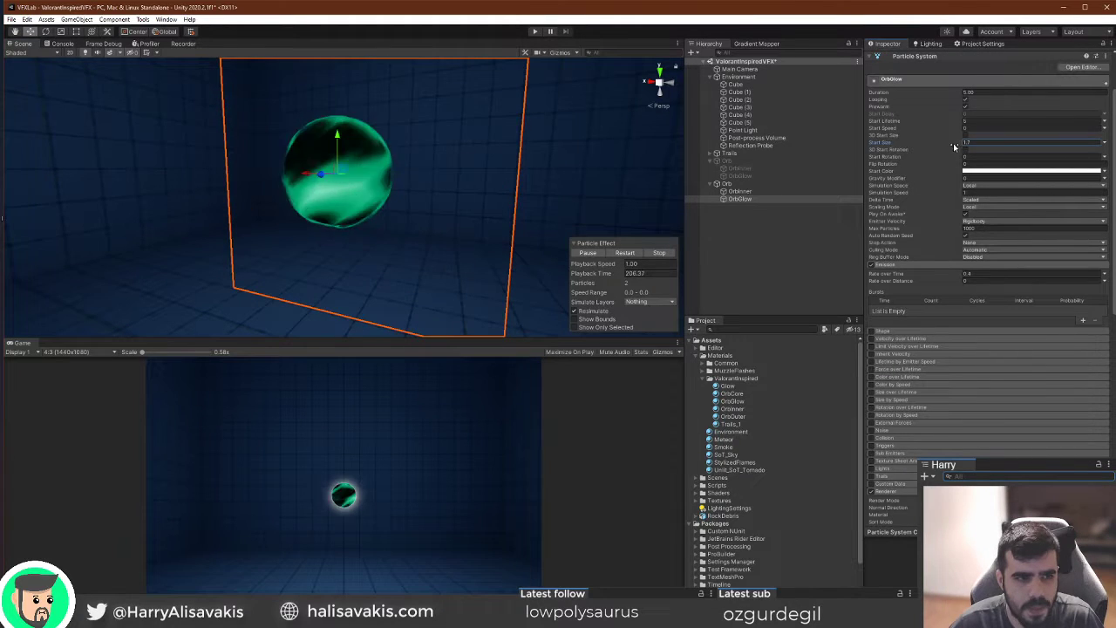
pyautogui.click(624, 252)
pyautogui.keyDown('alt'); pyautogui.moveTo(524, 209); pyautogui.dragTo(262, 199); pyautogui.keyUp('alt')
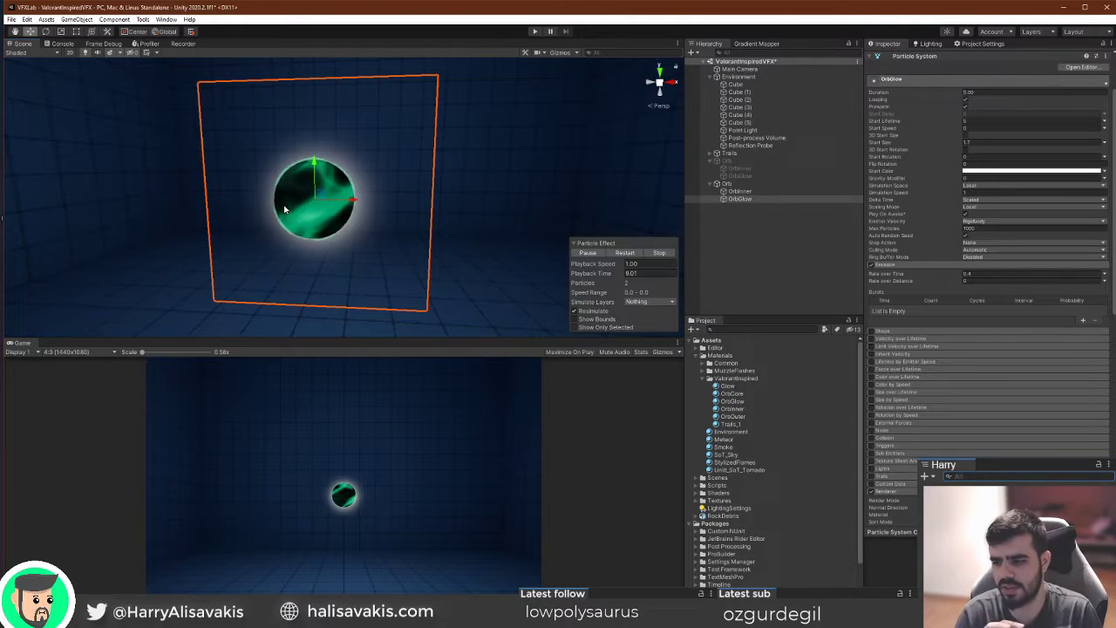
pyautogui.keyDown('alt'); pyautogui.moveTo(477, 269); pyautogui.dragTo(420, 215); pyautogui.keyUp('alt')
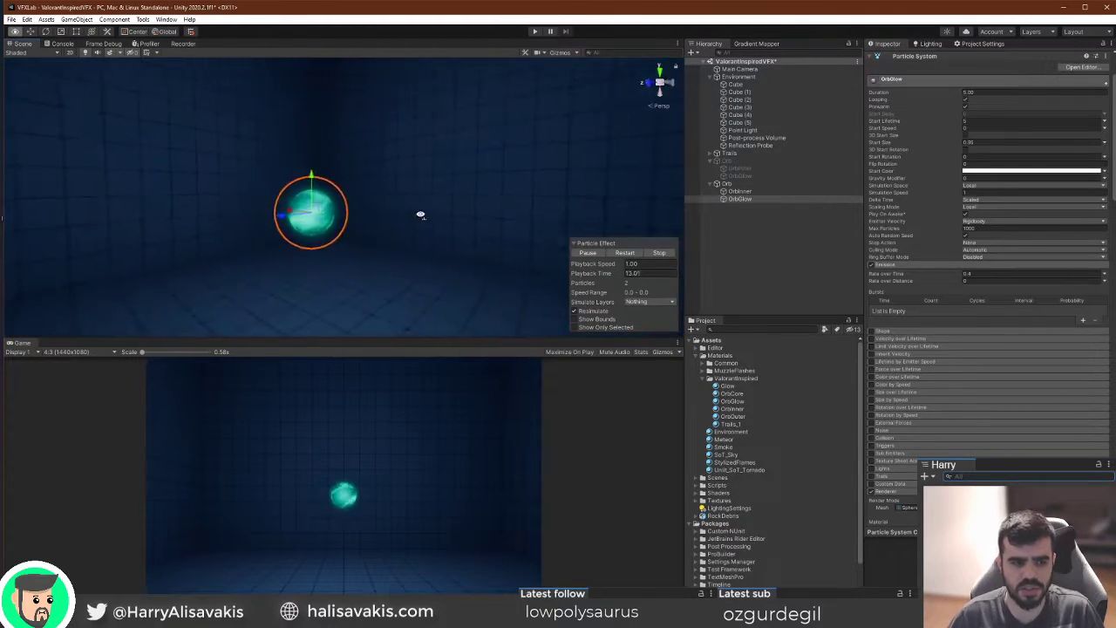
pyautogui.keyDown('alt'); pyautogui.moveTo(523, 258); pyautogui.dragTo(372, 297); pyautogui.keyUp('alt')
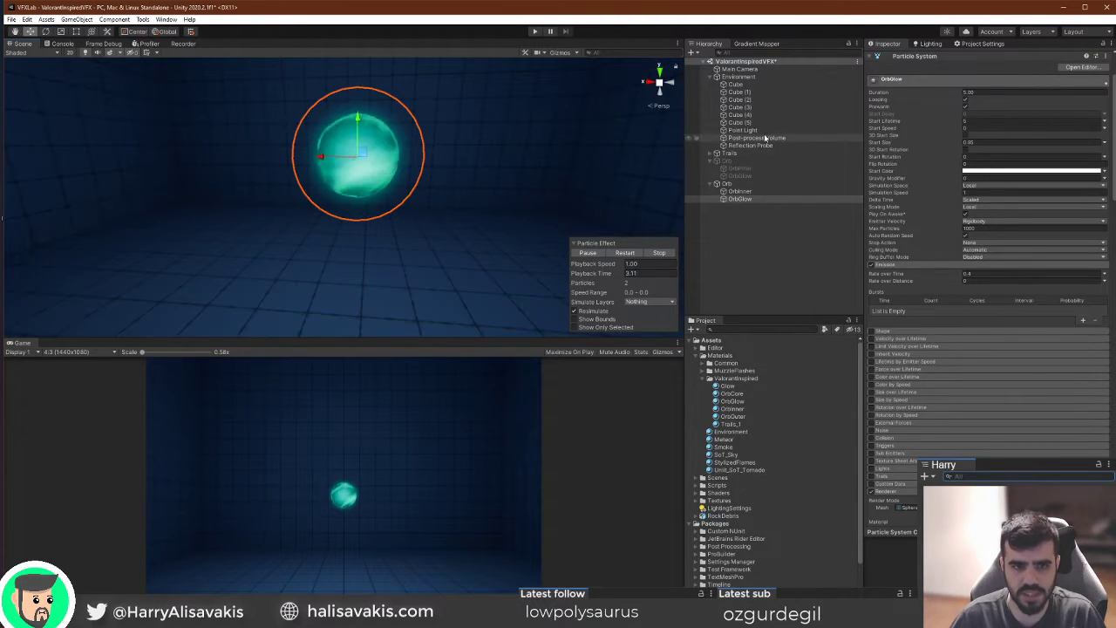
# Replay the Trails effect, pause it and scrub its playback time to 0.34.
pyautogui.click(737, 153)
pyautogui.click(626, 252)
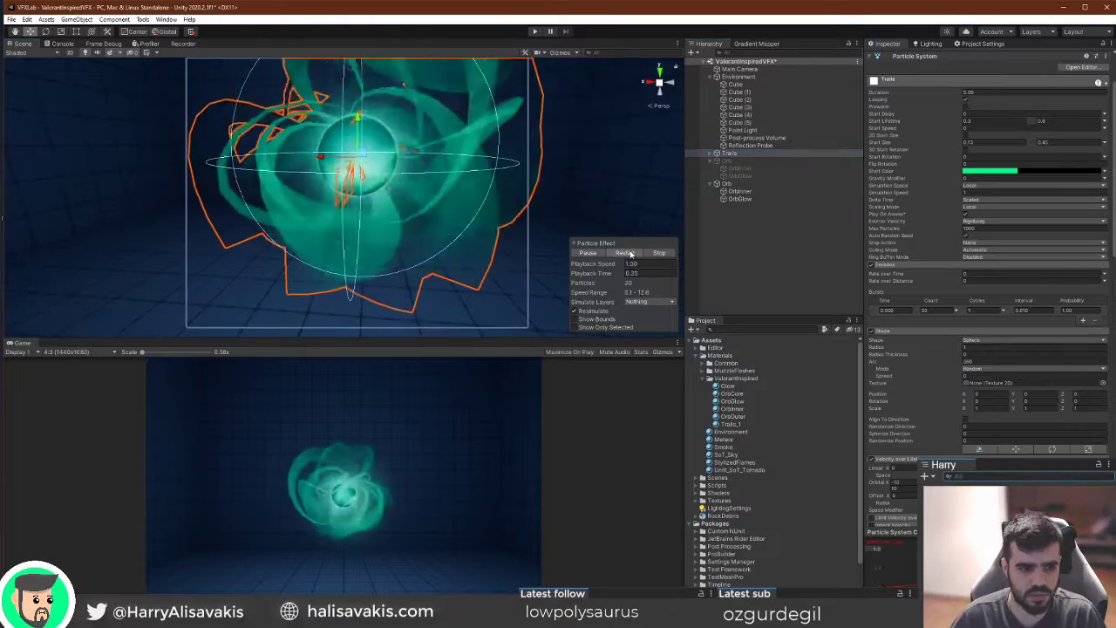
pyautogui.click(626, 253)
pyautogui.click(602, 252)
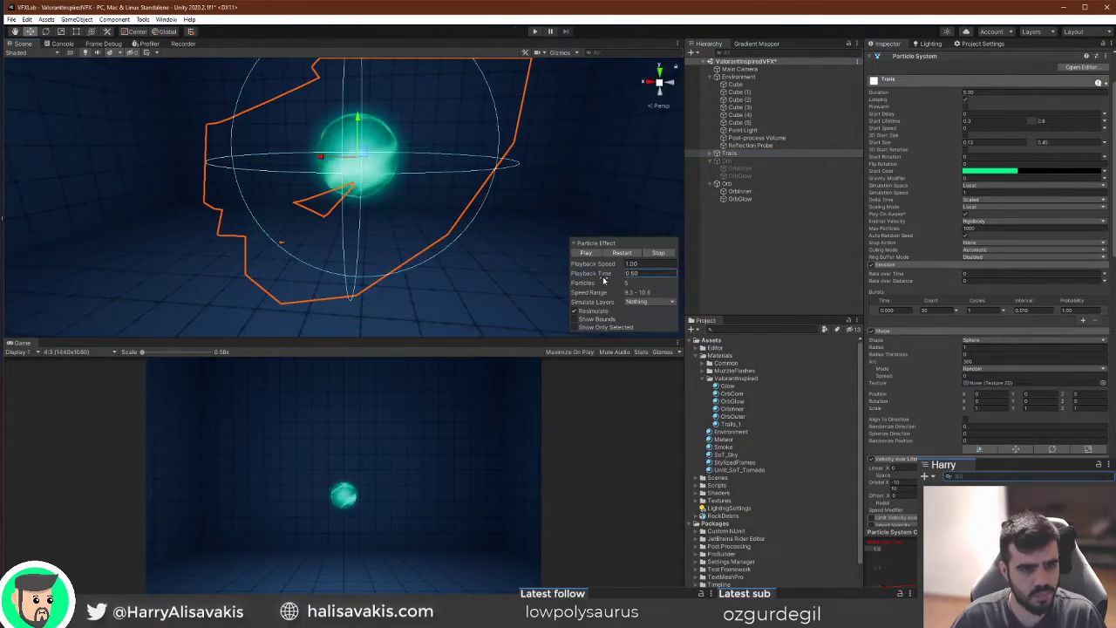
pyautogui.moveTo(603, 280); pyautogui.dragTo(422, 265)
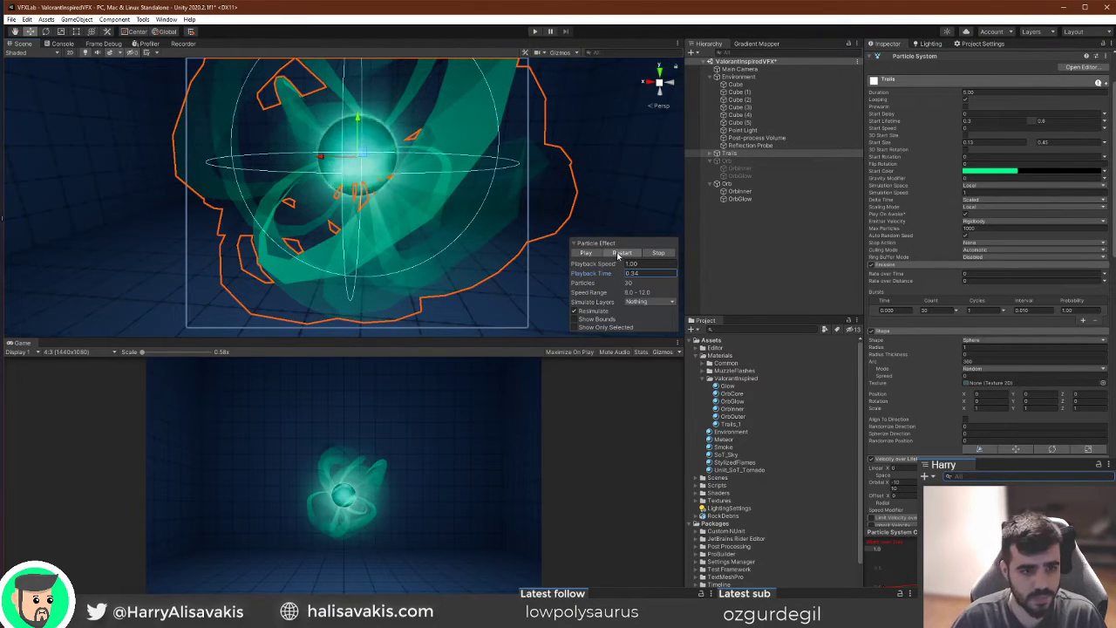
# Reduce the Trails emission shape's radius to 0.7 and lower the maximum start size of its particles.
pyautogui.scroll(3, 1007, 243)
pyautogui.scroll(-3, 949, 344)
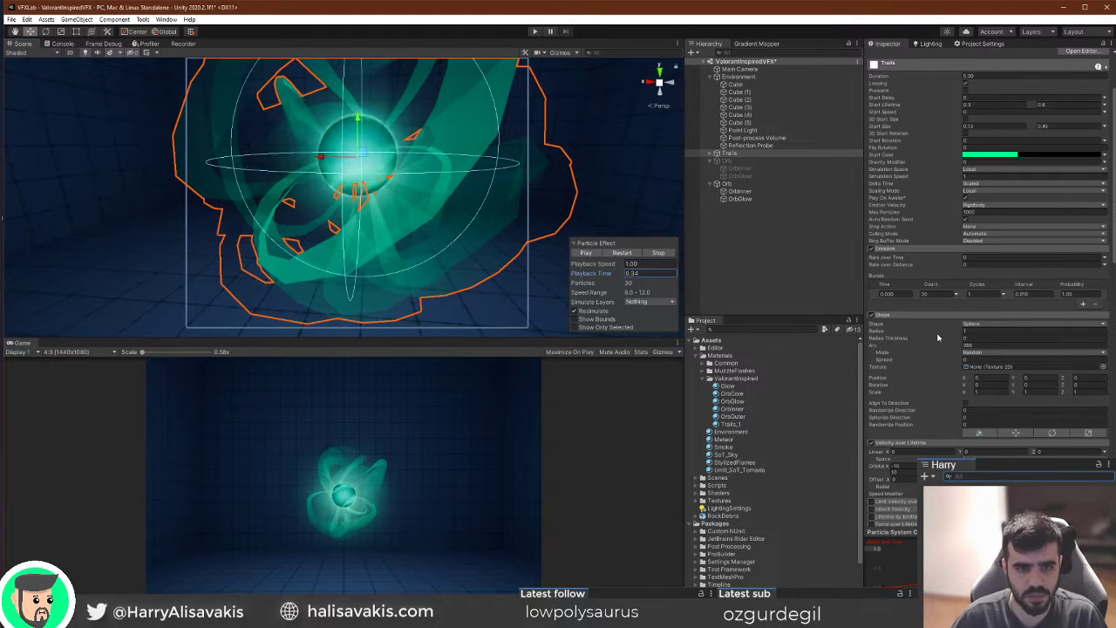
pyautogui.moveTo(941, 333); pyautogui.dragTo(936, 332)
pyautogui.scroll(2, 962, 193)
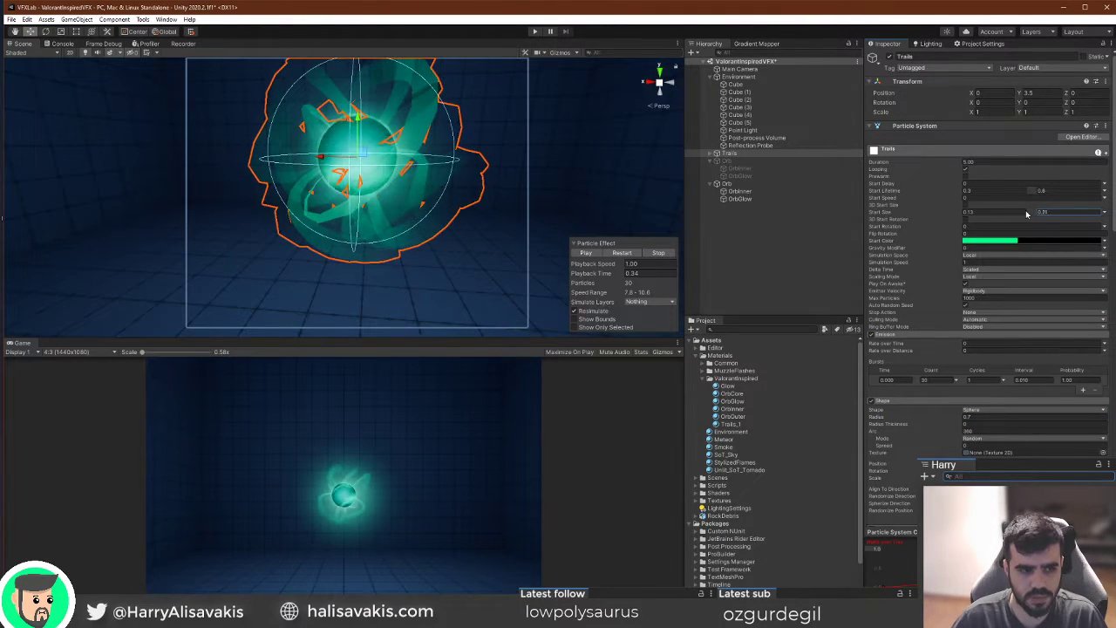
# Set the lifetime in the Trails module to 0.34 and replay the effect several times.
pyautogui.scroll(-5, 1026, 210)
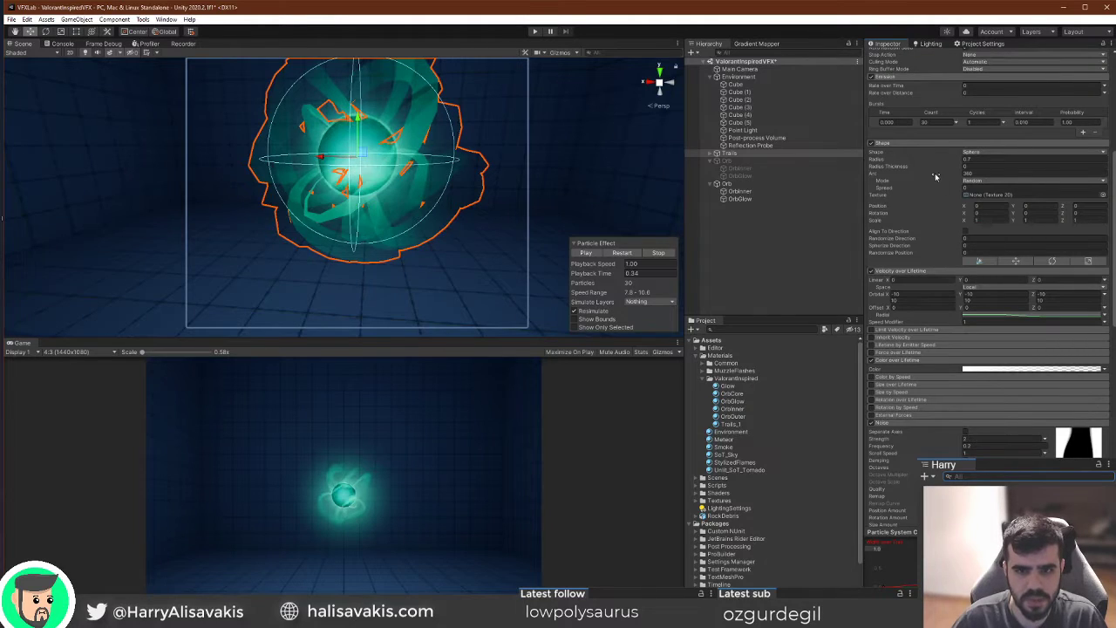
pyautogui.scroll(-3, 913, 349)
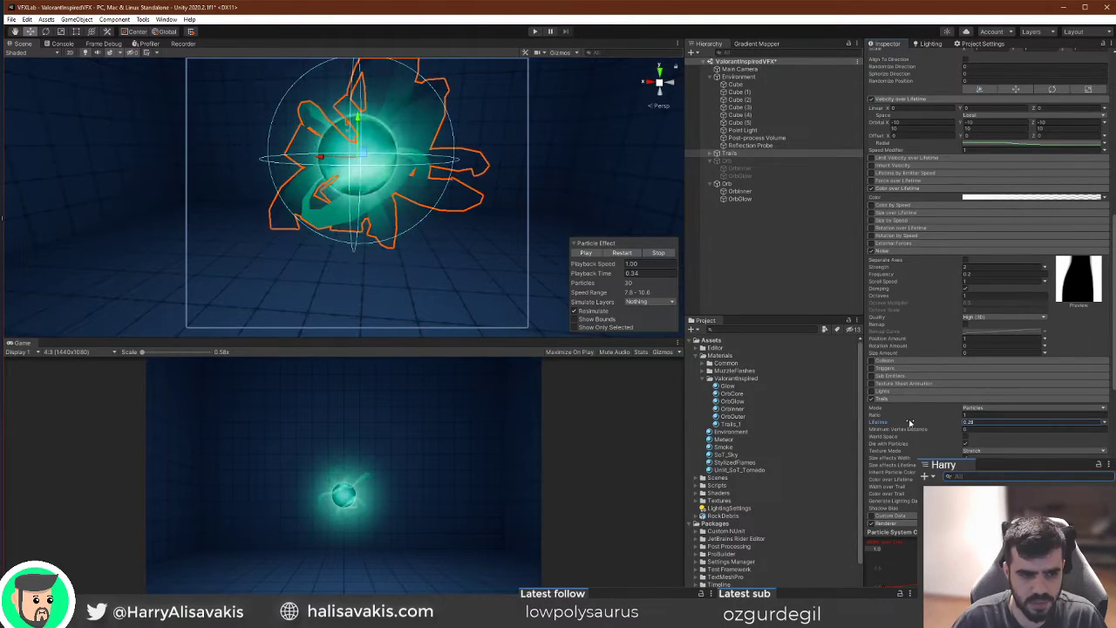
pyautogui.click(622, 253)
pyautogui.click(634, 255)
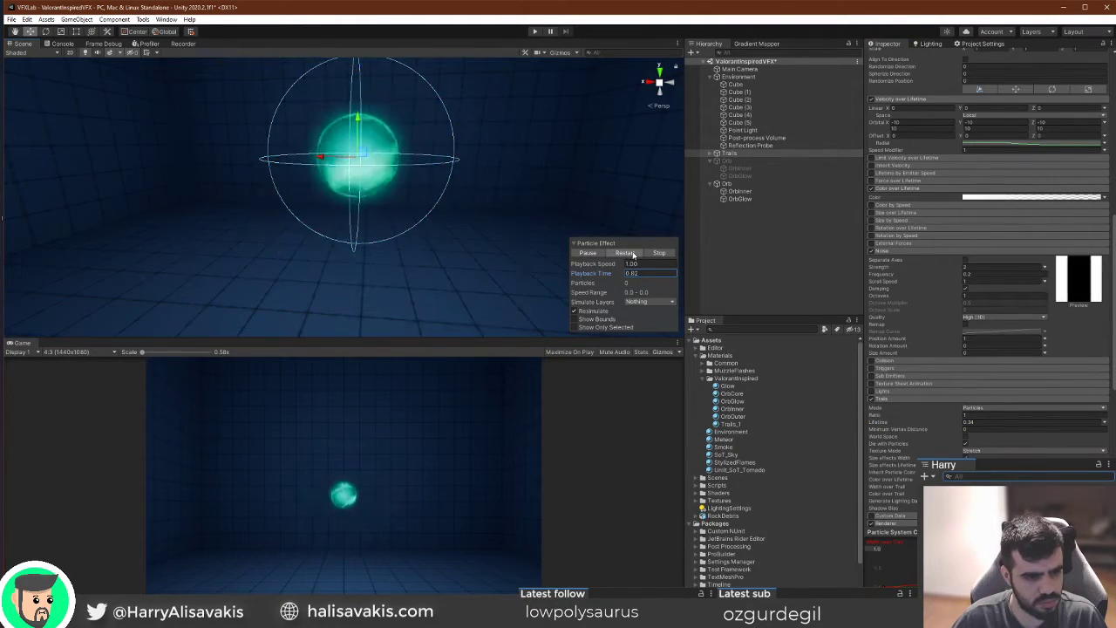
pyautogui.click(634, 255)
pyautogui.click(634, 254)
pyautogui.click(634, 254)
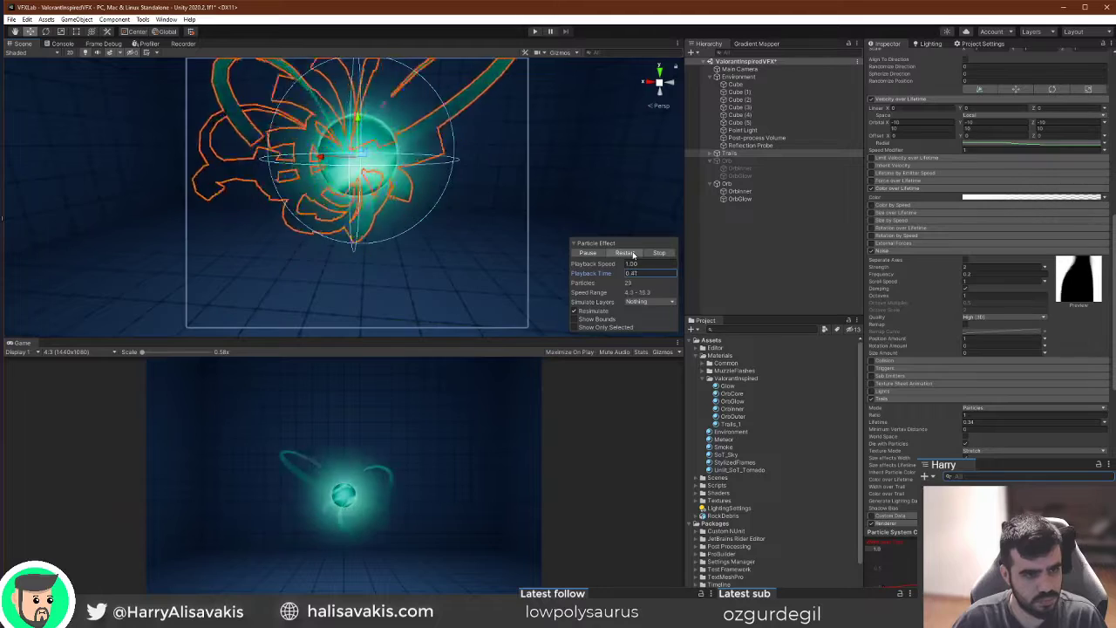
pyautogui.click(634, 255)
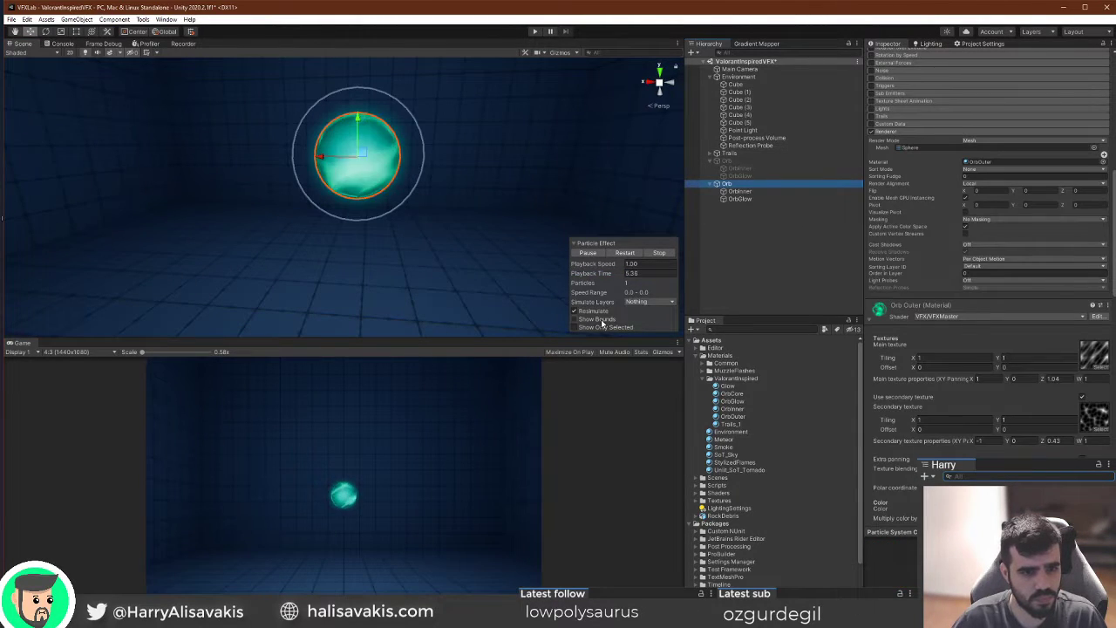
# Disable the Color Grading override on the Post-process Volume and focus the view on the active Orb.
pyautogui.click(737, 138)
pyautogui.scroll(-5, 914, 414)
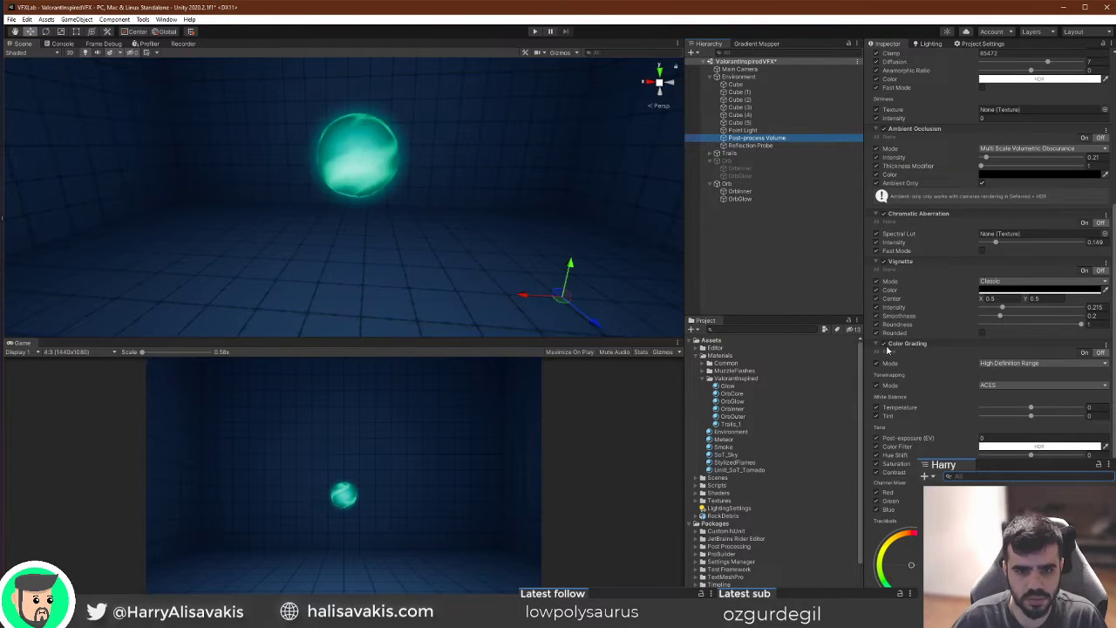
pyautogui.click(883, 344)
pyautogui.scroll(5, 906, 299)
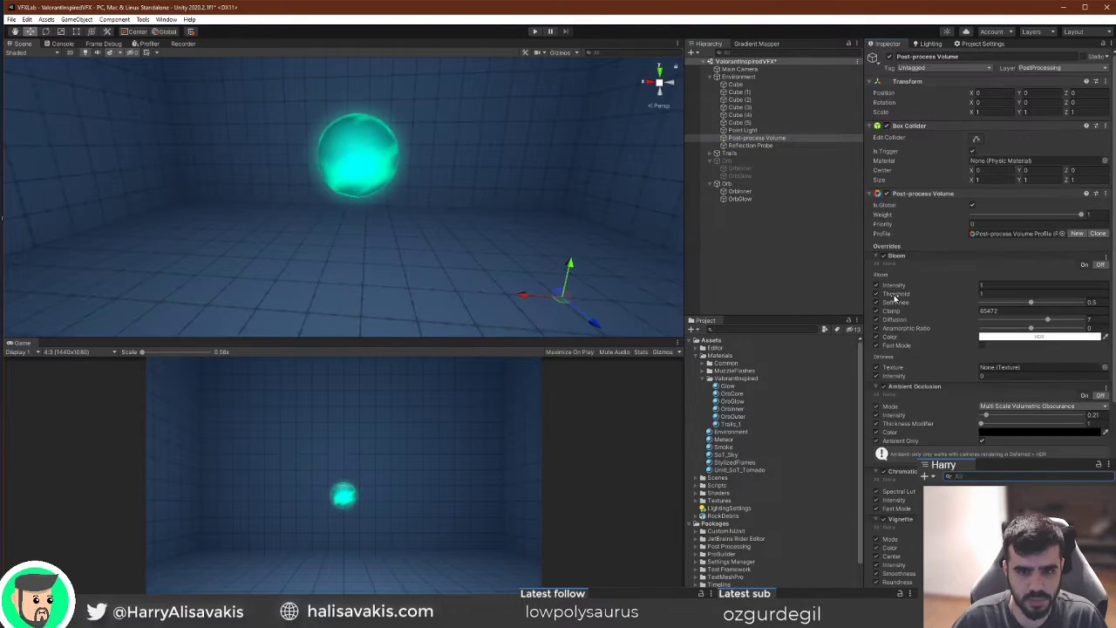
pyautogui.doubleClick(729, 184)
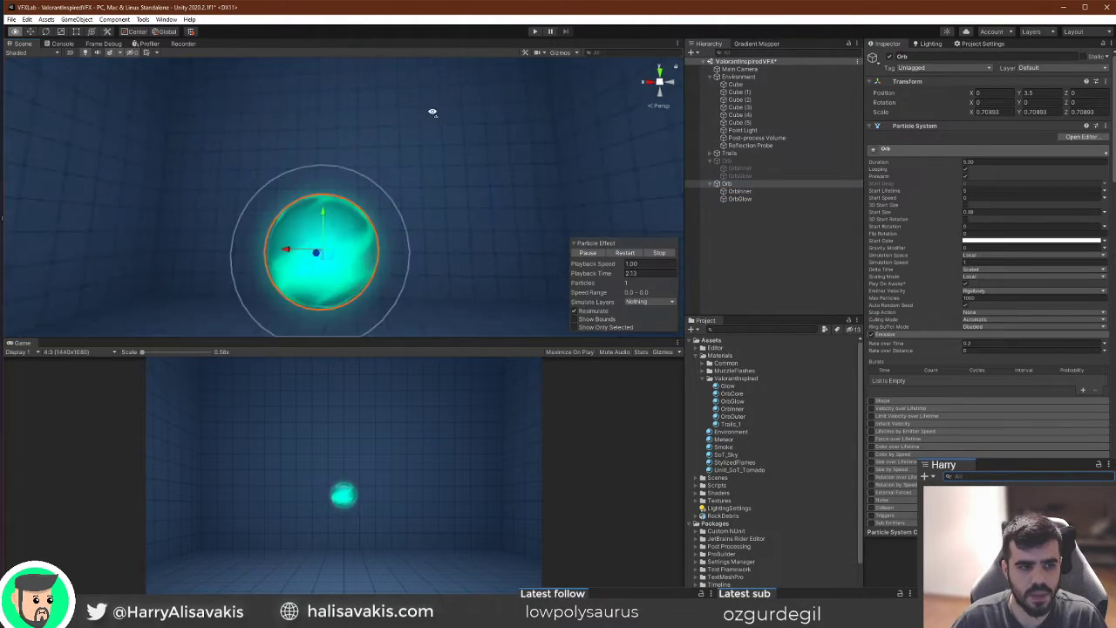
# Replay the Trails effect and its Glow child repeatedly to examine the burst around the orb.
pyautogui.click(735, 154)
pyautogui.click(625, 253)
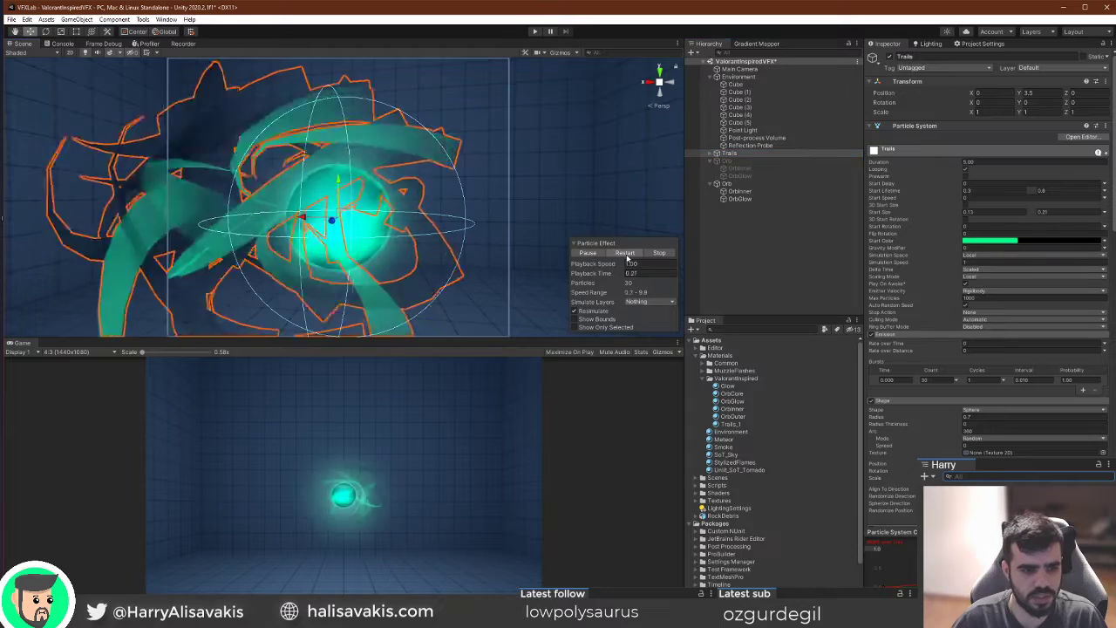
pyautogui.click(624, 253)
pyautogui.click(626, 253)
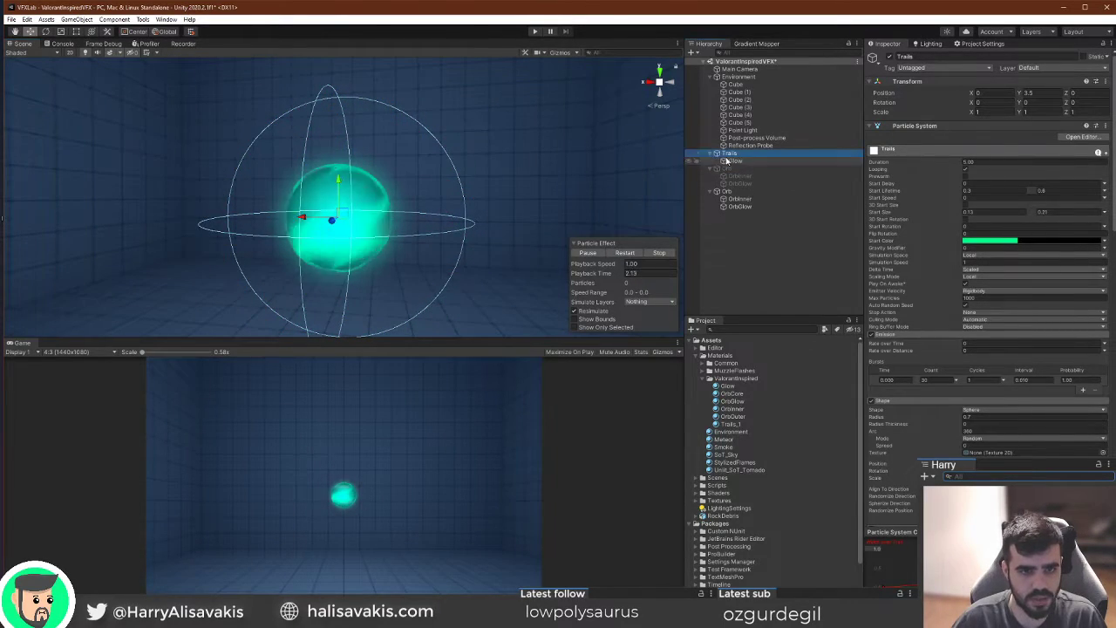
pyautogui.click(729, 160)
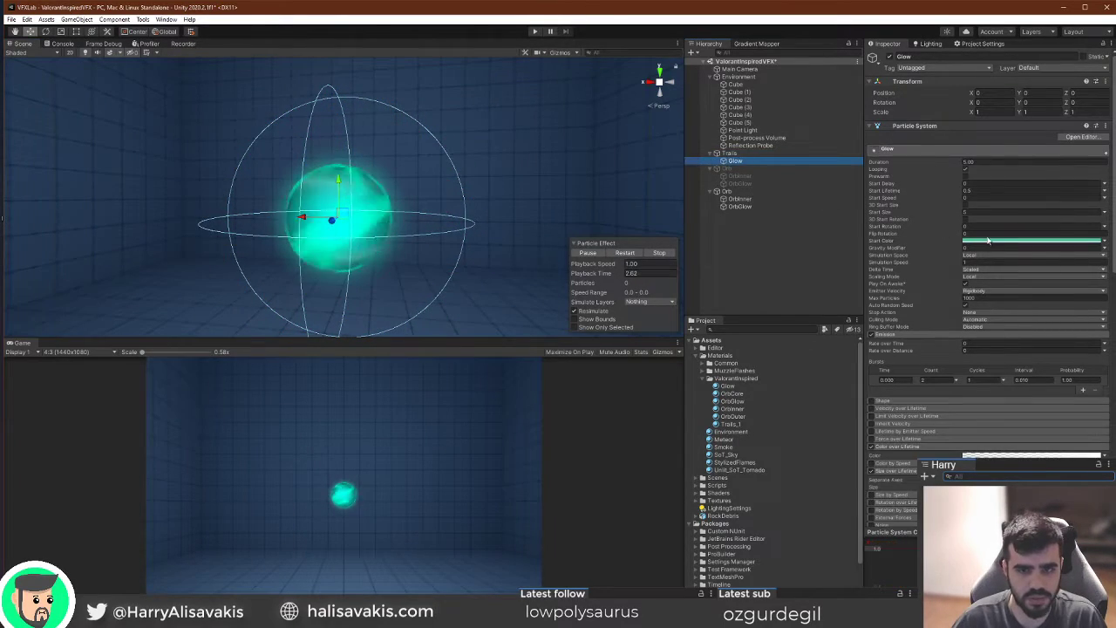
pyautogui.click(639, 253)
pyautogui.click(639, 253)
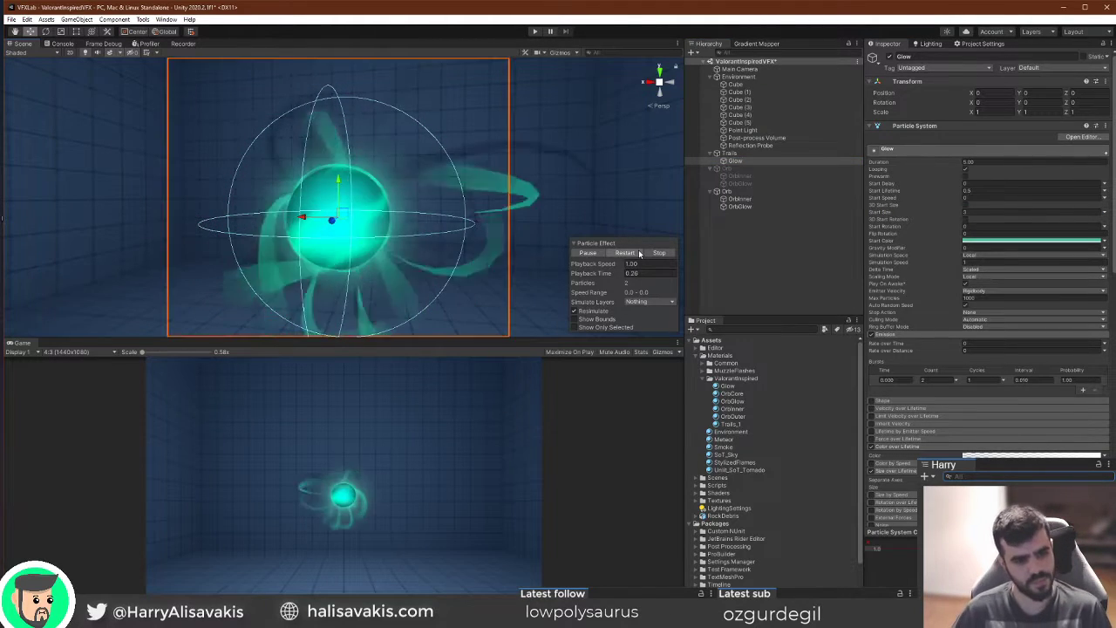
pyautogui.click(640, 253)
pyautogui.click(639, 253)
pyautogui.click(639, 253)
pyautogui.click(639, 253)
pyautogui.click(639, 253)
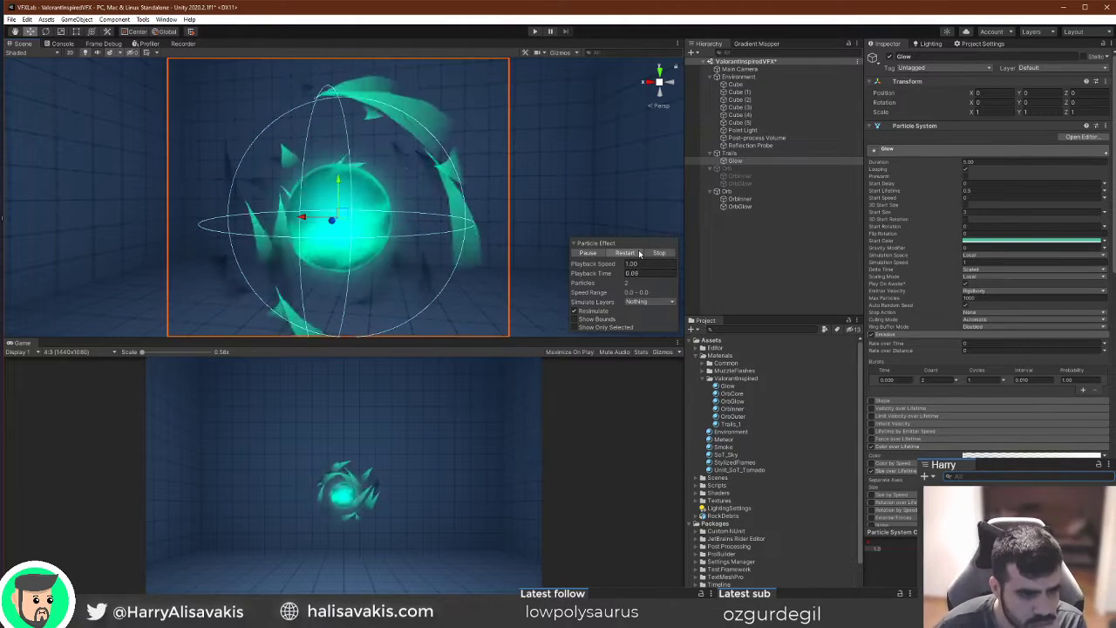
# Try reducing the start size of OrbInner to 0.52.
pyautogui.click(748, 192)
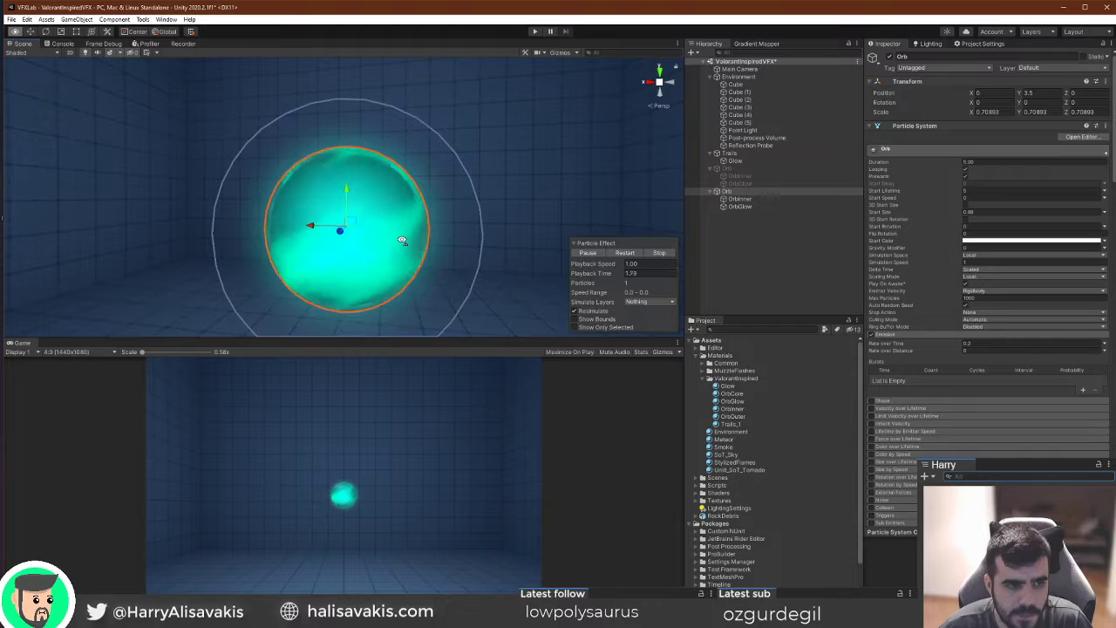
pyautogui.click(778, 206)
pyautogui.click(768, 191)
pyautogui.click(746, 200)
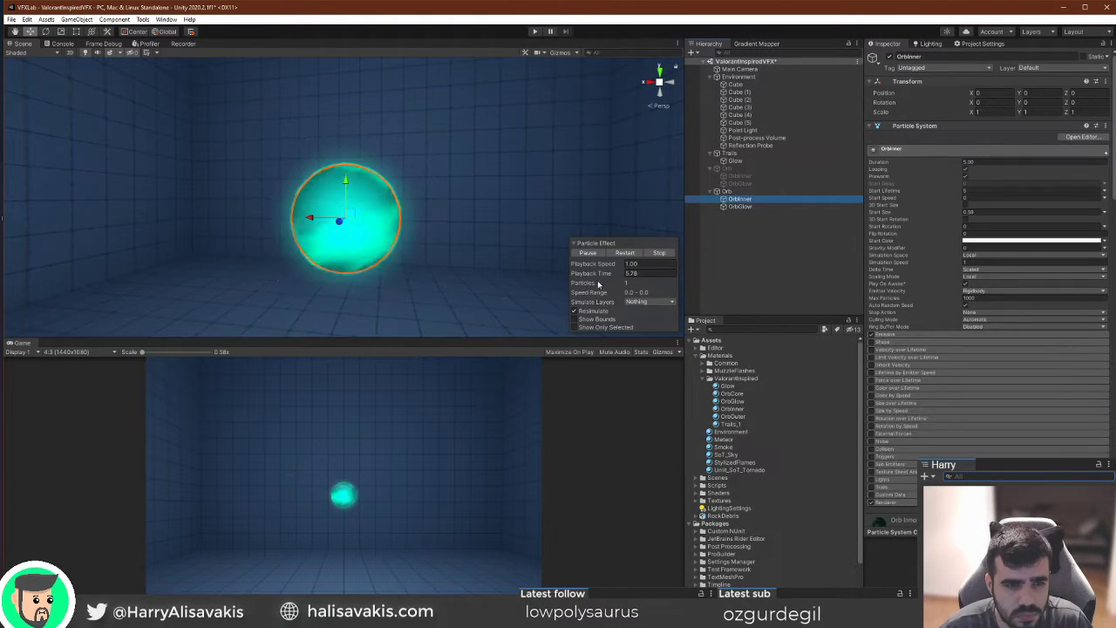
pyautogui.click(941, 214)
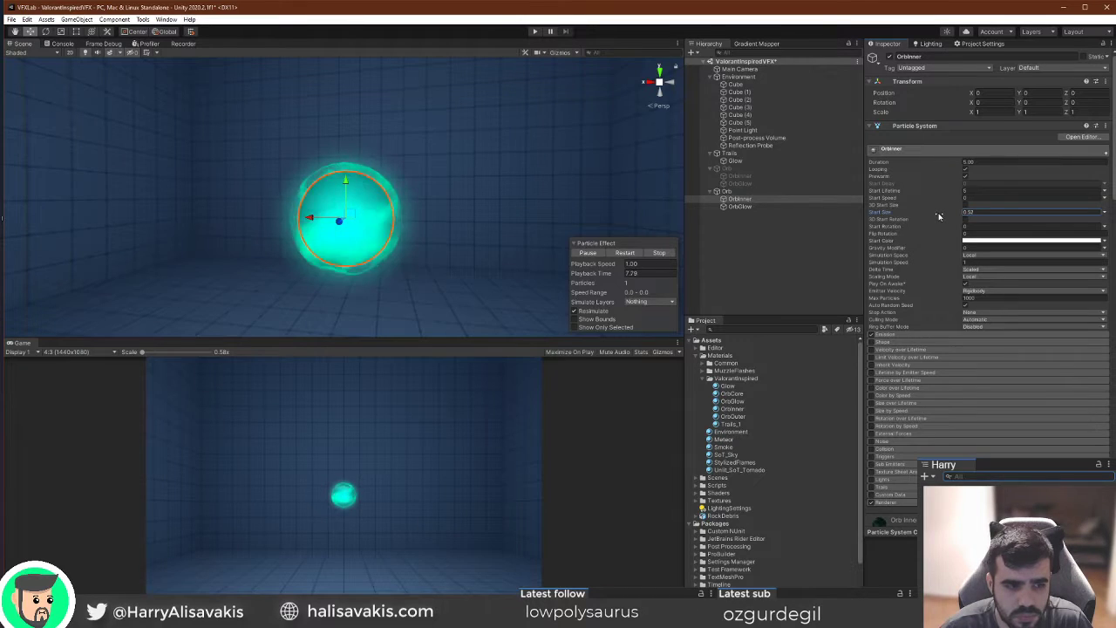
# Set the OrbGlow material's colour to white.
pyautogui.click(739, 207)
pyautogui.scroll(-10, 1030, 322)
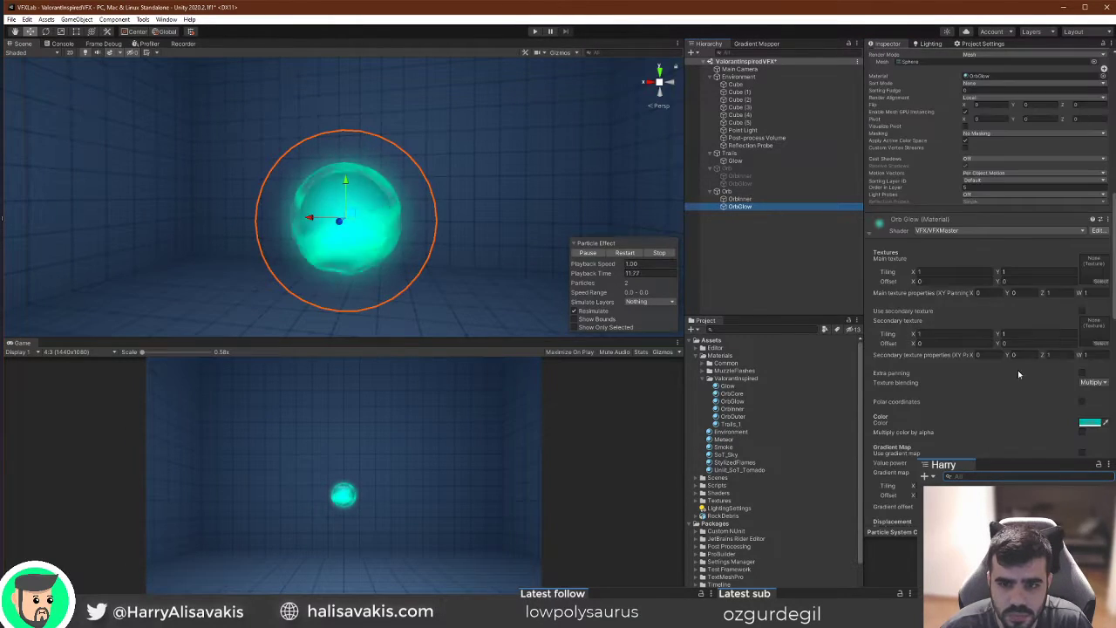
pyautogui.click(1090, 423)
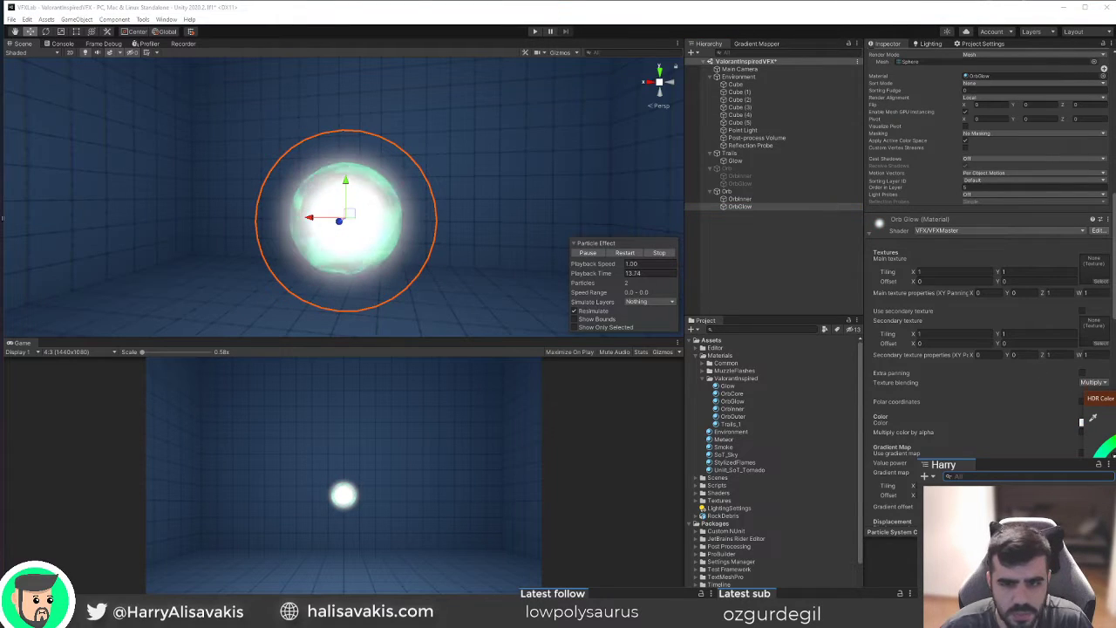
pyautogui.press('Escape')
pyautogui.scroll(10, 1014, 340)
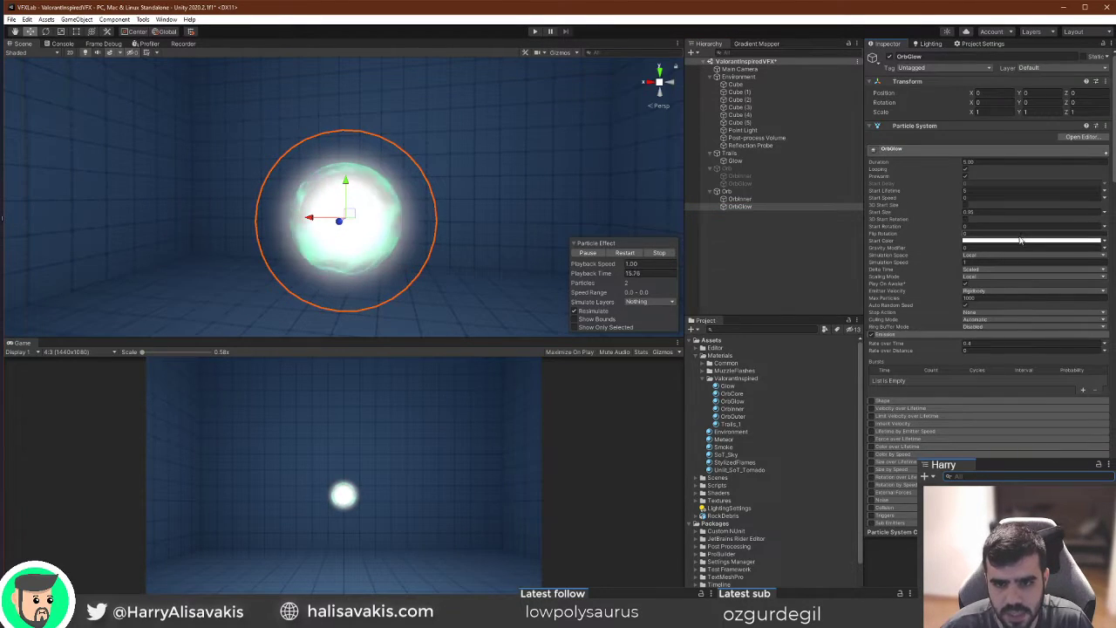
# Tint OrbGlow's start color a medium teal green, trying bluer, darker and paler shades, and replay the effect.
pyautogui.click(1020, 240)
pyautogui.click(1030, 306)
pyautogui.moveTo(1061, 314)
pyautogui.mouseDown()
pyautogui.moveTo(1091, 321)
pyautogui.moveTo(1106, 308)
pyautogui.moveTo(1104, 325)
pyautogui.moveTo(1086, 311)
pyautogui.mouseUp()
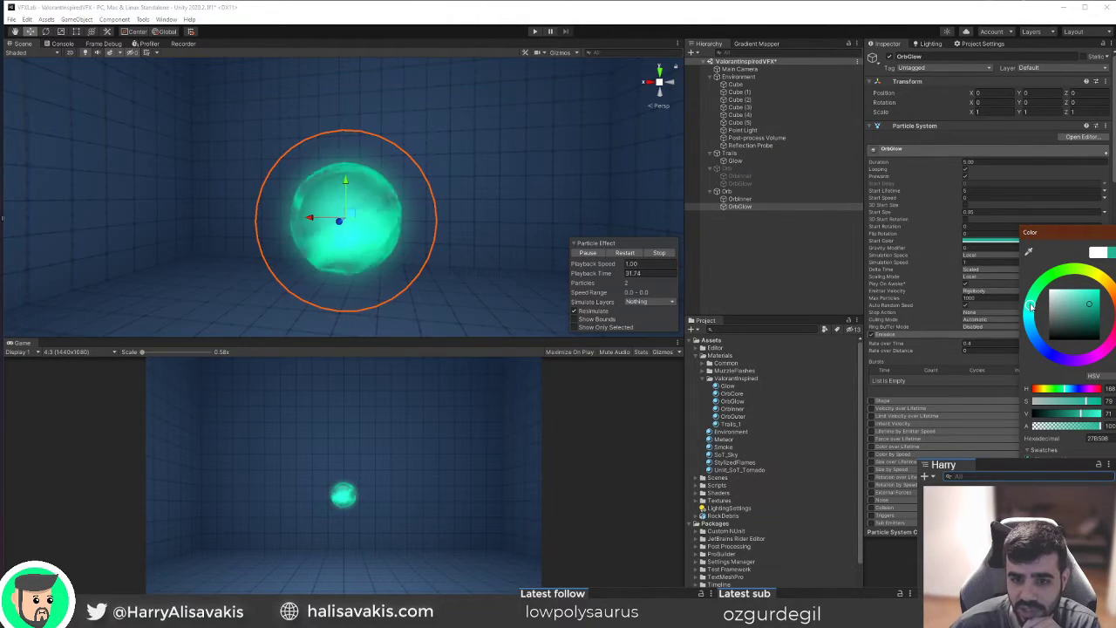
pyautogui.moveTo(1024, 328)
pyautogui.mouseDown()
pyautogui.moveTo(1030, 301)
pyautogui.moveTo(1031, 323)
pyautogui.mouseUp()
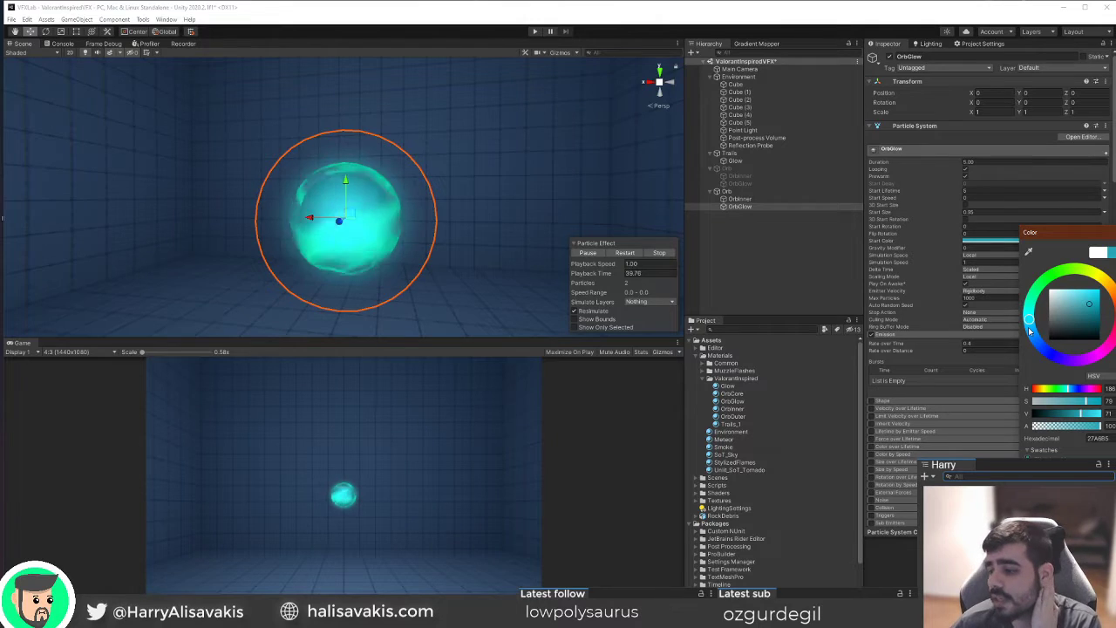
pyautogui.moveTo(1033, 338)
pyautogui.mouseDown()
pyautogui.moveTo(1026, 303)
pyautogui.moveTo(1034, 339)
pyautogui.moveTo(1105, 349)
pyautogui.moveTo(1069, 360)
pyautogui.moveTo(988, 262)
pyautogui.mouseUp()
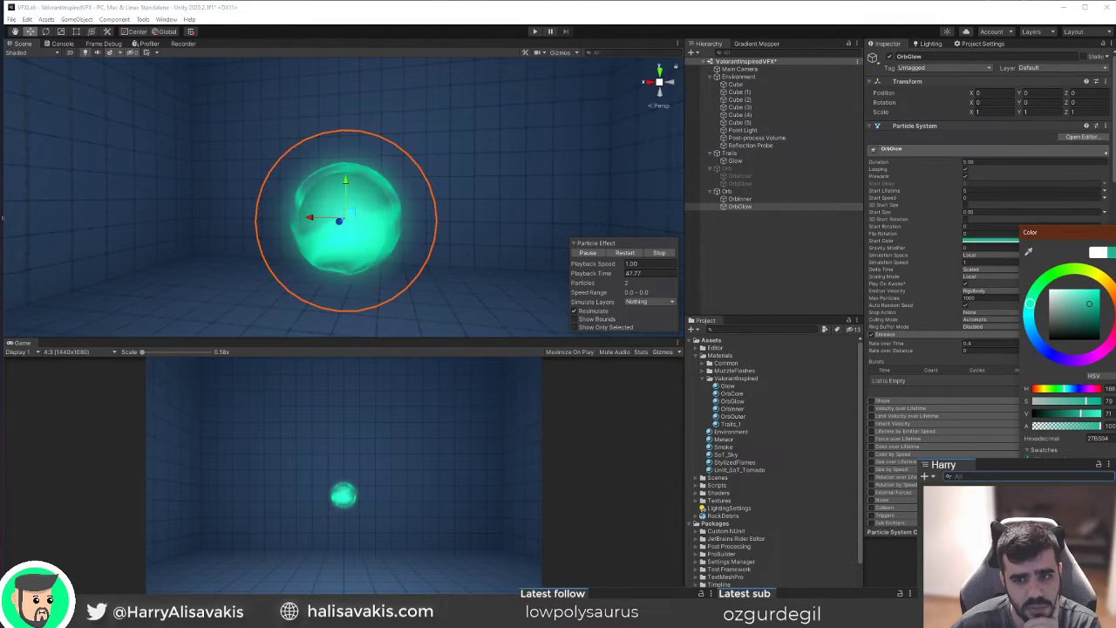
pyautogui.moveTo(1079, 316); pyautogui.dragTo(1093, 310)
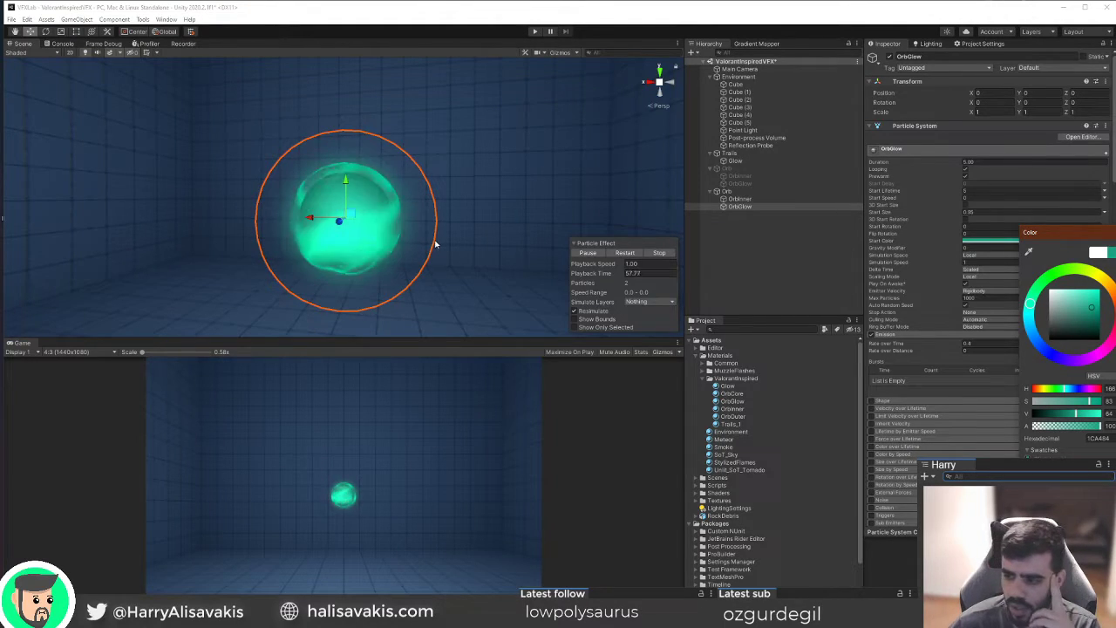
pyautogui.moveTo(1088, 317)
pyautogui.mouseDown()
pyautogui.moveTo(1105, 311)
pyautogui.moveTo(1092, 307)
pyautogui.mouseUp()
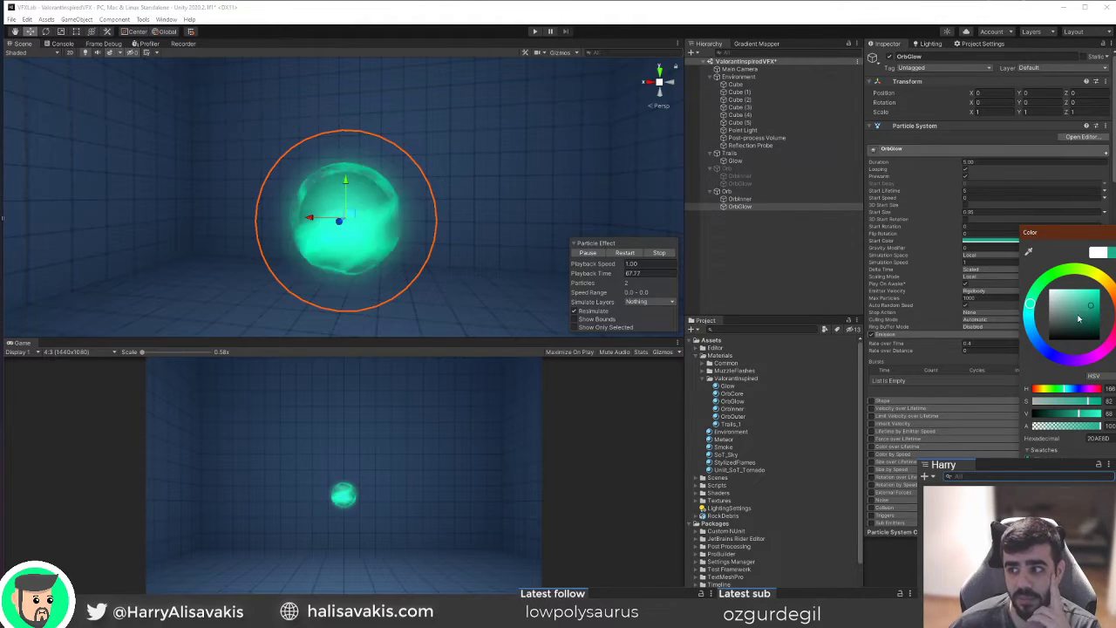
pyautogui.moveTo(1089, 312); pyautogui.dragTo(1074, 308)
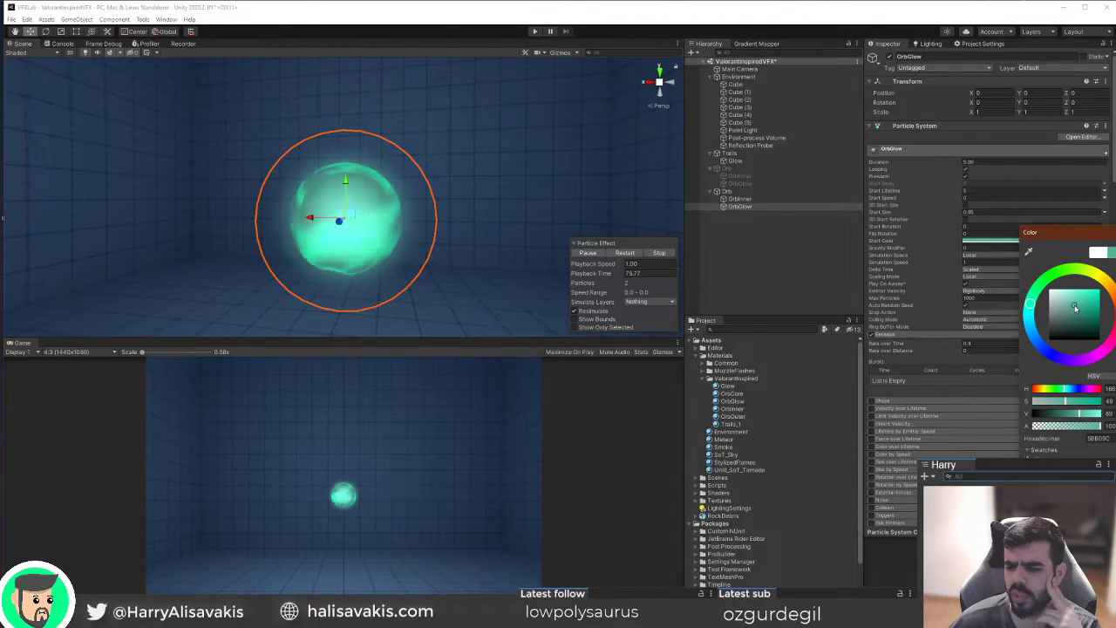
pyautogui.moveTo(1076, 308); pyautogui.dragTo(1082, 306)
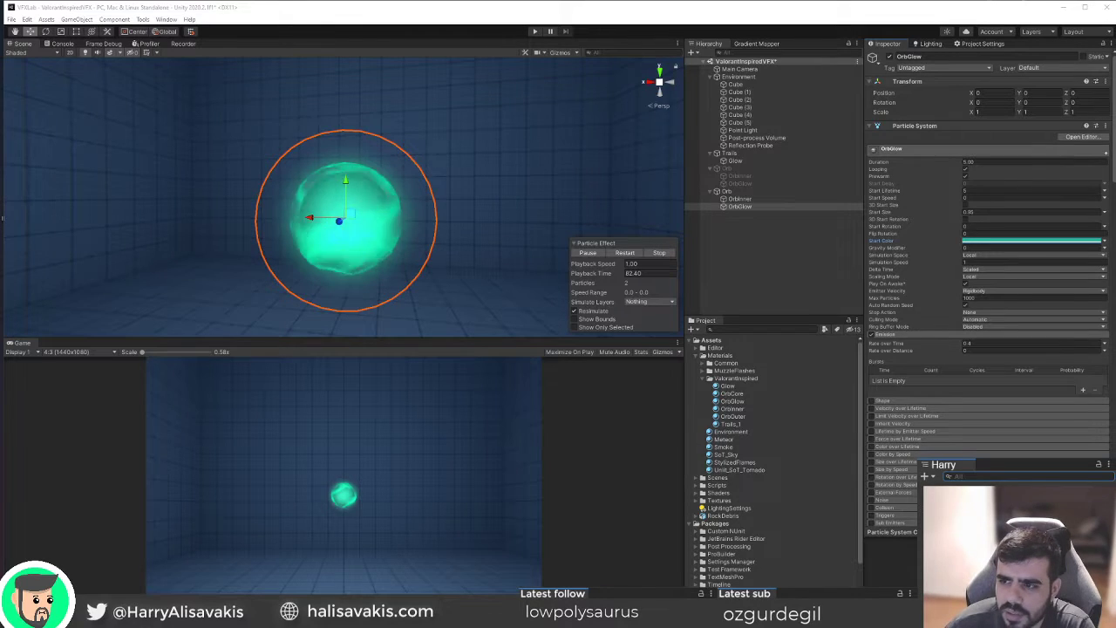
pyautogui.hotkey('alt', 'Tab')
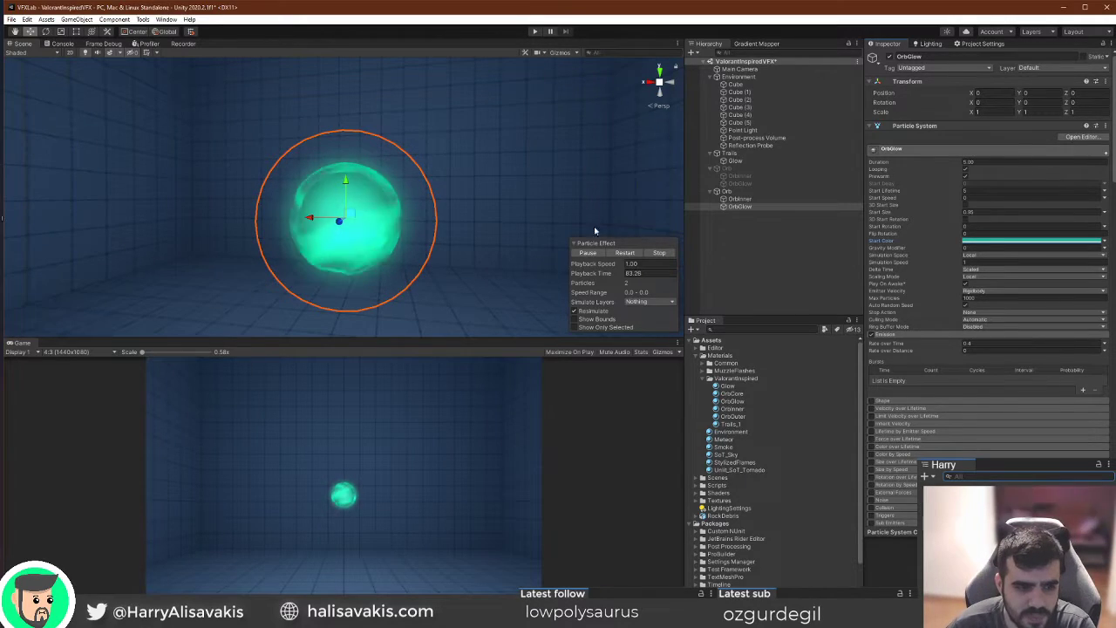
pyautogui.click(640, 253)
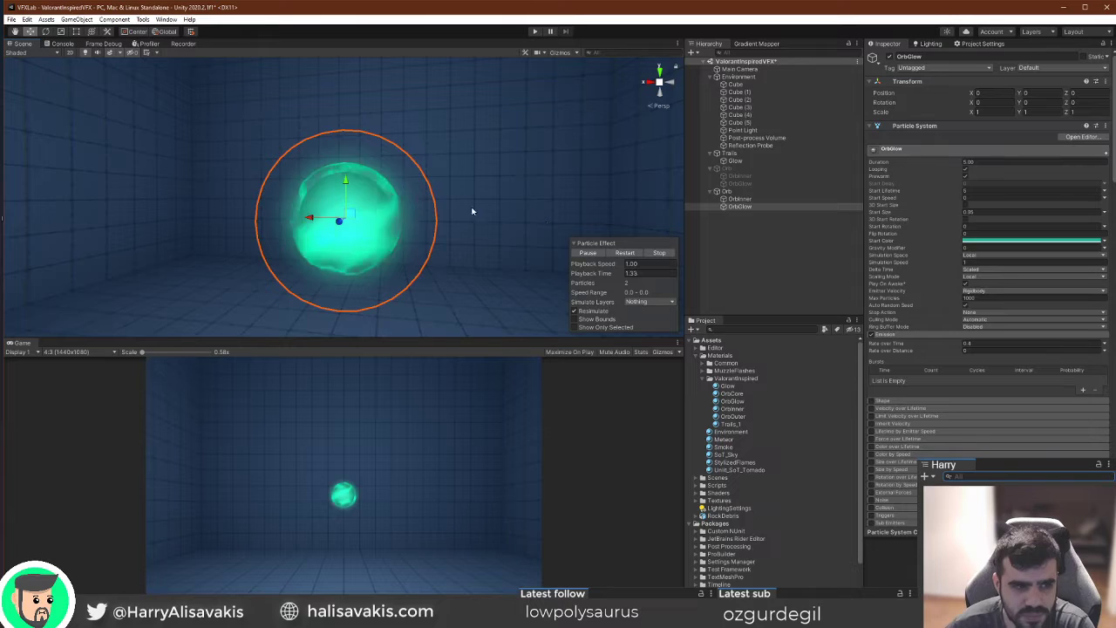
# Inspect the orb from different distances and set OrbInner's start size to 0.55.
pyautogui.click(733, 191)
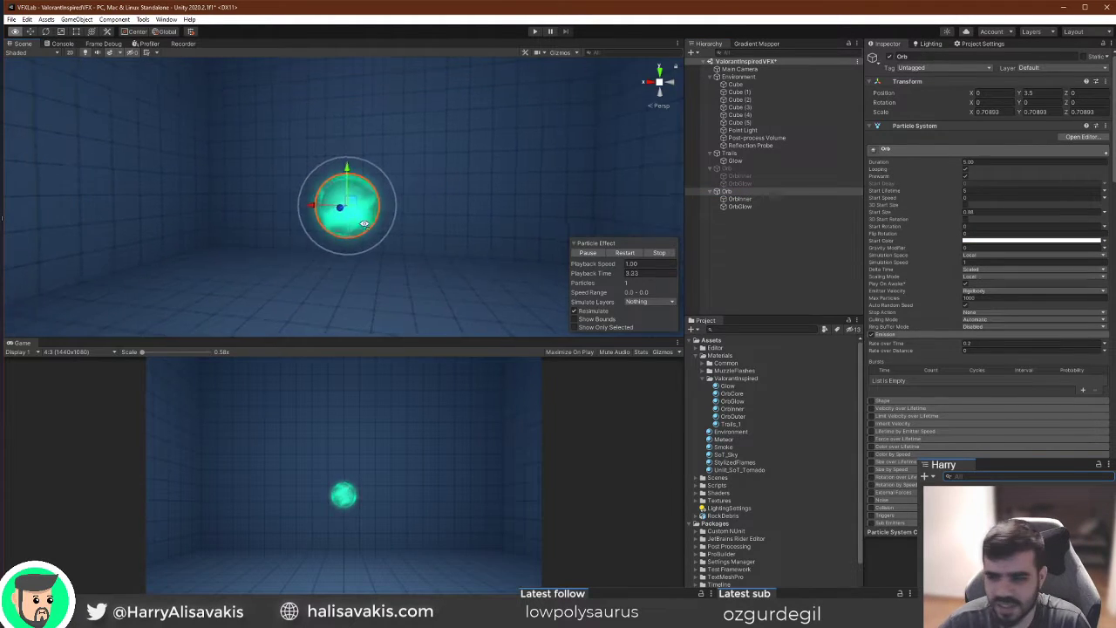
pyautogui.press('w')
pyautogui.moveTo(396, 217); pyautogui.dragTo(389, 226, button='right')
pyautogui.press('s')
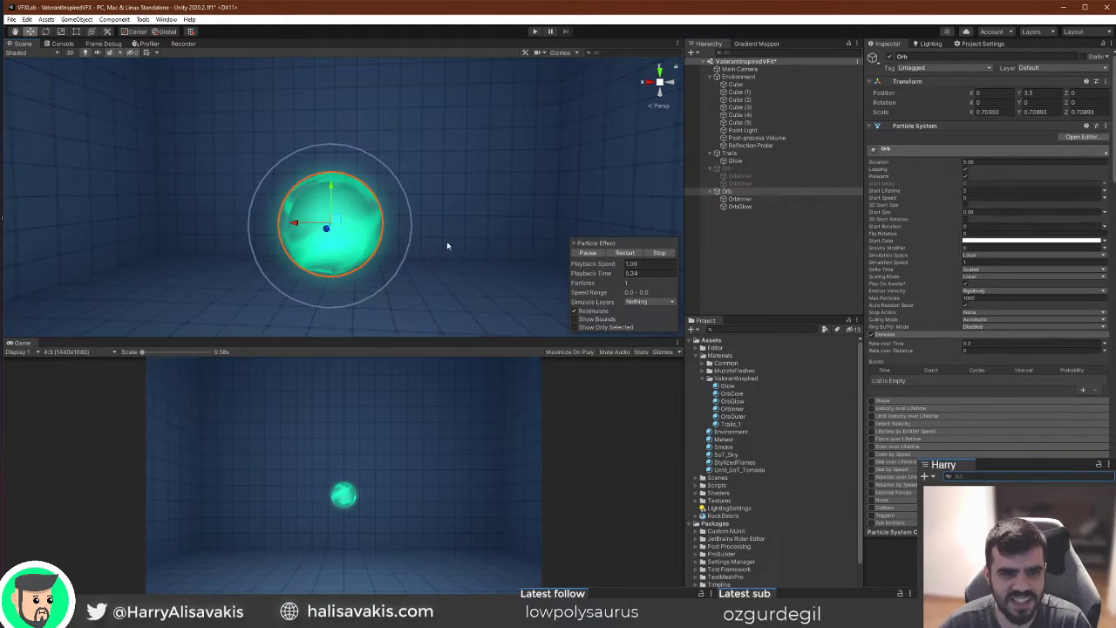
pyautogui.click(813, 198)
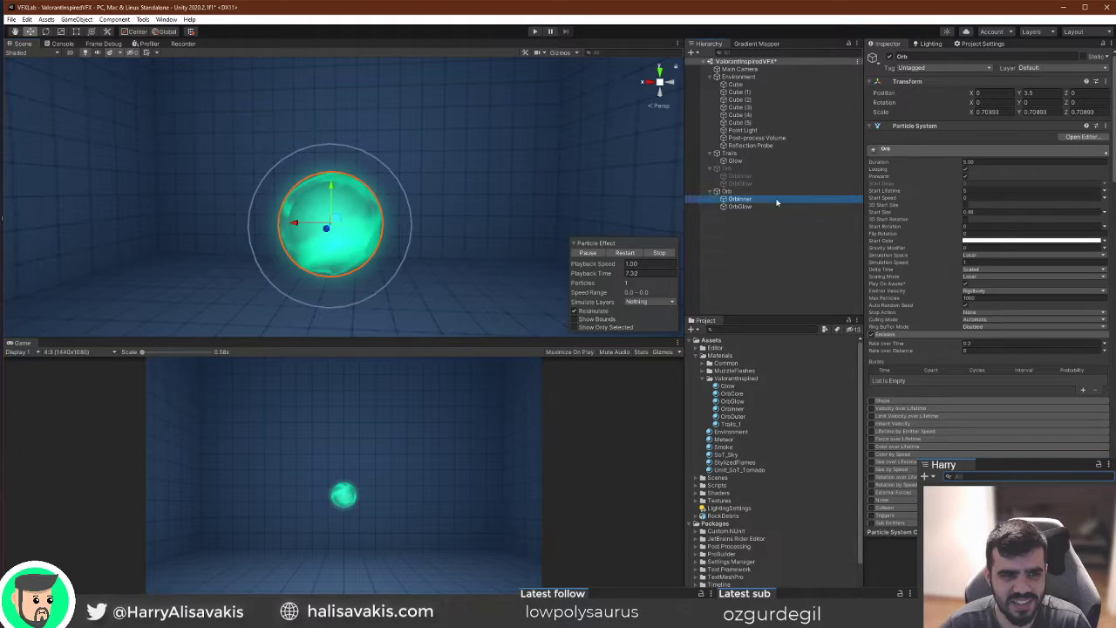
pyautogui.moveTo(926, 216); pyautogui.dragTo(909, 217)
pyautogui.press('f')
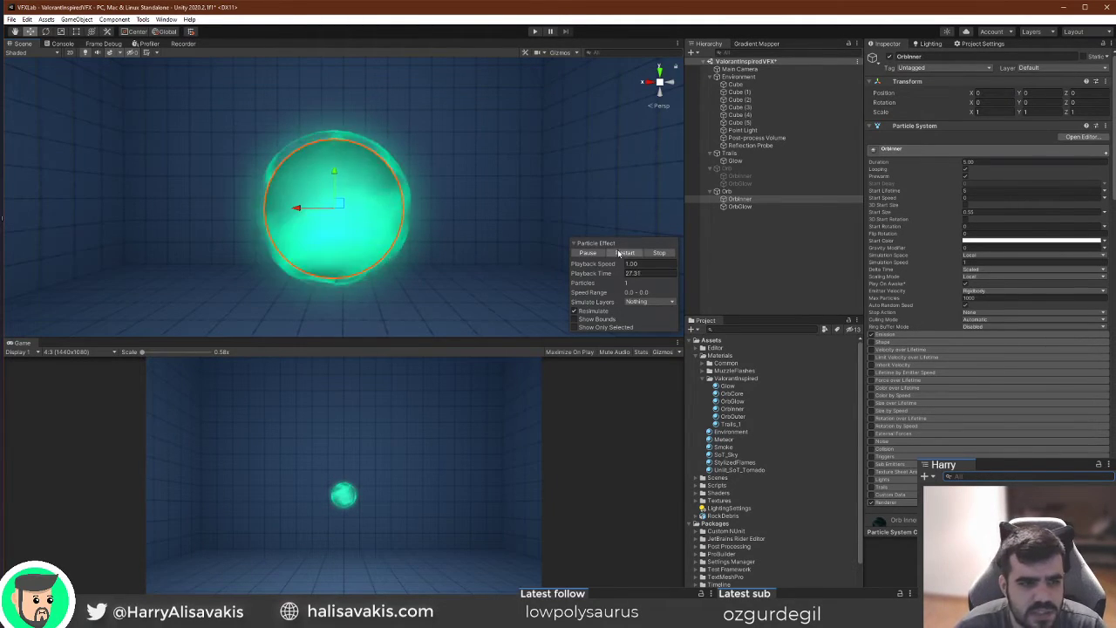
pyautogui.moveTo(515, 232); pyautogui.dragTo(528, 231, button='right')
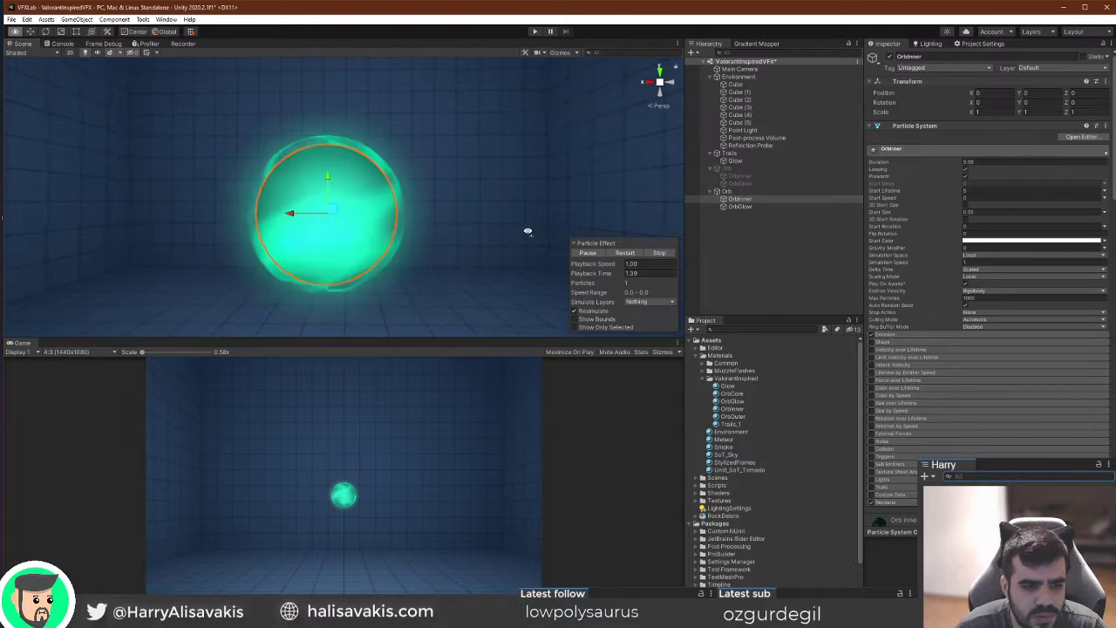
# Add a child particle system named Swirls under the active Orb.
pyautogui.click(790, 229)
pyautogui.click(741, 190)
pyautogui.rightClick(743, 190)
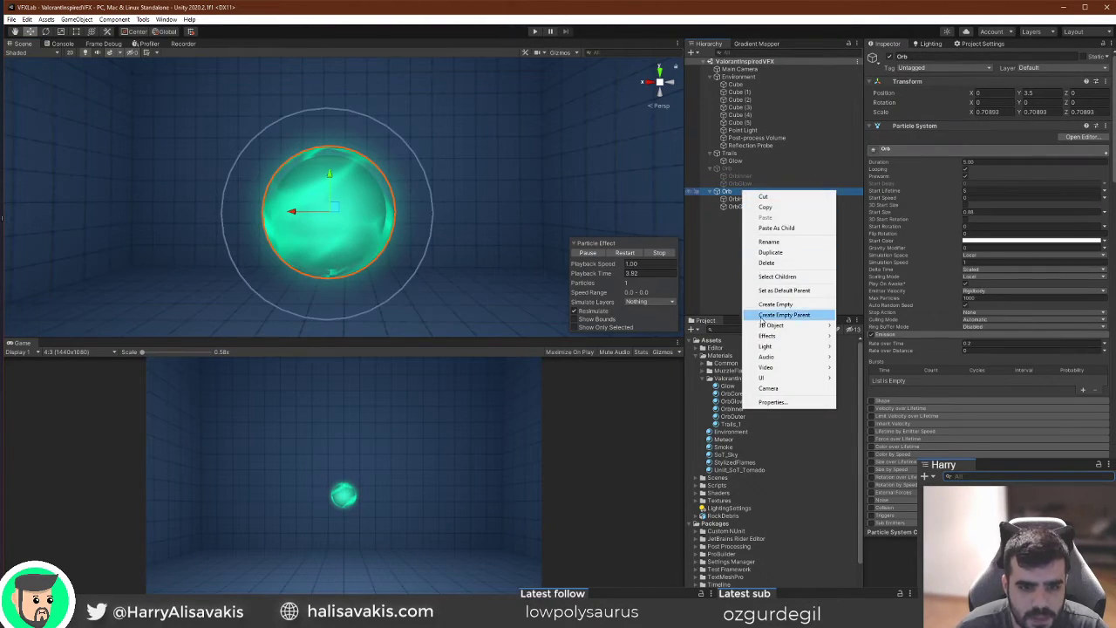
pyautogui.moveTo(799, 337)
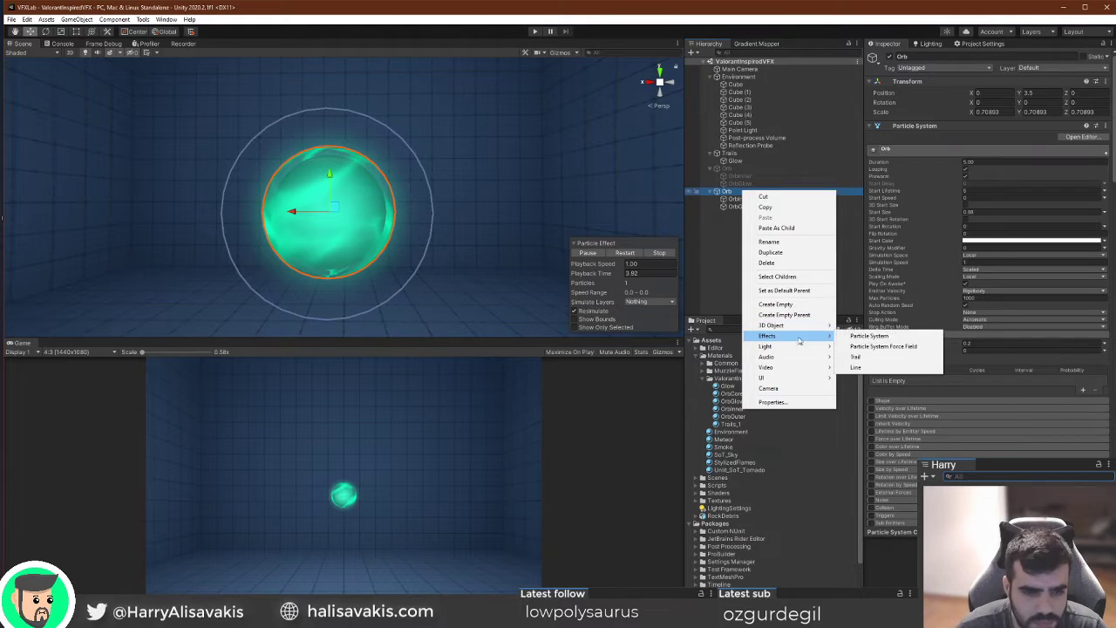
pyautogui.click(870, 336)
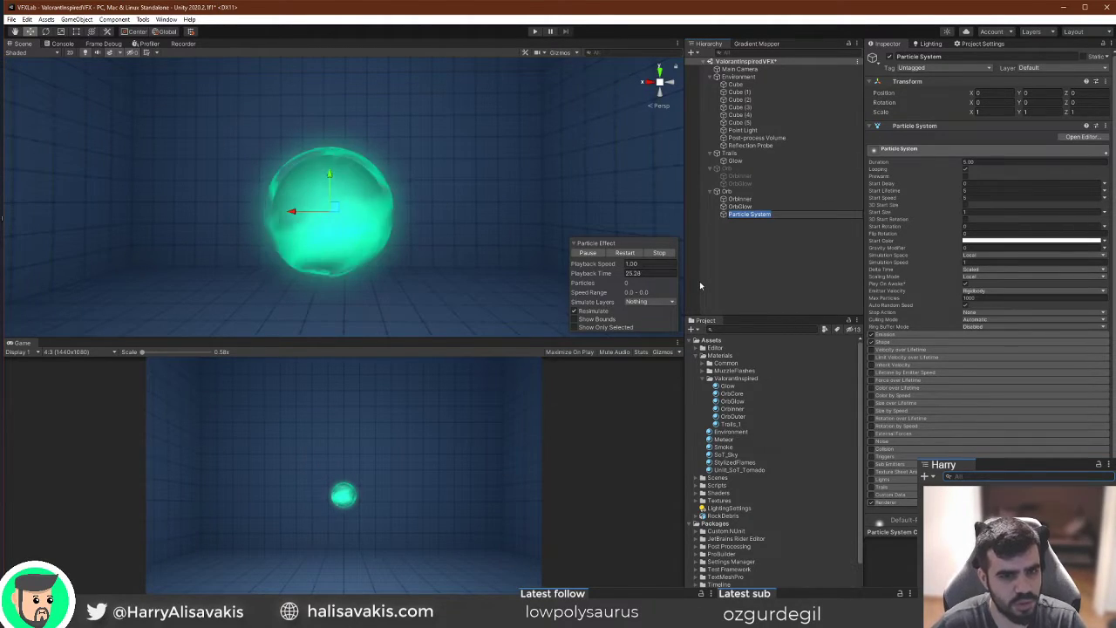
pyautogui.write('Swirls')
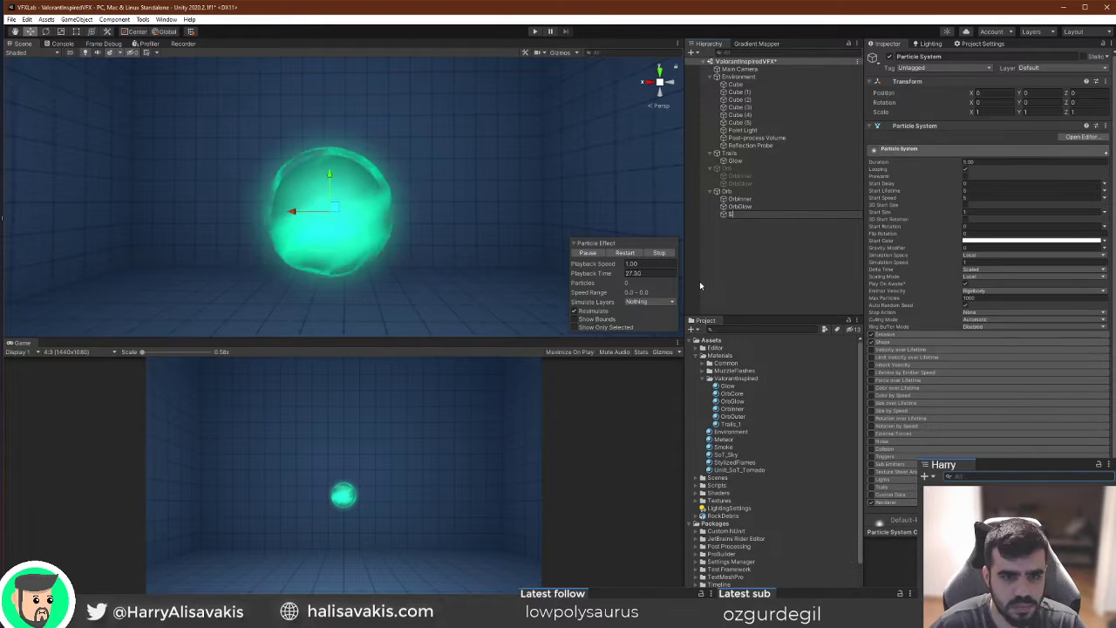
pyautogui.press('Return')
# Disable the Shape module of the Swirls particle system and set its emission rate over time to 0.2.
pyautogui.click(625, 252)
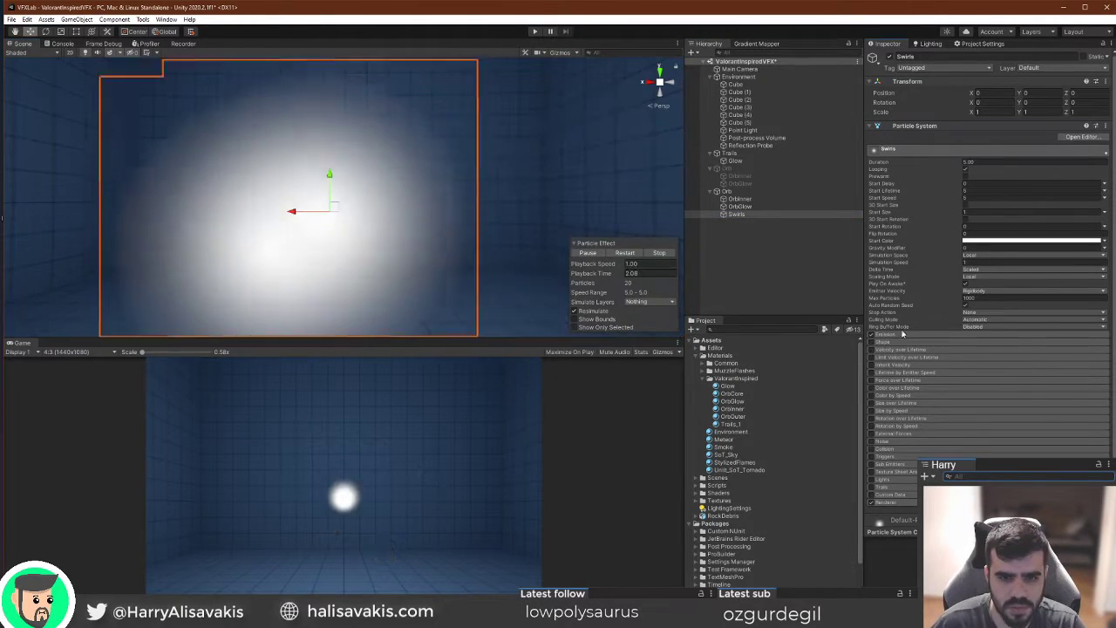
pyautogui.click(916, 335)
pyautogui.click(1032, 345)
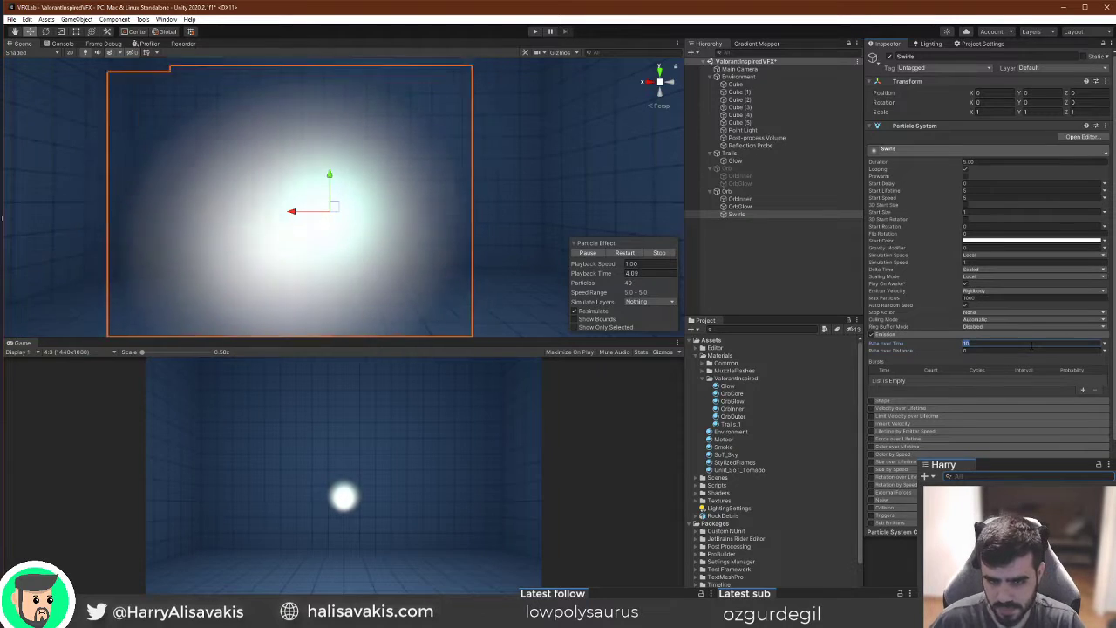
pyautogui.write('0.2')
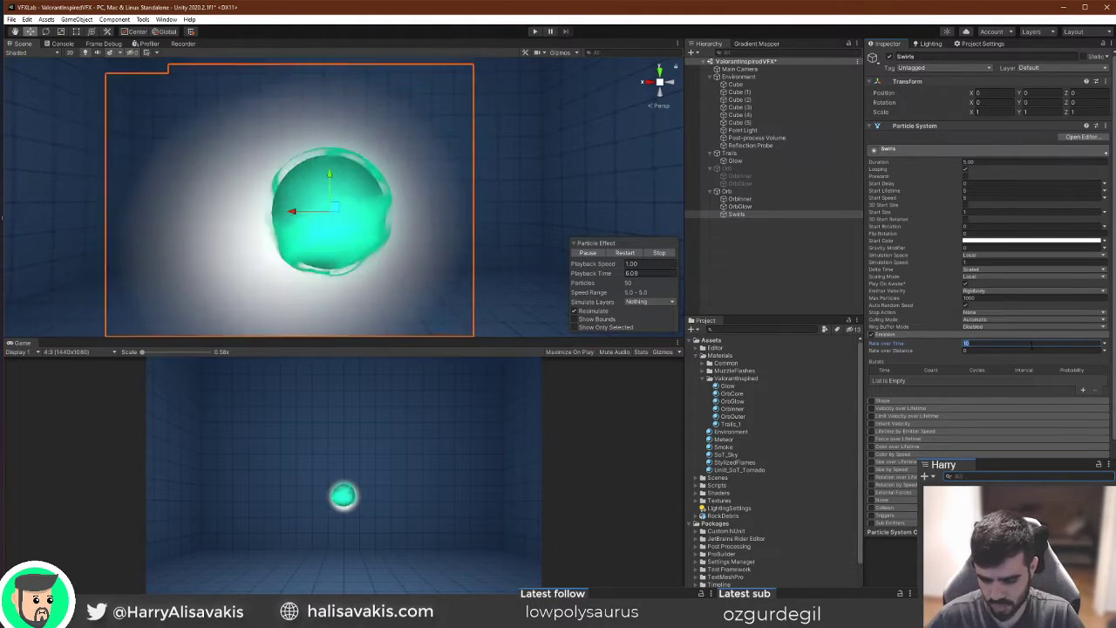
pyautogui.click(625, 253)
# Set the Swirls particle system's start speed to 0 and replay the effect.
pyautogui.click(985, 199)
pyautogui.write('0')
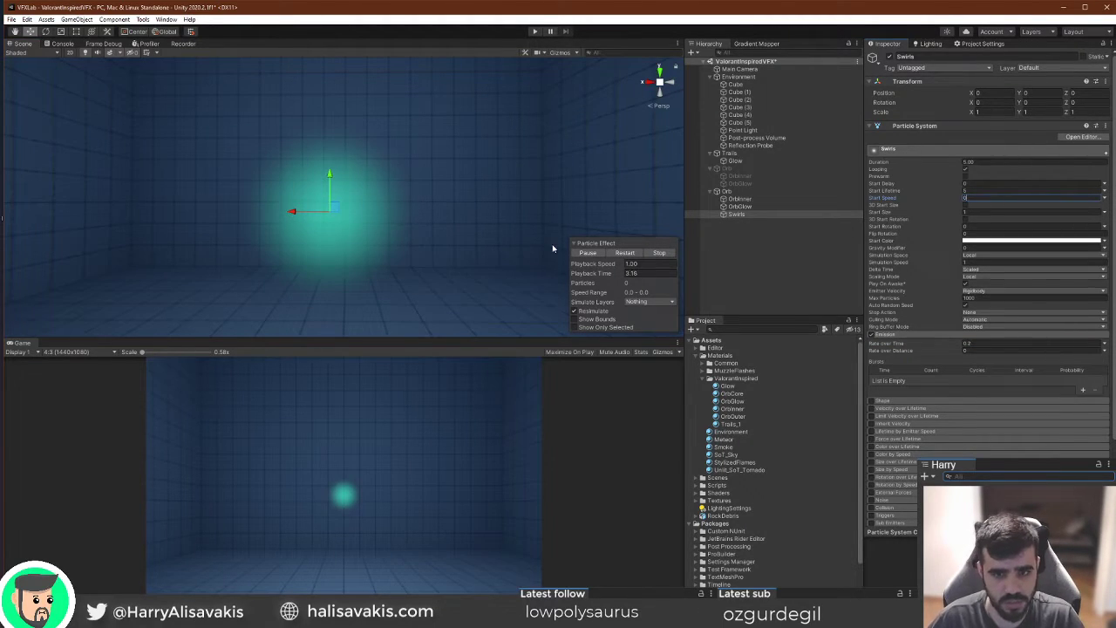
pyautogui.click(626, 253)
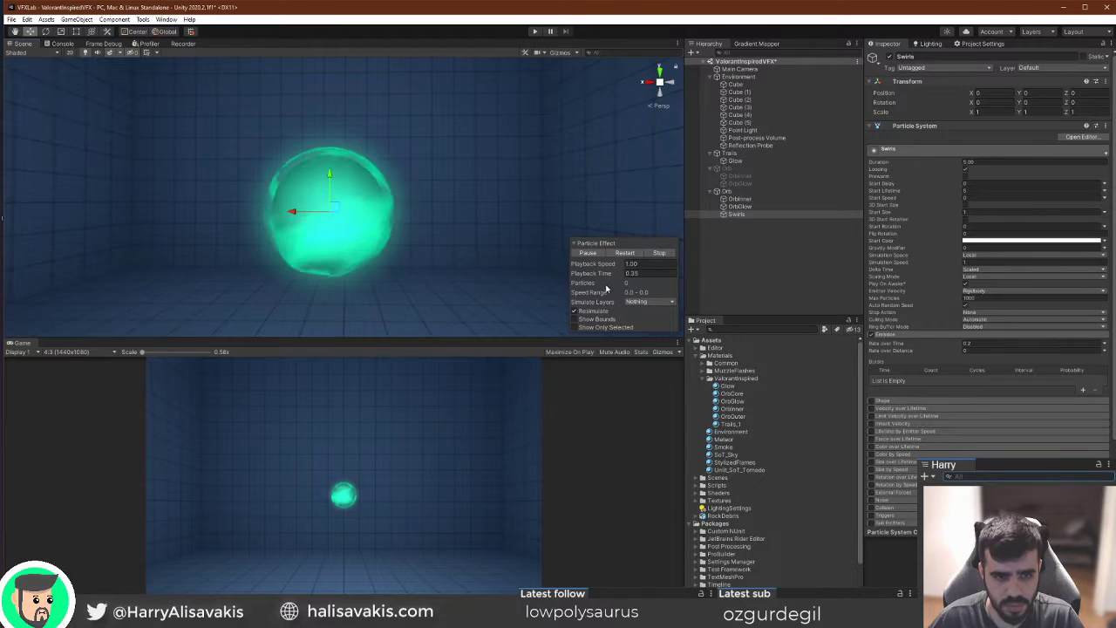
# Enable Prewarm on the Swirls particle system, replay the effect and save the scene.
pyautogui.scroll(-3, 977, 383)
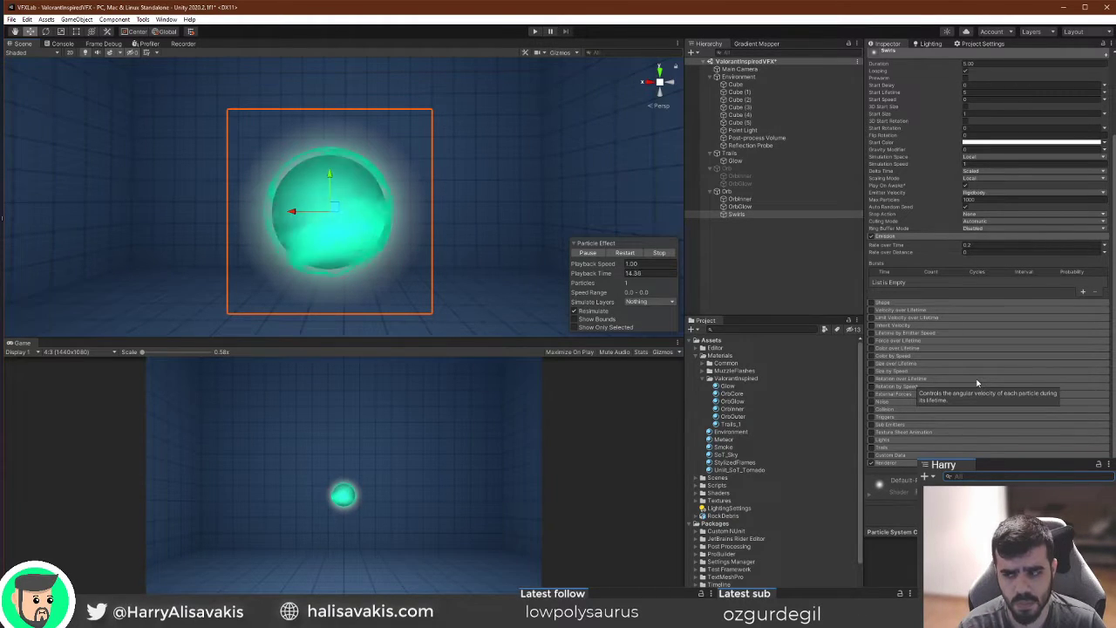
pyautogui.press('s')
pyautogui.moveTo(413, 216); pyautogui.dragTo(409, 223, button='right')
pyautogui.press('w')
pyautogui.press('s')
pyautogui.press('w')
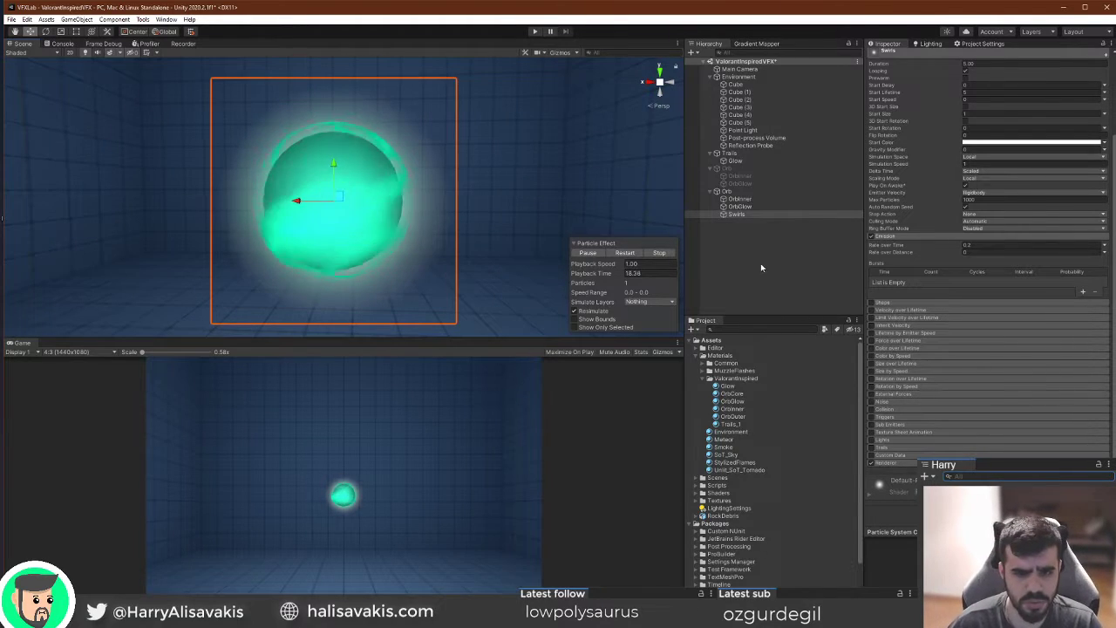
pyautogui.scroll(3, 927, 275)
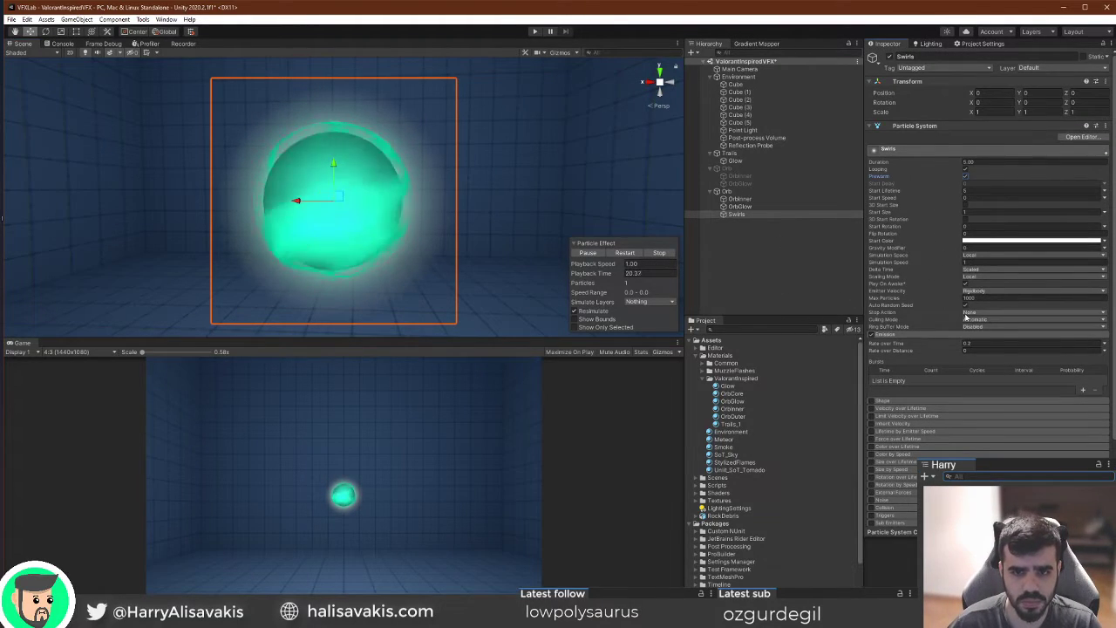
pyautogui.click(625, 253)
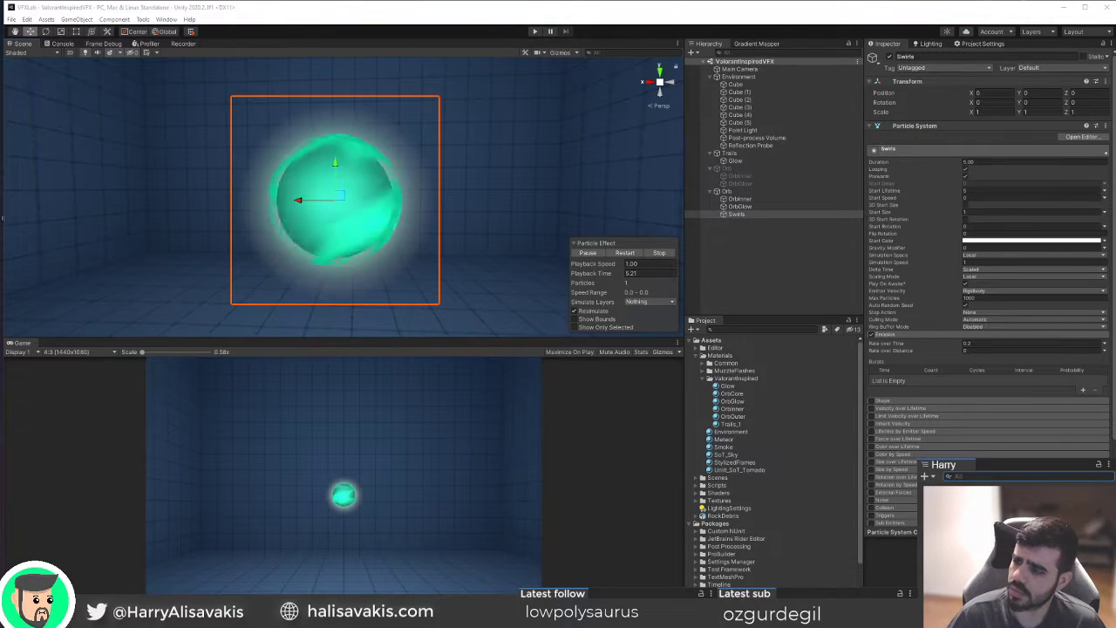
pyautogui.click(707, 10)
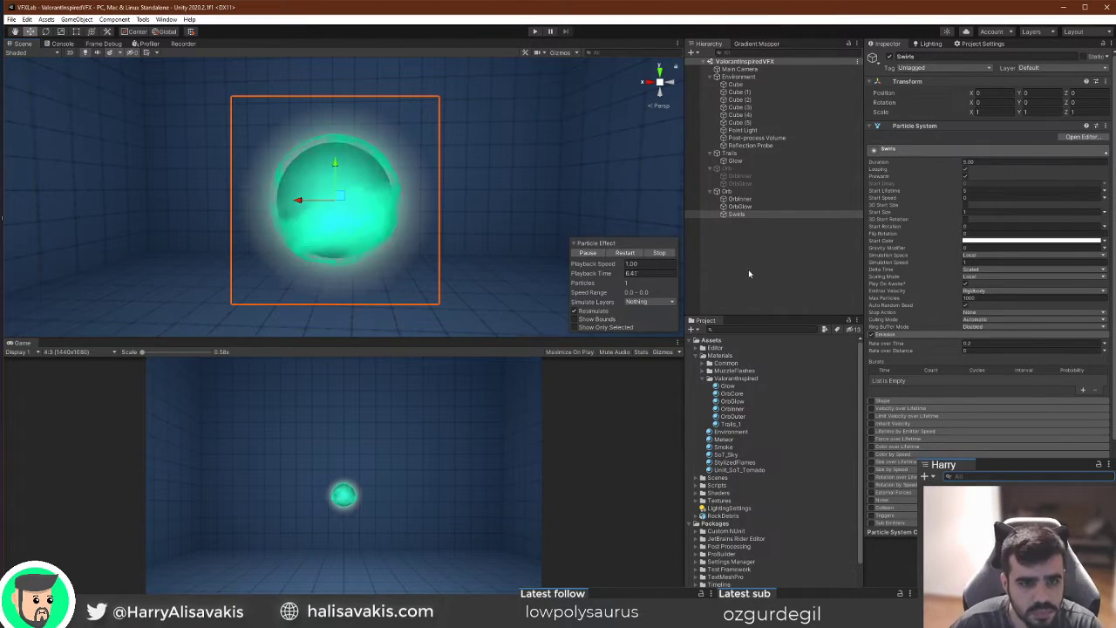
# Create a material named Swirls in the ValorantInspired materials folder and assign it to the Swirls particle system.
pyautogui.rightClick(717, 385)
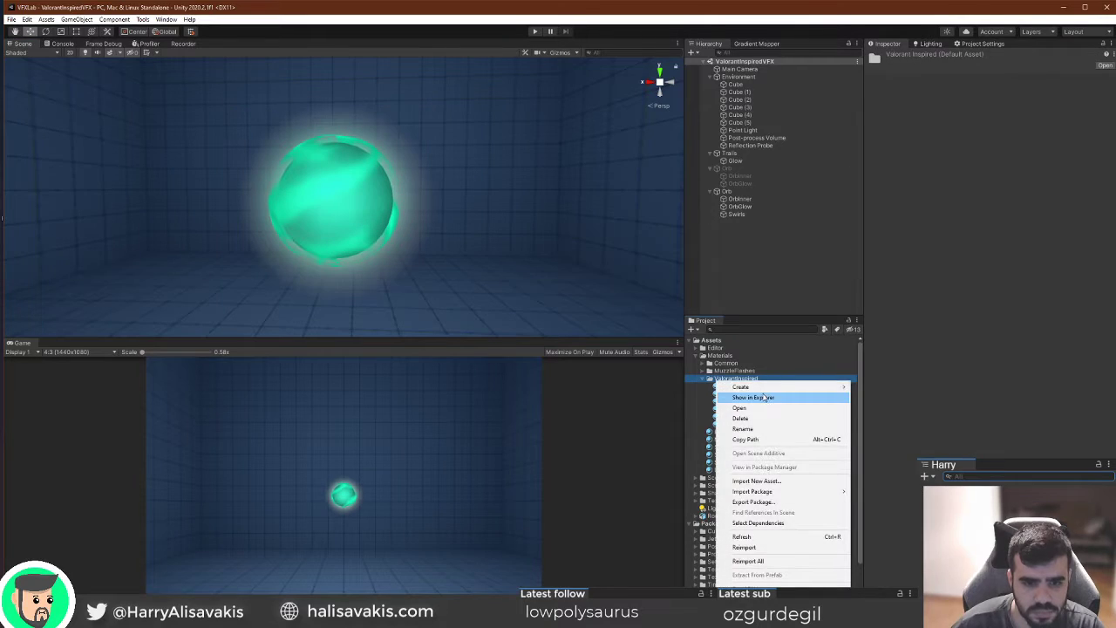
pyautogui.moveTo(767, 389)
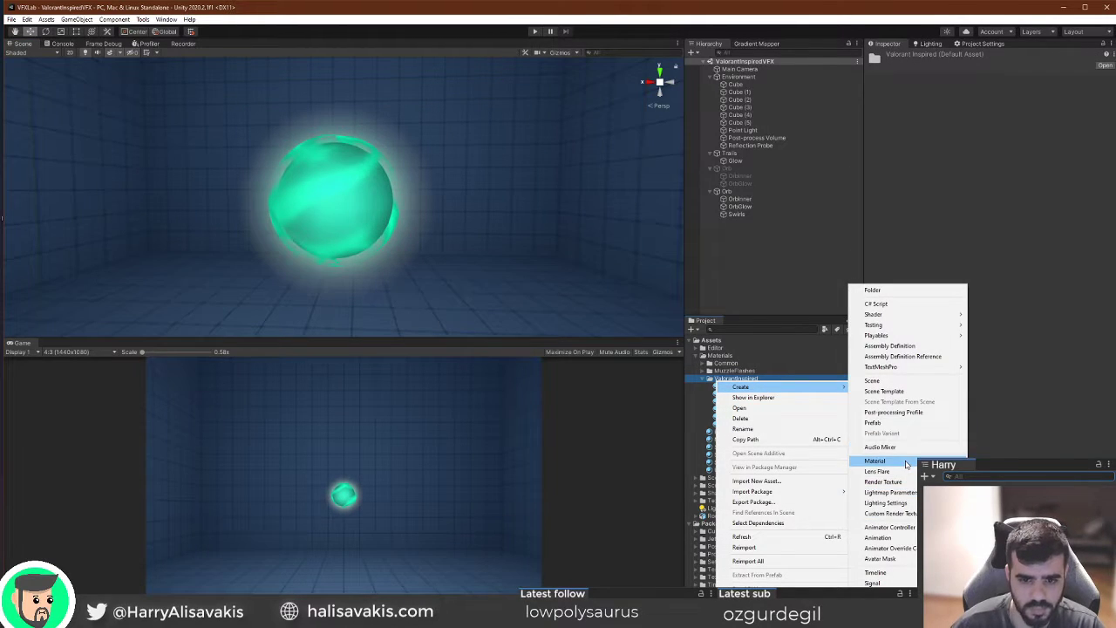
pyautogui.click(907, 462)
pyautogui.write('Swirls')
pyautogui.press('Return')
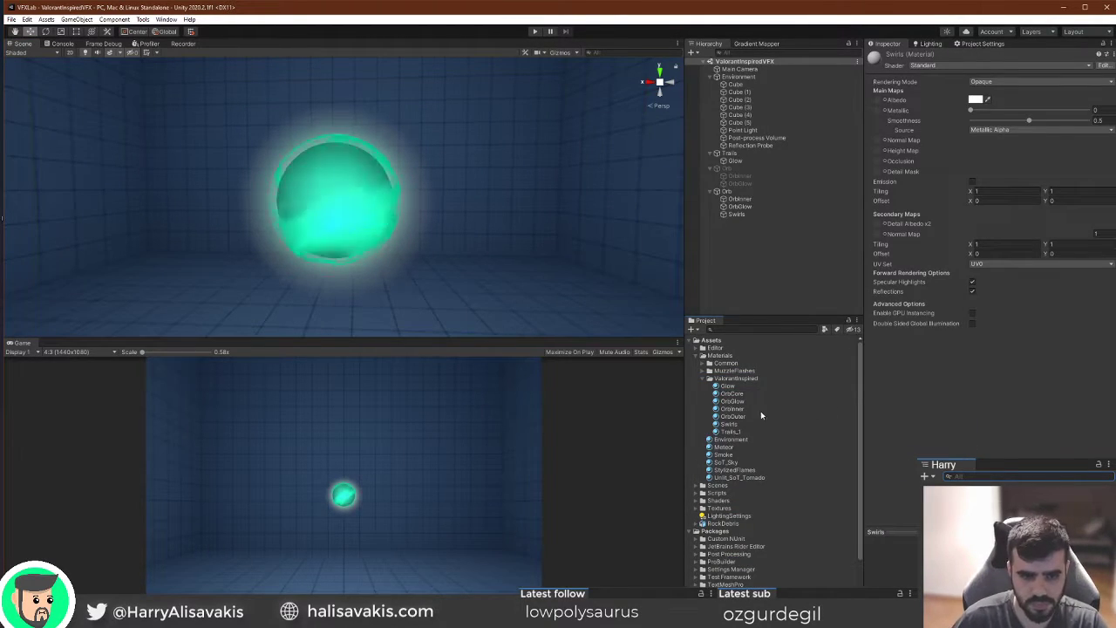
pyautogui.click(743, 214)
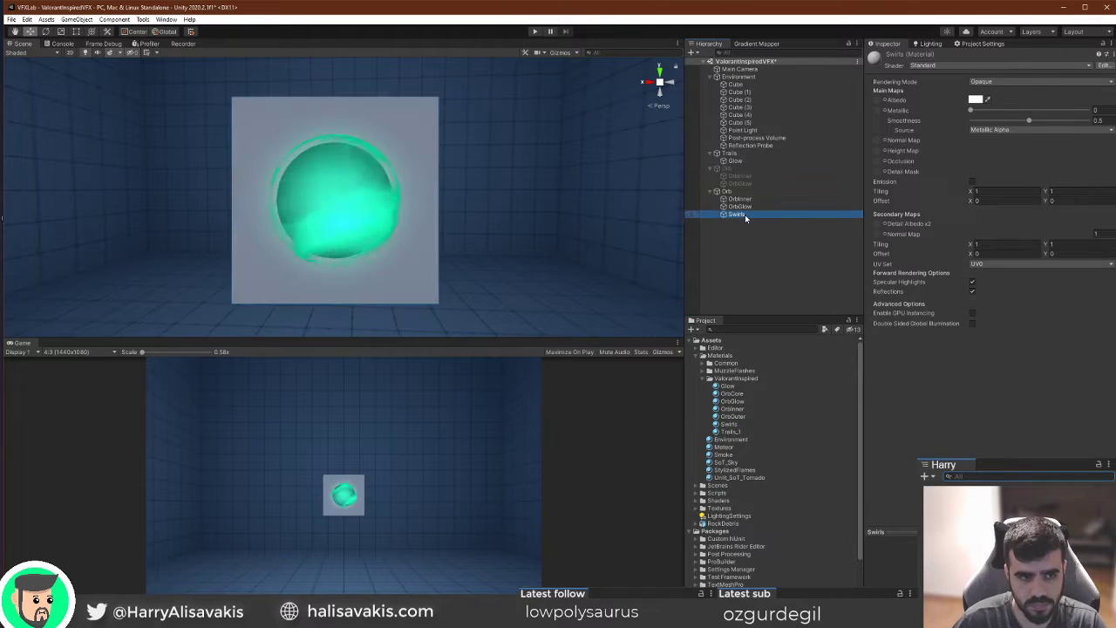
# Switch the Swirls material's shader to VFX/VFXMaster and bring up its texture and color properties.
pyautogui.scroll(-3, 1049, 207)
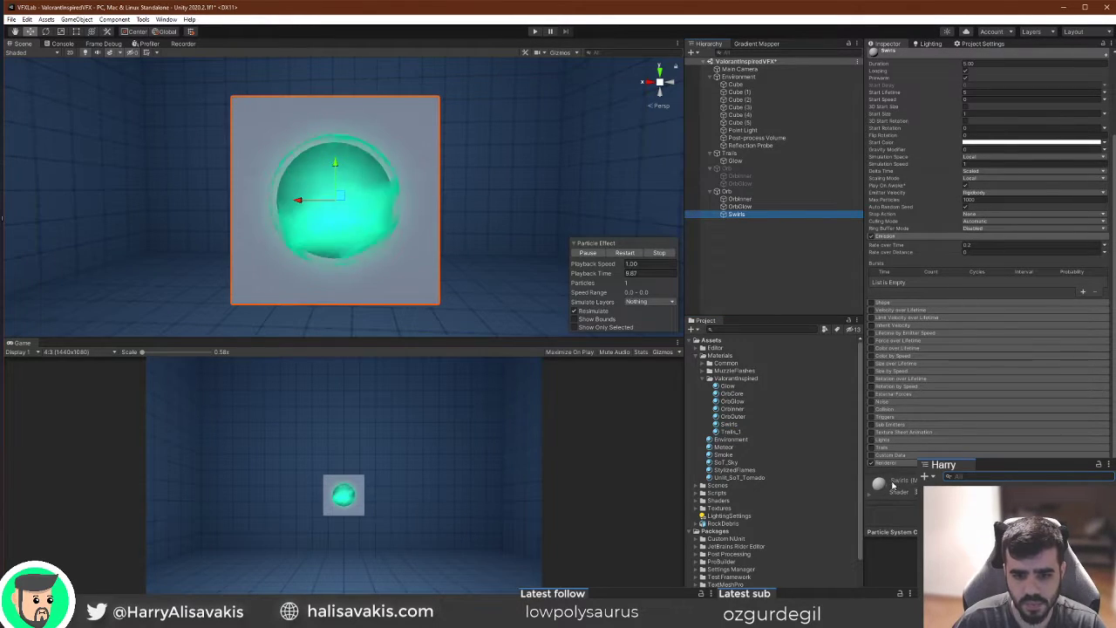
pyautogui.click(985, 492)
pyautogui.click(977, 532)
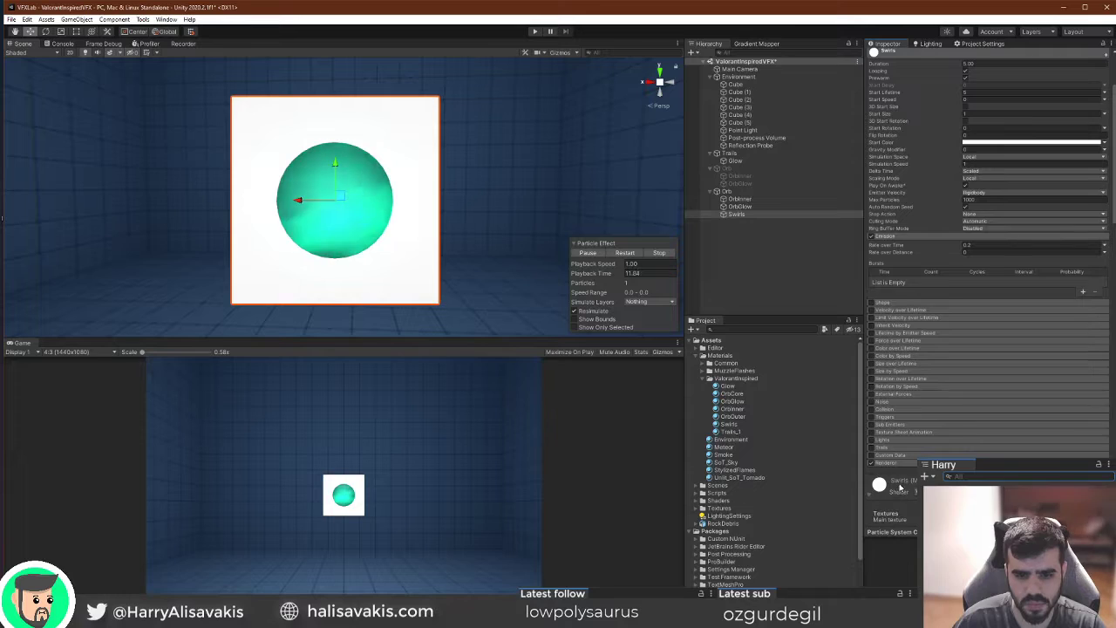
pyautogui.scroll(-10, 885, 366)
pyautogui.scroll(-3, 981, 251)
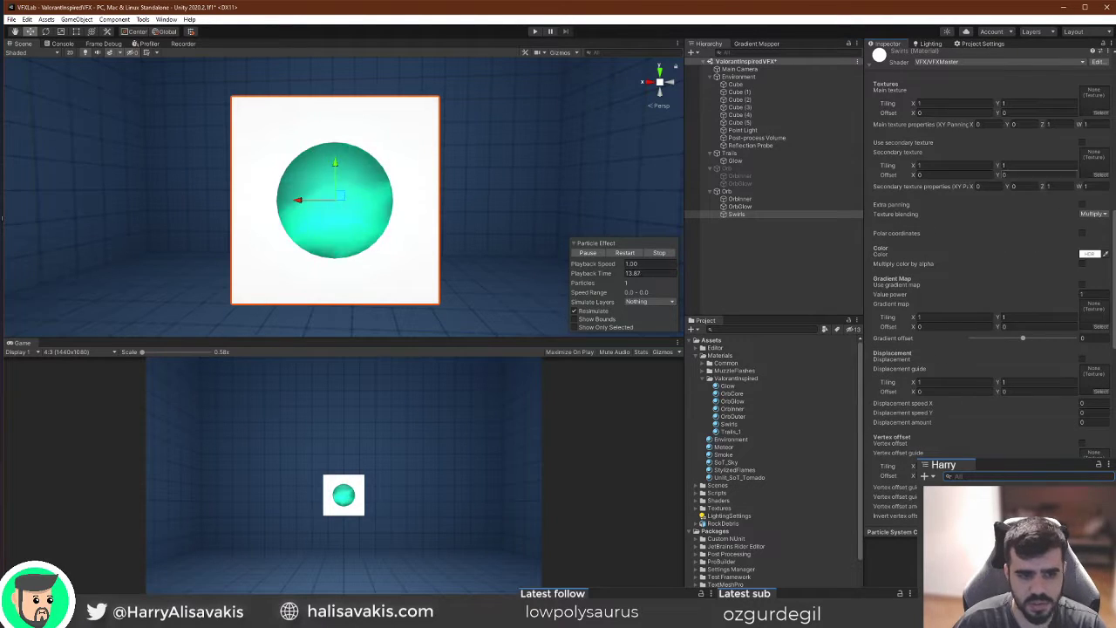
# Assign a diagonal streak noise texture as the main texture of the Swirls material.
pyautogui.click(1101, 113)
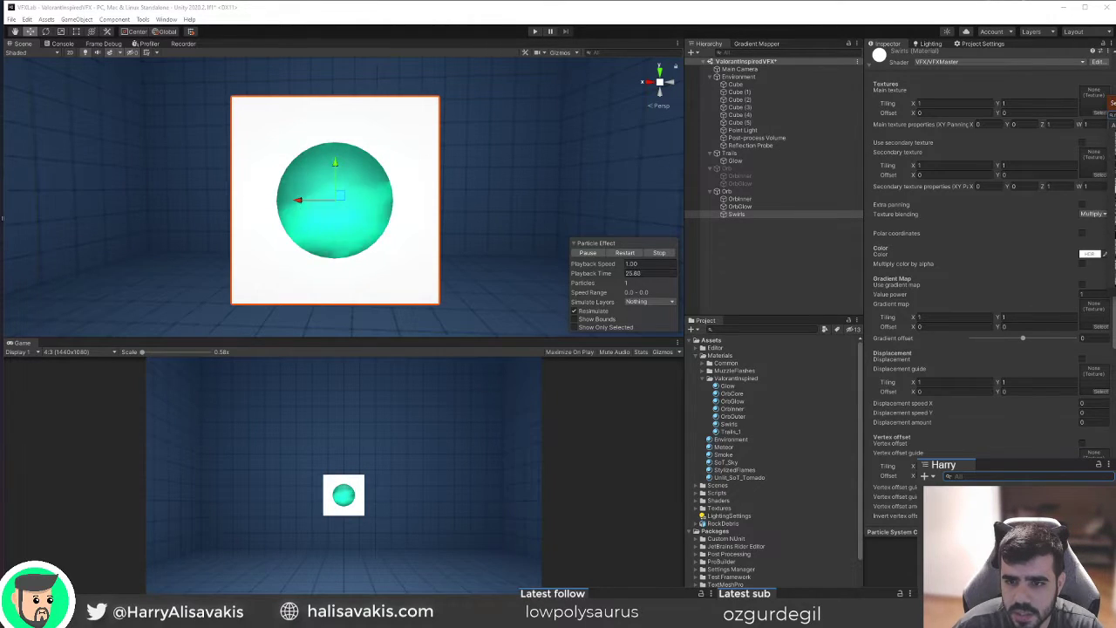
pyautogui.press('Down')
pyautogui.press('Return')
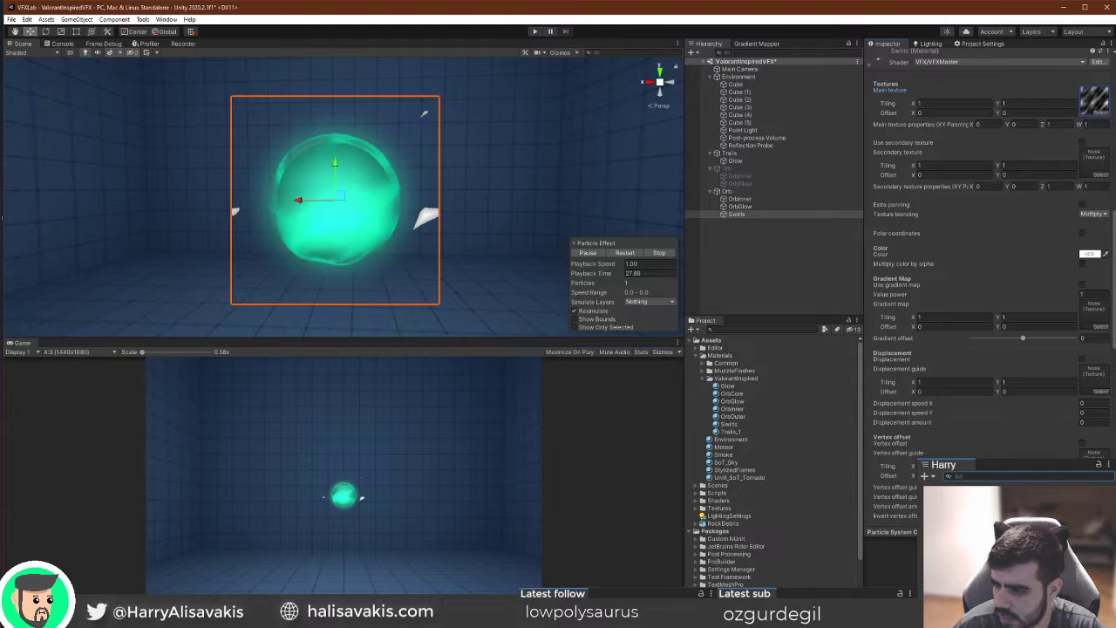
# Switch to the browser and read the Unity HDRP Cloud Layer documentation on the cloud map, cloud movement and properties.
pyautogui.hotkey('alt', 'Tab')
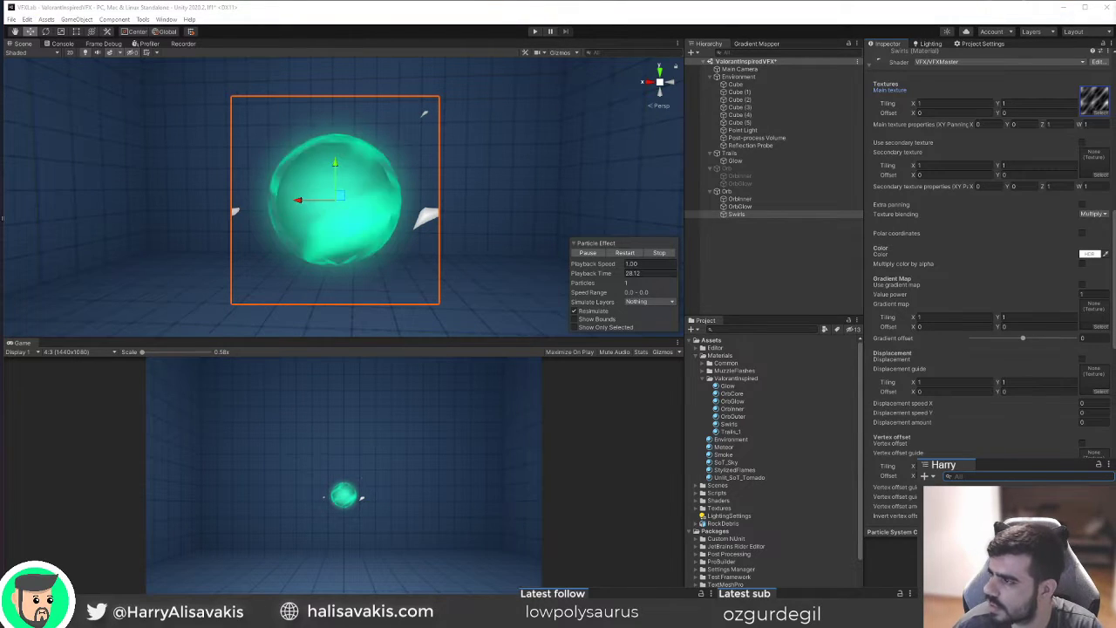
pyautogui.moveTo(1115, 146); pyautogui.dragTo(851, 10)
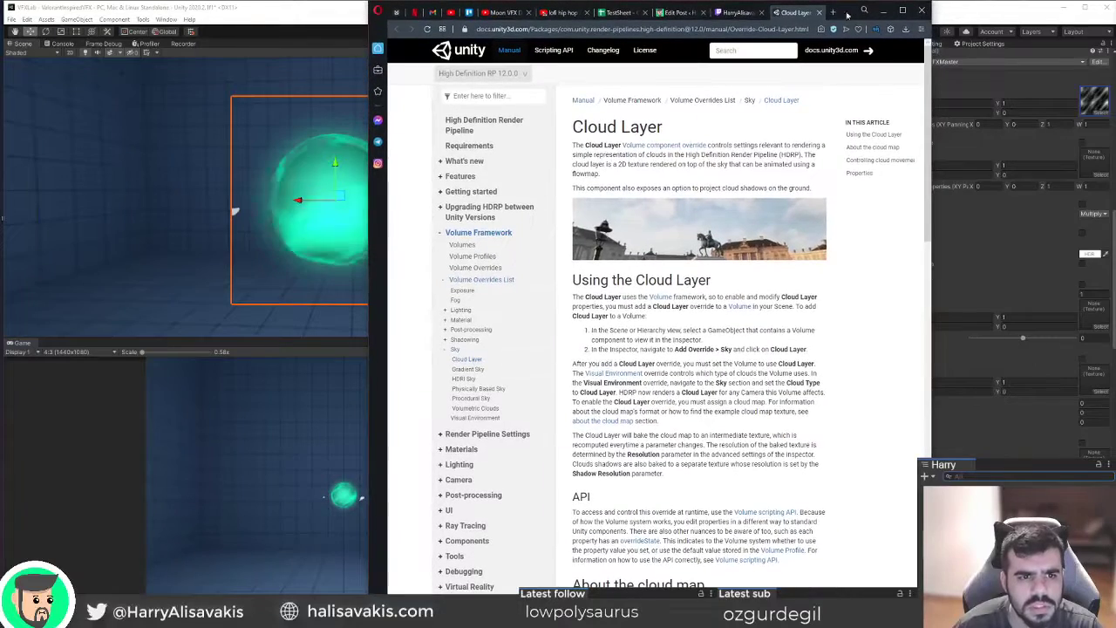
pyautogui.scroll(-7, 829, 331)
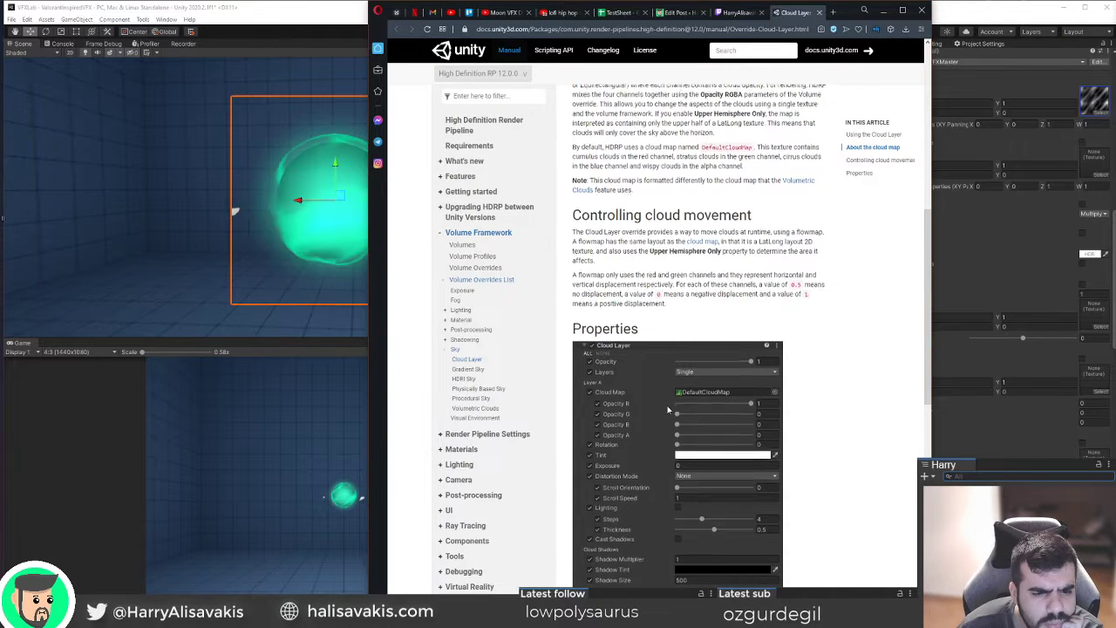
pyautogui.scroll(-4, 668, 409)
pyautogui.scroll(5, 704, 443)
pyautogui.scroll(5, 704, 443)
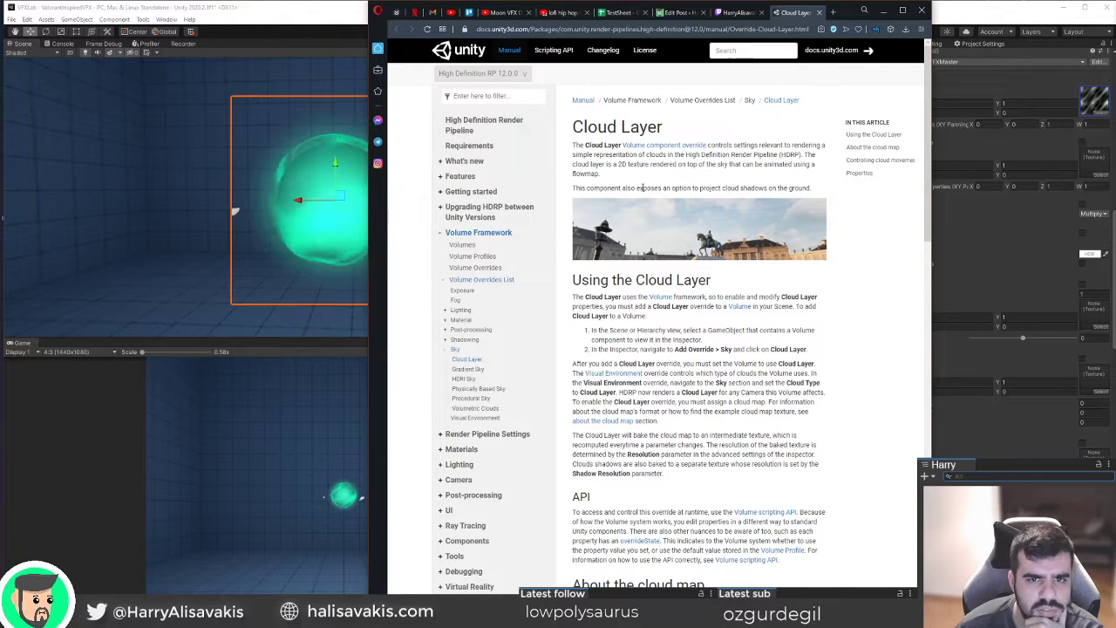
pyautogui.scroll(-4, 625, 388)
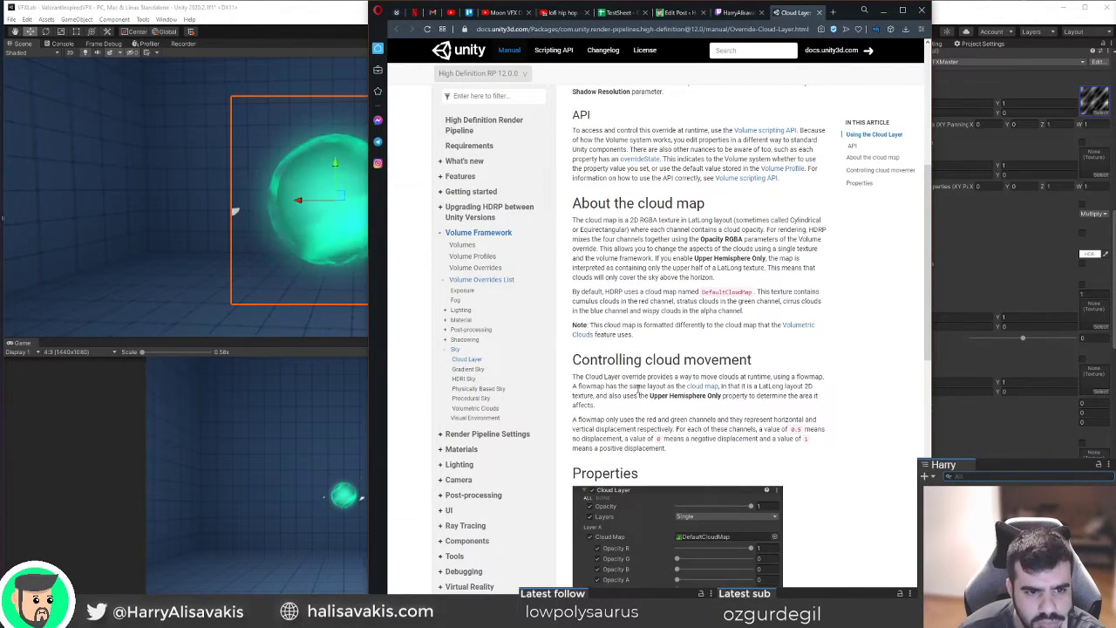
pyautogui.scroll(-8, 640, 389)
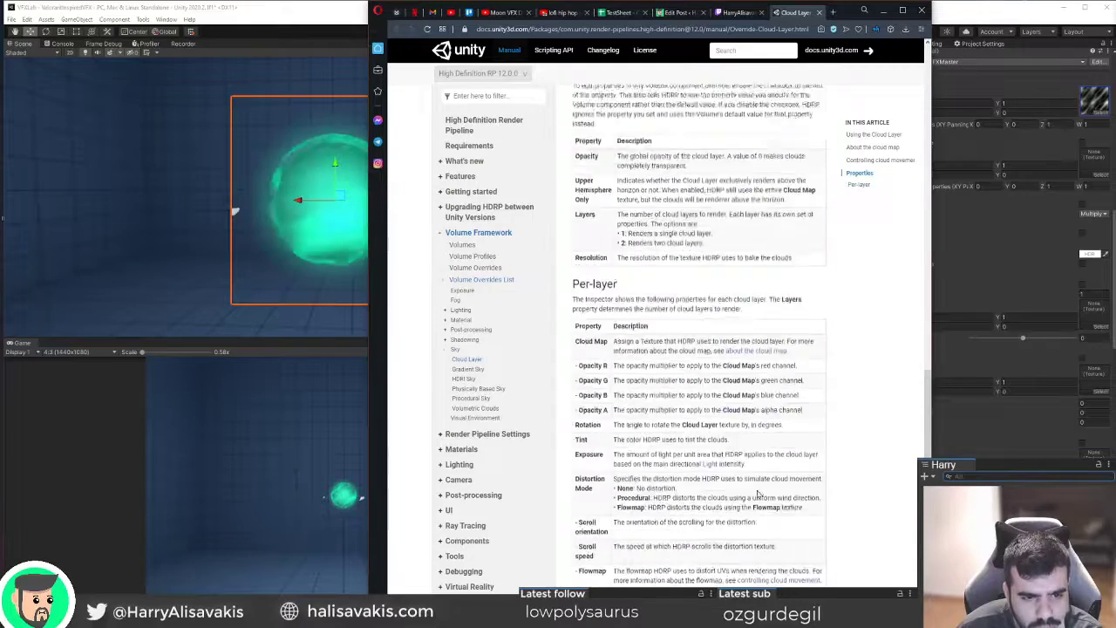
pyautogui.scroll(5, 757, 495)
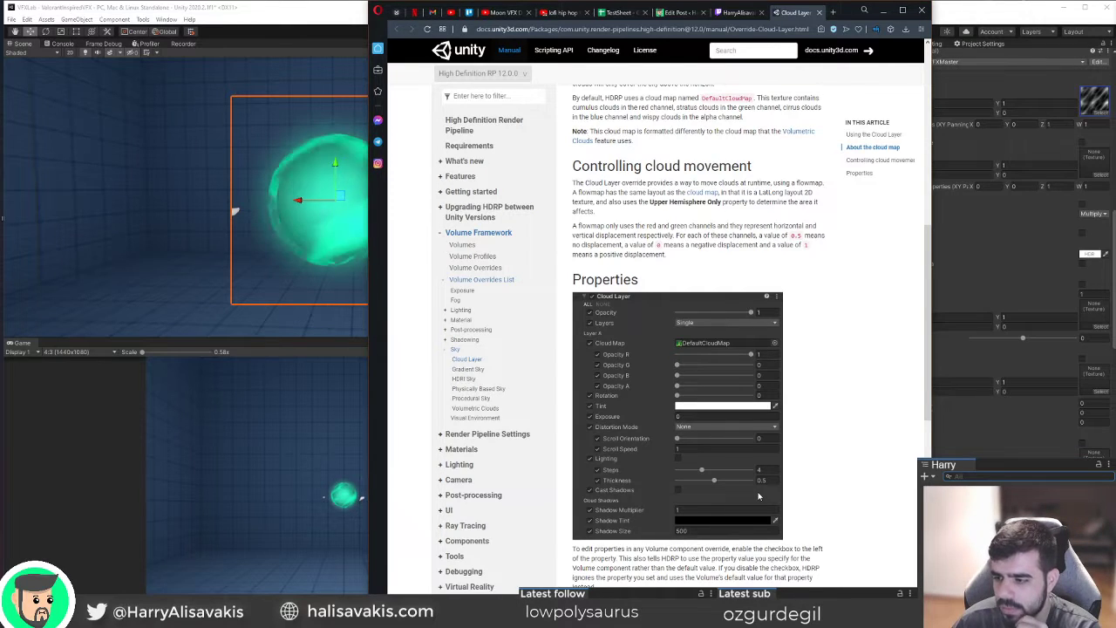
pyautogui.scroll(2, 759, 496)
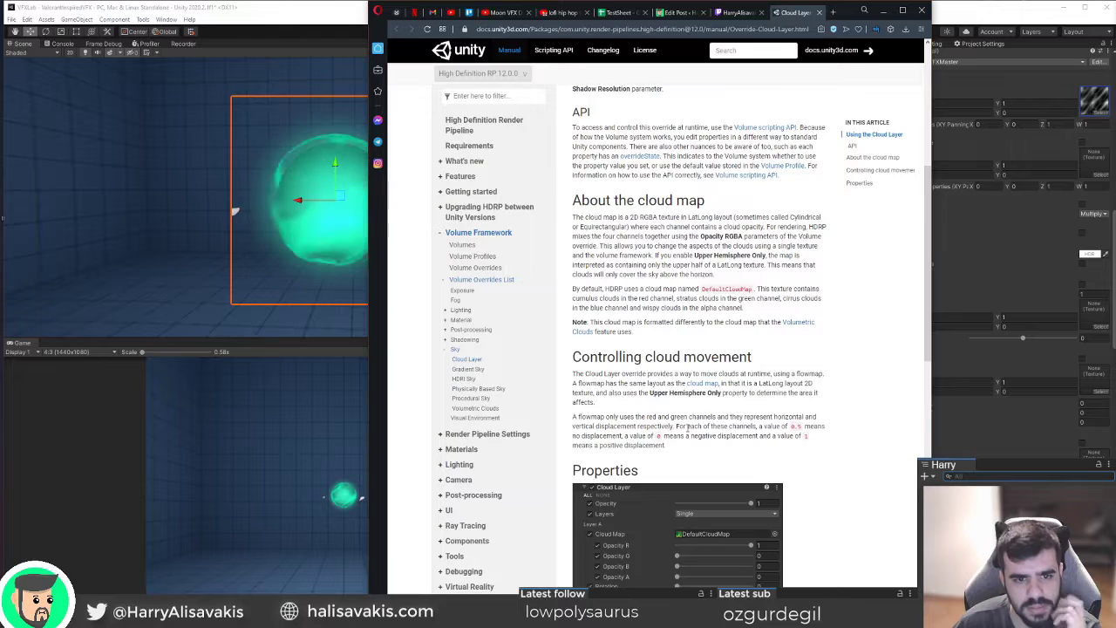
pyautogui.scroll(1, 751, 341)
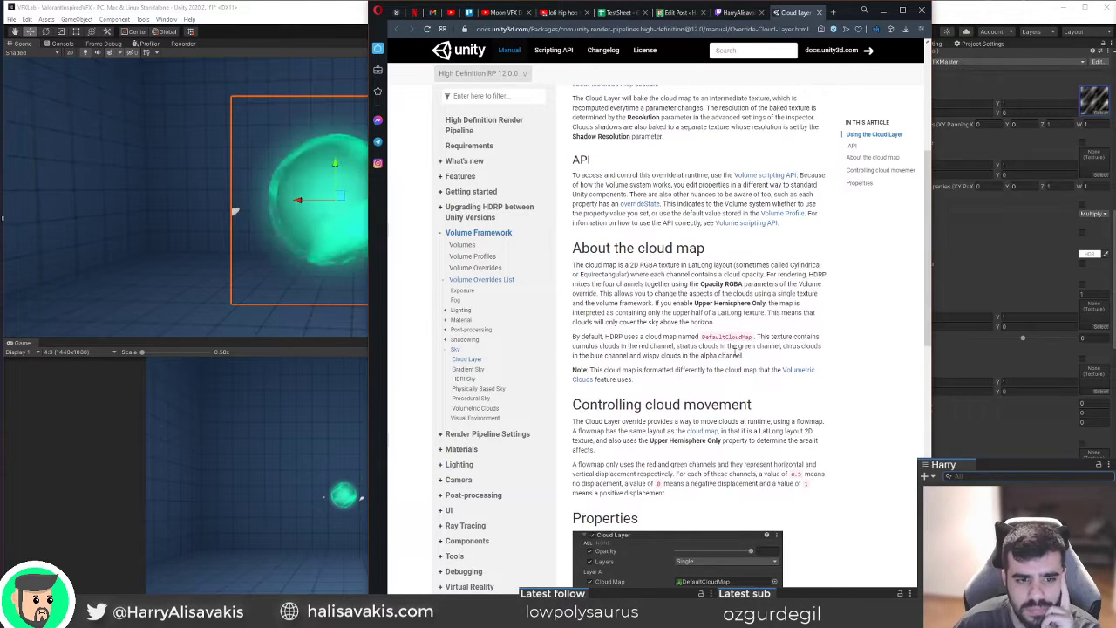
pyautogui.scroll(2, 688, 372)
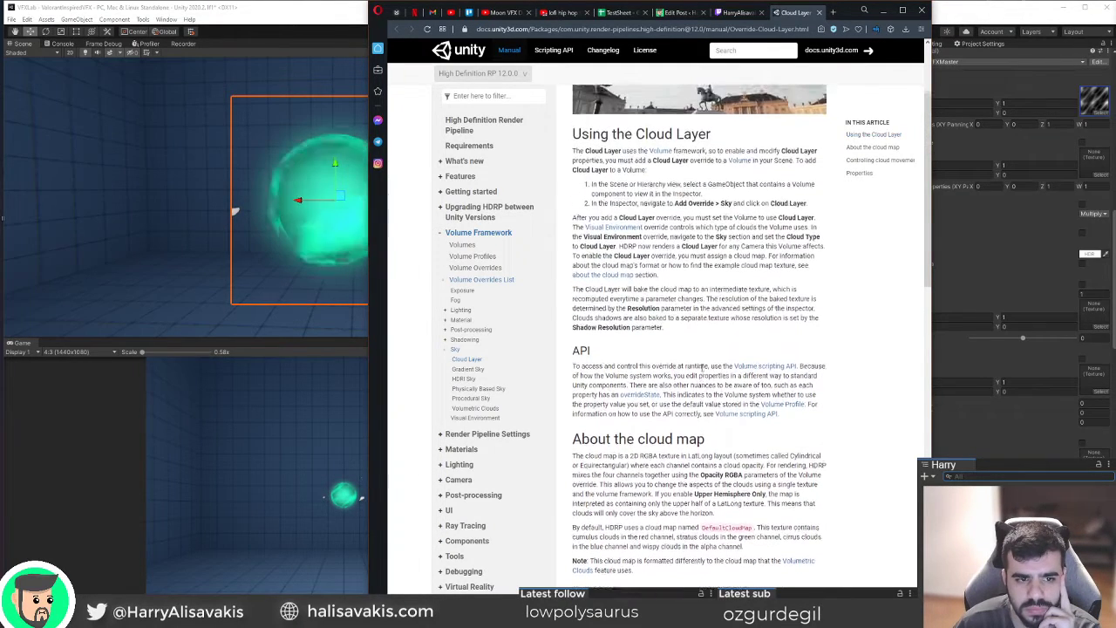
pyautogui.scroll(3, 764, 368)
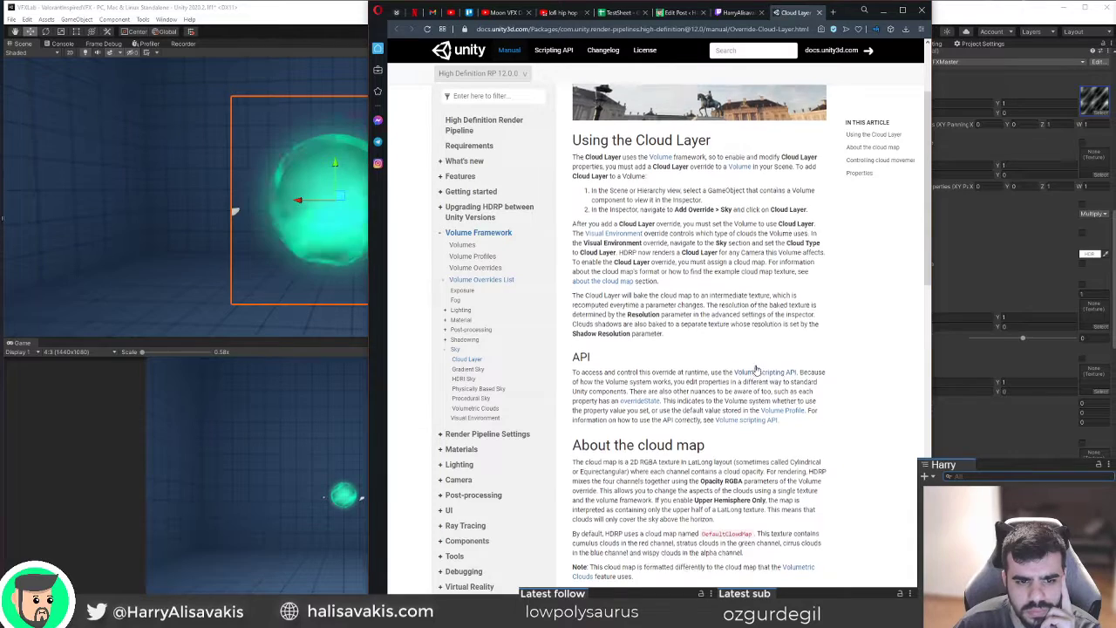
pyautogui.click(883, 11)
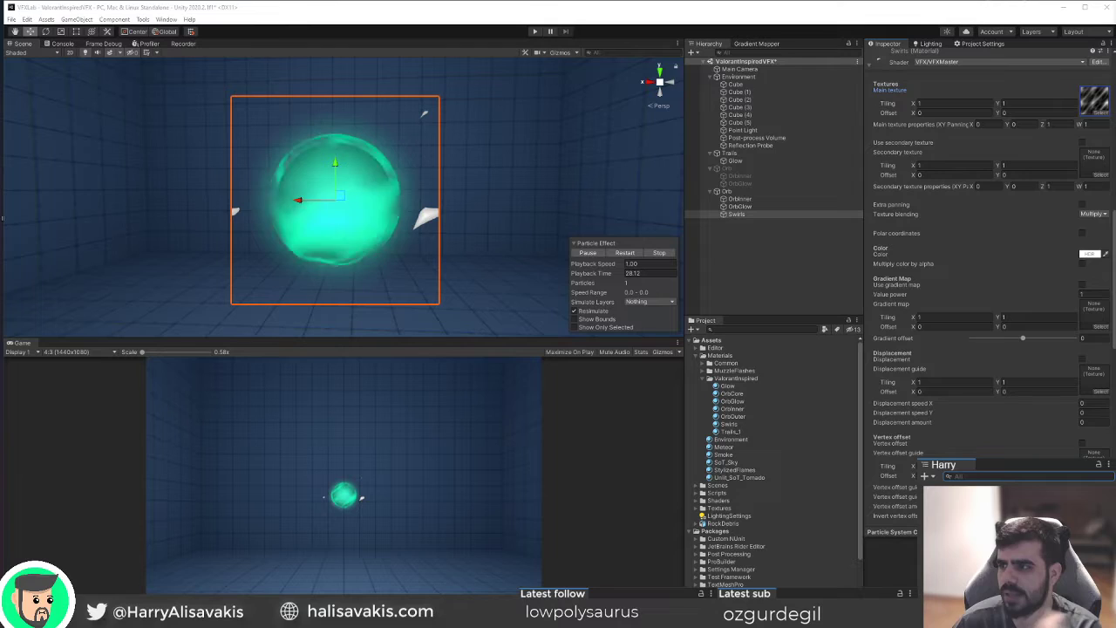
pyautogui.click(709, 7)
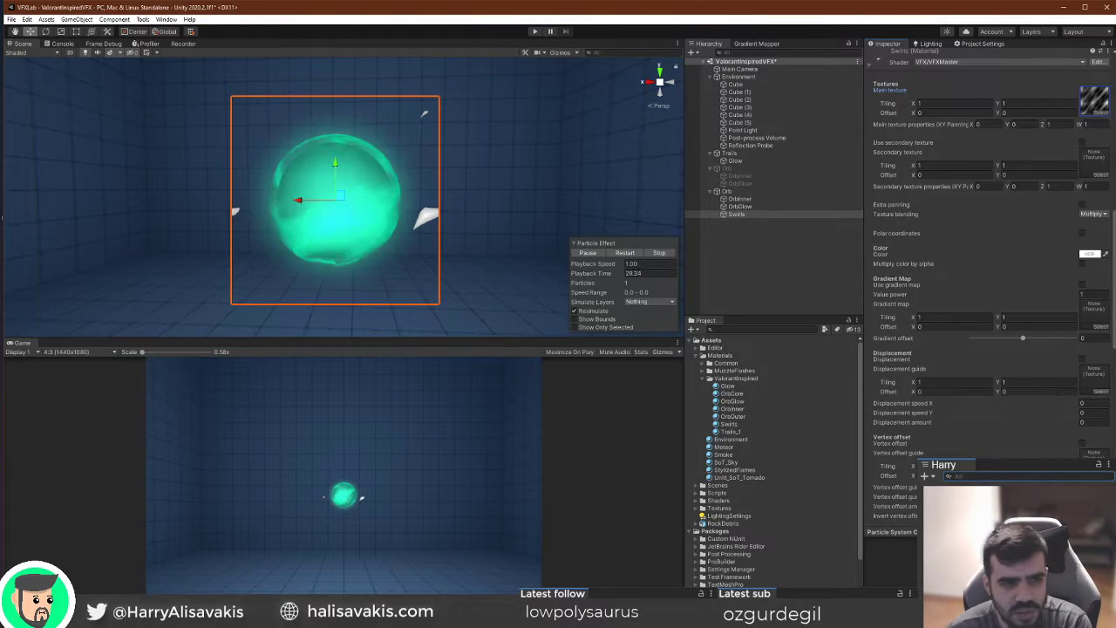
# Lower the Swirls material's cutoff to about 0.024 and enable polar coordinates for its textures.
pyautogui.scroll(-3, 963, 273)
pyautogui.scroll(-3, 1000, 346)
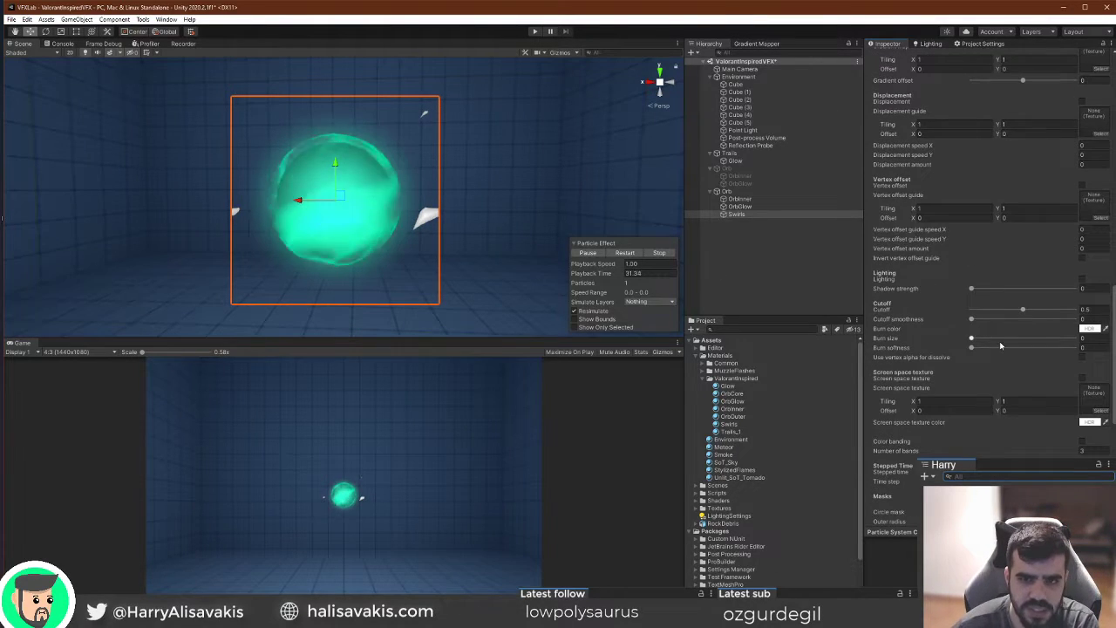
pyautogui.moveTo(994, 309); pyautogui.dragTo(974, 311)
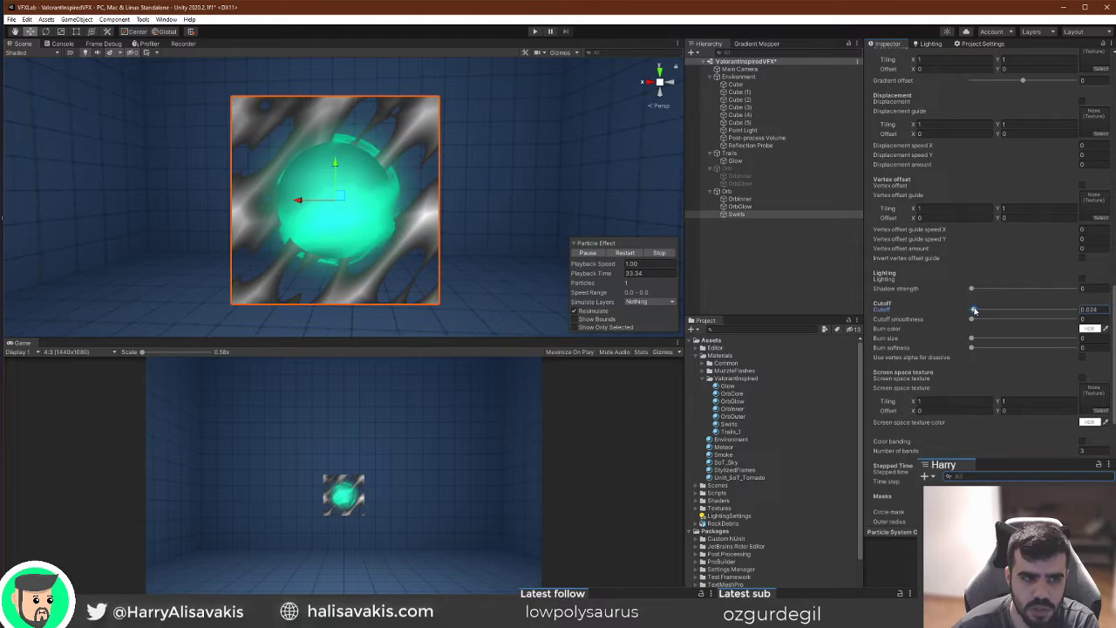
pyautogui.scroll(8, 1084, 340)
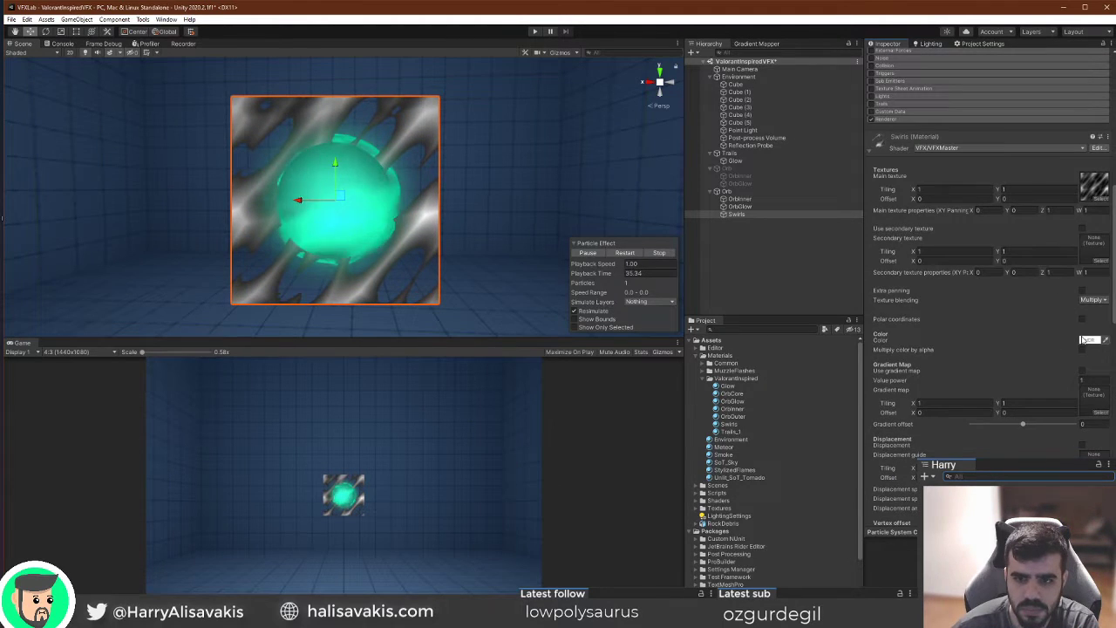
pyautogui.click(1083, 320)
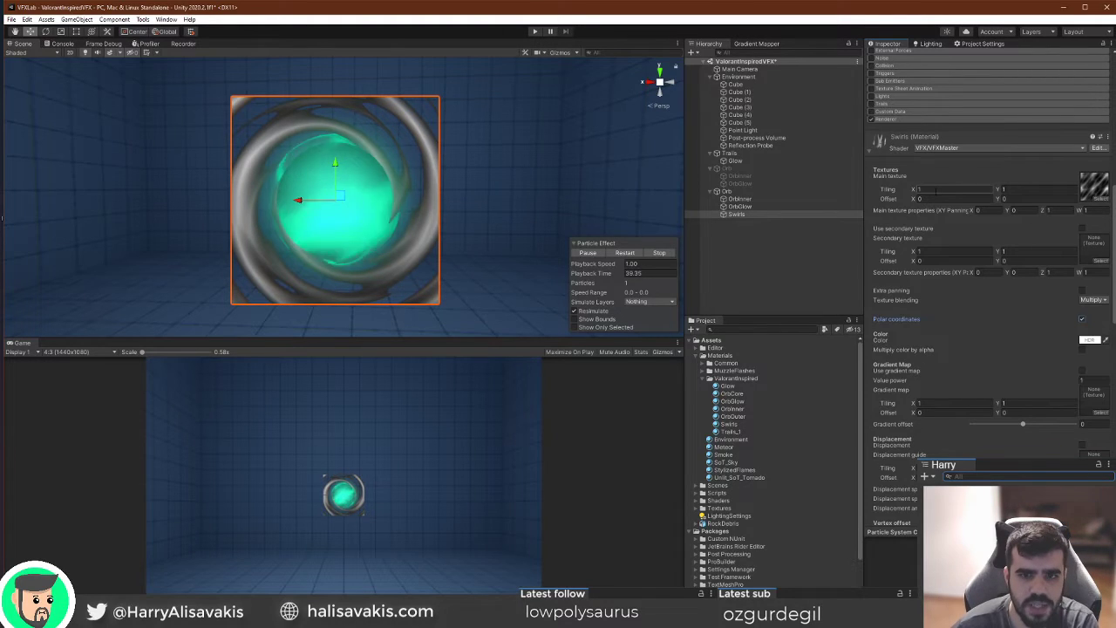
# Set the main texture tiling of the Swirls material to X 2 and Y 0.5.
pyautogui.write('2')
pyautogui.click(1024, 191)
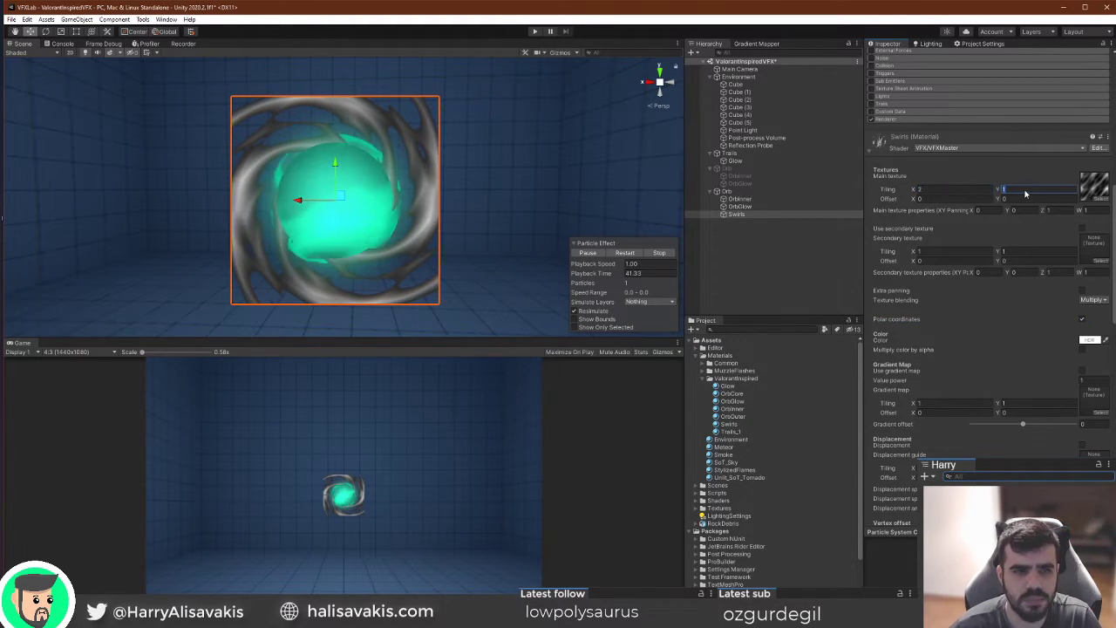
pyautogui.write('2')
pyautogui.press('BackSpace')
pyautogui.write('1')
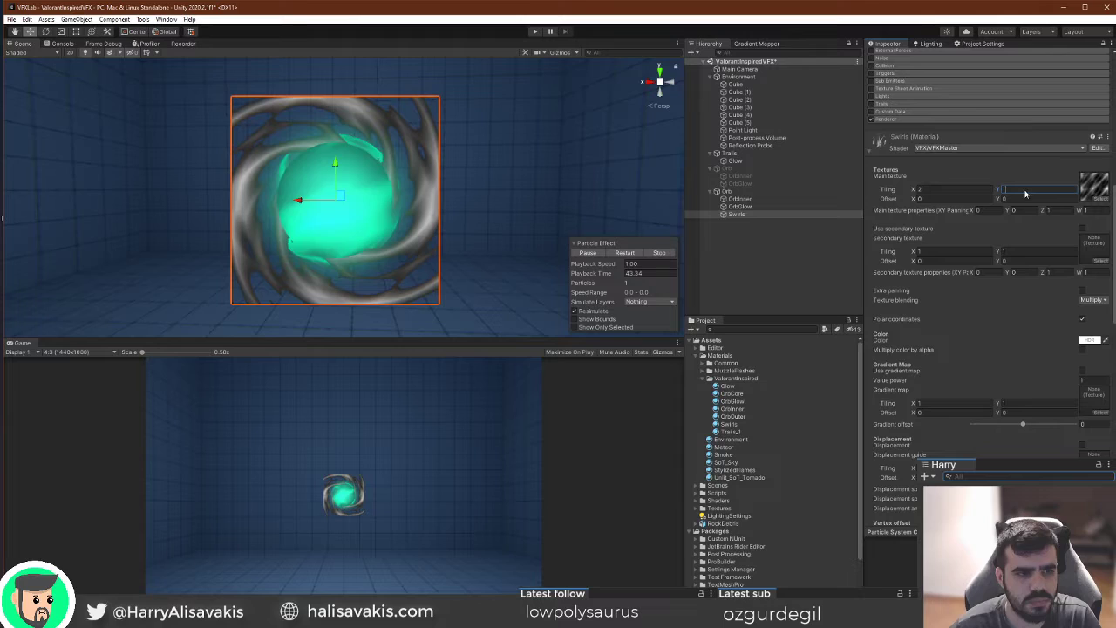
pyautogui.press('BackSpace')
pyautogui.write('0.5')
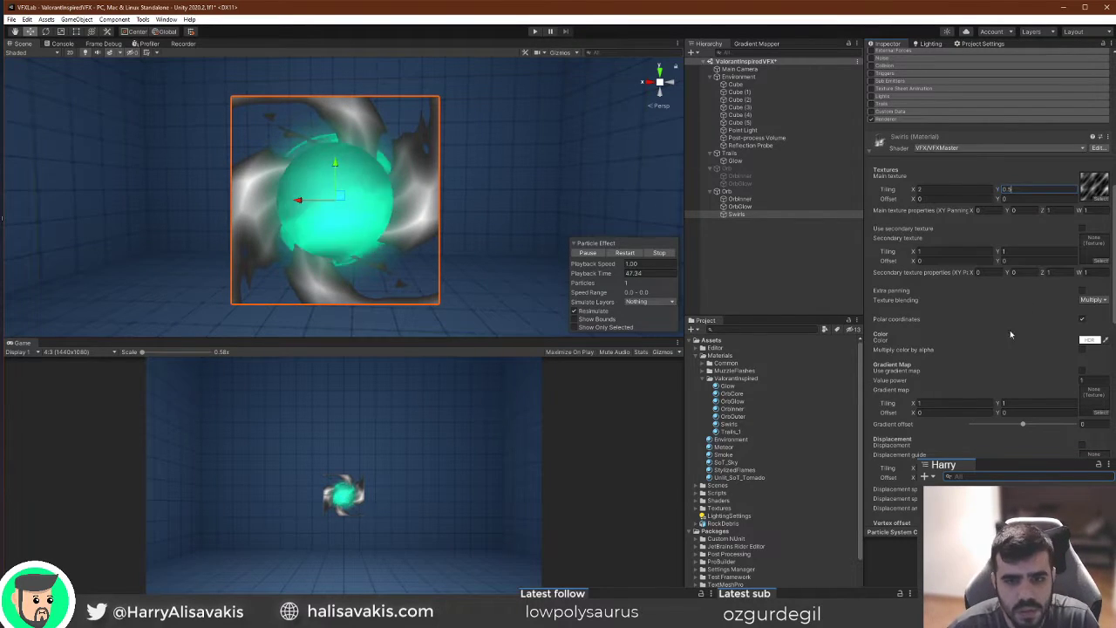
# Increase the start size of the Swirls particle system so the swirls extend well beyond the orb.
pyautogui.scroll(-8, 996, 314)
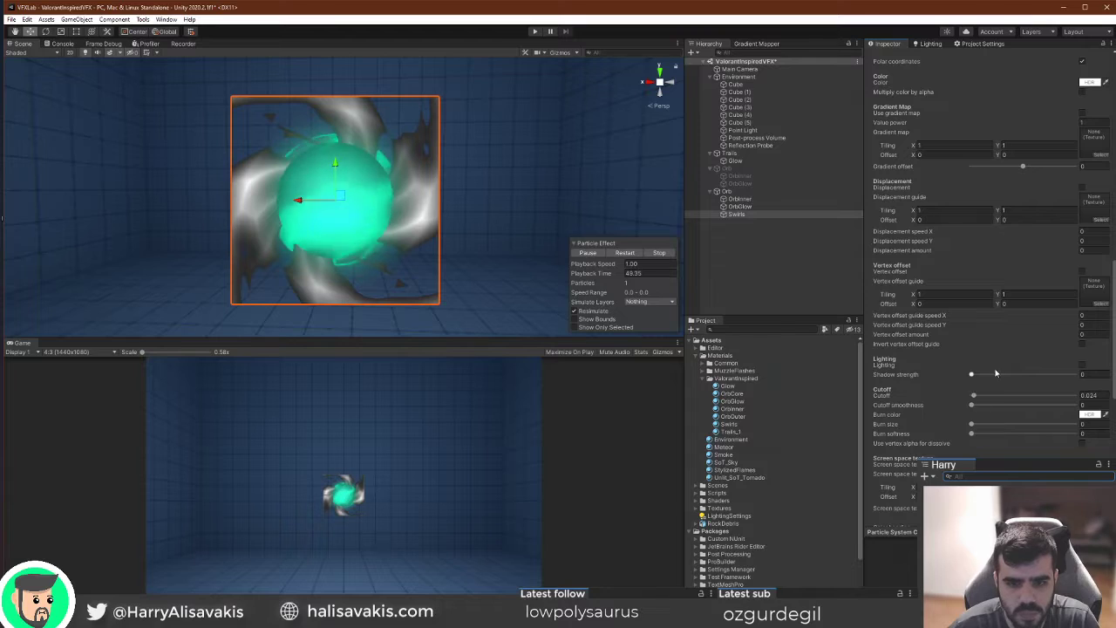
pyautogui.scroll(15, 992, 377)
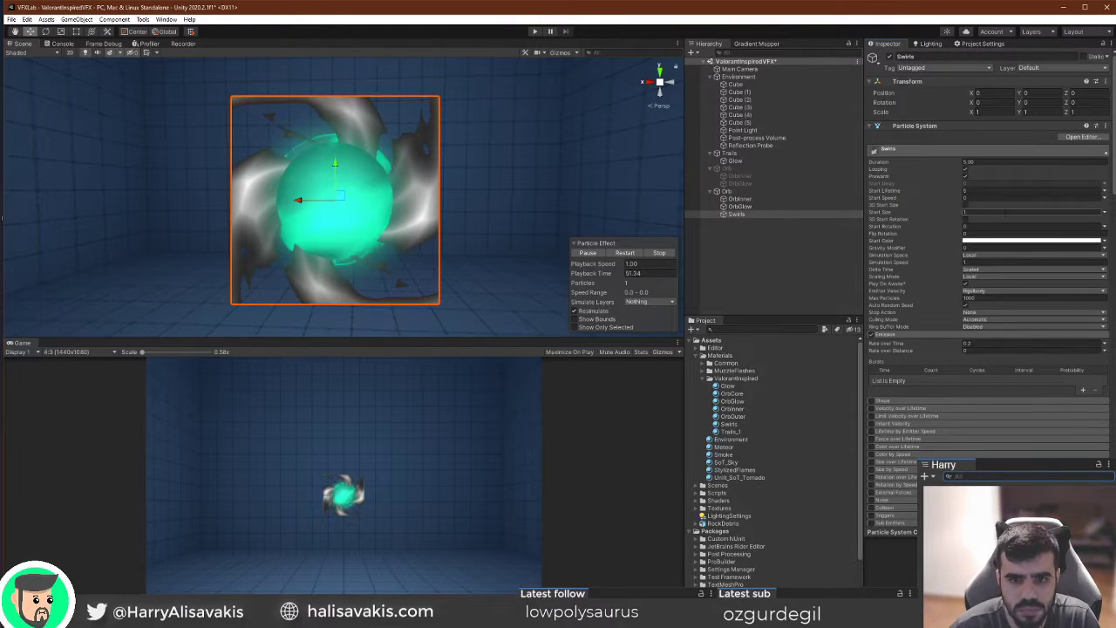
pyautogui.scroll(-12, 1038, 310)
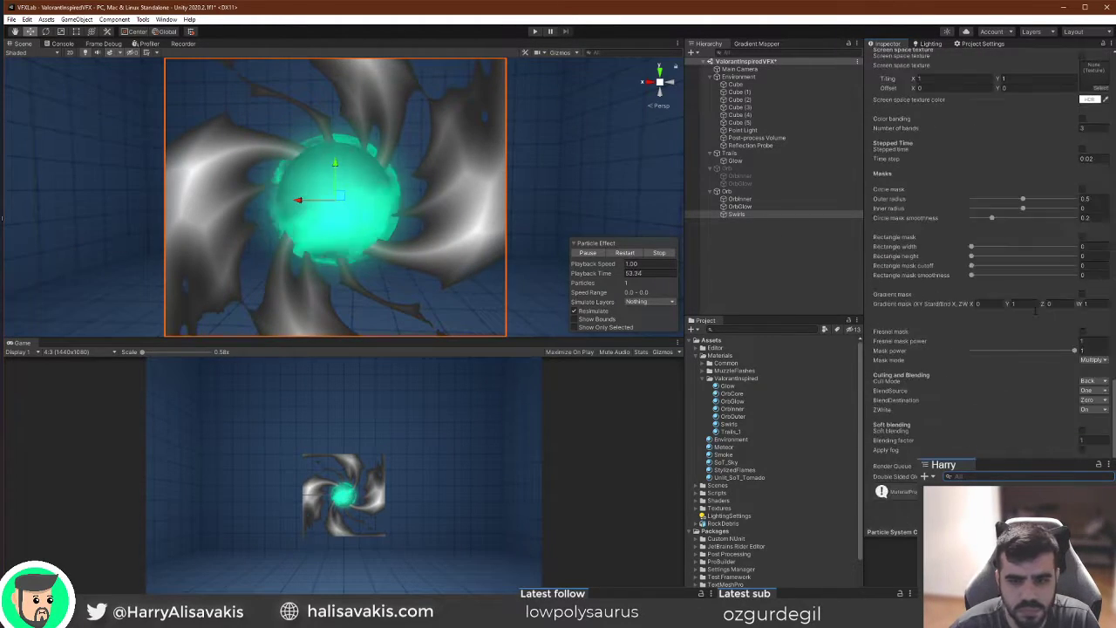
# Enable the circle mask on the Swirls material and adjust its radii and smoothness to fade out the quad's square edges.
pyautogui.scroll(1, 1085, 277)
pyautogui.click(1082, 275)
pyautogui.moveTo(1023, 294); pyautogui.dragTo(987, 285)
pyautogui.click(1010, 304)
pyautogui.click(1010, 285)
pyautogui.scroll(-3, 326, 166)
pyautogui.moveTo(1027, 295)
pyautogui.mouseDown()
pyautogui.moveTo(1003, 295)
pyautogui.moveTo(1029, 295)
pyautogui.mouseUp()
# Adjust the cutoff smoothness of the Swirls material to soften the swirl edges.
pyautogui.scroll(10, 1040, 330)
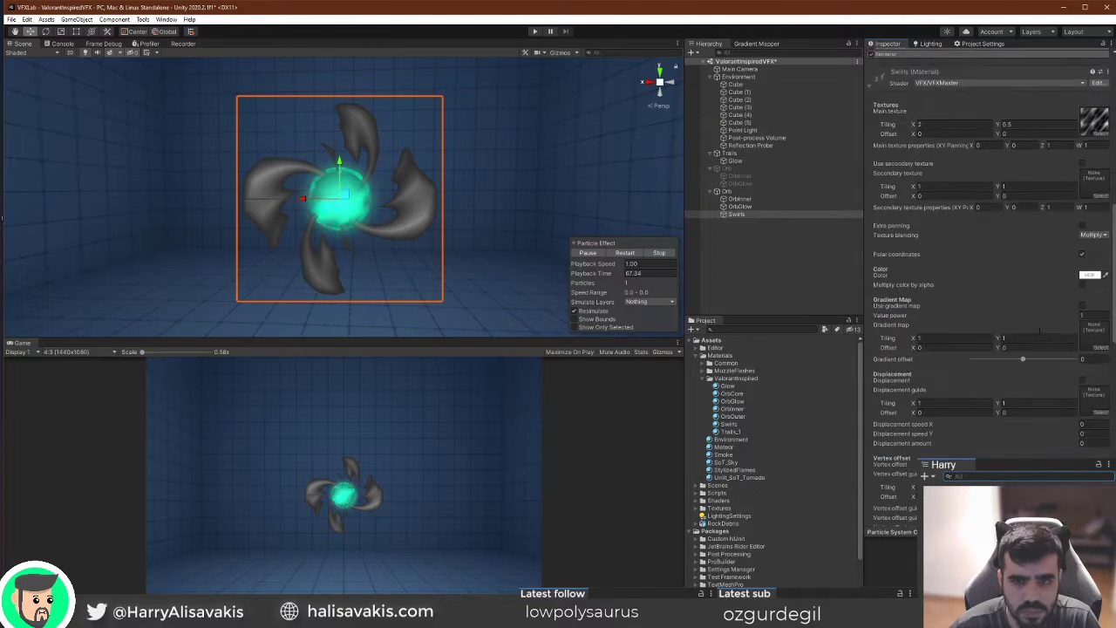
pyautogui.scroll(-5, 1040, 331)
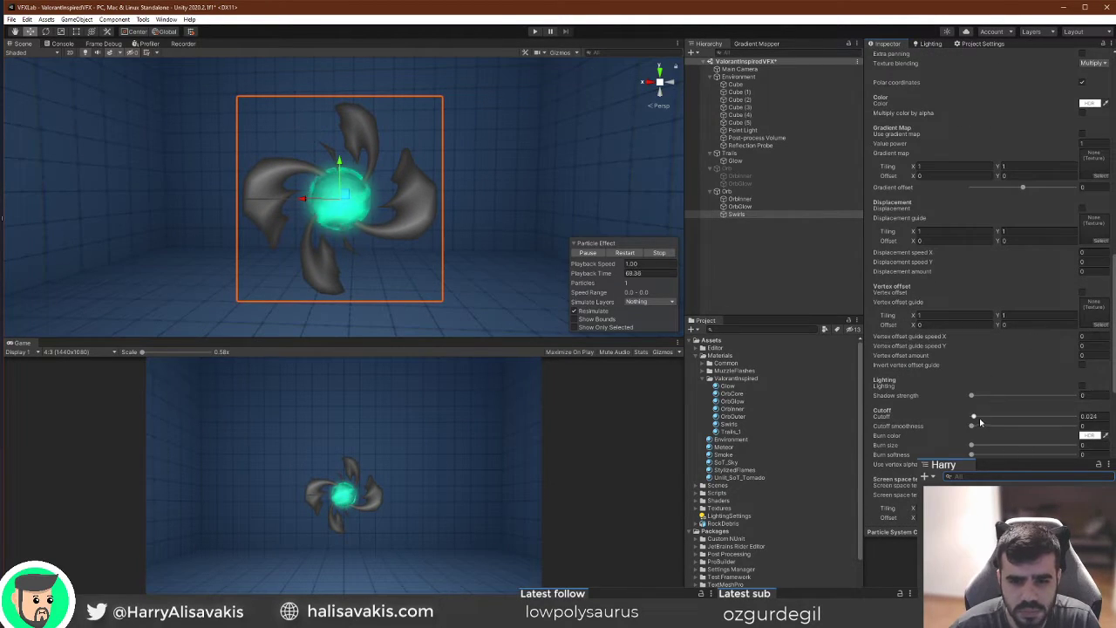
pyautogui.click(973, 426)
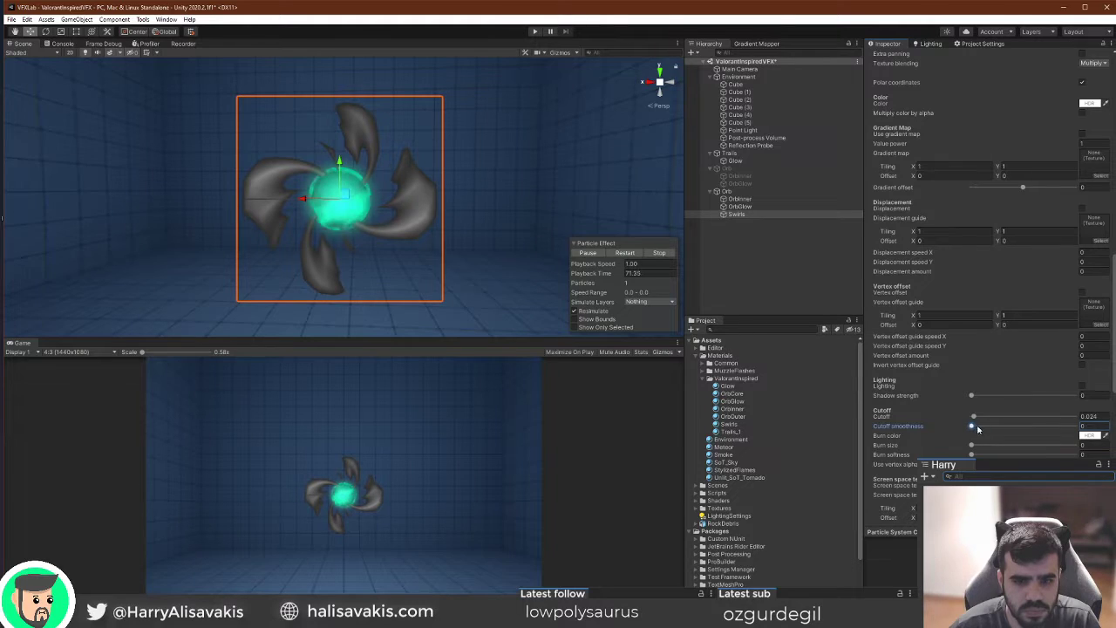
# Set the main texture's Y panning to 0.56, and try an X tiling of 1 before restoring it to 2.
pyautogui.scroll(15, 977, 429)
pyautogui.click(984, 404)
pyautogui.doubleClick(995, 404)
pyautogui.write('0')
pyautogui.moveTo(1010, 404); pyautogui.dragTo(1019, 410)
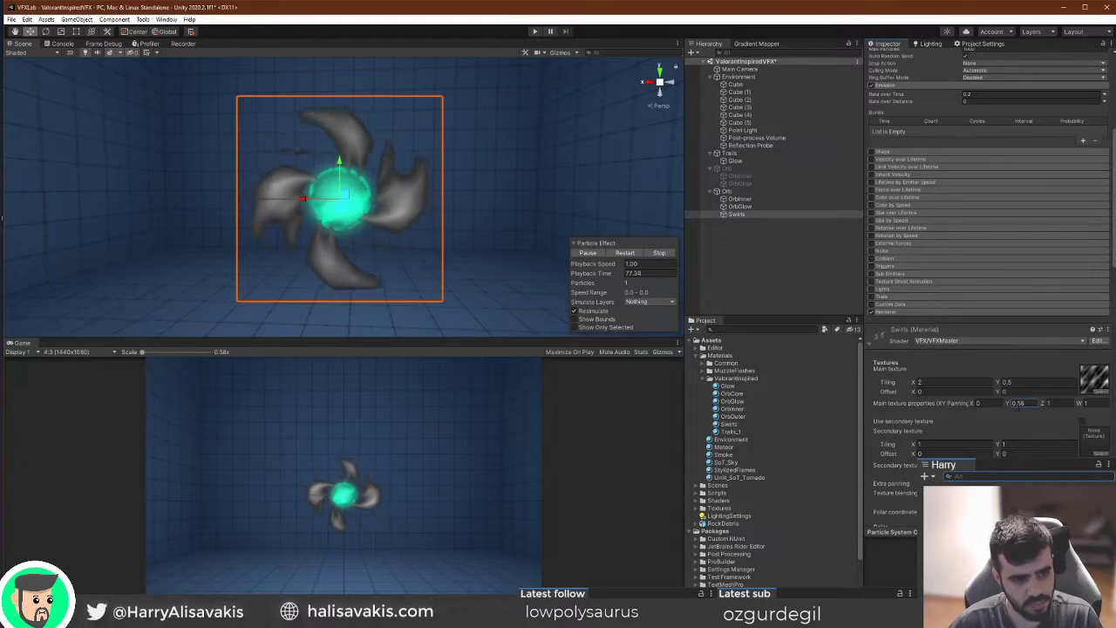
pyautogui.click(964, 383)
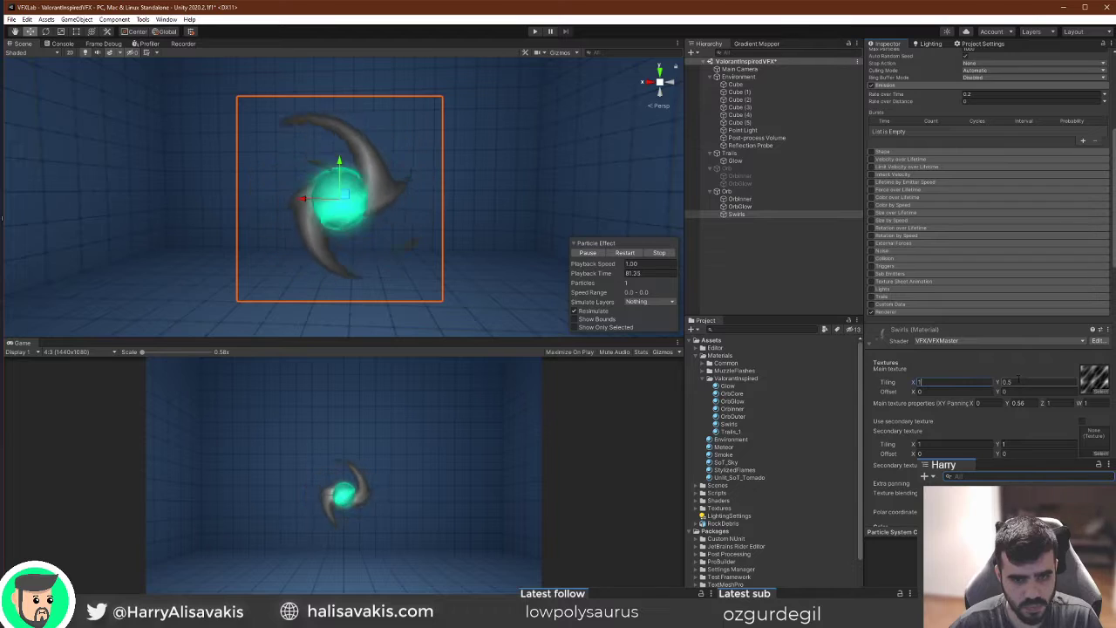
pyautogui.write('2')
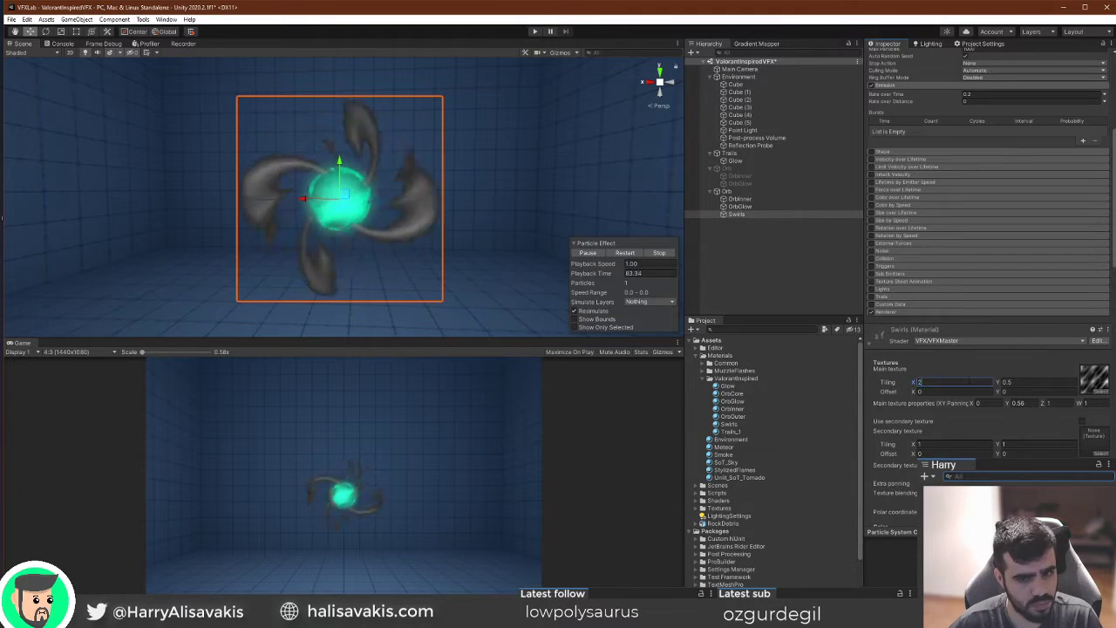
# Enable the secondary texture on the Swirls material and try noise textures such as Noise_8 and Noise_15 for it.
pyautogui.click(1102, 454)
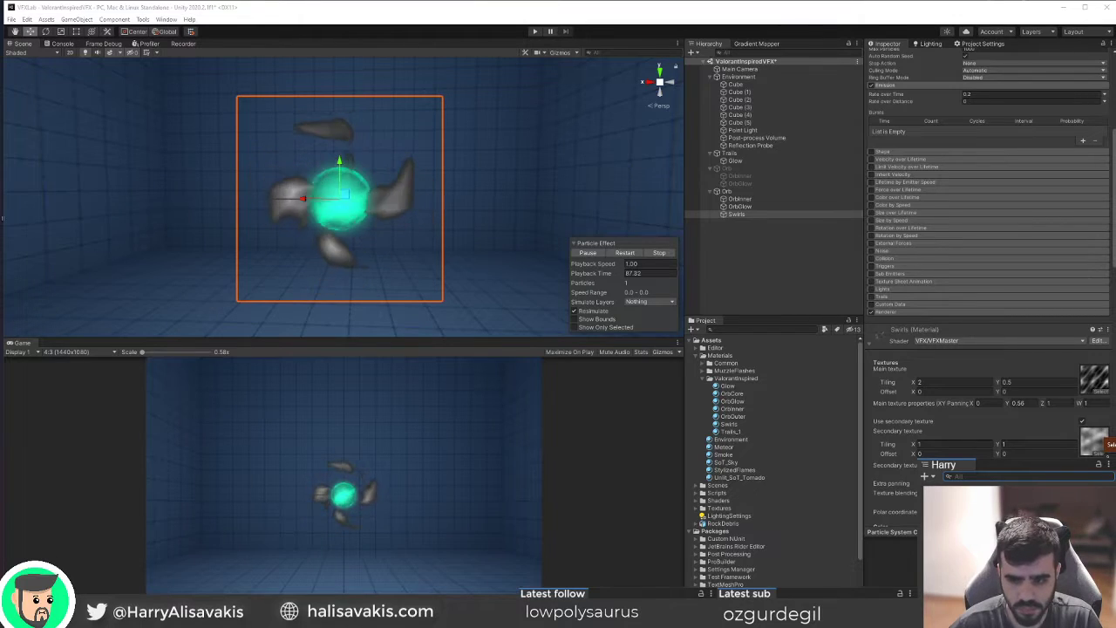
pyautogui.moveTo(1112, 445); pyautogui.dragTo(883, 288)
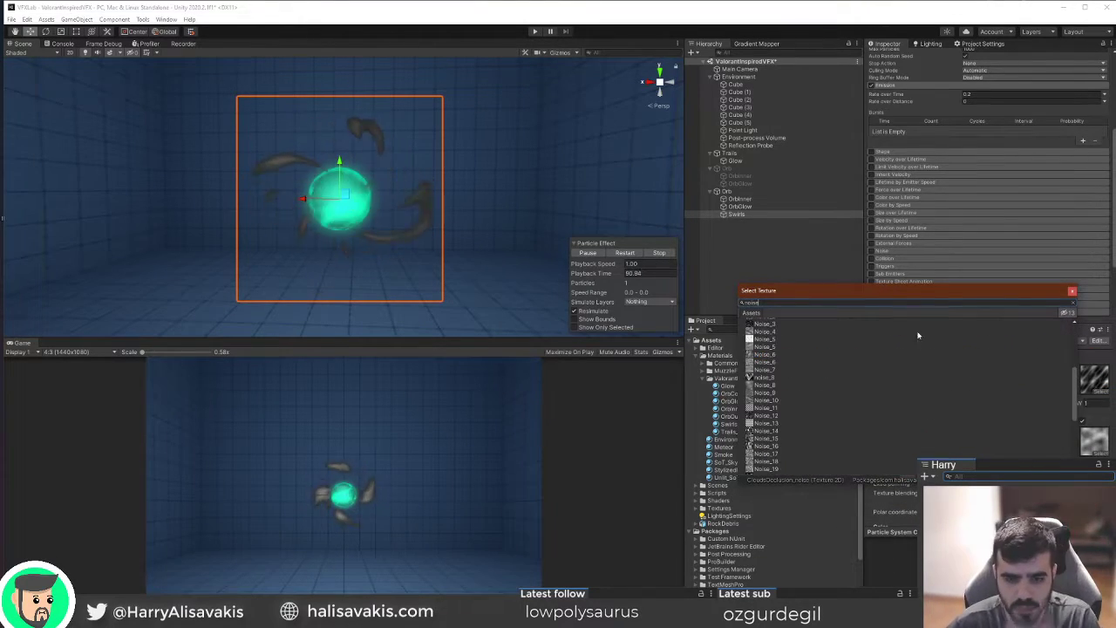
pyautogui.click(767, 386)
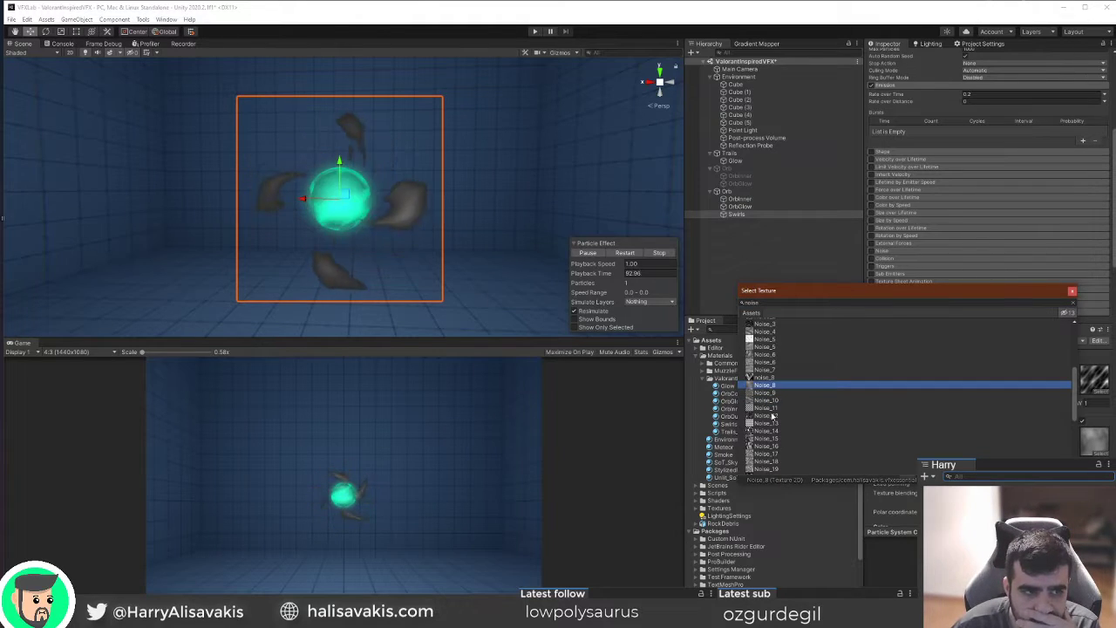
pyautogui.click(772, 416)
pyautogui.press('Down')
pyautogui.press('Down')
pyautogui.press('Down')
pyautogui.scroll(-4, 773, 410)
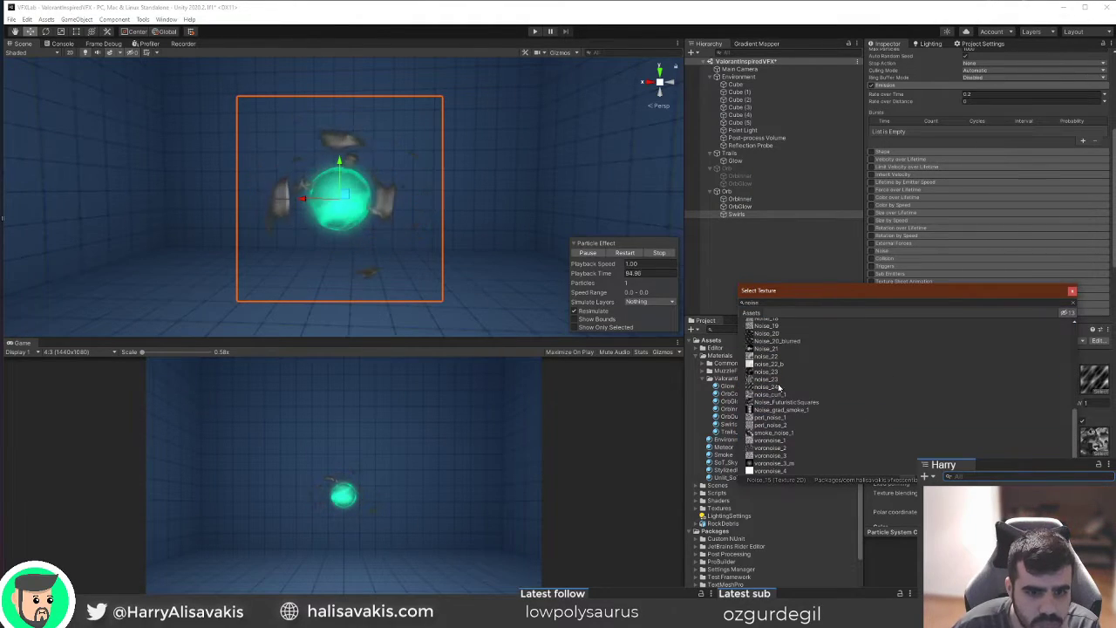
# Assign a dark, blotchy noise from the start of the numbered Noise textures as the secondary texture.
pyautogui.scroll(3, 777, 390)
pyautogui.scroll(3, 773, 375)
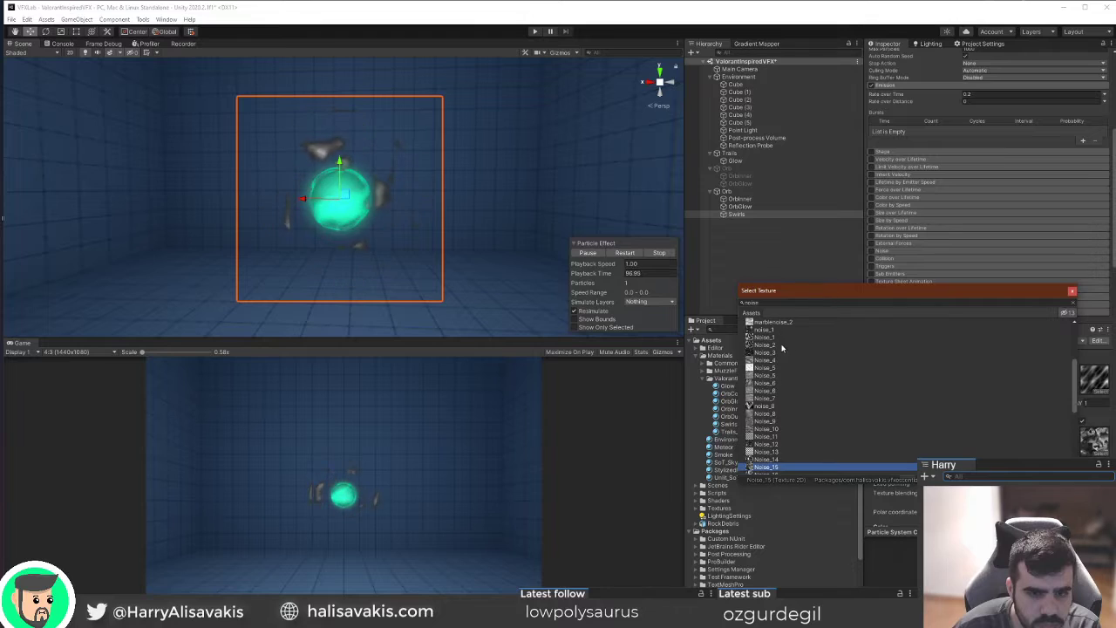
pyautogui.scroll(1, 778, 349)
pyautogui.click(768, 361)
pyautogui.doubleClick(768, 361)
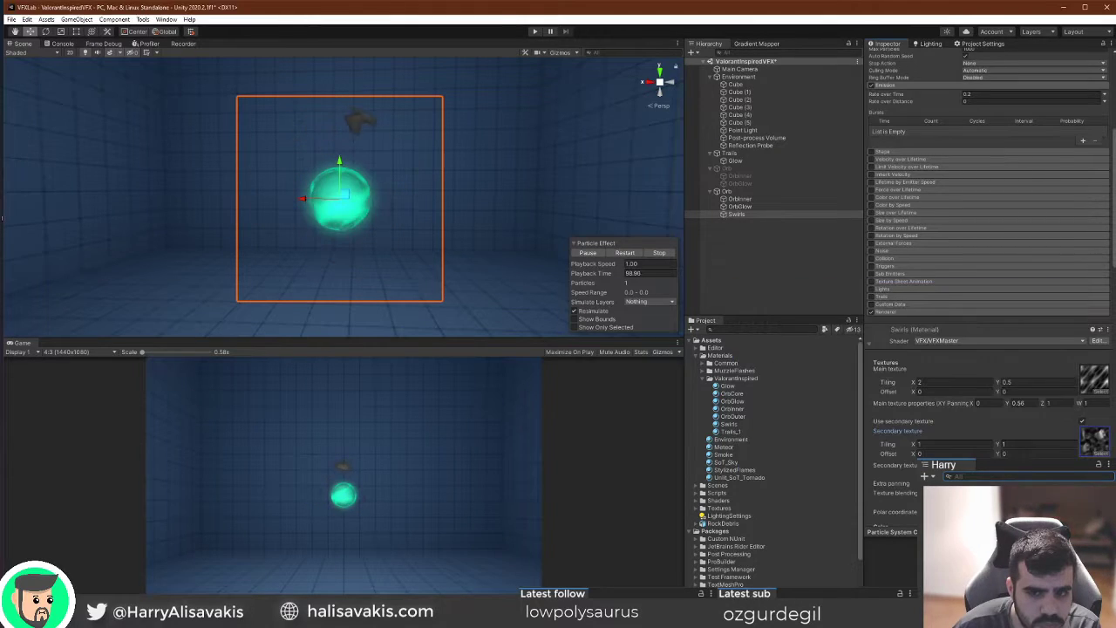
# Set the texture blending to Add and the secondary texture's Y panning to 0.62.
pyautogui.scroll(-10, 977, 342)
pyautogui.scroll(8, 1093, 243)
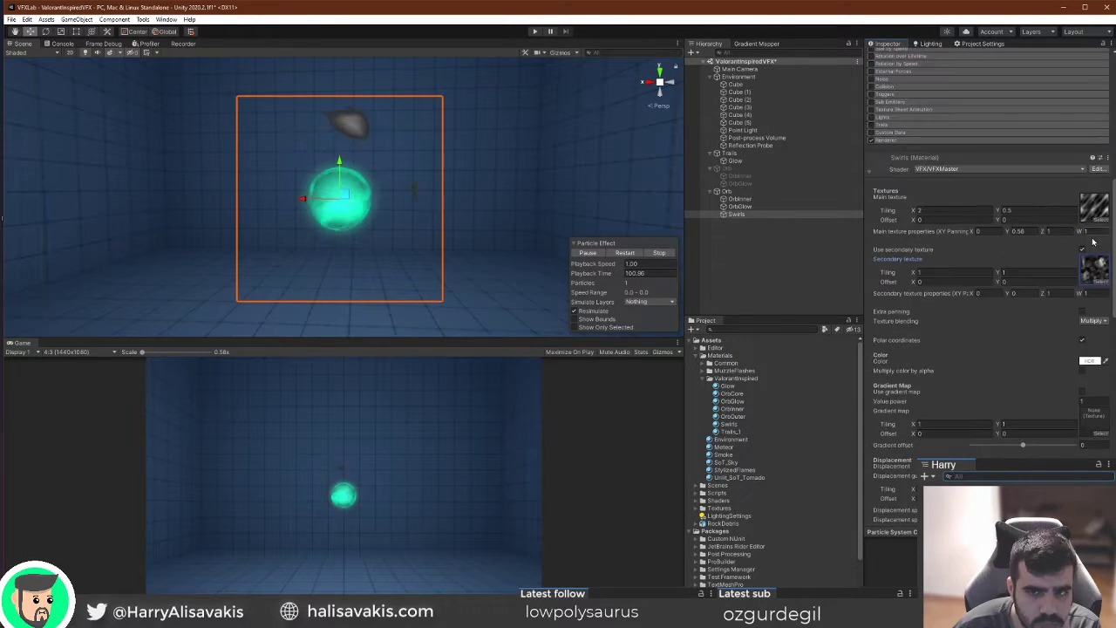
pyautogui.click(1097, 321)
pyautogui.click(1086, 338)
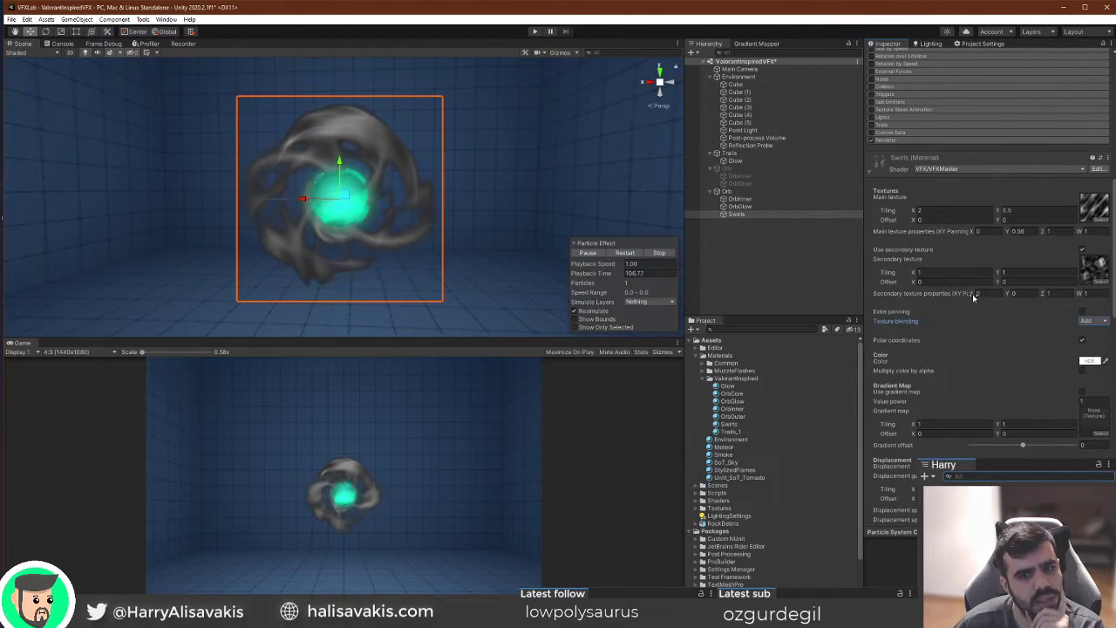
pyautogui.moveTo(1005, 295); pyautogui.dragTo(1018, 294)
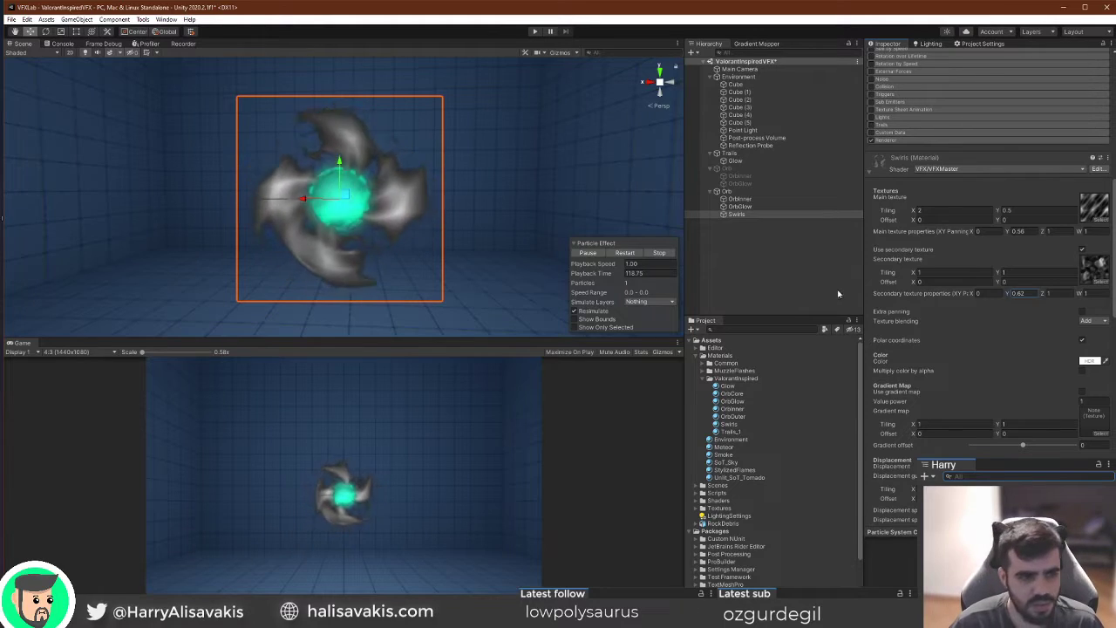
# Move the Swirls along the X axis clear of the orb and turn off the material's secondary texture.
pyautogui.moveTo(303, 199); pyautogui.dragTo(471, 199)
pyautogui.click(1082, 250)
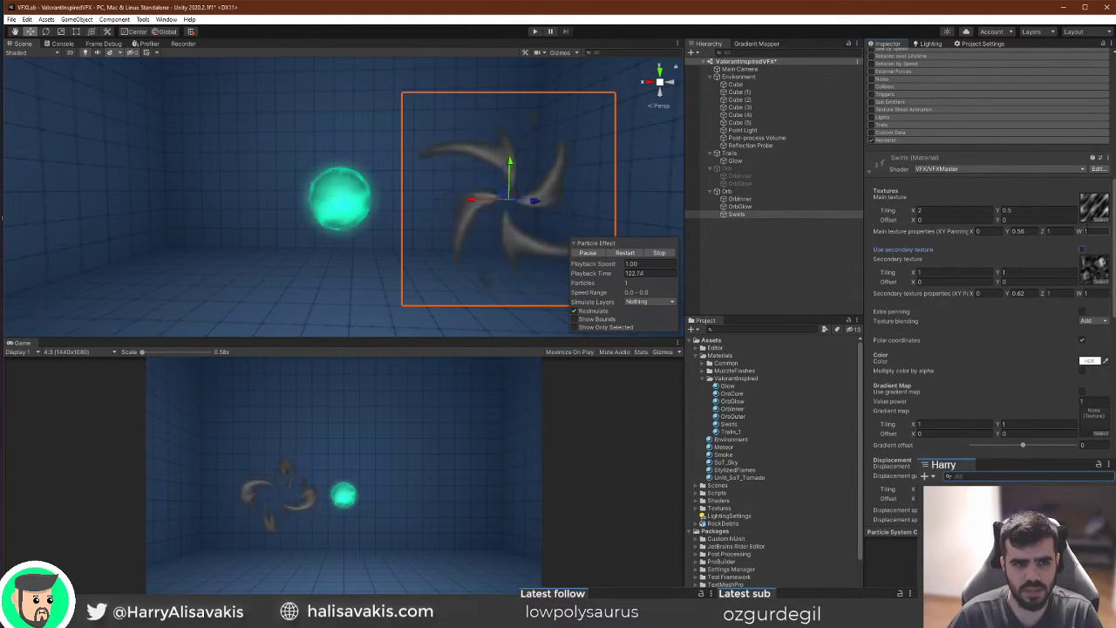
# Locate the main texture noise_24 among the project assets and examine its streak pattern in an enlarged preview.
pyautogui.click(1100, 219)
pyautogui.press('Escape')
pyautogui.click(1093, 207)
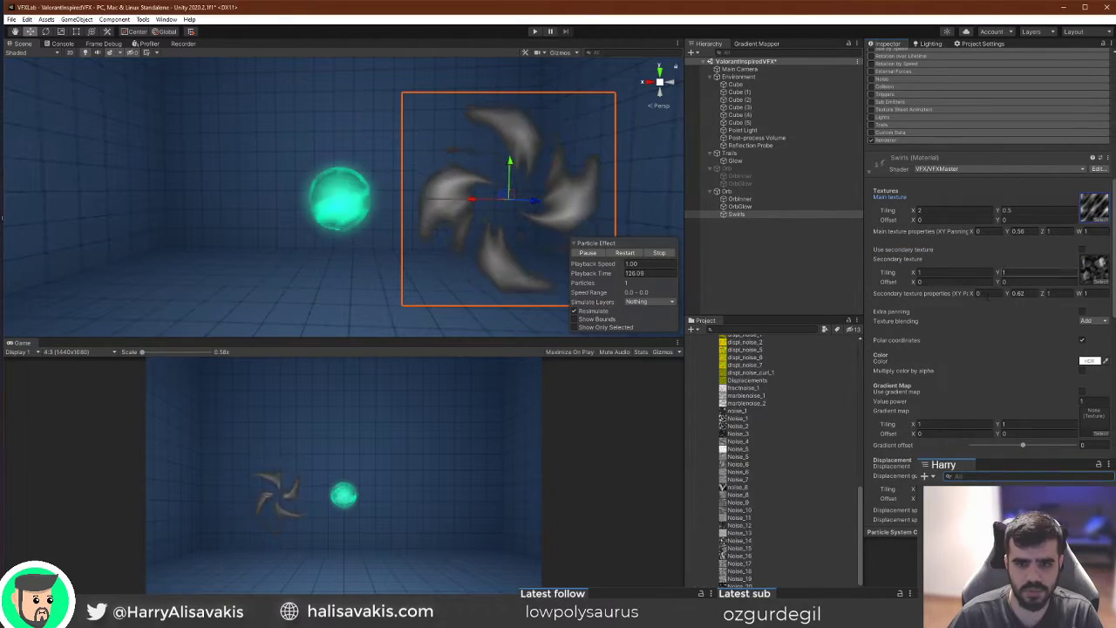
pyautogui.click(739, 616)
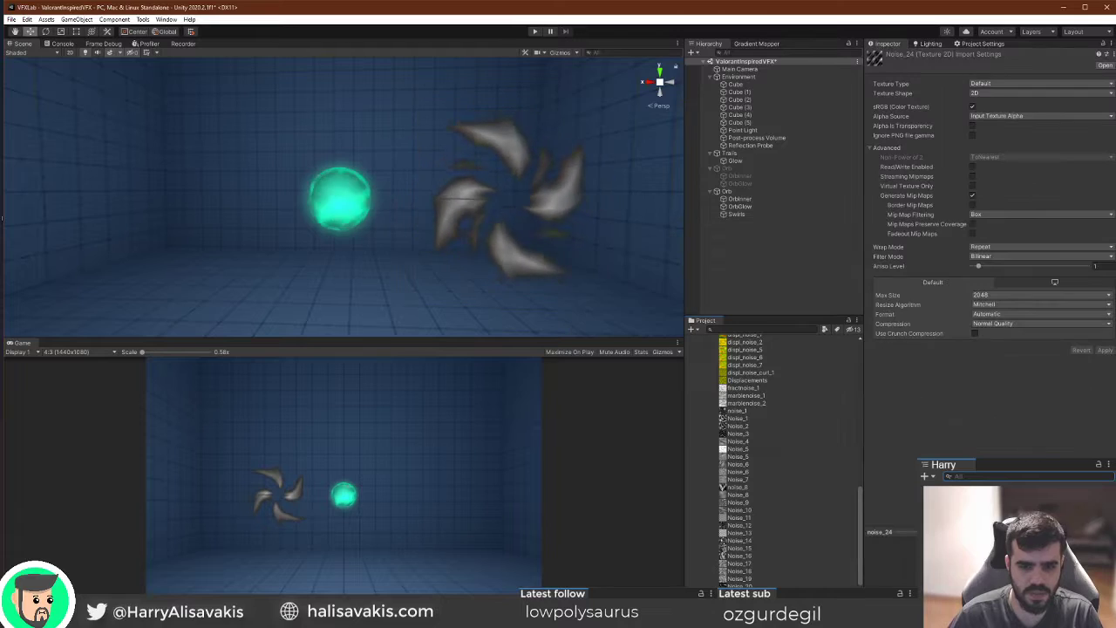
pyautogui.rightClick(895, 532)
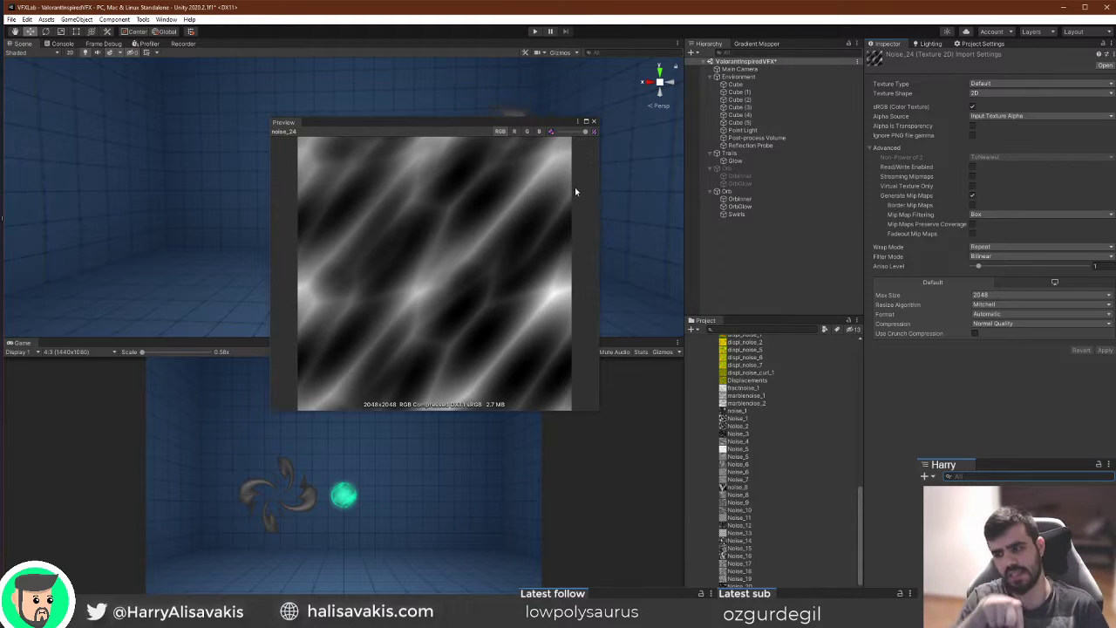
pyautogui.click(594, 123)
# Try a different noise as the Swirls material's main texture with the cutoff lowered to 0.001.
pyautogui.click(785, 214)
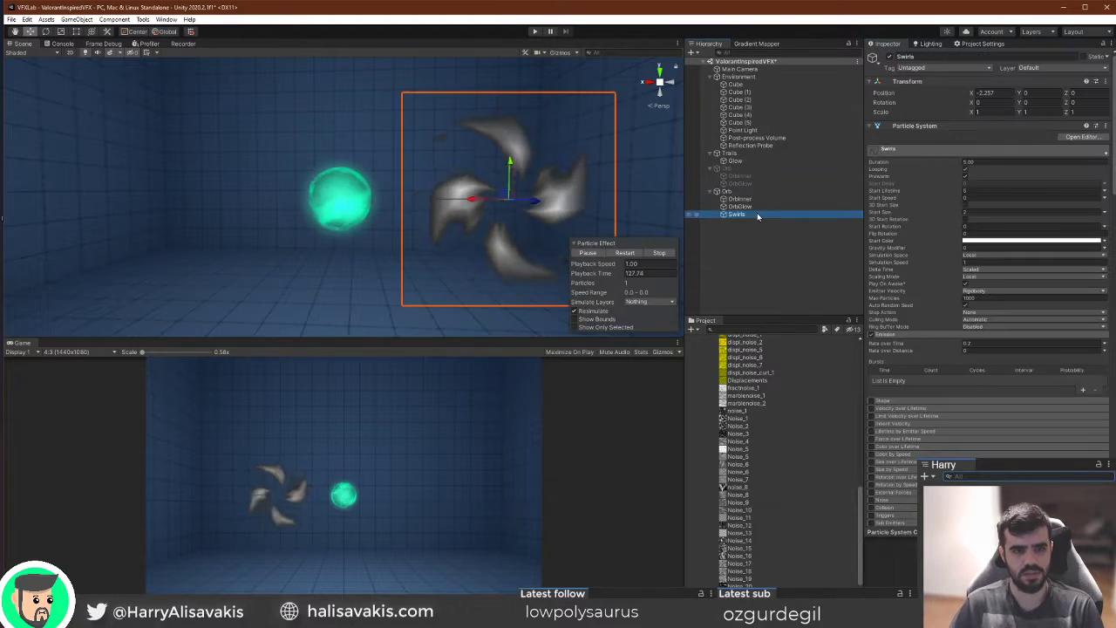
pyautogui.scroll(-3, 979, 383)
pyautogui.scroll(5, 979, 383)
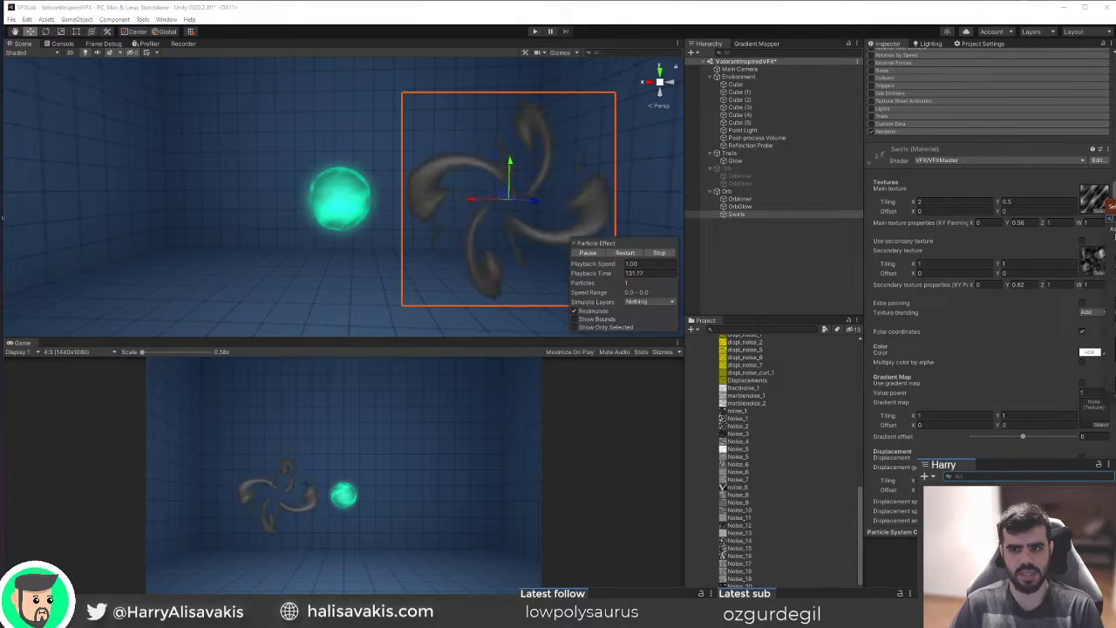
pyautogui.click(1100, 209)
pyautogui.doubleClick(725, 281)
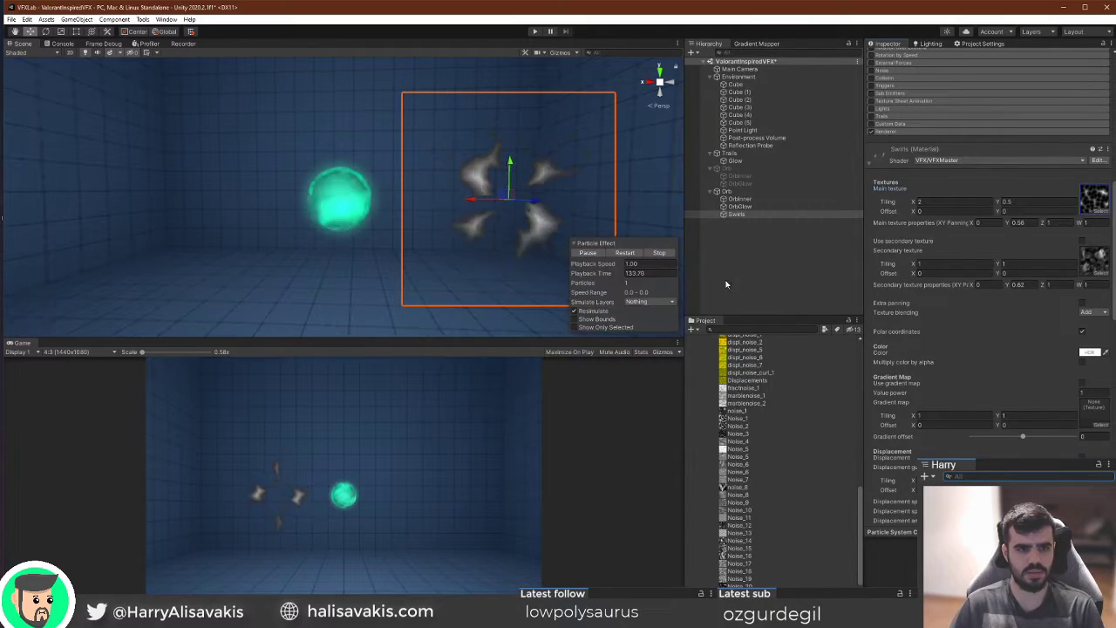
pyautogui.scroll(-5, 1022, 305)
pyautogui.scroll(-3, 1022, 306)
pyautogui.moveTo(975, 322); pyautogui.dragTo(972, 328)
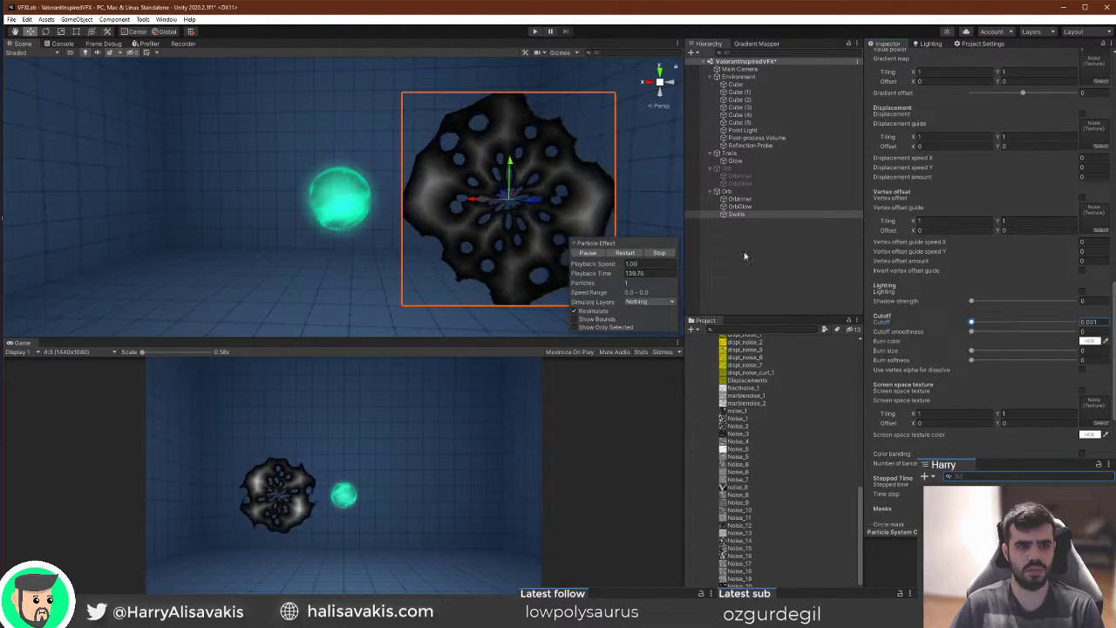
# Try moving the Swirls back toward the orb, and undo the move together with the cutoff and main texture changes.
pyautogui.moveTo(516, 197); pyautogui.dragTo(434, 190)
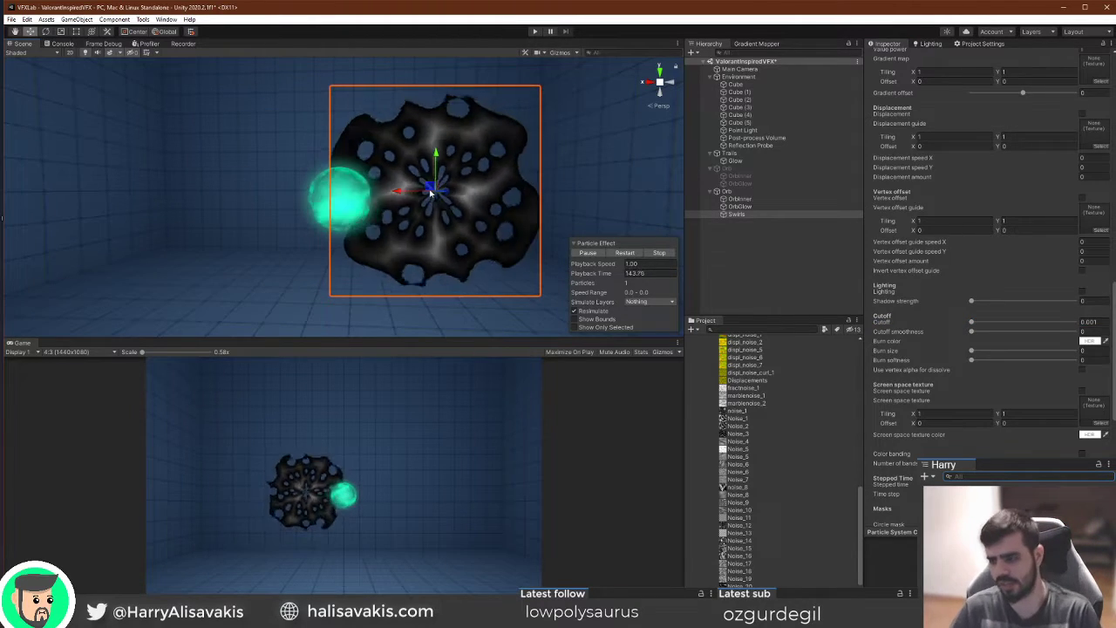
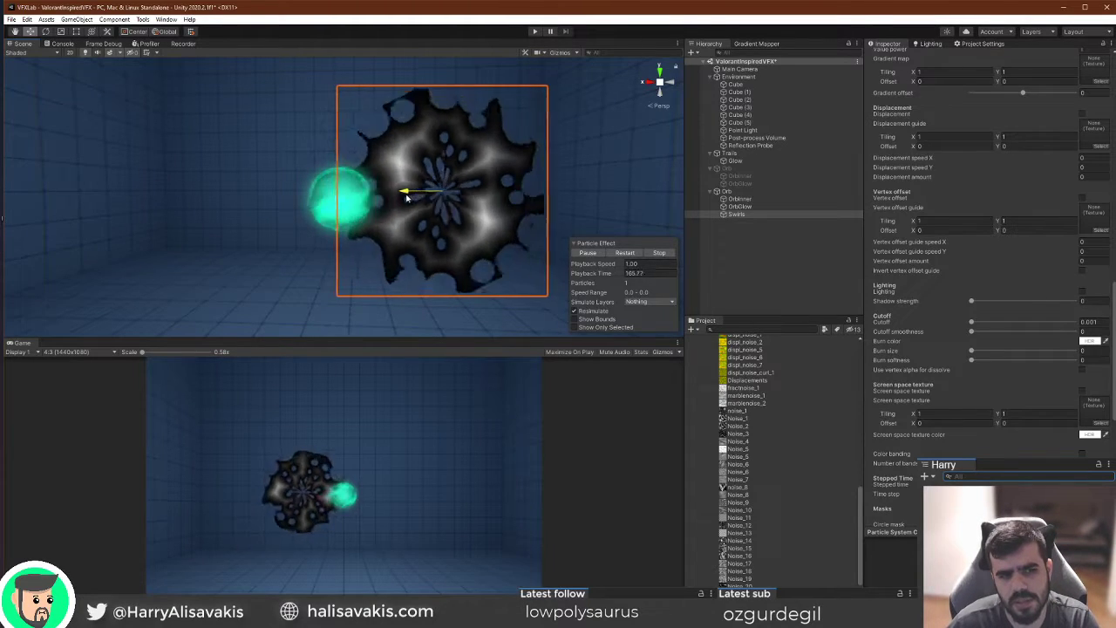
pyautogui.keyDown('alt'); pyautogui.moveTo(424, 197); pyautogui.dragTo(451, 202); pyautogui.keyUp('alt')
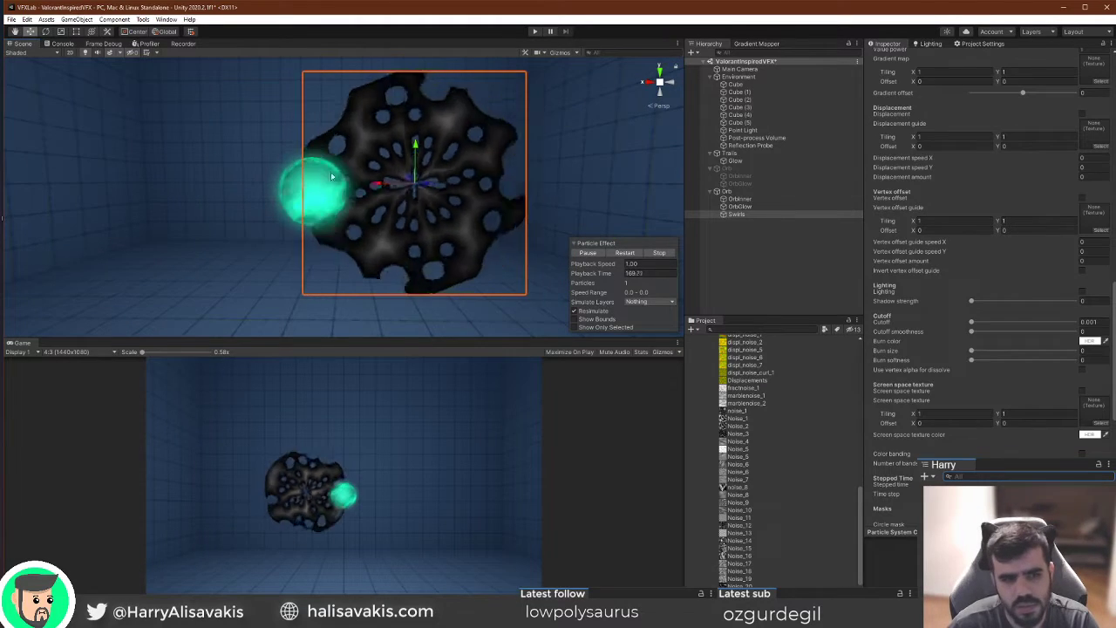
pyautogui.scroll(10, 948, 271)
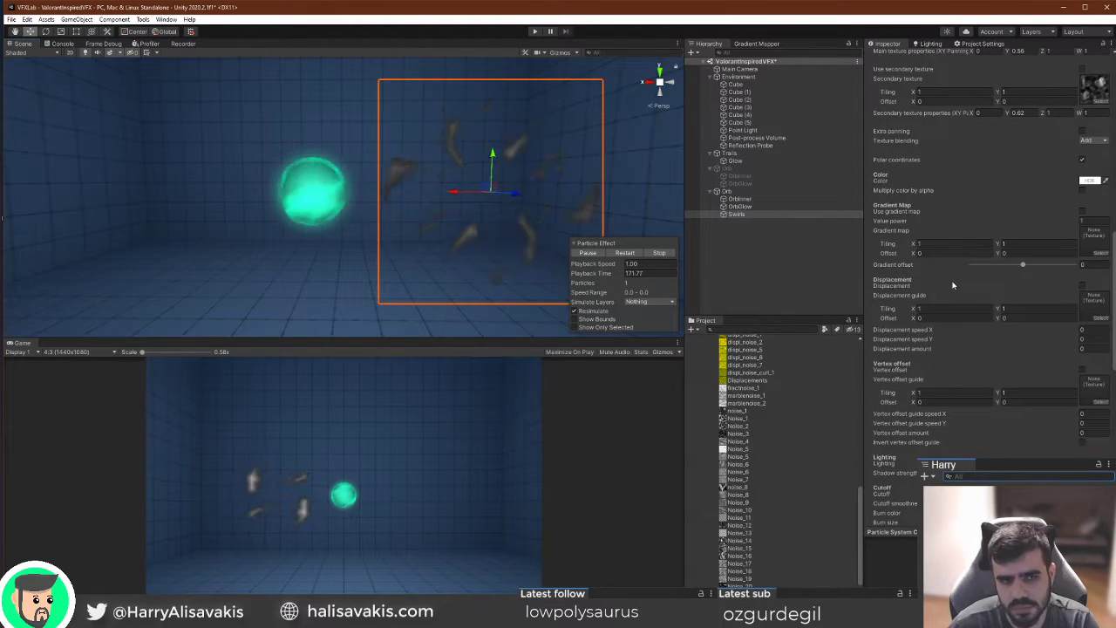
pyautogui.scroll(-3, 985, 278)
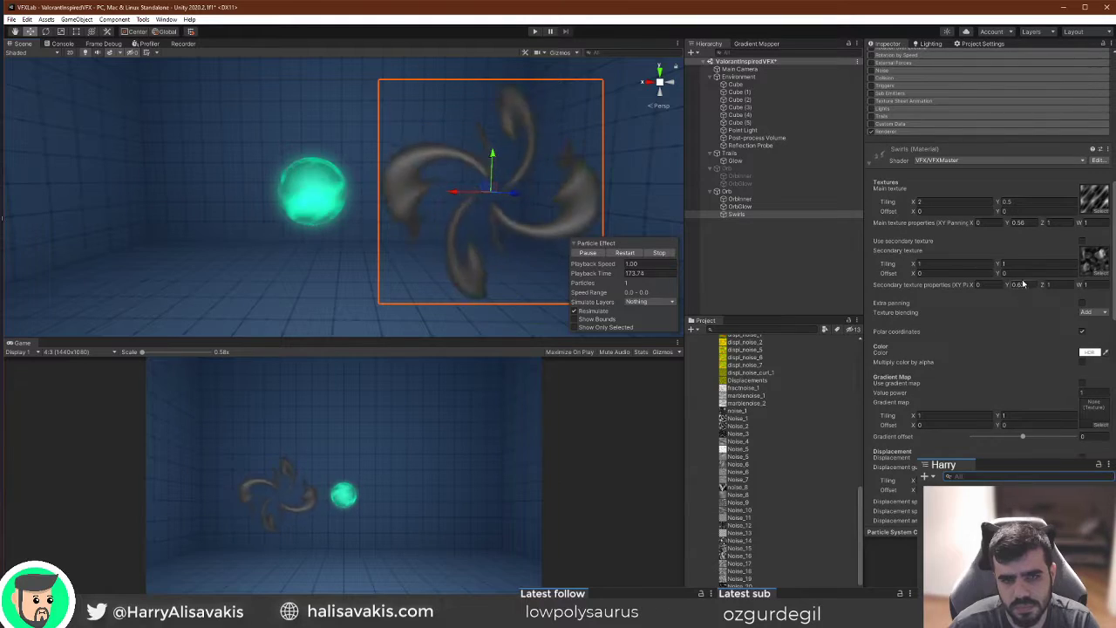
# Turn the secondary texture back on and assign Noise_20_blurred to it, keeping the texture blending on Add.
pyautogui.click(1104, 271)
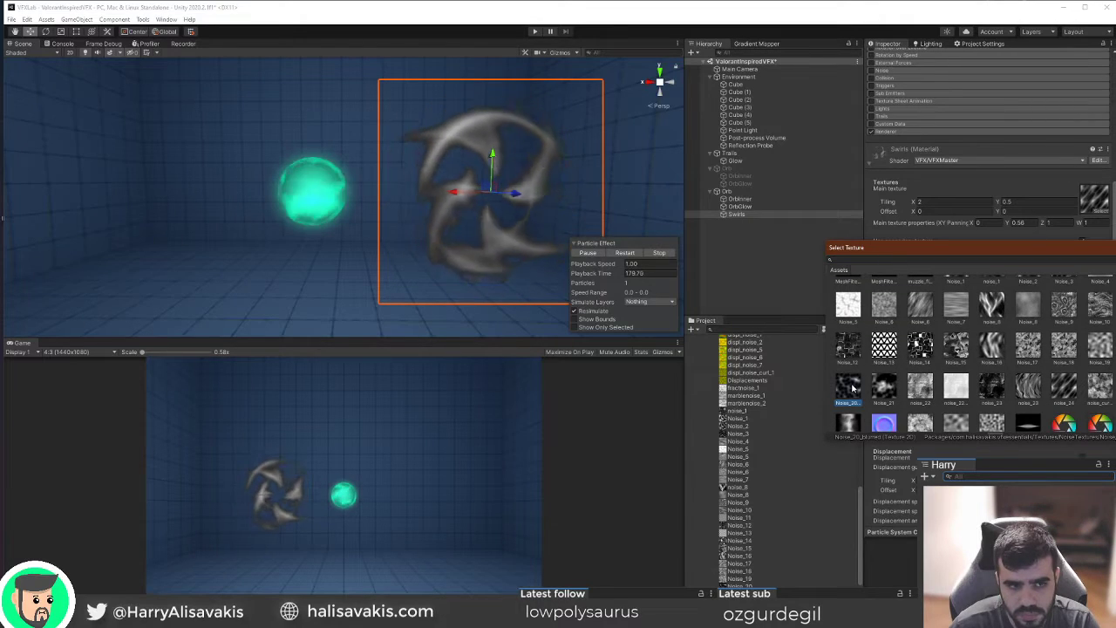
pyautogui.doubleClick(847, 388)
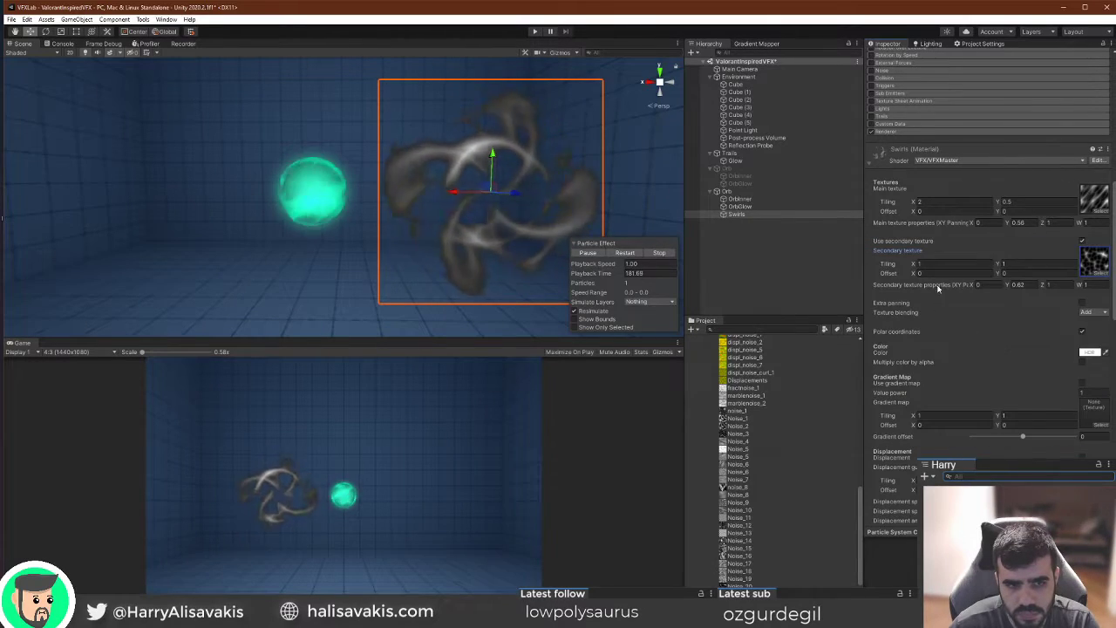
pyautogui.click(1090, 311)
pyautogui.click(1101, 332)
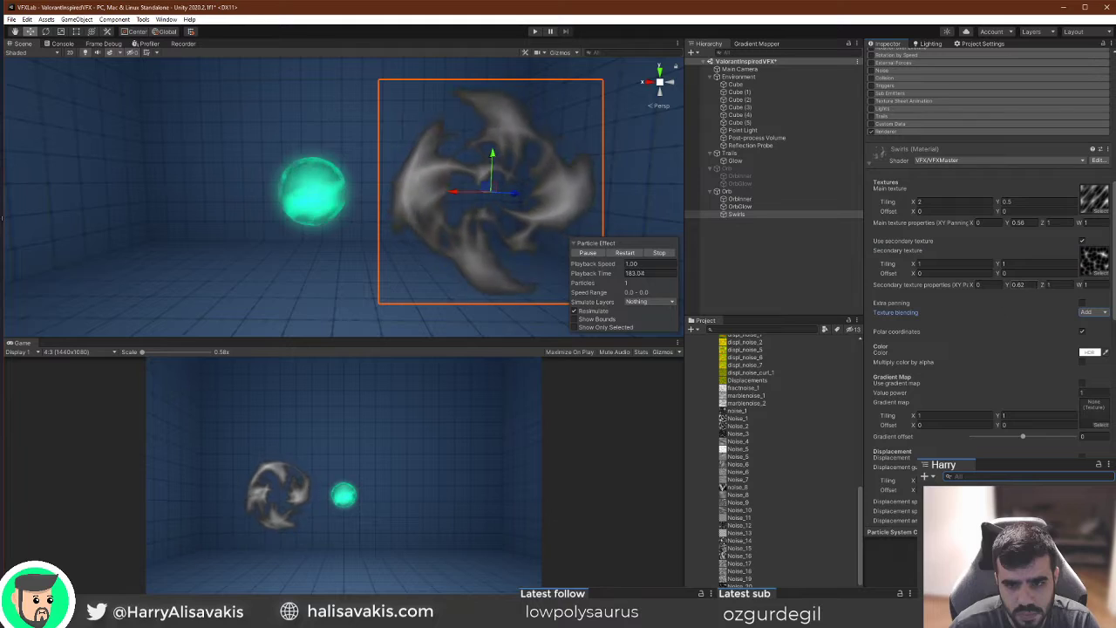
# Set the Y panning to -0.5 for the main texture and -1 for the secondary texture.
pyautogui.moveTo(1009, 288); pyautogui.dragTo(1044, 289)
pyautogui.click(1026, 225)
pyautogui.write('-0.5')
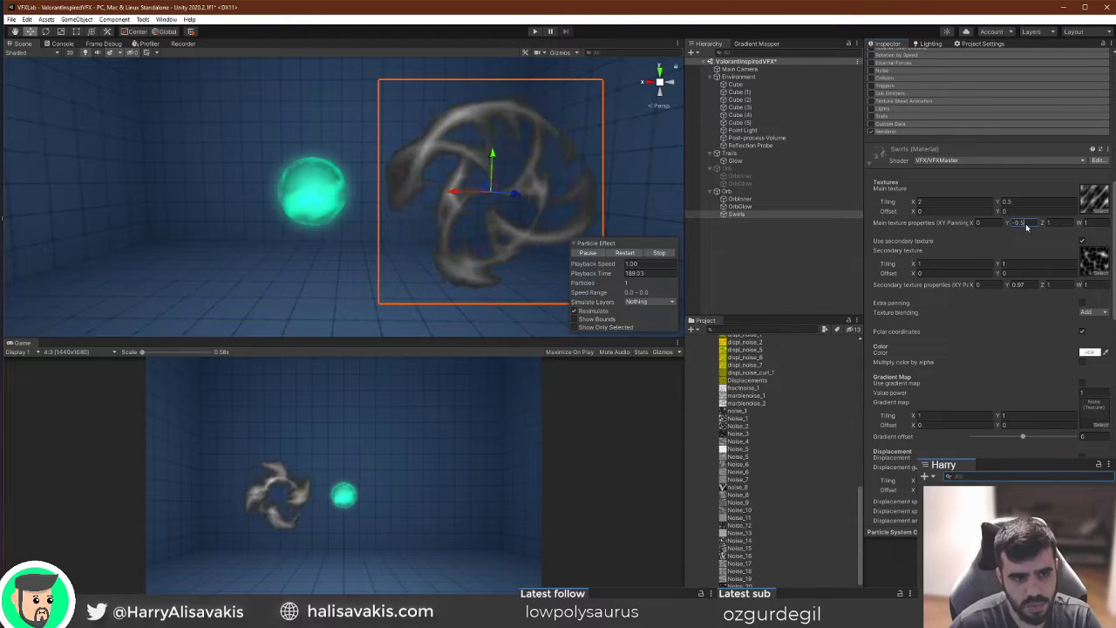
pyautogui.click(1022, 285)
pyautogui.write('-1')
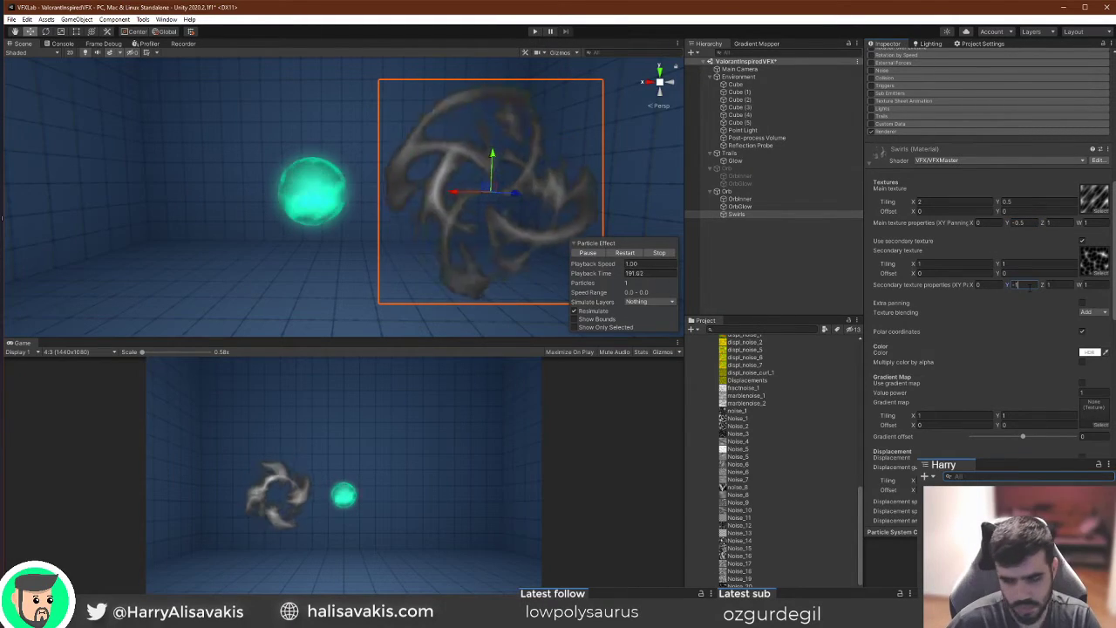
# Try raising the circle mask's inner radius to 0.028.
pyautogui.scroll(-10, 1037, 327)
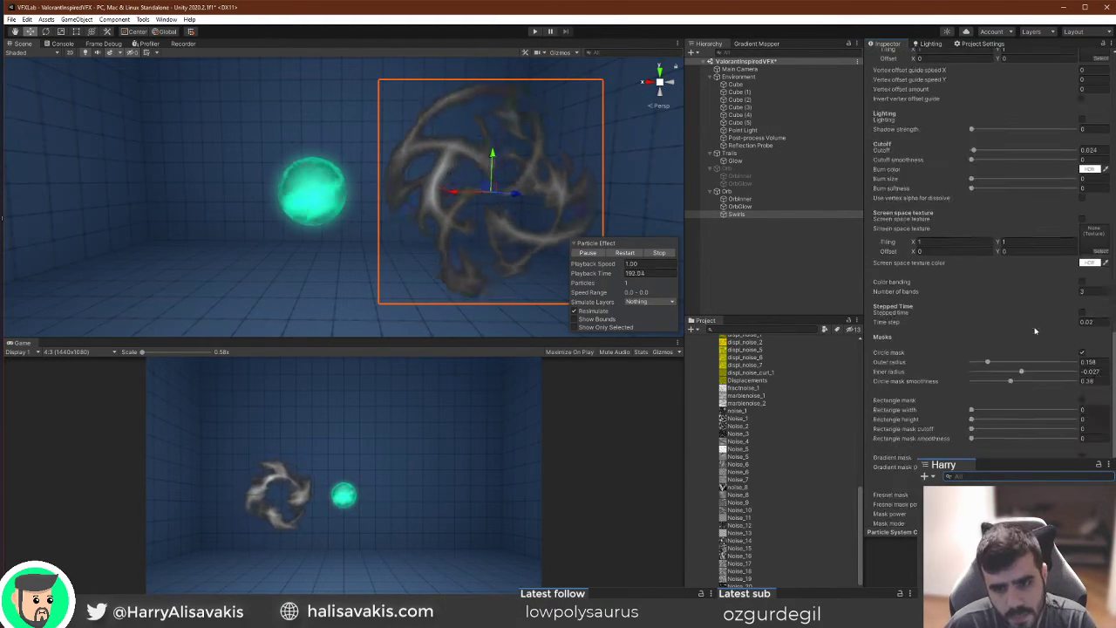
pyautogui.scroll(-3, 1009, 295)
pyautogui.moveTo(1010, 297)
pyautogui.mouseDown()
pyautogui.moveTo(990, 297)
pyautogui.moveTo(1029, 300)
pyautogui.moveTo(977, 301)
pyautogui.moveTo(994, 305)
pyautogui.moveTo(991, 287)
pyautogui.moveTo(1022, 291)
pyautogui.mouseUp()
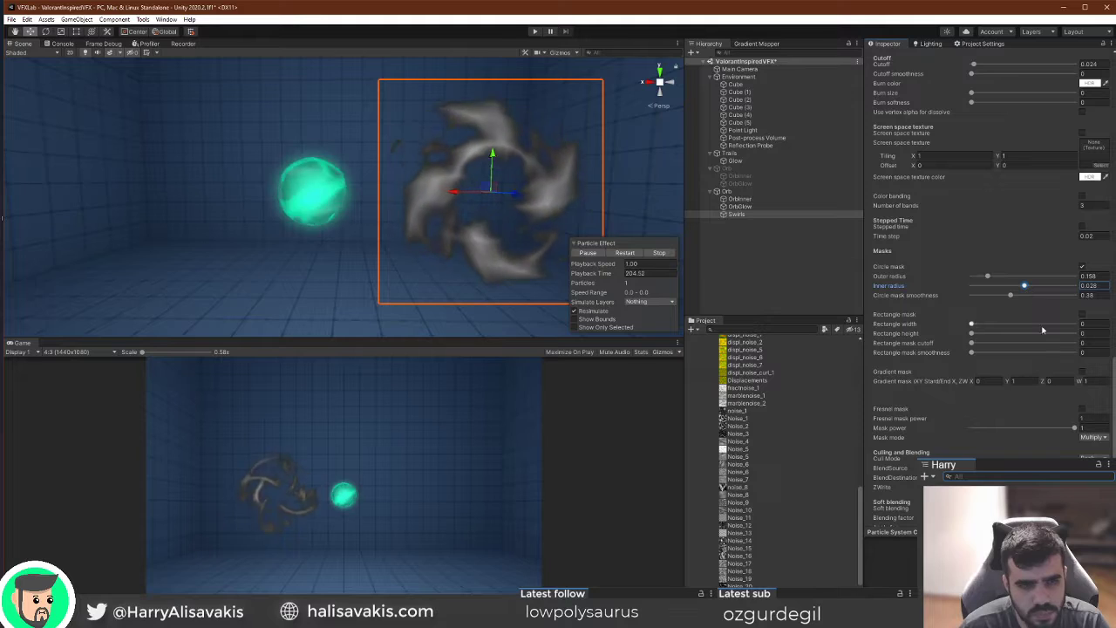
# Set the mask mode to AddSub and reduce the mask power to 0.269.
pyautogui.scroll(-3, 1084, 375)
pyautogui.click(1090, 360)
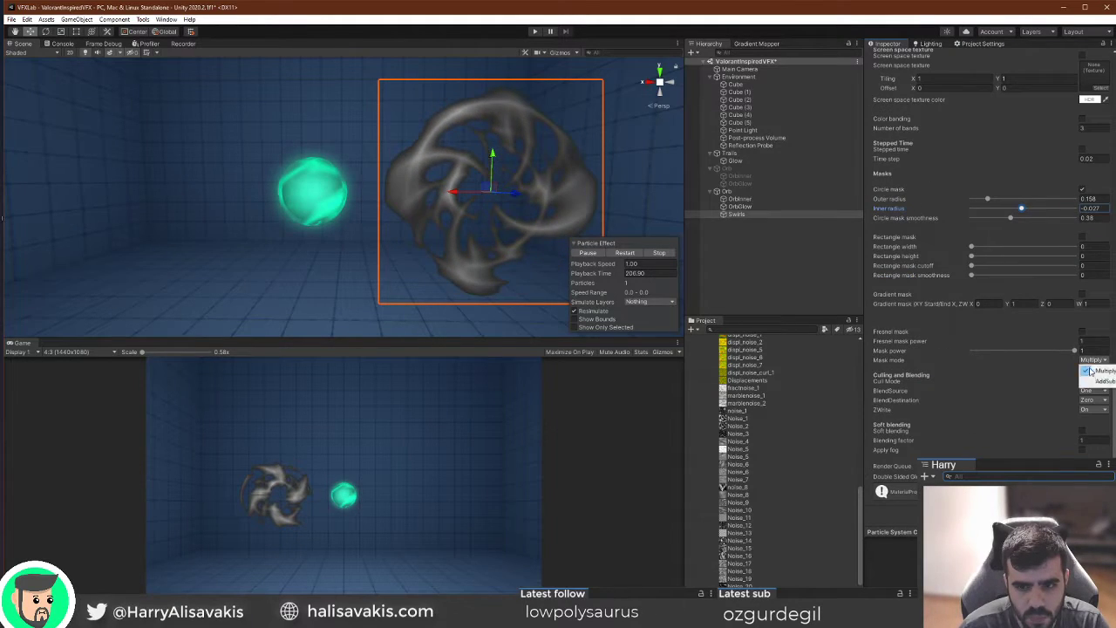
pyautogui.click(1090, 380)
pyautogui.moveTo(1054, 351); pyautogui.dragTo(1000, 351)
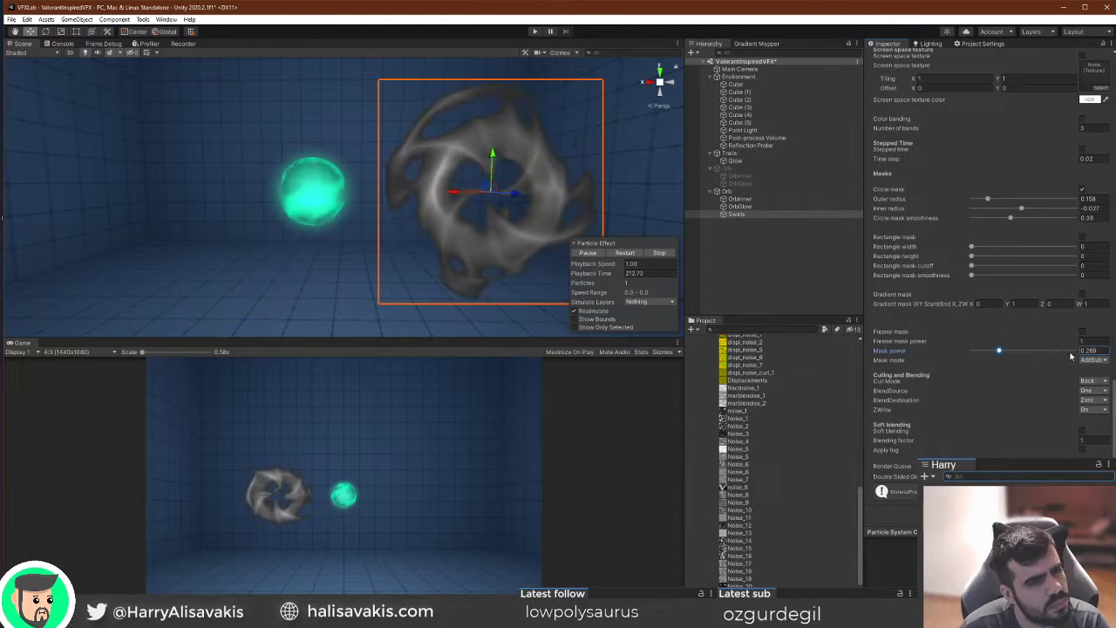
# Try other circle mask smoothness values, restore 0.38, and disable the circle mask on the Swirls material.
pyautogui.scroll(3, 1018, 291)
pyautogui.moveTo(1016, 294)
pyautogui.mouseDown()
pyautogui.moveTo(1027, 299)
pyautogui.moveTo(995, 306)
pyautogui.moveTo(1008, 305)
pyautogui.mouseUp()
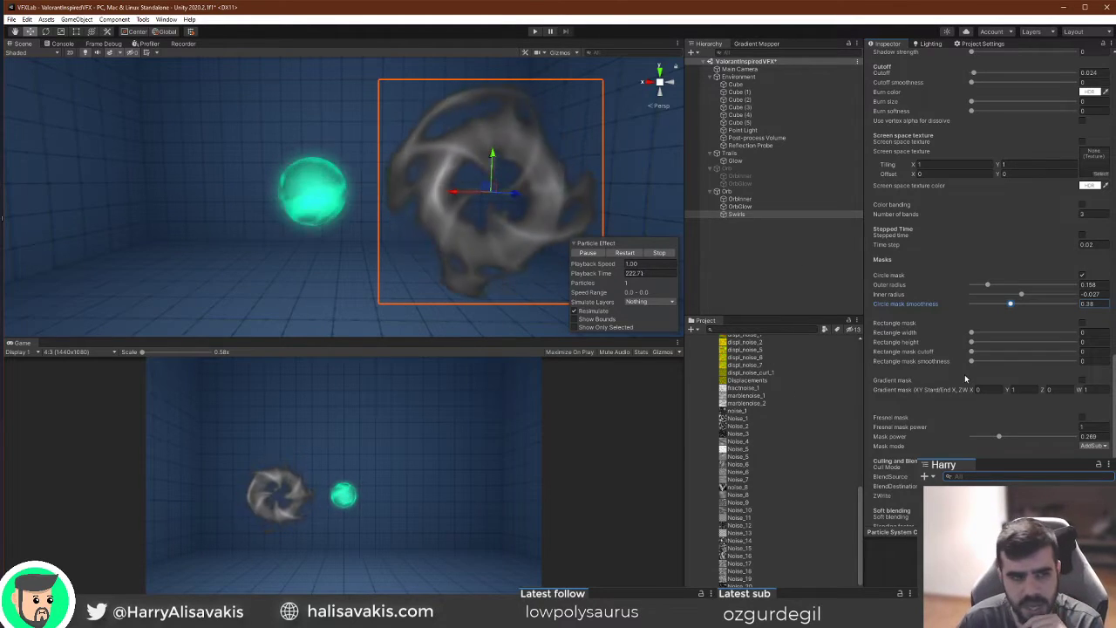
pyautogui.click(1082, 275)
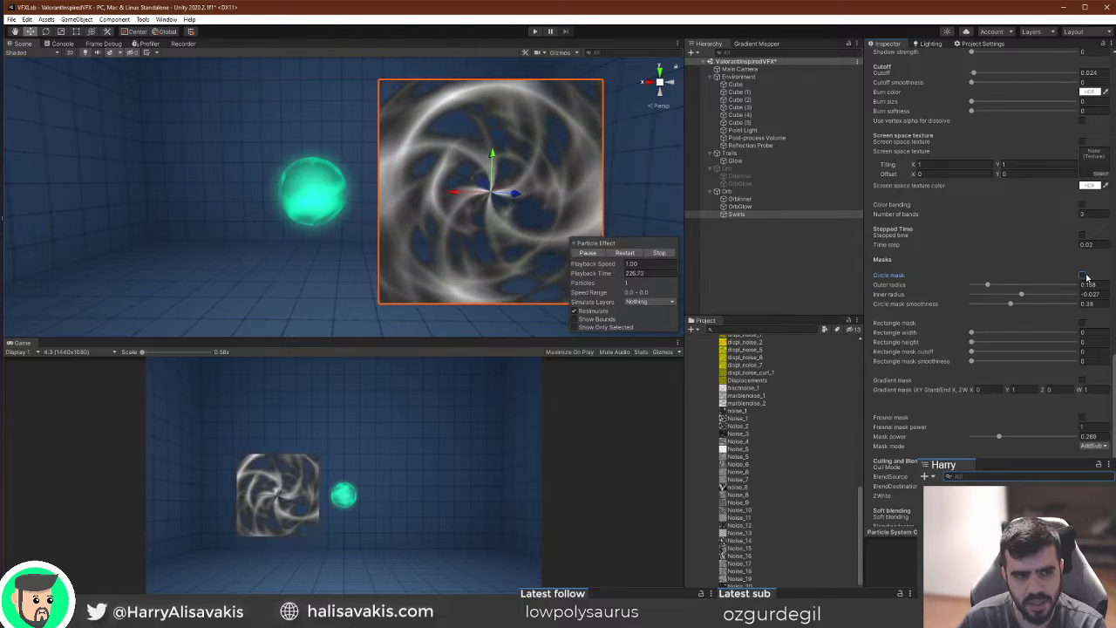
pyautogui.scroll(10, 1089, 277)
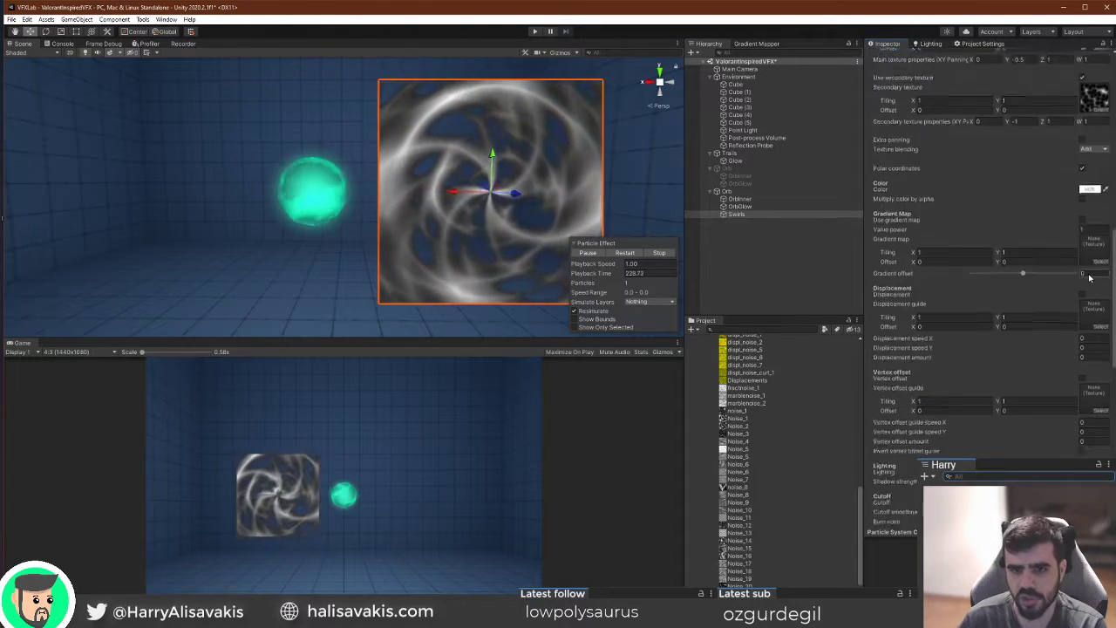
pyautogui.scroll(5, 1089, 277)
pyautogui.scroll(-12, 1085, 292)
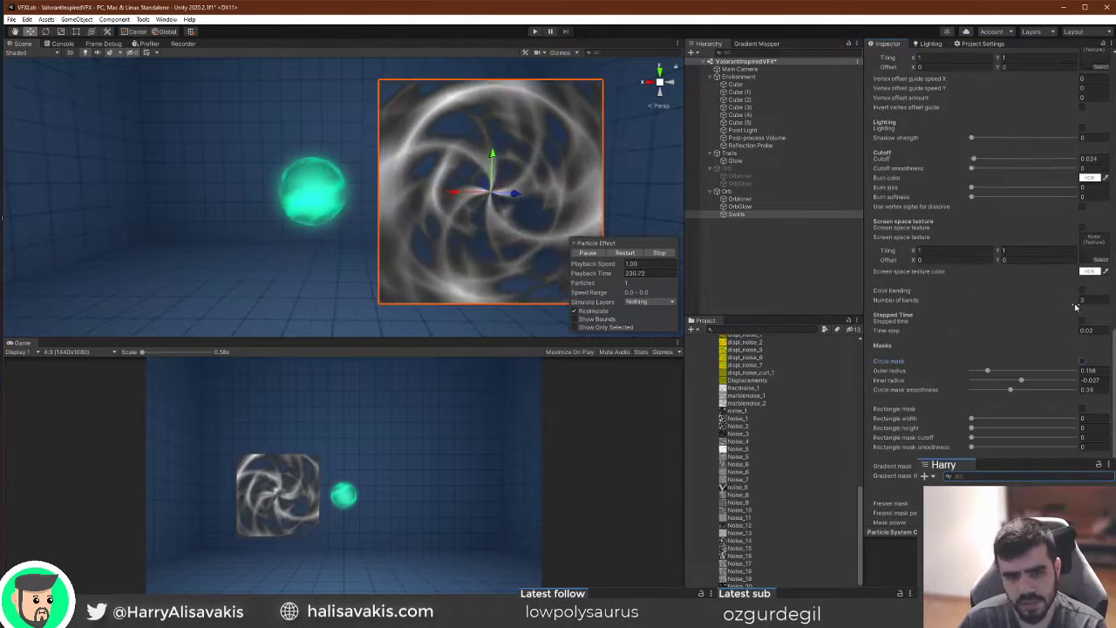
# Toggle the Swirls material's secondary texture off and back on to compare the pattern.
pyautogui.scroll(20, 967, 351)
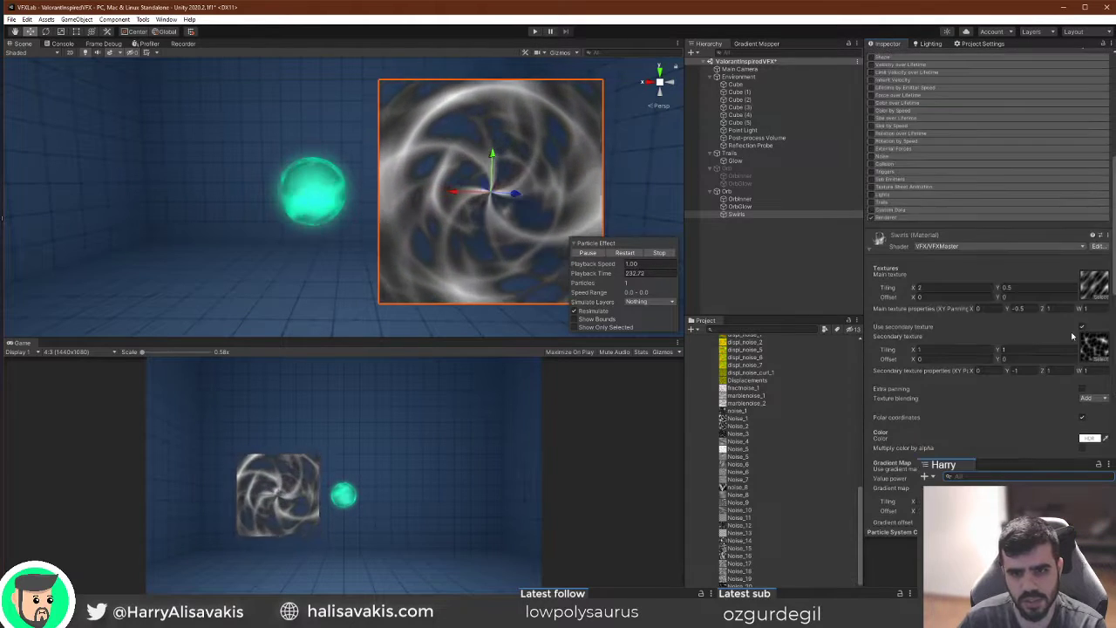
pyautogui.scroll(-3, 1092, 251)
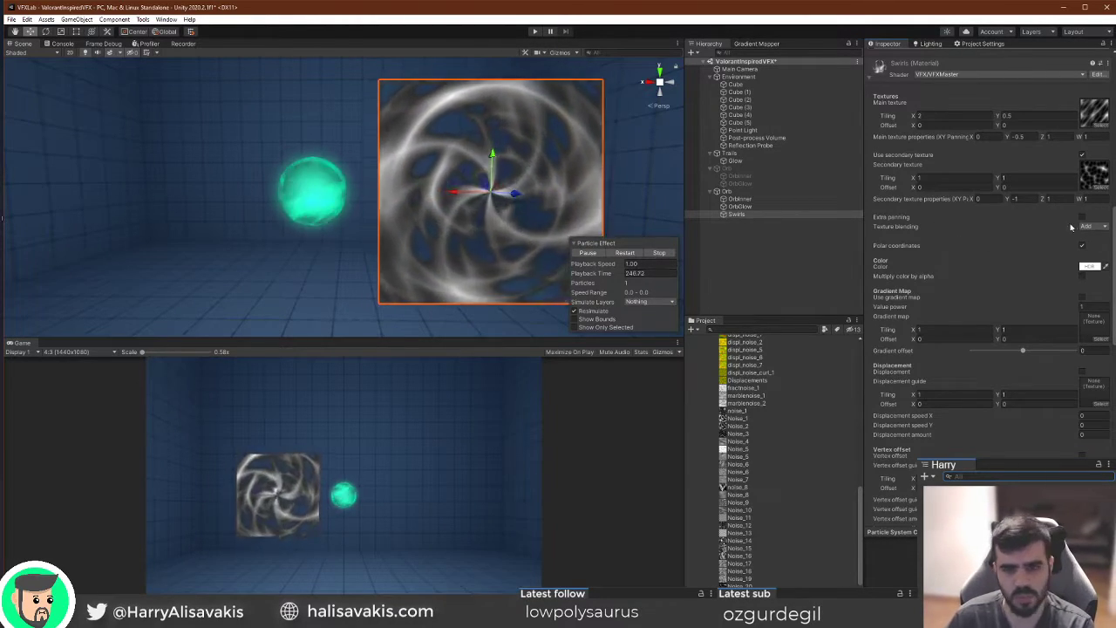
pyautogui.click(1082, 155)
pyautogui.click(1083, 155)
pyautogui.click(1082, 155)
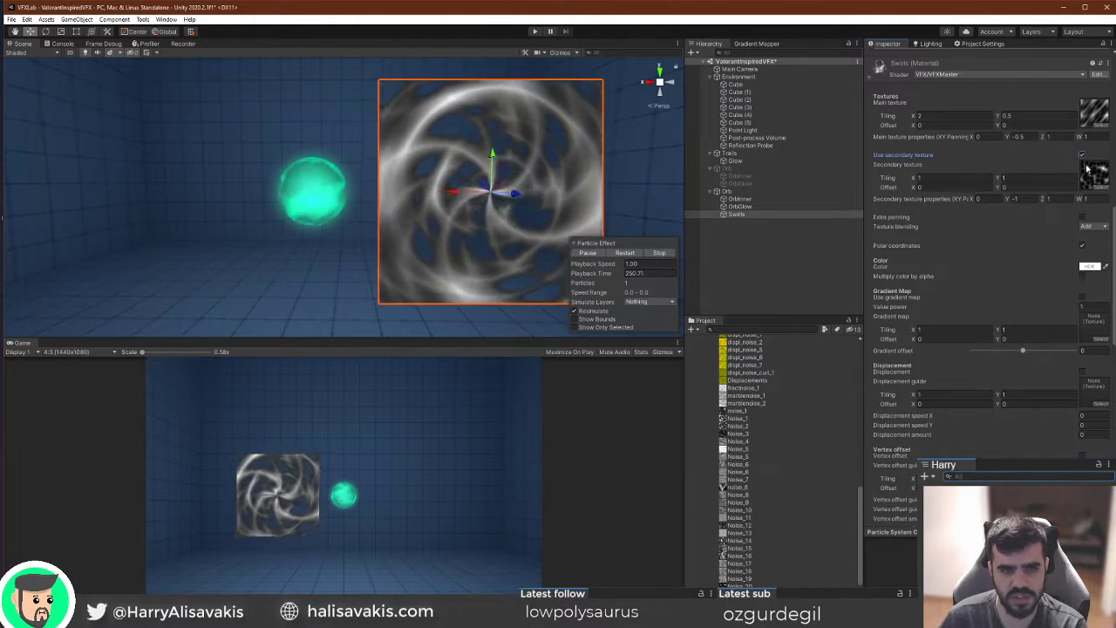
# Try Multiply as the texture blending on the Swirls material, together with a lower cutoff of 0.01.
pyautogui.click(1099, 227)
pyautogui.click(1097, 240)
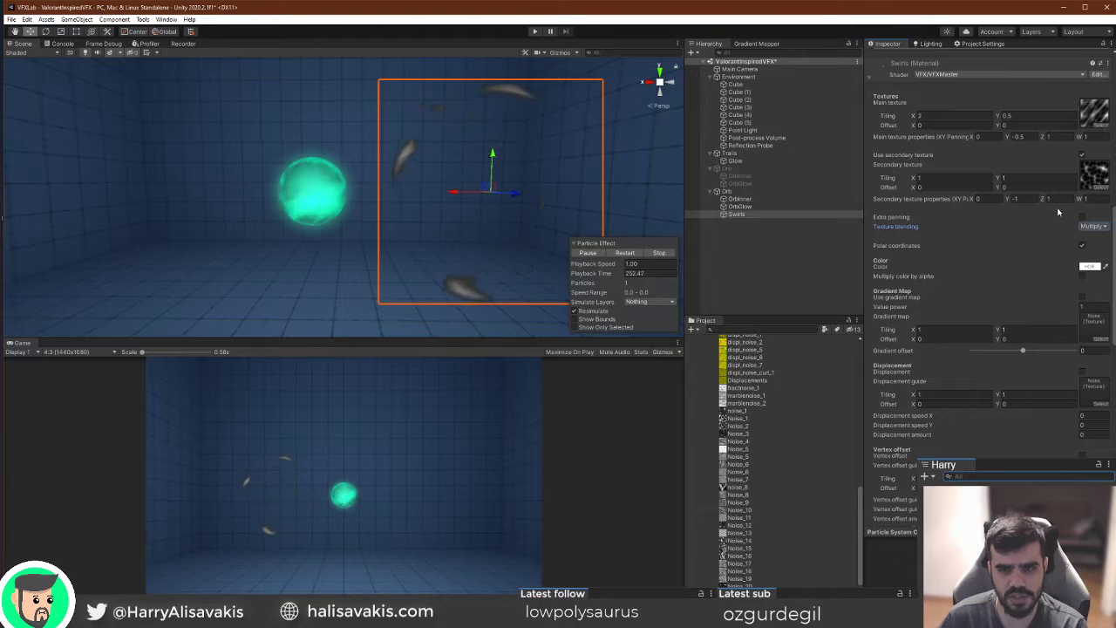
pyautogui.moveTo(1043, 200); pyautogui.dragTo(1030, 200)
pyautogui.hotkey('ctrl', 'z')
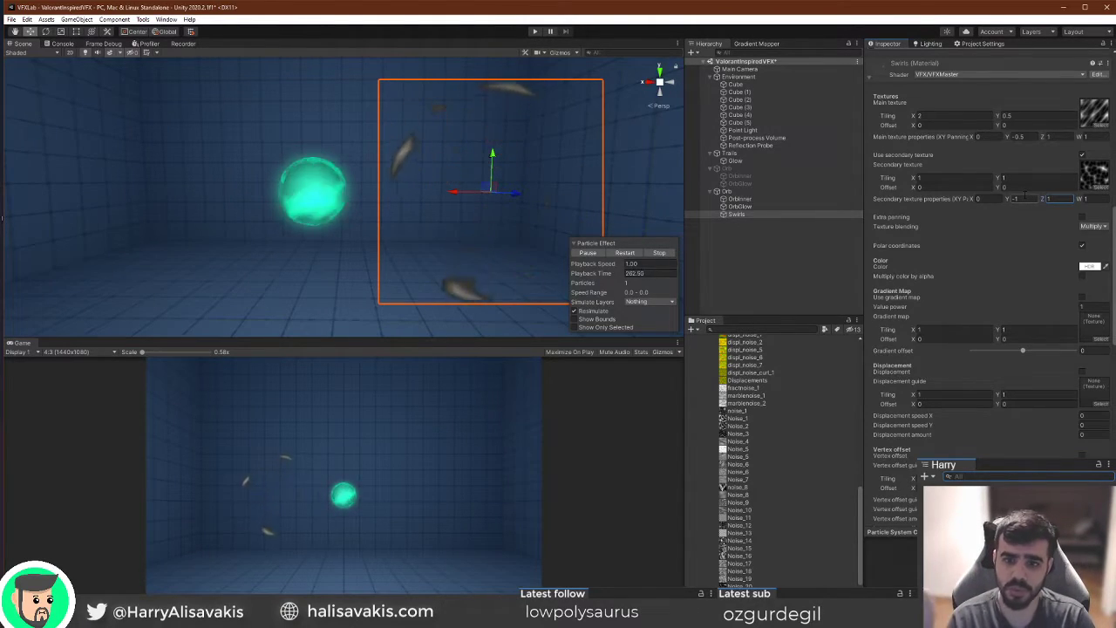
pyautogui.hotkey('ctrl', 'z')
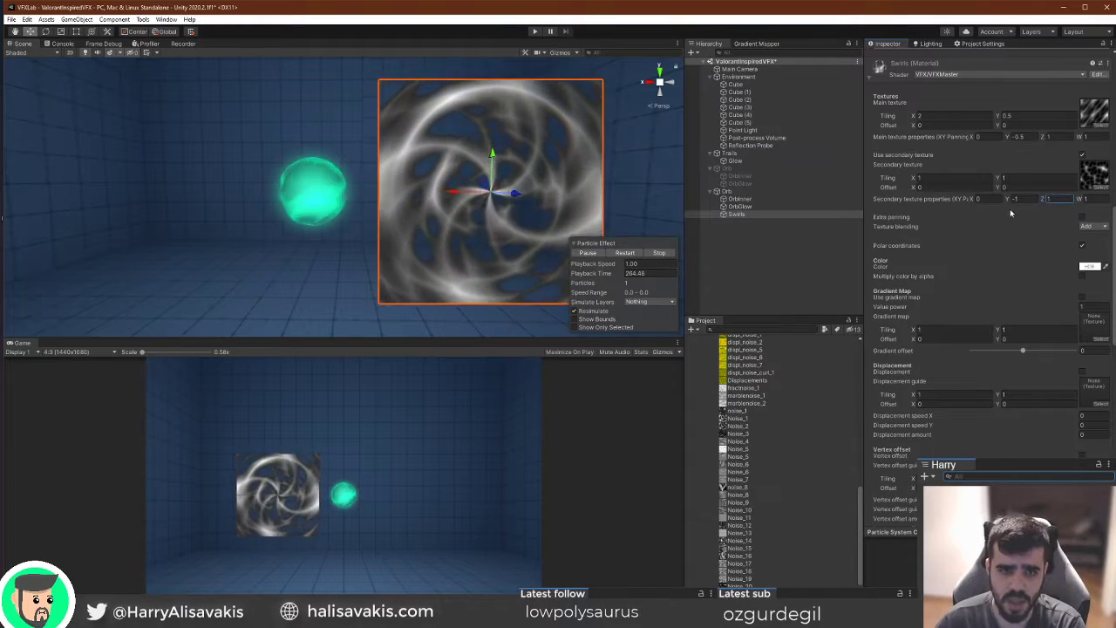
pyautogui.hotkey('ctrl', 'y')
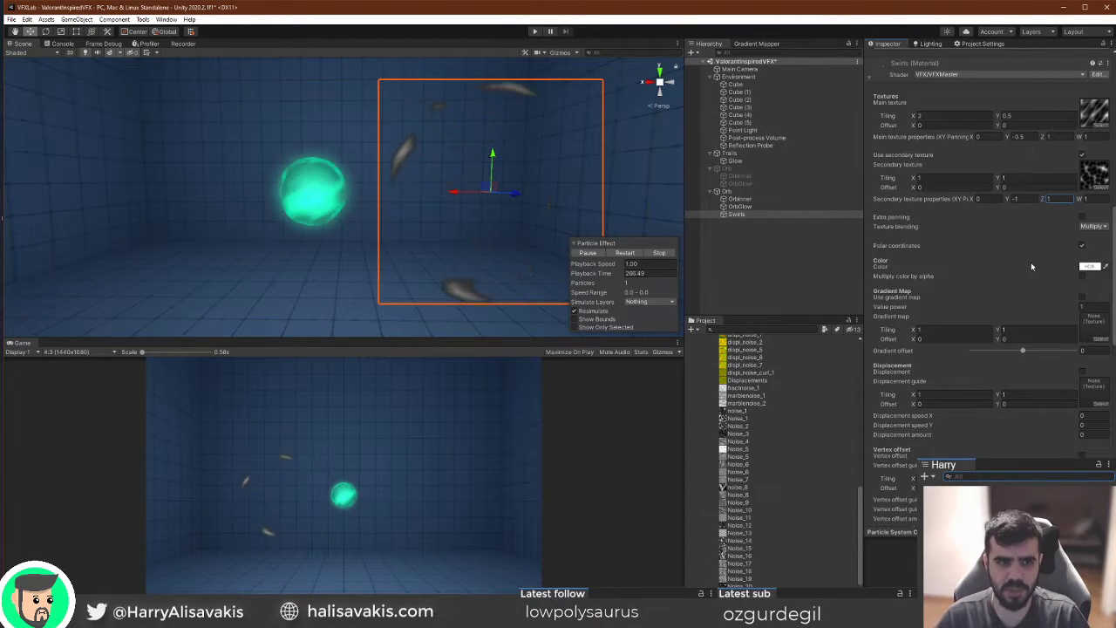
pyautogui.scroll(-5, 1032, 267)
pyautogui.moveTo(974, 409); pyautogui.dragTo(973, 410)
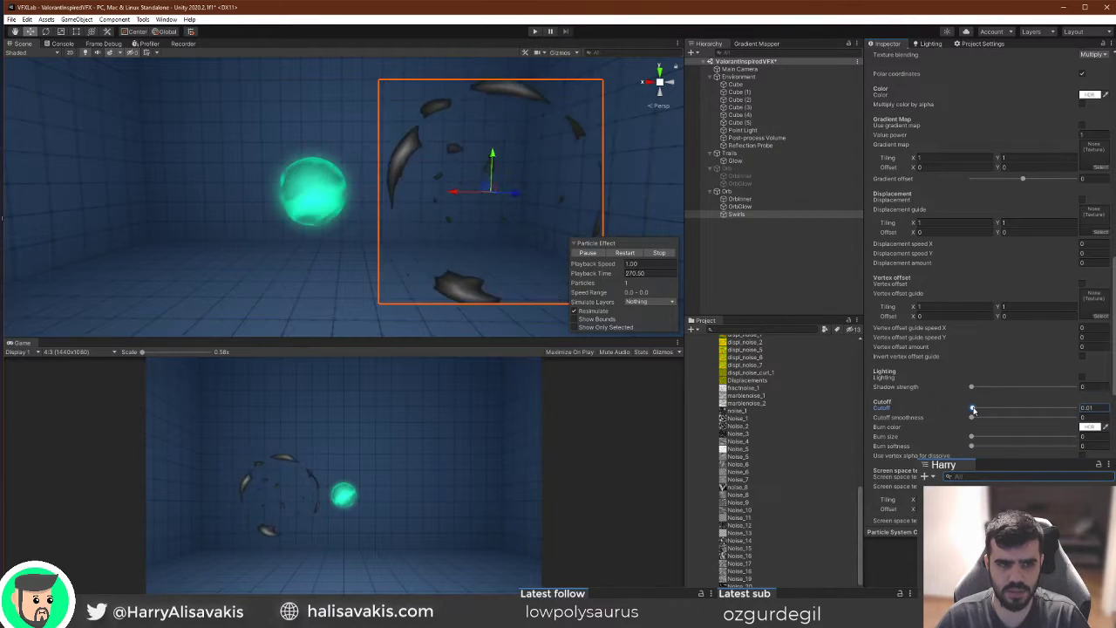
pyautogui.scroll(5, 1064, 273)
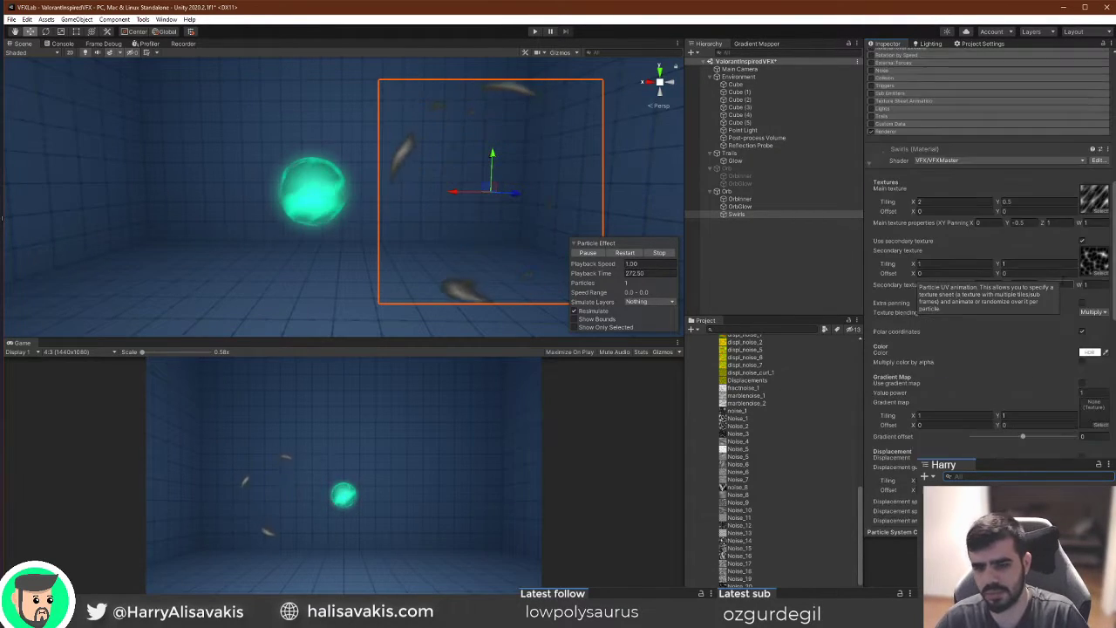
# Set the texture blending back to Add and try a W value of 0.32 in the secondary texture properties.
pyautogui.click(1094, 226)
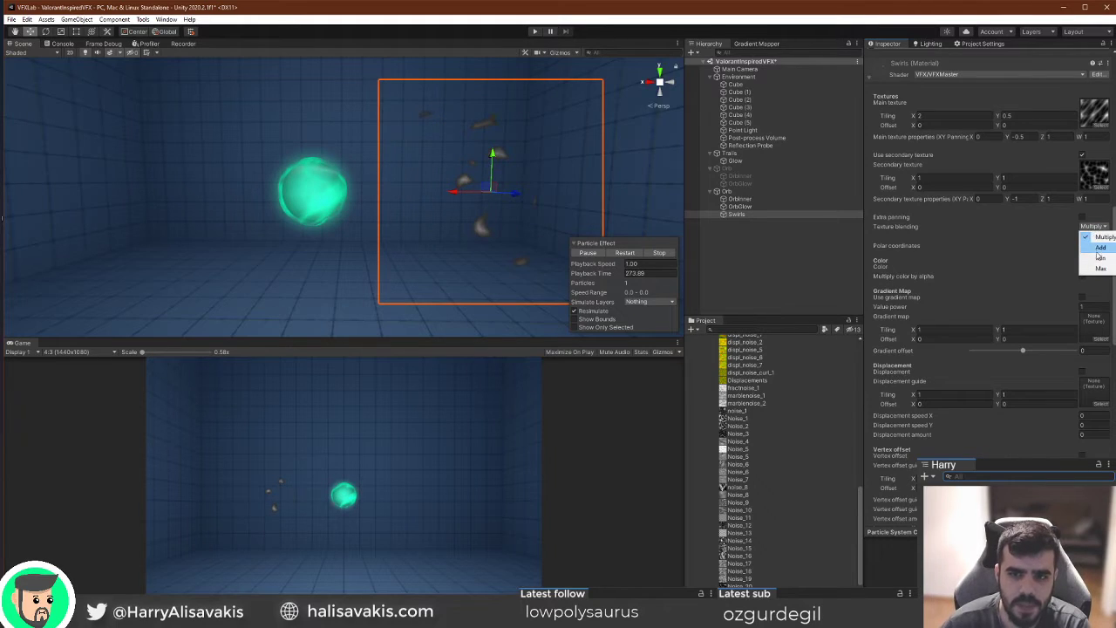
pyautogui.click(1101, 247)
pyautogui.moveTo(1044, 204)
pyautogui.mouseDown()
pyautogui.moveTo(1081, 201)
pyautogui.moveTo(1066, 206)
pyautogui.mouseUp()
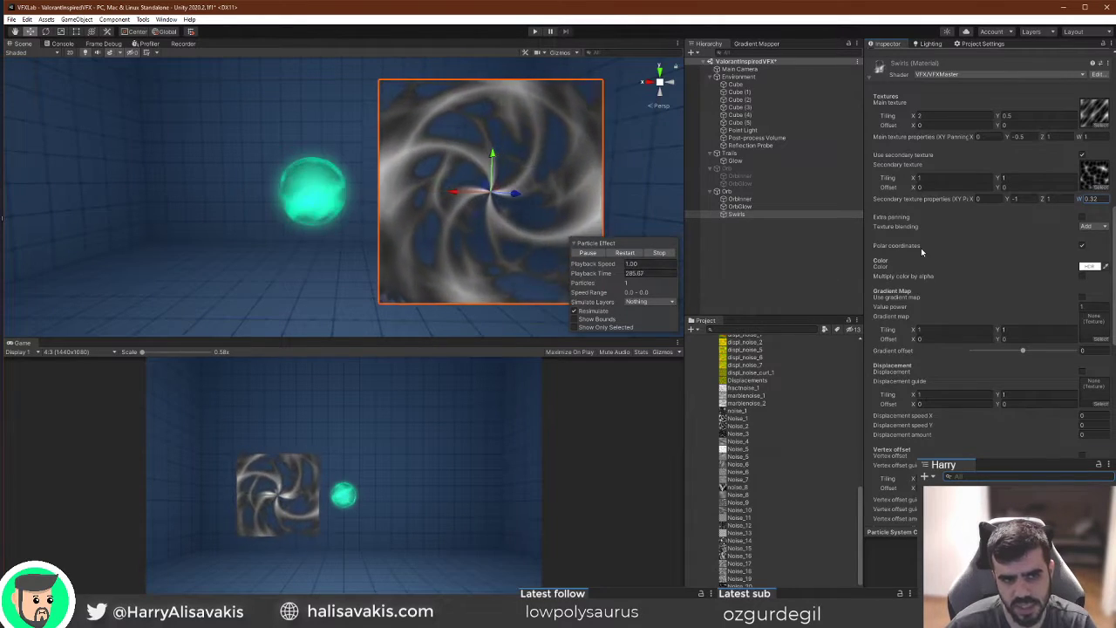
# Try the circle mask with the mask mode set to Multiply and the mask power at 1.
pyautogui.scroll(-10, 943, 240)
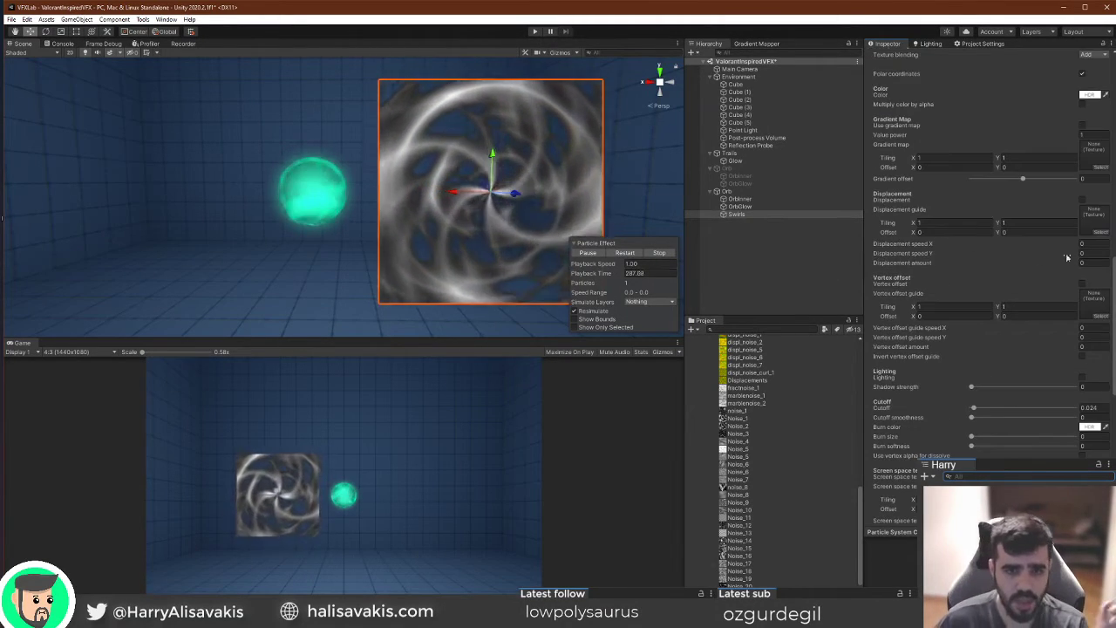
pyautogui.scroll(-5, 1089, 252)
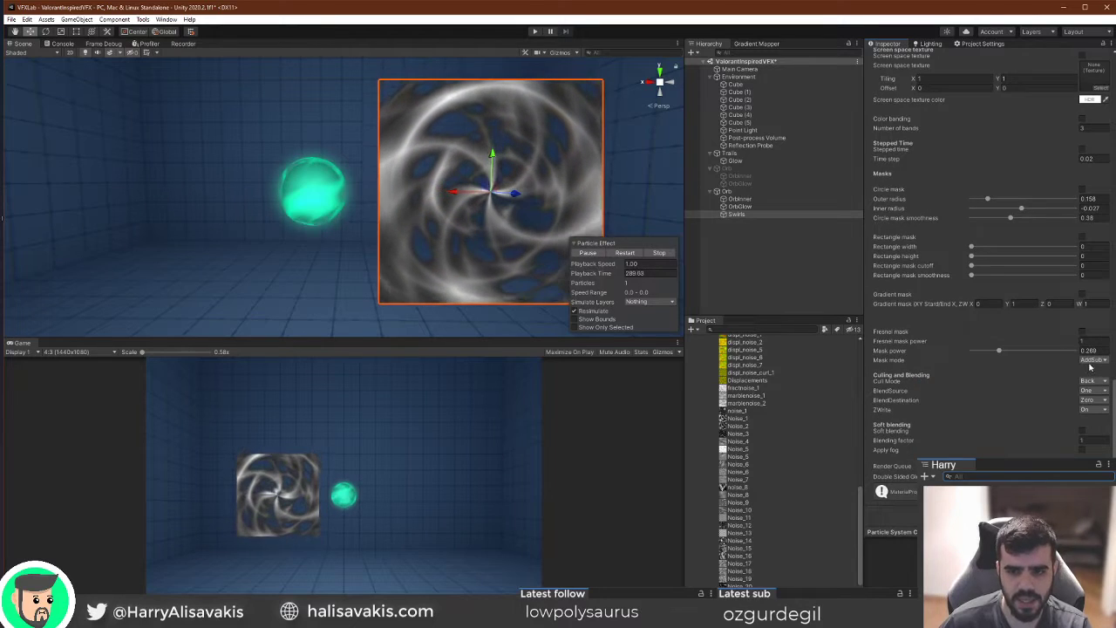
pyautogui.scroll(5, 999, 327)
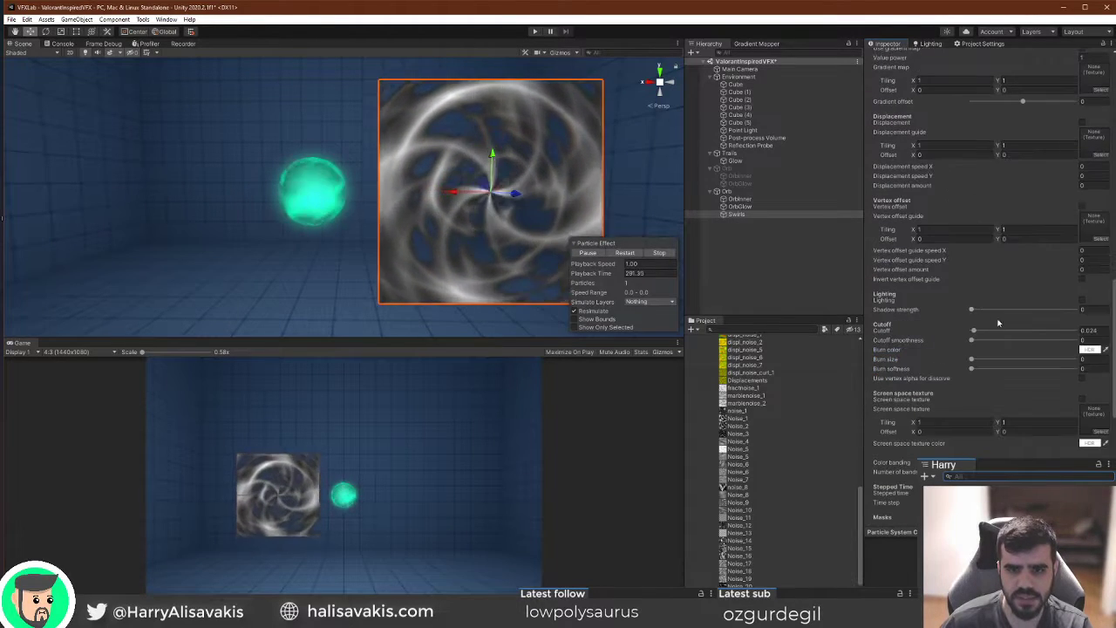
pyautogui.scroll(-4, 1012, 320)
pyautogui.scroll(-2, 1067, 358)
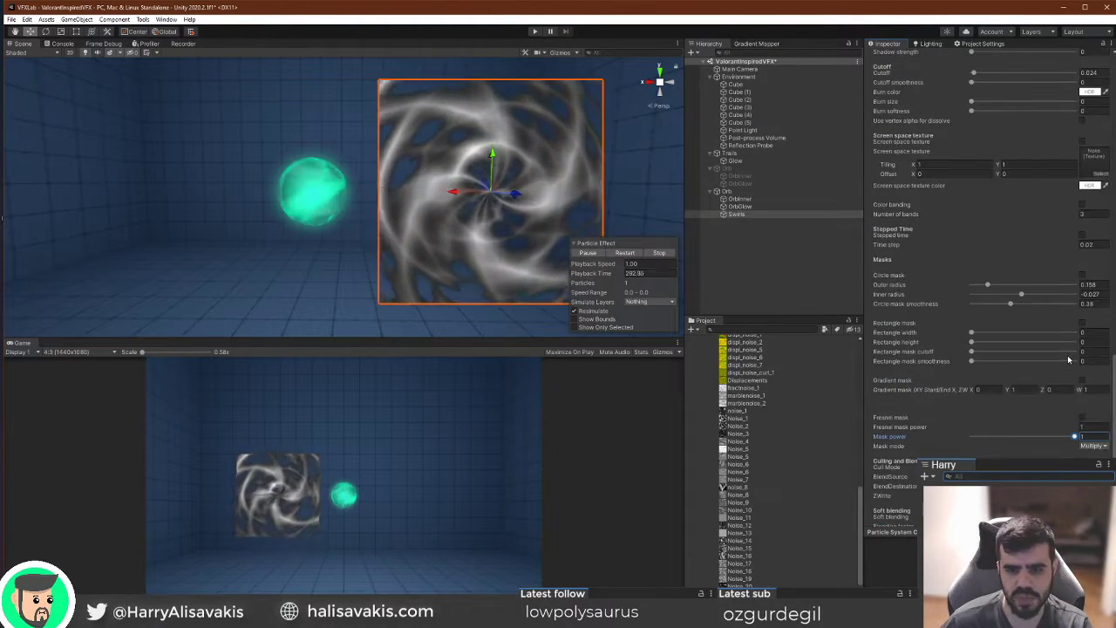
pyautogui.click(1083, 275)
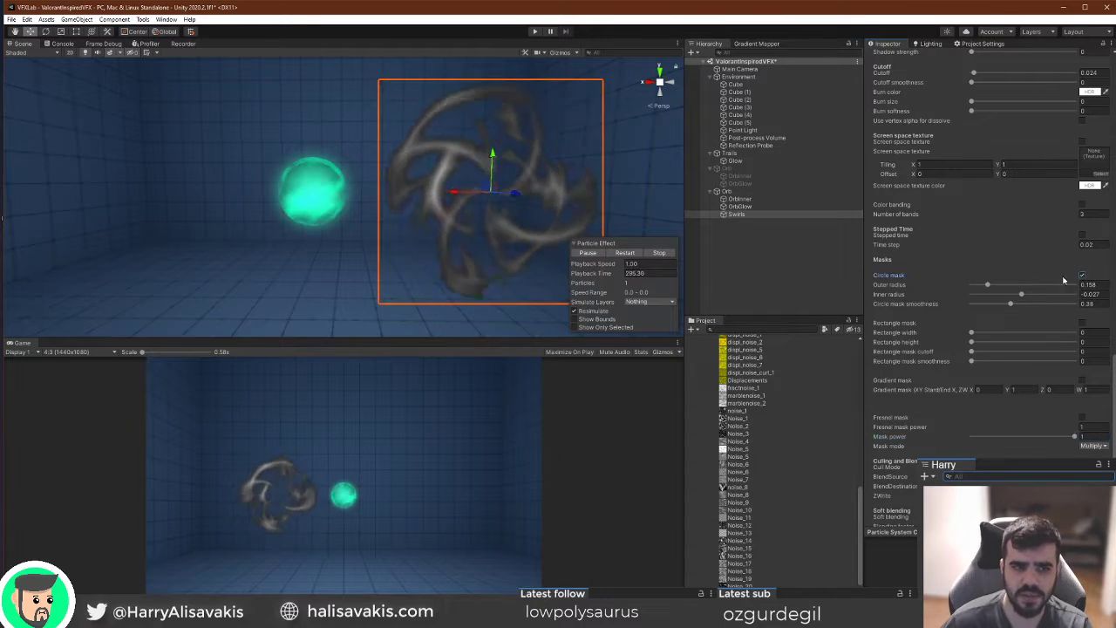
# Lower the cutoff to 0.005 and set the circle mask's outer radius to 0.042, inner radius to 0.093 and smoothness to 0.44.
pyautogui.scroll(8, 1011, 302)
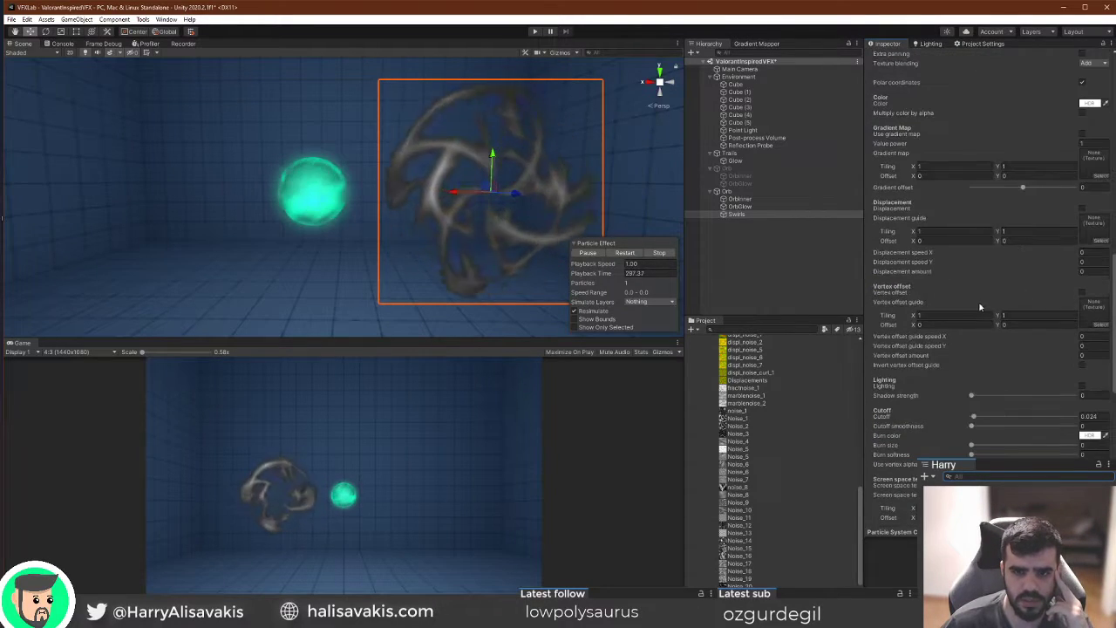
pyautogui.moveTo(972, 418); pyautogui.dragTo(973, 424)
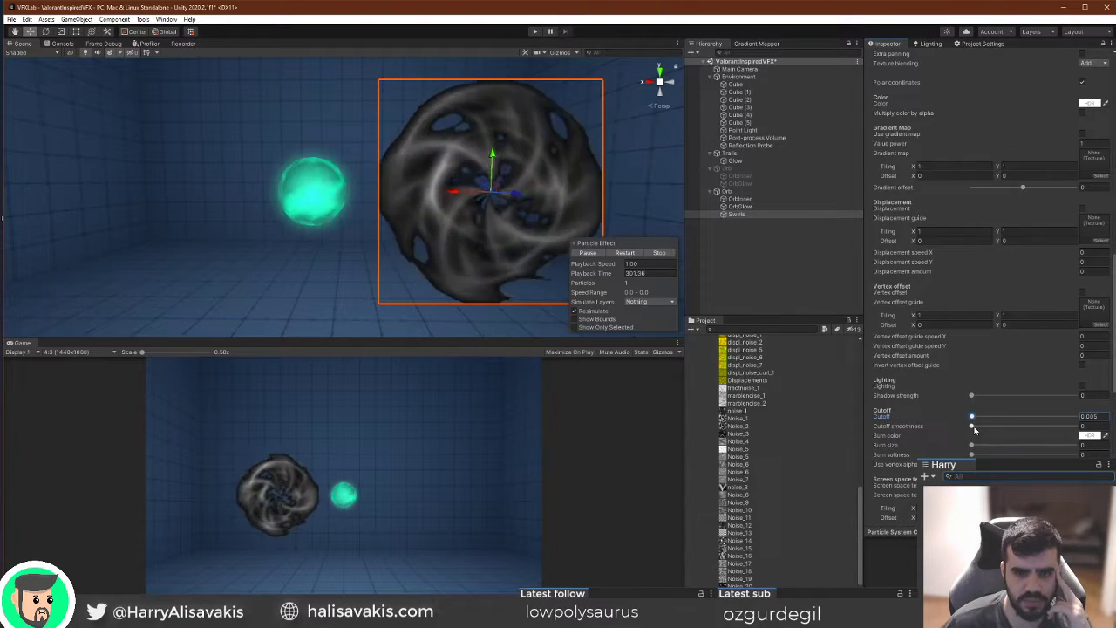
pyautogui.scroll(-8, 1009, 301)
pyautogui.moveTo(1022, 299)
pyautogui.mouseDown()
pyautogui.moveTo(1004, 298)
pyautogui.moveTo(1034, 304)
pyautogui.moveTo(996, 288)
pyautogui.moveTo(1016, 290)
pyautogui.moveTo(970, 291)
pyautogui.moveTo(998, 291)
pyautogui.moveTo(994, 303)
pyautogui.moveTo(971, 304)
pyautogui.moveTo(1002, 290)
pyautogui.moveTo(1021, 293)
pyautogui.moveTo(994, 295)
pyautogui.moveTo(1037, 295)
pyautogui.moveTo(974, 307)
pyautogui.moveTo(1035, 316)
pyautogui.moveTo(1024, 313)
pyautogui.mouseUp()
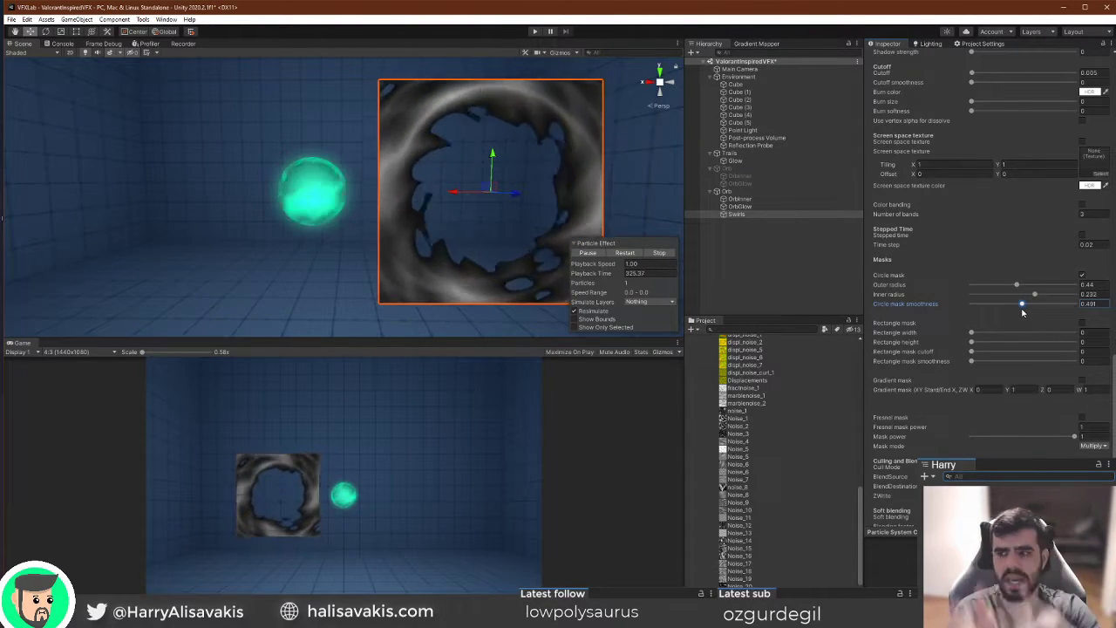
pyautogui.moveTo(1016, 285)
pyautogui.mouseDown()
pyautogui.moveTo(982, 286)
pyautogui.moveTo(1025, 298)
pyautogui.moveTo(977, 287)
pyautogui.moveTo(1011, 304)
pyautogui.moveTo(972, 303)
pyautogui.moveTo(1022, 305)
pyautogui.moveTo(1016, 312)
pyautogui.moveTo(1028, 298)
pyautogui.mouseUp()
# Set the mask mode to AddSub with mask power 0, and the circle mask's outer radius to 0.264 and smoothness to 0.162.
pyautogui.scroll(-3, 1032, 305)
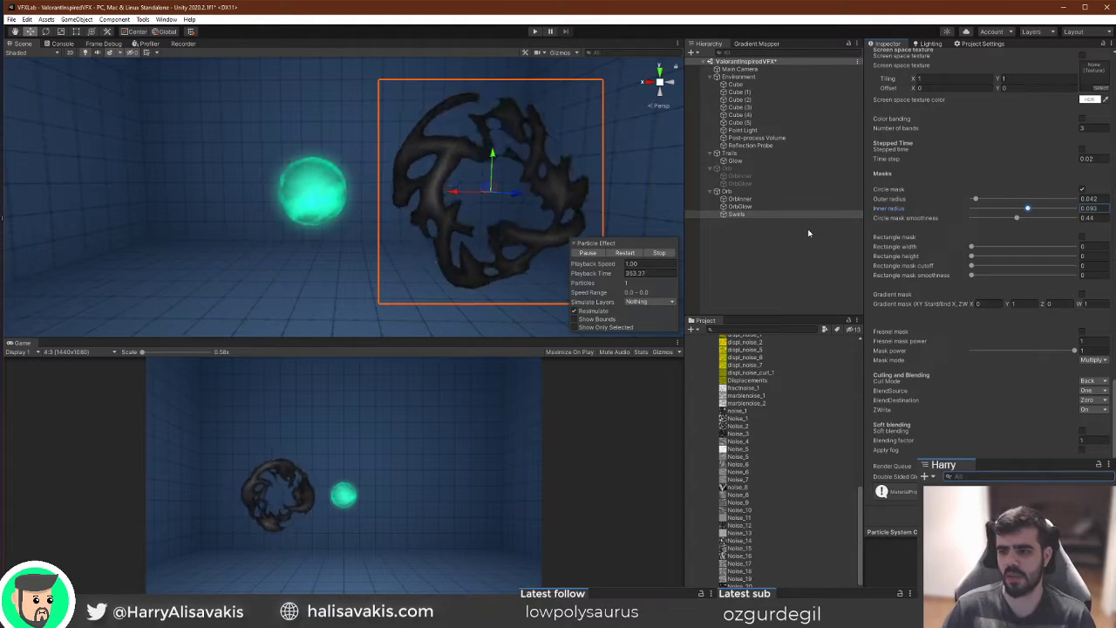
pyautogui.click(1097, 361)
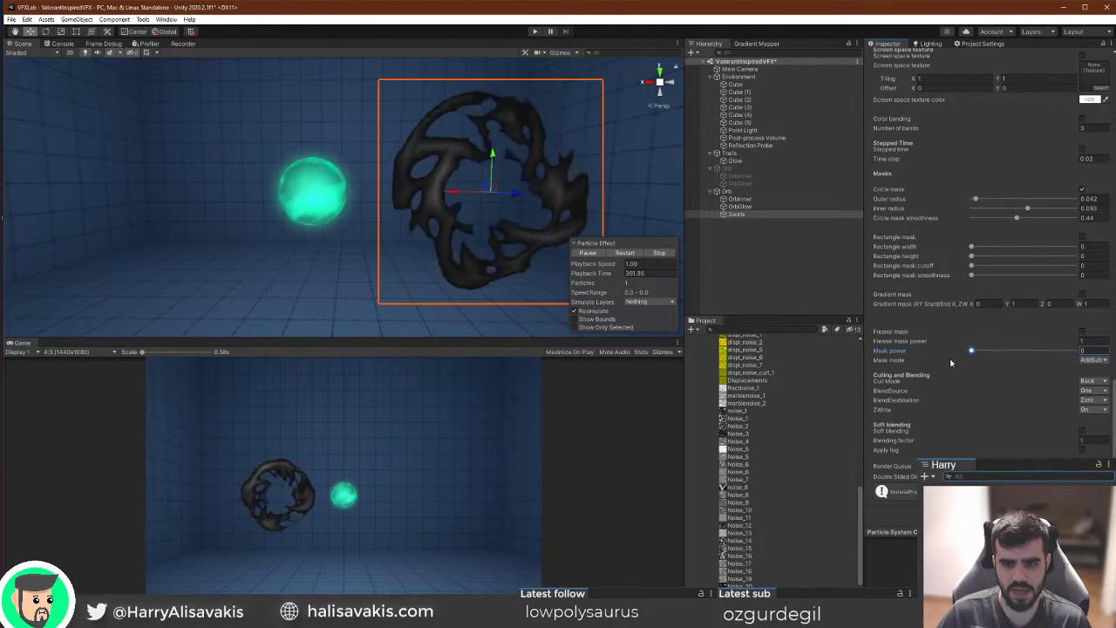
pyautogui.scroll(3, 977, 345)
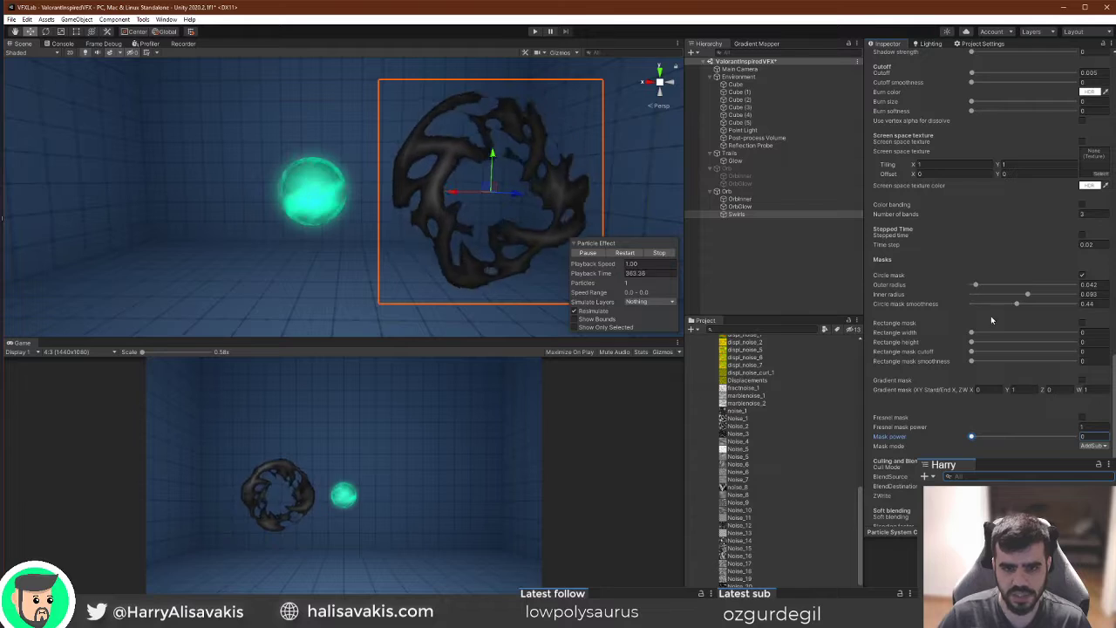
pyautogui.moveTo(972, 436); pyautogui.dragTo(986, 436)
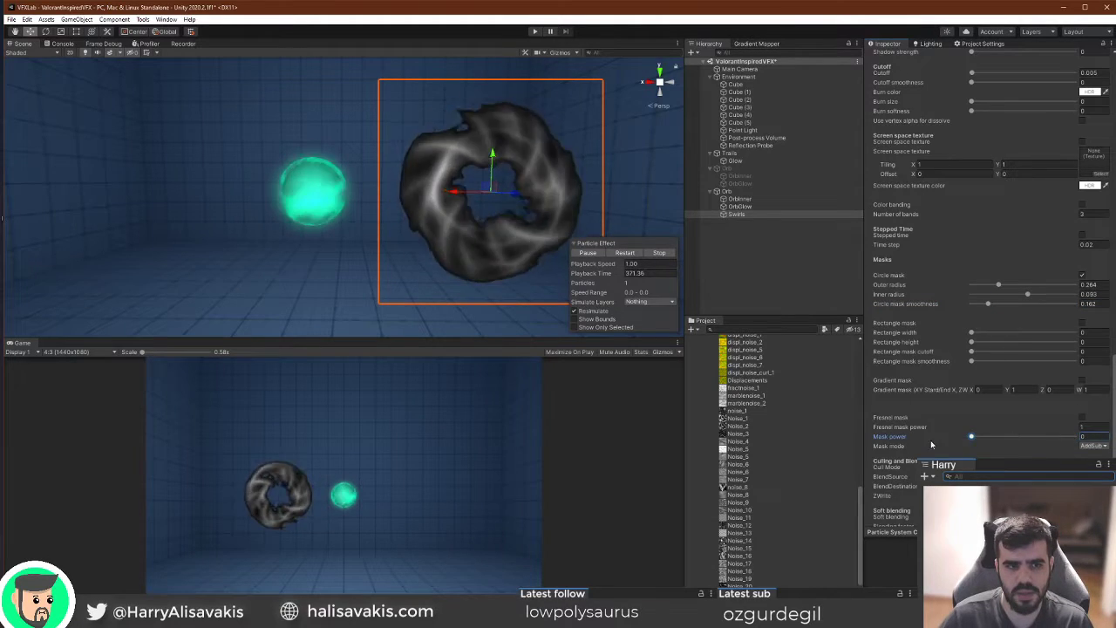
# Try mask power values of 1 and 0, and set the mask power to 0.112.
pyautogui.moveTo(1076, 445); pyautogui.dragTo(1085, 447)
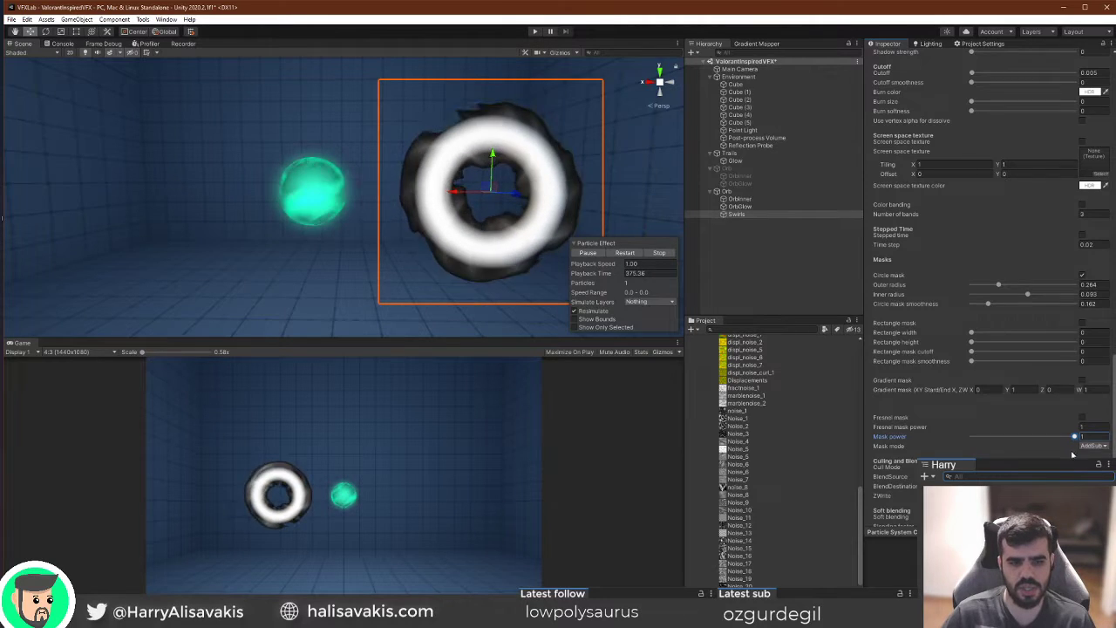
pyautogui.scroll(-3, 1073, 454)
pyautogui.moveTo(1075, 350); pyautogui.dragTo(951, 361)
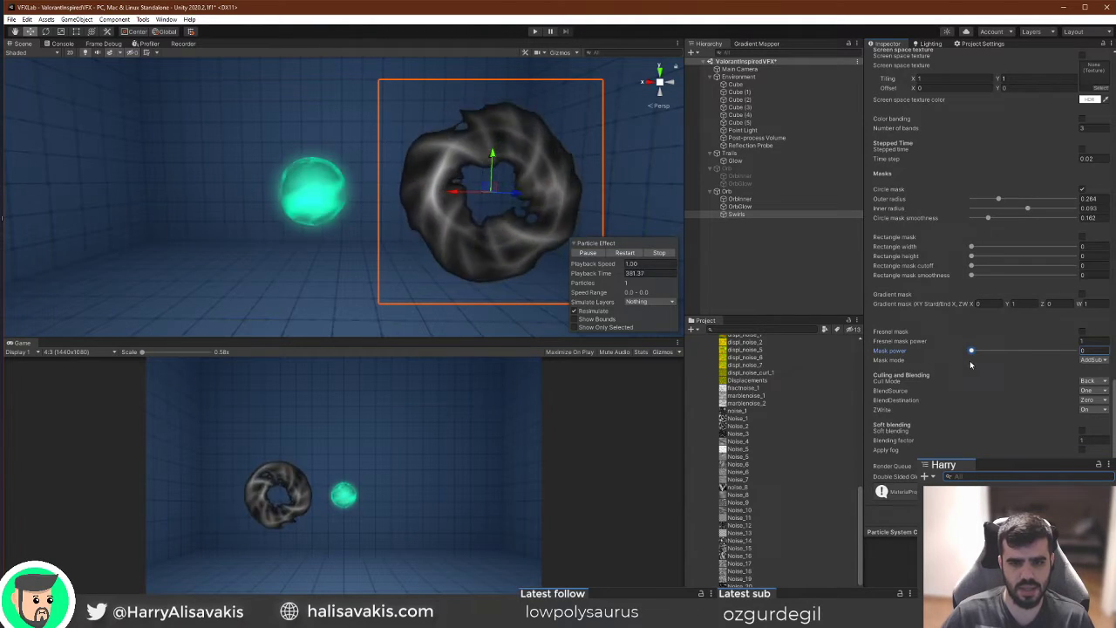
pyautogui.moveTo(972, 350); pyautogui.dragTo(983, 352)
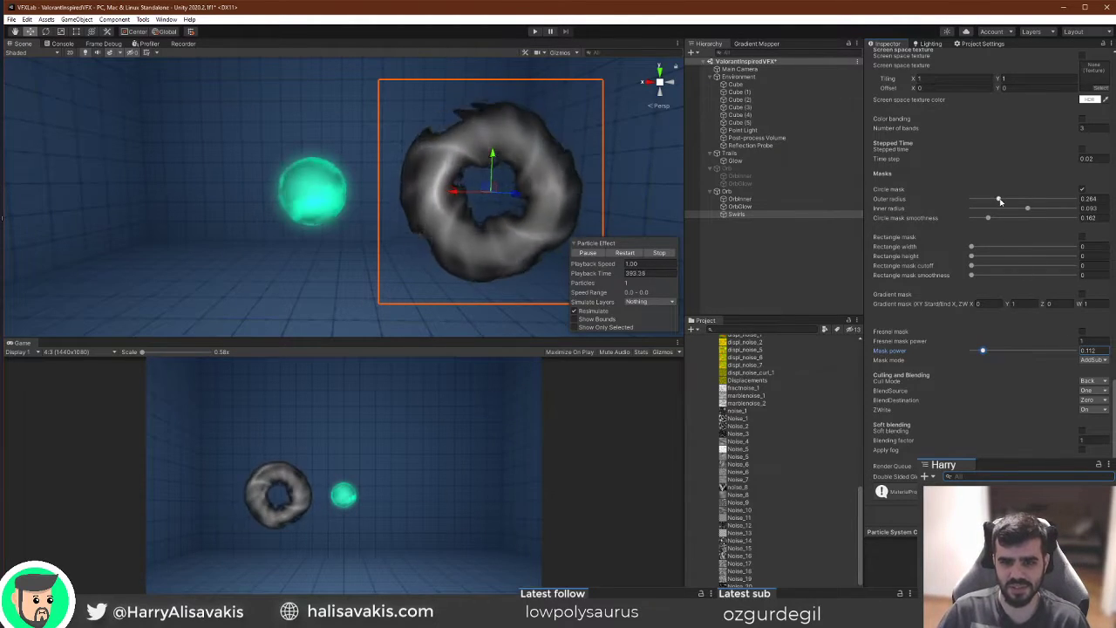
# Set the circle mask's outer radius to 0.297, inner radius to 0.139 and smoothness to 0.195, and the mask power to 0.052.
pyautogui.moveTo(999, 200); pyautogui.dragTo(1008, 200)
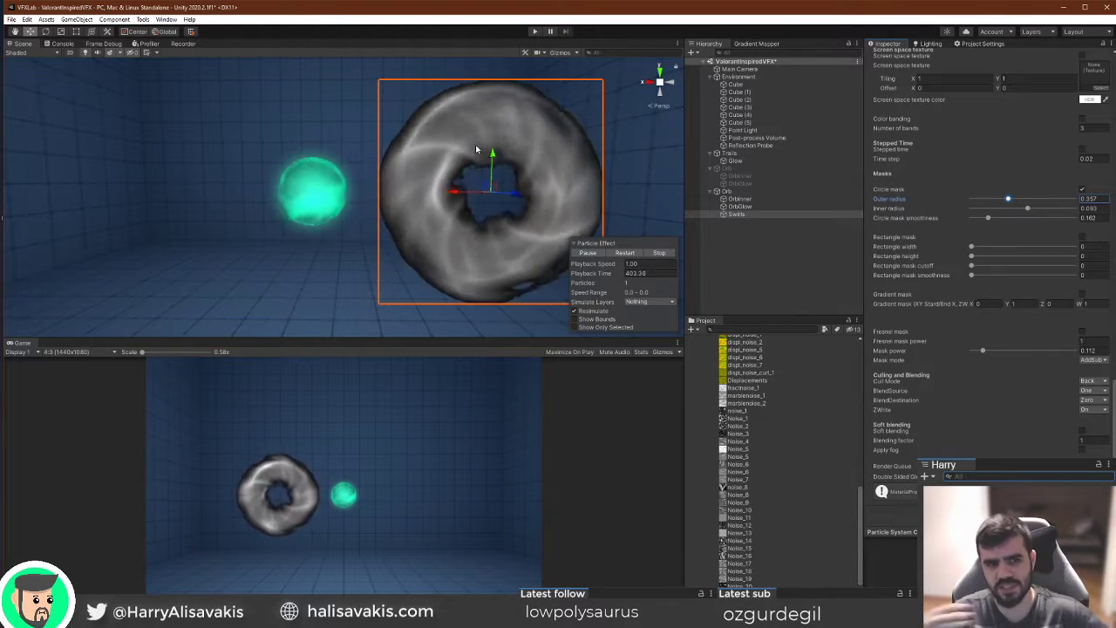
pyautogui.moveTo(1028, 210)
pyautogui.mouseDown()
pyautogui.moveTo(1042, 216)
pyautogui.moveTo(981, 221)
pyautogui.moveTo(1002, 218)
pyautogui.moveTo(992, 199)
pyautogui.moveTo(1031, 211)
pyautogui.mouseUp()
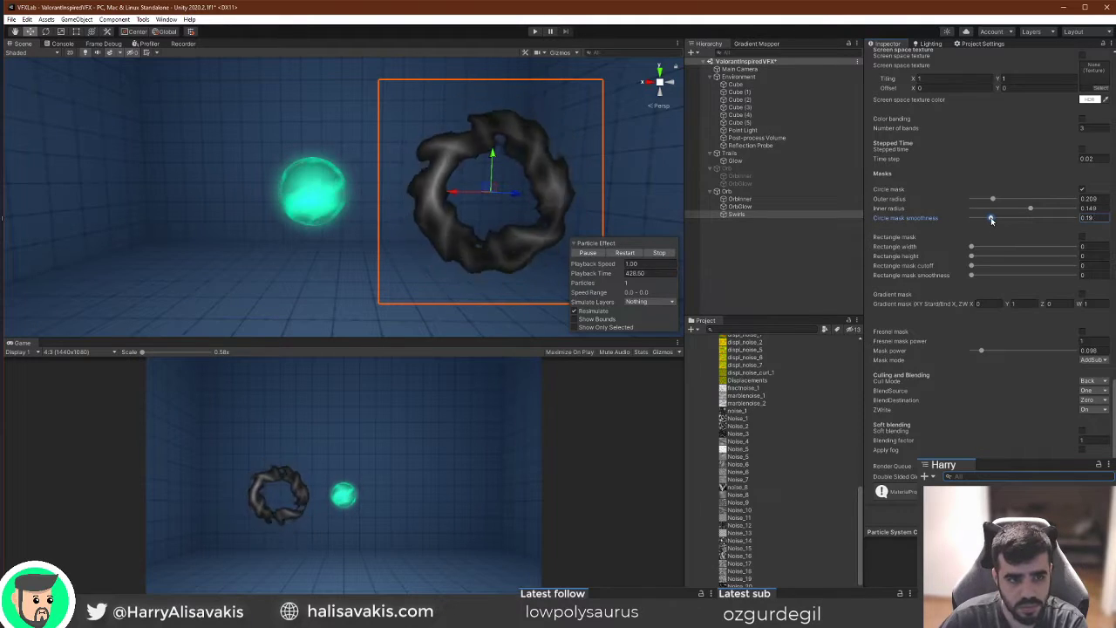
pyautogui.moveTo(981, 219); pyautogui.dragTo(1001, 200)
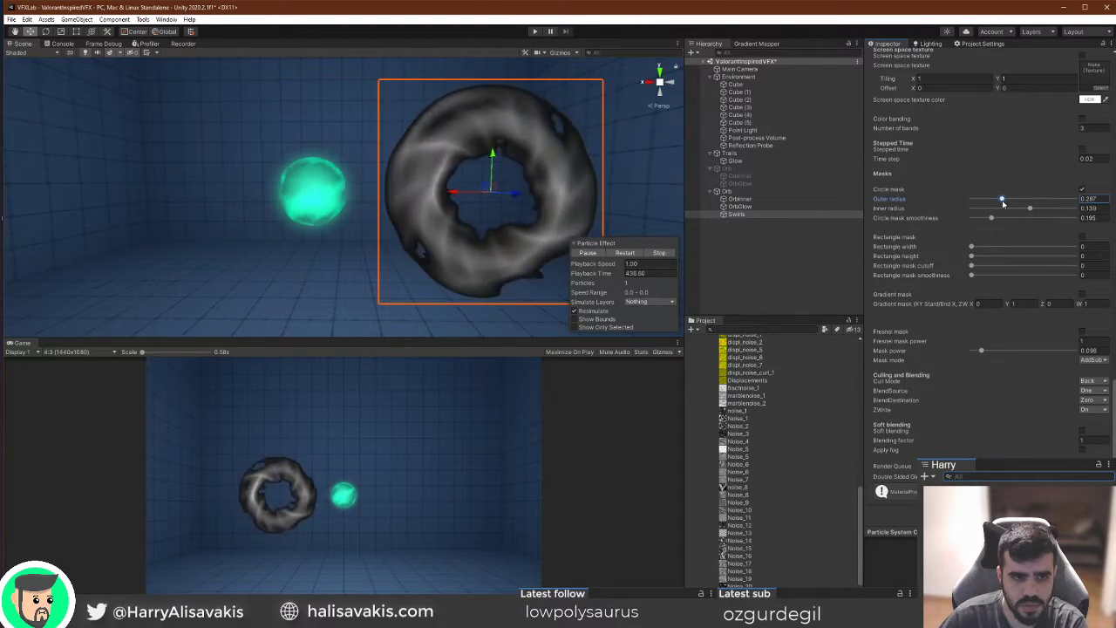
pyautogui.moveTo(981, 351)
pyautogui.mouseDown()
pyautogui.moveTo(958, 342)
pyautogui.moveTo(986, 346)
pyautogui.moveTo(976, 344)
pyautogui.mouseUp()
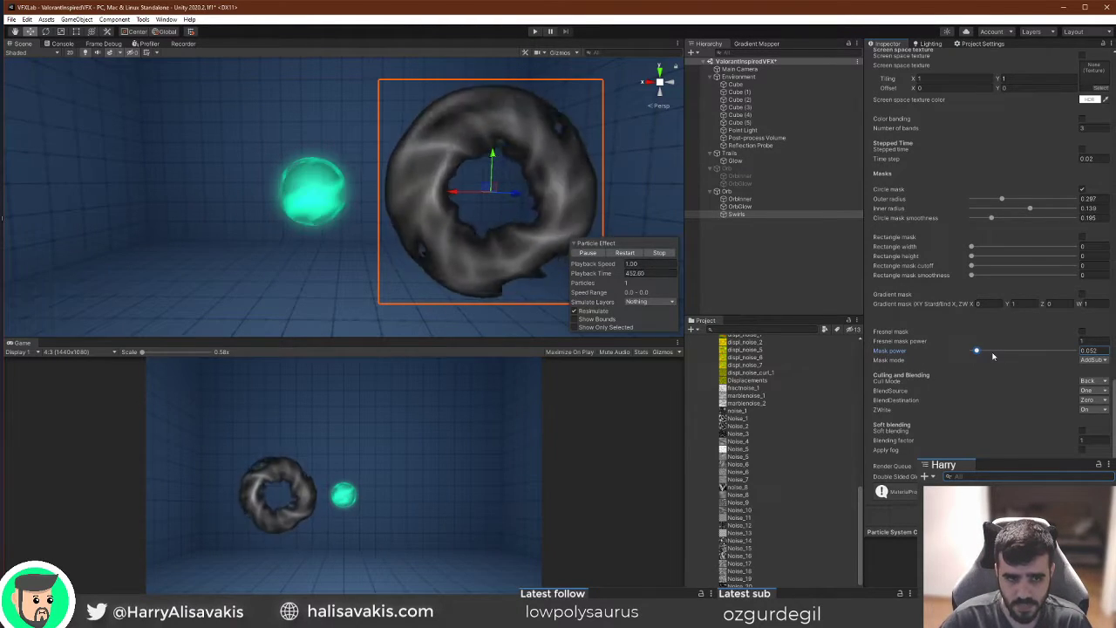
# Replace the circle mask with the gradient mask, setting the gradient mask's Y value to 0 and the mask power to 0.098.
pyautogui.moveTo(508, 184); pyautogui.dragTo(421, 179, button='middle')
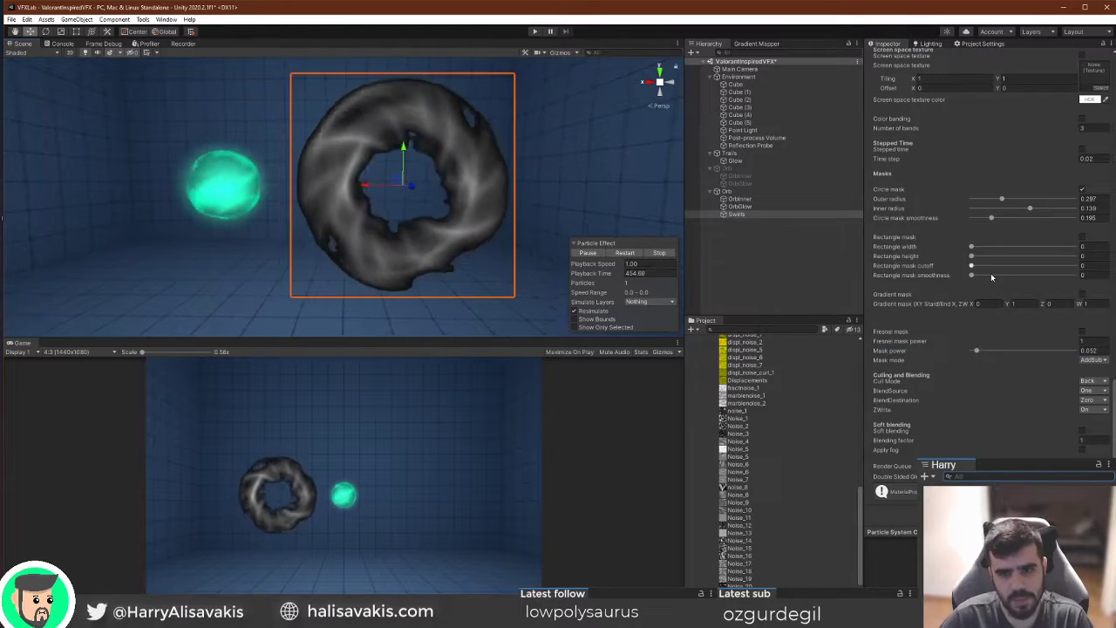
pyautogui.click(1083, 189)
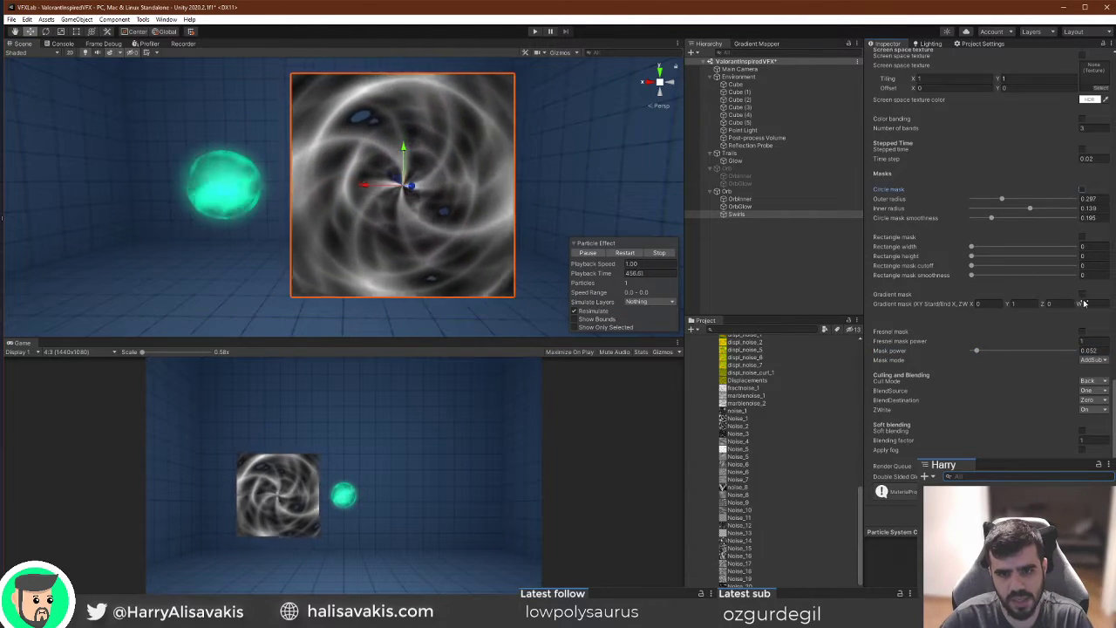
pyautogui.click(1082, 296)
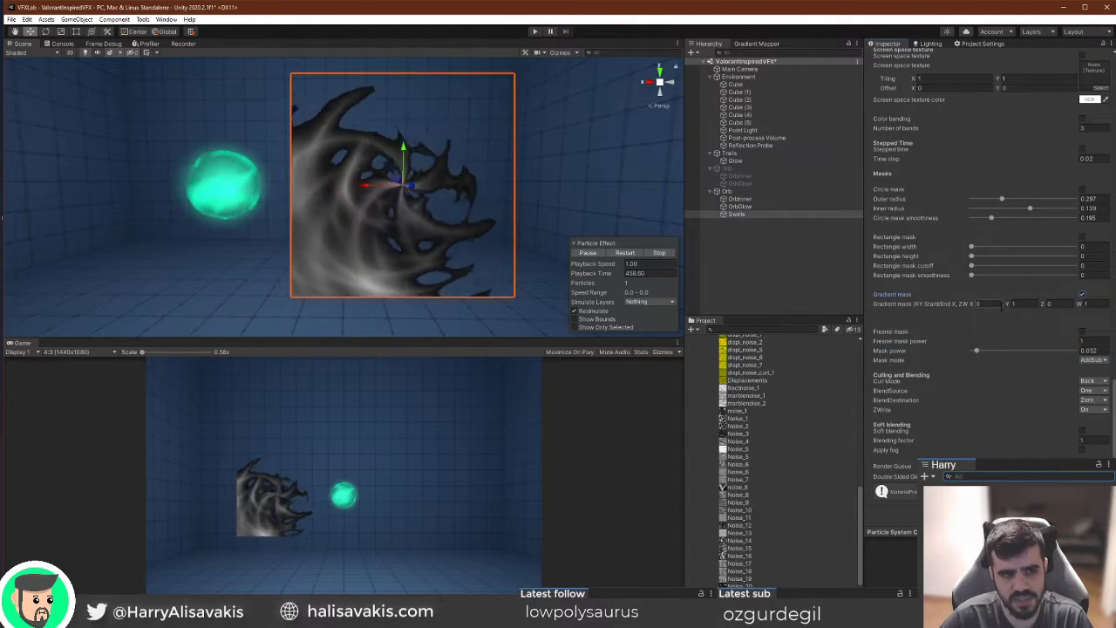
pyautogui.moveTo(976, 350)
pyautogui.mouseDown()
pyautogui.moveTo(955, 353)
pyautogui.moveTo(982, 351)
pyautogui.mouseUp()
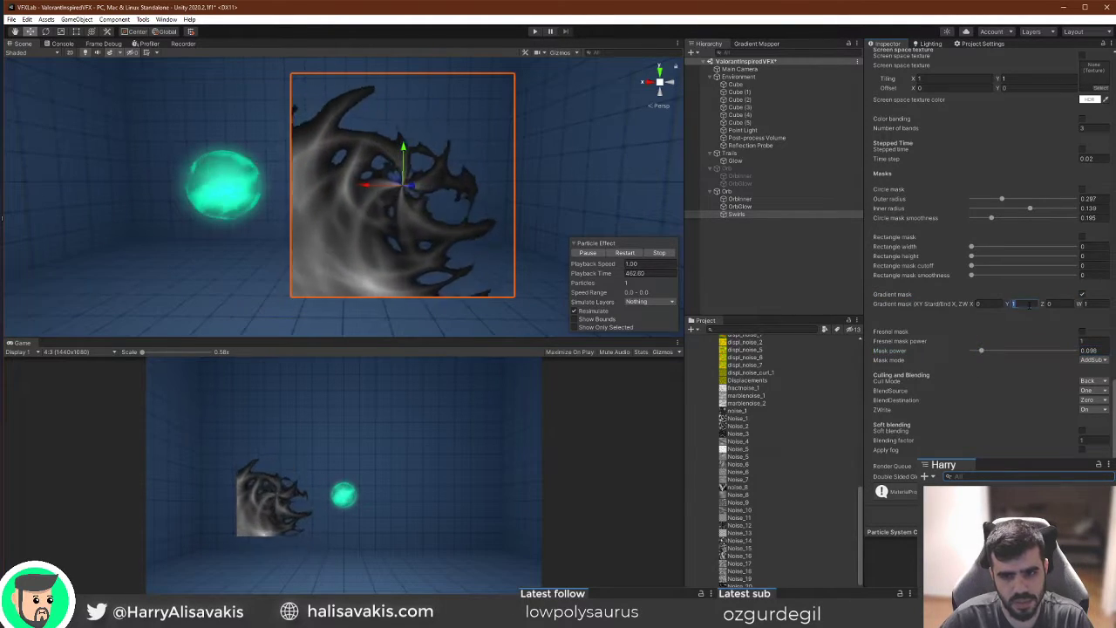
pyautogui.write('0')
# Try the Multiply mask mode with mask power 1, and AddSub with mask power 0.107.
pyautogui.moveTo(982, 353); pyautogui.dragTo(989, 352)
pyautogui.click(1095, 359)
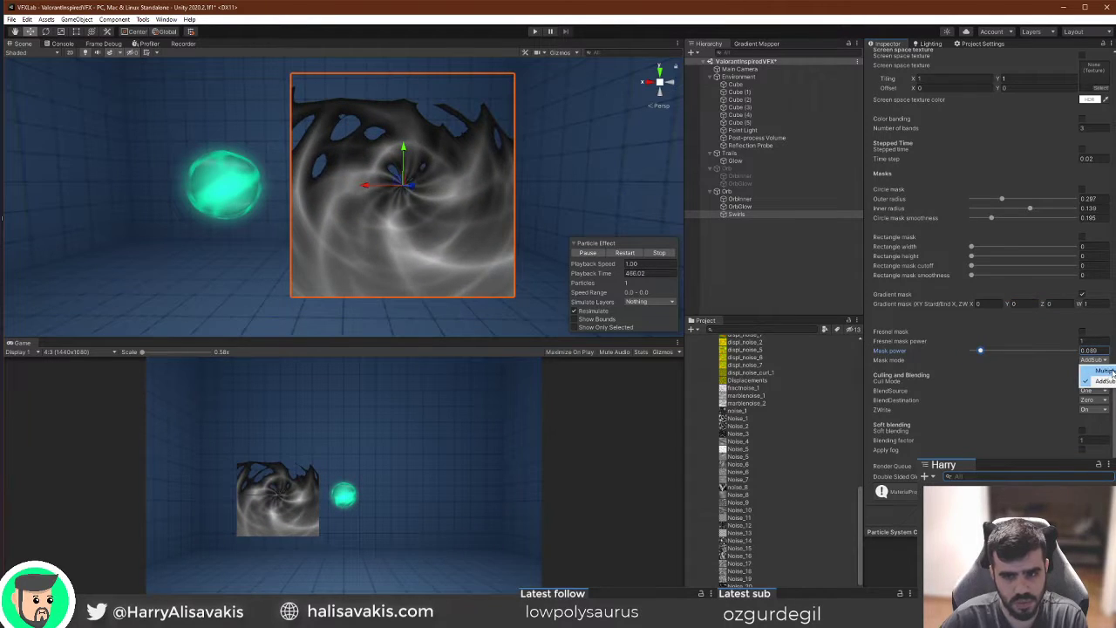
pyautogui.click(1103, 370)
pyautogui.moveTo(980, 351); pyautogui.dragTo(1077, 351)
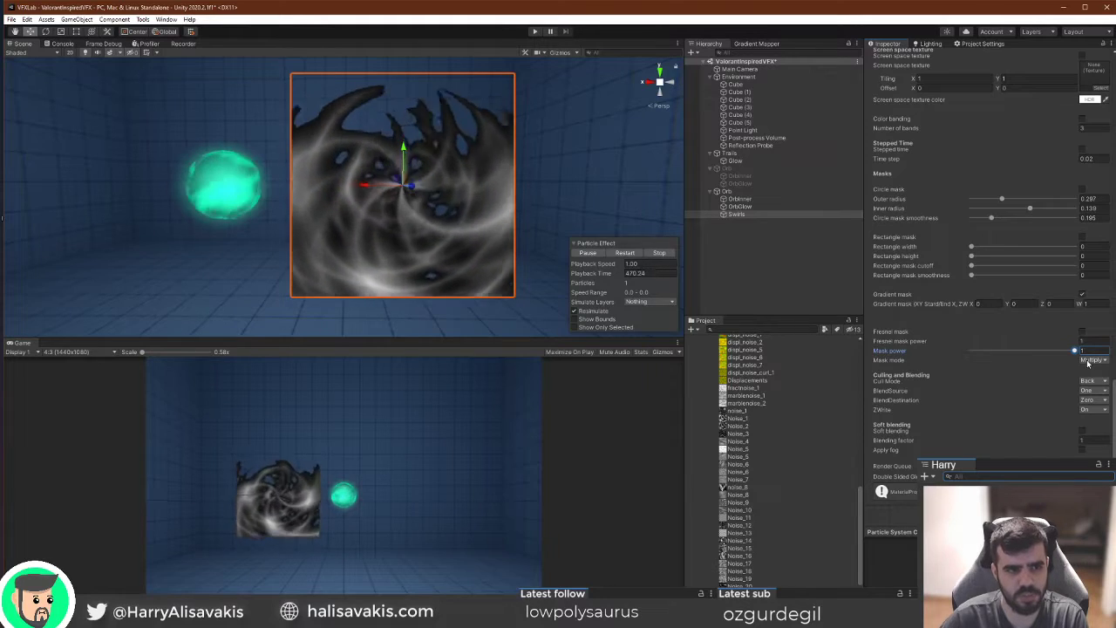
pyautogui.click(1091, 360)
pyautogui.click(1097, 381)
pyautogui.moveTo(1054, 353); pyautogui.dragTo(983, 354)
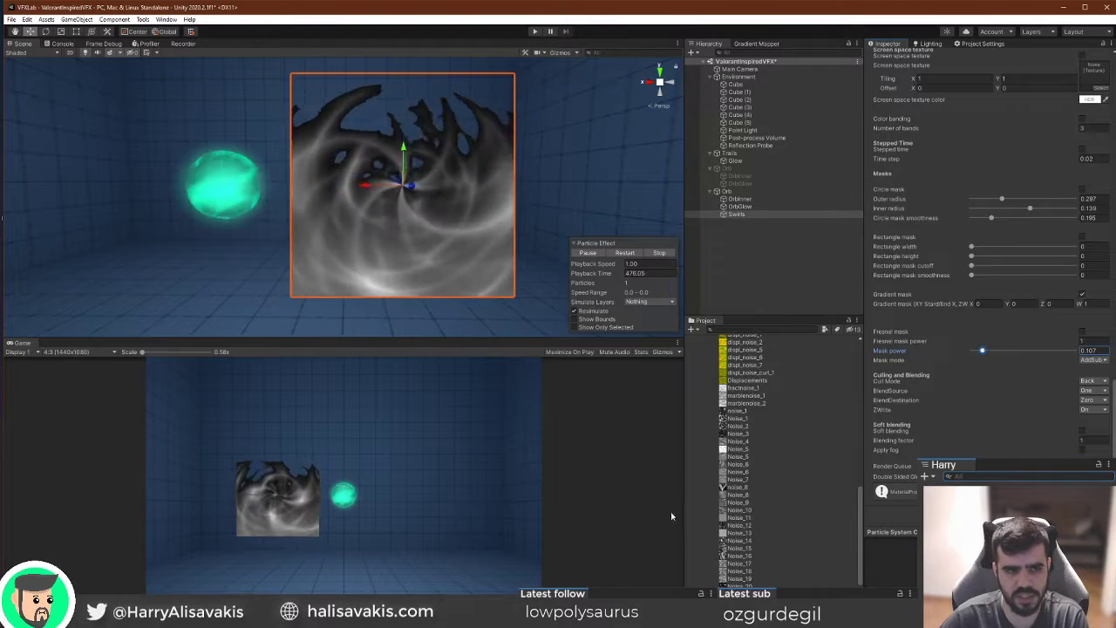
# Undo the mask power, mask mode and gradient mask edits back to the circle mask.
pyautogui.hotkey('ctrl', 'z')
pyautogui.hotkey('ctrl', 'z')
pyautogui.hotkey('ctrl', 'z')
pyautogui.hotkey('ctrl', 'z')
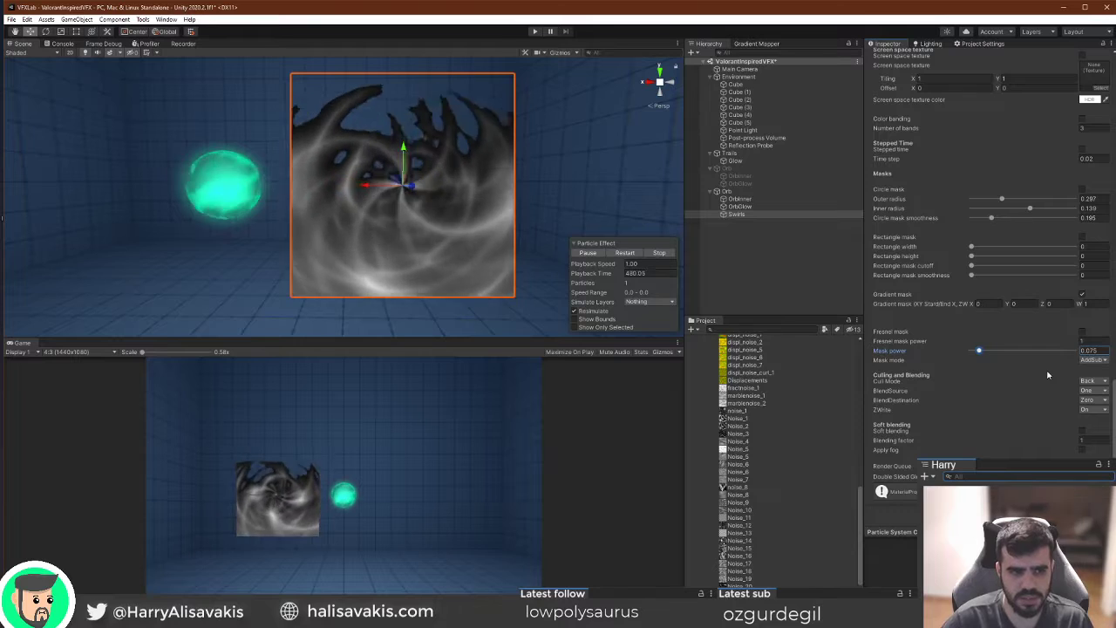
pyautogui.hotkey('ctrl', 'z')
pyautogui.hotkey('ctrl', 'z')
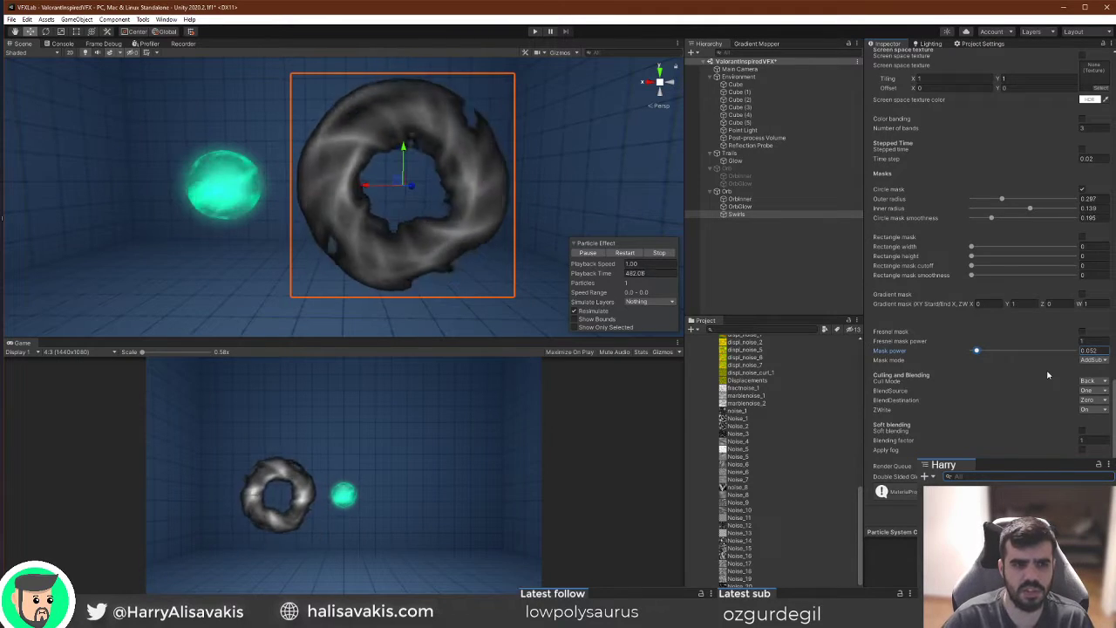
# Set the circle mask's outer radius to 0.223 and inner radius to 0.12, and use alpha blending with SrcAlpha as the blend source.
pyautogui.scroll(5, 994, 179)
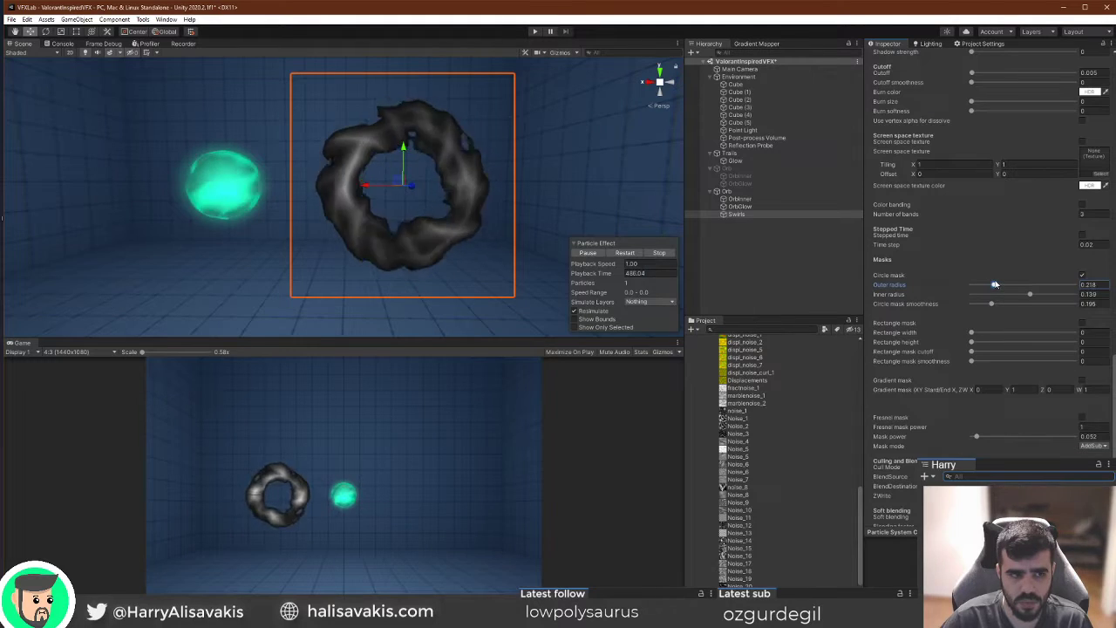
pyautogui.scroll(3, 1025, 308)
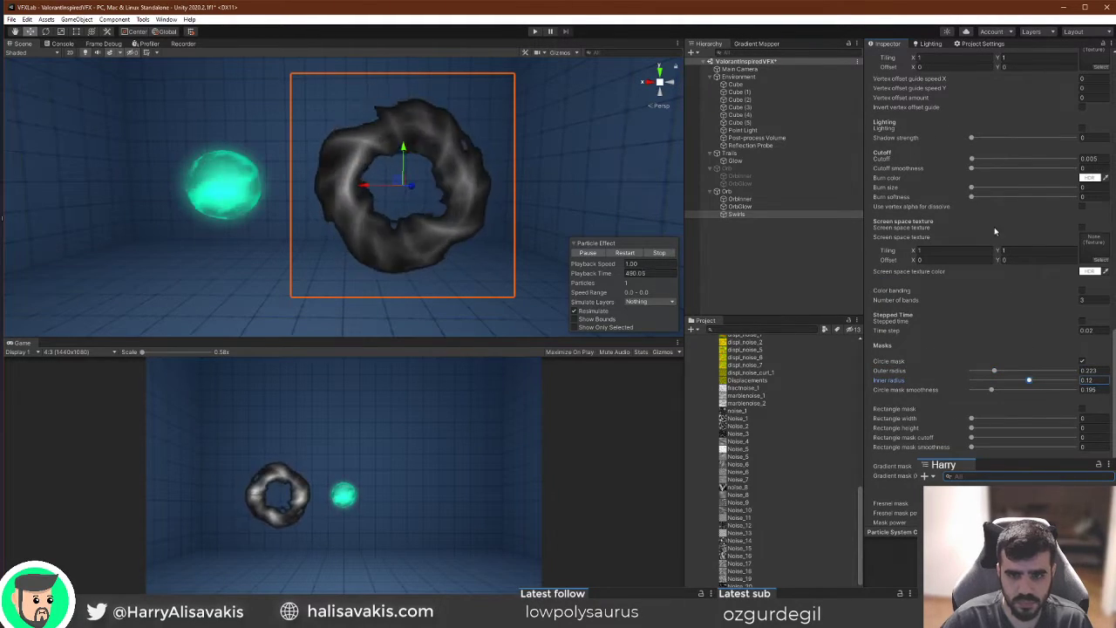
pyautogui.scroll(-6, 1103, 403)
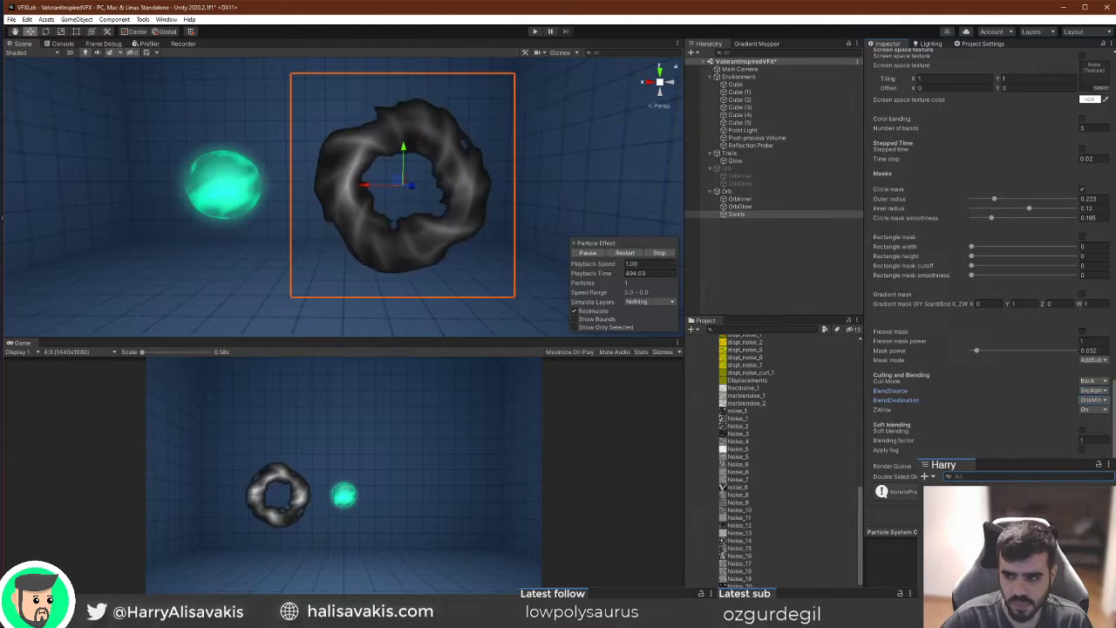
# Turn ZWrite off, set cutoff to 0 and cutoff smoothness to 0.038, and give the circle mask smoothness 0.264 and inner radius 0.139.
pyautogui.scroll(6, 976, 314)
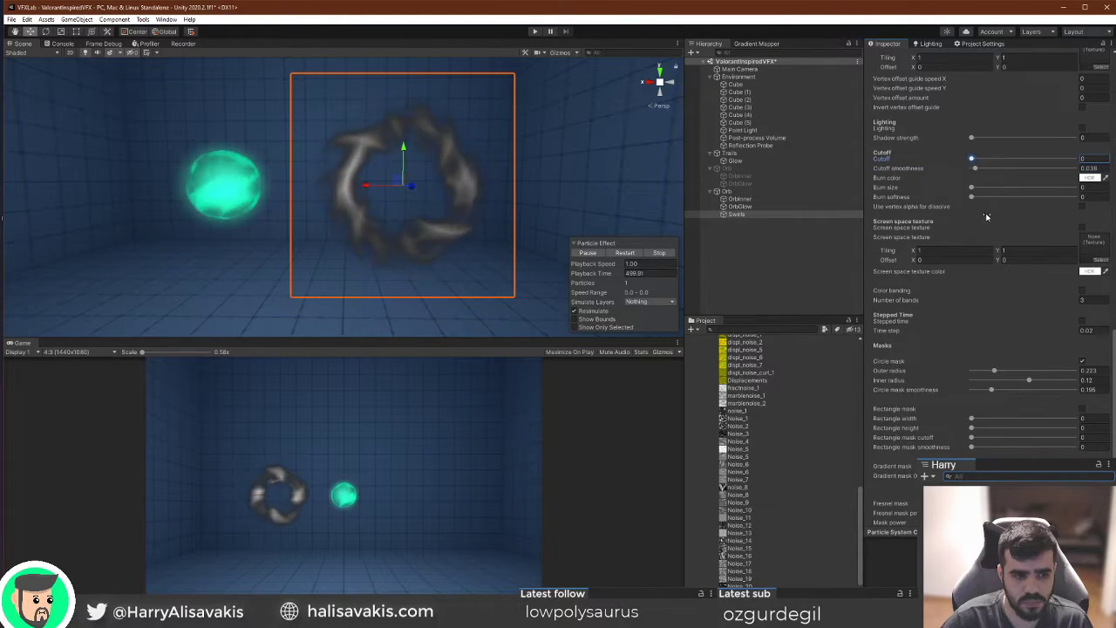
pyautogui.scroll(-6, 987, 216)
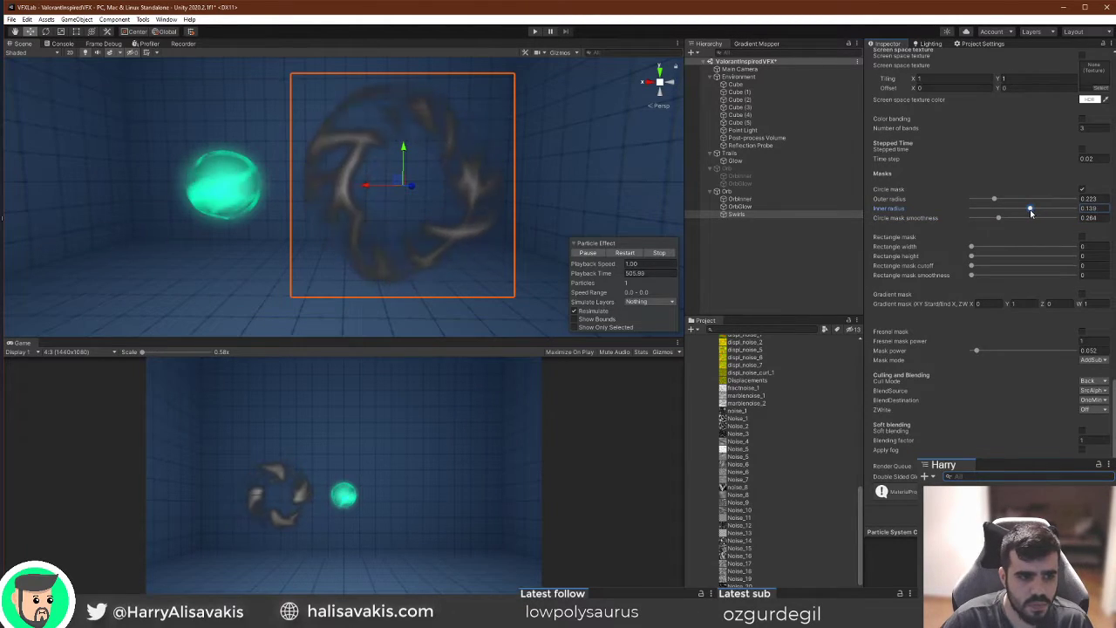
# Try X panning of 0.5 on the main texture and -0.5 on the secondary texture, and set them to 0.2 and -0.2.
pyautogui.scroll(10, 994, 270)
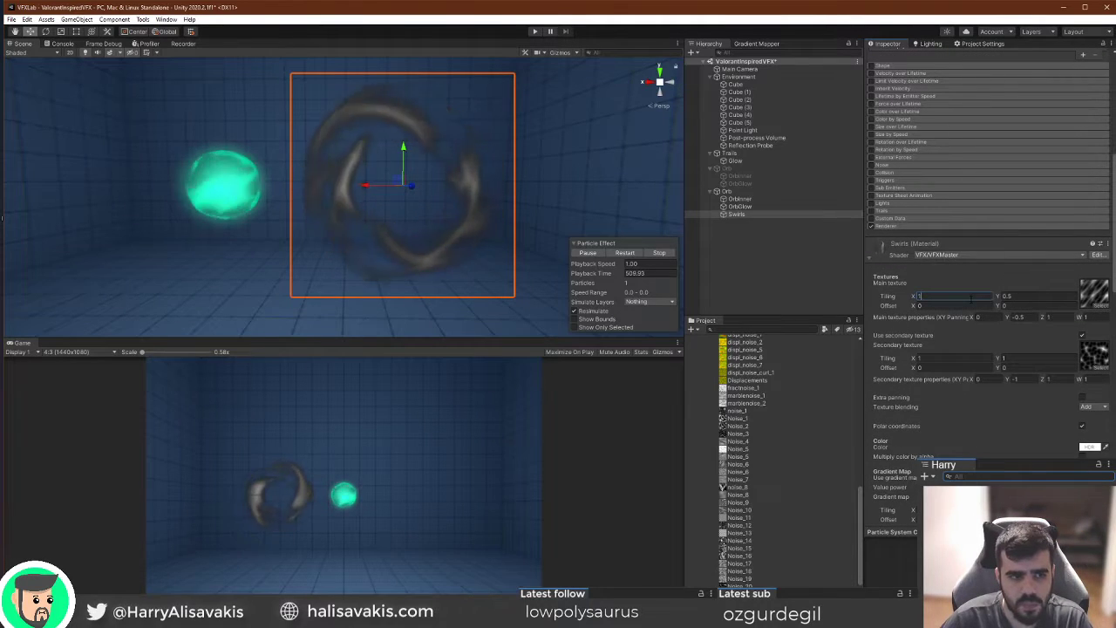
pyautogui.scroll(-5, 994, 322)
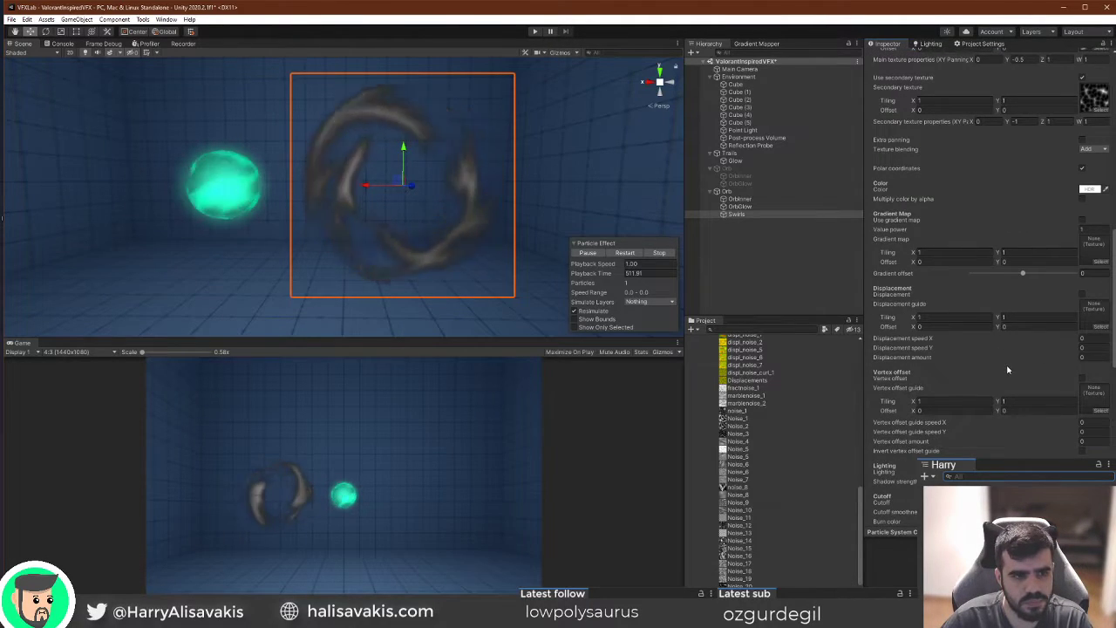
pyautogui.scroll(4, 1008, 370)
pyautogui.click(942, 210)
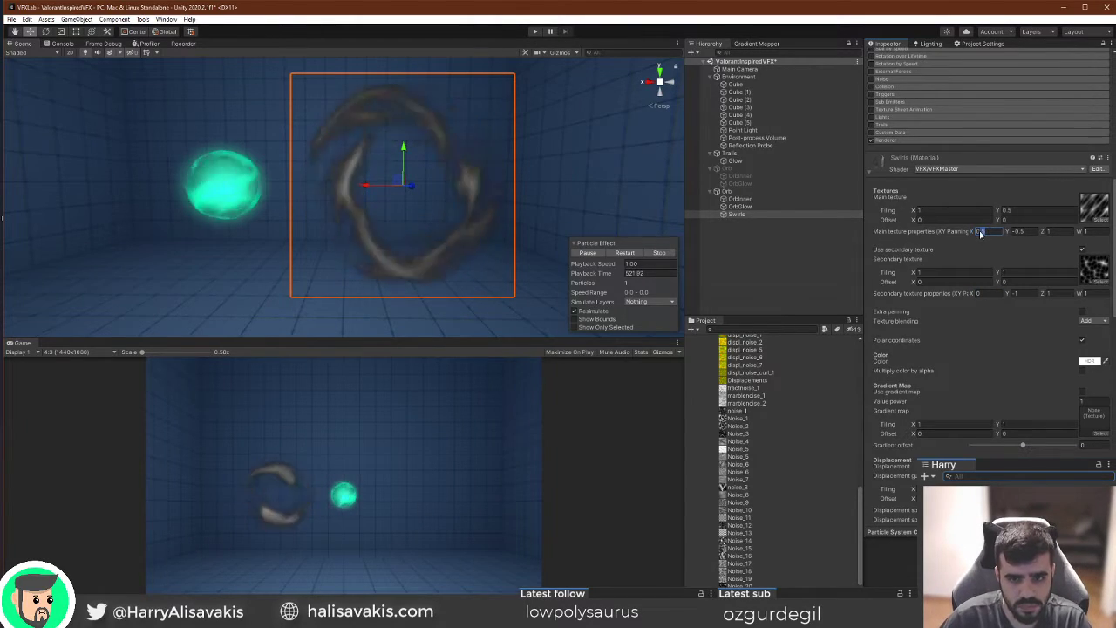
pyautogui.click(984, 293)
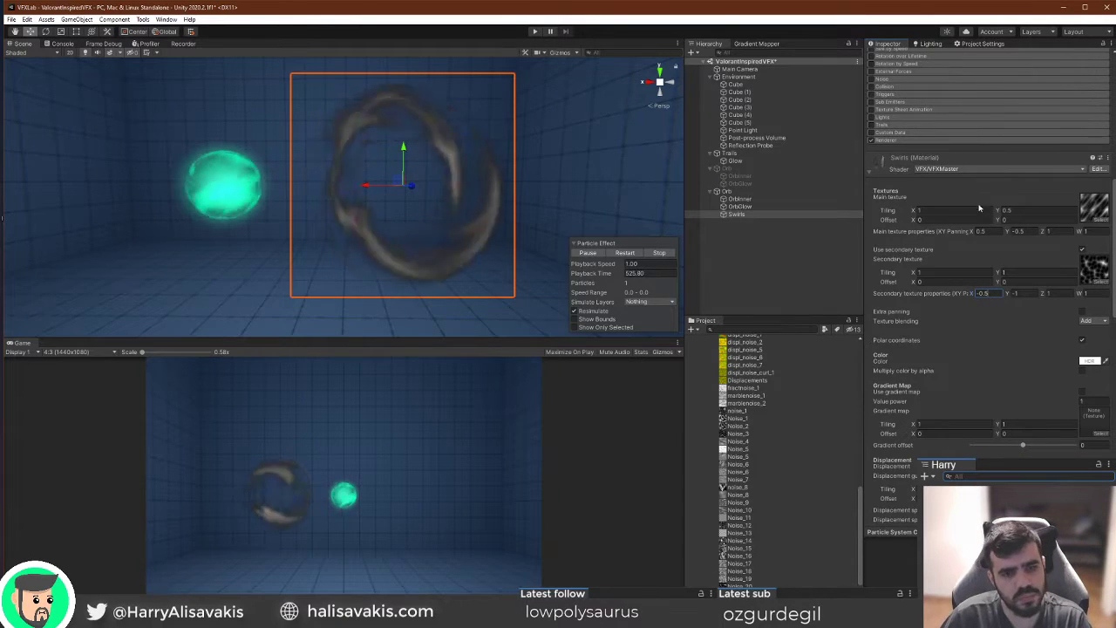
pyautogui.click(982, 231)
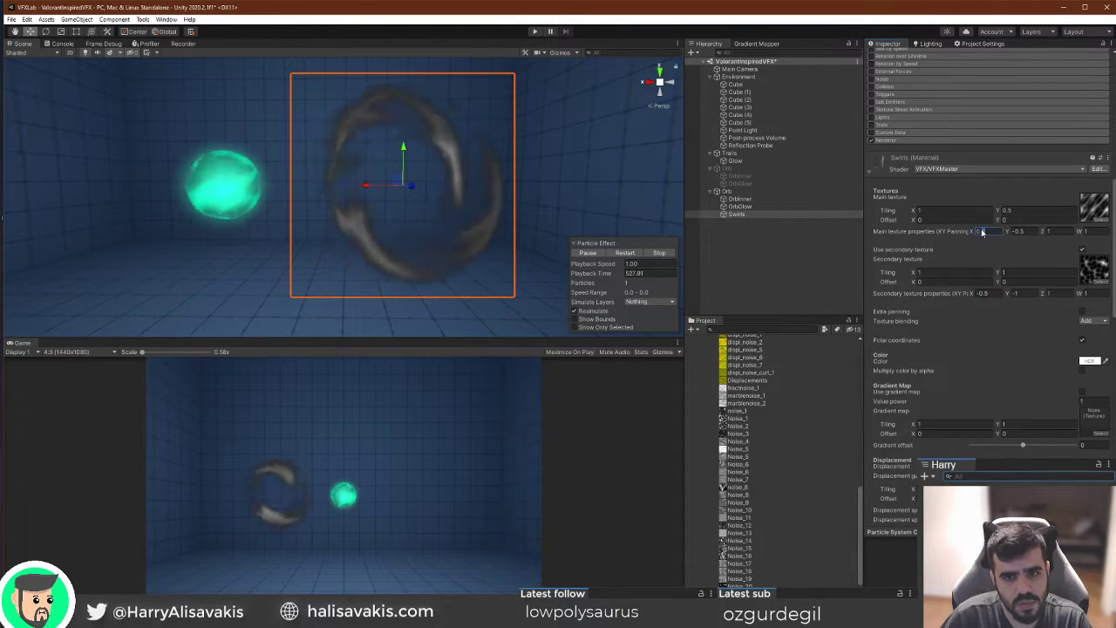
pyautogui.click(984, 293)
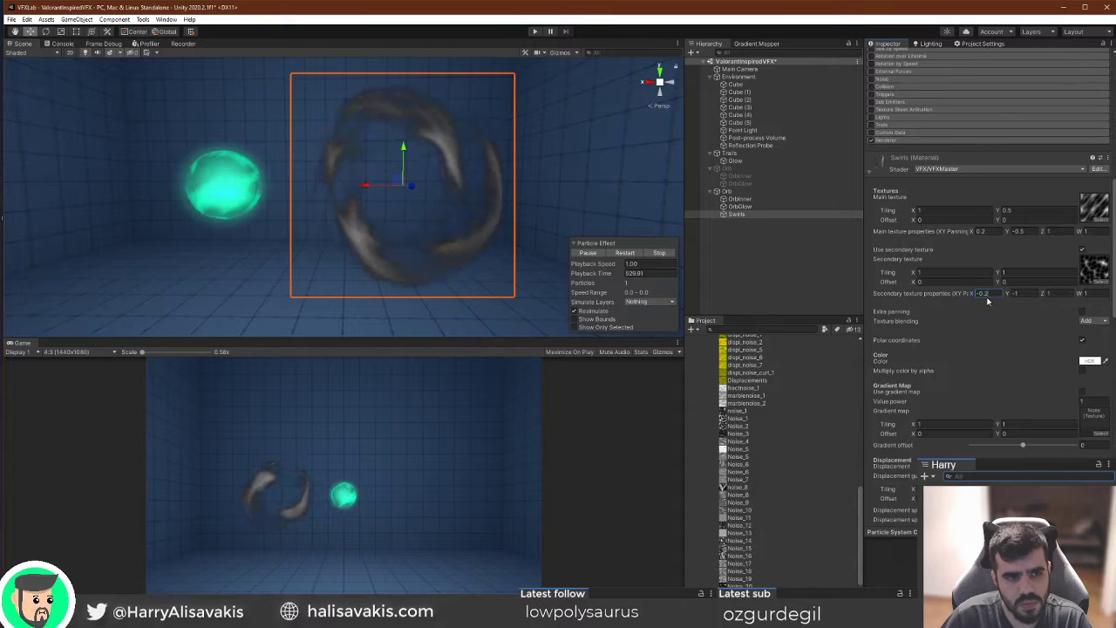
pyautogui.scroll(10, 995, 377)
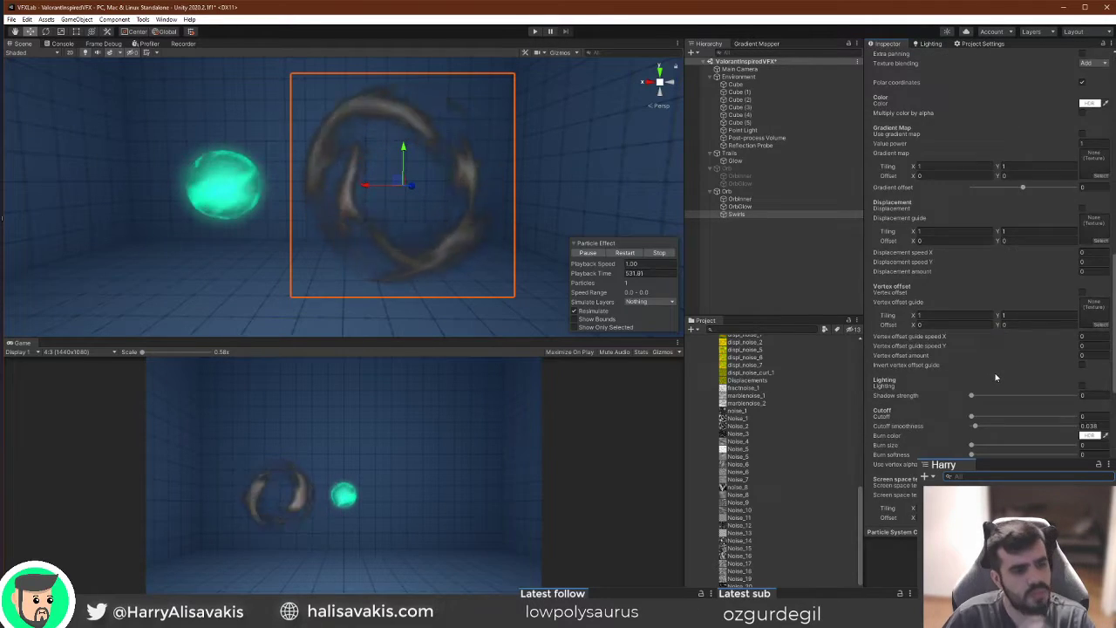
pyautogui.scroll(-3, 974, 304)
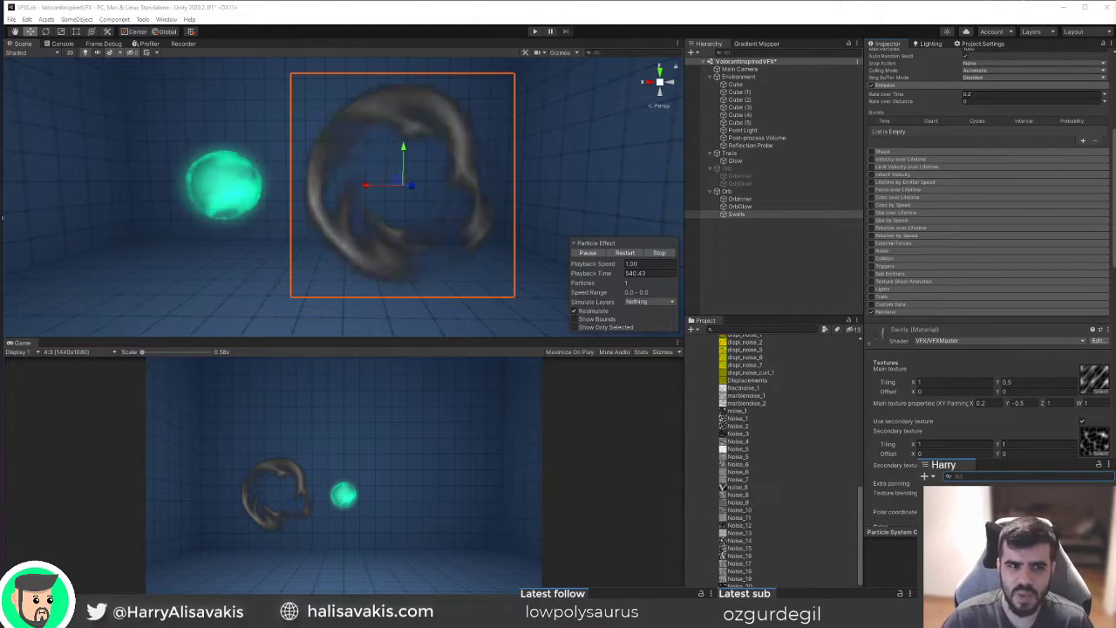
pyautogui.moveTo(540, 201); pyautogui.dragTo(561, 201, button='right')
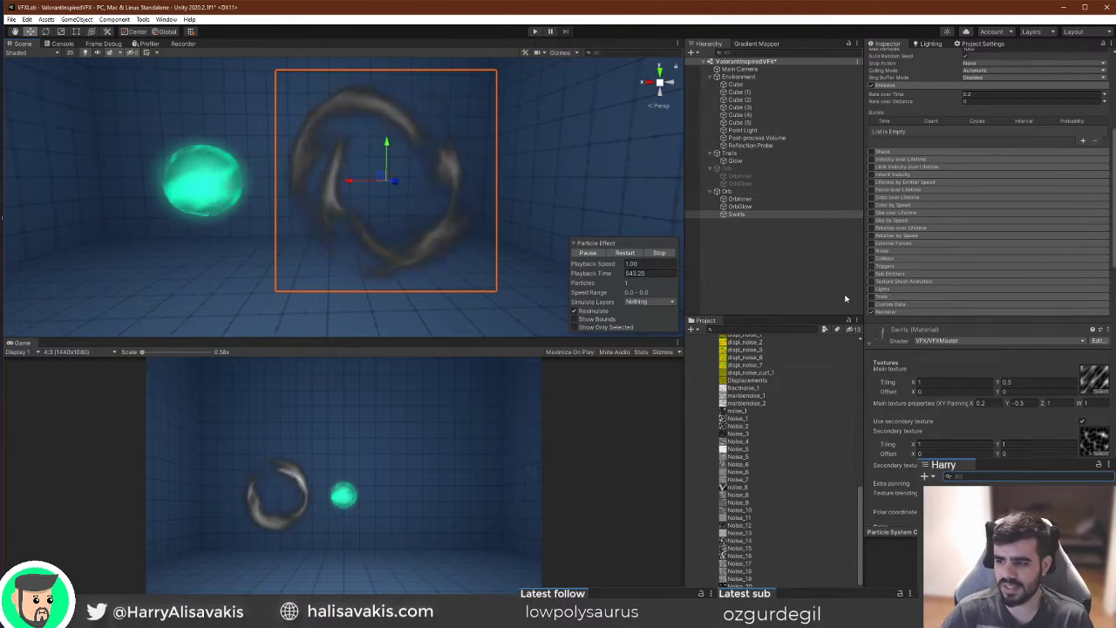
pyautogui.scroll(-5, 1032, 307)
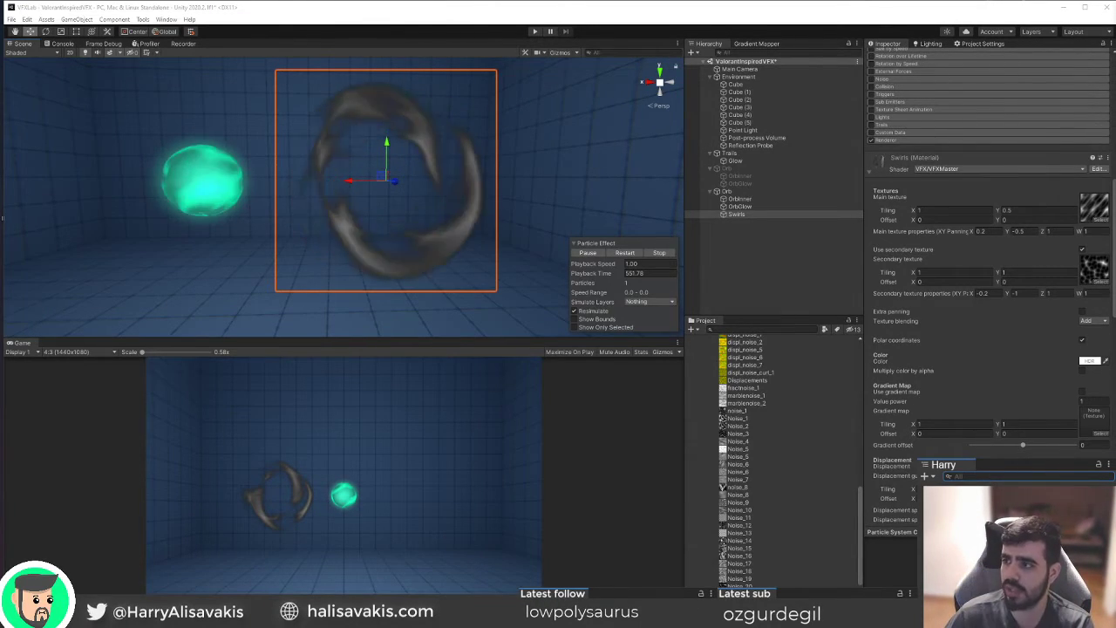
# Set the Swirls material's cutoff smoothness to 0.01.
pyautogui.click(448, 6)
pyautogui.moveTo(459, 187); pyautogui.dragTo(436, 180, button='right')
pyautogui.press('s')
pyautogui.press('w')
pyautogui.scroll(-10, 953, 320)
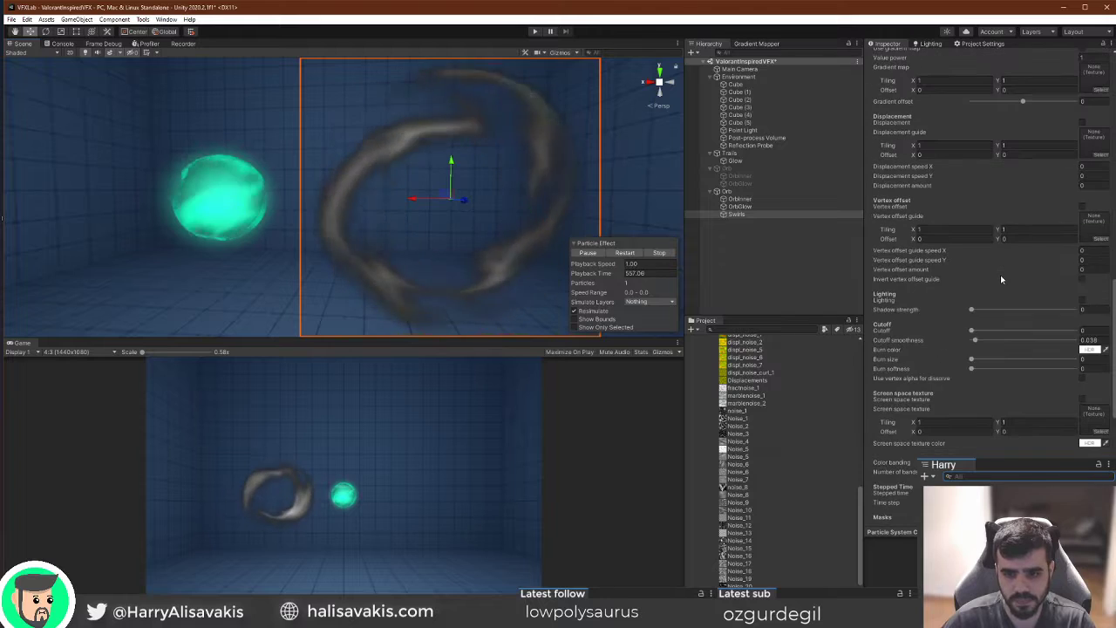
pyautogui.moveTo(976, 342)
pyautogui.mouseDown()
pyautogui.moveTo(970, 331)
pyautogui.moveTo(974, 343)
pyautogui.mouseUp()
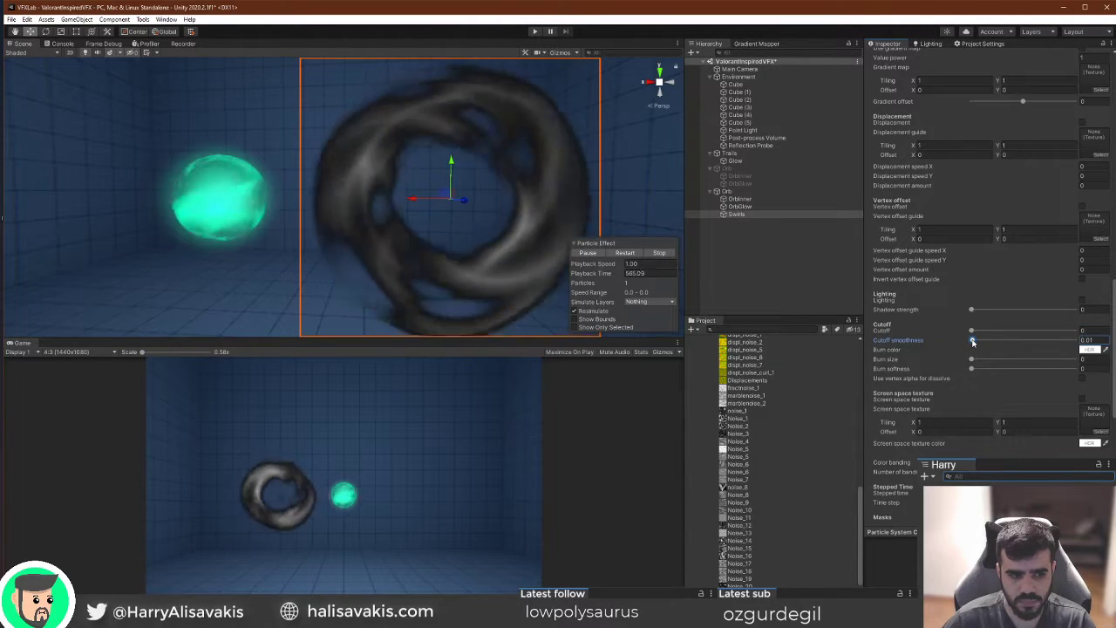
# Set the main texture's panning to X 0.1 and Y -0.2, and the secondary texture's panning to X -0.1 and Y -0.5.
pyautogui.scroll(5, 1025, 355)
pyautogui.scroll(3, 1024, 355)
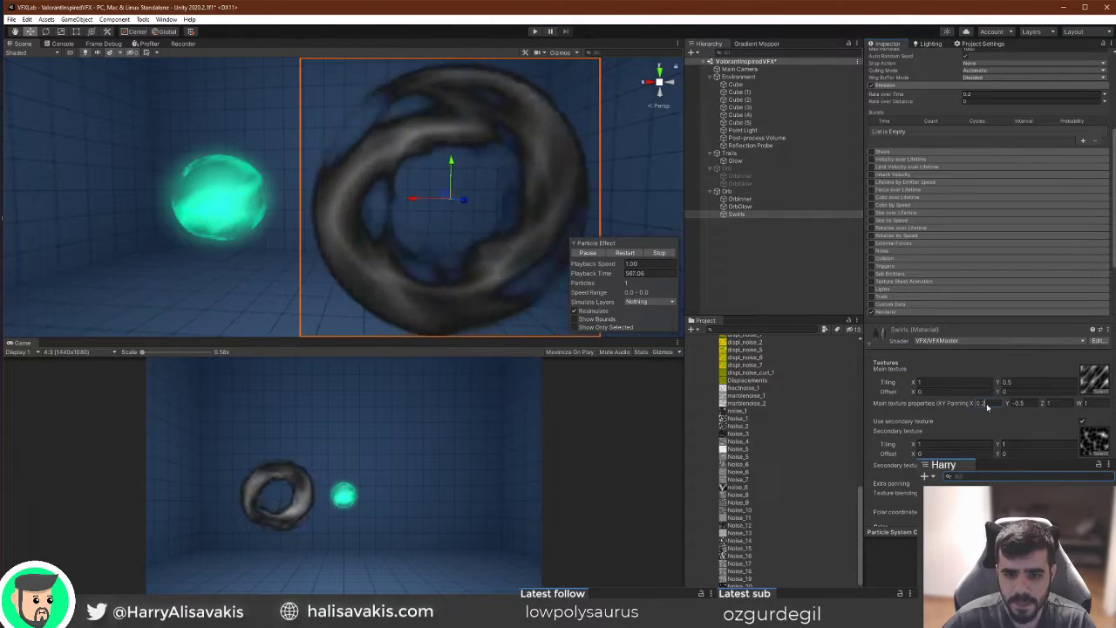
pyautogui.click(988, 404)
pyautogui.write('0.1')
pyautogui.press('Return')
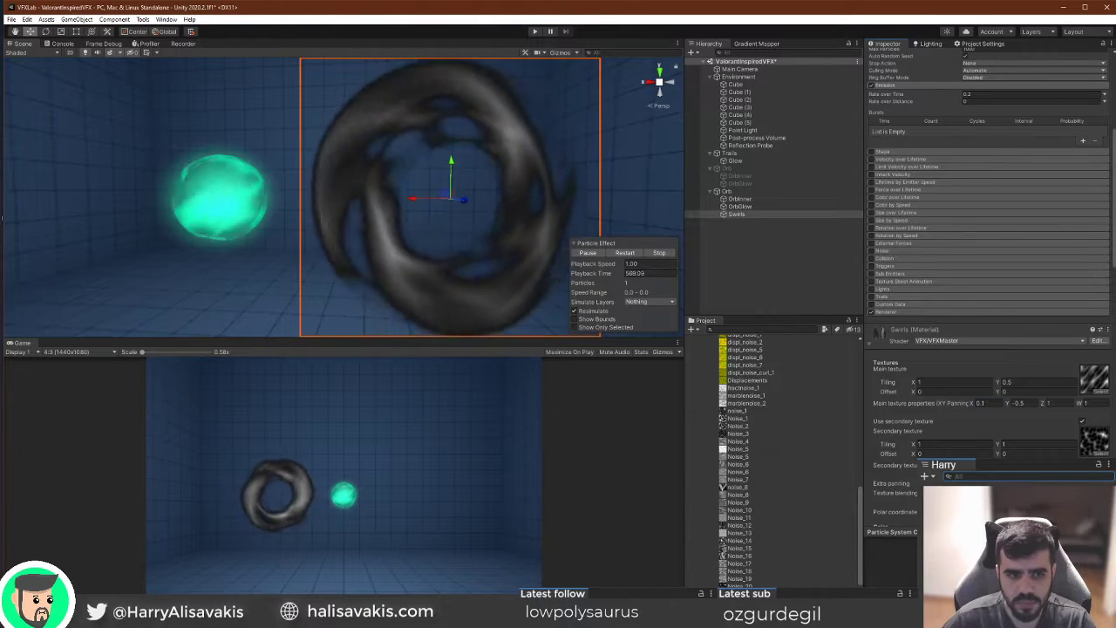
pyautogui.click(1018, 403)
pyautogui.write('-0.2')
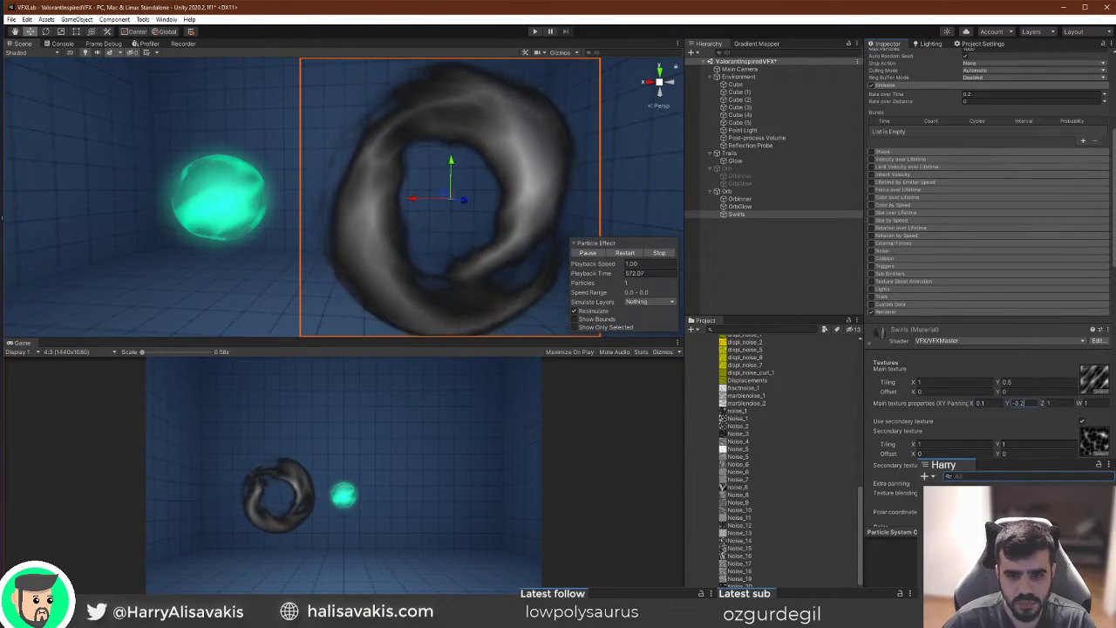
pyautogui.press('Return')
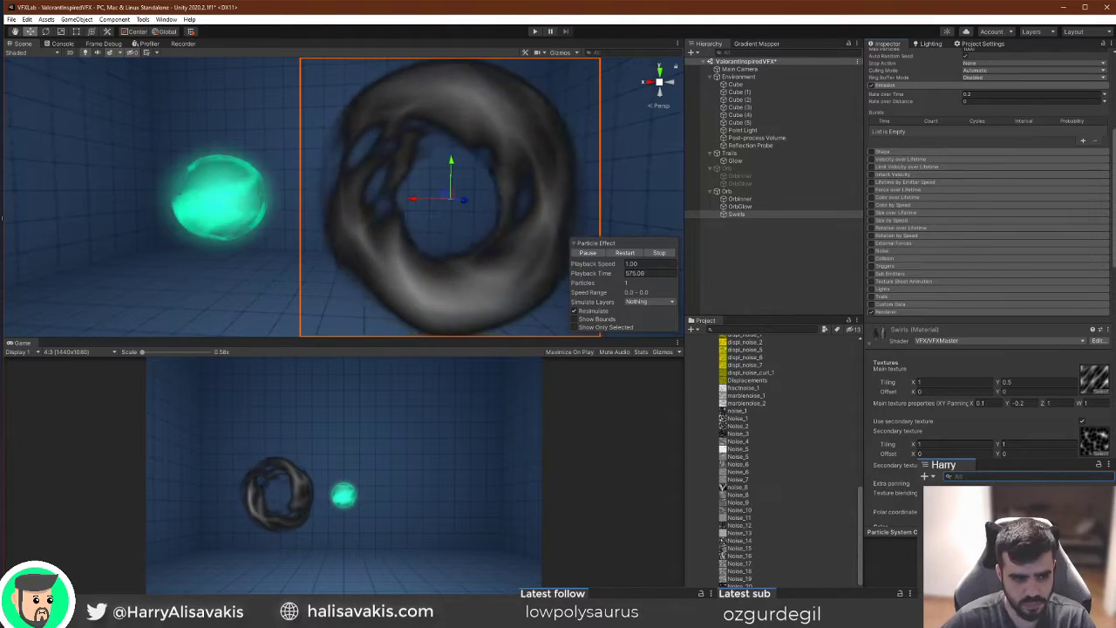
pyautogui.scroll(-5, 1078, 367)
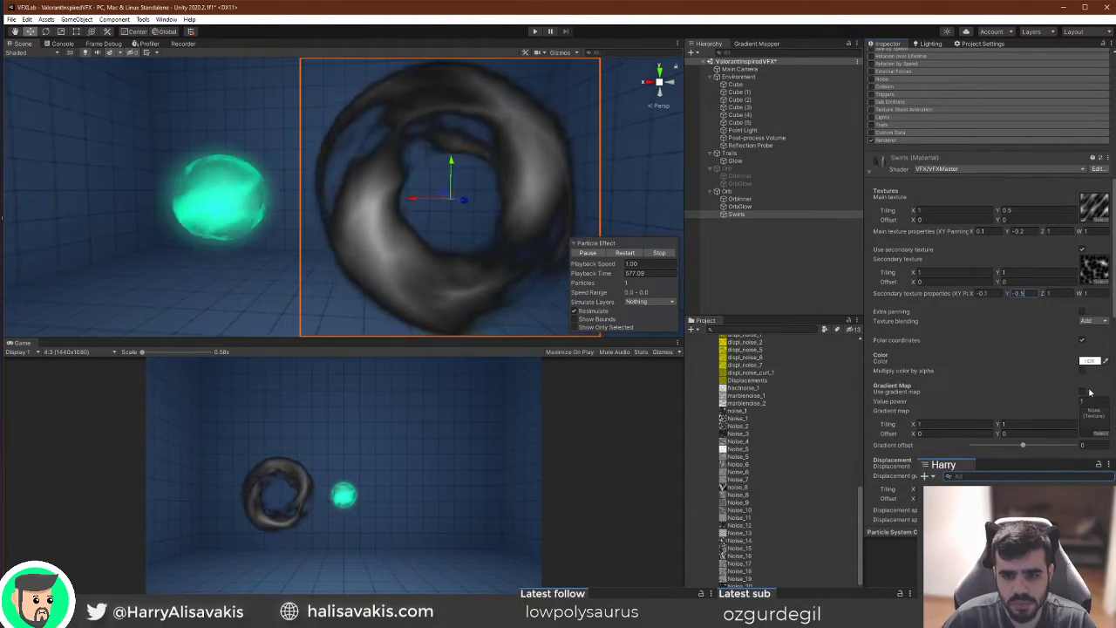
# Set the Swirls particle system's start color to green with hue 151, saturation 67 and value 97.
pyautogui.click(1087, 360)
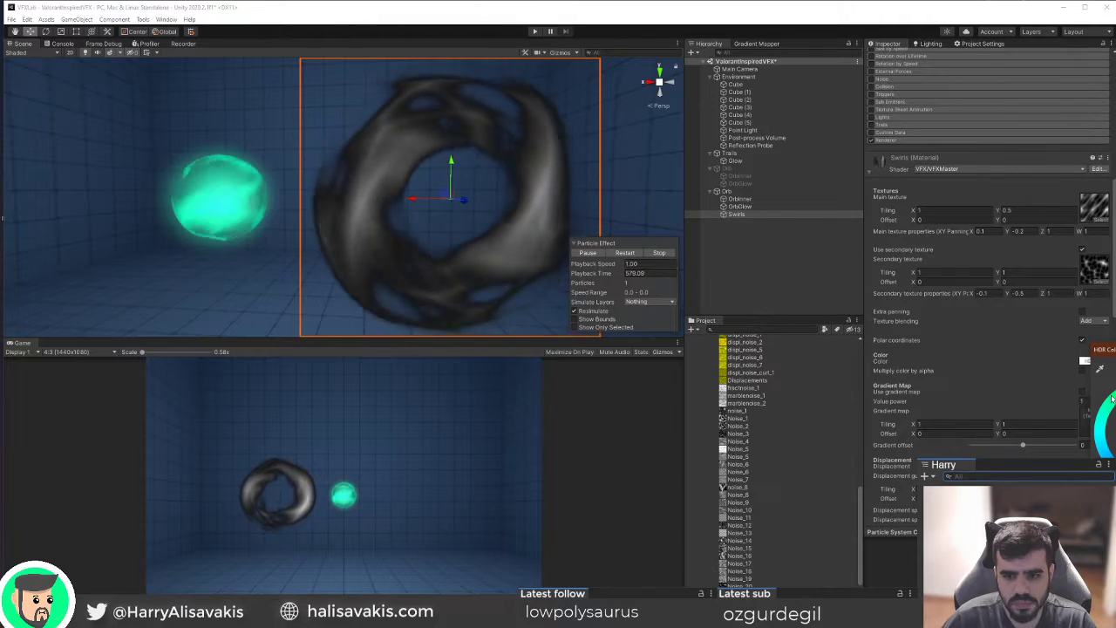
pyautogui.click(1031, 366)
pyautogui.scroll(12, 1031, 366)
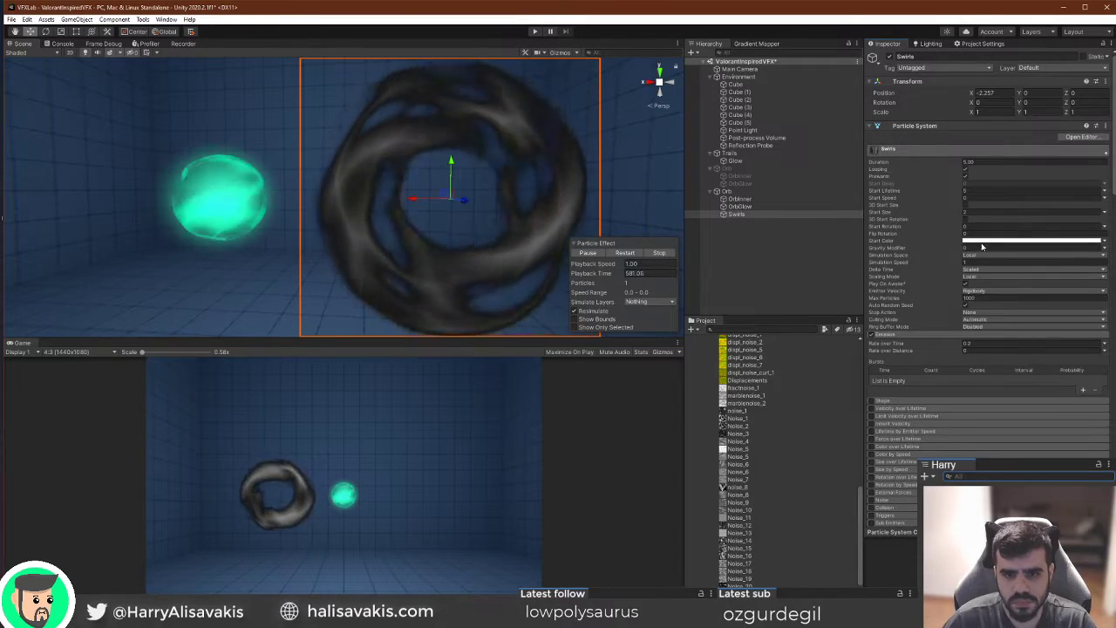
pyautogui.click(982, 245)
pyautogui.click(1005, 295)
pyautogui.click(1052, 293)
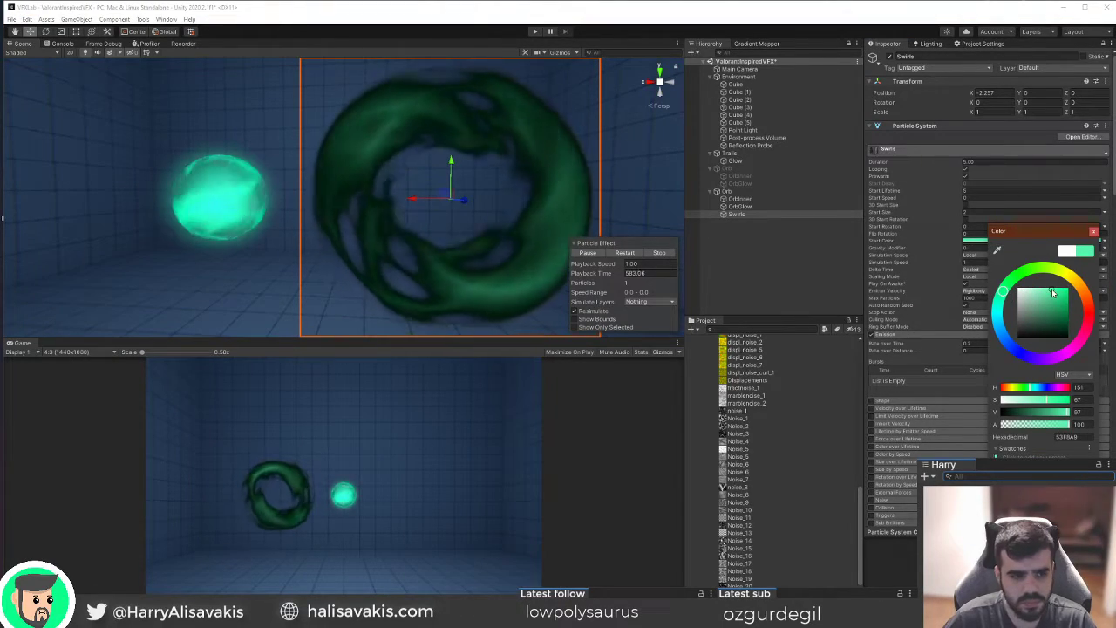
# Center the Swirls object on the orb by setting its X position to 0.
pyautogui.click(1010, 102)
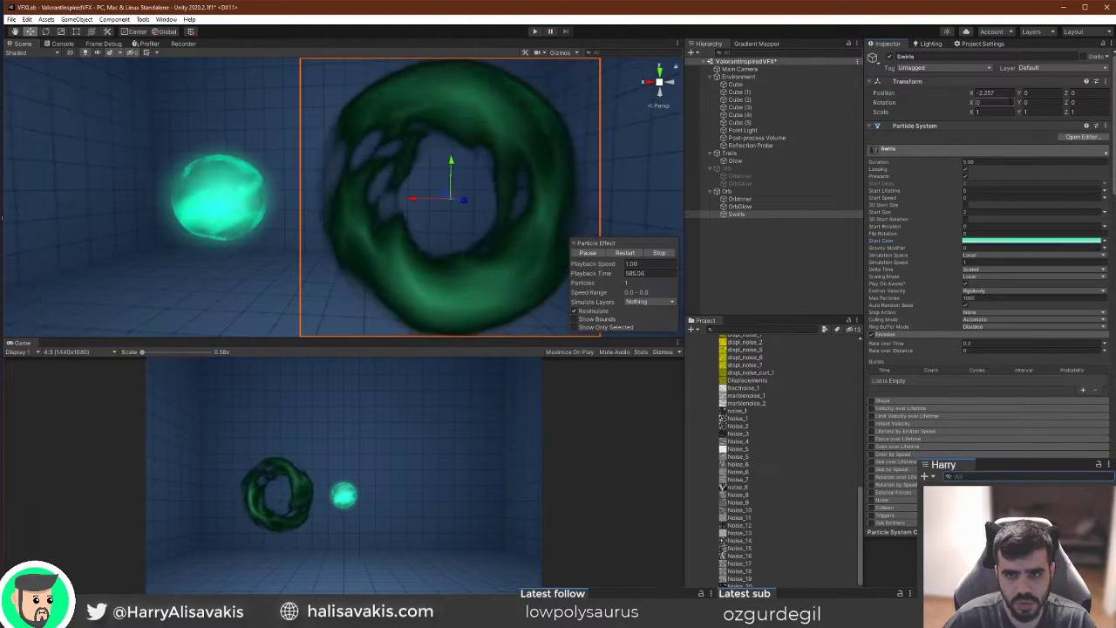
pyautogui.click(990, 92)
pyautogui.write('0')
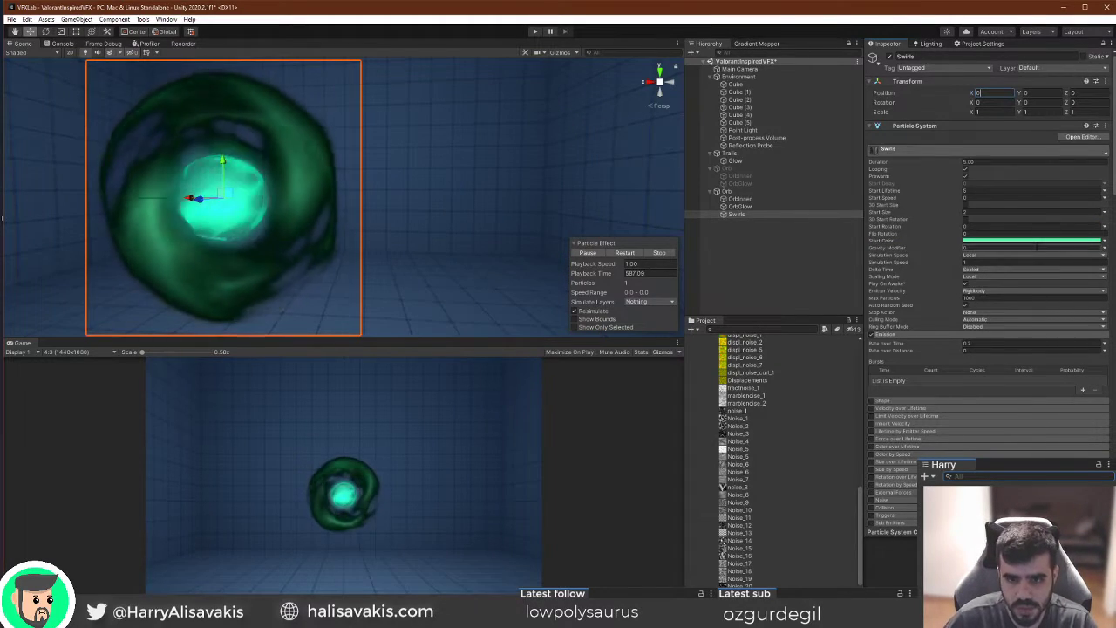
# Shift the Swirls start color towards a more saturated teal green that matches the orb.
pyautogui.click(1038, 240)
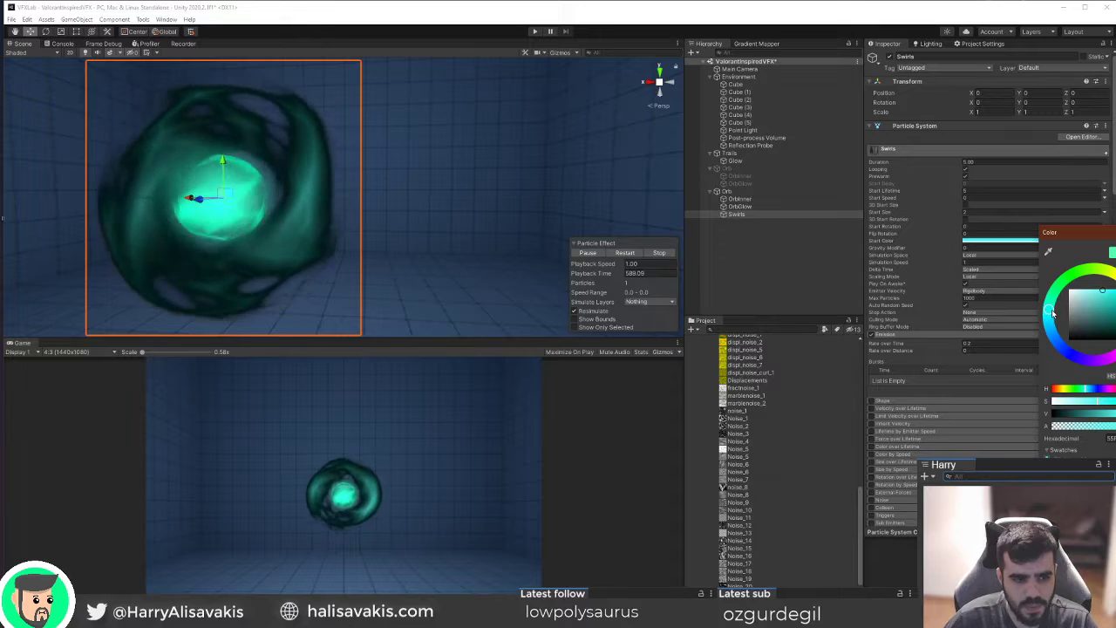
pyautogui.click(1111, 300)
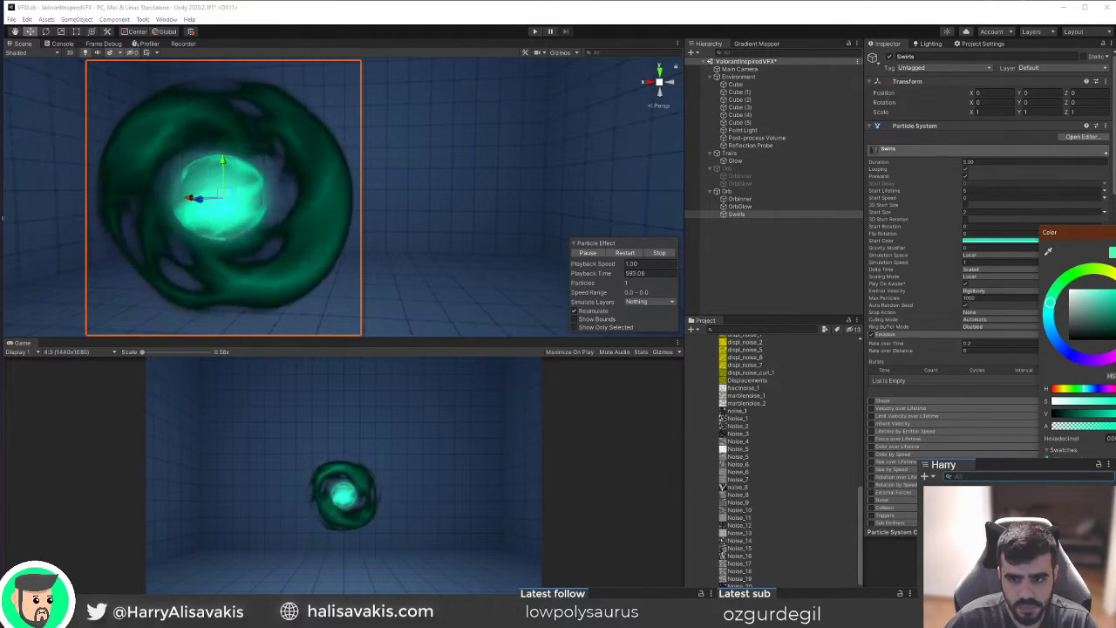
pyautogui.click(1115, 232)
pyautogui.scroll(-10, 1061, 284)
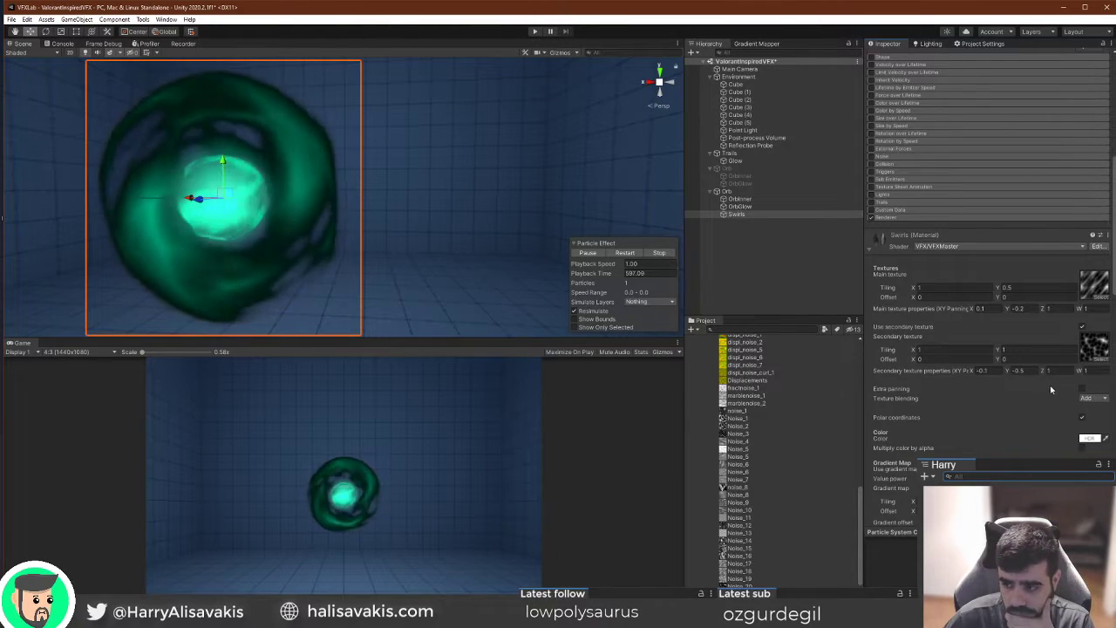
# Set the Swirls material's value power to 0.47 so the swirl texture looks fuller.
pyautogui.scroll(-3, 1051, 389)
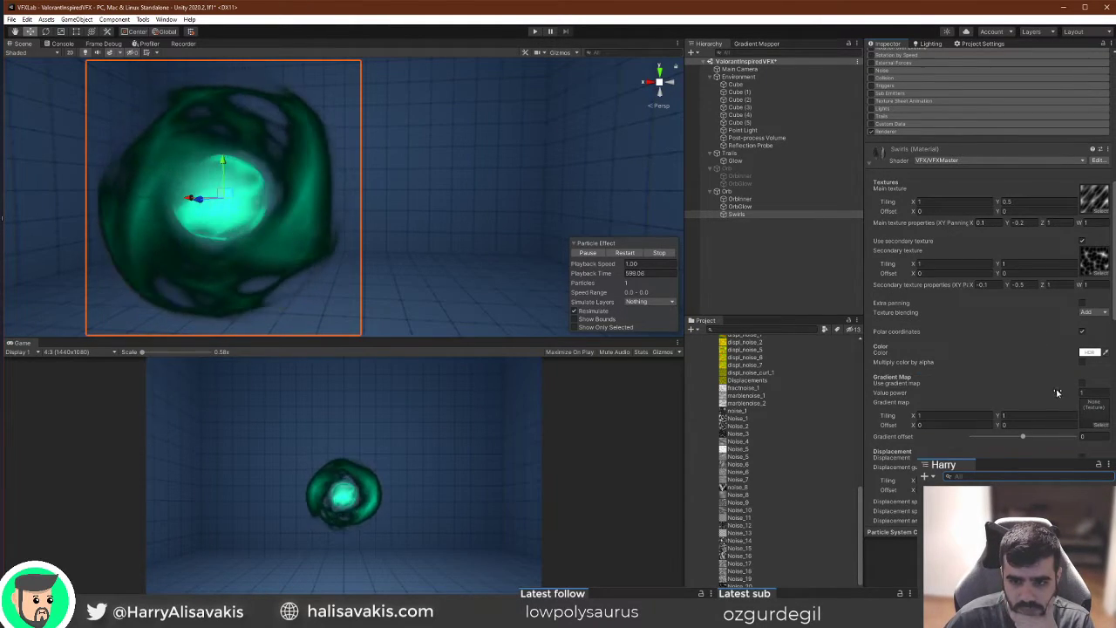
pyautogui.moveTo(1053, 389); pyautogui.dragTo(1041, 392)
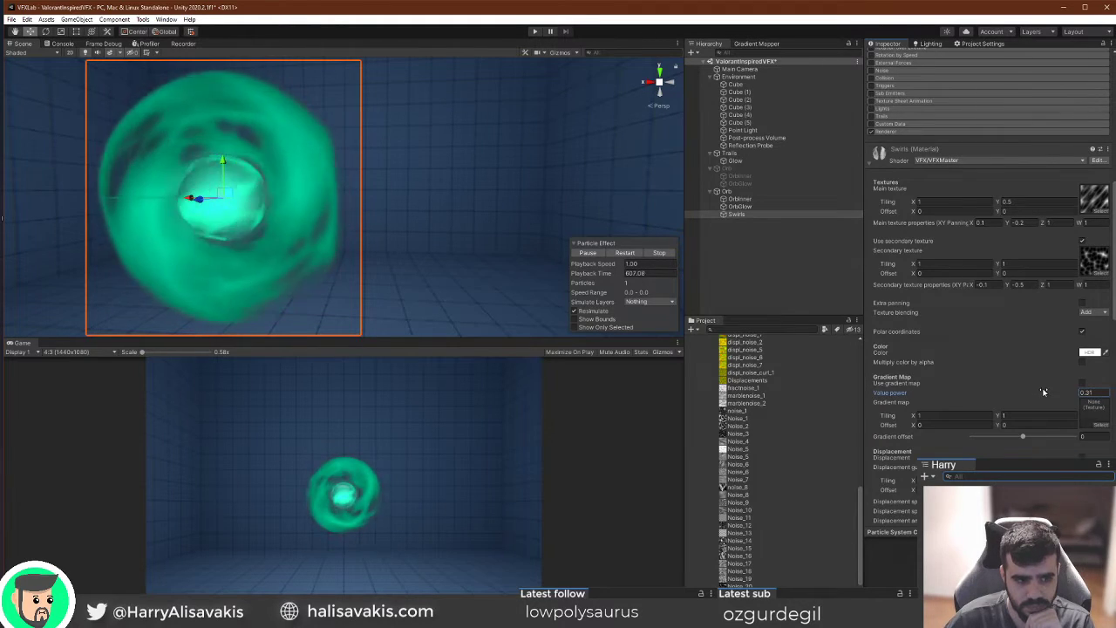
pyautogui.scroll(-2, 1043, 392)
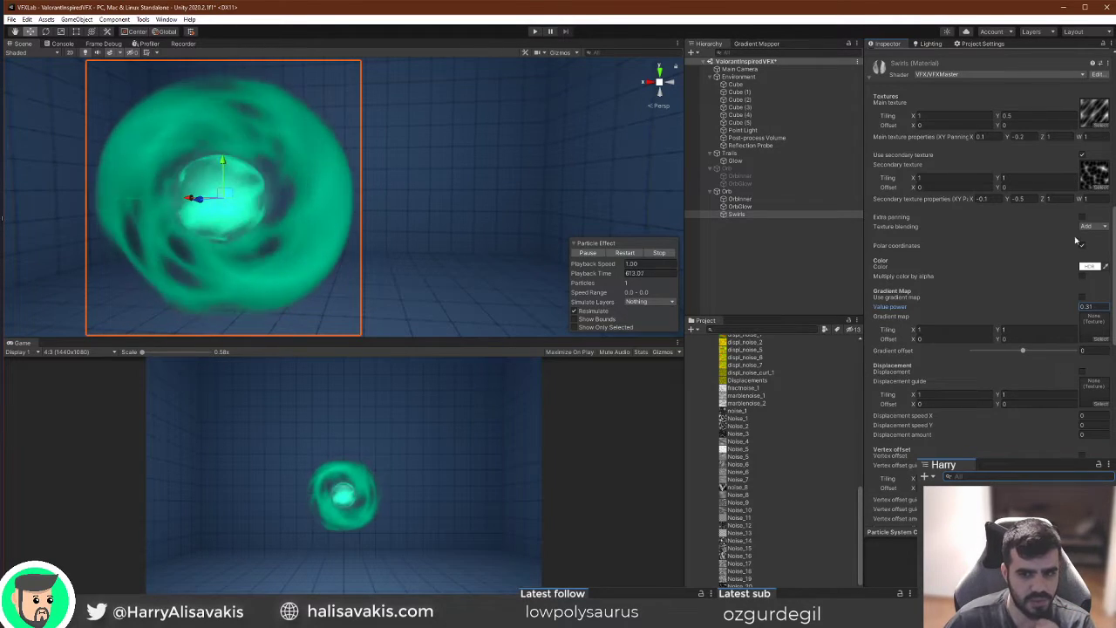
pyautogui.moveTo(1035, 306)
pyautogui.mouseDown()
pyautogui.moveTo(1064, 311)
pyautogui.moveTo(1051, 312)
pyautogui.mouseUp()
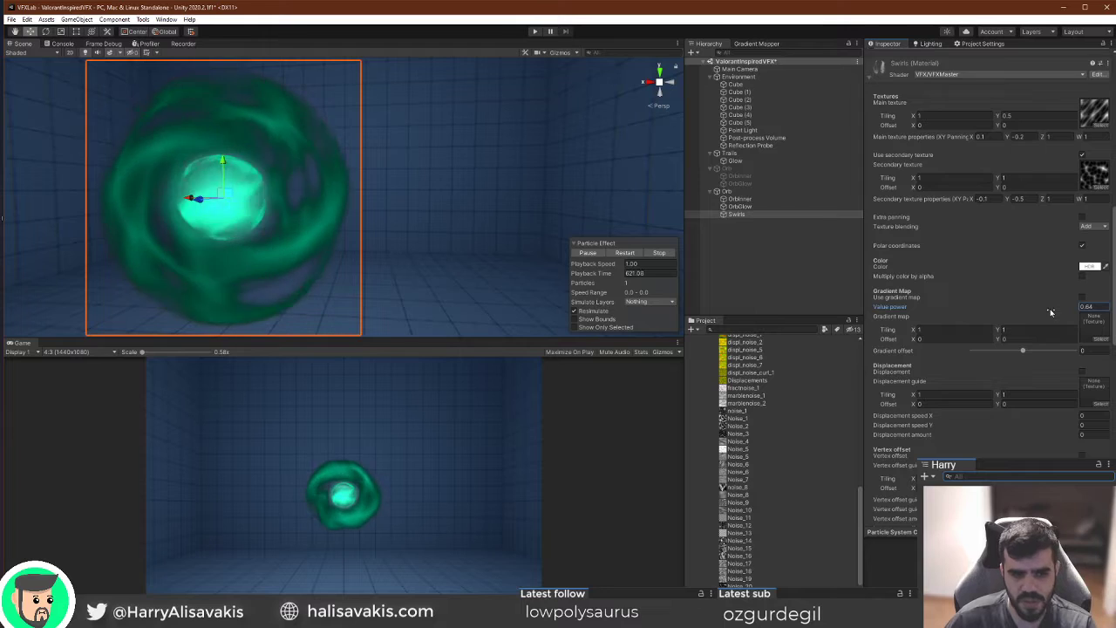
pyautogui.scroll(3, 1088, 284)
pyautogui.moveTo(1050, 401)
pyautogui.mouseDown()
pyautogui.moveTo(1064, 401)
pyautogui.moveTo(1037, 400)
pyautogui.moveTo(1067, 397)
pyautogui.moveTo(1045, 402)
pyautogui.mouseUp()
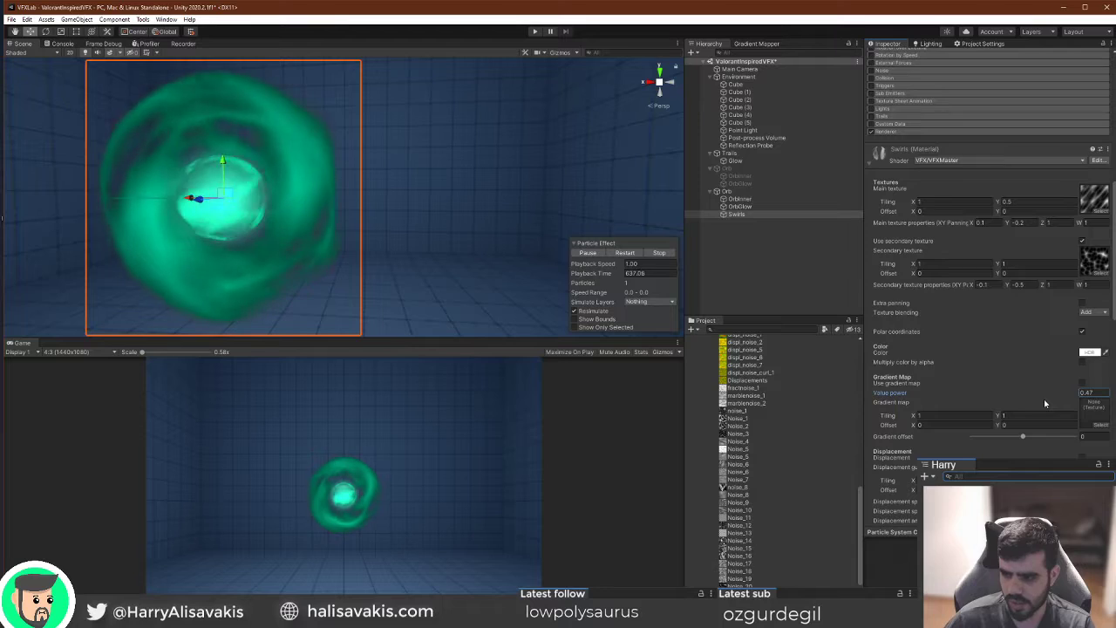
pyautogui.scroll(-3, 1044, 399)
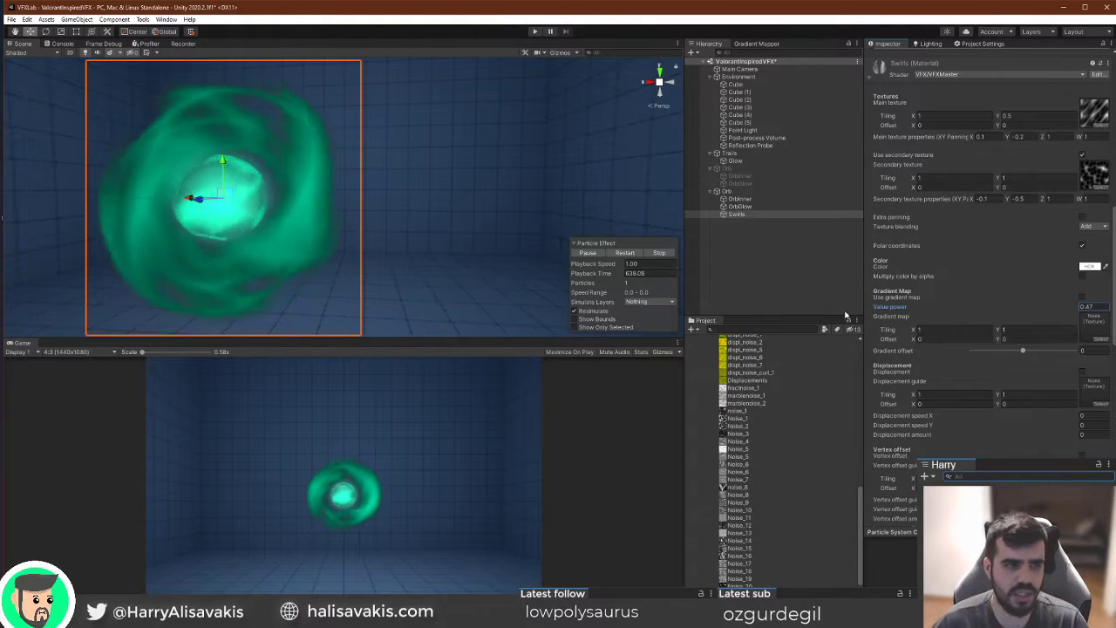
# Set the Swirls particle system's start size to 1 and inspect it around the orb.
pyautogui.scroll(15, 979, 207)
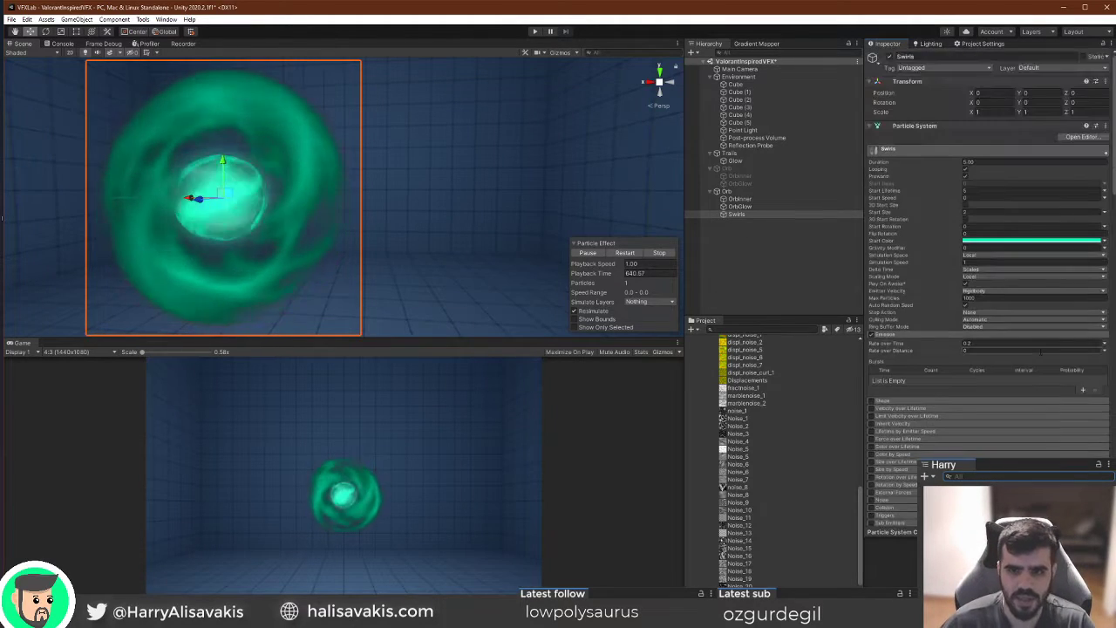
pyautogui.click(996, 214)
pyautogui.write('1')
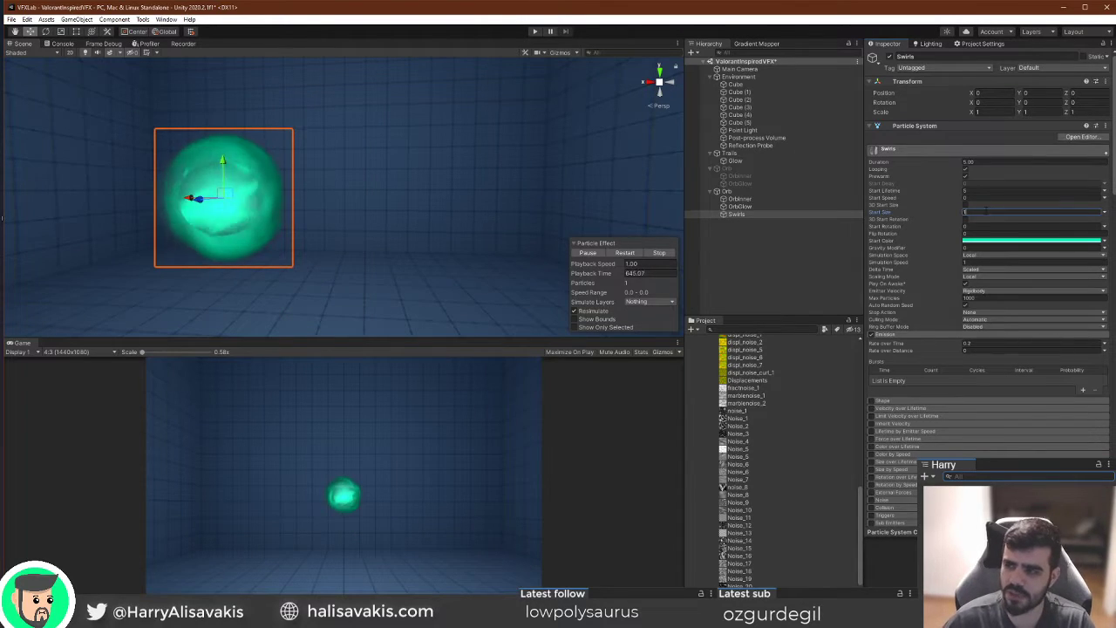
pyautogui.moveTo(229, 207)
pyautogui.mouseDown(button='right')
pyautogui.moveTo(245, 223)
pyautogui.moveTo(236, 217)
pyautogui.mouseUp(button='right')
pyautogui.press('s')
pyautogui.press('a')
pyautogui.press('d')
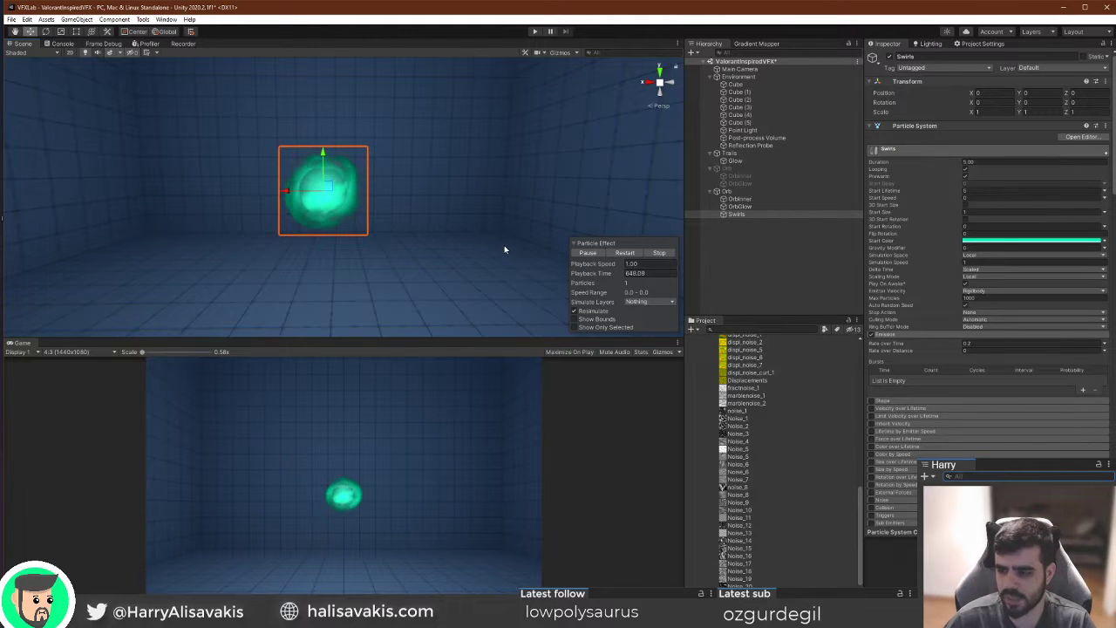
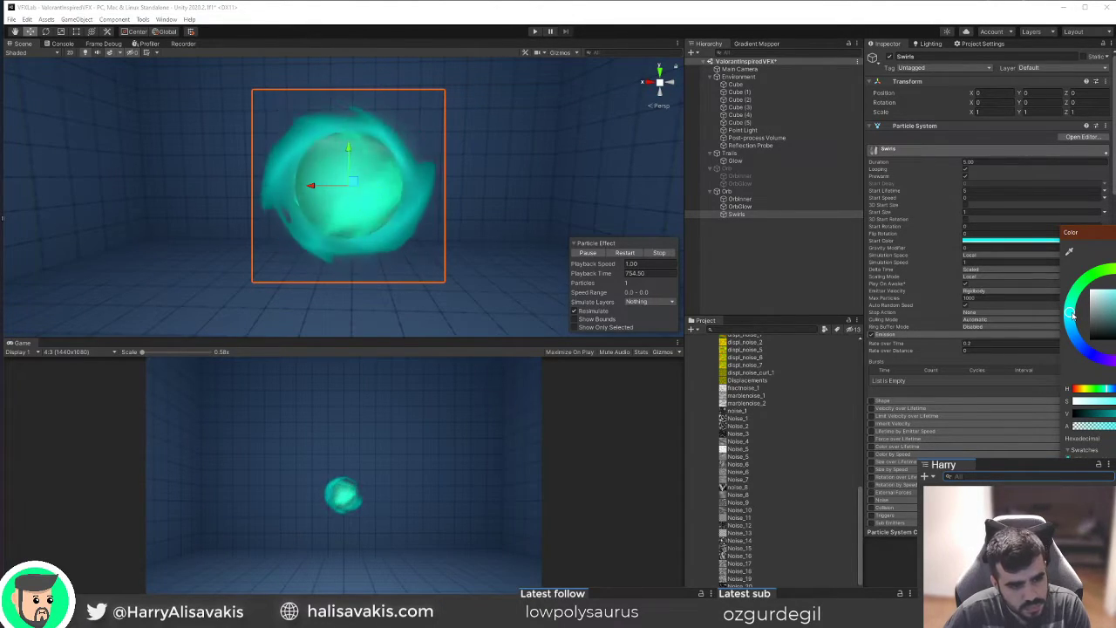
# Shift the Swirls start color to a greener teal and set its material's value power to 0.62.
pyautogui.moveTo(1076, 317); pyautogui.dragTo(1070, 302)
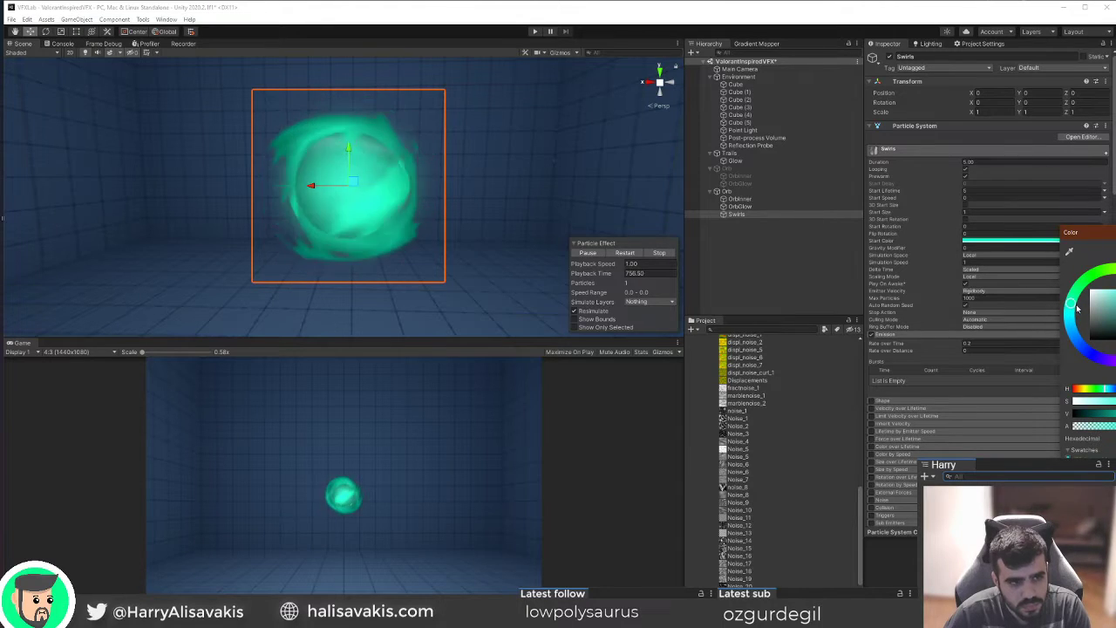
pyautogui.scroll(-15, 973, 248)
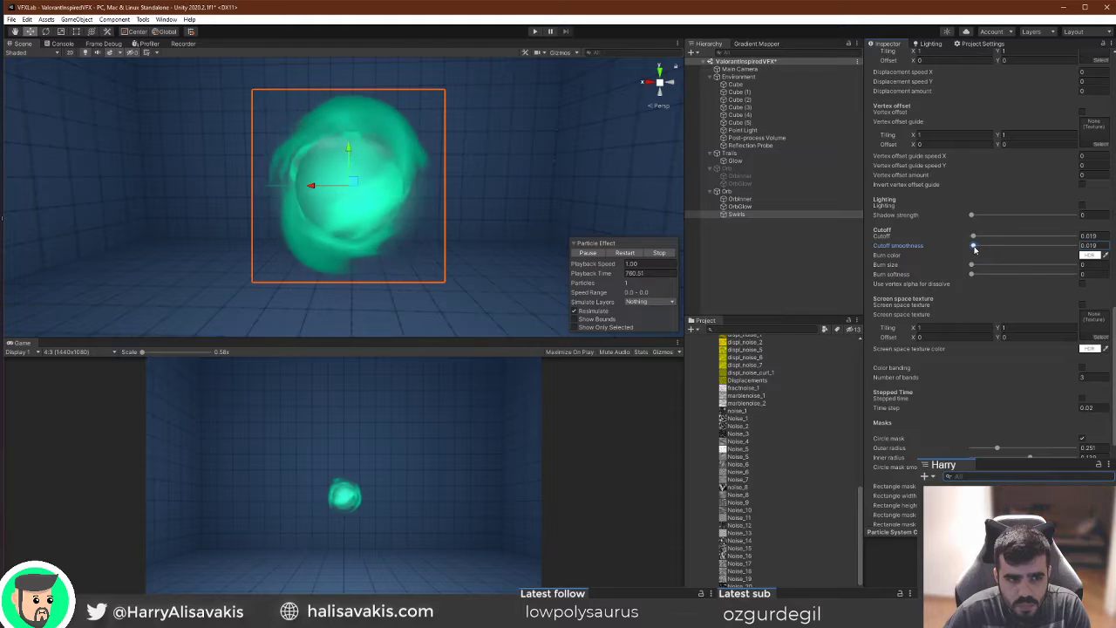
pyautogui.scroll(8, 1021, 310)
pyautogui.moveTo(1020, 309); pyautogui.dragTo(1061, 312)
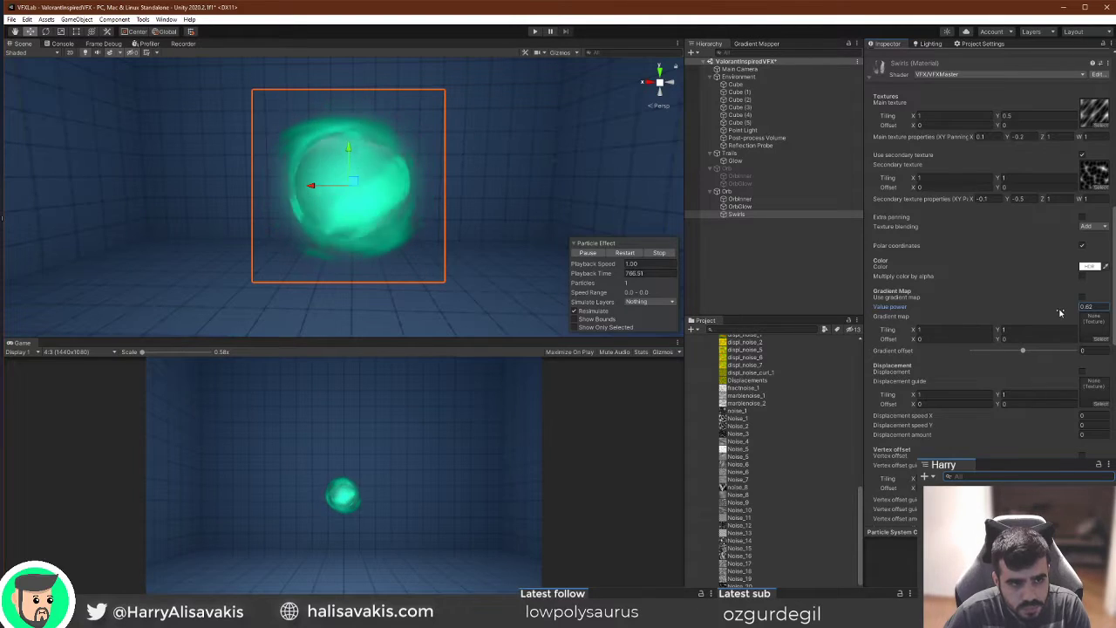
pyautogui.scroll(-8, 1064, 323)
pyautogui.scroll(2, 1068, 336)
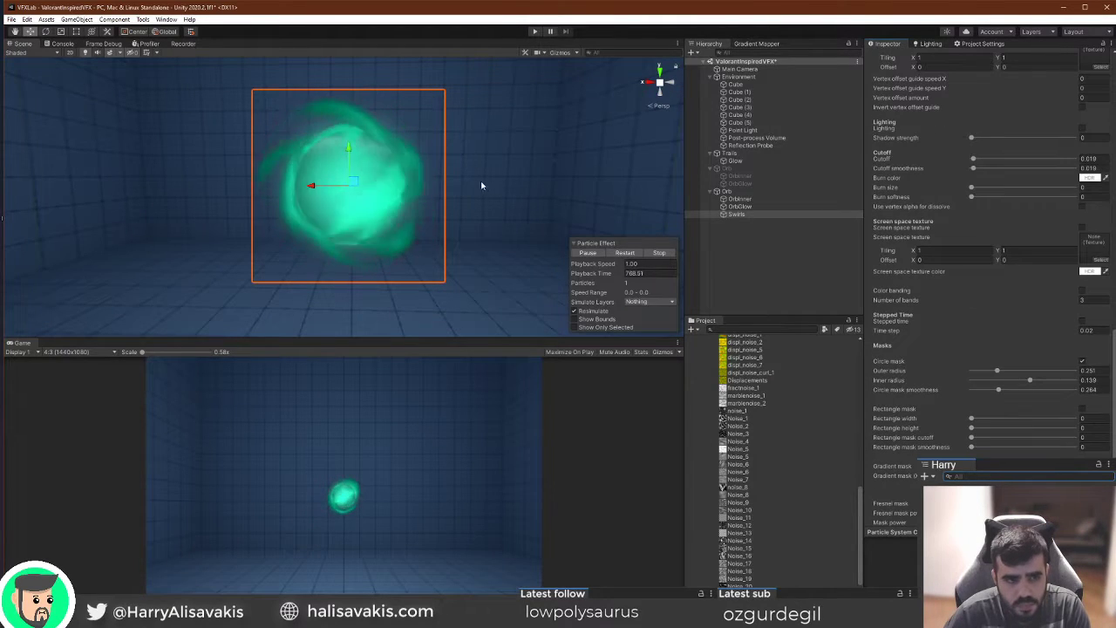
# Try a start size of 1.3 on the Swirls particle system.
pyautogui.keyDown('alt'); pyautogui.moveTo(318, 190); pyautogui.dragTo(425, 194); pyautogui.keyUp('alt')
pyautogui.press('f')
pyautogui.scroll(15, 979, 211)
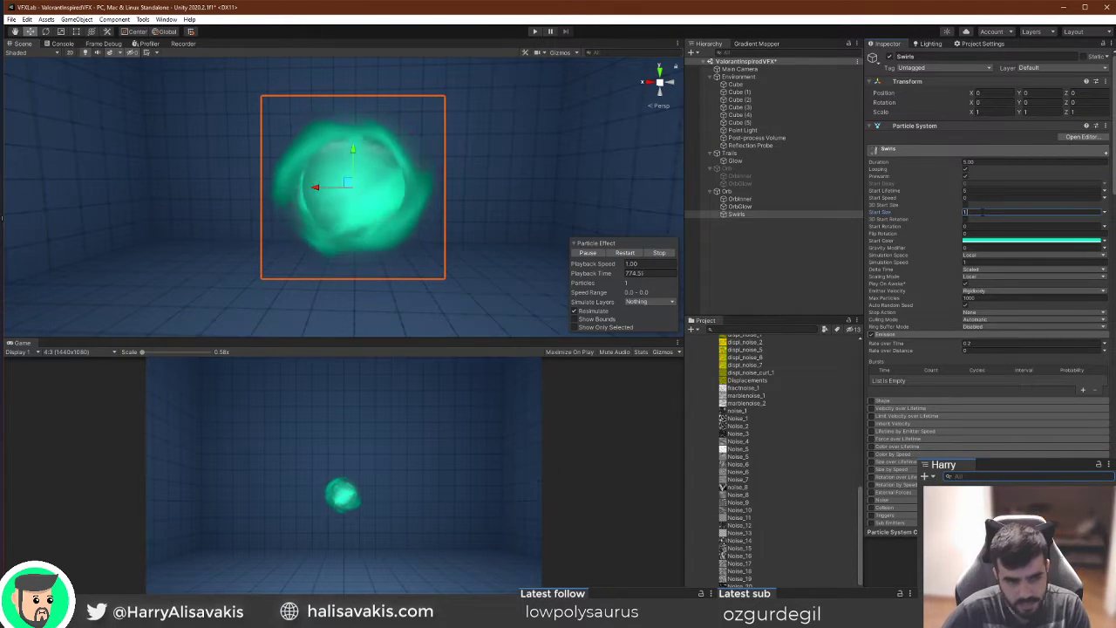
pyautogui.write('1.3')
# Try a different circle mask inner radius on the Swirls material, and undo the mask and start size changes.
pyautogui.scroll(-20, 1058, 296)
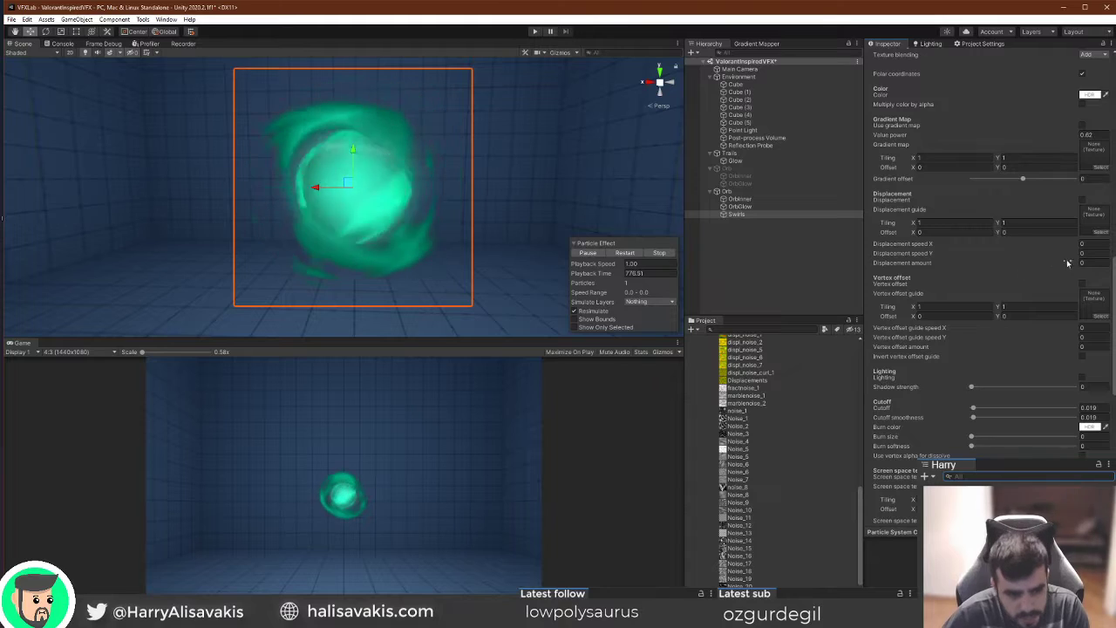
pyautogui.scroll(-10, 998, 342)
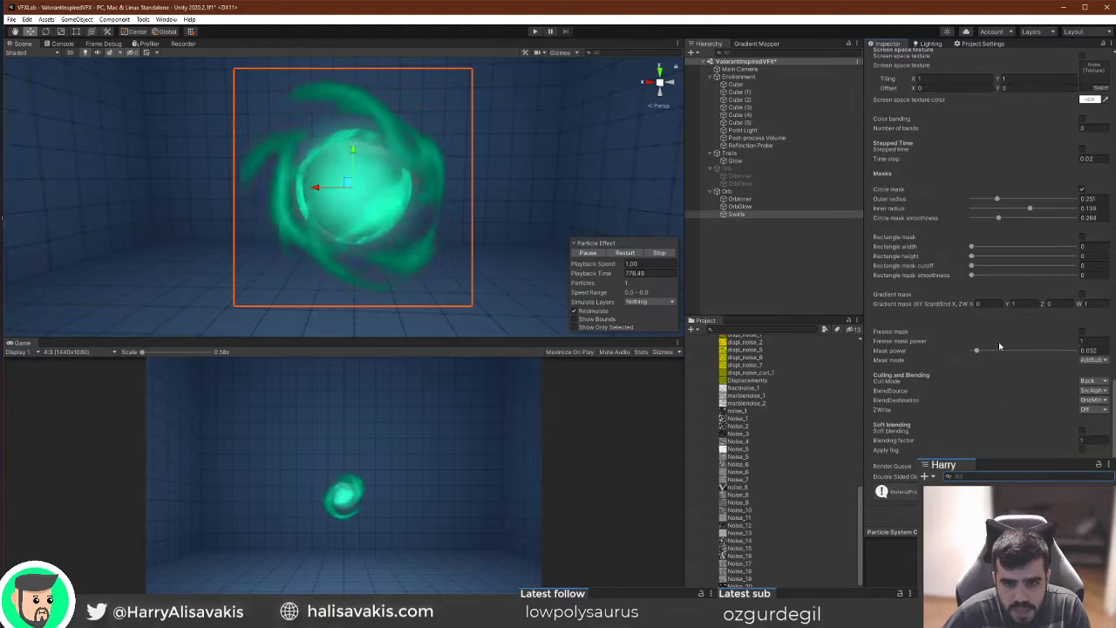
pyautogui.moveTo(1030, 380)
pyautogui.mouseDown()
pyautogui.moveTo(990, 371)
pyautogui.moveTo(978, 391)
pyautogui.moveTo(1028, 388)
pyautogui.mouseUp()
pyautogui.hotkey('ctrl', 'z')
pyautogui.hotkey('ctrl', 'z')
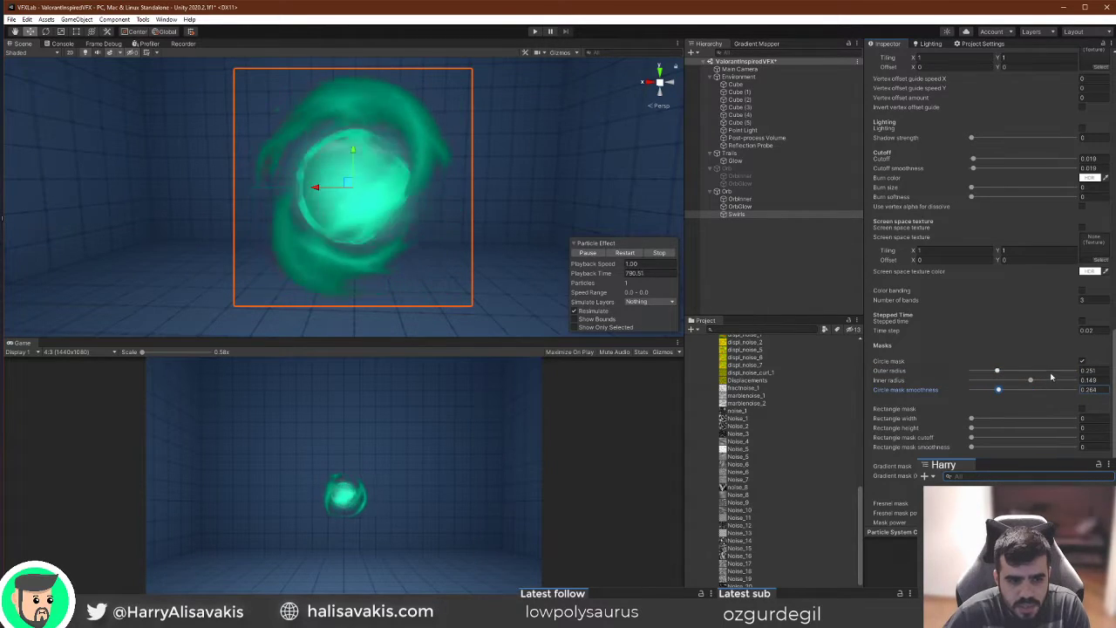
pyautogui.hotkey('ctrl', 'z')
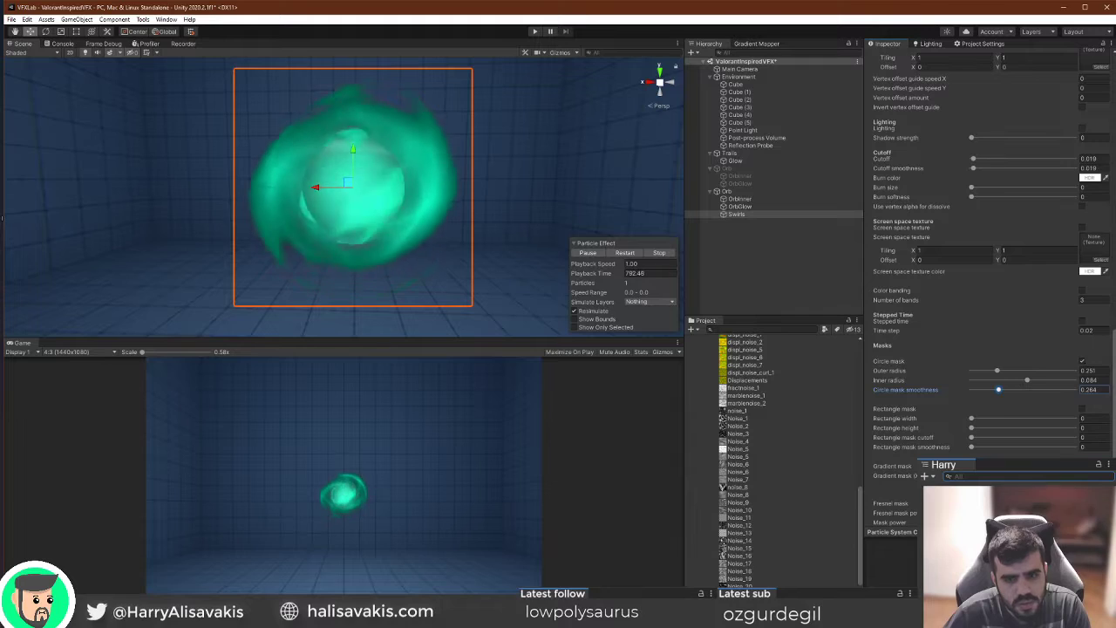
pyautogui.hotkey('ctrl', 'z')
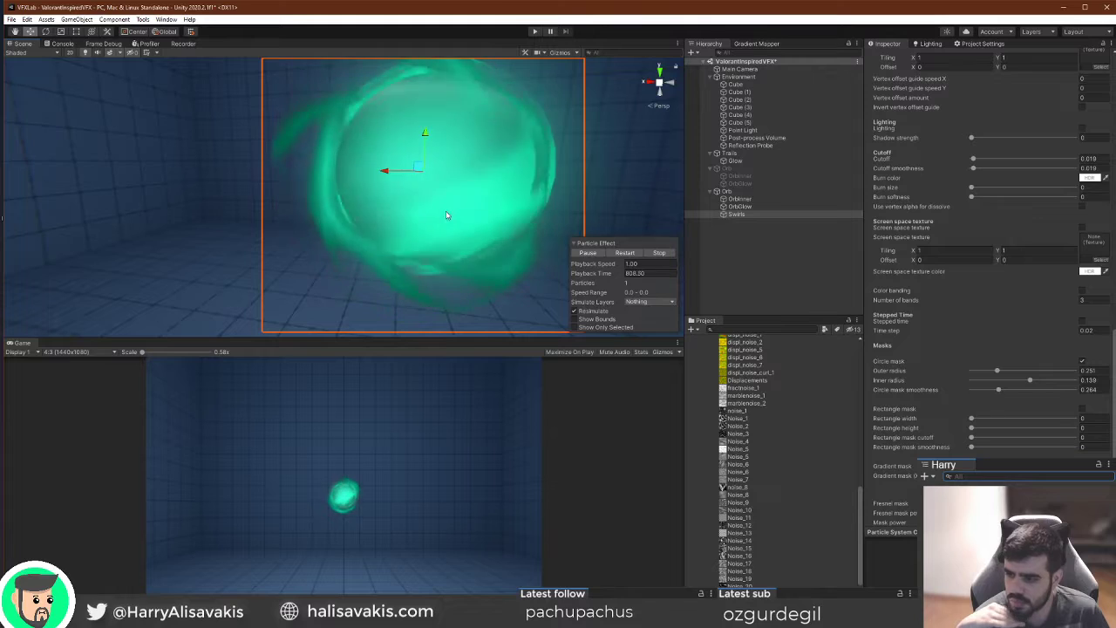
# Set the Swirls material's cutoff to 0 with cutoff smoothness at 0.019, and inspect the swirl edges around the orb.
pyautogui.press('s')
pyautogui.moveTo(446, 214); pyautogui.dragTo(486, 190, button='right')
pyautogui.scroll(5, 984, 367)
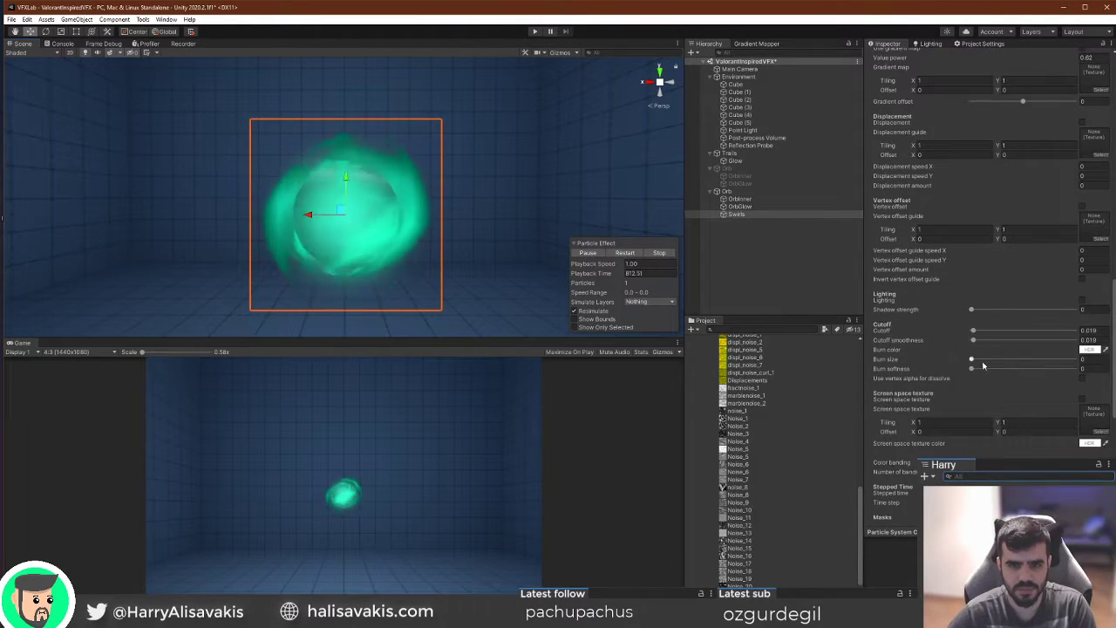
pyautogui.moveTo(974, 333); pyautogui.dragTo(973, 343)
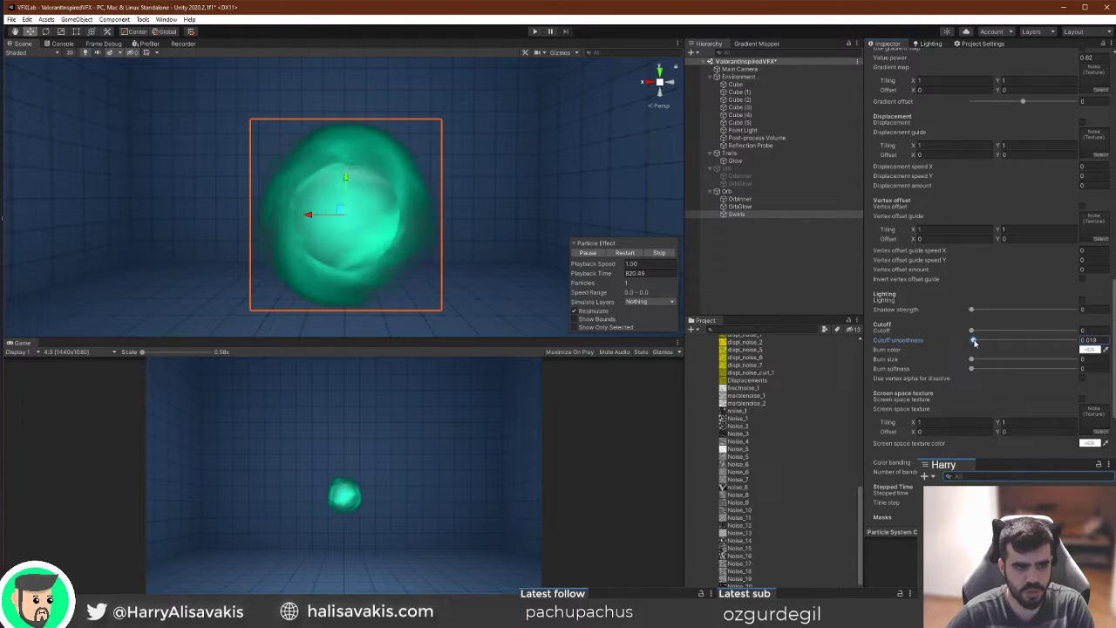
pyautogui.moveTo(502, 246)
pyautogui.keyDown('alt'); pyautogui.mouseDown()
pyautogui.moveTo(359, 258)
pyautogui.moveTo(500, 242)
pyautogui.mouseUp(); pyautogui.keyUp('alt')
pyautogui.scroll(-4, 501, 243)
pyautogui.moveTo(500, 243); pyautogui.dragTo(524, 241, button='right')
pyautogui.press('w')
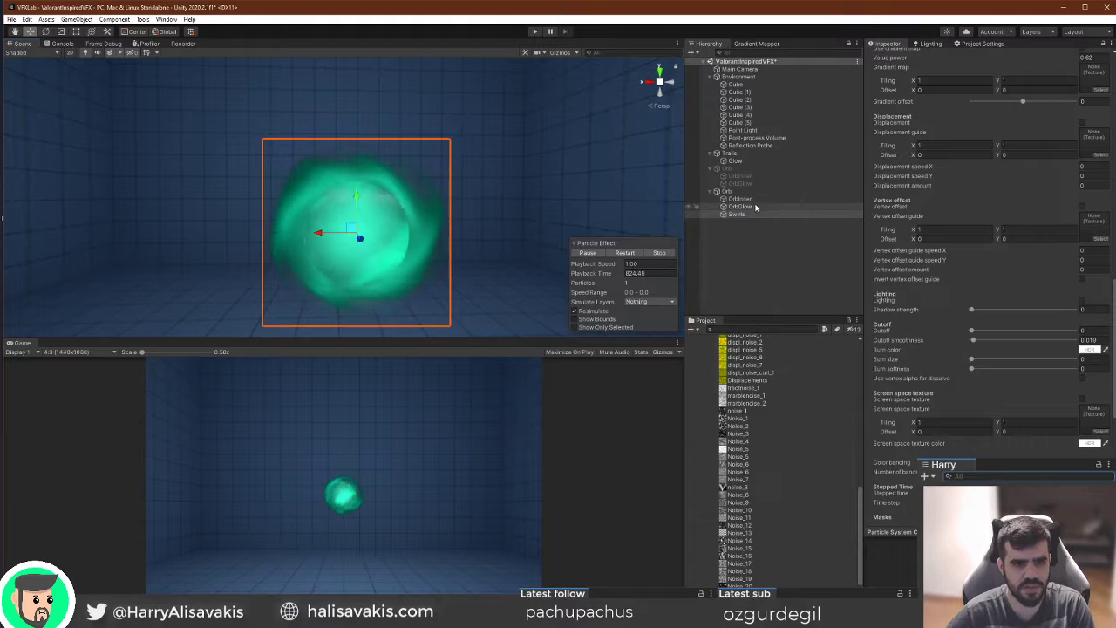
# Try several start colors on the OrbGlow particle system and settle on muted teal with hue 183, saturation 43 and value 49.
pyautogui.click(739, 206)
pyautogui.scroll(10, 950, 183)
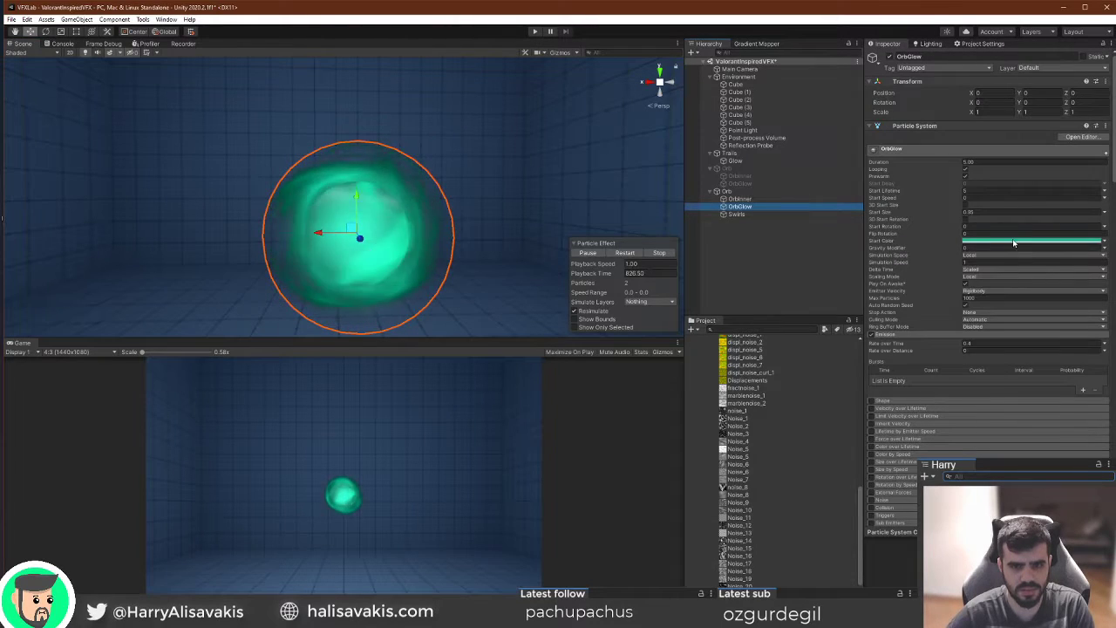
pyautogui.click(995, 240)
pyautogui.moveTo(1101, 301); pyautogui.dragTo(1112, 201)
pyautogui.moveTo(1083, 303)
pyautogui.mouseDown()
pyautogui.moveTo(1048, 317)
pyautogui.moveTo(1068, 299)
pyautogui.mouseUp()
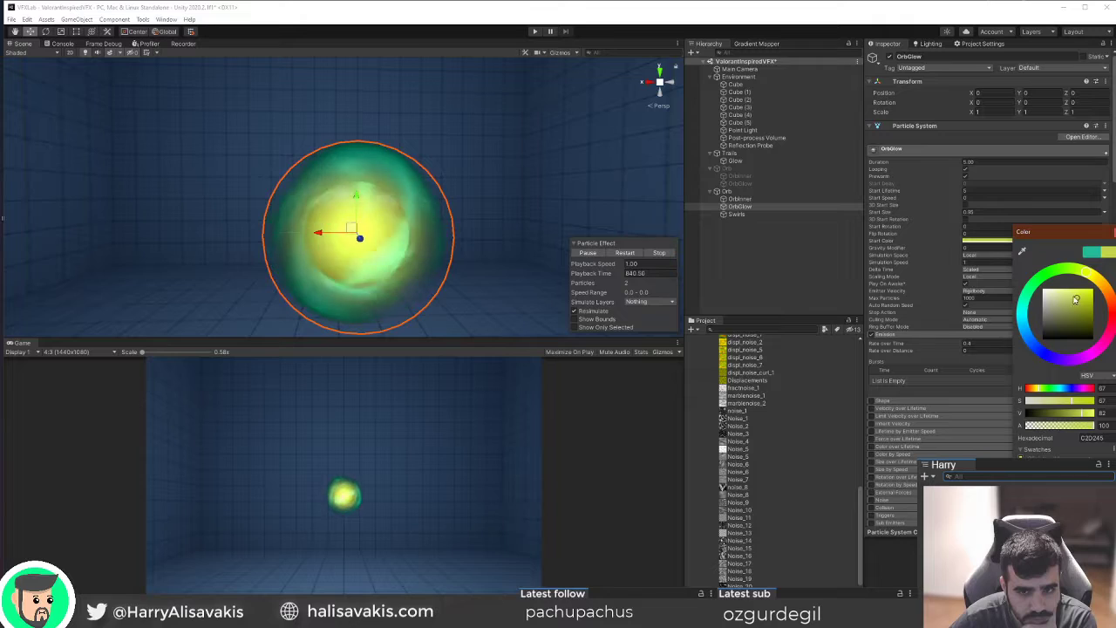
pyautogui.click(1025, 319)
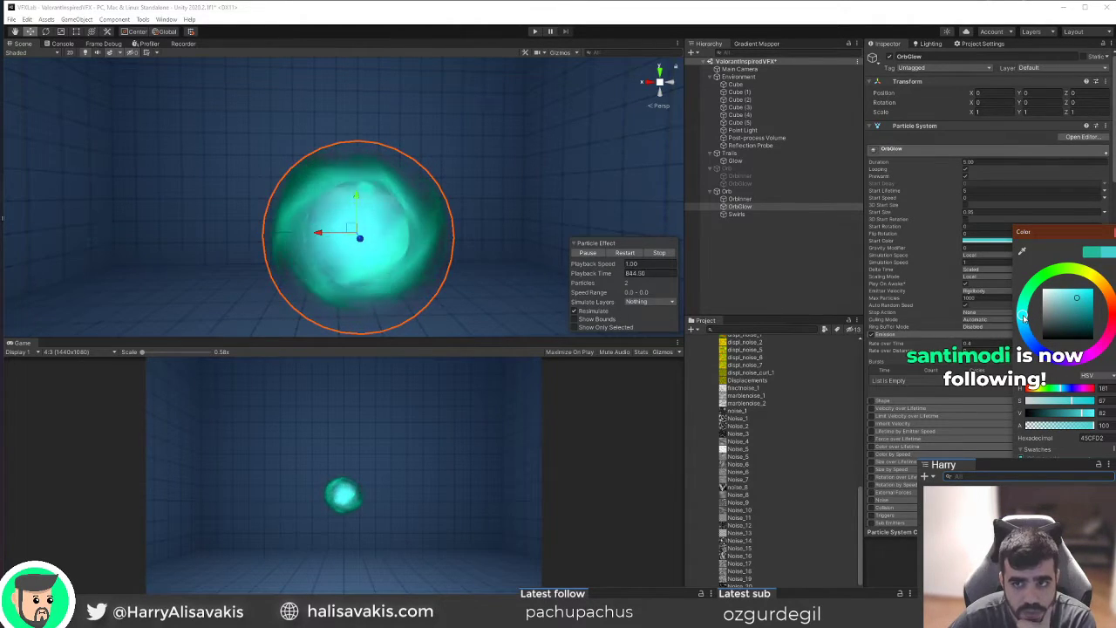
pyautogui.moveTo(1025, 318); pyautogui.dragTo(1031, 341)
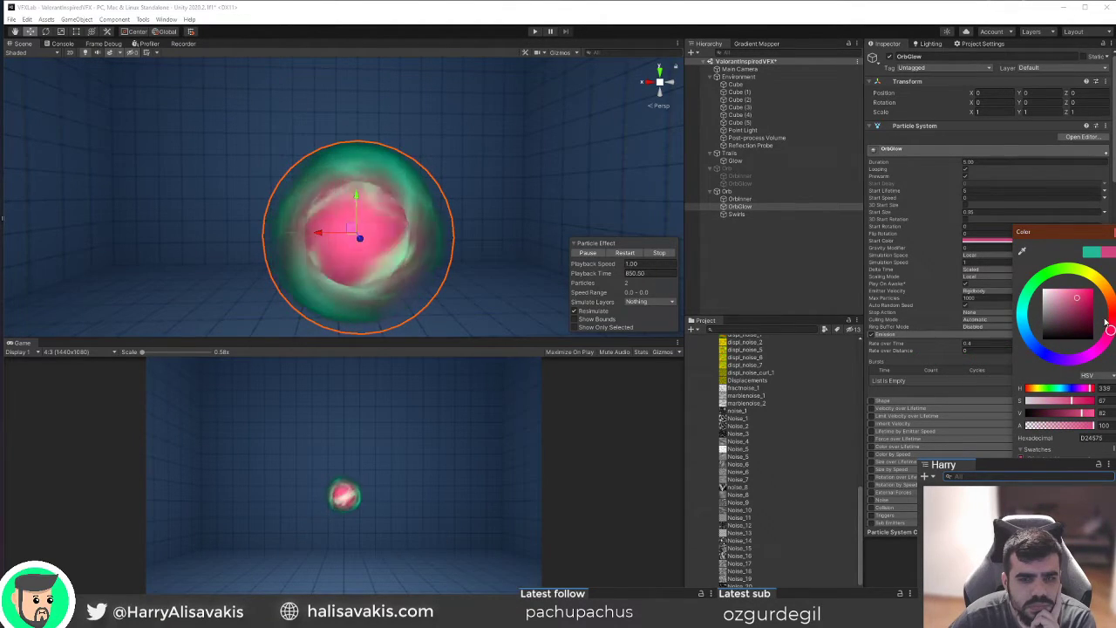
pyautogui.moveTo(1053, 297)
pyautogui.mouseDown()
pyautogui.moveTo(1064, 312)
pyautogui.moveTo(1030, 298)
pyautogui.mouseUp()
pyautogui.click(1024, 314)
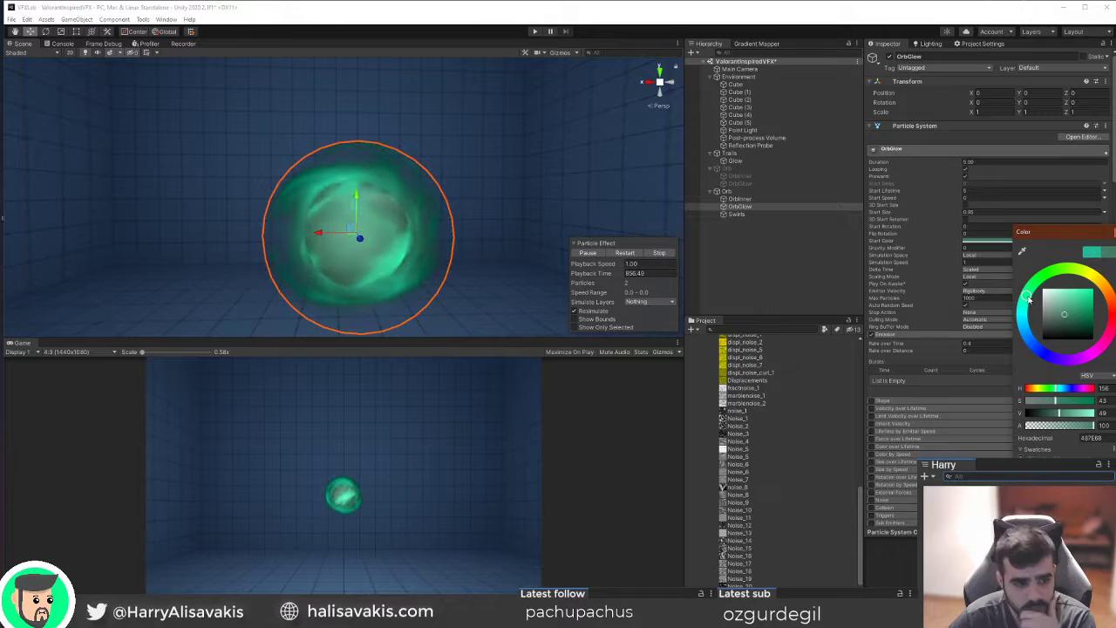
pyautogui.click(1082, 273)
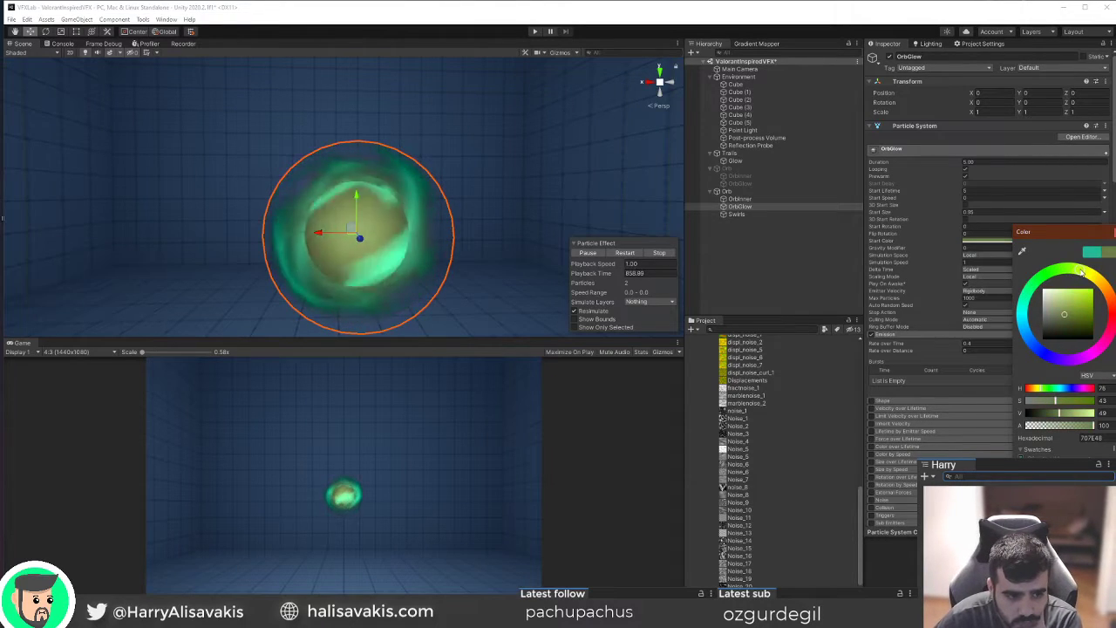
pyautogui.click(1062, 359)
pyautogui.moveTo(1062, 359); pyautogui.dragTo(1004, 323)
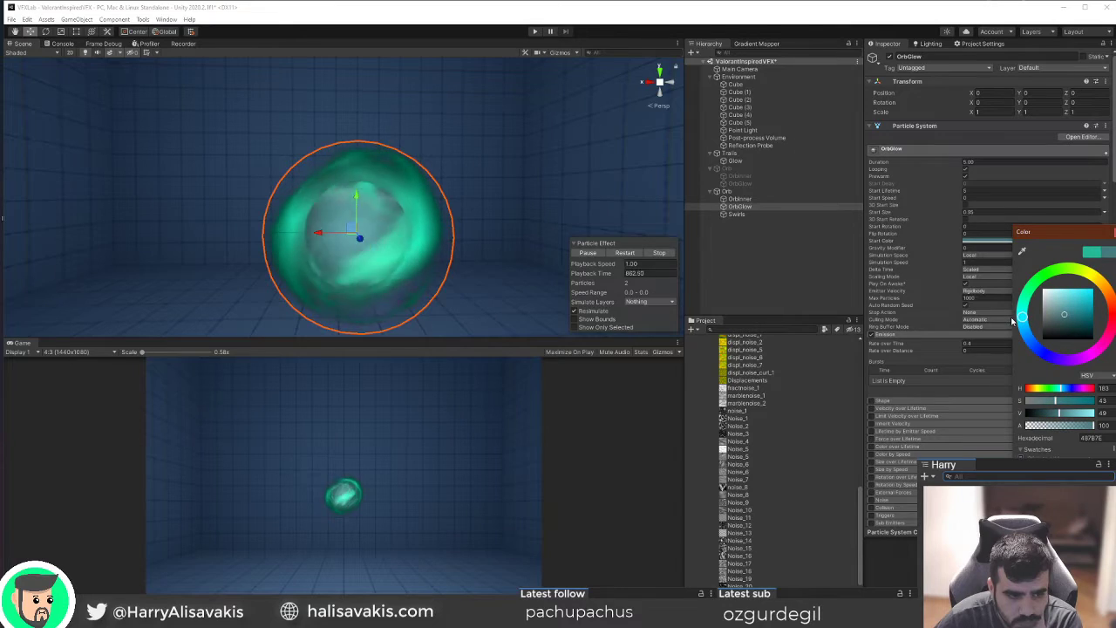
# Replay the orb effect and the Trails burst several times to compare them, stop the playback and select Swirls.
pyautogui.click(637, 253)
pyautogui.click(764, 193)
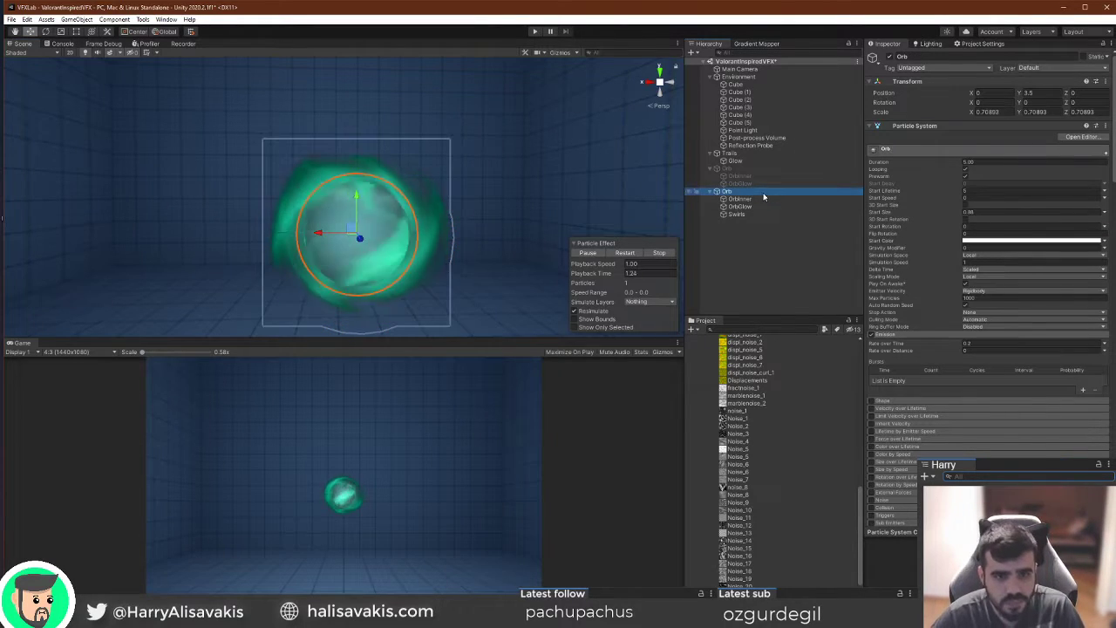
pyautogui.click(756, 153)
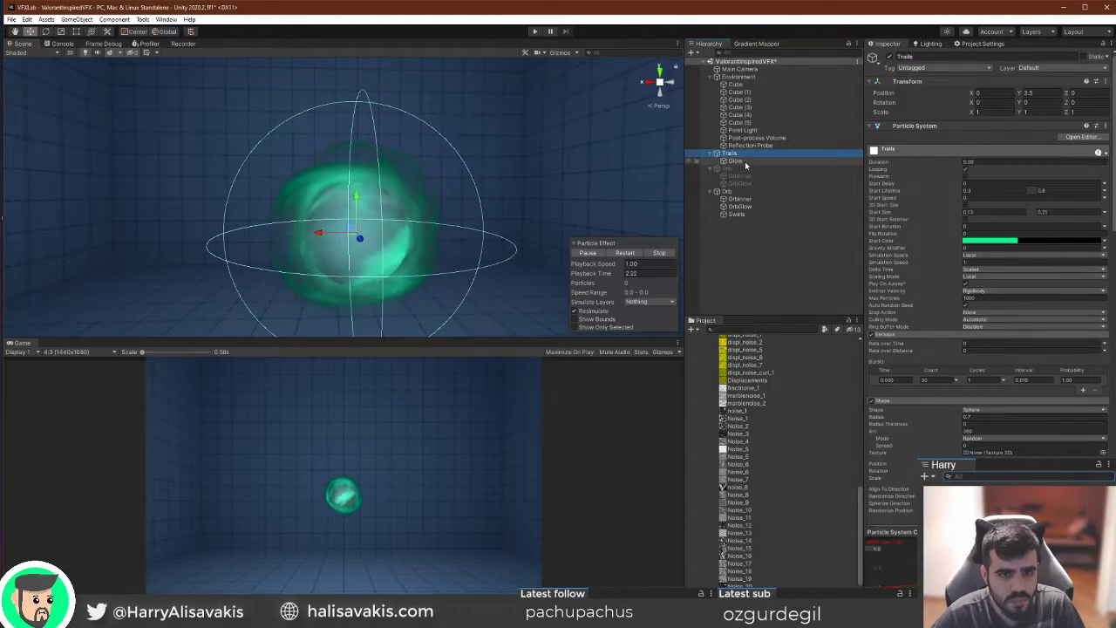
pyautogui.click(628, 253)
pyautogui.click(626, 255)
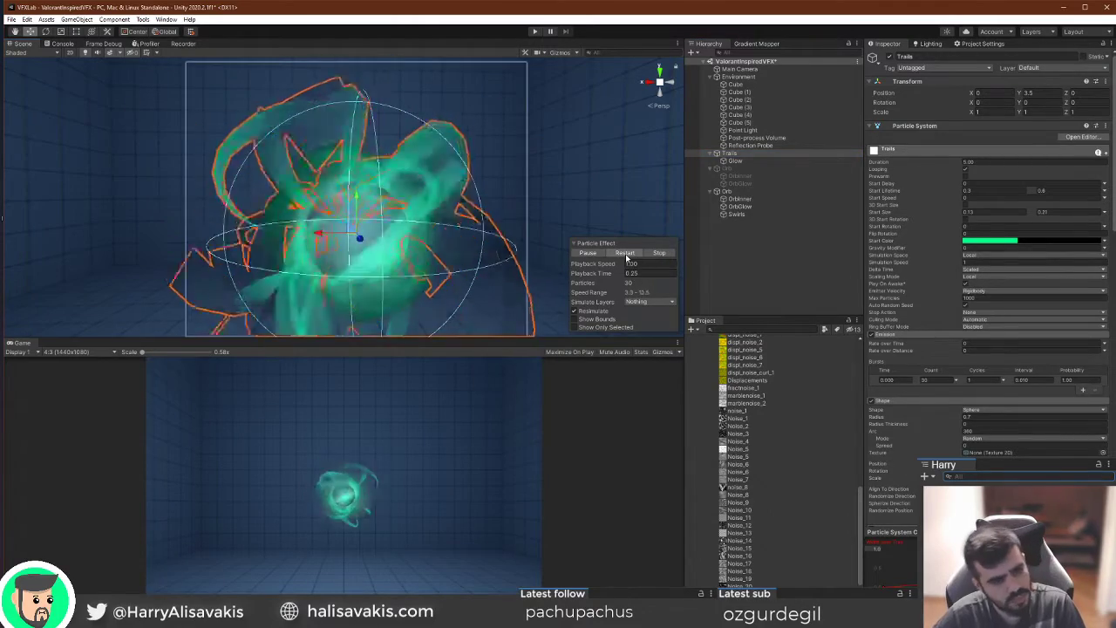
pyautogui.click(626, 255)
pyautogui.click(627, 255)
pyautogui.click(658, 253)
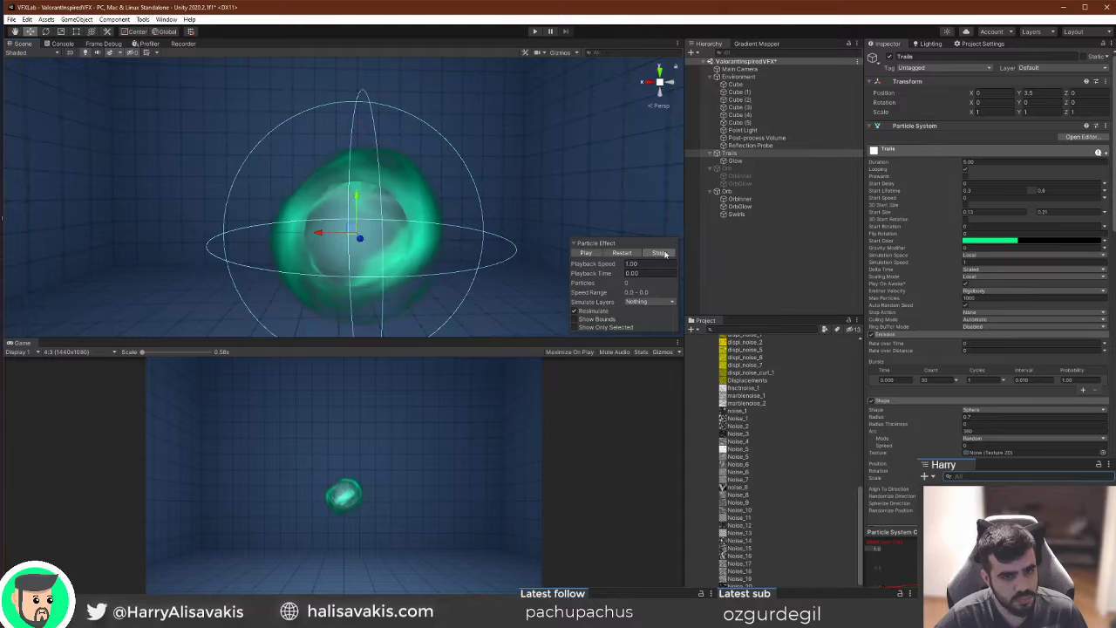
pyautogui.click(737, 215)
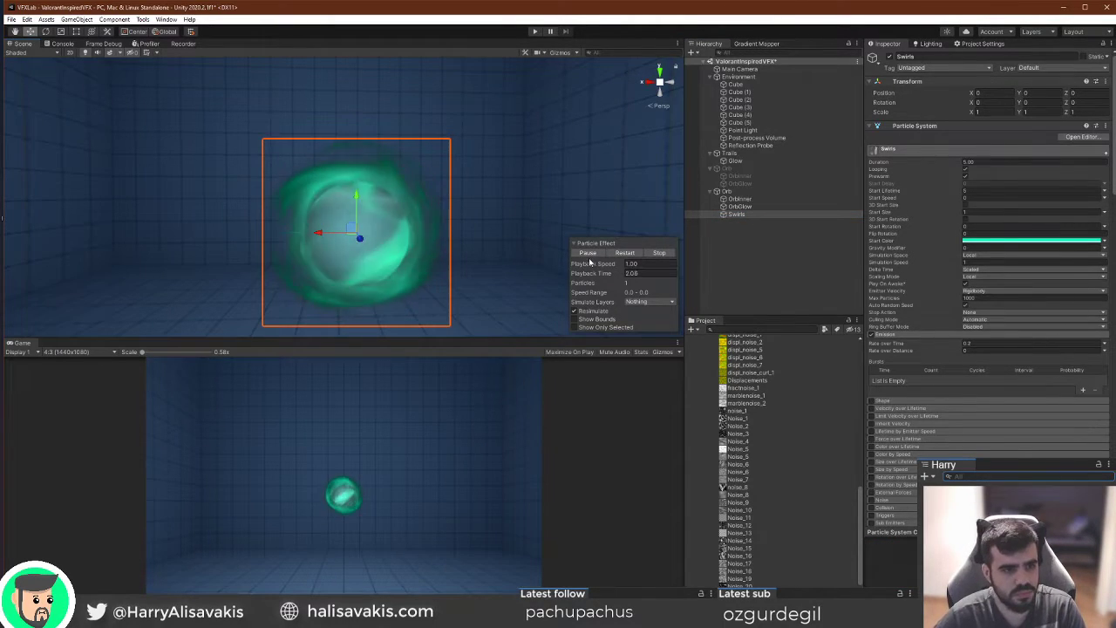
# Set OrbGlow's start size to 1.31 and try darker and brighter cyan start colors.
pyautogui.scroll(-3, 1007, 276)
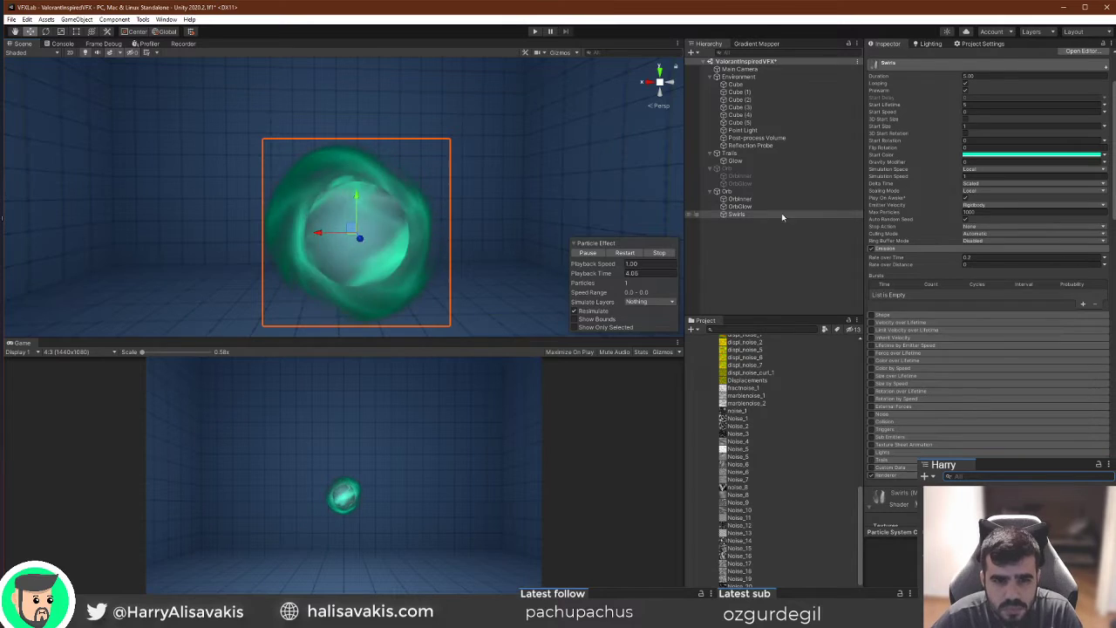
pyautogui.moveTo(951, 129); pyautogui.dragTo(955, 128)
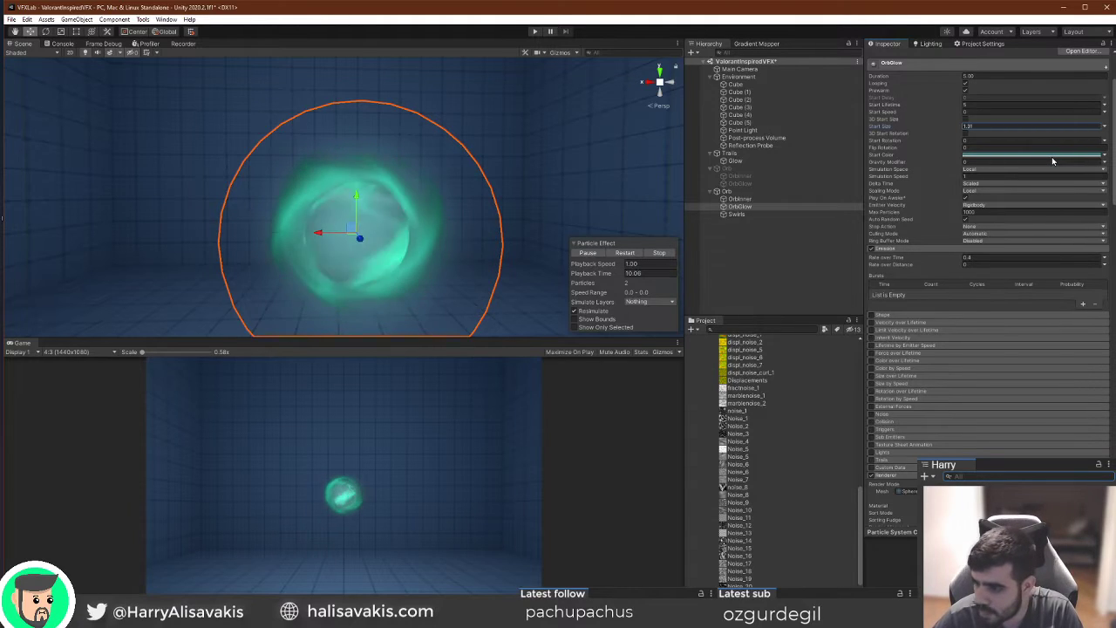
pyautogui.click(1054, 156)
pyautogui.moveTo(1111, 229); pyautogui.dragTo(1094, 306)
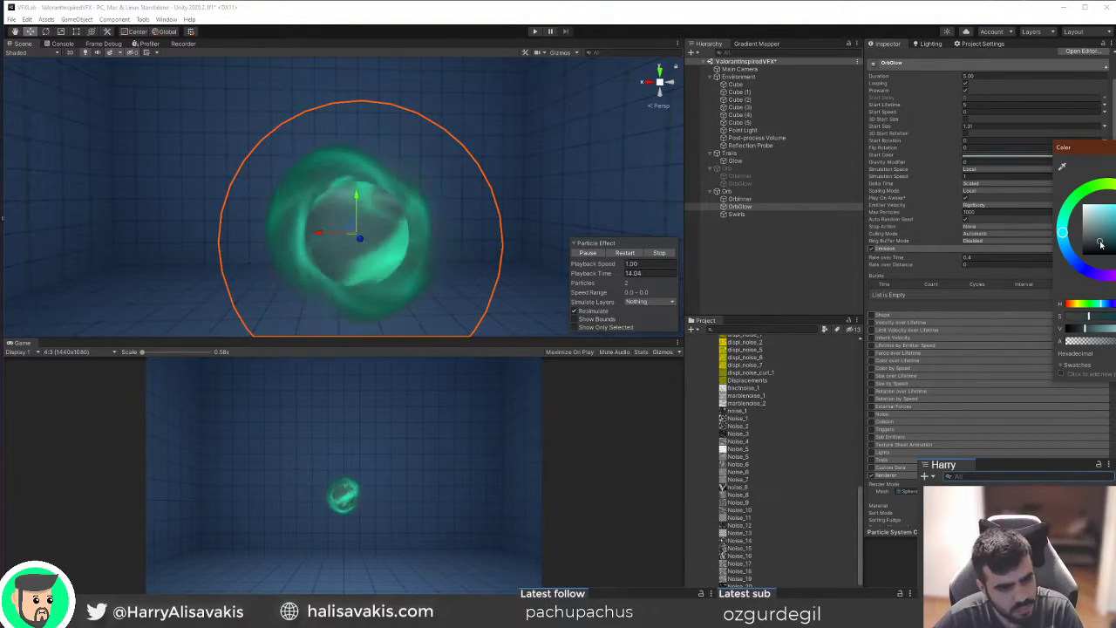
pyautogui.moveTo(1115, 328); pyautogui.dragTo(1107, 329)
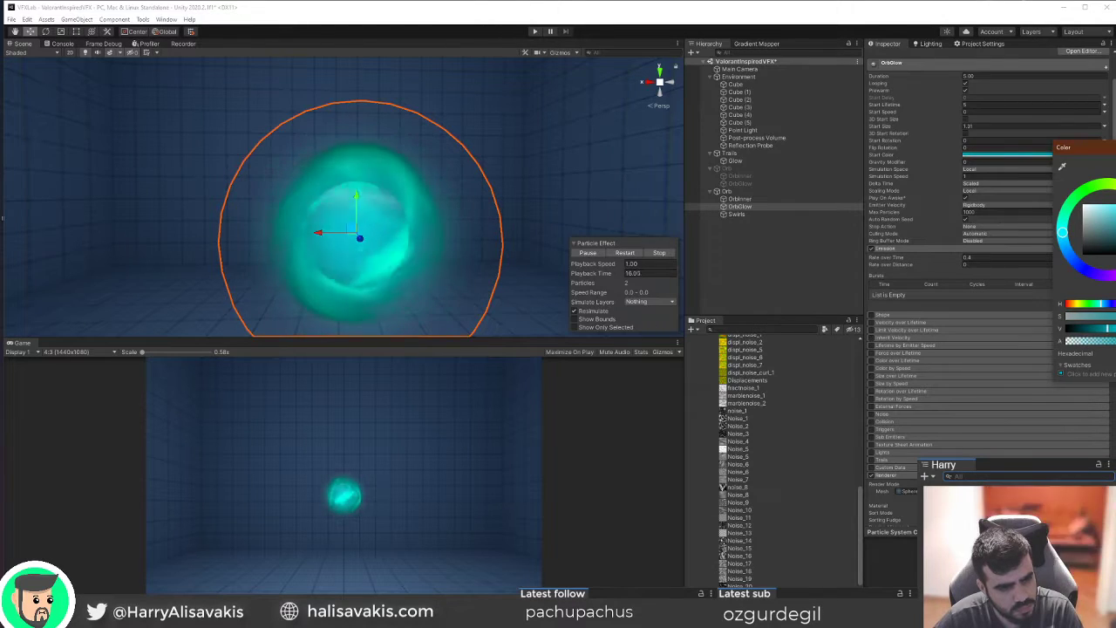
# Try violet and blue start colors on OrbGlow, then settle on a dark, muted teal.
pyautogui.moveTo(1062, 250)
pyautogui.mouseDown()
pyautogui.moveTo(1065, 215)
pyautogui.moveTo(1113, 177)
pyautogui.mouseUp()
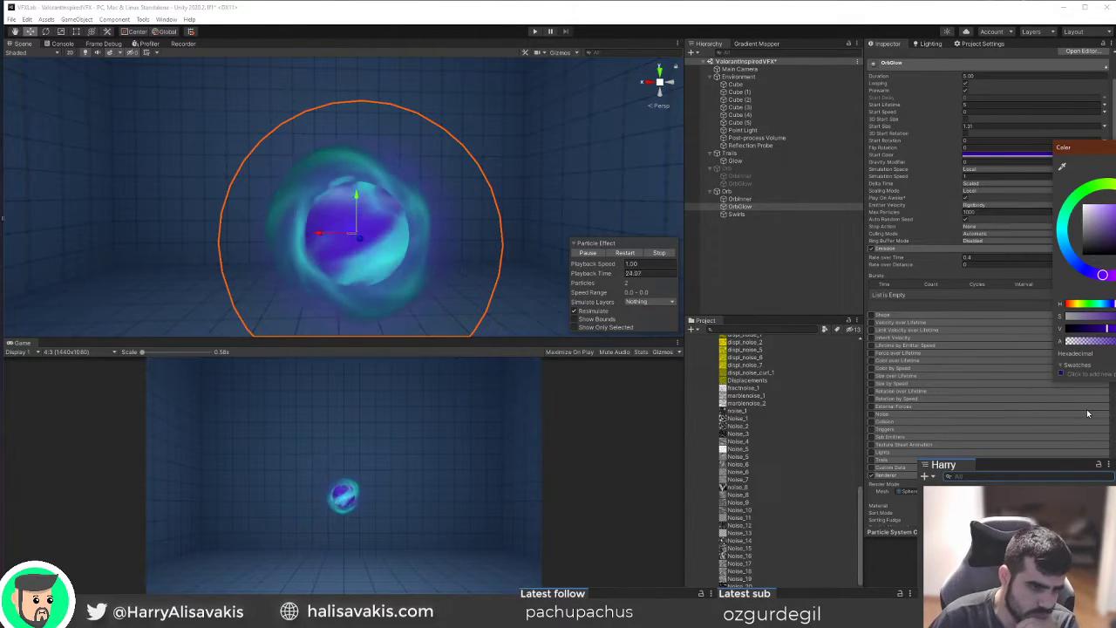
pyautogui.click(1106, 237)
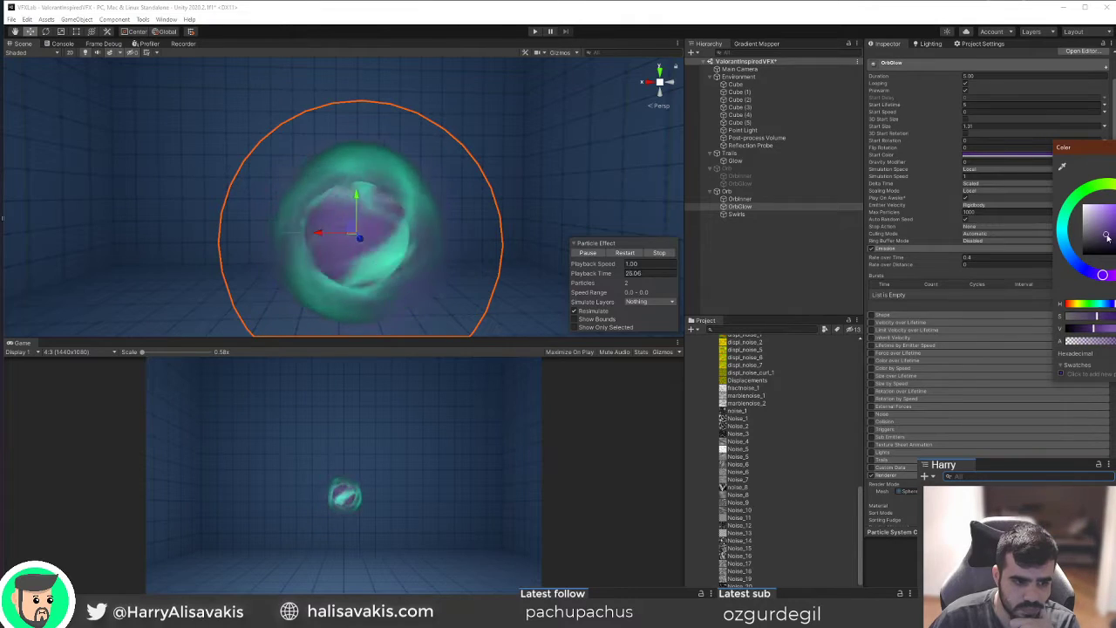
pyautogui.click(1065, 238)
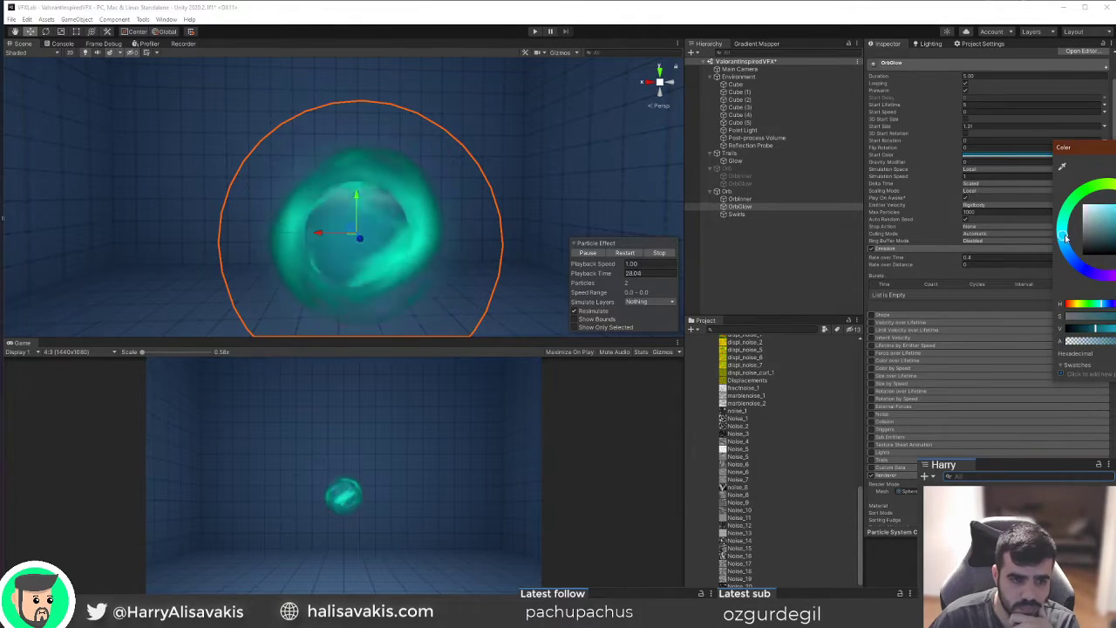
pyautogui.moveTo(1064, 237); pyautogui.dragTo(1066, 250)
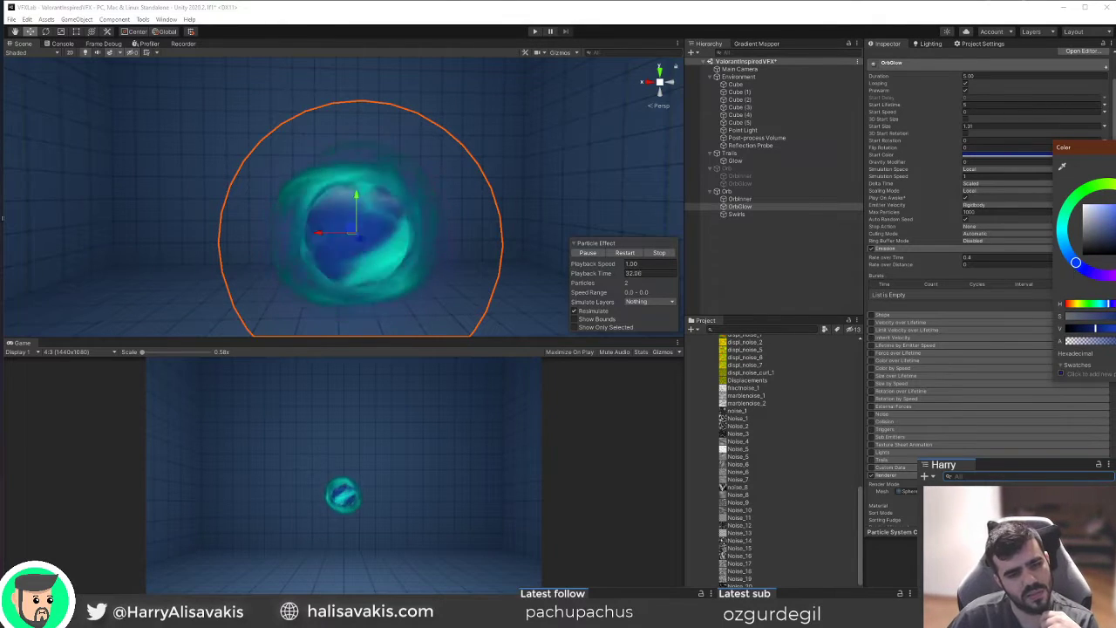
pyautogui.moveTo(1096, 329); pyautogui.dragTo(1067, 329)
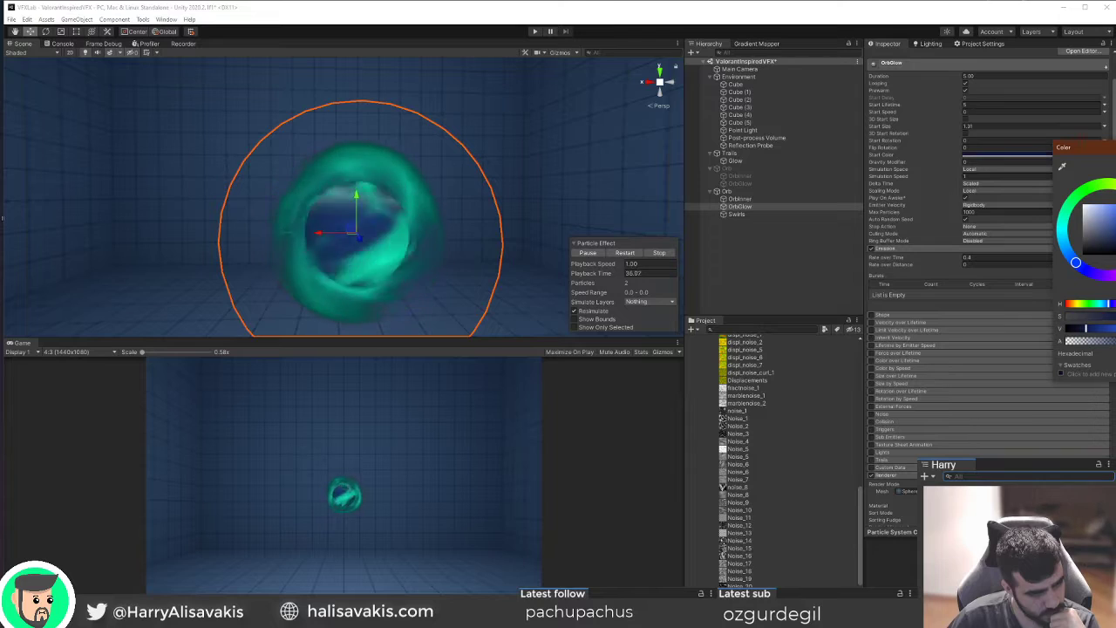
pyautogui.click(1066, 233)
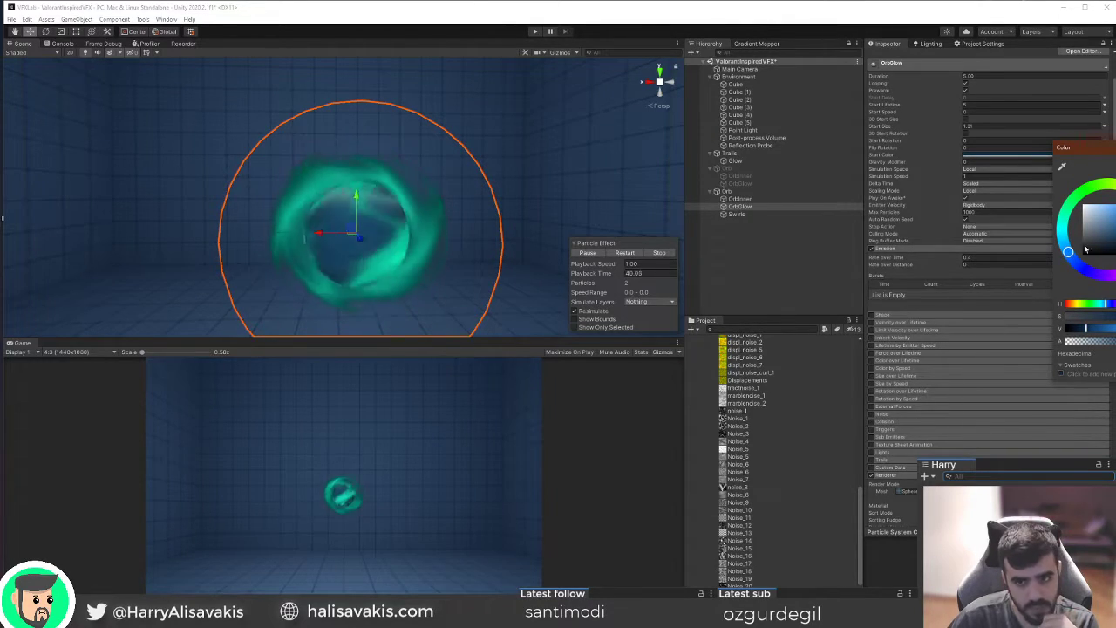
pyautogui.click(1065, 228)
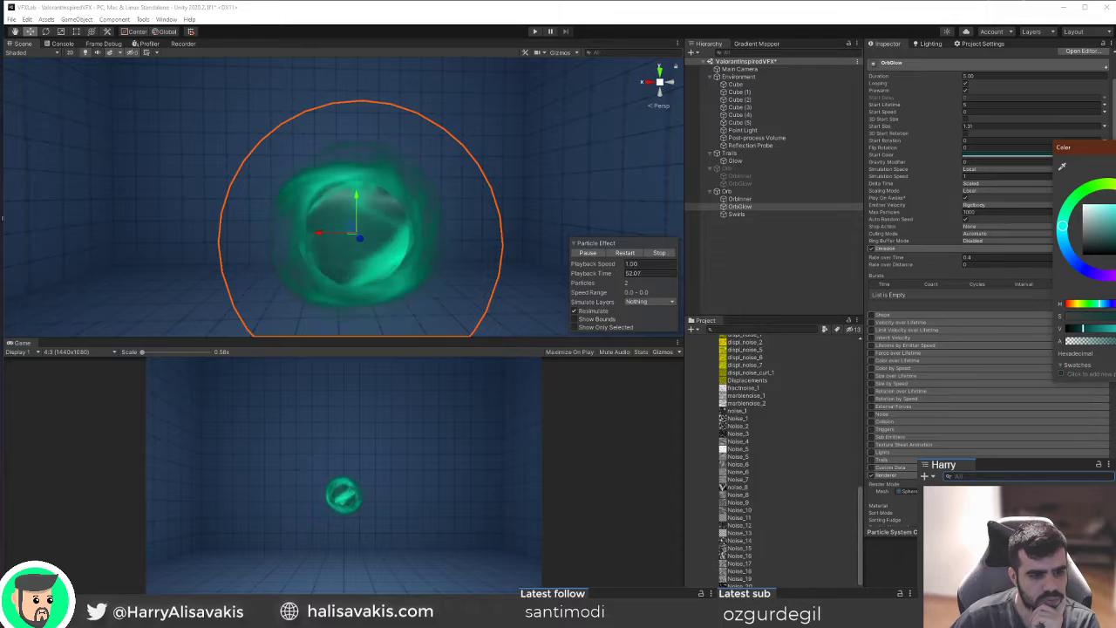
# Set the Swirls material's cutoff to 0.033 and its cutoff smoothness to 0.
pyautogui.click(775, 213)
pyautogui.scroll(-10, 989, 291)
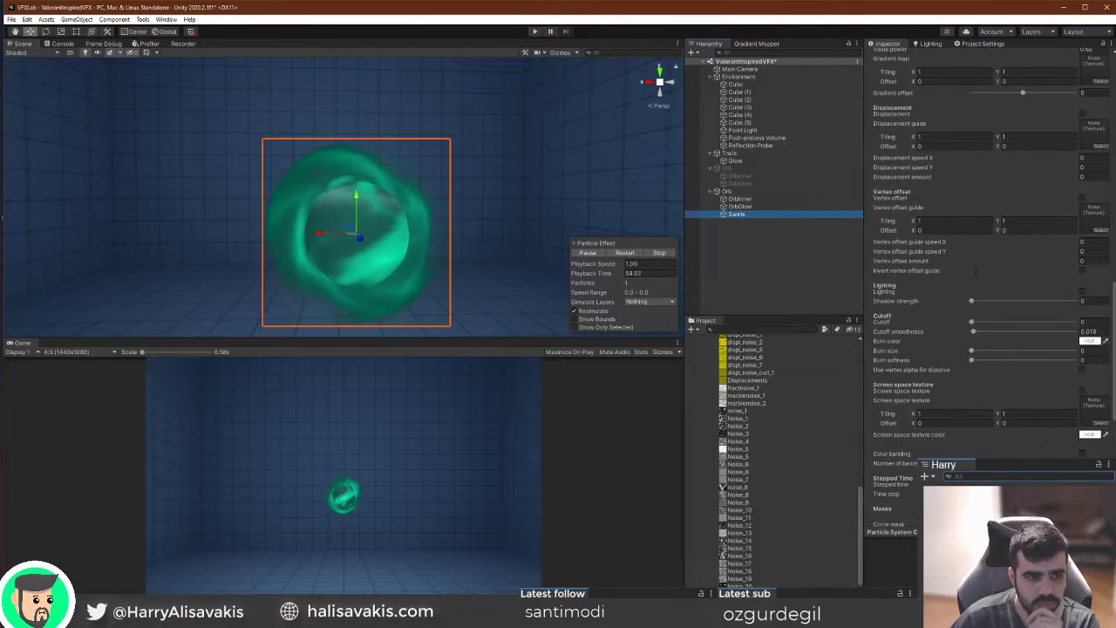
pyautogui.scroll(-8, 988, 291)
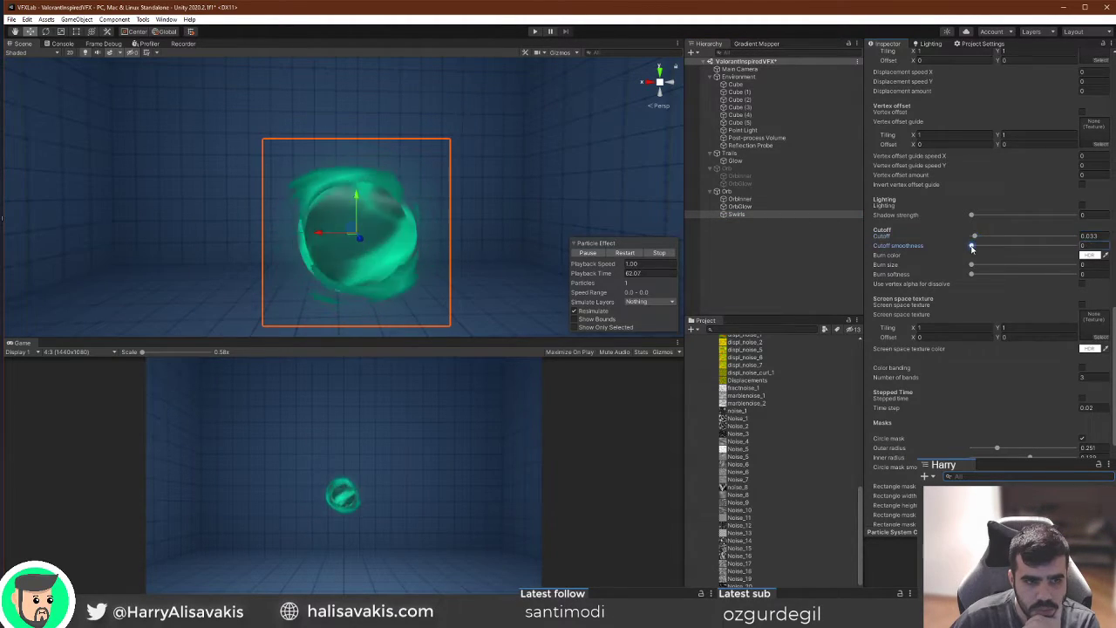
# Set the Z property of the Swirls material's main texture to 0.81 and of its secondary texture to 0.95.
pyautogui.scroll(15, 1039, 261)
pyautogui.moveTo(1043, 224); pyautogui.dragTo(1040, 226)
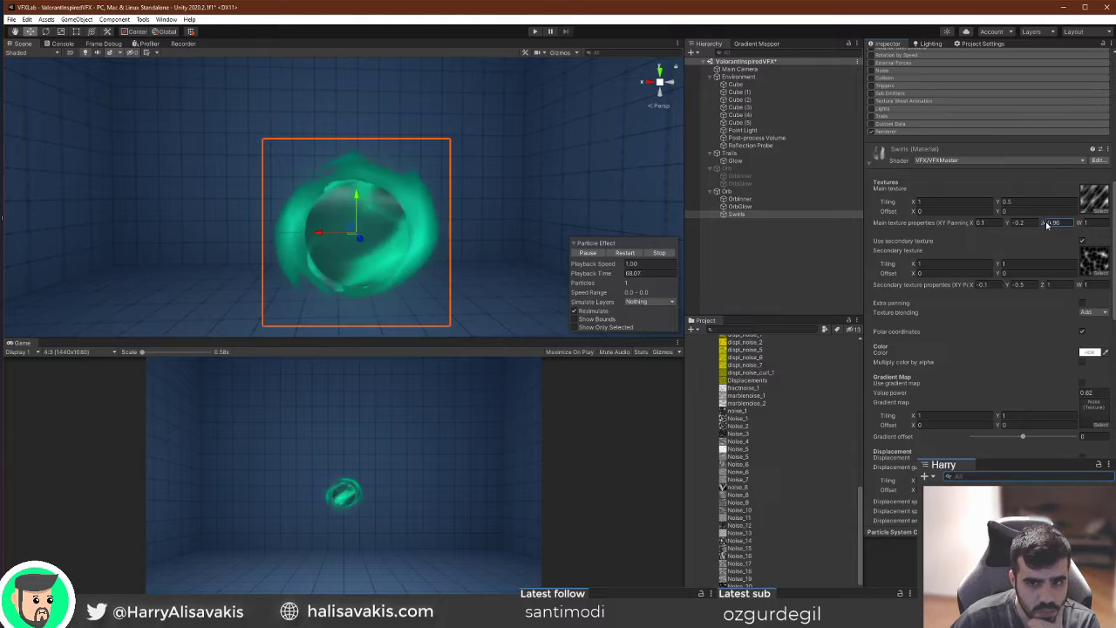
pyautogui.moveTo(1050, 226); pyautogui.dragTo(1046, 226)
pyautogui.moveTo(1042, 287); pyautogui.dragTo(1041, 287)
# Set the Swirls material's cutoff to 0.102 with smoothness 0.028, and the circle mask to outer radius 0.256 and inner radius 0.139.
pyautogui.scroll(-15, 1040, 285)
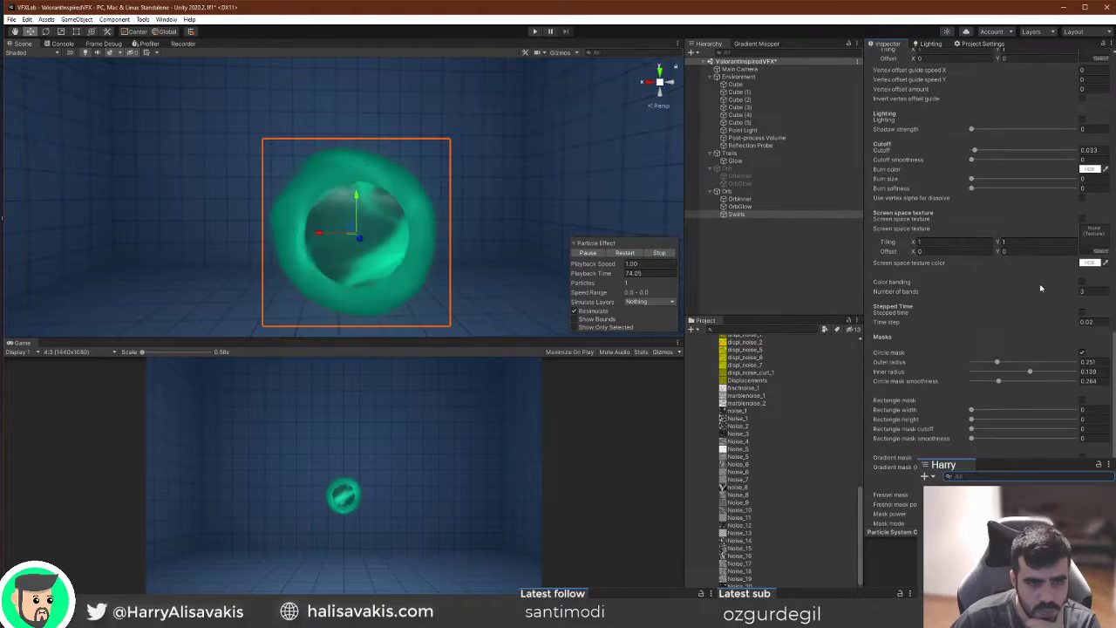
pyautogui.moveTo(975, 152); pyautogui.dragTo(975, 162)
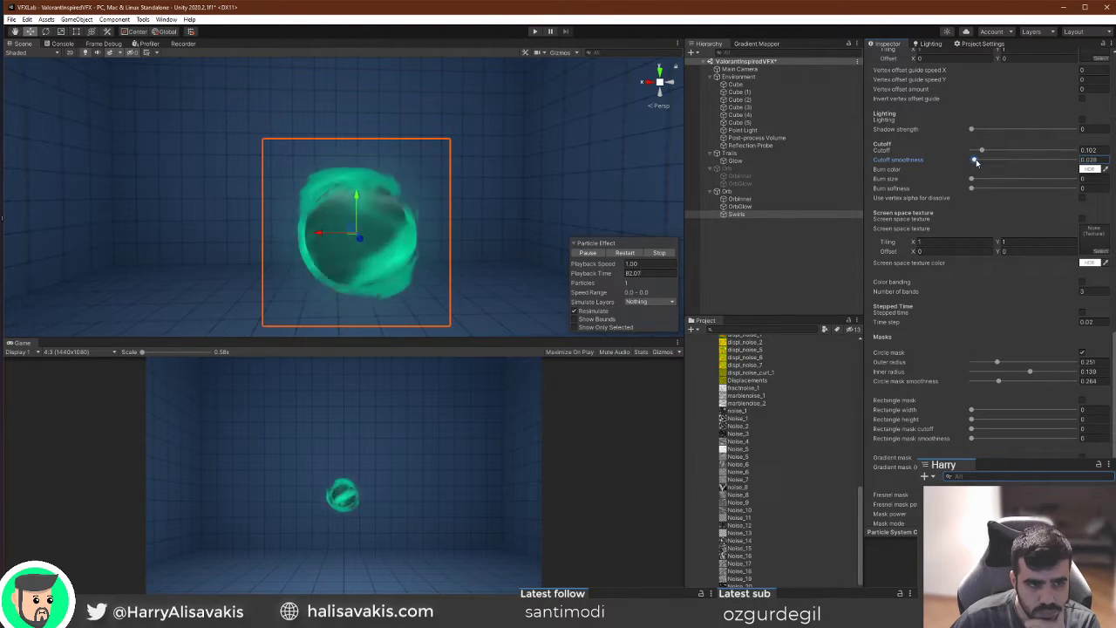
pyautogui.scroll(-3, 1005, 291)
pyautogui.click(996, 277)
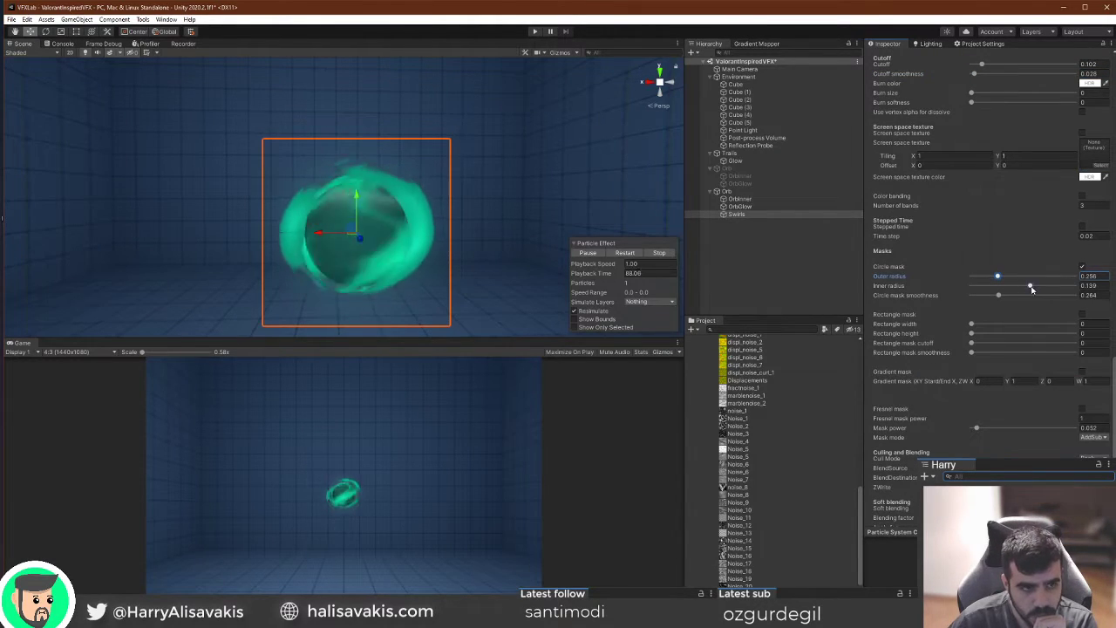
pyautogui.click(1031, 287)
pyautogui.moveTo(1029, 291); pyautogui.dragTo(1031, 291)
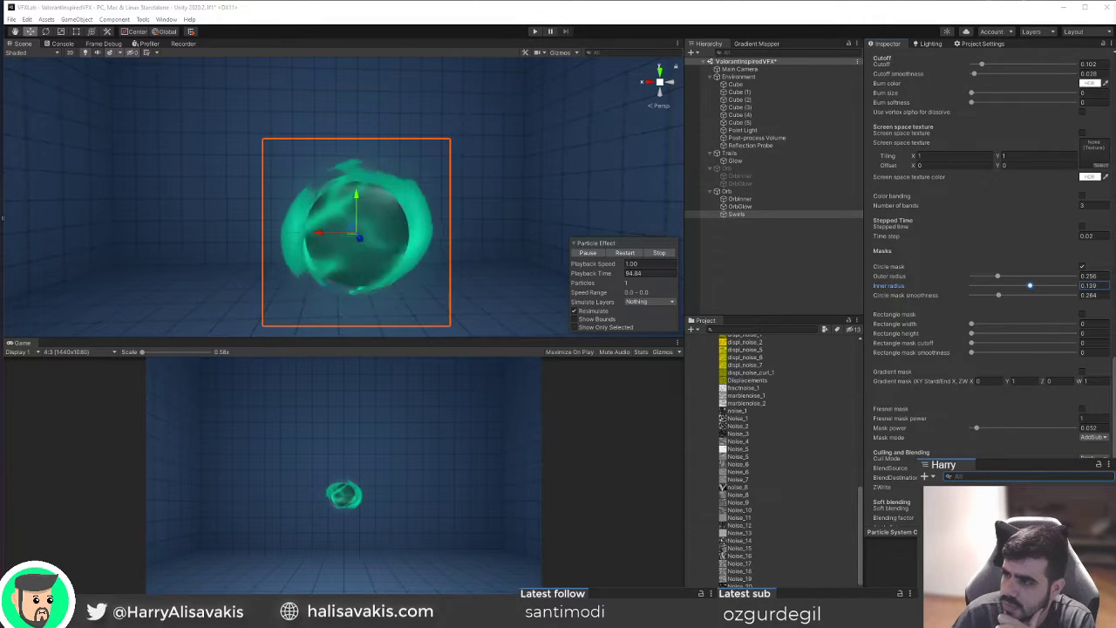
# Replay the swirl effect and the Trails burst to compare how they look around the orb.
pyautogui.click(634, 254)
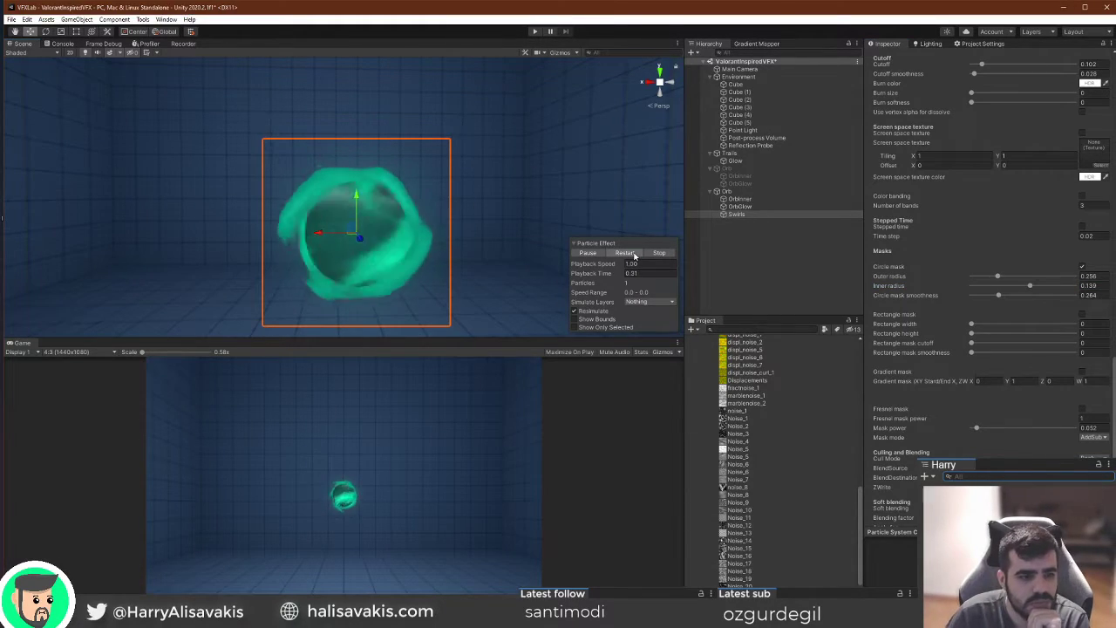
pyautogui.moveTo(428, 253); pyautogui.dragTo(429, 203, button='right')
pyautogui.scroll(-5, 377, 269)
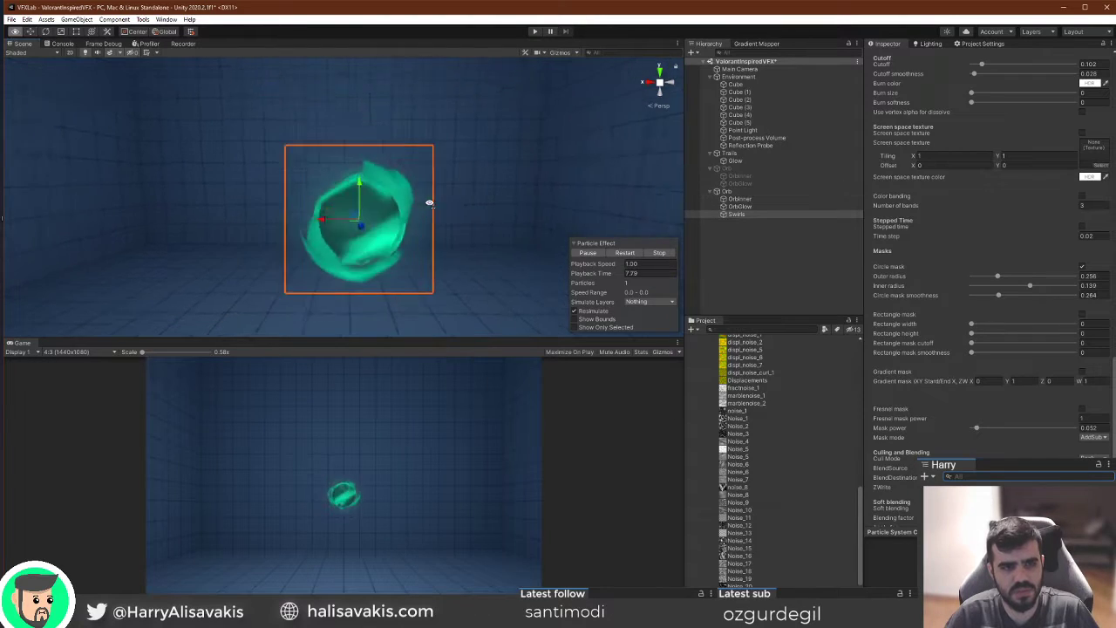
pyautogui.click(741, 153)
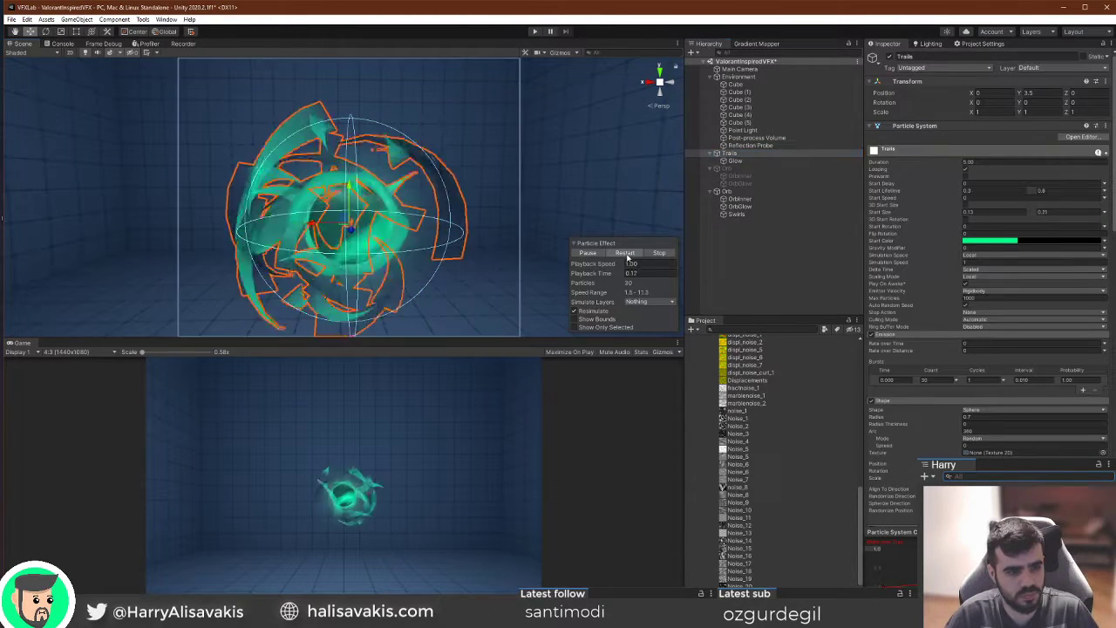
pyautogui.click(624, 252)
# Enable stepped time on the Swirls material and try time steps of 0.04 and 0.03.
pyautogui.click(751, 214)
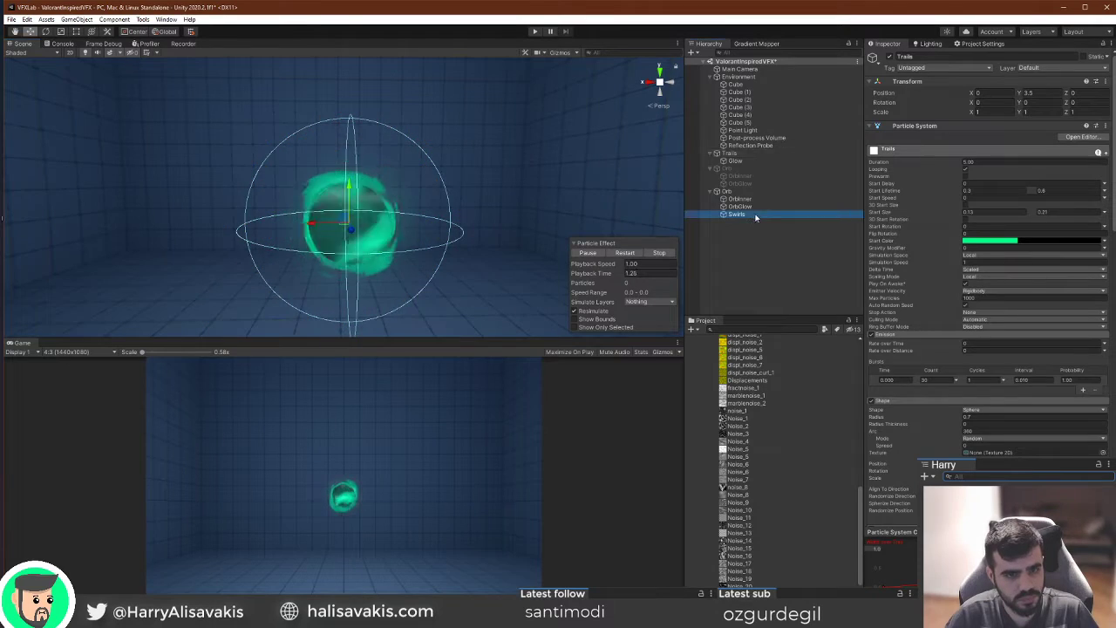
pyautogui.scroll(-3, 1076, 281)
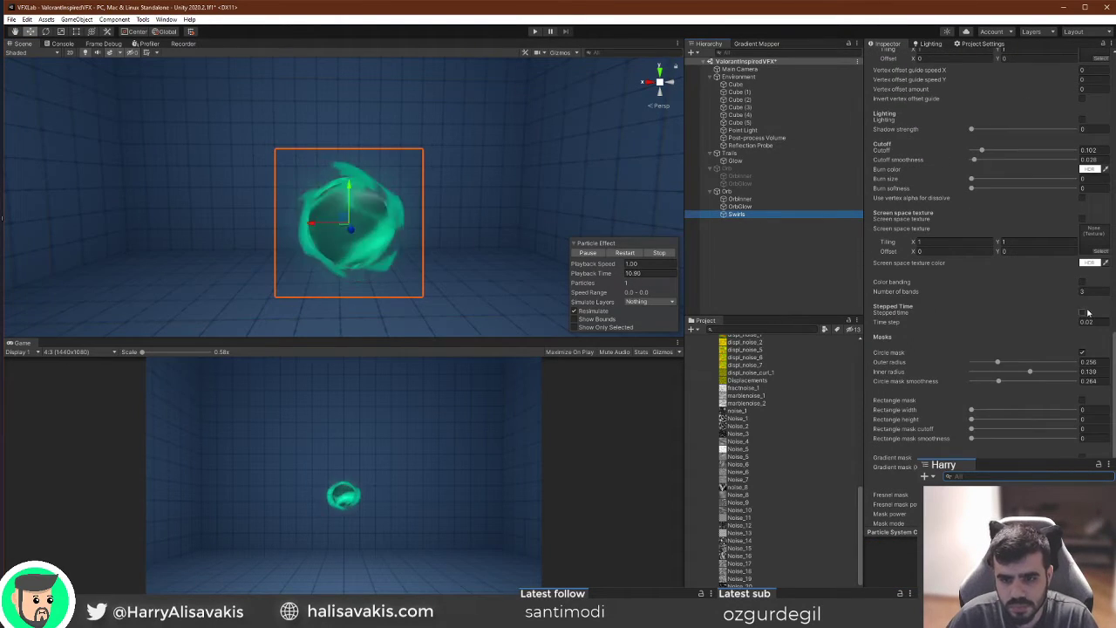
pyautogui.click(1093, 323)
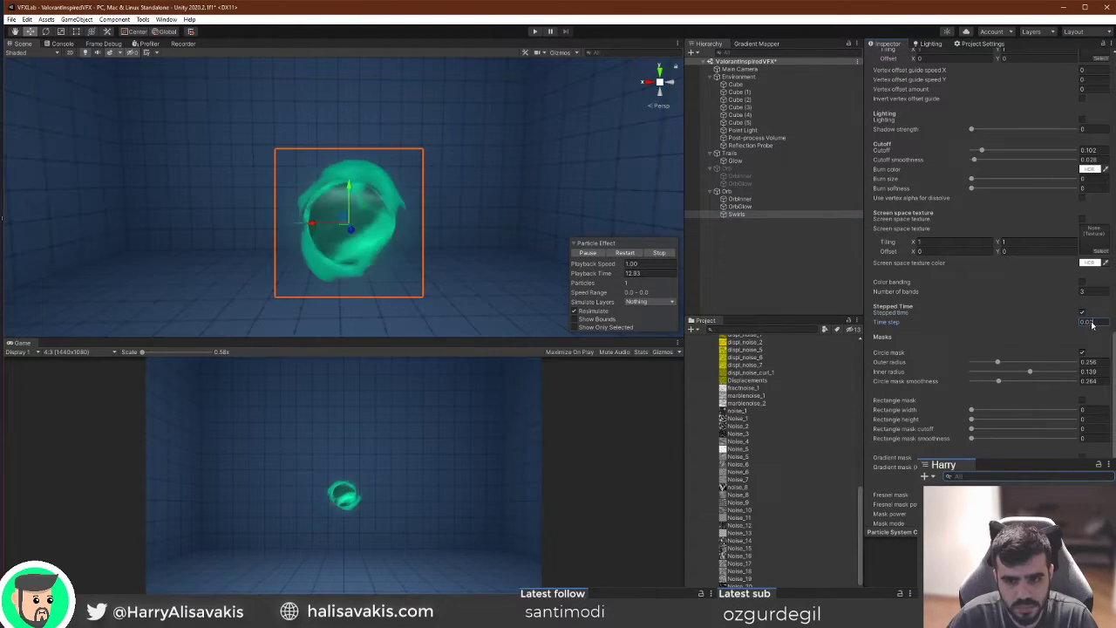
pyautogui.write('0.04')
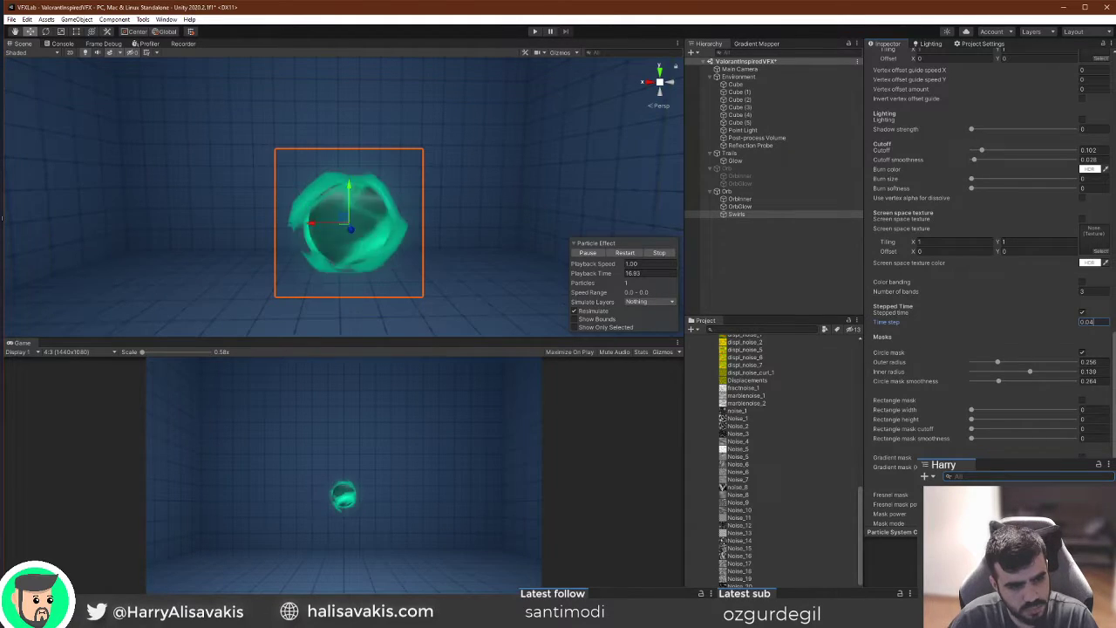
pyautogui.press('BackSpace')
pyautogui.write('3')
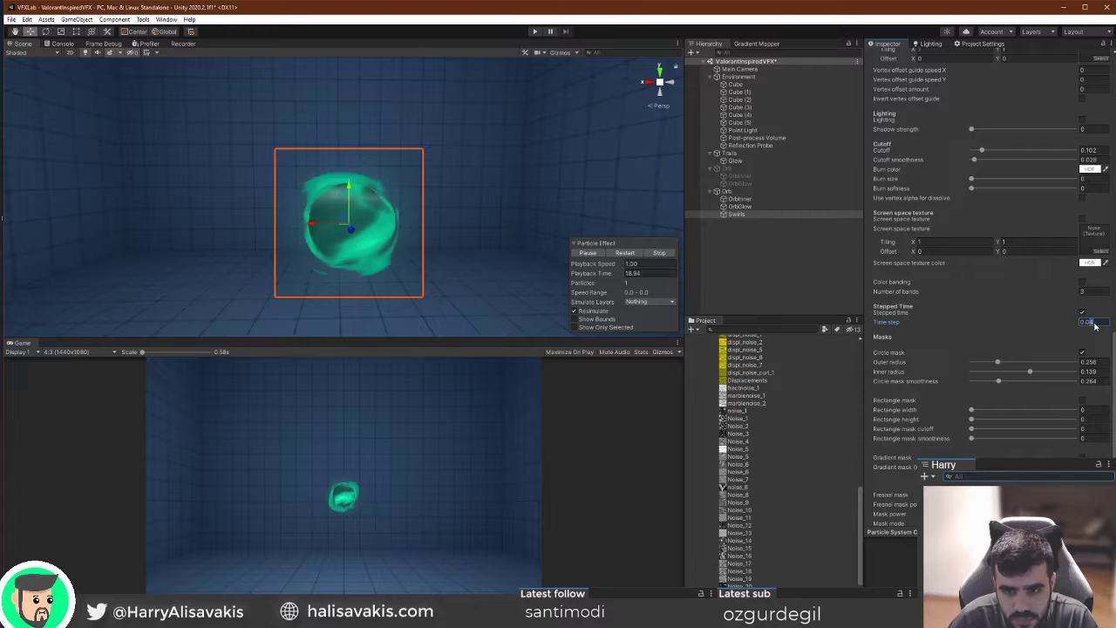
# Set the Swirls material's main texture panning to X 0.5 and Y -0.5, and the secondary texture's X panning to -0.5.
pyautogui.scroll(10, 986, 318)
pyautogui.doubleClick(984, 310)
pyautogui.write('5')
pyautogui.doubleClick(986, 373)
pyautogui.write('5')
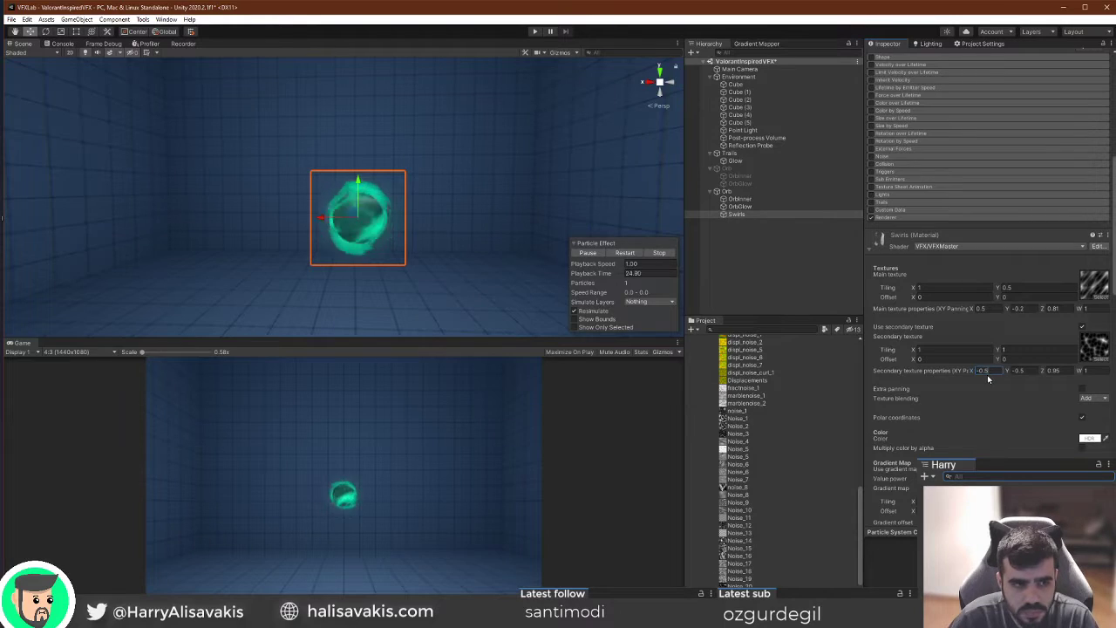
pyautogui.moveTo(420, 231); pyautogui.dragTo(435, 238, button='right')
pyautogui.press('w')
pyautogui.press('w')
pyautogui.doubleClick(1019, 308)
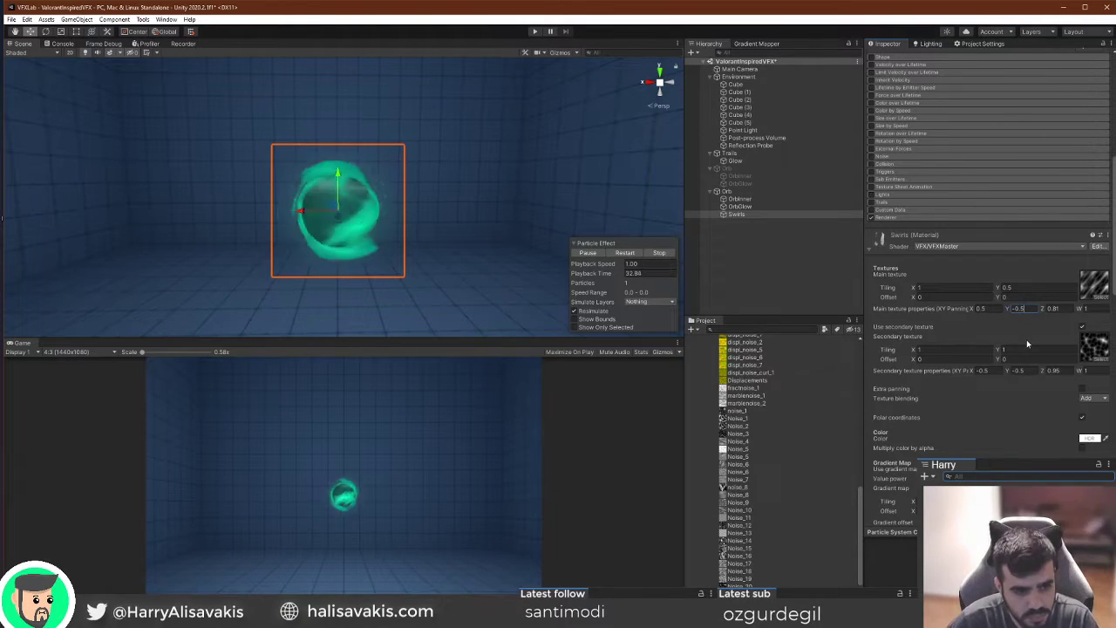
# Set the Swirls material's time step to 0.05 and replay the effect from farther away.
pyautogui.scroll(-10, 1027, 343)
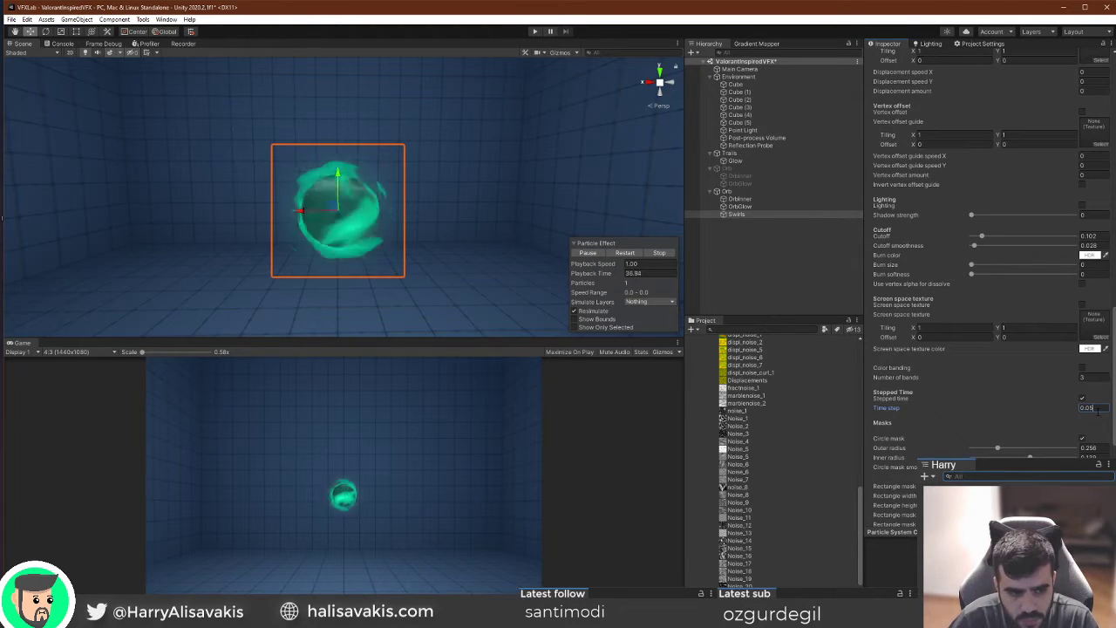
pyautogui.scroll(-4, 451, 186)
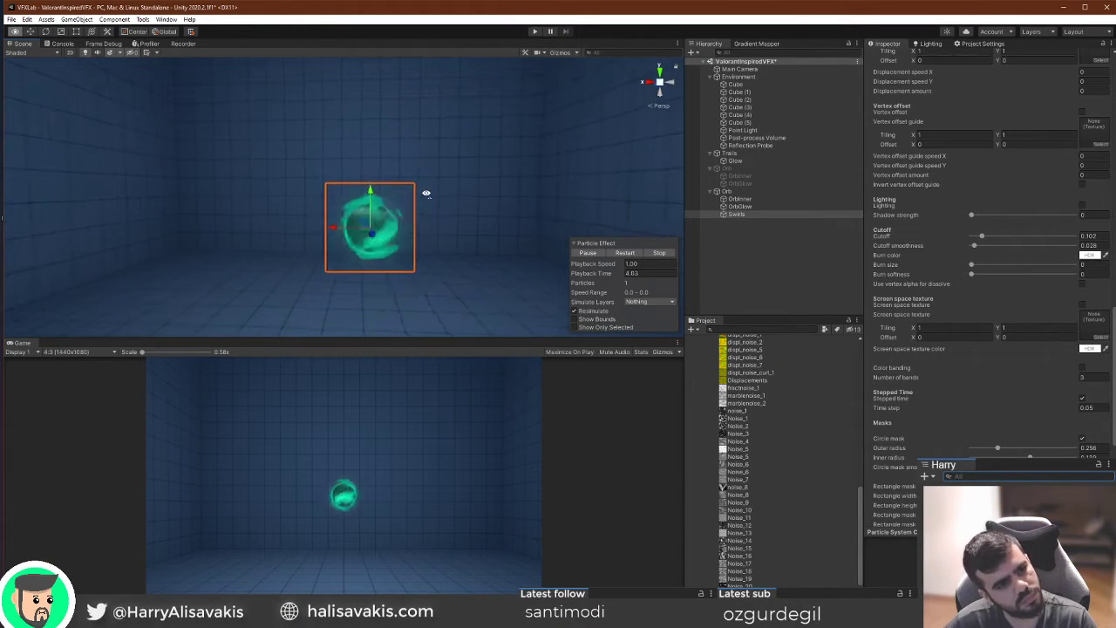
# Set the active Orb material's cutoff to 0.366 and cutoff smoothness to 0.023, and review its texture and color settings.
pyautogui.click(759, 191)
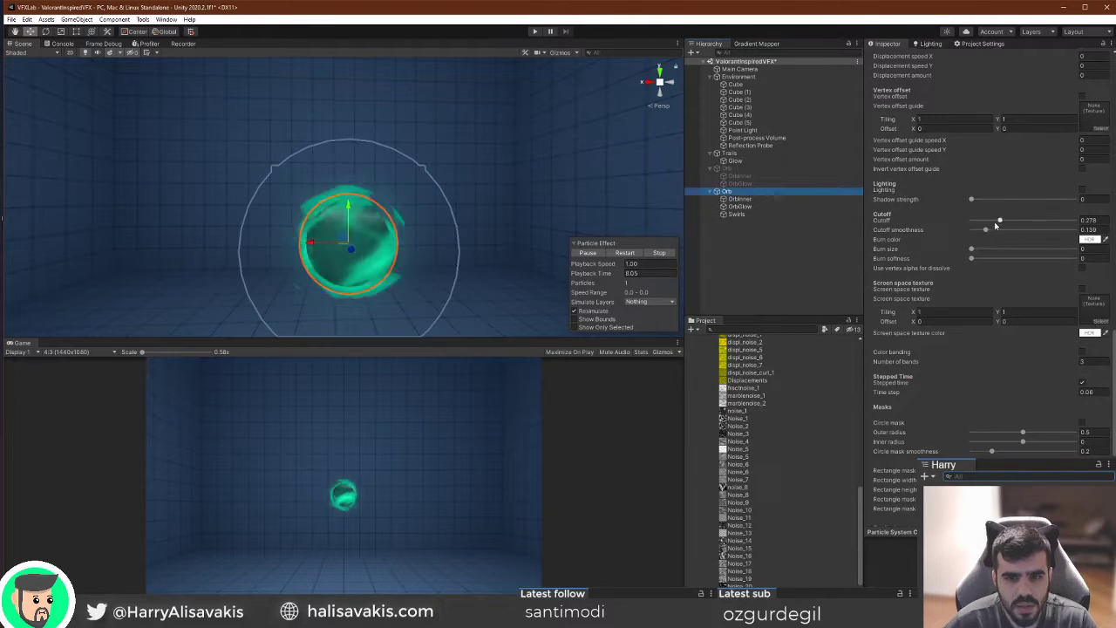
pyautogui.moveTo(986, 230); pyautogui.dragTo(1008, 222)
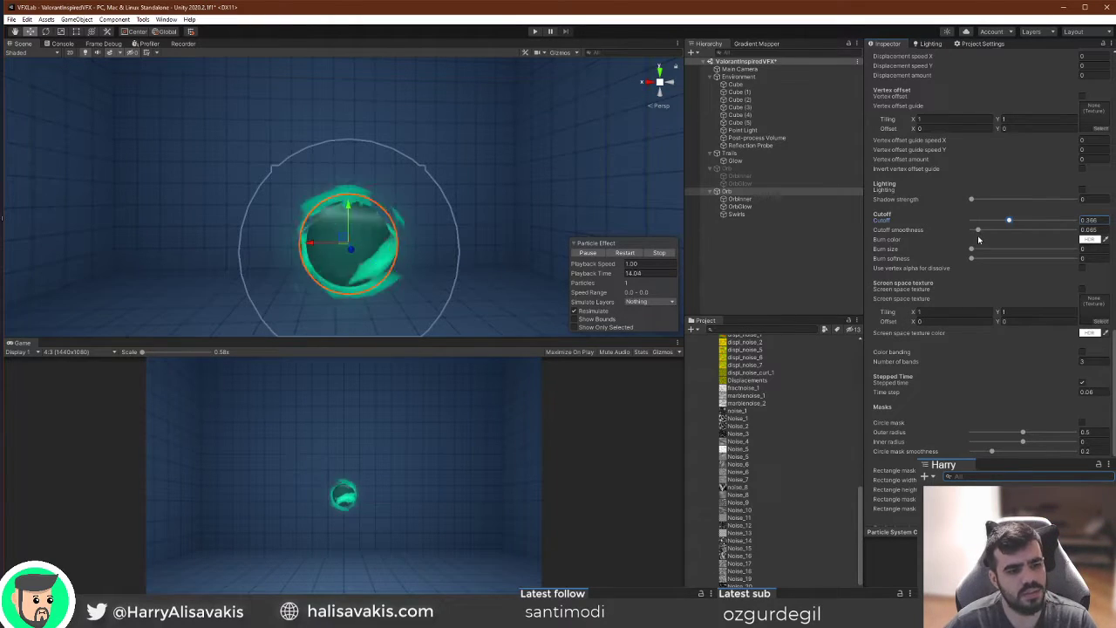
pyautogui.moveTo(979, 230); pyautogui.dragTo(973, 232)
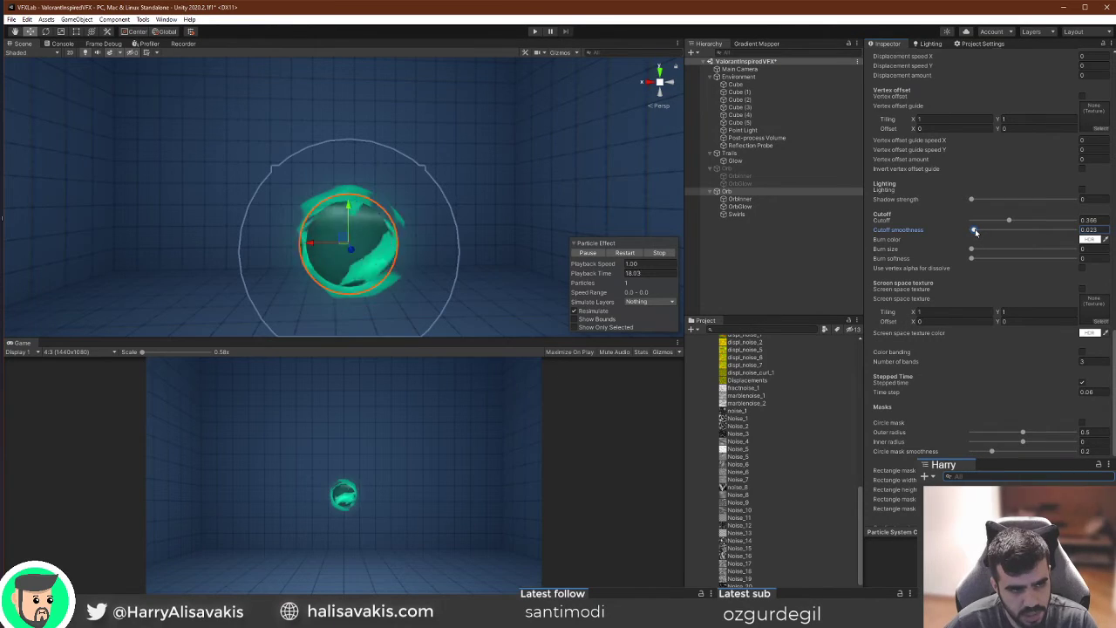
pyautogui.scroll(15, 1003, 262)
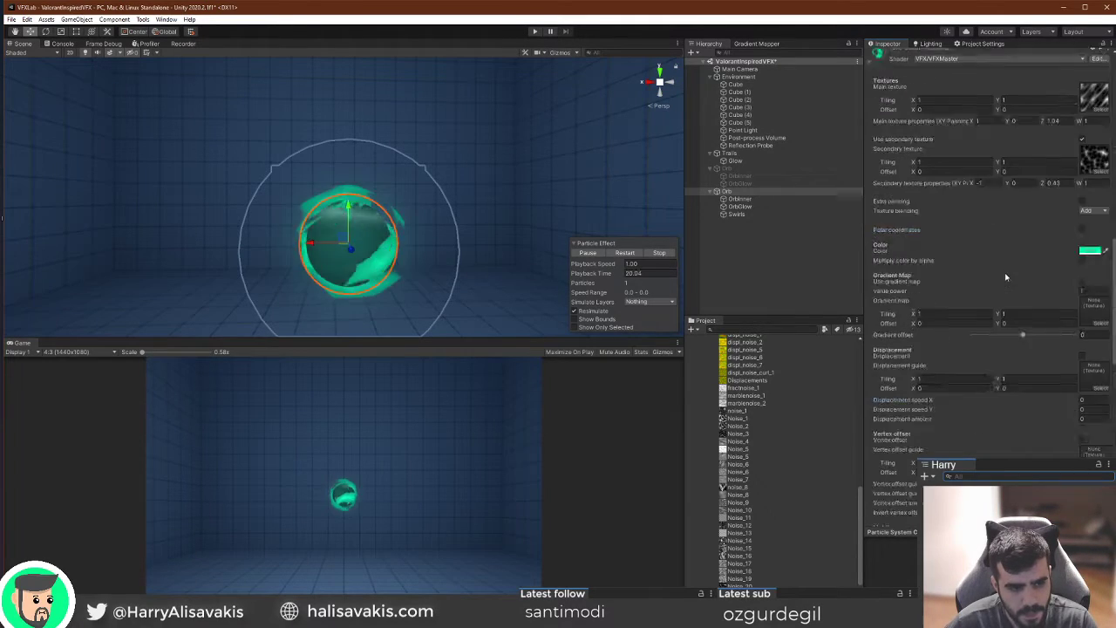
pyautogui.scroll(-15, 1004, 270)
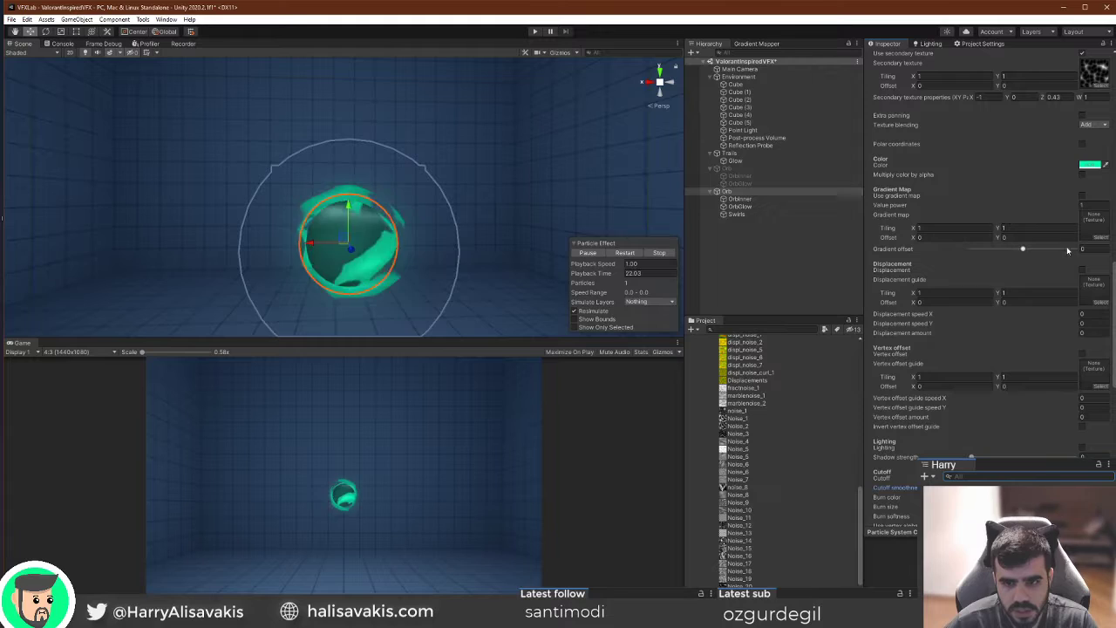
# Make the Orb Outer material's color white and set the Orb particle's start color to a light cyan.
pyautogui.click(1085, 164)
pyautogui.moveTo(1115, 218); pyautogui.dragTo(970, 145)
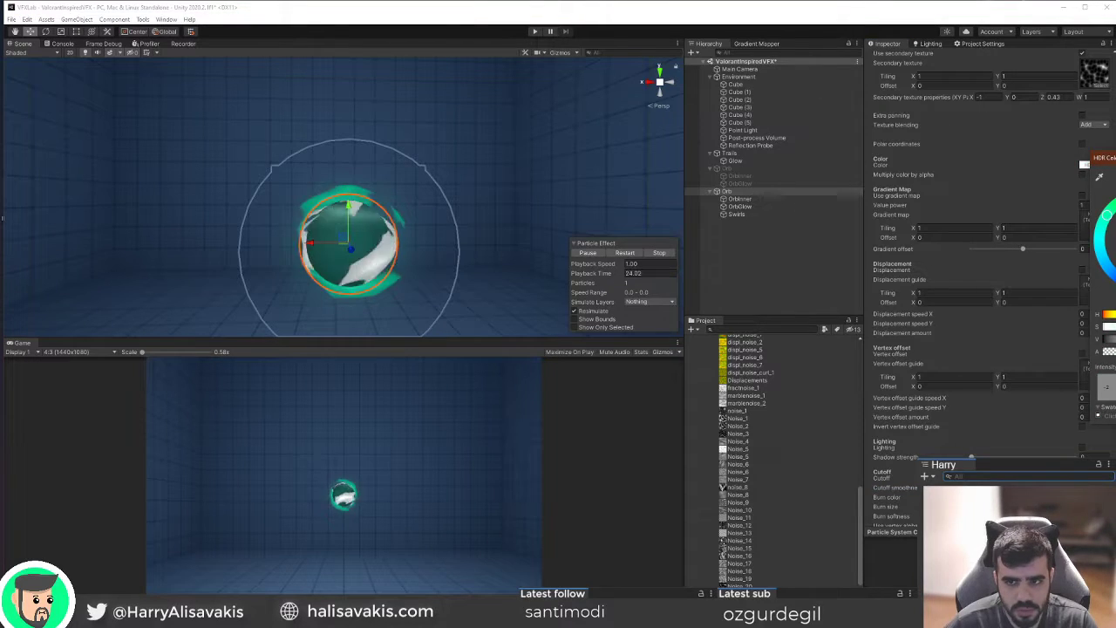
pyautogui.scroll(15, 1025, 243)
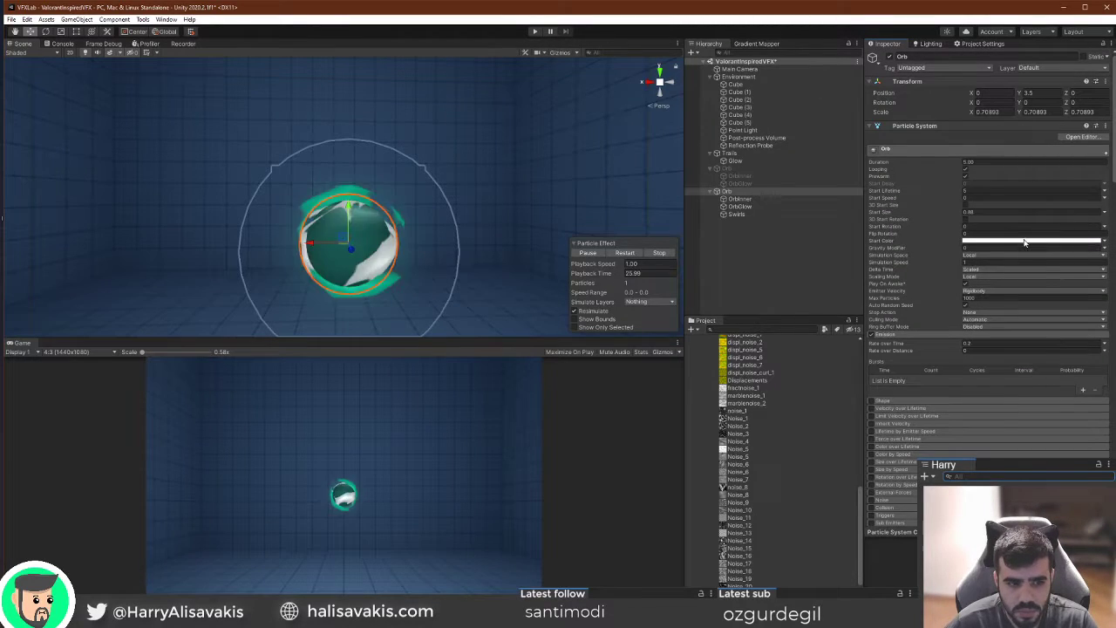
pyautogui.click(1025, 242)
pyautogui.moveTo(1061, 304); pyautogui.dragTo(1109, 282)
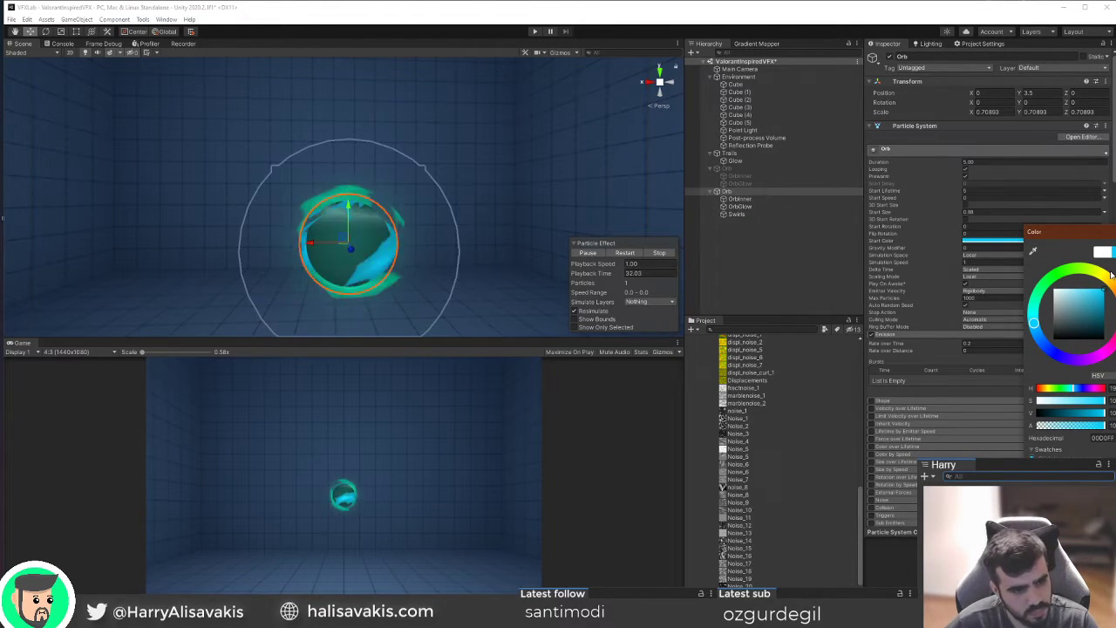
pyautogui.moveTo(1098, 273)
pyautogui.mouseDown()
pyautogui.moveTo(1112, 290)
pyautogui.moveTo(1080, 272)
pyautogui.moveTo(1100, 354)
pyautogui.moveTo(1076, 359)
pyautogui.moveTo(1111, 347)
pyautogui.mouseUp()
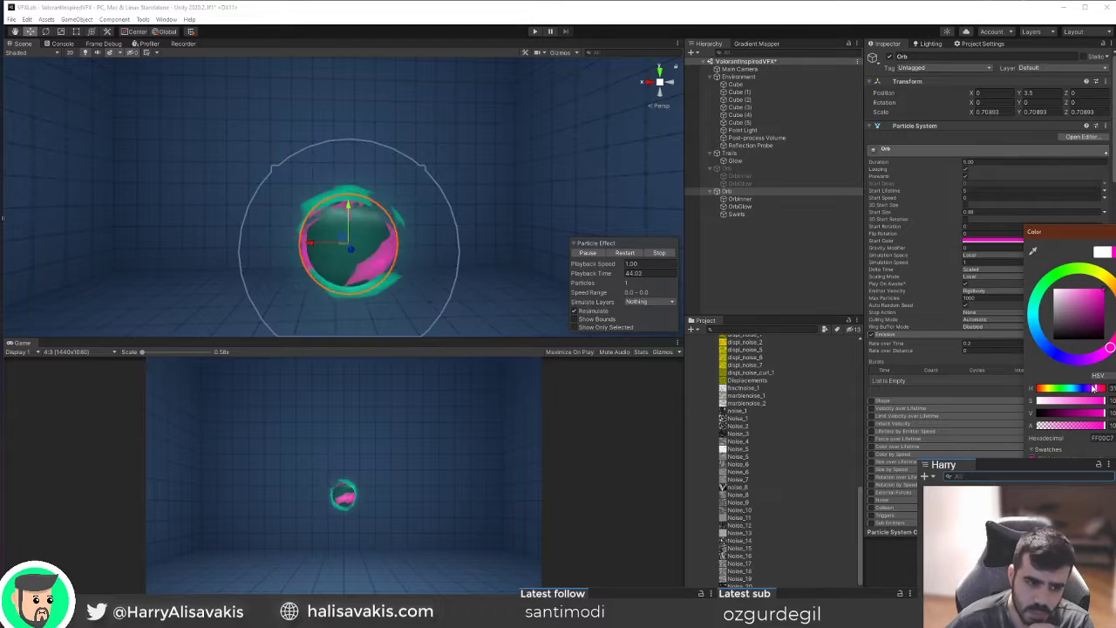
pyautogui.moveTo(1071, 319); pyautogui.dragTo(1097, 284)
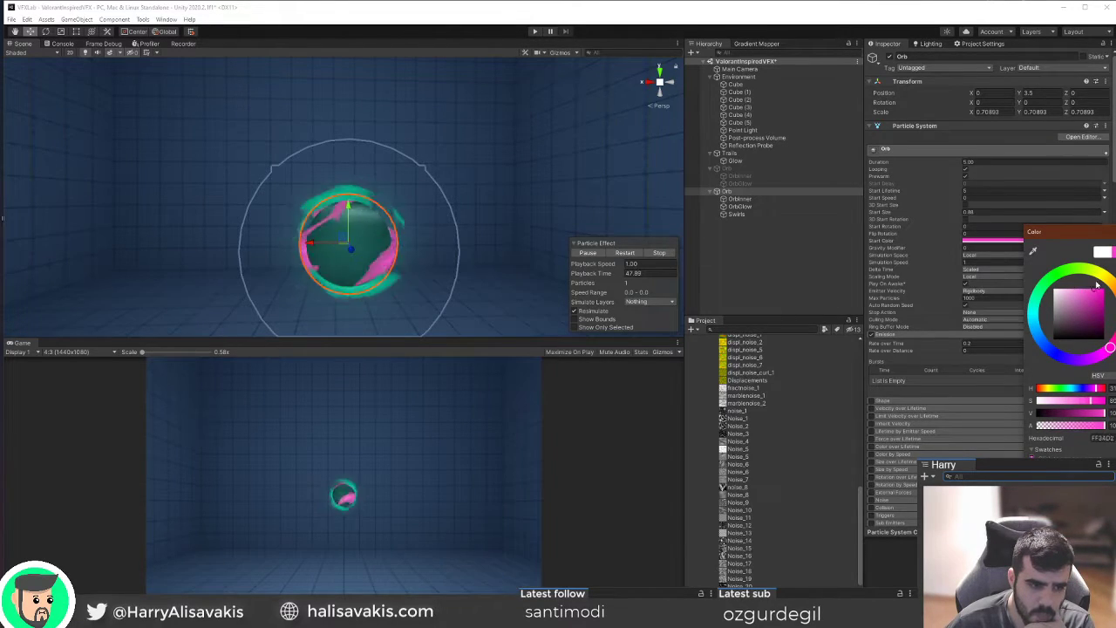
pyautogui.moveTo(1034, 342); pyautogui.dragTo(1025, 319)
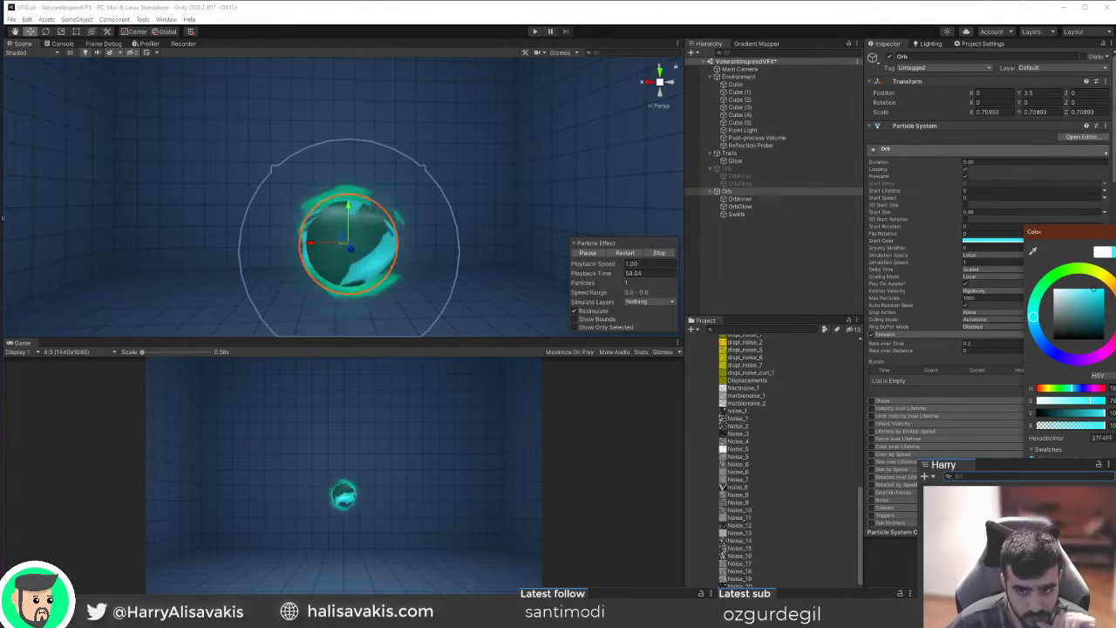
pyautogui.click(1114, 232)
# Compare the Orb Outer material with and without its secondary texture, and reset the secondary Y panning to 0.
pyautogui.scroll(-12, 1038, 284)
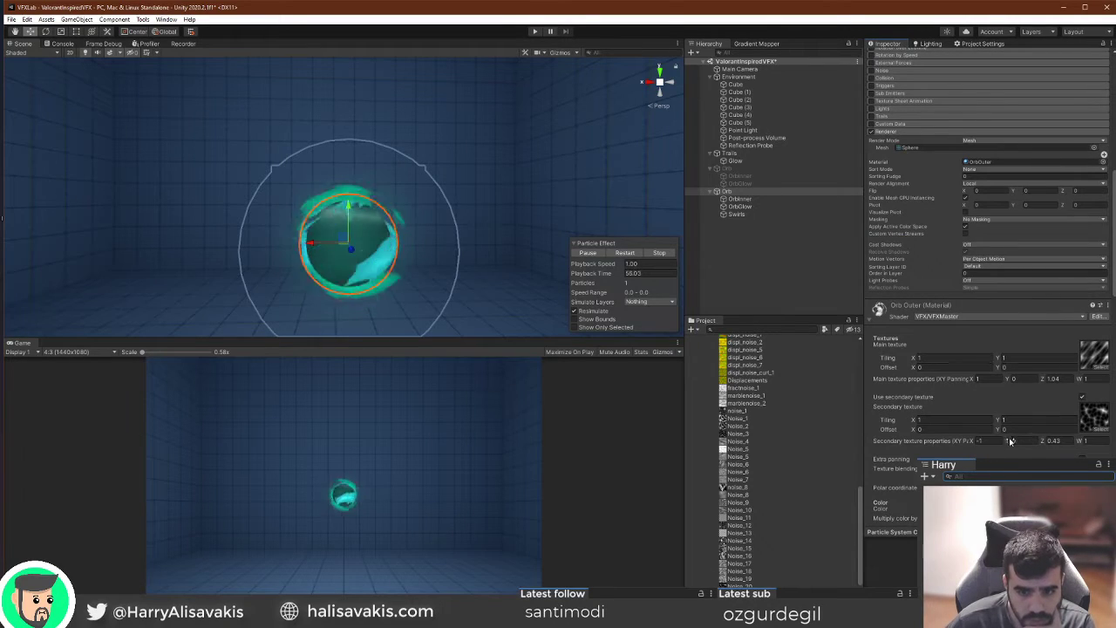
pyautogui.click(1084, 399)
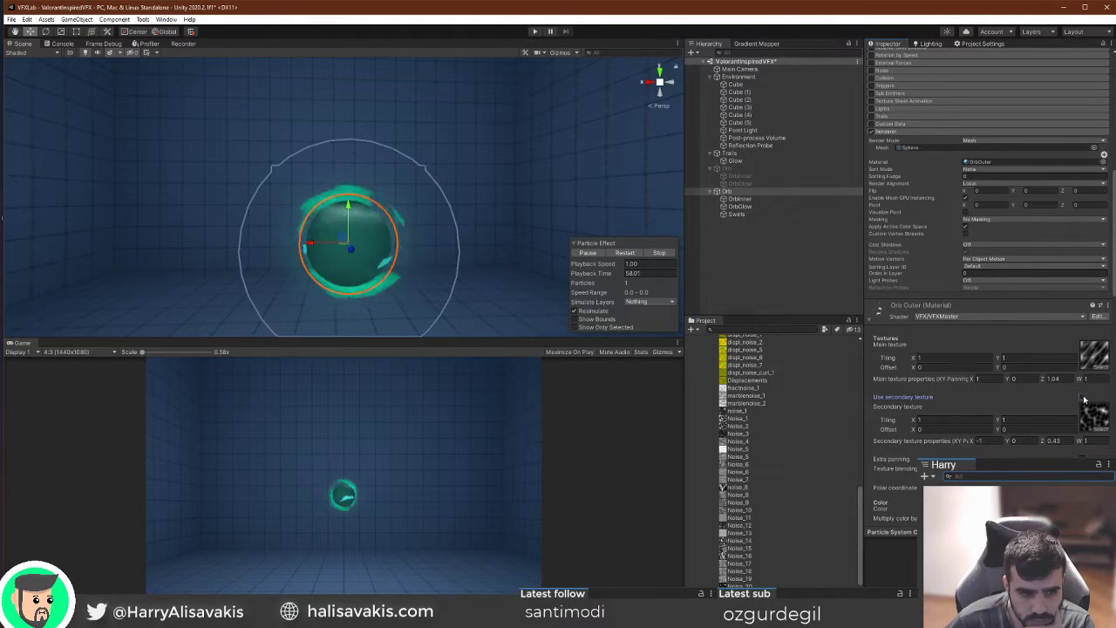
pyautogui.moveTo(1009, 442); pyautogui.dragTo(1018, 442)
pyautogui.write('0')
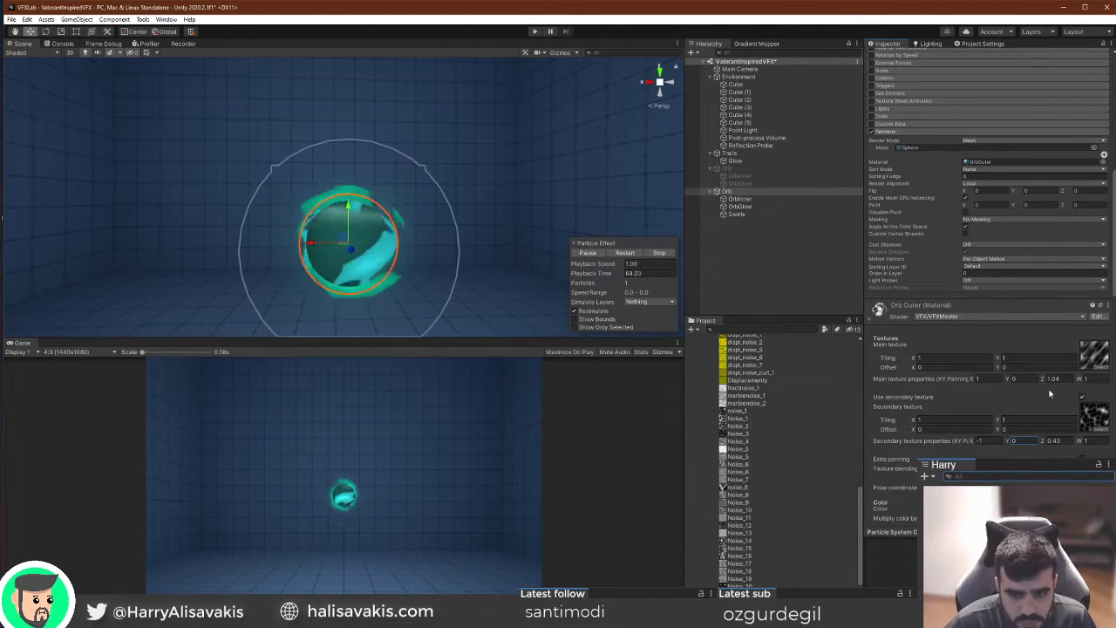
# Set the Orb Outer material's main texture Z property to 0.95 and the secondary texture's Z property to 0.37.
pyautogui.moveTo(1043, 379); pyautogui.dragTo(1040, 379)
pyautogui.scroll(-8, 1040, 379)
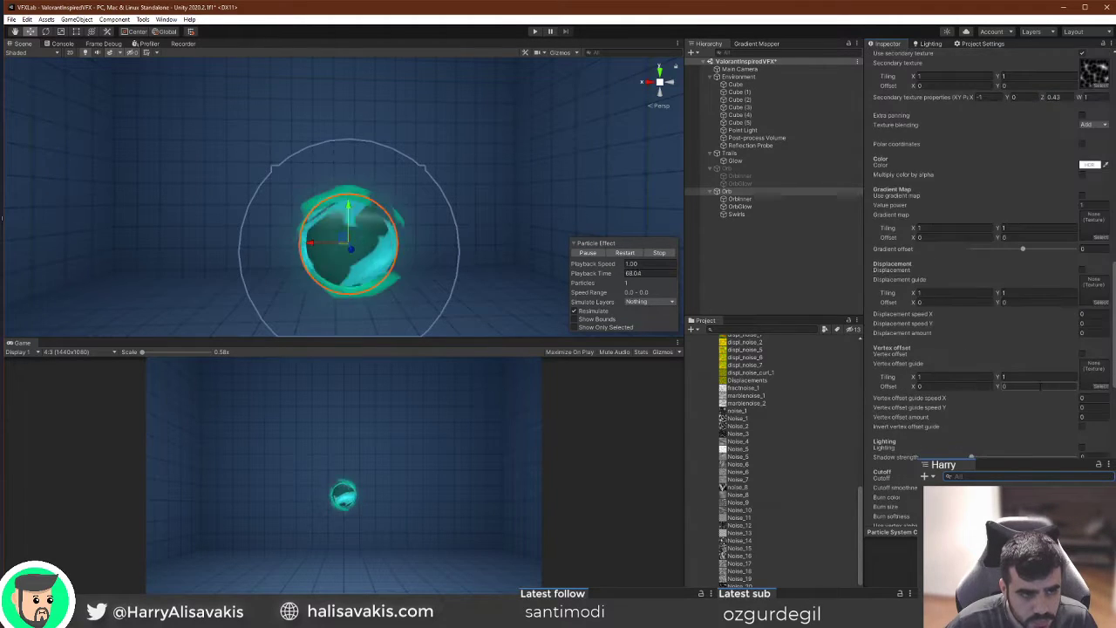
pyautogui.scroll(6, 1040, 388)
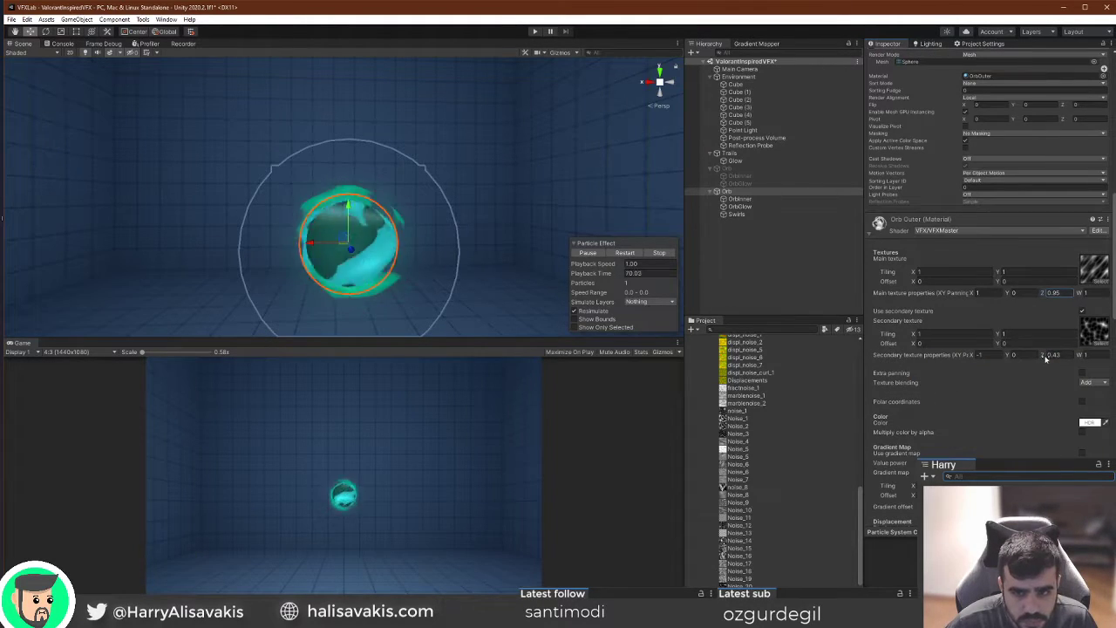
pyautogui.moveTo(1046, 359); pyautogui.dragTo(1046, 359)
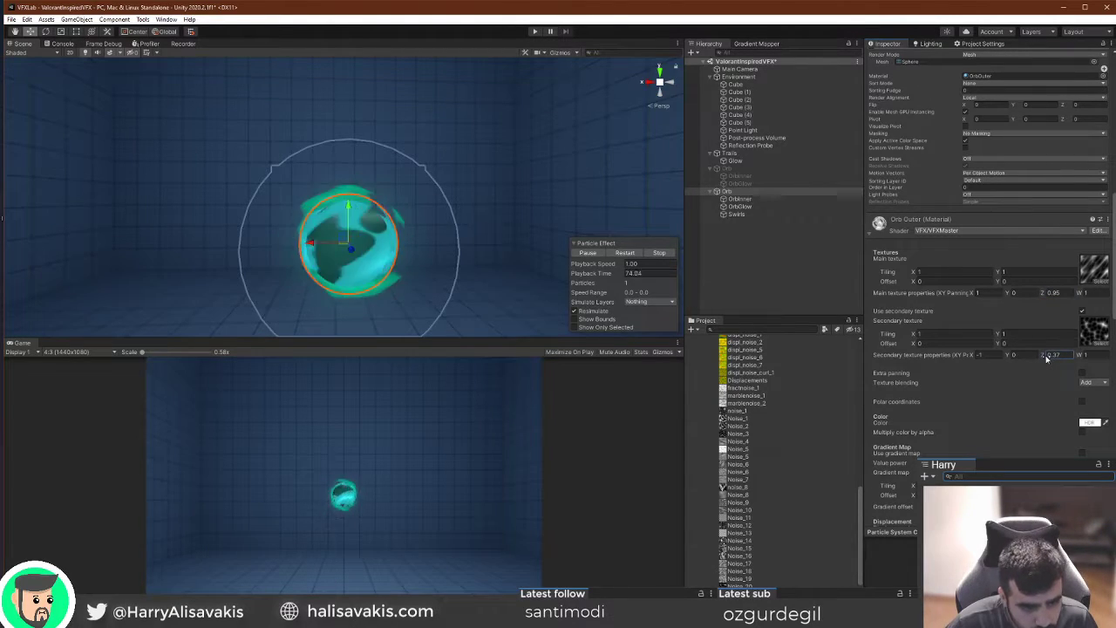
# Set the Orb Outer secondary texture's tiling to X 1, Y 2 and its X panning to 1.
pyautogui.scroll(-2, 1047, 359)
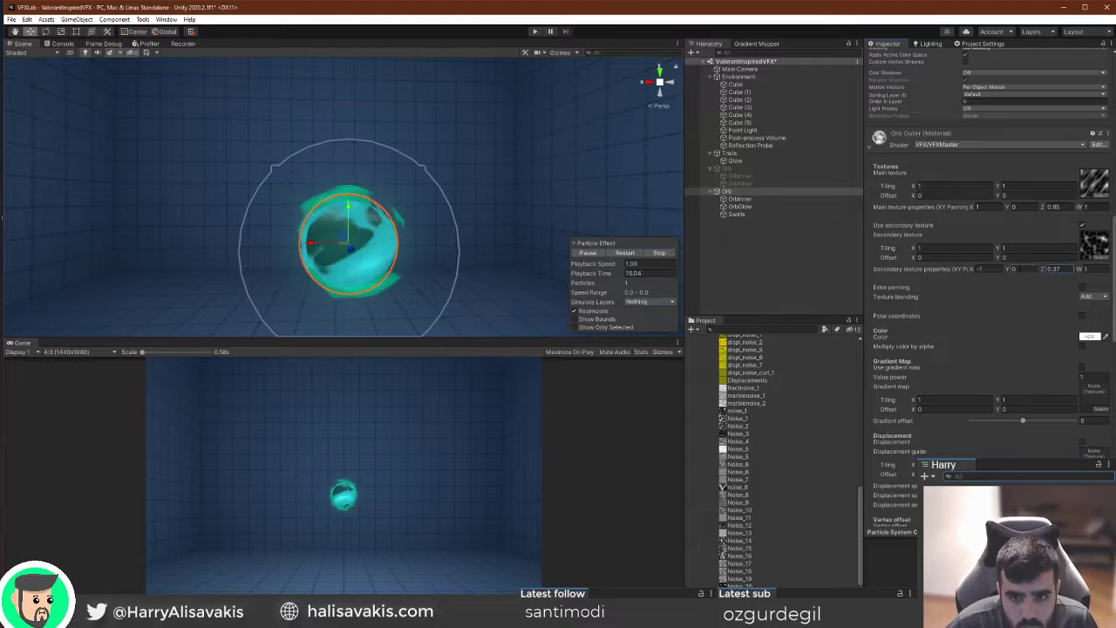
pyautogui.click(923, 249)
pyautogui.write('2')
pyautogui.press('Tab')
pyautogui.write('2')
pyautogui.click(973, 247)
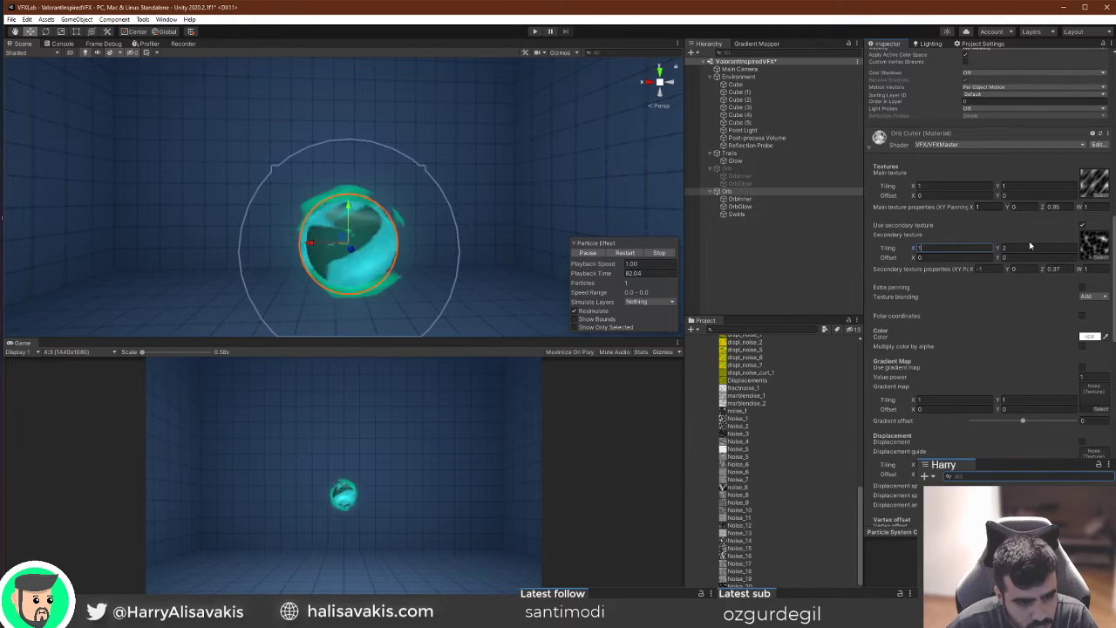
pyautogui.click(979, 269)
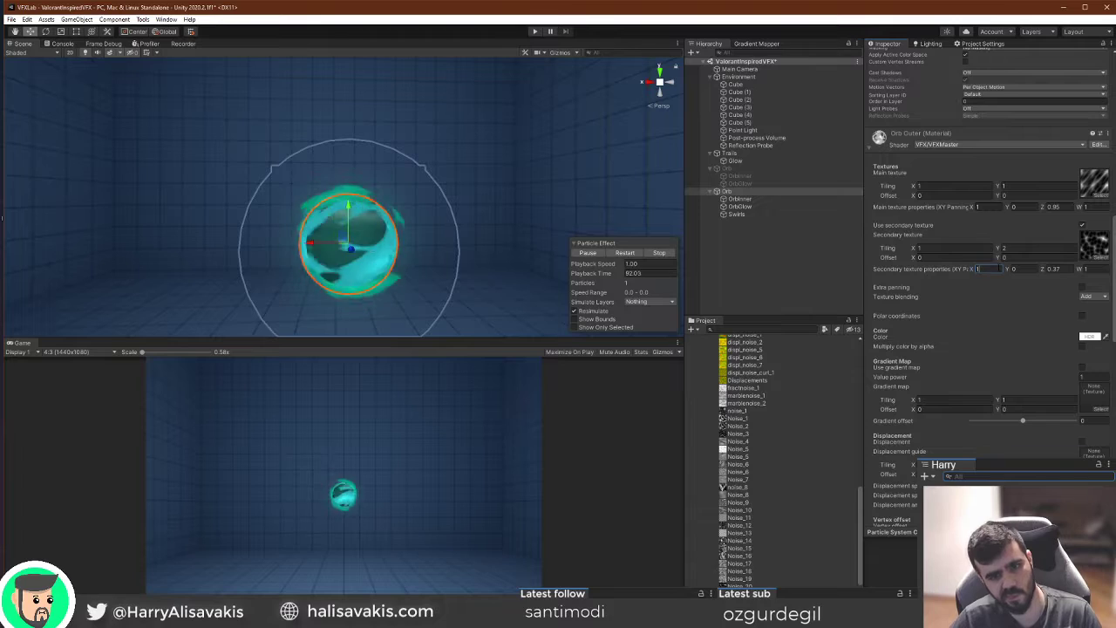
# Use the main streak texture as the Orb Outer secondary texture, set its X tiling to 2, and inspect the orb.
pyautogui.click(1091, 177)
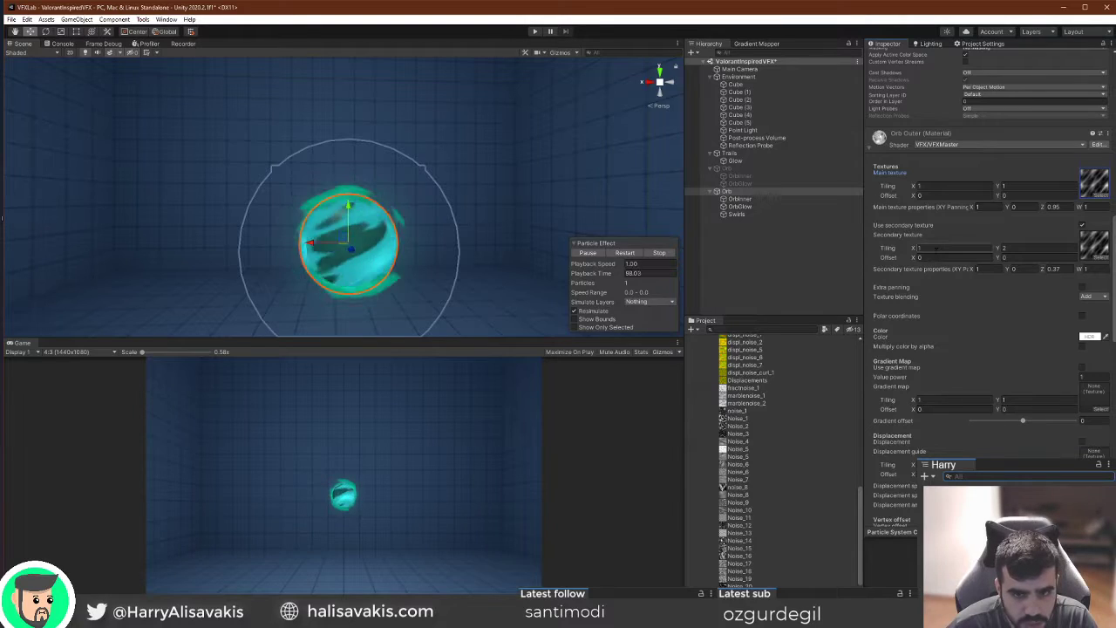
pyautogui.click(978, 269)
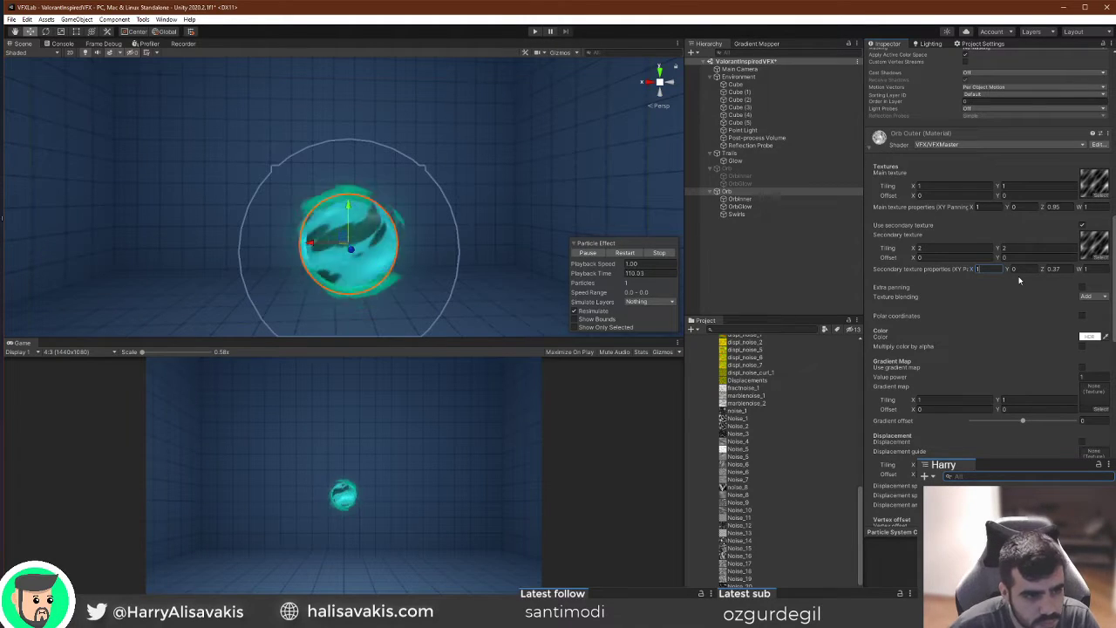
pyautogui.moveTo(494, 246); pyautogui.dragTo(493, 244, button='right')
pyautogui.keyDown('alt'); pyautogui.moveTo(484, 246); pyautogui.dragTo(427, 250); pyautogui.keyUp('alt')
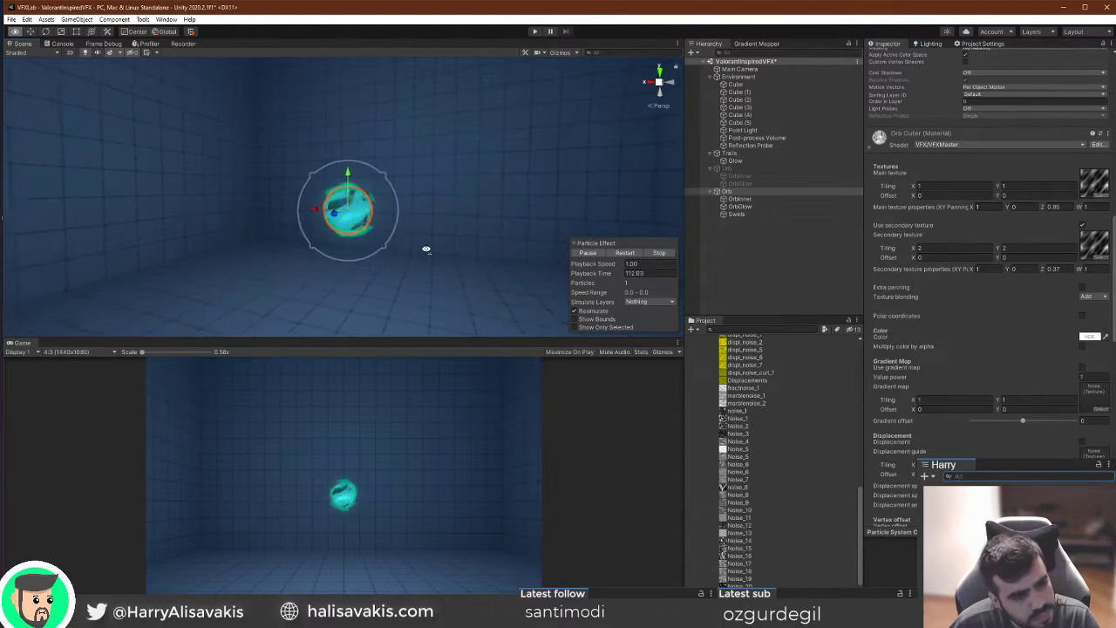
pyautogui.scroll(5, 426, 249)
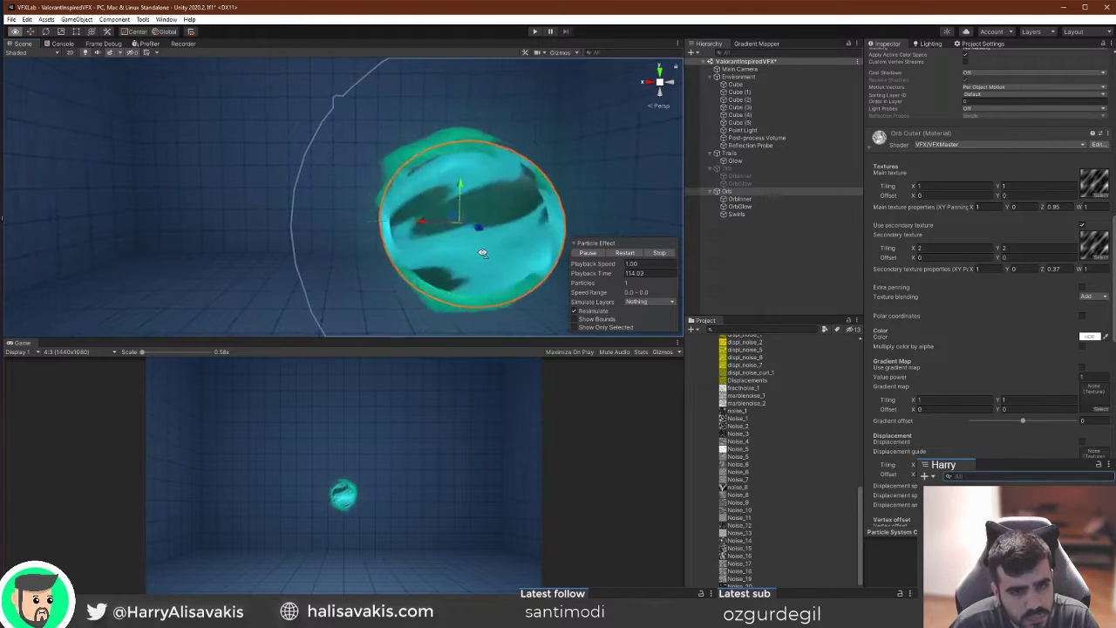
# Set the secondary texture's tiling to X 1, Y 2 and its X panning to 0.5.
pyautogui.click(1016, 248)
pyautogui.write('1')
pyautogui.doubleClick(1018, 249)
pyautogui.write('2')
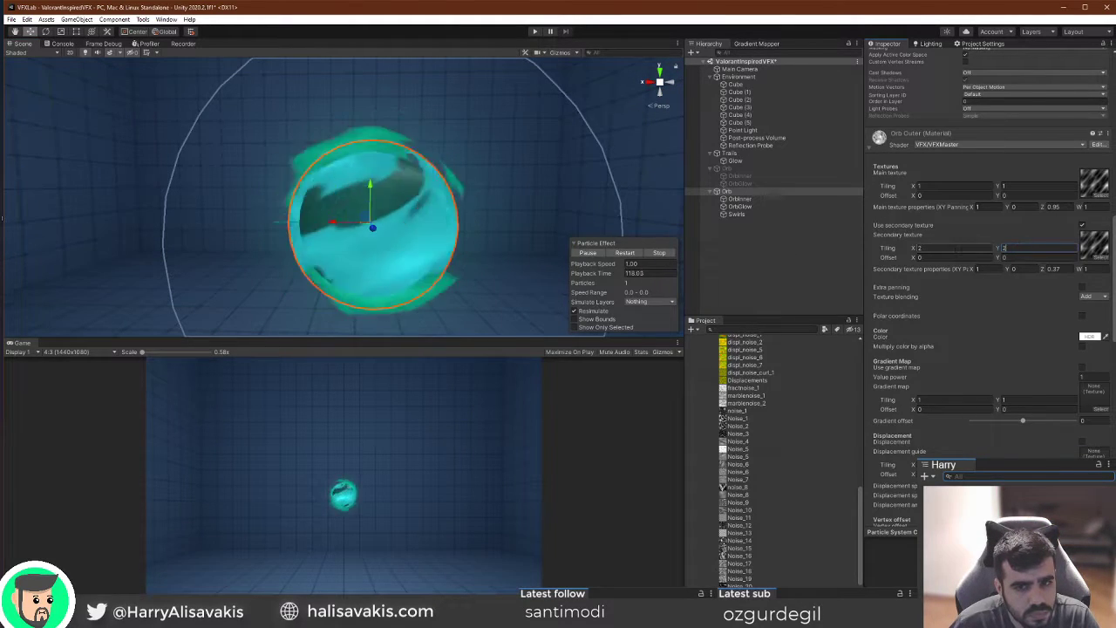
pyautogui.click(955, 250)
pyautogui.write('1')
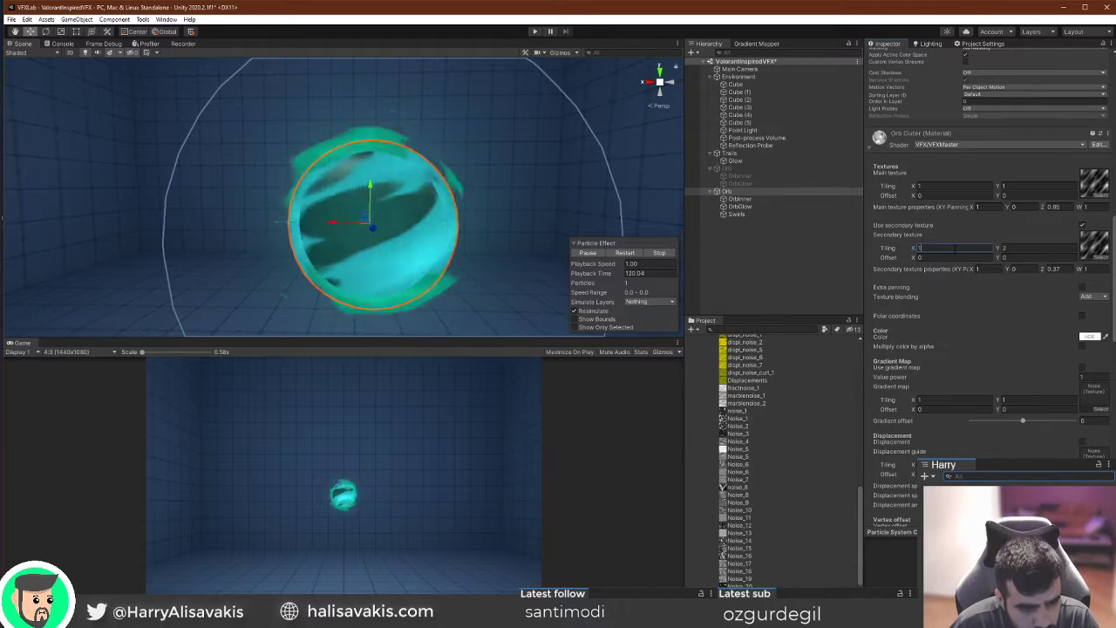
pyautogui.click(978, 269)
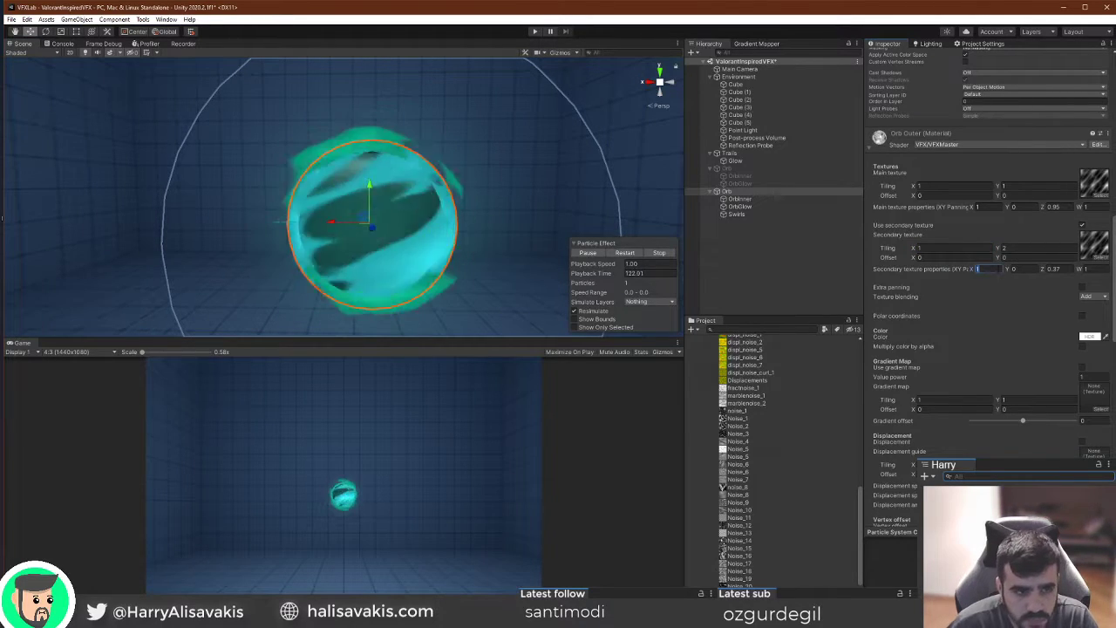
pyautogui.write('0.5')
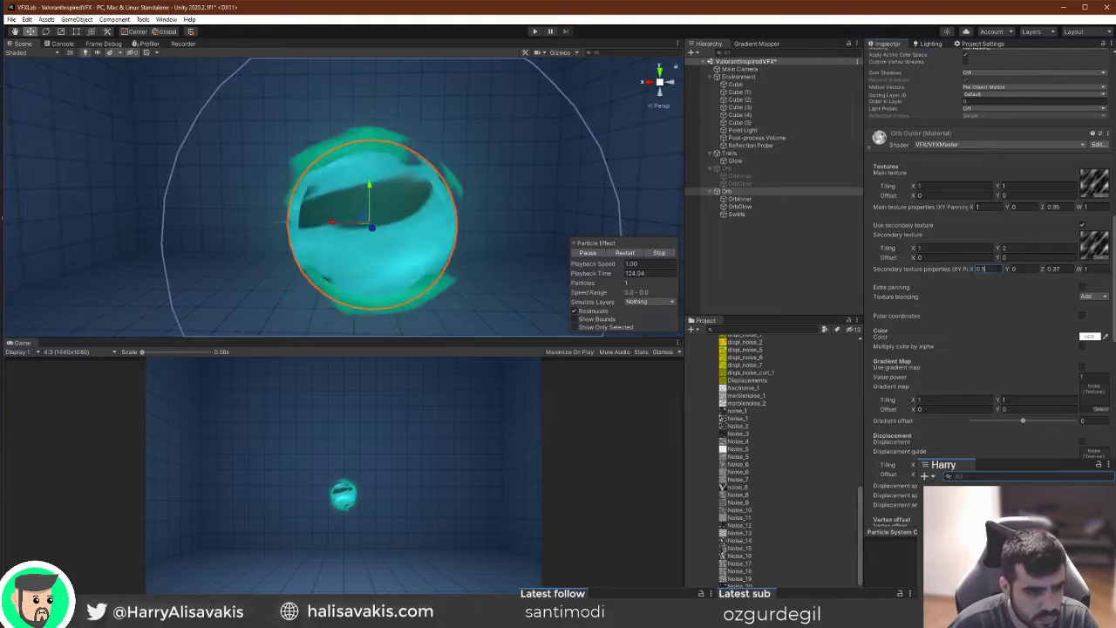
# Examine the orb's moving surface pattern and surrounding swirls from several angles and distances.
pyautogui.scroll(-10, 485, 249)
pyautogui.keyDown('alt'); pyautogui.moveTo(515, 250); pyautogui.dragTo(481, 251); pyautogui.keyUp('alt')
pyautogui.keyDown('alt'); pyautogui.scroll(5, 488, 252); pyautogui.keyUp('alt')
pyautogui.keyDown('alt'); pyautogui.scroll(-5, 489, 252); pyautogui.keyUp('alt')
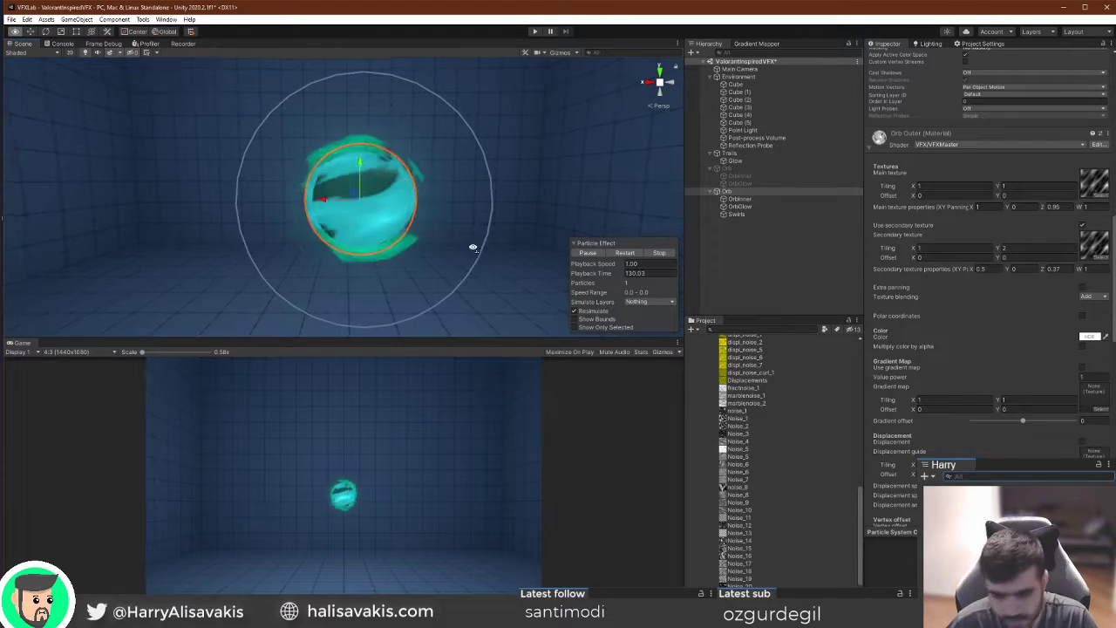
pyautogui.moveTo(465, 243)
pyautogui.keyDown('alt'); pyautogui.mouseDown()
pyautogui.moveTo(441, 241)
pyautogui.moveTo(491, 229)
pyautogui.moveTo(428, 241)
pyautogui.moveTo(426, 223)
pyautogui.moveTo(497, 224)
pyautogui.moveTo(480, 239)
pyautogui.mouseUp(); pyautogui.keyUp('alt')
pyautogui.keyDown('alt'); pyautogui.scroll(5, 481, 239); pyautogui.keyUp('alt')
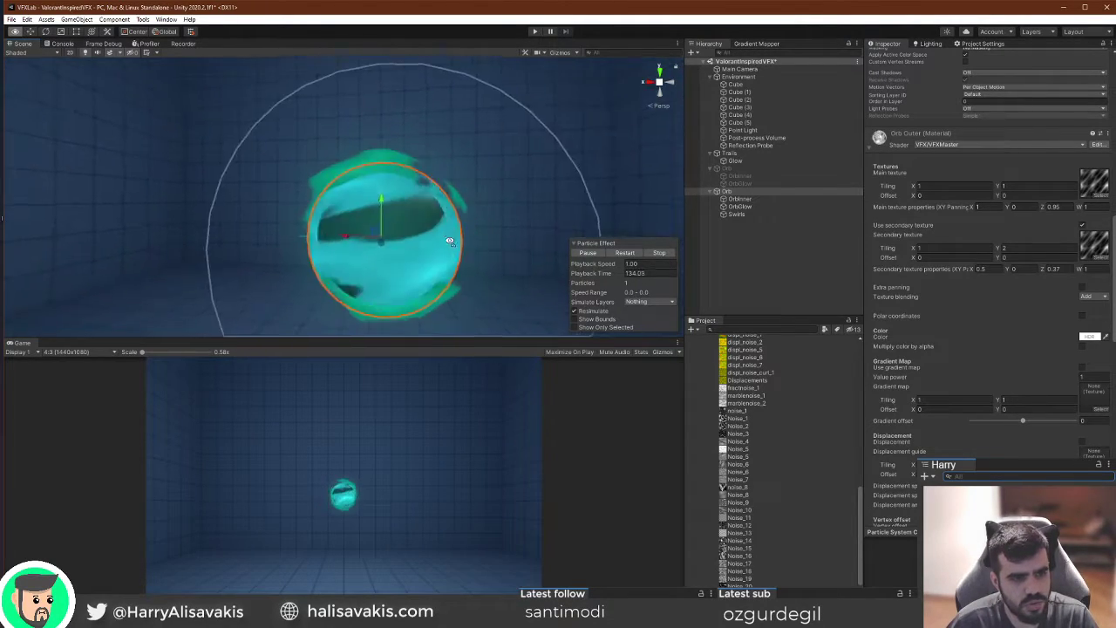
pyautogui.keyDown('alt'); pyautogui.scroll(-5, 448, 239); pyautogui.keyUp('alt')
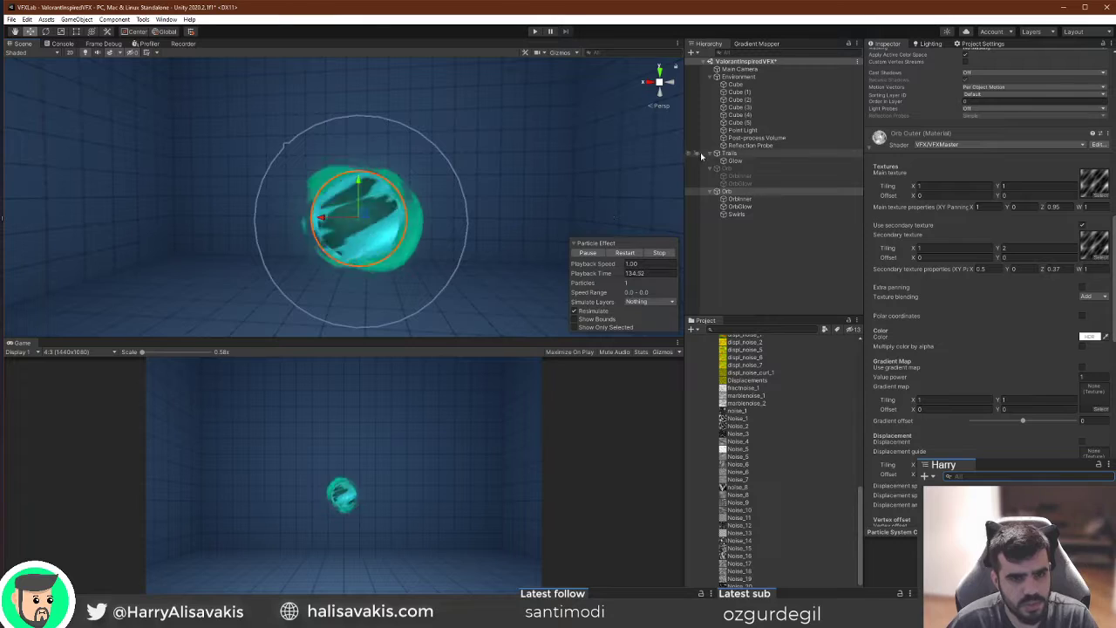
pyautogui.keyDown('alt'); pyautogui.moveTo(471, 219); pyautogui.dragTo(378, 220); pyautogui.keyUp('alt')
pyautogui.keyDown('alt'); pyautogui.scroll(4, 381, 213); pyautogui.keyUp('alt')
pyautogui.keyDown('alt'); pyautogui.scroll(-2, 378, 220); pyautogui.keyUp('alt')
# Set OrbGlow's start color to a brighter teal-blue with H 183, S 74 and V 47.
pyautogui.click(762, 214)
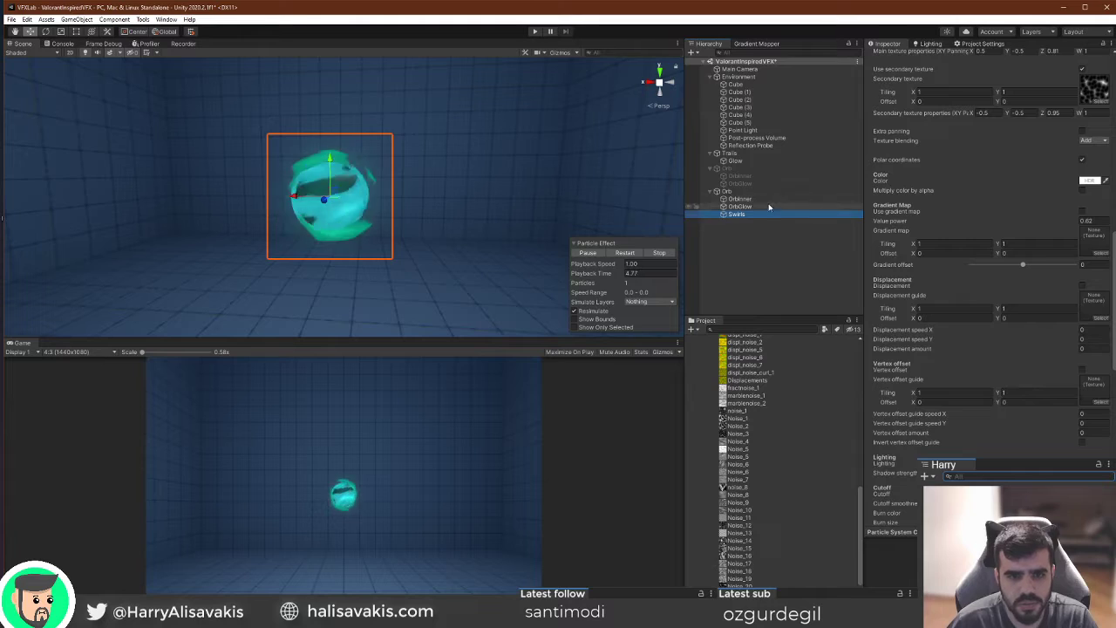
pyautogui.click(767, 207)
pyautogui.click(1009, 242)
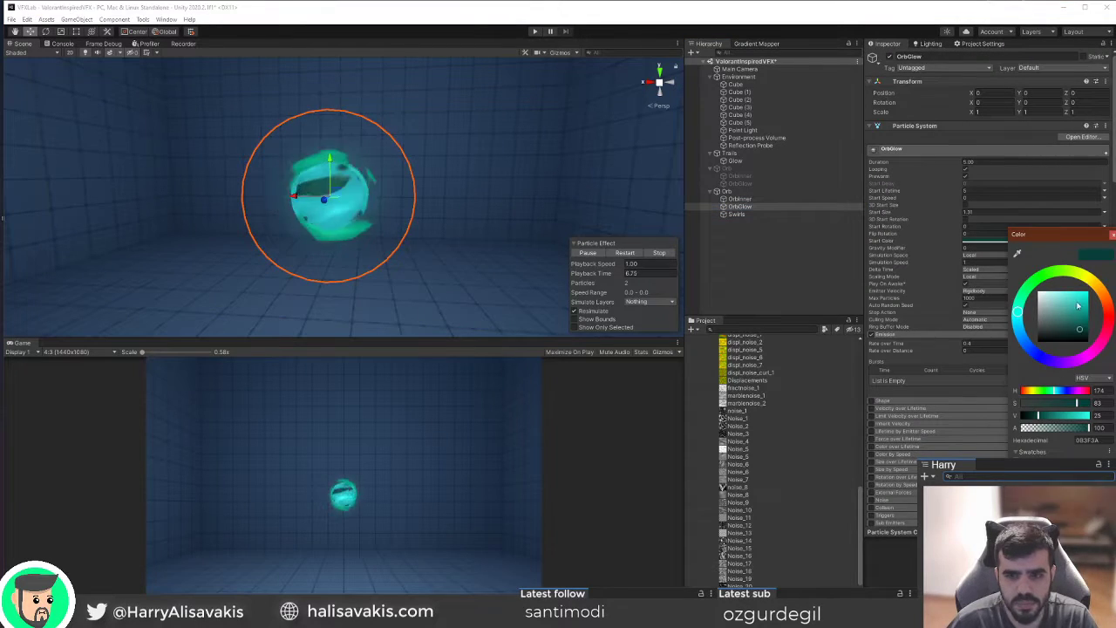
pyautogui.moveTo(1077, 326); pyautogui.dragTo(1025, 335)
pyautogui.moveTo(1032, 286); pyautogui.dragTo(1022, 335)
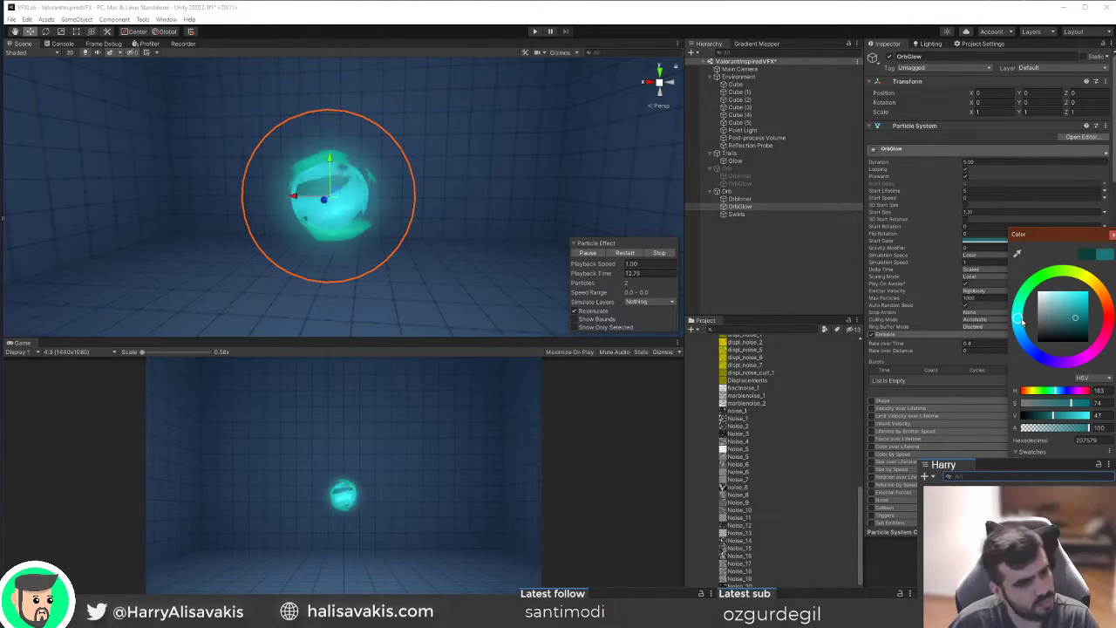
pyautogui.click(1112, 235)
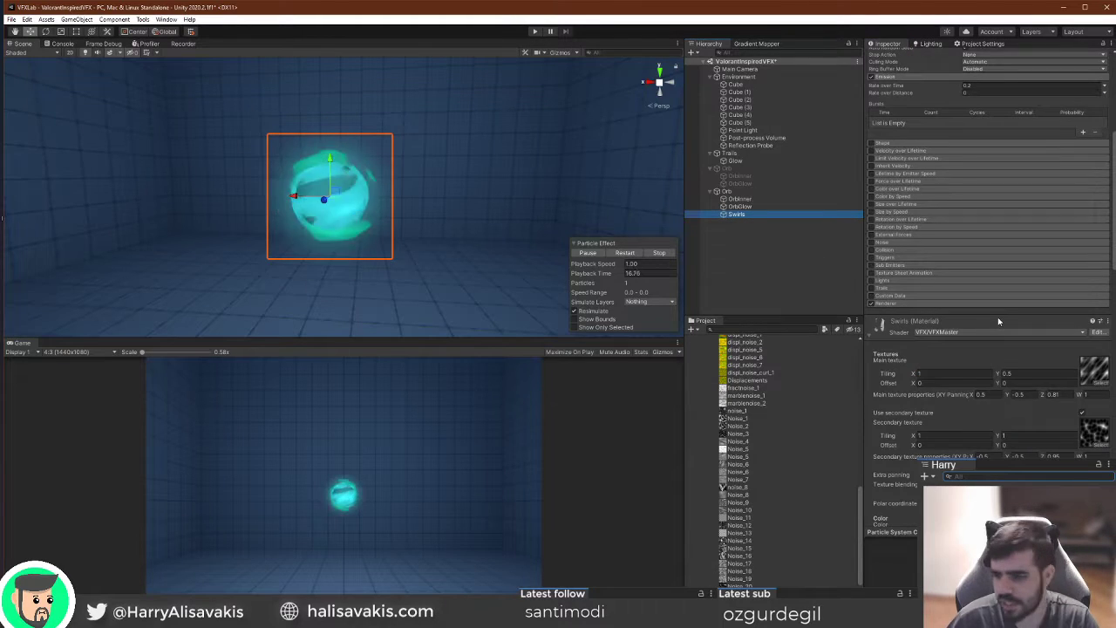
# Set the Swirls material's cutoff to 0.116 and lower its cutoff smoothness to about 0.026.
pyautogui.scroll(-10, 985, 297)
pyautogui.scroll(-6, 1002, 349)
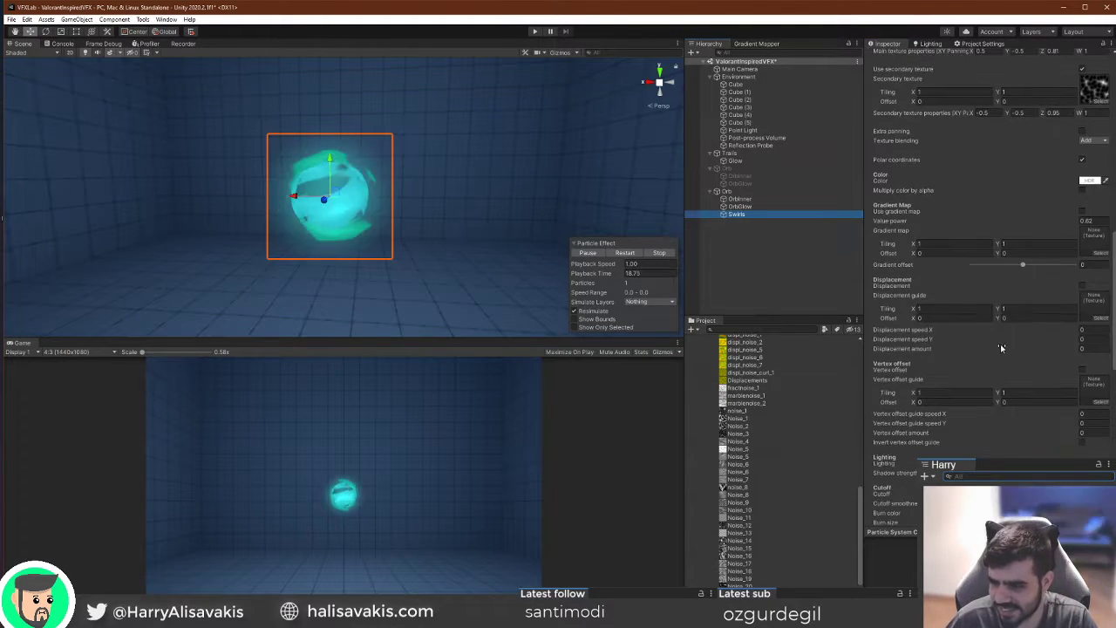
pyautogui.moveTo(984, 324); pyautogui.dragTo(980, 326)
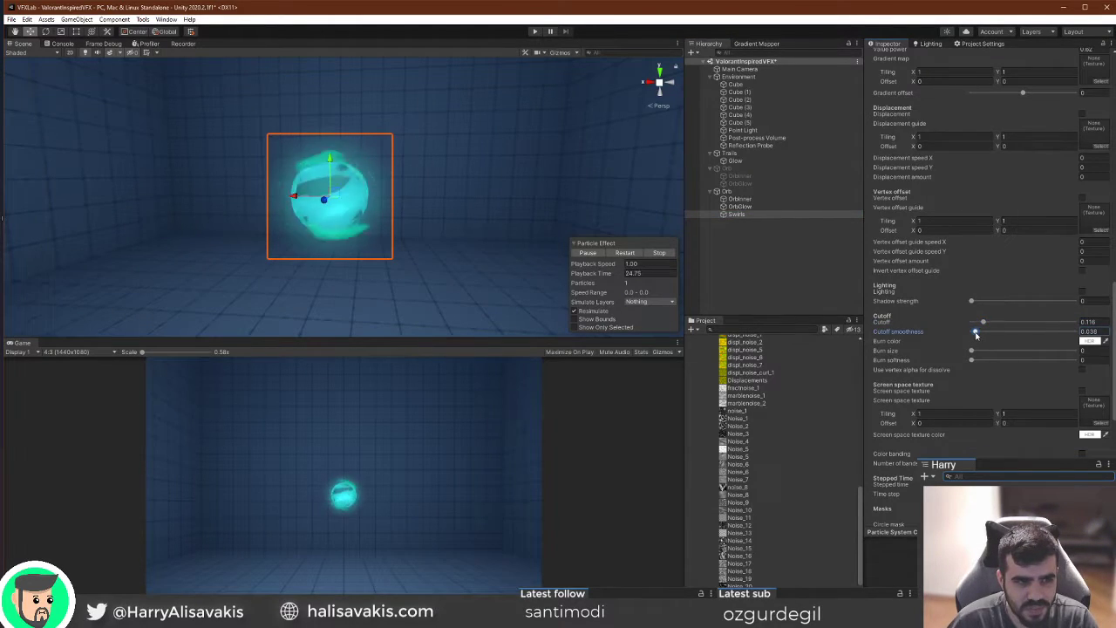
pyautogui.scroll(5, 1034, 369)
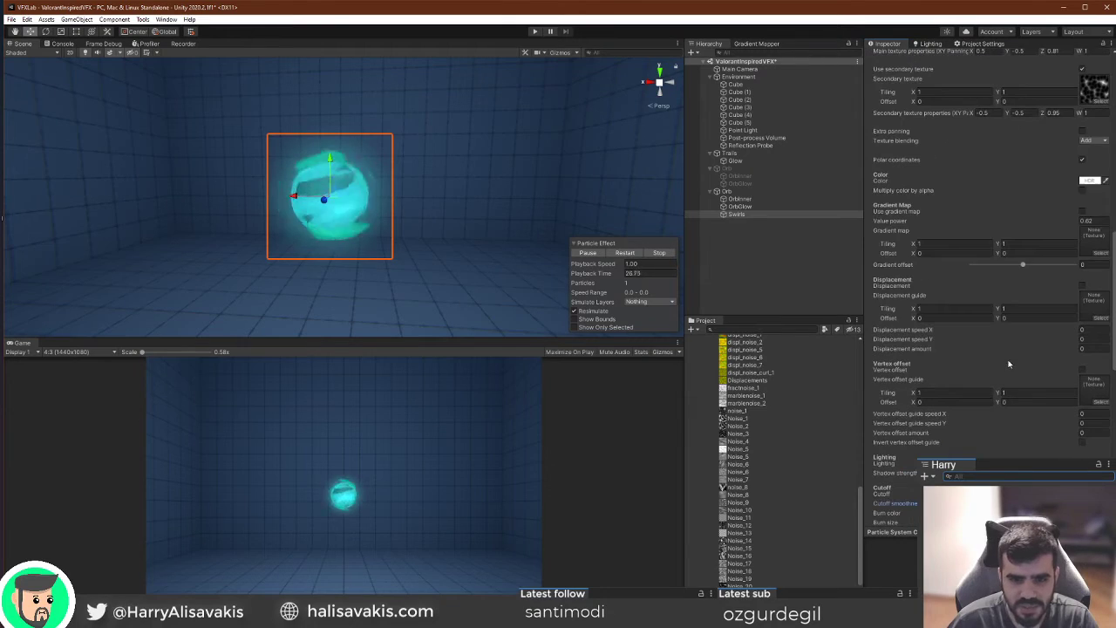
# Adjust the Swirls material's circle mask radii, trying an inner radius of 0.158 and fine-tuning the outer radius.
pyautogui.scroll(-5, 1004, 370)
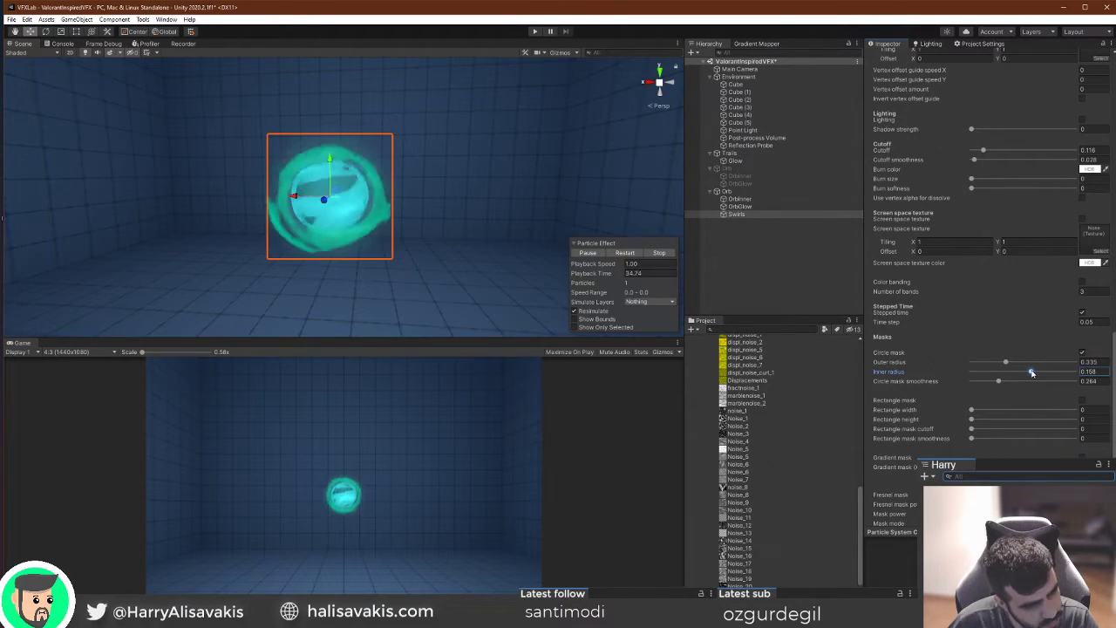
pyautogui.moveTo(1003, 363); pyautogui.dragTo(1002, 364)
pyautogui.scroll(15, 1001, 364)
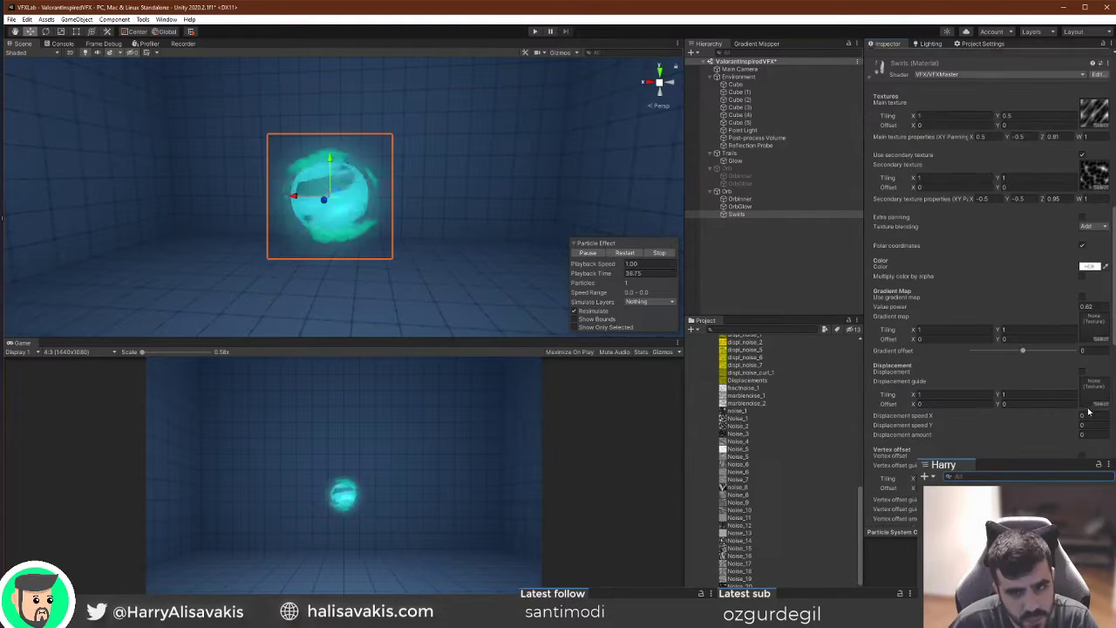
# Fine-tune the Swirls material's secondary texture Z property to 0.95 and check the swirls around the orb.
pyautogui.click(1038, 199)
pyautogui.moveTo(1038, 202); pyautogui.dragTo(1043, 201)
pyautogui.click(1045, 139)
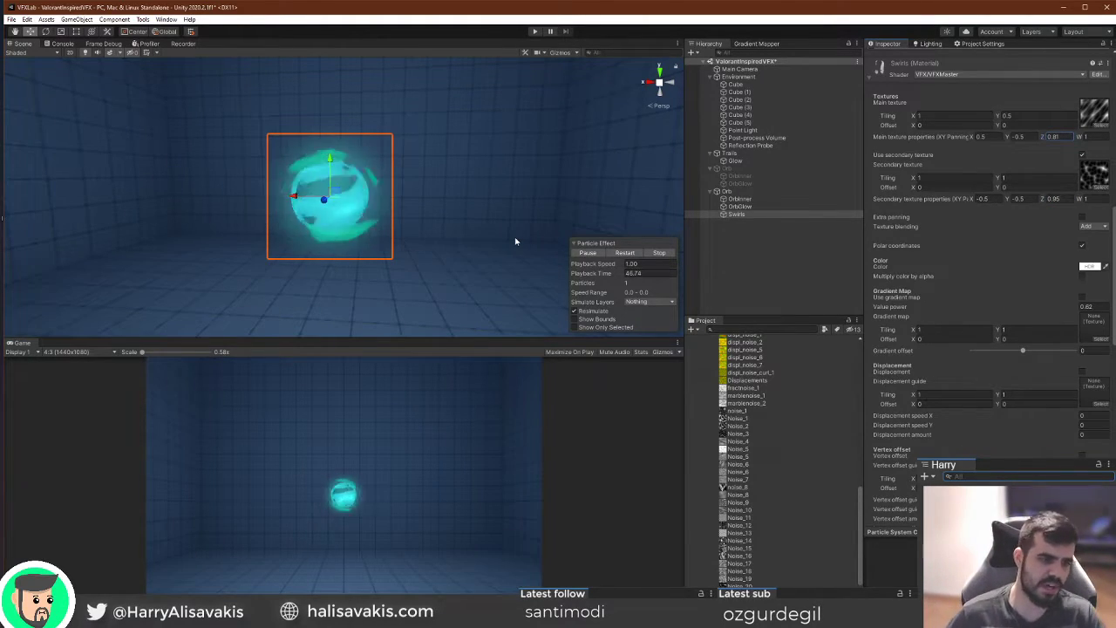
pyautogui.moveTo(473, 221); pyautogui.dragTo(451, 215, button='right')
pyautogui.press('s')
pyautogui.press('w')
pyautogui.press('s')
# Lower the Orb material's cutoff smoothness to 0.018 and check the orb's surface pattern.
pyautogui.click(727, 274)
pyautogui.click(740, 199)
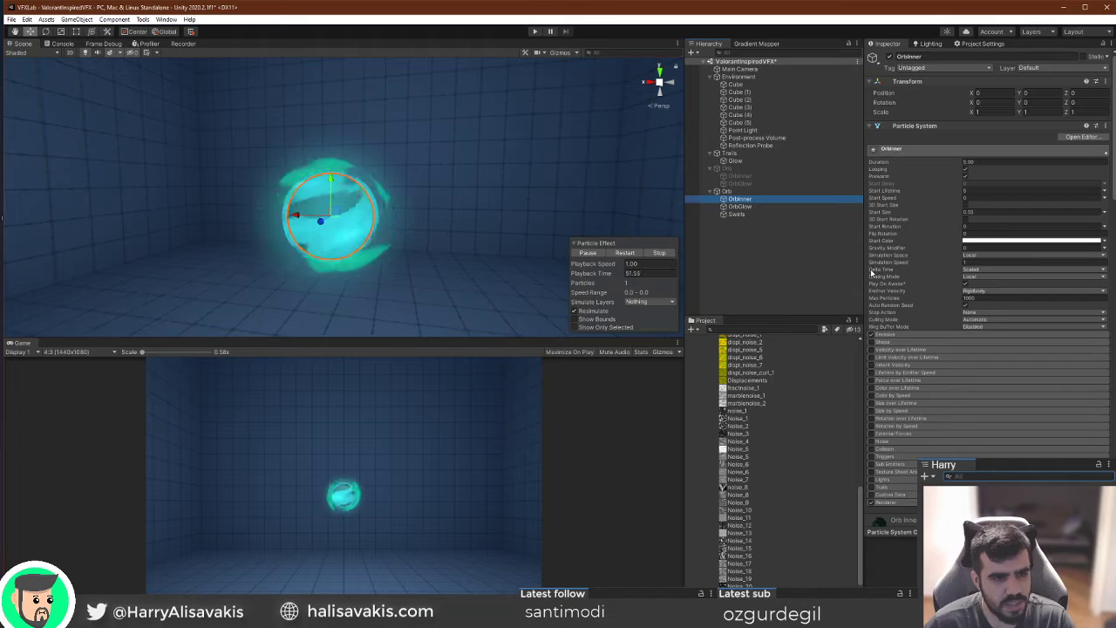
pyautogui.click(727, 191)
pyautogui.scroll(-5, 979, 342)
pyautogui.moveTo(305, 183); pyautogui.dragTo(305, 177, button='right')
pyautogui.press('w')
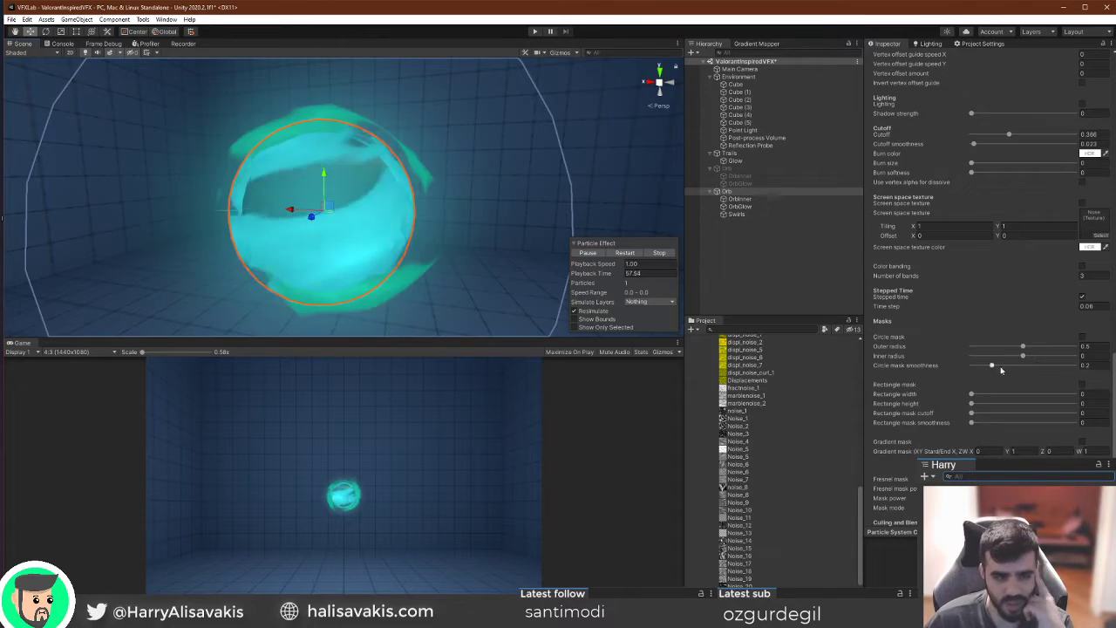
pyautogui.scroll(5, 991, 356)
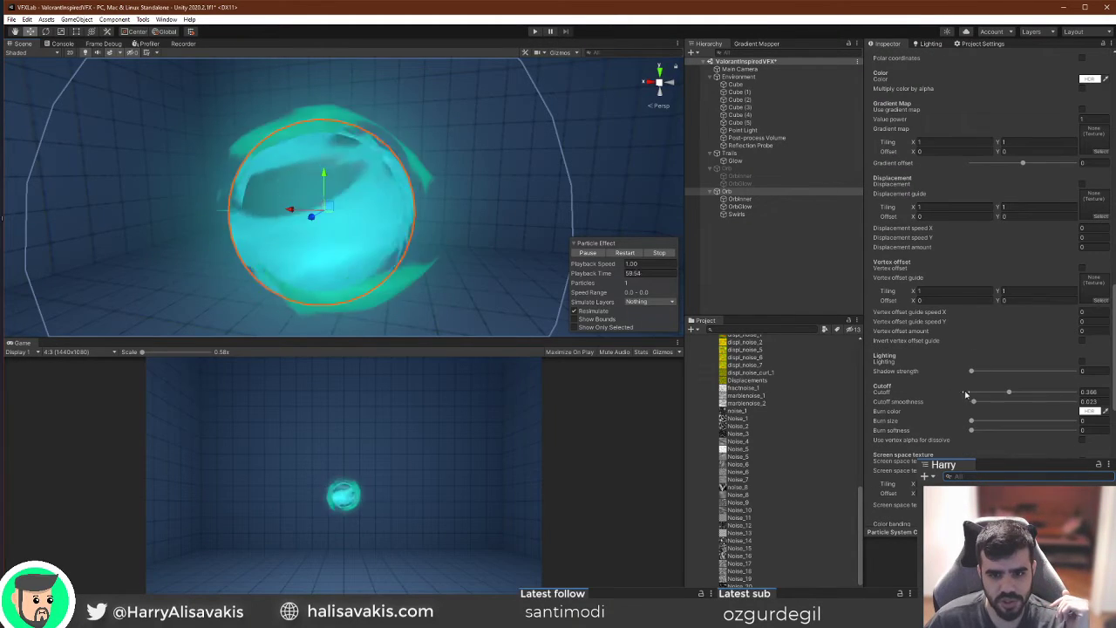
pyautogui.moveTo(970, 402); pyautogui.dragTo(974, 402)
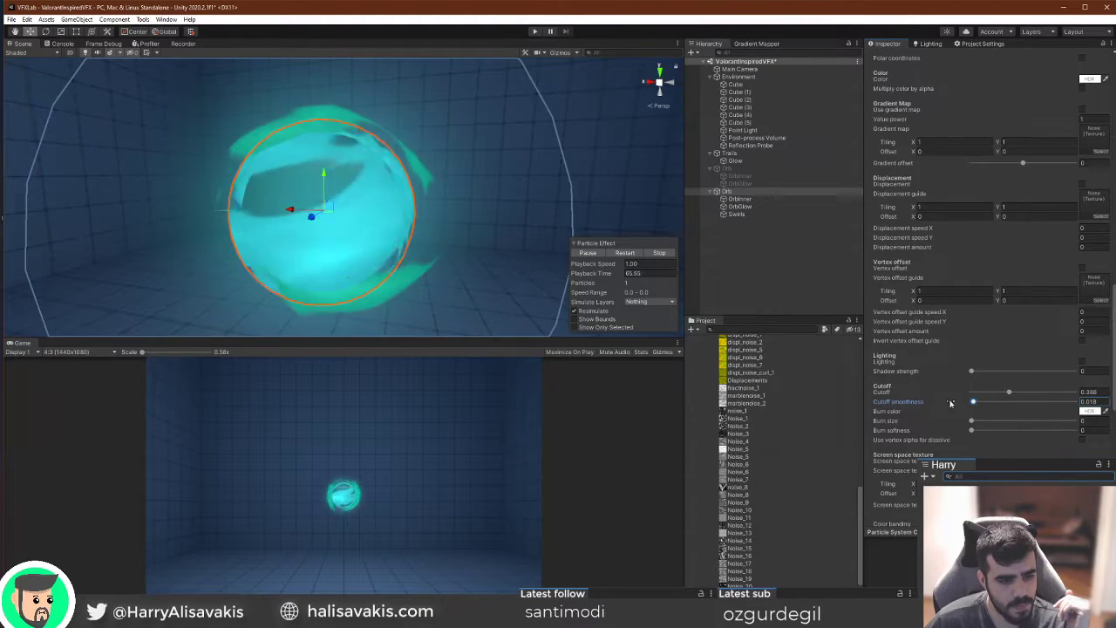
pyautogui.scroll(-3, 409, 235)
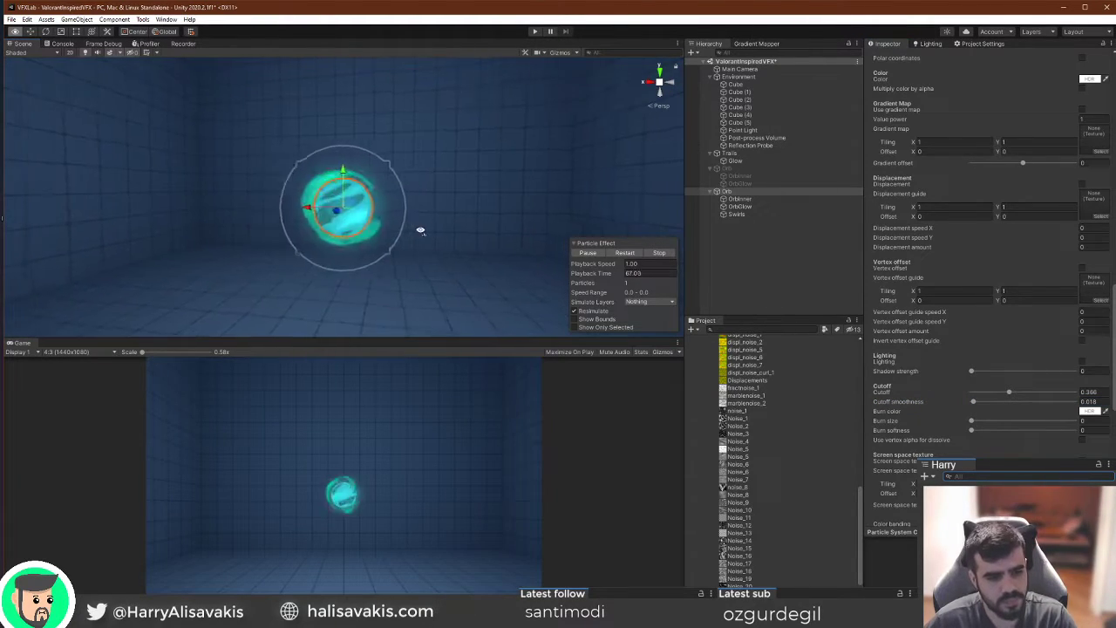
pyautogui.moveTo(420, 230); pyautogui.dragTo(466, 224, button='right')
pyautogui.scroll(10, 464, 225)
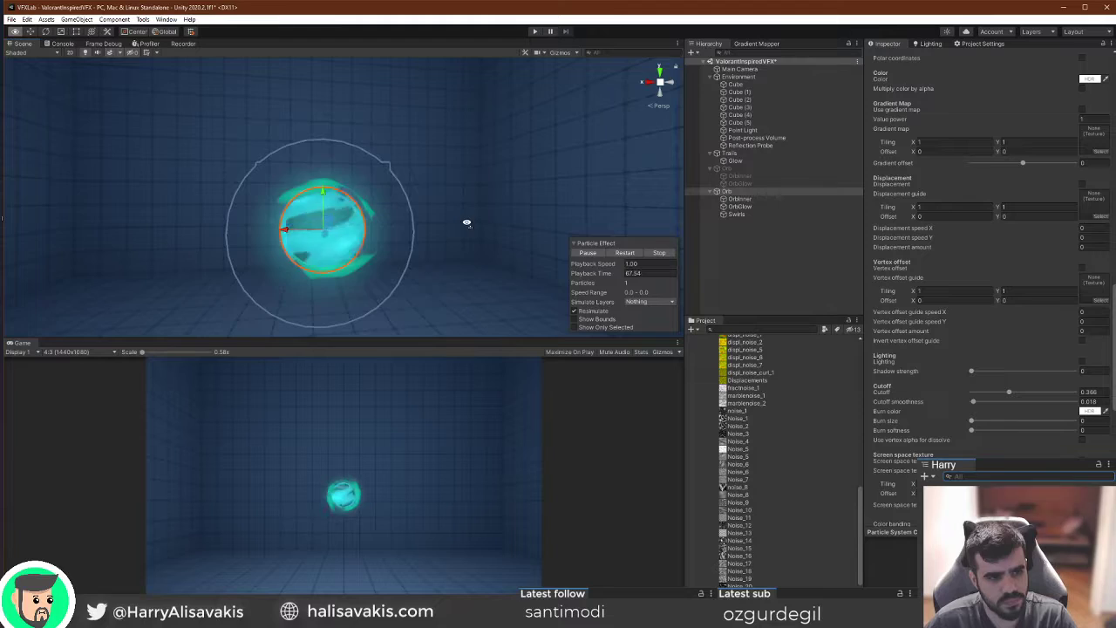
pyautogui.scroll(-6, 457, 231)
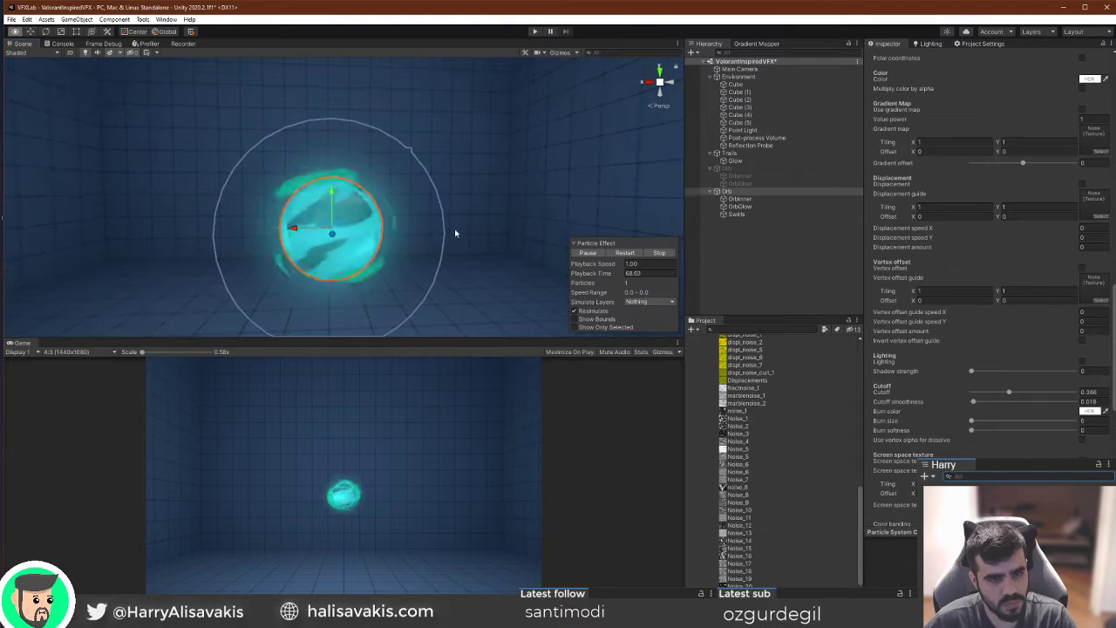
# Darken the Orb Inner material's HDR color to black and save the scene.
pyautogui.click(767, 199)
pyautogui.scroll(8, 1082, 226)
pyautogui.scroll(3, 1081, 226)
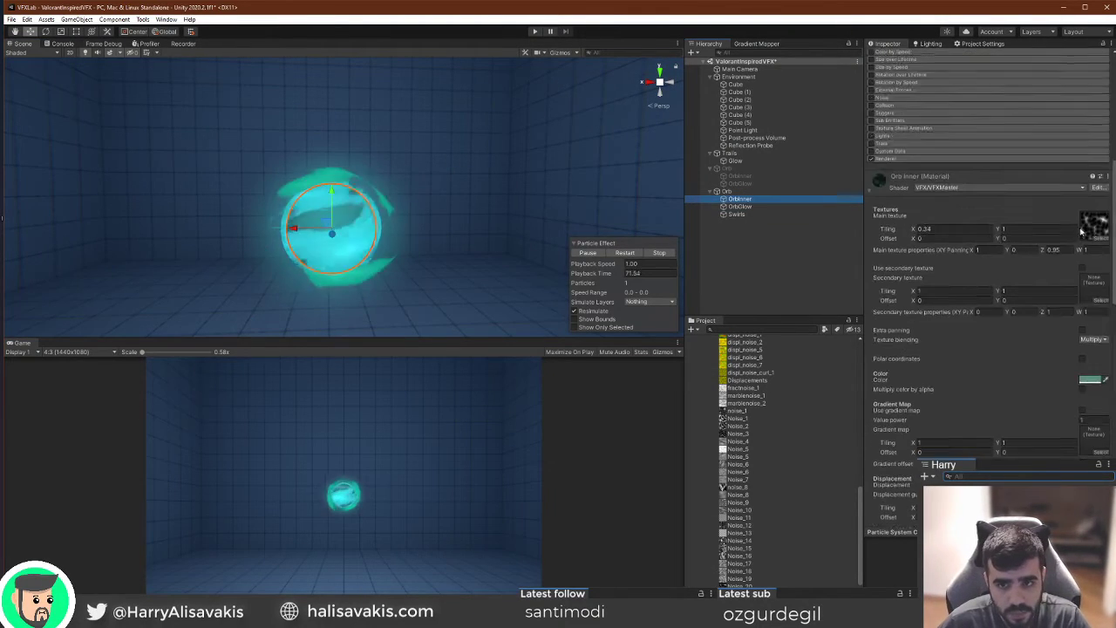
pyautogui.click(1092, 381)
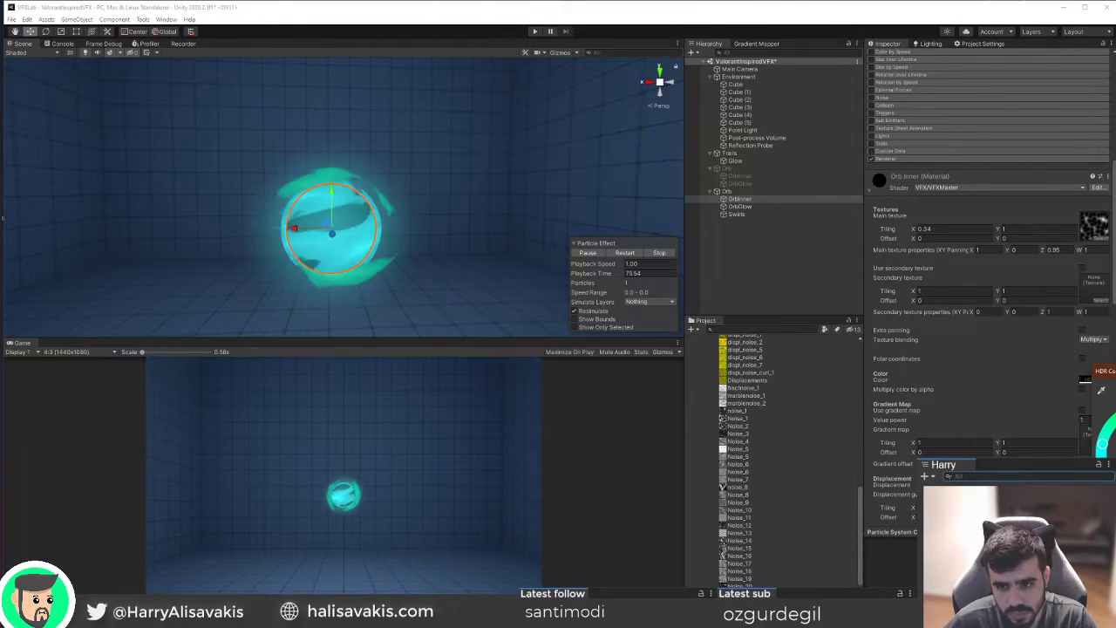
pyautogui.scroll(2, 465, 219)
pyautogui.moveTo(514, 225); pyautogui.dragTo(463, 217, button='right')
pyautogui.scroll(-2, 498, 231)
pyautogui.hotkey('ctrl', 's')
# Try black as the Swirls start color and settle on bright teal 00FFC7.
pyautogui.click(772, 249)
pyautogui.click(729, 192)
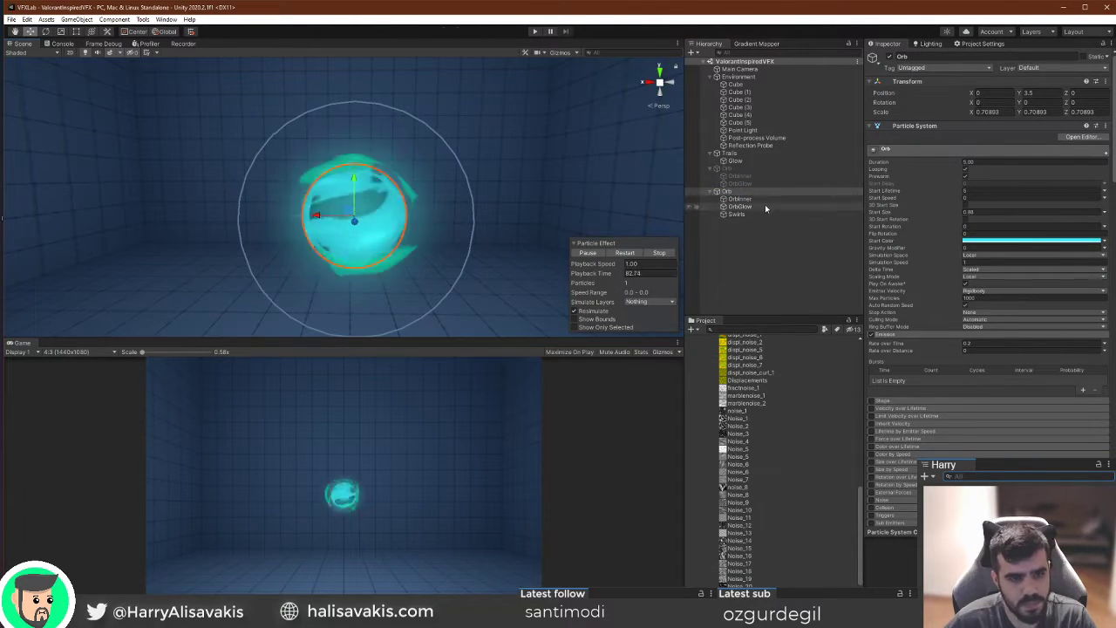
pyautogui.click(768, 200)
pyautogui.click(769, 212)
pyautogui.click(768, 208)
pyautogui.click(769, 212)
pyautogui.click(1027, 241)
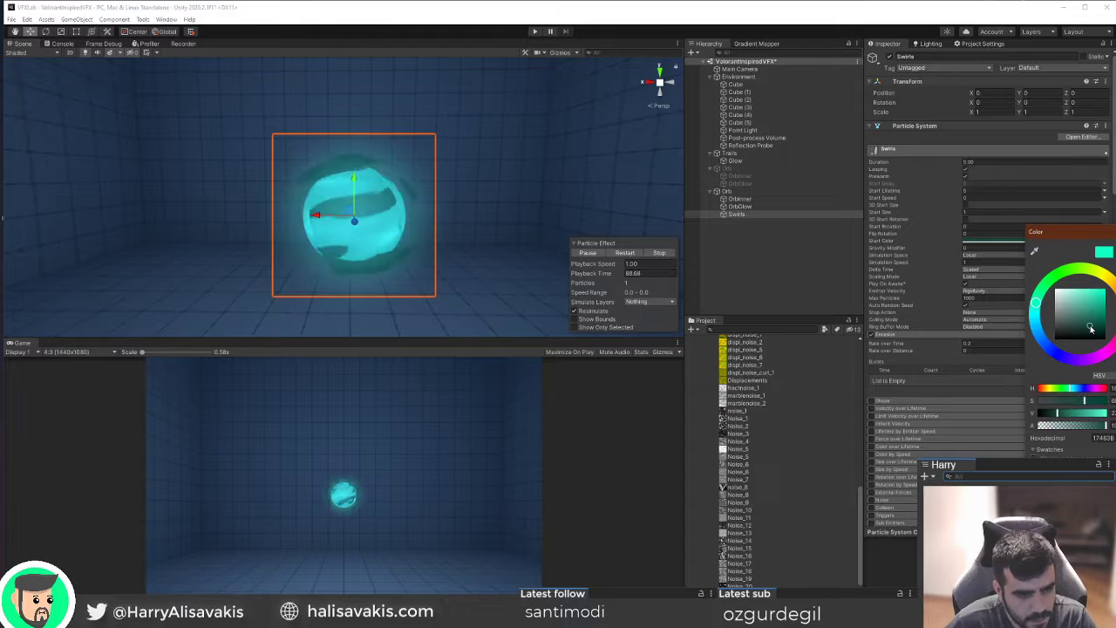
pyautogui.moveTo(1106, 311); pyautogui.dragTo(1106, 340)
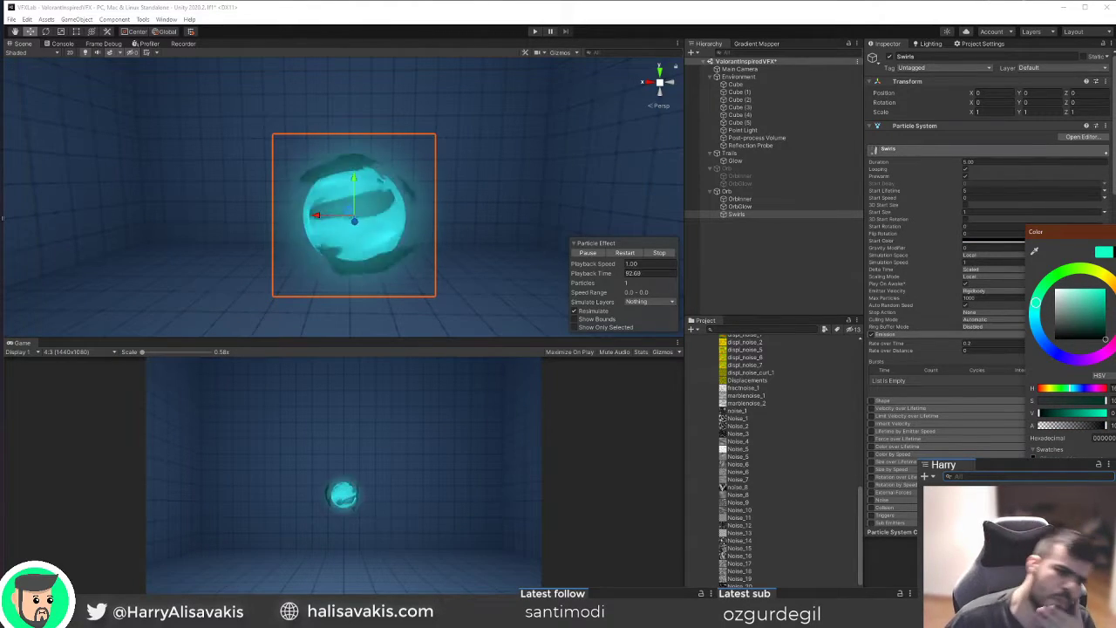
pyautogui.moveTo(1105, 340); pyautogui.dragTo(1106, 289)
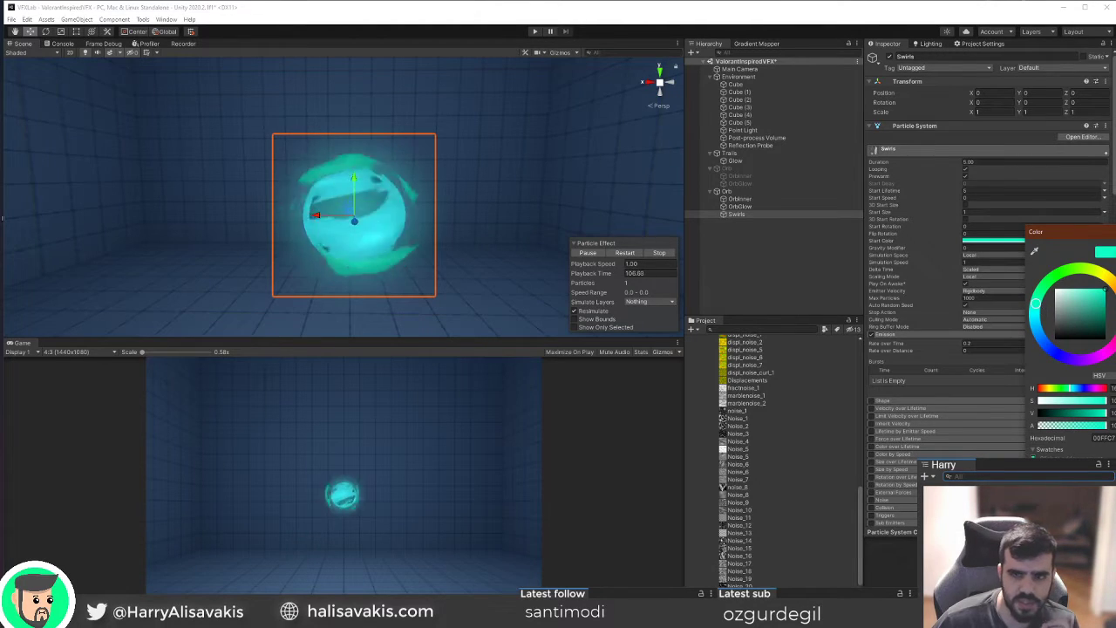
pyautogui.click(1115, 232)
# Duplicate Swirls and give the copy a black start color and a start rotation of 90.
pyautogui.click(750, 237)
pyautogui.click(757, 216)
pyautogui.hotkey('ctrl', 'd')
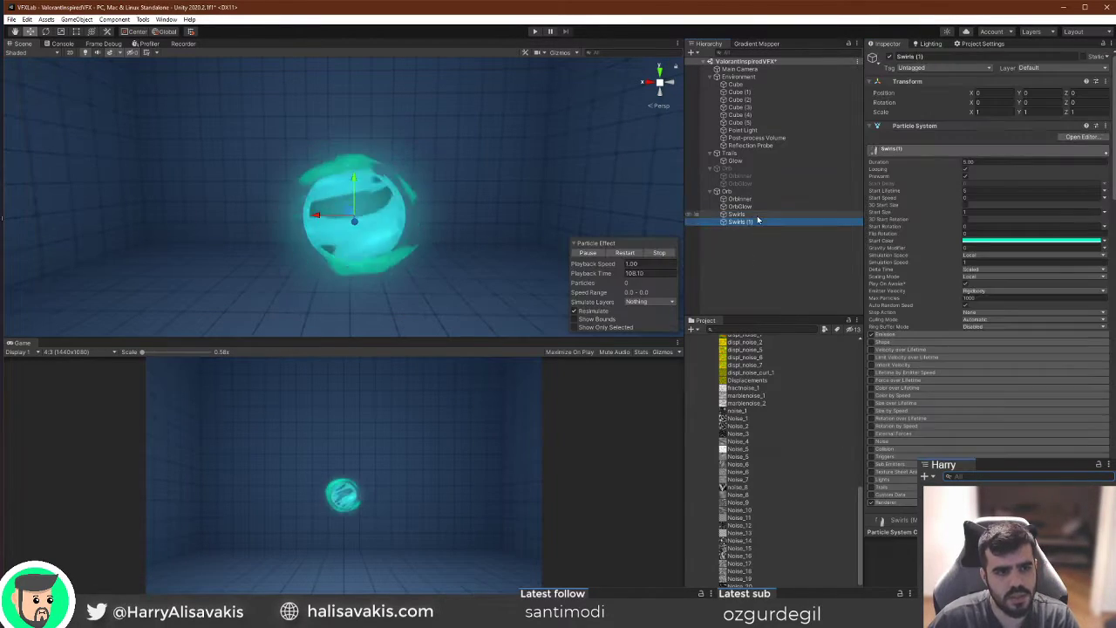
pyautogui.click(976, 242)
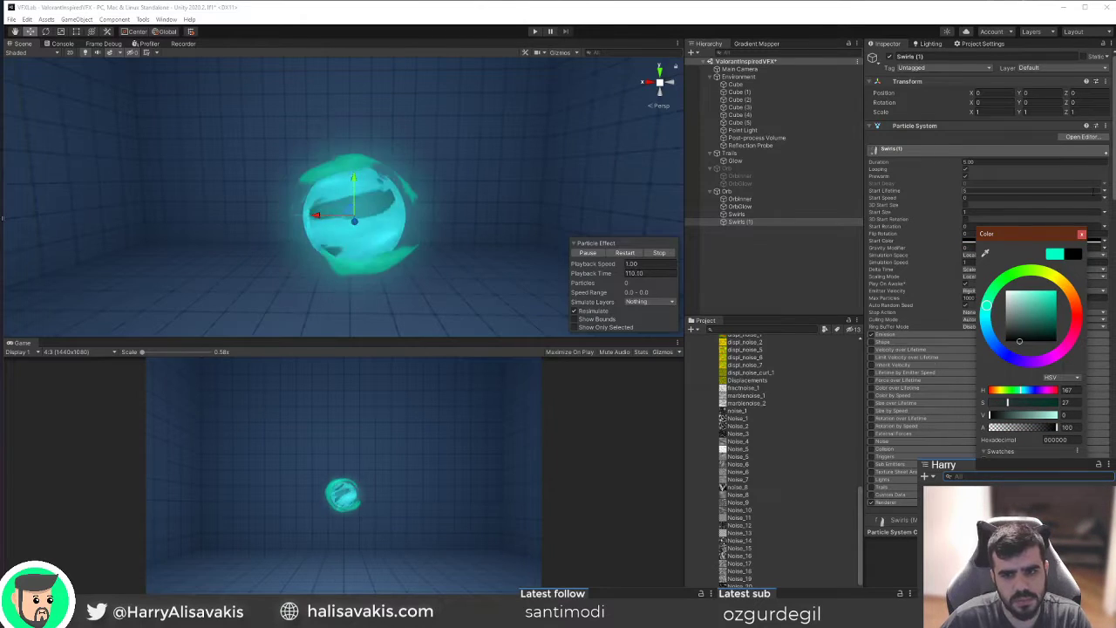
pyautogui.click(1081, 235)
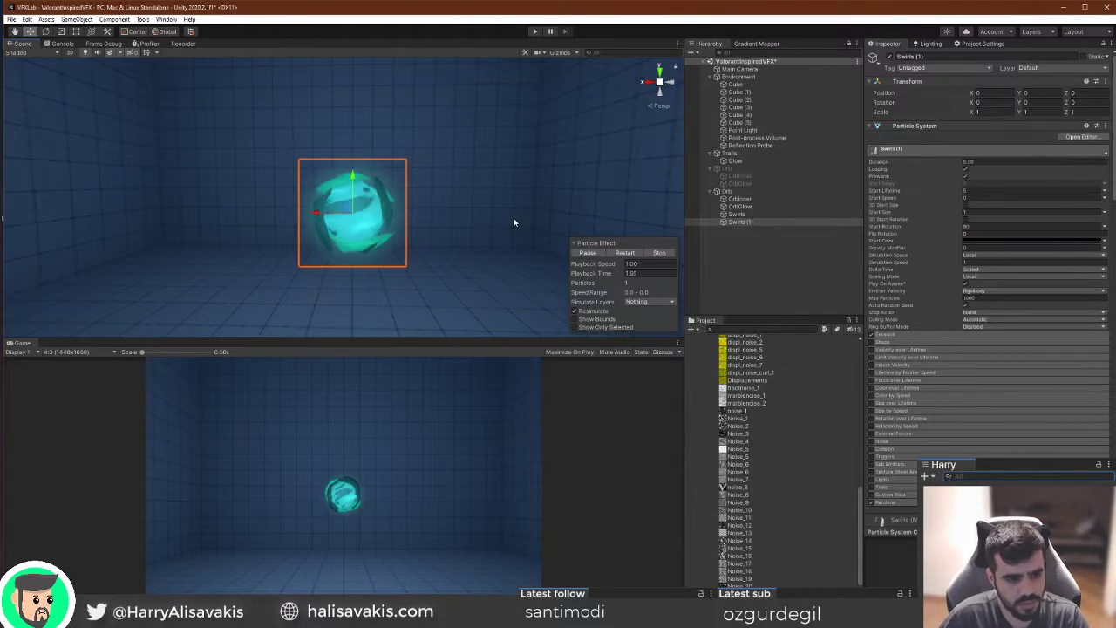
# Set the order in layer of the duplicated Swirls particle system to -3.
pyautogui.scroll(-8, 972, 358)
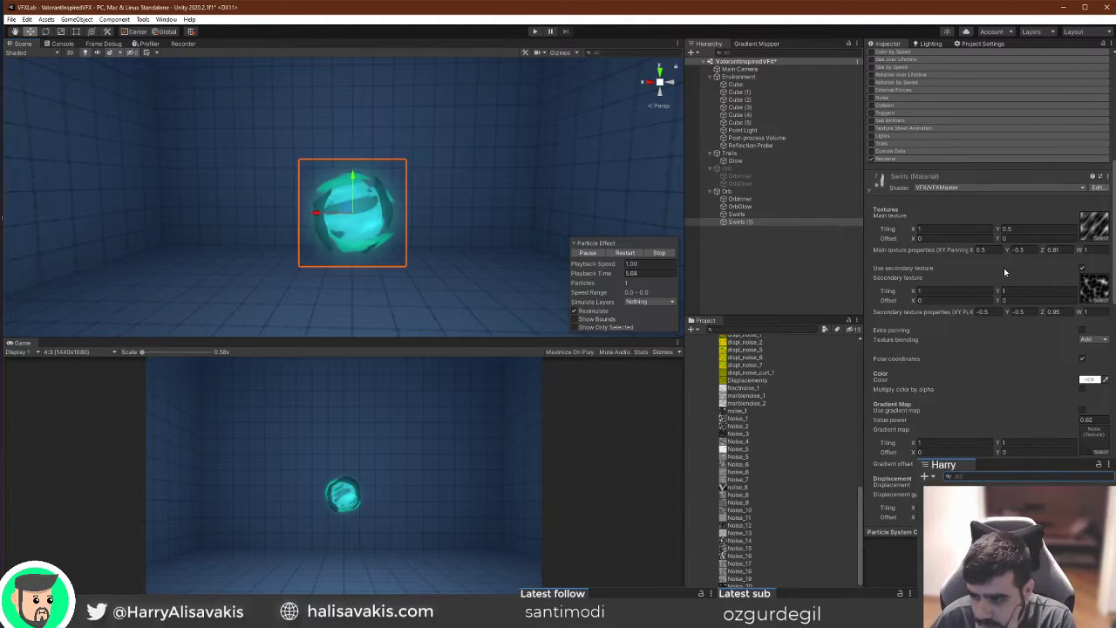
pyautogui.scroll(3, 959, 249)
pyautogui.click(943, 243)
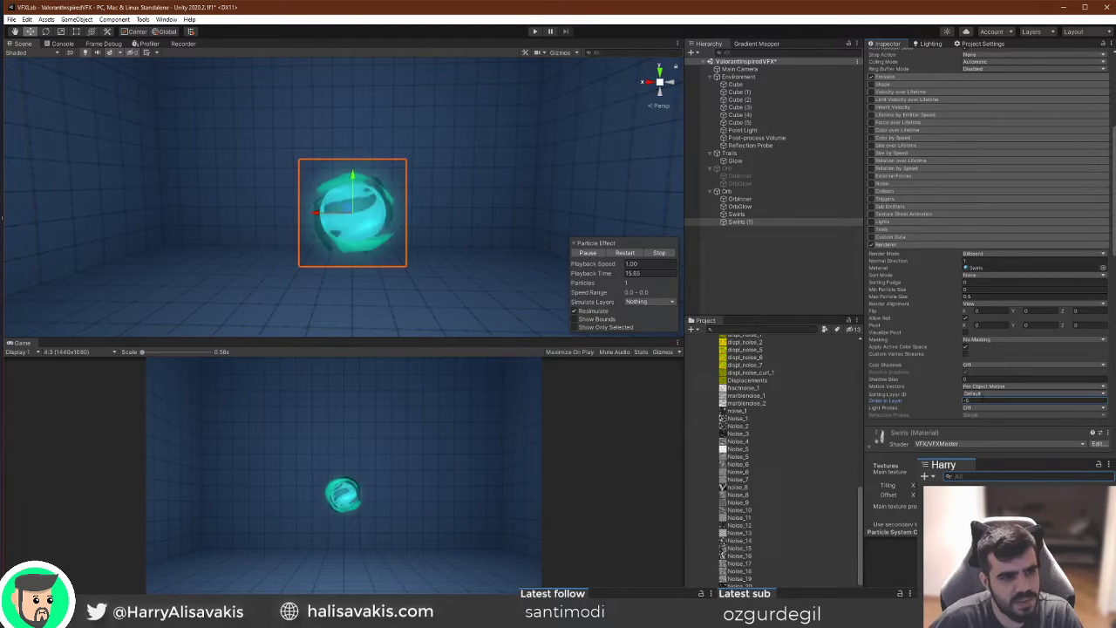
pyautogui.click(965, 401)
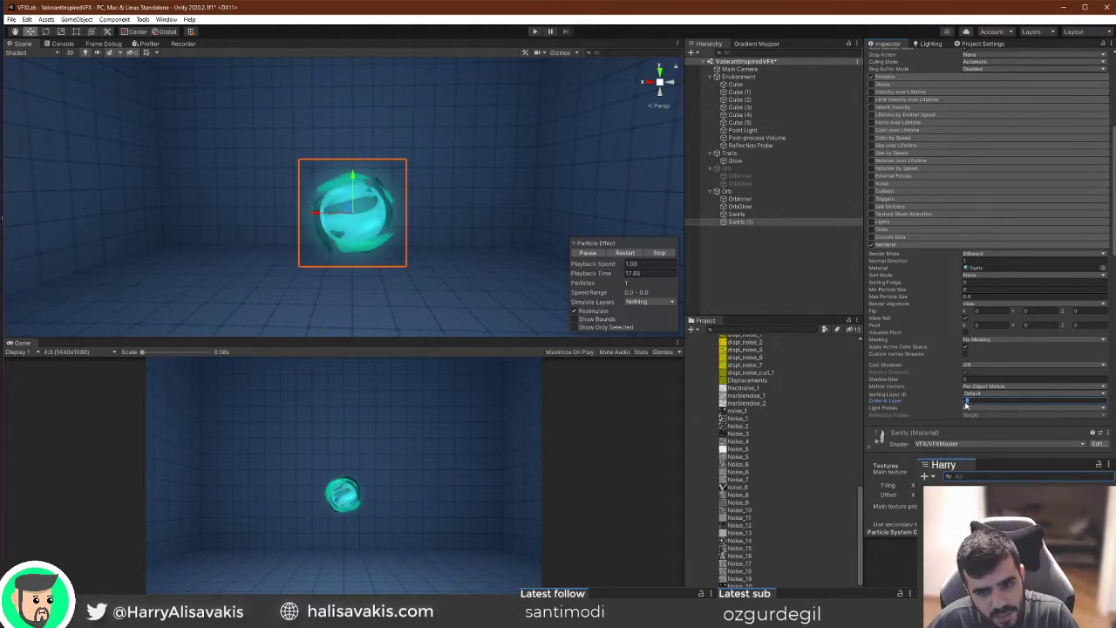
pyautogui.write('-3')
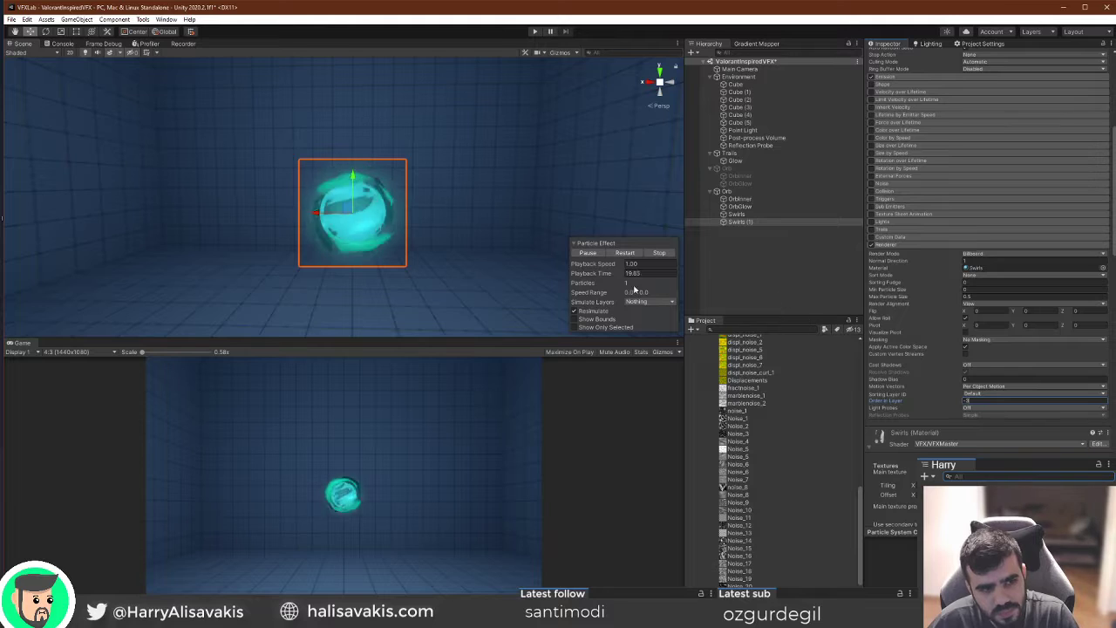
pyautogui.moveTo(558, 275); pyautogui.dragTo(542, 277, button='middle')
# Examine the orb with its teal and dark swirls from several angles and distances.
pyautogui.click(803, 290)
pyautogui.moveTo(416, 259)
pyautogui.mouseDown(button='right')
pyautogui.moveTo(556, 242)
pyautogui.moveTo(183, 257)
pyautogui.moveTo(387, 236)
pyautogui.moveTo(378, 273)
pyautogui.moveTo(406, 236)
pyautogui.moveTo(418, 243)
pyautogui.mouseUp(button='right')
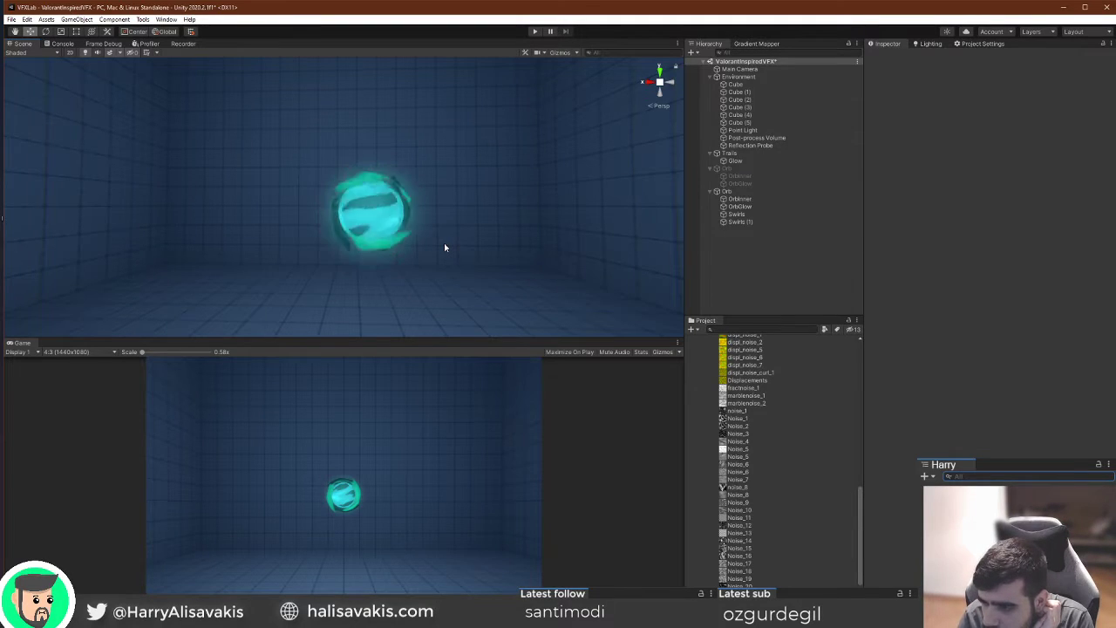
pyautogui.moveTo(445, 244); pyautogui.dragTo(538, 238, button='right')
pyautogui.press('w')
pyautogui.click(737, 214)
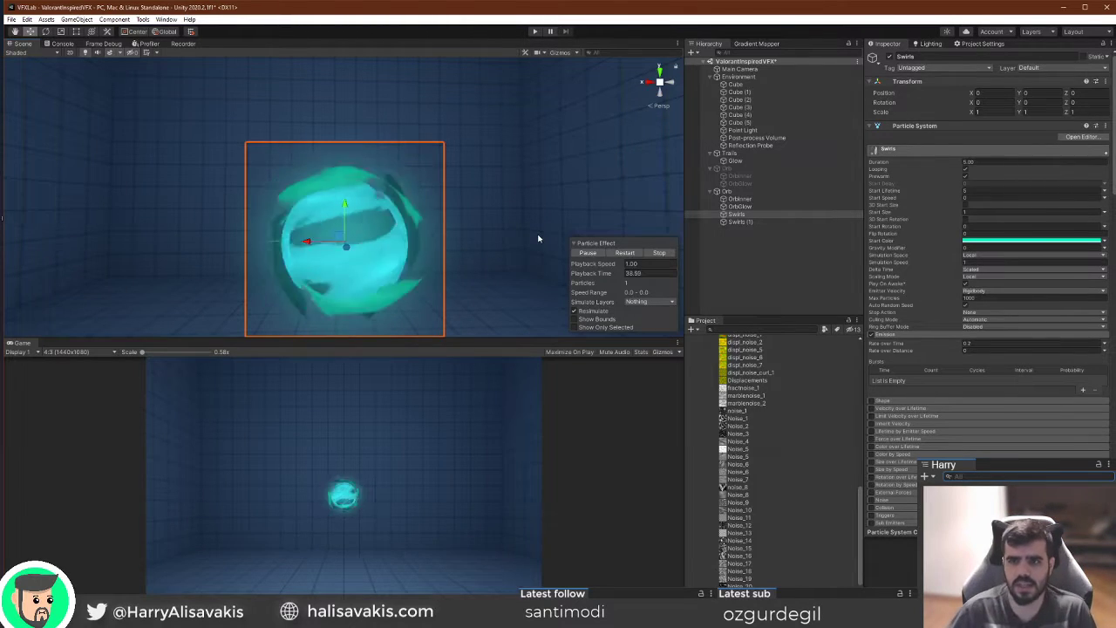
pyautogui.moveTo(458, 241); pyautogui.dragTo(365, 249, button='right')
pyautogui.press('s')
pyautogui.press('w')
pyautogui.press('s')
pyautogui.press('s')
pyautogui.press('w')
pyautogui.press('s')
pyautogui.press('d')
pyautogui.press('f')
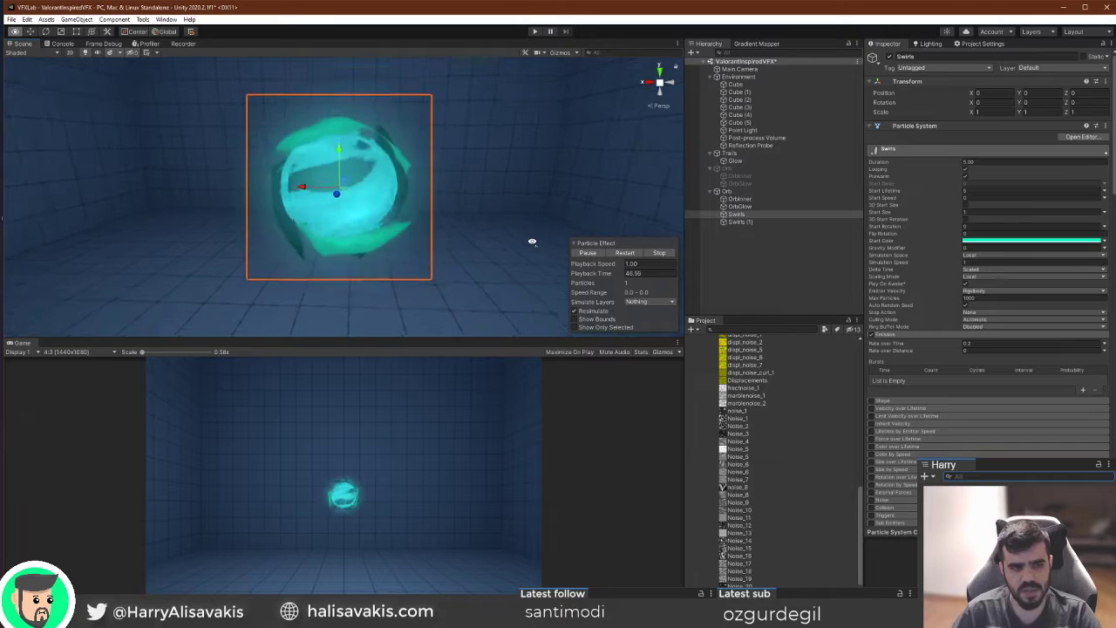
# Try other hues for OrbGlow's start color and settle on a teal-blue.
pyautogui.click(741, 205)
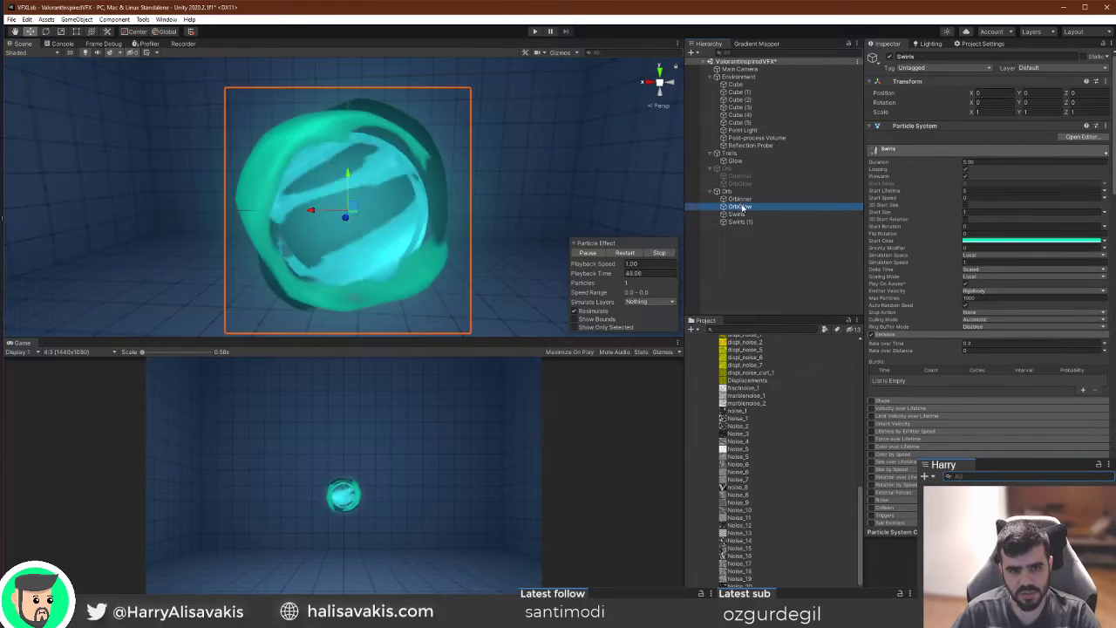
pyautogui.click(1029, 241)
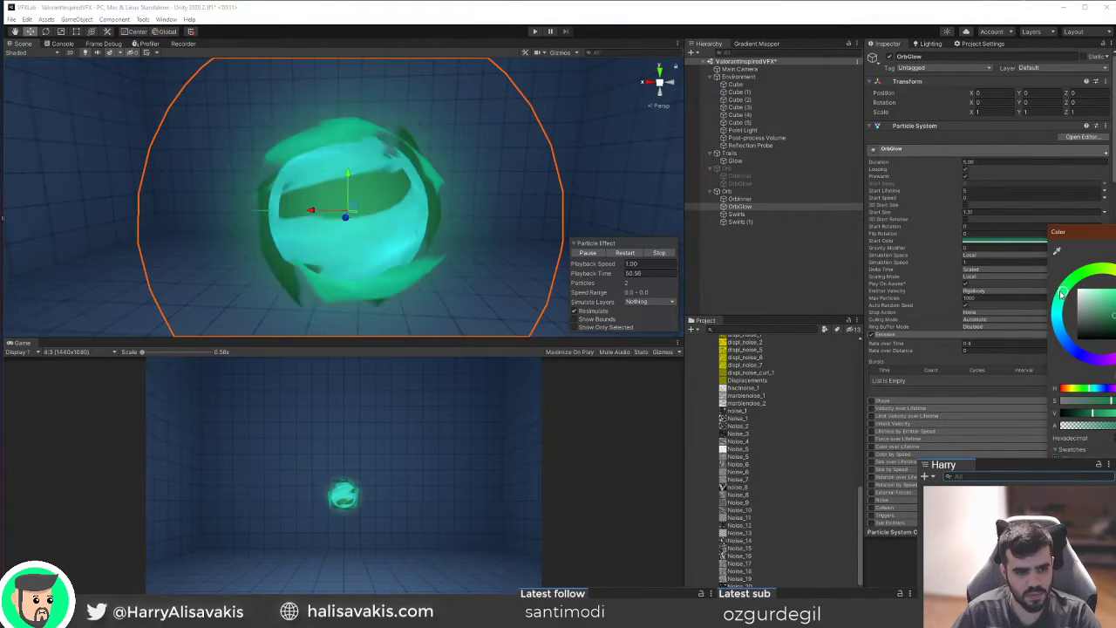
pyautogui.moveTo(1053, 306); pyautogui.dragTo(984, 349)
pyautogui.moveTo(1111, 317); pyautogui.dragTo(1060, 320)
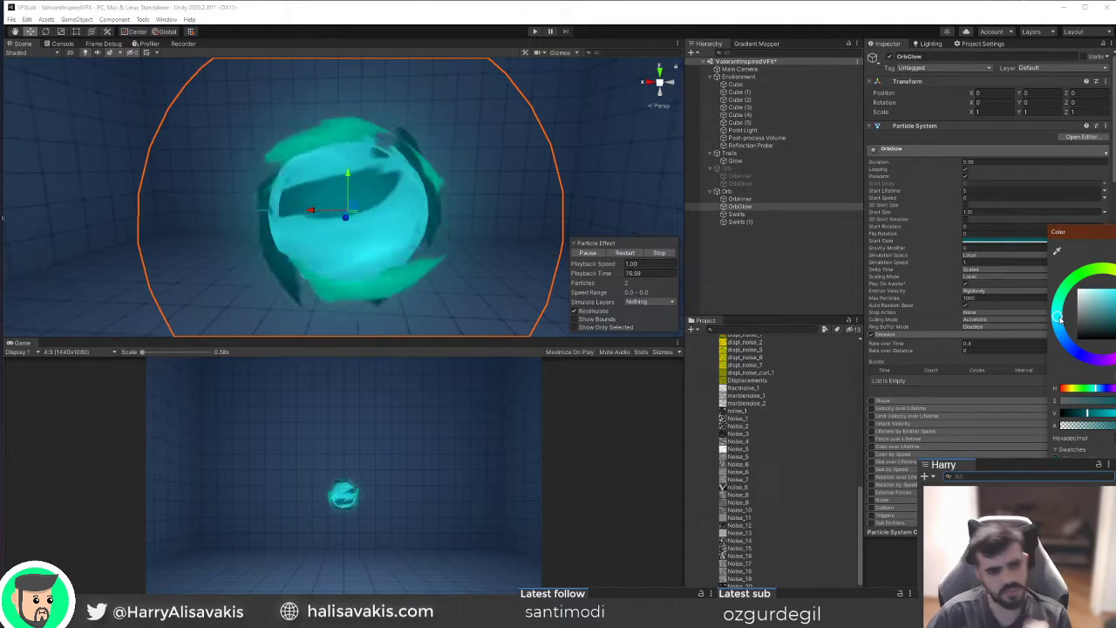
pyautogui.click(755, 249)
# Add a new particle system as a child of Orb and restart its playback.
pyautogui.click(739, 191)
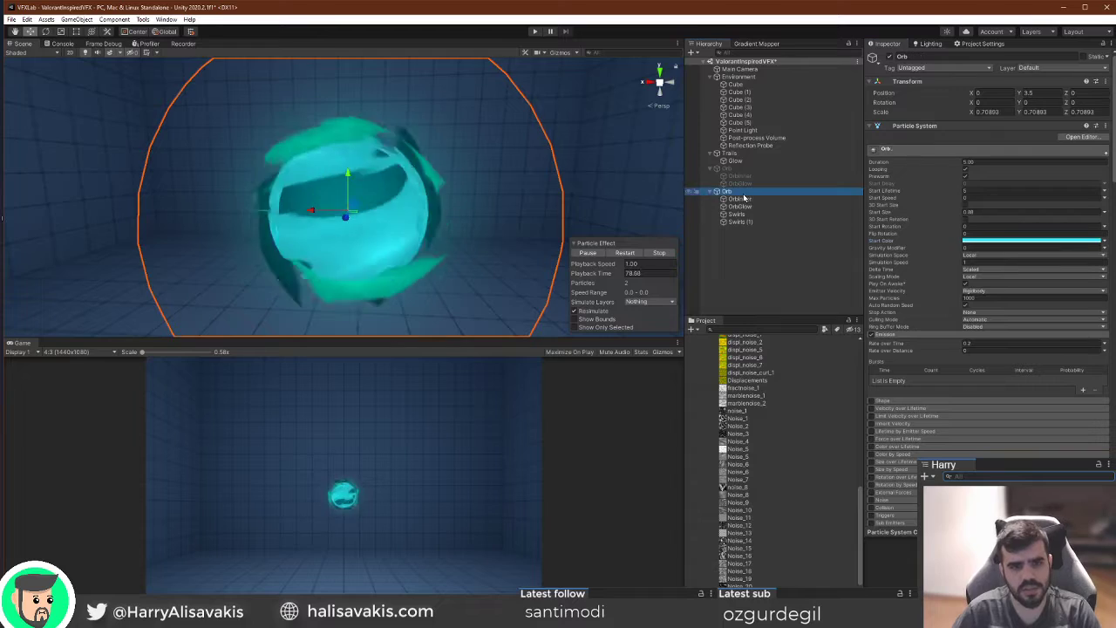
pyautogui.rightClick(747, 191)
pyautogui.moveTo(825, 334)
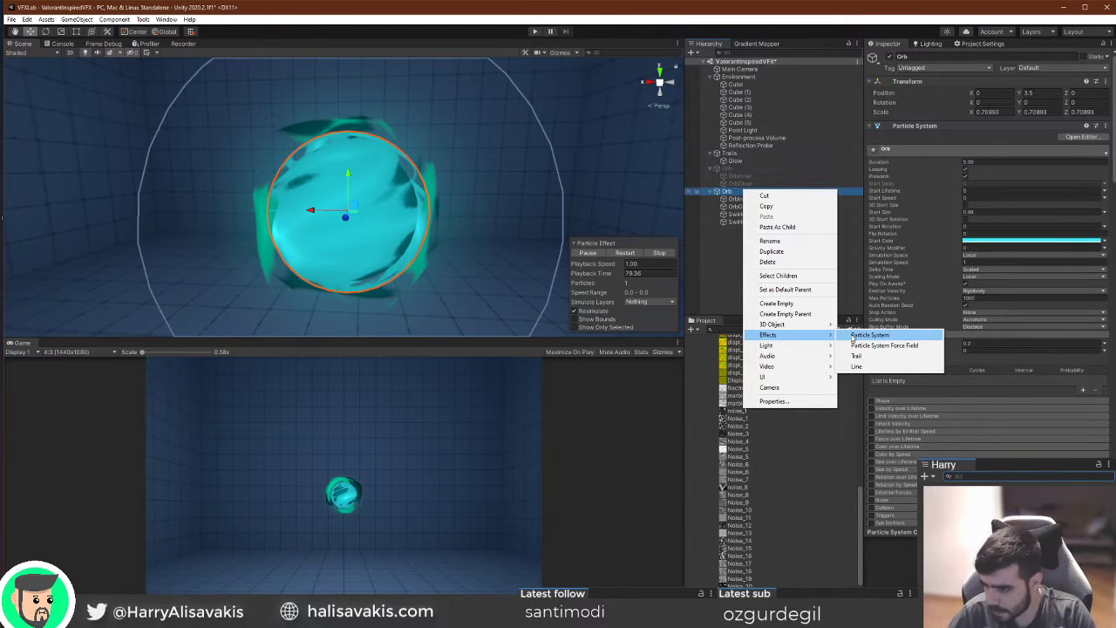
pyautogui.click(855, 334)
pyautogui.click(624, 253)
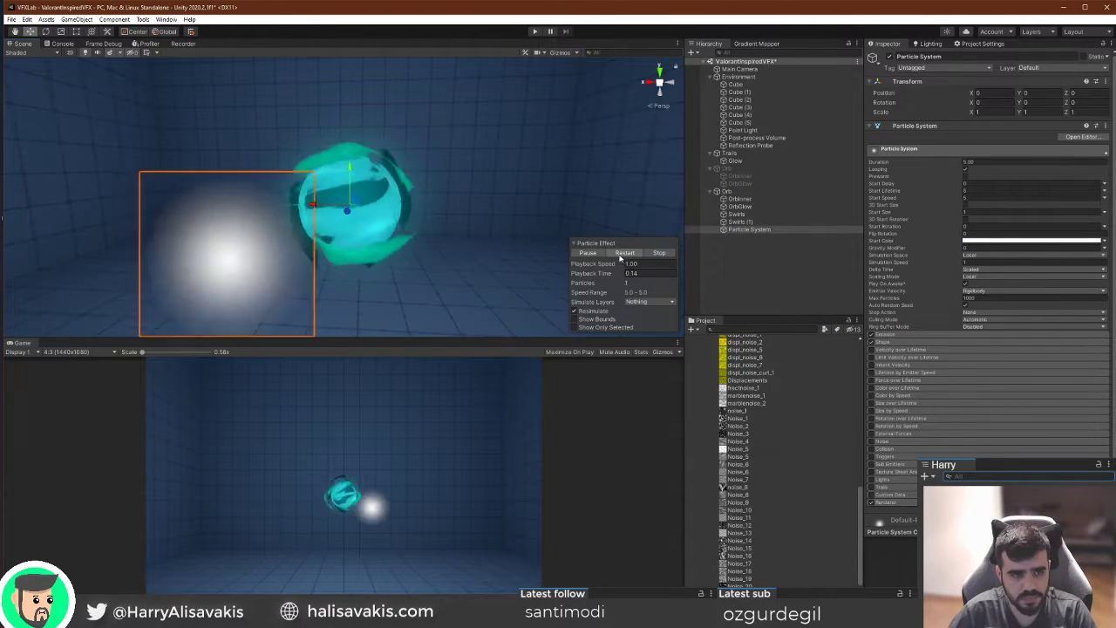
# Change the new particle system's emission shape to Sphere and reduce its radius to 0.38.
pyautogui.click(994, 342)
pyautogui.click(996, 352)
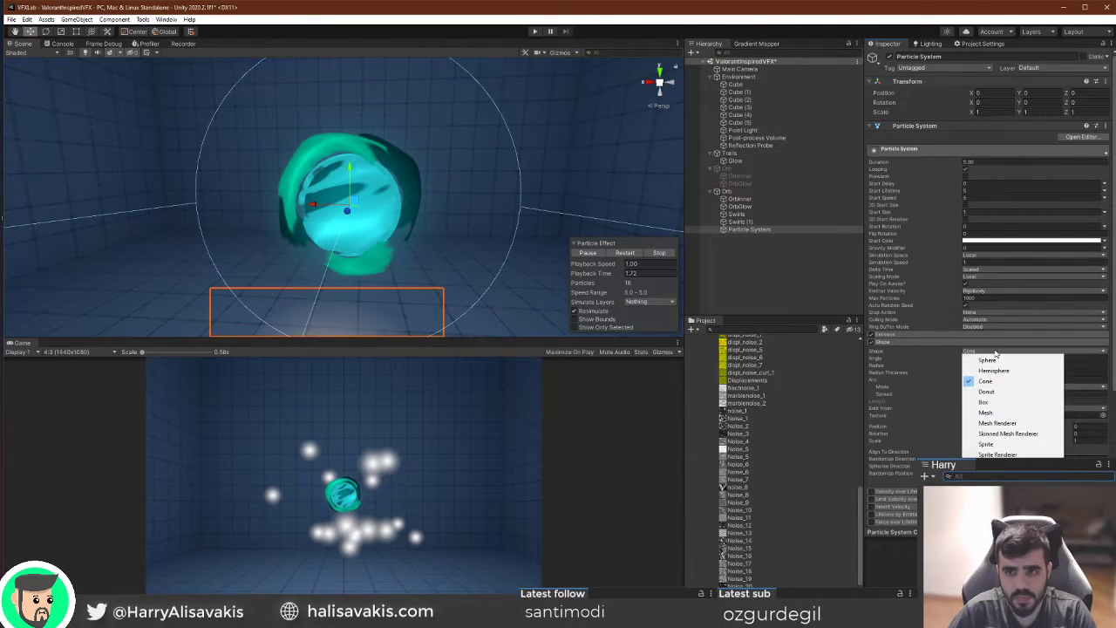
pyautogui.click(987, 360)
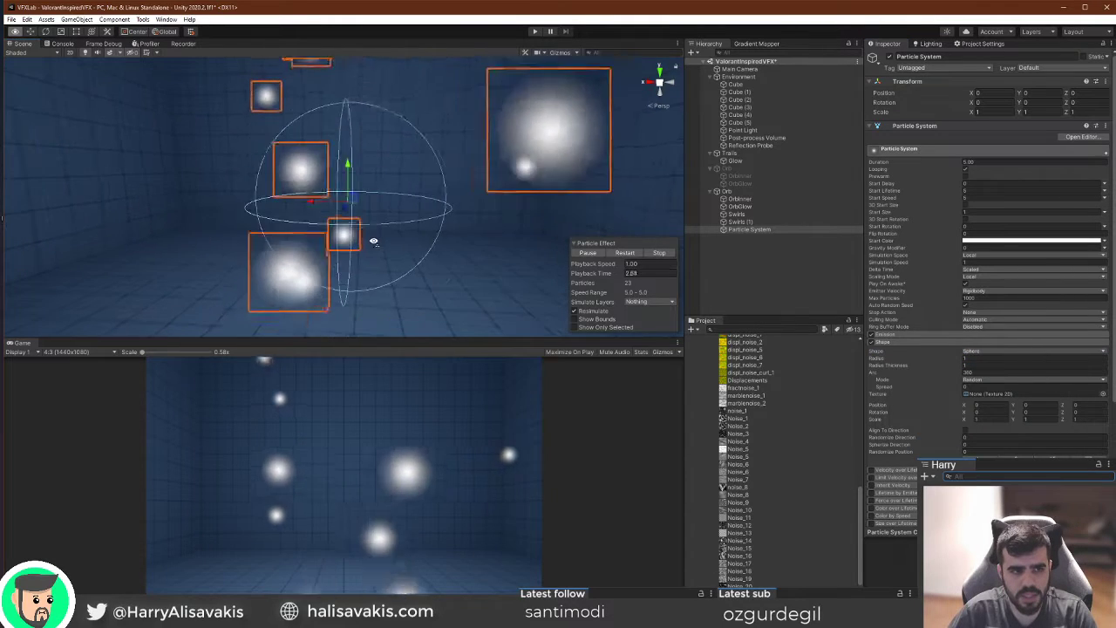
pyautogui.click(622, 253)
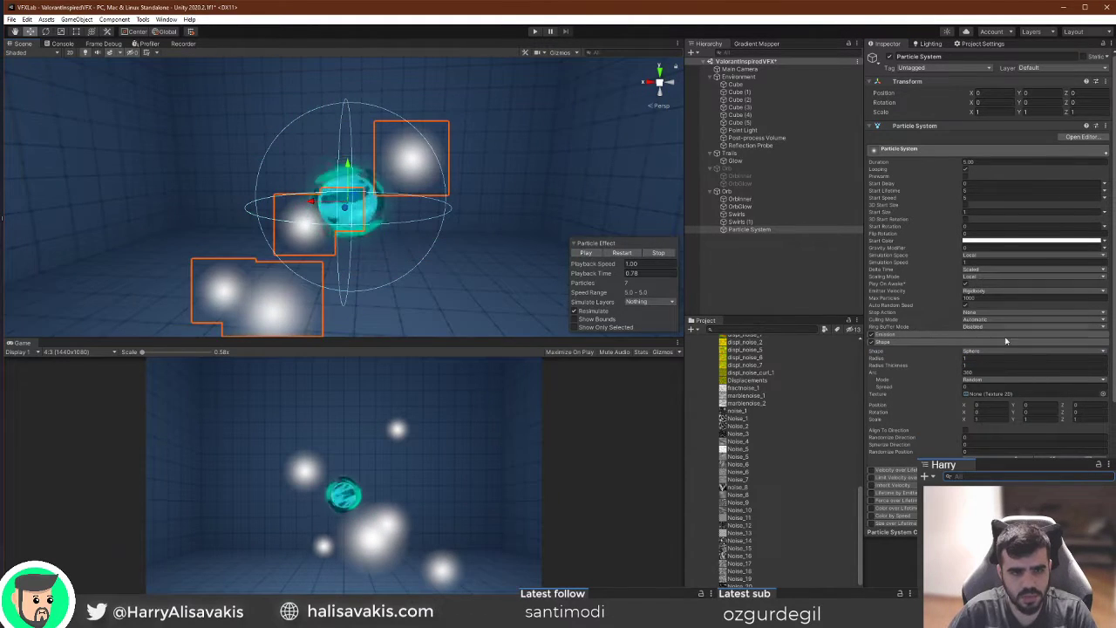
pyautogui.moveTo(958, 361); pyautogui.dragTo(941, 362)
pyautogui.click(617, 253)
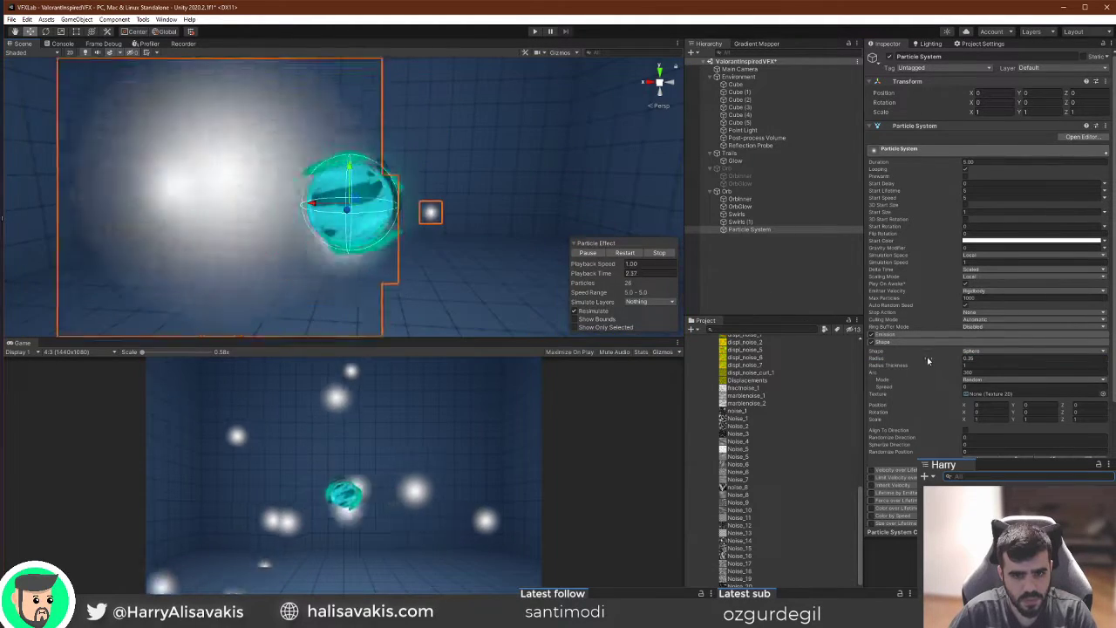
pyautogui.moveTo(932, 360); pyautogui.dragTo(934, 360)
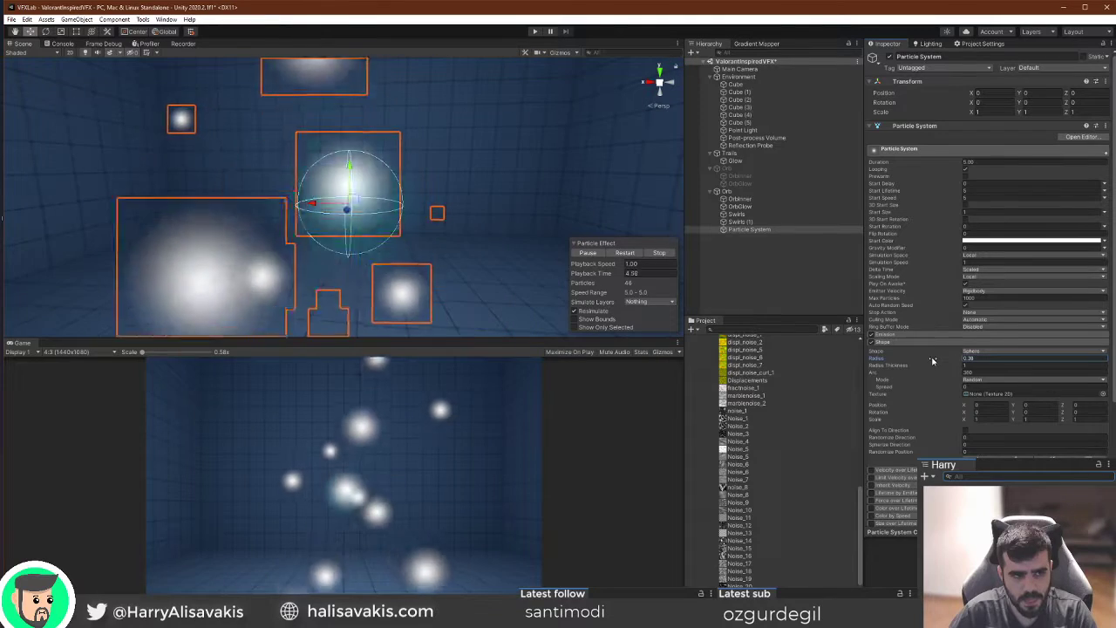
# Restart and pause the particle system's playback, and reduce its start size to 0.11.
pyautogui.click(628, 253)
pyautogui.click(588, 253)
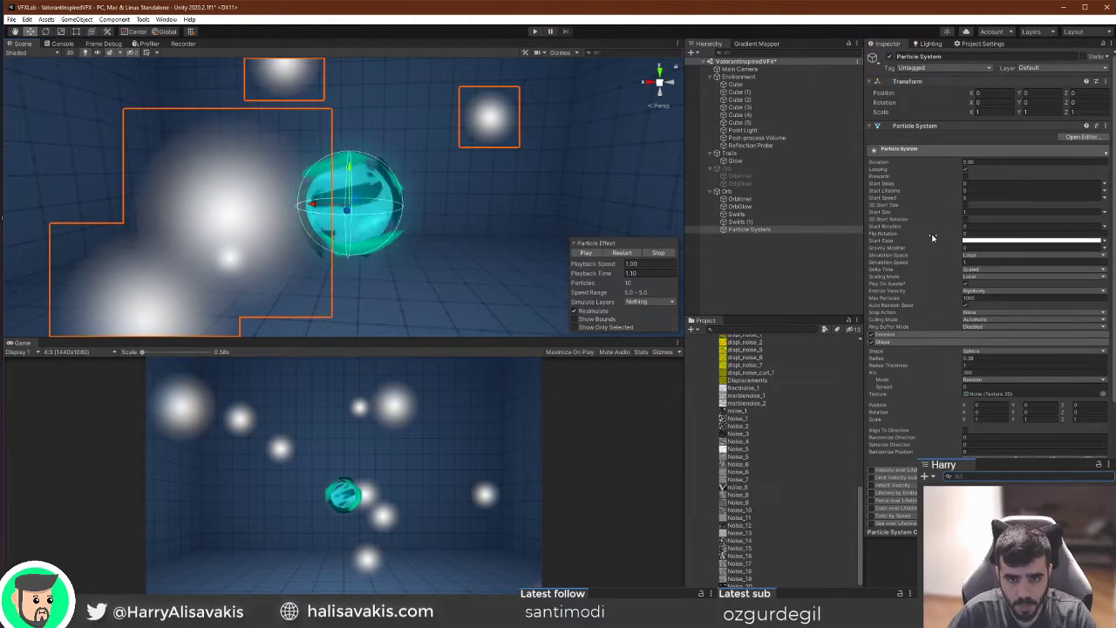
pyautogui.moveTo(941, 216); pyautogui.dragTo(927, 213)
# Set the particle system's render mode to None and enable its Trails module.
pyautogui.scroll(-5, 945, 261)
pyautogui.click(899, 464)
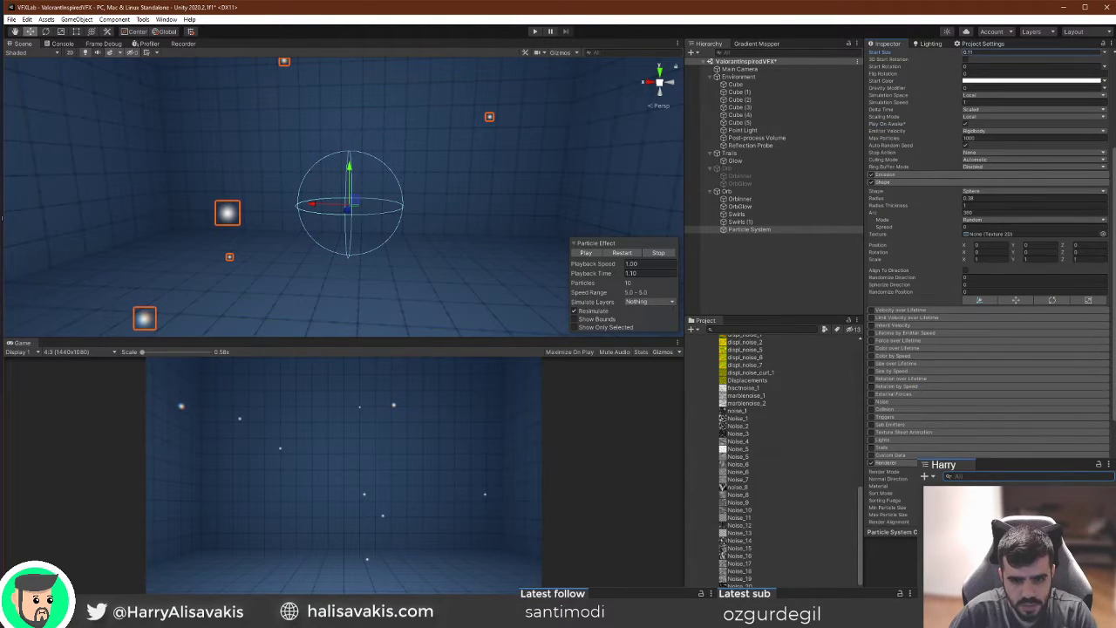
pyautogui.click(982, 526)
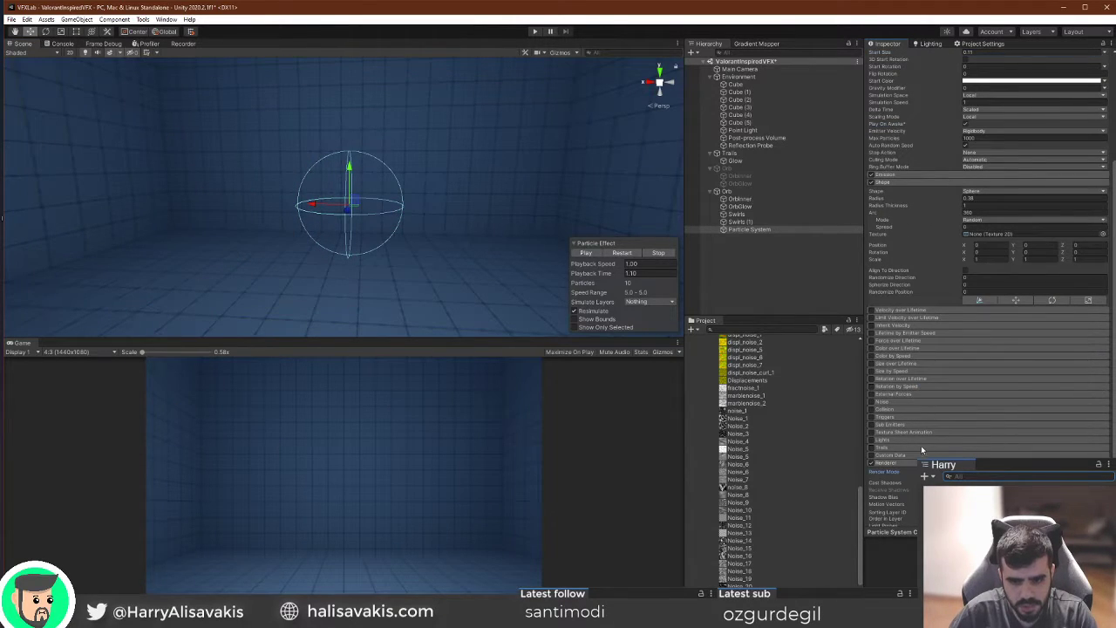
pyautogui.click(873, 449)
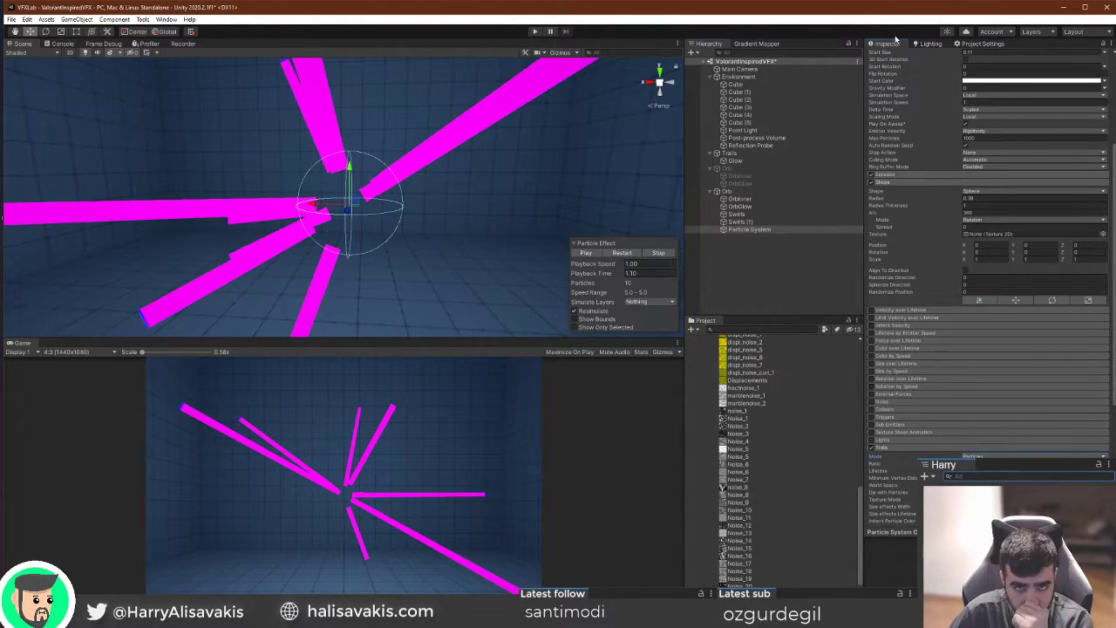
# Set the particle system's start lifetime to a random value between the constants 0.2 and 0.5.
pyautogui.scroll(5, 1000, 189)
pyautogui.click(1105, 190)
pyautogui.click(1109, 220)
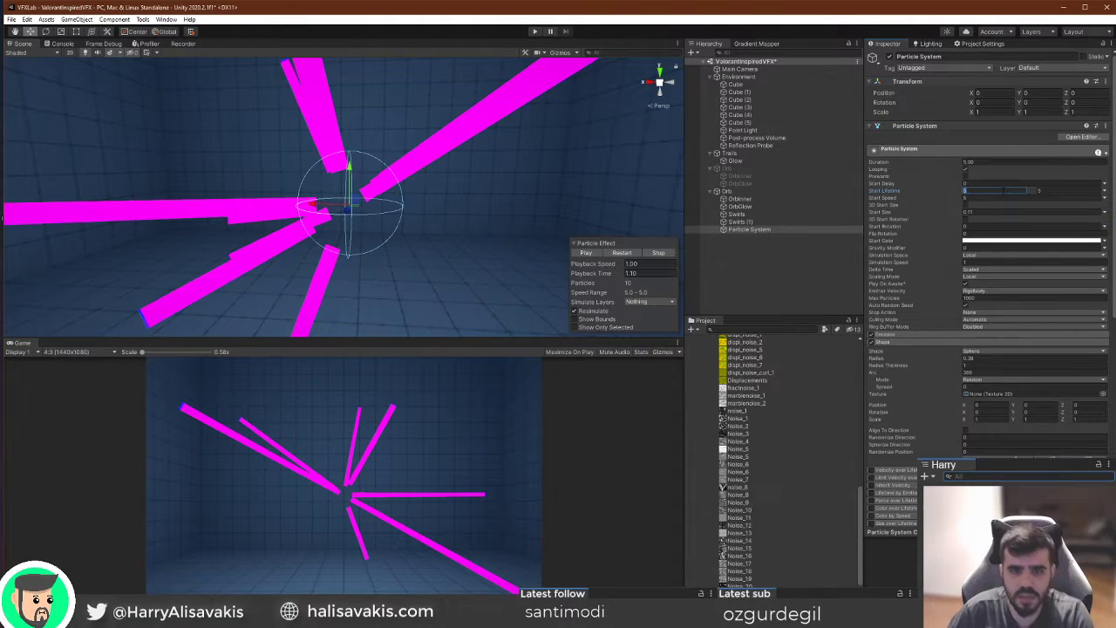
pyautogui.write('0.5')
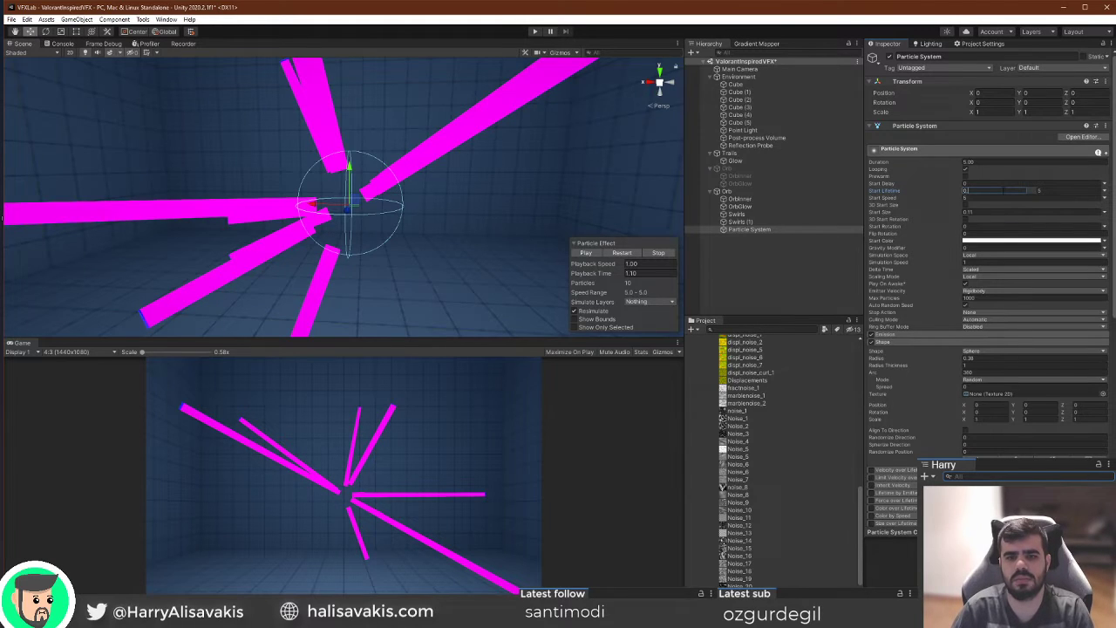
pyautogui.press('Tab')
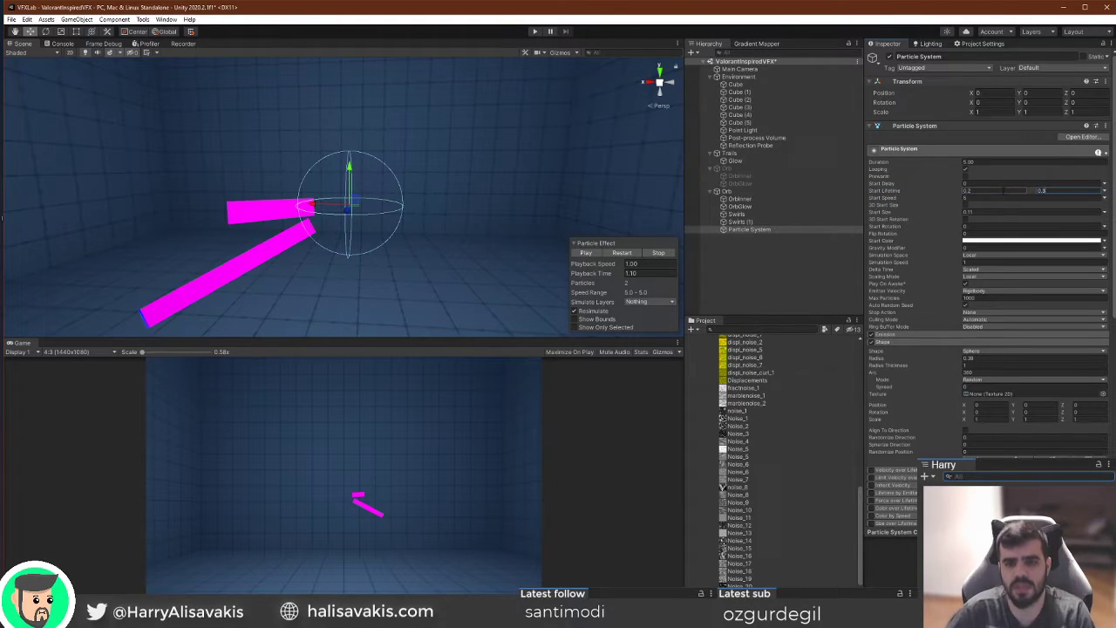
# Play and pause the effect to examine the trails emitted around the orb.
pyautogui.scroll(-3, 1001, 270)
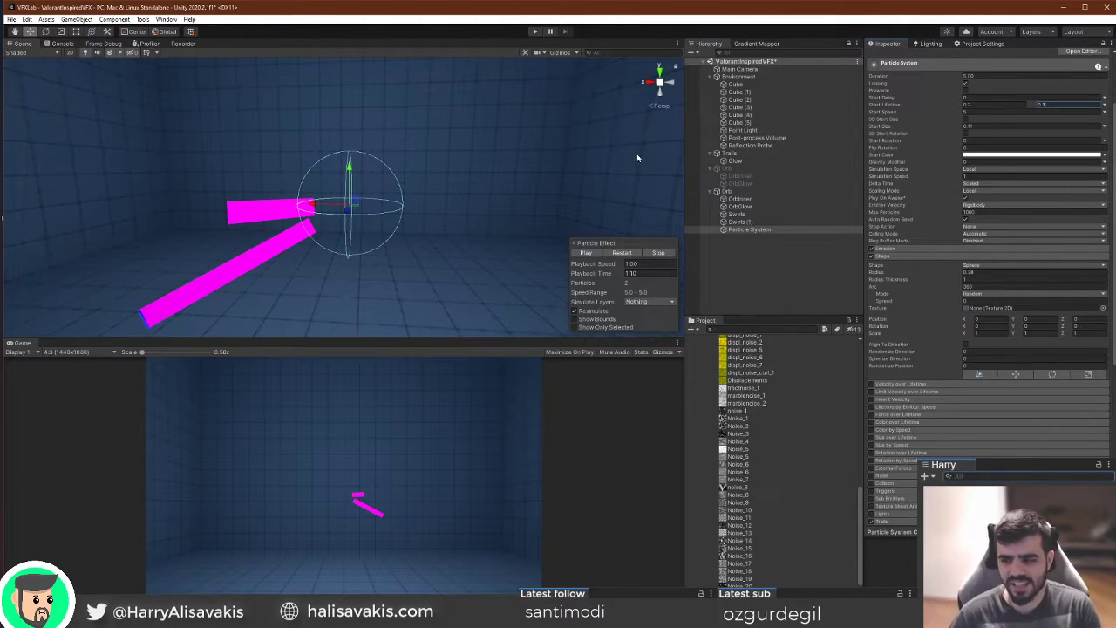
pyautogui.moveTo(456, 207)
pyautogui.mouseDown(button='right')
pyautogui.moveTo(426, 197)
pyautogui.moveTo(451, 194)
pyautogui.moveTo(442, 199)
pyautogui.mouseUp(button='right')
pyautogui.press('w')
pyautogui.press('s')
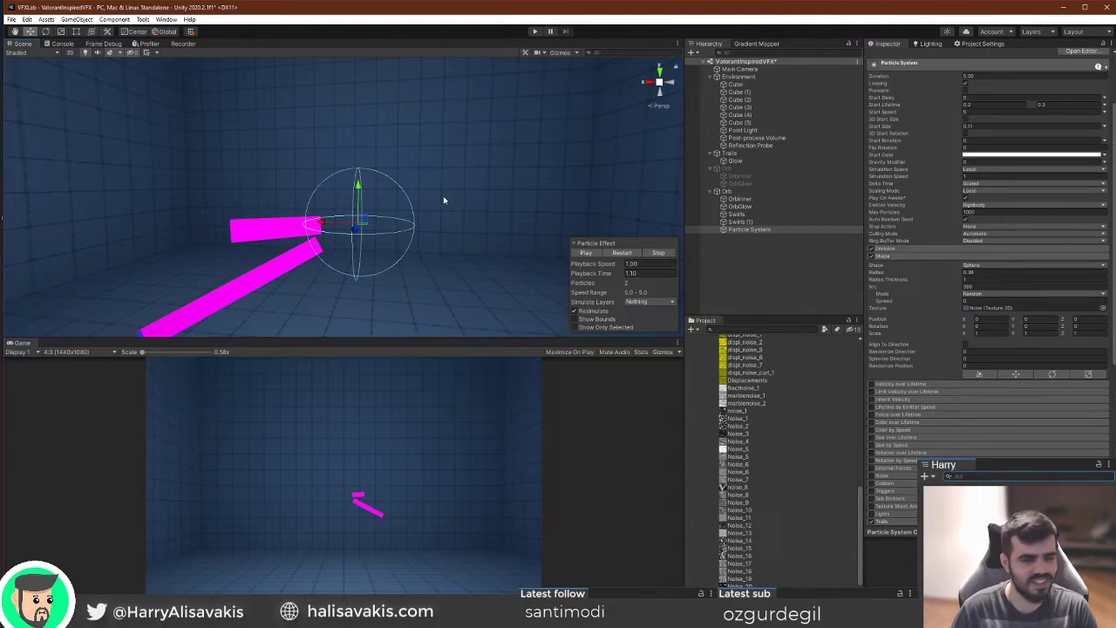
pyautogui.moveTo(443, 196)
pyautogui.mouseDown(button='right')
pyautogui.moveTo(431, 195)
pyautogui.moveTo(460, 203)
pyautogui.mouseUp(button='right')
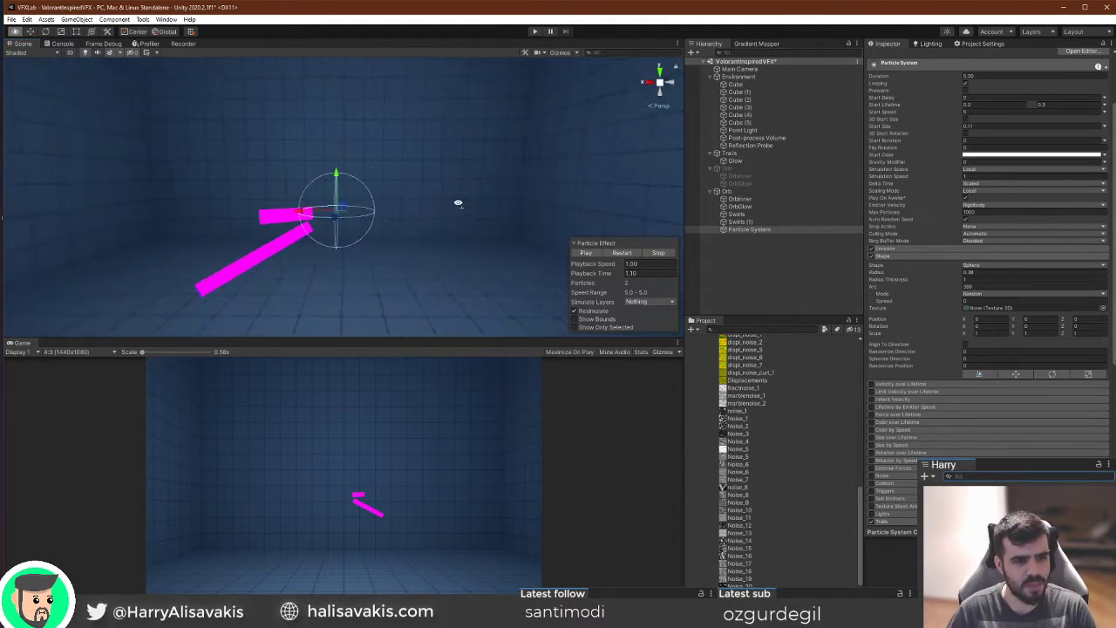
pyautogui.click(586, 253)
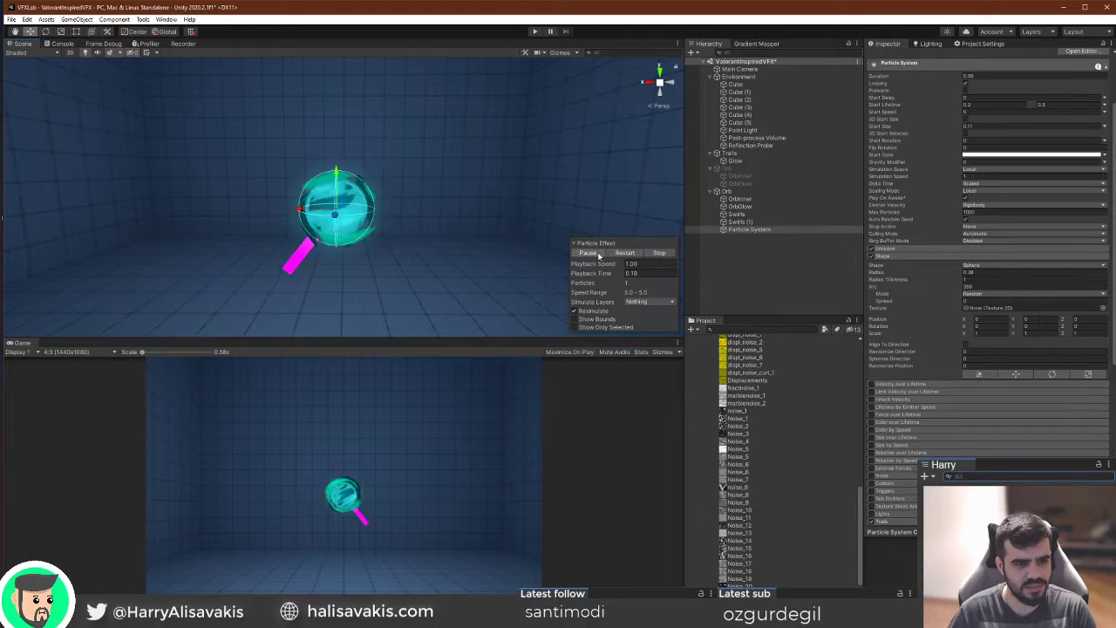
pyautogui.click(598, 253)
# Try MuzzleBase_1 as the particle system's trail material, and undo the assignment.
pyautogui.scroll(-5, 950, 366)
pyautogui.click(948, 349)
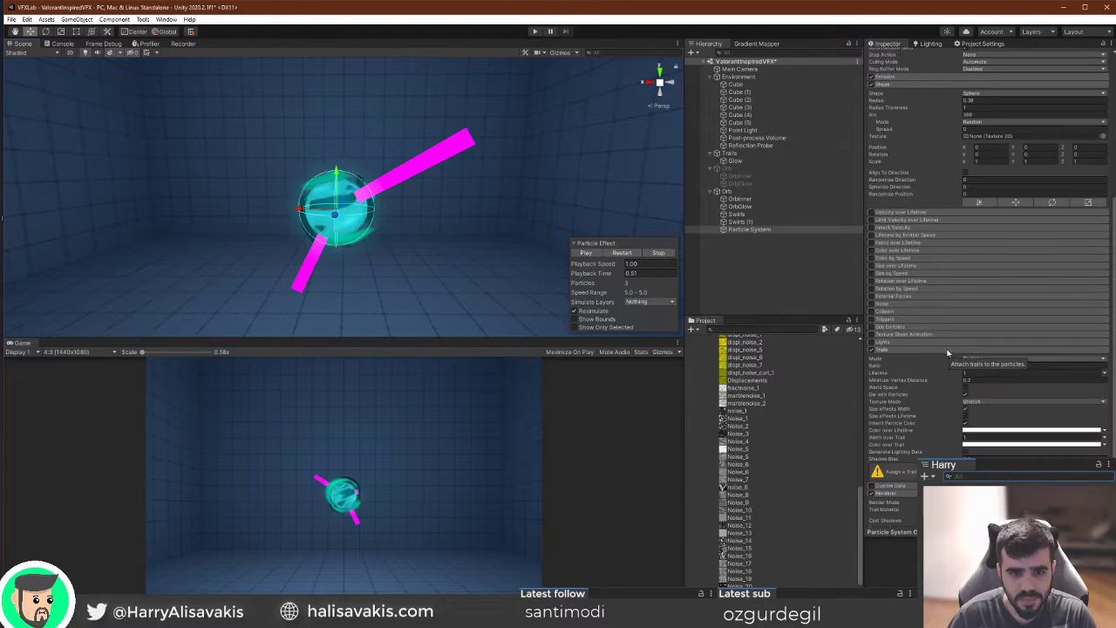
pyautogui.scroll(-3, 1029, 384)
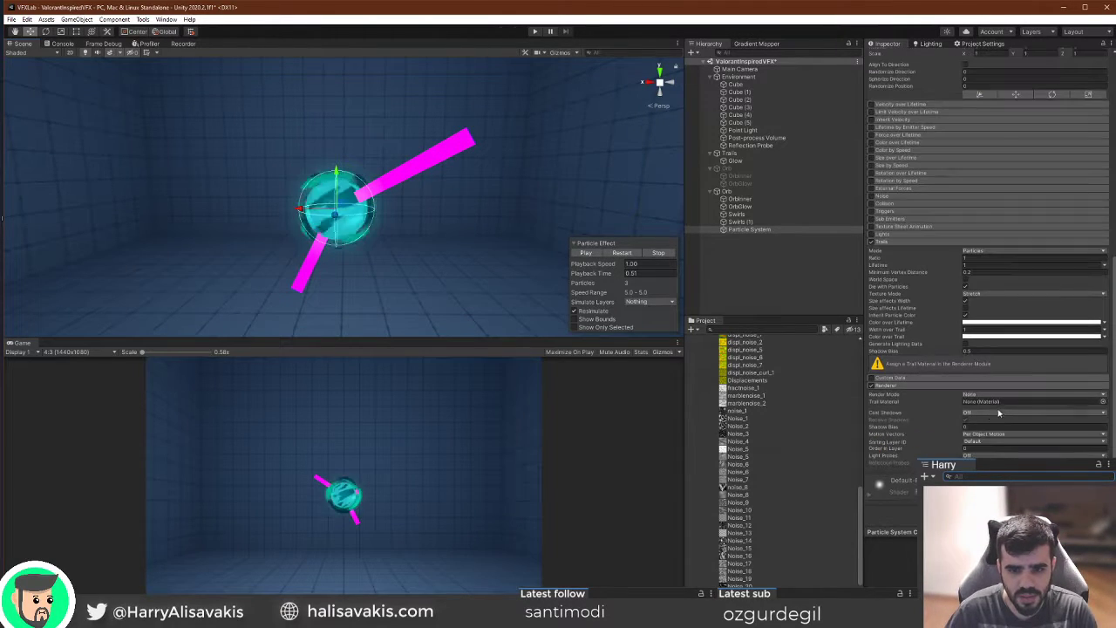
pyautogui.click(1105, 402)
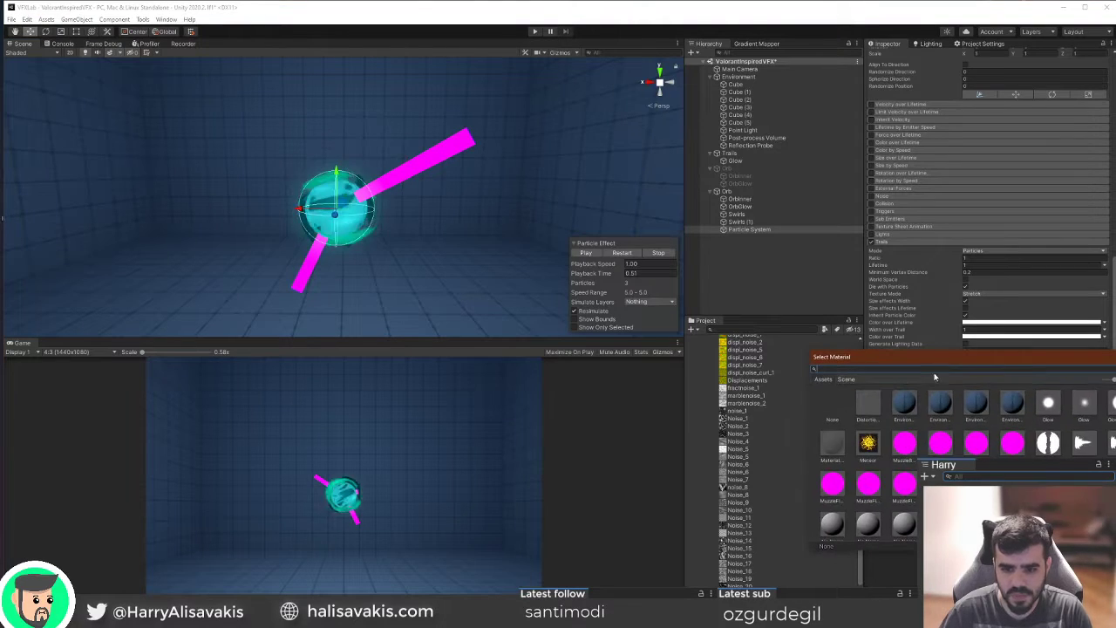
pyautogui.scroll(-2, 959, 441)
pyautogui.write('li')
pyautogui.press('BackSpace')
pyautogui.press('BackSpace')
pyautogui.click(914, 449)
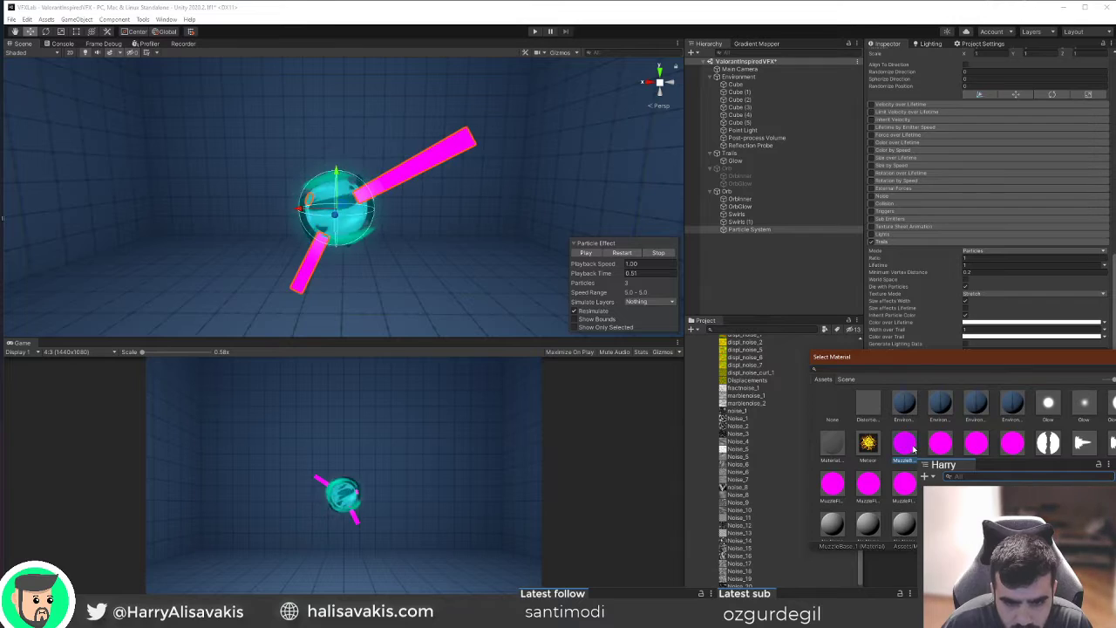
pyautogui.doubleClick(909, 448)
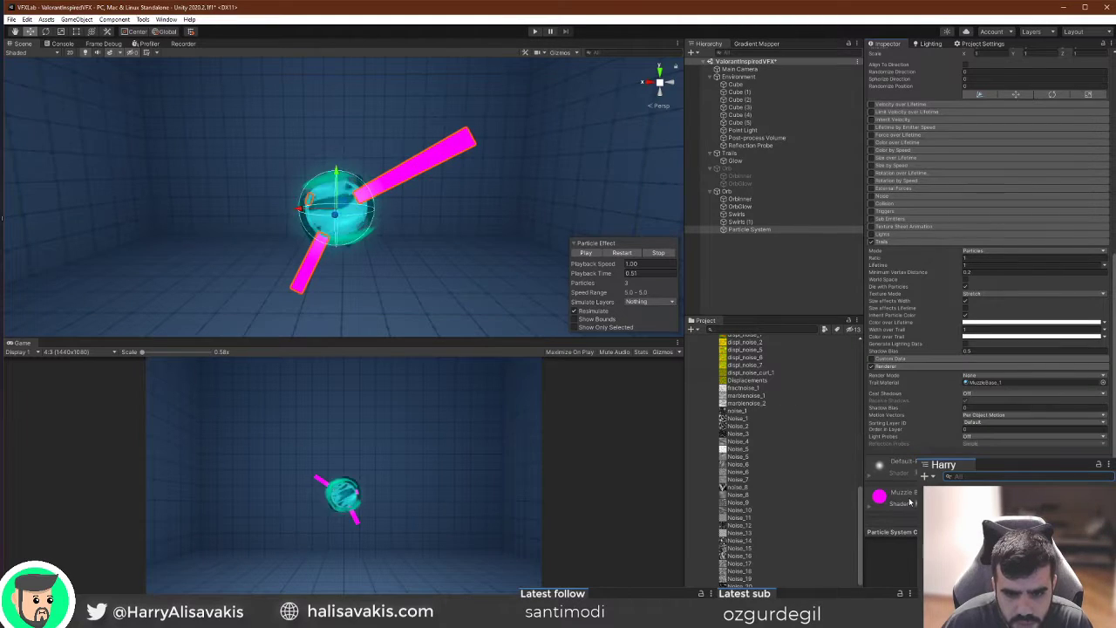
pyautogui.scroll(-2, 910, 449)
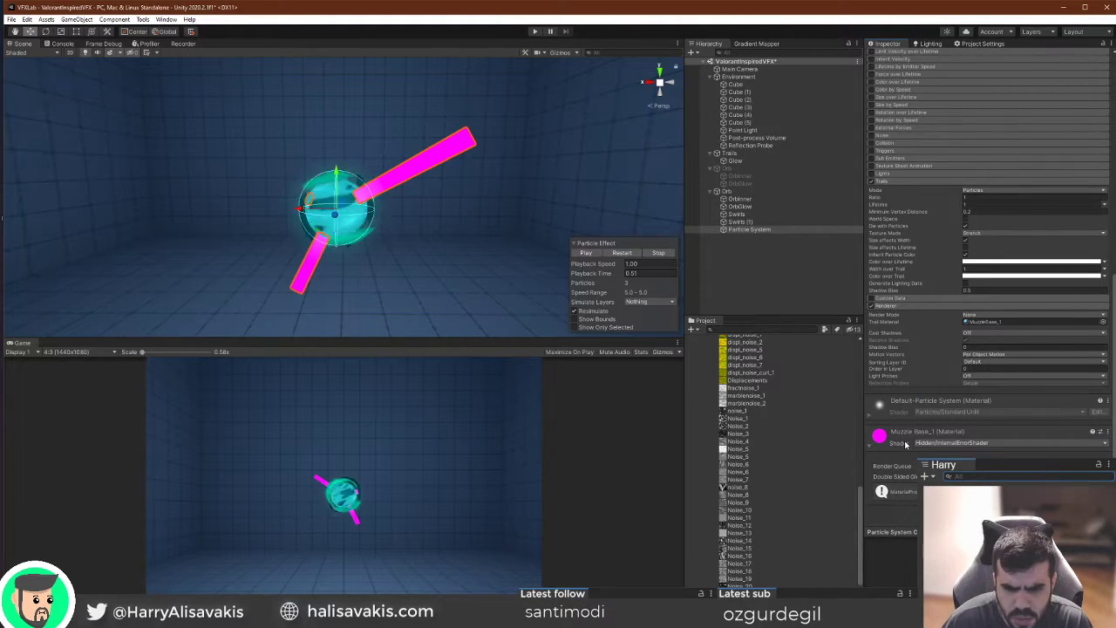
pyautogui.hotkey('ctrl', 'z')
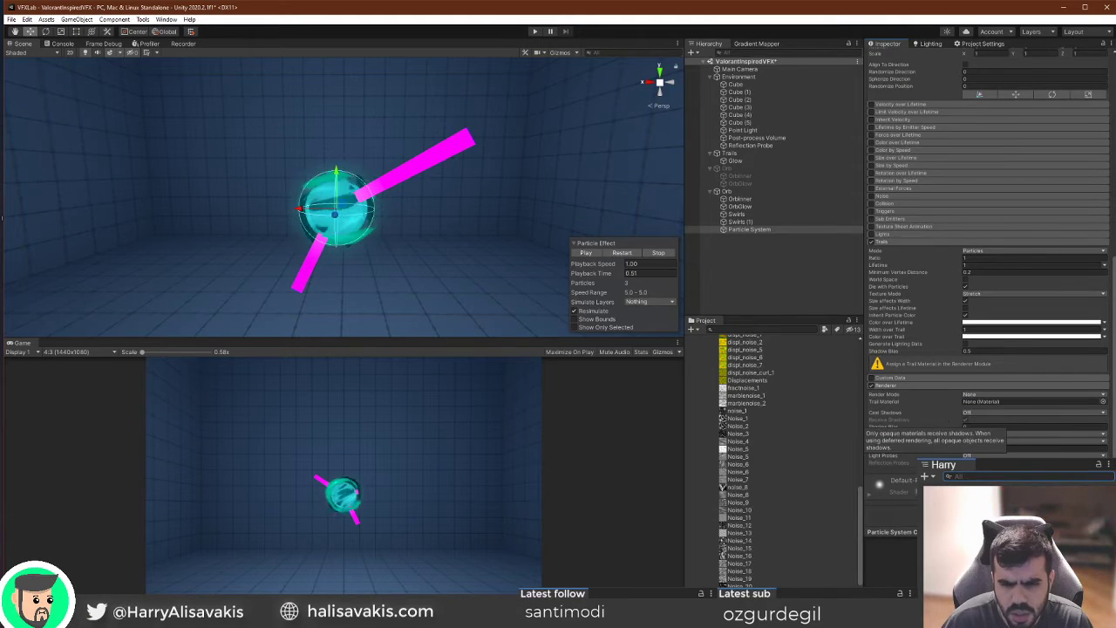
# Assign Default-Line as the trail material and replay the particle effect.
pyautogui.click(1104, 403)
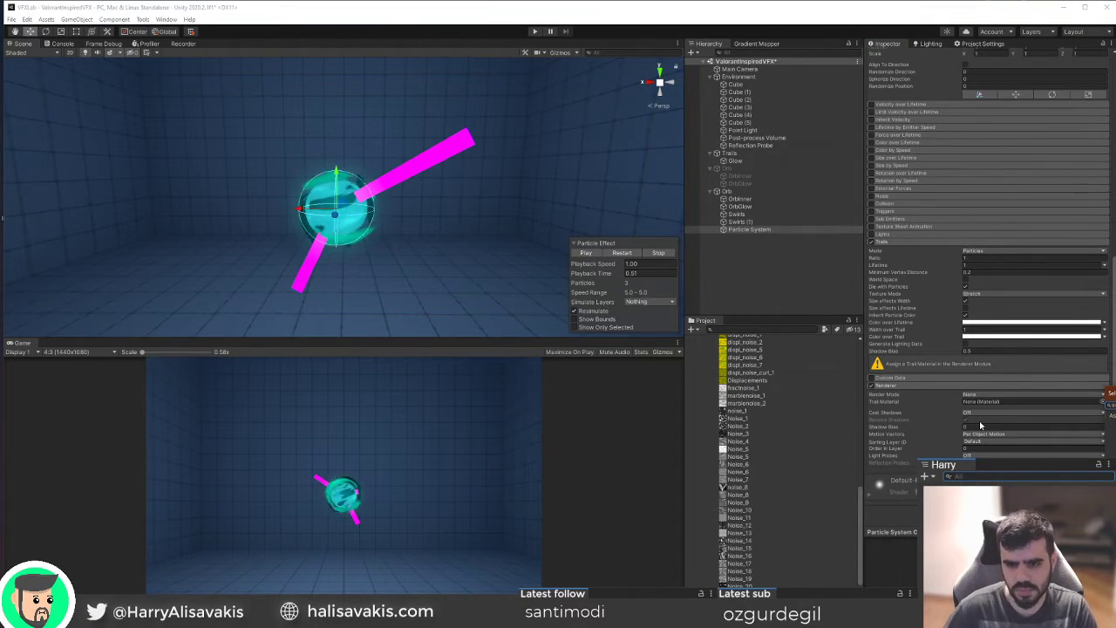
pyautogui.doubleClick(1113, 427)
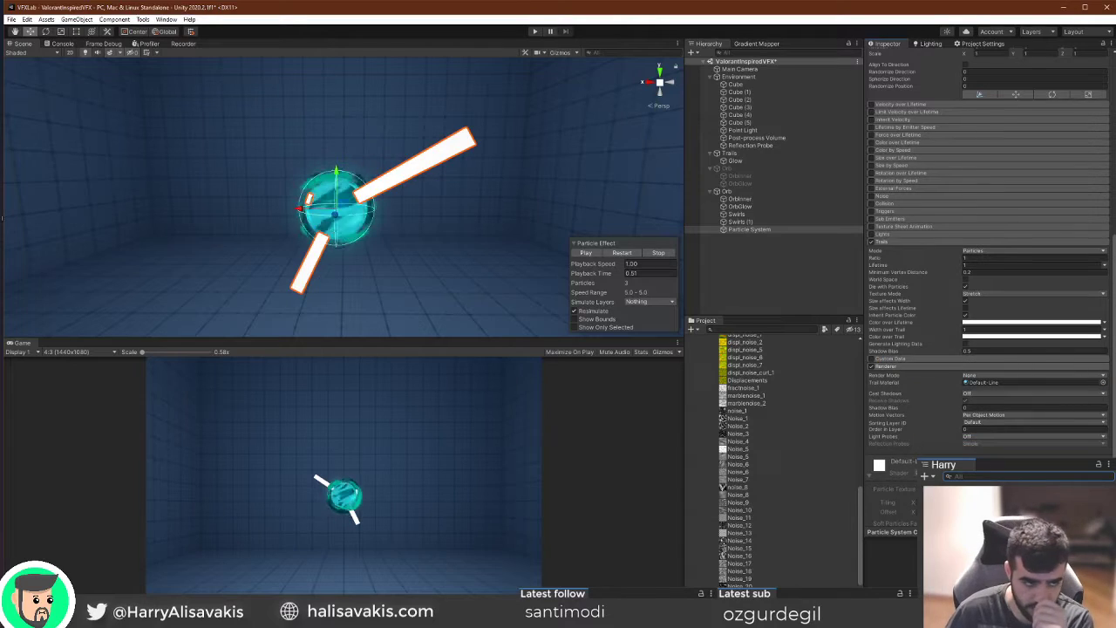
pyautogui.click(613, 253)
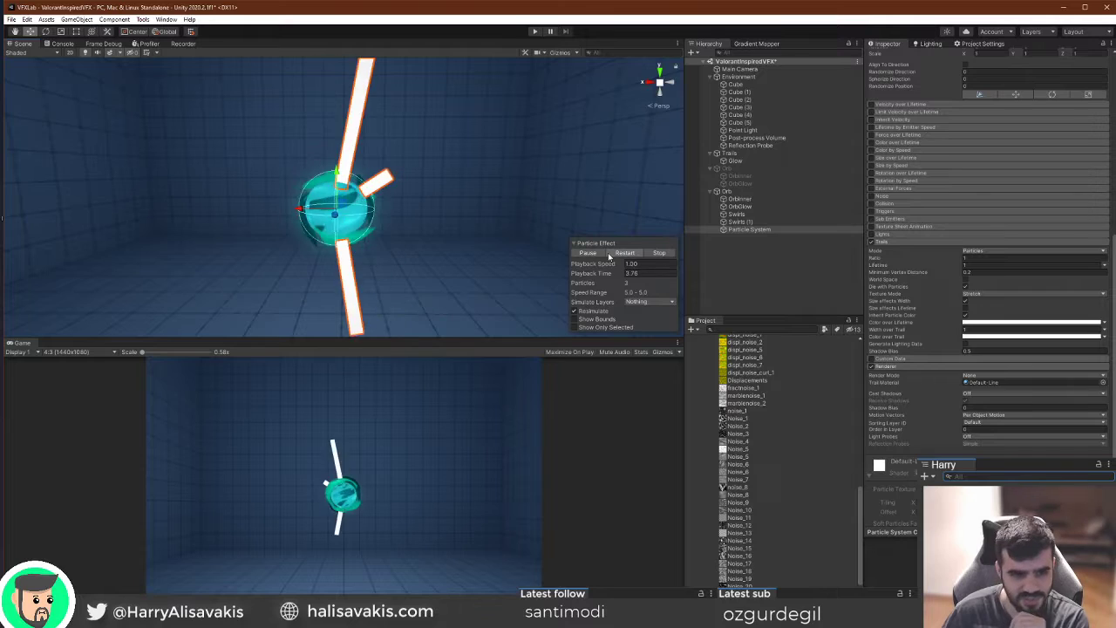
pyautogui.click(623, 252)
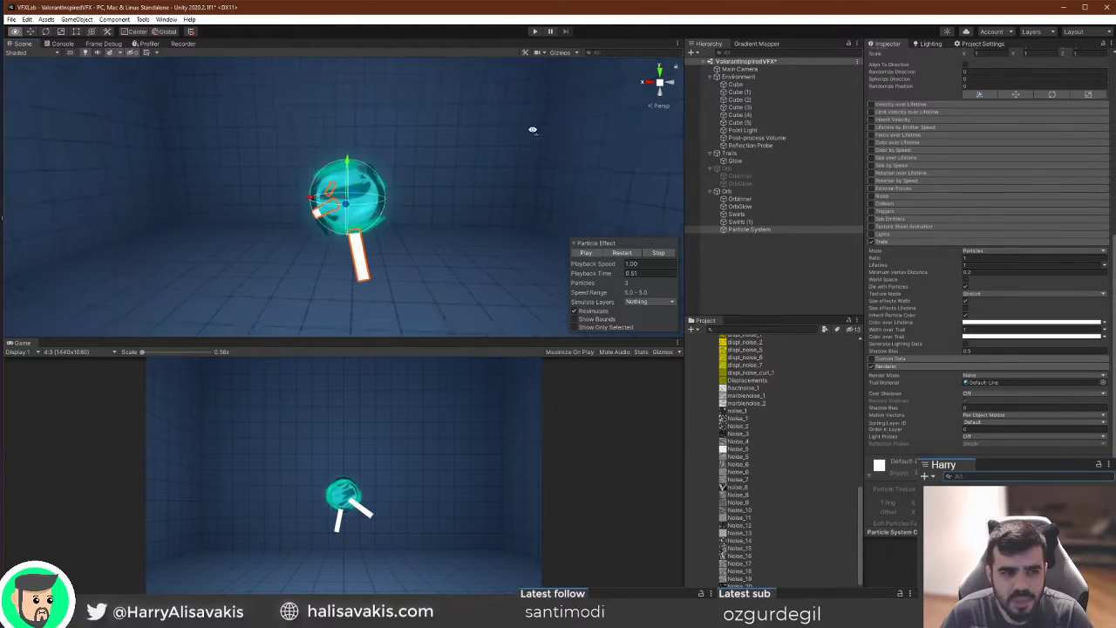
# Replay and pause the effect, examining the white trails leaving the orb from several angles.
pyautogui.click(621, 252)
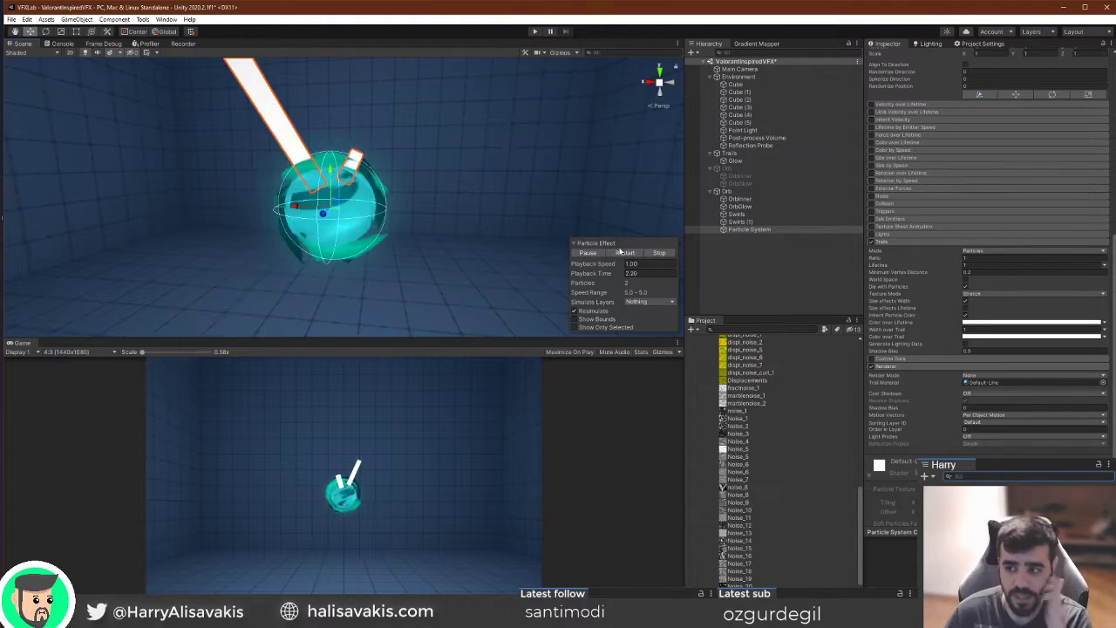
pyautogui.click(620, 253)
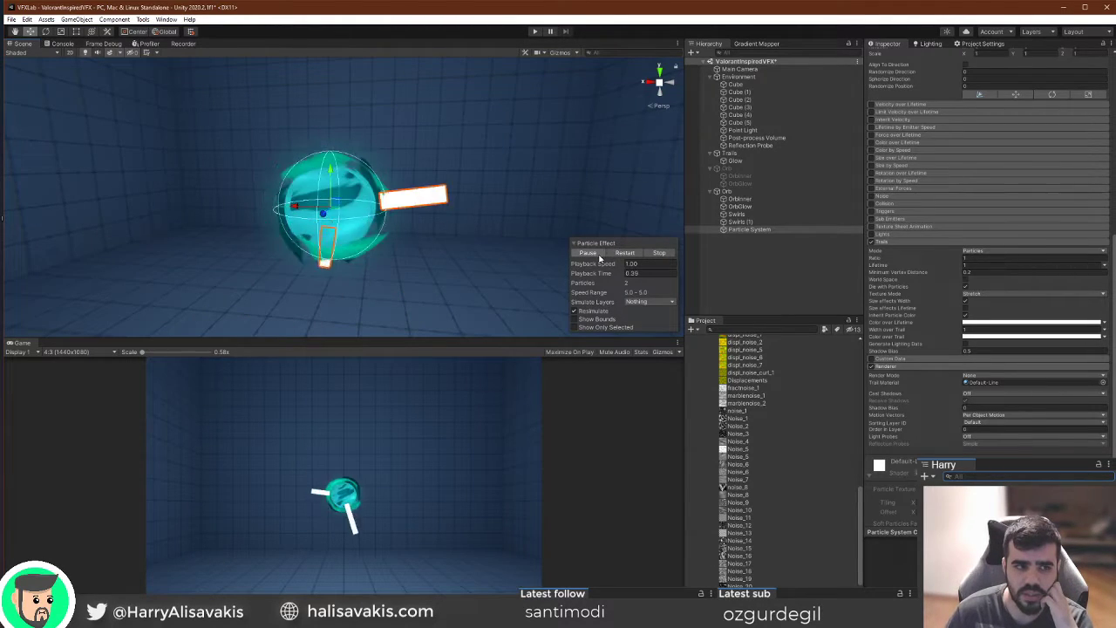
pyautogui.click(594, 255)
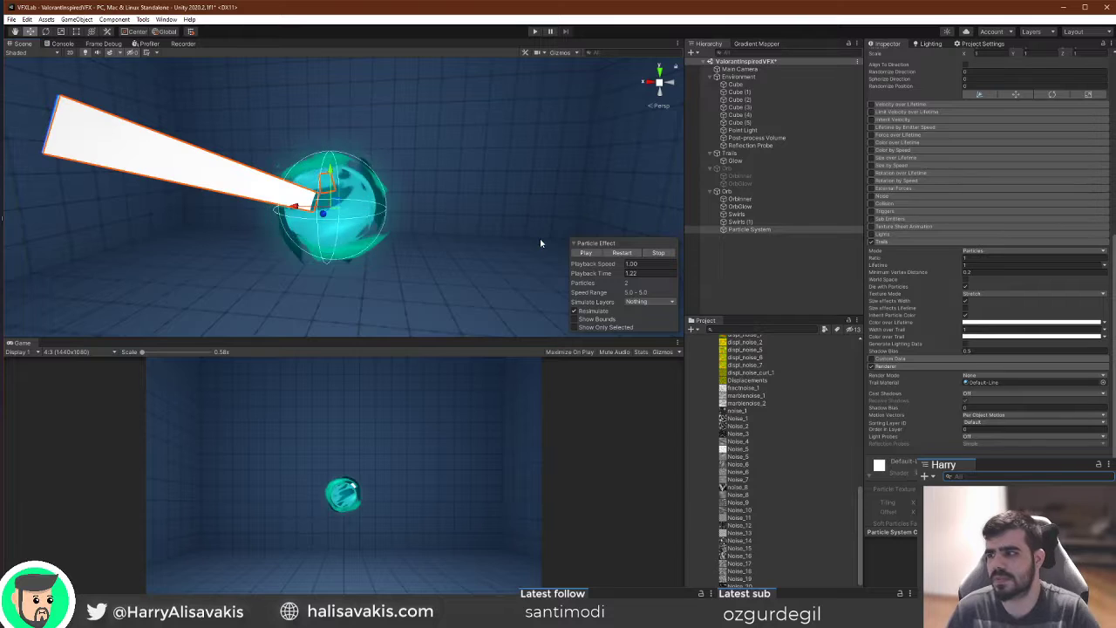
pyautogui.keyDown('alt'); pyautogui.moveTo(451, 215); pyautogui.dragTo(473, 215); pyautogui.keyUp('alt')
pyautogui.scroll(-3, 474, 214)
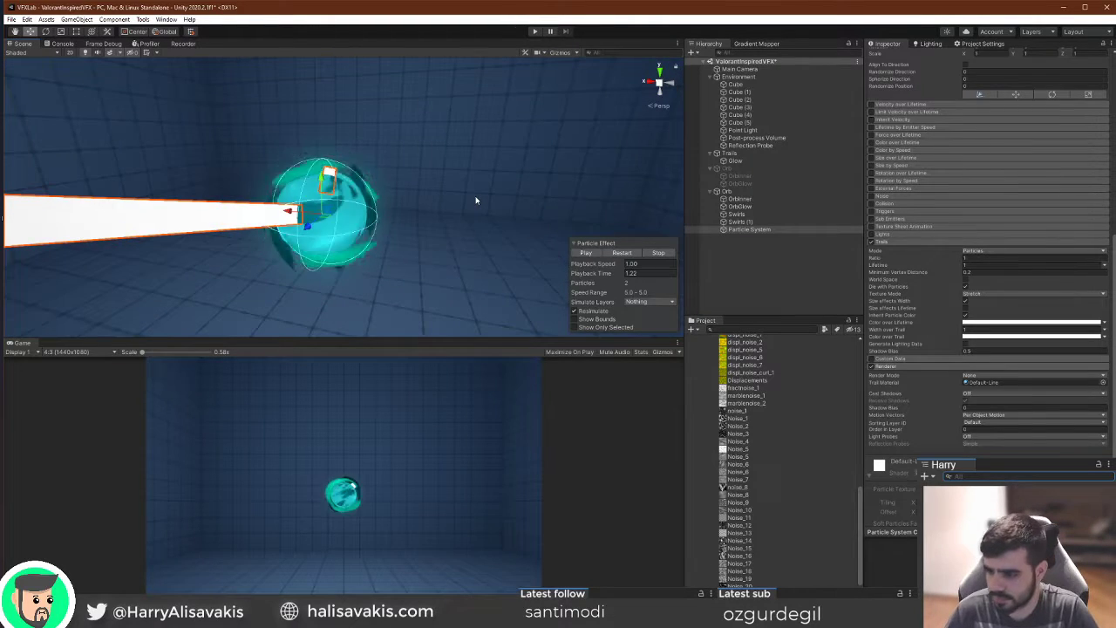
pyautogui.click(622, 252)
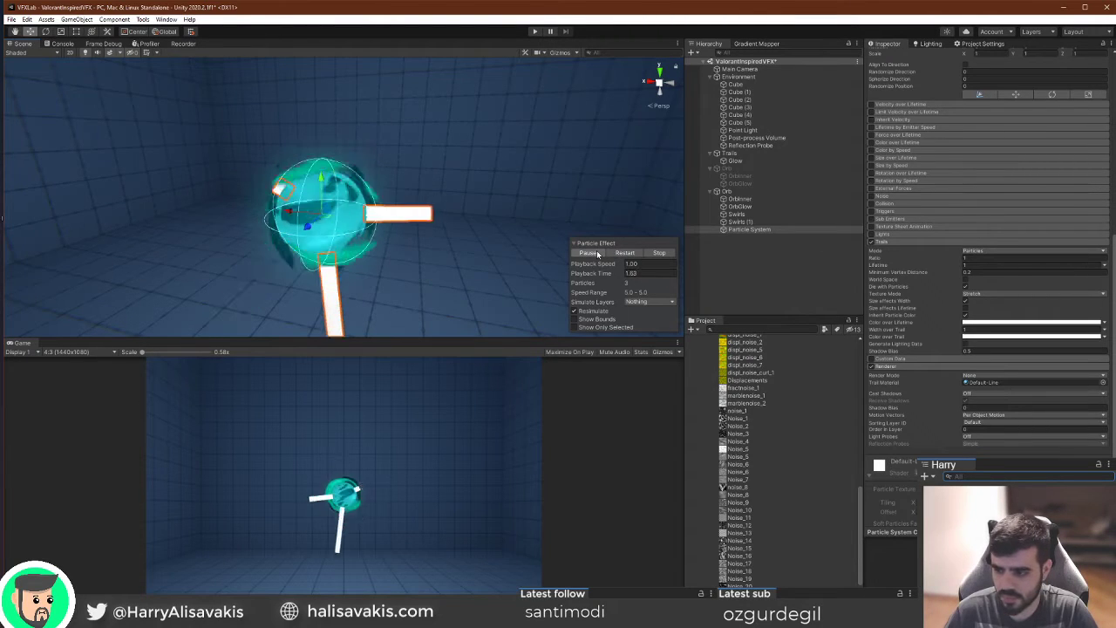
pyautogui.click(600, 254)
pyautogui.press('w')
pyautogui.moveTo(344, 207); pyautogui.dragTo(367, 177, button='right')
pyautogui.press('a')
pyautogui.press('s')
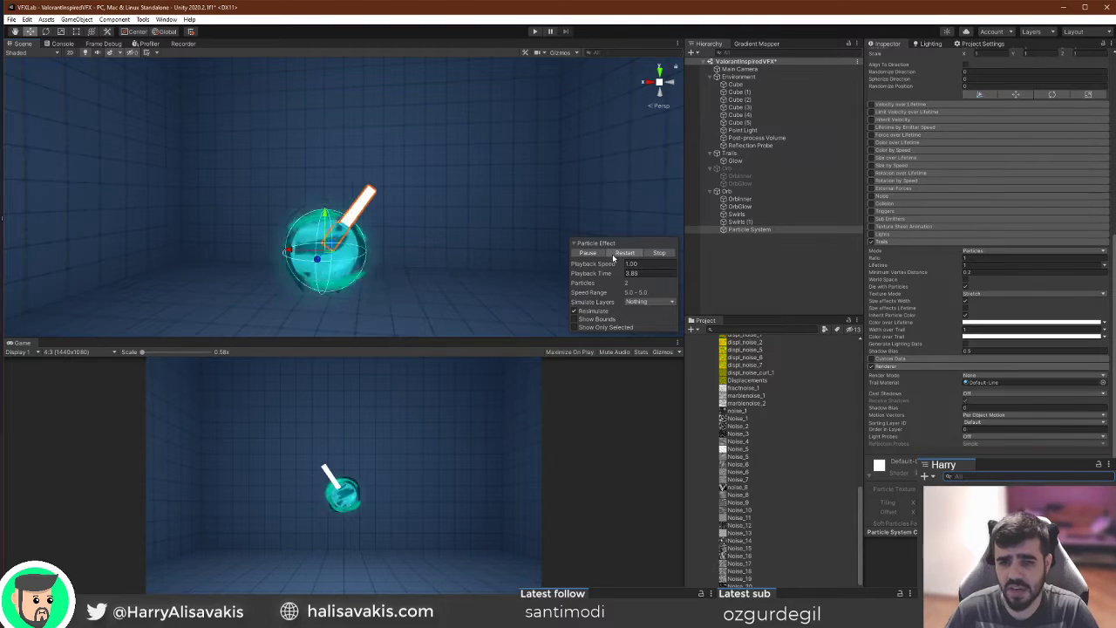
# Enable the particle system's Noise module and expand its settings.
pyautogui.scroll(-4, 904, 350)
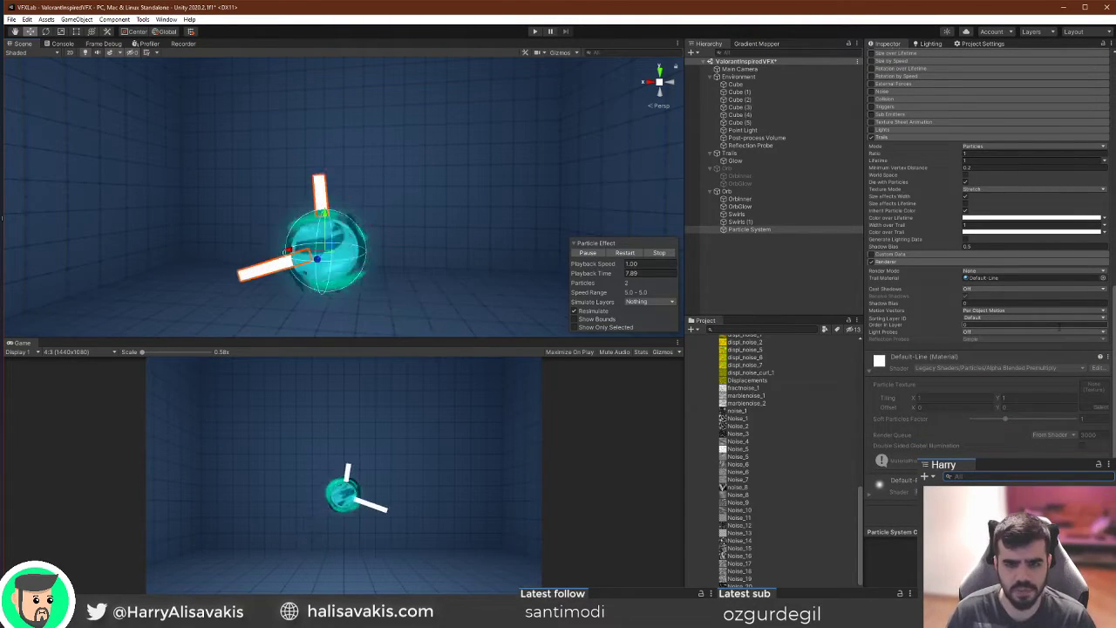
pyautogui.scroll(6, 1028, 324)
pyautogui.scroll(3, 924, 305)
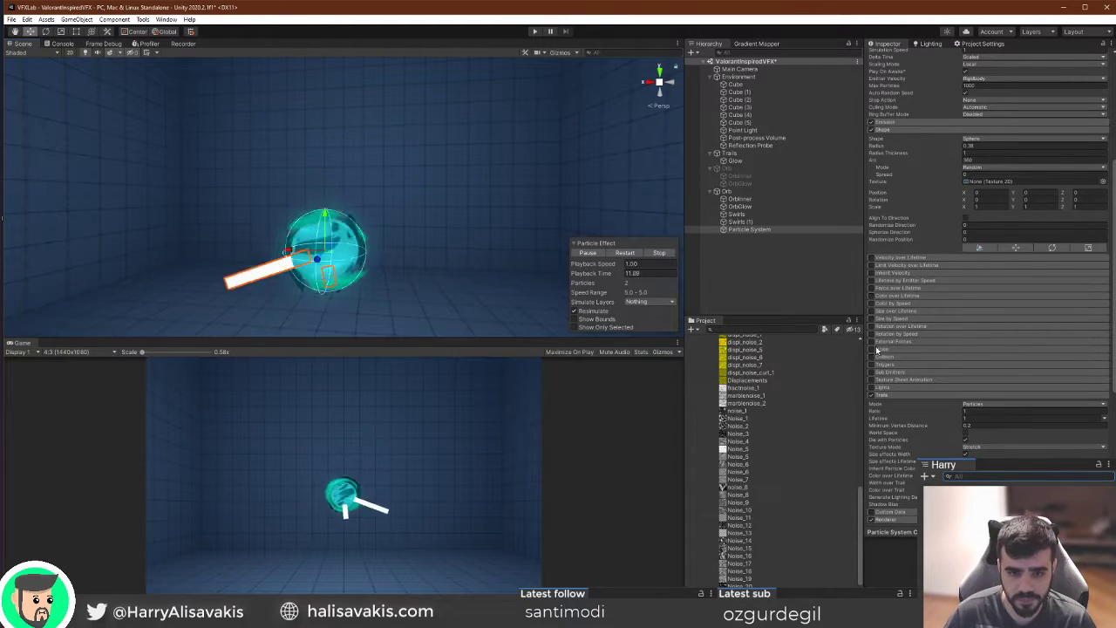
pyautogui.scroll(-3, 881, 353)
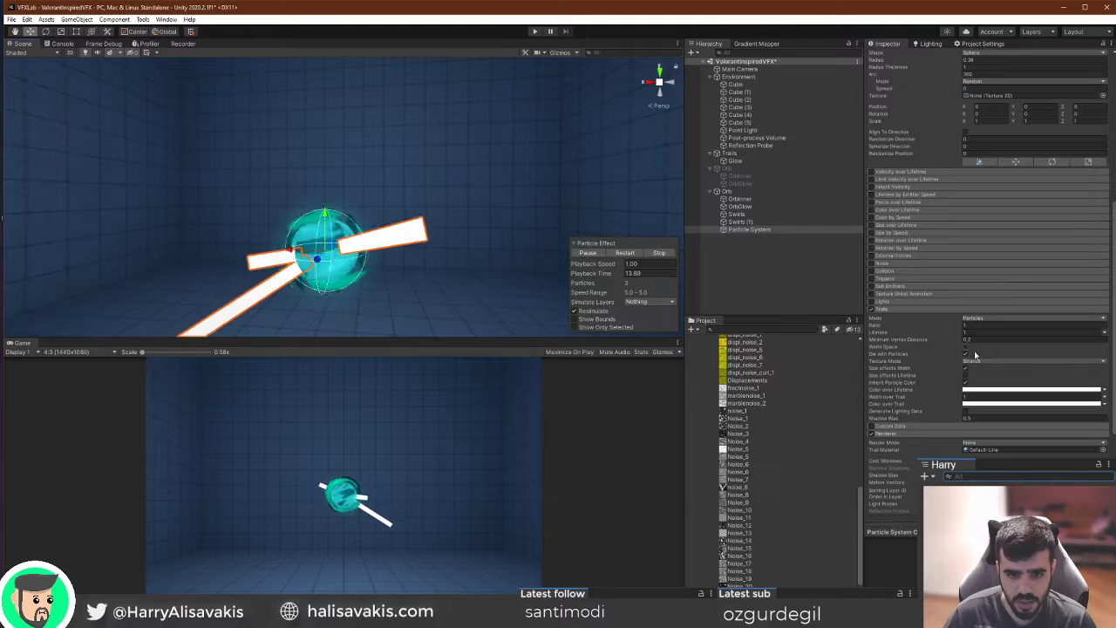
pyautogui.click(871, 265)
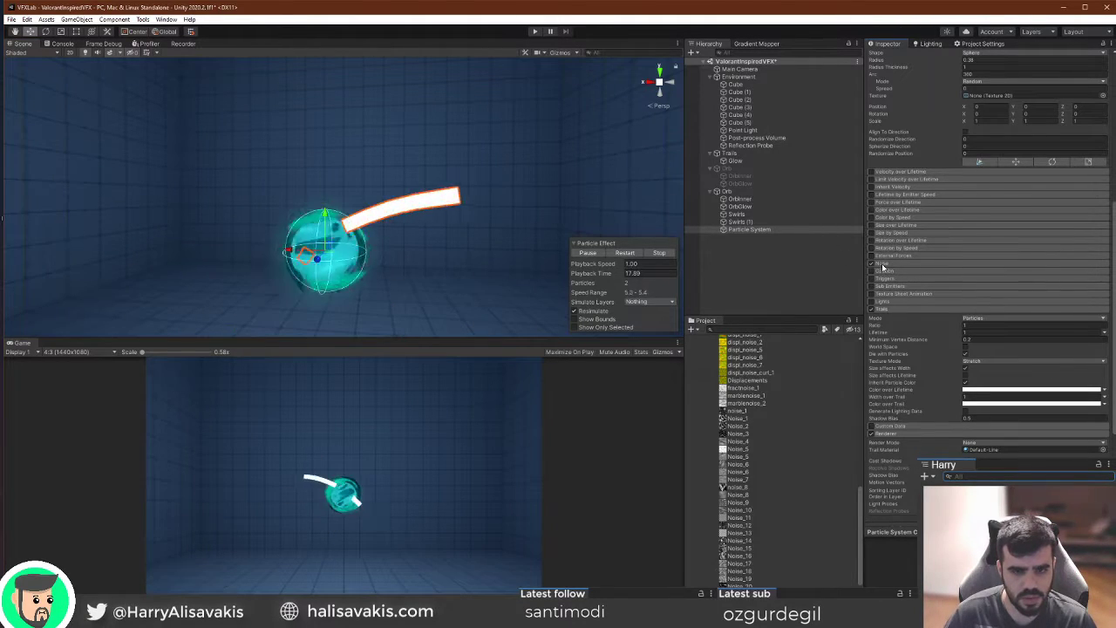
pyautogui.click(883, 264)
# Rename the particle system under Orb as Sparks.
pyautogui.click(764, 229)
pyautogui.press('F2')
pyautogui.write('Sparks')
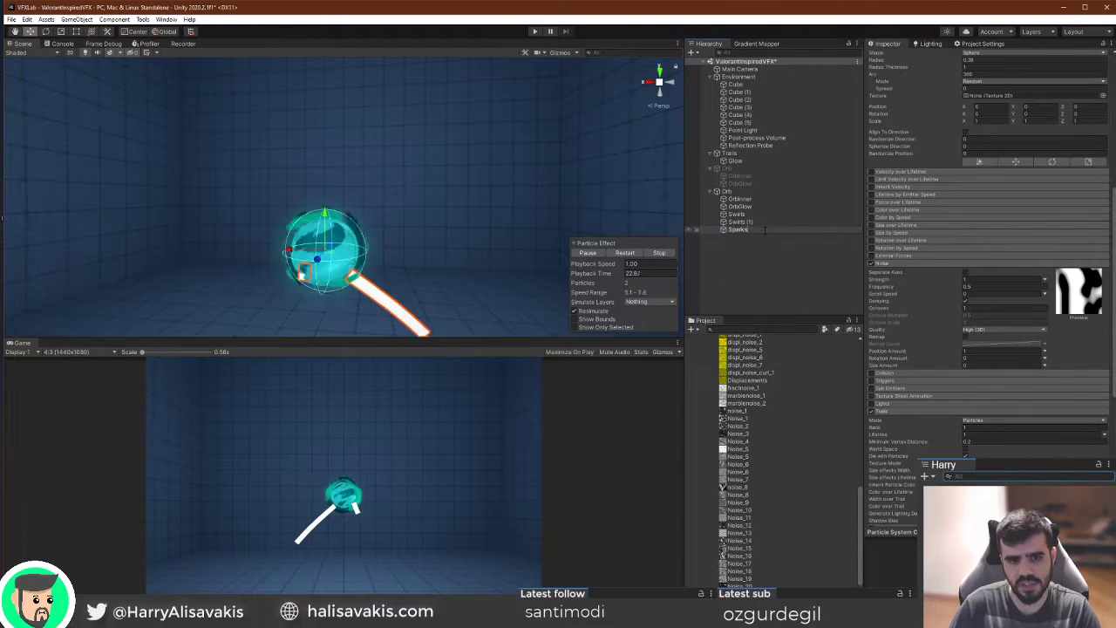
pyautogui.press('Return')
# Change the width over trail of Sparks to a curve that tapers the trails at both ends.
pyautogui.scroll(-8, 986, 253)
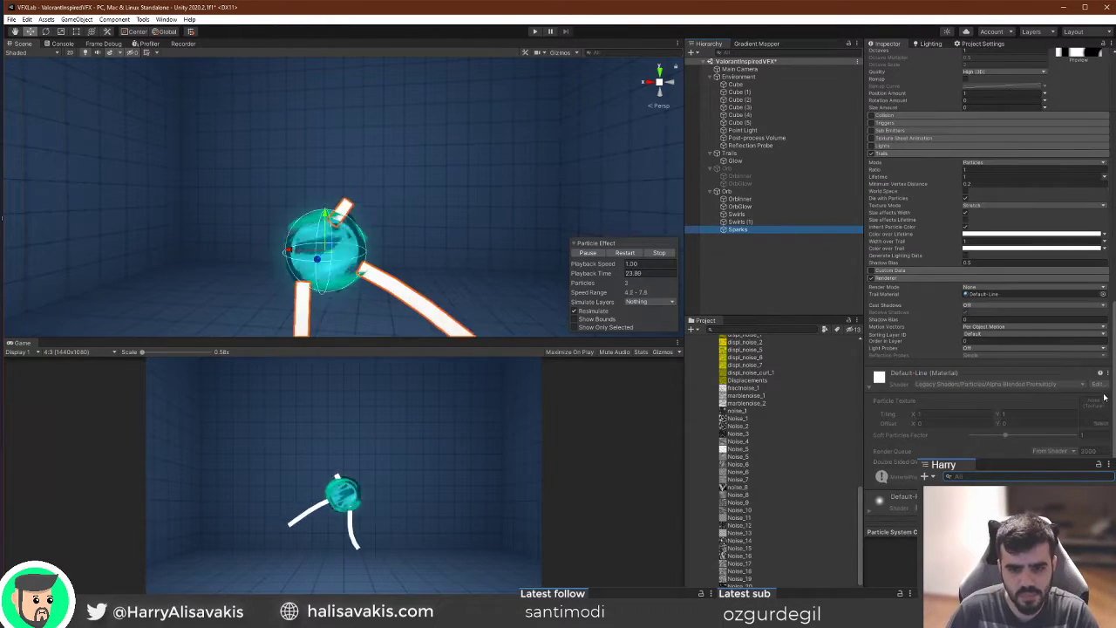
pyautogui.click(1110, 272)
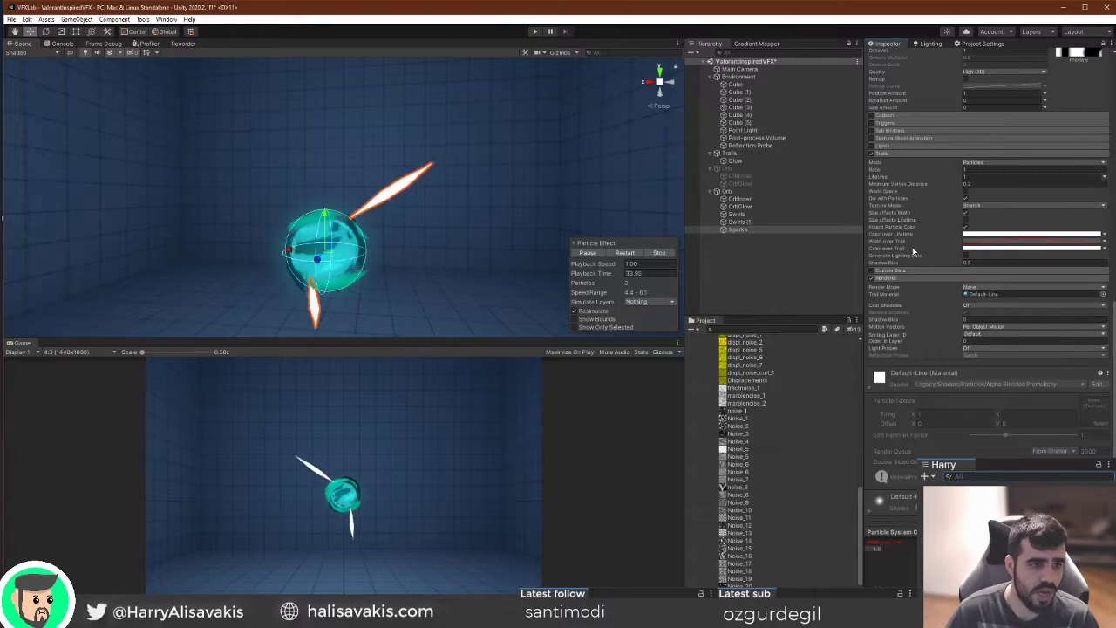
# Reduce the start size of the Sparks particles and set both the frequency and strength of the Noise module to 5.
pyautogui.scroll(15, 967, 188)
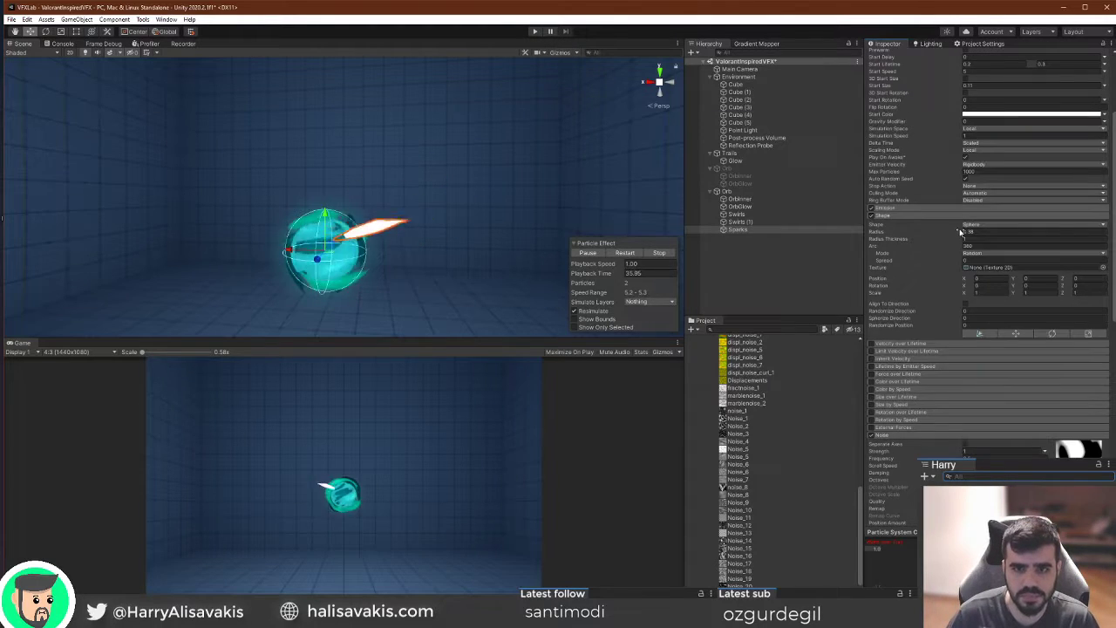
pyautogui.moveTo(951, 214); pyautogui.dragTo(943, 216)
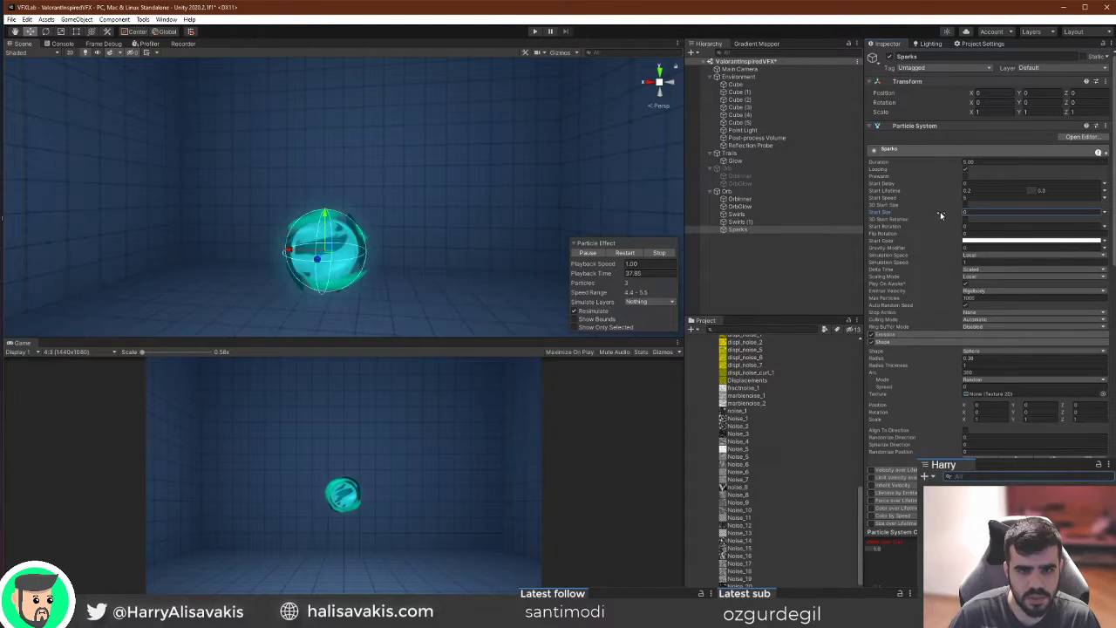
pyautogui.scroll(-5, 955, 234)
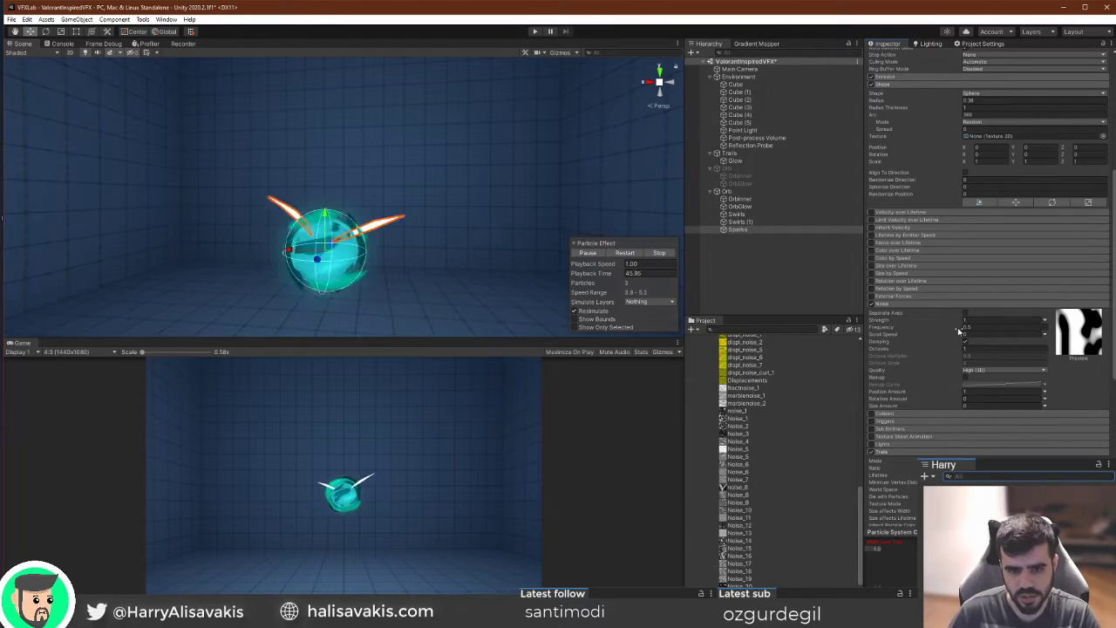
pyautogui.write('5')
pyautogui.click(966, 312)
pyautogui.write('5')
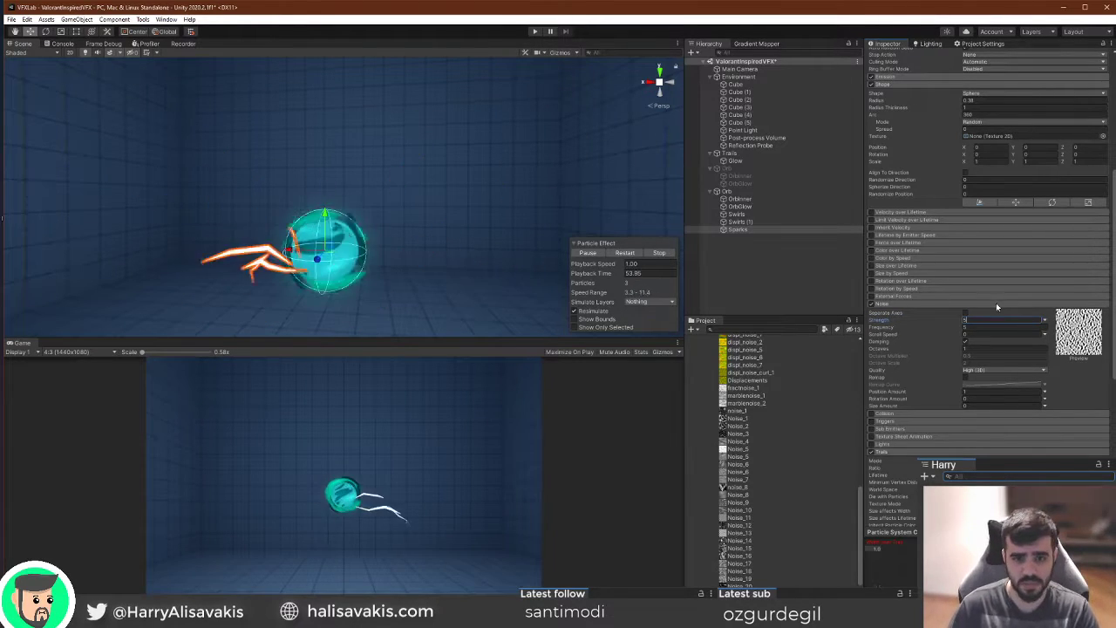
# Set the start speed of Sparks to 0 and enable Size over Lifetime with a decreasing curve.
pyautogui.scroll(5, 907, 225)
pyautogui.click(1009, 111)
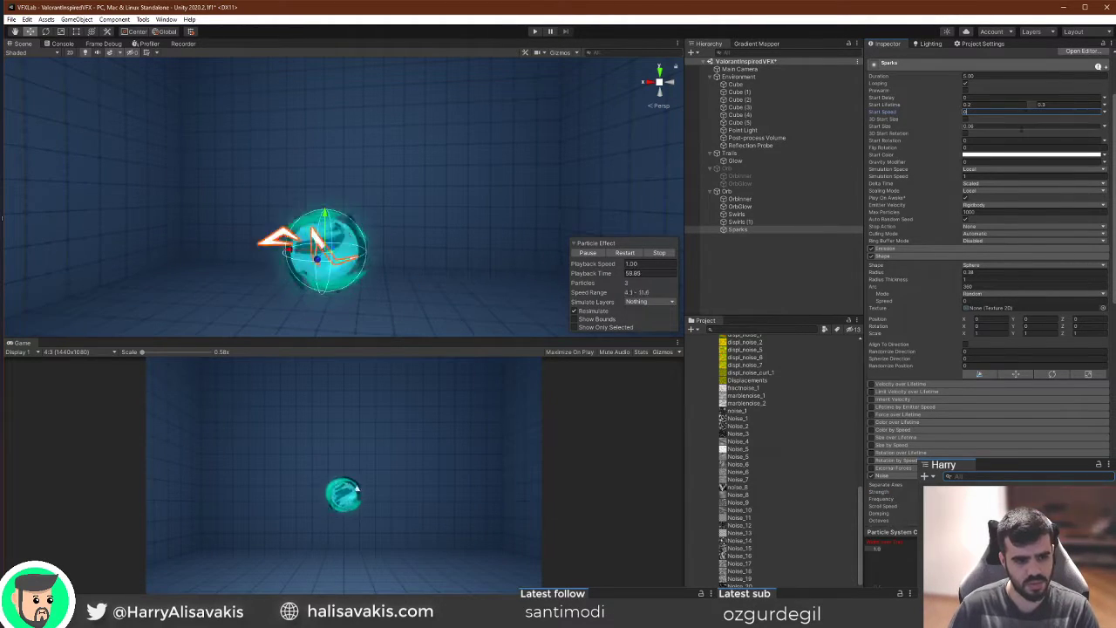
pyautogui.scroll(-3, 1021, 128)
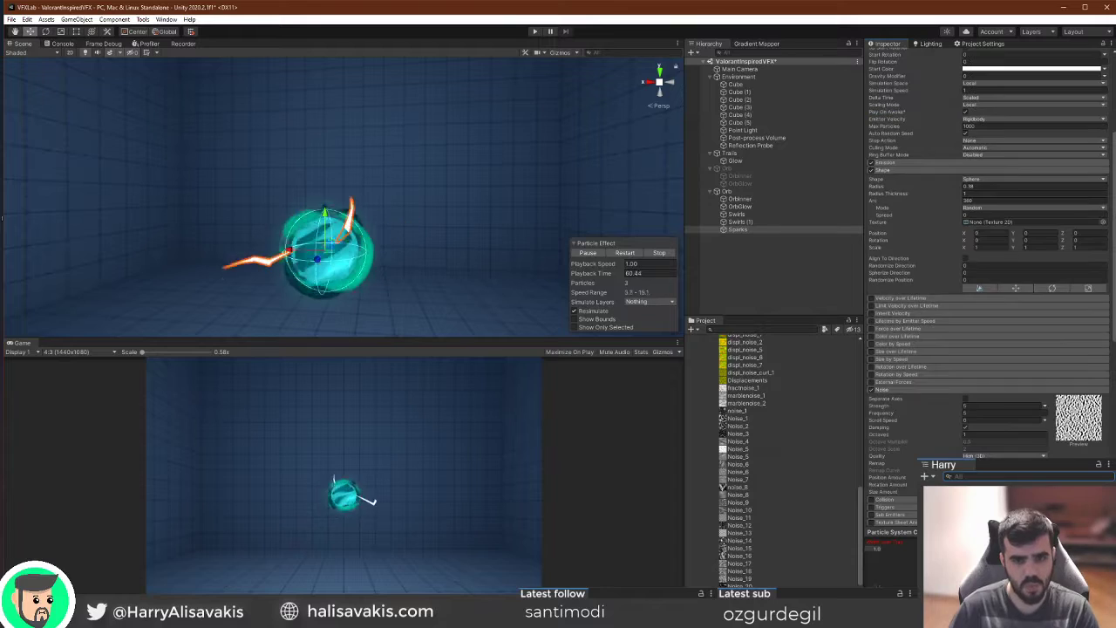
pyautogui.click(872, 351)
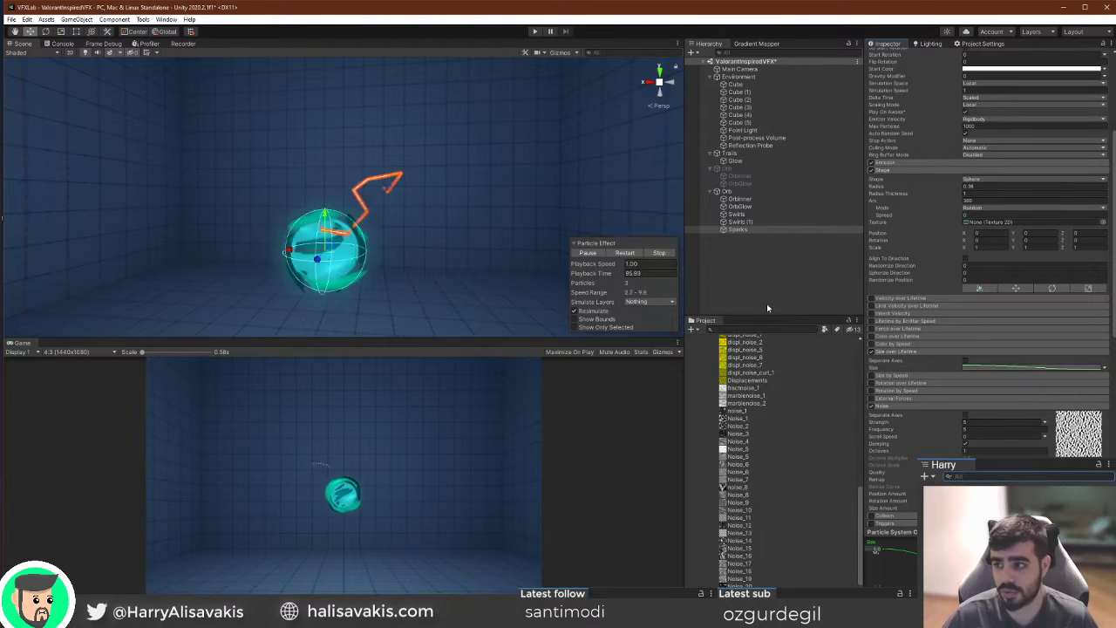
# Try an emission rate over time of 20 for Sparks and check the denser trails around the orb.
pyautogui.moveTo(185, 198); pyautogui.dragTo(413, 232, button='right')
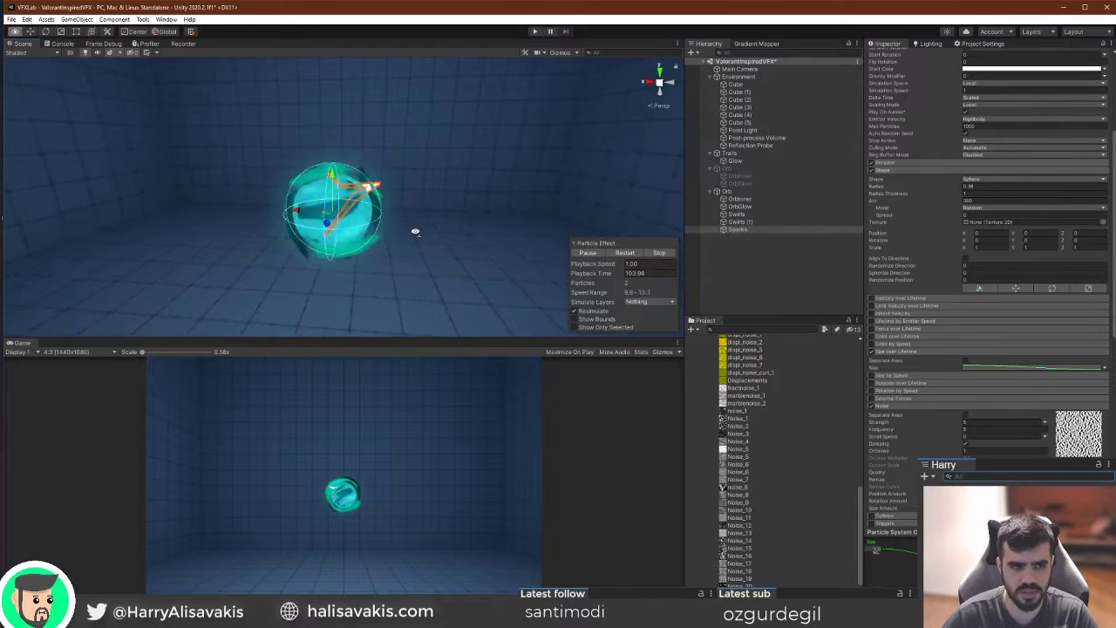
pyautogui.scroll(6, 1033, 367)
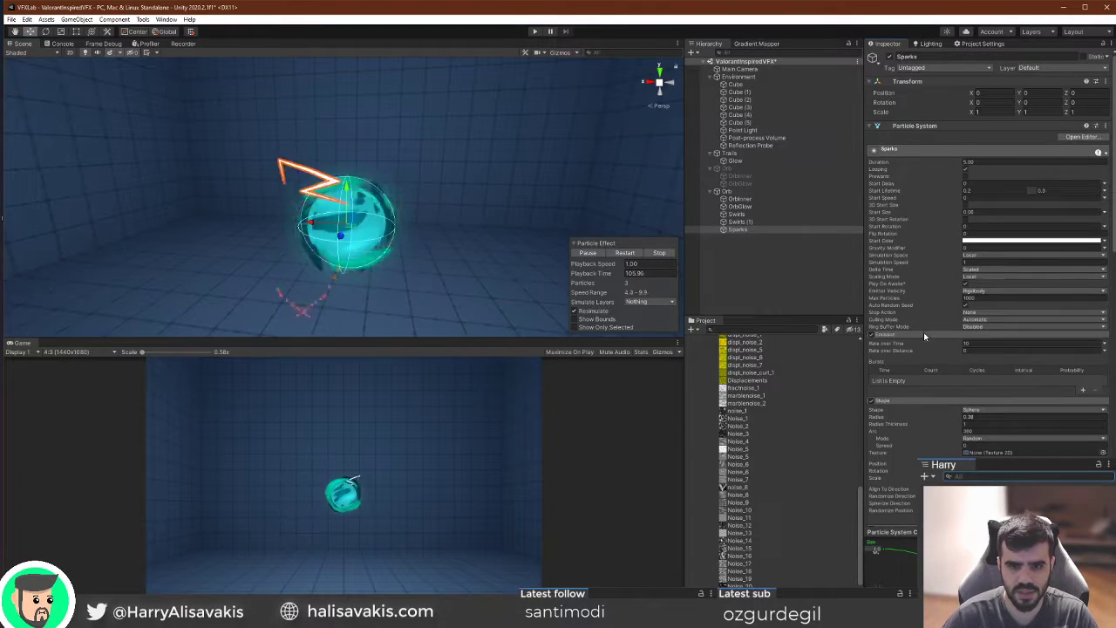
pyautogui.click(965, 345)
pyautogui.write('20')
pyautogui.moveTo(352, 234); pyautogui.dragTo(392, 253, button='right')
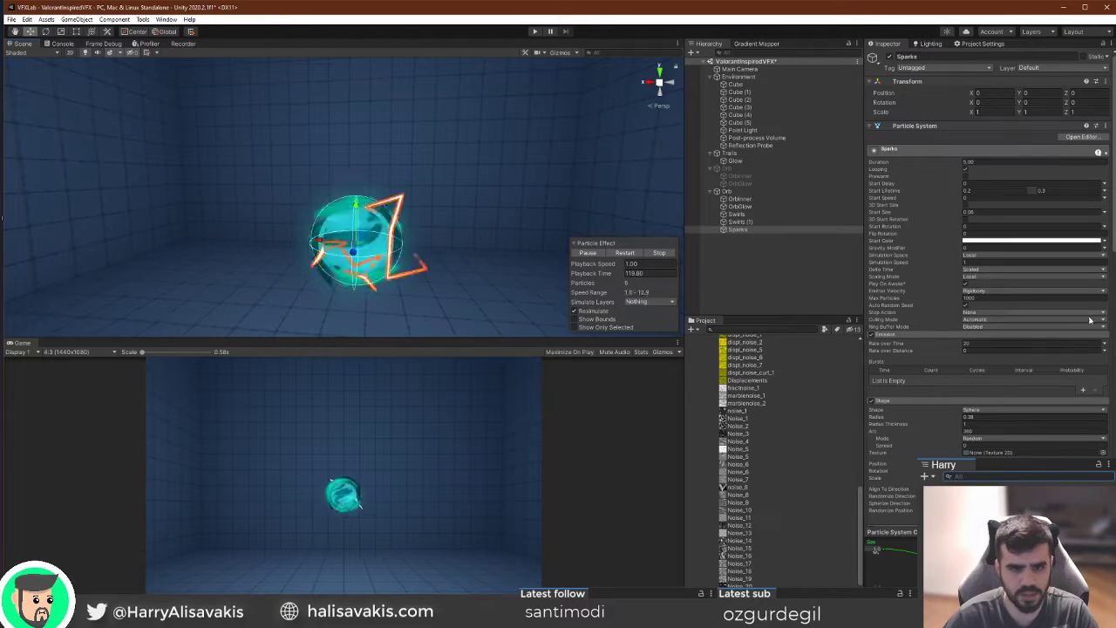
# Enable Velocity over Lifetime with an orbital Z of 5 and compare the sparks with Size over Lifetime off and on.
pyautogui.scroll(-4, 947, 392)
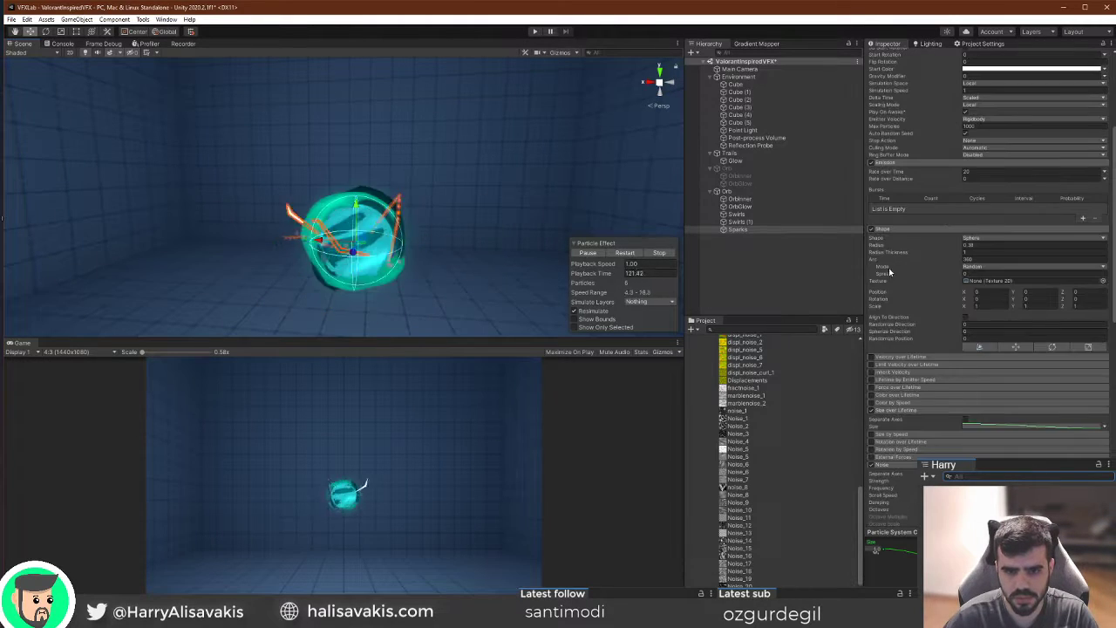
pyautogui.click(872, 357)
pyautogui.doubleClick(1046, 380)
pyautogui.write('5')
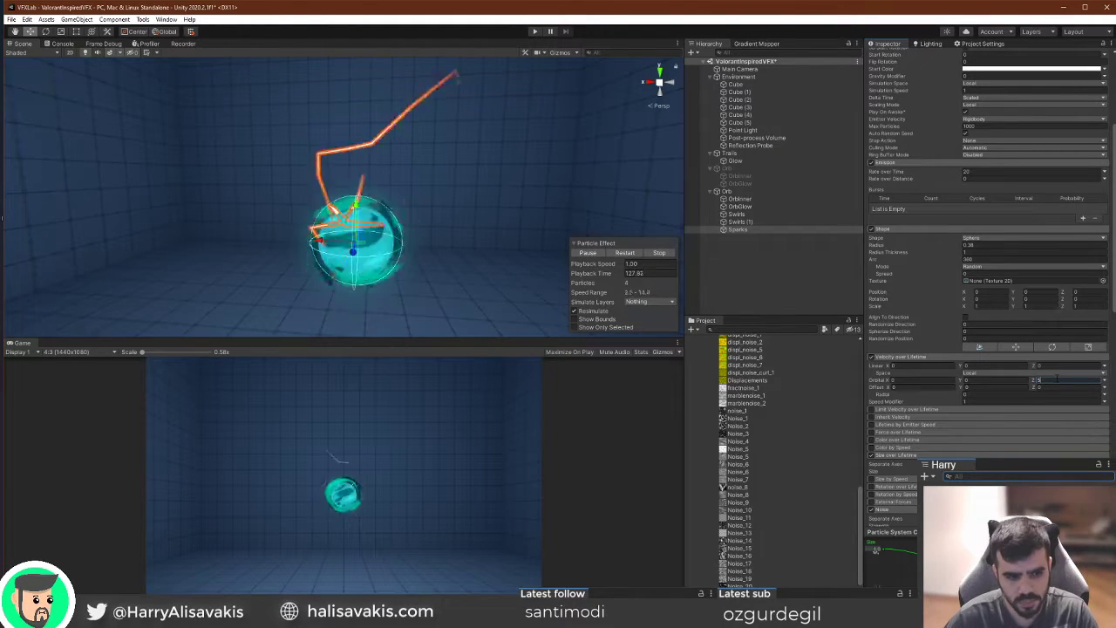
pyautogui.scroll(-3, 876, 436)
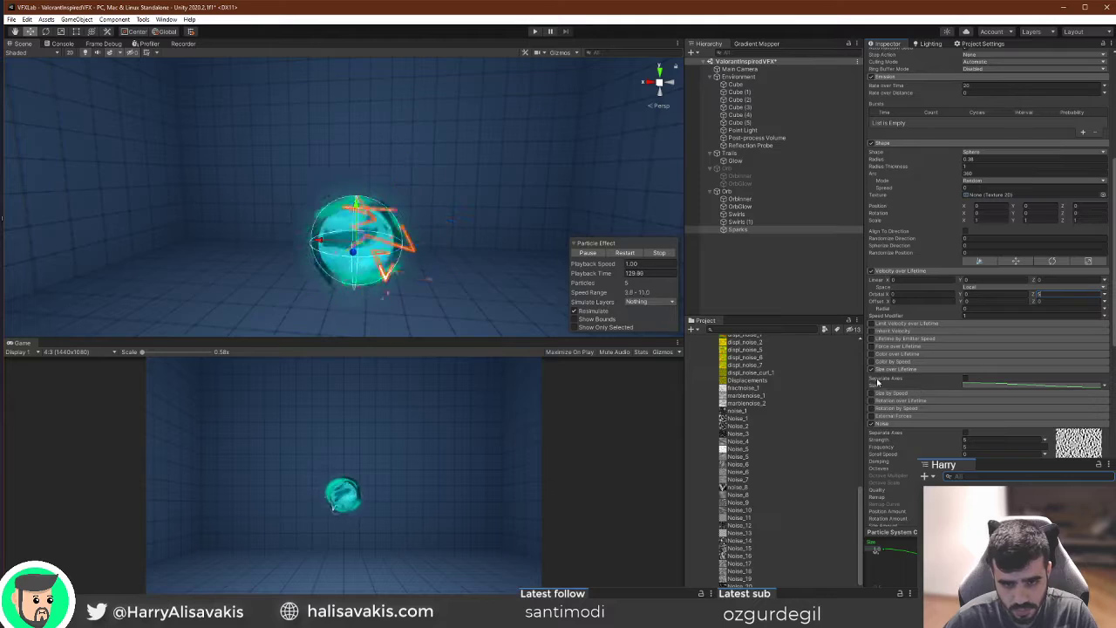
pyautogui.click(872, 369)
pyautogui.click(872, 370)
# Raise the start lifetime range of Sparks to a minimum of 0.5 and set the trail lifetime to 0.22.
pyautogui.scroll(3, 990, 284)
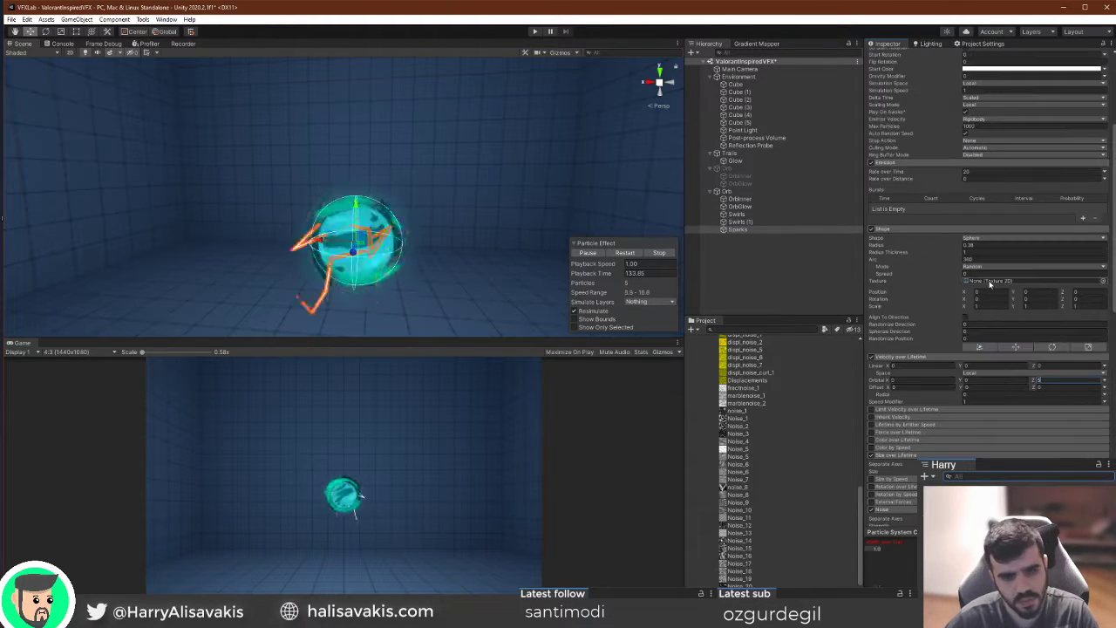
pyautogui.scroll(6, 985, 374)
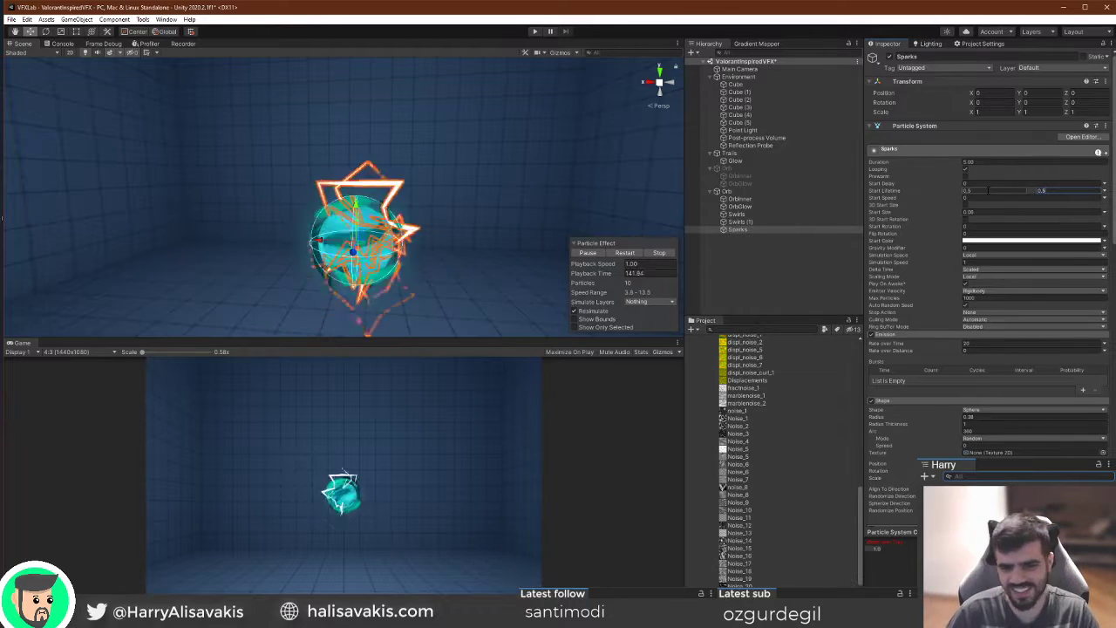
pyautogui.scroll(-15, 966, 399)
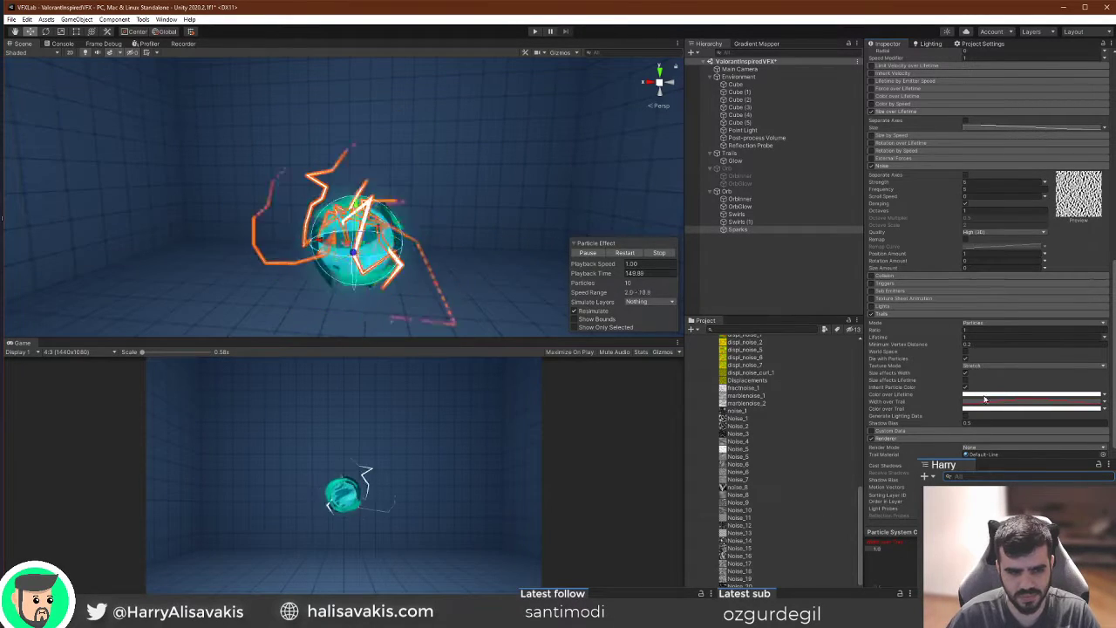
pyautogui.scroll(-3, 932, 255)
pyautogui.moveTo(932, 255); pyautogui.dragTo(914, 250)
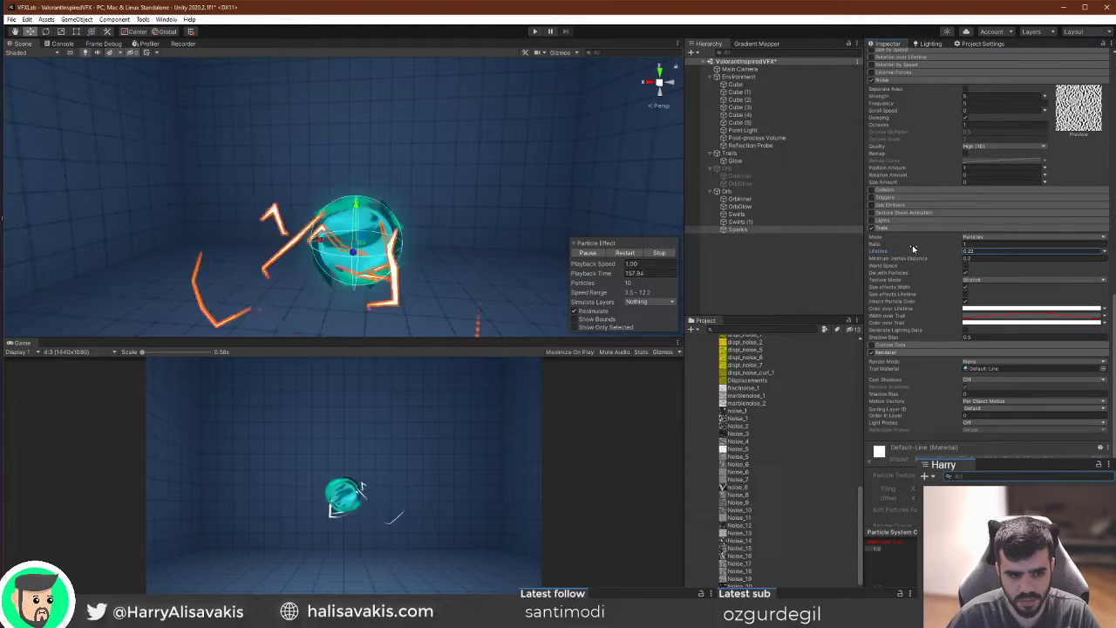
# Set the orbital Z velocity of Sparks to 0 and the emission rate over time to 10.
pyautogui.scroll(10, 913, 249)
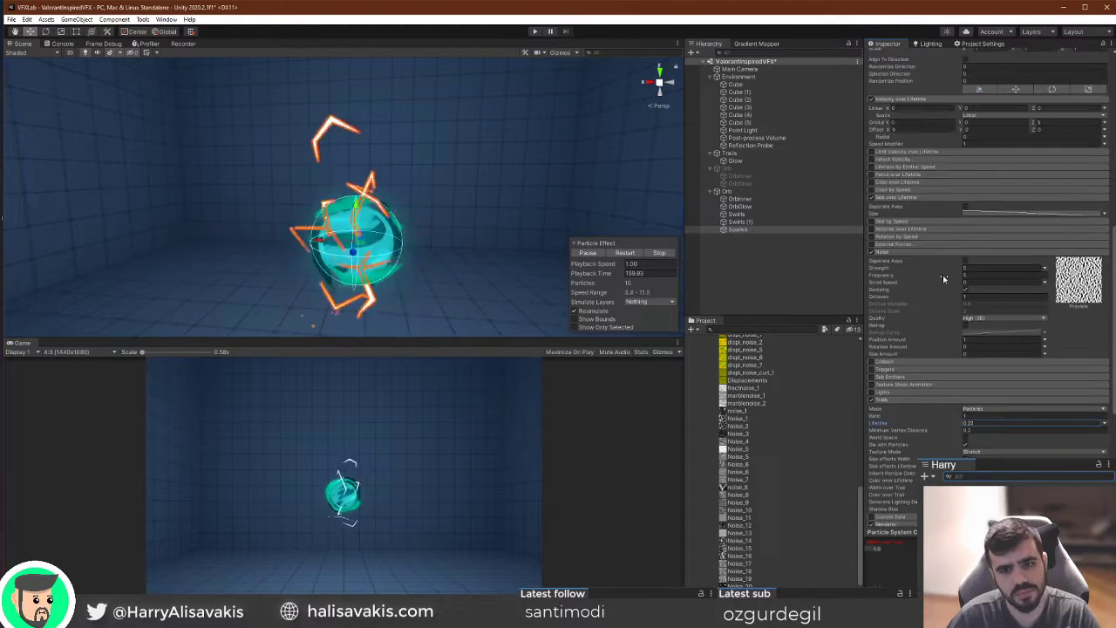
pyautogui.click(1051, 380)
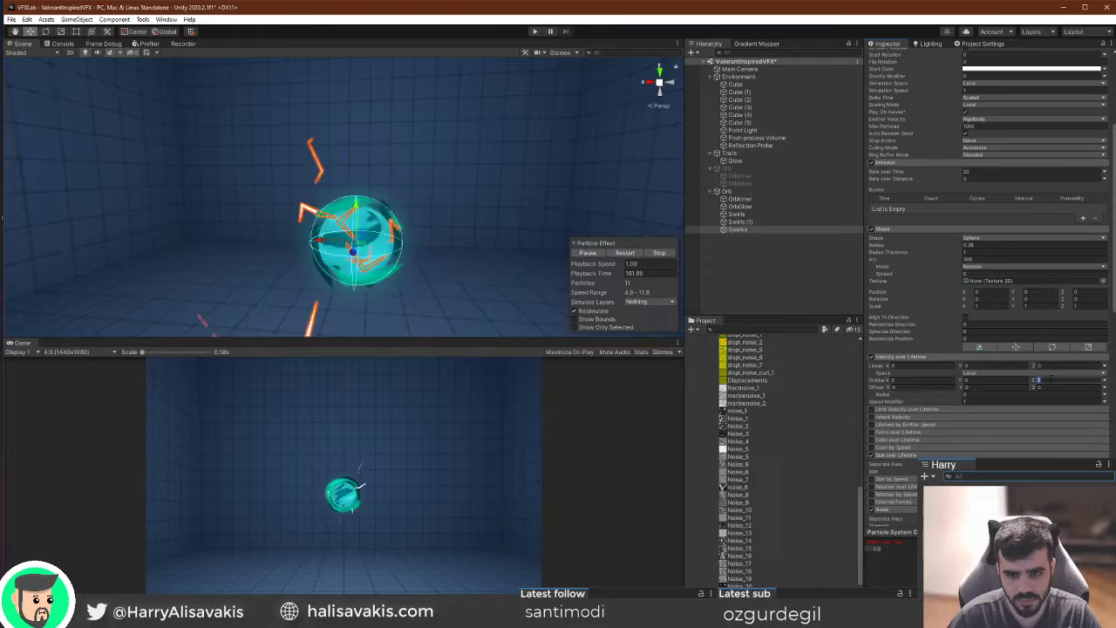
pyautogui.write('0')
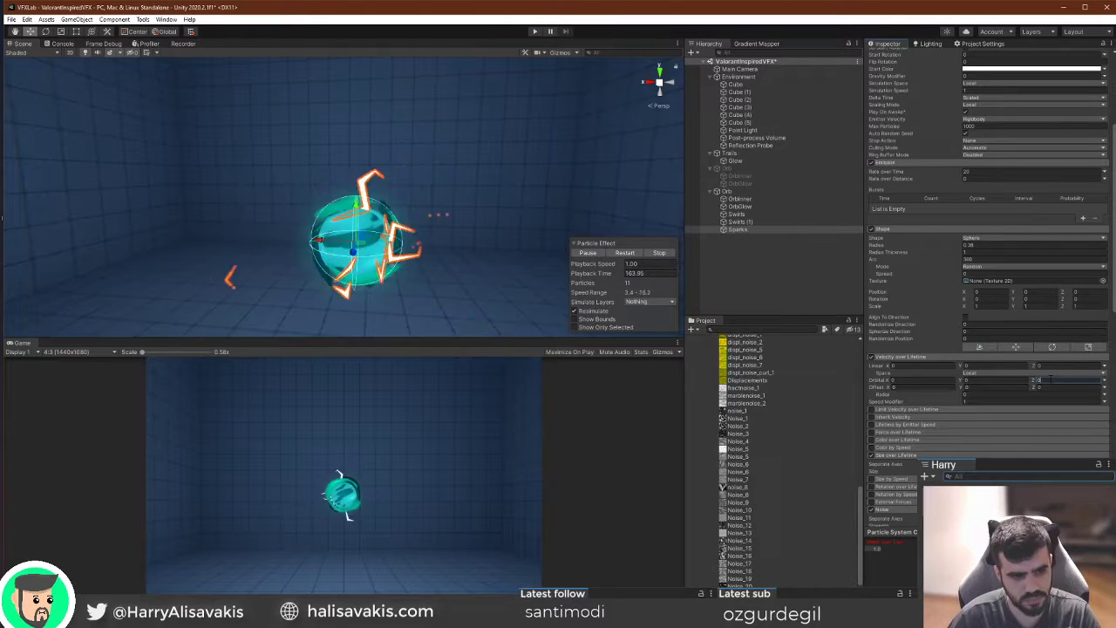
pyautogui.scroll(-4, 1029, 375)
pyautogui.moveTo(480, 242); pyautogui.dragTo(486, 212, button='middle')
pyautogui.press('s')
pyautogui.moveTo(486, 212)
pyautogui.mouseDown(button='right')
pyautogui.moveTo(508, 179)
pyautogui.moveTo(494, 202)
pyautogui.mouseUp(button='right')
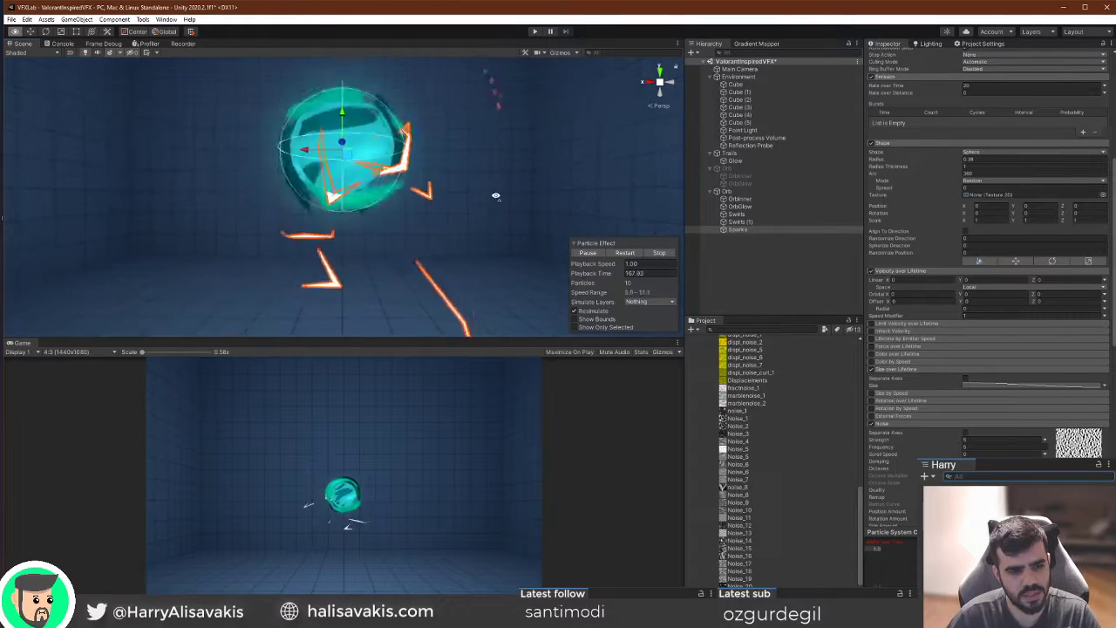
pyautogui.scroll(3, 1049, 359)
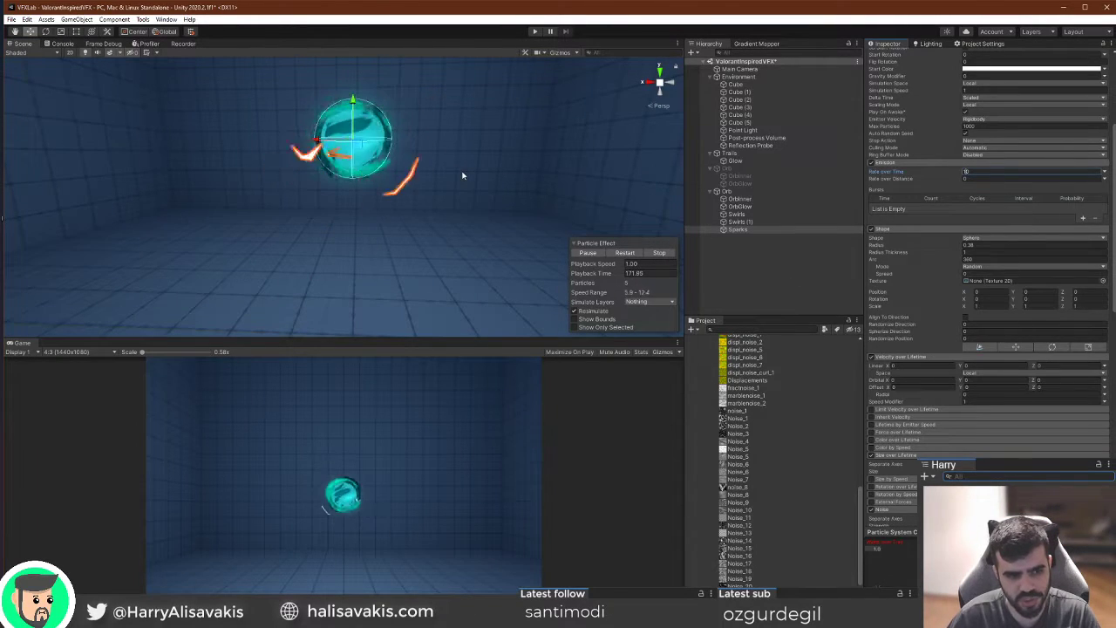
# Set the Noise module's frequency to 2 and its strength to 5 while checking the spark shapes around the orb.
pyautogui.scroll(-8, 1009, 285)
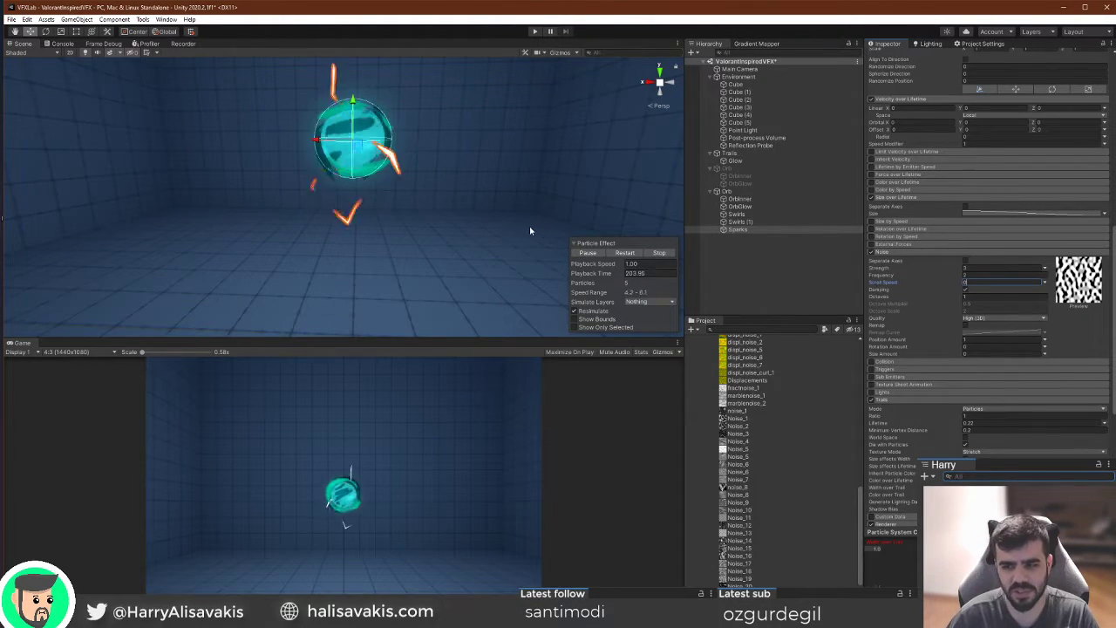
pyautogui.moveTo(475, 164); pyautogui.dragTo(480, 137, button='right')
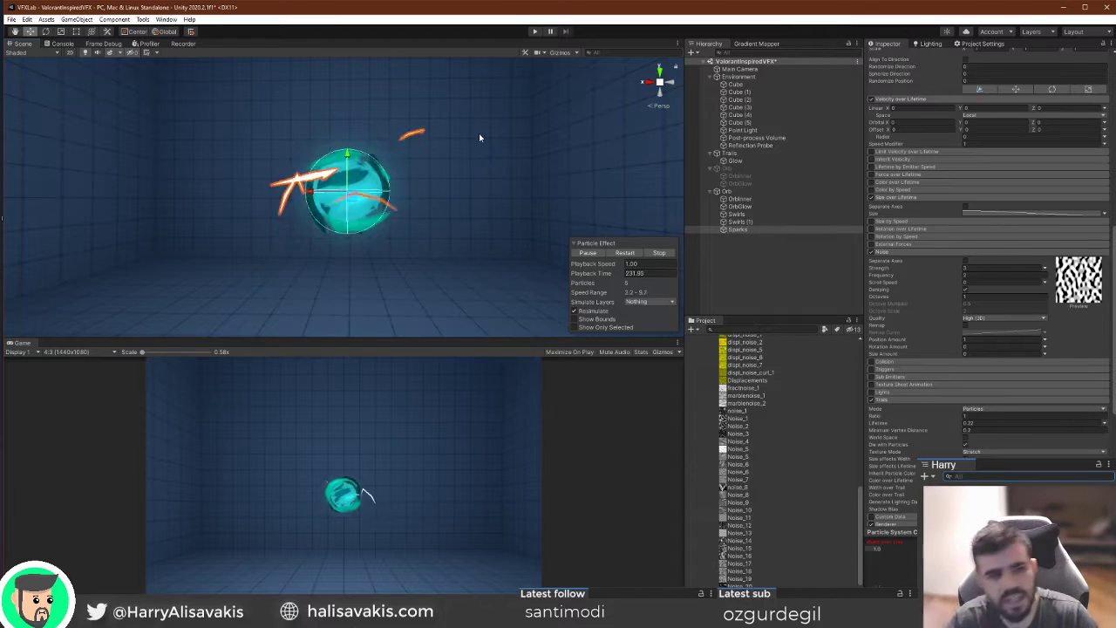
pyautogui.moveTo(478, 134); pyautogui.dragTo(338, 148, button='right')
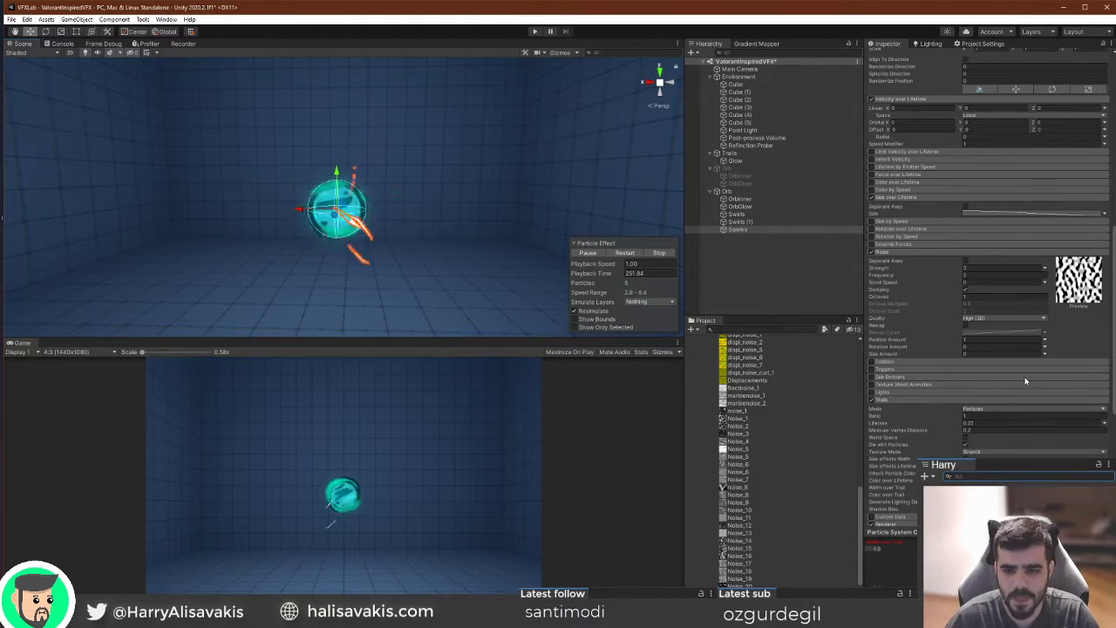
pyautogui.moveTo(260, 212); pyautogui.dragTo(332, 237, button='right')
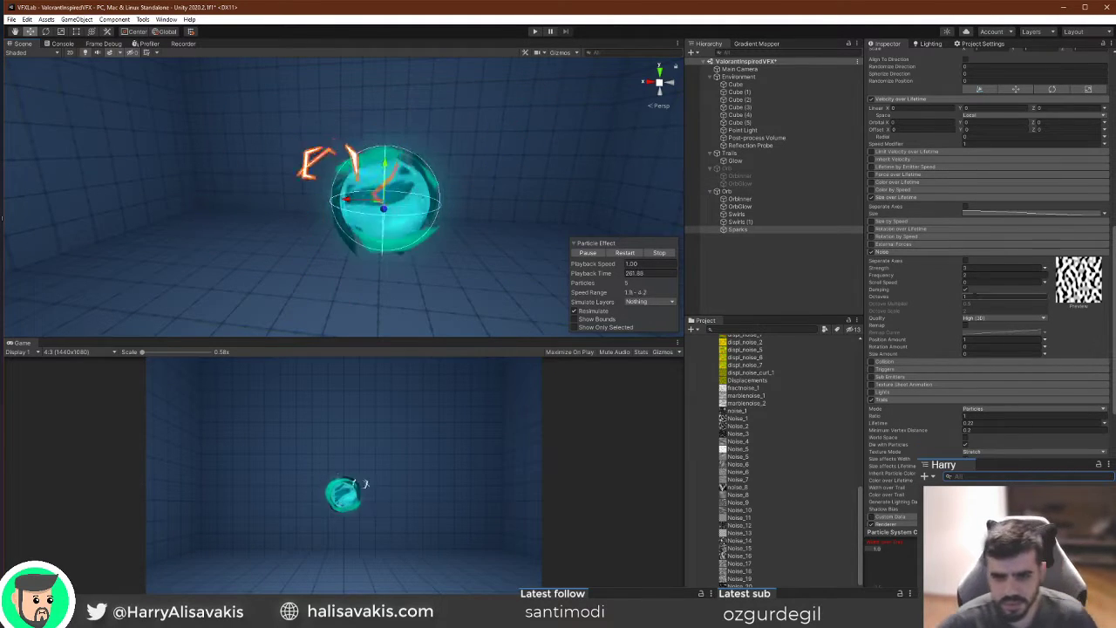
pyautogui.click(987, 268)
pyautogui.write('5')
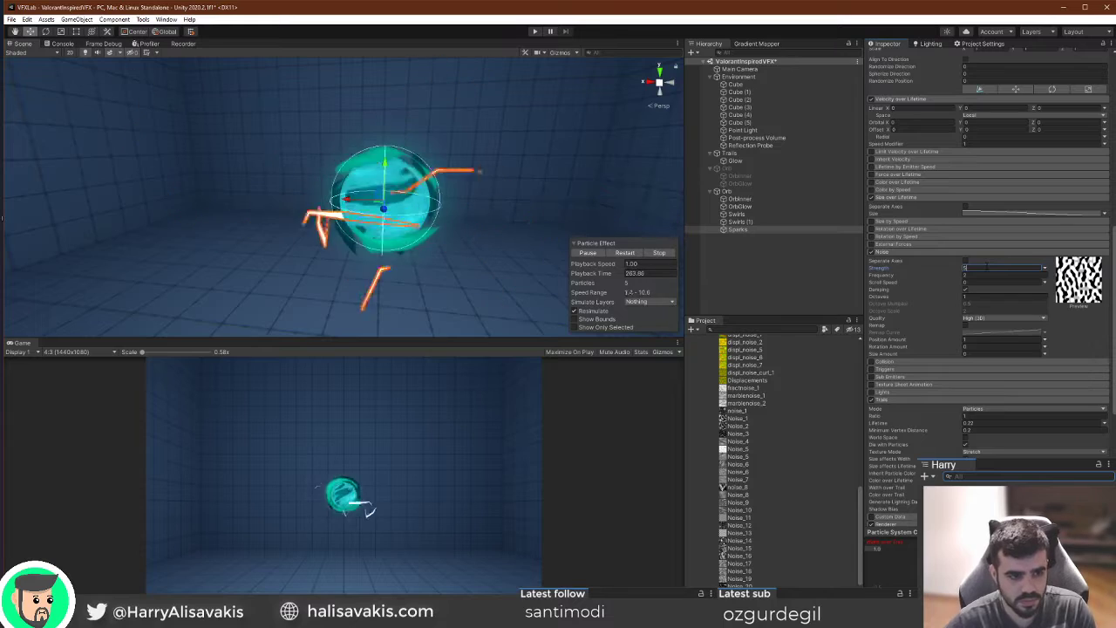
# Set the radial velocity over lifetime of Sparks to -4 and the radius thickness of the emission sphere to 0.
pyautogui.scroll(3, 968, 306)
pyautogui.scroll(6, 968, 310)
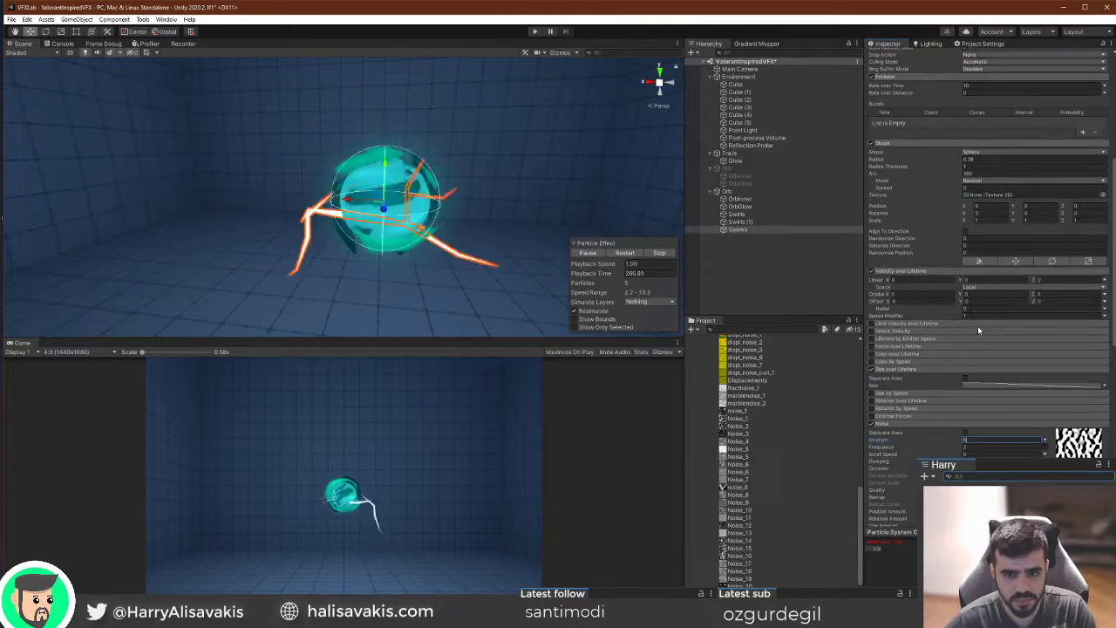
pyautogui.moveTo(956, 400); pyautogui.dragTo(888, 396)
pyautogui.click(984, 396)
pyautogui.write('-5')
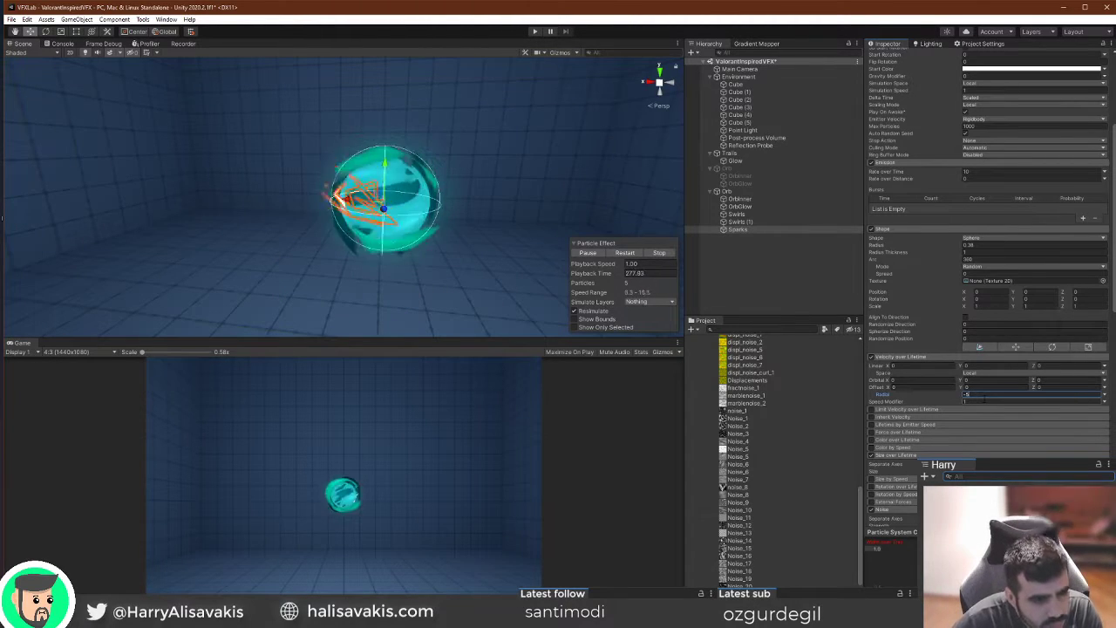
pyautogui.moveTo(455, 247); pyautogui.dragTo(451, 104, button='middle')
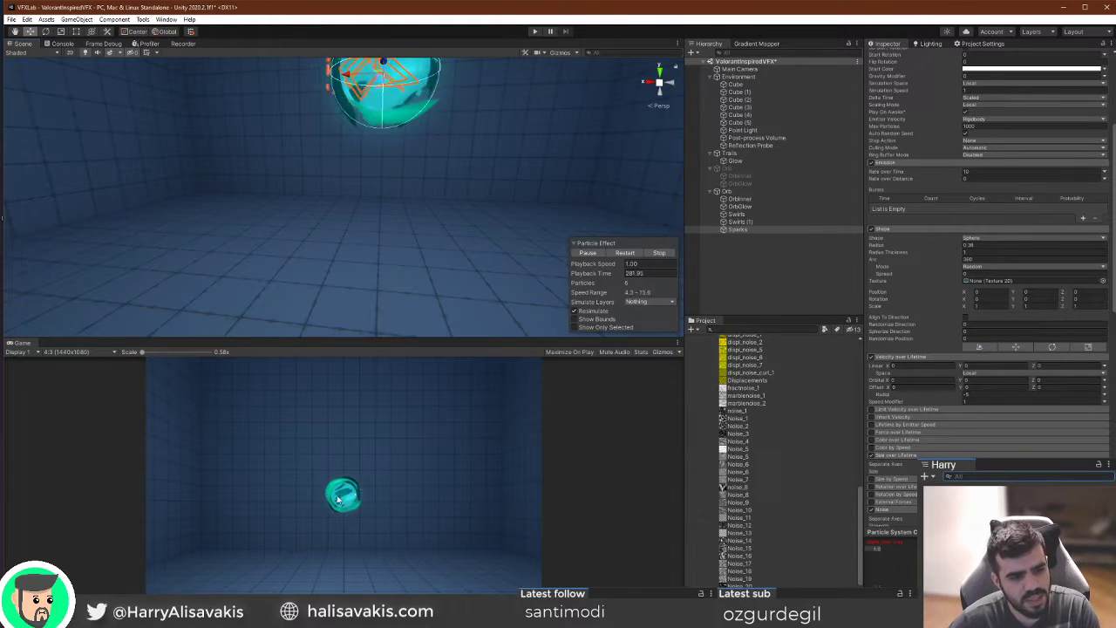
pyautogui.moveTo(462, 161); pyautogui.dragTo(459, 180, button='middle')
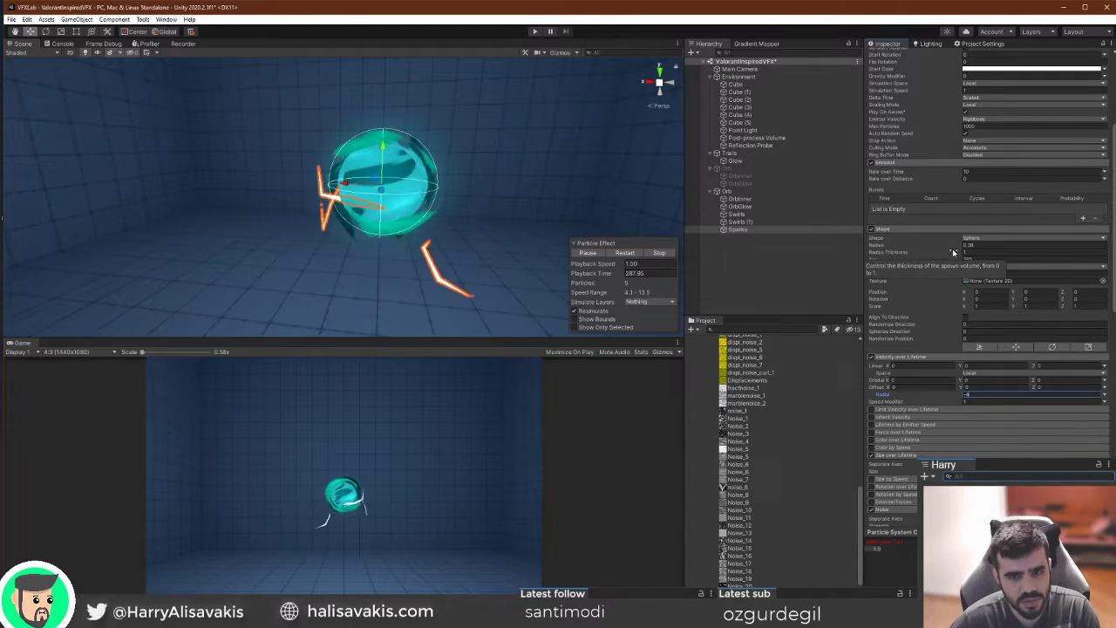
pyautogui.moveTo(890, 251); pyautogui.dragTo(871, 255)
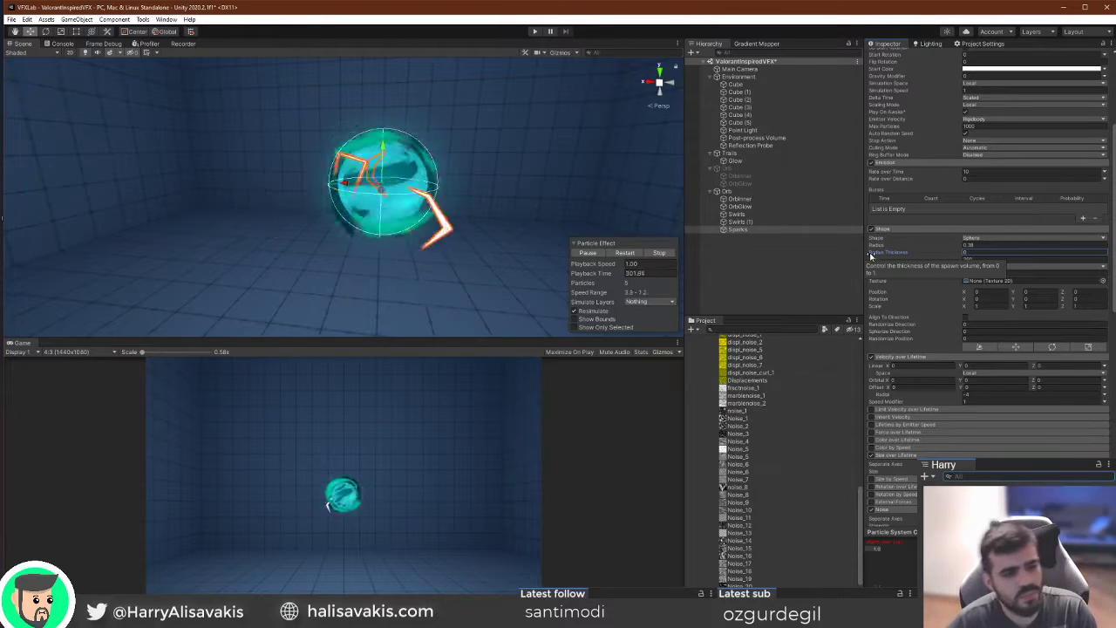
# Examine the sparks around the orb from near and far, and review the settings of the Sparks particle system.
pyautogui.scroll(-4, 479, 155)
pyautogui.press('w')
pyautogui.press('a')
pyautogui.moveTo(479, 155); pyautogui.dragTo(491, 155, button='right')
pyautogui.press('d')
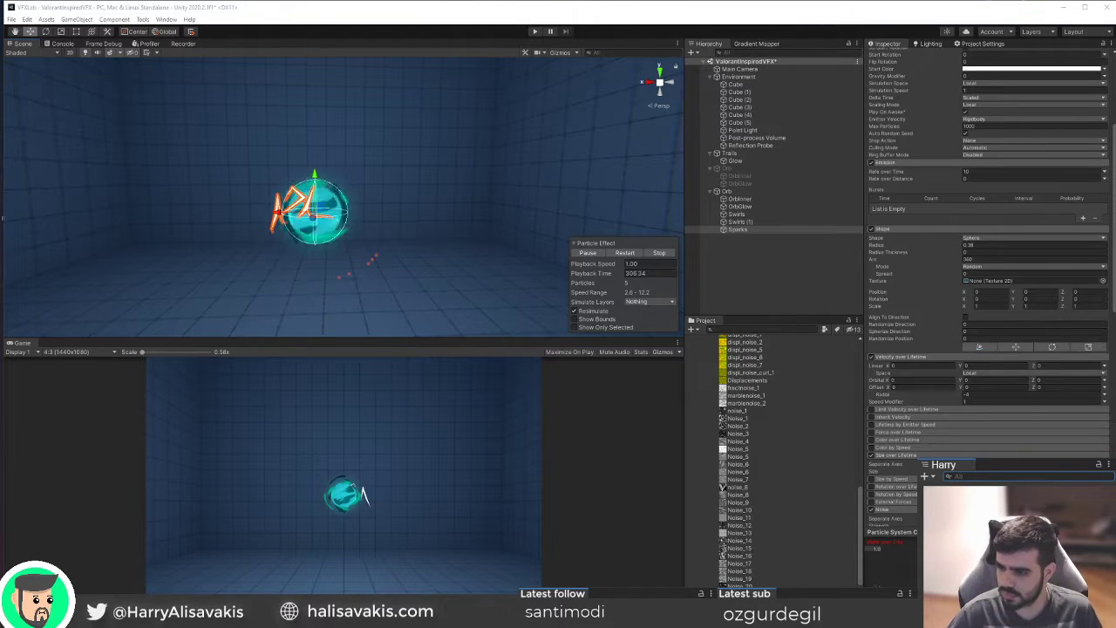
pyautogui.moveTo(471, 160)
pyautogui.mouseDown(button='right')
pyautogui.moveTo(431, 163)
pyautogui.moveTo(419, 179)
pyautogui.moveTo(437, 149)
pyautogui.moveTo(446, 172)
pyautogui.moveTo(402, 164)
pyautogui.moveTo(456, 167)
pyautogui.mouseUp(button='right')
pyautogui.press('w')
pyautogui.press('a')
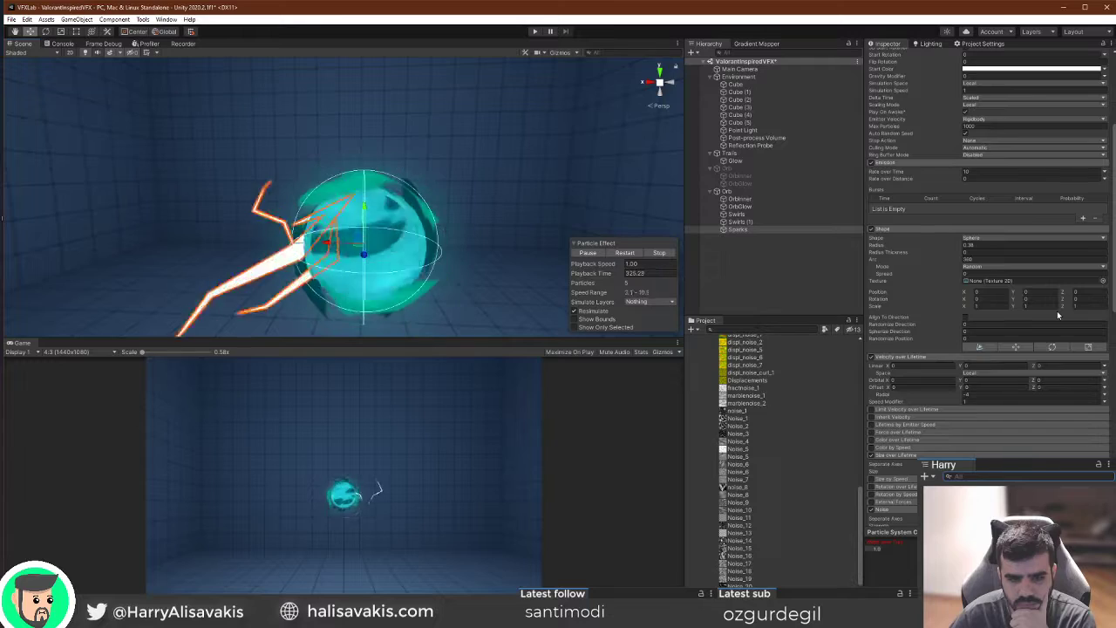
pyautogui.scroll(-4, 1017, 319)
pyautogui.scroll(2, 969, 317)
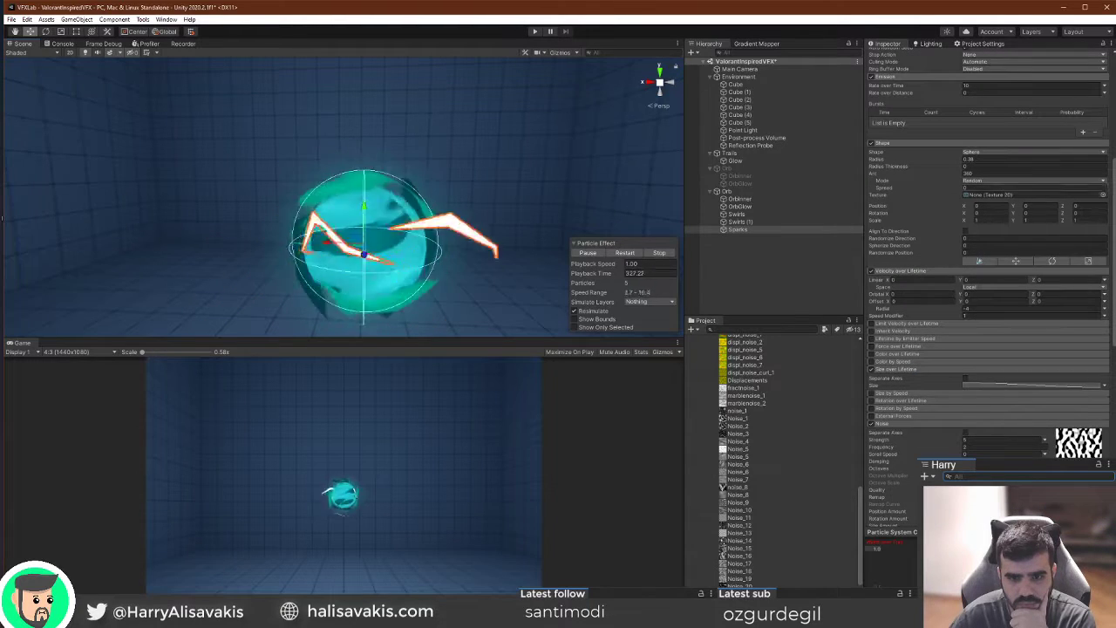
# Try a smaller emission sphere radius of 0.23 for Sparks with noise frequencies of 5 and 1.
pyautogui.moveTo(948, 162); pyautogui.dragTo(941, 163)
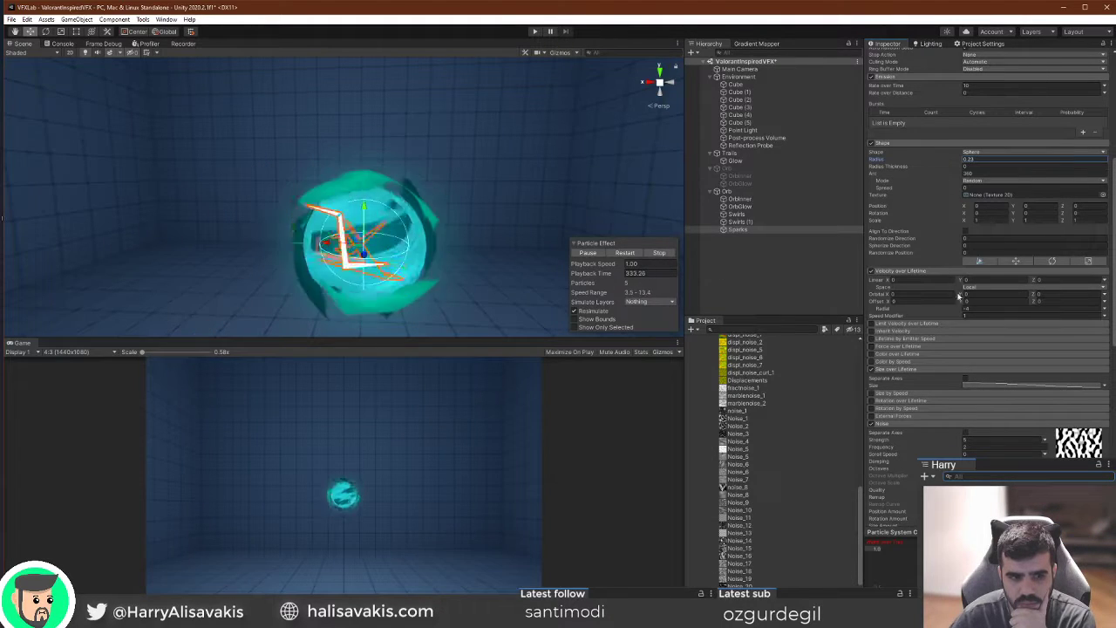
pyautogui.scroll(-3, 958, 296)
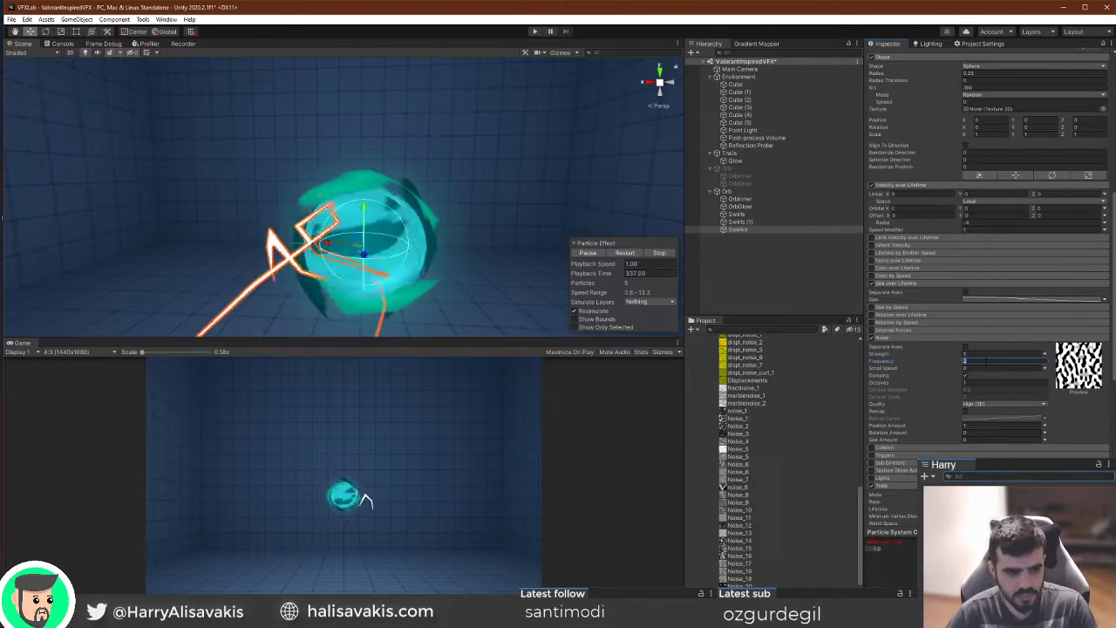
pyautogui.write('5')
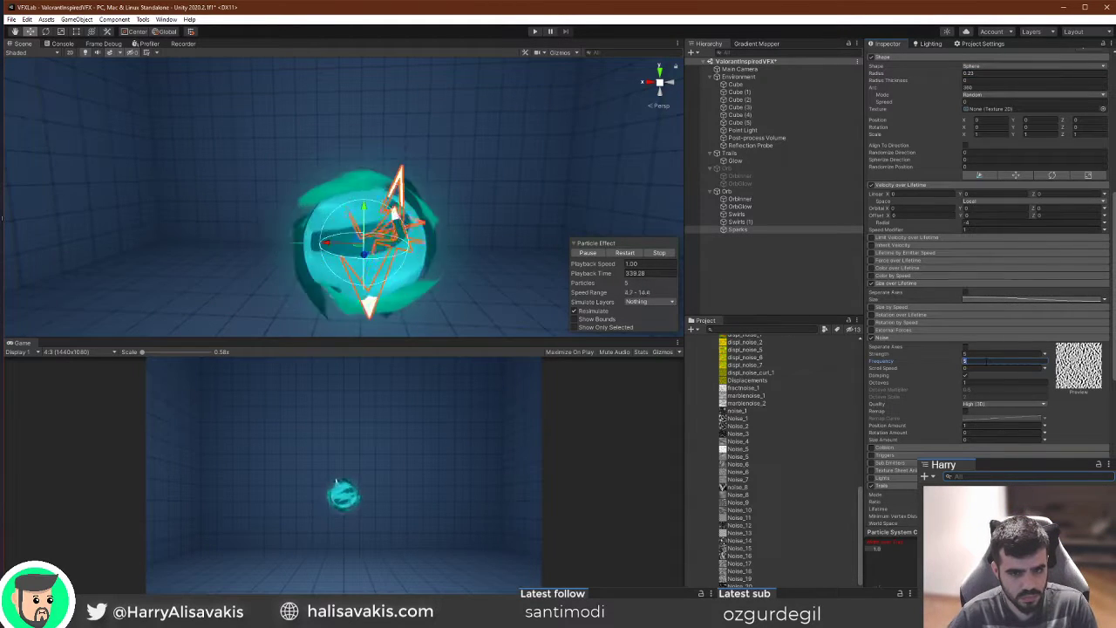
pyautogui.write('1')
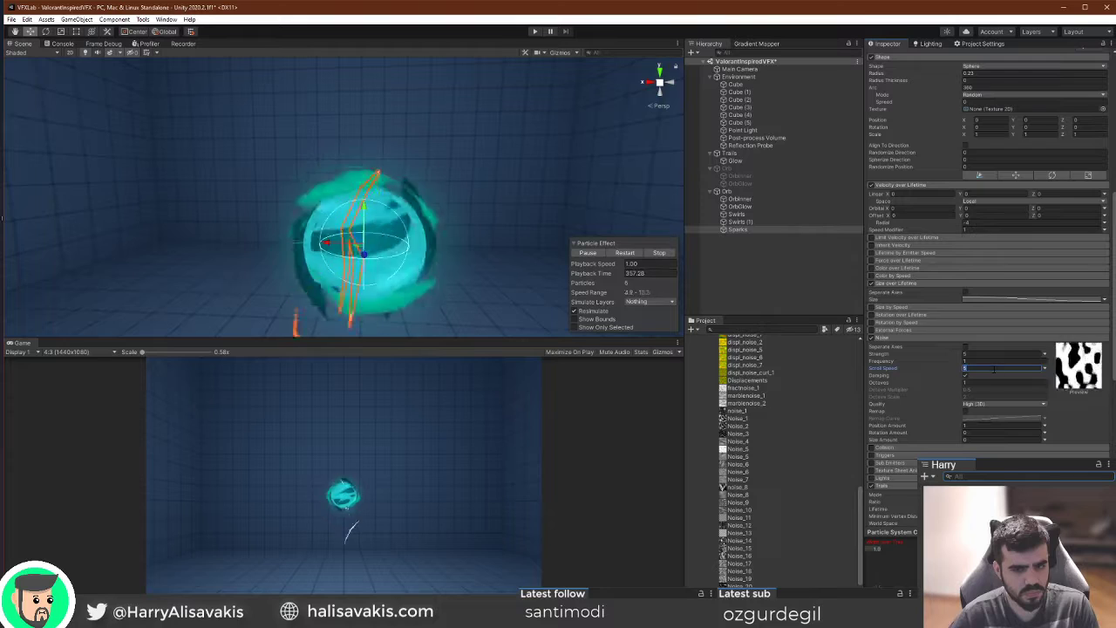
# Set the Sparks noise to frequency 5, scroll speed 1 and 2 octaves, and enlarge the emission sphere radius to about 0.58.
pyautogui.click(987, 355)
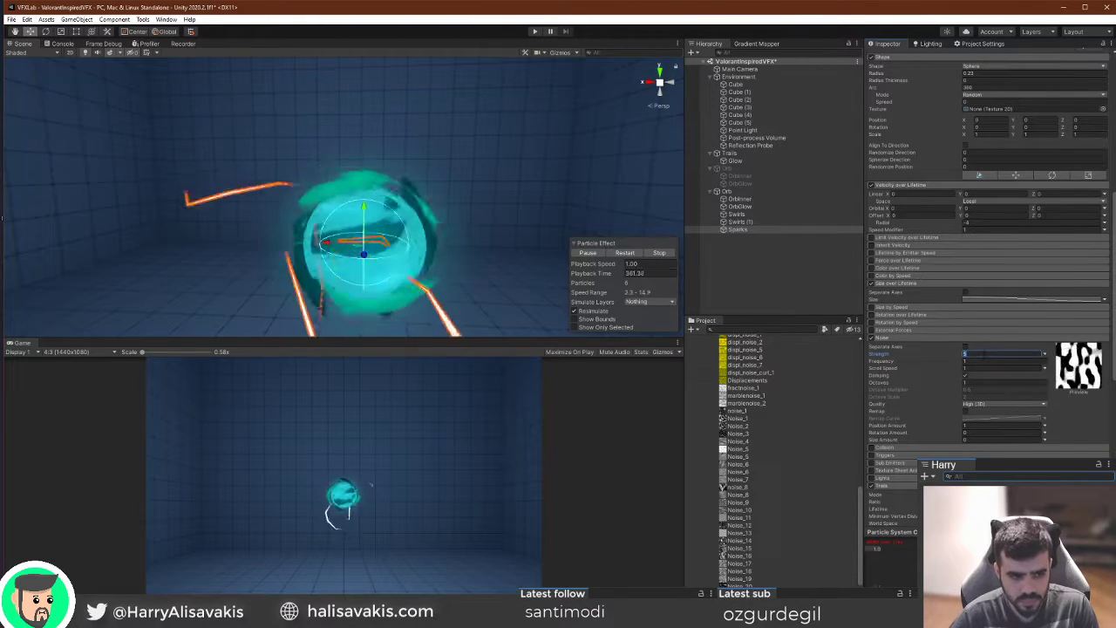
pyautogui.click(986, 360)
pyautogui.write('5')
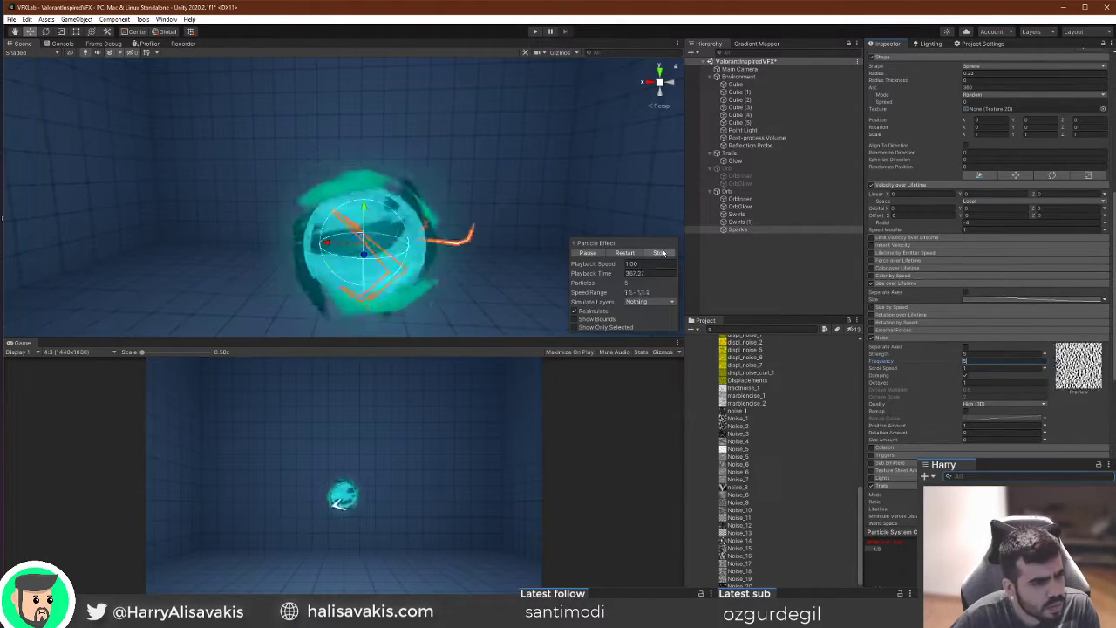
pyautogui.click(1003, 383)
pyautogui.write('2')
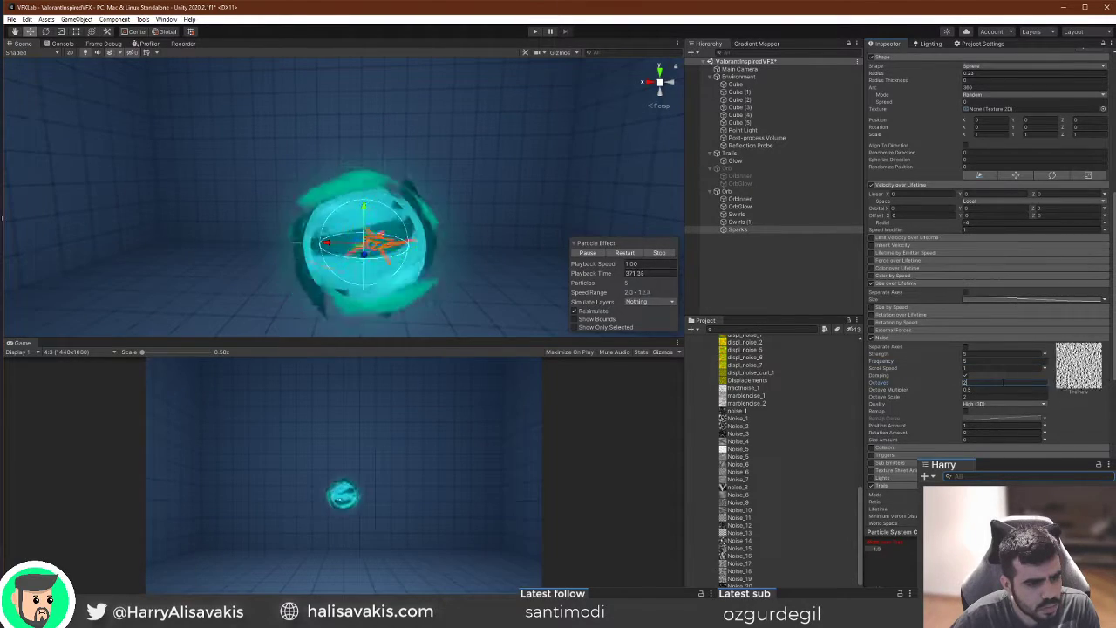
pyautogui.scroll(5, 941, 185)
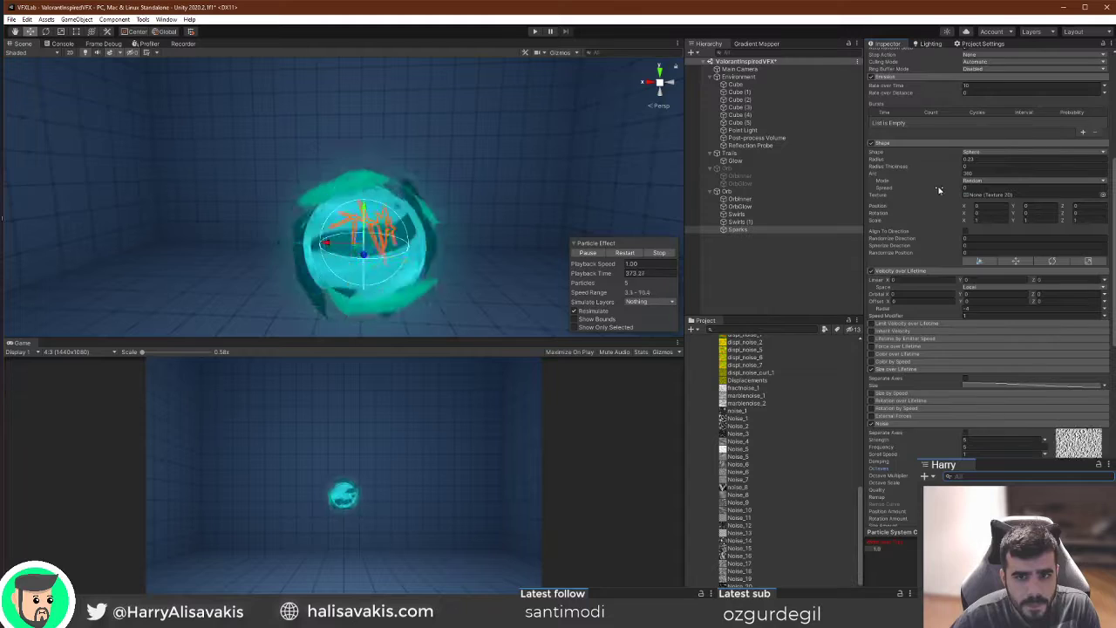
pyautogui.moveTo(931, 249); pyautogui.dragTo(939, 249)
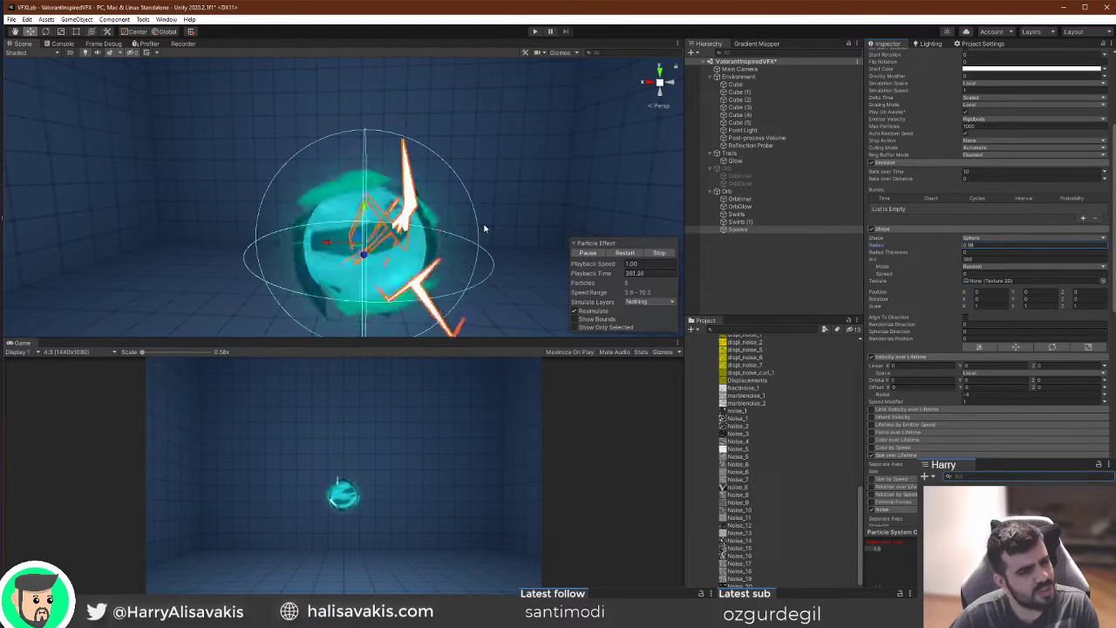
# Switch the start color gradient of Sparks to Fixed mode and color its first key teal.
pyautogui.scroll(5, 1107, 331)
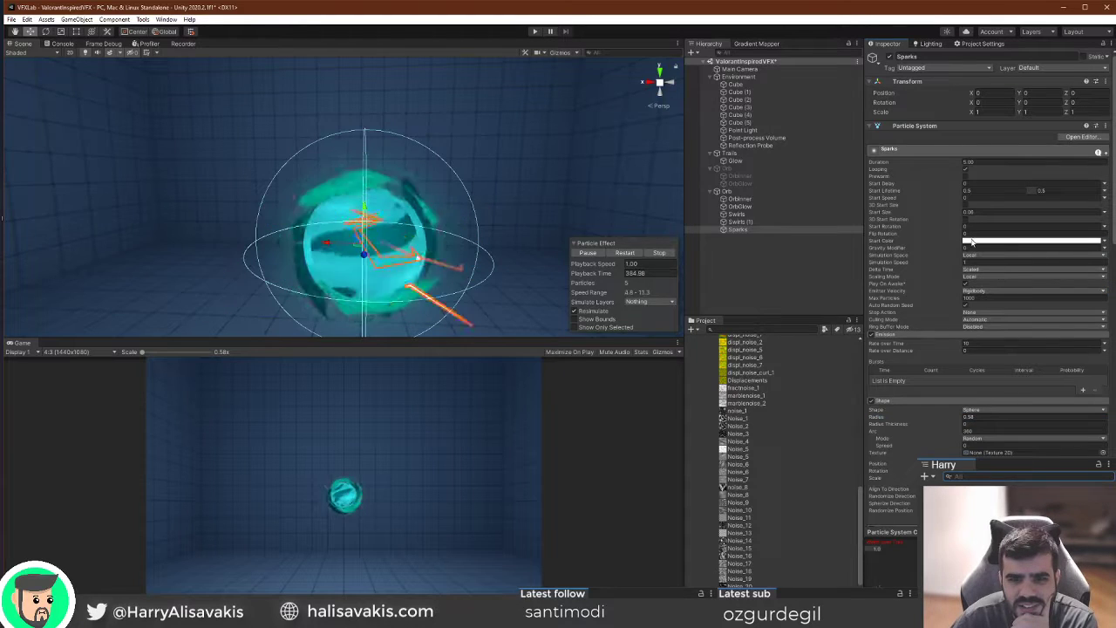
pyautogui.click(1033, 240)
pyautogui.click(933, 174)
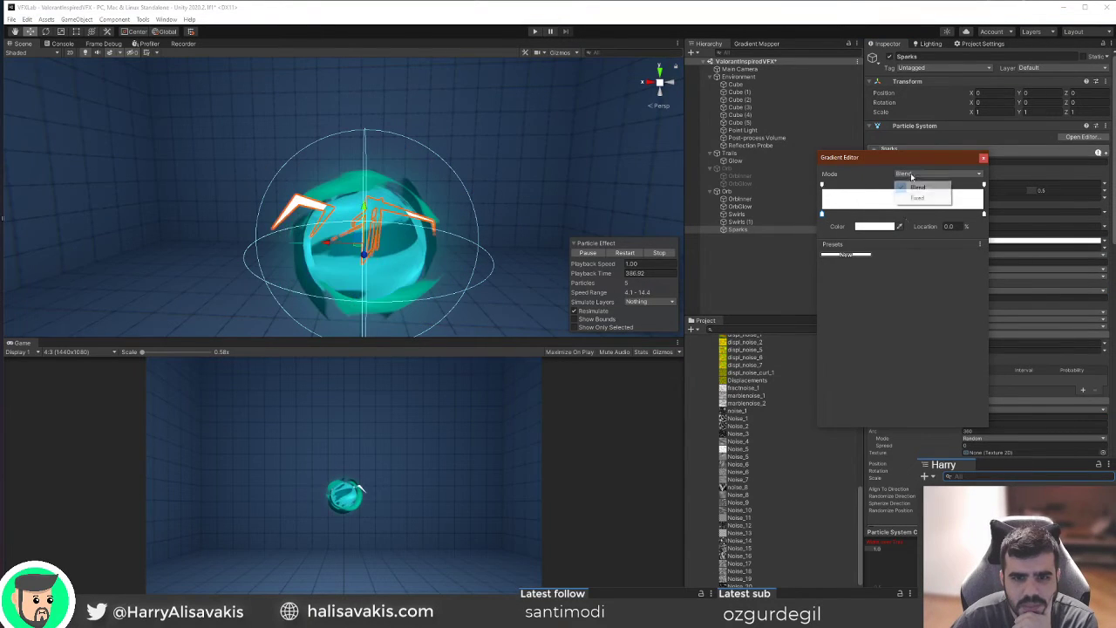
pyautogui.click(909, 196)
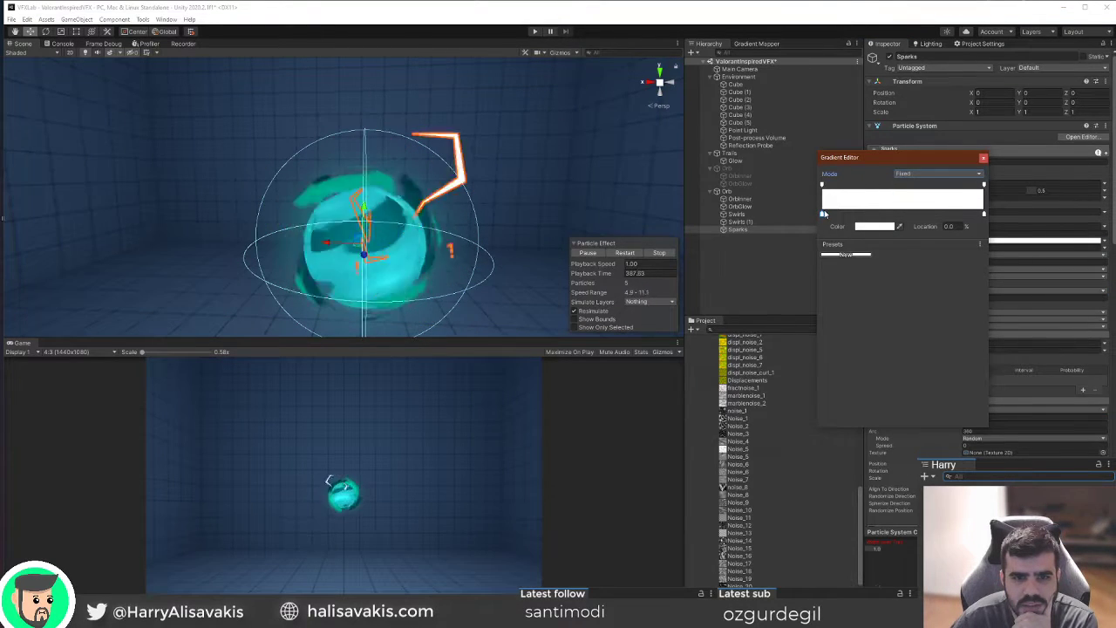
pyautogui.click(873, 225)
pyautogui.click(876, 295)
pyautogui.moveTo(934, 287); pyautogui.dragTo(957, 264)
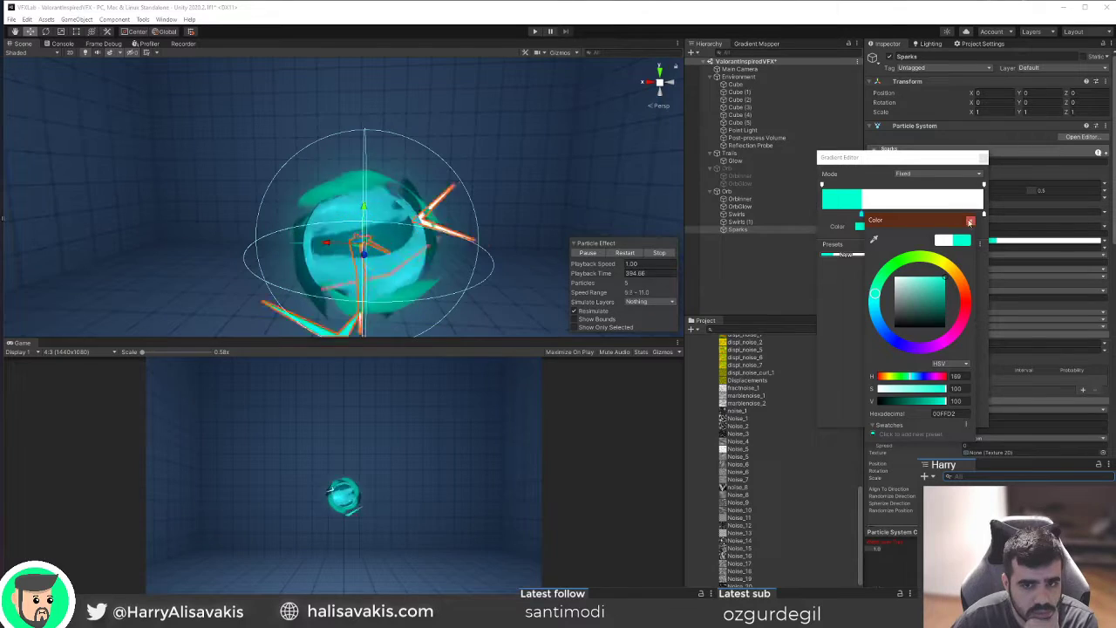
# Move the gradient's first color key to about 42% and change its color to a bright green.
pyautogui.click(856, 226)
pyautogui.moveTo(863, 216); pyautogui.dragTo(888, 215)
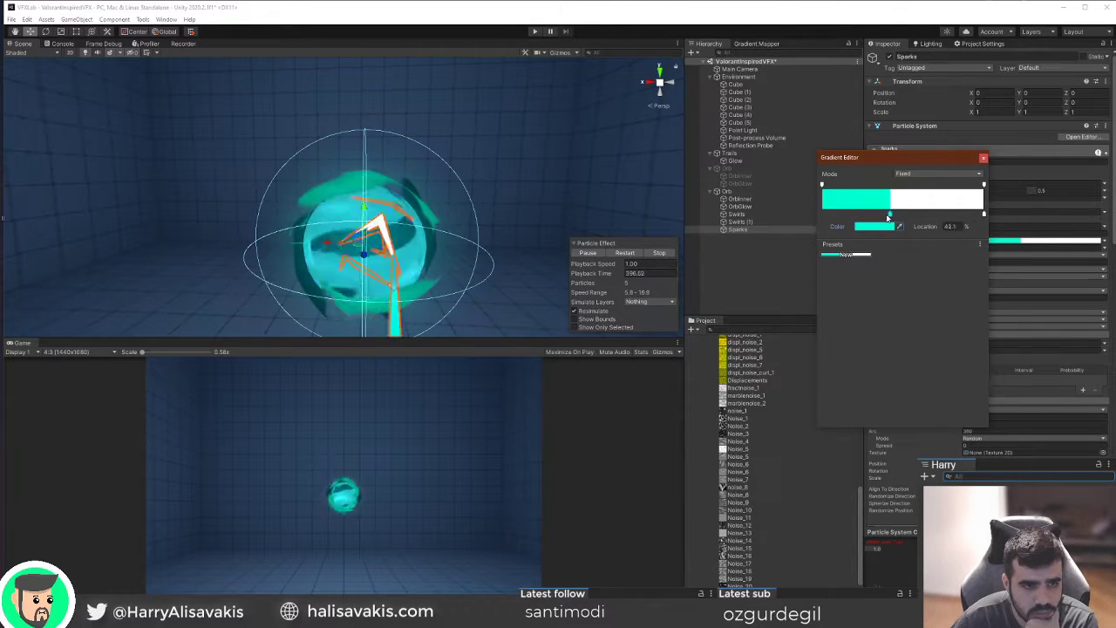
pyautogui.click(862, 225)
pyautogui.moveTo(881, 283); pyautogui.dragTo(884, 278)
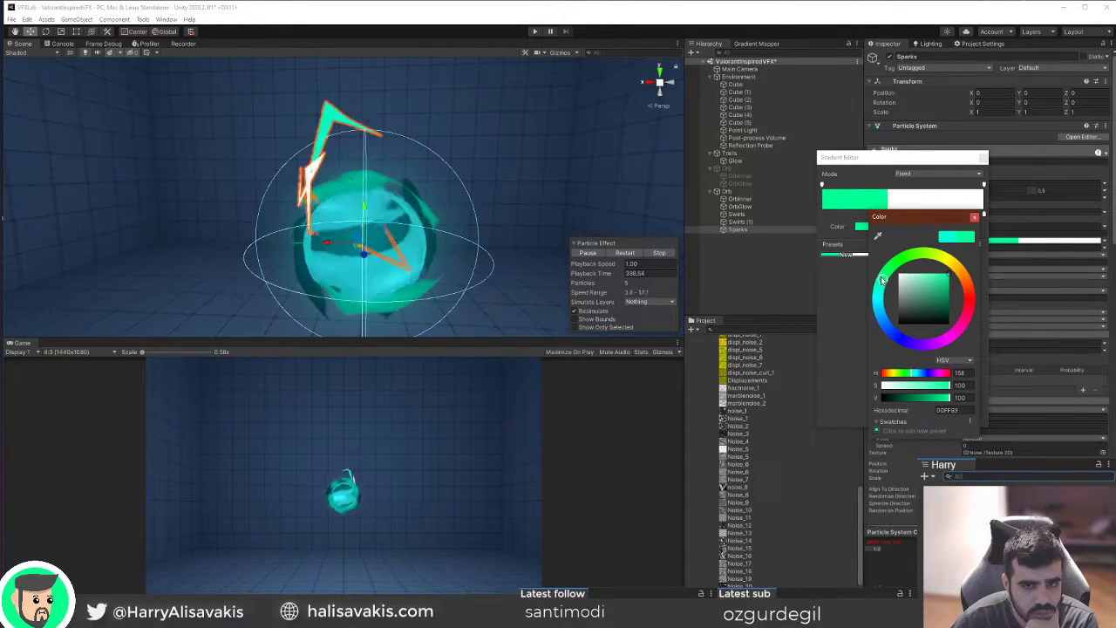
pyautogui.click(975, 217)
# Make the gradient's last color key black and move the green key to about 63.8%.
pyautogui.click(985, 214)
pyautogui.click(883, 226)
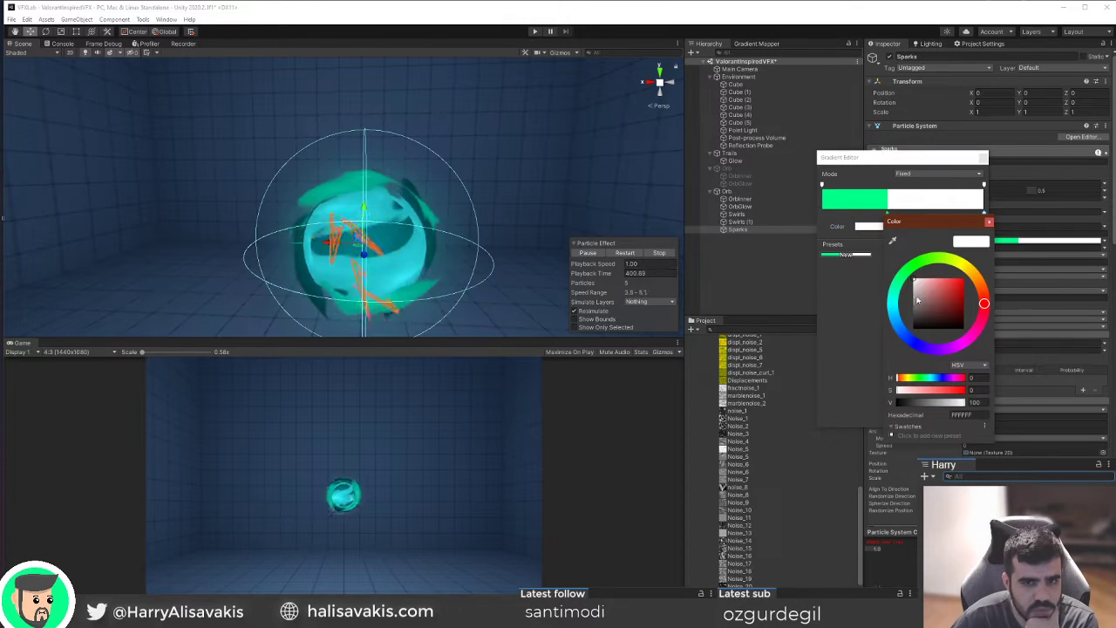
pyautogui.moveTo(915, 300); pyautogui.dragTo(909, 333)
pyautogui.click(989, 222)
pyautogui.moveTo(888, 215); pyautogui.dragTo(932, 215)
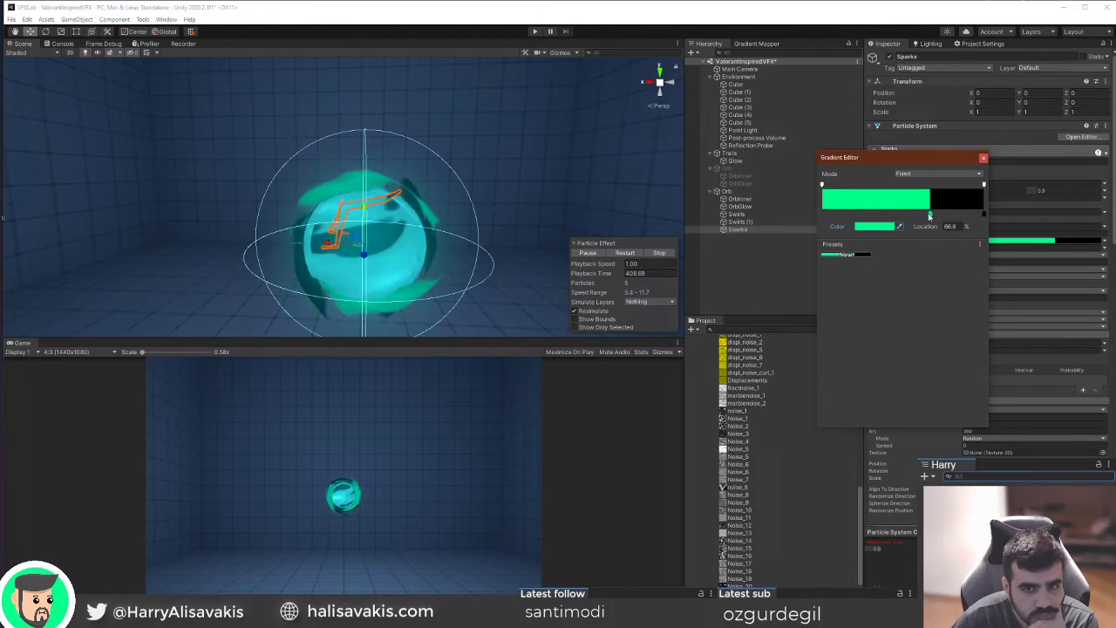
pyautogui.moveTo(930, 217); pyautogui.dragTo(926, 216)
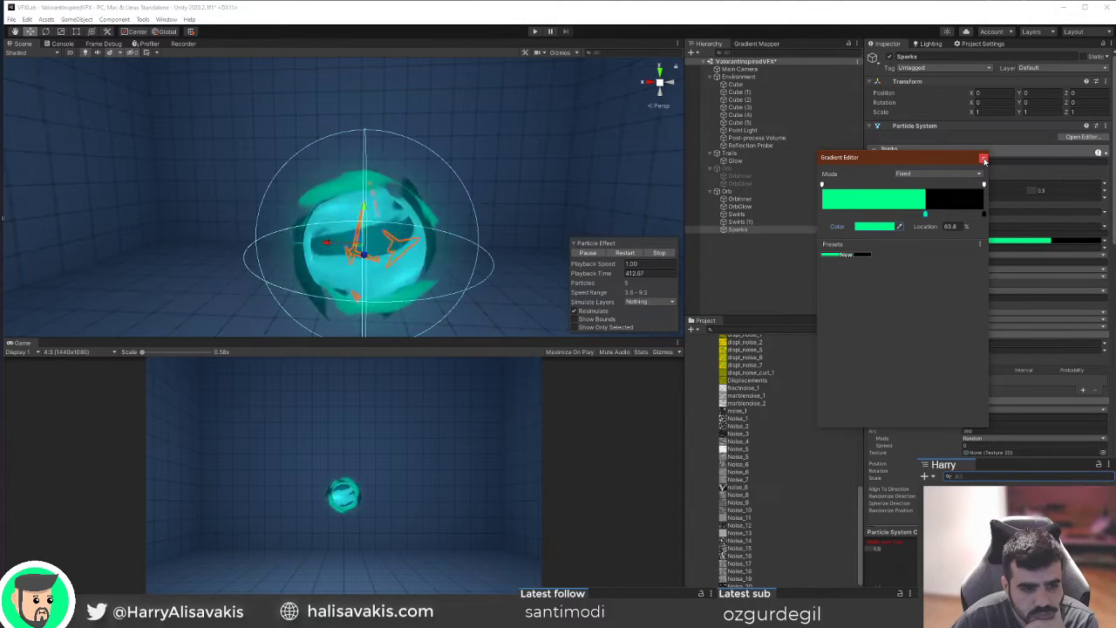
pyautogui.click(984, 159)
# Brighten the HDR color of the Swirls material and check the orb's swirls in the scene.
pyautogui.click(741, 214)
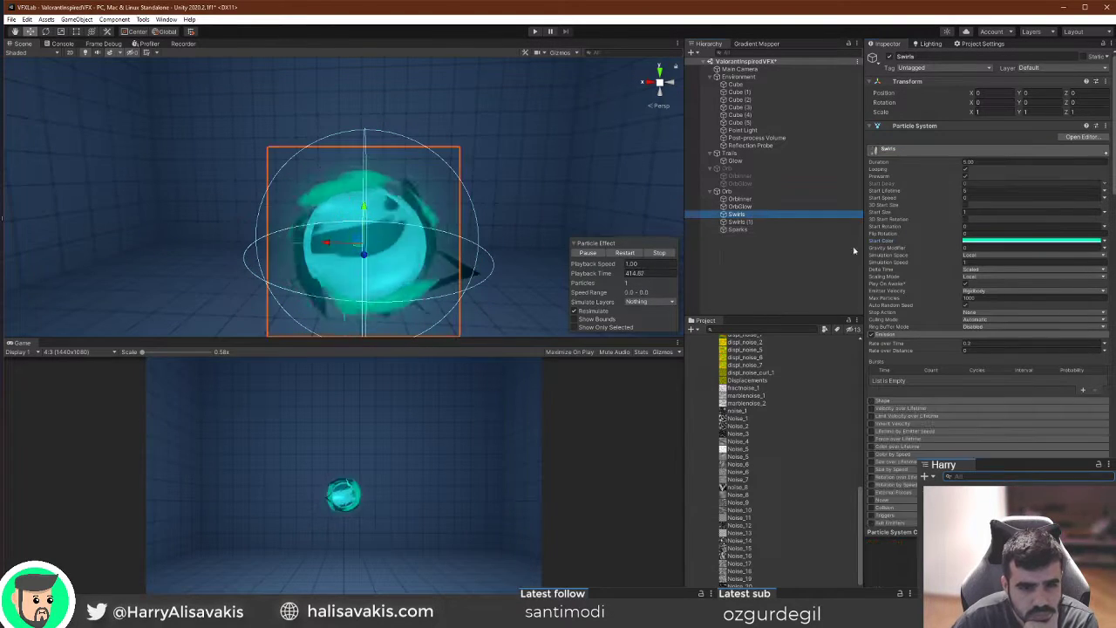
pyautogui.scroll(-10, 985, 262)
pyautogui.click(1084, 267)
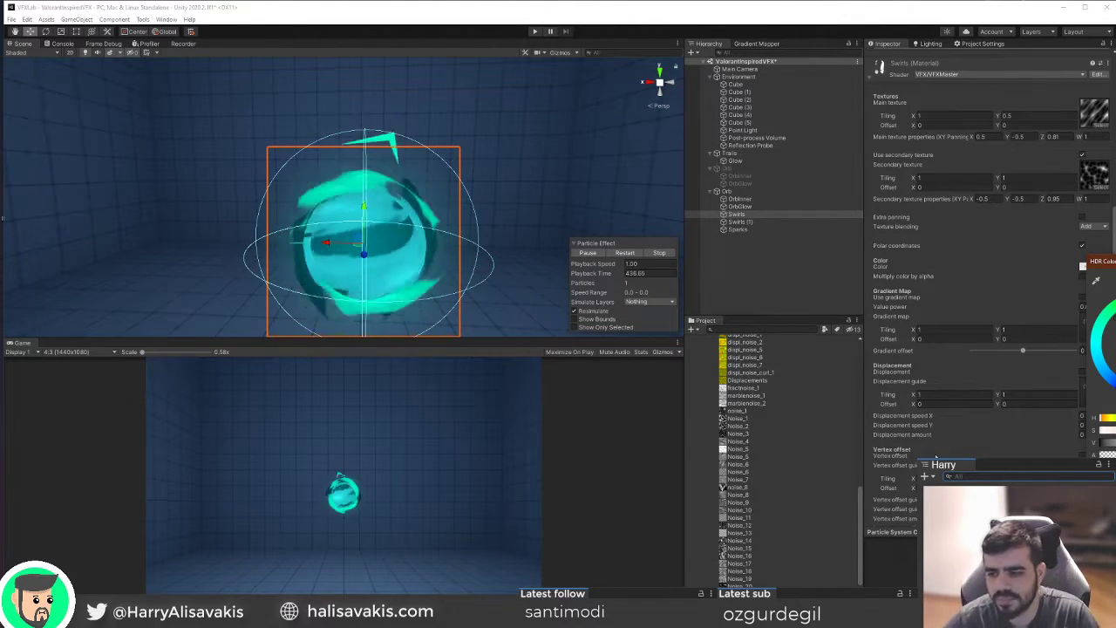
pyautogui.scroll(-3, 393, 224)
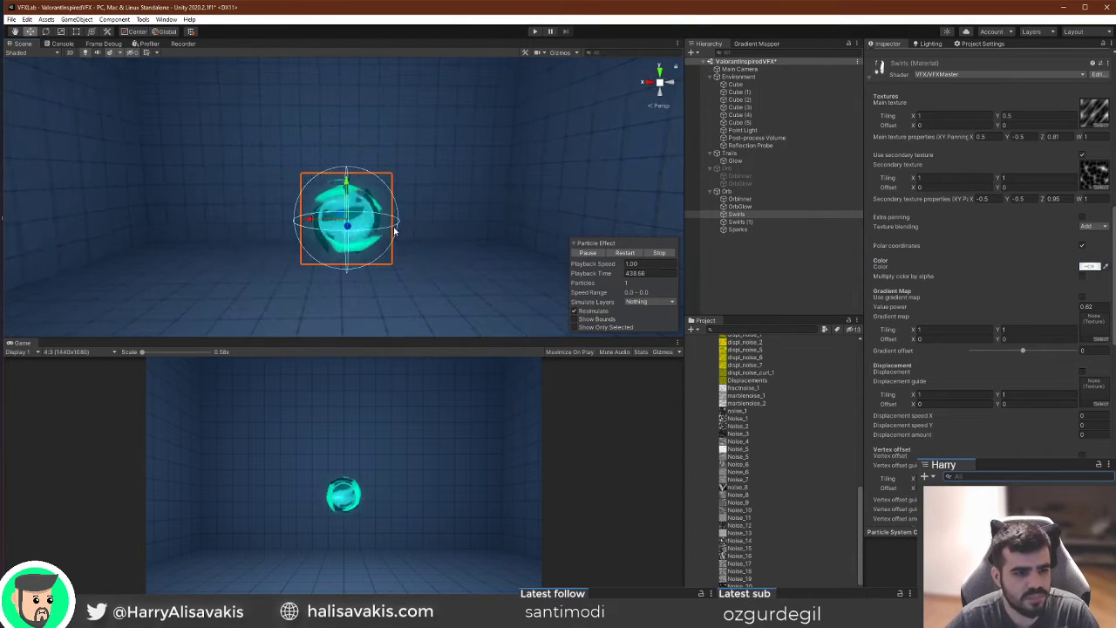
pyautogui.scroll(4, 432, 220)
pyautogui.moveTo(432, 221); pyautogui.dragTo(465, 232, button='right')
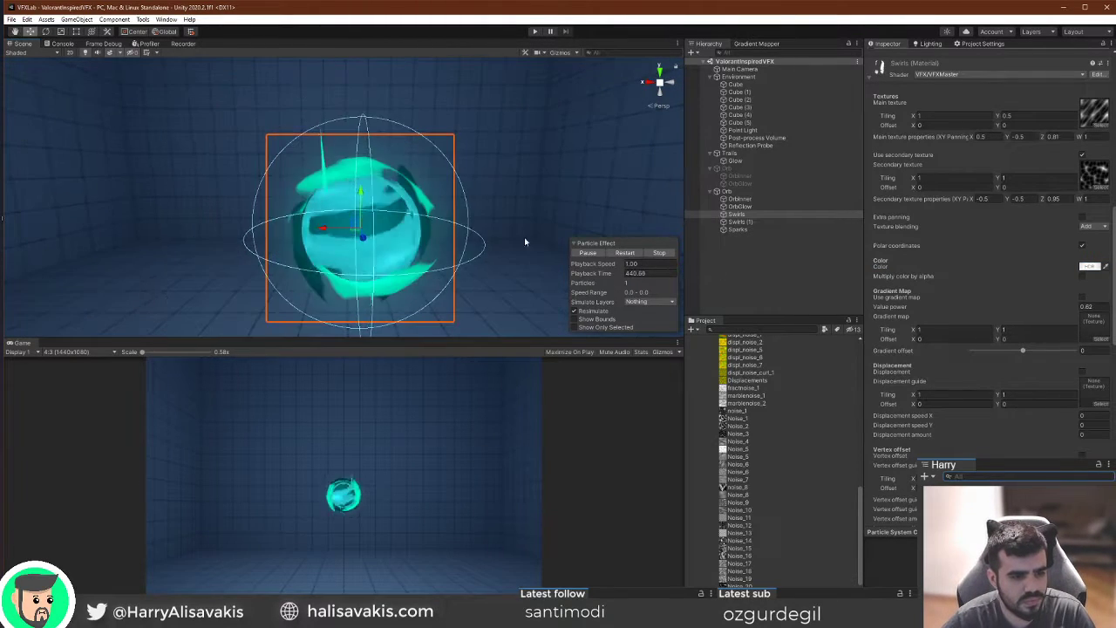
# Locate the Swirls material in the project, and examine the Sparks renderer settings and the albedo color of the Trails_1 material.
pyautogui.scroll(10, 967, 316)
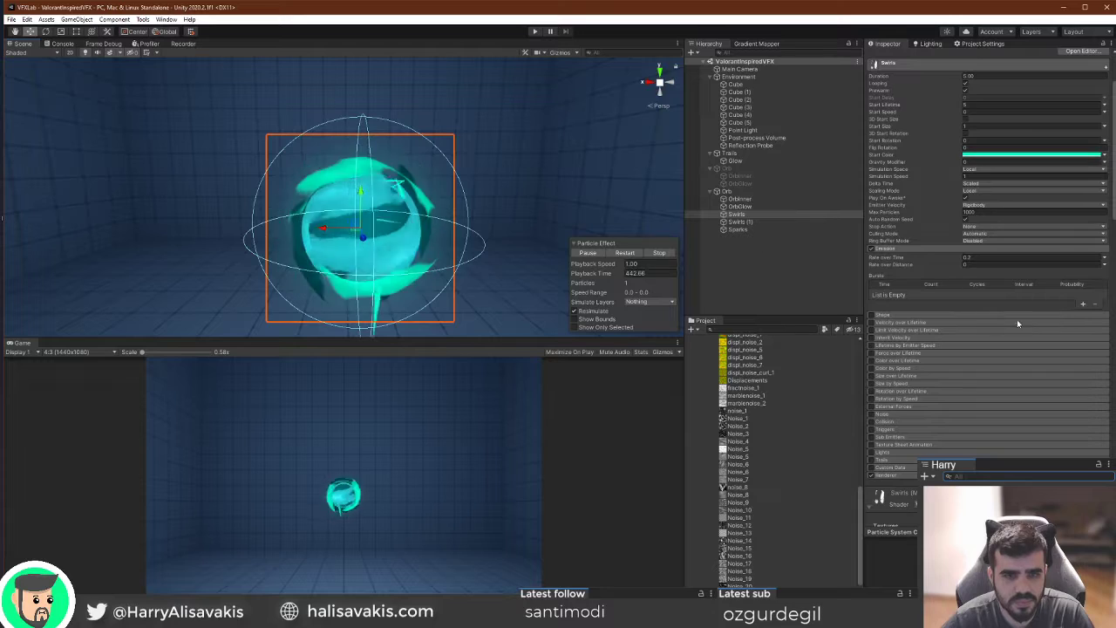
pyautogui.scroll(-5, 1017, 319)
pyautogui.click(924, 218)
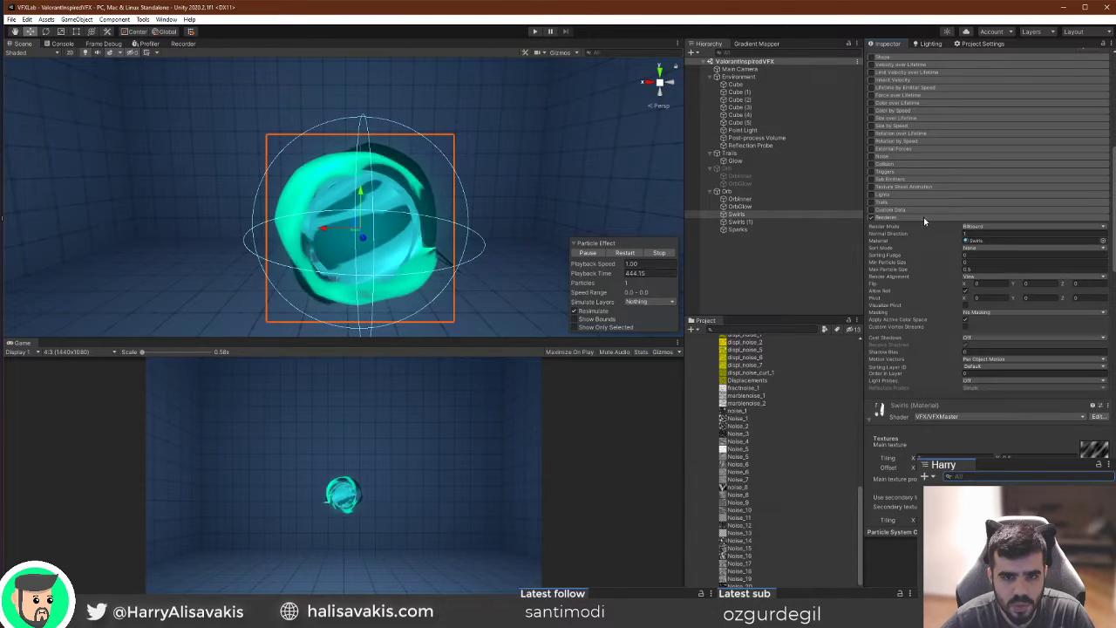
pyautogui.click(1005, 239)
pyautogui.click(730, 396)
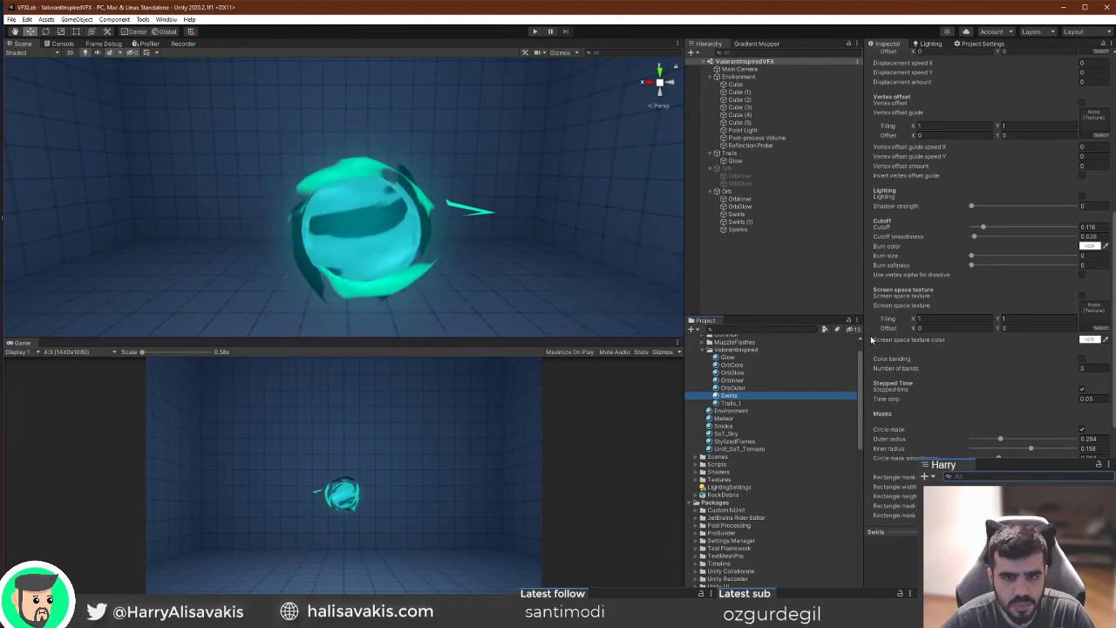
pyautogui.click(747, 224)
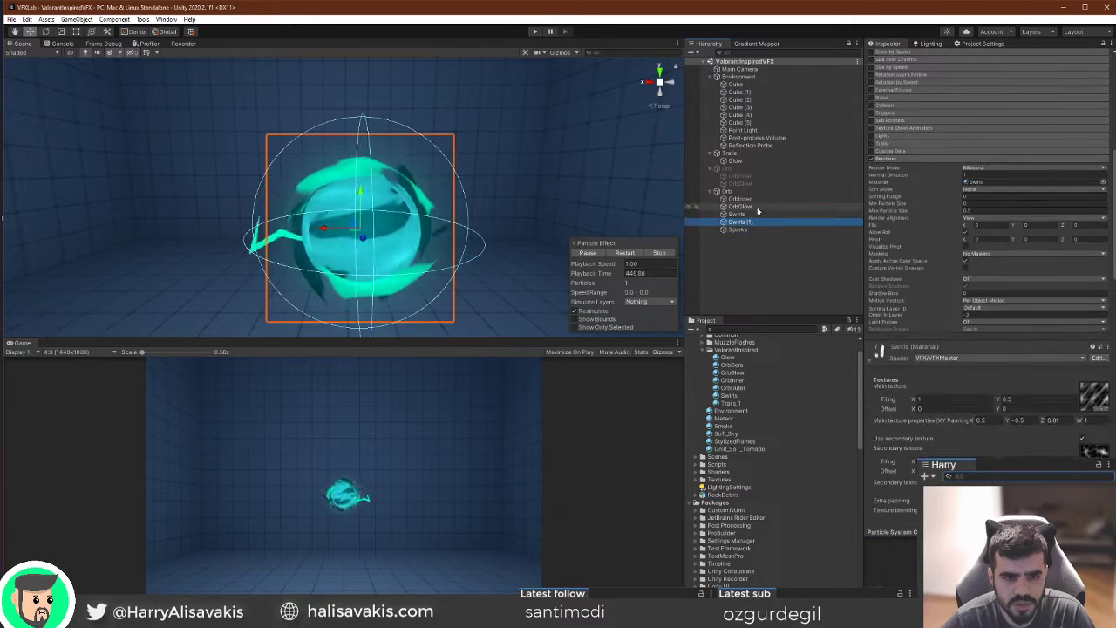
pyautogui.click(748, 230)
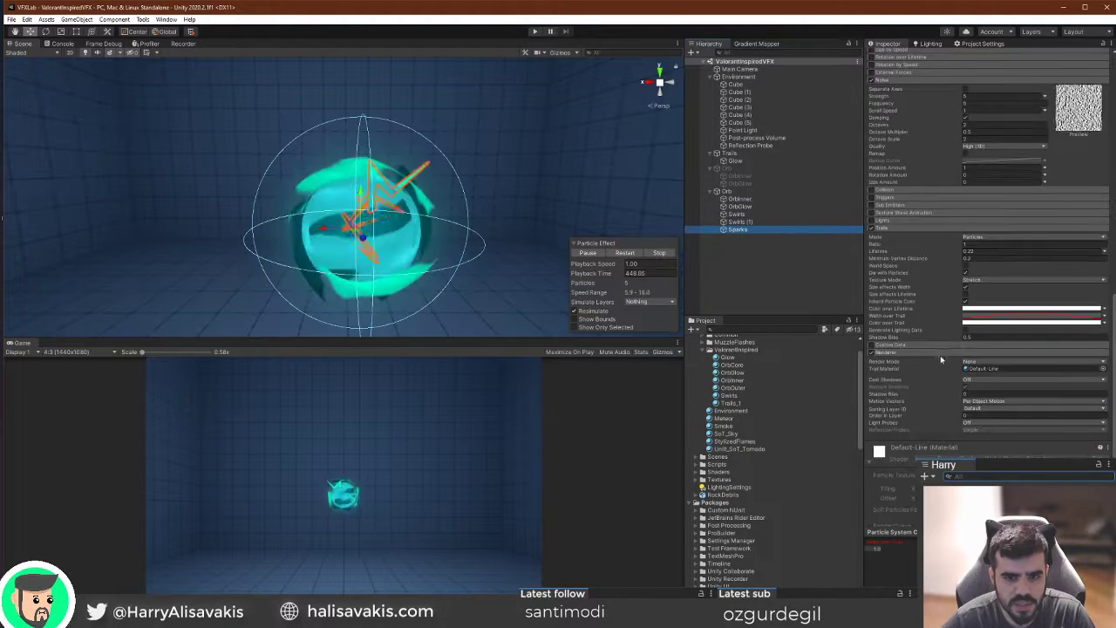
pyautogui.click(730, 403)
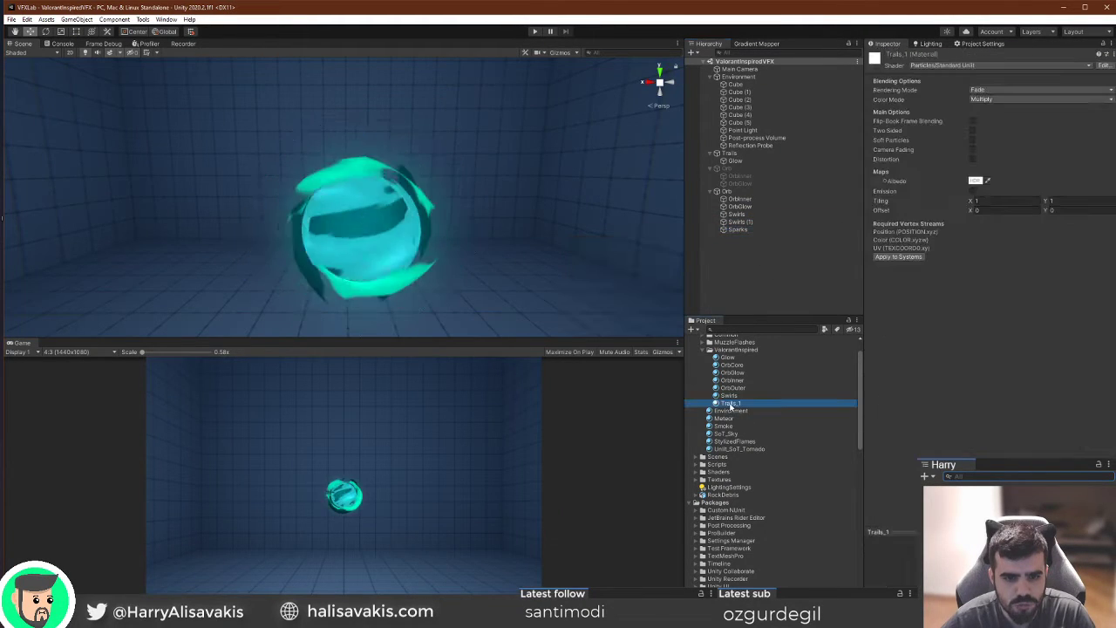
pyautogui.click(975, 181)
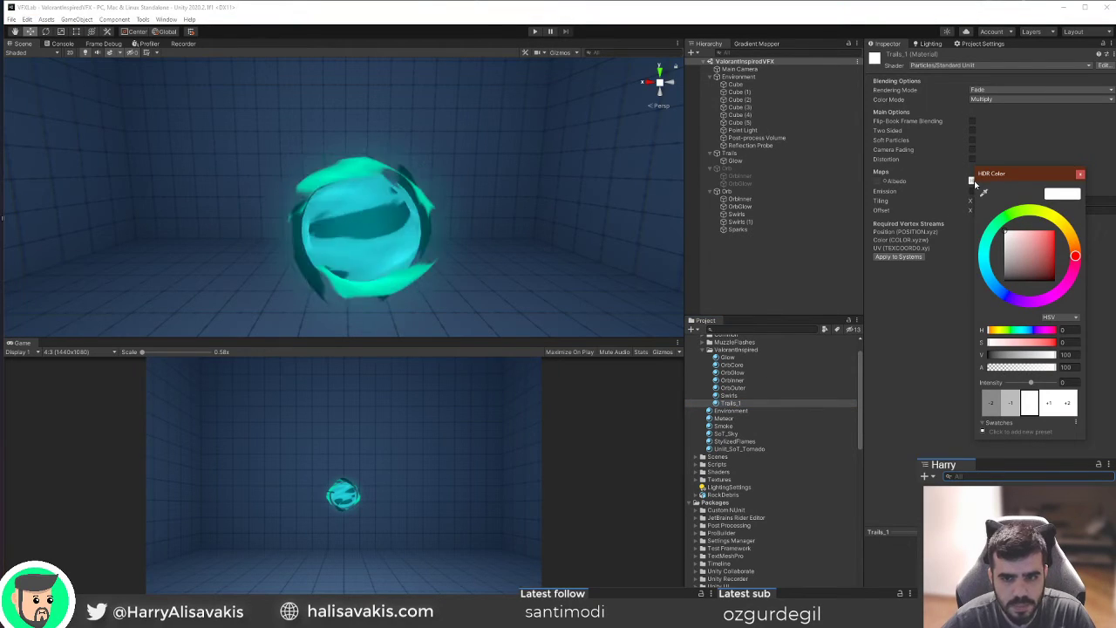
pyautogui.click(1080, 175)
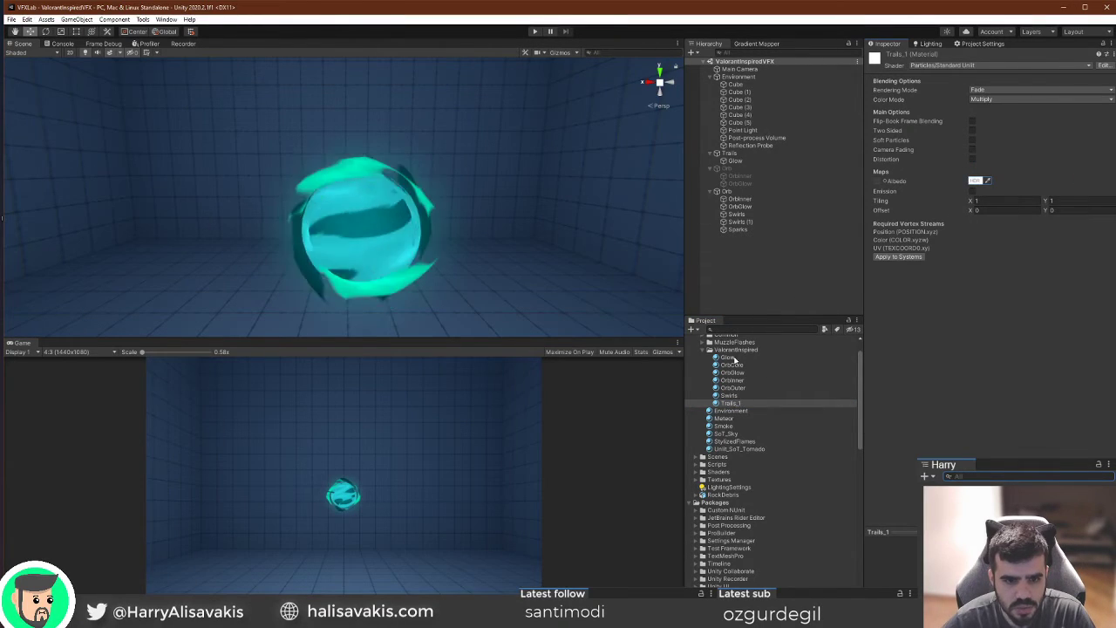
# Duplicate the Trails_1 material as Trails_2 and assign the copy to Sparks.
pyautogui.hotkey('ctrl', 'd')
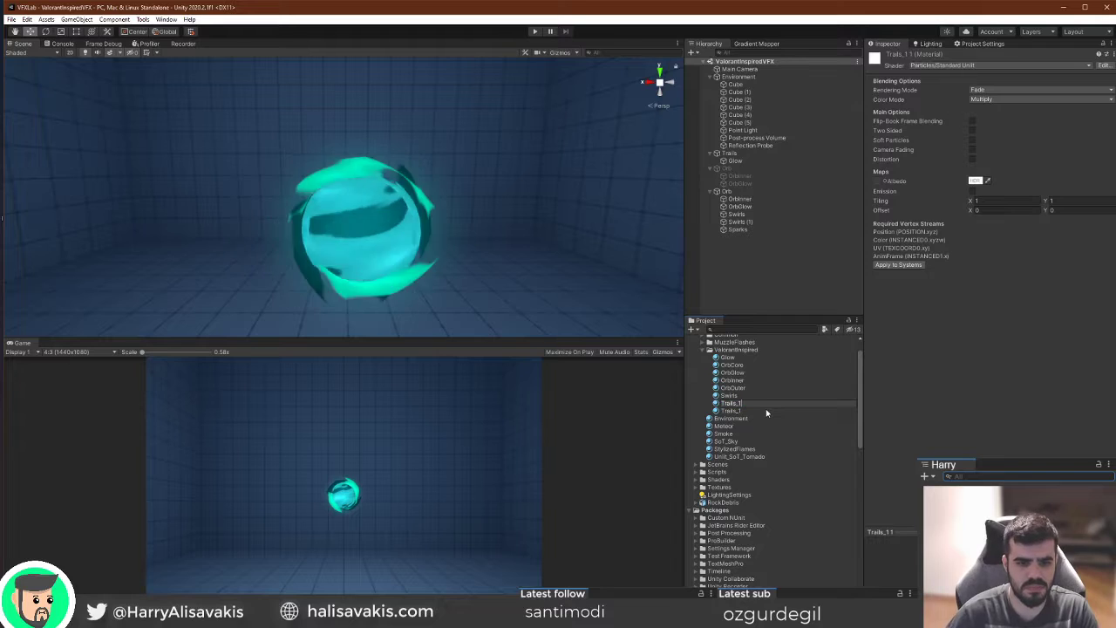
pyautogui.press('BackSpace')
pyautogui.write('2')
pyautogui.press('Return')
pyautogui.moveTo(751, 413); pyautogui.dragTo(748, 229)
# Raise the HDR intensity of the albedo color of Trails_2, check the sparks around the orb, and save the scene.
pyautogui.click(975, 180)
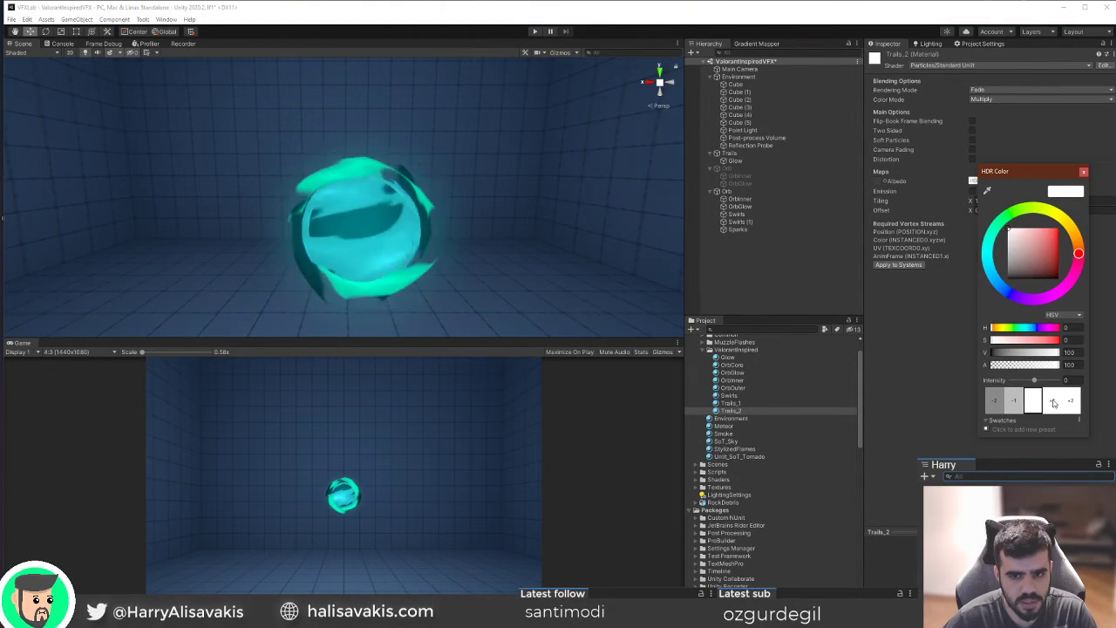
pyautogui.click(758, 227)
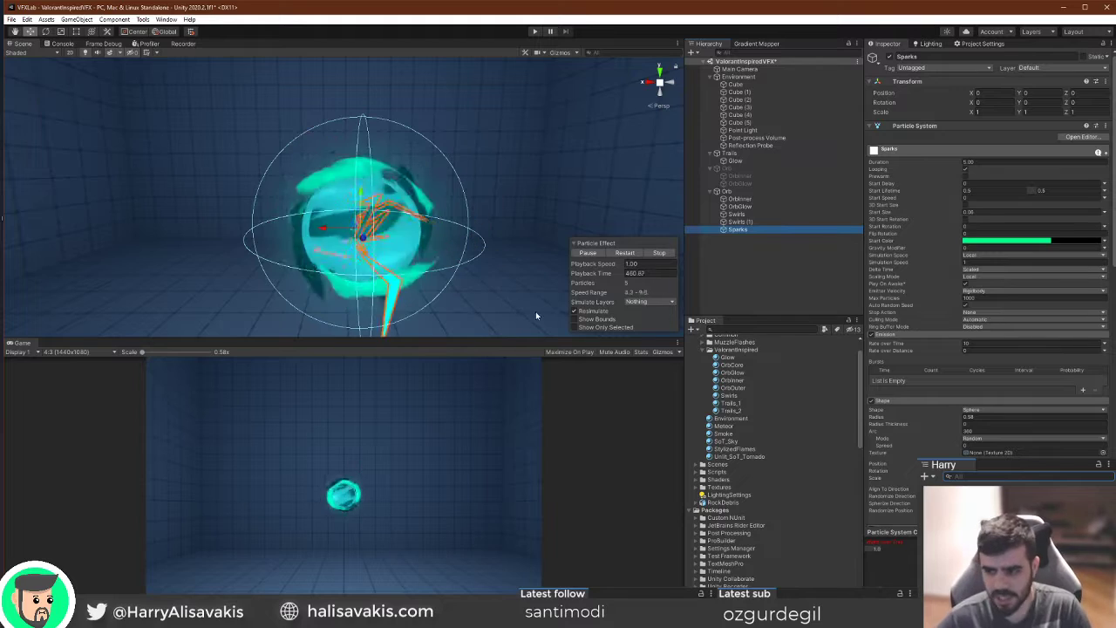
pyautogui.moveTo(292, 286); pyautogui.dragTo(311, 267, button='middle')
pyautogui.hotkey('ctrl', 's')
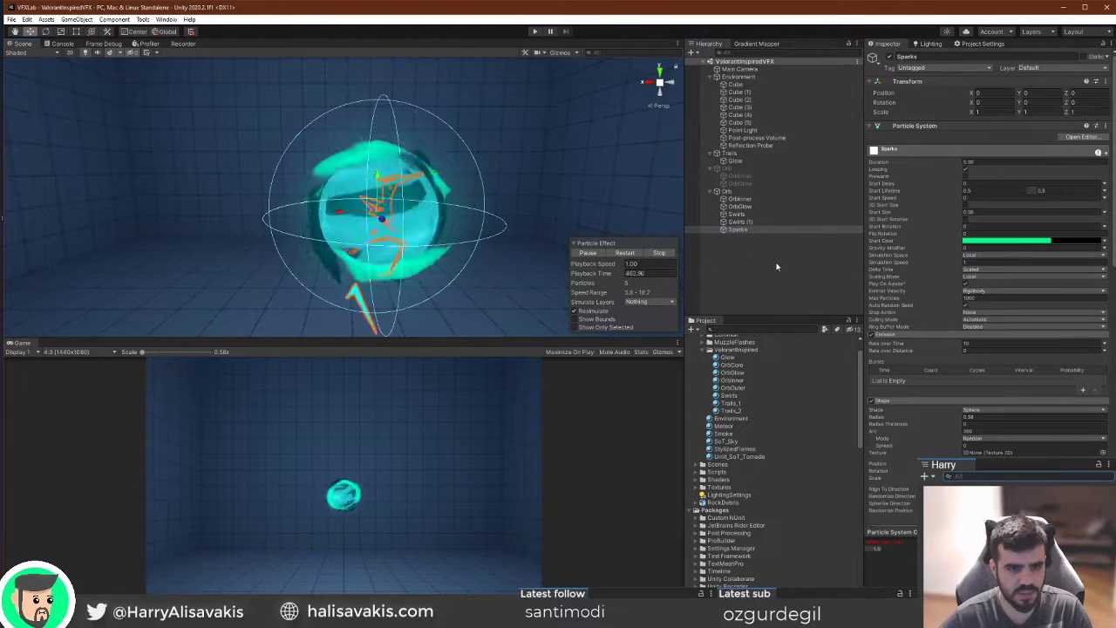
# Examine the material settings of the active Orb and its Swirls, including the masks and stepped time.
pyautogui.click(758, 204)
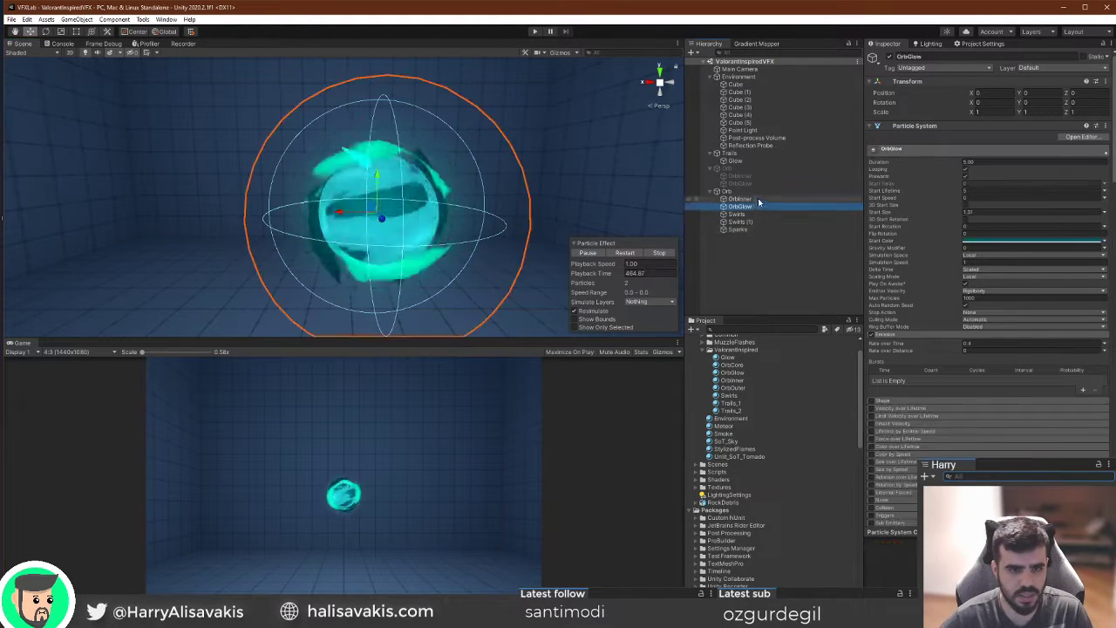
pyautogui.click(757, 199)
pyautogui.click(728, 192)
pyautogui.scroll(-10, 985, 343)
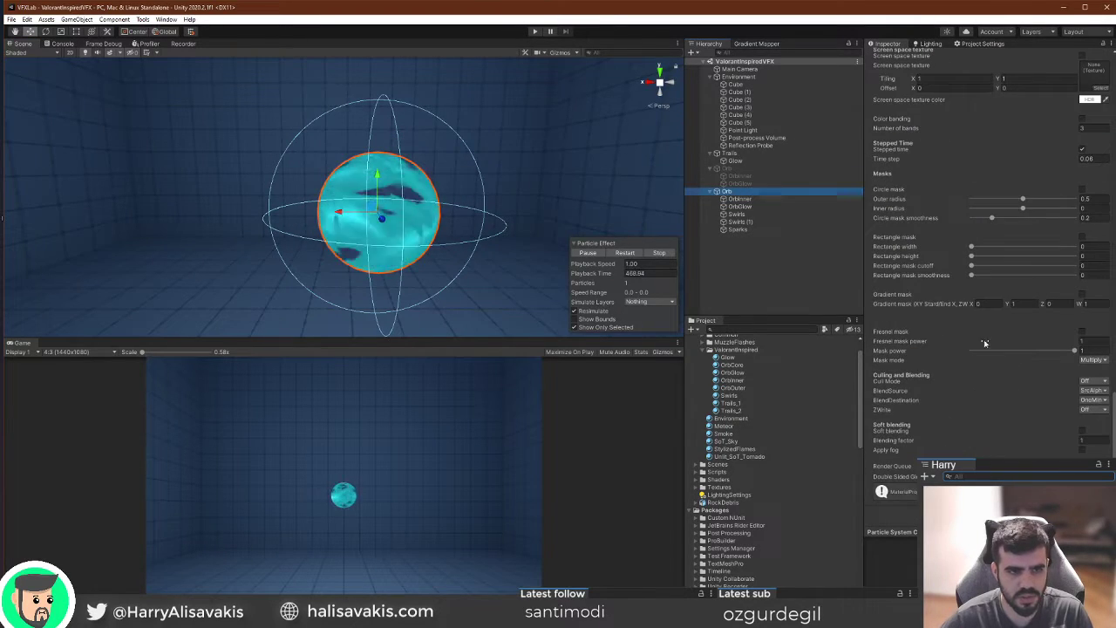
pyautogui.click(737, 214)
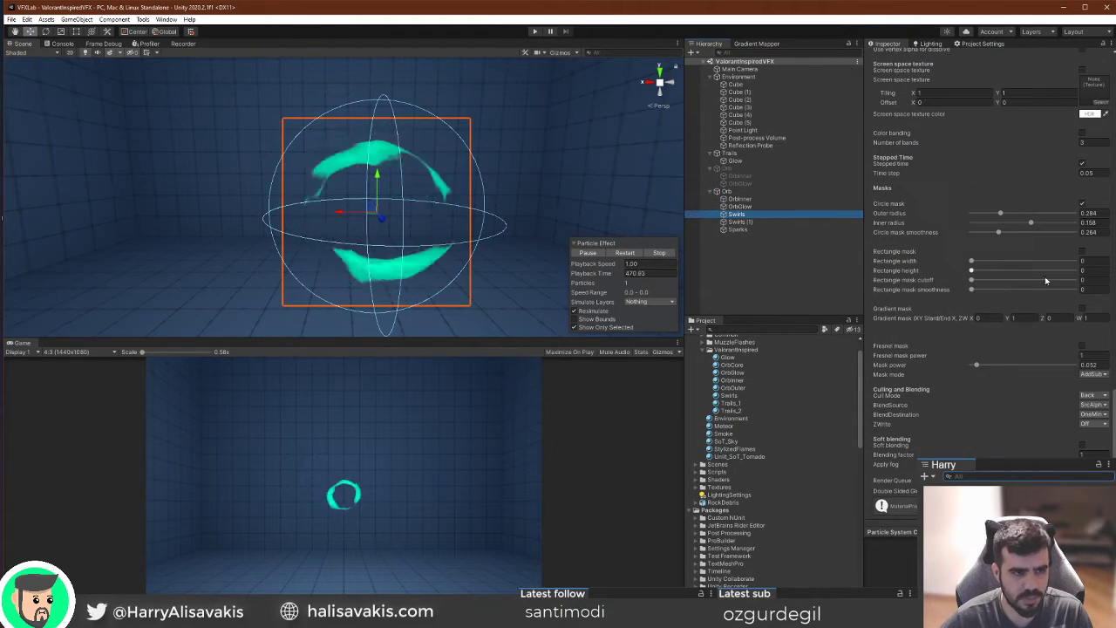
pyautogui.scroll(5, 1043, 276)
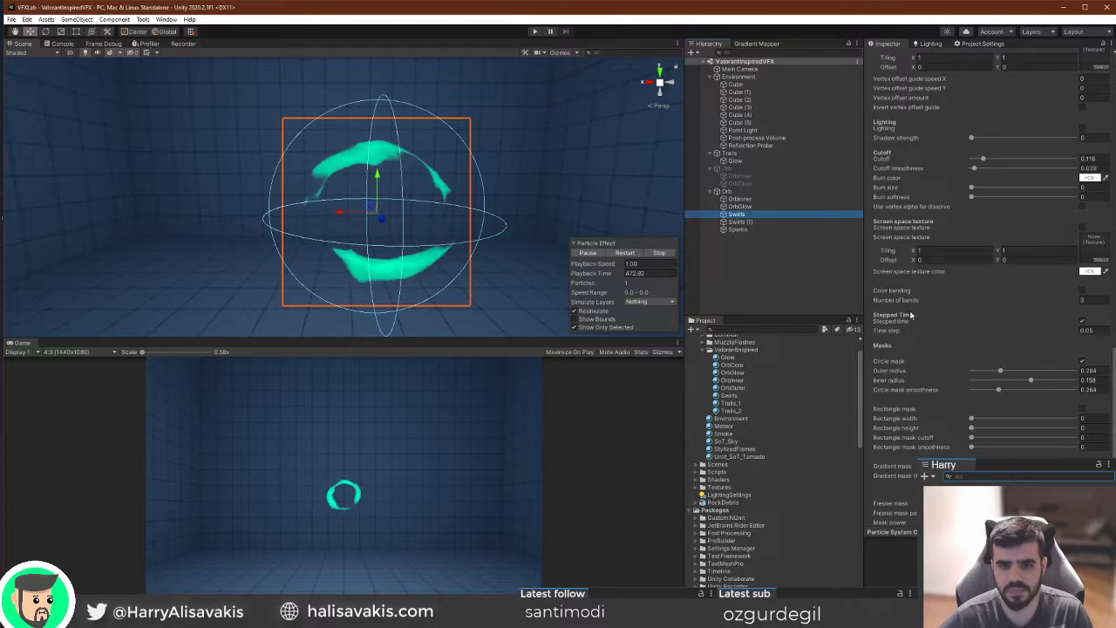
# Try Swirls without stepped time, previewing the swirls in isolation and with the full orb effect, and replay the effect.
pyautogui.click(1082, 322)
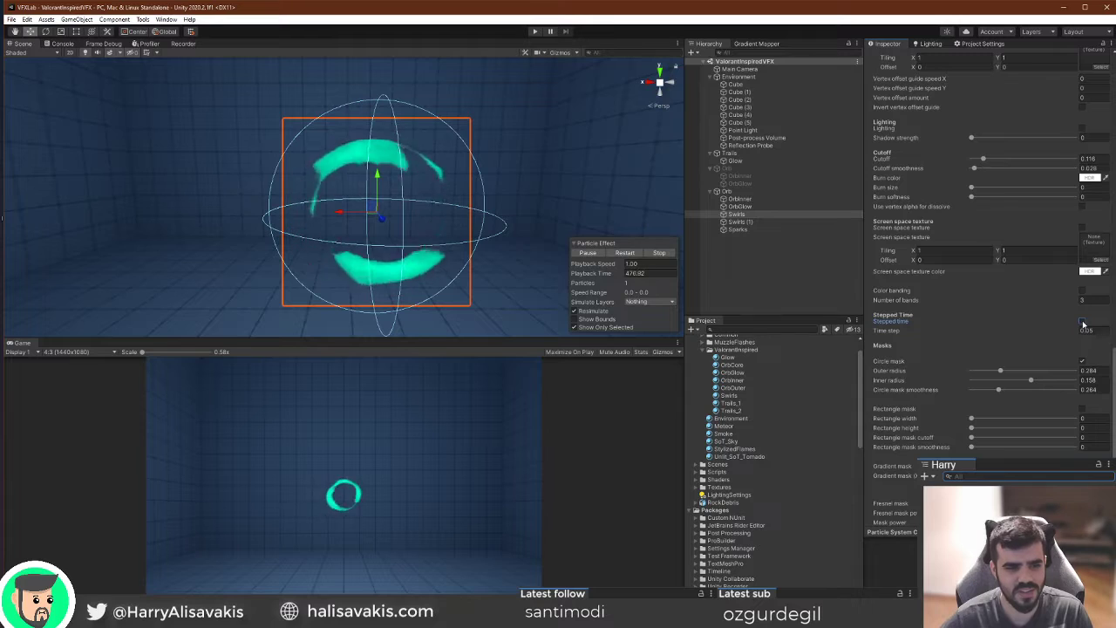
pyautogui.click(619, 327)
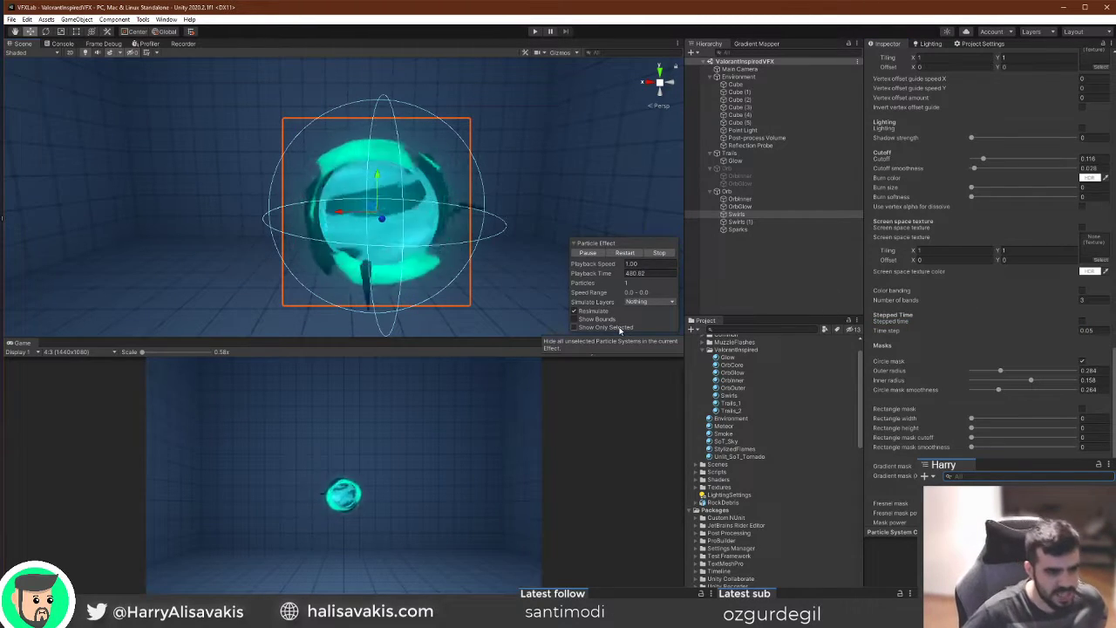
pyautogui.click(620, 329)
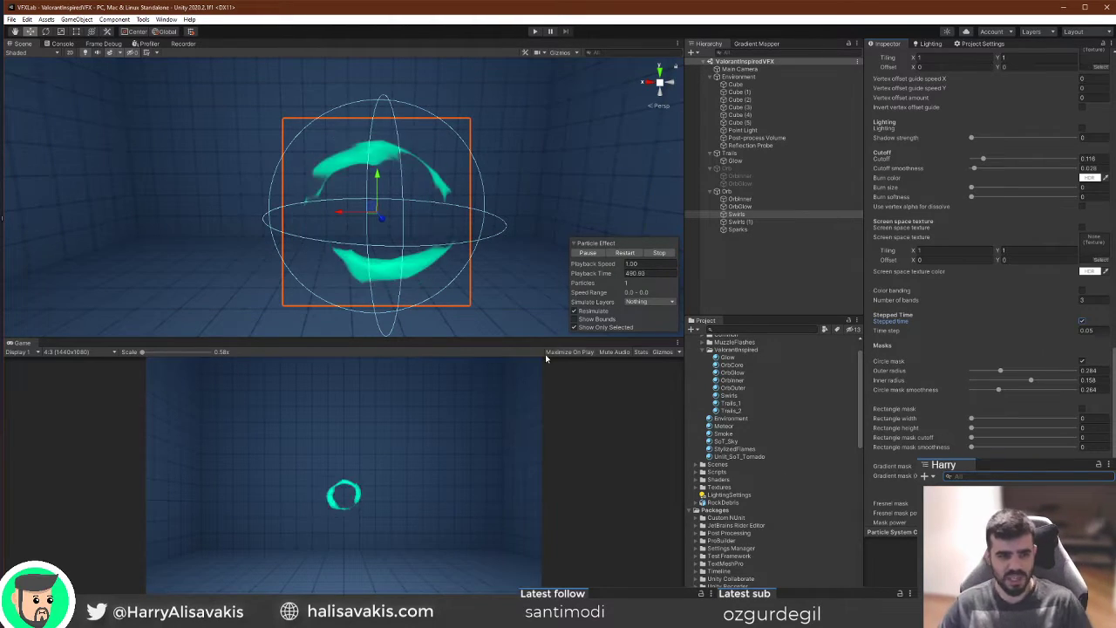
pyautogui.click(614, 329)
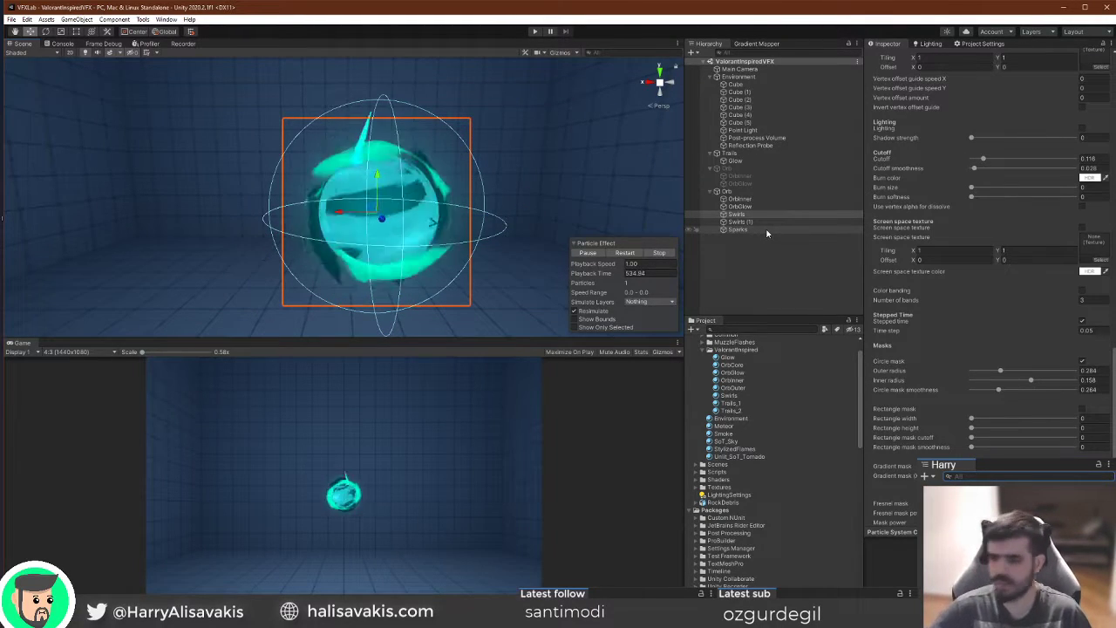
pyautogui.click(626, 253)
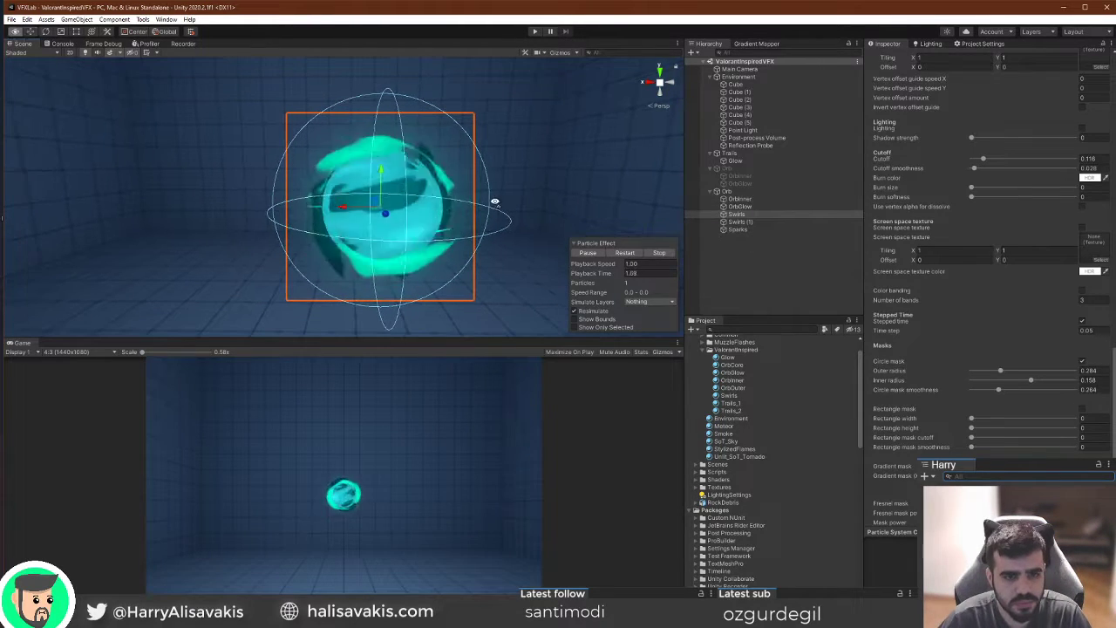
# Collapse and deactivate the active Orb group, and select the Trails particle system.
pyautogui.click(716, 191)
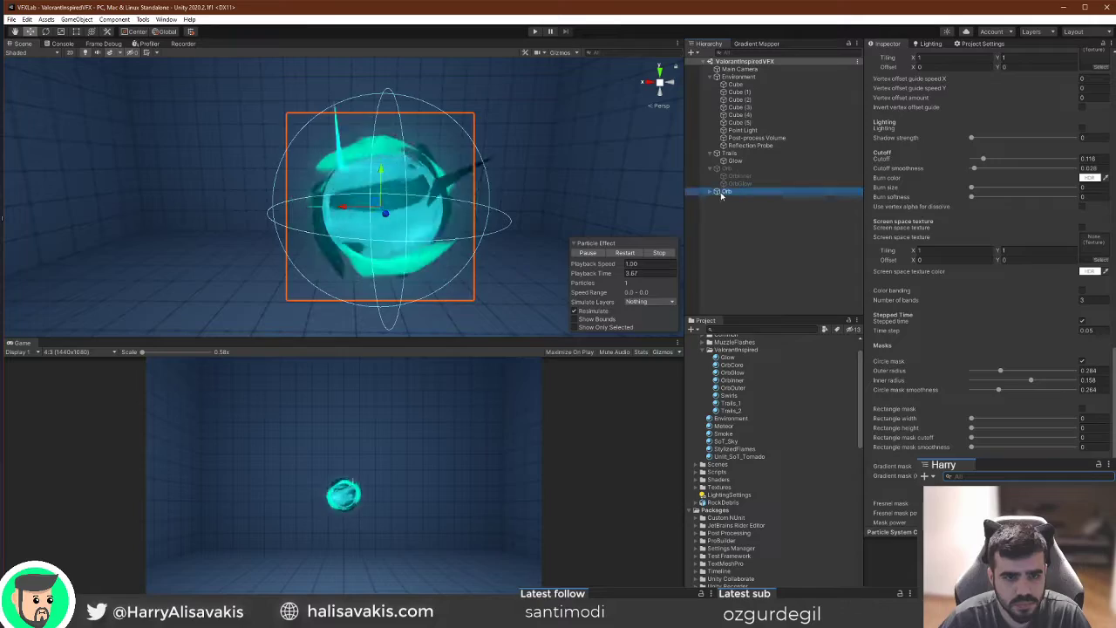
pyautogui.click(730, 191)
pyautogui.hotkey('alt', 'shift', 'a')
pyautogui.click(739, 154)
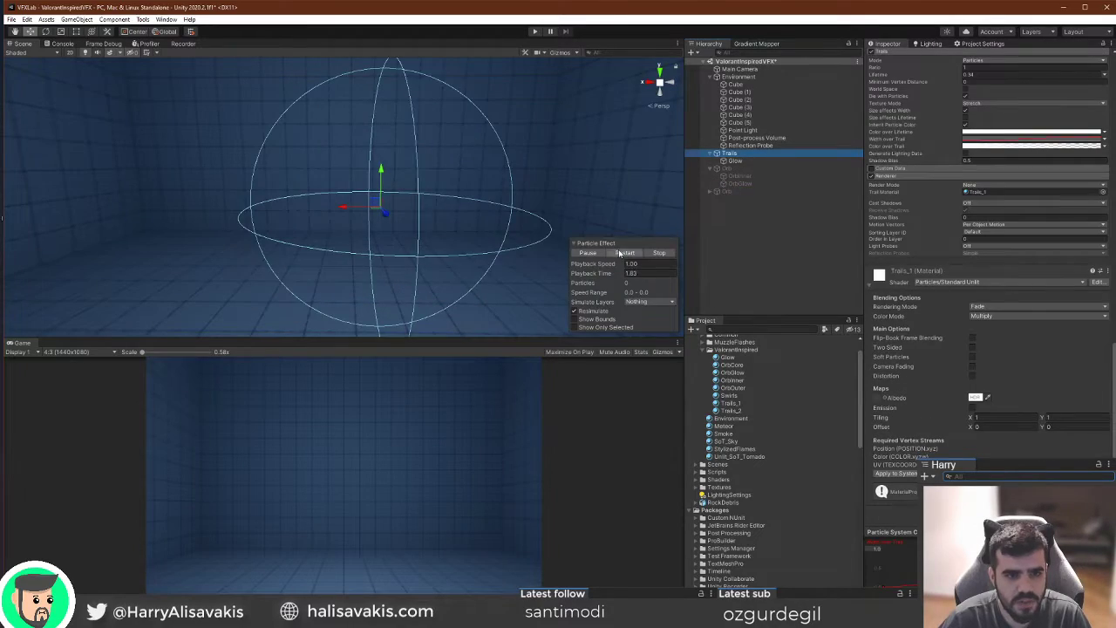
# Replay the Trails burst several times, pause it, and scrub the playback time to 0.37.
pyautogui.click(620, 253)
pyautogui.click(620, 253)
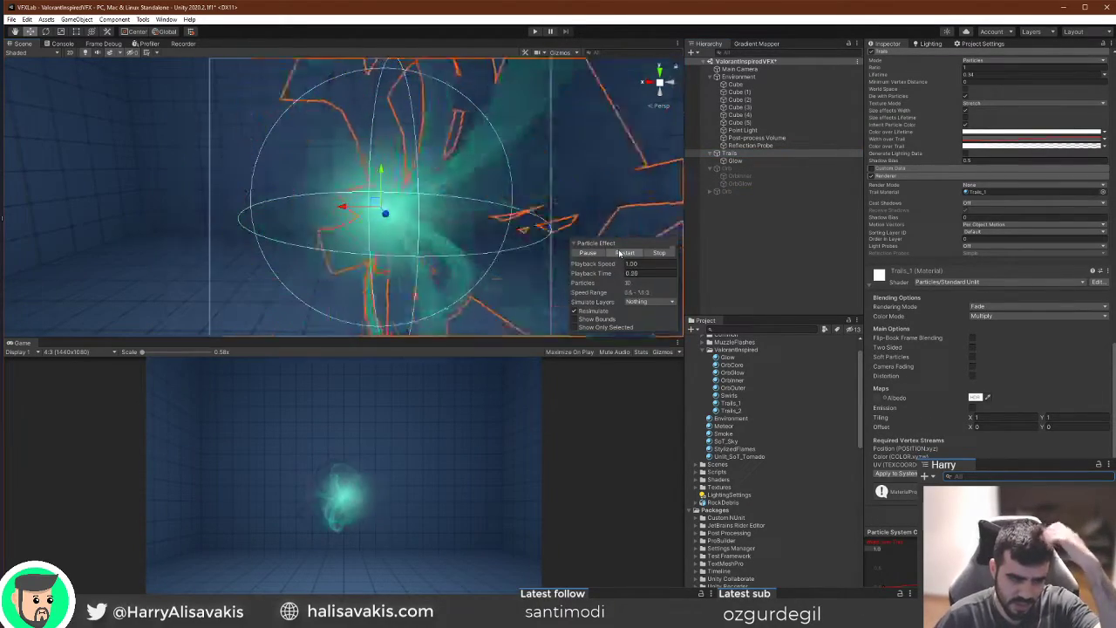
pyautogui.click(614, 253)
pyautogui.click(625, 253)
pyautogui.click(596, 255)
pyautogui.moveTo(604, 274); pyautogui.dragTo(555, 280)
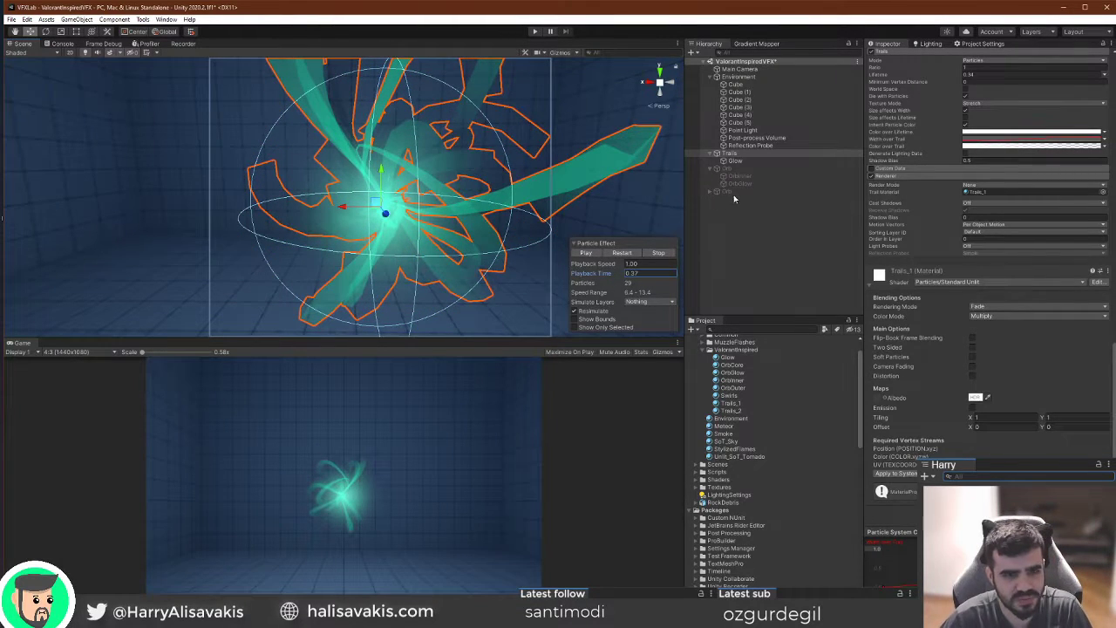
# Reactivate the collapsed Orb group, replay the Trails burst together with it, and select Orb again.
pyautogui.click(737, 194)
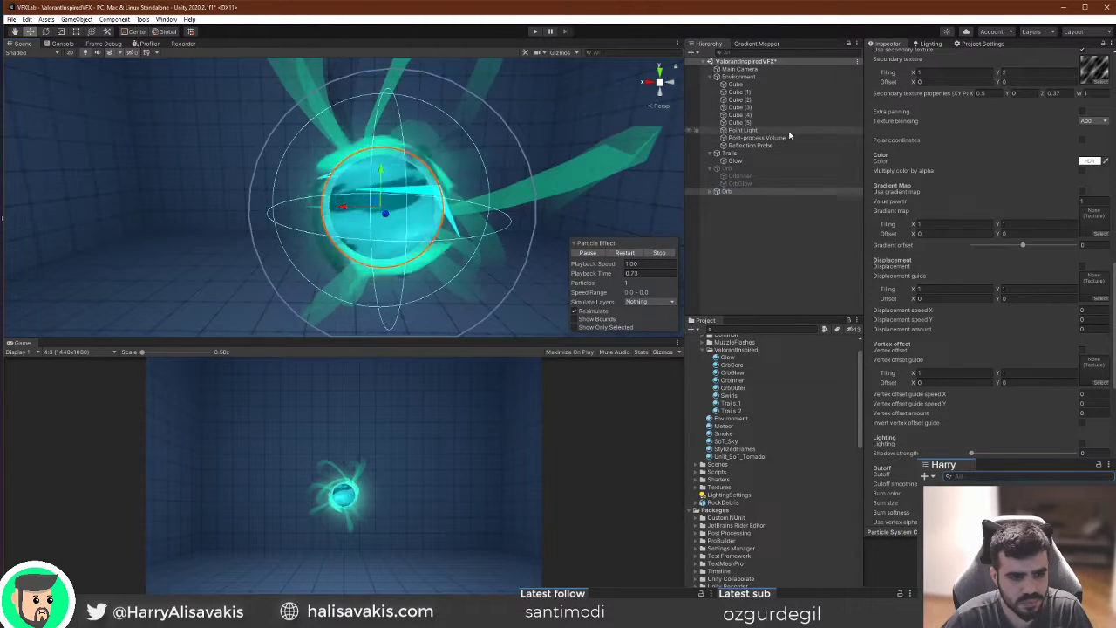
pyautogui.click(729, 154)
pyautogui.click(626, 253)
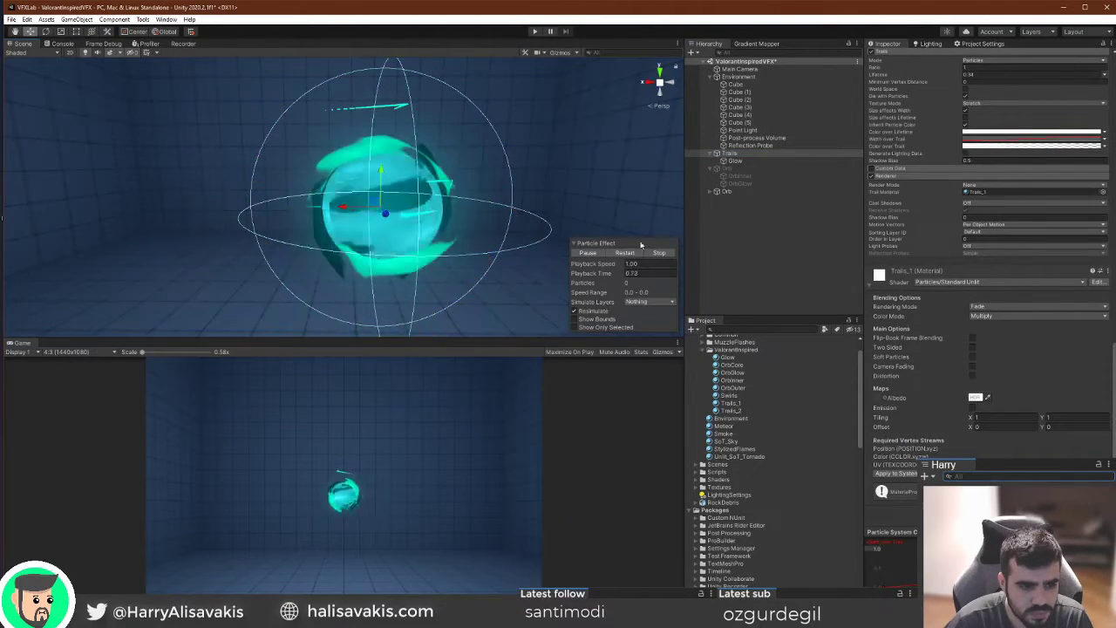
pyautogui.click(729, 191)
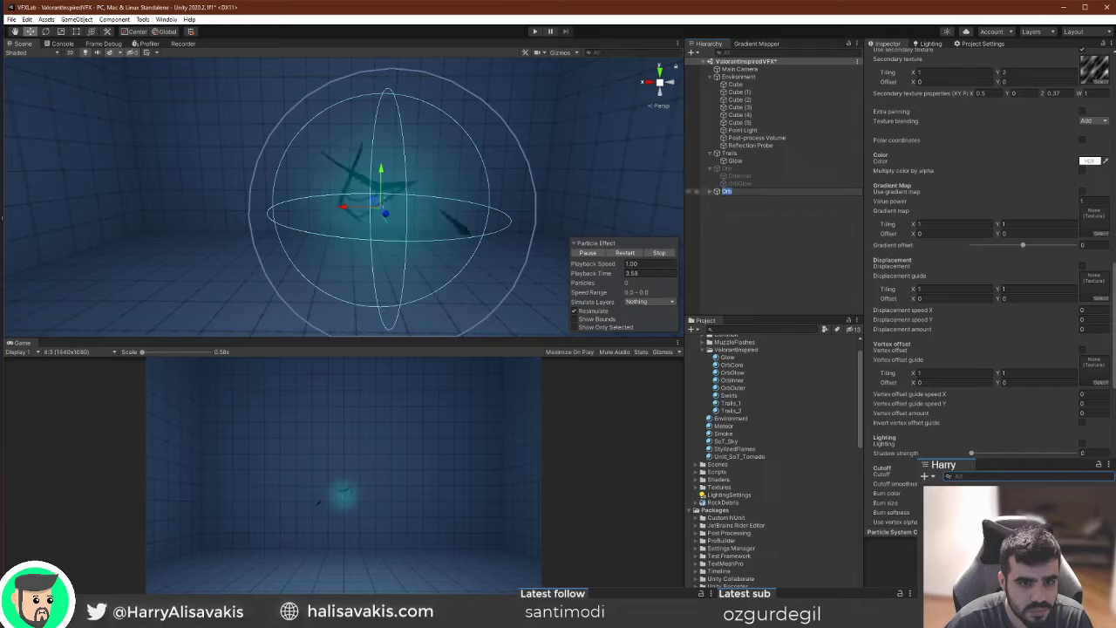
# Replay the active Orb particle effect from its start in the scene.
pyautogui.click(708, 225)
pyautogui.click(738, 189)
pyautogui.click(629, 252)
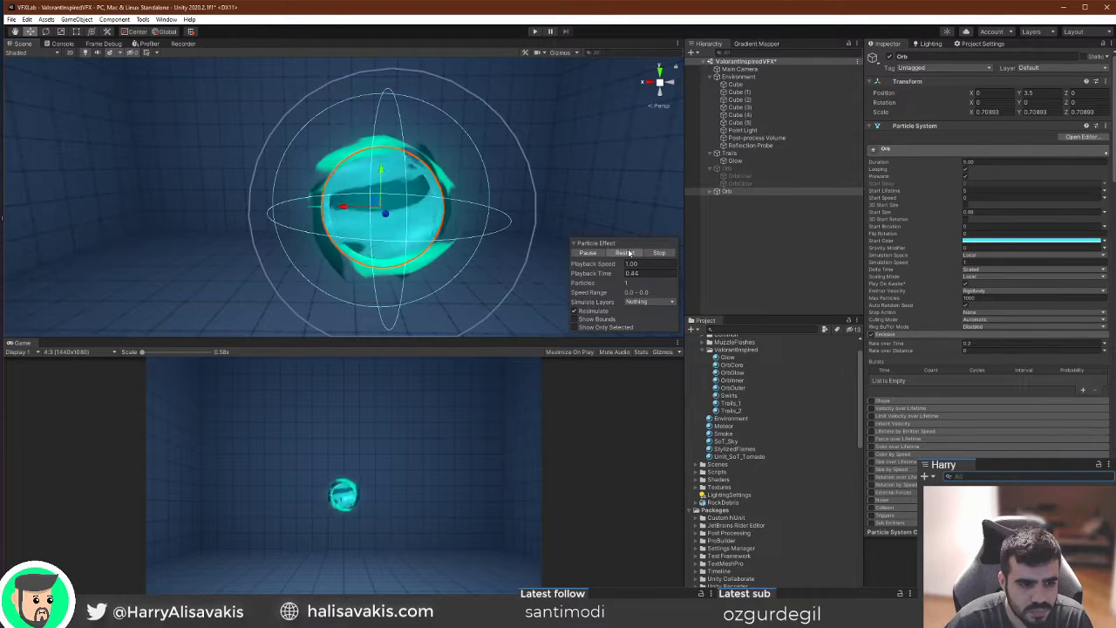
# Enable the Color Grading override on the Post-process Volume.
pyautogui.click(780, 138)
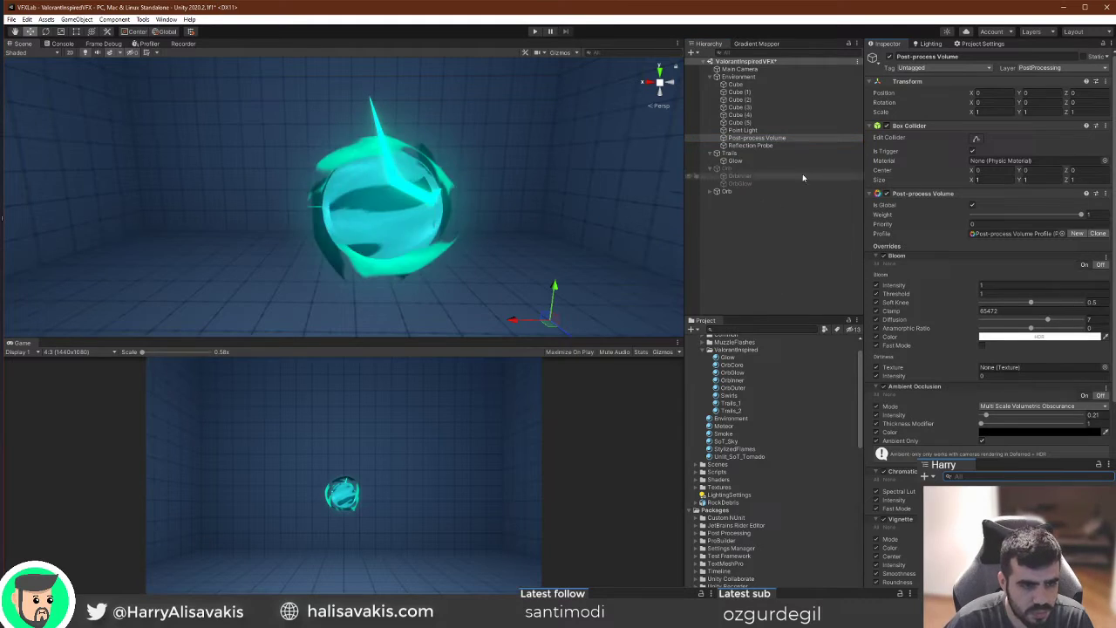
pyautogui.click(741, 191)
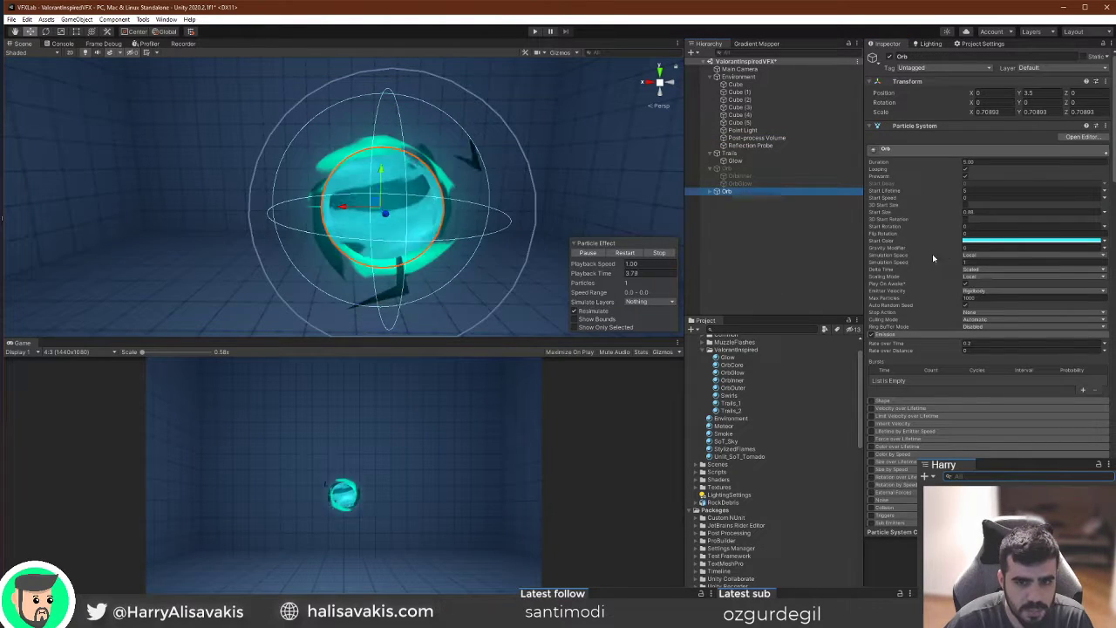
pyautogui.click(748, 139)
pyautogui.scroll(-10, 987, 327)
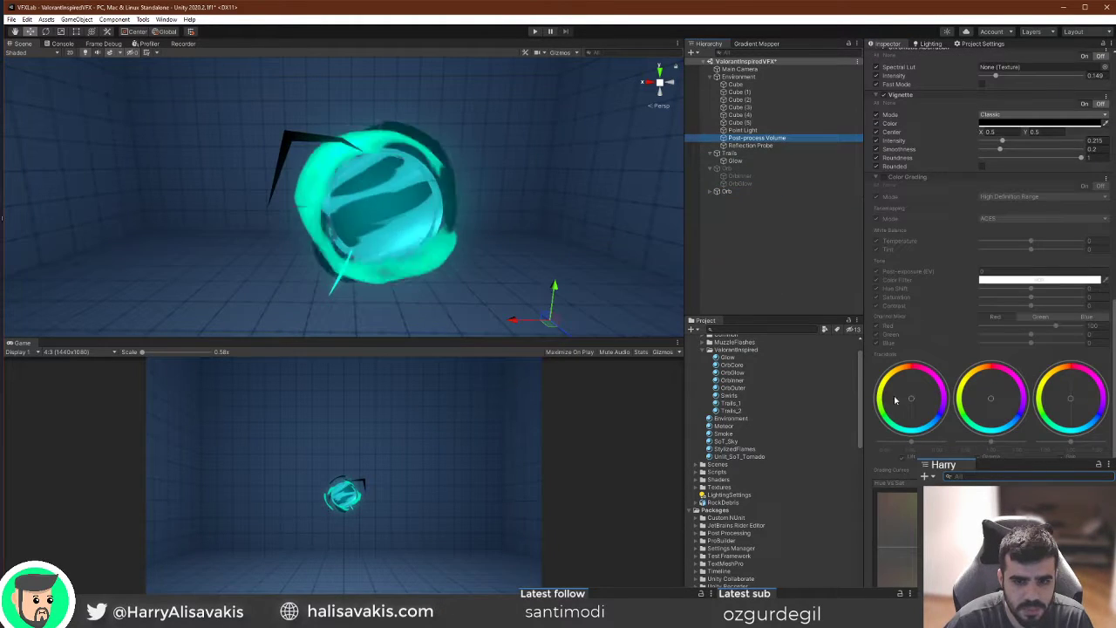
pyautogui.click(885, 177)
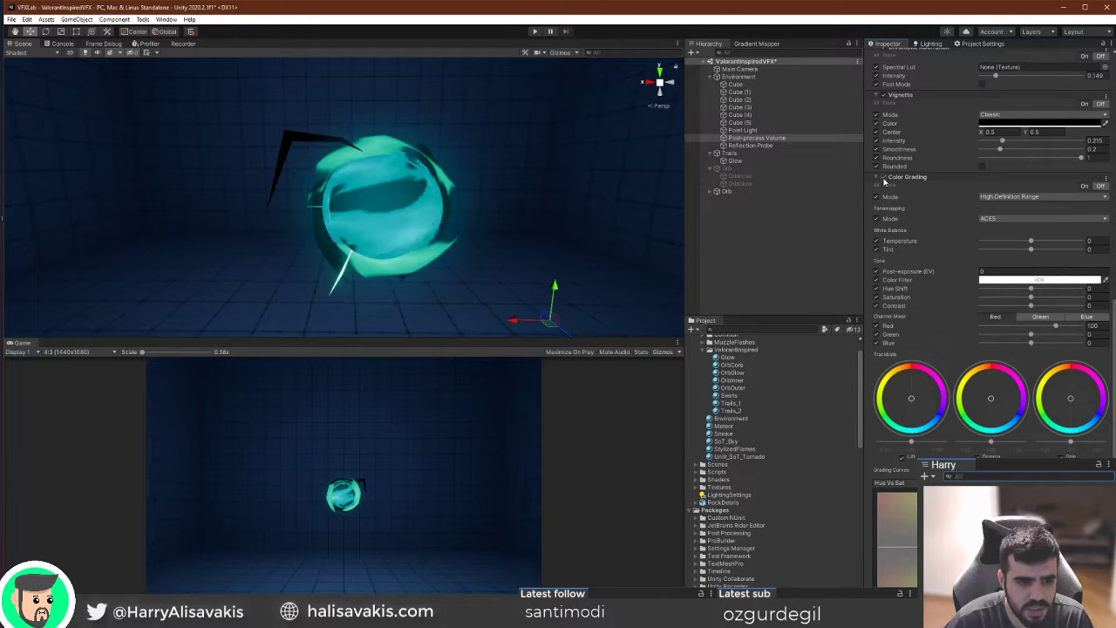
# Examine the Orb's renderer and OrbOuter material settings, from textures and color through masks, culling and blending.
pyautogui.click(730, 191)
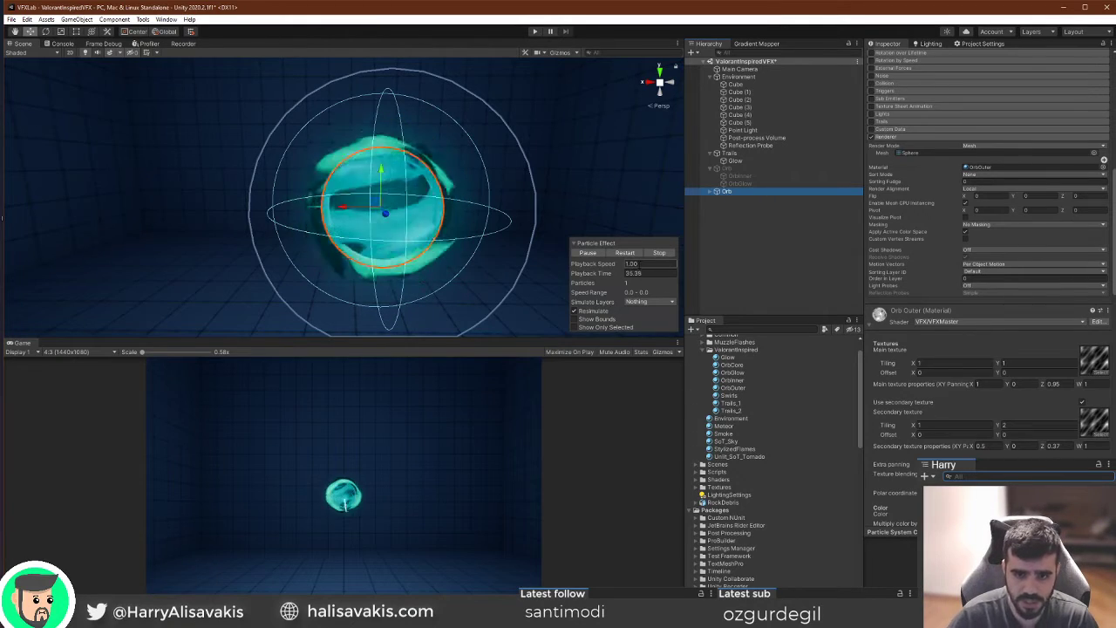
pyautogui.scroll(-10, 995, 130)
pyautogui.scroll(-8, 995, 129)
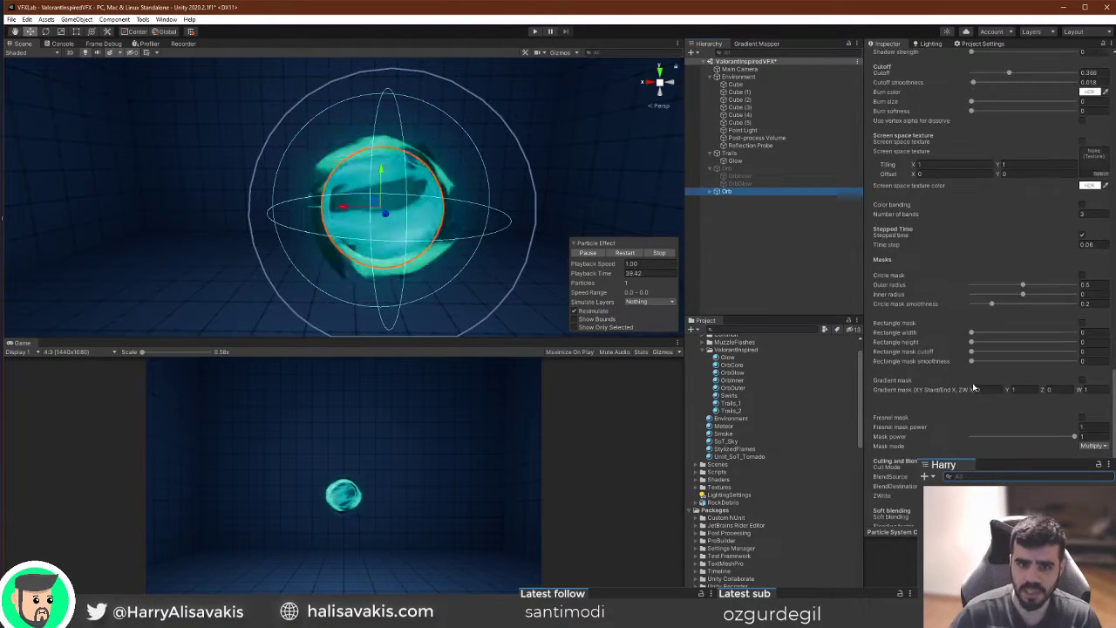
pyautogui.scroll(2, 1003, 299)
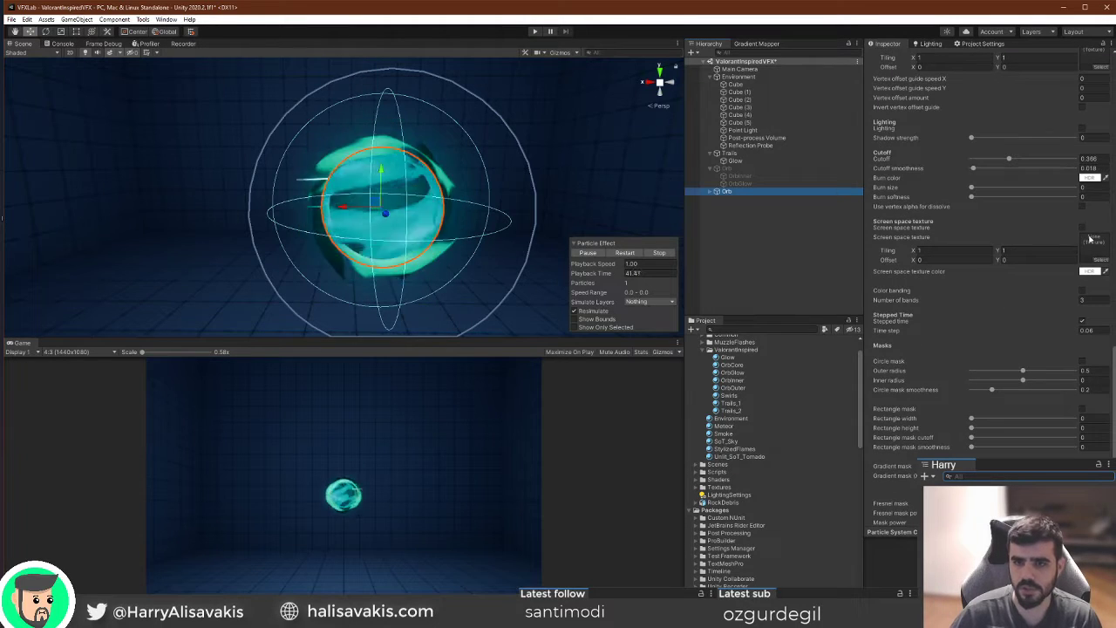
pyautogui.scroll(2, 1079, 233)
pyautogui.scroll(2, 1079, 261)
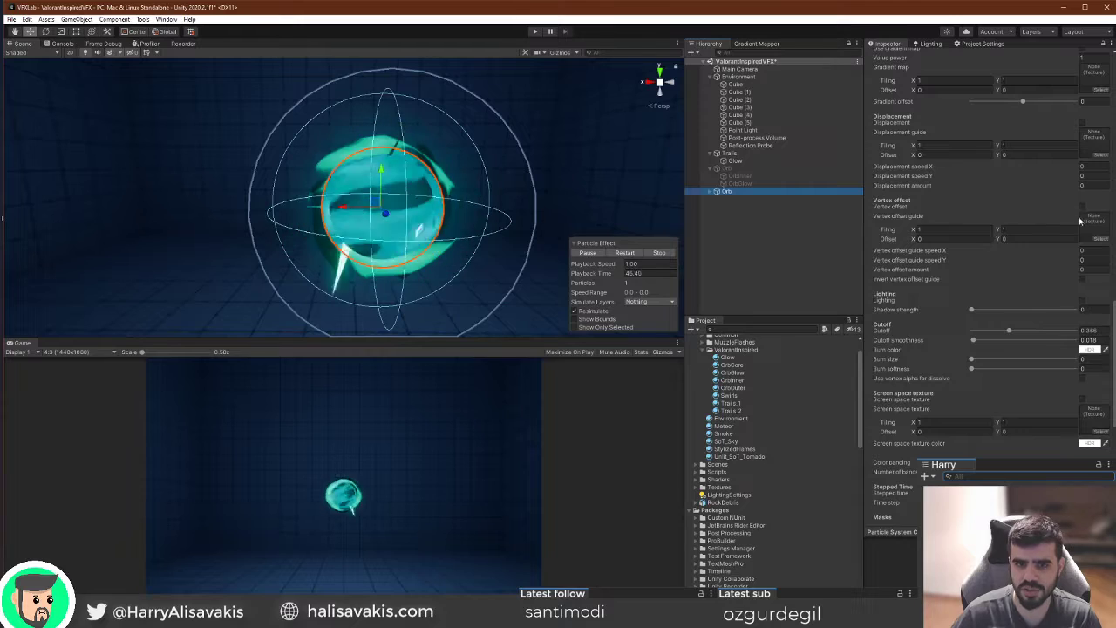
pyautogui.scroll(2, 1080, 221)
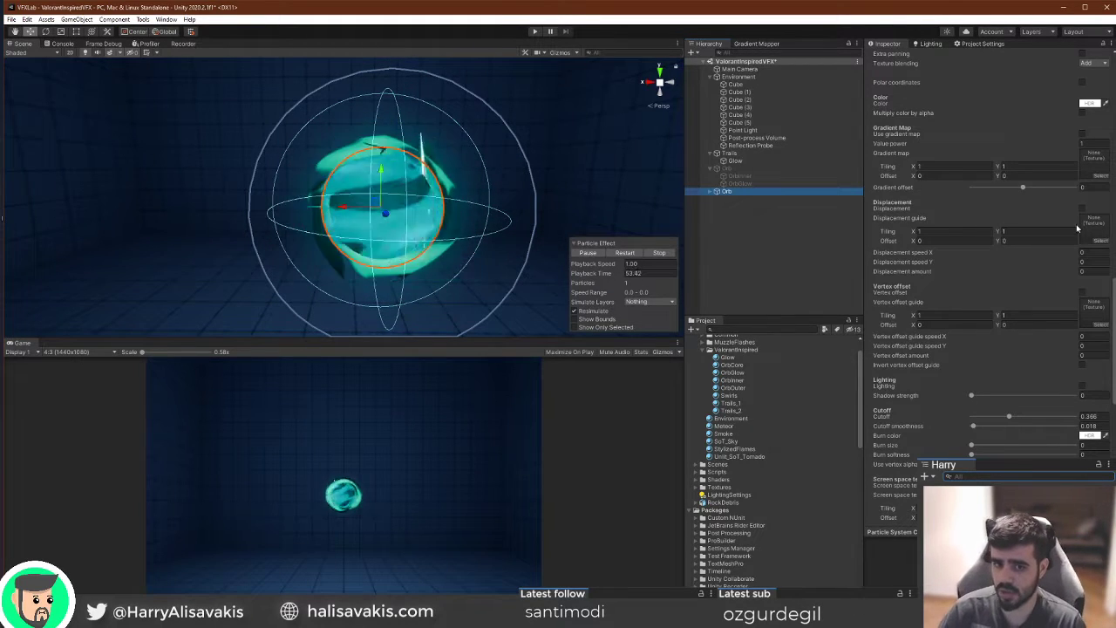
pyautogui.scroll(10, 1046, 157)
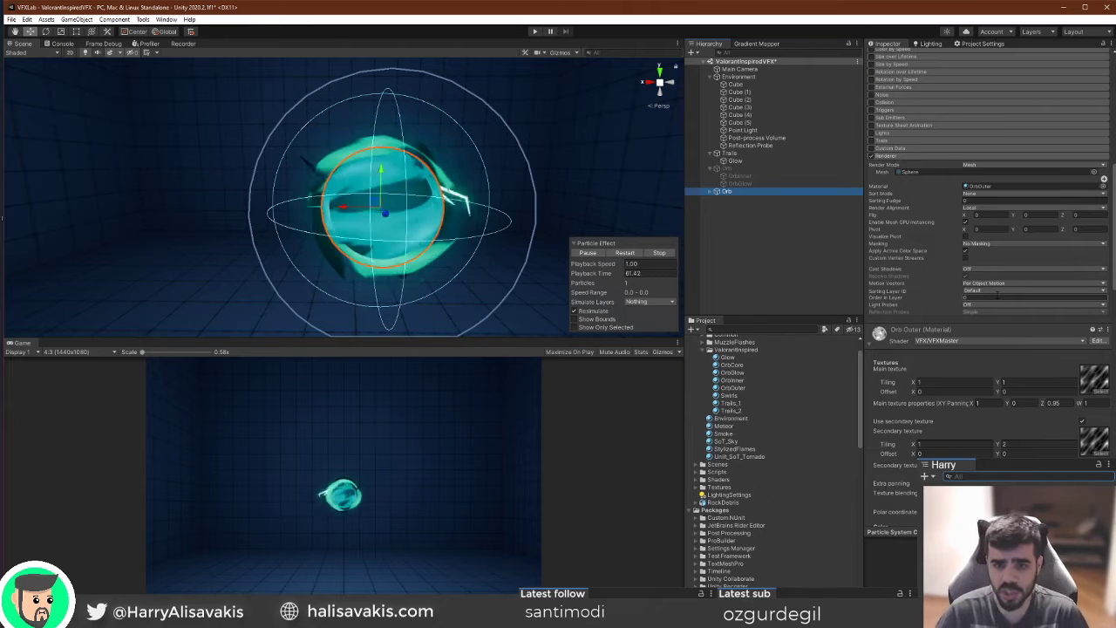
pyautogui.scroll(-5, 972, 429)
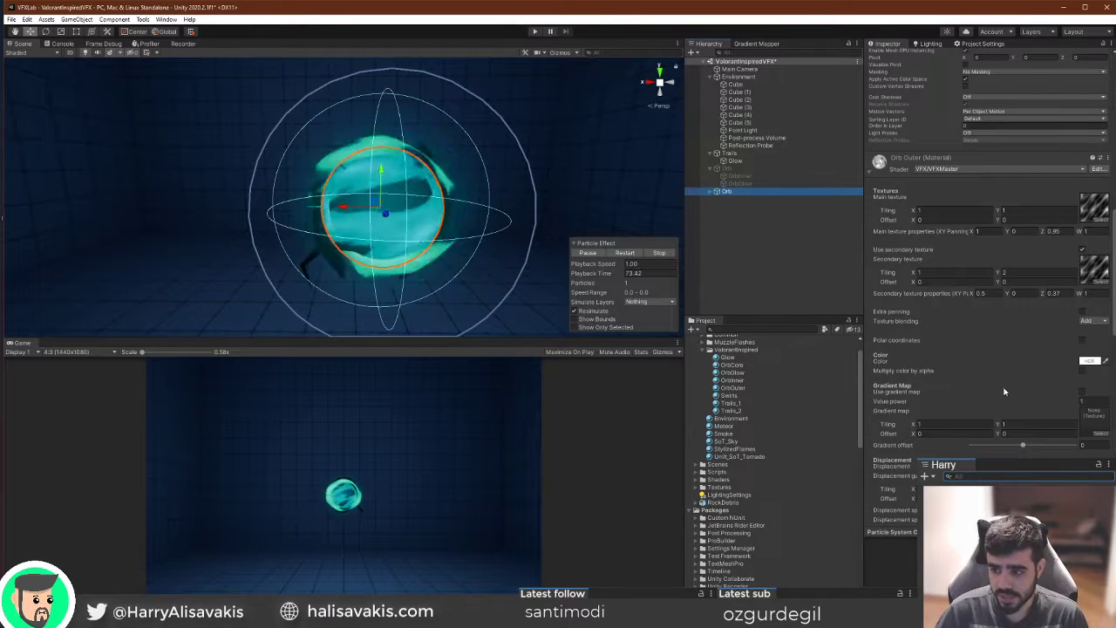
pyautogui.scroll(-2, 1009, 403)
pyautogui.scroll(7, 1010, 404)
pyautogui.scroll(-7, 1009, 404)
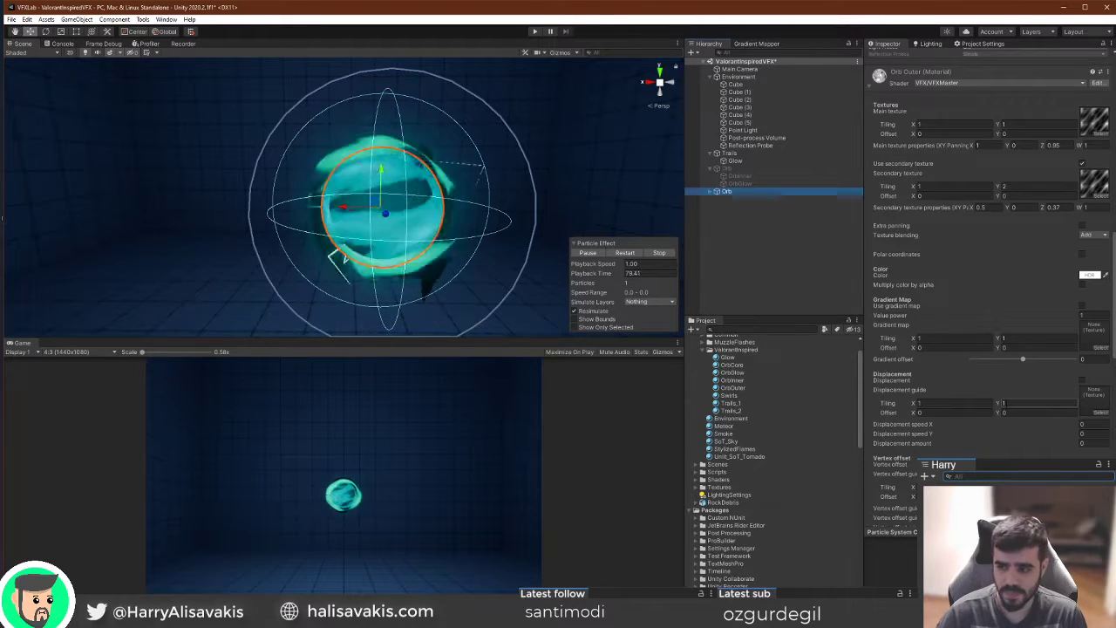
pyautogui.scroll(-10, 1009, 403)
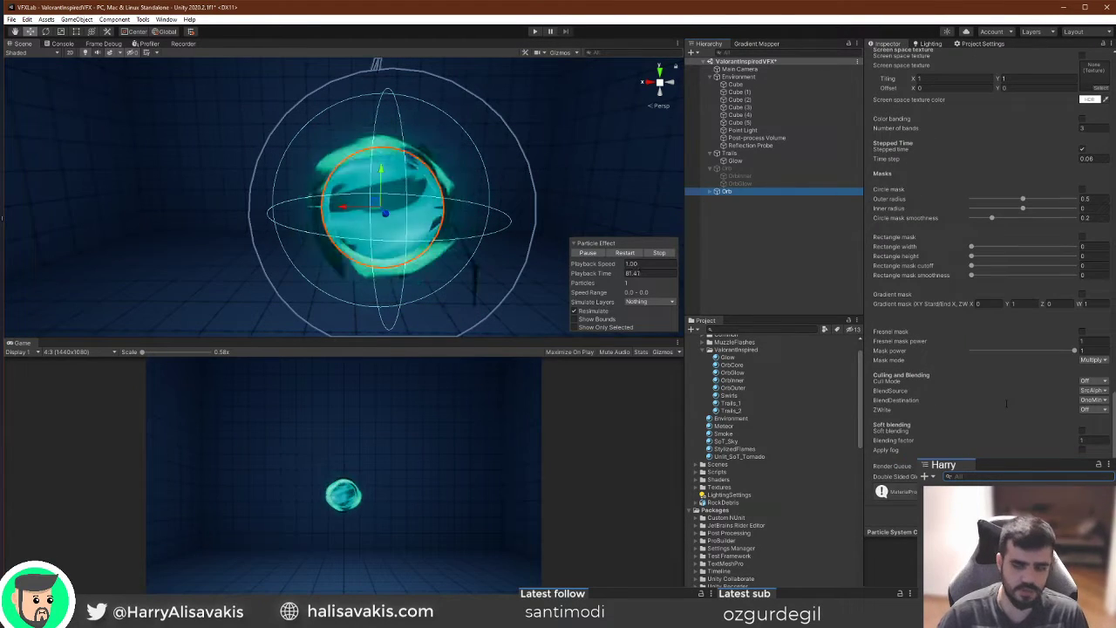
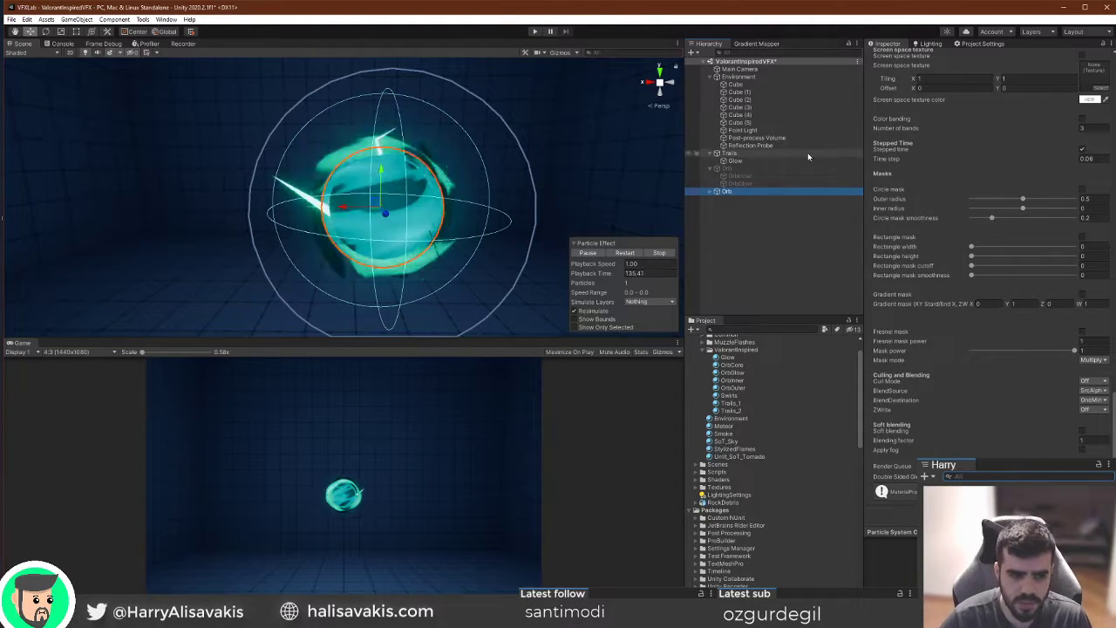
# Expand the active Orb and inspect its child particle systems, including OrbInner, OrbGlow, Swirls and Sparks.
pyautogui.click(715, 191)
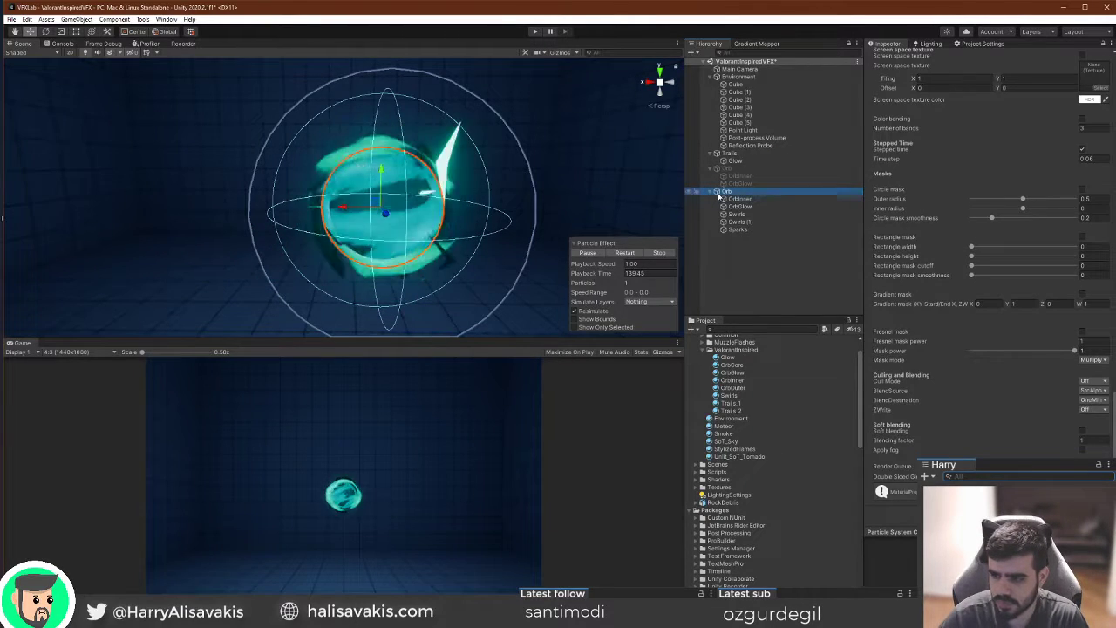
pyautogui.click(751, 206)
pyautogui.moveTo(511, 214); pyautogui.dragTo(502, 187, button='middle')
pyautogui.moveTo(503, 187)
pyautogui.mouseDown(button='right')
pyautogui.moveTo(495, 204)
pyautogui.moveTo(499, 191)
pyautogui.mouseUp(button='right')
pyautogui.press('w')
pyautogui.press('s')
pyautogui.click(775, 199)
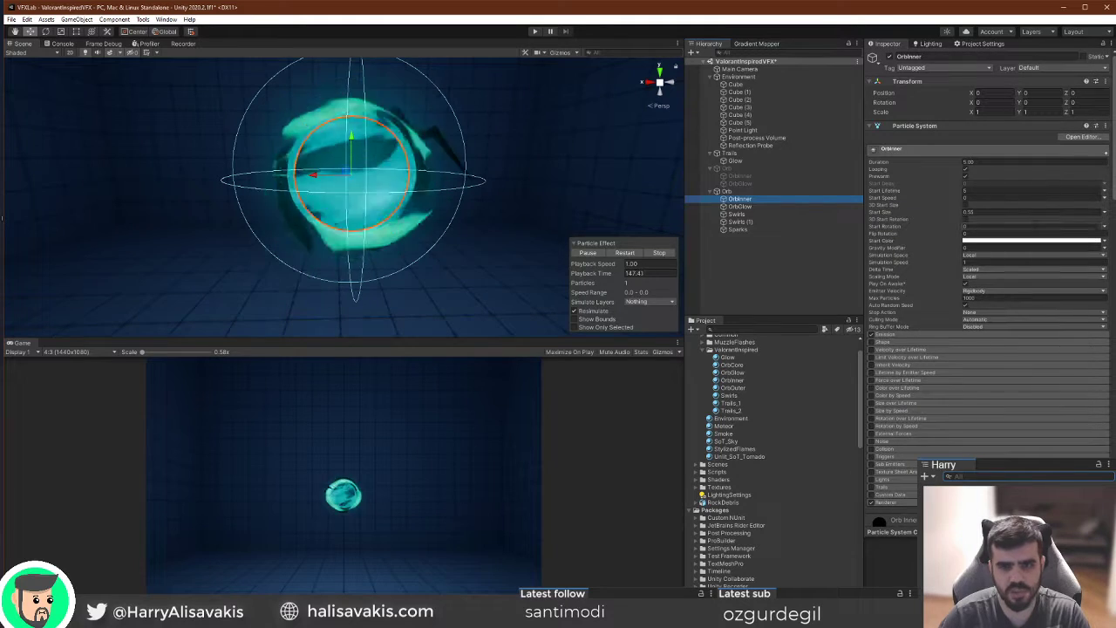
pyautogui.click(746, 208)
pyautogui.click(740, 215)
pyautogui.click(740, 222)
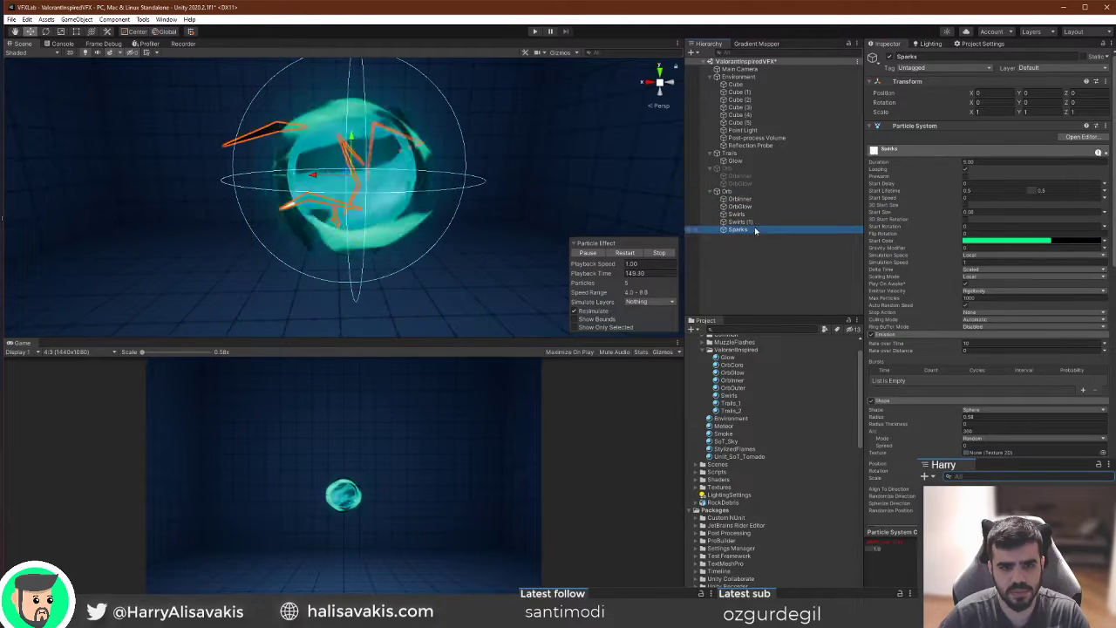
# Try an orange start color on the parent Orb particle system, cancel it and replay the effect.
pyautogui.click(729, 191)
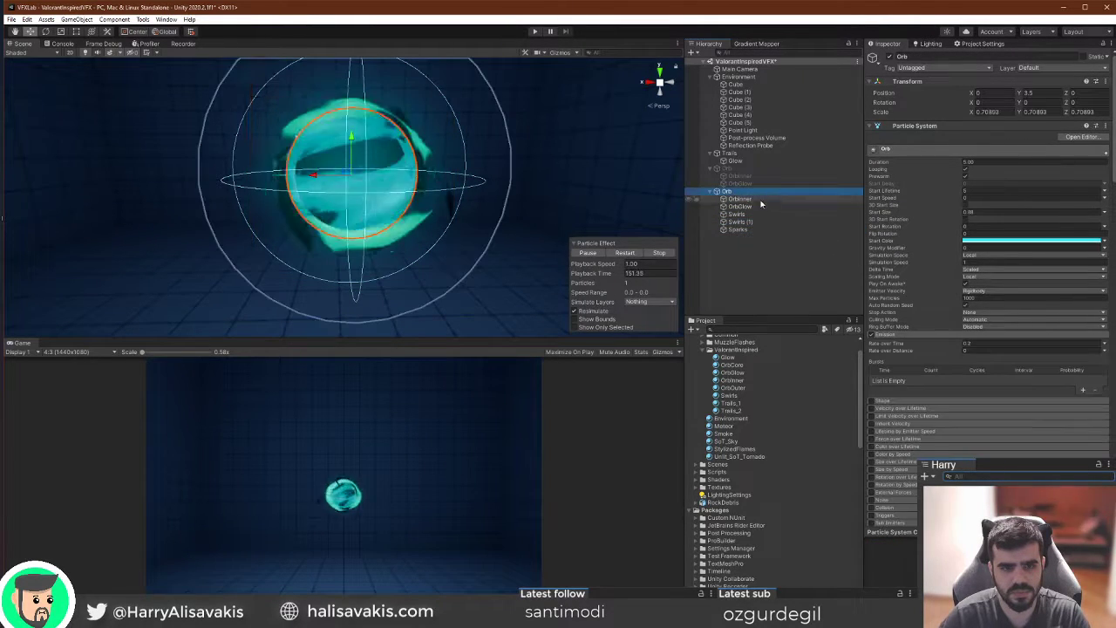
pyautogui.click(990, 240)
pyautogui.moveTo(1047, 318); pyautogui.dragTo(1111, 297)
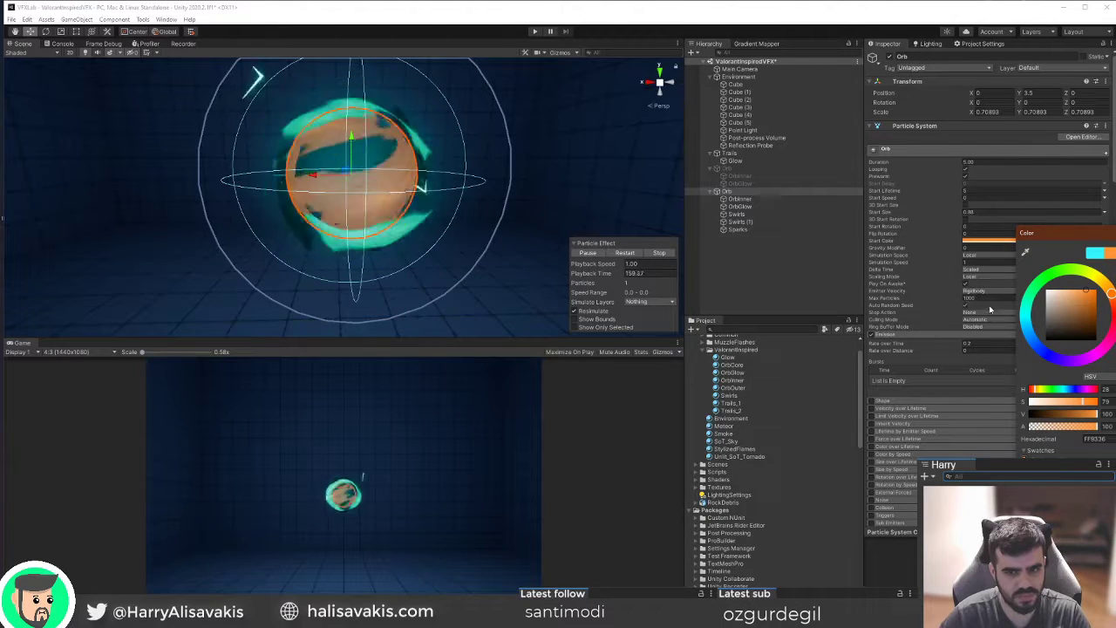
pyautogui.press('Escape')
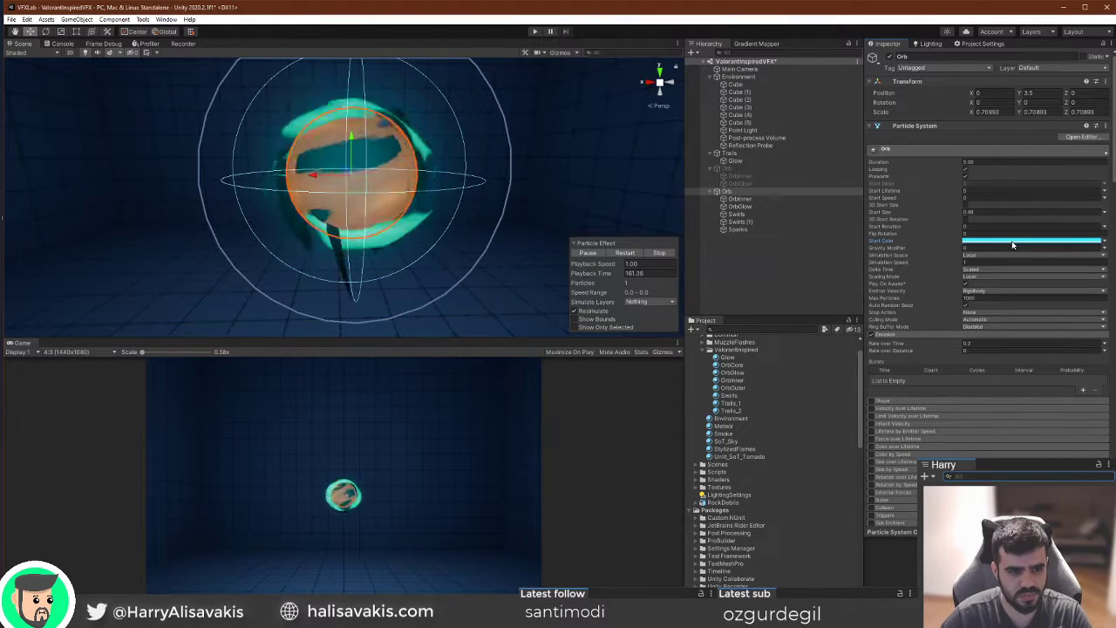
pyautogui.click(632, 254)
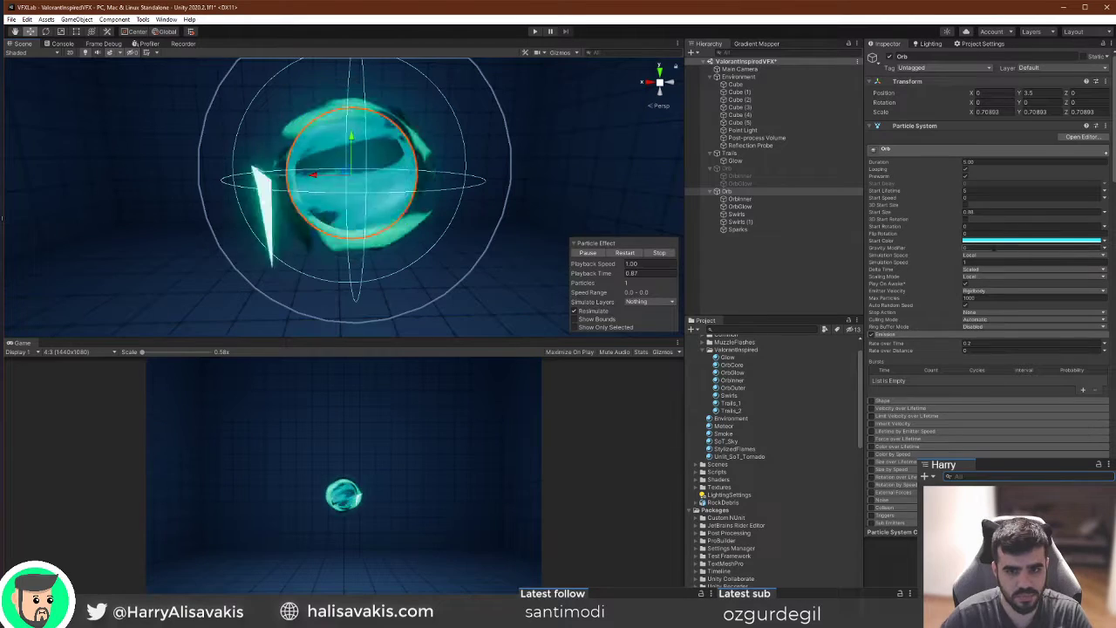
# Try a paler cyan start color on the Orb, then settle on a greener teal and replay the effect.
pyautogui.click(1003, 243)
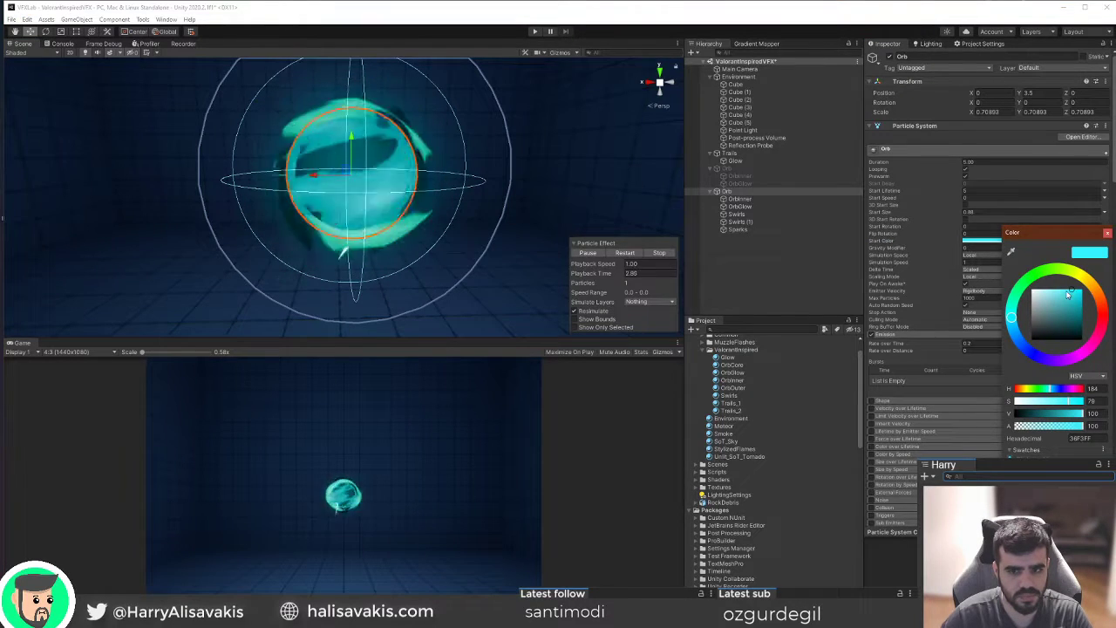
pyautogui.click(625, 252)
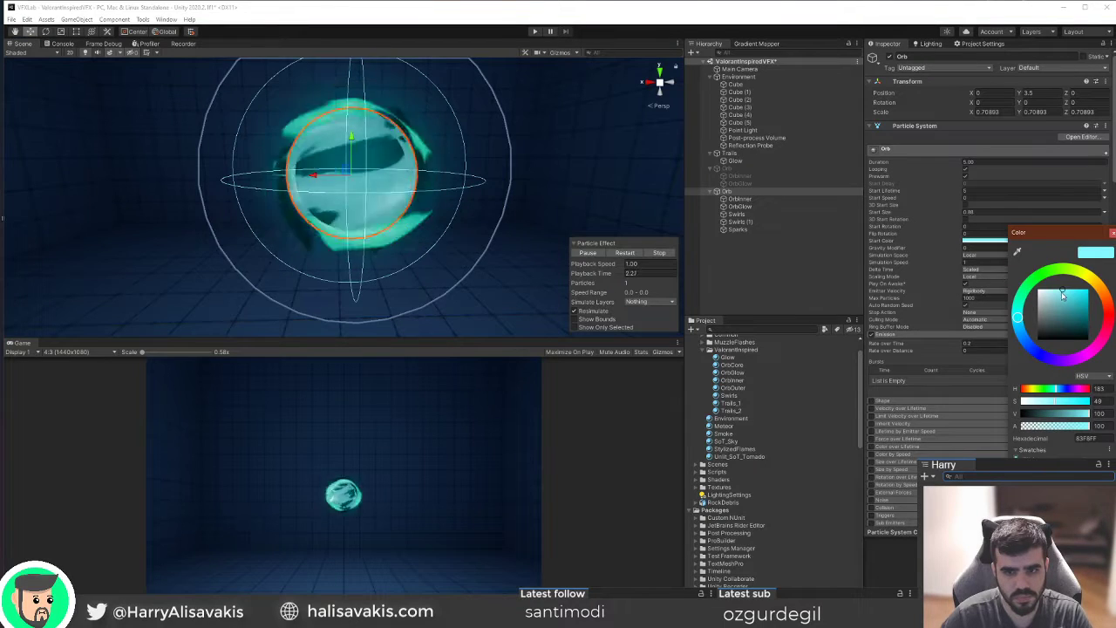
pyautogui.click(626, 253)
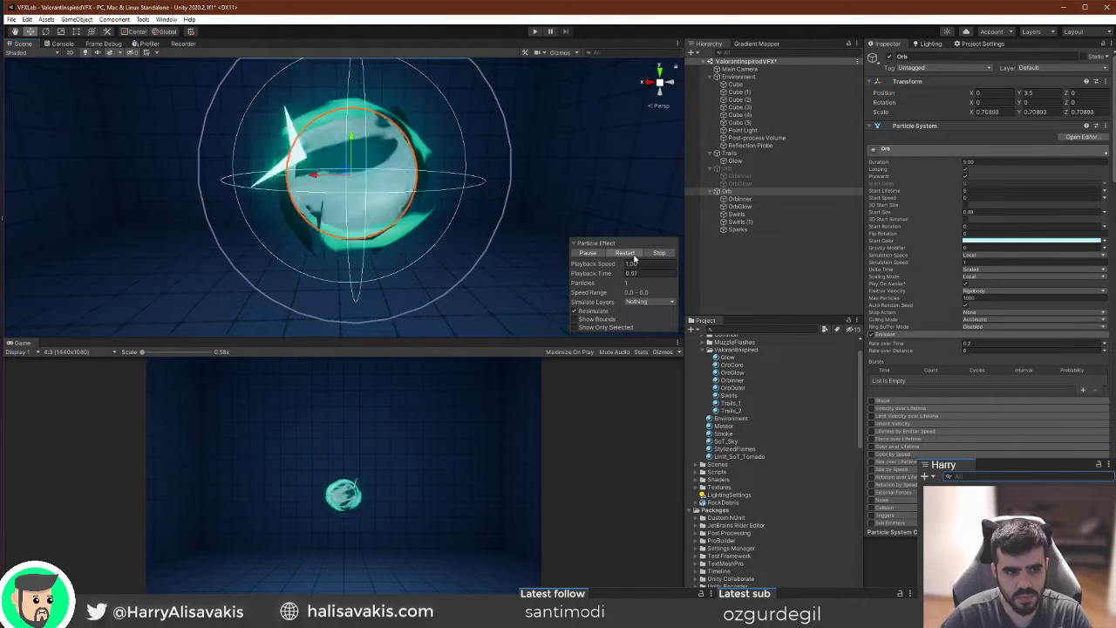
pyautogui.click(1030, 241)
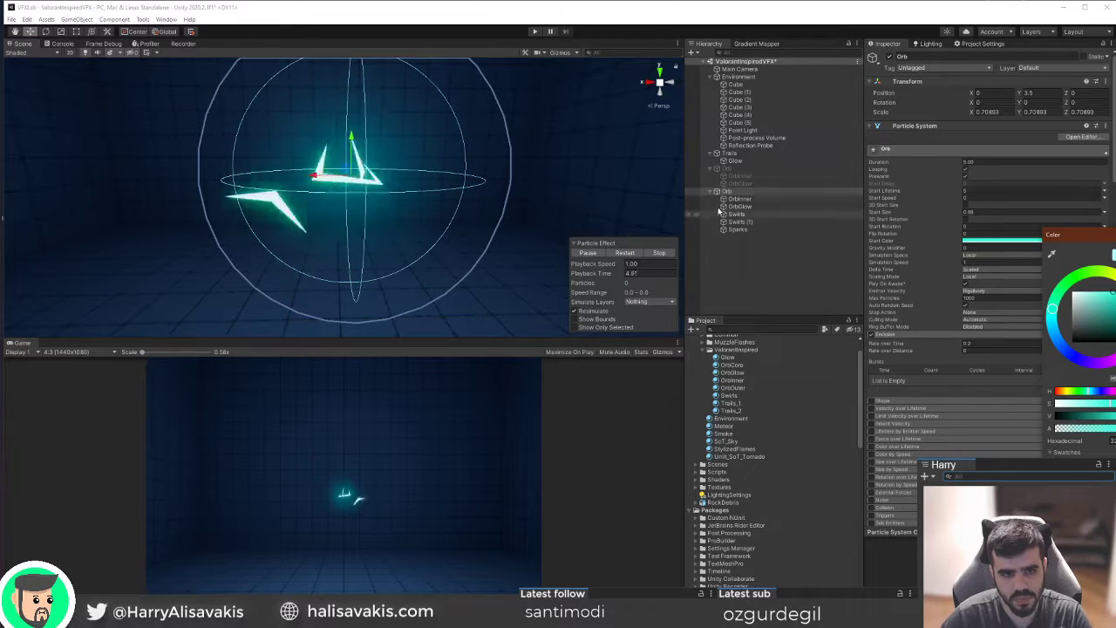
pyautogui.click(625, 253)
# Brighten the OrbOuter material's HDR color.
pyautogui.scroll(-10, 1039, 289)
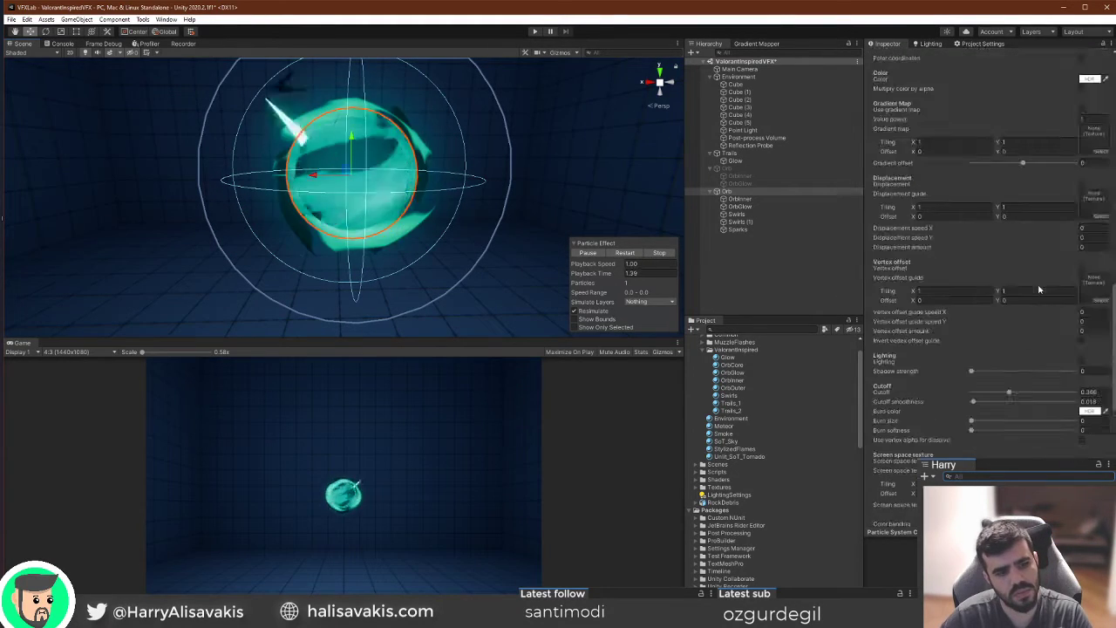
pyautogui.scroll(3, 1038, 287)
pyautogui.click(1089, 164)
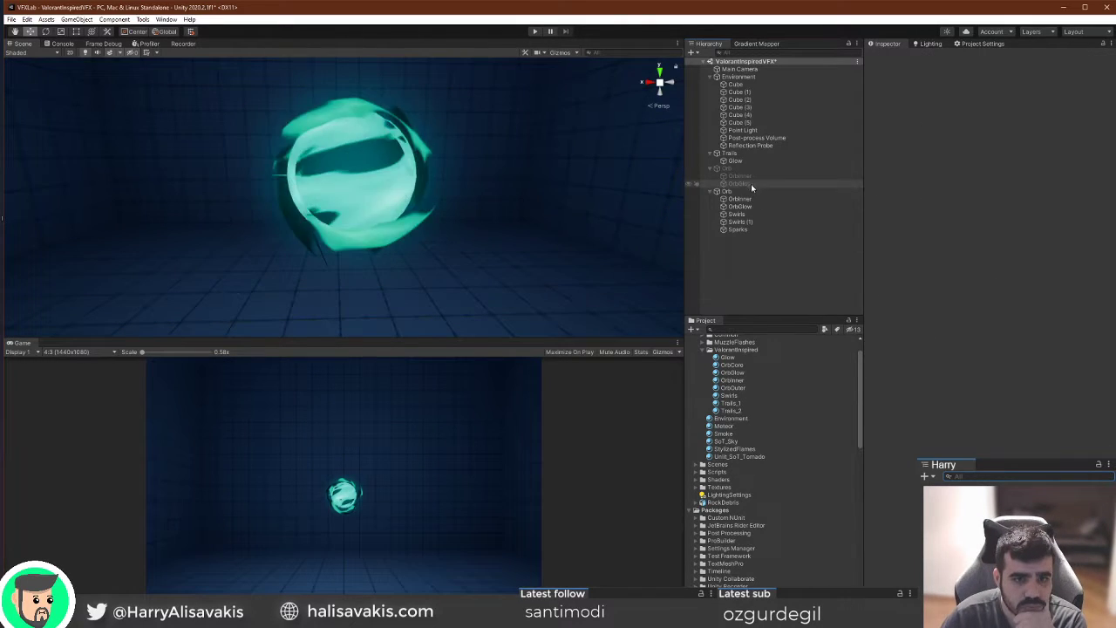
pyautogui.click(753, 190)
# Replay the Trails particle effect several times and pause it at a playback time of 0.33.
pyautogui.click(751, 153)
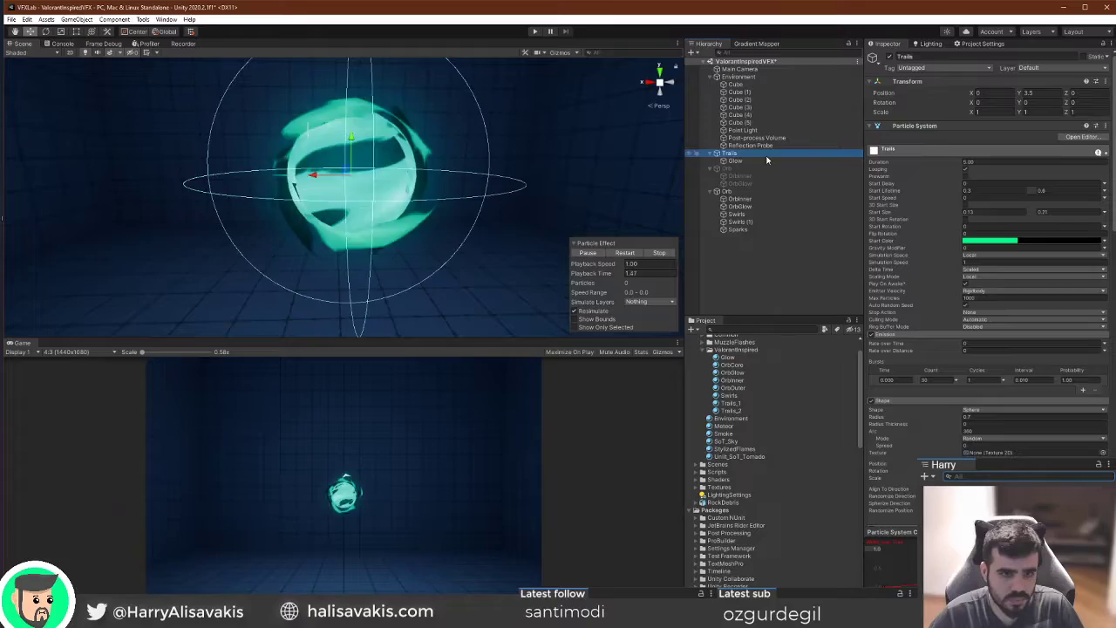
pyautogui.click(625, 253)
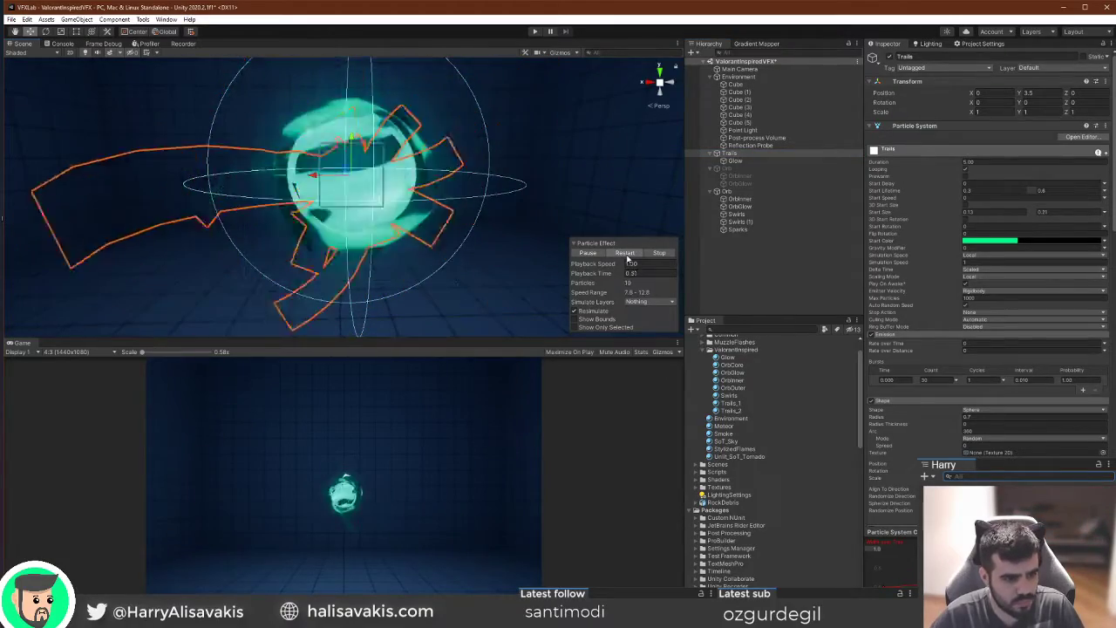
pyautogui.click(626, 252)
pyautogui.click(626, 254)
pyautogui.click(625, 254)
pyautogui.click(626, 254)
pyautogui.click(600, 253)
pyautogui.moveTo(600, 276); pyautogui.dragTo(529, 281)
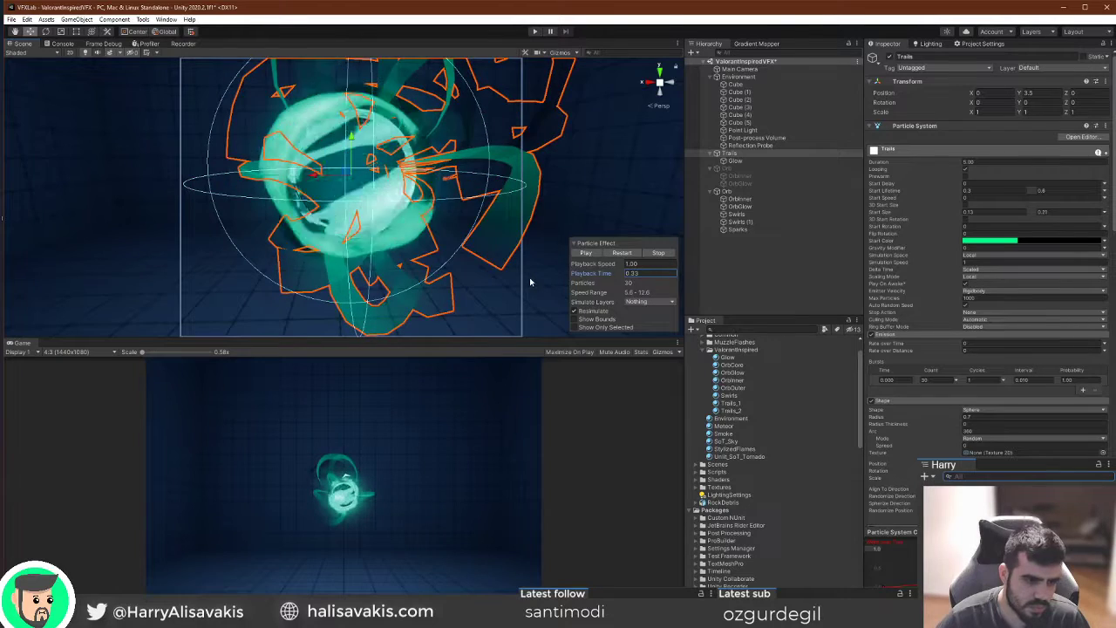
# Try turquoise 00FFE4 as the first color in the Trails start color gradient and restart the effect.
pyautogui.click(1007, 243)
pyautogui.click(882, 227)
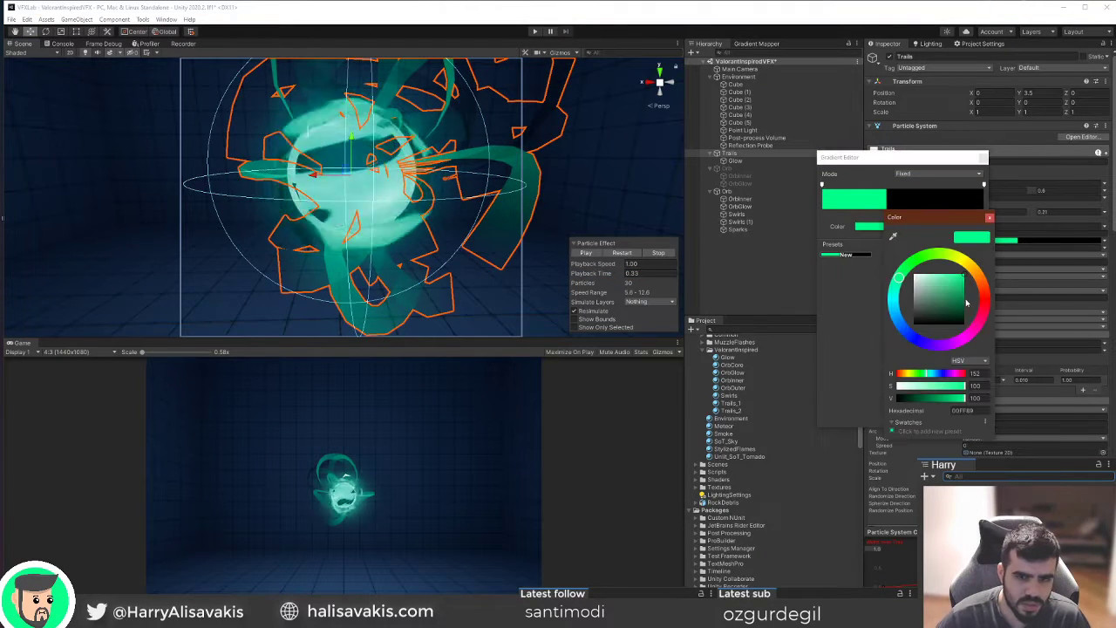
pyautogui.click(893, 297)
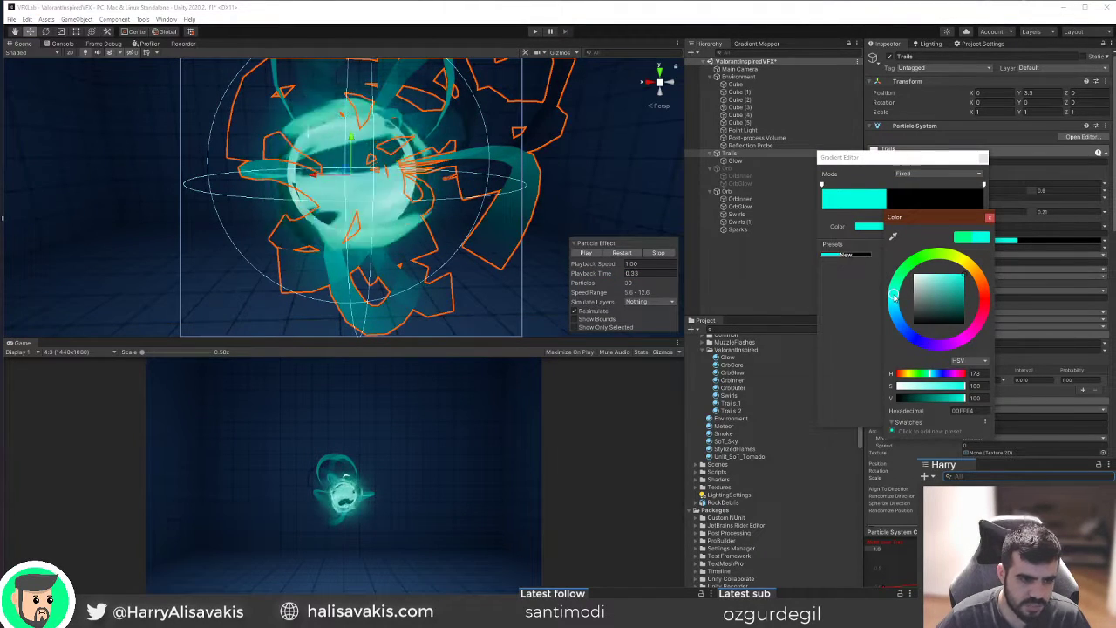
pyautogui.click(989, 217)
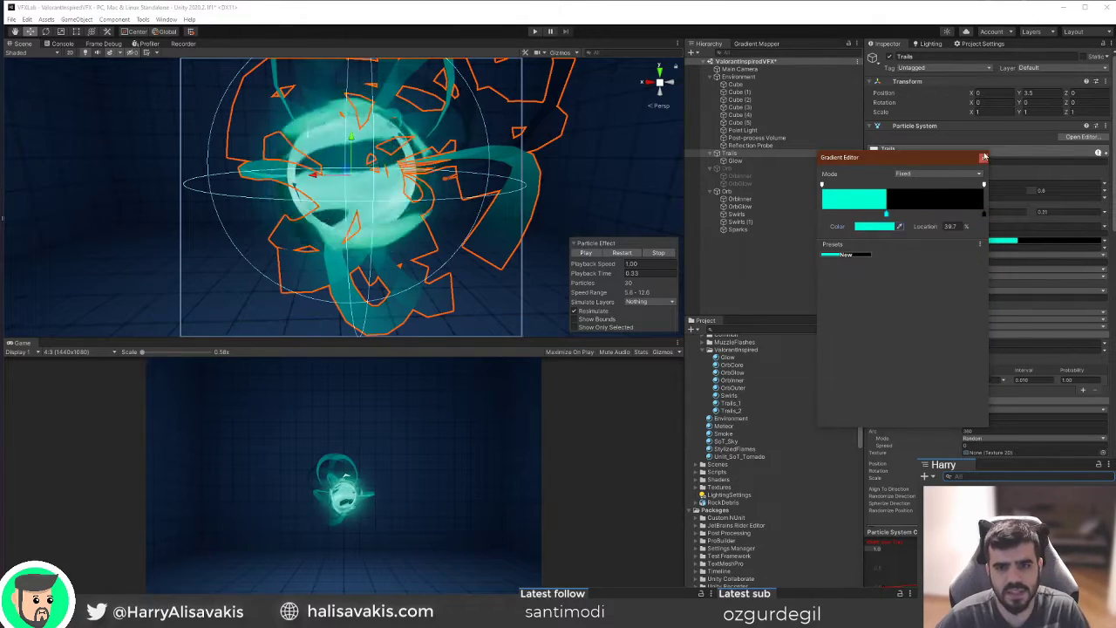
pyautogui.click(984, 158)
pyautogui.click(618, 255)
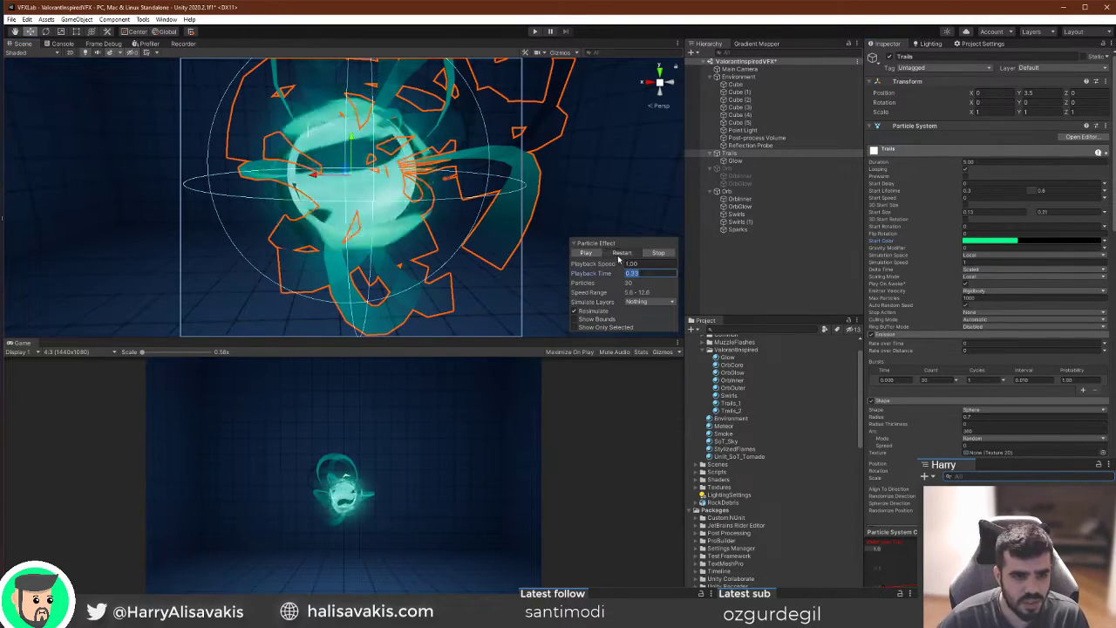
# Restart the Trails particle effect to preview the new gradient, then stop its playback.
pyautogui.click(620, 255)
pyautogui.click(596, 254)
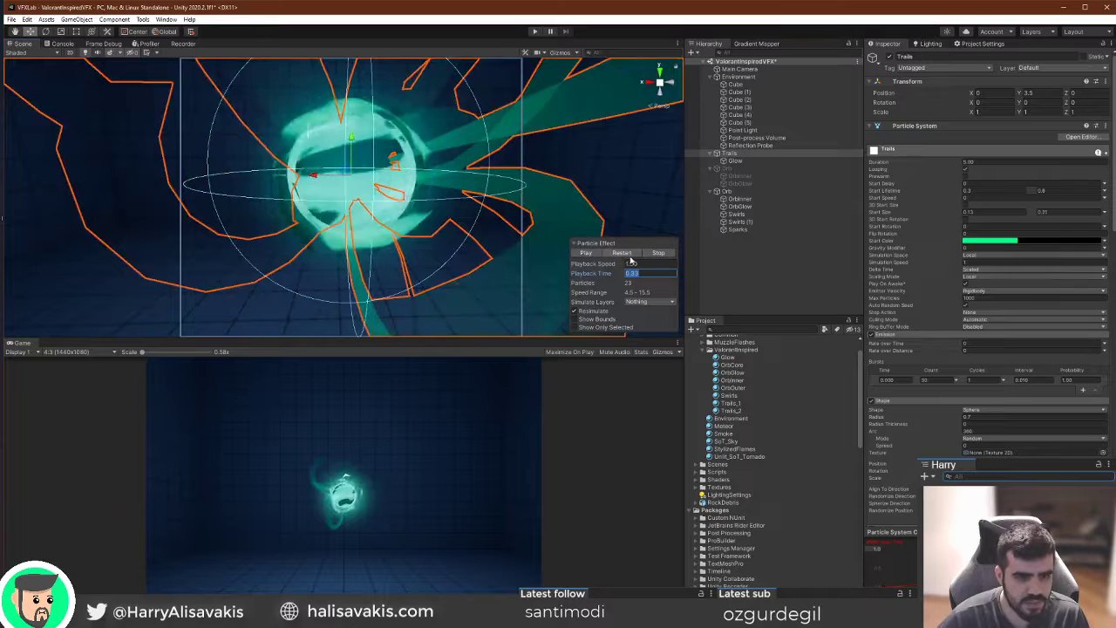
pyautogui.click(659, 253)
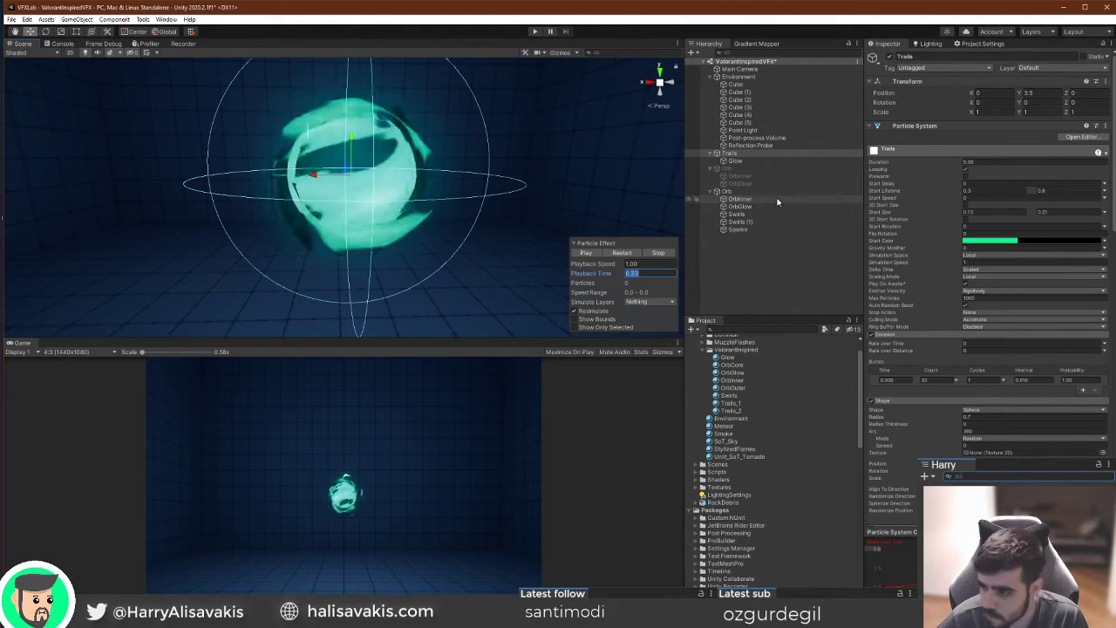
# Try shifting the Orb's start color to a greener hue of 150.
pyautogui.click(776, 198)
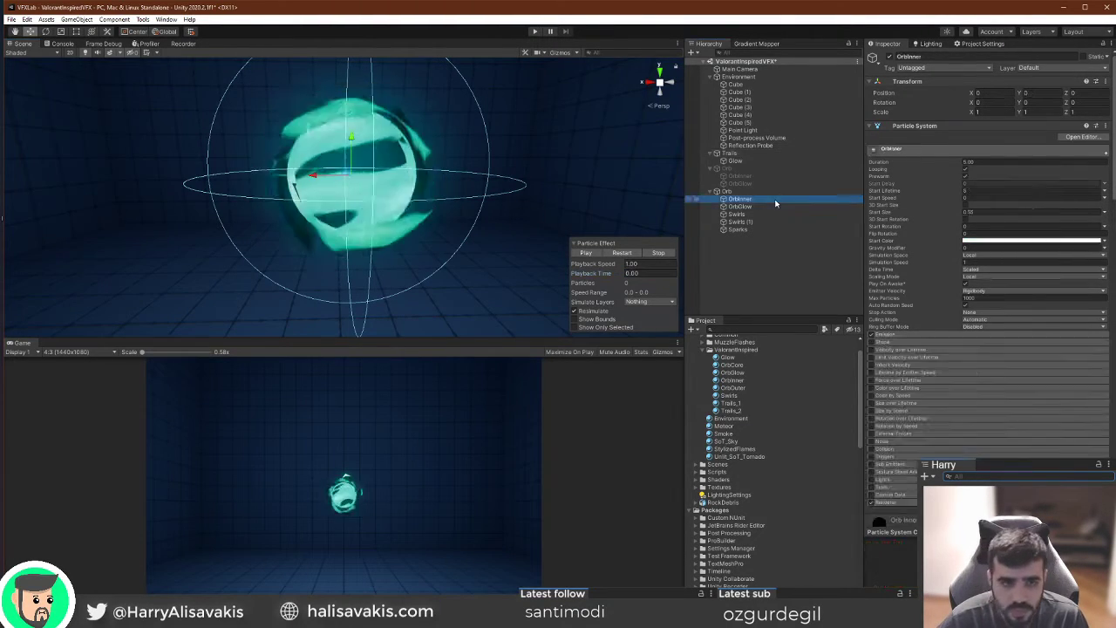
pyautogui.click(777, 192)
pyautogui.click(1029, 240)
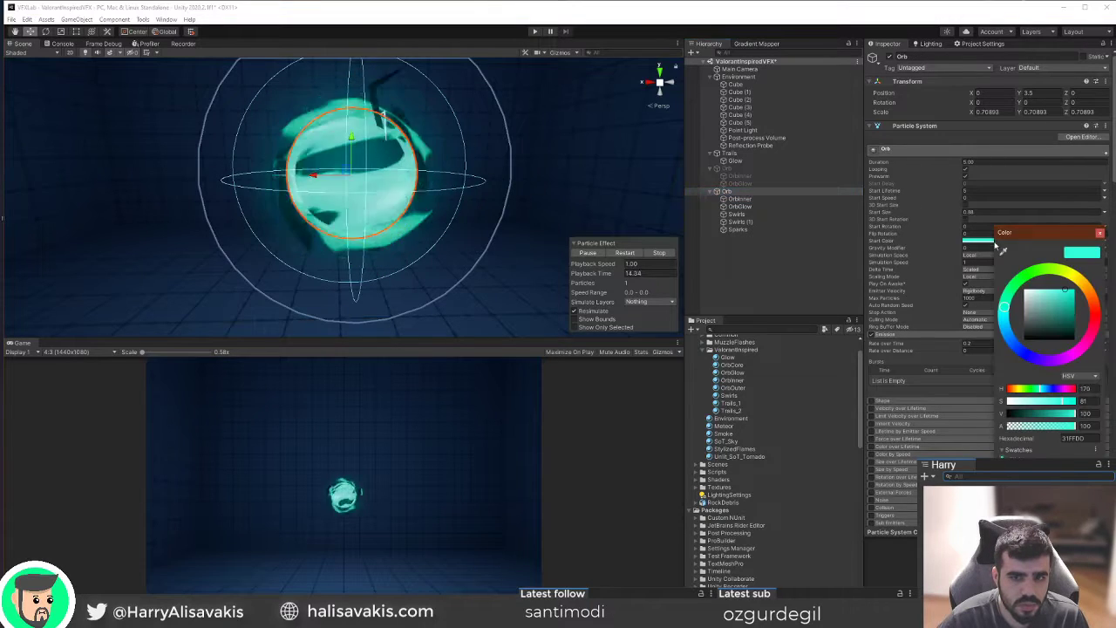
pyautogui.moveTo(1007, 298)
pyautogui.mouseDown()
pyautogui.moveTo(1014, 283)
pyautogui.moveTo(1009, 295)
pyautogui.mouseUp()
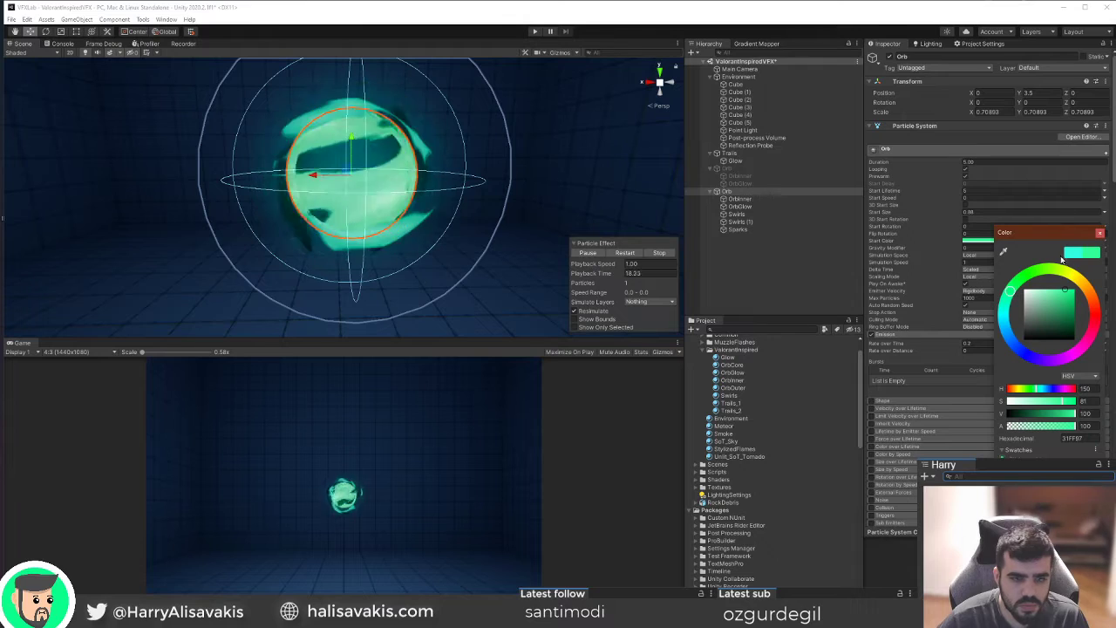
# Set the OrbGlow start color to dark green-teal 00634A.
pyautogui.click(758, 200)
pyautogui.click(750, 206)
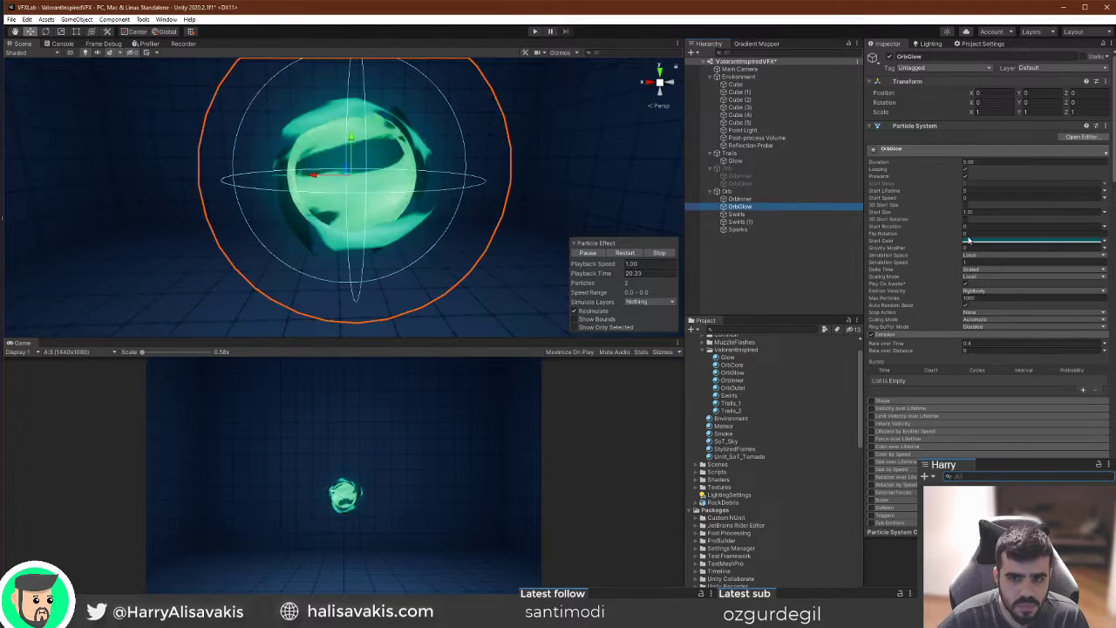
pyautogui.click(975, 240)
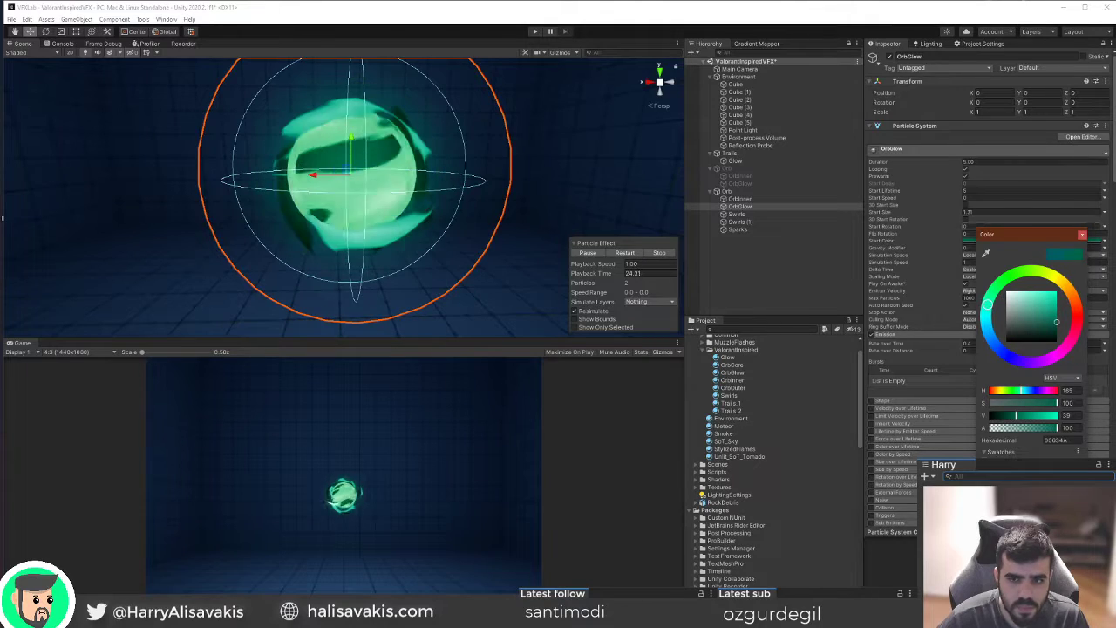
# Shift the Swirls start color to a greener hue of 156.
pyautogui.click(738, 215)
pyautogui.click(985, 240)
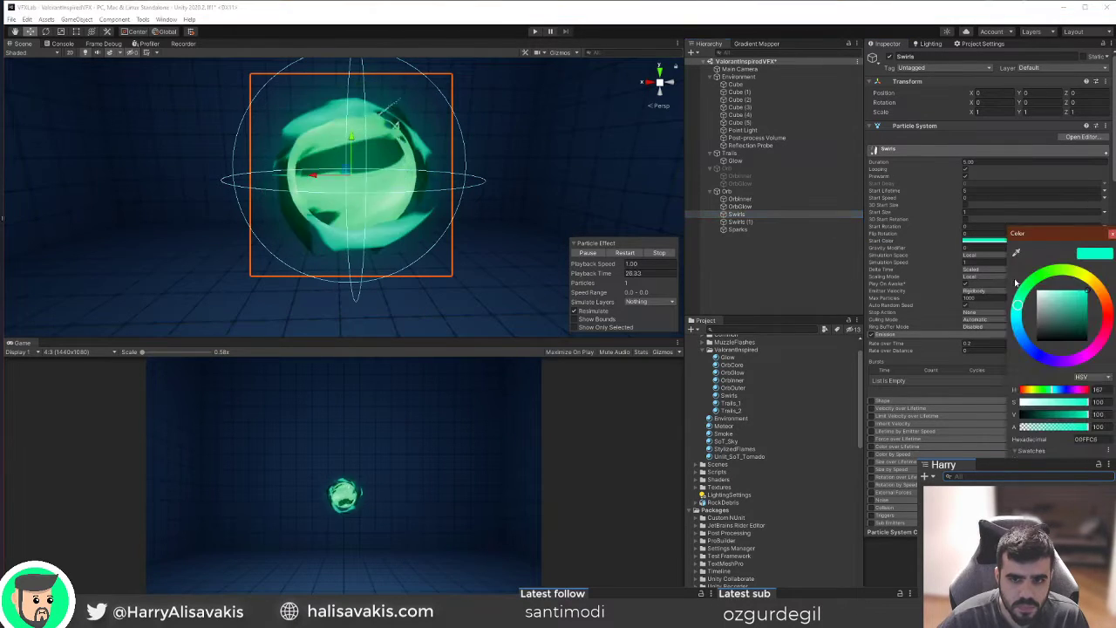
pyautogui.moveTo(1022, 298); pyautogui.dragTo(1019, 298)
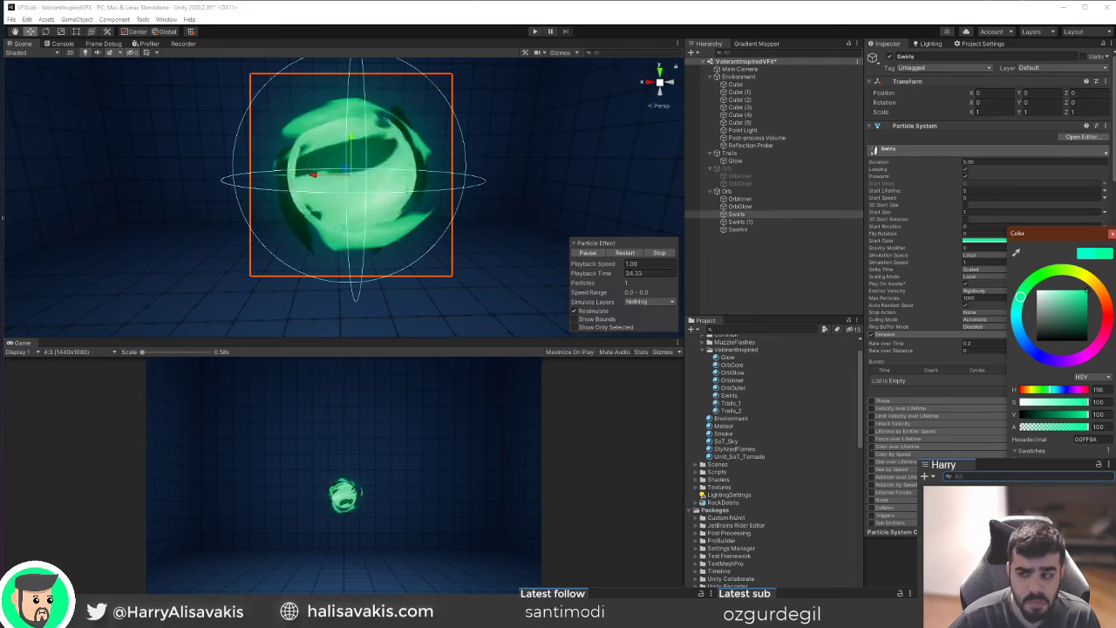
pyautogui.click(1111, 235)
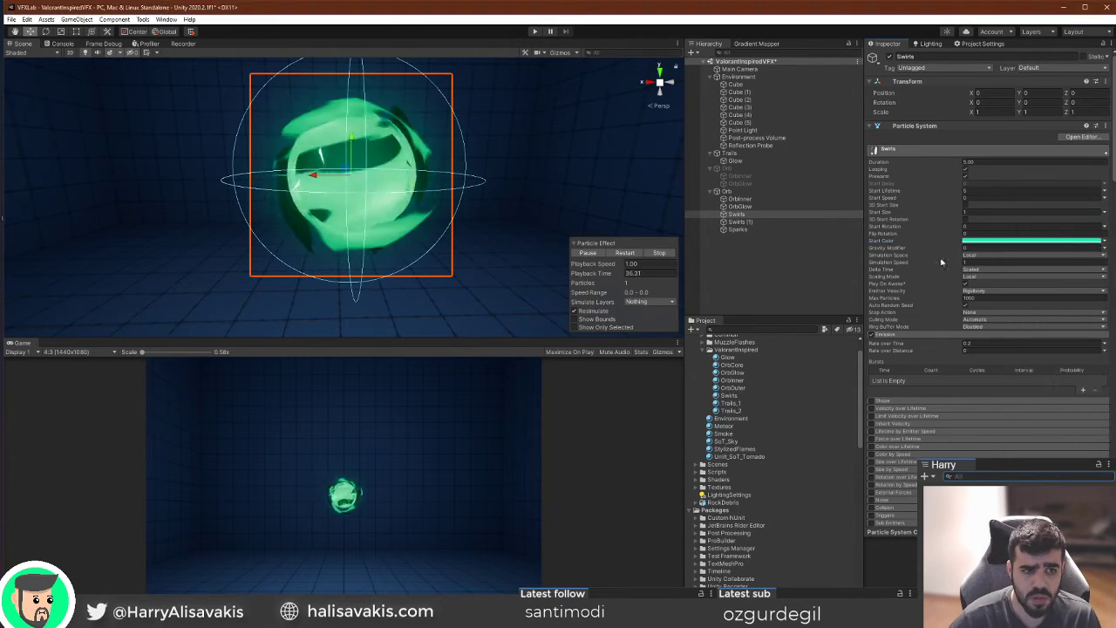
# Shift the Orb's start color slightly back toward teal, save the scene and collapse the Orb's children.
pyautogui.click(758, 221)
pyautogui.click(760, 206)
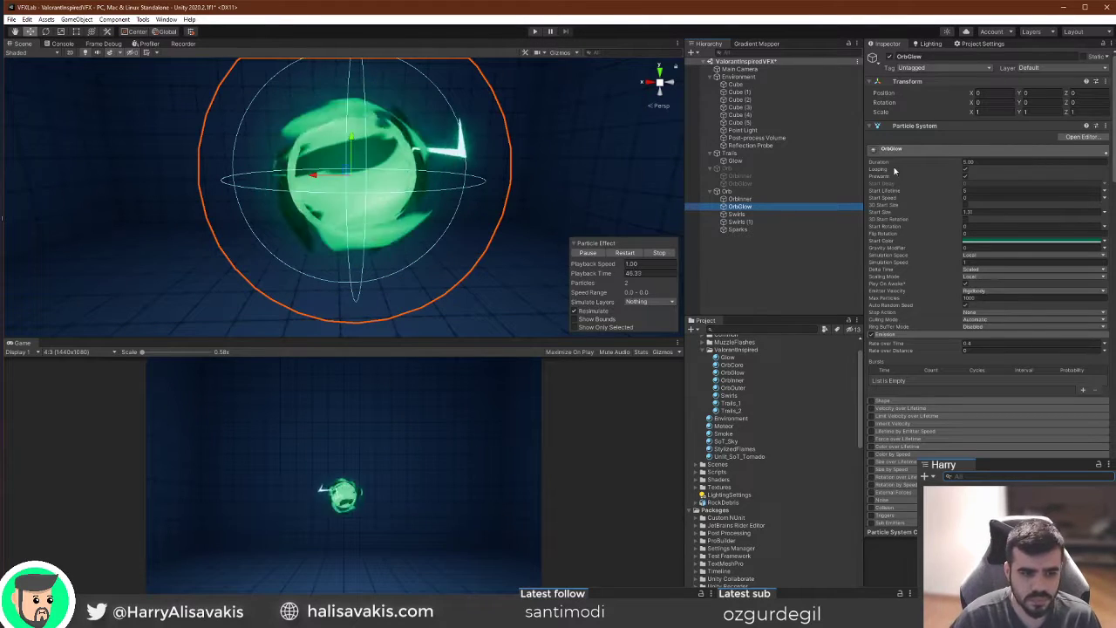
pyautogui.click(733, 199)
pyautogui.click(738, 191)
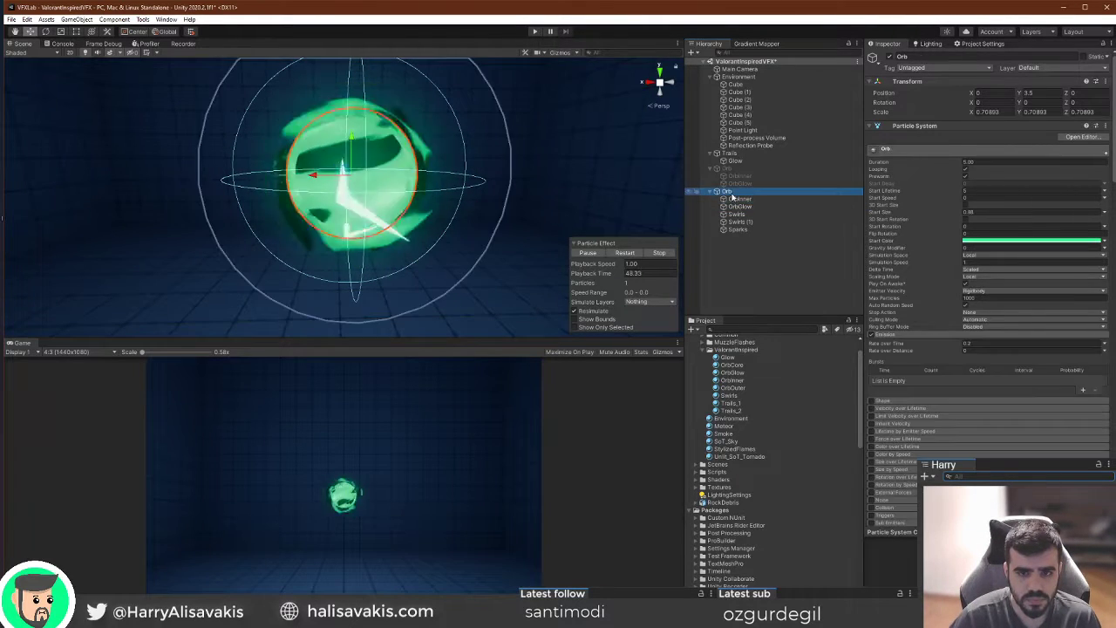
pyautogui.click(1029, 241)
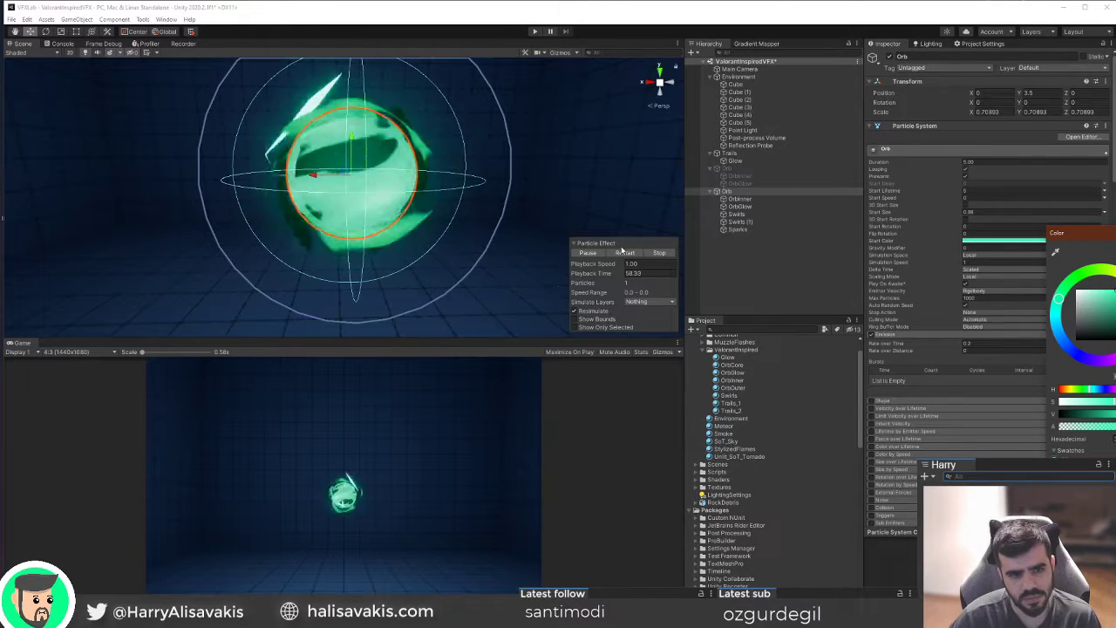
pyautogui.click(782, 261)
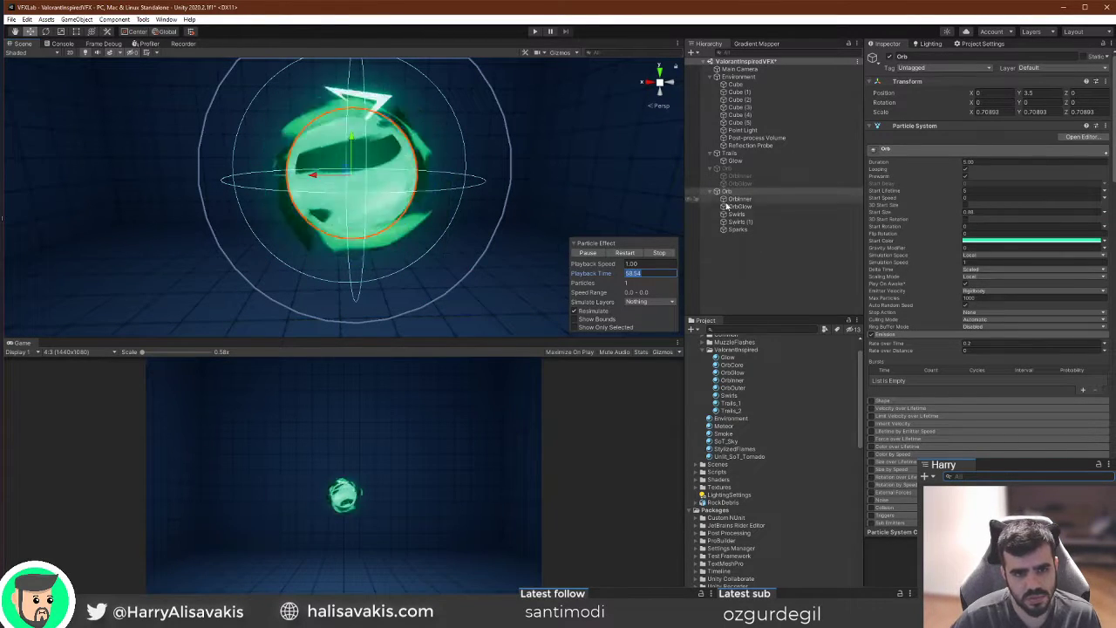
pyautogui.click(764, 253)
pyautogui.click(711, 191)
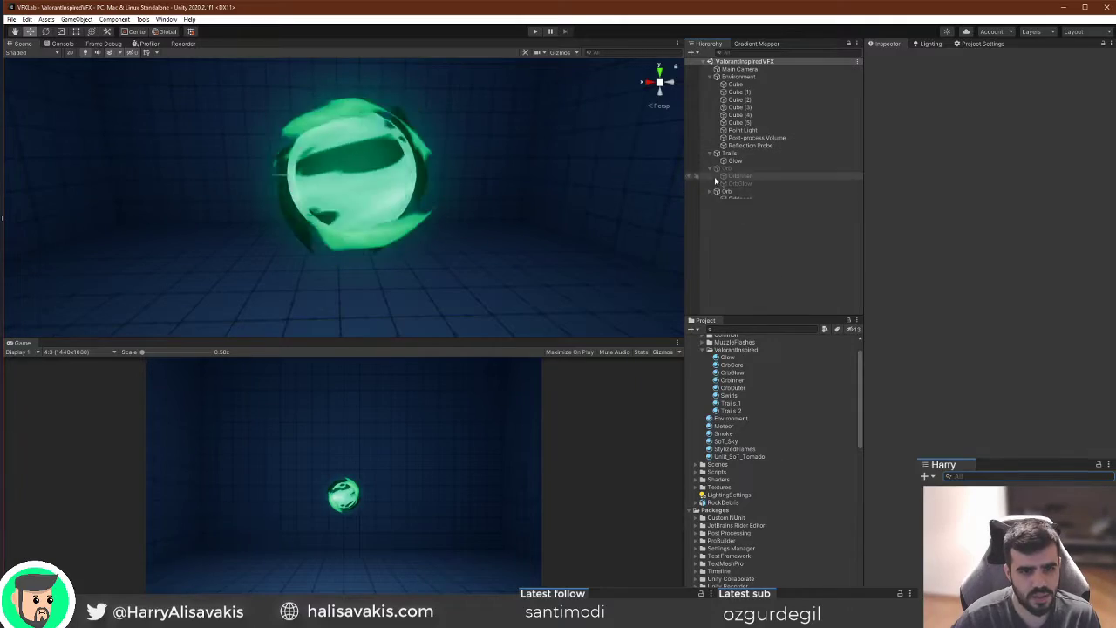
# Replay the Trails burst repeatedly, then pause it and scrub its playback time to review the trails against the recolored orb.
pyautogui.click(729, 152)
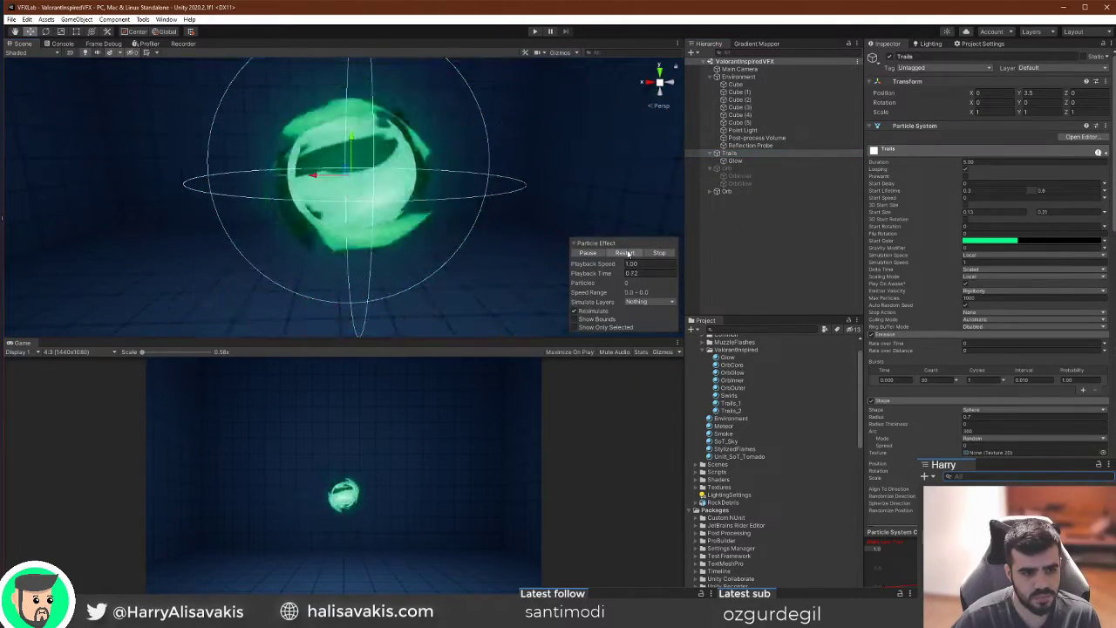
pyautogui.click(625, 253)
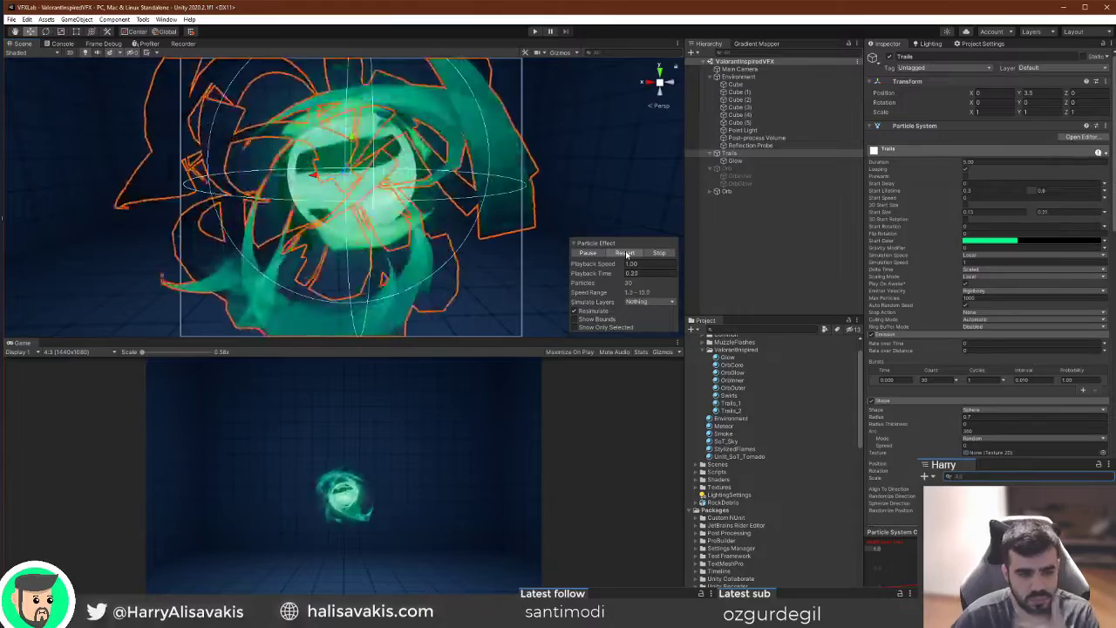
pyautogui.click(625, 253)
pyautogui.click(625, 253)
pyautogui.click(625, 253)
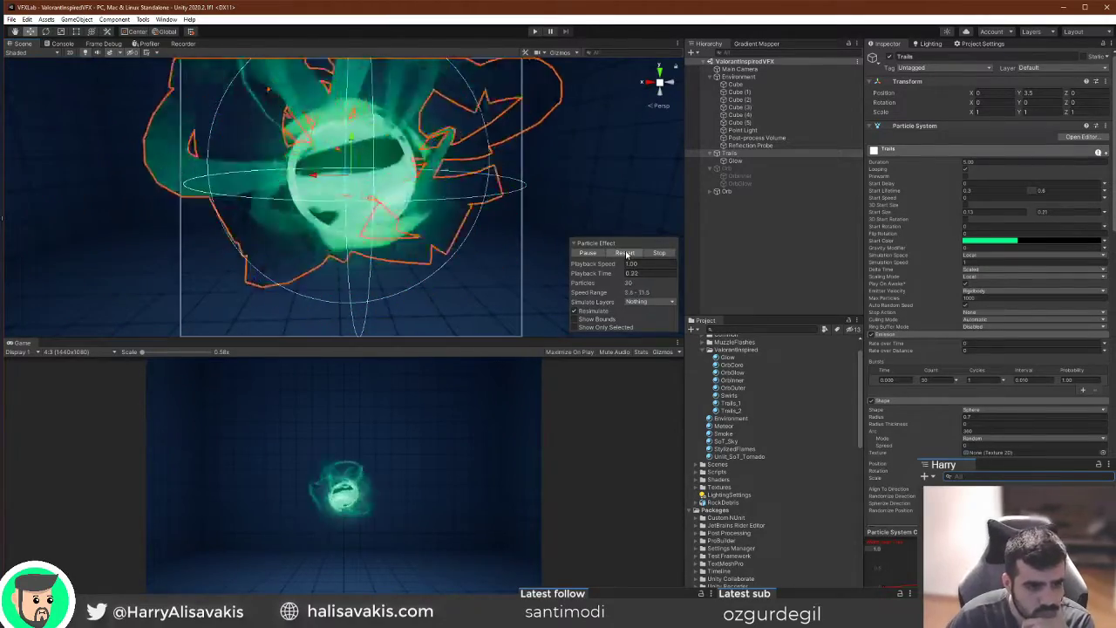
pyautogui.click(625, 253)
pyautogui.click(626, 253)
pyautogui.click(625, 253)
pyautogui.click(600, 253)
pyautogui.moveTo(601, 275); pyautogui.dragTo(660, 282)
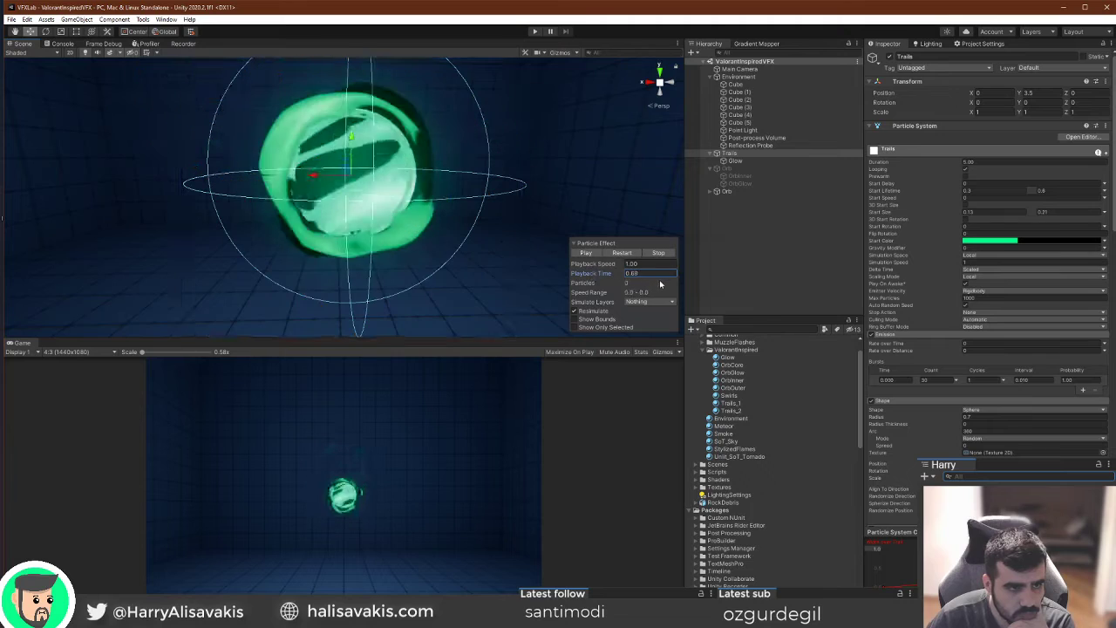
# Delete the old disabled mesh-based Orb object together with its children.
pyautogui.click(740, 169)
pyautogui.click(737, 184)
pyautogui.click(748, 169)
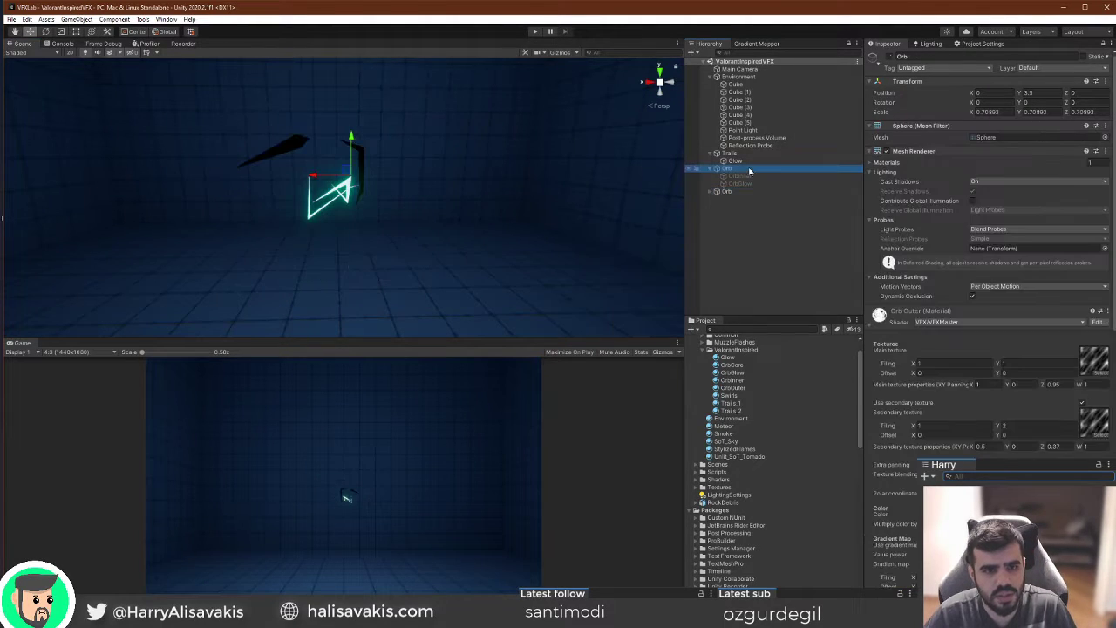
pyautogui.press('Delete')
# Try stretching the particle-based Orb along its Y axis with the Scale tool.
pyautogui.click(748, 169)
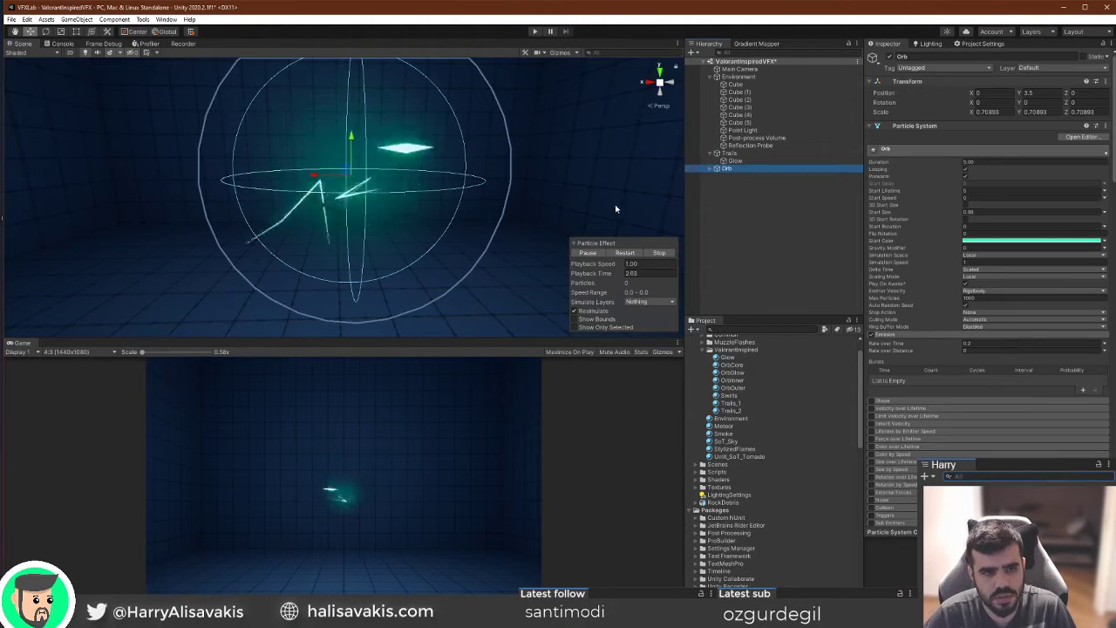
pyautogui.press('r')
pyautogui.moveTo(352, 159); pyautogui.dragTo(329, 178)
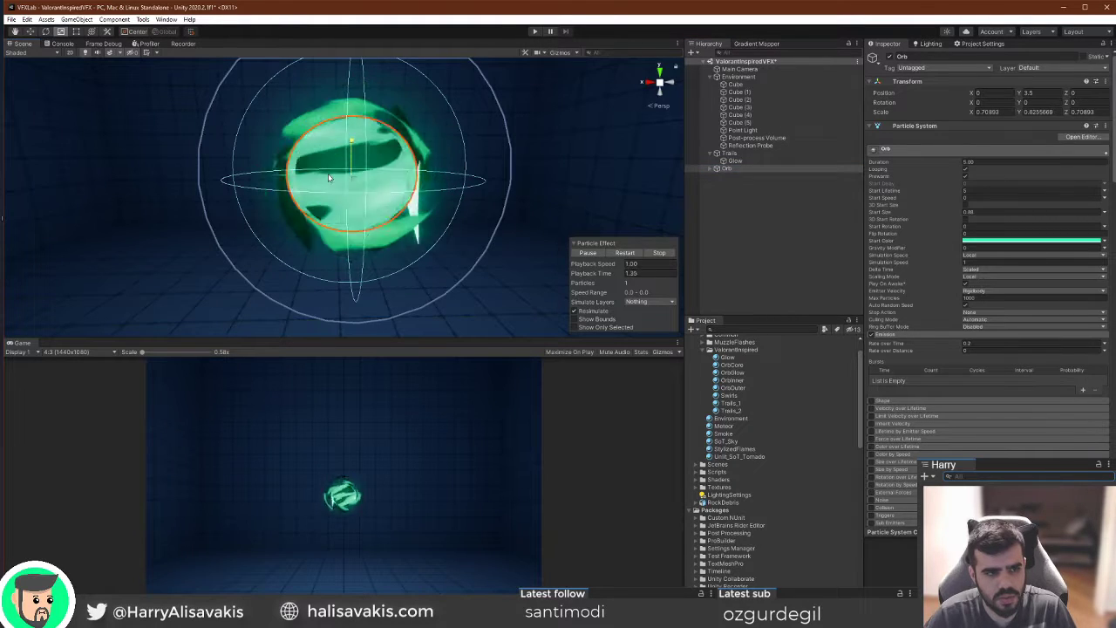
# Set the scaling mode of the Orb and all its child particle systems to Hierarchy.
pyautogui.click(716, 168)
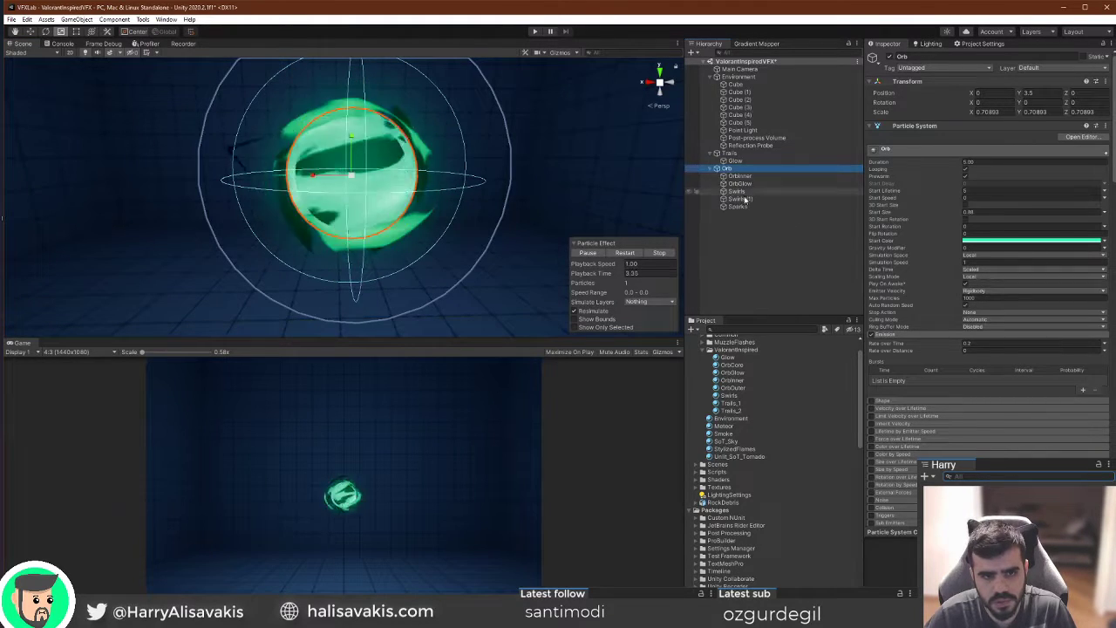
pyautogui.keyDown('shift'); pyautogui.click(738, 207); pyautogui.keyUp('shift')
pyautogui.click(992, 246)
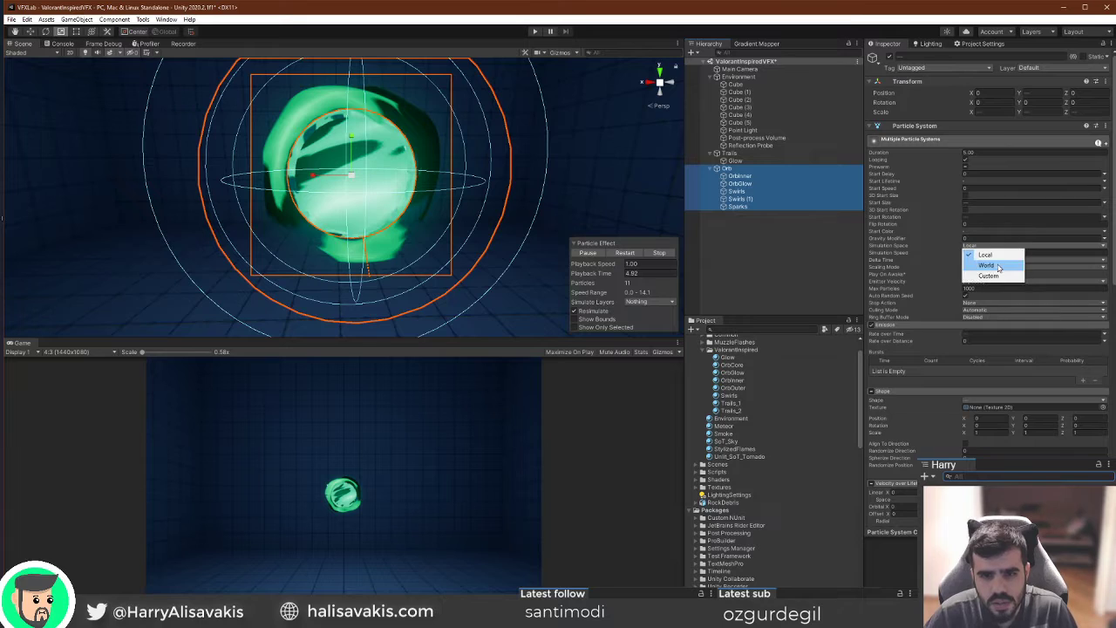
pyautogui.click(987, 254)
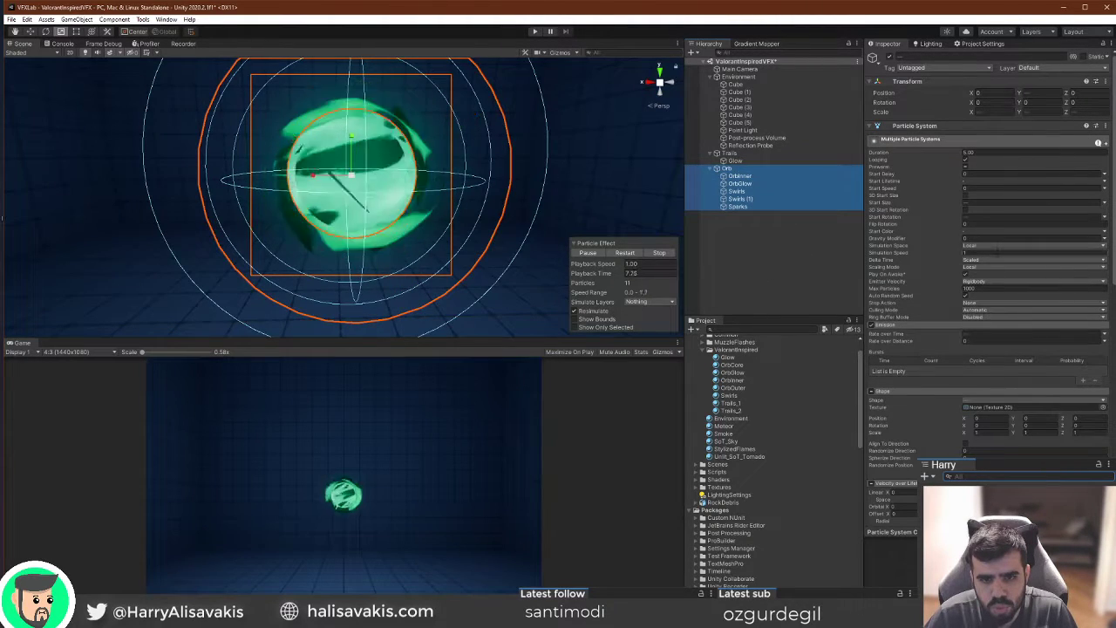
pyautogui.click(1000, 248)
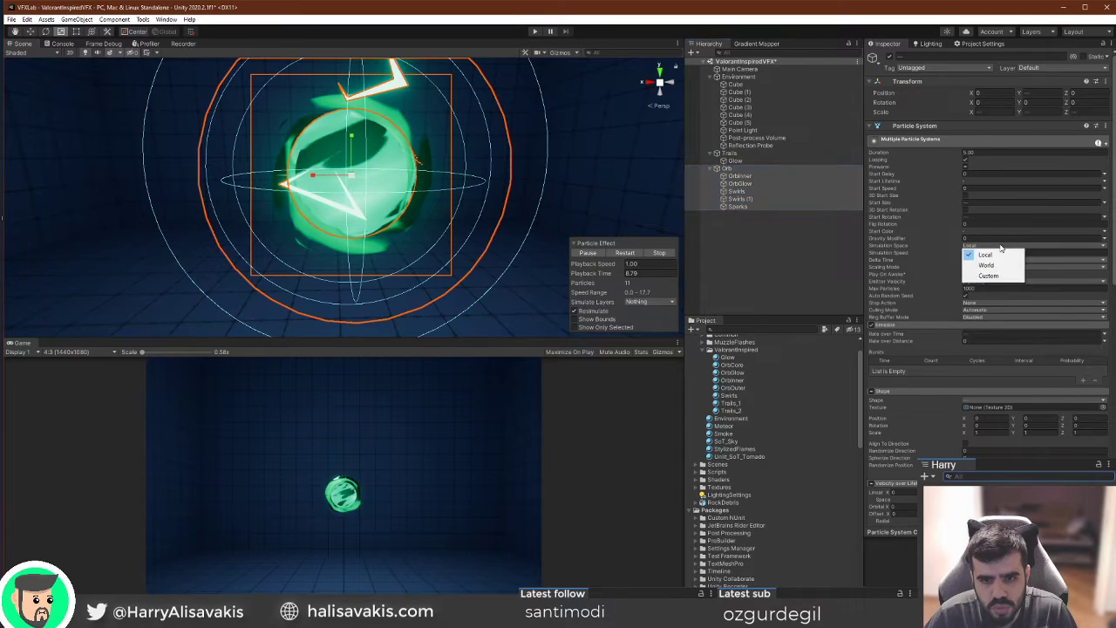
pyautogui.click(1052, 259)
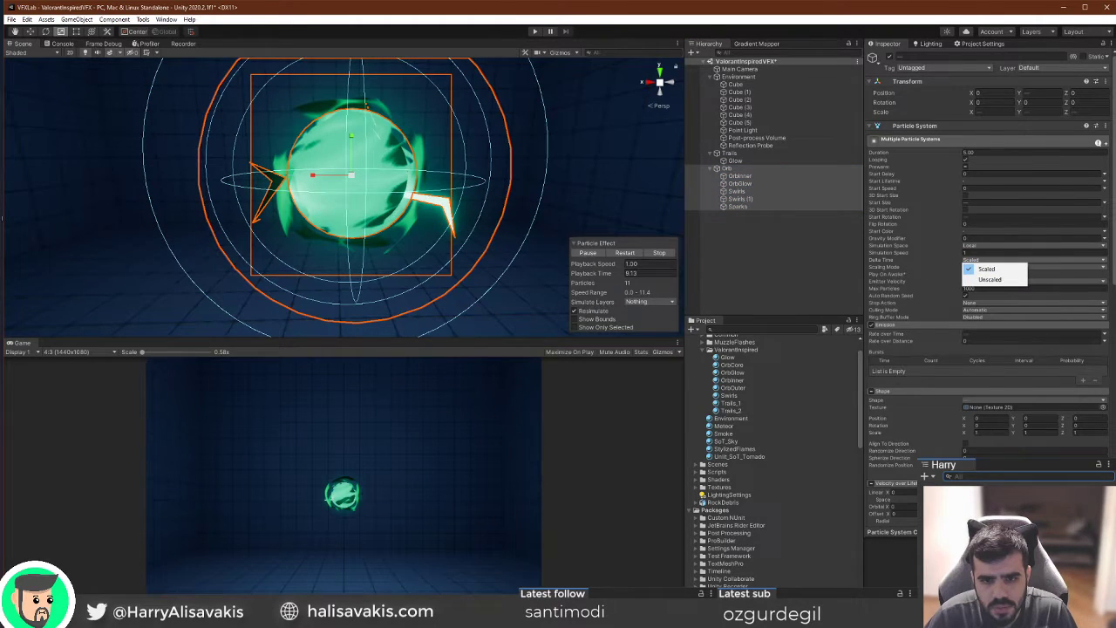
pyautogui.click(1070, 267)
pyautogui.click(983, 278)
pyautogui.click(738, 250)
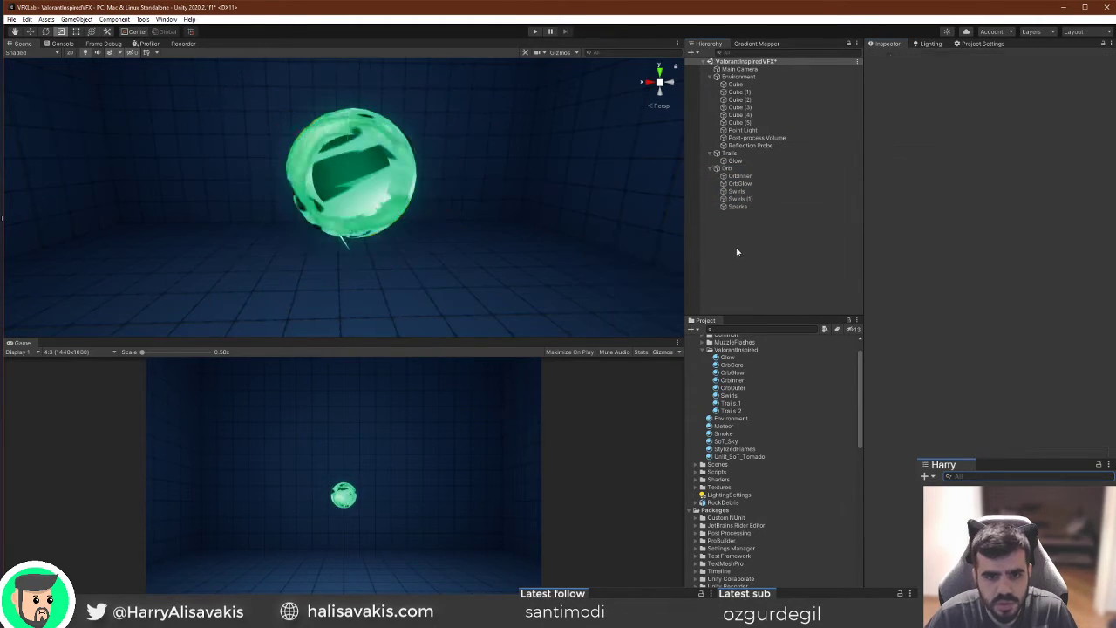
# Replay the Orb effect and inspect each of its child particle systems in turn.
pyautogui.click(727, 168)
pyautogui.click(624, 253)
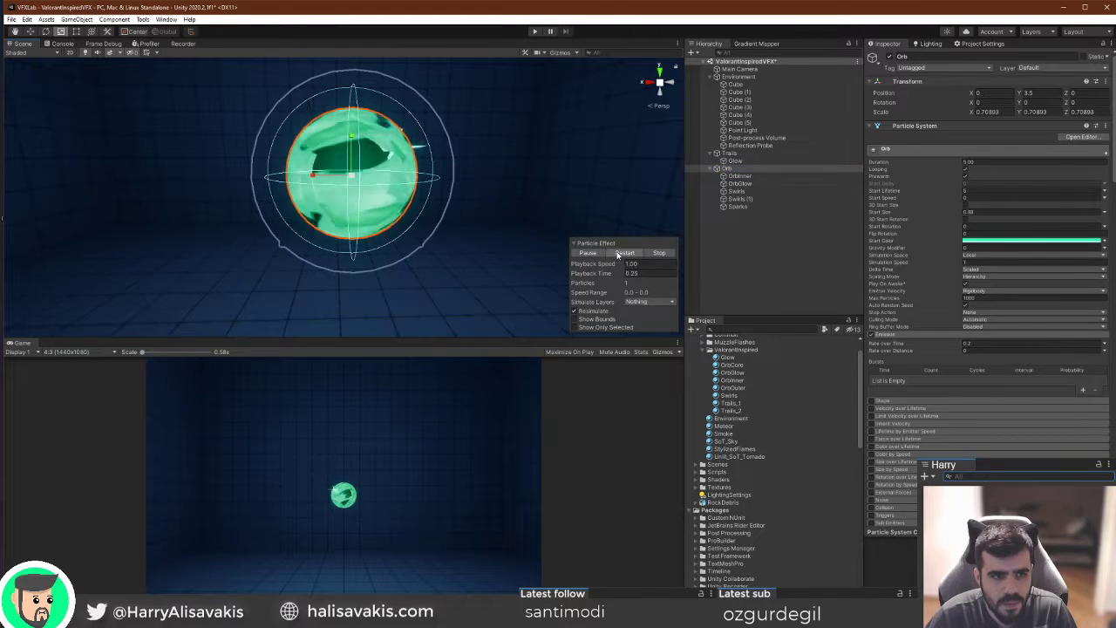
pyautogui.click(753, 177)
pyautogui.click(755, 183)
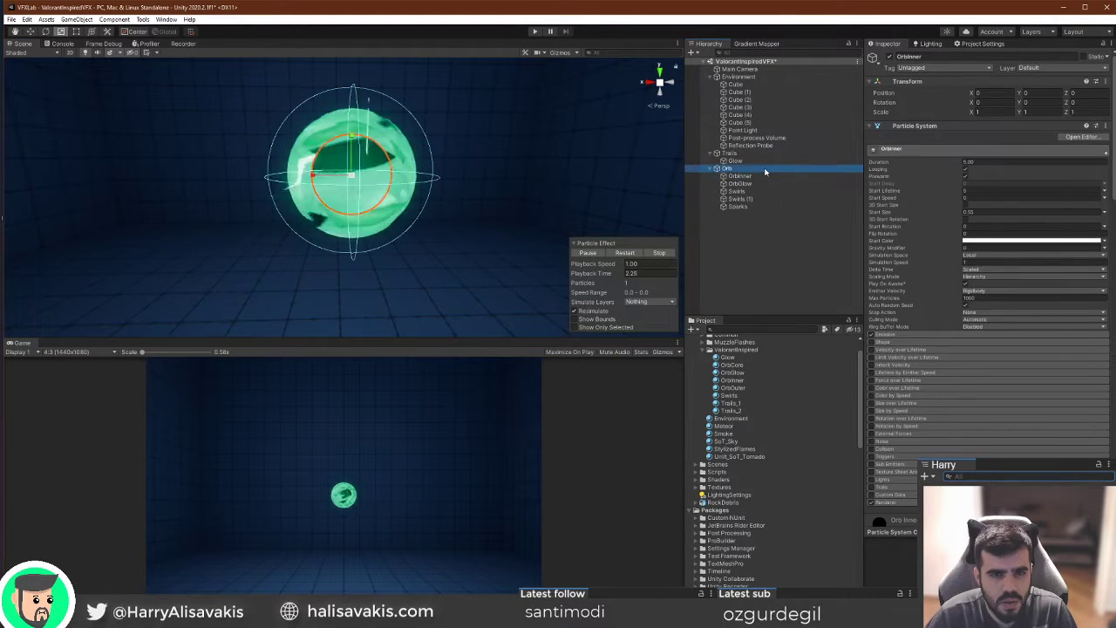
pyautogui.click(767, 191)
pyautogui.click(769, 199)
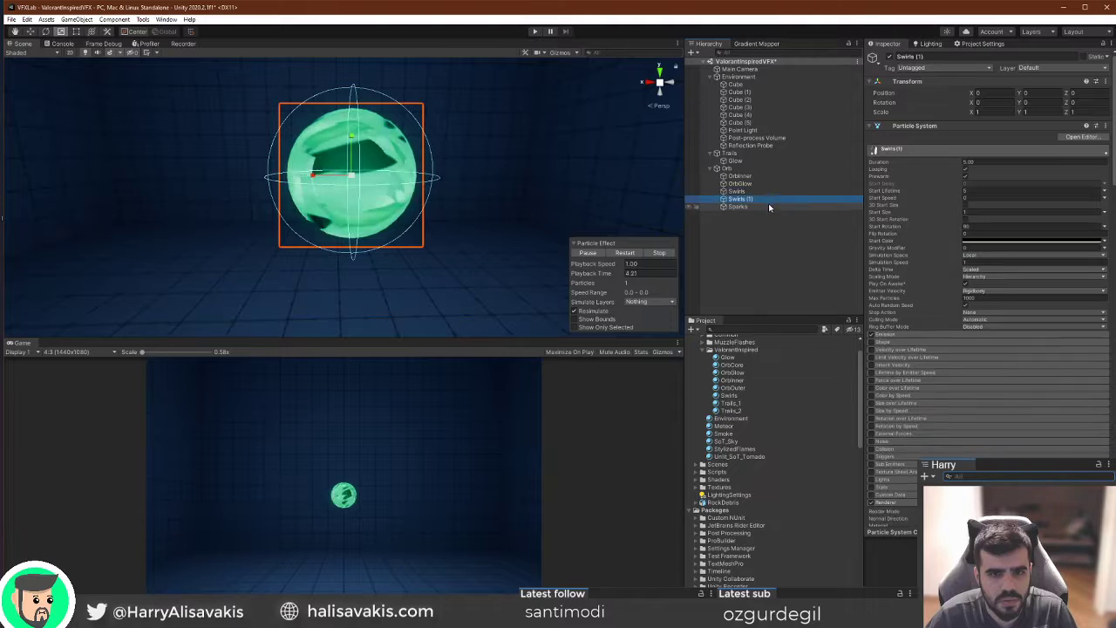
pyautogui.click(768, 206)
# Set the Orb's scale to 1 on all axes and reduce its start size to 0.64.
pyautogui.click(771, 175)
pyautogui.click(767, 168)
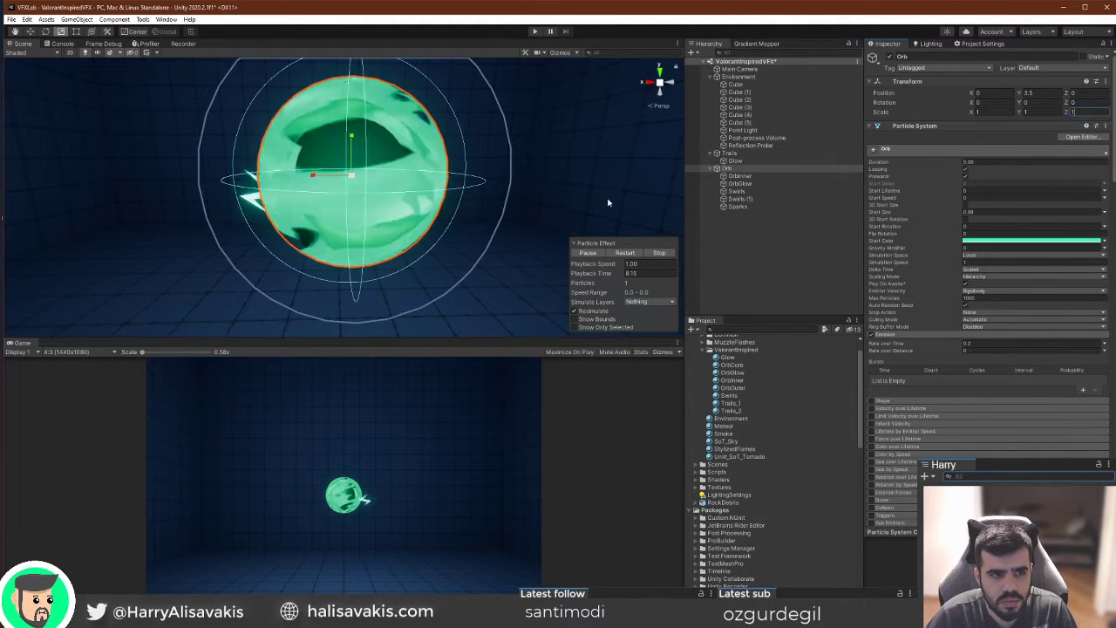
pyautogui.click(754, 177)
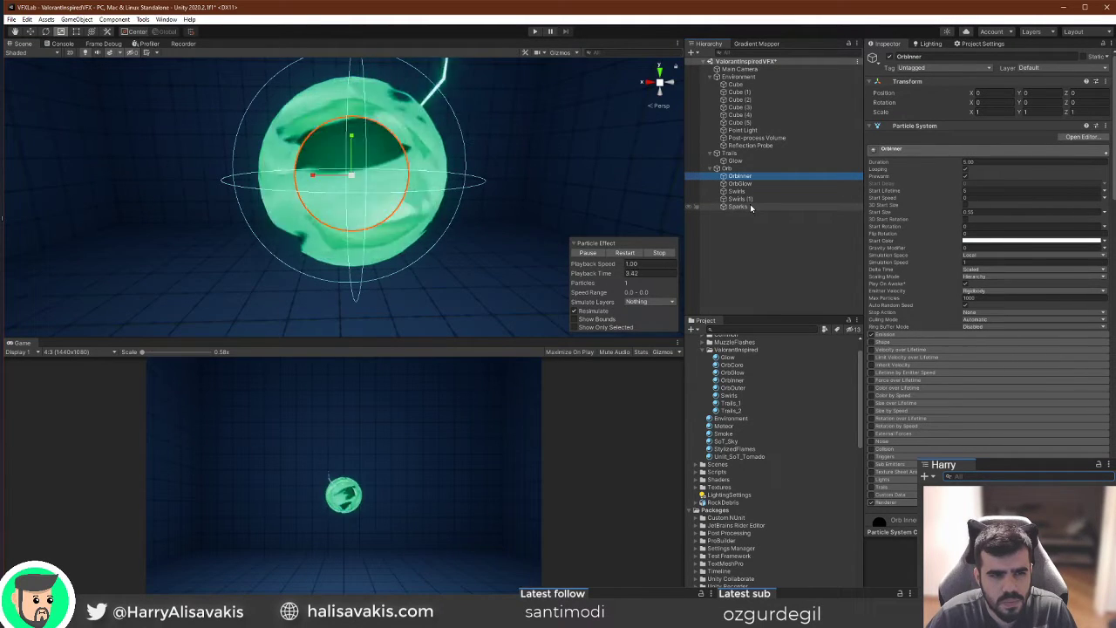
pyautogui.click(741, 168)
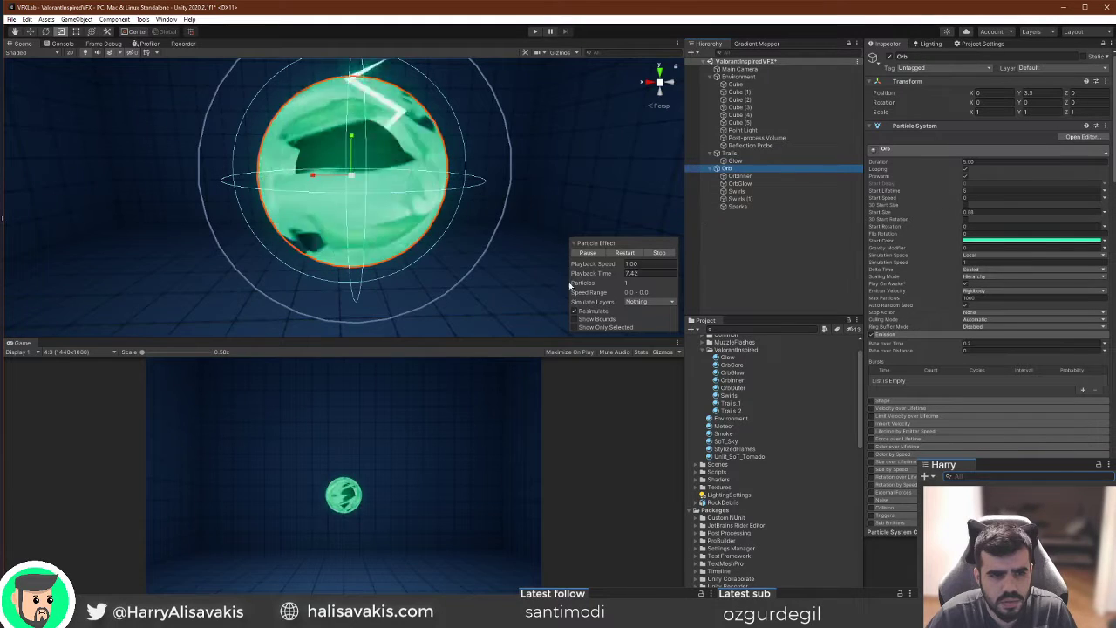
pyautogui.moveTo(931, 216); pyautogui.dragTo(923, 215)
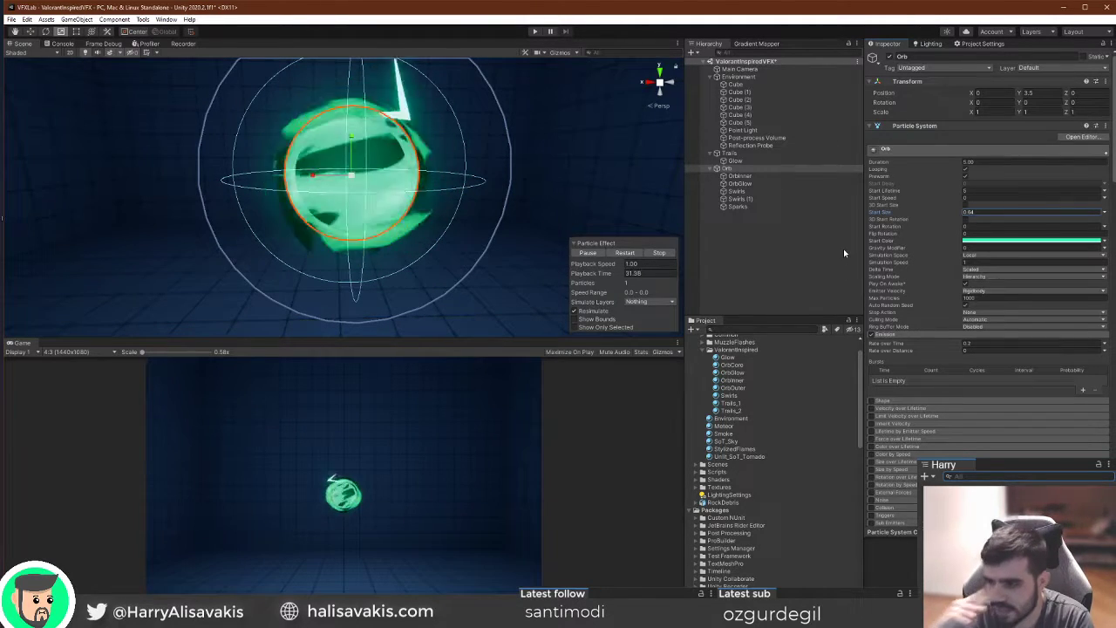
# Replay and stop the Orb effect, and restart the Trails burst repeatedly to examine its motion.
pyautogui.click(625, 253)
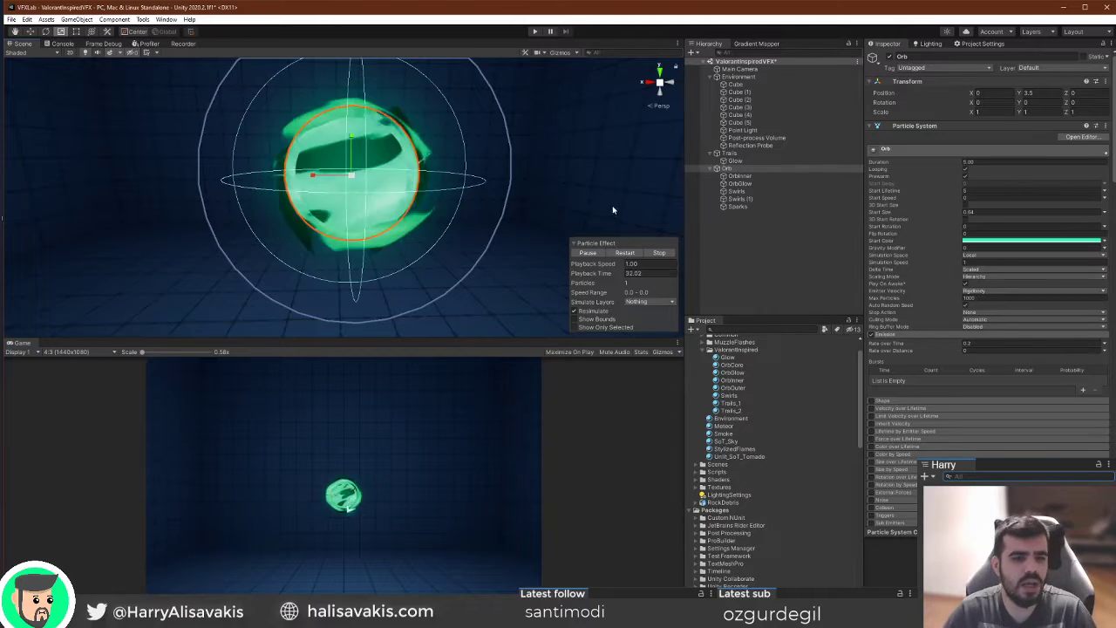
pyautogui.click(659, 253)
pyautogui.click(729, 153)
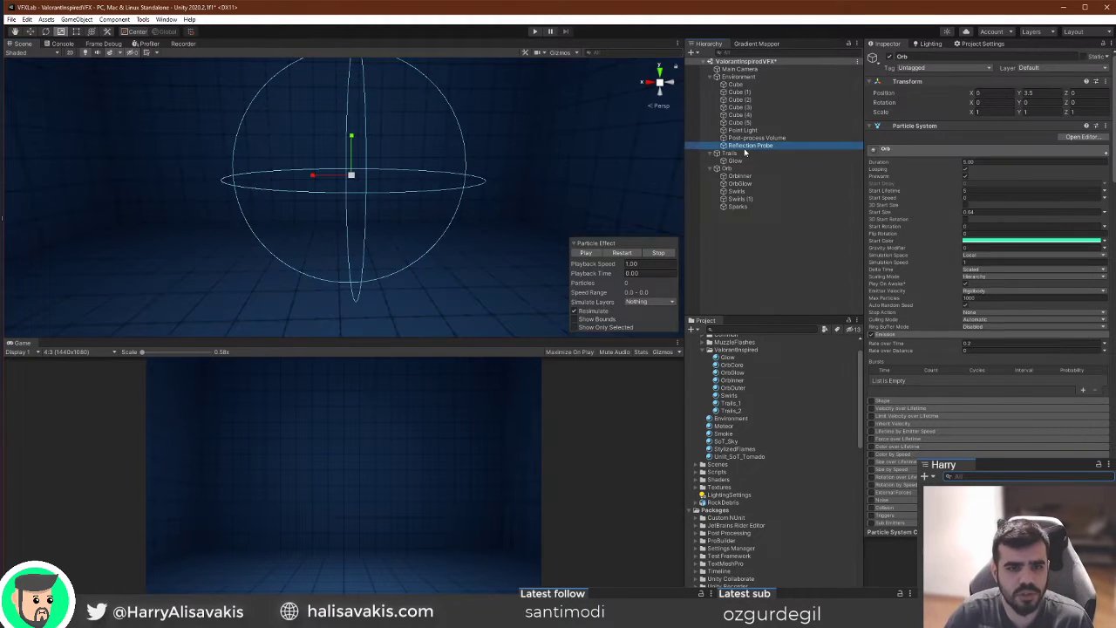
pyautogui.click(636, 253)
pyautogui.click(637, 255)
pyautogui.click(638, 254)
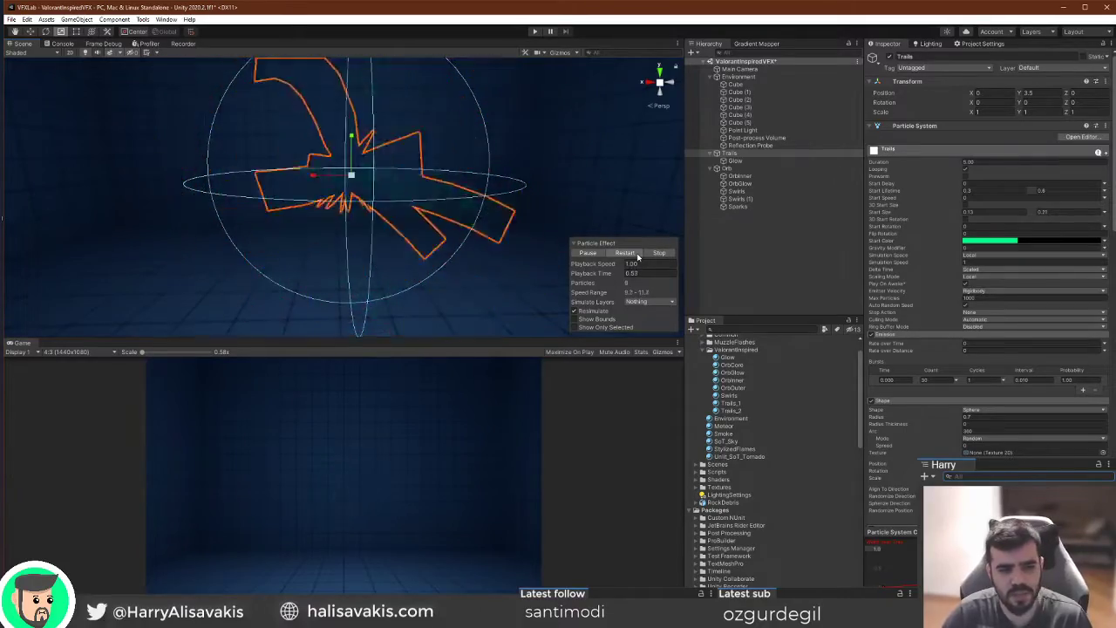
pyautogui.click(632, 253)
pyautogui.click(622, 255)
pyautogui.click(620, 254)
# Play the Orb effect and examine its looping swirls and glow from closer and farther away.
pyautogui.click(733, 168)
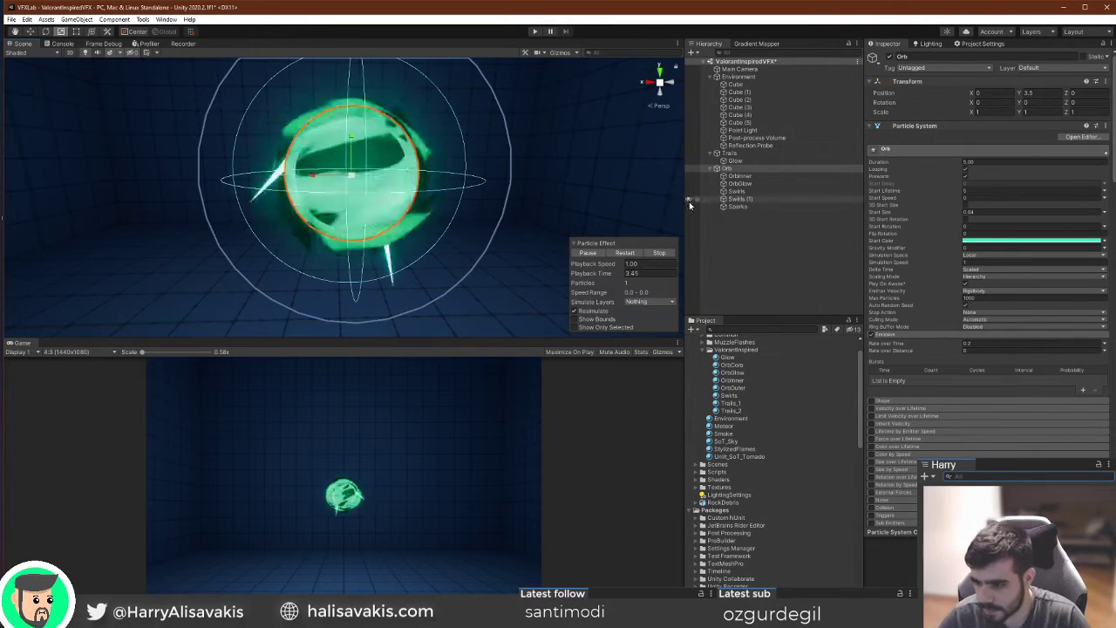
pyautogui.moveTo(302, 165); pyautogui.dragTo(274, 157, button='right')
pyautogui.press('s')
pyautogui.press('w')
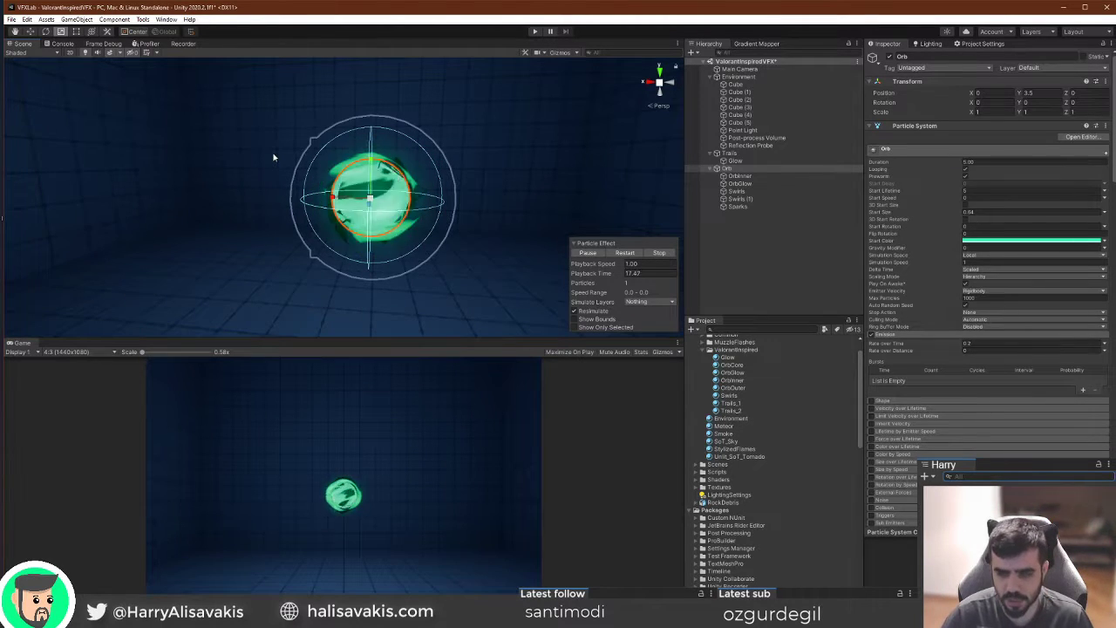
pyautogui.moveTo(384, 212); pyautogui.dragTo(393, 212, button='right')
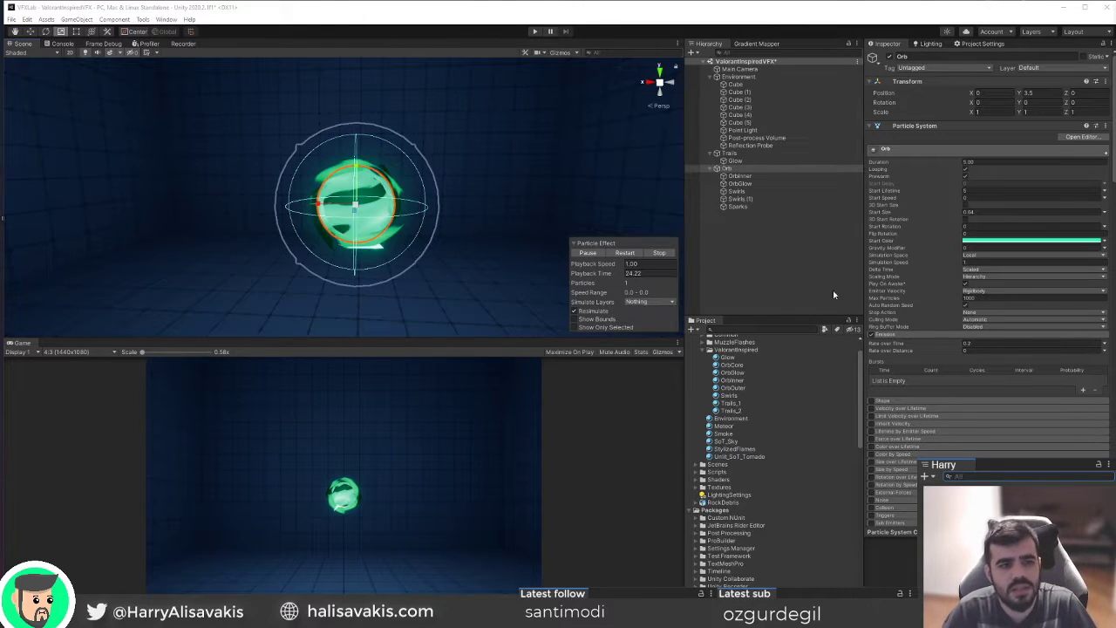
# Save the scene and check how the looping Orb reads from several viewing distances.
pyautogui.moveTo(469, 199); pyautogui.dragTo(446, 246, button='right')
pyautogui.press('s')
pyautogui.press('w')
pyautogui.press('s')
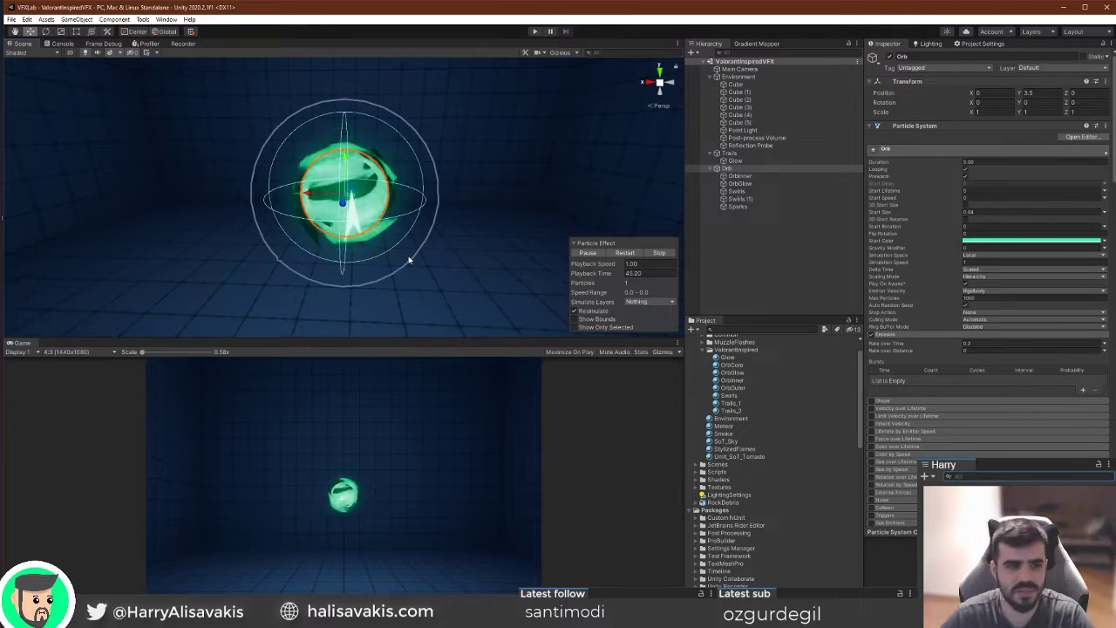
pyautogui.moveTo(409, 260); pyautogui.dragTo(387, 236, button='right')
pyautogui.press('s')
pyautogui.press('w')
pyautogui.press('s')
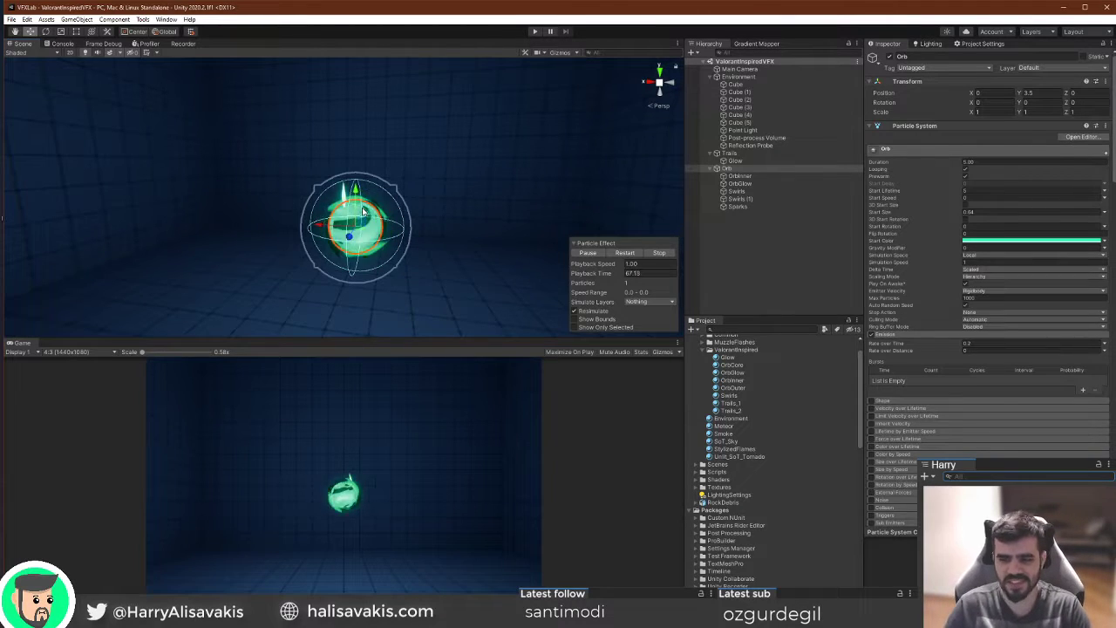
# Deactivate the Orb object and replay the Trails particle system on its own.
pyautogui.moveTo(375, 205); pyautogui.dragTo(414, 164, button='right')
pyautogui.click(735, 168)
pyautogui.click(731, 154)
pyautogui.click(625, 252)
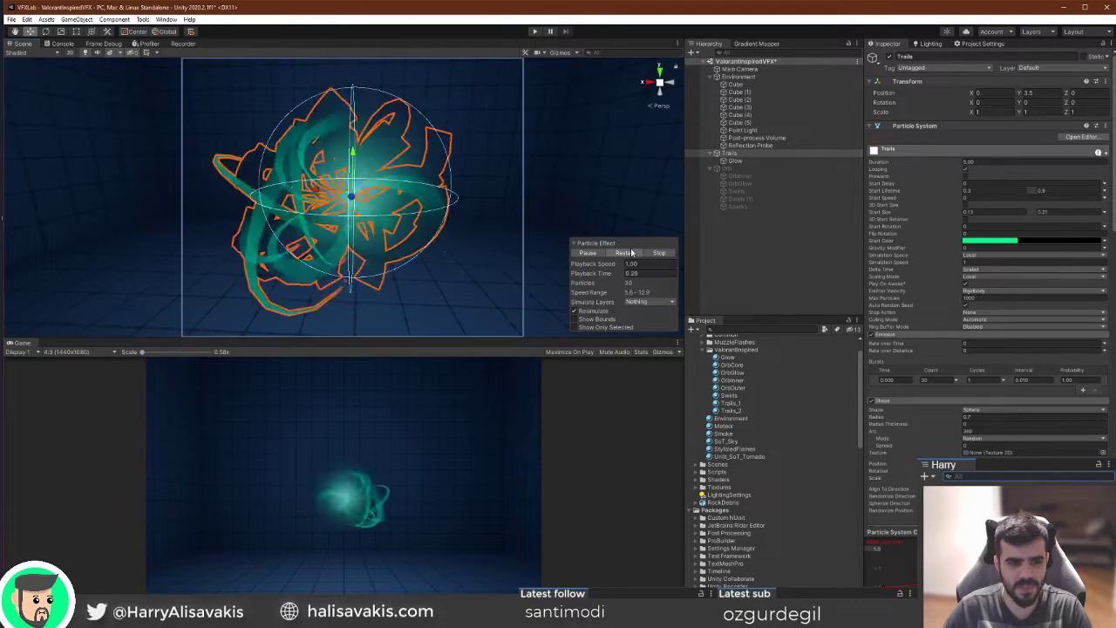
# Brighten the HDR albedo color of the Trails_1 material used by the Trails particle system.
pyautogui.scroll(-10, 1042, 307)
pyautogui.scroll(-5, 1041, 307)
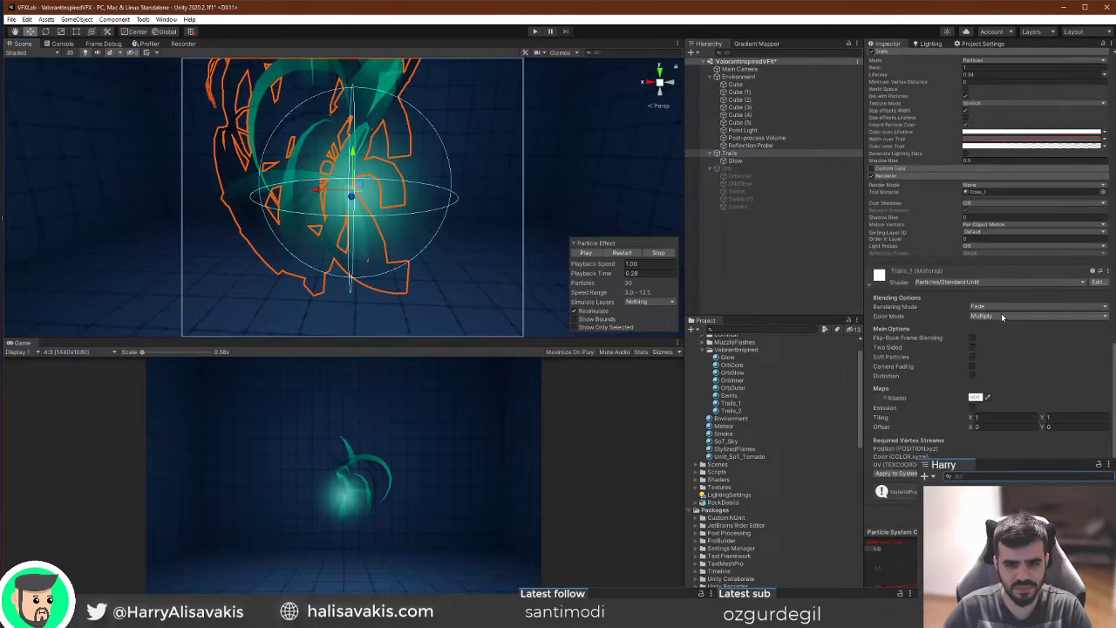
pyautogui.click(974, 396)
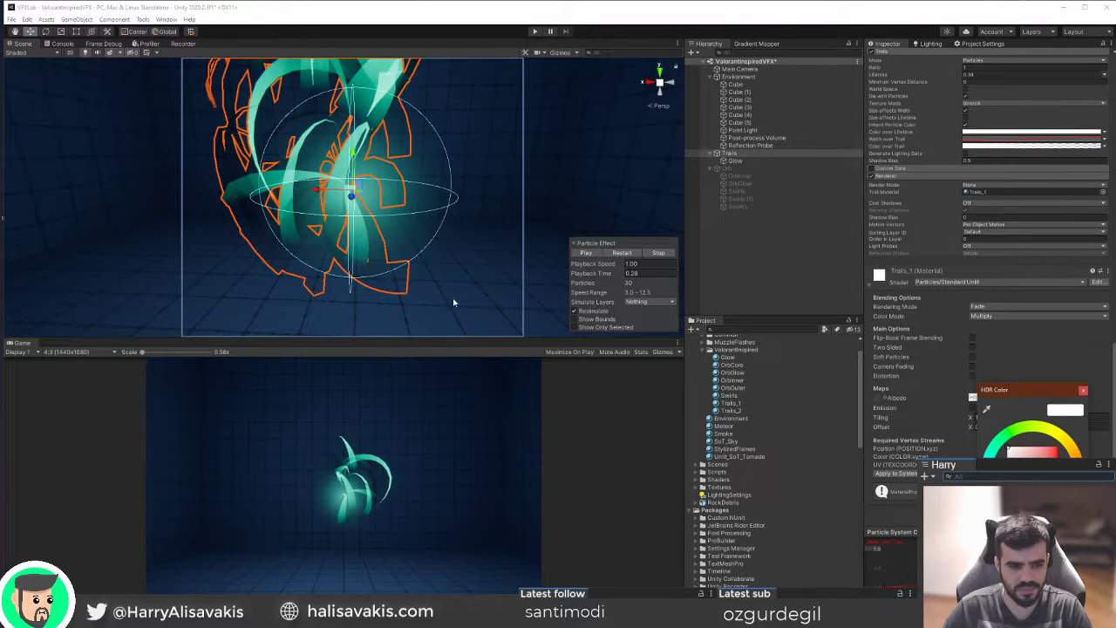
# Replay the Trails burst repeatedly and scrub its playback time to judge the brightened trail color.
pyautogui.click(624, 252)
pyautogui.click(624, 252)
pyautogui.click(635, 253)
pyautogui.click(634, 254)
pyautogui.click(633, 254)
pyautogui.click(630, 253)
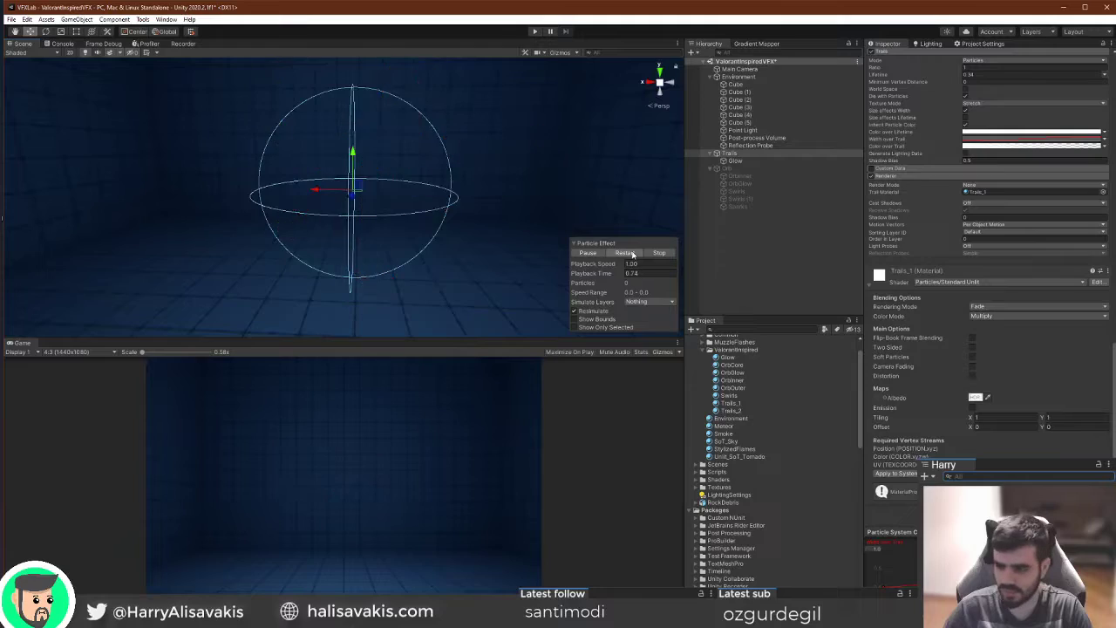
pyautogui.click(626, 253)
pyautogui.click(624, 254)
pyautogui.click(624, 253)
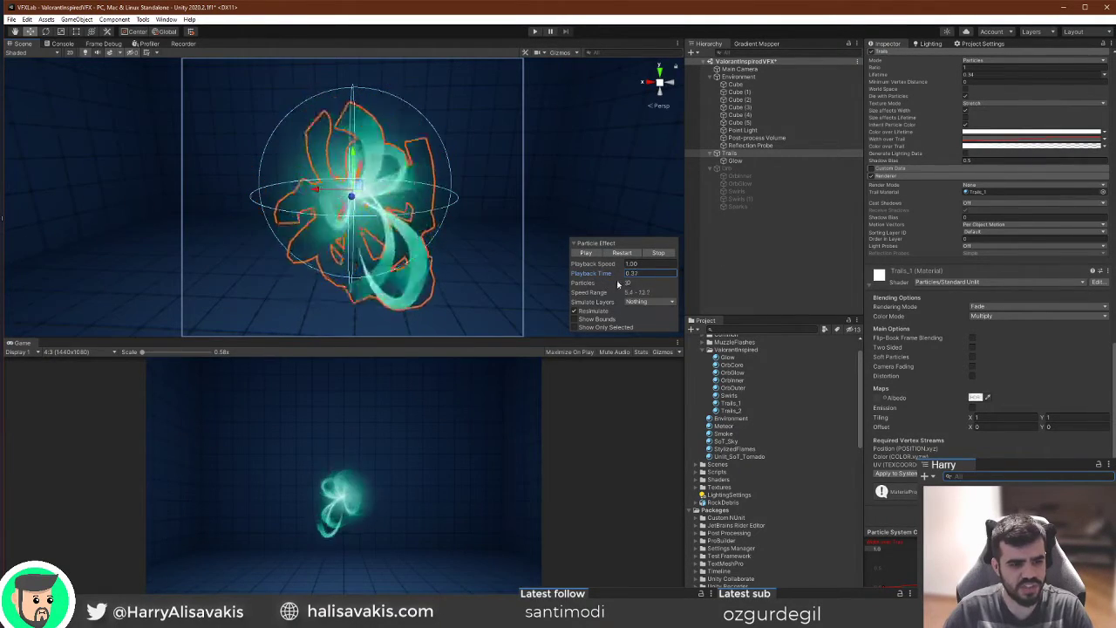
pyautogui.click(630, 254)
pyautogui.click(629, 253)
pyautogui.click(629, 254)
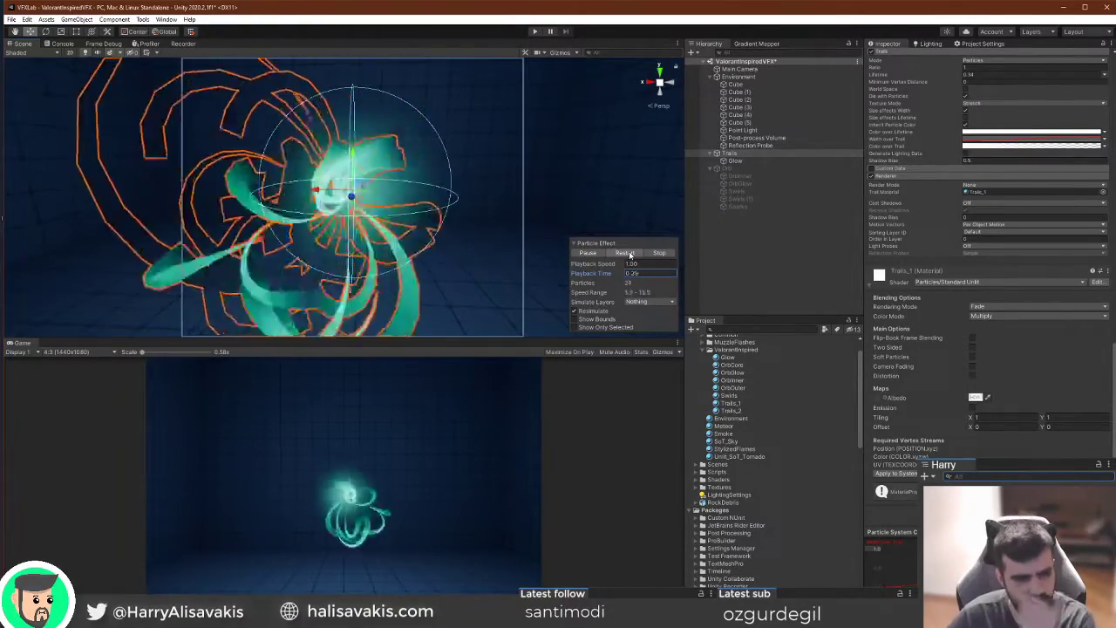
pyautogui.click(629, 254)
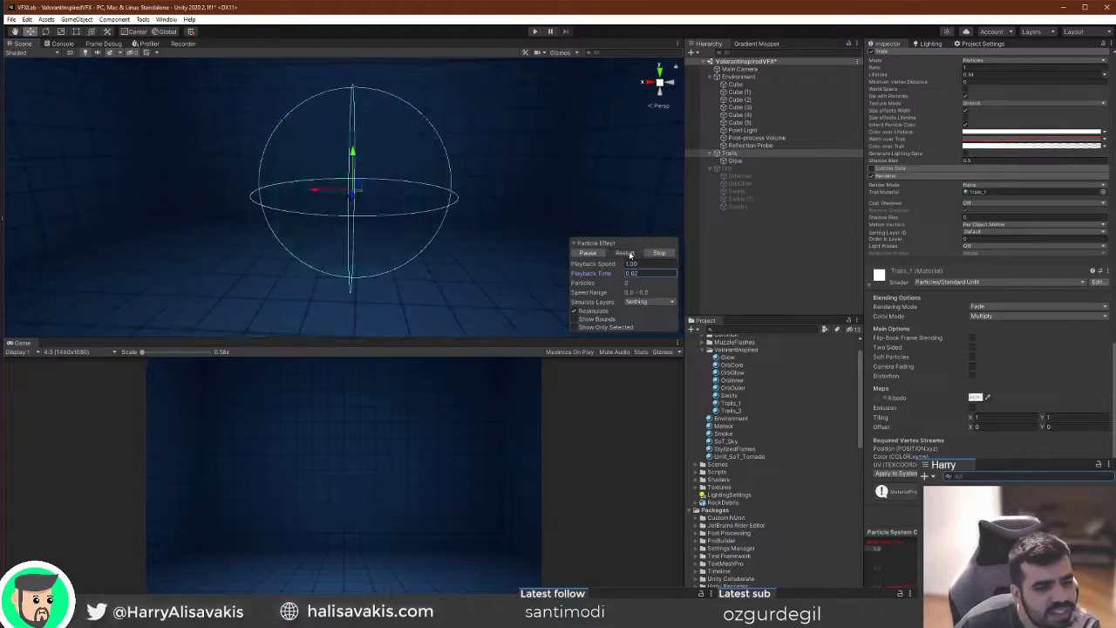
# Reactivate the Orb object and replay the Trails burst together with it.
pyautogui.click(759, 169)
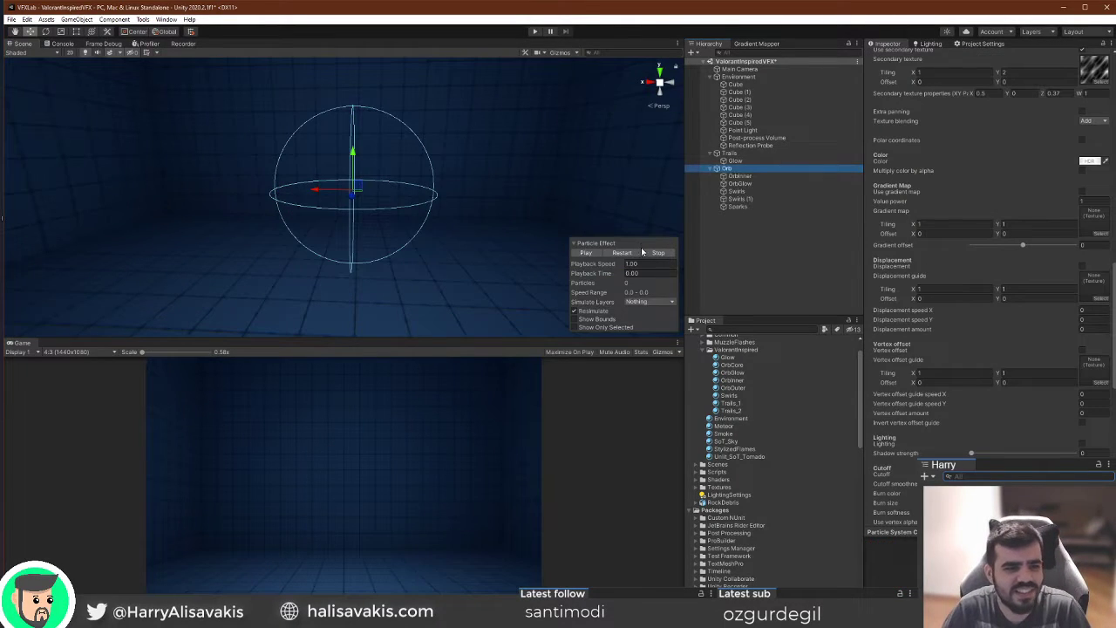
pyautogui.click(740, 153)
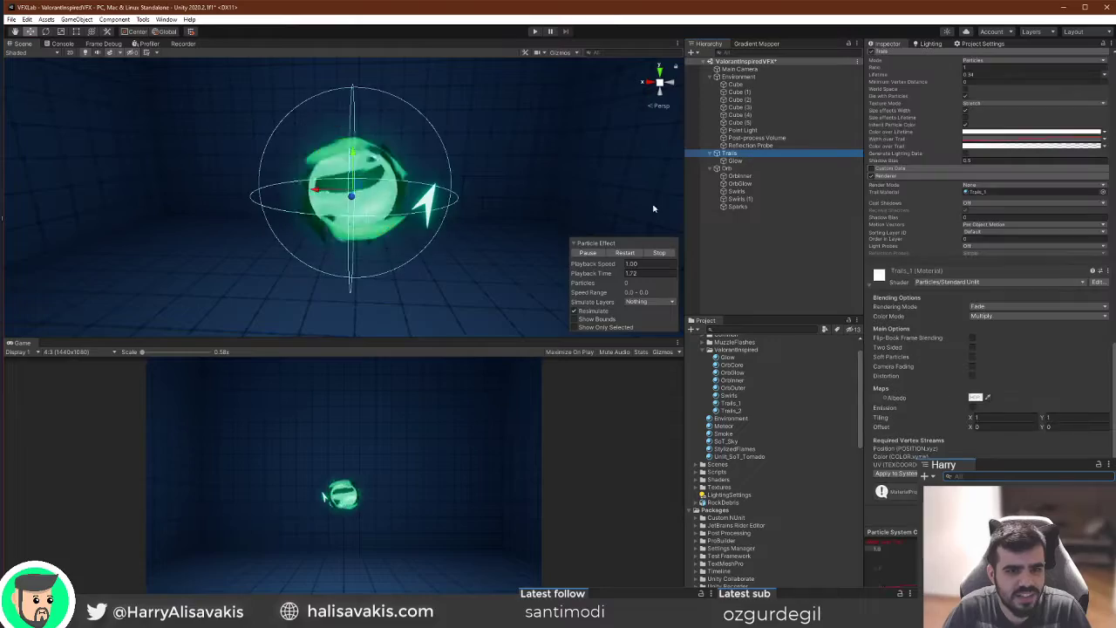
pyautogui.click(624, 254)
pyautogui.click(624, 254)
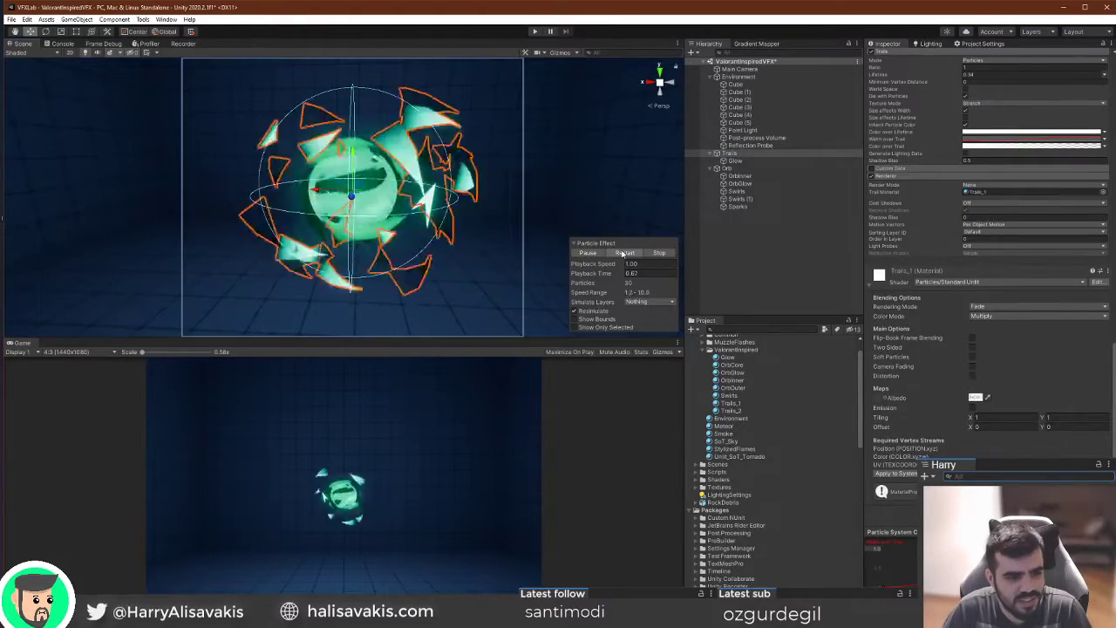
pyautogui.click(624, 254)
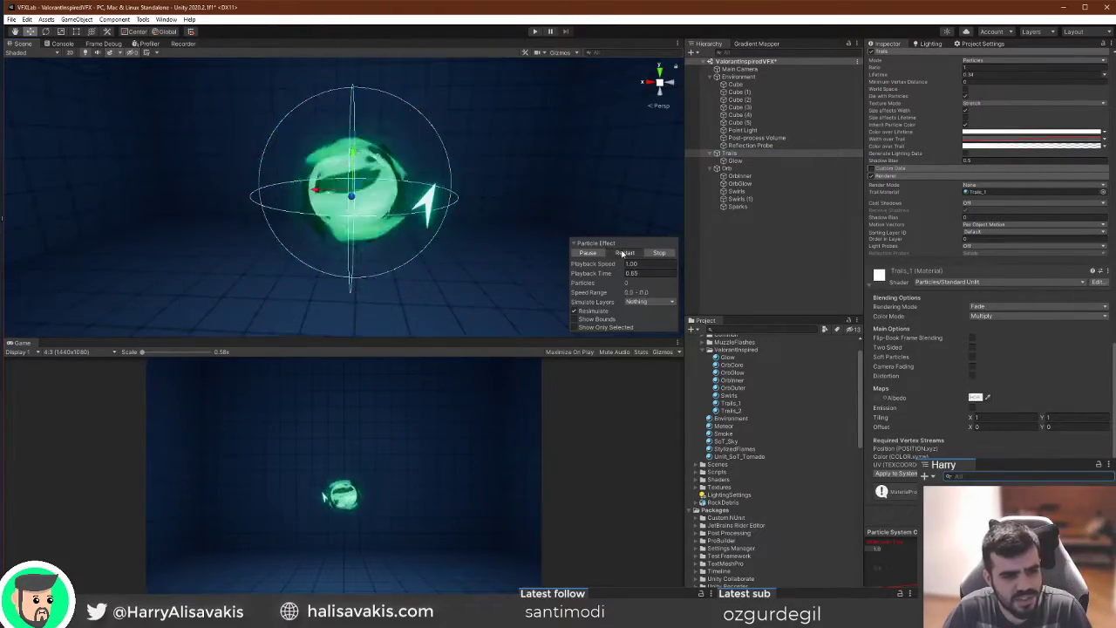
pyautogui.click(625, 253)
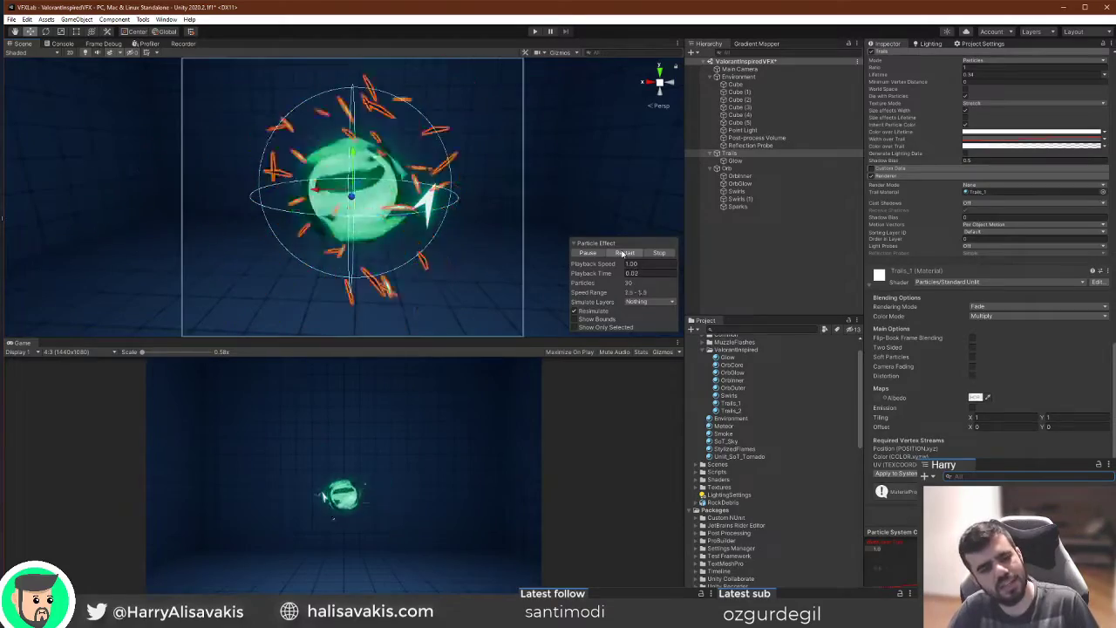
pyautogui.click(625, 252)
# Pause the Trails playback at 0.35 and inspect the green key in its start color gradient.
pyautogui.click(589, 253)
pyautogui.moveTo(606, 278); pyautogui.dragTo(610, 278)
pyautogui.scroll(20, 923, 279)
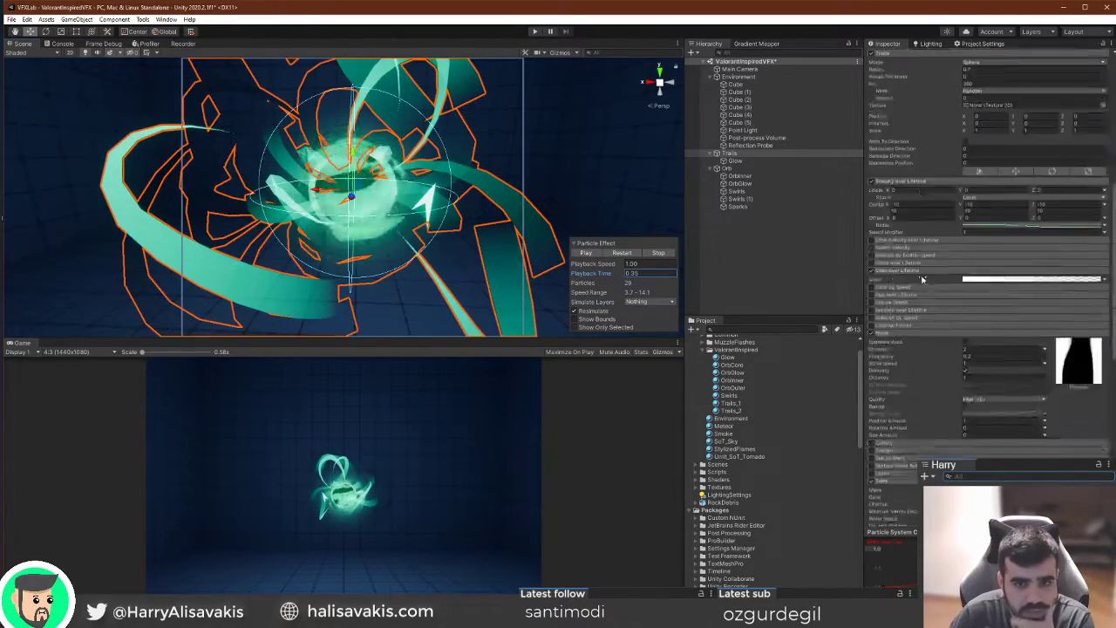
pyautogui.click(994, 242)
pyautogui.click(874, 227)
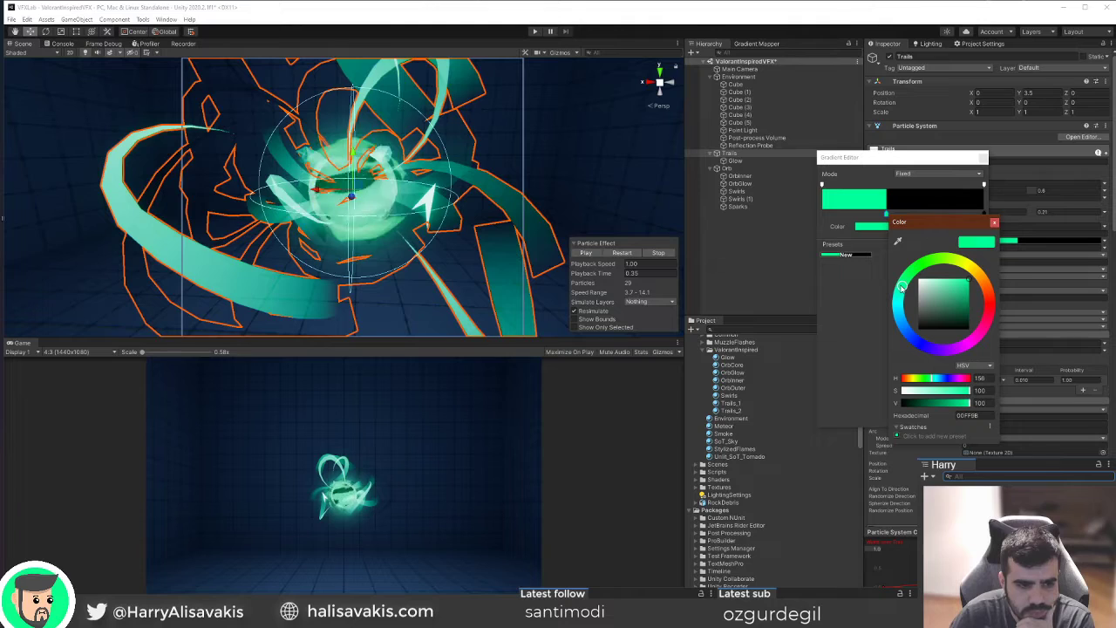
pyautogui.click(967, 204)
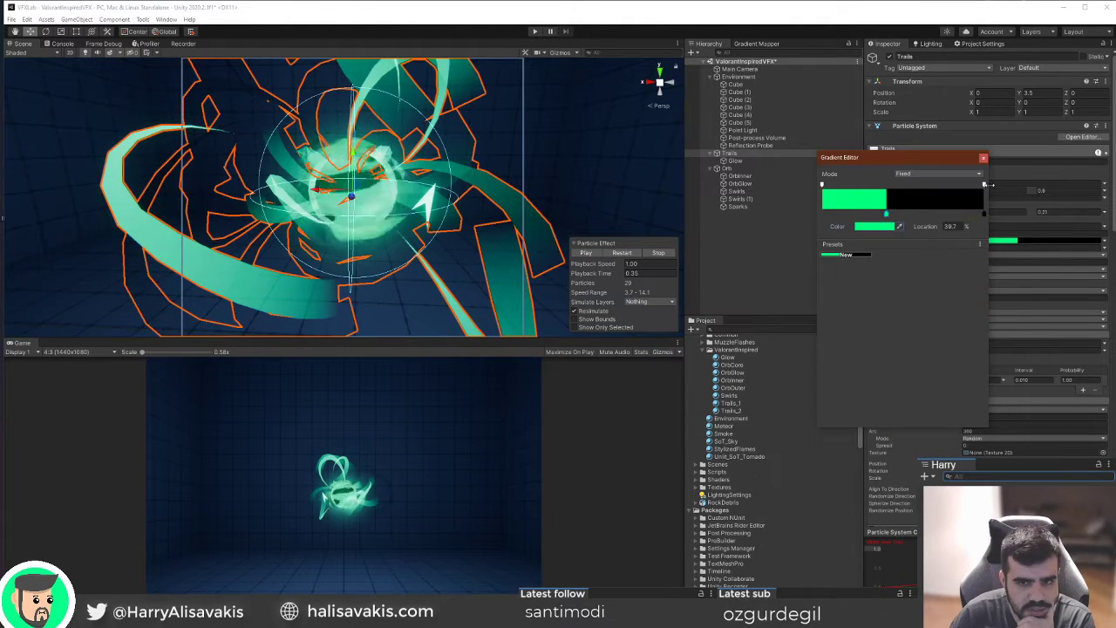
pyautogui.click(984, 159)
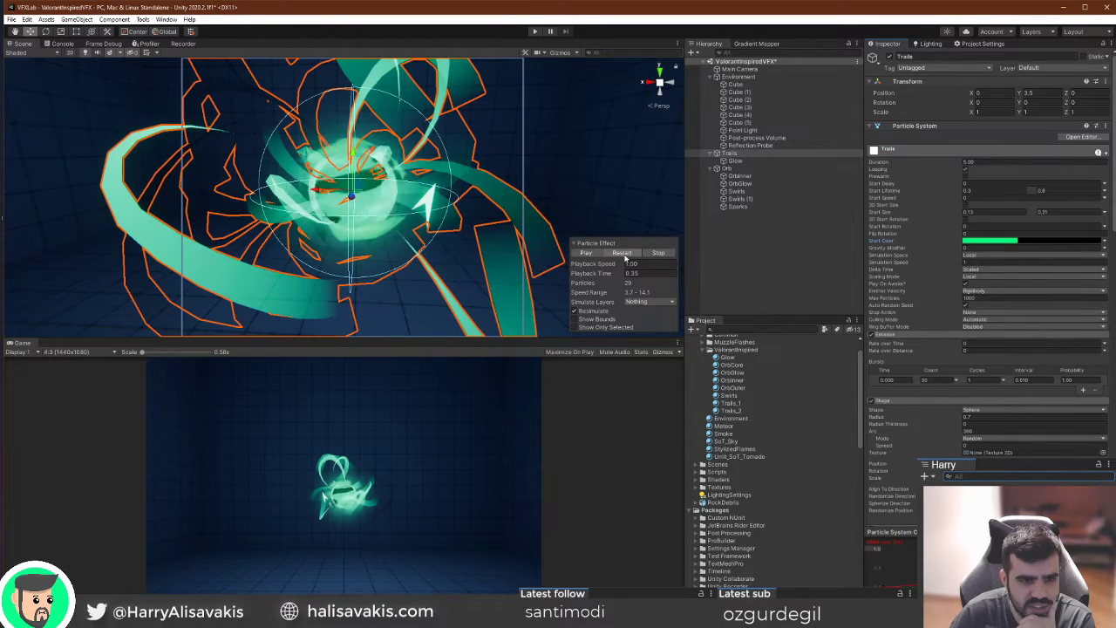
# Restart the Trails burst several times to review how the trails look around the Orb.
pyautogui.click(622, 253)
pyautogui.click(622, 253)
pyautogui.click(624, 253)
pyautogui.click(625, 253)
pyautogui.click(625, 253)
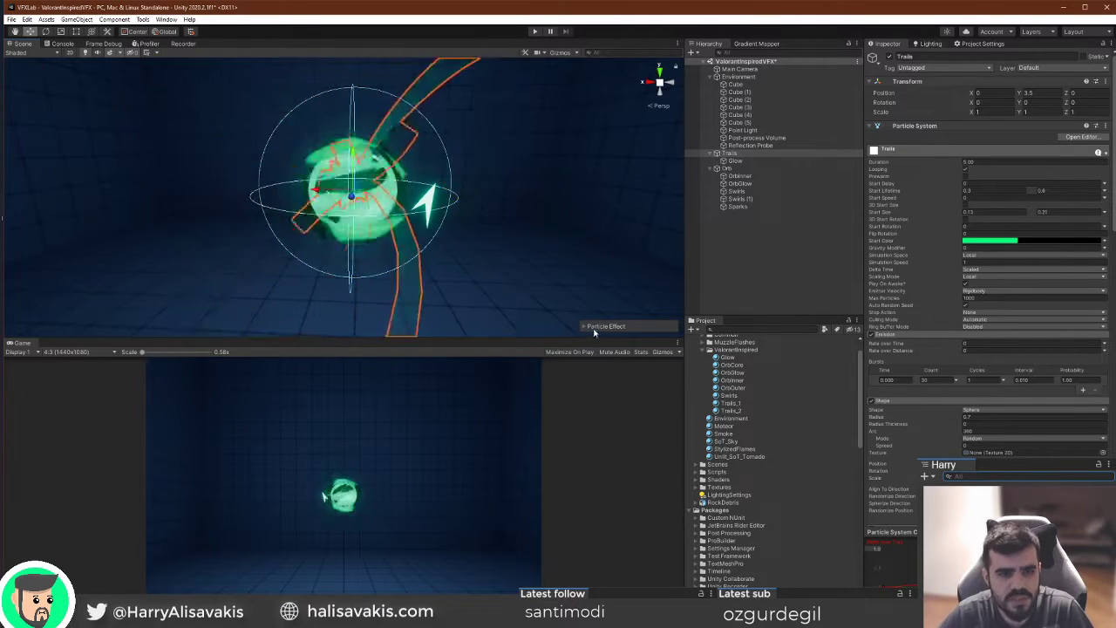
pyautogui.click(625, 252)
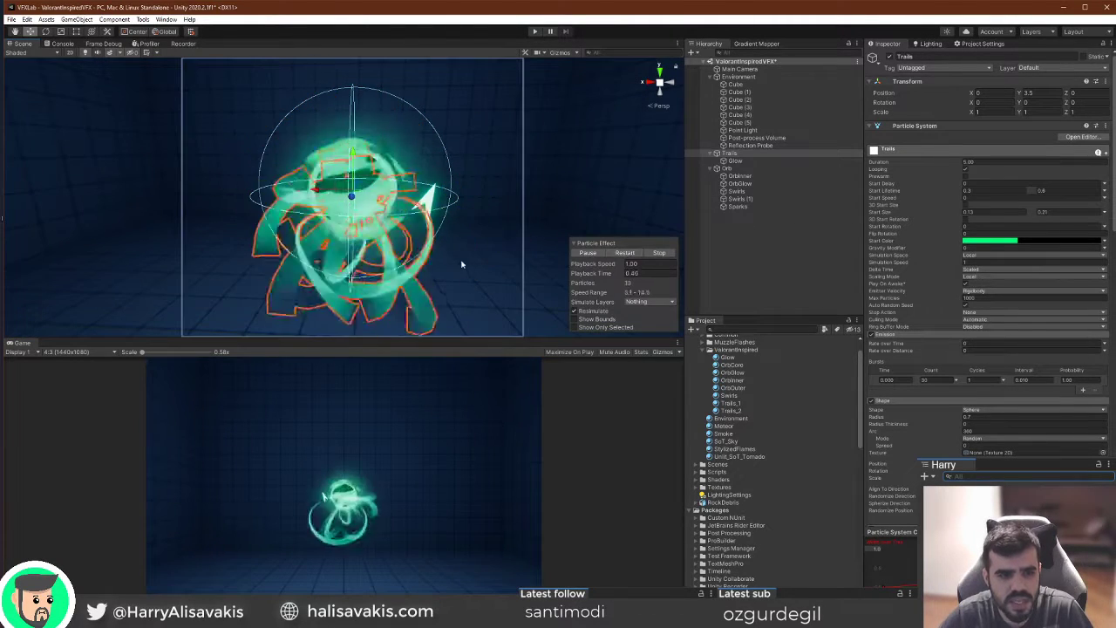
# Examine the looping Orb effect on its own from different angles and distances in the Scene view.
pyautogui.click(739, 243)
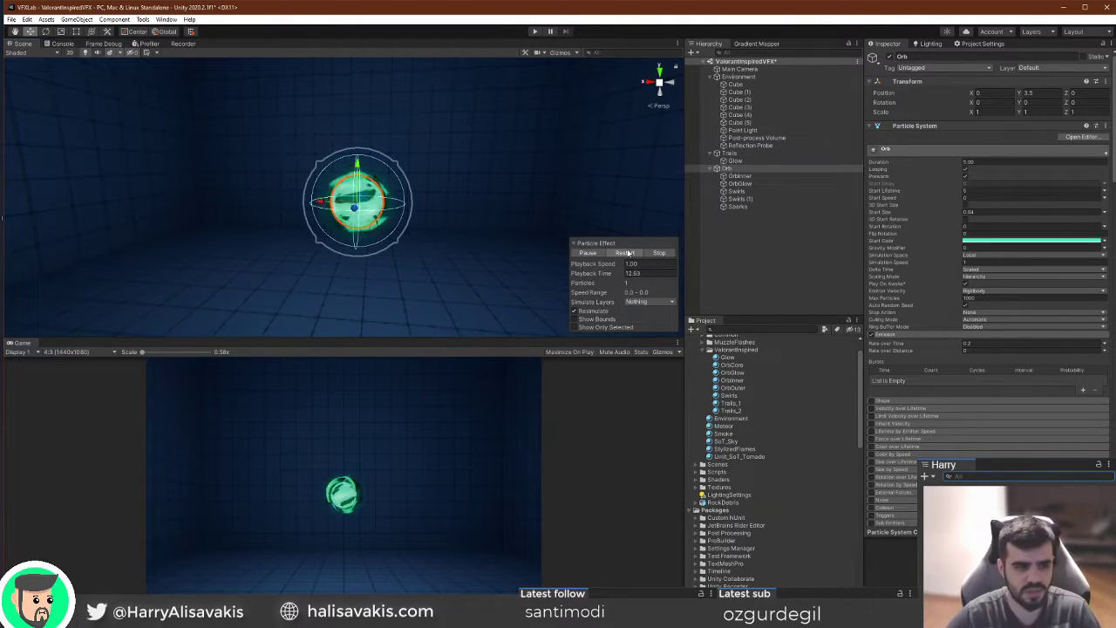
pyautogui.moveTo(424, 239)
pyautogui.mouseDown(button='right')
pyautogui.moveTo(543, 217)
pyautogui.moveTo(454, 217)
pyautogui.moveTo(429, 242)
pyautogui.moveTo(453, 267)
pyautogui.moveTo(420, 235)
pyautogui.mouseUp(button='right')
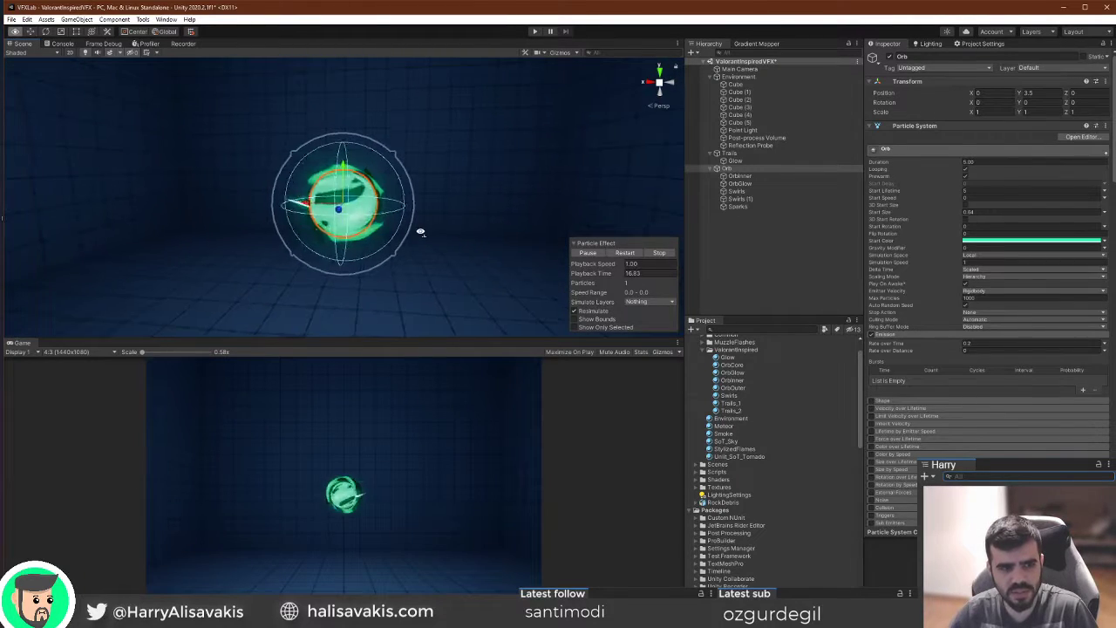
pyautogui.scroll(4, 423, 233)
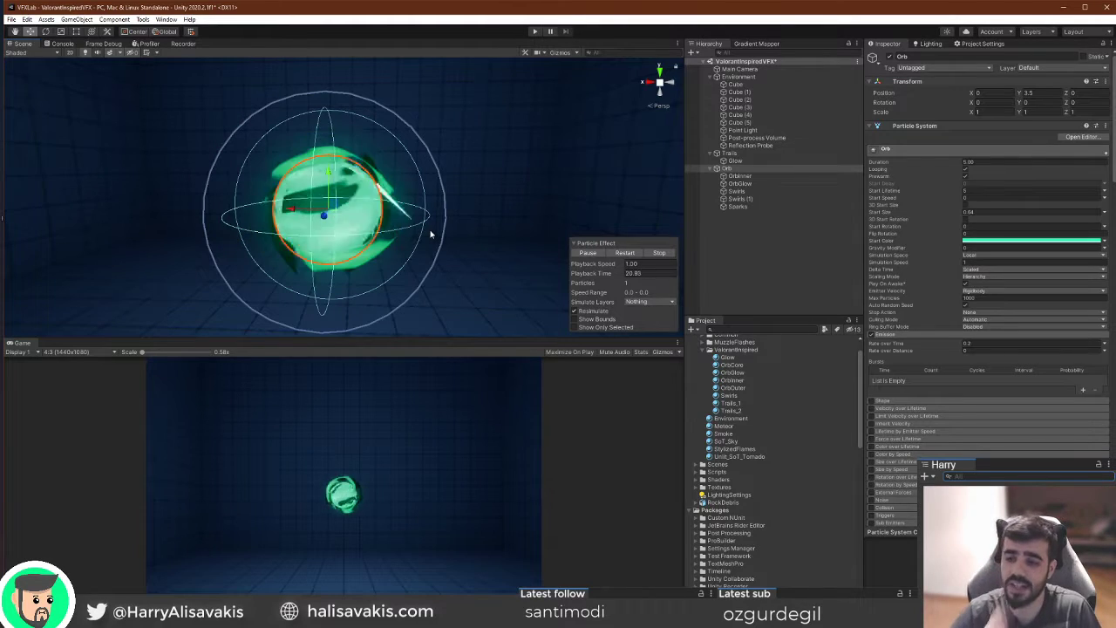
pyautogui.scroll(-3, 490, 272)
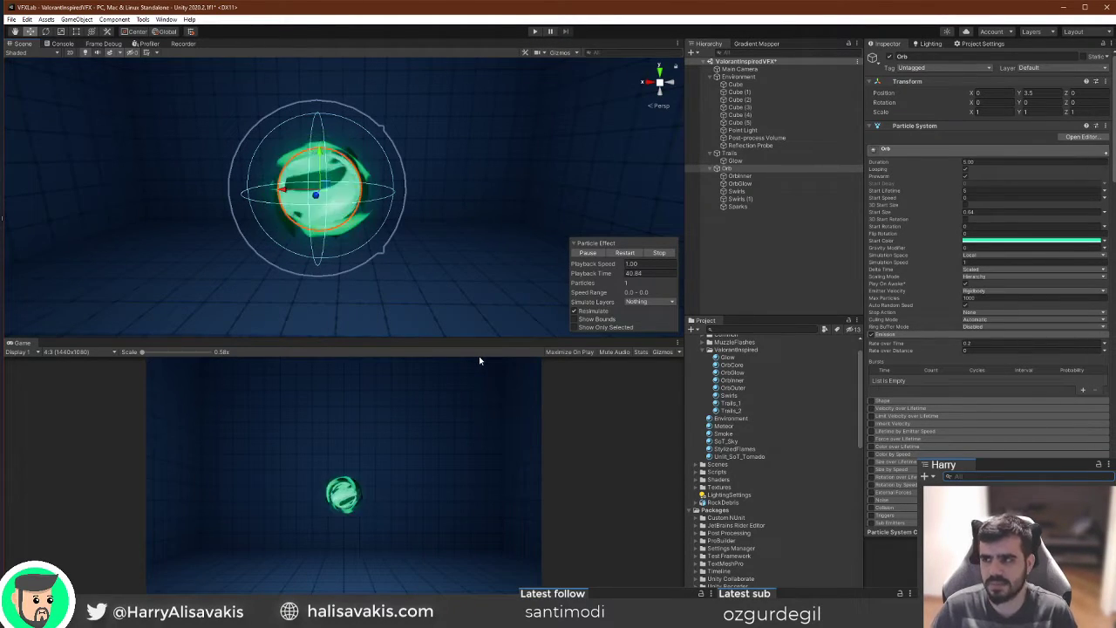
pyautogui.moveTo(476, 240); pyautogui.dragTo(467, 236, button='right')
pyautogui.press('s')
pyautogui.press('w')
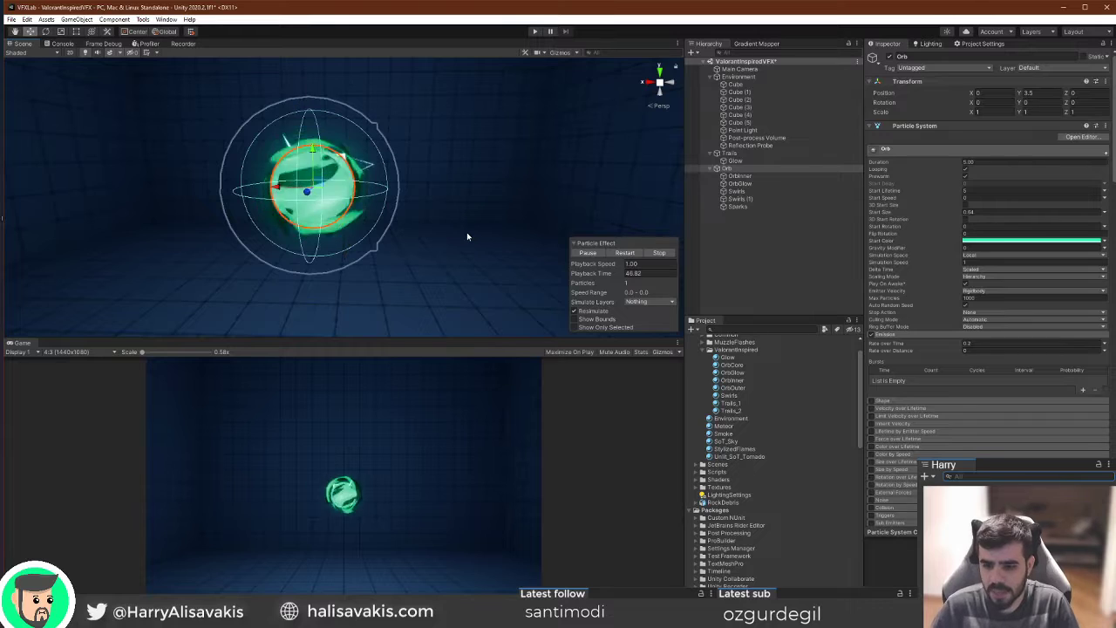
pyautogui.moveTo(466, 236); pyautogui.dragTo(449, 263, button='right')
pyautogui.press('w')
pyautogui.press('s')
pyautogui.press('w')
pyautogui.press('s')
pyautogui.press('w')
pyautogui.press('s')
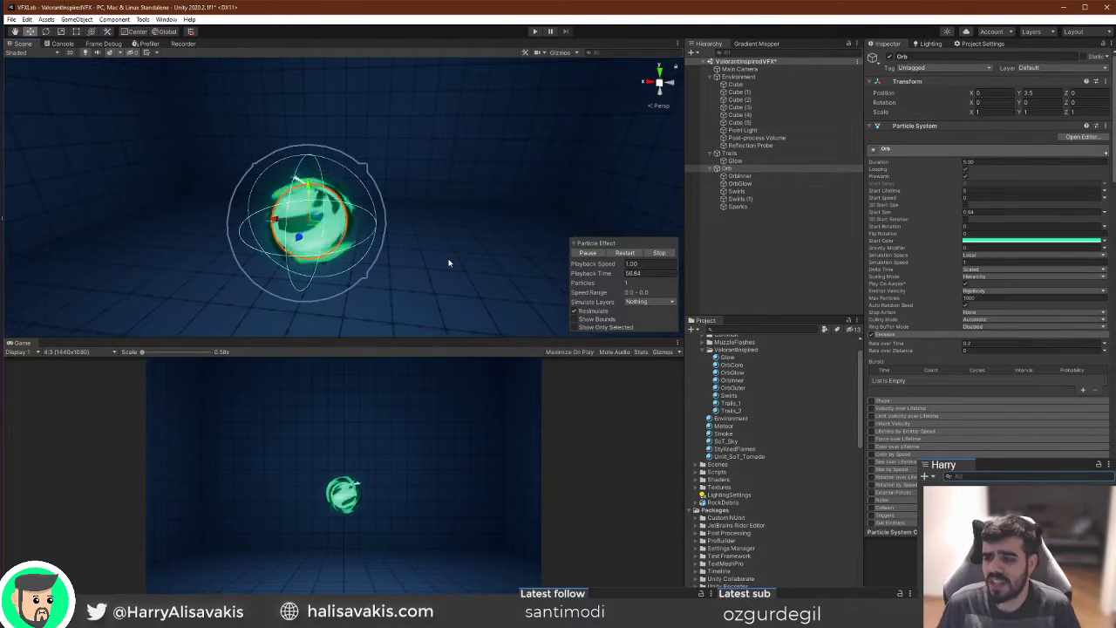
pyautogui.moveTo(449, 263); pyautogui.dragTo(377, 245, button='right')
pyautogui.press('w')
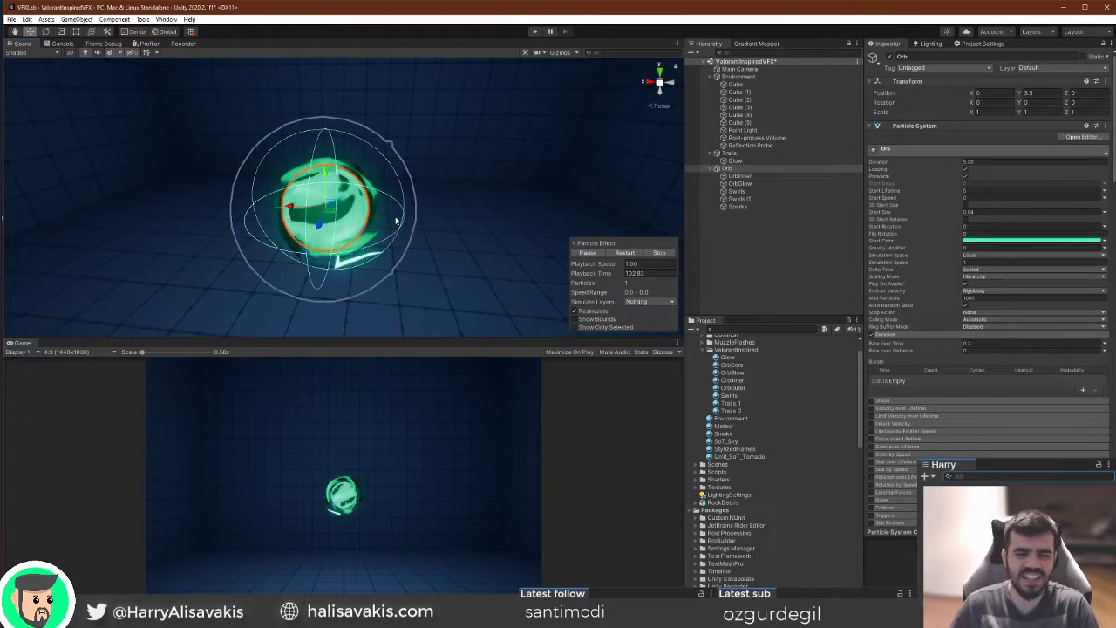
pyautogui.scroll(-5, 394, 187)
pyautogui.moveTo(394, 187); pyautogui.dragTo(349, 221, button='right')
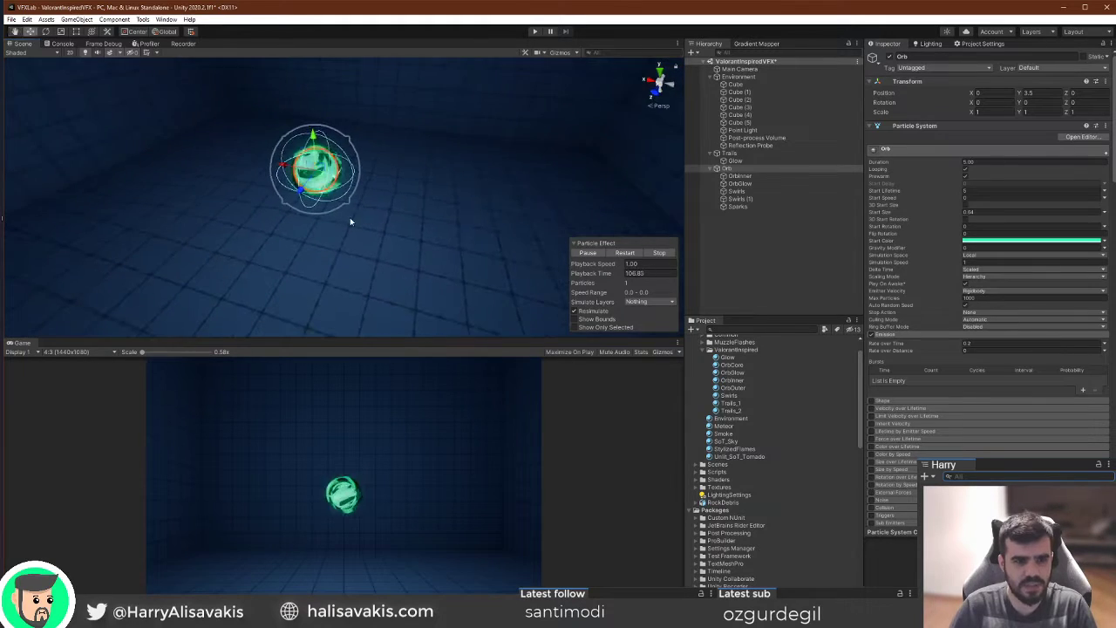
pyautogui.scroll(5, 367, 192)
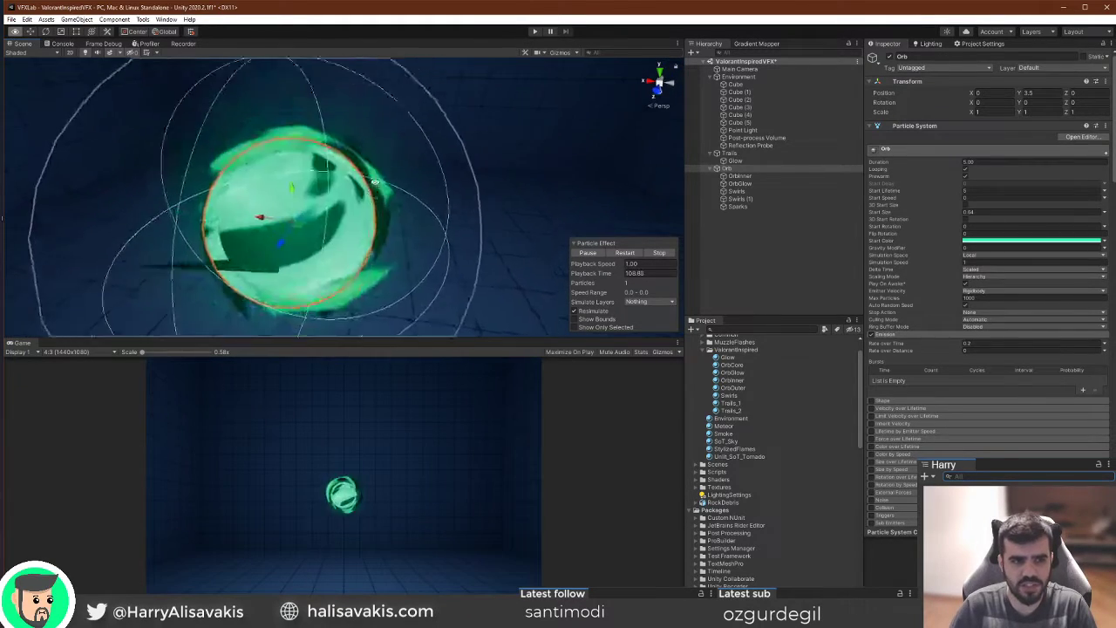
# Review the Orb from farther away without selection outlines, and frame it again in the Scene view.
pyautogui.scroll(-4, 375, 180)
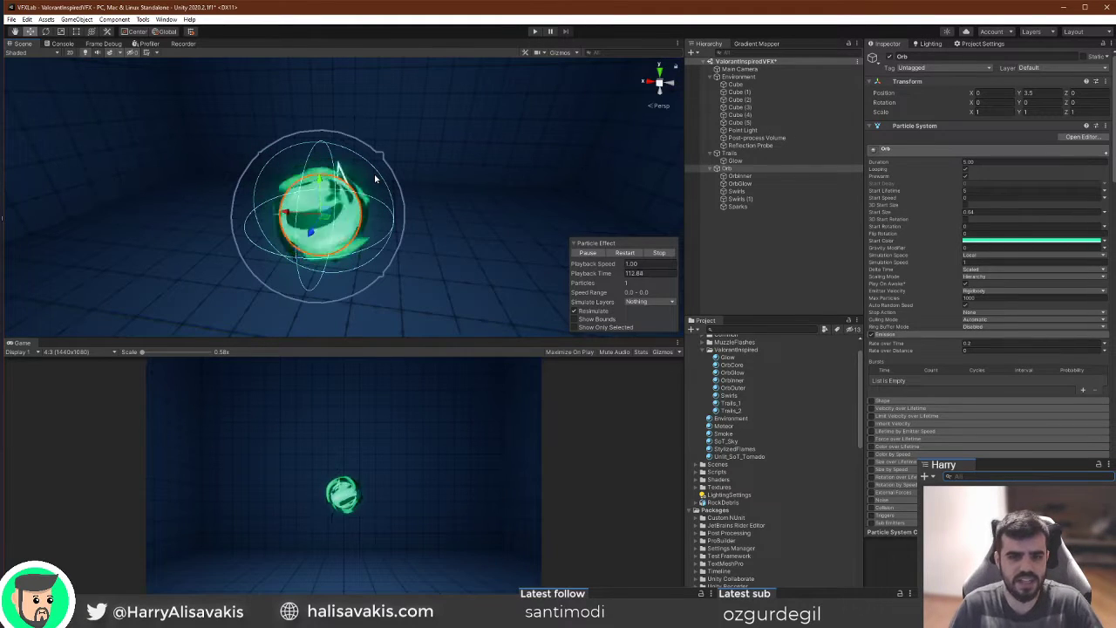
pyautogui.moveTo(375, 181); pyautogui.dragTo(513, 194, button='right')
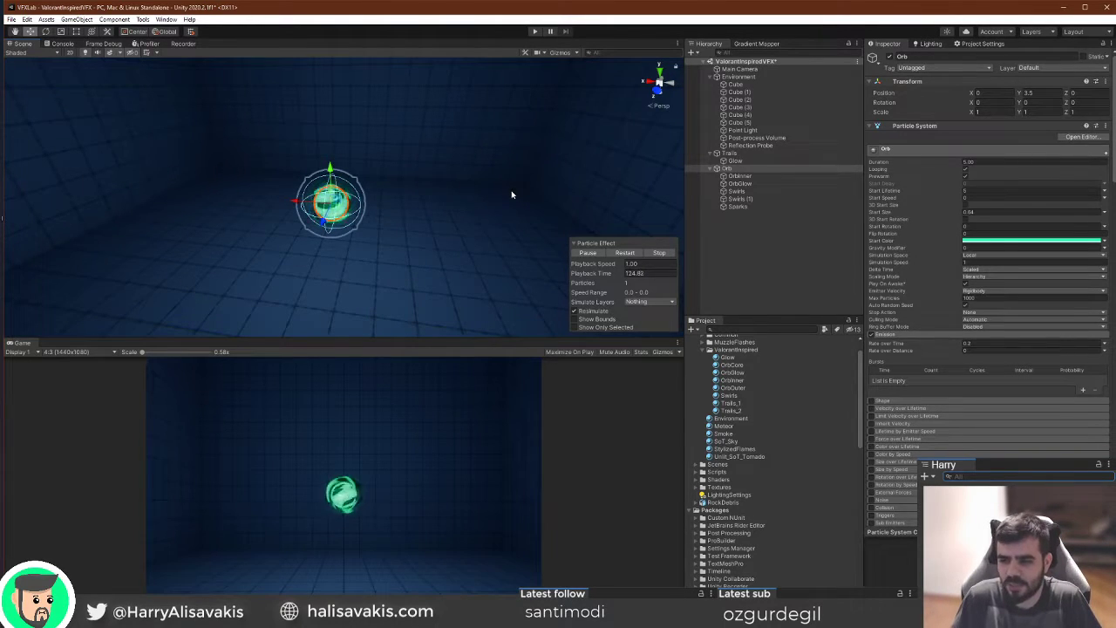
pyautogui.moveTo(513, 194); pyautogui.dragTo(715, 243, button='right')
pyautogui.click(715, 243)
pyautogui.moveTo(375, 277); pyautogui.dragTo(380, 281, button='right')
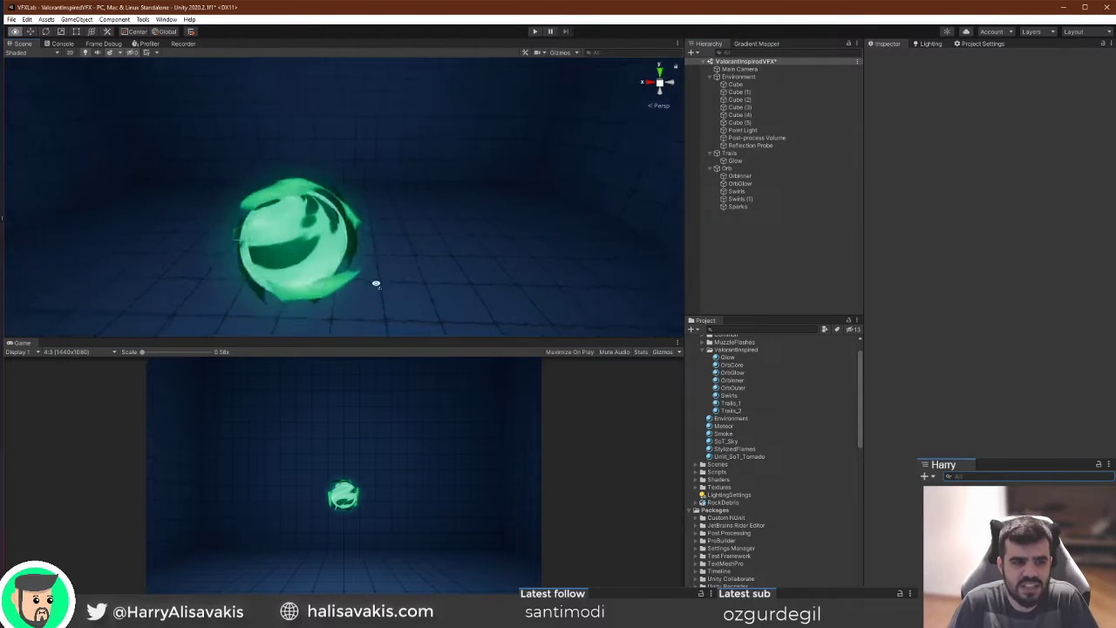
pyautogui.scroll(-3, 381, 282)
pyautogui.click(724, 168)
pyautogui.press('f')
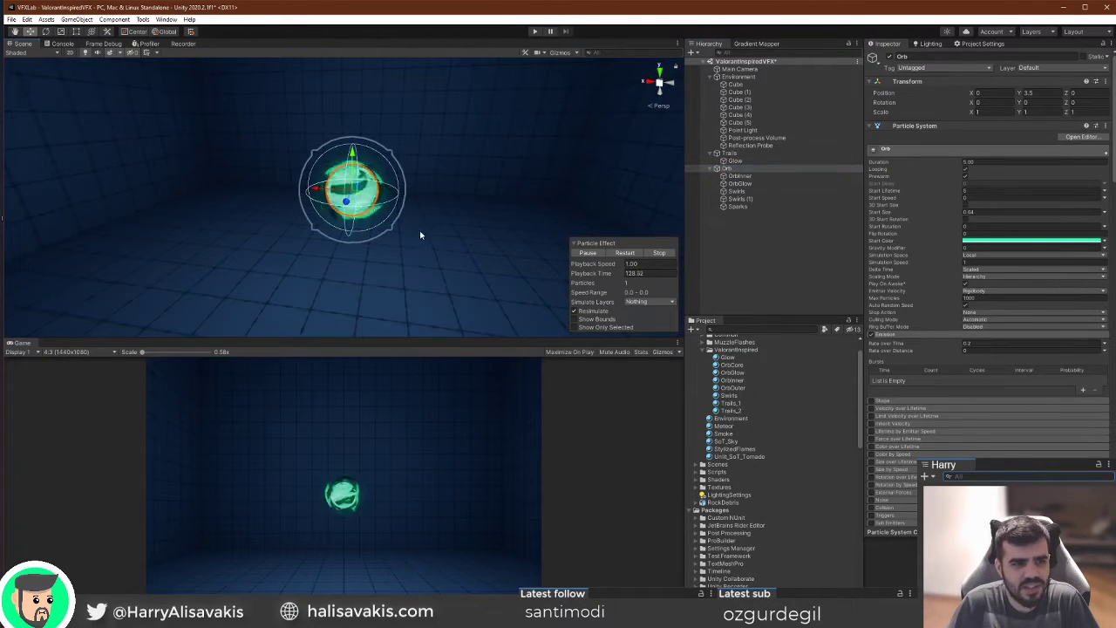
# Deactivate the Orb and replay the Trails burst alone, pausing its playback at 0.56 before restarting it.
pyautogui.click(733, 153)
pyautogui.click(623, 252)
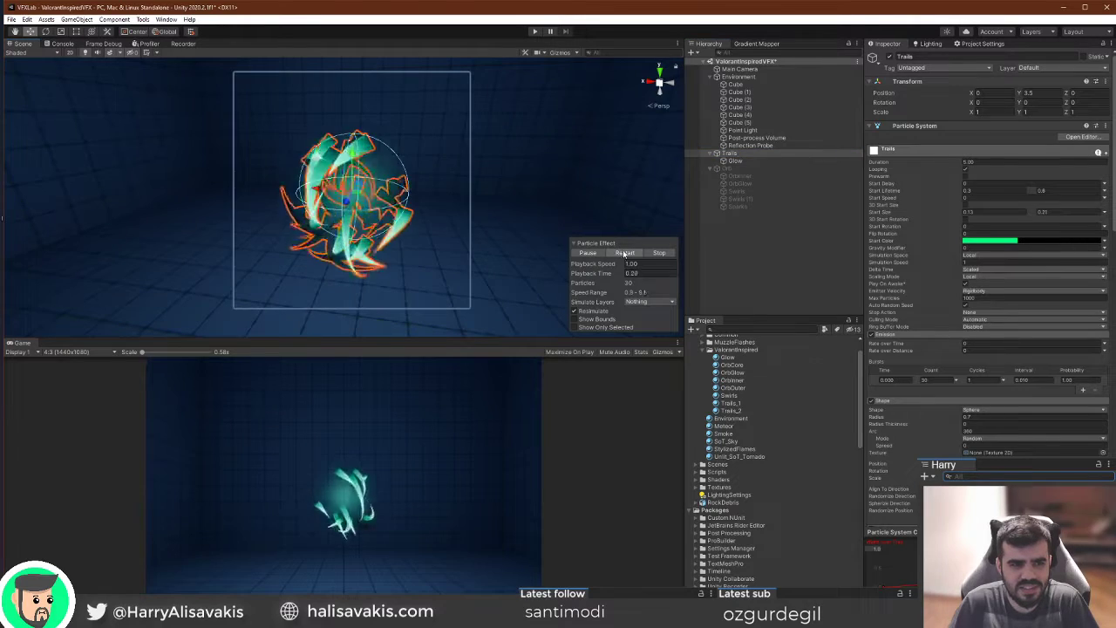
pyautogui.click(621, 252)
pyautogui.click(615, 252)
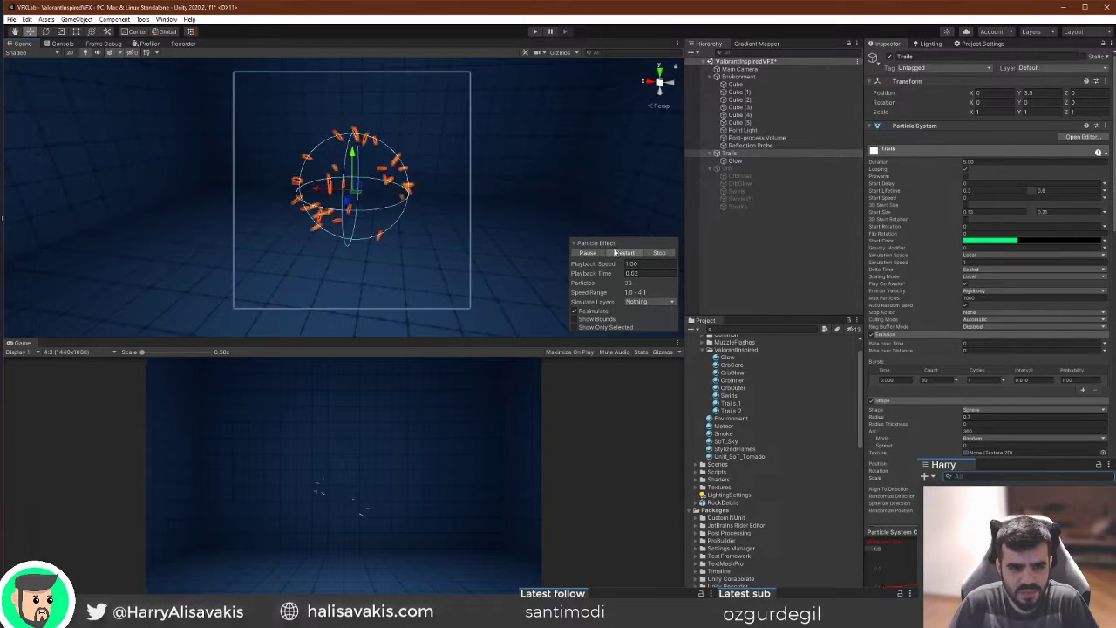
pyautogui.click(588, 252)
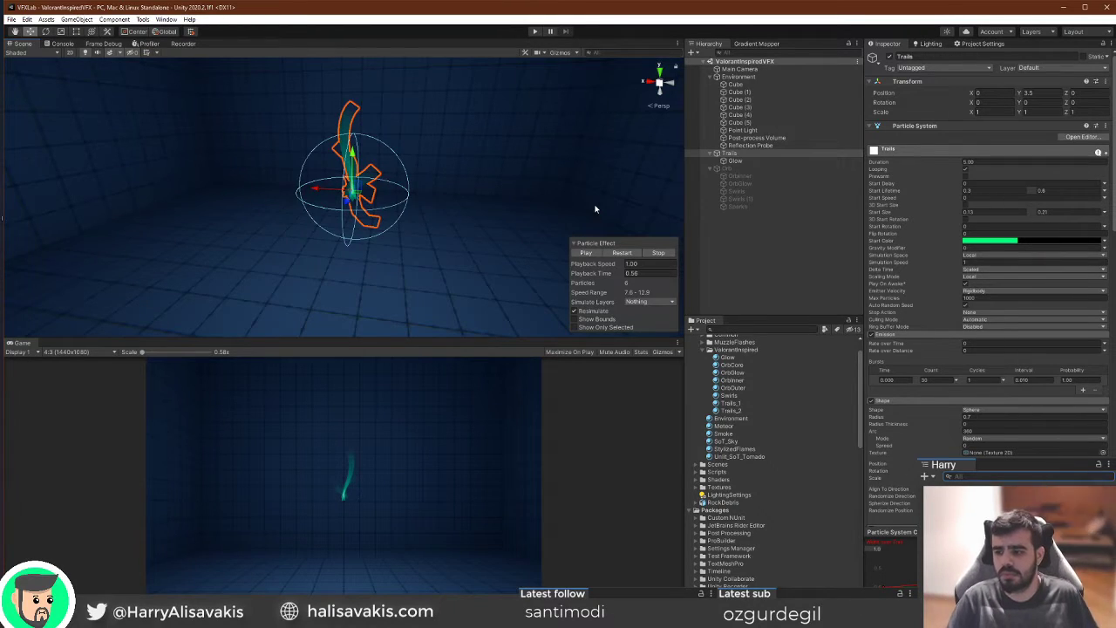
pyautogui.keyDown('alt'); pyautogui.moveTo(593, 204); pyautogui.dragTo(415, 178); pyautogui.keyUp('alt')
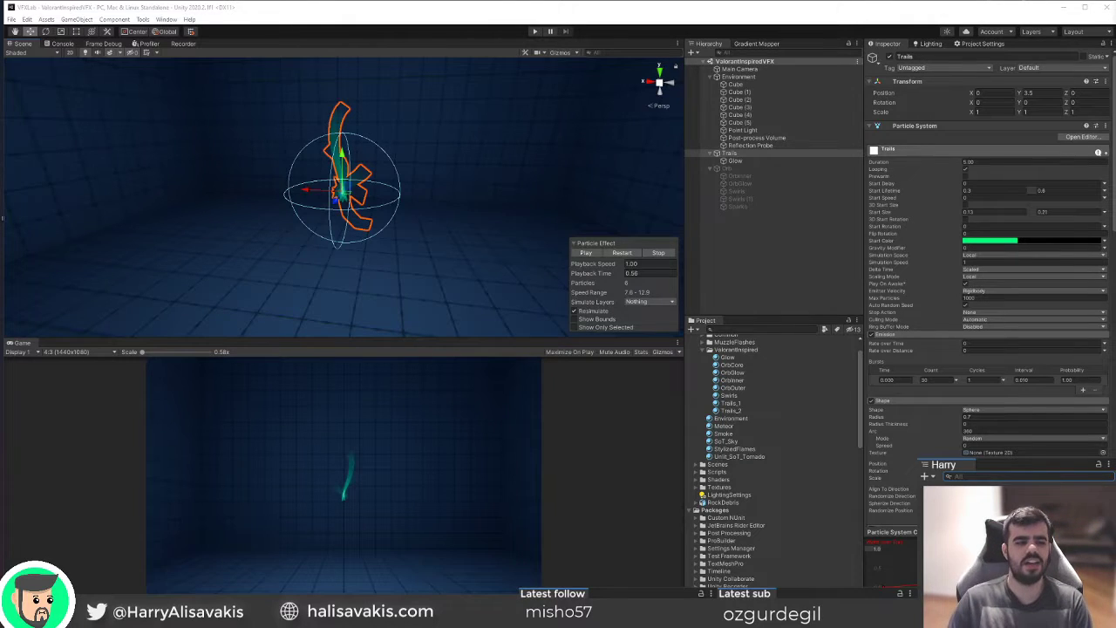
pyautogui.click(623, 252)
pyautogui.click(623, 252)
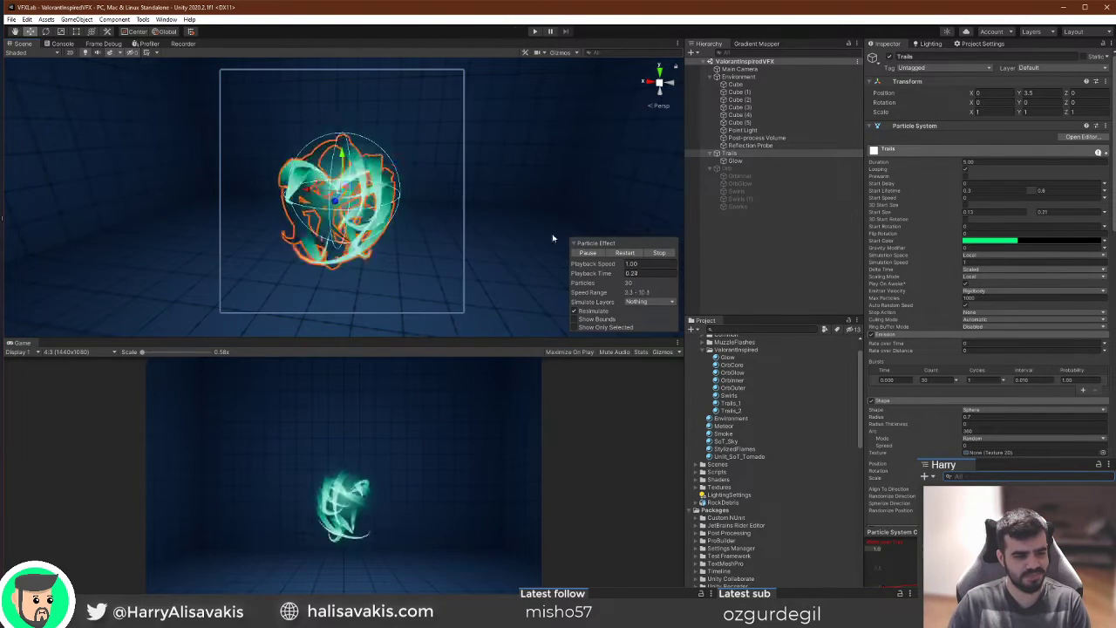
# Reactivate the Orb object and restart its particle playback.
pyautogui.click(755, 169)
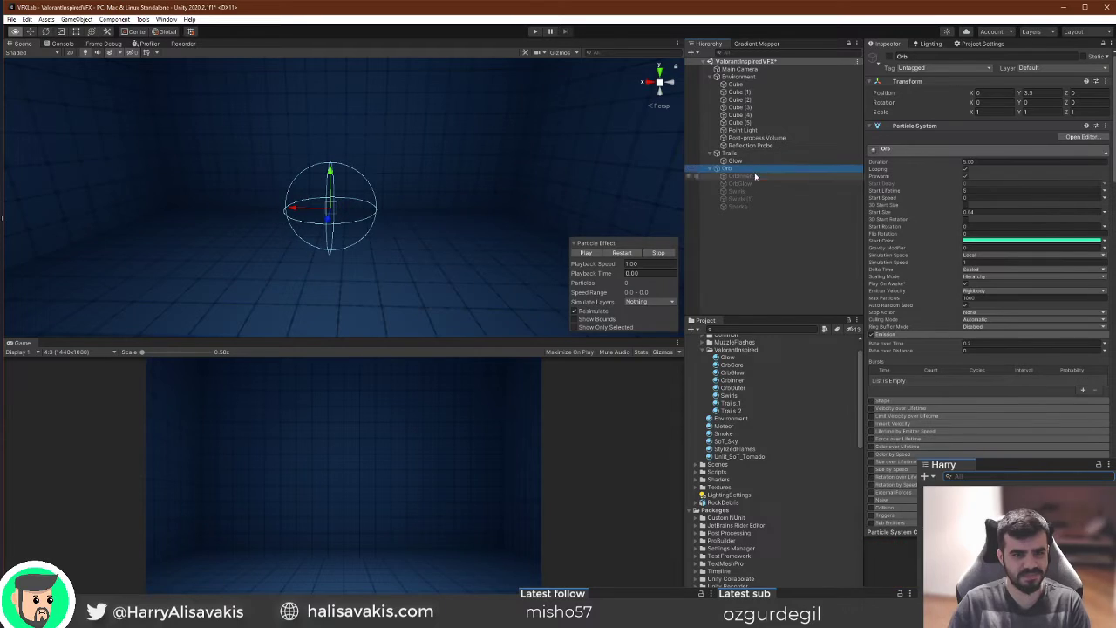
pyautogui.hotkey('alt', 'shift', 'a')
pyautogui.moveTo(440, 201); pyautogui.dragTo(423, 203, button='right')
pyautogui.click(623, 254)
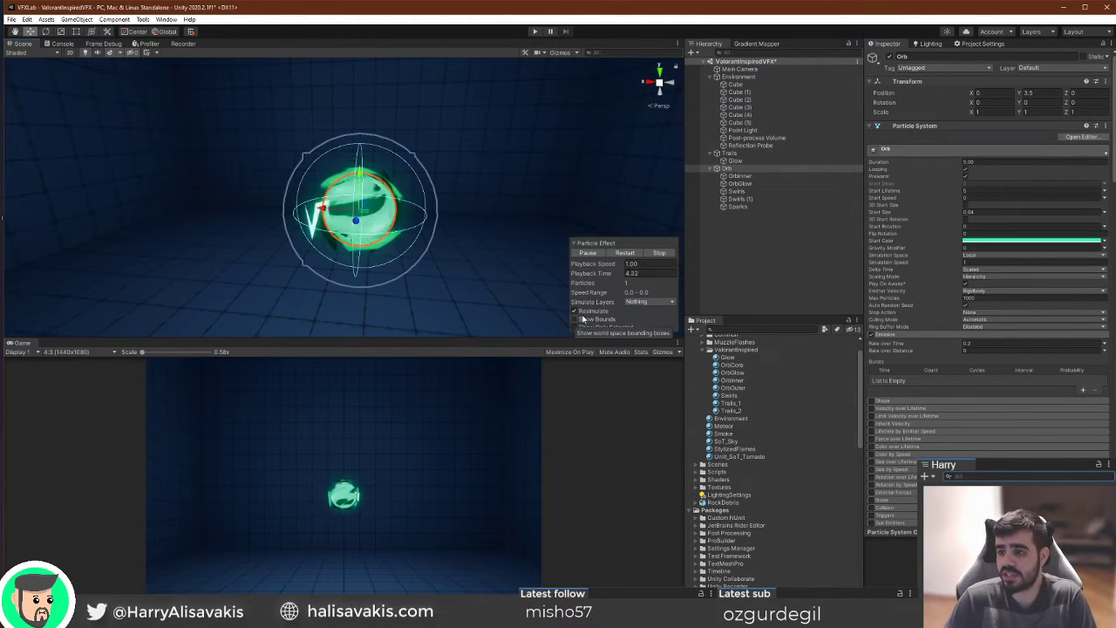
# Examine the restarted Orb, its swirls and its sparks at several viewing distances.
pyautogui.scroll(-3, 503, 239)
pyautogui.scroll(2, 502, 240)
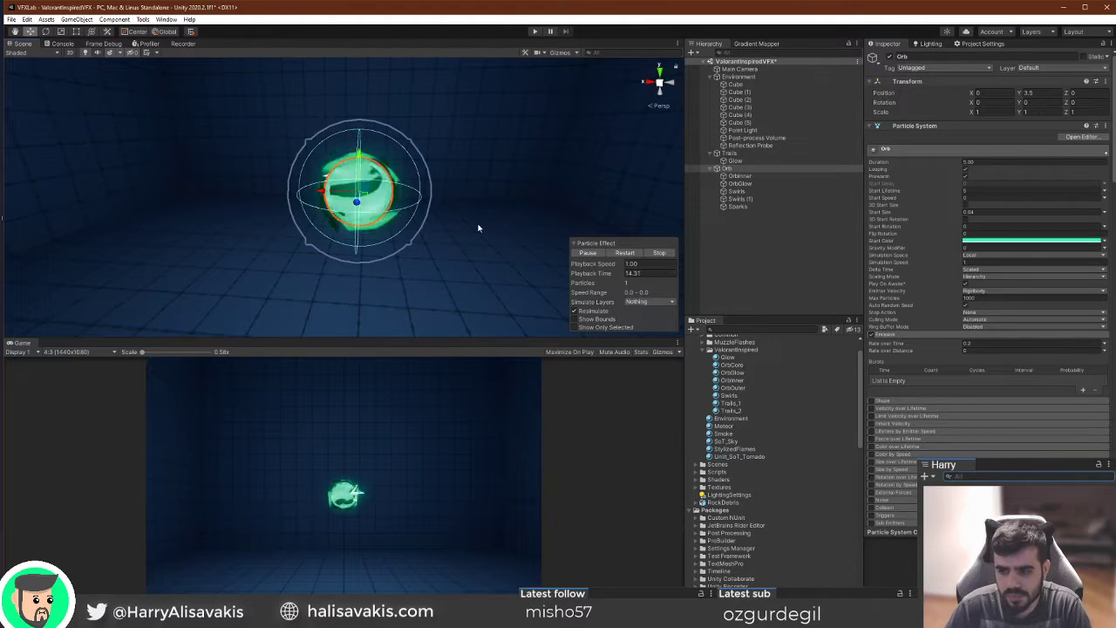
pyautogui.scroll(4, 448, 204)
pyautogui.scroll(-3, 464, 204)
pyautogui.scroll(-3, 799, 486)
pyautogui.scroll(3, 798, 491)
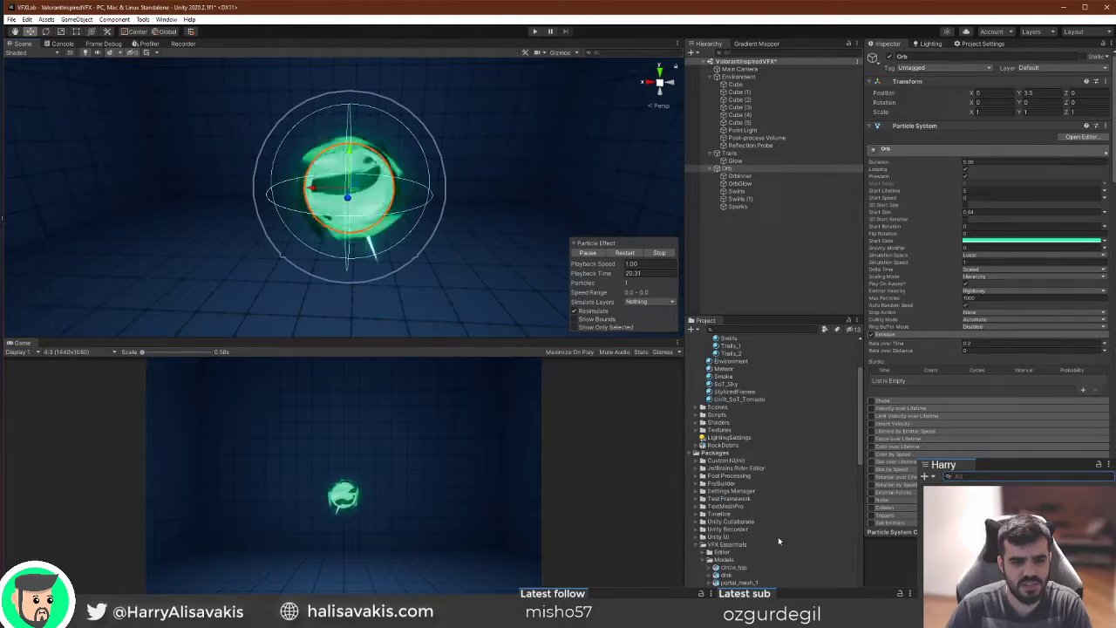
pyautogui.scroll(3, 779, 541)
pyautogui.moveTo(355, 178); pyautogui.dragTo(331, 188, button='middle')
pyautogui.scroll(-3, 349, 188)
pyautogui.scroll(3, 379, 177)
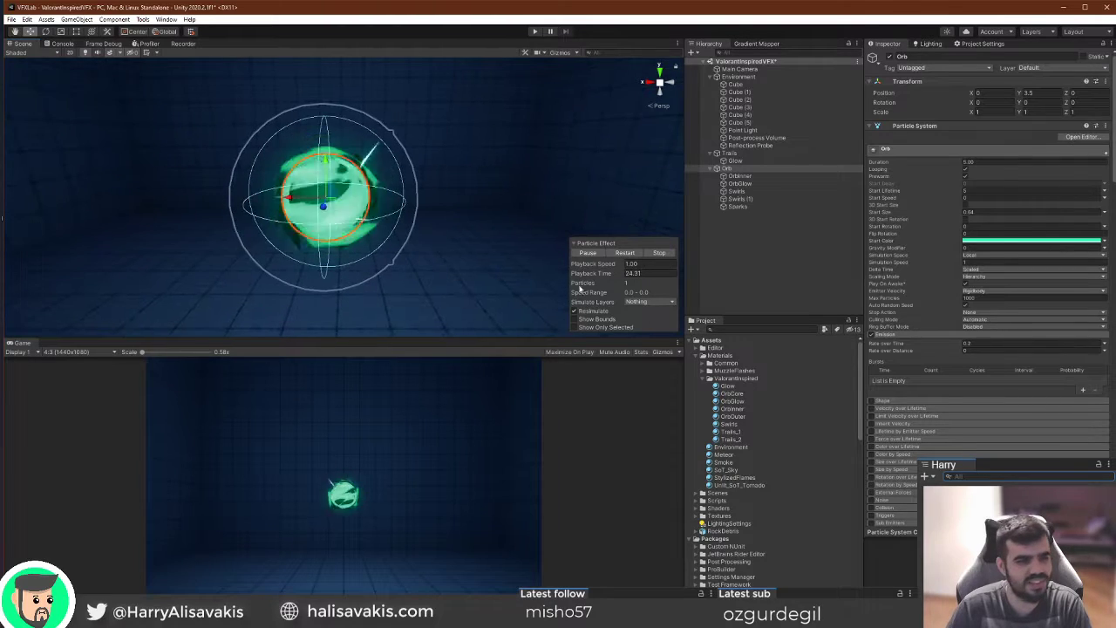
# Replay the Trails burst around the active Orb to check the combined effect.
pyautogui.click(729, 169)
pyautogui.click(729, 153)
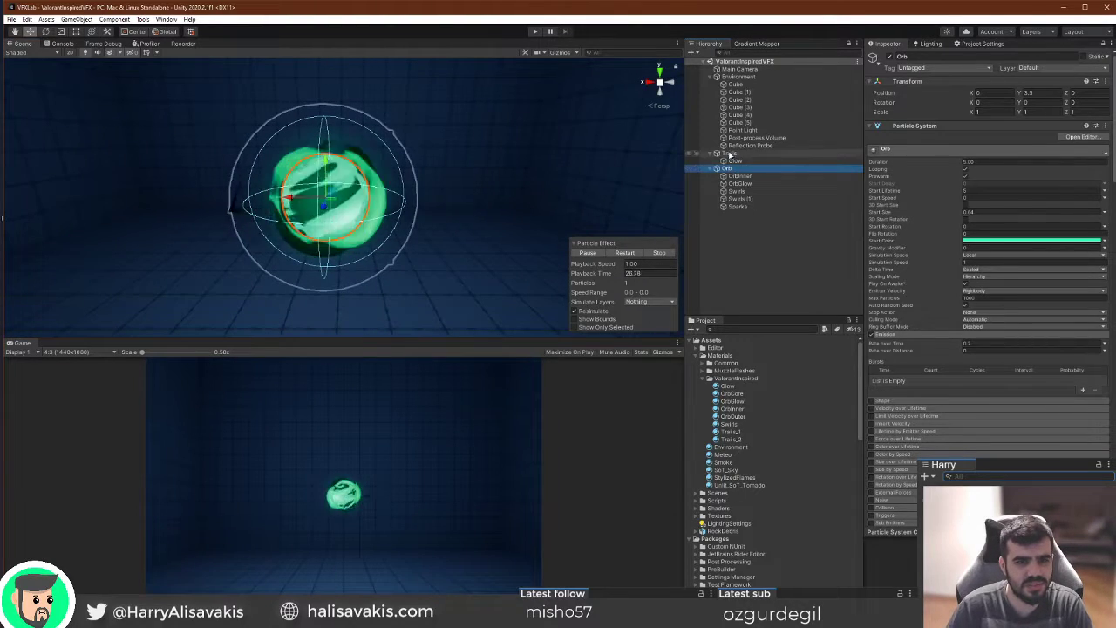
pyautogui.click(625, 253)
pyautogui.click(626, 253)
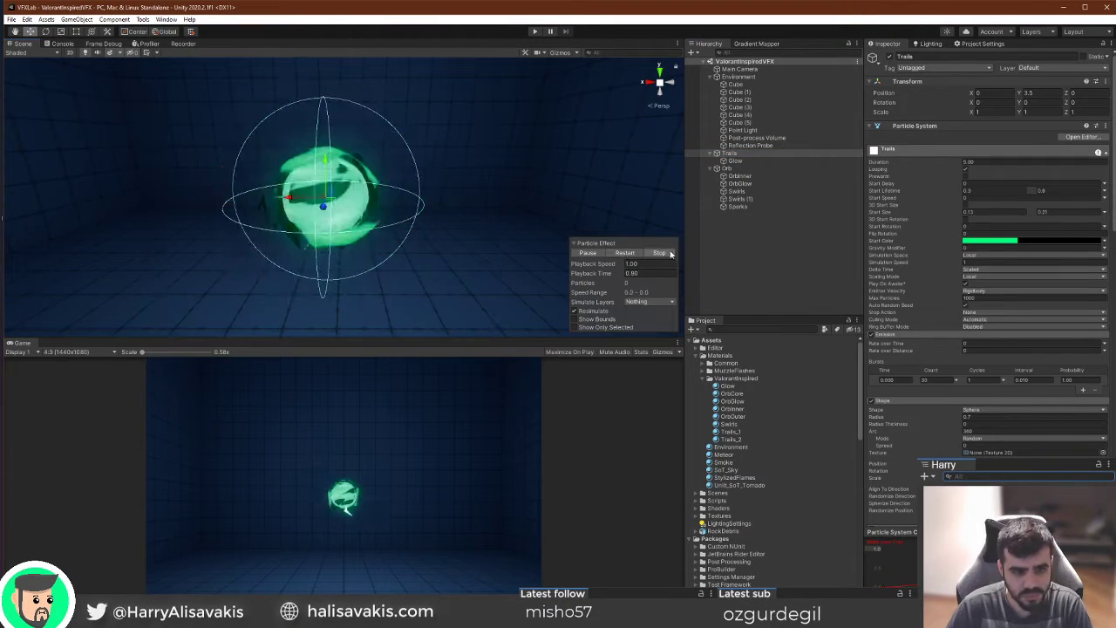
# Collapse the Orb, Trails and Environment groups in the Hierarchy.
pyautogui.click(835, 266)
pyautogui.click(729, 168)
pyautogui.click(717, 168)
pyautogui.click(709, 153)
pyautogui.click(729, 152)
pyautogui.click(728, 200)
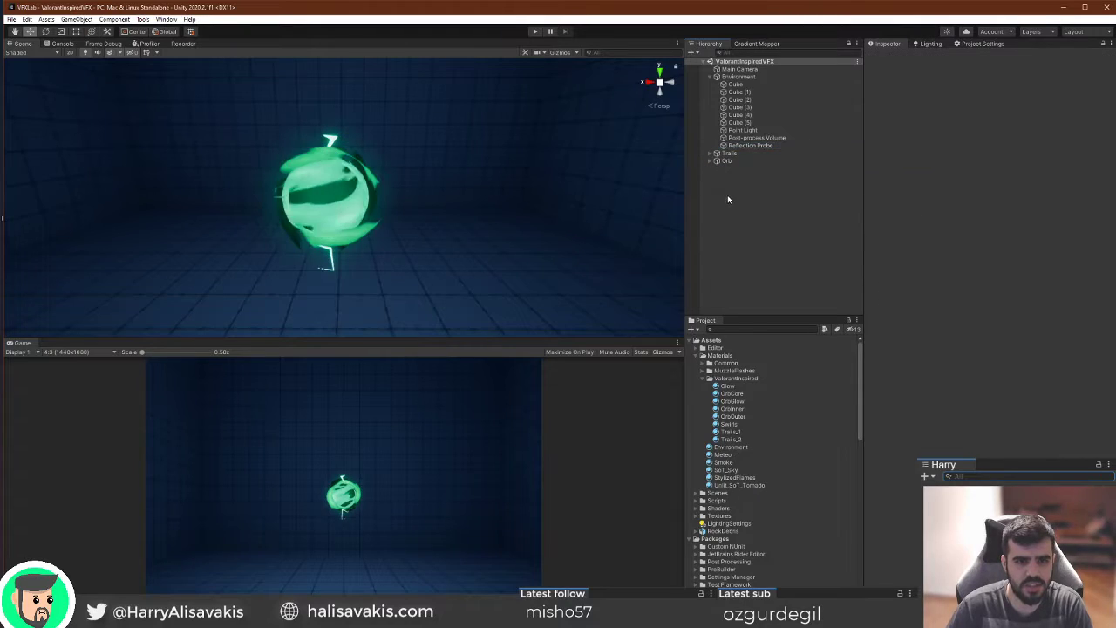
pyautogui.click(737, 76)
pyautogui.click(710, 77)
# Create an empty root object named Timeline and reset its transform.
pyautogui.click(696, 99)
pyautogui.click(692, 53)
pyautogui.click(717, 59)
pyautogui.write('Timeline')
pyautogui.press('Return')
pyautogui.click(1111, 81)
pyautogui.click(1064, 89)
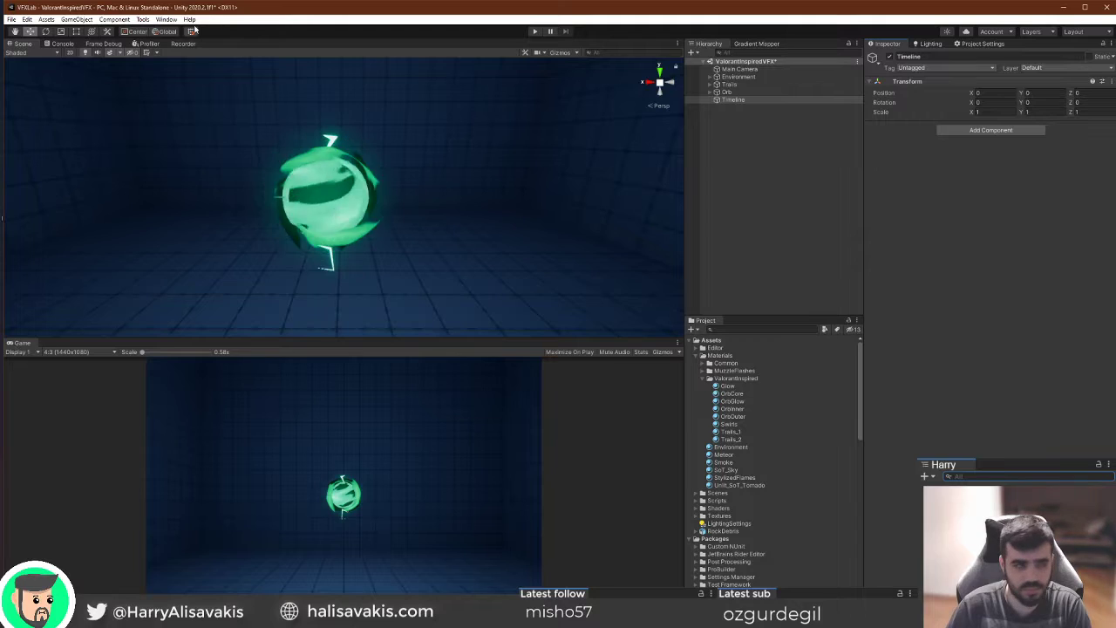
# Open the Timeline window, dock it between the Scene and Game views, and adjust the heights of the three areas.
pyautogui.click(166, 19)
pyautogui.moveTo(206, 198)
pyautogui.click(299, 191)
pyautogui.moveTo(225, 44); pyautogui.dragTo(131, 367)
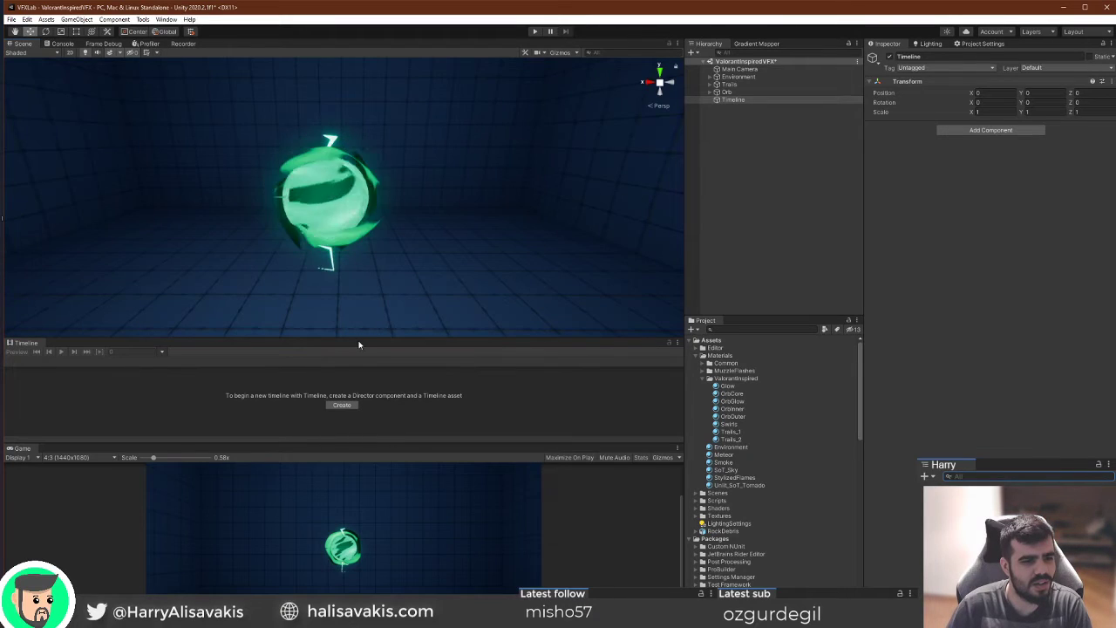
pyautogui.moveTo(382, 344); pyautogui.dragTo(393, 267)
pyautogui.moveTo(419, 444); pyautogui.dragTo(438, 375)
pyautogui.scroll(-3, 471, 167)
pyautogui.press('w')
pyautogui.moveTo(432, 167); pyautogui.dragTo(432, 167, button='right')
pyautogui.press('a')
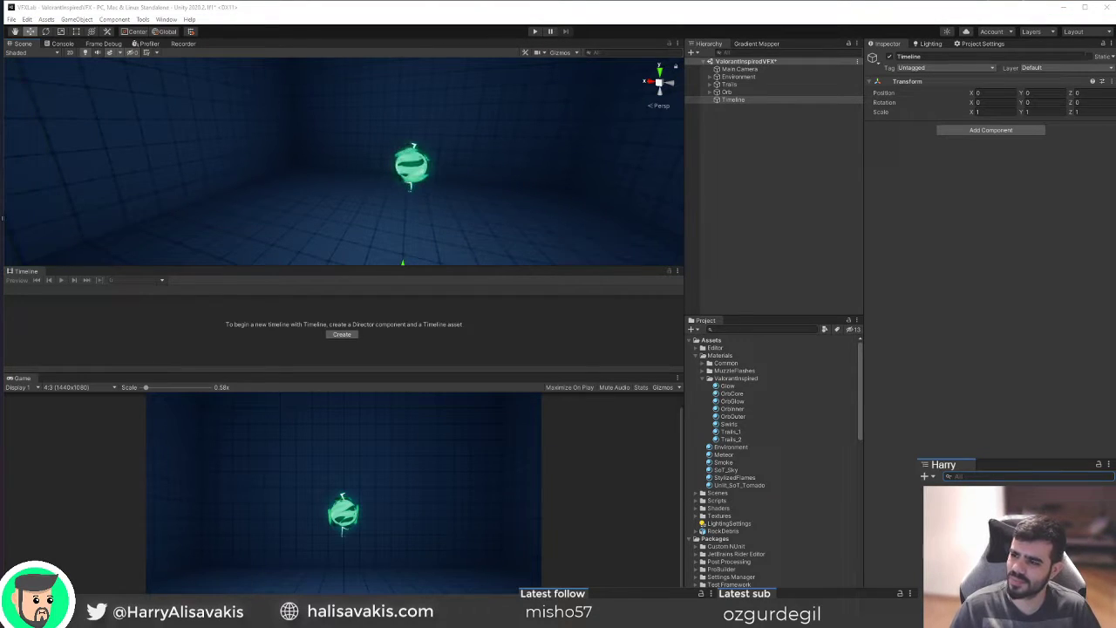
pyautogui.click(454, 4)
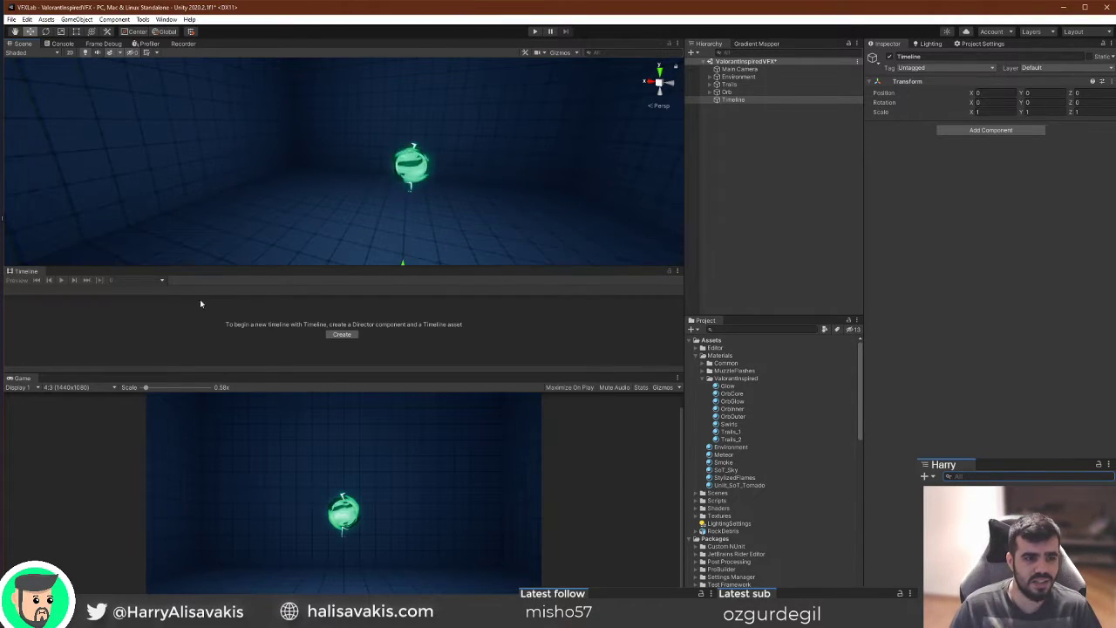
pyautogui.moveTo(318, 266); pyautogui.dragTo(319, 260)
# Create a Director component and timeline asset for the Timeline object, saving it as ValorantVFX in a new Assets folder named Timelines.
pyautogui.click(341, 332)
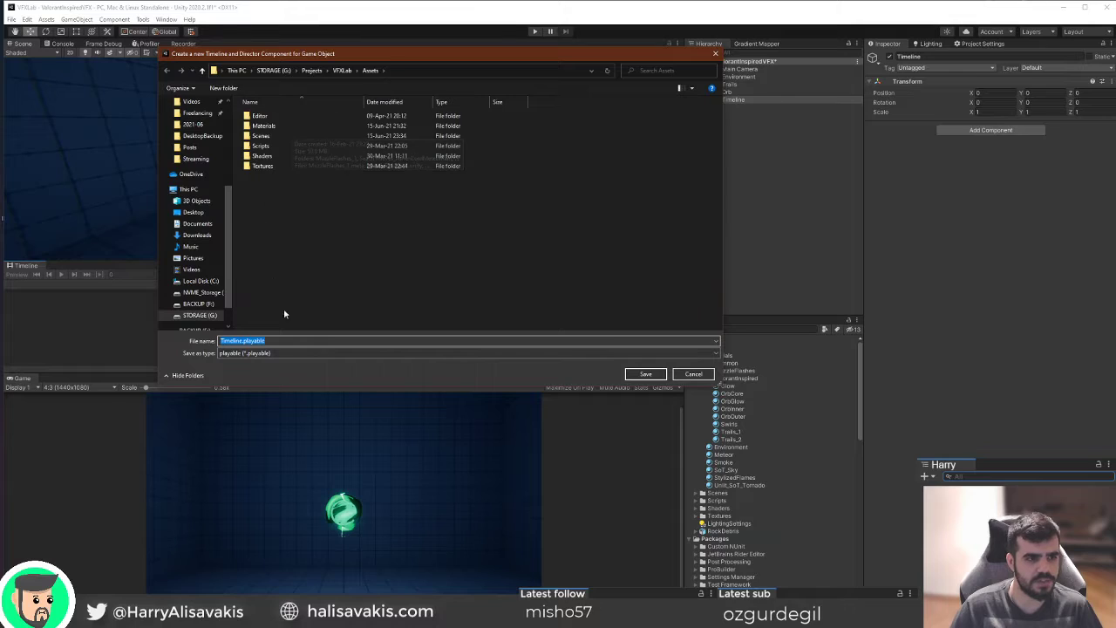
pyautogui.click(218, 88)
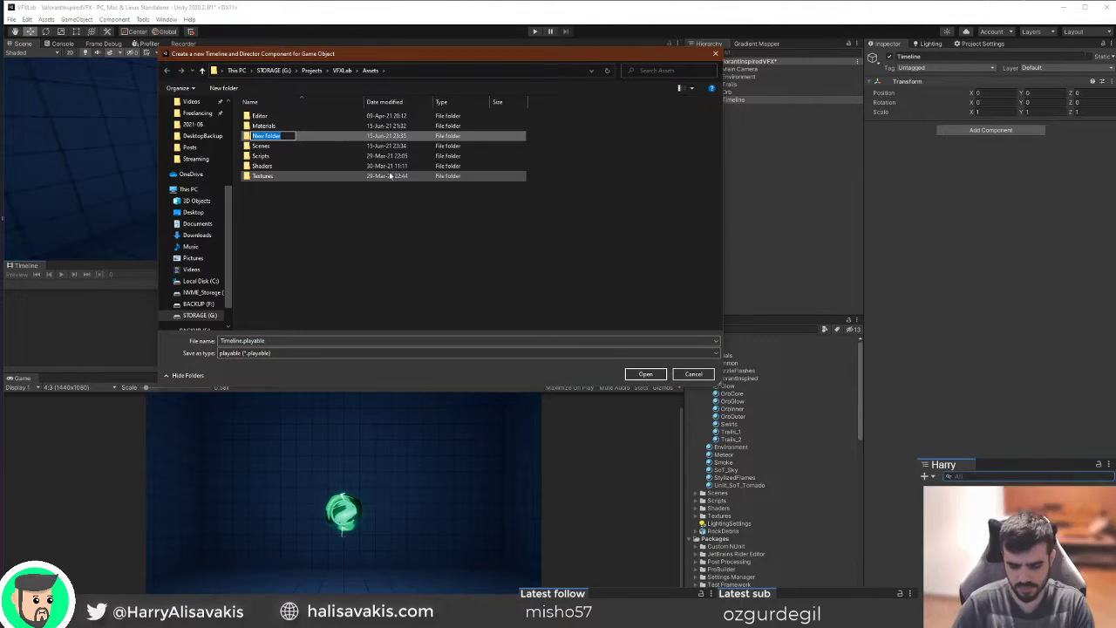
pyautogui.write('Timelines')
pyautogui.press('Return')
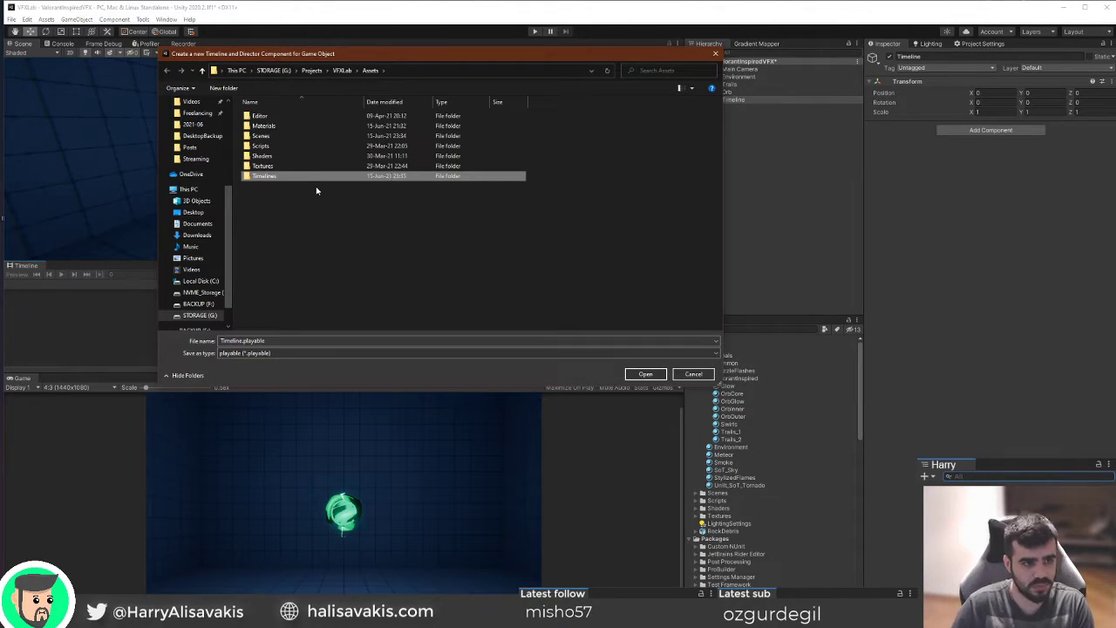
pyautogui.doubleClick(306, 178)
pyautogui.click(243, 341)
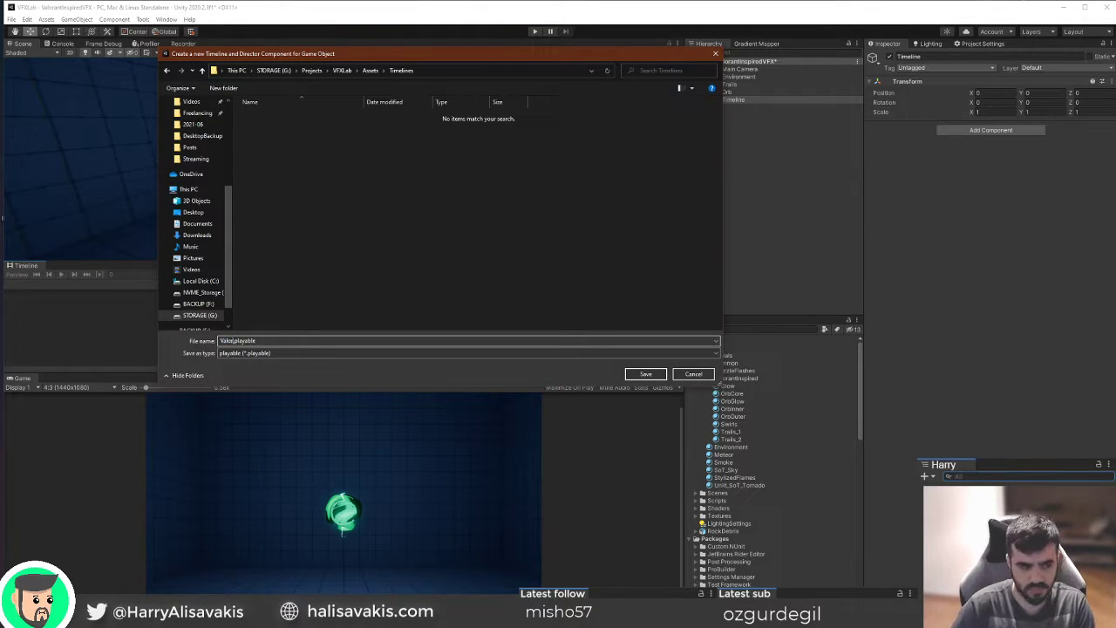
pyautogui.press('Return')
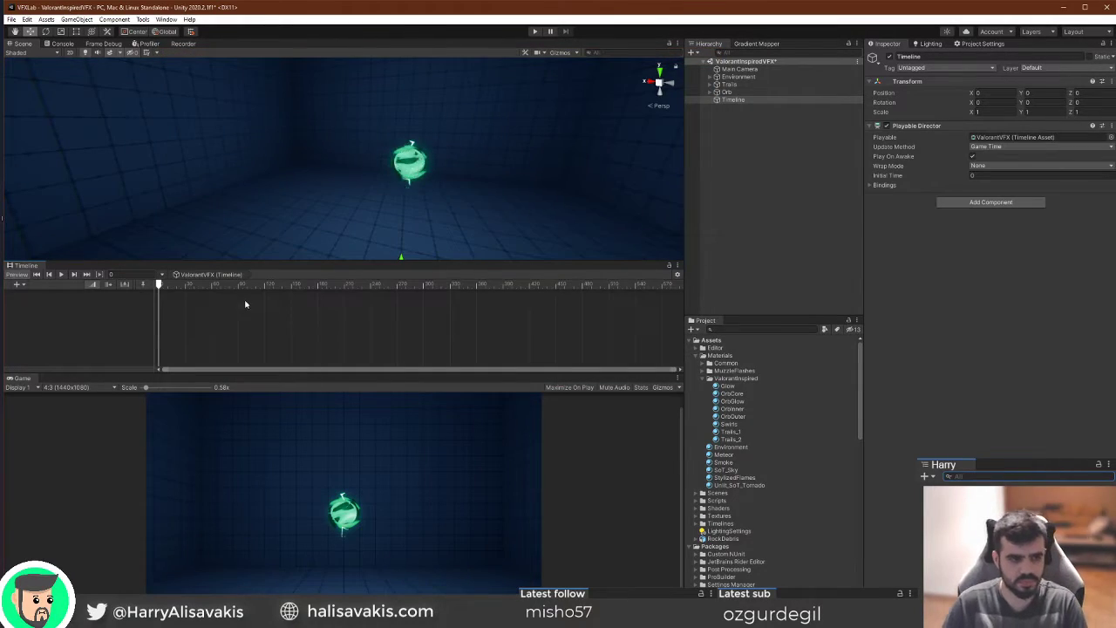
# Enlarge the Timeline window and reduce the Game view scale to 0.42x, keeping the Timeline object selected.
pyautogui.moveTo(281, 373); pyautogui.dragTo(291, 392)
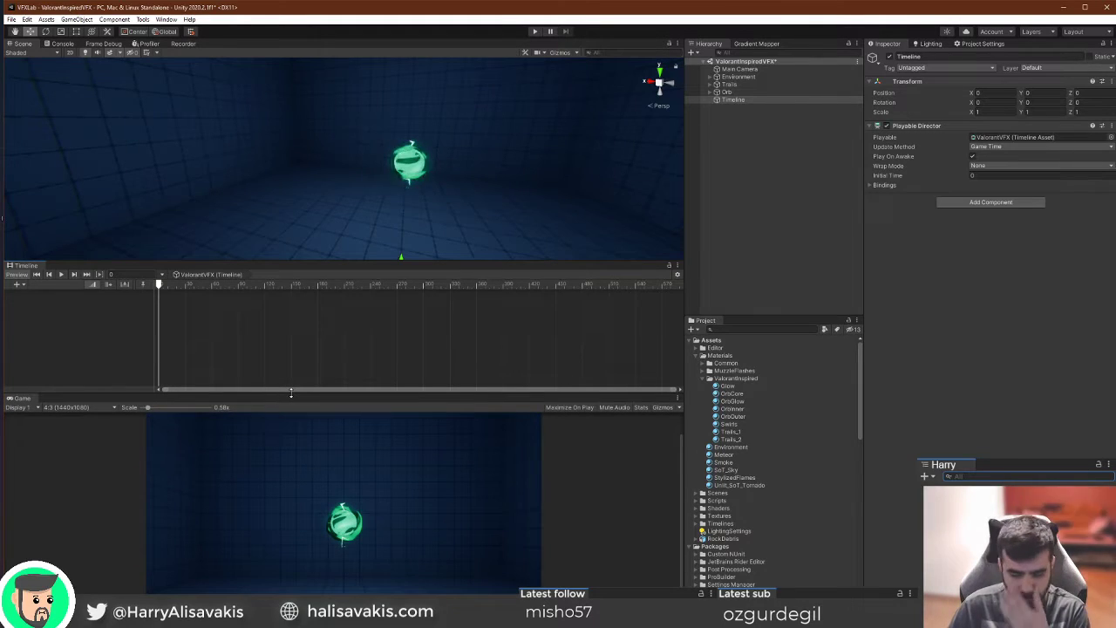
pyautogui.click(727, 91)
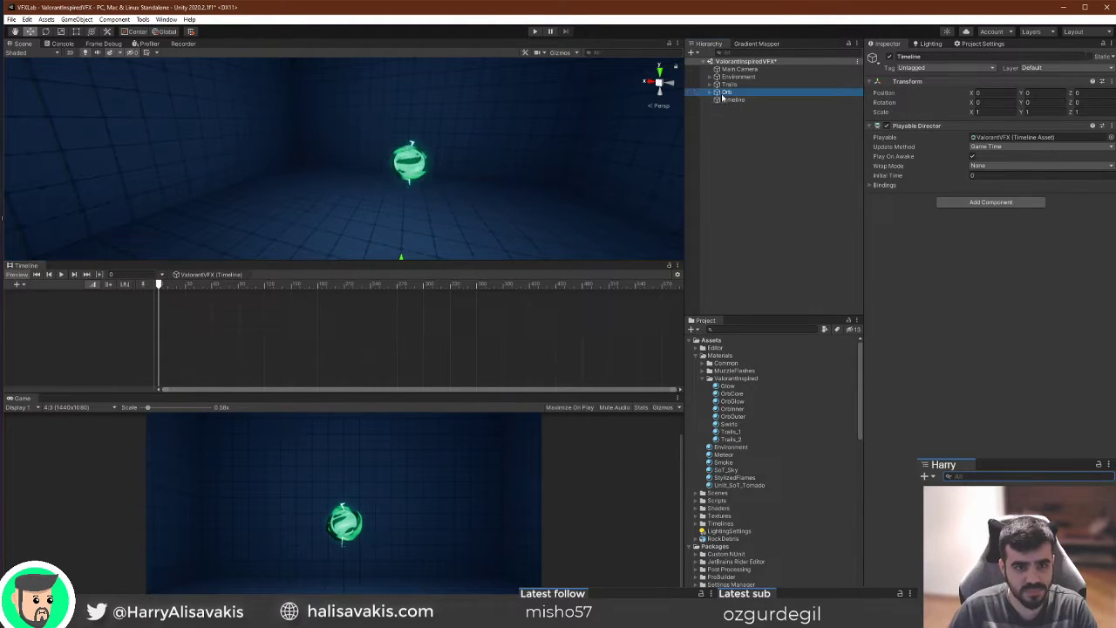
pyautogui.click(736, 100)
pyautogui.click(731, 94)
pyautogui.click(739, 107)
pyautogui.click(742, 102)
pyautogui.moveTo(326, 178); pyautogui.dragTo(313, 179, button='right')
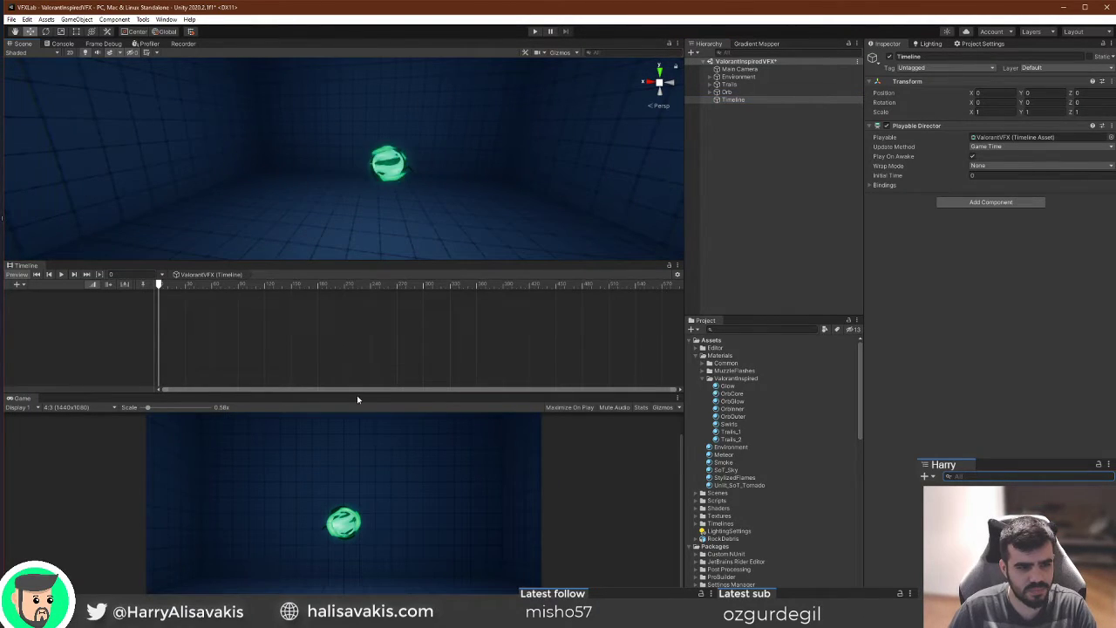
pyautogui.moveTo(359, 395); pyautogui.dragTo(369, 422)
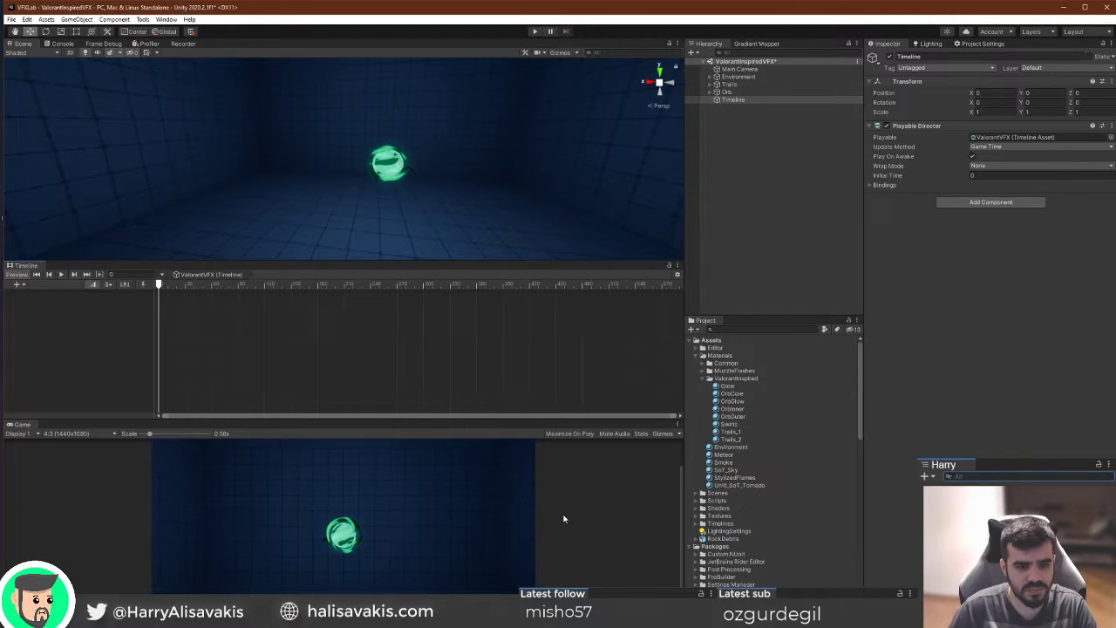
pyautogui.scroll(-2, 565, 510)
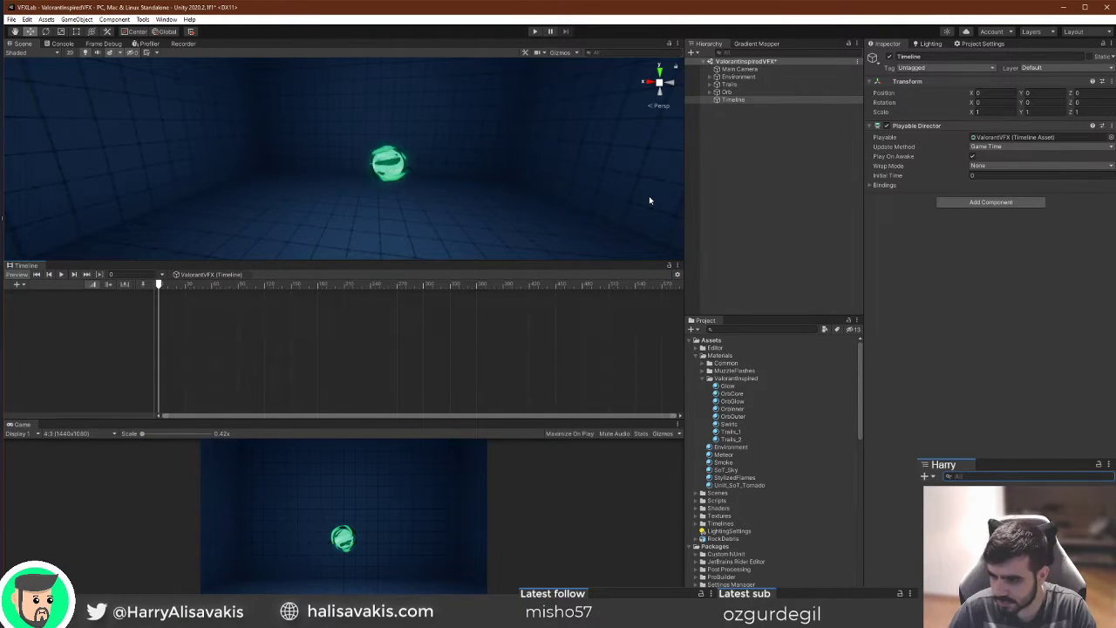
pyautogui.moveTo(445, 131); pyautogui.dragTo(415, 152, button='right')
pyautogui.moveTo(466, 180); pyautogui.dragTo(495, 171, button='right')
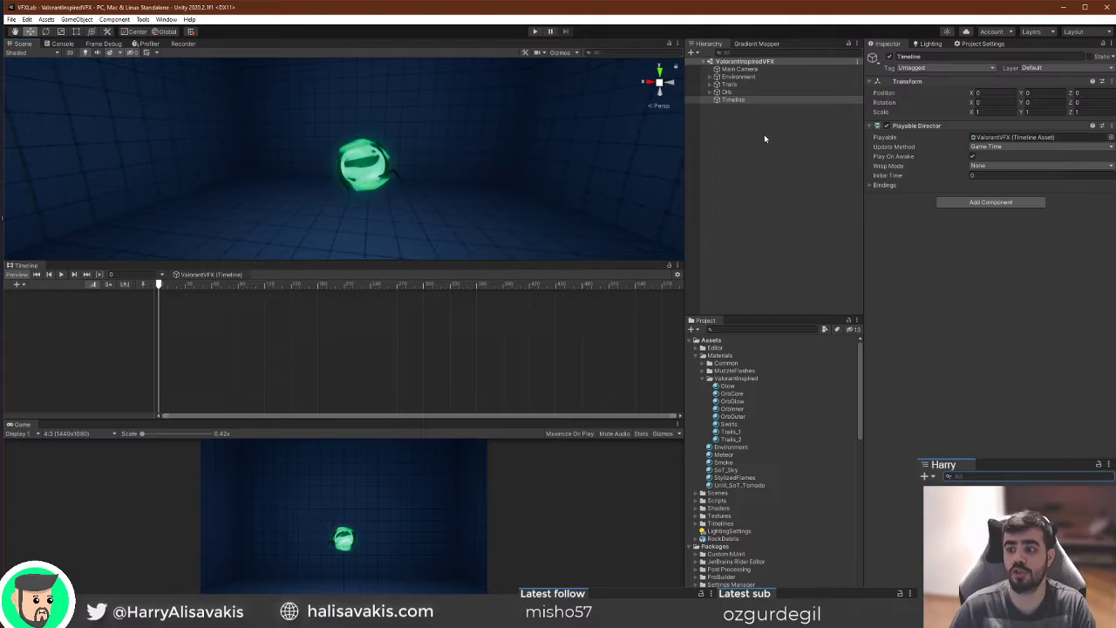
# Make the Trails and Orb objects children of the Timeline object.
pyautogui.click(730, 85)
pyautogui.keyDown('shift'); pyautogui.click(733, 93); pyautogui.keyUp('shift')
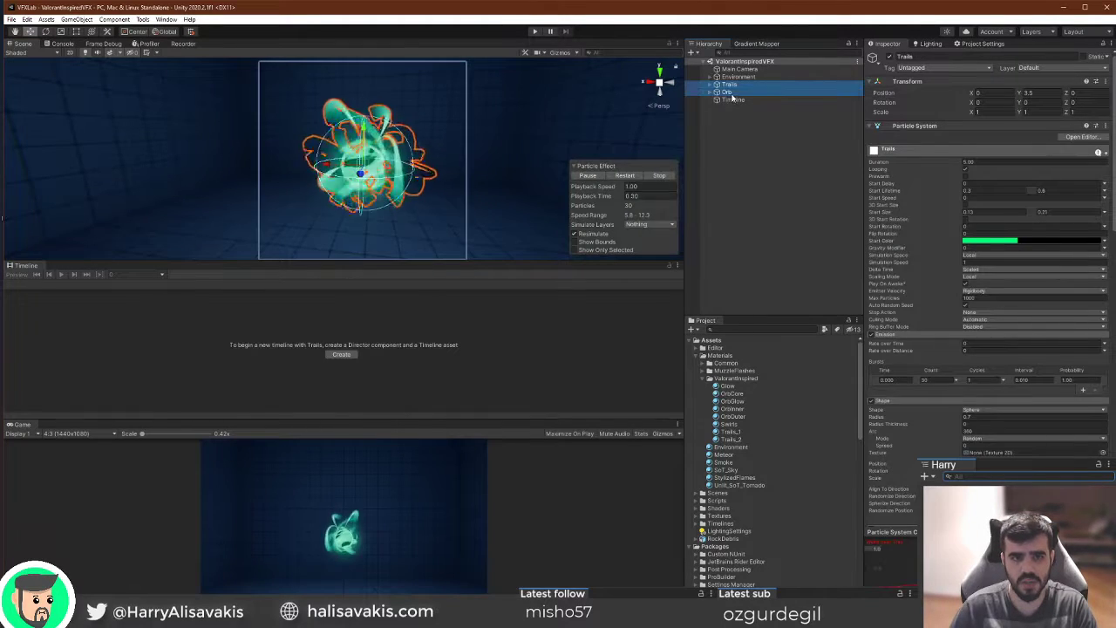
pyautogui.moveTo(733, 87); pyautogui.dragTo(746, 101)
pyautogui.click(749, 126)
pyautogui.click(732, 84)
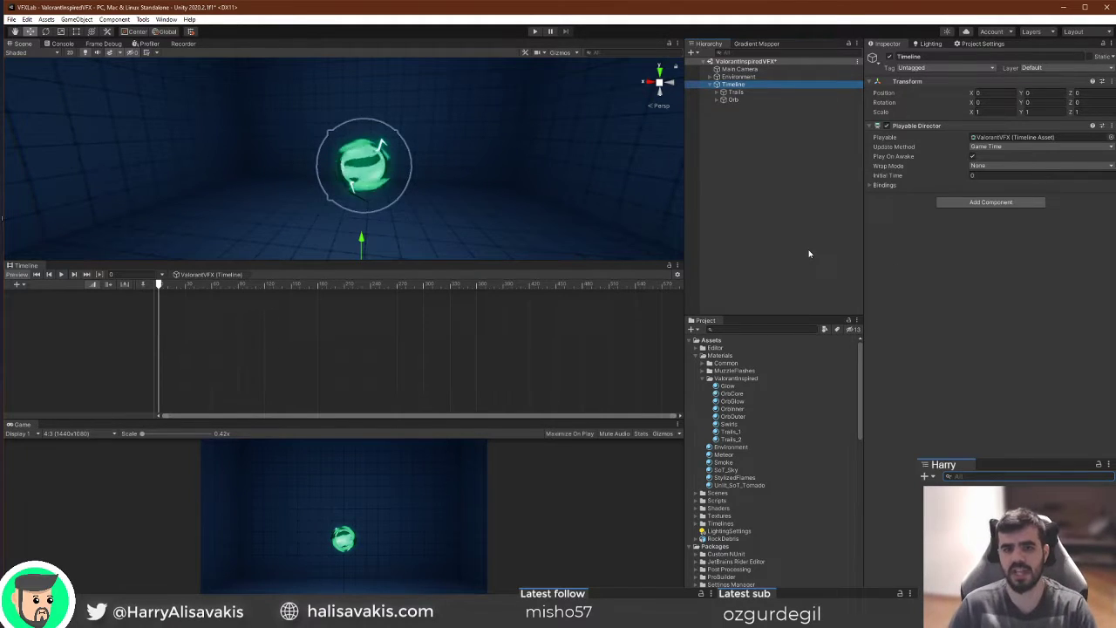
pyautogui.click(783, 118)
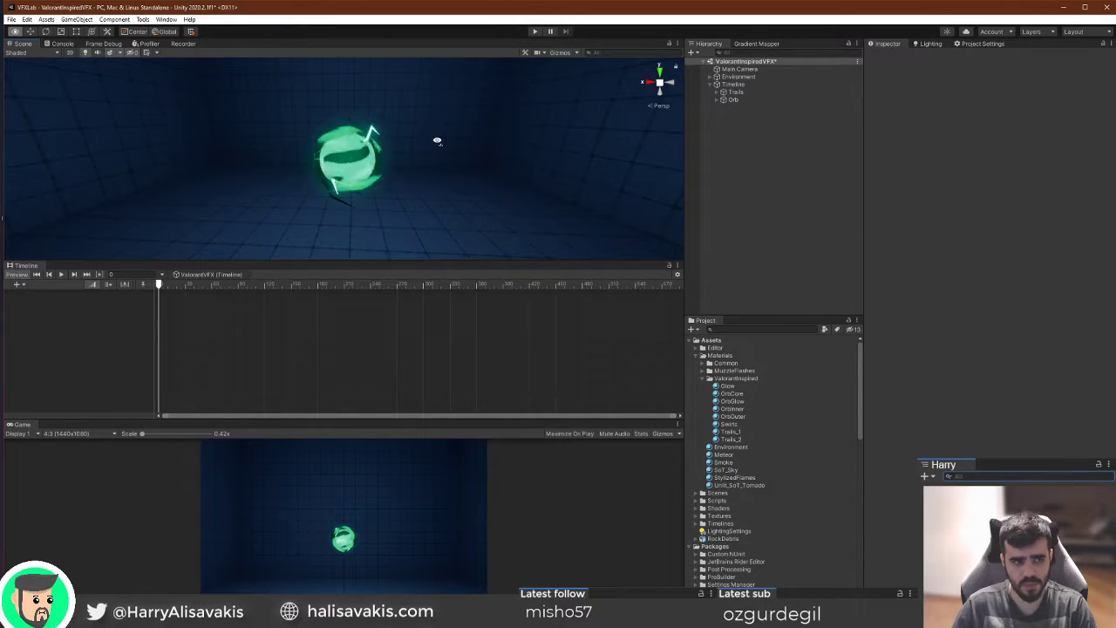
# Add a control track to the timeline and place the Trails object on it as a clip starting at frame 0.
pyautogui.click(19, 285)
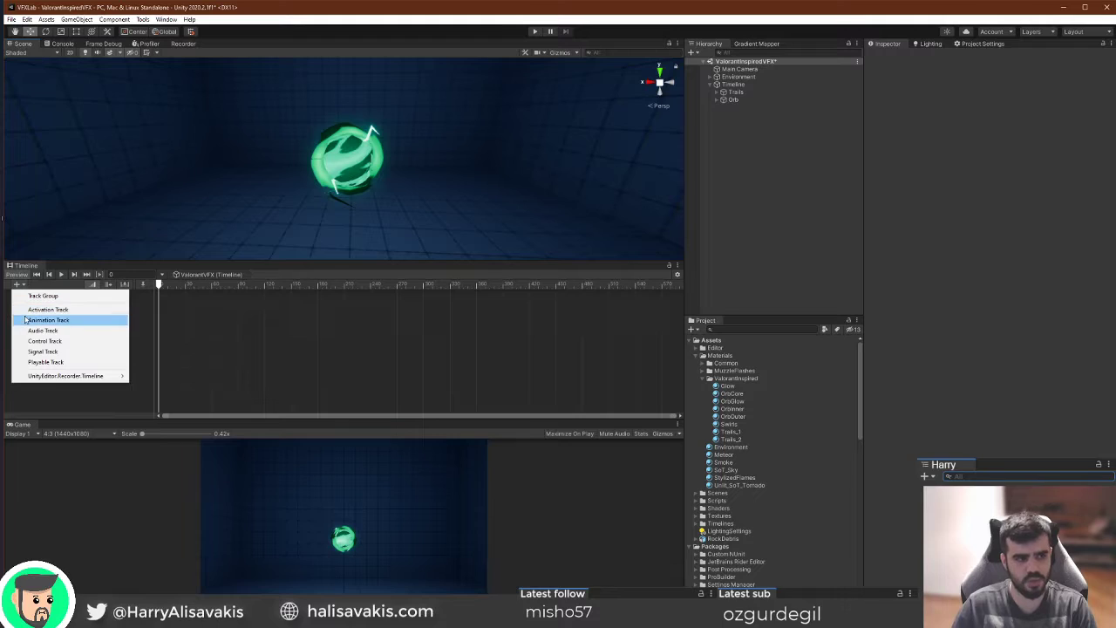
pyautogui.click(62, 341)
pyautogui.click(120, 331)
pyautogui.click(78, 301)
pyautogui.moveTo(735, 92); pyautogui.dragTo(148, 305)
pyautogui.click(711, 123)
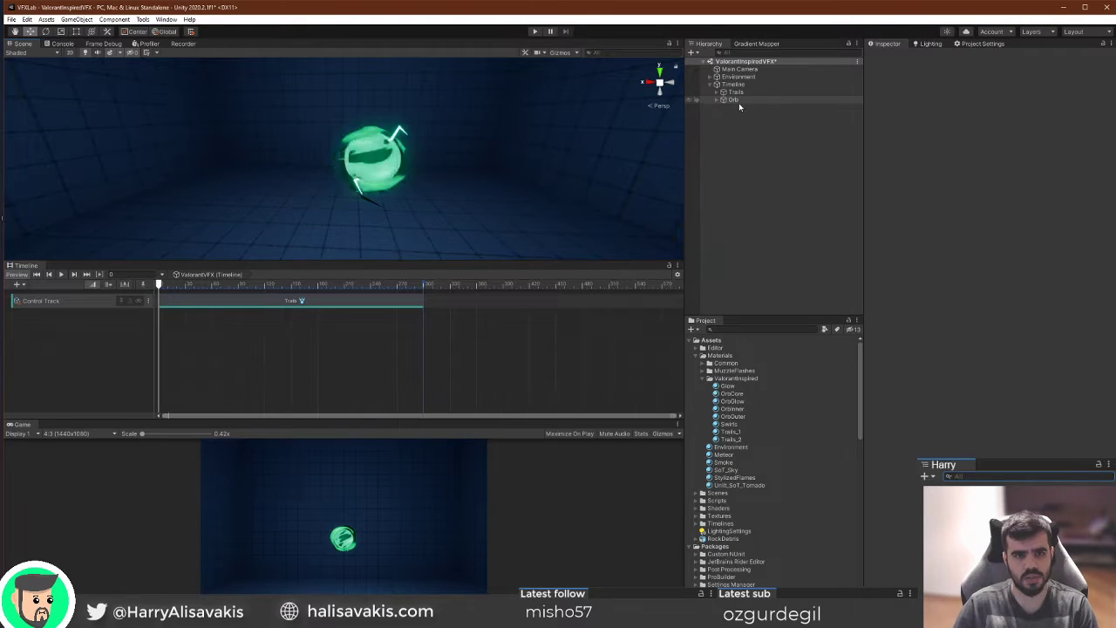
# Place the Orb object as a clip on a second control track, replay the sequence, and offset the clip to start at frame 22.
pyautogui.moveTo(739, 100); pyautogui.dragTo(340, 353)
pyautogui.moveTo(376, 315); pyautogui.dragTo(240, 319)
pyautogui.moveTo(160, 286)
pyautogui.mouseDown()
pyautogui.moveTo(187, 290)
pyautogui.moveTo(133, 298)
pyautogui.moveTo(187, 289)
pyautogui.moveTo(144, 286)
pyautogui.moveTo(207, 290)
pyautogui.moveTo(168, 290)
pyautogui.mouseUp()
pyautogui.hotkey('shift', ',')
pyautogui.hotkey('shift', ',')
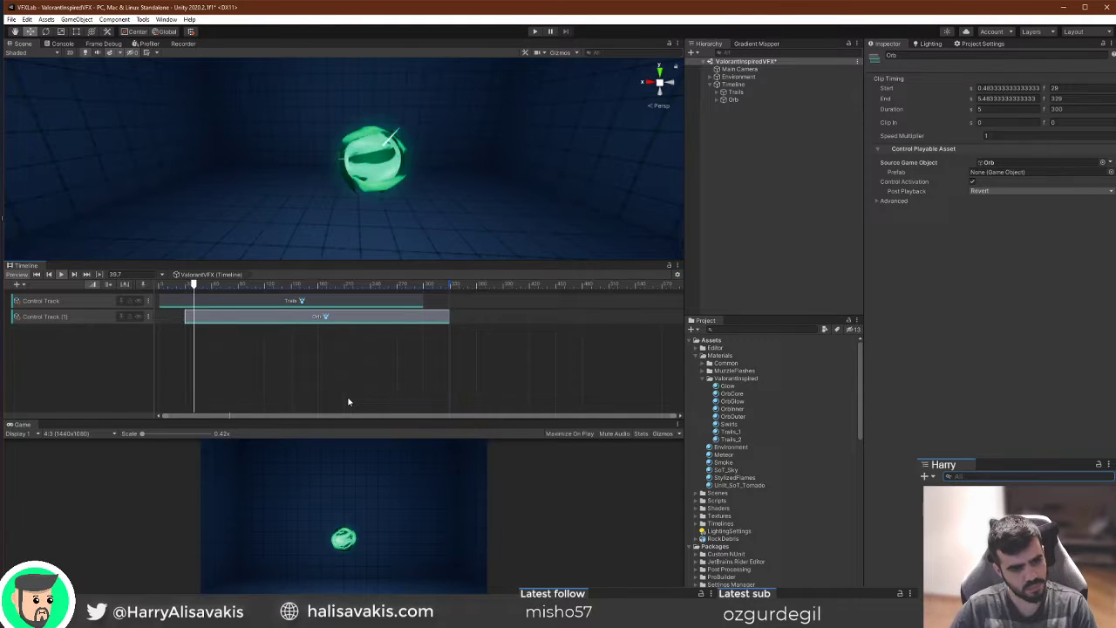
pyautogui.hotkey('shift', ',')
pyautogui.hotkey('shift', ',')
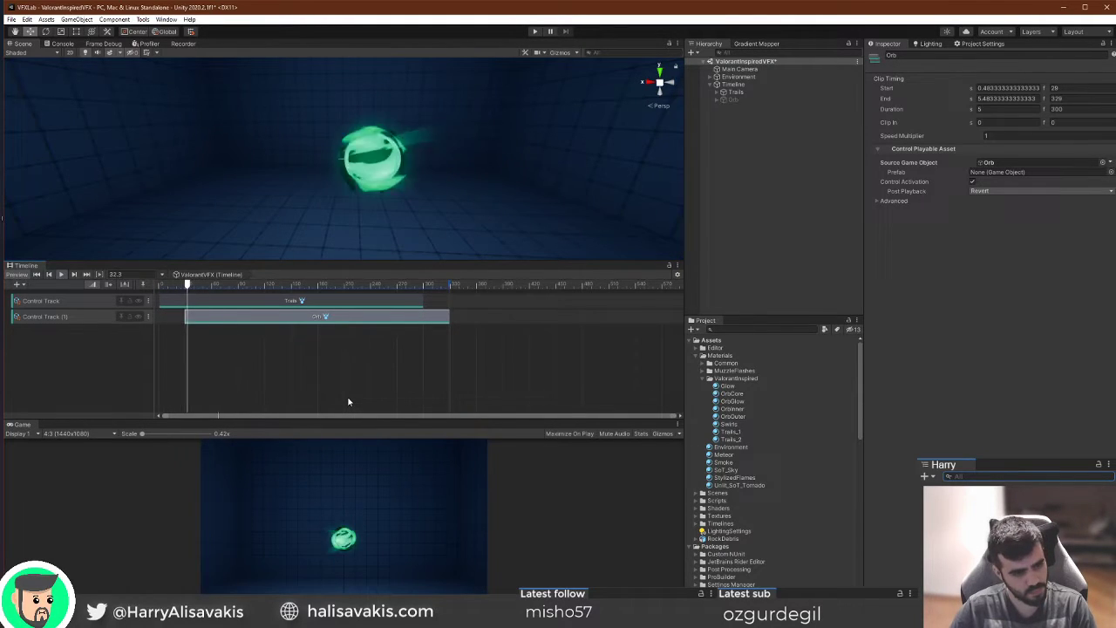
pyautogui.hotkey('shift', ',')
pyautogui.hotkey('shift', ',')
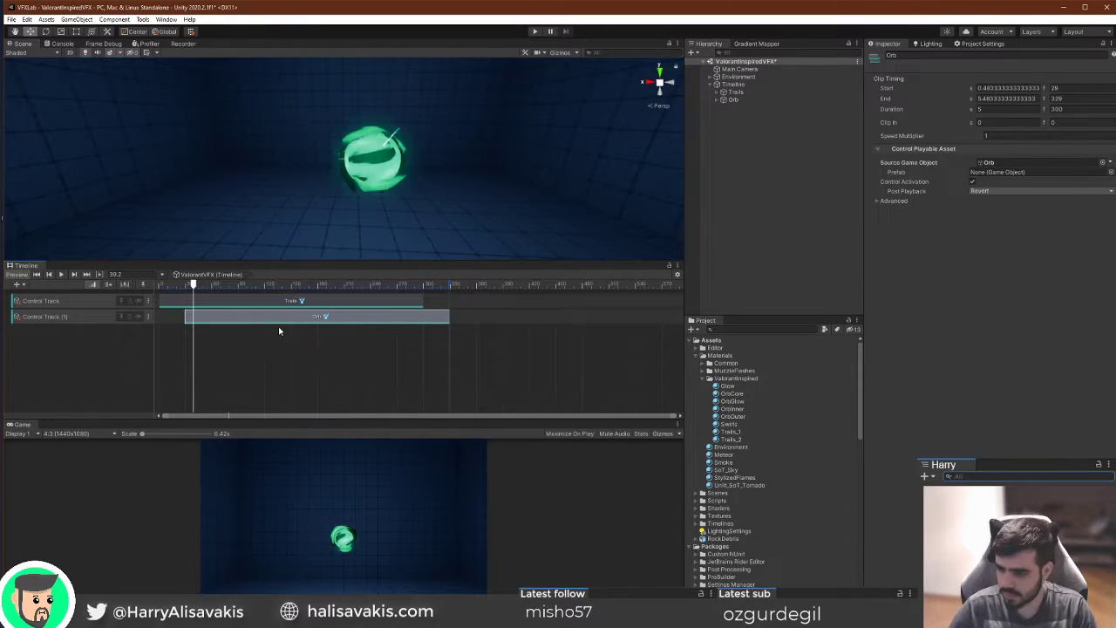
pyautogui.moveTo(279, 319); pyautogui.dragTo(273, 319)
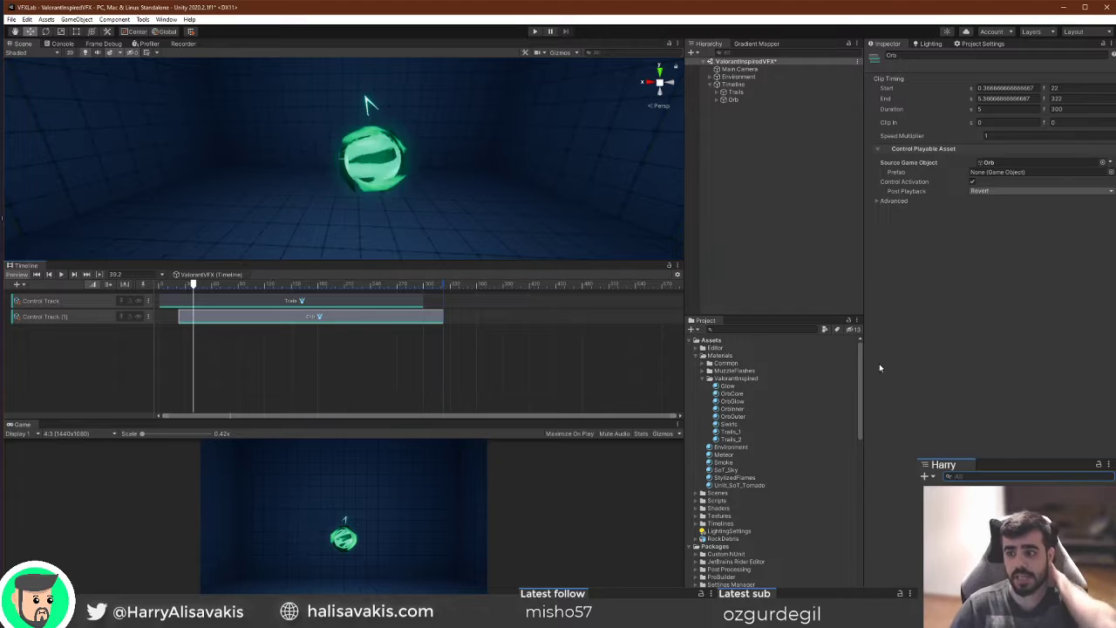
# Try adding an animation track to the timeline, browse the available animators for it, and collapse the Materials folder.
pyautogui.moveTo(385, 174); pyautogui.dragTo(337, 175, button='middle')
pyautogui.scroll(-3, 366, 191)
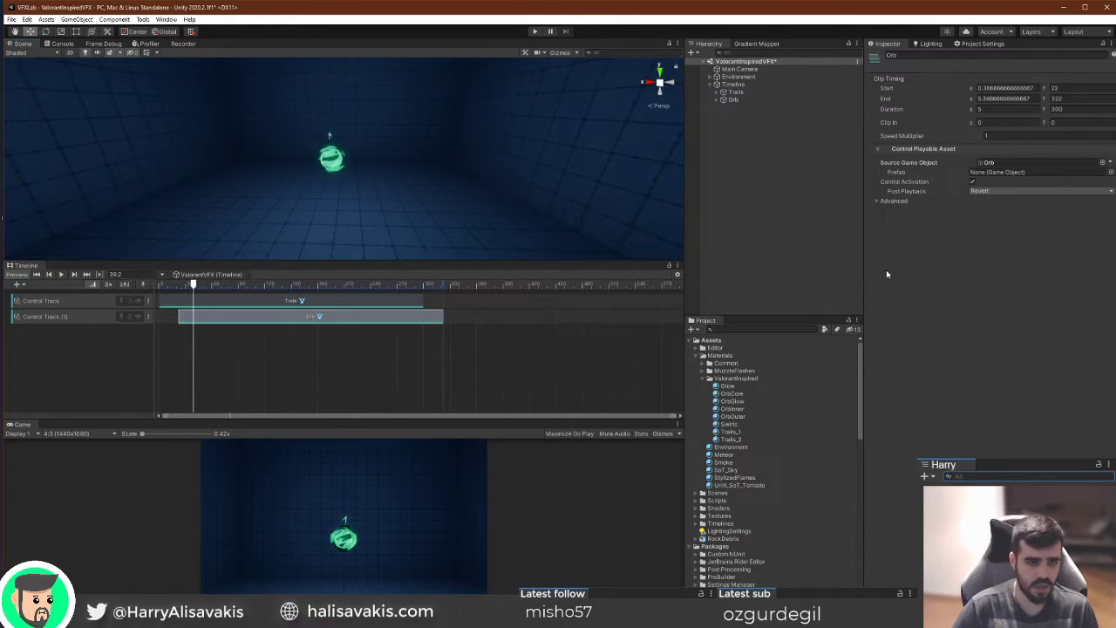
pyautogui.click(50, 361)
pyautogui.click(17, 284)
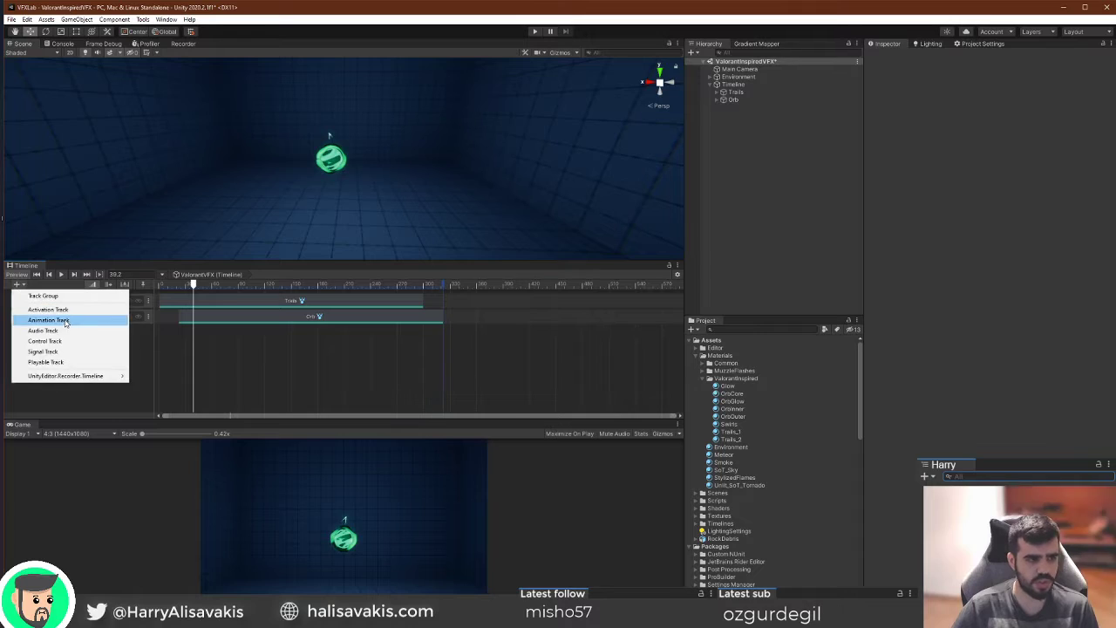
pyautogui.click(79, 320)
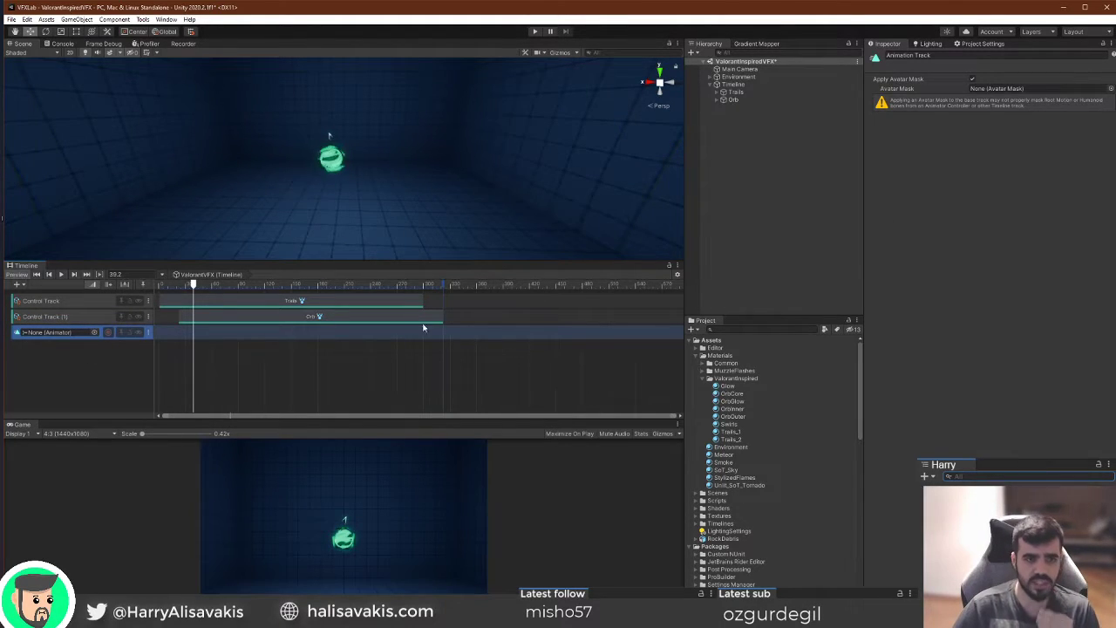
pyautogui.click(94, 332)
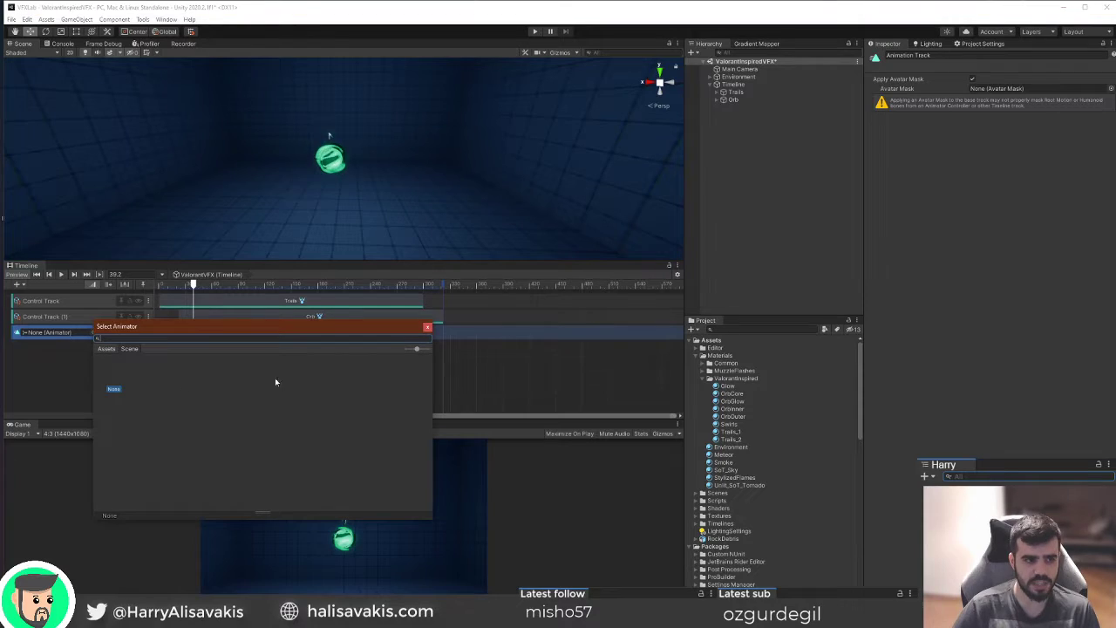
pyautogui.click(427, 328)
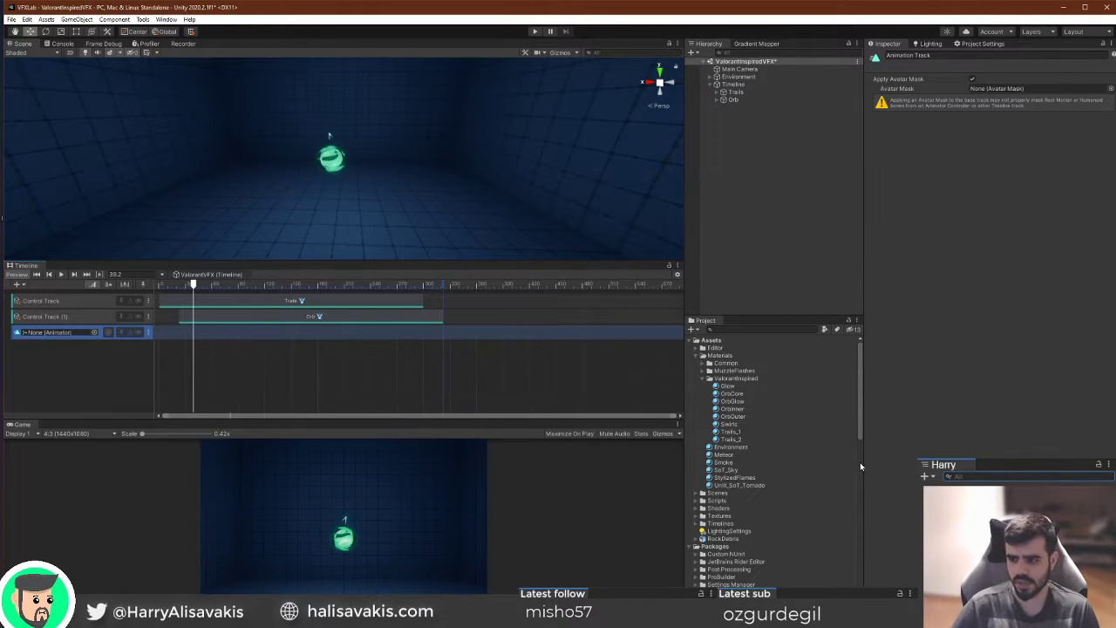
pyautogui.click(697, 357)
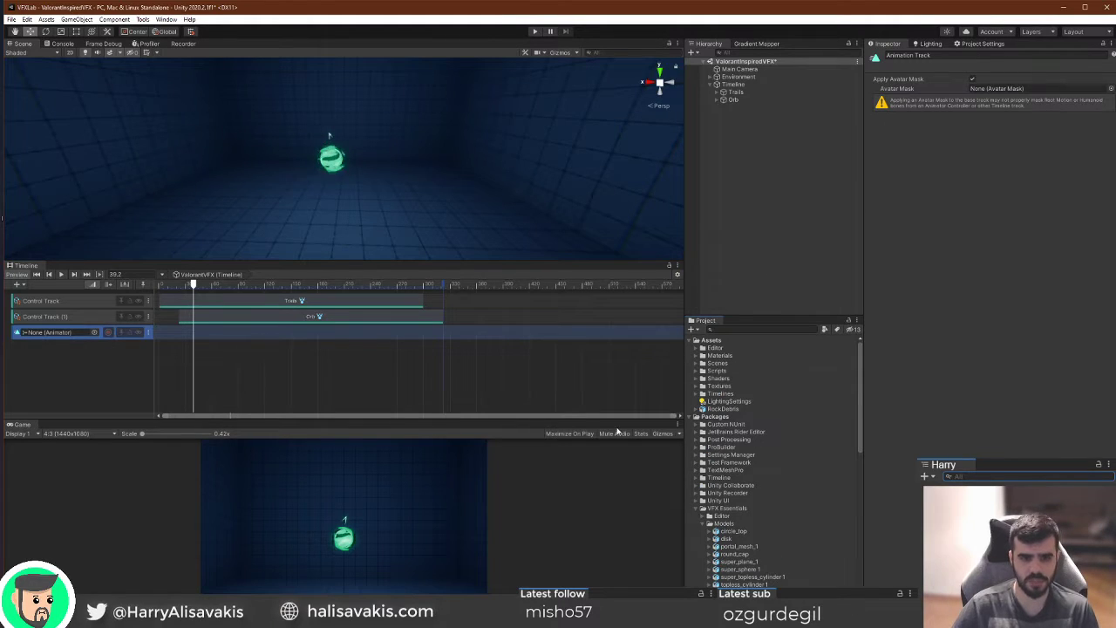
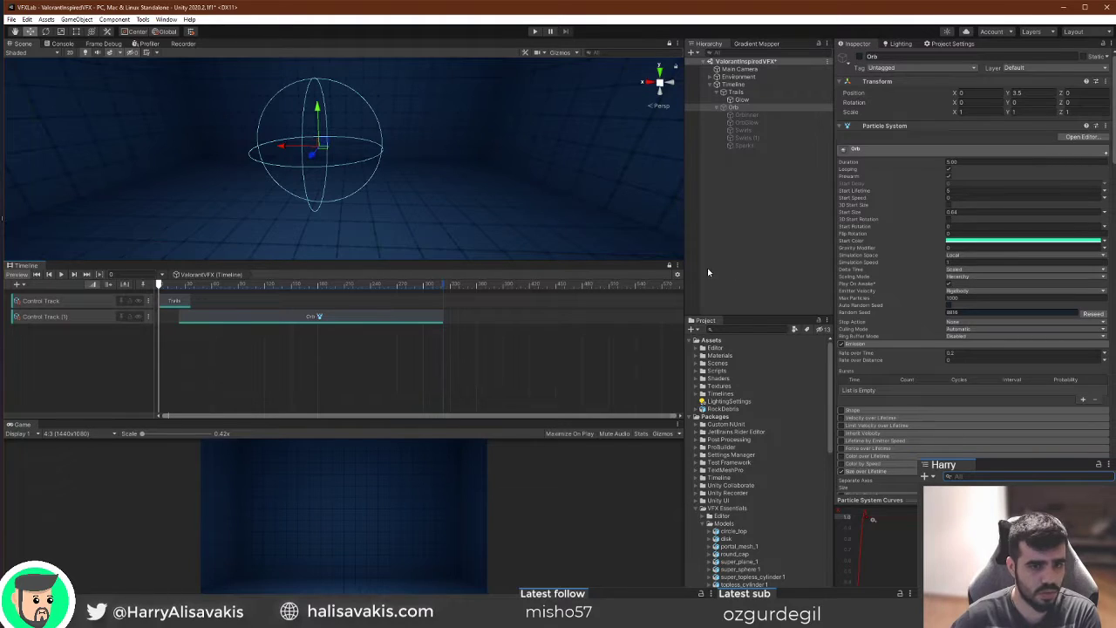
# Unlock the Timeline window, replay the Orb effect, and enable Size over Lifetime on OrbInner.
pyautogui.click(670, 264)
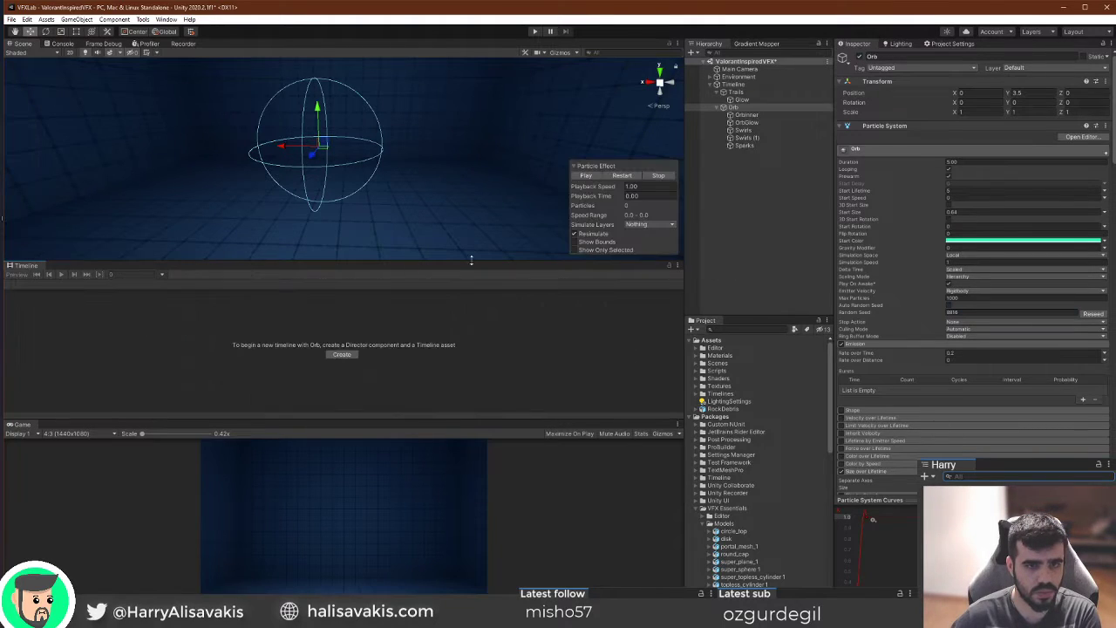
pyautogui.click(622, 175)
pyautogui.click(746, 114)
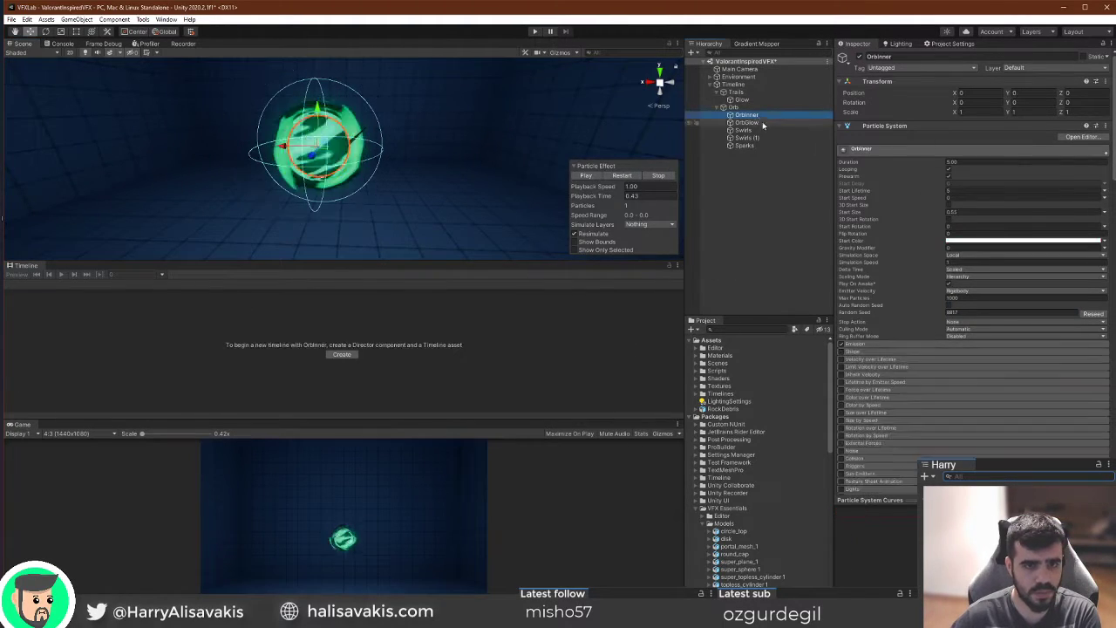
pyautogui.click(865, 413)
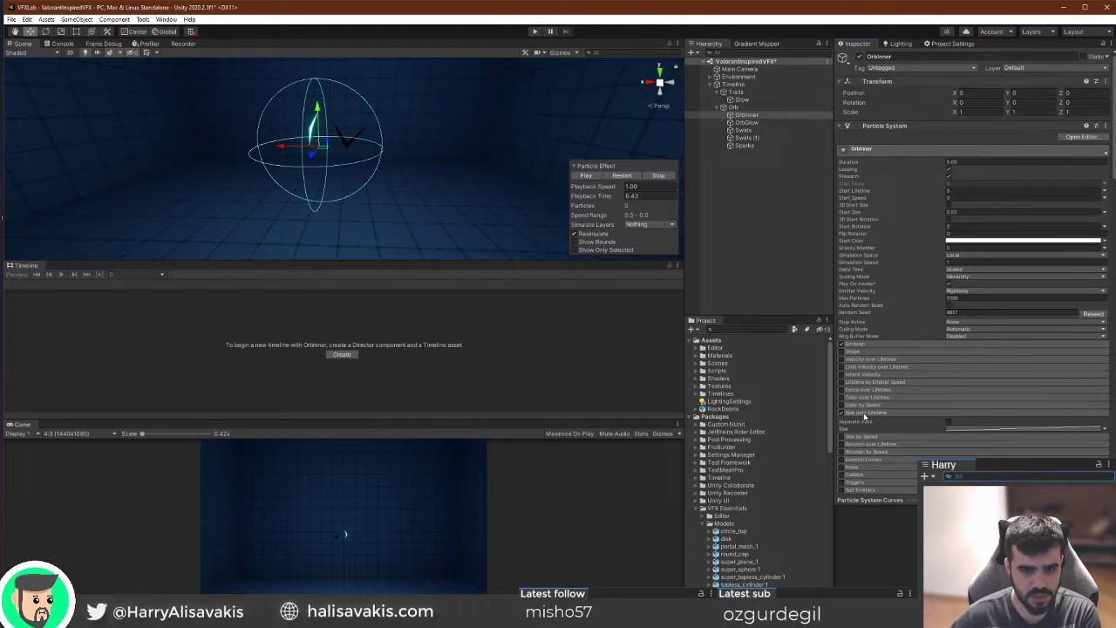
# Copy the Orb's Size over Lifetime curve onto OrbInner and replay the effect to check it.
pyautogui.click(811, 108)
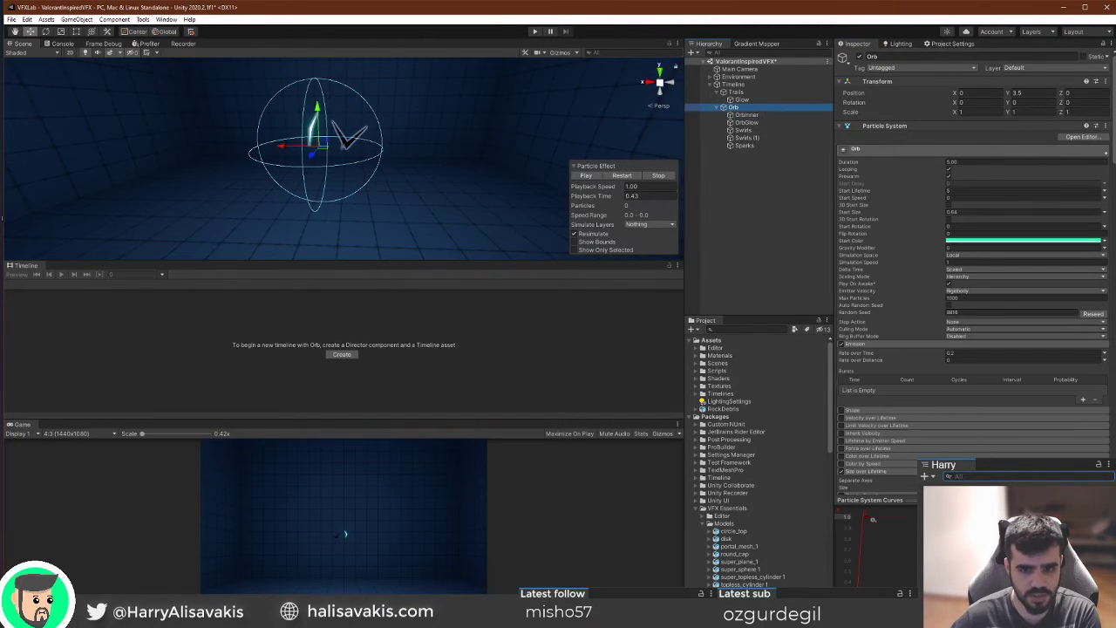
pyautogui.scroll(-3, 983, 438)
pyautogui.rightClick(981, 399)
pyautogui.click(970, 411)
pyautogui.click(746, 114)
pyautogui.rightClick(1002, 343)
pyautogui.click(970, 363)
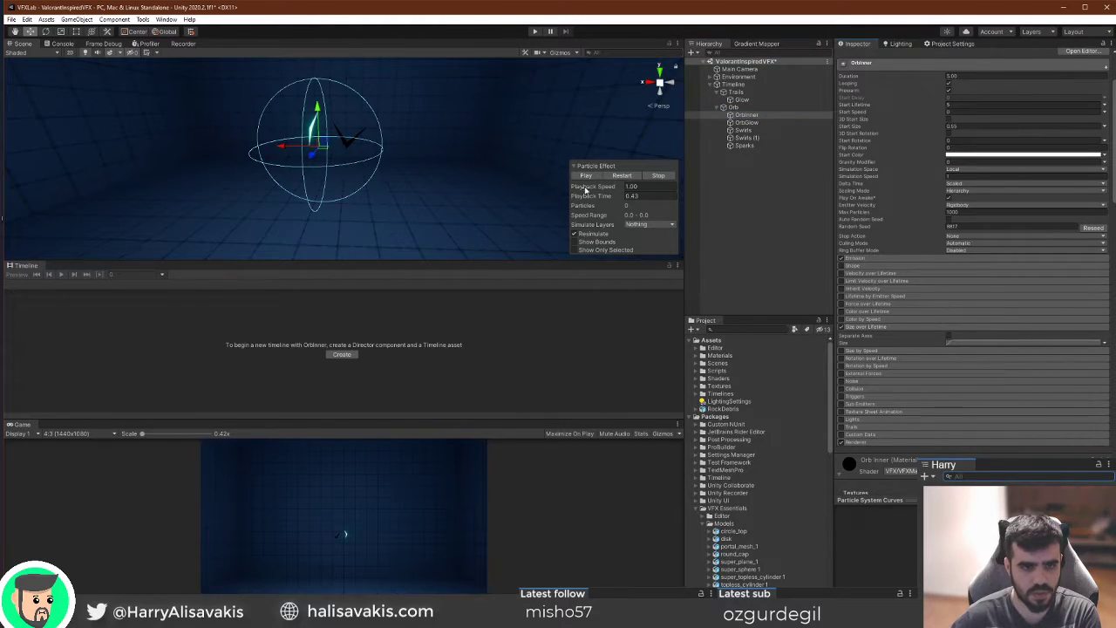
pyautogui.click(635, 176)
pyautogui.click(637, 177)
pyautogui.click(636, 177)
pyautogui.click(634, 177)
pyautogui.click(633, 177)
pyautogui.click(588, 175)
# Enable Size over Lifetime on OrbGlow, paste in the copied size curve, and replay the effect.
pyautogui.click(766, 123)
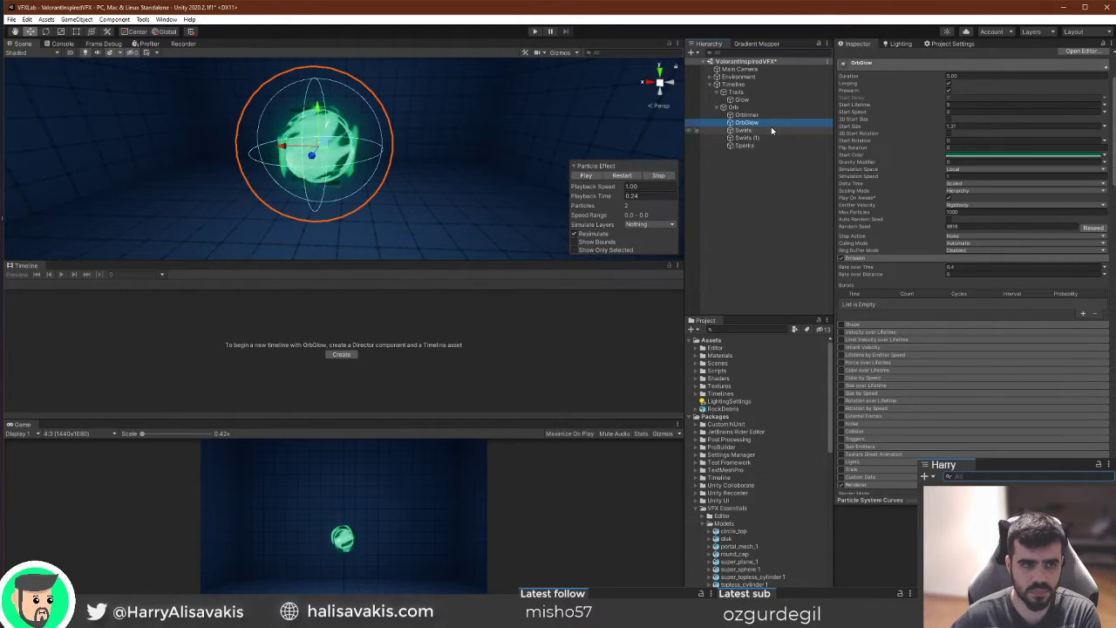
pyautogui.click(842, 385)
pyautogui.click(868, 386)
pyautogui.rightClick(951, 402)
pyautogui.click(625, 176)
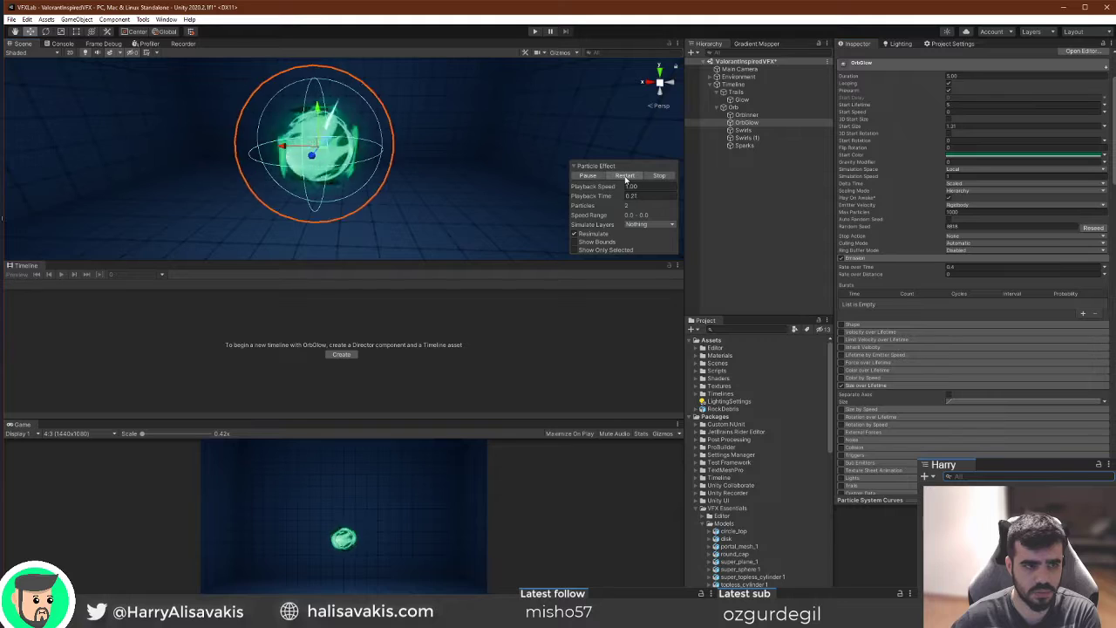
pyautogui.click(624, 176)
# Replay and scrub the particle effect with OrbInner selected to examine how the orb grows in.
pyautogui.click(743, 114)
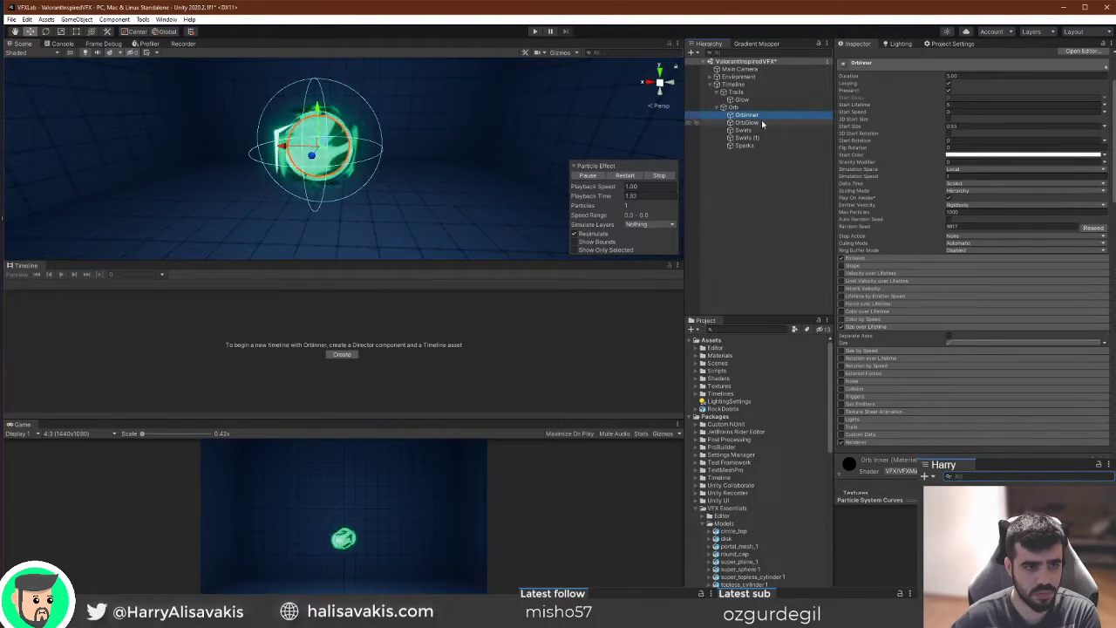
pyautogui.click(624, 176)
pyautogui.click(627, 178)
pyautogui.click(593, 178)
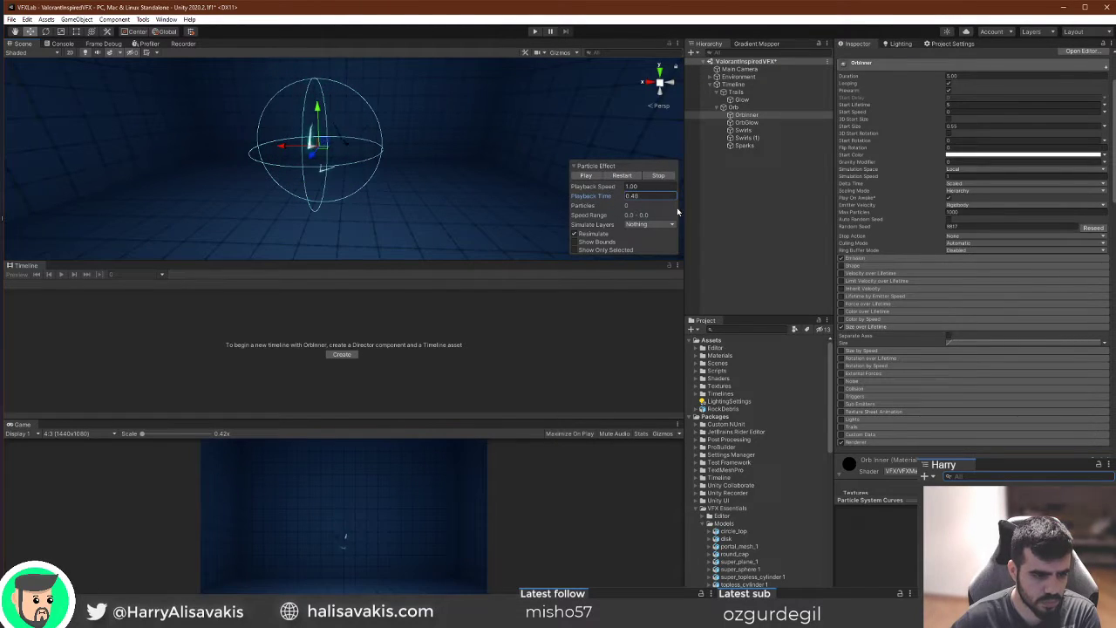
pyautogui.click(588, 176)
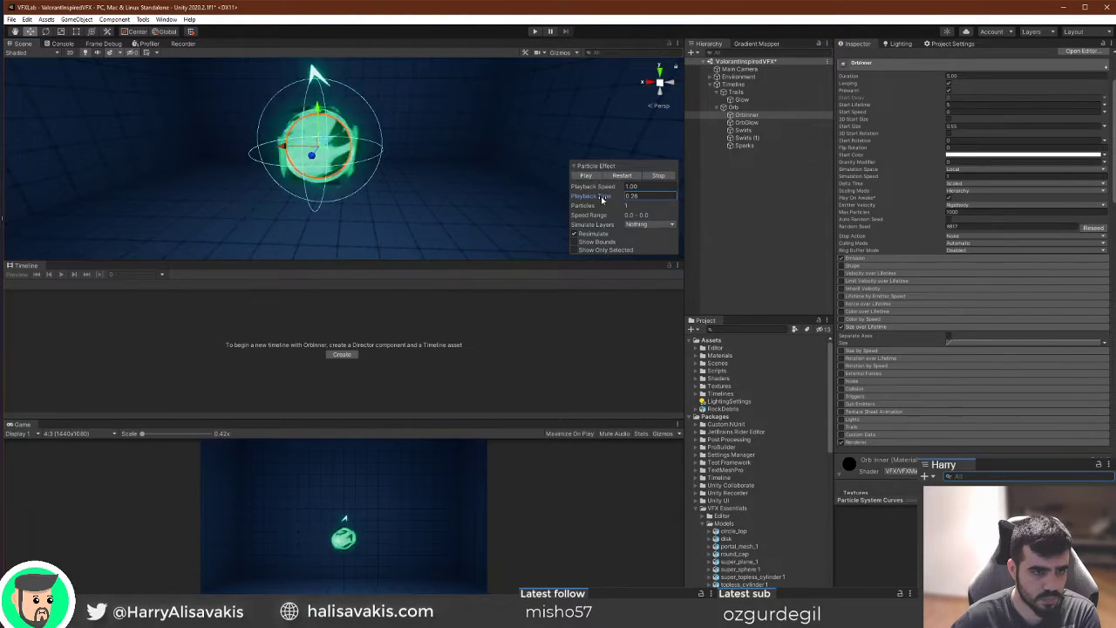
pyautogui.click(625, 177)
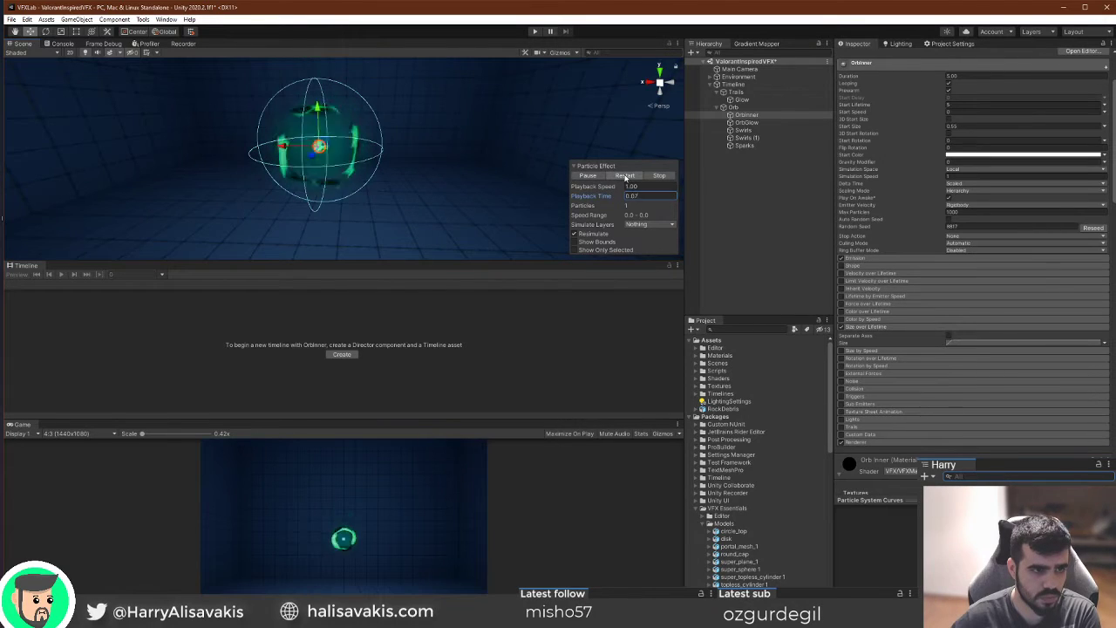
# Enable custom vertex streams in the Swirls renderer and add a Custom1 stream.
pyautogui.click(759, 131)
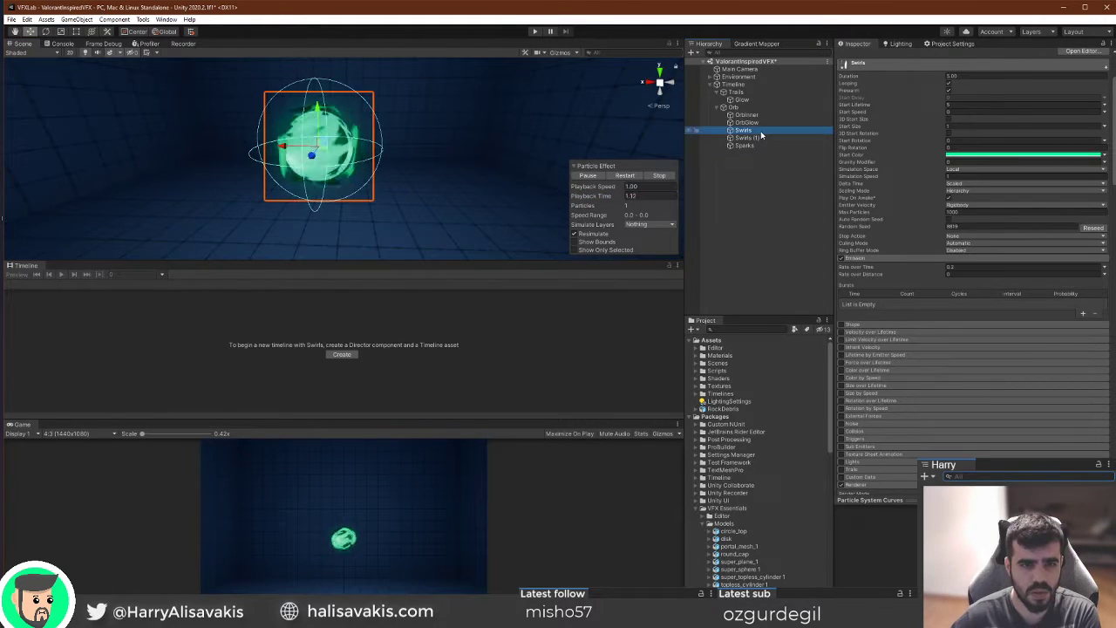
pyautogui.scroll(-5, 939, 302)
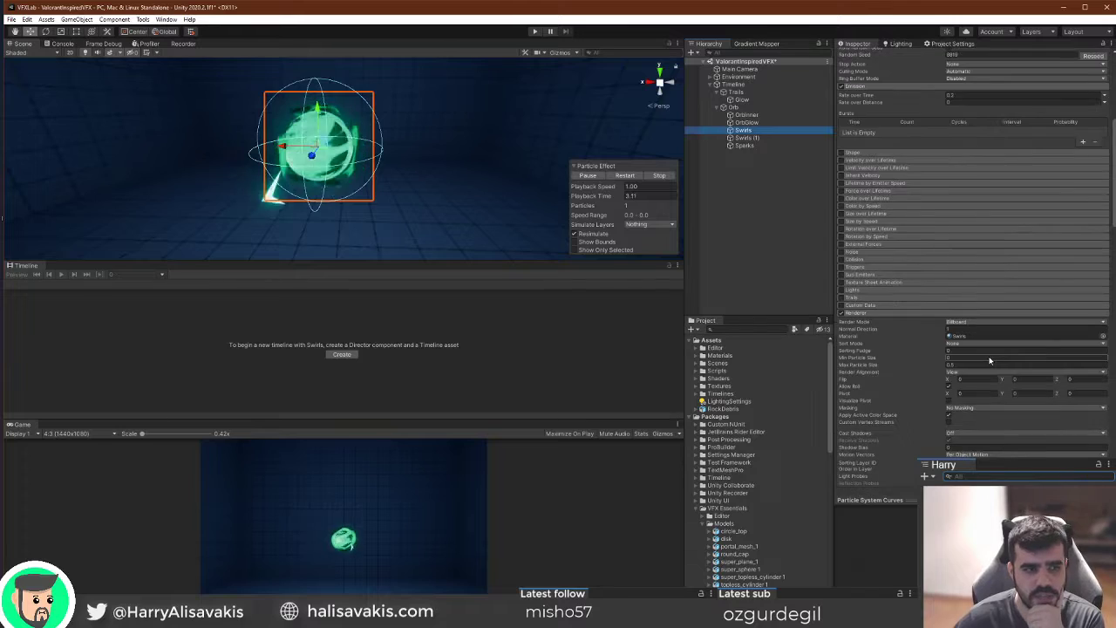
pyautogui.scroll(-3, 924, 331)
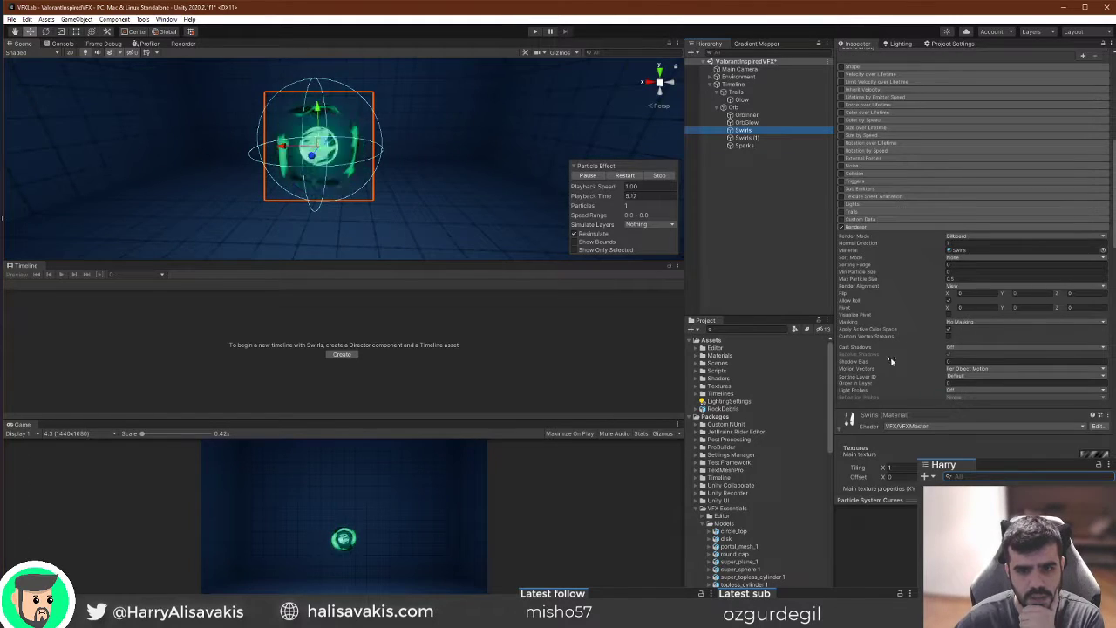
pyautogui.scroll(-3, 891, 361)
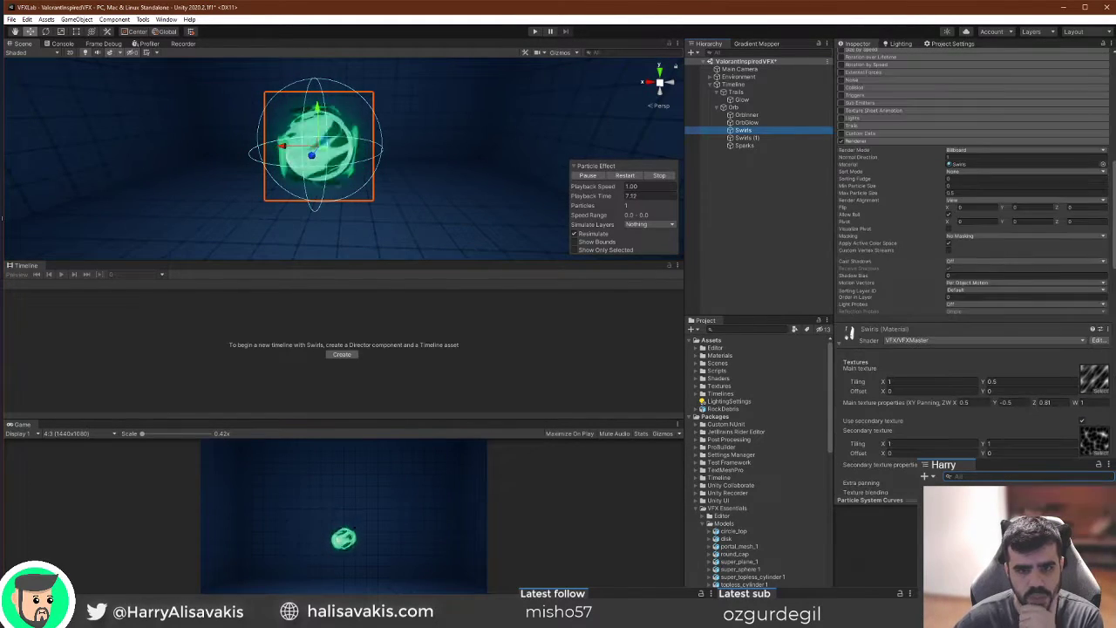
pyautogui.click(948, 251)
pyautogui.click(1082, 294)
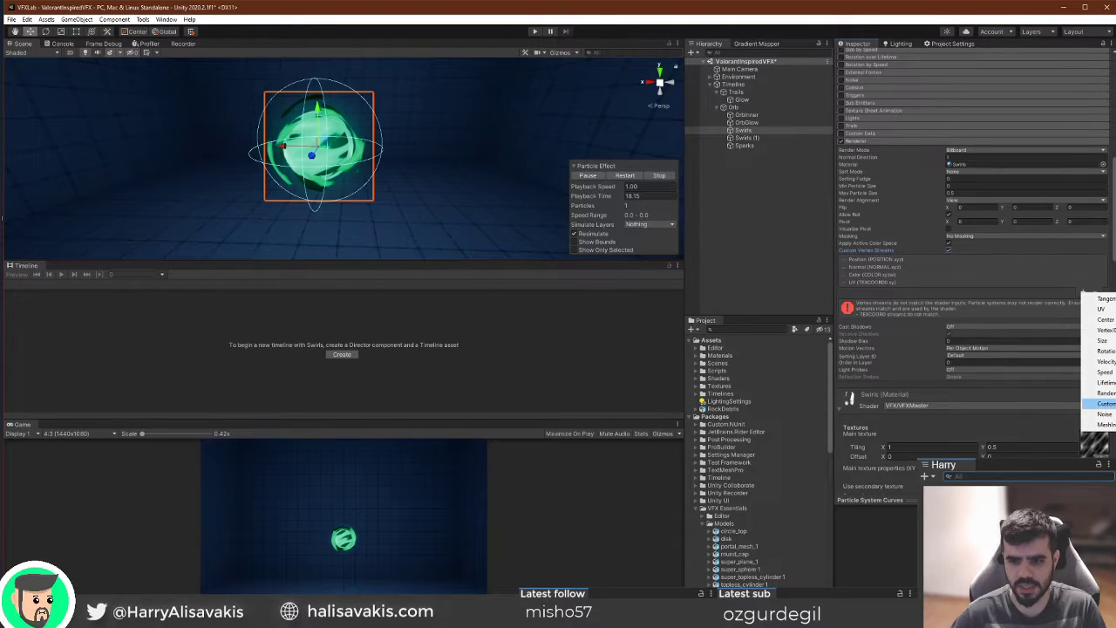
pyautogui.click(1103, 404)
# Enable Custom Data on Swirls, set Custom1 to Vector mode, and switch its X component to a curve.
pyautogui.scroll(-2, 968, 174)
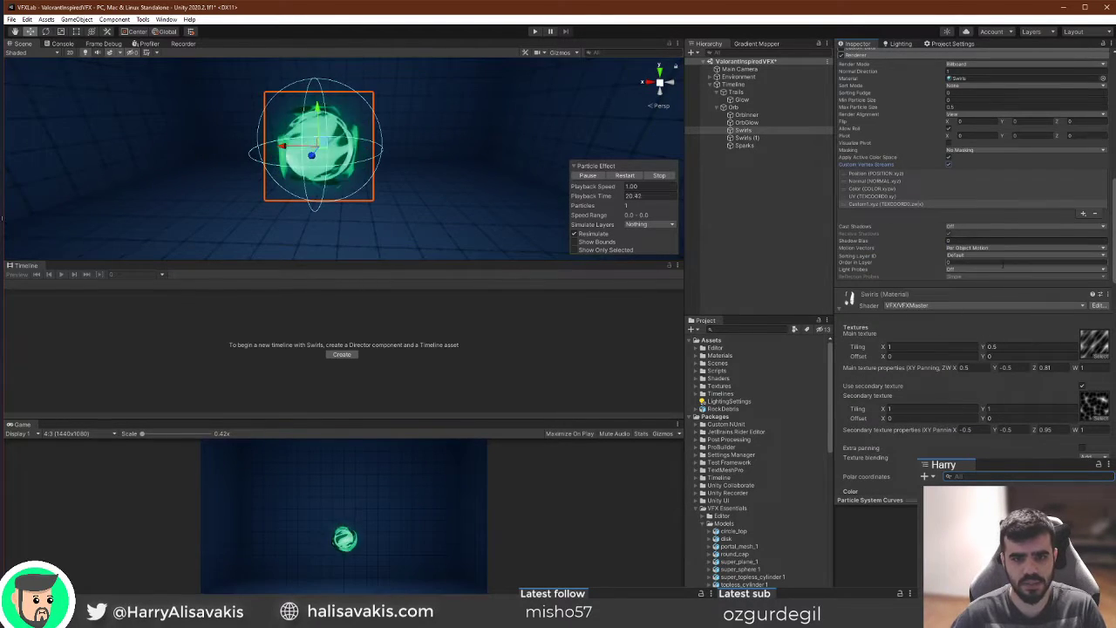
pyautogui.scroll(-10, 980, 262)
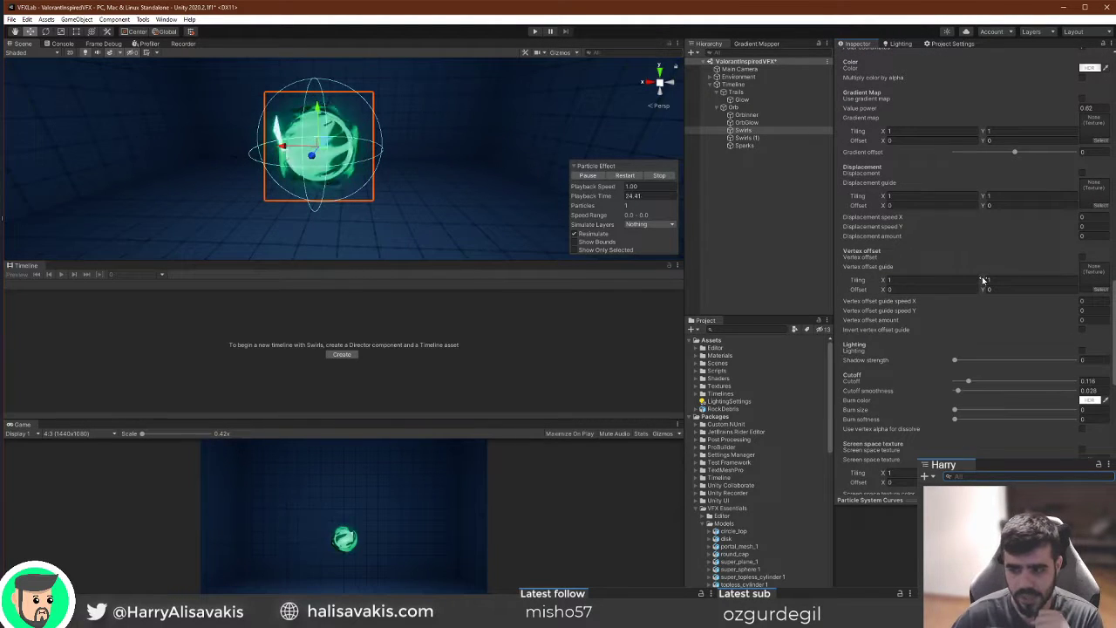
pyautogui.scroll(10, 978, 272)
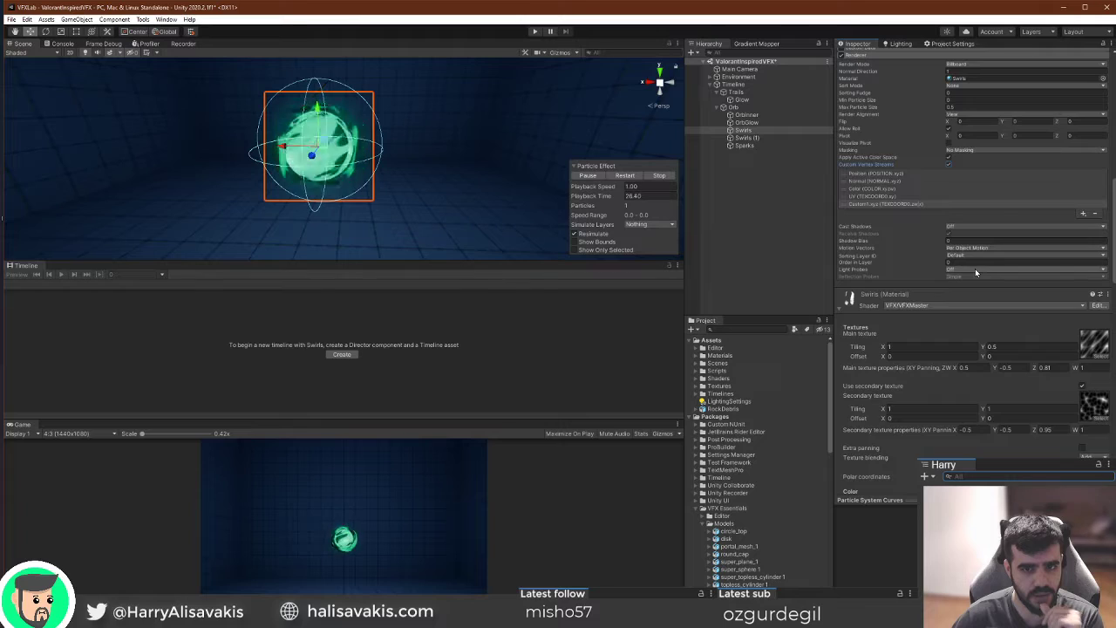
pyautogui.scroll(3, 975, 268)
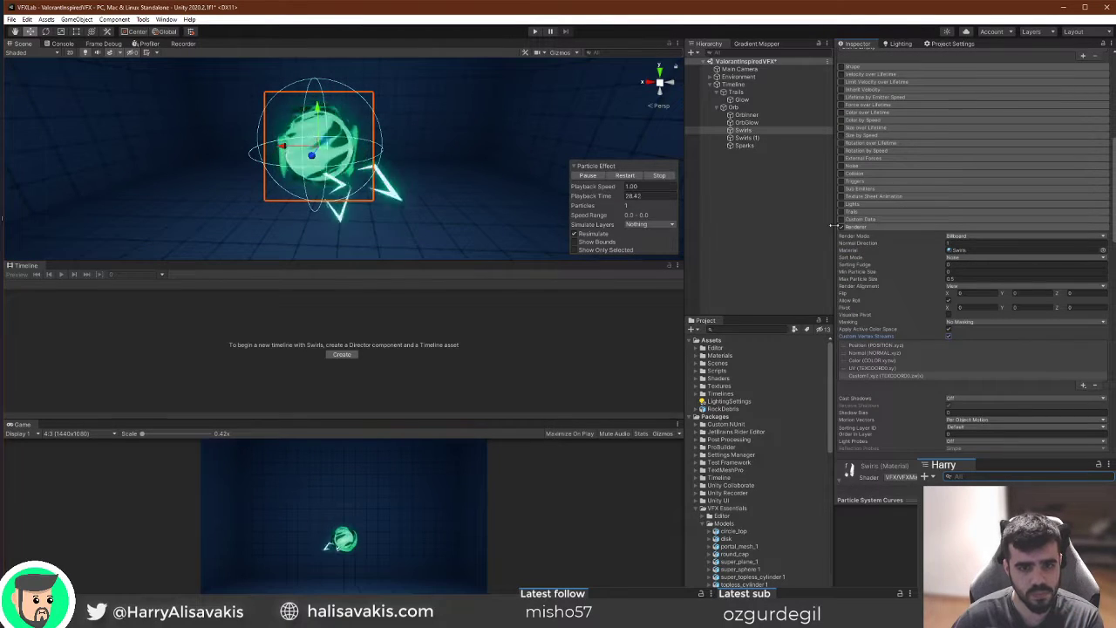
pyautogui.click(841, 219)
pyautogui.click(863, 219)
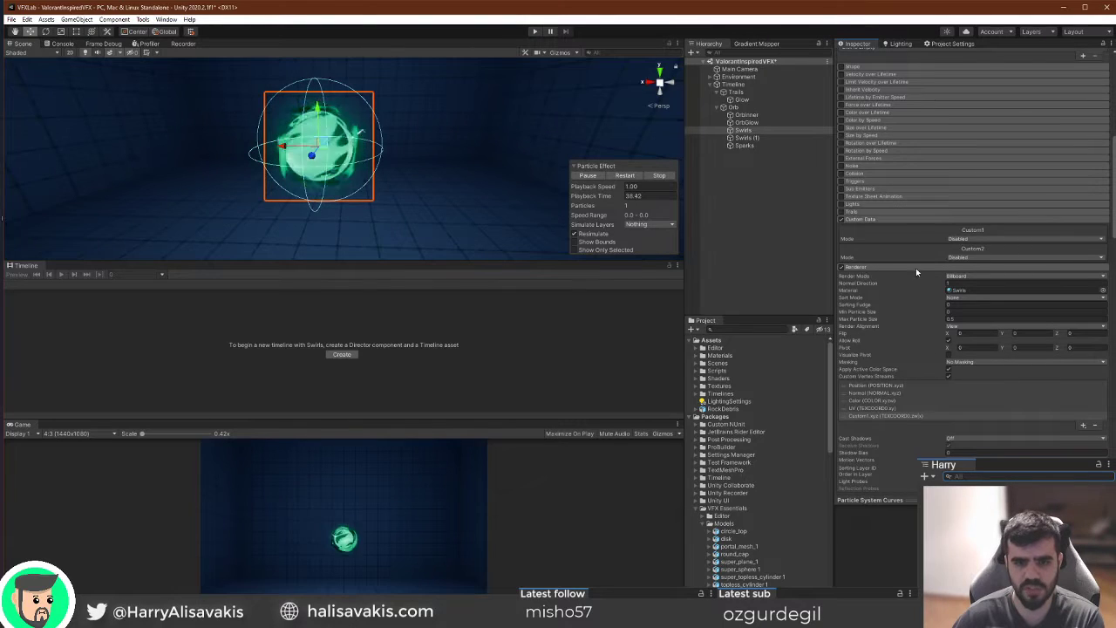
pyautogui.click(981, 237)
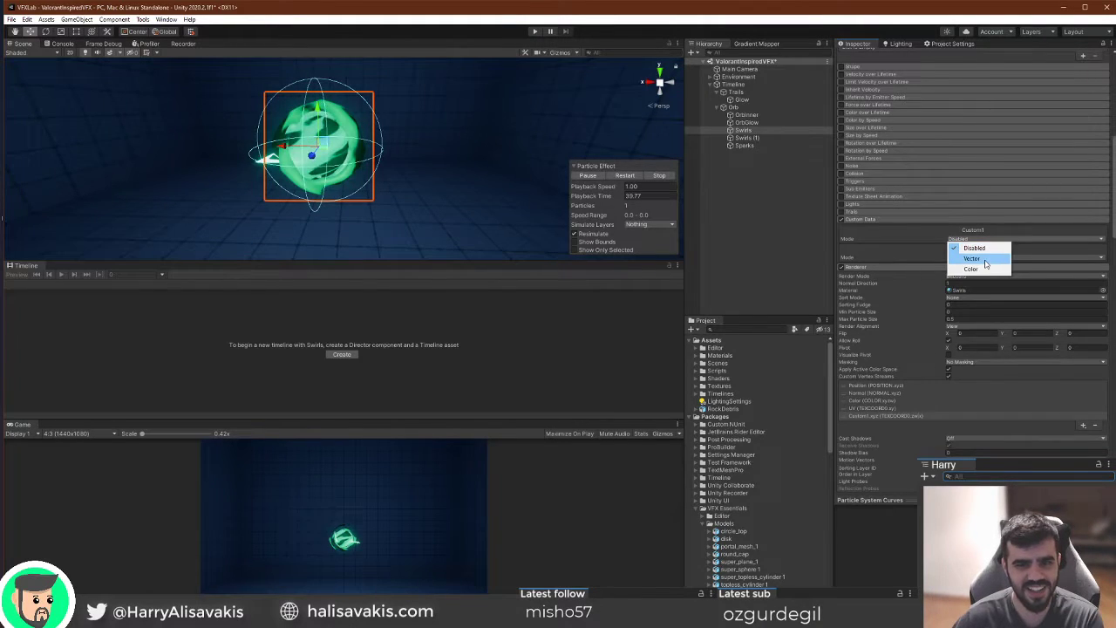
pyautogui.click(985, 257)
pyautogui.click(1103, 254)
pyautogui.click(1106, 272)
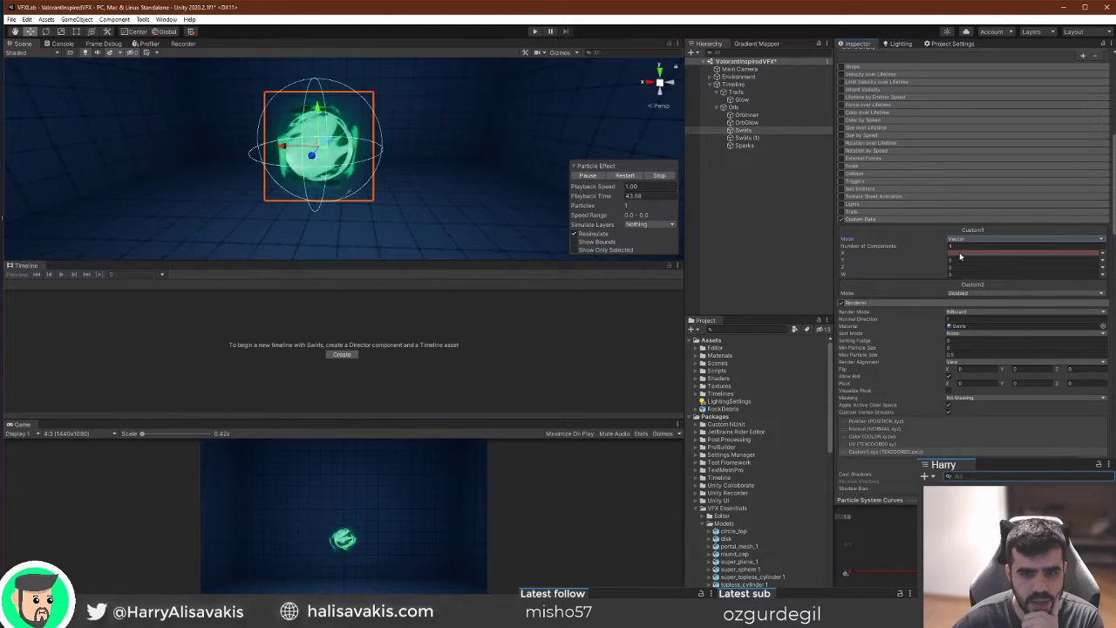
# Shape the Custom1 X curve to fall from its raised start to 0 at about 0.03, and replay the effect.
pyautogui.moveTo(852, 576); pyautogui.dragTo(846, 546)
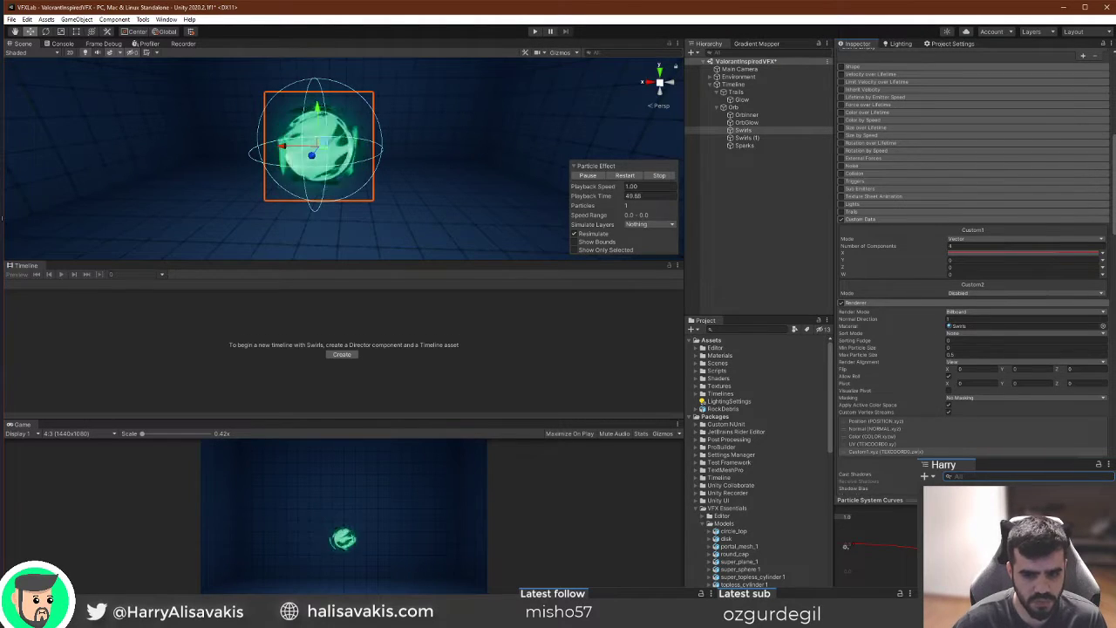
pyautogui.moveTo(846, 546); pyautogui.dragTo(866, 582)
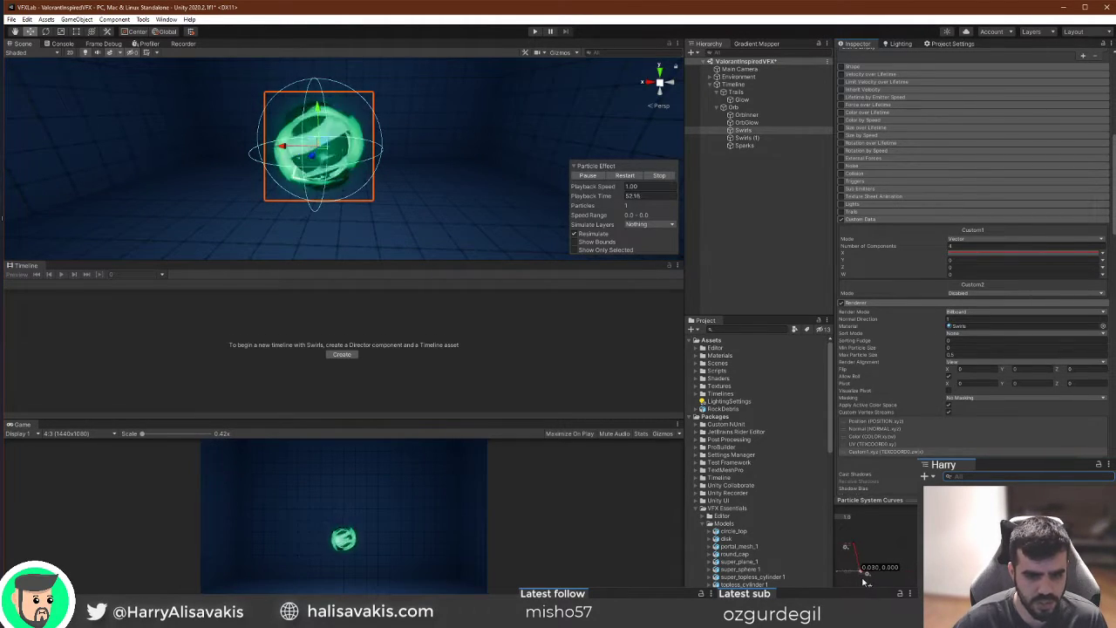
pyautogui.click(625, 177)
pyautogui.click(625, 176)
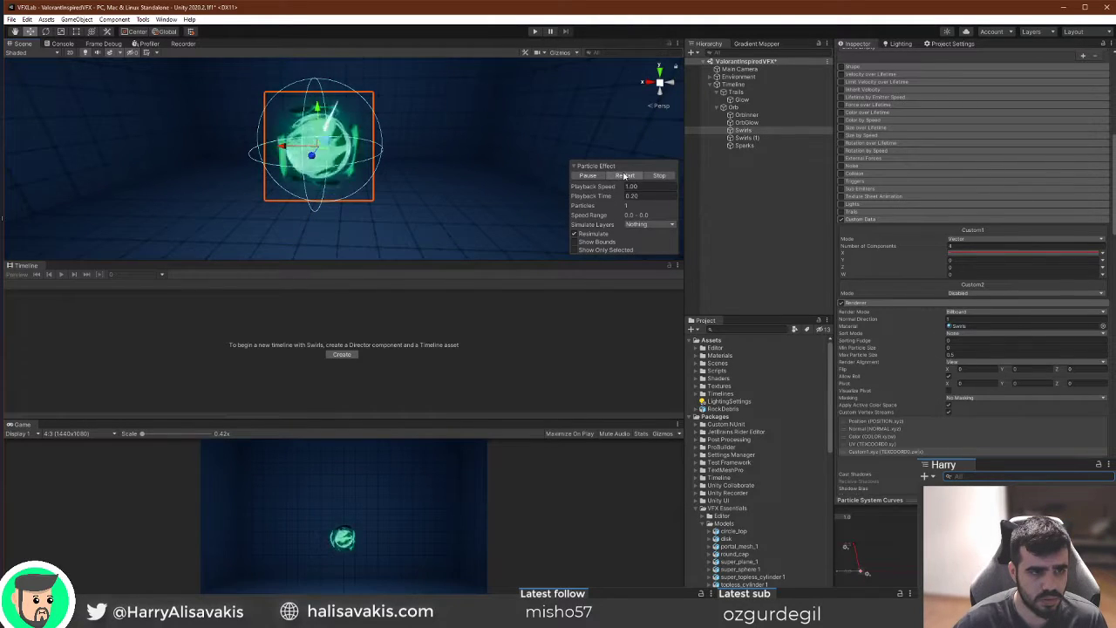
pyautogui.click(625, 176)
# Copy the Swirls Custom1 X curve onto Swirls (1), enabling its Custom Data with Custom1 in Vector mode.
pyautogui.rightClick(968, 254)
pyautogui.click(971, 262)
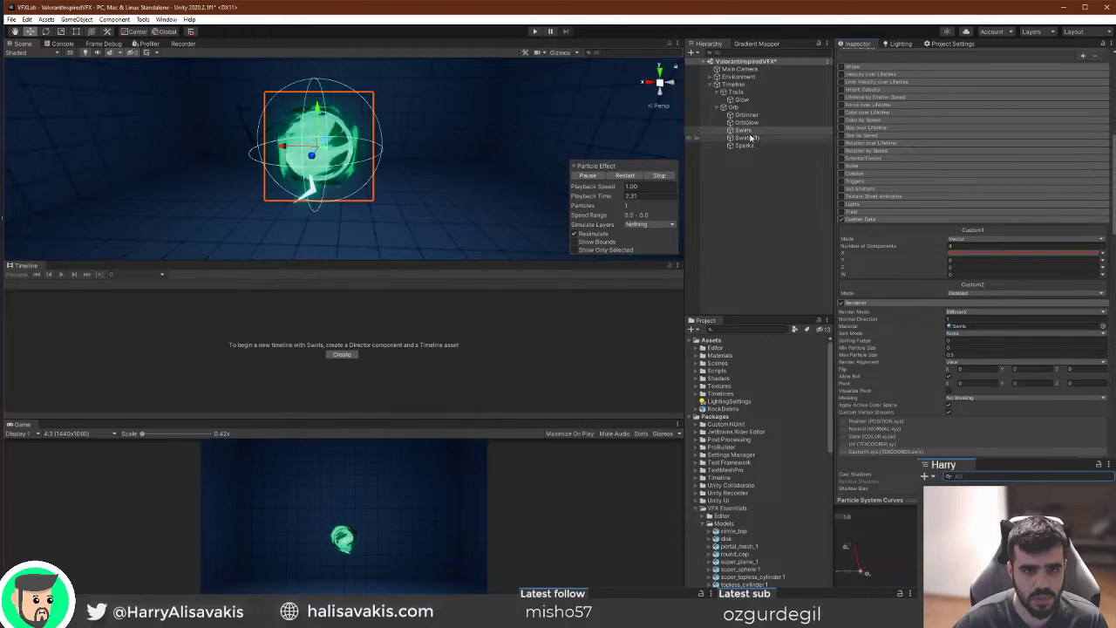
pyautogui.click(748, 138)
pyautogui.click(907, 160)
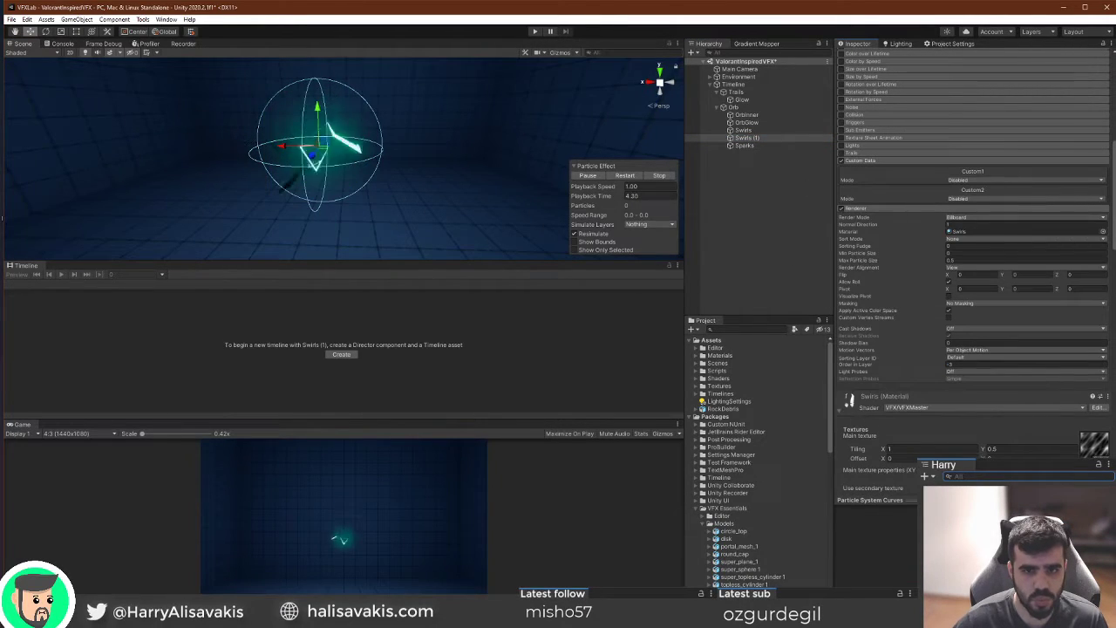
pyautogui.click(977, 180)
pyautogui.click(971, 200)
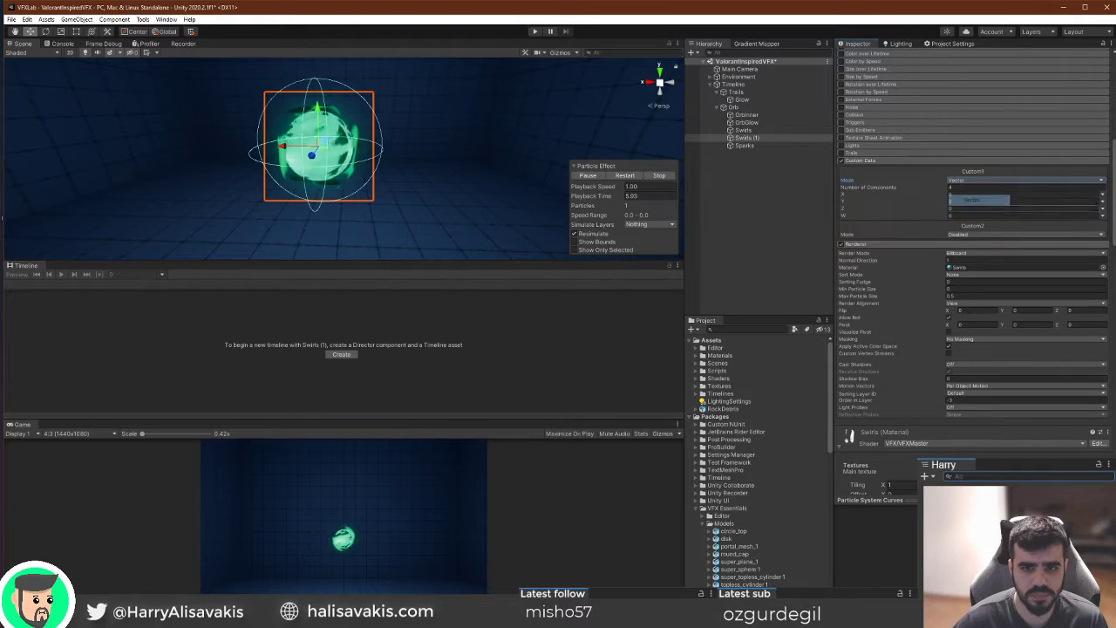
pyautogui.rightClick(956, 195)
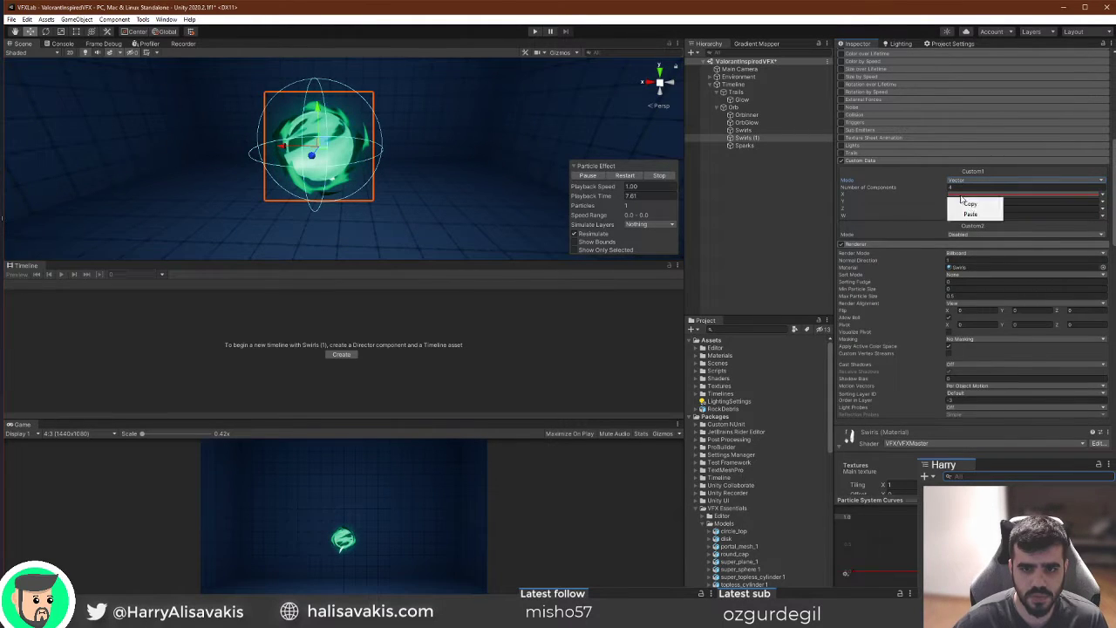
pyautogui.click(973, 214)
# Enable custom vertex streams in the Swirls (1) renderer and add a Custom1 stream.
pyautogui.click(949, 353)
pyautogui.click(1084, 398)
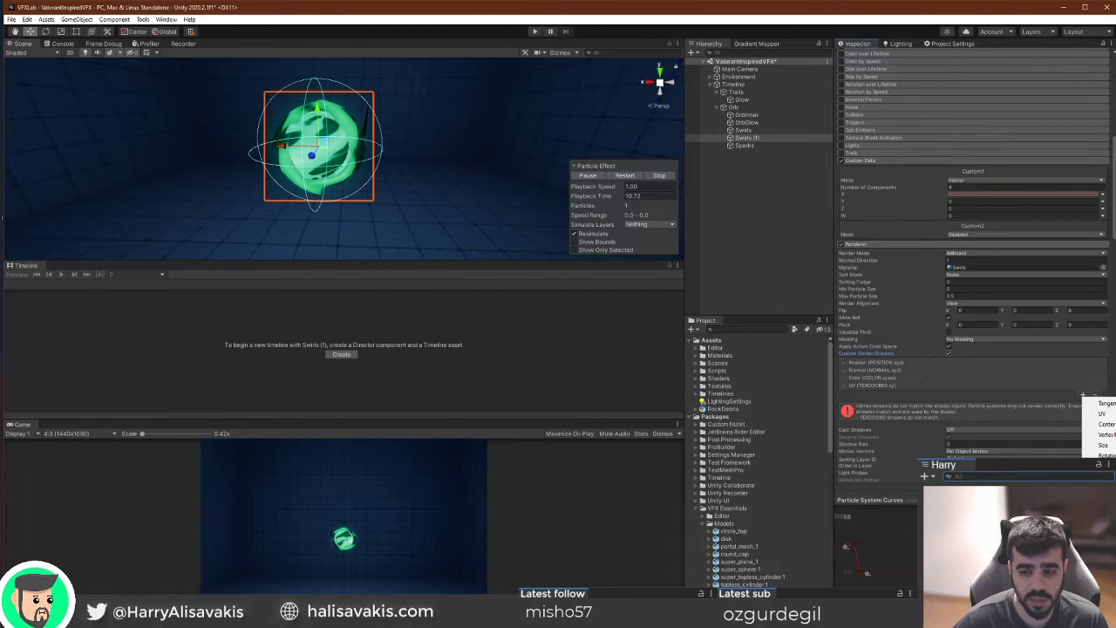
pyautogui.click(1112, 527)
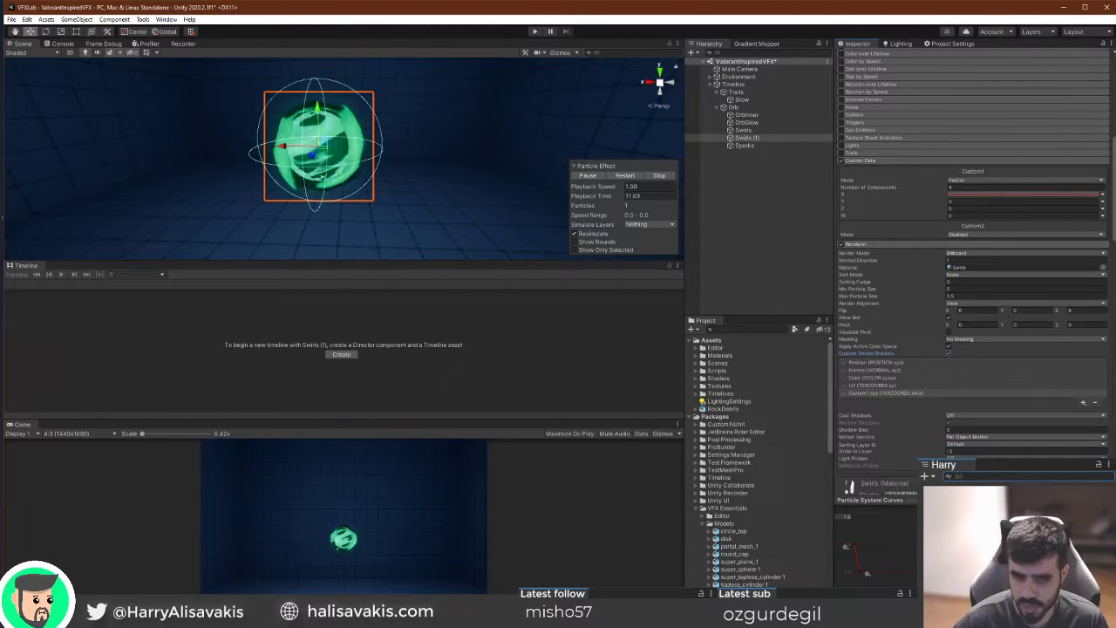
# Replay and scrub the effect with Swirls (1) selected, and replay it with Sparks selected, to examine how the layers appear.
pyautogui.click(634, 178)
pyautogui.click(626, 175)
pyautogui.click(626, 175)
pyautogui.click(625, 175)
pyautogui.click(632, 180)
pyautogui.click(633, 180)
pyautogui.click(591, 177)
pyautogui.moveTo(608, 200); pyautogui.dragTo(571, 206)
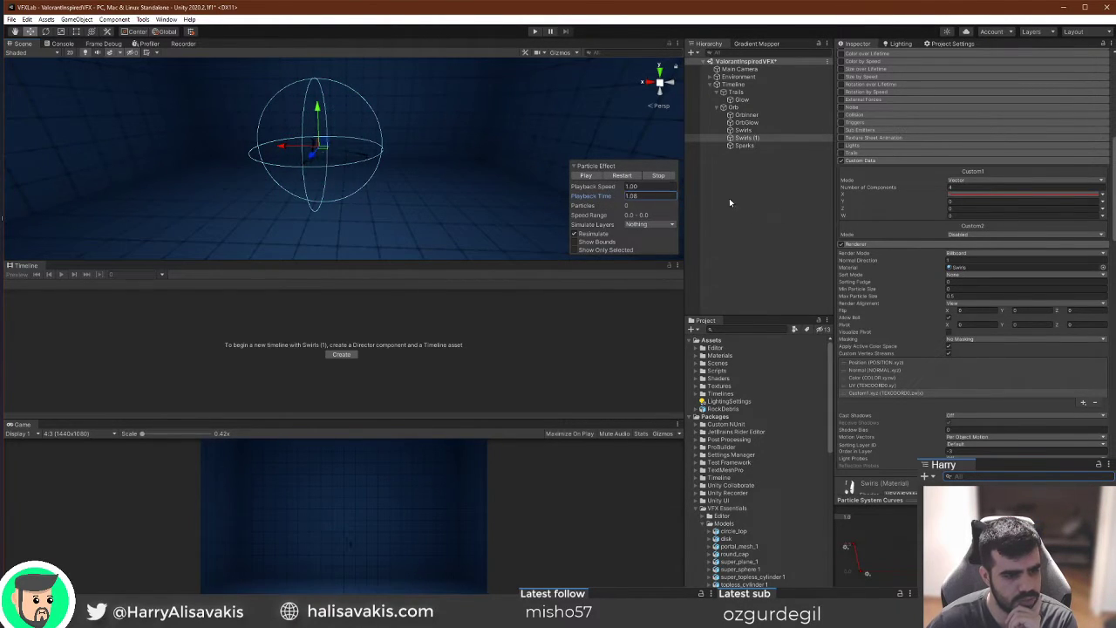
pyautogui.click(628, 177)
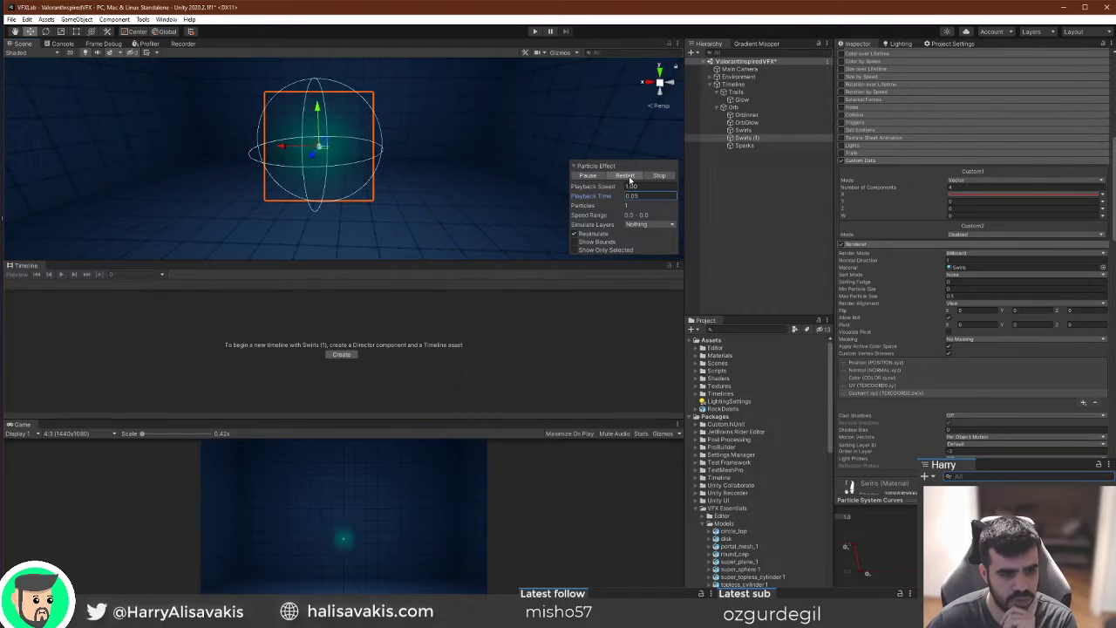
pyautogui.click(759, 186)
pyautogui.click(744, 144)
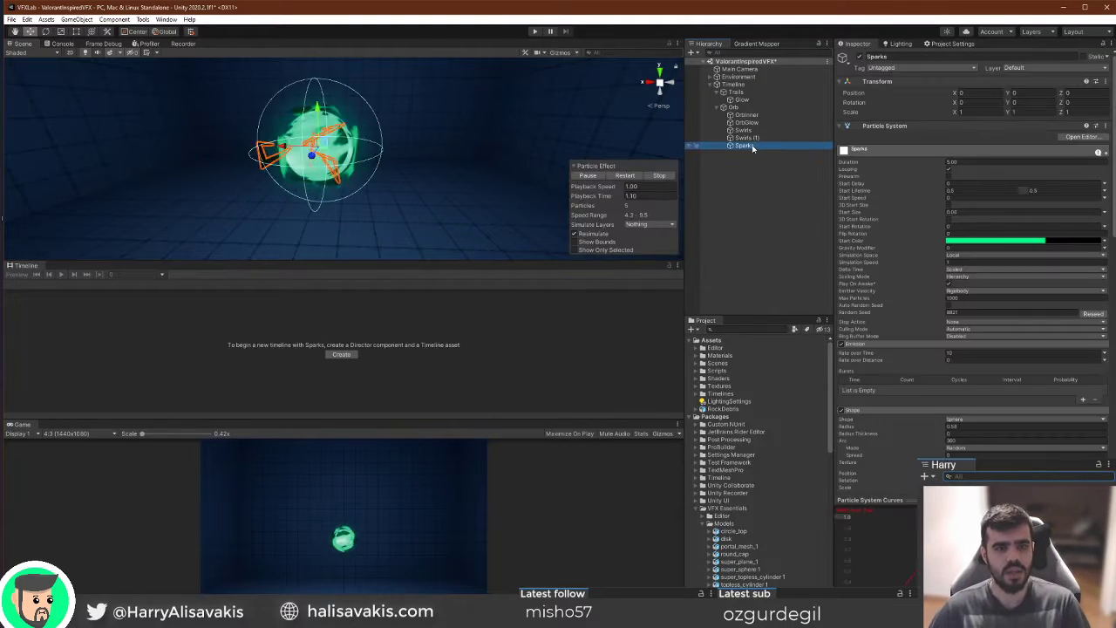
pyautogui.click(625, 176)
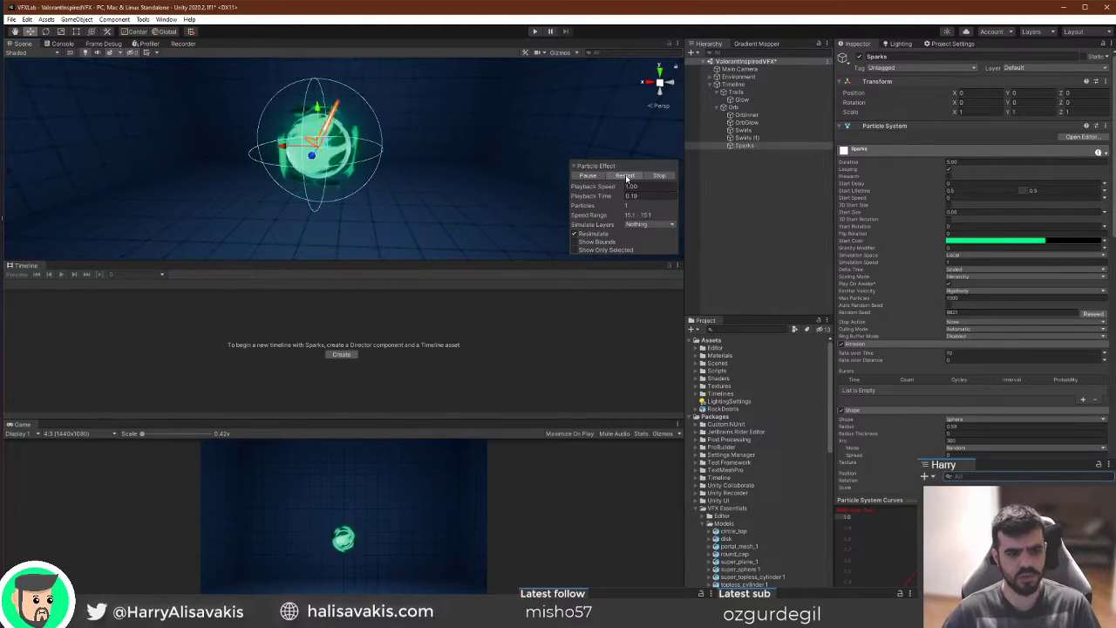
pyautogui.click(753, 250)
# Select the Timeline object, play the sequence, and return to its first frame.
pyautogui.click(733, 106)
pyautogui.click(734, 83)
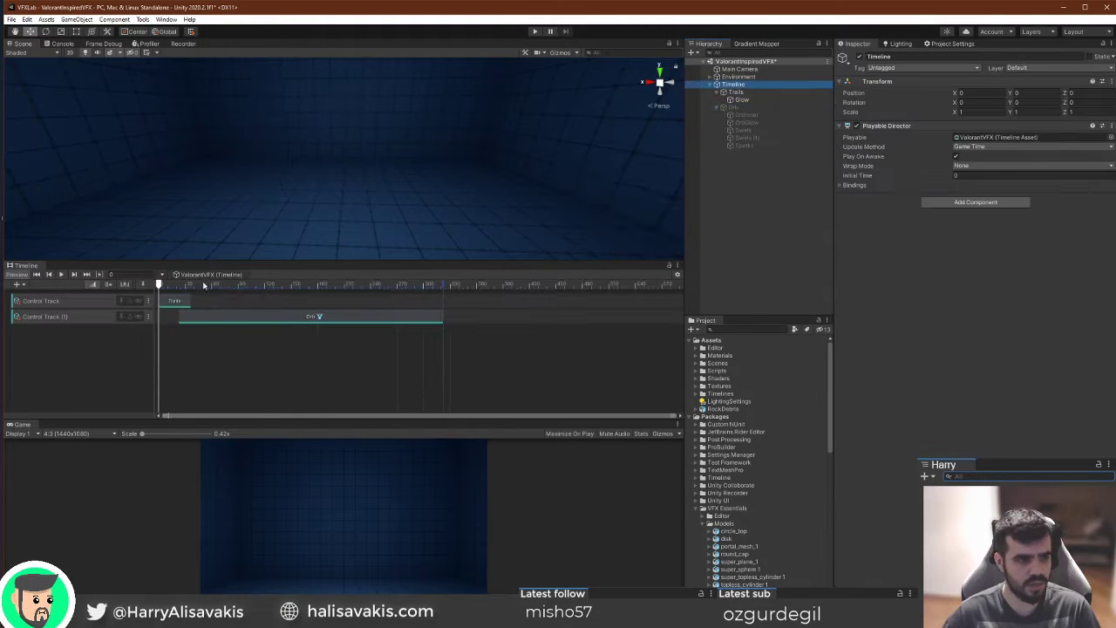
pyautogui.press('space')
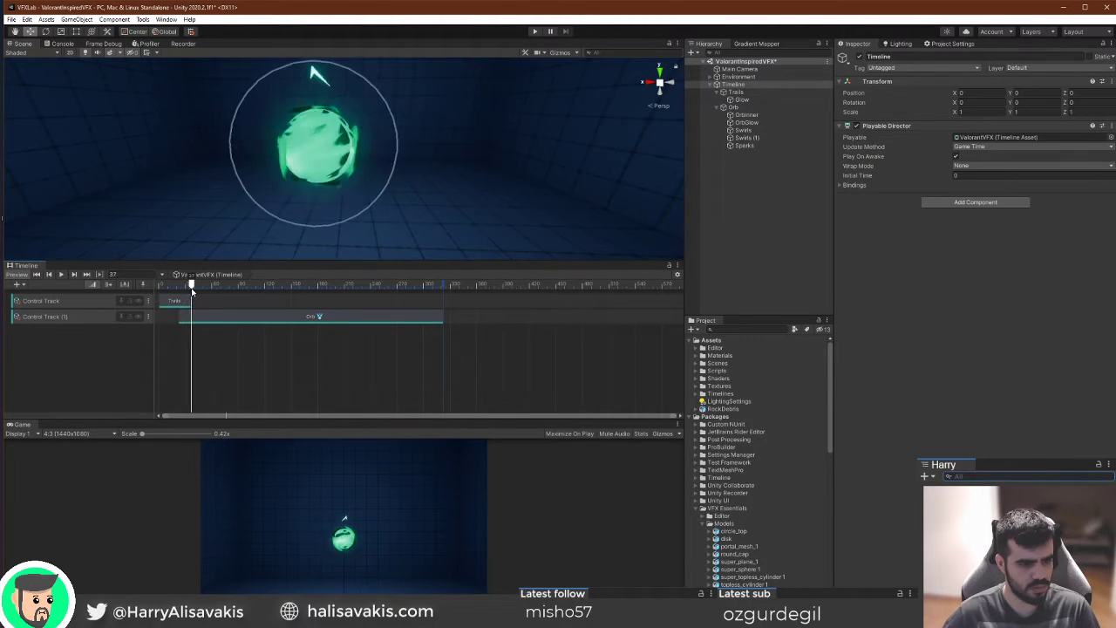
pyautogui.hotkey('shift', ',')
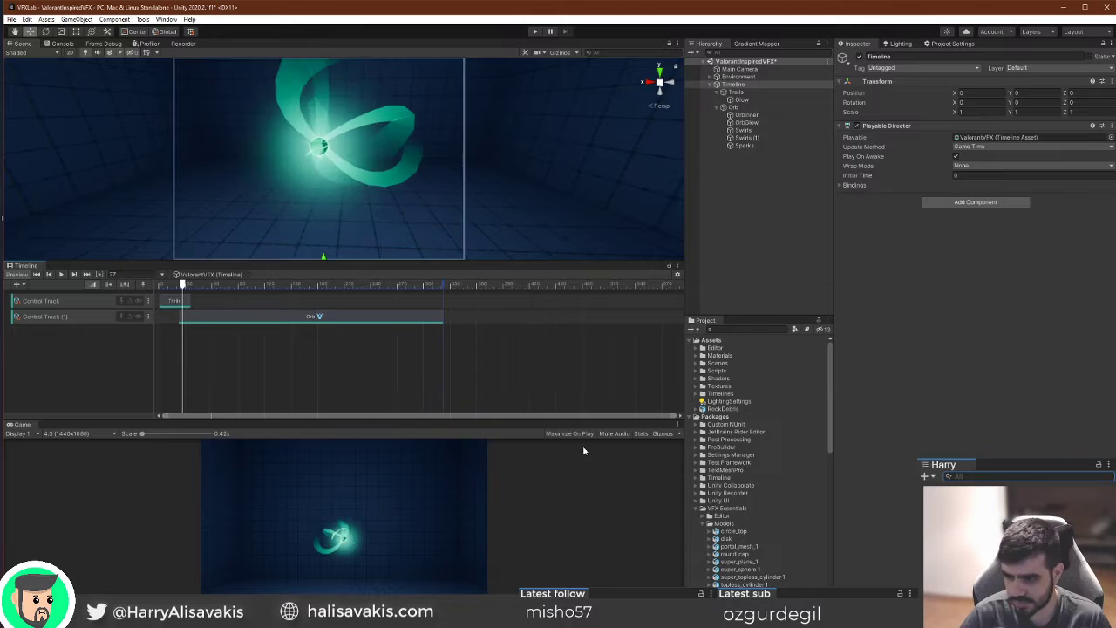
# Replay the sequence and step through it frame by frame to examine the transition from the Trails burst to the Orb.
pyautogui.press('space')
pyautogui.press(',')
pyautogui.press(',')
pyautogui.press(',')
pyautogui.press(',')
pyautogui.press(',')
pyautogui.press(',')
pyautogui.press(',')
pyautogui.press(',')
pyautogui.press(',')
pyautogui.press(',')
pyautogui.press(',')
pyautogui.press(',')
pyautogui.press(',')
pyautogui.press(',')
pyautogui.press(',')
pyautogui.press(',')
pyautogui.press(',')
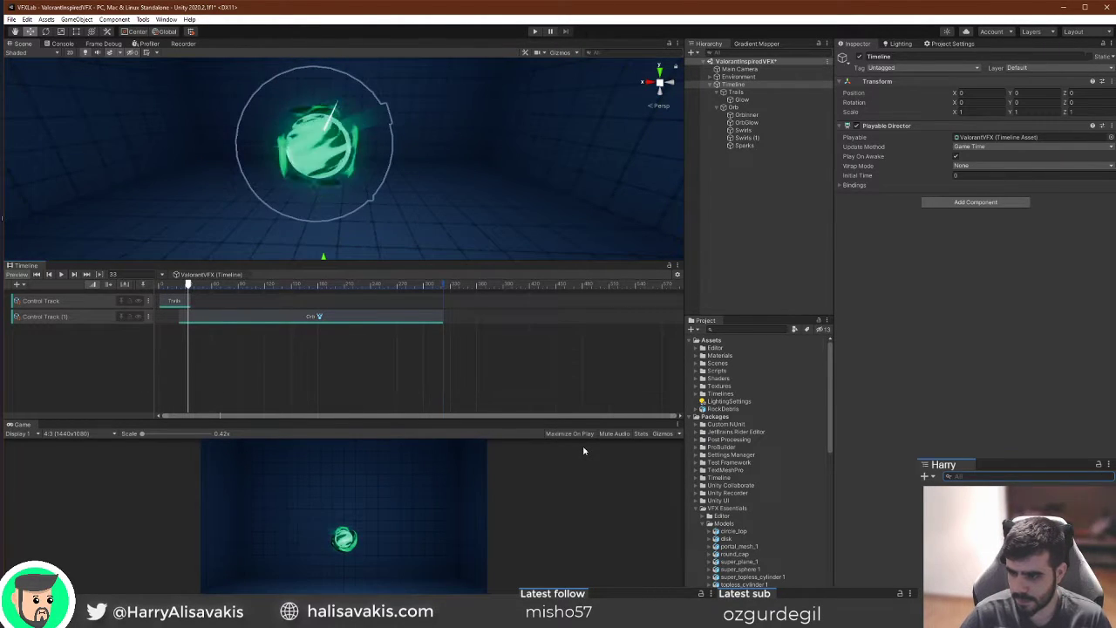
pyautogui.hotkey('shift', ',')
pyautogui.press('space')
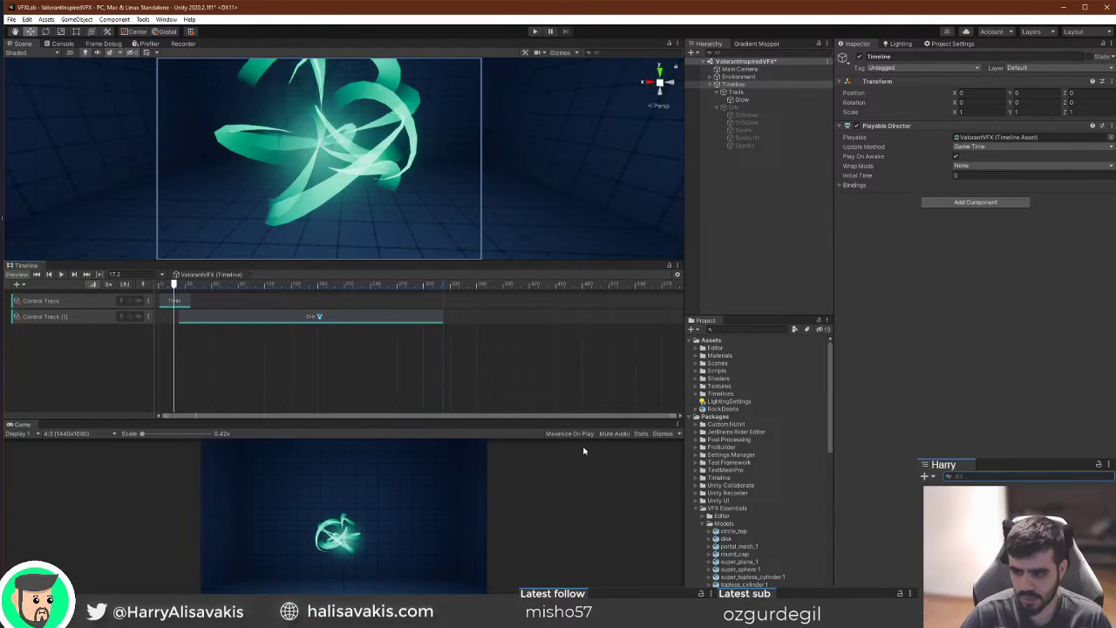
pyautogui.press(',')
pyautogui.press(',')
pyautogui.press(',')
pyautogui.press(',')
pyautogui.press(',')
pyautogui.press(',')
pyautogui.press(',')
pyautogui.press(',')
pyautogui.press(',')
pyautogui.press(',')
pyautogui.press(',')
pyautogui.press(',')
pyautogui.press(',')
pyautogui.press(',')
pyautogui.press(',')
pyautogui.press(',')
pyautogui.press(',')
pyautogui.press('space')
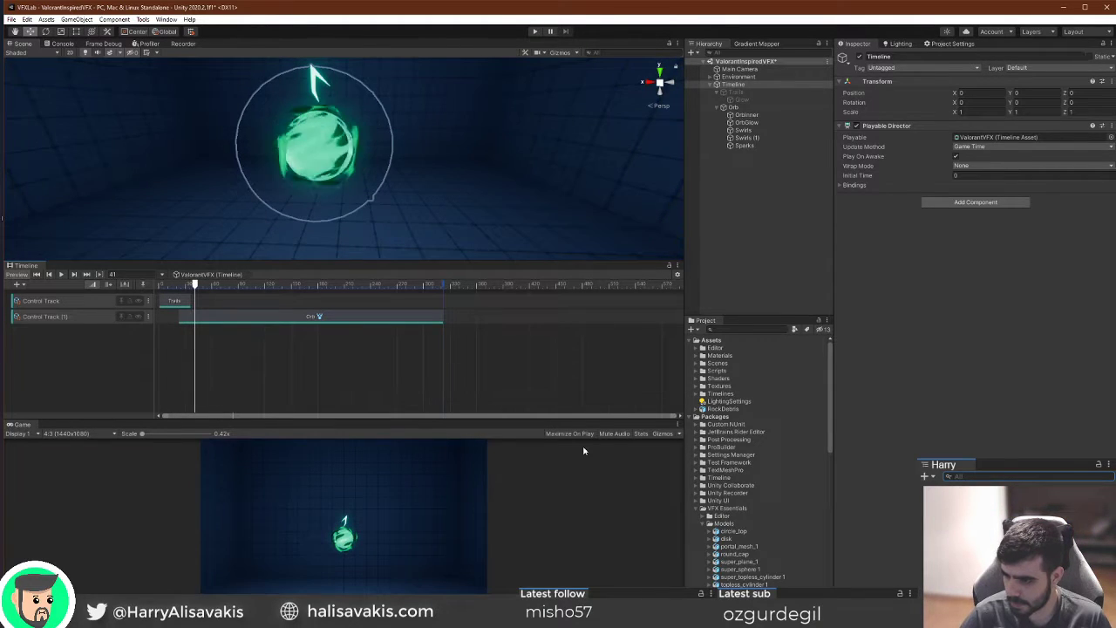
# Adjust the upper key of the Orb's Size over Lifetime curve and detach the curve editor into a floating window.
pyautogui.click(772, 131)
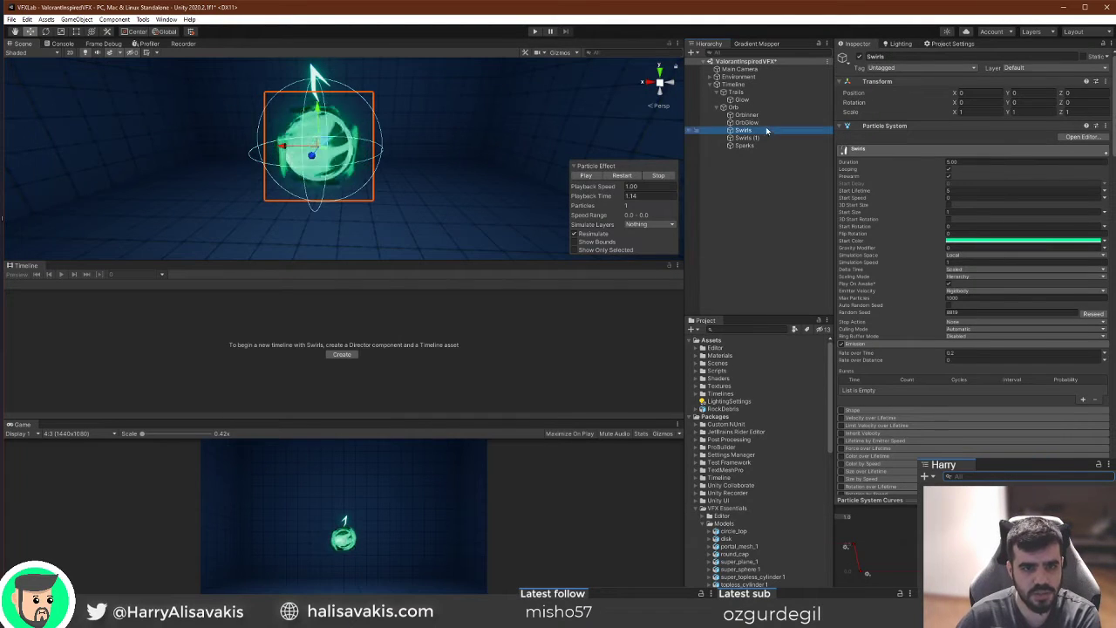
pyautogui.click(769, 116)
pyautogui.click(769, 109)
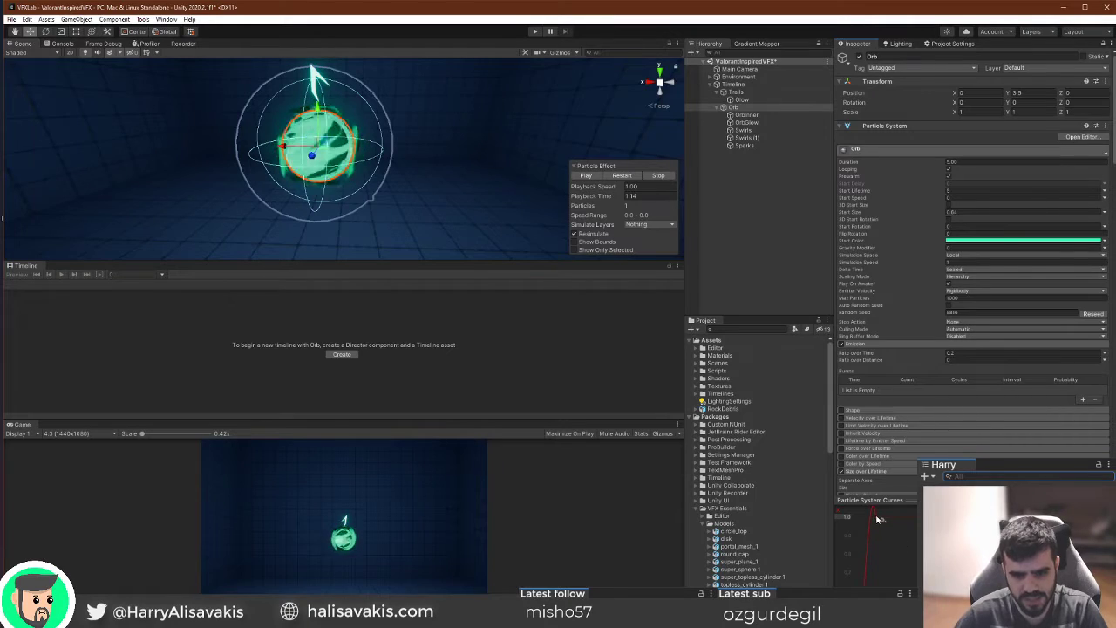
pyautogui.moveTo(877, 499); pyautogui.dragTo(902, 487)
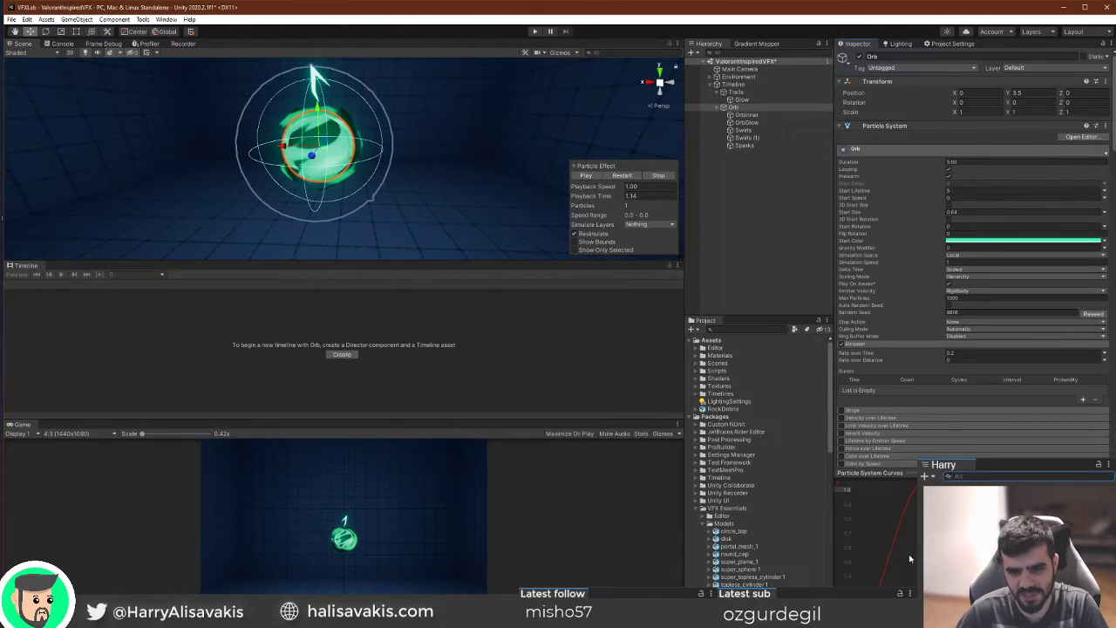
pyautogui.moveTo(918, 490); pyautogui.dragTo(893, 481)
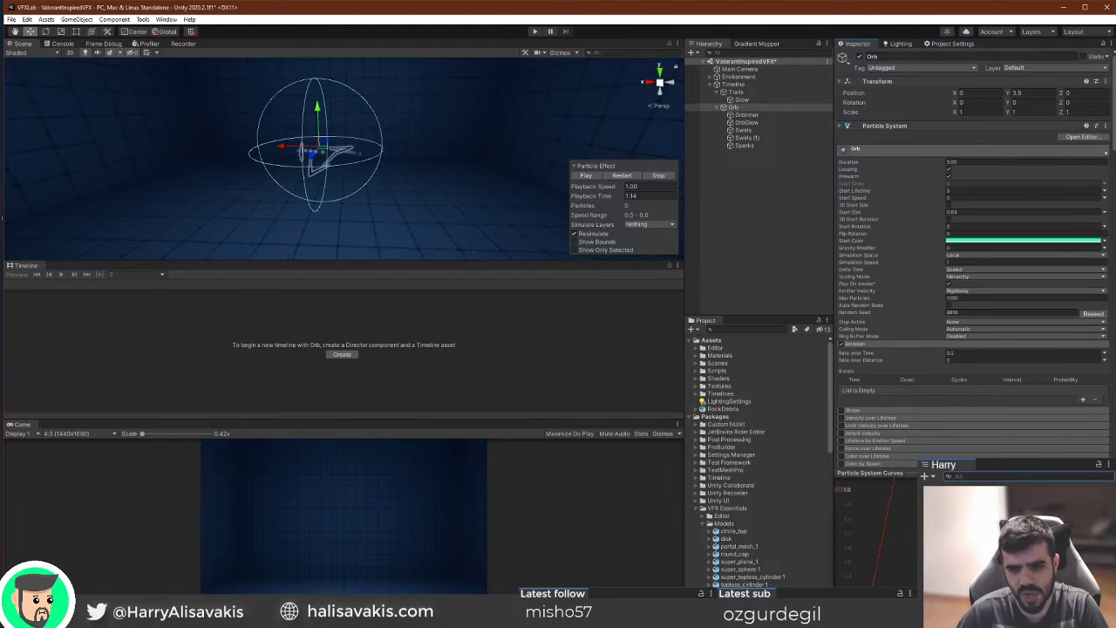
pyautogui.rightClick(896, 475)
# Bend the Orb's size curve to overshoot 1.00 before its upper key, and replay the effect, pausing it early.
pyautogui.moveTo(390, 155); pyautogui.dragTo(380, 120)
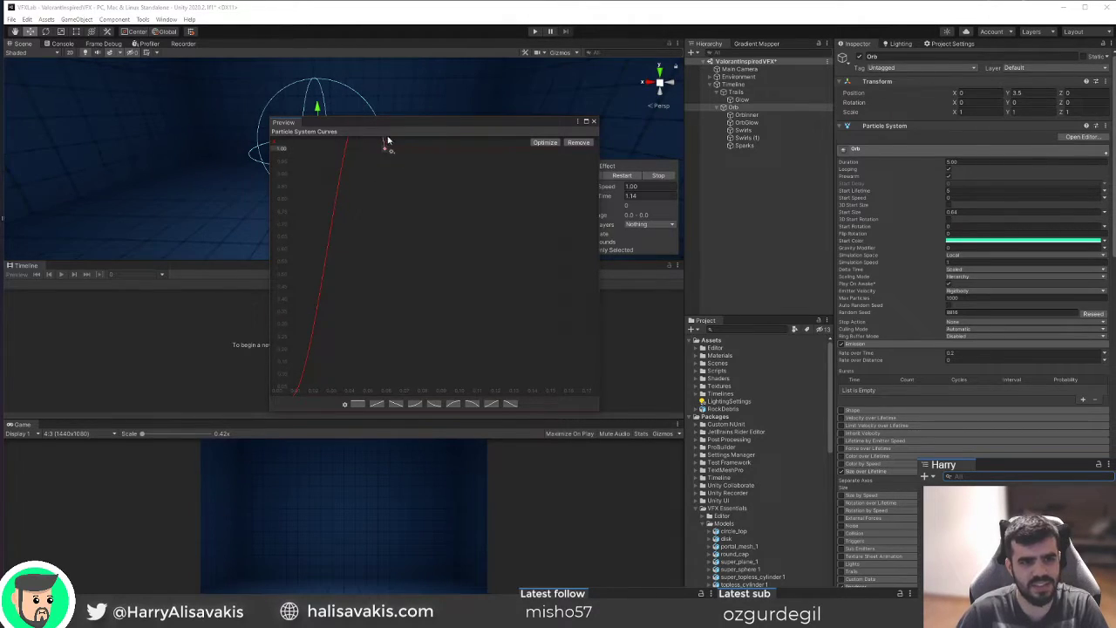
pyautogui.scroll(-8, 428, 244)
pyautogui.scroll(-3, 456, 330)
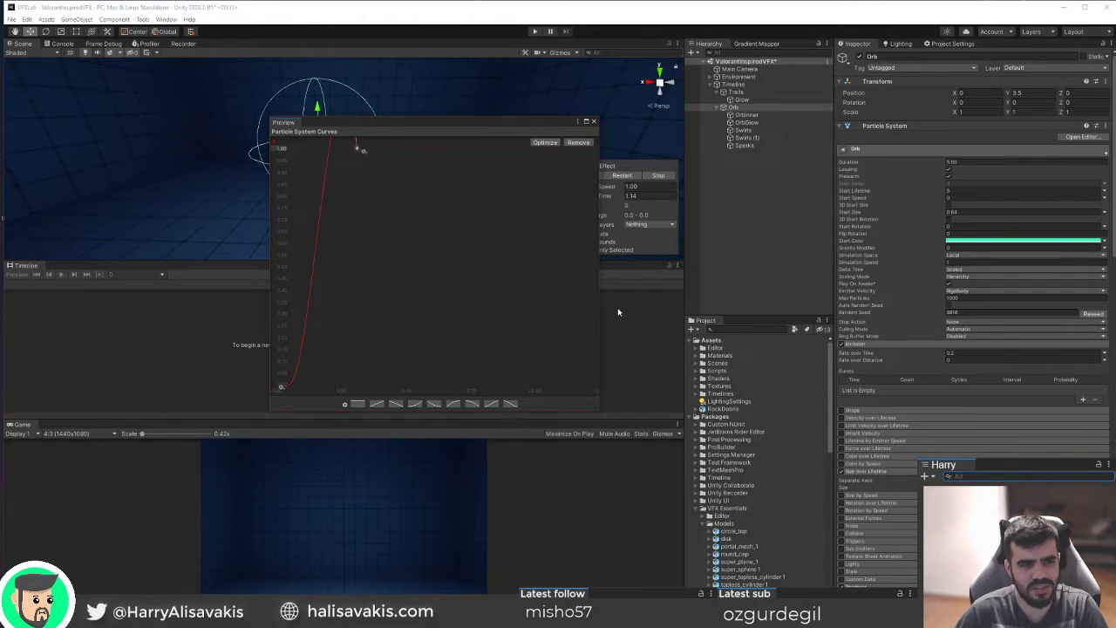
pyautogui.moveTo(476, 122); pyautogui.dragTo(941, 240)
pyautogui.click(624, 176)
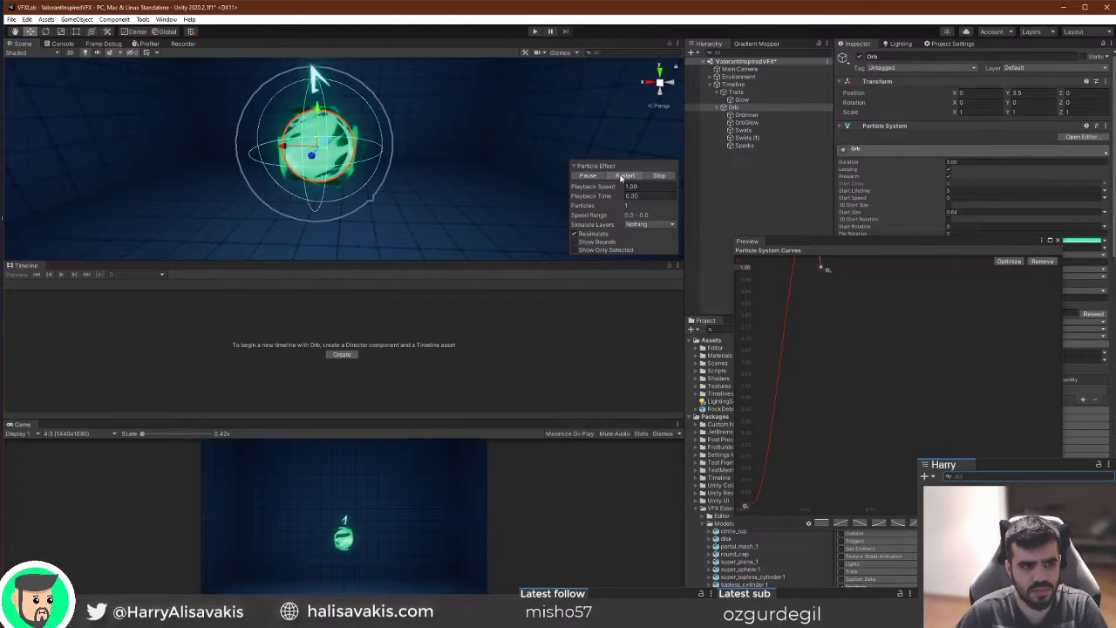
pyautogui.click(622, 177)
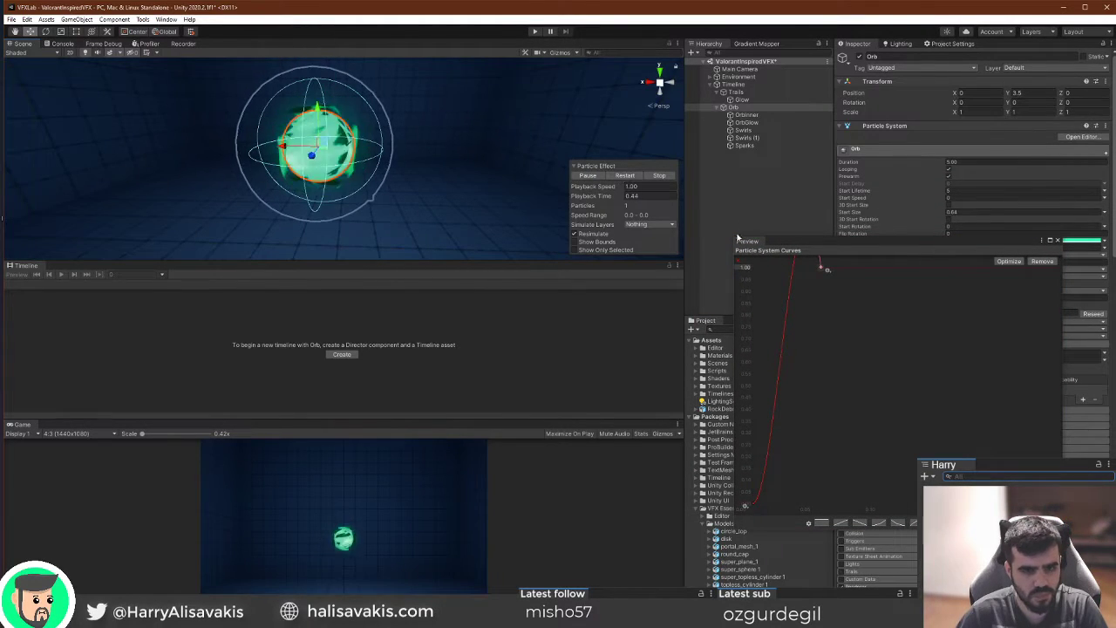
pyautogui.click(631, 179)
pyautogui.click(595, 176)
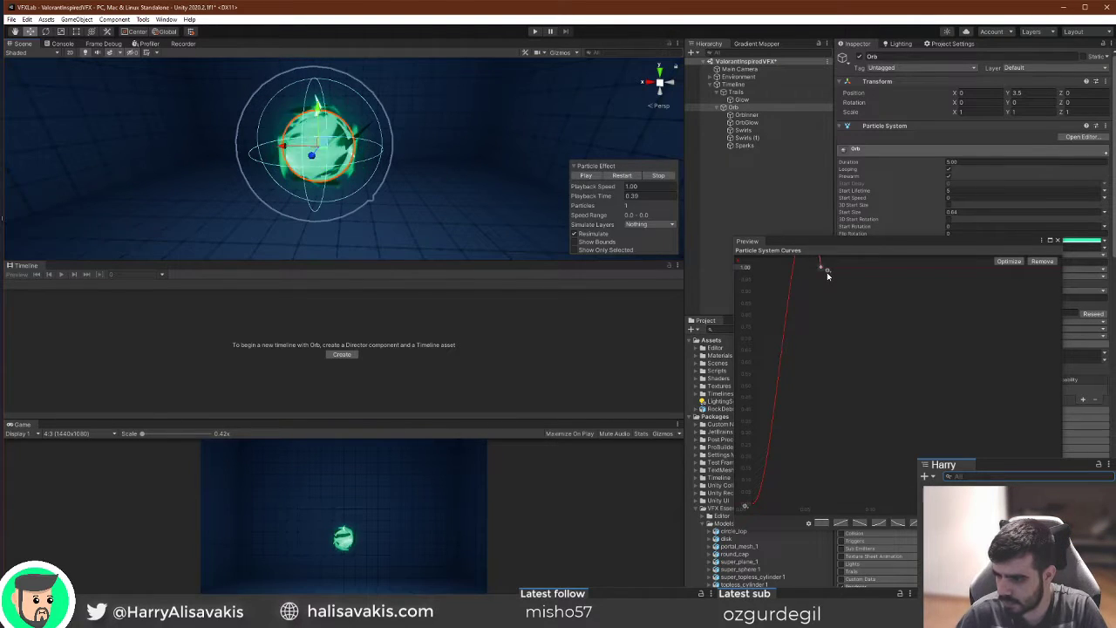
# Move the upper key of the Orb's size curve slightly earlier, to about 0.048 at size 1.000, and replay the effect.
pyautogui.moveTo(822, 268); pyautogui.dragTo(817, 266)
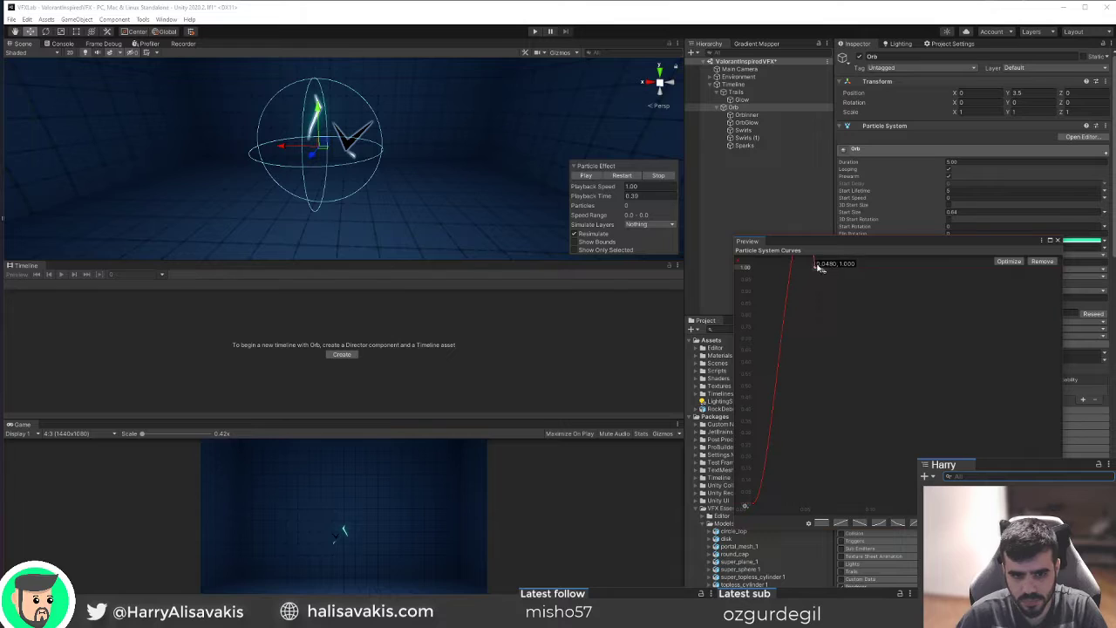
pyautogui.click(625, 176)
pyautogui.click(624, 176)
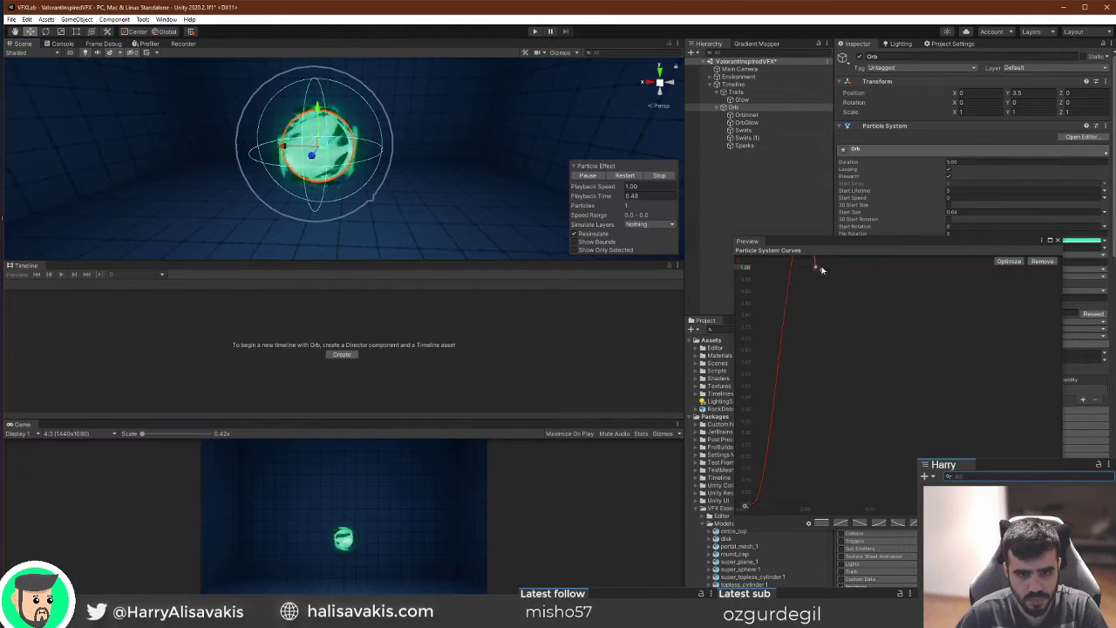
# Reset the upper key's tangent, pull it steeply so the Orb's size curve overshoots 1.00 more strongly, and replay the effect.
pyautogui.rightClick(817, 267)
pyautogui.click(847, 325)
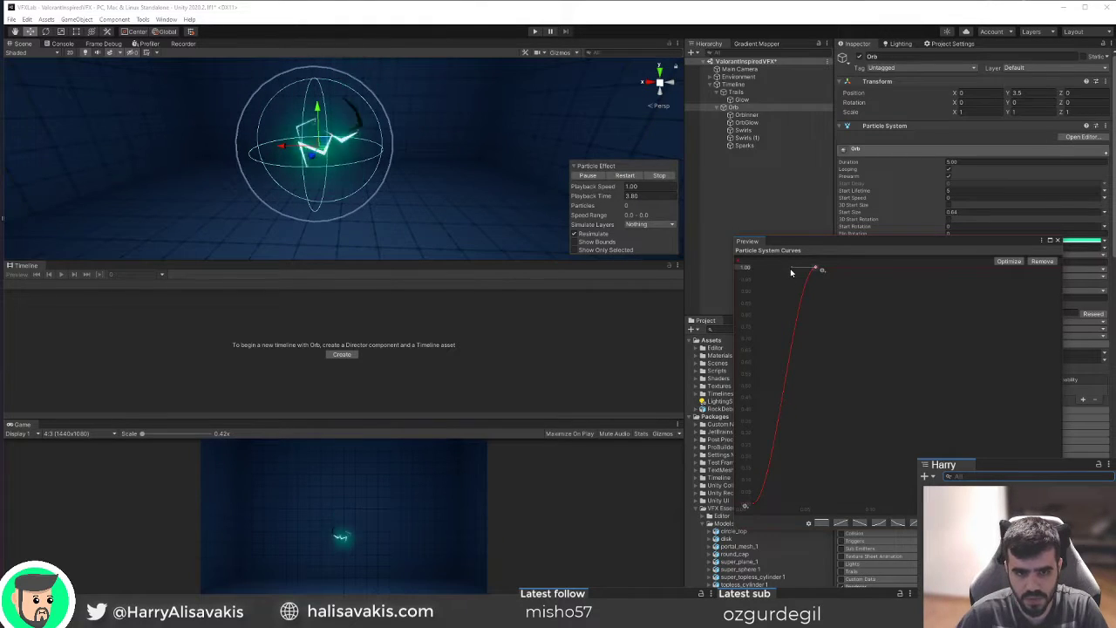
pyautogui.moveTo(794, 268); pyautogui.dragTo(814, 244)
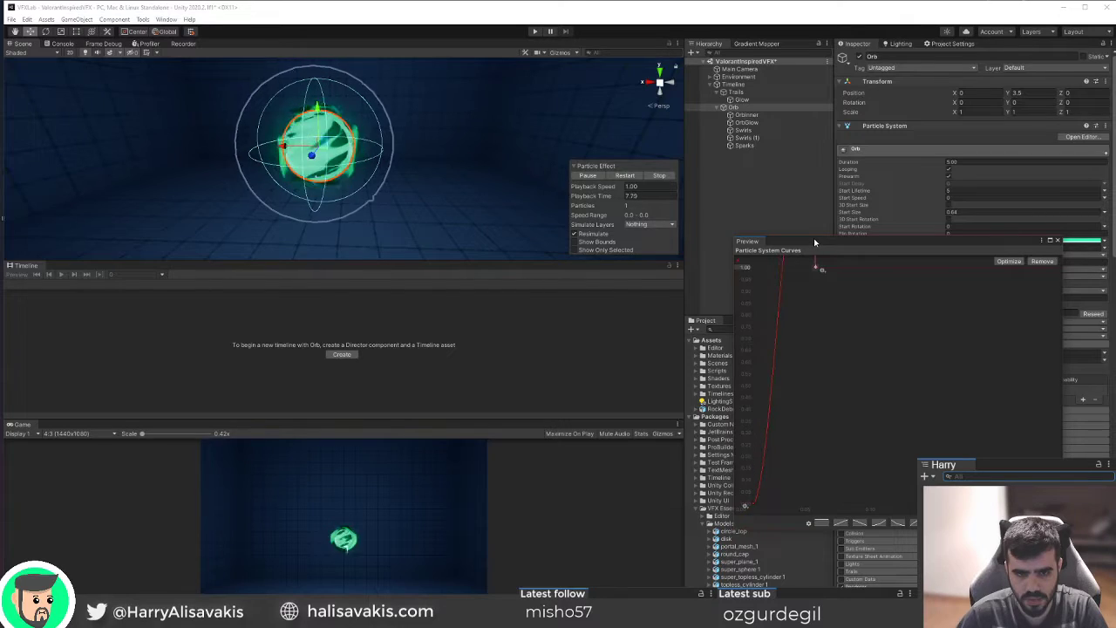
pyautogui.click(626, 177)
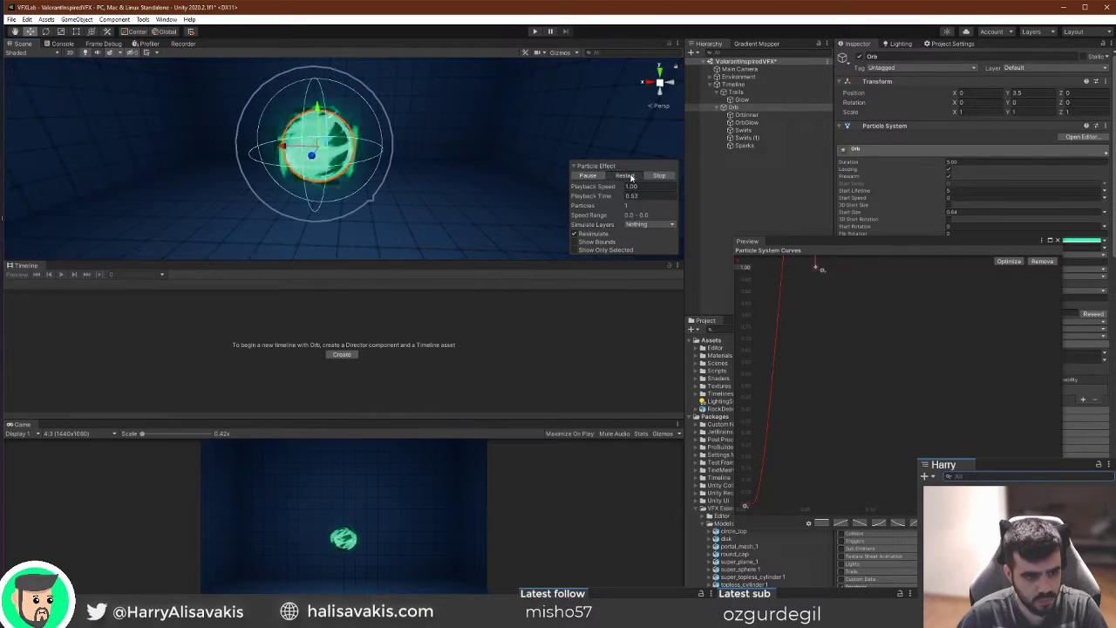
pyautogui.click(626, 176)
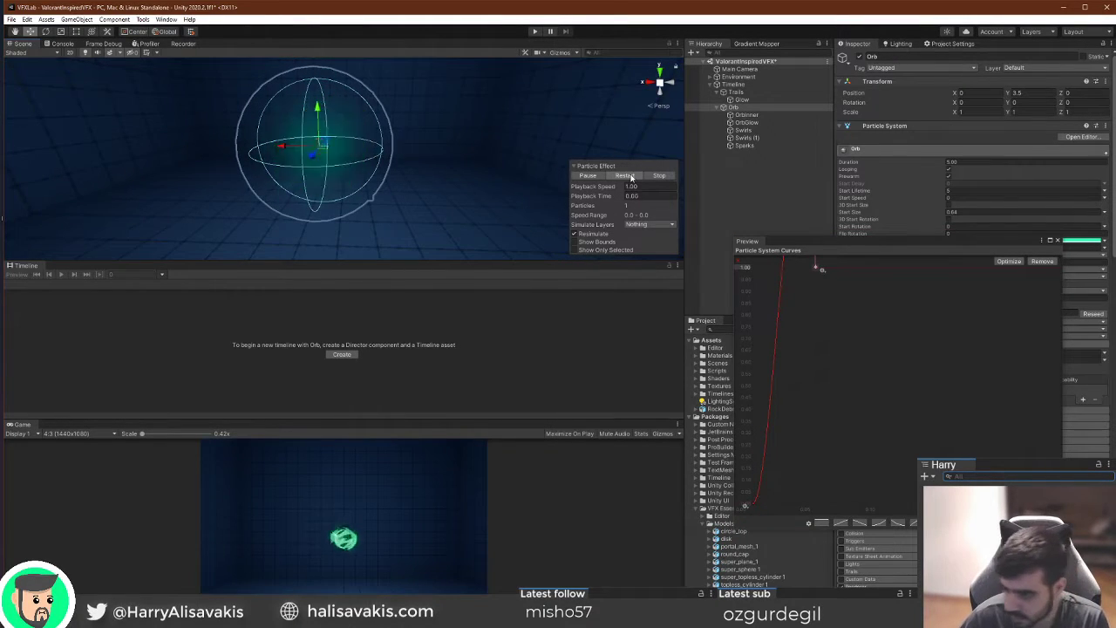
pyautogui.click(630, 177)
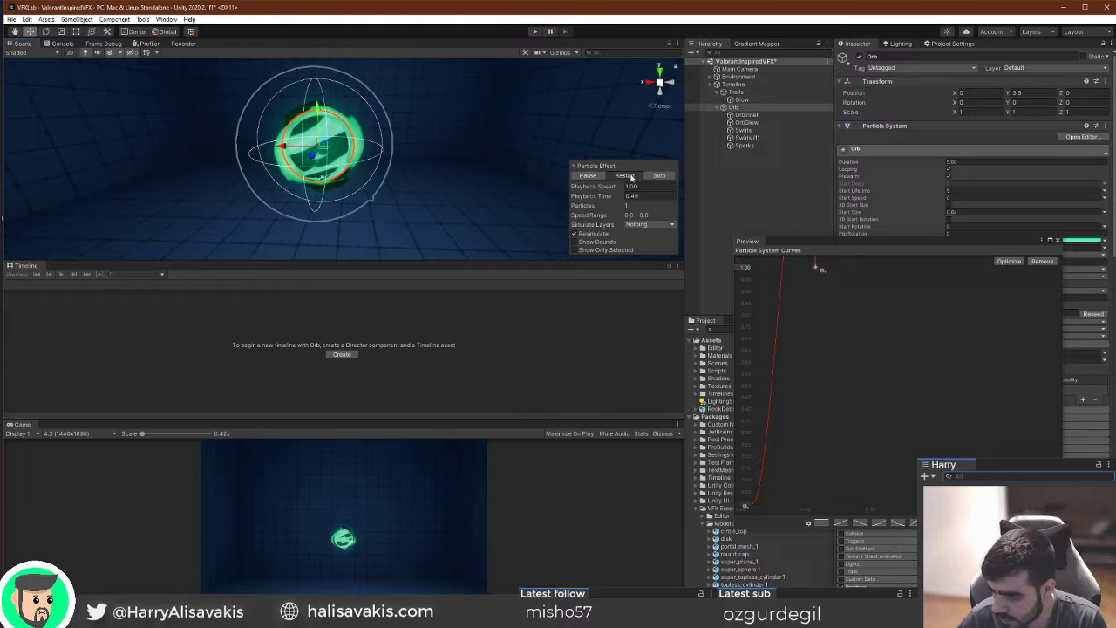
# Try a higher maximum for the Orb's size curve, return it to 1.00, and replay the effect several times.
pyautogui.click(745, 267)
pyautogui.write('1.7')
pyautogui.moveTo(746, 267); pyautogui.dragTo(763, 267)
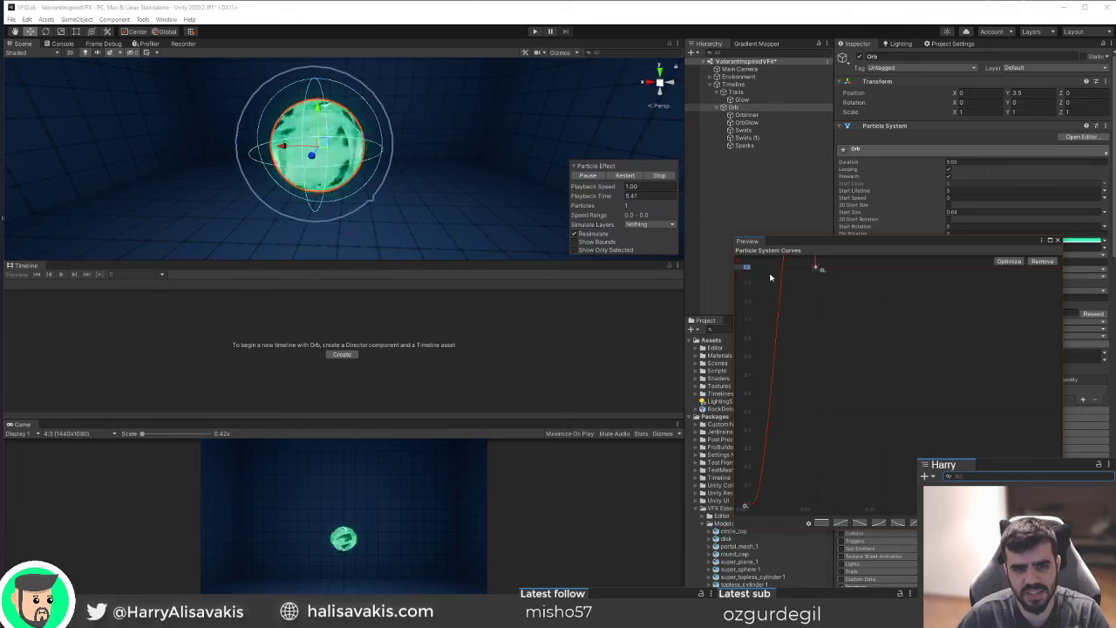
pyautogui.click(624, 176)
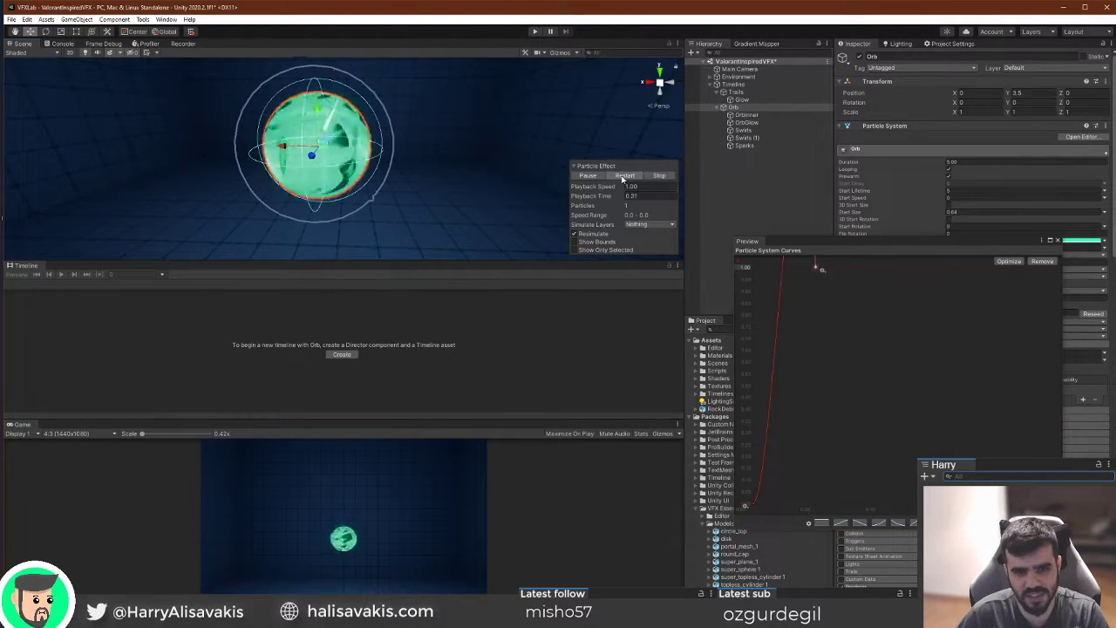
pyautogui.click(623, 176)
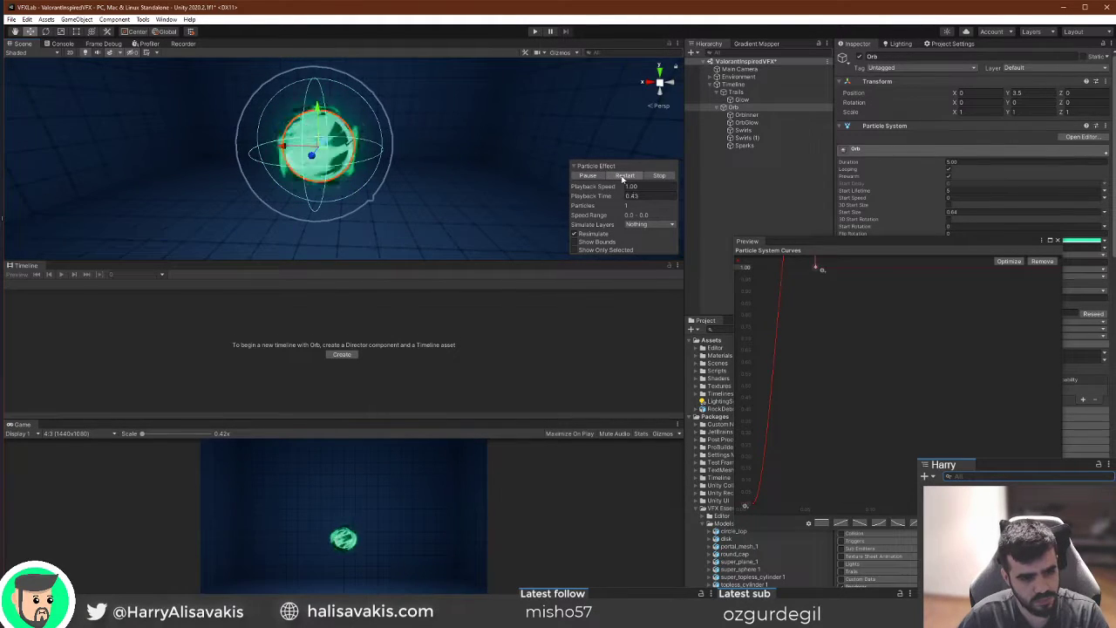
pyautogui.click(622, 176)
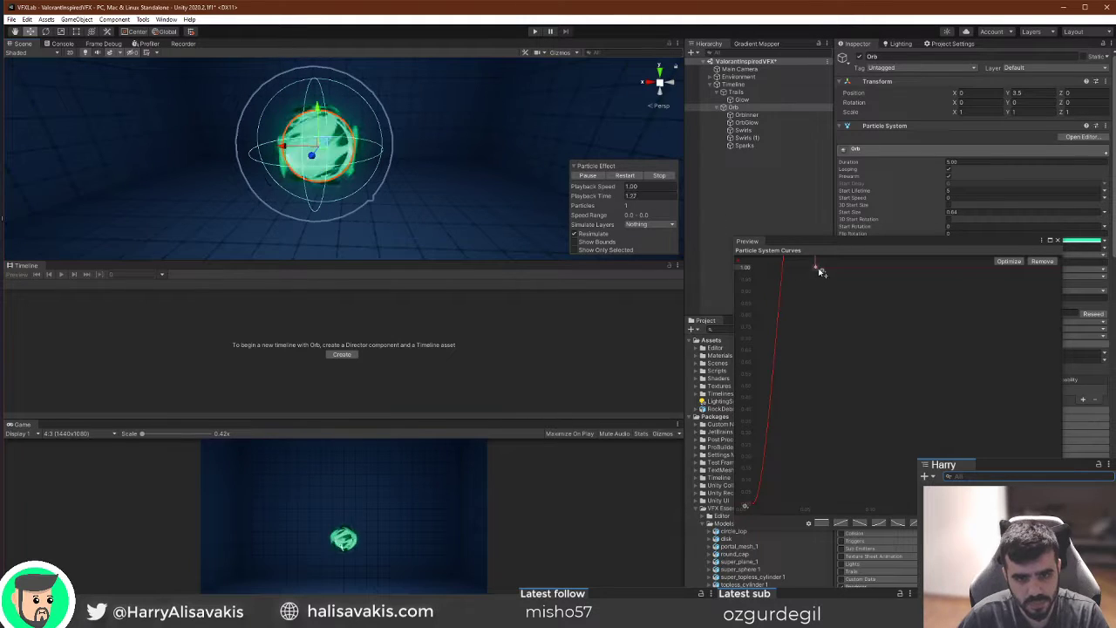
# Add a final key near 1.00 after the overshoot, shape a shallow dip between the two upper keys, and replay the effect.
pyautogui.moveTo(817, 266); pyautogui.dragTo(851, 270)
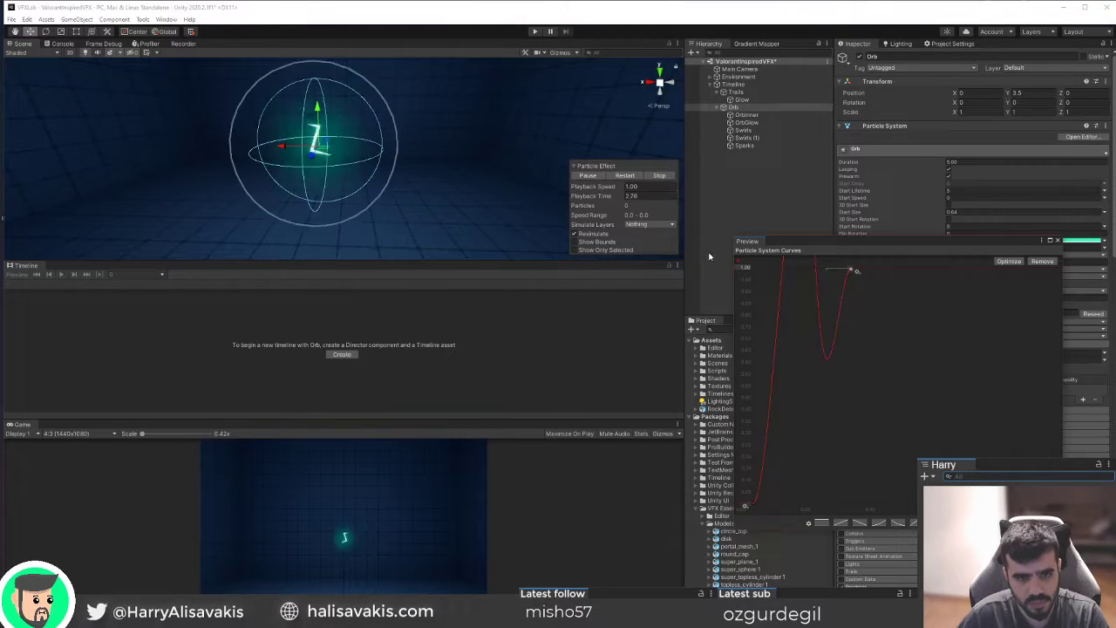
pyautogui.click(626, 176)
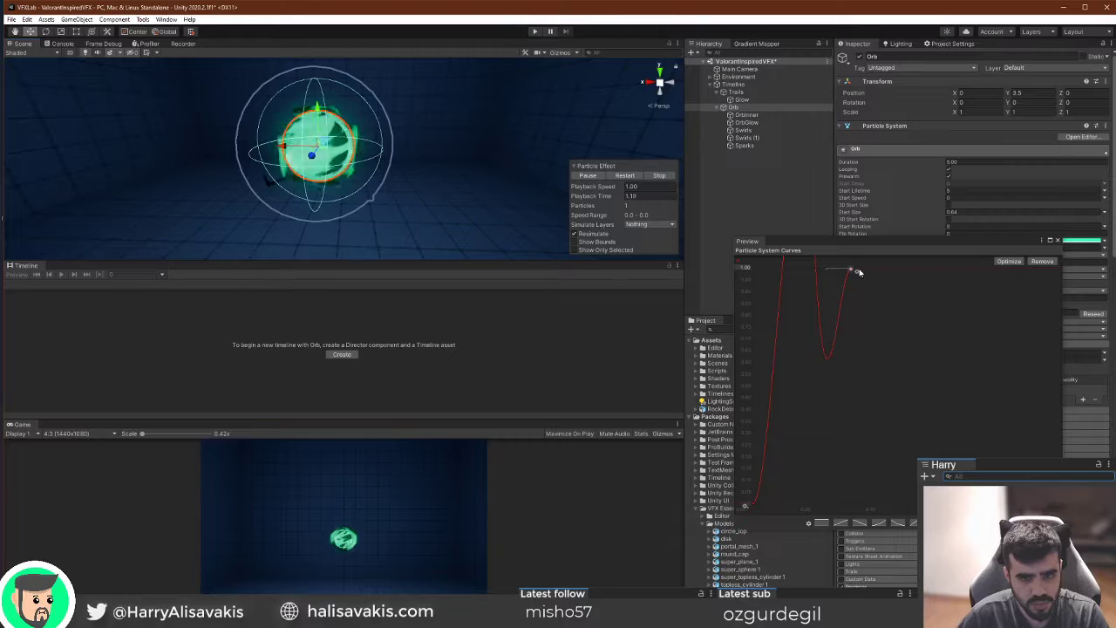
pyautogui.moveTo(853, 270); pyautogui.dragTo(820, 291)
pyautogui.click(817, 267)
pyautogui.click(636, 178)
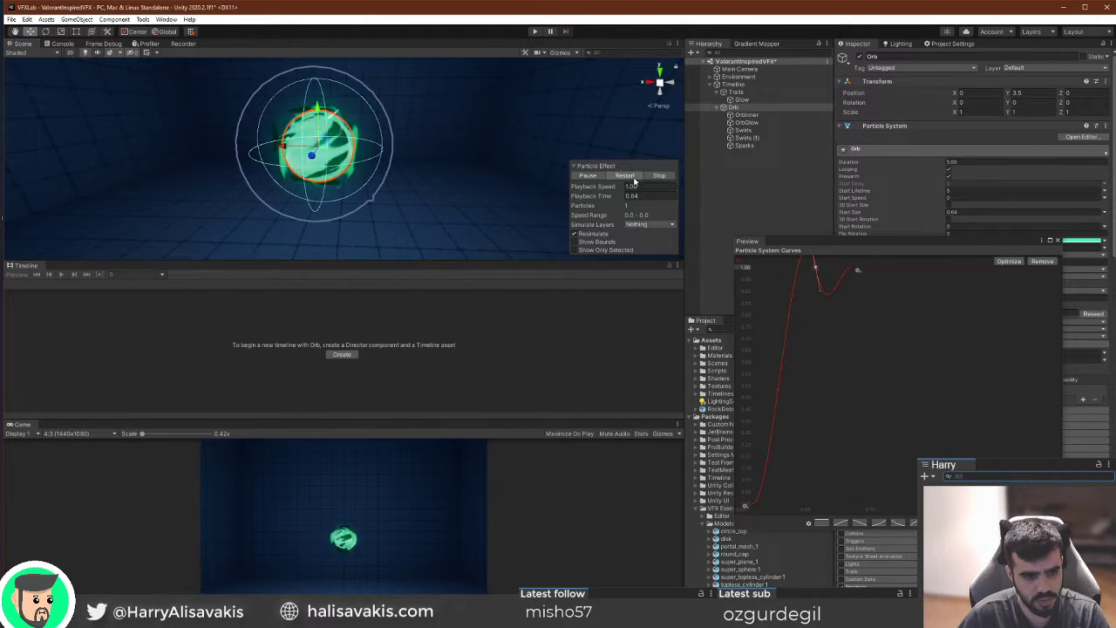
# Close the floating curve window, copy the Orb's Size over Lifetime curve, and paste it onto OrbInner and OrbGlow together.
pyautogui.click(1058, 240)
pyautogui.scroll(-5, 895, 393)
pyautogui.rightClick(972, 316)
pyautogui.click(970, 325)
pyautogui.click(768, 114)
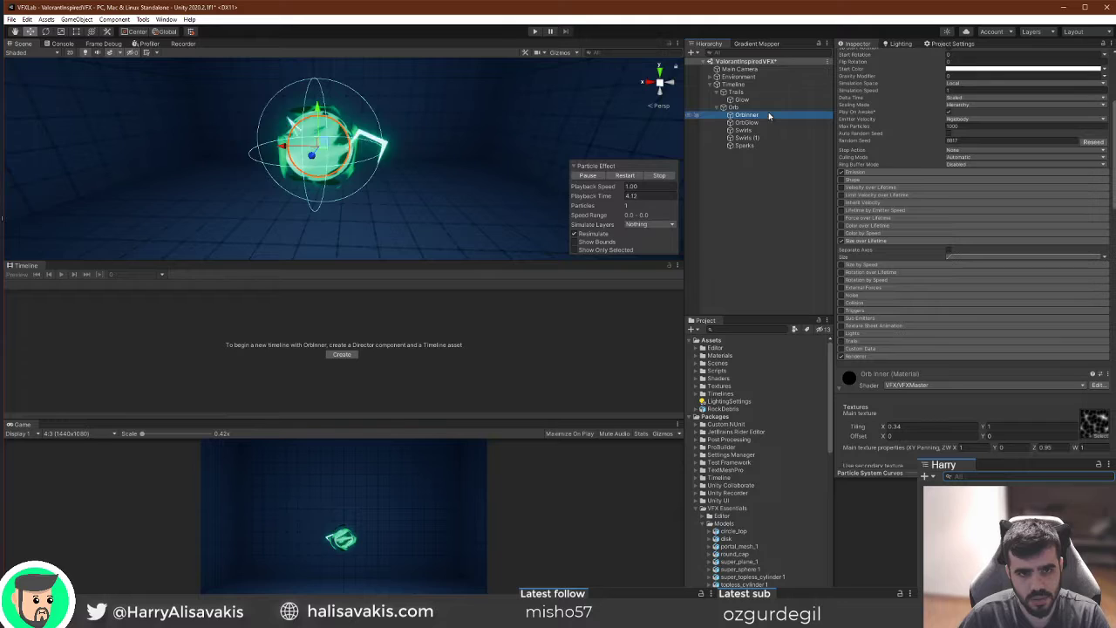
pyautogui.press('Down')
pyautogui.keyDown('ctrl'); pyautogui.click(760, 114); pyautogui.keyUp('ctrl')
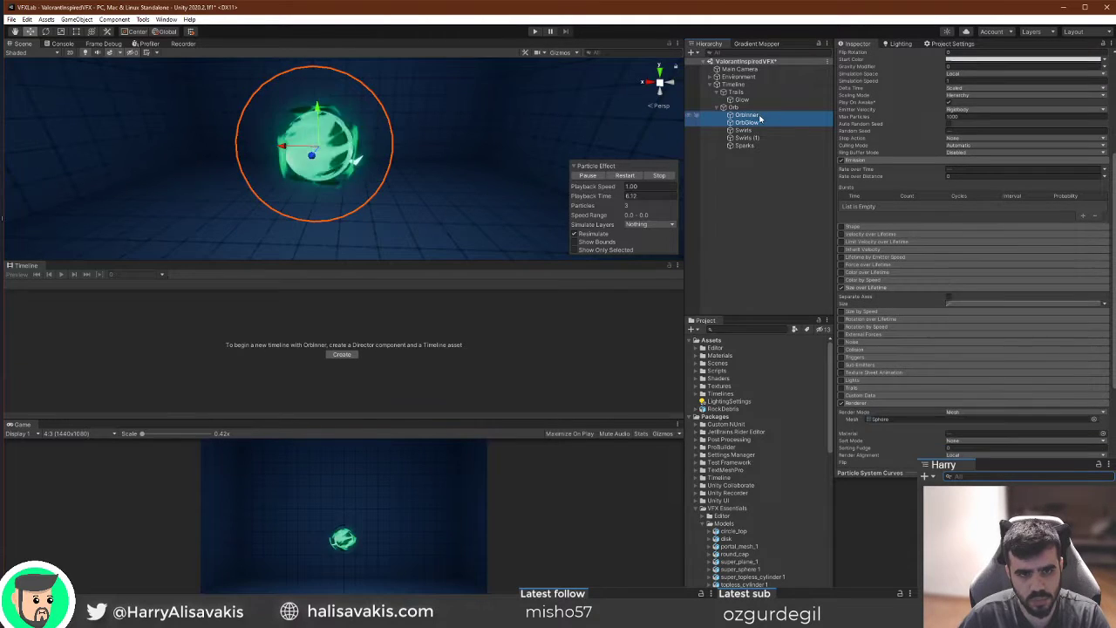
pyautogui.rightClick(977, 305)
pyautogui.click(973, 325)
# Select the Orb, replay the whole effect a few times to check the layers' growth, and pause it.
pyautogui.click(762, 107)
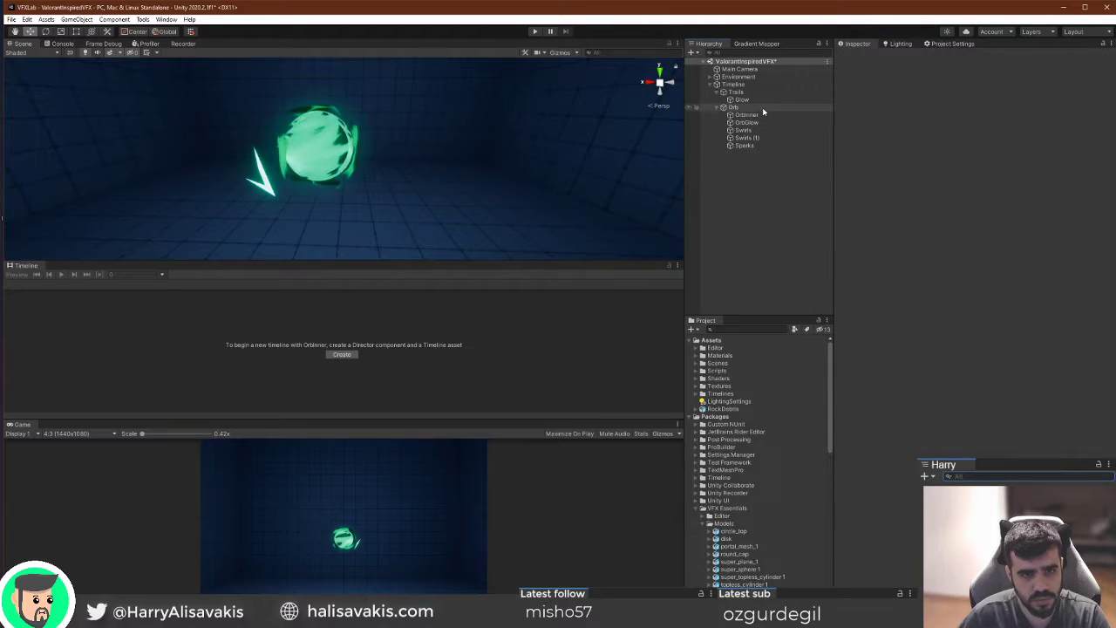
pyautogui.click(642, 176)
pyautogui.click(641, 177)
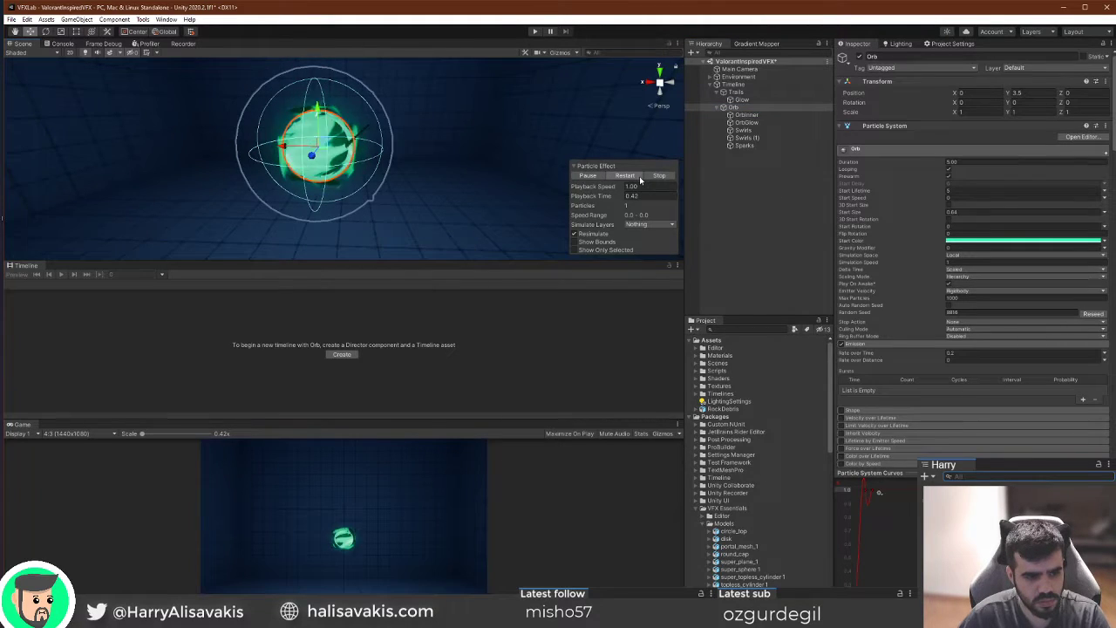
pyautogui.click(641, 177)
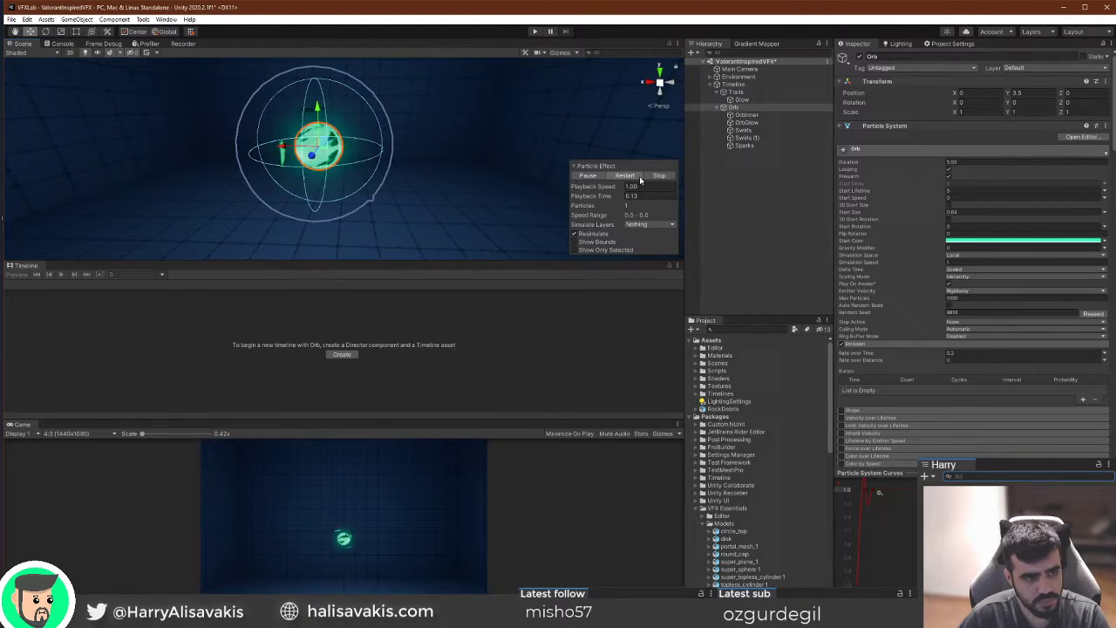
pyautogui.click(587, 175)
# Select Orb, OrbInner and OrbGlow together and open their shared size curve in a floating window, framed on its keys.
pyautogui.keyDown('shift'); pyautogui.click(747, 122); pyautogui.keyUp('shift')
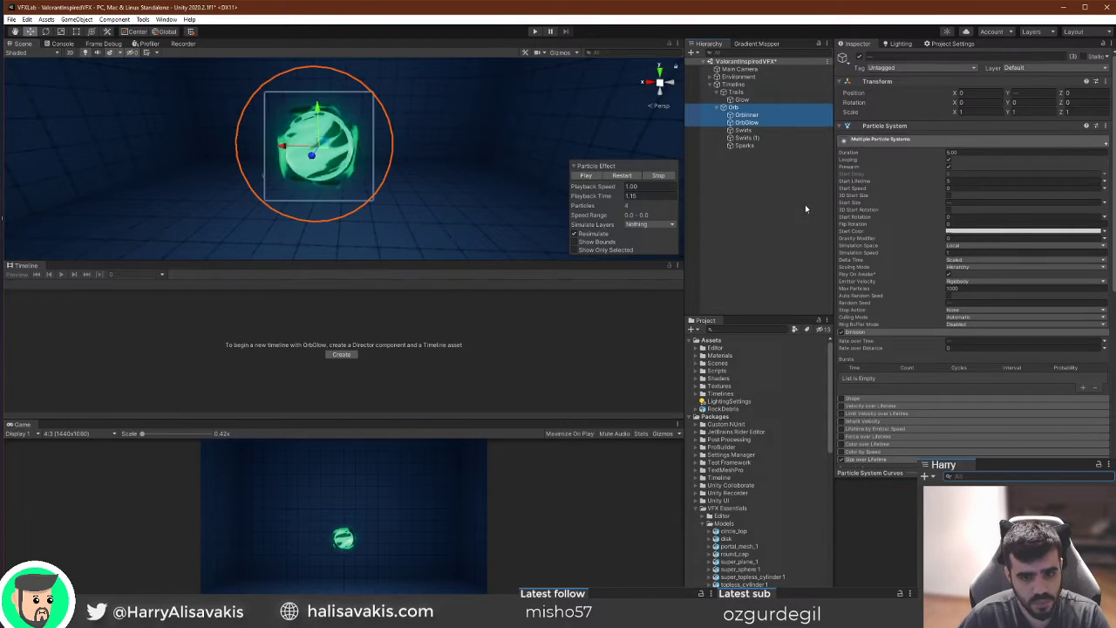
pyautogui.scroll(-5, 853, 297)
pyautogui.click(964, 304)
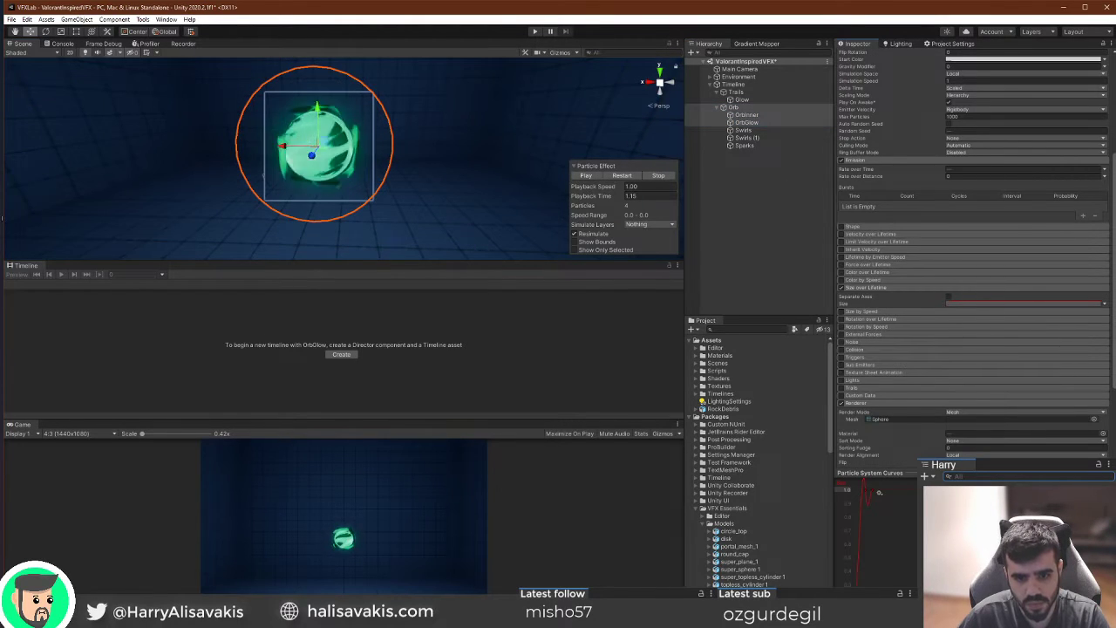
pyautogui.rightClick(900, 474)
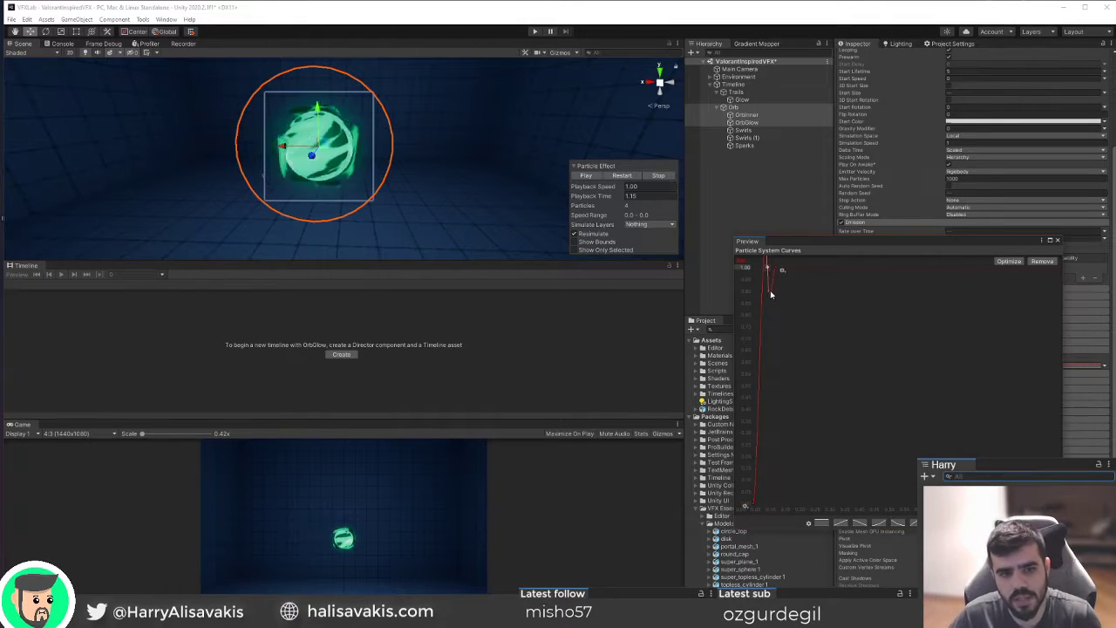
pyautogui.press('f')
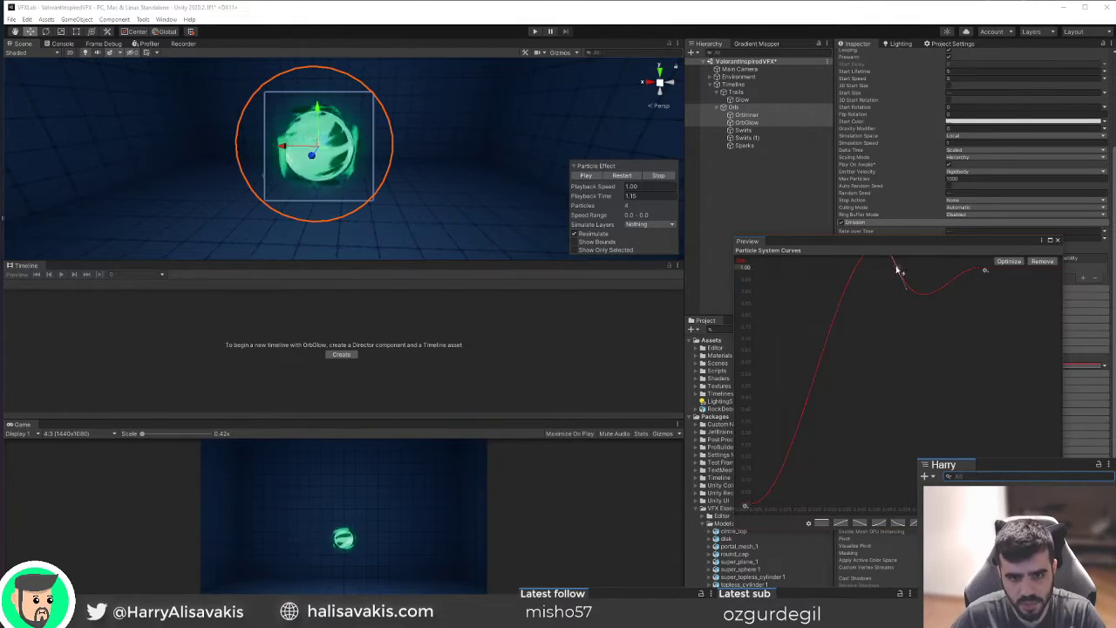
# Steepen the middle key's tangent on the shared size curve to exaggerate the overshoot and dip, and replay the effect.
pyautogui.moveTo(907, 292)
pyautogui.mouseDown()
pyautogui.moveTo(903, 281)
pyautogui.moveTo(901, 291)
pyautogui.mouseUp()
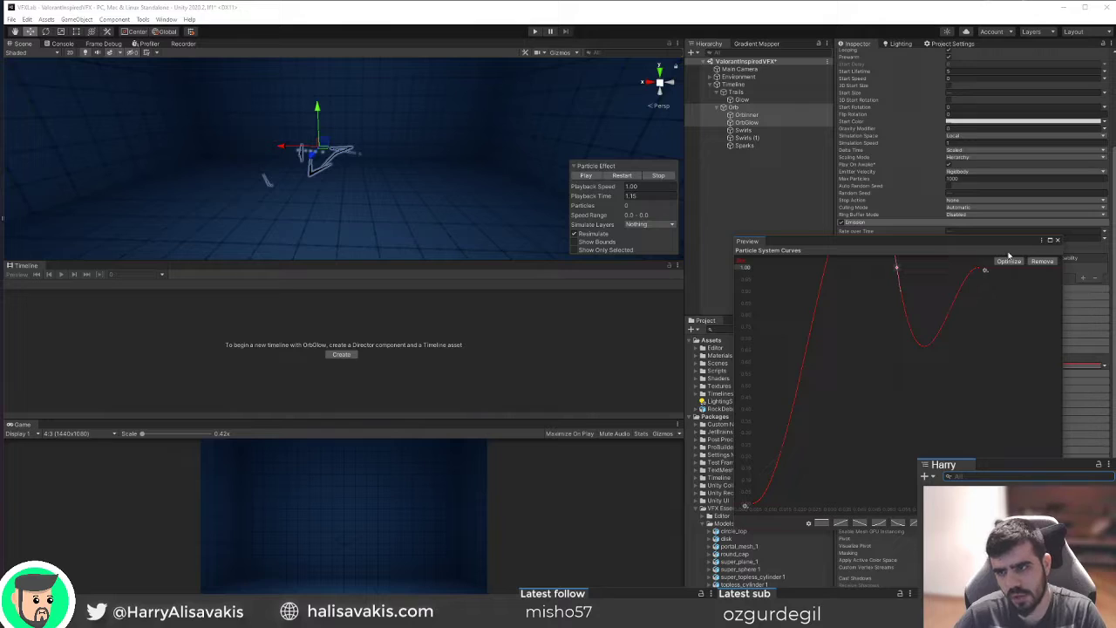
pyautogui.click(621, 176)
pyautogui.click(624, 176)
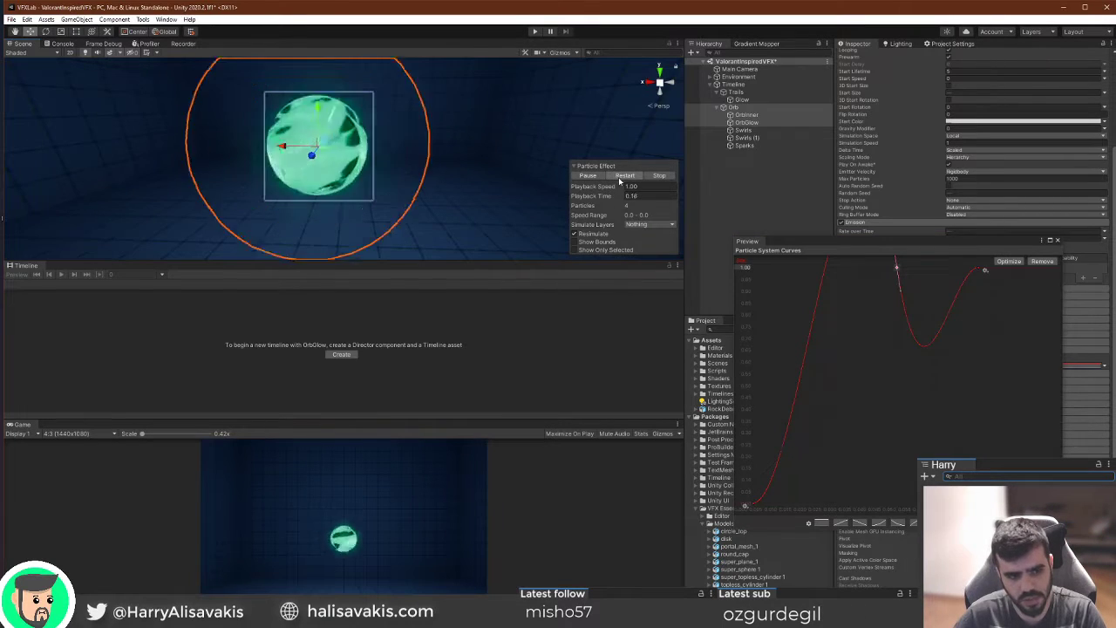
pyautogui.click(622, 177)
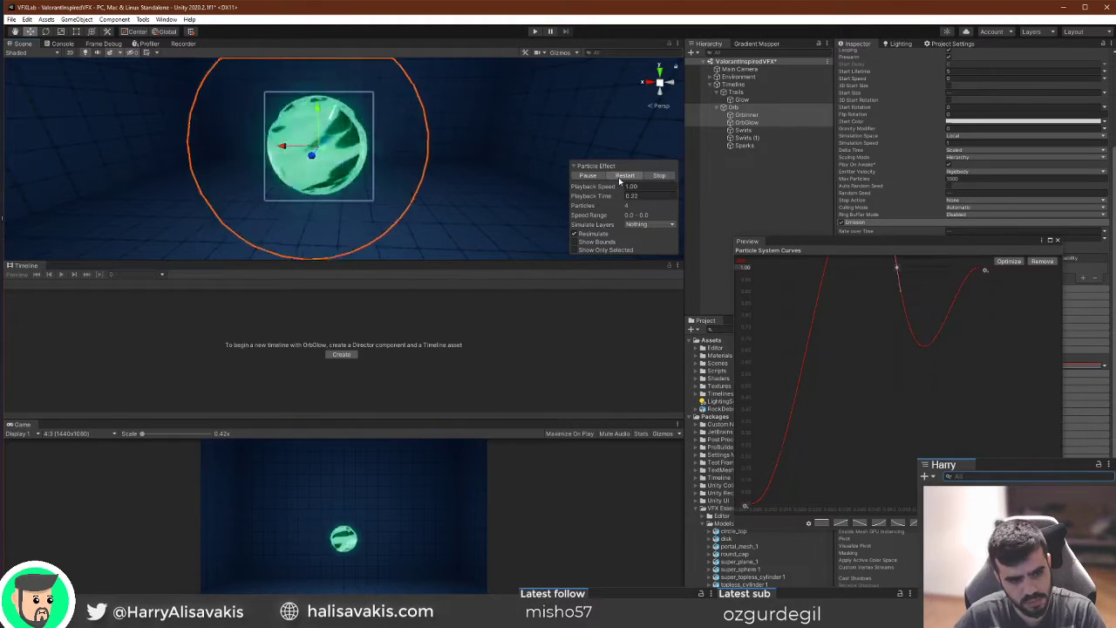
# Move the middle key of the shared size curve earlier at 1.00 and replay the effect.
pyautogui.moveTo(898, 272); pyautogui.dragTo(847, 267)
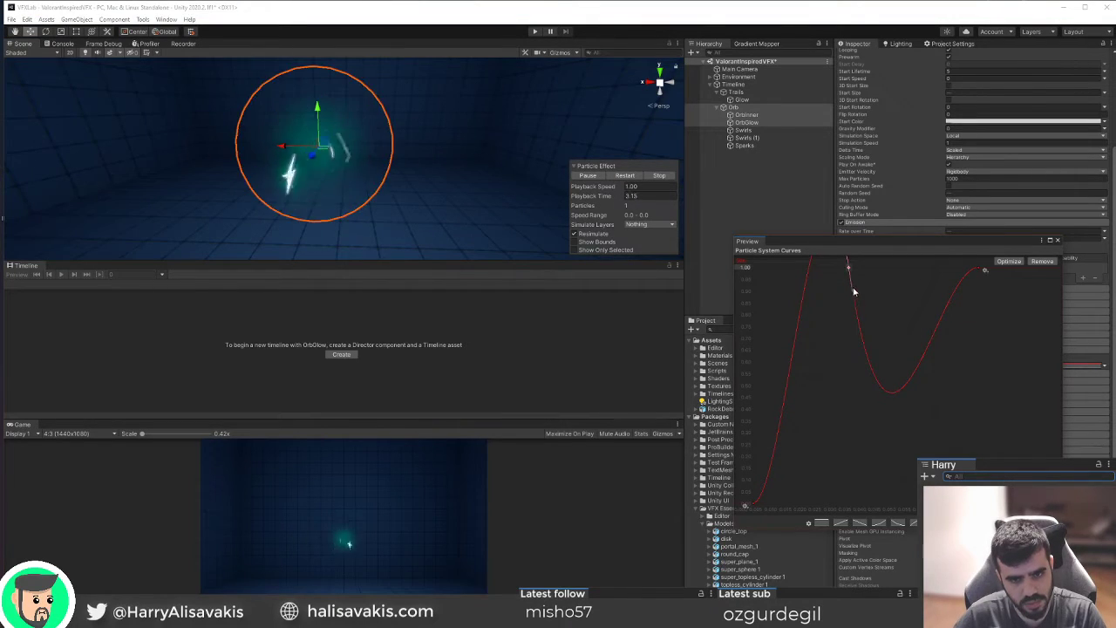
pyautogui.click(621, 177)
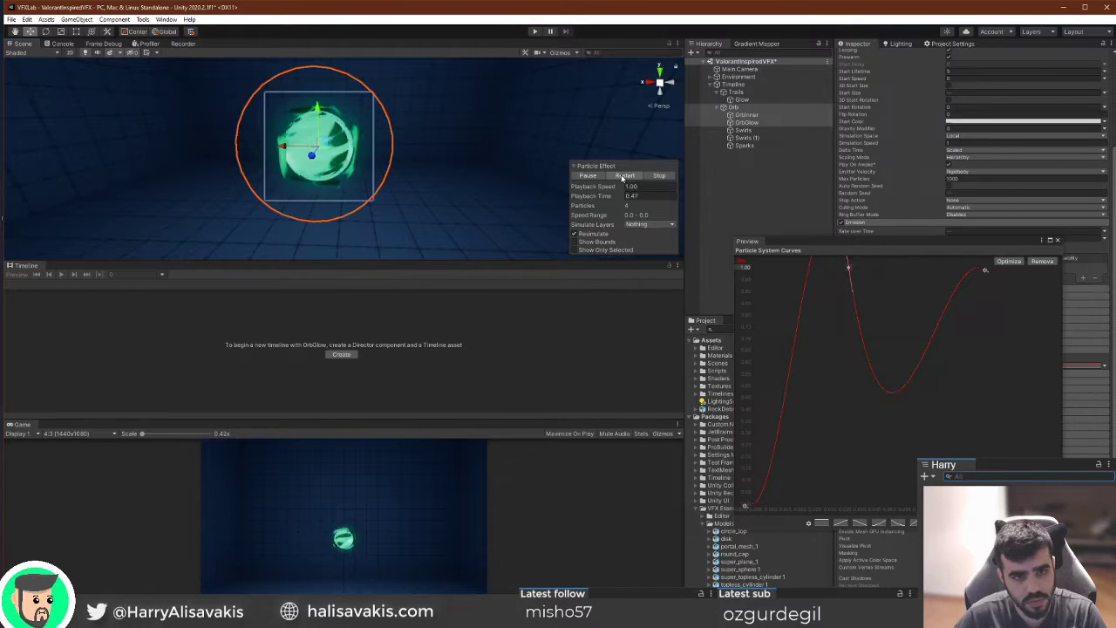
pyautogui.click(622, 177)
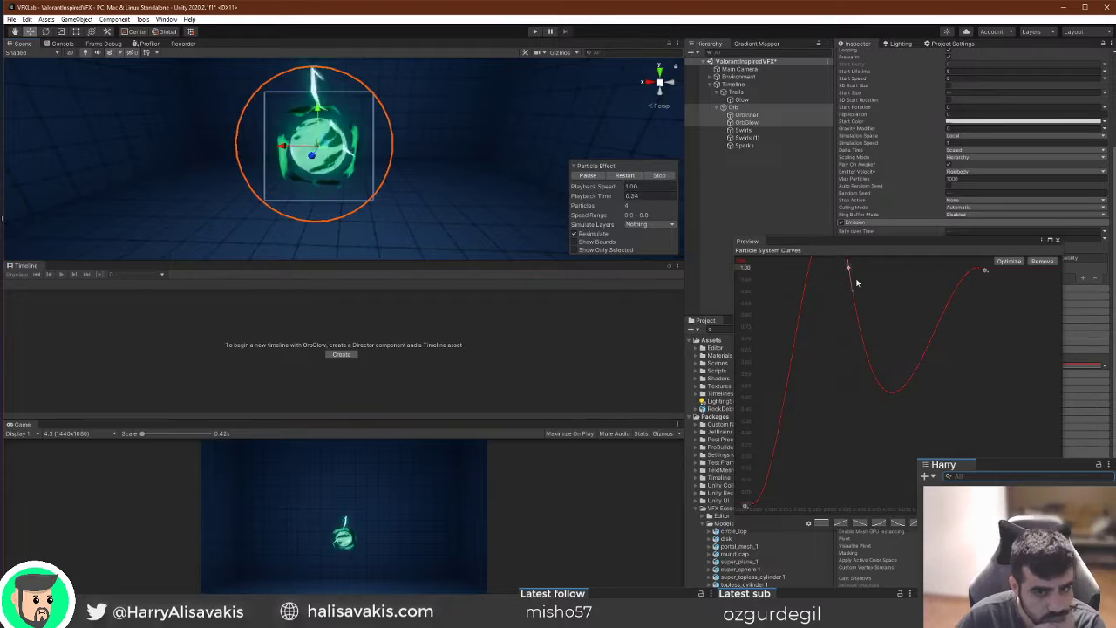
# Shift the middle key slightly later, steepen the first key's tangent for a faster initial growth, and replay the effect.
pyautogui.moveTo(849, 266); pyautogui.dragTo(862, 266)
pyautogui.moveTo(755, 505); pyautogui.dragTo(764, 474)
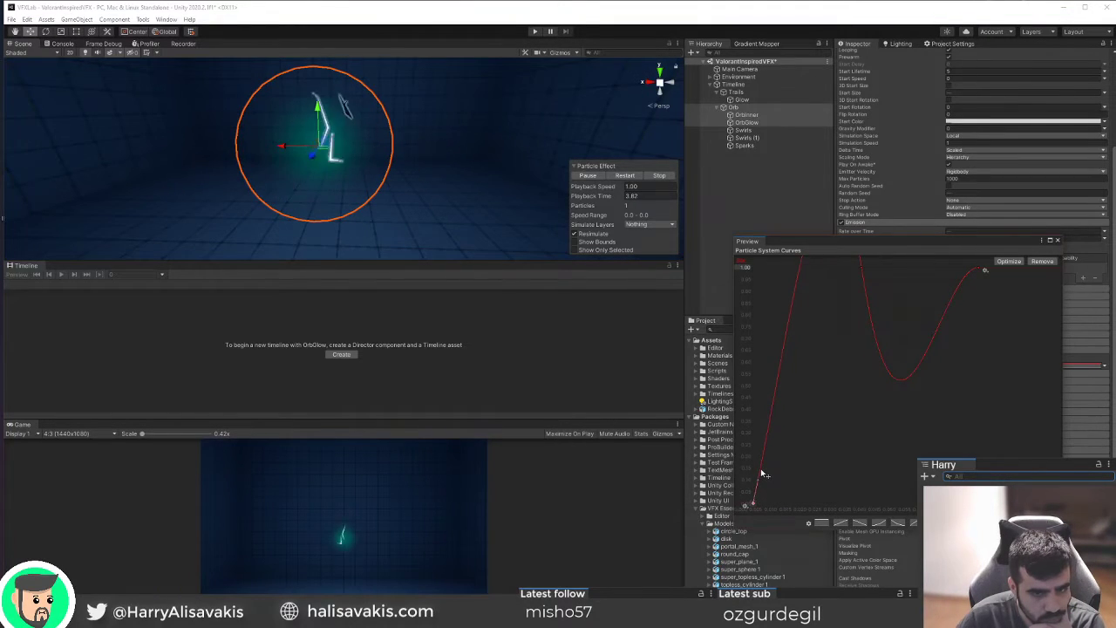
pyautogui.click(624, 175)
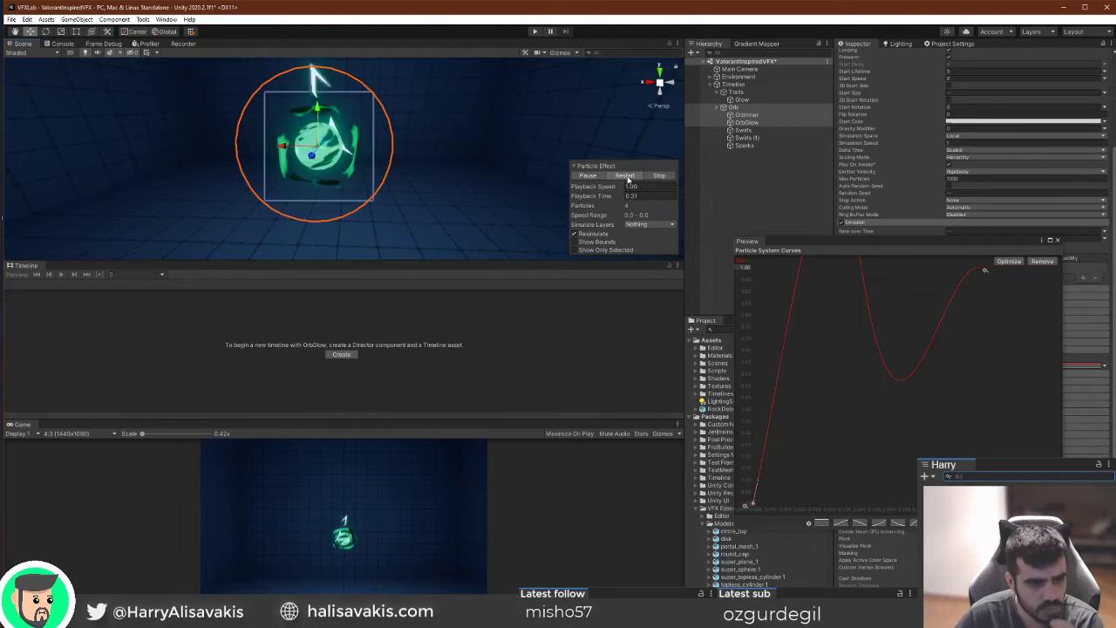
pyautogui.click(627, 178)
# Soften the middle key's tangent to make the dip after the overshoot shallower, and replay the effect.
pyautogui.click(870, 292)
pyautogui.moveTo(869, 291); pyautogui.dragTo(871, 292)
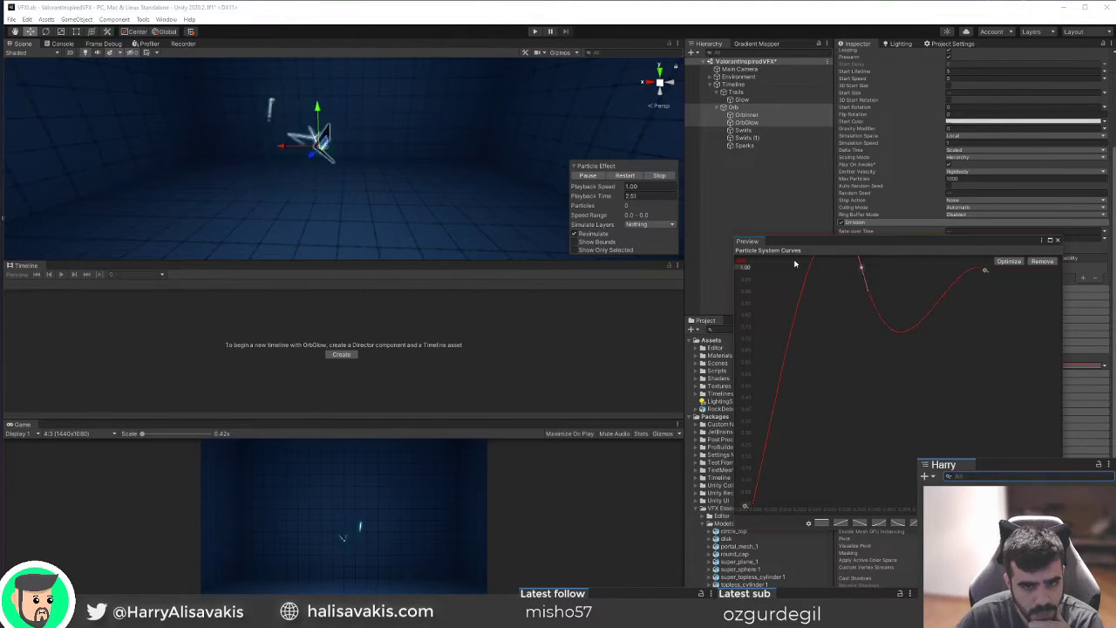
pyautogui.click(623, 177)
pyautogui.click(624, 177)
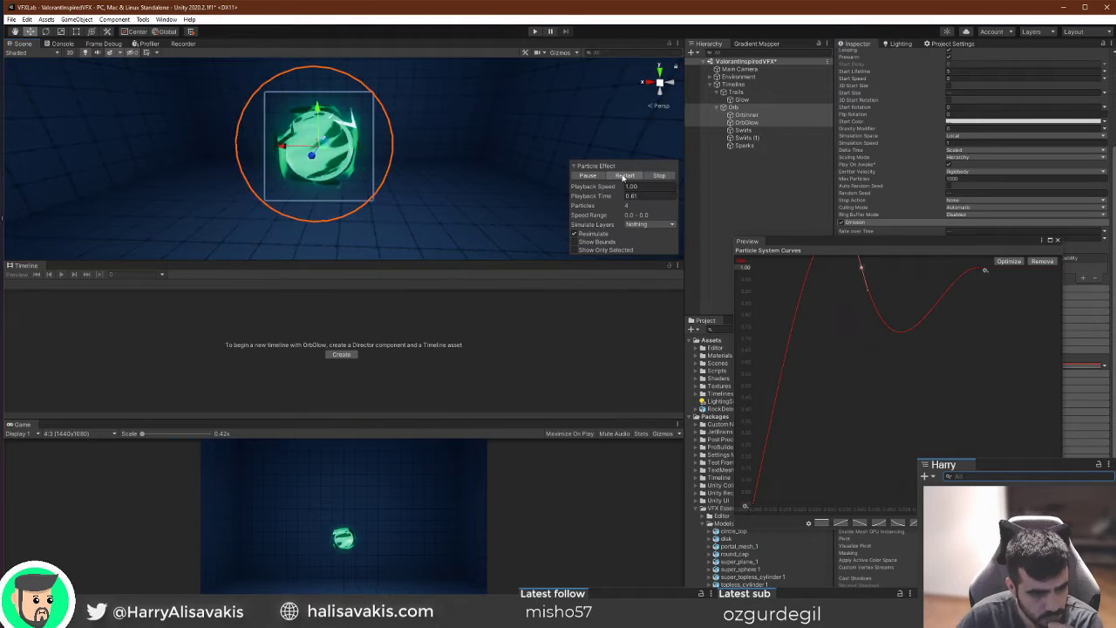
# Move the last key of the shared size curve earlier, steepen the middle key's tangent slightly, and replay the effect.
pyautogui.moveTo(980, 271); pyautogui.dragTo(934, 269)
pyautogui.moveTo(868, 290); pyautogui.dragTo(866, 290)
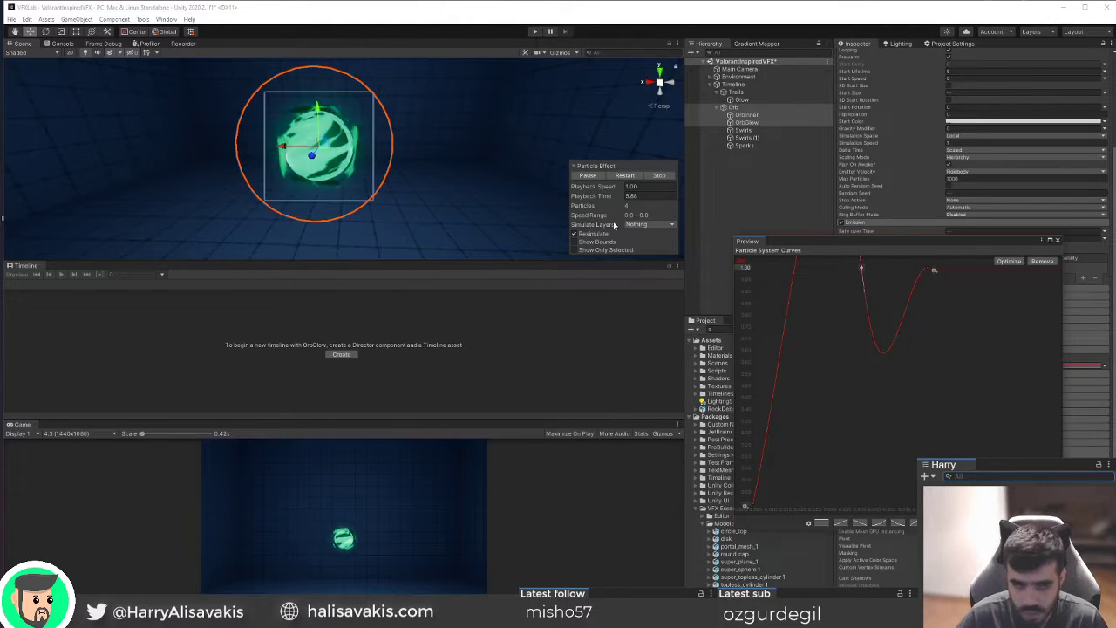
pyautogui.click(616, 176)
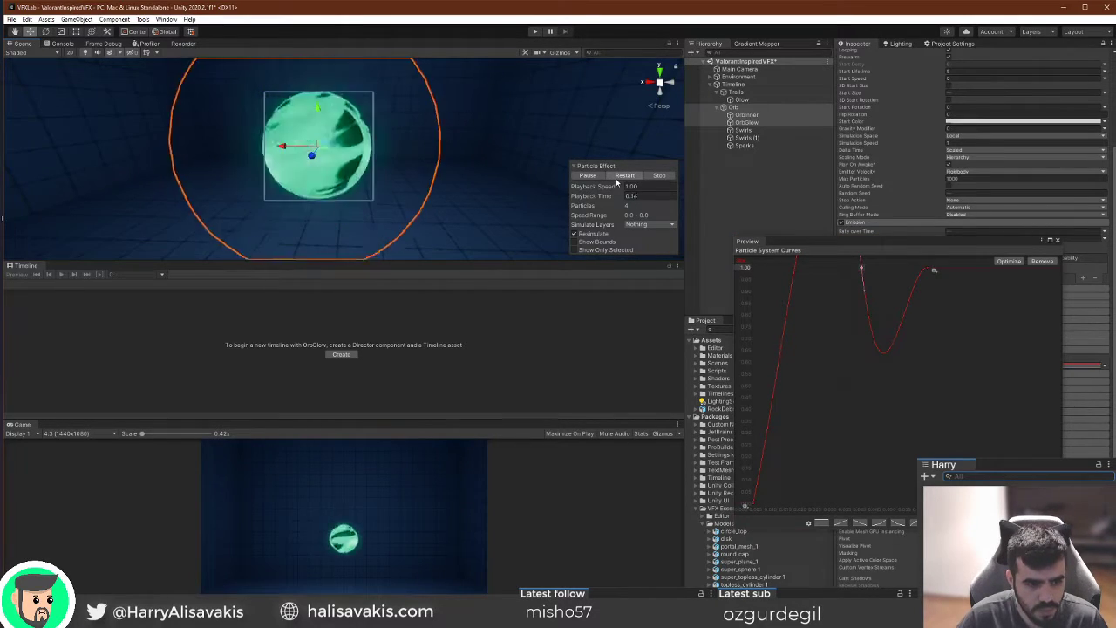
# Replay the selected orb particle systems repeatedly to examine the bouncy growth, and close the floating curve editor.
pyautogui.click(616, 176)
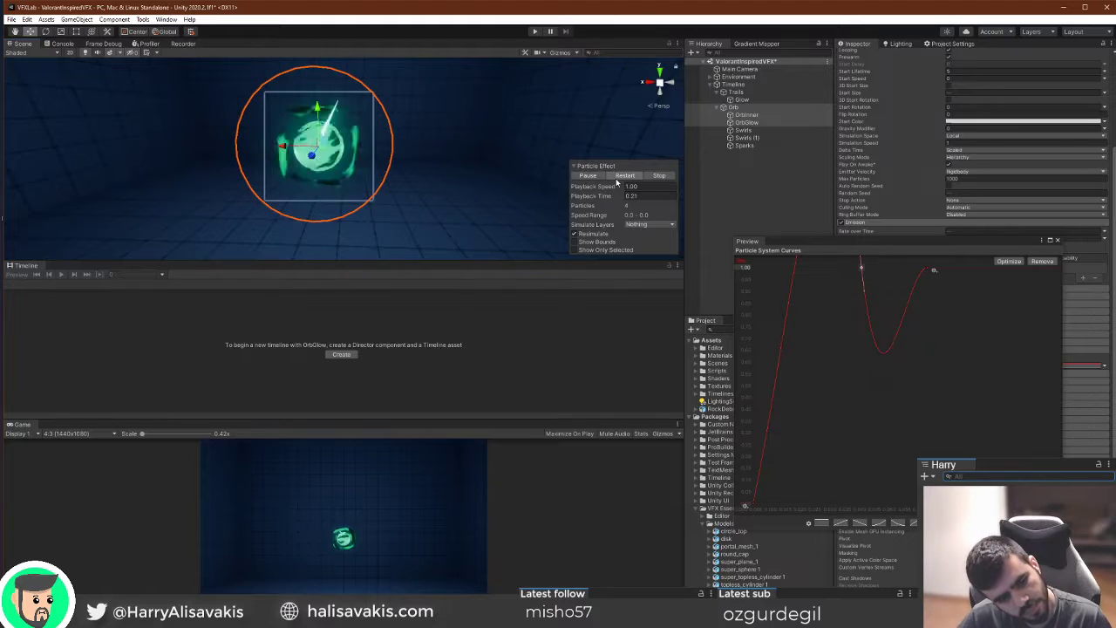
pyautogui.click(616, 177)
pyautogui.click(616, 177)
pyautogui.click(616, 177)
pyautogui.click(616, 177)
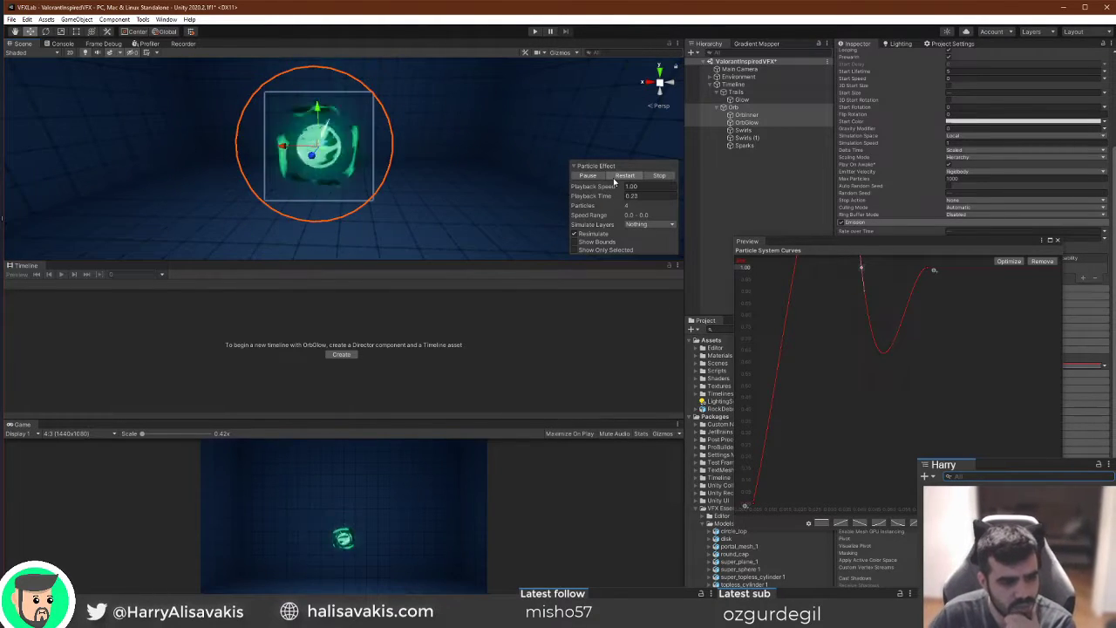
pyautogui.click(616, 177)
pyautogui.click(616, 177)
pyautogui.click(617, 177)
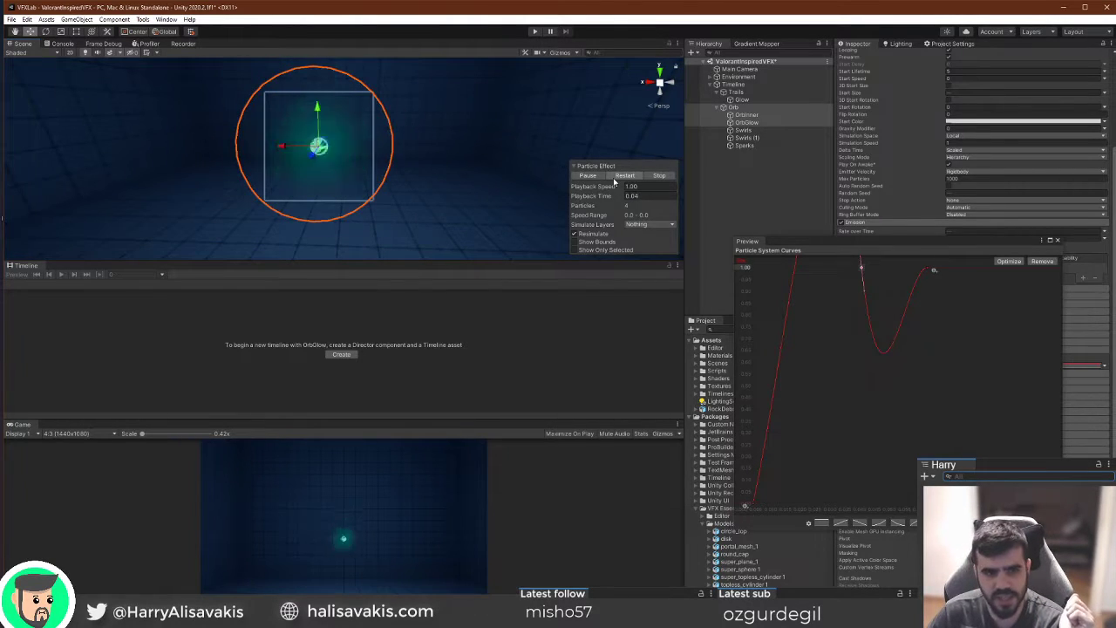
pyautogui.click(623, 177)
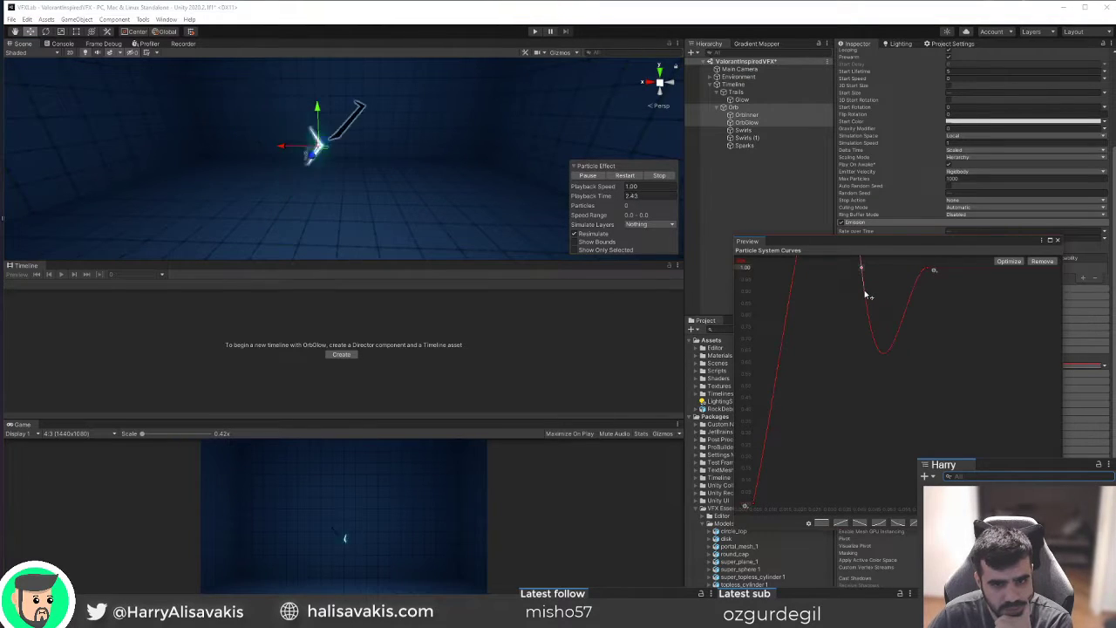
pyautogui.click(632, 177)
pyautogui.click(1059, 241)
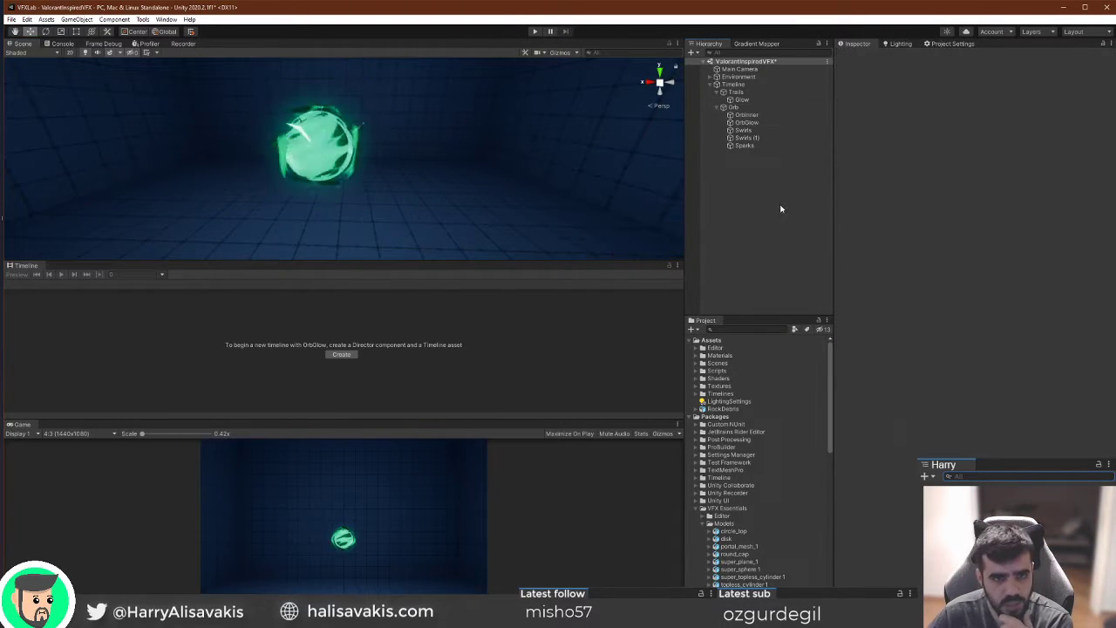
# Select the Timeline object and play the Trails and Orb sequence repeatedly from the start to examine the transition.
pyautogui.click(738, 85)
pyautogui.press('space')
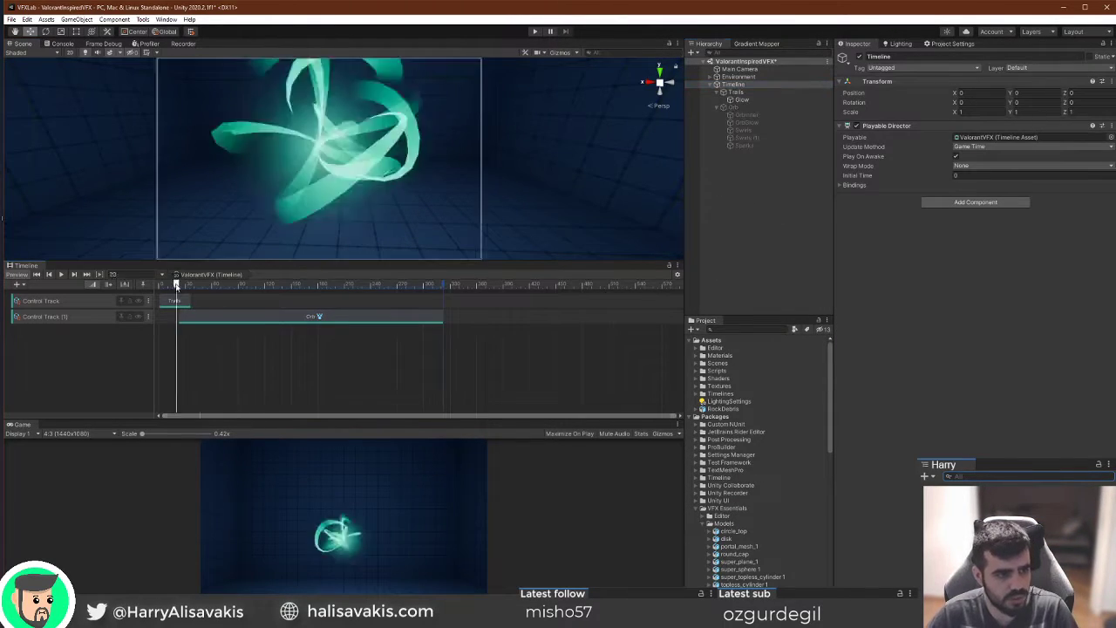
pyautogui.hotkey('shift', ',')
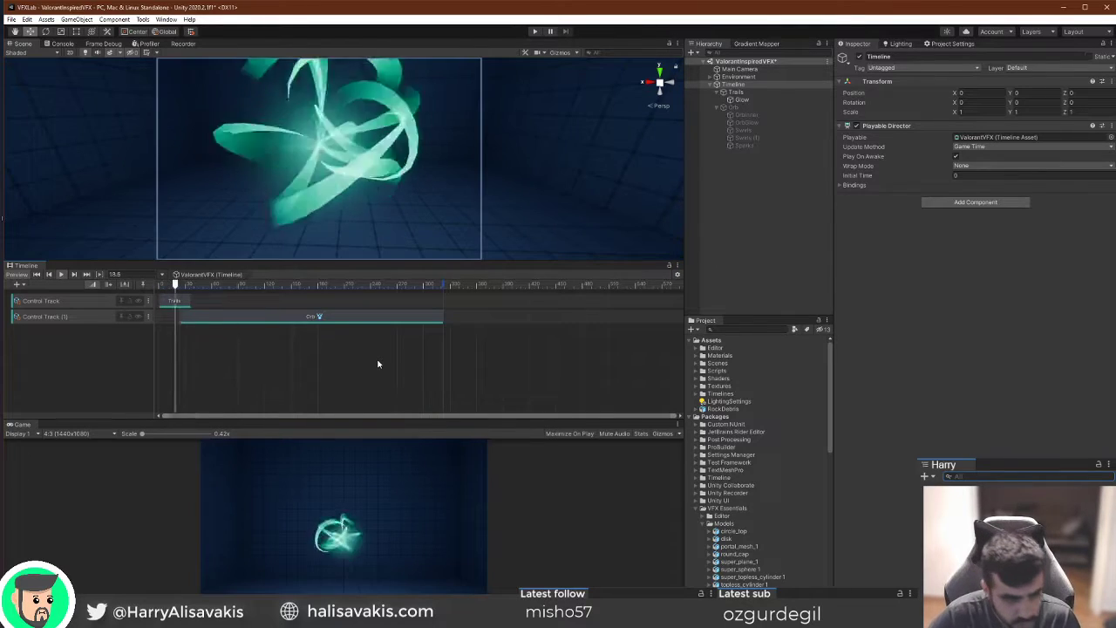
pyautogui.press('space')
pyautogui.hotkey('shift', ',')
pyautogui.press('space')
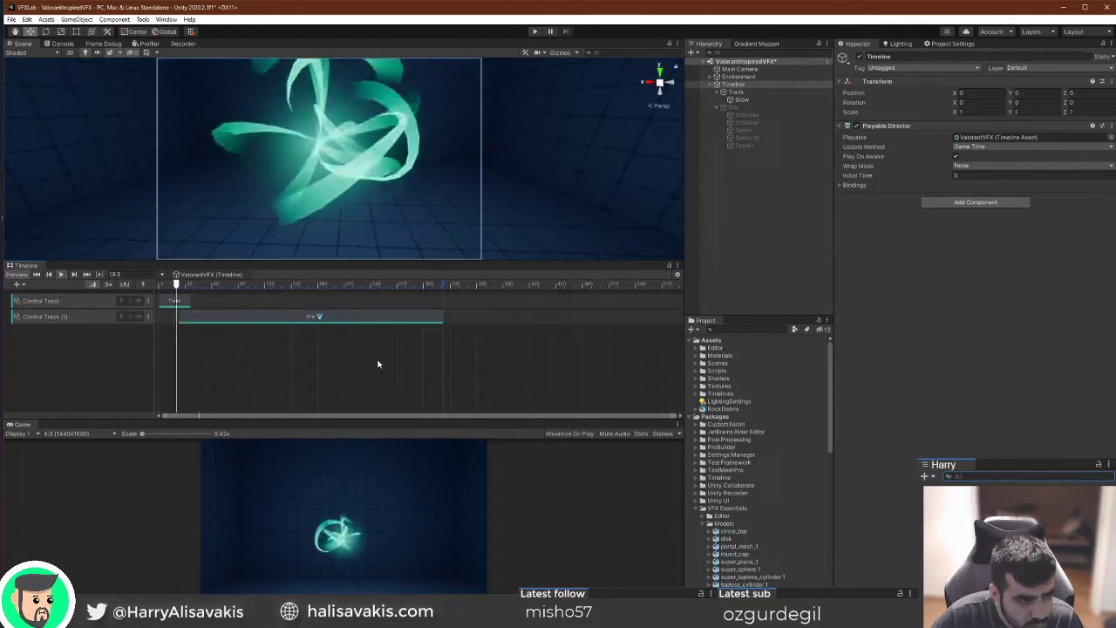
# Try moving the Orb clip to start at about frame 33, and replay the timeline from the beginning.
pyautogui.moveTo(227, 324); pyautogui.dragTo(233, 324)
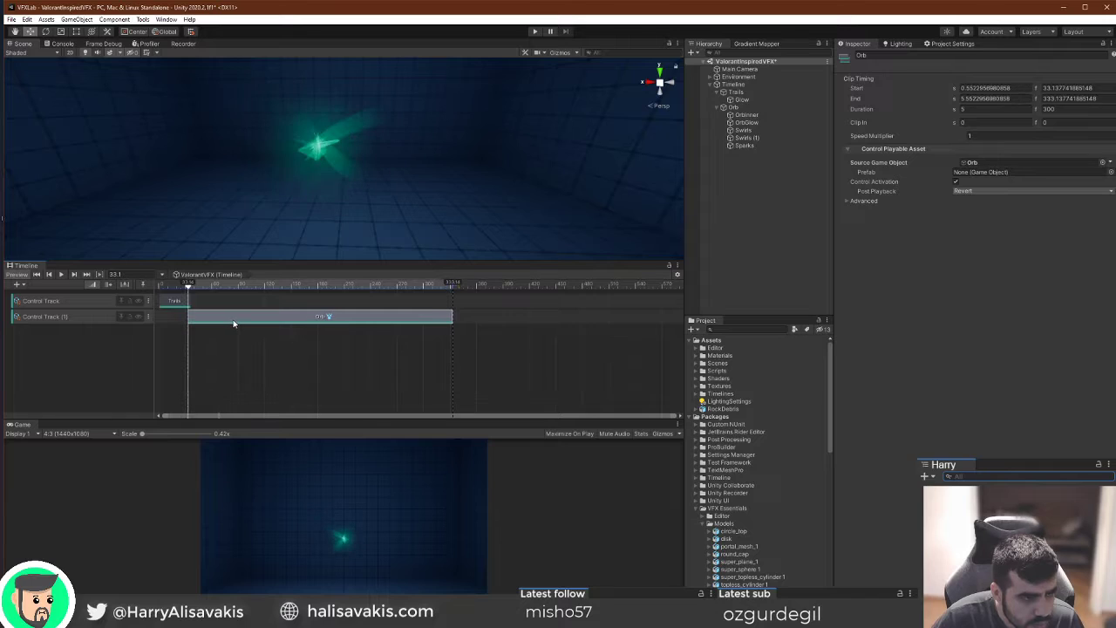
pyautogui.moveTo(158, 287); pyautogui.dragTo(216, 318)
pyautogui.click(163, 289)
pyautogui.moveTo(163, 291)
pyautogui.mouseDown()
pyautogui.moveTo(224, 291)
pyautogui.moveTo(167, 290)
pyautogui.moveTo(179, 289)
pyautogui.moveTo(208, 325)
pyautogui.moveTo(164, 290)
pyautogui.moveTo(189, 292)
pyautogui.moveTo(161, 290)
pyautogui.mouseUp()
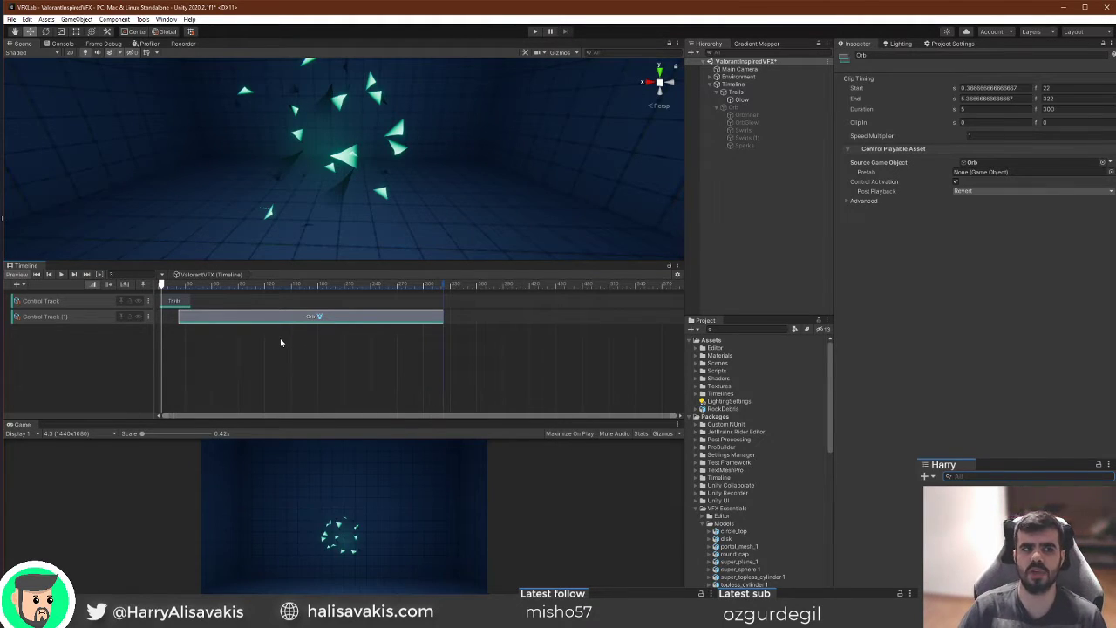
pyautogui.moveTo(163, 288); pyautogui.dragTo(134, 304)
pyautogui.press('space')
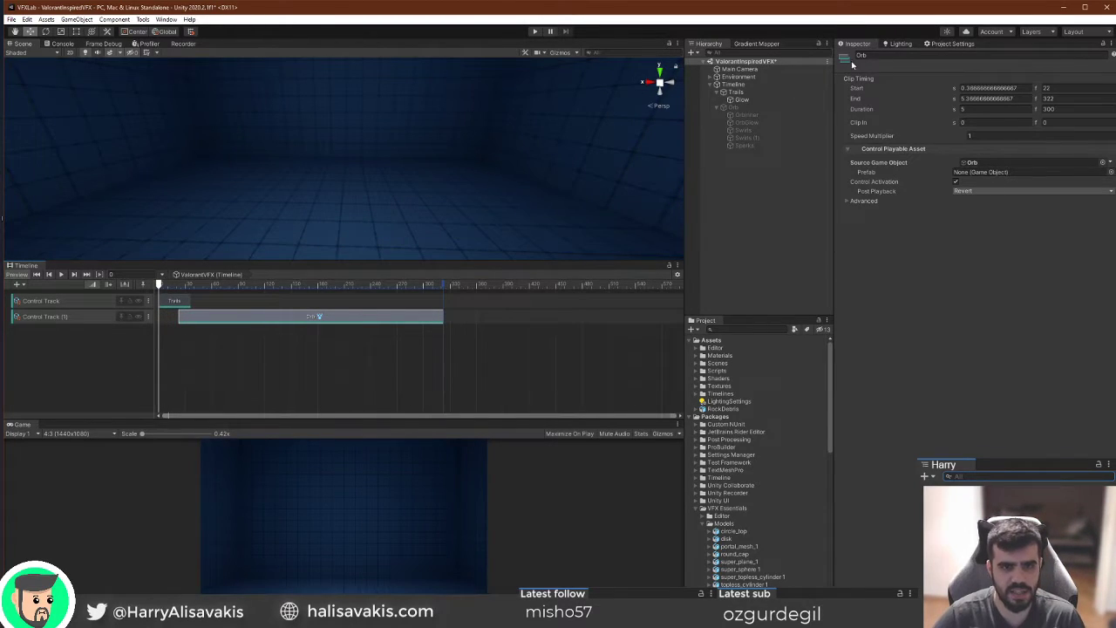
# Restart the Orb particle effect and pause it shortly after its initial growth.
pyautogui.click(734, 107)
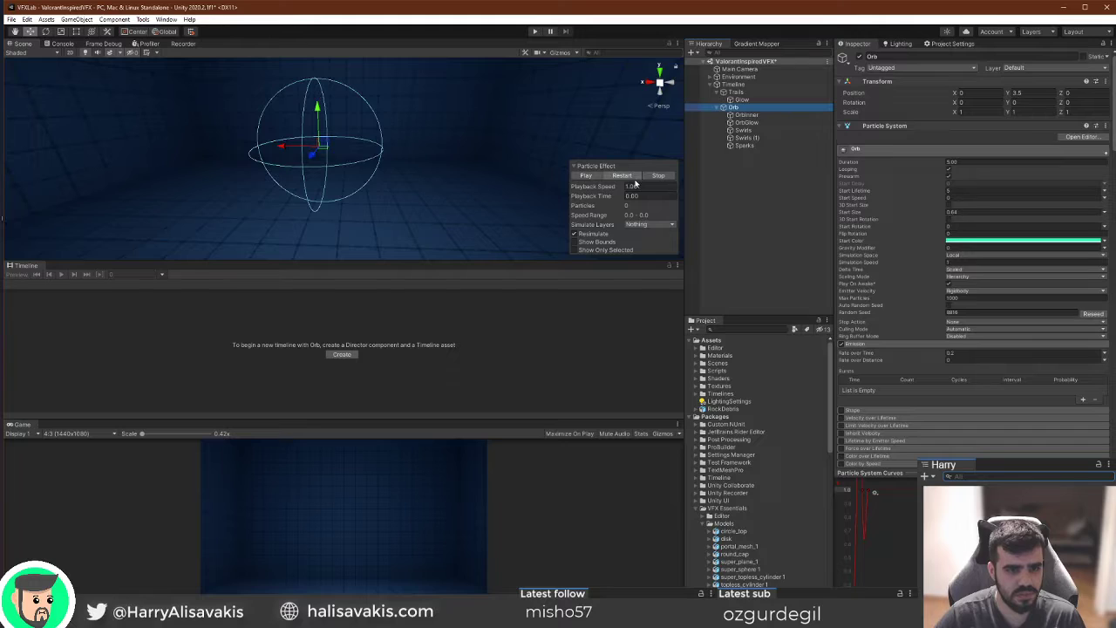
pyautogui.click(626, 175)
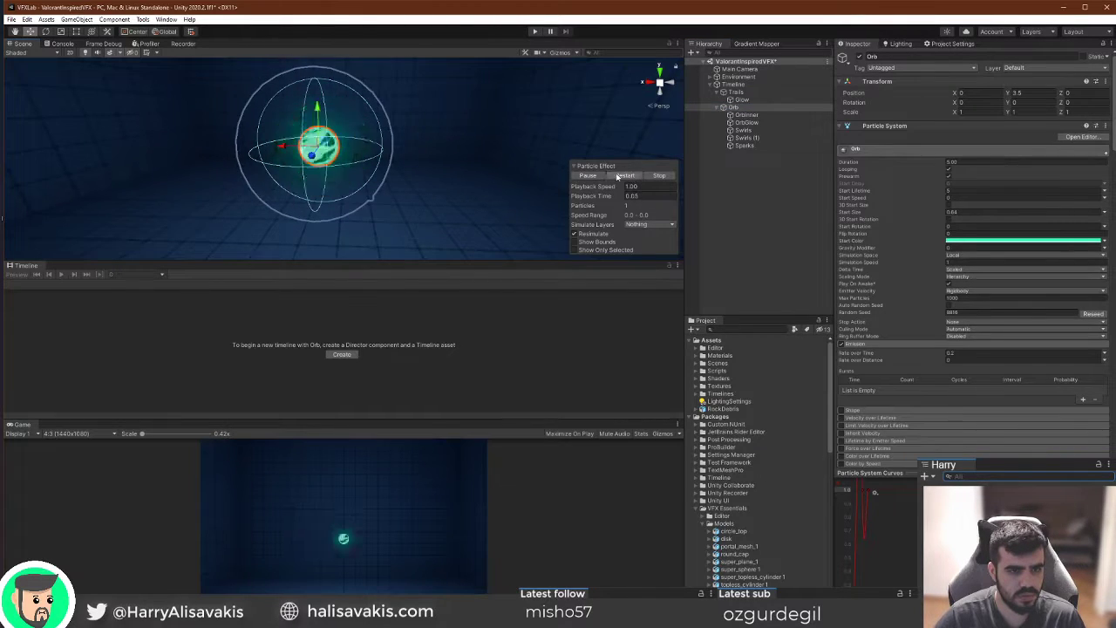
pyautogui.click(600, 174)
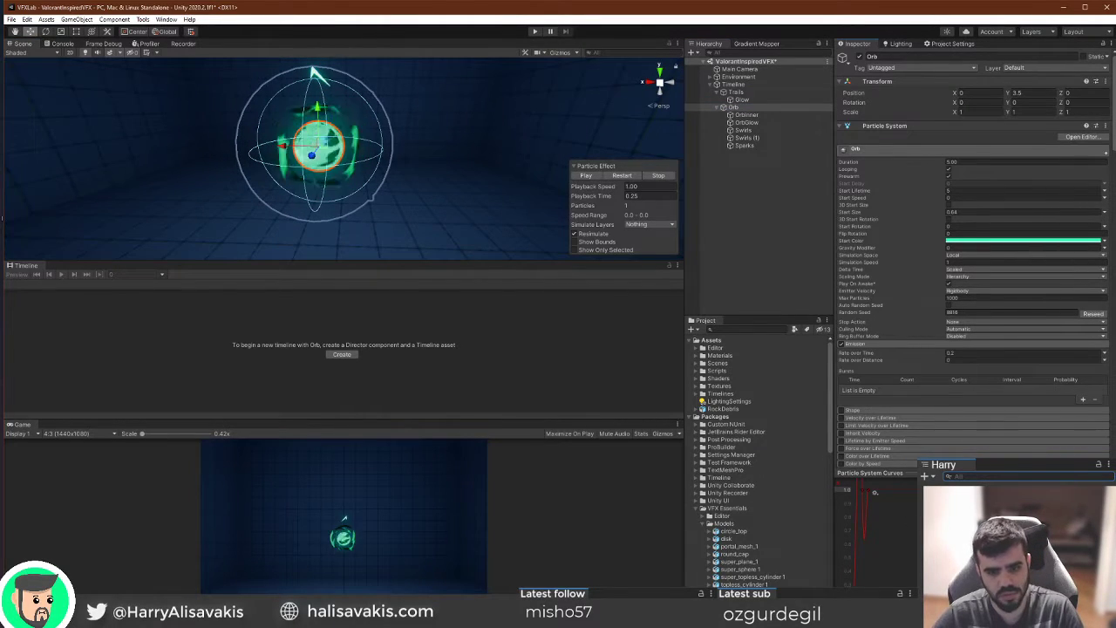
# Open the shared size curve of Orb, OrbInner and OrbGlow in a floating editor, soften the dip after the overshoot, and replay the effect.
pyautogui.keyDown('shift'); pyautogui.click(753, 123); pyautogui.keyUp('shift')
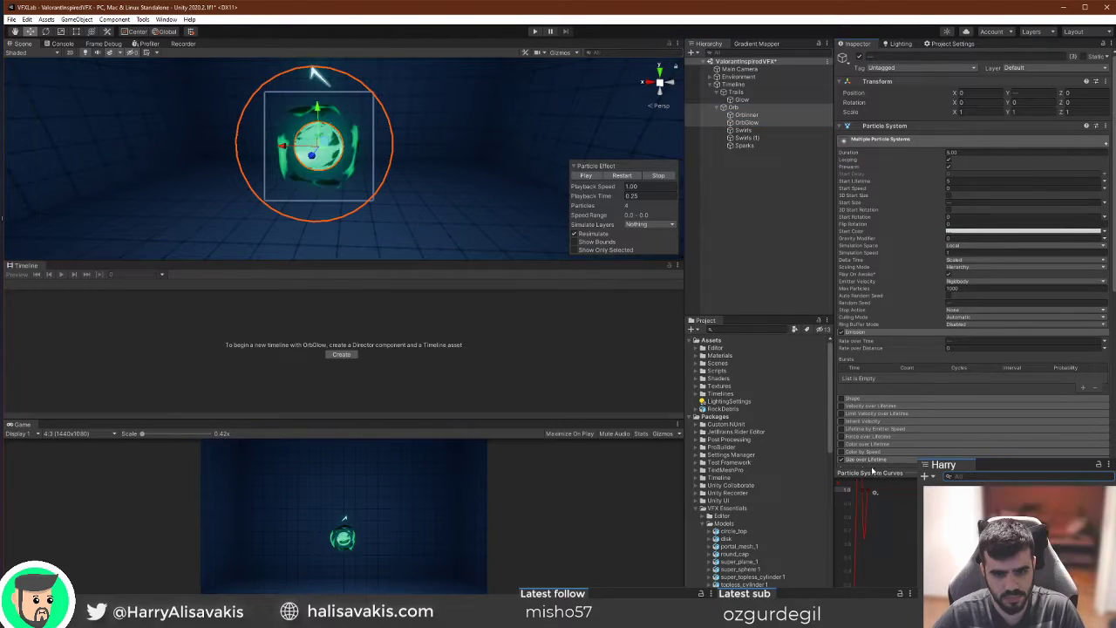
pyautogui.moveTo(877, 475); pyautogui.dragTo(483, 247)
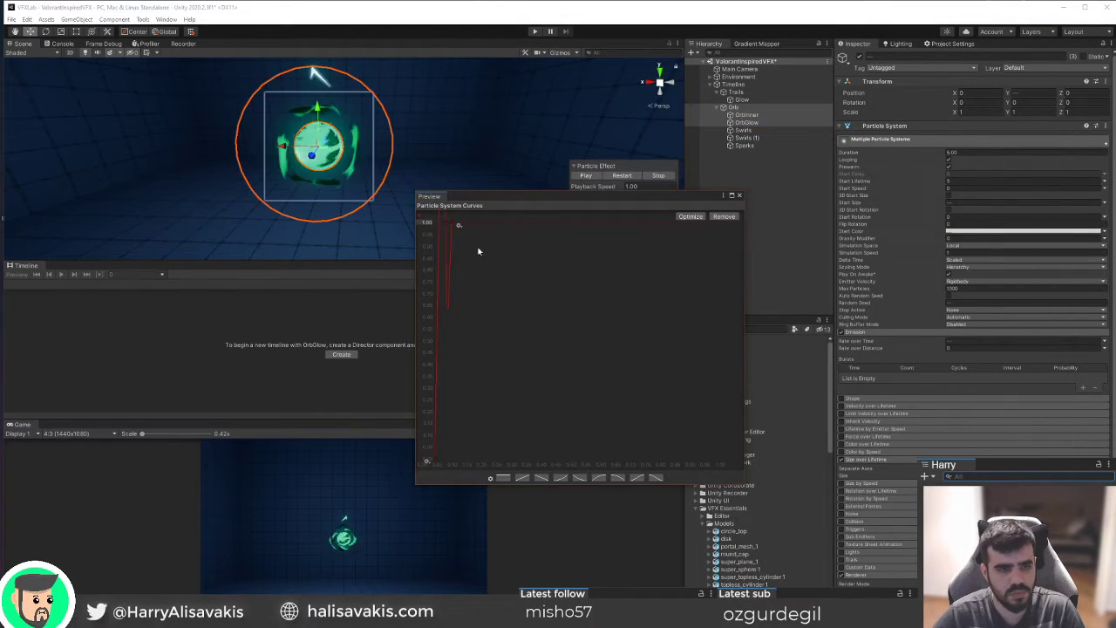
pyautogui.scroll(5, 524, 297)
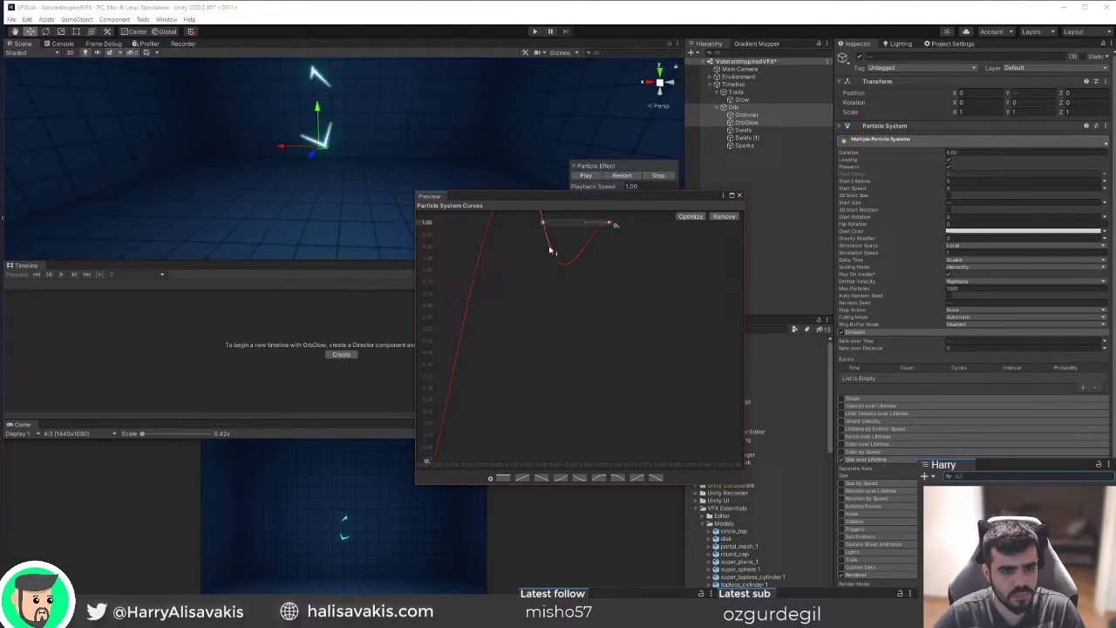
pyautogui.click(630, 176)
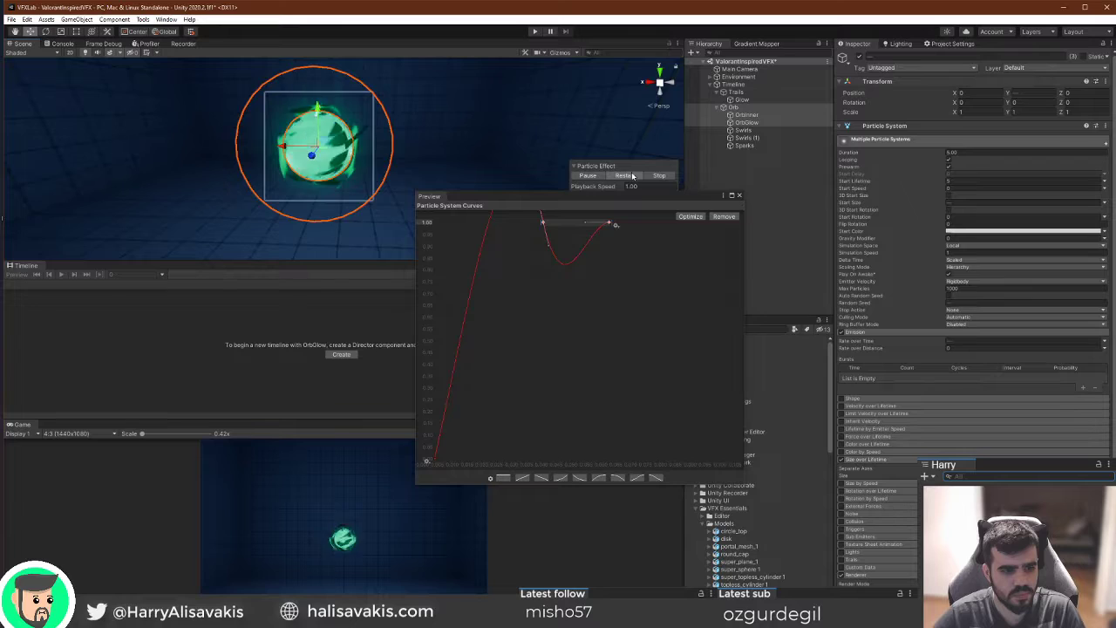
# Shift the middle and last keys of the shared size curve later together, with the middle key at about 0.043, and replay the effect.
pyautogui.click(544, 224)
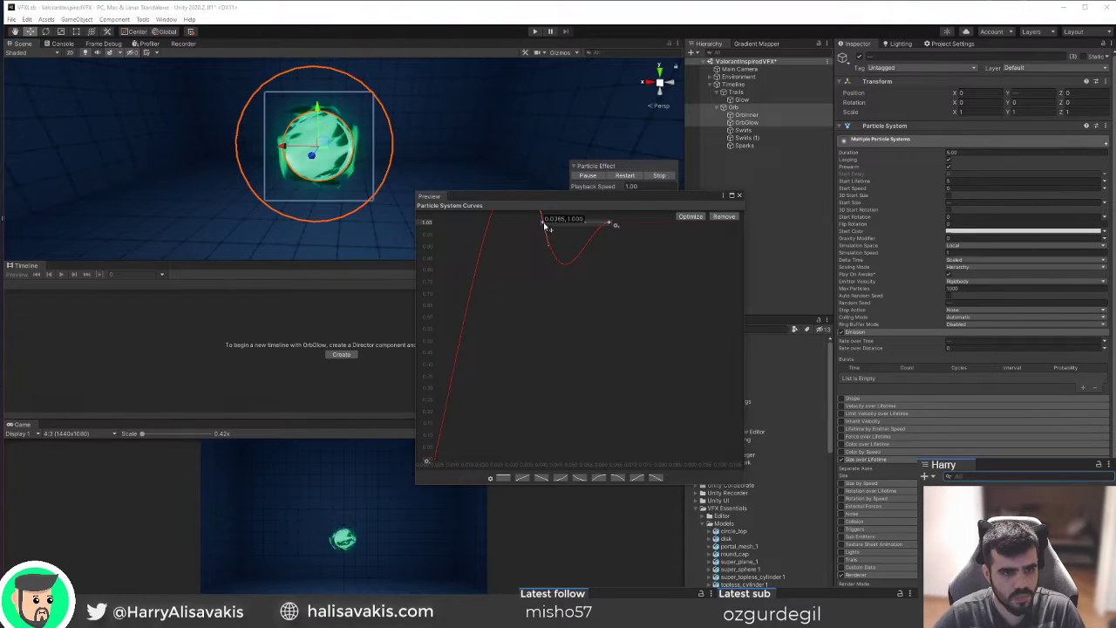
pyautogui.moveTo(568, 226); pyautogui.dragTo(563, 225)
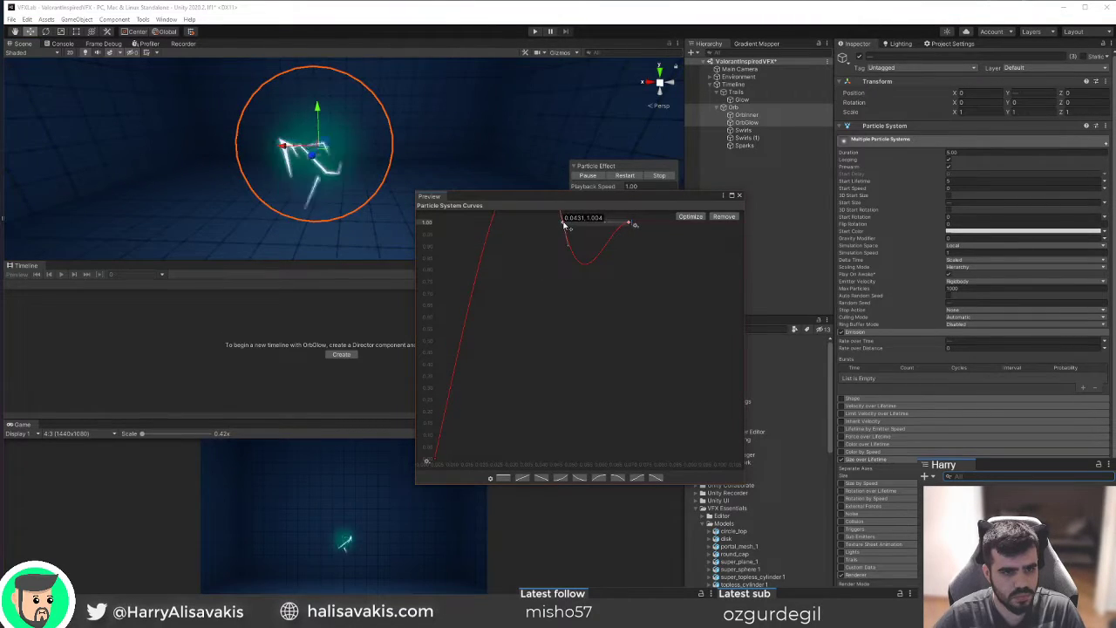
pyautogui.click(629, 175)
pyautogui.click(630, 176)
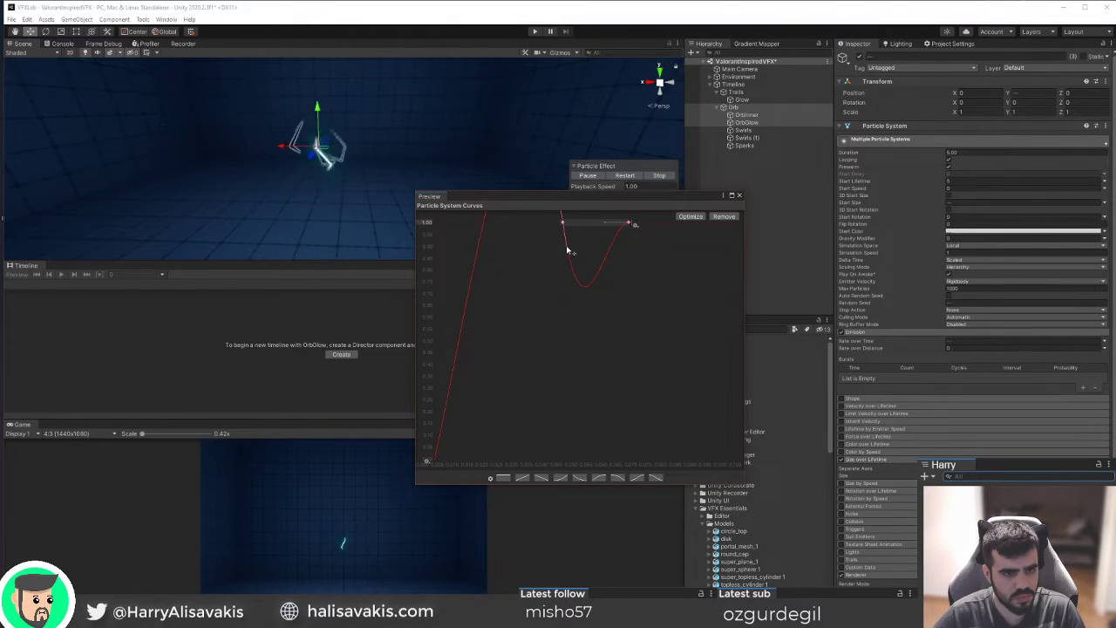
# Try a steeper middle-key tangent, soften it again for a shallower dip, replay the effect, and dock the curve editor back.
pyautogui.click(630, 177)
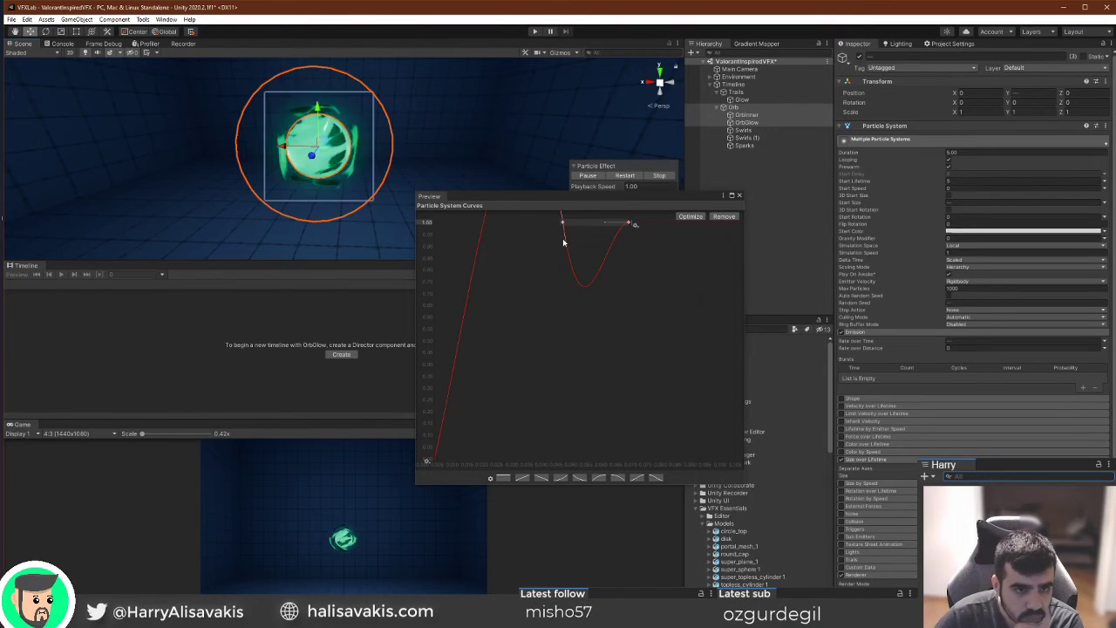
pyautogui.moveTo(567, 245); pyautogui.dragTo(570, 245)
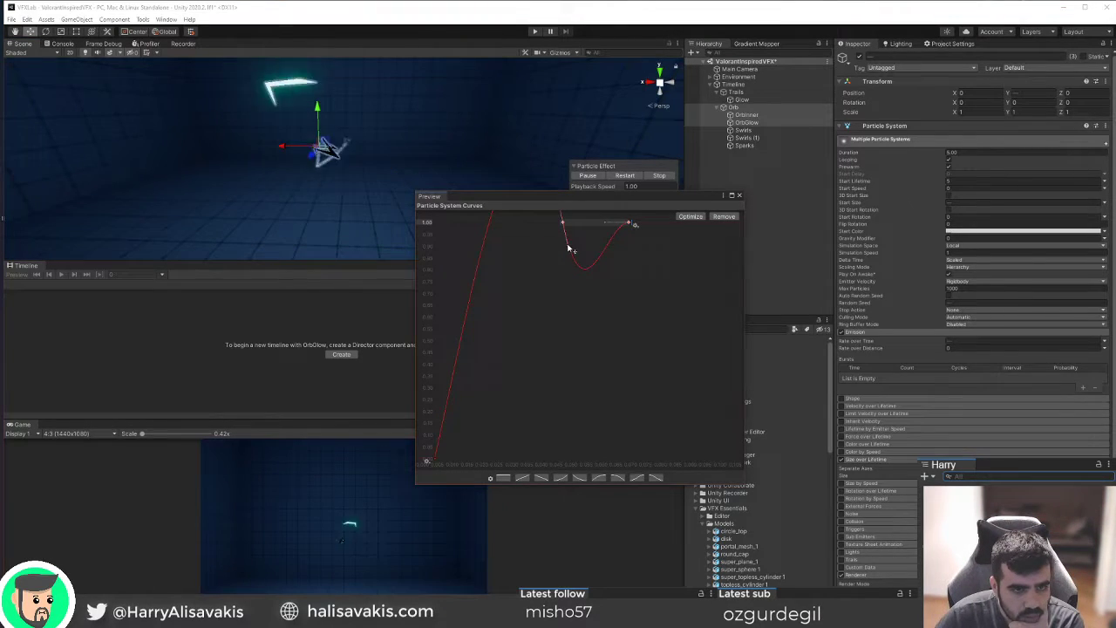
pyautogui.click(630, 176)
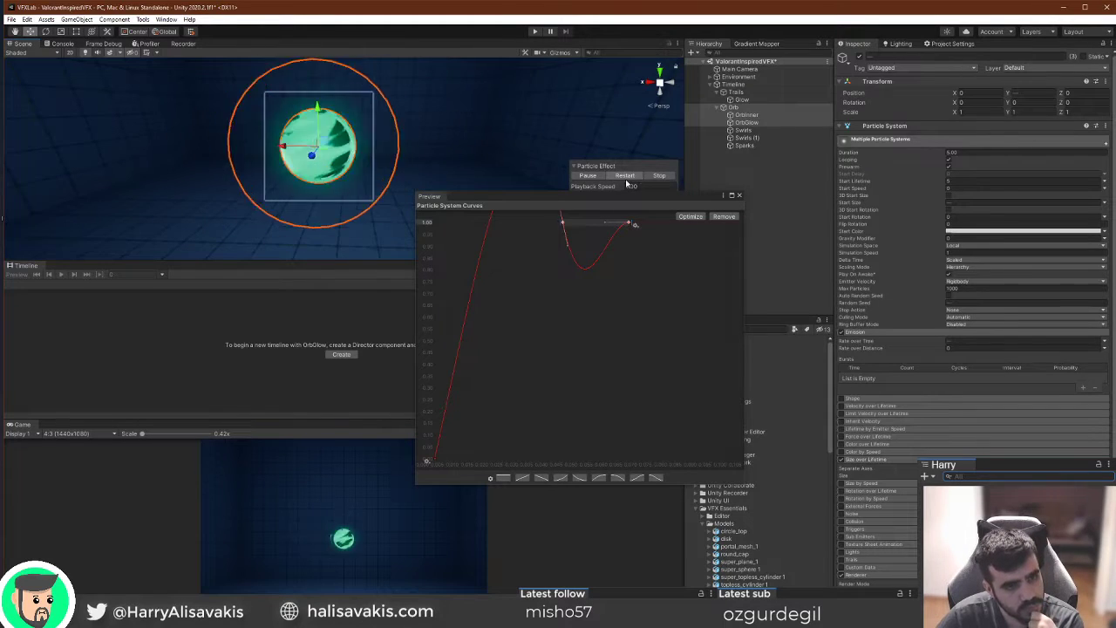
pyautogui.moveTo(601, 202); pyautogui.dragTo(885, 462)
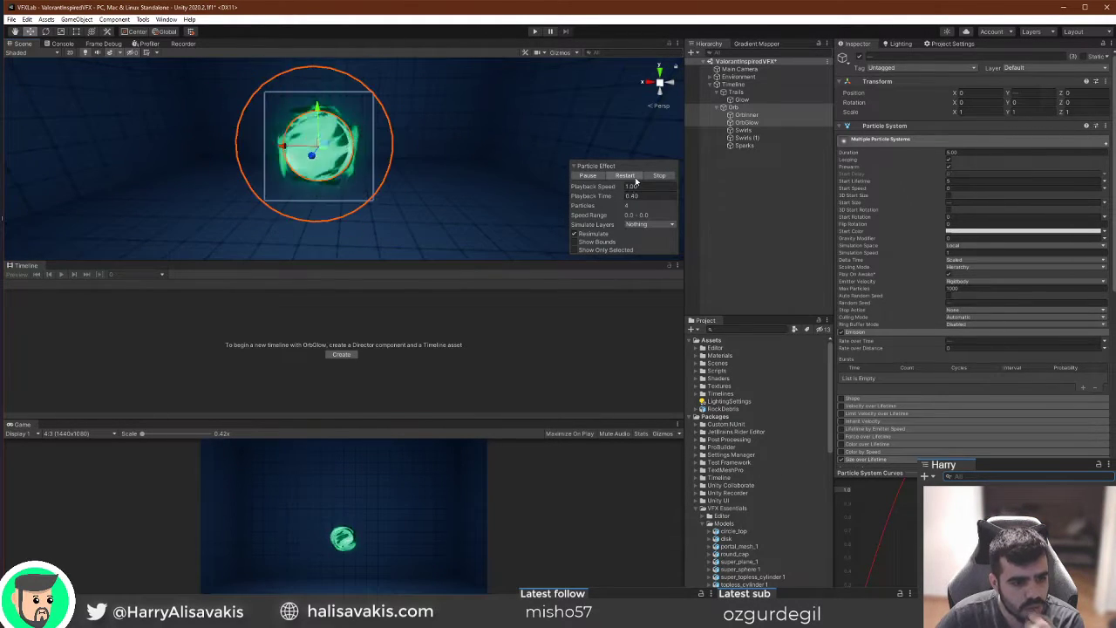
# Select the Timeline object, rewind to the start, and play the sequence with the adjusted size curve.
pyautogui.click(734, 84)
pyautogui.click(163, 285)
pyautogui.moveTo(165, 290)
pyautogui.mouseDown()
pyautogui.moveTo(191, 292)
pyautogui.moveTo(157, 286)
pyautogui.mouseUp()
pyautogui.press('space')
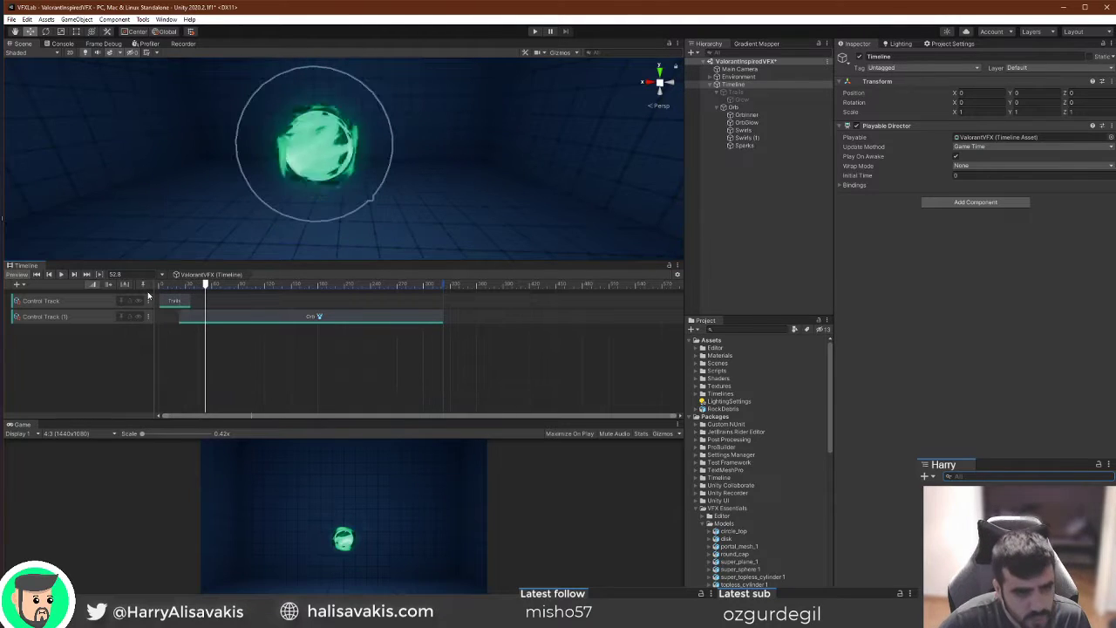
# Move the Main Camera closer to the orb, to a Y position of 3.5 and a Z position of -3.57.
pyautogui.click(739, 69)
pyautogui.press('f')
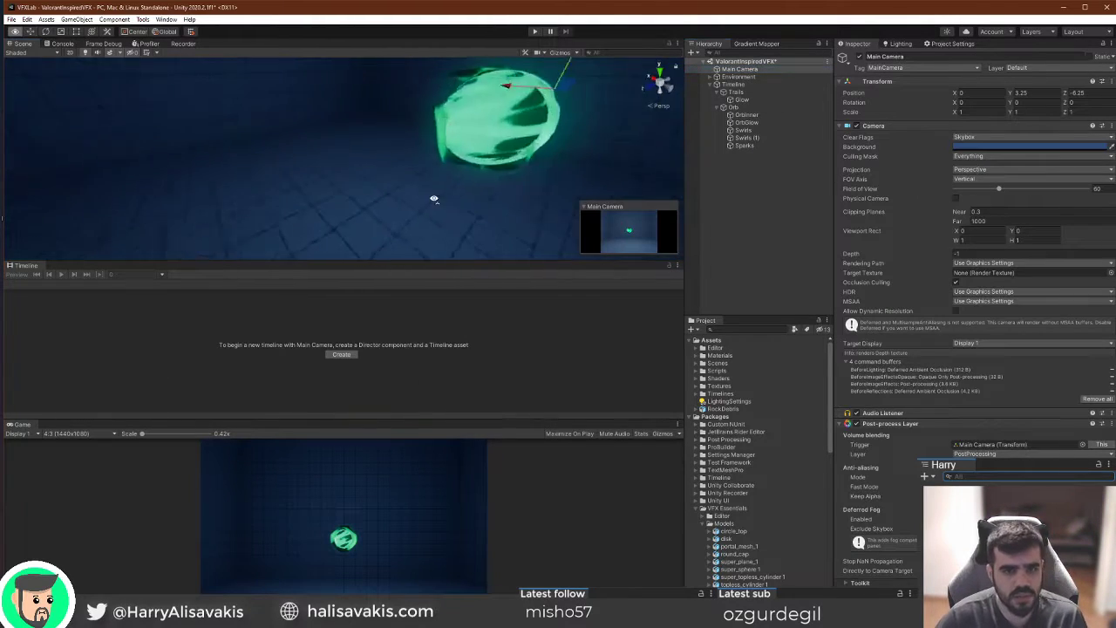
pyautogui.moveTo(404, 156); pyautogui.dragTo(407, 121)
pyautogui.moveTo(368, 162); pyautogui.dragTo(380, 164)
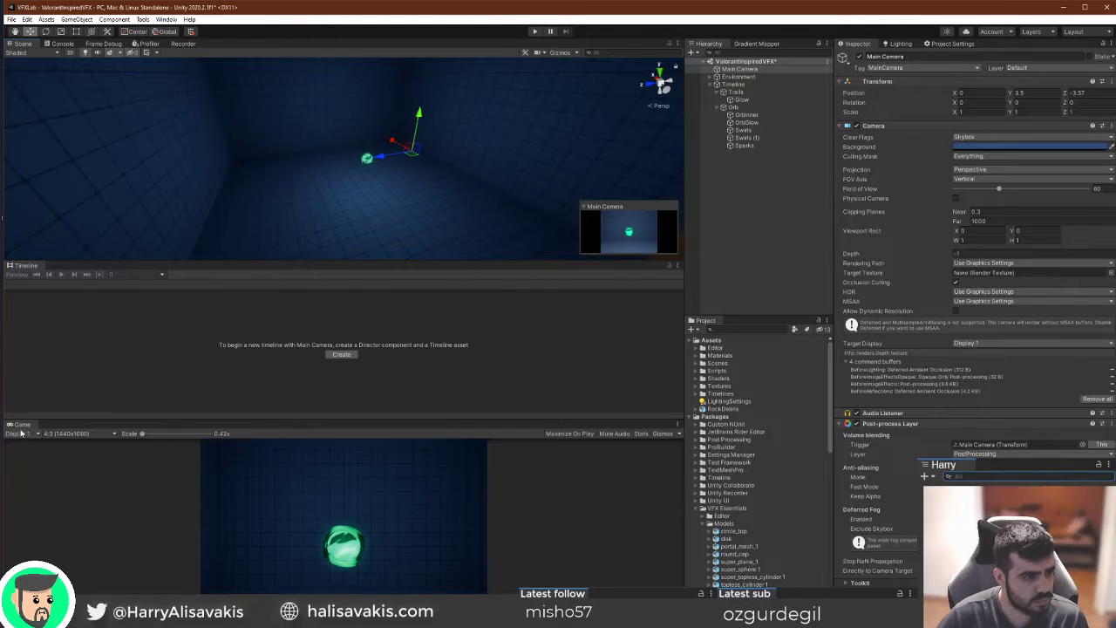
# Dock the Game view beside the Scene view, shrink the Timeline to a thin strip, and widen the Game view.
pyautogui.moveTo(22, 425); pyautogui.dragTo(638, 139)
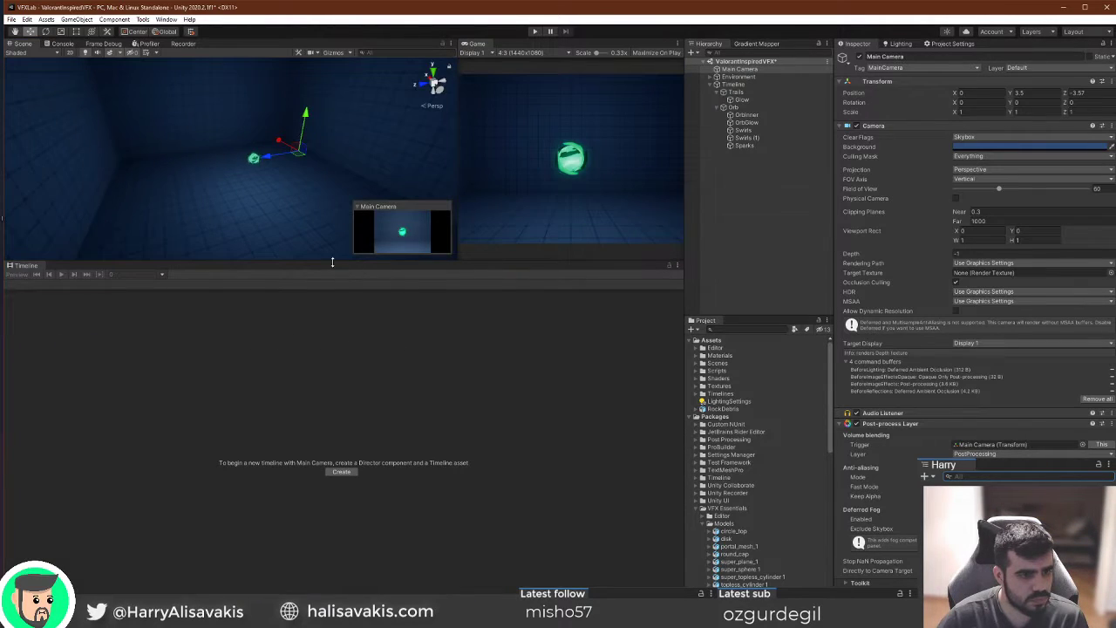
pyautogui.moveTo(331, 261); pyautogui.dragTo(384, 538)
pyautogui.moveTo(455, 370); pyautogui.dragTo(336, 369)
pyautogui.moveTo(132, 327); pyautogui.dragTo(202, 328, button='right')
pyautogui.press('a')
pyautogui.moveTo(284, 538); pyautogui.dragTo(285, 533)
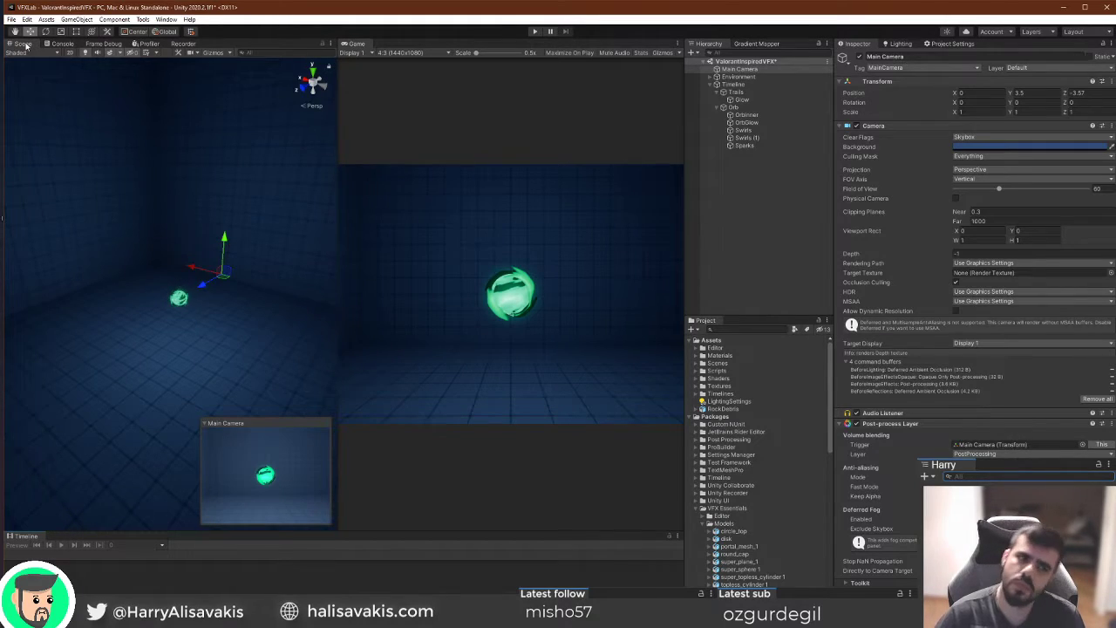
# Rearrange the layout so the Scene view sits above the Game view, and enlarge the Game view's share of the height.
pyautogui.moveTo(23, 43); pyautogui.dragTo(463, 95)
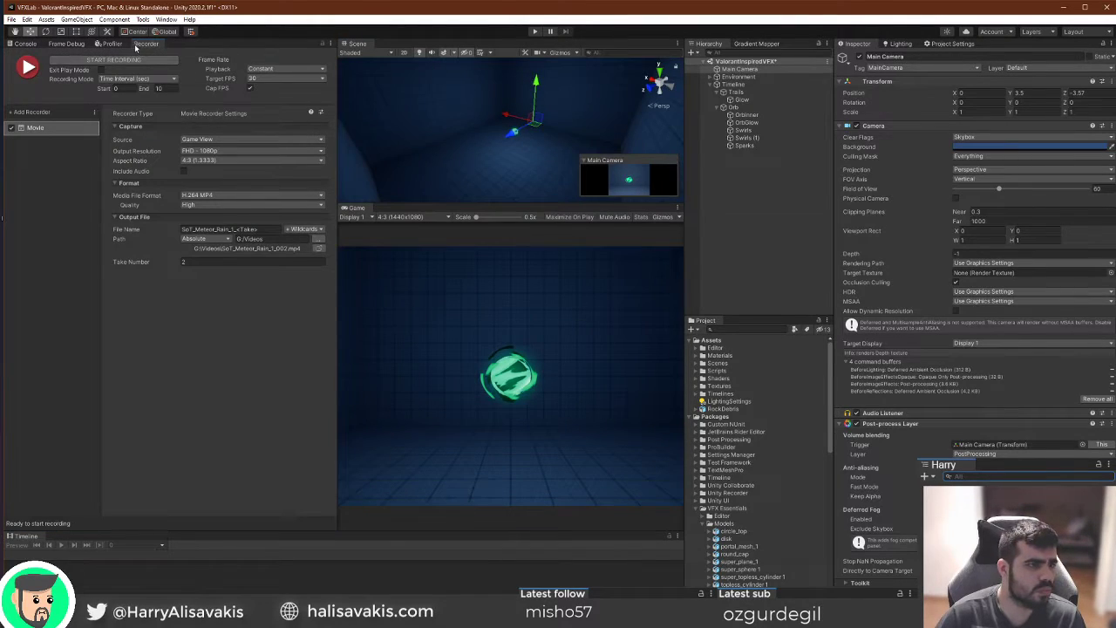
pyautogui.moveTo(360, 44); pyautogui.dragTo(18, 46)
pyautogui.moveTo(354, 44); pyautogui.dragTo(170, 413)
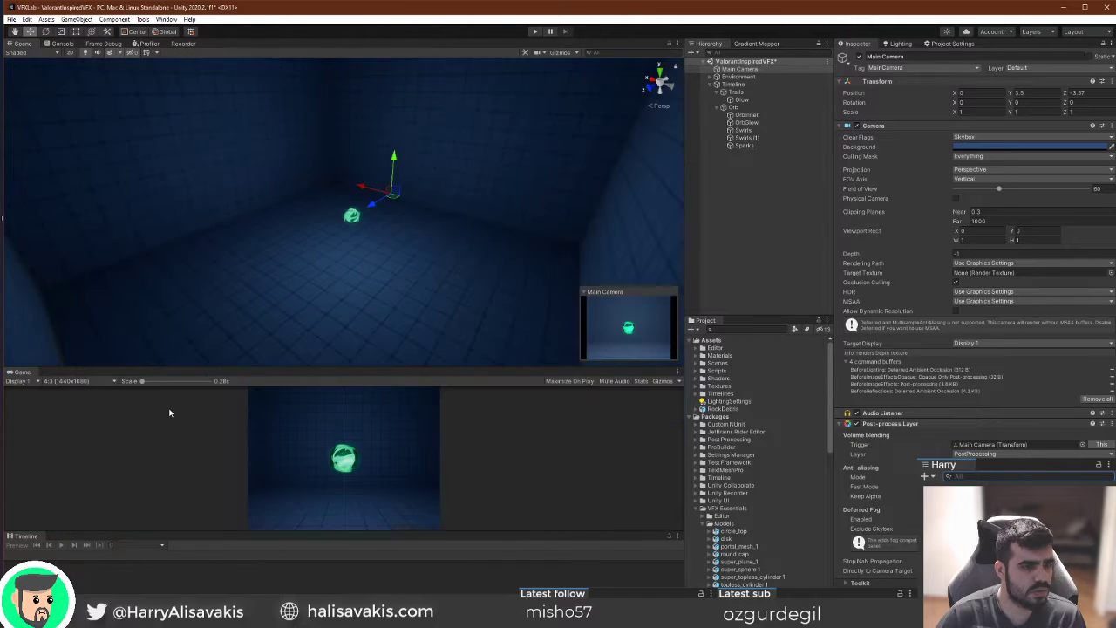
pyautogui.moveTo(404, 367); pyautogui.dragTo(422, 301)
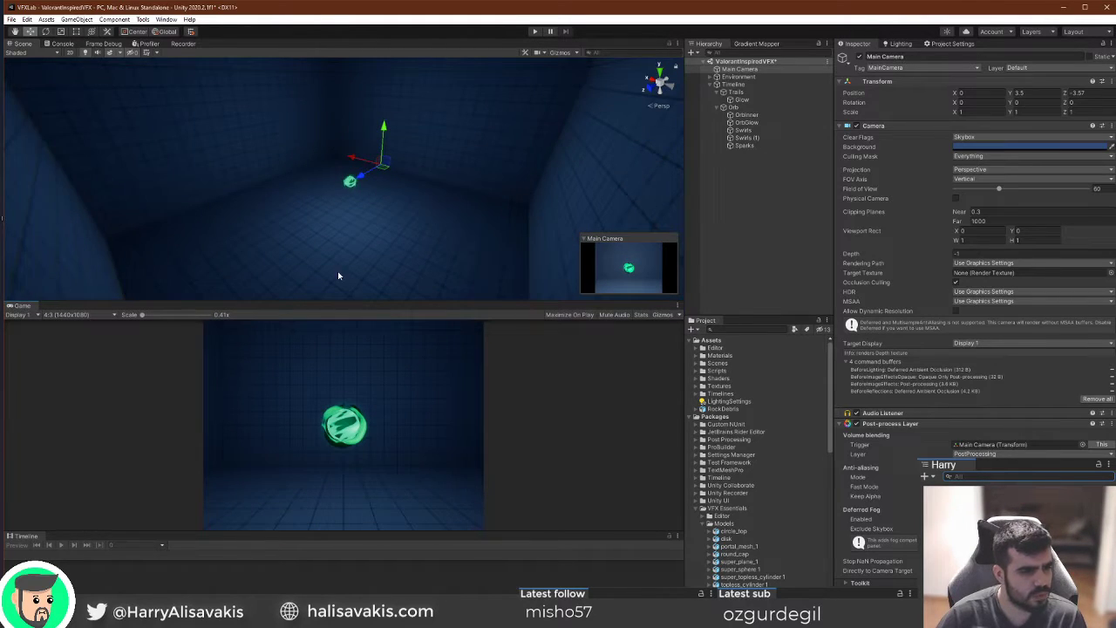
pyautogui.click(47, 317)
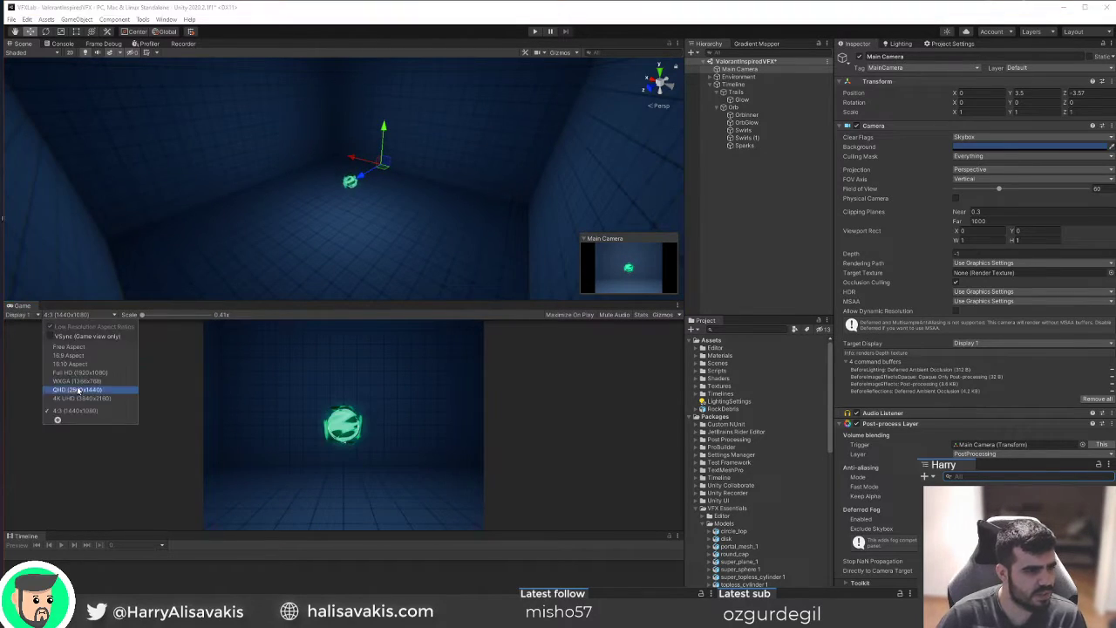
pyautogui.click(280, 320)
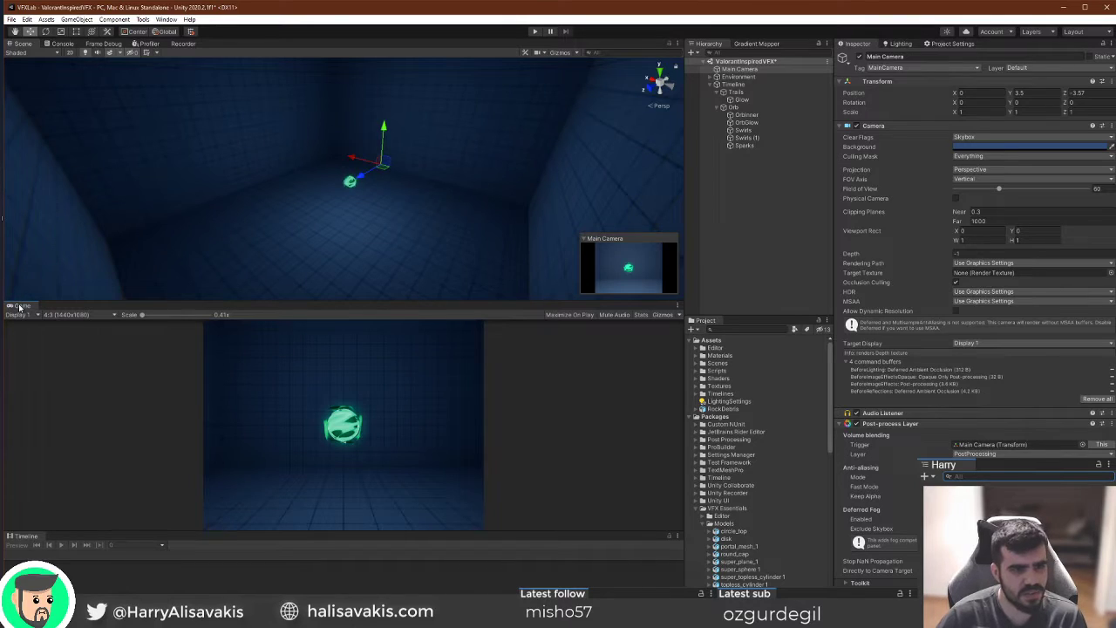
# Dock the Game view beside the Scene view, widen it, and set its zoom scale to 0.87x.
pyautogui.moveTo(18, 306); pyautogui.dragTo(668, 229)
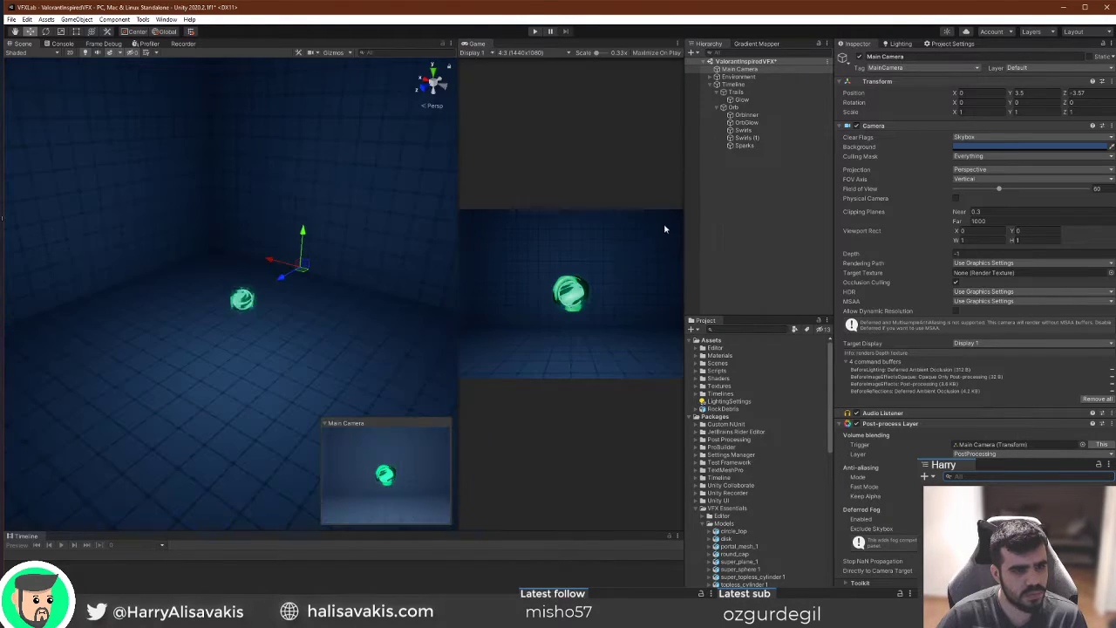
pyautogui.moveTo(457, 256); pyautogui.dragTo(413, 307)
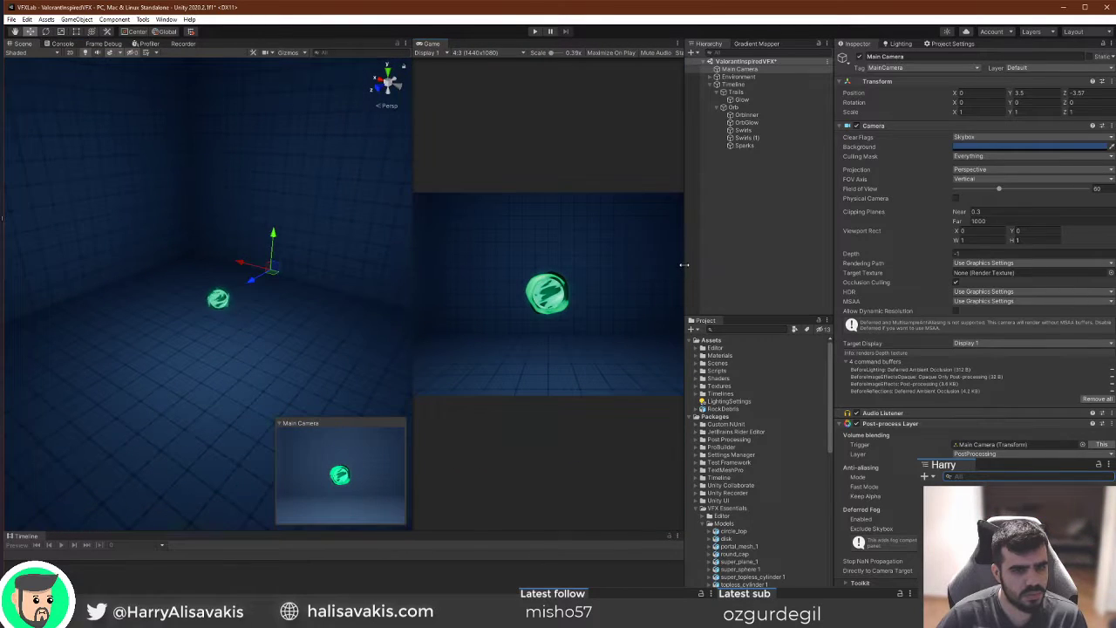
pyautogui.moveTo(686, 265); pyautogui.dragTo(745, 268)
pyautogui.moveTo(449, 270); pyautogui.dragTo(397, 269)
pyautogui.moveTo(537, 54); pyautogui.dragTo(545, 54)
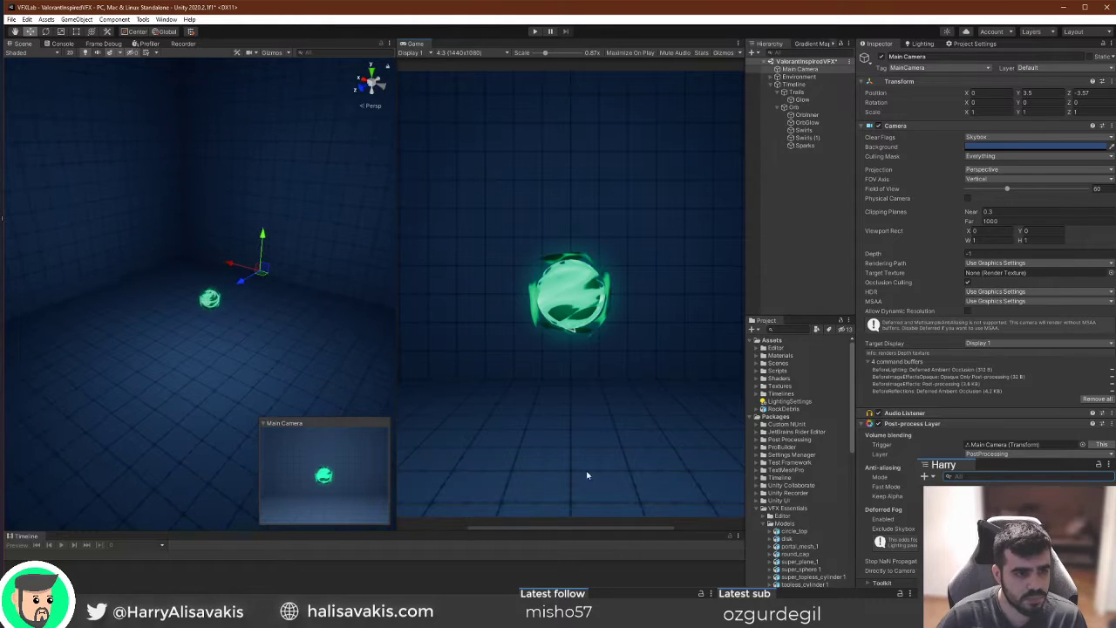
# Select the Timeline object, rewind it to frame 0, and play the effect in the rearranged Game view.
pyautogui.click(806, 106)
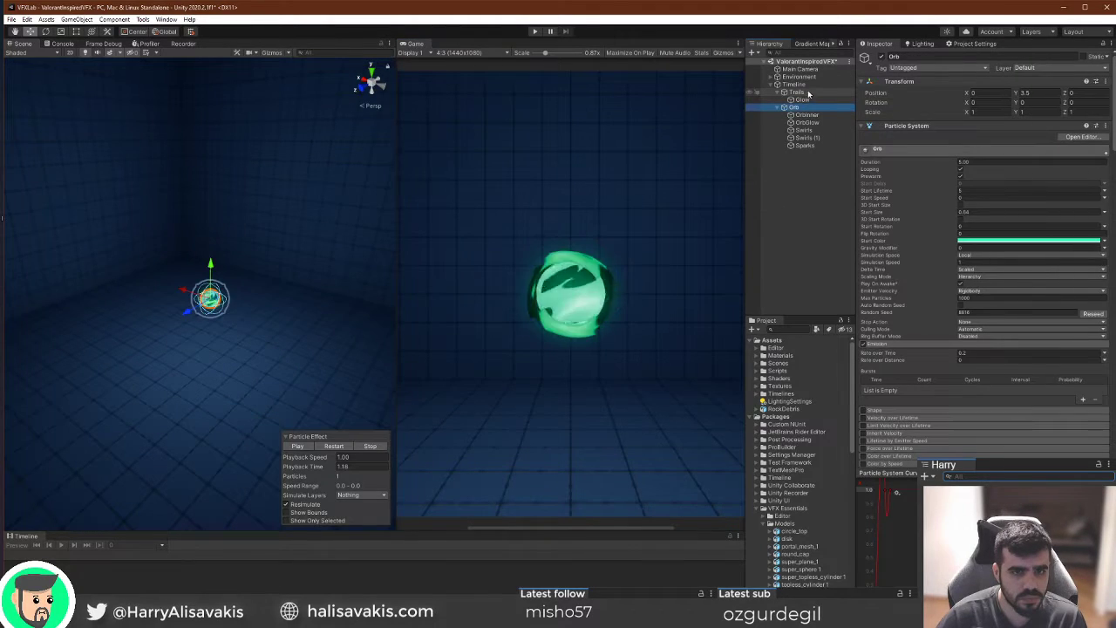
pyautogui.click(801, 84)
pyautogui.moveTo(187, 556); pyautogui.dragTo(131, 556)
pyautogui.press('space')
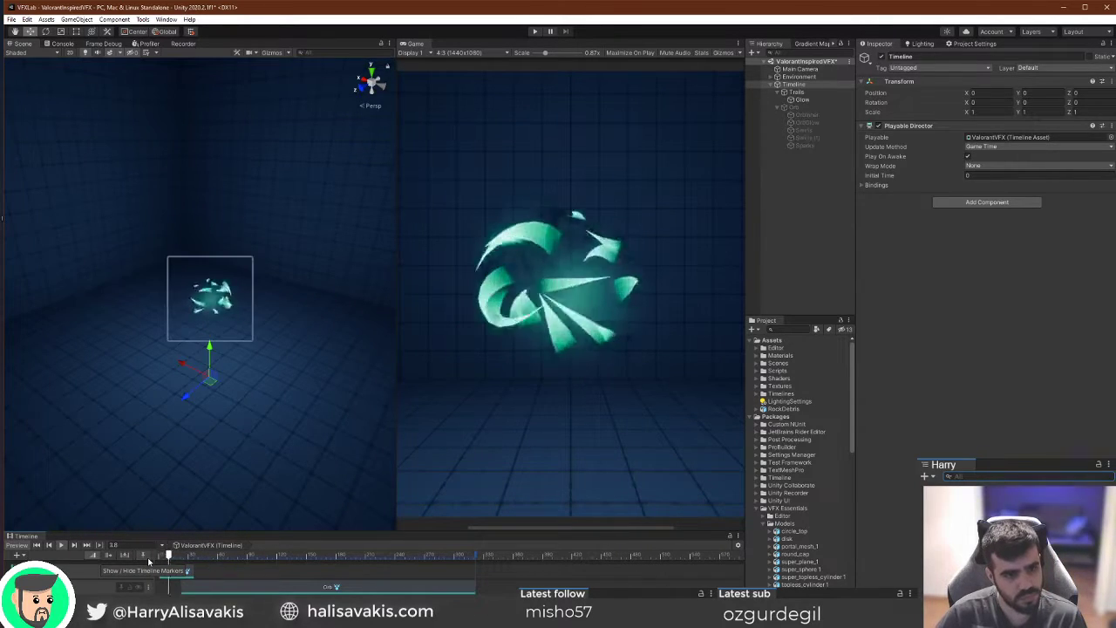
# Set the green key of the Trails Start Color gradient to 00FF52 and restart the particle preview.
pyautogui.click(822, 91)
pyautogui.click(301, 448)
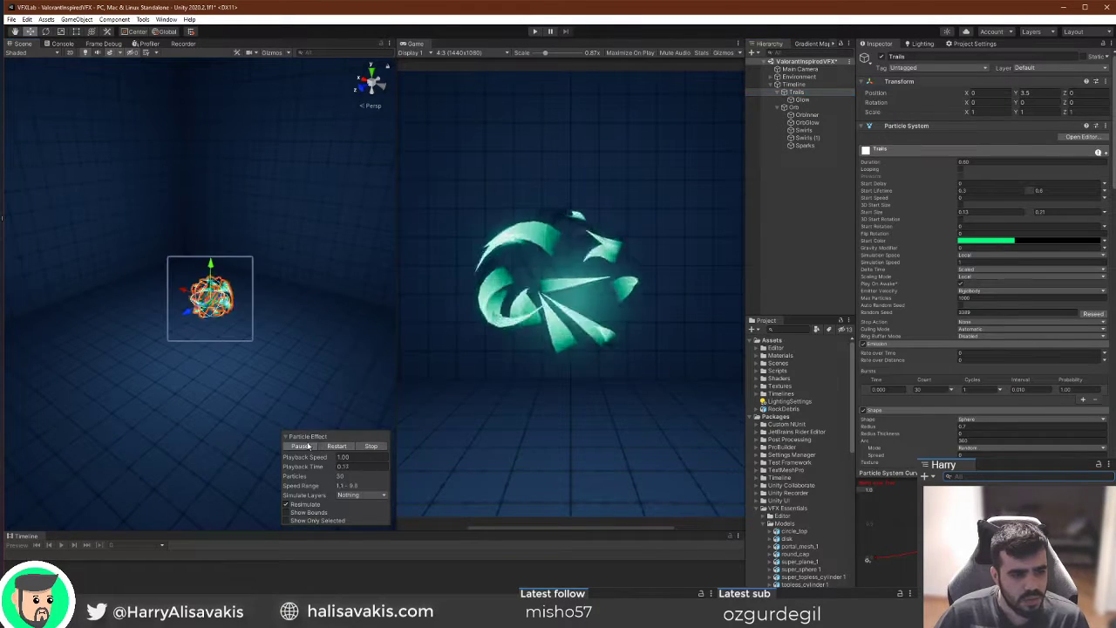
pyautogui.click(1008, 243)
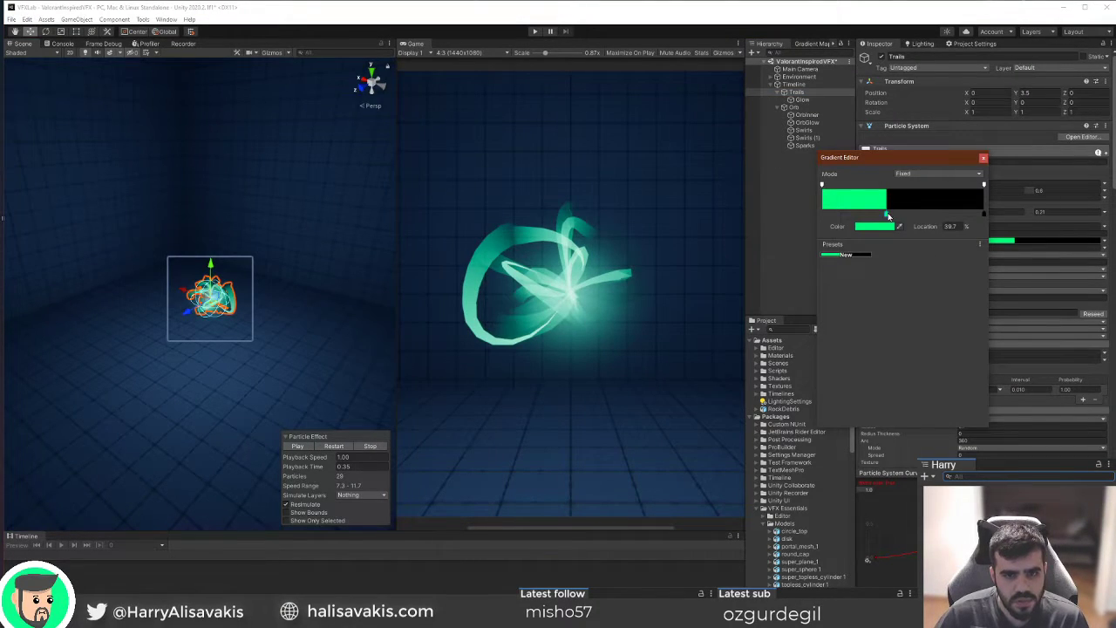
pyautogui.click(887, 227)
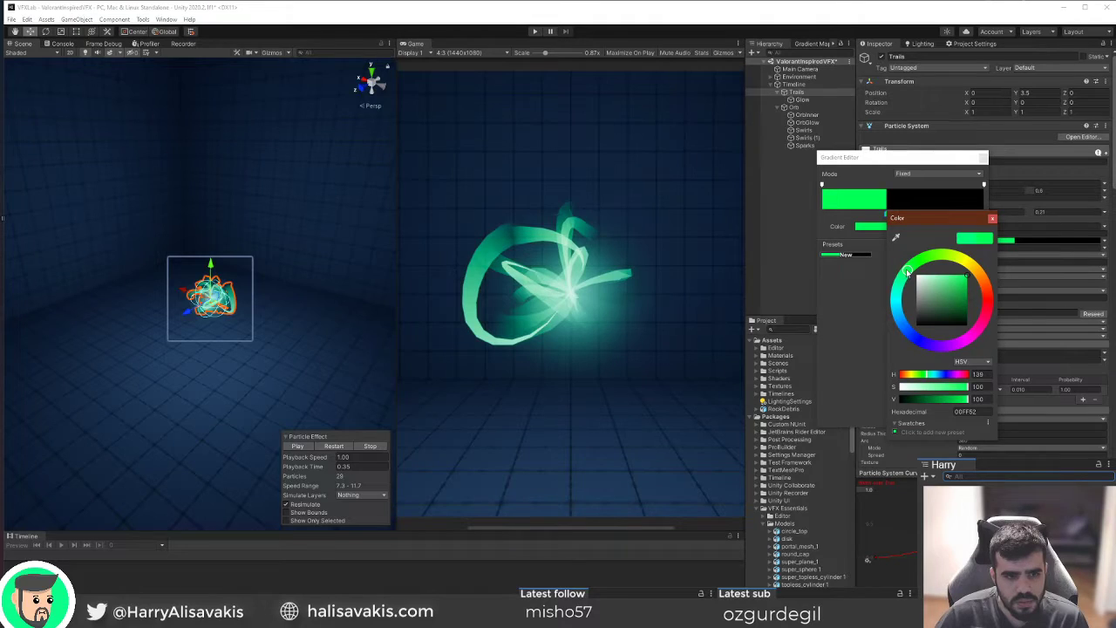
pyautogui.click(992, 219)
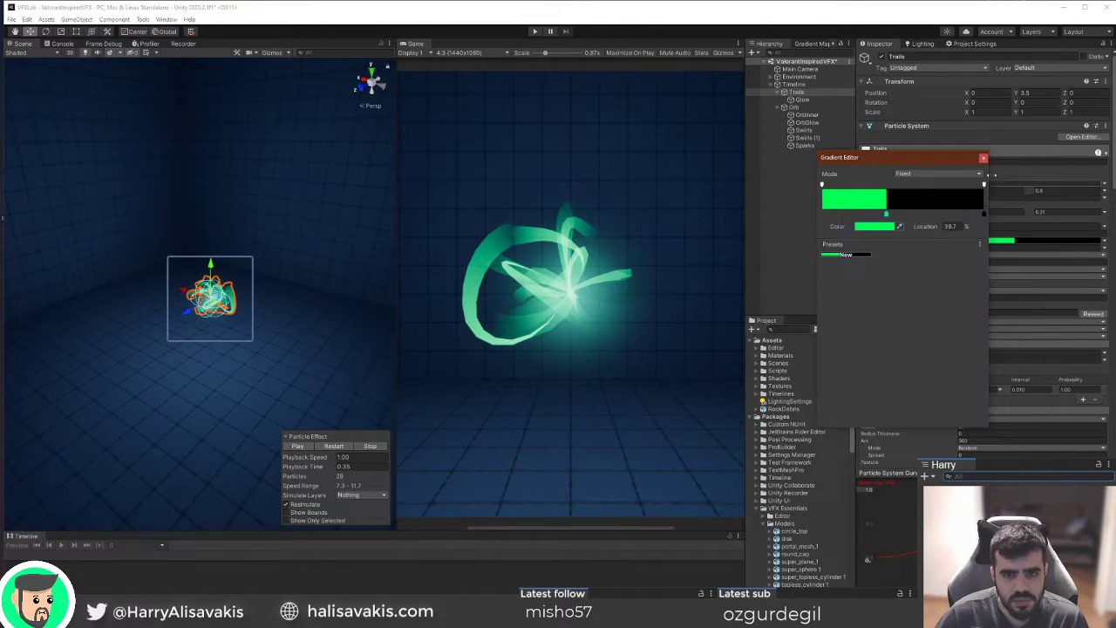
pyautogui.click(984, 158)
pyautogui.click(336, 446)
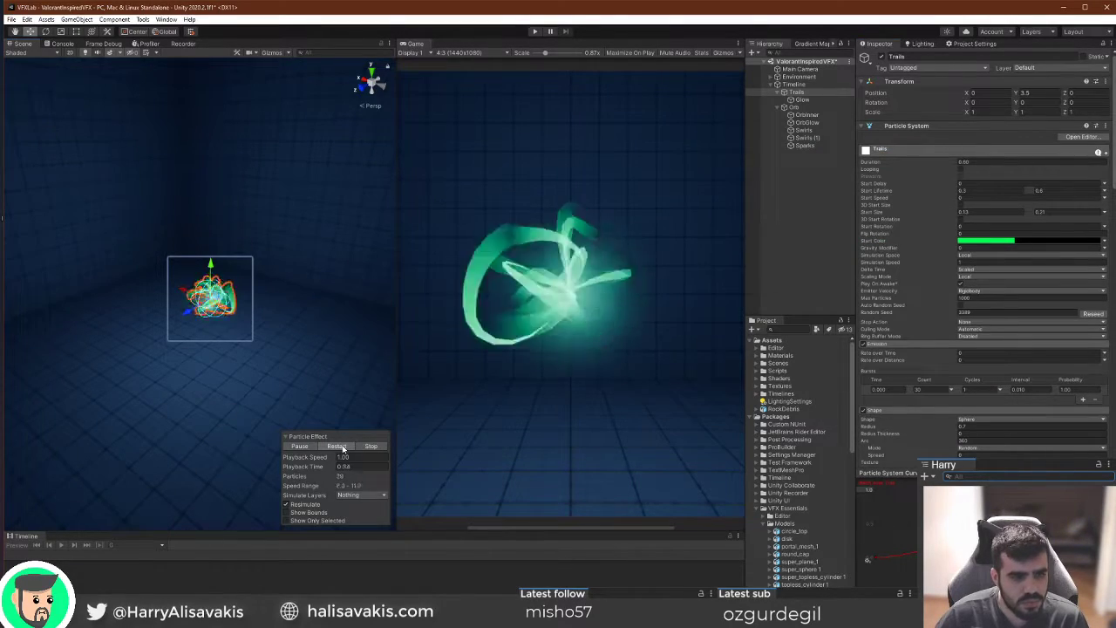
# Replay the Timeline sequence repeatedly from its start to review the recoloured trails and the orb's appearance.
pyautogui.click(793, 84)
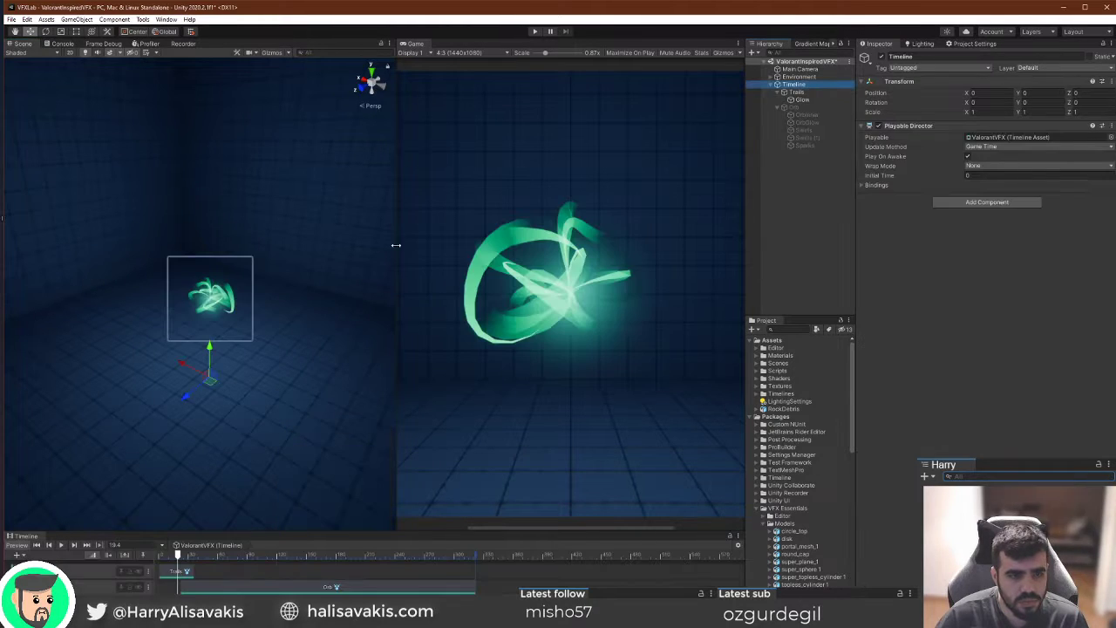
pyautogui.click(158, 555)
pyautogui.press('space')
pyautogui.click(154, 555)
pyautogui.click(153, 555)
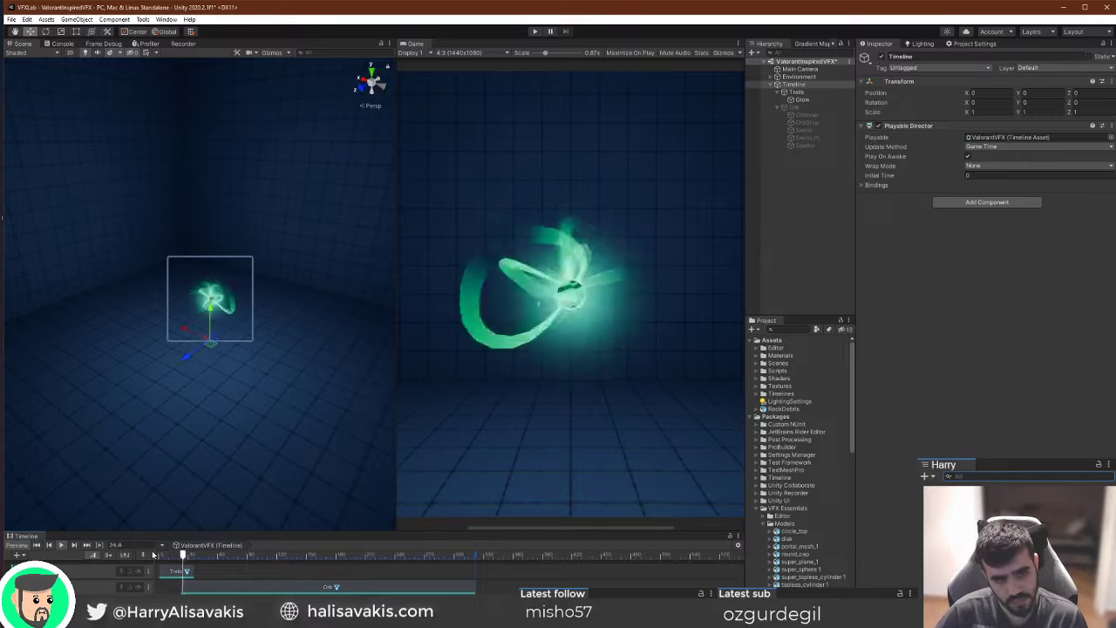
pyautogui.click(152, 555)
pyautogui.click(152, 554)
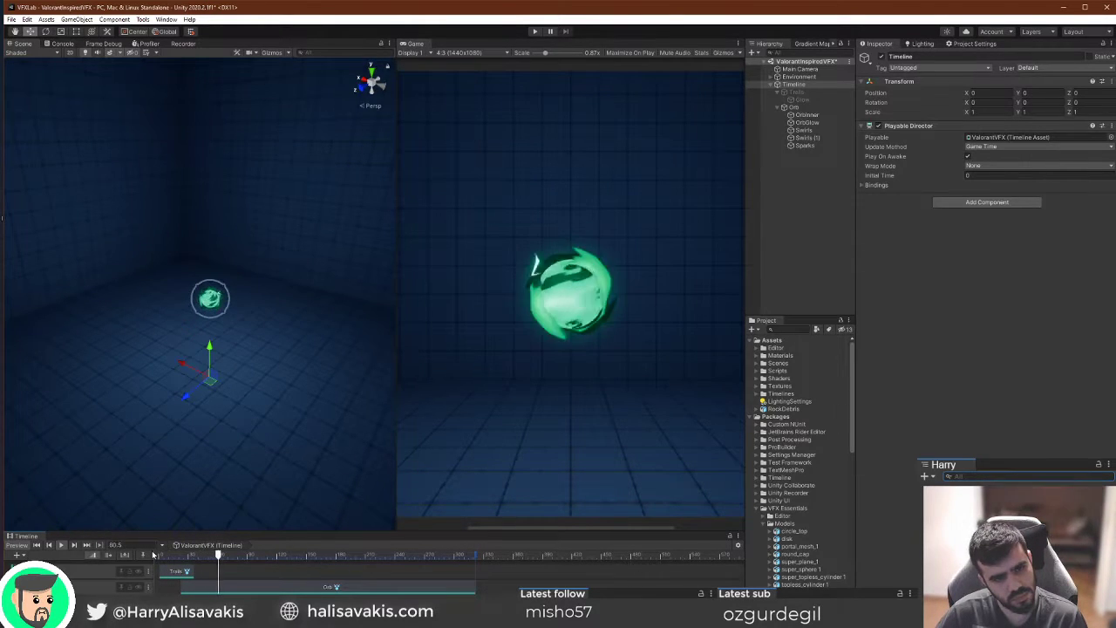
pyautogui.click(153, 554)
pyautogui.click(153, 554)
pyautogui.click(153, 555)
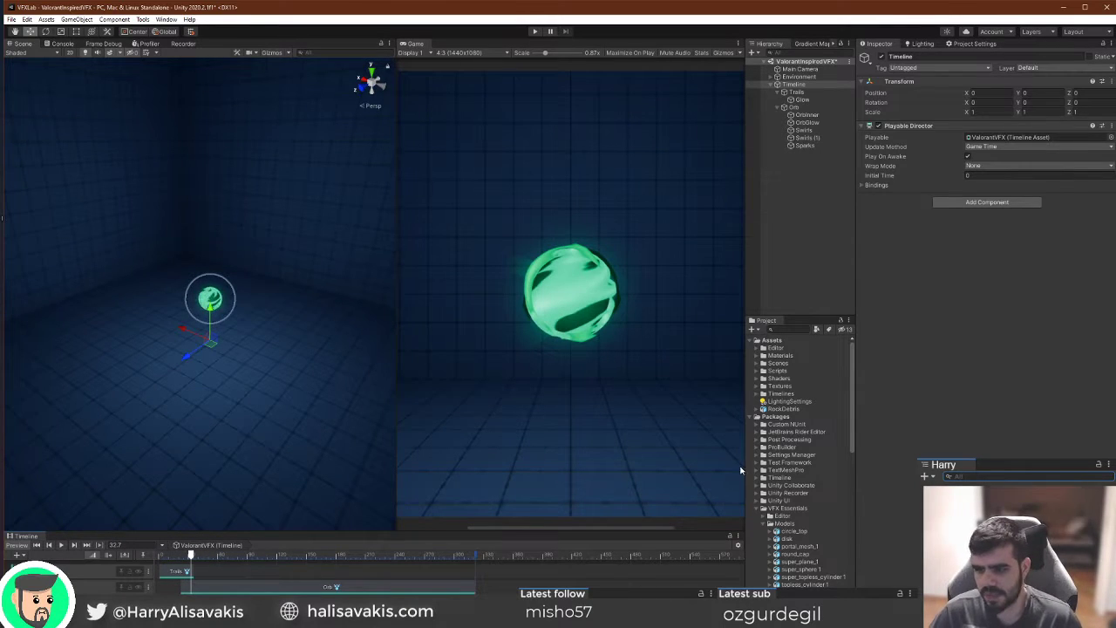
# Scrub the playhead past the trails-to-orb transition and replay the sequence to judge its timing.
pyautogui.moveTo(190, 556)
pyautogui.mouseDown()
pyautogui.moveTo(166, 554)
pyautogui.moveTo(229, 554)
pyautogui.moveTo(162, 554)
pyautogui.moveTo(203, 555)
pyautogui.mouseUp()
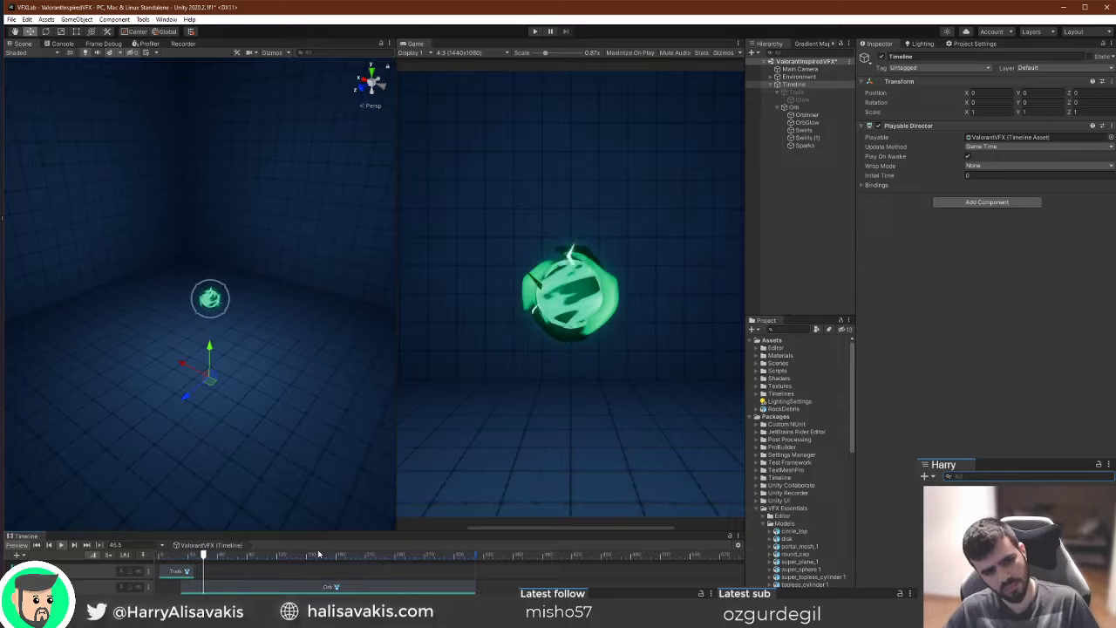
pyautogui.hotkey('shift', ',')
pyautogui.hotkey('shift', ',')
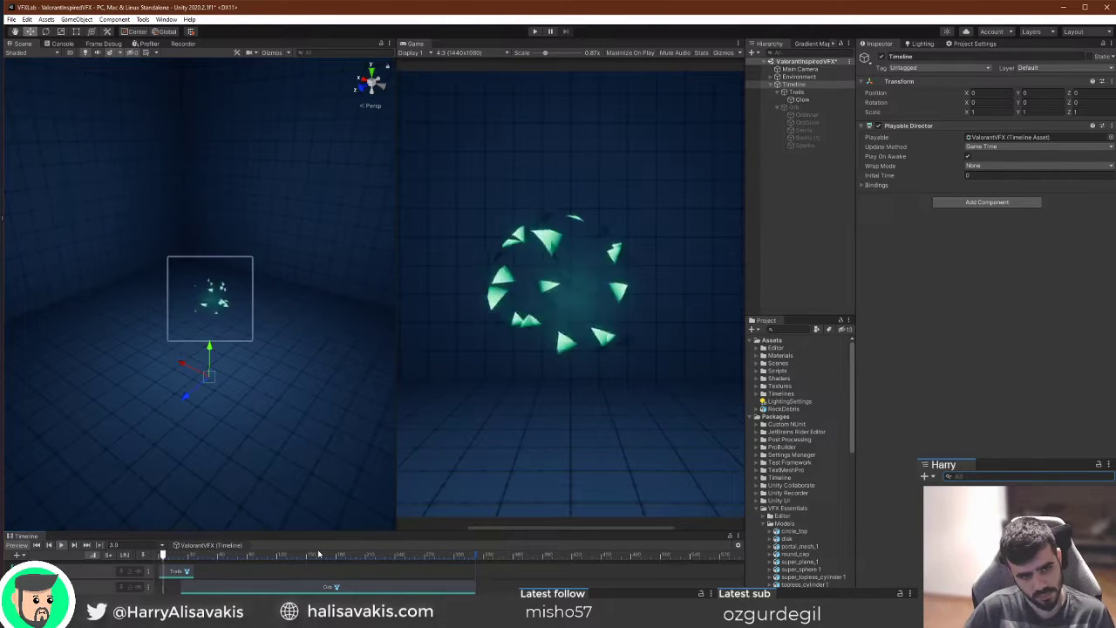
pyautogui.hotkey('shift', ',')
pyautogui.hotkey('shift', ',')
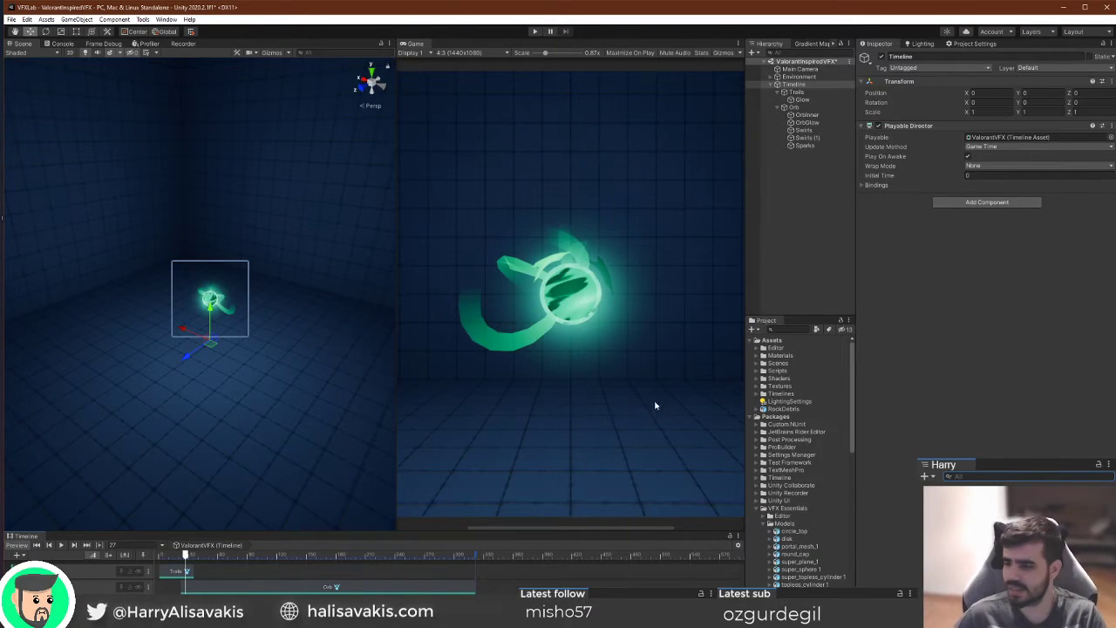
pyautogui.moveTo(181, 565)
pyautogui.mouseDown()
pyautogui.moveTo(158, 559)
pyautogui.moveTo(232, 563)
pyautogui.moveTo(179, 563)
pyautogui.mouseUp()
pyautogui.press('space')
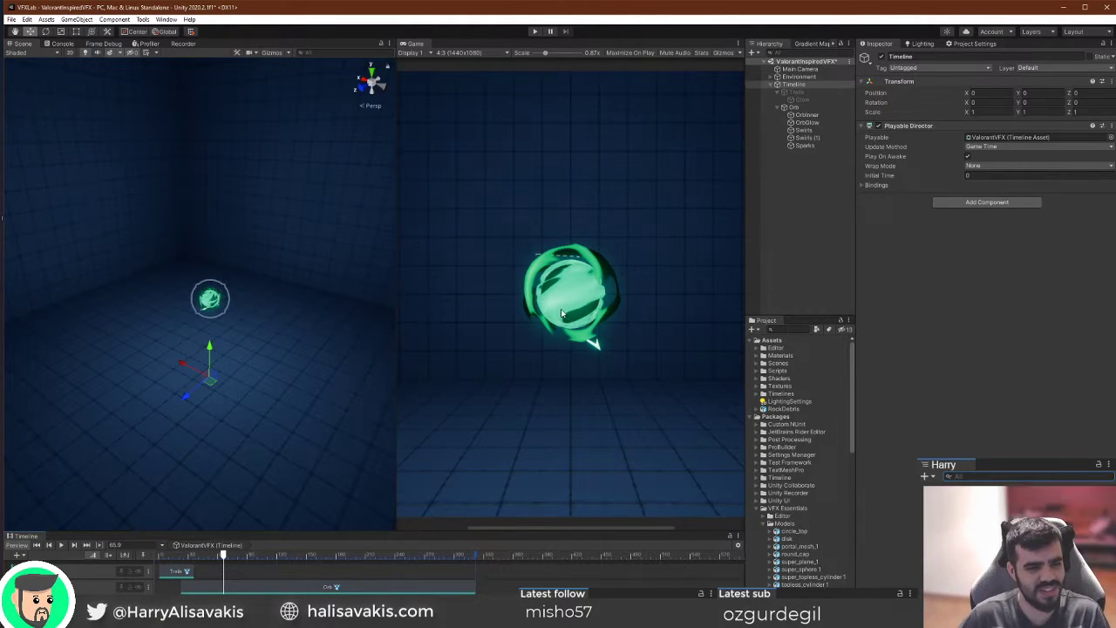
# Zoom the Game view out to 0.81x and scrub to around frame 28, where the trails and orb overlap.
pyautogui.scroll(-1, 563, 318)
pyautogui.scroll(-1, 568, 320)
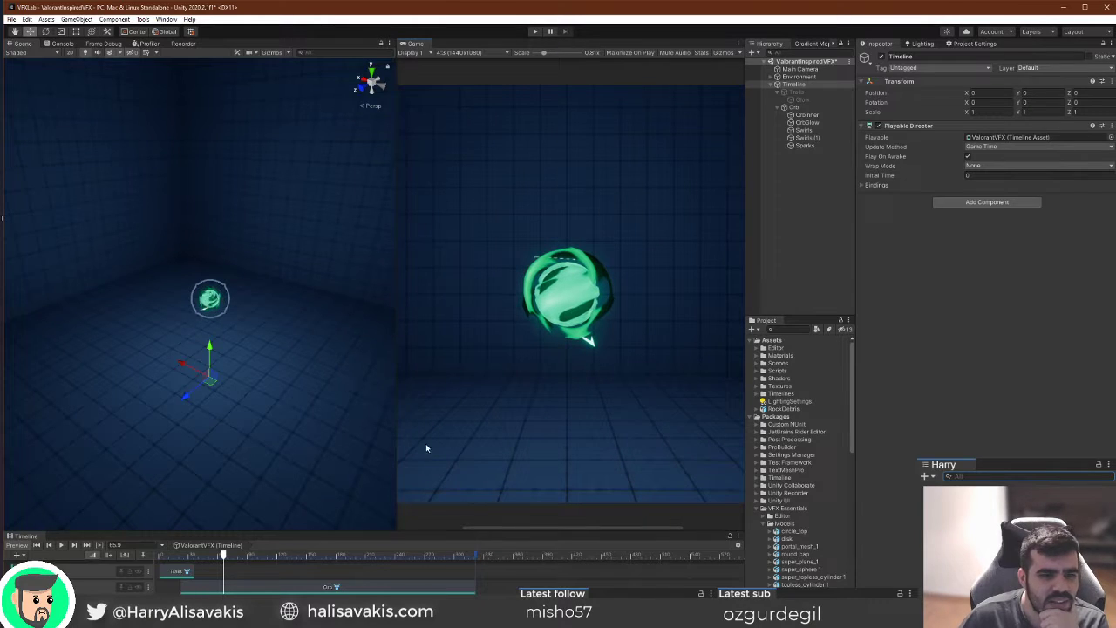
pyautogui.moveTo(163, 558)
pyautogui.mouseDown()
pyautogui.moveTo(206, 562)
pyautogui.moveTo(158, 548)
pyautogui.moveTo(197, 556)
pyautogui.moveTo(175, 555)
pyautogui.mouseUp()
pyautogui.click(173, 556)
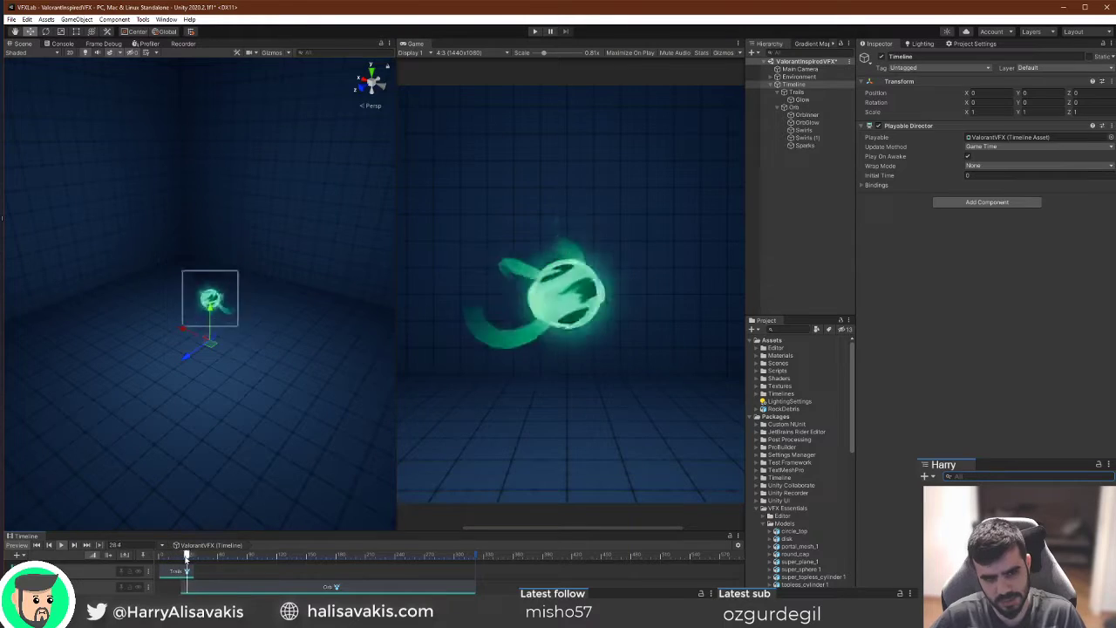
pyautogui.click(186, 555)
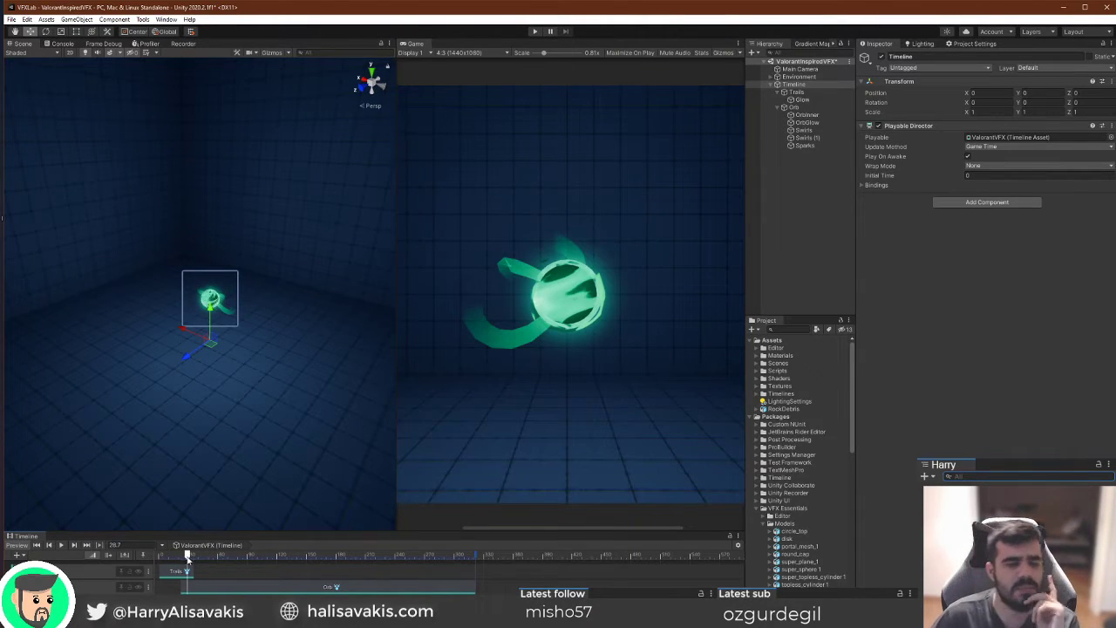
# Preview the Orb on its own, then reselect the Timeline and play the full sequence from frame 0.
pyautogui.click(794, 106)
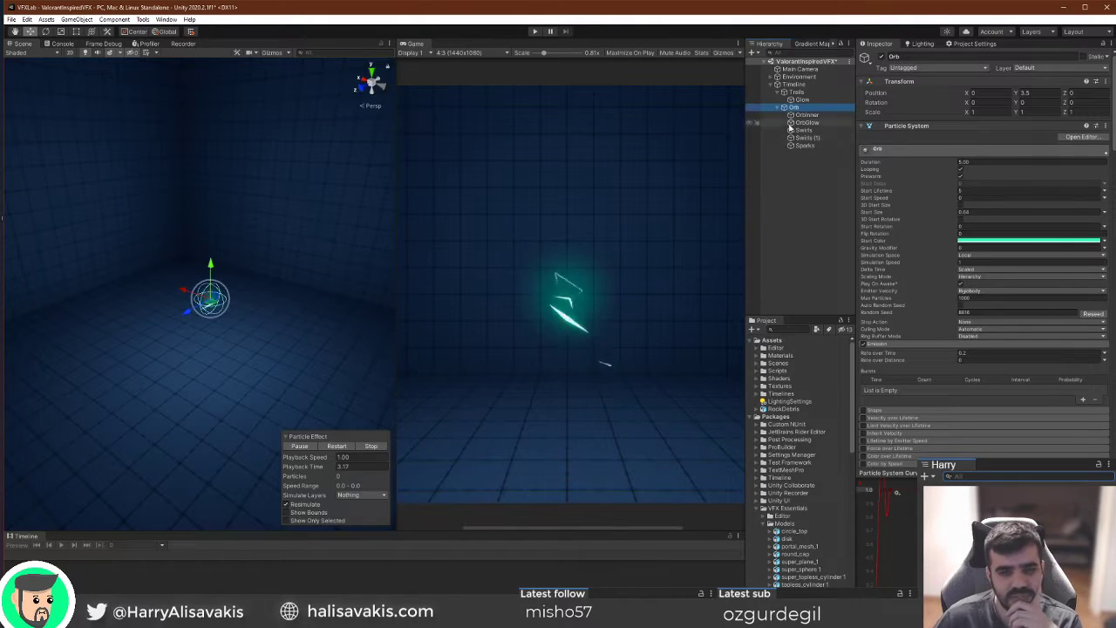
pyautogui.click(793, 84)
pyautogui.moveTo(165, 555); pyautogui.dragTo(147, 572)
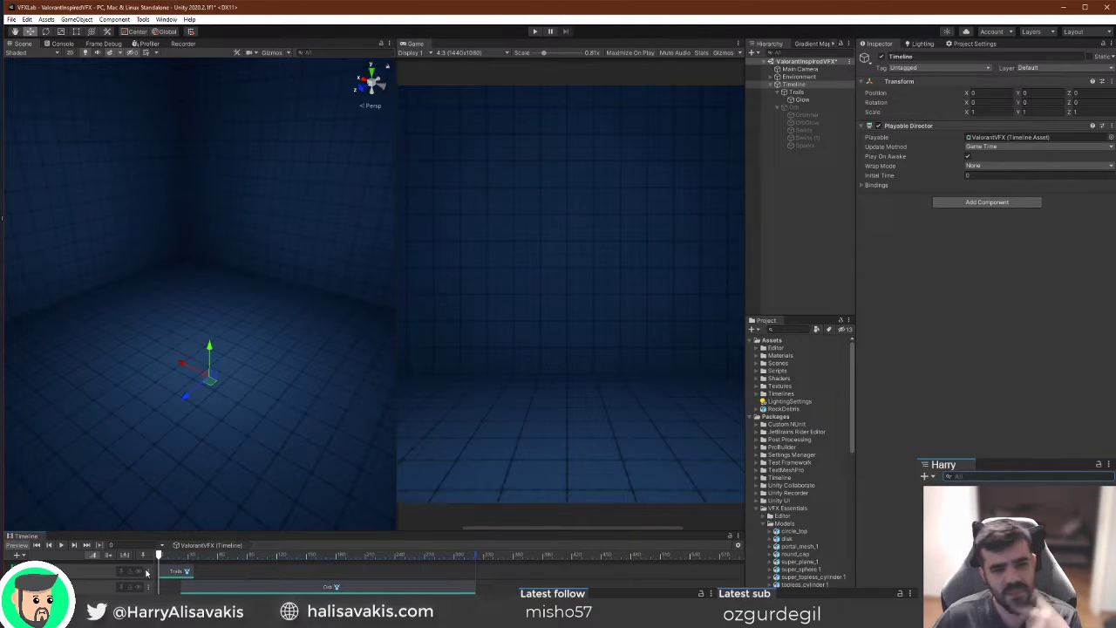
pyautogui.press('space')
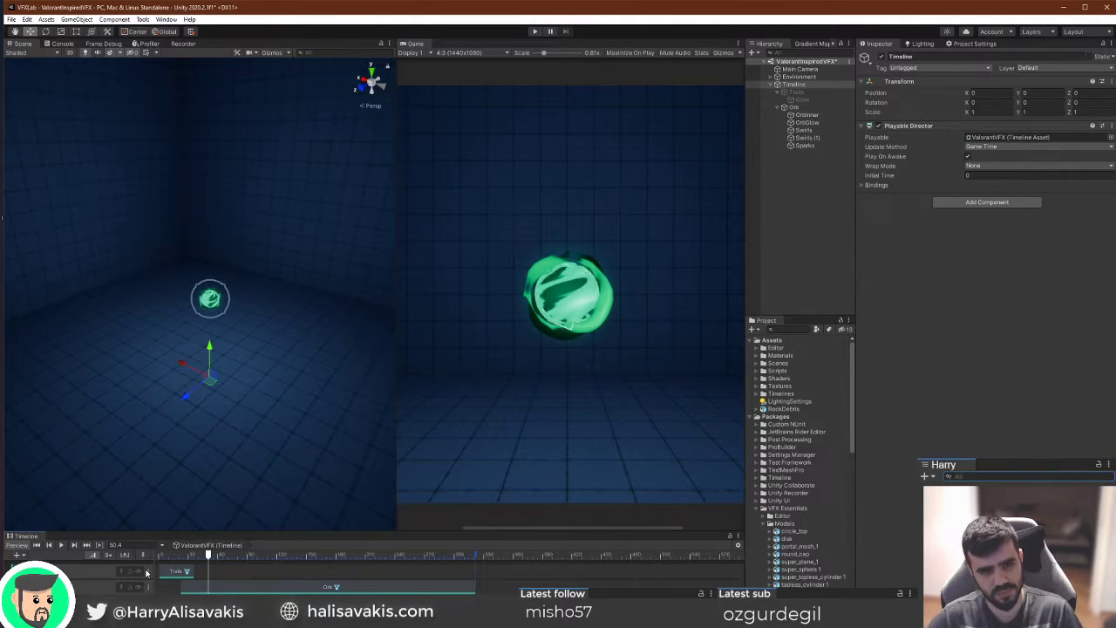
pyautogui.click(796, 107)
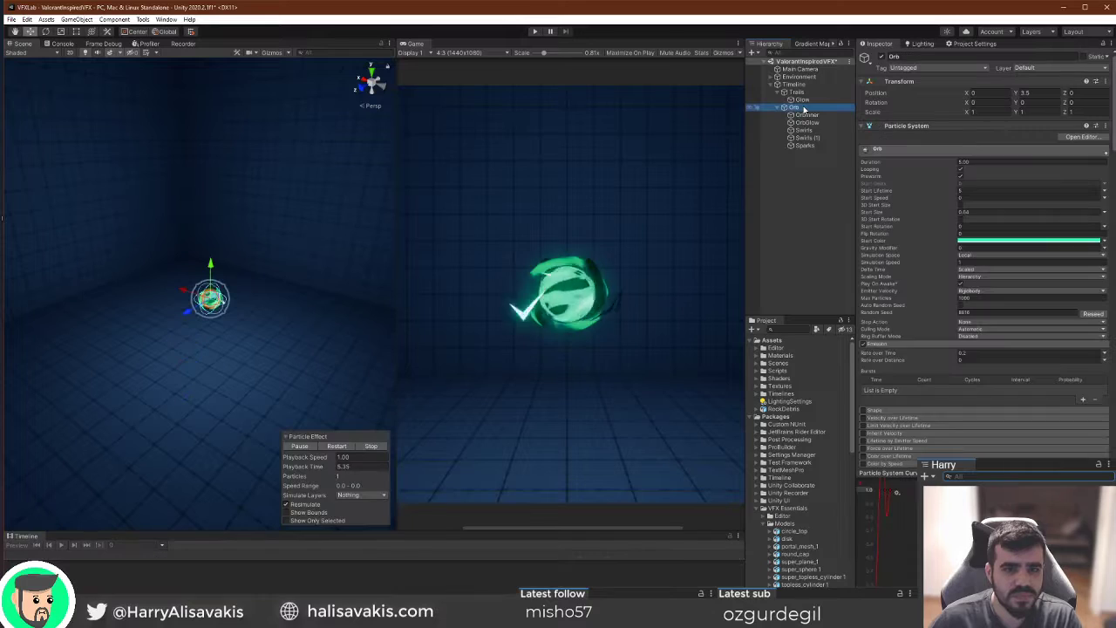
pyautogui.click(813, 157)
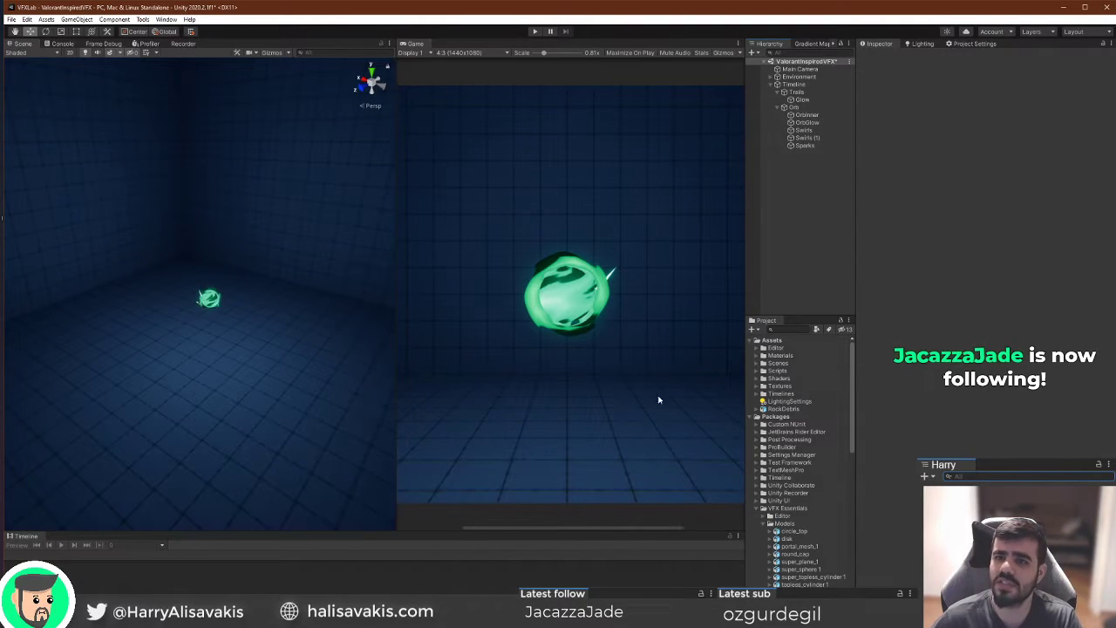
pyautogui.click(813, 122)
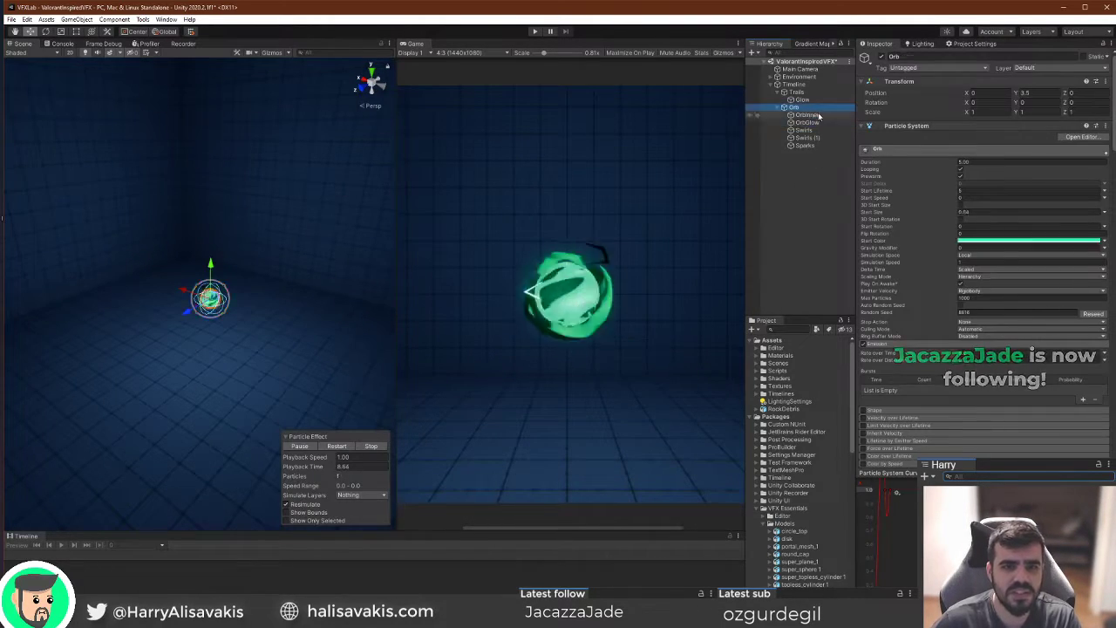
pyautogui.click(795, 106)
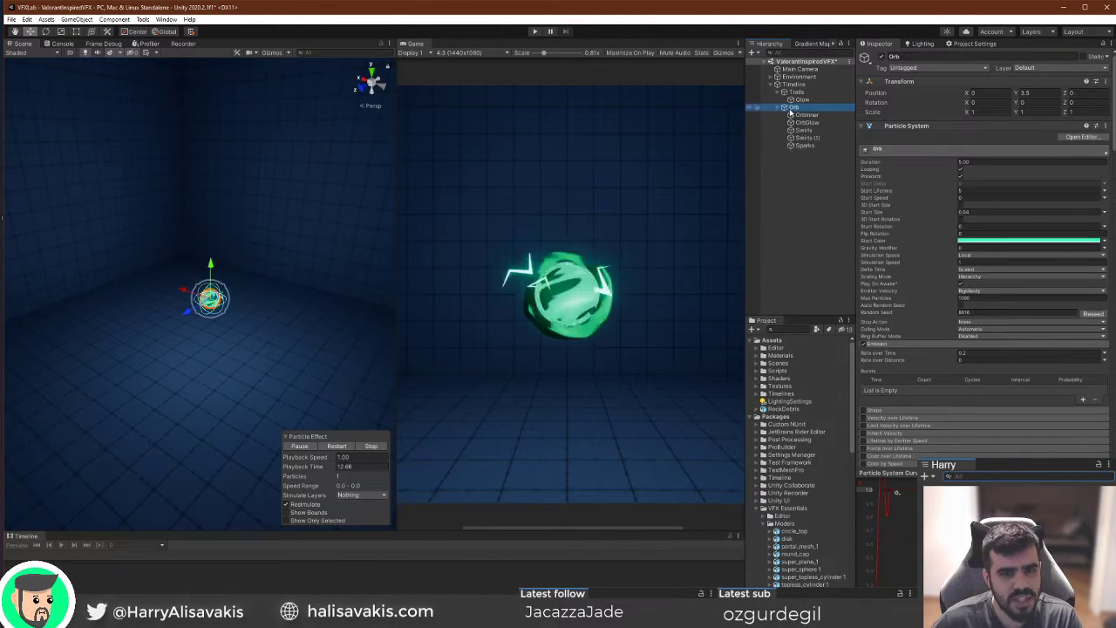
pyautogui.rightClick(799, 108)
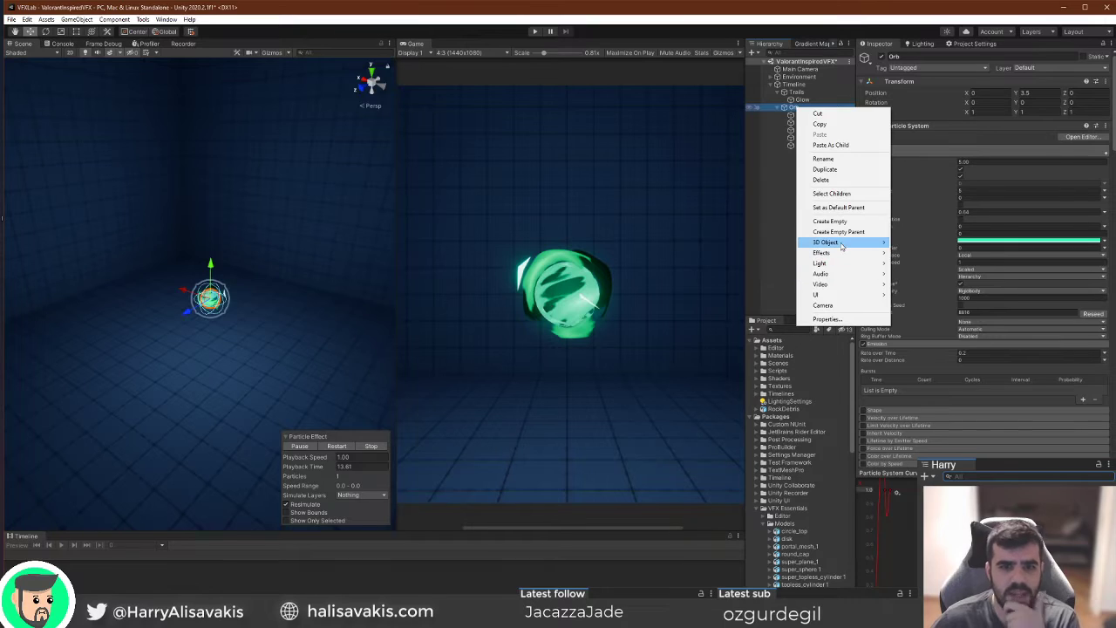
pyautogui.moveTo(859, 241)
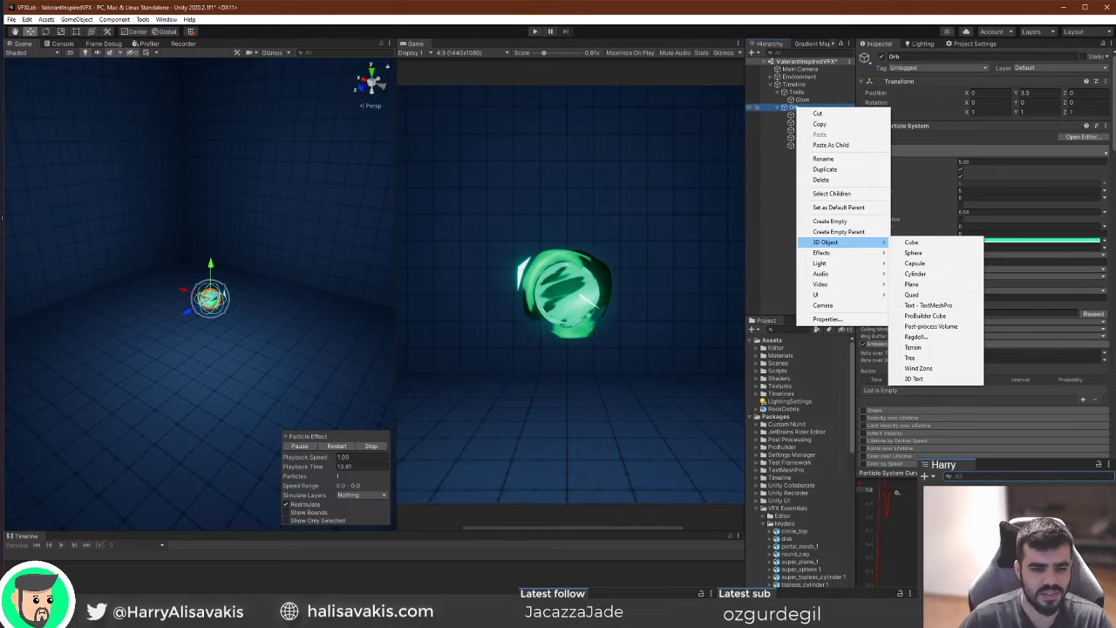
pyautogui.click(928, 397)
# Look through the Orb's particle modules and Orb Outer material settings, save the scene, and reselect the Orb.
pyautogui.scroll(-3, 918, 387)
pyautogui.scroll(-5, 923, 431)
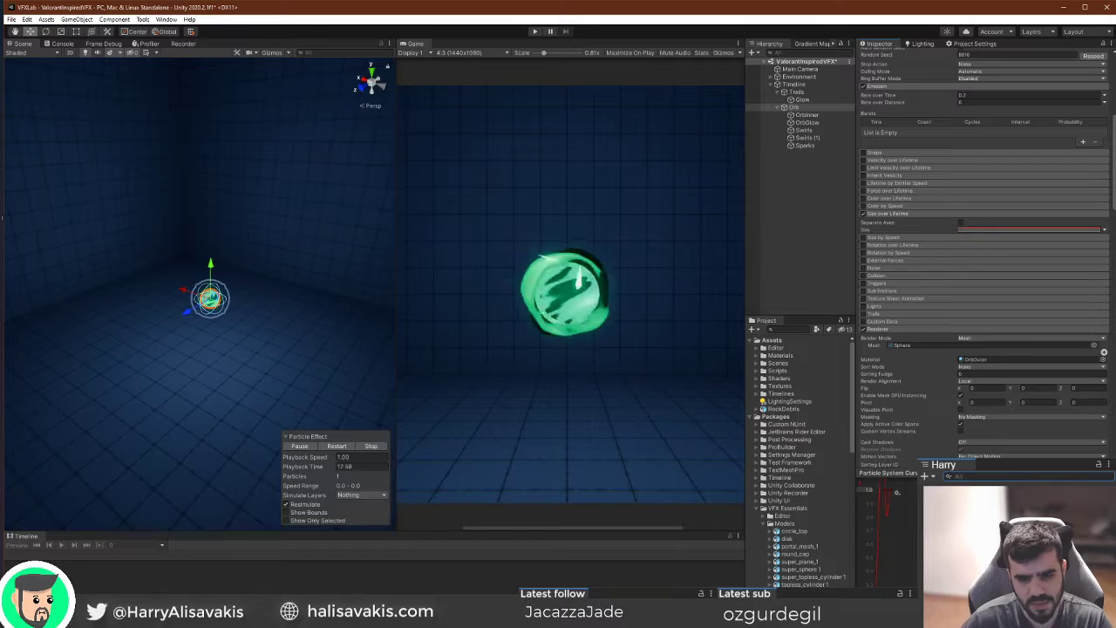
pyautogui.scroll(-7, 919, 440)
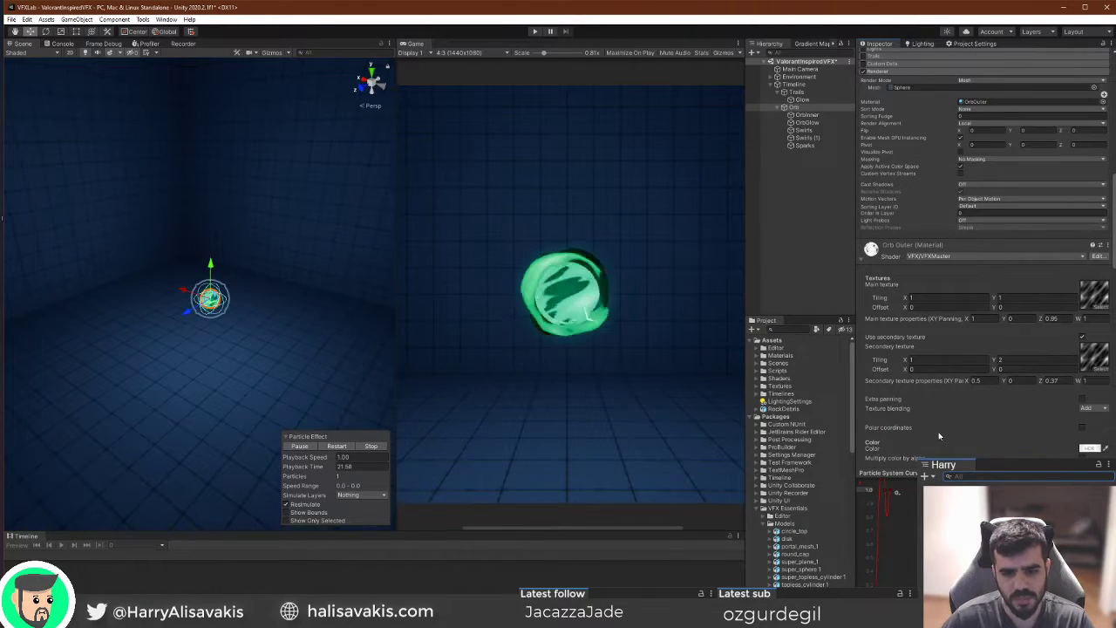
pyautogui.scroll(10, 982, 302)
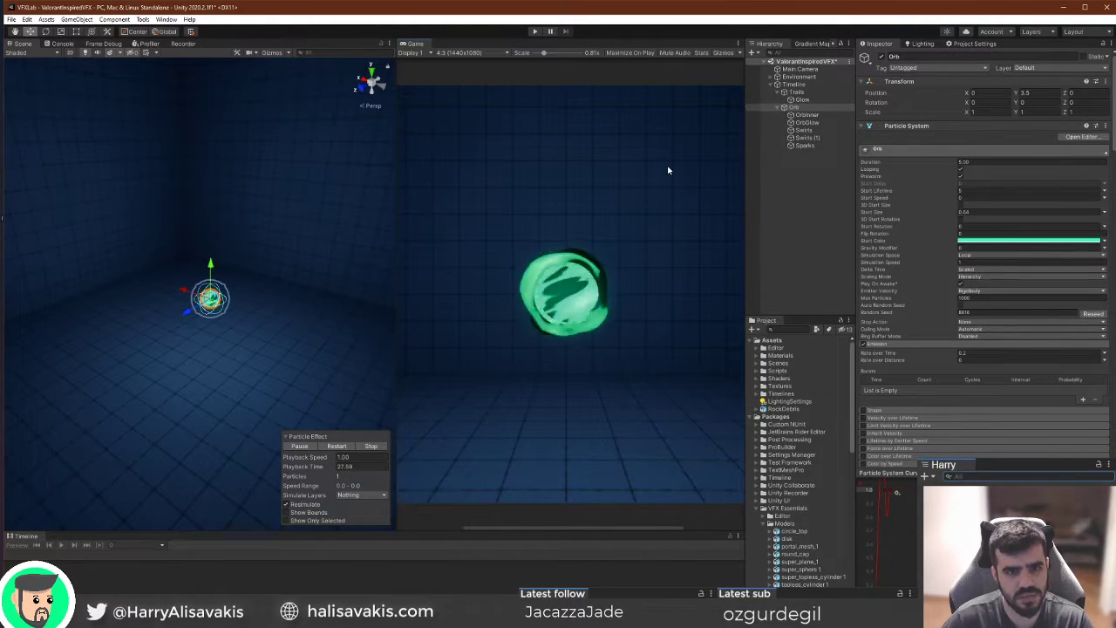
pyautogui.hotkey('ctrl', 's')
pyautogui.click(804, 115)
pyautogui.click(804, 108)
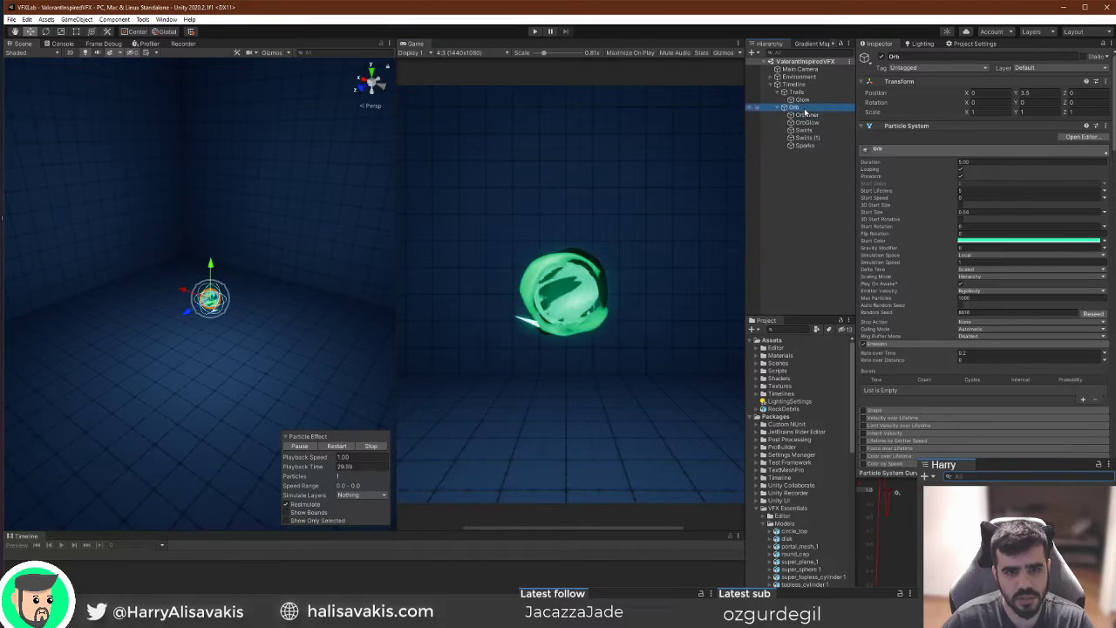
pyautogui.moveTo(891, 493)
pyautogui.mouseDown()
pyautogui.moveTo(907, 491)
pyautogui.moveTo(896, 492)
pyautogui.mouseUp()
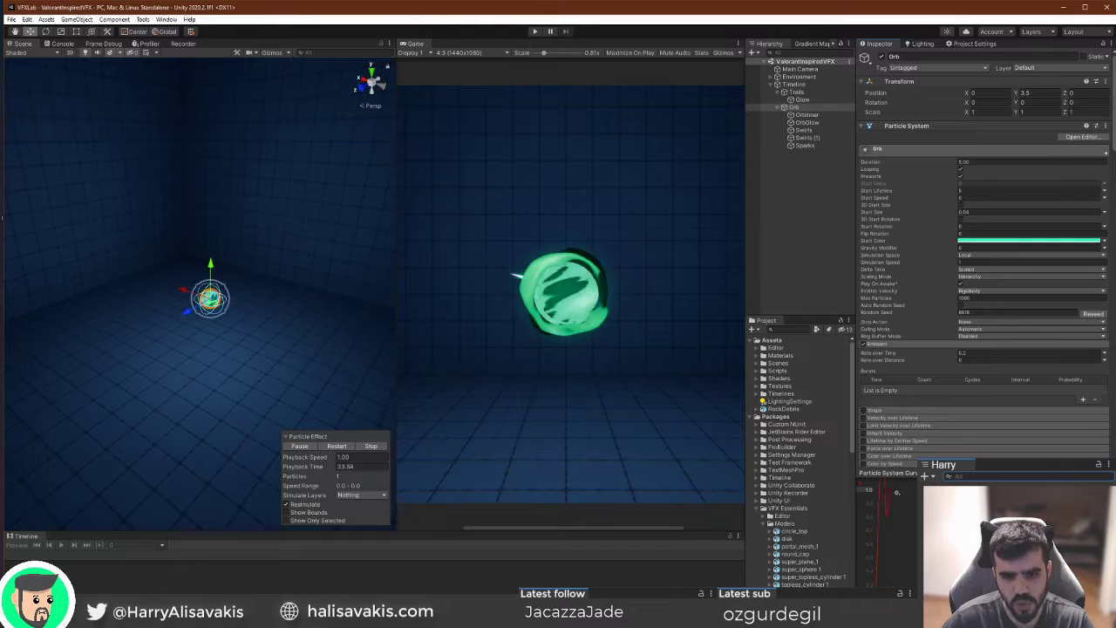
# Create a new particle system under the Orb and name it Streaks.
pyautogui.click(804, 114)
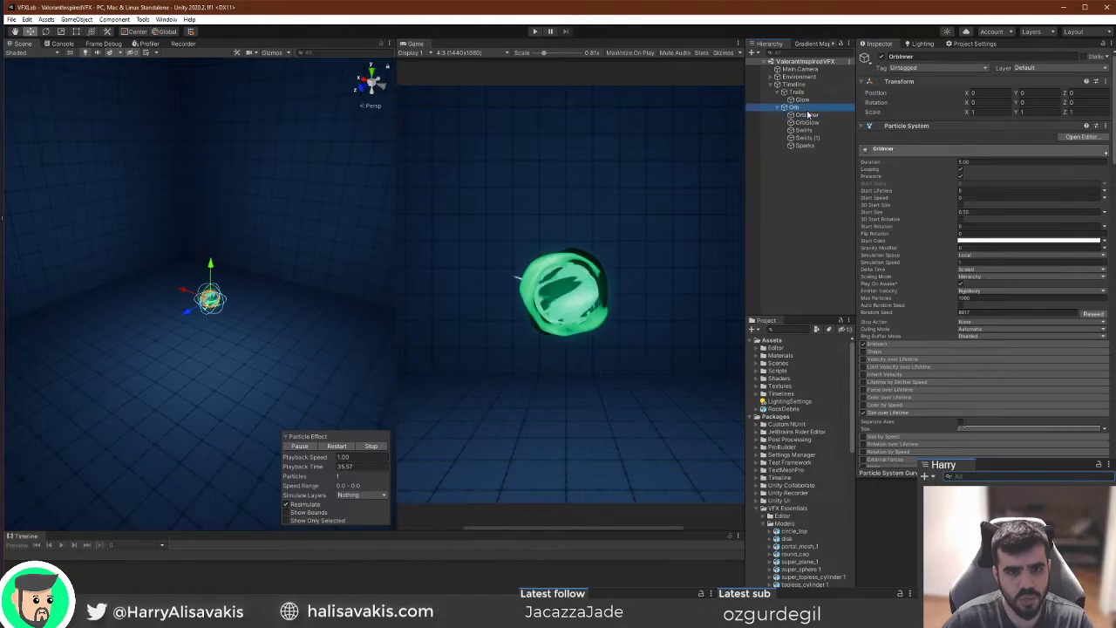
pyautogui.click(807, 122)
pyautogui.click(797, 107)
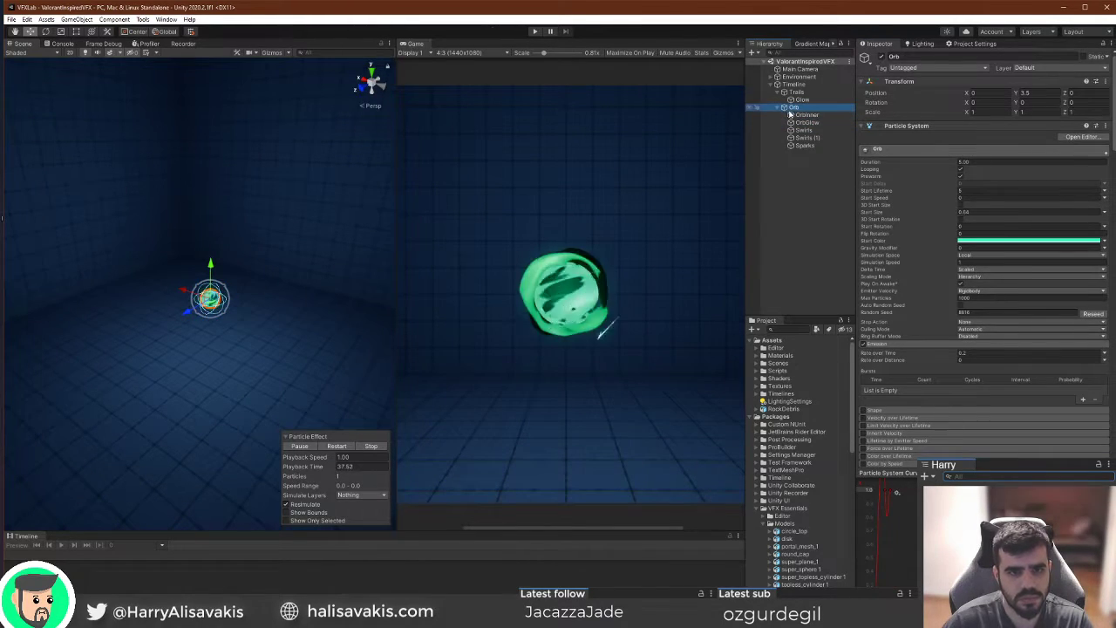
pyautogui.rightClick(803, 107)
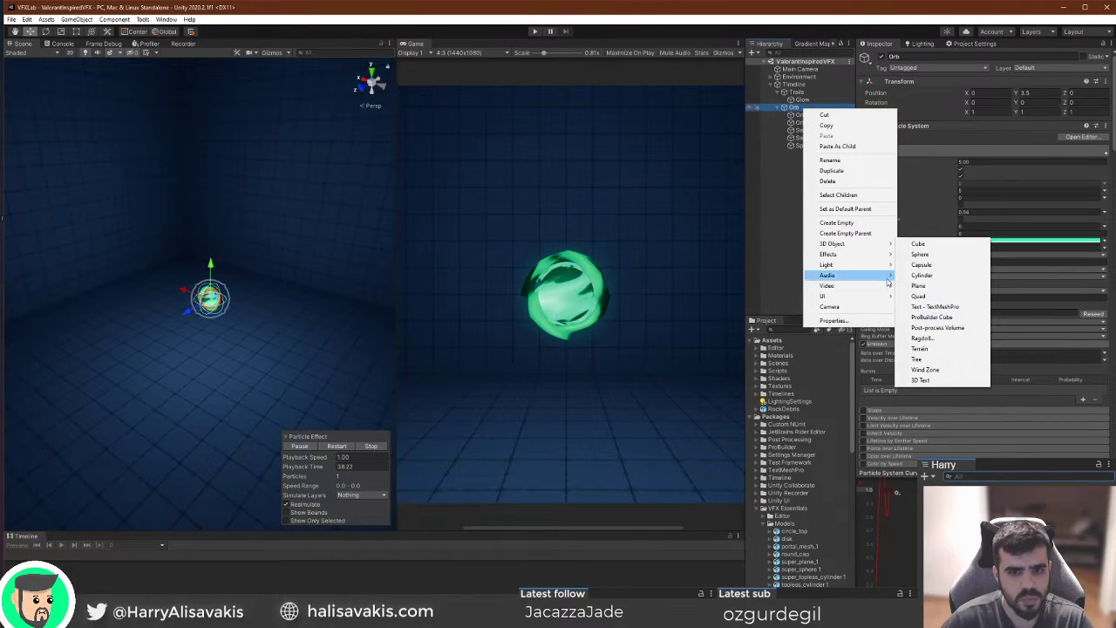
pyautogui.click(931, 253)
pyautogui.write('Streaks')
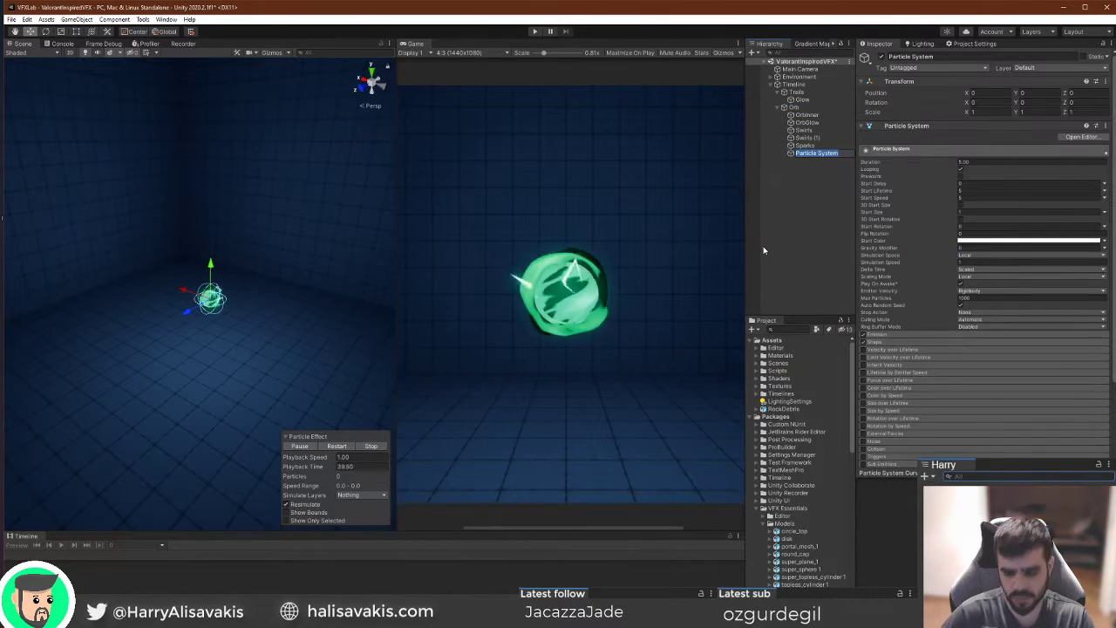
pyautogui.press('Return')
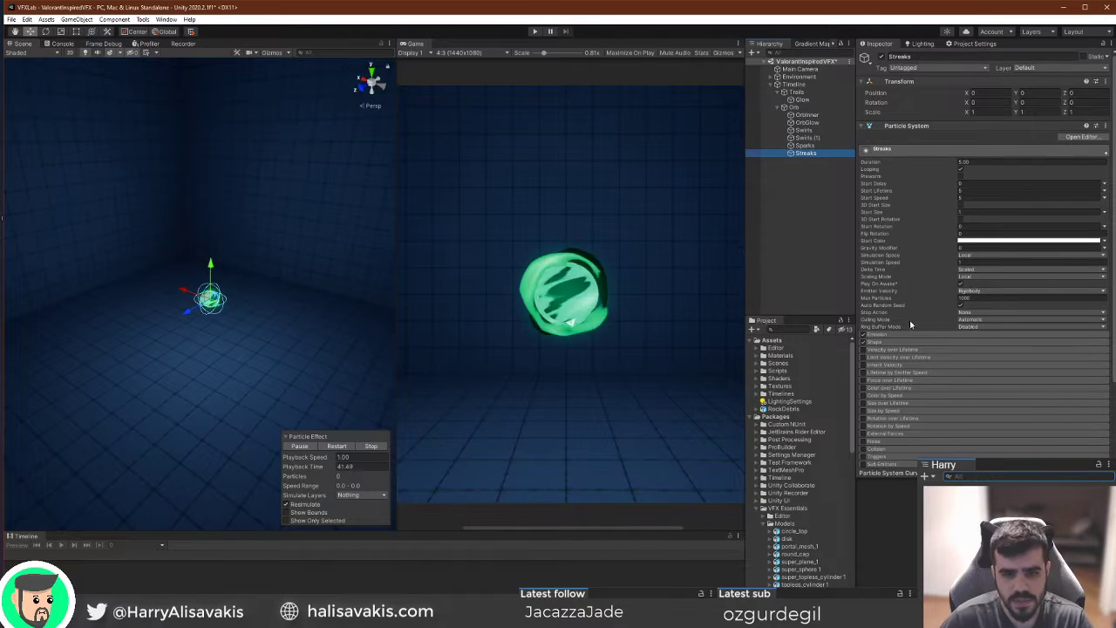
# Set the Streaks' emitter shape to Circle and move Streaks out of the Orb to the scene's root level.
pyautogui.scroll(-3, 873, 383)
pyautogui.click(879, 242)
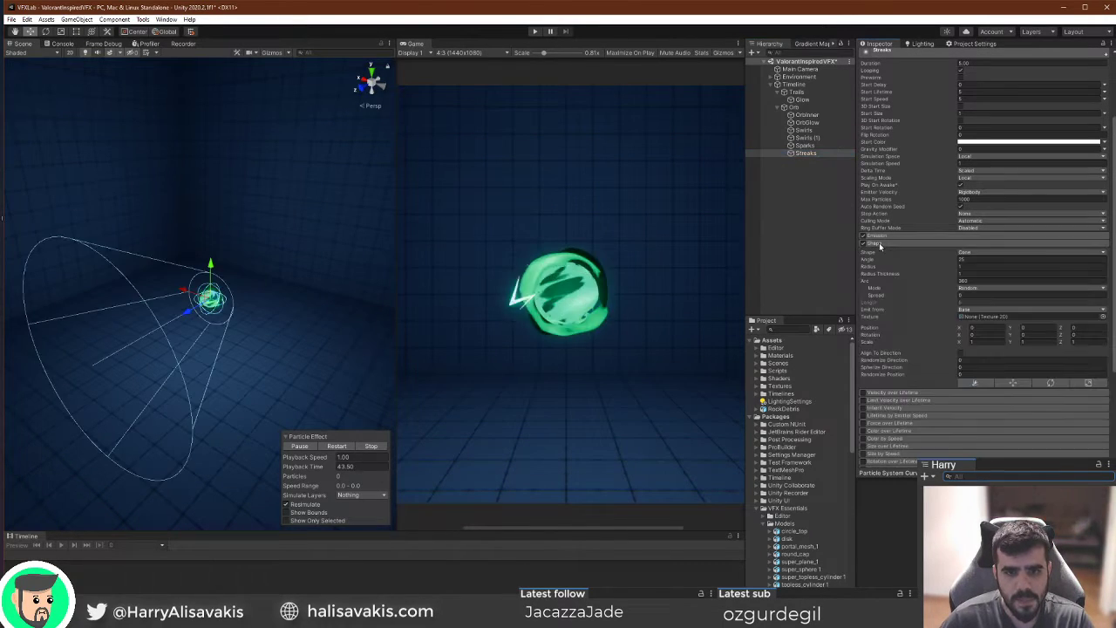
pyautogui.click(991, 253)
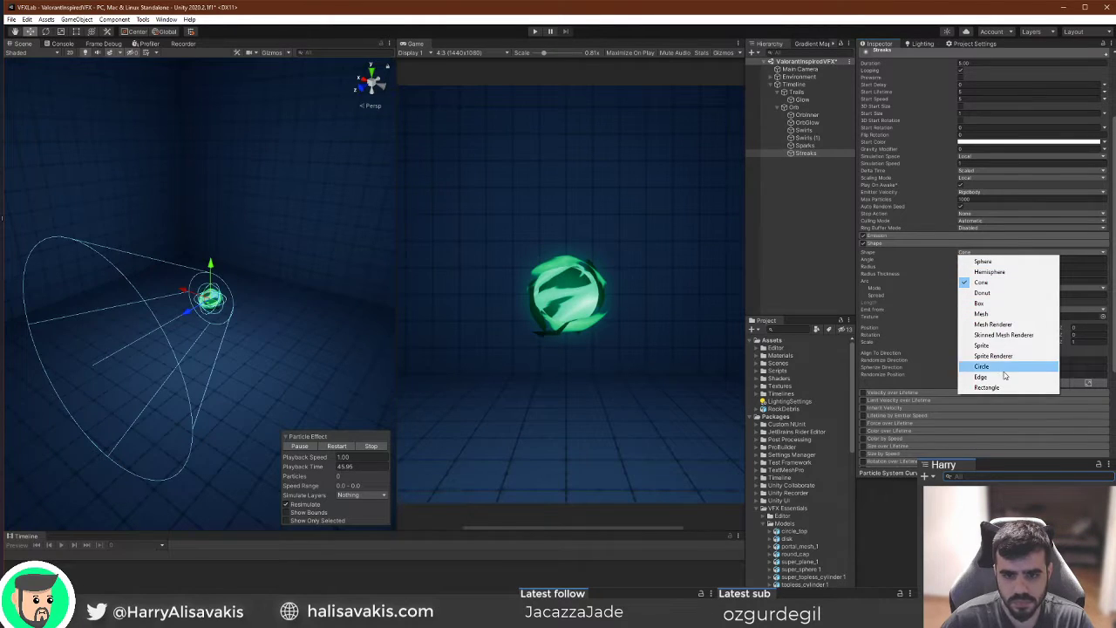
pyautogui.click(1004, 370)
pyautogui.click(817, 181)
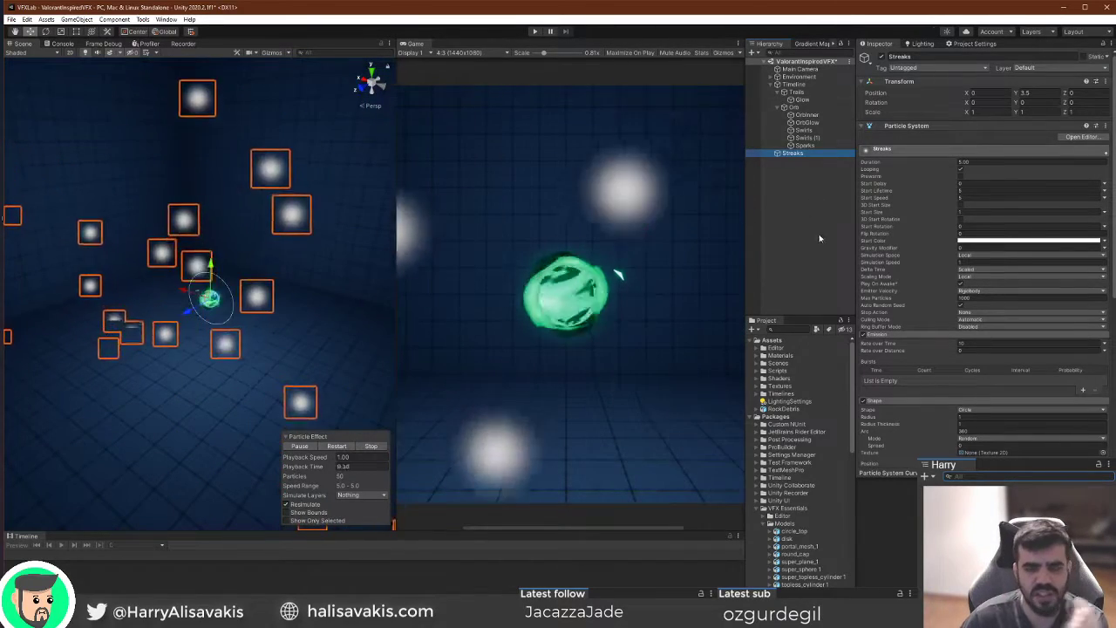
# Make the Streaks emit as a single burst of 30 particles with rate over time 0.
pyautogui.scroll(-3, 985, 349)
pyautogui.click(1084, 304)
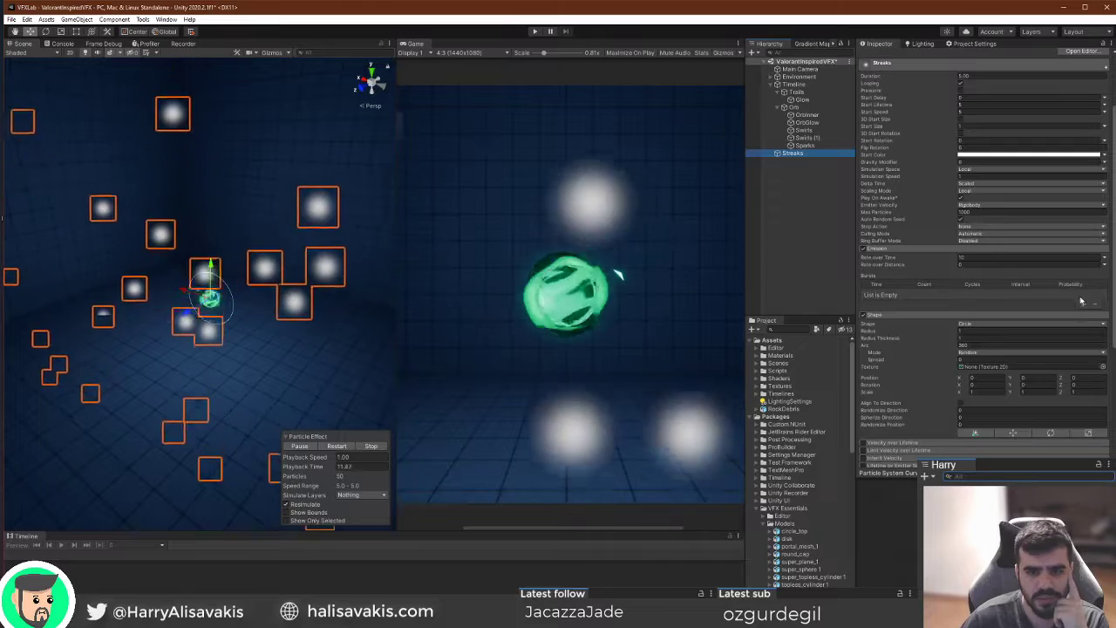
pyautogui.click(976, 257)
pyautogui.write('0')
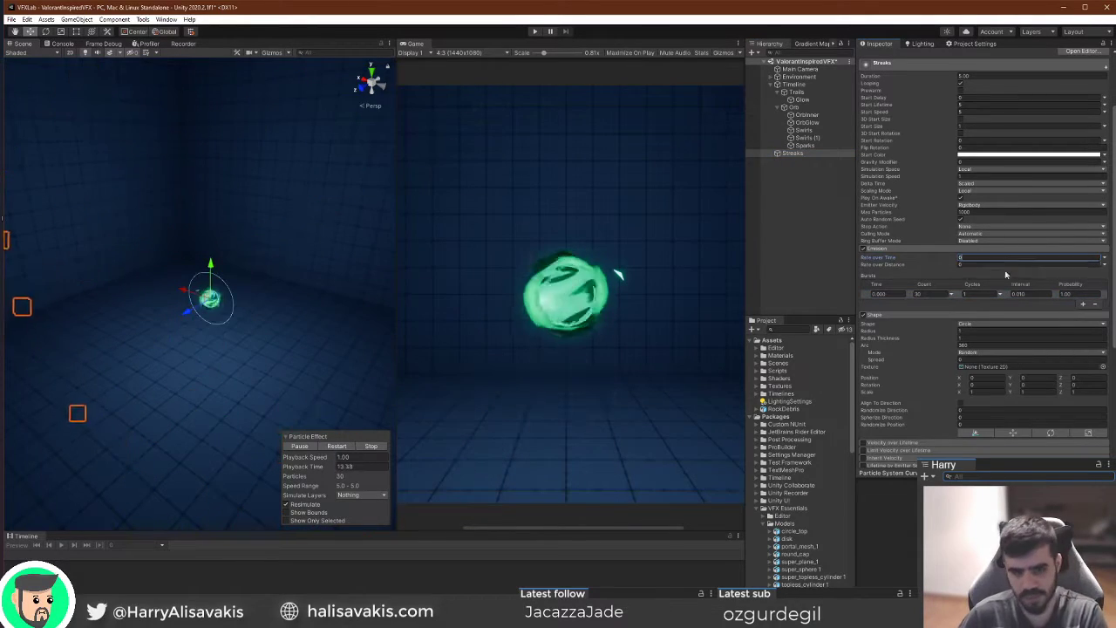
# Replay the Streaks burst and hold the preview at 0.20 s.
pyautogui.click(337, 446)
pyautogui.click(337, 446)
pyautogui.click(322, 448)
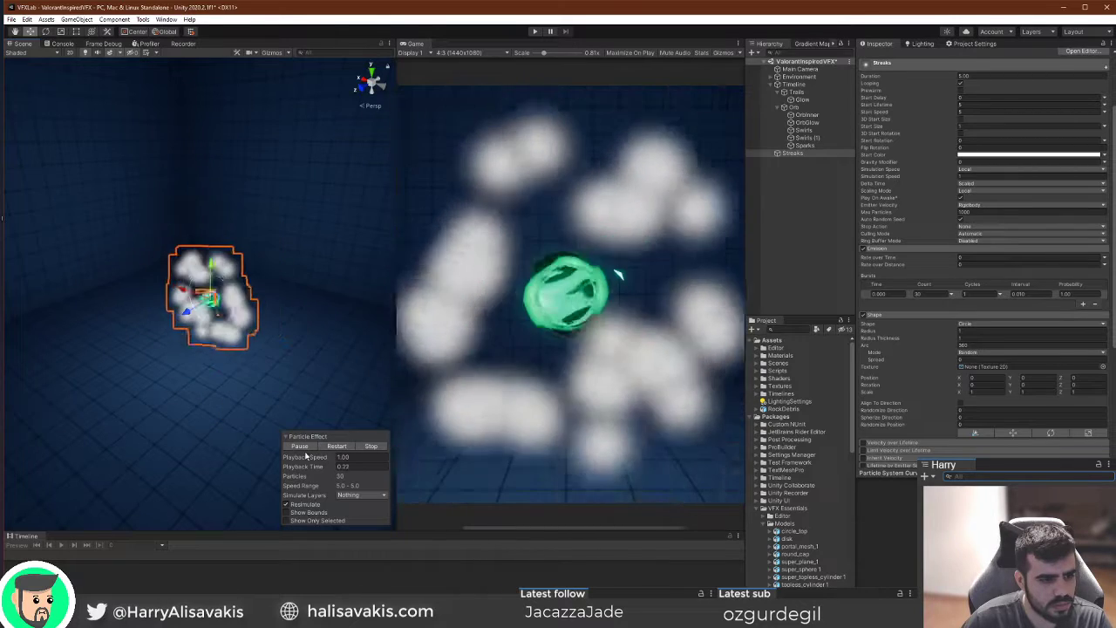
pyautogui.click(323, 448)
pyautogui.click(305, 447)
pyautogui.moveTo(315, 469)
pyautogui.mouseDown()
pyautogui.moveTo(293, 468)
pyautogui.moveTo(306, 469)
pyautogui.mouseUp()
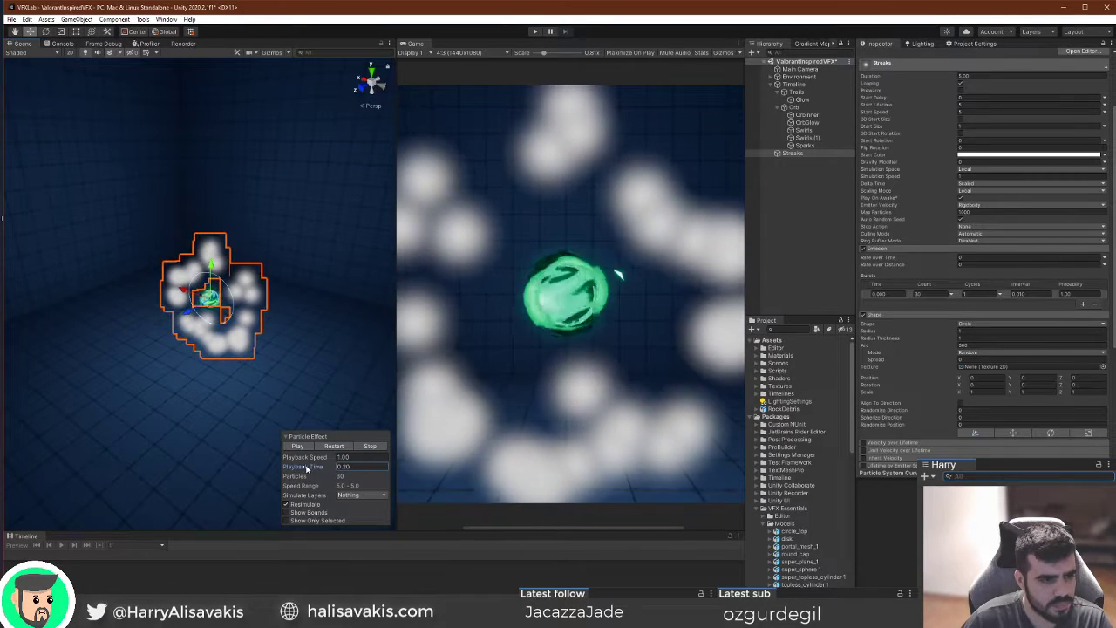
# Set the Streaks renderer's render mode to None so the particles themselves are hidden.
pyautogui.scroll(-5, 945, 257)
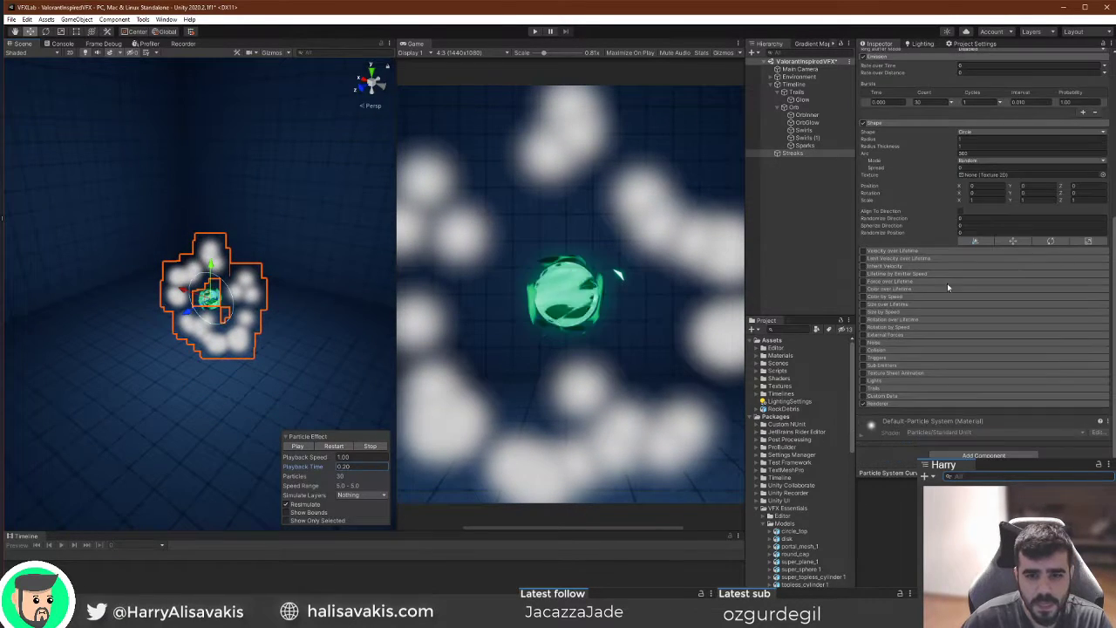
pyautogui.click(885, 403)
pyautogui.click(994, 413)
pyautogui.click(983, 464)
pyautogui.click(980, 413)
pyautogui.click(986, 474)
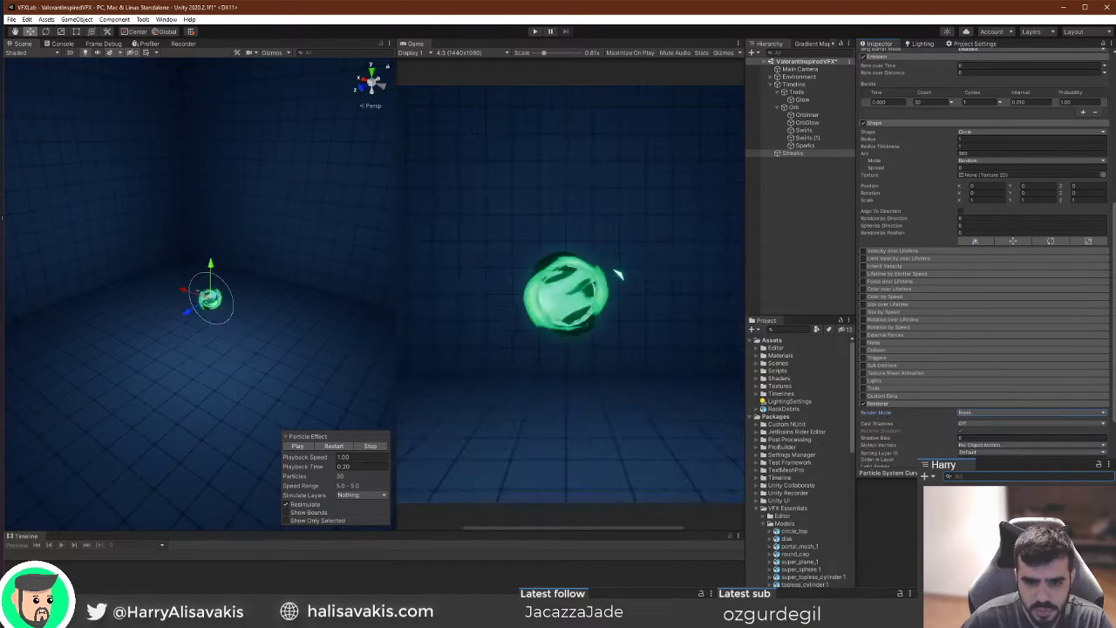
# Enable the Trails module on the Streaks and assign Trails_2 as the trail material.
pyautogui.click(869, 389)
pyautogui.click(864, 387)
pyautogui.scroll(-5, 897, 389)
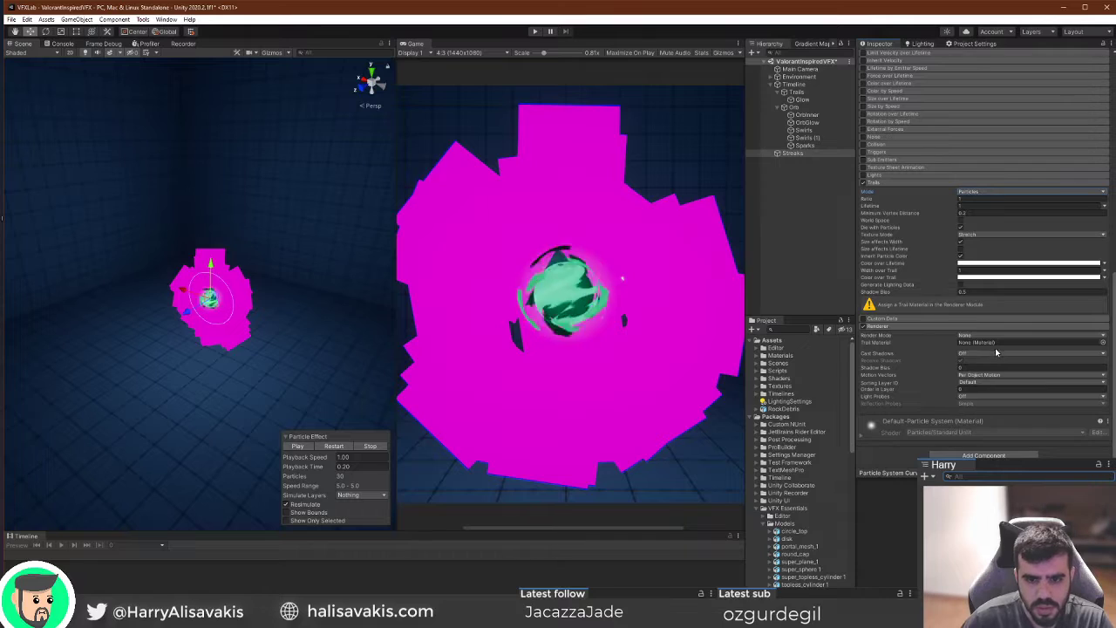
pyautogui.click(1102, 343)
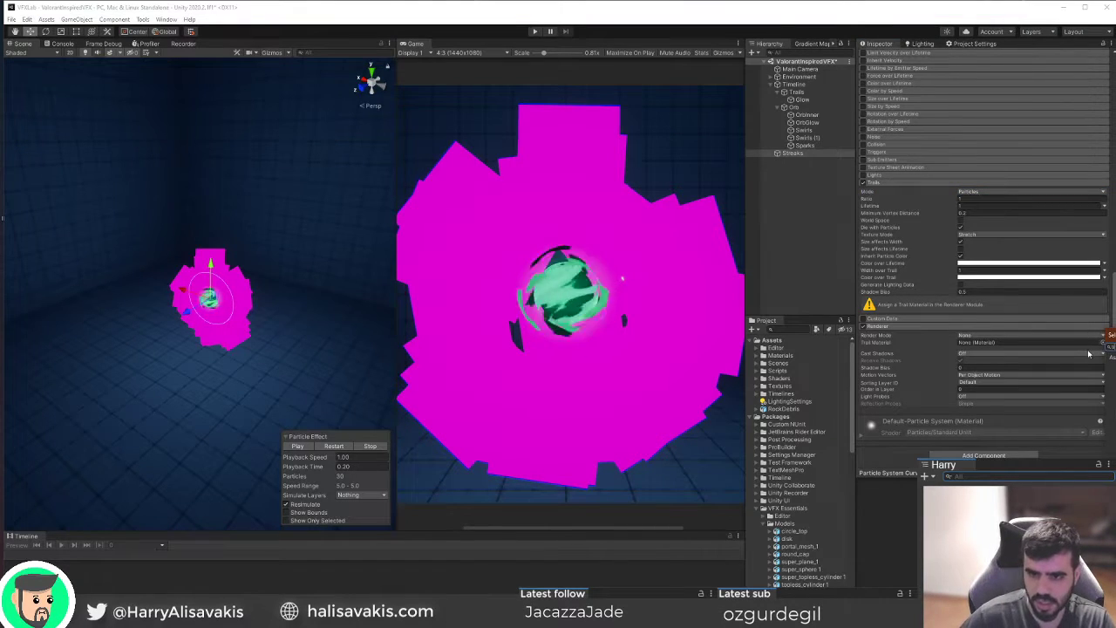
pyautogui.doubleClick(801, 344)
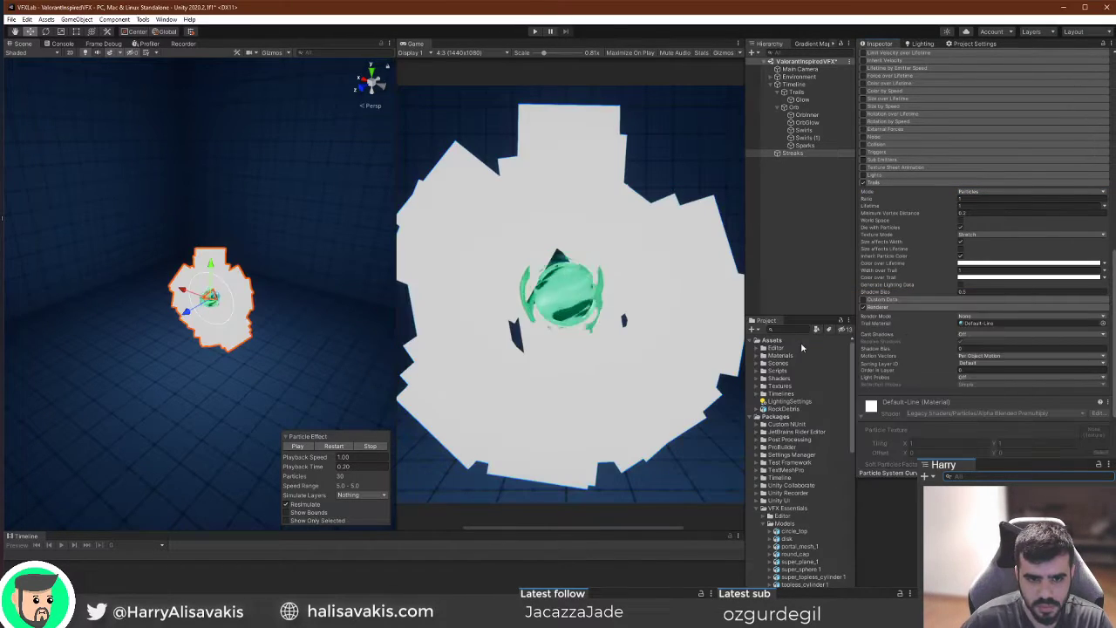
pyautogui.scroll(-1, 812, 423)
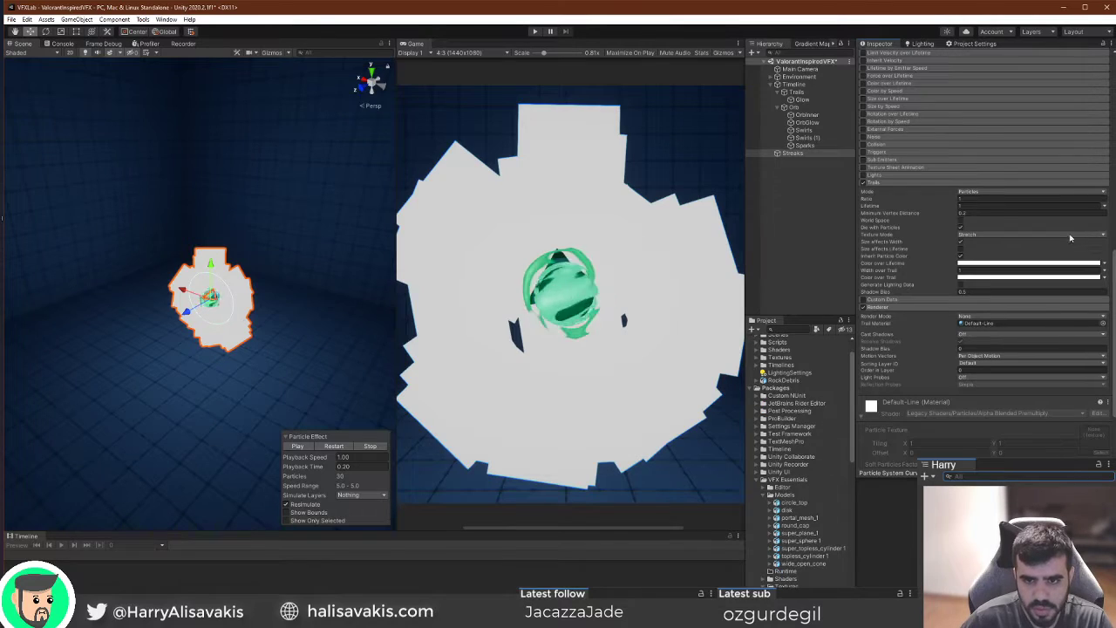
pyautogui.click(1103, 323)
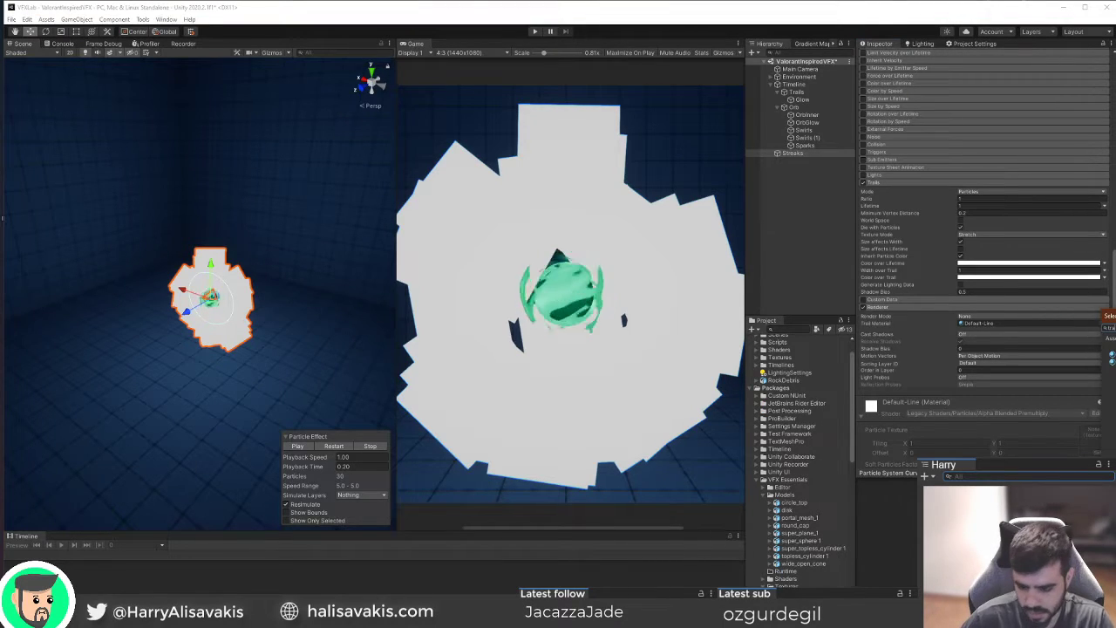
pyautogui.doubleClick(1113, 355)
# Reduce the Streaks' start size to 0.13 and the circle radius to 0.0001.
pyautogui.scroll(15, 945, 307)
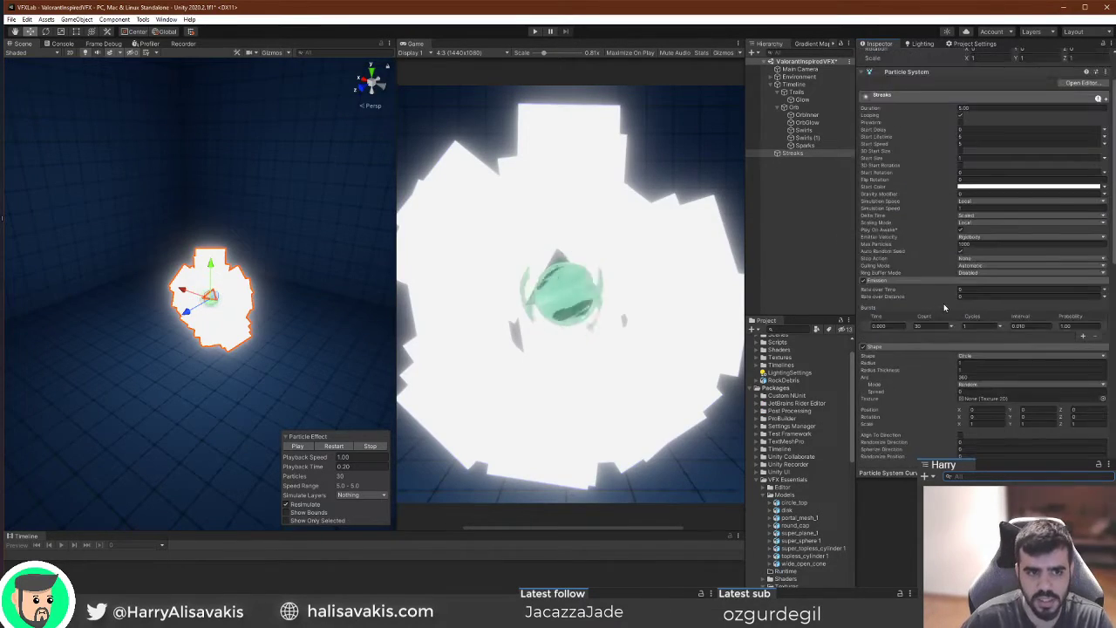
pyautogui.moveTo(936, 158); pyautogui.dragTo(922, 155)
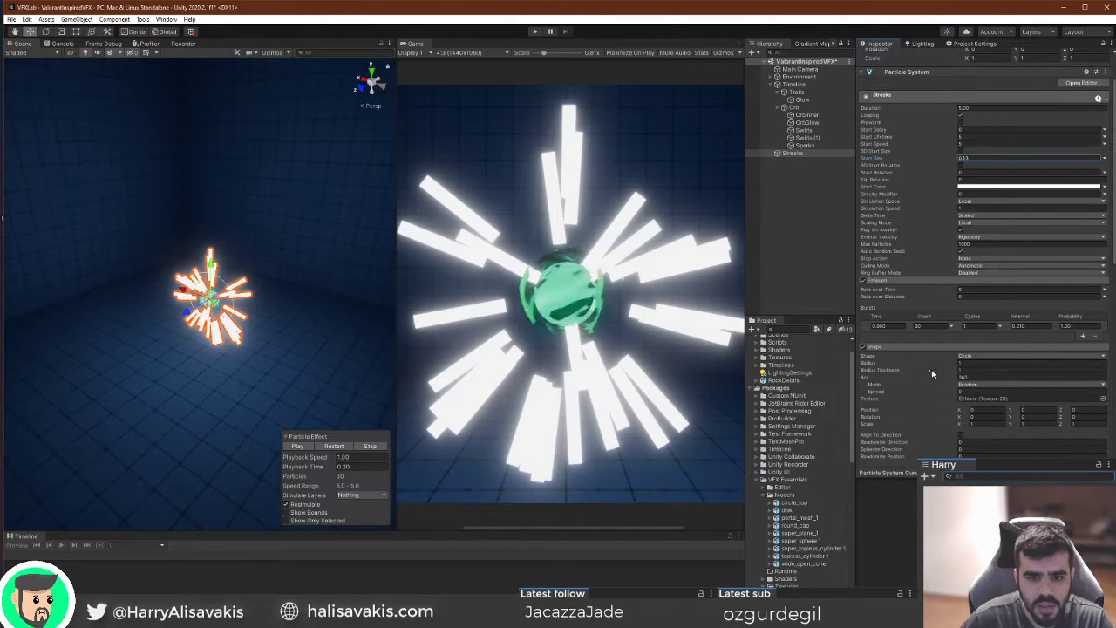
pyautogui.moveTo(933, 364); pyautogui.dragTo(890, 364)
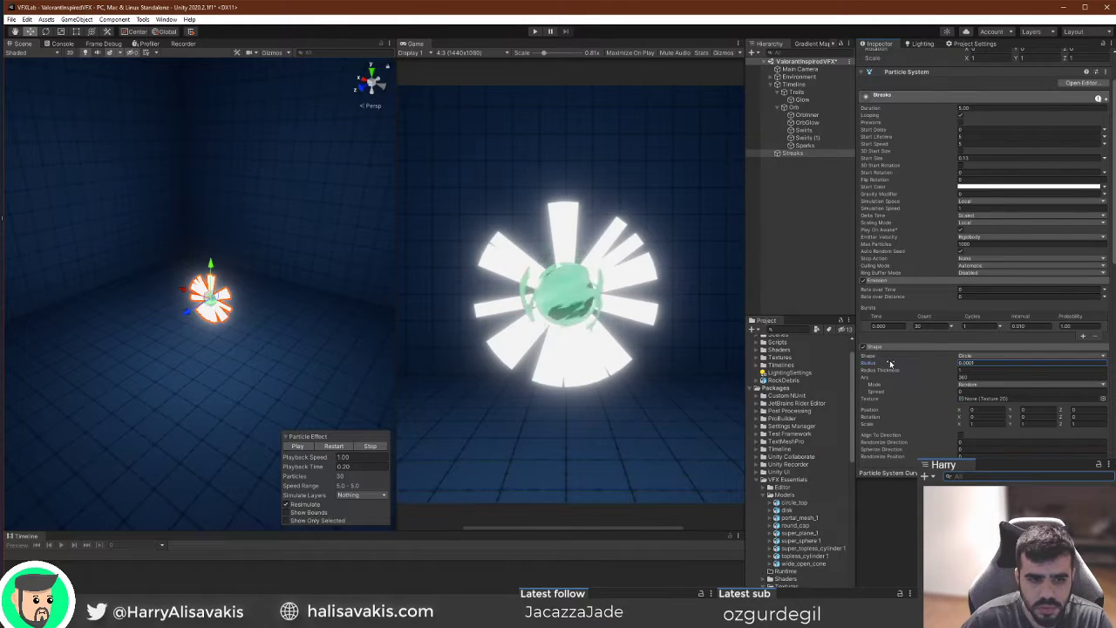
# Drive the Streaks' Width over Trail with a curve.
pyautogui.scroll(-8, 951, 330)
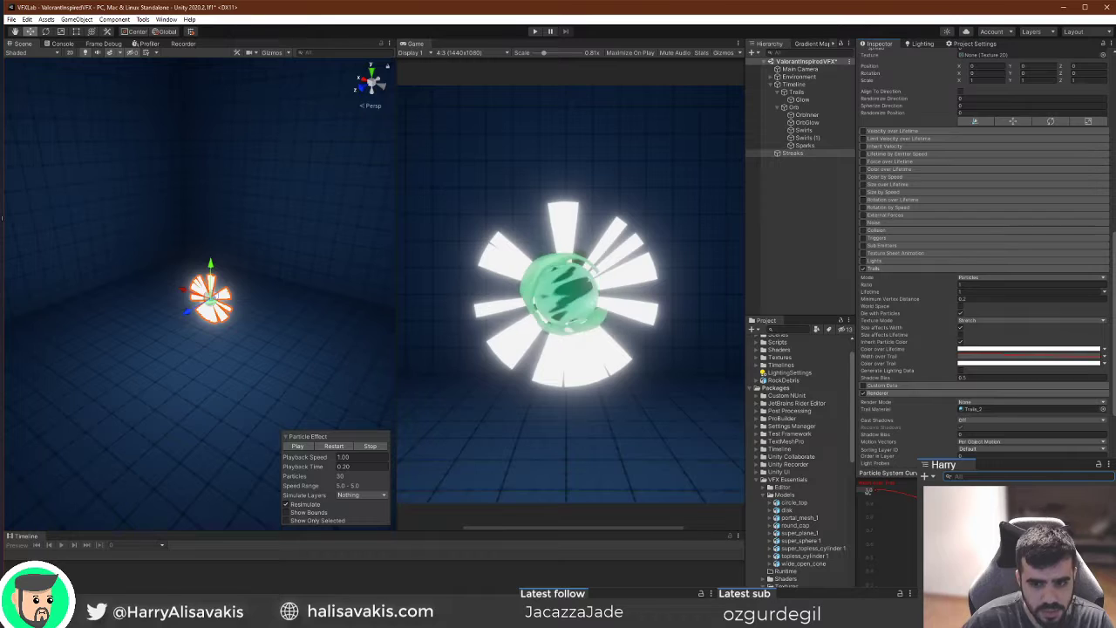
pyautogui.scroll(8, 996, 323)
pyautogui.scroll(2, 996, 323)
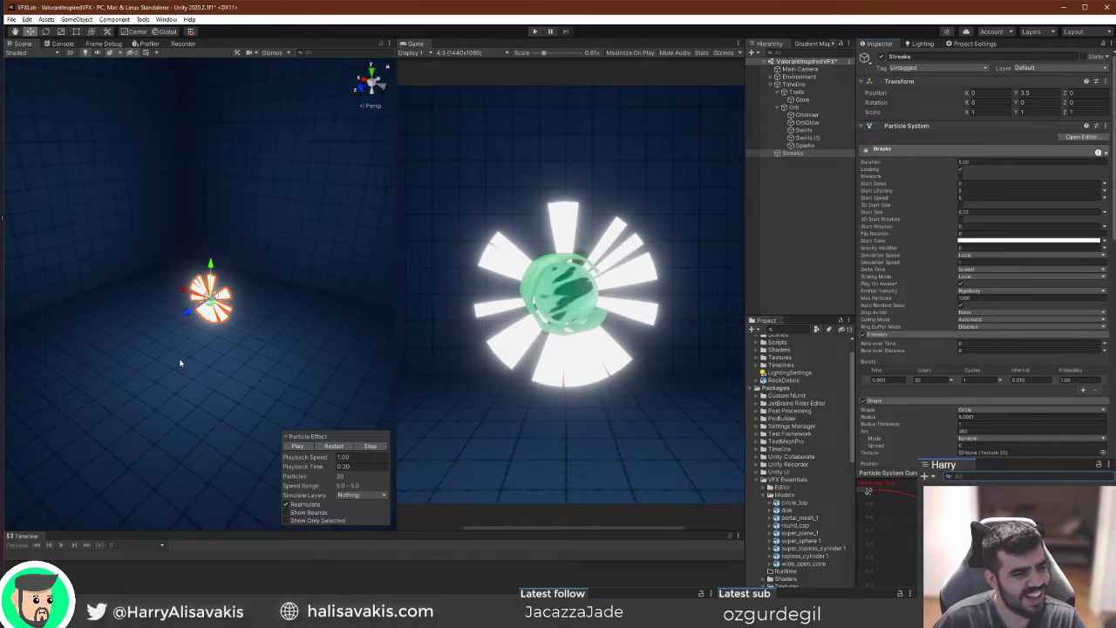
# View the Streaks in the Scene view and scrub the Timeline around the trails-to-orb transition.
pyautogui.moveTo(201, 337)
pyautogui.mouseDown(button='middle')
pyautogui.moveTo(260, 319)
pyautogui.moveTo(215, 341)
pyautogui.mouseUp(button='middle')
pyautogui.moveTo(214, 340); pyautogui.dragTo(287, 332, button='right')
pyautogui.press('w')
pyautogui.scroll(-5, 288, 332)
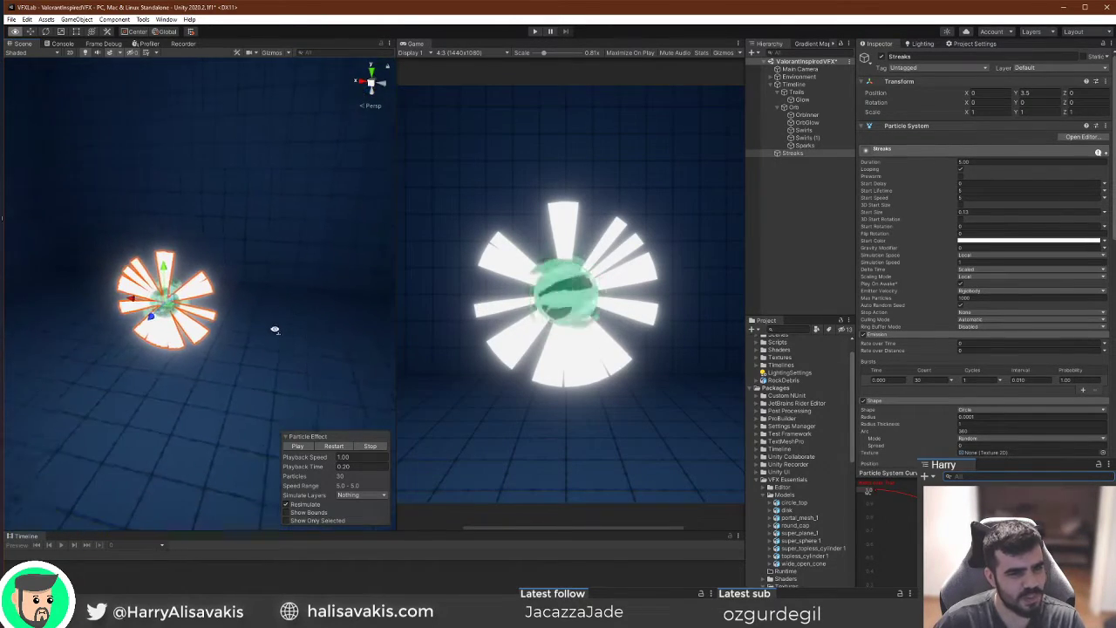
pyautogui.click(799, 154)
pyautogui.click(793, 84)
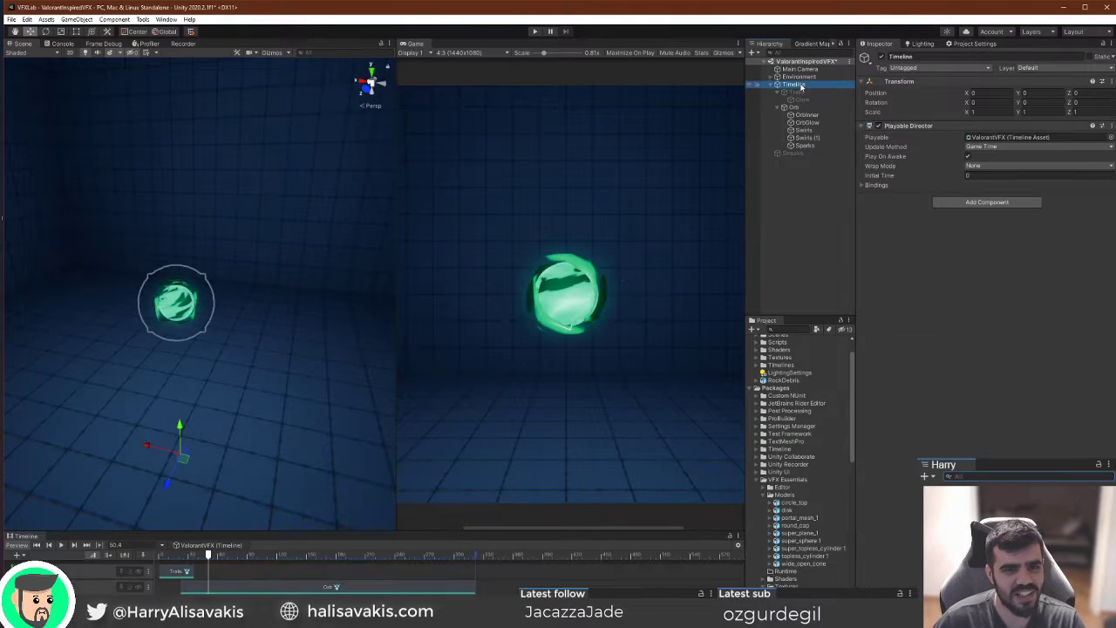
pyautogui.moveTo(192, 558)
pyautogui.mouseDown()
pyautogui.moveTo(172, 555)
pyautogui.moveTo(213, 555)
pyautogui.moveTo(168, 556)
pyautogui.moveTo(195, 561)
pyautogui.mouseUp()
# Restart the Streaks preview, hold it at 0.26 s, and face the burst head-on in the Scene view.
pyautogui.click(829, 152)
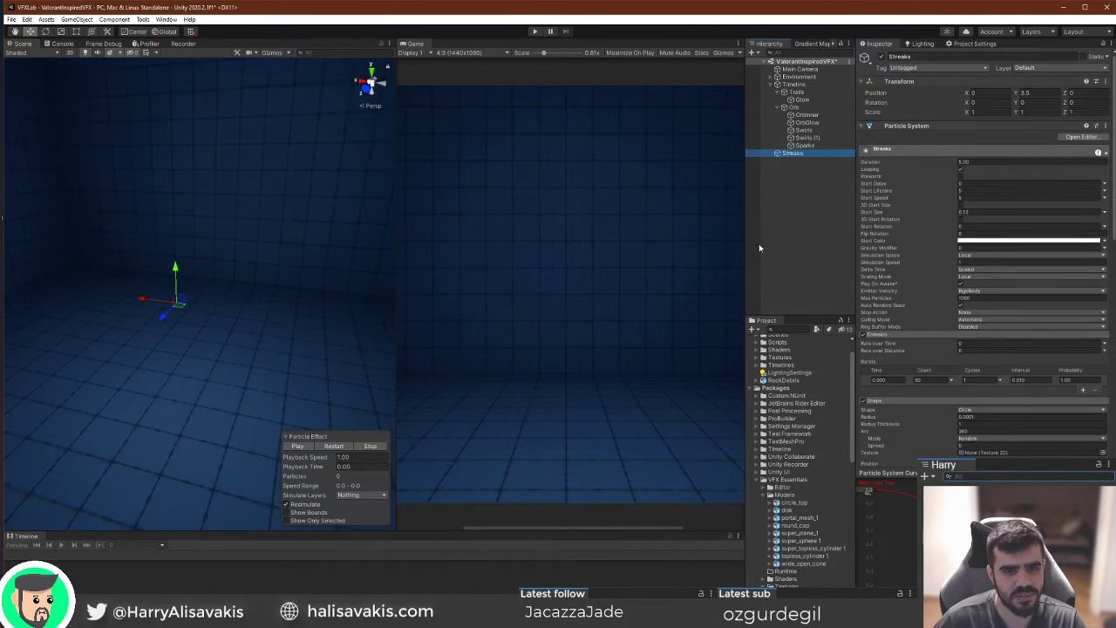
pyautogui.click(334, 446)
pyautogui.moveTo(320, 467); pyautogui.dragTo(297, 469)
pyautogui.moveTo(273, 335); pyautogui.dragTo(296, 332, button='right')
pyautogui.press('a')
pyautogui.press('w')
pyautogui.press('s')
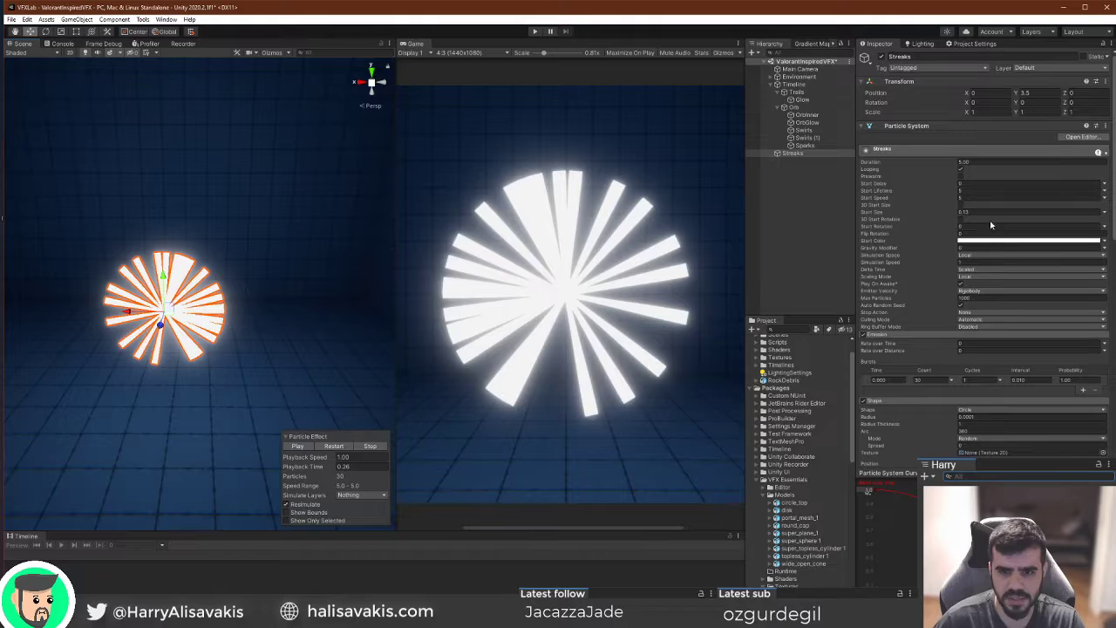
# Set the Streaks' Color over Trail gradient to go from alpha 0 at about 18.2% to opaque white at the end.
pyautogui.scroll(-6, 993, 273)
pyautogui.scroll(-5, 993, 273)
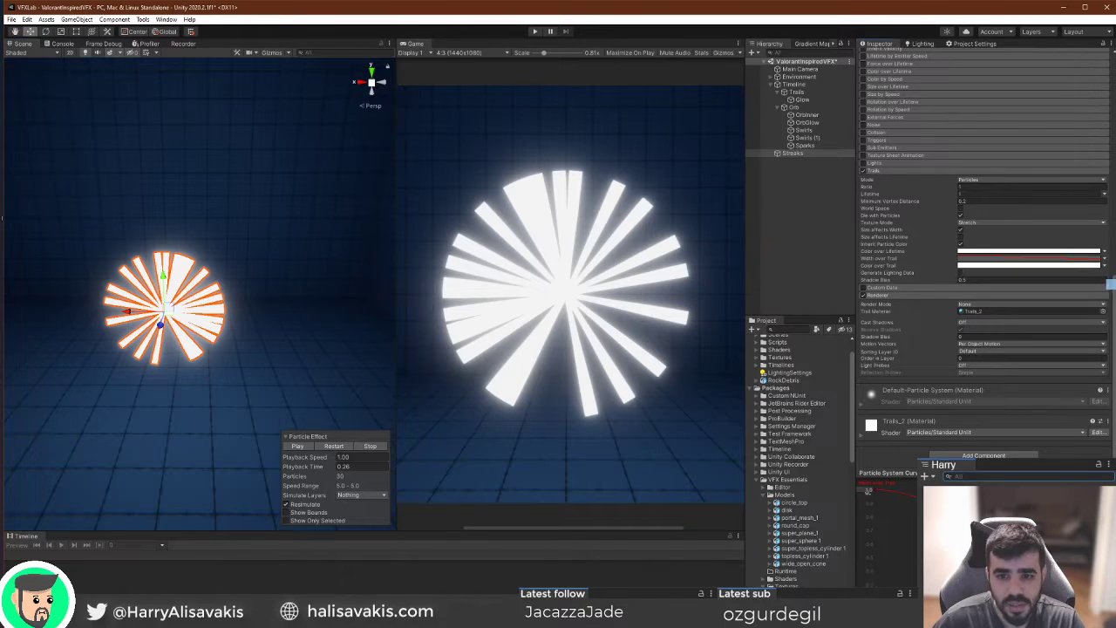
pyautogui.click(1029, 266)
pyautogui.click(983, 184)
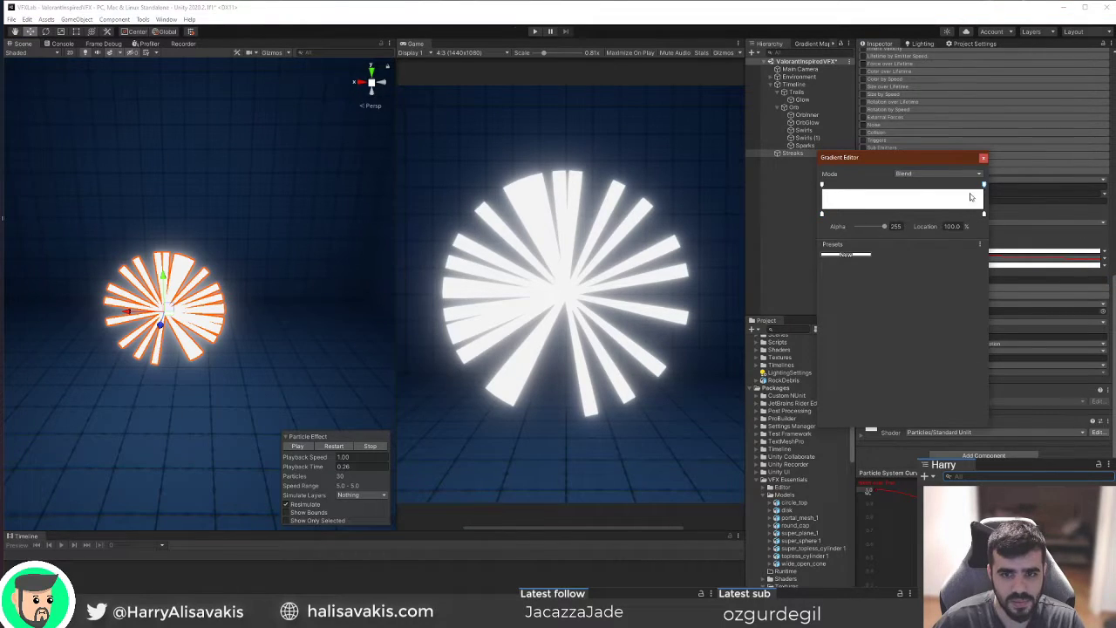
pyautogui.moveTo(884, 227); pyautogui.dragTo(828, 232)
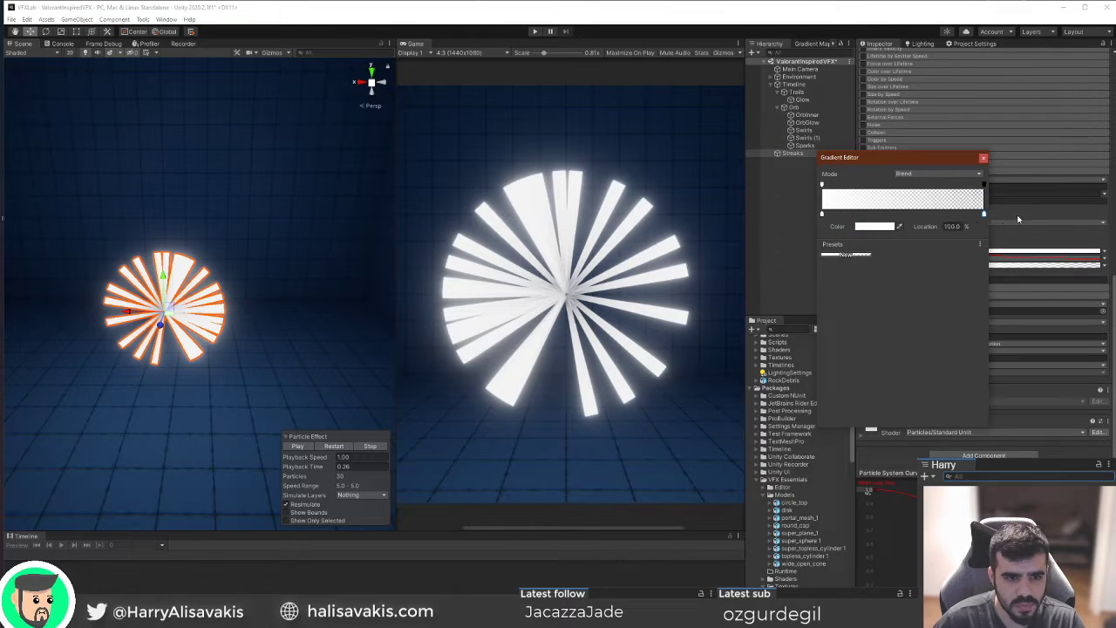
pyautogui.moveTo(984, 185)
pyautogui.mouseDown()
pyautogui.moveTo(898, 192)
pyautogui.moveTo(1054, 186)
pyautogui.mouseUp()
pyautogui.moveTo(859, 229)
pyautogui.mouseDown()
pyautogui.moveTo(886, 228)
pyautogui.moveTo(772, 231)
pyautogui.mouseUp()
pyautogui.click(821, 185)
pyautogui.moveTo(822, 186); pyautogui.dragTo(858, 187)
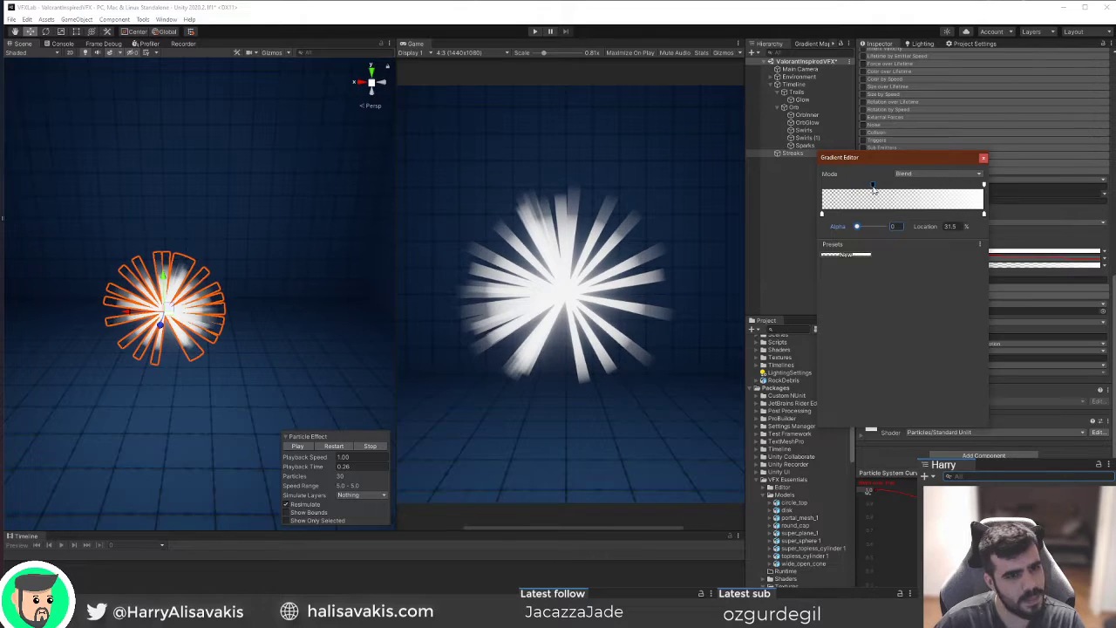
pyautogui.moveTo(858, 188); pyautogui.dragTo(852, 188)
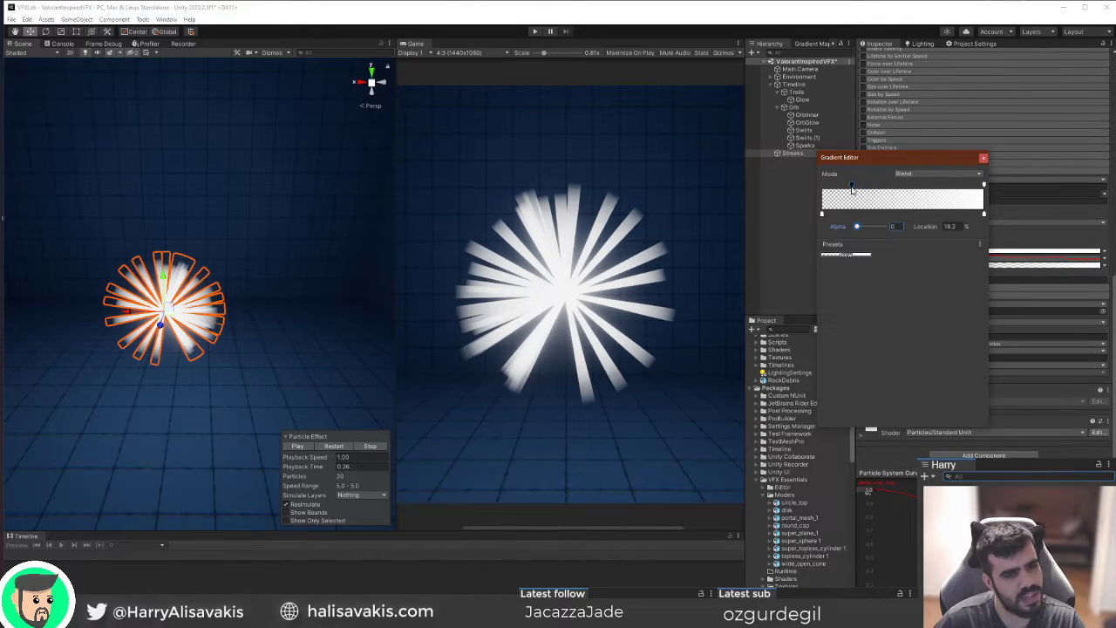
pyautogui.click(982, 159)
# Increase the Streaks' start size to 0.55 and straighten the Width over Trail curve.
pyautogui.moveTo(938, 147); pyautogui.dragTo(948, 151)
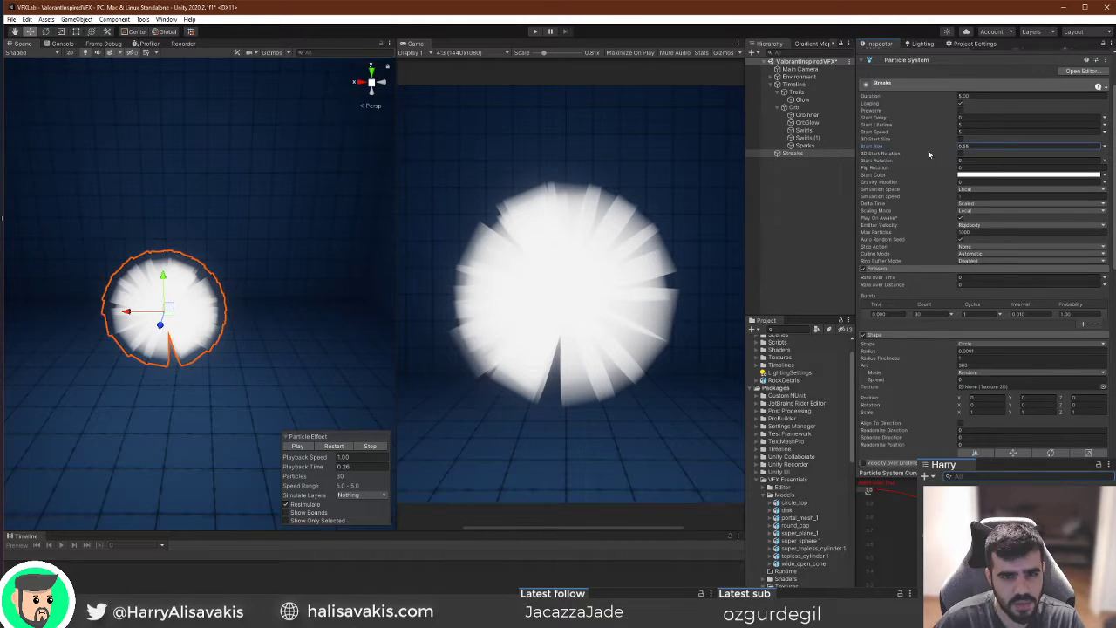
pyautogui.scroll(-15, 922, 145)
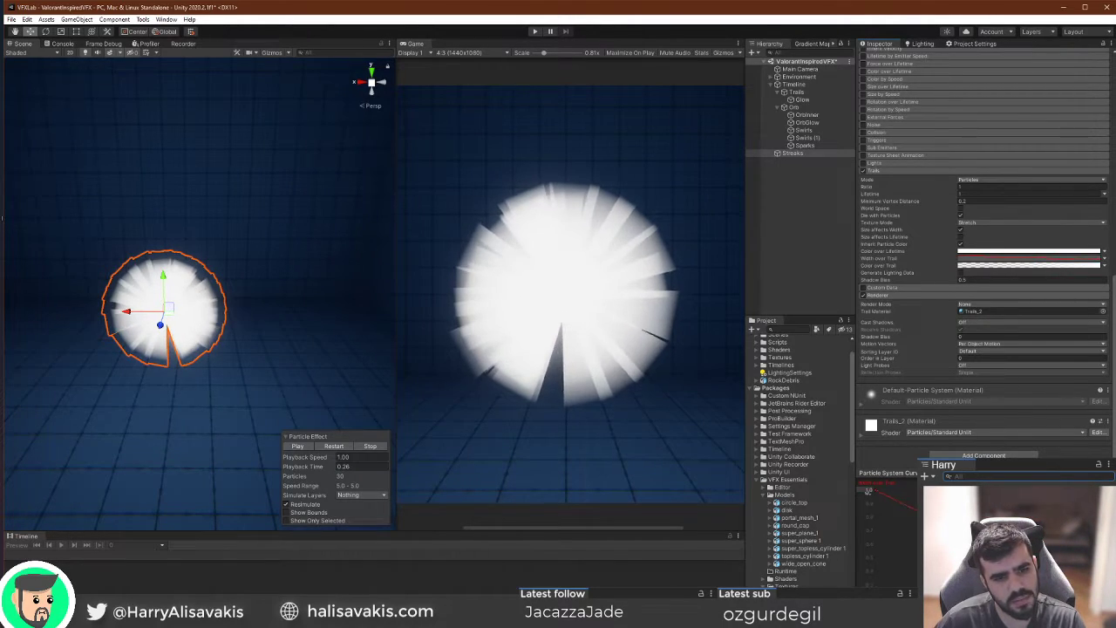
# Change the Streaks' start color from white to a dark, slightly desaturated green.
pyautogui.scroll(10, 1002, 236)
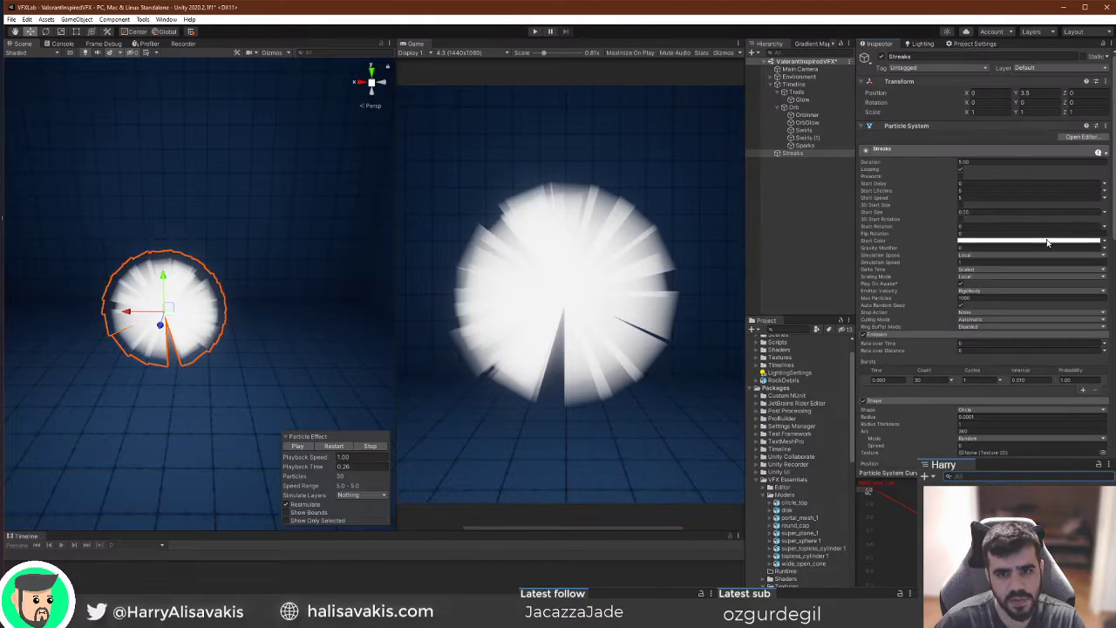
pyautogui.click(1047, 242)
pyautogui.click(1062, 291)
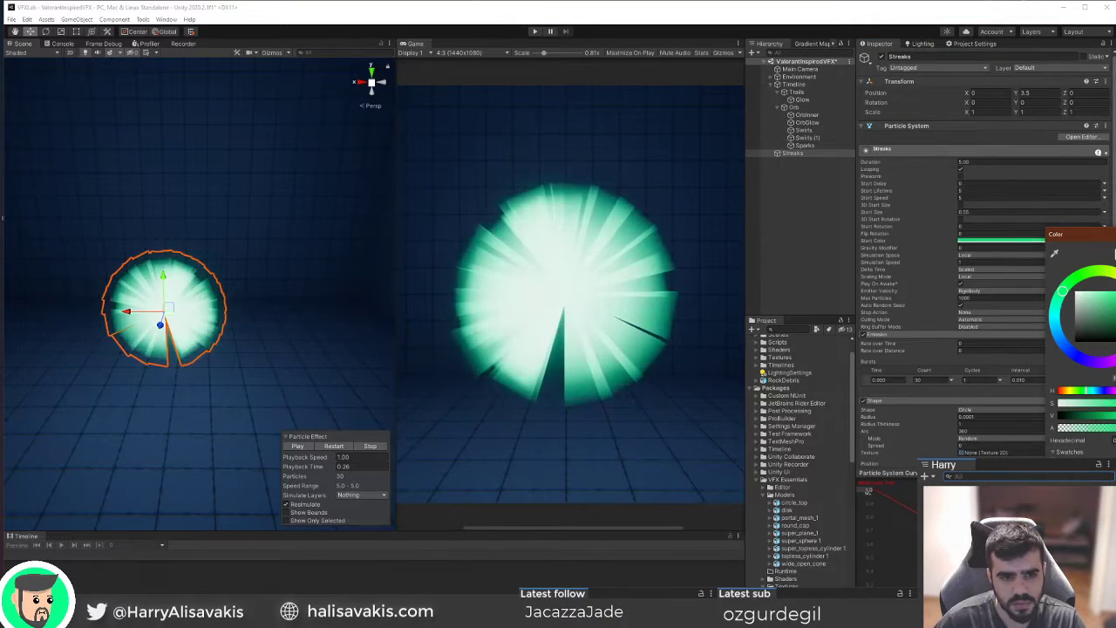
pyautogui.moveTo(1104, 336); pyautogui.dragTo(1105, 339)
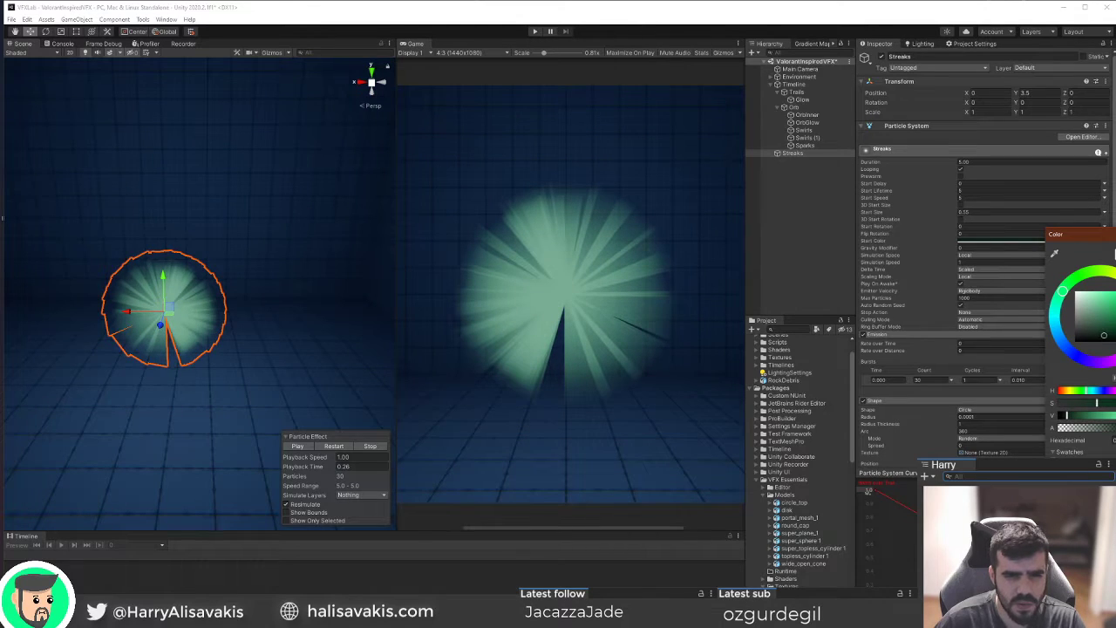
pyautogui.click(1027, 289)
# Duplicate the Trails_2 material as Trails_3 and assign it to the Streaks.
pyautogui.scroll(-10, 1020, 291)
pyautogui.click(976, 310)
pyautogui.click(790, 410)
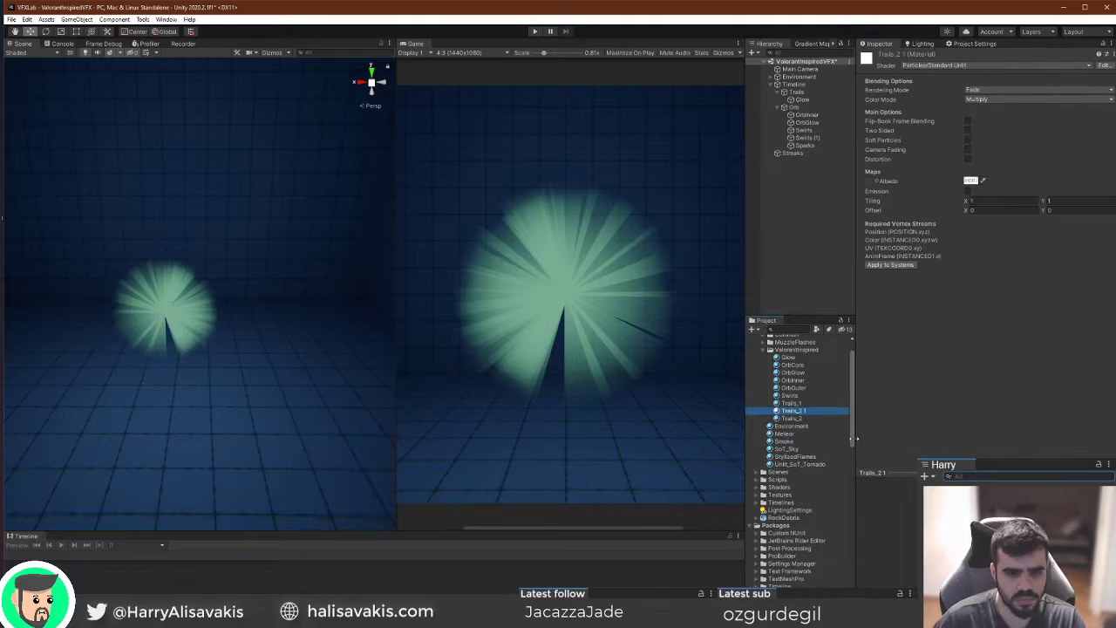
pyautogui.press('F2')
pyautogui.press('End')
pyautogui.press('Return')
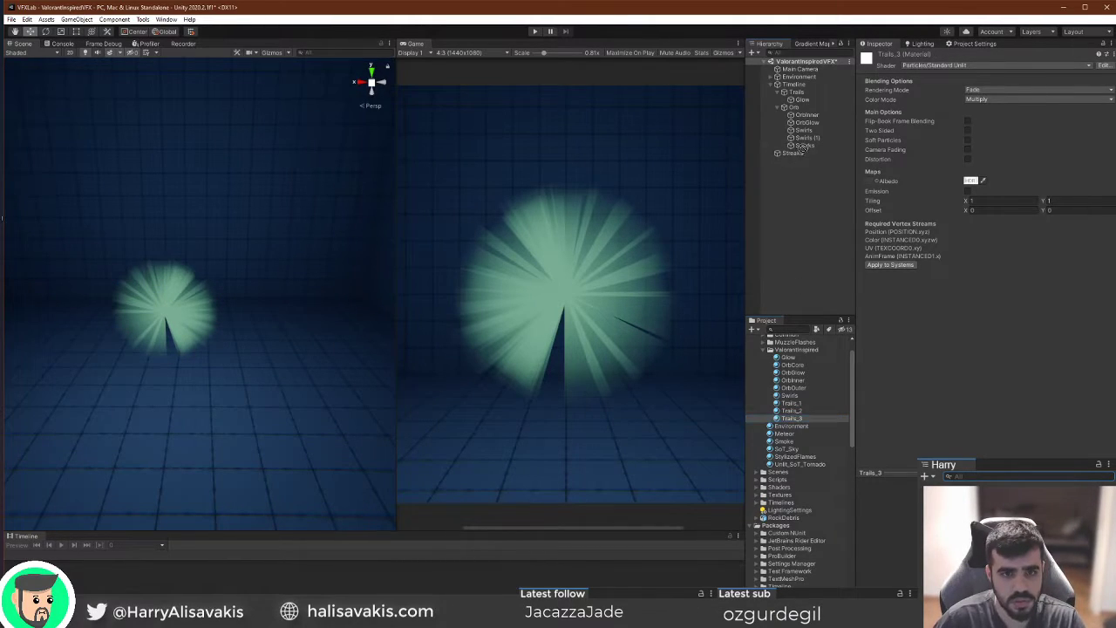
# Set the Trails_3 material's rendering mode to Additive and brighten the Streaks' green start color.
pyautogui.click(1067, 89)
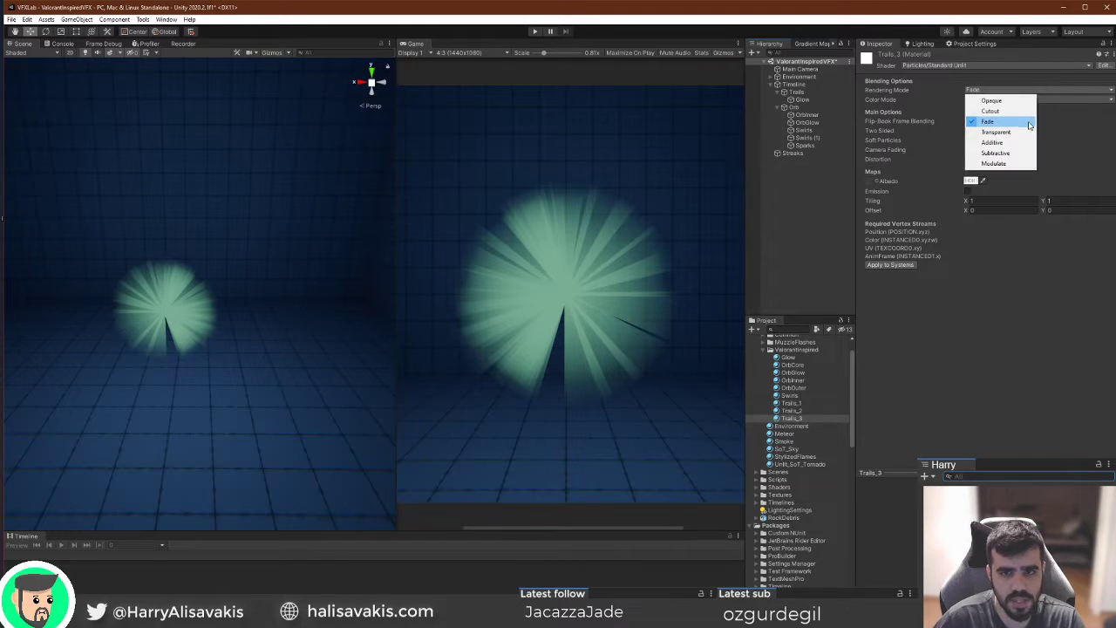
pyautogui.click(1010, 142)
pyautogui.click(794, 152)
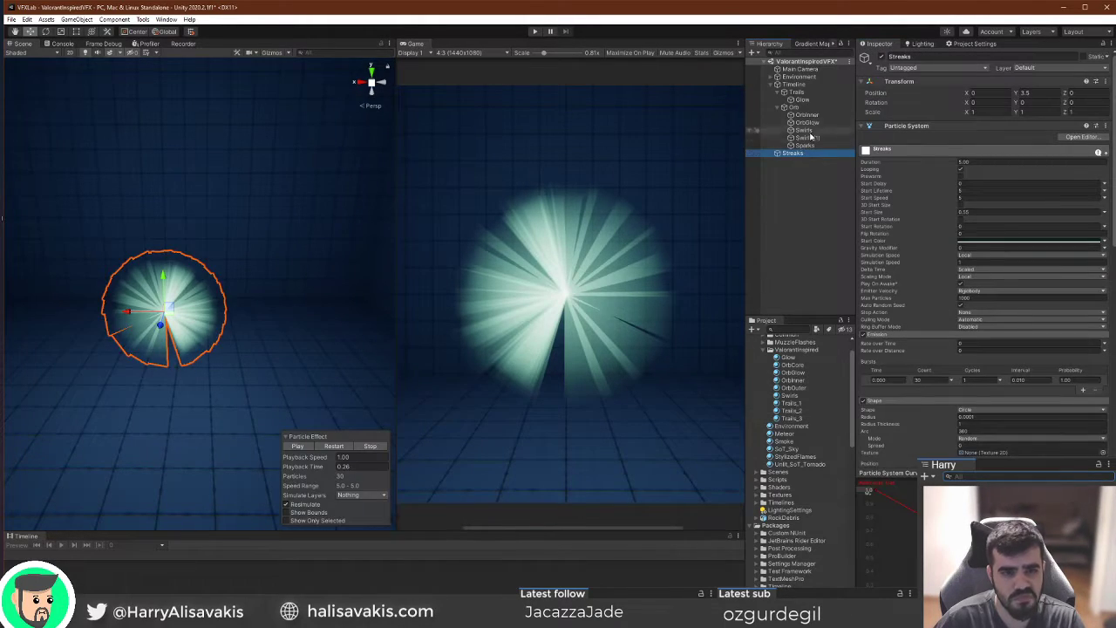
pyautogui.click(1036, 156)
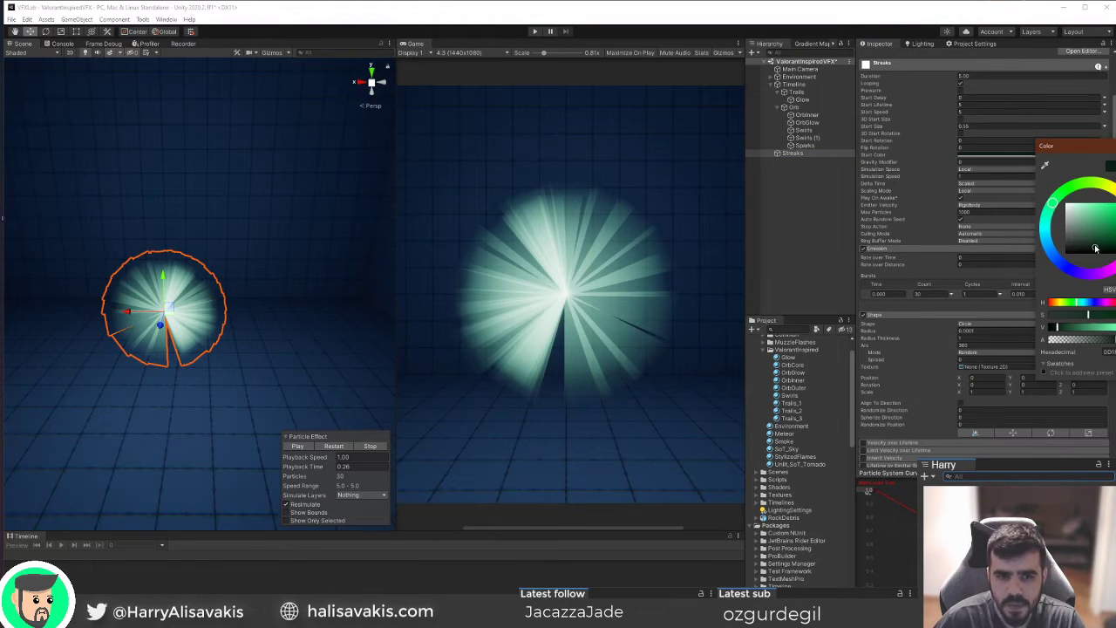
pyautogui.moveTo(1108, 237); pyautogui.dragTo(1101, 244)
pyautogui.click(1114, 146)
# Set the Streaks' Color over Trail gradient to start black with the alpha 0 key at 17.1%, fading to opaque white at the end.
pyautogui.scroll(-10, 1073, 229)
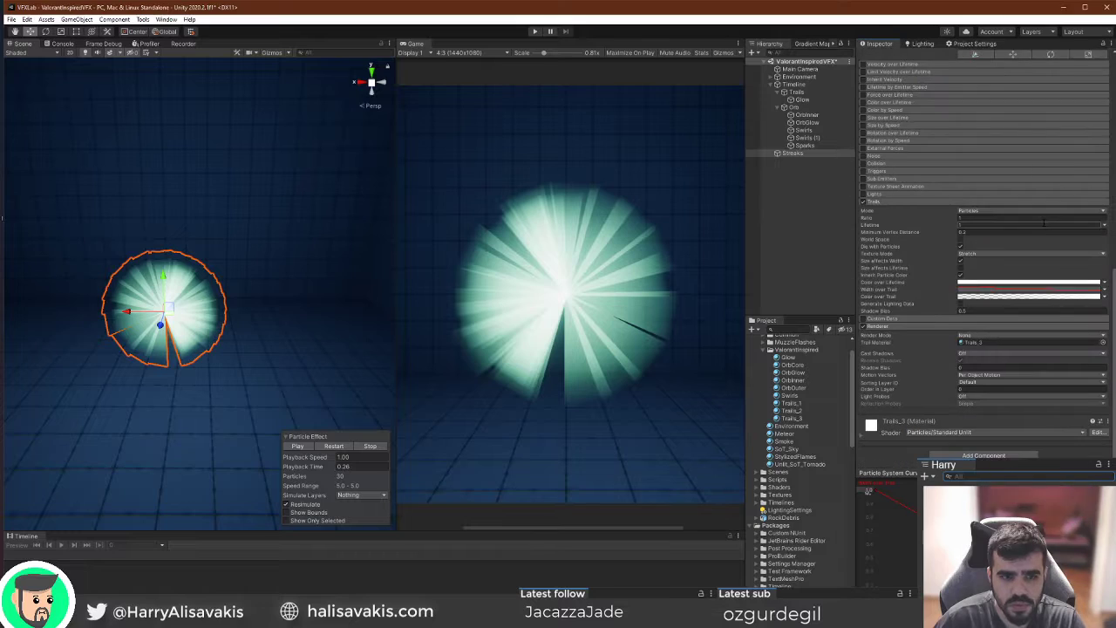
pyautogui.click(1084, 297)
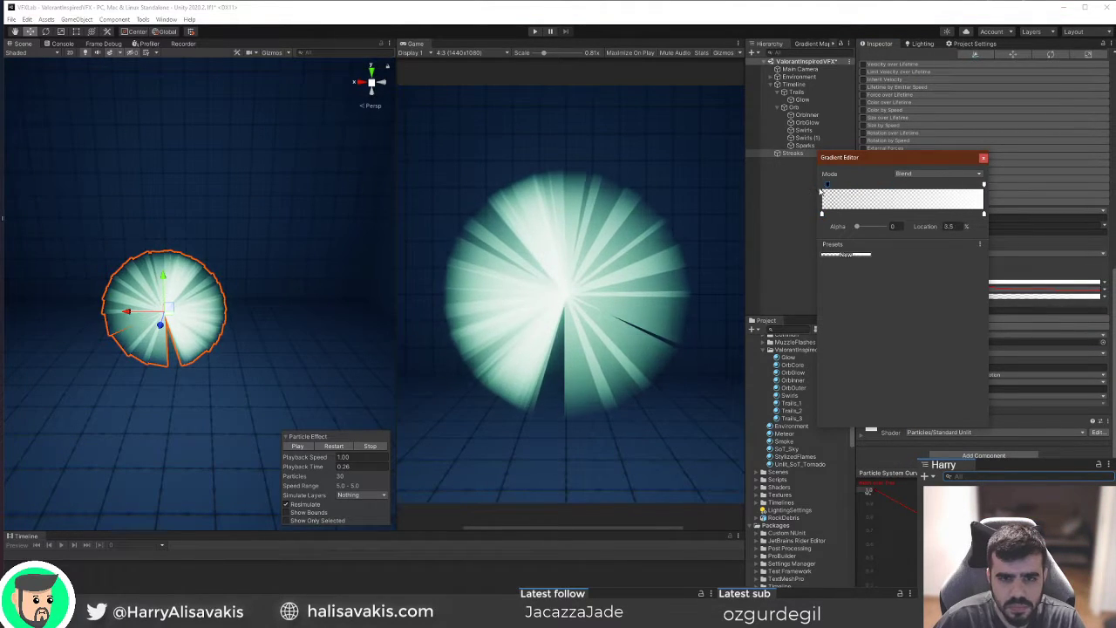
pyautogui.click(984, 185)
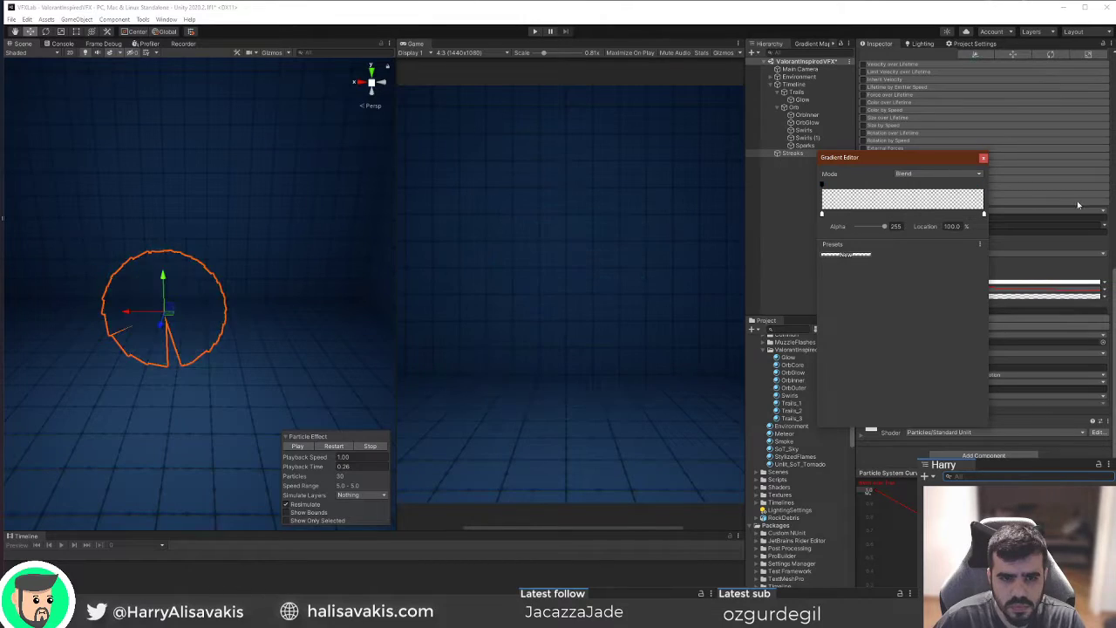
pyautogui.moveTo(822, 186); pyautogui.dragTo(868, 186)
pyautogui.click(861, 227)
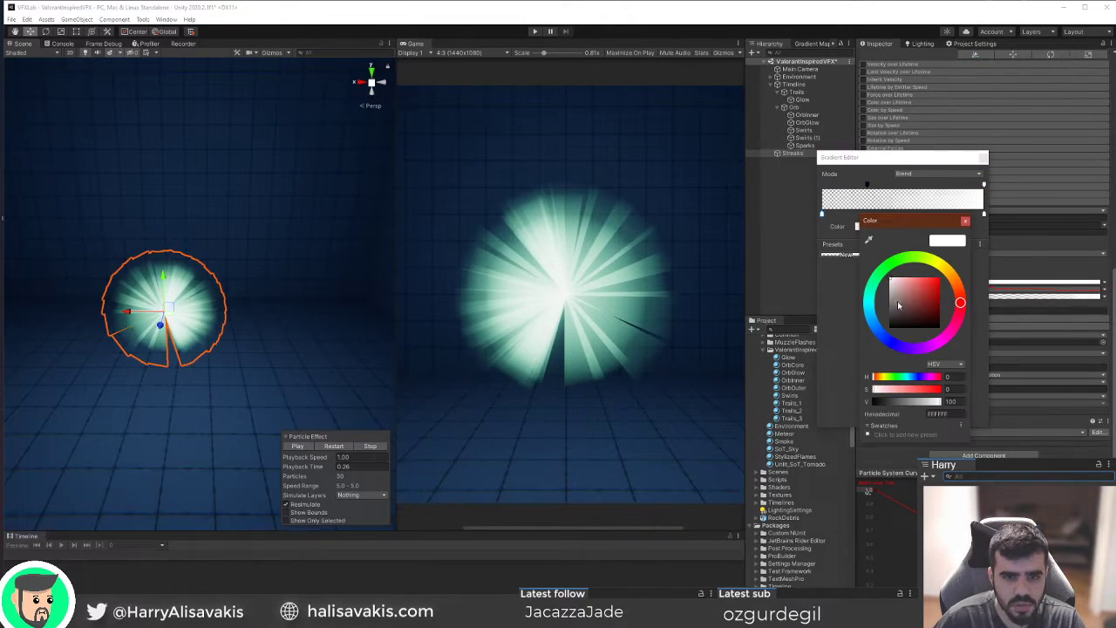
pyautogui.moveTo(823, 214); pyautogui.dragTo(846, 188)
pyautogui.click(867, 184)
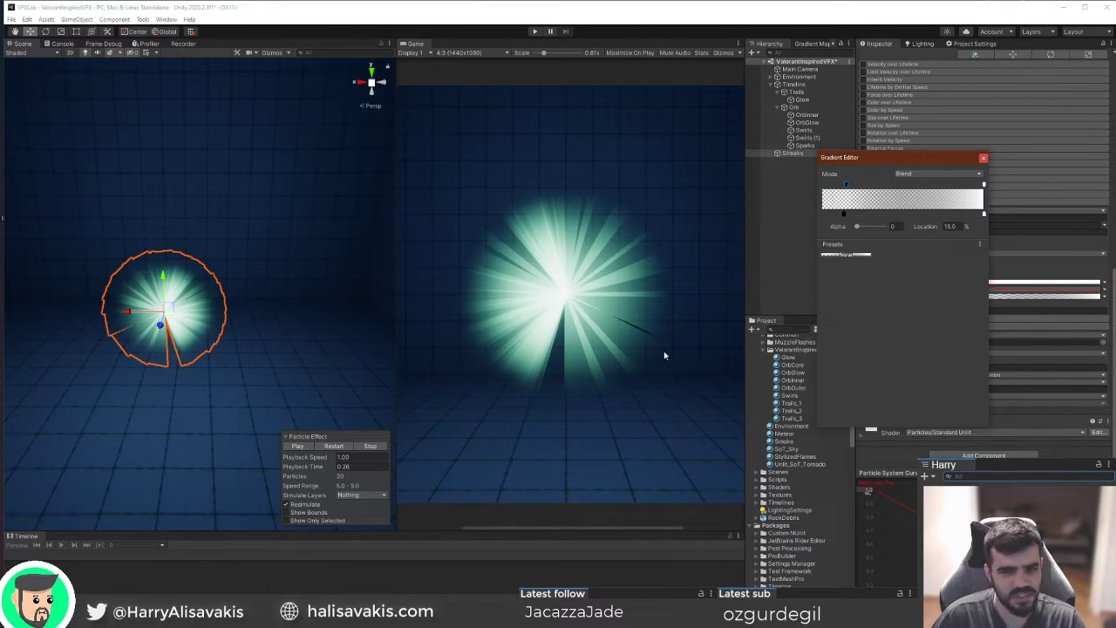
pyautogui.moveTo(850, 186)
pyautogui.mouseDown()
pyautogui.moveTo(868, 187)
pyautogui.moveTo(850, 187)
pyautogui.mouseUp()
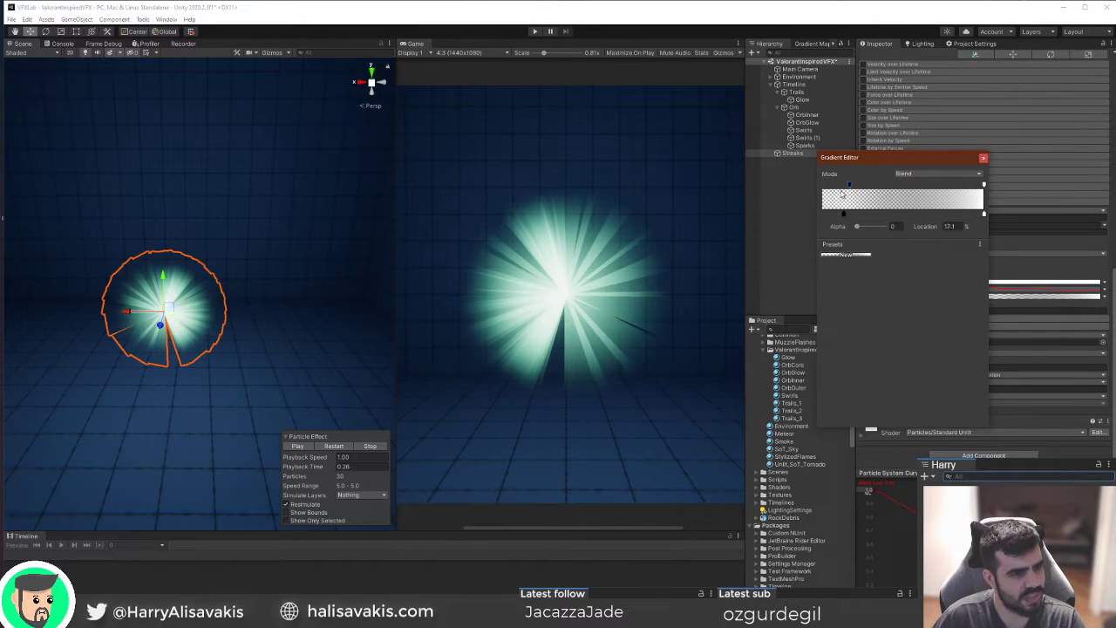
pyautogui.click(984, 158)
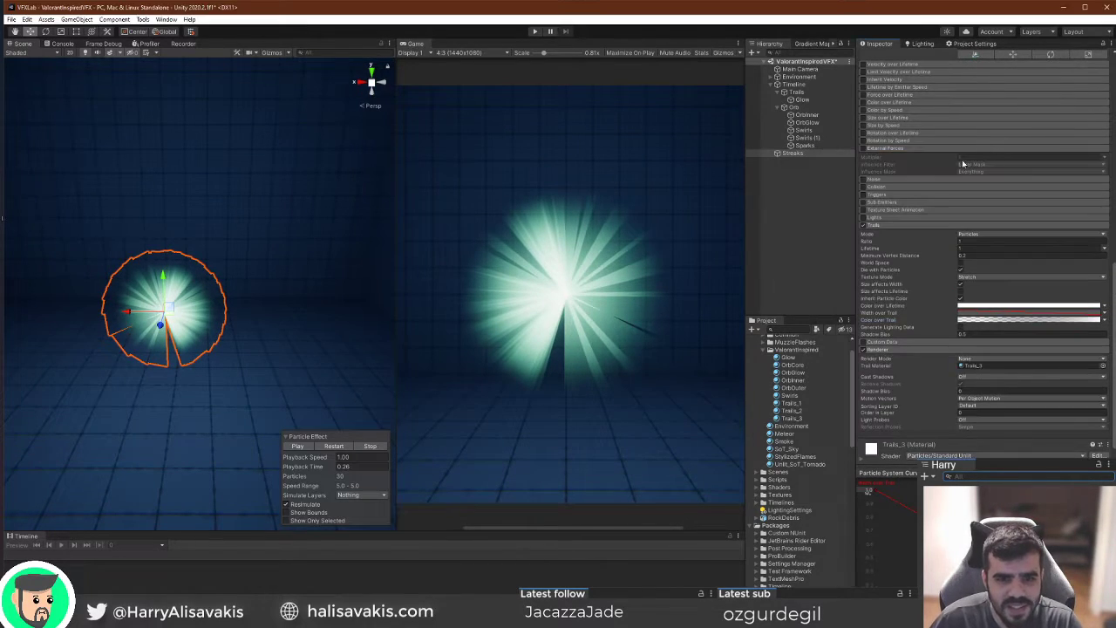
pyautogui.click(893, 150)
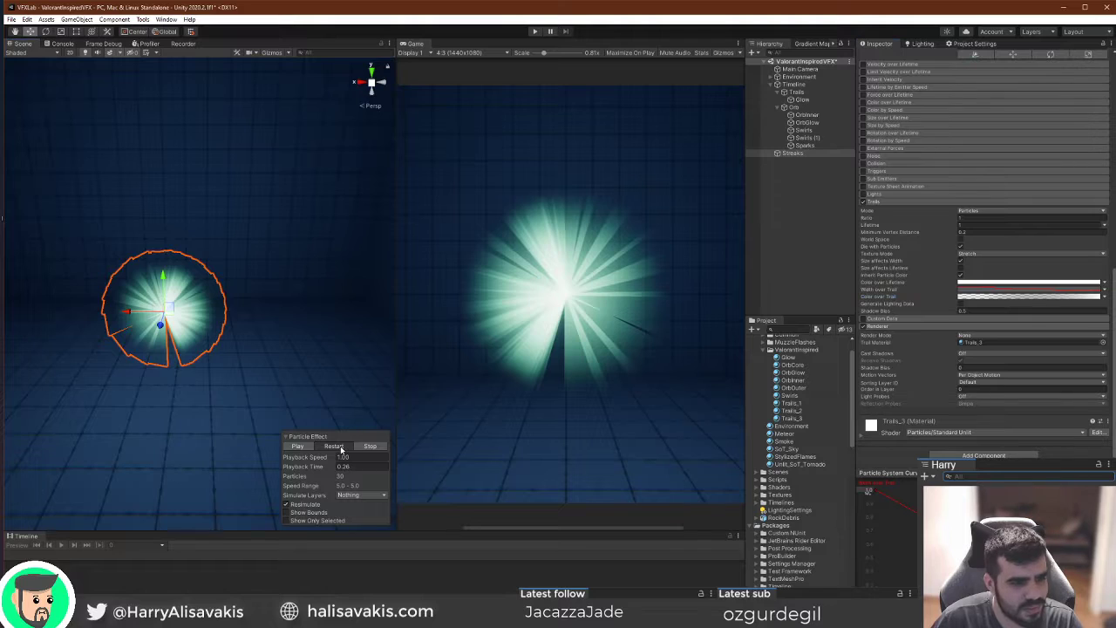
# Replay and pause the Streaks preview, and set the start speed to random between 5 and 10.
pyautogui.click(336, 447)
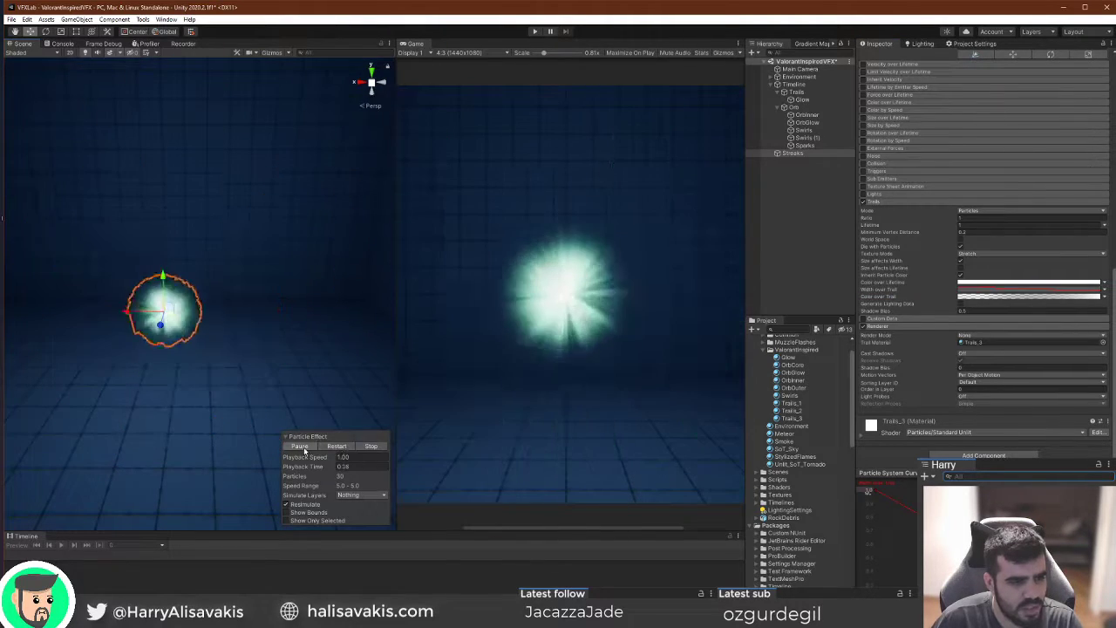
pyautogui.click(299, 446)
pyautogui.scroll(10, 986, 261)
pyautogui.click(1103, 199)
pyautogui.click(1111, 228)
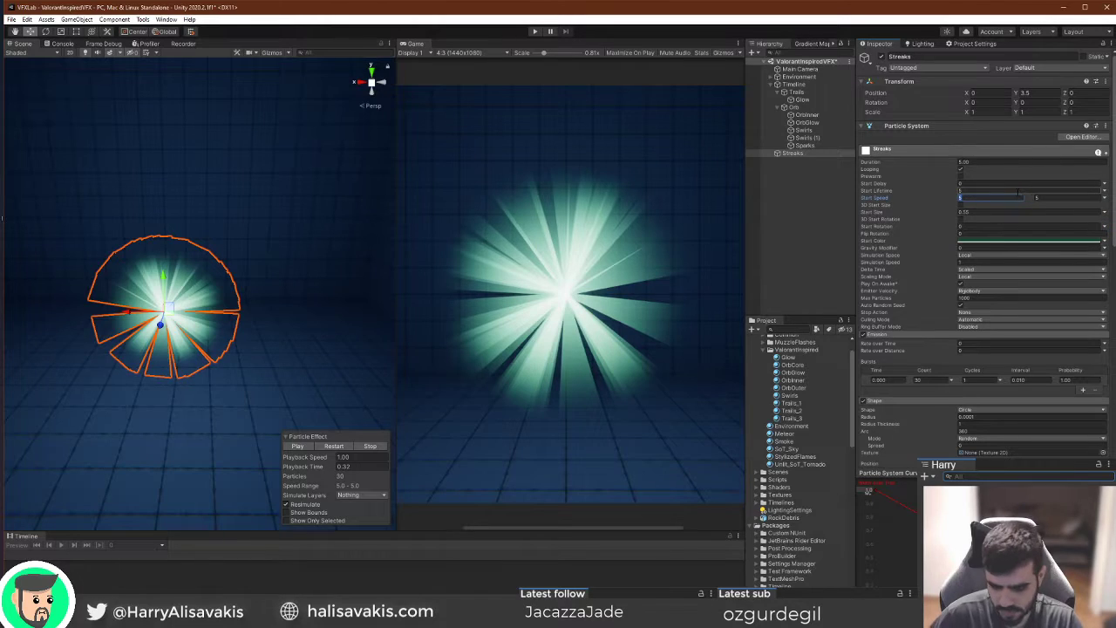
pyautogui.write('10')
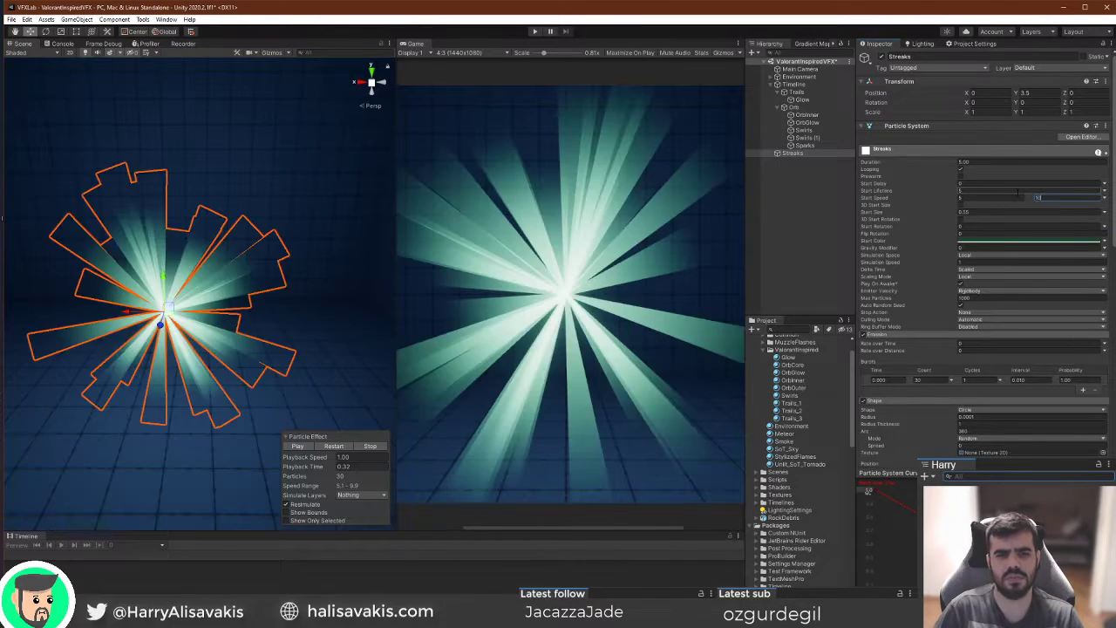
# Set the Streaks' start lifetime to random between 0.5 and 1 and the start size to 0.62, replaying the burst.
pyautogui.scroll(-5, 891, 270)
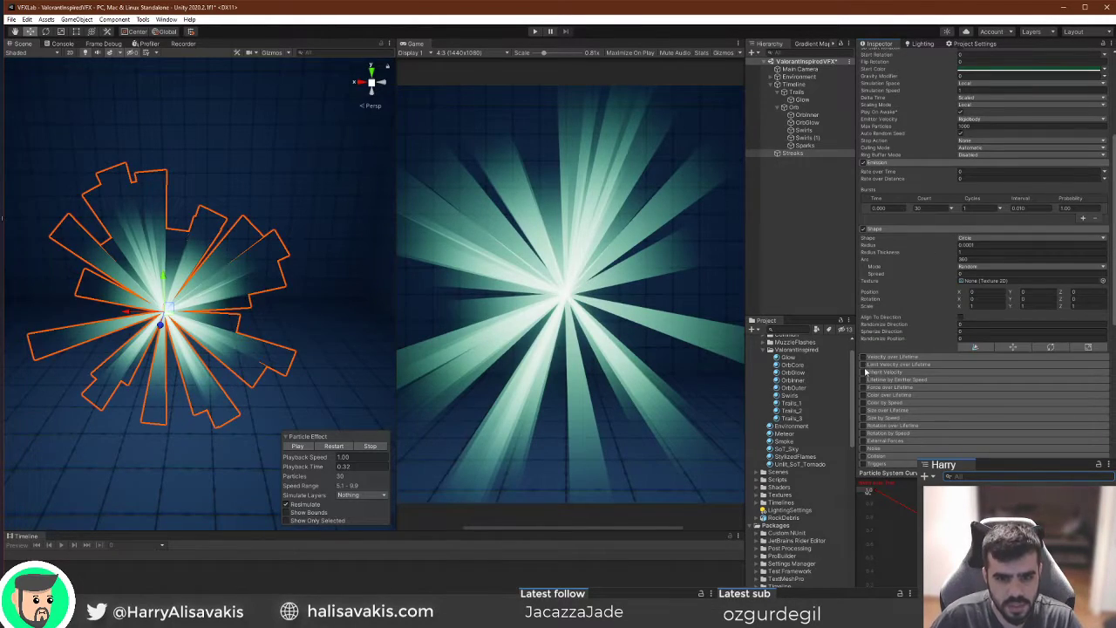
pyautogui.scroll(5, 883, 332)
pyautogui.click(1105, 190)
pyautogui.click(1104, 220)
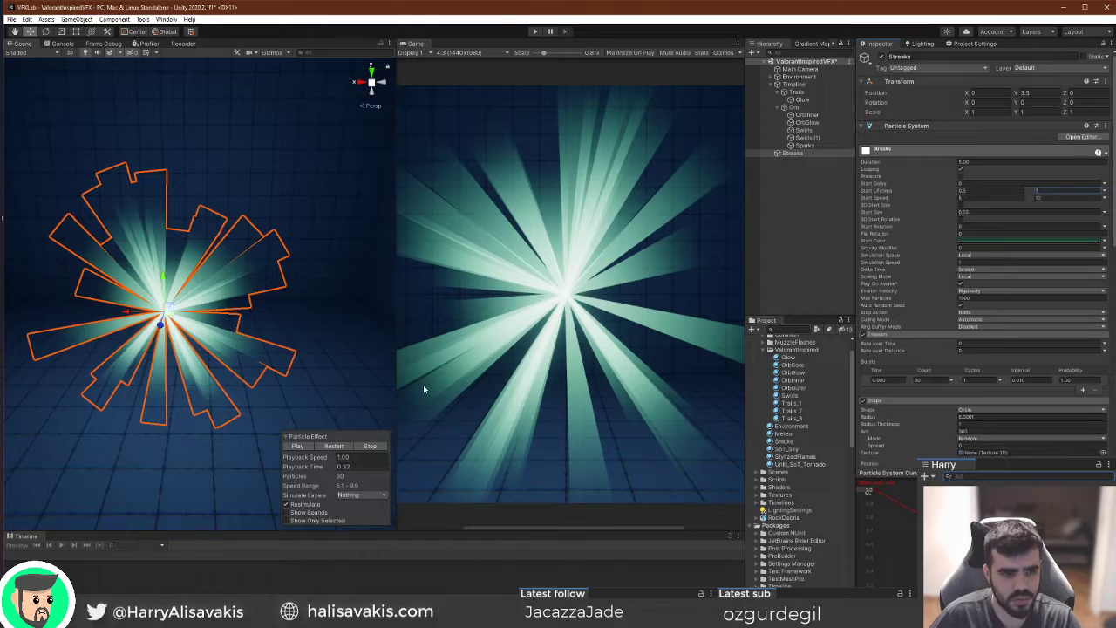
pyautogui.click(336, 447)
pyautogui.click(328, 446)
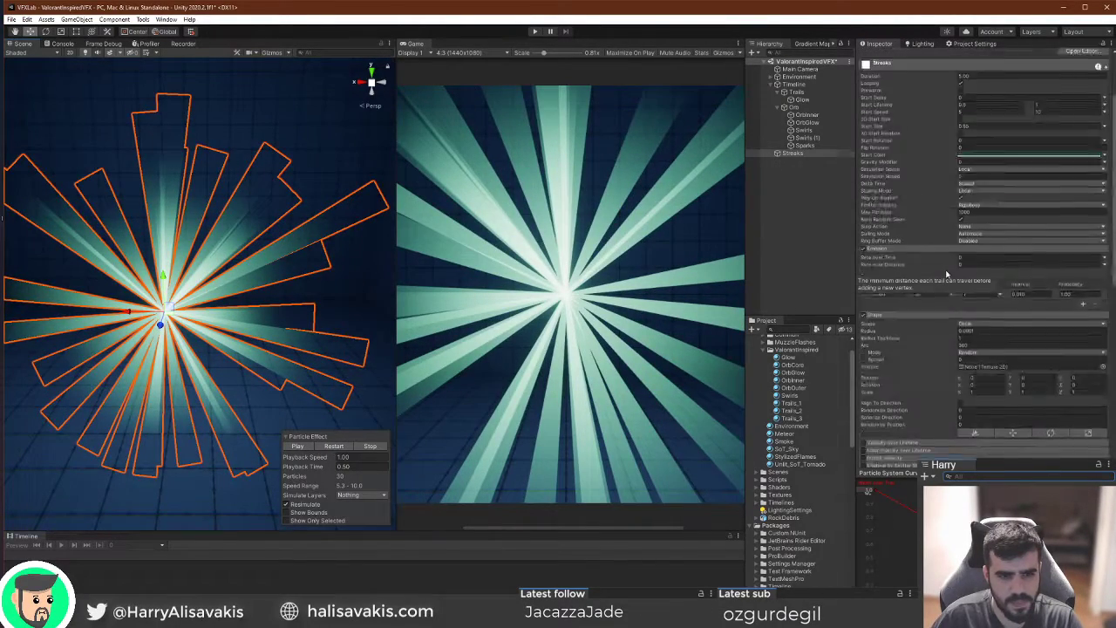
pyautogui.scroll(-3, 964, 257)
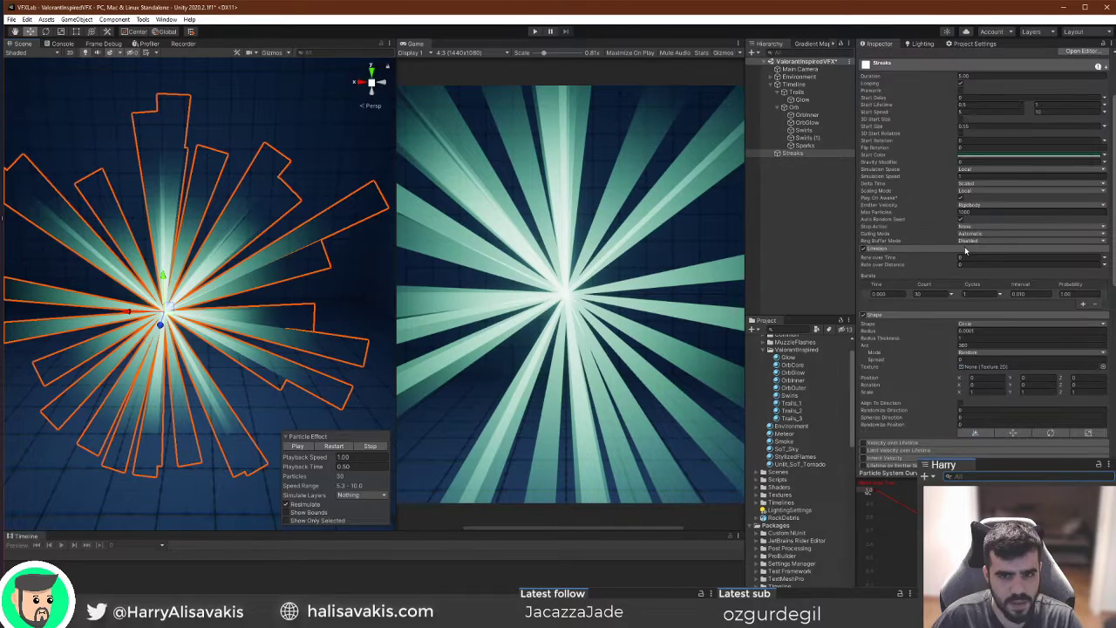
pyautogui.moveTo(945, 126); pyautogui.dragTo(951, 128)
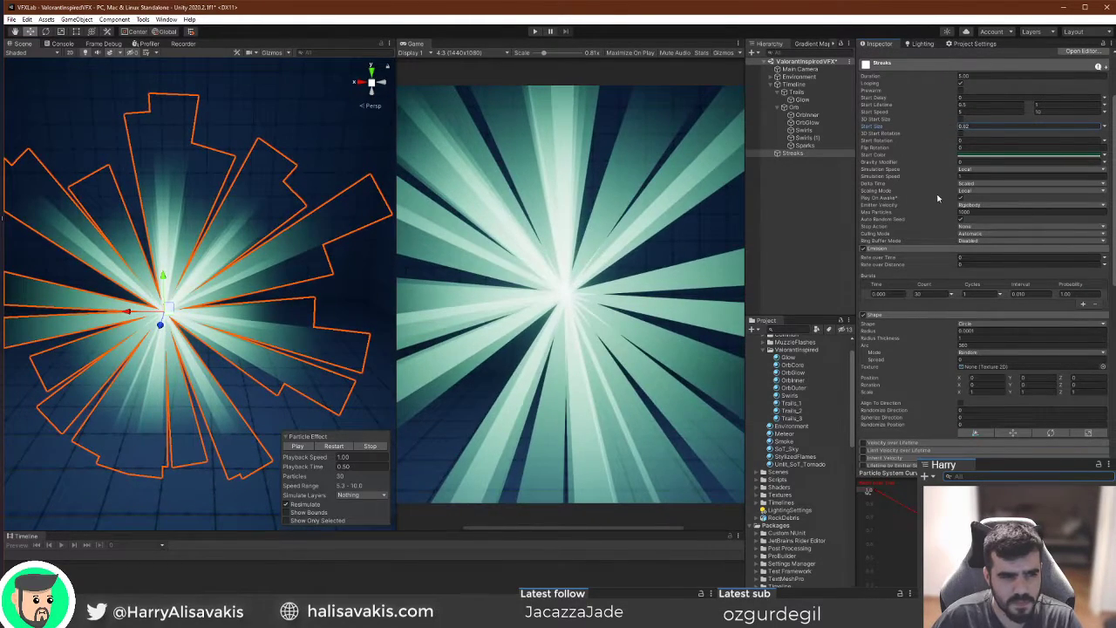
# Enable Limit Velocity over Lifetime on the Streaks with dampen at about 0.33, and replay the burst.
pyautogui.scroll(-3, 941, 196)
pyautogui.scroll(-3, 869, 358)
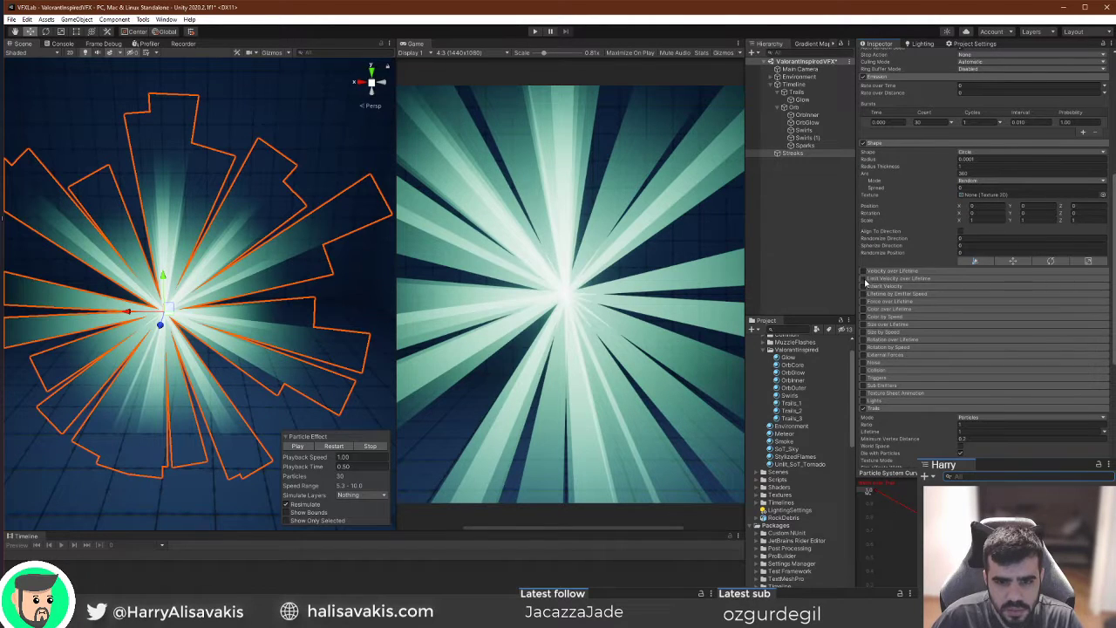
pyautogui.click(897, 278)
pyautogui.moveTo(918, 304); pyautogui.dragTo(910, 307)
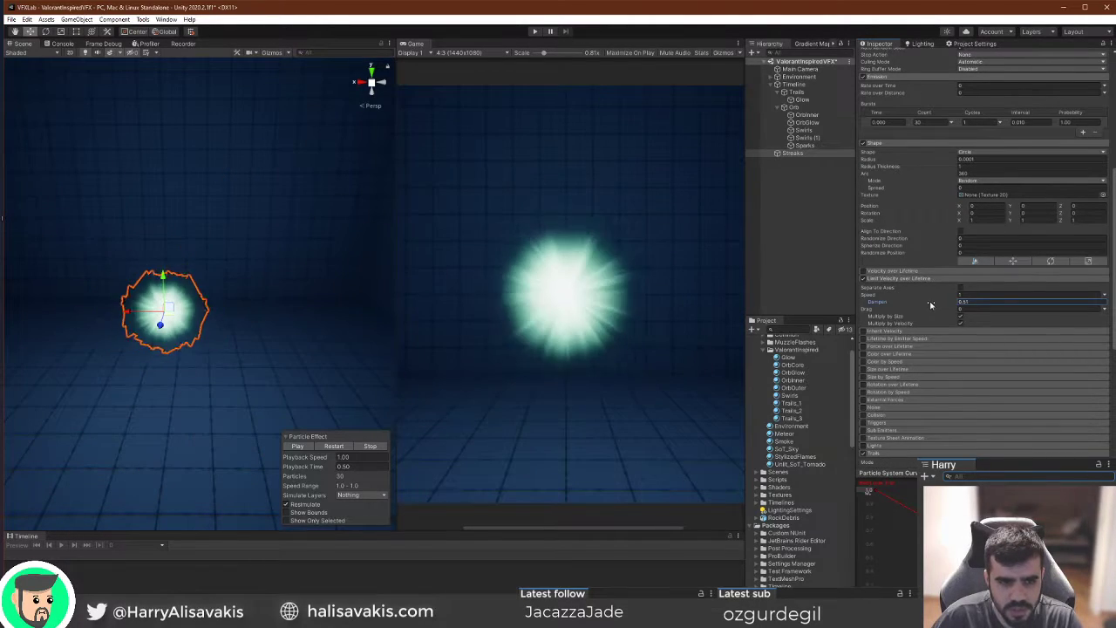
pyautogui.click(332, 448)
pyautogui.click(332, 449)
pyautogui.click(332, 448)
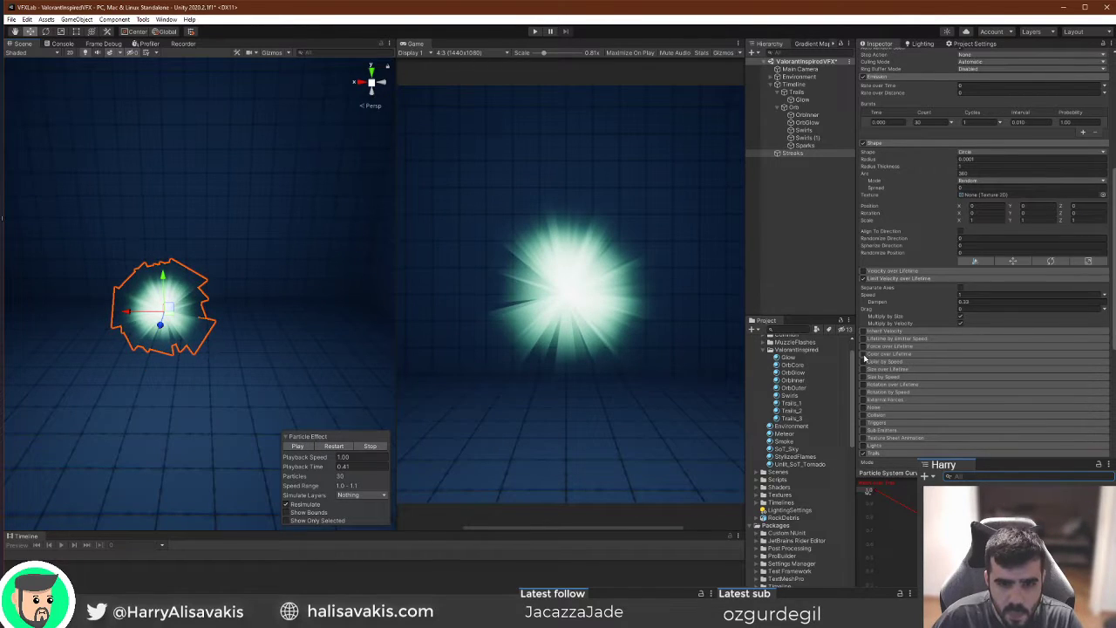
# Enable Color over Lifetime on the Streaks, fading from opaque white to black with alpha 0, and replay the burst.
pyautogui.click(883, 355)
pyautogui.click(1038, 364)
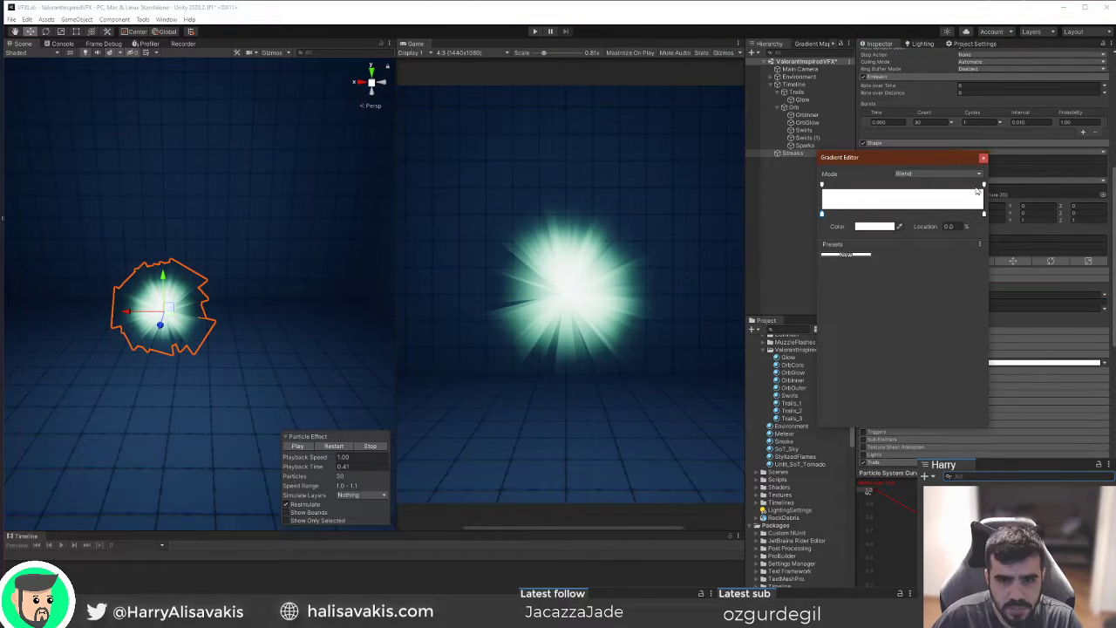
pyautogui.click(875, 226)
pyautogui.moveTo(932, 304); pyautogui.dragTo(846, 563)
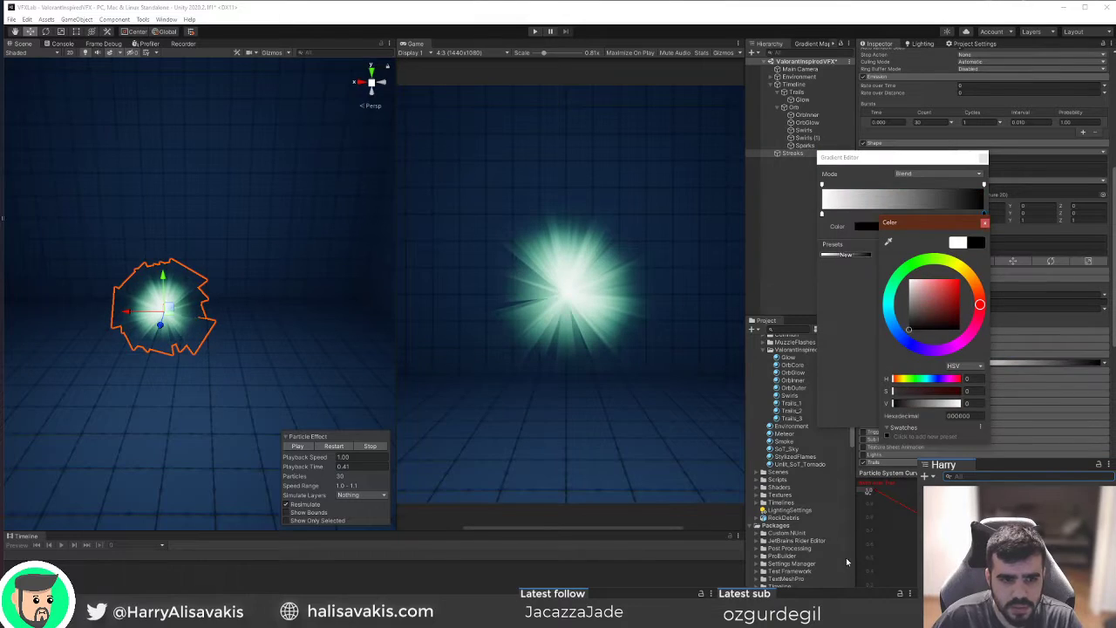
pyautogui.click(986, 224)
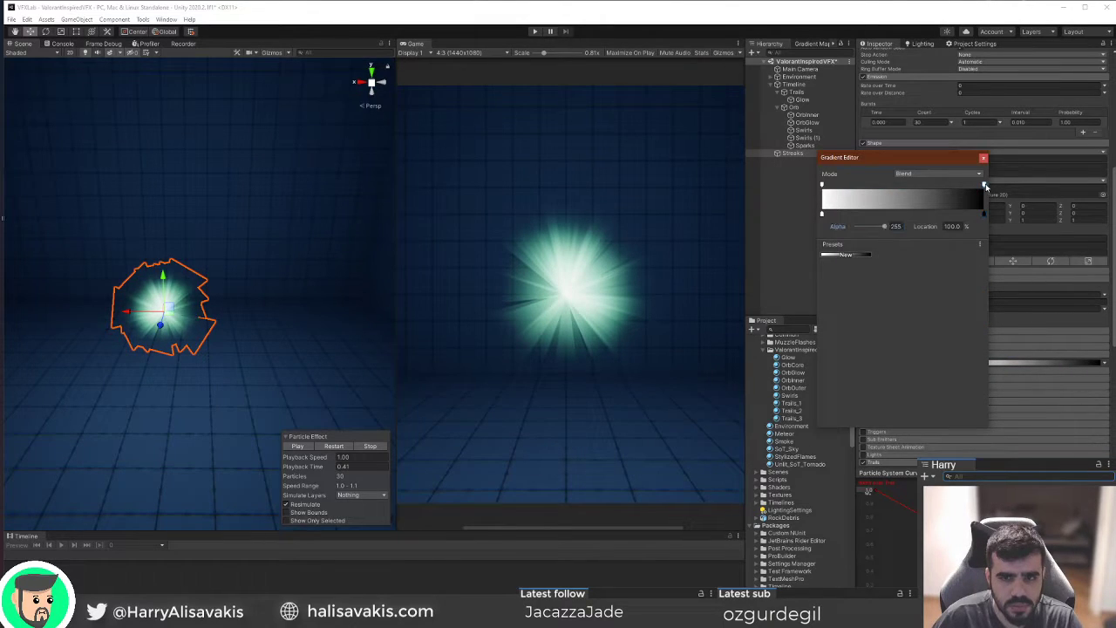
pyautogui.click(858, 227)
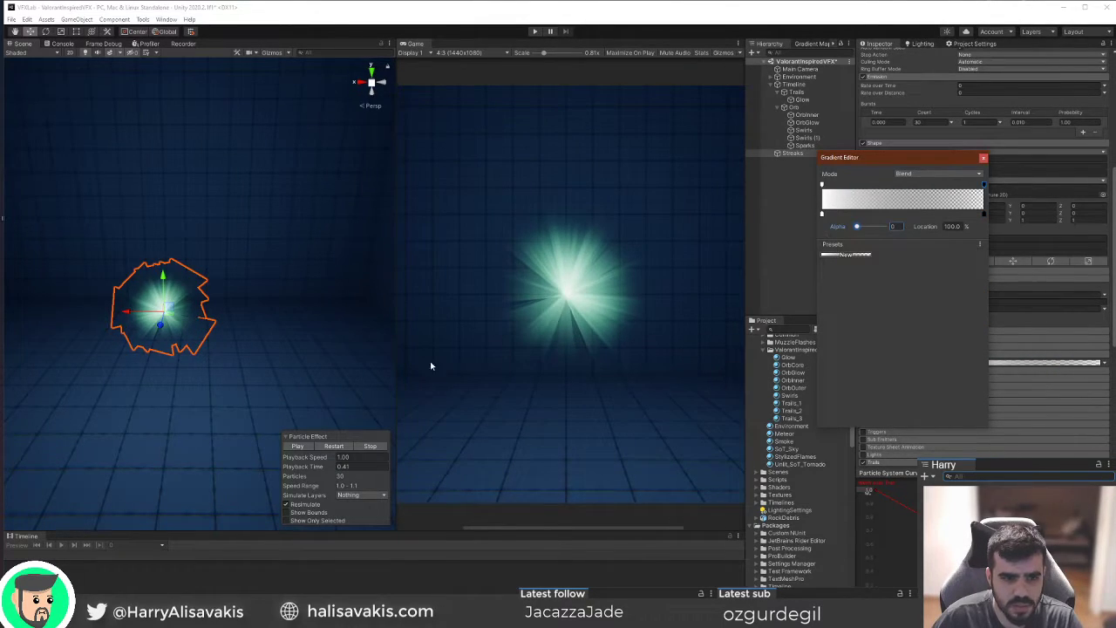
pyautogui.click(329, 447)
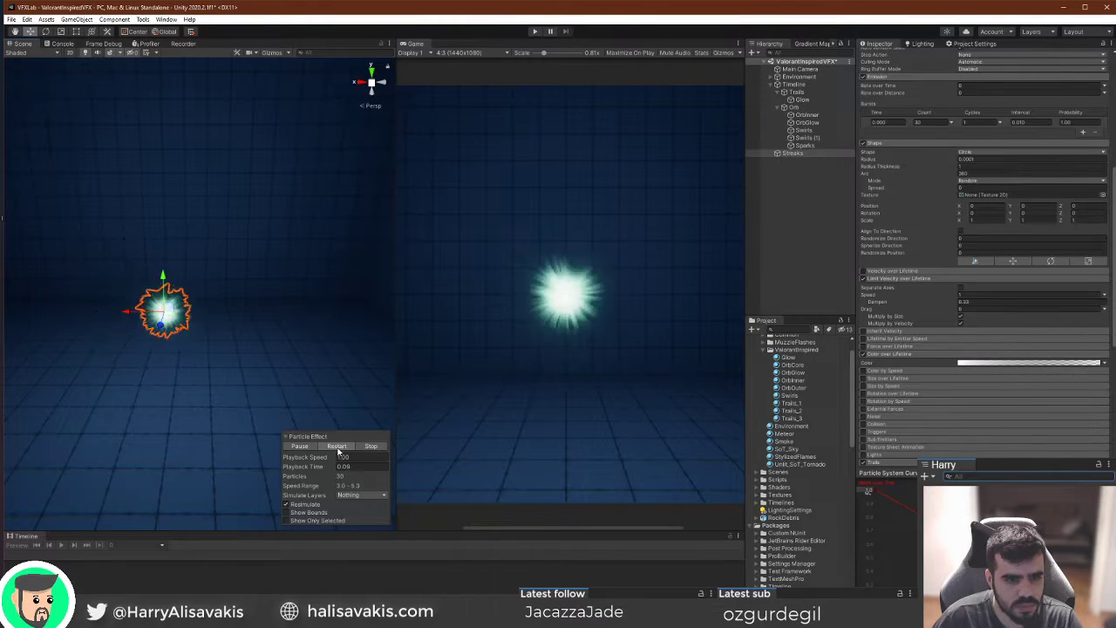
pyautogui.click(337, 446)
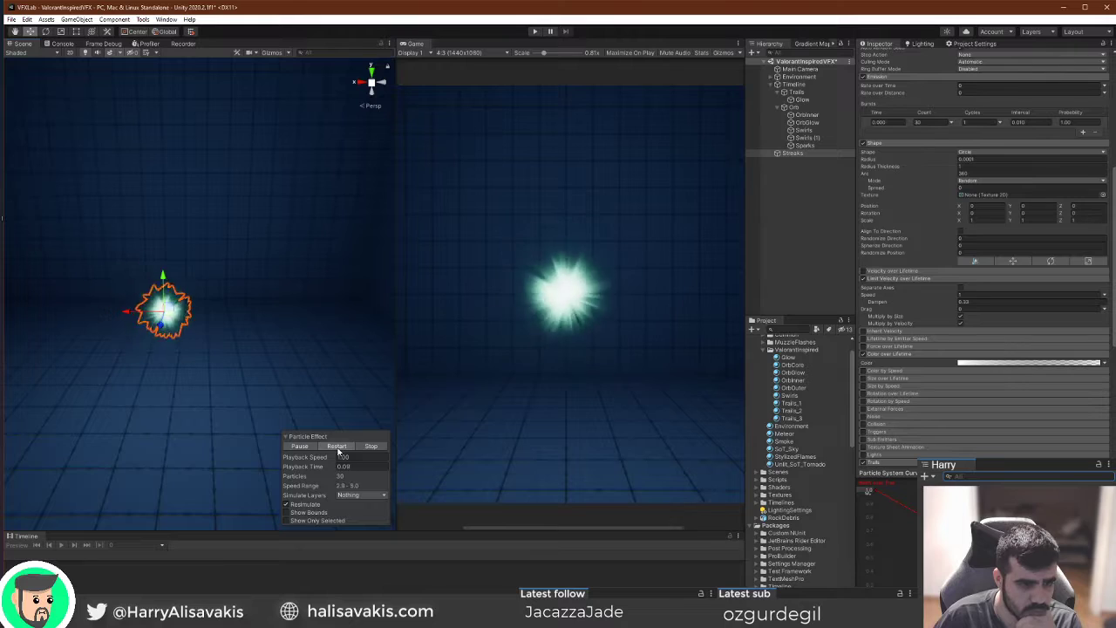
pyautogui.click(301, 447)
# Set the Streaks' start speed to random between 10 and 20 and replay the burst.
pyautogui.scroll(5, 1039, 294)
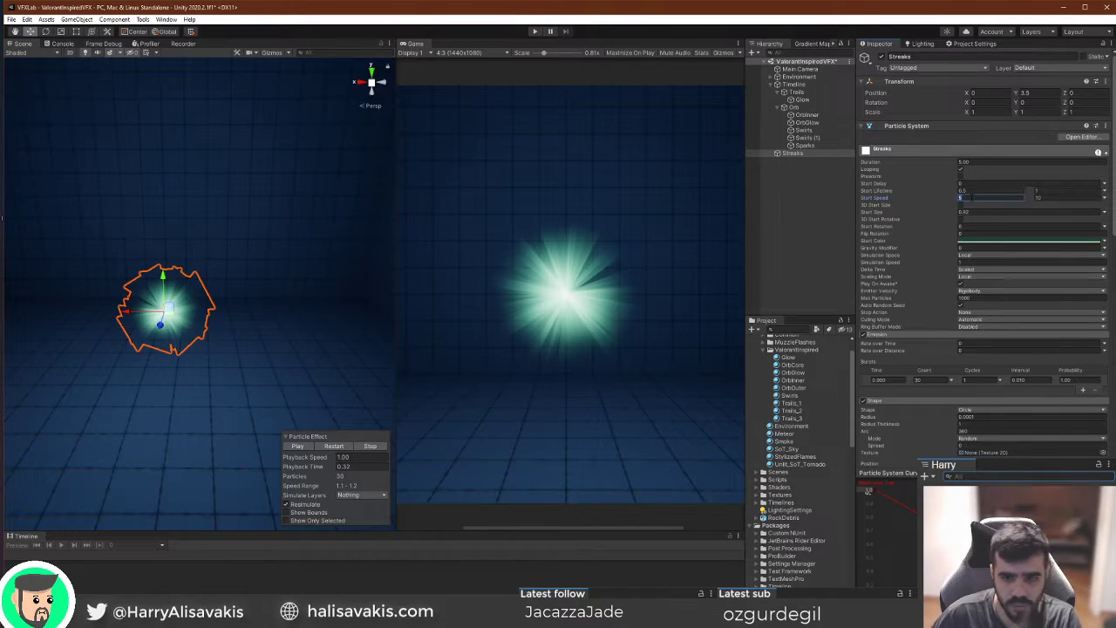
pyautogui.write('10')
pyautogui.press('Tab')
pyautogui.write('20')
pyautogui.click(334, 447)
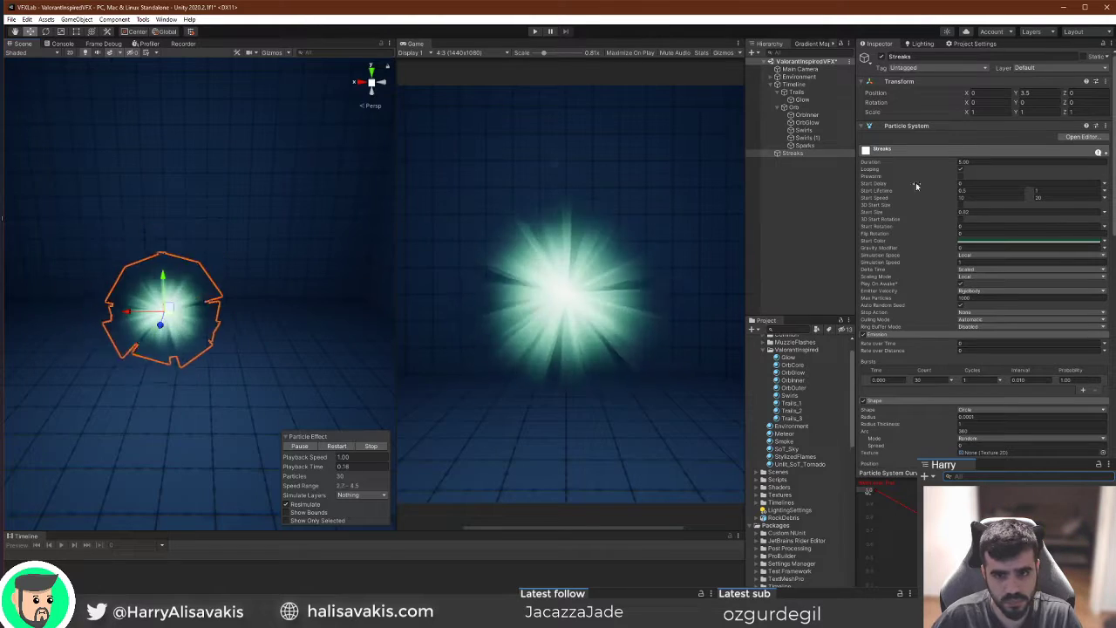
# Set the Streaks' start lifetime to random between 0.3 and 0.5, brighten the green start color, and replay the burst.
pyautogui.click(964, 191)
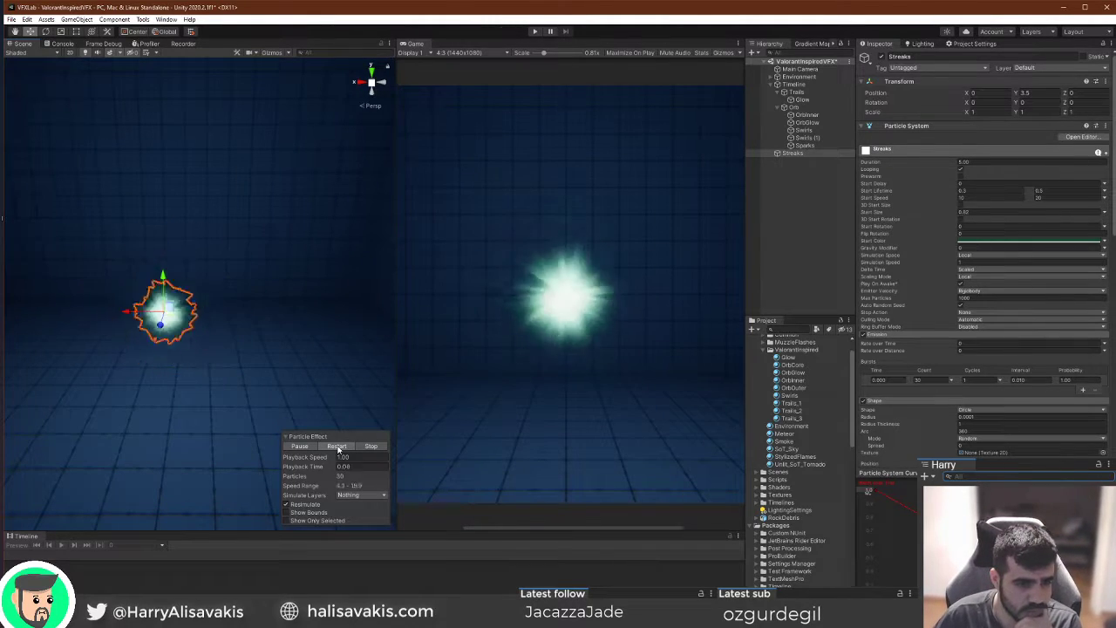
pyautogui.click(337, 446)
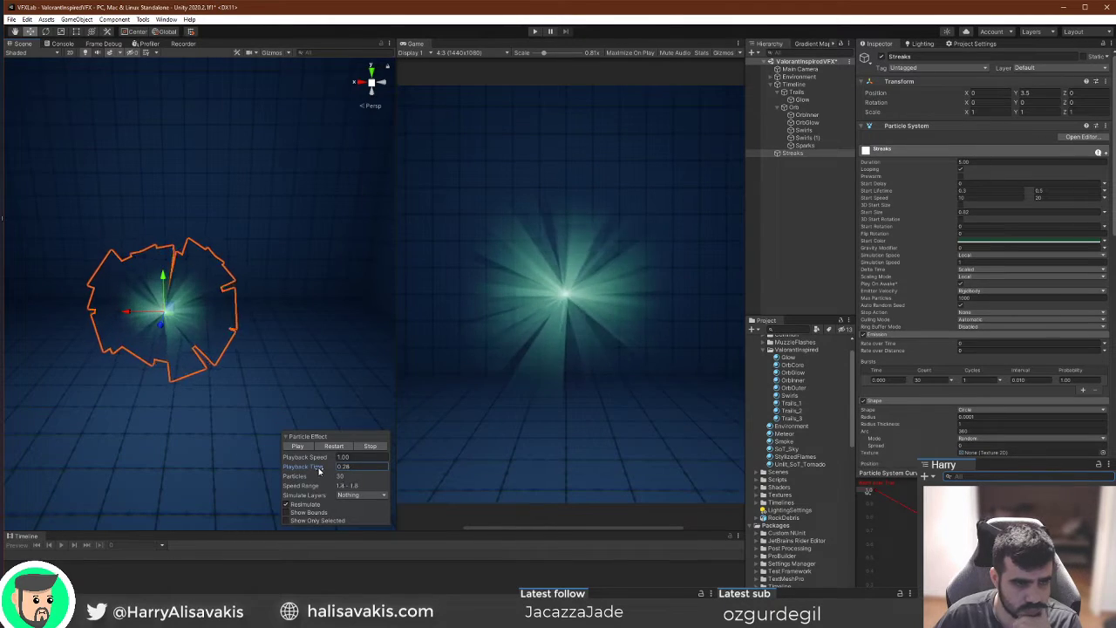
pyautogui.click(1082, 241)
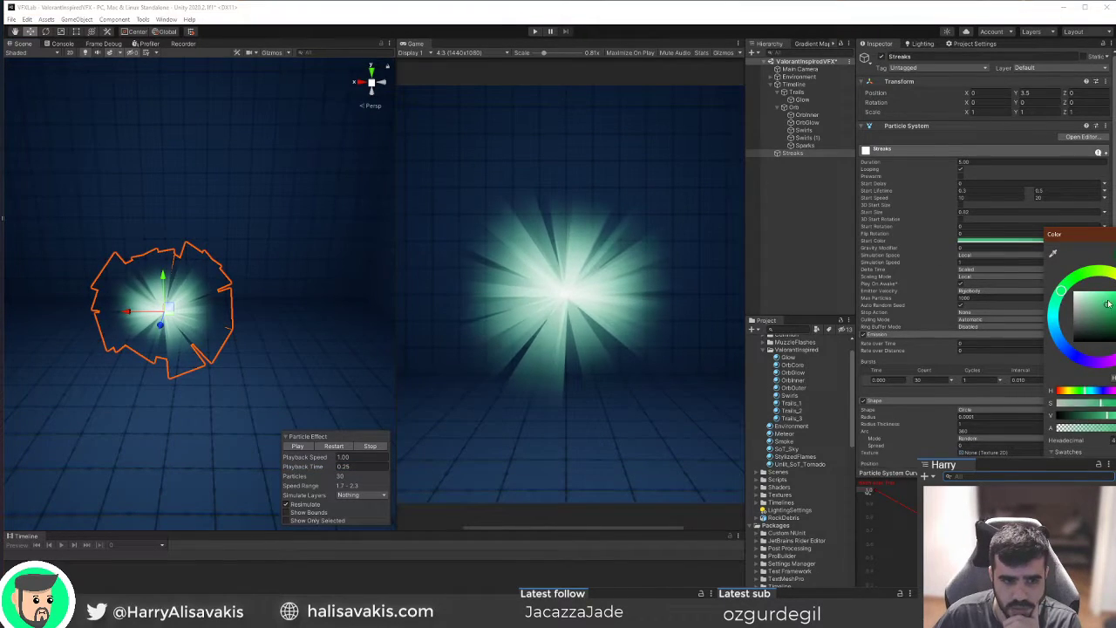
pyautogui.moveTo(1101, 292)
pyautogui.mouseDown()
pyautogui.moveTo(1112, 294)
pyautogui.moveTo(1106, 282)
pyautogui.mouseUp()
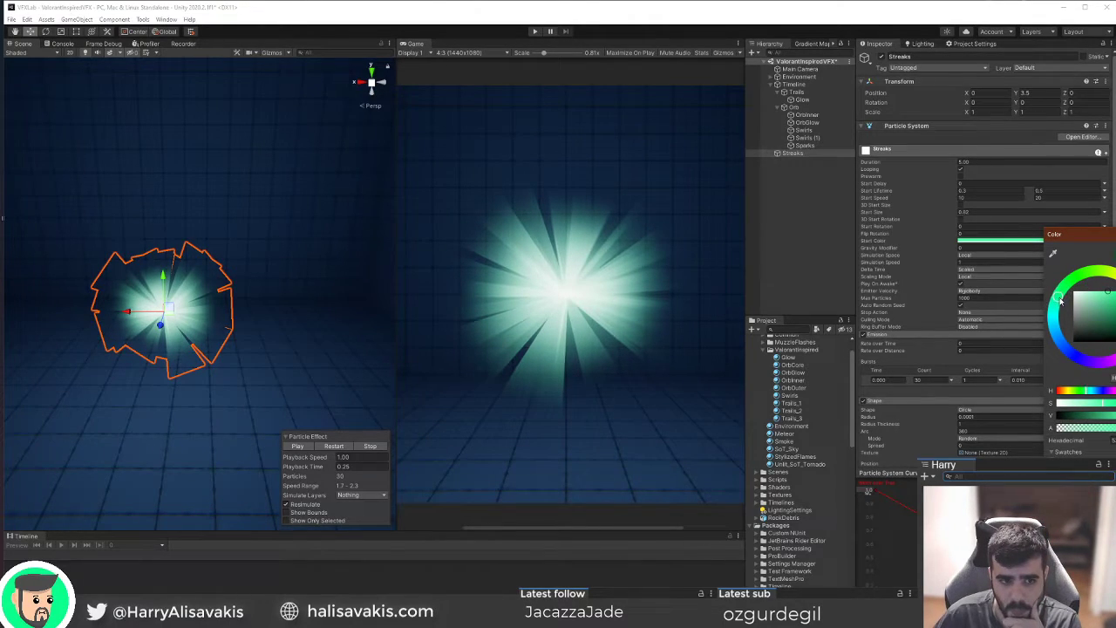
pyautogui.click(342, 448)
pyautogui.click(345, 447)
pyautogui.click(344, 448)
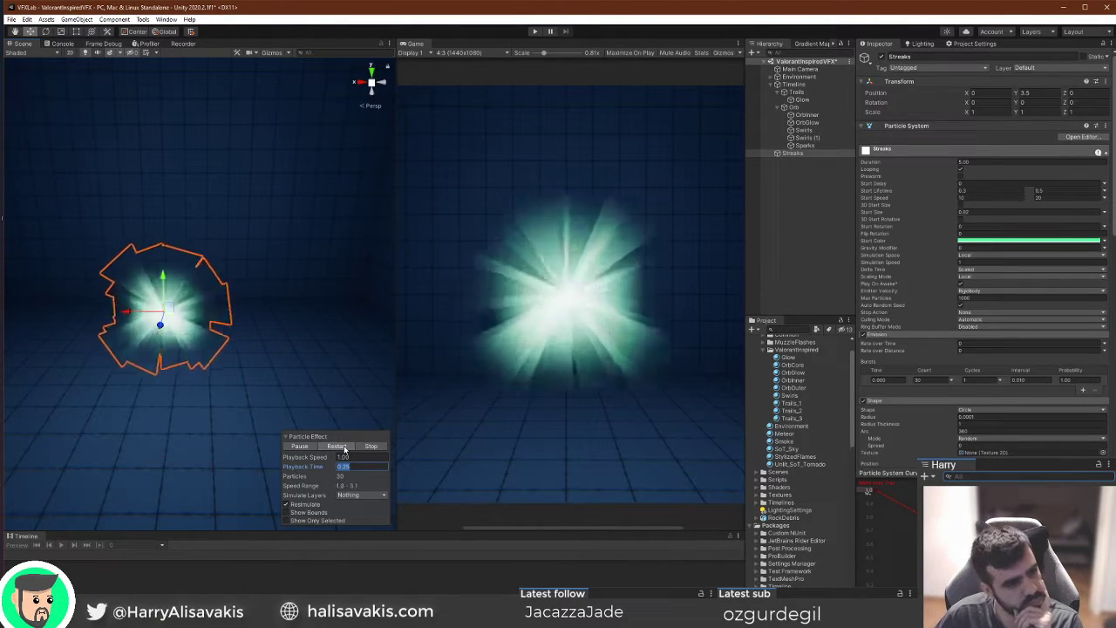
# Pause the burst at 0.25 s and set the Streaks' orbital Z velocity over lifetime to about 4.8, trying a negative value first.
pyautogui.click(314, 448)
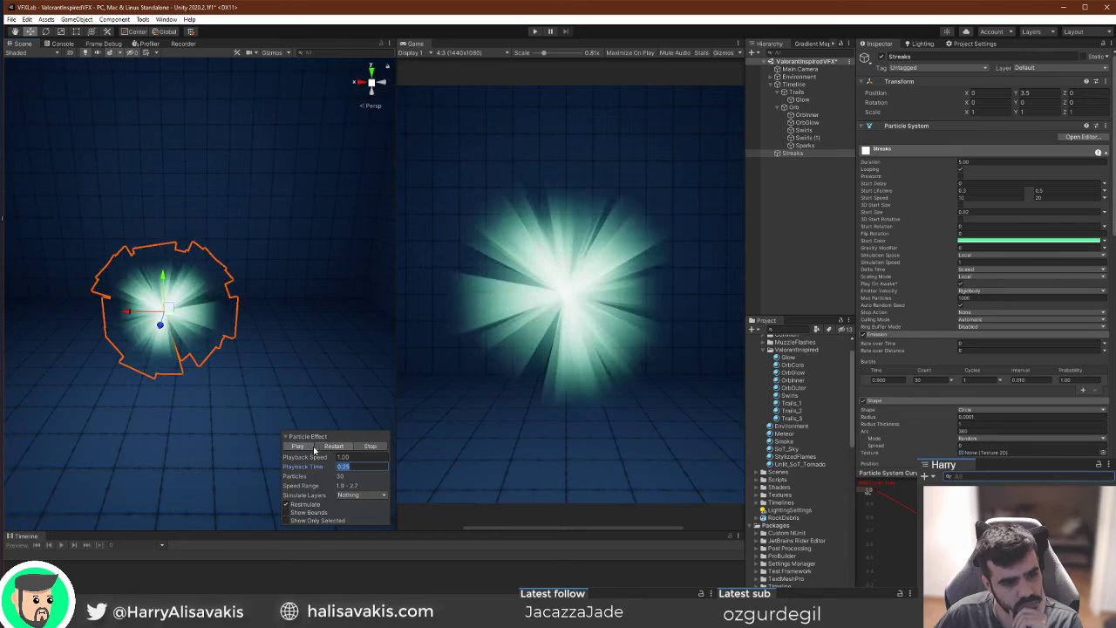
pyautogui.moveTo(316, 471)
pyautogui.mouseDown()
pyautogui.moveTo(241, 463)
pyautogui.moveTo(374, 471)
pyautogui.moveTo(323, 473)
pyautogui.mouseUp()
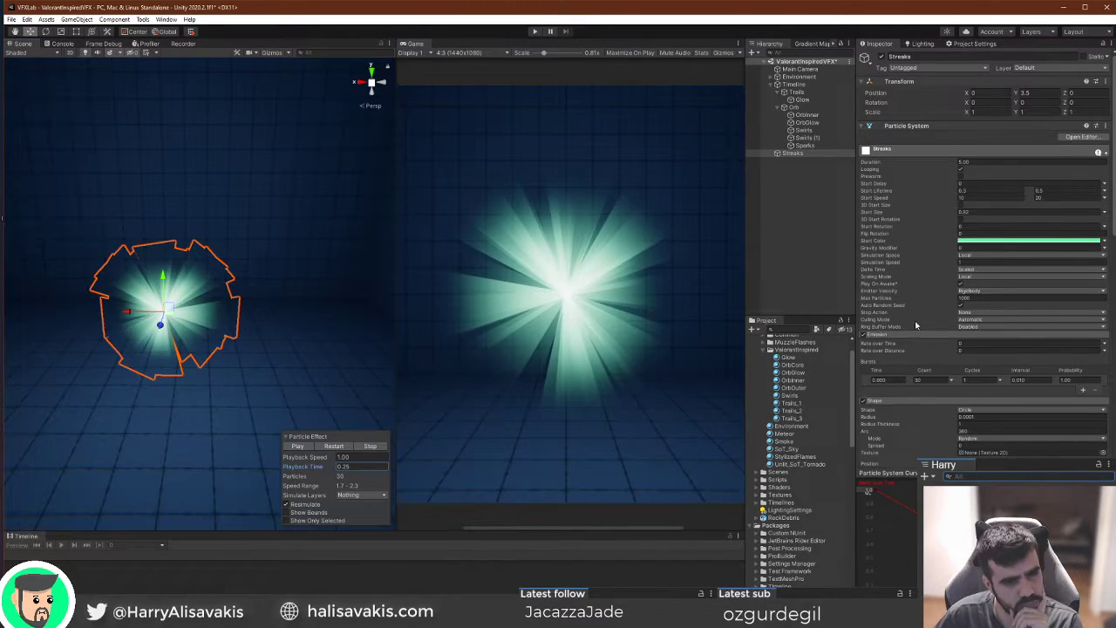
pyautogui.scroll(-10, 1030, 309)
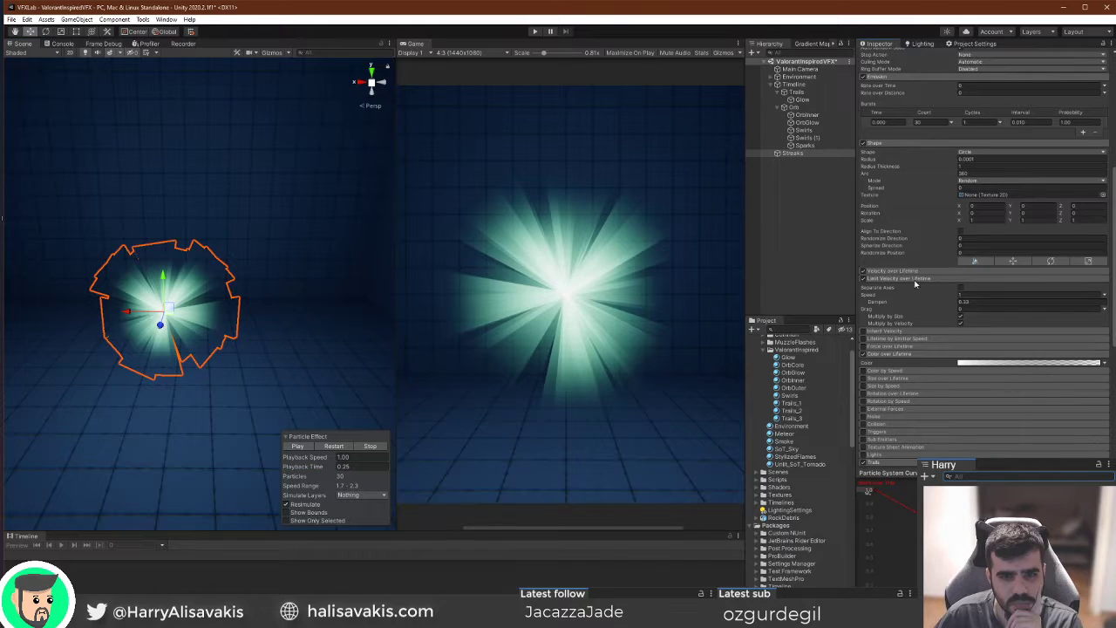
pyautogui.click(885, 271)
pyautogui.moveTo(1032, 297); pyautogui.dragTo(1073, 298)
pyautogui.scroll(-6, 957, 305)
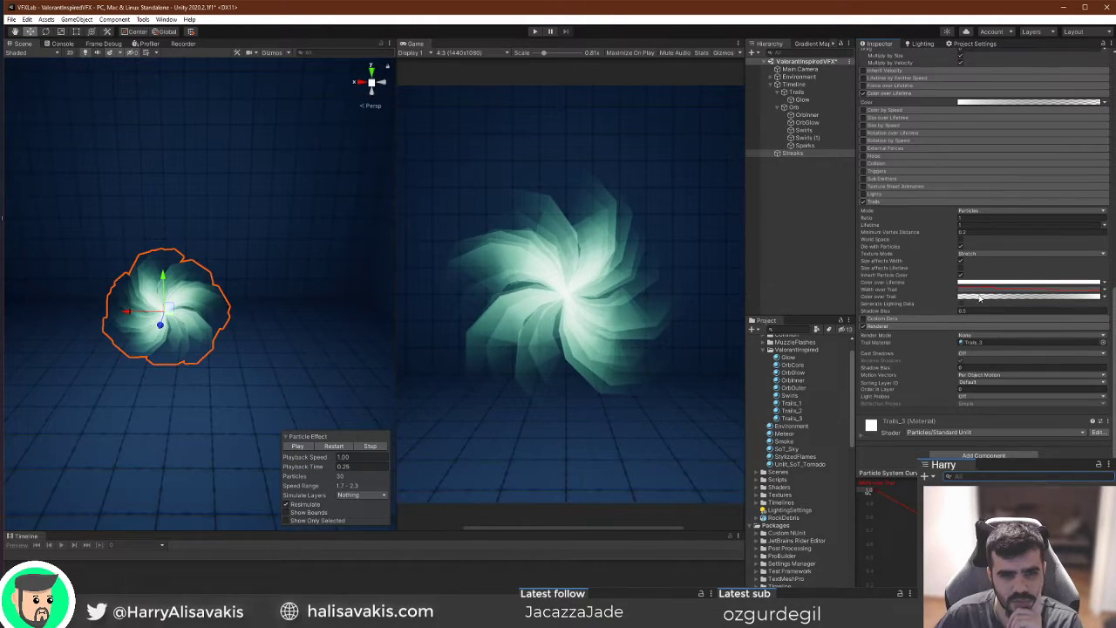
pyautogui.scroll(6, 968, 261)
pyautogui.moveTo(1031, 164); pyautogui.dragTo(657, 178)
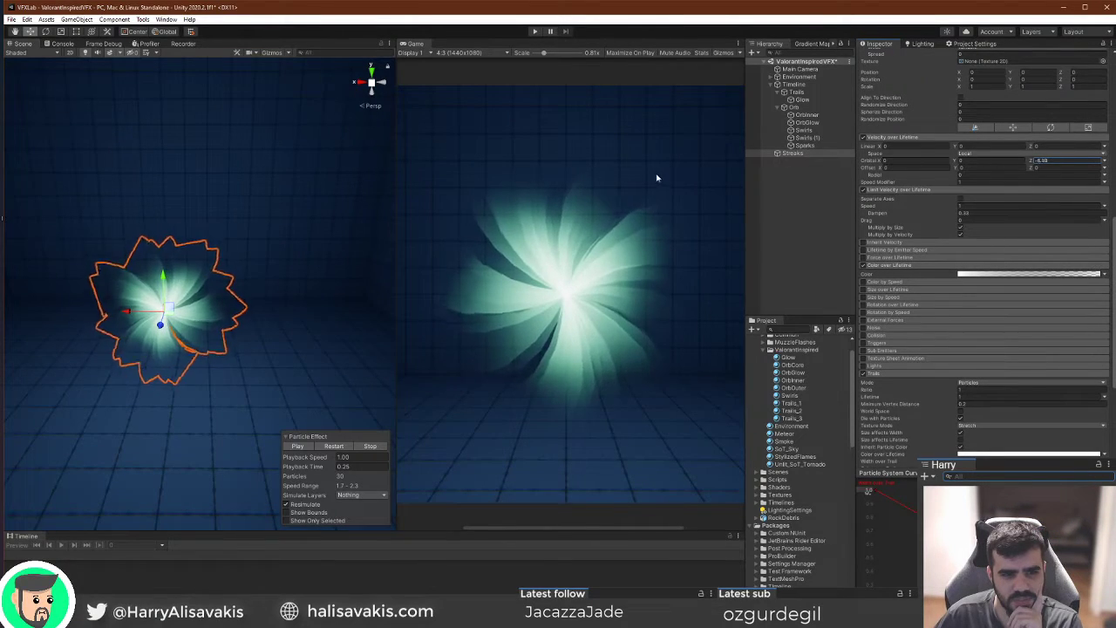
pyautogui.scroll(-5, 951, 315)
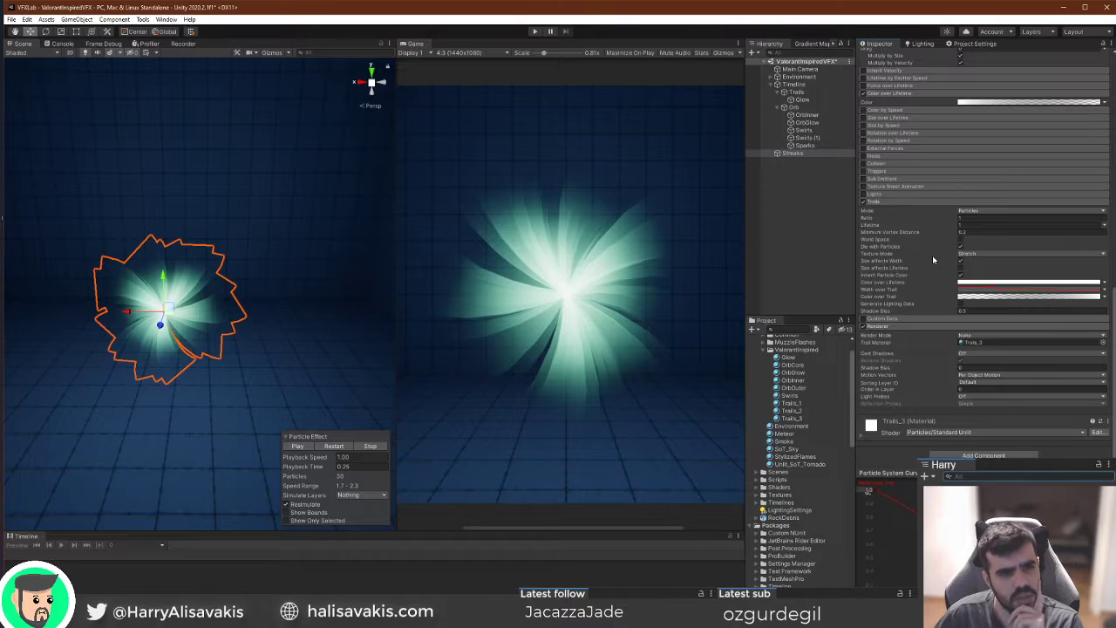
pyautogui.scroll(3, 985, 253)
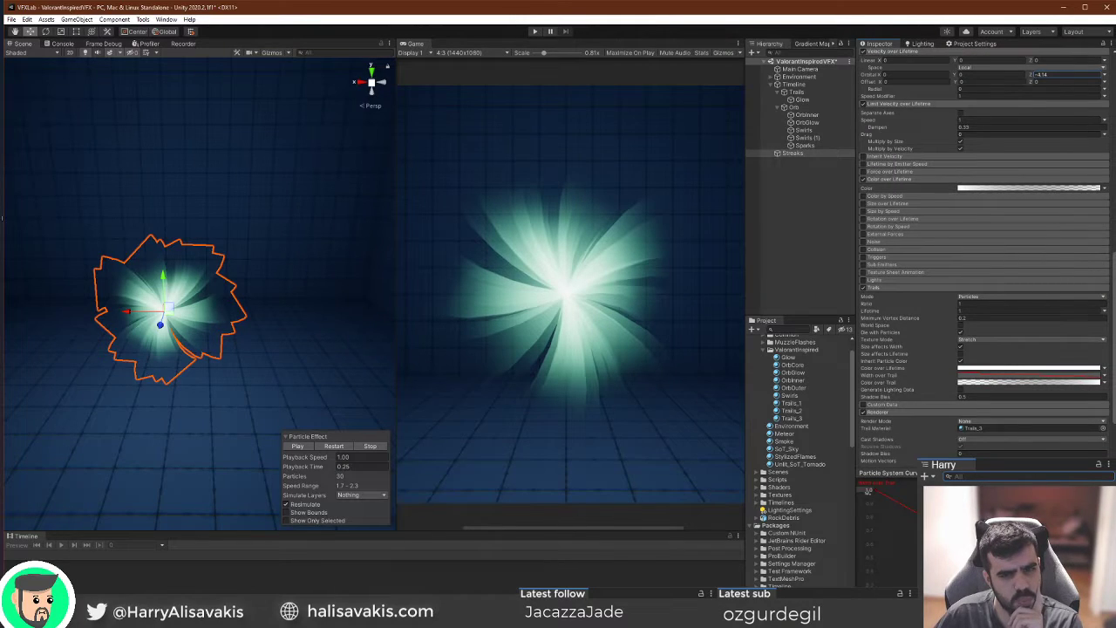
pyautogui.moveTo(1031, 79); pyautogui.dragTo(1069, 83)
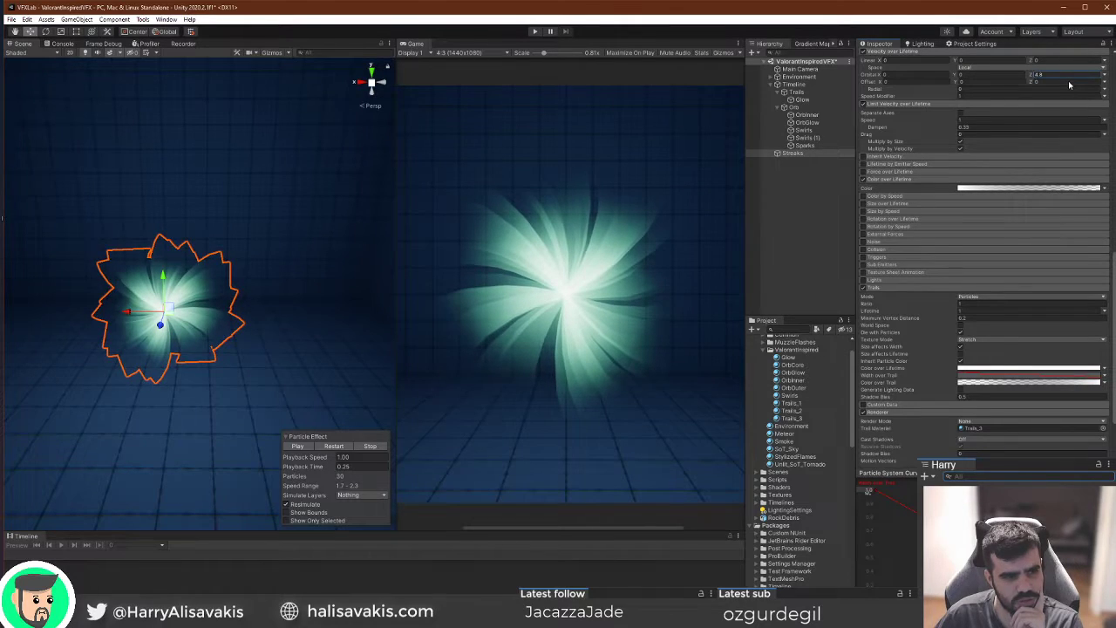
# Set the minimum vertex distance of the Streaks' trails to 0 and replay the burst.
pyautogui.scroll(-3, 928, 243)
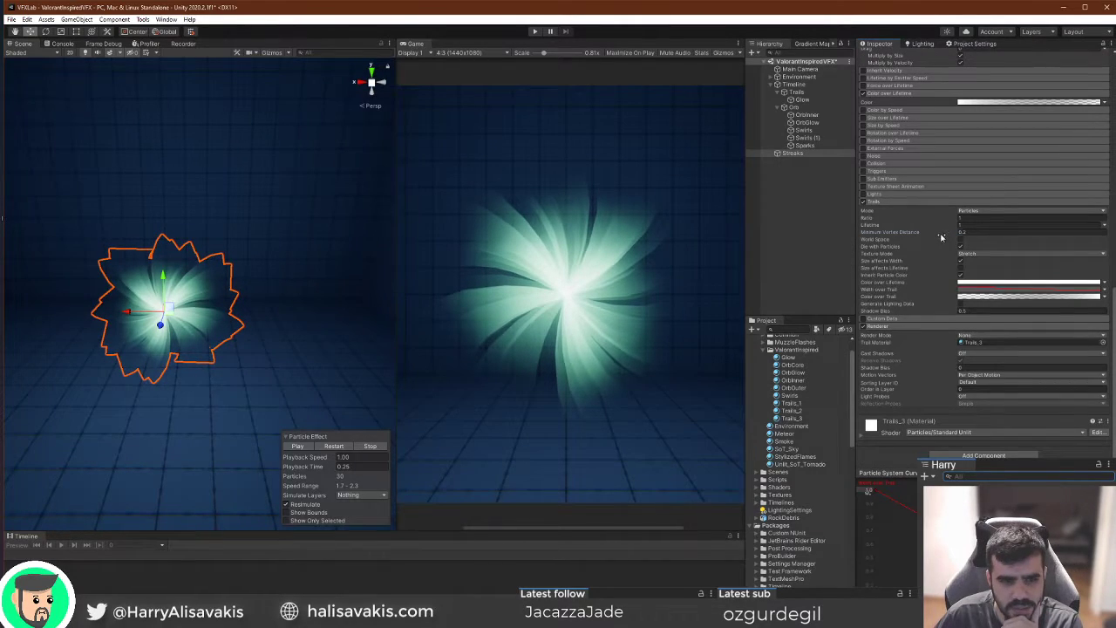
pyautogui.moveTo(941, 236); pyautogui.dragTo(927, 235)
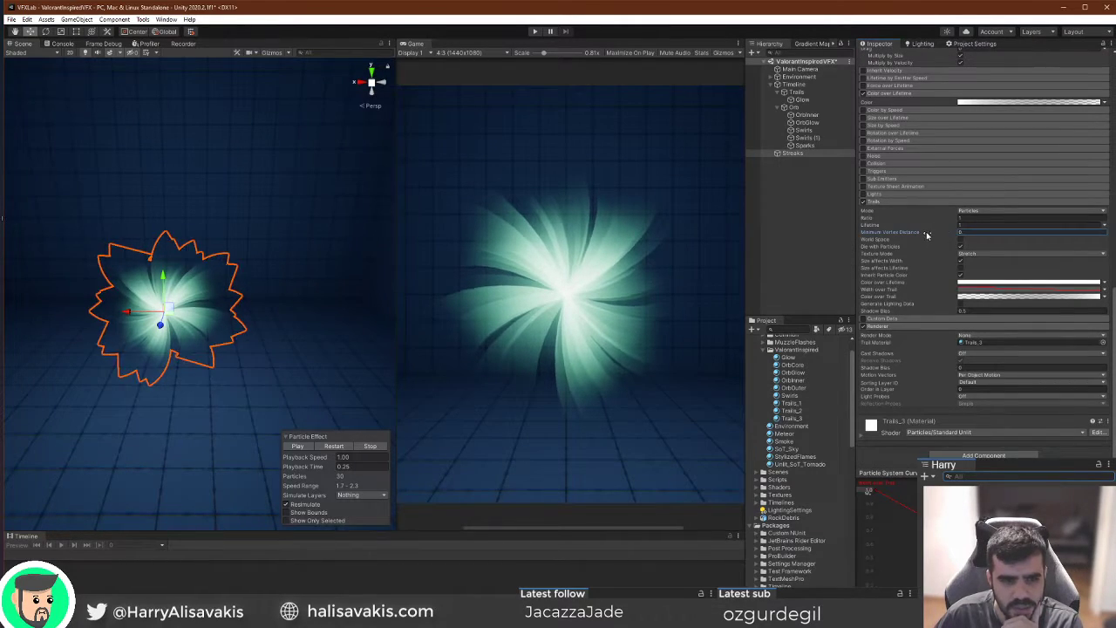
pyautogui.click(333, 446)
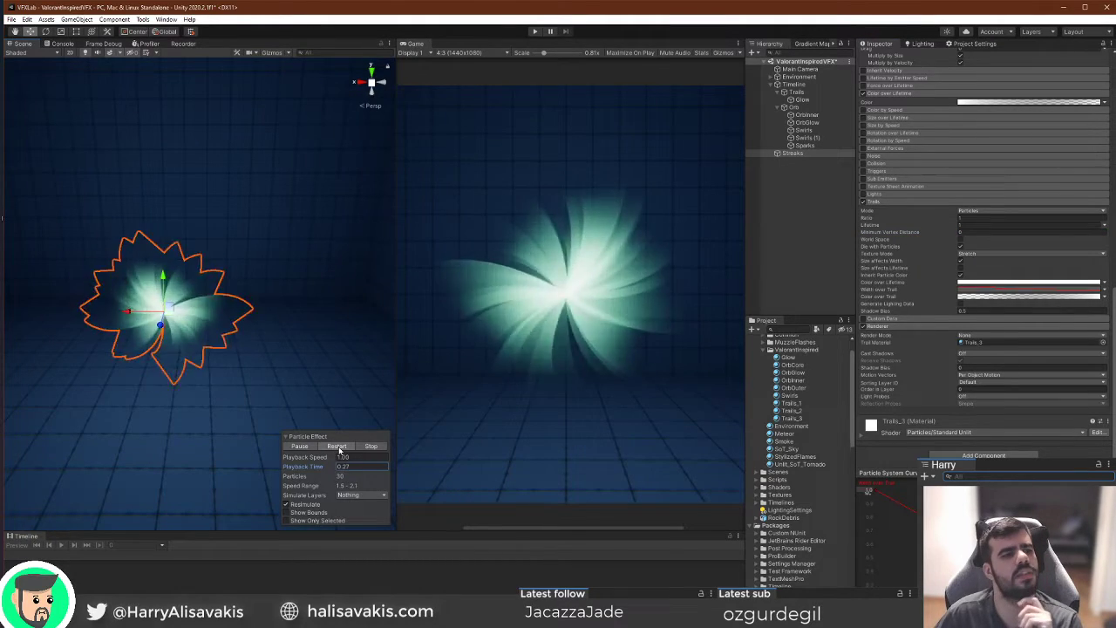
# Replay and pause the Streaks effect, and set its Velocity over Lifetime Orbital Z to 2.13.
pyautogui.click(337, 447)
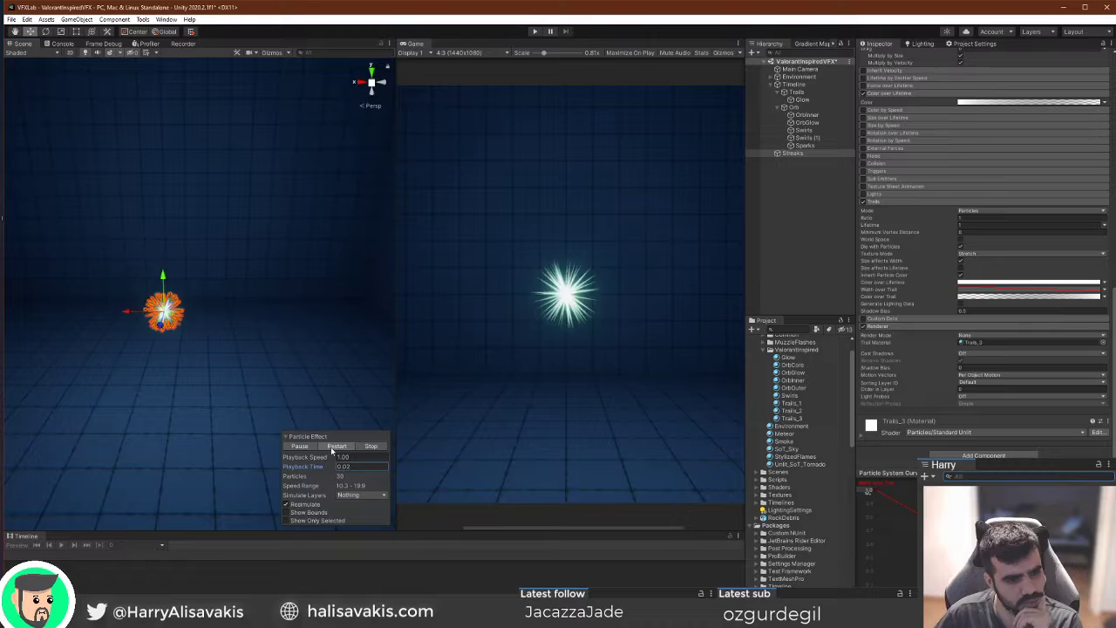
pyautogui.click(333, 447)
pyautogui.click(301, 446)
pyautogui.scroll(13, 1029, 316)
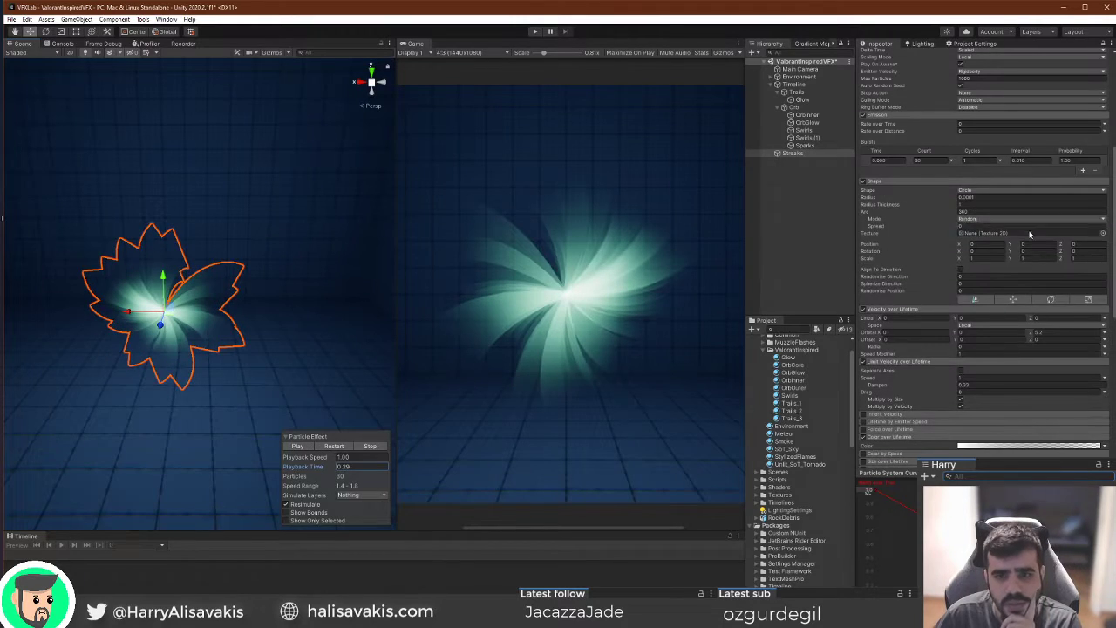
pyautogui.scroll(3, 1057, 257)
pyautogui.scroll(-3, 1055, 257)
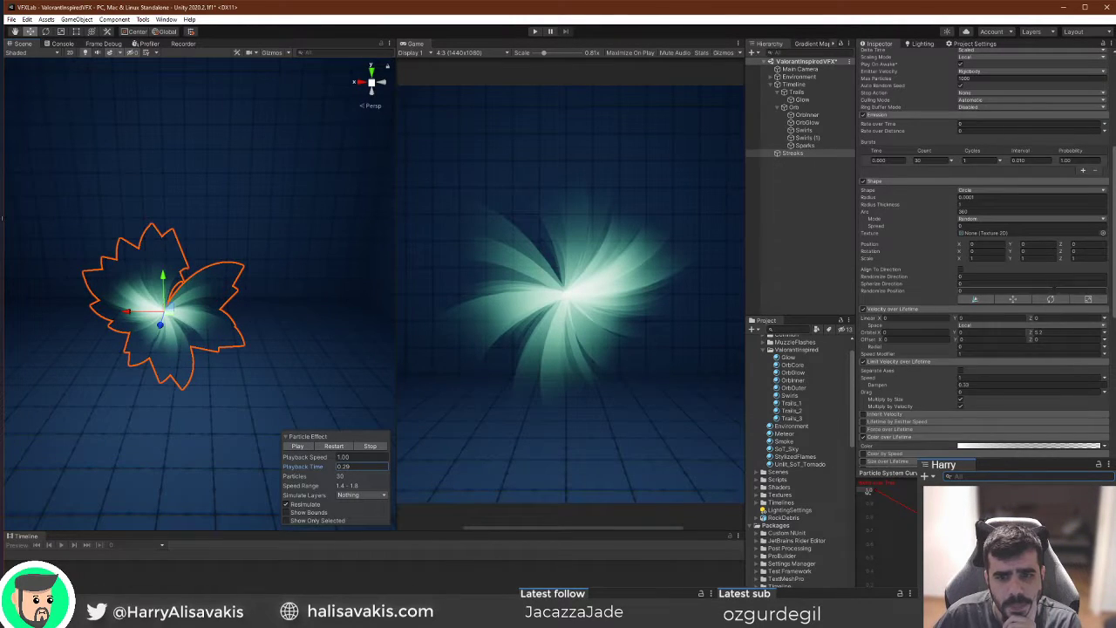
pyautogui.moveTo(1033, 337)
pyautogui.mouseDown()
pyautogui.moveTo(934, 331)
pyautogui.moveTo(985, 335)
pyautogui.mouseUp()
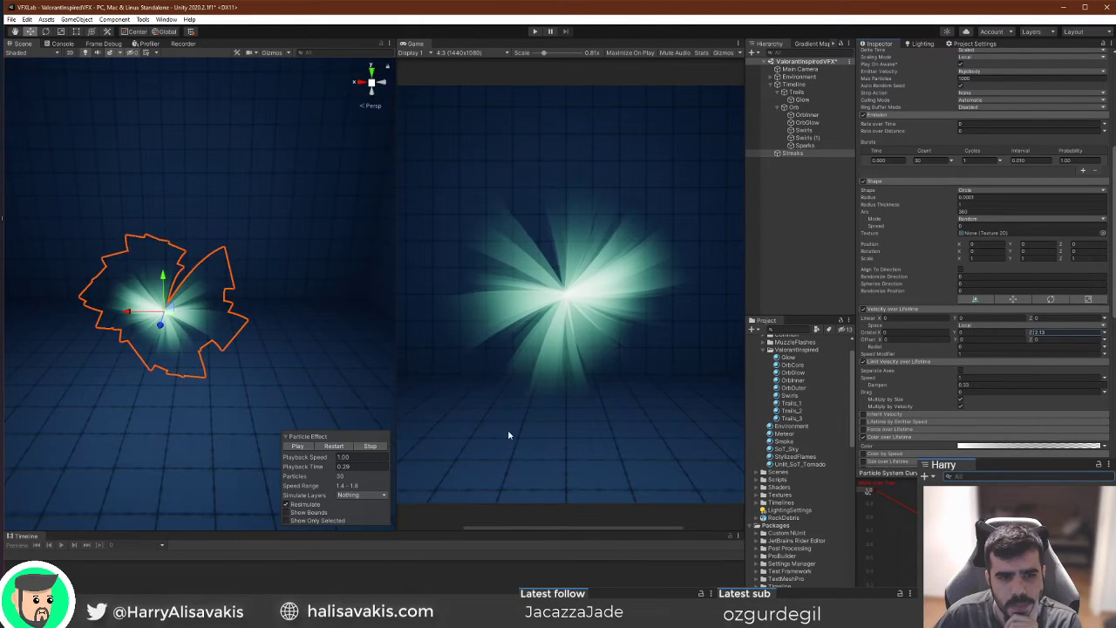
# Replay the Streaks effect several times to check the orbital curve, and pause it mid-burst.
pyautogui.click(331, 446)
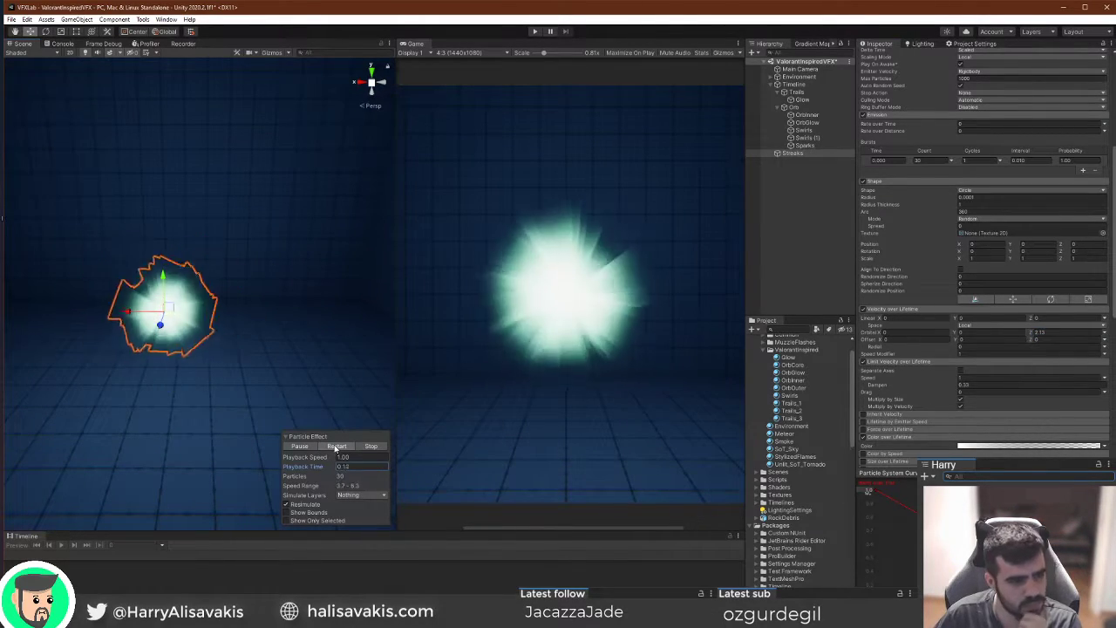
pyautogui.click(335, 447)
pyautogui.click(336, 446)
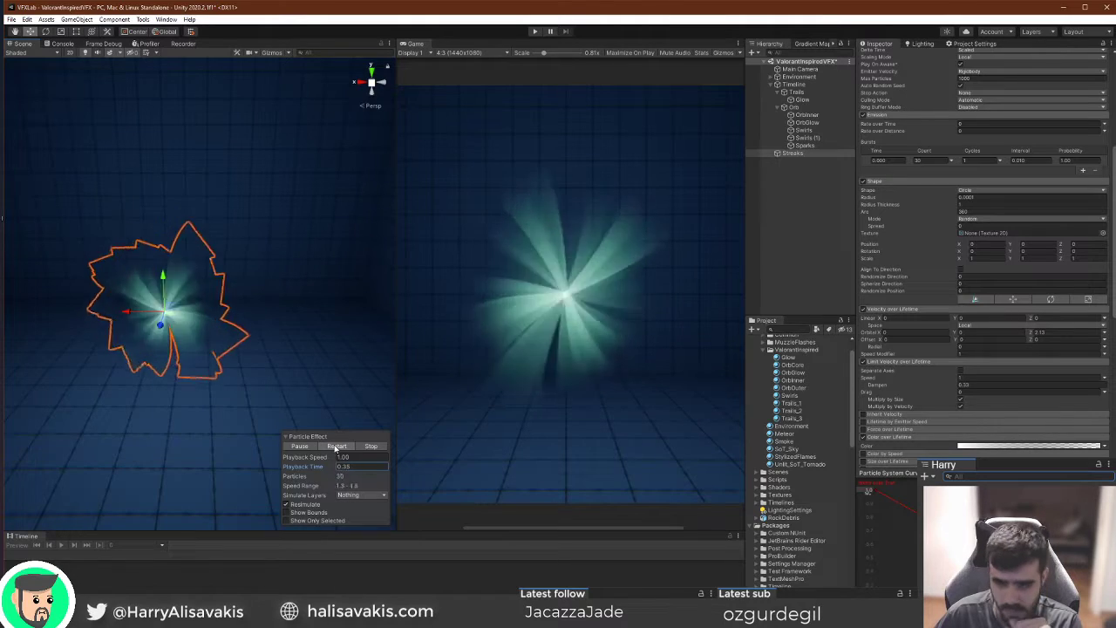
pyautogui.click(336, 447)
pyautogui.click(336, 447)
pyautogui.click(302, 447)
# Switch the Streaks' Start Color to a gradient and make its first key bright green (H 153, S 100, V 100).
pyautogui.scroll(-7, 1029, 276)
pyautogui.scroll(12, 1064, 174)
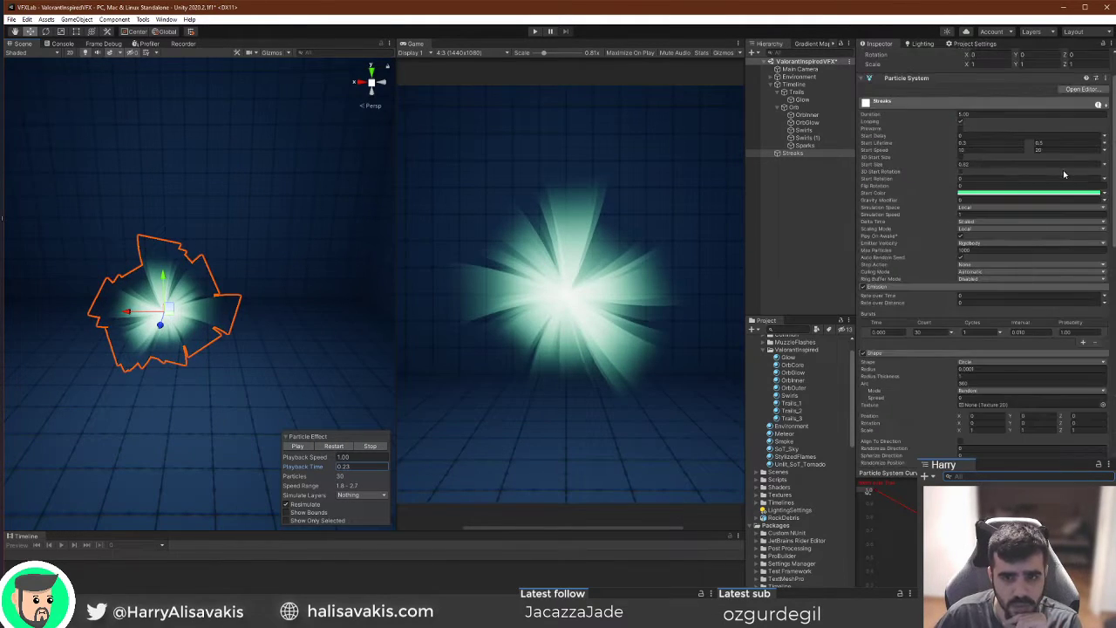
pyautogui.click(1110, 242)
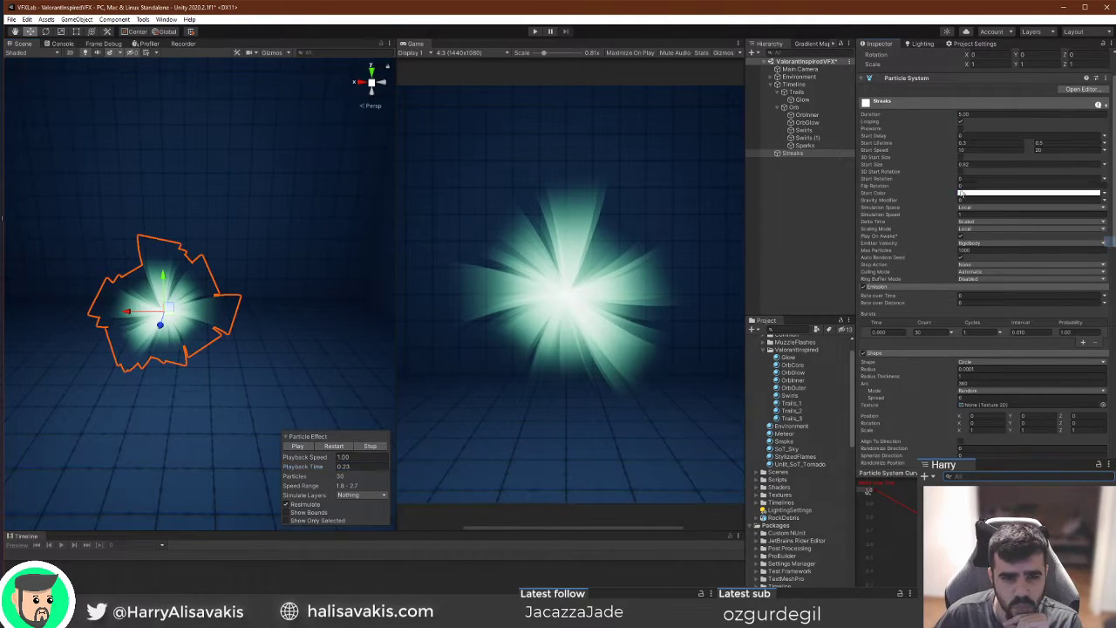
pyautogui.click(1004, 193)
pyautogui.click(877, 227)
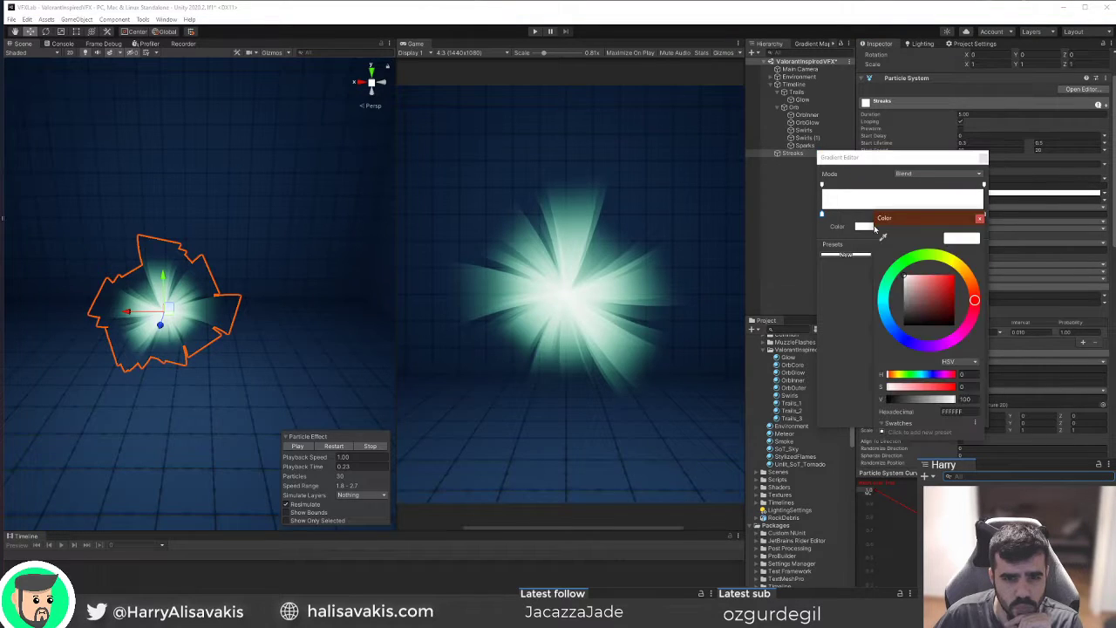
pyautogui.click(895, 278)
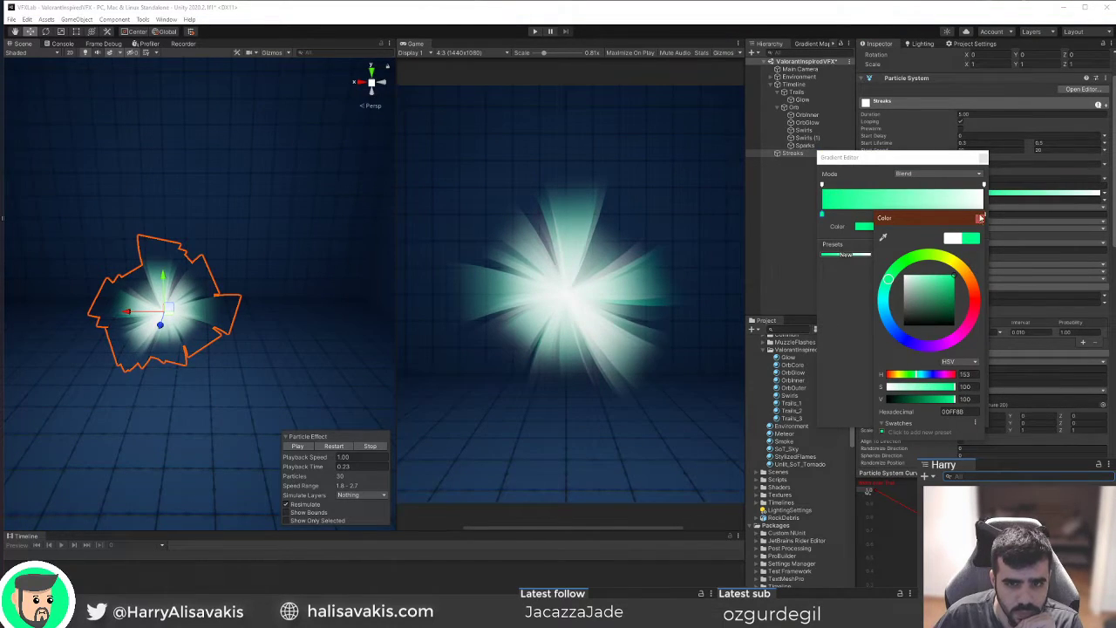
pyautogui.click(981, 218)
# Set the Start Color gradient's end key to cyan (H 177, S 78, V 100) and check the start key's color.
pyautogui.click(894, 227)
pyautogui.moveTo(932, 301)
pyautogui.mouseDown()
pyautogui.moveTo(921, 311)
pyautogui.moveTo(922, 302)
pyautogui.mouseUp()
pyautogui.click(930, 259)
pyautogui.moveTo(931, 261); pyautogui.dragTo(952, 260)
pyautogui.moveTo(938, 304); pyautogui.dragTo(935, 255)
pyautogui.moveTo(894, 294); pyautogui.dragTo(964, 276)
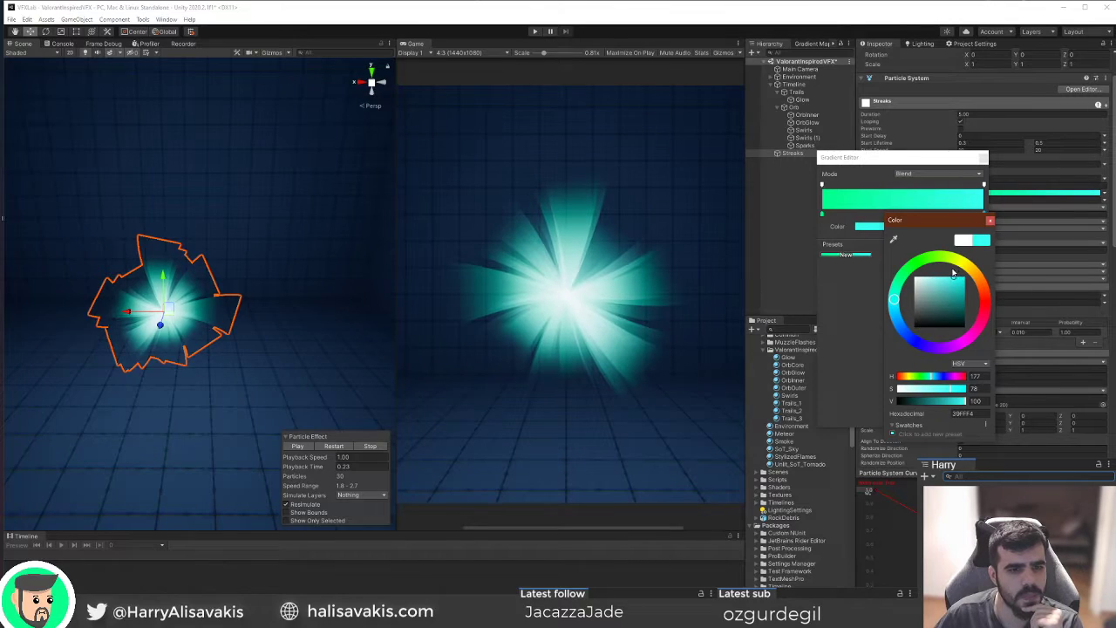
pyautogui.click(990, 220)
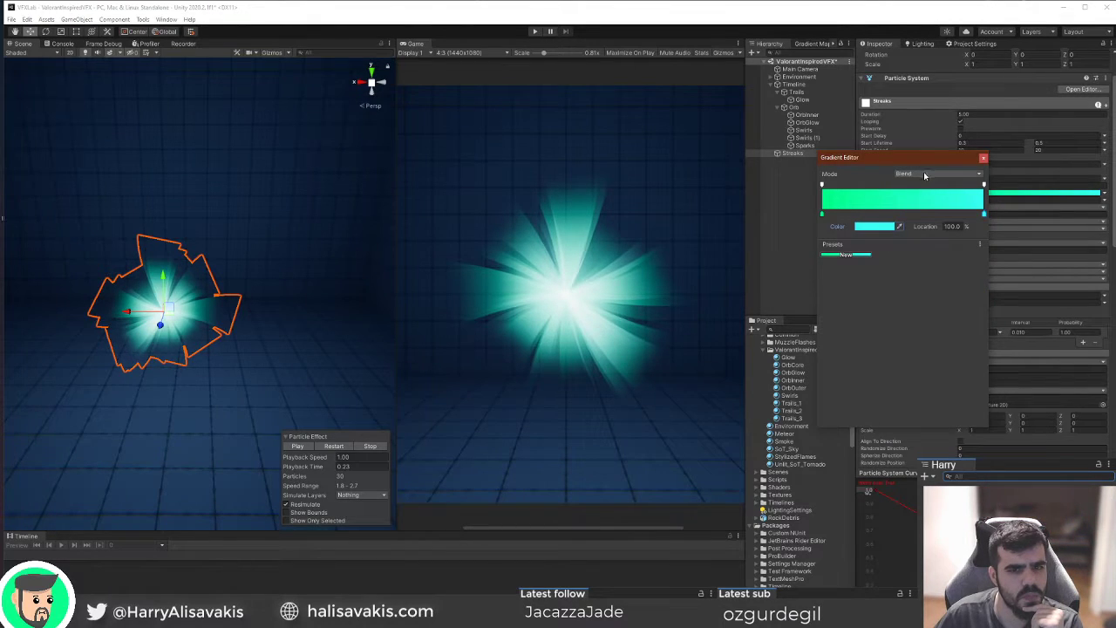
pyautogui.click(821, 214)
pyautogui.click(871, 228)
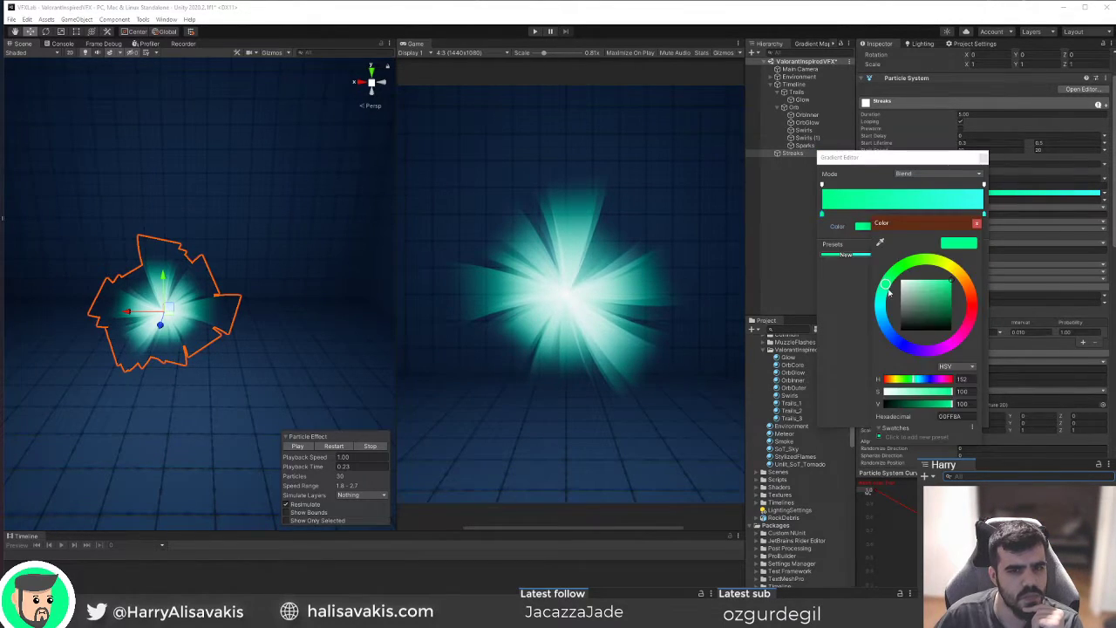
# Replay the recolored Streaks burst repeatedly and examine it in a zoomed-out Game view.
pyautogui.click(346, 447)
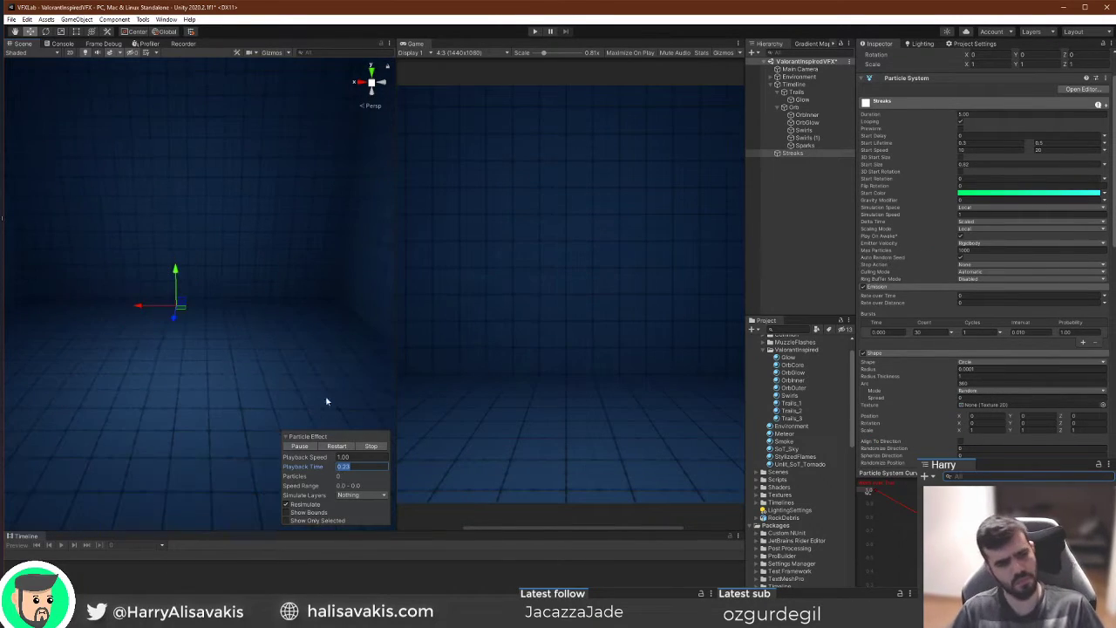
pyautogui.click(337, 446)
pyautogui.moveTo(544, 53); pyautogui.dragTo(537, 53)
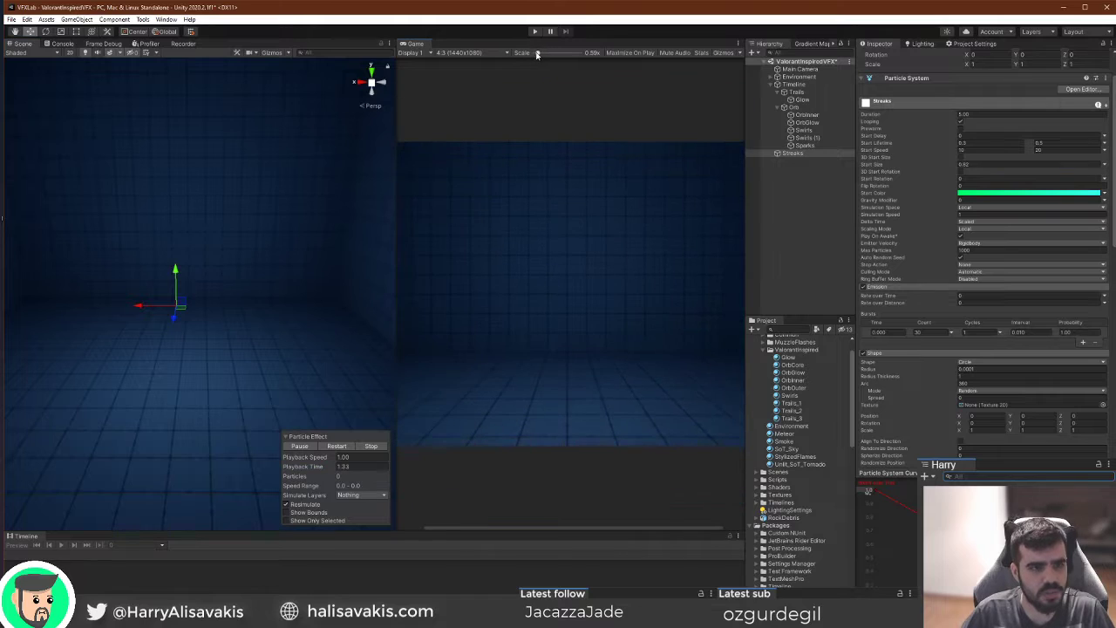
pyautogui.click(338, 446)
pyautogui.click(338, 445)
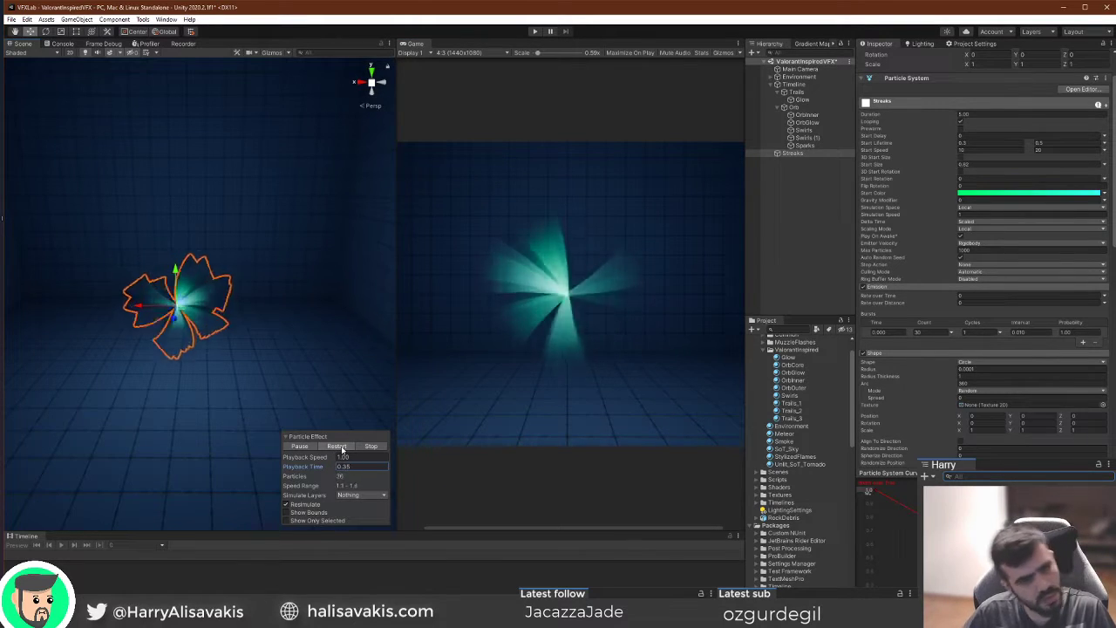
pyautogui.click(338, 446)
pyautogui.click(338, 446)
pyautogui.click(337, 446)
pyautogui.click(338, 446)
pyautogui.click(338, 445)
pyautogui.click(337, 445)
# Set the Streaks renderer's Order in Layer to 10.
pyautogui.scroll(-10, 892, 353)
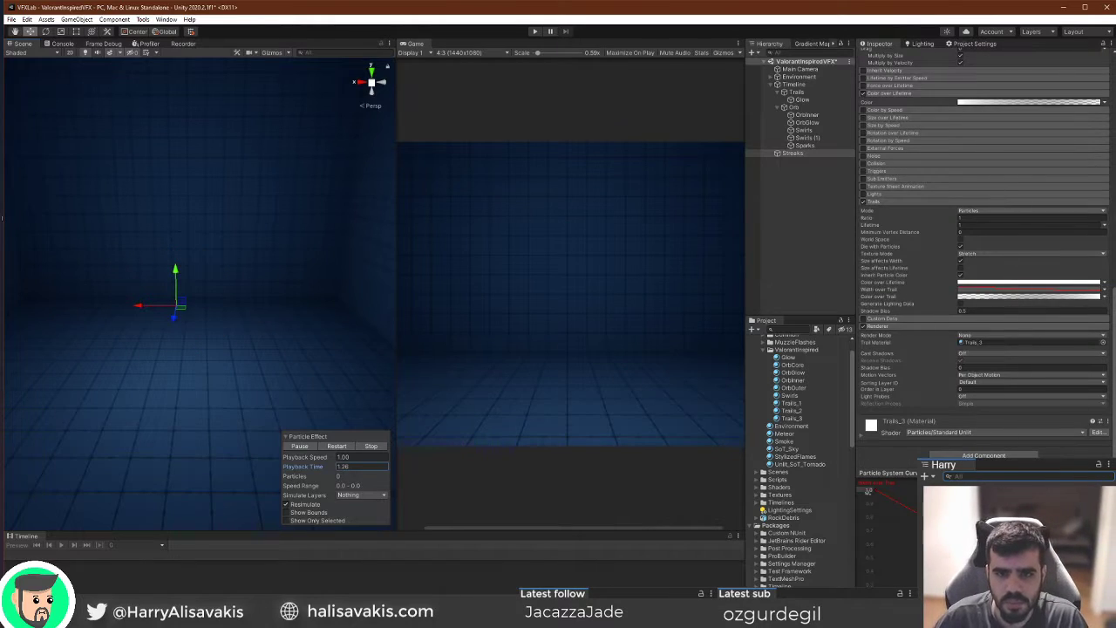
pyautogui.click(989, 382)
pyautogui.click(1080, 392)
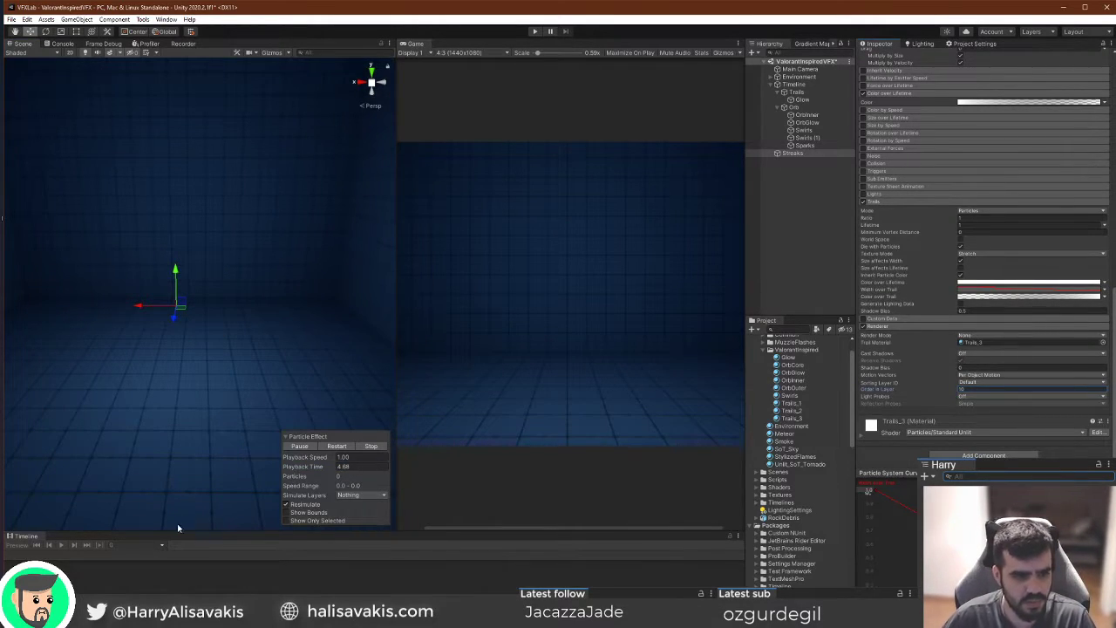
# Turn off looping for the Streaks particle system and set its duration to 0.5.
pyautogui.scroll(15, 972, 152)
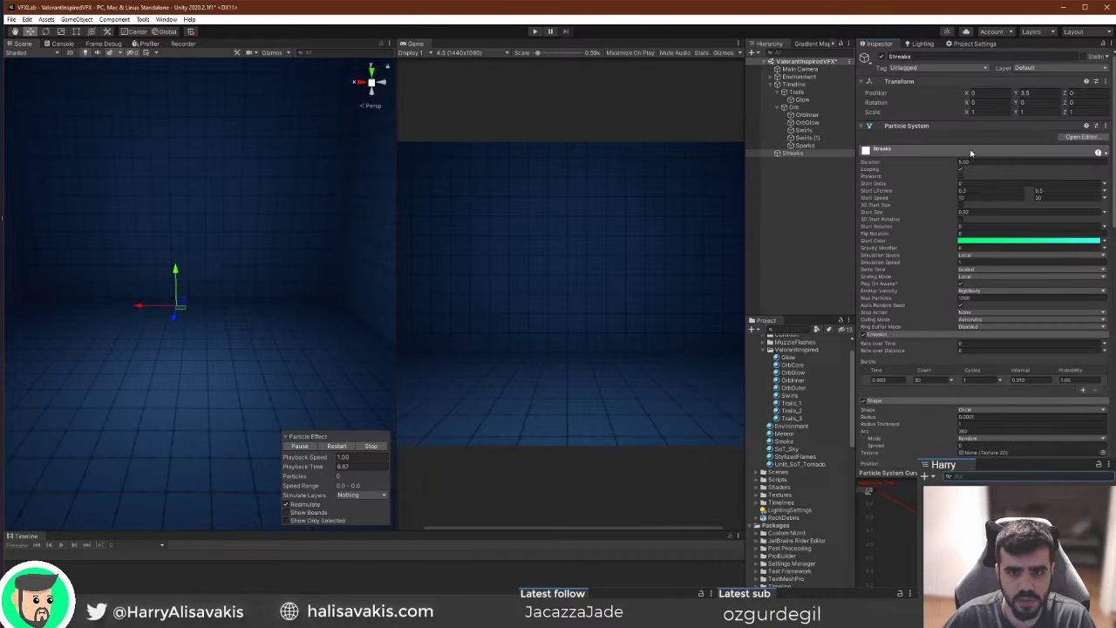
pyautogui.click(961, 169)
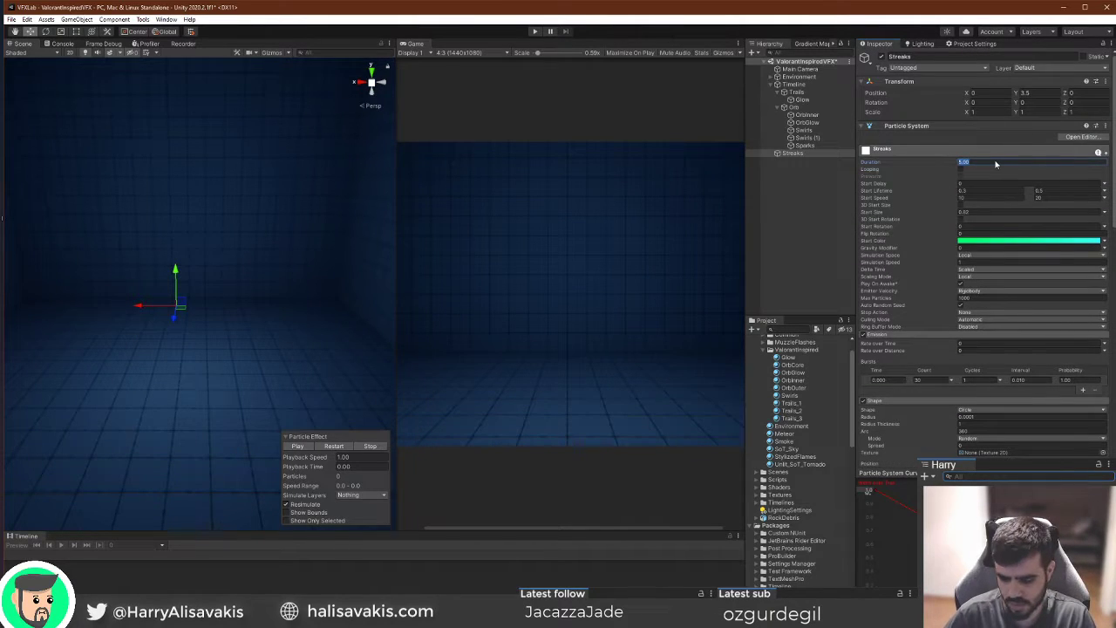
# Add a new control track holding the Streaks object to the ValorantVFX timeline, with its 30-frame clip starting at frame 22.
pyautogui.moveTo(247, 530); pyautogui.dragTo(250, 507)
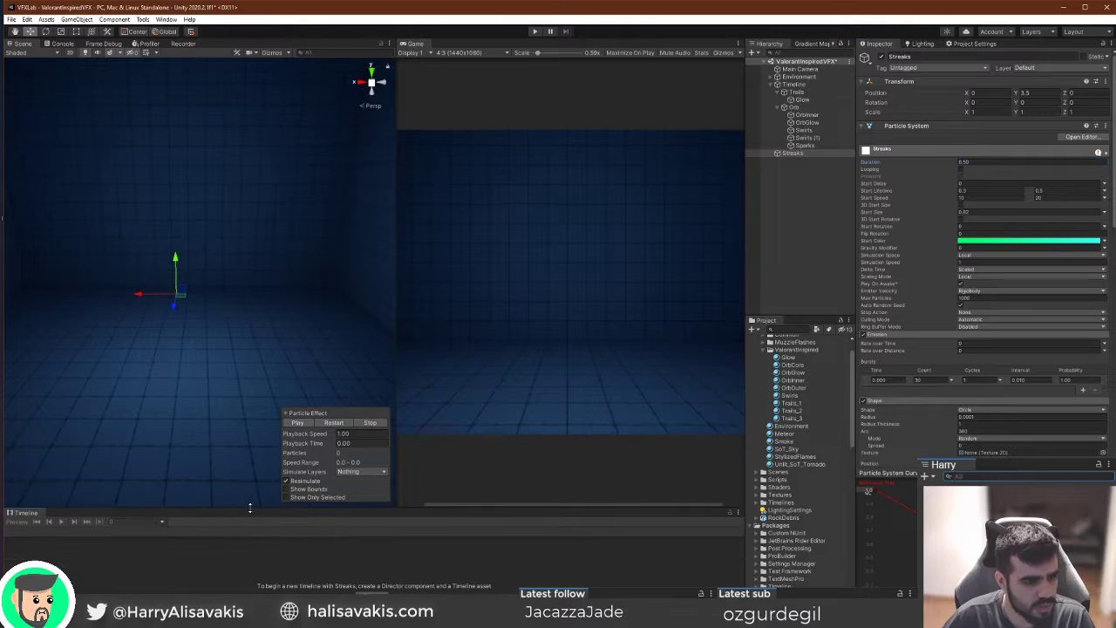
pyautogui.click(794, 84)
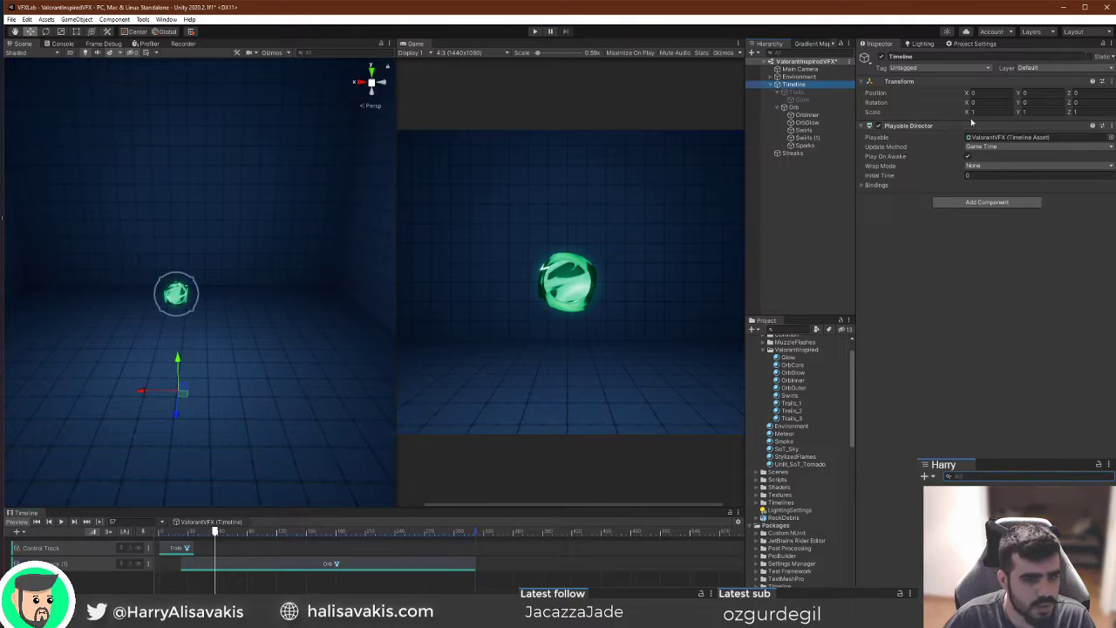
pyautogui.click(776, 166)
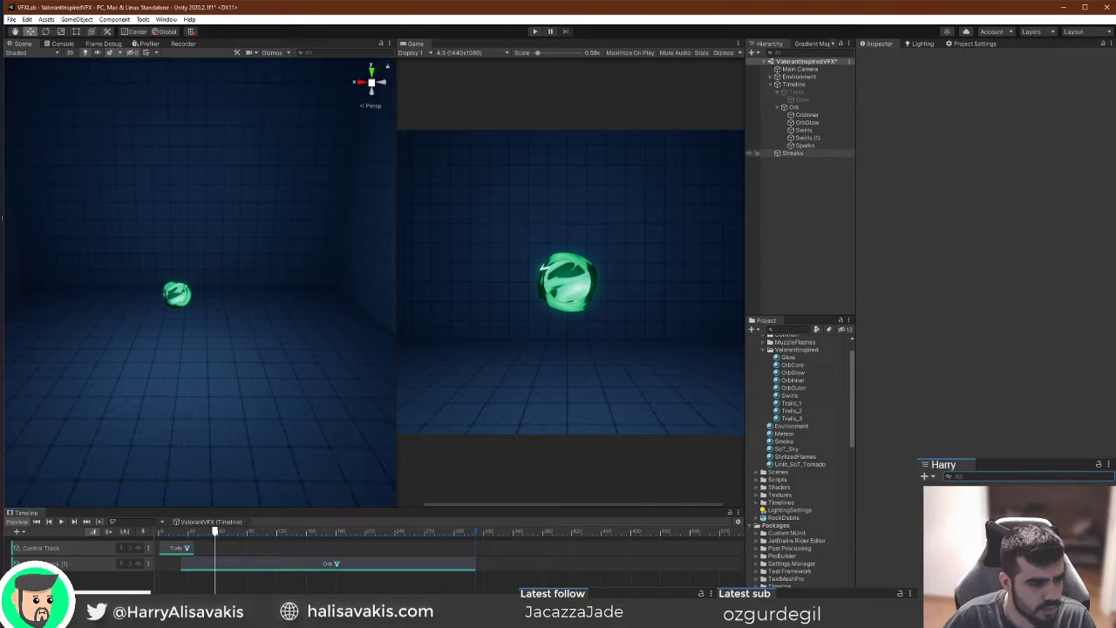
pyautogui.click(16, 531)
pyautogui.click(61, 577)
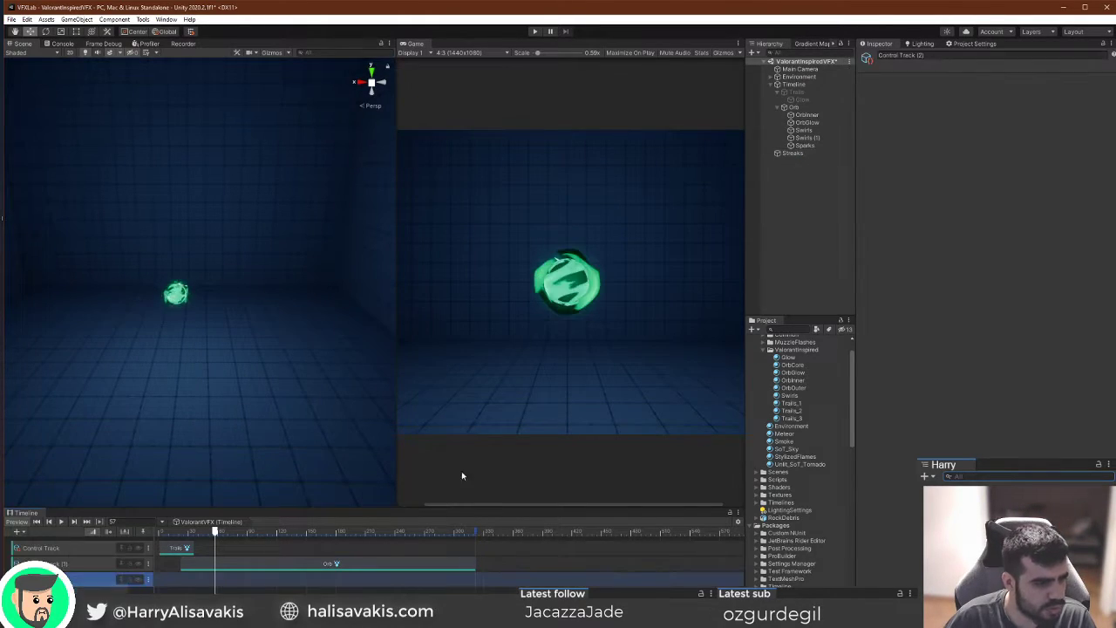
pyautogui.moveTo(247, 579)
pyautogui.mouseDown()
pyautogui.moveTo(259, 579)
pyautogui.moveTo(171, 579)
pyautogui.moveTo(187, 579)
pyautogui.mouseUp()
# Preview the timeline and shift the Streaks clip to start at frame 16.
pyautogui.moveTo(166, 532); pyautogui.dragTo(219, 532)
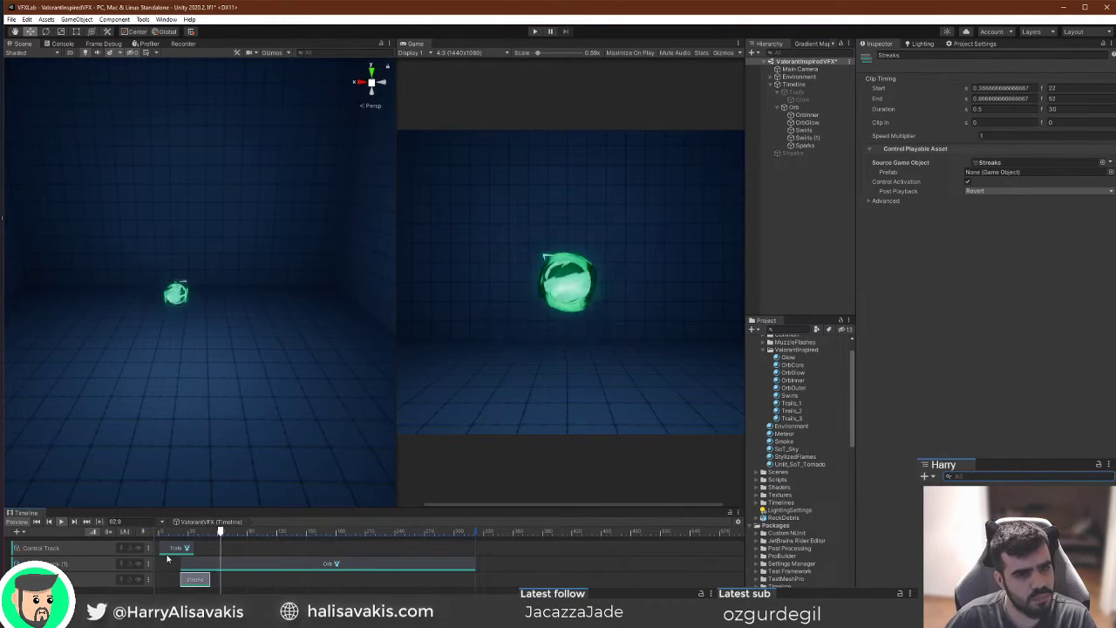
pyautogui.press('space')
pyautogui.click(159, 533)
pyautogui.press('space')
pyautogui.press('space')
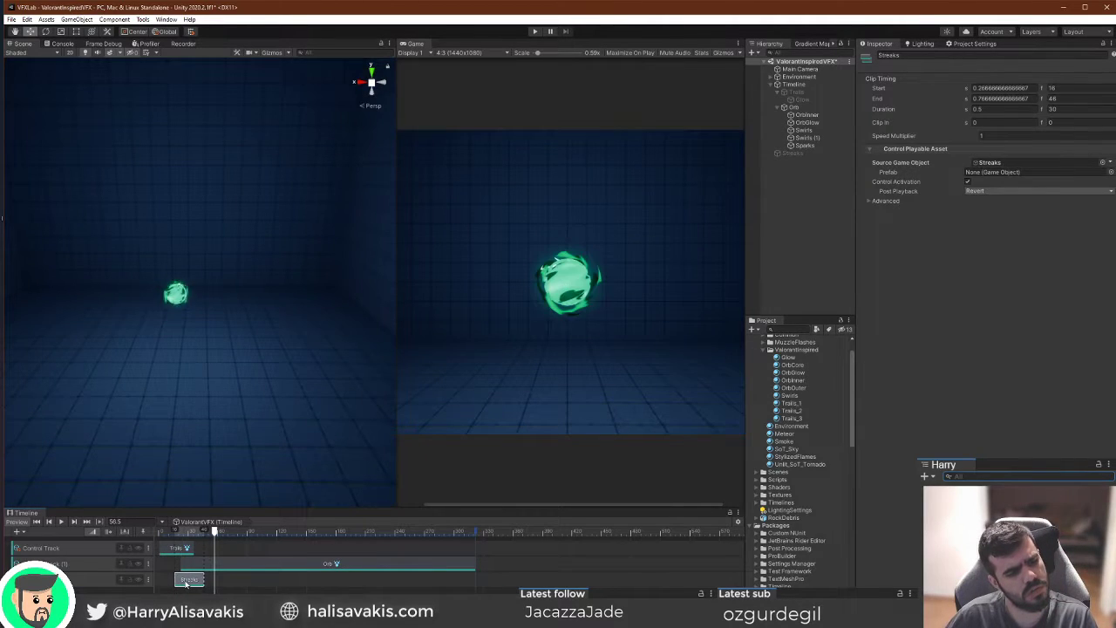
pyautogui.press('space')
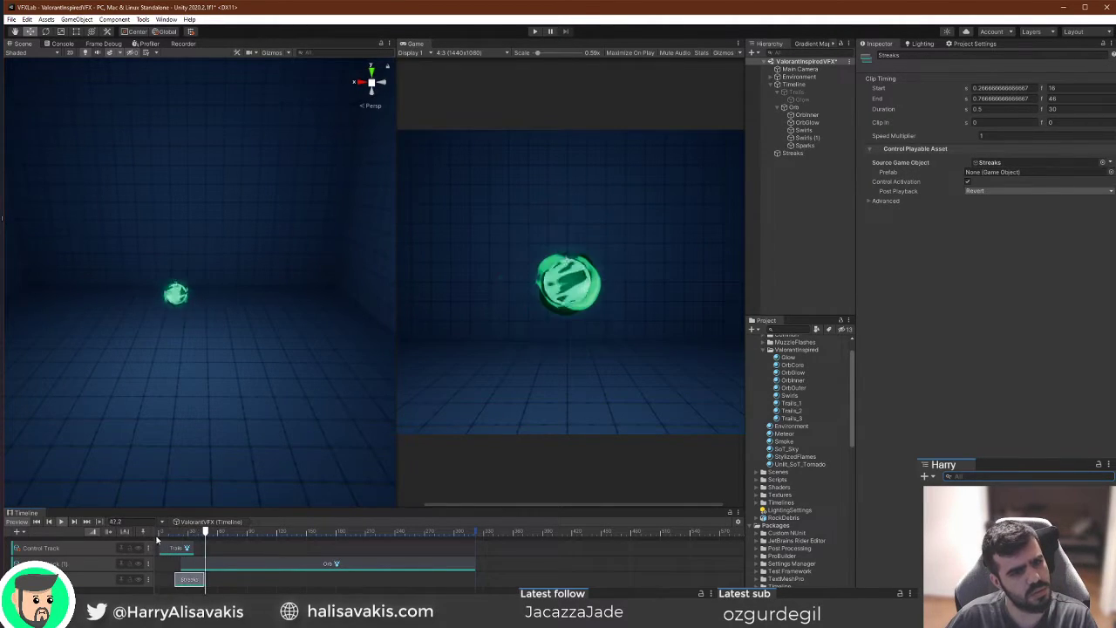
# Scrub the timeline to frame 27 and inspect the streaks around the orb up close from an angle.
pyautogui.moveTo(161, 534); pyautogui.dragTo(185, 537)
pyautogui.moveTo(174, 361)
pyautogui.mouseDown(button='right')
pyautogui.moveTo(184, 349)
pyautogui.moveTo(374, 375)
pyautogui.moveTo(179, 366)
pyautogui.moveTo(113, 349)
pyautogui.moveTo(122, 349)
pyautogui.mouseUp(button='right')
pyautogui.press('w')
pyautogui.press('a')
pyautogui.press('w')
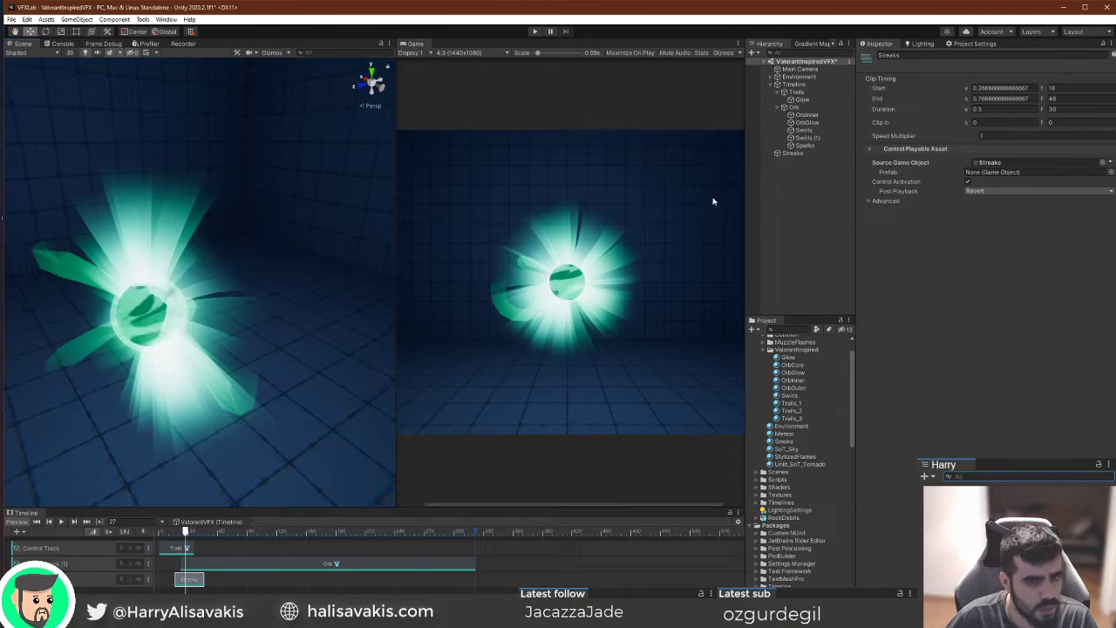
# Stop and restart the Streaks effect on its own to examine how it overlaps the orb.
pyautogui.click(792, 153)
pyautogui.scroll(-3, 916, 279)
pyautogui.click(370, 423)
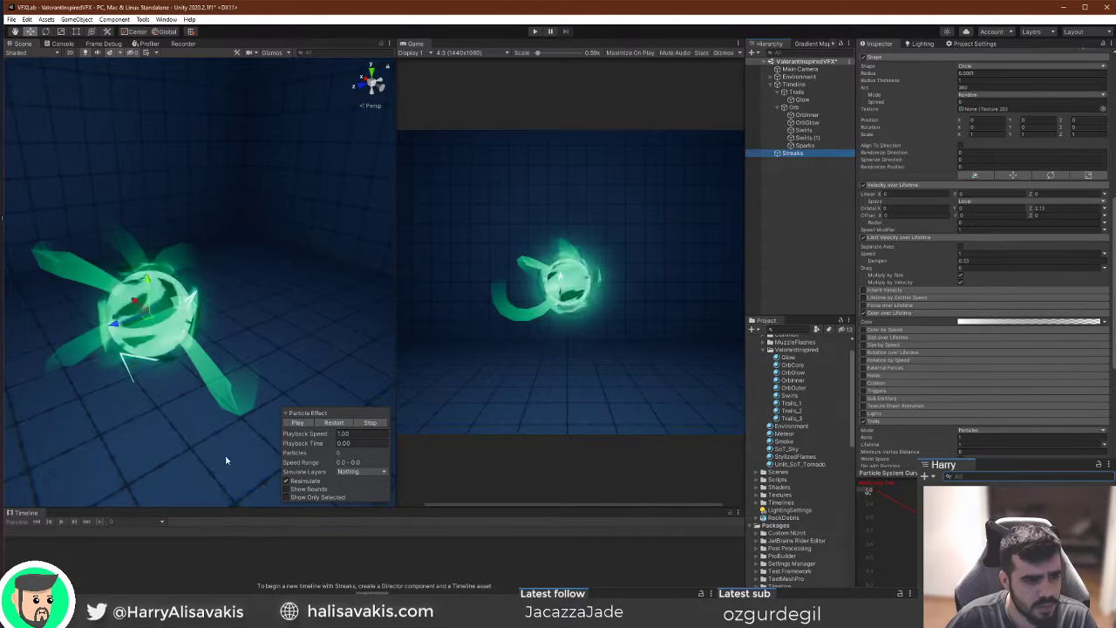
pyautogui.click(349, 425)
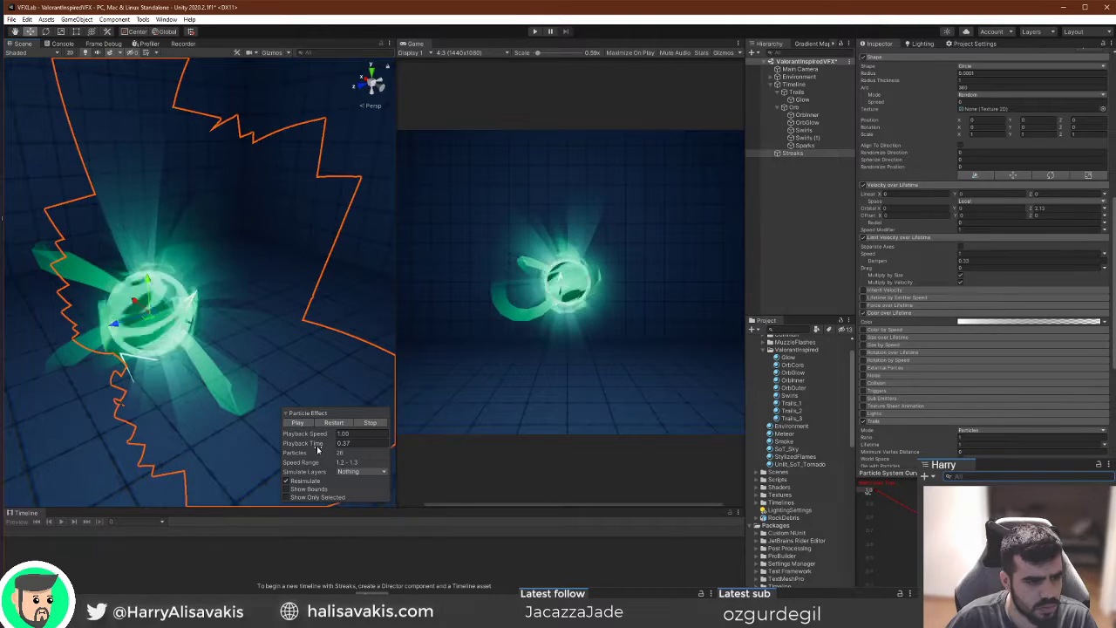
# Move the timeline to frame 28 and set the Streaks renderer's Order in Layer to 20.
pyautogui.click(800, 84)
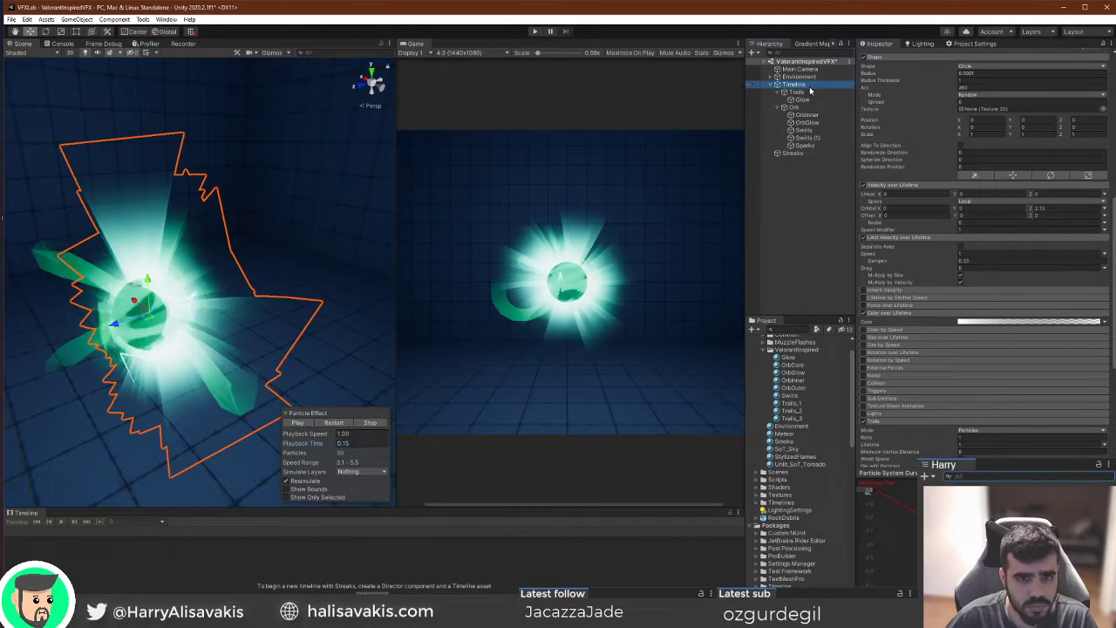
pyautogui.moveTo(162, 532); pyautogui.dragTo(186, 532)
pyautogui.click(795, 154)
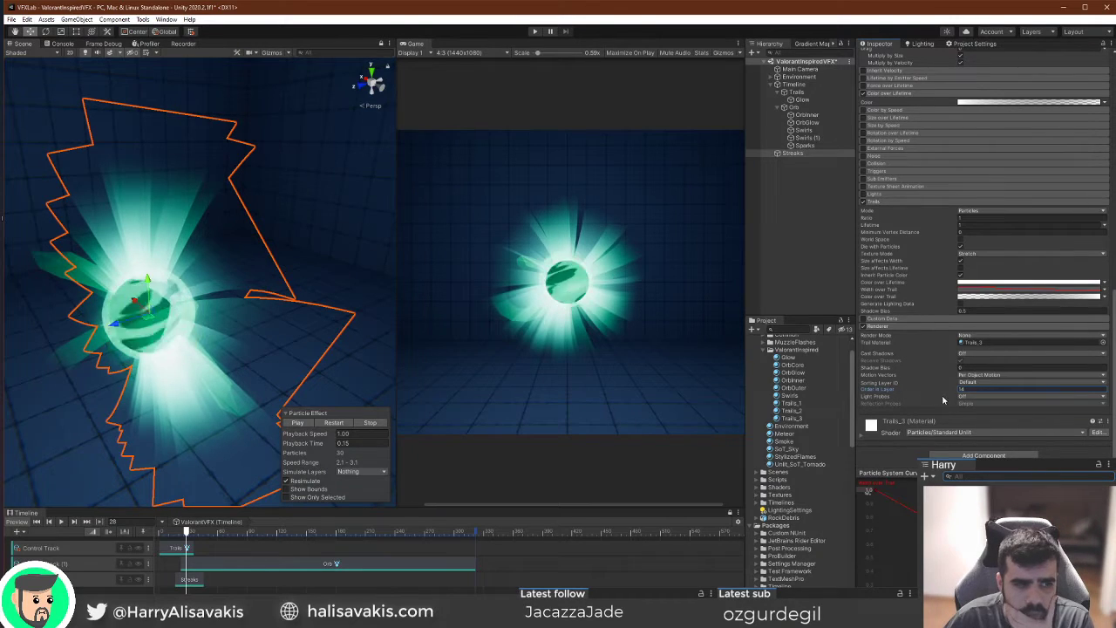
pyautogui.write('2')
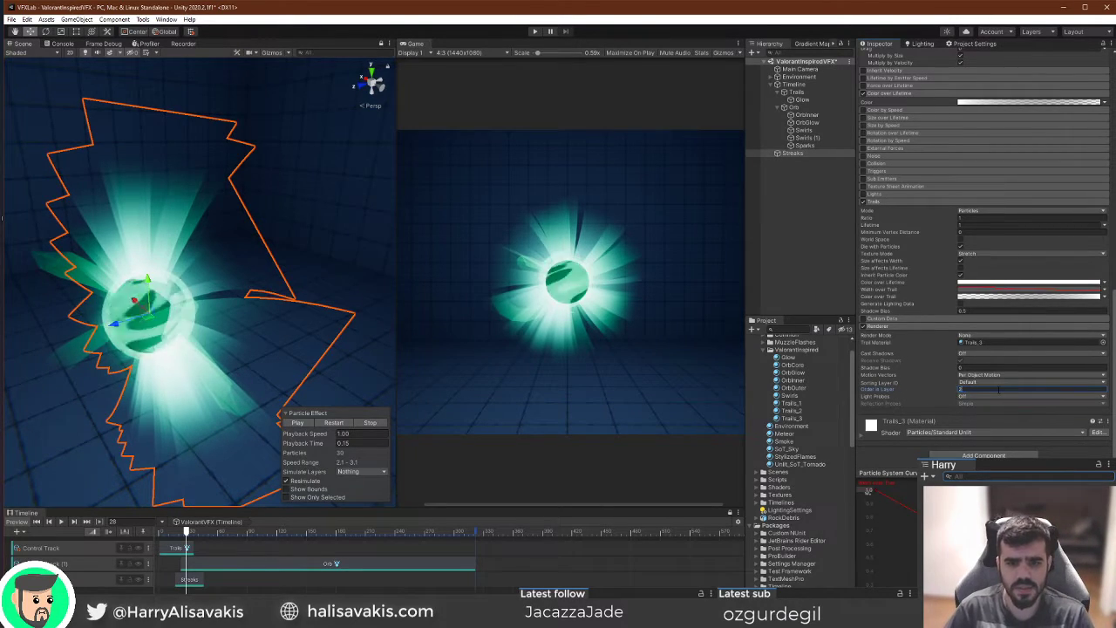
pyautogui.write('0')
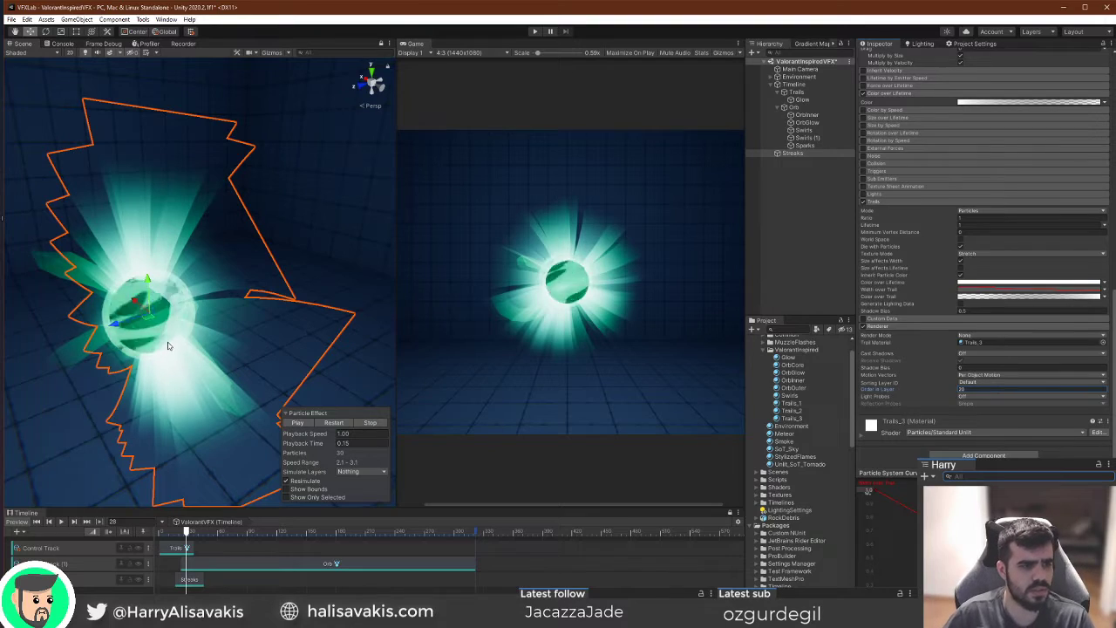
pyautogui.click(144, 340)
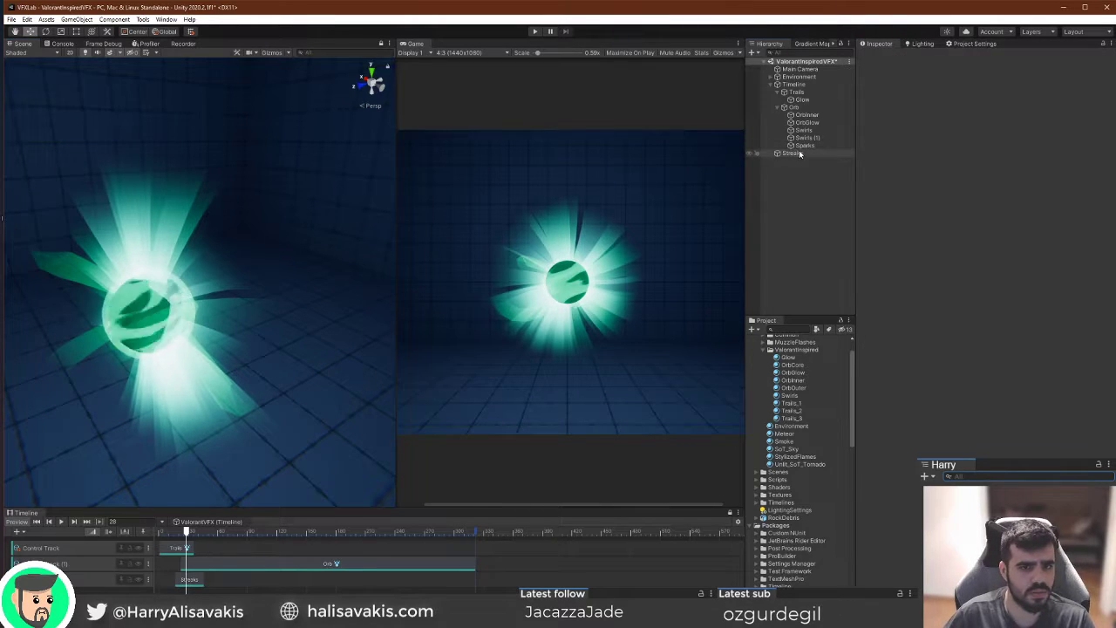
# Try the Fade and Transparent rendering modes on the Streaks trail material Trails_3, and return it to Additive.
pyautogui.moveTo(116, 325)
pyautogui.mouseDown()
pyautogui.moveTo(32, 348)
pyautogui.moveTo(164, 351)
pyautogui.mouseUp()
pyautogui.moveTo(163, 262)
pyautogui.mouseDown(button='right')
pyautogui.moveTo(5, 284)
pyautogui.moveTo(291, 294)
pyautogui.moveTo(247, 234)
pyautogui.moveTo(276, 238)
pyautogui.moveTo(252, 238)
pyautogui.mouseUp(button='right')
pyautogui.scroll(-15, 916, 416)
pyautogui.scroll(-6, 917, 416)
pyautogui.click(877, 396)
pyautogui.moveTo(61, 253)
pyautogui.mouseDown(button='right')
pyautogui.moveTo(148, 287)
pyautogui.moveTo(178, 263)
pyautogui.mouseUp(button='right')
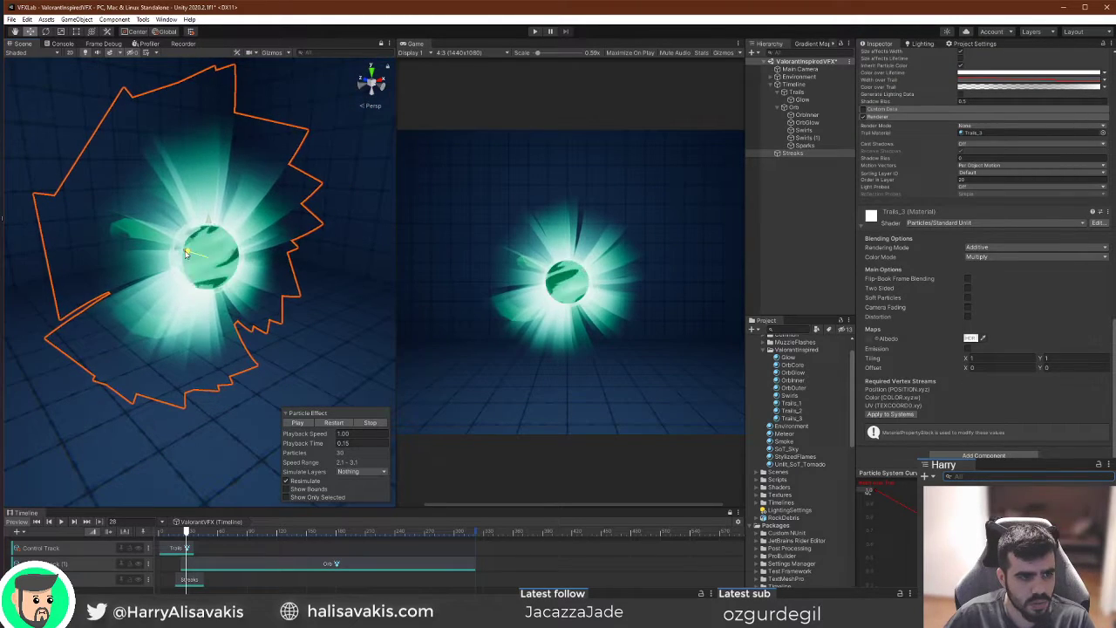
pyautogui.click(999, 250)
pyautogui.click(1000, 280)
pyautogui.click(999, 268)
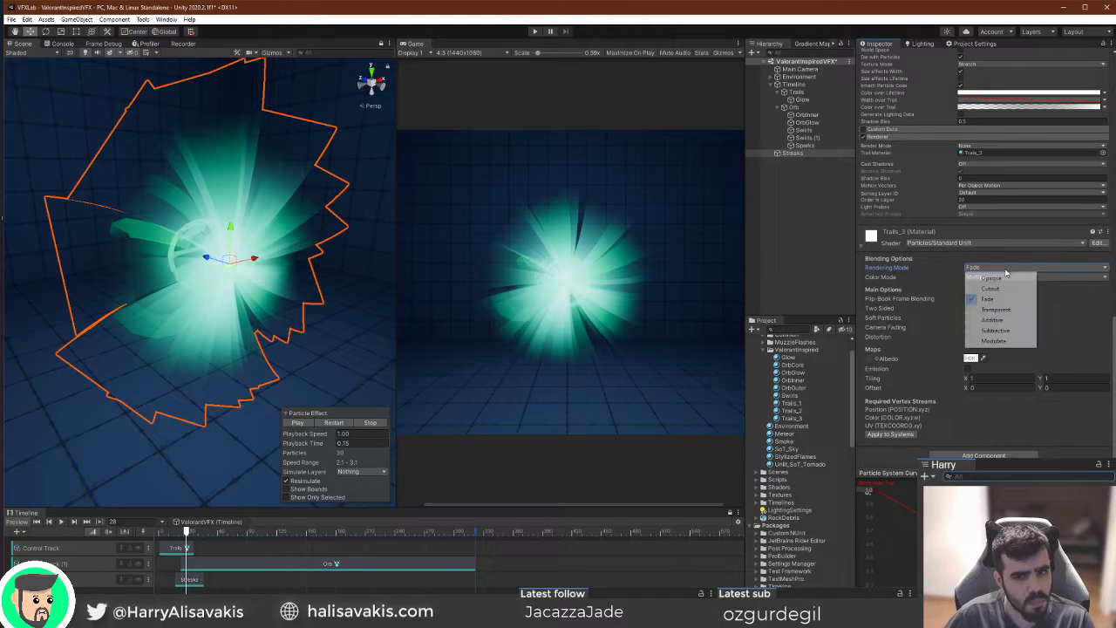
pyautogui.click(1005, 309)
pyautogui.click(1064, 272)
pyautogui.click(1003, 319)
# Inspect the burst at frame 32 of the timeline and try Soft Particles on the Trails_3 material.
pyautogui.keyDown('alt'); pyautogui.moveTo(99, 259); pyautogui.dragTo(134, 267); pyautogui.keyUp('alt')
pyautogui.moveTo(134, 267)
pyautogui.mouseDown(button='right')
pyautogui.moveTo(225, 268)
pyautogui.moveTo(100, 277)
pyautogui.moveTo(114, 277)
pyautogui.mouseUp(button='right')
pyautogui.moveTo(158, 529); pyautogui.dragTo(191, 534)
pyautogui.click(163, 533)
pyautogui.moveTo(233, 269); pyautogui.dragTo(185, 238, button='right')
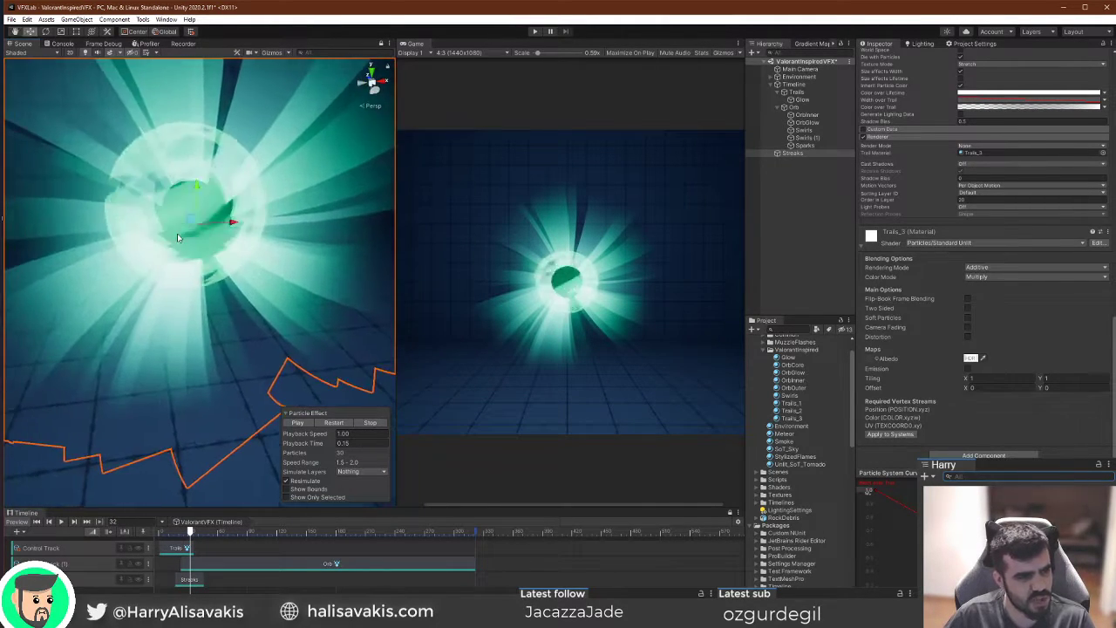
pyautogui.click(968, 318)
pyautogui.click(969, 319)
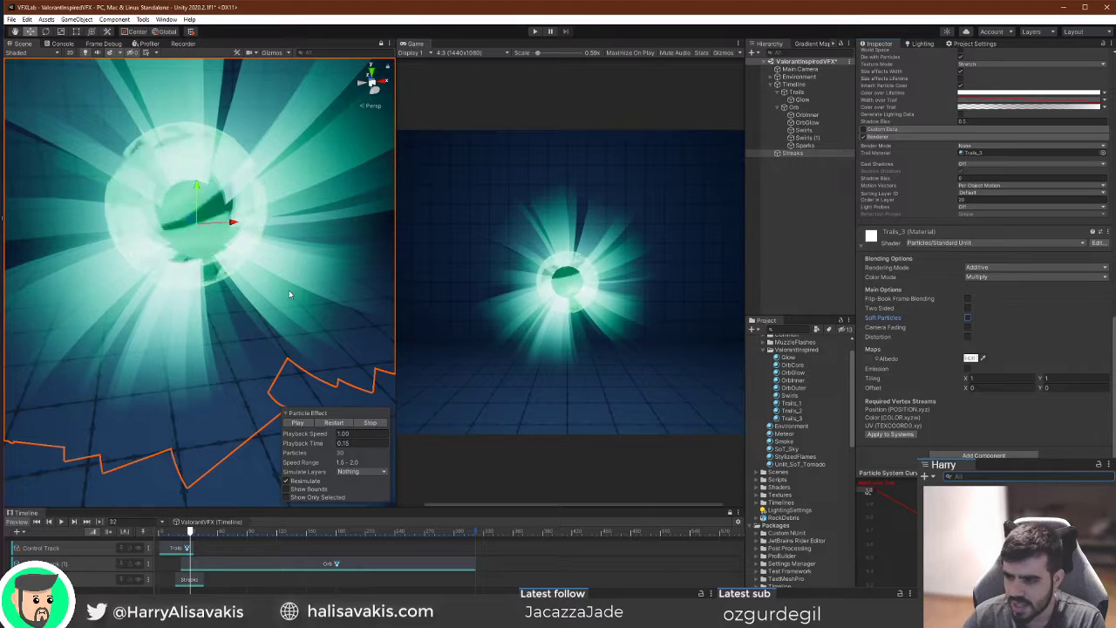
# Set the Streaks object's position to Y 3.5 and Z 0 so it is centred on the orb.
pyautogui.keyDown('alt'); pyautogui.moveTo(289, 294); pyautogui.dragTo(250, 240); pyautogui.keyUp('alt')
pyautogui.scroll(15, 986, 262)
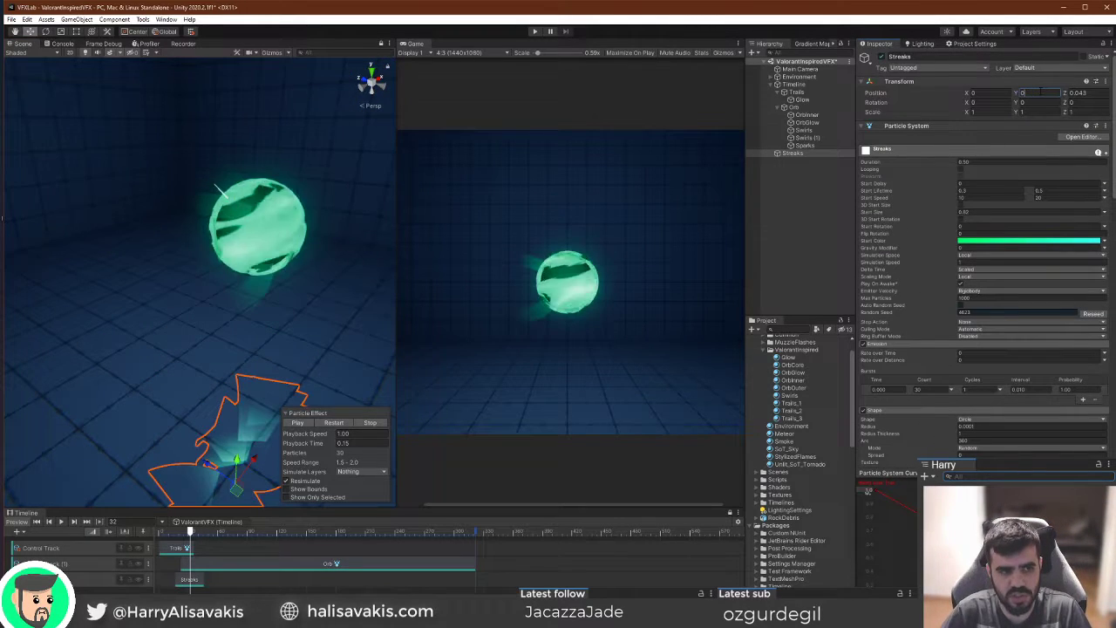
pyautogui.press('Tab')
pyautogui.write('0')
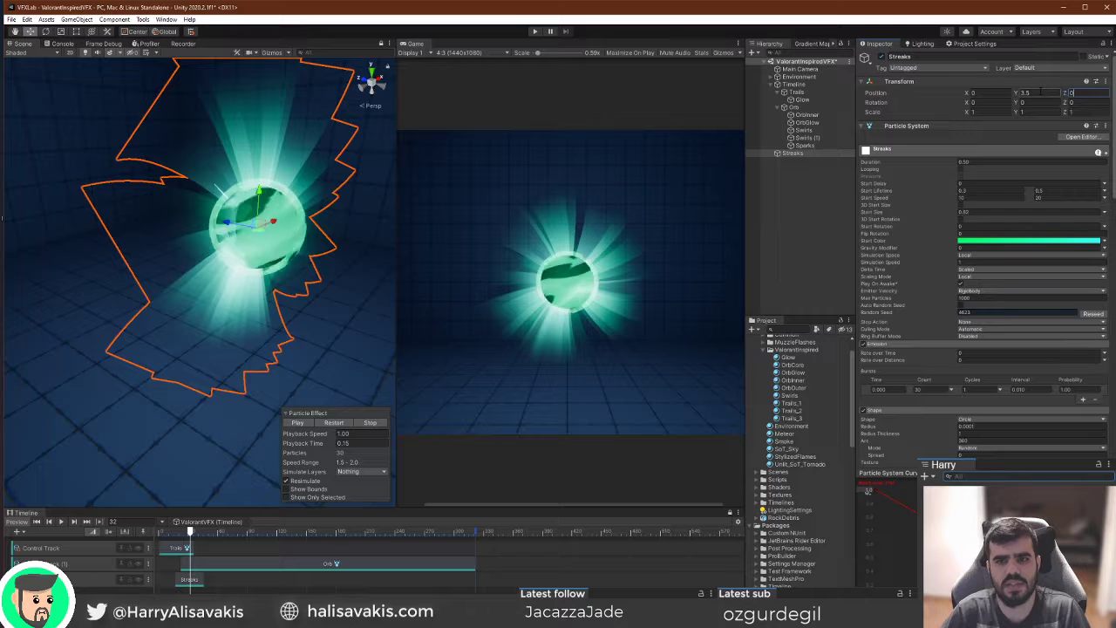
# Move the timeline to frame 20, recolour the end of the Streaks Start Color gradient to green 39FF82, and restart the effect.
pyautogui.moveTo(305, 273)
pyautogui.mouseDown(button='right')
pyautogui.moveTo(181, 270)
pyautogui.moveTo(209, 293)
pyautogui.moveTo(179, 240)
pyautogui.moveTo(140, 243)
pyautogui.mouseUp(button='right')
pyautogui.moveTo(190, 530)
pyautogui.mouseDown()
pyautogui.moveTo(162, 530)
pyautogui.moveTo(179, 530)
pyautogui.mouseUp()
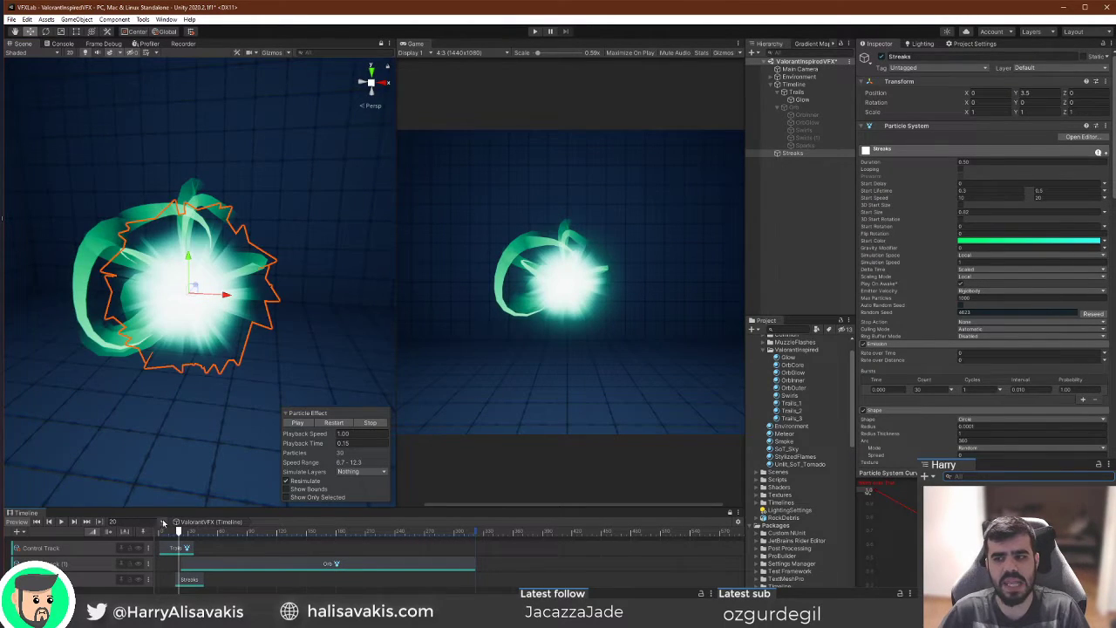
pyautogui.keyDown('alt'); pyautogui.moveTo(259, 259); pyautogui.dragTo(228, 222); pyautogui.keyUp('alt')
pyautogui.press('f')
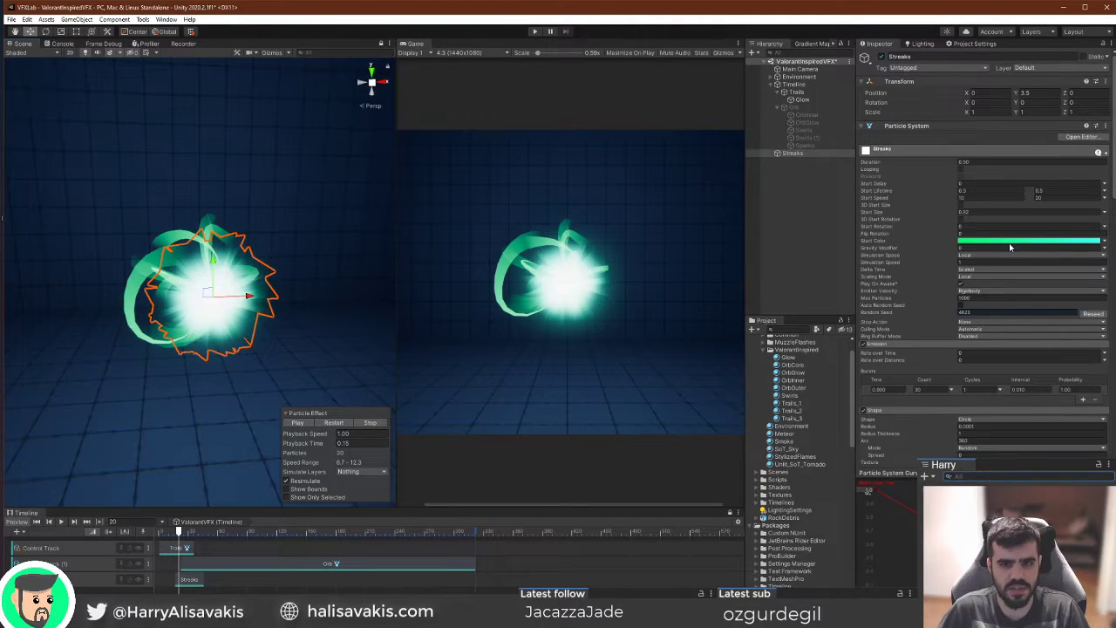
pyautogui.click(1012, 244)
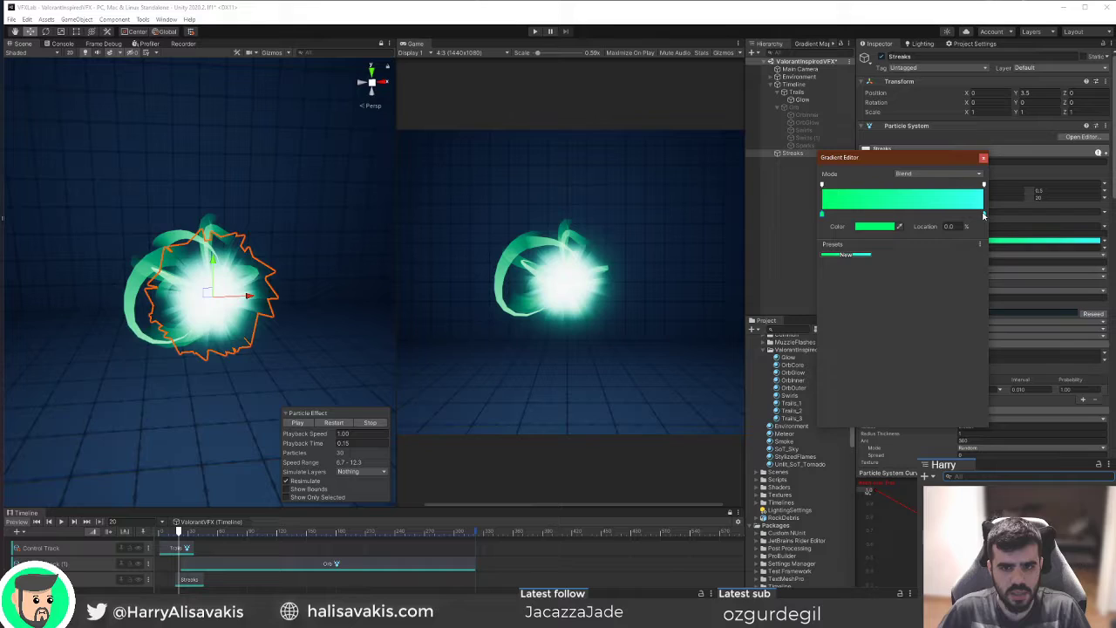
pyautogui.doubleClick(984, 213)
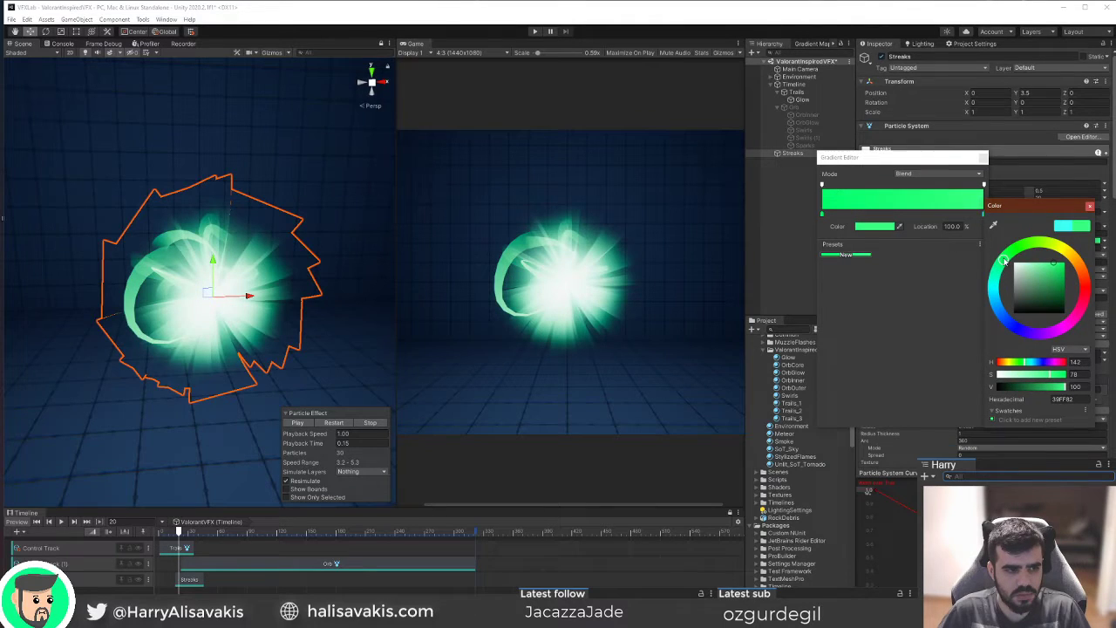
pyautogui.click(333, 422)
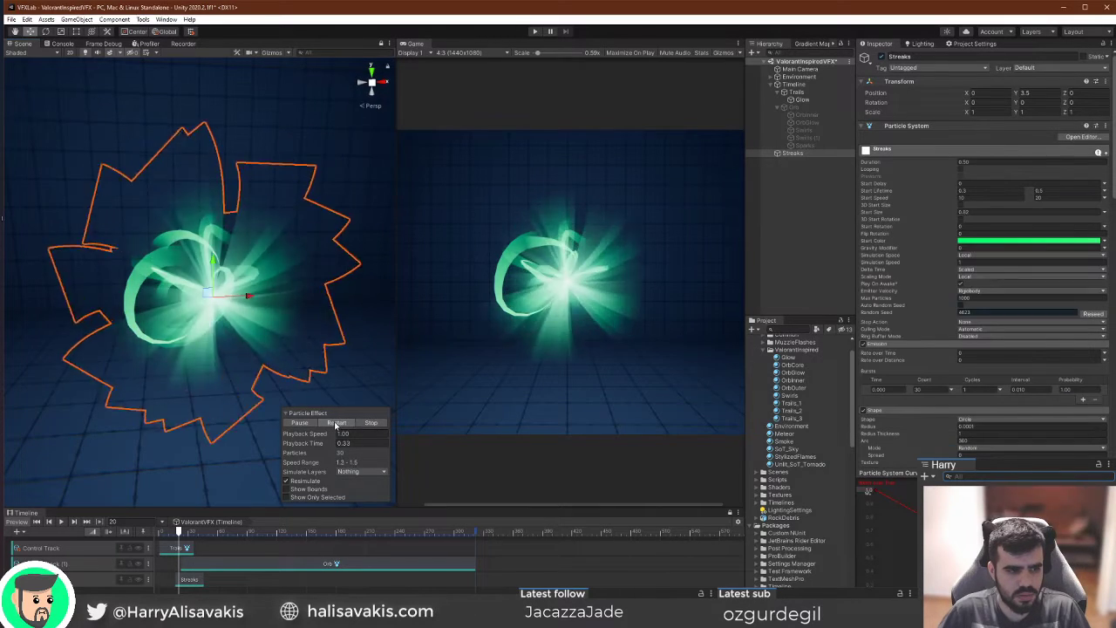
# Set the minimum Start Speed of Streaks to 5 and check the burst by previewing the timeline and scrubbing to about frame 33.
pyautogui.click(160, 531)
pyautogui.moveTo(160, 532)
pyautogui.mouseDown()
pyautogui.moveTo(197, 532)
pyautogui.moveTo(159, 530)
pyautogui.mouseUp()
pyautogui.press('space')
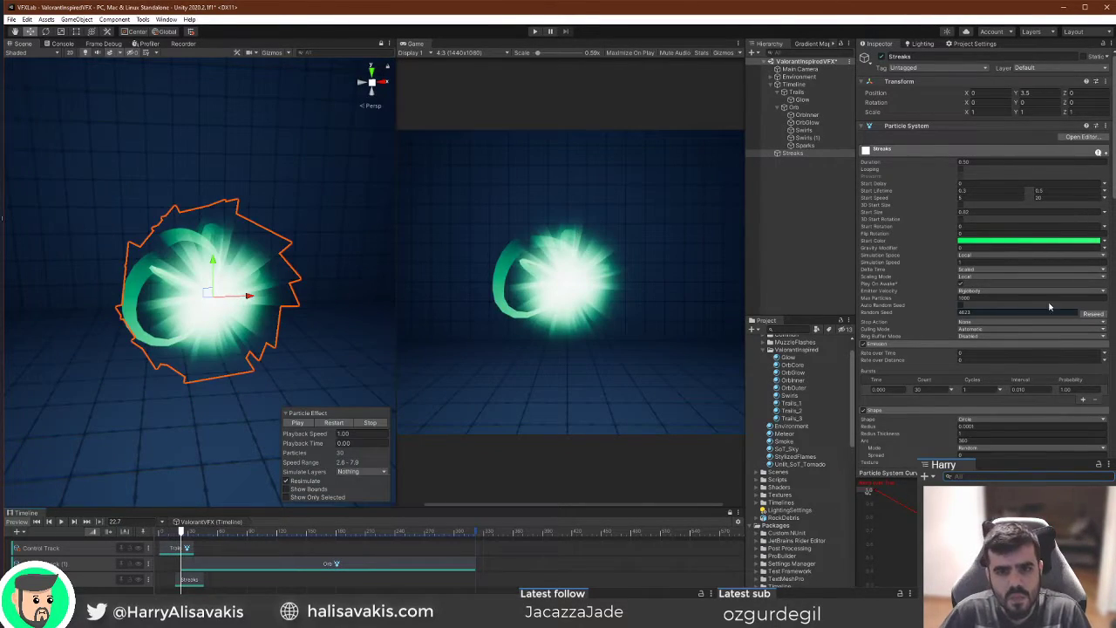
pyautogui.scroll(-8, 1058, 310)
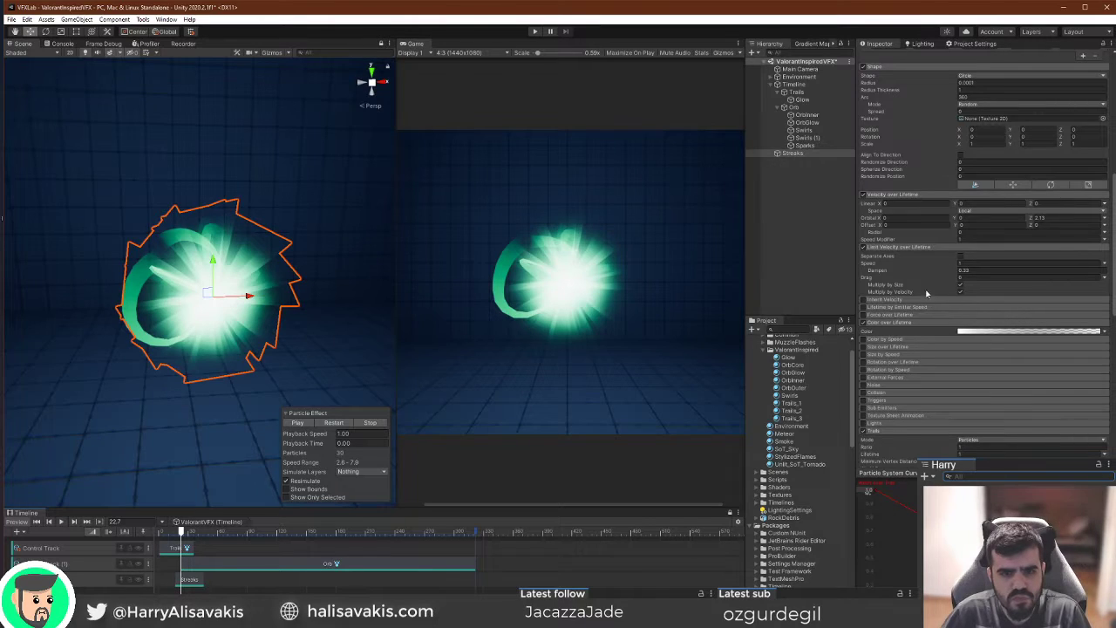
pyautogui.moveTo(183, 533)
pyautogui.mouseDown()
pyautogui.moveTo(157, 533)
pyautogui.moveTo(201, 537)
pyautogui.moveTo(192, 542)
pyautogui.mouseUp()
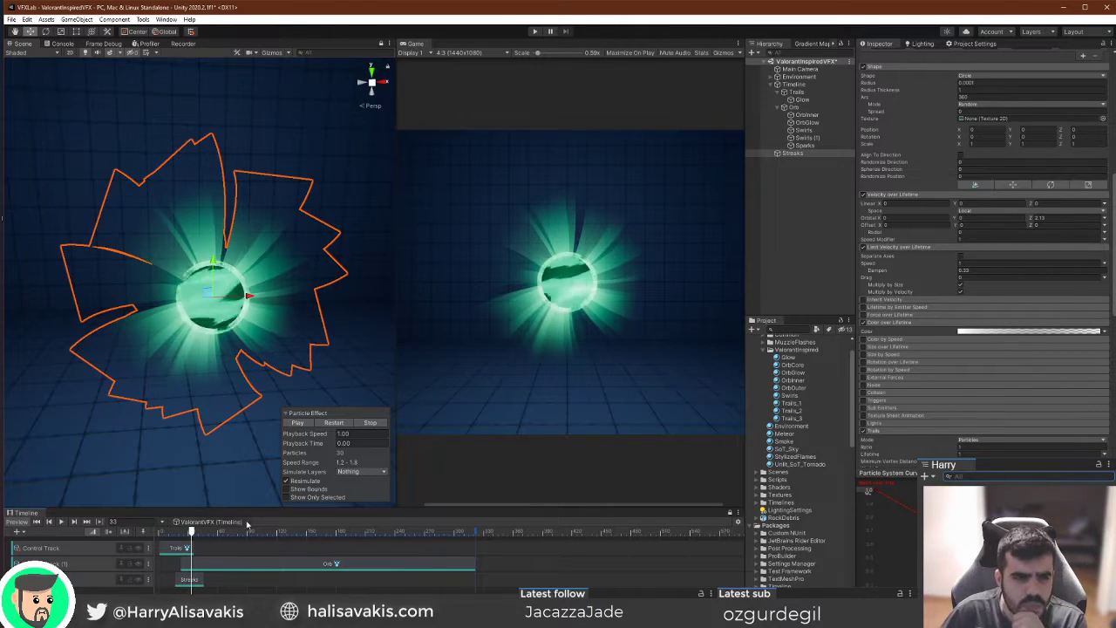
# Replay and scrub the timeline to check the burst against the orb and trails, and save the scene.
pyautogui.moveTo(192, 533); pyautogui.dragTo(152, 537)
pyautogui.press('space')
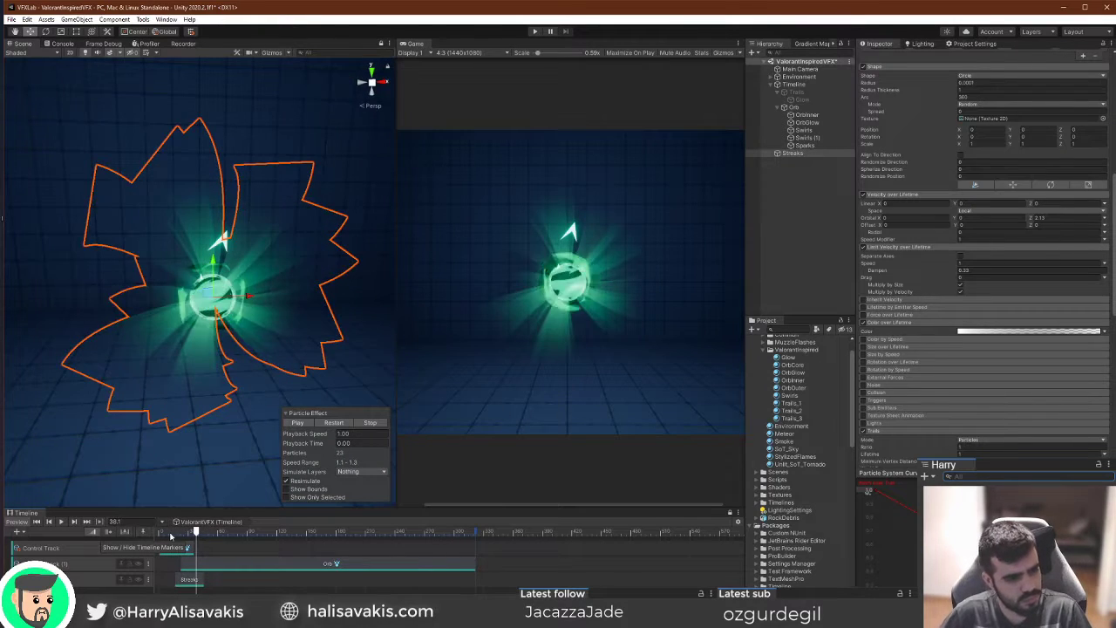
pyautogui.click(158, 531)
pyautogui.moveTo(158, 531); pyautogui.dragTo(234, 537)
pyautogui.moveTo(254, 263)
pyautogui.mouseDown(button='right')
pyautogui.moveTo(268, 271)
pyautogui.moveTo(169, 367)
pyautogui.mouseUp(button='right')
pyautogui.hotkey('ctrl', 's')
pyautogui.moveTo(200, 533); pyautogui.dragTo(126, 531)
pyautogui.press('space')
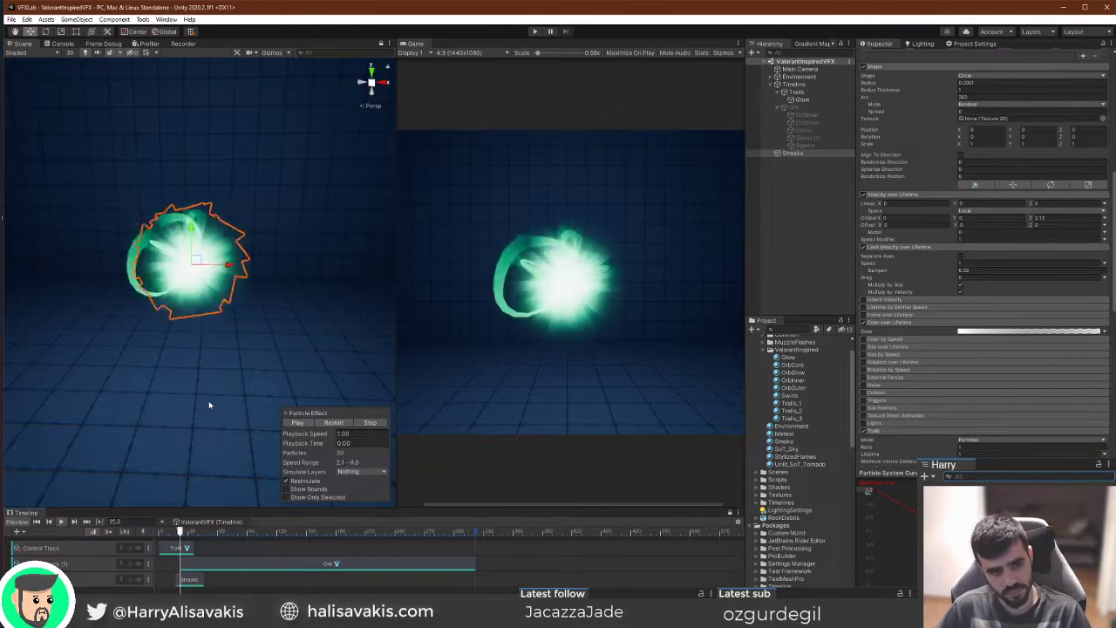
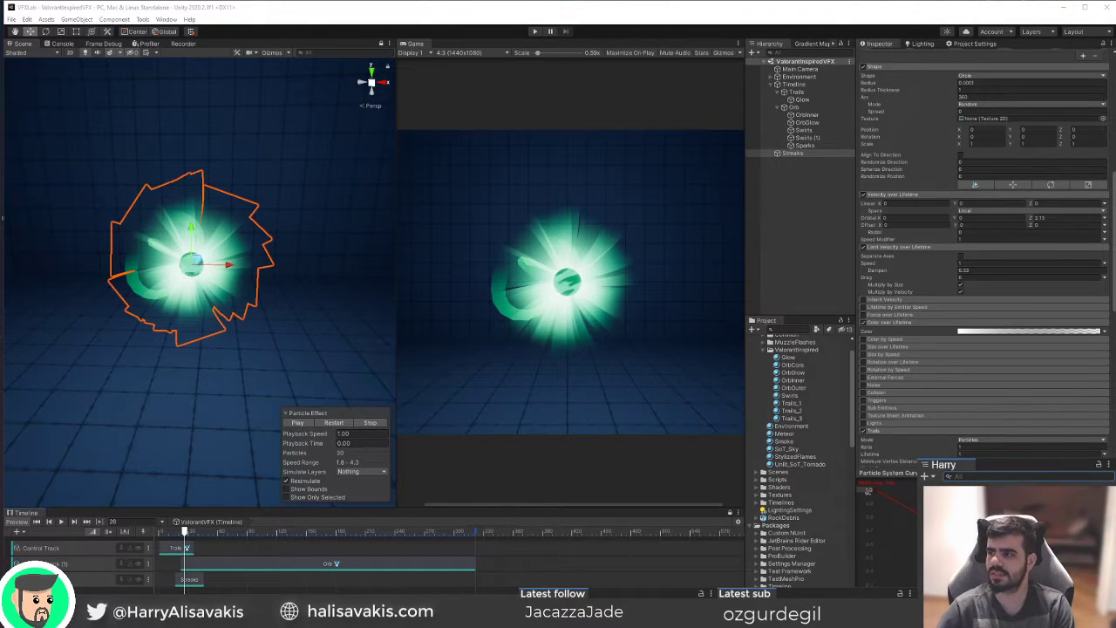
# Scrub the opening of the timeline to frame 35 and play it again to review the trails, streaks and orb together.
pyautogui.click(471, 2)
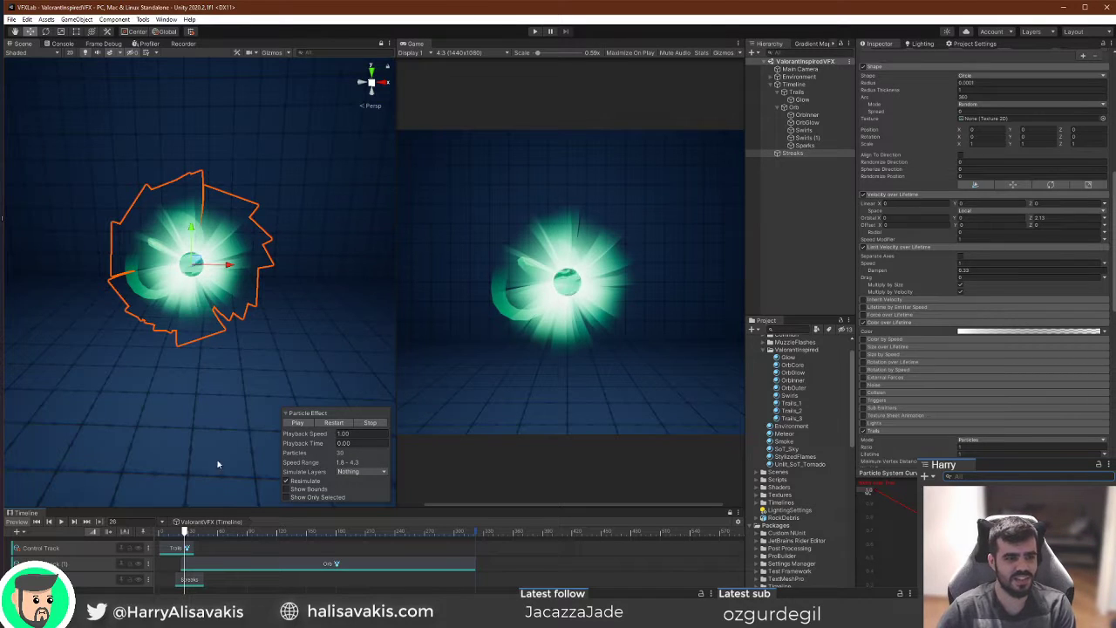
pyautogui.moveTo(179, 542); pyautogui.dragTo(146, 541)
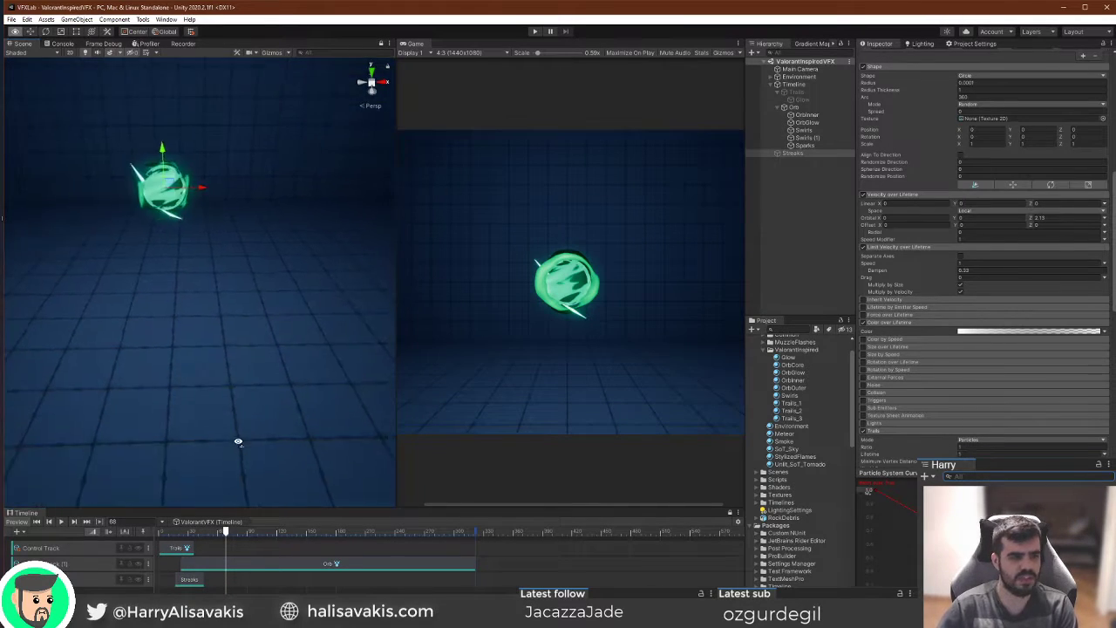
pyautogui.click(172, 532)
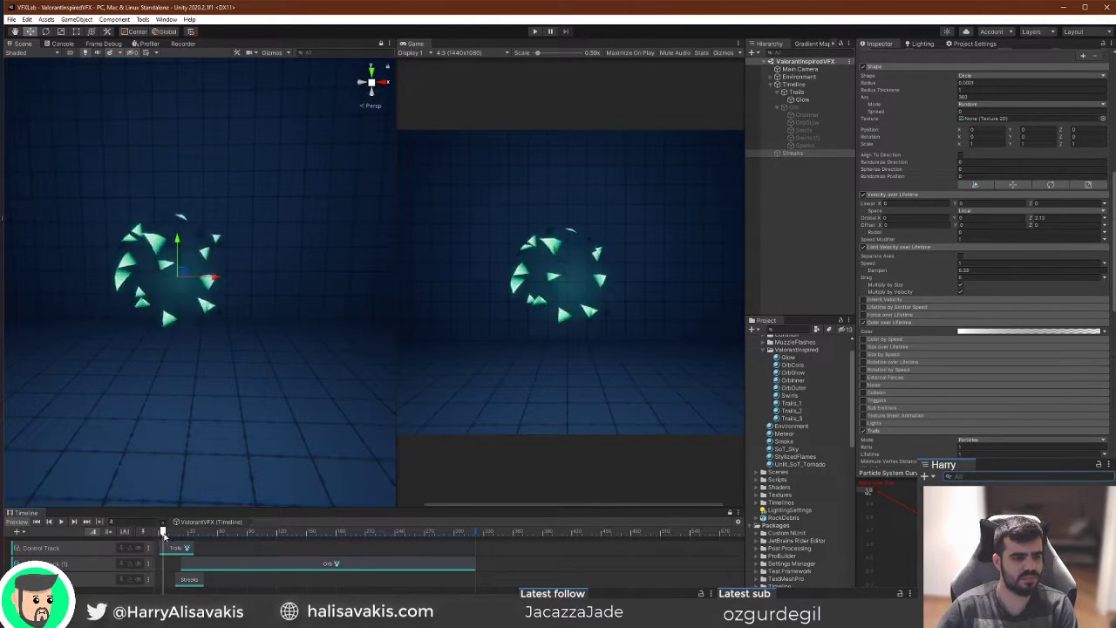
pyautogui.moveTo(162, 533); pyautogui.dragTo(195, 546)
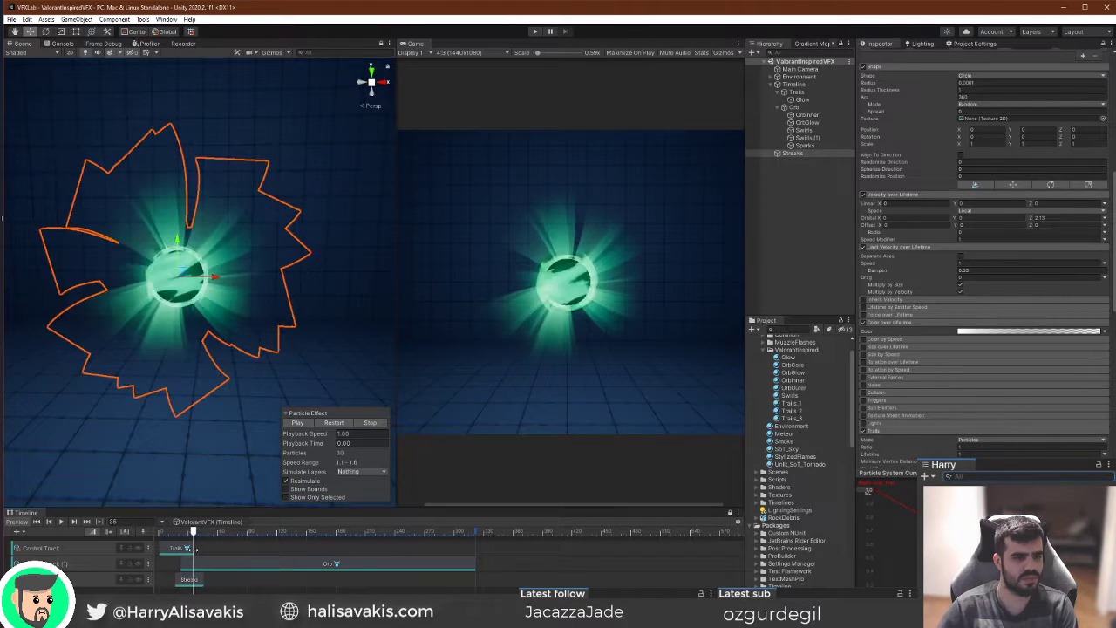
pyautogui.press('space')
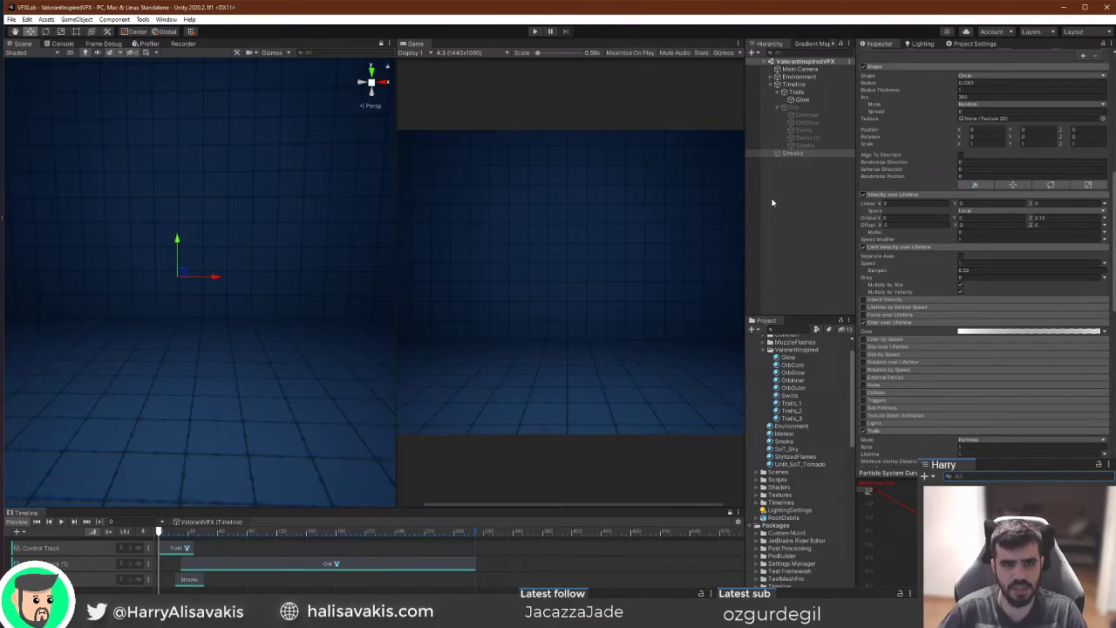
# Copy the Streaks object and paste the copy inside Orb, below Sparks.
pyautogui.click(795, 250)
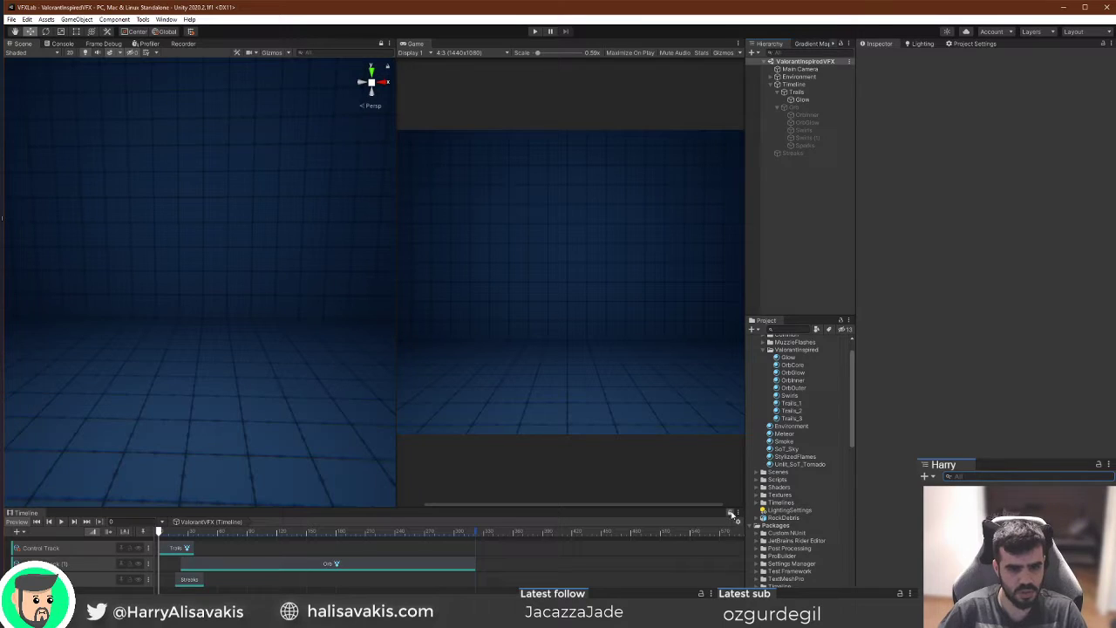
pyautogui.click(794, 153)
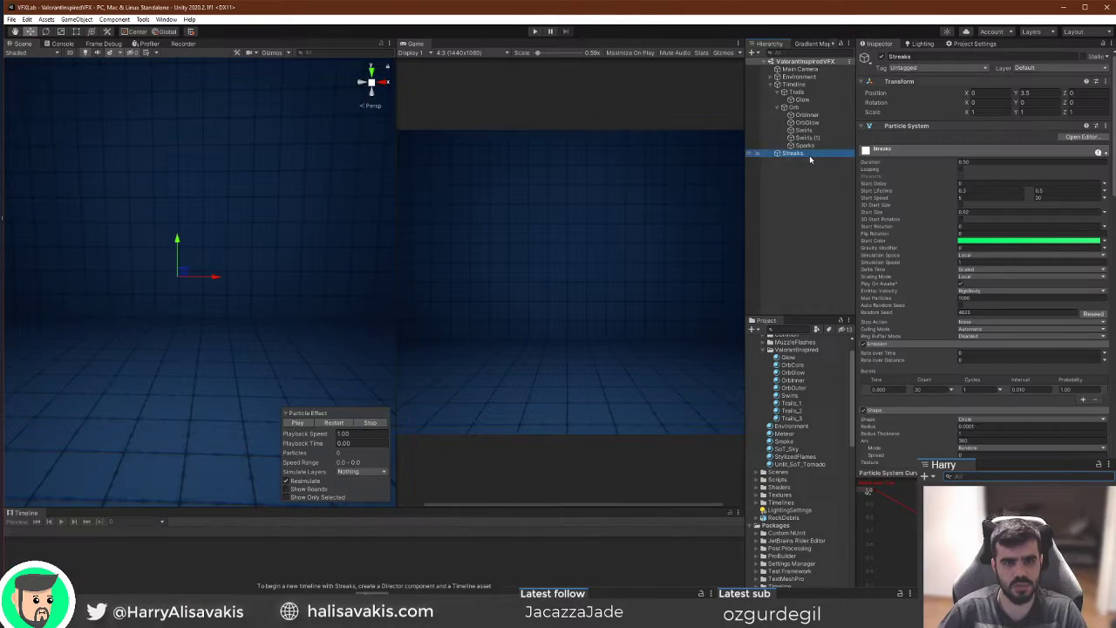
pyautogui.click(808, 109)
pyautogui.hotkey('ctrl', 'v')
pyautogui.moveTo(816, 154); pyautogui.dragTo(818, 155)
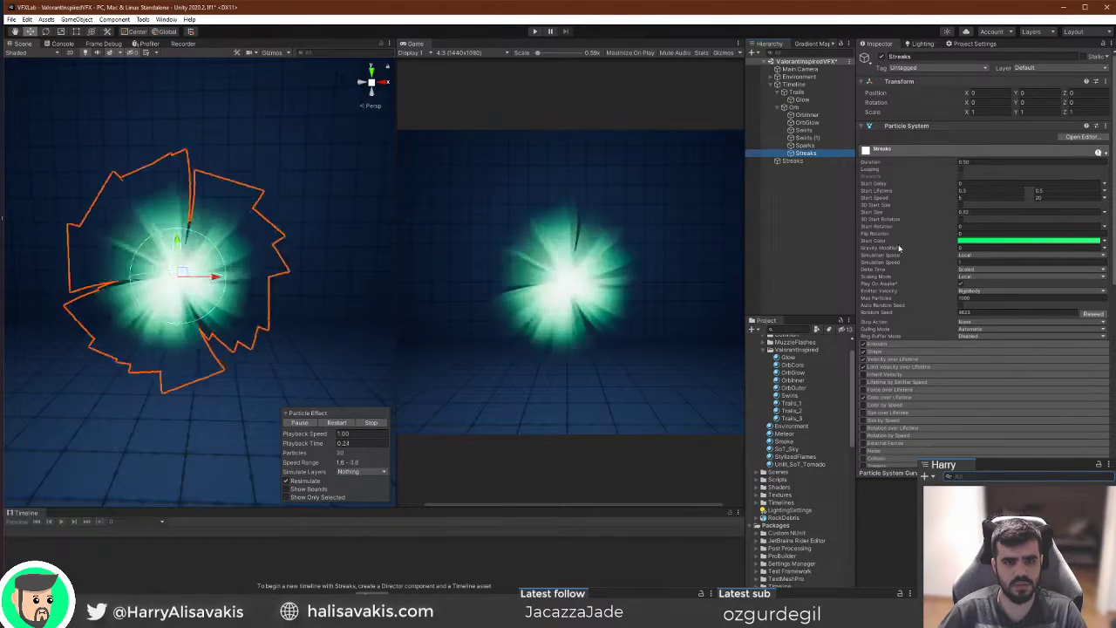
# Make Orb's Streaks copy emit continuously by removing its burst, enabling Looping with a Duration of 5, and setting Rate over Time to 20.
pyautogui.click(873, 345)
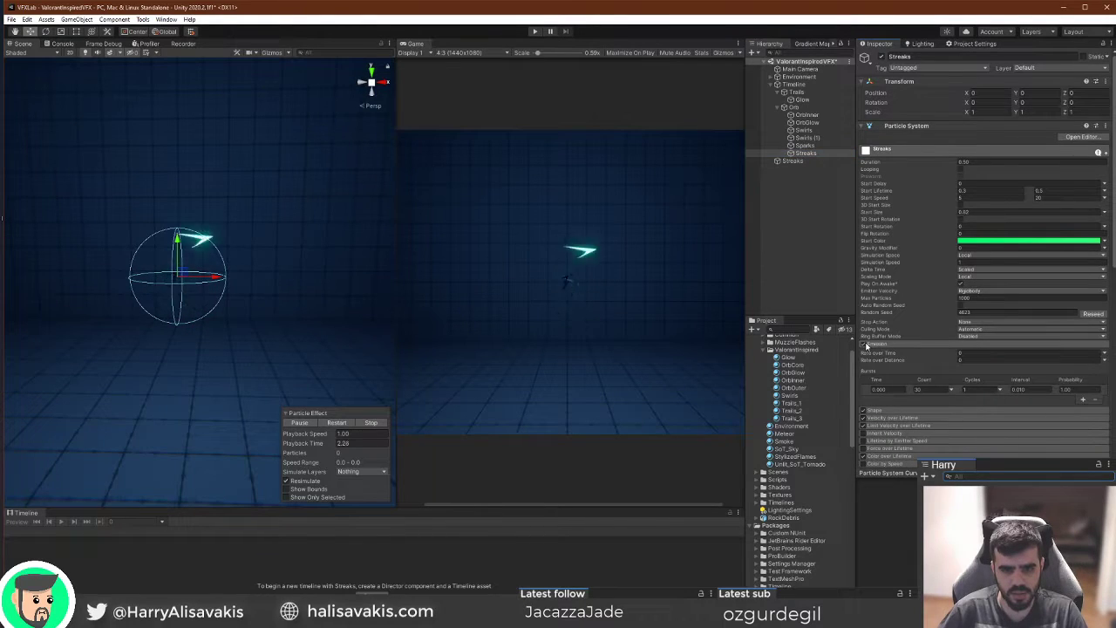
pyautogui.click(348, 423)
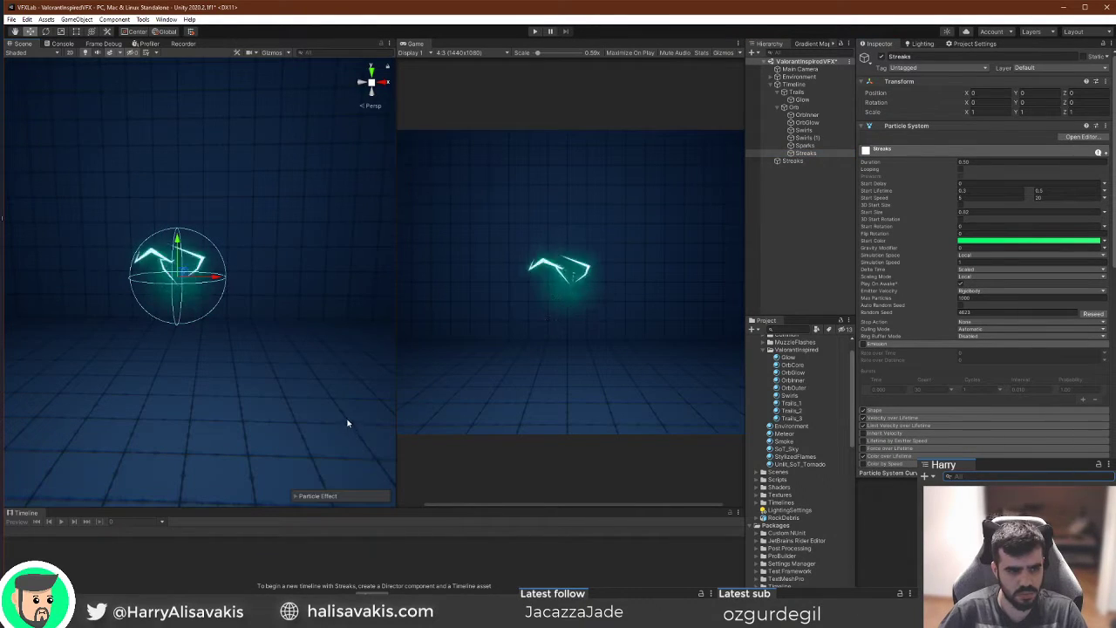
pyautogui.click(320, 496)
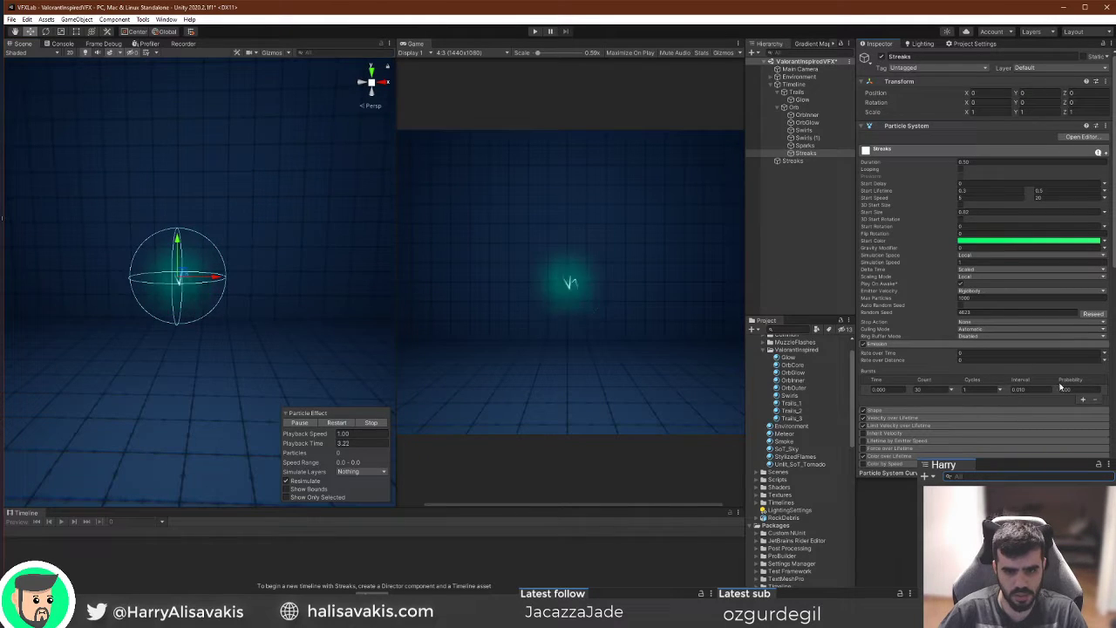
pyautogui.click(1096, 399)
pyautogui.click(961, 352)
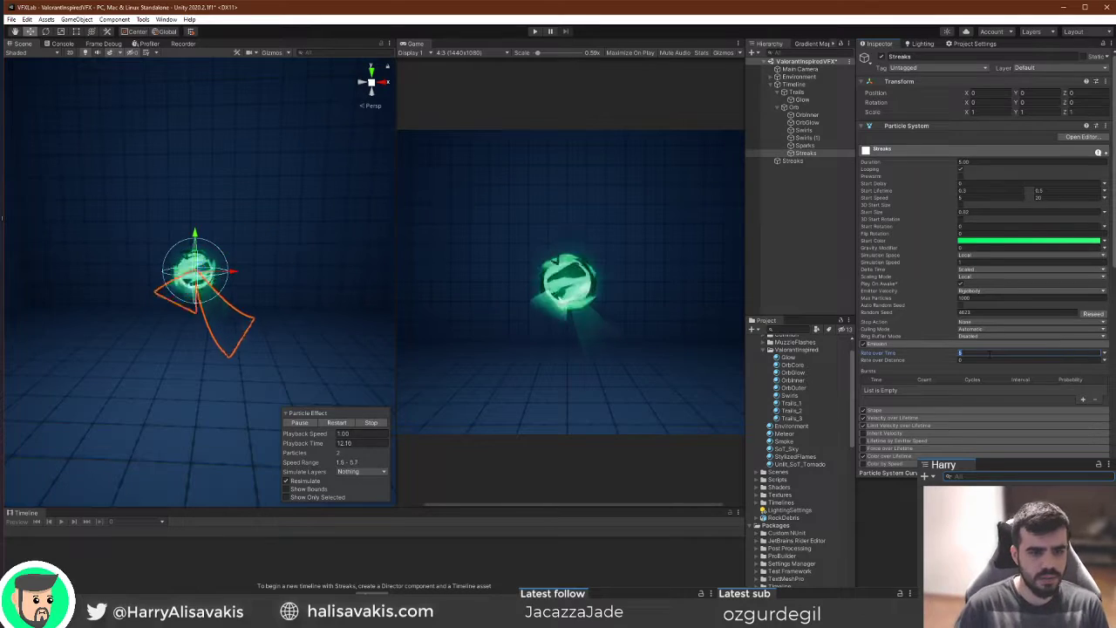
pyautogui.write('20')
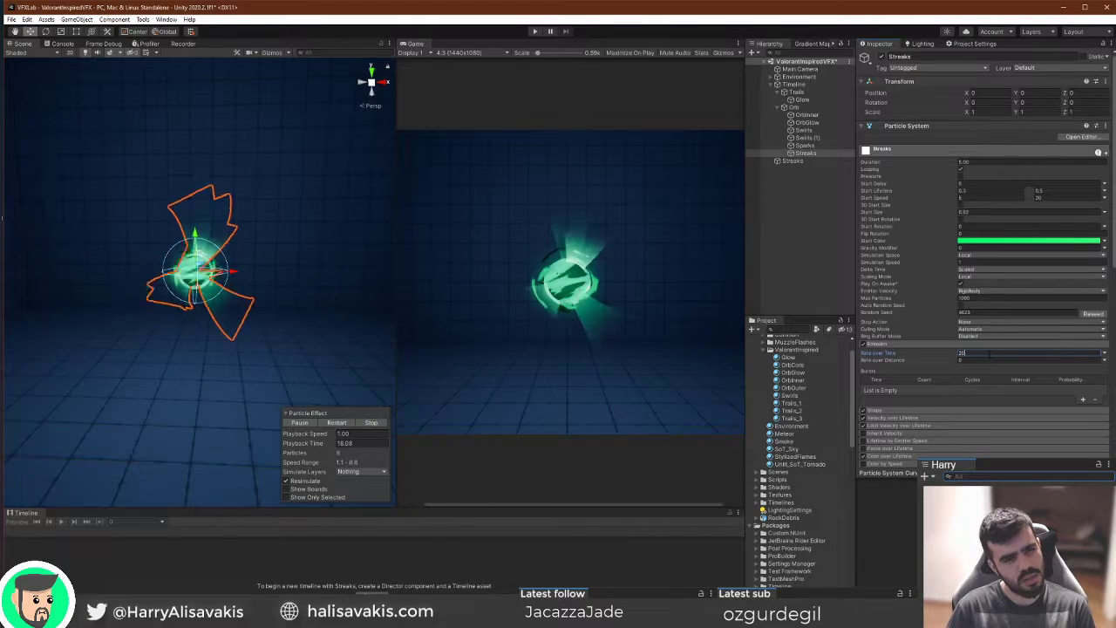
# Set the Start Size of Orb's Streaks copy to 0.4 and restart playback to check the streaks around the orb.
pyautogui.click(986, 197)
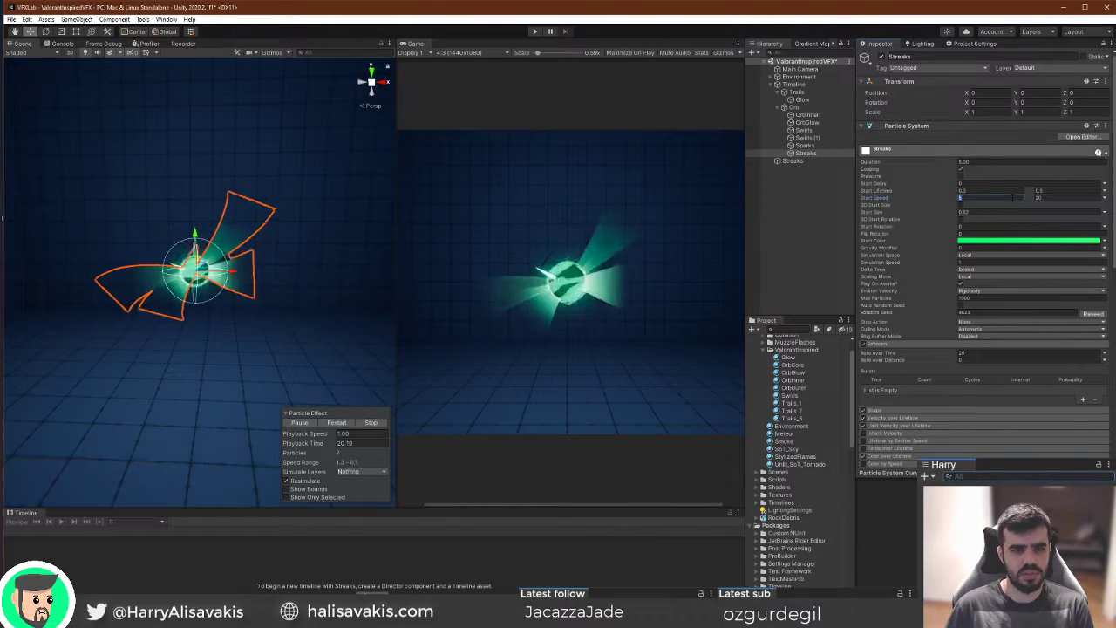
pyautogui.scroll(-5, 1021, 287)
pyautogui.scroll(3, 976, 210)
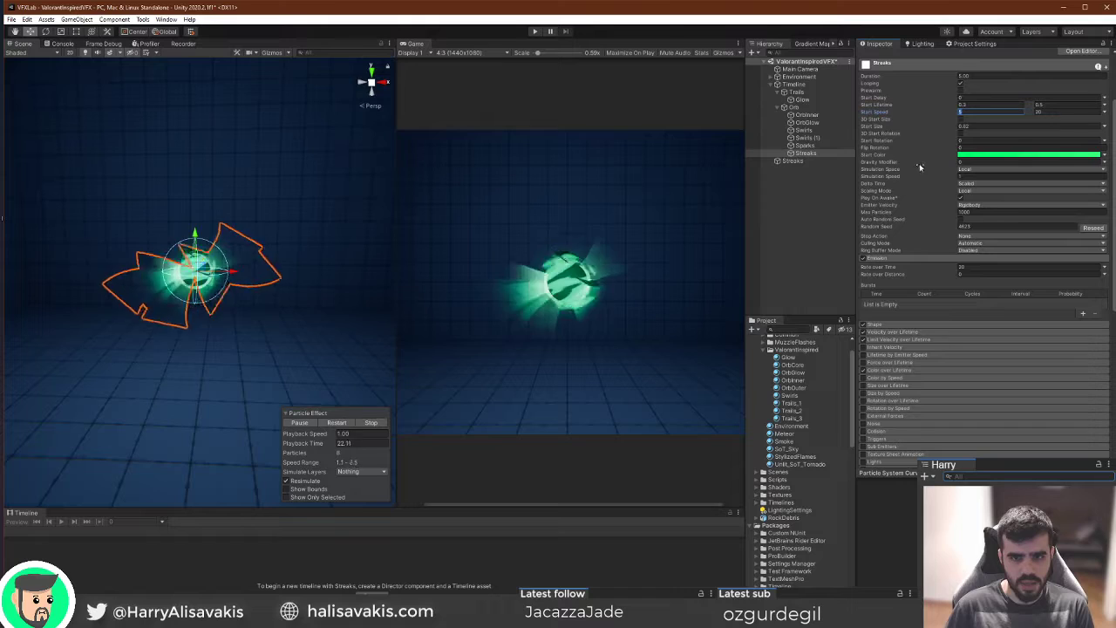
pyautogui.moveTo(934, 129); pyautogui.dragTo(928, 128)
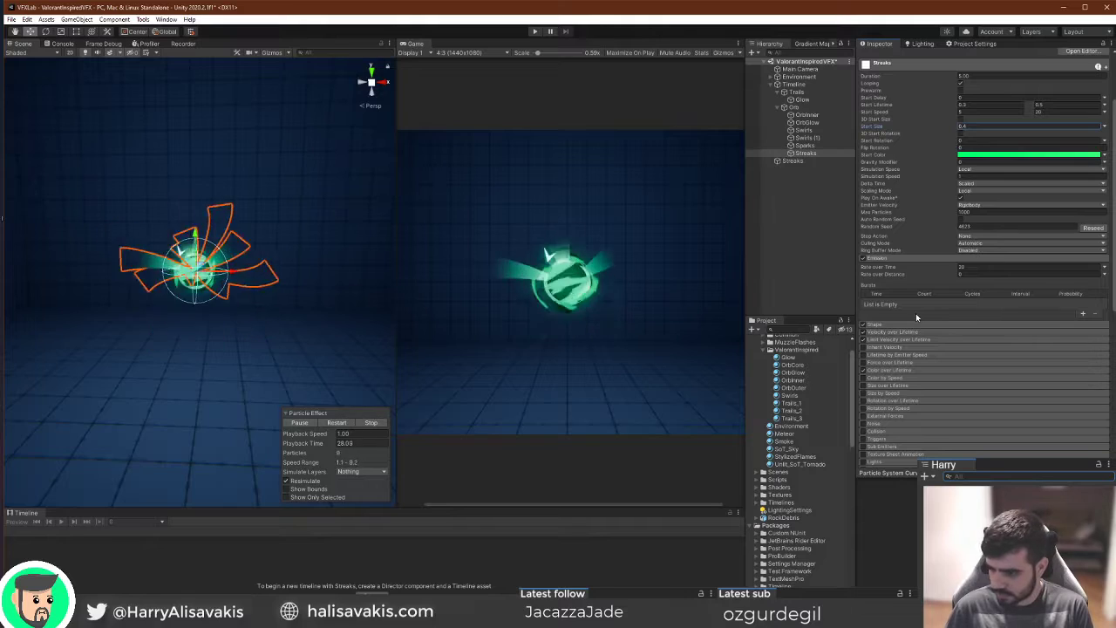
pyautogui.moveTo(261, 209)
pyautogui.mouseDown(button='right')
pyautogui.moveTo(211, 217)
pyautogui.moveTo(299, 219)
pyautogui.moveTo(154, 219)
pyautogui.moveTo(264, 223)
pyautogui.moveTo(253, 223)
pyautogui.mouseUp(button='right')
pyautogui.press('d')
pyautogui.click(340, 423)
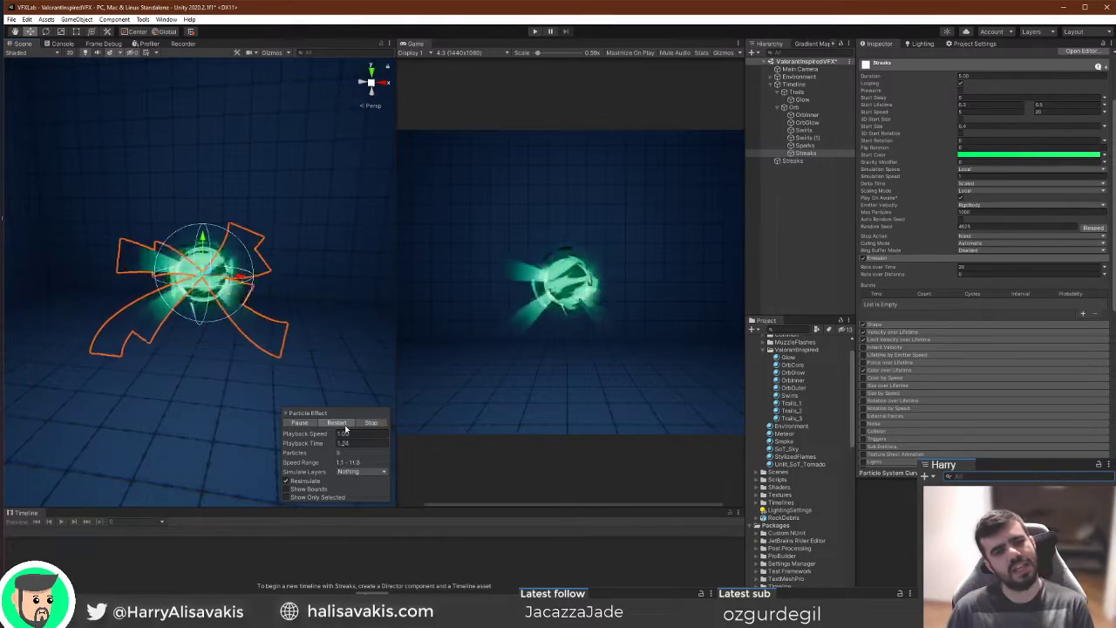
pyautogui.moveTo(258, 254); pyautogui.dragTo(331, 292, button='right')
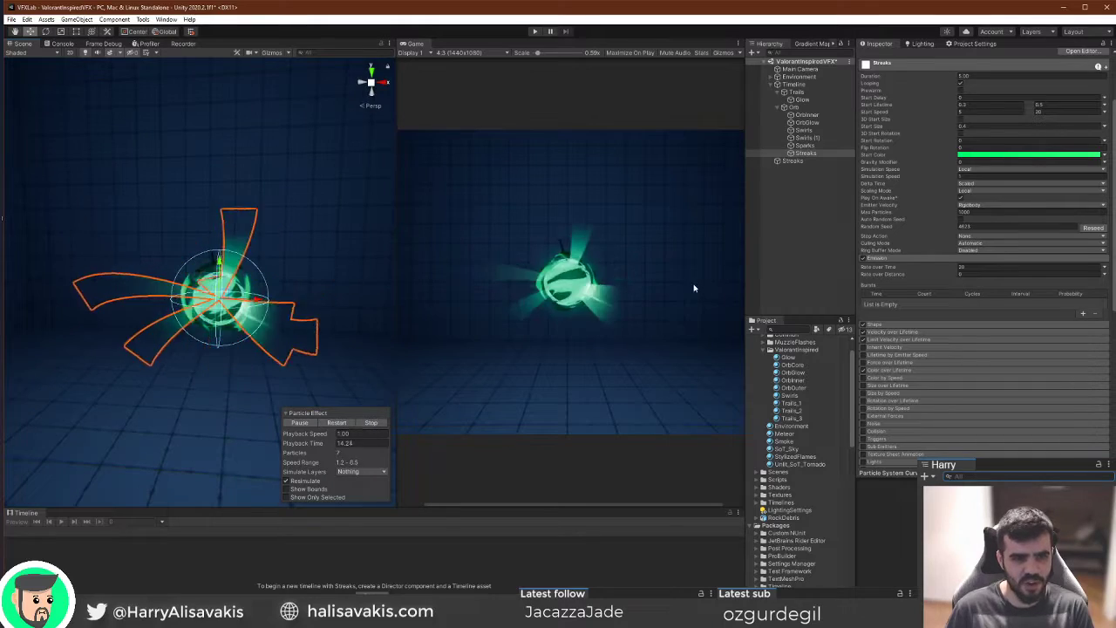
# Check the looping streaks around the orb from different viewing angles.
pyautogui.click(966, 155)
pyautogui.click(982, 161)
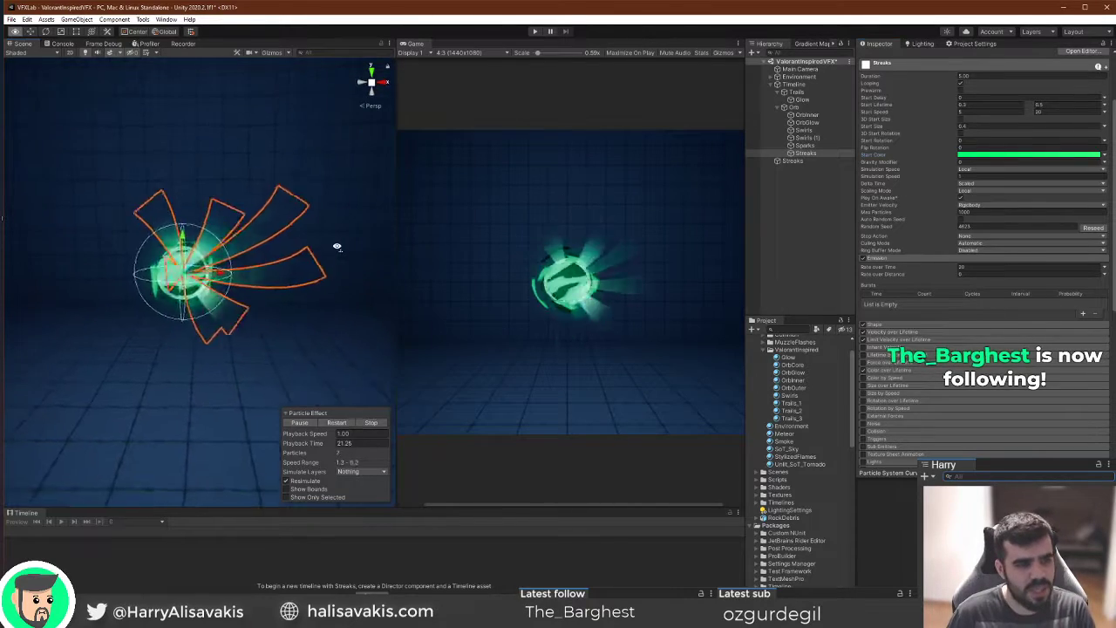
pyautogui.moveTo(300, 253)
pyautogui.keyDown('alt'); pyautogui.mouseDown()
pyautogui.moveTo(280, 244)
pyautogui.moveTo(288, 251)
pyautogui.mouseUp(); pyautogui.keyUp('alt')
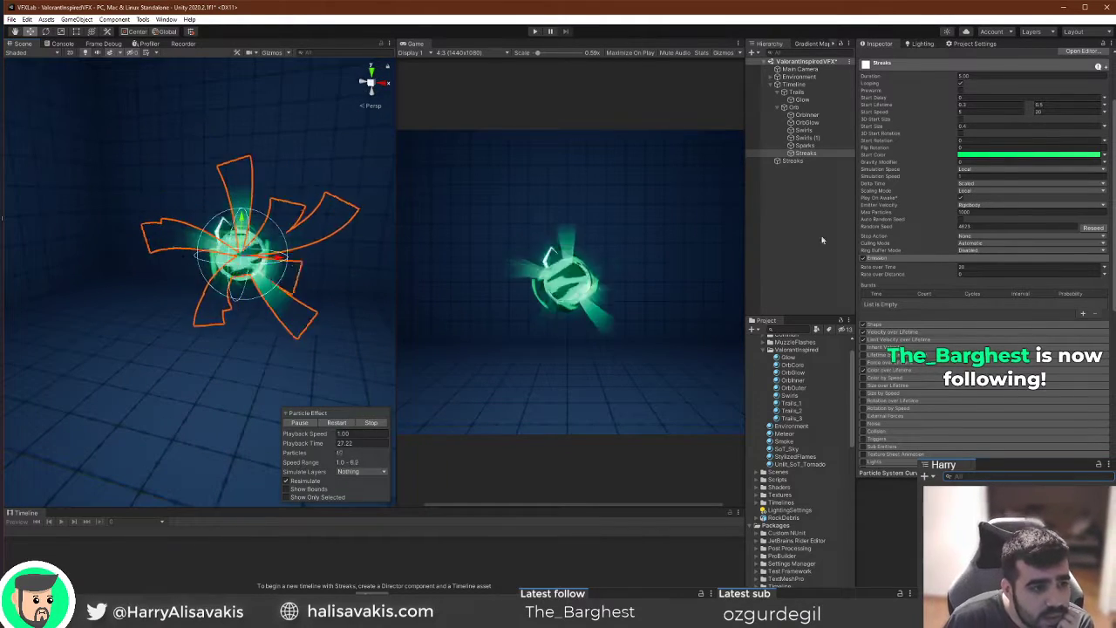
pyautogui.keyDown('alt'); pyautogui.moveTo(244, 267); pyautogui.dragTo(273, 274); pyautogui.keyUp('alt')
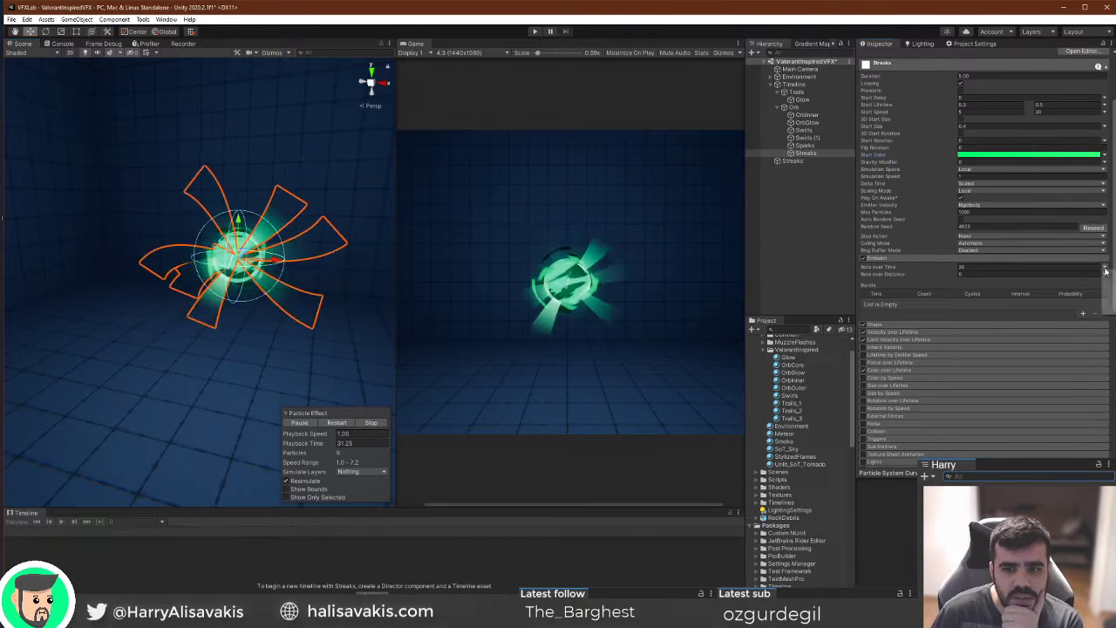
pyautogui.click(1109, 287)
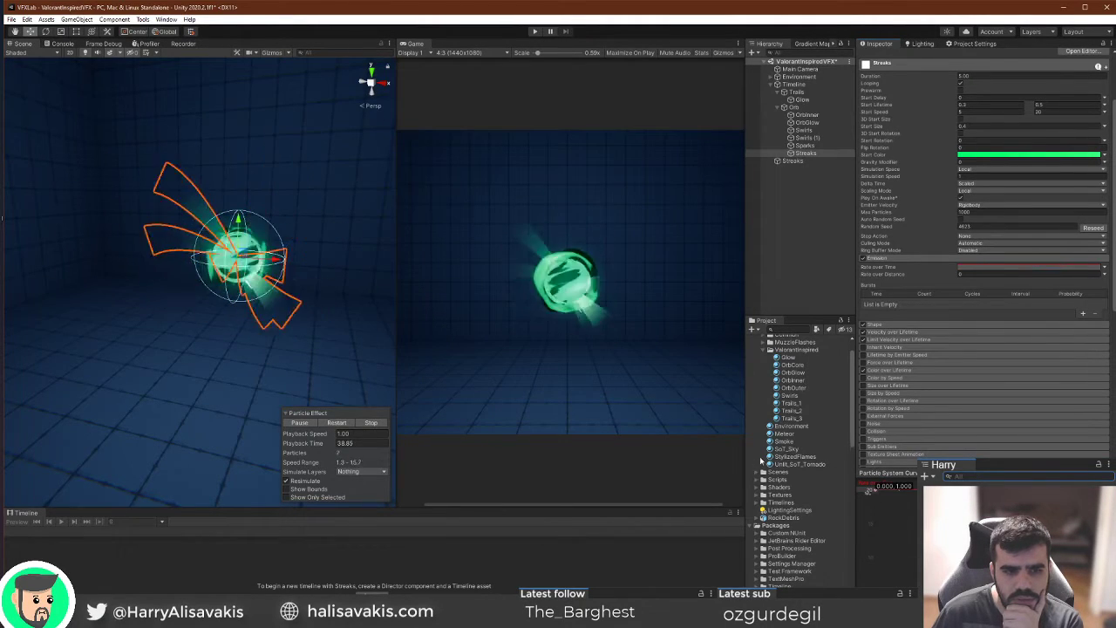
pyautogui.click(863, 259)
pyautogui.click(863, 259)
pyautogui.click(1105, 268)
pyautogui.click(1110, 276)
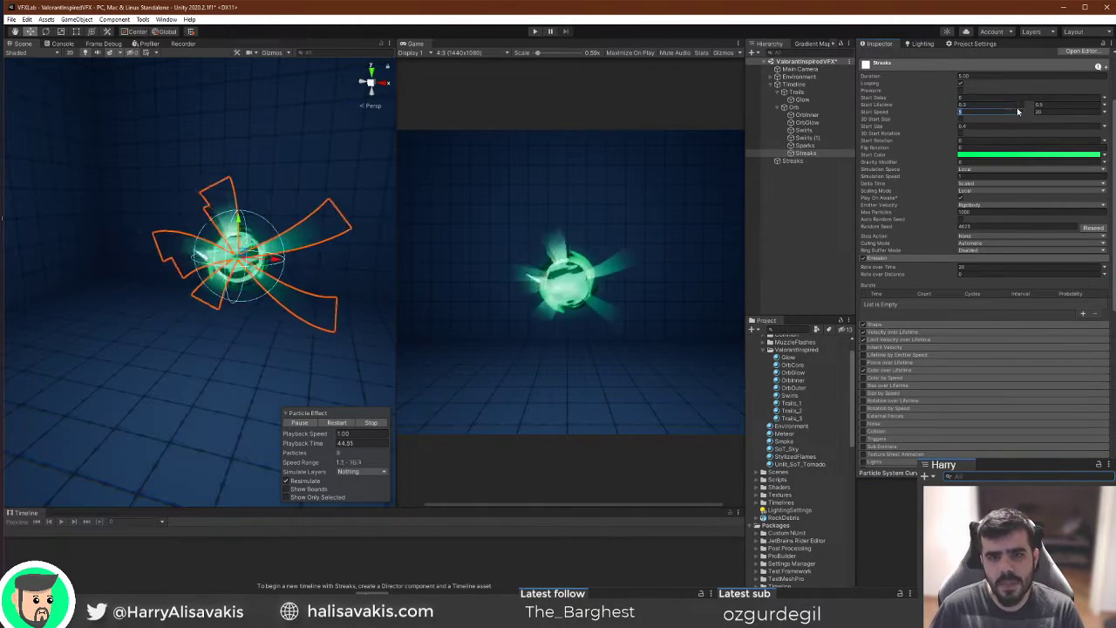
# Give Orb's Streaks copy a minimum Start Lifetime of 0.2, a Limit Velocity Dampen of 0.44 and a Shape Radius of 0.03.
pyautogui.click(898, 332)
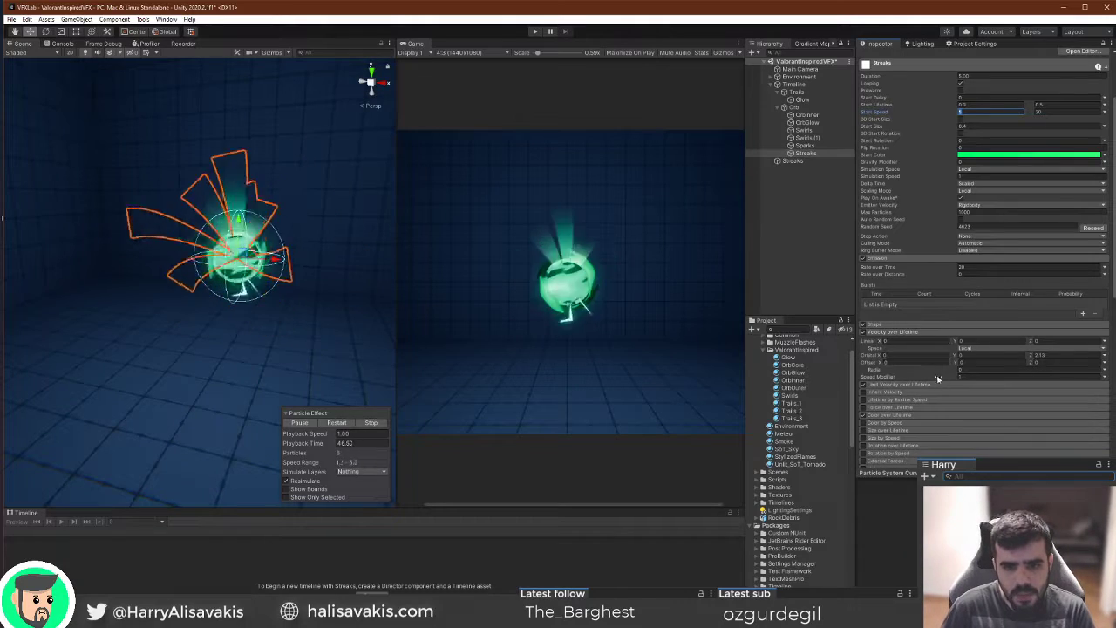
pyautogui.click(938, 332)
pyautogui.click(937, 339)
pyautogui.click(938, 364)
pyautogui.moveTo(931, 365); pyautogui.dragTo(937, 366)
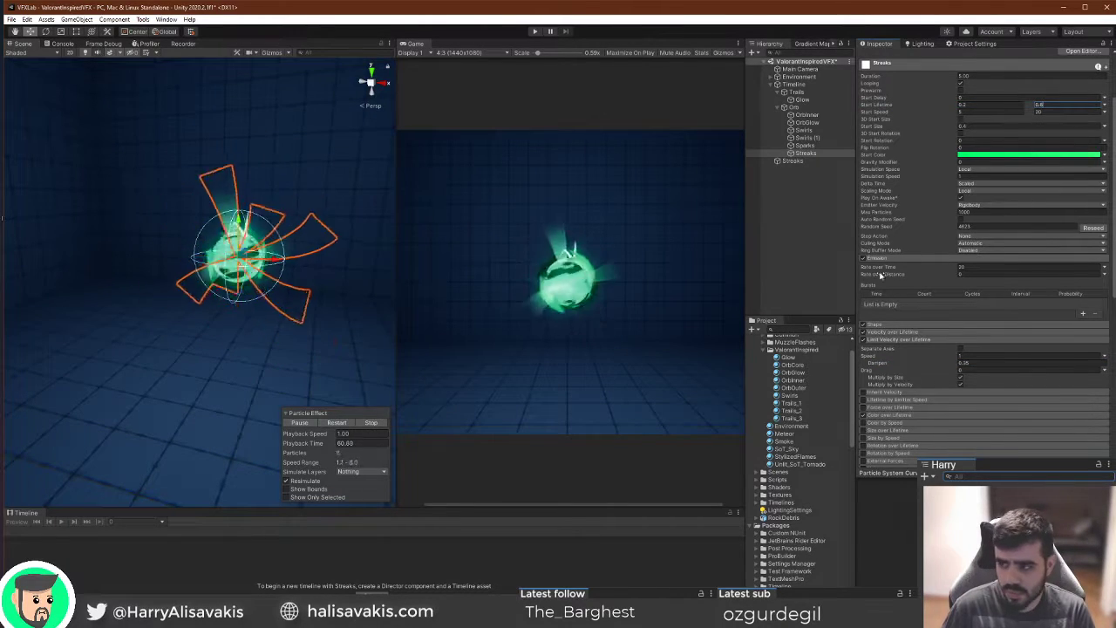
pyautogui.click(926, 367)
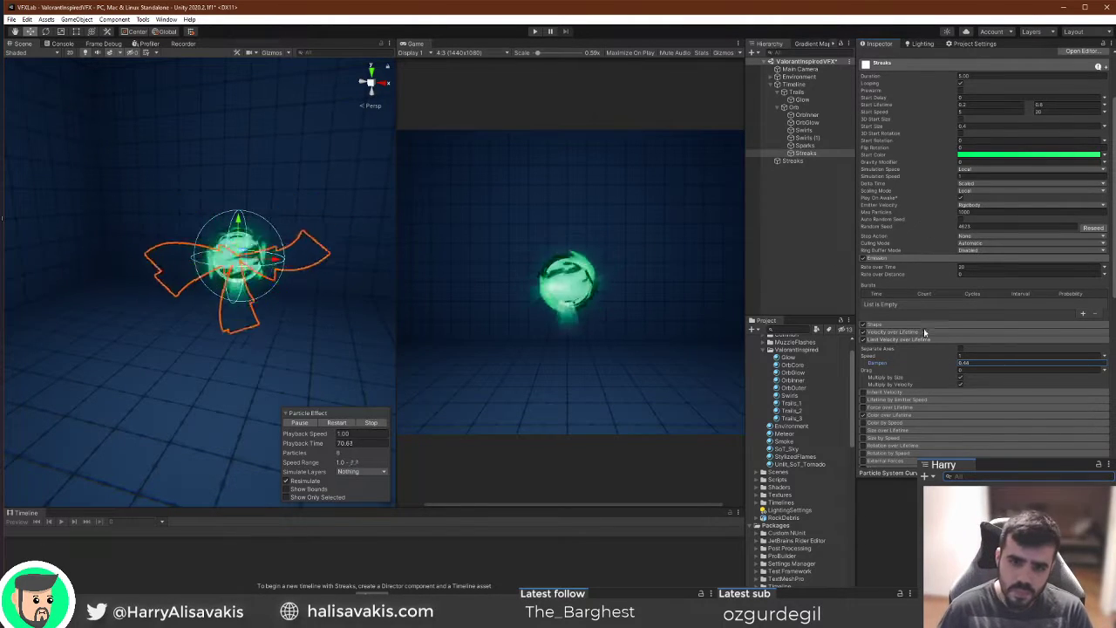
pyautogui.click(897, 323)
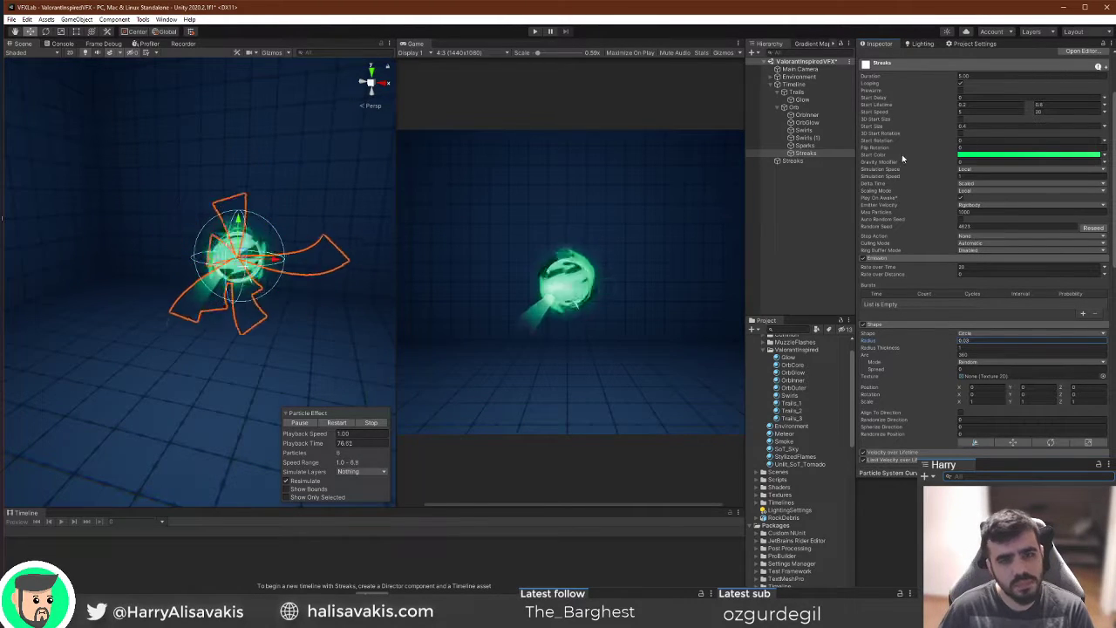
# Return the timeline to its start and replay Orb's particle effect to review the adjusted streaks.
pyautogui.click(793, 84)
pyautogui.moveTo(160, 535)
pyautogui.mouseDown()
pyautogui.moveTo(311, 536)
pyautogui.moveTo(157, 532)
pyautogui.mouseUp()
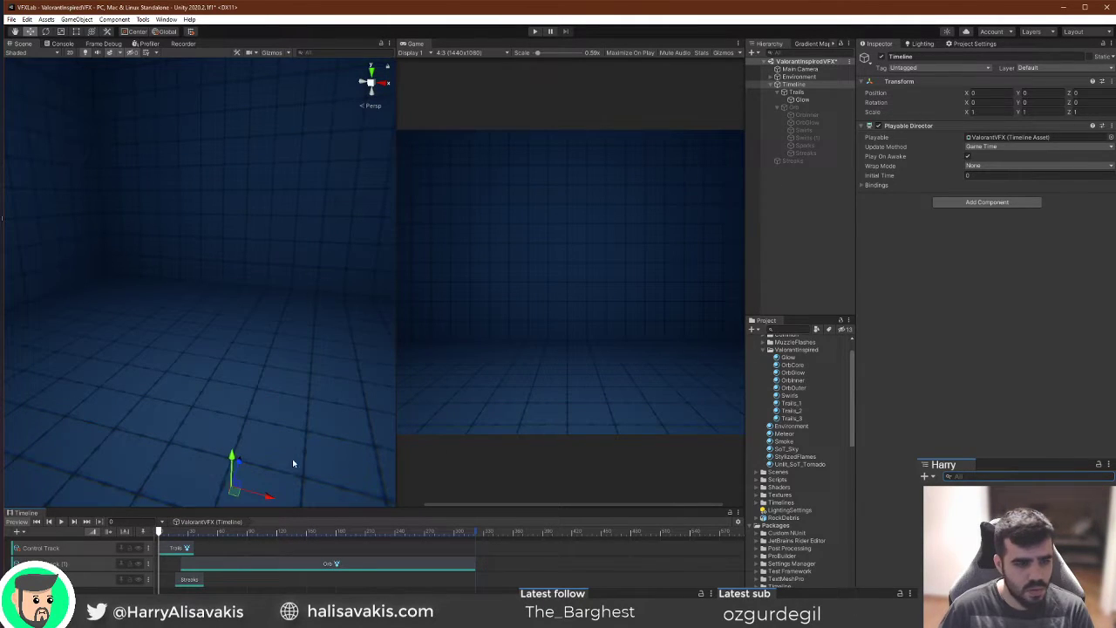
pyautogui.click(824, 108)
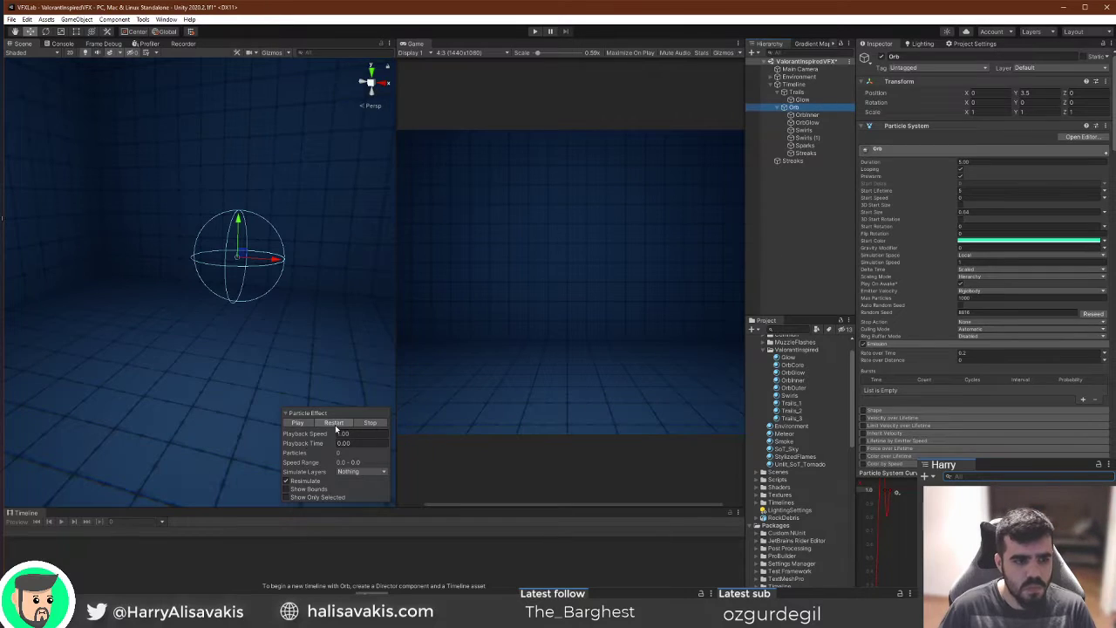
# Adjust the Orbital Z velocity and the trails' Minimum Vertex Distance of Orb's Streaks copy, and restart playback.
pyautogui.click(819, 153)
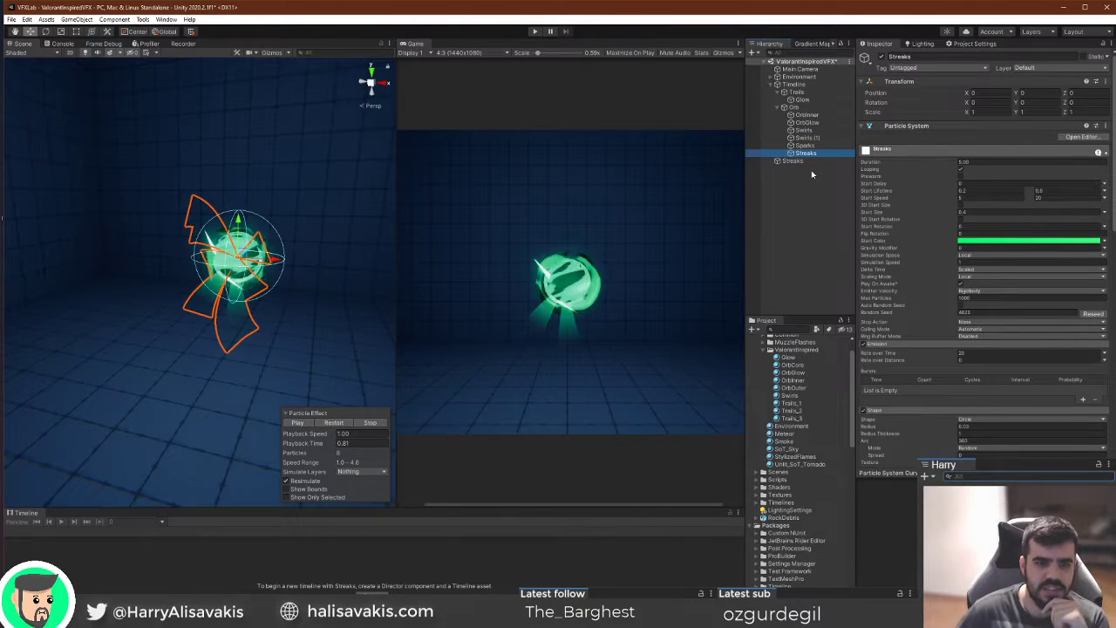
pyautogui.scroll(-6, 921, 338)
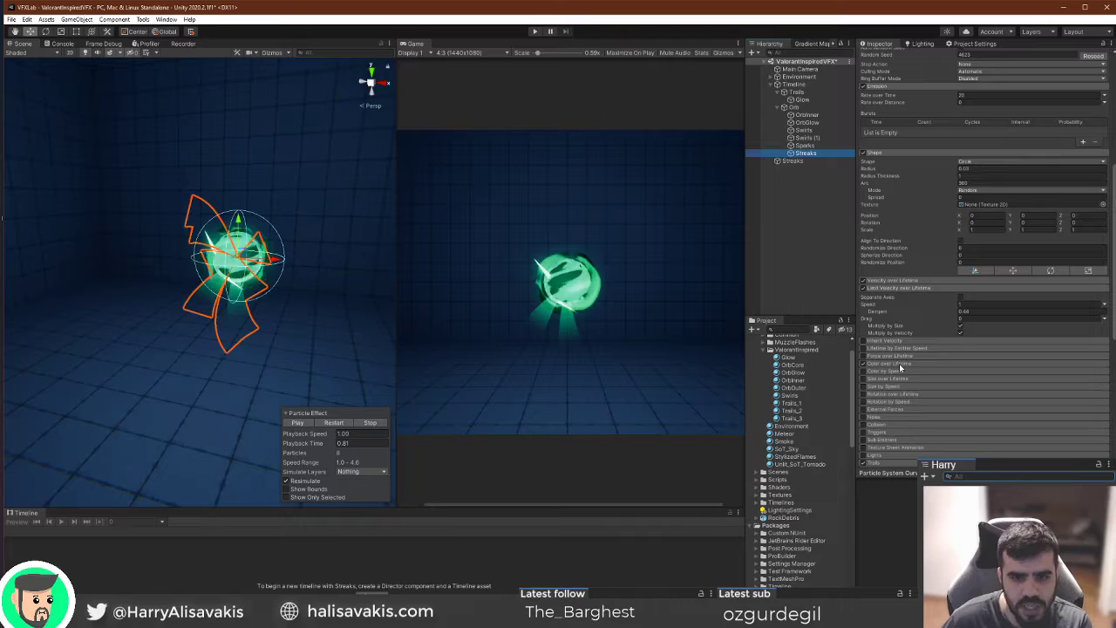
pyautogui.click(894, 280)
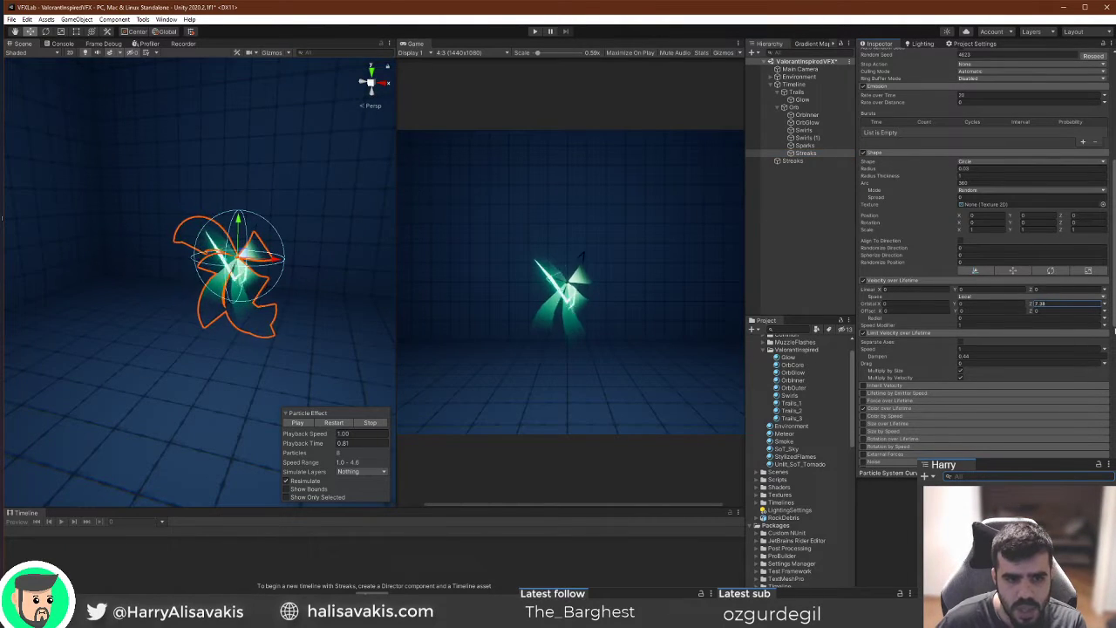
pyautogui.scroll(-5, 893, 326)
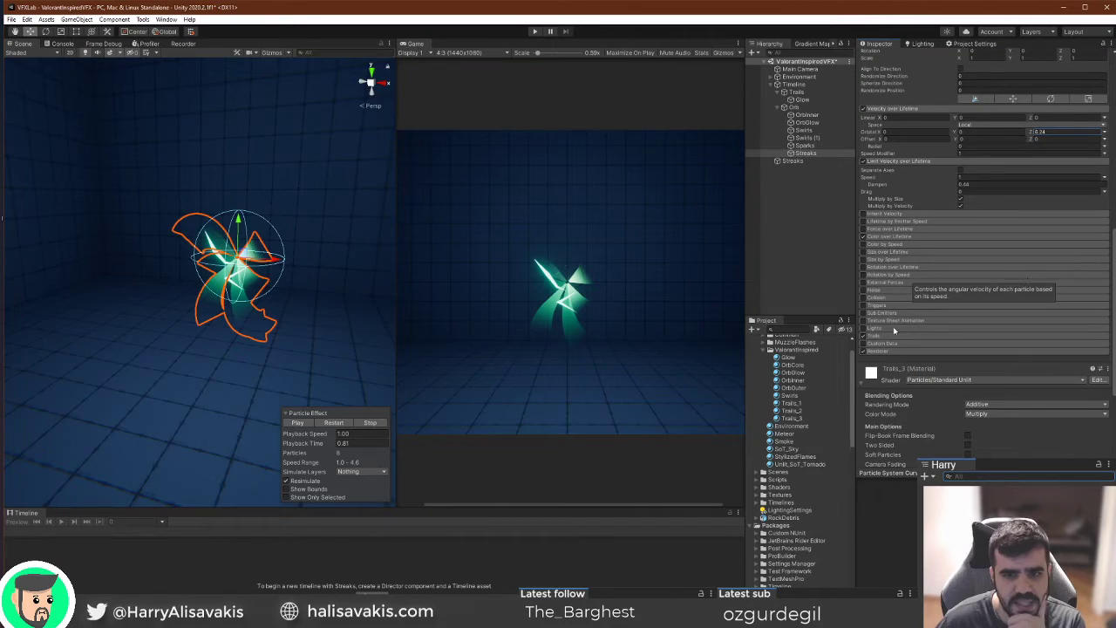
pyautogui.click(893, 336)
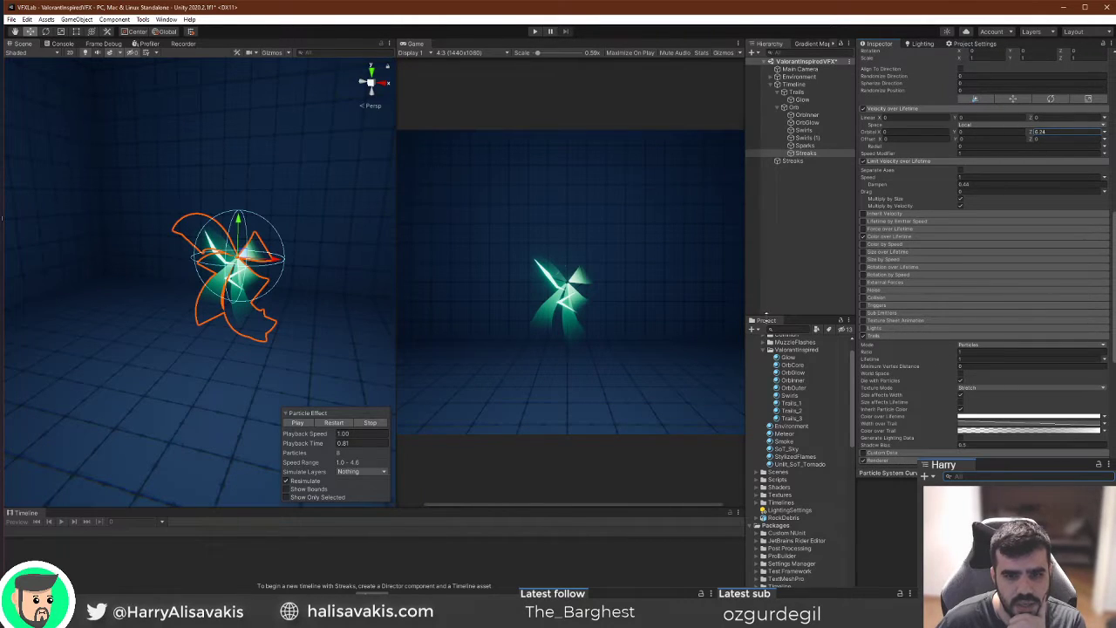
pyautogui.moveTo(935, 365); pyautogui.dragTo(946, 367)
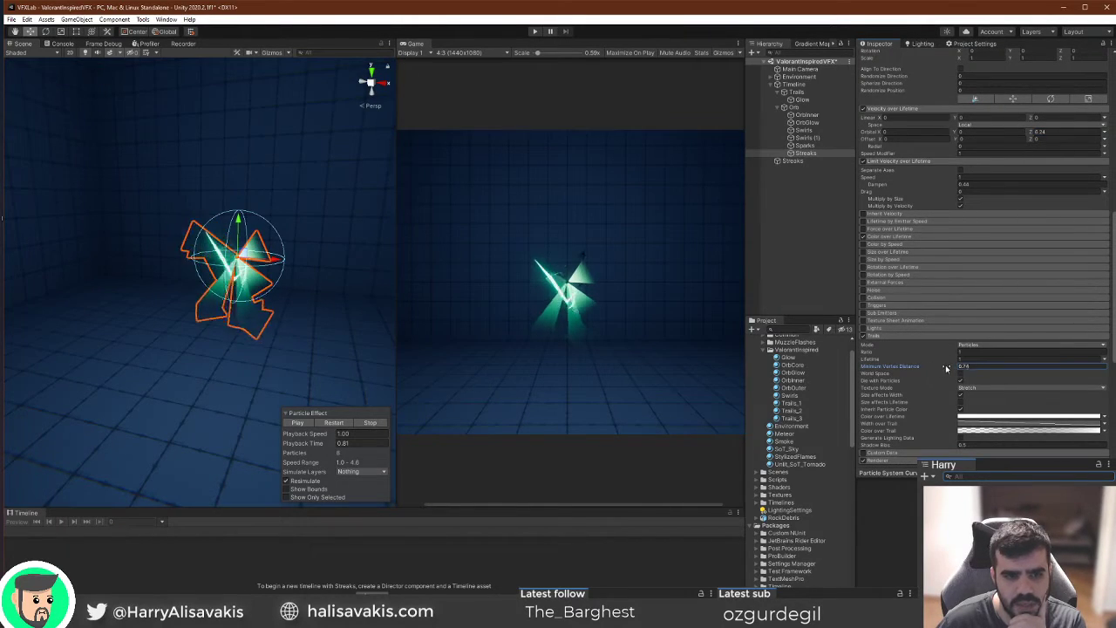
pyautogui.click(346, 424)
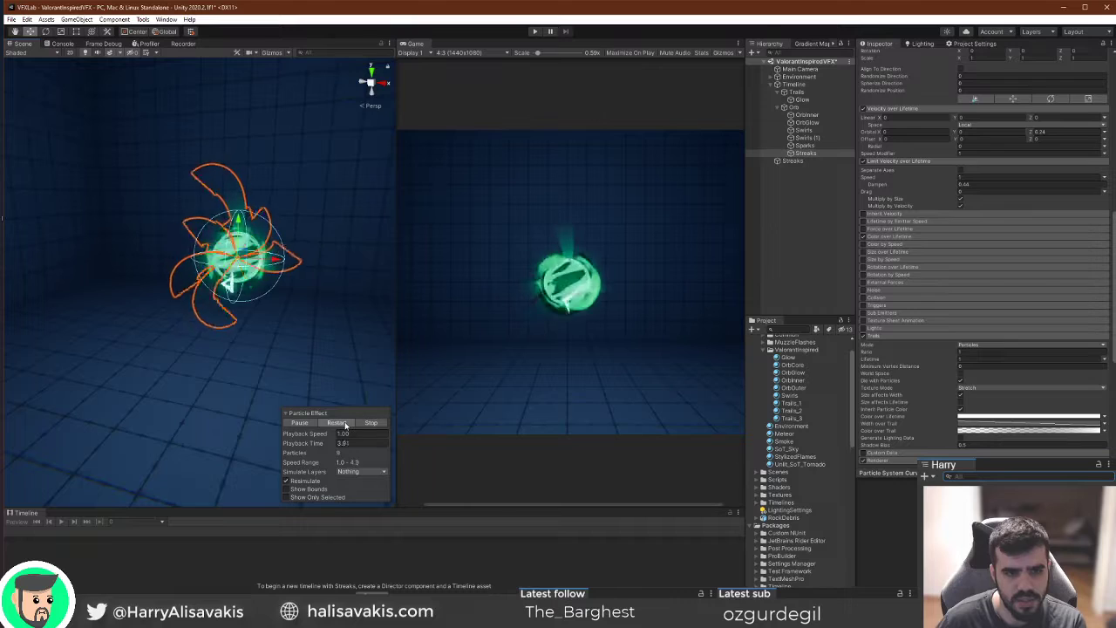
# Make the Streaks copy's orbital velocity random between two constants, with Orbital Z from -10 to 10, and check the motion.
pyautogui.scroll(4, 986, 262)
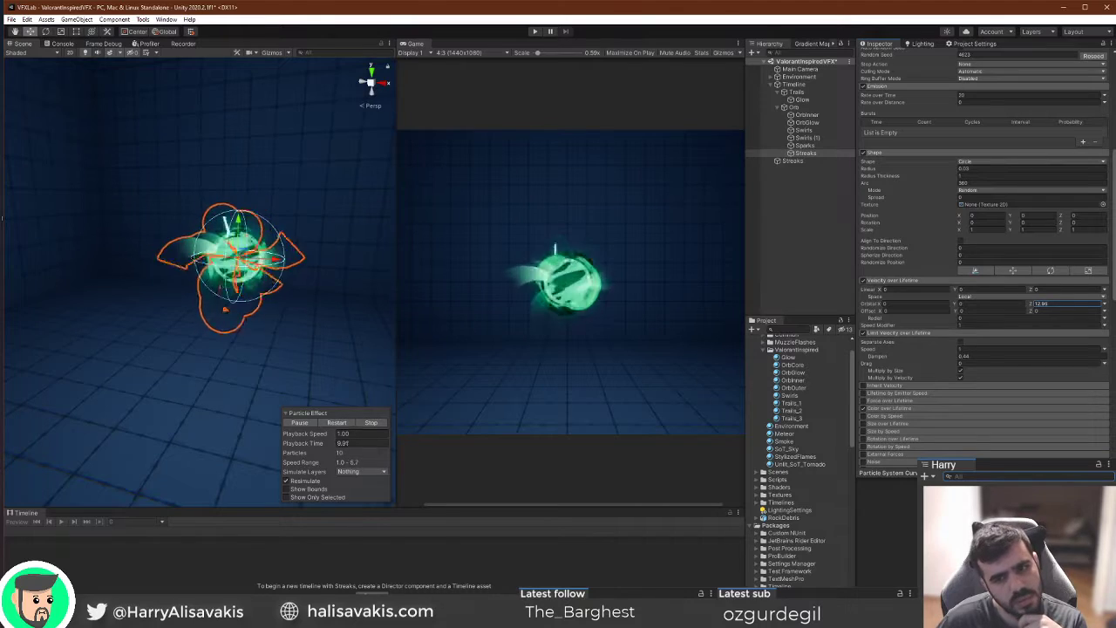
pyautogui.click(1110, 323)
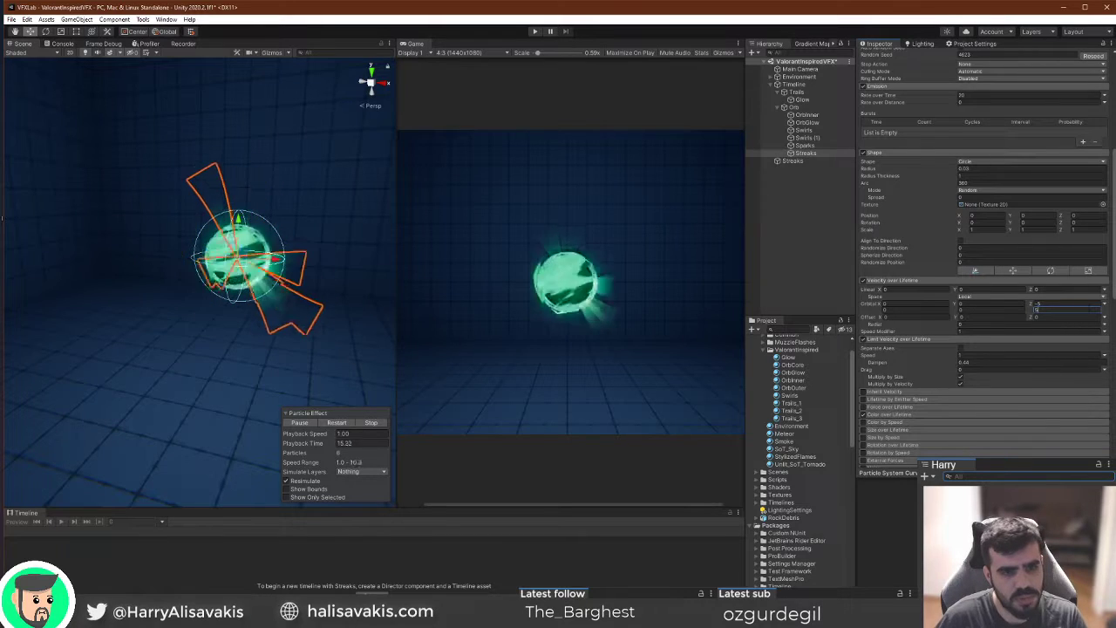
pyautogui.click(1086, 306)
pyautogui.write('-10')
pyautogui.press('Tab')
pyautogui.write('10')
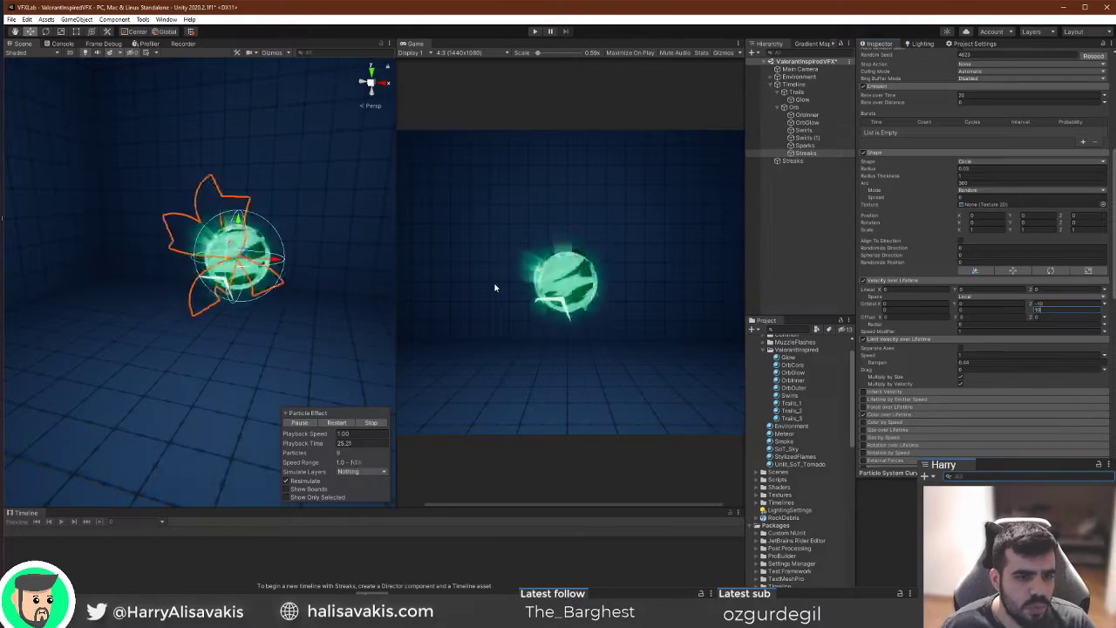
pyautogui.press('s')
pyautogui.moveTo(199, 214)
pyautogui.mouseDown(button='right')
pyautogui.moveTo(207, 197)
pyautogui.moveTo(186, 214)
pyautogui.moveTo(201, 202)
pyautogui.mouseUp(button='right')
pyautogui.press('w')
pyautogui.press('s')
pyautogui.press('s')
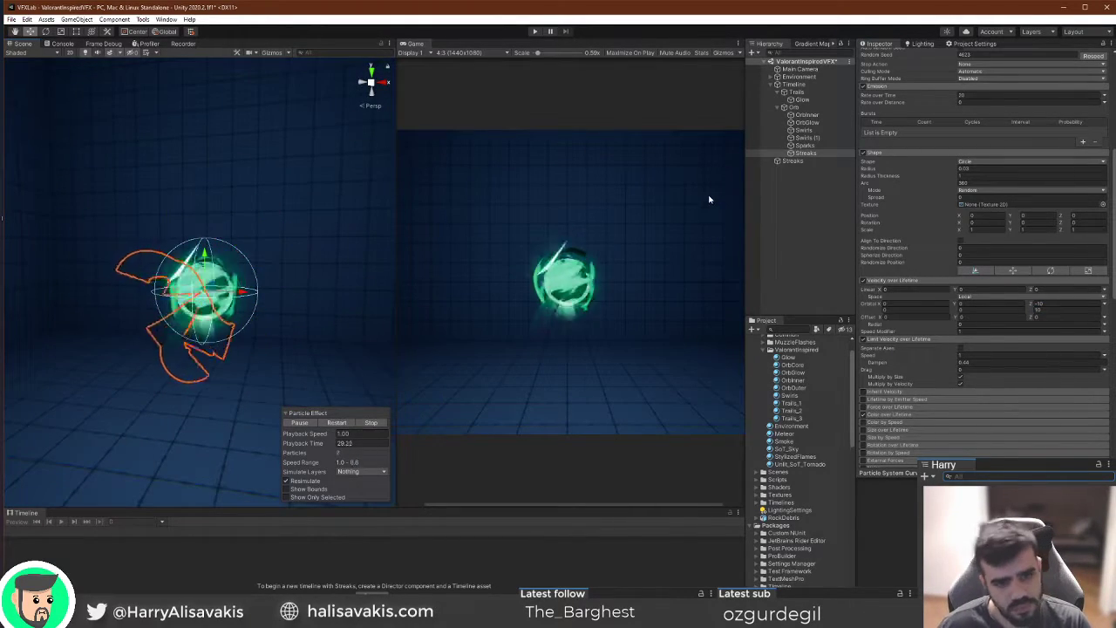
# Turn off Looping for Orb, OrbInner and OrbGlow together, and check the Swirls and Sparks settings.
pyautogui.click(804, 108)
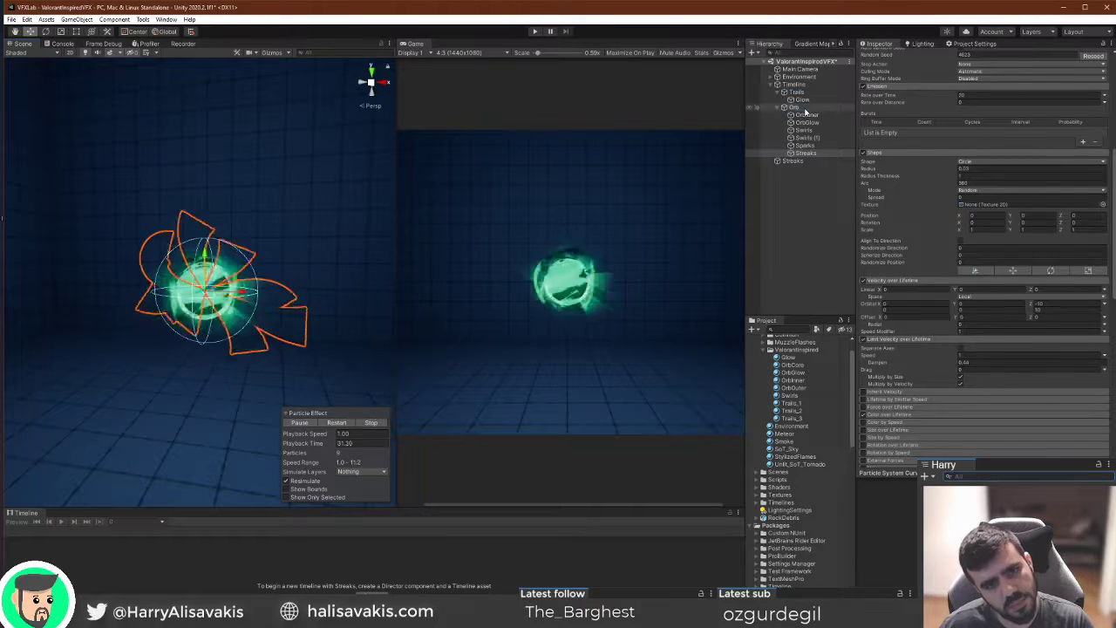
pyautogui.scroll(5, 900, 175)
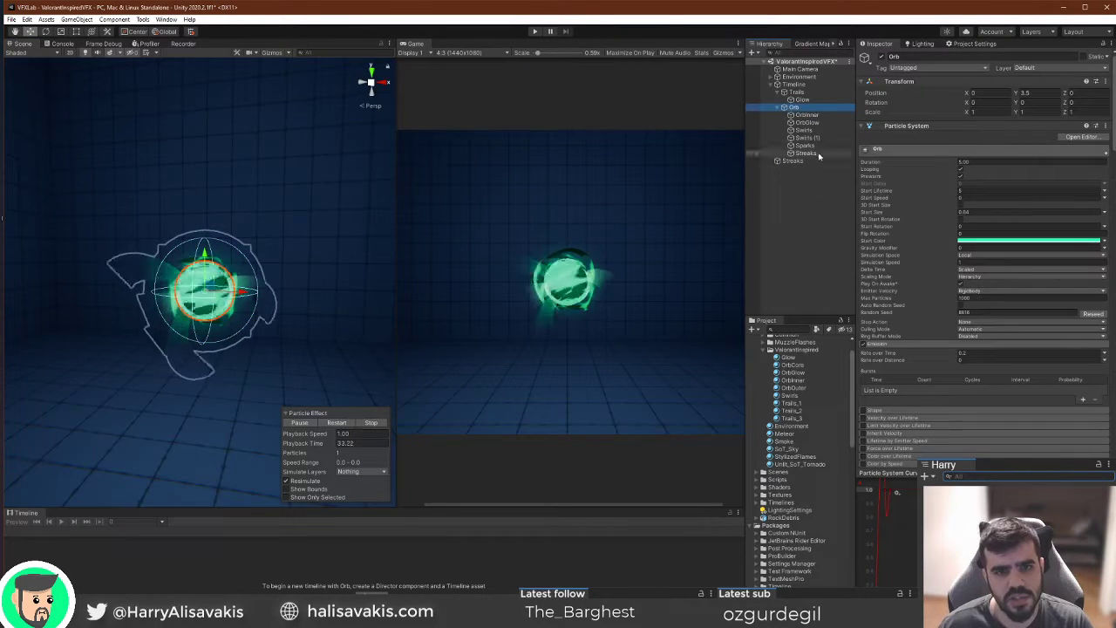
pyautogui.keyDown('shift'); pyautogui.click(811, 123); pyautogui.keyUp('shift')
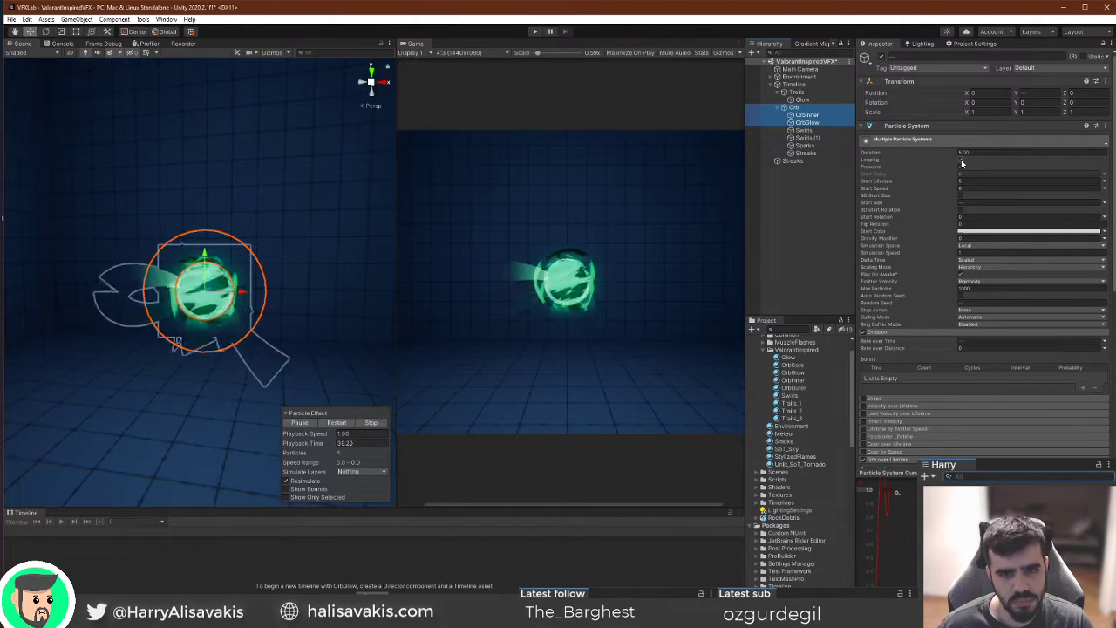
pyautogui.click(815, 130)
pyautogui.click(830, 139)
pyautogui.click(831, 145)
pyautogui.click(829, 139)
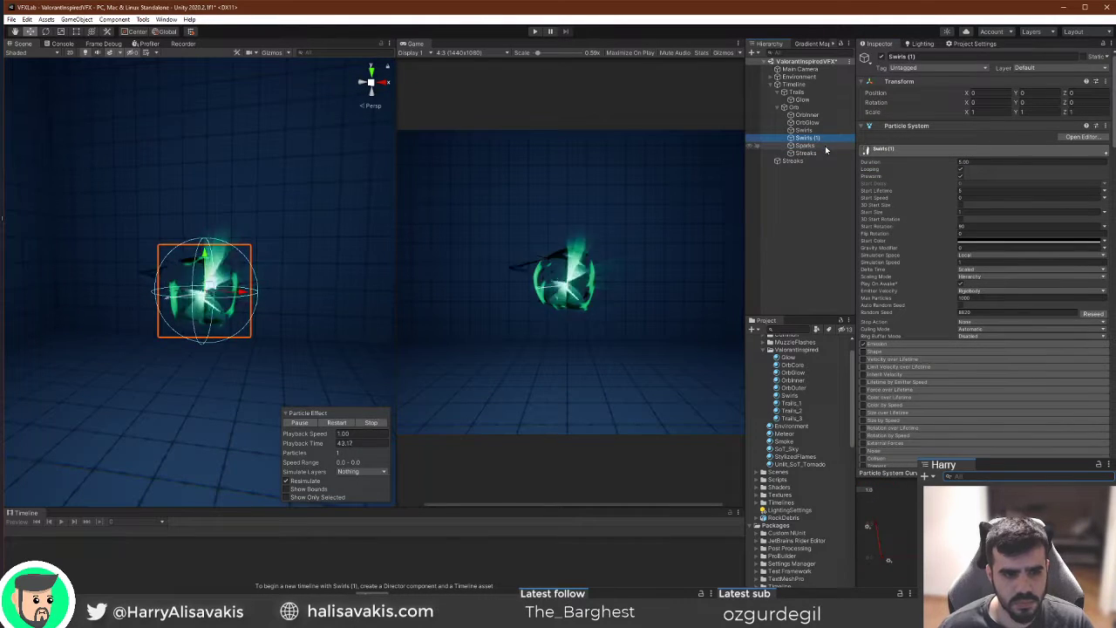
# Set the emission Rate over Time of Orb, OrbInner and OrbGlow to 0.
pyautogui.click(818, 116)
pyautogui.click(805, 109)
pyautogui.click(812, 117)
pyautogui.keyDown('ctrl'); pyautogui.click(811, 123); pyautogui.keyUp('ctrl')
pyautogui.keyDown('ctrl'); pyautogui.click(794, 108); pyautogui.keyUp('ctrl')
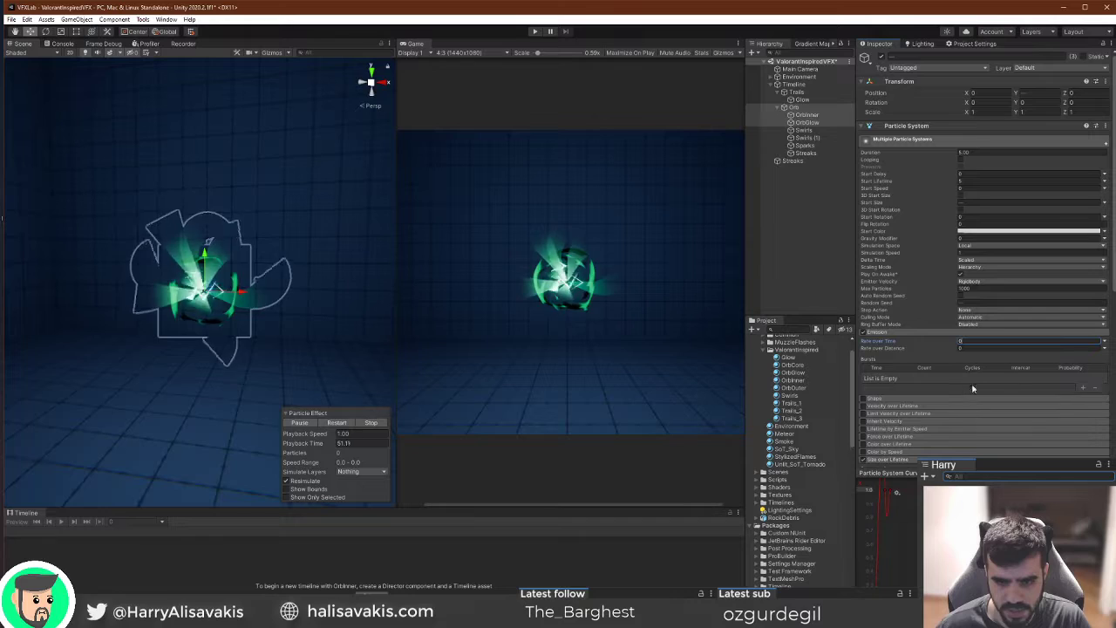
# Add an emission burst with Count 1 to Orb and OrbInner and Count 2 to OrbGlow, and replay the effect.
pyautogui.click(792, 108)
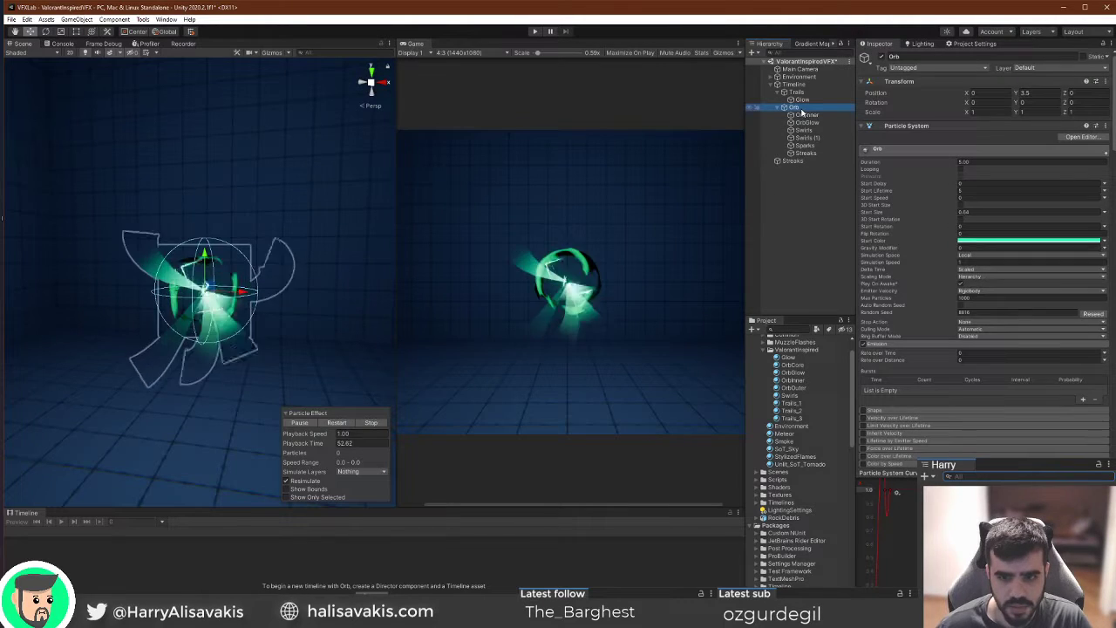
pyautogui.click(1083, 401)
pyautogui.click(820, 114)
pyautogui.click(879, 345)
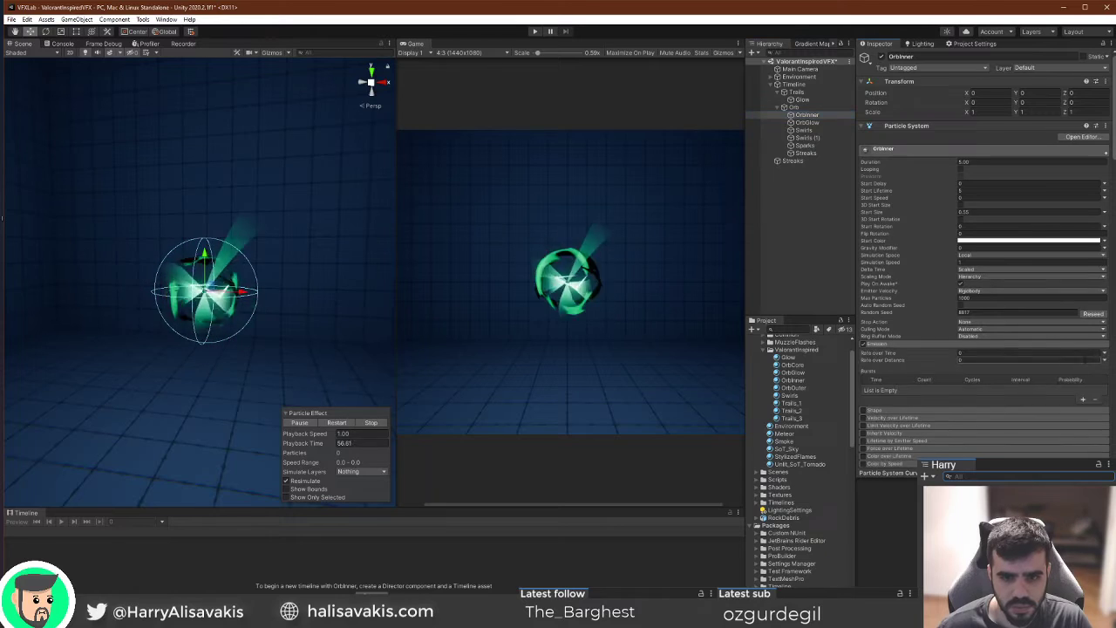
pyautogui.click(1084, 400)
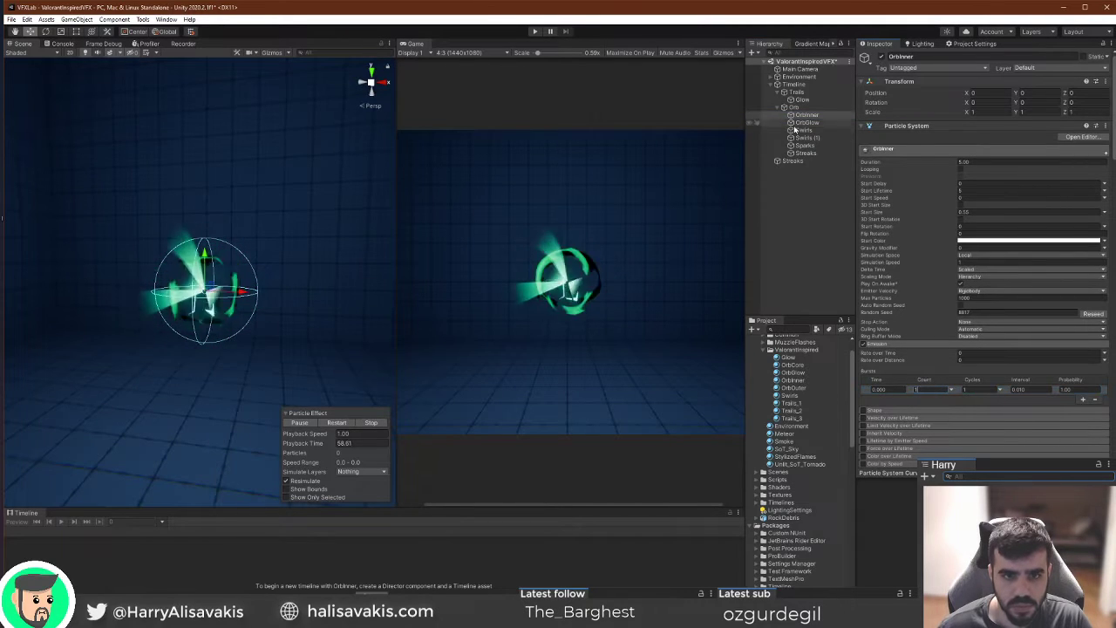
pyautogui.click(803, 123)
pyautogui.click(1083, 400)
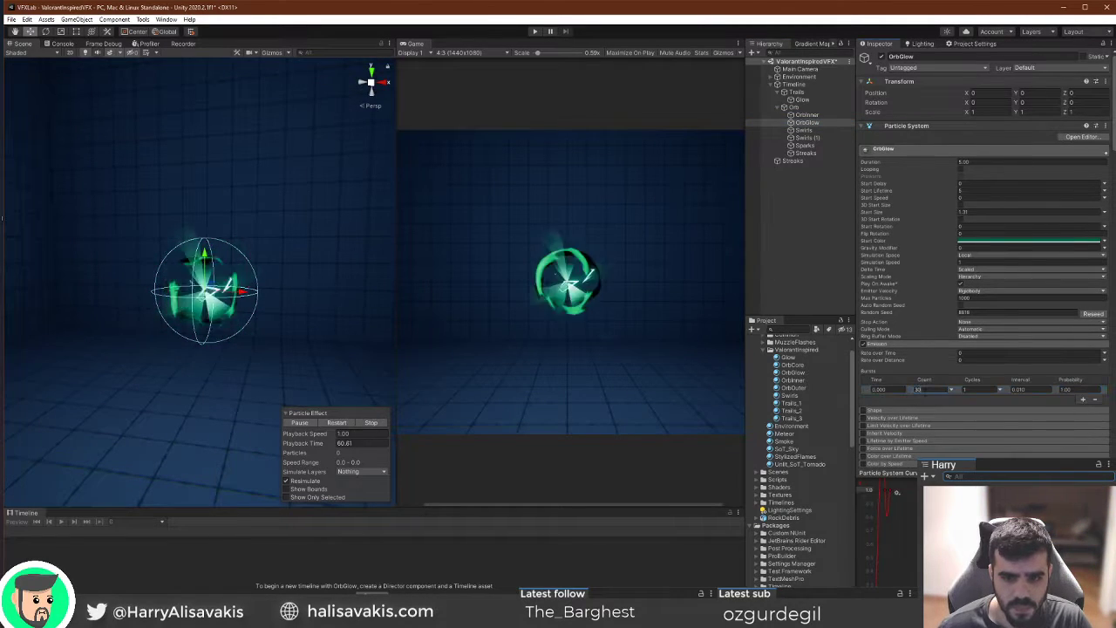
pyautogui.click(810, 107)
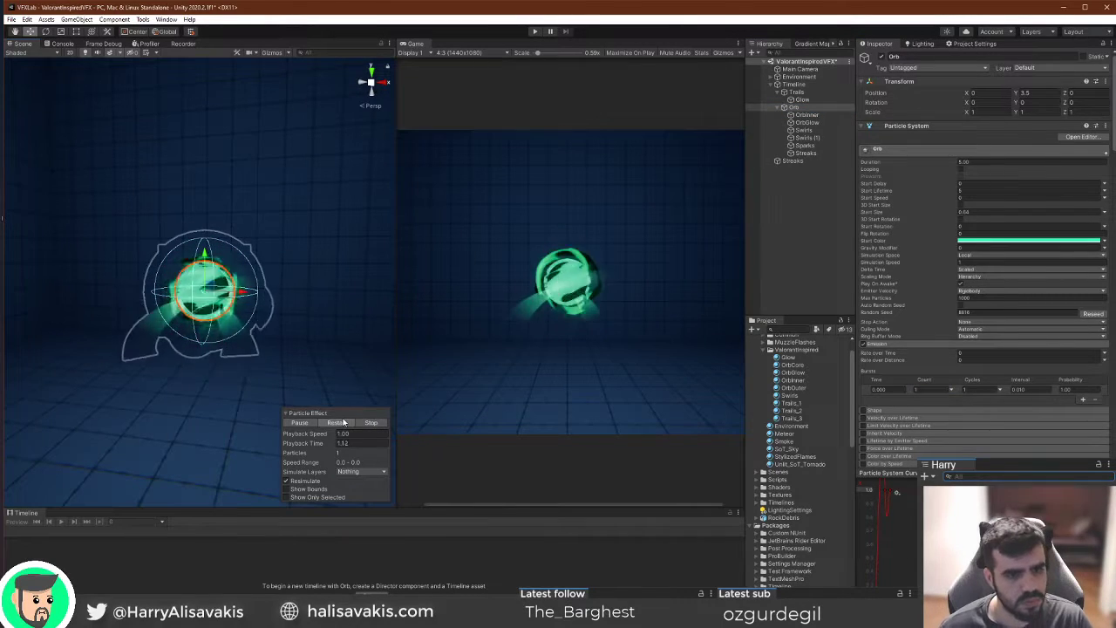
pyautogui.click(802, 123)
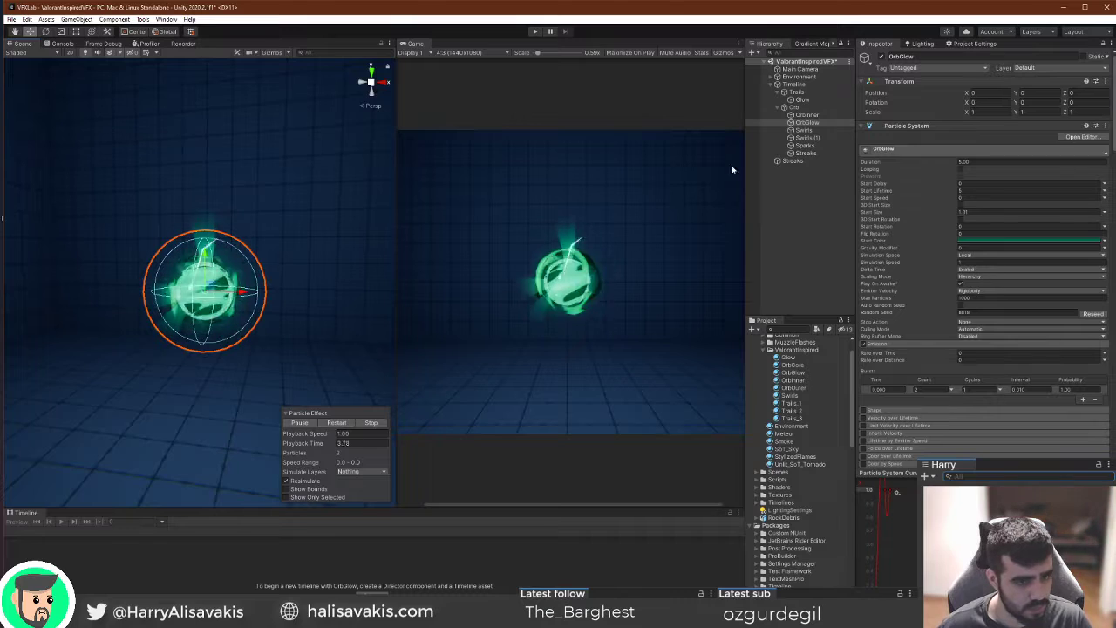
# Set the Orbital Z velocity range of the Orb's child Streaks to -5 and 5 and replay the effect.
pyautogui.click(804, 153)
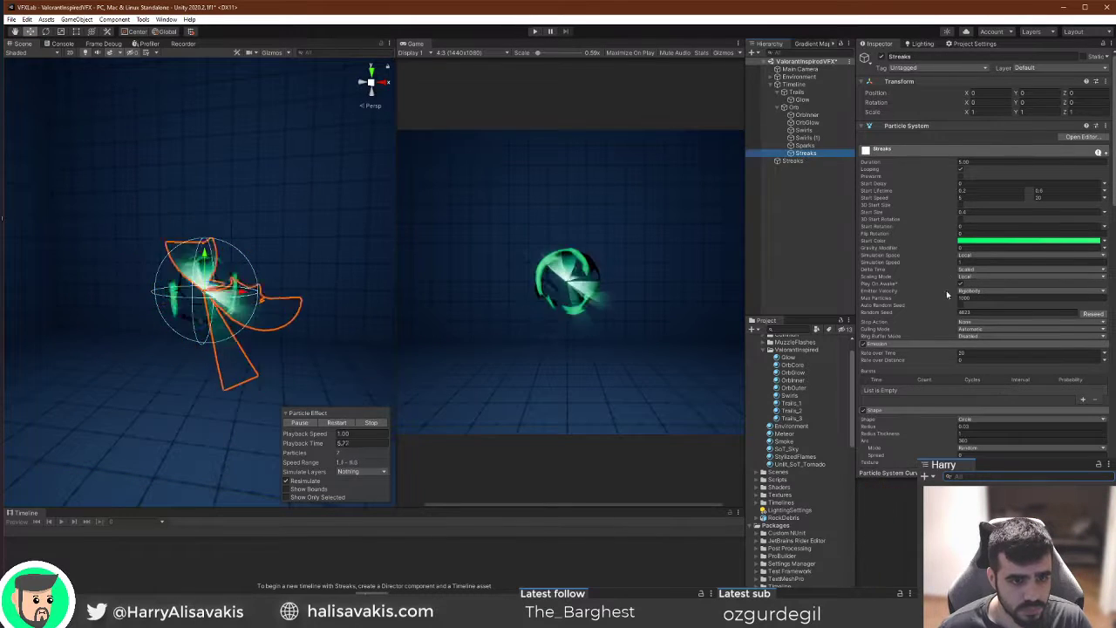
pyautogui.scroll(-6, 948, 294)
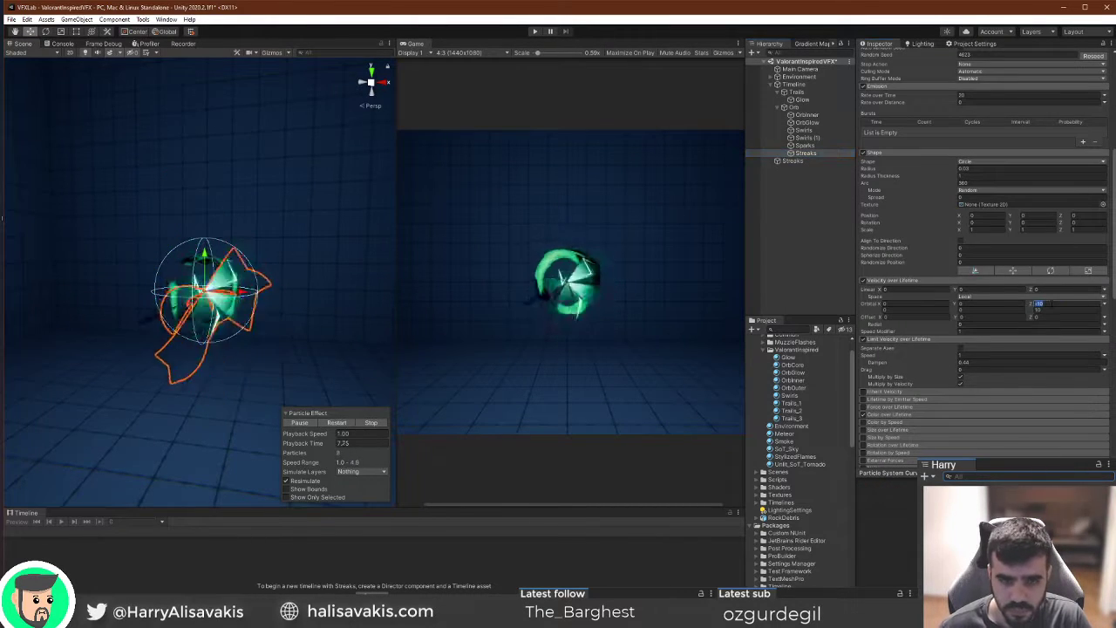
pyautogui.press('Tab')
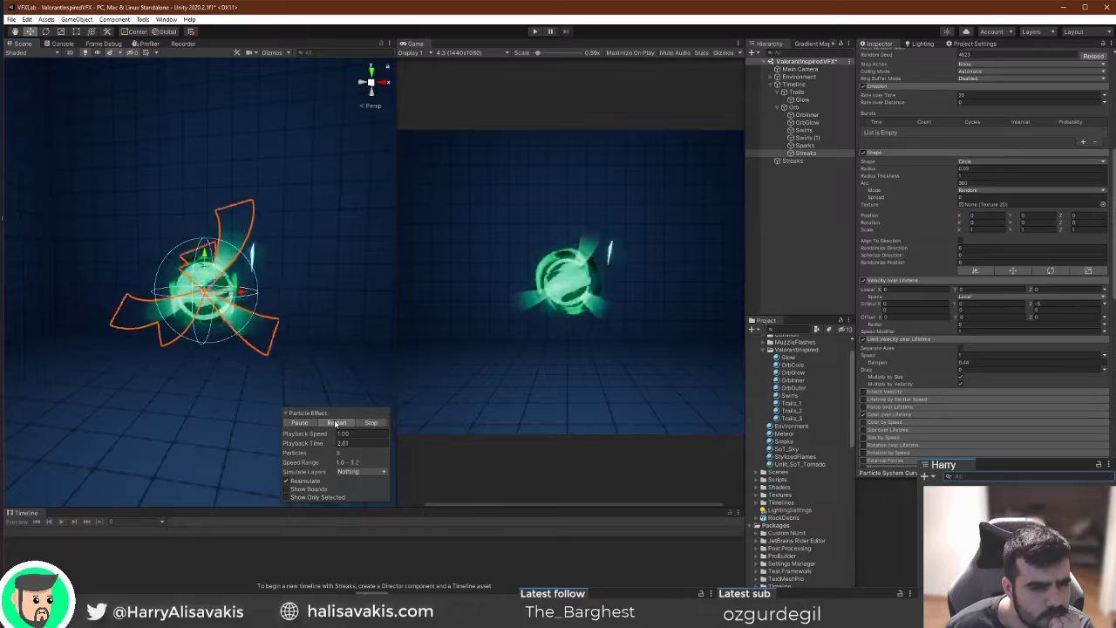
pyautogui.scroll(-6, 1017, 278)
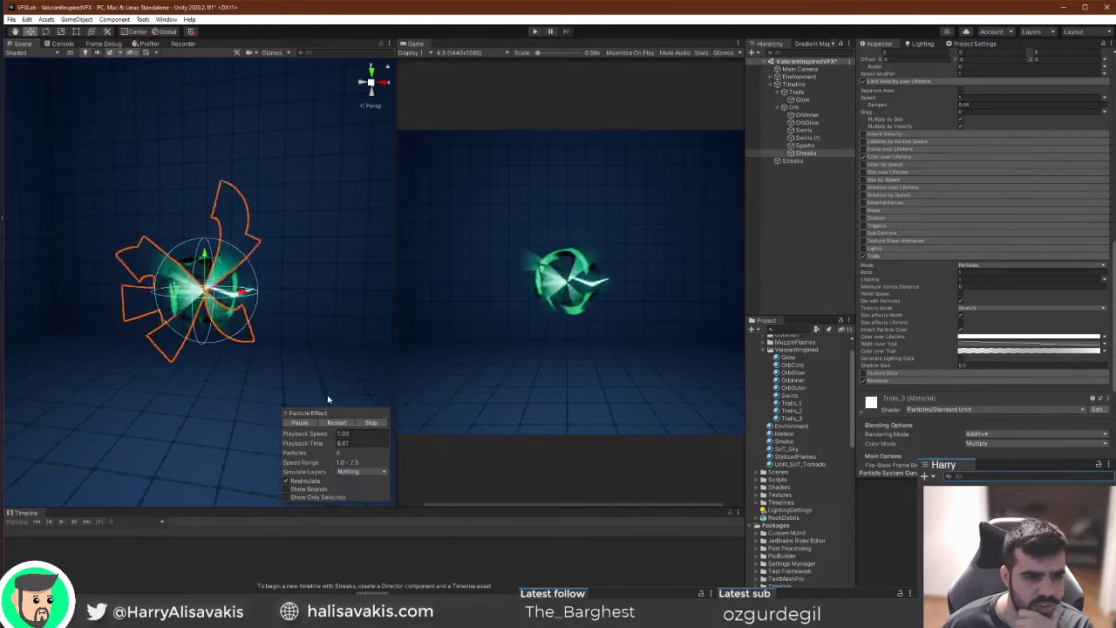
# Turn Looping back on for Orb, OrbInner and OrbGlow together.
pyautogui.click(824, 114)
pyautogui.click(825, 122)
pyautogui.click(822, 106)
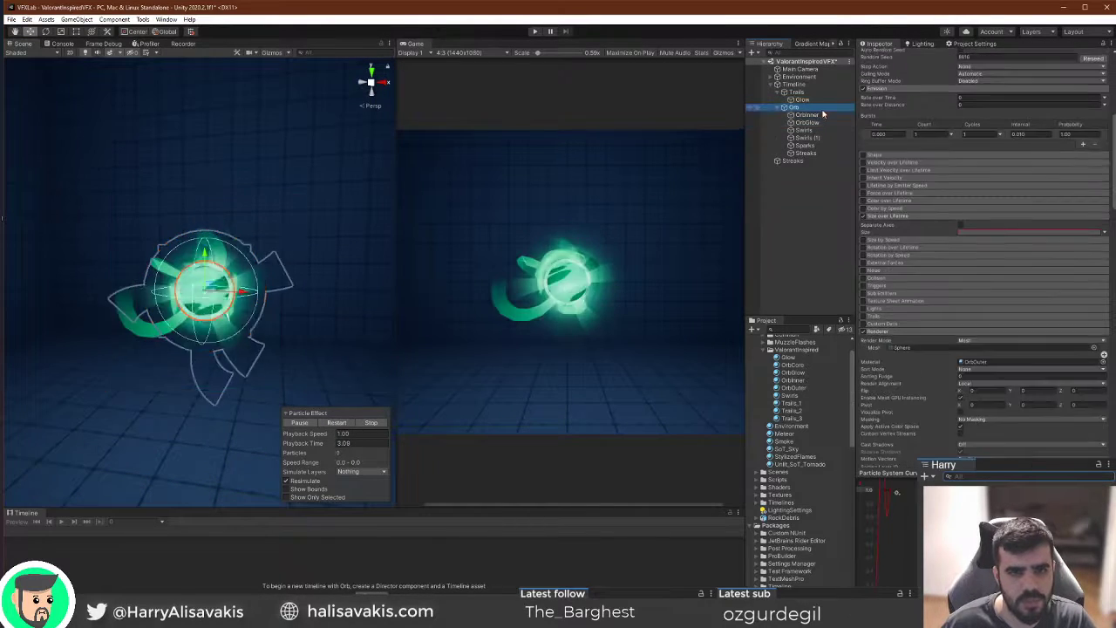
pyautogui.keyDown('shift'); pyautogui.click(825, 122); pyautogui.keyUp('shift')
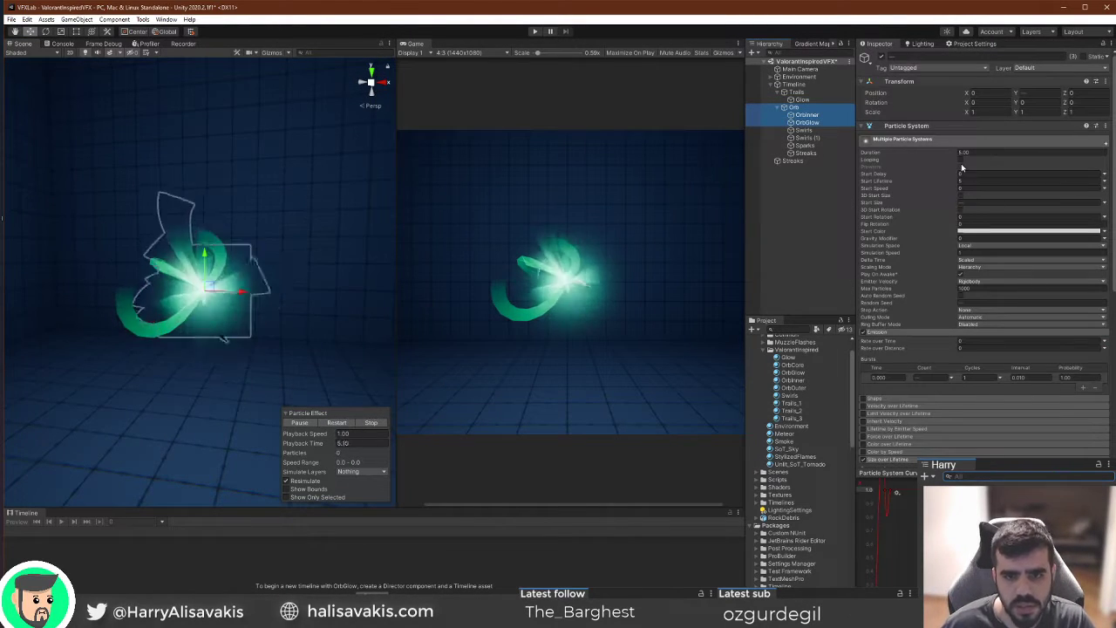
# Set the child Streaks' emission Rate over Time to 40 and its Trails Ratio to 0.3, trying a Ratio of 0.5 first.
pyautogui.click(806, 153)
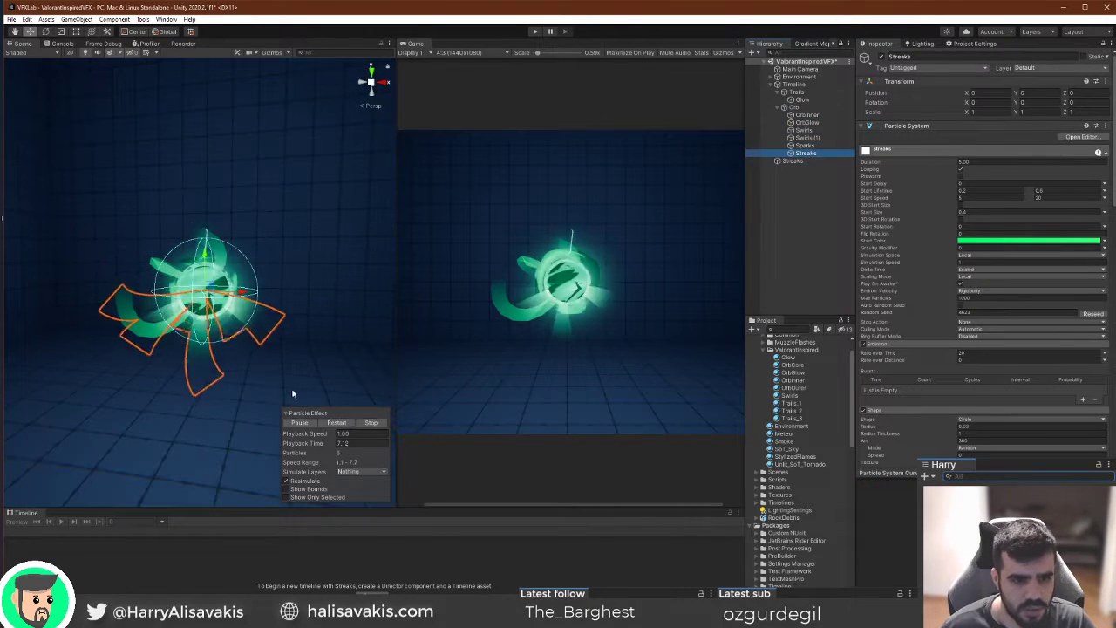
pyautogui.scroll(-5, 984, 253)
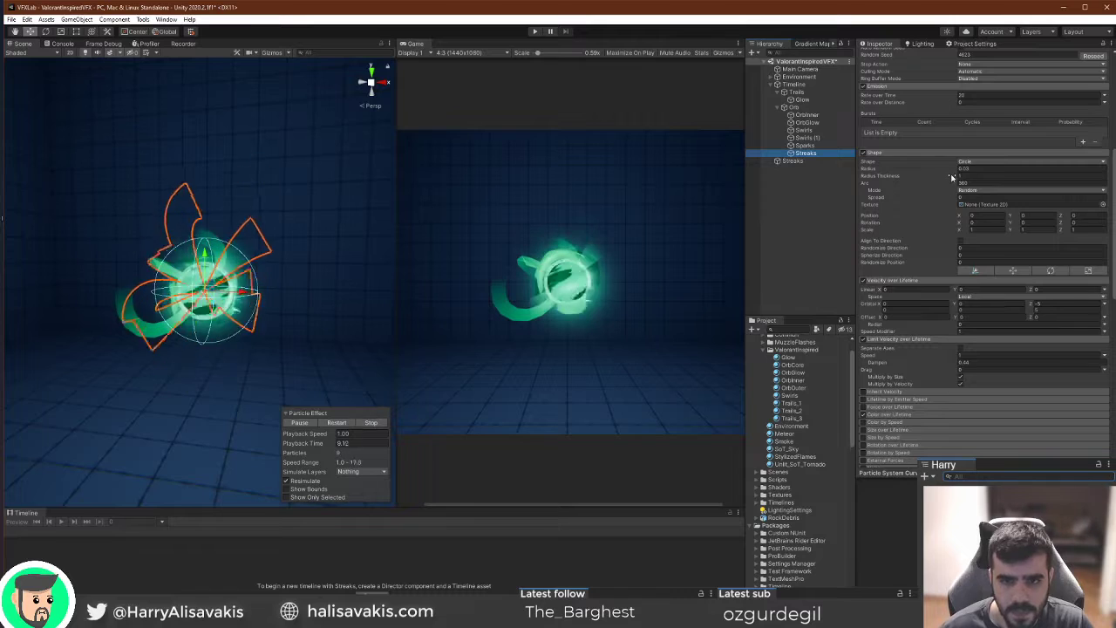
pyautogui.scroll(3, 951, 307)
pyautogui.scroll(-8, 951, 307)
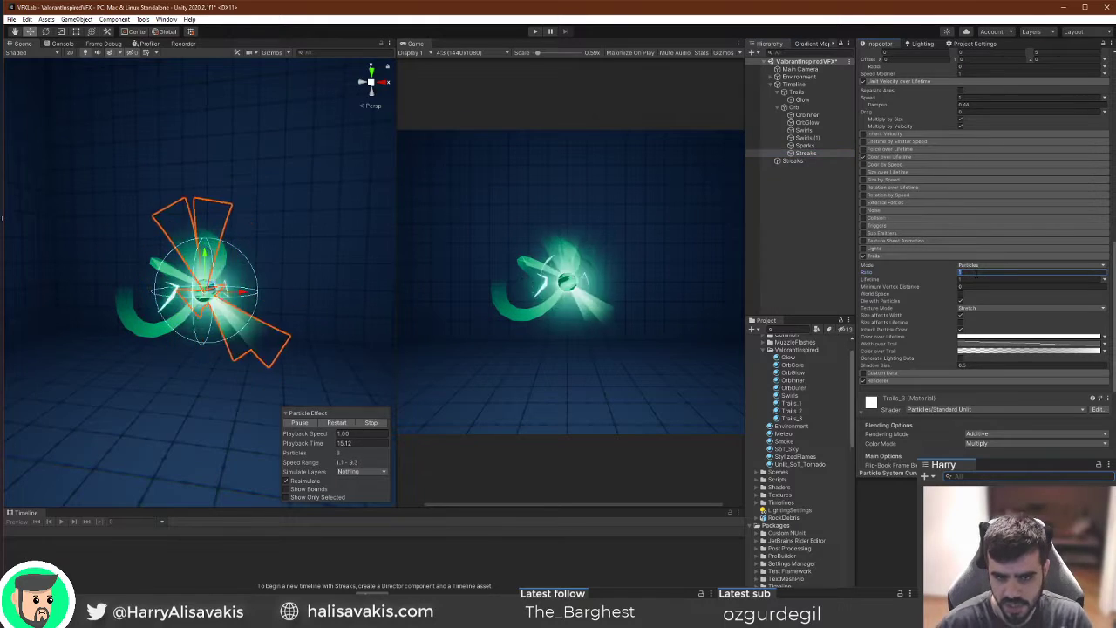
pyautogui.write('0.5')
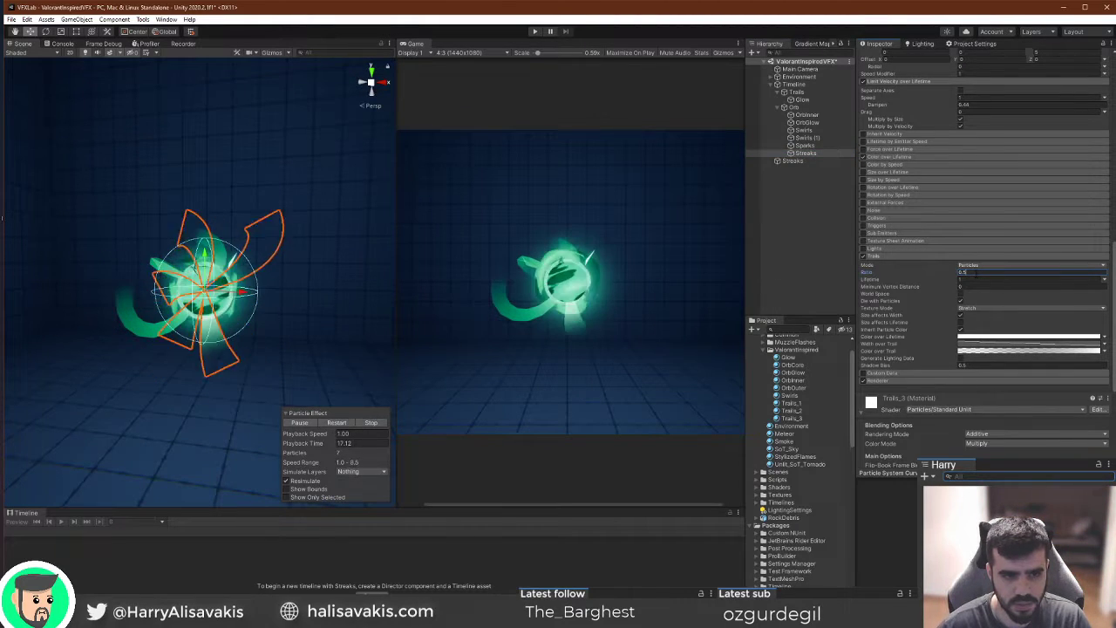
pyautogui.scroll(6, 968, 266)
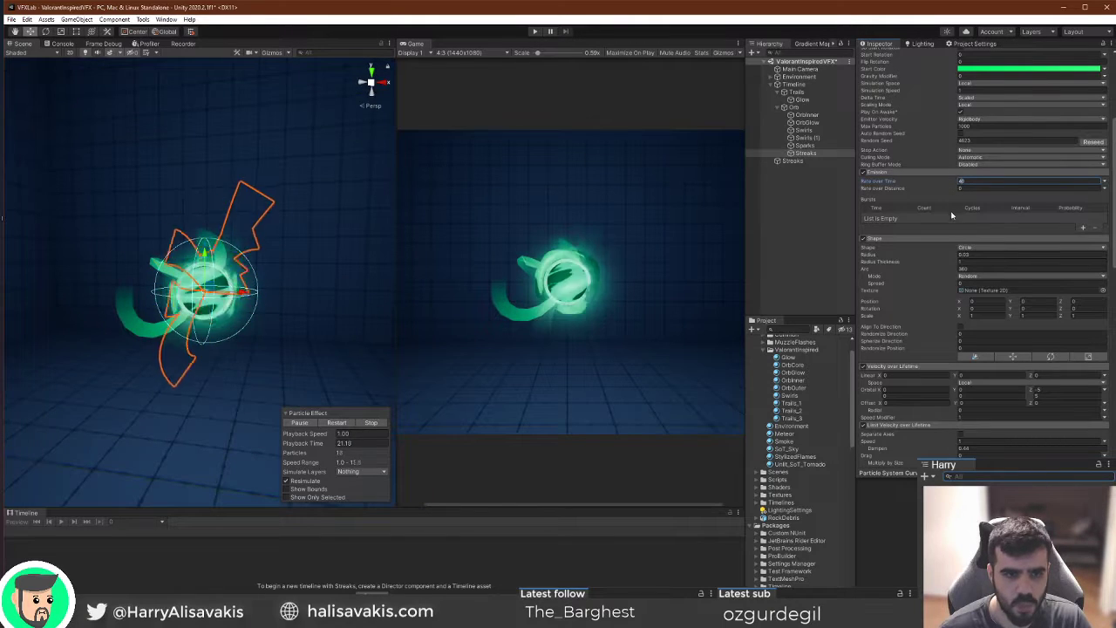
pyautogui.scroll(-7, 950, 214)
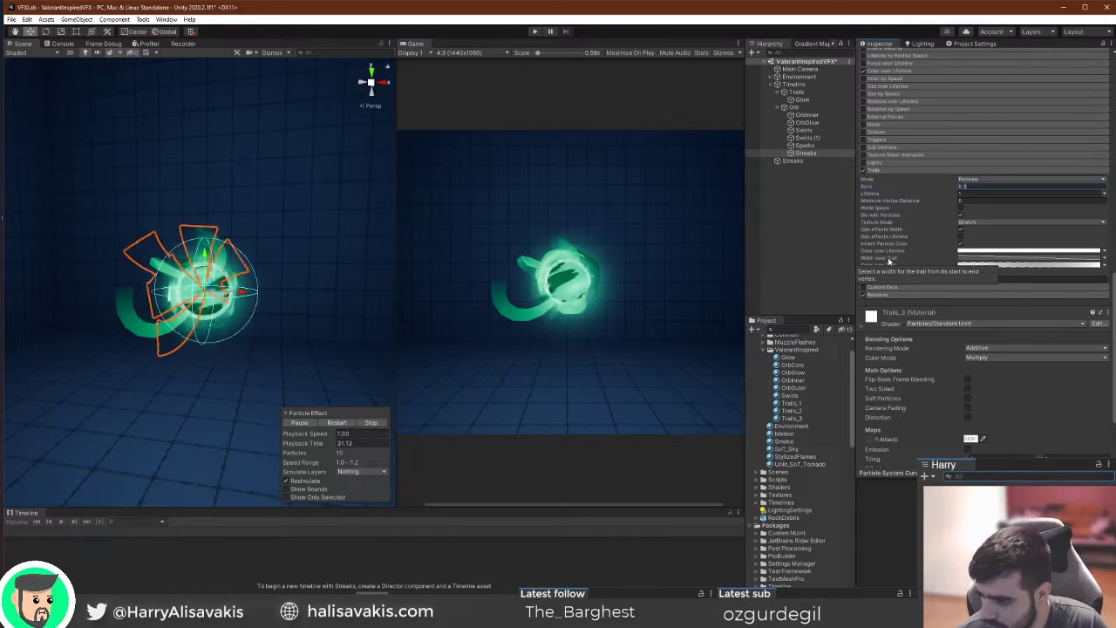
# Replay the effect and examine the child Streaks' motion along with its Velocity, Limit Velocity and Trails settings.
pyautogui.click(795, 106)
pyautogui.click(815, 152)
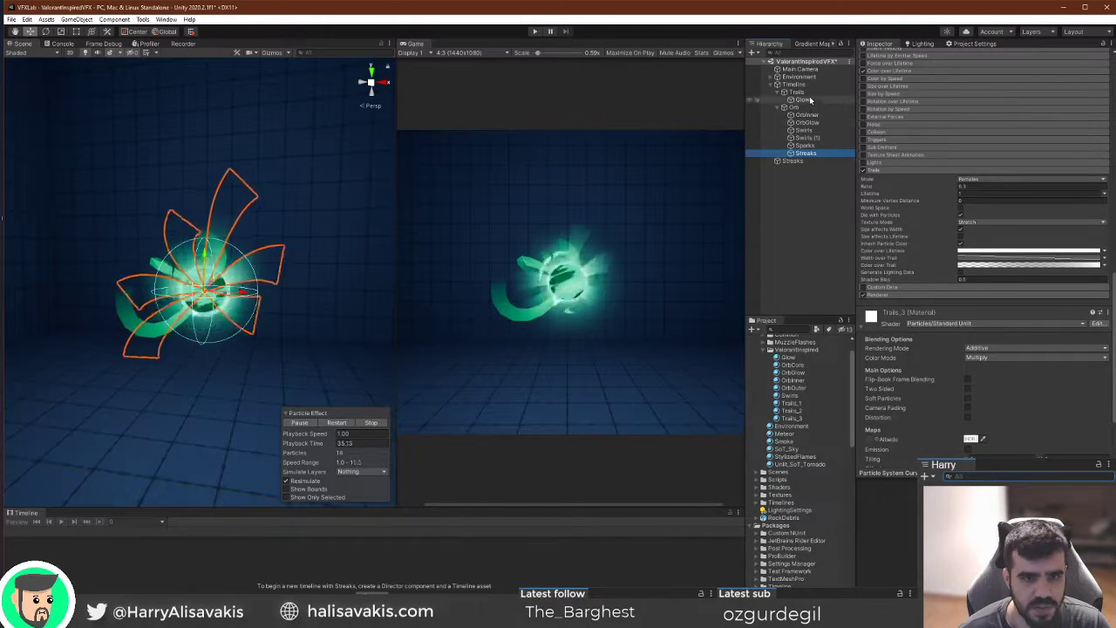
pyautogui.click(797, 92)
pyautogui.click(806, 153)
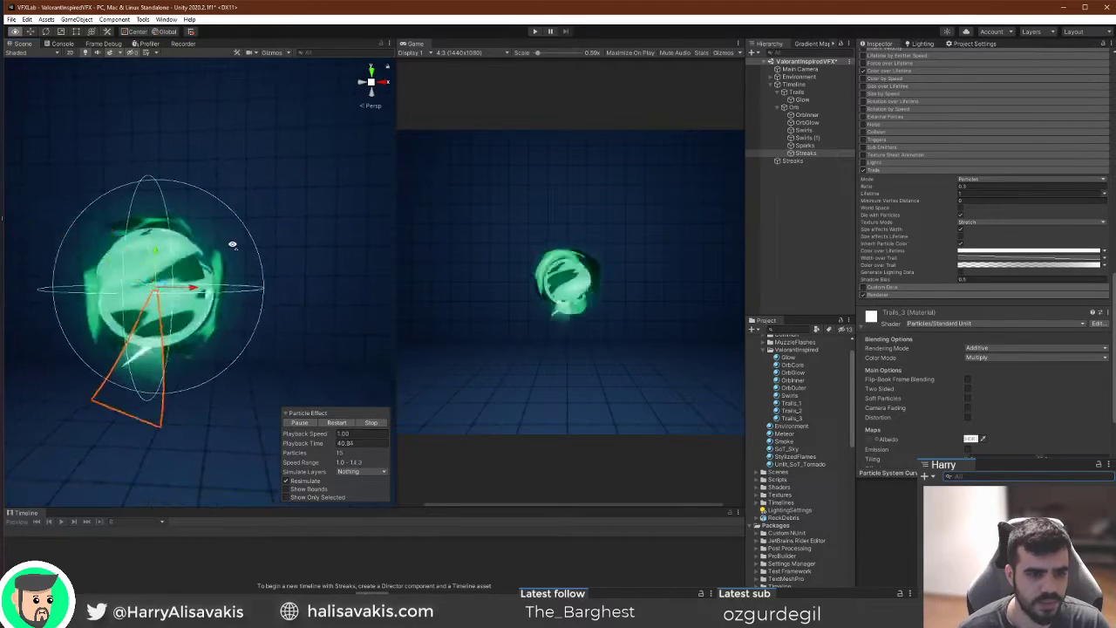
pyautogui.click(336, 422)
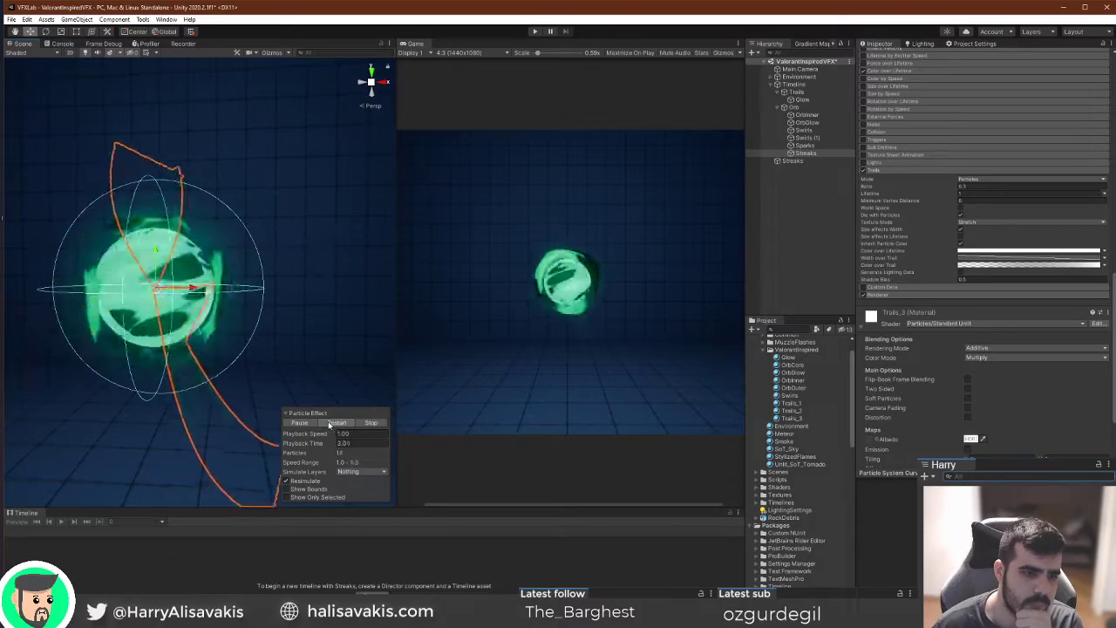
pyautogui.scroll(5, 1006, 283)
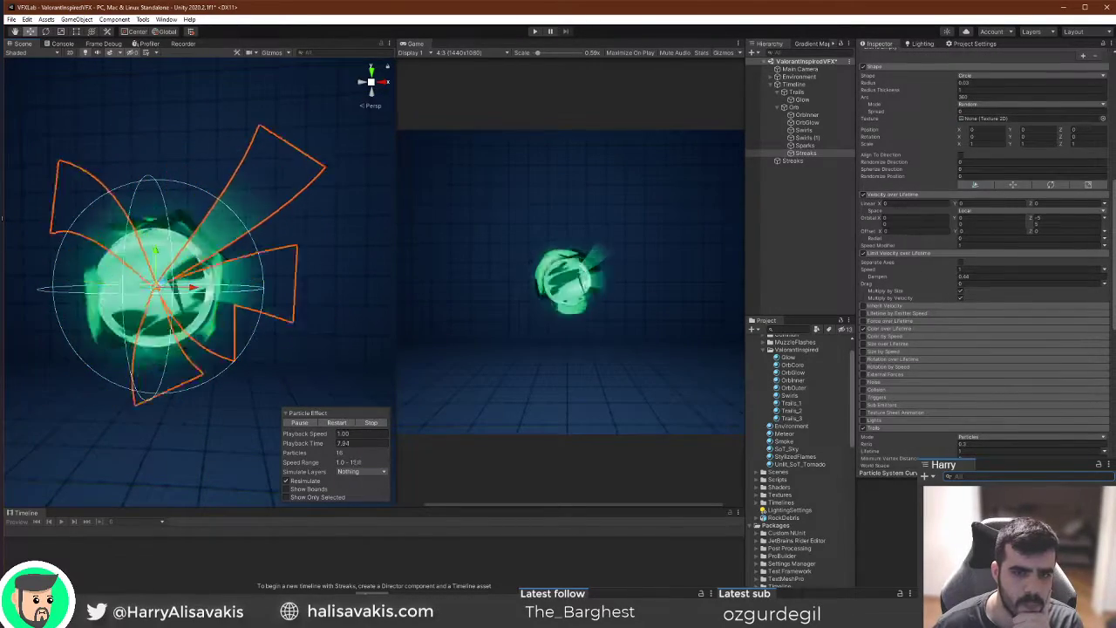
pyautogui.scroll(-5, 910, 213)
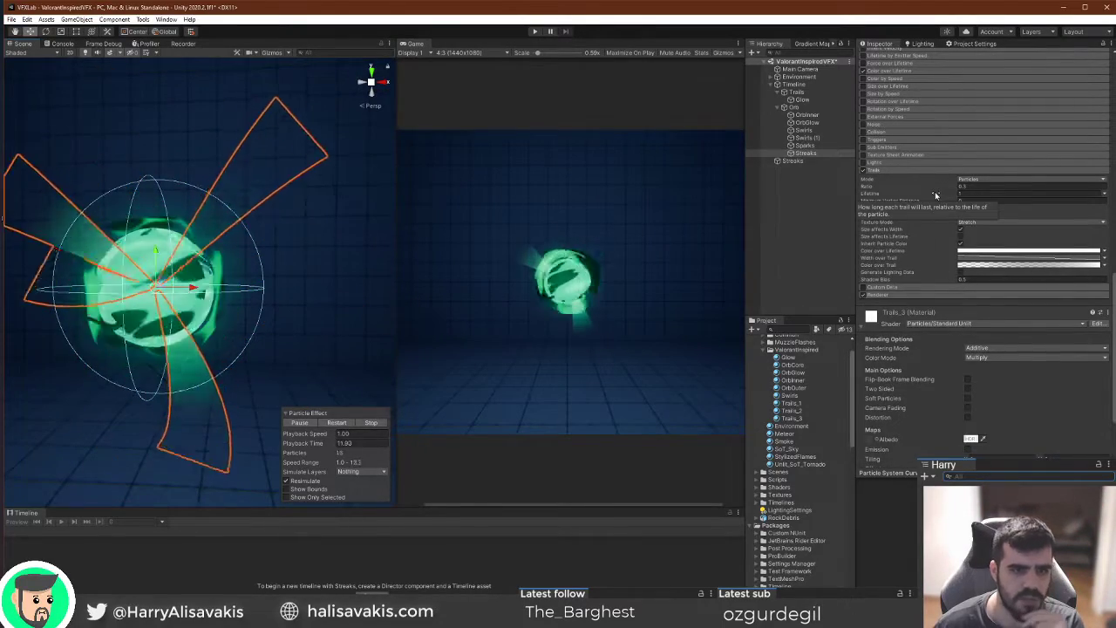
pyautogui.scroll(2, 949, 261)
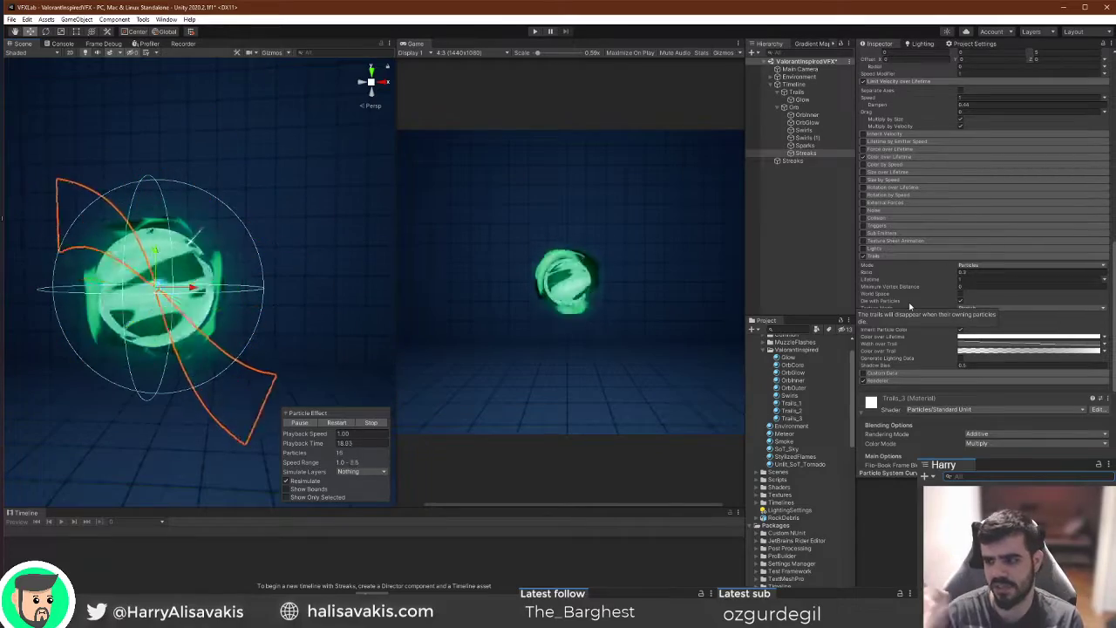
# Try replacing the child Streaks' continuous emission with a single burst by zeroing Rate over Time, and replay the effect.
pyautogui.scroll(5, 911, 296)
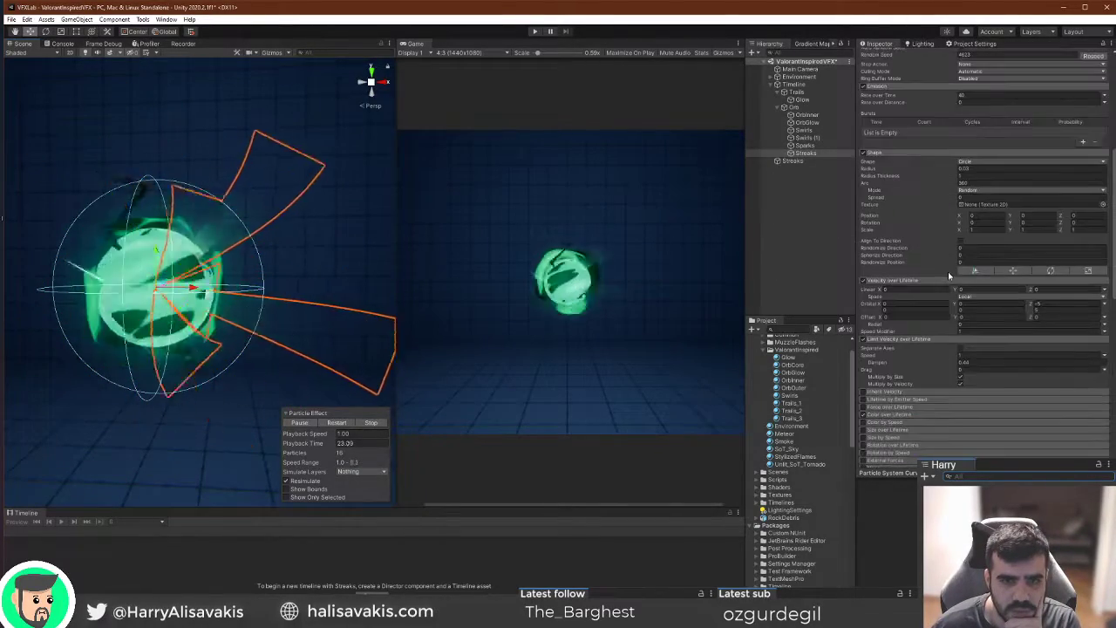
pyautogui.scroll(5, 953, 200)
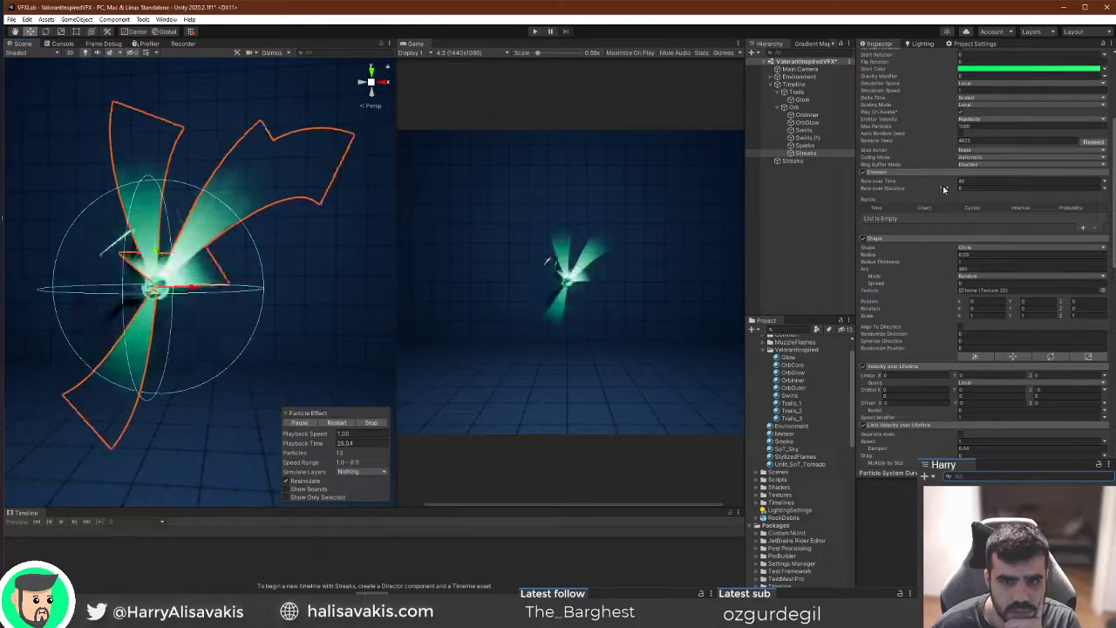
pyautogui.scroll(5, 1064, 209)
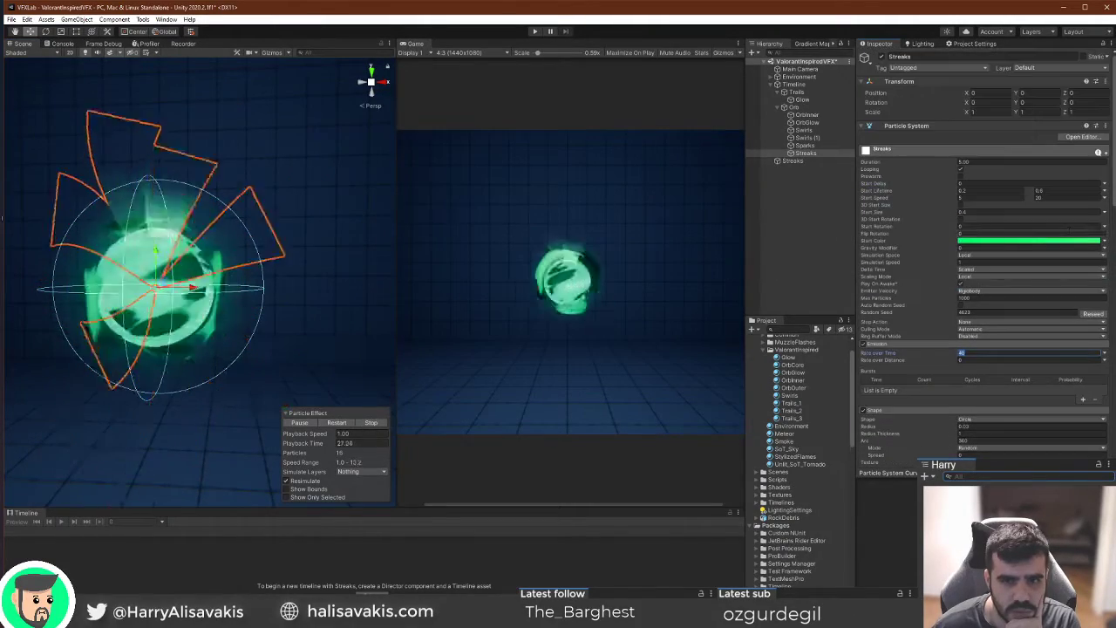
pyautogui.scroll(-3, 1057, 295)
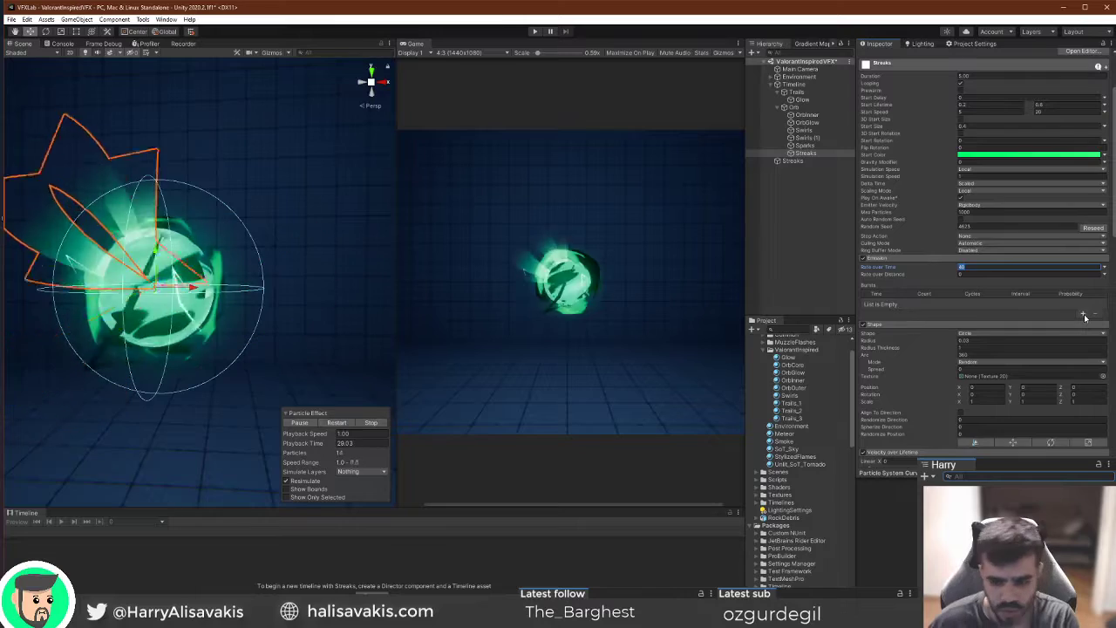
pyautogui.click(1083, 313)
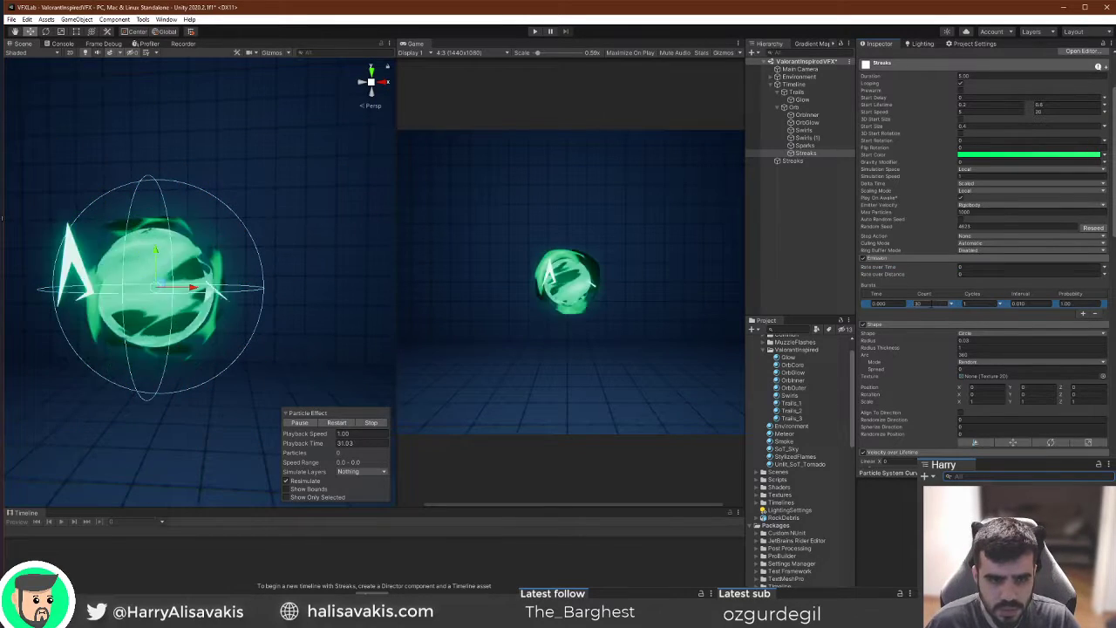
pyautogui.click(342, 423)
pyautogui.click(342, 423)
pyautogui.click(342, 423)
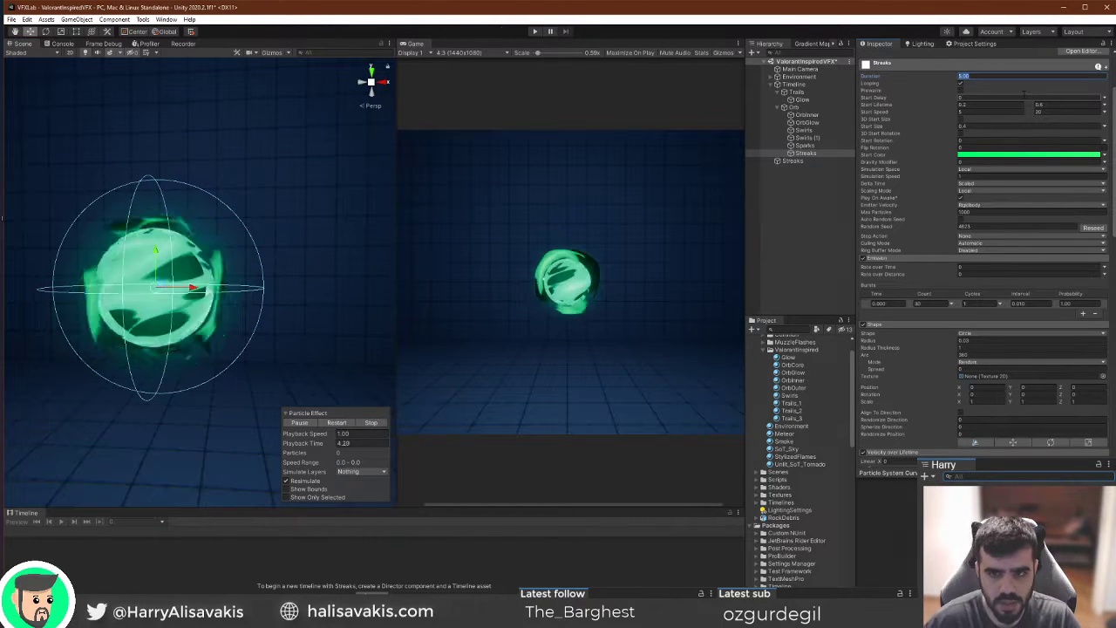
# Try a Duration of 0.6 with a Rate over Time of 5 on the child Streaks.
pyautogui.write('0.6')
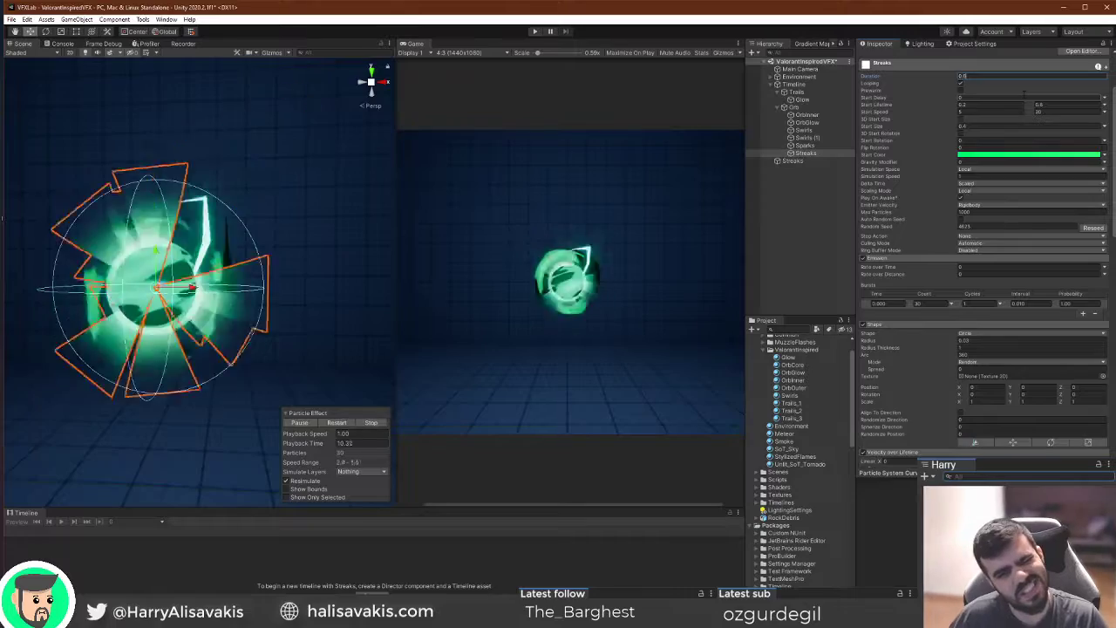
pyautogui.click(1077, 267)
pyautogui.write('5')
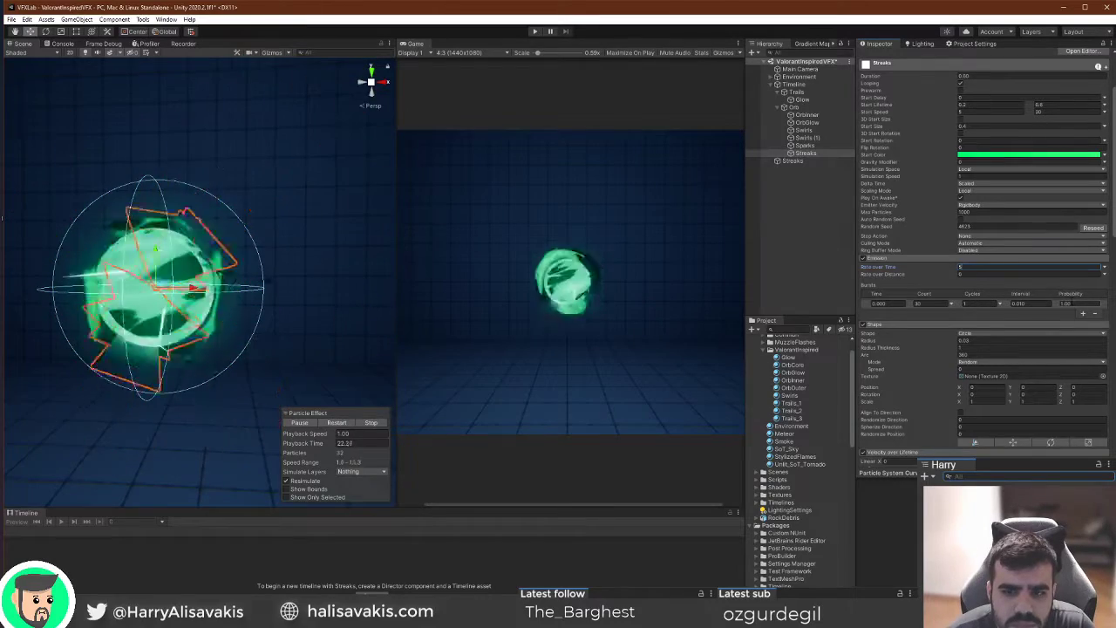
# Undo the child Streaks' burst, Duration and Rate over Time changes, and view the restored streaks around the orb.
pyautogui.click(1074, 304)
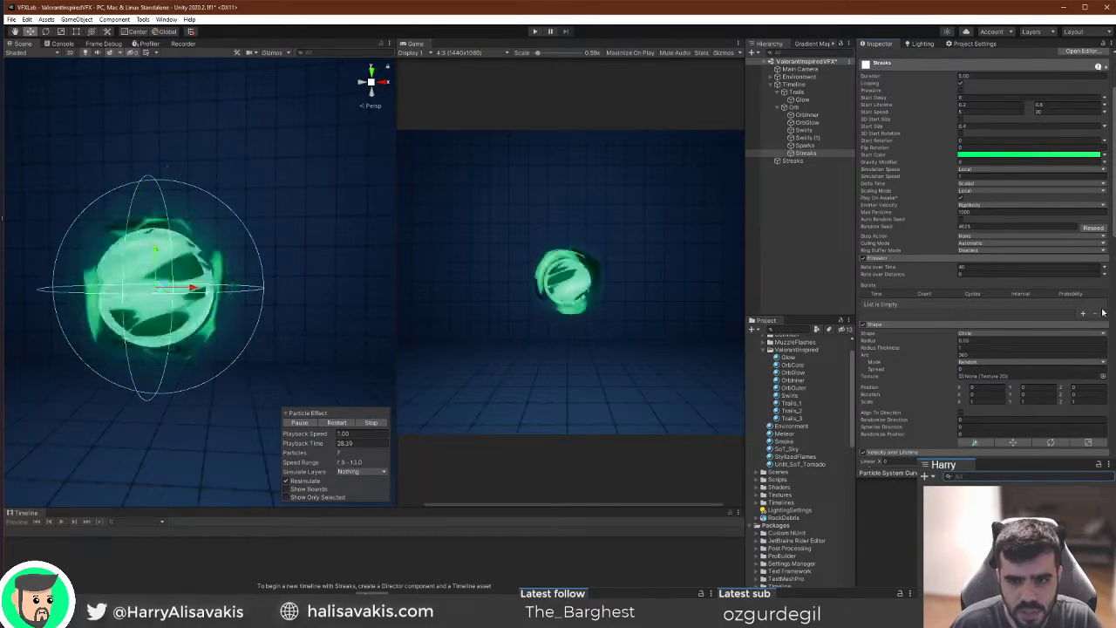
pyautogui.click(794, 161)
pyautogui.hotkey('ctrl', 'z')
pyautogui.hotkey('ctrl', 'z')
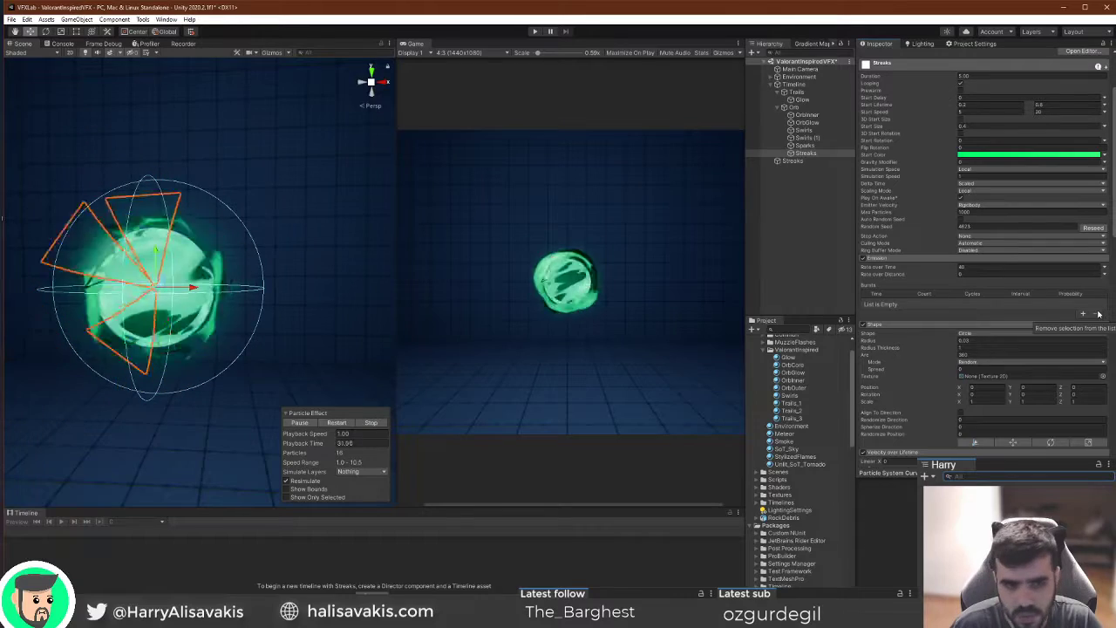
pyautogui.hotkey('ctrl', 'z')
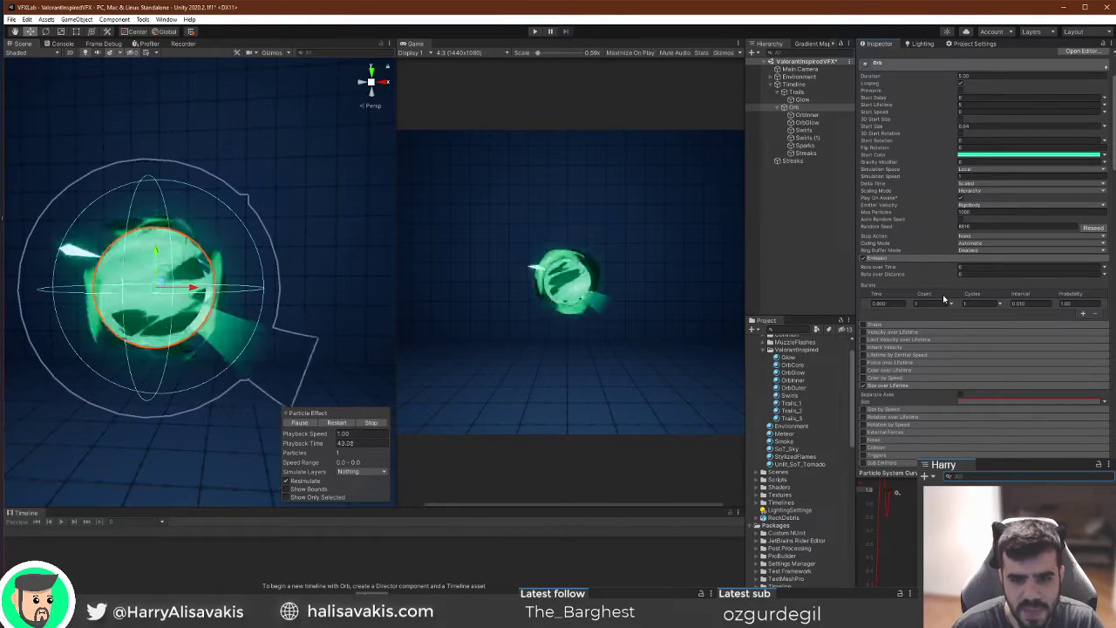
pyautogui.click(805, 152)
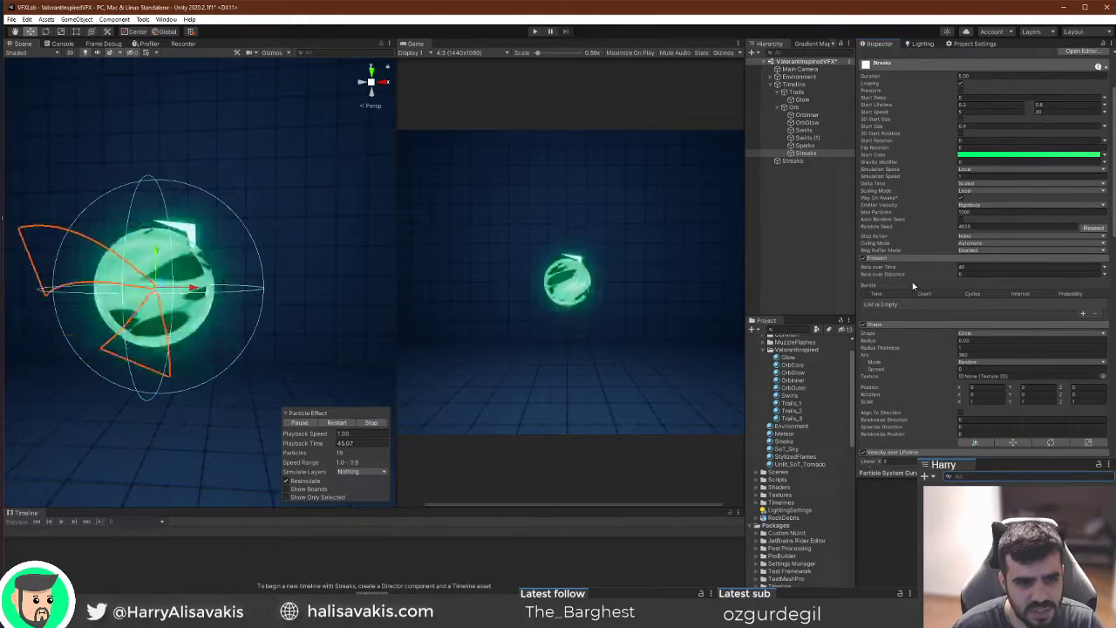
pyautogui.scroll(-4, 225, 242)
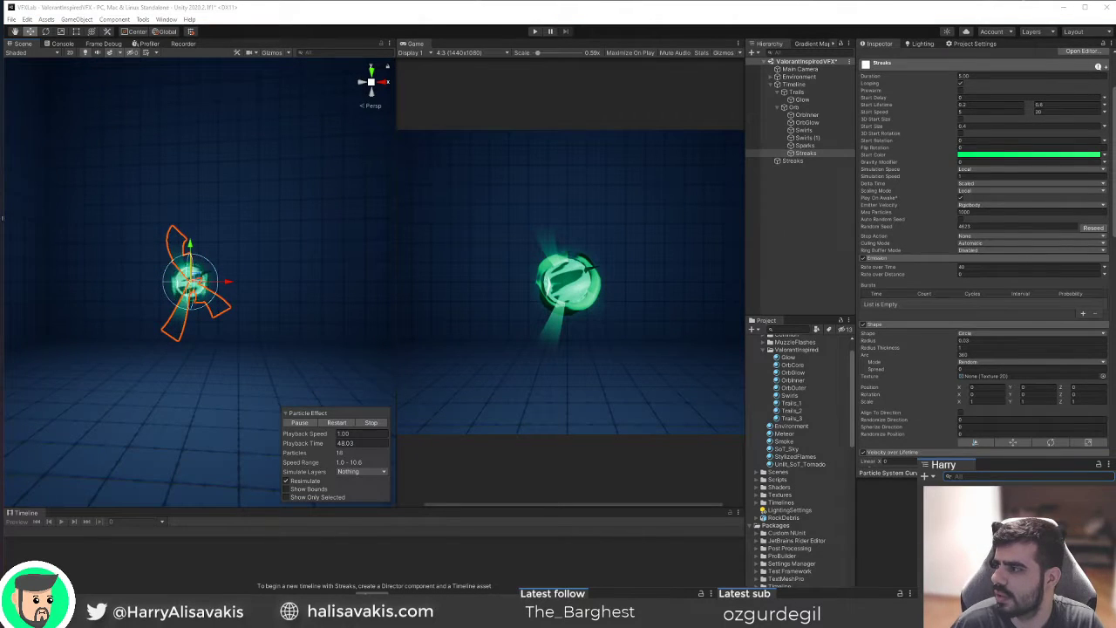
# Switch to the browser and replay the orb throw around 1:21 in the Moon VFX Demoreel 2020 reference video.
pyautogui.moveTo(558, 624); pyautogui.dragTo(737, 18)
pyautogui.click(571, 272)
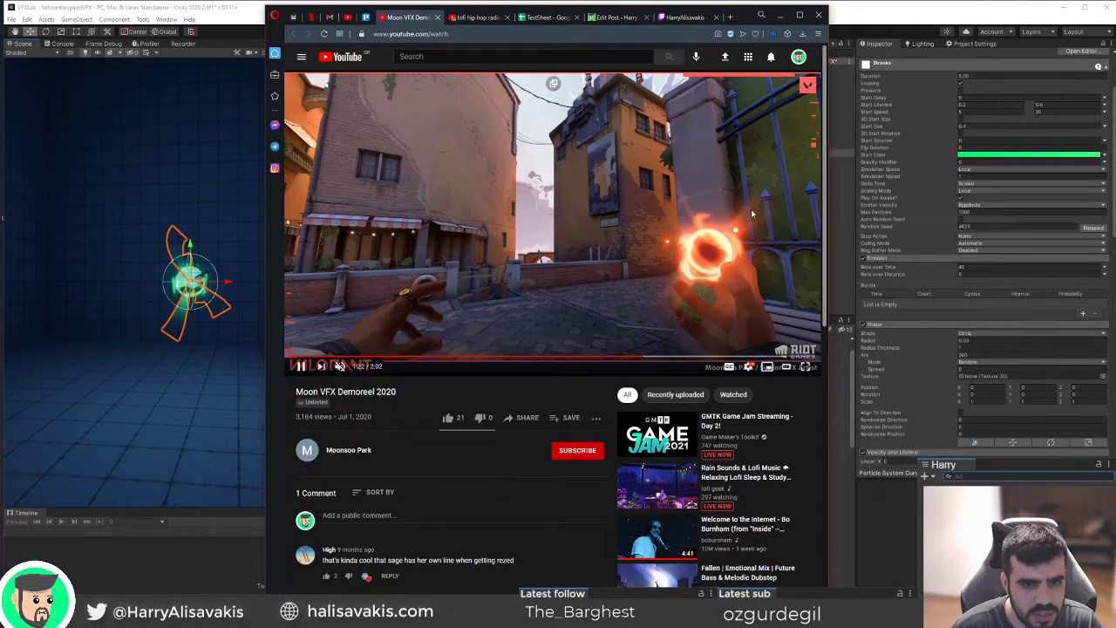
pyautogui.click(642, 263)
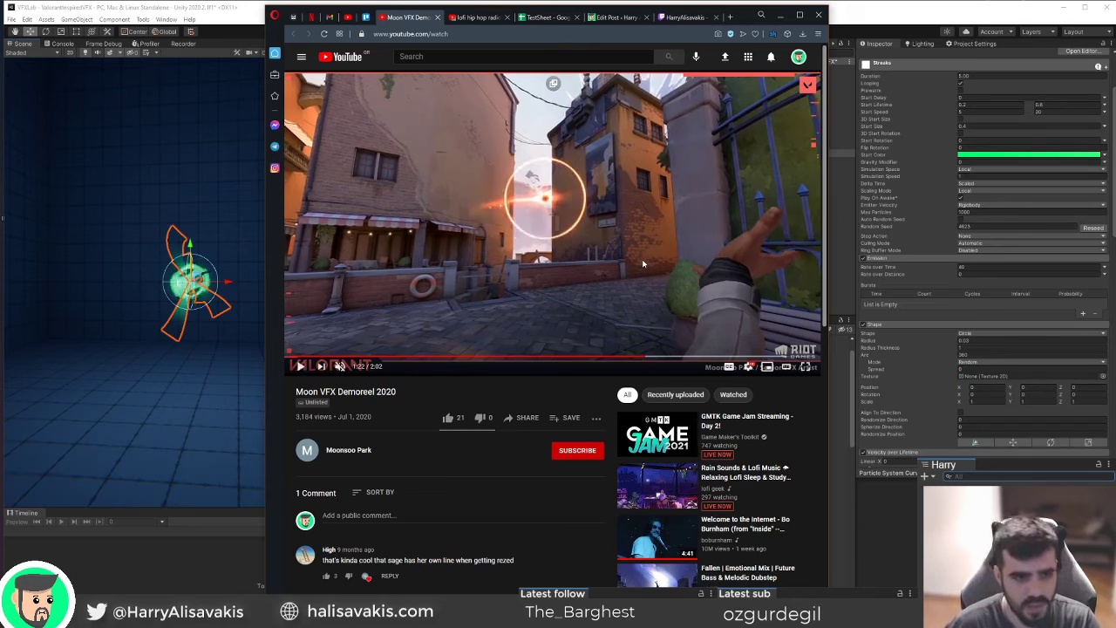
pyautogui.click(643, 356)
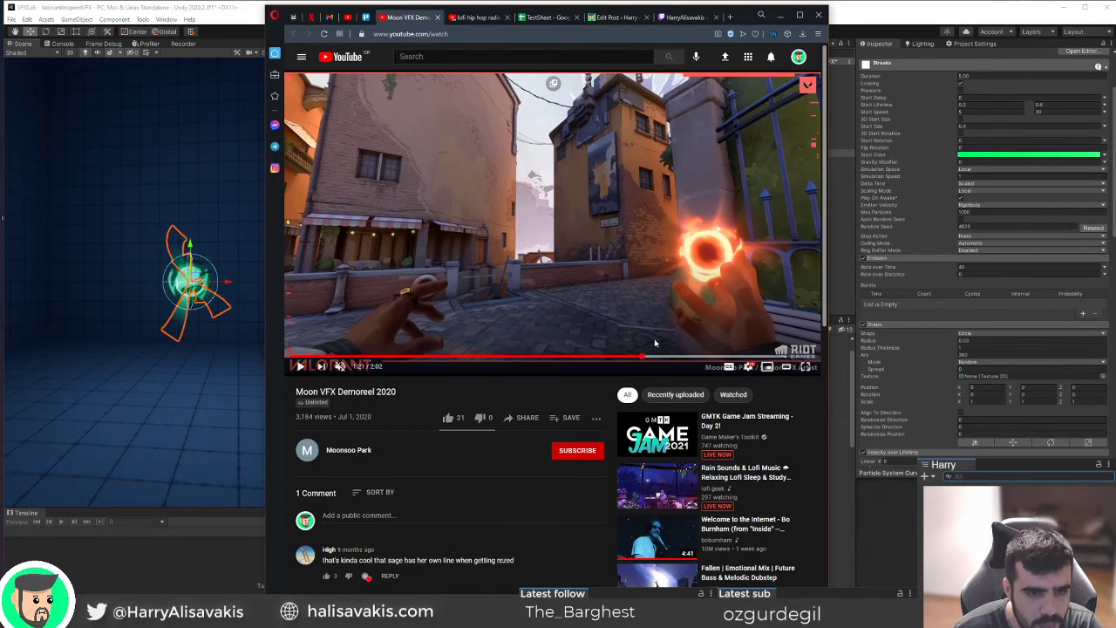
pyautogui.click(655, 343)
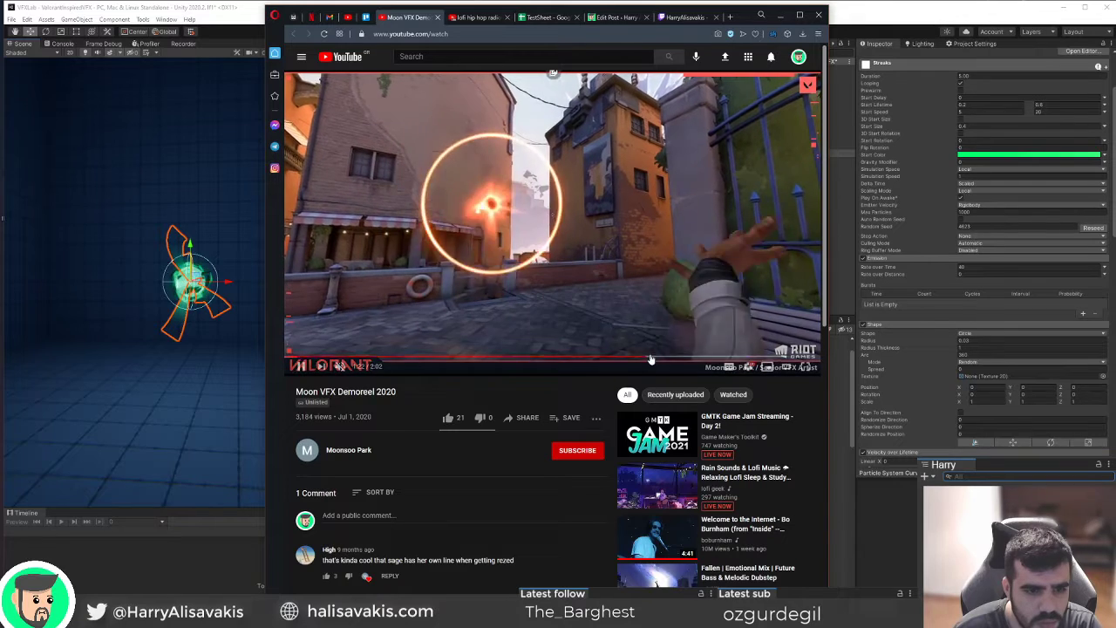
# Replay and pause the handheld orb around 1:20 in the reference reel, and return to Unity.
pyautogui.click(641, 357)
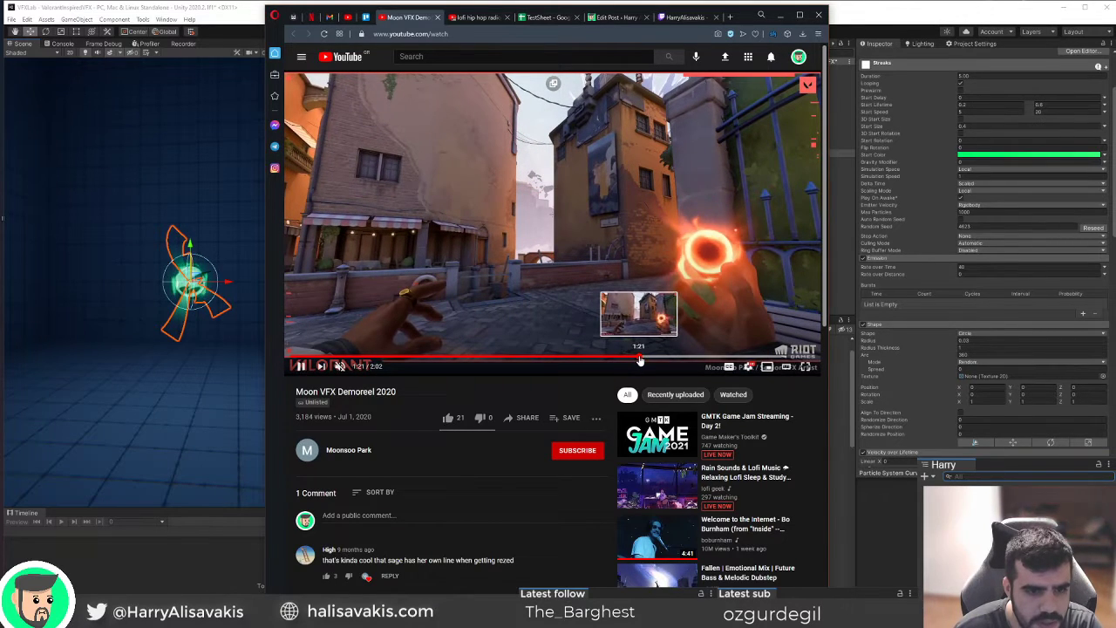
pyautogui.click(632, 359)
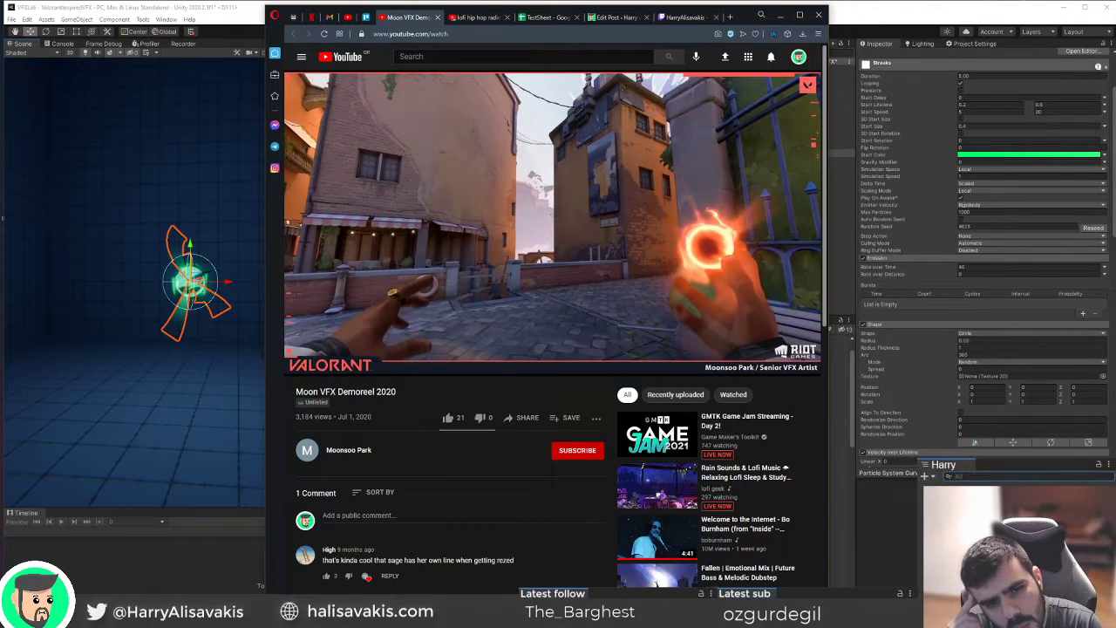
pyautogui.click(628, 346)
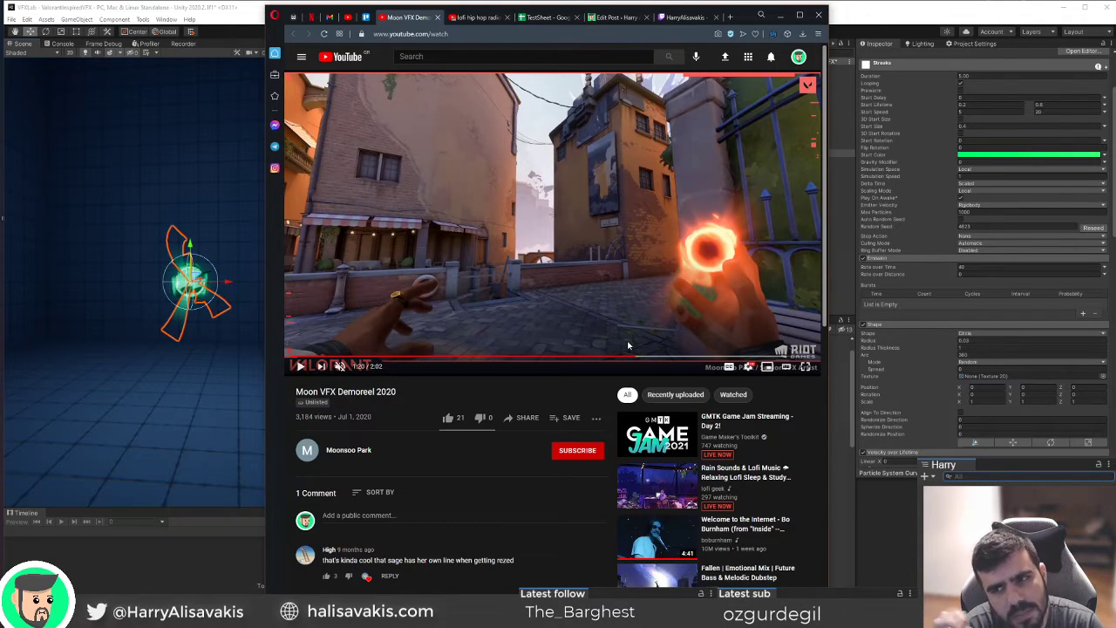
pyautogui.click(628, 345)
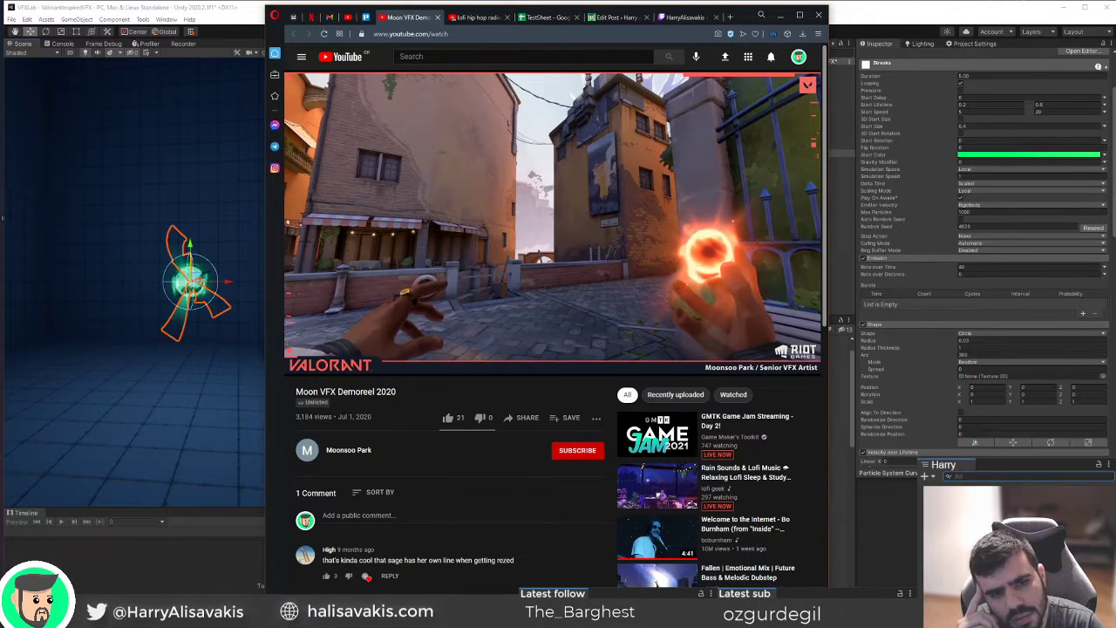
pyautogui.press('space')
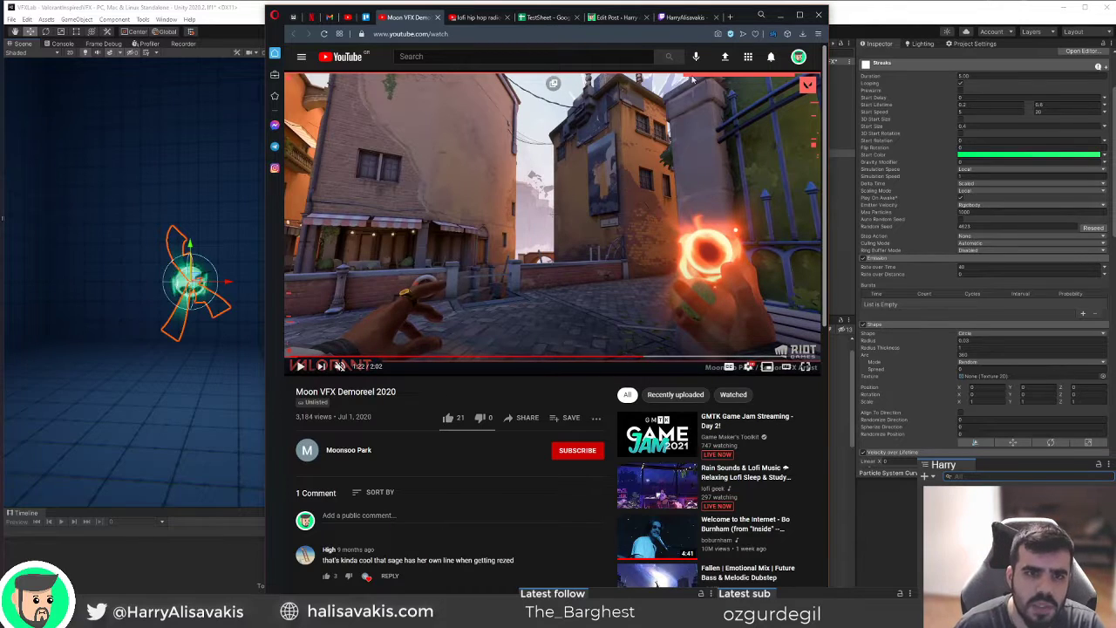
pyautogui.click(781, 15)
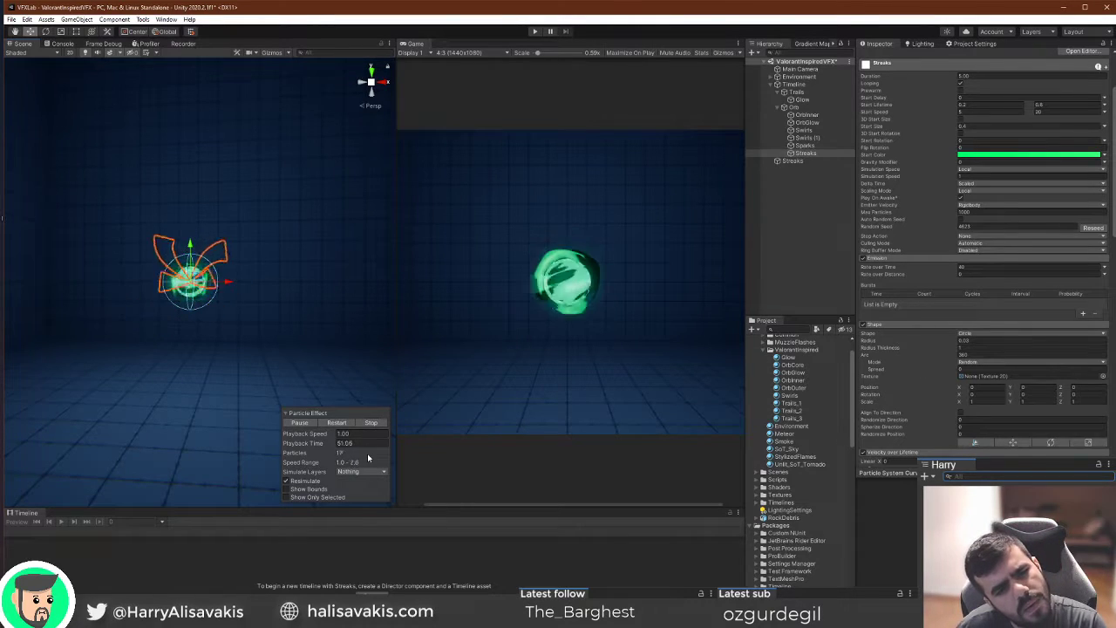
# Review the child Streaks' trail and material settings, and deactivate that object under Orb.
pyautogui.scroll(-10, 969, 321)
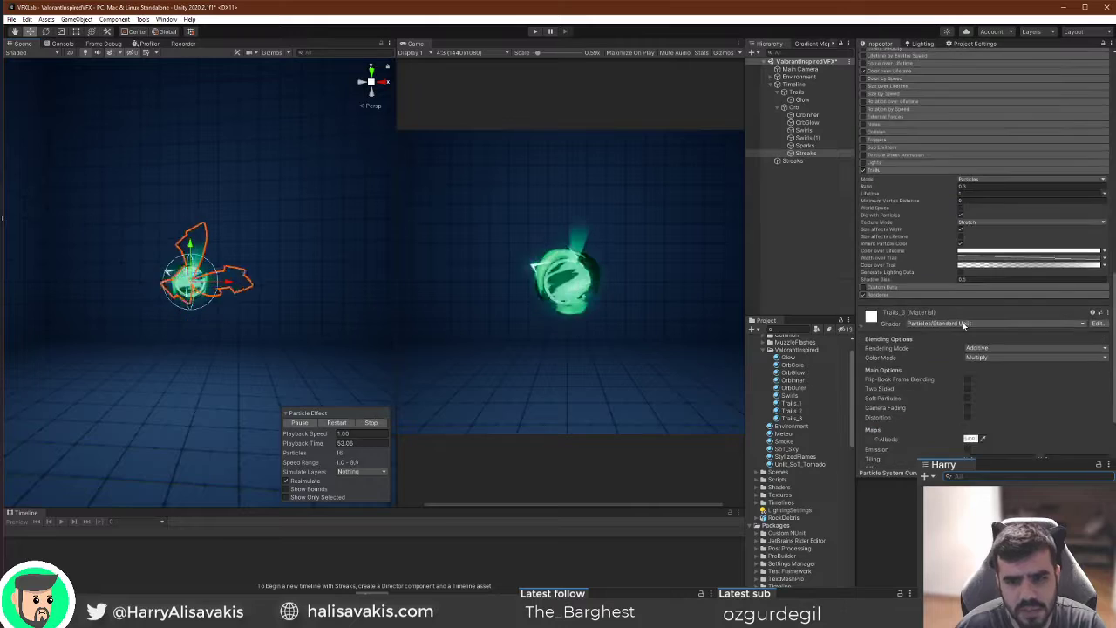
pyautogui.scroll(-3, 963, 327)
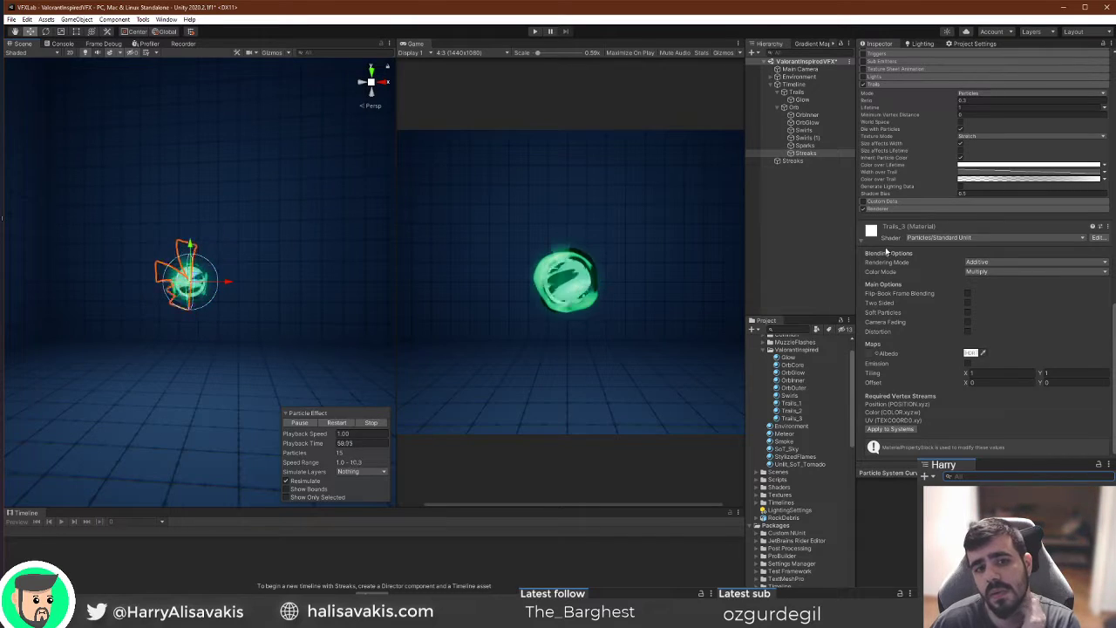
pyautogui.scroll(3, 886, 252)
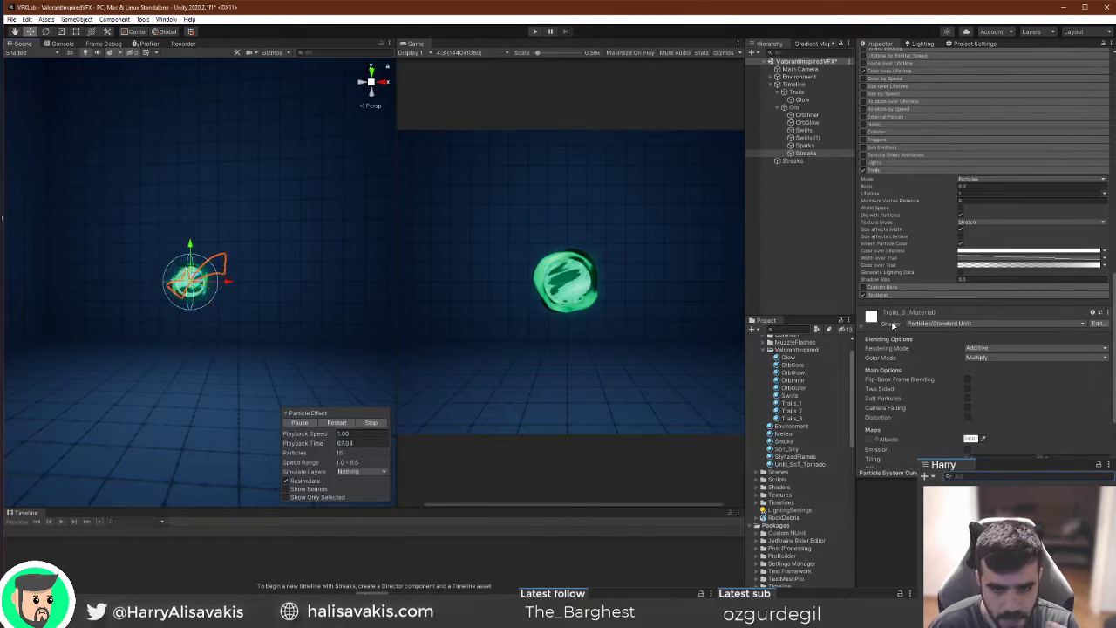
pyautogui.click(824, 154)
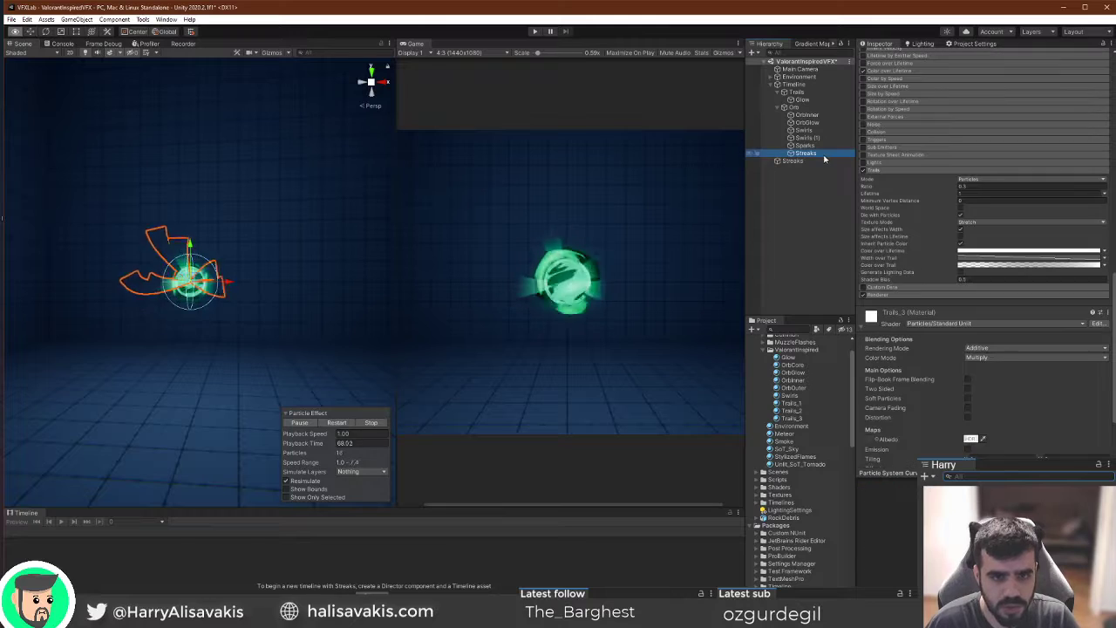
# Create a new particle system as a child of Orb and name it Streaks_1.
pyautogui.click(815, 108)
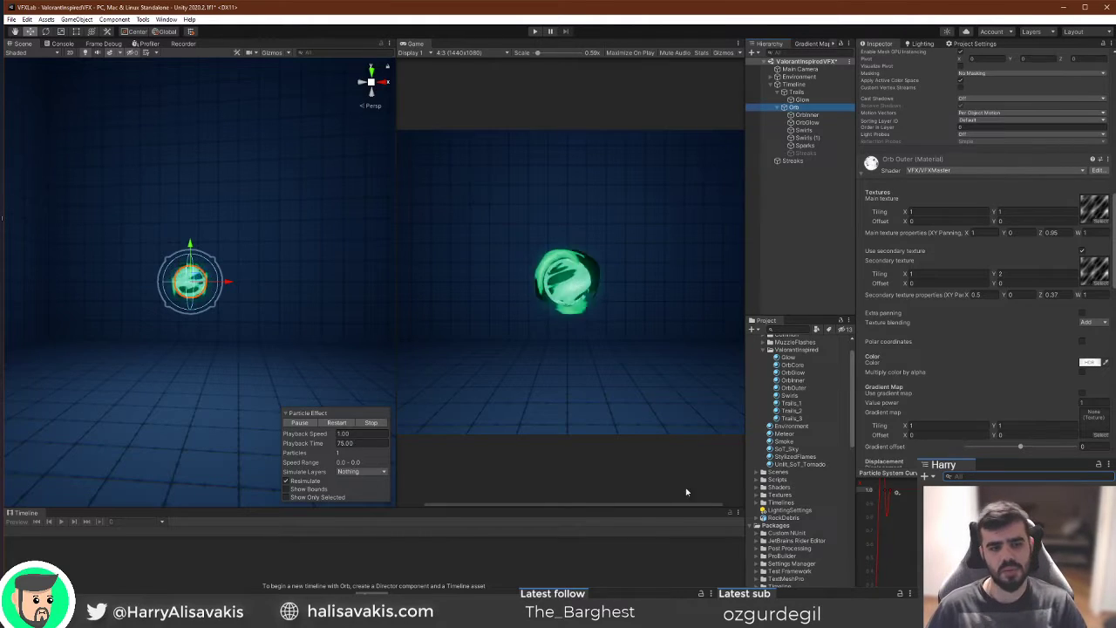
pyautogui.scroll(3, 199, 332)
pyautogui.moveTo(205, 335); pyautogui.dragTo(204, 340, button='right')
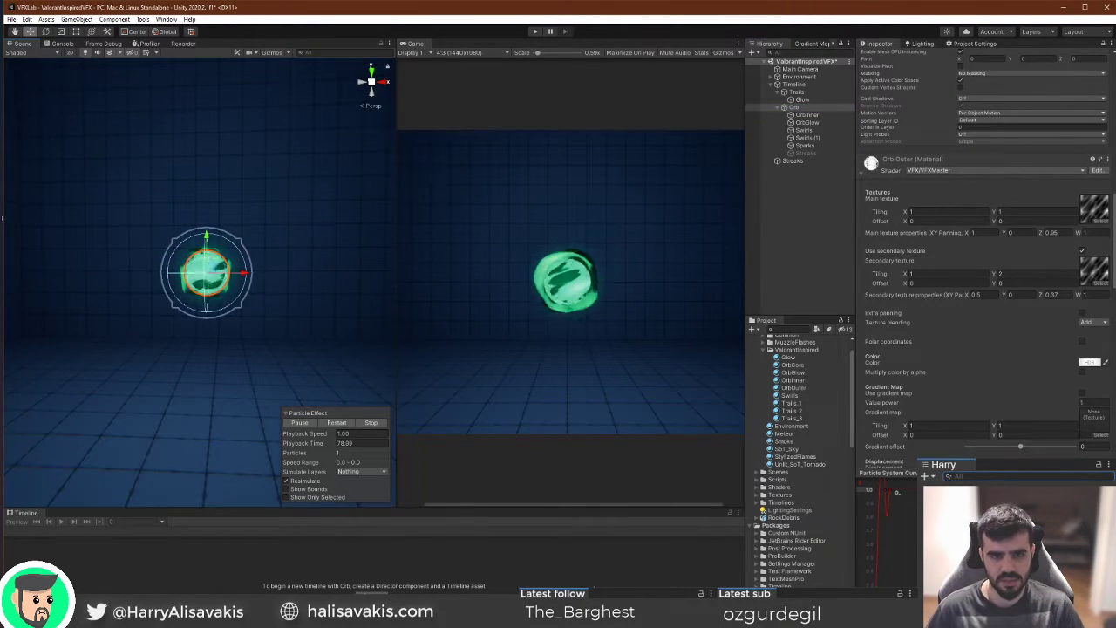
pyautogui.scroll(10, 1043, 333)
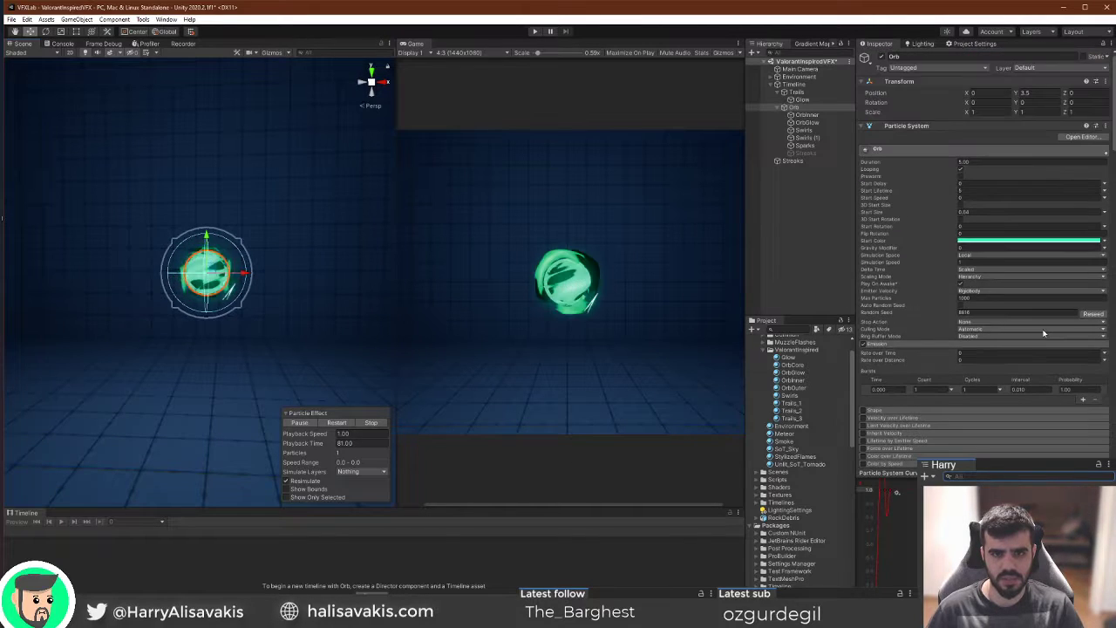
pyautogui.moveTo(269, 286); pyautogui.dragTo(279, 302, button='right')
pyautogui.click(809, 109)
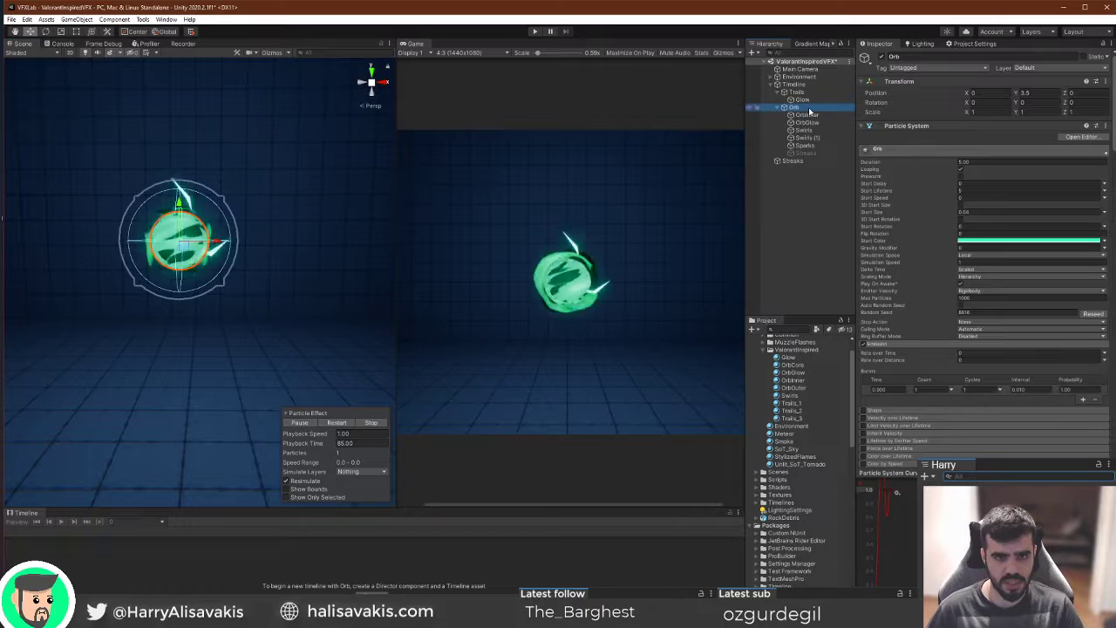
pyautogui.rightClick(810, 109)
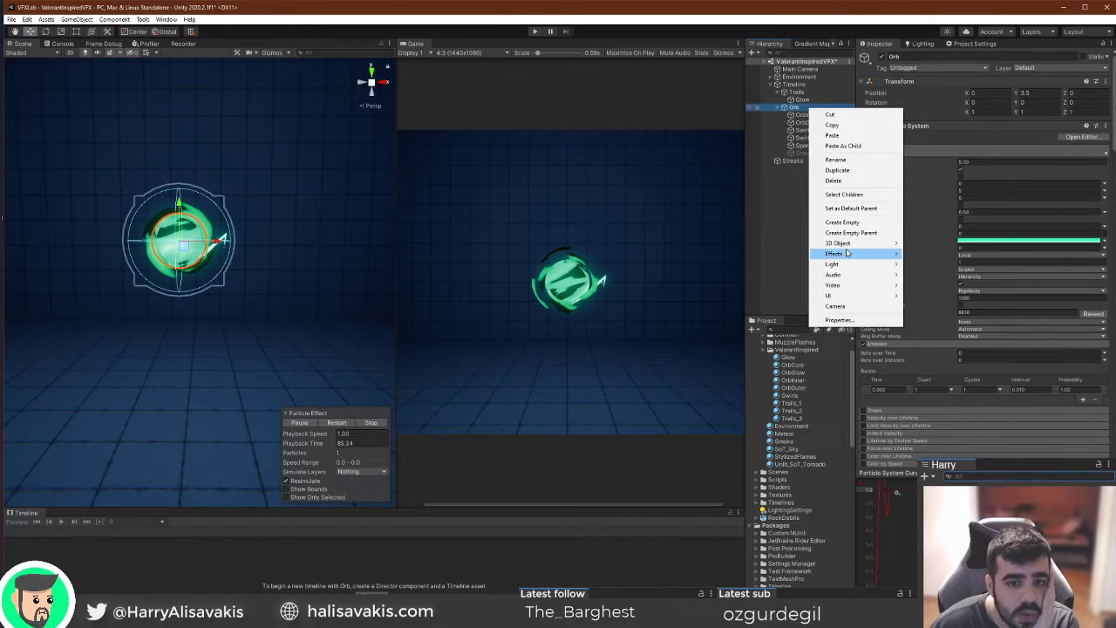
pyautogui.moveTo(889, 254)
pyautogui.click(936, 254)
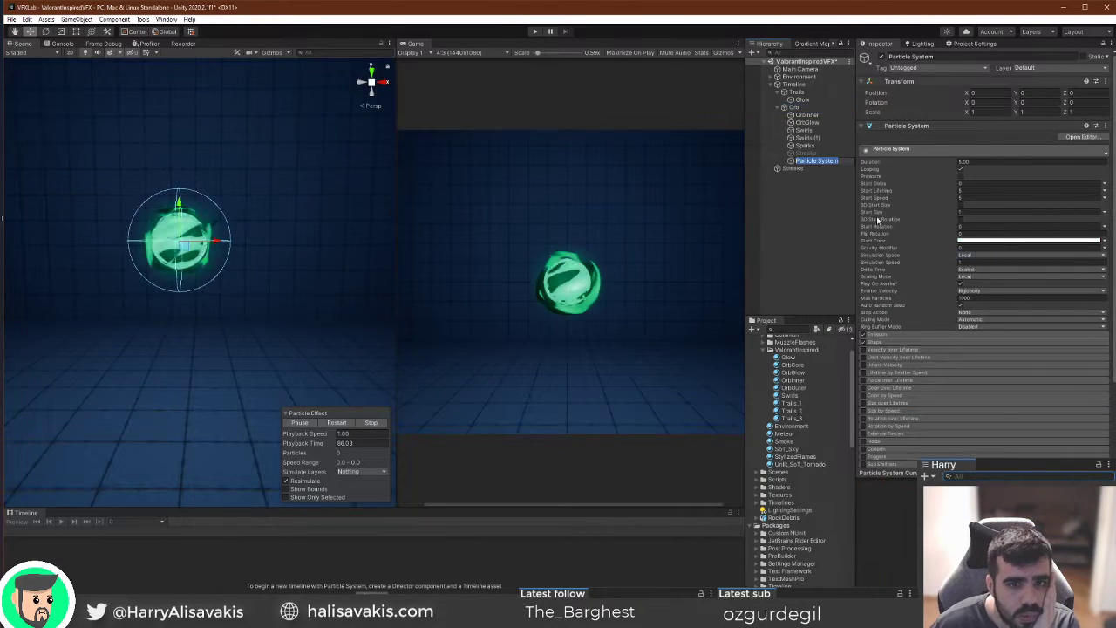
pyautogui.write('Streaks')
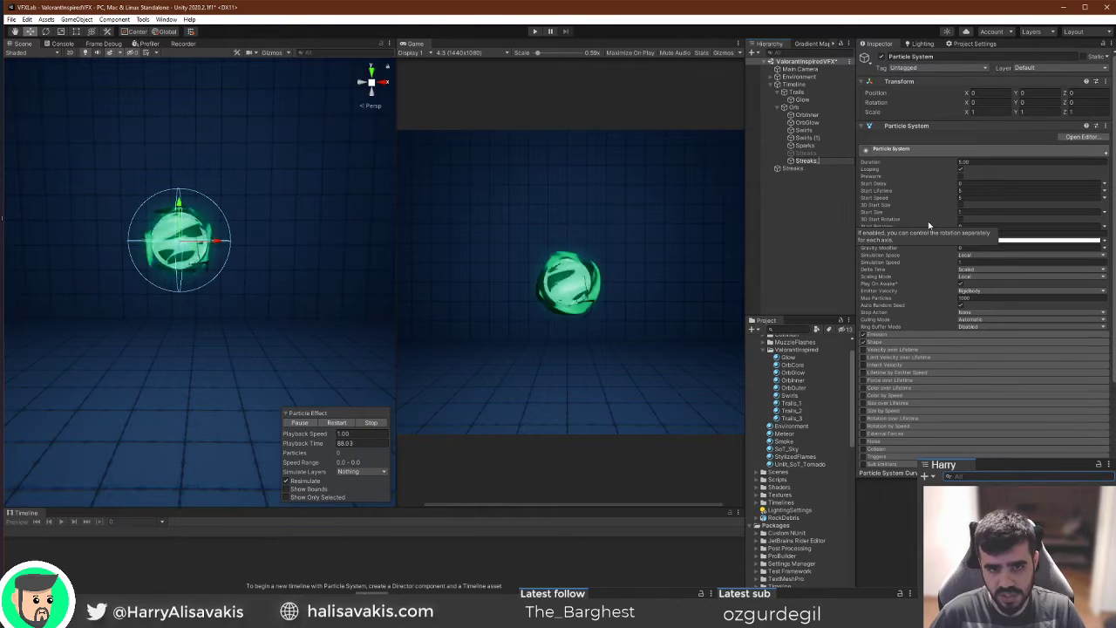
pyautogui.press('Return')
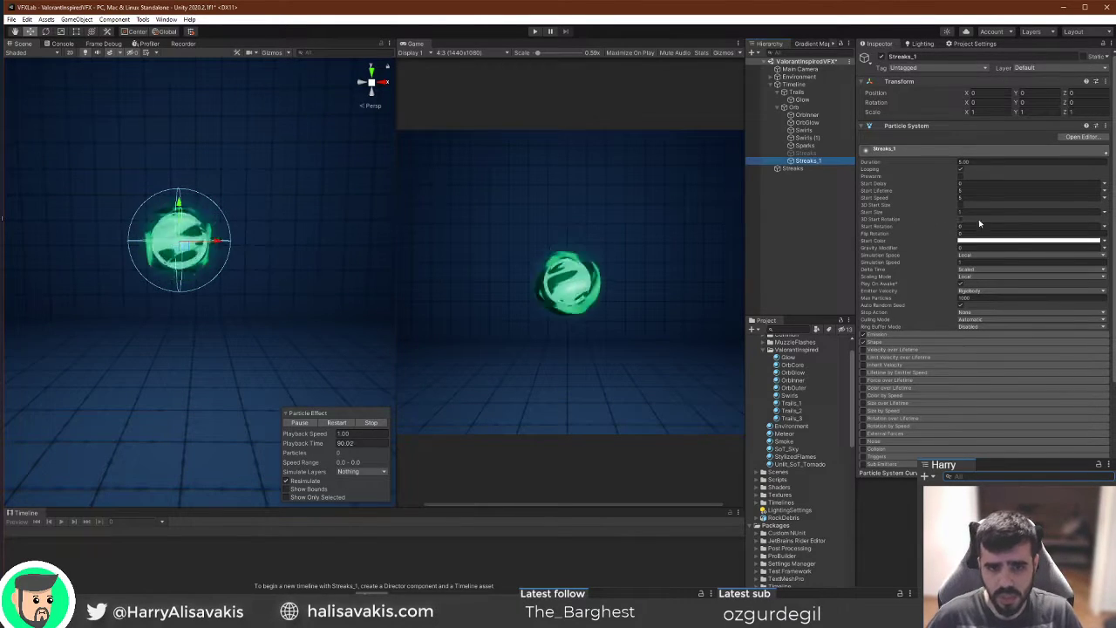
# Disable the Shape module of Streaks_1 and set its Start Speed to 0.
pyautogui.click(876, 336)
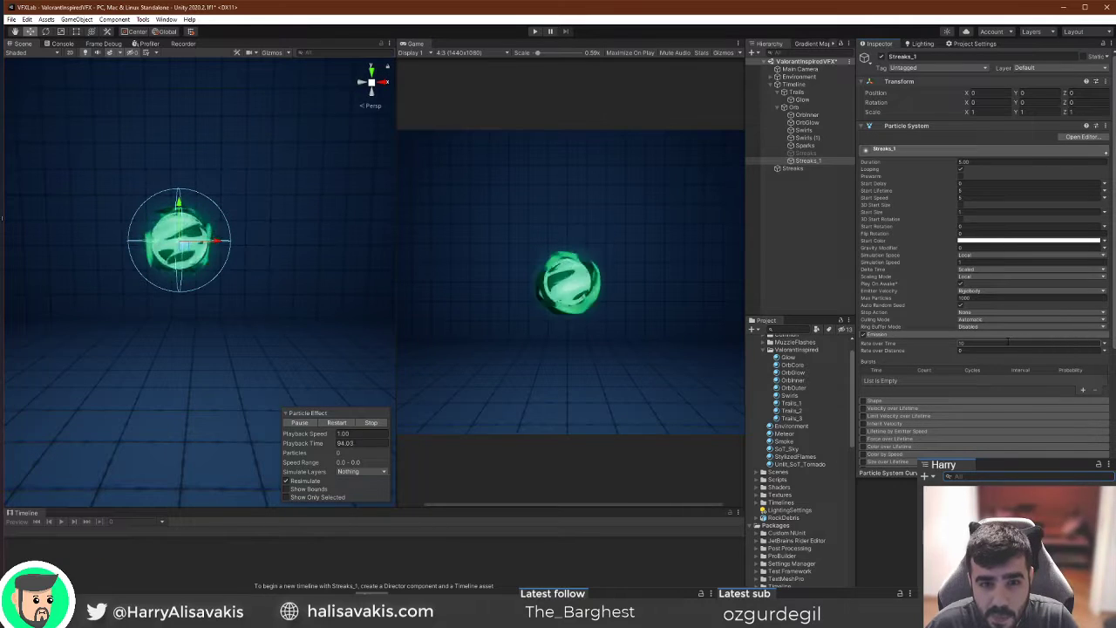
pyautogui.scroll(-1, 580, 452)
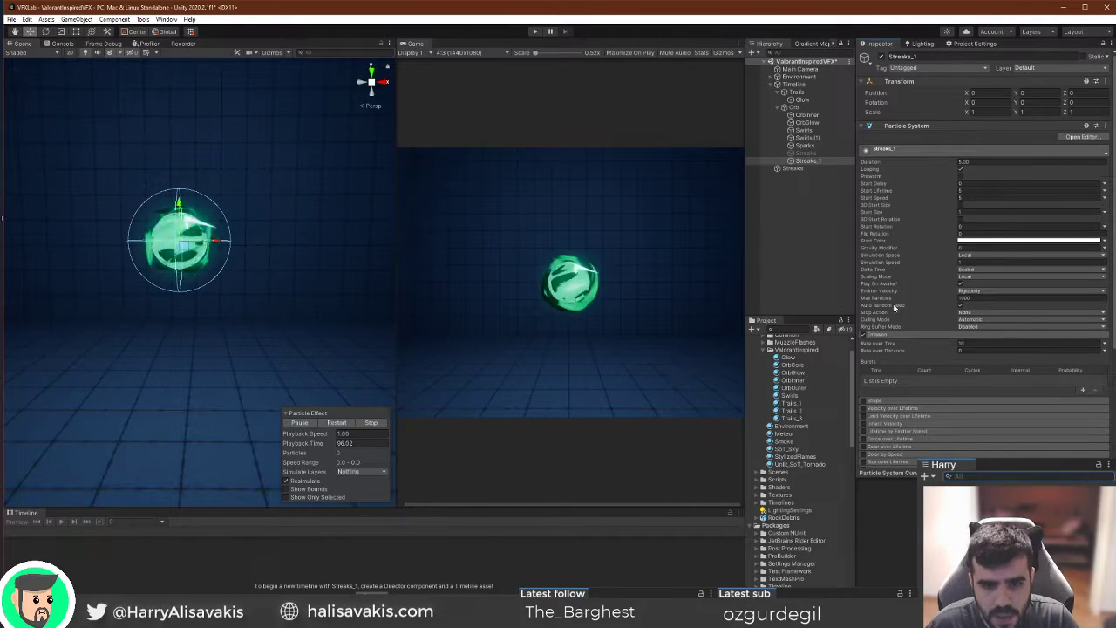
pyautogui.click(337, 423)
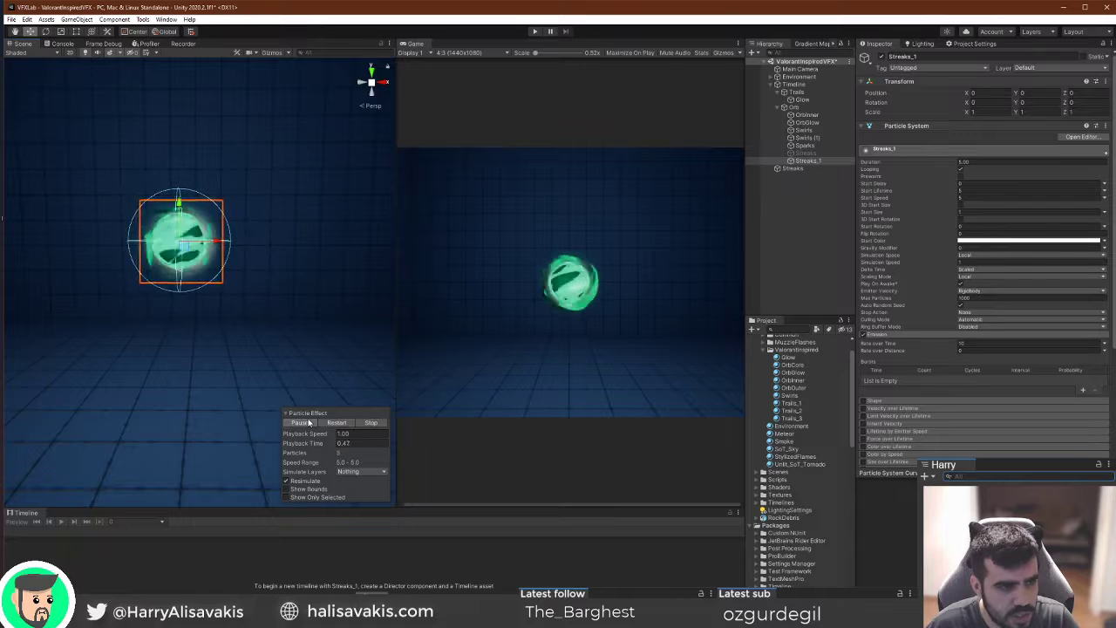
pyautogui.click(1020, 199)
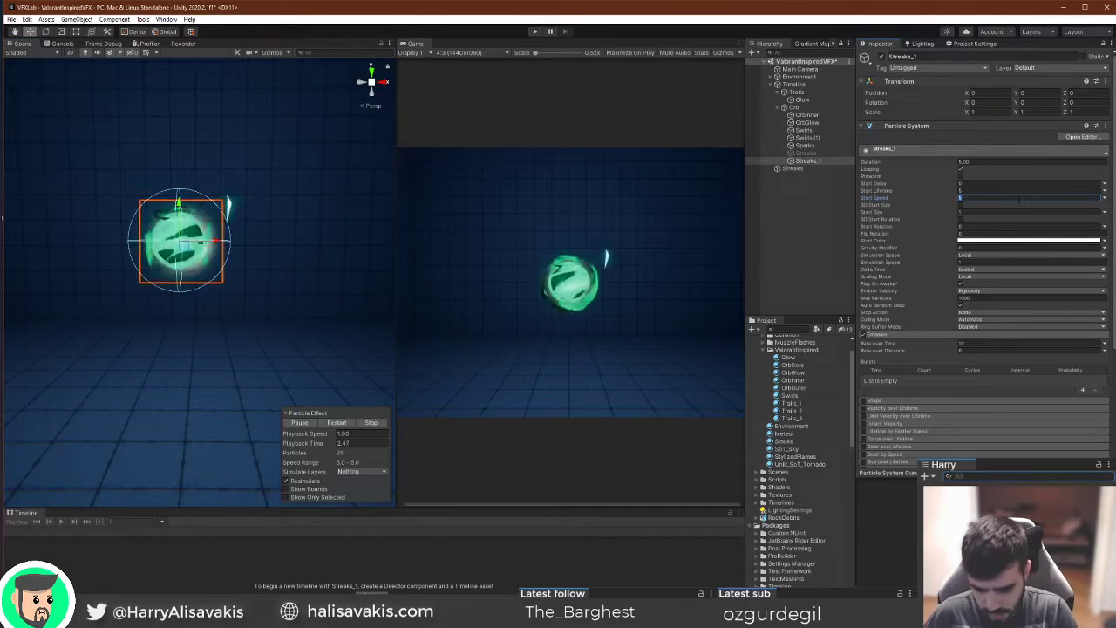
pyautogui.write('0')
# Create a material named Streak in the ValorantInspired materials folder and assign it to Streaks_1.
pyautogui.scroll(-5, 988, 308)
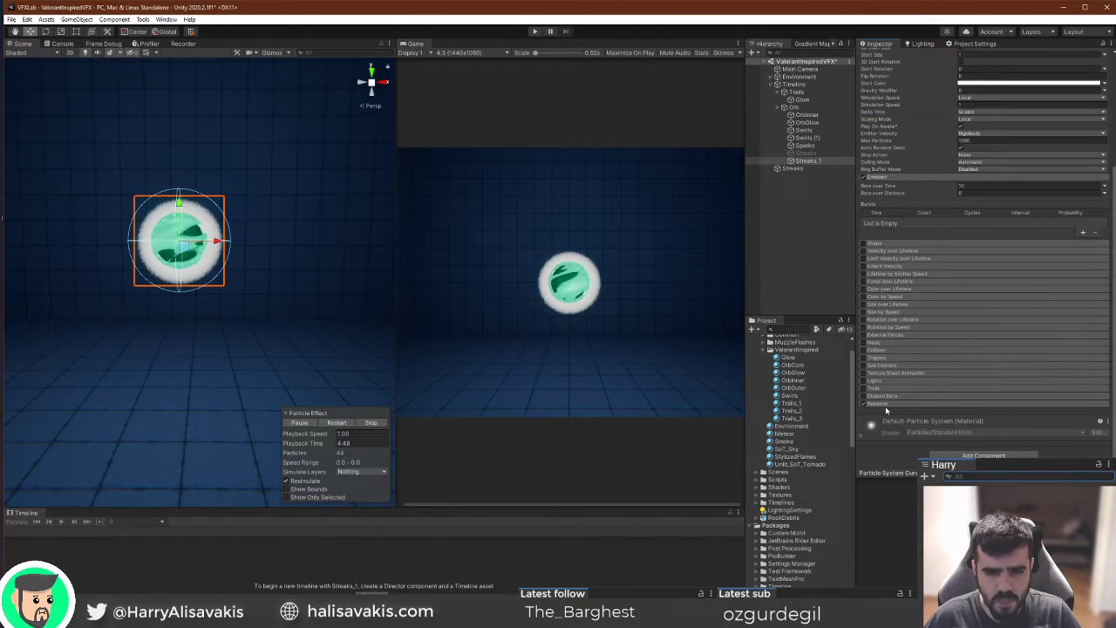
pyautogui.scroll(2, 797, 454)
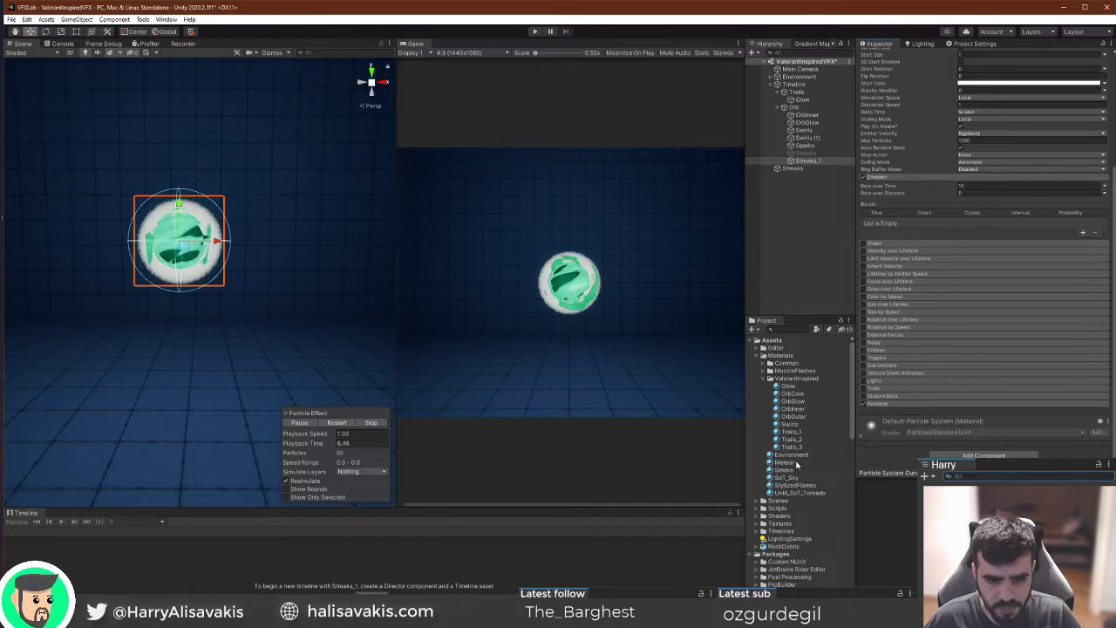
pyautogui.click(793, 445)
pyautogui.click(801, 379)
pyautogui.rightClick(801, 380)
pyautogui.moveTo(896, 389)
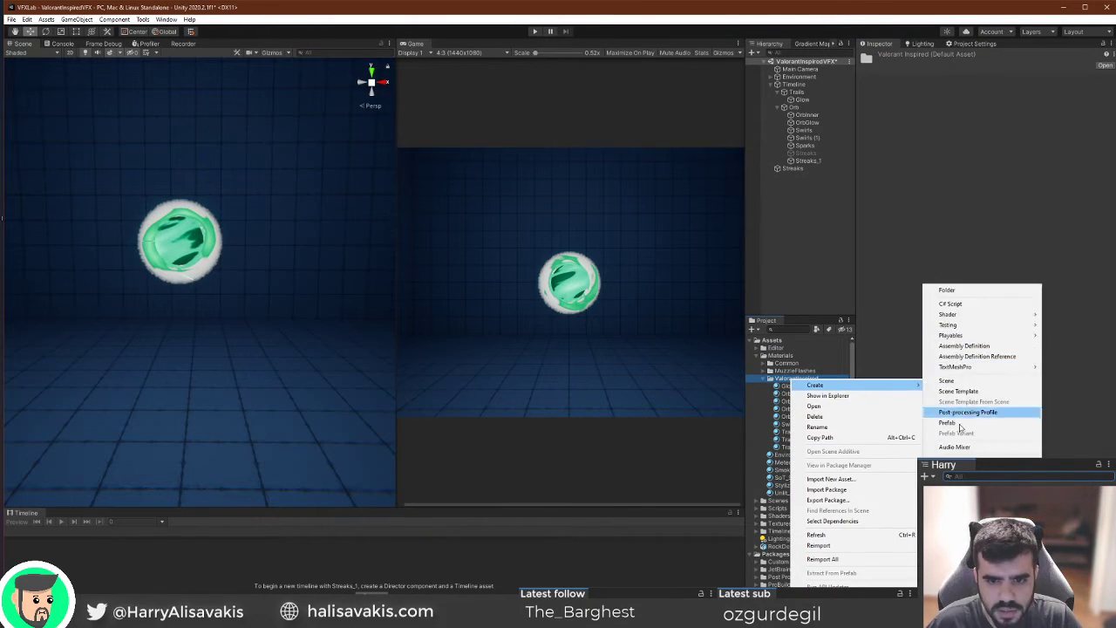
pyautogui.click(966, 460)
pyautogui.write('Sl')
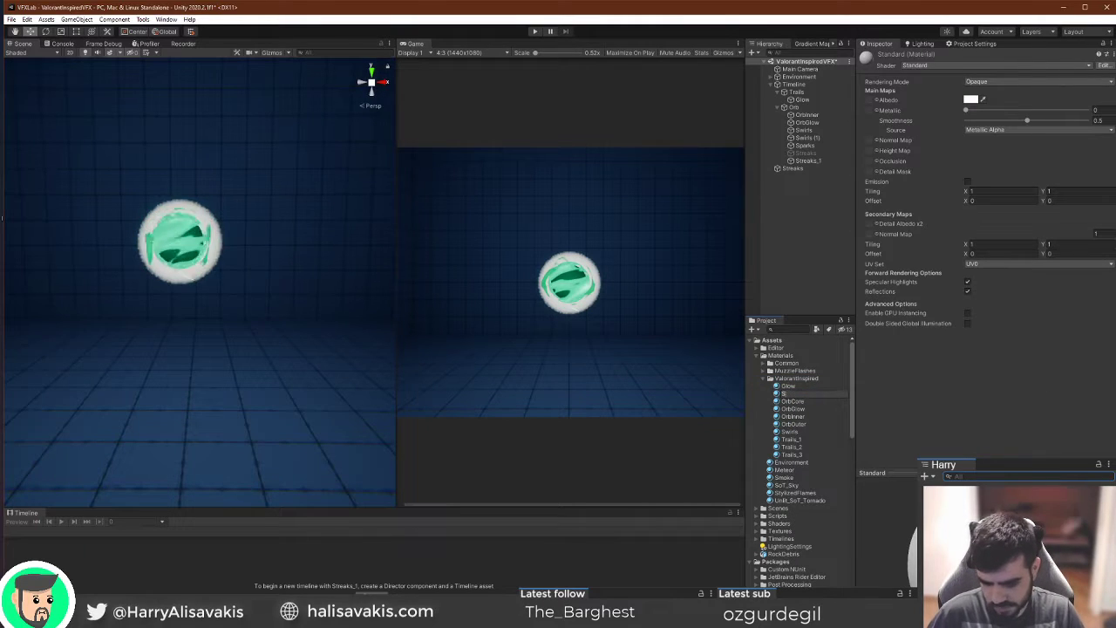
pyautogui.write('reak')
pyautogui.press('Return')
pyautogui.moveTo(801, 273); pyautogui.dragTo(803, 155)
# Change the Streak material's shader to VFX/VFXMaster.
pyautogui.click(1030, 67)
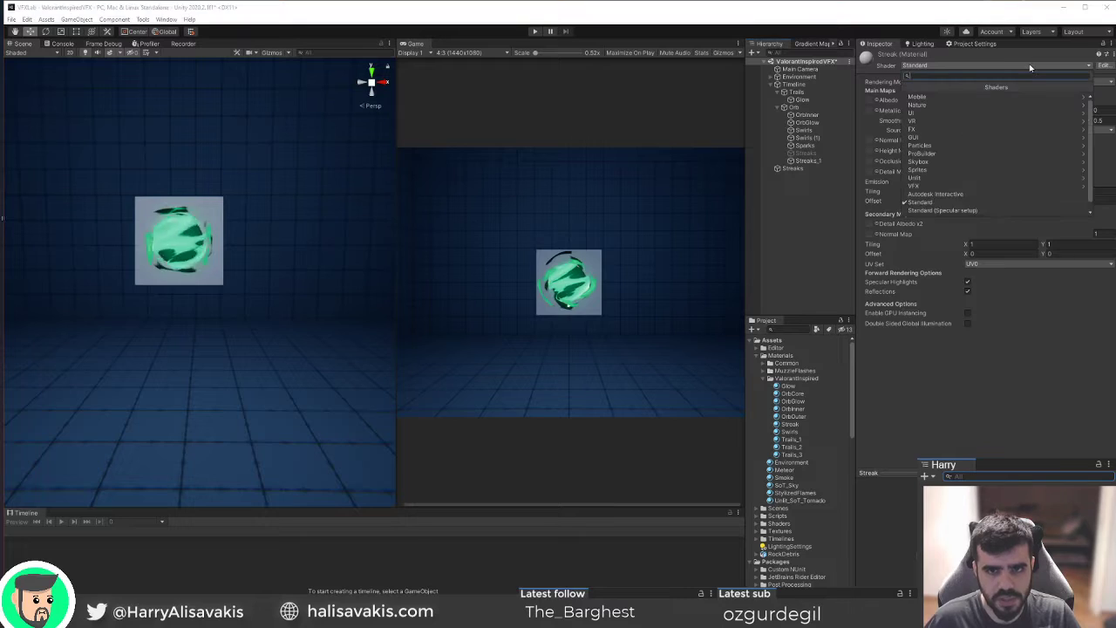
pyautogui.write('mas')
pyautogui.click(1004, 98)
# Make the Streak material additive by setting BlendSource and BlendDestination to One, with ZWrite Off.
pyautogui.scroll(-5, 1016, 280)
pyautogui.scroll(-6, 1015, 280)
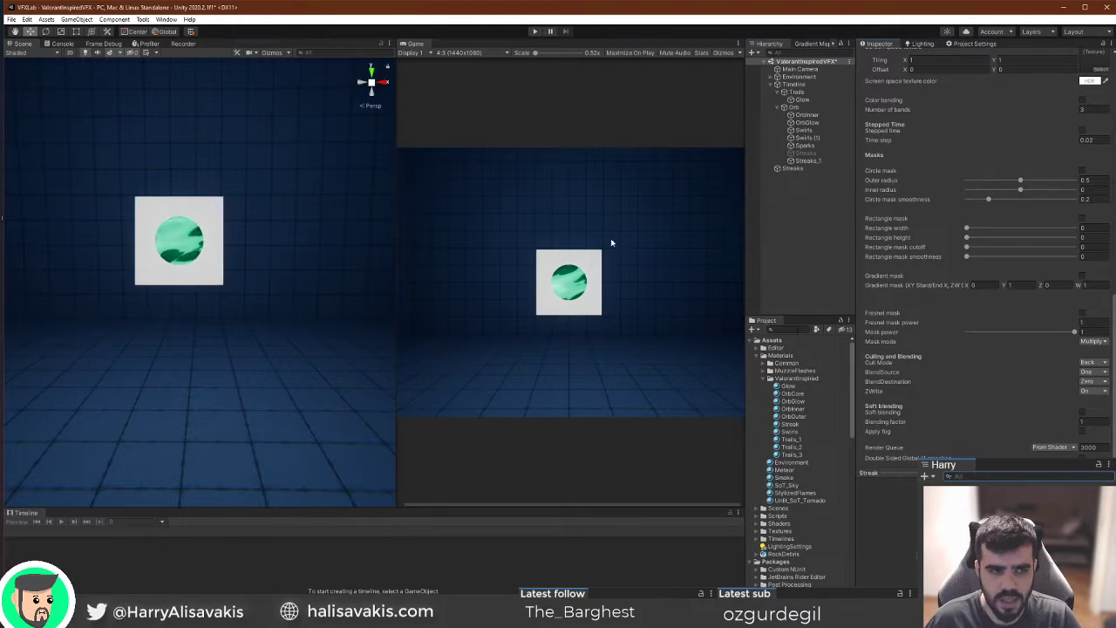
pyautogui.click(1093, 372)
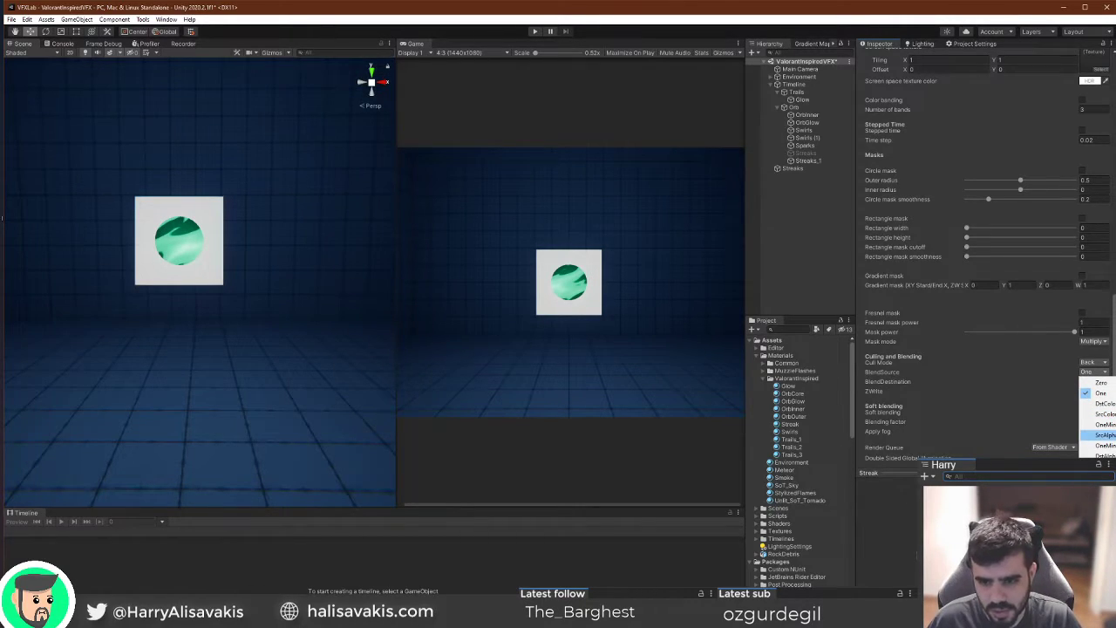
pyautogui.click(1101, 434)
pyautogui.click(1094, 381)
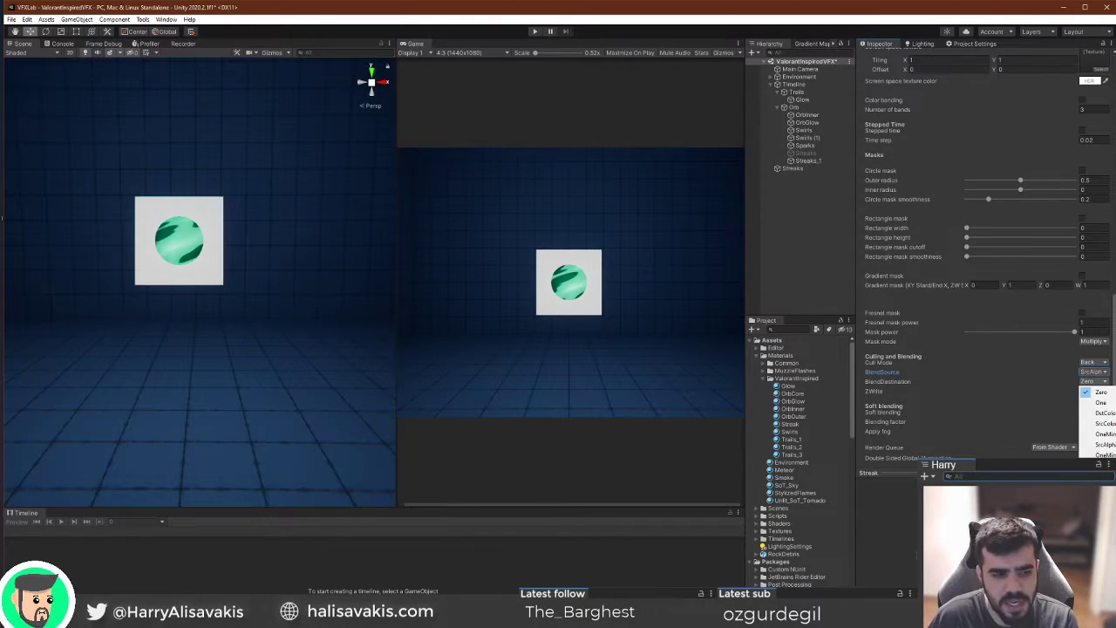
pyautogui.click(1103, 455)
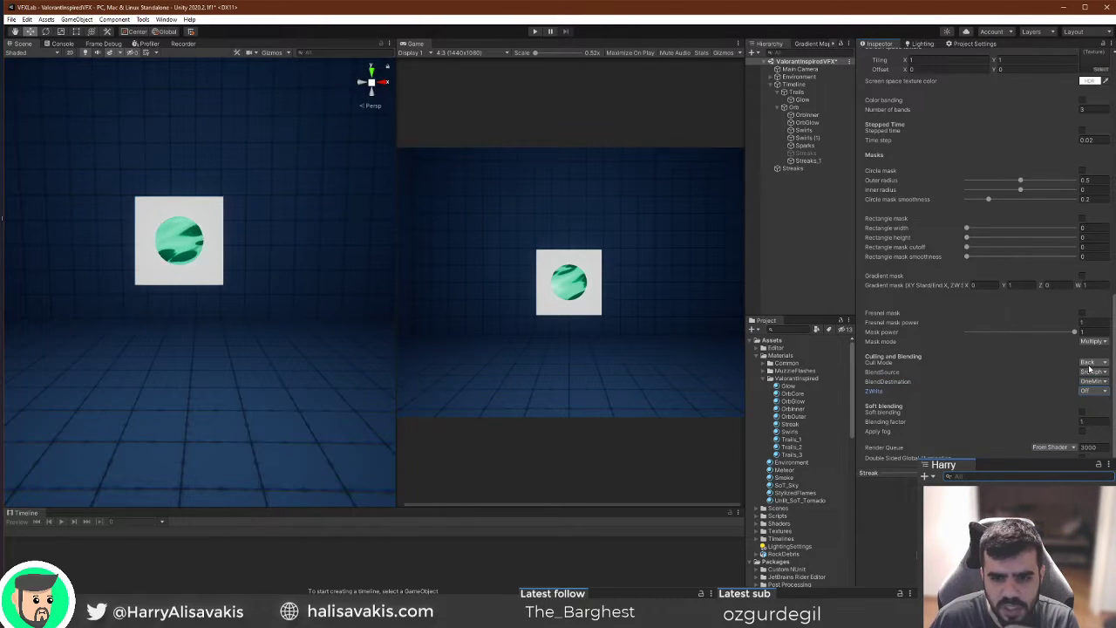
pyautogui.click(1095, 373)
pyautogui.click(1097, 393)
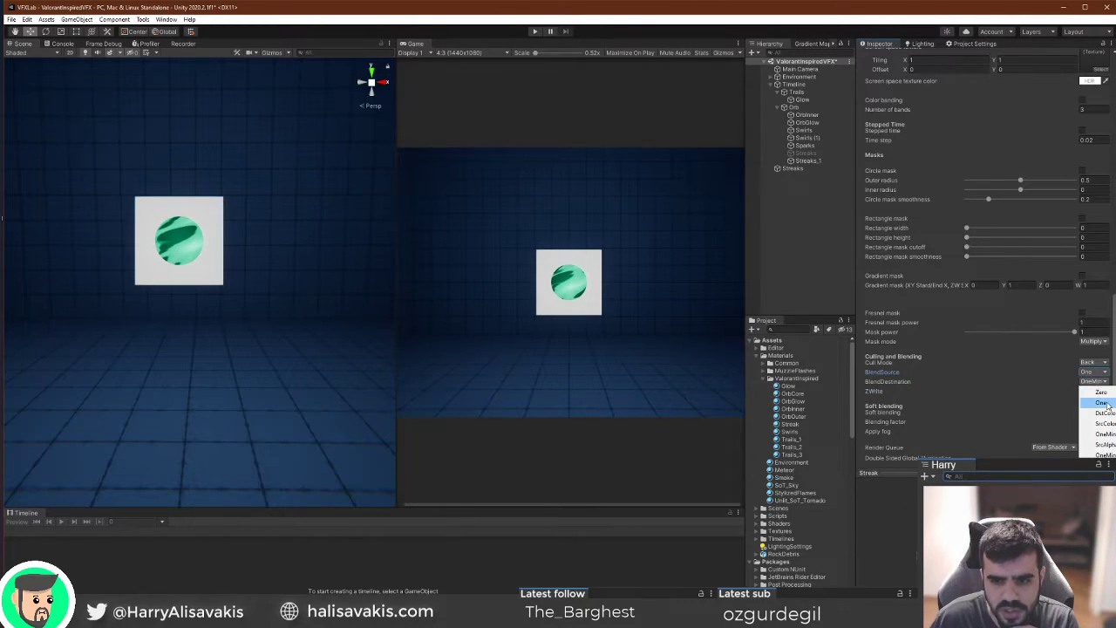
pyautogui.click(1103, 365)
pyautogui.click(1010, 367)
pyautogui.scroll(18, 1012, 370)
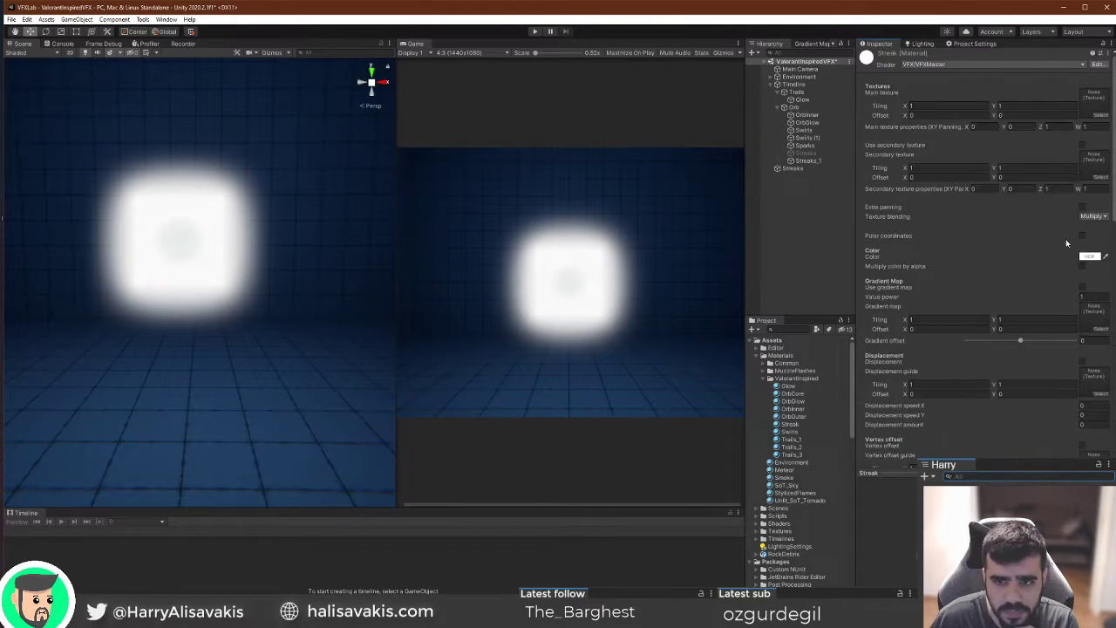
# Switch the Streak material of Streaks_1 to alpha blending, with BlendSource SrcAlpha and BlendDestination OneMinusSrcAlpha.
pyautogui.click(824, 161)
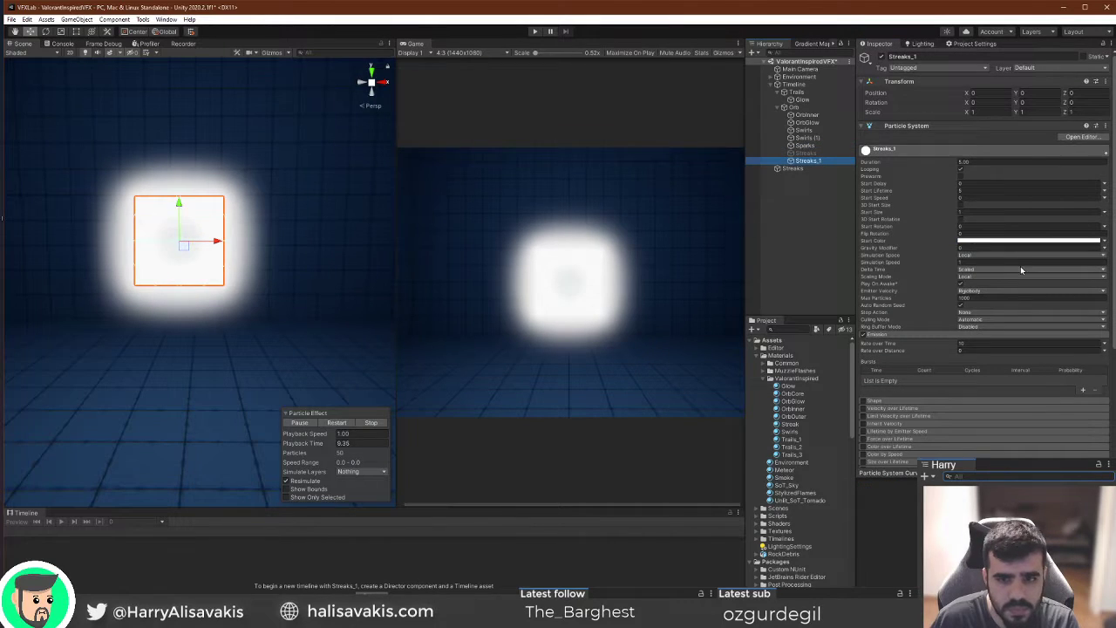
pyautogui.click(989, 343)
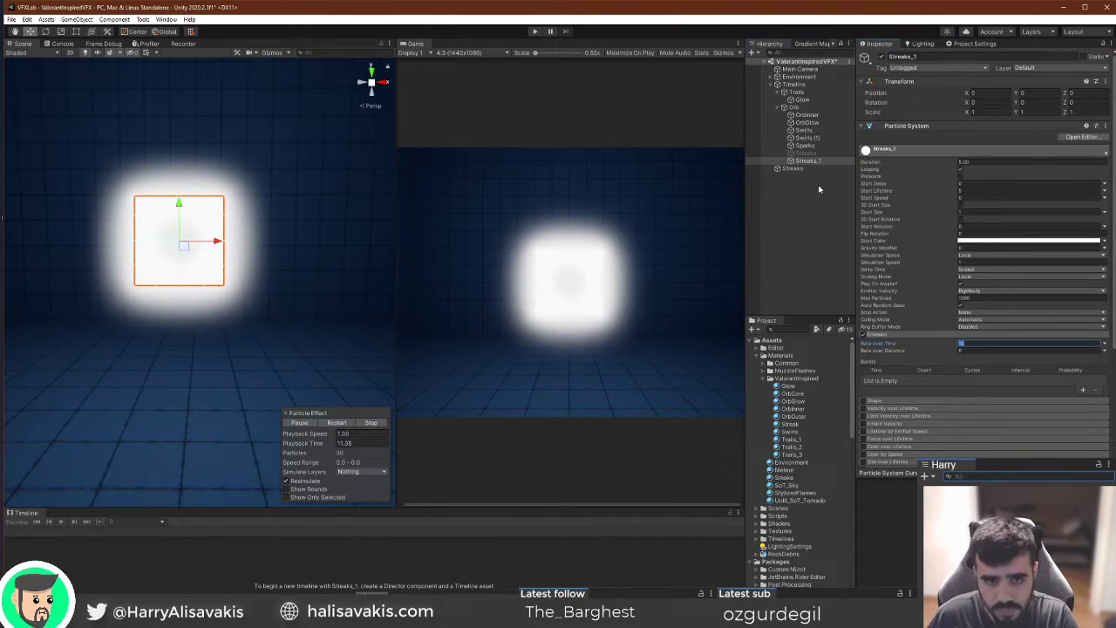
pyautogui.click(804, 145)
pyautogui.click(823, 161)
pyautogui.scroll(-5, 981, 227)
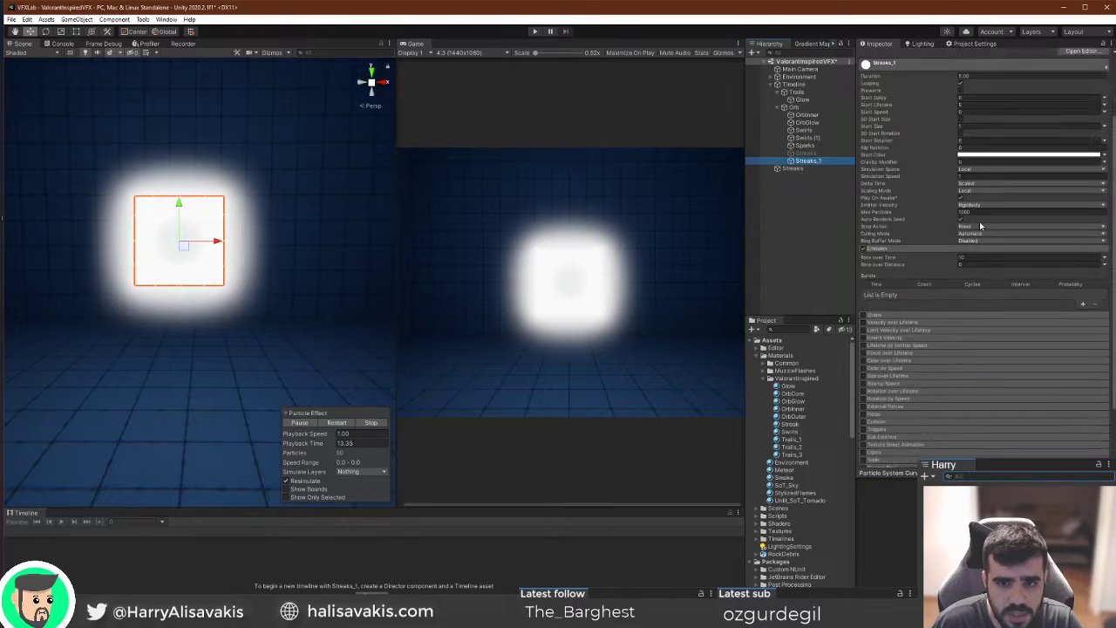
pyautogui.click(892, 427)
pyautogui.scroll(-10, 1003, 270)
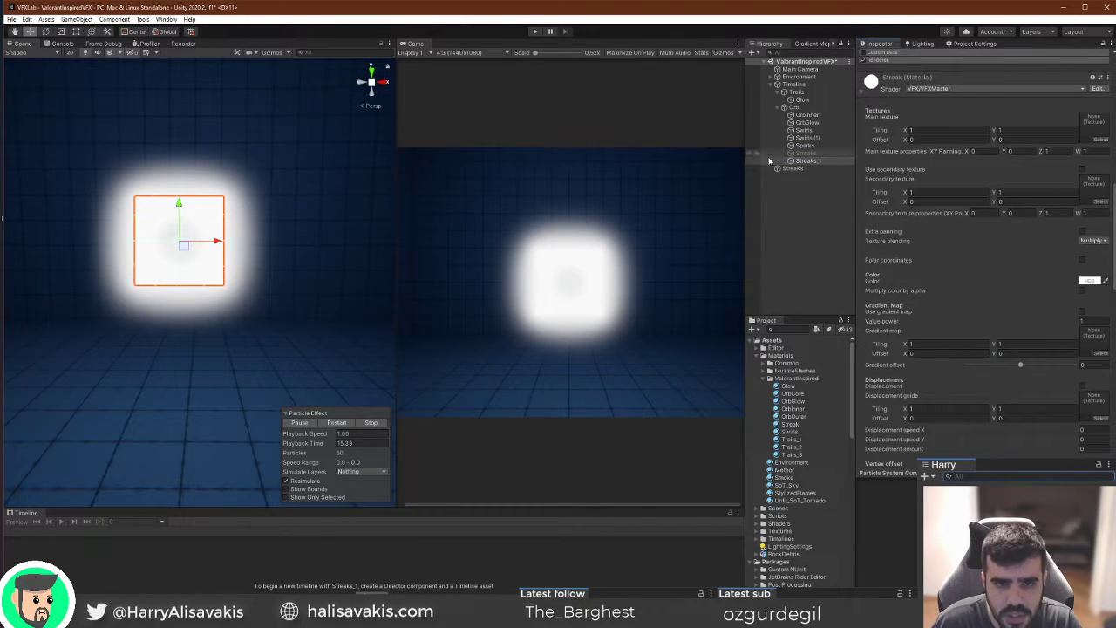
pyautogui.scroll(-10, 977, 272)
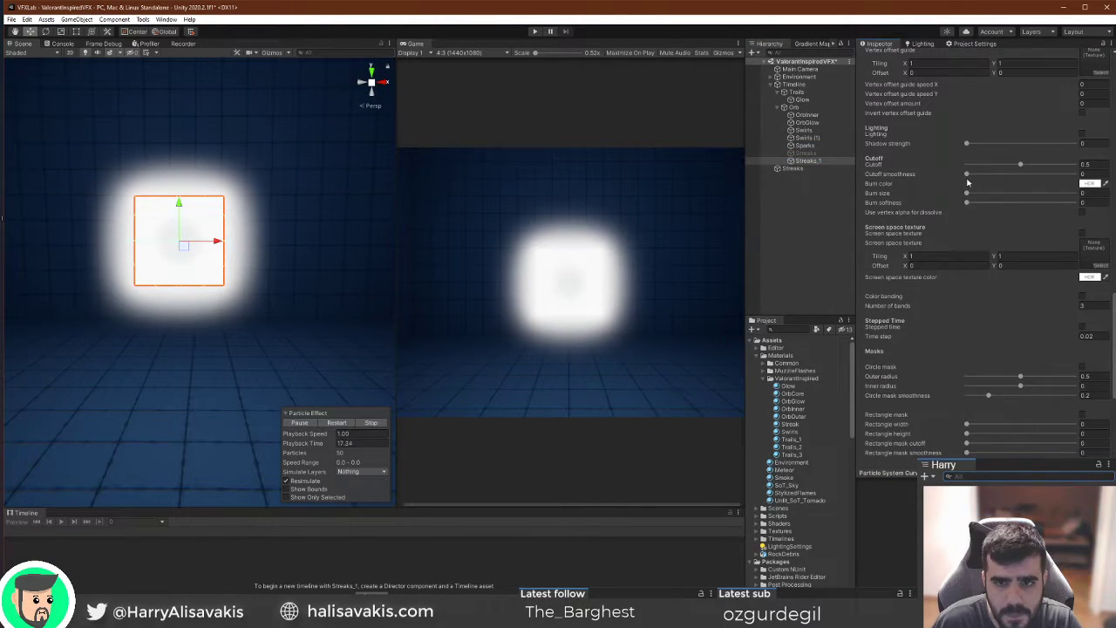
pyautogui.scroll(-5, 1011, 271)
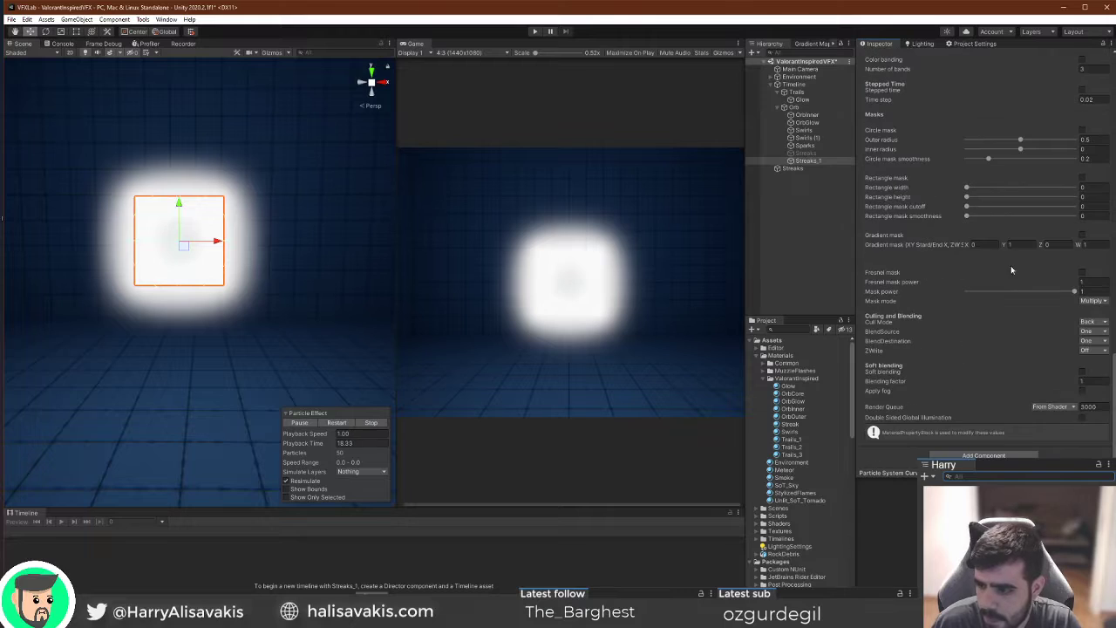
pyautogui.click(1098, 343)
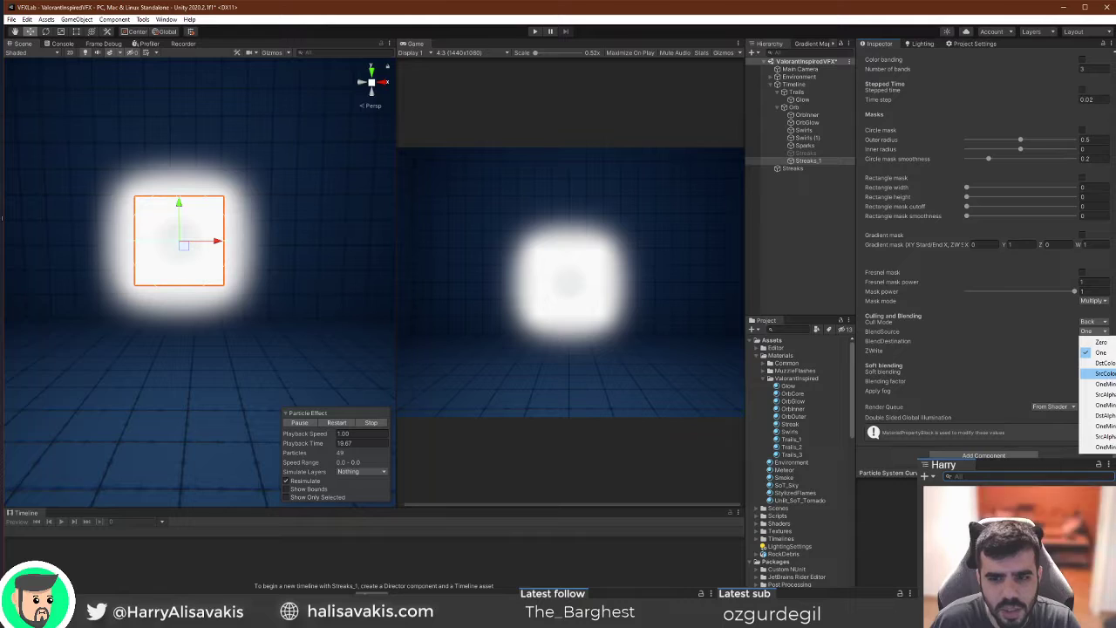
pyautogui.click(1103, 395)
pyautogui.click(1101, 351)
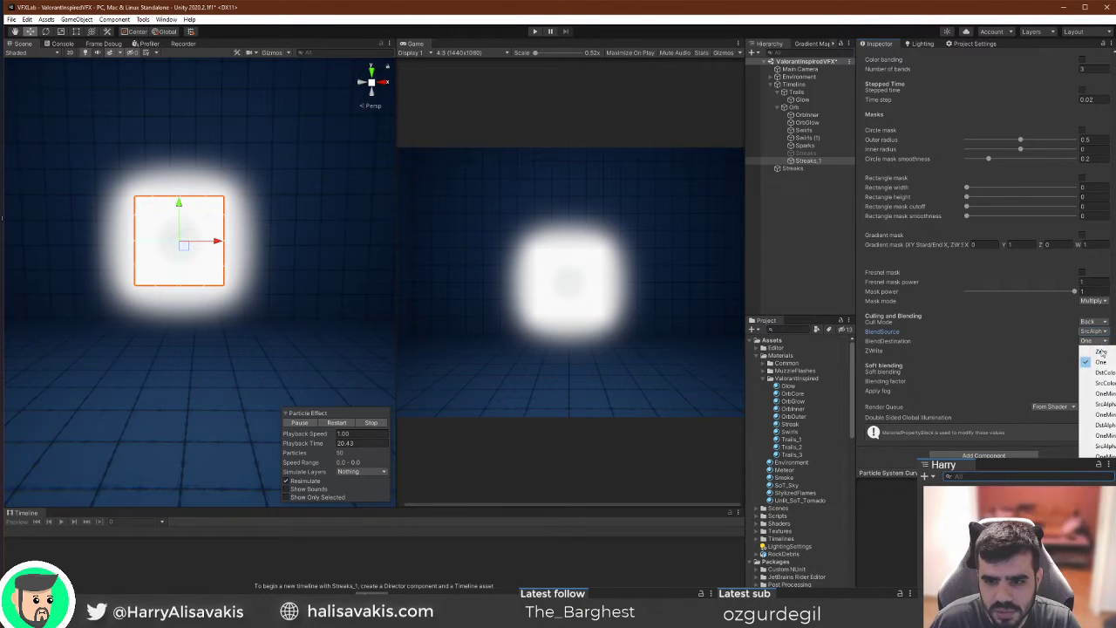
pyautogui.click(1090, 361)
# Enable the Streak material's gradient mask and set its Y value to 0.
pyautogui.scroll(5, 1017, 317)
pyautogui.scroll(-6, 1017, 315)
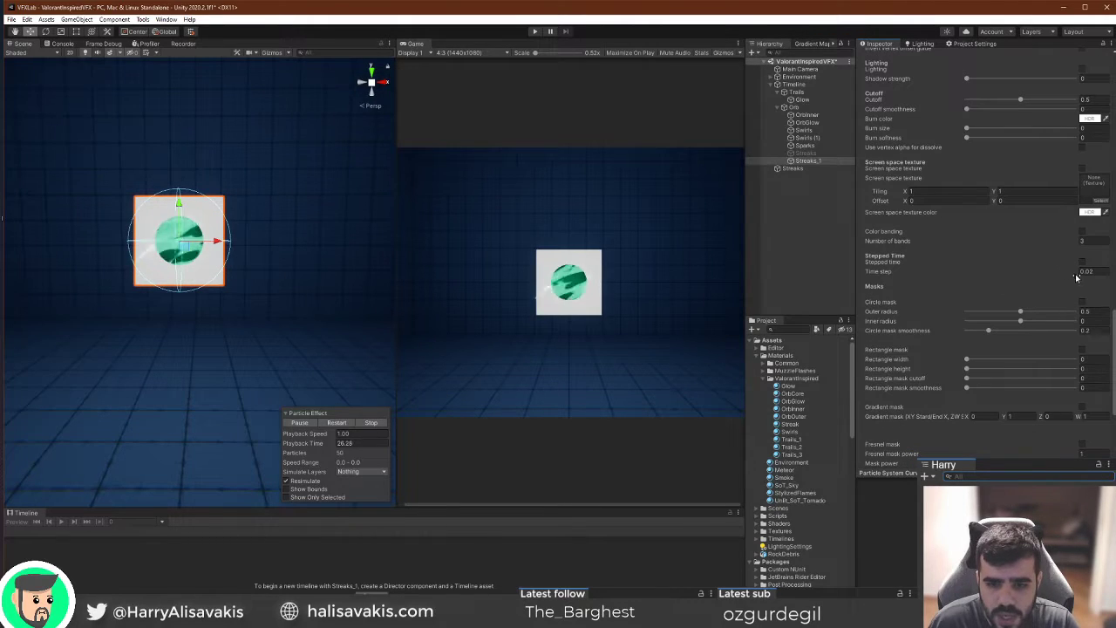
pyautogui.scroll(-5, 1088, 322)
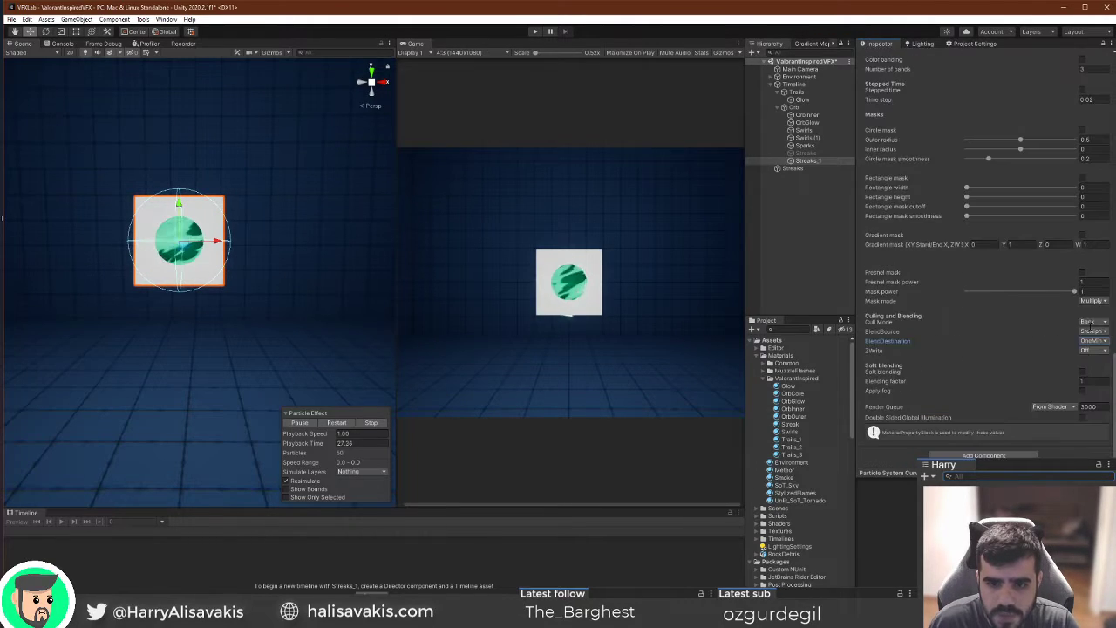
pyautogui.click(1082, 234)
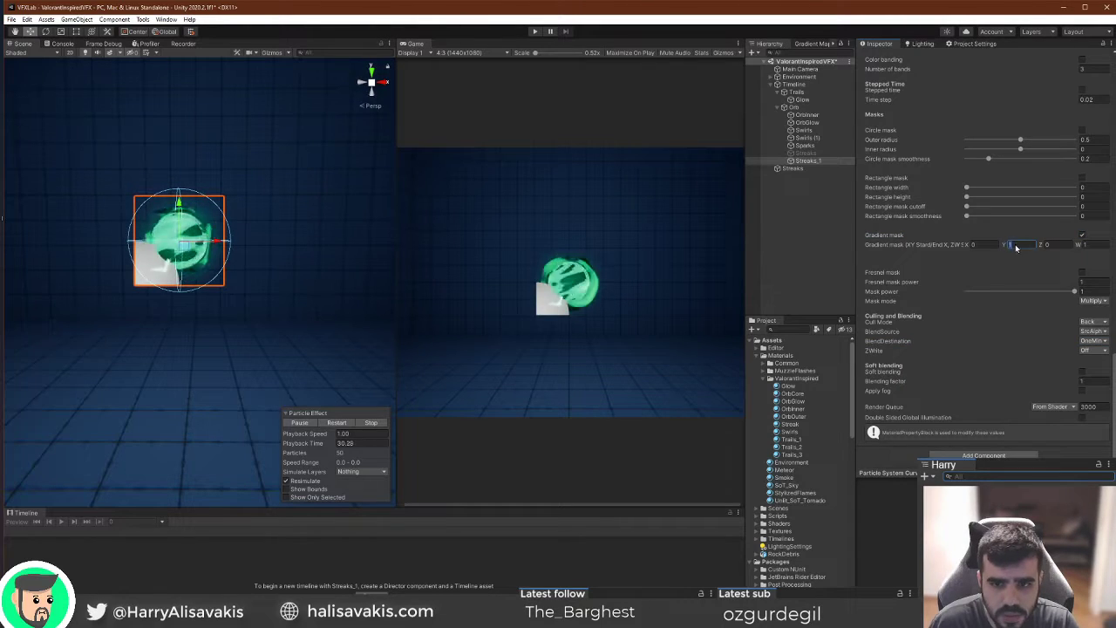
pyautogui.write('0')
# Set the Streak material's Cutoff to 0 and raise its Cutoff smoothness to about 0.98.
pyautogui.scroll(5, 1006, 274)
pyautogui.click(1011, 102)
pyautogui.moveTo(967, 109); pyautogui.dragTo(976, 113)
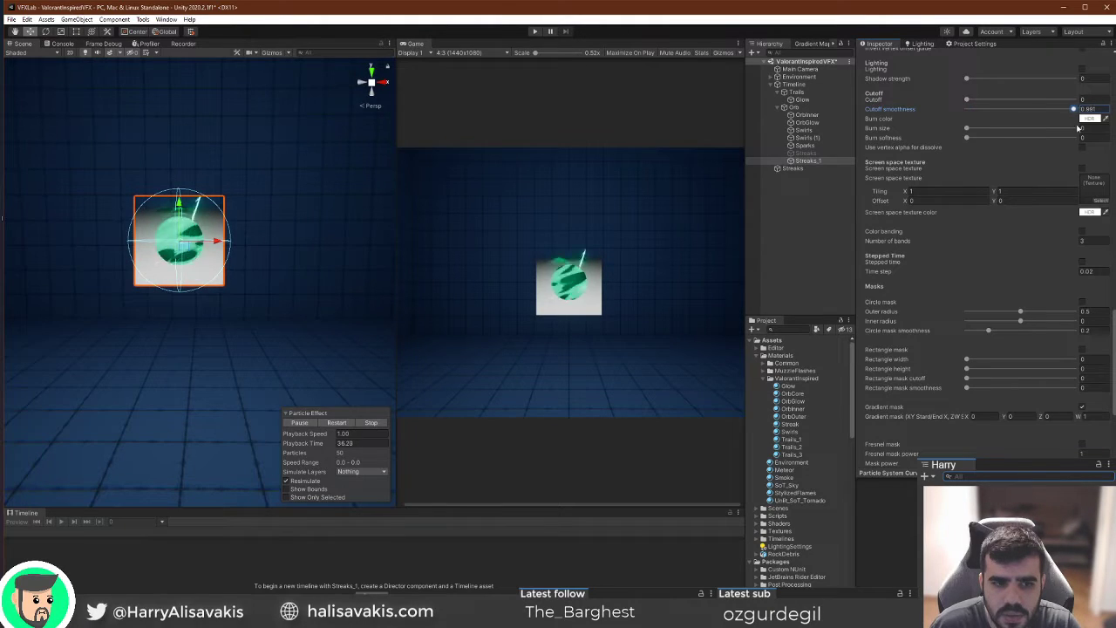
# Test different W values for the Streak gradient mask and set W to 0.8.
pyautogui.scroll(-5, 1061, 290)
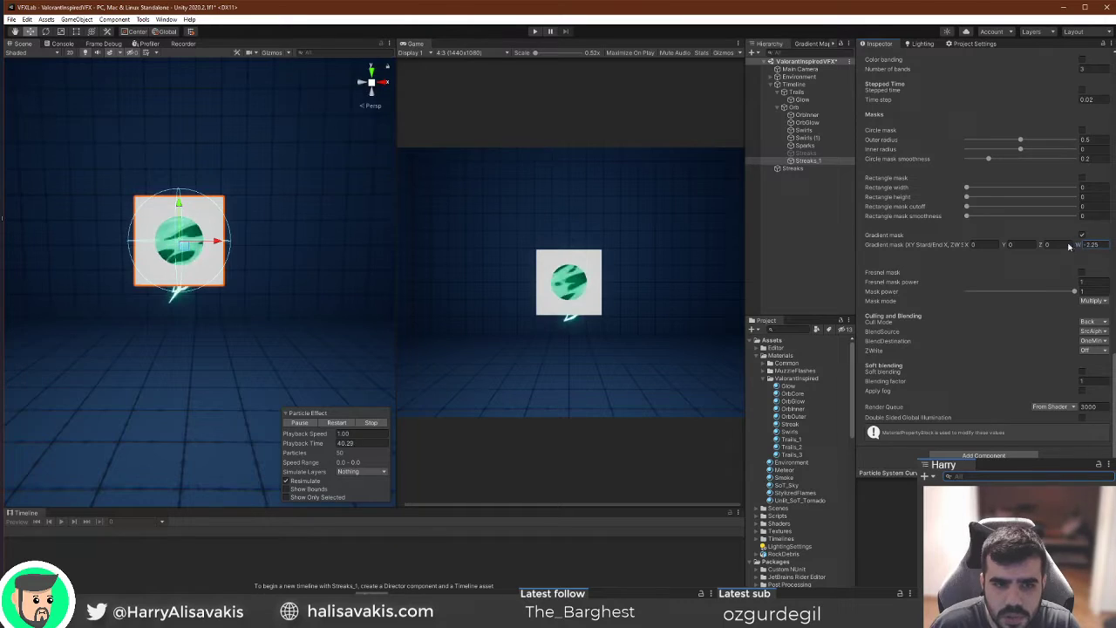
pyautogui.write('0.7')
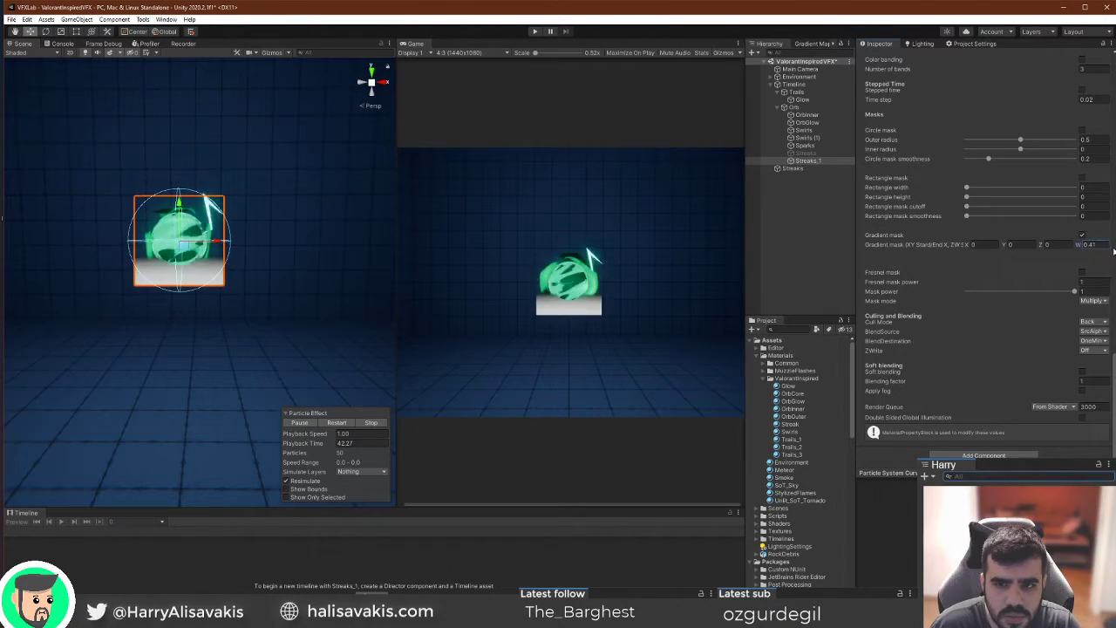
pyautogui.moveTo(1095, 245); pyautogui.dragTo(1102, 245)
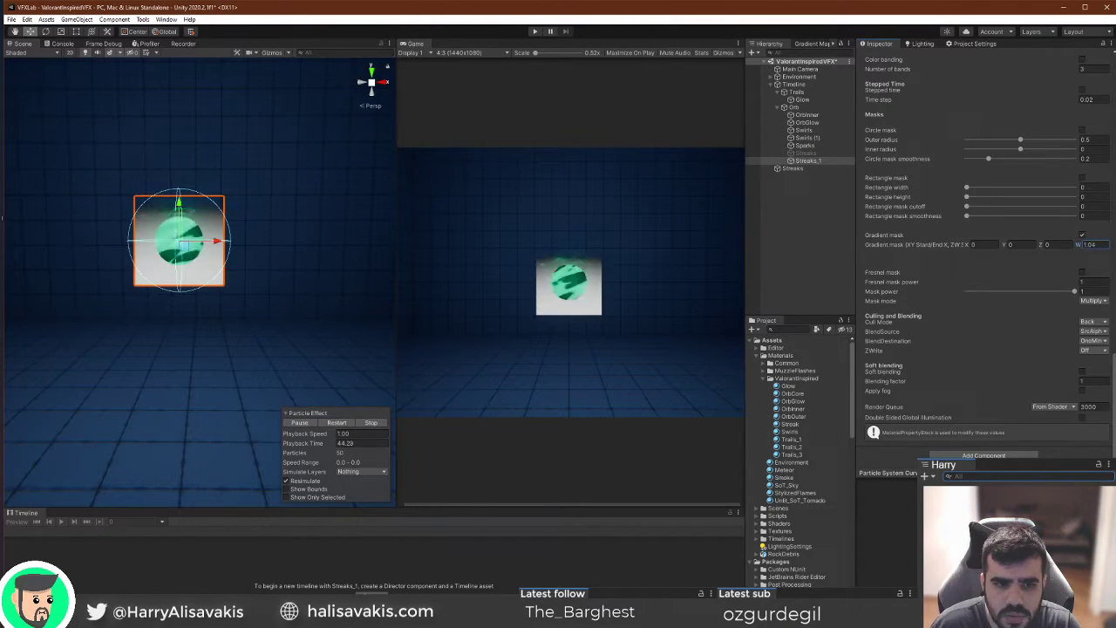
pyautogui.press('BackSpace')
pyautogui.press('BackSpace')
pyautogui.write('8')
# Set the Streak material's Cutoff smoothness to 1 and its gradient mask to Z -0.8 and W 1.19.
pyautogui.scroll(4, 968, 102)
pyautogui.moveTo(1010, 114); pyautogui.dragTo(955, 116)
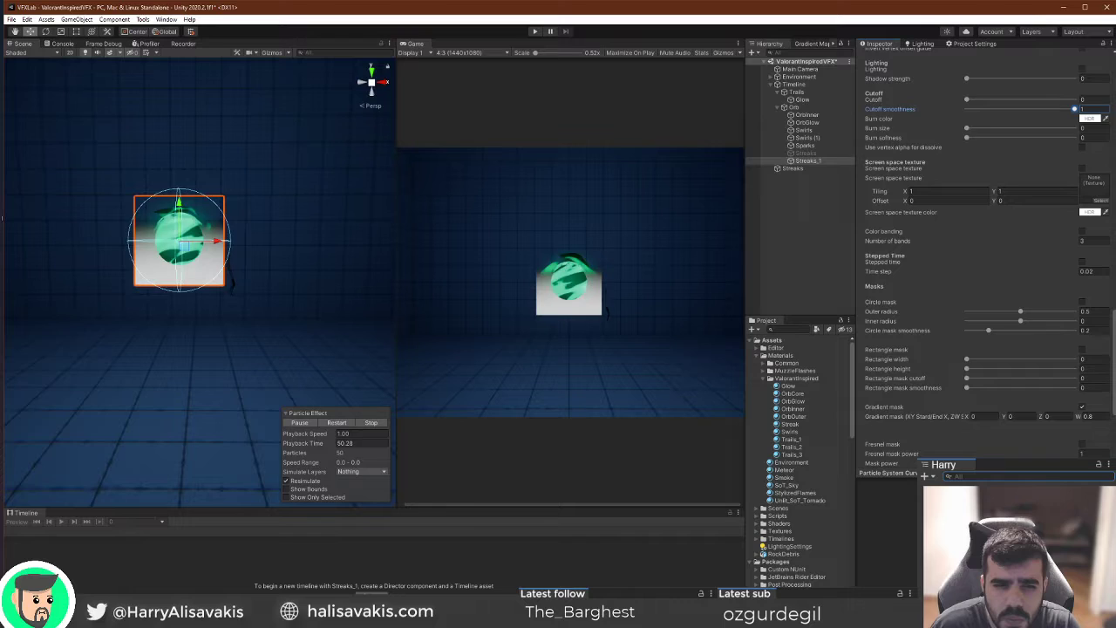
pyautogui.scroll(-3, 1014, 321)
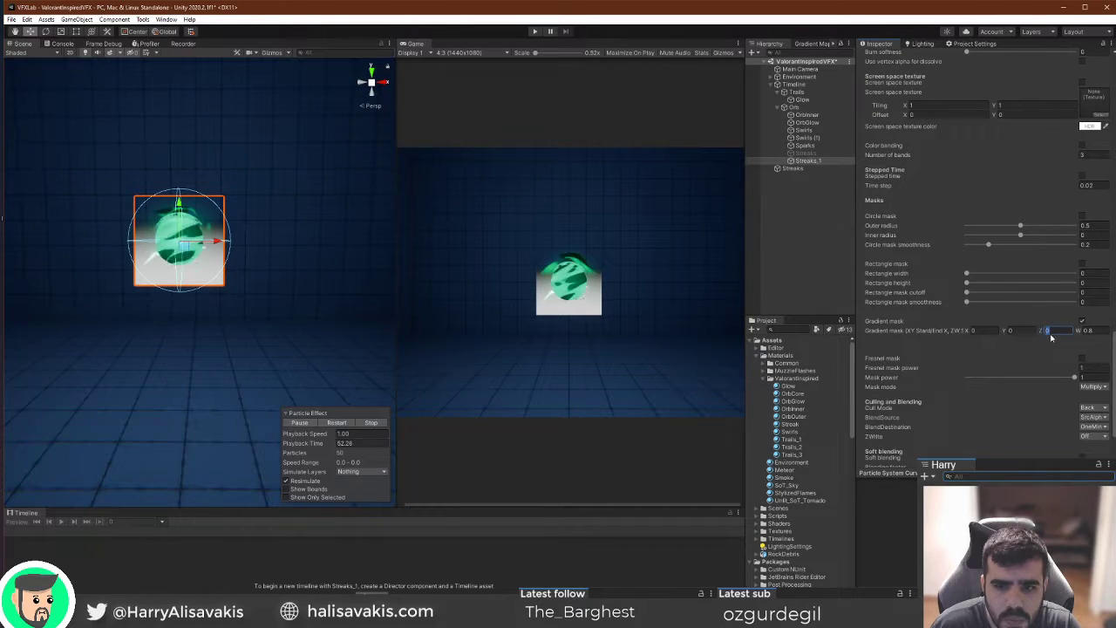
pyautogui.moveTo(1043, 333); pyautogui.dragTo(1086, 335)
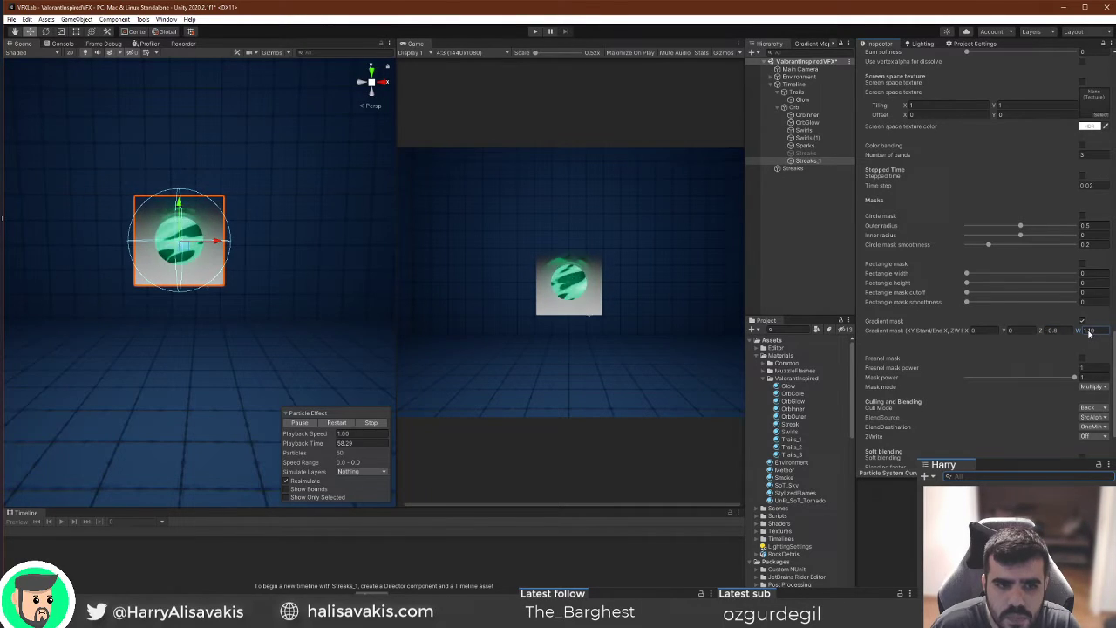
# Look through the Streaks_1 particle modules and the Streak material's texture, color, cutoff and mask properties.
pyautogui.scroll(15, 1033, 341)
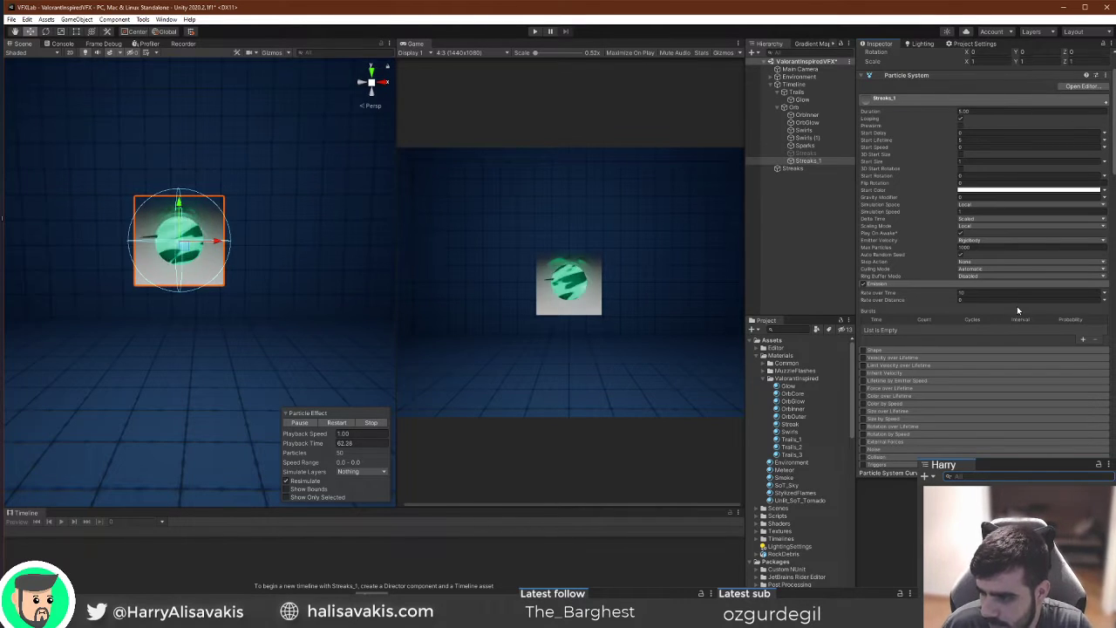
pyautogui.scroll(-12, 1017, 306)
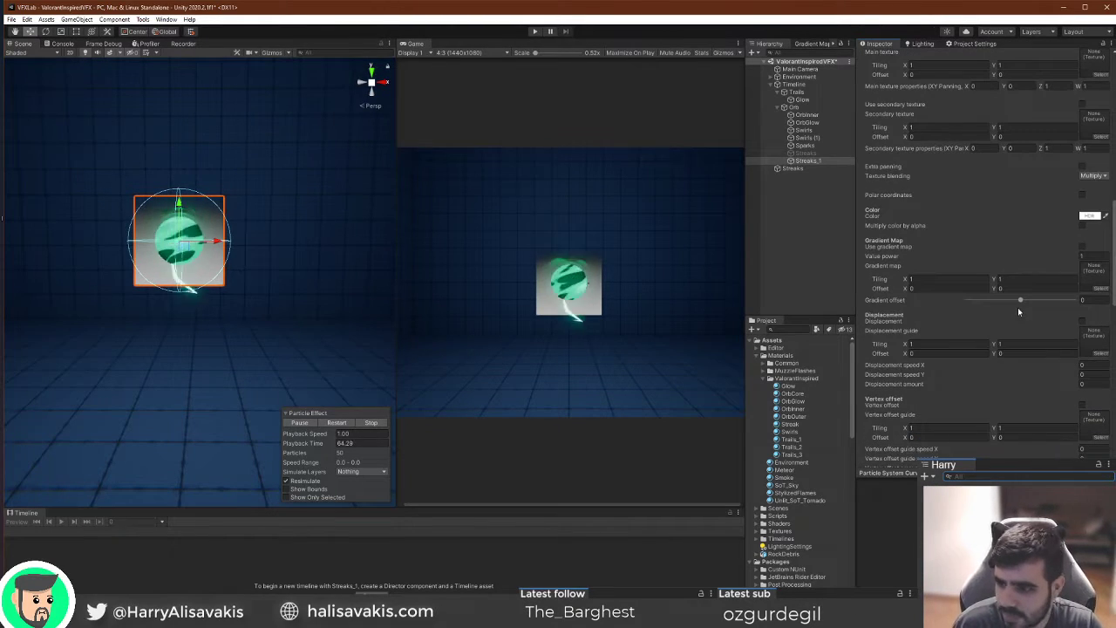
pyautogui.scroll(-3, 1019, 311)
pyautogui.scroll(3, 1018, 311)
pyautogui.scroll(6, 1018, 309)
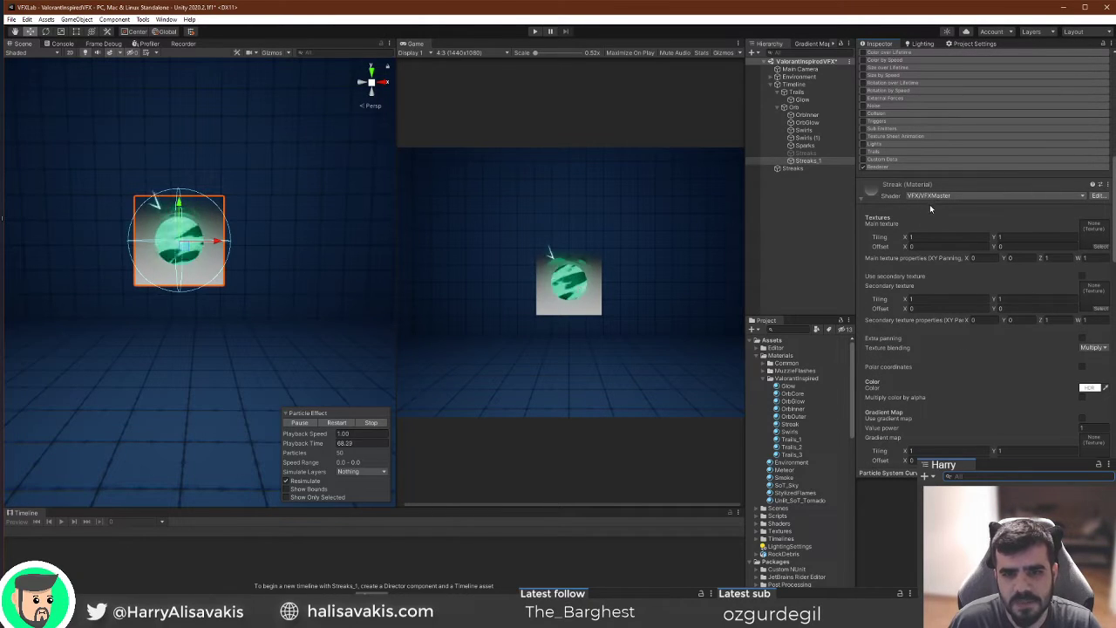
pyautogui.scroll(-15, 961, 388)
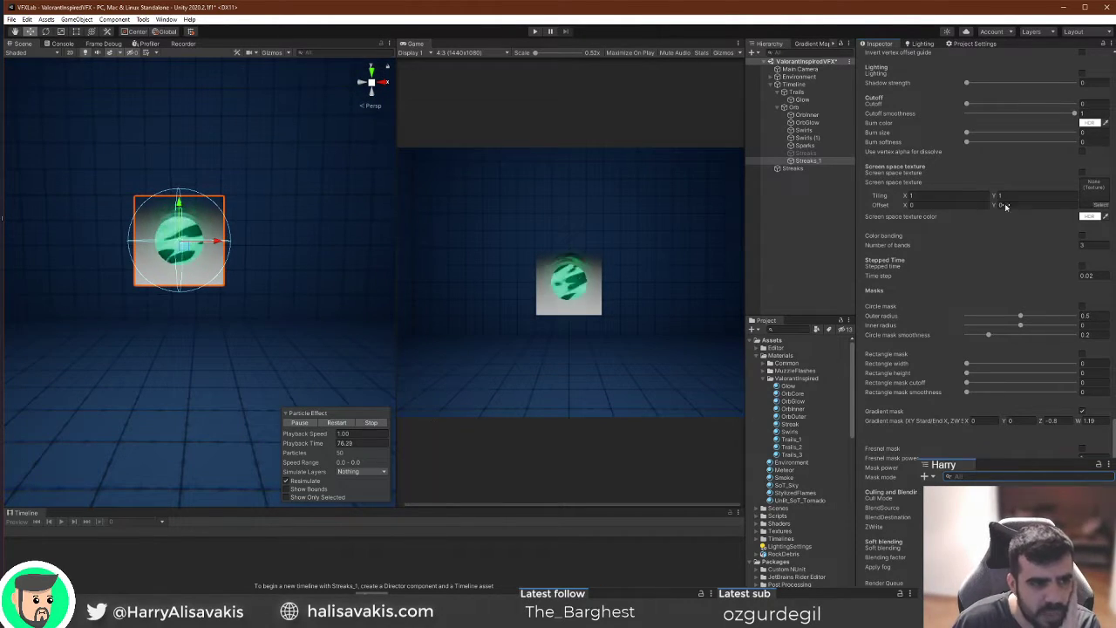
pyautogui.scroll(5, 1008, 377)
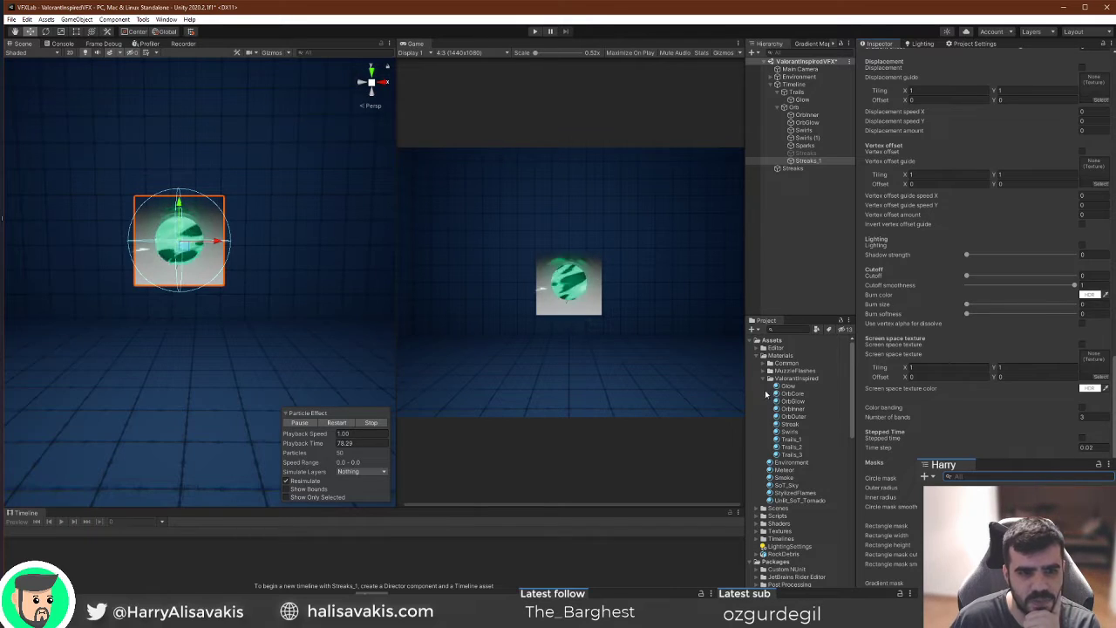
pyautogui.scroll(15, 1010, 310)
pyautogui.scroll(-3, 1010, 312)
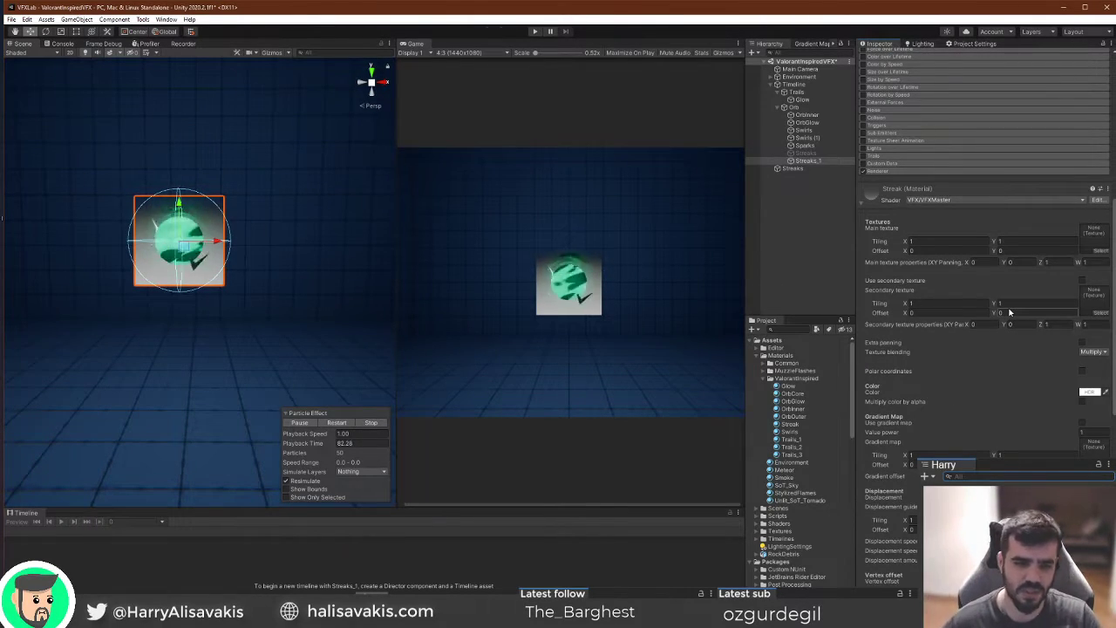
pyautogui.scroll(-20, 1010, 312)
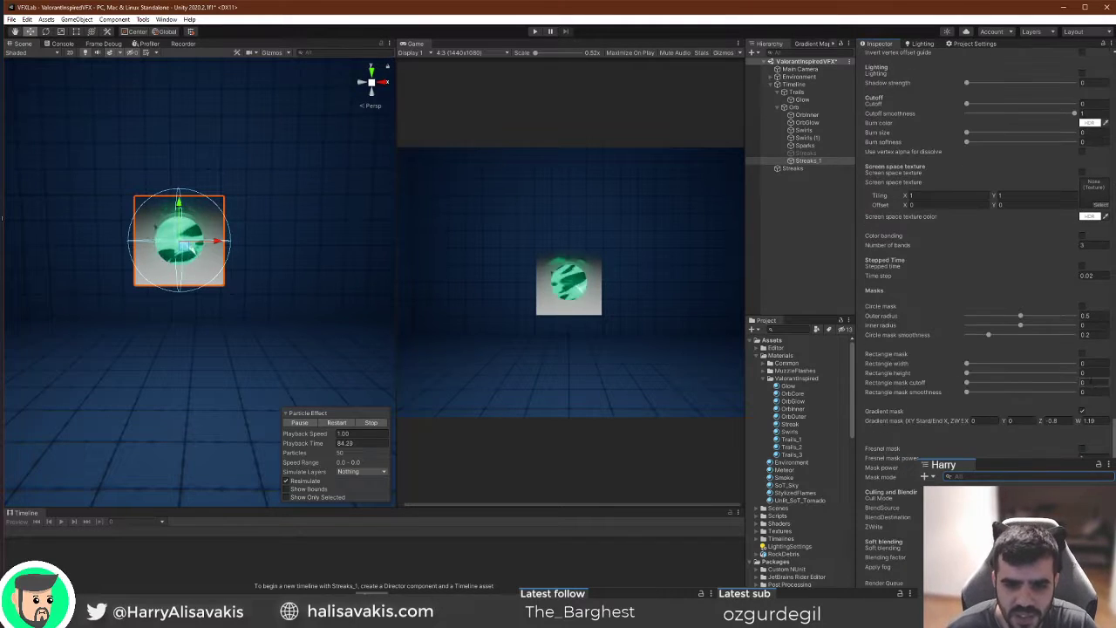
pyautogui.scroll(6, 982, 415)
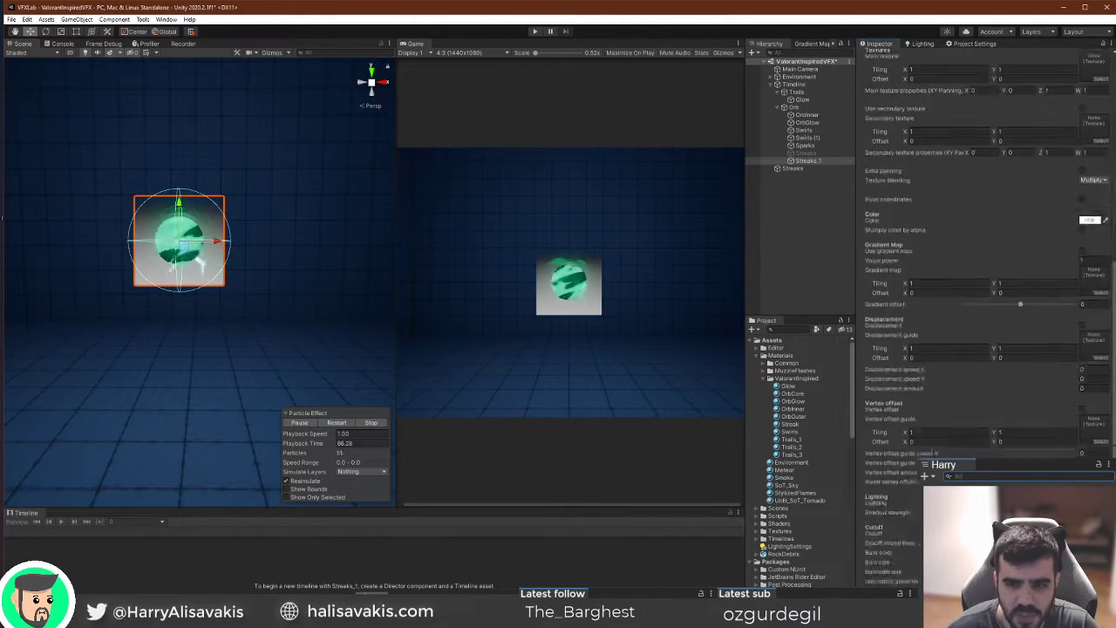
# Return the Streak material to additive blending.
pyautogui.scroll(-7, 1015, 156)
pyautogui.scroll(4, 1014, 261)
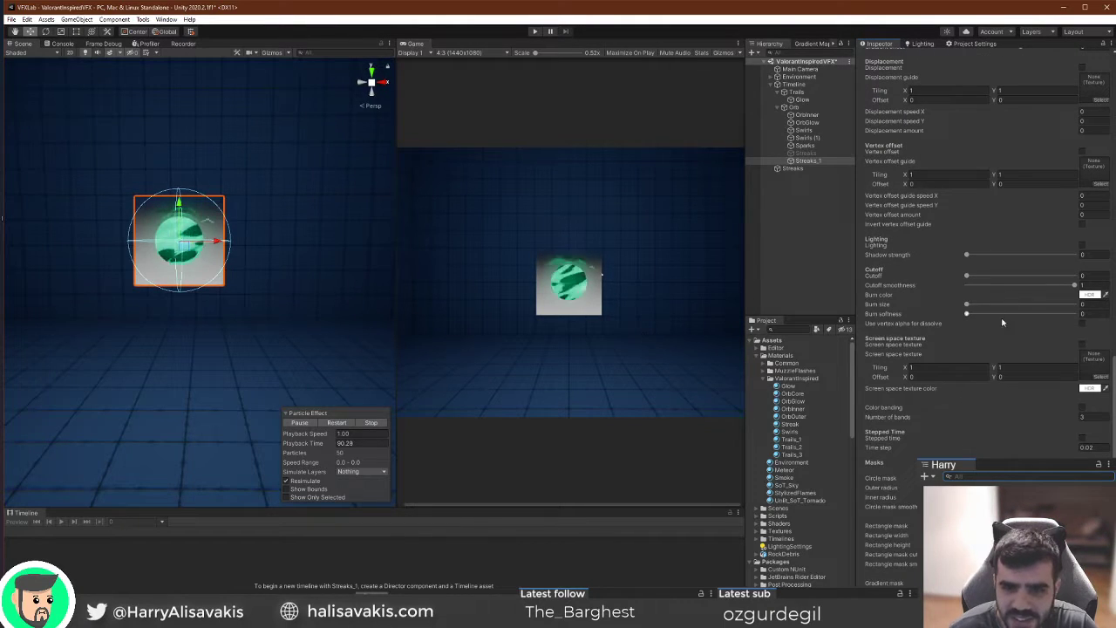
pyautogui.scroll(-4, 1002, 323)
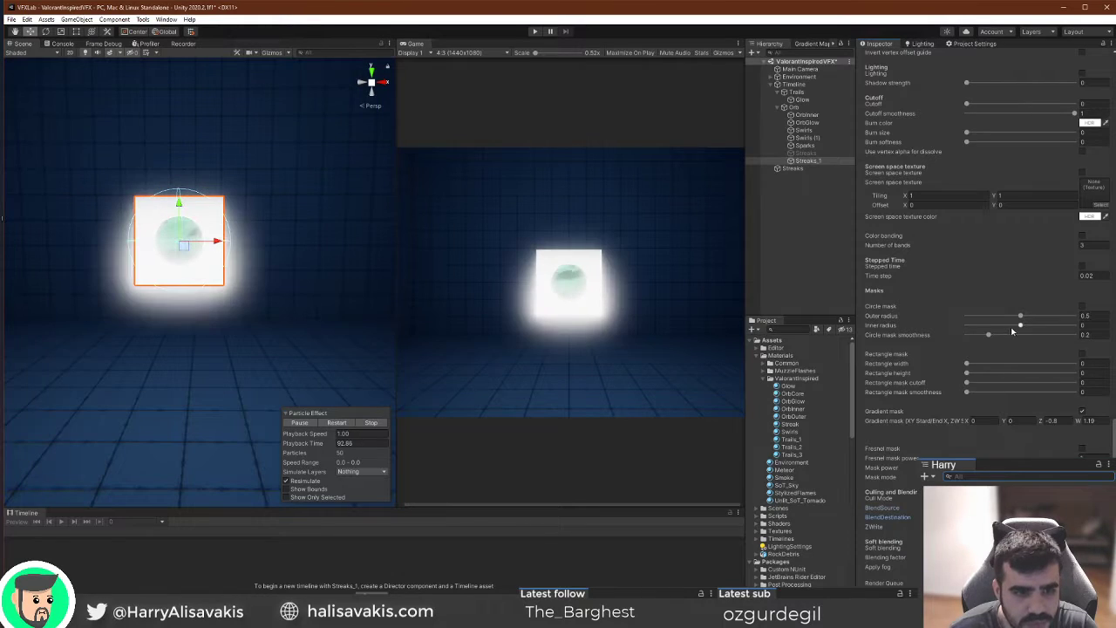
# Set the Start Color of Streaks_1 to a dark green, hexadecimal 10271A.
pyautogui.scroll(15, 991, 244)
pyautogui.click(991, 241)
pyautogui.moveTo(1036, 323)
pyautogui.mouseDown()
pyautogui.moveTo(1024, 337)
pyautogui.moveTo(1023, 326)
pyautogui.moveTo(1049, 322)
pyautogui.moveTo(1052, 336)
pyautogui.mouseUp()
pyautogui.click(1009, 288)
pyautogui.click(1043, 323)
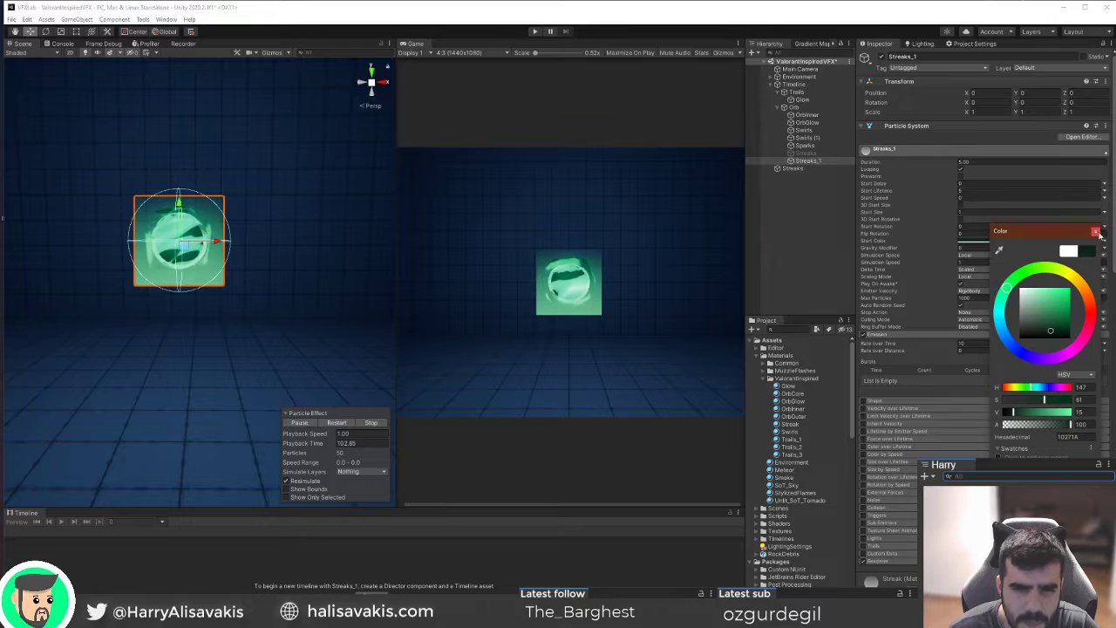
pyautogui.click(1098, 232)
# Try other Cutoff and Cutoff smoothness values on the Streak material.
pyautogui.scroll(-10, 1065, 356)
pyautogui.scroll(3, 981, 150)
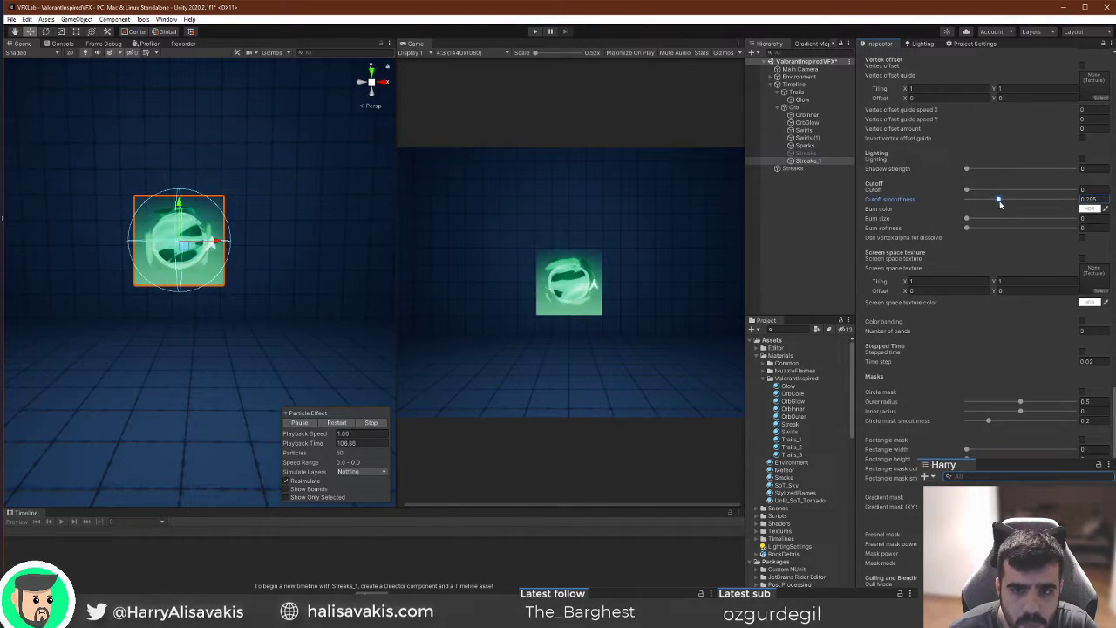
pyautogui.click(970, 190)
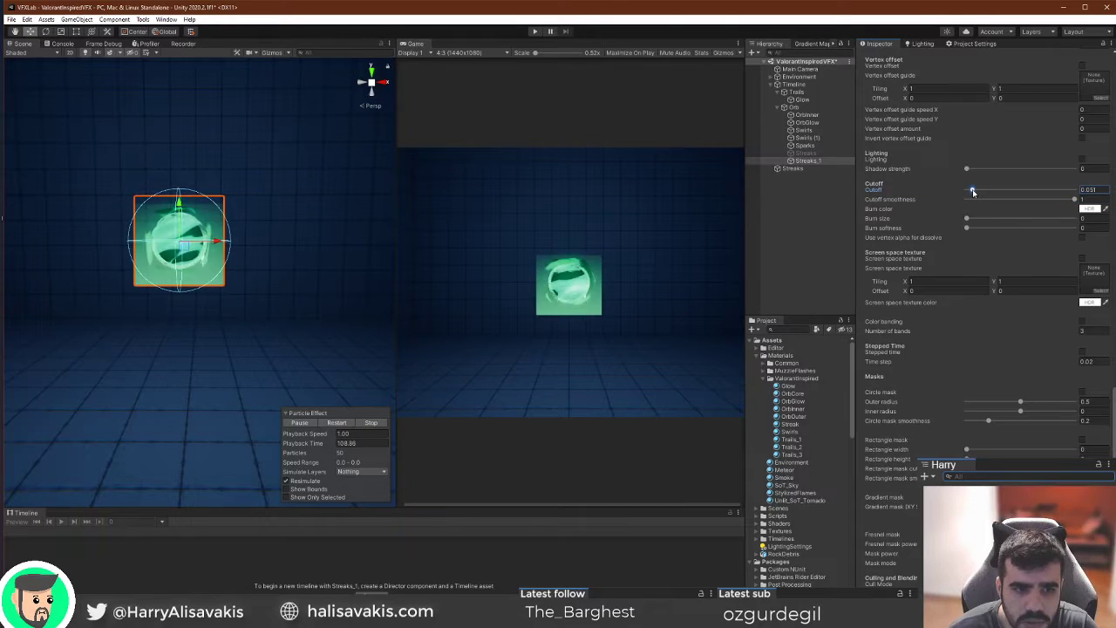
# Adjust the W value of the Streak material's gradient mask to about 0.94.
pyautogui.scroll(-3, 1074, 434)
pyautogui.click(1090, 422)
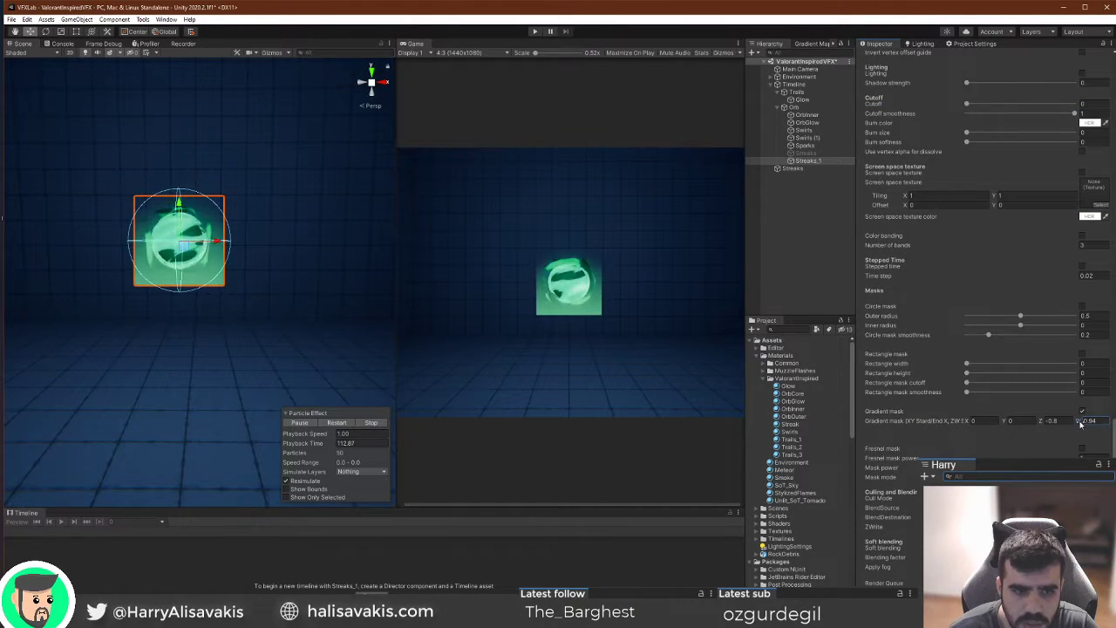
# Enable 3D Start Size for the Streaks_1 particles and set the X size to 0.2.
pyautogui.scroll(10, 1029, 331)
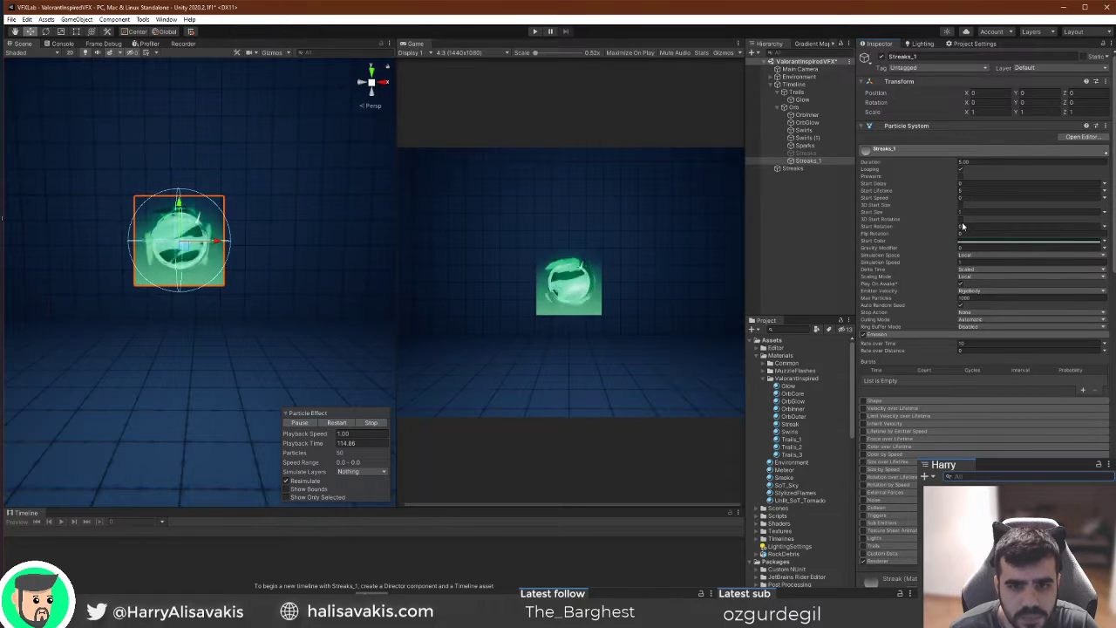
pyautogui.click(960, 204)
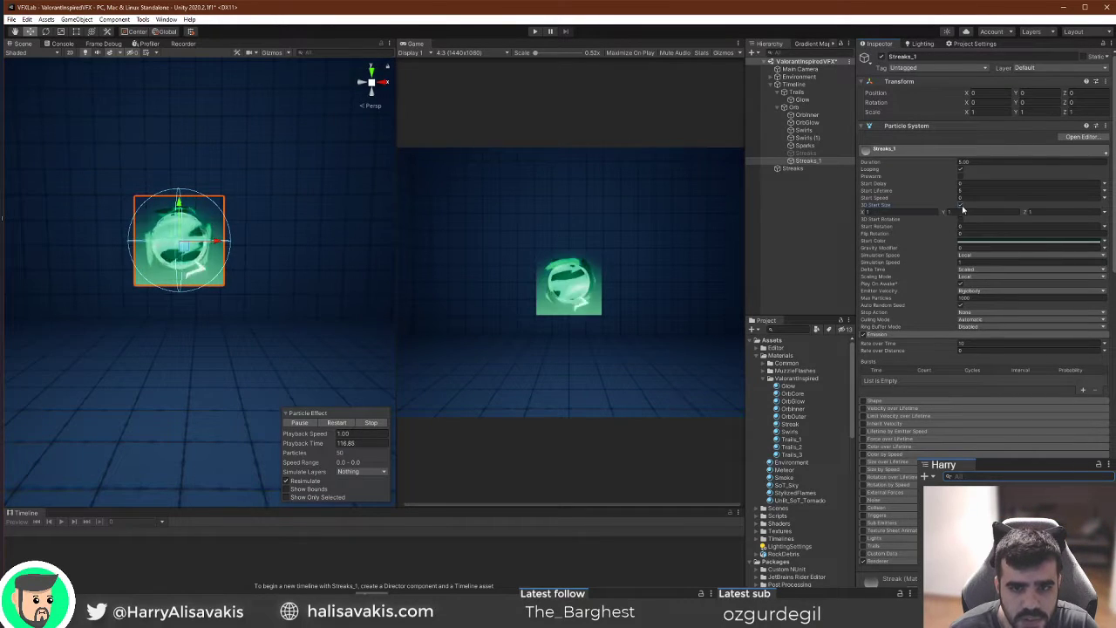
pyautogui.click(926, 212)
pyautogui.write('0')
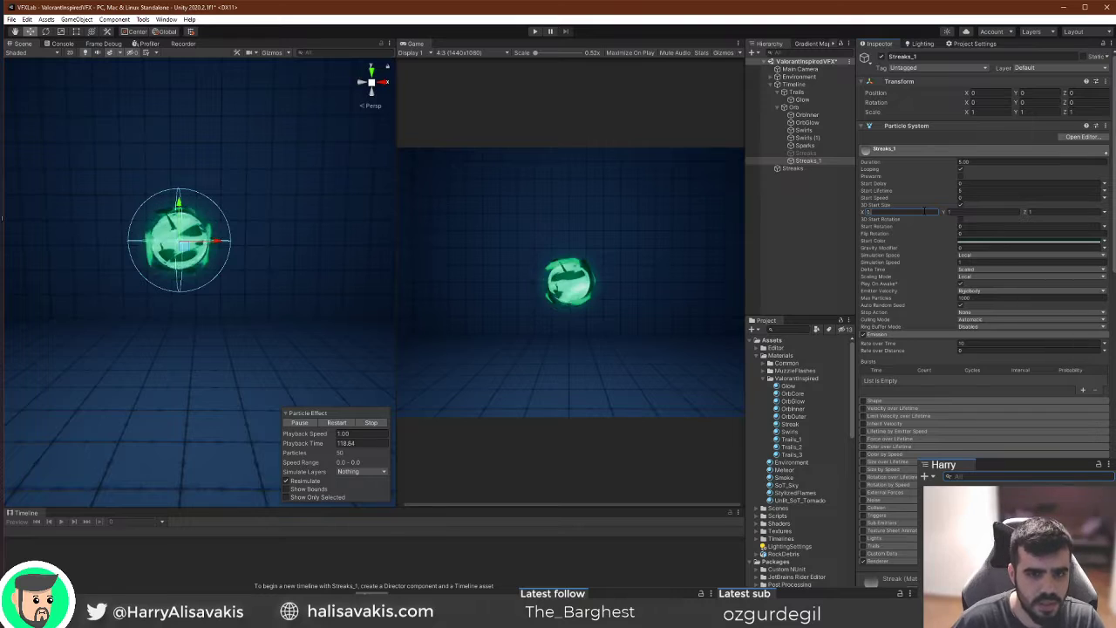
pyautogui.write('.5')
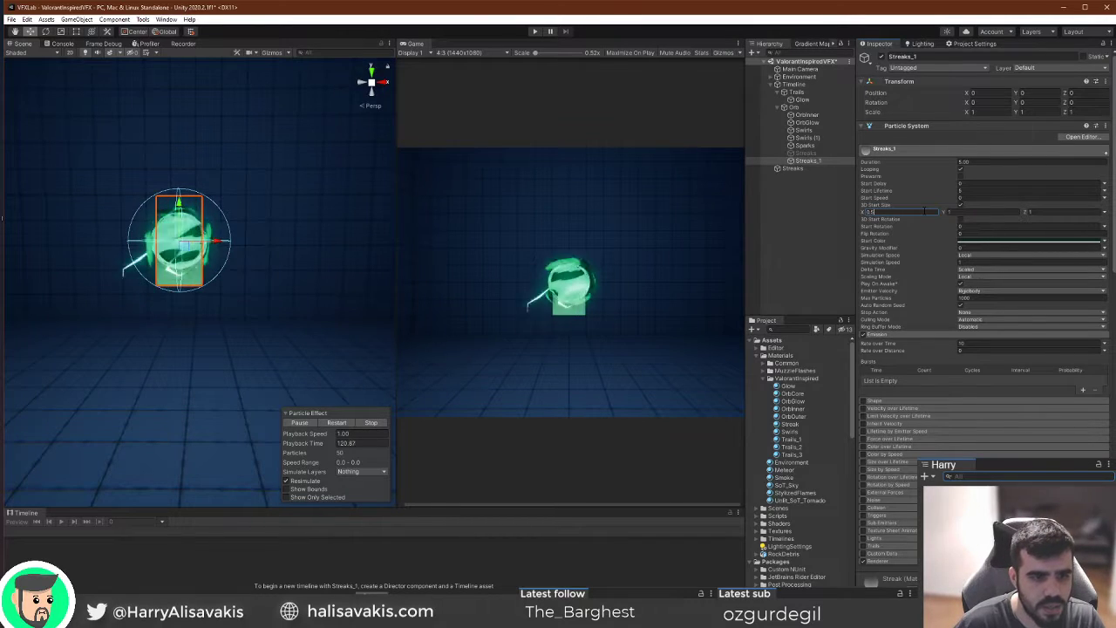
pyautogui.press('BackSpace')
pyautogui.write('2')
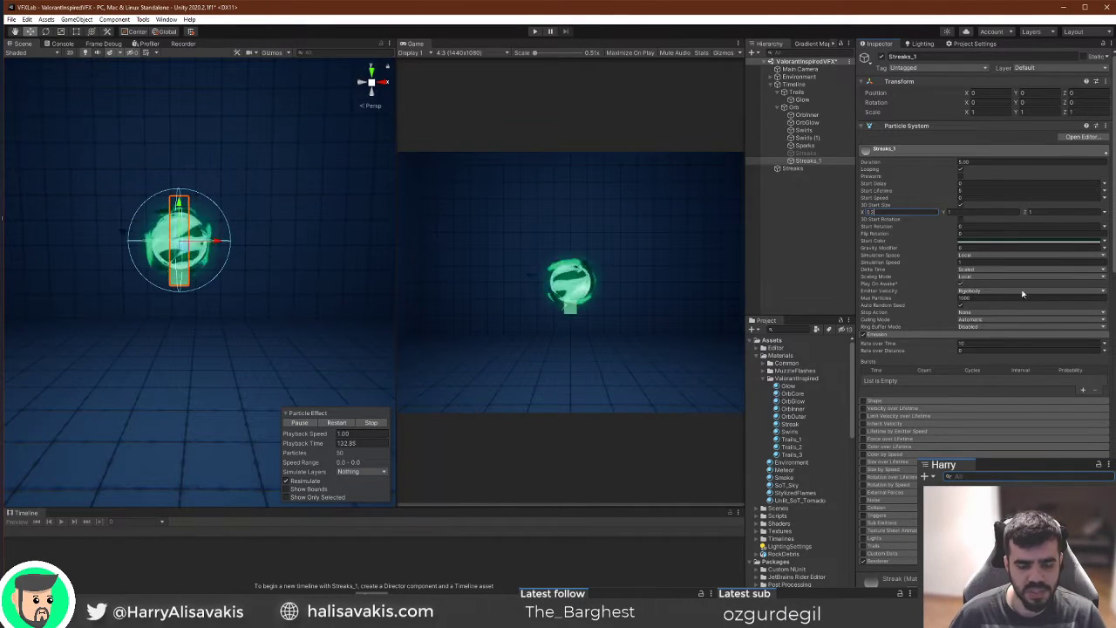
# Enable the rectangle mask on the Streak material and adjust its dimensions.
pyautogui.scroll(-15, 1011, 346)
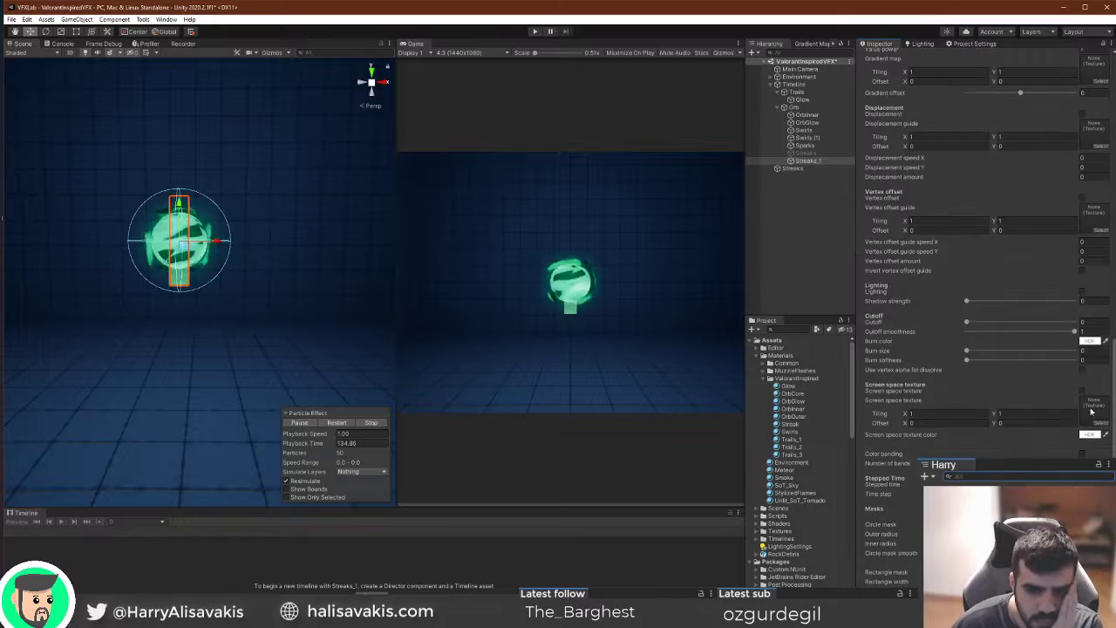
pyautogui.scroll(-5, 1090, 341)
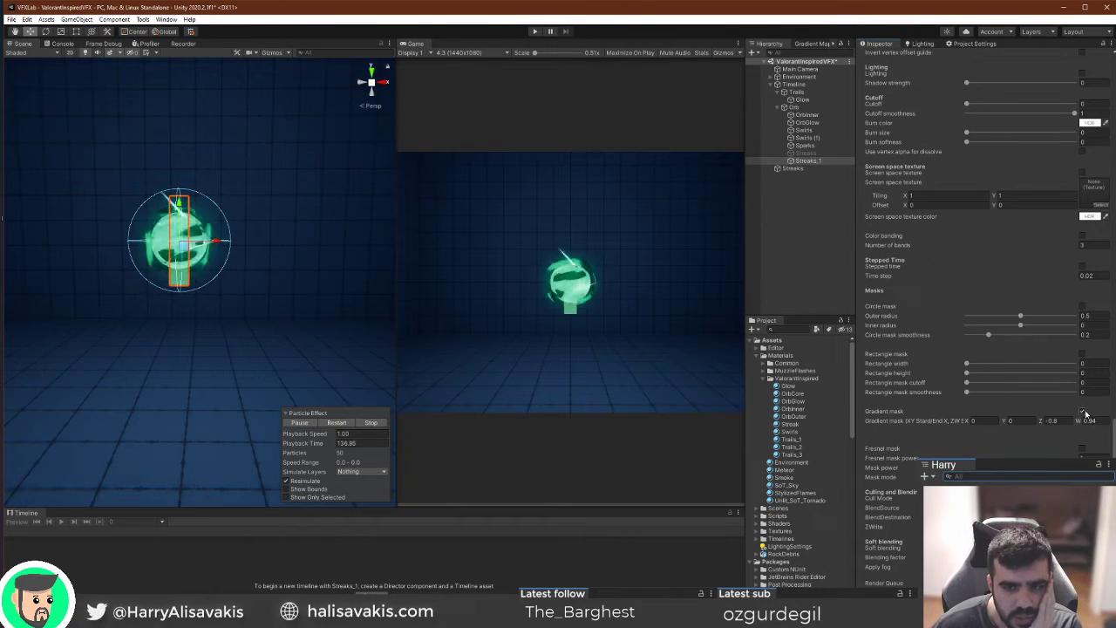
pyautogui.click(1082, 353)
pyautogui.moveTo(1055, 363); pyautogui.dragTo(1019, 372)
pyautogui.scroll(15, 994, 306)
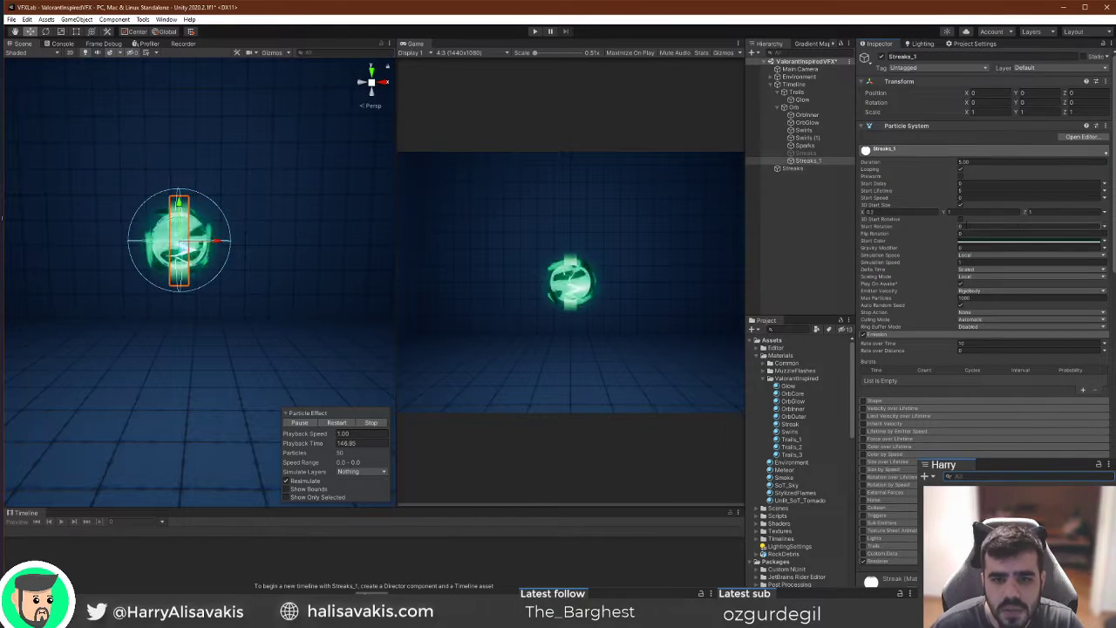
# Make the Start Rotation of Streaks_1 random between 0 and 360.
pyautogui.click(1105, 227)
pyautogui.click(1110, 258)
pyautogui.click(1038, 226)
pyautogui.write('360')
# Make the Start Lifetime of Streaks_1 random between 0.2 and 0.4.
pyautogui.click(1105, 191)
pyautogui.click(1109, 221)
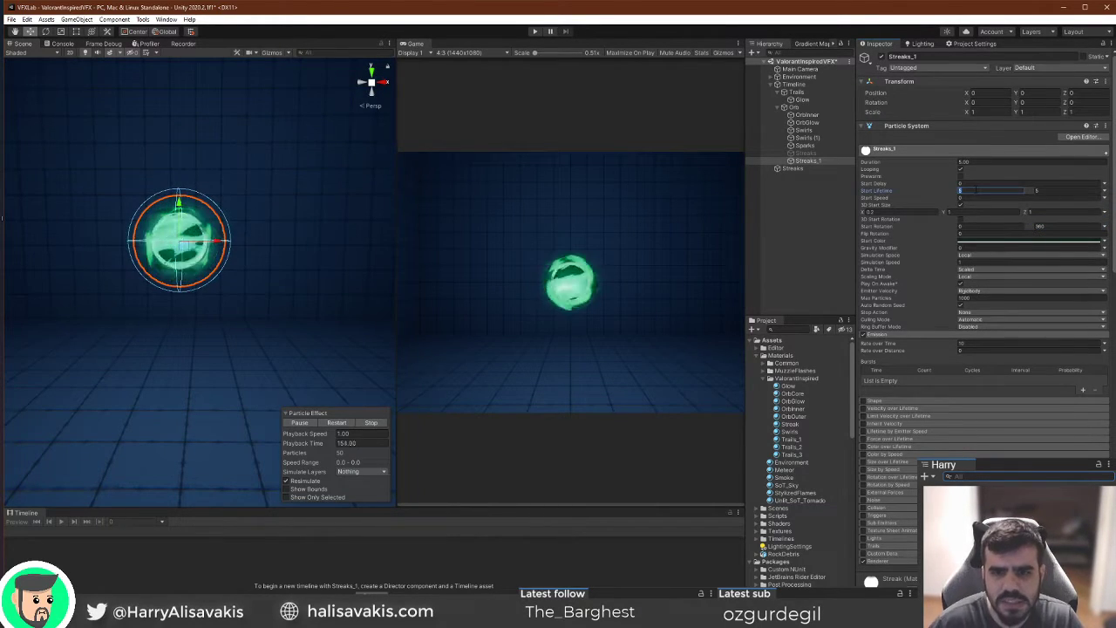
pyautogui.write('.5')
pyautogui.click(968, 191)
pyautogui.click(1070, 190)
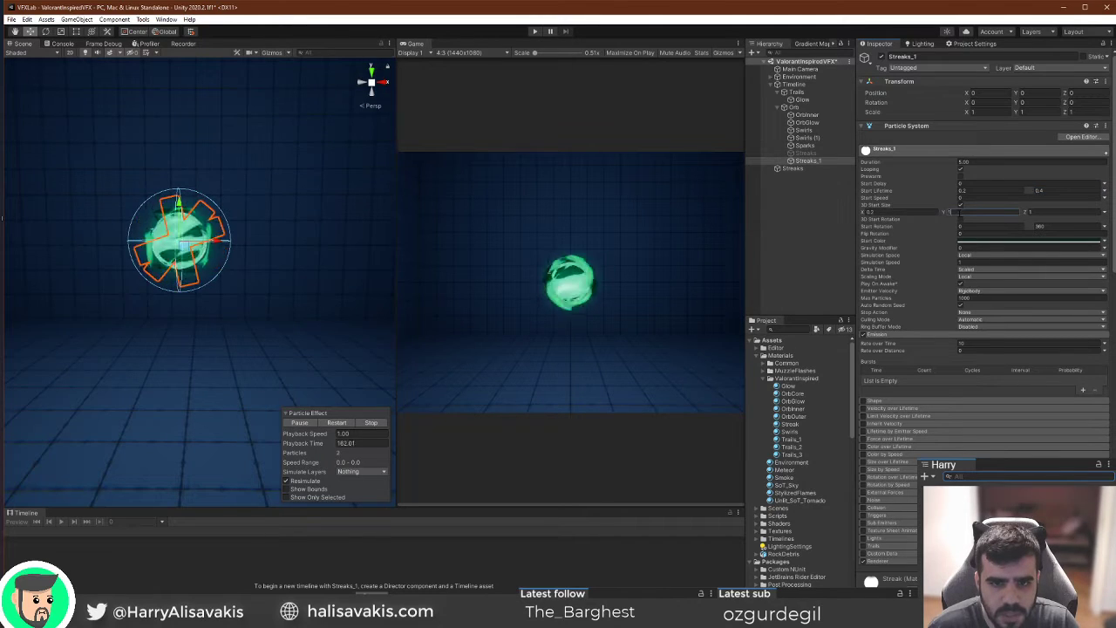
# Randomize the 3D Start Size of Streaks_1 between two constants, with X from 0.2 to 0.4 and Y from 2 to 3.
pyautogui.click(1105, 213)
pyautogui.click(1108, 243)
pyautogui.click(923, 216)
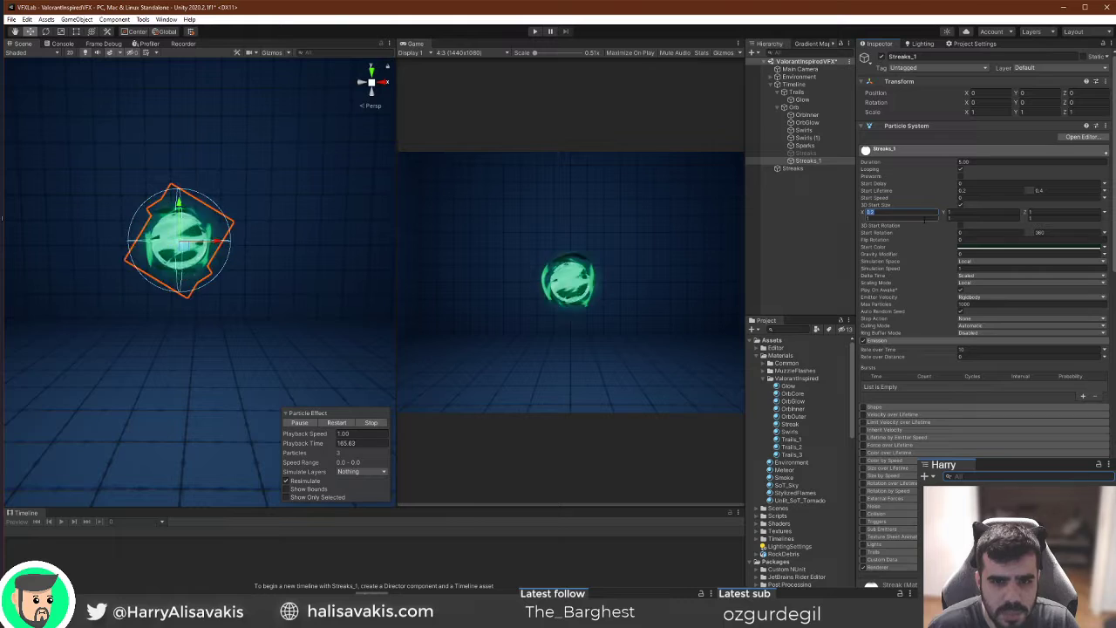
pyautogui.click(894, 213)
pyautogui.click(885, 219)
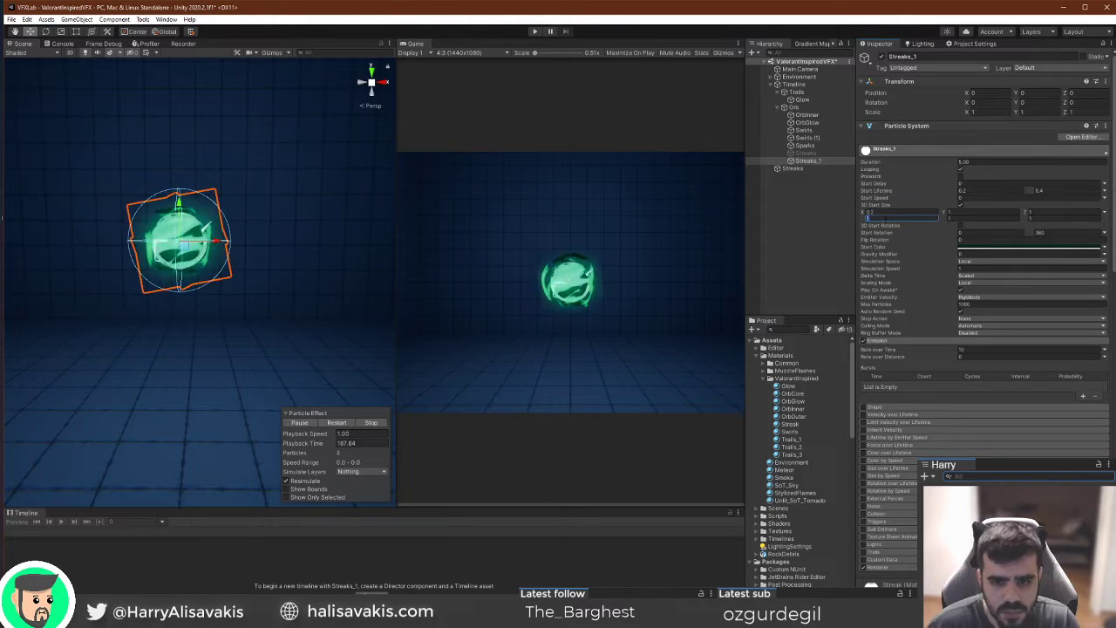
pyautogui.write('0.4')
pyautogui.click(981, 218)
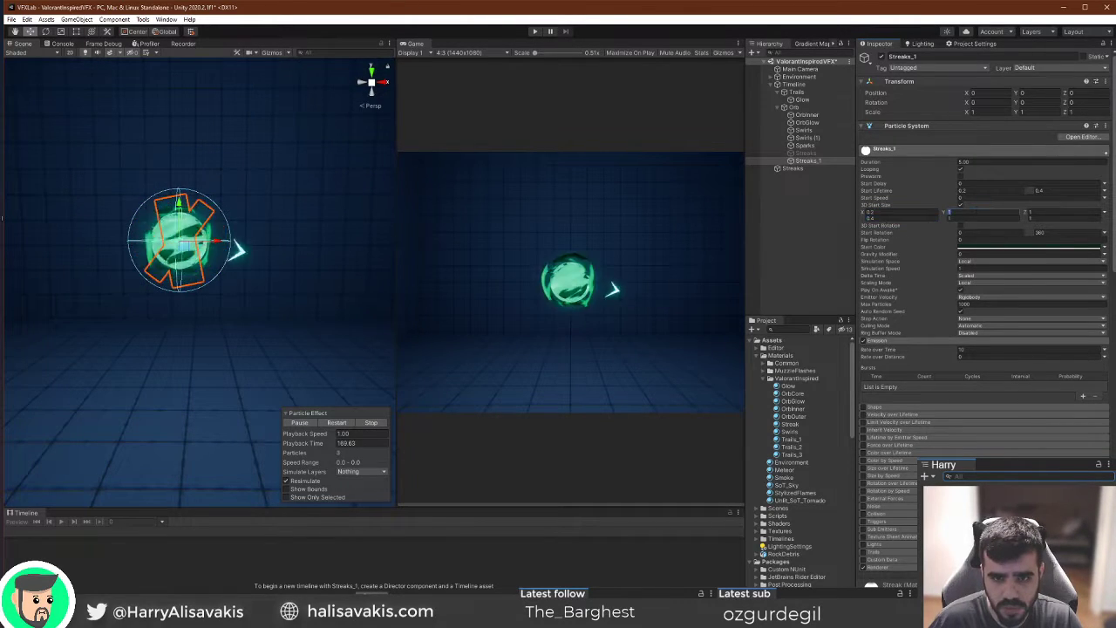
# Brighten the Start Color of Streaks_1 to a medium green.
pyautogui.scroll(-10, 961, 309)
pyautogui.scroll(10, 958, 305)
pyautogui.click(983, 248)
pyautogui.press('Escape')
pyautogui.click(1033, 249)
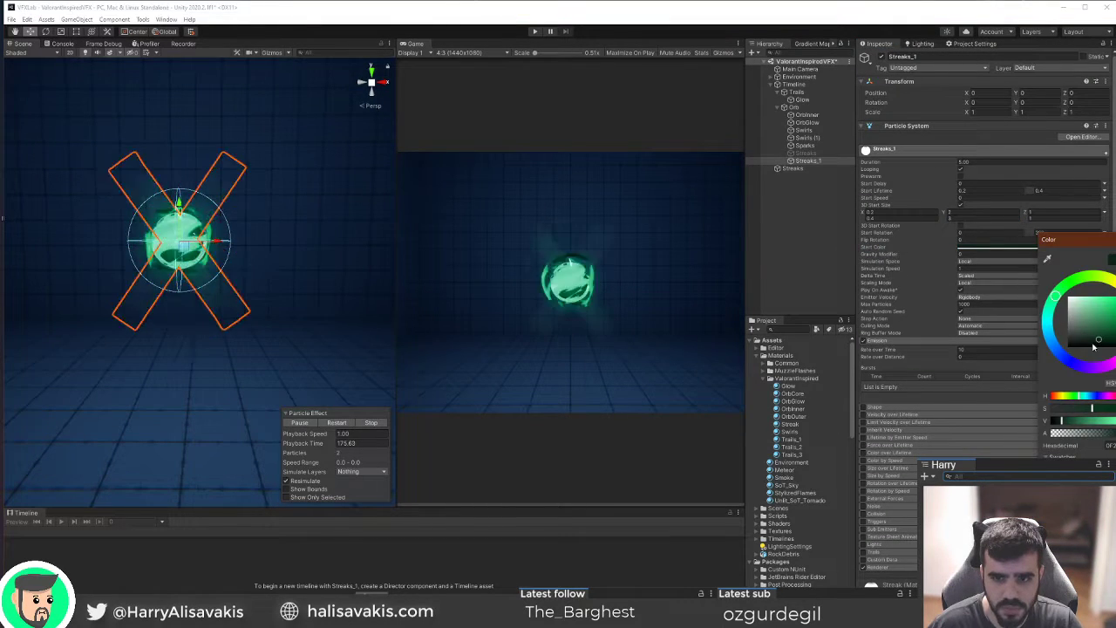
pyautogui.moveTo(1100, 342); pyautogui.dragTo(1102, 320)
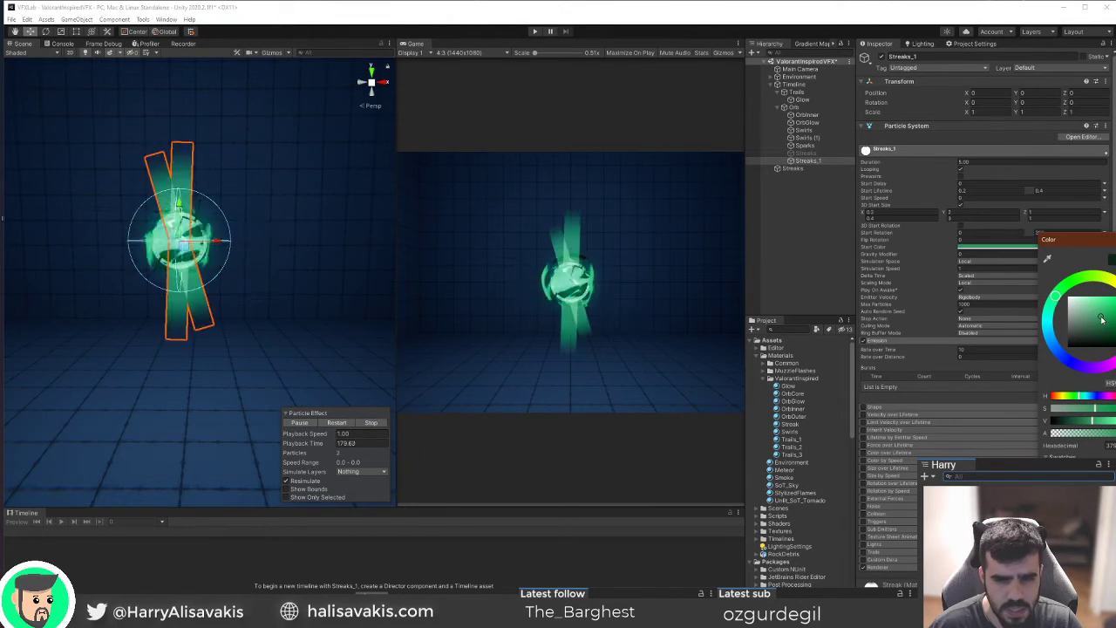
# Enable Size over Lifetime on Streaks_1 and open its size curve.
pyautogui.click(869, 471)
pyautogui.click(867, 469)
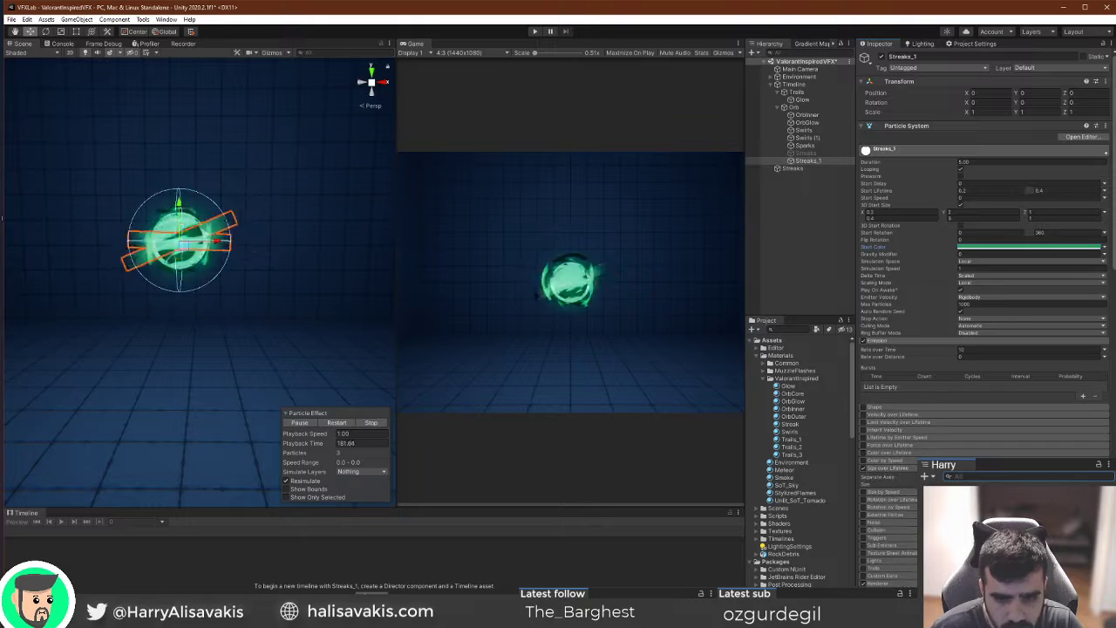
pyautogui.scroll(-3, 983, 349)
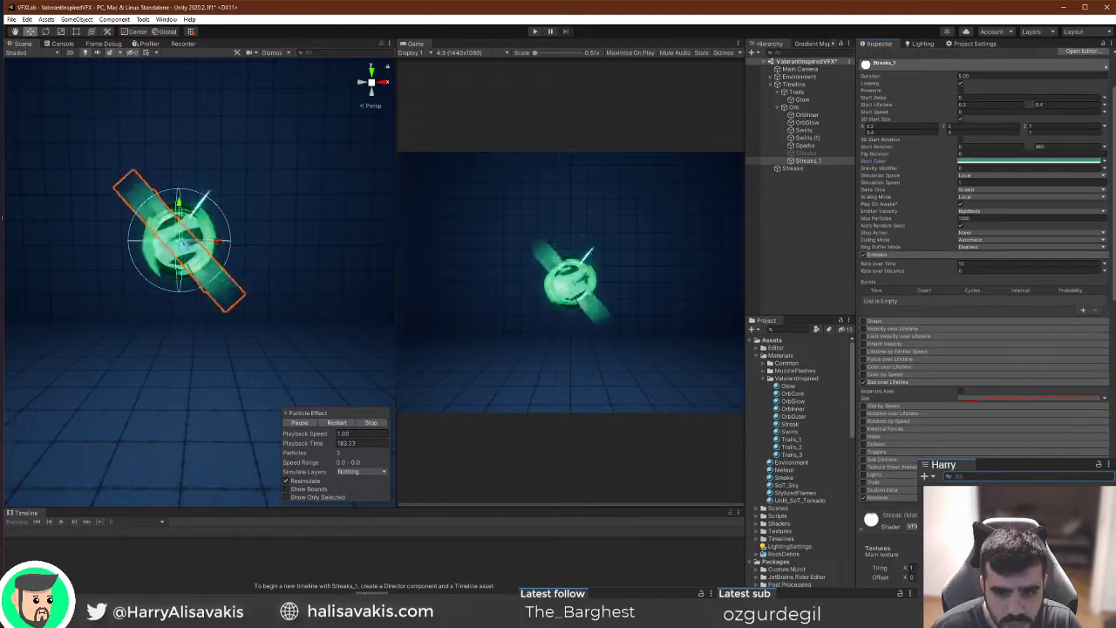
pyautogui.click(1029, 399)
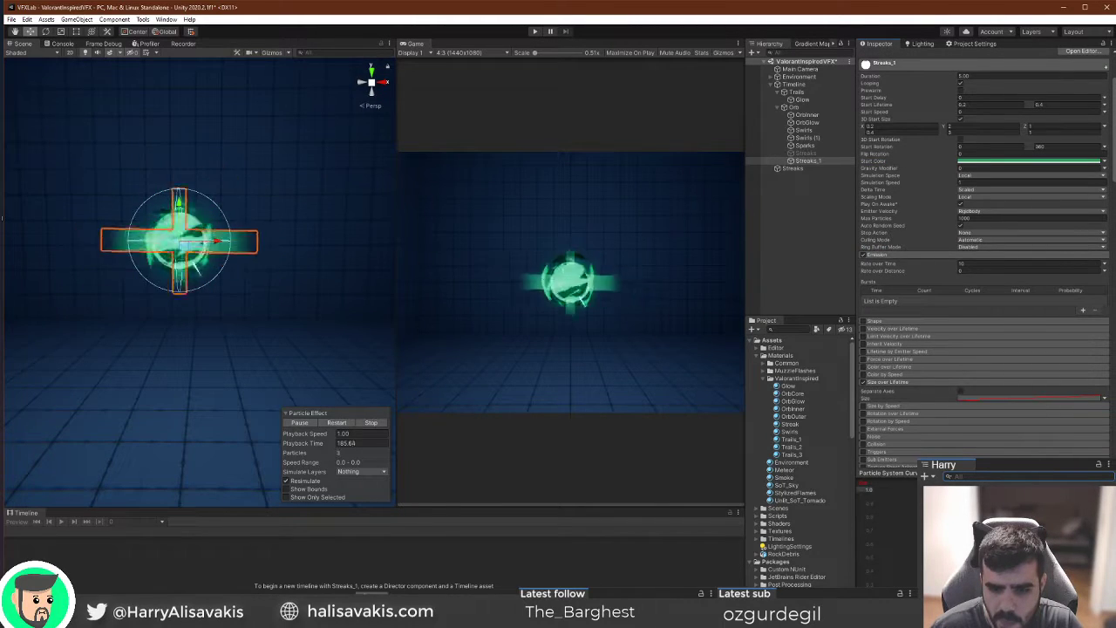
# Enable Color over Lifetime on Streaks_1 and make its gradient end fully transparent and black (000000).
pyautogui.scroll(-5, 918, 320)
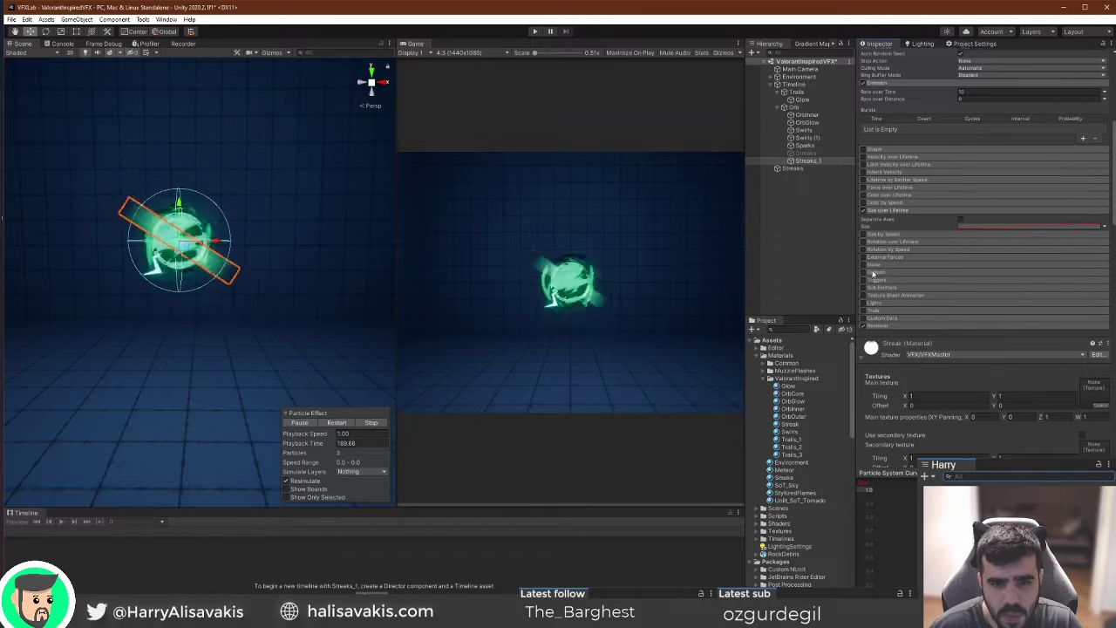
pyautogui.click(874, 195)
pyautogui.click(1030, 204)
pyautogui.click(983, 184)
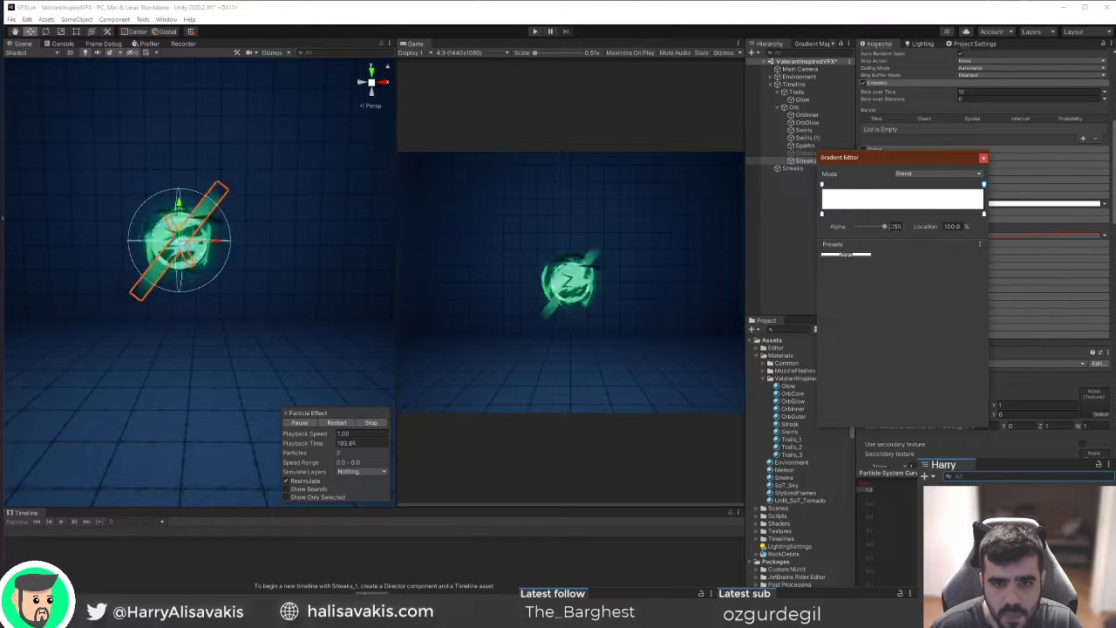
pyautogui.moveTo(878, 233); pyautogui.dragTo(857, 228)
pyautogui.click(983, 214)
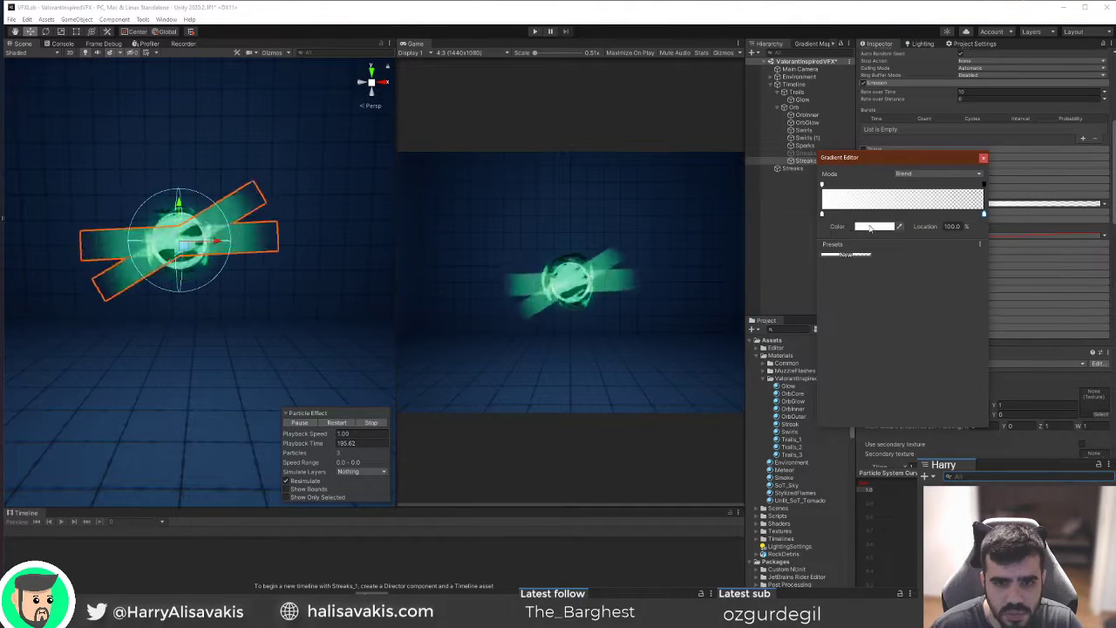
pyautogui.click(868, 226)
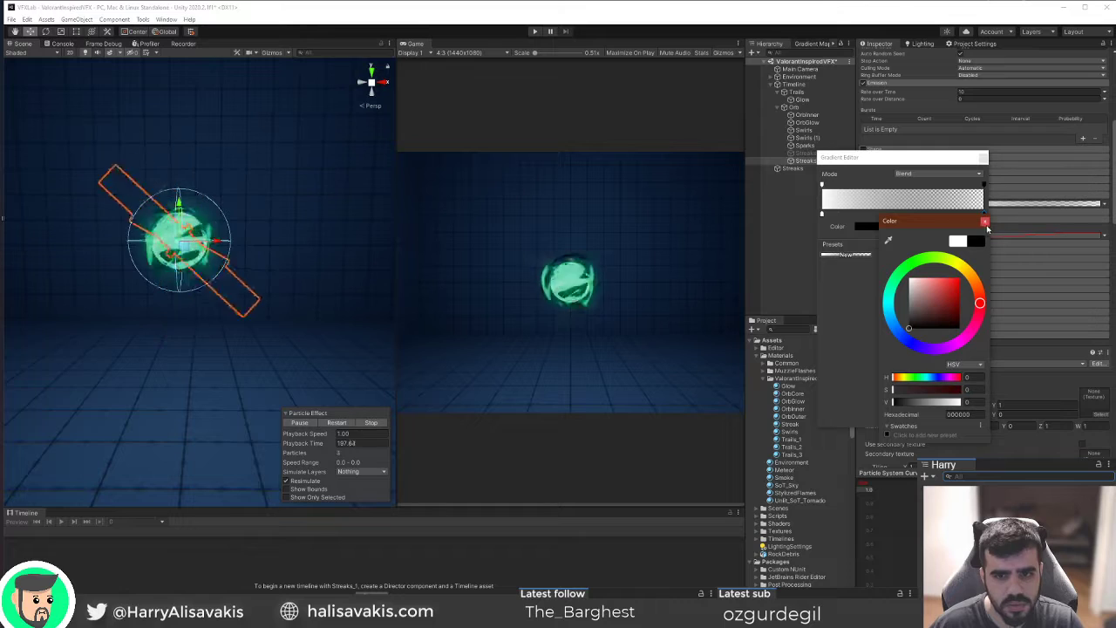
pyautogui.click(985, 221)
pyautogui.click(982, 158)
# Move the white color key and opaque alpha key of the Color over Lifetime gradient just past its midpoint, to delay the fade.
pyautogui.scroll(3, 985, 221)
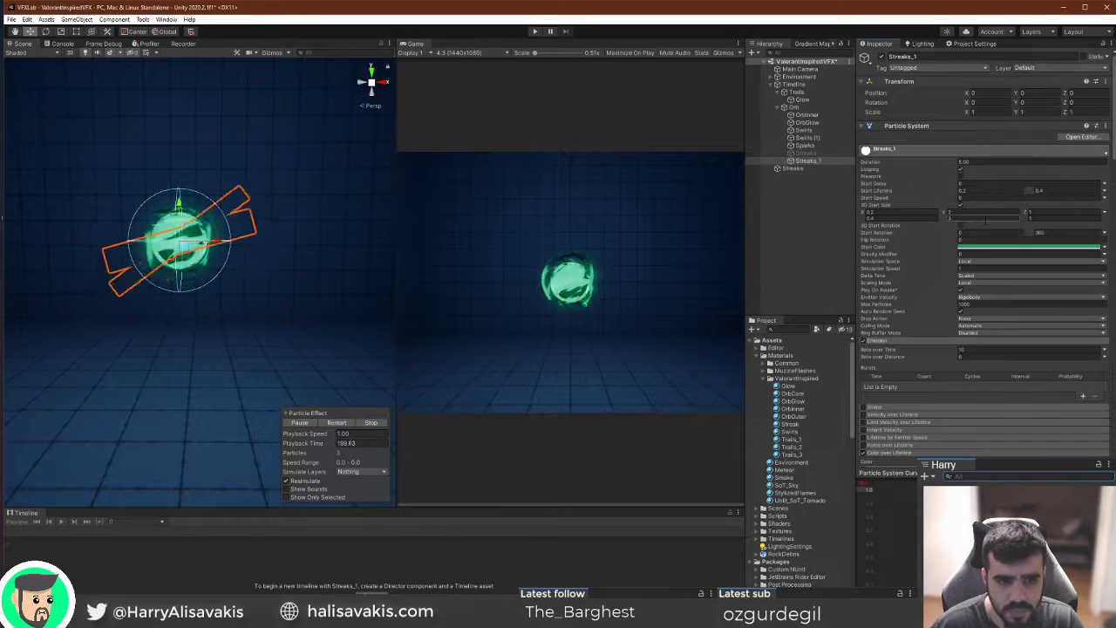
pyautogui.scroll(3, 985, 221)
pyautogui.click(980, 375)
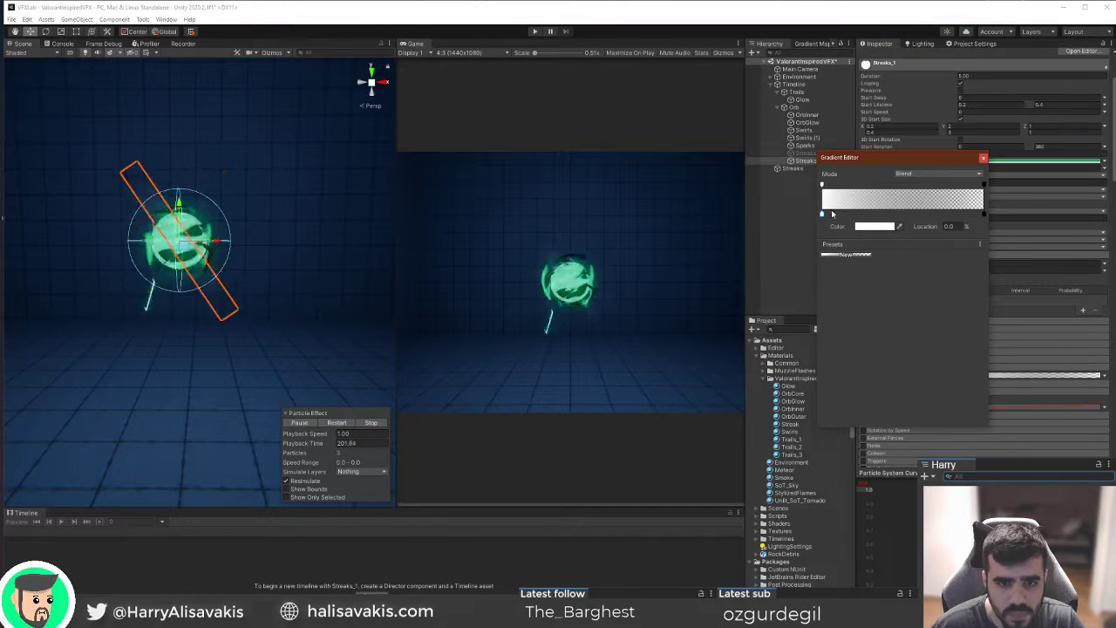
pyautogui.moveTo(822, 216); pyautogui.dragTo(918, 214)
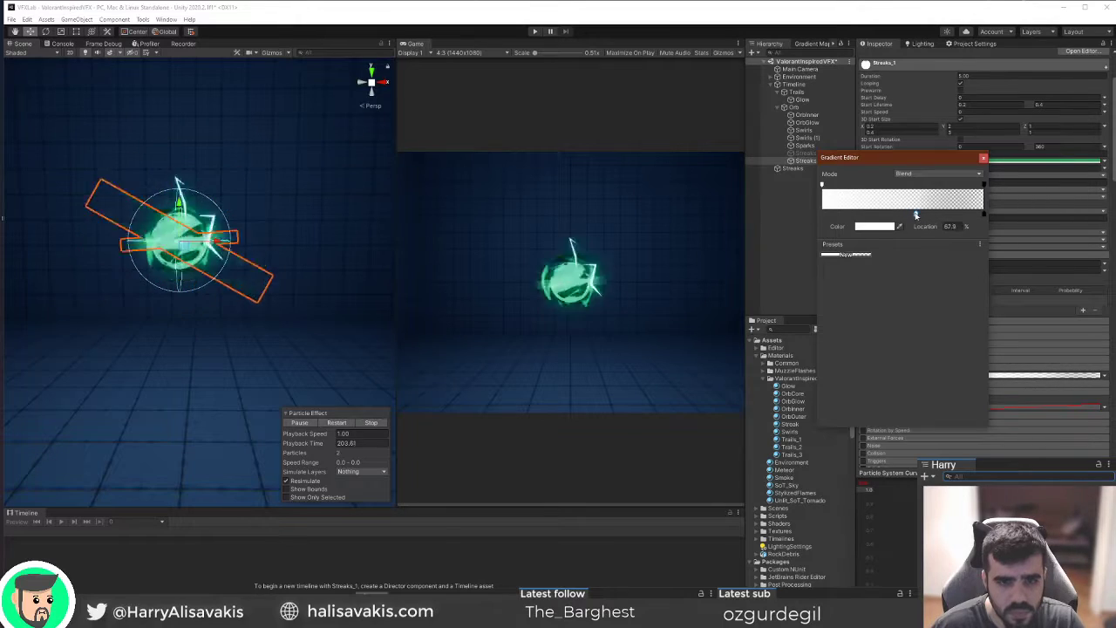
pyautogui.moveTo(823, 186); pyautogui.dragTo(913, 187)
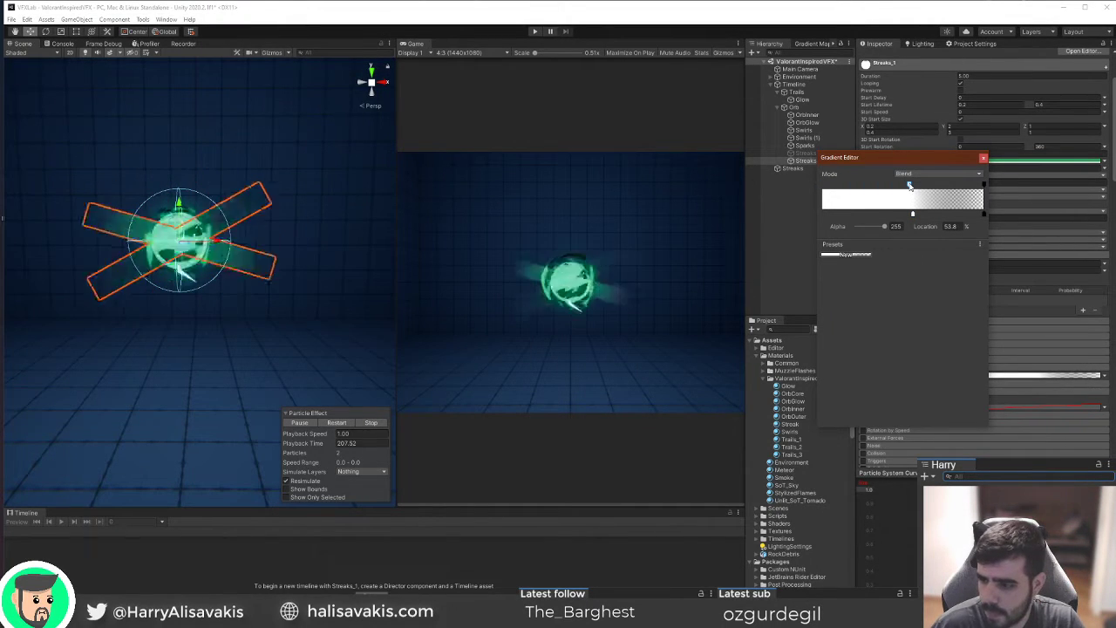
pyautogui.click(980, 164)
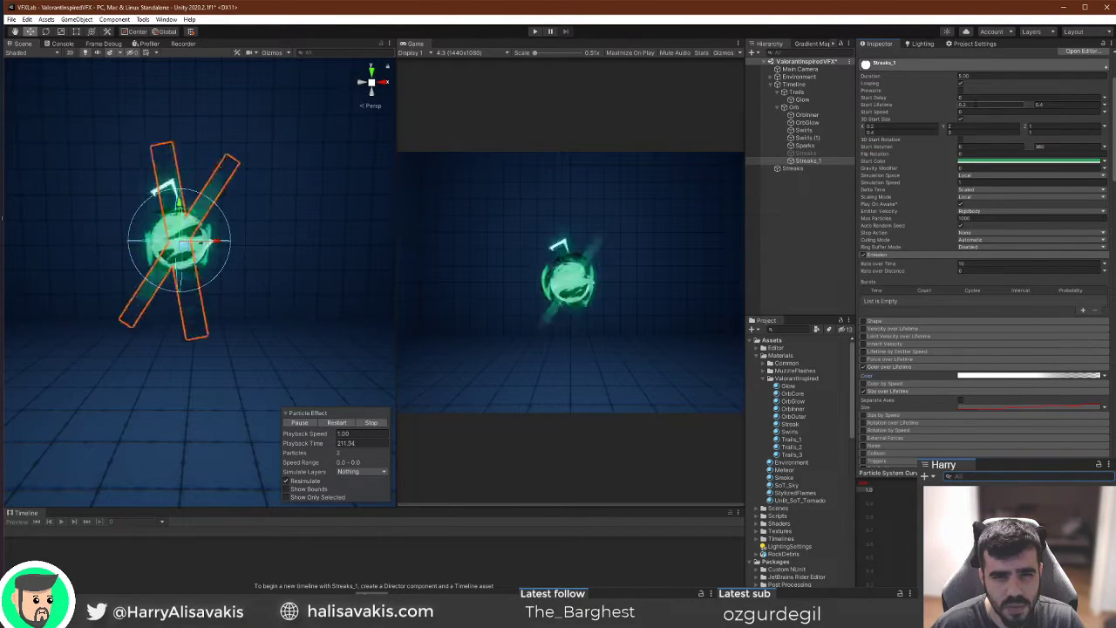
# Set the random Start Lifetime range of Streaks_1 to 0.4 and 0.6.
pyautogui.write('0.4')
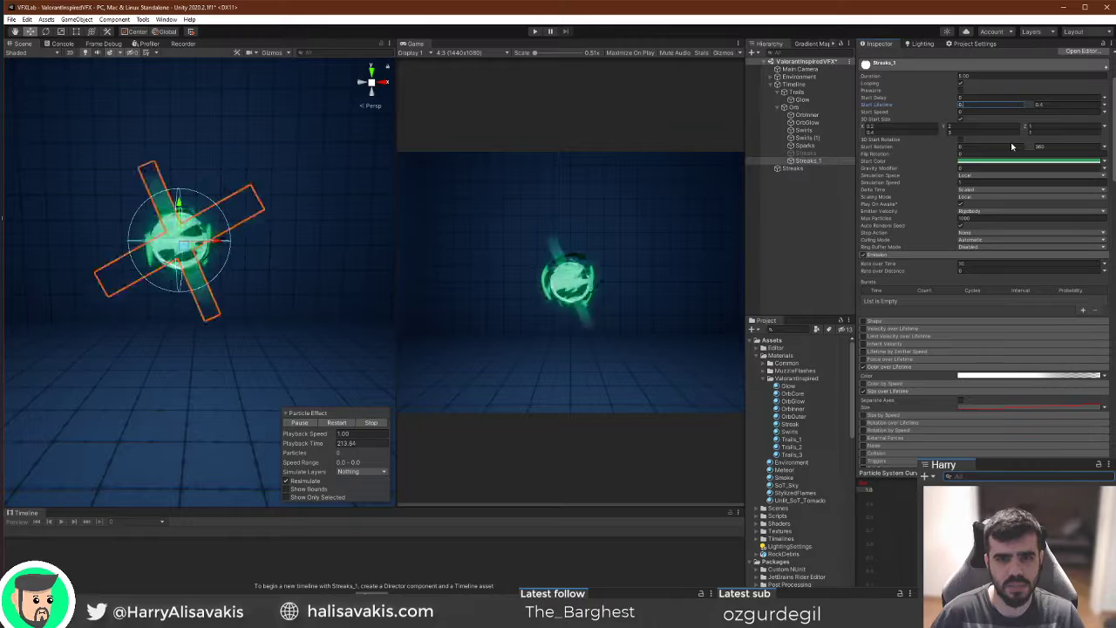
pyautogui.press('Tab')
pyautogui.write('0.6')
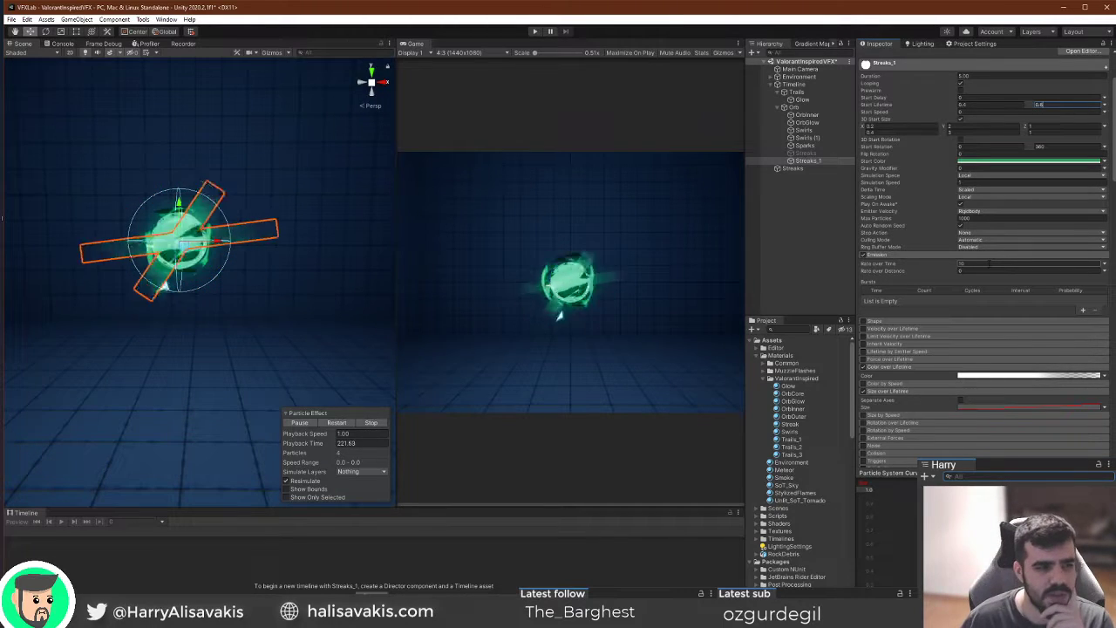
# Switch to the browser to study the orb in the Moon VFX Demoreel 2020 reference video, and return to Unity.
pyautogui.scroll(-10, 959, 270)
pyautogui.scroll(5, 951, 278)
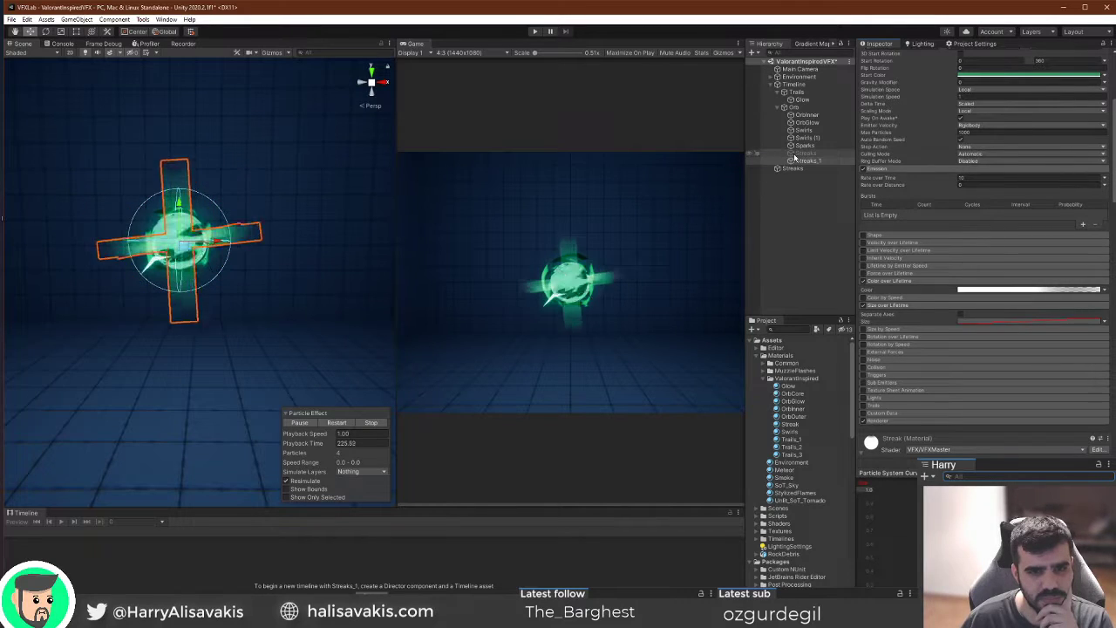
pyautogui.scroll(-5, 948, 181)
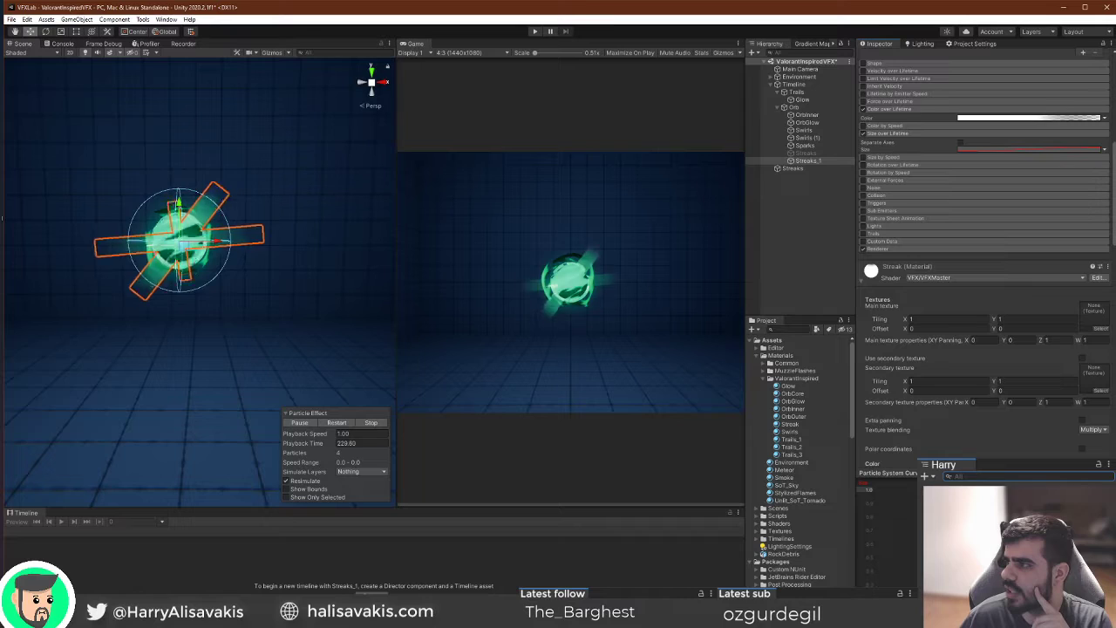
pyautogui.moveTo(1115, 371); pyautogui.dragTo(735, 38)
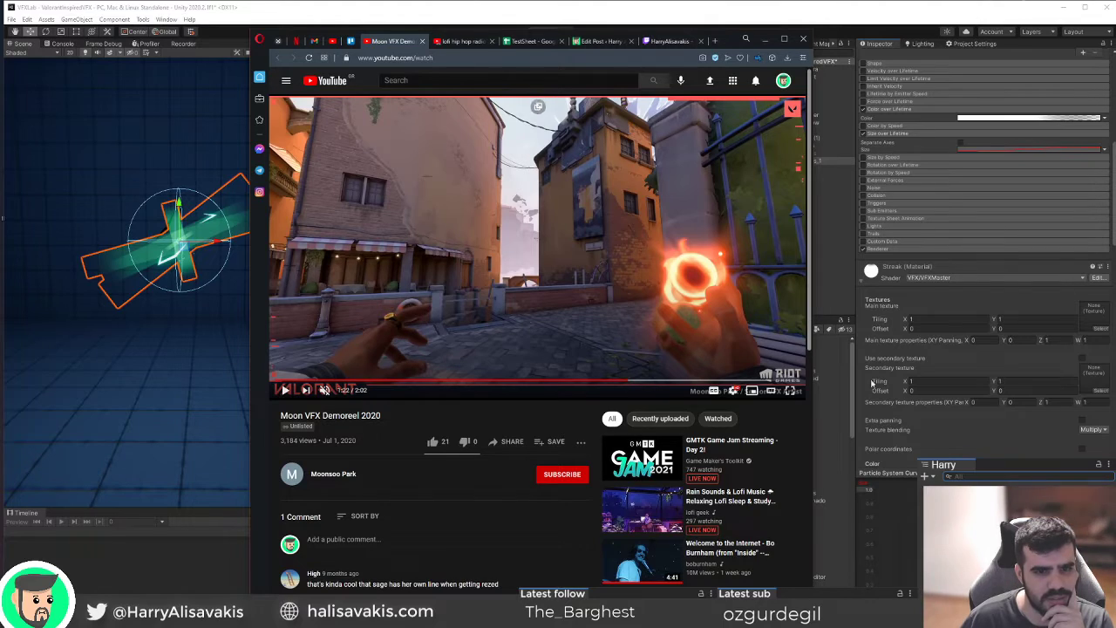
pyautogui.click(765, 39)
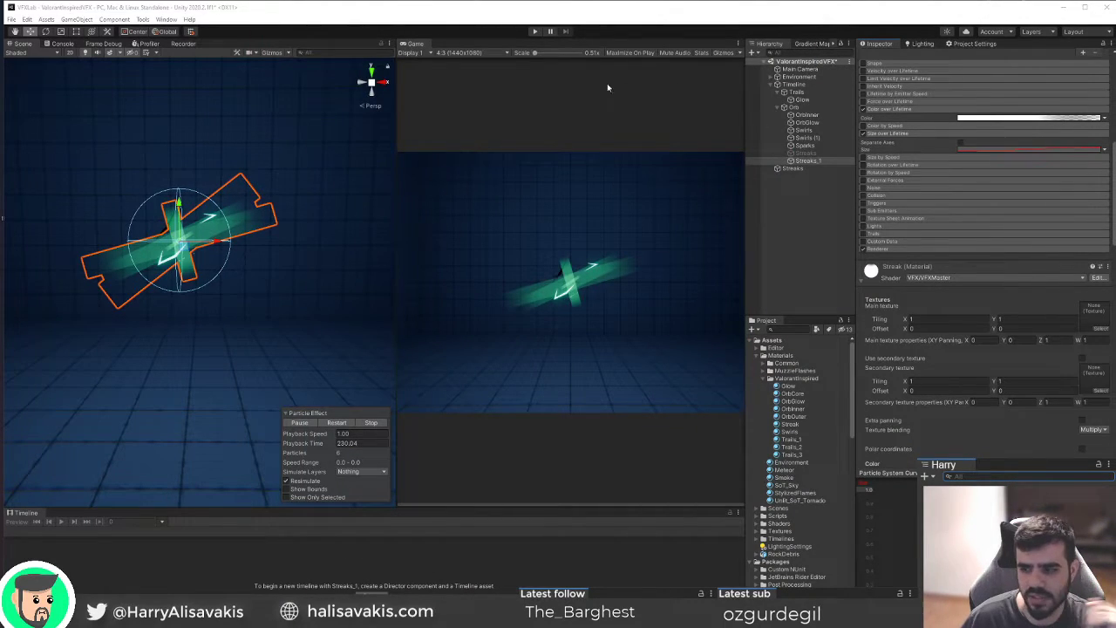
# Set the Start Color of Streaks_1 to a brighter, more intense green.
pyautogui.click(788, 258)
pyautogui.click(804, 161)
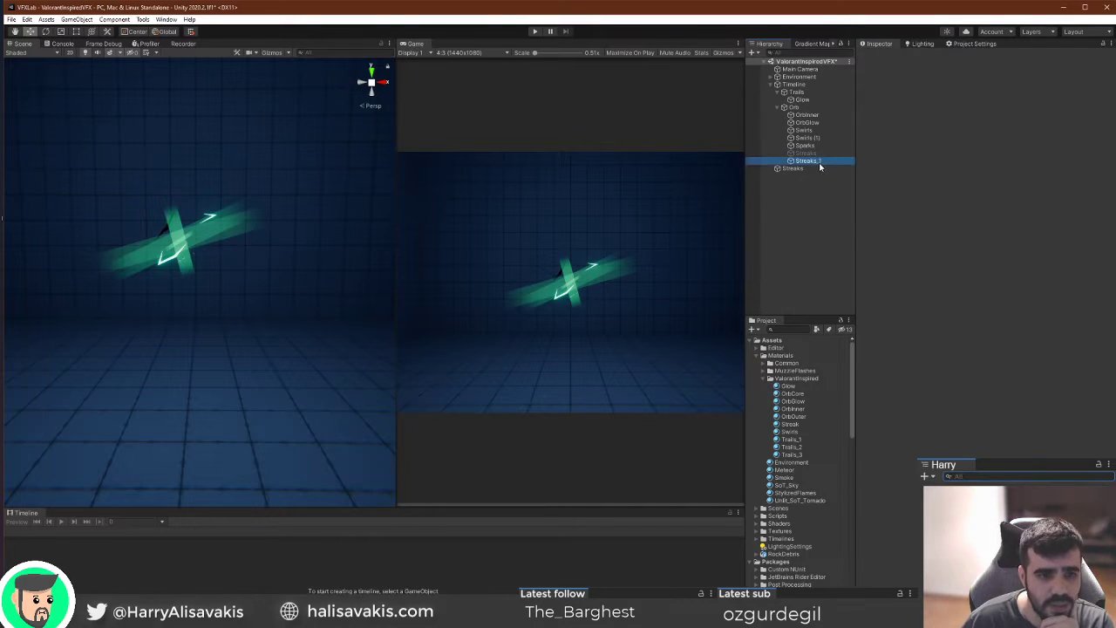
pyautogui.scroll(-2, 1010, 285)
pyautogui.scroll(5, 1010, 285)
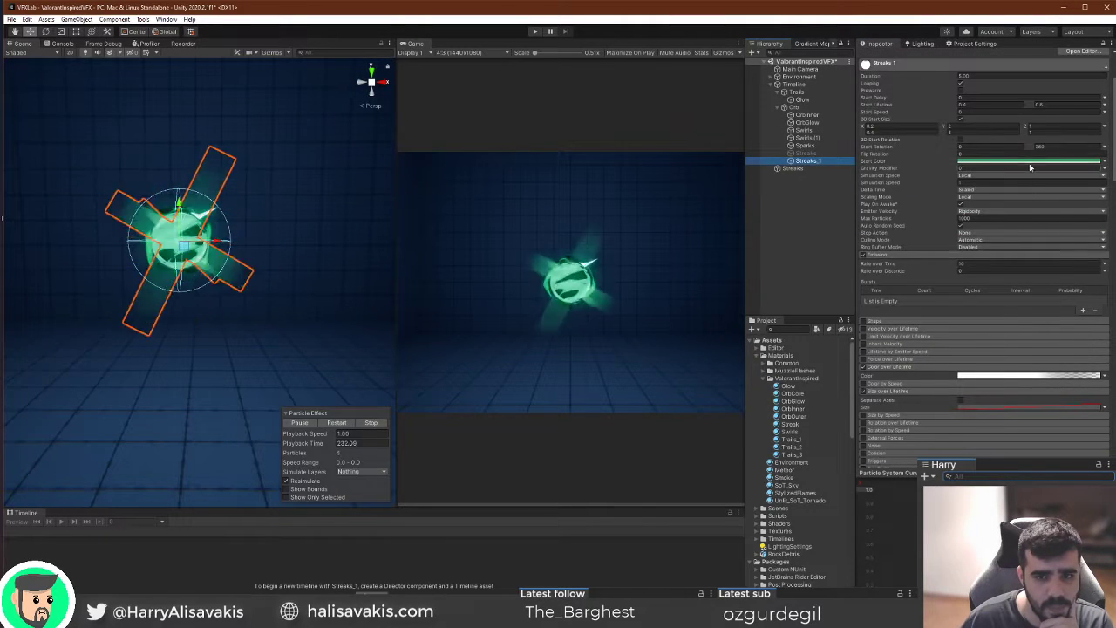
pyautogui.click(999, 160)
pyautogui.moveTo(1100, 237); pyautogui.dragTo(1105, 223)
pyautogui.click(1100, 302)
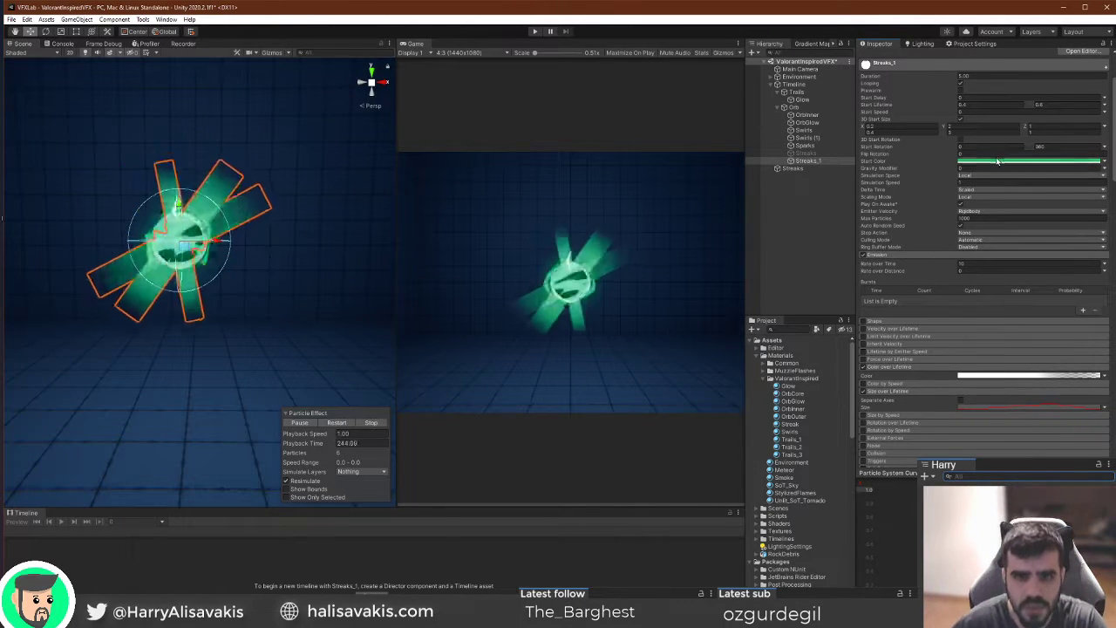
# Reduce the Rectangle height of the Streak material's rectangle mask to about 0.28.
pyautogui.scroll(-15, 1017, 317)
pyautogui.scroll(3, 1008, 279)
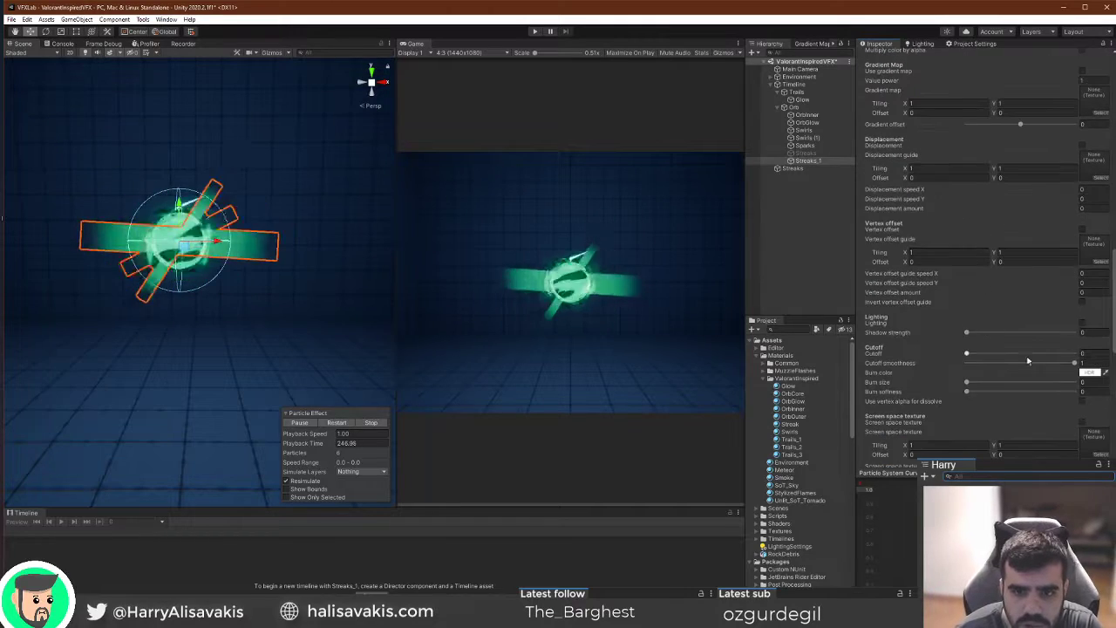
pyautogui.moveTo(1074, 363); pyautogui.dragTo(994, 369)
pyautogui.scroll(-6, 1049, 236)
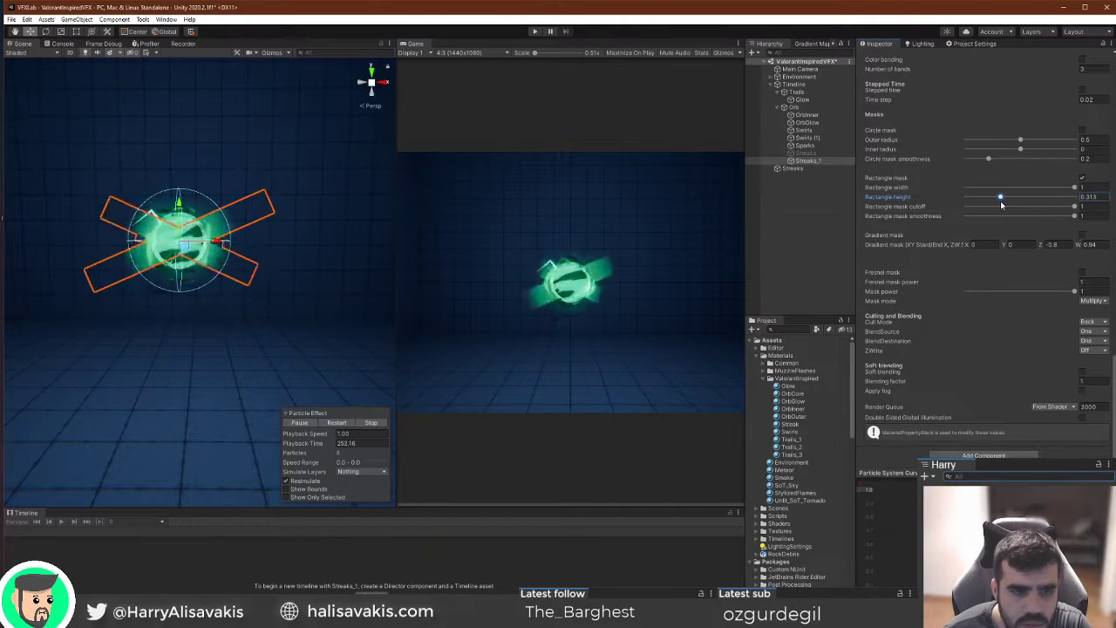
# Make the Start Color of Streaks_1 a paler, less saturated green.
pyautogui.scroll(20, 1012, 218)
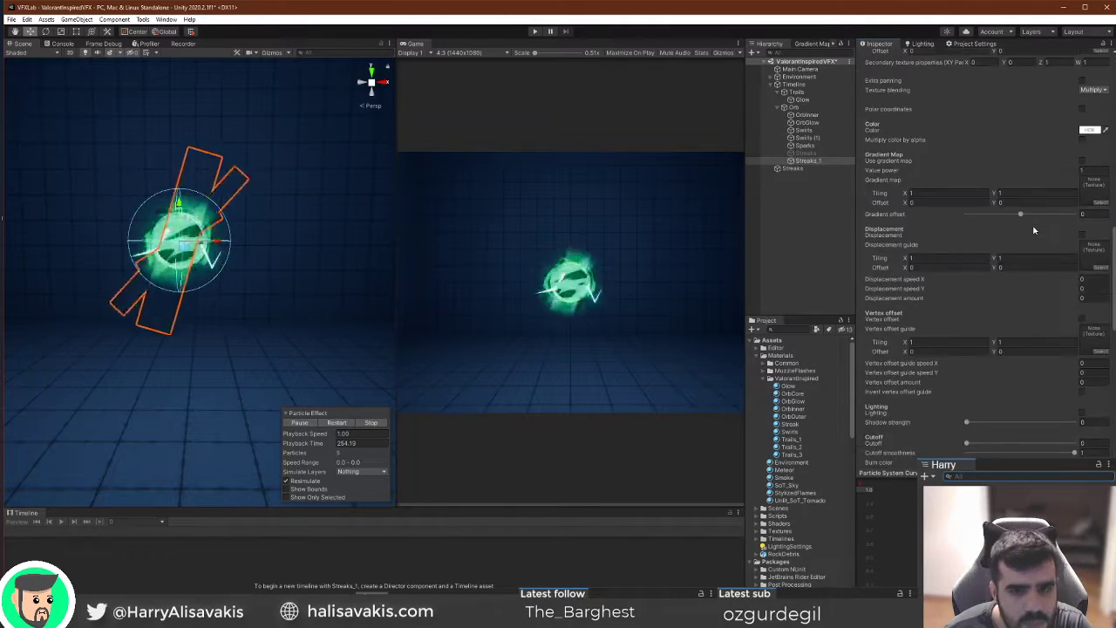
pyautogui.click(1038, 164)
pyautogui.moveTo(1103, 231)
pyautogui.mouseDown()
pyautogui.moveTo(1084, 206)
pyautogui.moveTo(1099, 200)
pyautogui.mouseUp()
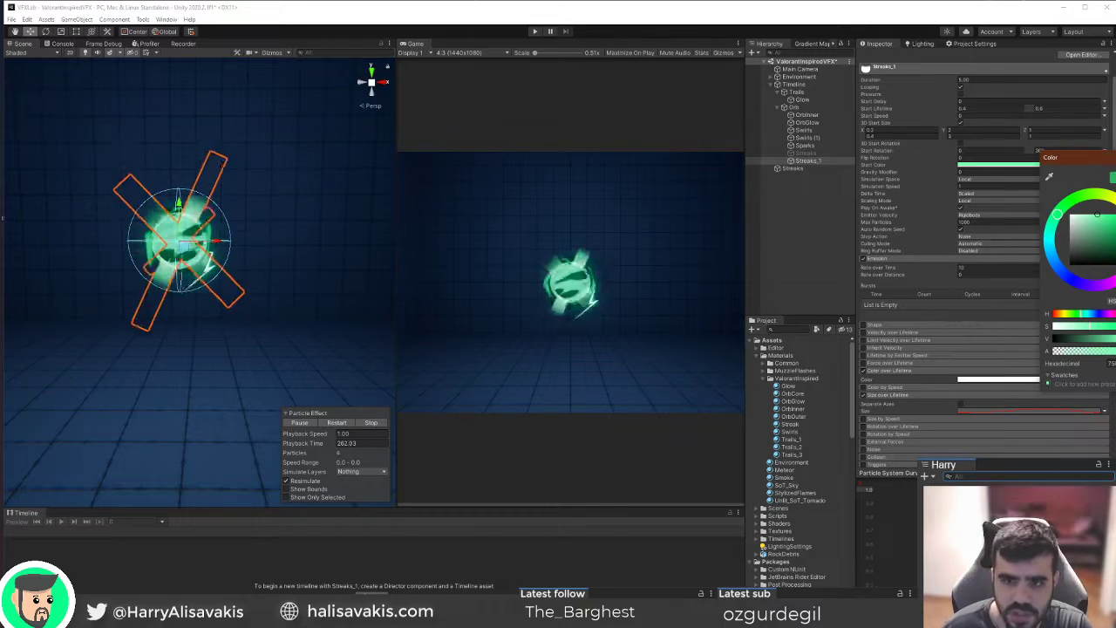
pyautogui.click(1057, 191)
# Reduce the Rectangle width of the Streak material's rectangle mask to about 0.31.
pyautogui.scroll(-15, 961, 223)
pyautogui.scroll(-10, 968, 220)
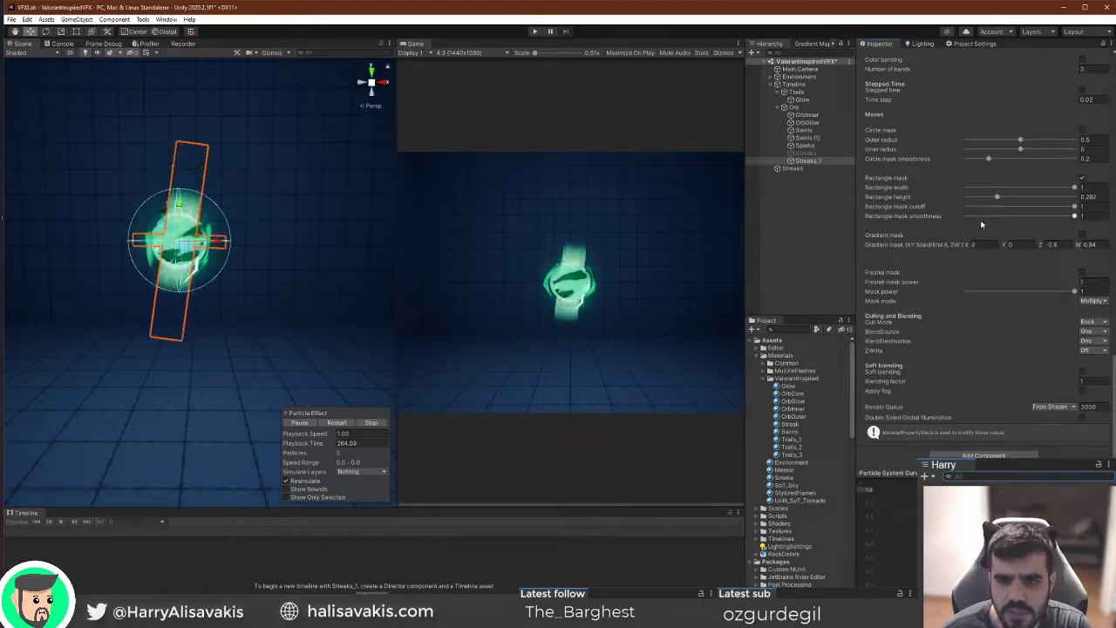
pyautogui.moveTo(1080, 186); pyautogui.dragTo(1014, 190)
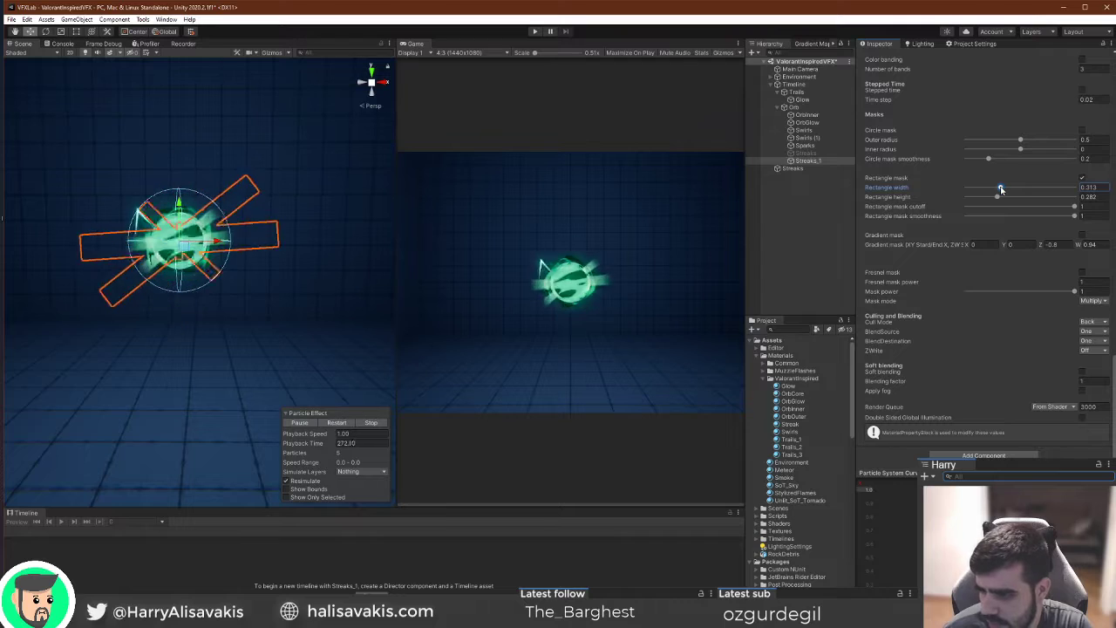
pyautogui.scroll(5, 1029, 280)
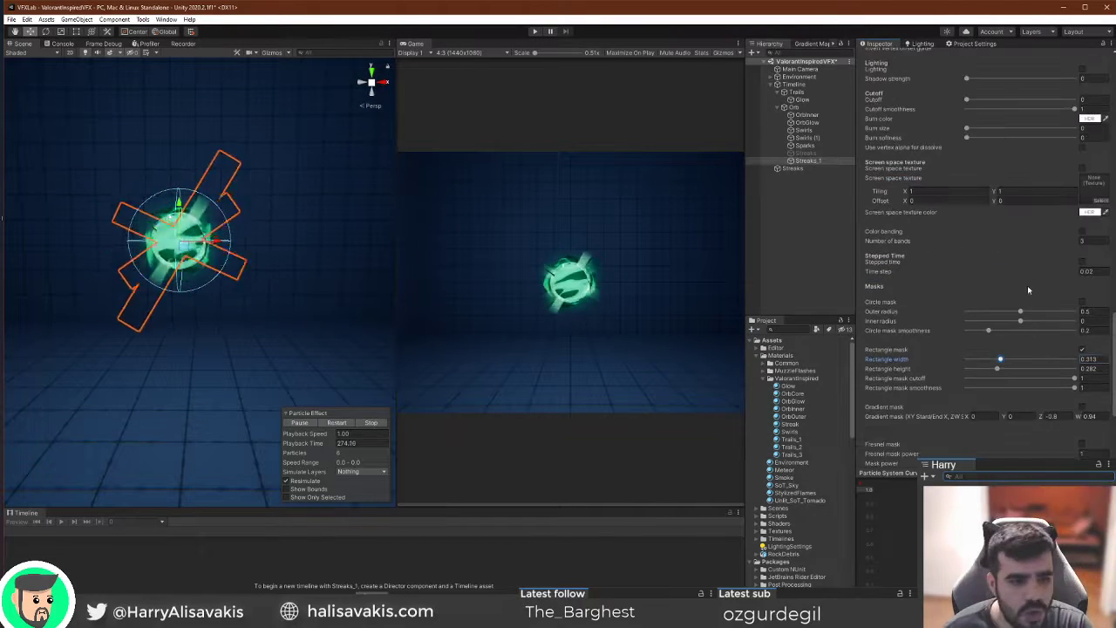
pyautogui.scroll(-3, 1029, 280)
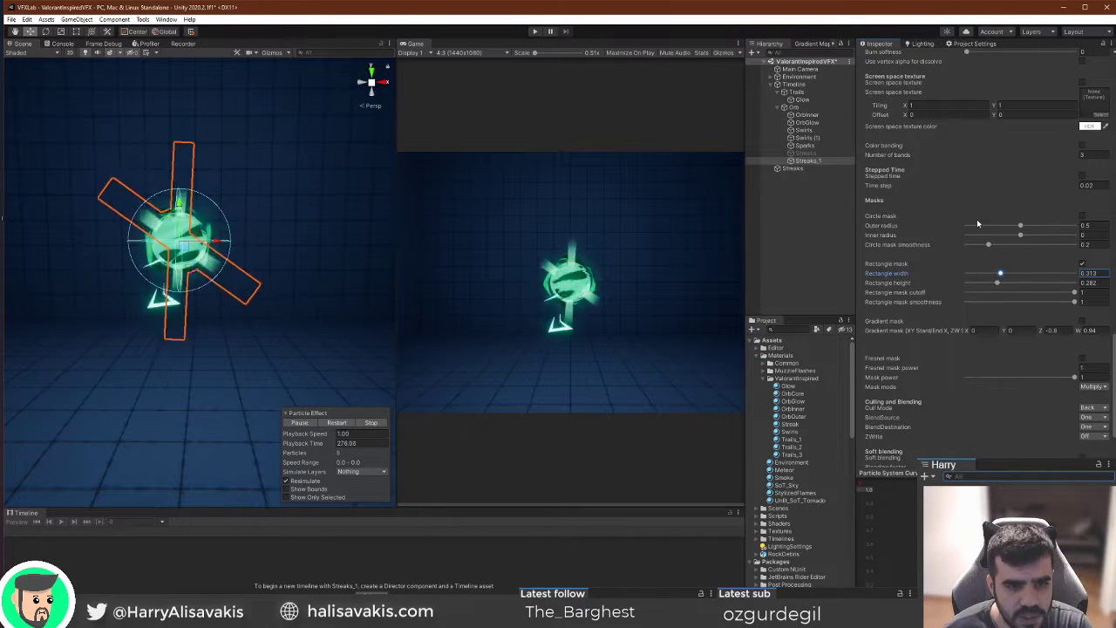
# Adjust the random 3D Start Size of Streaks_1, setting the first X value to 0.5 and the second Y value to 5.
pyautogui.scroll(10, 992, 299)
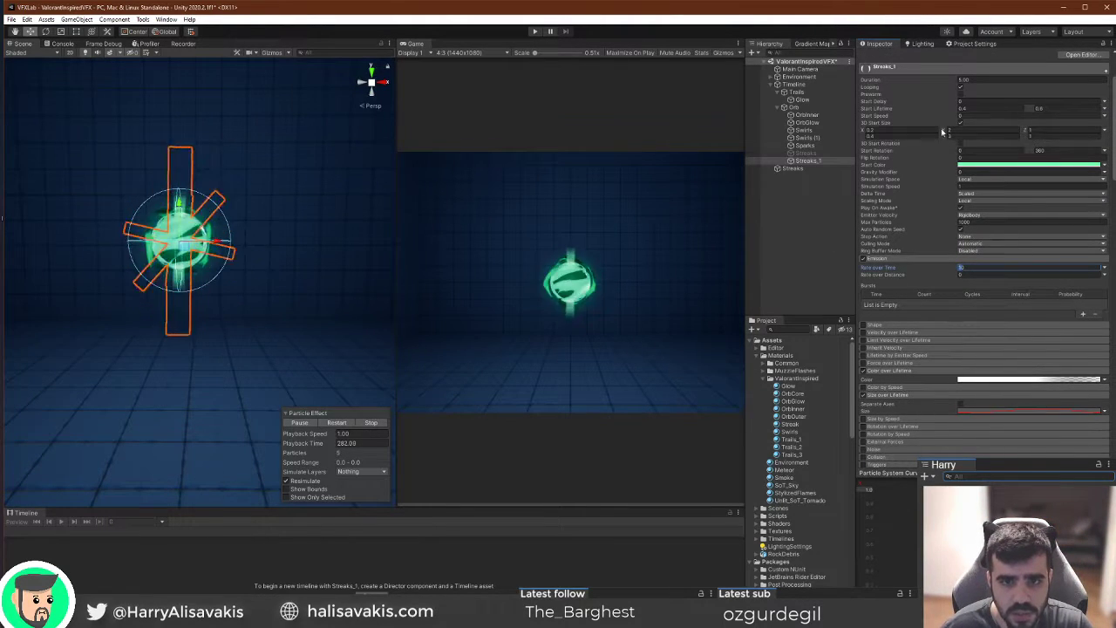
pyautogui.click(873, 130)
pyautogui.write('0.5')
pyautogui.moveTo(875, 137); pyautogui.dragTo(858, 137)
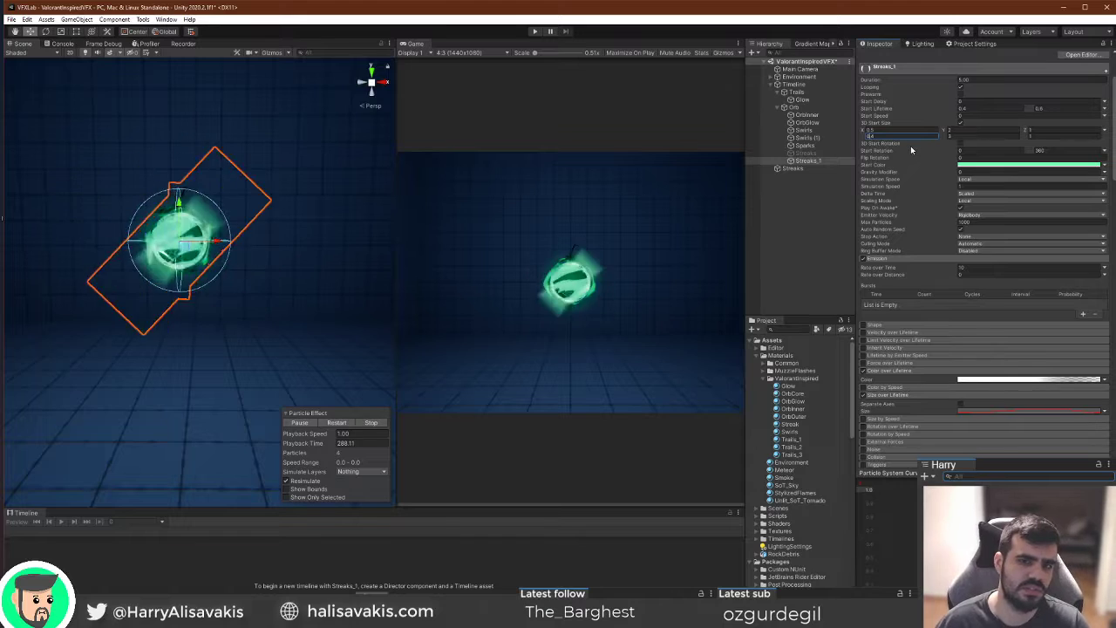
pyautogui.moveTo(949, 131); pyautogui.dragTo(947, 130)
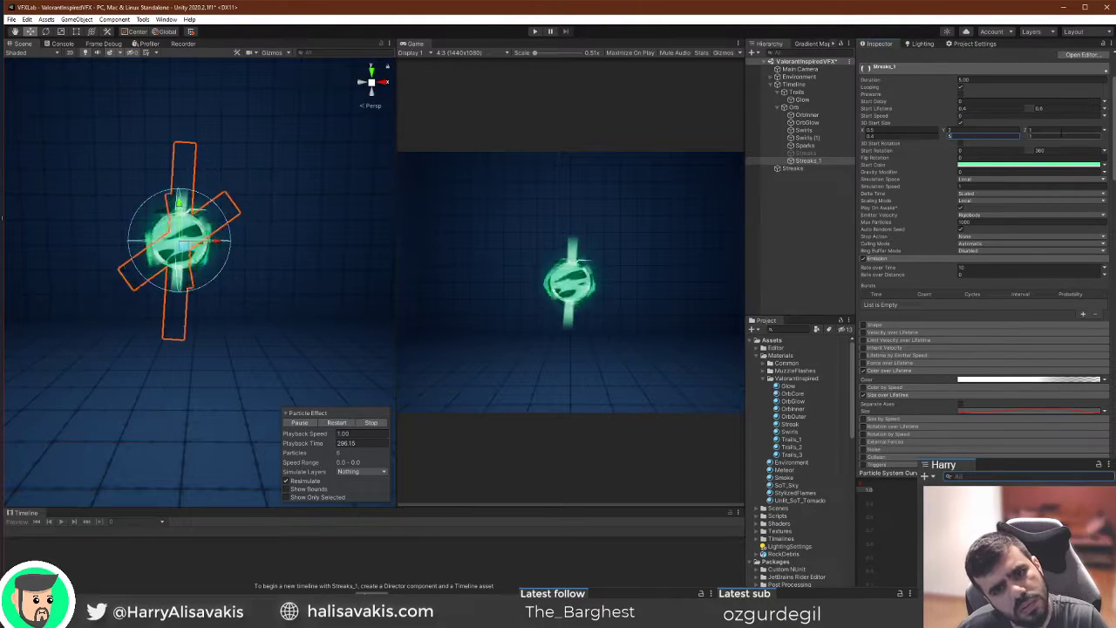
# Compare the orb with the Streaks and Streaks_1 particle systems by enabling and disabling each in turn, leaving only Streaks_1 active.
pyautogui.click(829, 154)
pyautogui.click(339, 424)
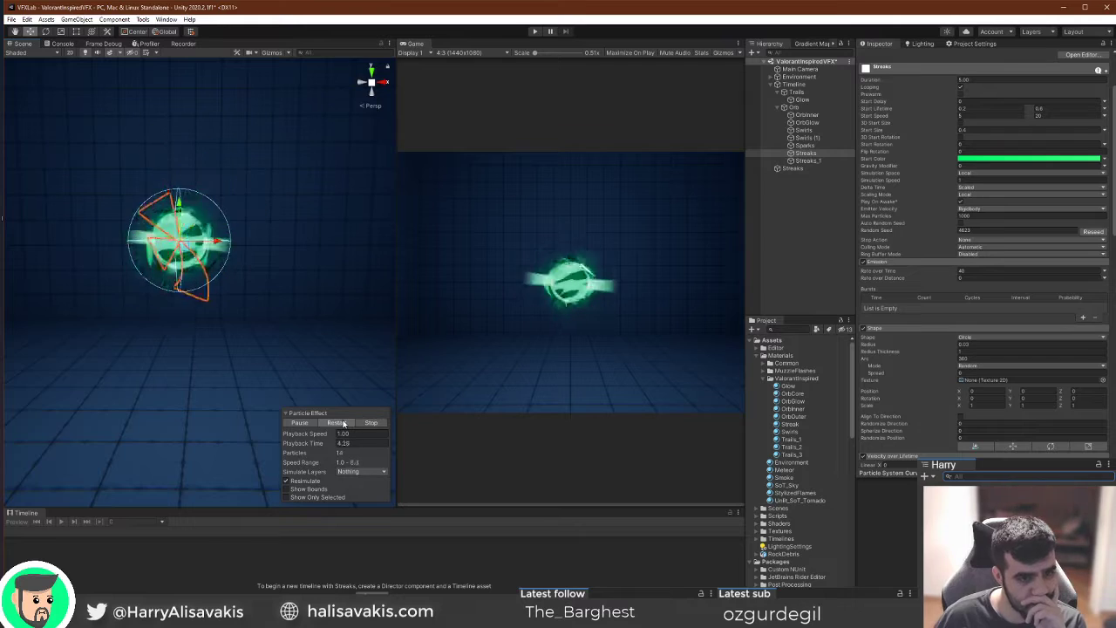
pyautogui.click(806, 160)
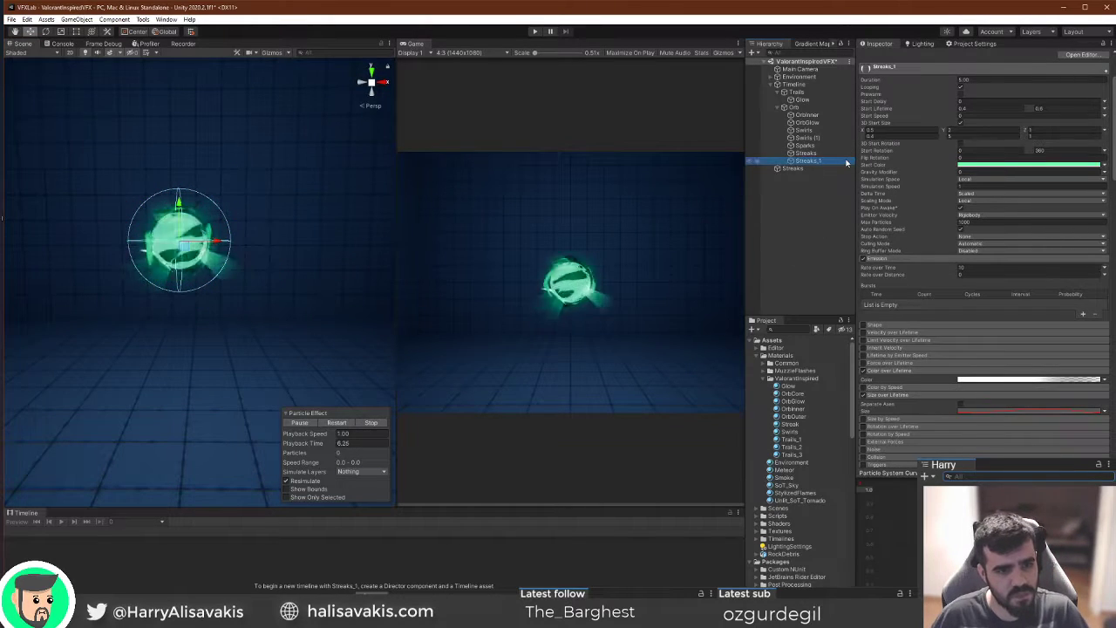
pyautogui.click(820, 153)
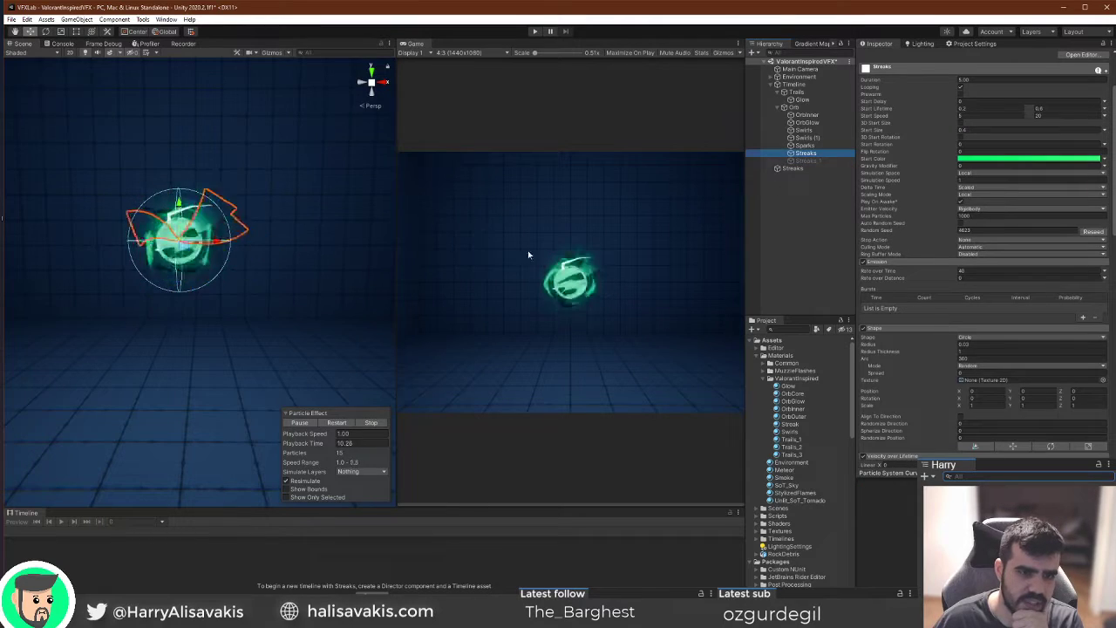
pyautogui.click(838, 162)
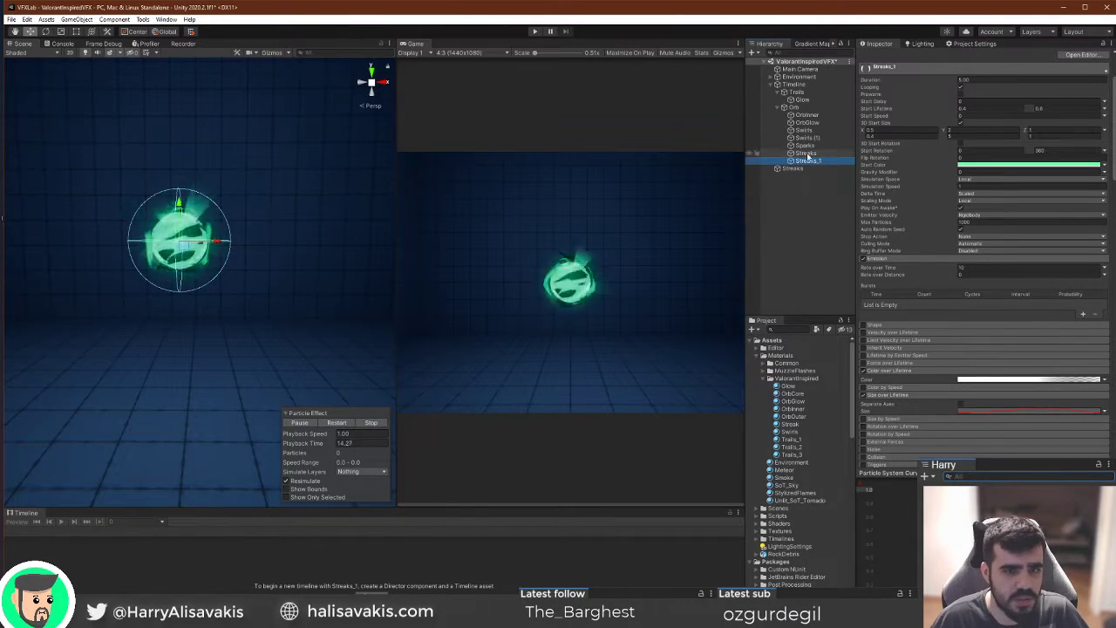
pyautogui.click(819, 153)
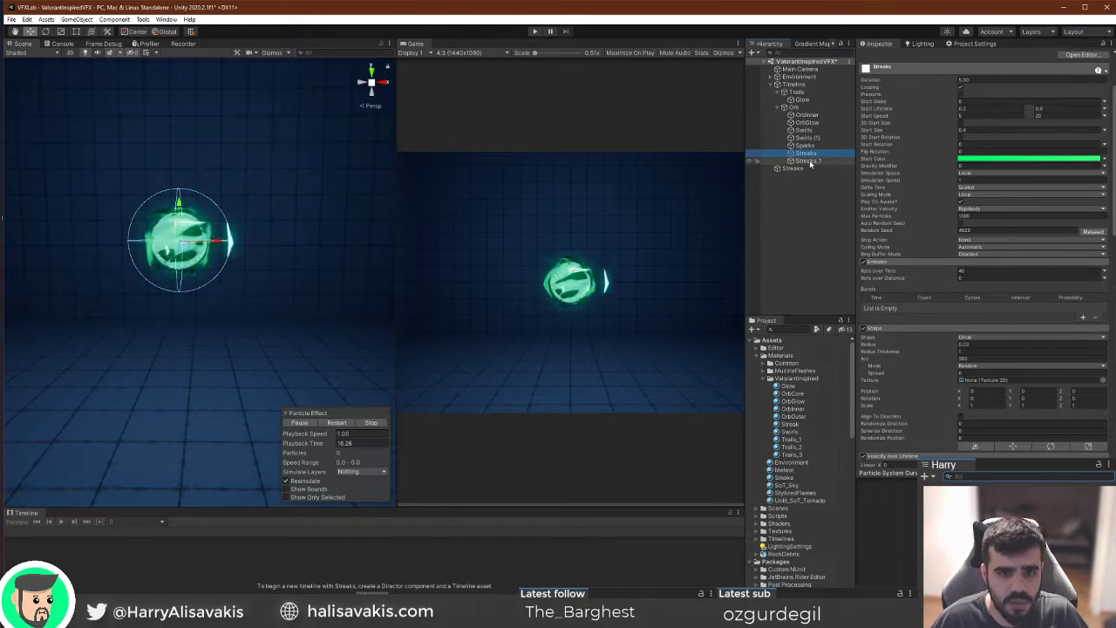
pyautogui.click(811, 161)
pyautogui.click(336, 423)
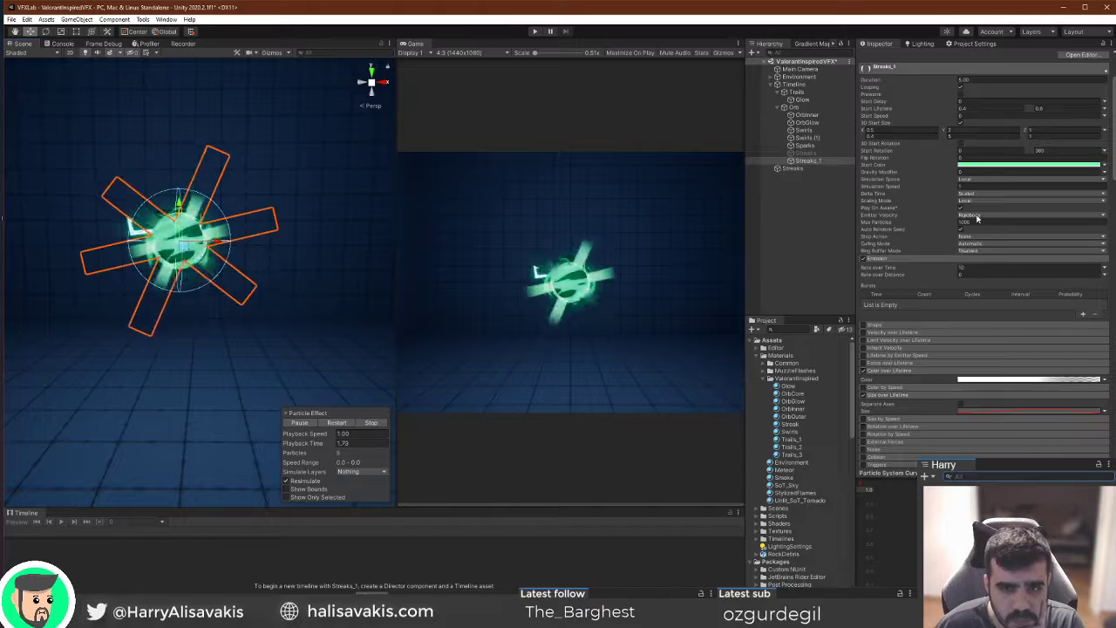
# Check the Size over Lifetime module of Streaks_1 and its size curve.
pyautogui.scroll(-3, 976, 274)
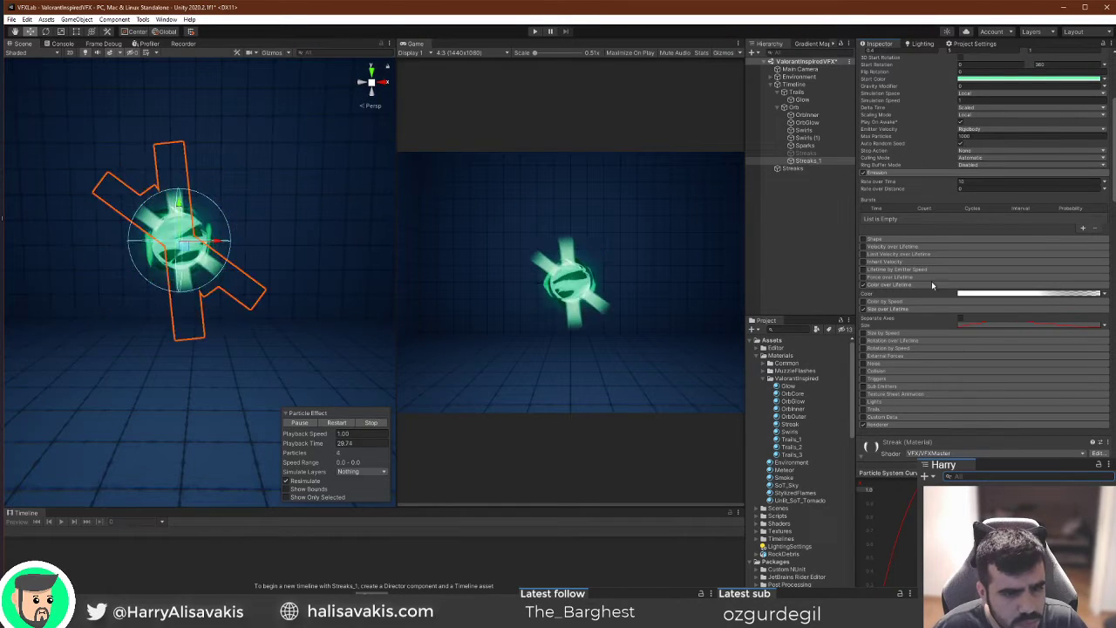
pyautogui.click(864, 310)
pyautogui.click(971, 326)
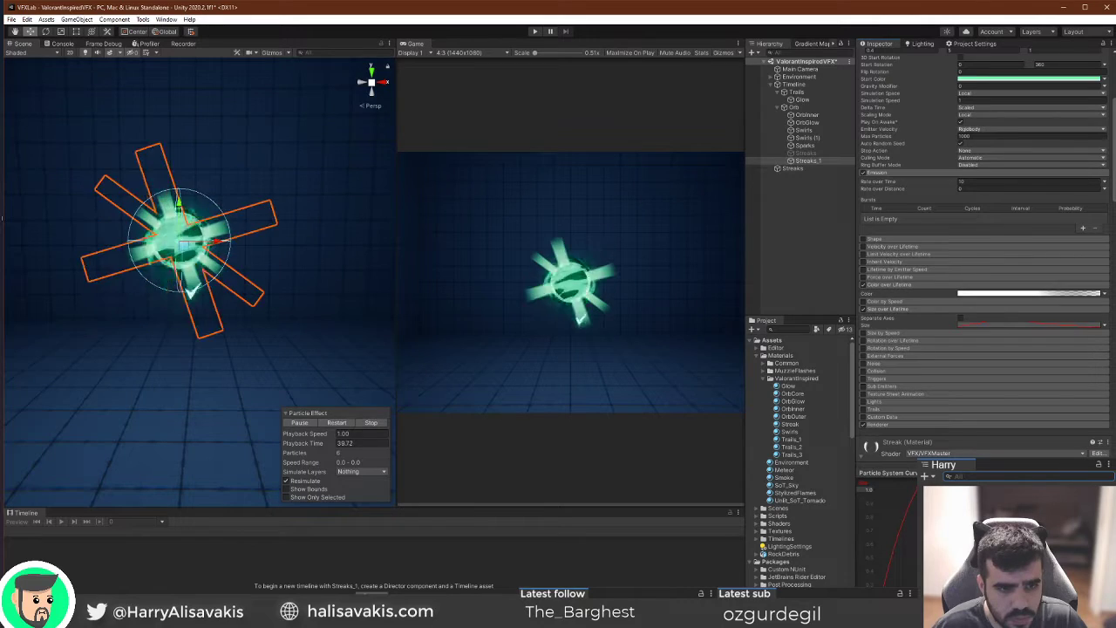
# Darken the Start Color of Streaks_1 to a deeper, medium-saturation green.
pyautogui.scroll(5, 950, 392)
pyautogui.click(1003, 248)
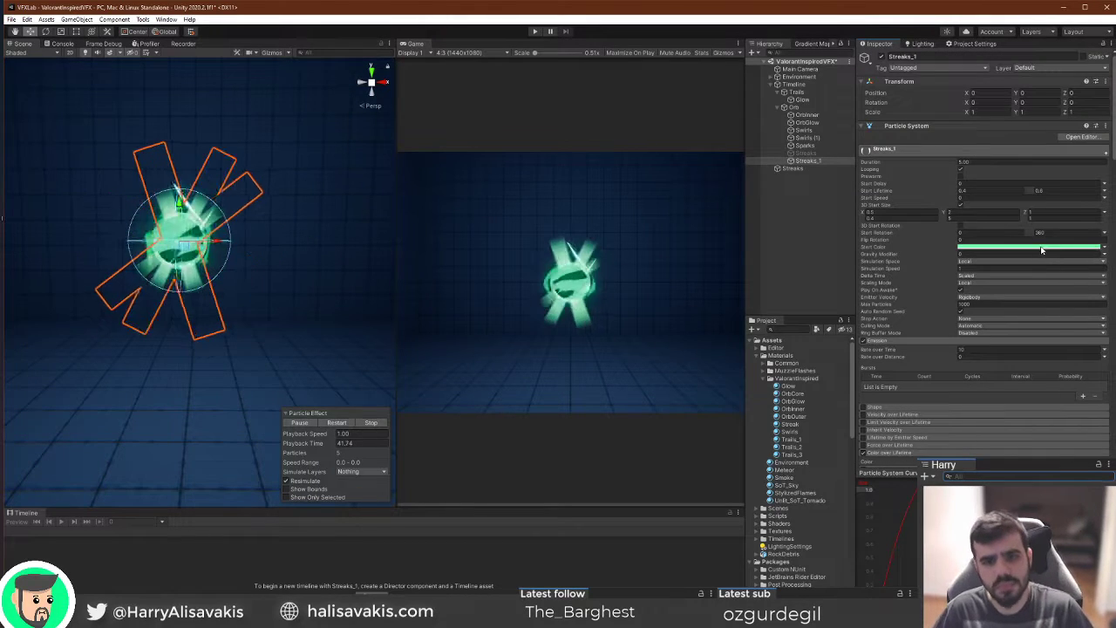
pyautogui.moveTo(1081, 329)
pyautogui.mouseDown()
pyautogui.moveTo(1110, 288)
pyautogui.moveTo(1080, 294)
pyautogui.moveTo(1095, 299)
pyautogui.moveTo(1091, 325)
pyautogui.moveTo(1102, 322)
pyautogui.mouseUp()
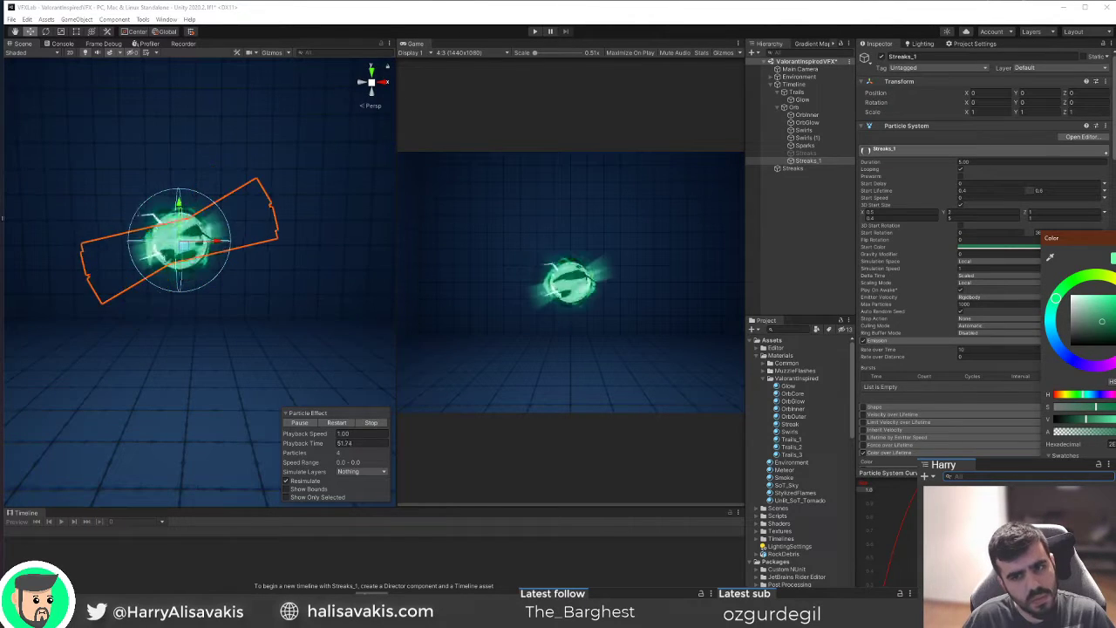
pyautogui.press('Escape')
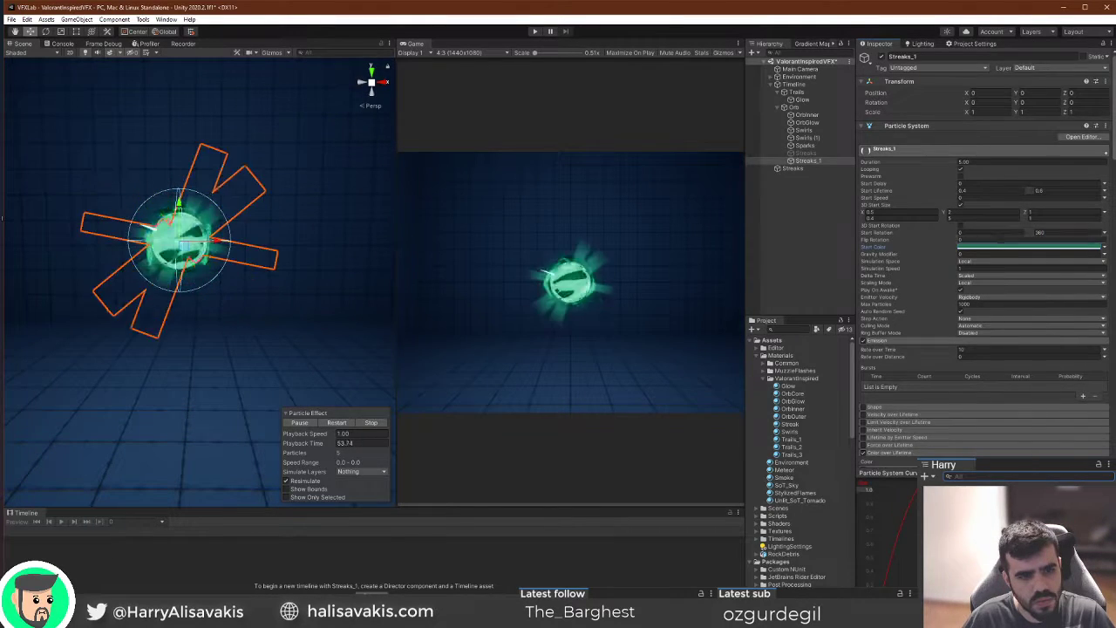
# Set the random Start Lifetime of Streaks_1 to 1 and 2, and lower the first Y start size value to 1.
pyautogui.scroll(-6, 985, 261)
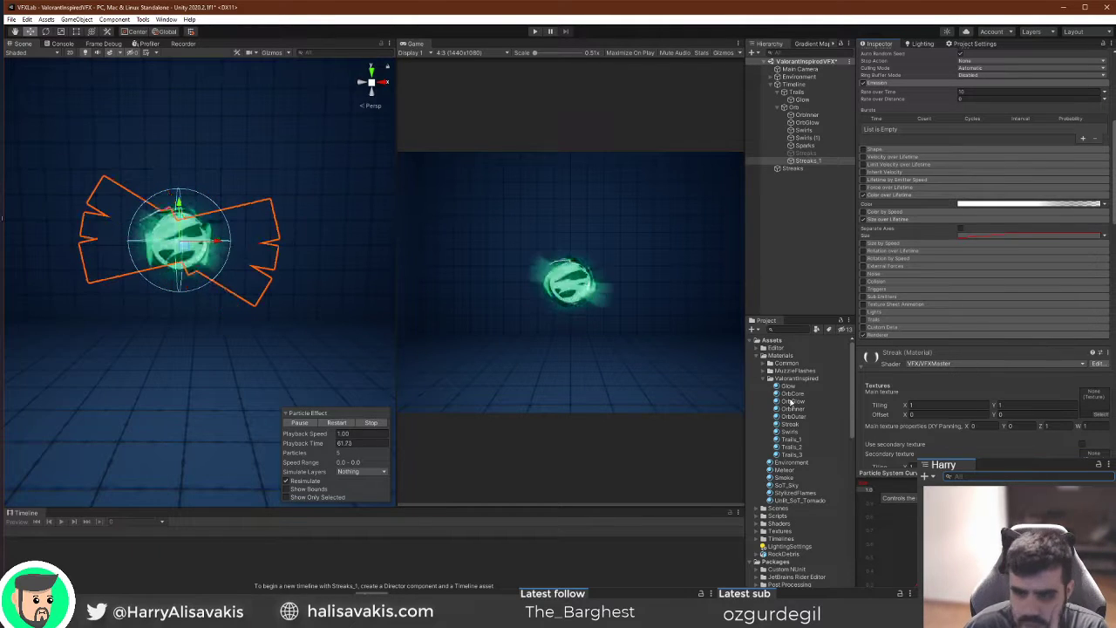
pyautogui.scroll(5, 999, 280)
pyautogui.scroll(10, 998, 280)
pyautogui.click(963, 191)
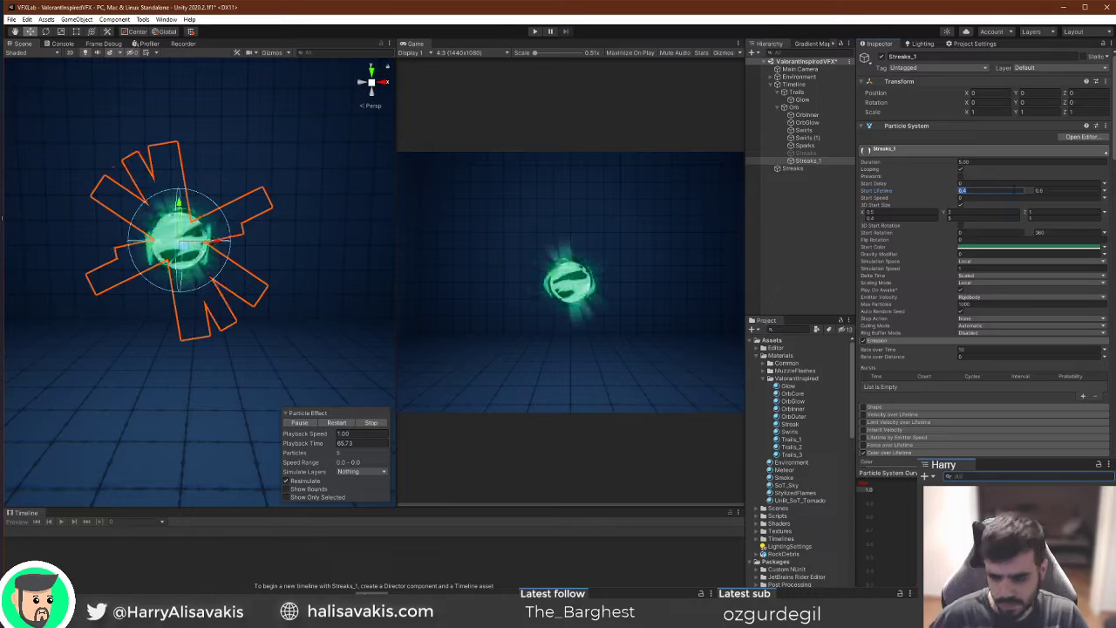
pyautogui.write('1')
pyautogui.press('Tab')
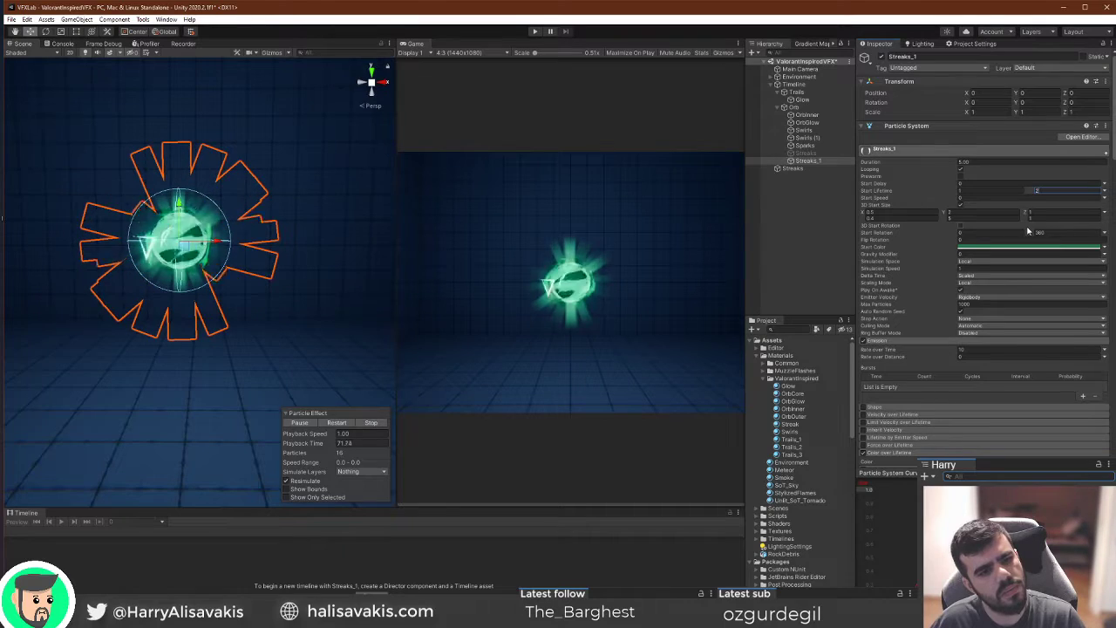
pyautogui.scroll(-3, 985, 257)
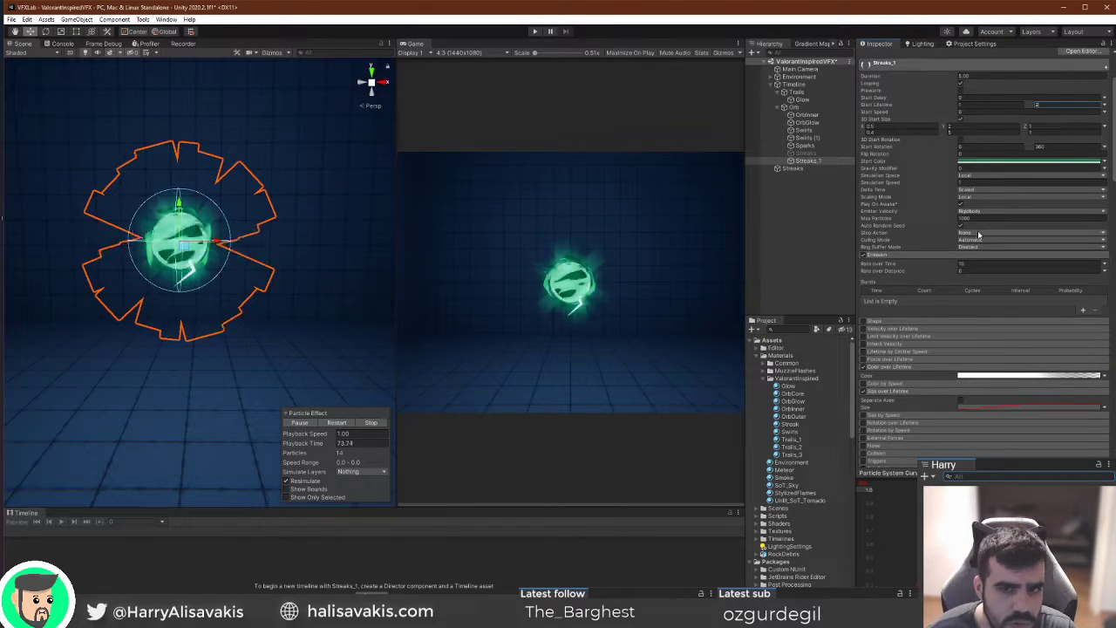
pyautogui.scroll(3, 978, 234)
pyautogui.click(948, 213)
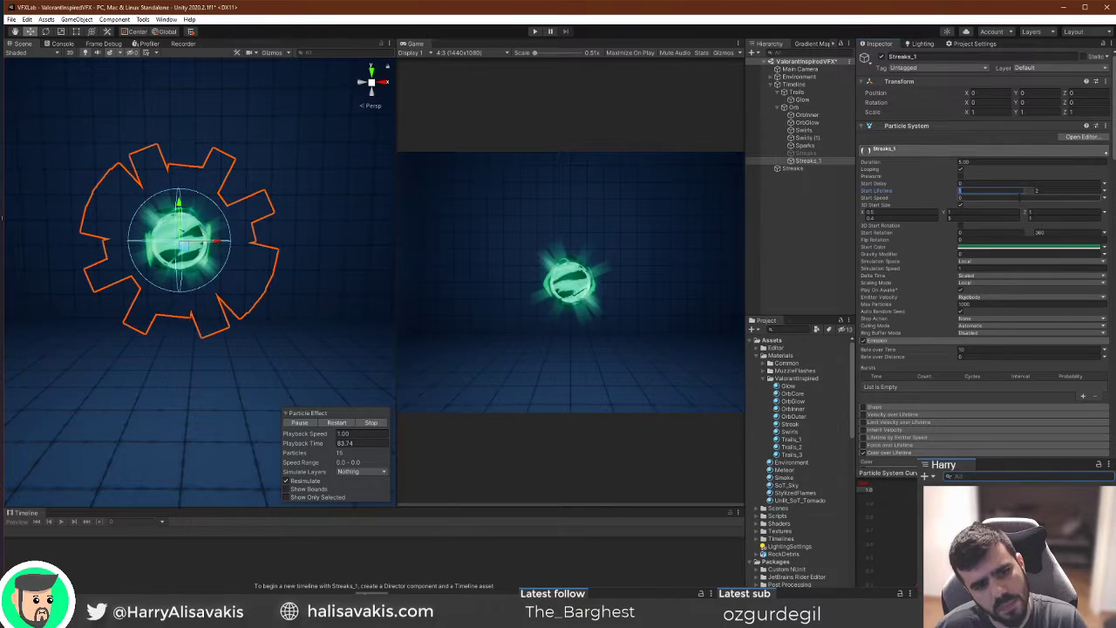
# Place the opaque alpha and white color keys of the Streaks_1 Color over Lifetime gradient at 0% and remove the color key past the midpoint.
pyautogui.scroll(-5, 1019, 200)
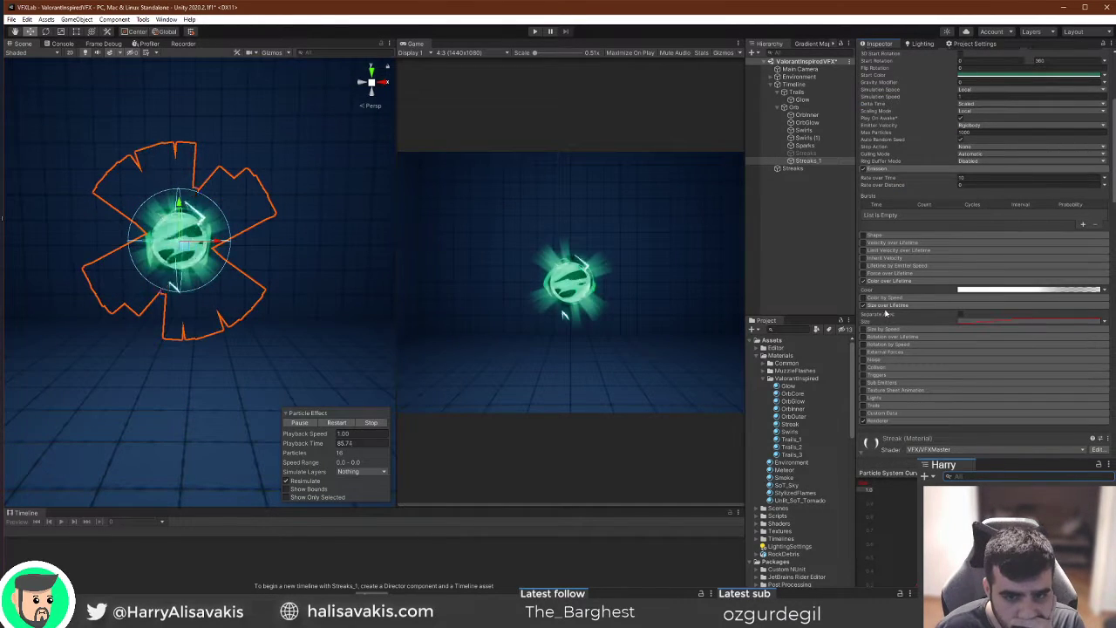
pyautogui.click(1019, 292)
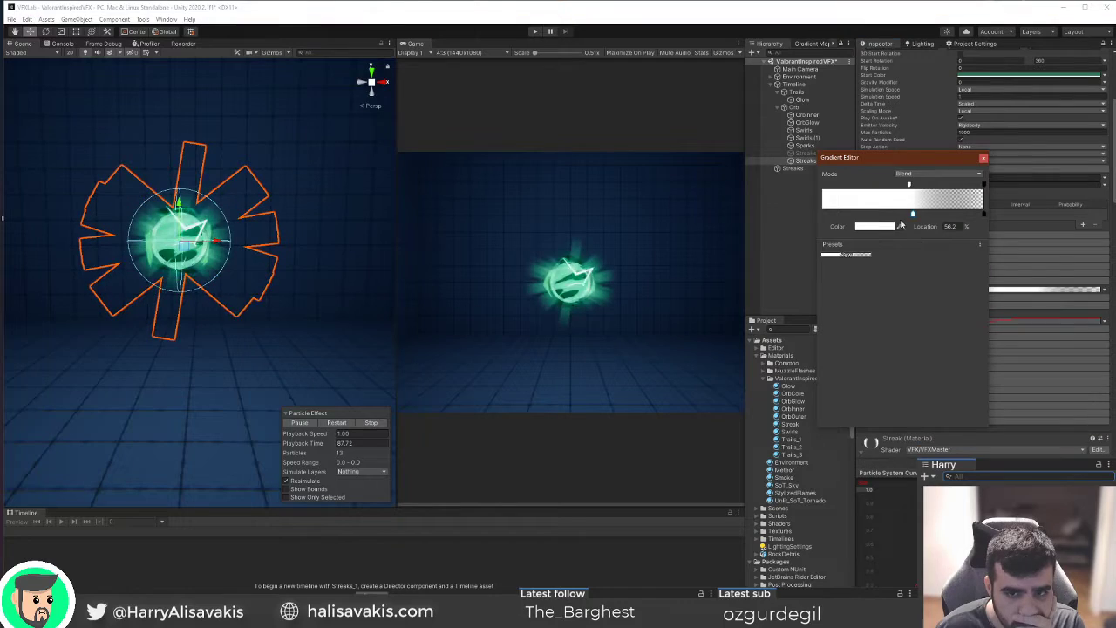
pyautogui.click(822, 184)
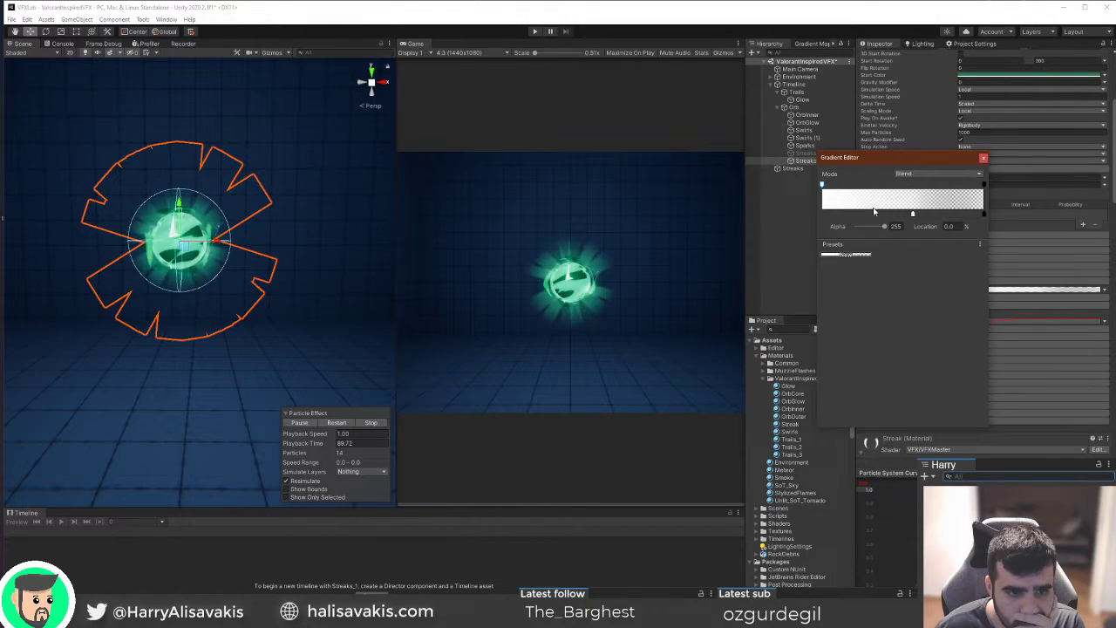
pyautogui.click(822, 213)
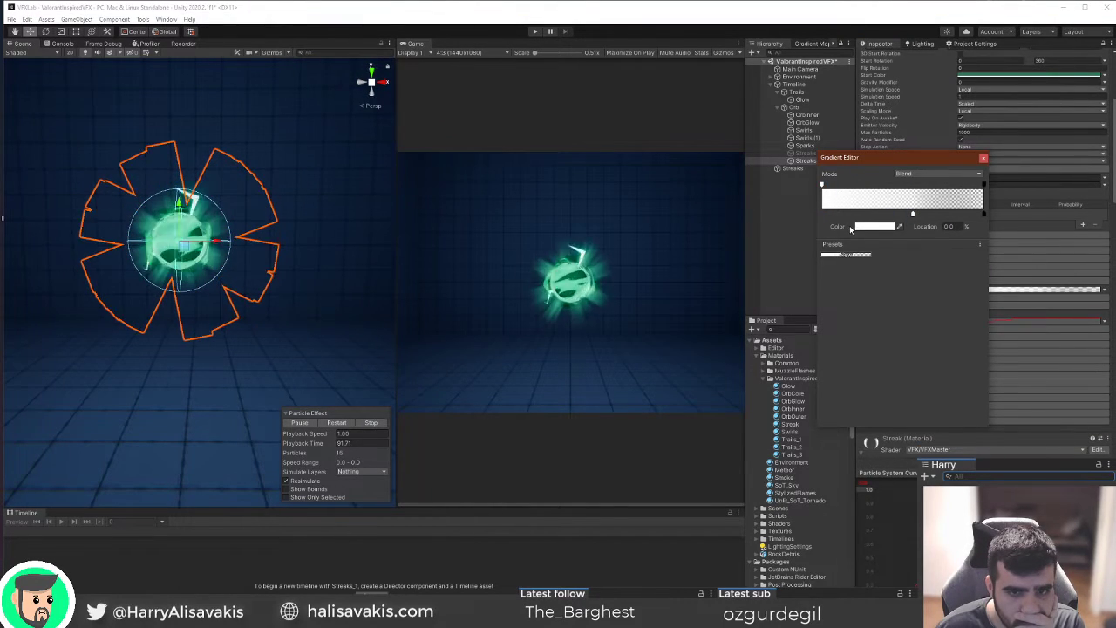
pyautogui.moveTo(914, 229); pyautogui.dragTo(914, 254)
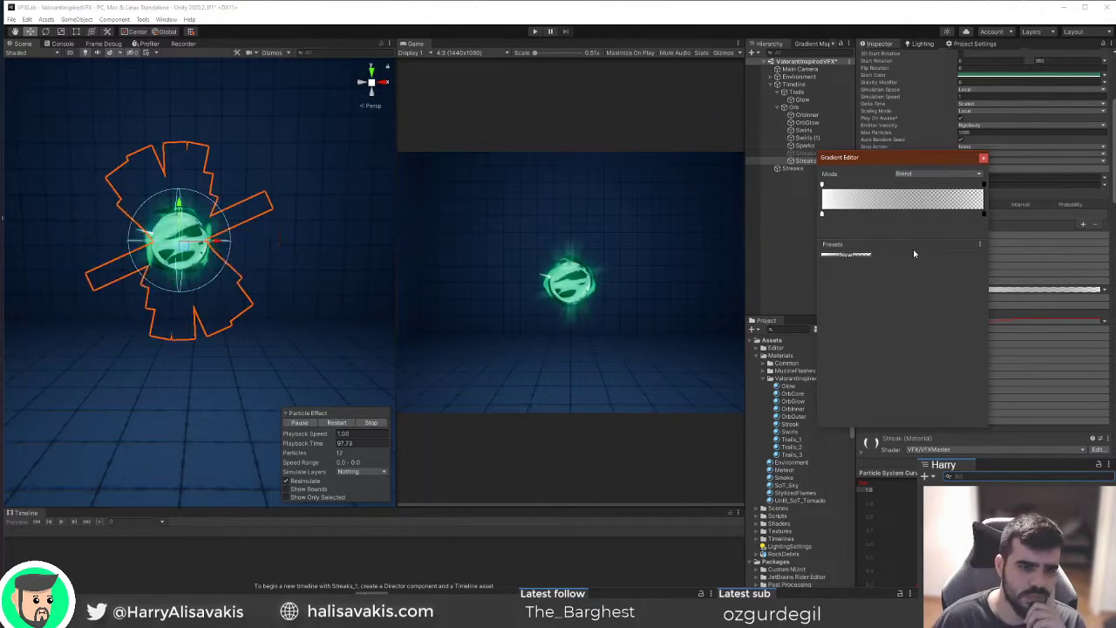
# Close the Color over Lifetime gradient and brighten the Start Color of Streaks_1 slightly.
pyautogui.click(983, 159)
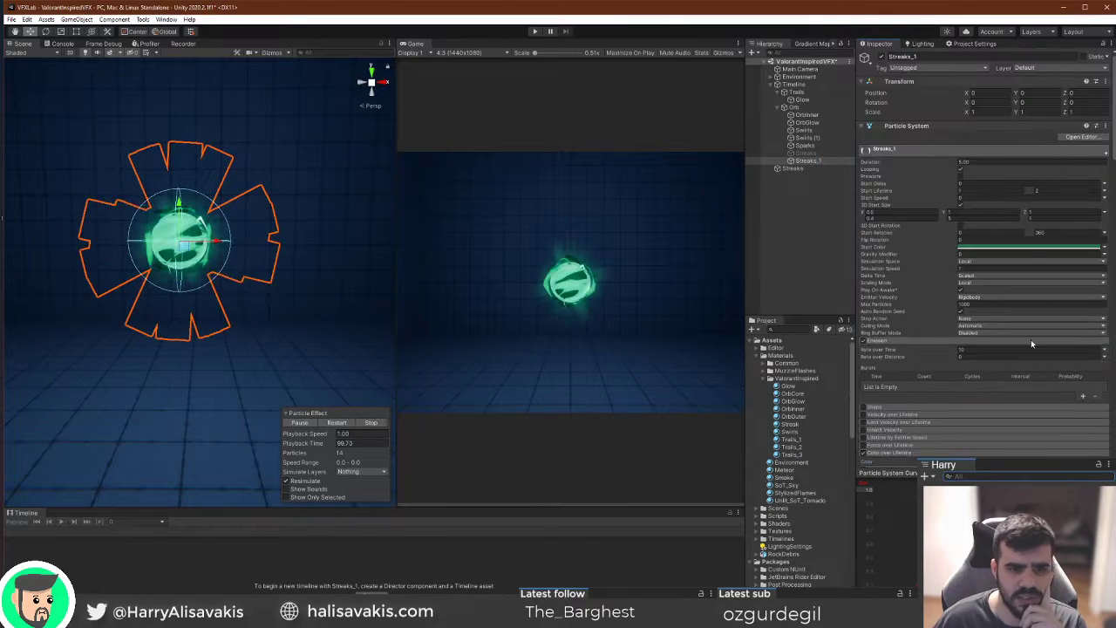
pyautogui.click(1034, 250)
pyautogui.moveTo(1099, 323)
pyautogui.mouseDown()
pyautogui.moveTo(1095, 280)
pyautogui.moveTo(1098, 312)
pyautogui.mouseUp()
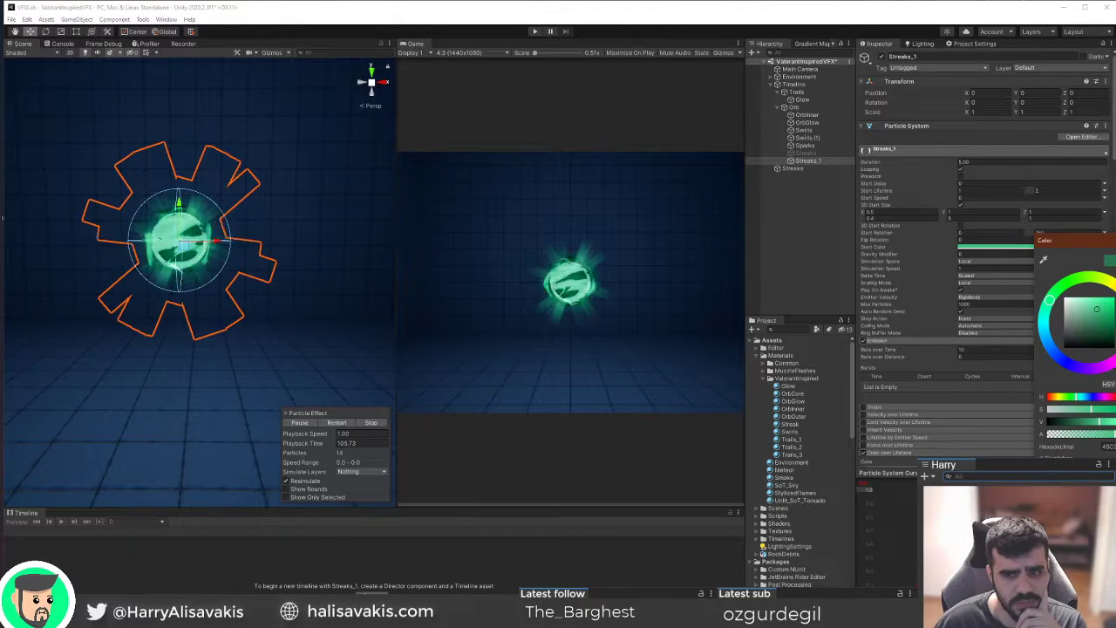
# Review the color, displacement and cutoff settings of the Streak material used by Streaks_1.
pyautogui.scroll(-10, 1003, 349)
pyautogui.click(1081, 298)
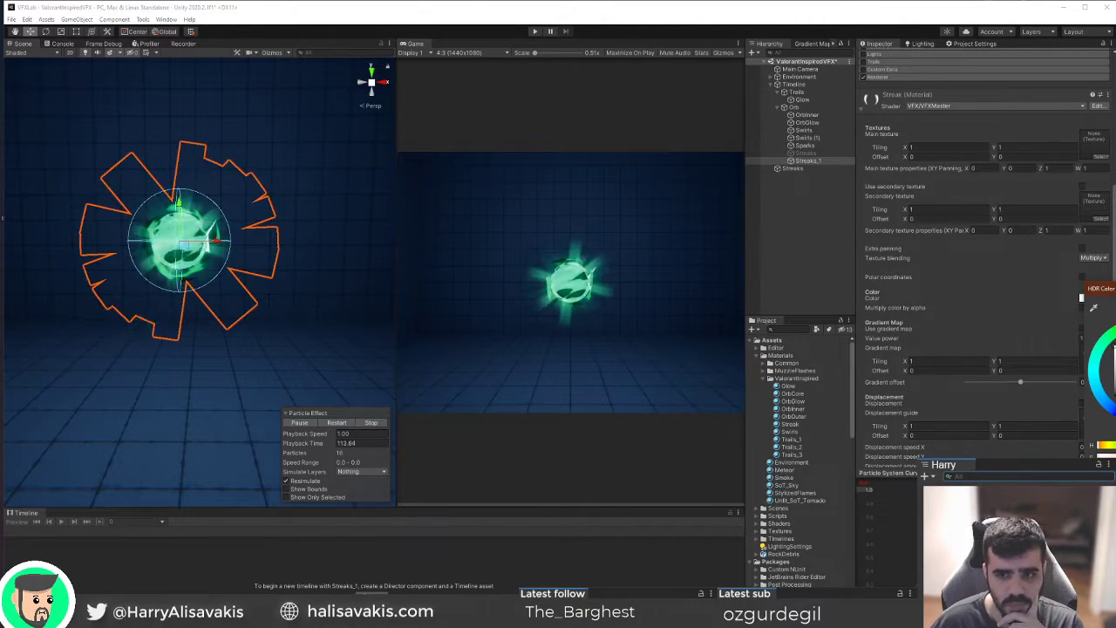
pyautogui.click(1053, 306)
pyautogui.scroll(-5, 1053, 306)
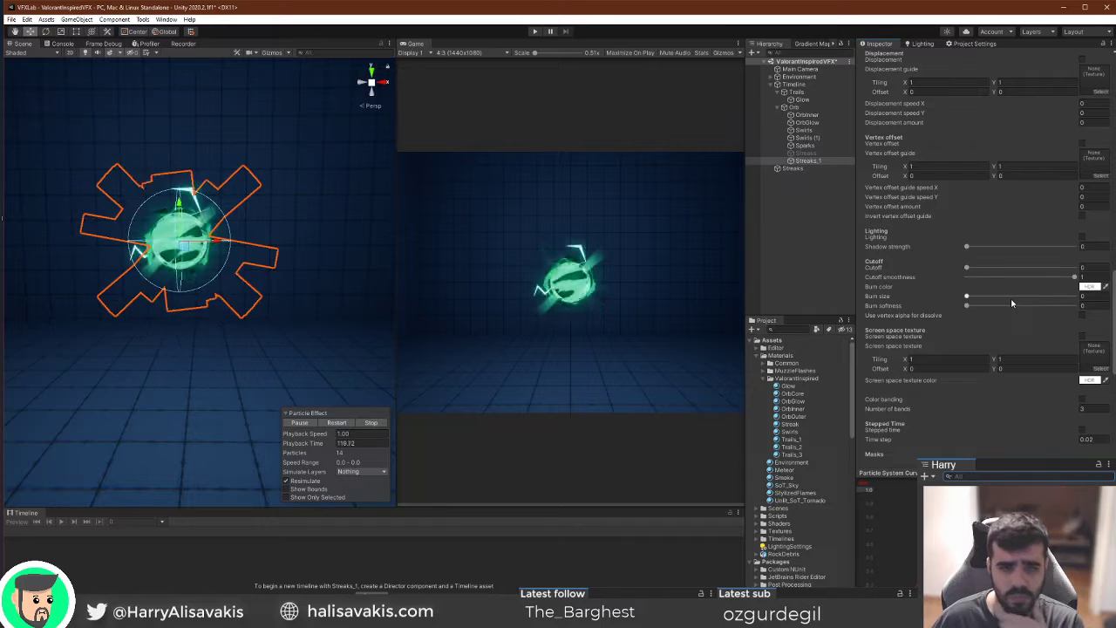
pyautogui.scroll(5, 985, 284)
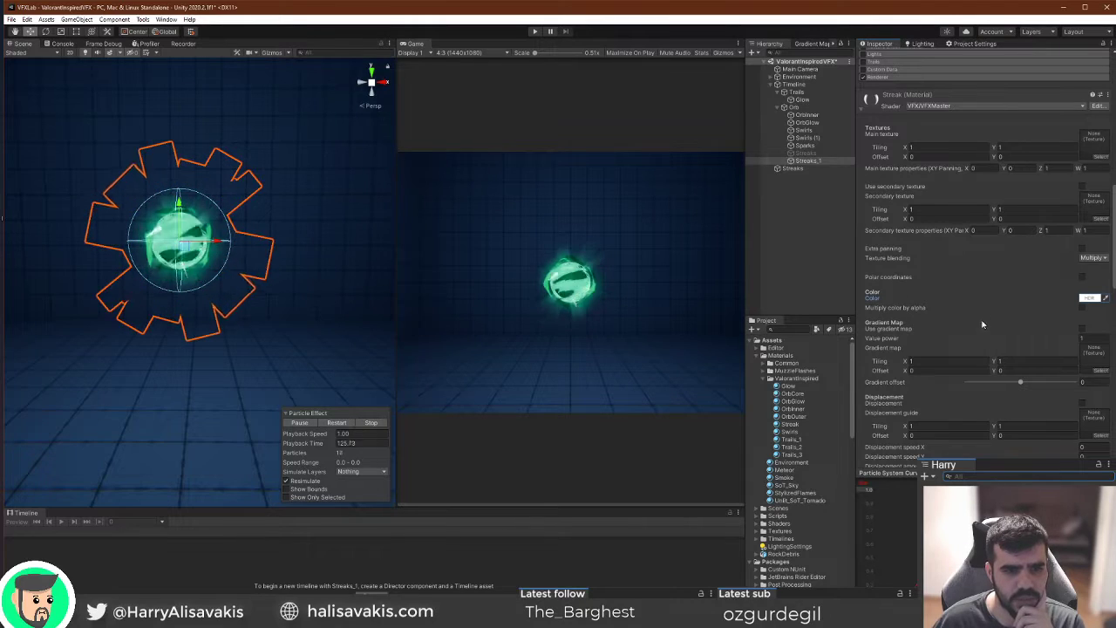
pyautogui.scroll(3, 983, 323)
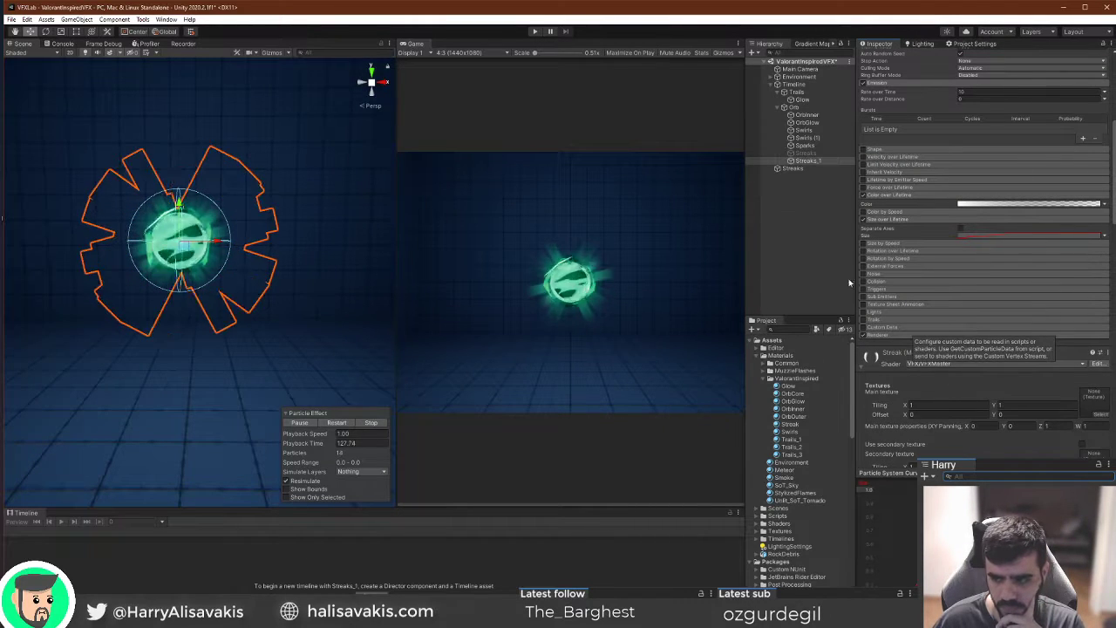
# Deactivate Streaks_1, activate the original Streaks under Orb, and restart its particle preview.
pyautogui.click(804, 162)
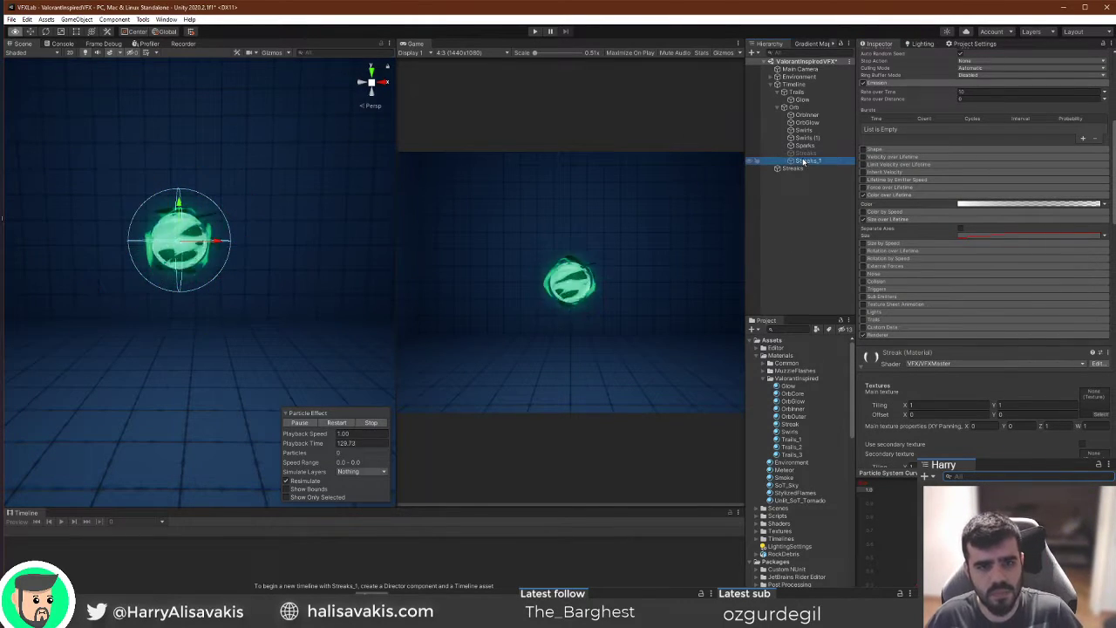
pyautogui.click(804, 153)
pyautogui.click(348, 422)
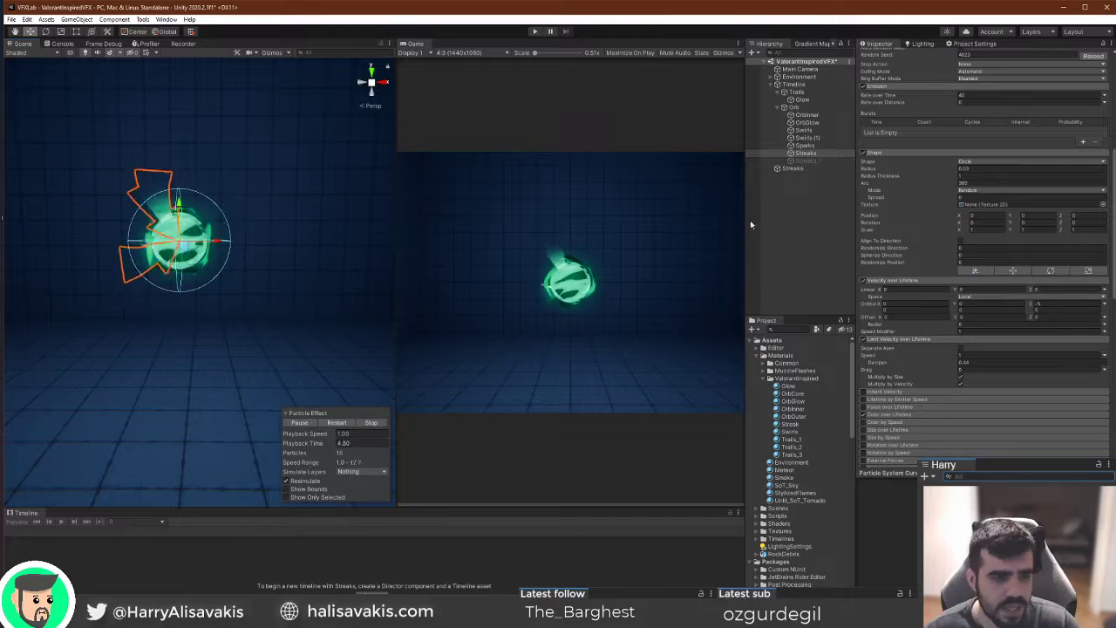
# Swap back to Streaks_1 by deactivating Streaks and activating Streaks_1, and restart the particle preview for comparison.
pyautogui.click(817, 155)
pyautogui.hotkey('alt', 'shift', 'a')
pyautogui.click(821, 162)
pyautogui.hotkey('alt', 'shift', 'a')
pyautogui.click(341, 432)
pyautogui.click(338, 424)
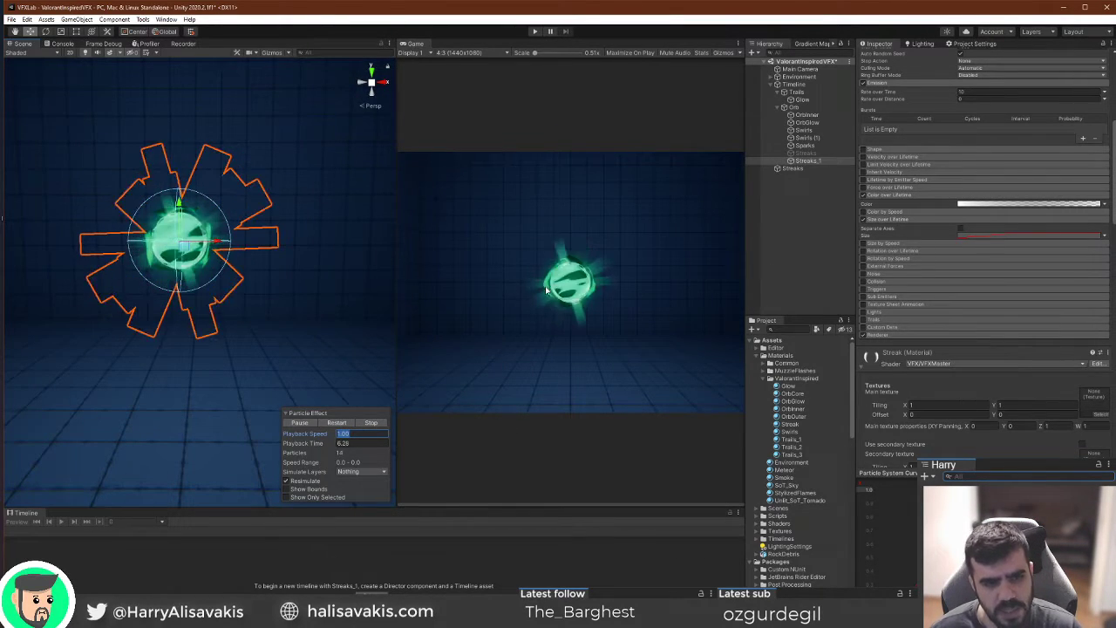
# Deactivate Streaks_1 in favor of the original Streaks under Orb and replay the particle effect.
pyautogui.click(815, 163)
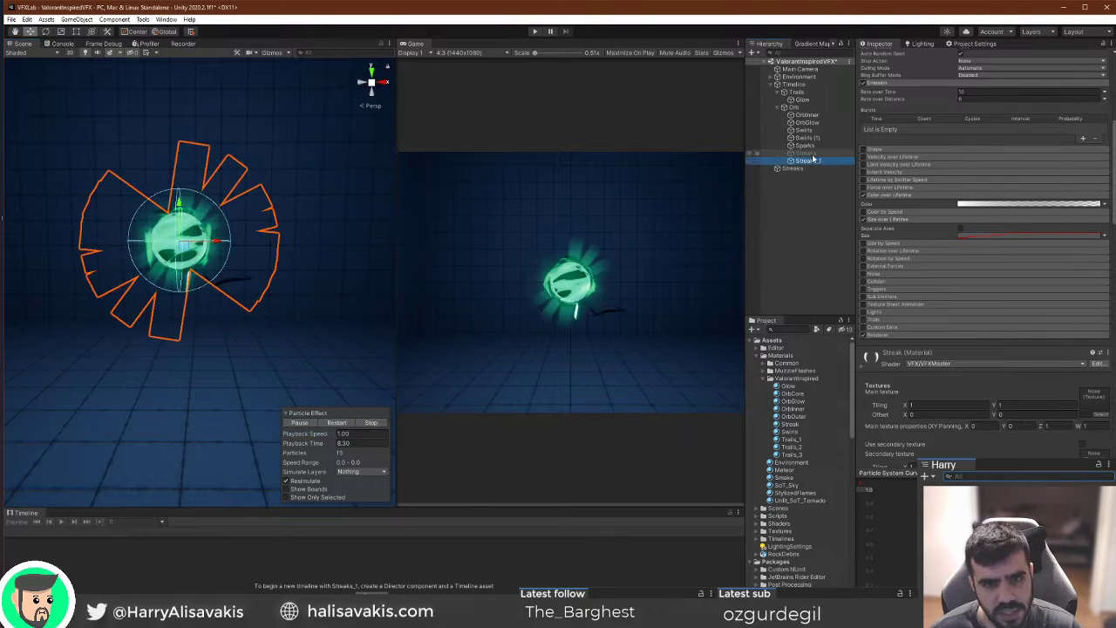
pyautogui.hotkey('alt', 'shift', 'a')
pyautogui.press('Up')
pyautogui.hotkey('alt', 'shift', 'a')
pyautogui.click(336, 423)
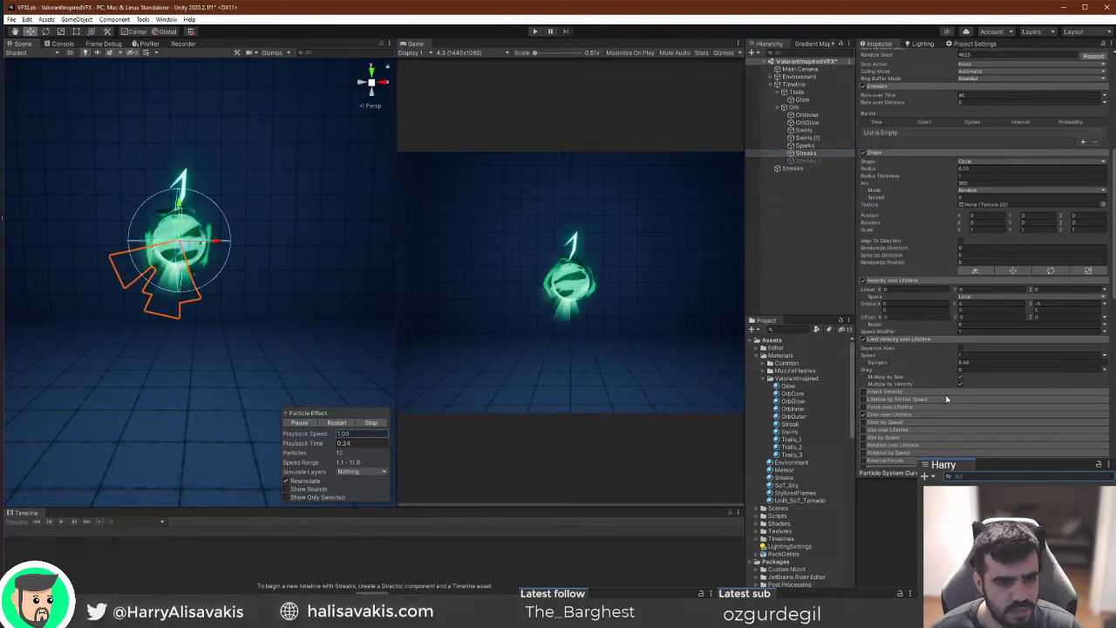
# Set both random Orbital Z velocity values of Streaks to 0 and review its trail settings.
pyautogui.scroll(-5, 959, 287)
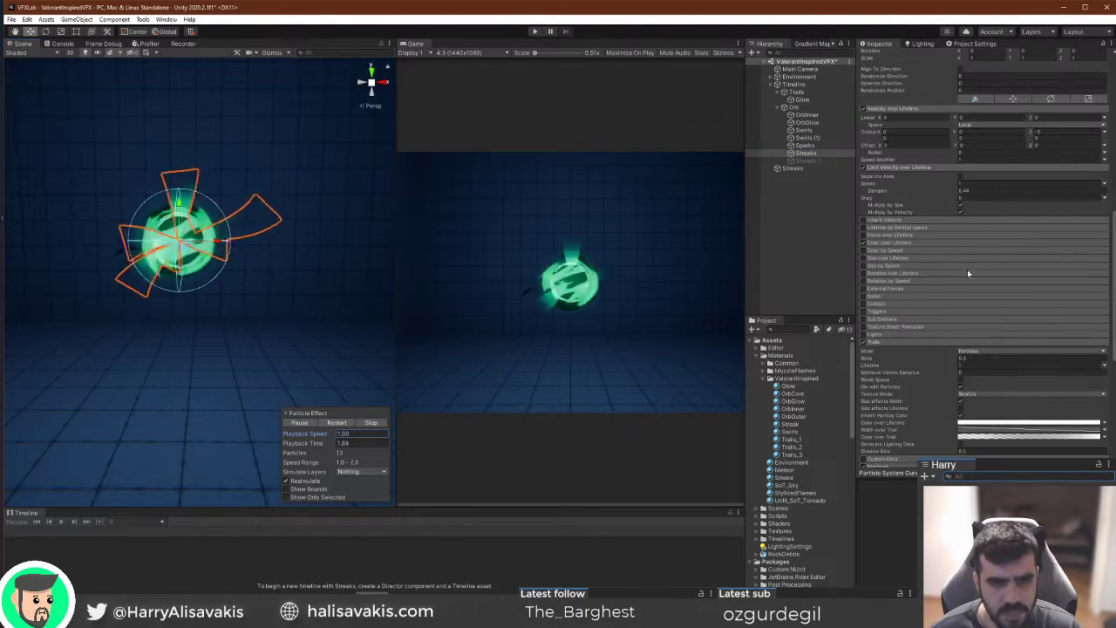
pyautogui.click(902, 243)
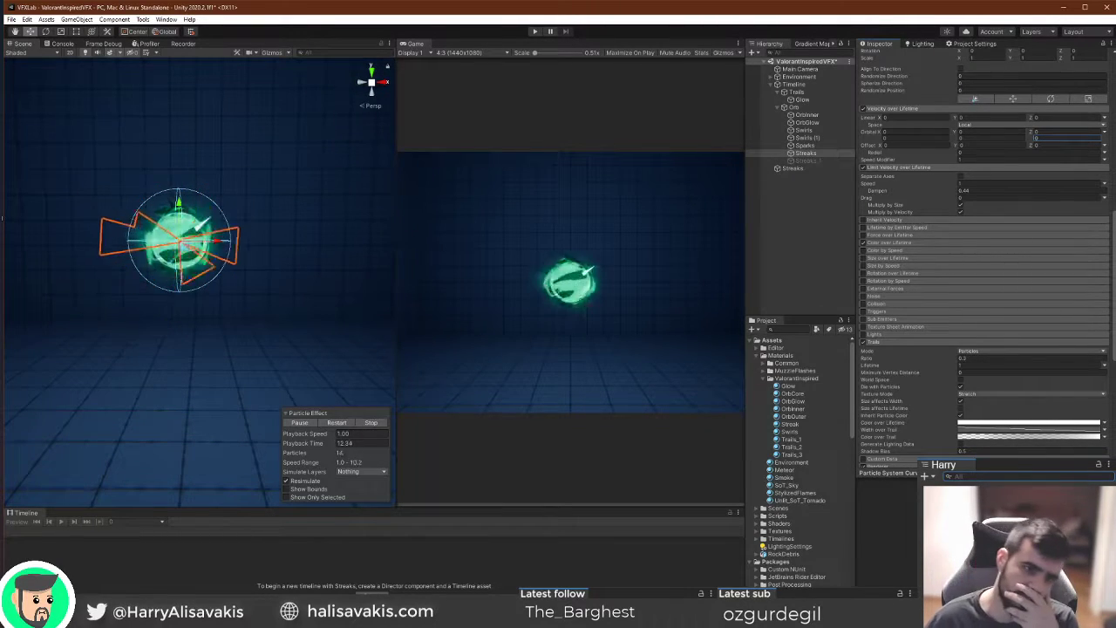
pyautogui.scroll(-3, 1059, 158)
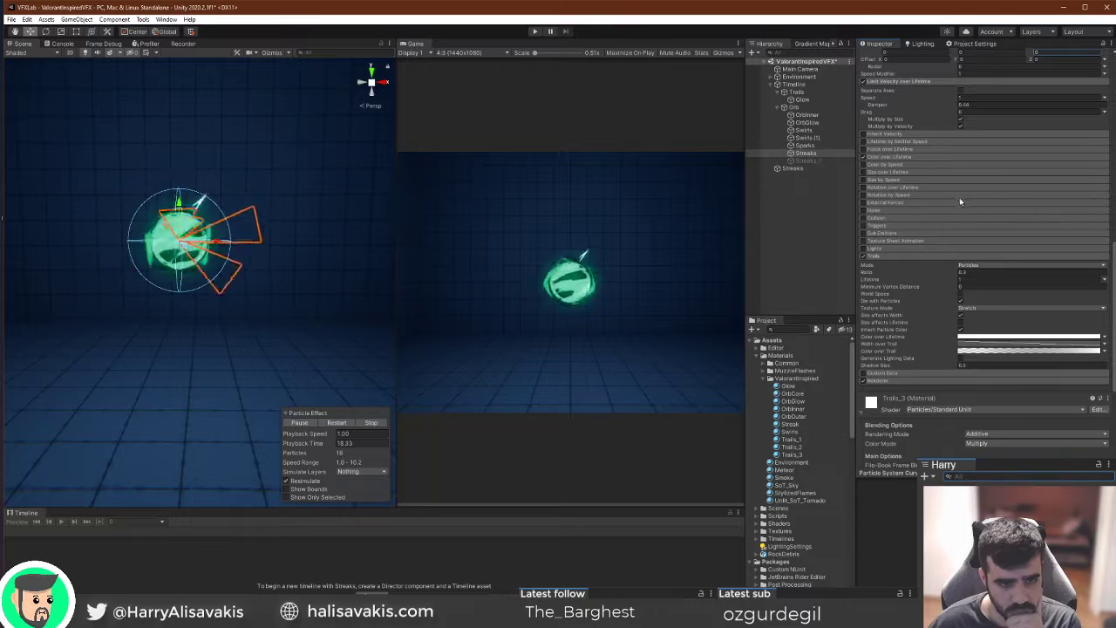
pyautogui.scroll(-3, 951, 205)
pyautogui.scroll(3, 918, 266)
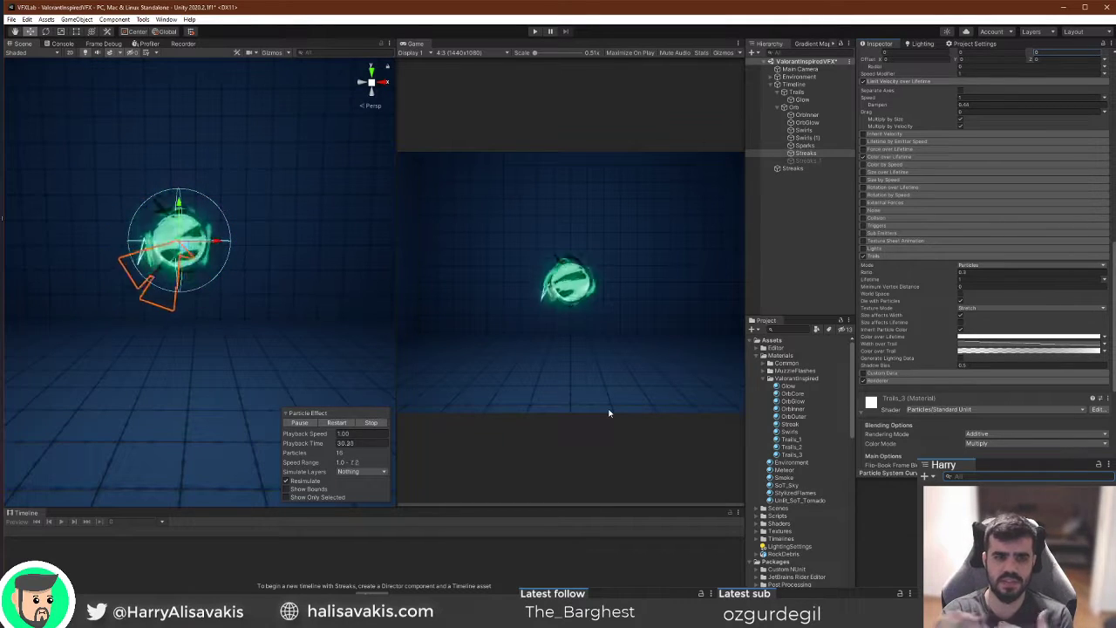
# Play the ValorantVFX timeline from the start to check the whole effect, and save the scene.
pyautogui.keyDown('alt'); pyautogui.moveTo(261, 179); pyautogui.dragTo(270, 194); pyautogui.keyUp('alt')
pyautogui.moveTo(269, 194); pyautogui.dragTo(211, 207, button='right')
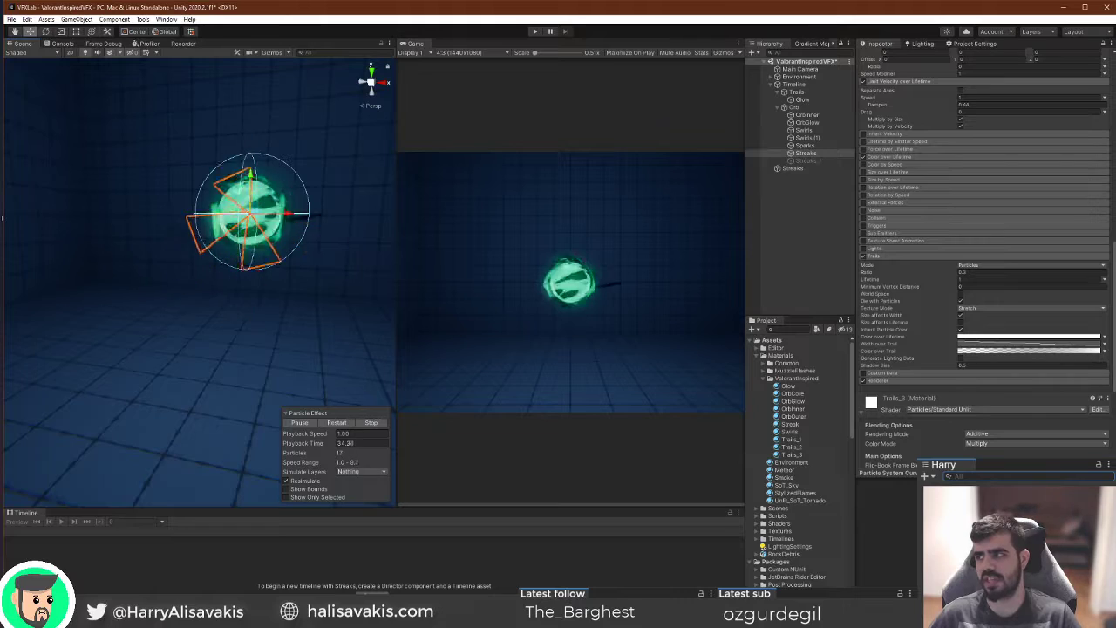
pyautogui.moveTo(872, 177); pyautogui.dragTo(707, 61)
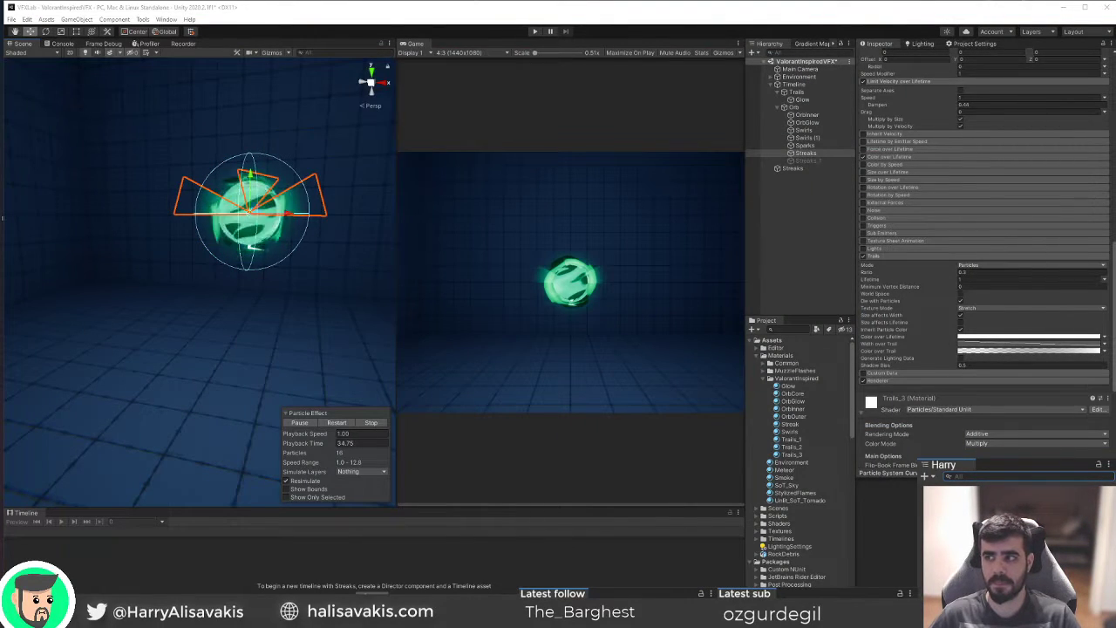
pyautogui.moveTo(332, 216); pyautogui.dragTo(294, 248, button='right')
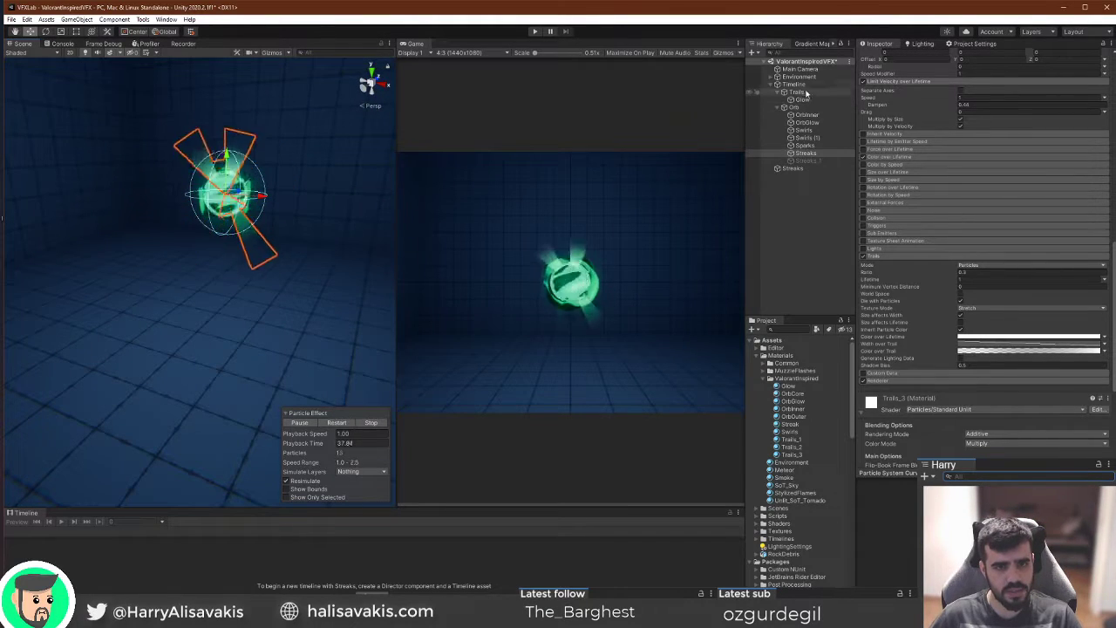
pyautogui.click(803, 85)
pyautogui.moveTo(165, 540)
pyautogui.mouseDown()
pyautogui.moveTo(191, 543)
pyautogui.moveTo(160, 542)
pyautogui.mouseUp()
pyautogui.press('space')
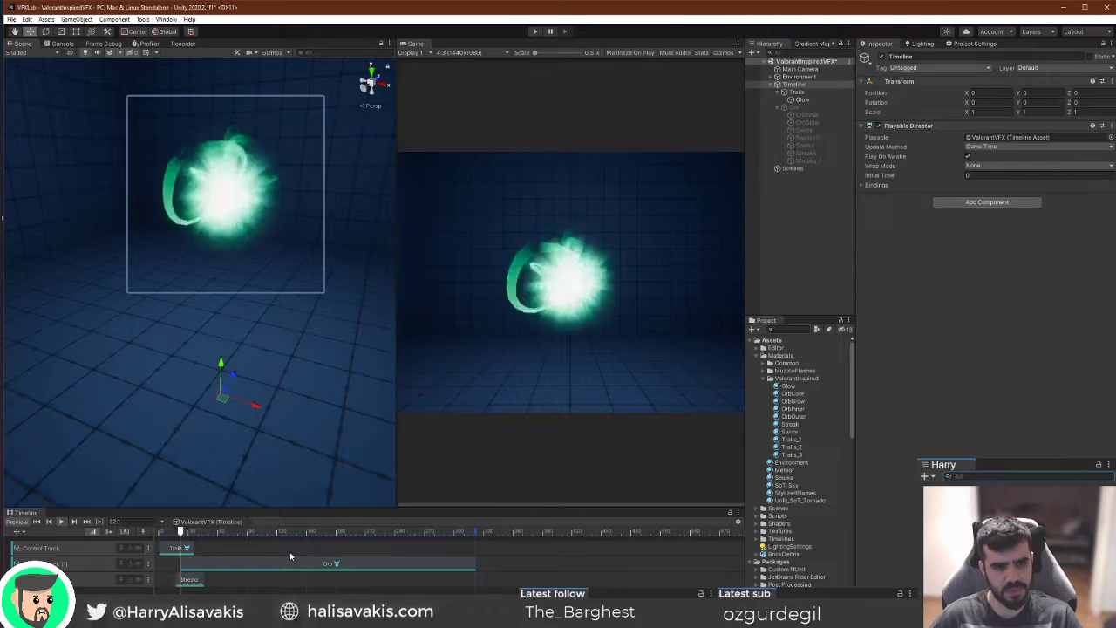
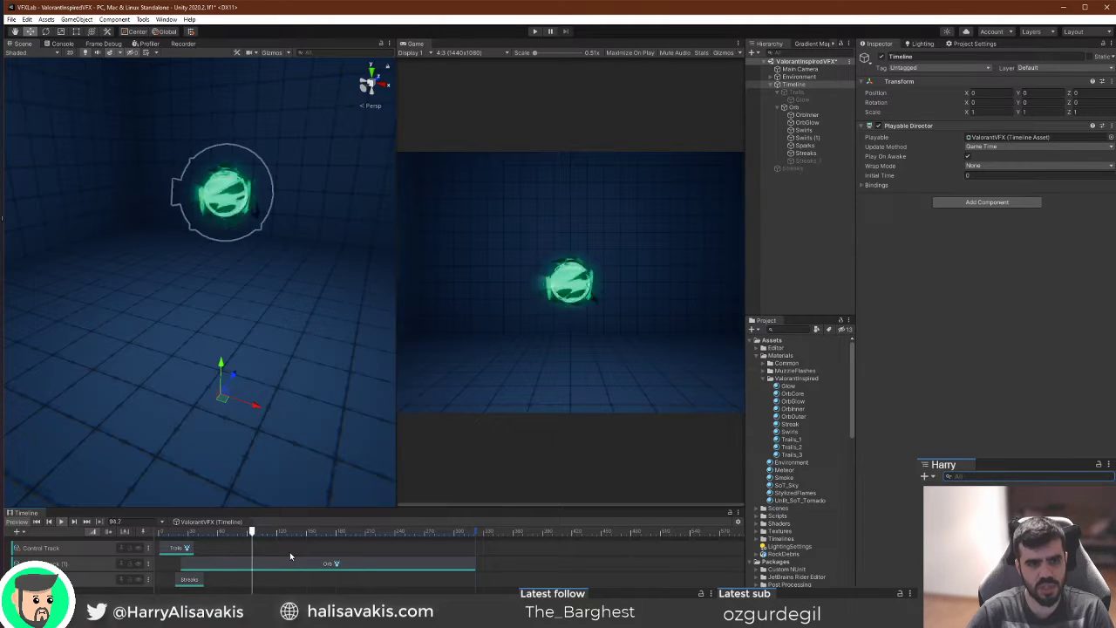
pyautogui.moveTo(275, 358)
pyautogui.keyDown('alt'); pyautogui.mouseDown()
pyautogui.moveTo(363, 296)
pyautogui.moveTo(305, 344)
pyautogui.moveTo(203, 326)
pyautogui.moveTo(340, 324)
pyautogui.moveTo(299, 319)
pyautogui.moveTo(304, 329)
pyautogui.moveTo(336, 320)
pyautogui.moveTo(289, 297)
pyautogui.mouseUp(); pyautogui.keyUp('alt')
pyautogui.hotkey('ctrl', 's')
# Examine the orb from near and far in the Scene view and replay the timeline from the start.
pyautogui.scroll(-5, 324, 289)
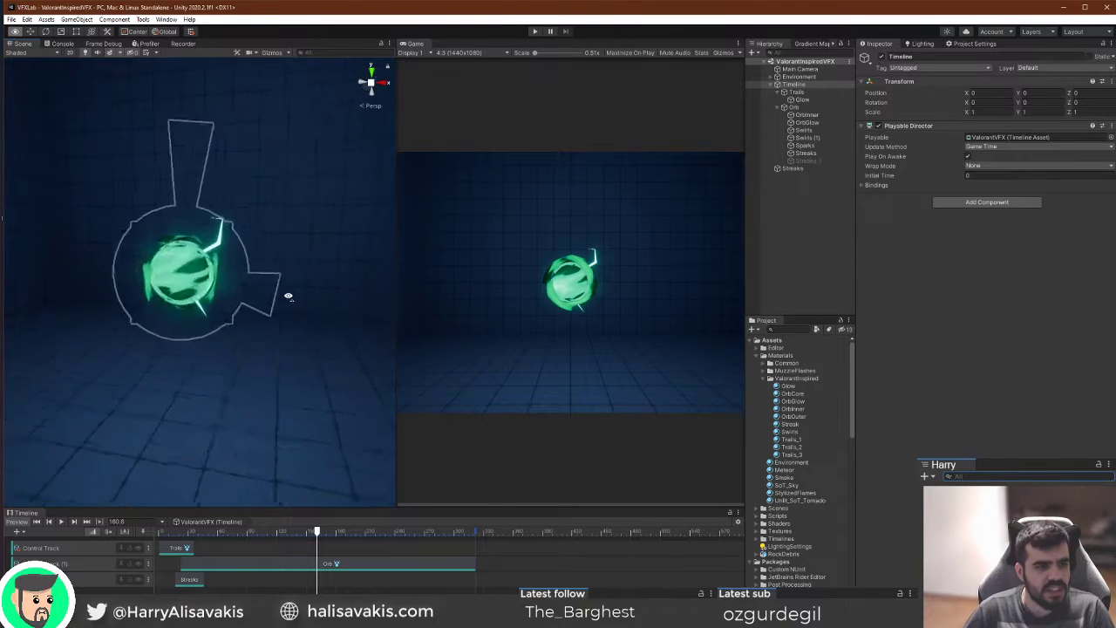
pyautogui.moveTo(288, 296)
pyautogui.mouseDown(button='right')
pyautogui.moveTo(274, 292)
pyautogui.moveTo(295, 296)
pyautogui.mouseUp(button='right')
pyautogui.press('w')
pyautogui.press('s')
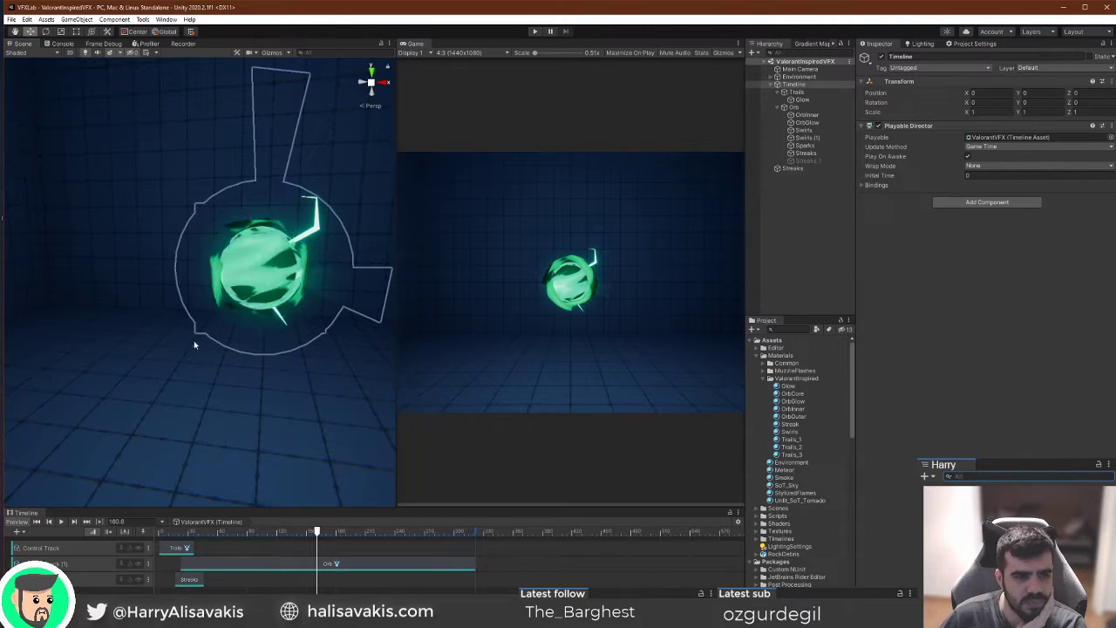
pyautogui.moveTo(232, 366)
pyautogui.mouseDown(button='right')
pyautogui.moveTo(255, 360)
pyautogui.moveTo(232, 364)
pyautogui.moveTo(234, 349)
pyautogui.mouseUp(button='right')
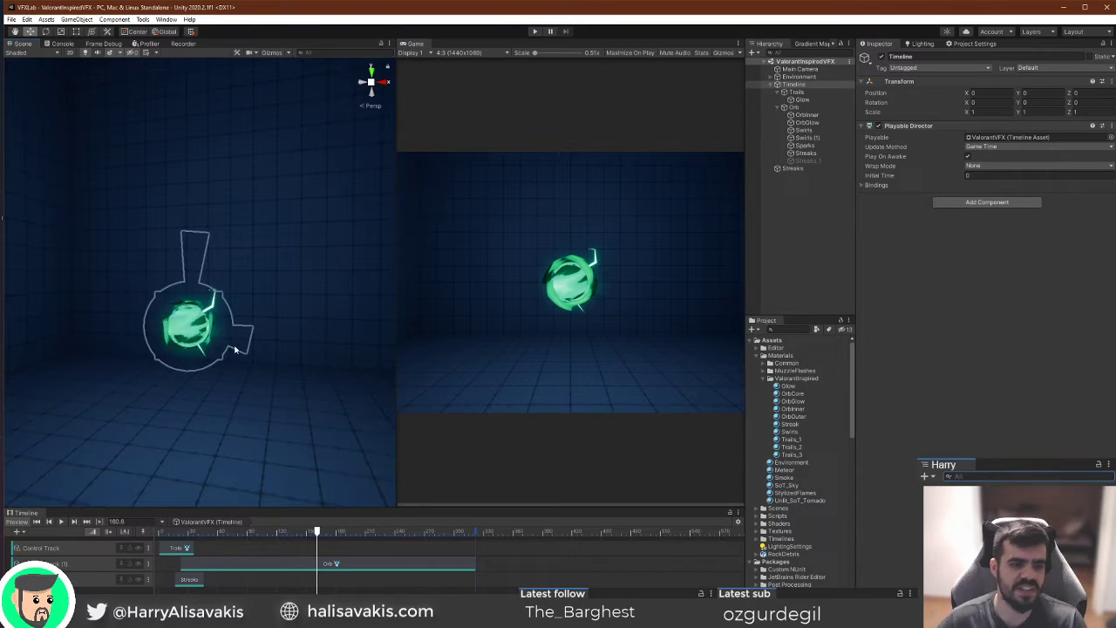
pyautogui.moveTo(235, 348); pyautogui.dragTo(267, 366, button='right')
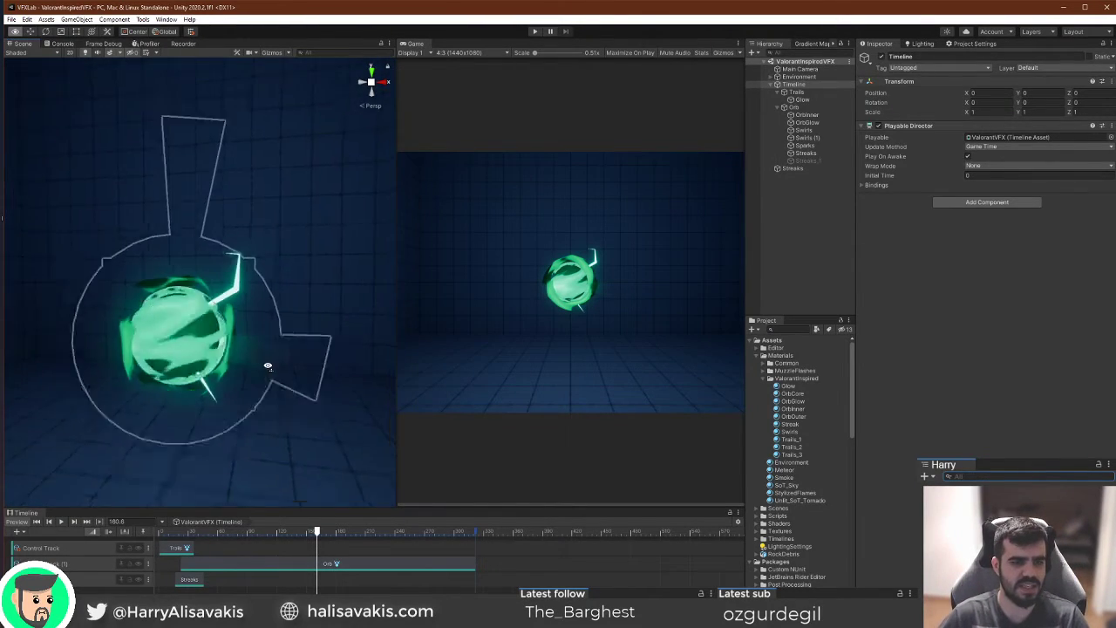
pyautogui.moveTo(164, 531); pyautogui.dragTo(147, 546)
pyautogui.press('space')
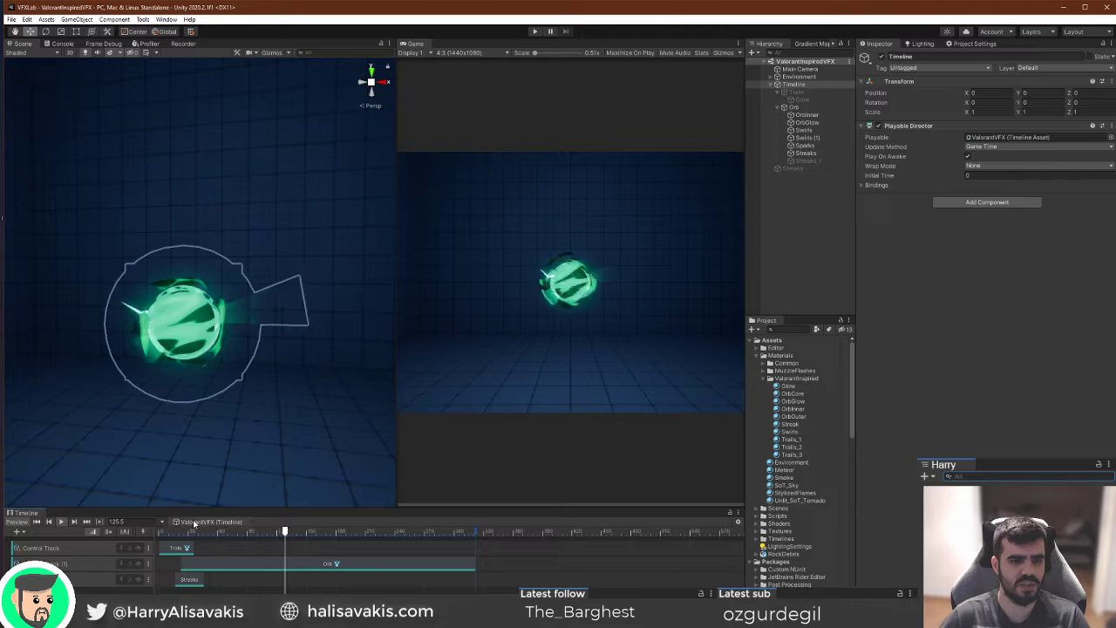
# Scrub the timeline to frame 98 and back to frame 72, examining the orb and its sparks up close.
pyautogui.moveTo(218, 531); pyautogui.dragTo(255, 544)
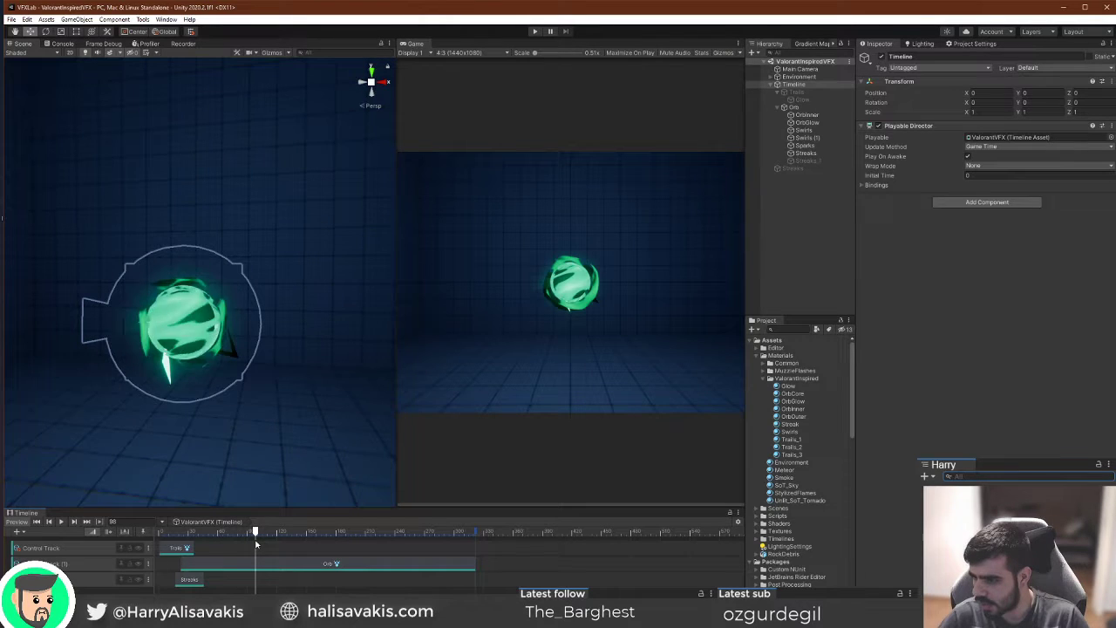
pyautogui.moveTo(323, 329); pyautogui.dragTo(217, 340, button='right')
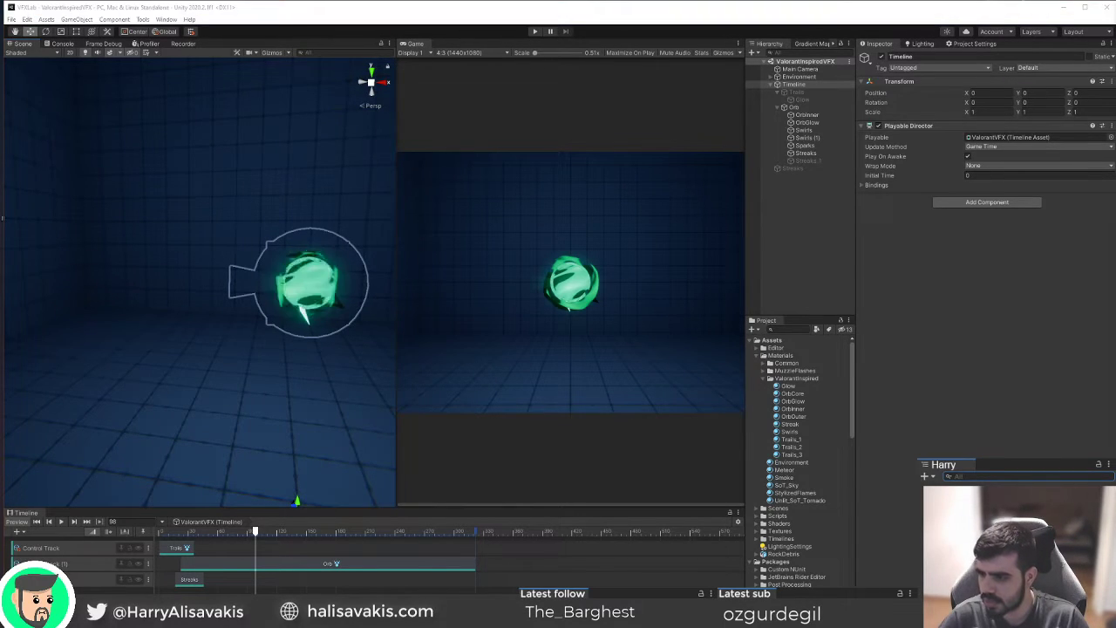
pyautogui.moveTo(270, 351); pyautogui.dragTo(258, 500, button='right')
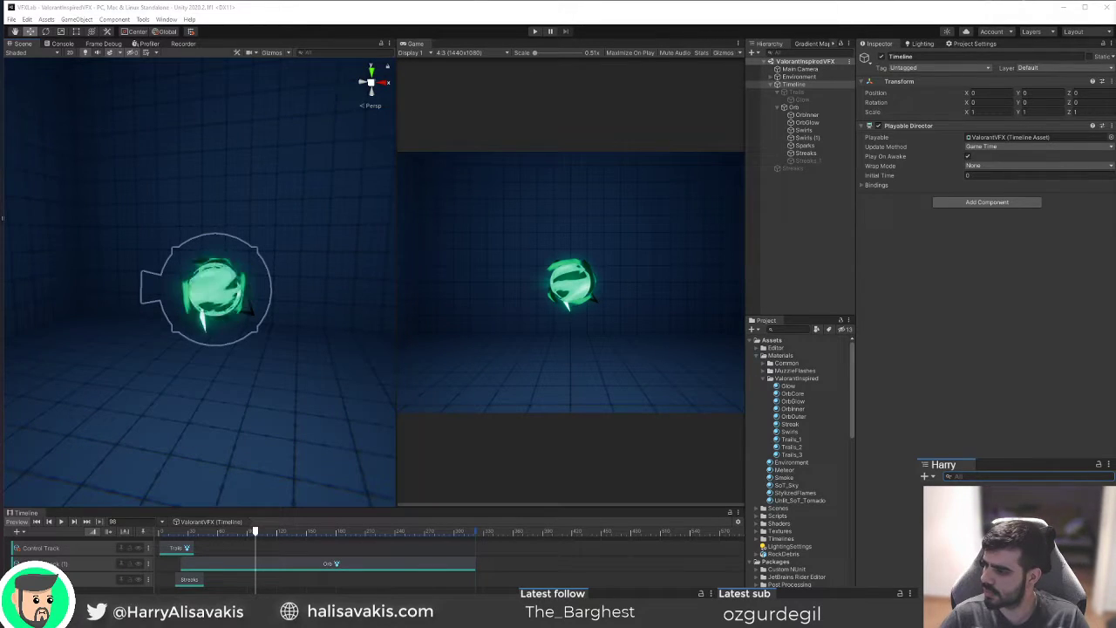
pyautogui.moveTo(162, 317); pyautogui.dragTo(181, 337, button='right')
pyautogui.press('a')
pyautogui.press('w')
pyautogui.press('d')
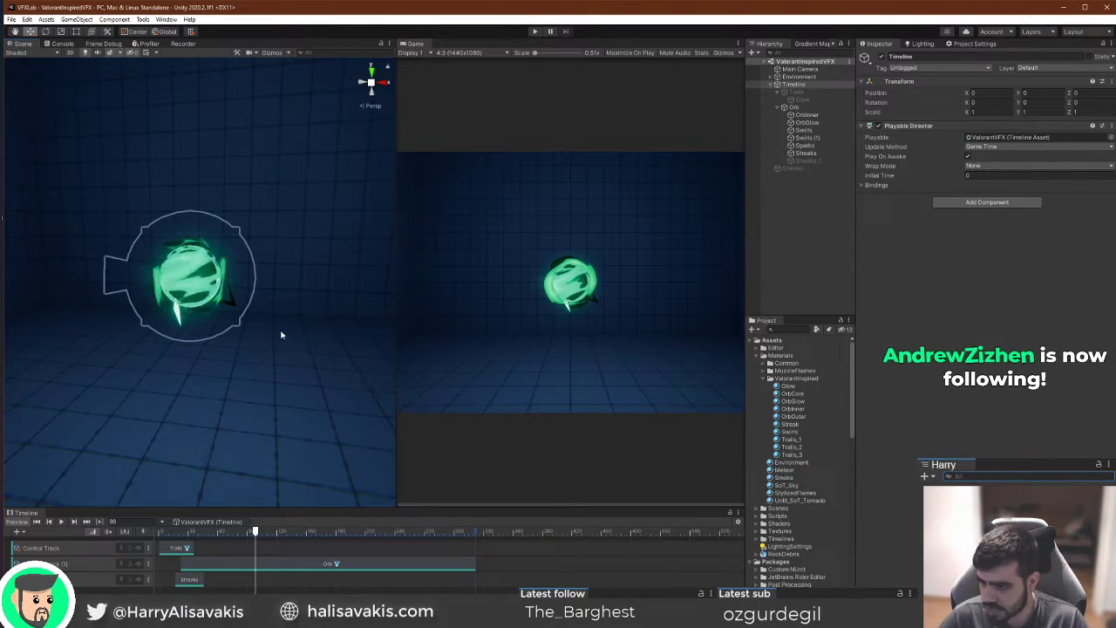
pyautogui.scroll(3, 240, 297)
pyautogui.moveTo(220, 534)
pyautogui.mouseDown()
pyautogui.moveTo(187, 535)
pyautogui.moveTo(230, 534)
pyautogui.mouseUp()
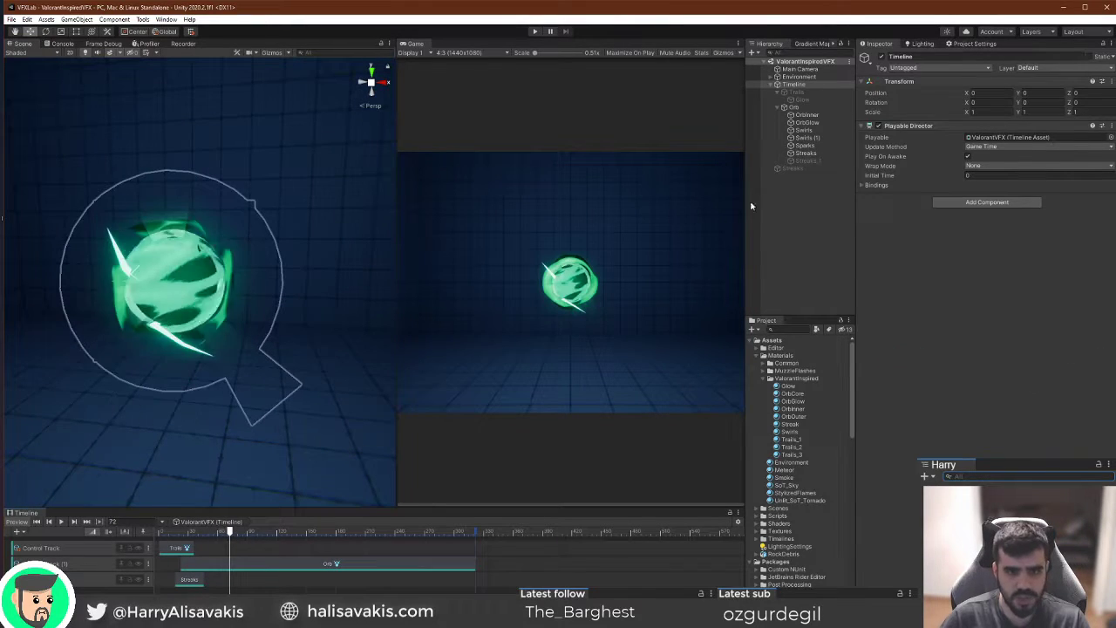
# Deactivate OrbGlow and examine the orb in the scene without its glow.
pyautogui.click(807, 122)
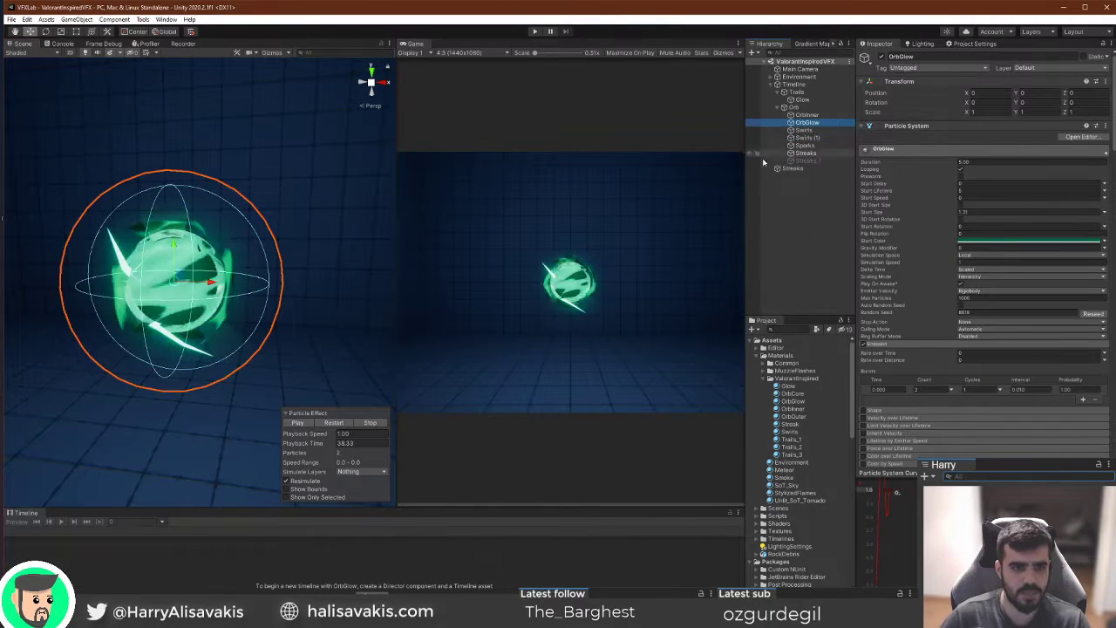
pyautogui.press('s')
pyautogui.moveTo(121, 241)
pyautogui.mouseDown(button='right')
pyautogui.moveTo(152, 251)
pyautogui.moveTo(141, 243)
pyautogui.mouseUp(button='right')
pyautogui.press('a')
pyautogui.press('d')
pyautogui.press('w')
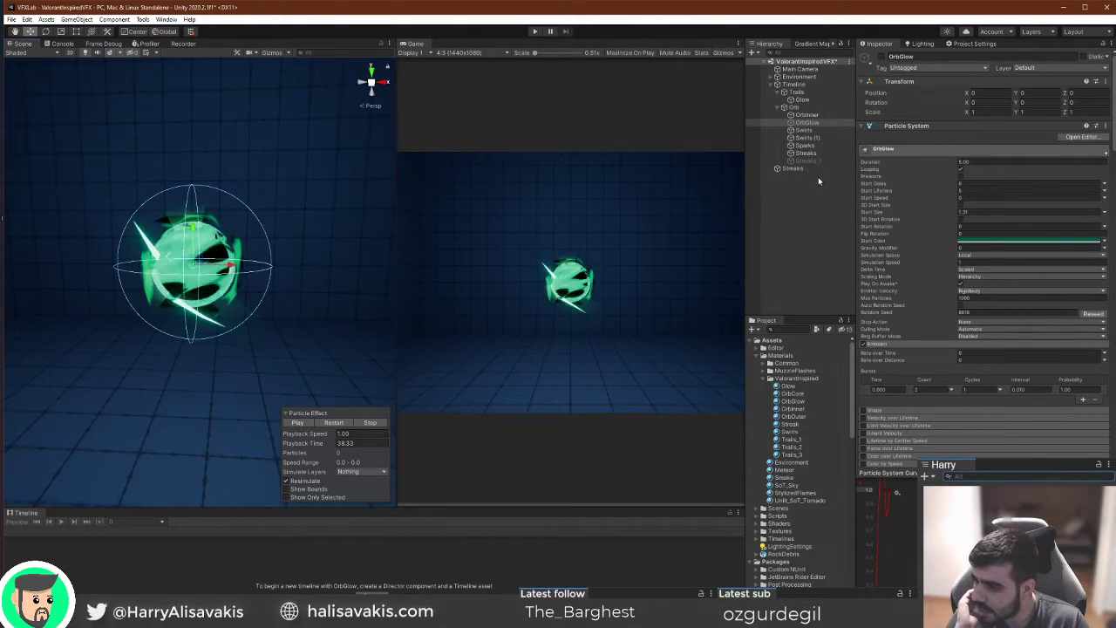
# Reactivate OrbGlow under Orb and restart the particle effect to bring the glow back.
pyautogui.click(819, 124)
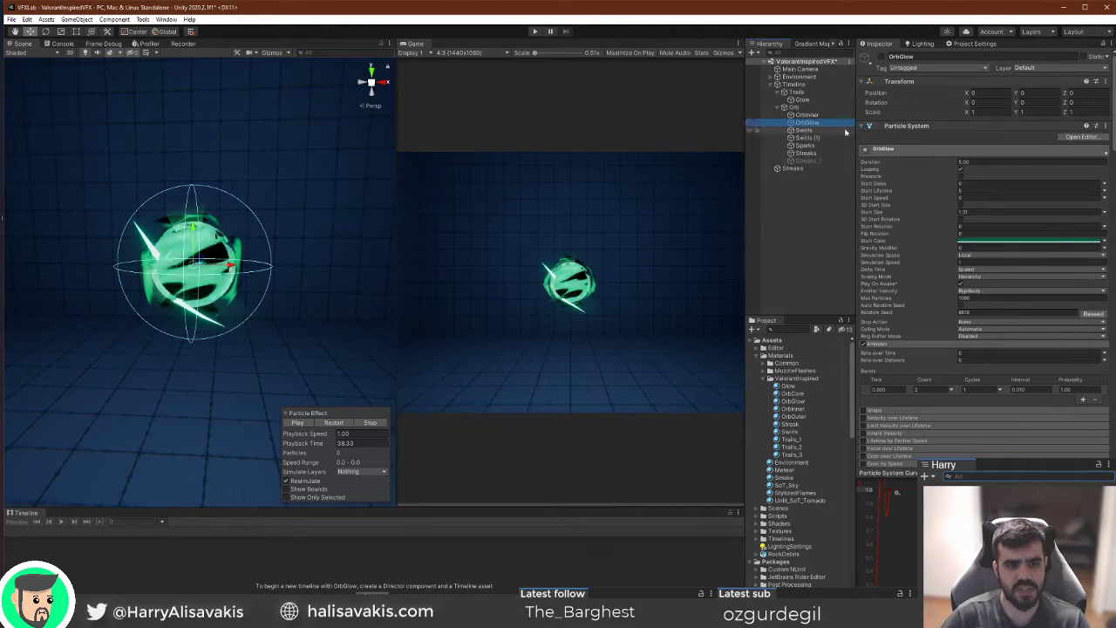
pyautogui.click(829, 109)
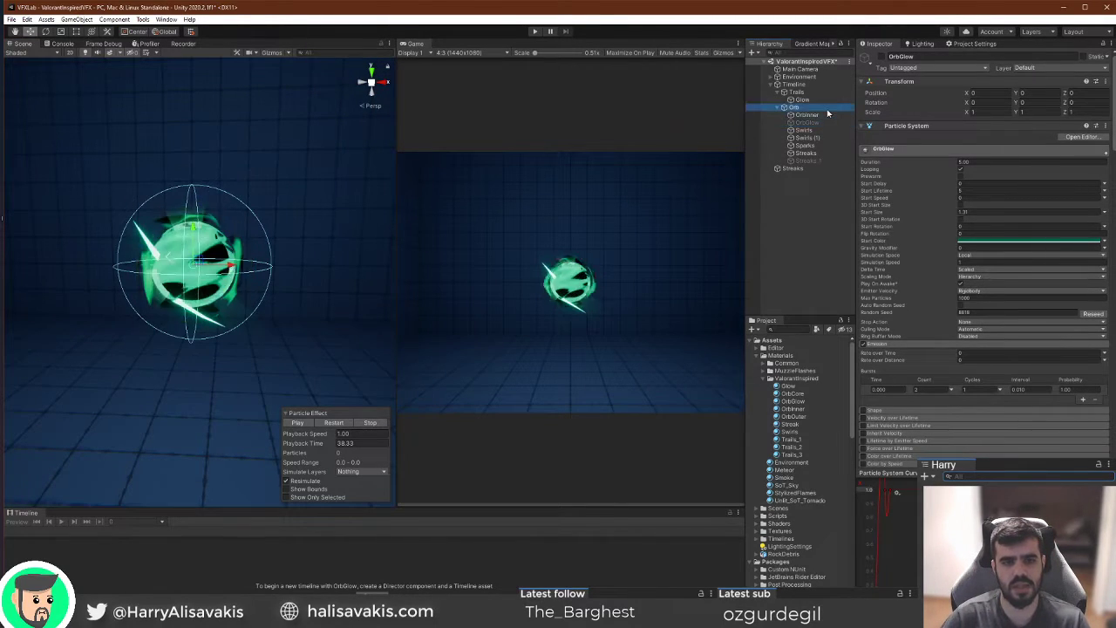
pyautogui.click(831, 123)
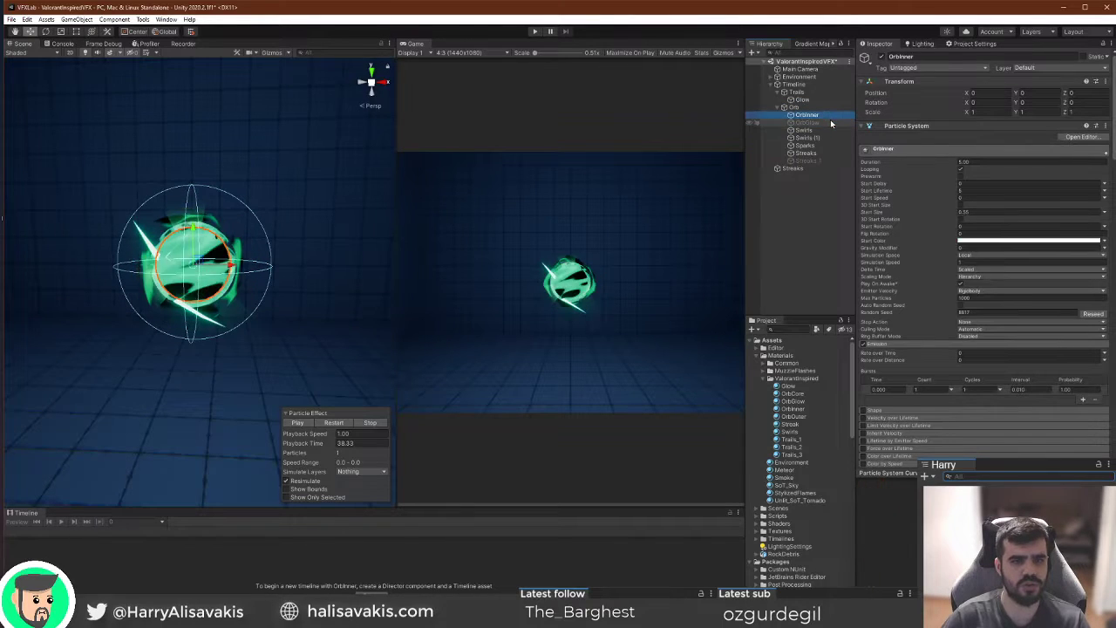
pyautogui.click(828, 124)
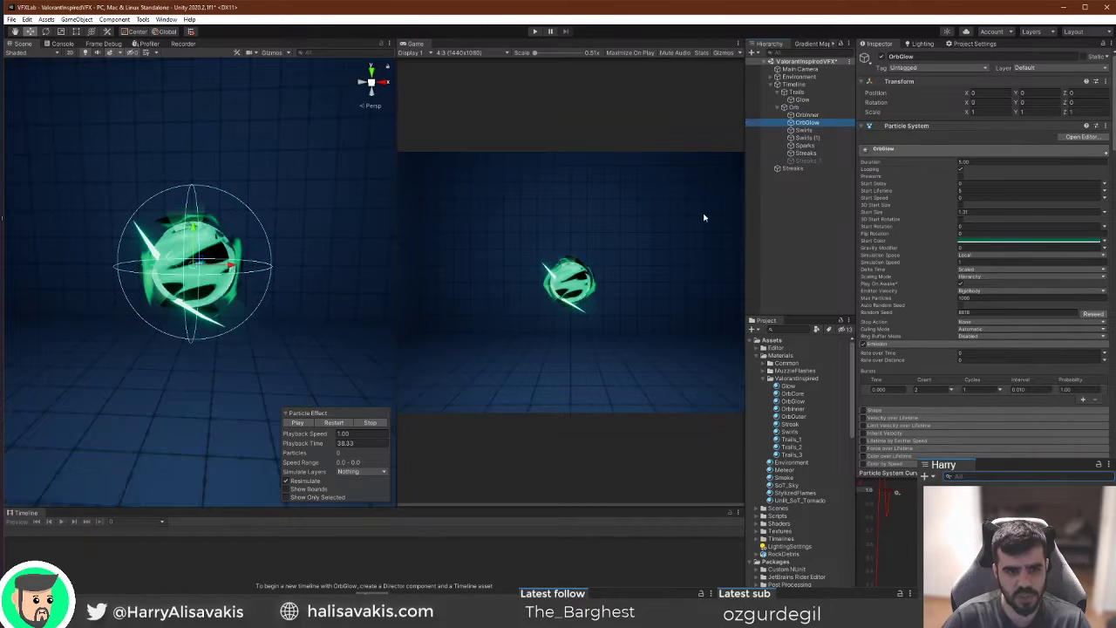
pyautogui.click(334, 422)
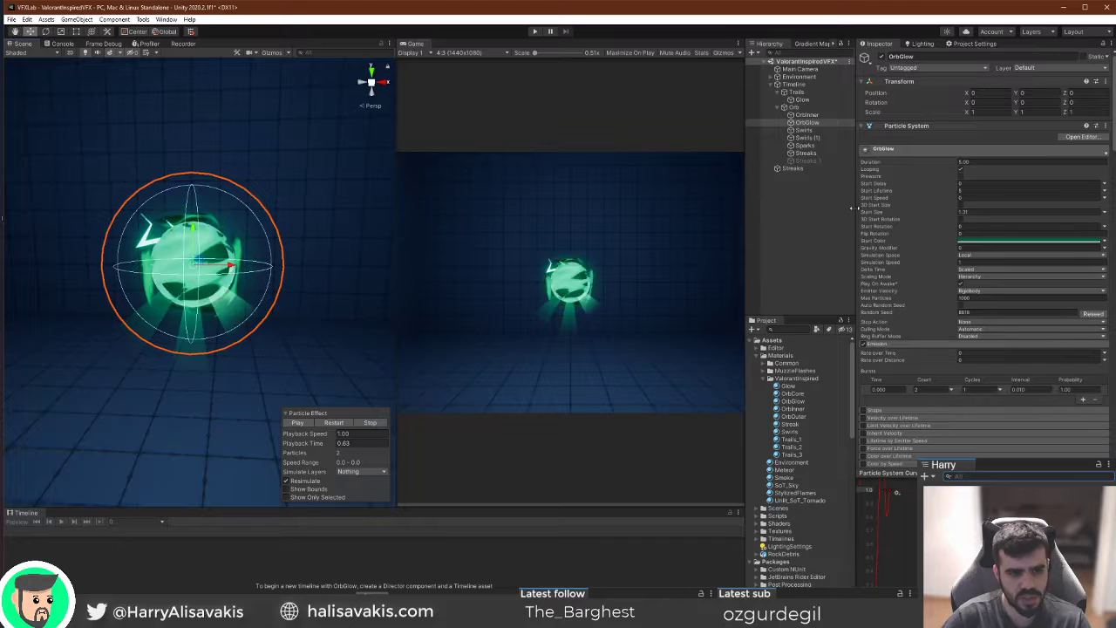
# Set OrbGlow's Start Color to a dark magenta with hue 302, saturation 100 and value 42.
pyautogui.click(1011, 242)
pyautogui.moveTo(1024, 343); pyautogui.dragTo(1025, 336)
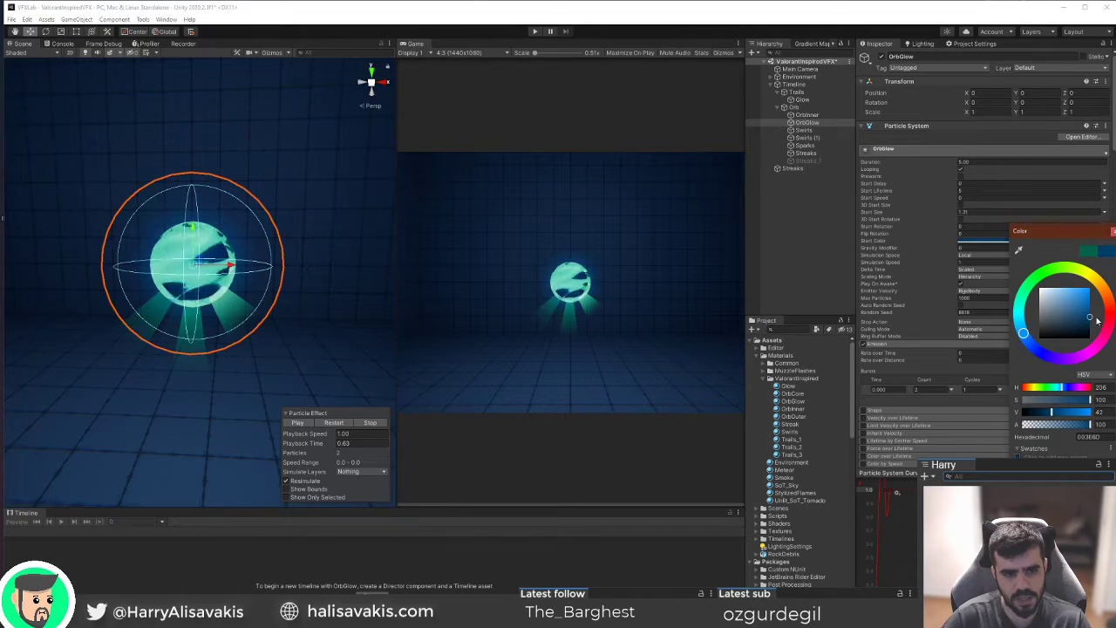
pyautogui.moveTo(1034, 351); pyautogui.dragTo(1098, 363)
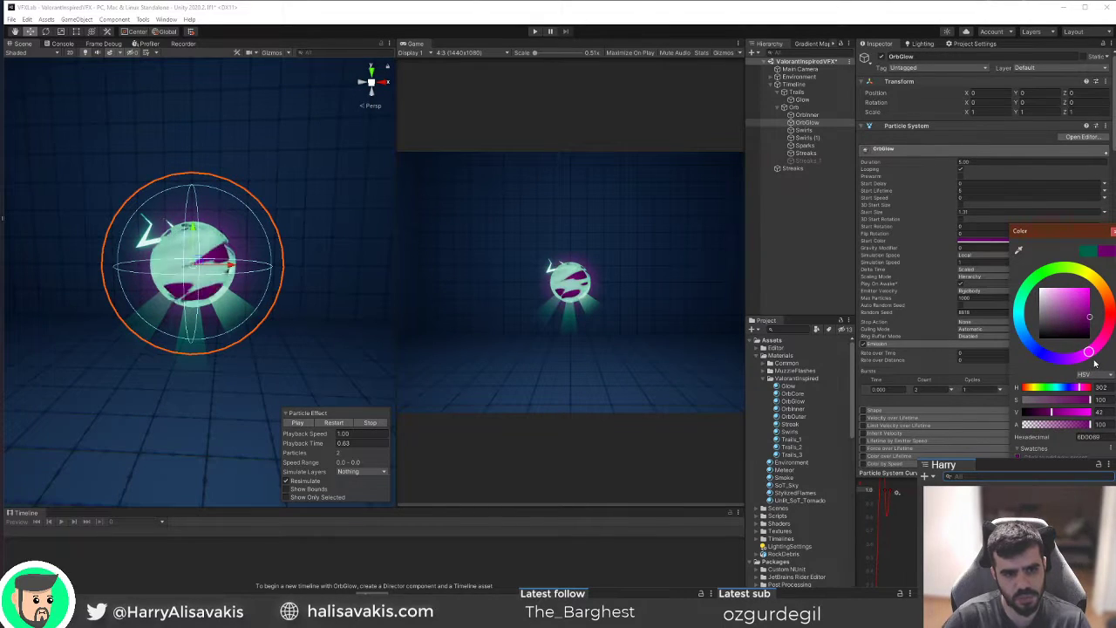
# Scrub the ValorantVFX timeline back and forth up to frame 138 to examine the magenta glow around the orb.
pyautogui.click(807, 85)
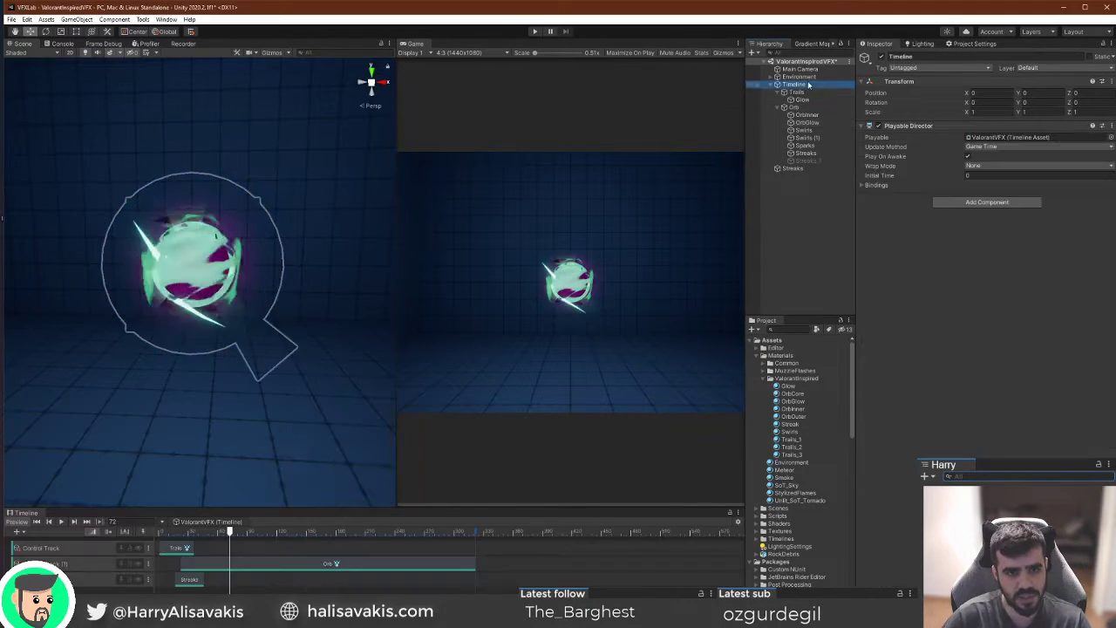
pyautogui.moveTo(203, 531); pyautogui.dragTo(229, 531)
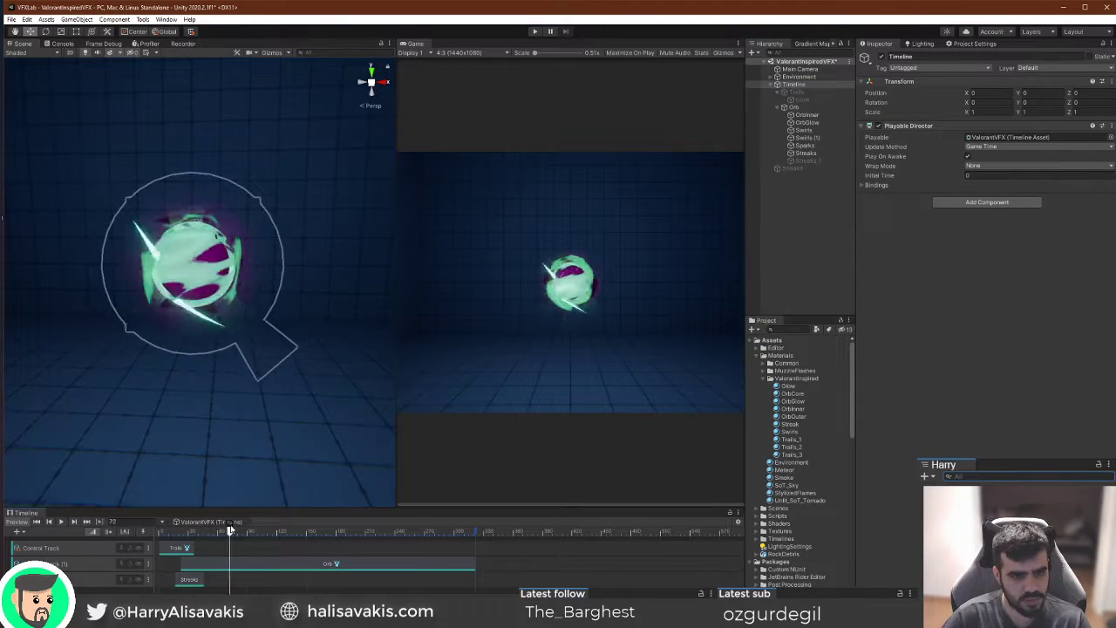
pyautogui.moveTo(276, 532); pyautogui.dragTo(184, 549)
pyautogui.moveTo(188, 549); pyautogui.dragTo(295, 562)
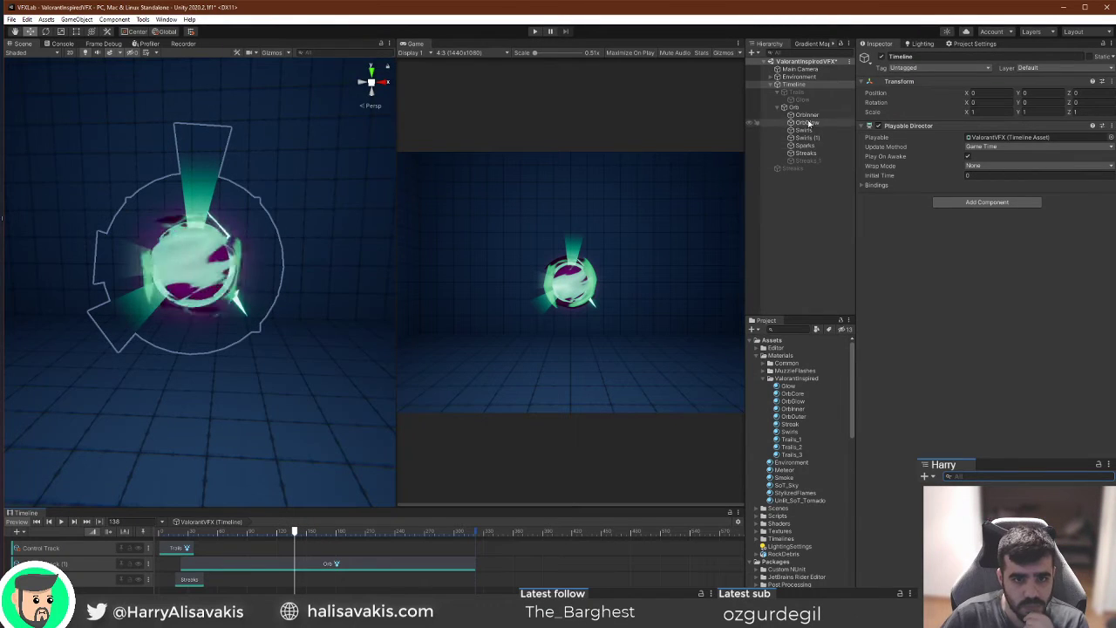
# Recheck OrbGlow, toggle the timeline preview off and on, and scrub the effect to frame 117.
pyautogui.click(812, 116)
pyautogui.click(812, 123)
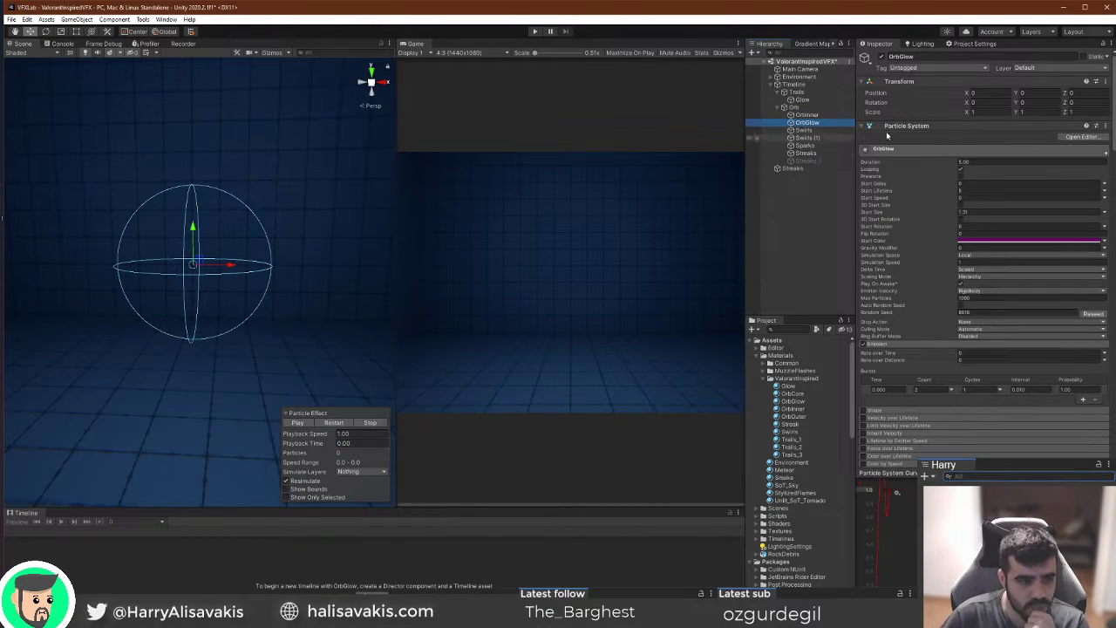
pyautogui.click(793, 84)
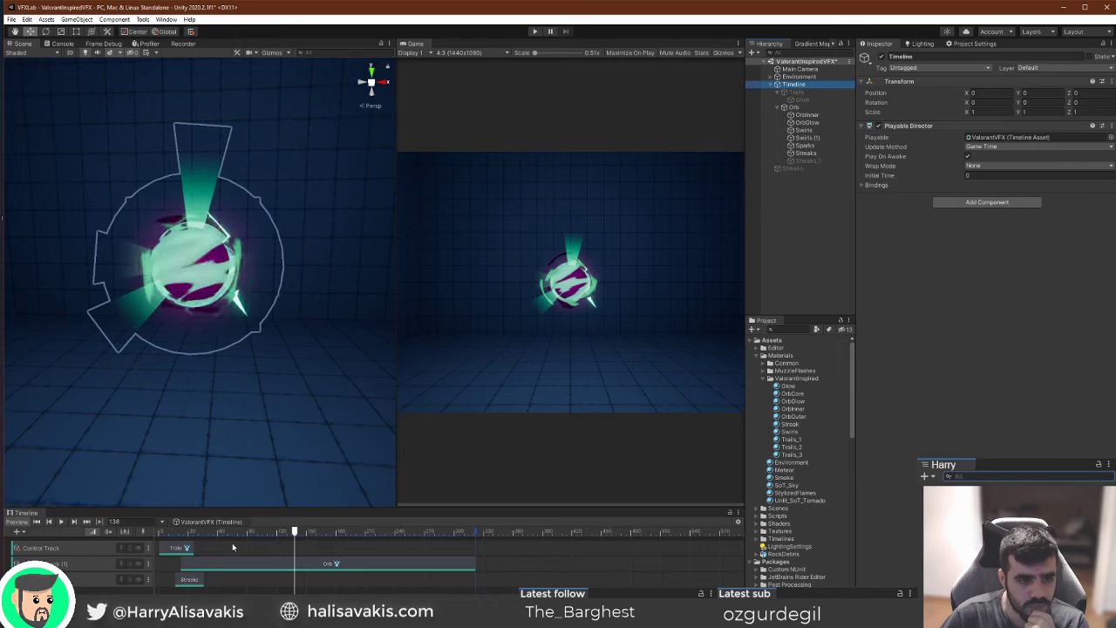
pyautogui.click(179, 530)
pyautogui.moveTo(179, 530); pyautogui.dragTo(223, 545)
pyautogui.click(19, 523)
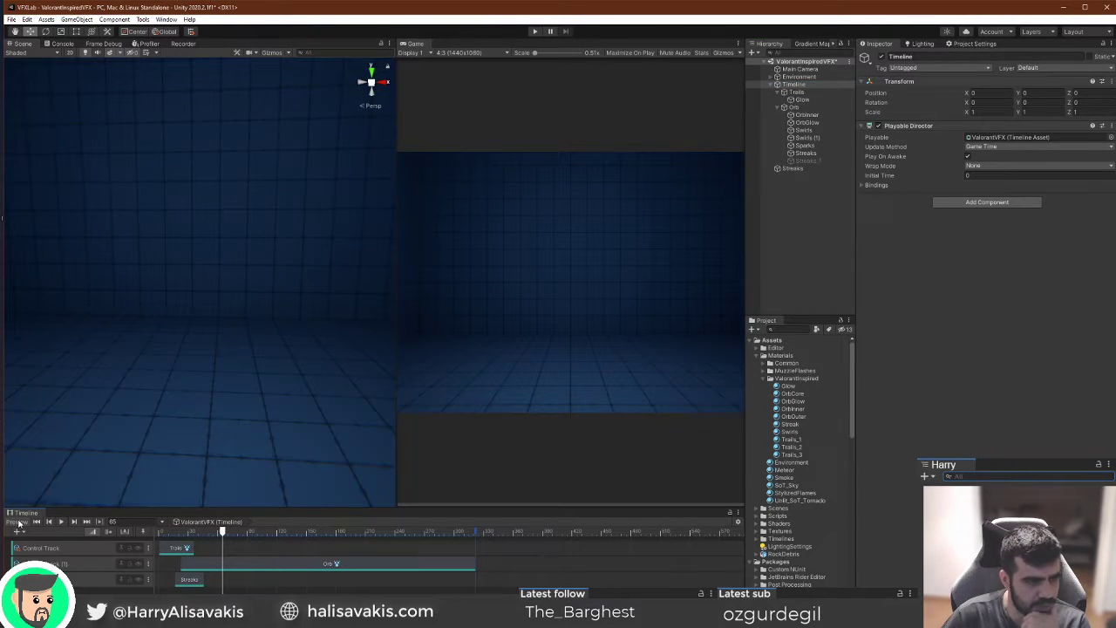
pyautogui.click(19, 523)
pyautogui.click(188, 530)
pyautogui.moveTo(189, 530); pyautogui.dragTo(274, 554)
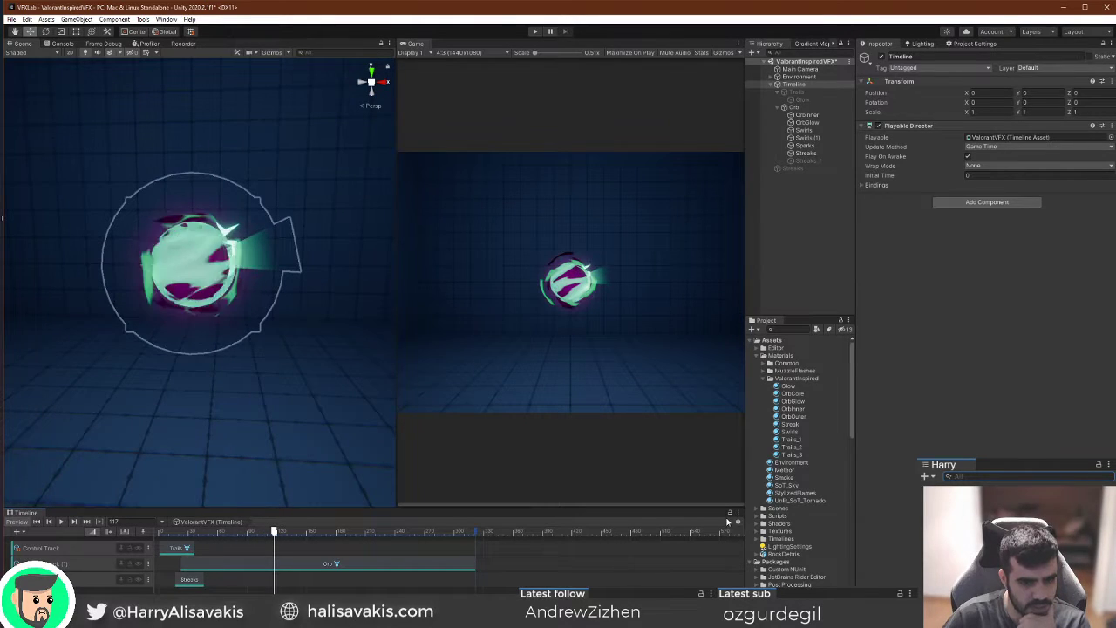
# Try a cyan Start Color on Swirls and preview it at timeline frame 125.
pyautogui.click(815, 131)
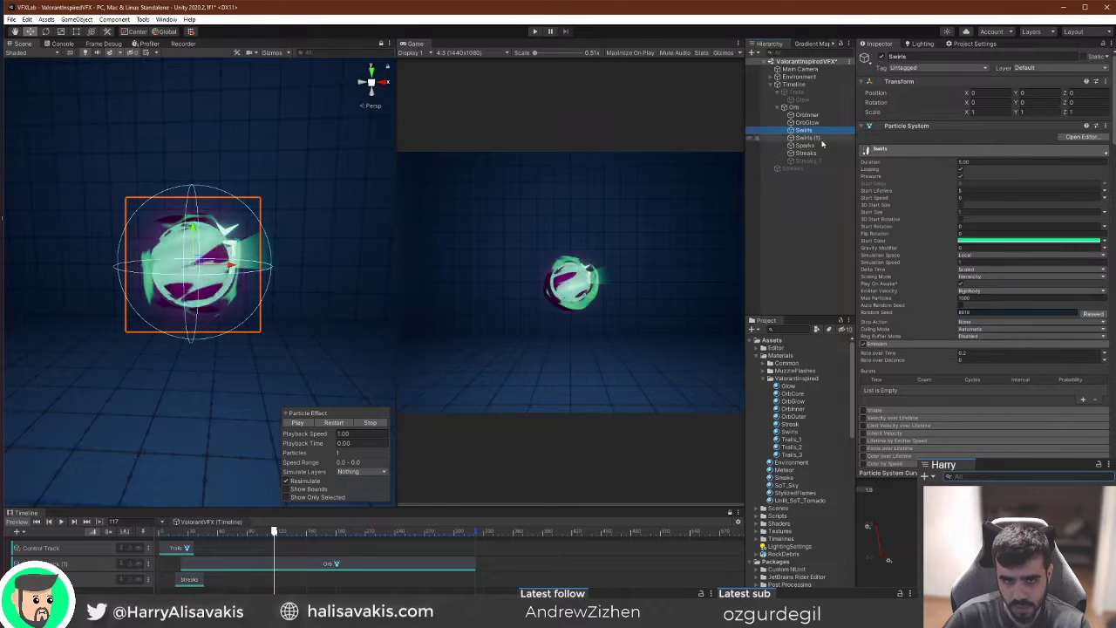
pyautogui.click(1039, 242)
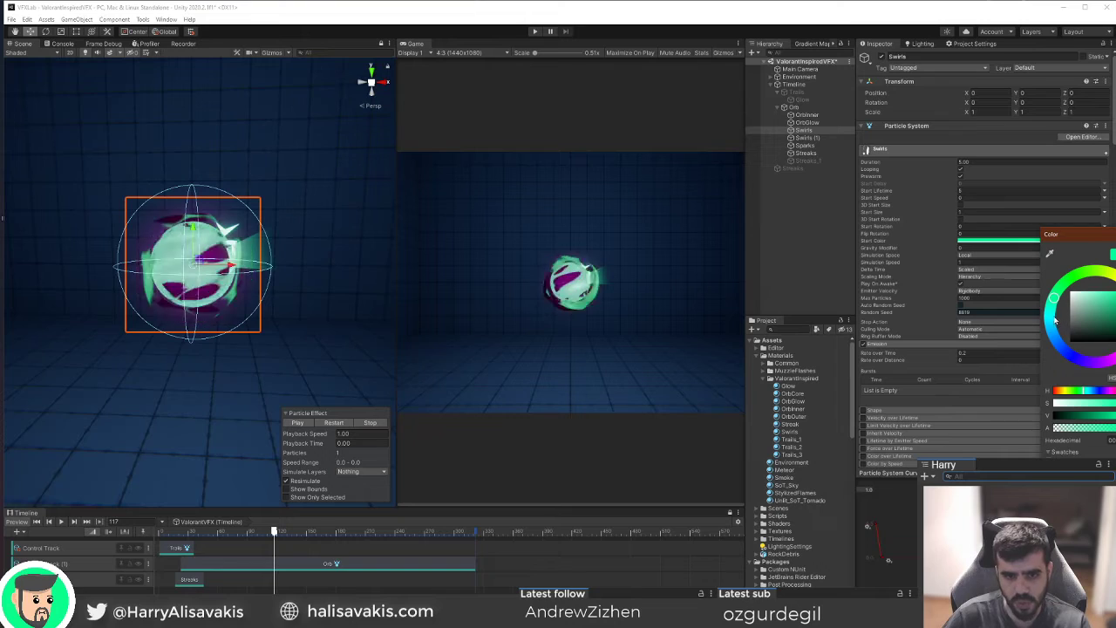
pyautogui.moveTo(1055, 320); pyautogui.dragTo(1051, 328)
pyautogui.click(249, 530)
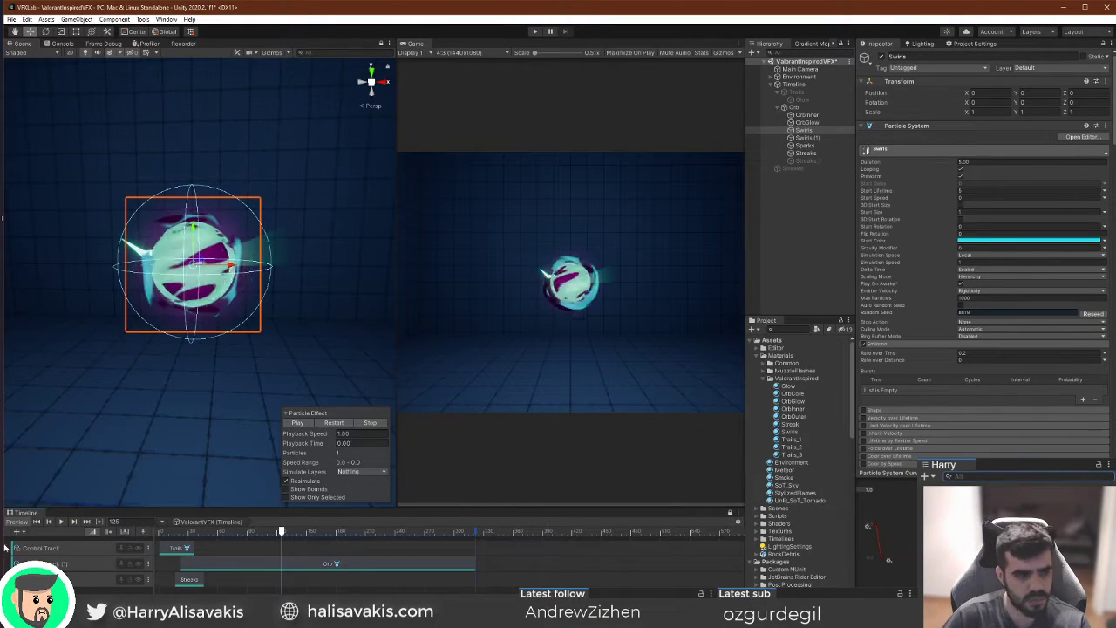
pyautogui.click(730, 513)
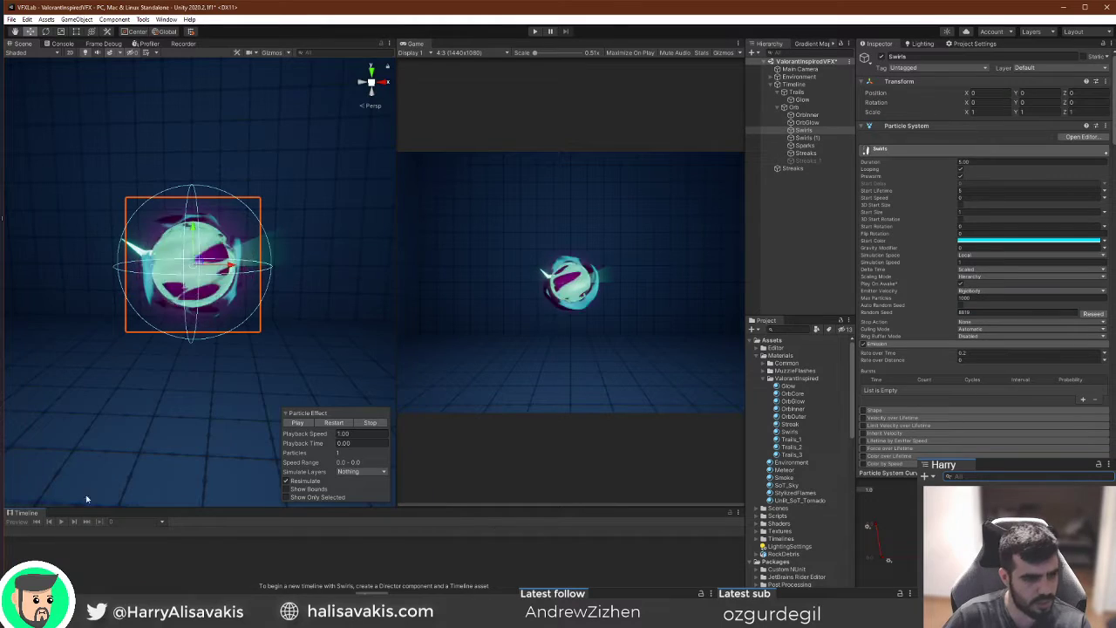
# Turn off Prewarm and set the emission Rate over Time to 0 for Swirls and Swirls (1) together.
pyautogui.click(827, 138)
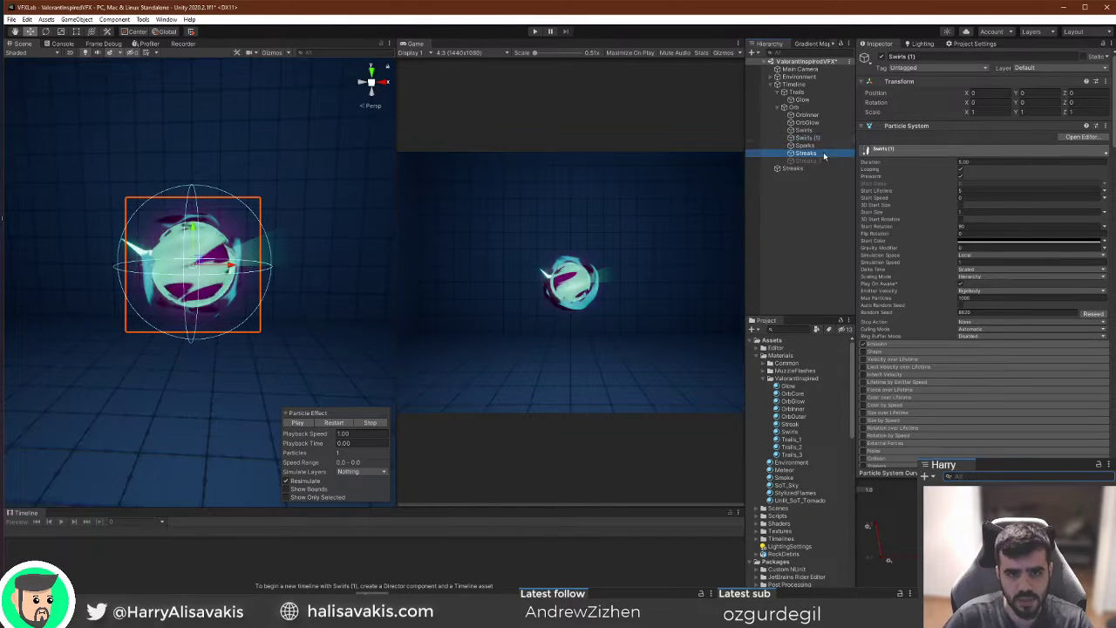
pyautogui.keyDown('ctrl'); pyautogui.click(831, 130); pyautogui.keyUp('ctrl')
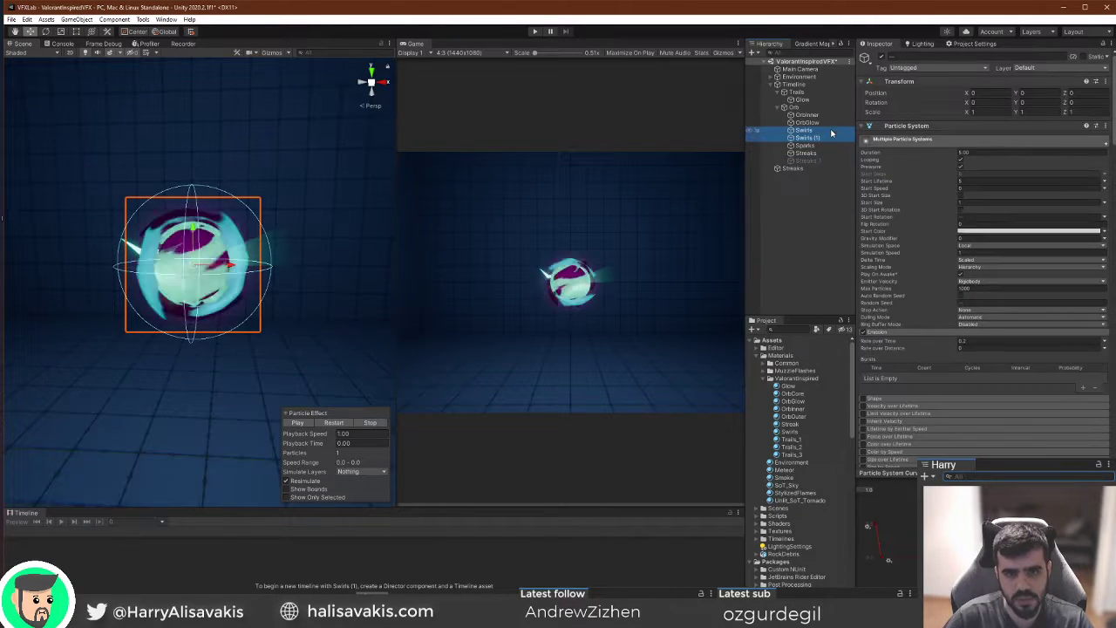
pyautogui.click(961, 166)
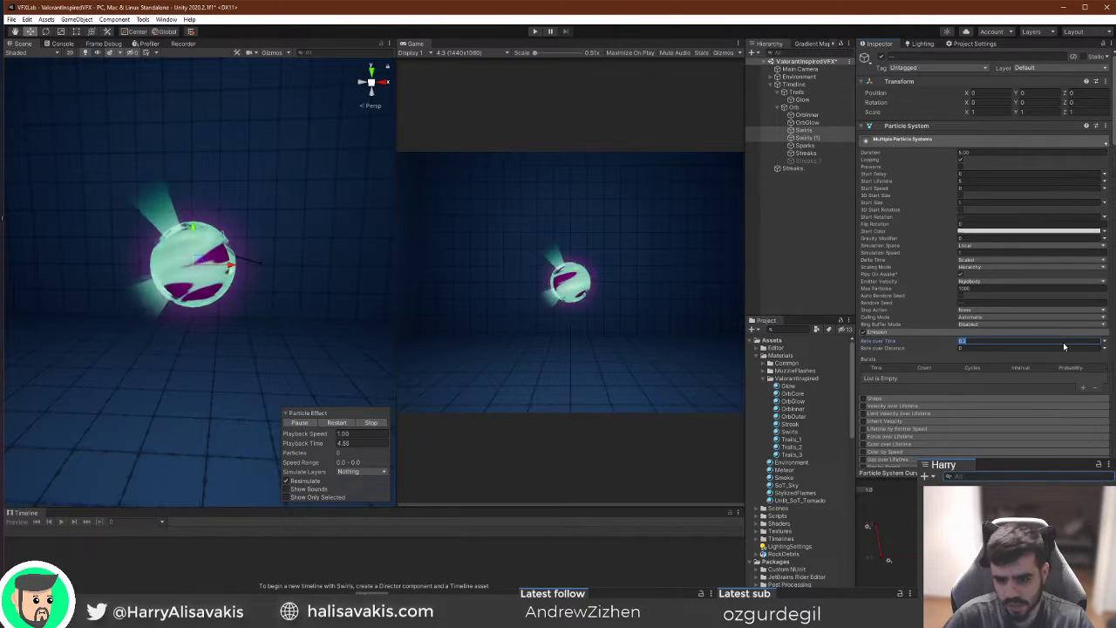
pyautogui.write('0')
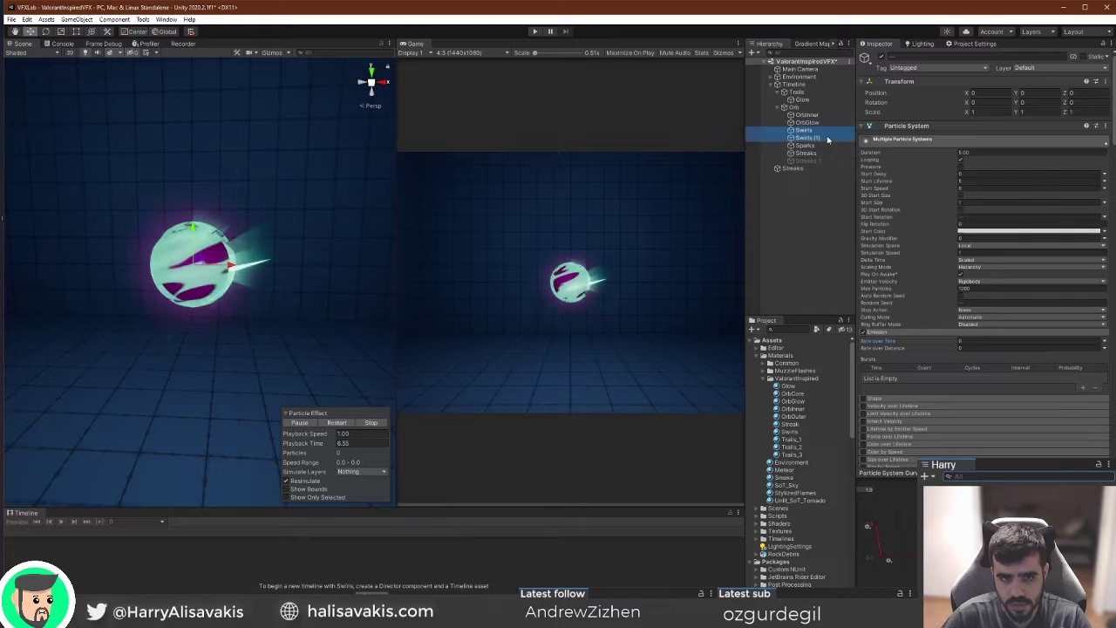
# Give Swirls and Swirls (1) each an emission burst at time 0 with a count of 1.
pyautogui.click(826, 129)
pyautogui.click(924, 390)
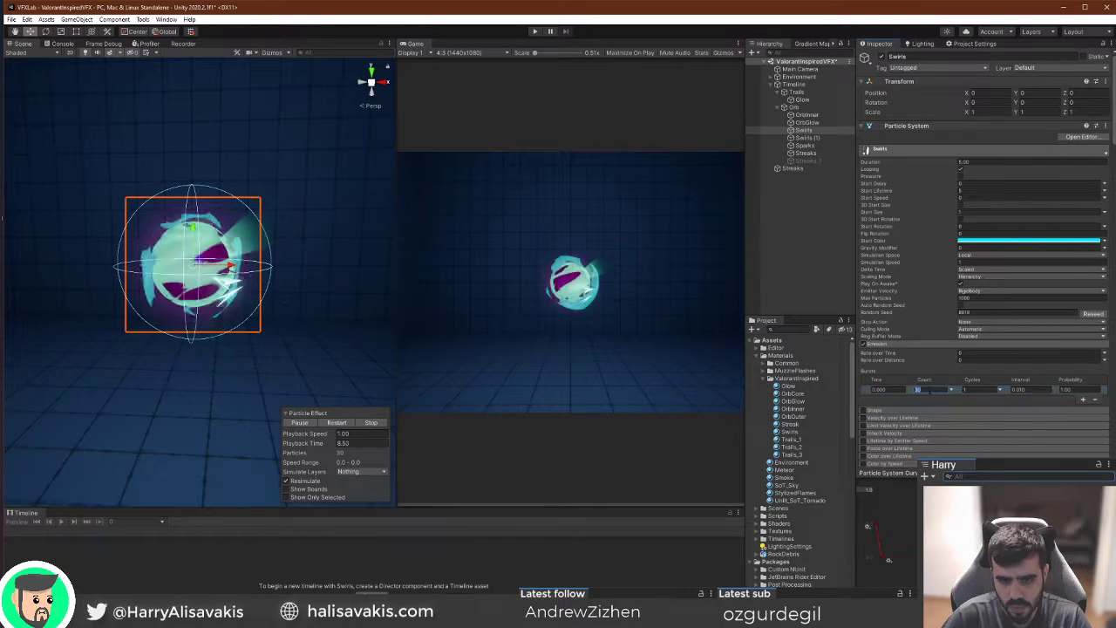
pyautogui.click(824, 138)
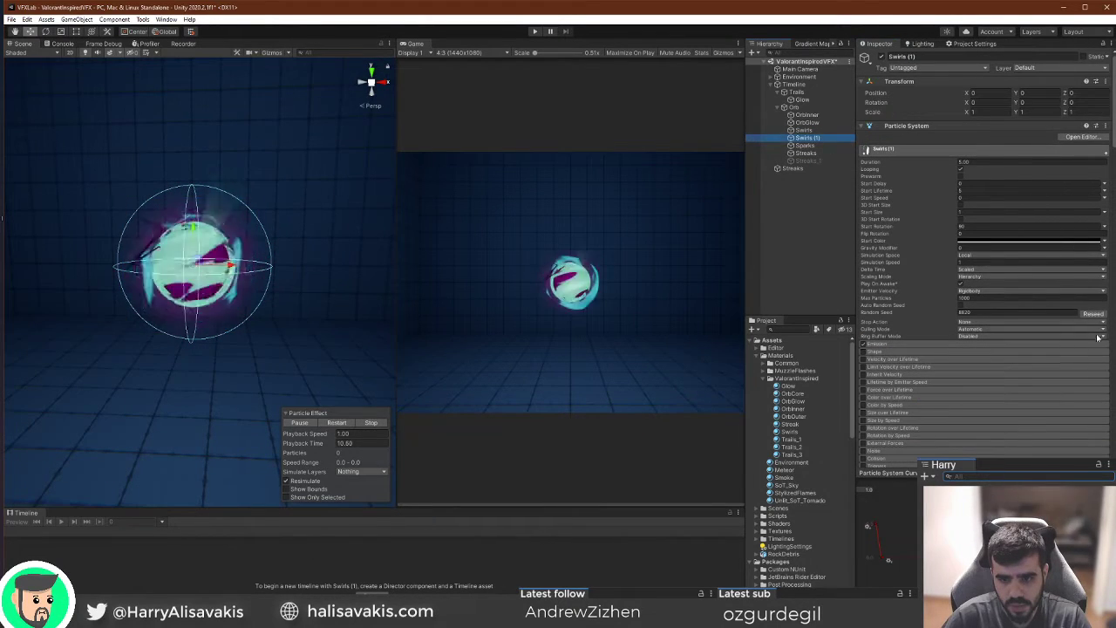
pyautogui.click(1082, 401)
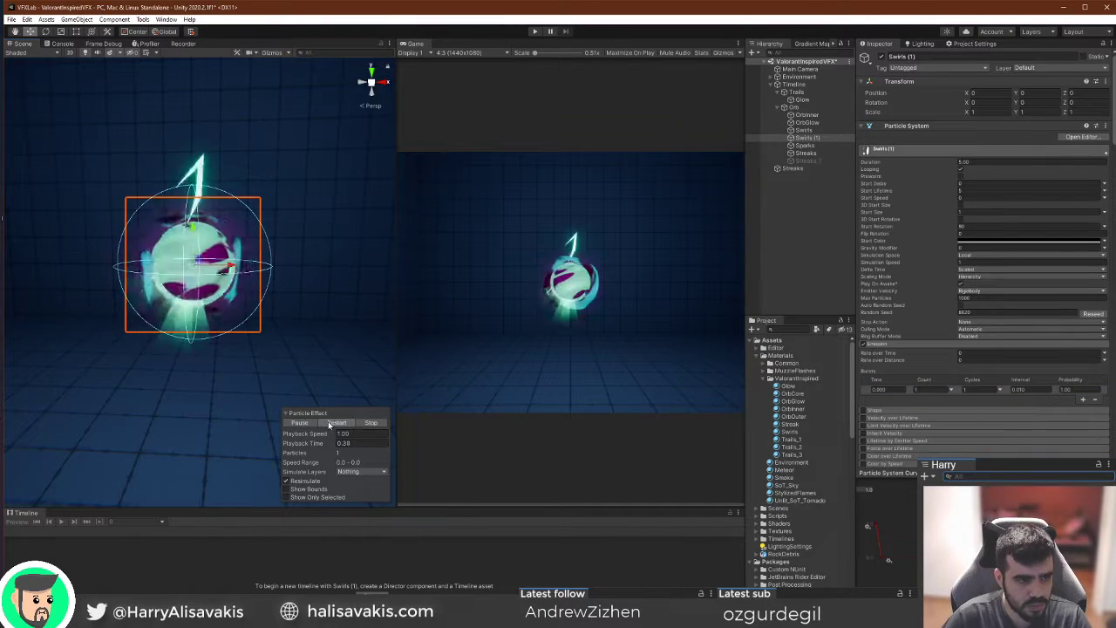
# Try green shades for Swirls' Start Color and settle on a red with hue 357, saturation 71 and value 100.
pyautogui.click(803, 130)
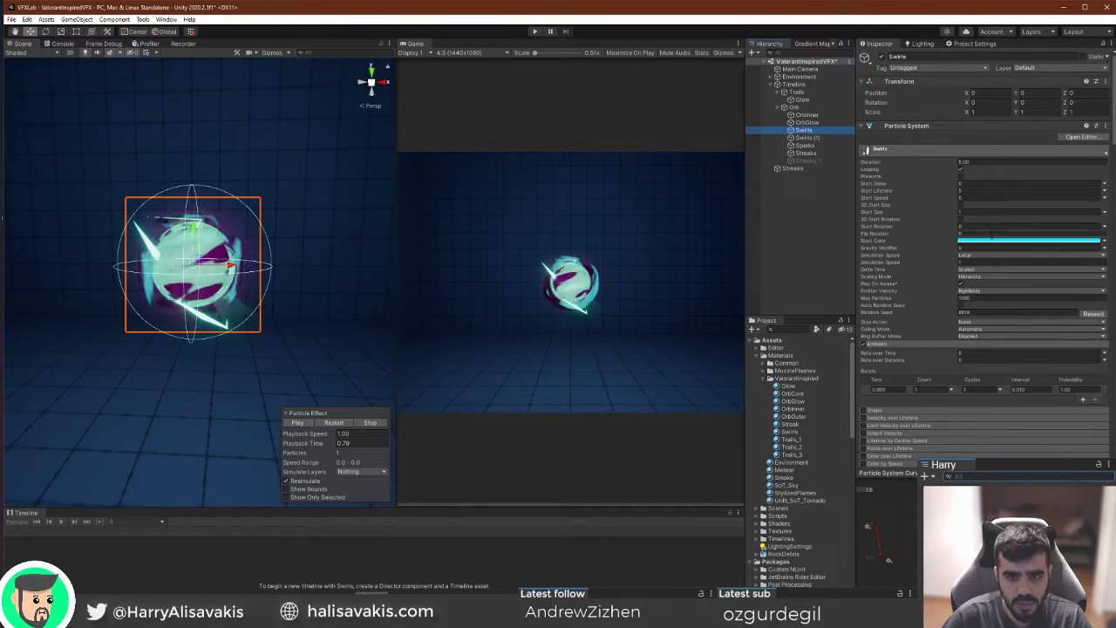
pyautogui.click(992, 241)
pyautogui.moveTo(1003, 321)
pyautogui.mouseDown()
pyautogui.moveTo(1010, 296)
pyautogui.moveTo(963, 299)
pyautogui.moveTo(970, 274)
pyautogui.mouseUp()
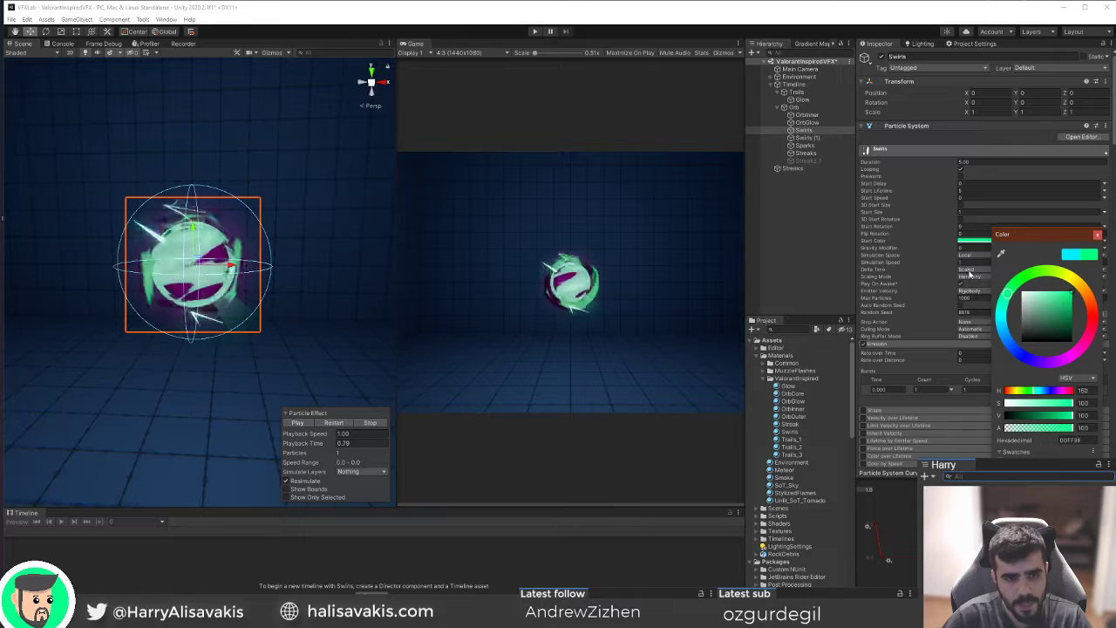
pyautogui.click(1048, 298)
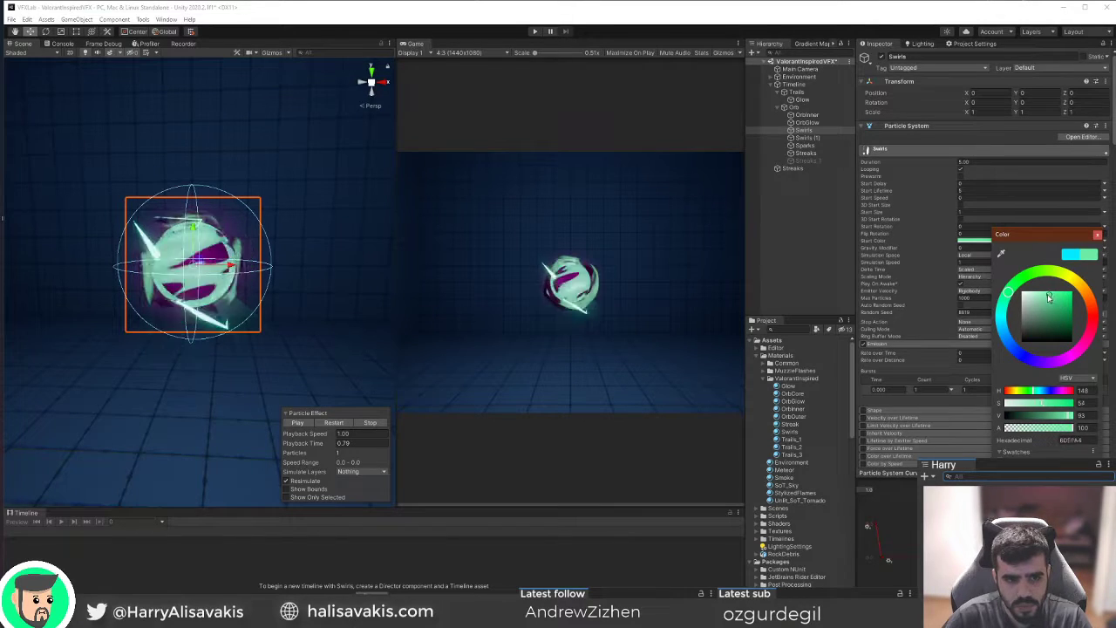
pyautogui.moveTo(1035, 297); pyautogui.dragTo(1061, 290)
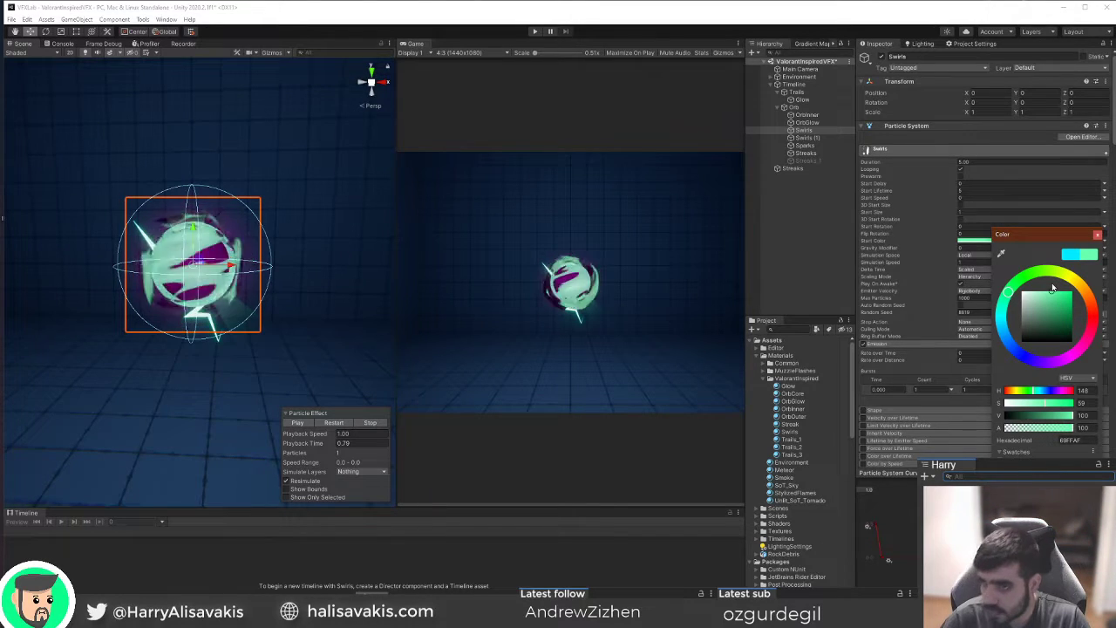
pyautogui.moveTo(1053, 288); pyautogui.dragTo(1071, 264)
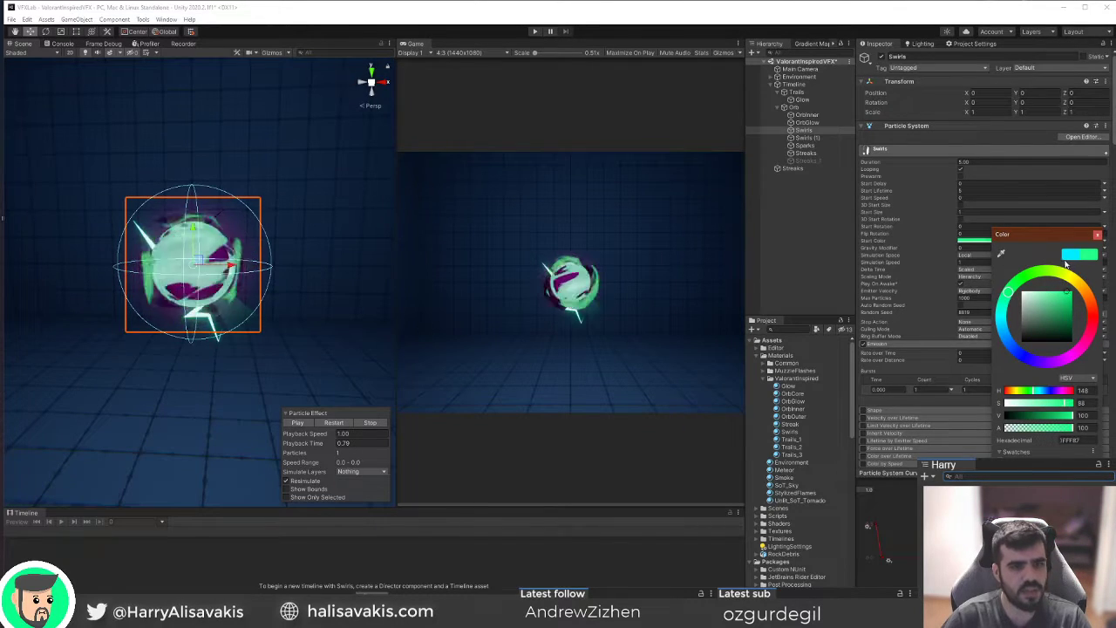
pyautogui.moveTo(1077, 284); pyautogui.dragTo(1103, 310)
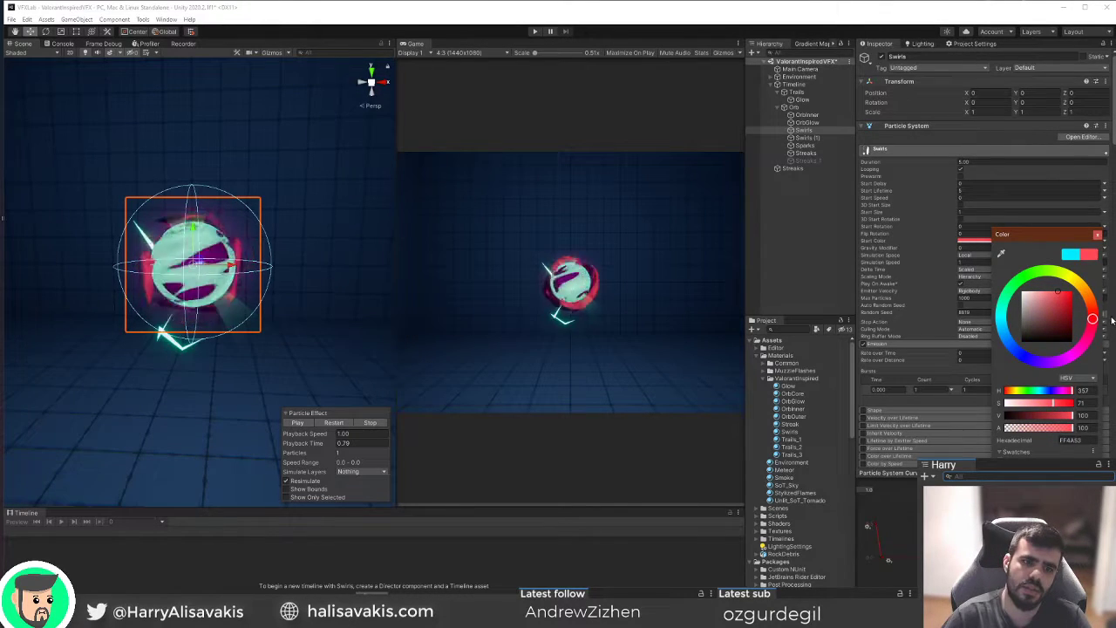
# Set the Orb's Start Color to a bright green with hue 125, saturation 88 and value 100.
pyautogui.click(794, 106)
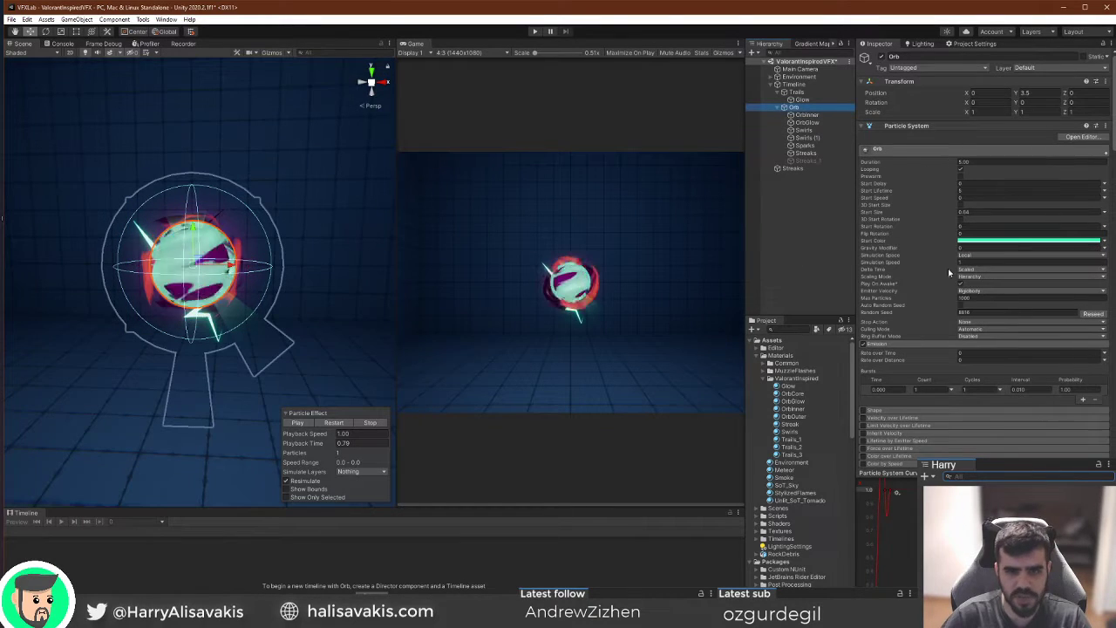
pyautogui.click(986, 242)
pyautogui.moveTo(1076, 305)
pyautogui.mouseDown()
pyautogui.moveTo(1060, 279)
pyautogui.moveTo(1073, 284)
pyautogui.mouseUp()
pyautogui.moveTo(1052, 301)
pyautogui.mouseDown()
pyautogui.moveTo(1043, 316)
pyautogui.moveTo(1003, 286)
pyautogui.moveTo(1050, 303)
pyautogui.moveTo(1051, 290)
pyautogui.moveTo(1014, 278)
pyautogui.mouseUp()
pyautogui.moveTo(1051, 293); pyautogui.dragTo(1056, 296)
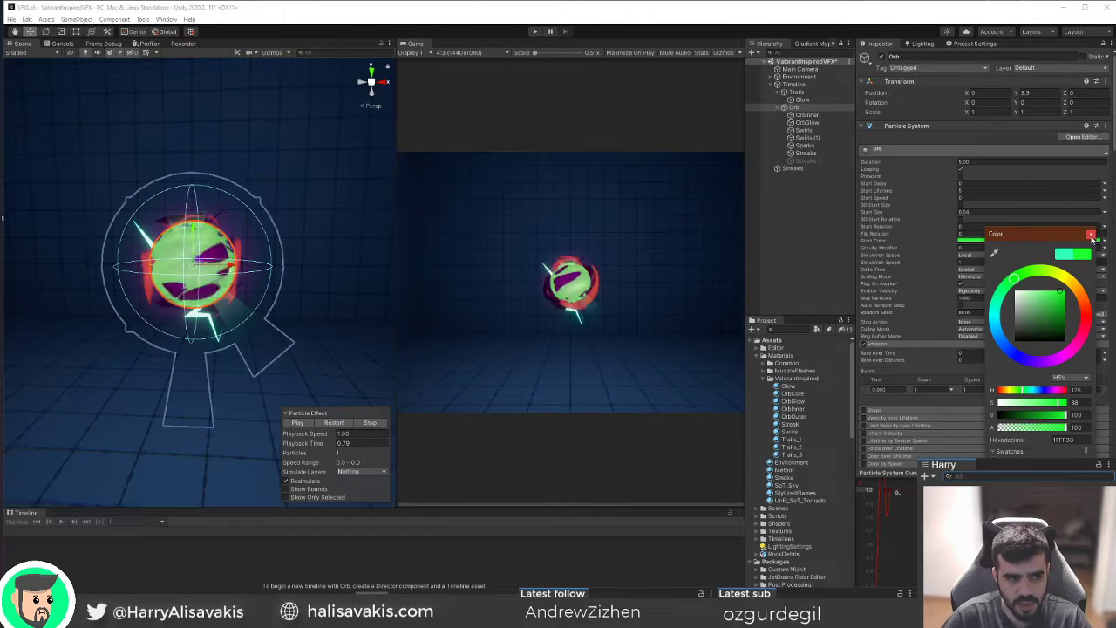
pyautogui.click(984, 255)
# Select OrbGlow, restart the particle effect and pause it to check the recolored orb.
pyautogui.click(809, 122)
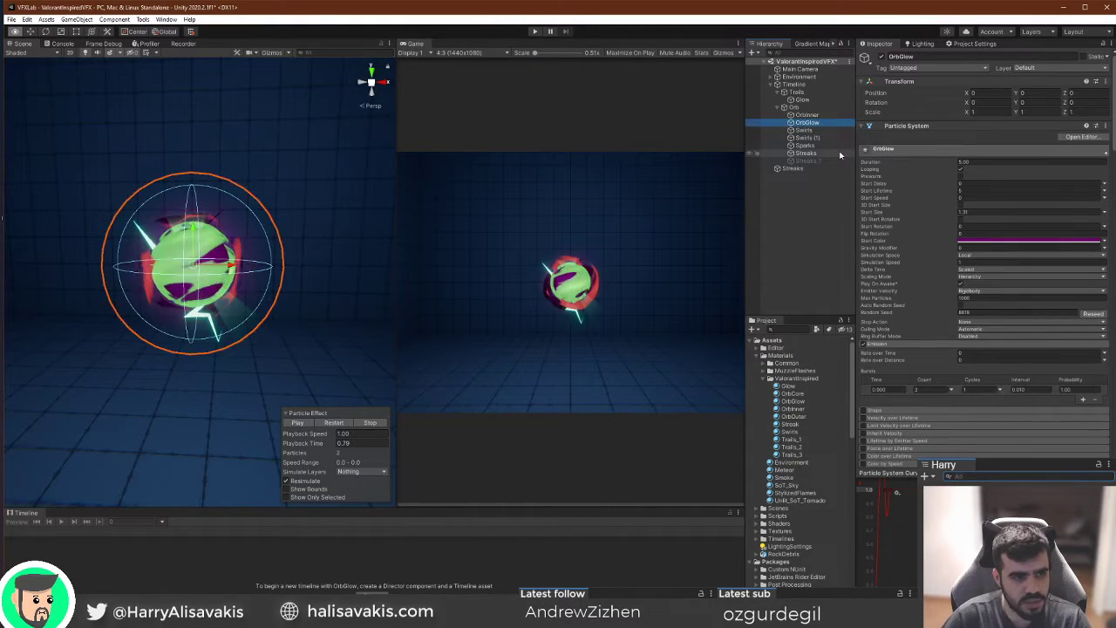
pyautogui.click(336, 424)
pyautogui.click(308, 425)
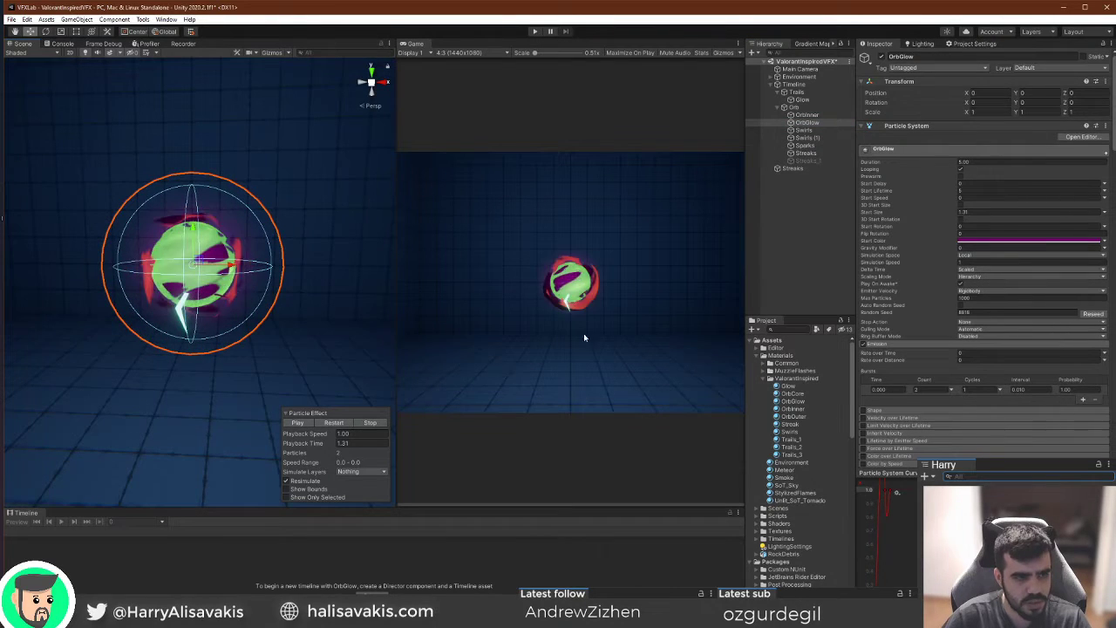
# Try a lighter green with hue 127, saturation 68 and value 100 as the Orb's Start Color.
pyautogui.click(825, 108)
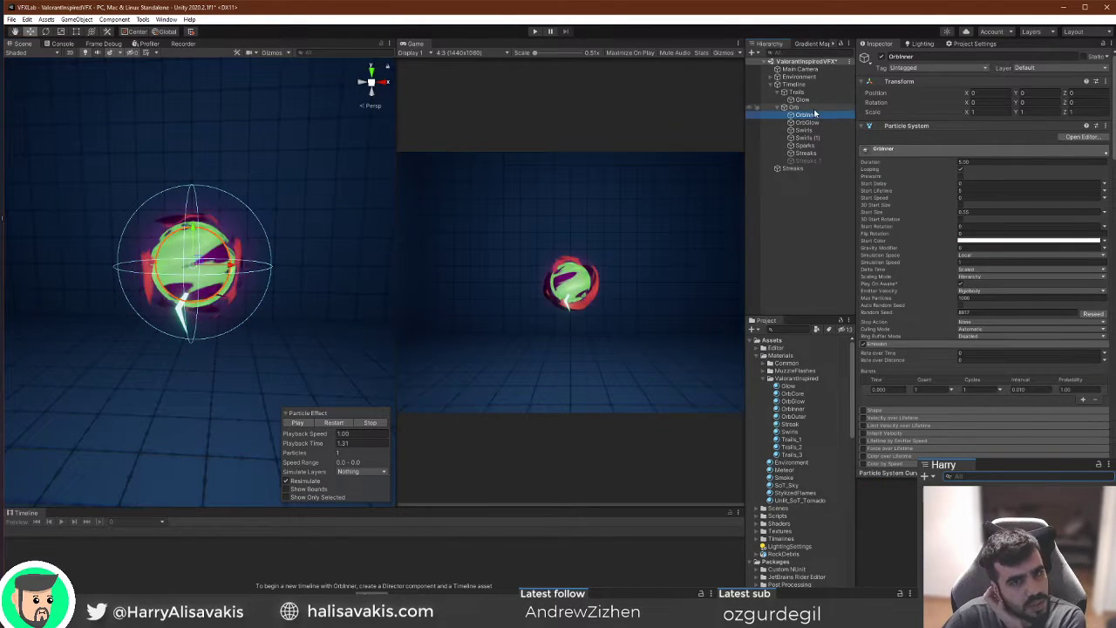
pyautogui.click(1029, 240)
pyautogui.moveTo(1070, 290); pyautogui.dragTo(1101, 289)
pyautogui.moveTo(1096, 233); pyautogui.dragTo(739, 146)
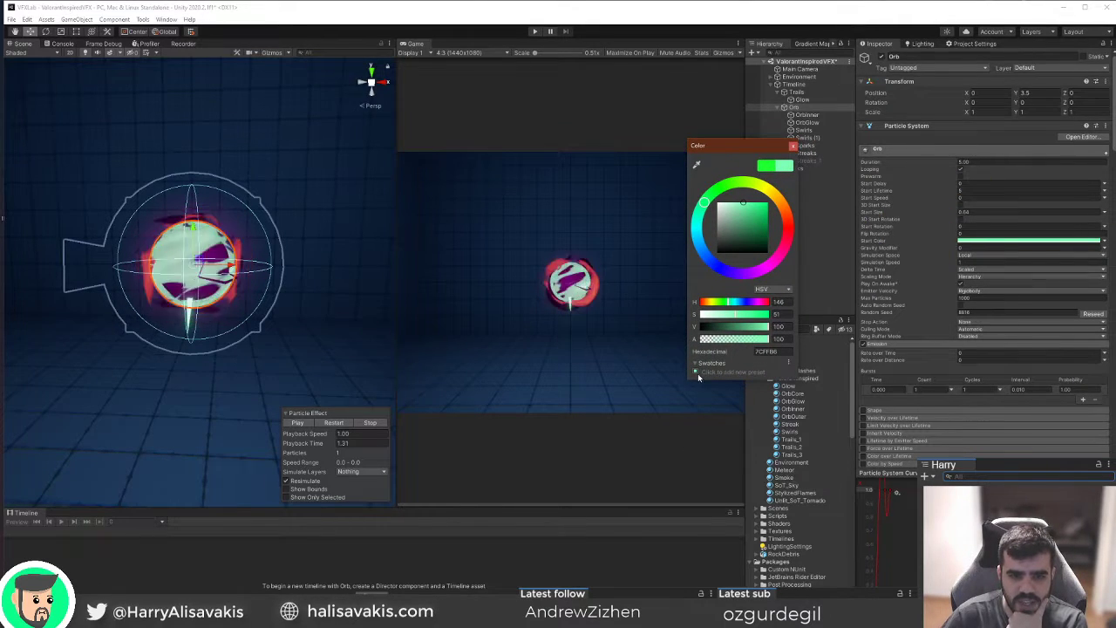
pyautogui.click(788, 365)
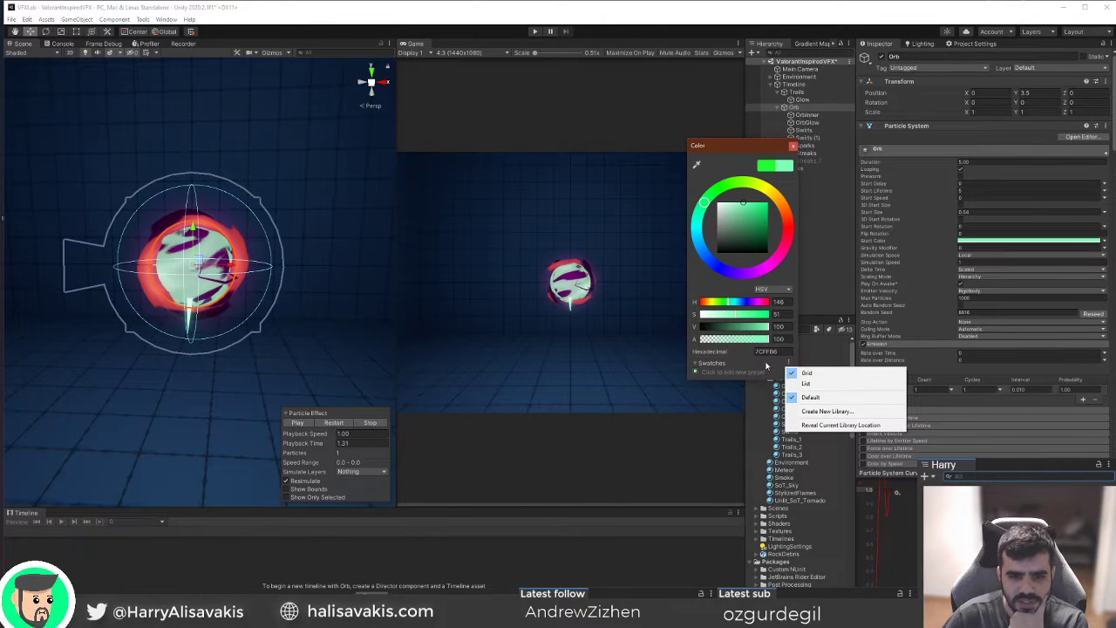
pyautogui.click(767, 364)
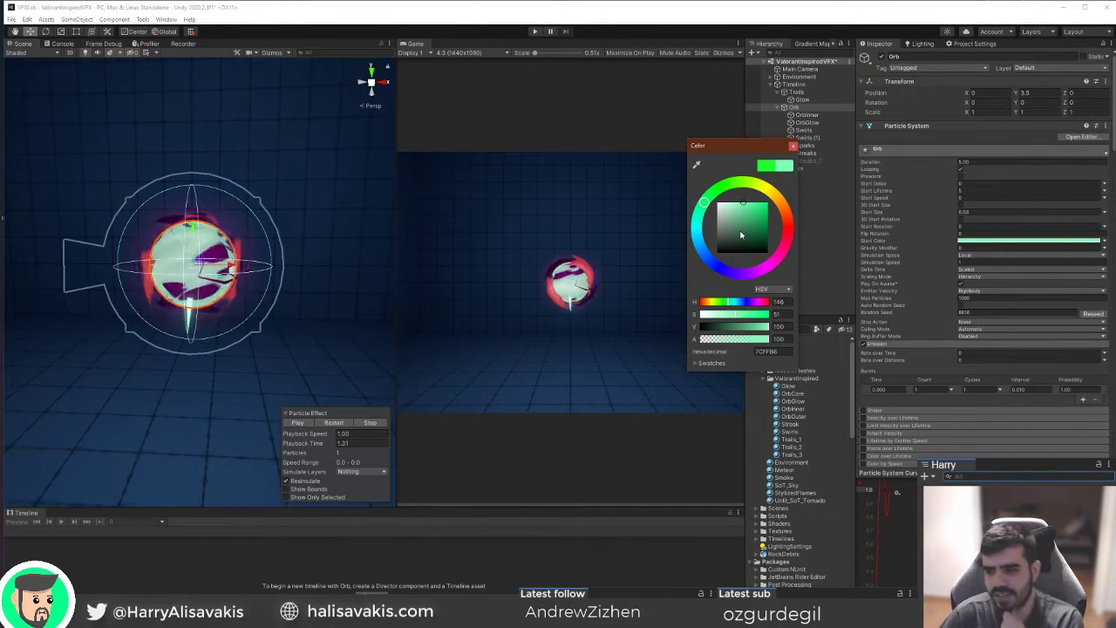
pyautogui.moveTo(756, 208); pyautogui.dragTo(758, 203)
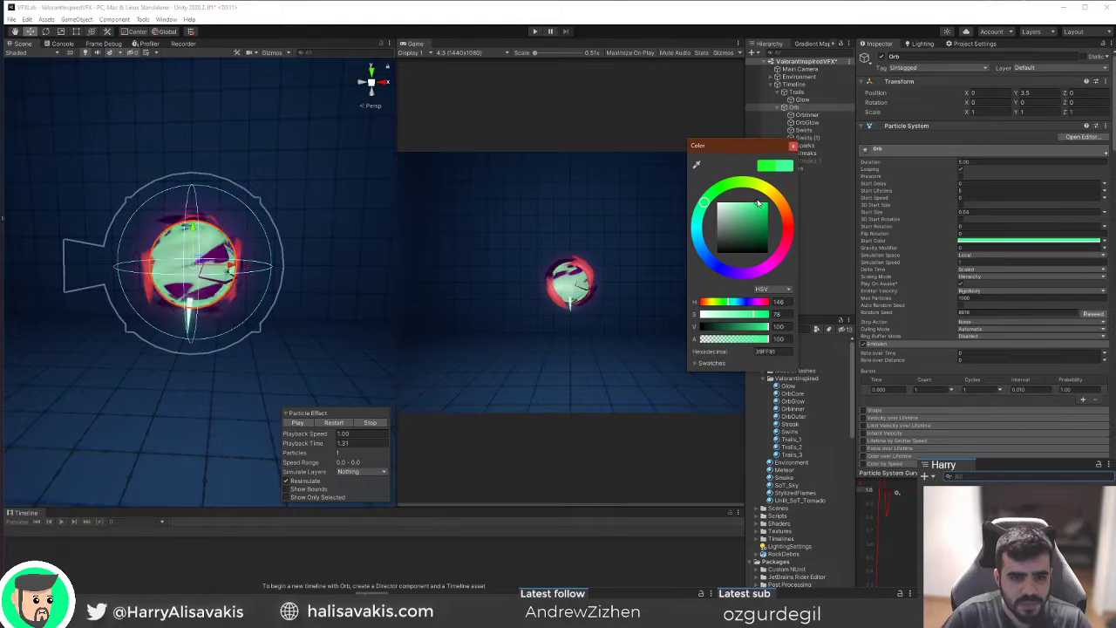
pyautogui.moveTo(715, 270); pyautogui.dragTo(698, 205)
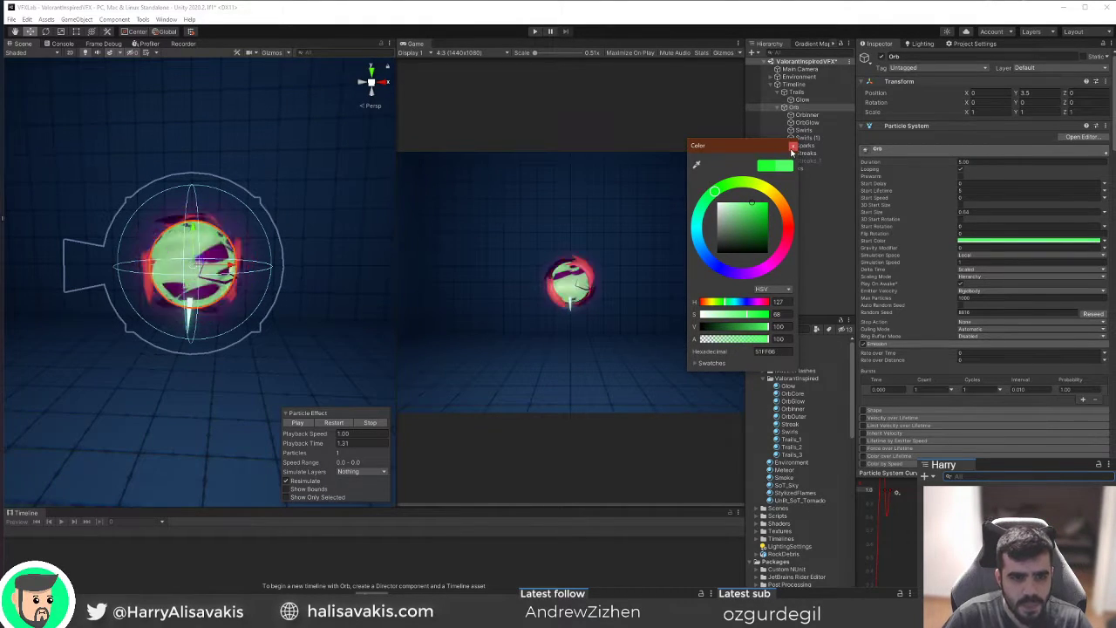
pyautogui.click(792, 148)
# Set Swirls' Start Color to a green with hue 154, saturation 100 and value 100, and restart the particle effect.
pyautogui.press('Down')
pyautogui.press('Down')
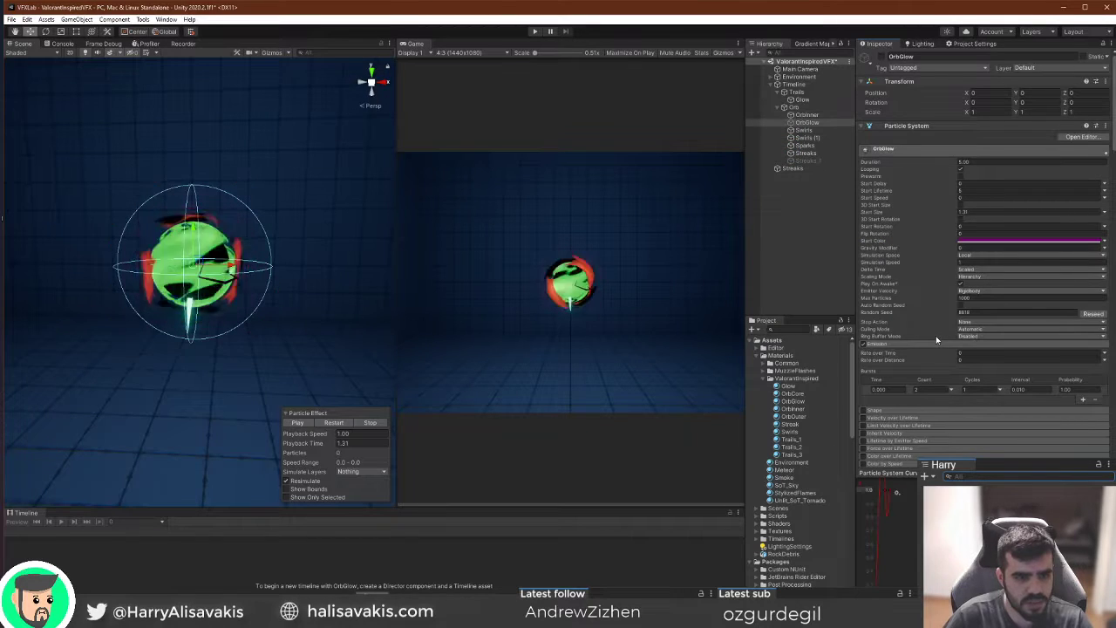
pyautogui.press('Down')
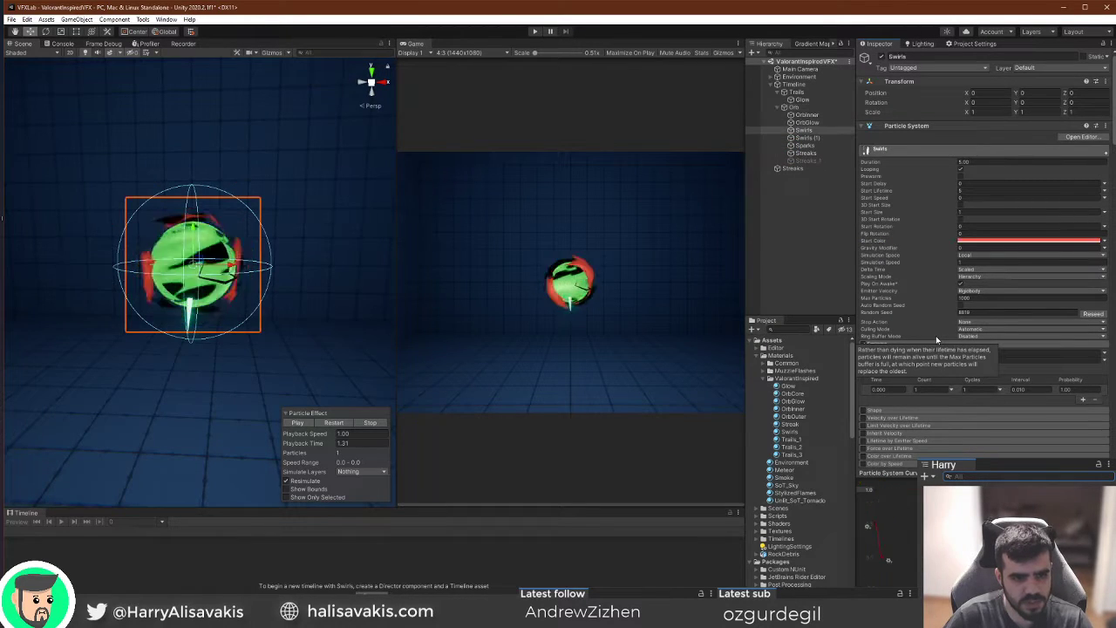
pyautogui.press('Down')
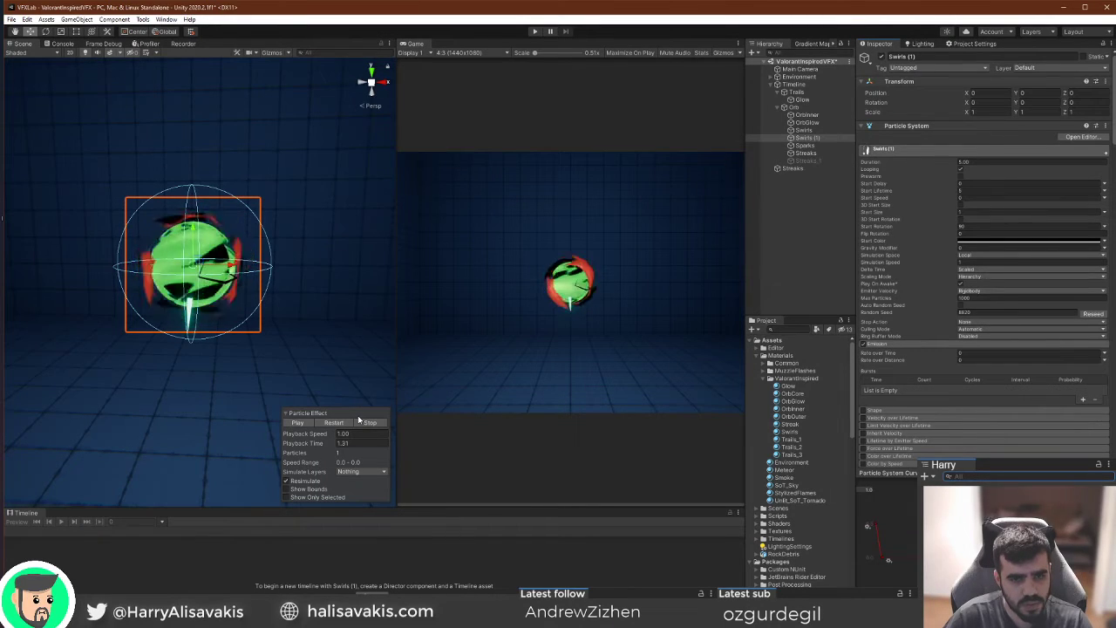
pyautogui.press('Up')
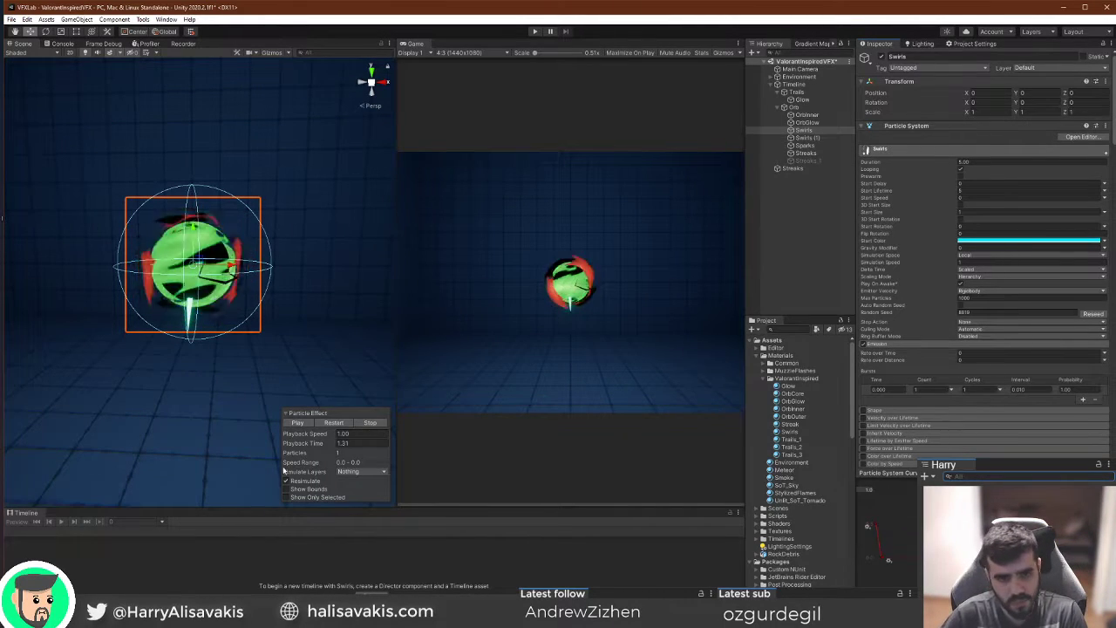
pyautogui.click(995, 240)
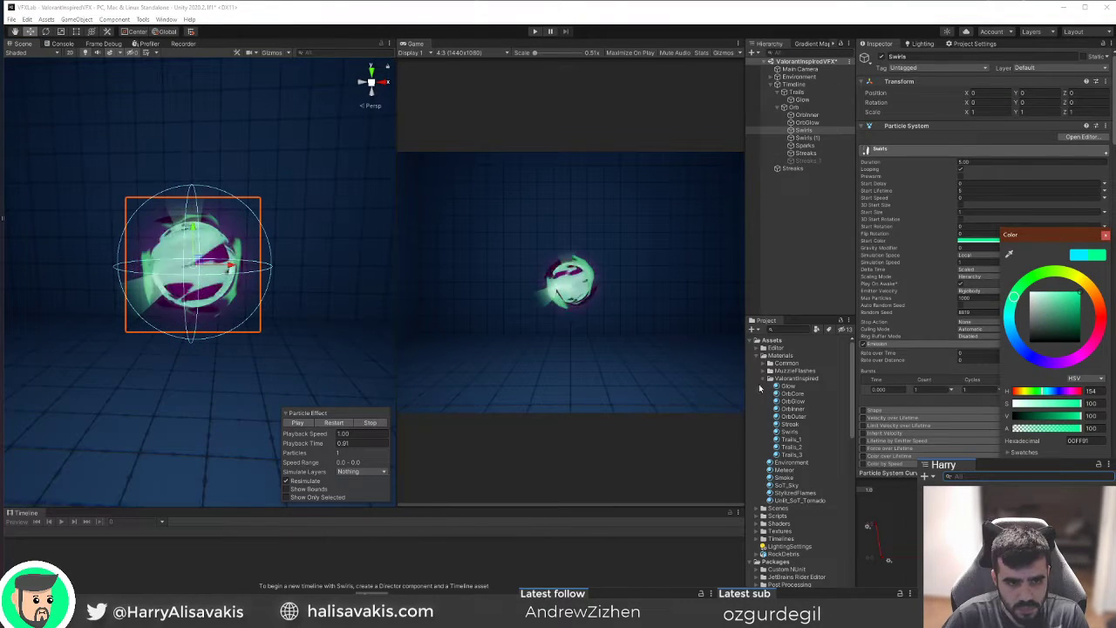
pyautogui.click(333, 423)
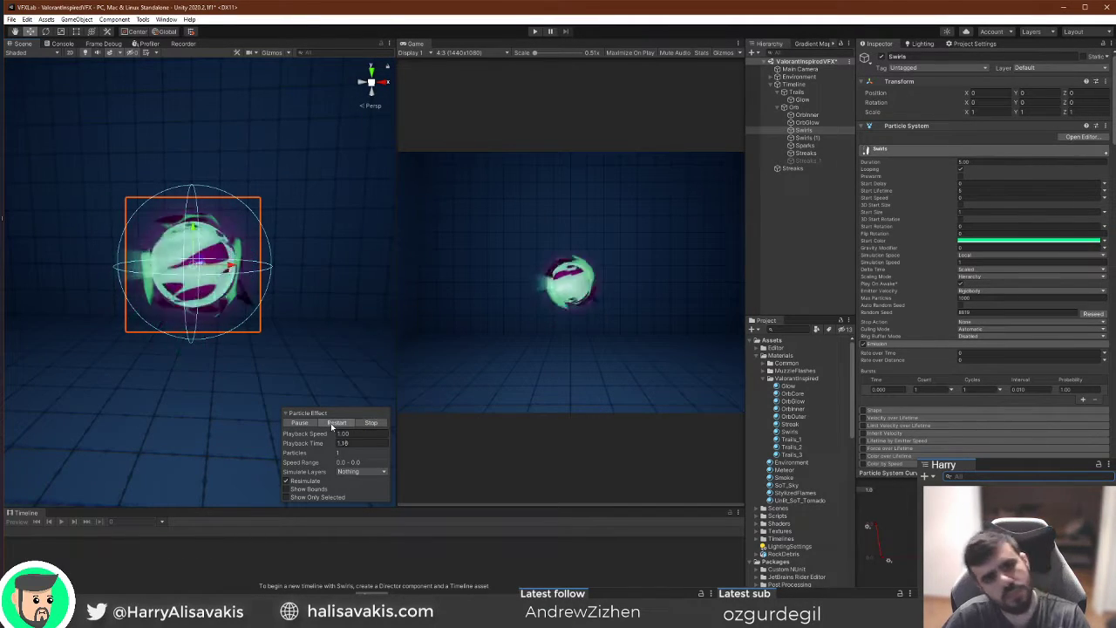
# Look through the Orb, Streaks, Sparks and Swirls (1) particle systems while the effect plays.
pyautogui.press('Up')
pyautogui.press('Up')
pyautogui.press('Up')
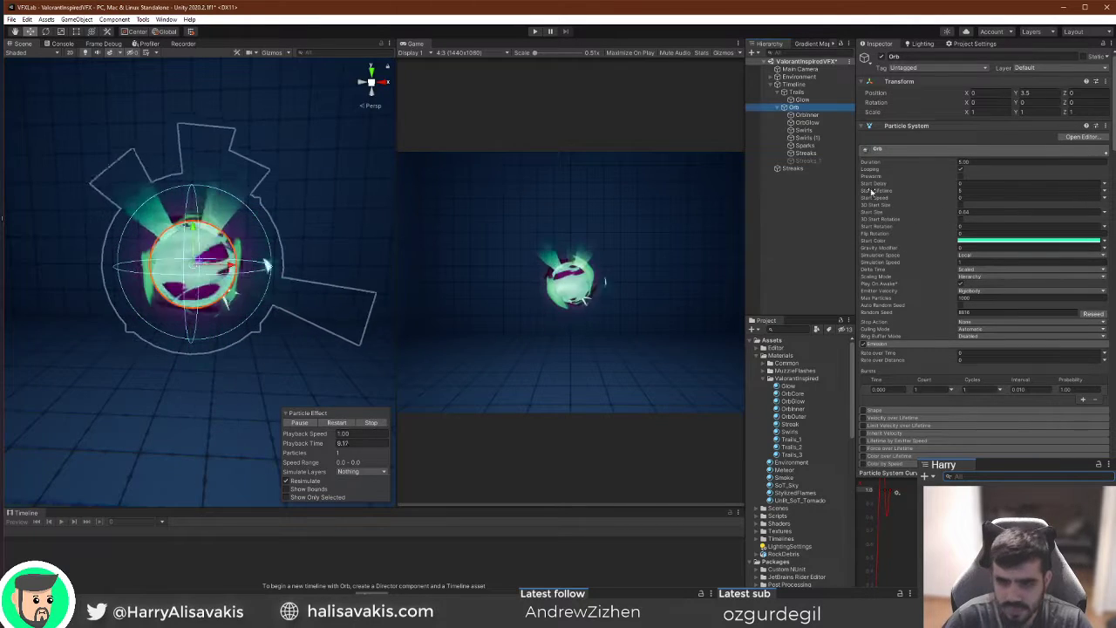
pyautogui.click(806, 152)
pyautogui.click(803, 145)
pyautogui.click(806, 137)
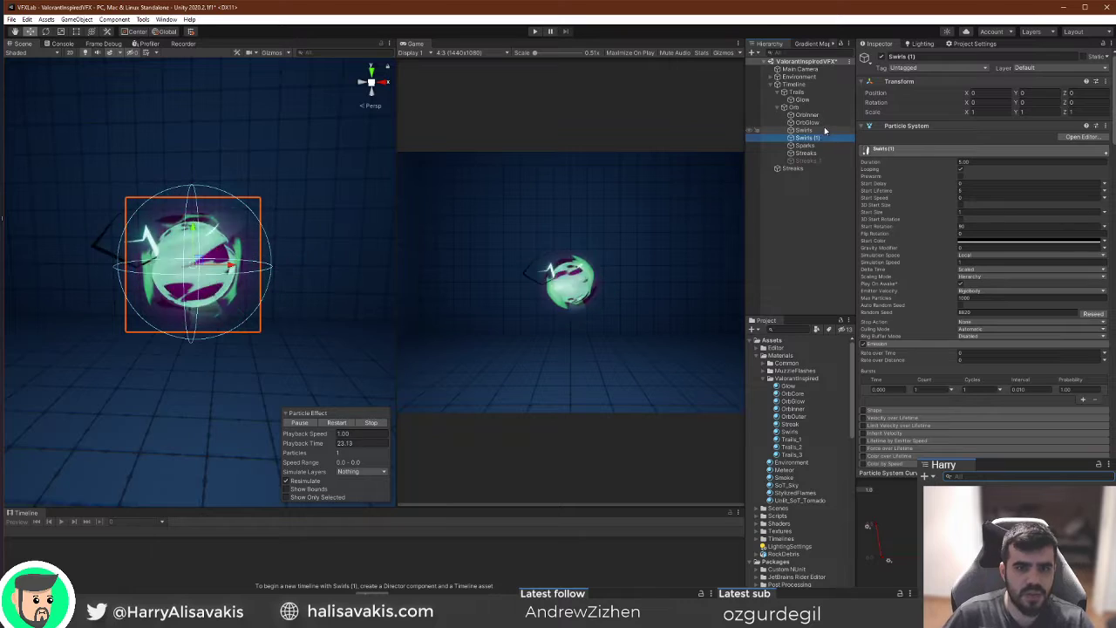
# Disable OrbGlow, replay the effect to compare it without the glow, and re-enable OrbGlow.
pyautogui.click(824, 124)
pyautogui.click(336, 423)
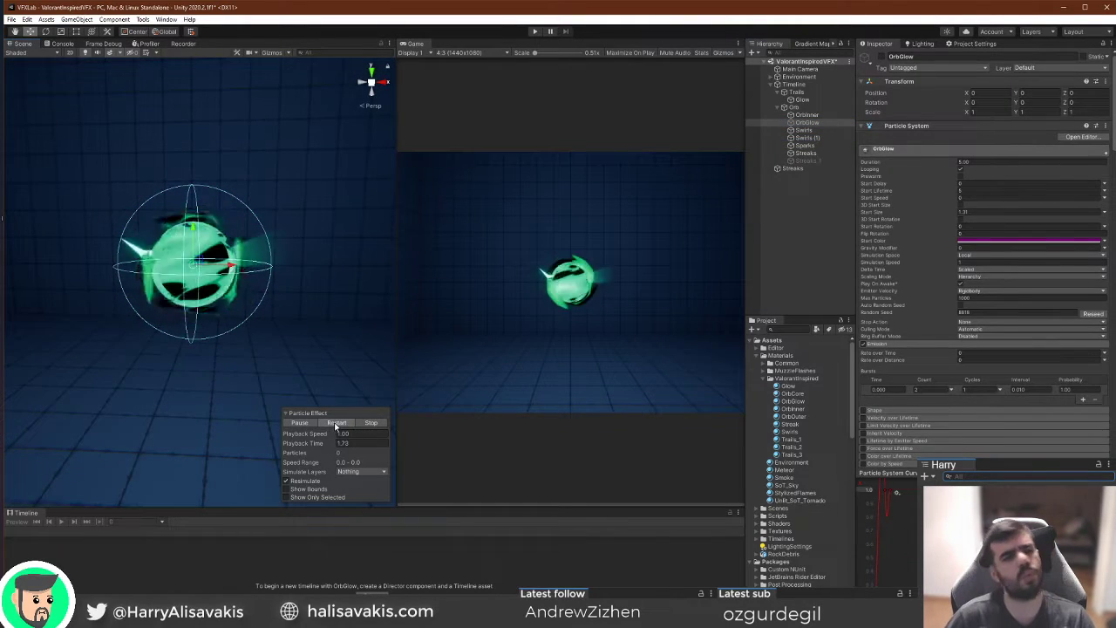
pyautogui.click(332, 424)
pyautogui.click(323, 423)
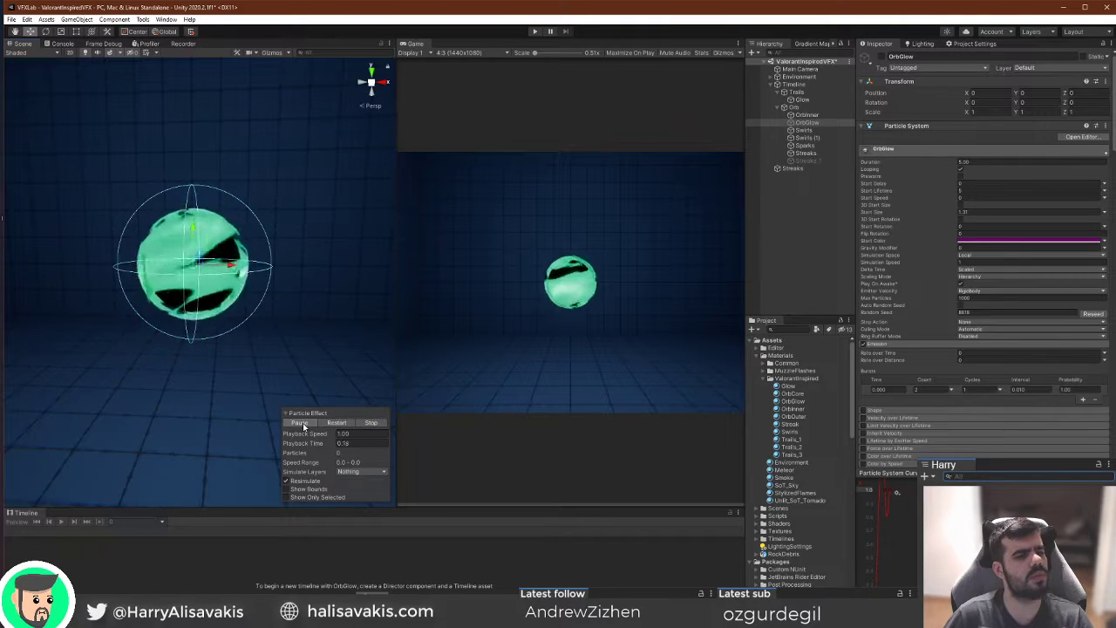
pyautogui.click(820, 115)
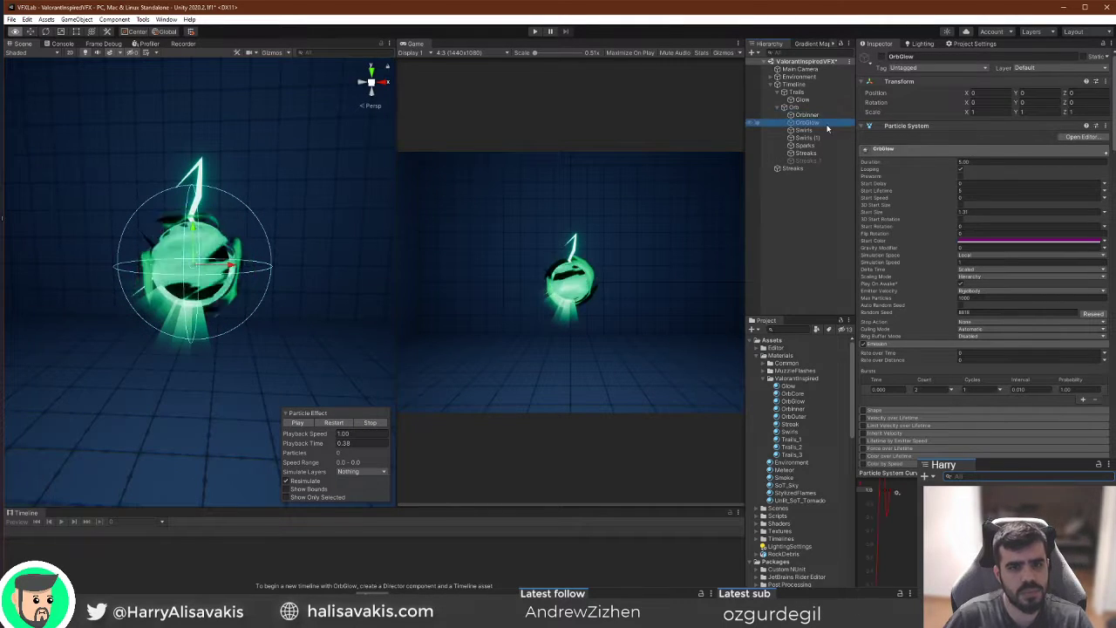
pyautogui.click(820, 123)
pyautogui.click(333, 423)
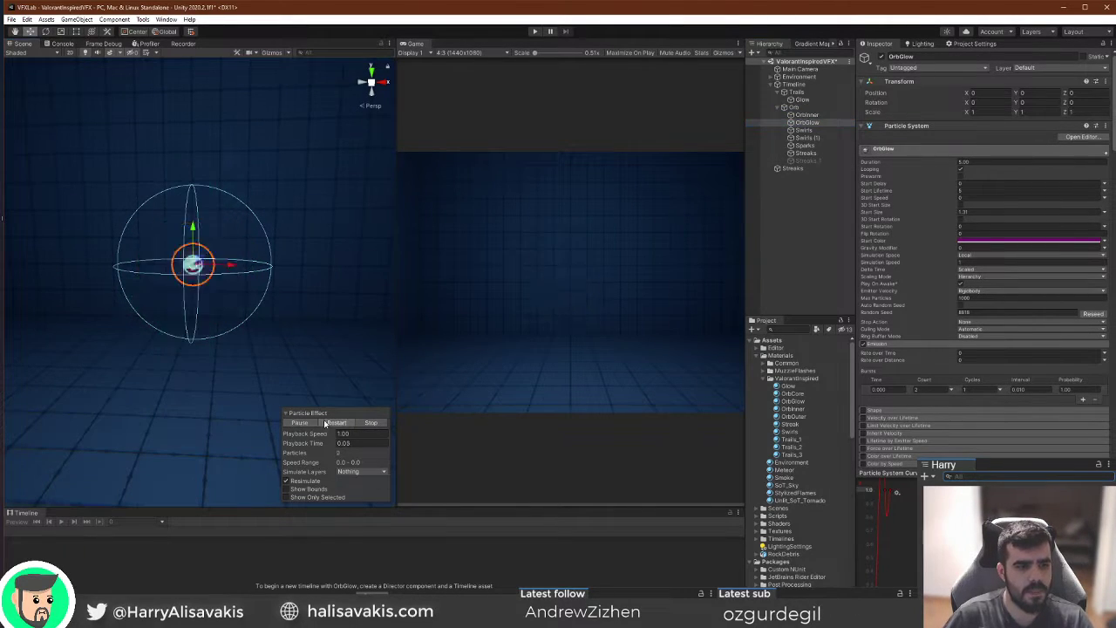
# Reduce OrbGlow's Start Size to about the orb's size and set its Start Color to teal with hue 166, saturation 75 and value 96.
pyautogui.moveTo(937, 217); pyautogui.dragTo(930, 216)
pyautogui.click(1007, 243)
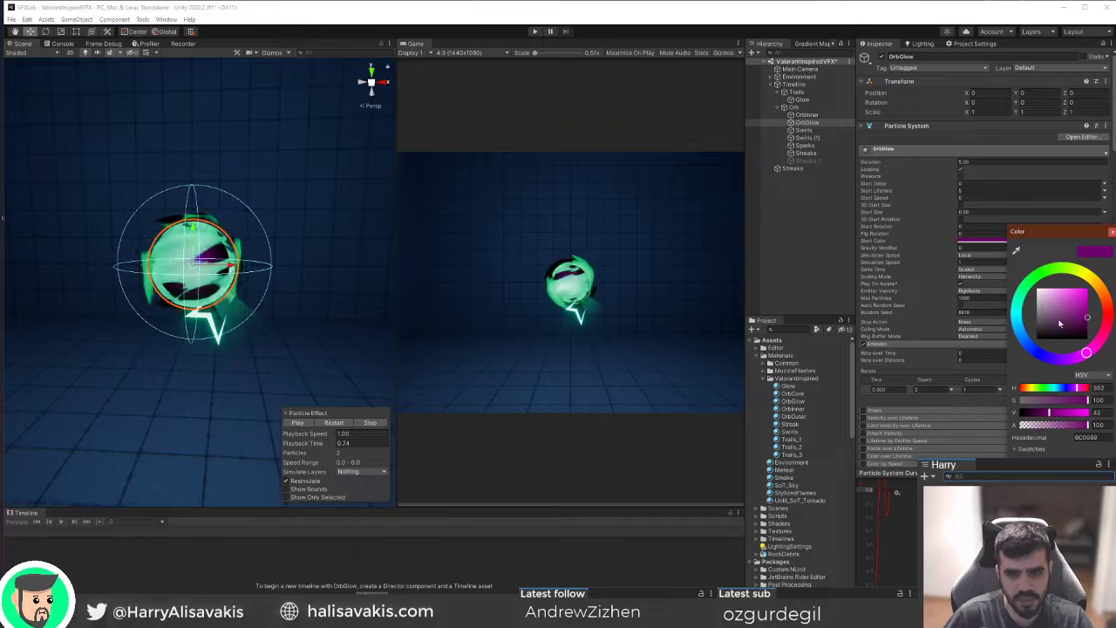
pyautogui.click(1016, 303)
pyautogui.moveTo(1074, 315); pyautogui.dragTo(1079, 269)
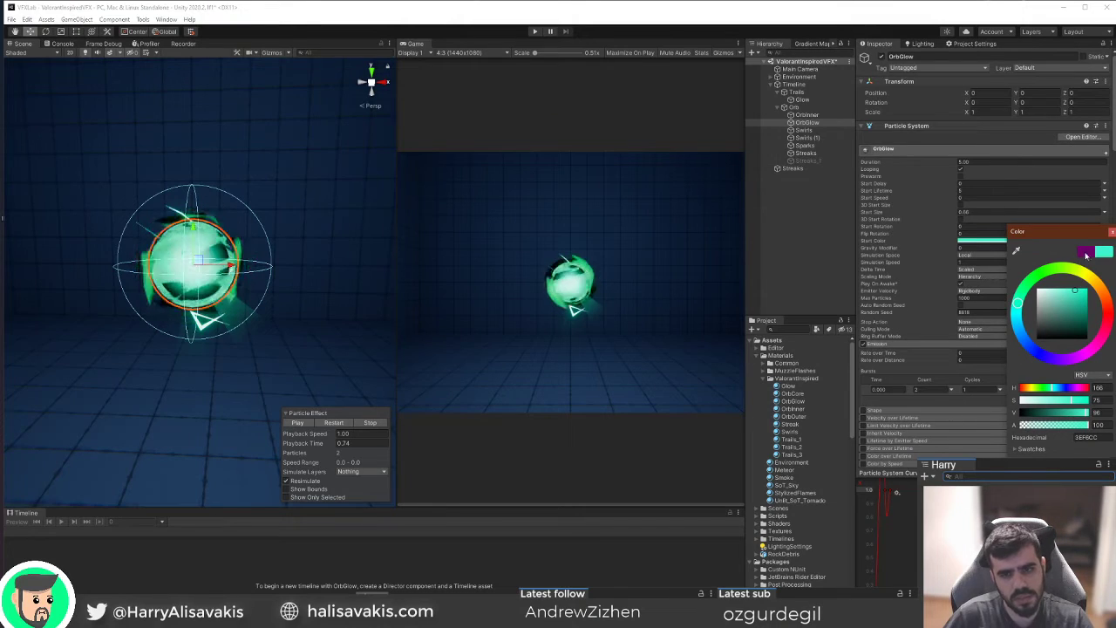
pyautogui.click(1112, 232)
# Raise OrbGlow's burst count to 3 and adjust the Order in Layer of OrbGlow and Orb.
pyautogui.moveTo(234, 251); pyautogui.dragTo(295, 260, button='right')
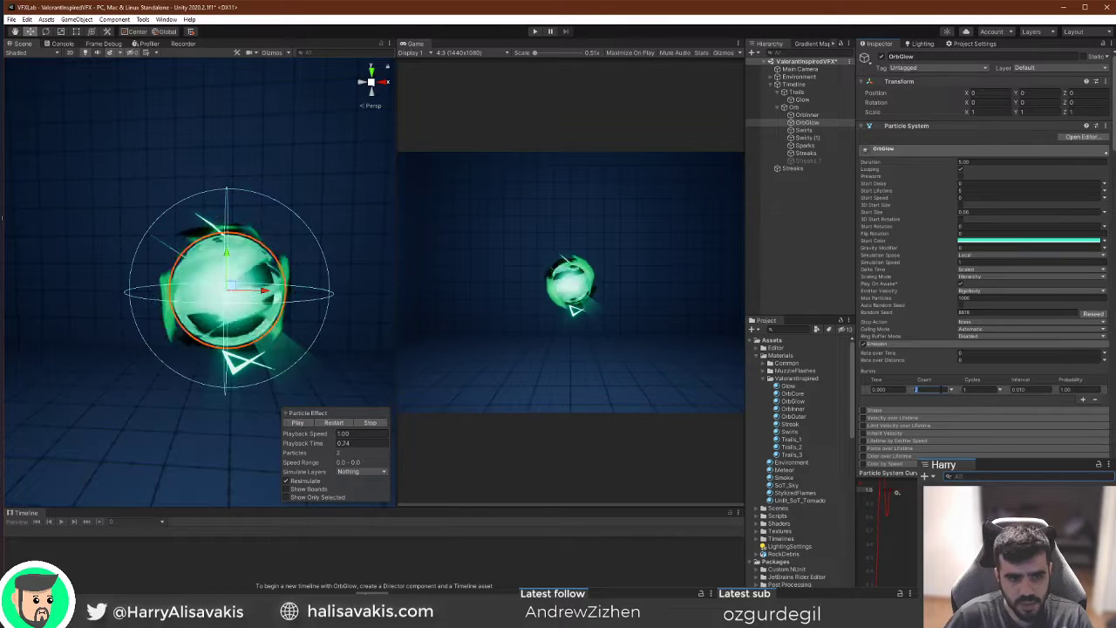
pyautogui.click(793, 108)
pyautogui.click(825, 123)
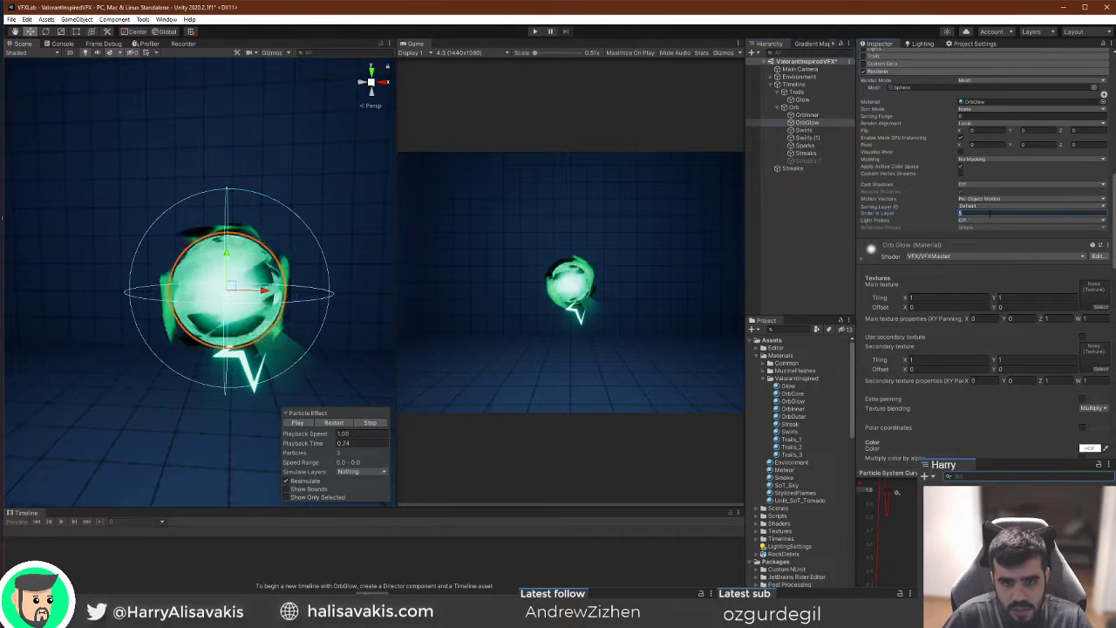
pyautogui.click(820, 107)
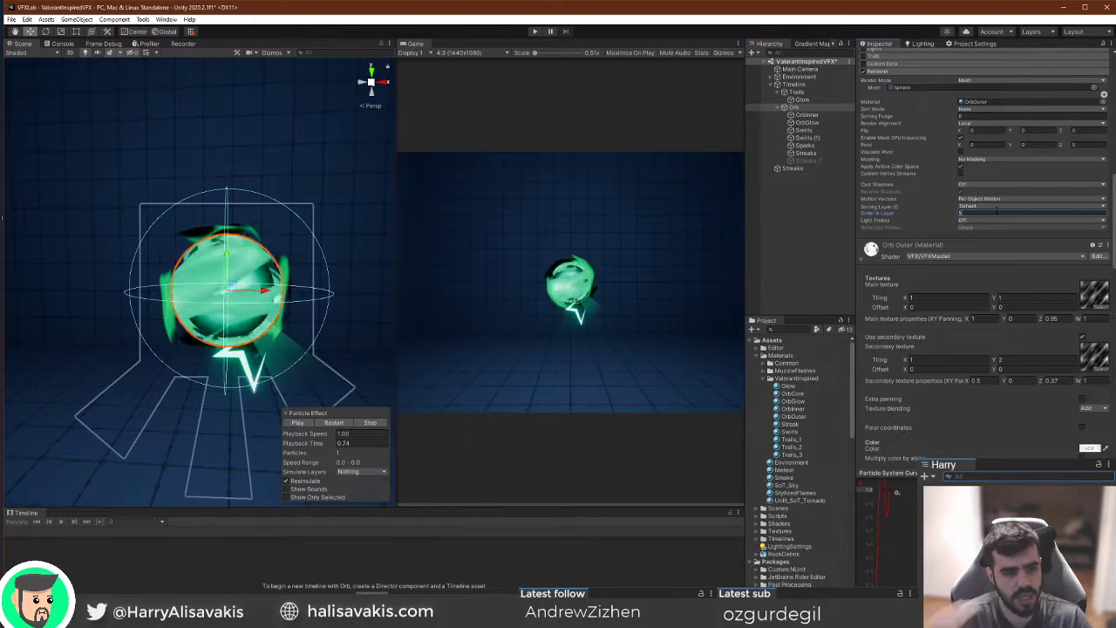
# Try a green with hue 150, saturation 84 and value 100 as the Orb's Start Color.
pyautogui.scroll(15, 997, 210)
pyautogui.click(1015, 242)
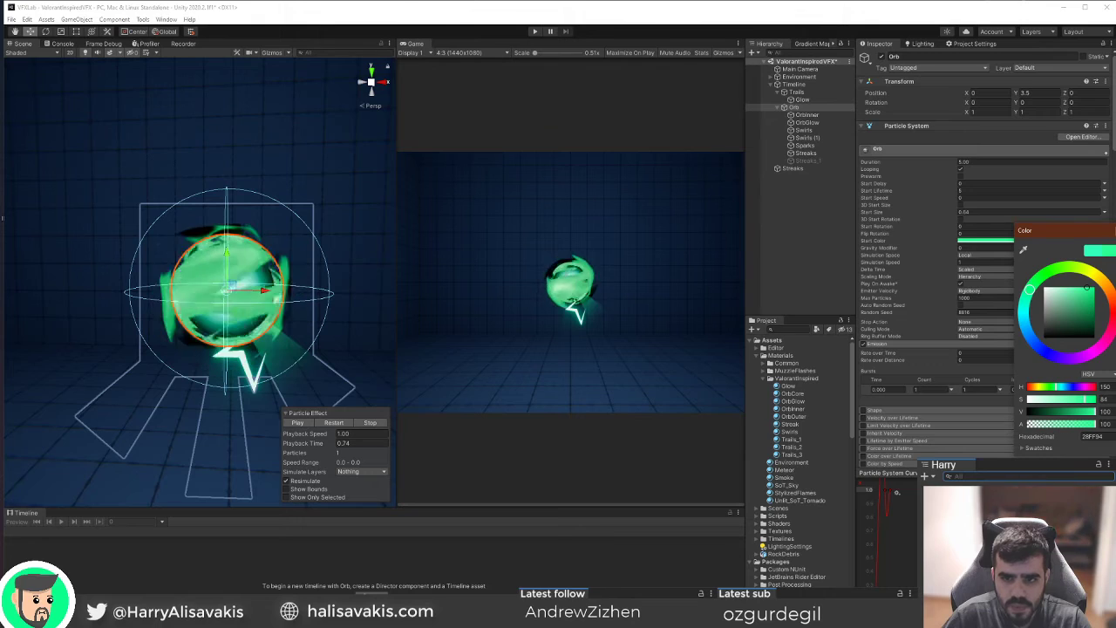
pyautogui.press('Escape')
# Try 0.4 for the Orb Outer material's secondary texture Z property and a Value power of 1.29.
pyautogui.scroll(-15, 1038, 245)
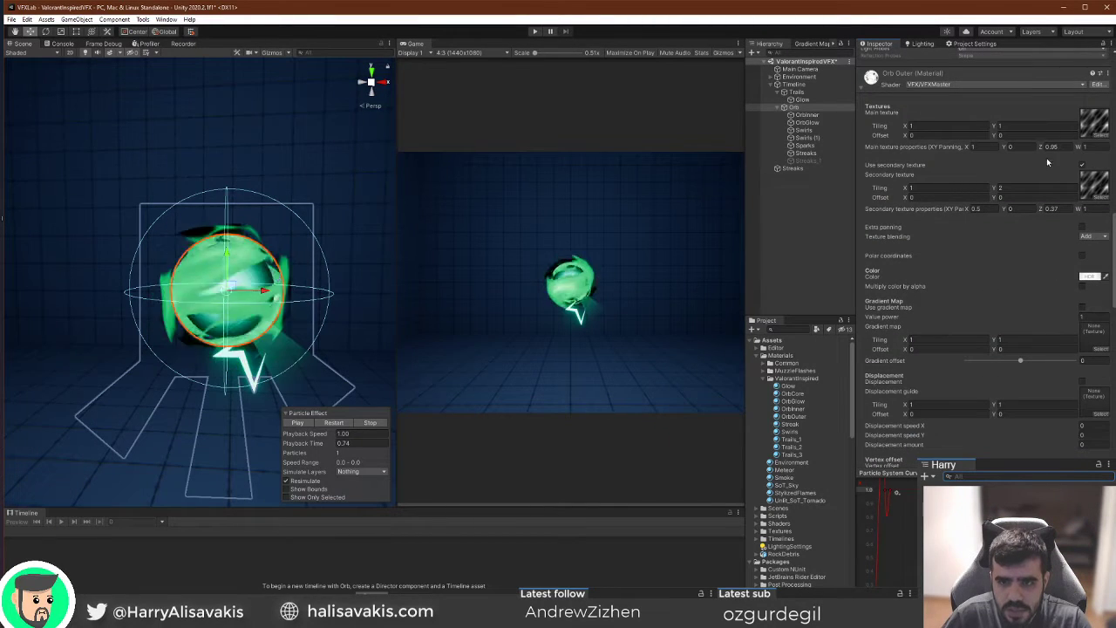
pyautogui.click(1053, 209)
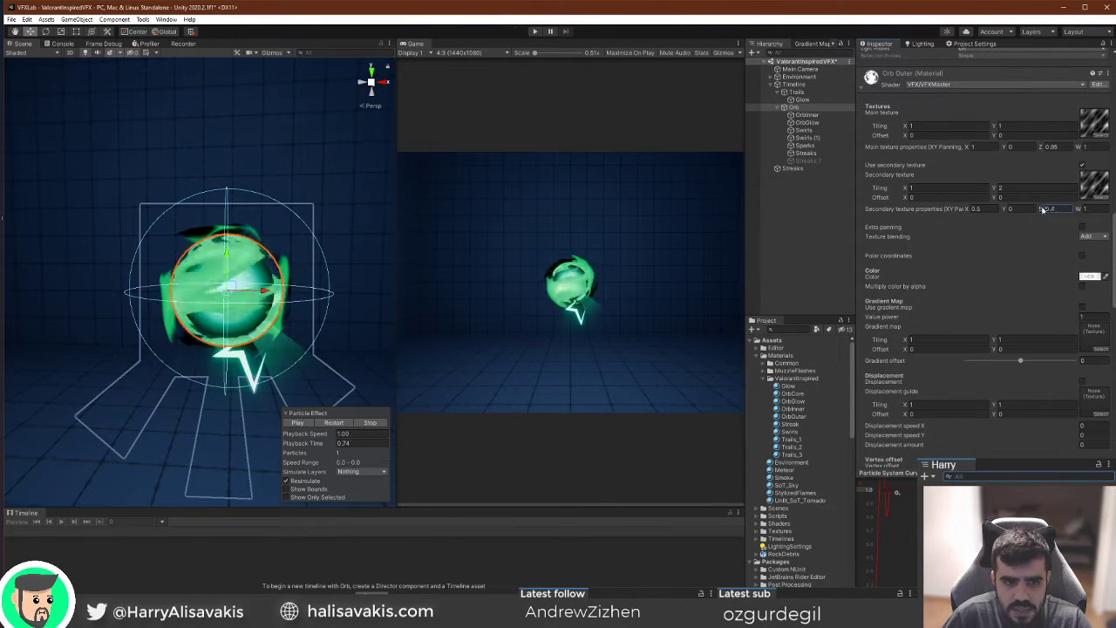
pyautogui.click(1066, 319)
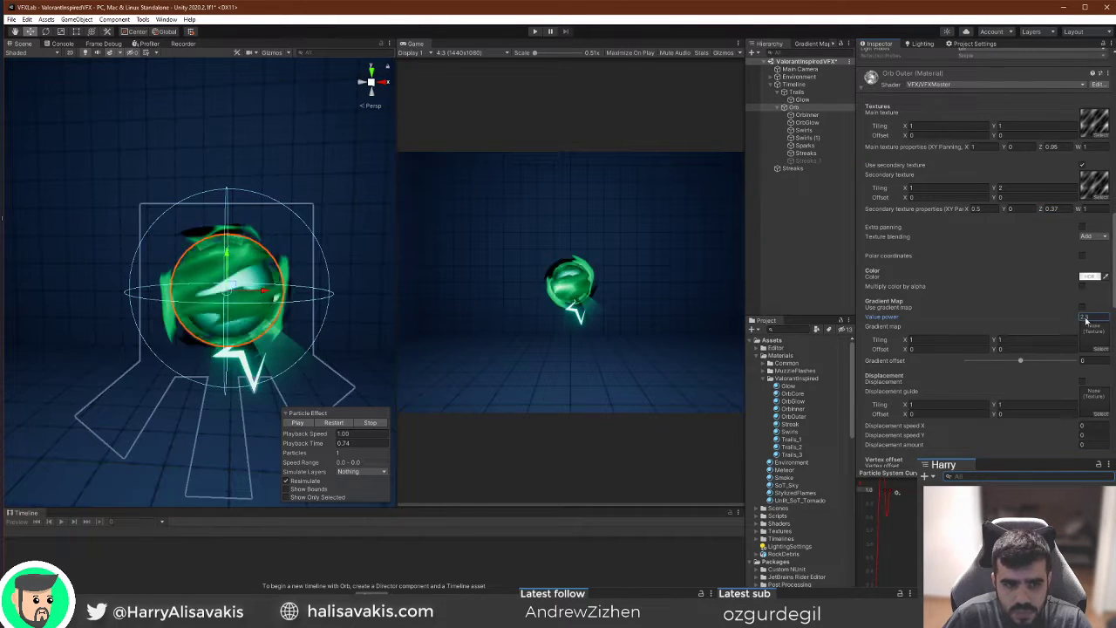
pyautogui.moveTo(1065, 326)
pyautogui.mouseDown()
pyautogui.moveTo(1078, 327)
pyautogui.moveTo(1056, 322)
pyautogui.mouseUp()
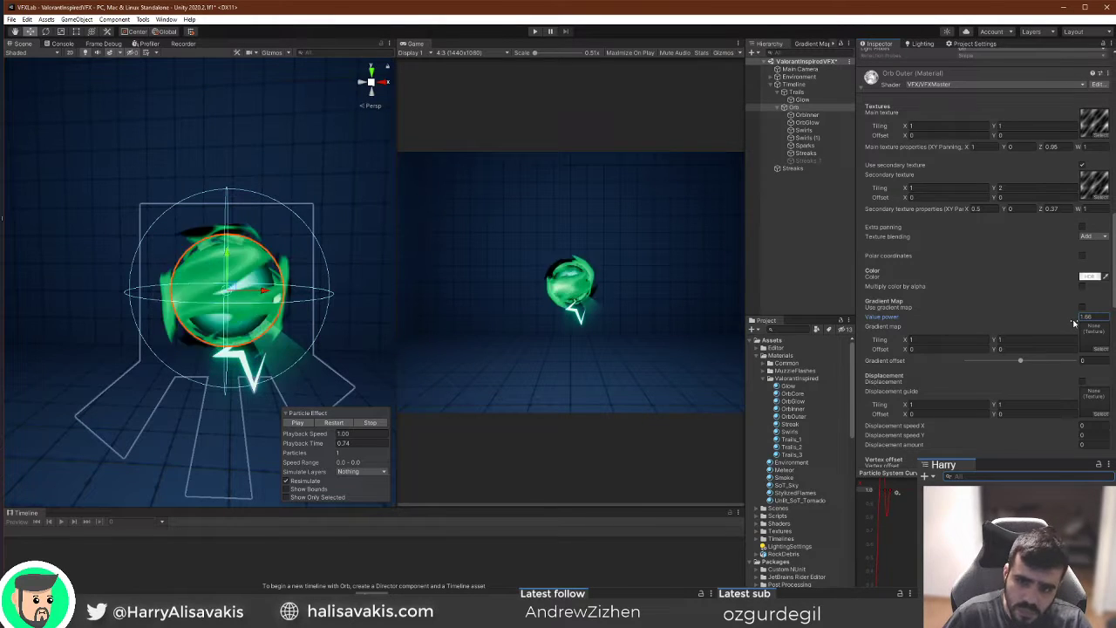
pyautogui.moveTo(1069, 324); pyautogui.dragTo(1061, 322)
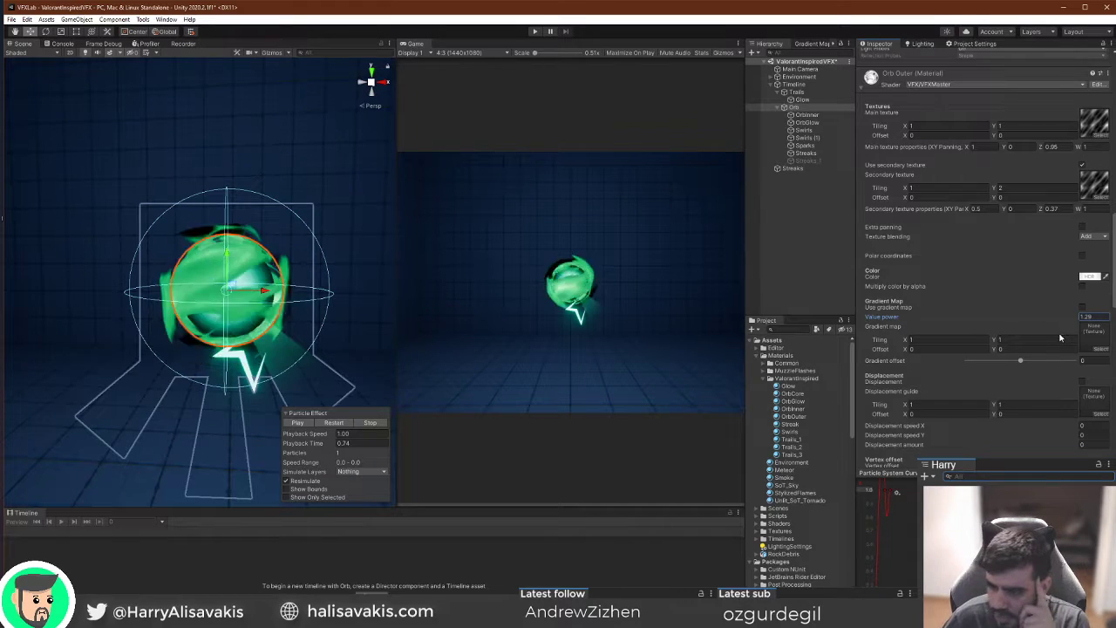
# Set the Orb's Start Color to the teal 28FFCA.
pyautogui.scroll(15, 1061, 347)
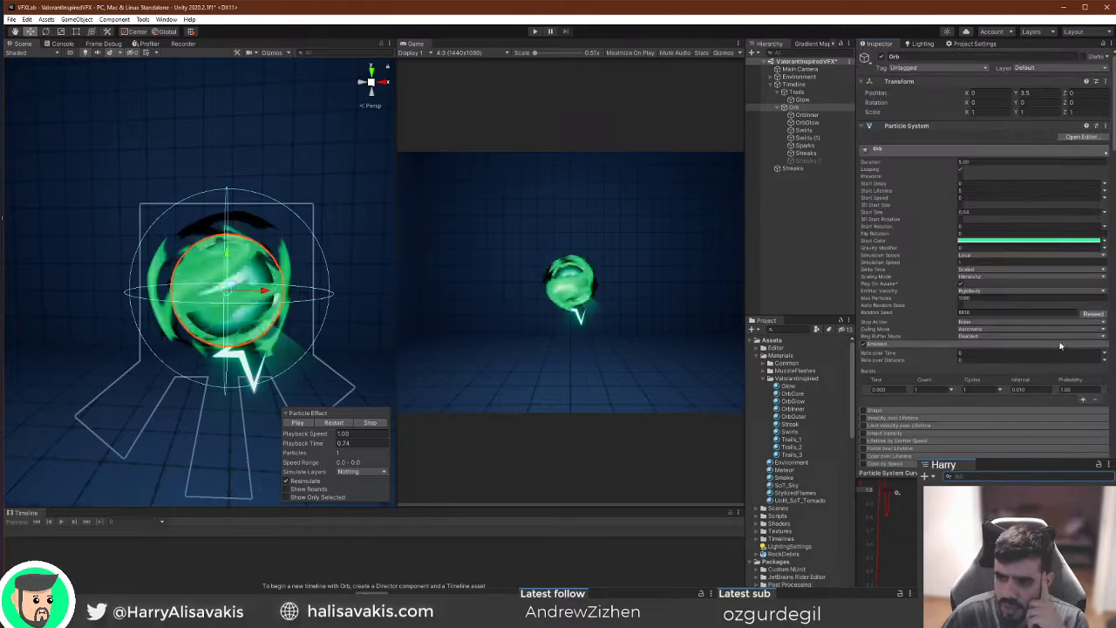
pyautogui.click(1050, 241)
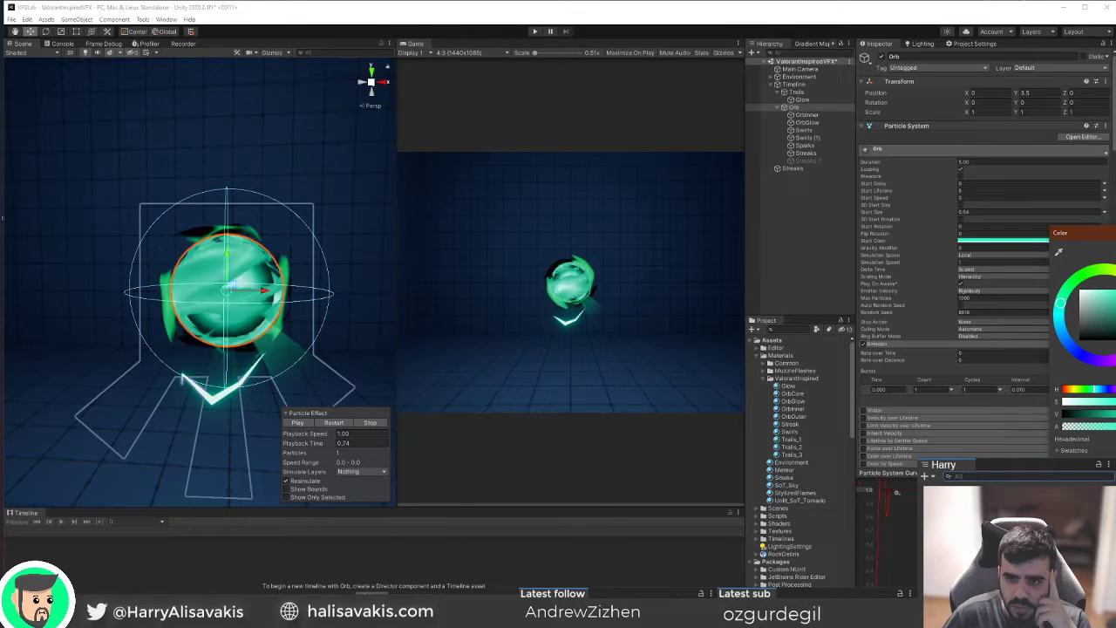
pyautogui.click(1005, 280)
# Try a darker HDR color on the Orb Outer material and lower its Value power to 0.38.
pyautogui.scroll(-15, 1004, 281)
pyautogui.click(1087, 278)
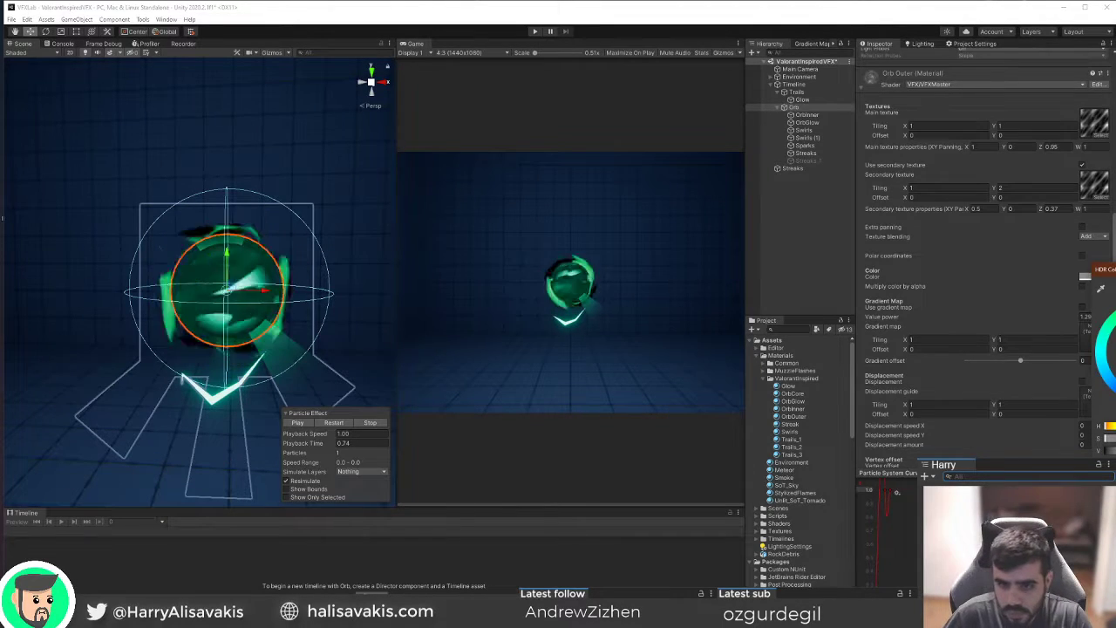
pyautogui.press('Escape')
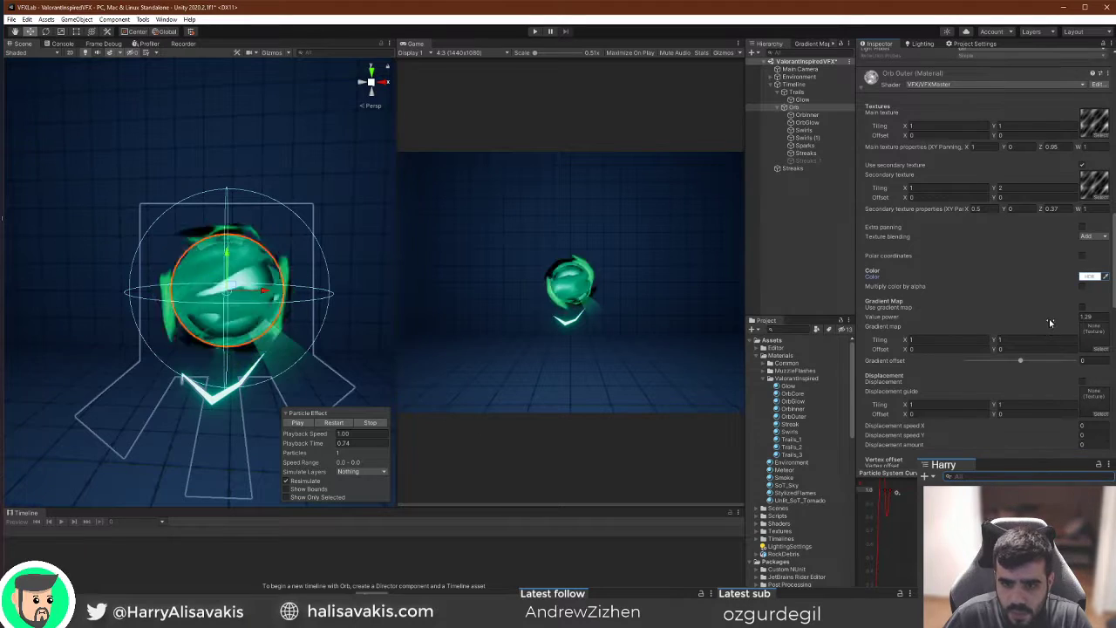
pyautogui.moveTo(1040, 318); pyautogui.dragTo(1044, 320)
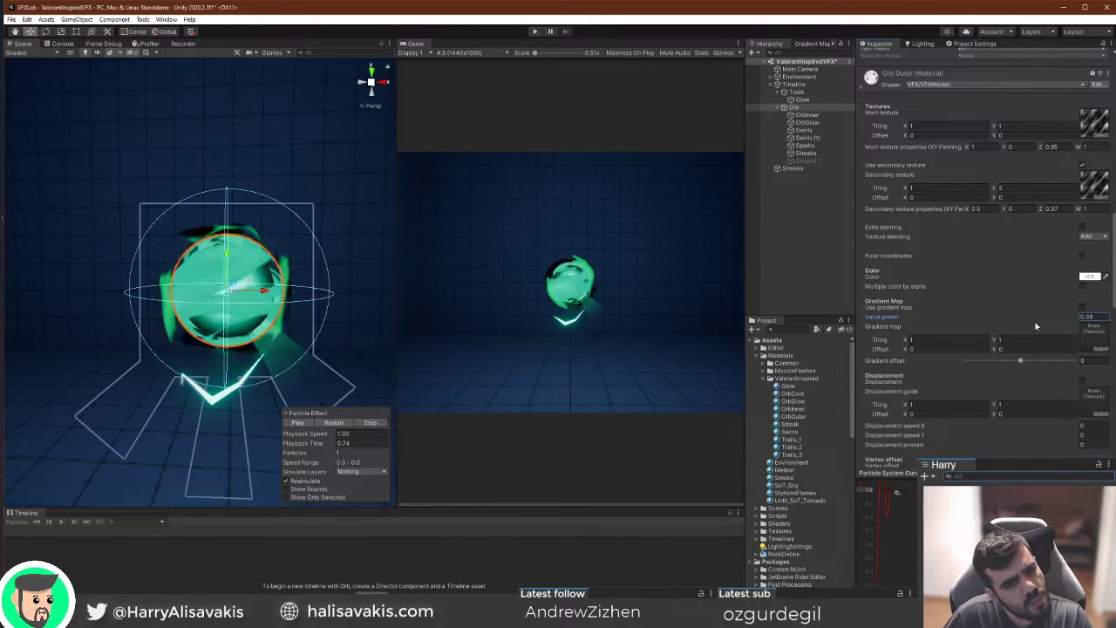
# Try a red as the Orb's Start Color and settle on black 000000.
pyautogui.scroll(15, 1038, 327)
pyautogui.click(1022, 242)
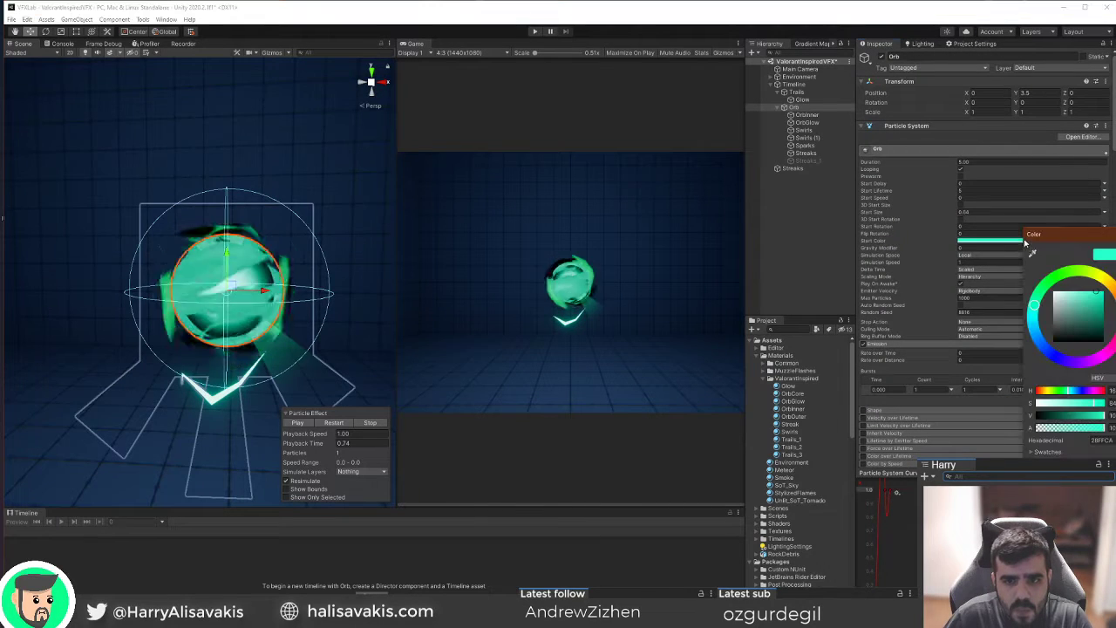
pyautogui.moveTo(1088, 305); pyautogui.dragTo(1096, 343)
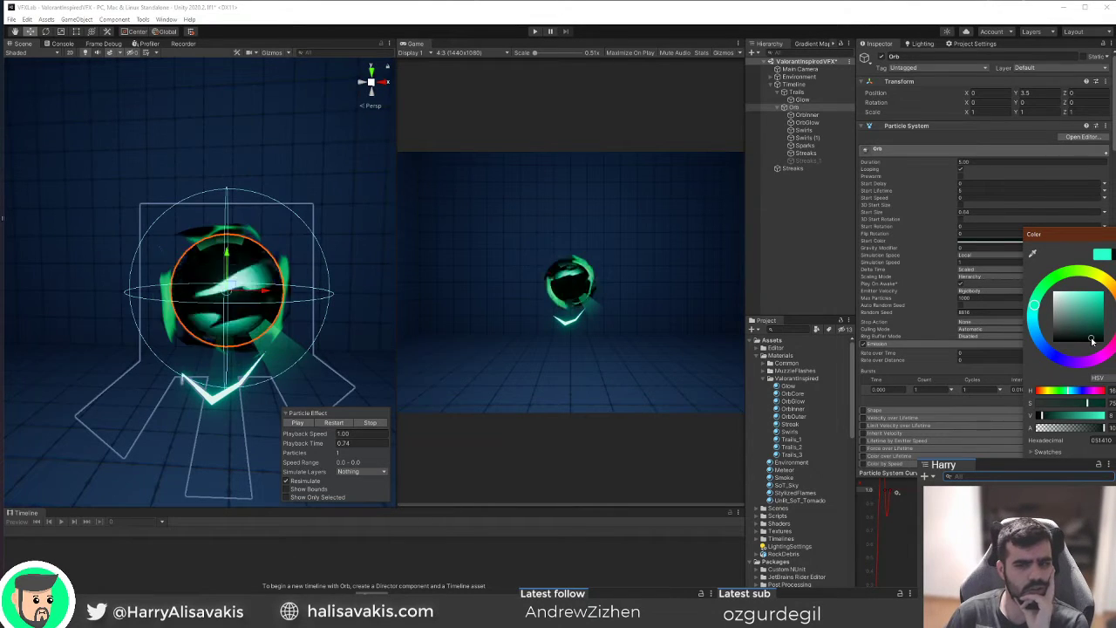
pyautogui.moveTo(1111, 304); pyautogui.dragTo(1093, 277)
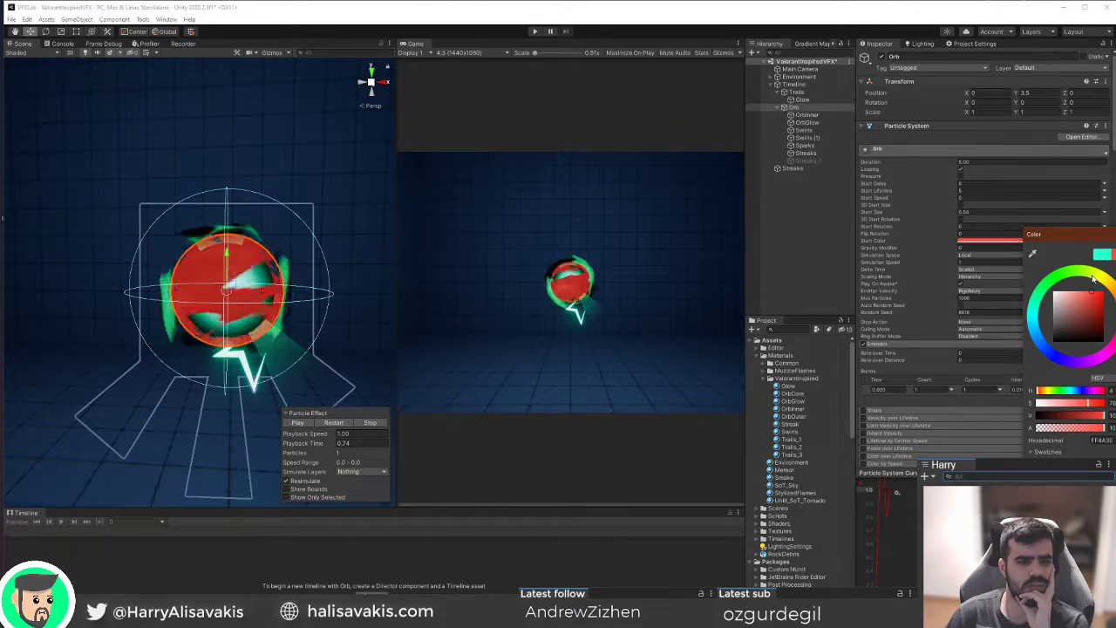
pyautogui.moveTo(1036, 299); pyautogui.dragTo(1089, 397)
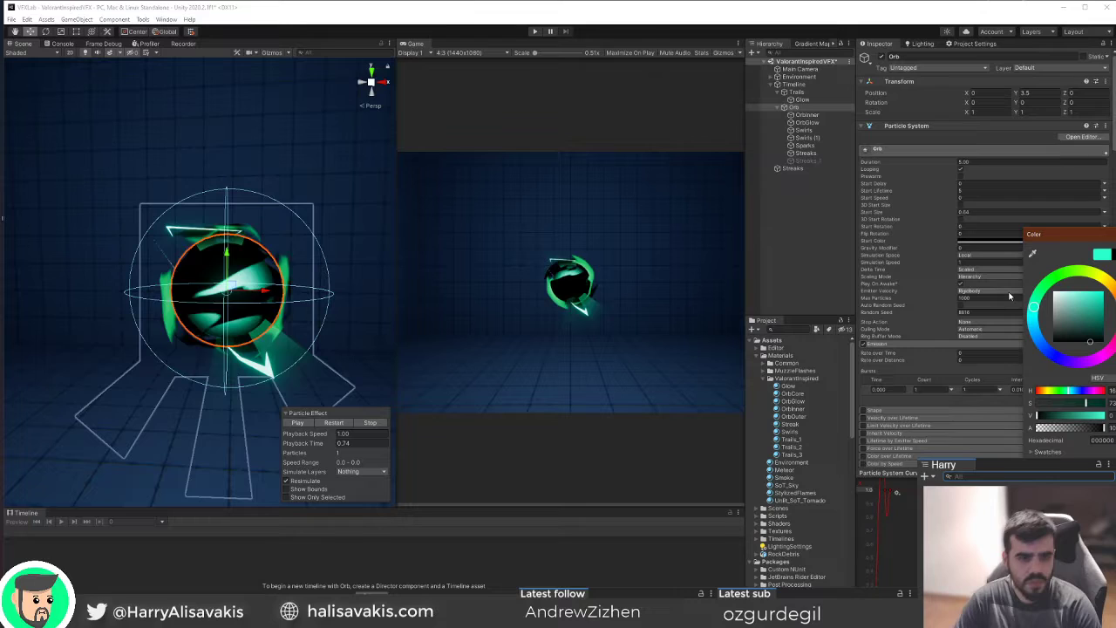
pyautogui.press('Escape')
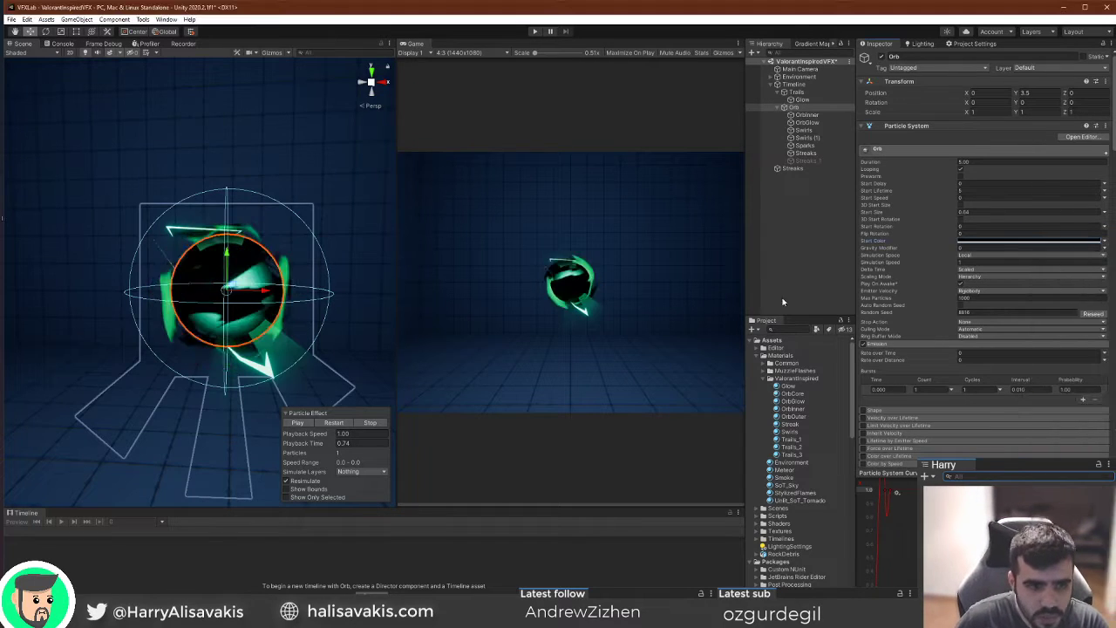
# Replay the Orb particle effect and inspect the black orb and its OrbInner layer in the scene.
pyautogui.click(331, 423)
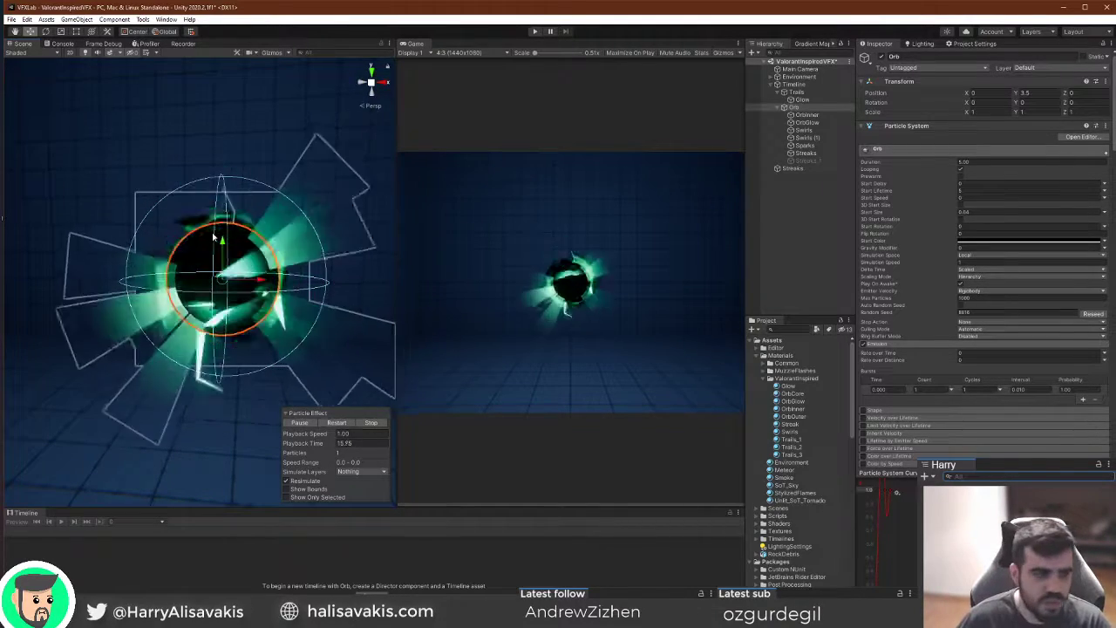
pyautogui.moveTo(40, 239)
pyautogui.mouseDown(button='middle')
pyautogui.moveTo(209, 237)
pyautogui.moveTo(28, 237)
pyautogui.mouseUp(button='middle')
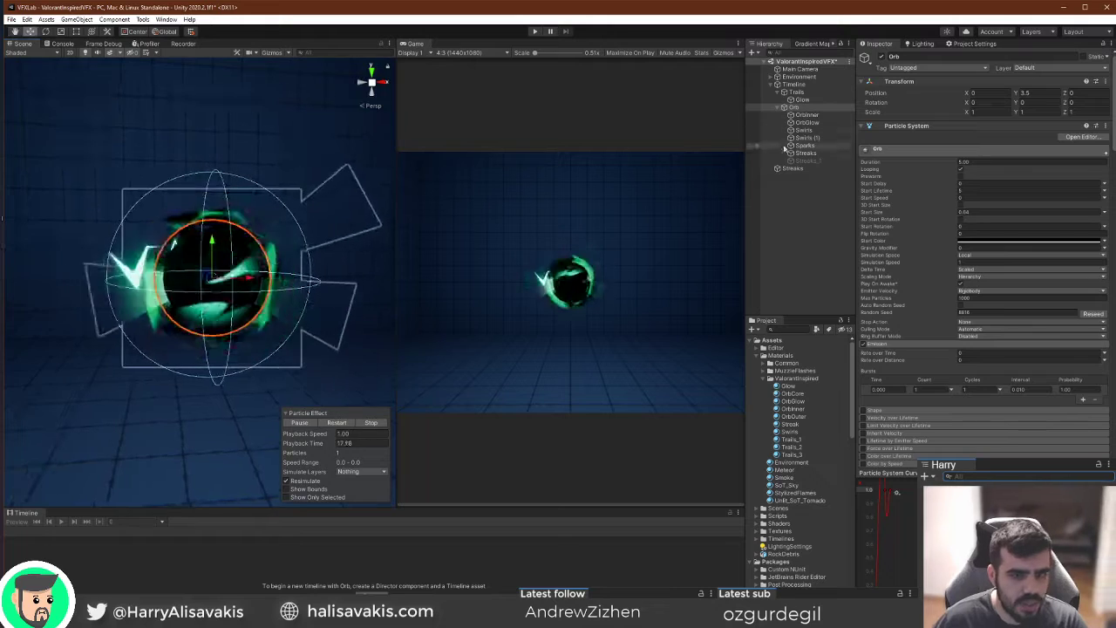
pyautogui.click(820, 122)
pyautogui.click(820, 116)
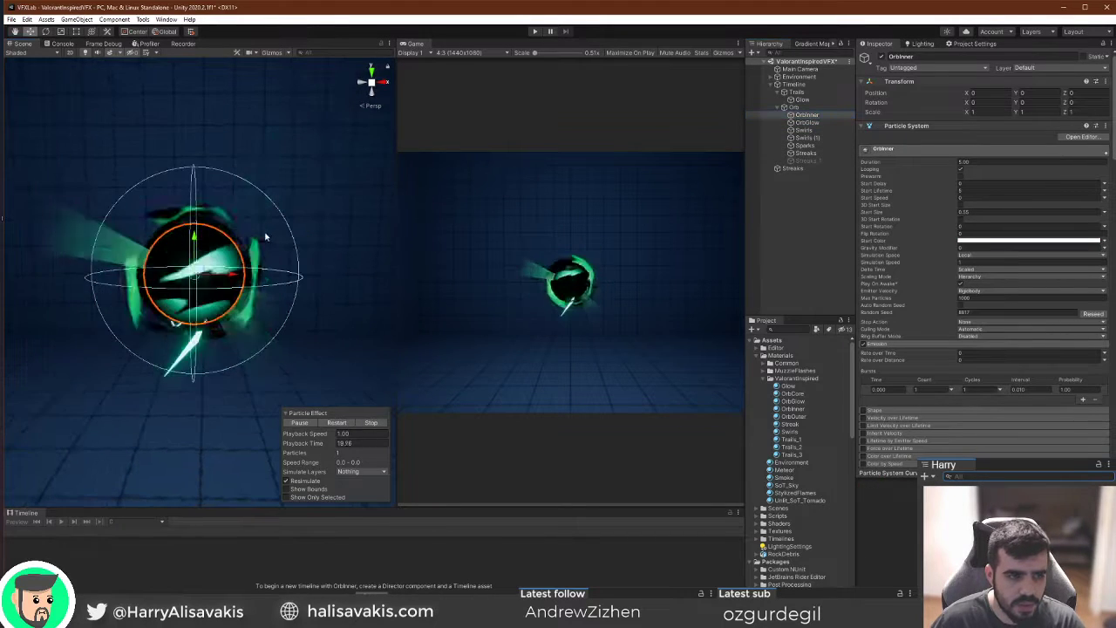
pyautogui.scroll(-2, 260, 231)
# Scrub the Timeline from frame 0 to frame 205 to preview the whole effect sequence.
pyautogui.click(794, 84)
pyautogui.moveTo(281, 532); pyautogui.dragTo(141, 532)
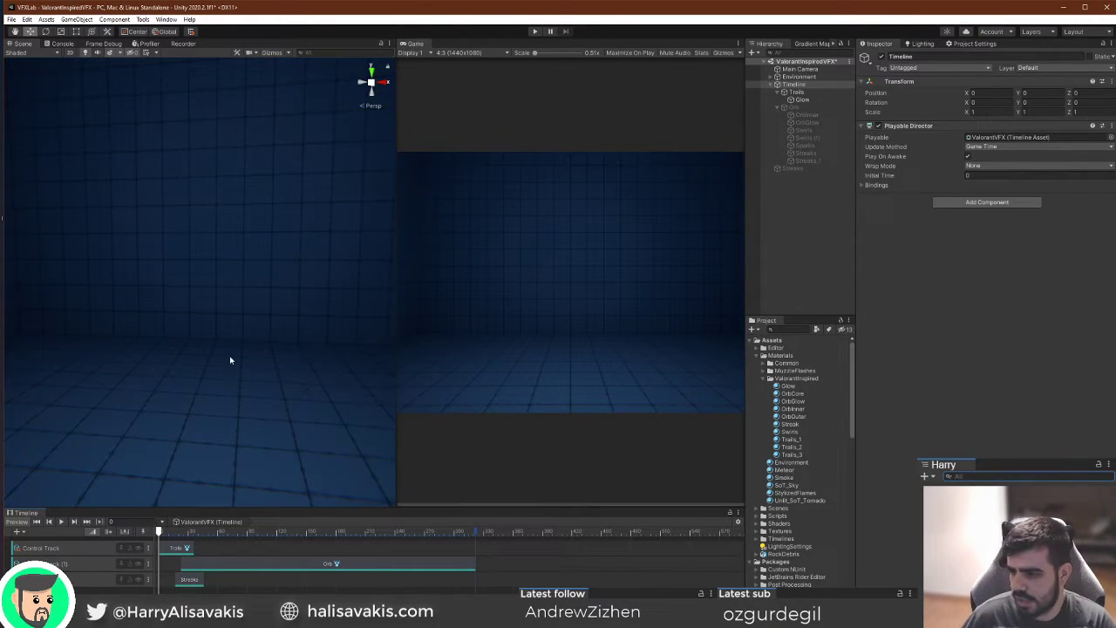
pyautogui.moveTo(176, 534); pyautogui.dragTo(293, 520)
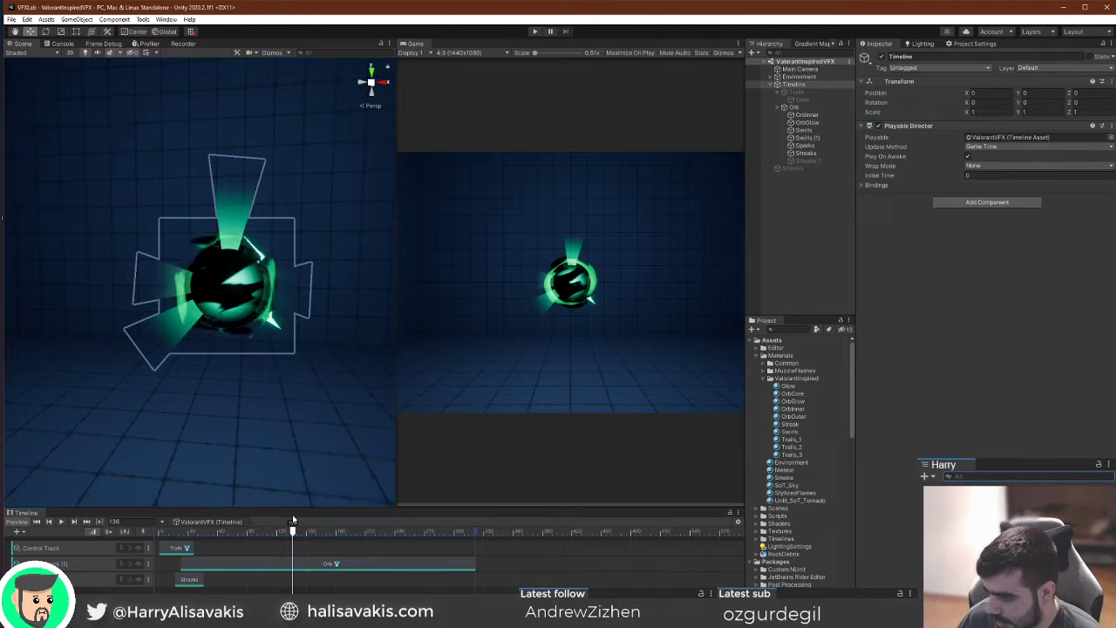
pyautogui.moveTo(293, 521); pyautogui.dragTo(361, 532)
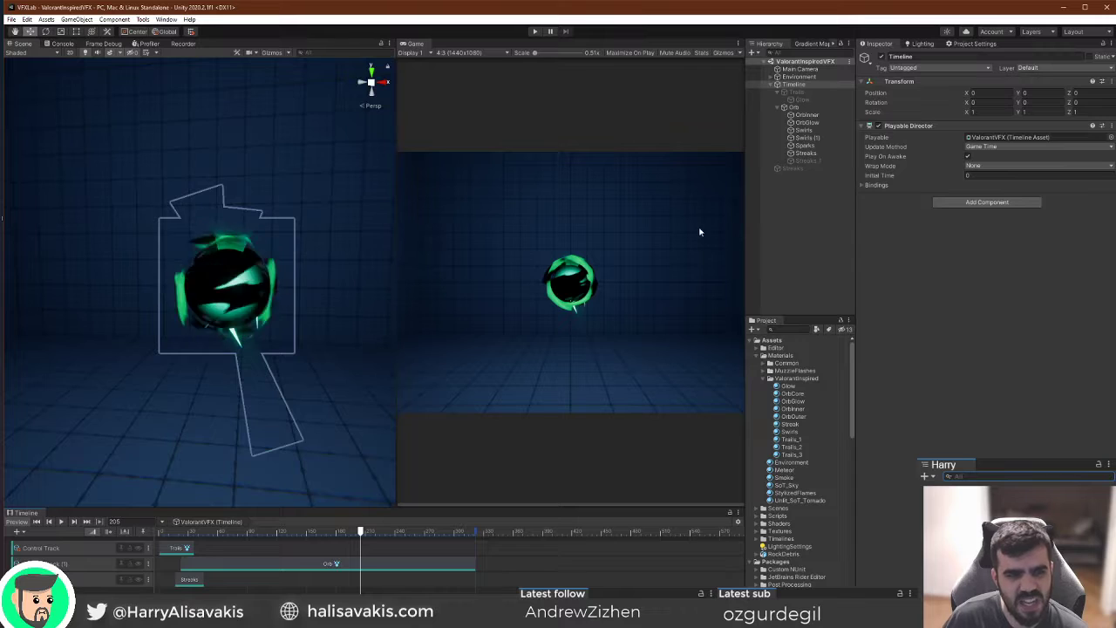
# Look over the particle settings of the Orb, its Sparks and the other effect objects, comparing with the Timeline preview.
pyautogui.click(837, 129)
pyautogui.click(799, 116)
pyautogui.click(796, 107)
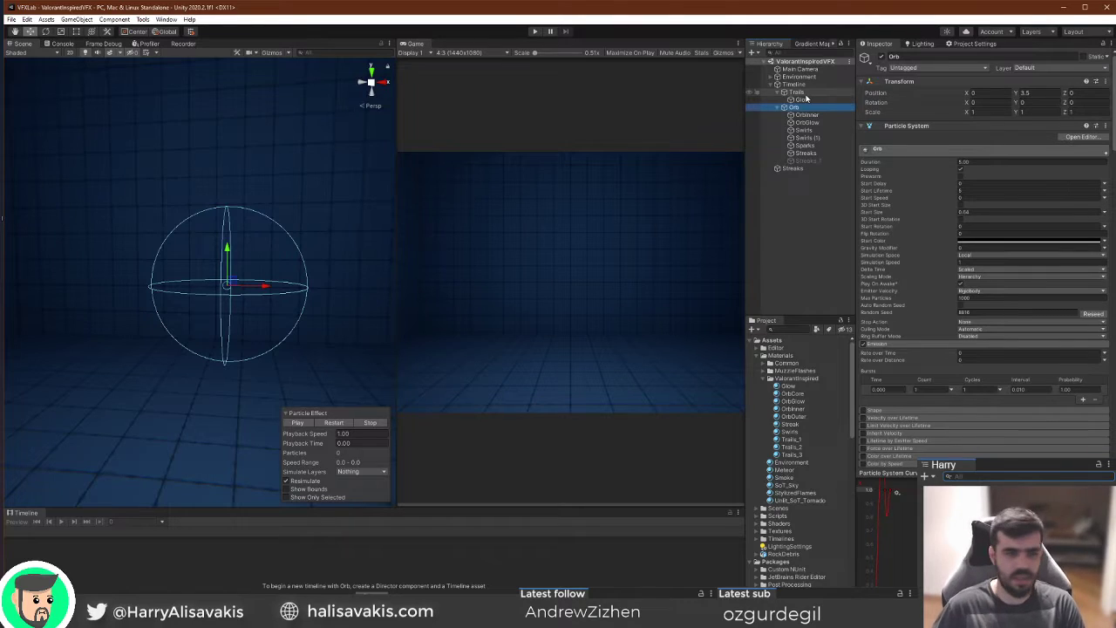
pyautogui.keyDown('alt'); pyautogui.moveTo(183, 237); pyautogui.dragTo(163, 286); pyautogui.keyUp('alt')
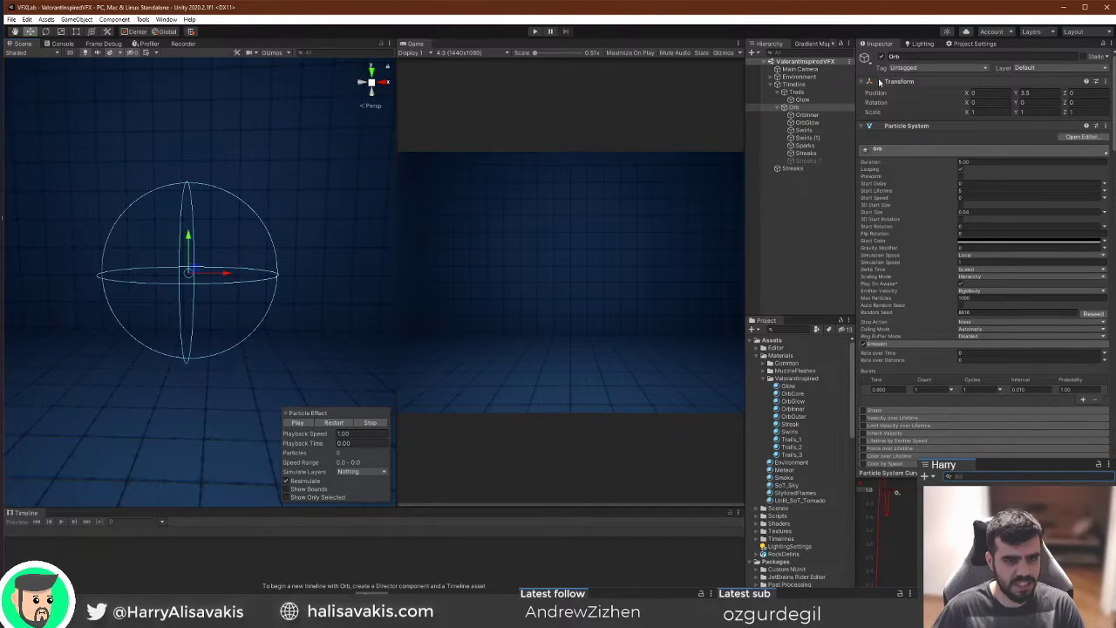
pyautogui.click(814, 84)
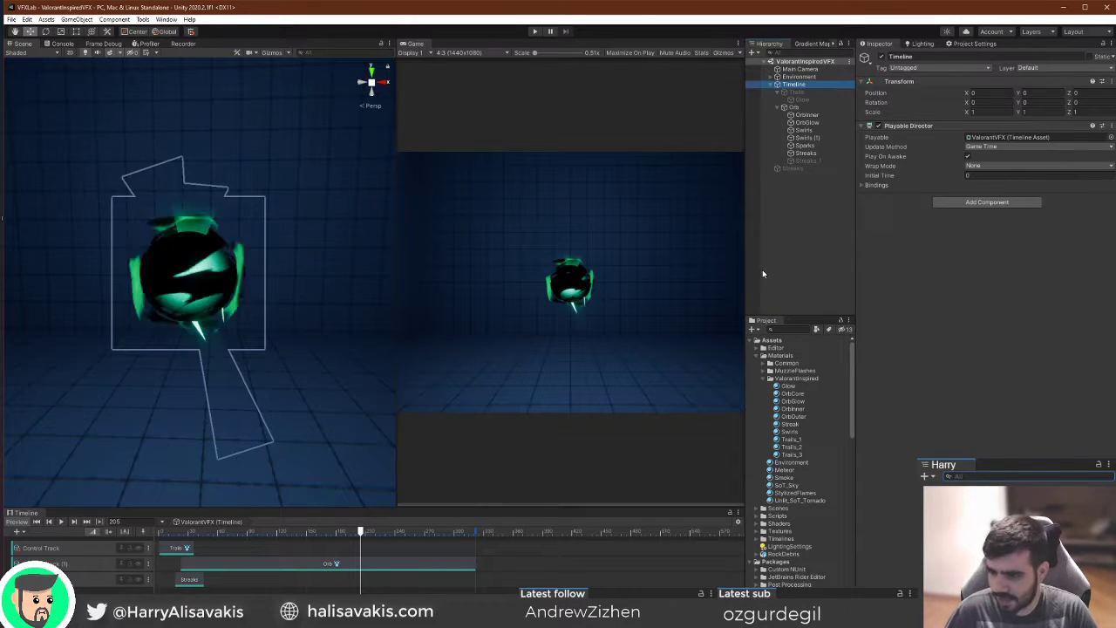
pyautogui.moveTo(804, 145); pyautogui.dragTo(806, 150)
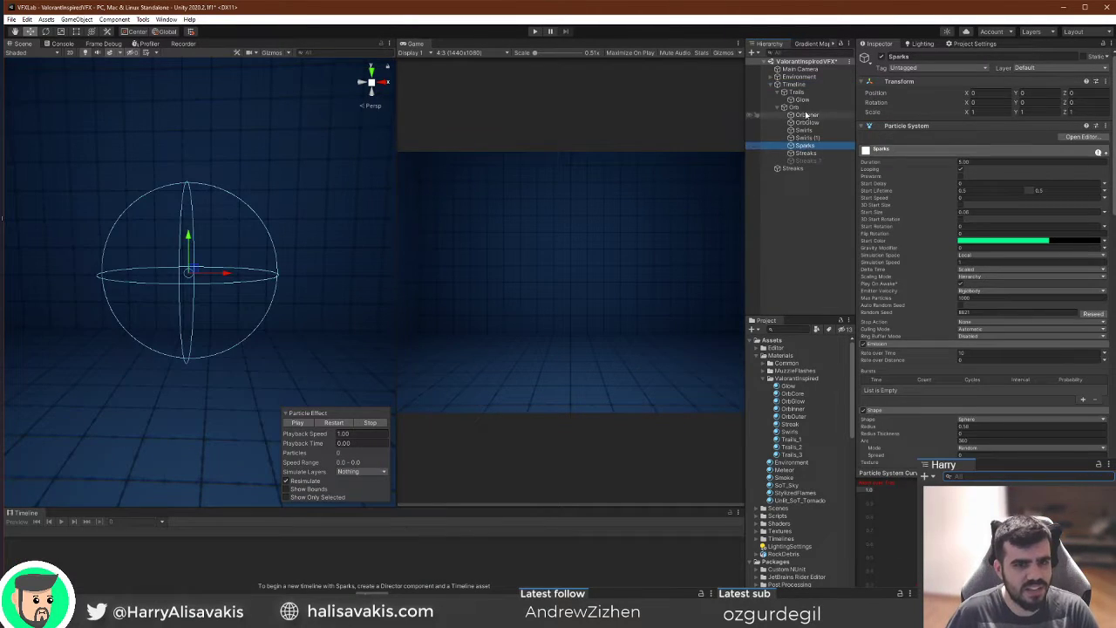
pyautogui.click(806, 108)
pyautogui.click(807, 116)
pyautogui.click(798, 108)
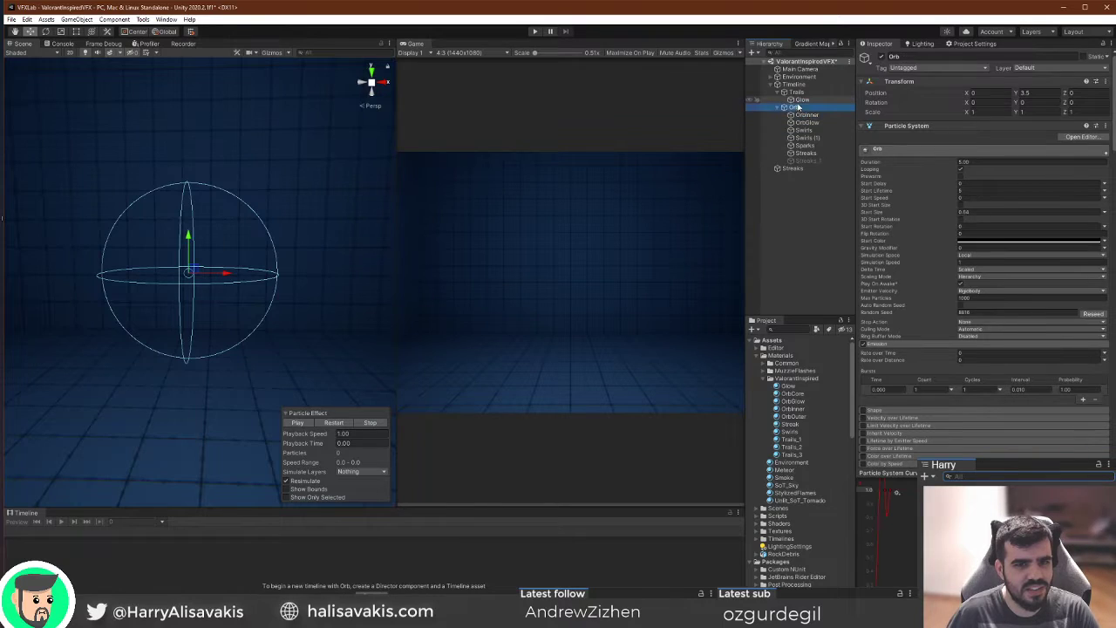
pyautogui.click(804, 93)
# Replay the Orb particle effect several times from the start to judge its look and motion.
pyautogui.click(803, 109)
pyautogui.click(336, 423)
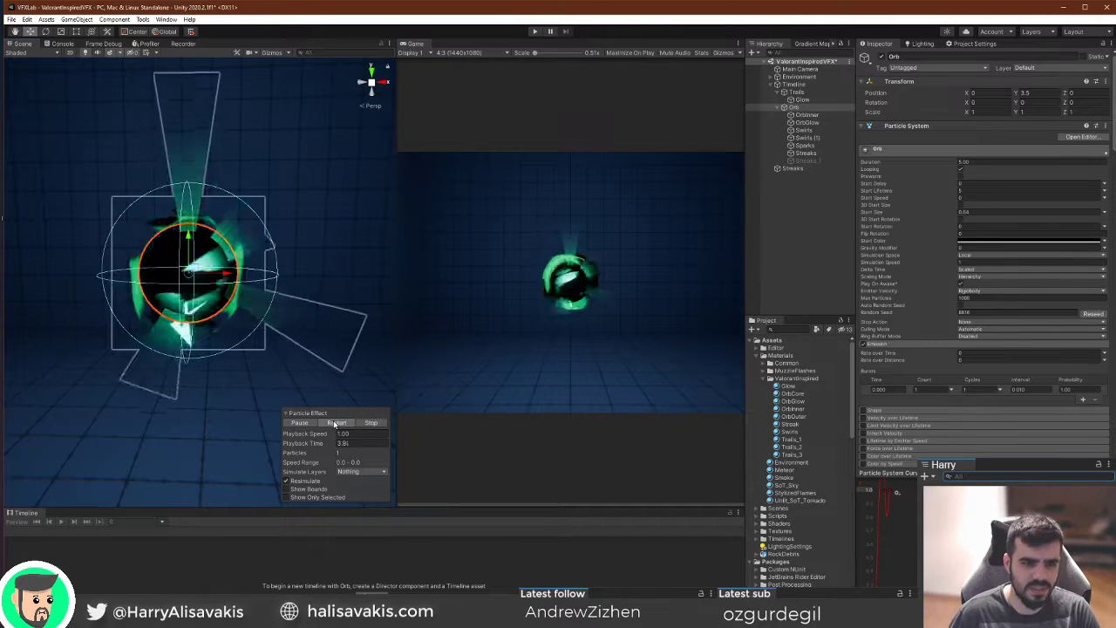
pyautogui.click(336, 423)
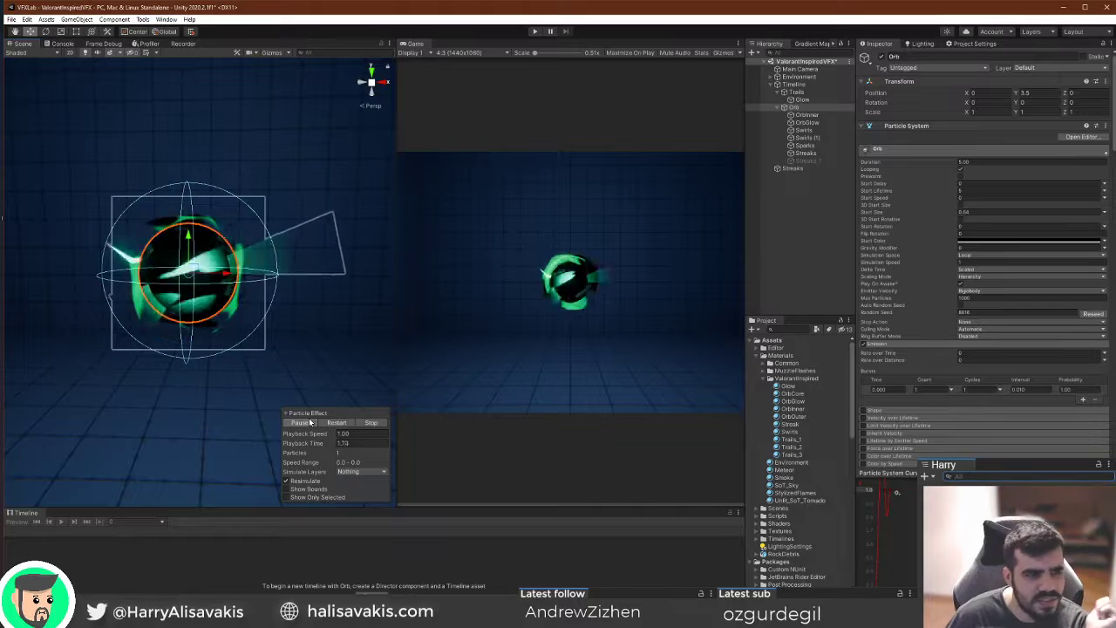
pyautogui.click(325, 423)
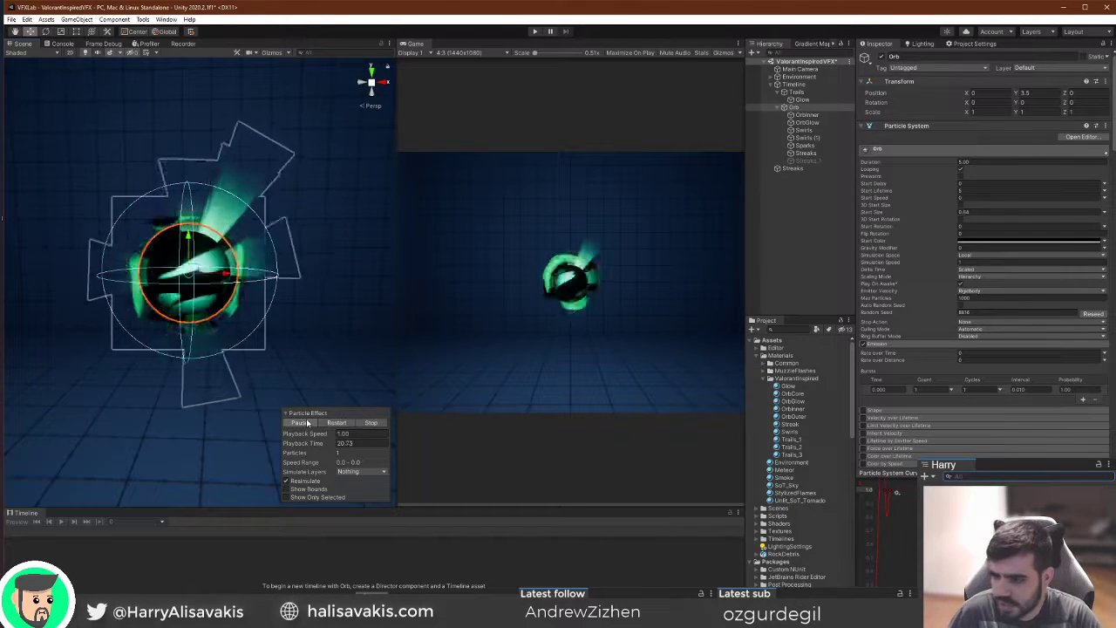
pyautogui.click(336, 423)
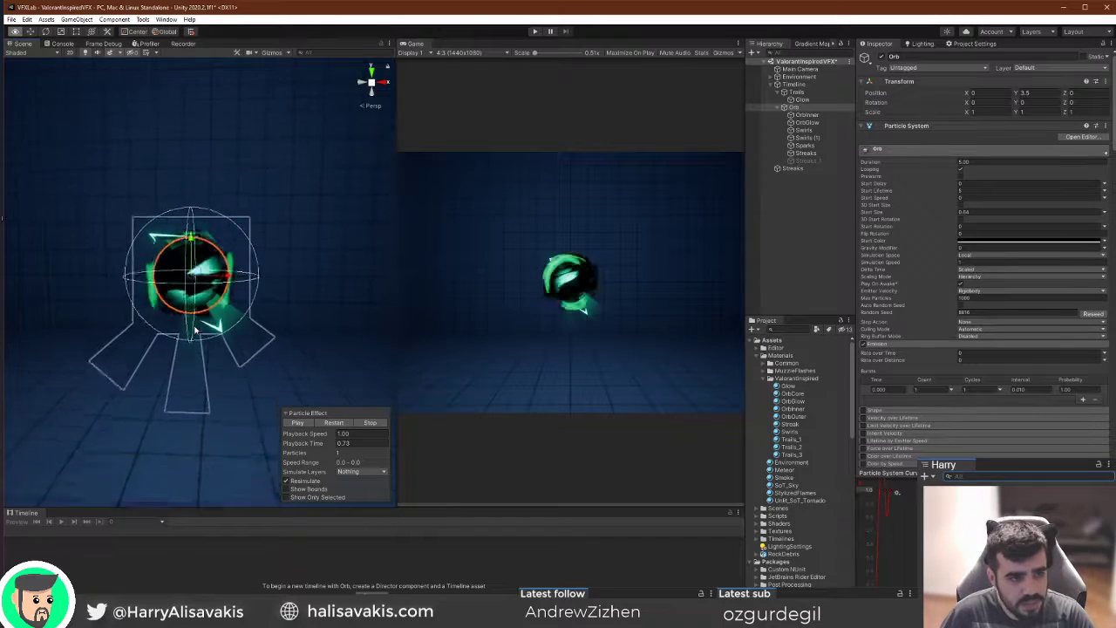
# Return to the Timeline object, reframe the effect in the scene and save the scene.
pyautogui.click(804, 92)
pyautogui.click(801, 86)
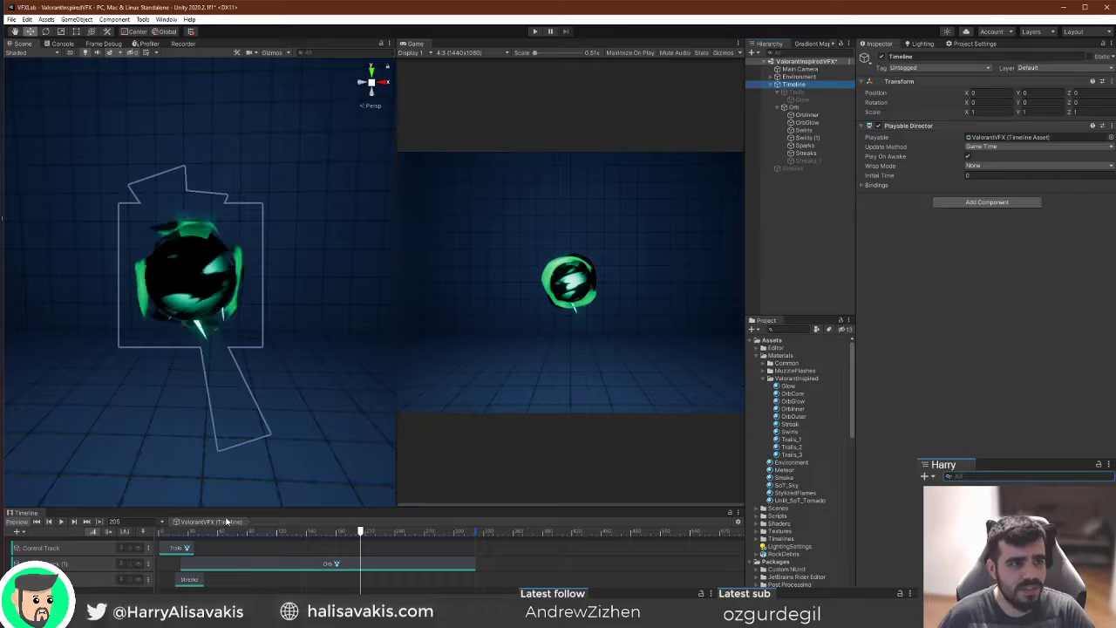
pyautogui.moveTo(260, 337); pyautogui.dragTo(210, 344, button='right')
pyautogui.press('s')
pyautogui.press('a')
pyautogui.press('w')
pyautogui.press('d')
pyautogui.hotkey('ctrl', 's')
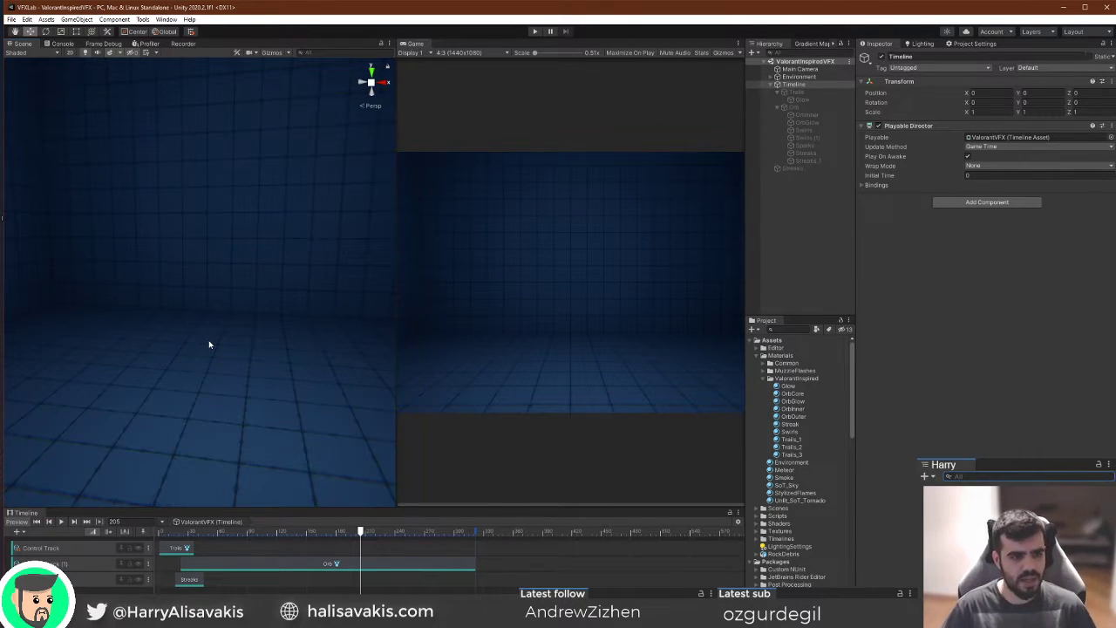
pyautogui.moveTo(210, 344); pyautogui.dragTo(237, 343, button='right')
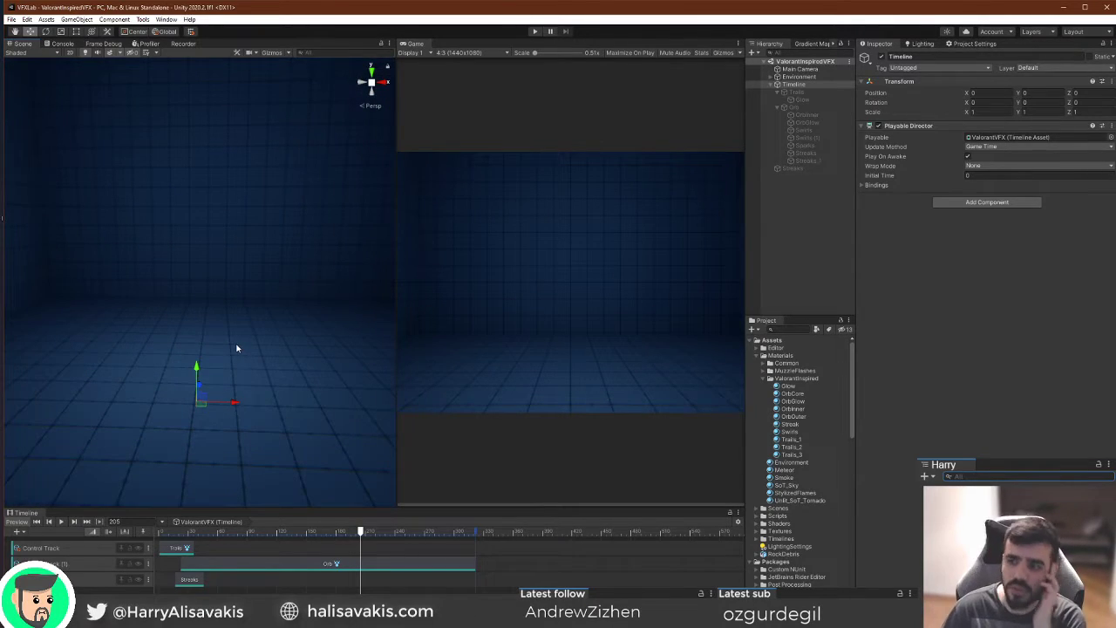